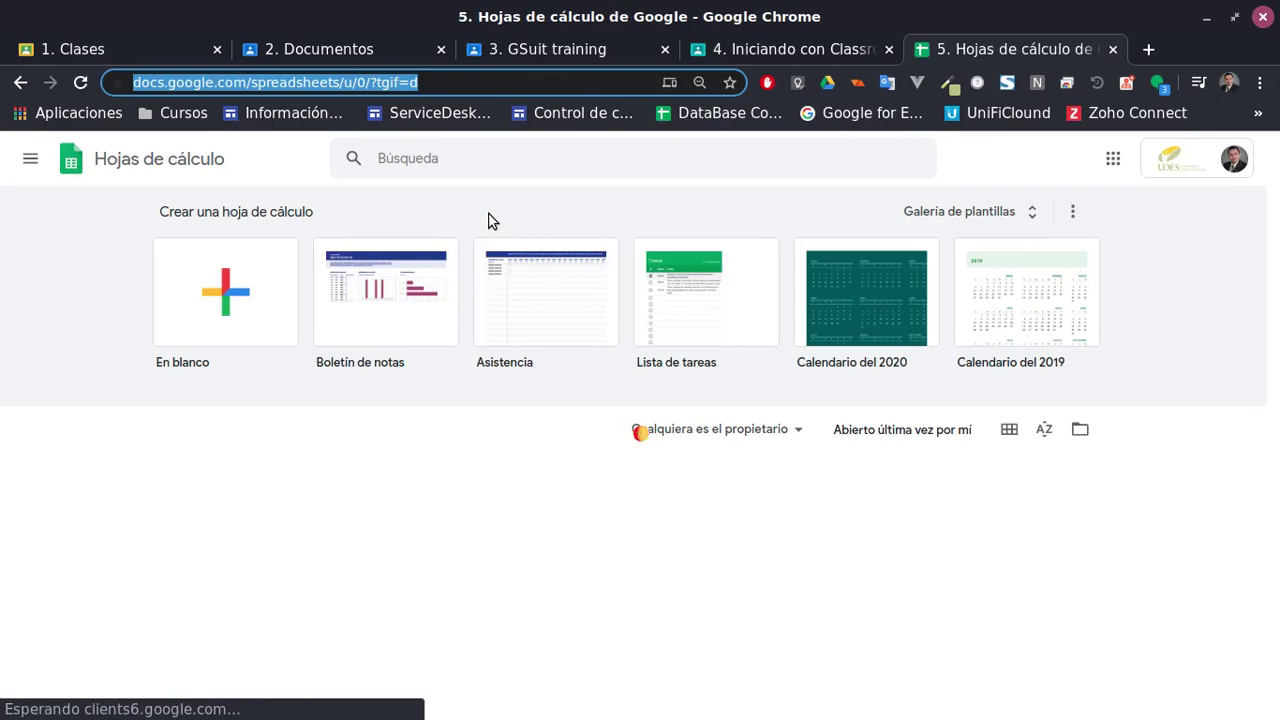
Create a blank spreadsheet from the 'En blanco' template, then go to the '3. GSuit training' class
{"action": "left_click", "coordinate": [246, 318]}
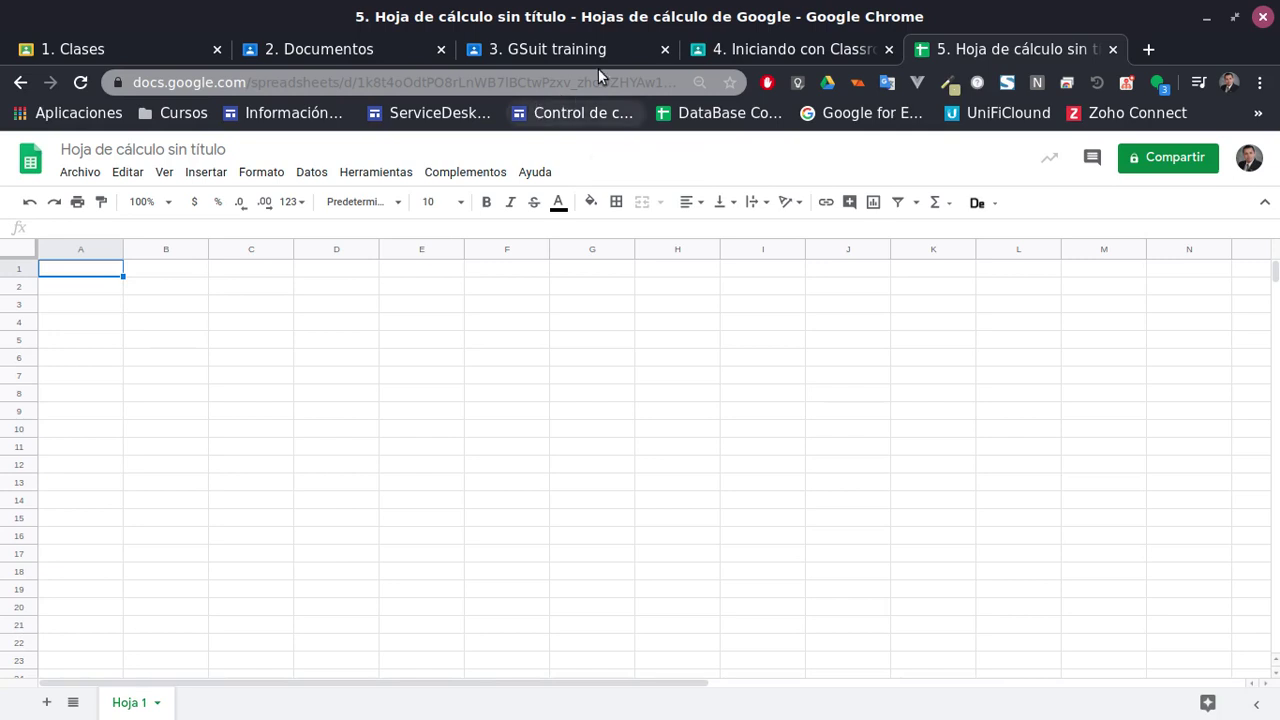
{"action": "left_click", "coordinate": [567, 49]}
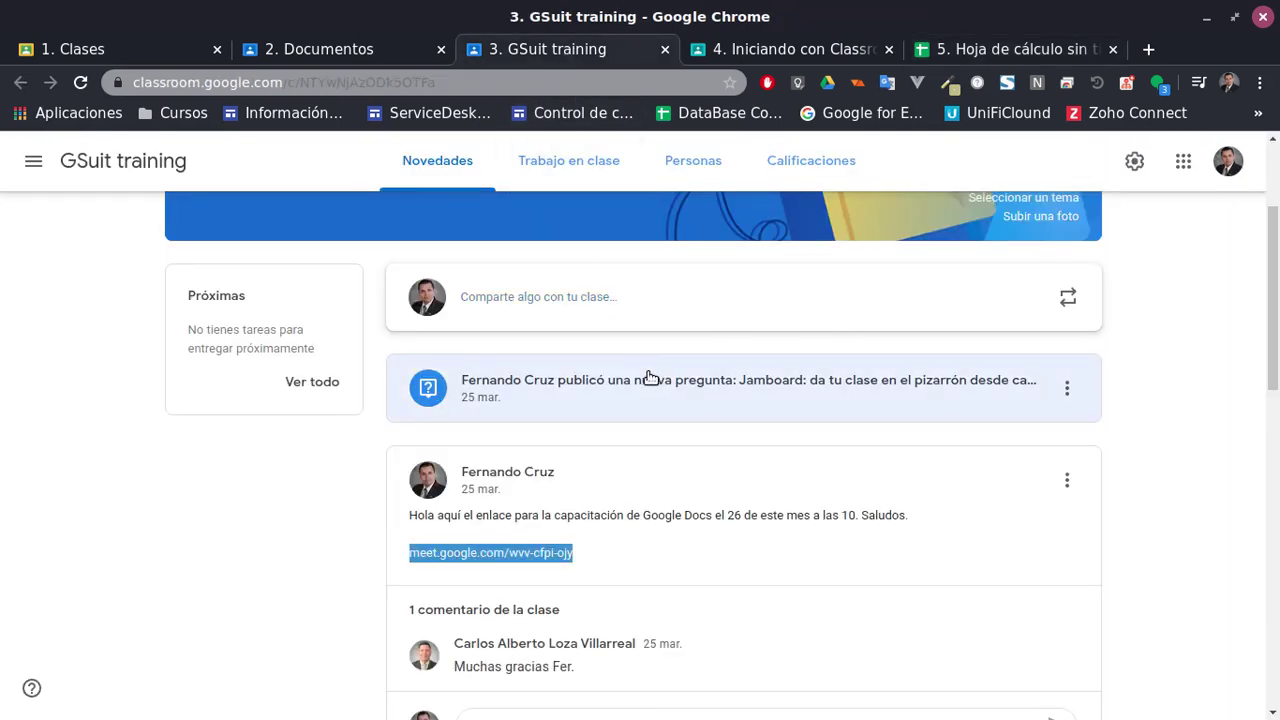
On the Trabajo en clase page, expand 'Ejemplos de funciones' and open its Funciones spreadsheet
{"action": "left_click", "coordinate": [275, 511]}
{"action": "scroll", "coordinate": [343, 511], "scroll_direction": "down", "scroll_amount": 1}
{"action": "scroll", "coordinate": [343, 511], "scroll_direction": "up", "scroll_amount": 3}
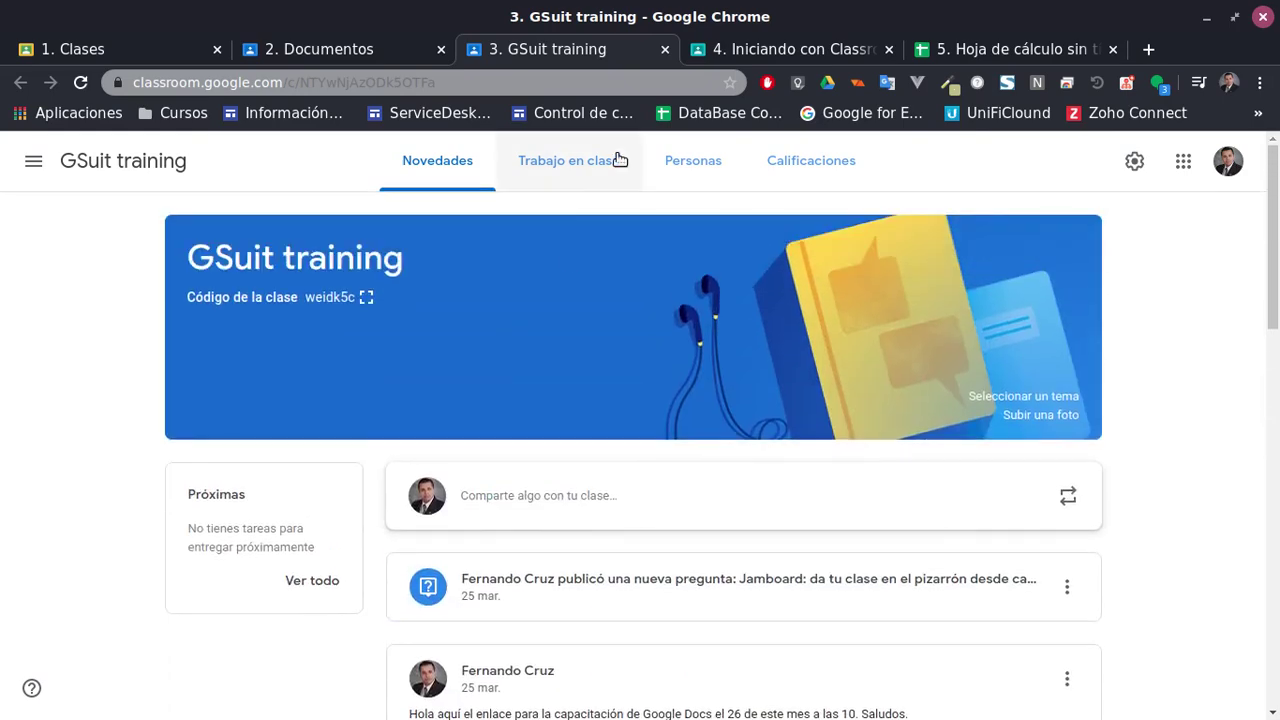
{"action": "left_click", "coordinate": [610, 160]}
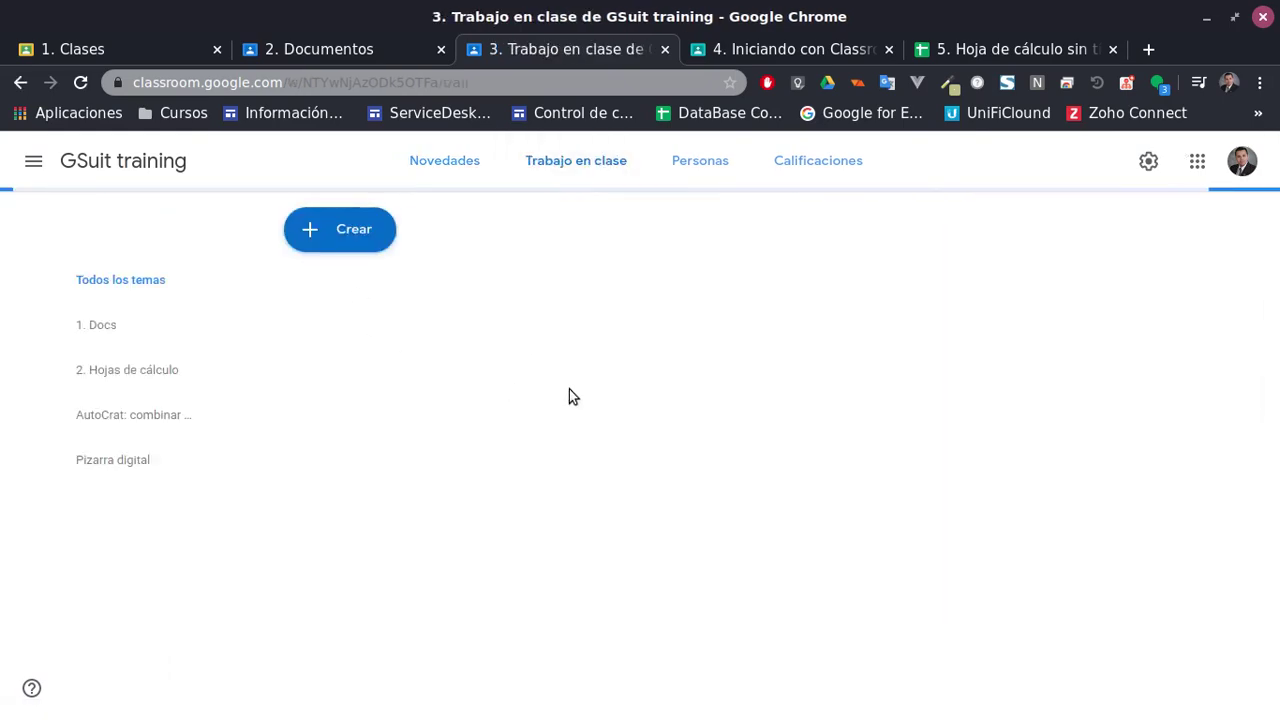
{"action": "scroll", "coordinate": [616, 446], "scroll_direction": "down", "scroll_amount": 2}
{"action": "scroll", "coordinate": [532, 452], "scroll_direction": "down", "scroll_amount": 1}
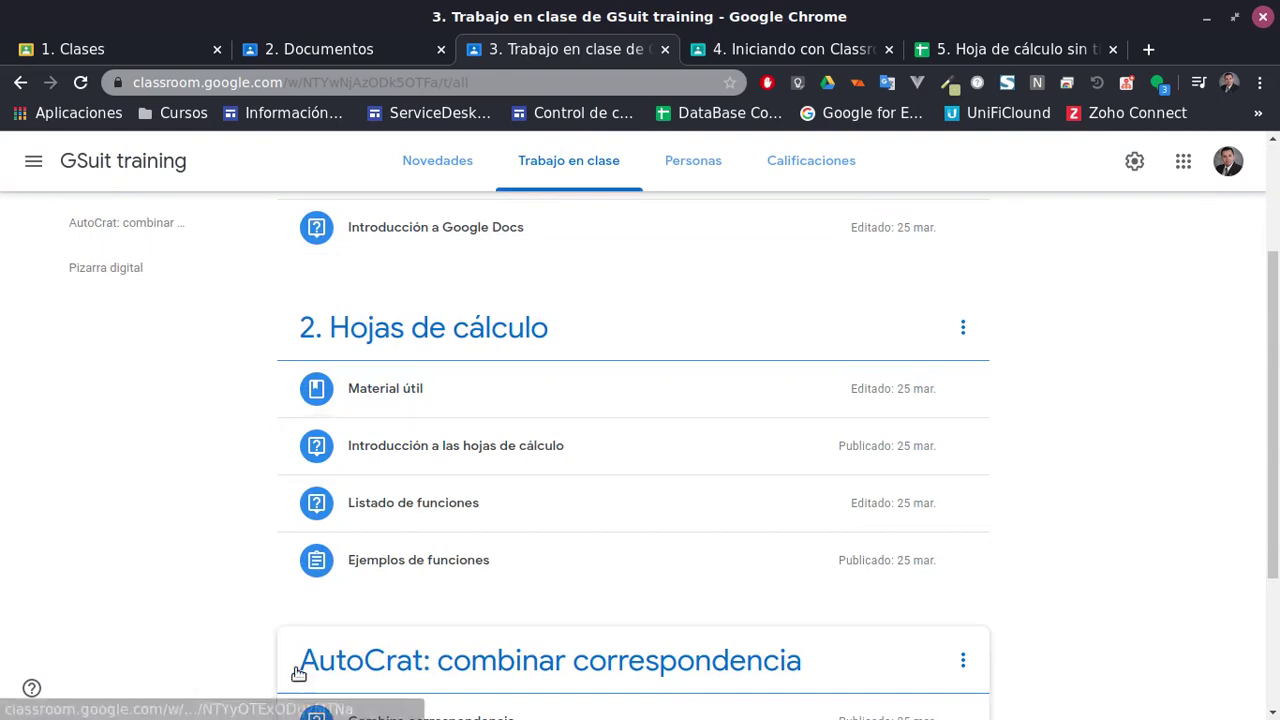
{"action": "left_click", "coordinate": [458, 560]}
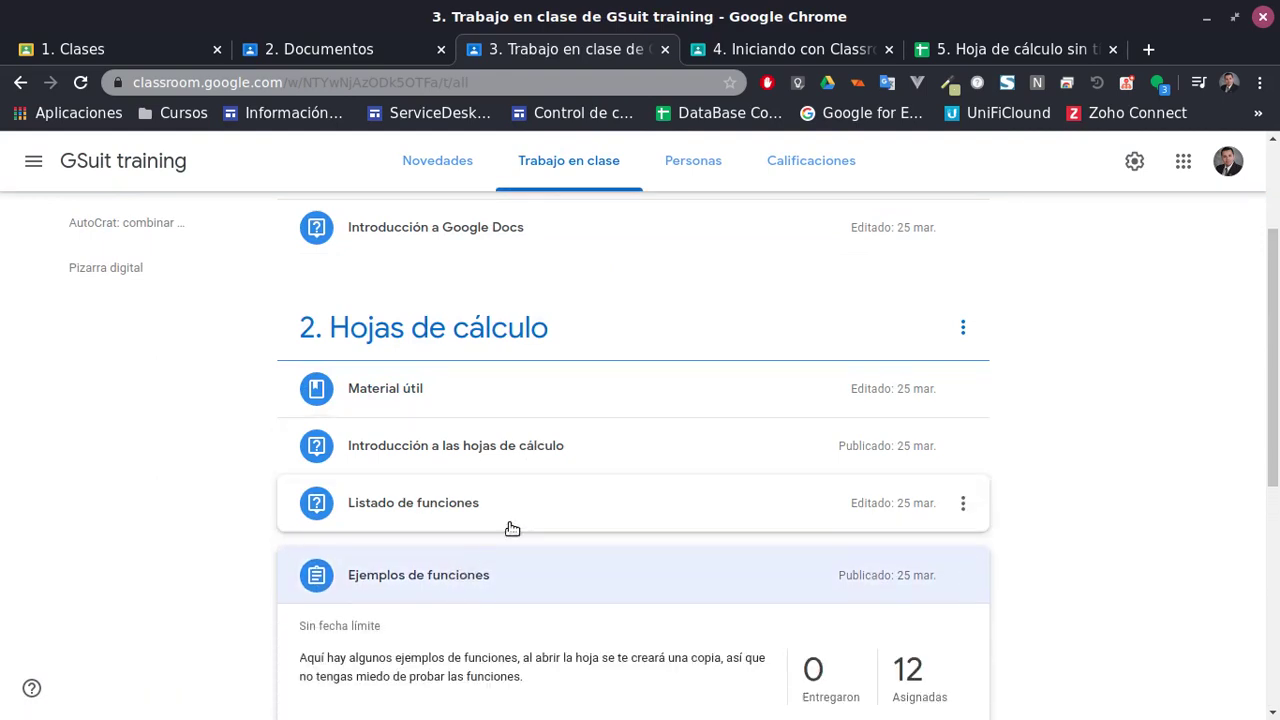
{"action": "scroll", "coordinate": [500, 640], "scroll_direction": "down", "scroll_amount": 3}
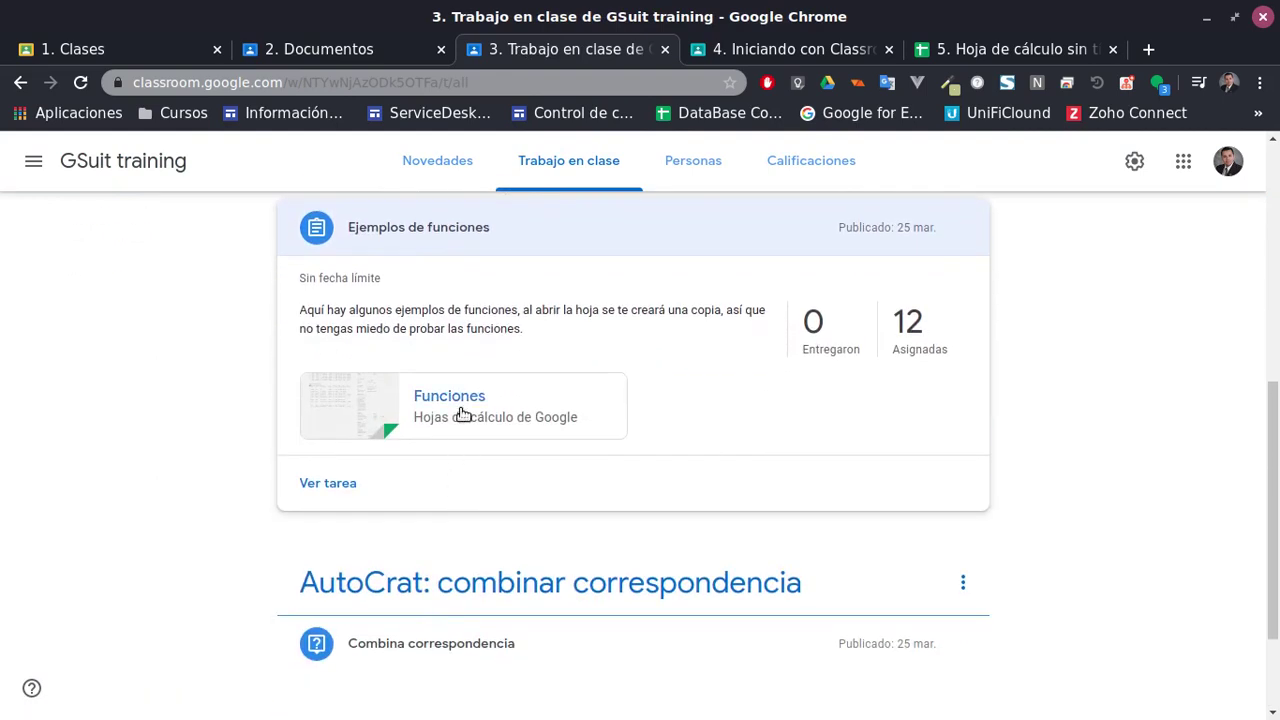
{"action": "left_click", "coordinate": [462, 415]}
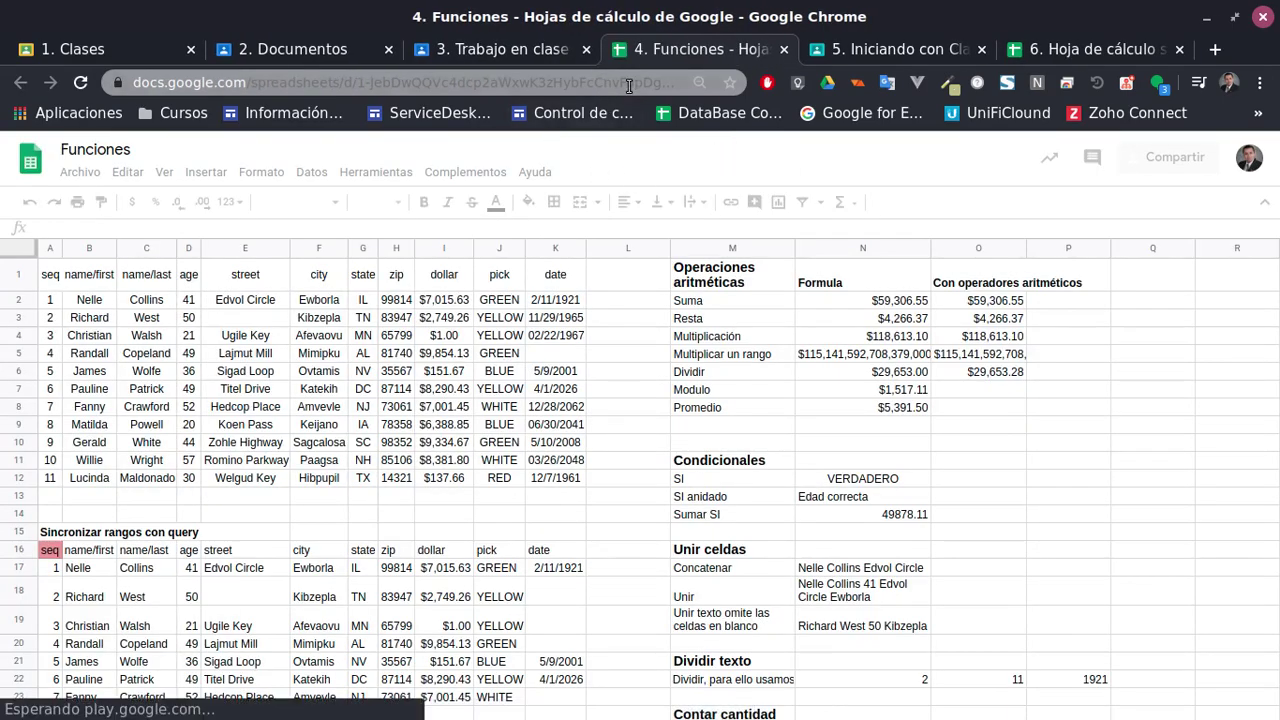
Strip '/edit#gid=0' from the Funciones URL and load its copy page
{"action": "left_click", "coordinate": [630, 83]}
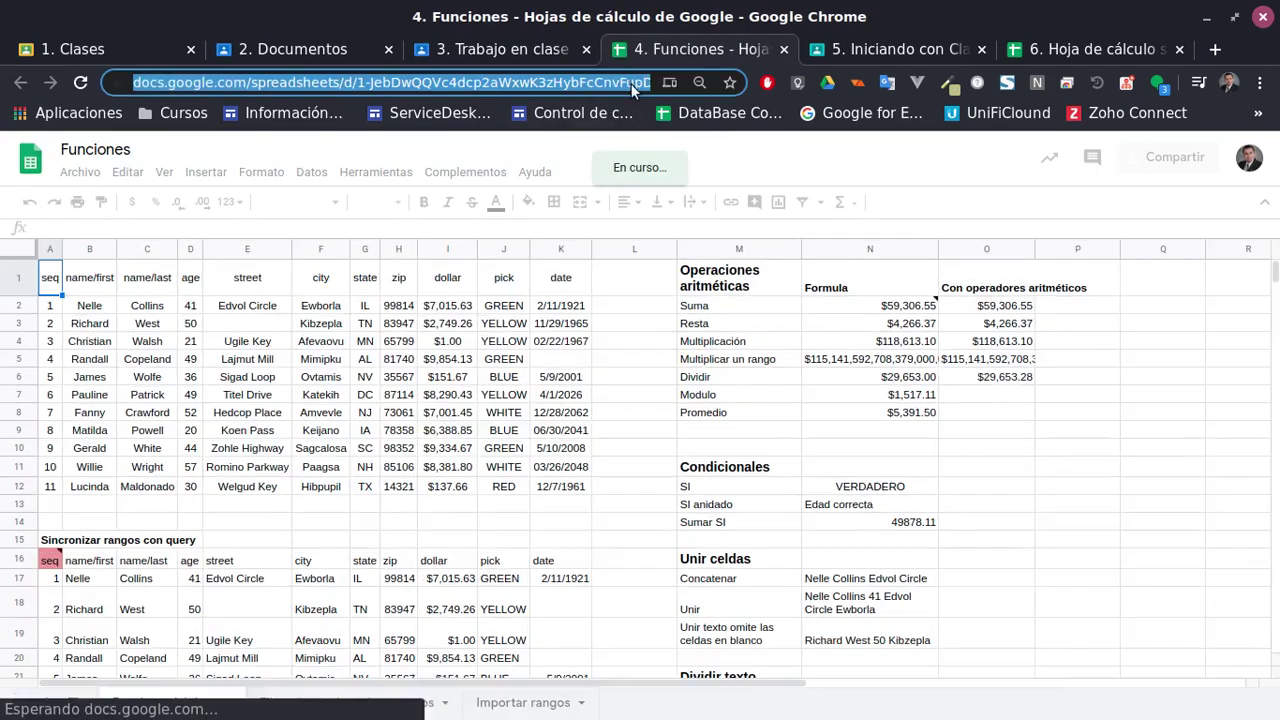
{"action": "left_click", "coordinate": [621, 84]}
{"action": "left_click_drag", "start_coordinate": [621, 86], "coordinate": [750, 92]}
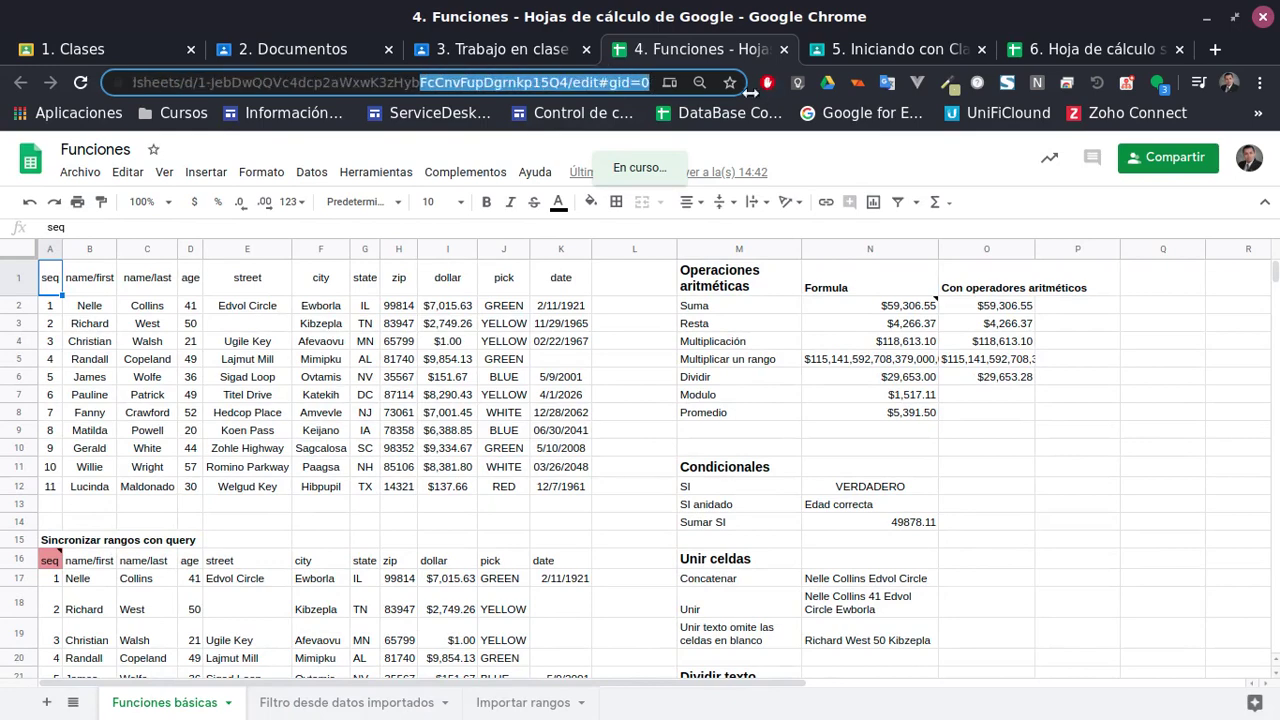
{"action": "left_click", "coordinate": [601, 84]}
{"action": "left_click_drag", "start_coordinate": [610, 84], "coordinate": [700, 86]}
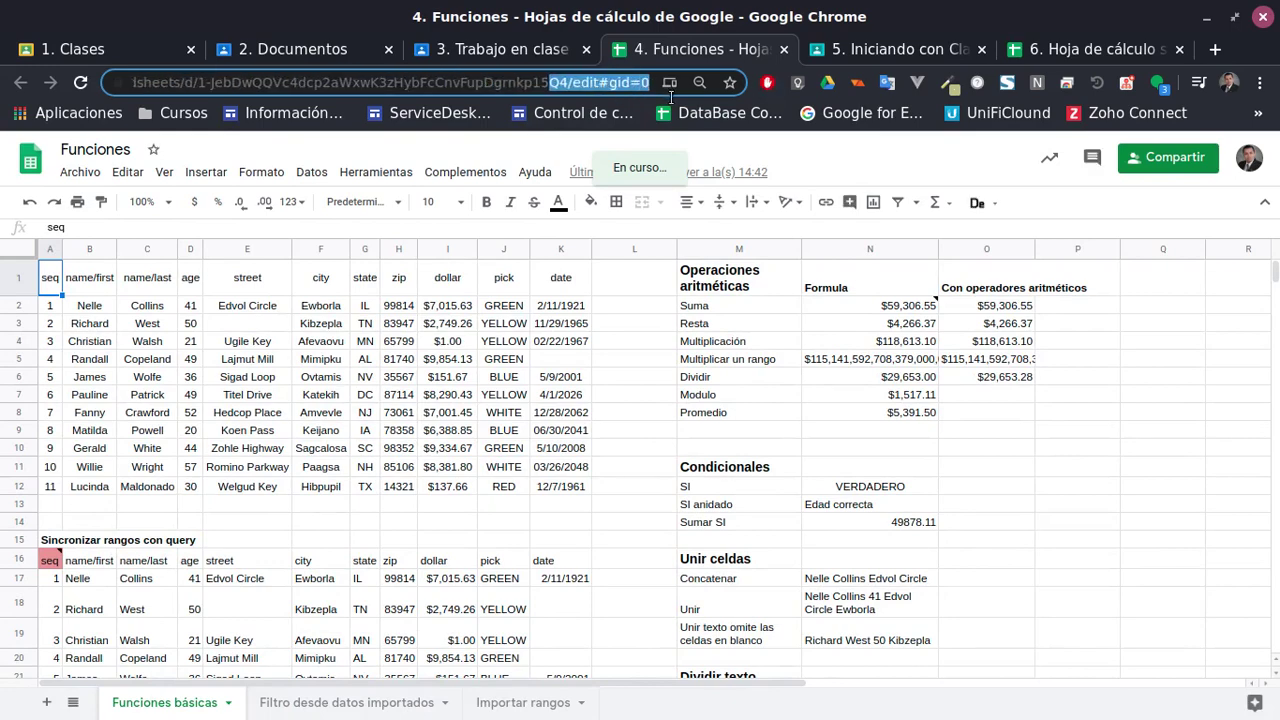
{"action": "left_click_drag", "start_coordinate": [572, 84], "coordinate": [677, 90]}
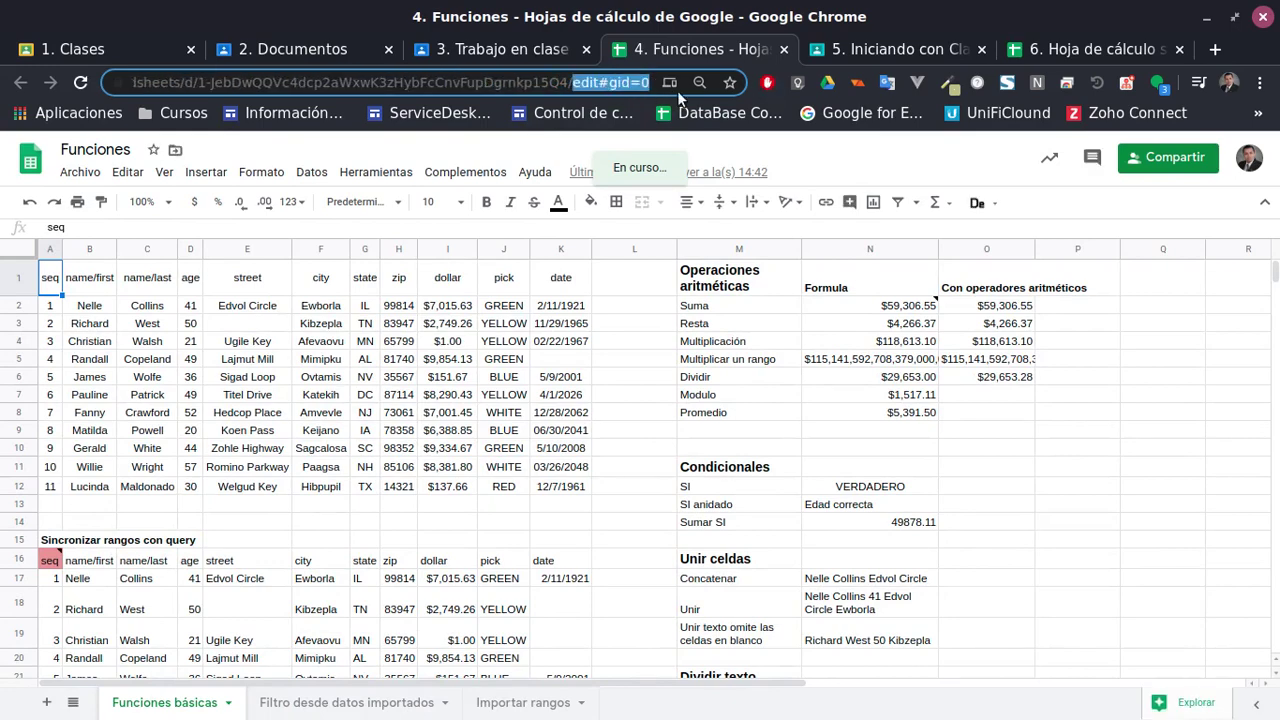
{"action": "key", "text": "BackSpace"}
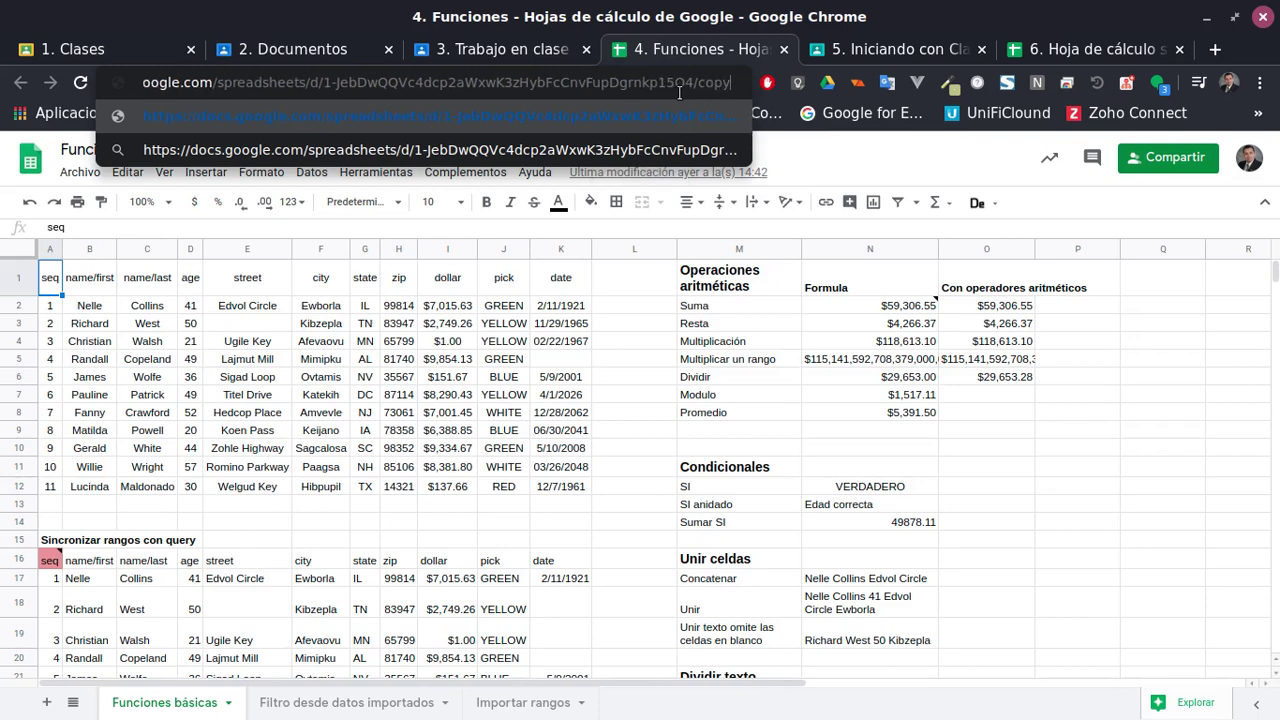
{"action": "key", "text": "Return"}
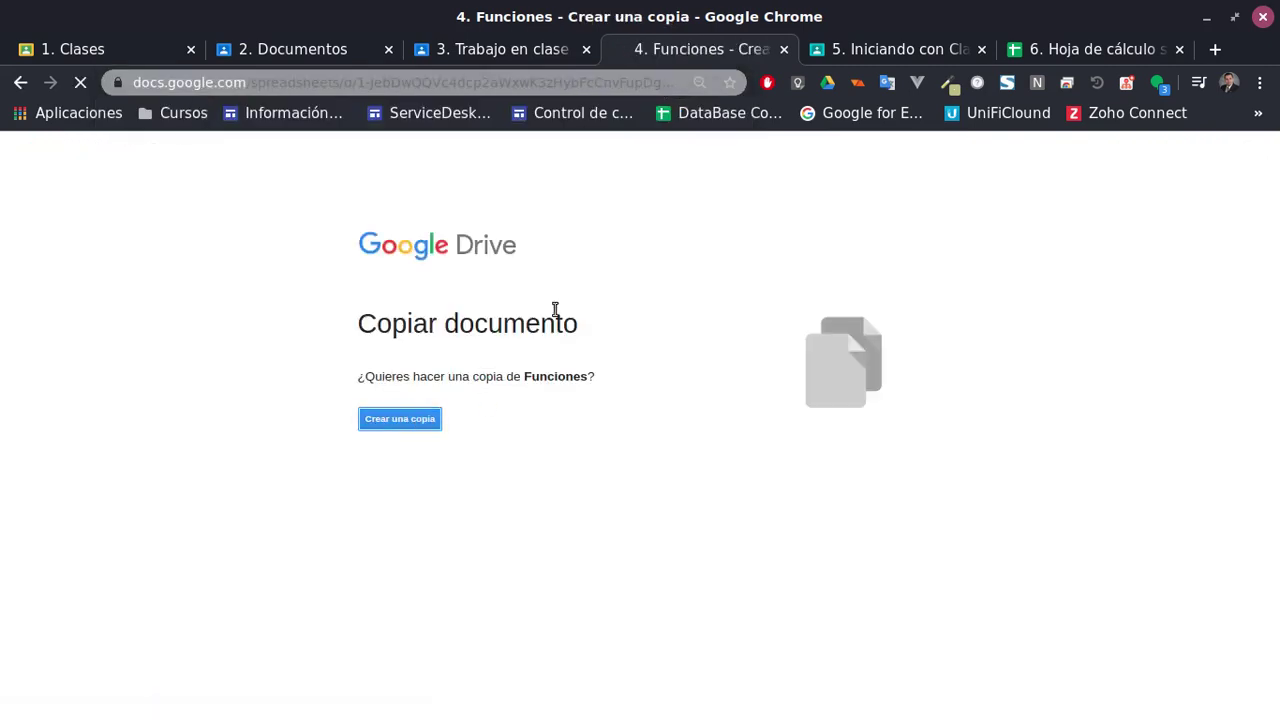
Back in Classroom, collapse 'Ejemplos de funciones' and expand the 'Material útil' post
{"action": "left_click", "coordinate": [529, 60]}
{"action": "scroll", "coordinate": [563, 523], "scroll_direction": "down", "scroll_amount": 2}
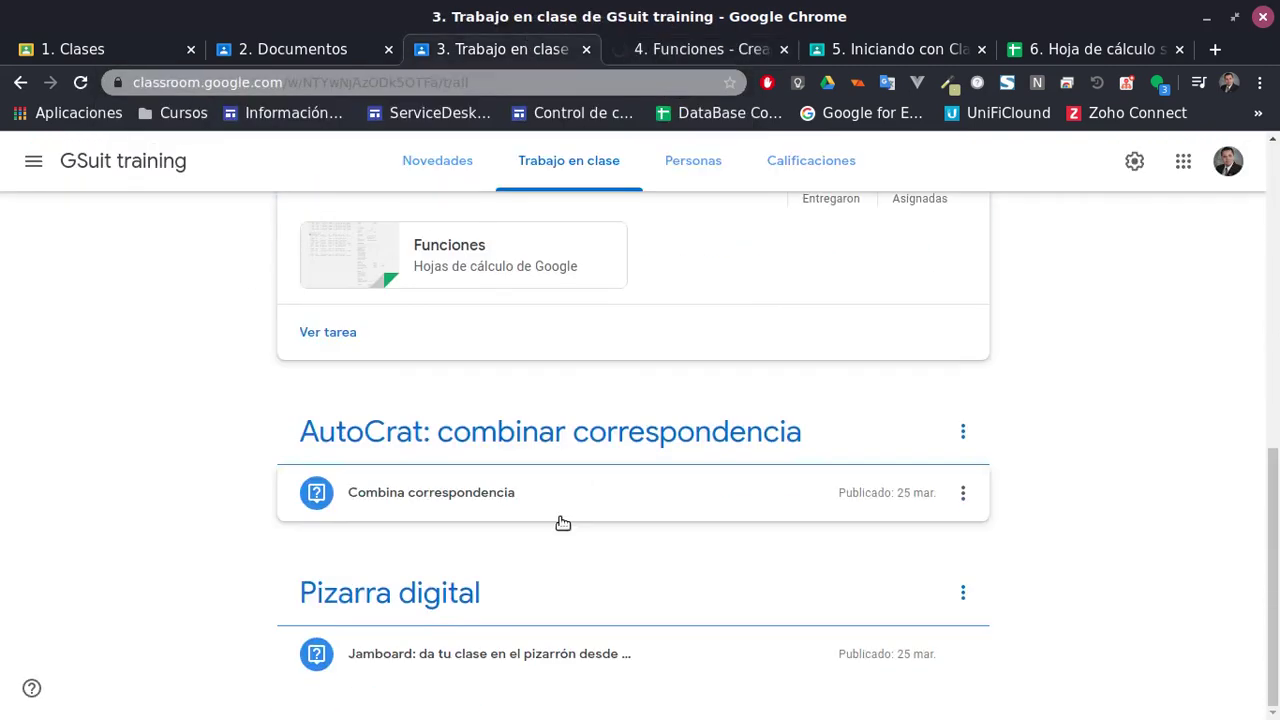
{"action": "scroll", "coordinate": [563, 522], "scroll_direction": "up", "scroll_amount": 3}
{"action": "left_click", "coordinate": [405, 345]}
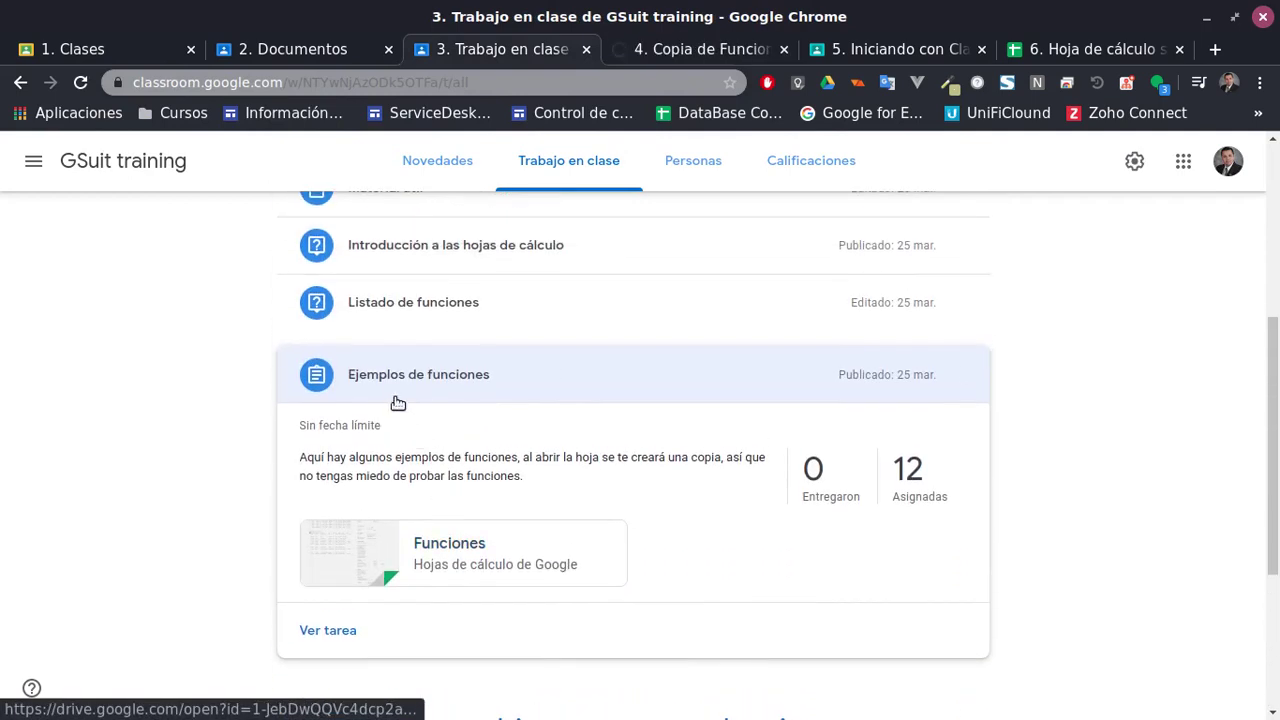
{"action": "scroll", "coordinate": [484, 480], "scroll_direction": "up", "scroll_amount": 3}
{"action": "left_click", "coordinate": [414, 334]}
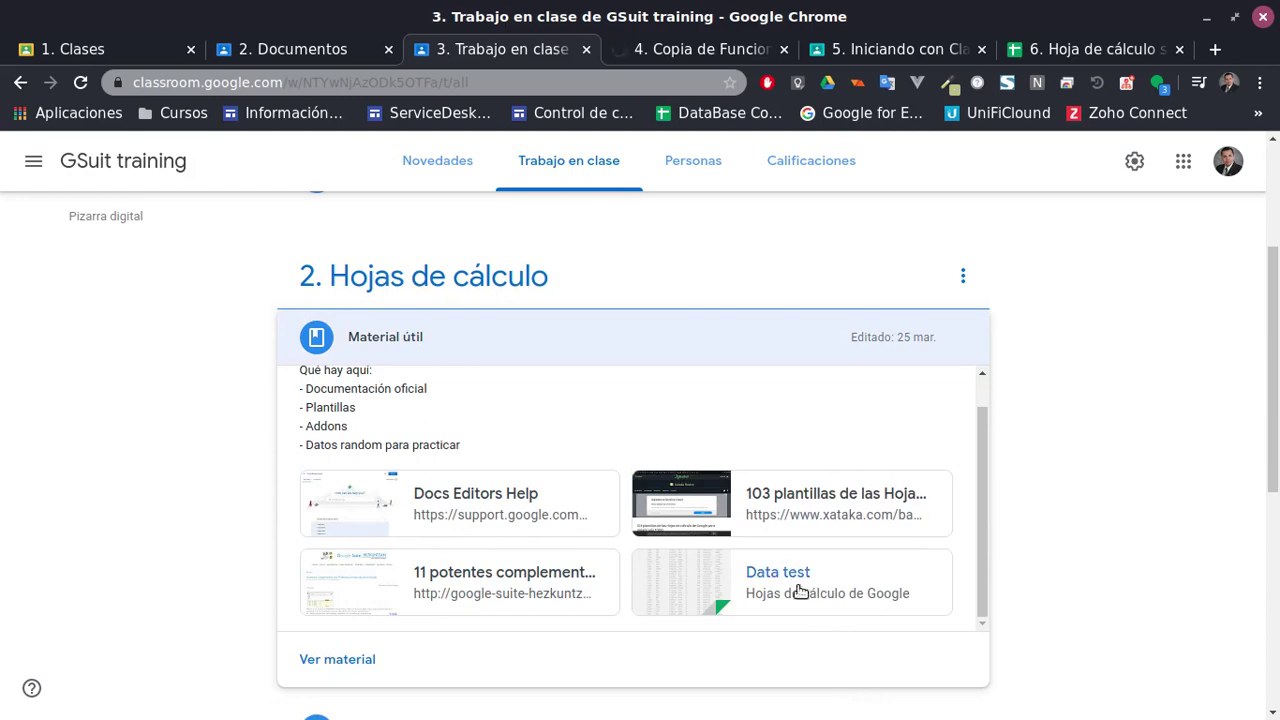
Copy Data test by changing its URL ending to '/copy' and choosing 'Crear una copia'
{"action": "left_click", "coordinate": [790, 578]}
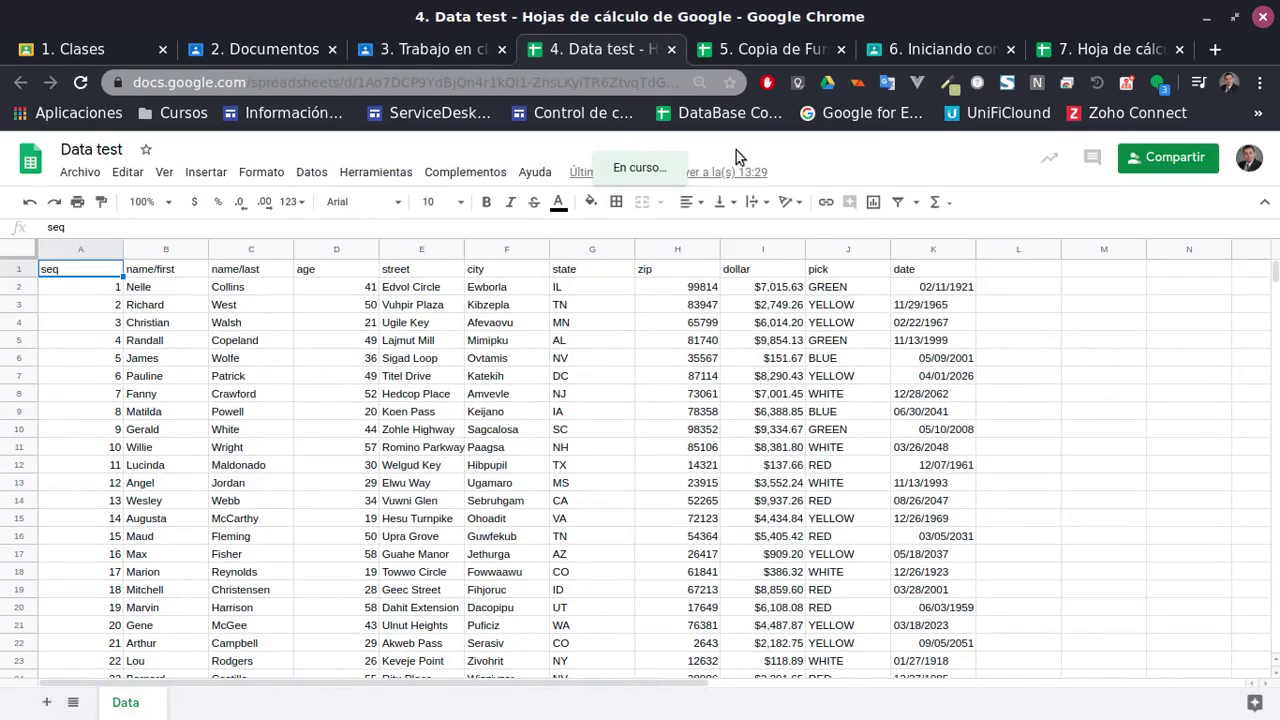
{"action": "left_click", "coordinate": [661, 87]}
{"action": "left_click_drag", "start_coordinate": [598, 84], "coordinate": [650, 85]}
{"action": "left_click", "coordinate": [591, 87]}
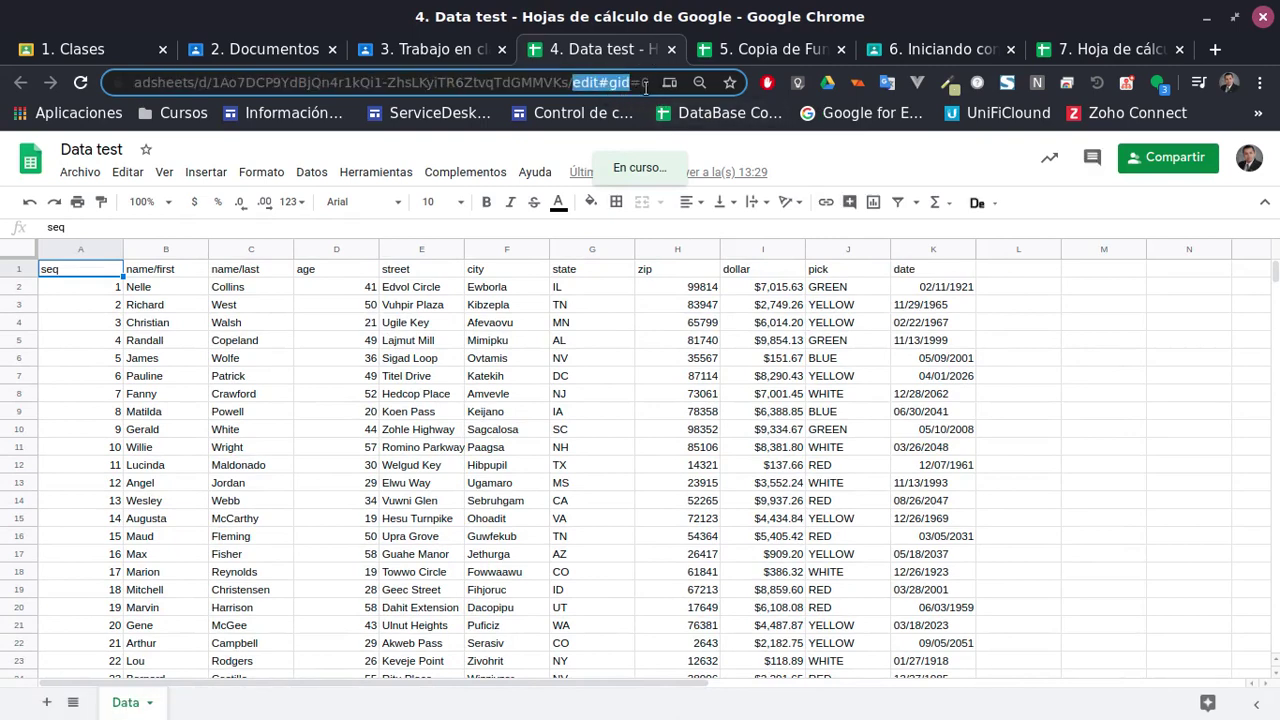
{"action": "key", "text": "BackSpace"}
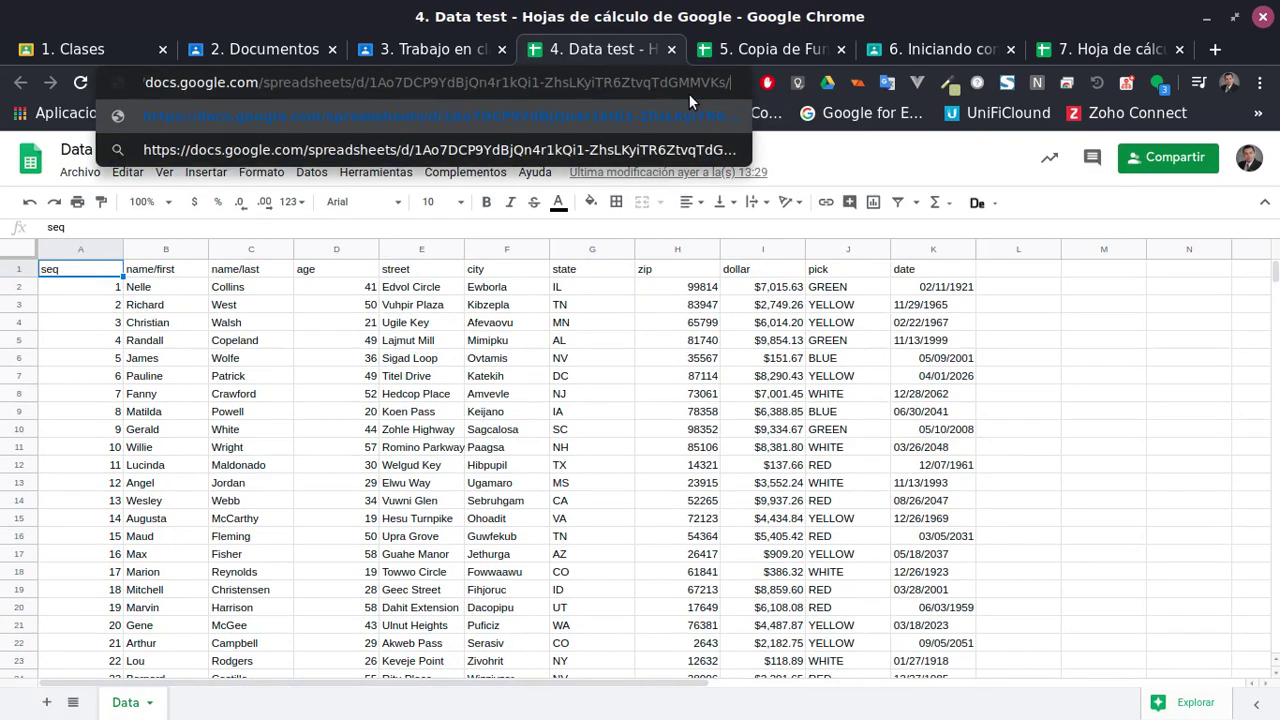
{"action": "type", "text": "copy"}
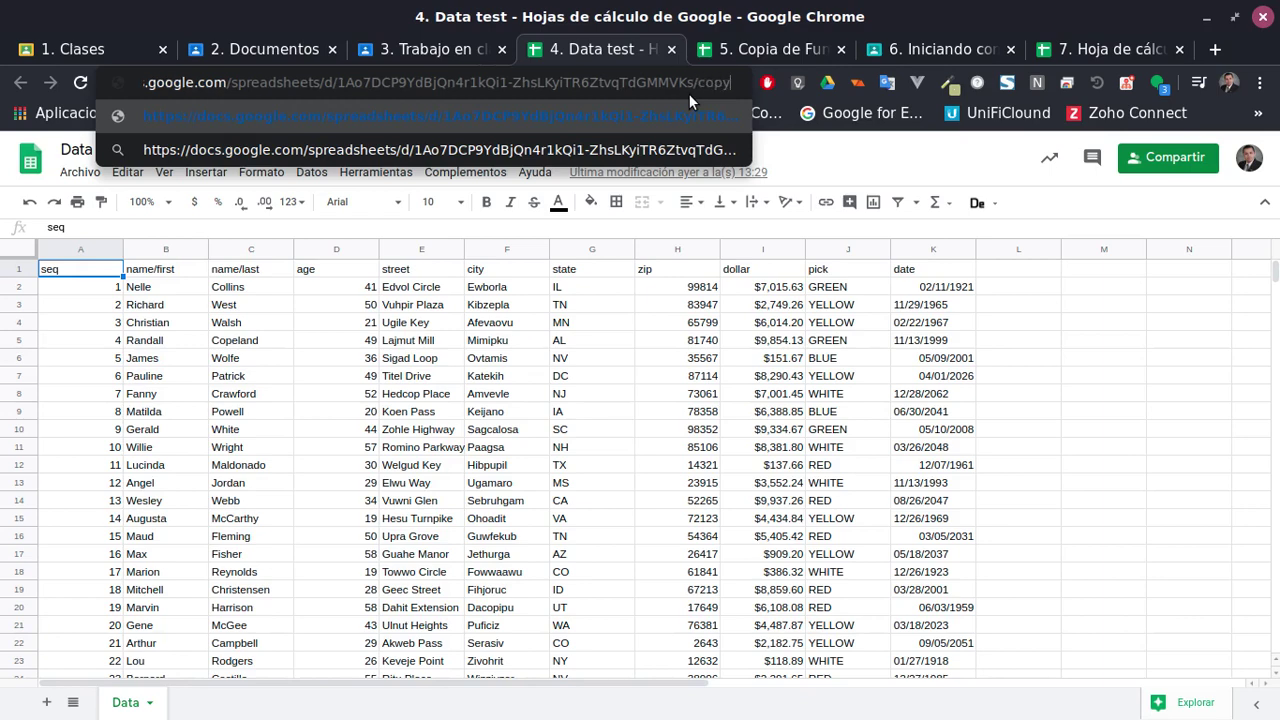
{"action": "key", "text": "Return"}
{"action": "left_click", "coordinate": [401, 418]}
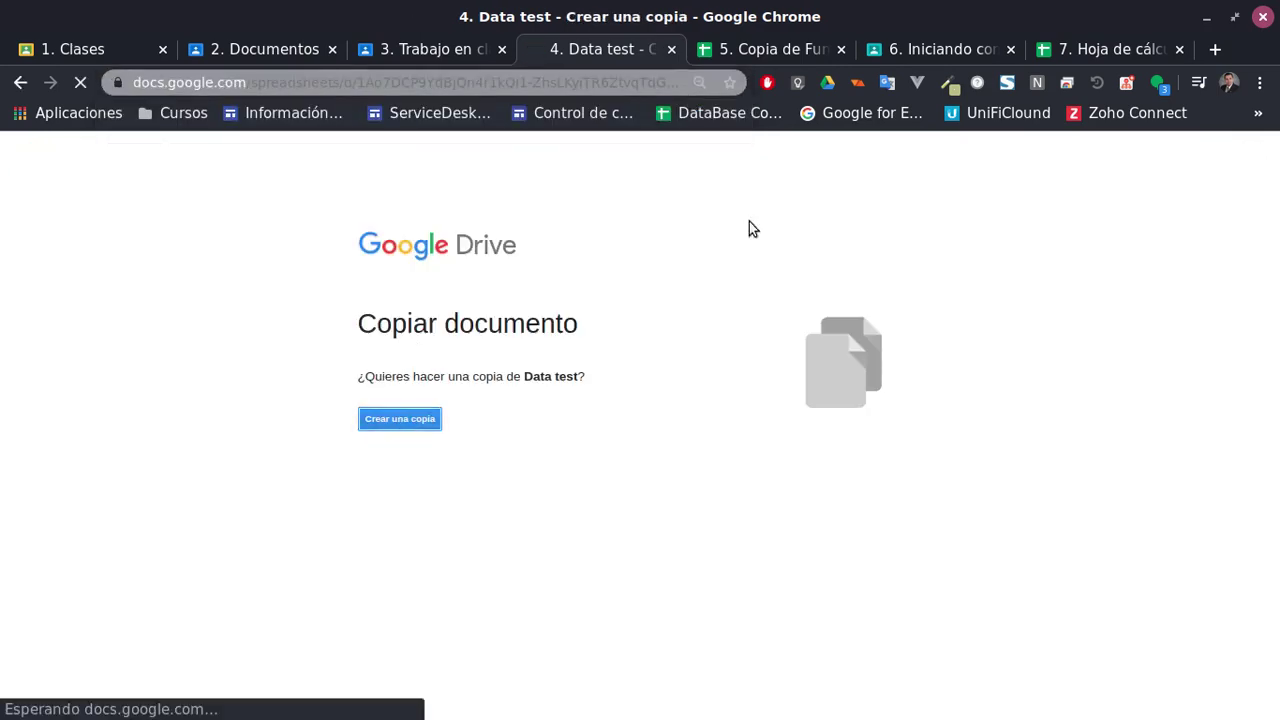
{"action": "left_click", "coordinate": [755, 49]}
{"action": "left_click", "coordinate": [1077, 50]}
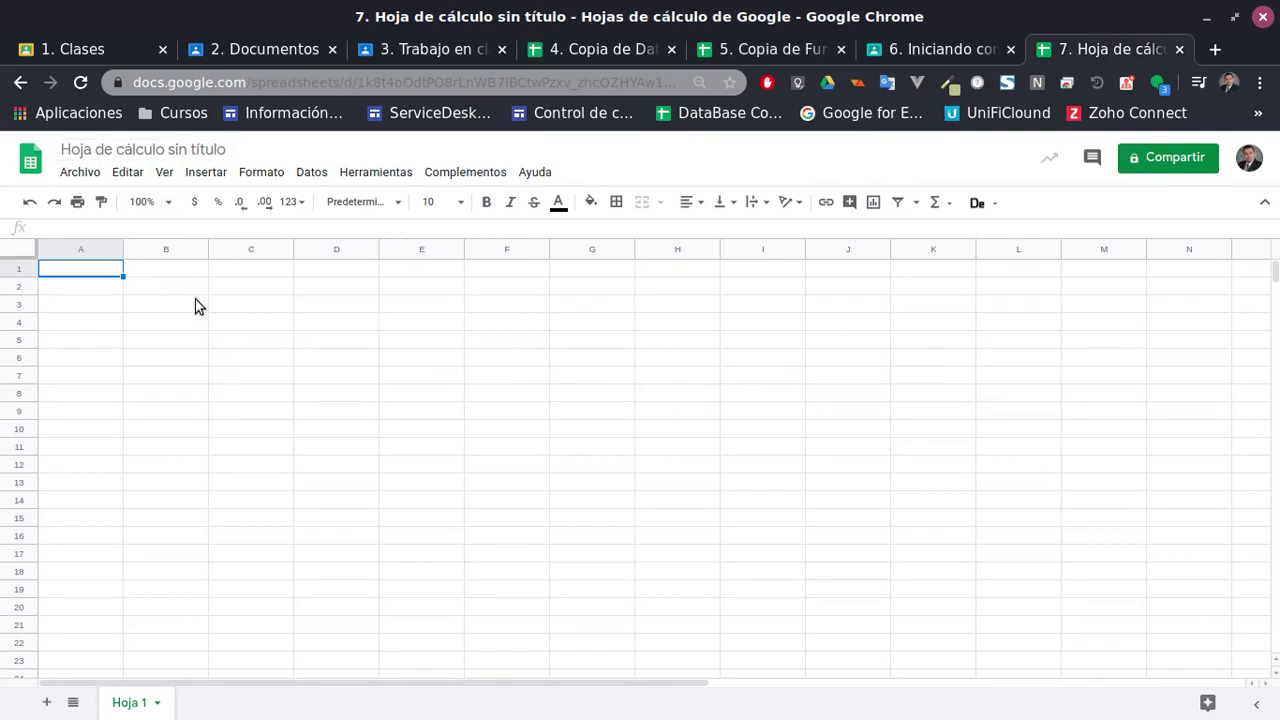
Retitle the untitled spreadsheet 'Capacitación SpreadSheets' and select cell A1
{"action": "left_click", "coordinate": [164, 150]}
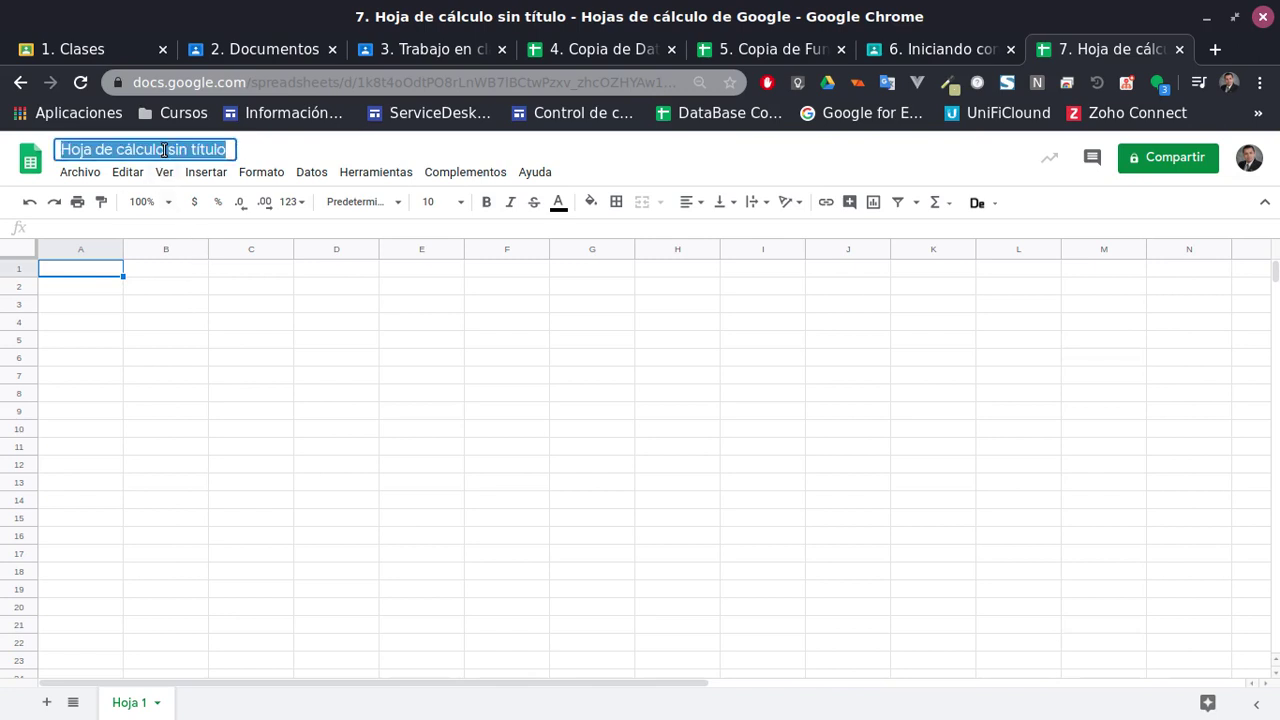
{"action": "key", "text": "BackSpace"}
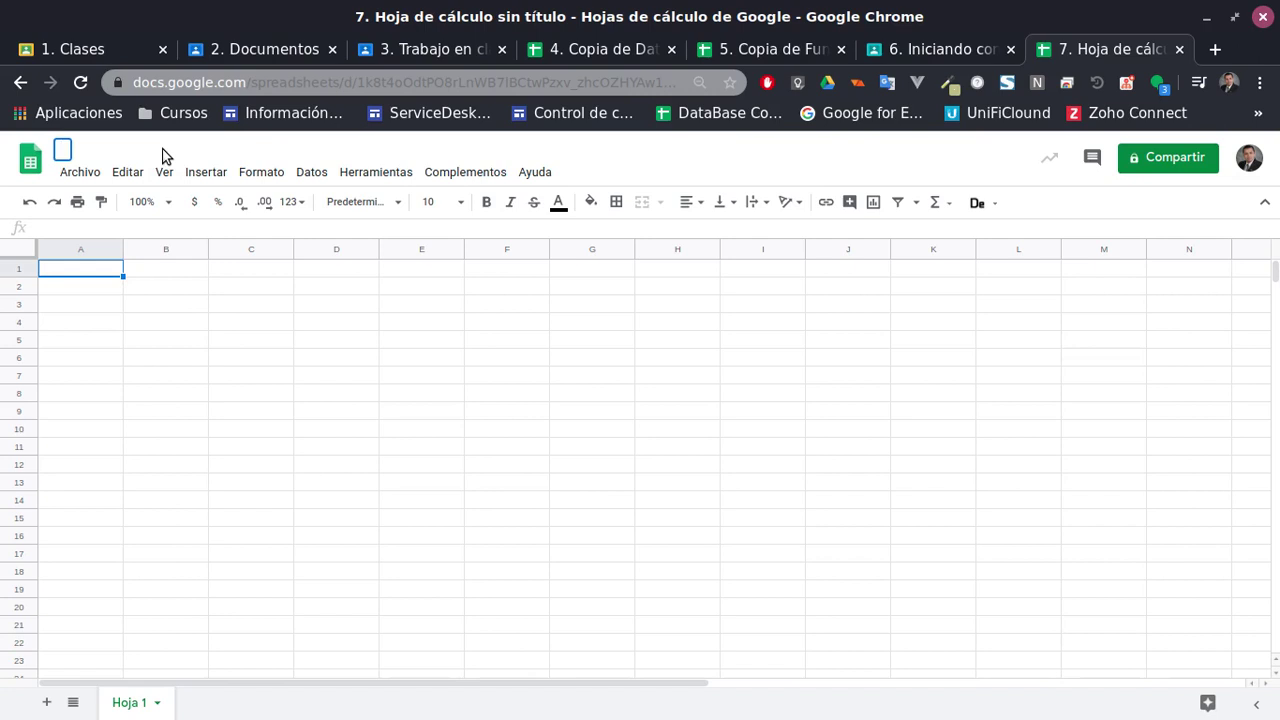
{"action": "type", "text": "Capacitaci"}
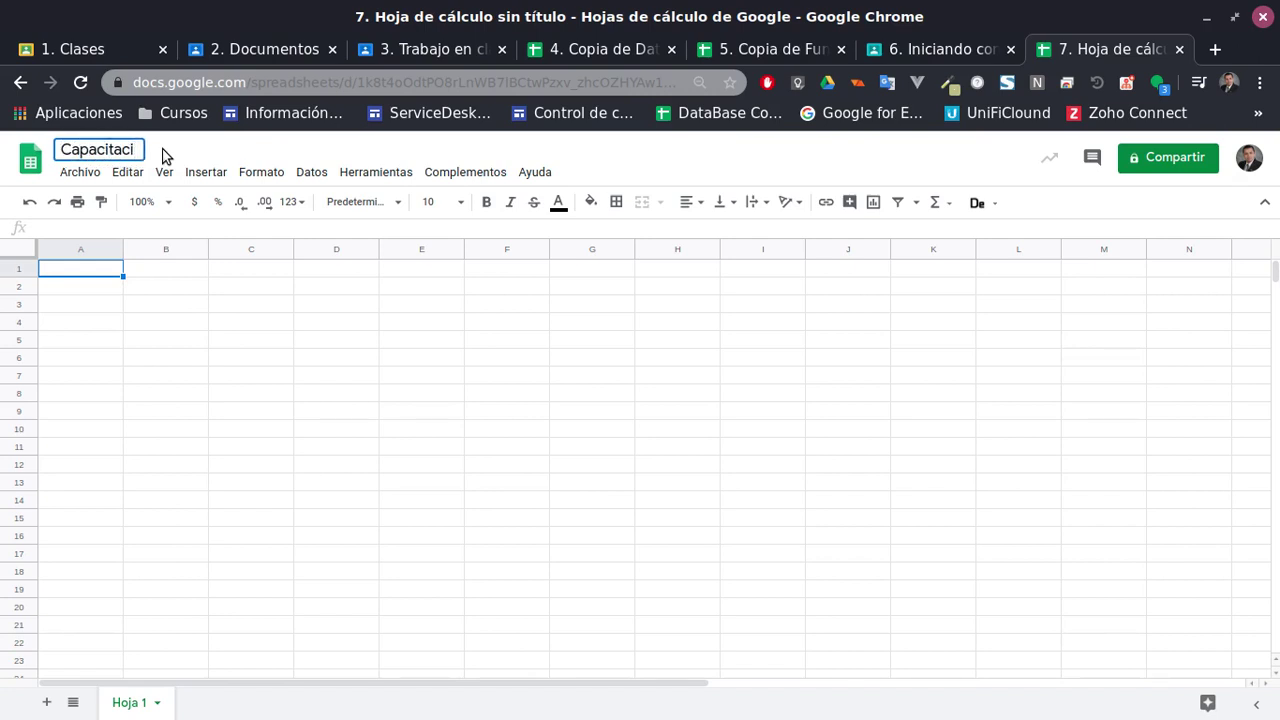
{"action": "type", "text": "ón SpreadSheets"}
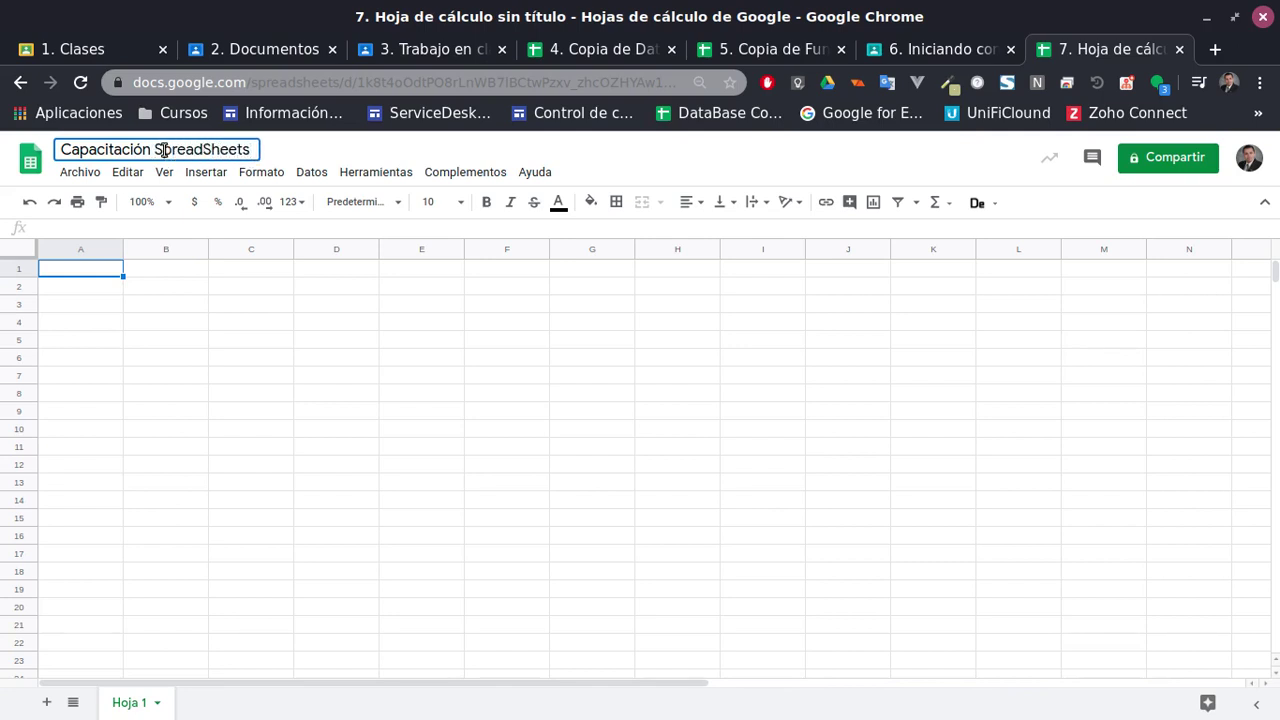
{"action": "key", "text": "Return"}
{"action": "left_click", "coordinate": [337, 287]}
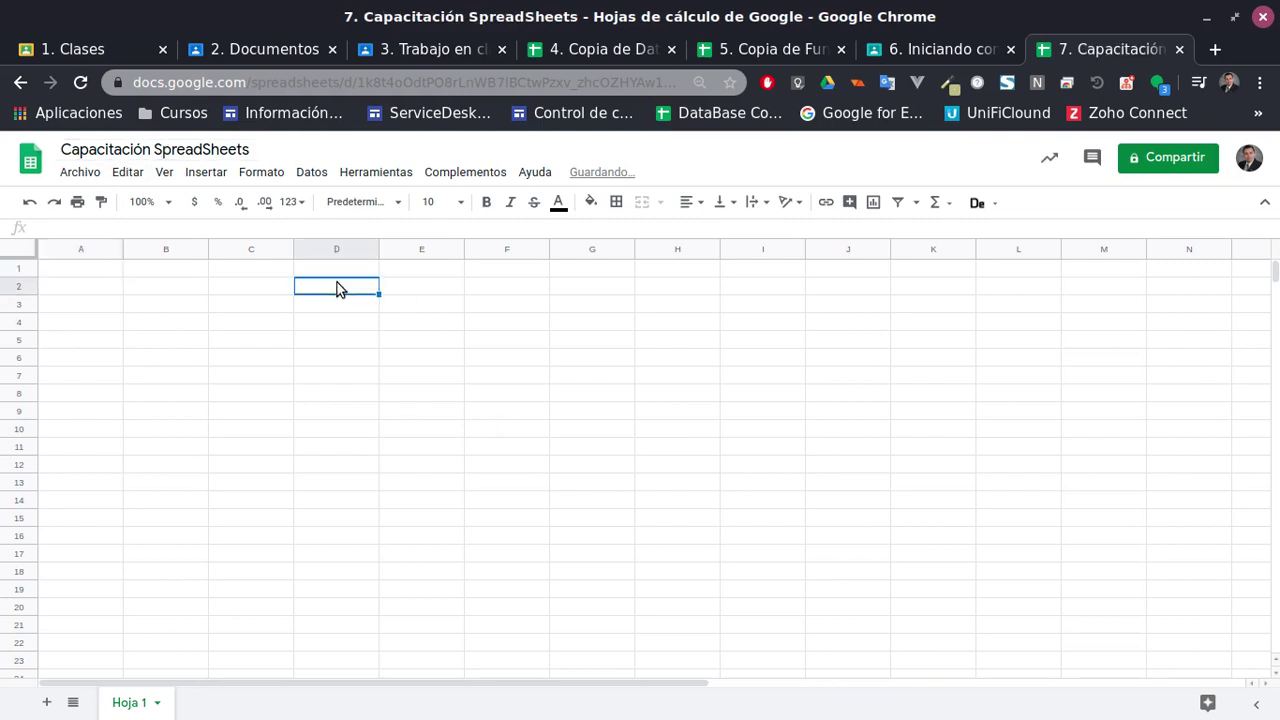
{"action": "left_click", "coordinate": [112, 270]}
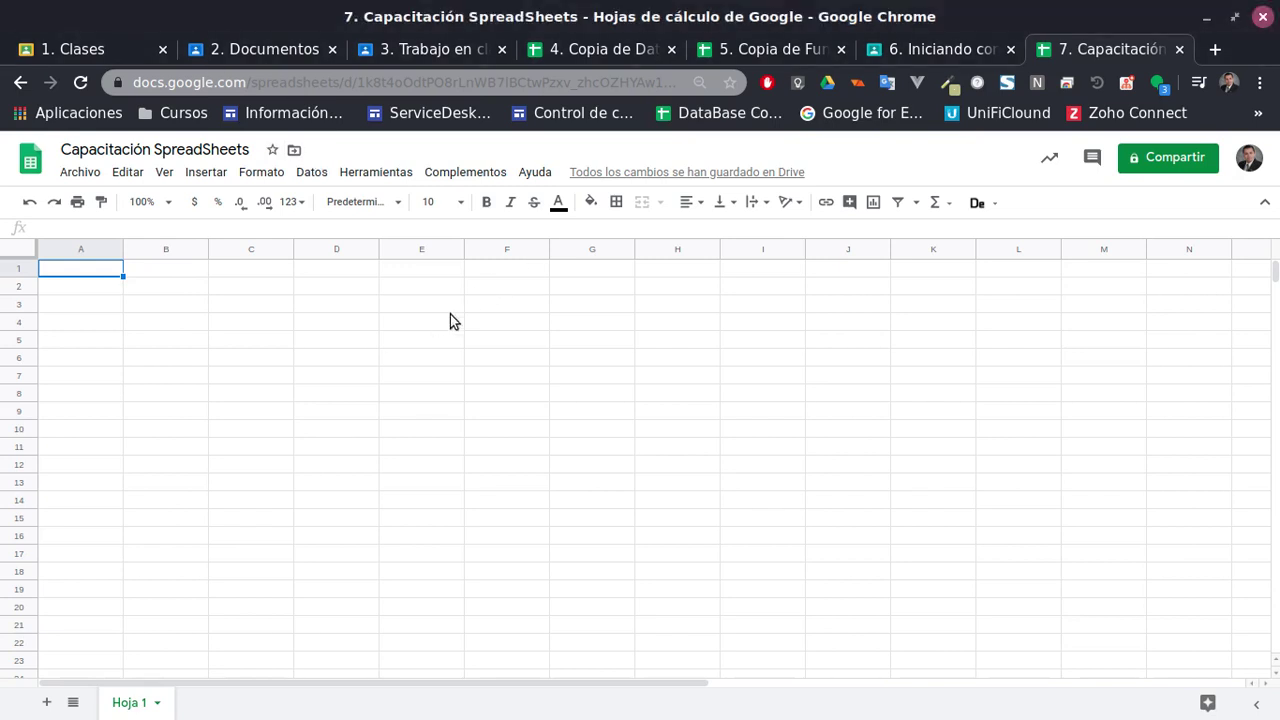
Reconfirm the spreadsheet title 'Capacitación SpreadSheets'
{"action": "left_click", "coordinate": [450, 340]}
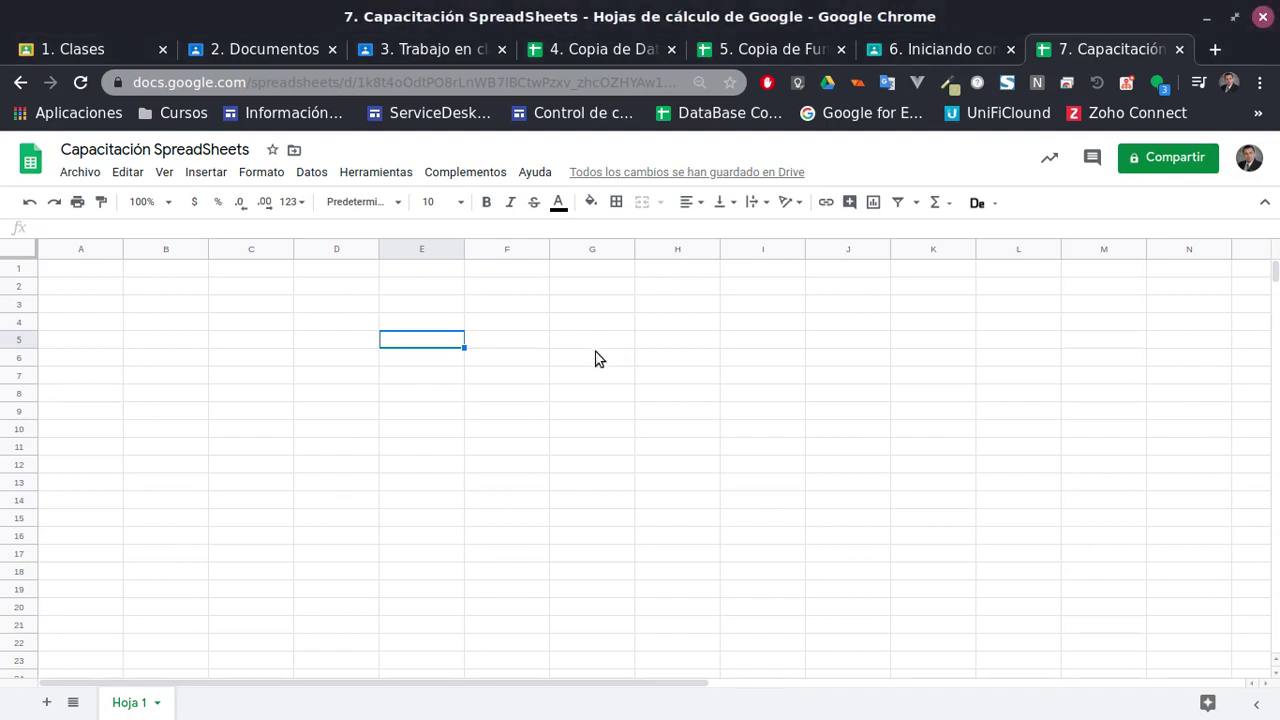
{"action": "left_click", "coordinate": [166, 151]}
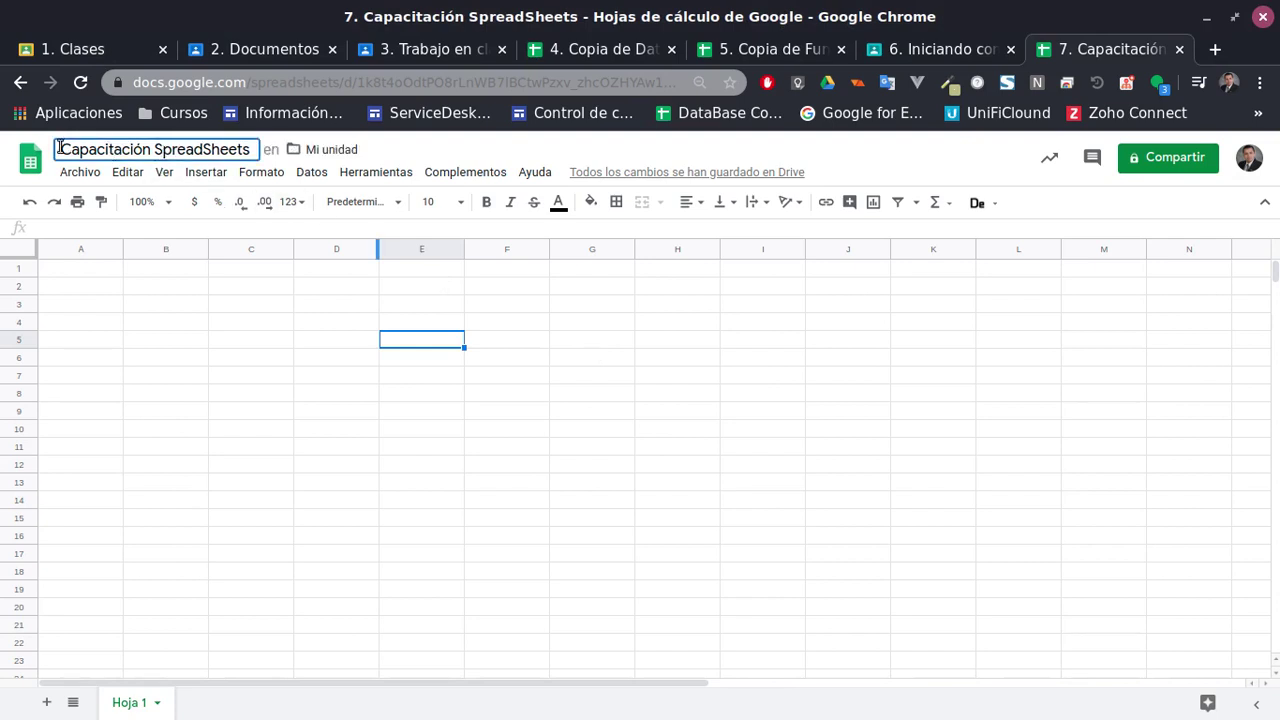
{"action": "left_click", "coordinate": [416, 147]}
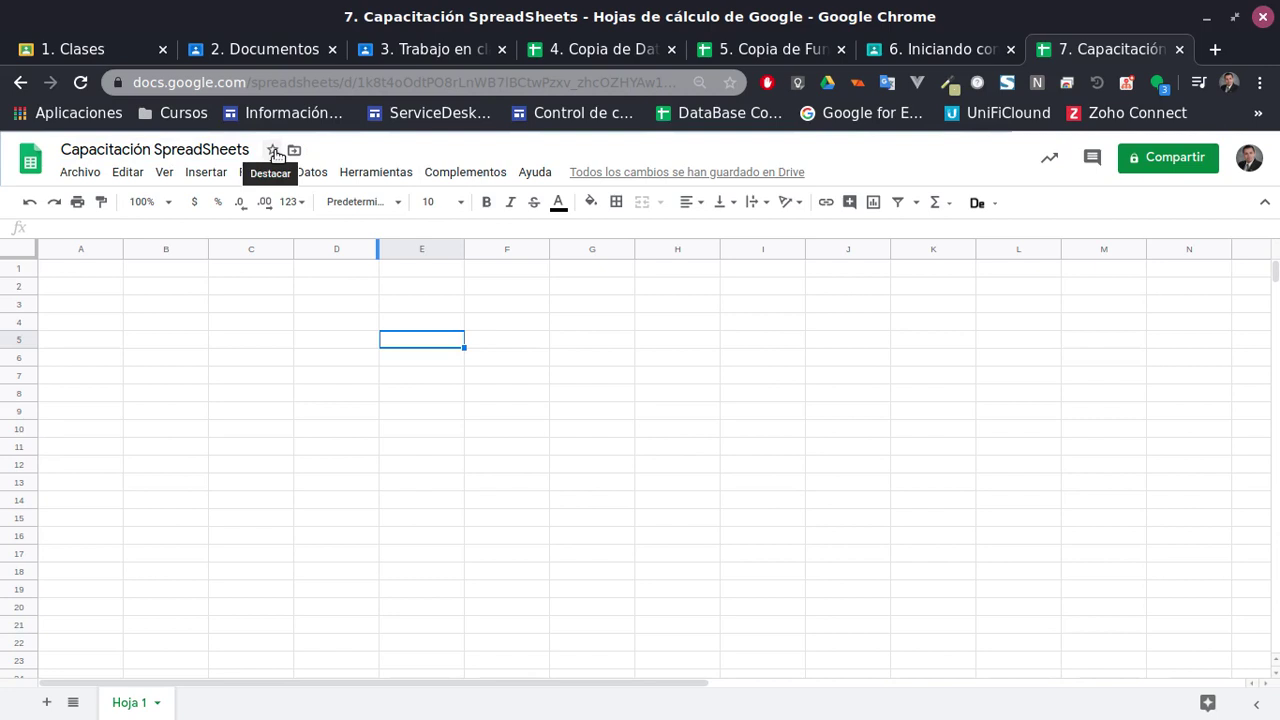
Open and dismiss the folder move dialog twice, leaving the file where it is
{"action": "left_click", "coordinate": [294, 151]}
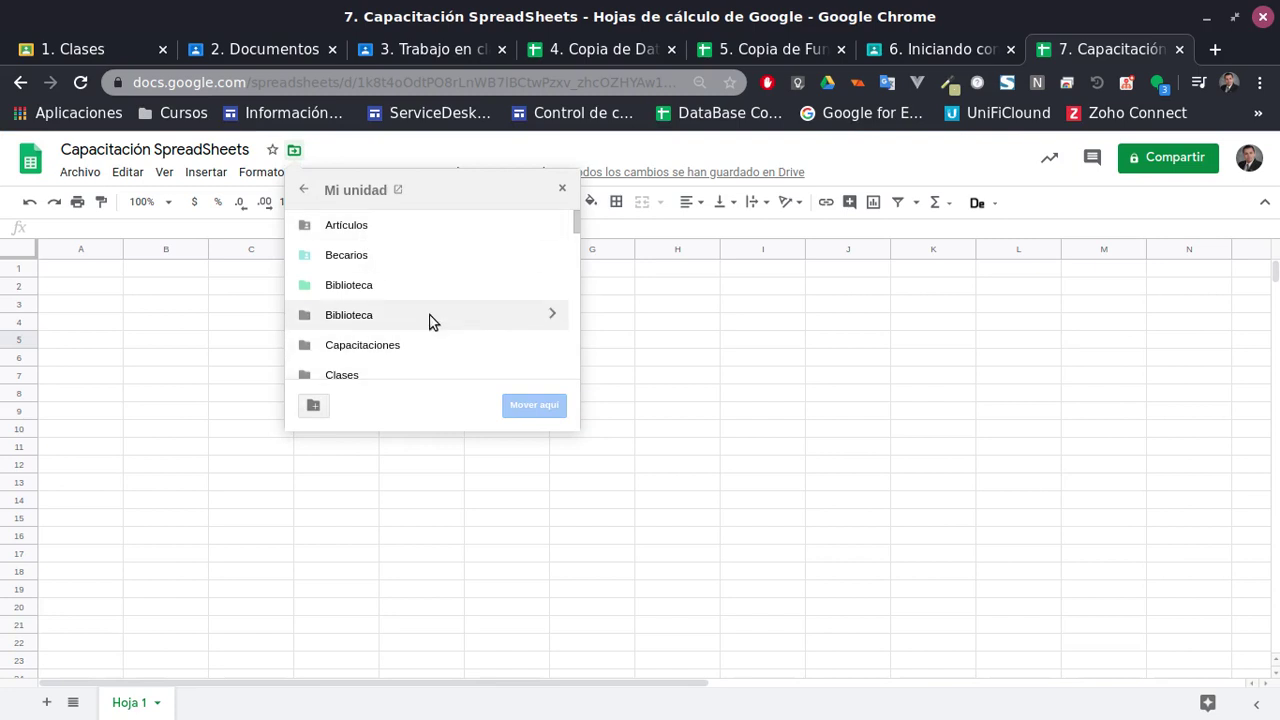
{"action": "key", "text": "Escape"}
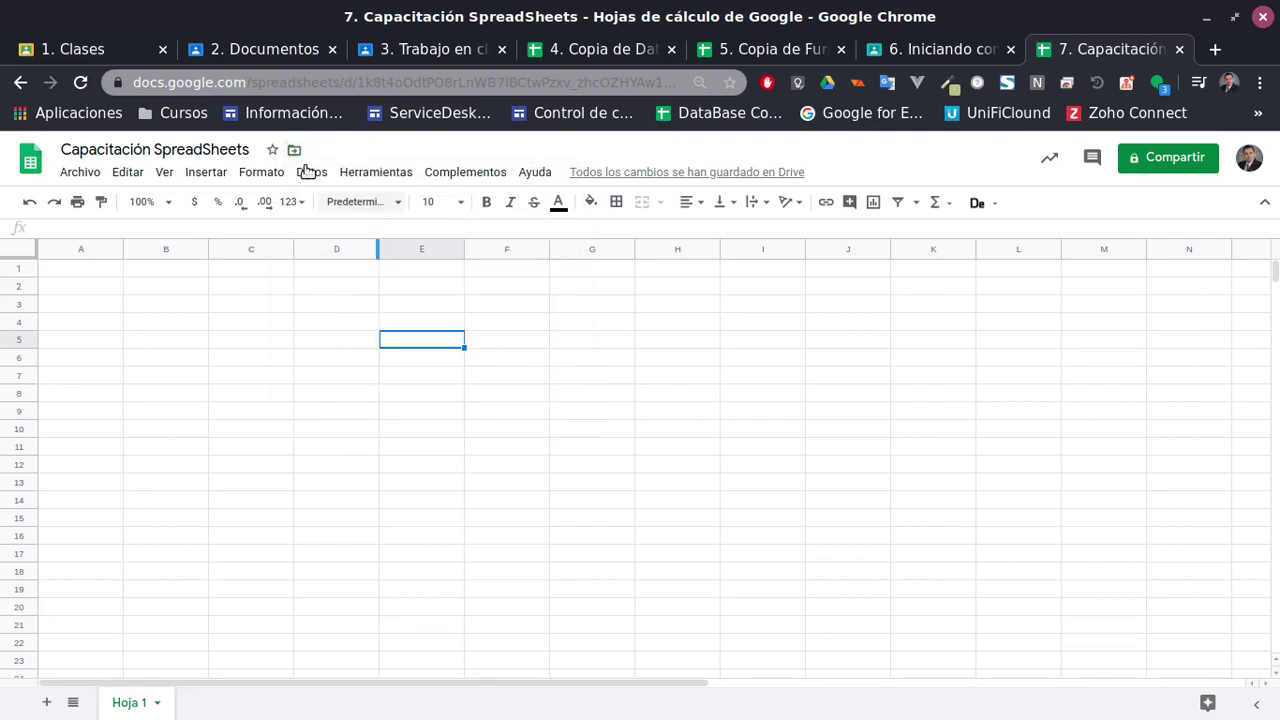
{"action": "left_click", "coordinate": [294, 150]}
{"action": "key", "text": "Escape"}
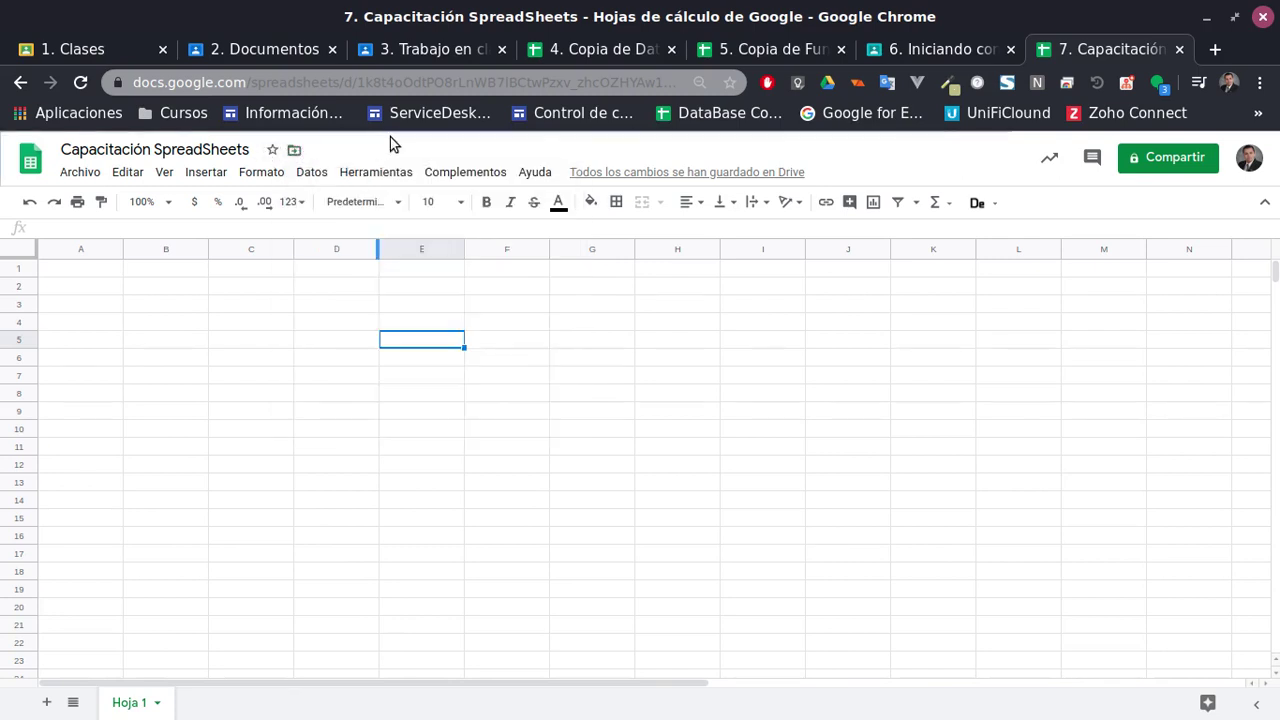
{"action": "left_click", "coordinate": [80, 173]}
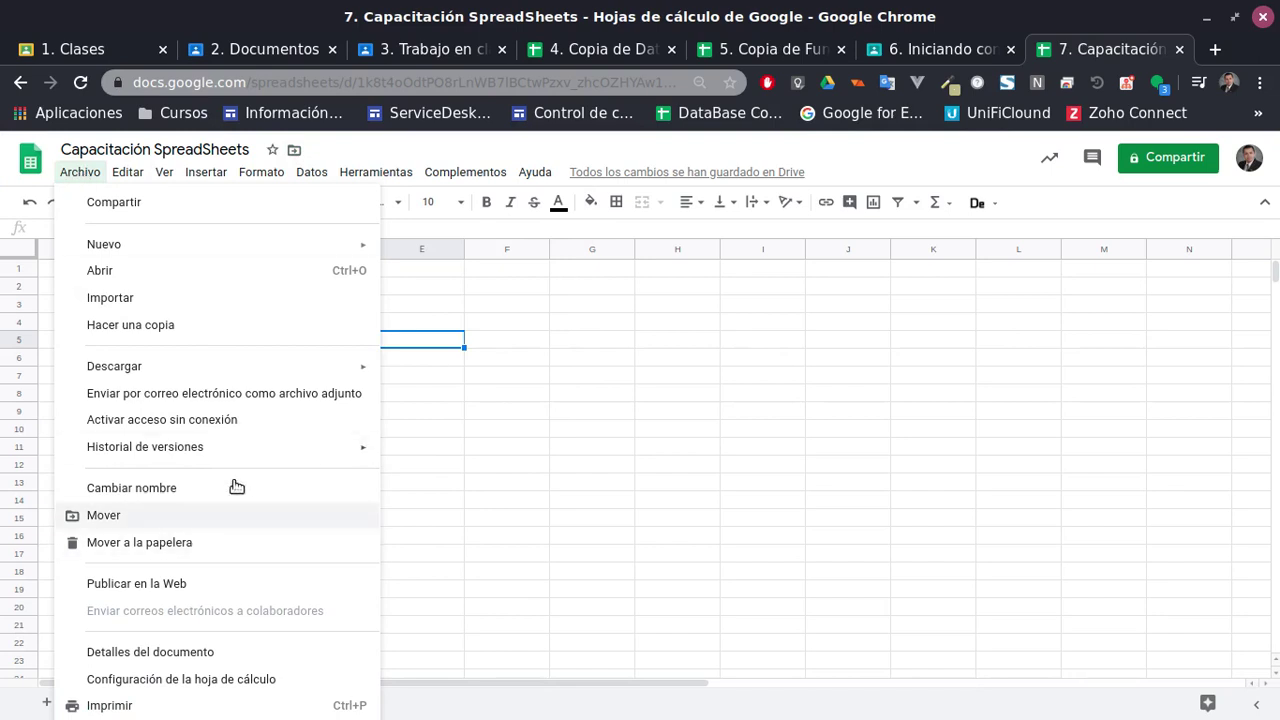
{"action": "left_click", "coordinate": [228, 399]}
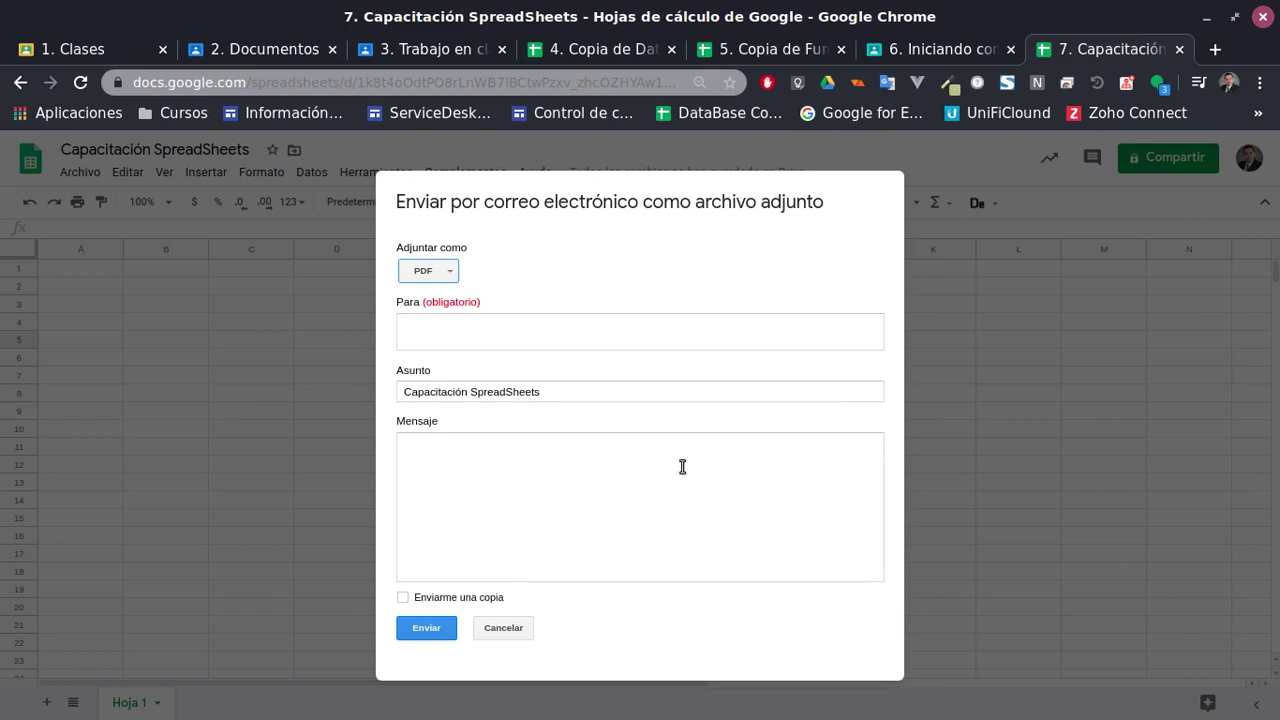
{"action": "left_click", "coordinate": [458, 321]}
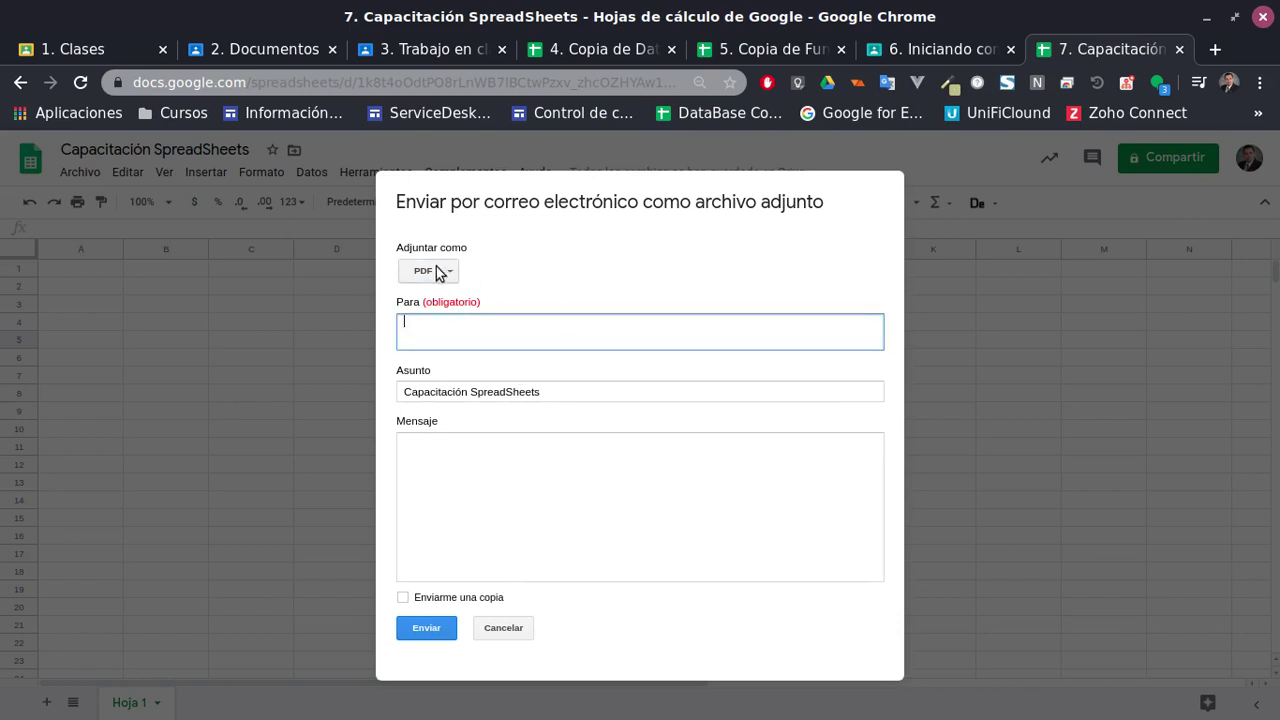
{"action": "left_click", "coordinate": [437, 273]}
{"action": "left_click", "coordinate": [546, 312]}
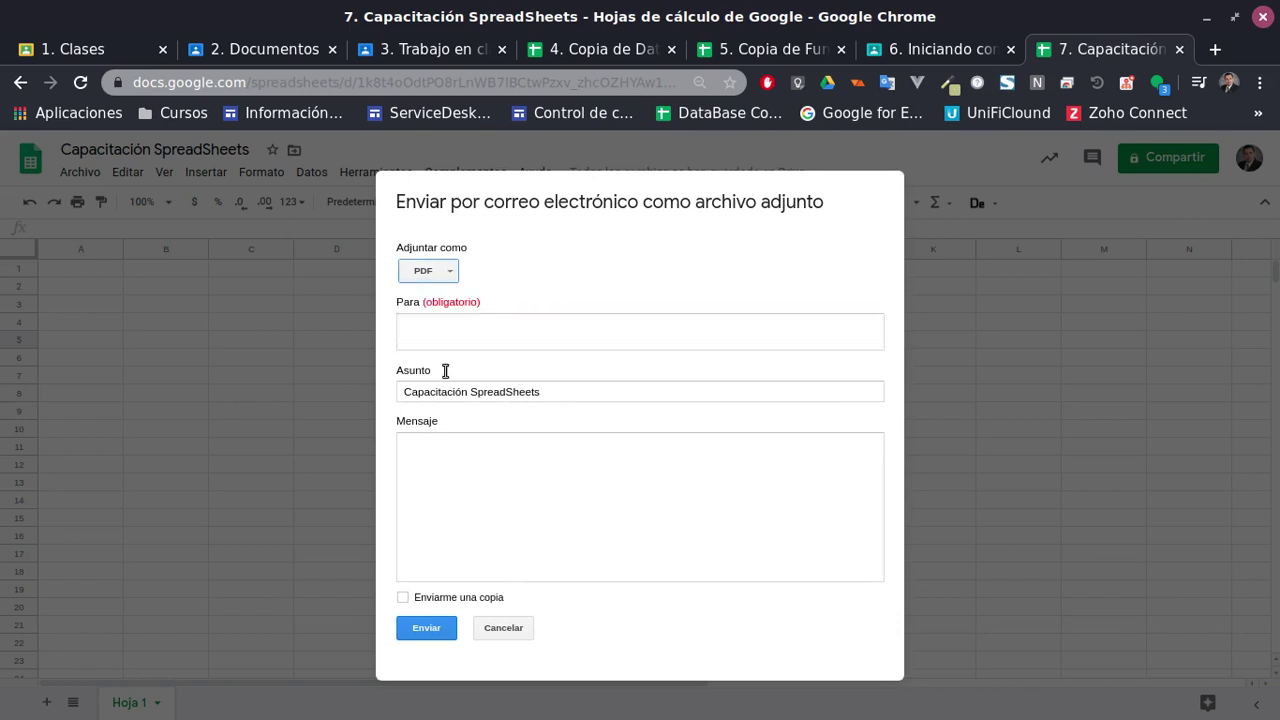
{"action": "left_click", "coordinate": [503, 628]}
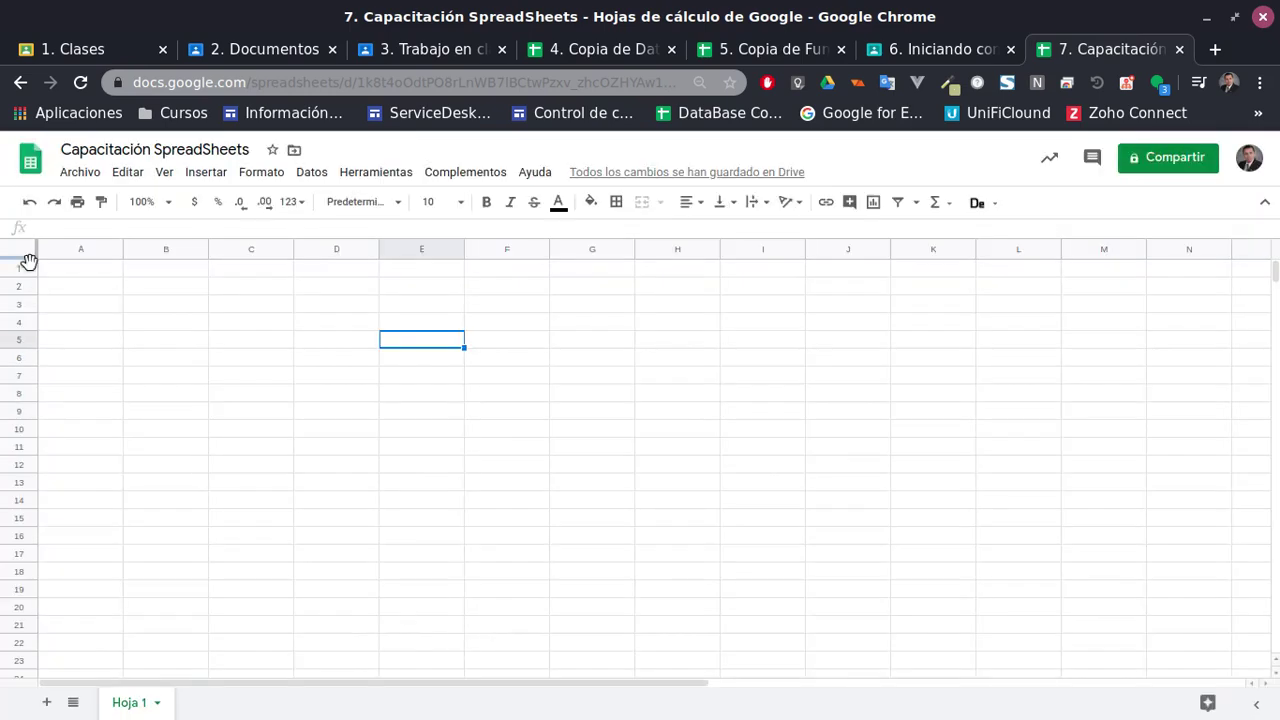
{"action": "left_click", "coordinate": [78, 176]}
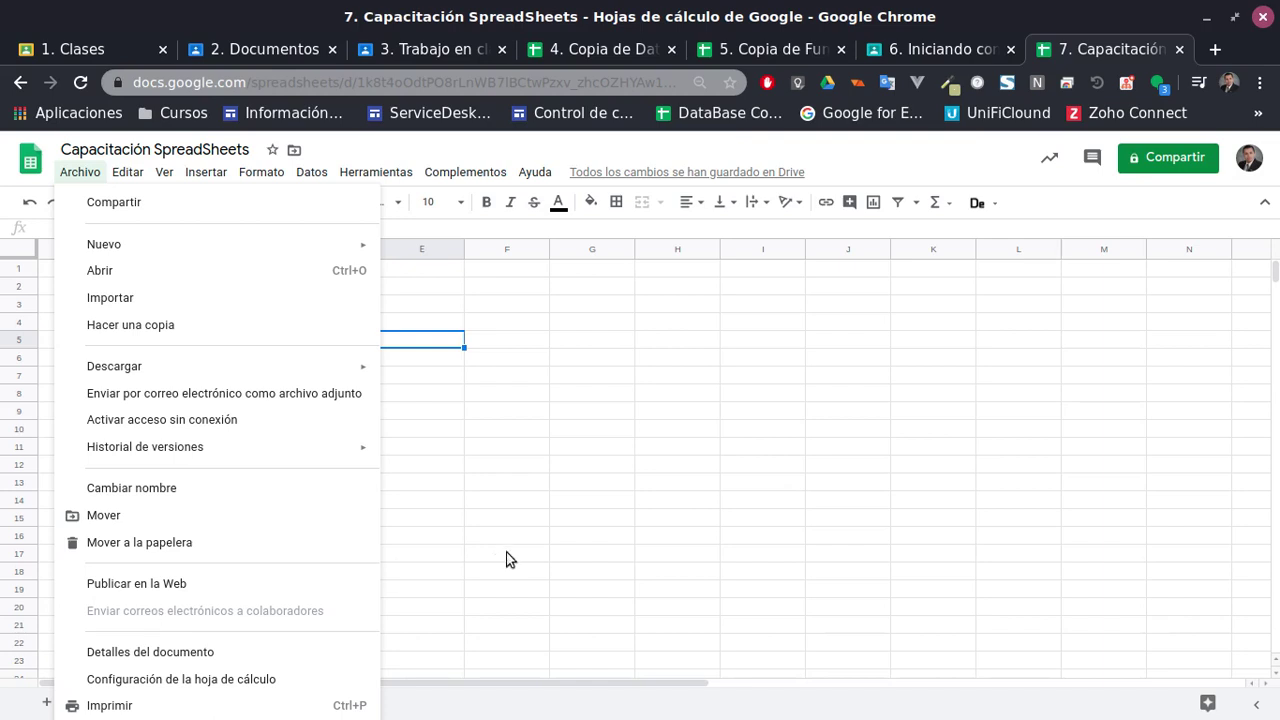
{"action": "left_click", "coordinate": [585, 556]}
{"action": "left_click", "coordinate": [600, 49]}
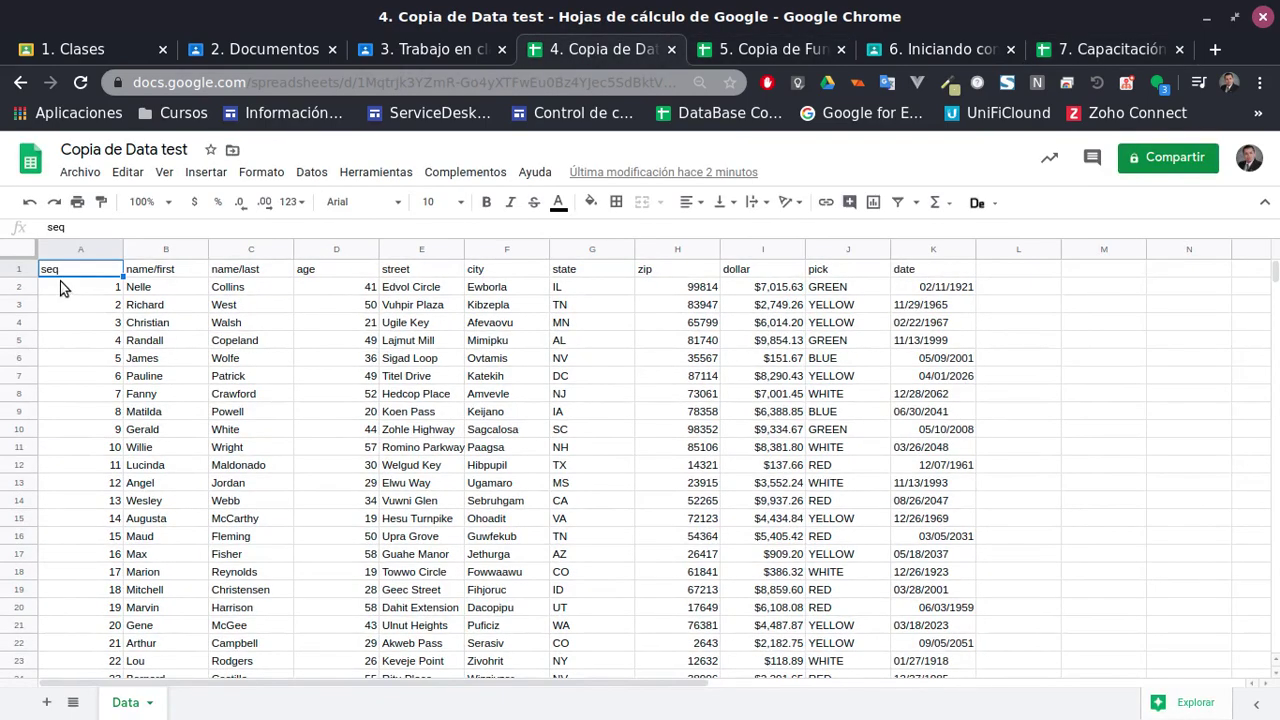
Copy A1:K22 from Copia de Data test and paste it at A1 of Capacitación SpreadSheets
{"action": "scroll", "coordinate": [950, 580], "scroll_direction": "down", "scroll_amount": 1}
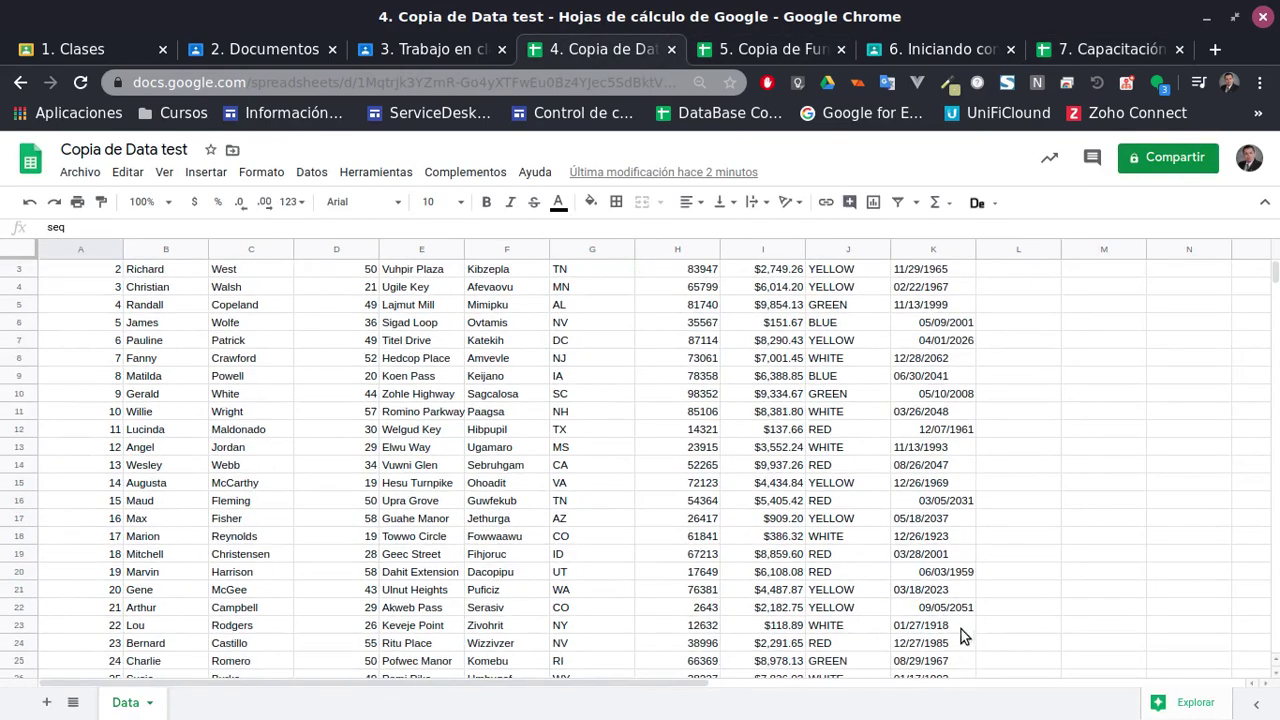
{"action": "left_click", "coordinate": [943, 607], "text": "shift"}
{"action": "key", "text": "ctrl+c"}
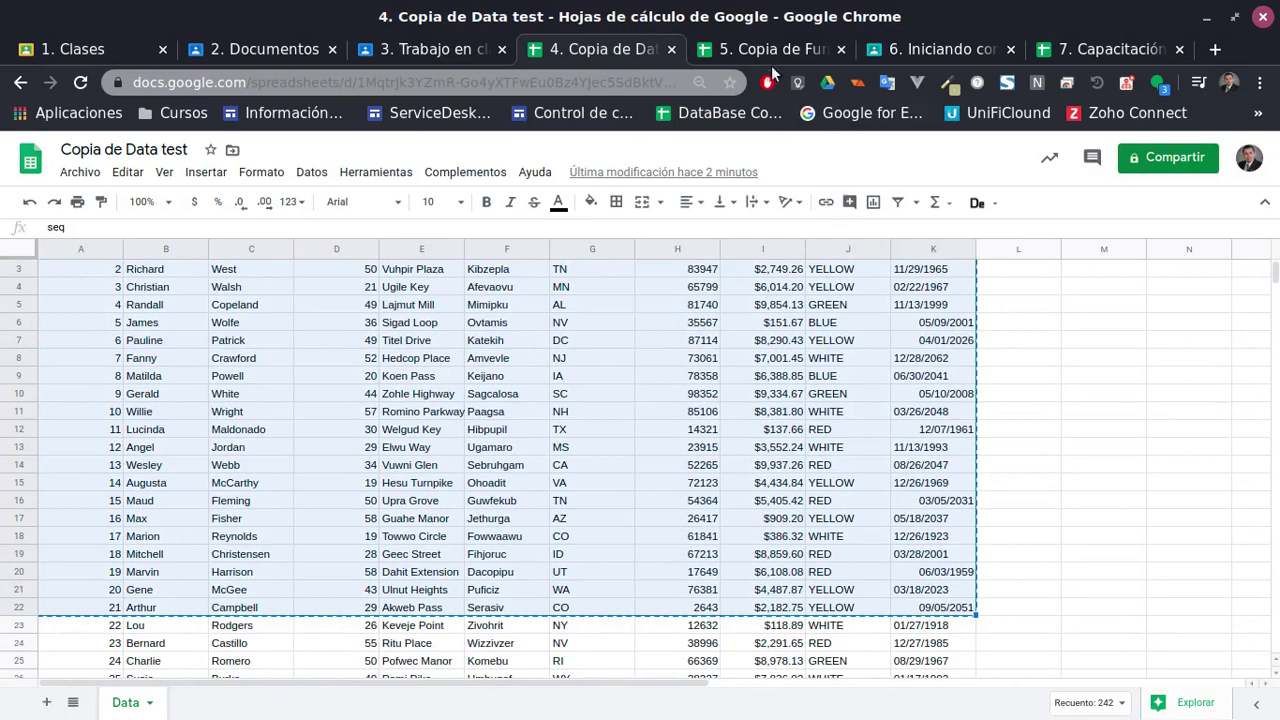
{"action": "left_click", "coordinate": [769, 58]}
{"action": "left_click", "coordinate": [1060, 54]}
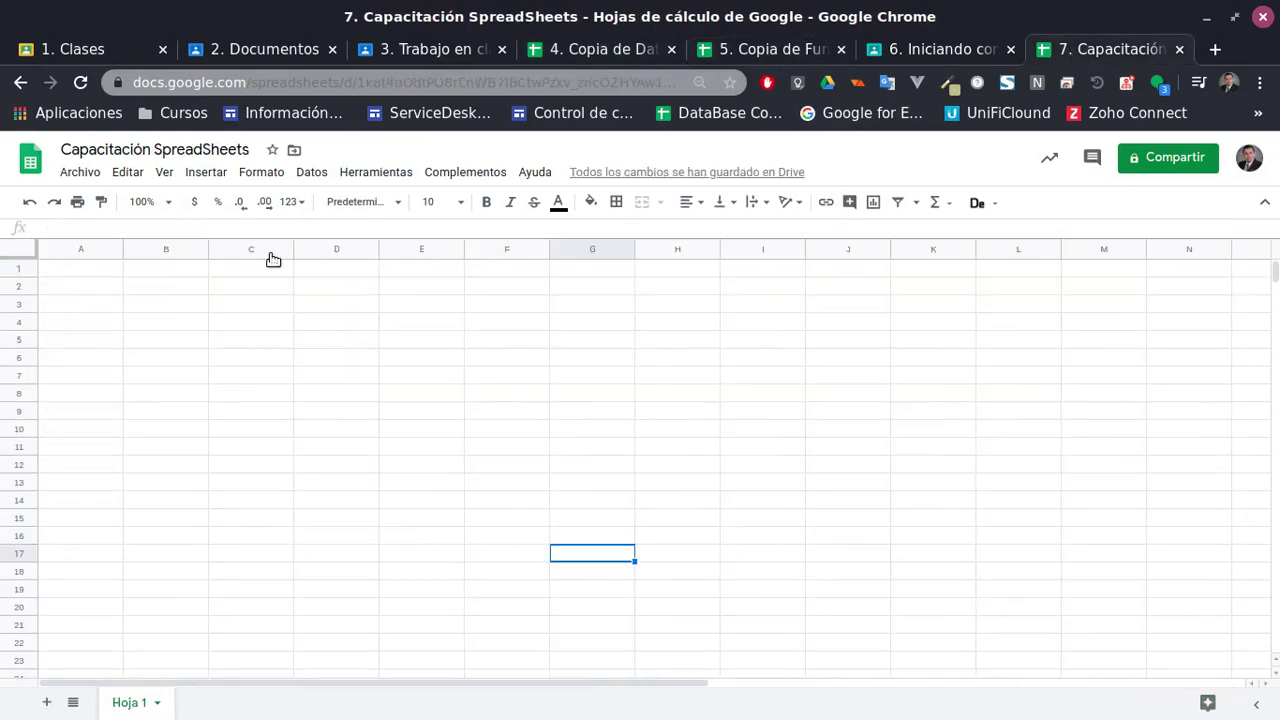
{"action": "left_click", "coordinate": [88, 276]}
{"action": "key", "text": "ctrl+v"}
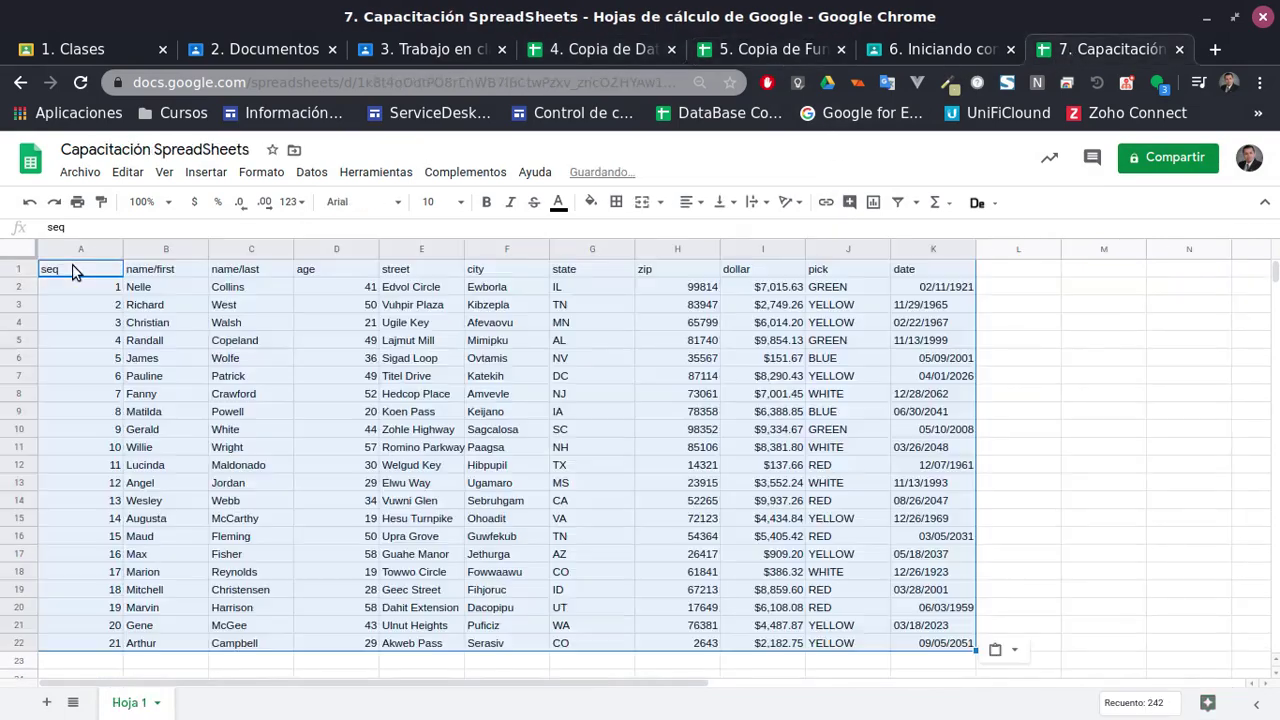
{"action": "left_click", "coordinate": [273, 519]}
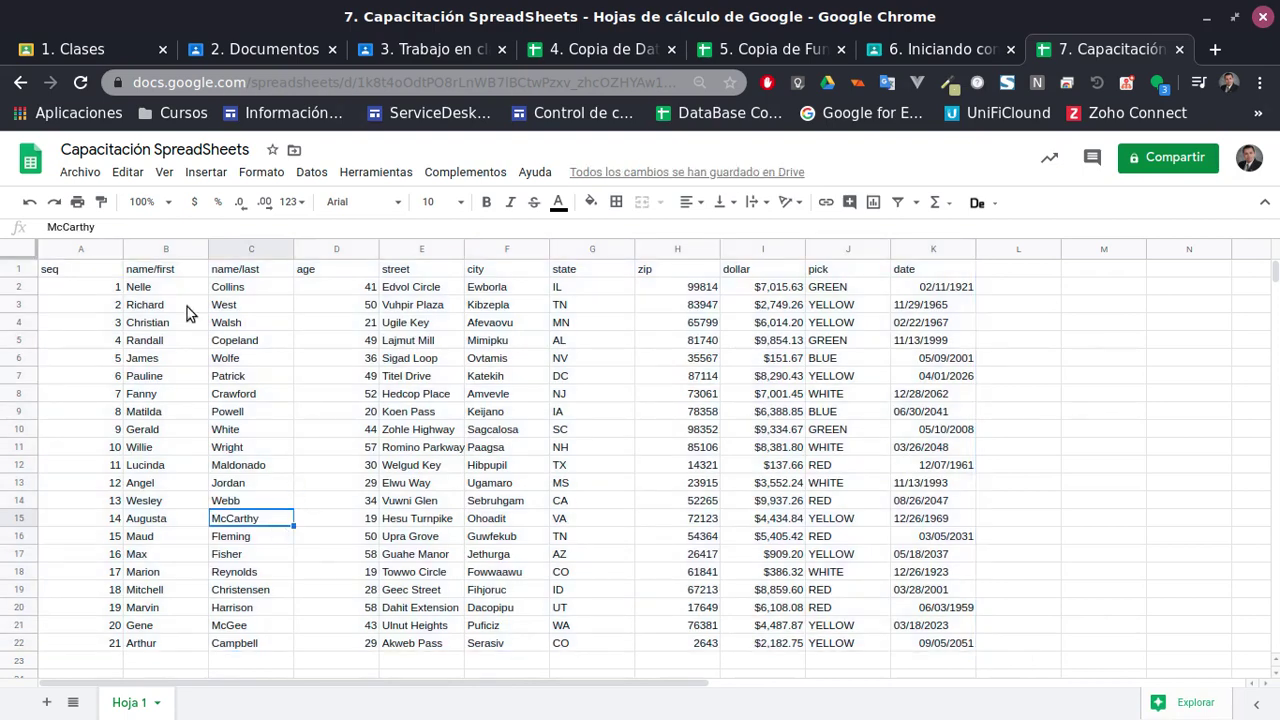
{"action": "left_click", "coordinate": [80, 172]}
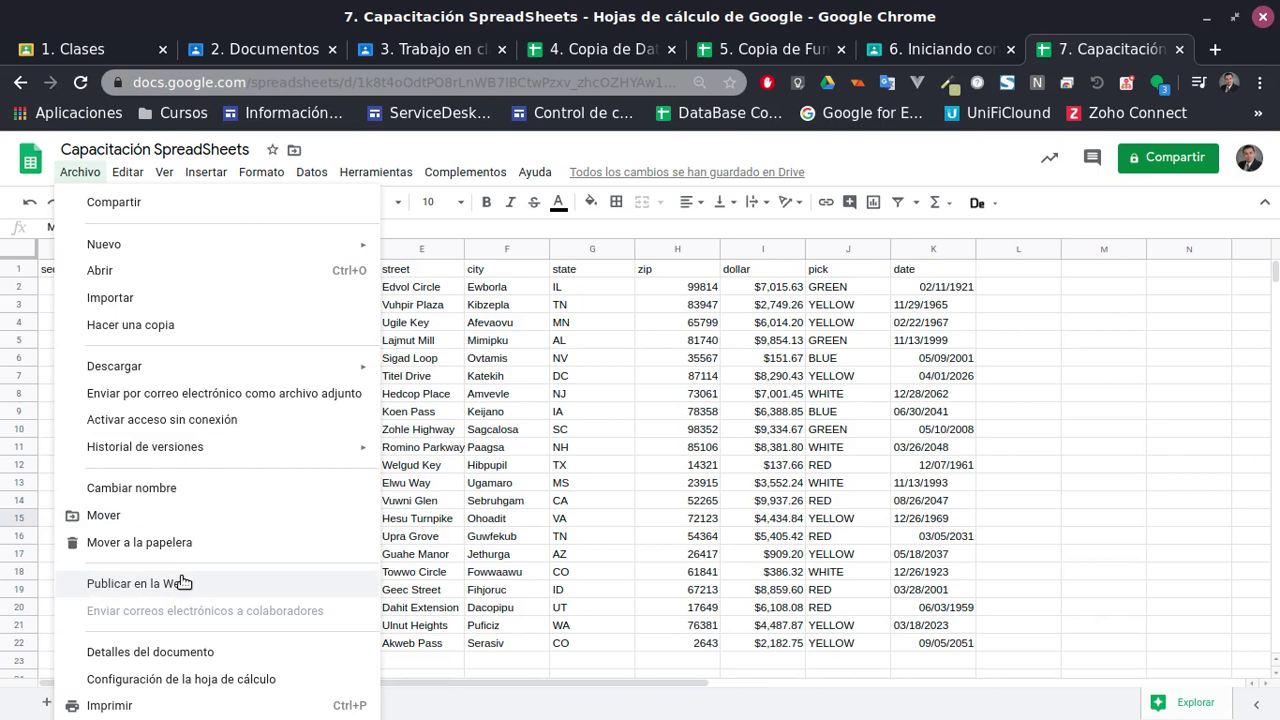
Name the current version 'V0.1' through Archivo > Historial de versiones
{"action": "mouse_move", "coordinate": [254, 455]}
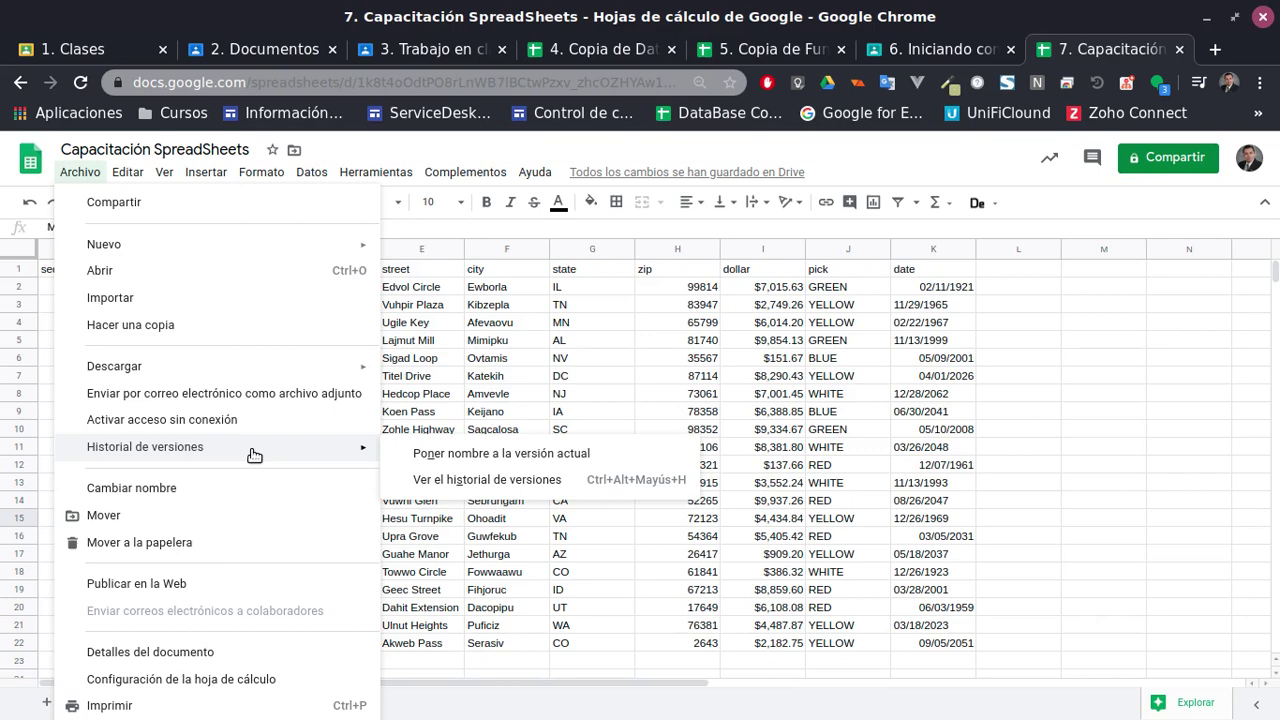
{"action": "left_click", "coordinate": [425, 453]}
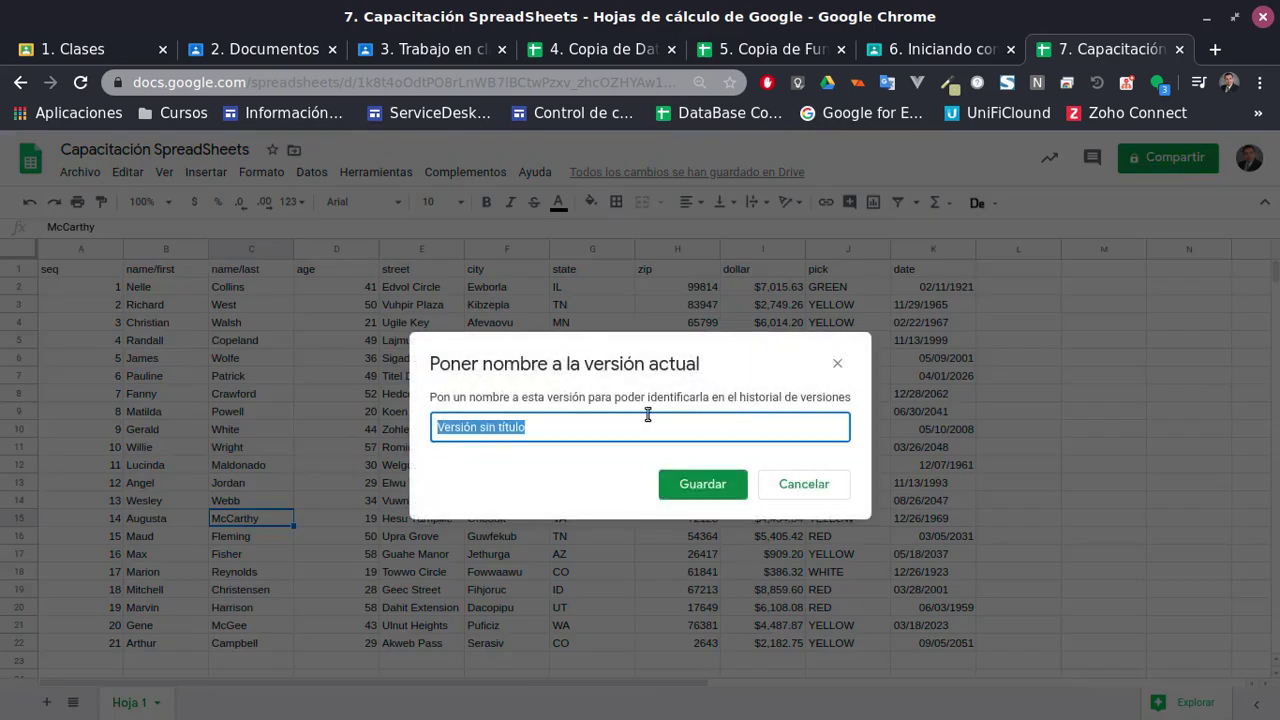
{"action": "left_click", "coordinate": [576, 432]}
{"action": "left_click_drag", "start_coordinate": [527, 432], "coordinate": [395, 405]}
{"action": "type", "text": "Ver"}
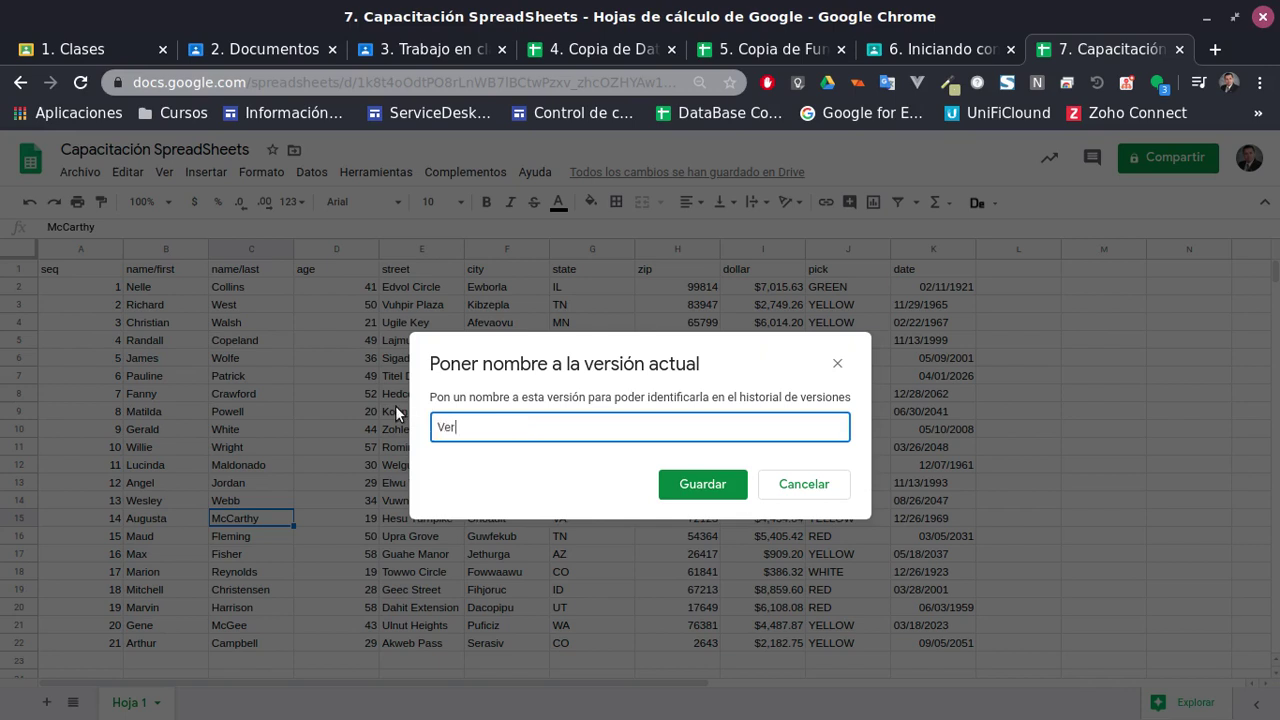
{"action": "key", "text": "BackSpace"}
{"action": "key", "text": "BackSpace"}
{"action": "type", "text": "0.1"}
{"action": "left_click", "coordinate": [702, 488]}
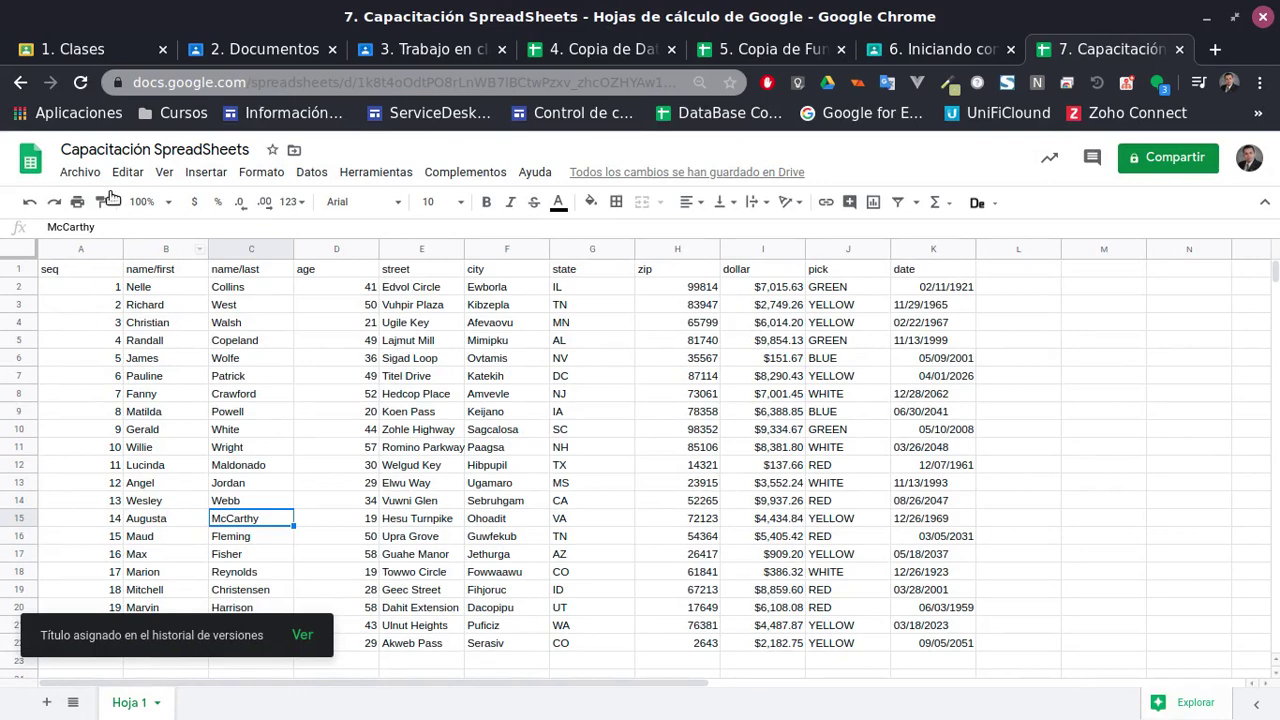
{"action": "left_click", "coordinate": [85, 171]}
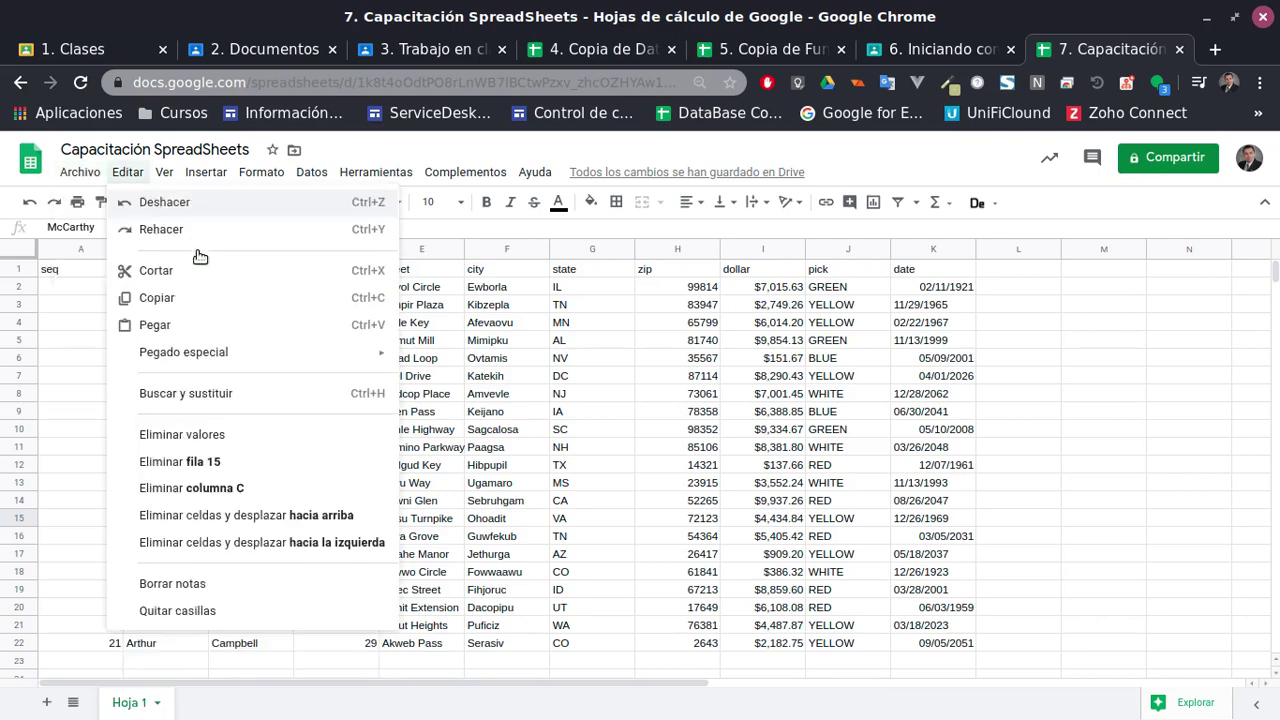
{"action": "mouse_move", "coordinate": [200, 447]}
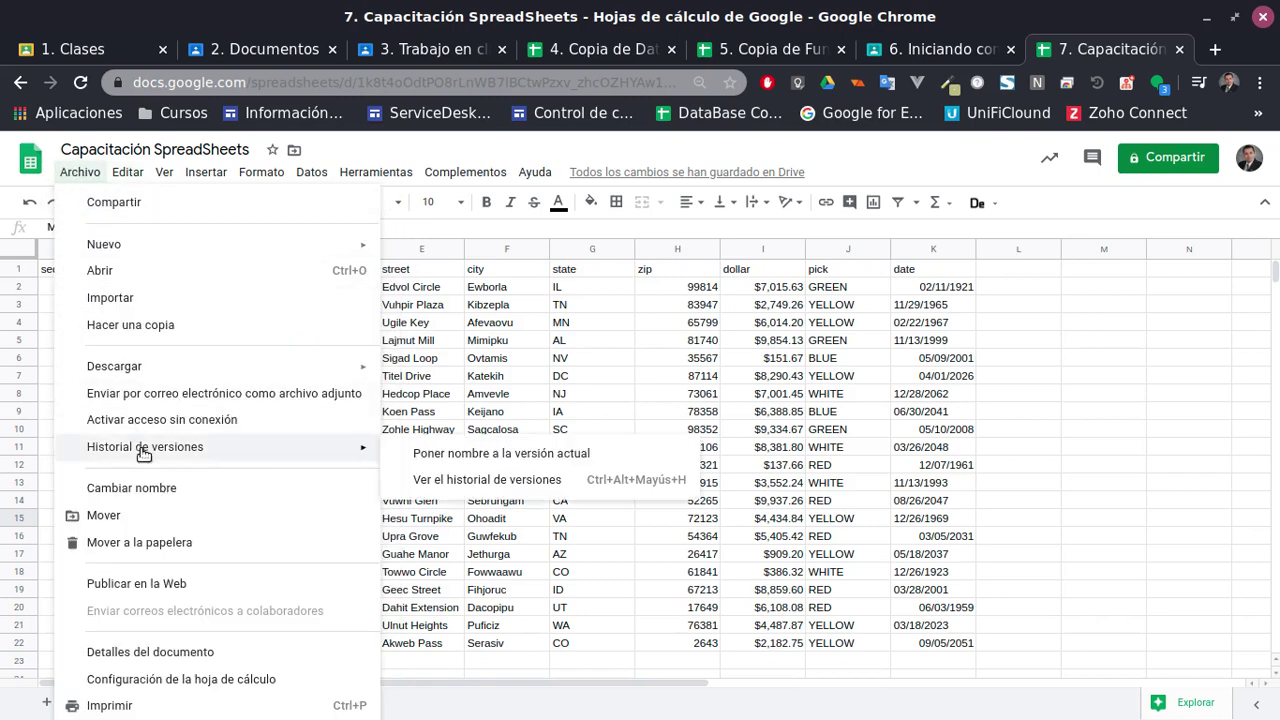
{"action": "left_click", "coordinate": [510, 480]}
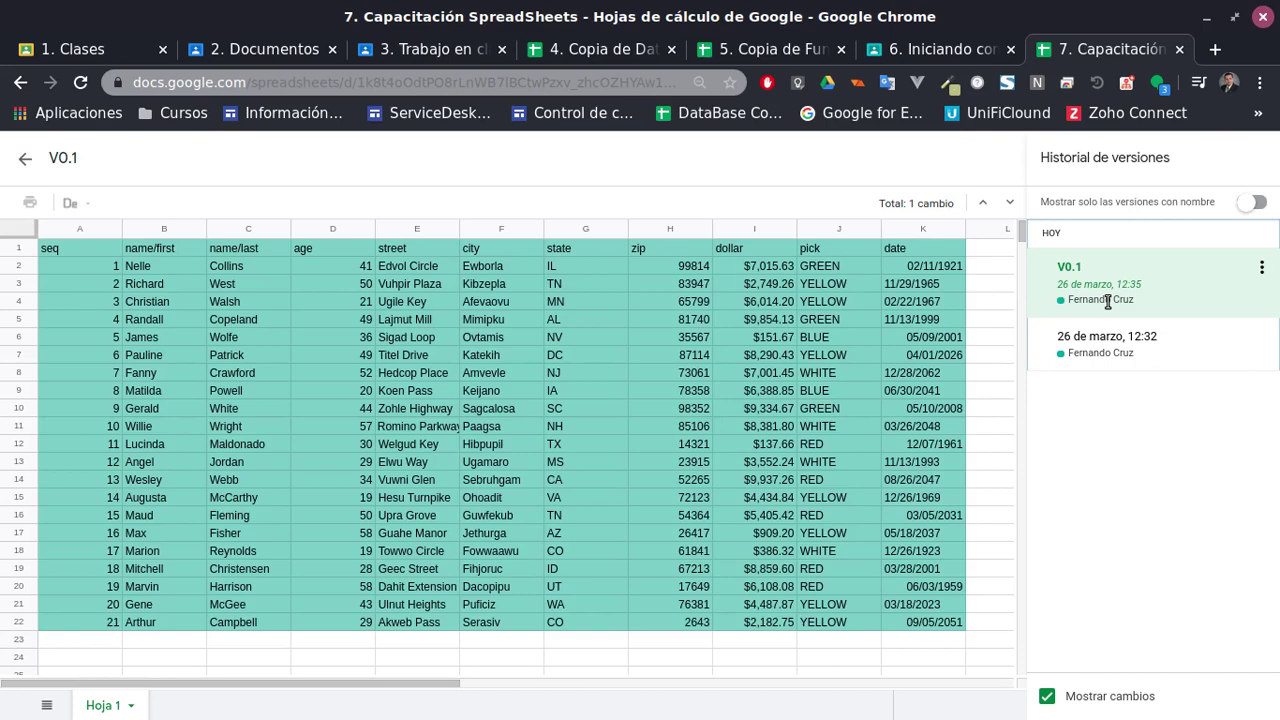
{"action": "left_click", "coordinate": [25, 158]}
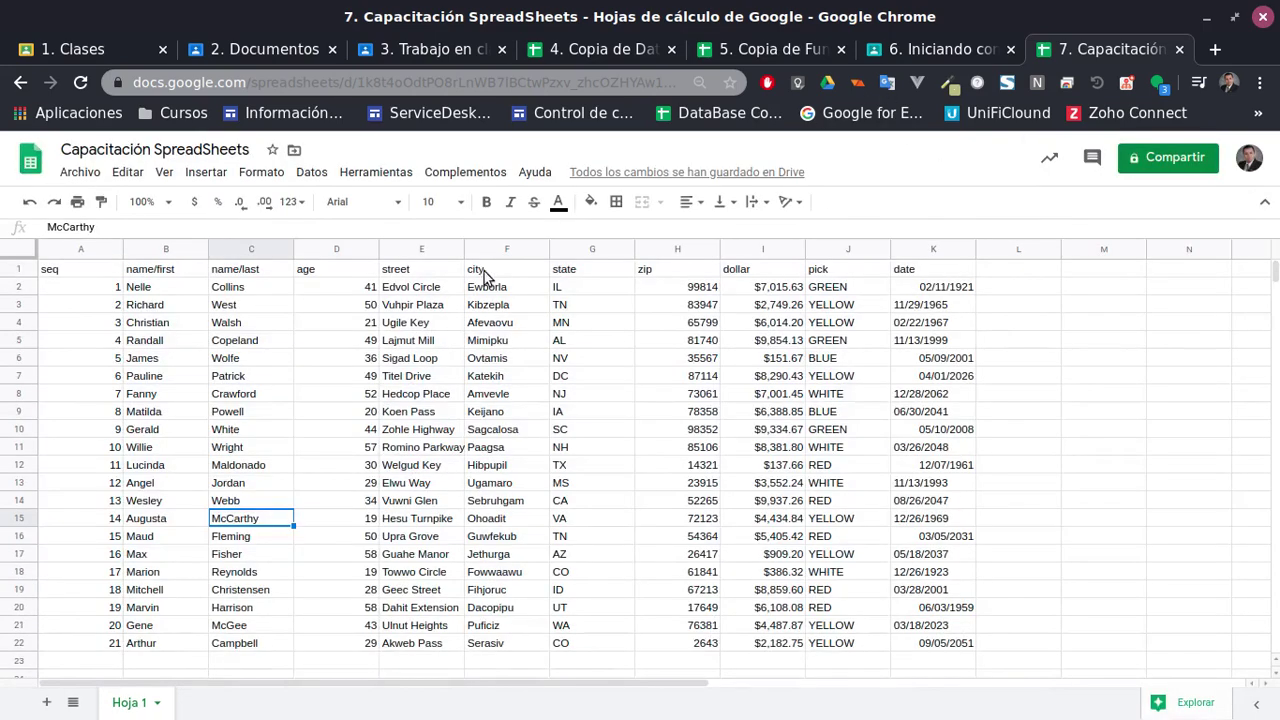
Select the whole data table A1:K22 on Hoja 1
{"action": "scroll", "coordinate": [570, 455], "scroll_direction": "down", "scroll_amount": 2}
{"action": "scroll", "coordinate": [568, 472], "scroll_direction": "up", "scroll_amount": 2}
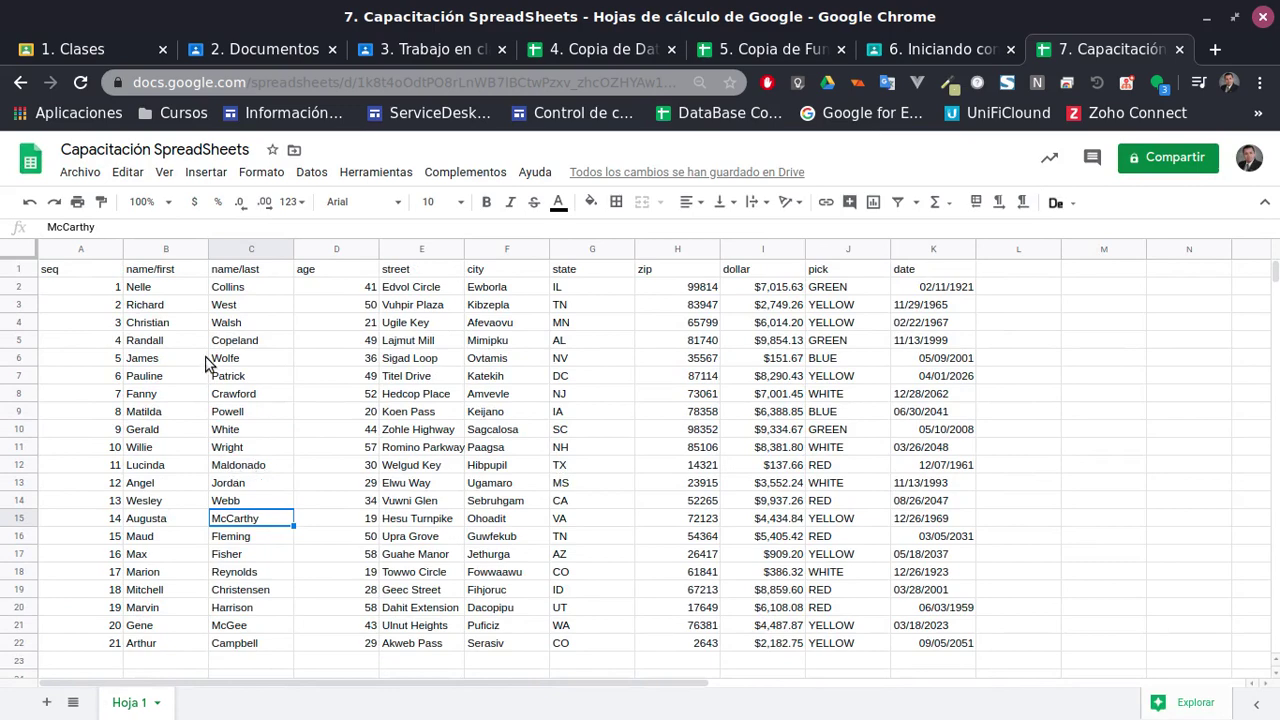
{"action": "left_click", "coordinate": [95, 271]}
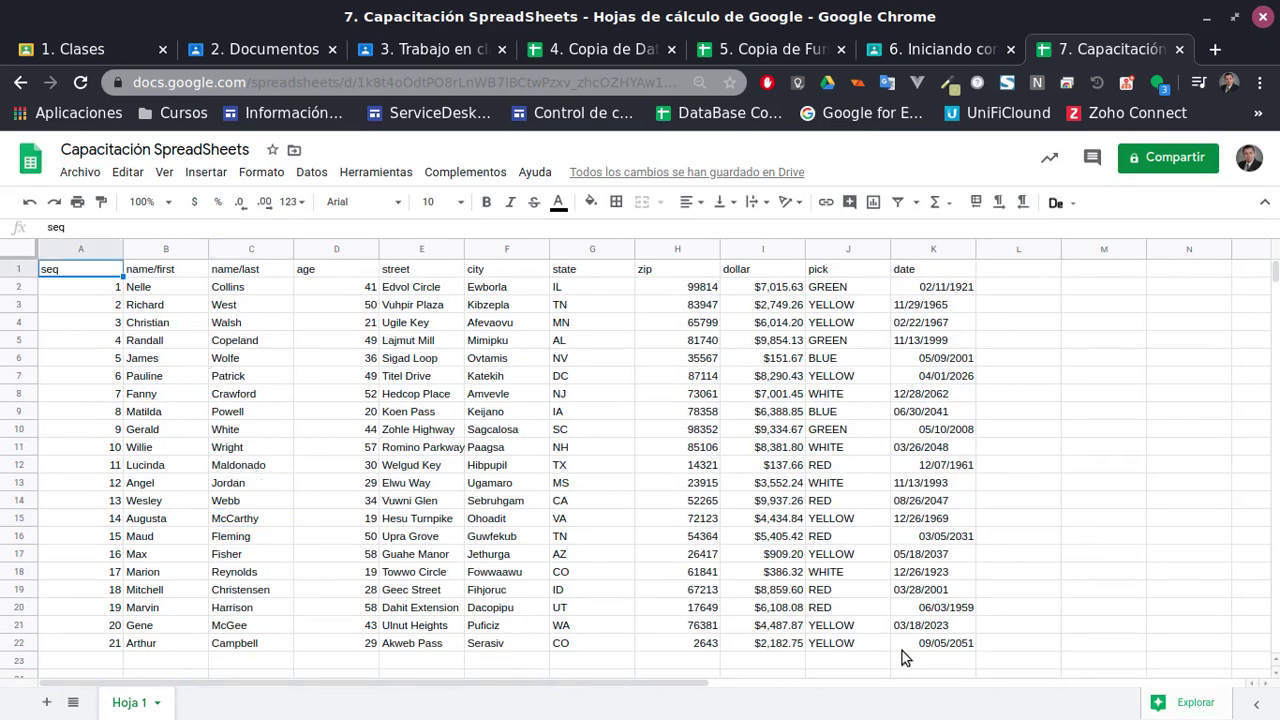
{"action": "left_click", "coordinate": [928, 649], "text": "shift"}
{"action": "left_click", "coordinate": [312, 415]}
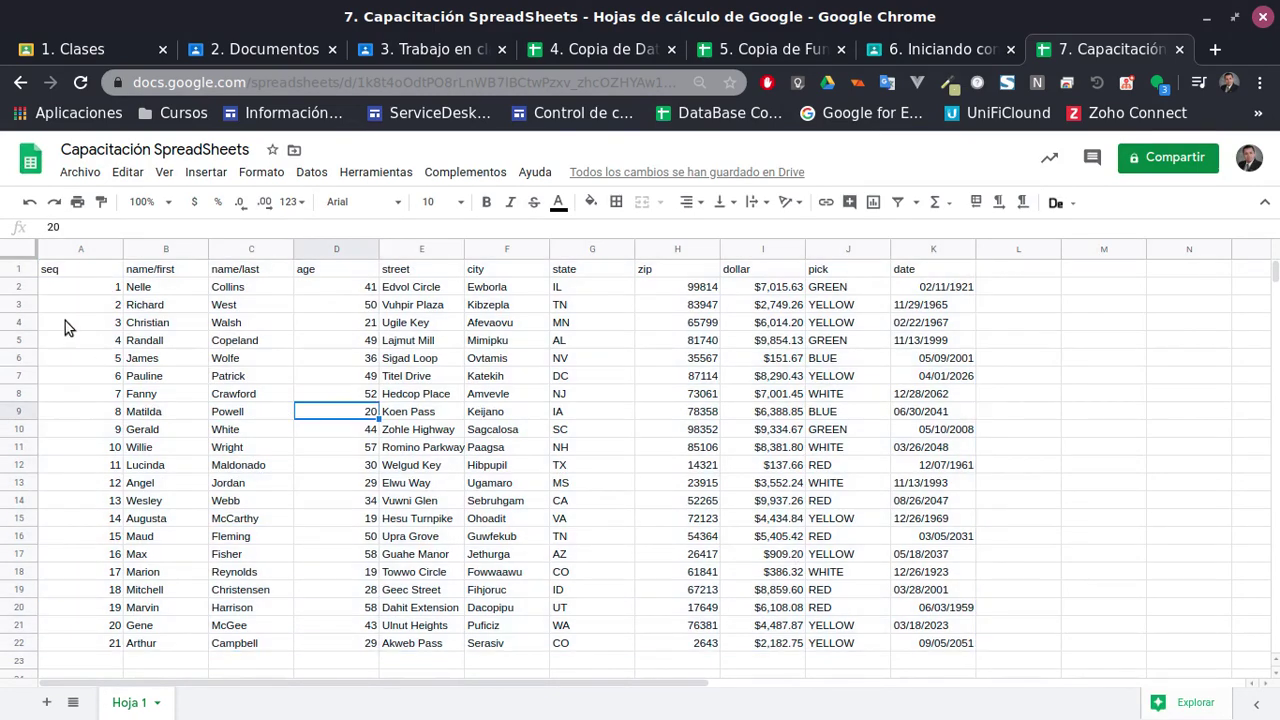
{"action": "left_click", "coordinate": [73, 272]}
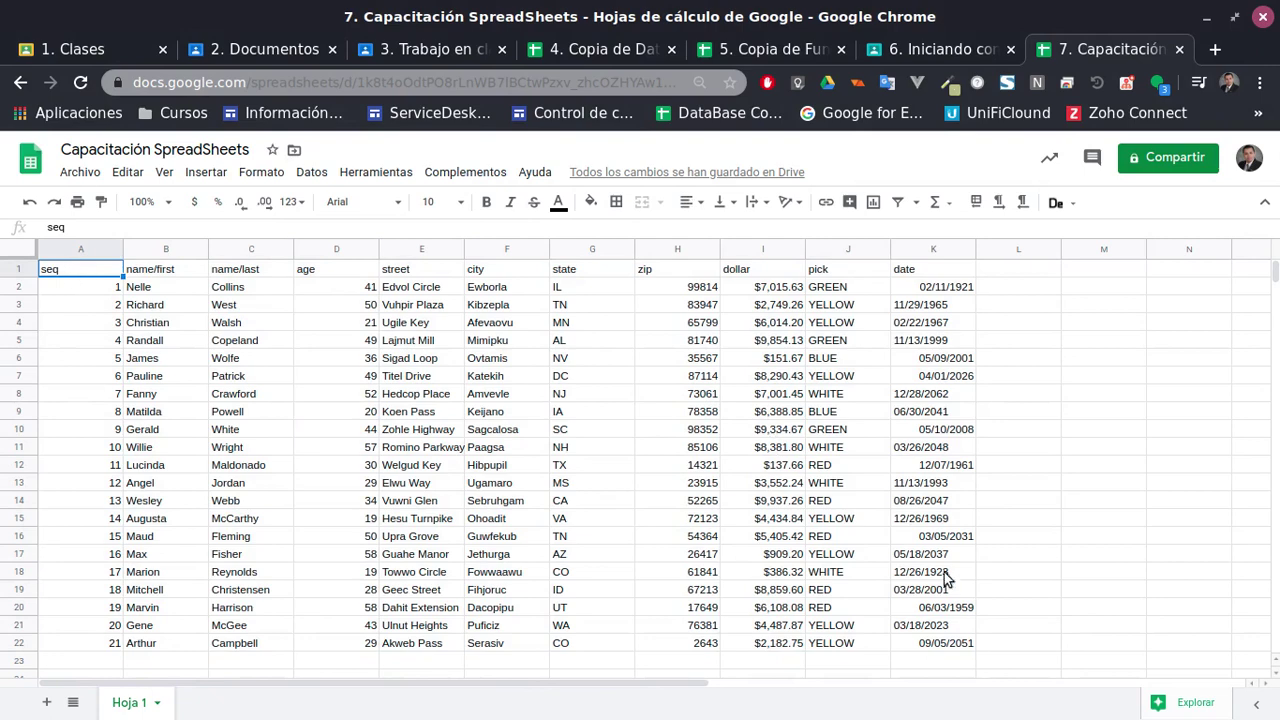
{"action": "left_click", "coordinate": [952, 643], "text": "shift"}
Close the Fuentes font catalogue unchanged and select the seq column from A1 down
{"action": "left_click", "coordinate": [361, 203]}
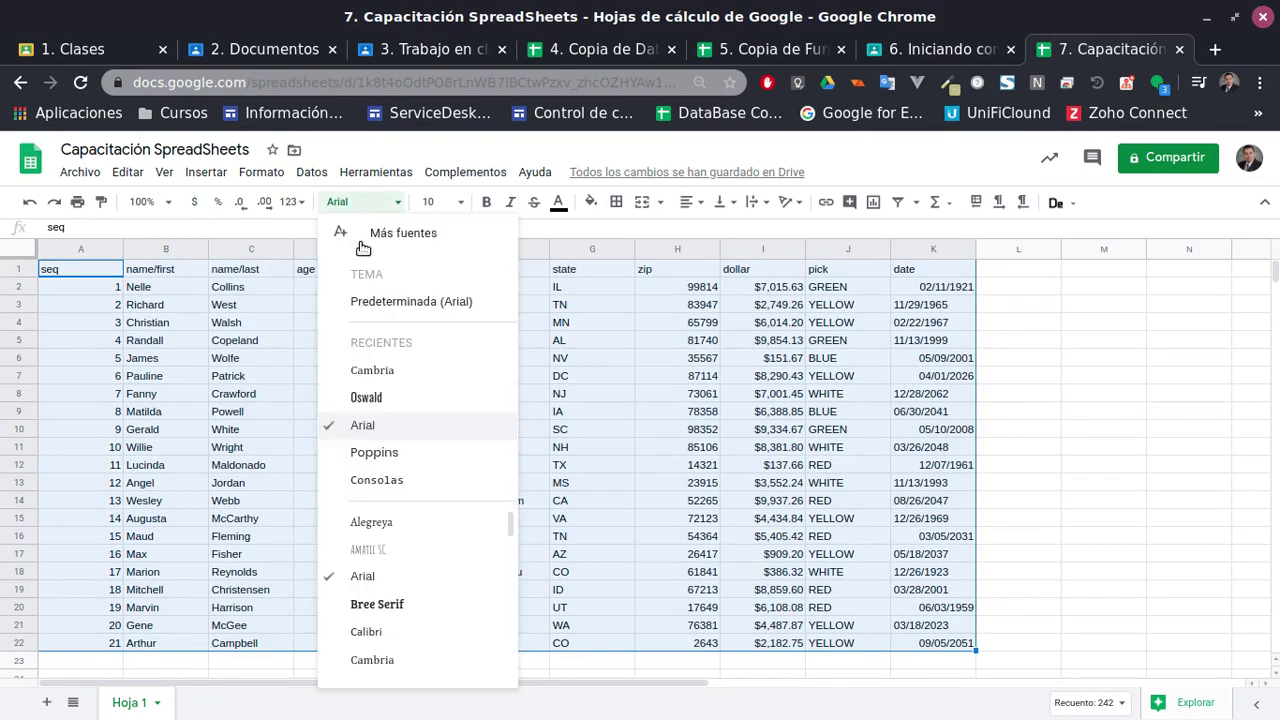
{"action": "left_click", "coordinate": [404, 235]}
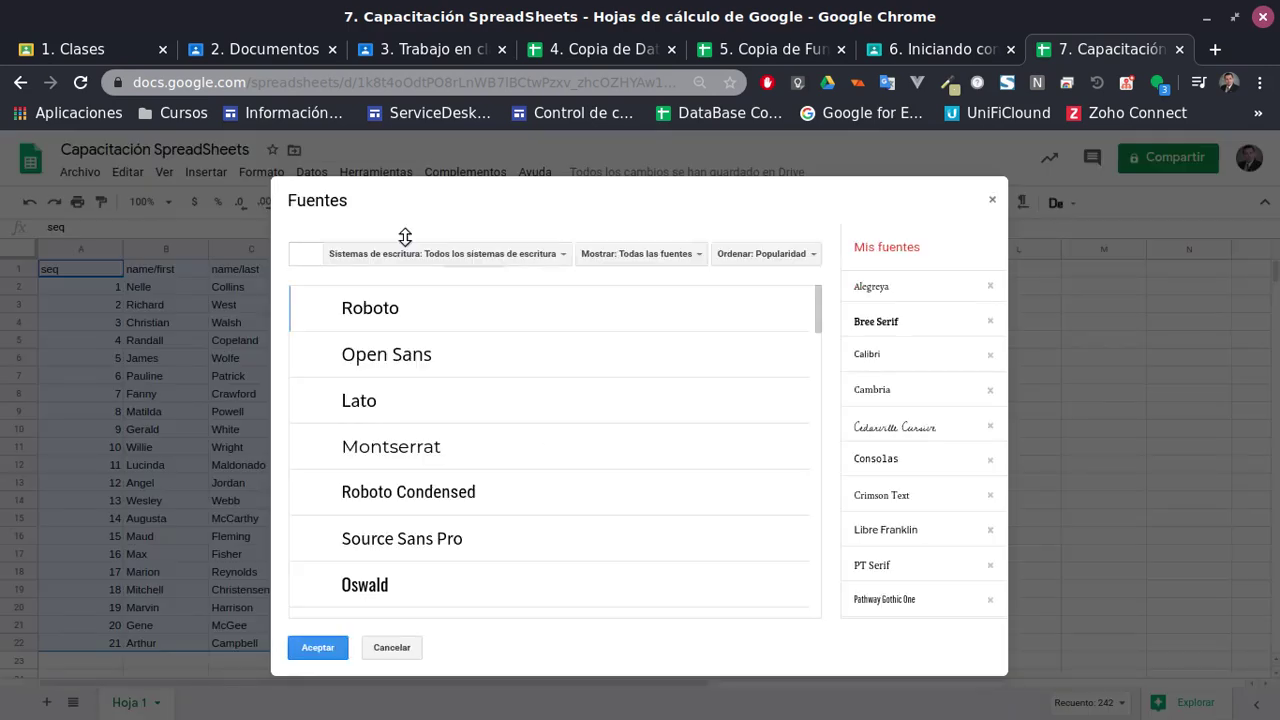
{"action": "key", "text": "Escape"}
{"action": "left_click", "coordinate": [432, 338]}
{"action": "key", "text": "ctrl+Home"}
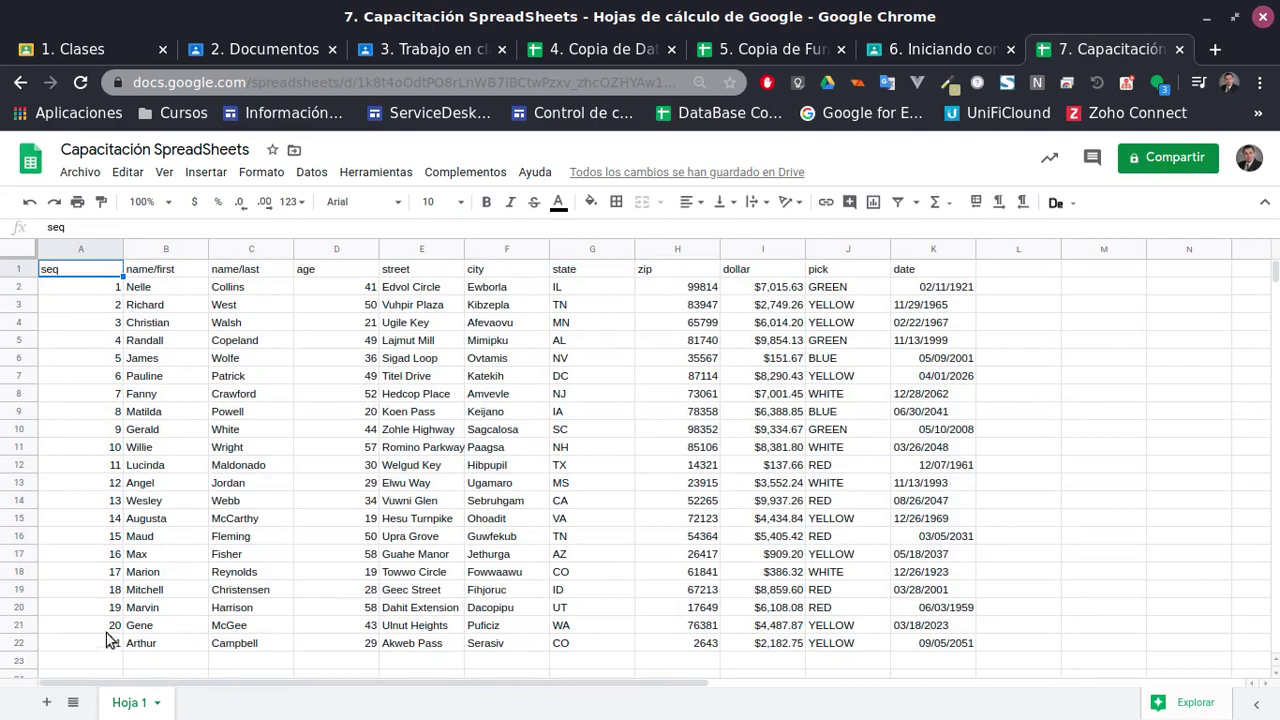
{"action": "key", "text": "ctrl+shift+Down"}
Centre the seq column horizontally and, after trying top and bottom, align it middle vertically
{"action": "left_click", "coordinate": [688, 202]}
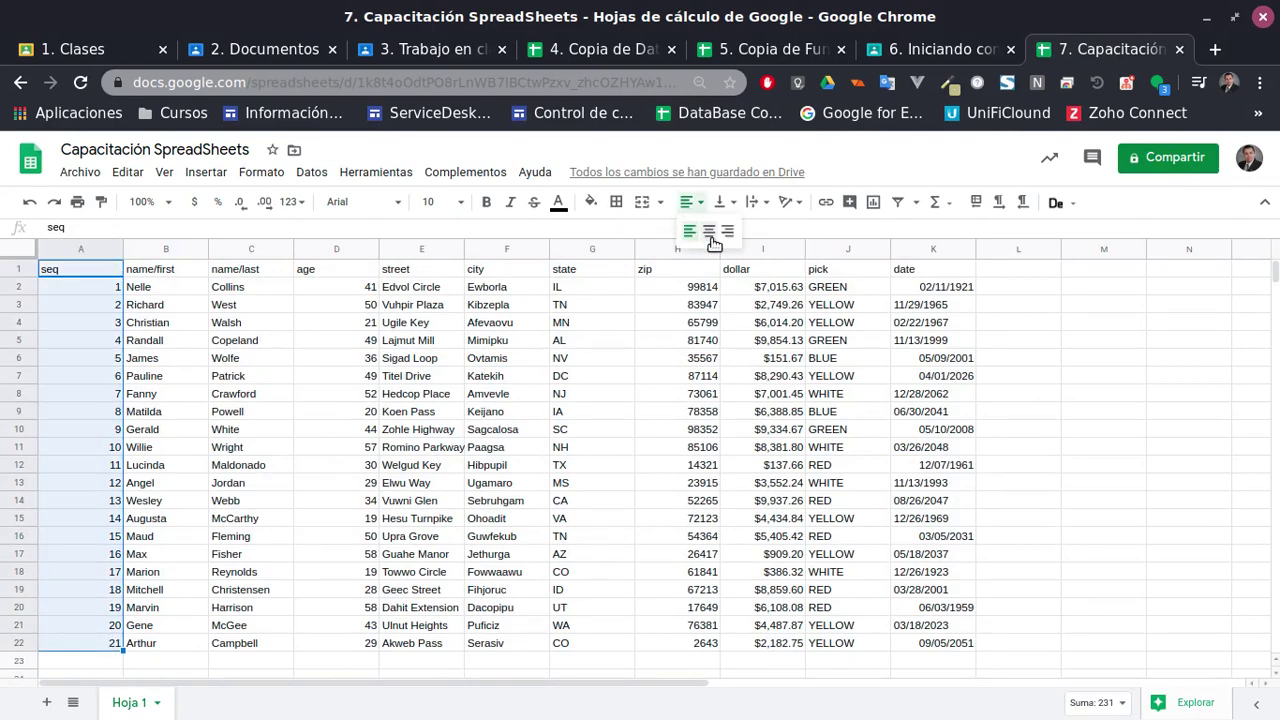
{"action": "left_click", "coordinate": [709, 231]}
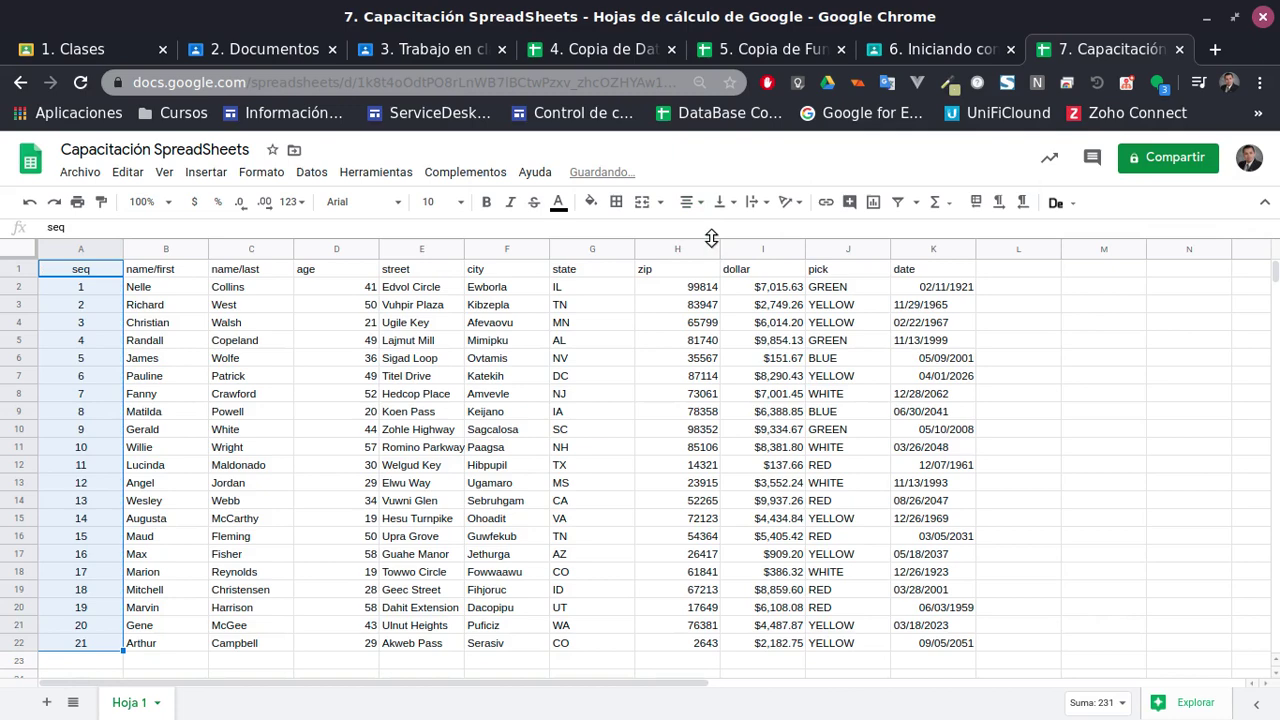
{"action": "left_click", "coordinate": [734, 203]}
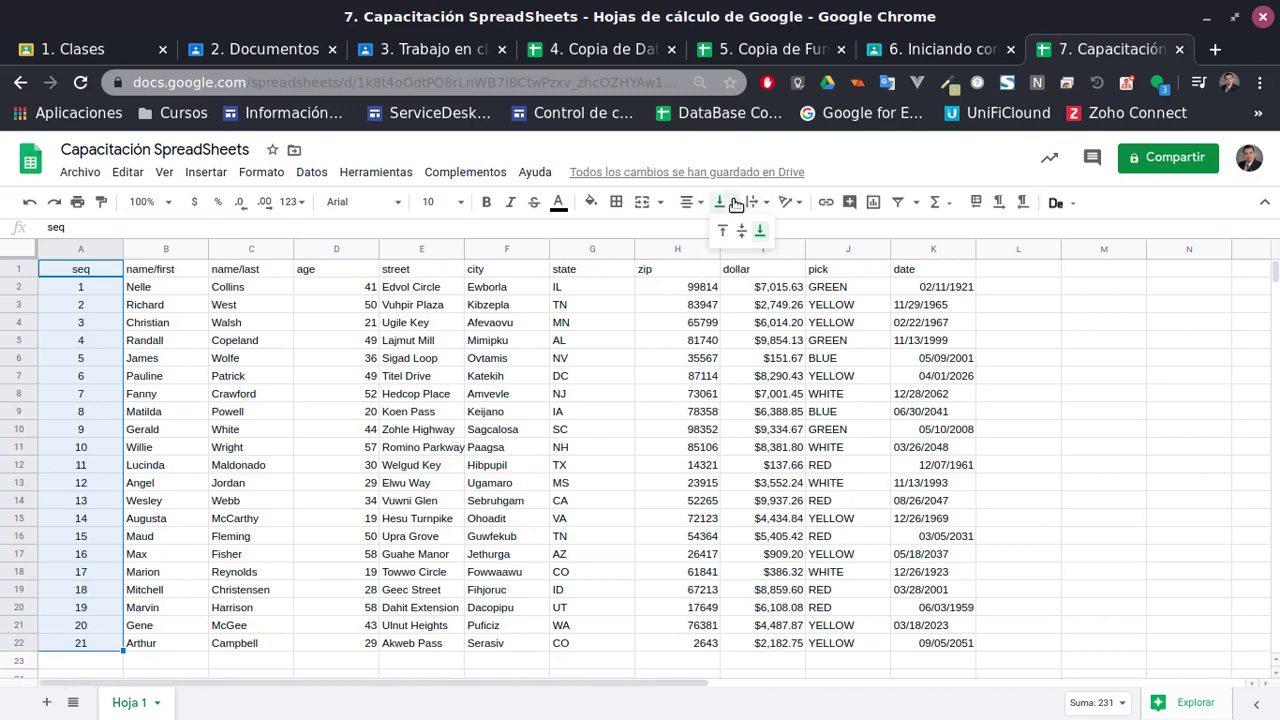
{"action": "left_click", "coordinate": [742, 231]}
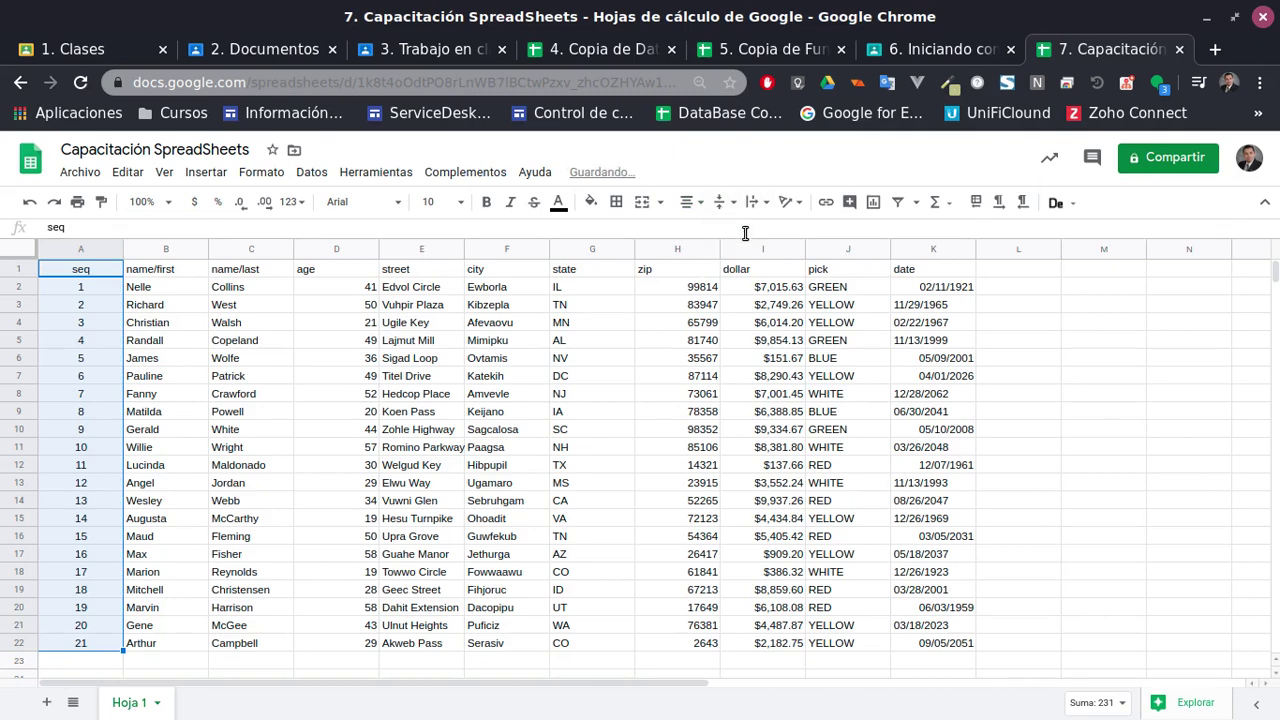
{"action": "left_click", "coordinate": [720, 202]}
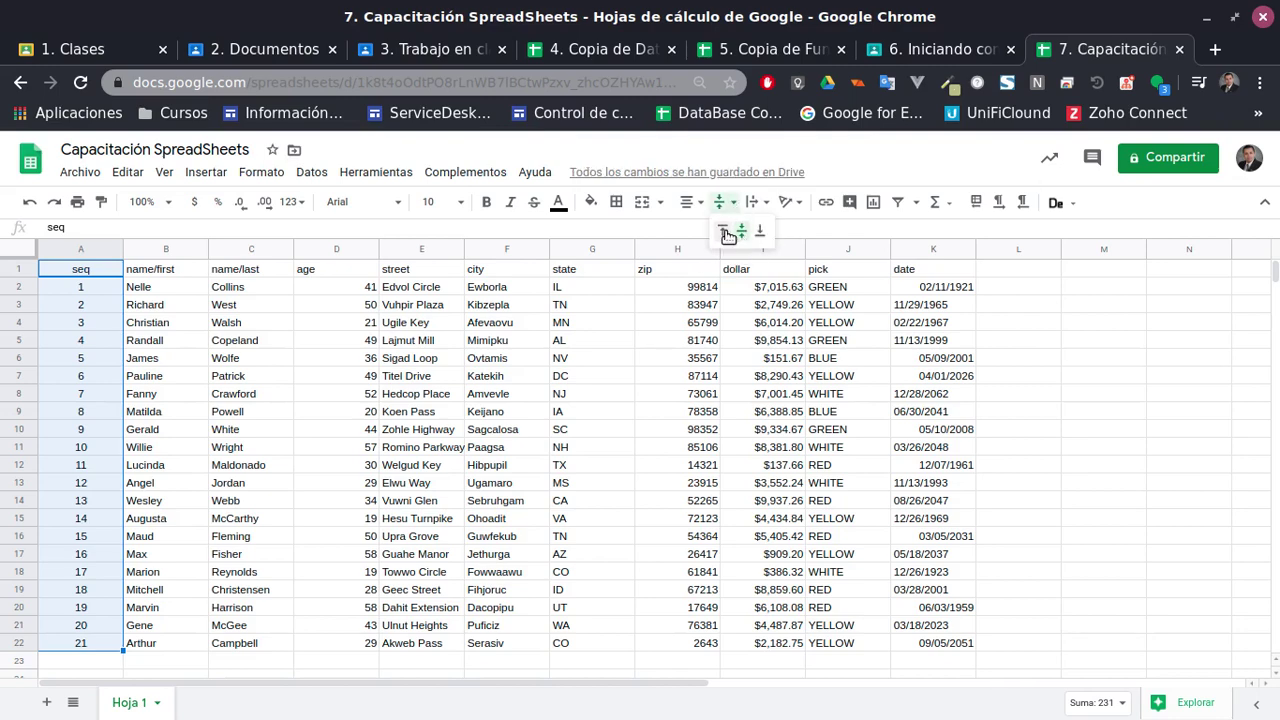
{"action": "left_click", "coordinate": [722, 231]}
{"action": "left_click", "coordinate": [724, 203]}
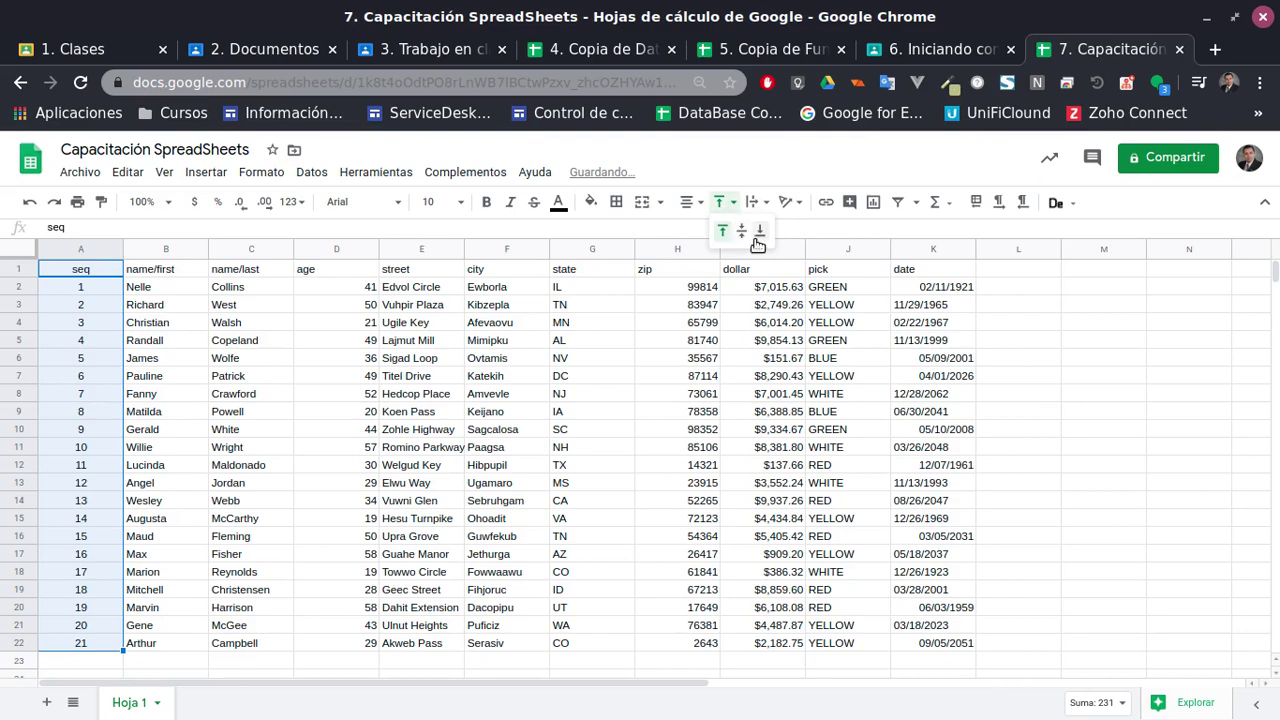
{"action": "left_click", "coordinate": [761, 233]}
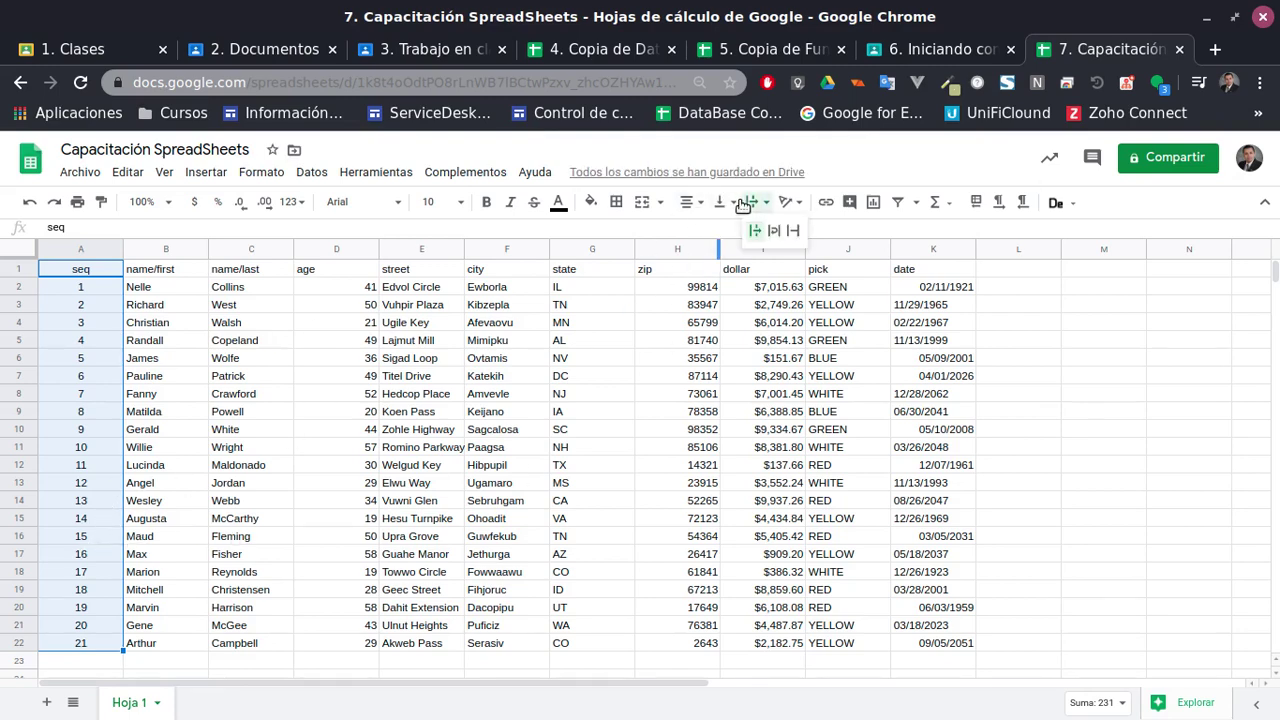
{"action": "left_click", "coordinate": [735, 203]}
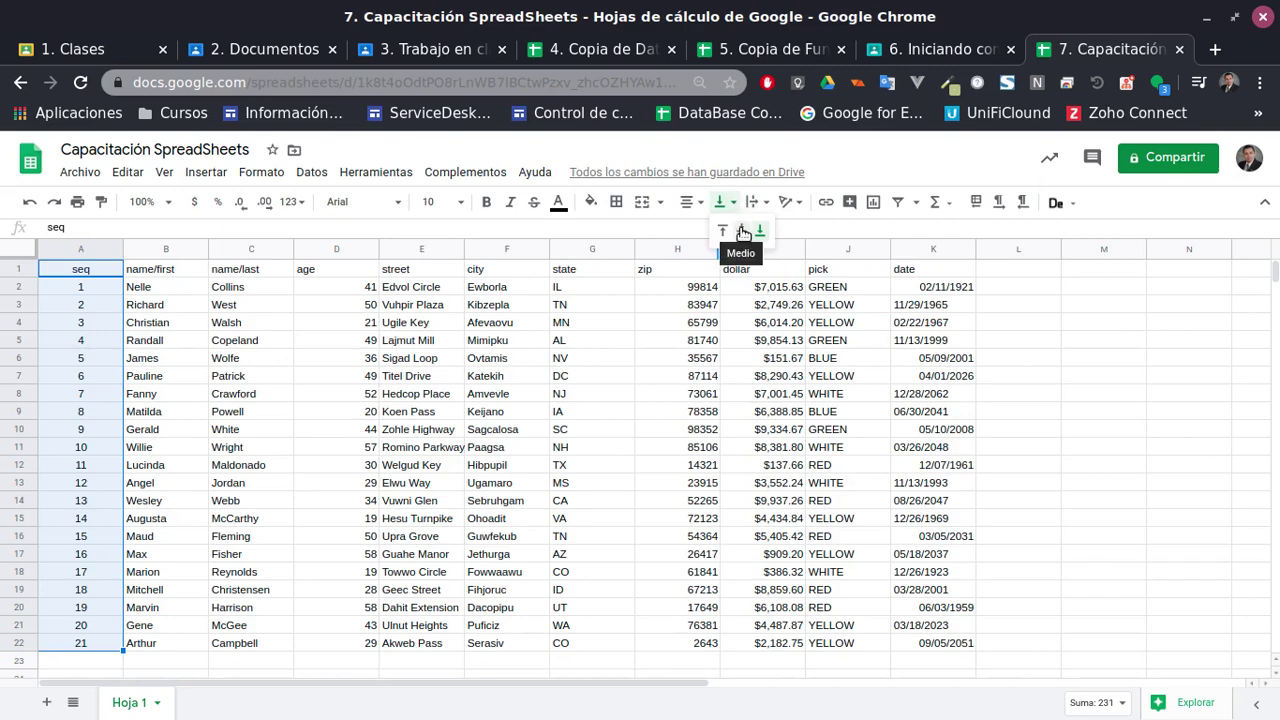
{"action": "left_click", "coordinate": [742, 232]}
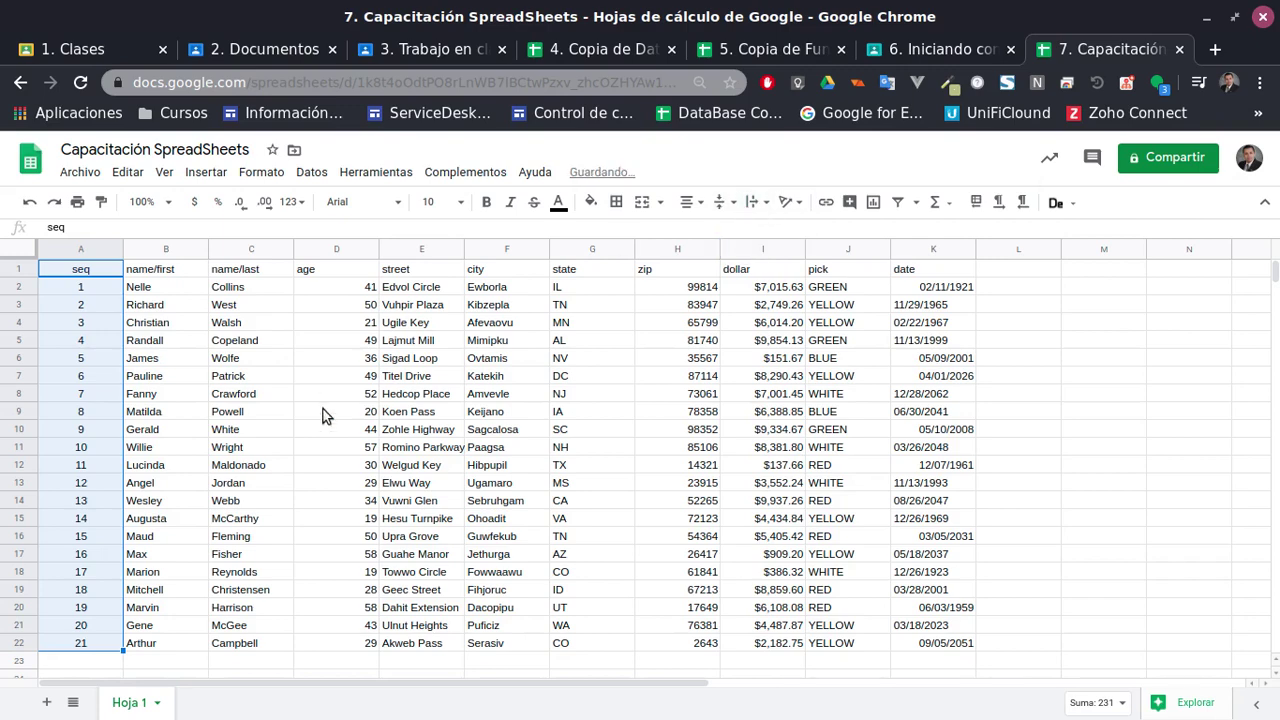
{"action": "left_click", "coordinate": [393, 330]}
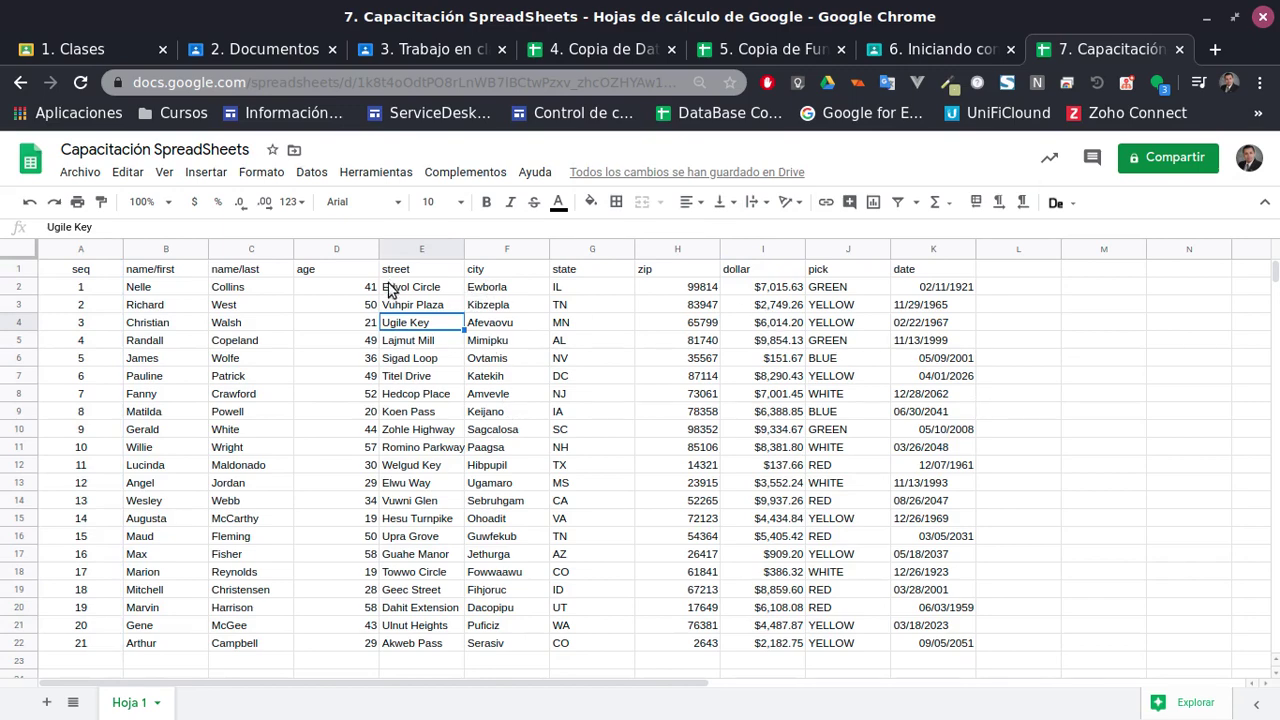
Try wrap and overflow on the street values E2:E22, then narrow column E
{"action": "left_click_drag", "start_coordinate": [390, 289], "coordinate": [423, 646]}
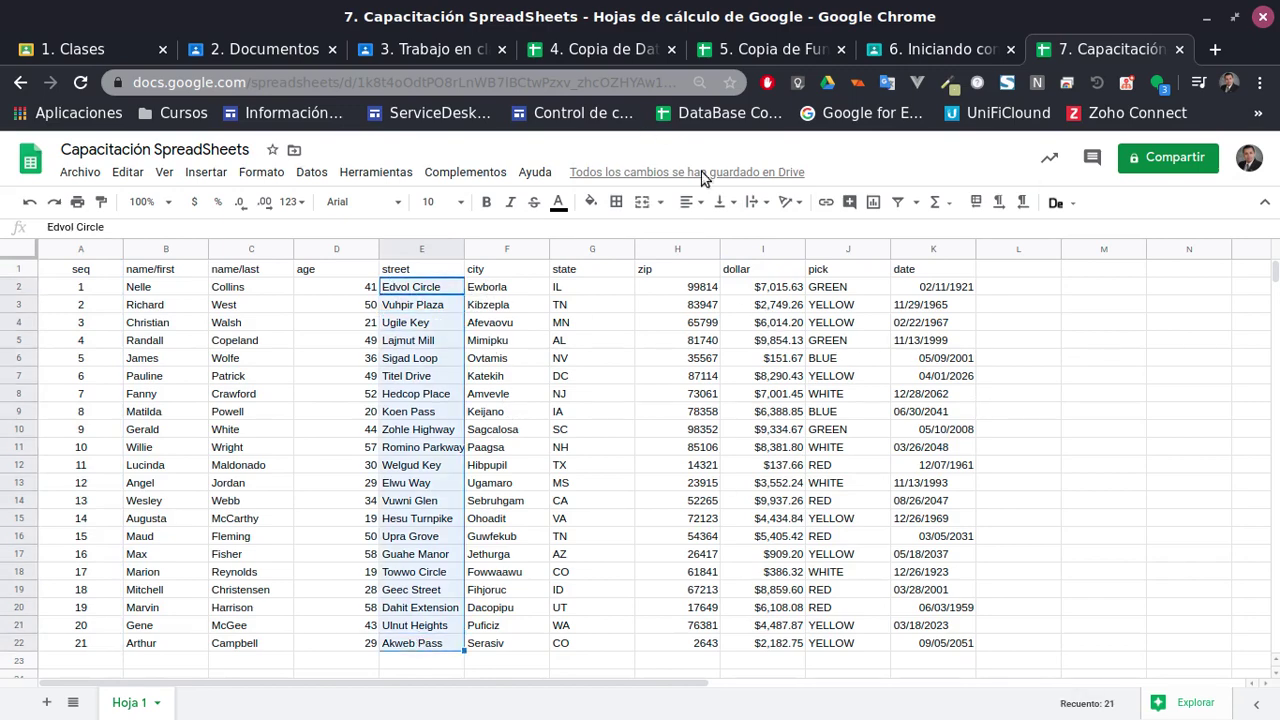
{"action": "left_click", "coordinate": [757, 202]}
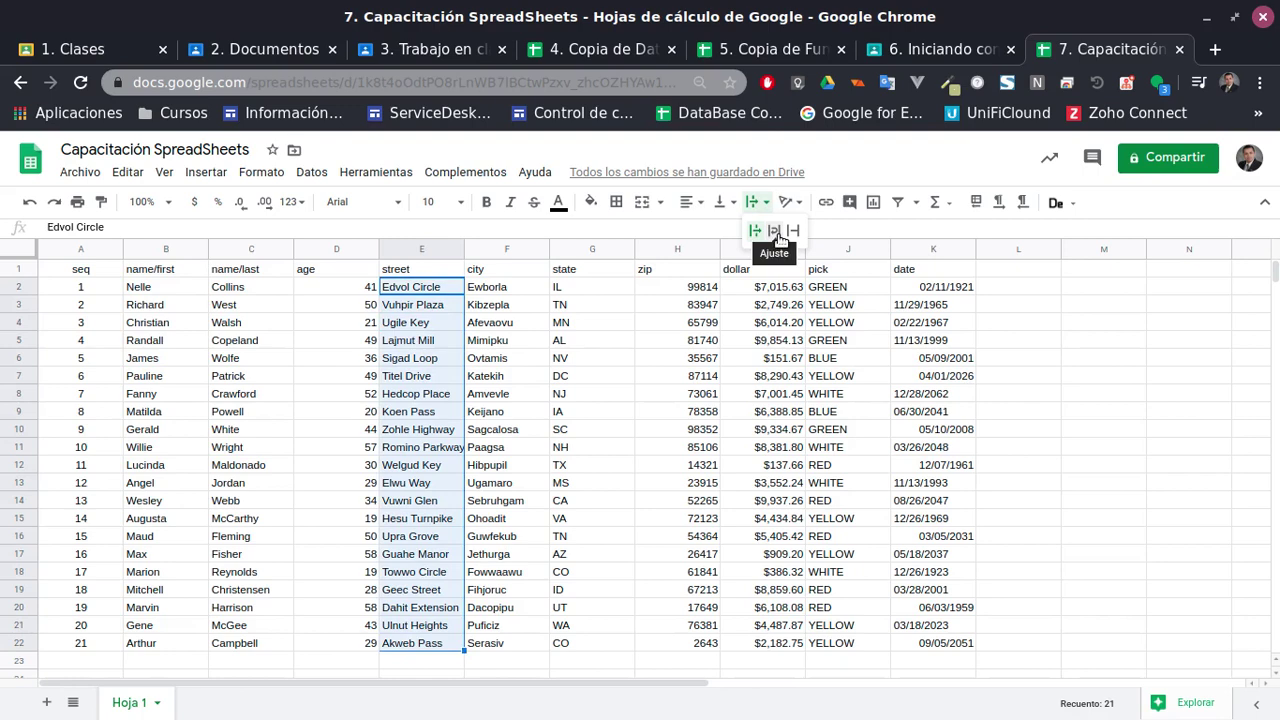
{"action": "left_click", "coordinate": [779, 238]}
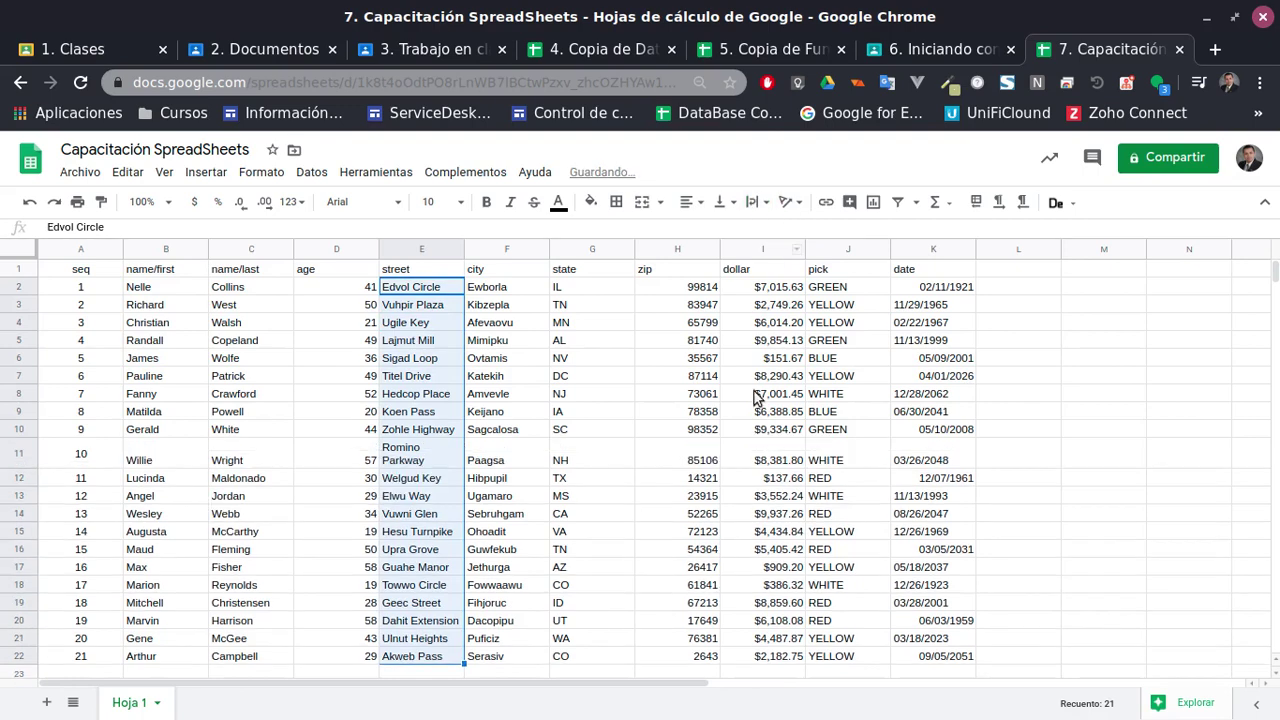
{"action": "scroll", "coordinate": [700, 345], "scroll_direction": "down", "scroll_amount": 1}
{"action": "scroll", "coordinate": [700, 345], "scroll_direction": "down", "scroll_amount": 1}
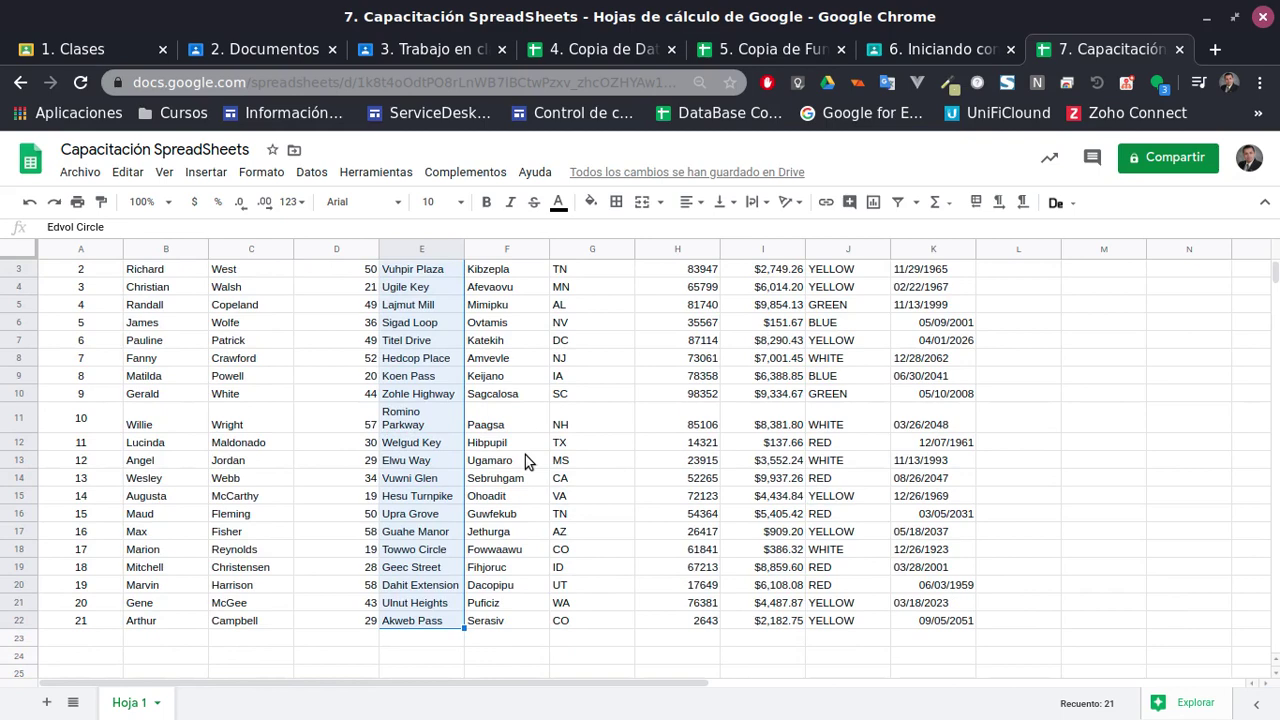
{"action": "left_click", "coordinate": [758, 204]}
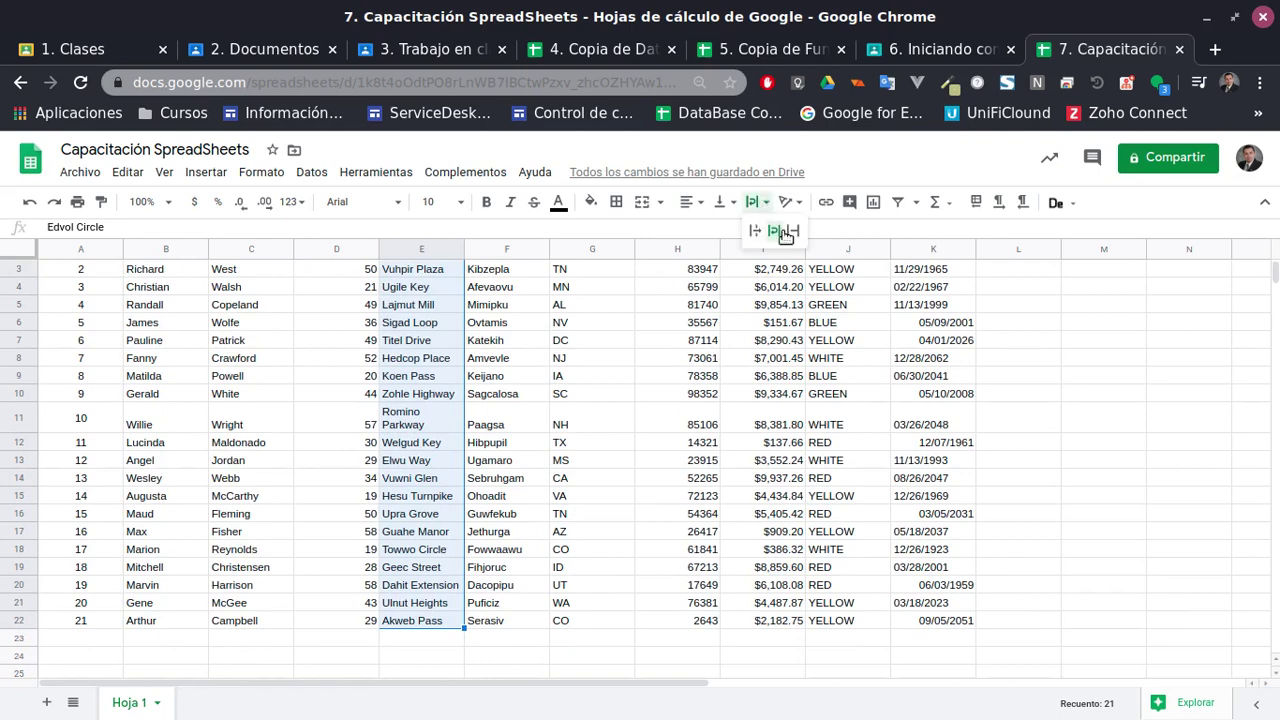
{"action": "left_click", "coordinate": [757, 233]}
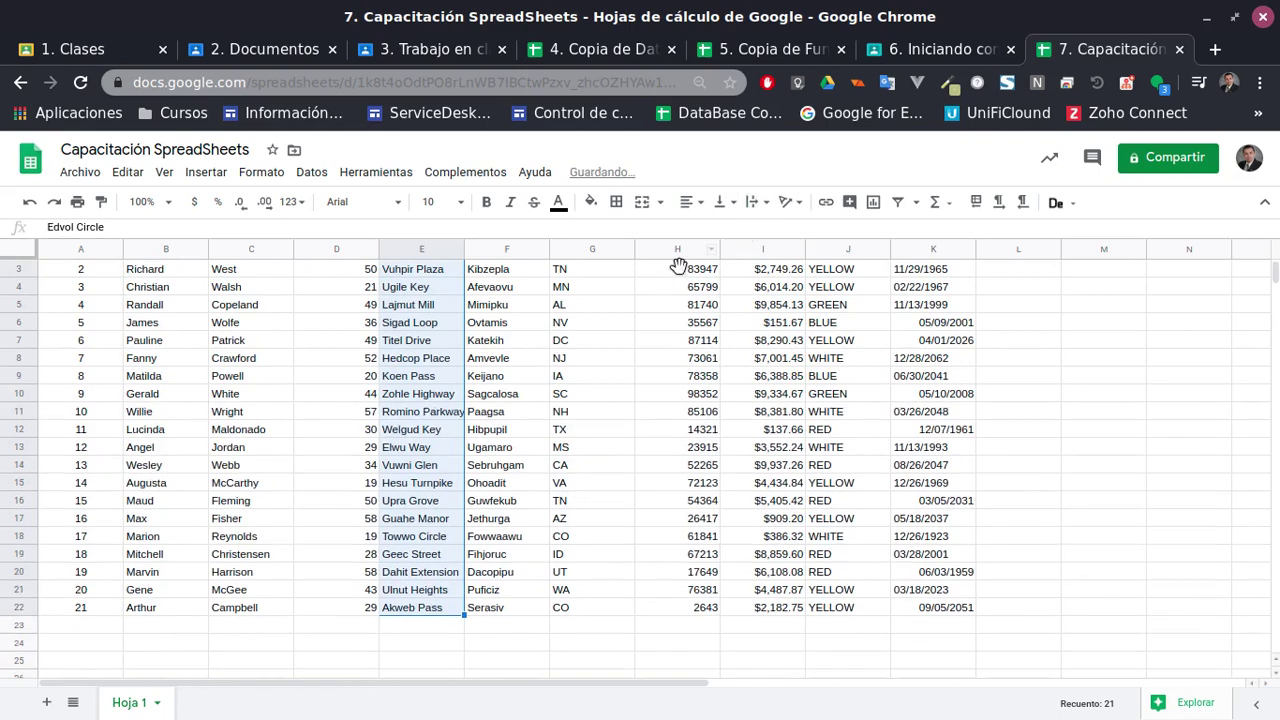
{"action": "scroll", "coordinate": [650, 390], "scroll_direction": "up", "scroll_amount": 2}
{"action": "left_click", "coordinate": [757, 202]}
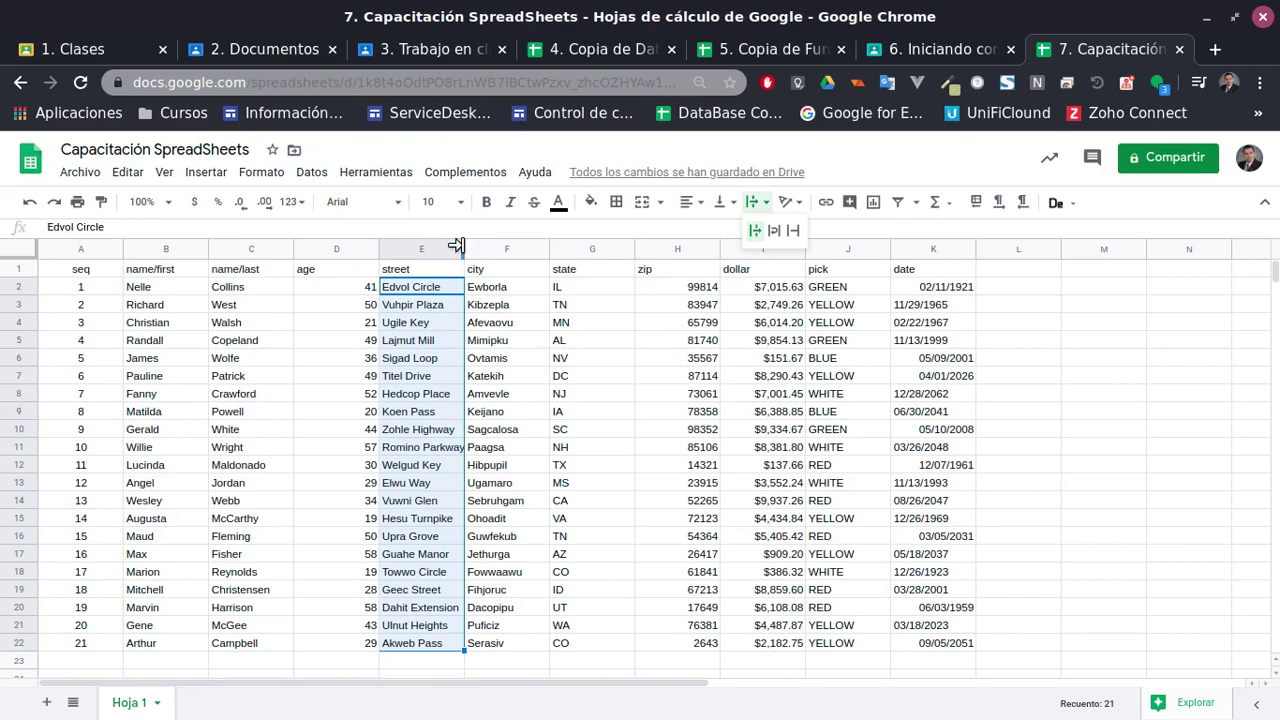
{"action": "left_click_drag", "start_coordinate": [464, 248], "coordinate": [425, 247]}
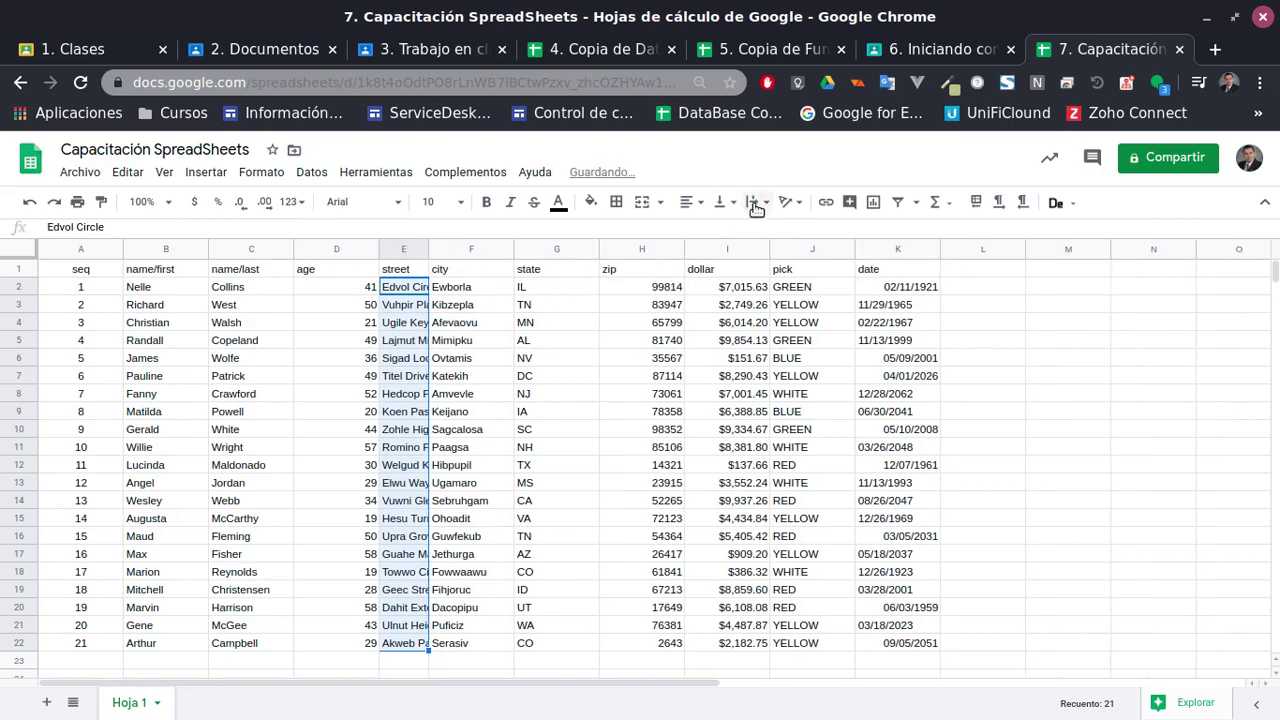
{"action": "left_click", "coordinate": [641, 447]}
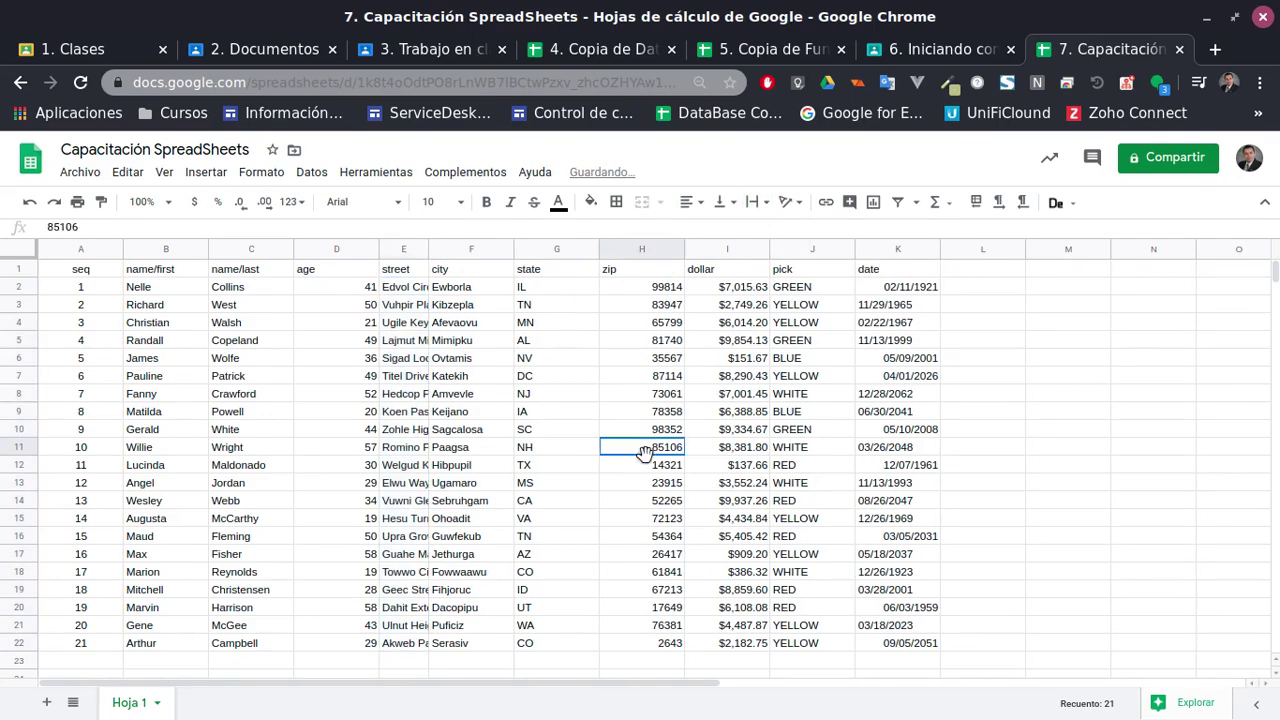
After trying overflow and clip, wrap all of column E and widen it so only Romino Parkway wraps
{"action": "left_click", "coordinate": [403, 249]}
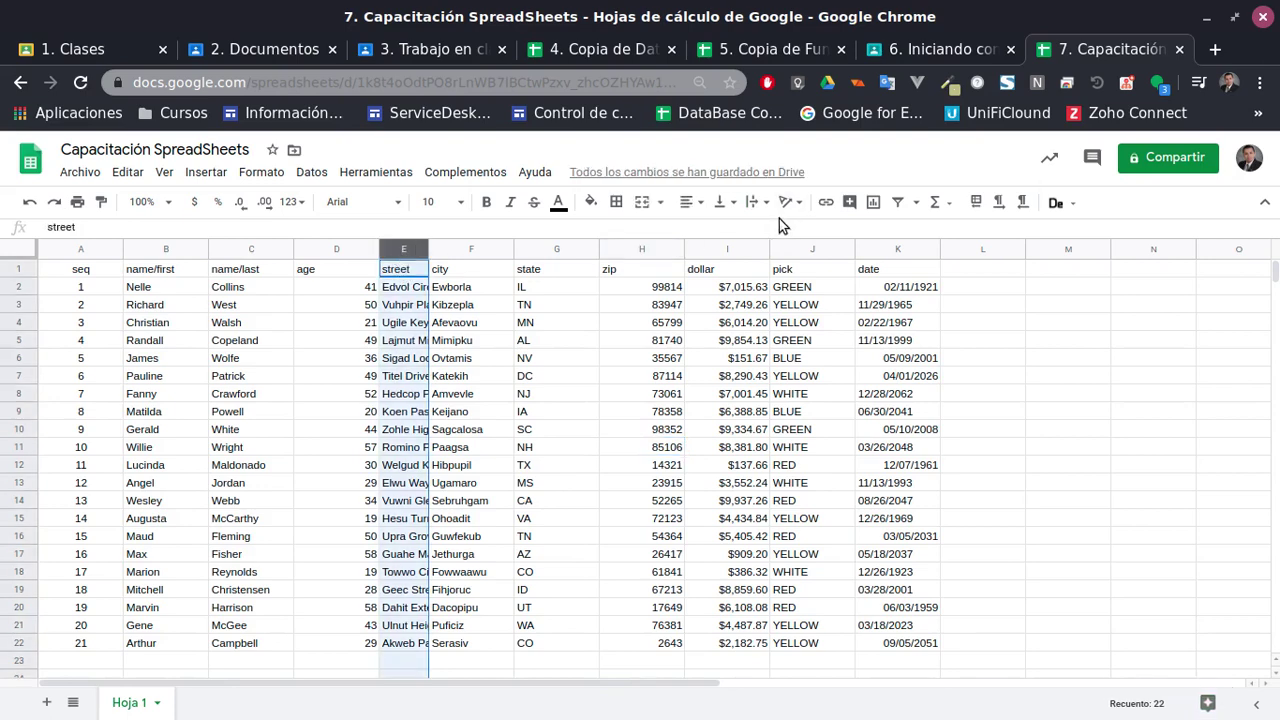
{"action": "left_click", "coordinate": [754, 202]}
{"action": "left_click", "coordinate": [754, 232]}
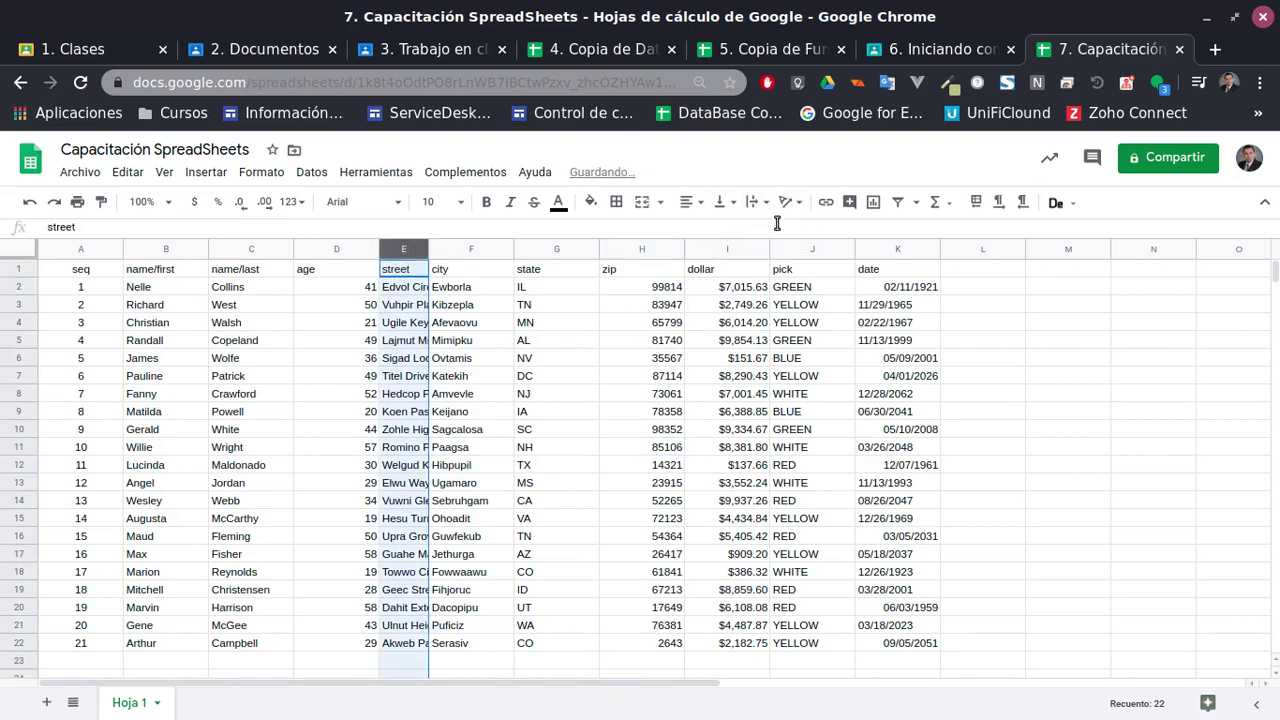
{"action": "left_click", "coordinate": [756, 204]}
{"action": "left_click", "coordinate": [793, 231]}
{"action": "left_click", "coordinate": [755, 203]}
{"action": "left_click", "coordinate": [765, 232]}
{"action": "left_click", "coordinate": [756, 203]}
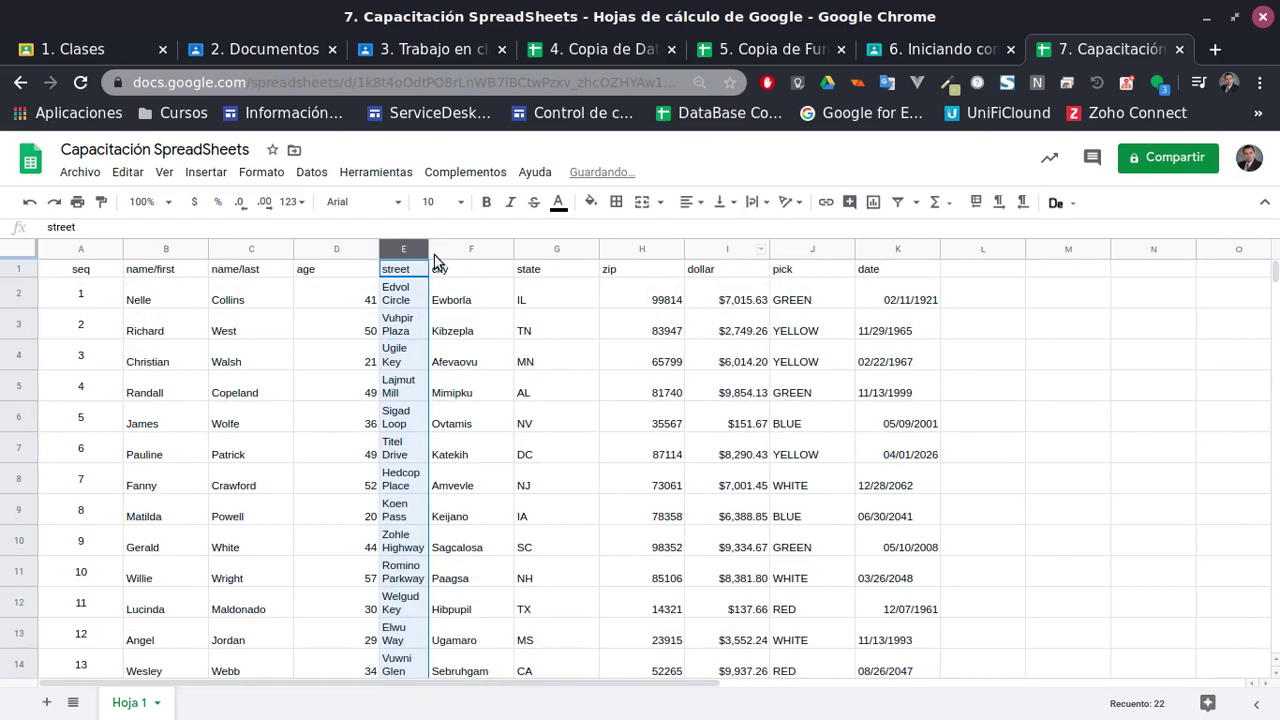
{"action": "left_click_drag", "start_coordinate": [419, 251], "coordinate": [464, 253]}
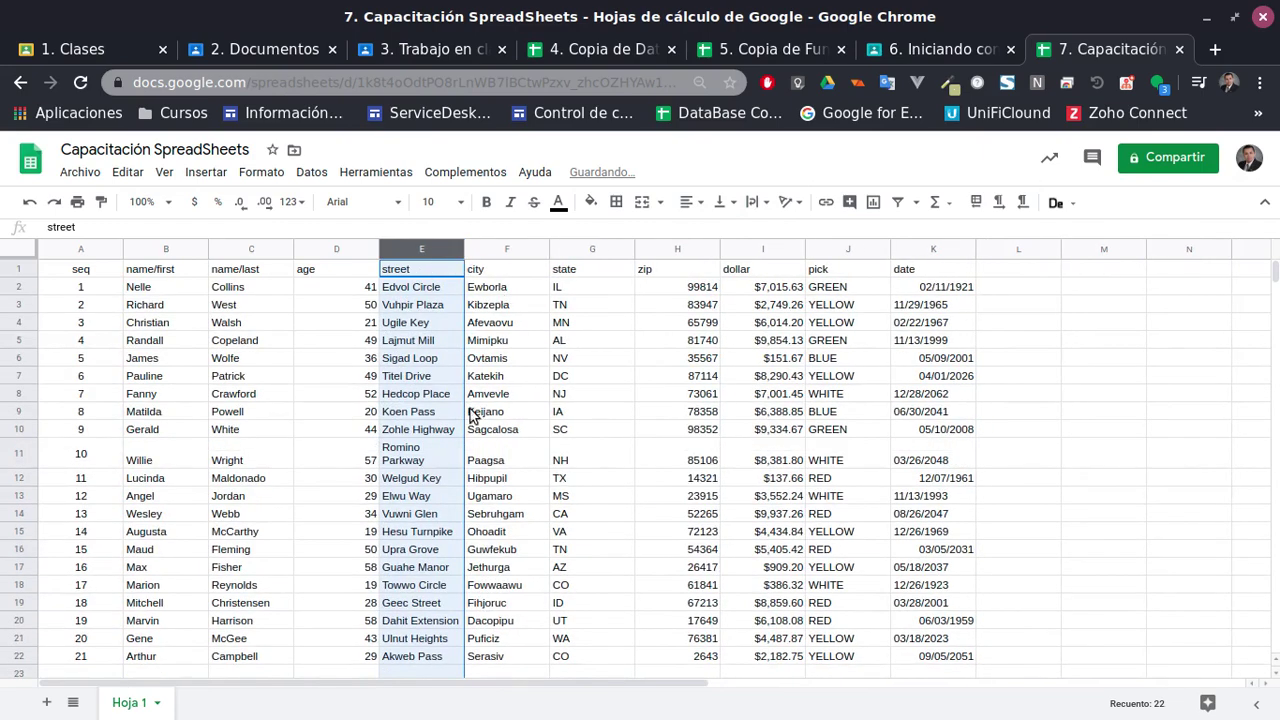
{"action": "left_click", "coordinate": [420, 450]}
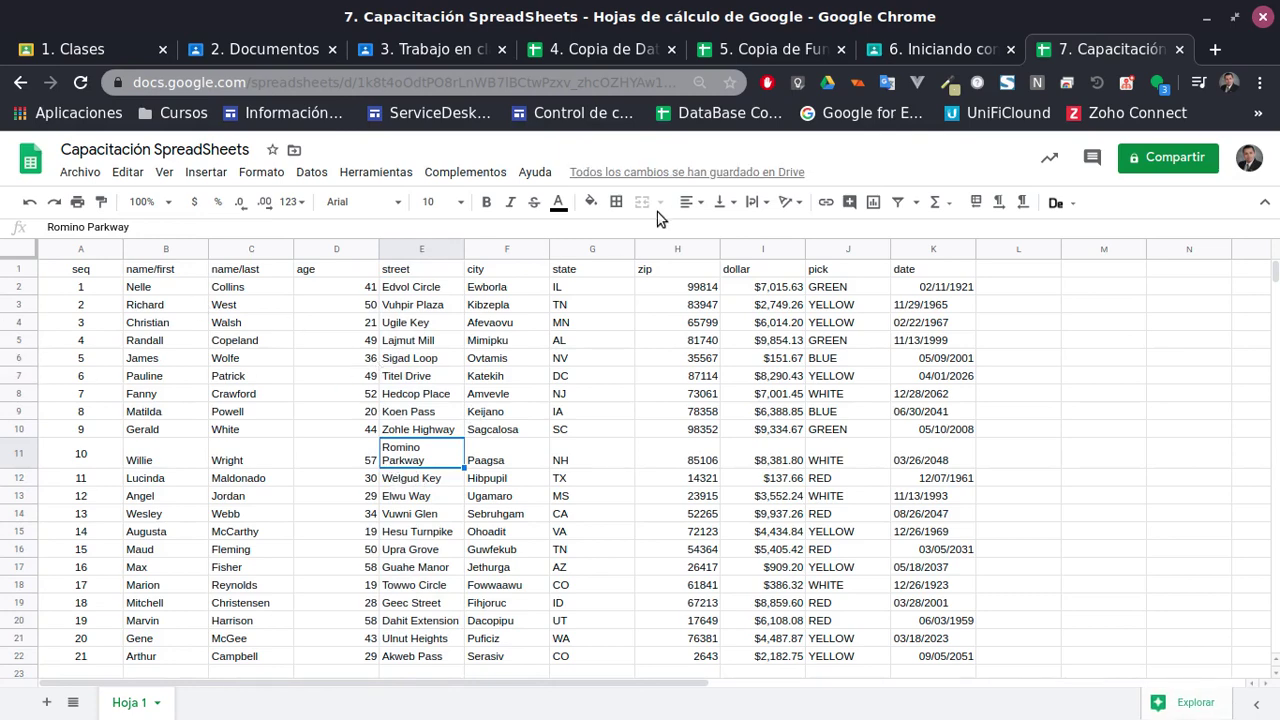
{"action": "left_click", "coordinate": [66, 249]}
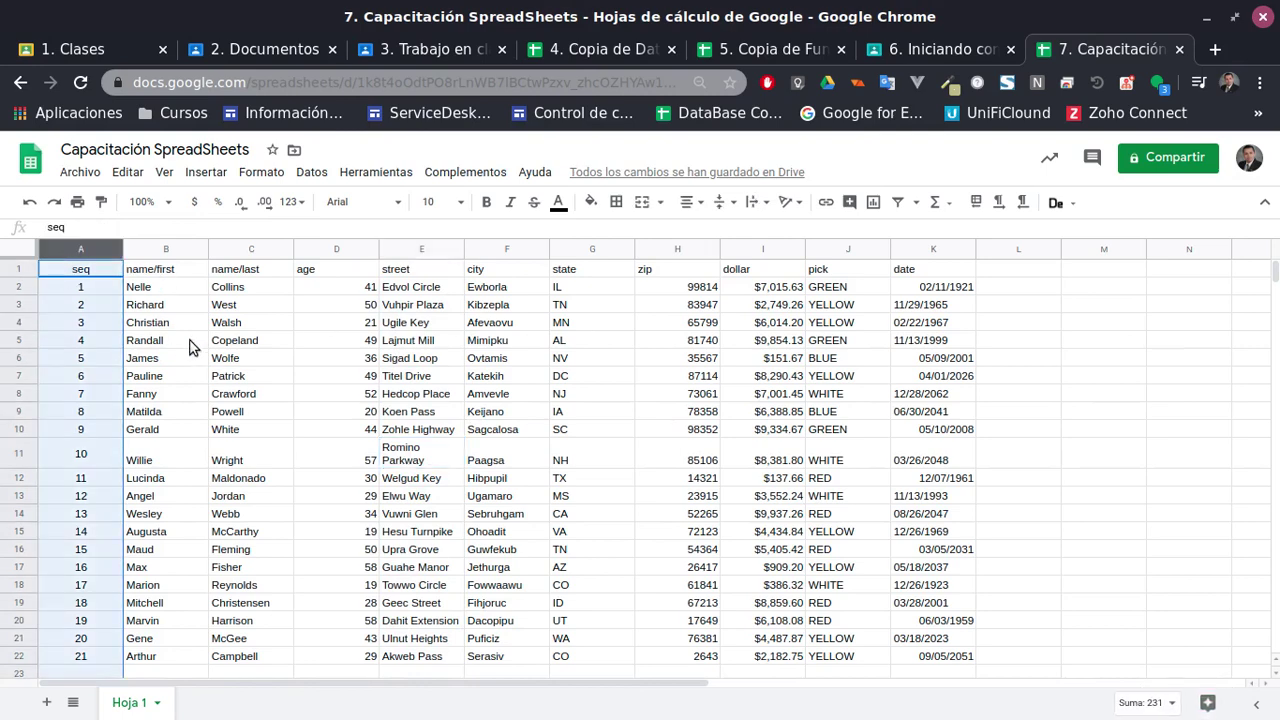
Rotate the header row A1:K1 labels so they slant upward
{"action": "left_click", "coordinate": [191, 342]}
{"action": "left_click", "coordinate": [88, 270]}
{"action": "left_click", "coordinate": [905, 278], "text": "shift"}
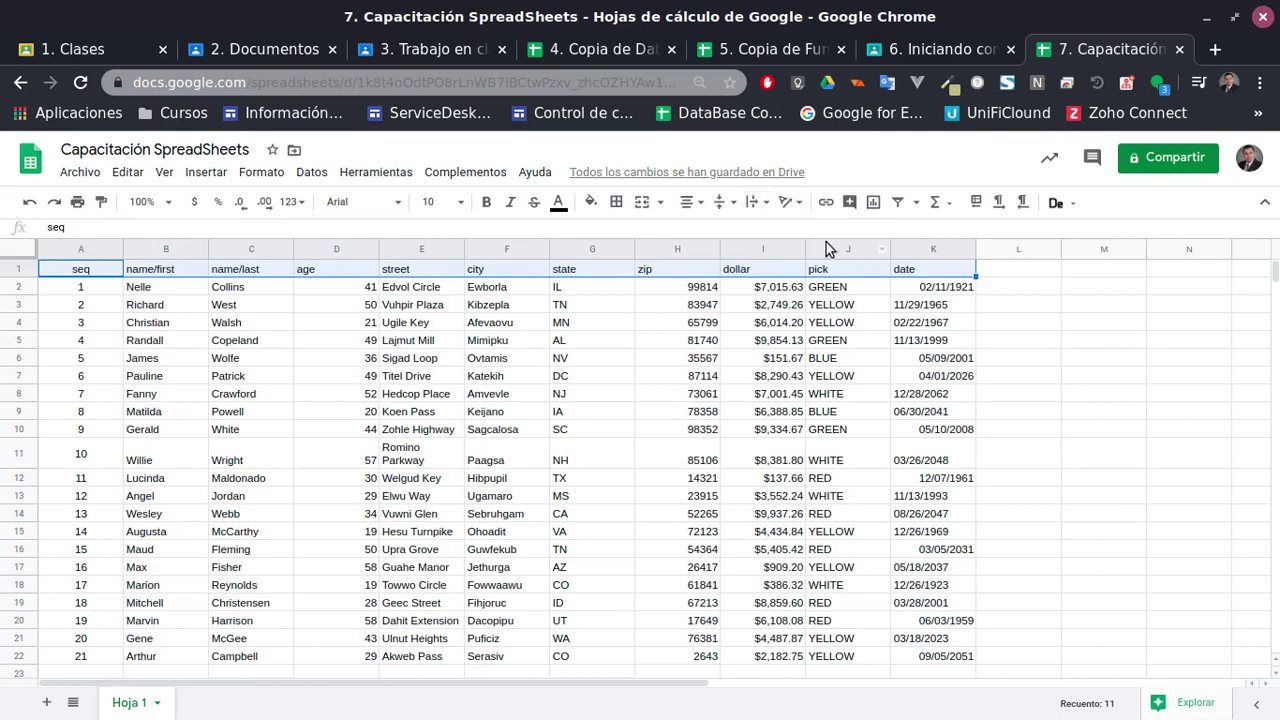
{"action": "left_click", "coordinate": [792, 202]}
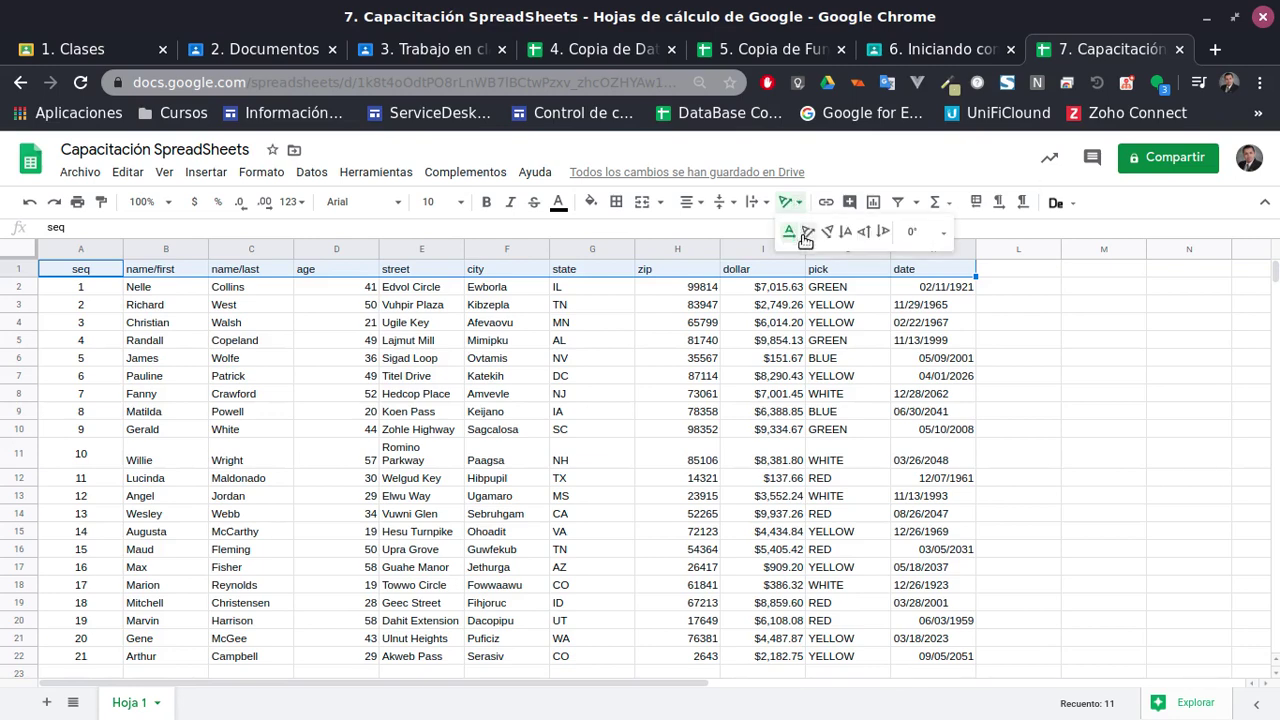
{"action": "left_click", "coordinate": [811, 240]}
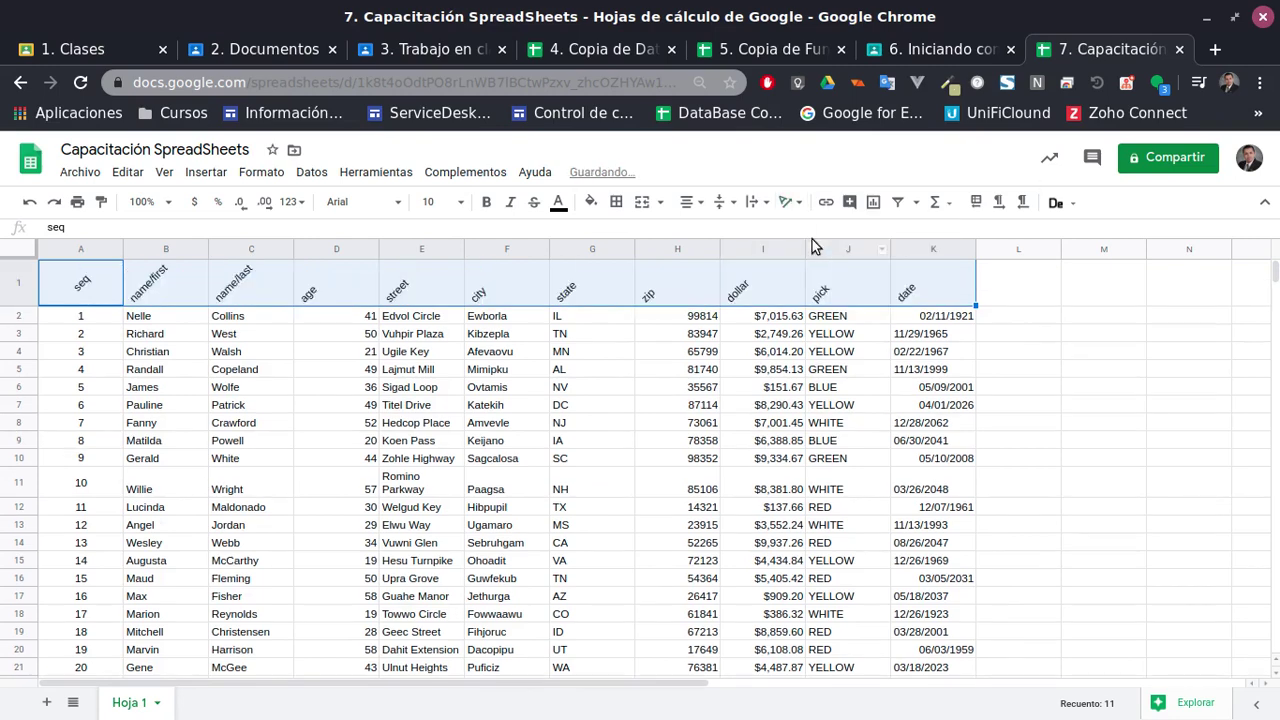
{"action": "left_click", "coordinate": [346, 408]}
Narrow the city, zip, dollar and age columns to fit their contents
{"action": "left_click_drag", "start_coordinate": [551, 254], "coordinate": [534, 254]}
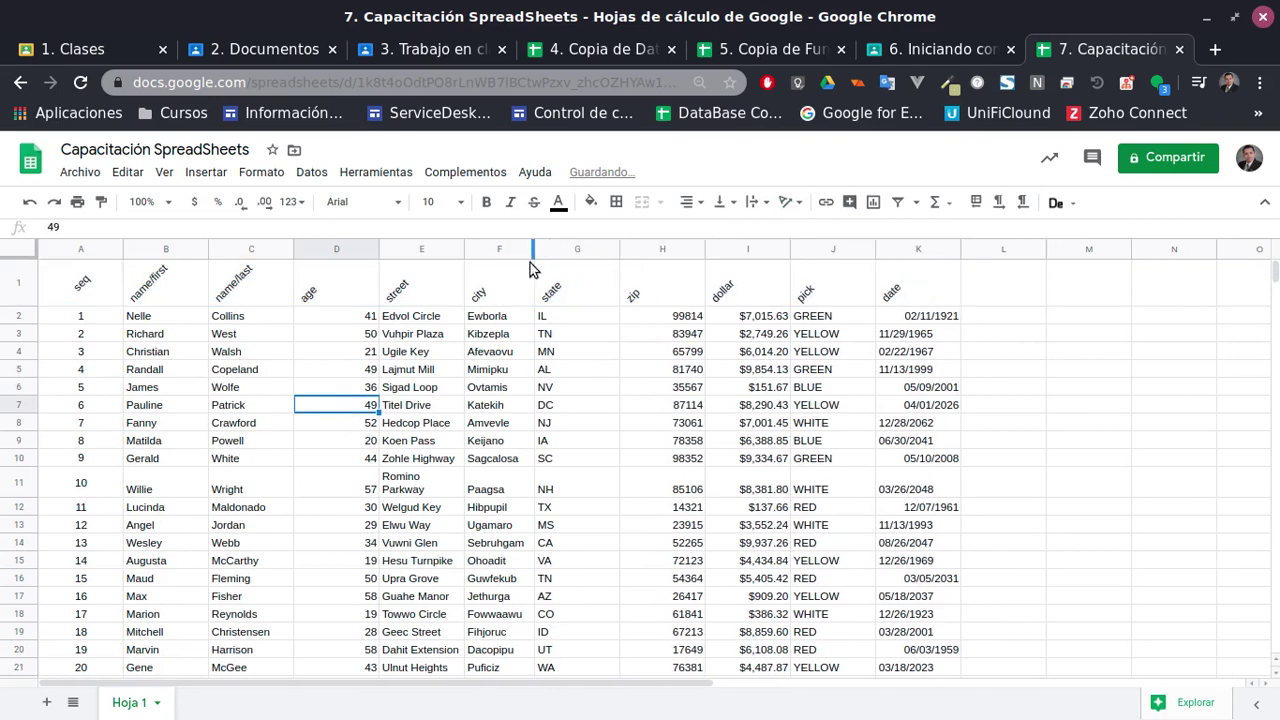
{"action": "left_click_drag", "start_coordinate": [701, 258], "coordinate": [672, 256]}
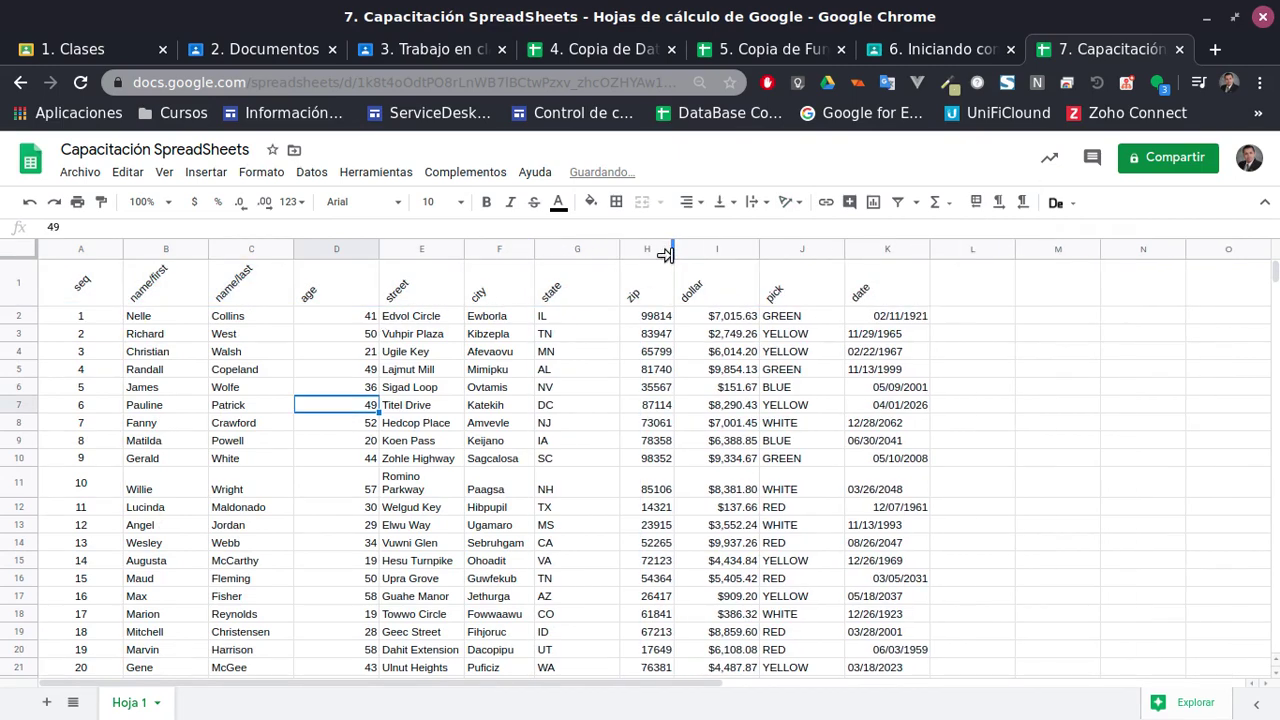
{"action": "left_click_drag", "start_coordinate": [760, 256], "coordinate": [745, 256]}
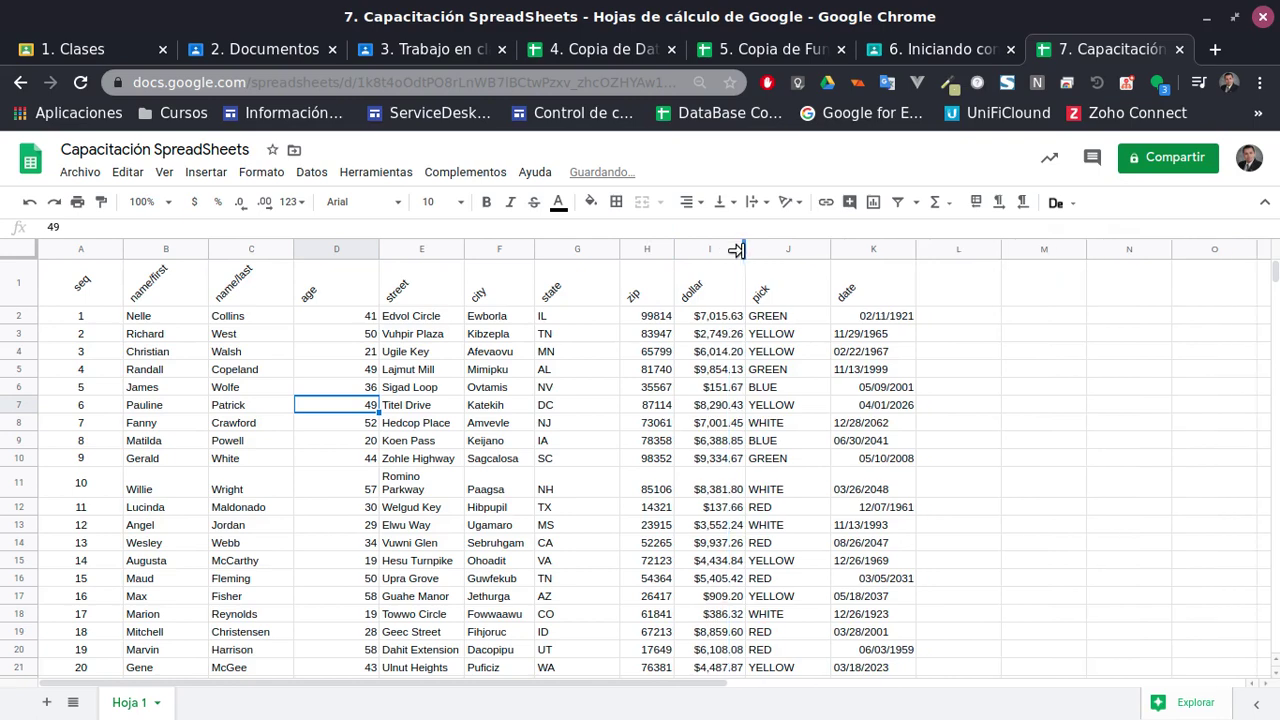
{"action": "left_click_drag", "start_coordinate": [379, 256], "coordinate": [355, 256]}
{"action": "left_click", "coordinate": [436, 371]}
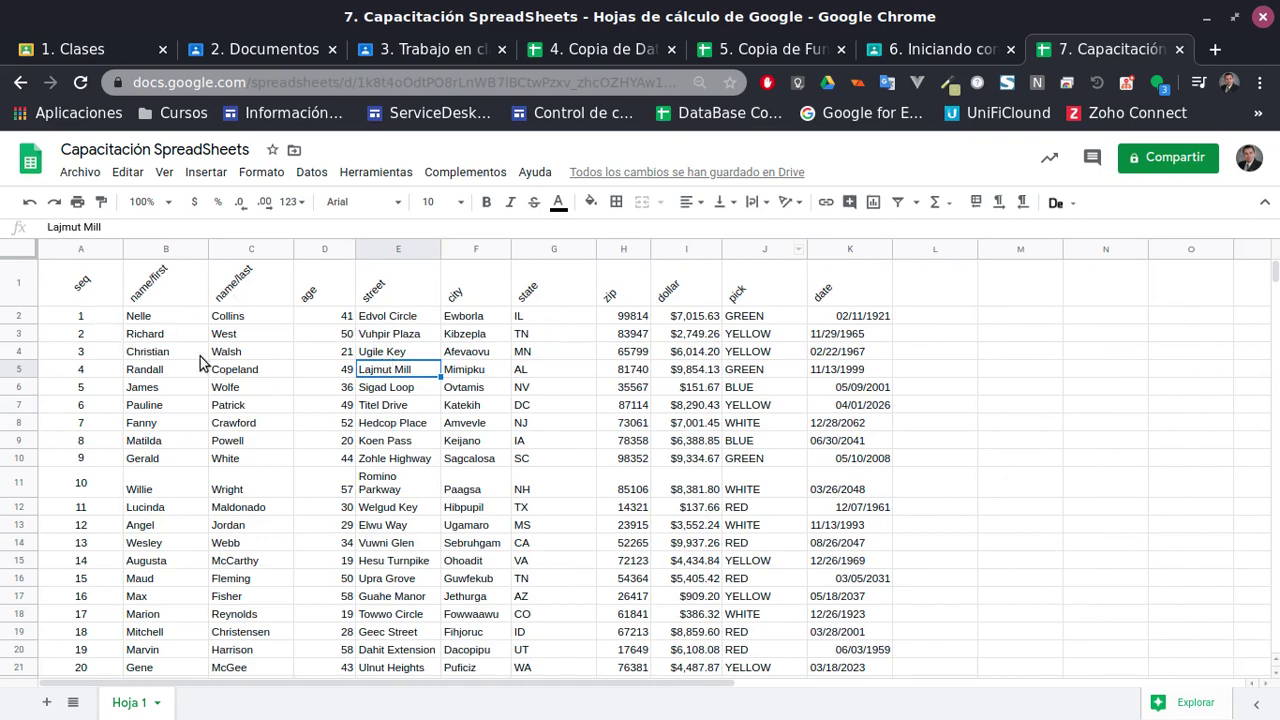
Add a new sheet, Hoja 2, with Hola in cell A1
{"action": "left_click", "coordinate": [90, 318]}
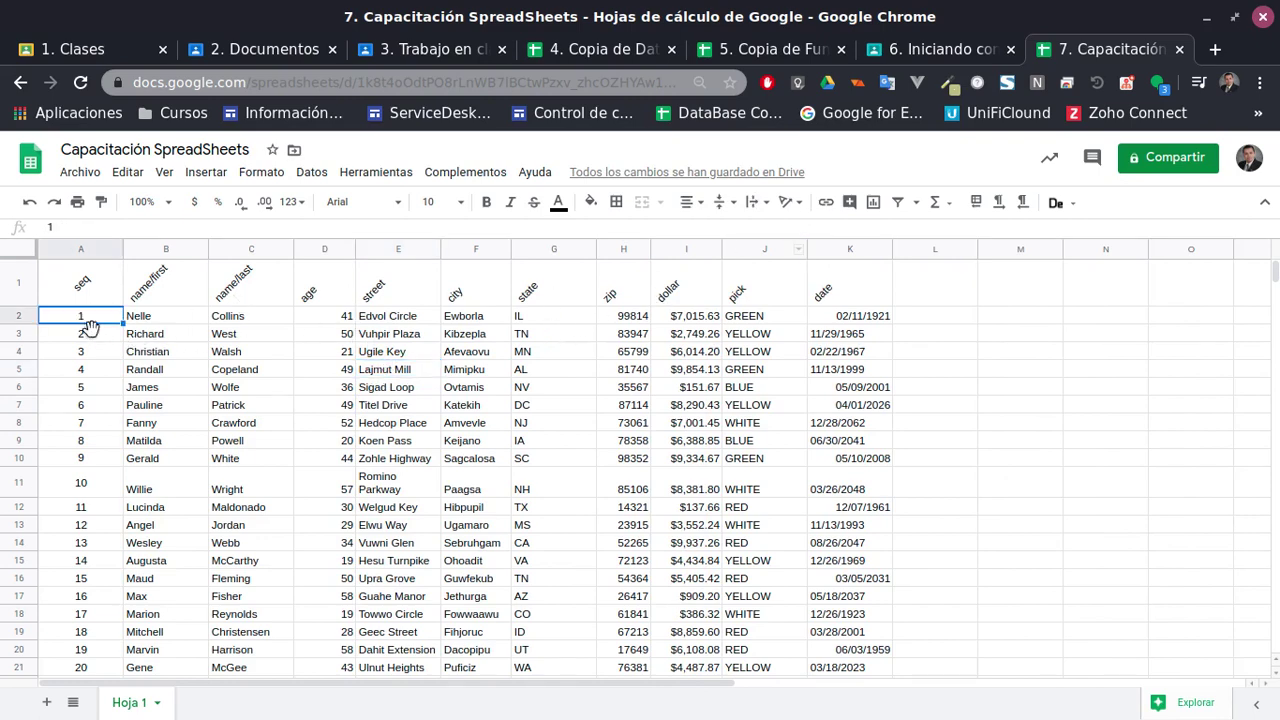
{"action": "left_click", "coordinate": [826, 202]}
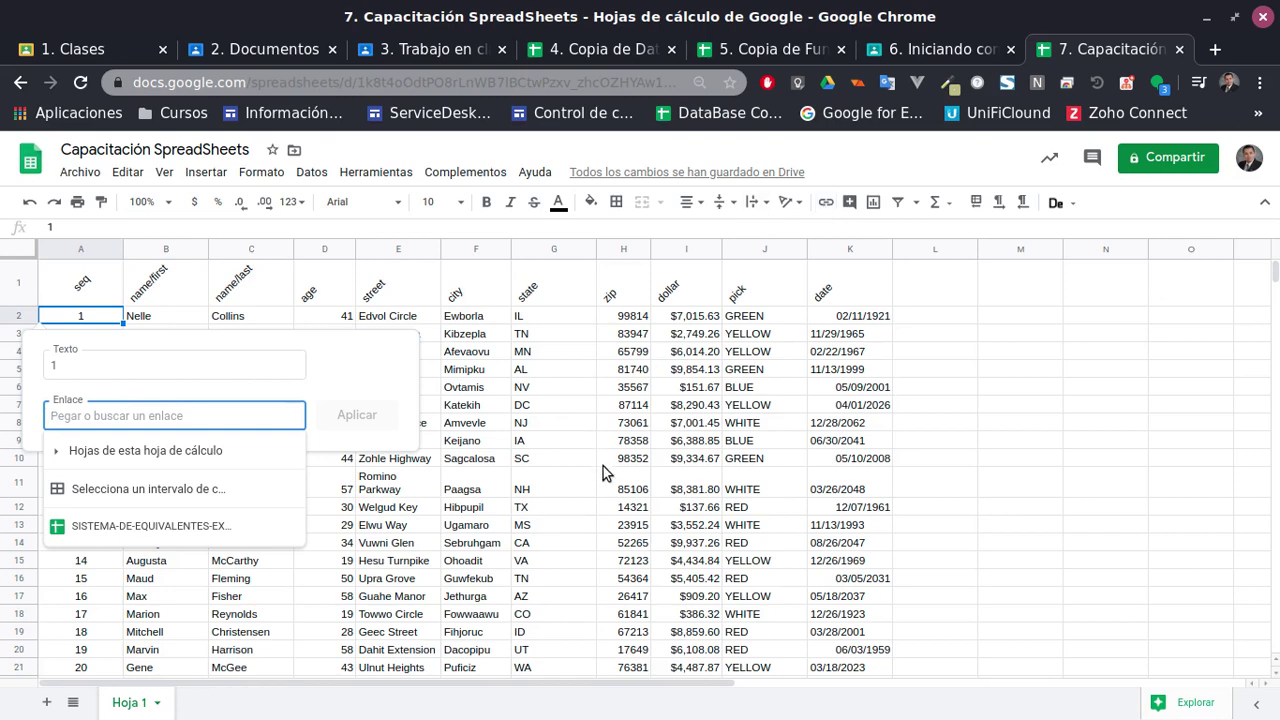
{"action": "left_click", "coordinate": [590, 488]}
{"action": "left_click", "coordinate": [46, 702]}
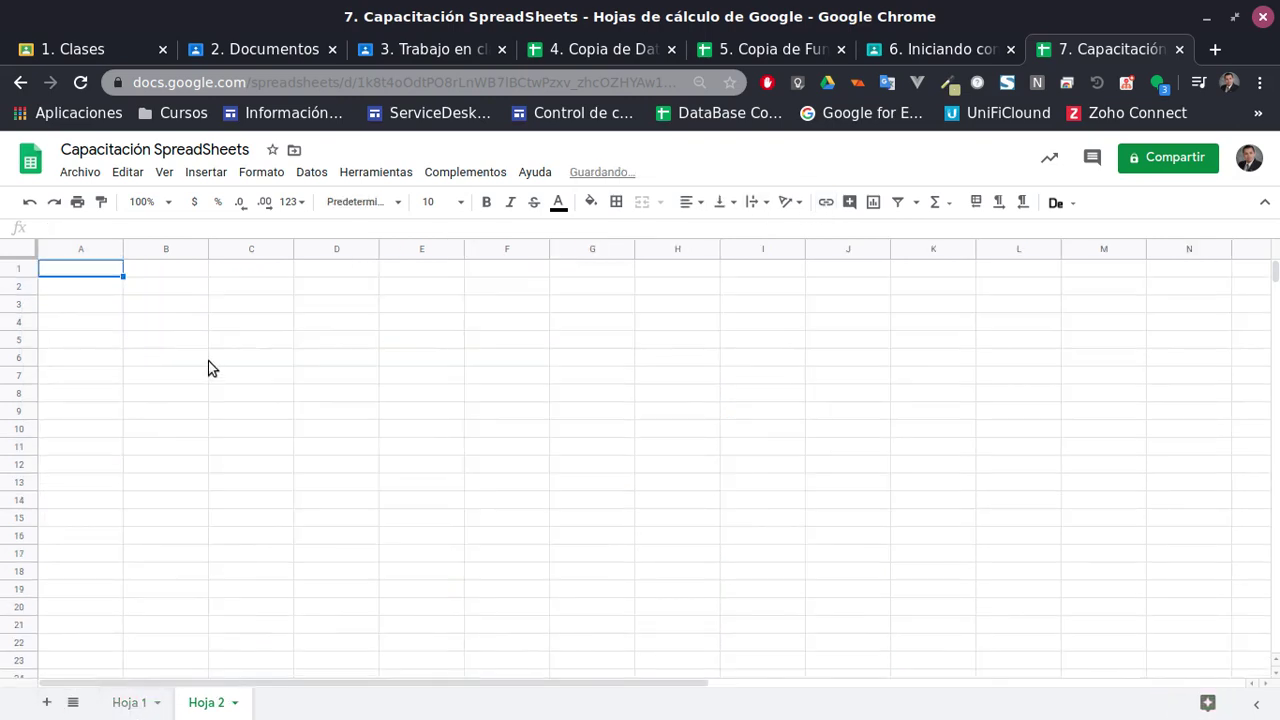
{"action": "type", "text": "Hola"}
{"action": "key", "text": "Return"}
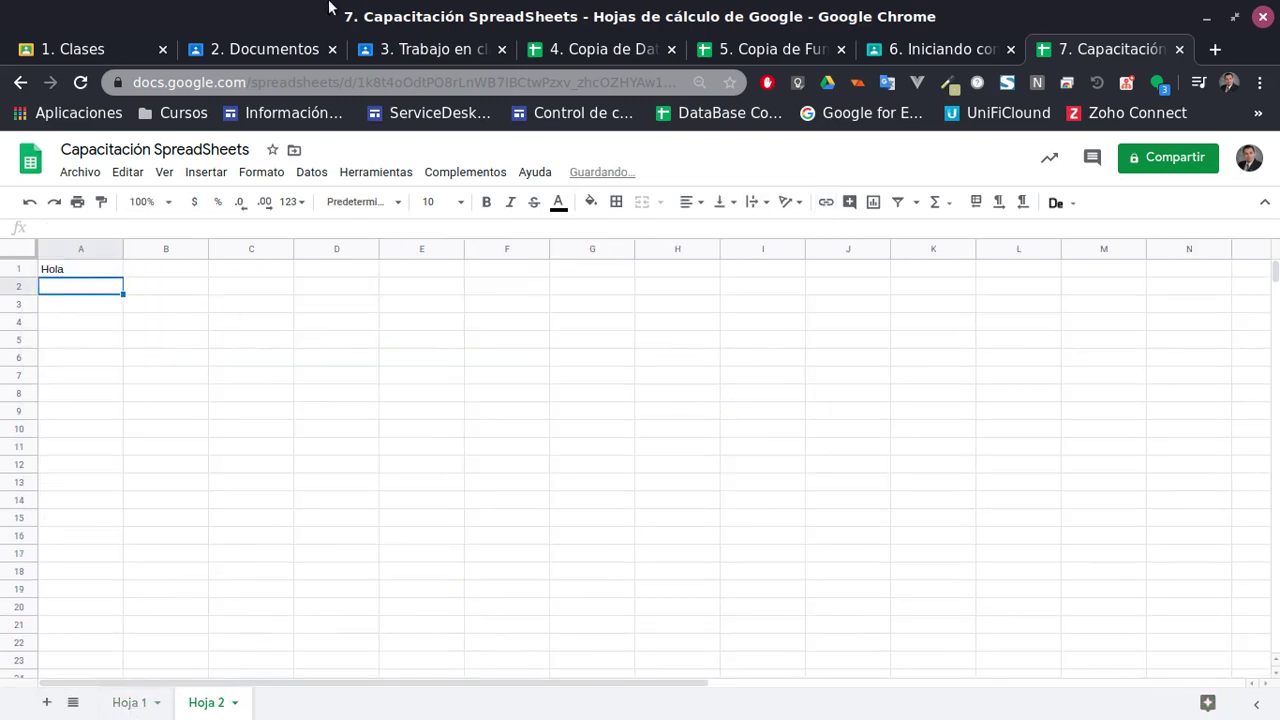
Link Hoja 1 cell A2 to 'Hoja 2'!A1 and test the link
{"action": "left_click", "coordinate": [129, 702]}
{"action": "left_click", "coordinate": [200, 486]}
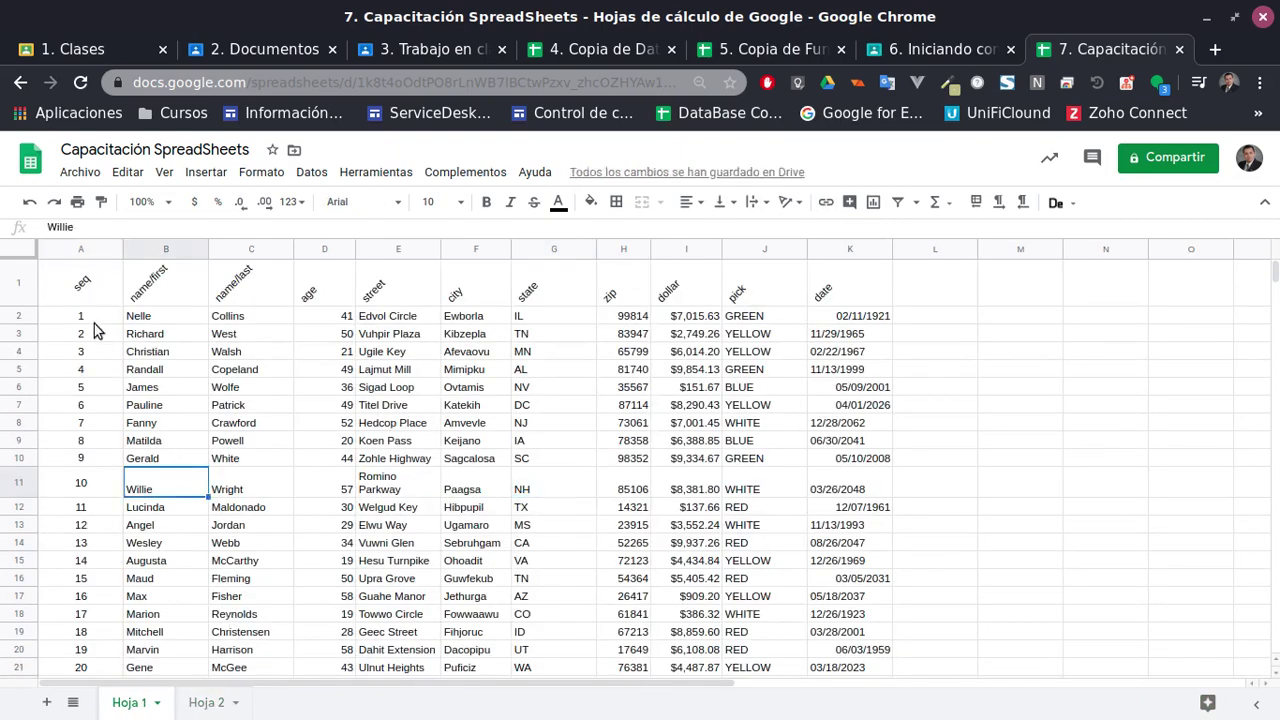
{"action": "left_click", "coordinate": [93, 318]}
{"action": "left_click", "coordinate": [826, 202]}
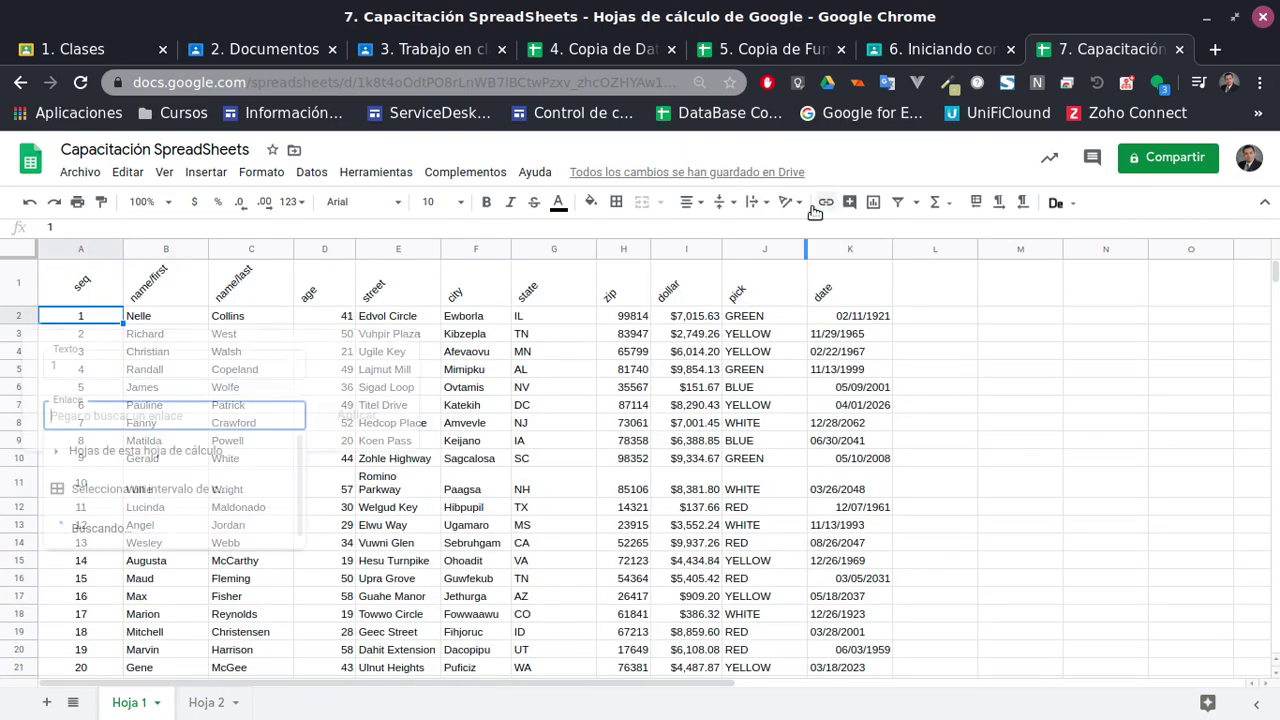
{"action": "left_click", "coordinate": [115, 490]}
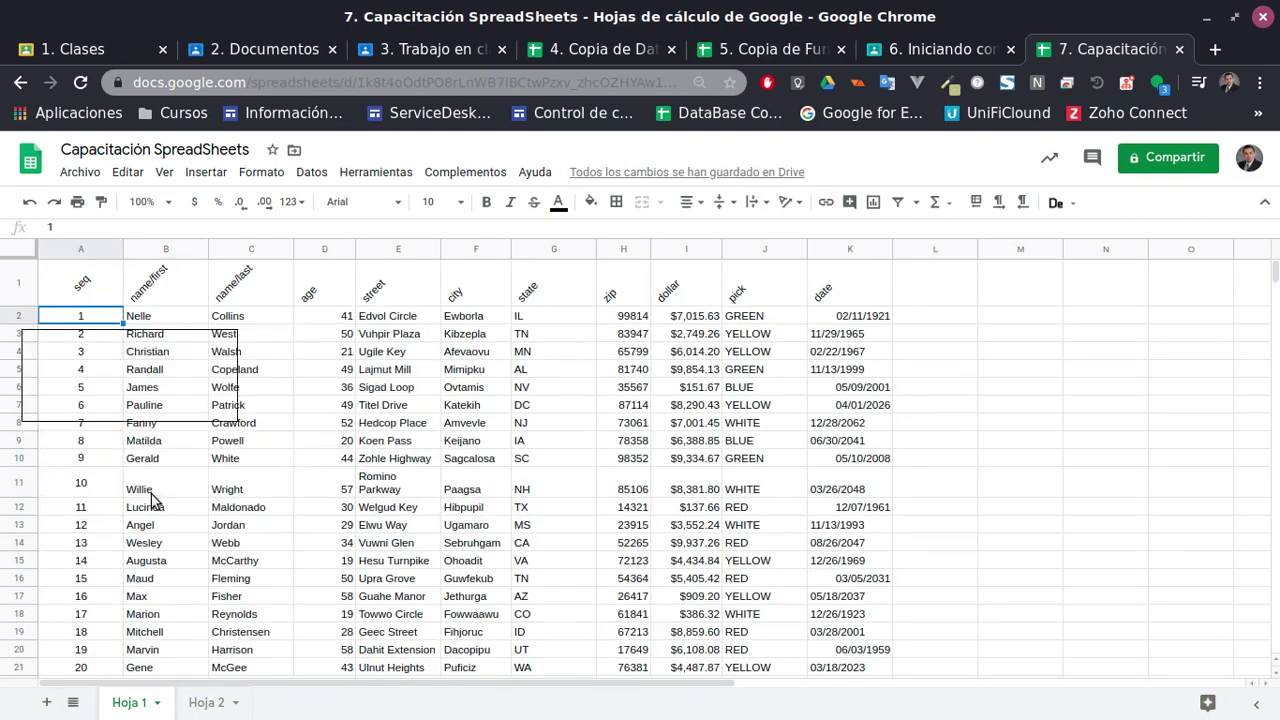
{"action": "left_click", "coordinate": [215, 704]}
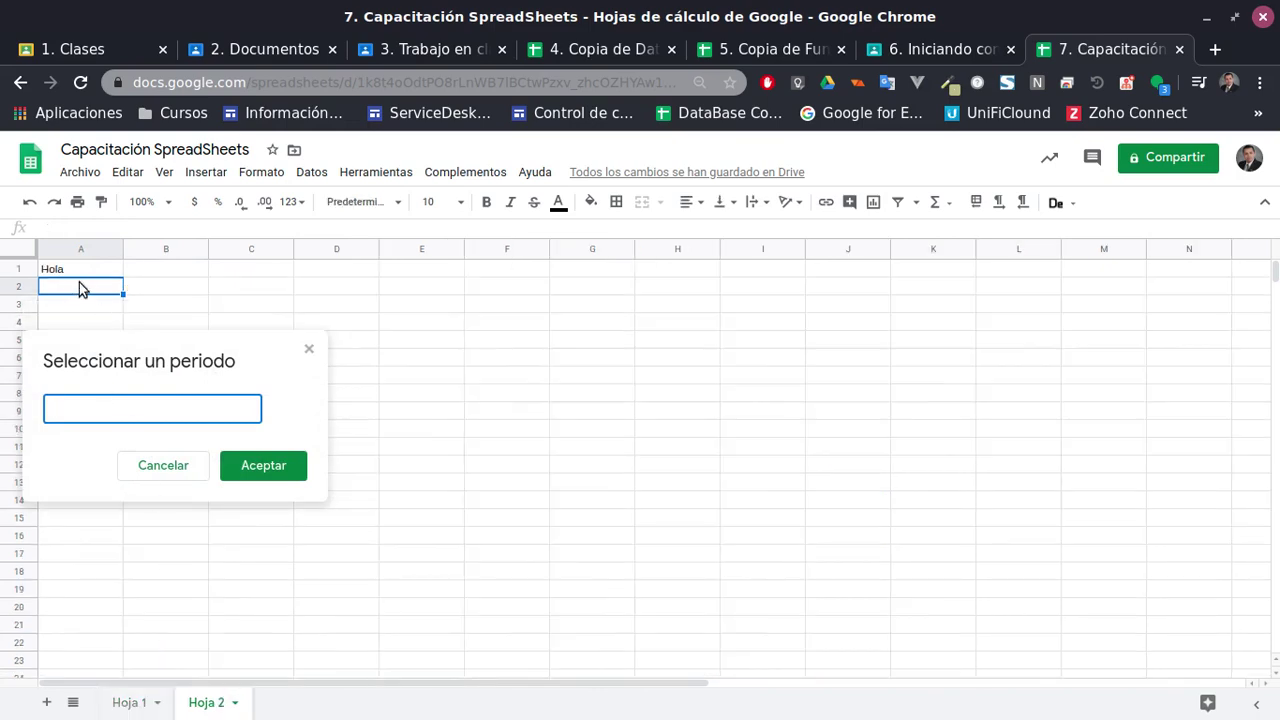
{"action": "left_click", "coordinate": [80, 272]}
{"action": "left_click", "coordinate": [263, 466]}
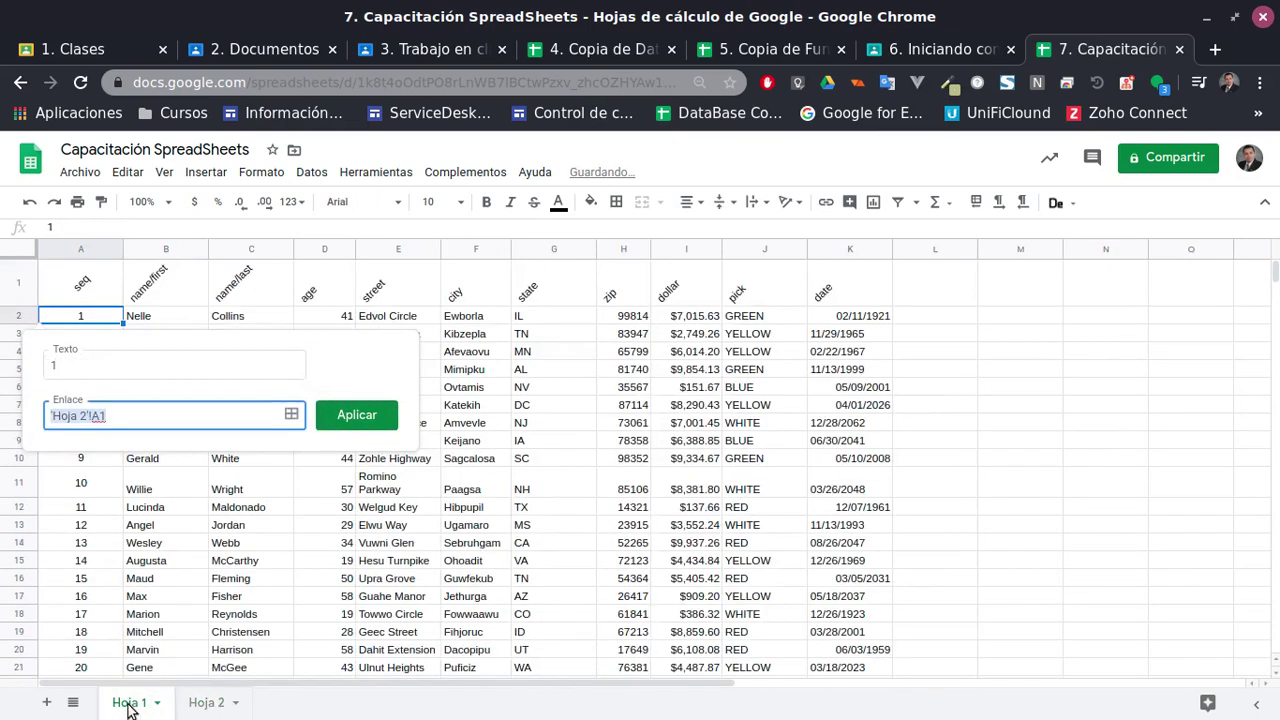
{"action": "key", "text": "Return"}
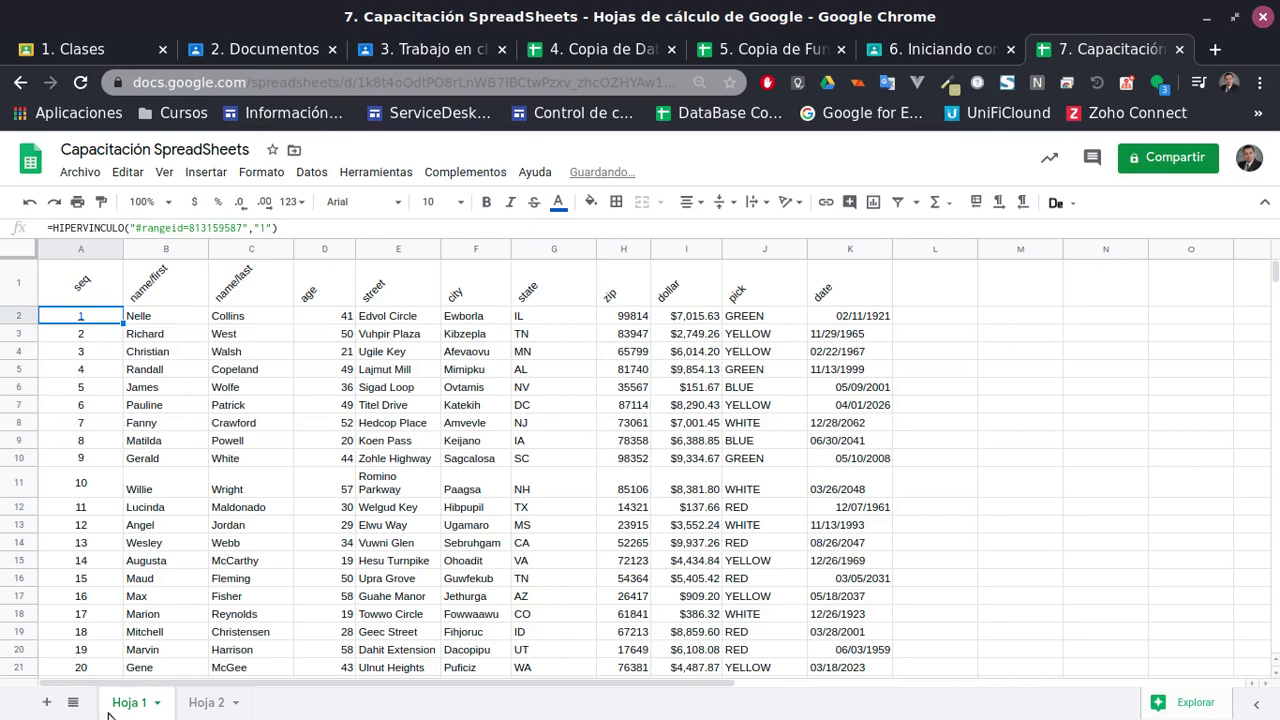
{"action": "left_click", "coordinate": [100, 300]}
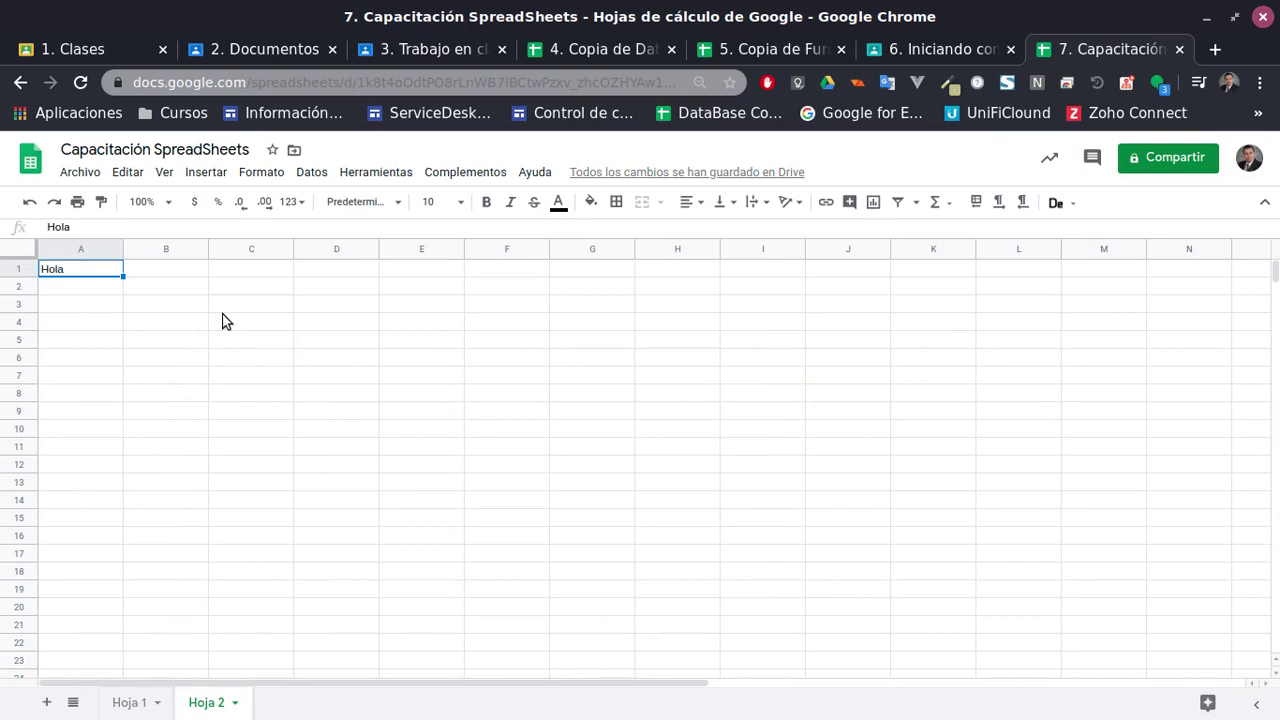
{"action": "left_click", "coordinate": [133, 704]}
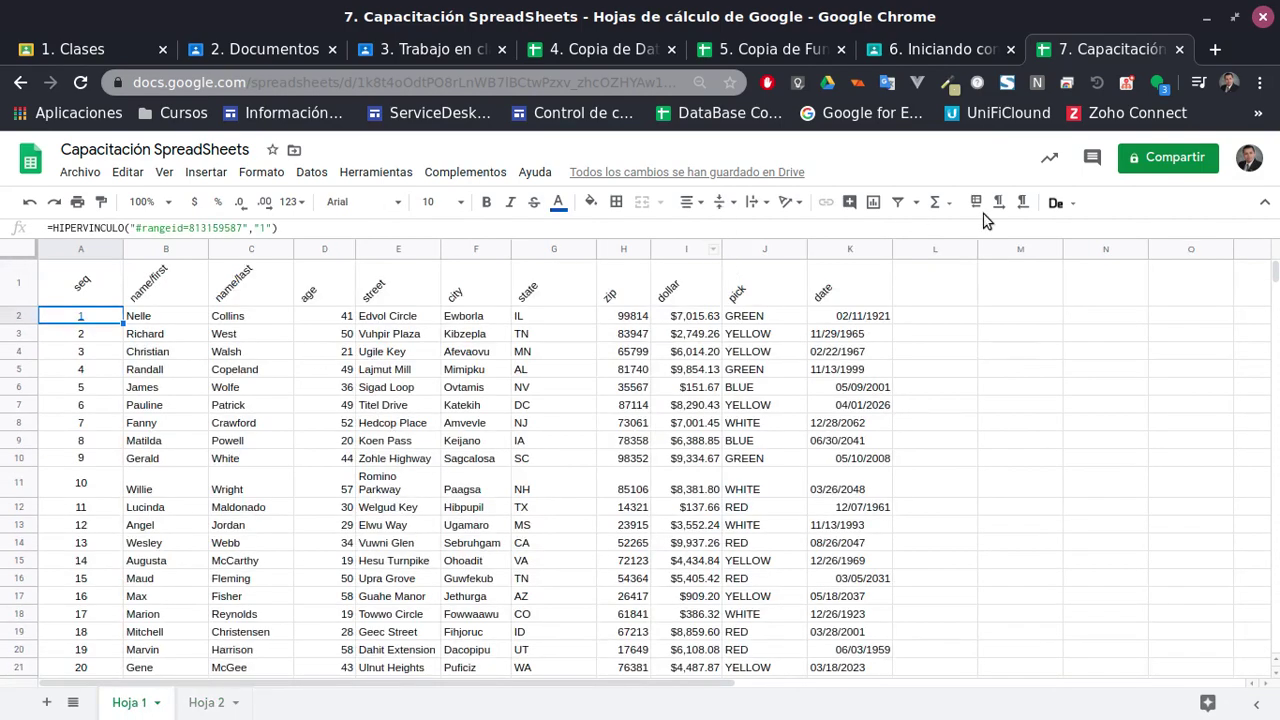
{"action": "left_click", "coordinate": [578, 302]}
Look through the Insert menu and browse the data without making changes
{"action": "left_click", "coordinate": [465, 335]}
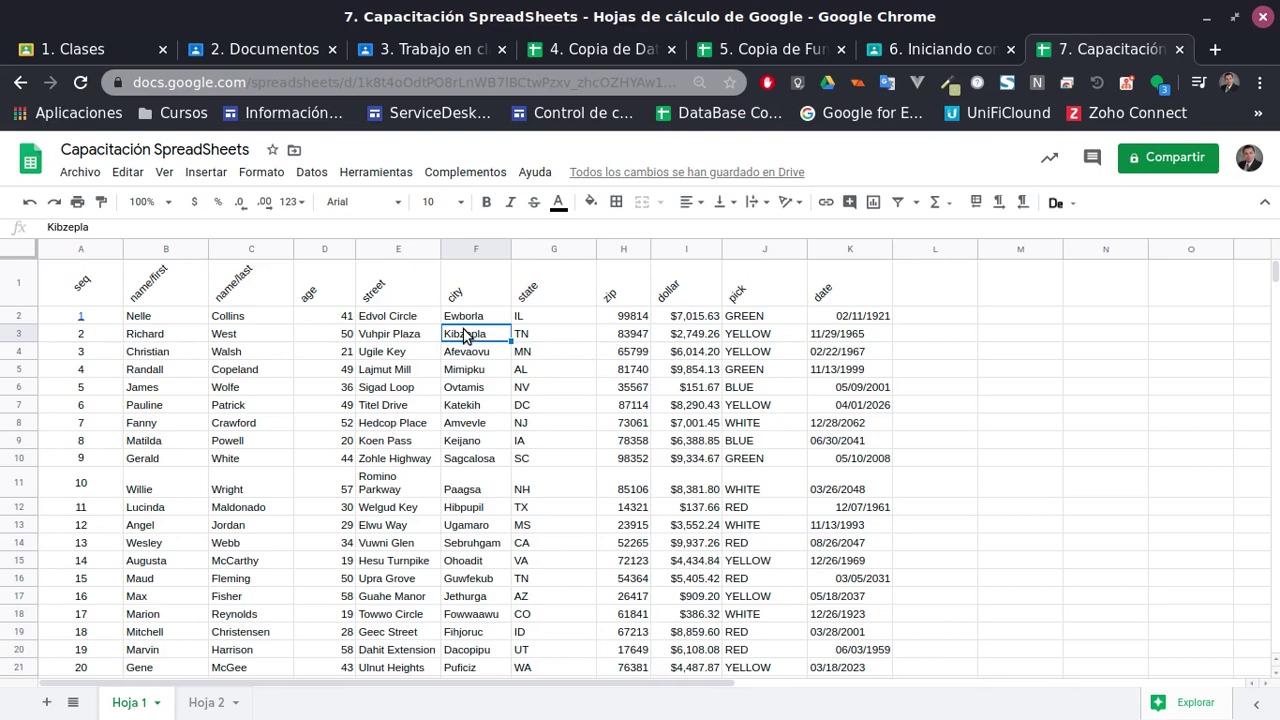
{"action": "left_click", "coordinate": [208, 173]}
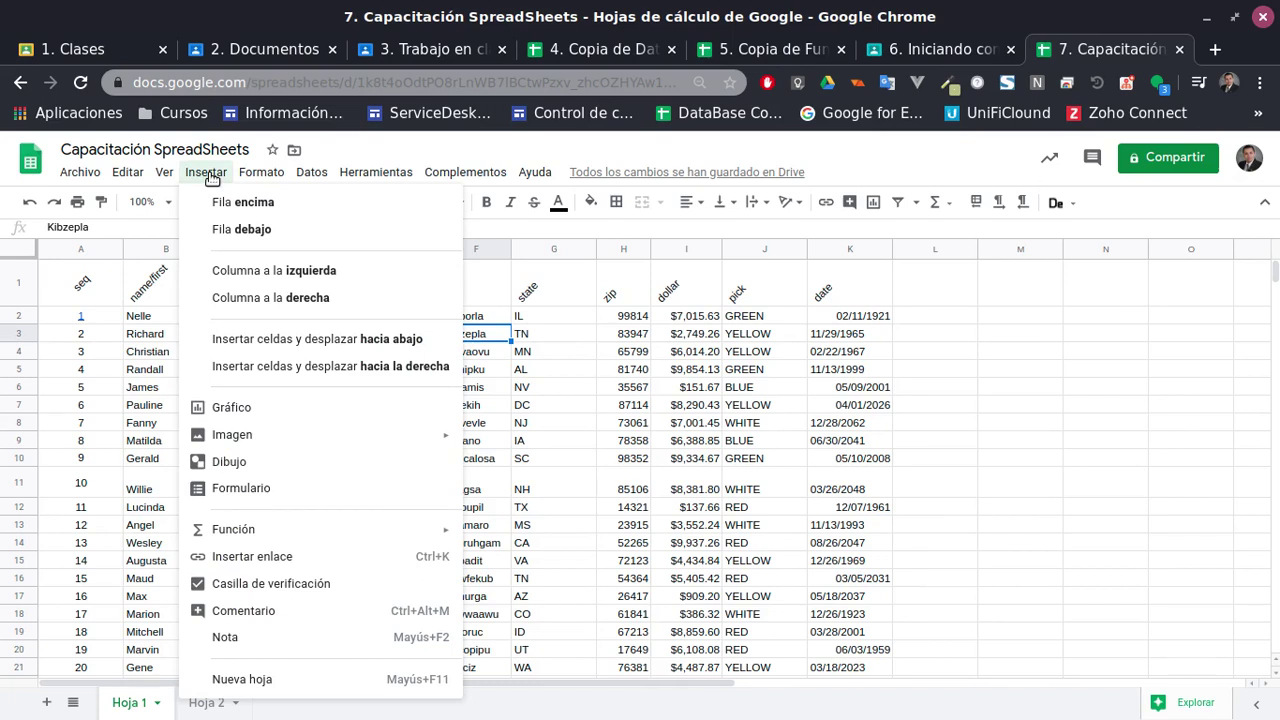
{"action": "left_click", "coordinate": [675, 450]}
{"action": "left_click", "coordinate": [166, 405]}
{"action": "scroll", "coordinate": [201, 375], "scroll_direction": "down", "scroll_amount": 5}
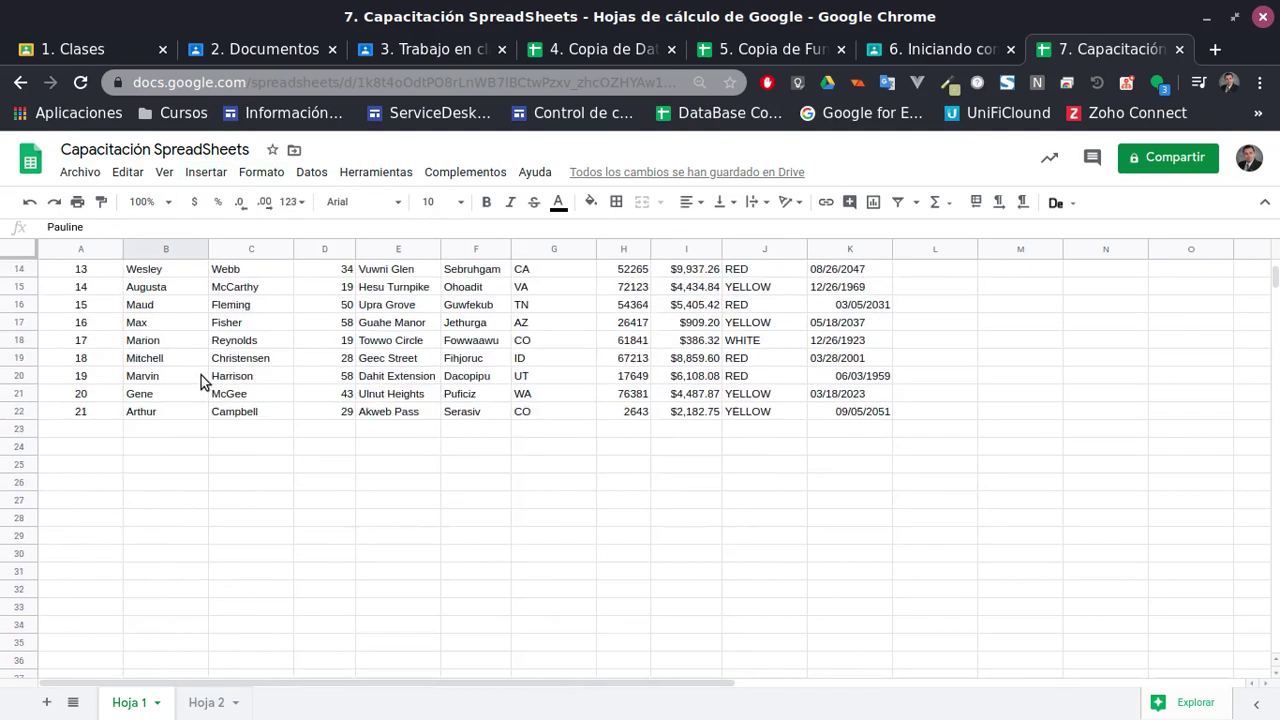
{"action": "scroll", "coordinate": [201, 375], "scroll_direction": "up", "scroll_amount": 5}
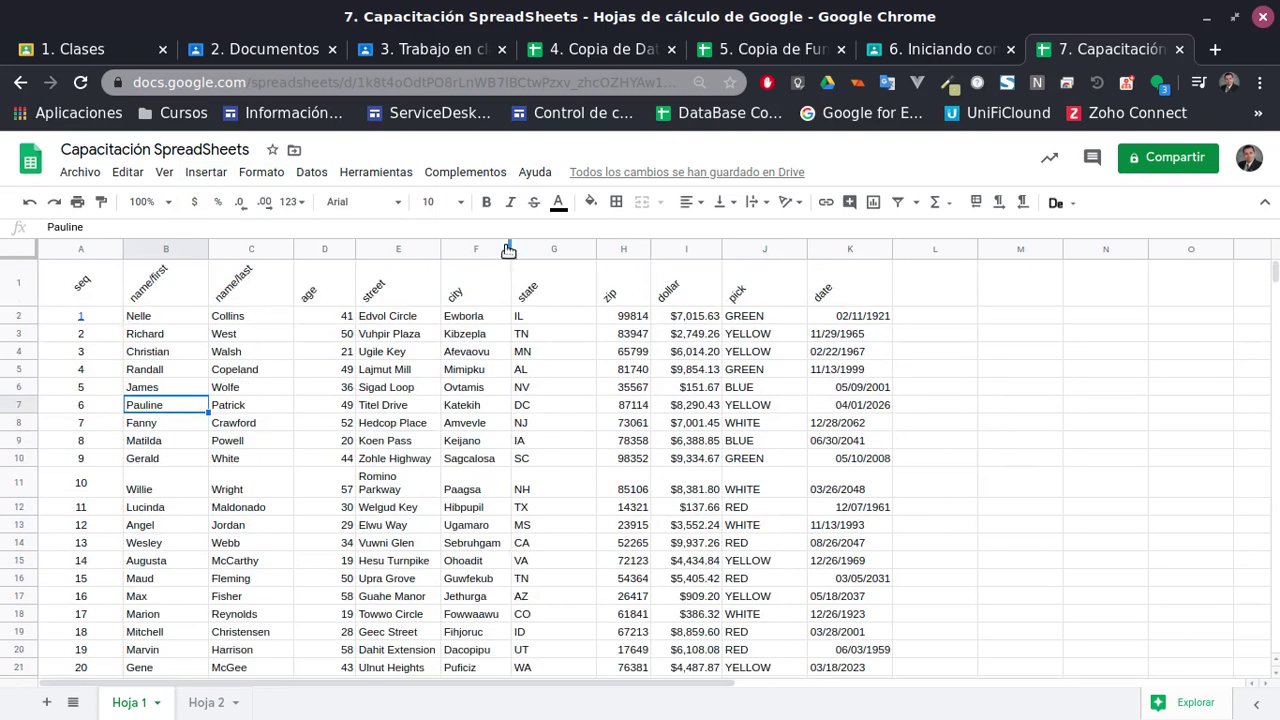
Make the header labels A1:K1, seq through date, bold
{"action": "left_click", "coordinate": [145, 334]}
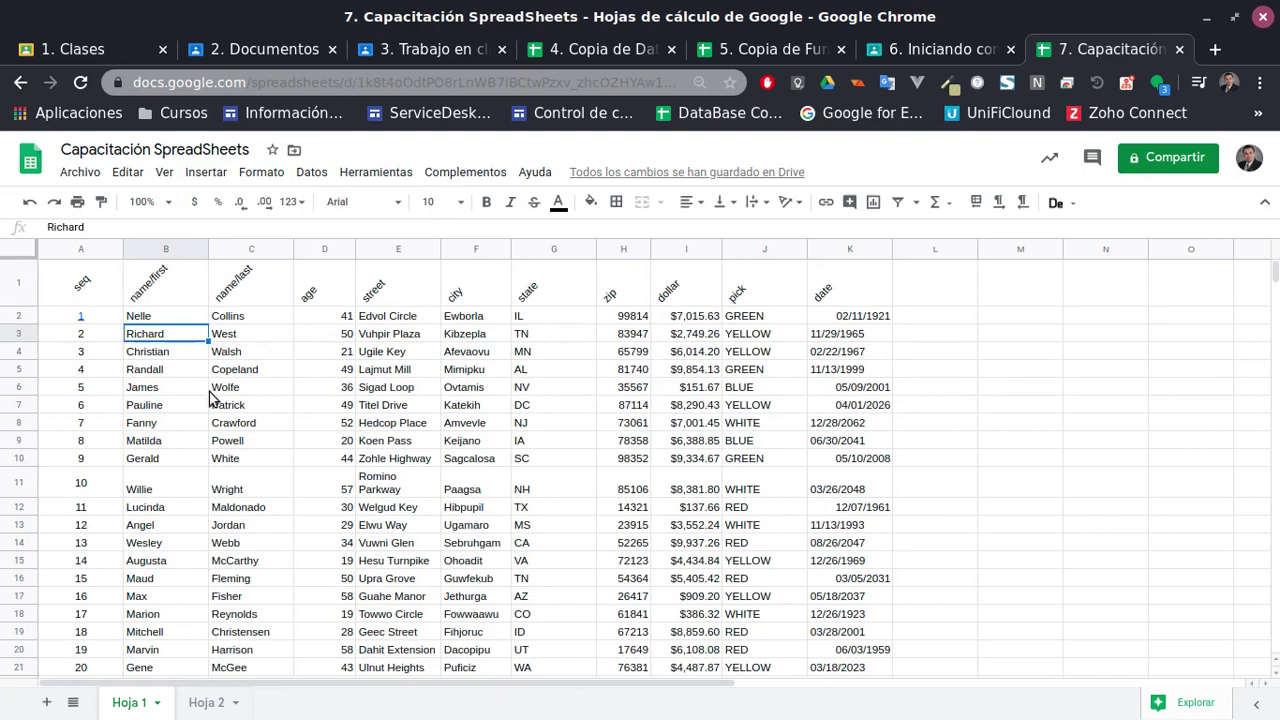
{"action": "left_click", "coordinate": [128, 316]}
{"action": "scroll", "coordinate": [262, 437], "scroll_direction": "down", "scroll_amount": 3}
{"action": "scroll", "coordinate": [159, 545], "scroll_direction": "up", "scroll_amount": 3}
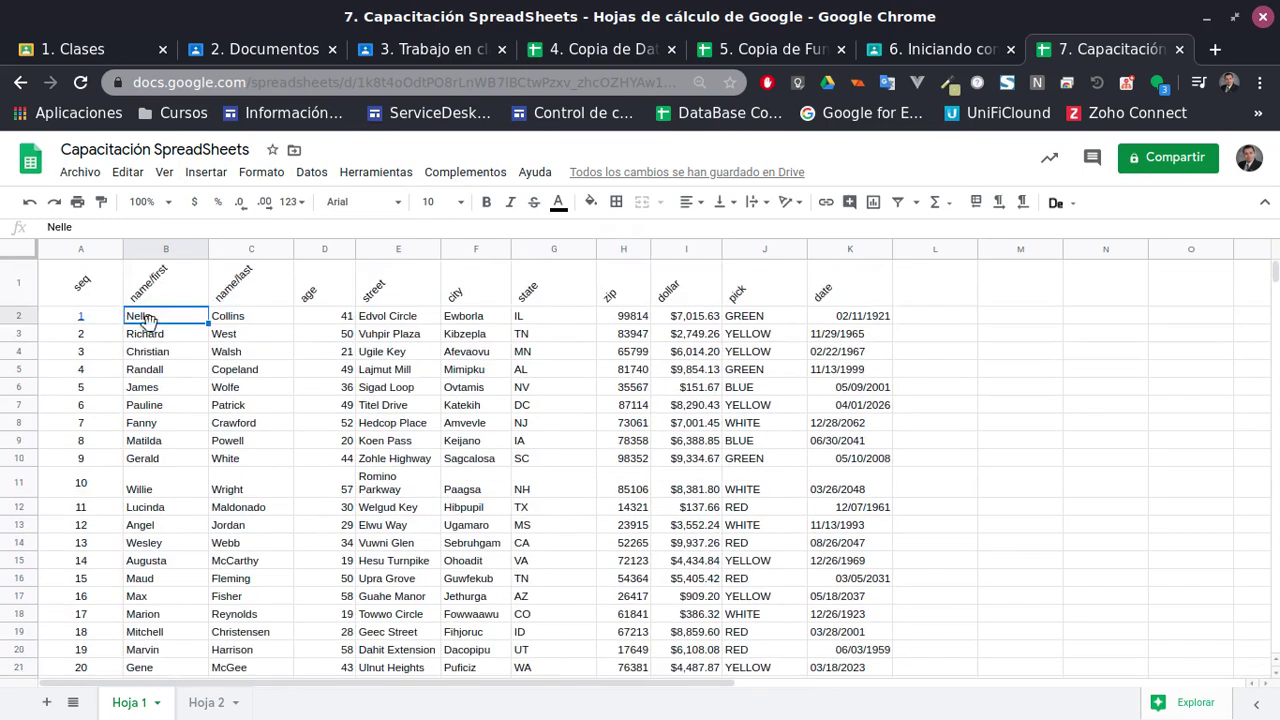
{"action": "left_click", "coordinate": [87, 294]}
{"action": "left_click", "coordinate": [831, 300], "text": "shift"}
{"action": "left_click", "coordinate": [487, 202]}
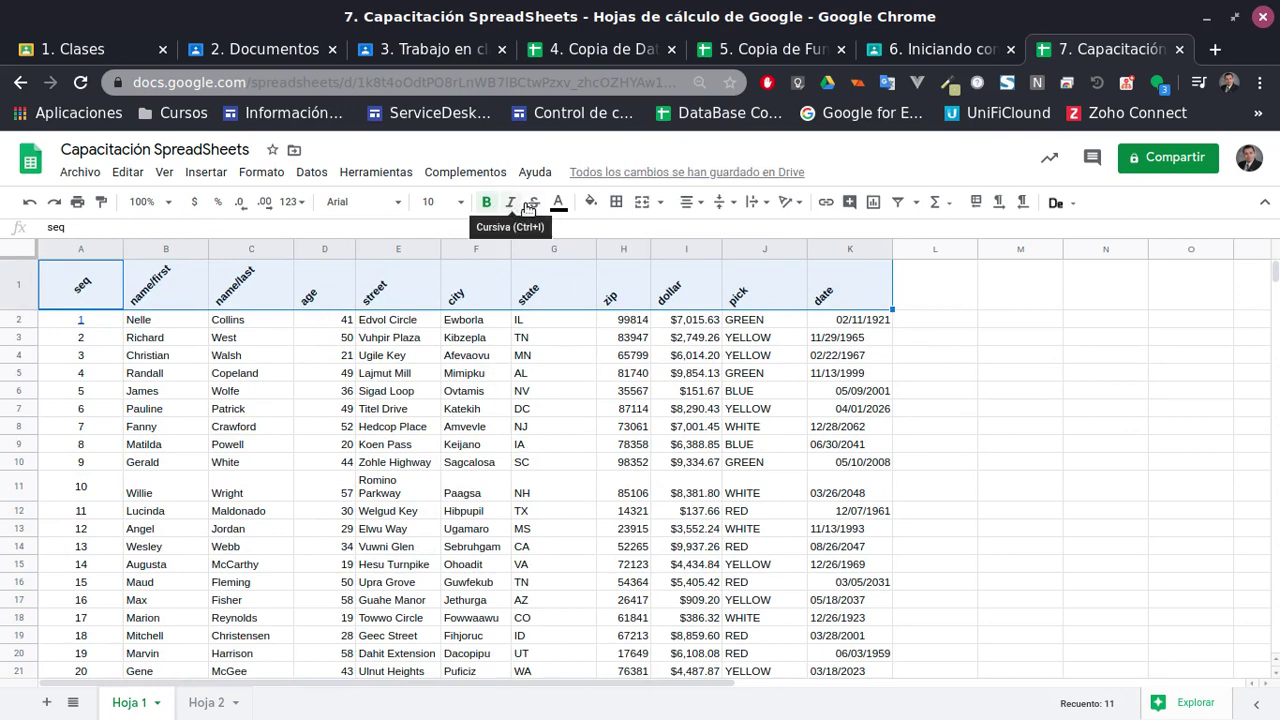
Fill the header row A1:K1 with a blue background
{"action": "left_click", "coordinate": [555, 319]}
{"action": "mouse_move", "coordinate": [86, 287]}
{"action": "left_mouse_down"}
{"action": "mouse_move", "coordinate": [815, 312]}
{"action": "mouse_move", "coordinate": [848, 290]}
{"action": "left_mouse_up"}
{"action": "left_click", "coordinate": [588, 202]}
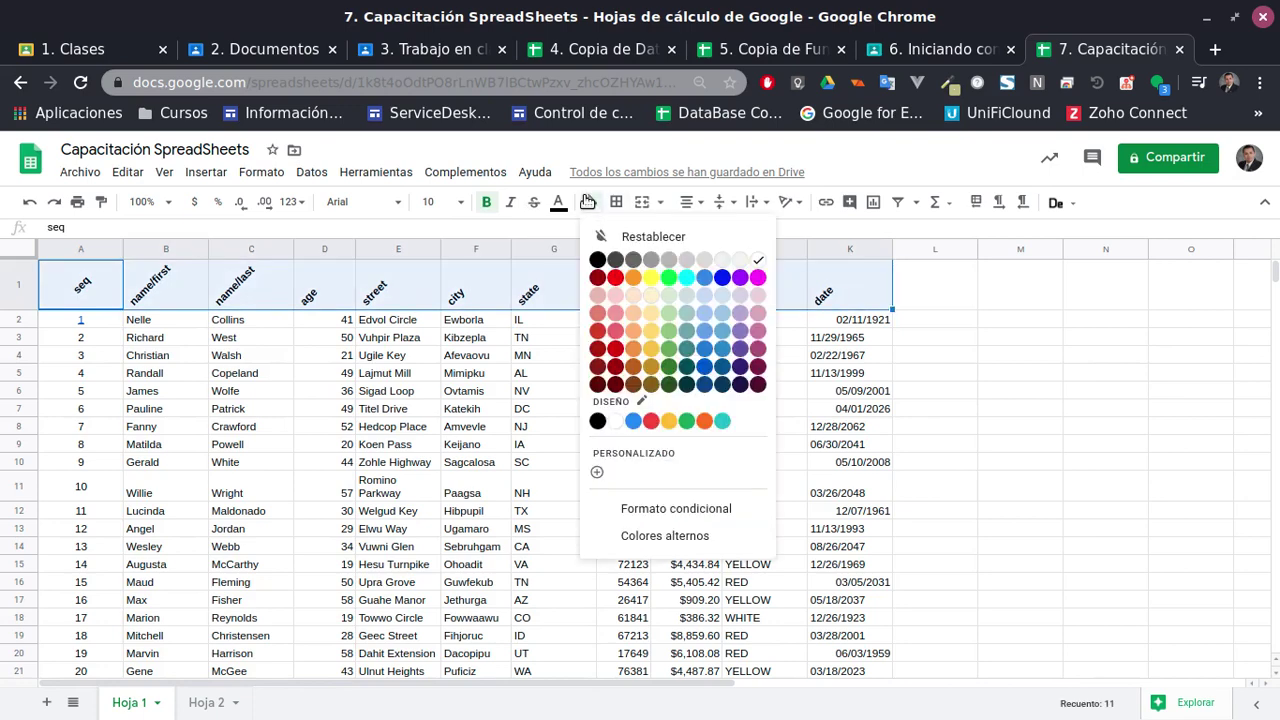
{"action": "left_click", "coordinate": [704, 277]}
{"action": "left_click", "coordinate": [553, 373]}
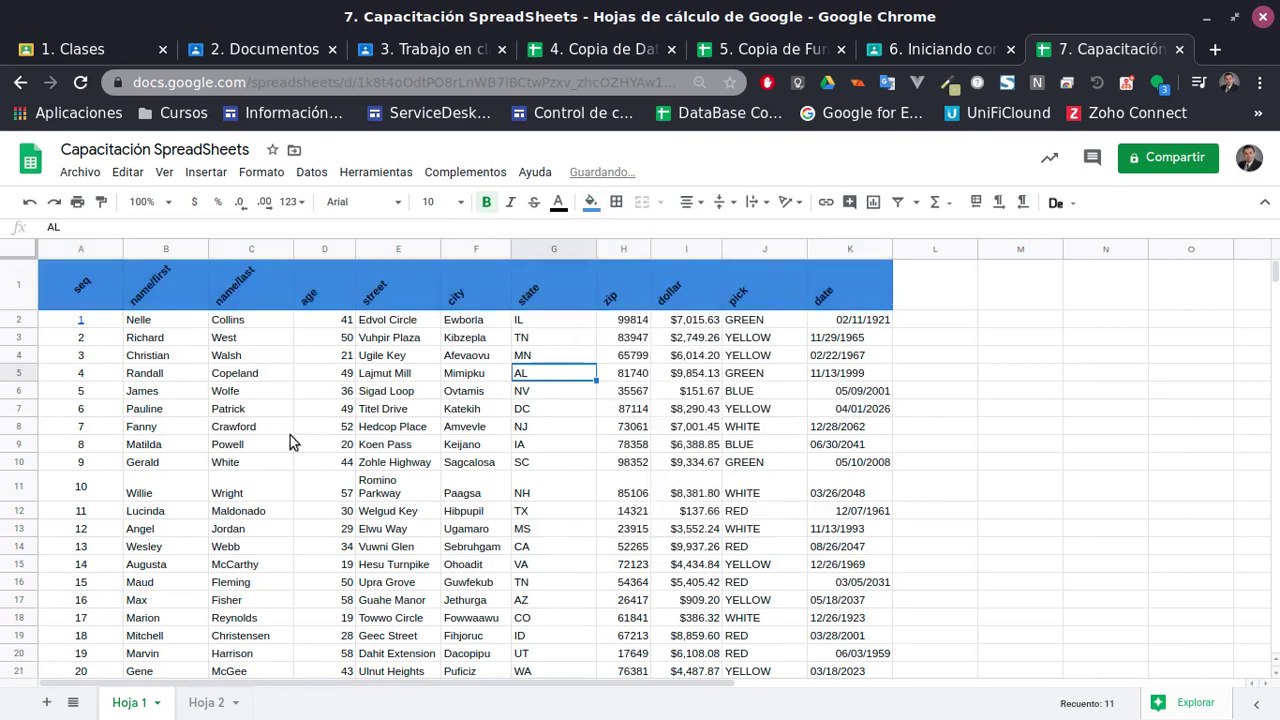
Select columns A through K and bring up the Format menu
{"action": "left_click", "coordinate": [83, 290]}
{"action": "key", "text": "ctrl+Right"}
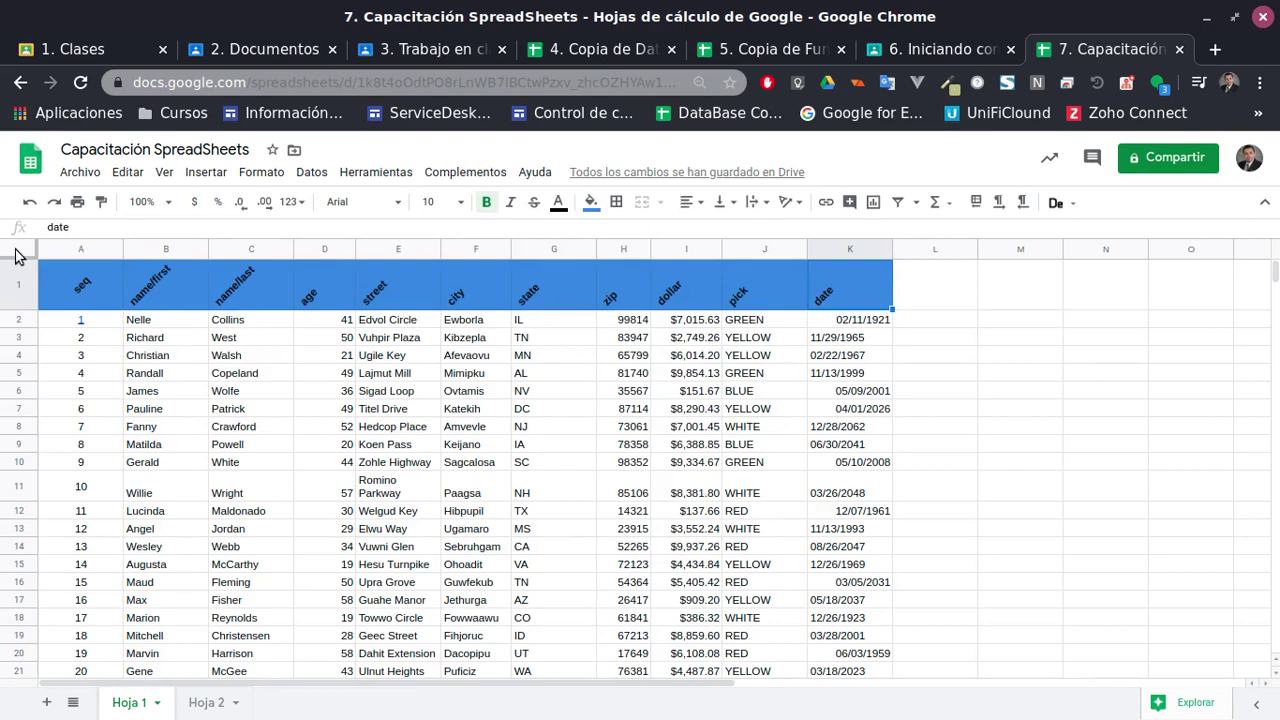
{"action": "left_click", "coordinate": [18, 252]}
{"action": "left_click", "coordinate": [246, 288]}
{"action": "left_click", "coordinate": [68, 250]}
{"action": "scroll", "coordinate": [366, 437], "scroll_direction": "down", "scroll_amount": 3}
{"action": "scroll", "coordinate": [369, 434], "scroll_direction": "up", "scroll_amount": 3}
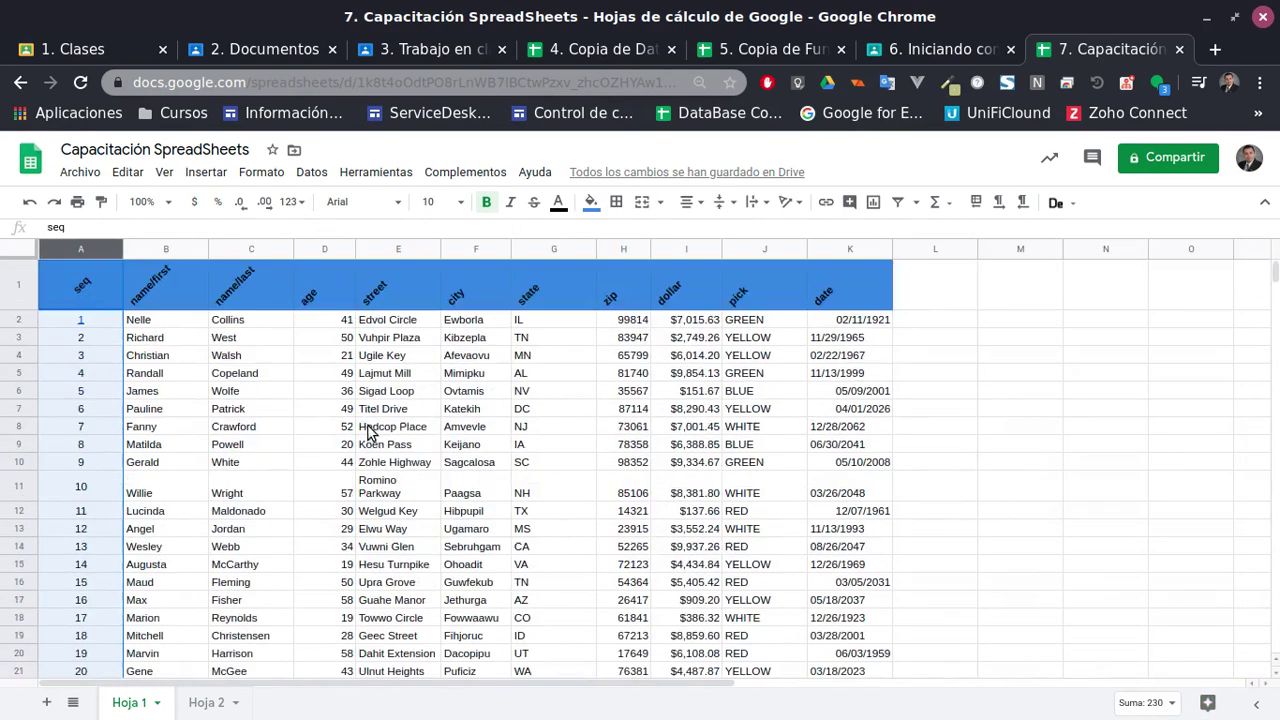
{"action": "left_click", "coordinate": [842, 256], "text": "shift"}
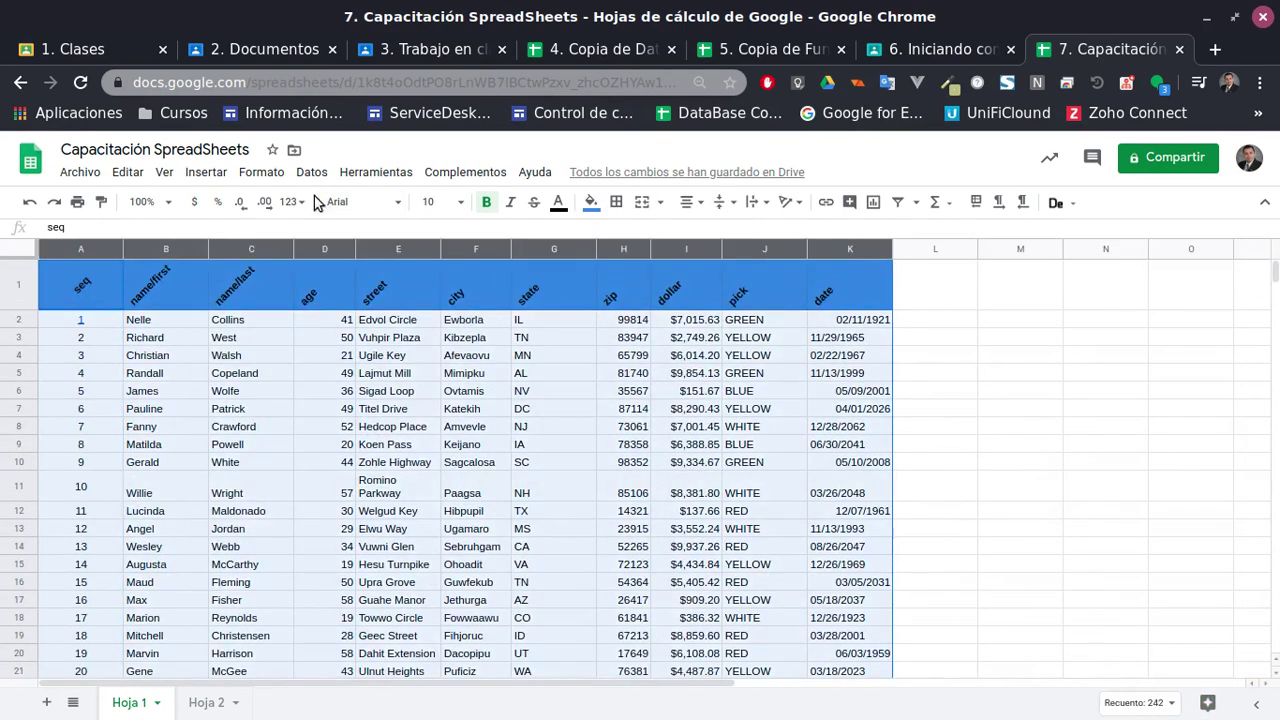
{"action": "left_click", "coordinate": [266, 173]}
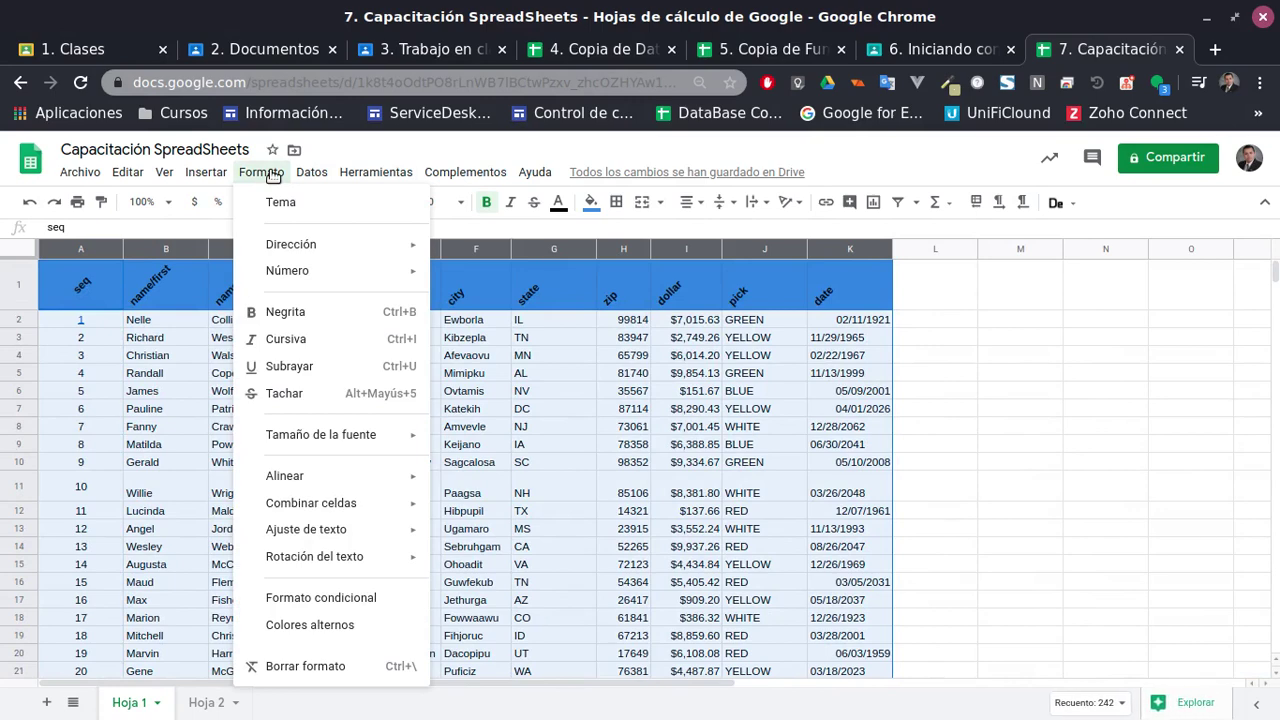
Apply the cyan alternating-colours style to columns A:K, giving a turquoise header and banded rows
{"action": "left_click", "coordinate": [312, 625]}
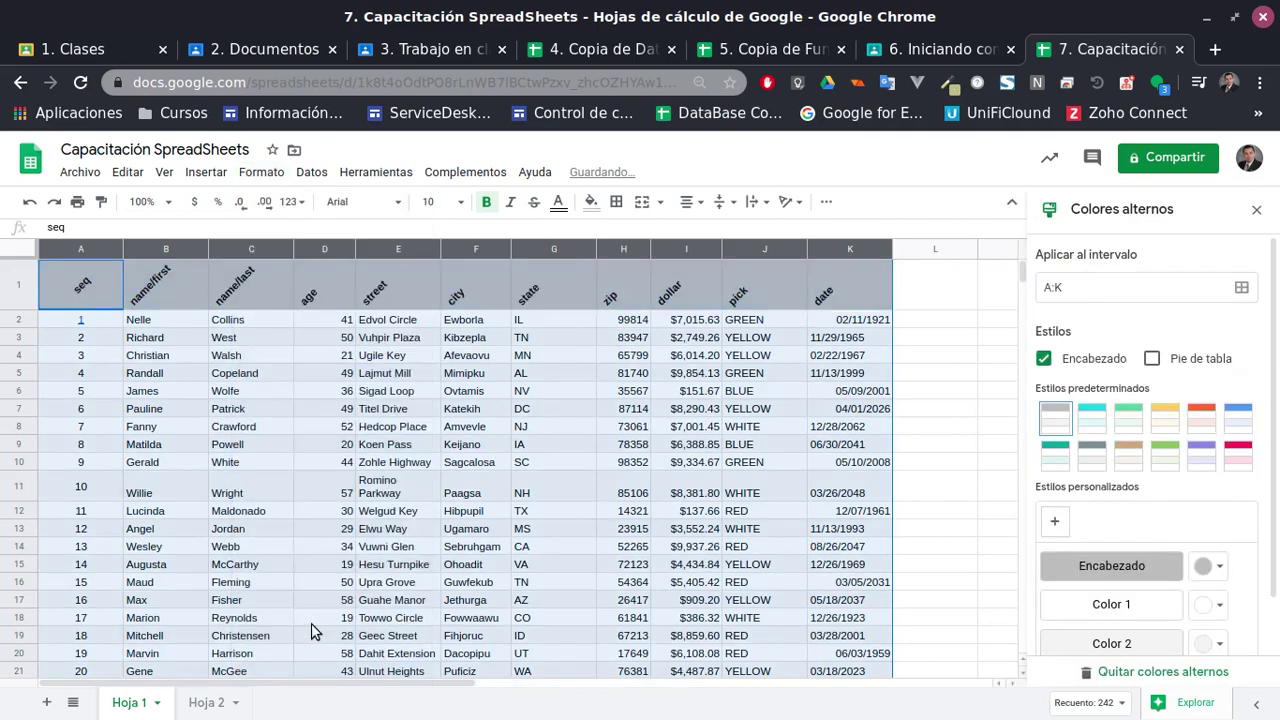
{"action": "left_click", "coordinate": [1092, 418]}
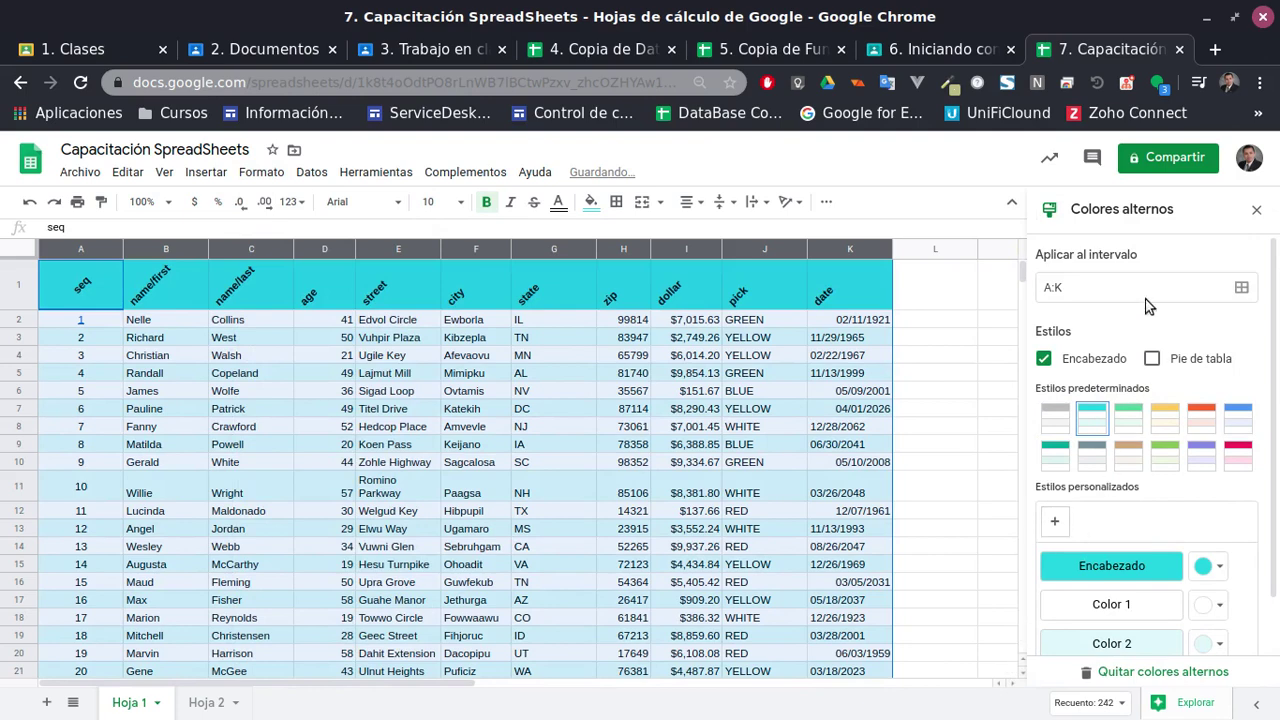
{"action": "left_click", "coordinate": [1256, 209]}
{"action": "left_click", "coordinate": [935, 408]}
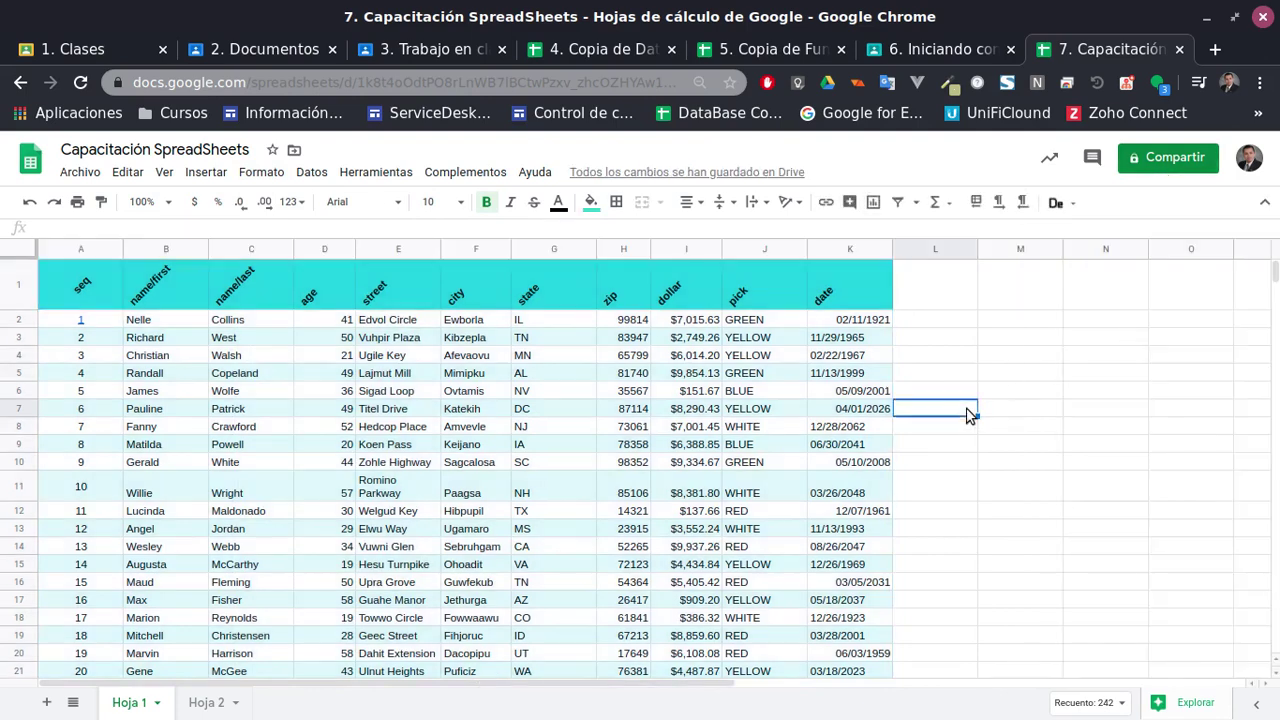
{"action": "left_click", "coordinate": [374, 464]}
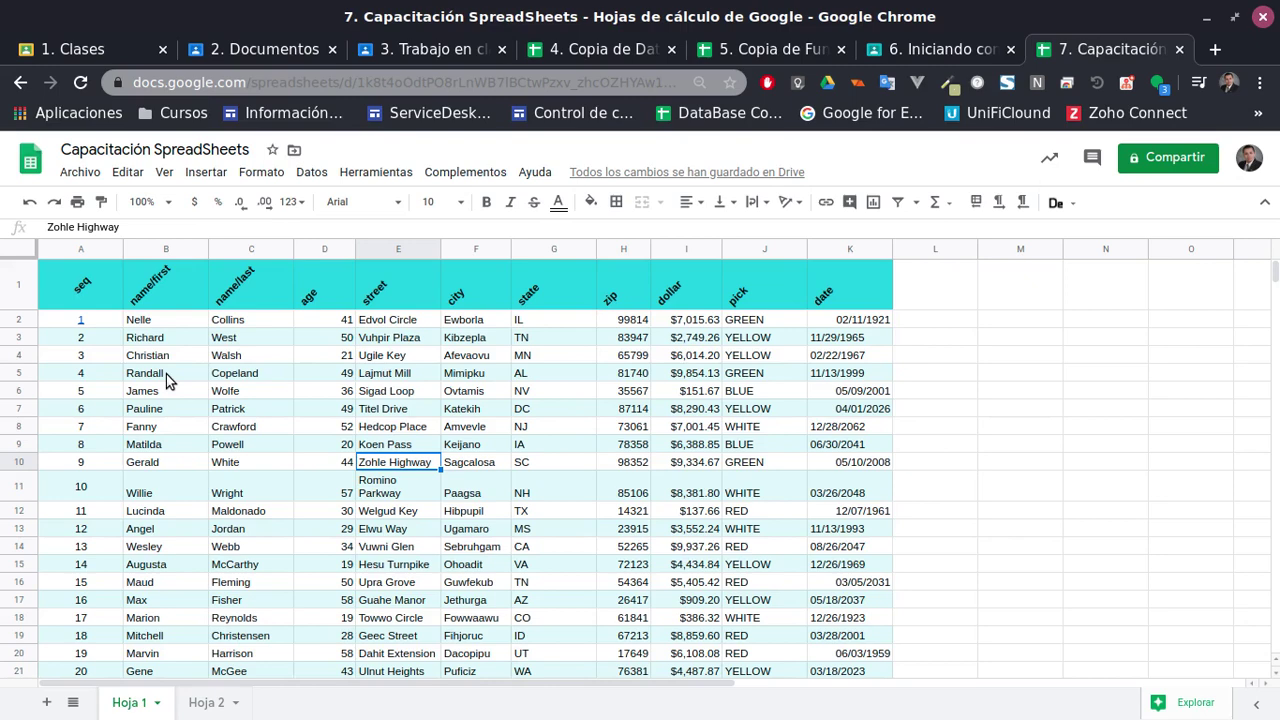
{"action": "scroll", "coordinate": [445, 290], "scroll_direction": "down", "scroll_amount": 2}
{"action": "scroll", "coordinate": [490, 370], "scroll_direction": "up", "scroll_amount": 2}
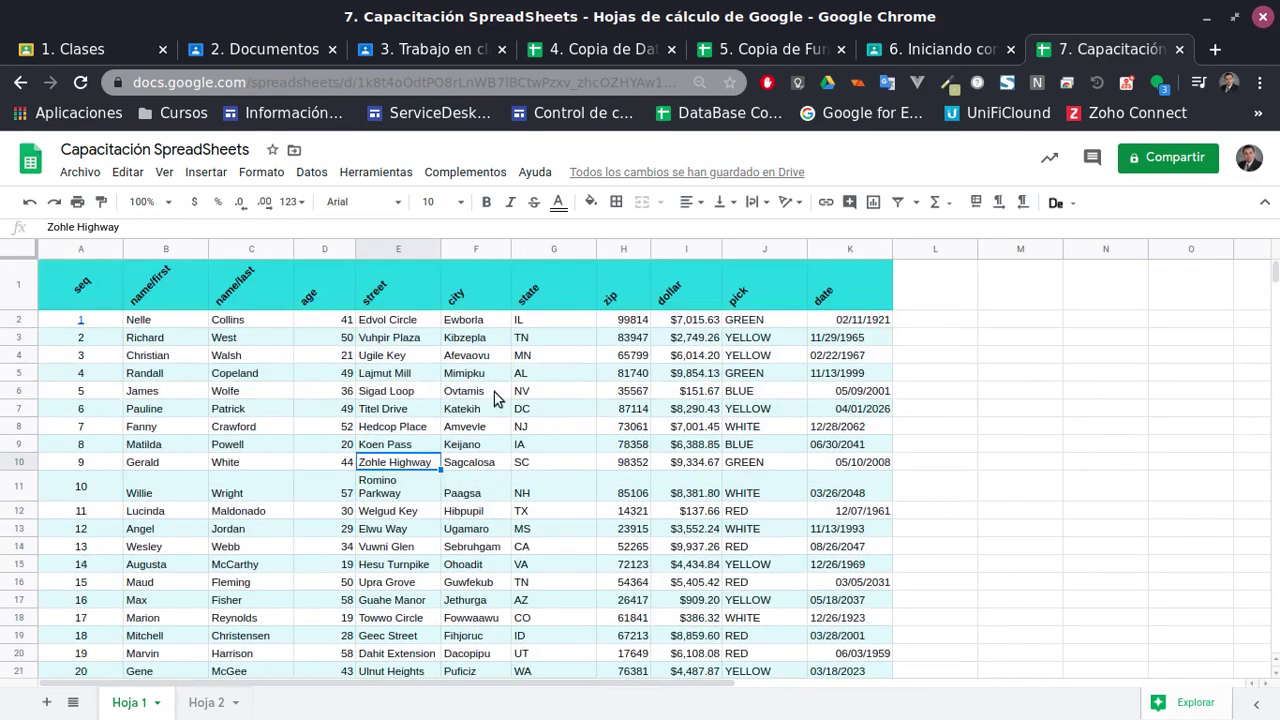
Make the header row A1:K1 text white
{"action": "left_click", "coordinate": [100, 296]}
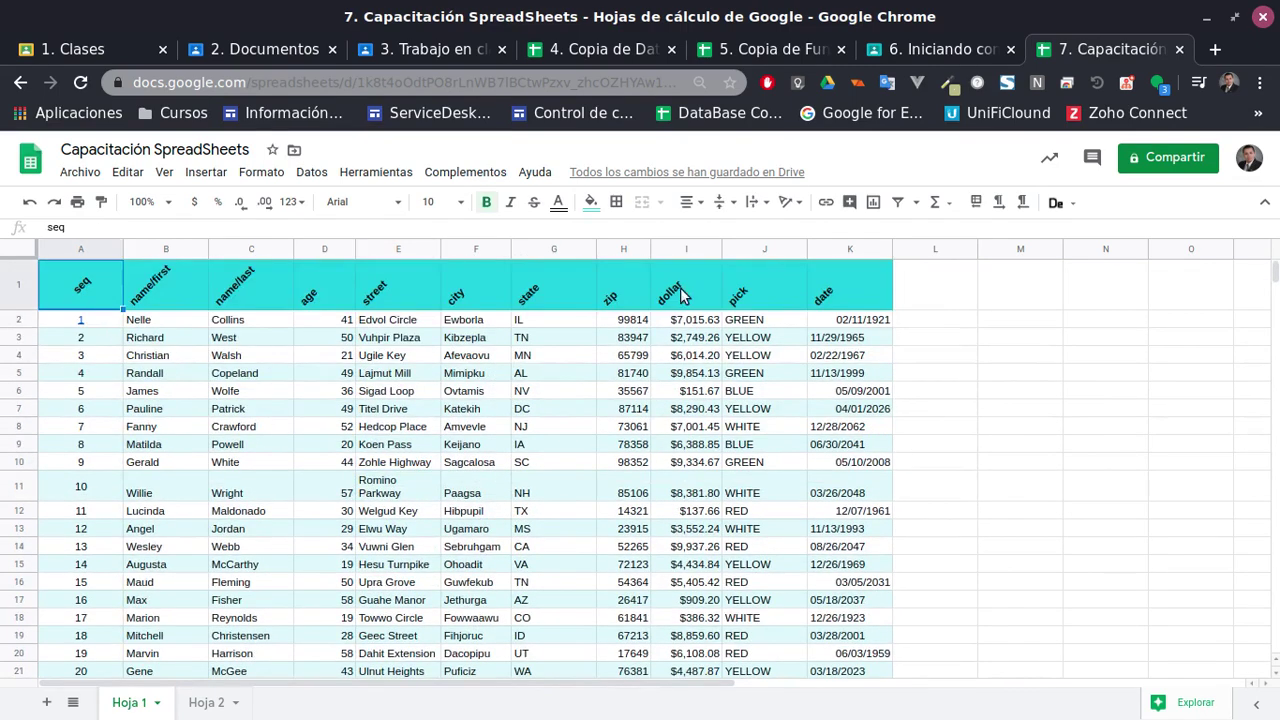
{"action": "left_click", "coordinate": [838, 302], "text": "shift"}
{"action": "left_click", "coordinate": [558, 202]}
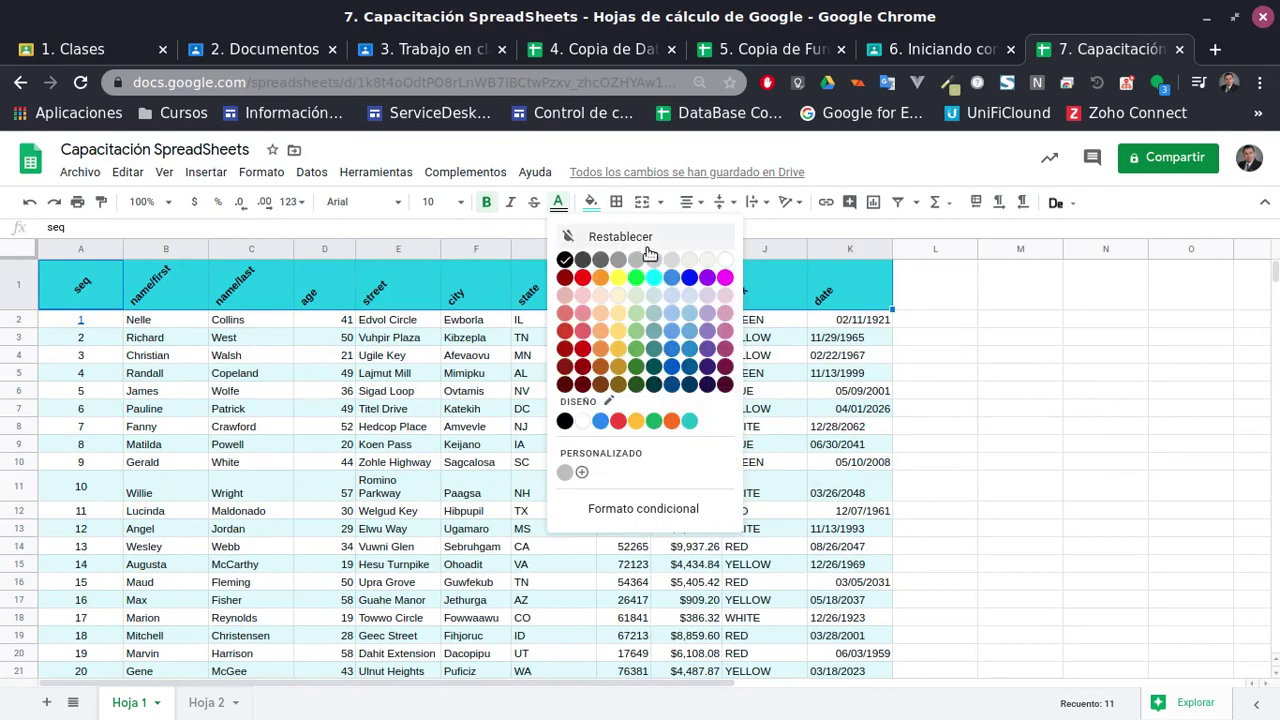
{"action": "left_click", "coordinate": [728, 262]}
{"action": "left_click", "coordinate": [416, 406]}
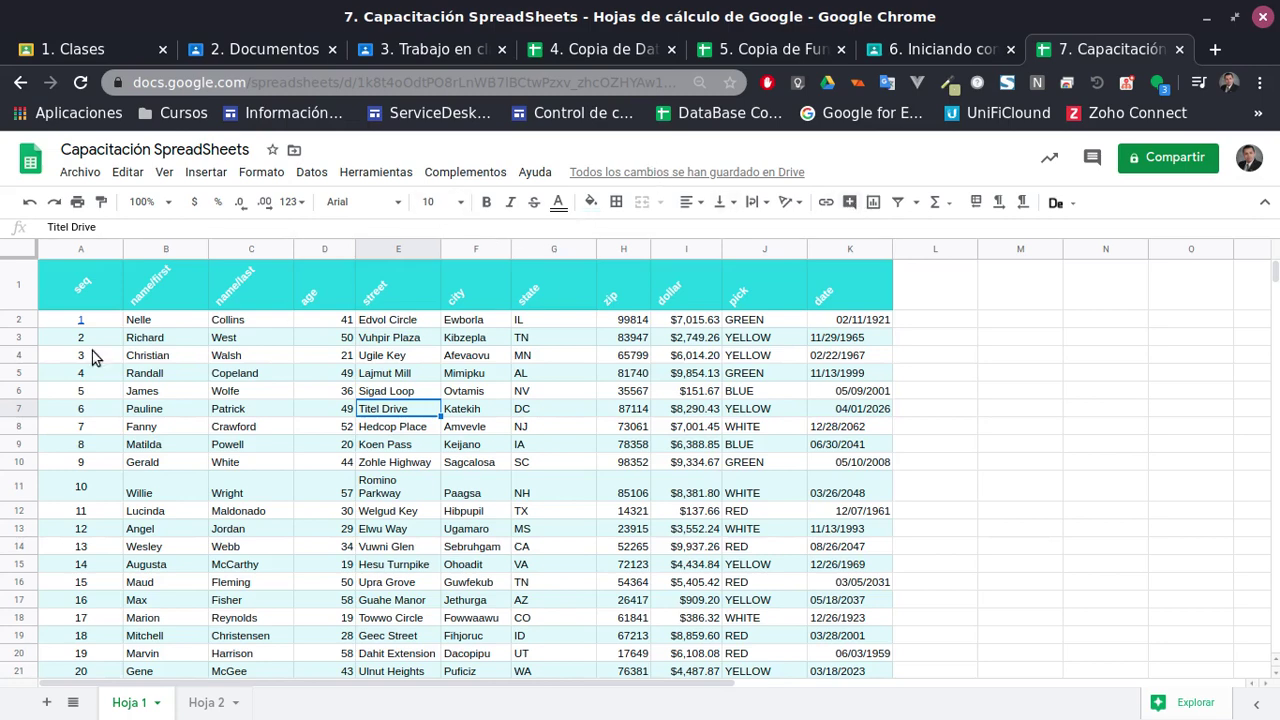
Set the header labels to font size 12 and centre them horizontally
{"action": "left_click_drag", "start_coordinate": [105, 300], "coordinate": [857, 300]}
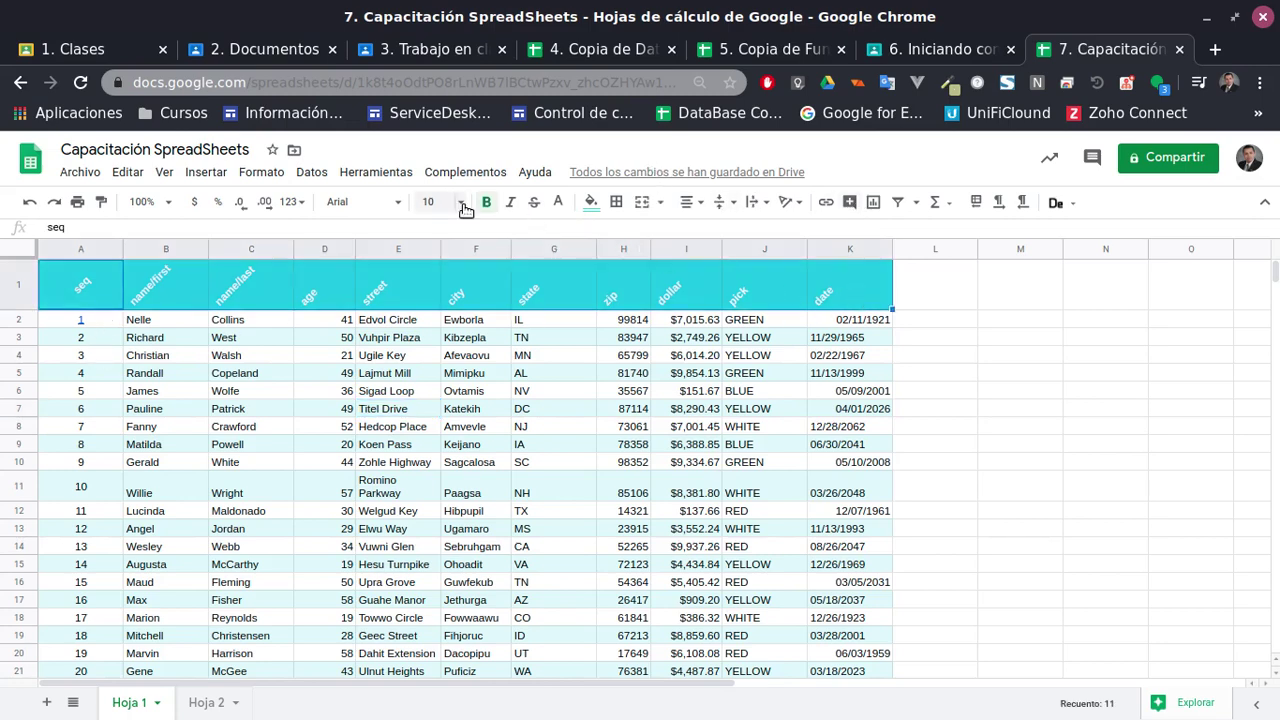
{"action": "left_click", "coordinate": [435, 202]}
{"action": "left_click", "coordinate": [430, 395]}
{"action": "left_click", "coordinate": [266, 389]}
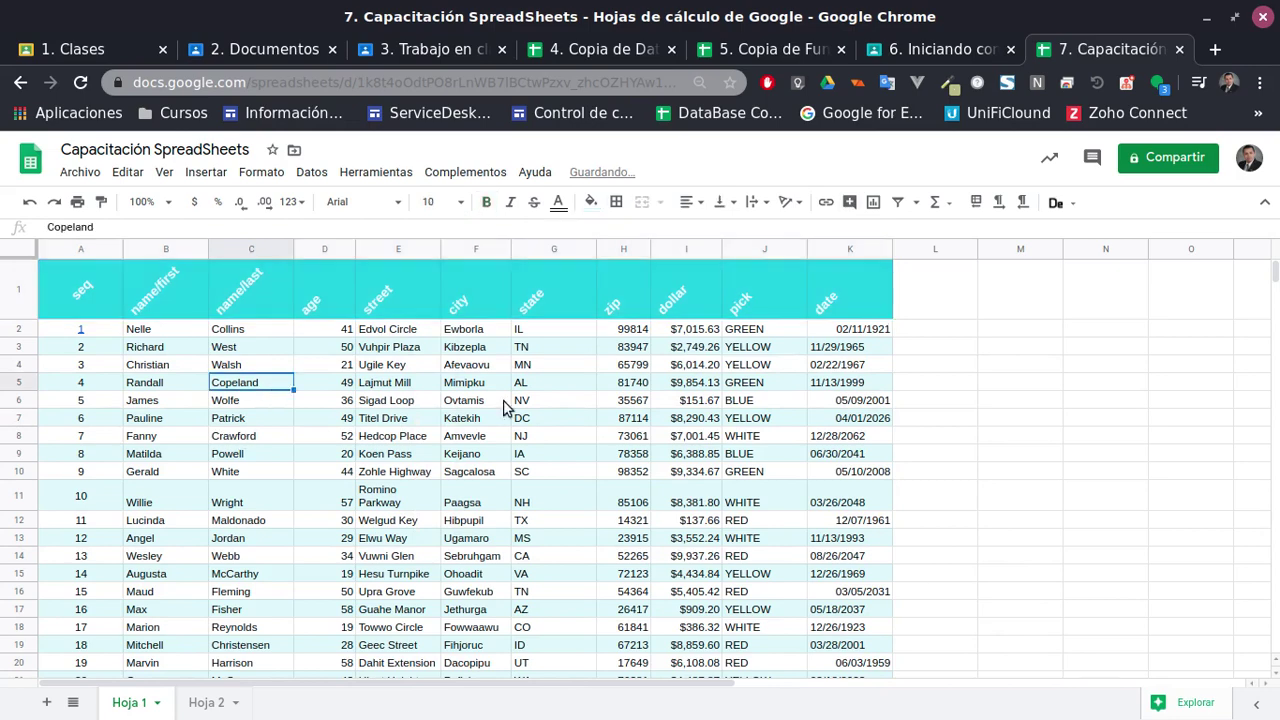
{"action": "left_click_drag", "start_coordinate": [110, 287], "coordinate": [845, 300]}
{"action": "left_click", "coordinate": [705, 204]}
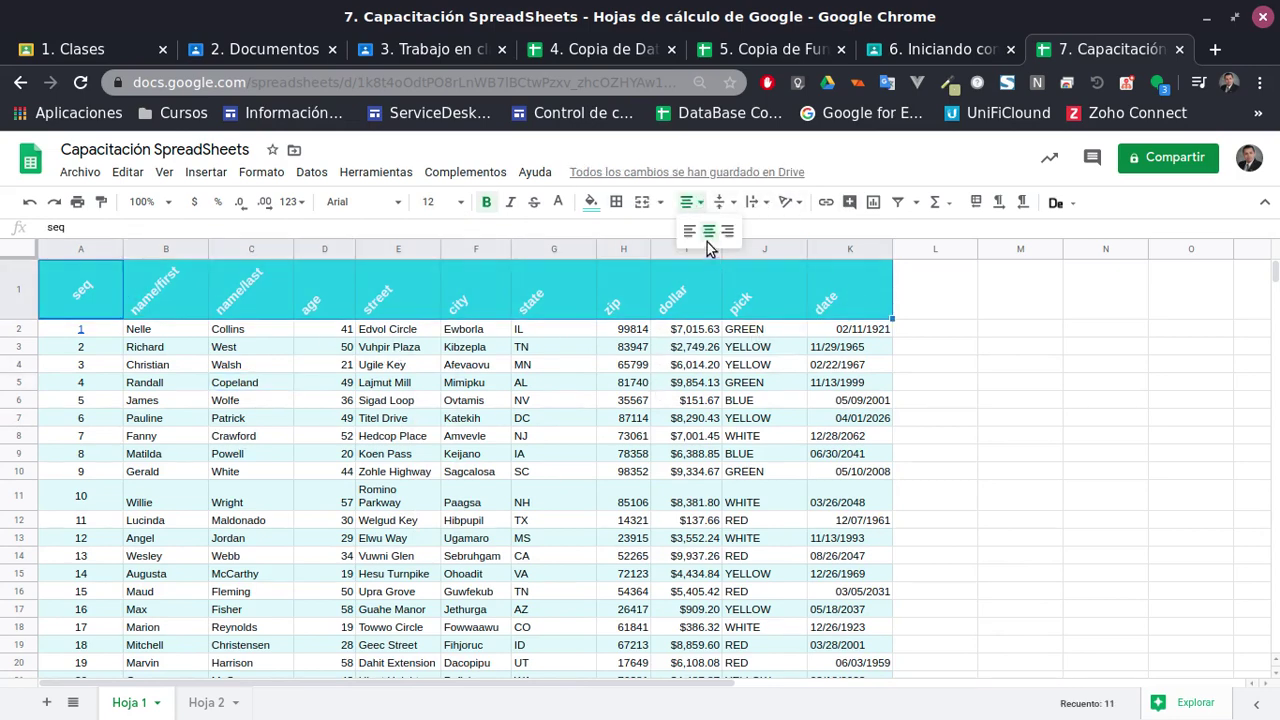
{"action": "left_click", "coordinate": [705, 230]}
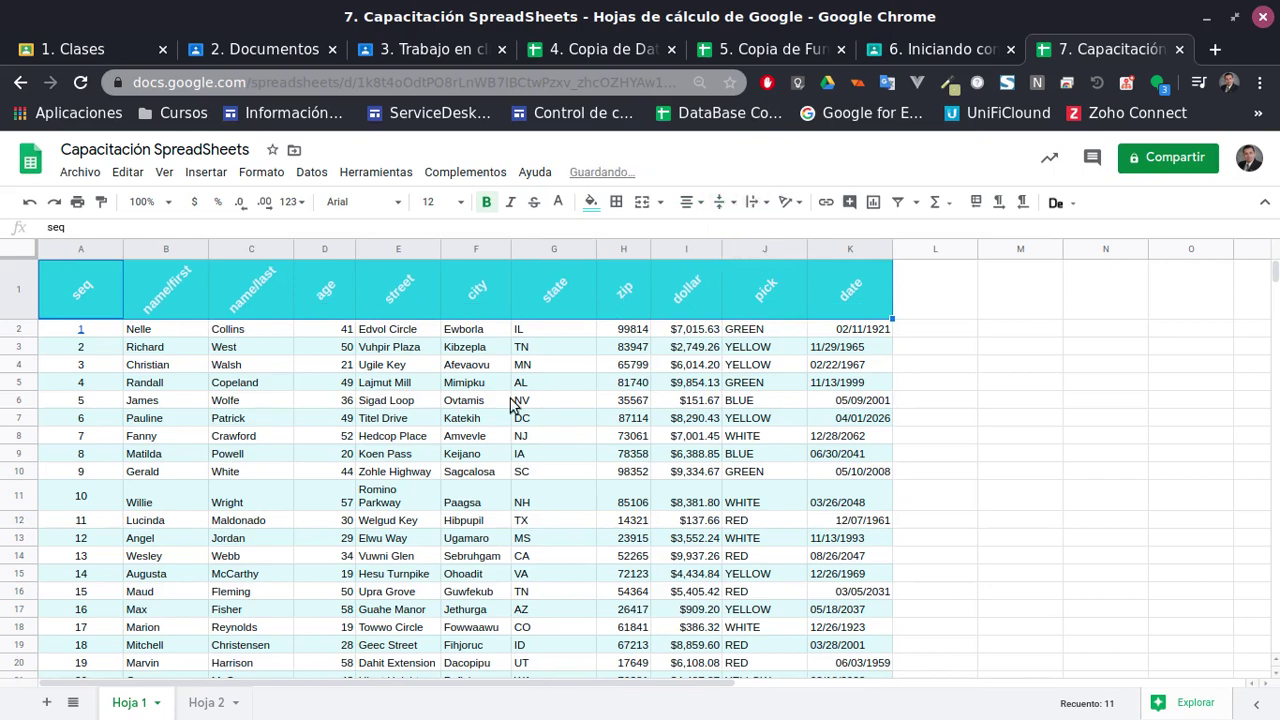
{"action": "left_click", "coordinate": [507, 401]}
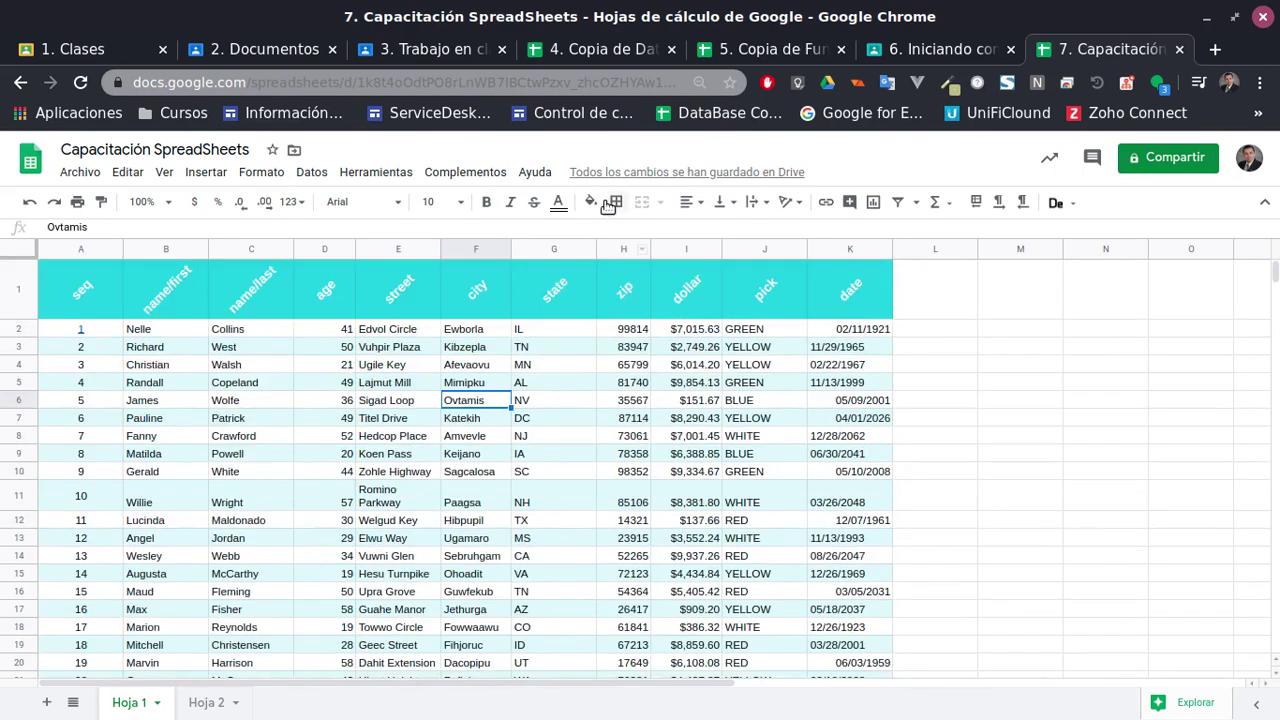
{"action": "left_click", "coordinate": [207, 174]}
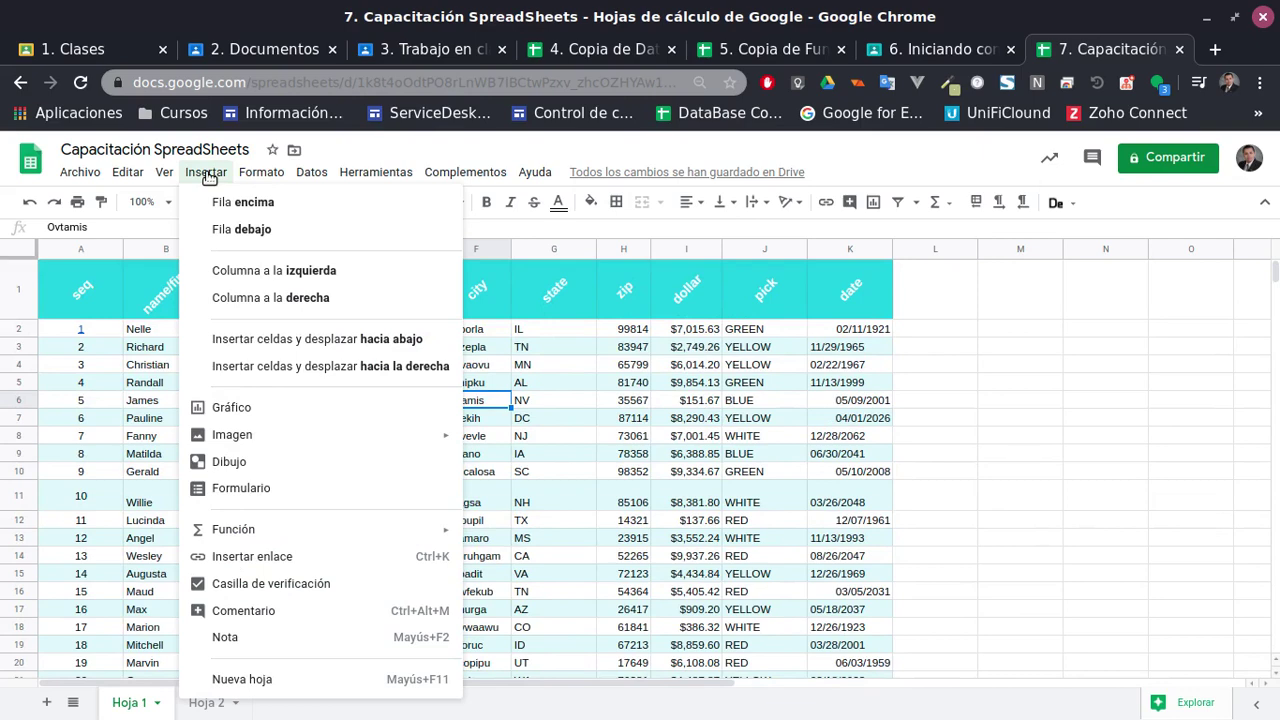
{"action": "mouse_move", "coordinate": [366, 445]}
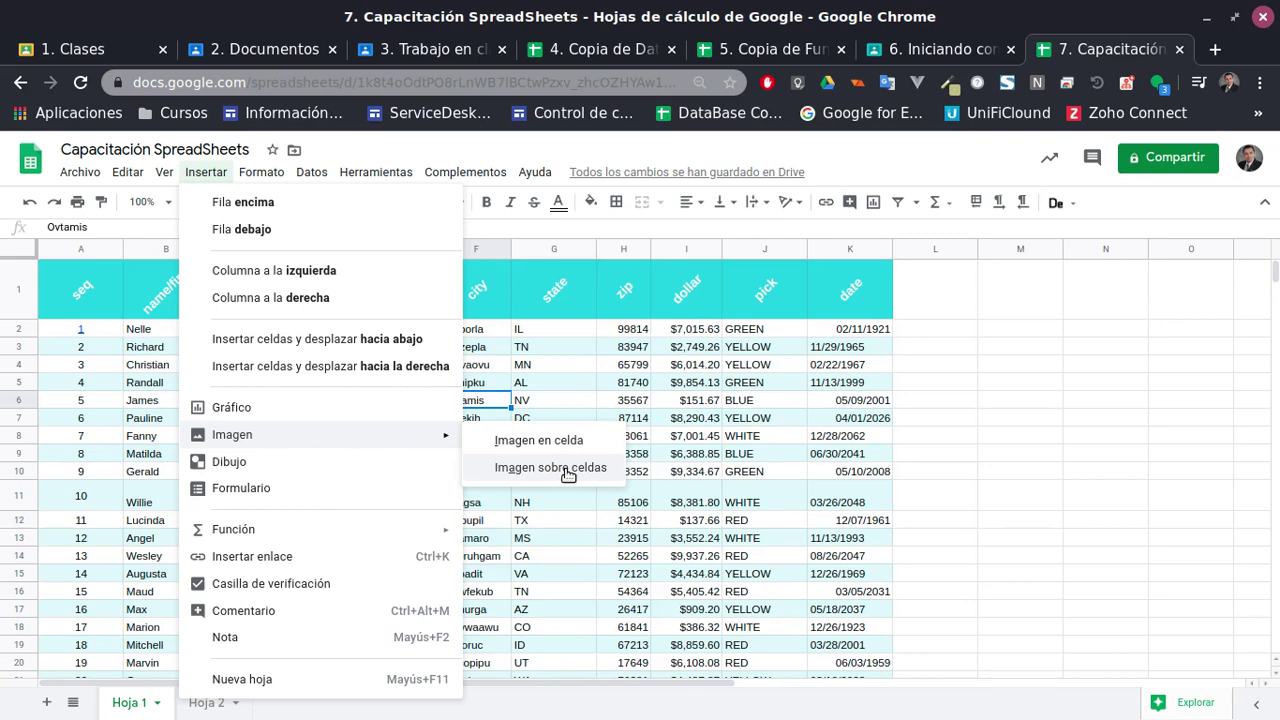
{"action": "left_click", "coordinate": [634, 424]}
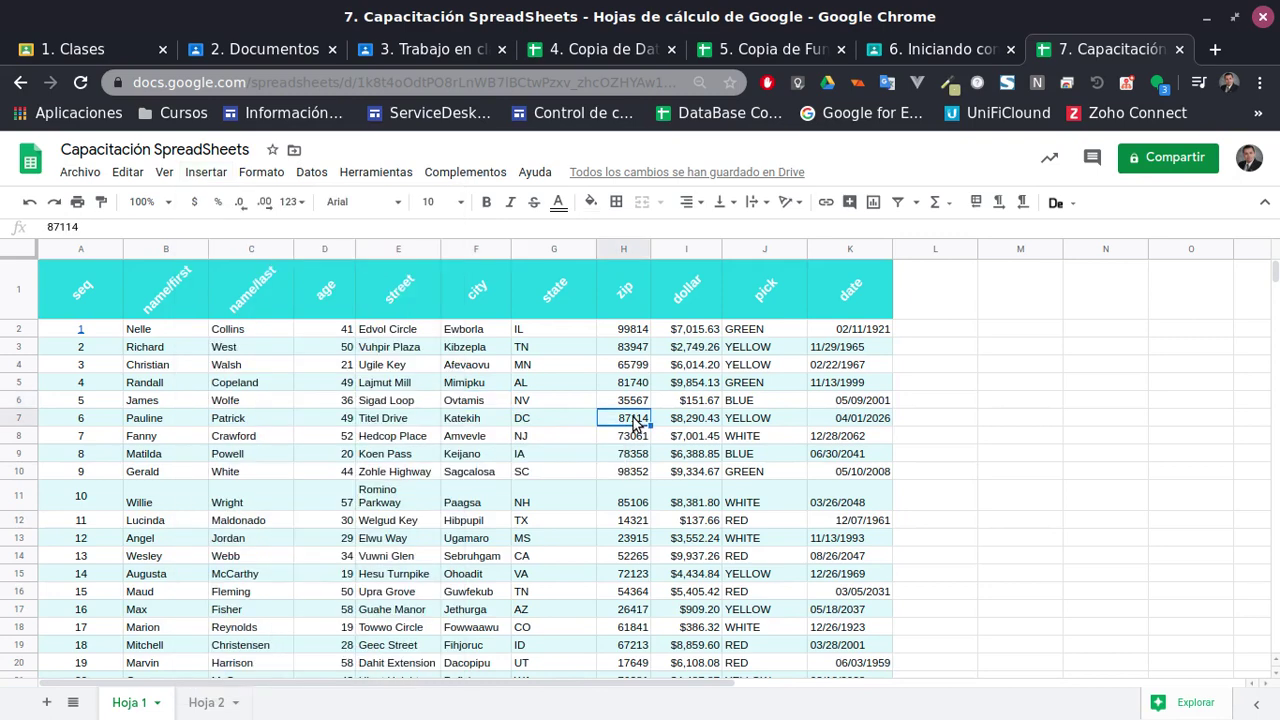
{"action": "left_click", "coordinate": [84, 306]}
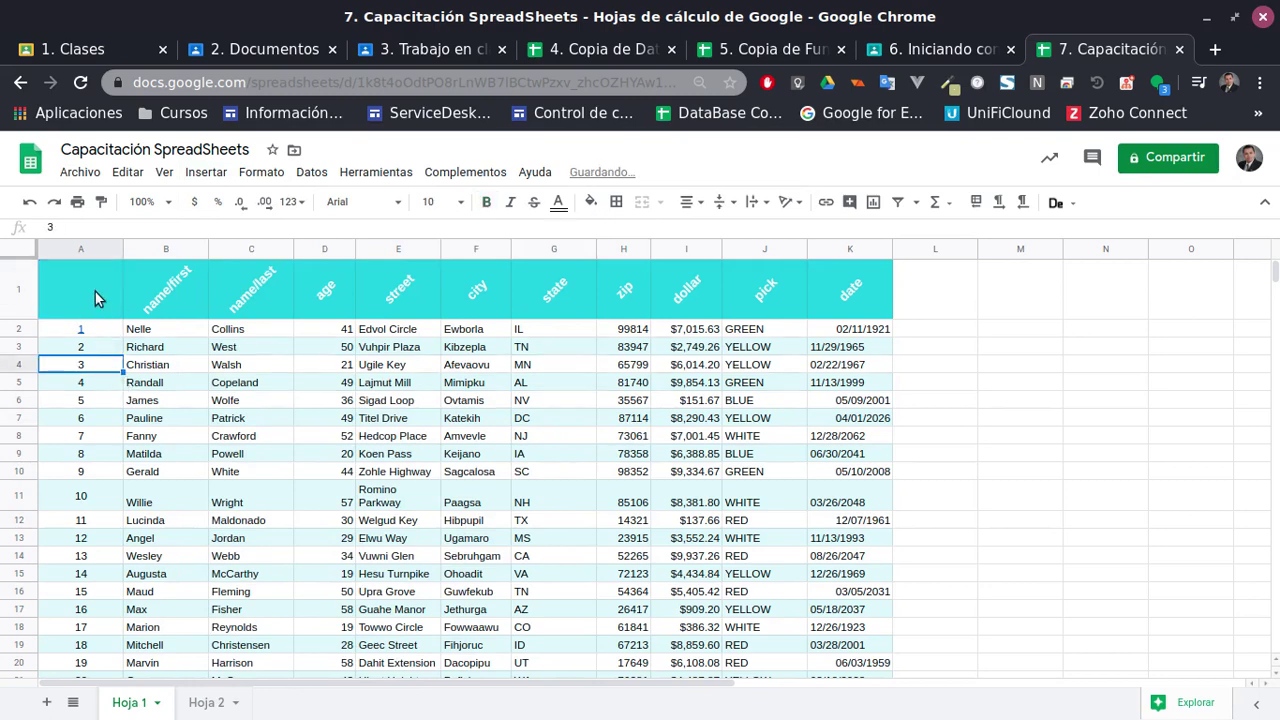
Replace the seq label in A1 with the start of an =IMAGE( formula
{"action": "key", "text": "Delete"}
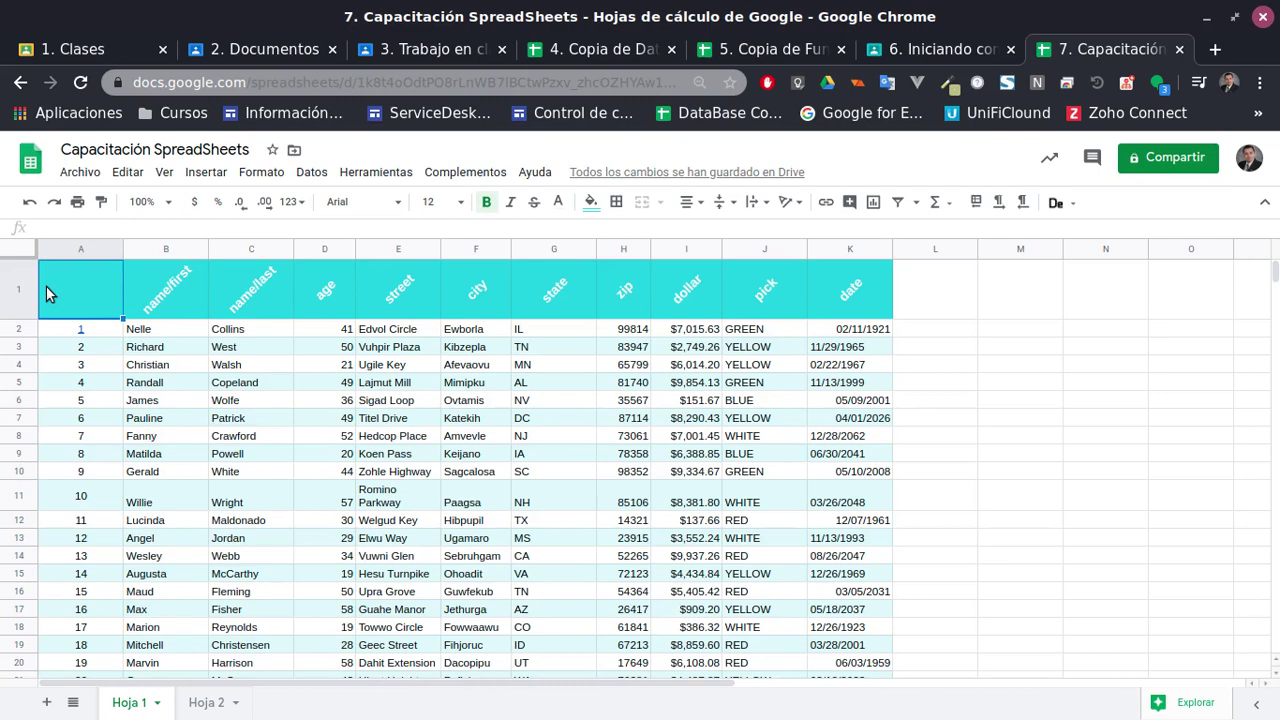
{"action": "type", "text": "=image"}
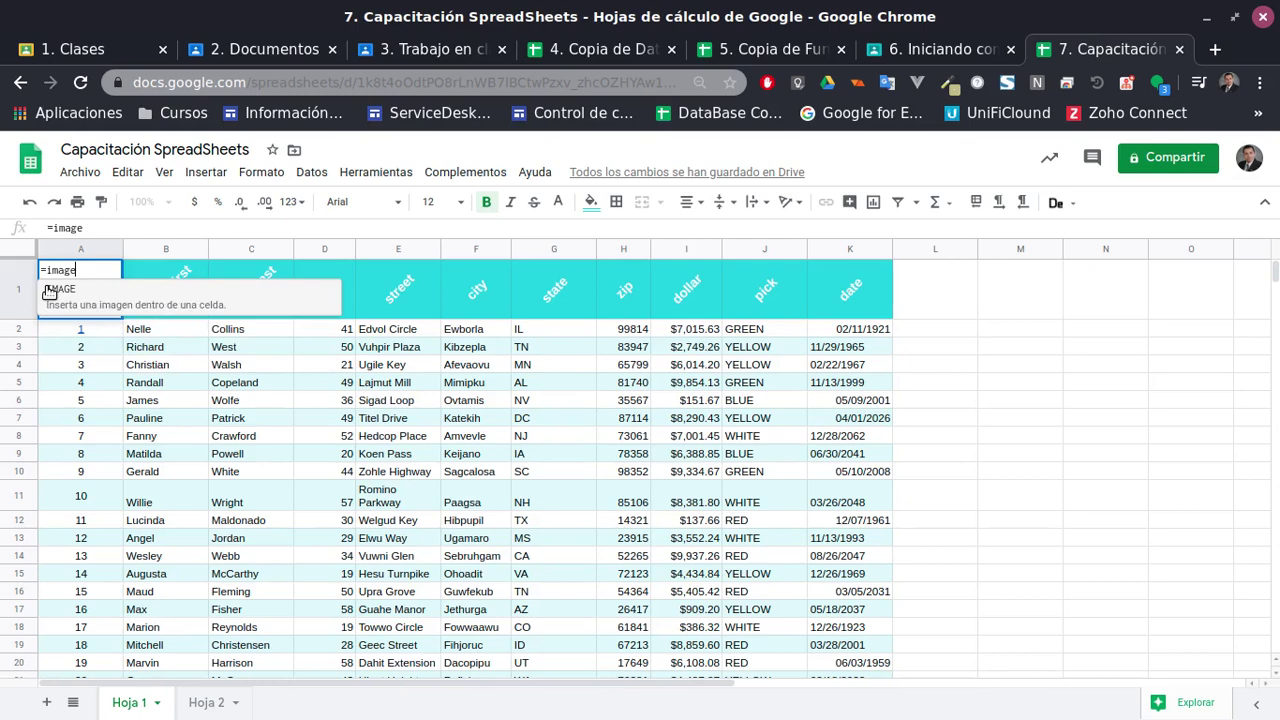
{"action": "key", "text": "Tab"}
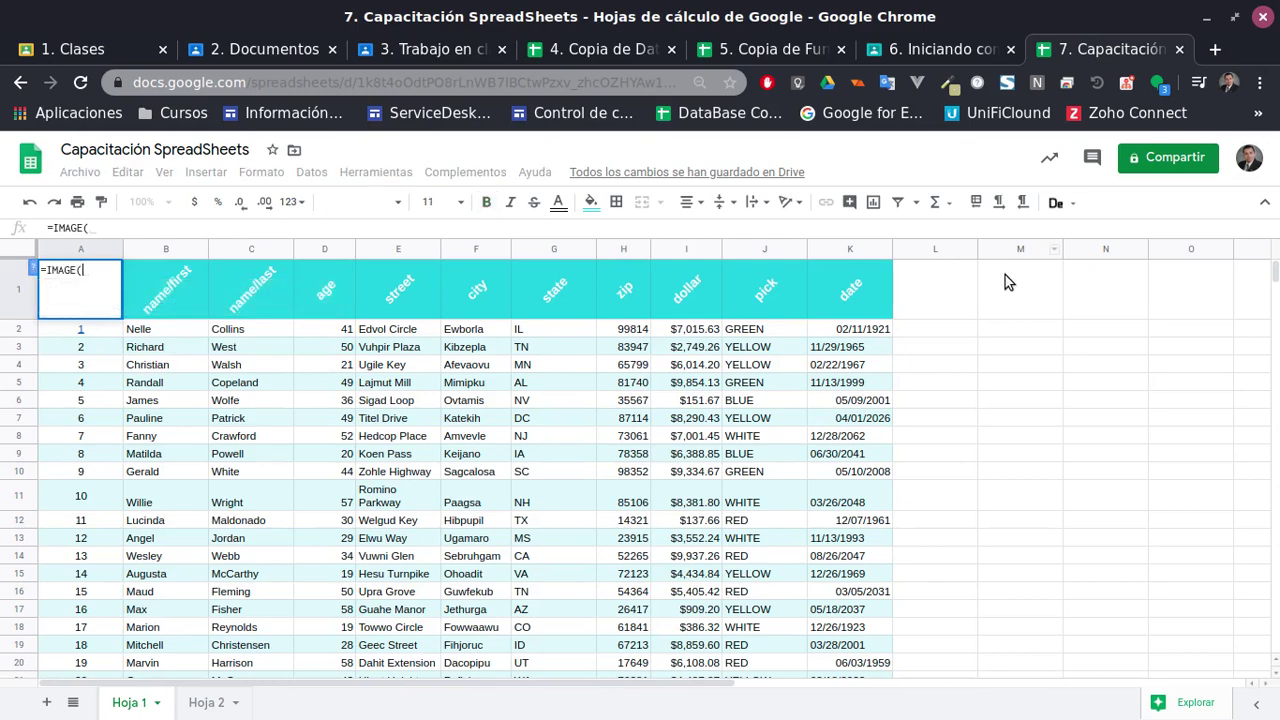
Load the UDES university homepage in a new Chrome tab
{"action": "left_click", "coordinate": [1215, 49]}
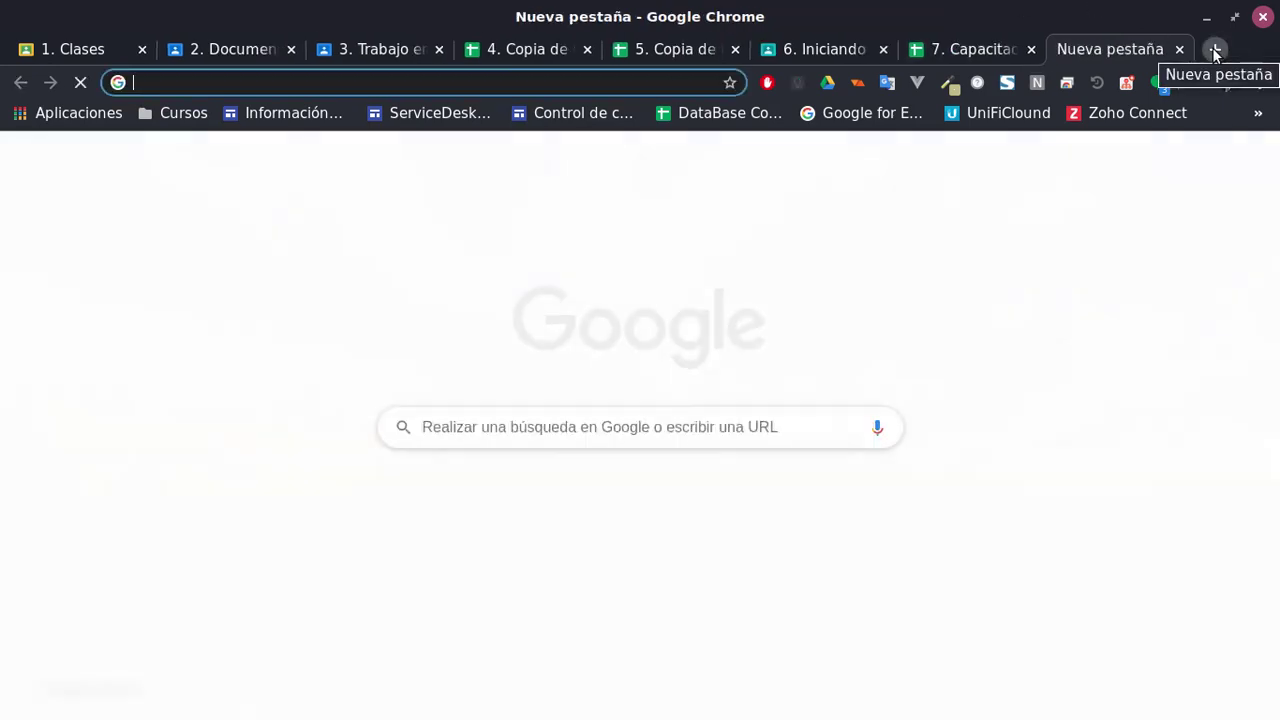
{"action": "type", "text": "udes"}
{"action": "key", "text": "Return"}
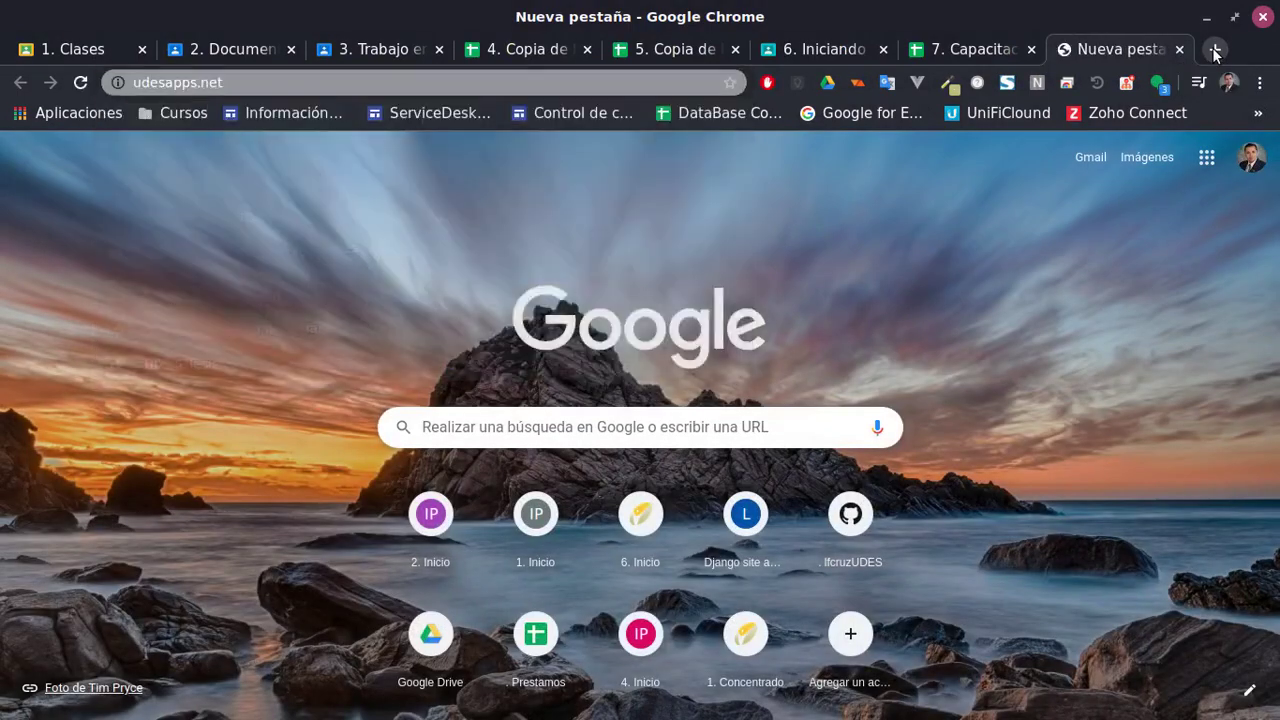
{"action": "left_click", "coordinate": [150, 84]}
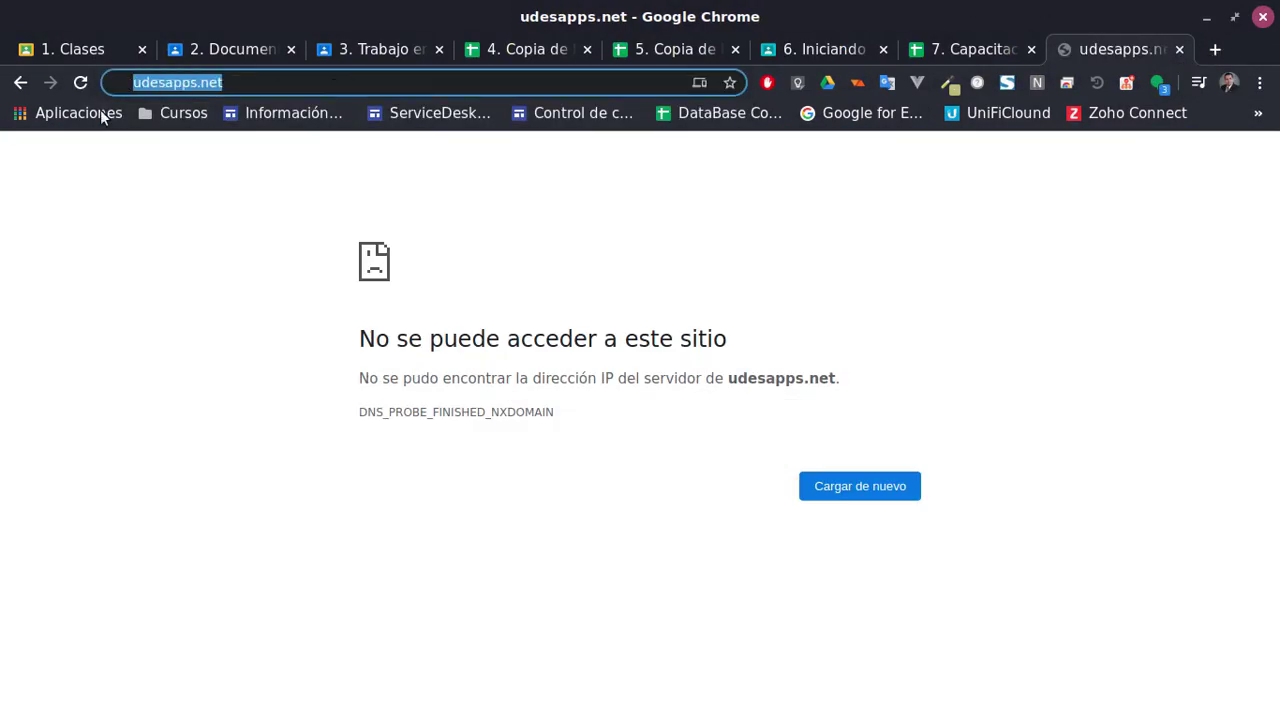
{"action": "type", "text": "udes"}
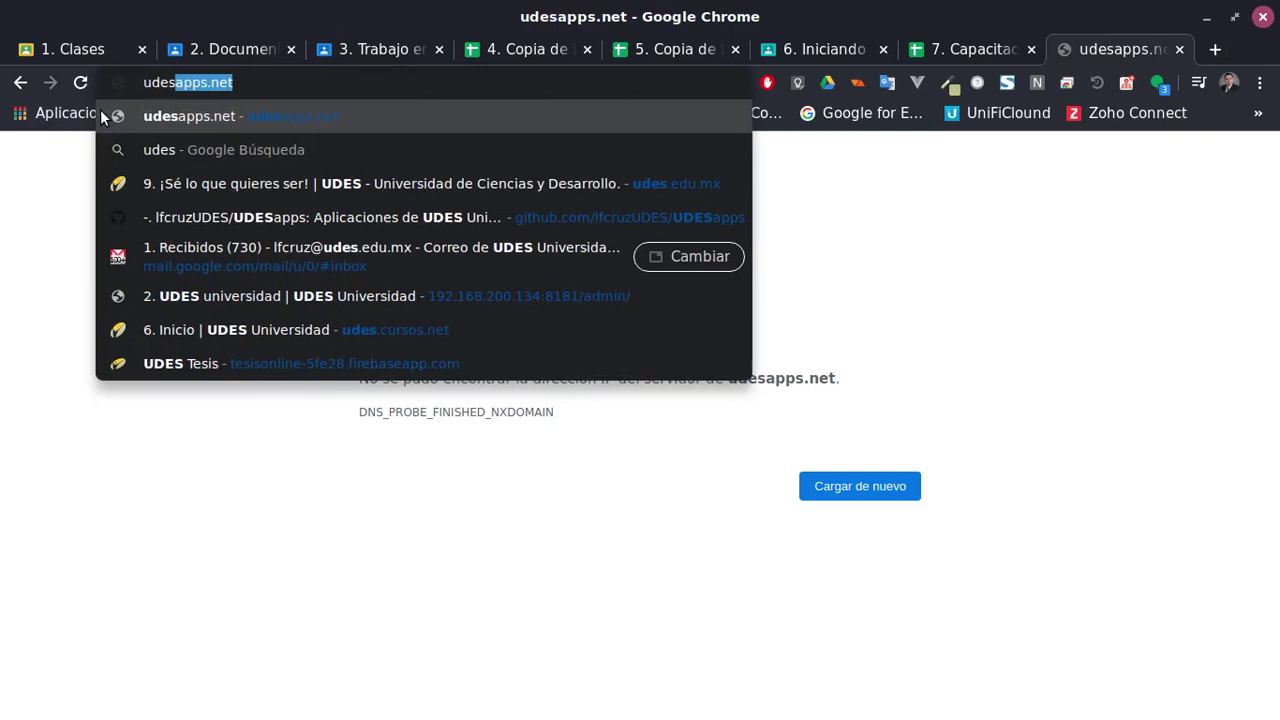
{"action": "key", "text": "Down"}
{"action": "key", "text": "Down"}
{"action": "key", "text": "Return"}
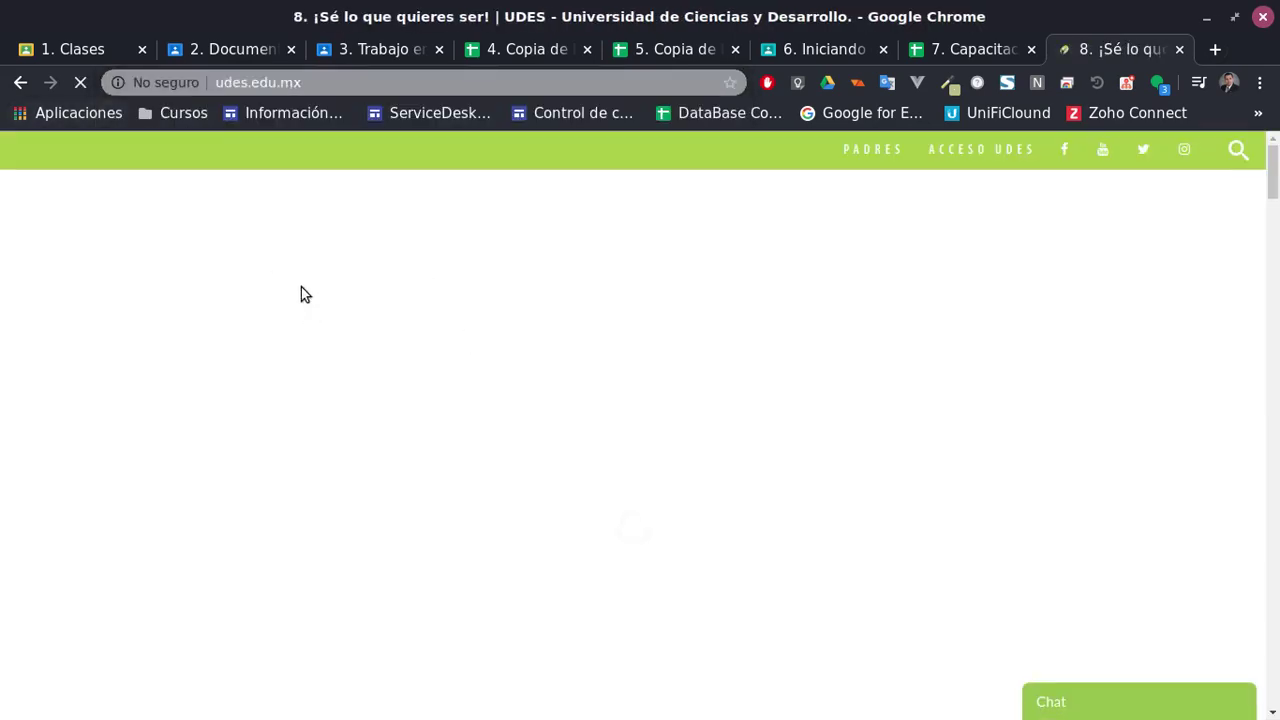
Copy the UDES logo's image address and return to the spreadsheet tab
{"action": "scroll", "coordinate": [300, 260], "scroll_direction": "down", "scroll_amount": 2}
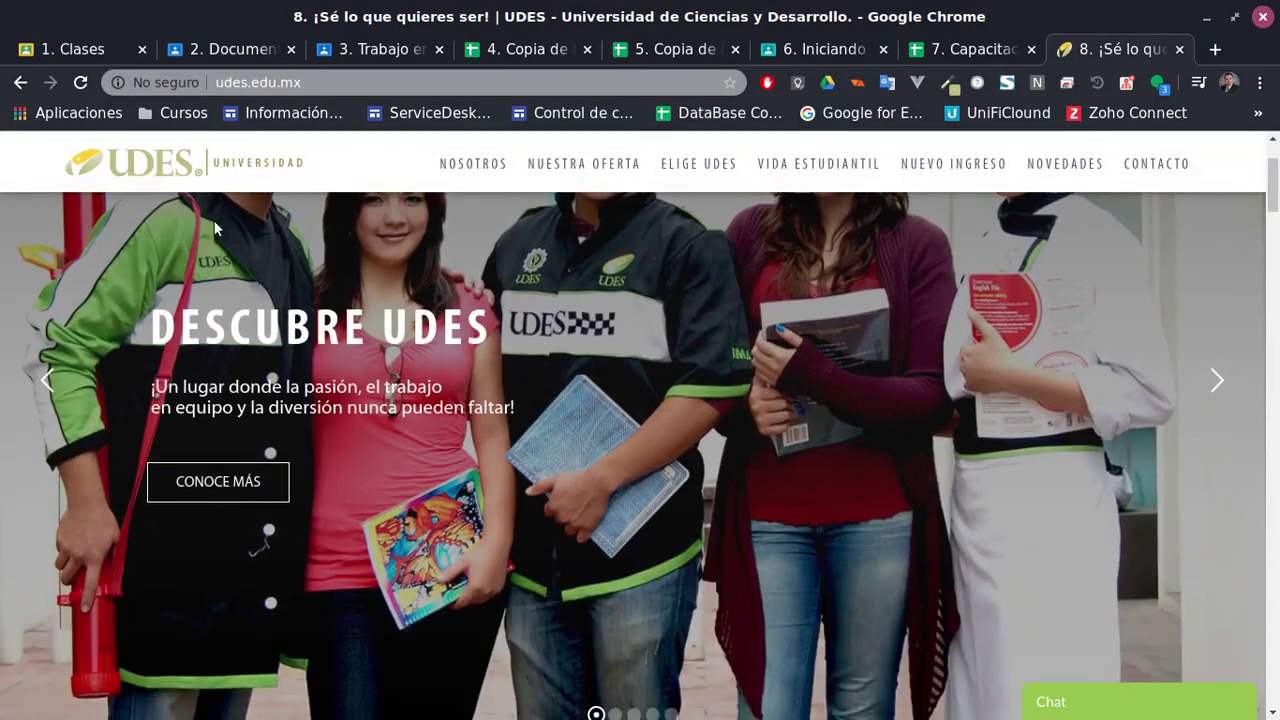
{"action": "right_click", "coordinate": [89, 162]}
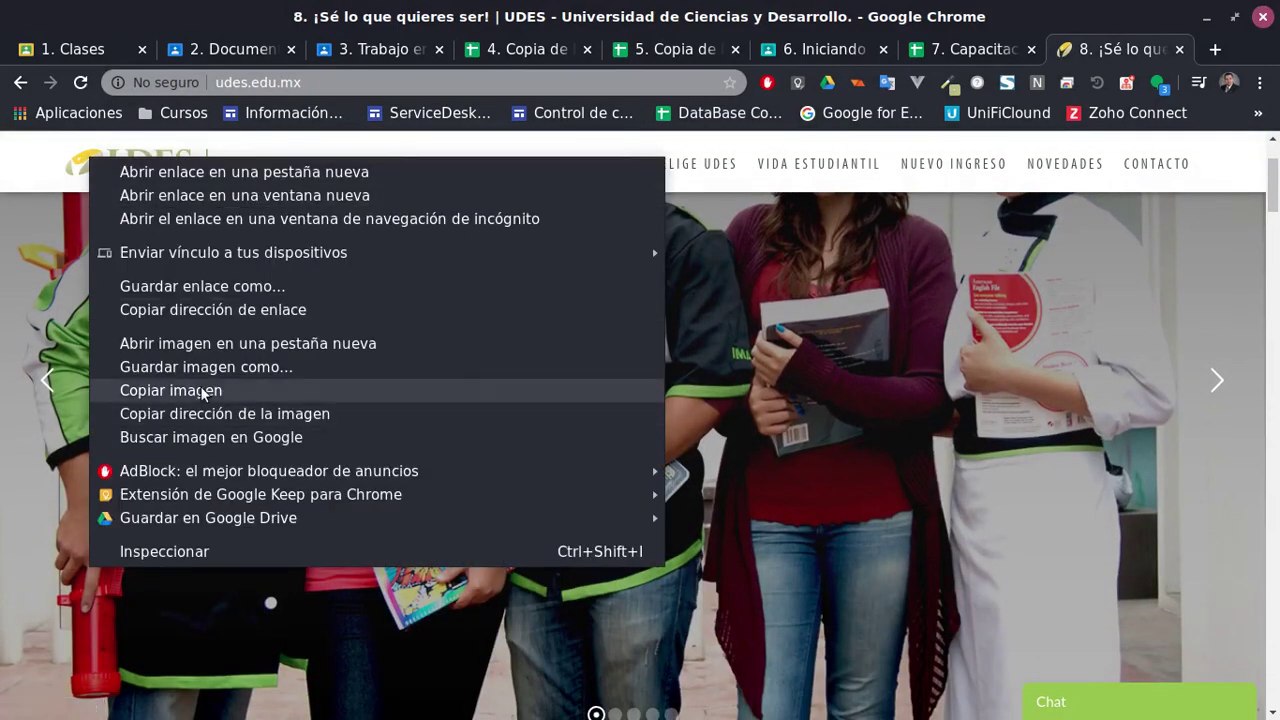
{"action": "left_click", "coordinate": [244, 417]}
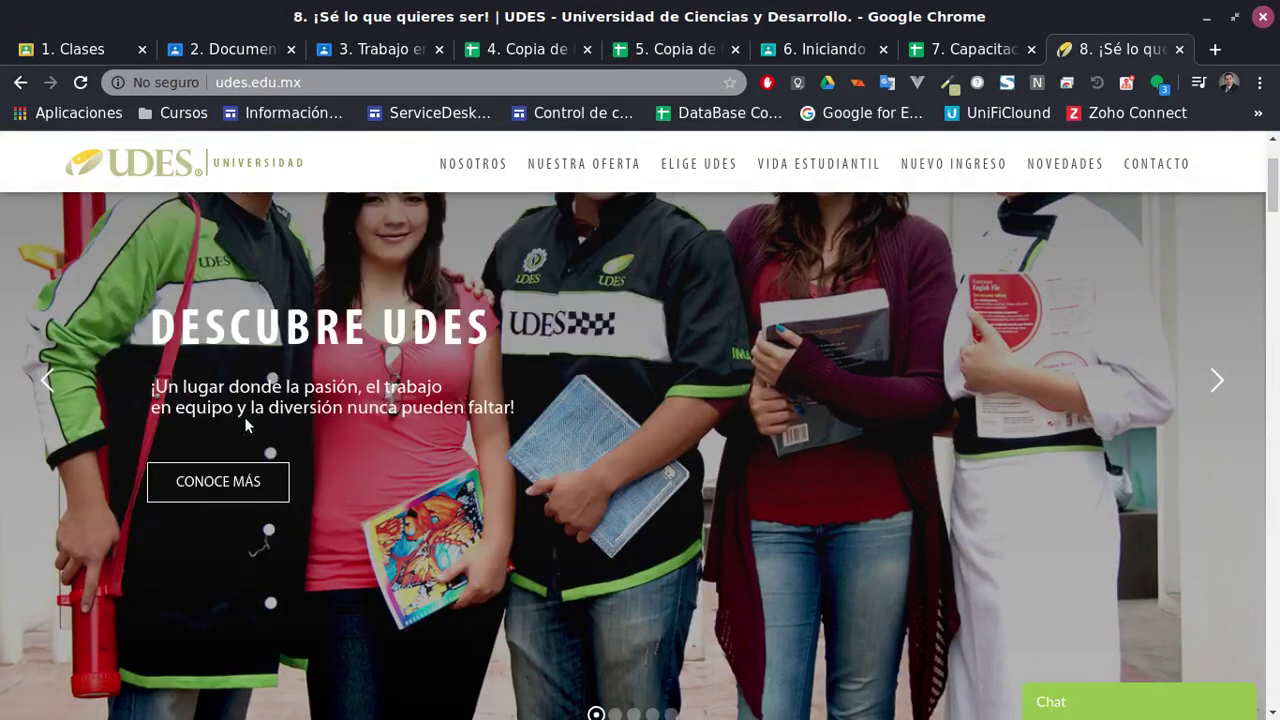
{"action": "left_click", "coordinate": [646, 50]}
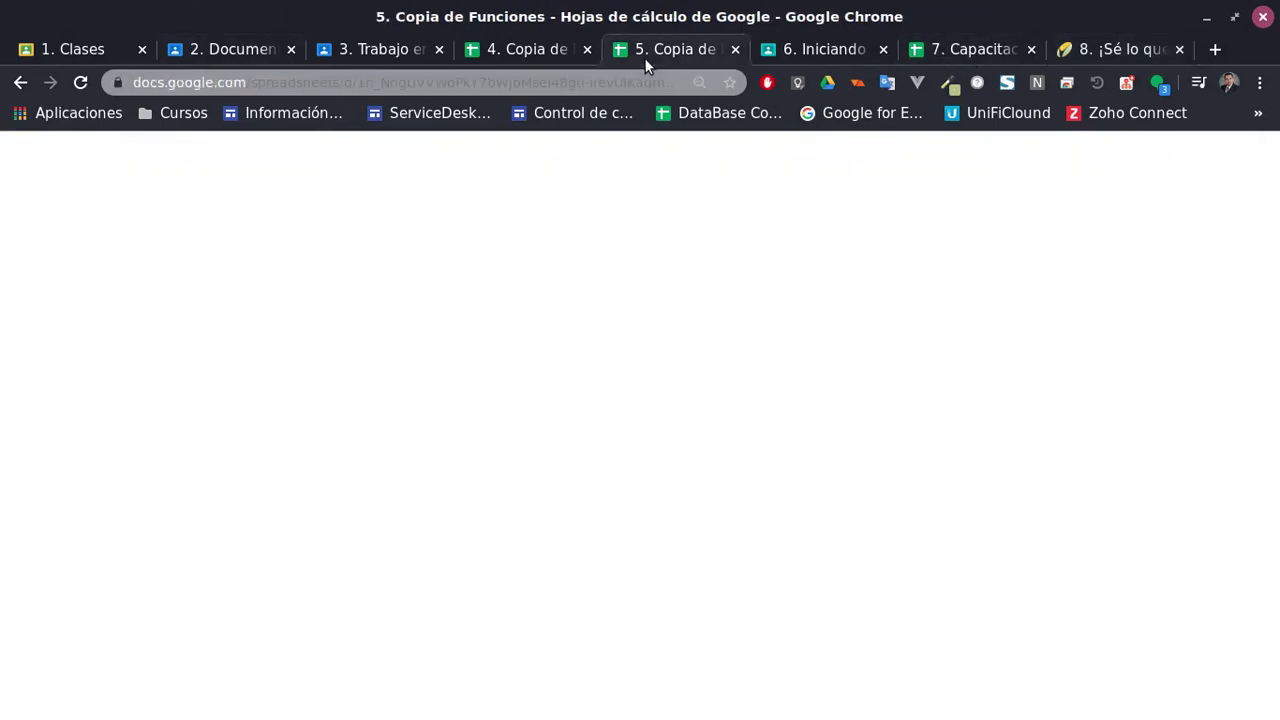
{"action": "left_click", "coordinate": [532, 49]}
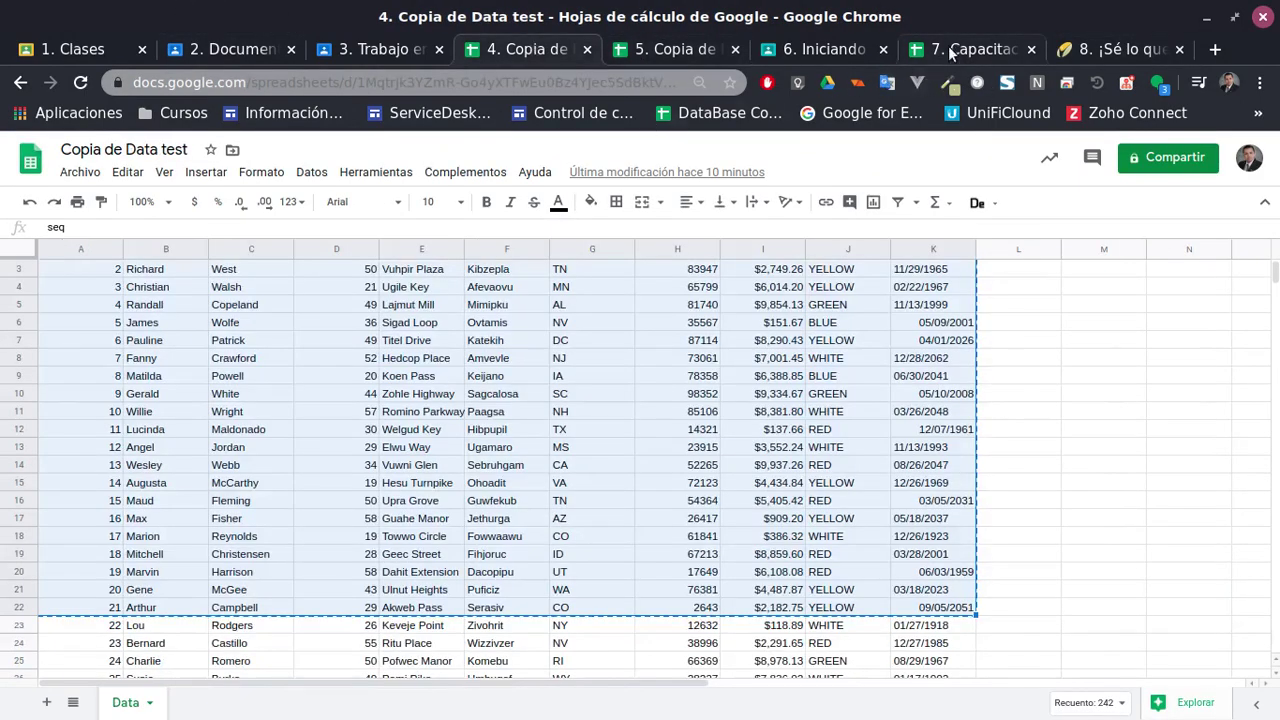
Complete the A1 IMAGE formula with the UDES logo URL, widen column A, then clear A1
{"action": "left_click", "coordinate": [965, 49]}
{"action": "type", "text": "http://udes.edu.mx/wp-content/uploads/2016/09/logo-1.png"}
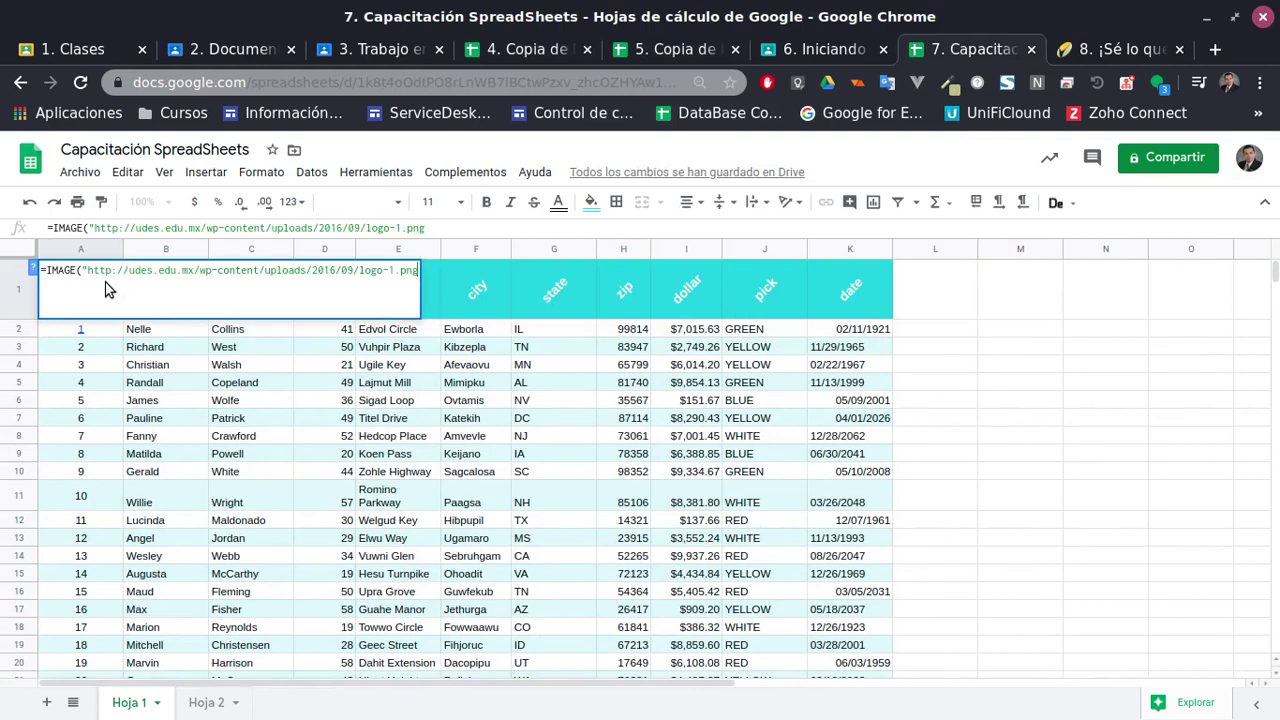
{"action": "type", "text": "\")"}
{"action": "key", "text": "Return"}
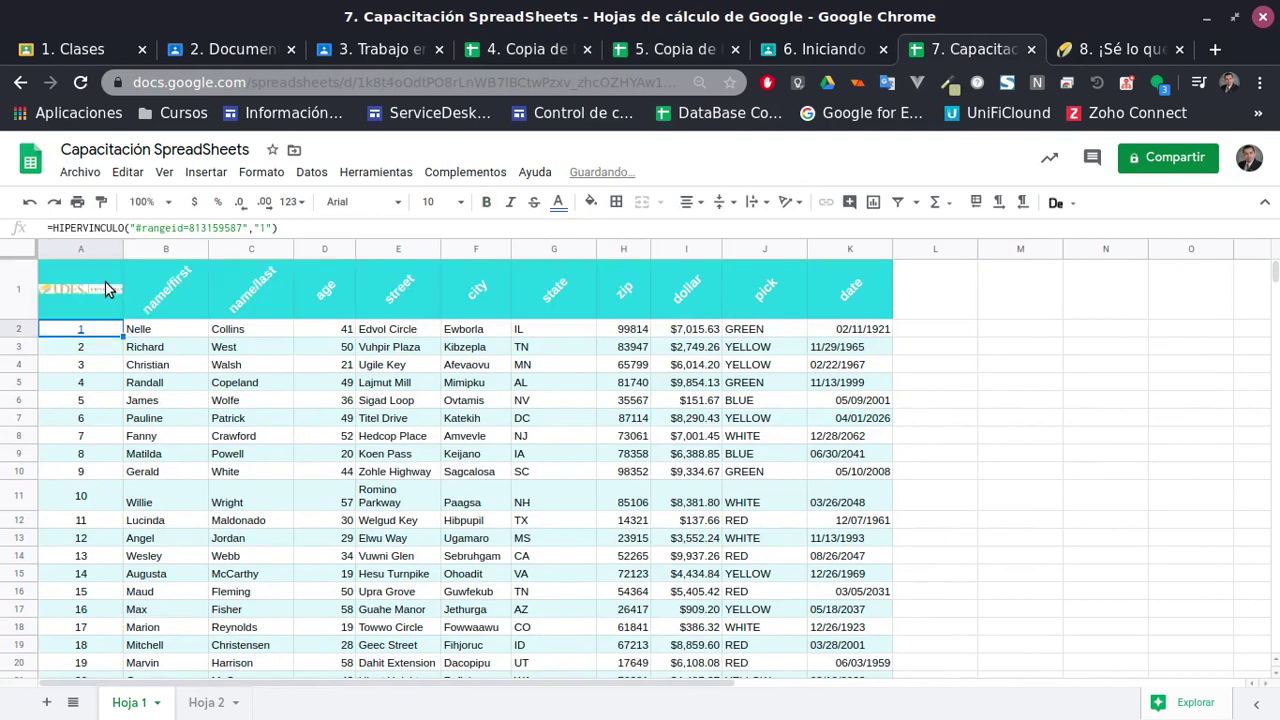
{"action": "left_click", "coordinate": [108, 291]}
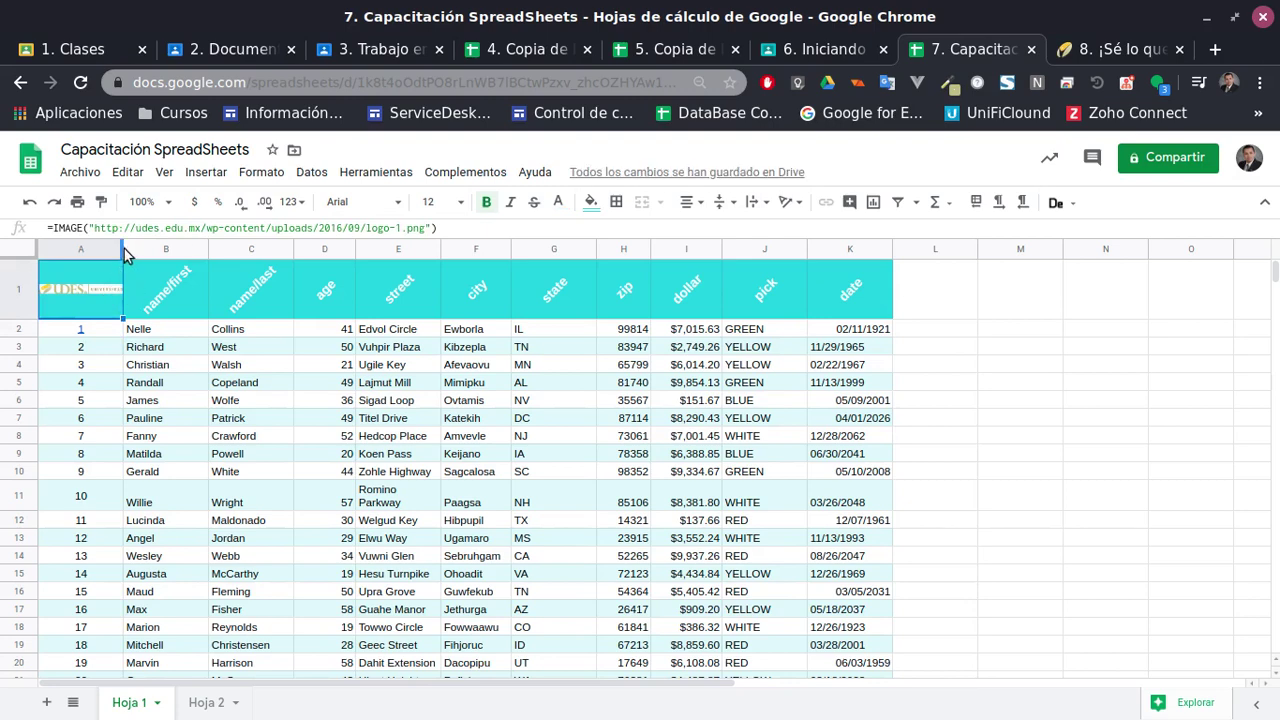
{"action": "left_click_drag", "start_coordinate": [123, 252], "coordinate": [228, 252]}
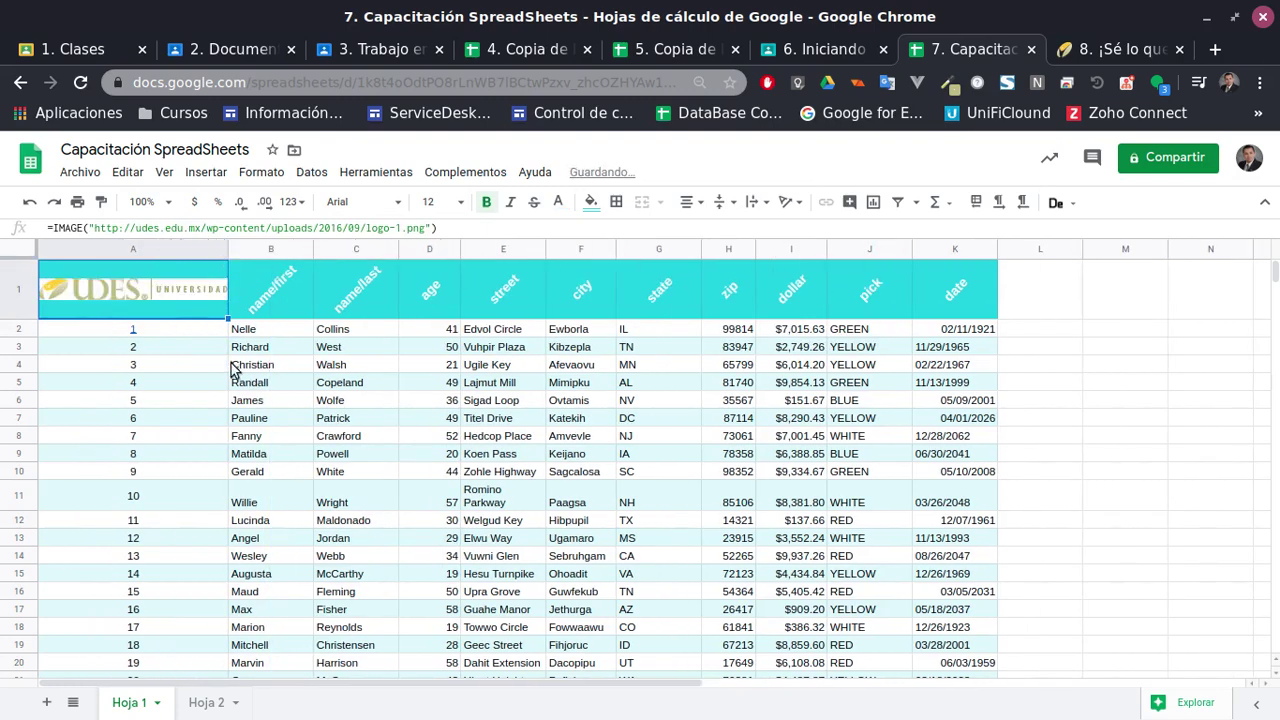
{"action": "key", "text": "Delete"}
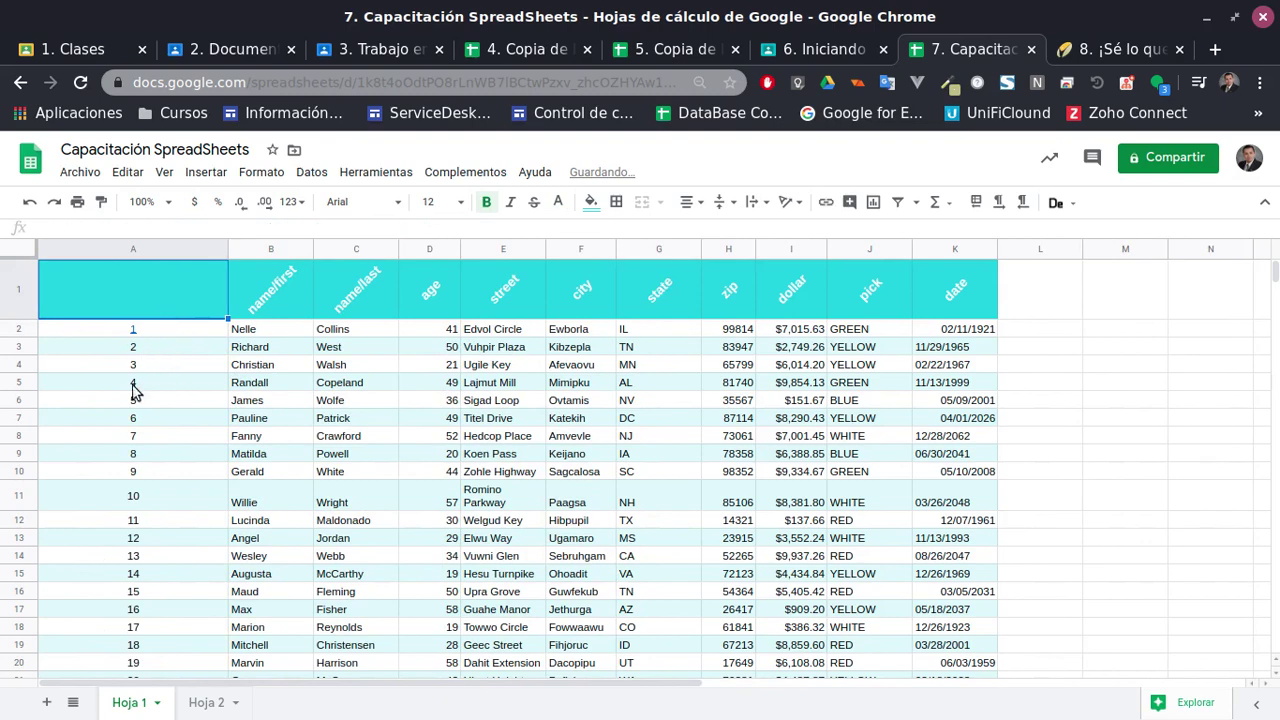
Narrow column A back to its earlier width and select header cell A1
{"action": "left_click", "coordinate": [136, 386]}
{"action": "left_click_drag", "start_coordinate": [218, 247], "coordinate": [168, 248]}
{"action": "left_click", "coordinate": [108, 278]}
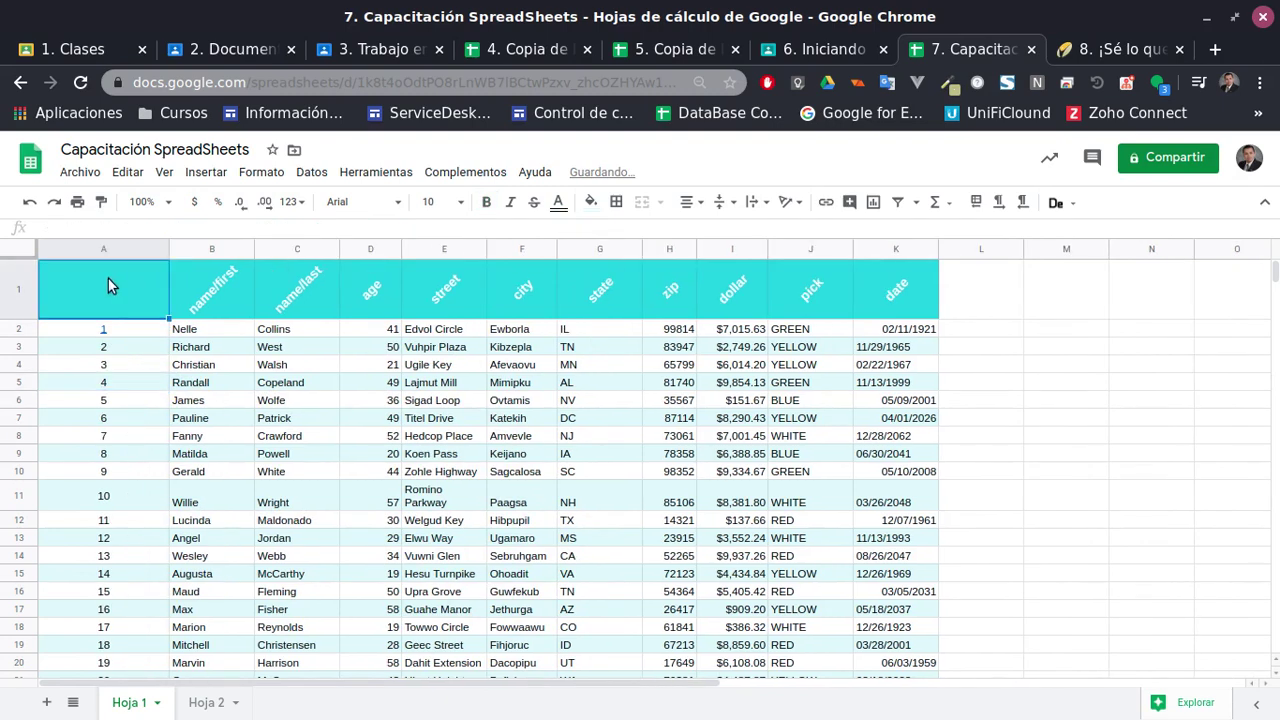
Place the UDES logo inside cell A1 from its pasted web address
{"action": "left_click", "coordinate": [260, 172]}
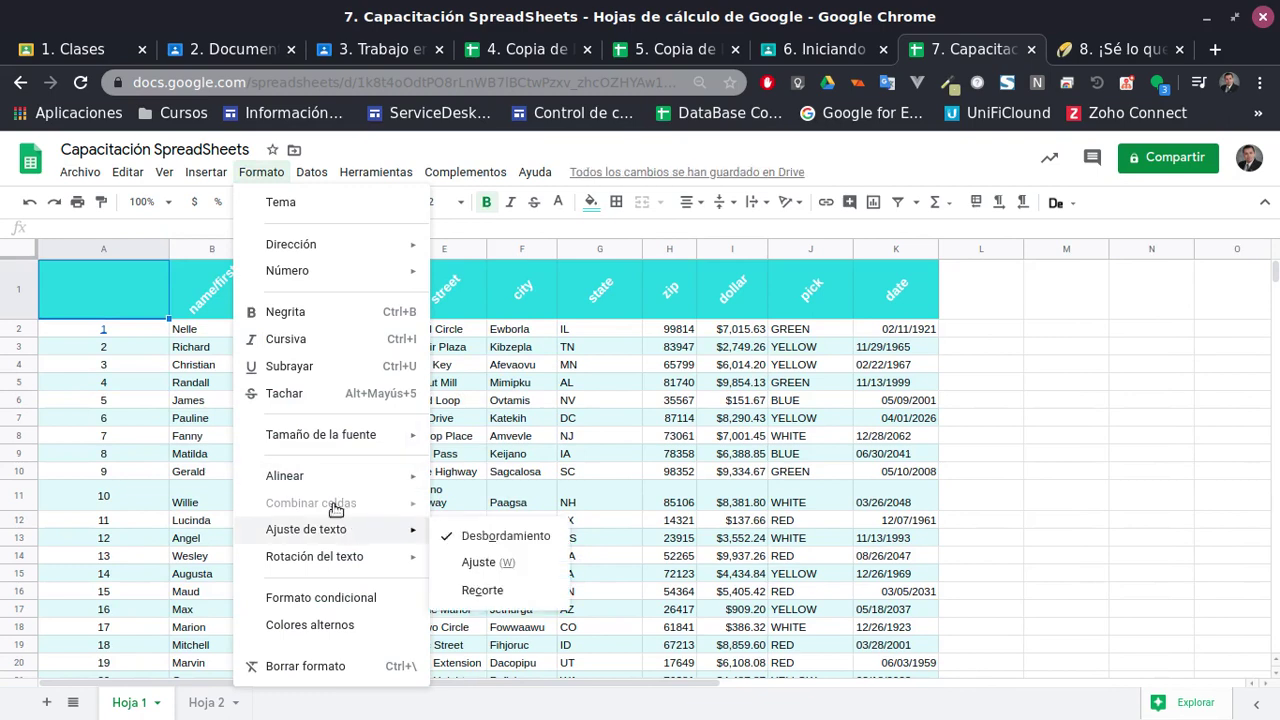
{"action": "left_click", "coordinate": [208, 174]}
{"action": "mouse_move", "coordinate": [312, 445]}
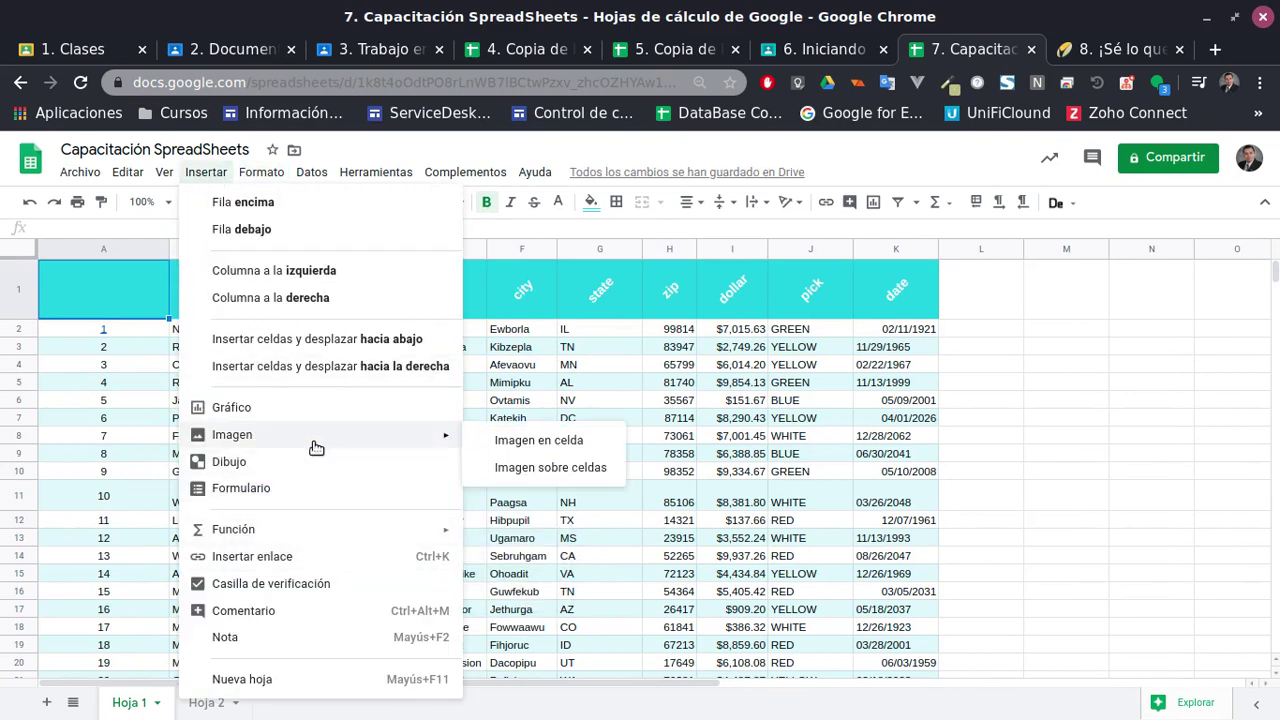
{"action": "left_click", "coordinate": [549, 438]}
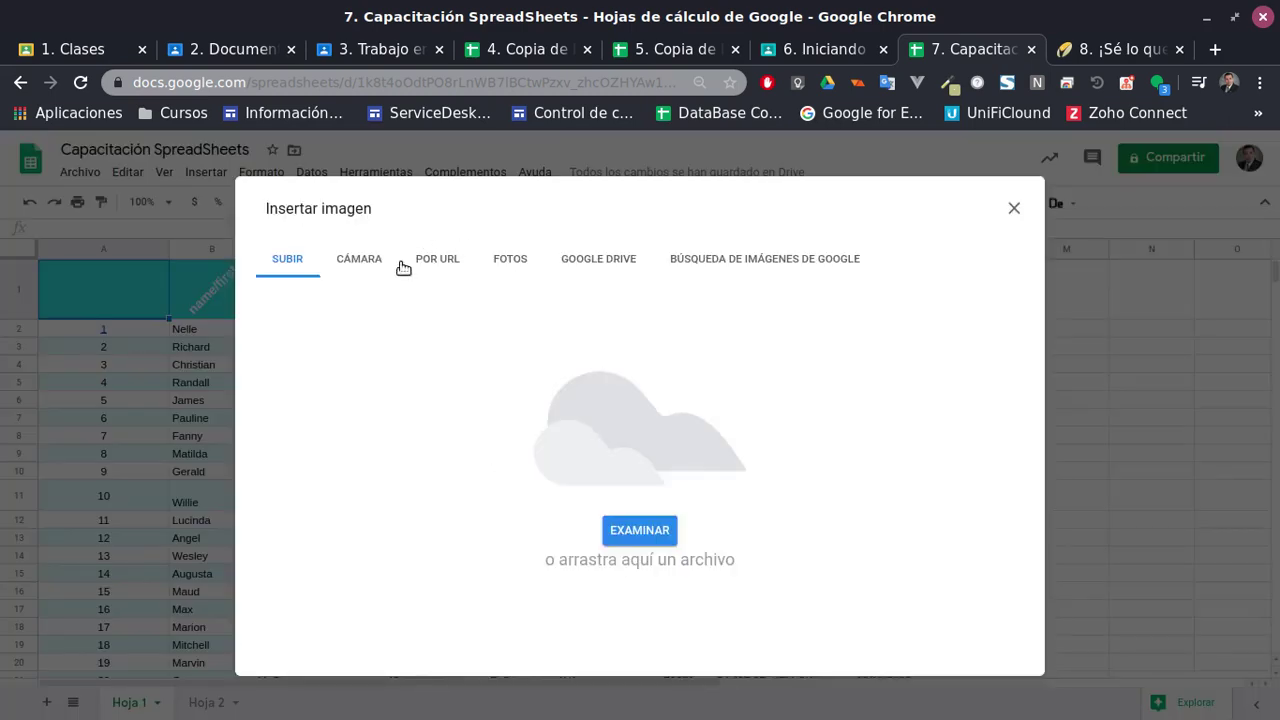
{"action": "left_click", "coordinate": [449, 267]}
{"action": "left_click", "coordinate": [568, 340]}
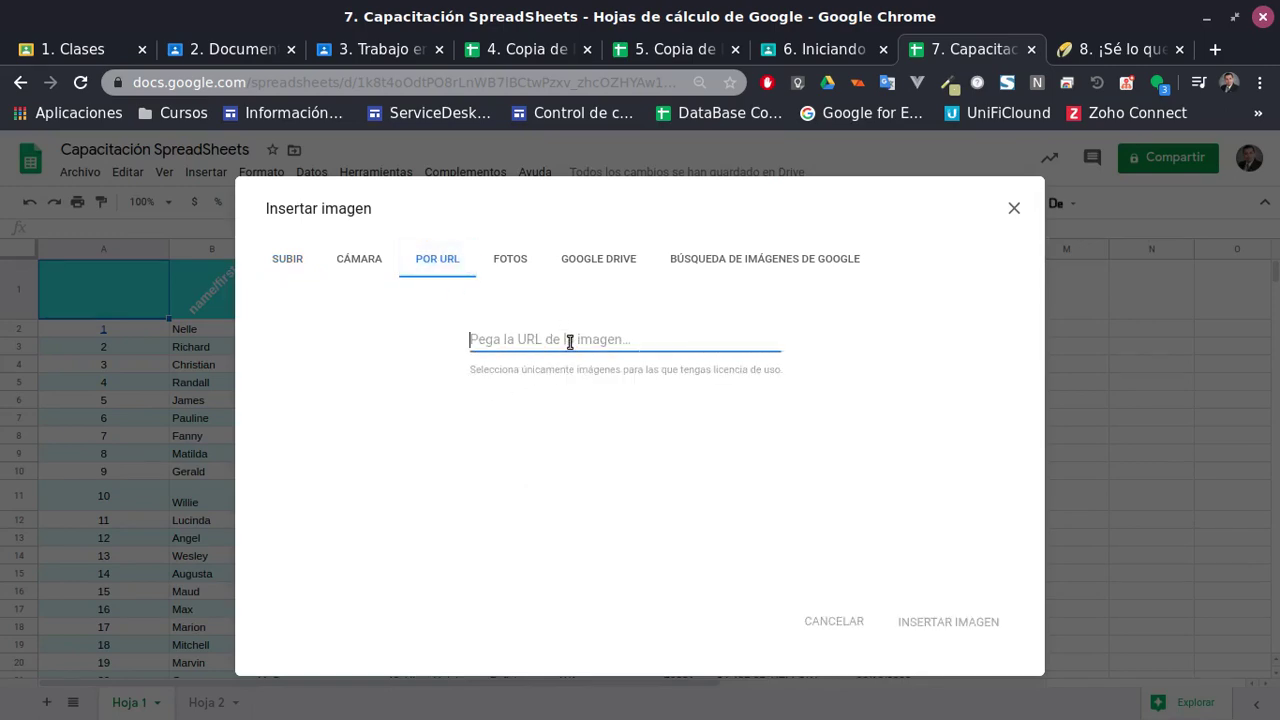
{"action": "key", "text": "ctrl+v"}
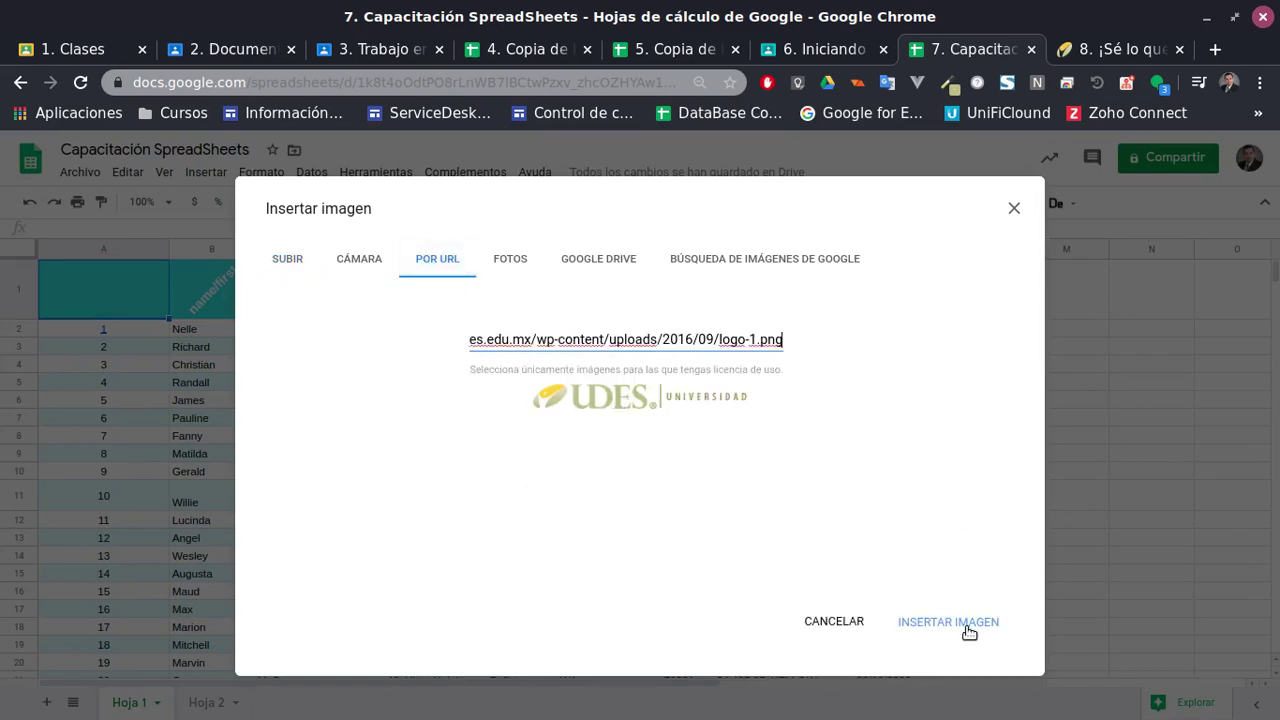
{"action": "left_click", "coordinate": [967, 626]}
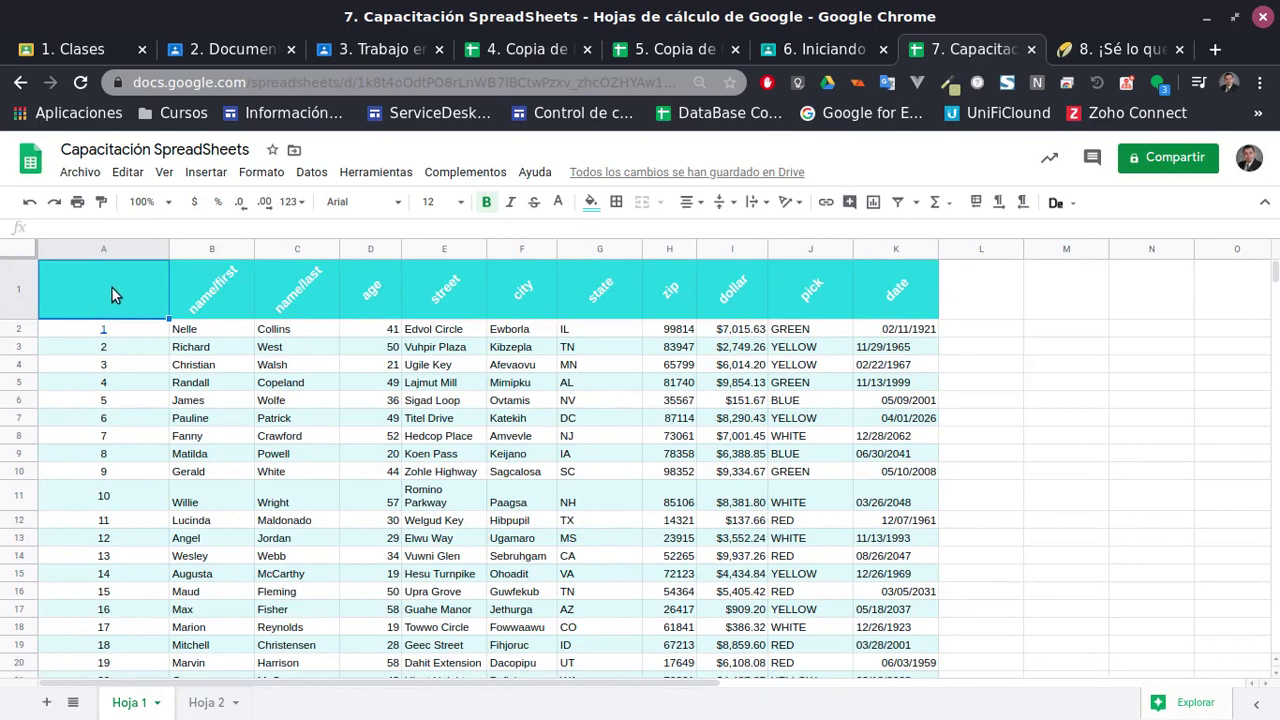
Insert the logo-1.png image into the cell from its pasted URL
{"action": "left_click", "coordinate": [206, 172]}
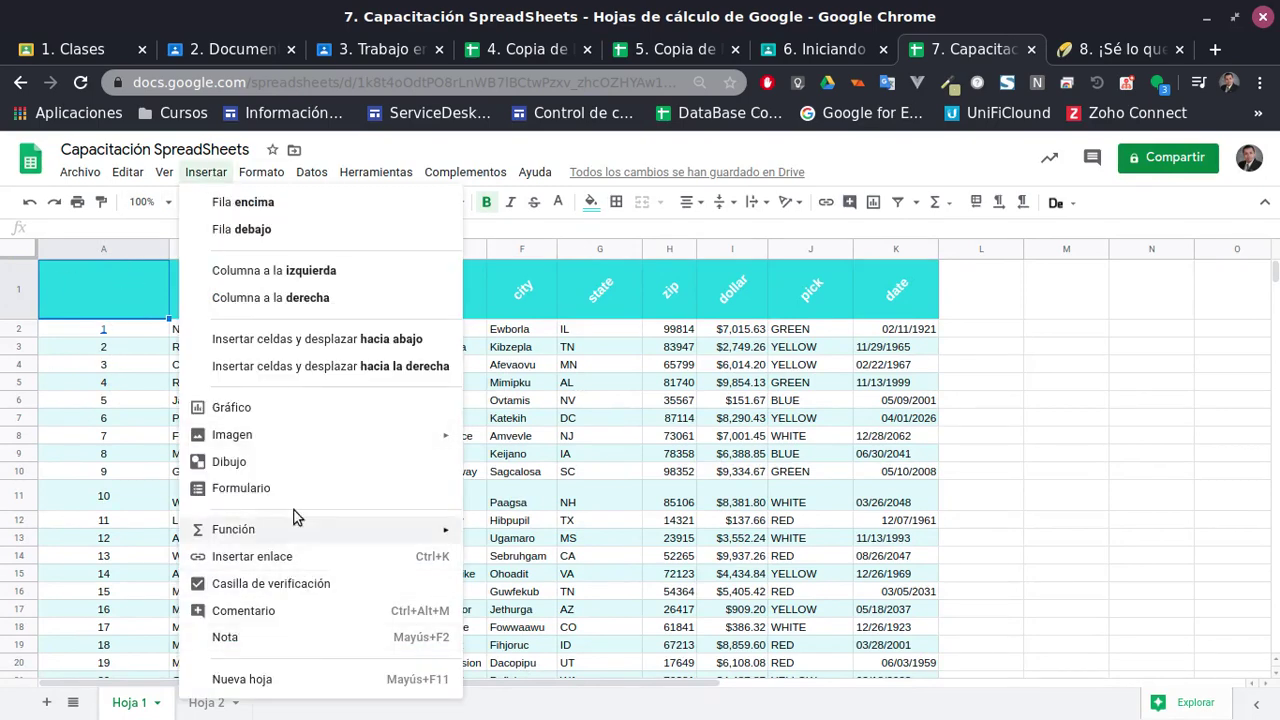
{"action": "mouse_move", "coordinate": [300, 437]}
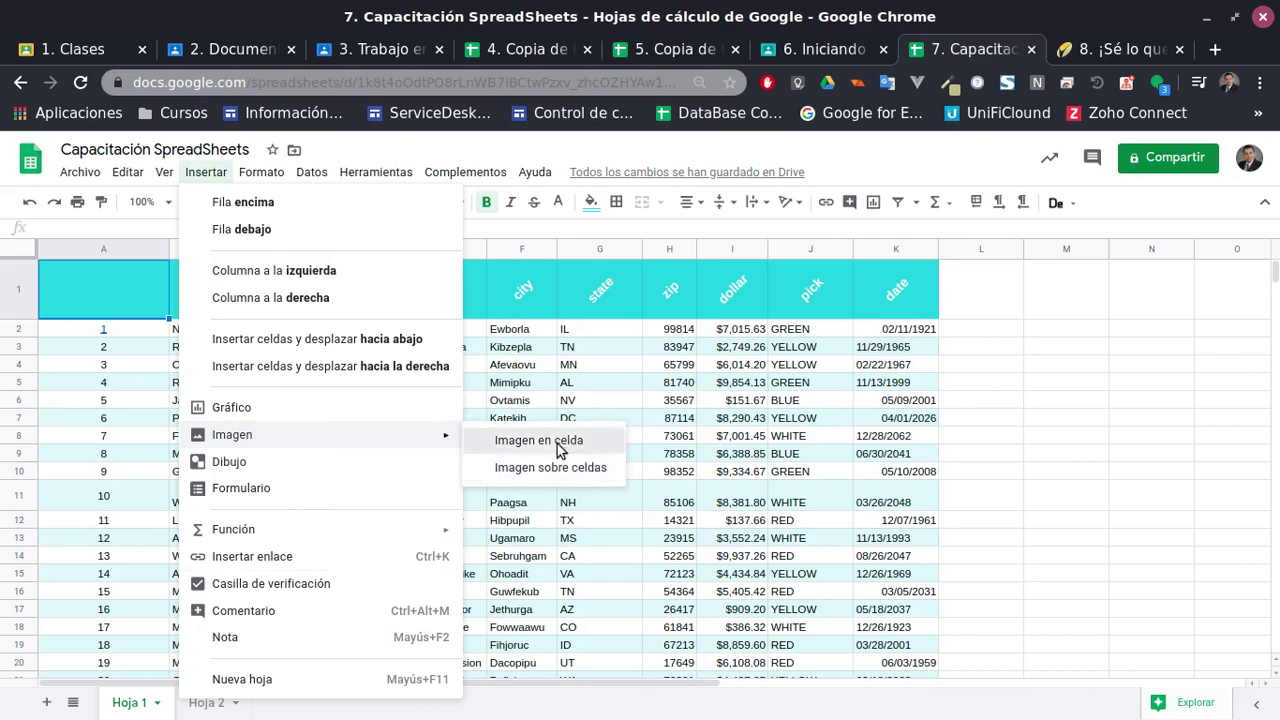
{"action": "left_click", "coordinate": [558, 446]}
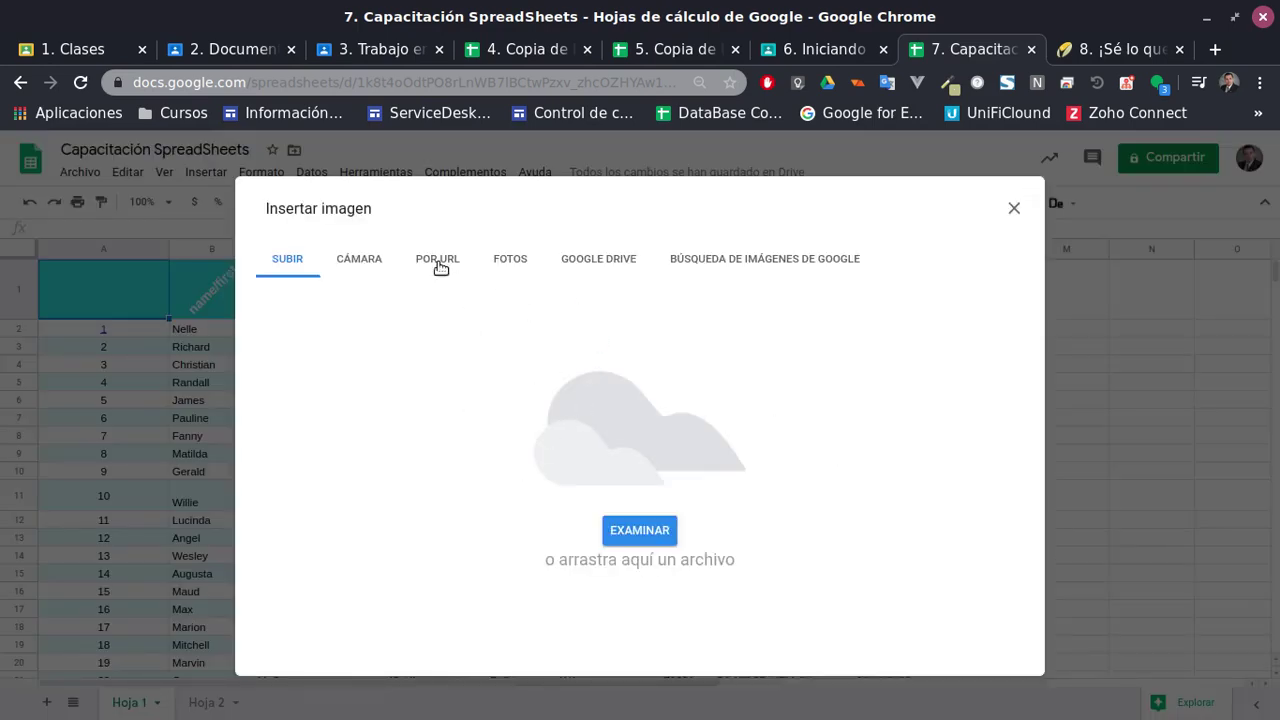
{"action": "left_click", "coordinate": [440, 260]}
{"action": "left_click", "coordinate": [543, 341]}
{"action": "key", "text": "ctrl+v"}
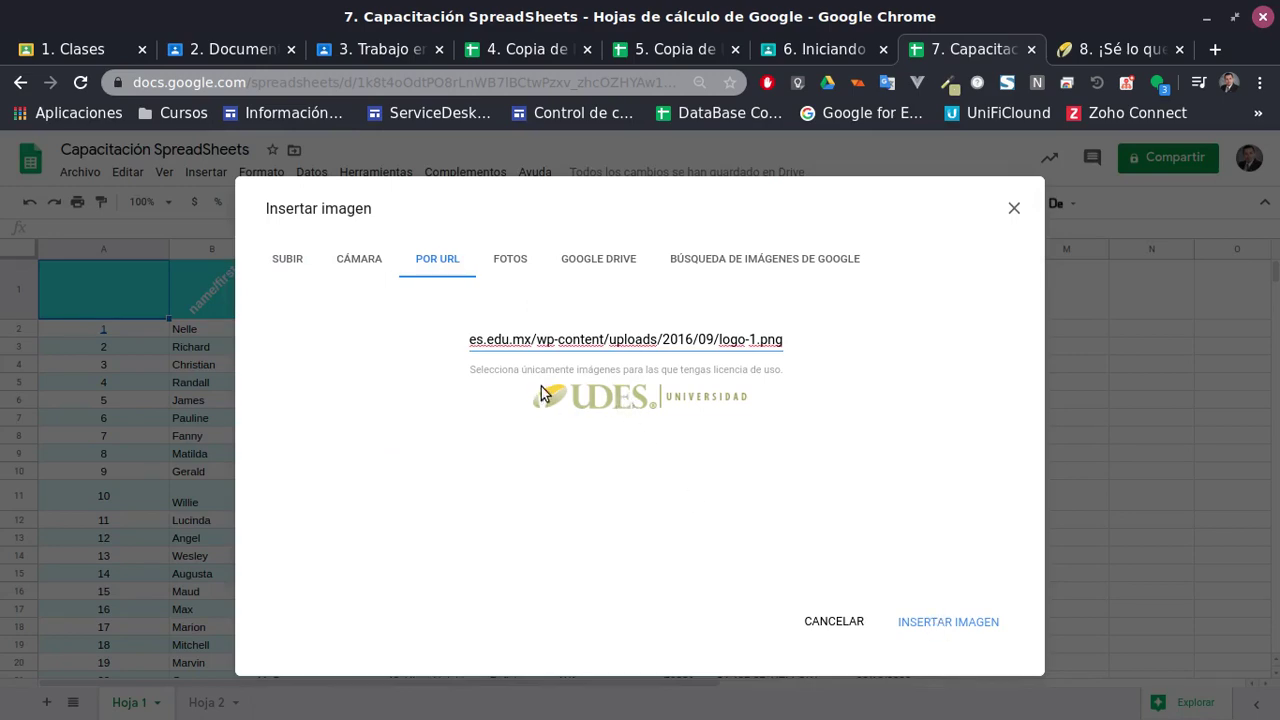
{"action": "left_click", "coordinate": [586, 397]}
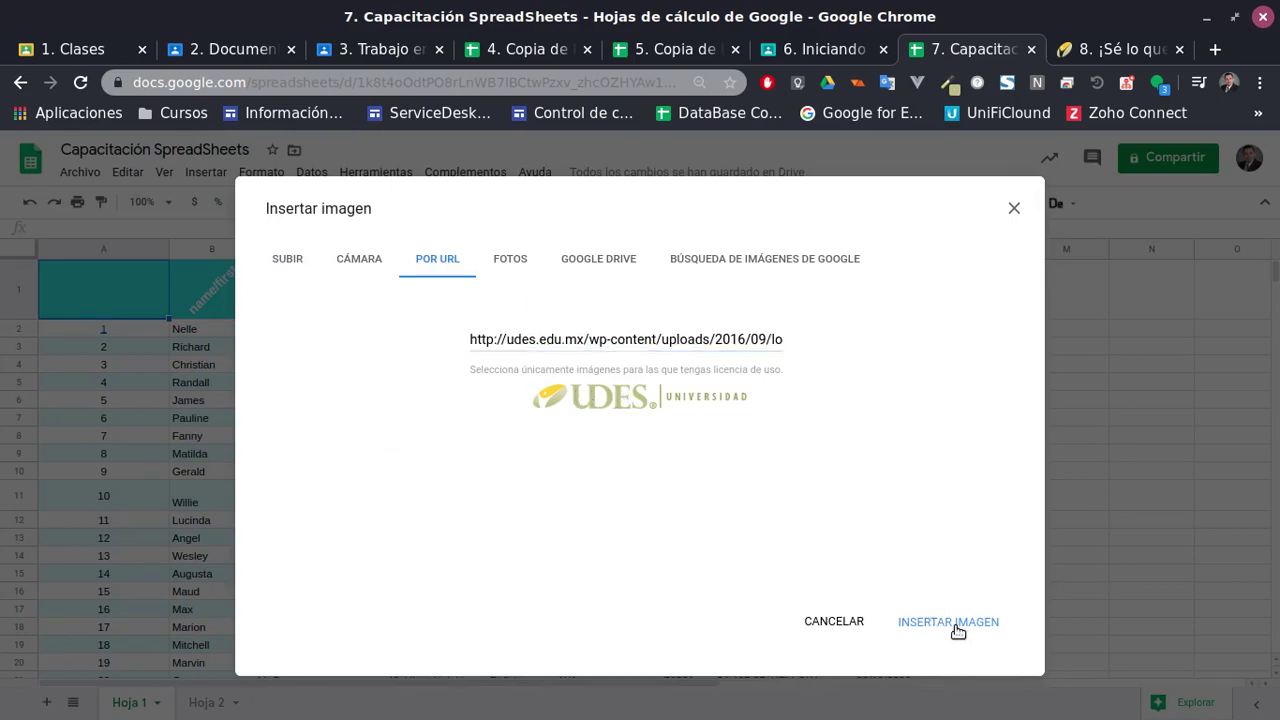
{"action": "left_click", "coordinate": [955, 628]}
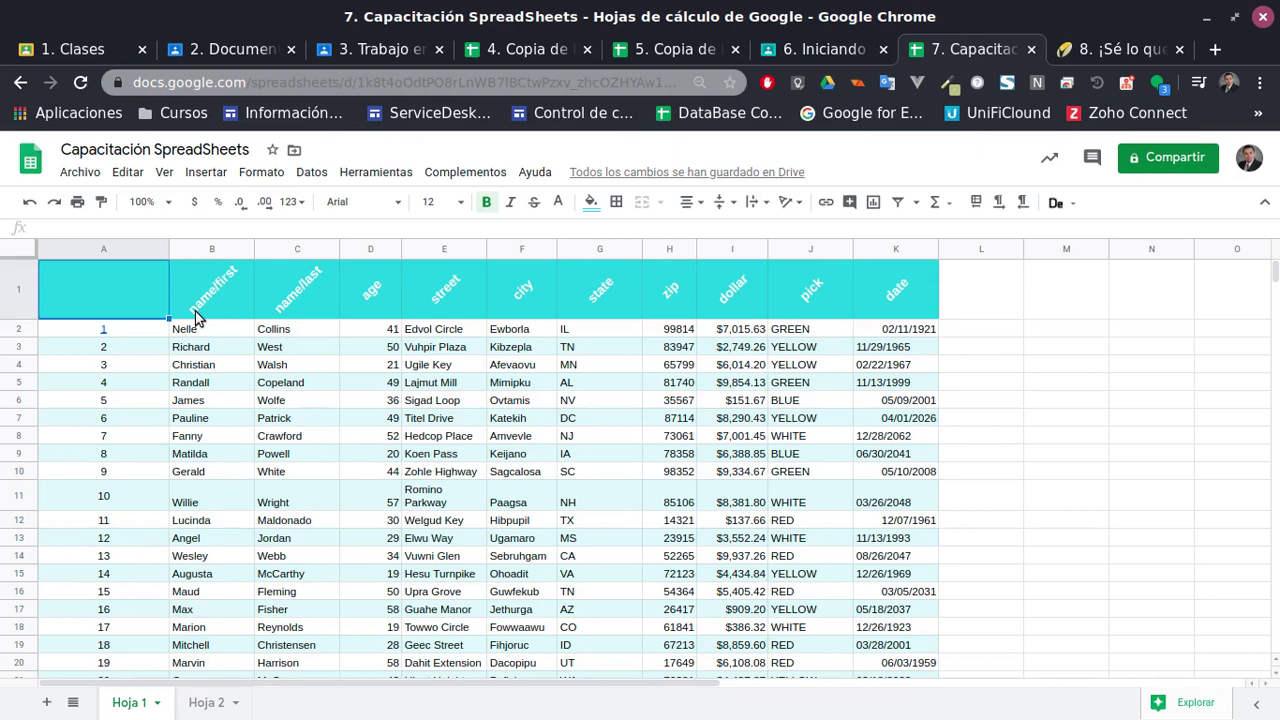
{"action": "type", "text": "http://udes.edu.mx/wp-content/uploads/2016/09/logo-1.png"}
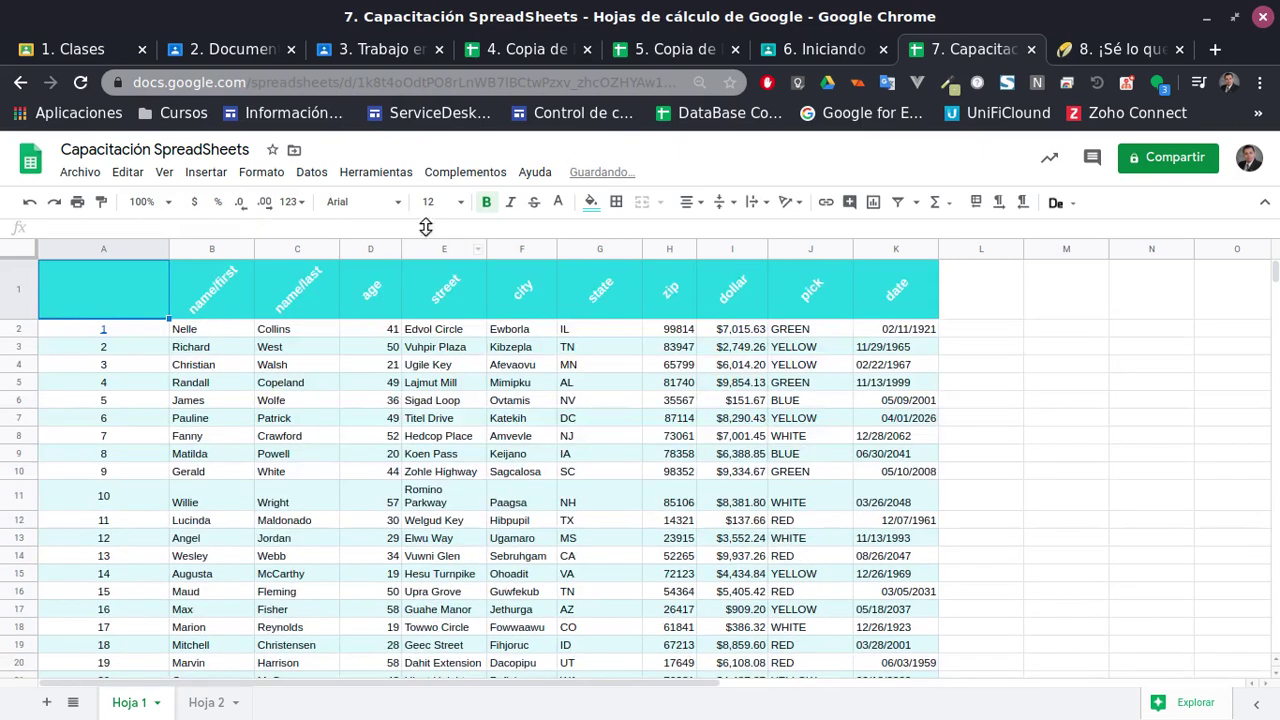
{"action": "left_click", "coordinate": [1128, 45]}
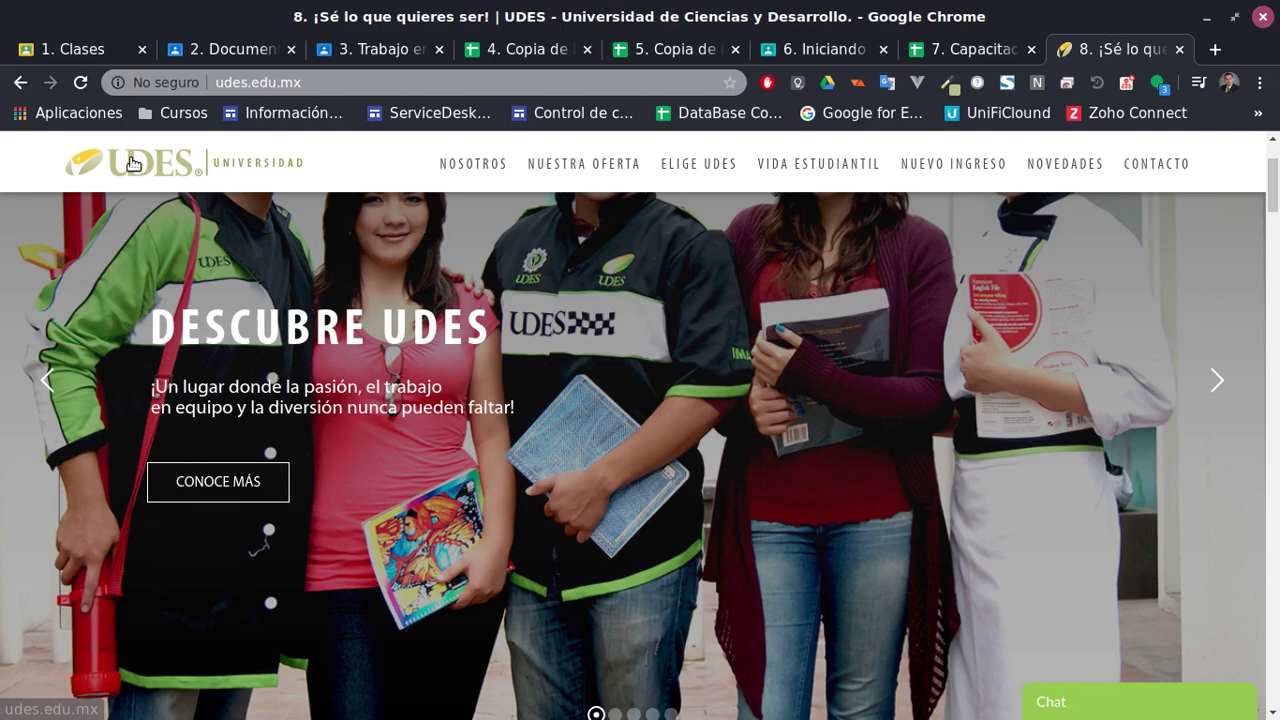
{"action": "right_click", "coordinate": [131, 158]}
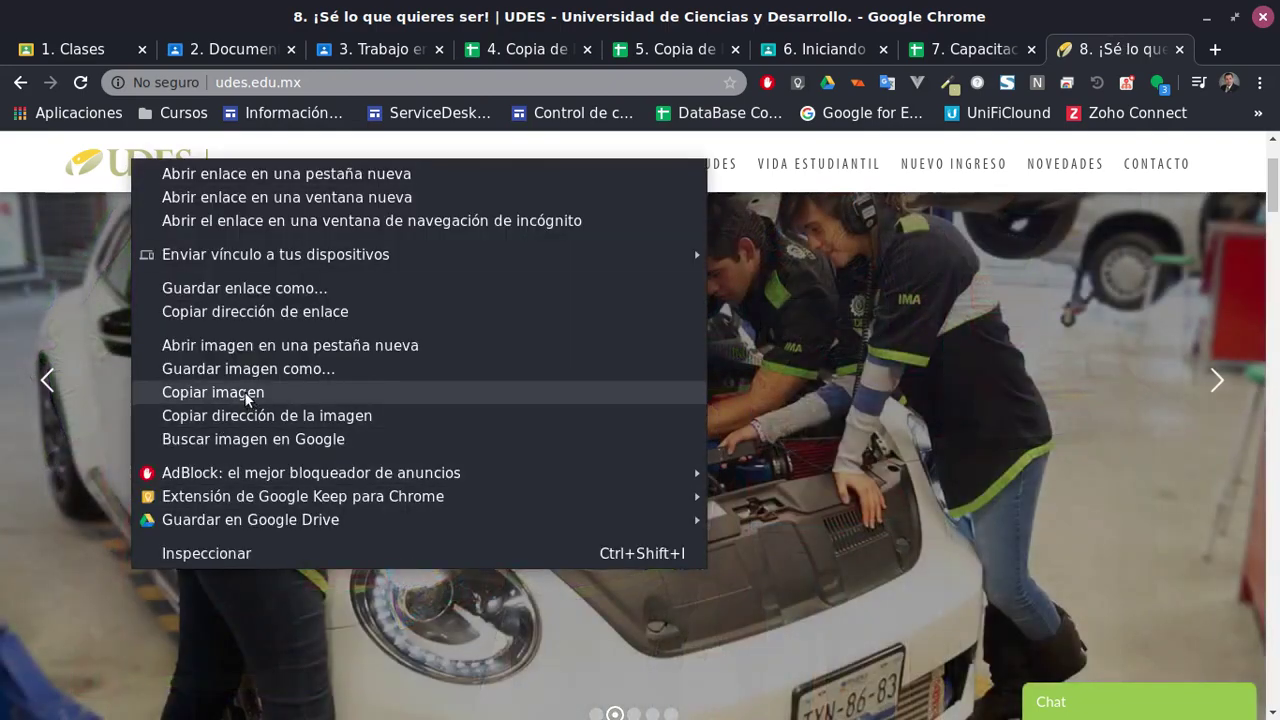
{"action": "left_click", "coordinate": [250, 397]}
{"action": "left_click", "coordinate": [957, 55]}
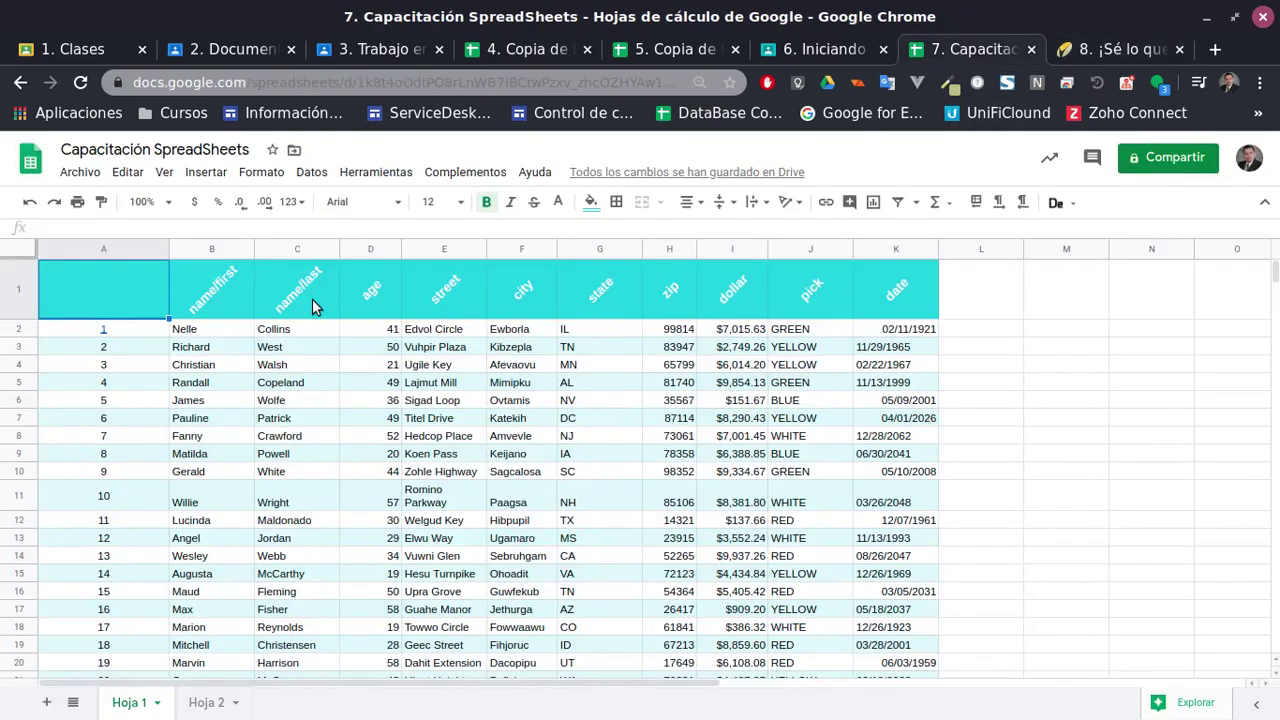
{"action": "key", "text": "ctrl+v"}
{"action": "left_click_drag", "start_coordinate": [203, 276], "coordinate": [168, 296]}
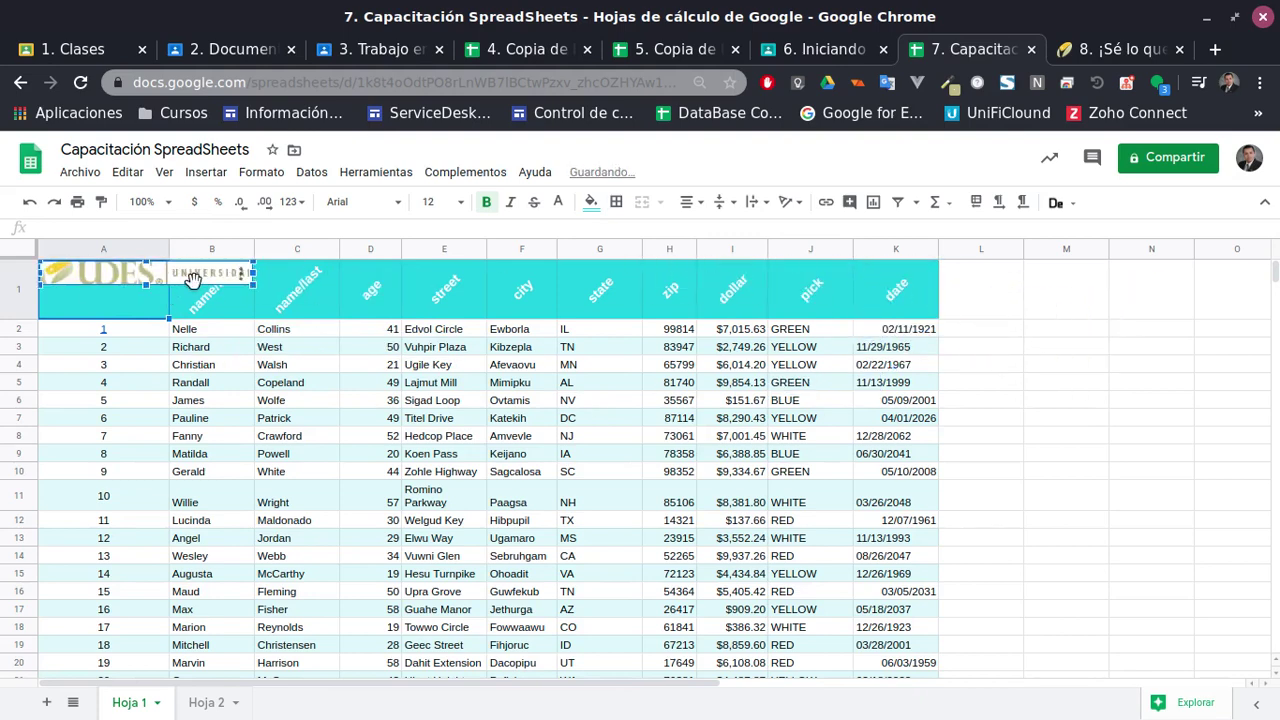
{"action": "key", "text": "Delete"}
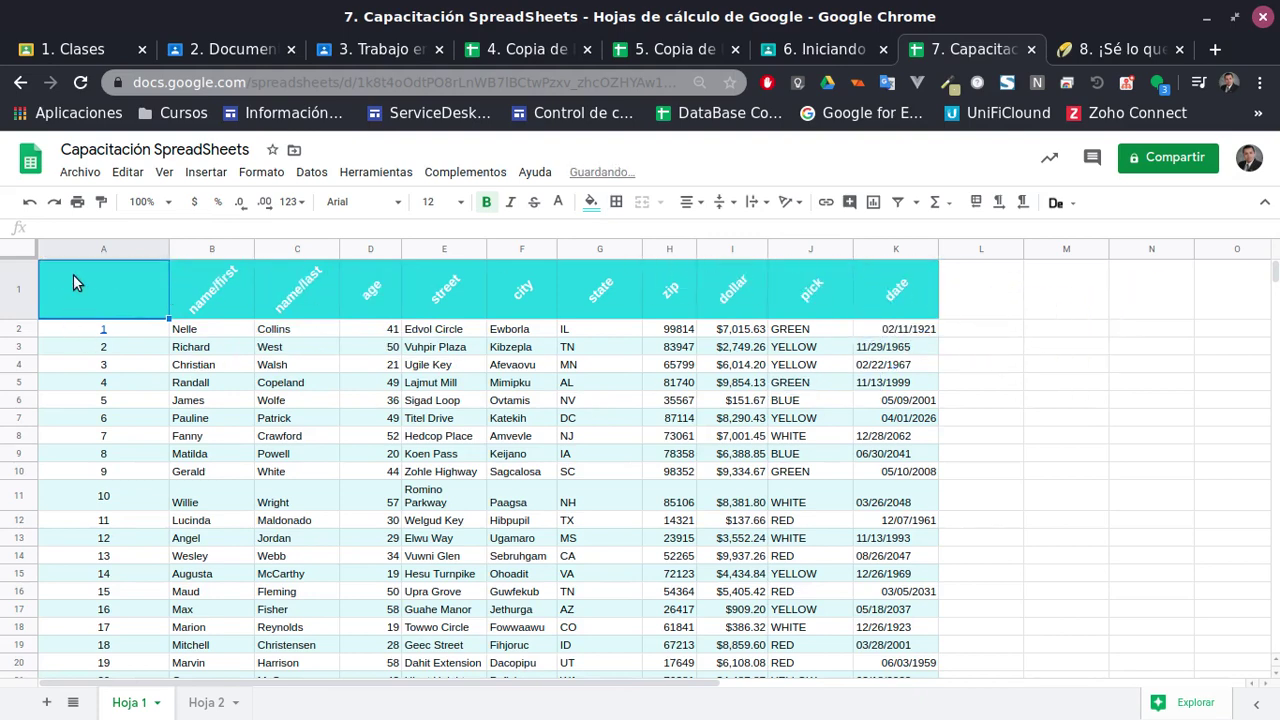
{"action": "key", "text": "ctrl+z"}
{"action": "key", "text": "ctrl+y"}
Search Google images for 'udes universidad' and put the UDES logo into cell A1
{"action": "left_click", "coordinate": [206, 172]}
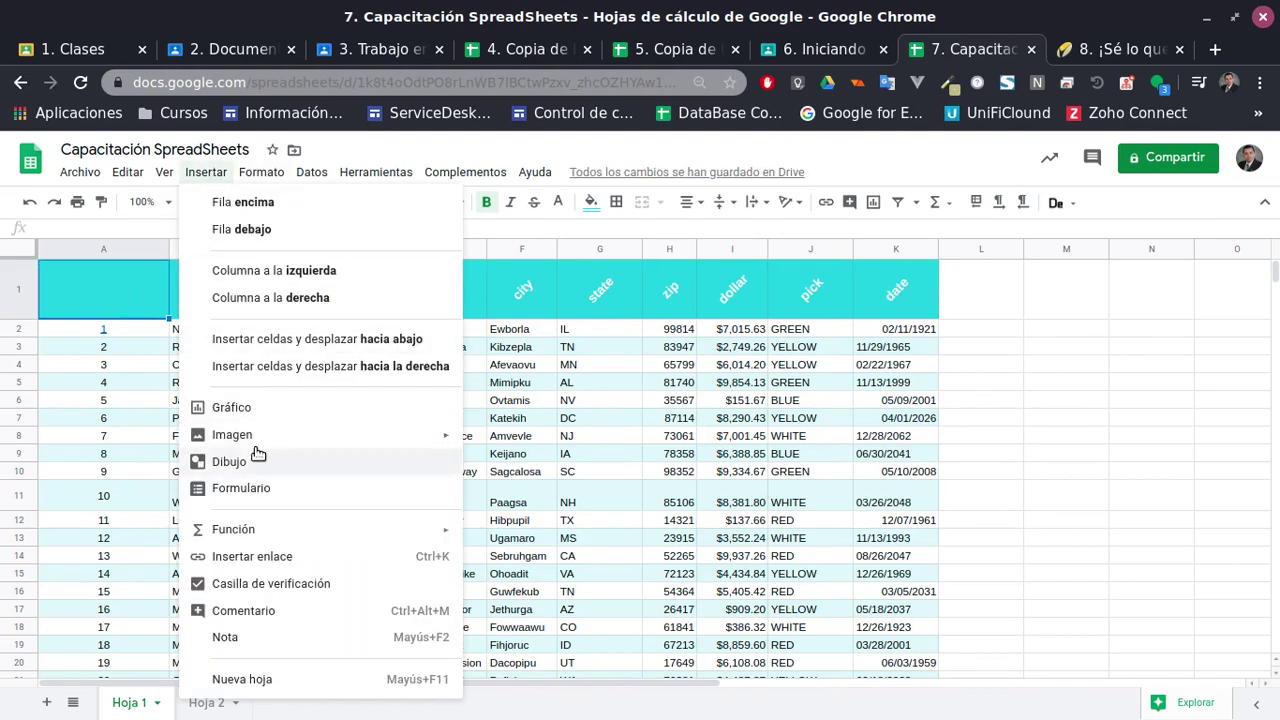
{"action": "mouse_move", "coordinate": [277, 438]}
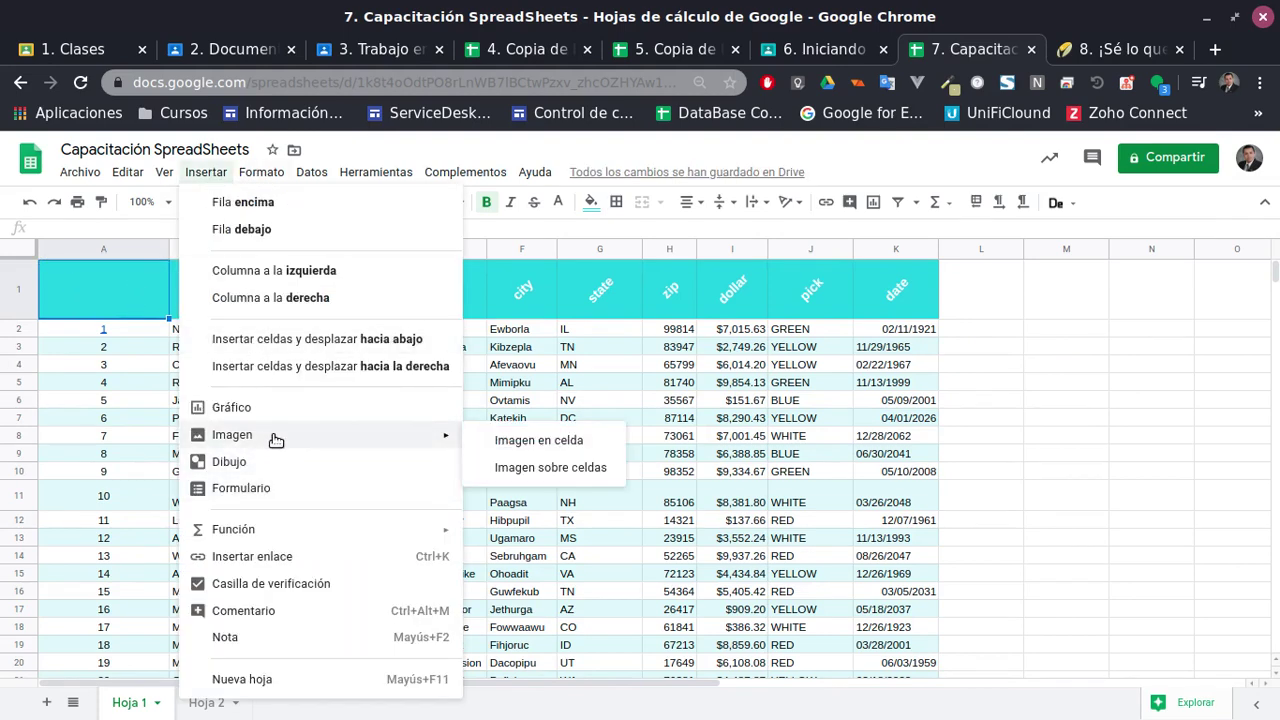
{"action": "left_click", "coordinate": [580, 439]}
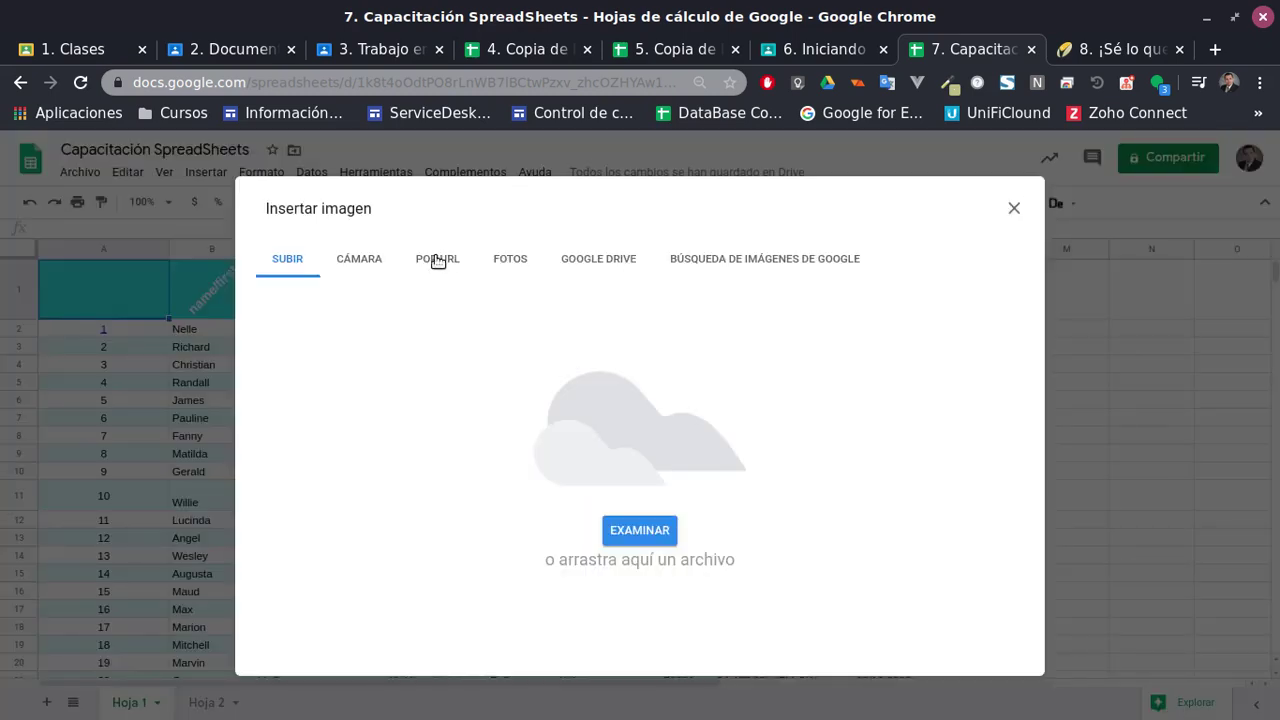
{"action": "left_click", "coordinate": [608, 265]}
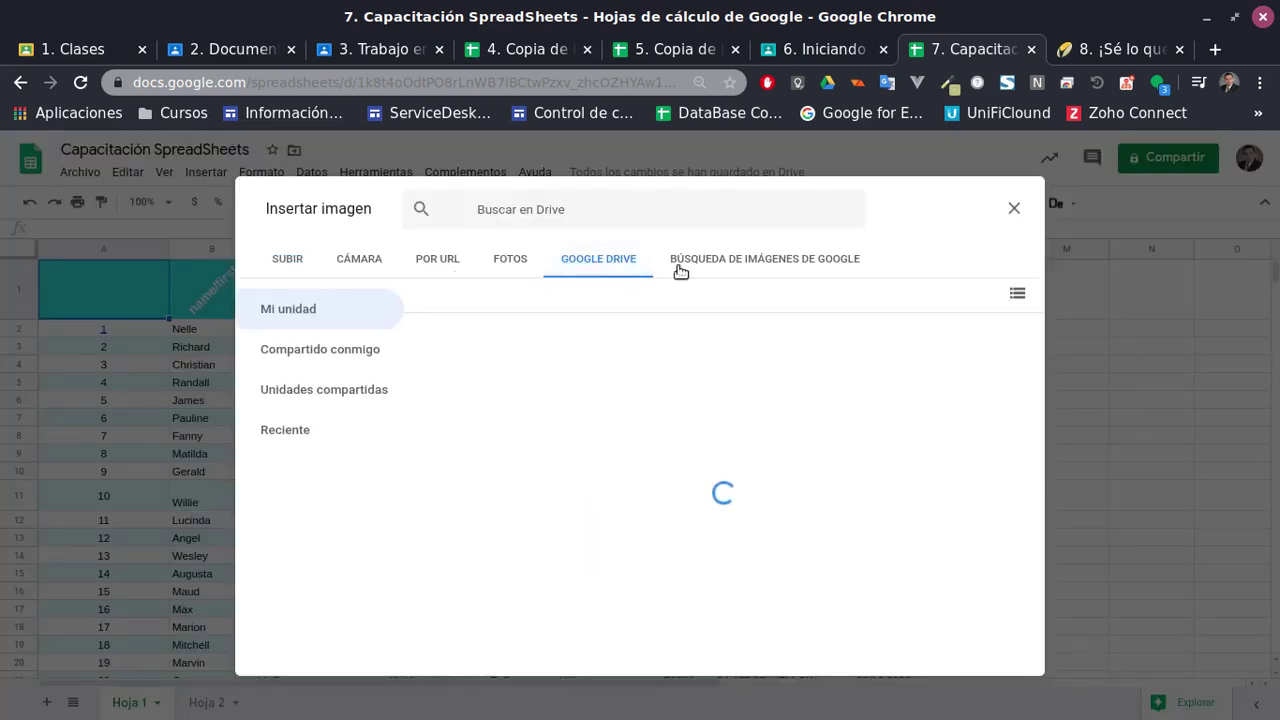
{"action": "left_click", "coordinate": [748, 262]}
{"action": "left_click", "coordinate": [285, 264]}
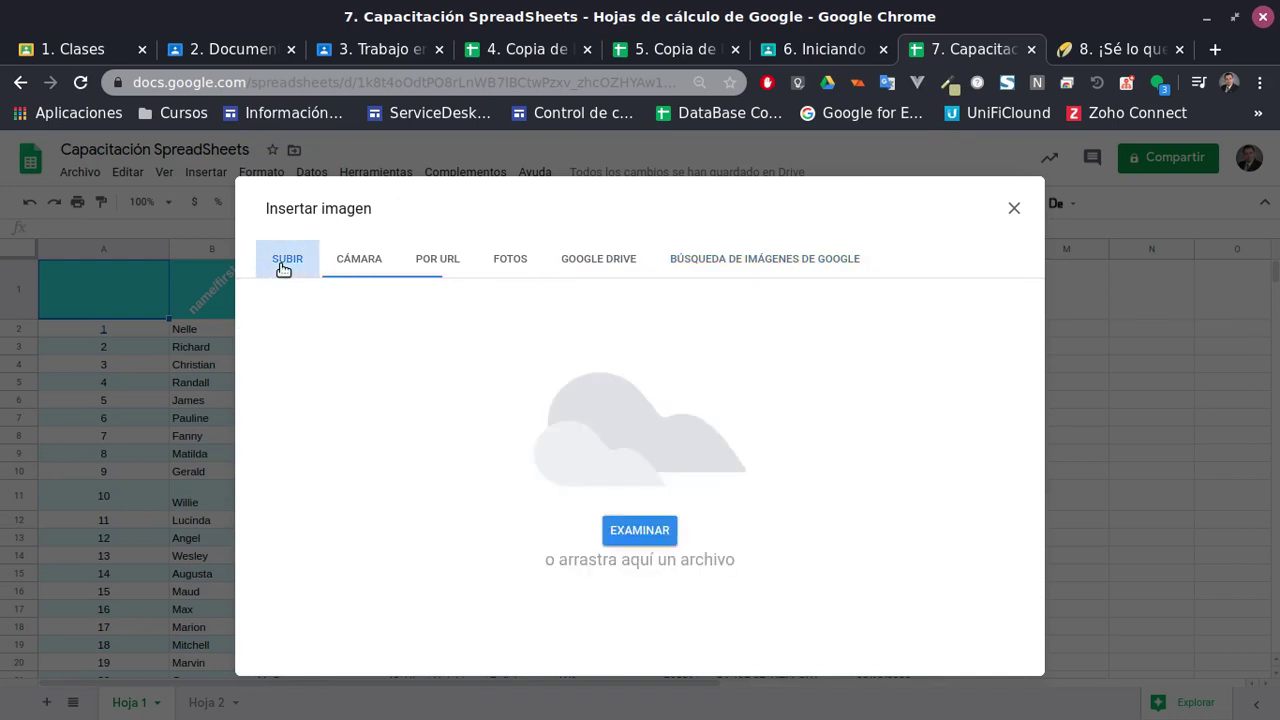
{"action": "left_click", "coordinate": [748, 268]}
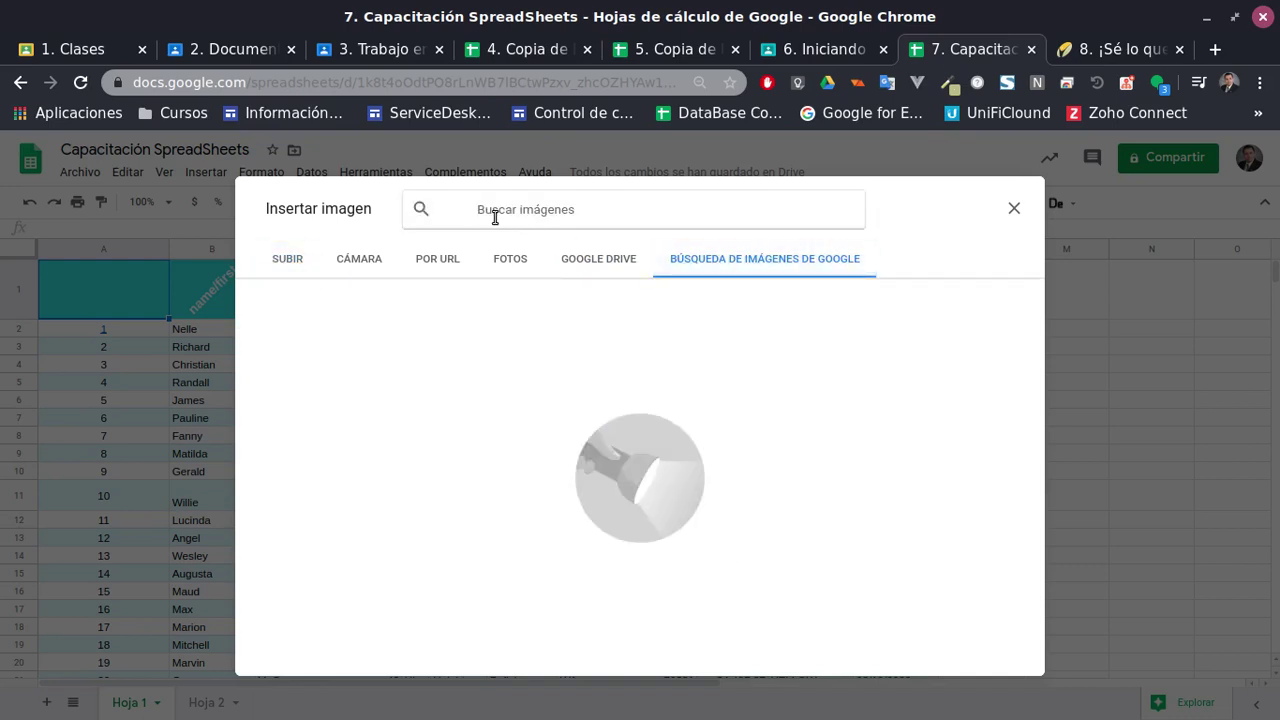
{"action": "type", "text": "udes"}
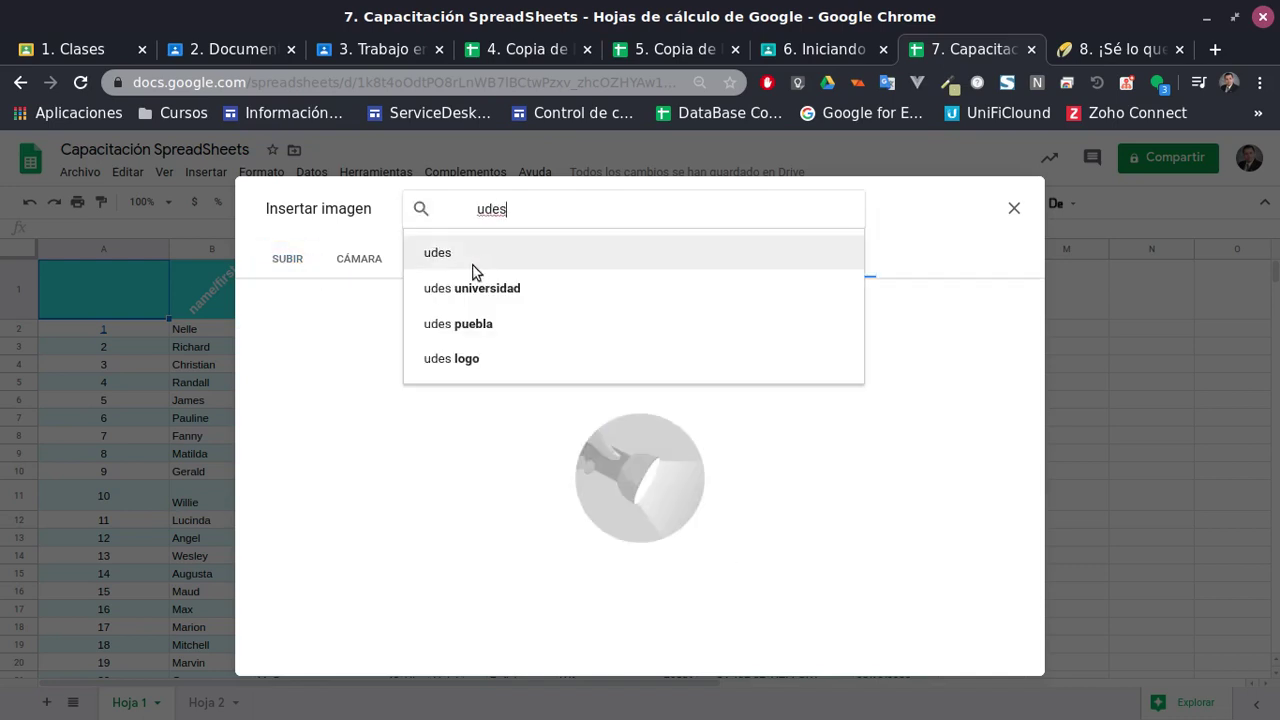
{"action": "left_click", "coordinate": [468, 290]}
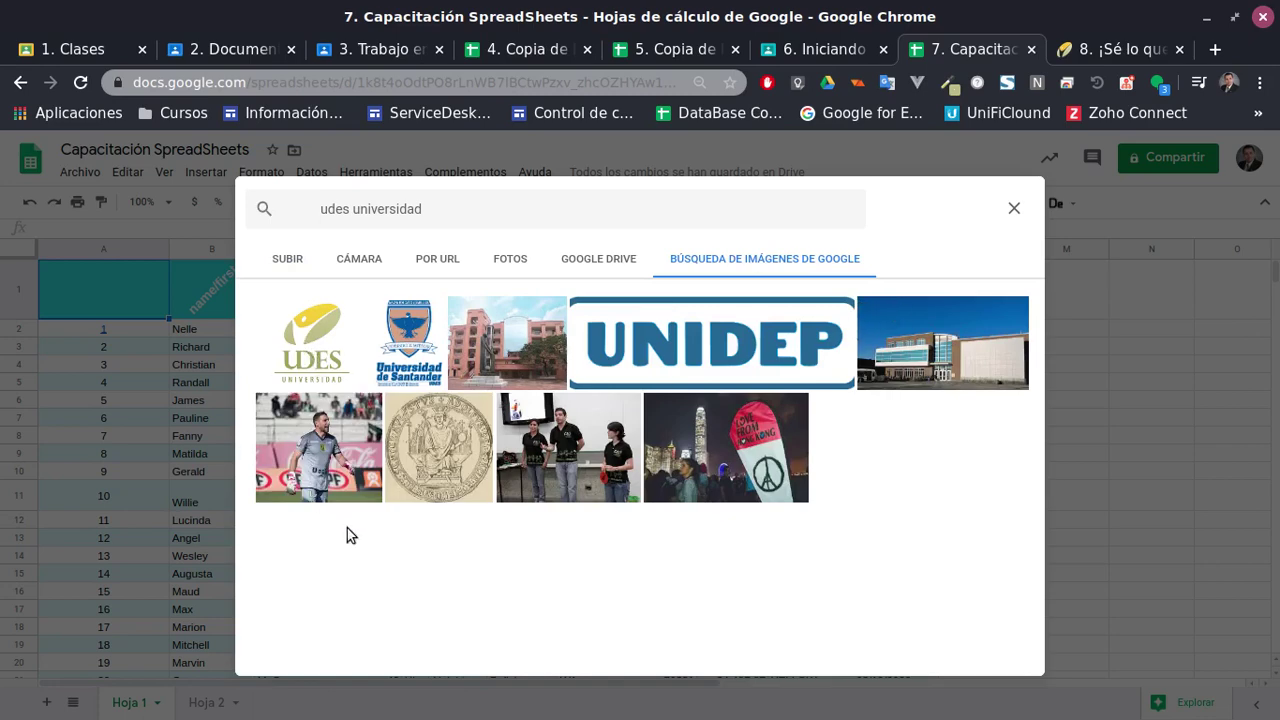
{"action": "left_click", "coordinate": [338, 372]}
{"action": "left_click", "coordinate": [1008, 656]}
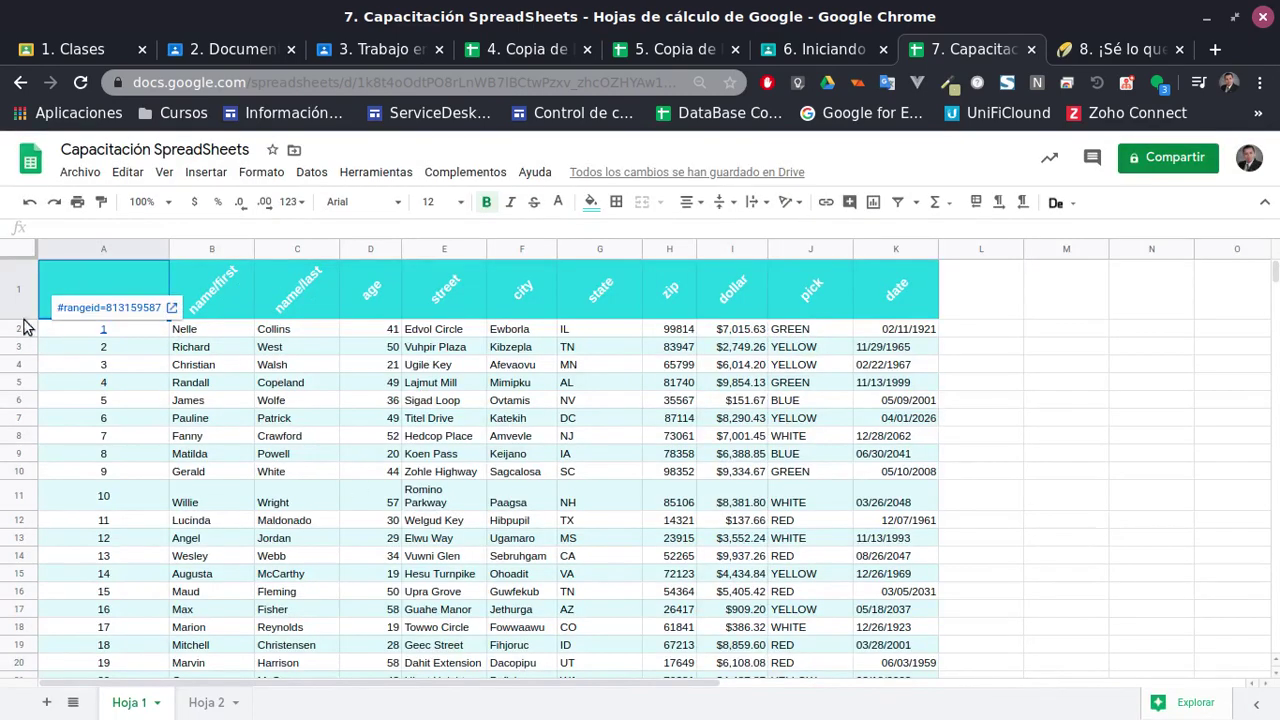
Resize row 1 and column A, leaving the header row shorter and column A narrower
{"action": "left_click_drag", "start_coordinate": [20, 319], "coordinate": [24, 420]}
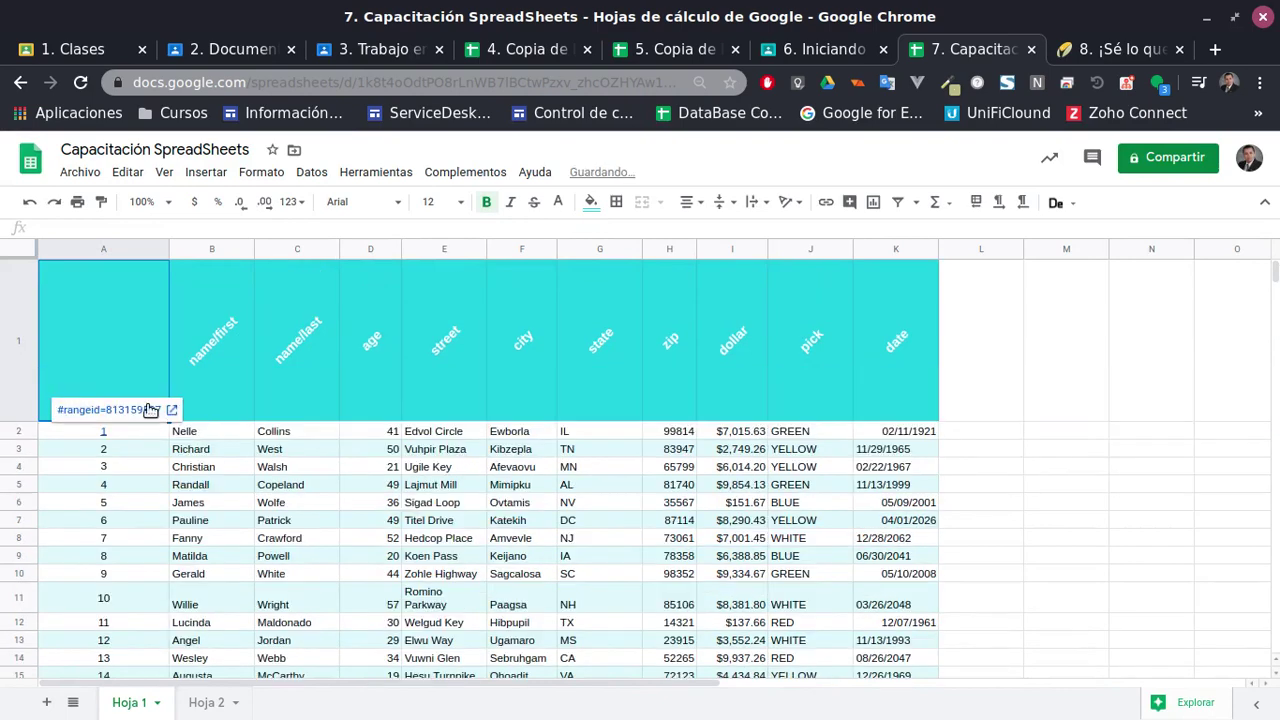
{"action": "left_click", "coordinate": [140, 410]}
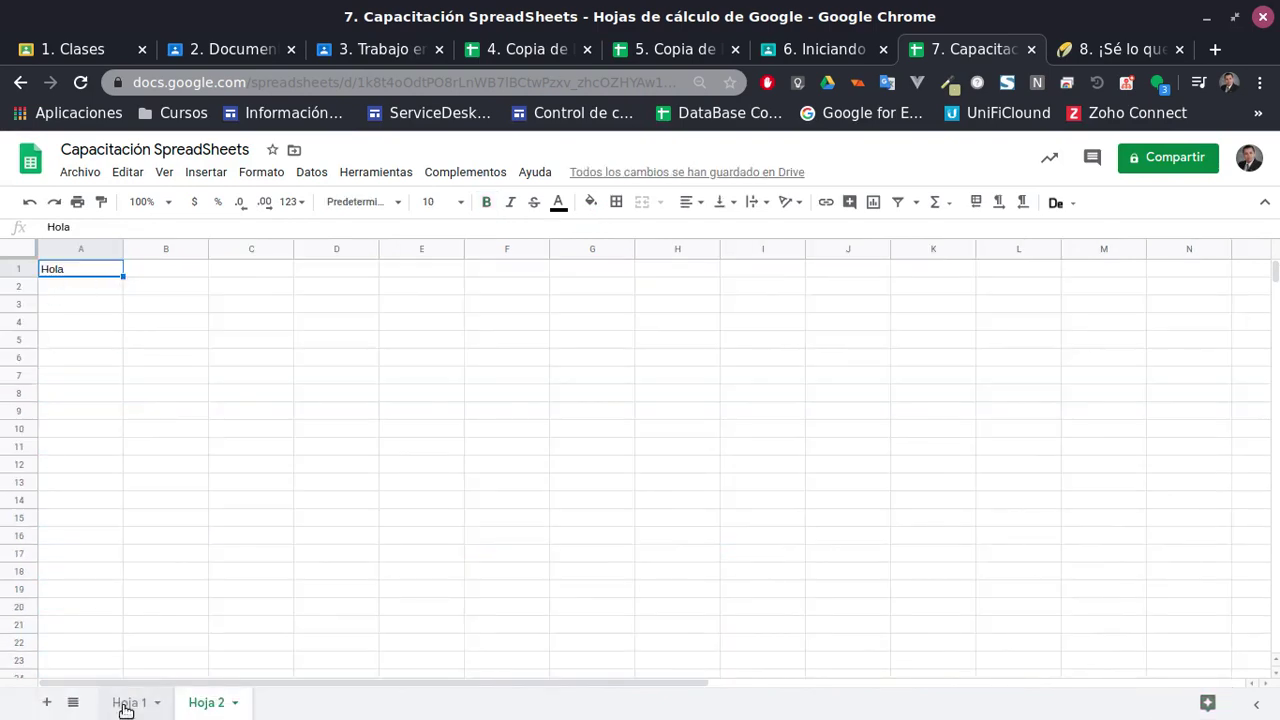
{"action": "left_click", "coordinate": [127, 702]}
{"action": "left_click_drag", "start_coordinate": [169, 249], "coordinate": [247, 249]}
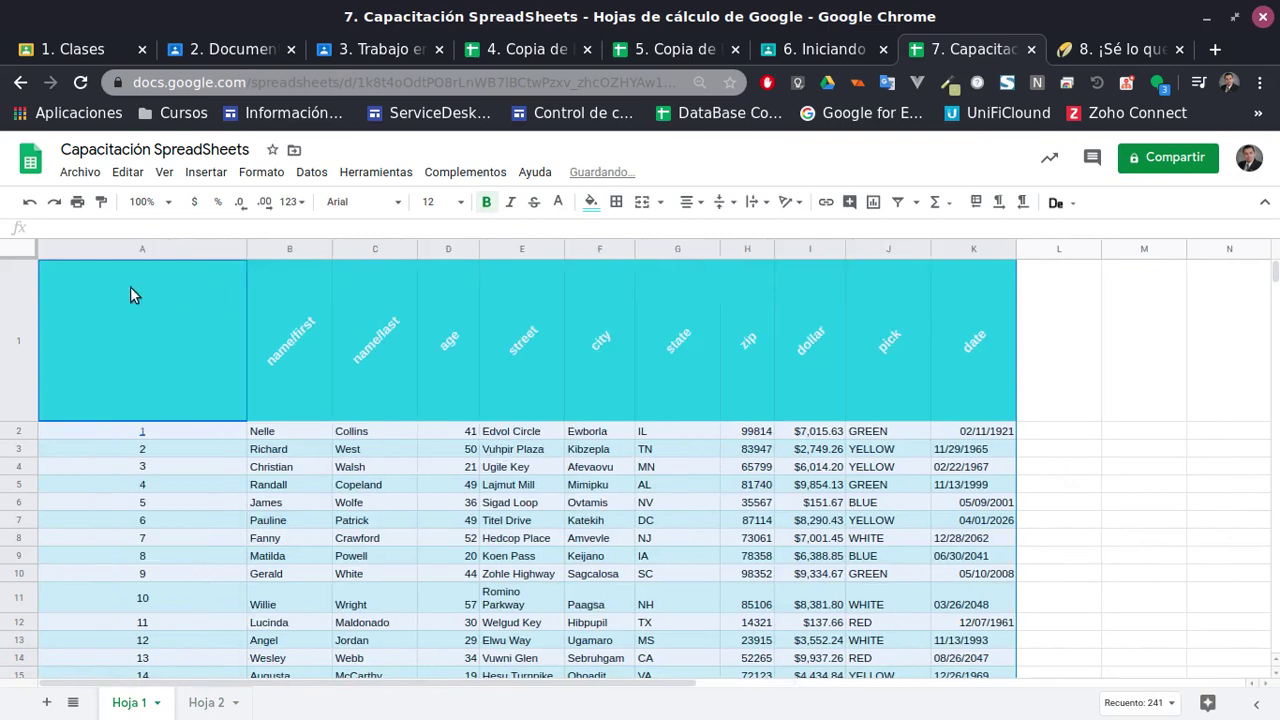
{"action": "right_click", "coordinate": [127, 292]}
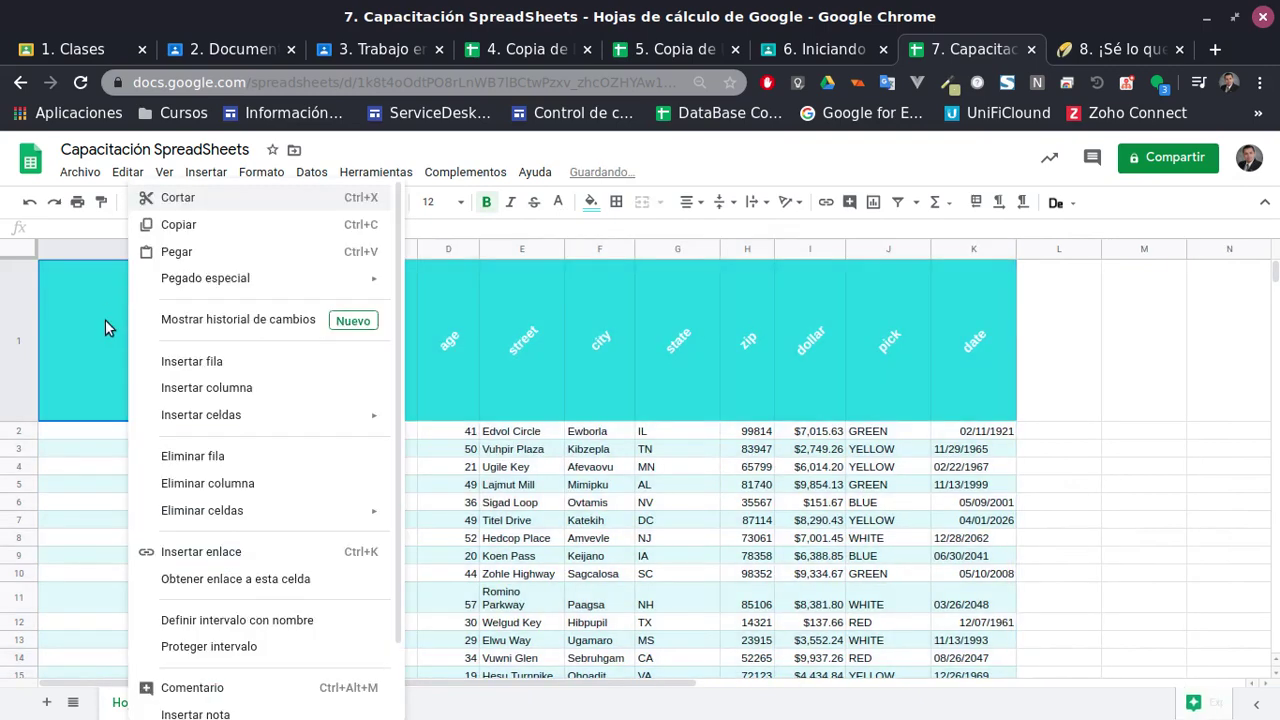
{"action": "left_click", "coordinate": [59, 376]}
{"action": "left_click_drag", "start_coordinate": [29, 421], "coordinate": [40, 312]}
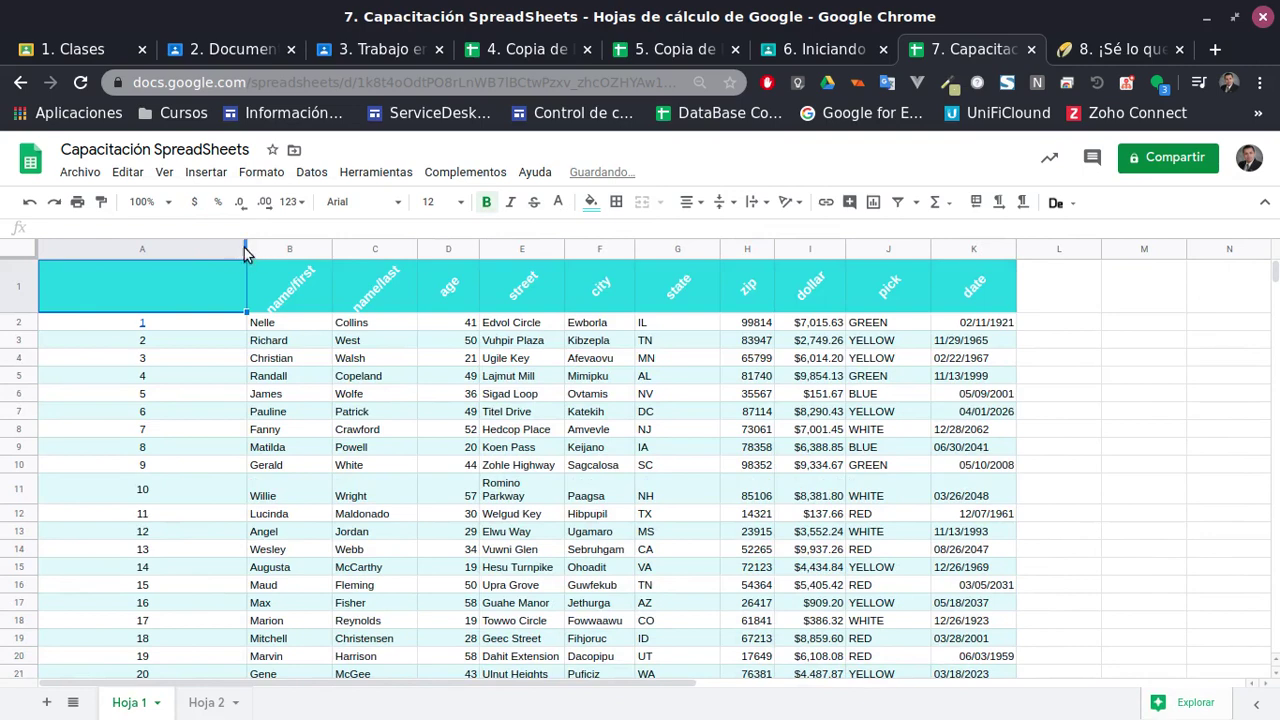
{"action": "left_click_drag", "start_coordinate": [247, 254], "coordinate": [176, 277]}
Enter the header 'ID' in cell A1
{"action": "left_click", "coordinate": [675, 395]}
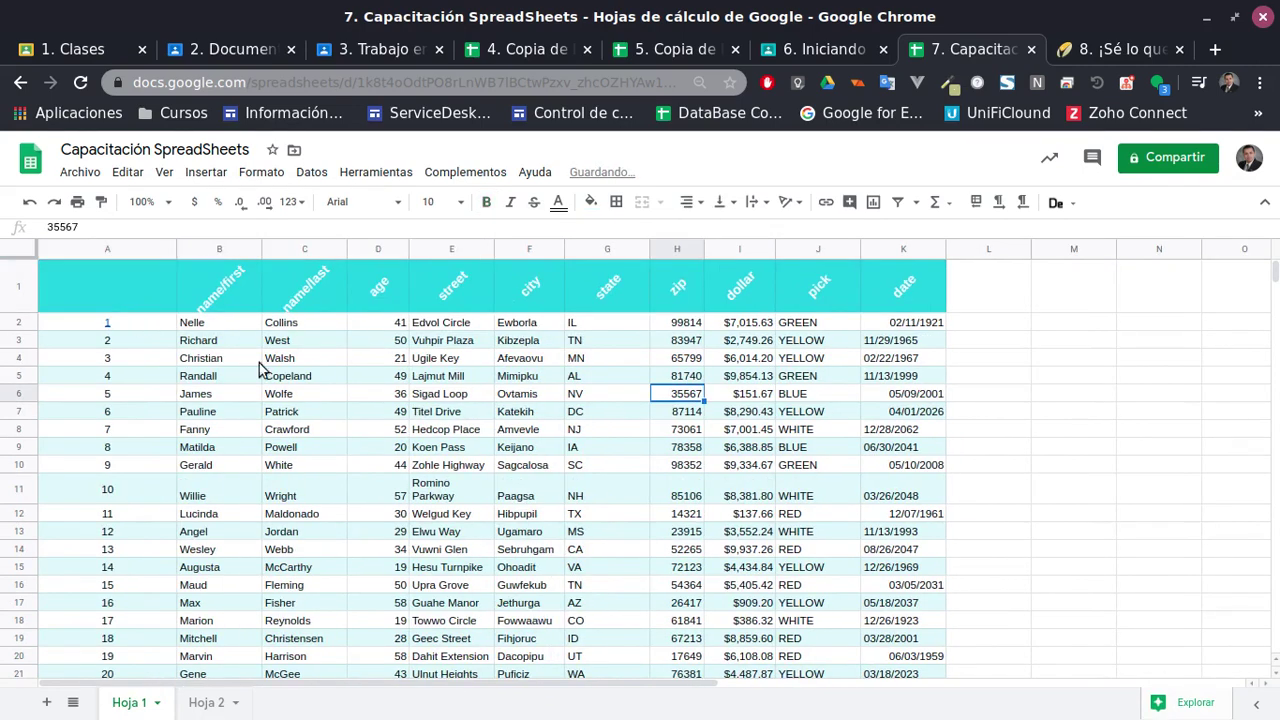
{"action": "left_click", "coordinate": [122, 301]}
{"action": "type", "text": "ID"}
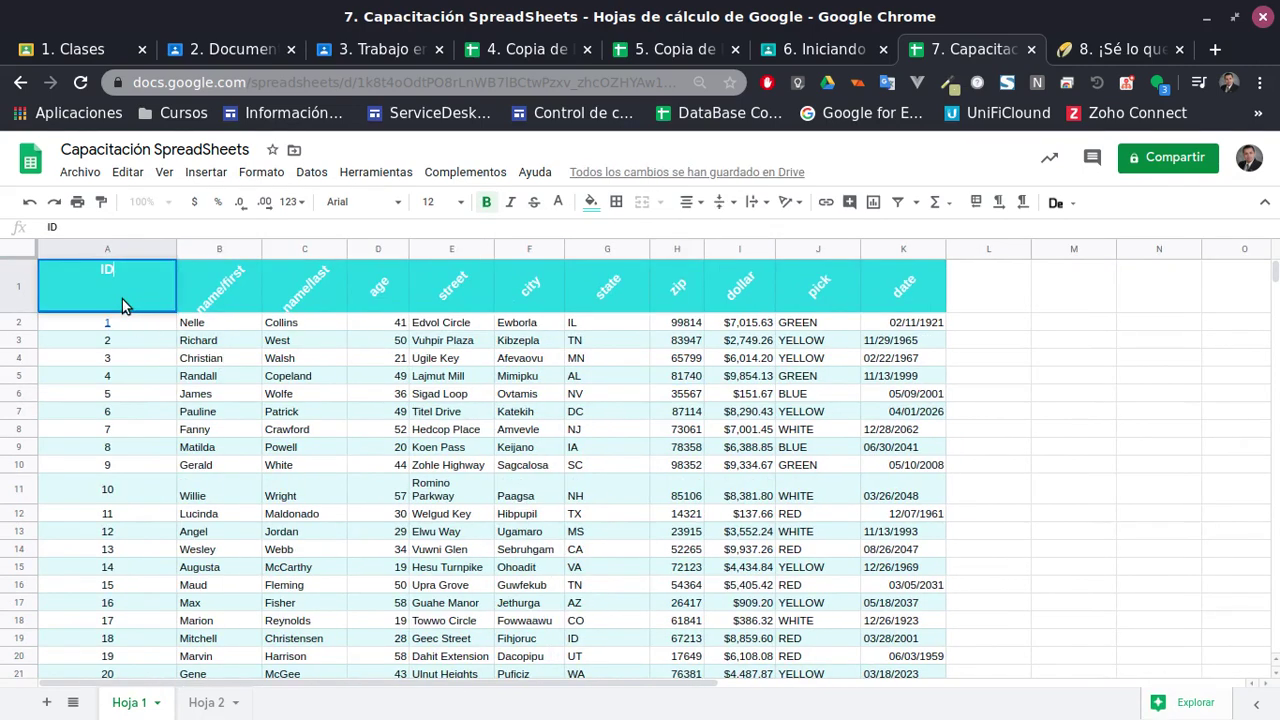
{"action": "key", "text": "Return"}
{"action": "left_click", "coordinate": [370, 465]}
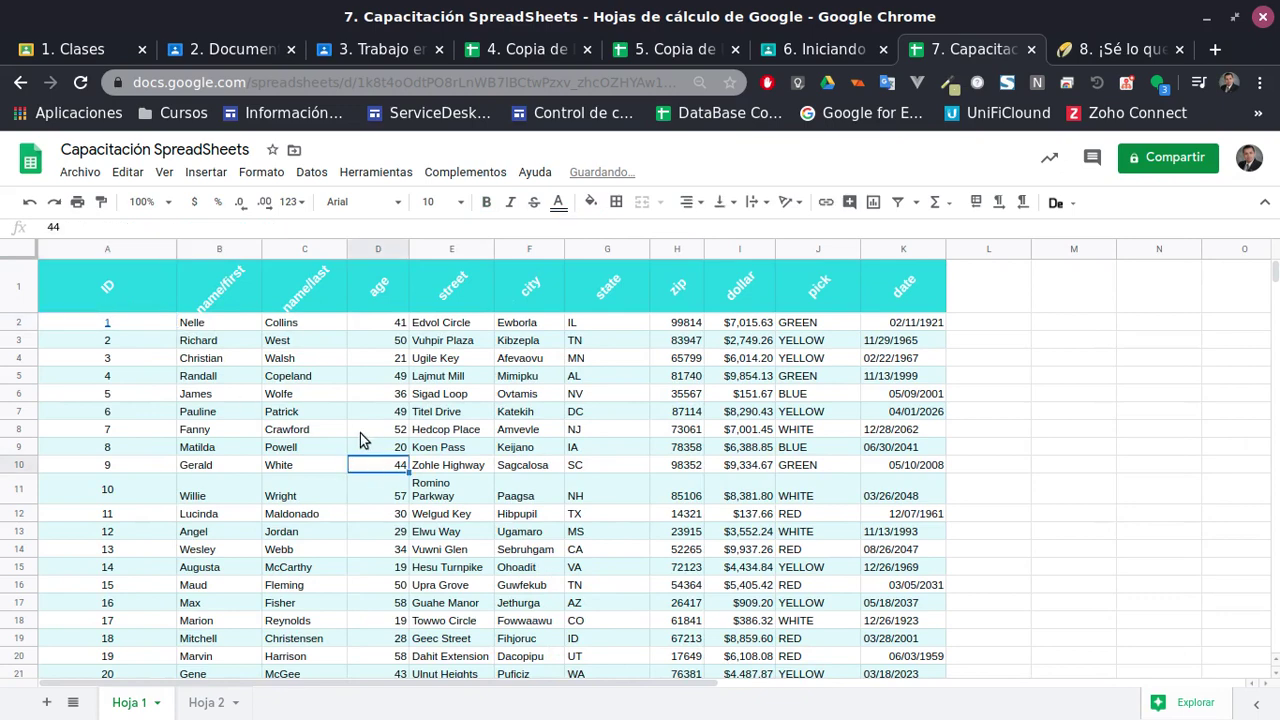
{"action": "left_click", "coordinate": [368, 172]}
{"action": "left_click", "coordinate": [368, 172]}
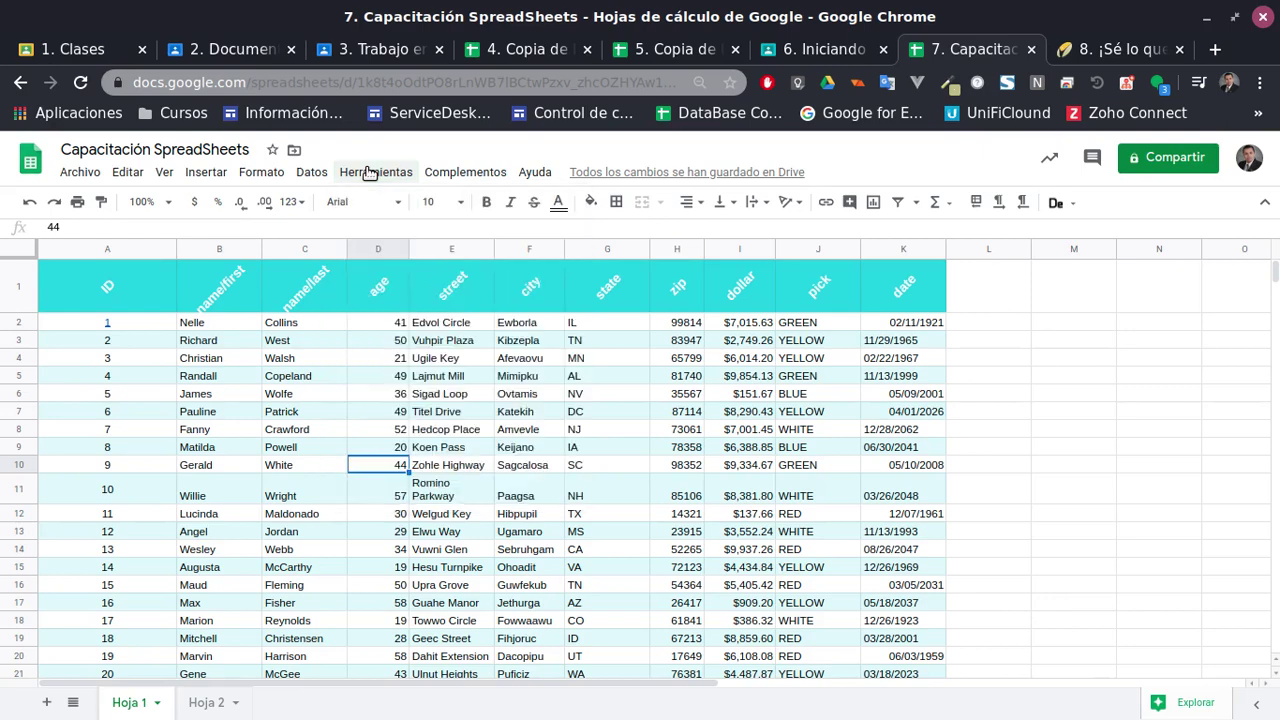
{"action": "left_click", "coordinate": [250, 172]}
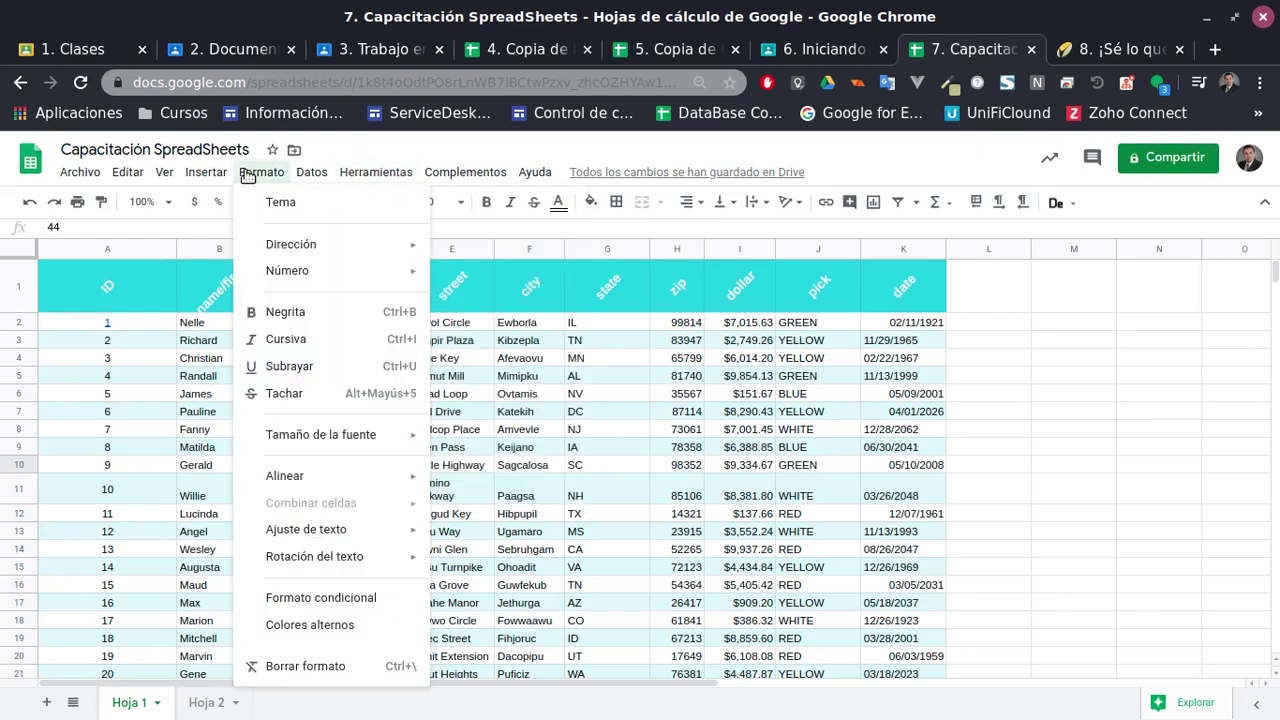
{"action": "left_click", "coordinate": [301, 203]}
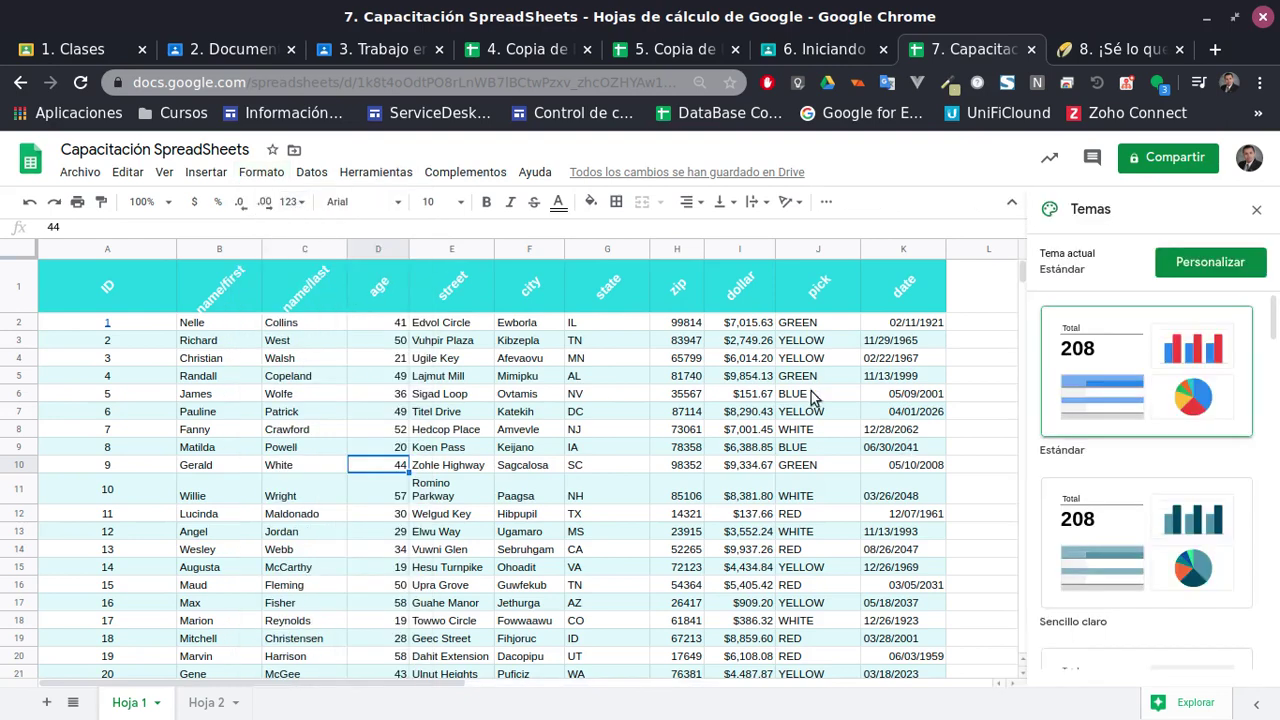
{"action": "left_click", "coordinate": [1256, 209]}
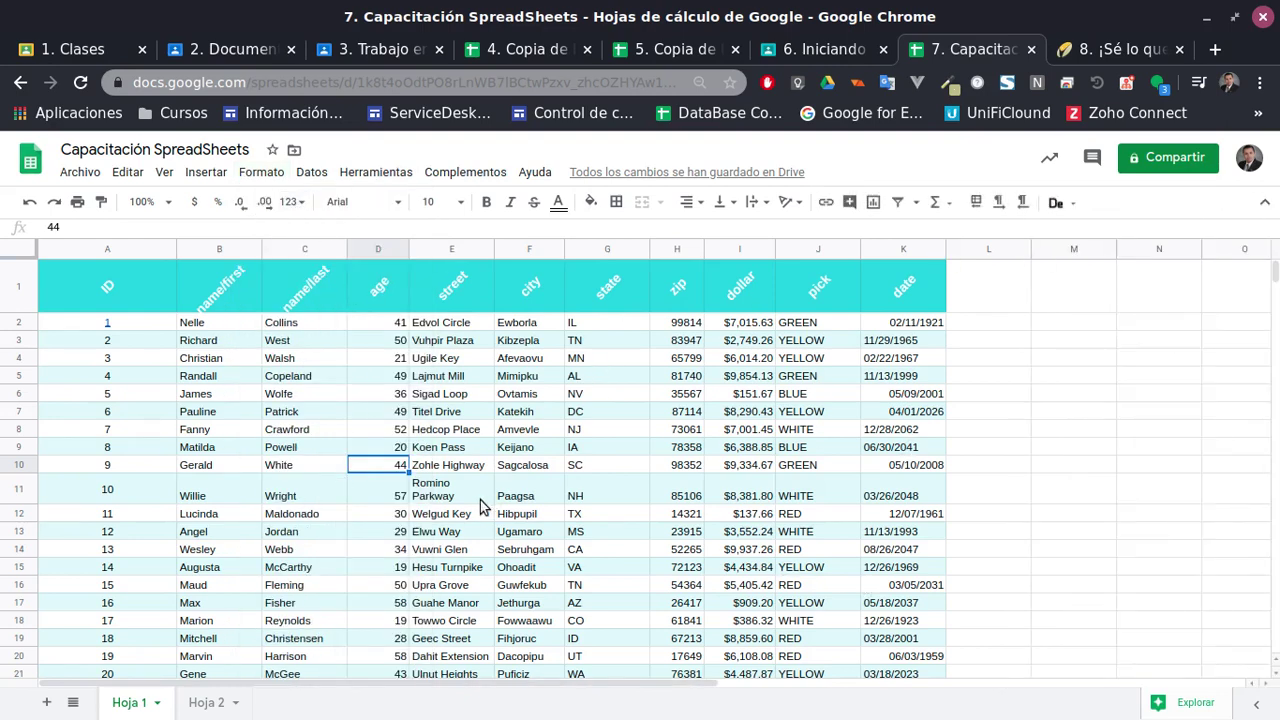
{"action": "scroll", "coordinate": [494, 530], "scroll_direction": "down", "scroll_amount": 3}
{"action": "scroll", "coordinate": [494, 530], "scroll_direction": "up", "scroll_amount": 3}
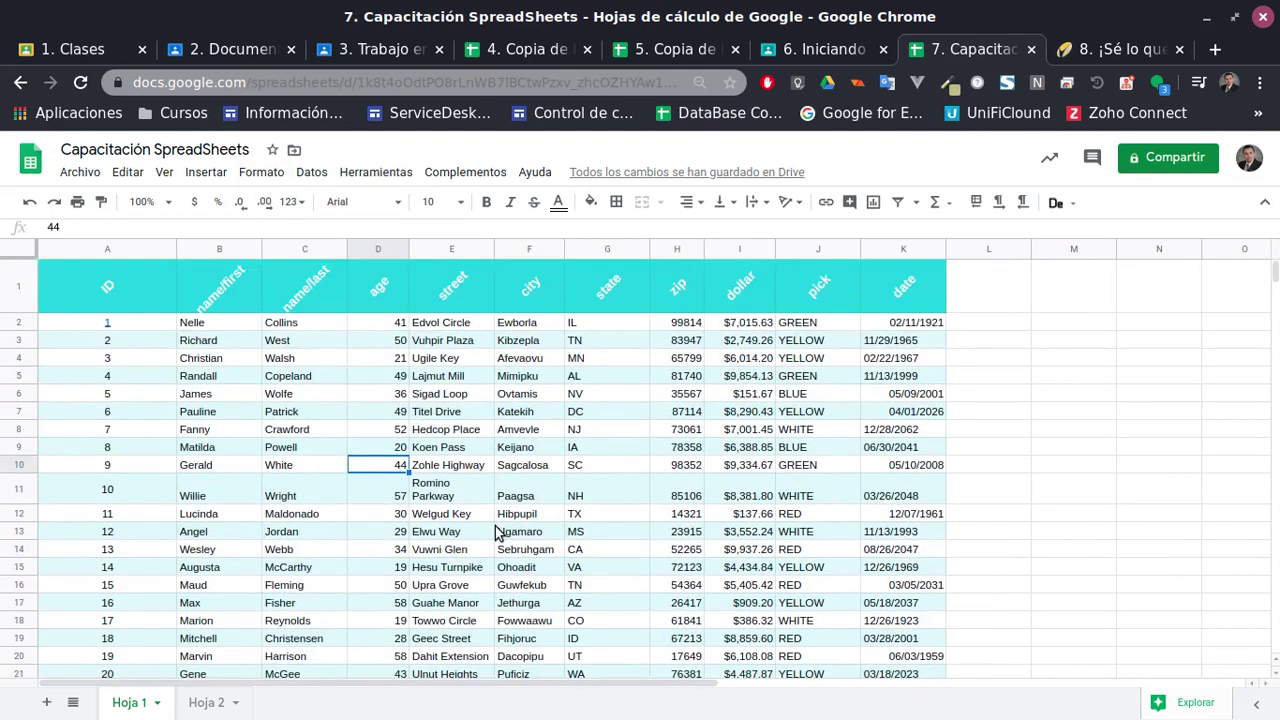
{"action": "scroll", "coordinate": [540, 492], "scroll_direction": "down", "scroll_amount": 1}
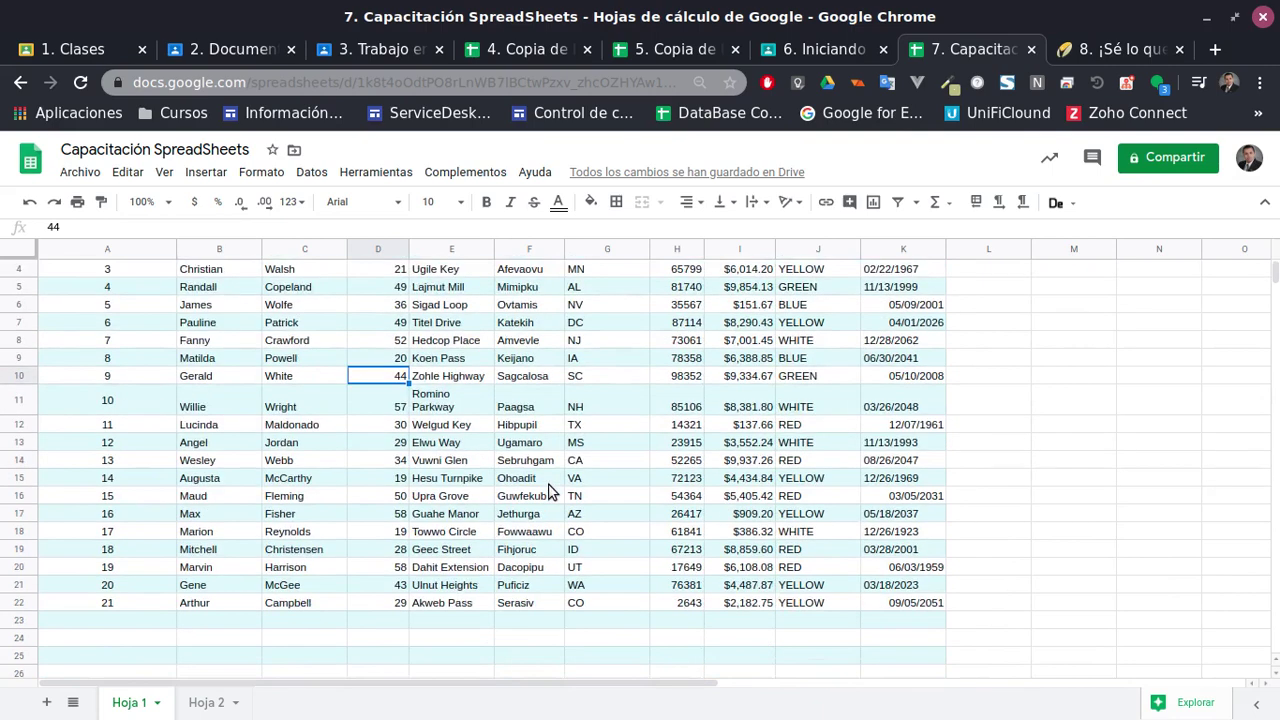
{"action": "scroll", "coordinate": [540, 492], "scroll_direction": "up", "scroll_amount": 1}
{"action": "scroll", "coordinate": [665, 438], "scroll_direction": "down", "scroll_amount": 1}
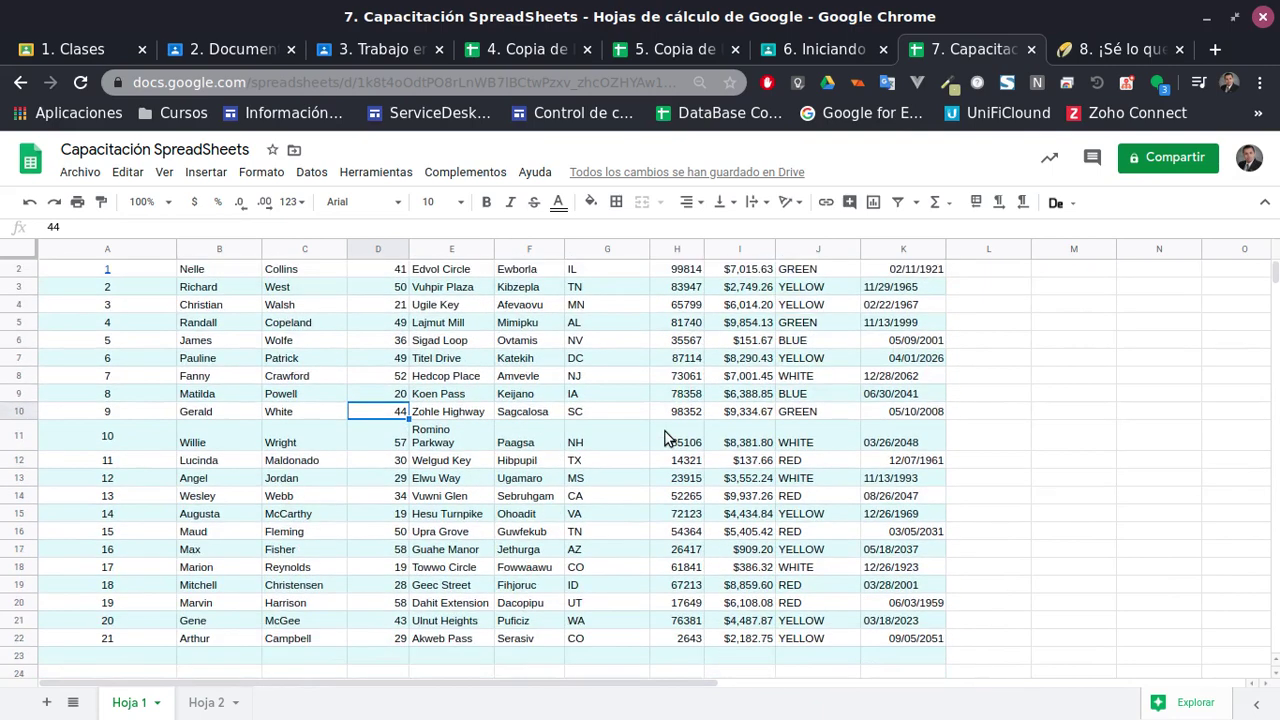
{"action": "scroll", "coordinate": [665, 438], "scroll_direction": "up", "scroll_amount": 1}
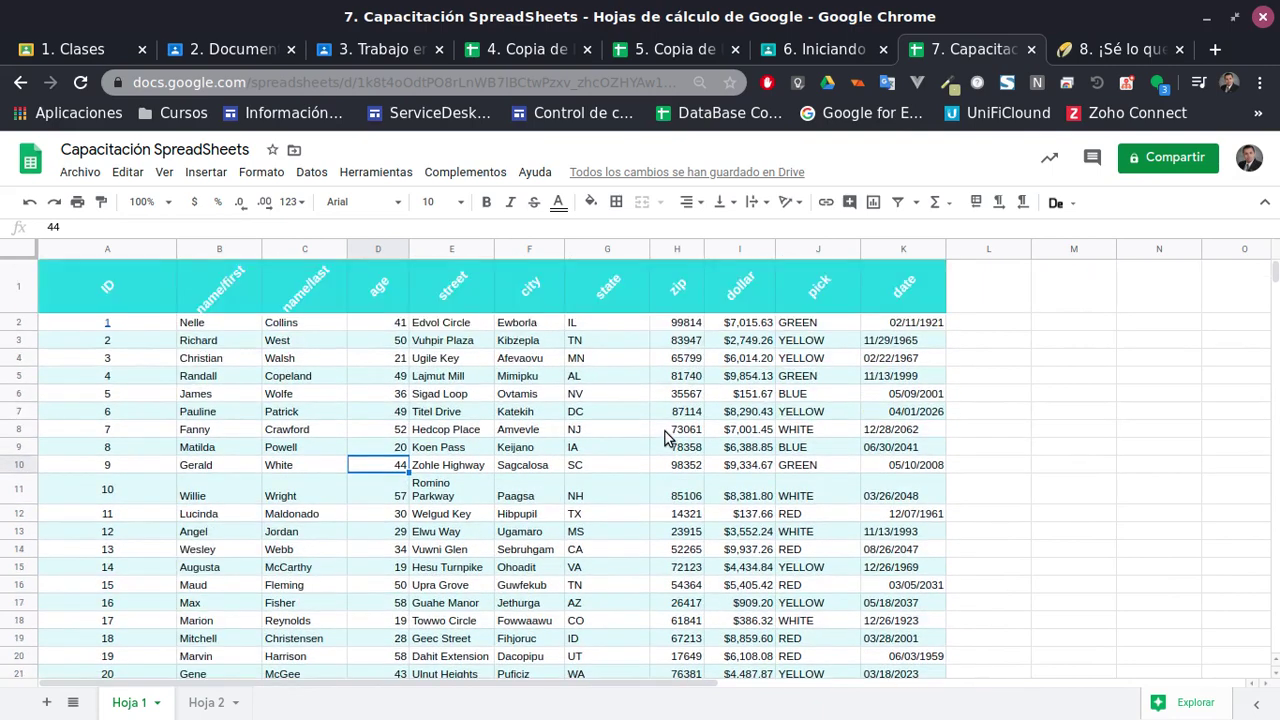
Open Explore and scroll through its suggestions for the data
{"action": "left_click", "coordinate": [1198, 703]}
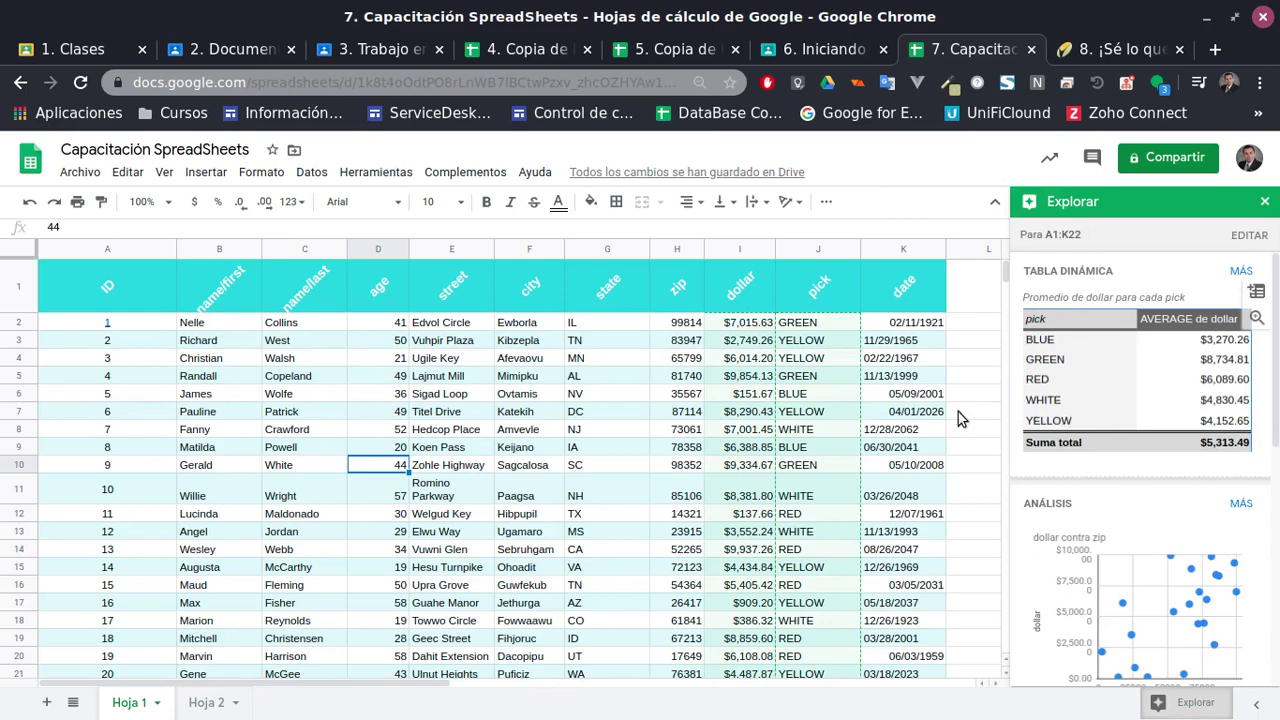
{"action": "scroll", "coordinate": [820, 500], "scroll_direction": "down", "scroll_amount": 2}
{"action": "scroll", "coordinate": [820, 500], "scroll_direction": "up", "scroll_amount": 2}
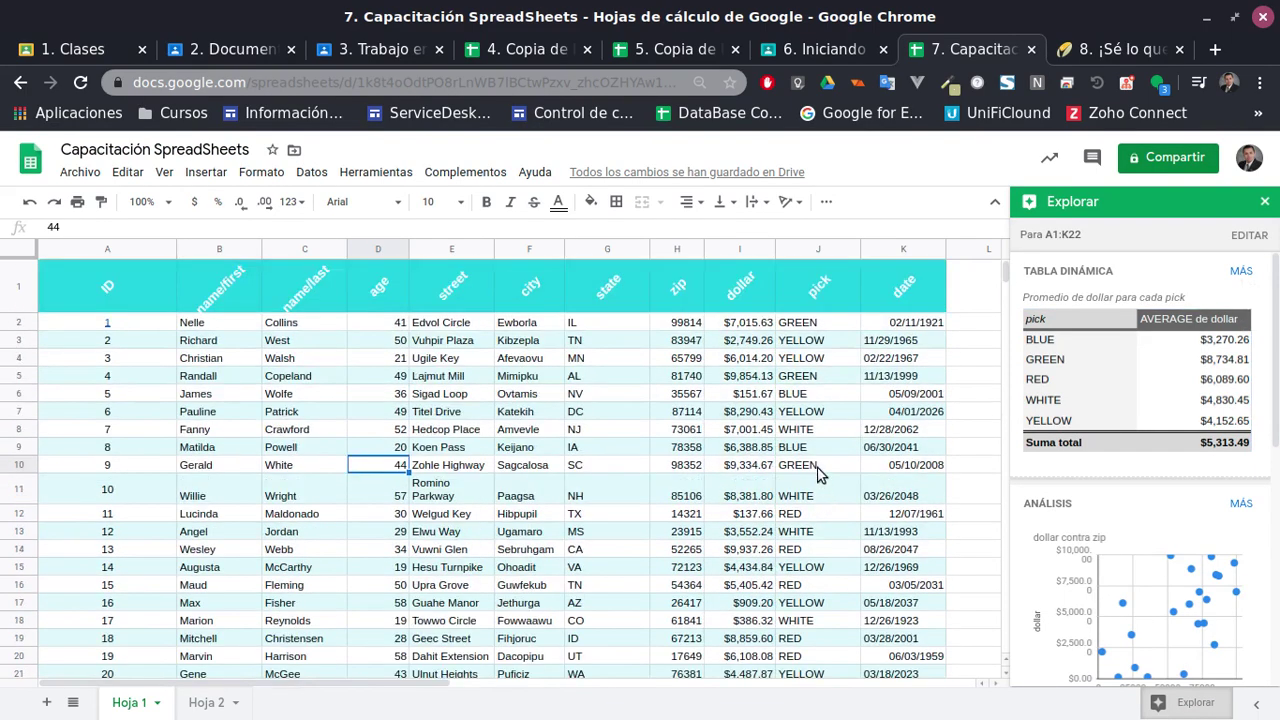
{"action": "scroll", "coordinate": [1181, 396], "scroll_direction": "down", "scroll_amount": 3}
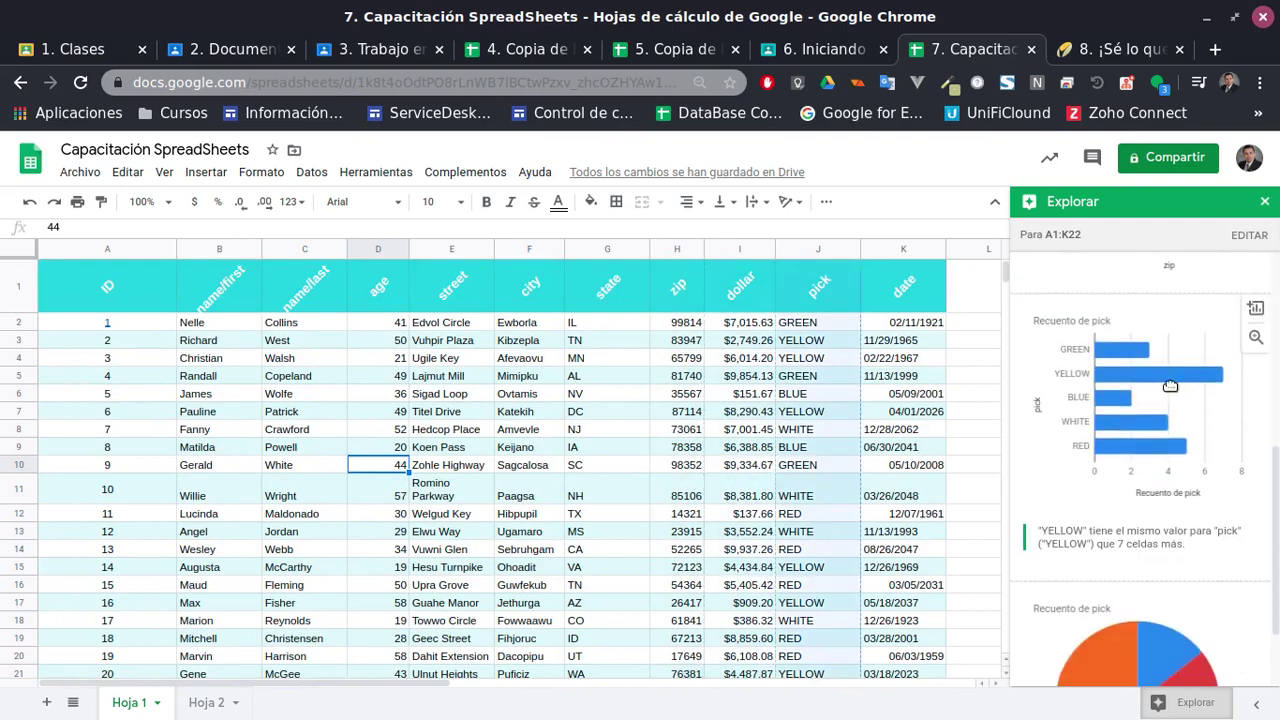
{"action": "scroll", "coordinate": [1181, 396], "scroll_direction": "down", "scroll_amount": 2}
{"action": "scroll", "coordinate": [663, 472], "scroll_direction": "down", "scroll_amount": 2}
{"action": "scroll", "coordinate": [663, 472], "scroll_direction": "up", "scroll_amount": 2}
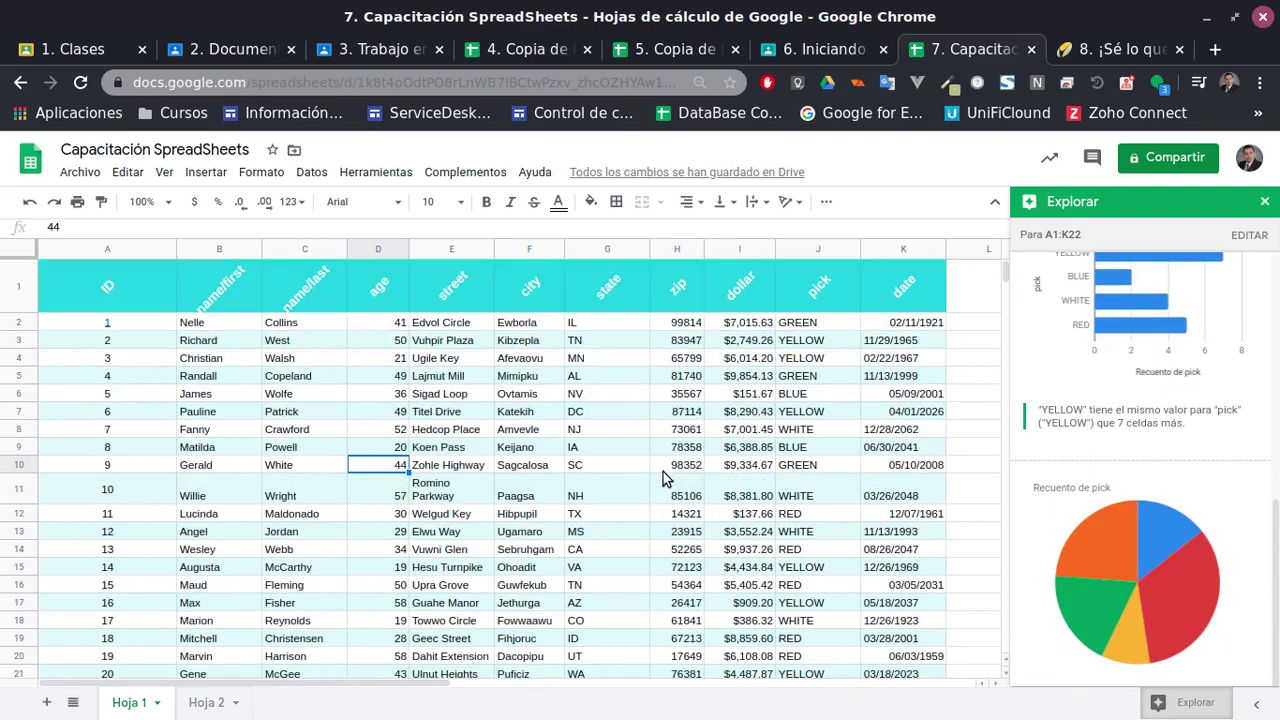
{"action": "scroll", "coordinate": [1224, 440], "scroll_direction": "up", "scroll_amount": 5}
{"action": "scroll", "coordinate": [700, 450], "scroll_direction": "down", "scroll_amount": 2}
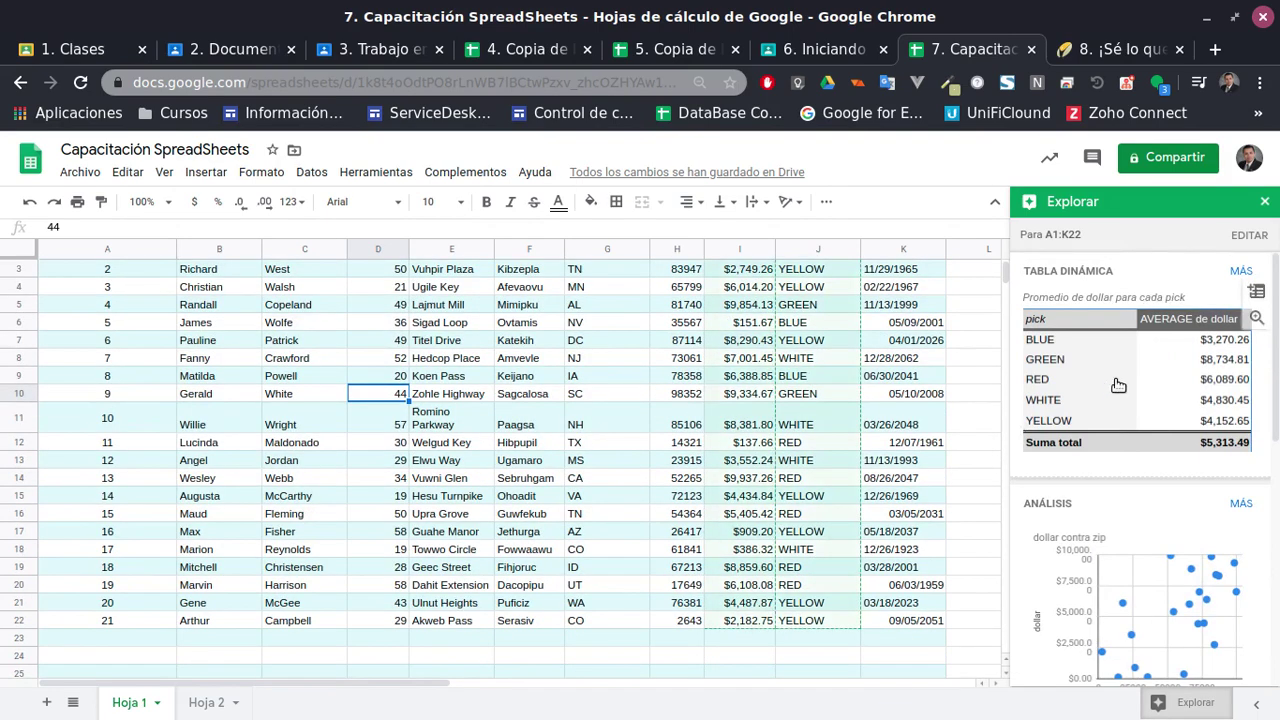
Review all suggested pivot tables, including average dollar per pick, then return to the charts
{"action": "left_click", "coordinate": [1241, 271]}
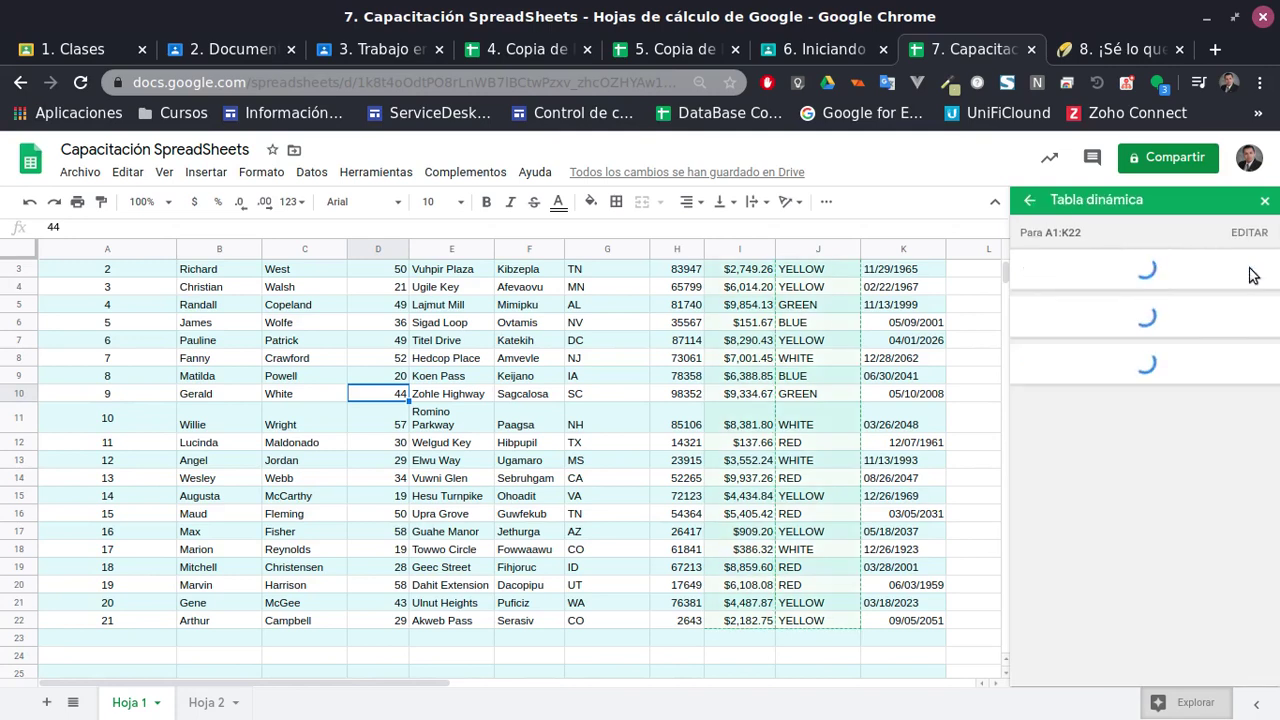
{"action": "scroll", "coordinate": [1200, 420], "scroll_direction": "down", "scroll_amount": 2}
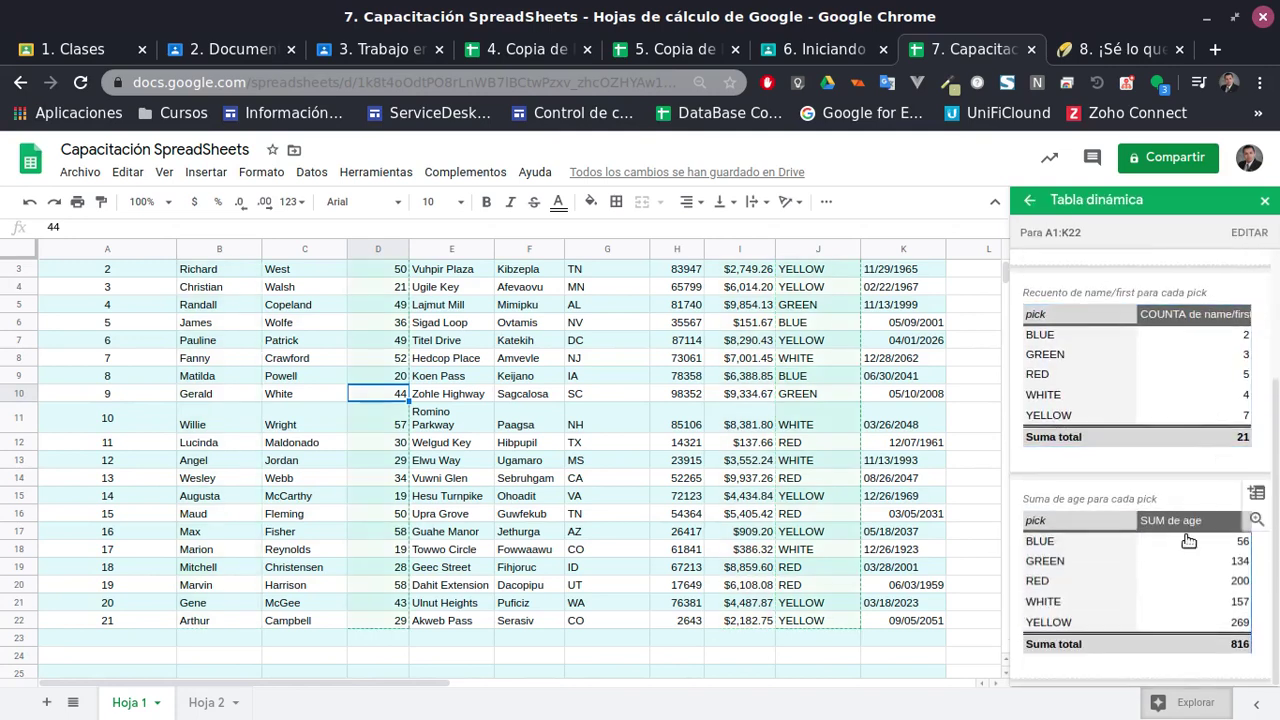
{"action": "scroll", "coordinate": [1150, 535], "scroll_direction": "up", "scroll_amount": 2}
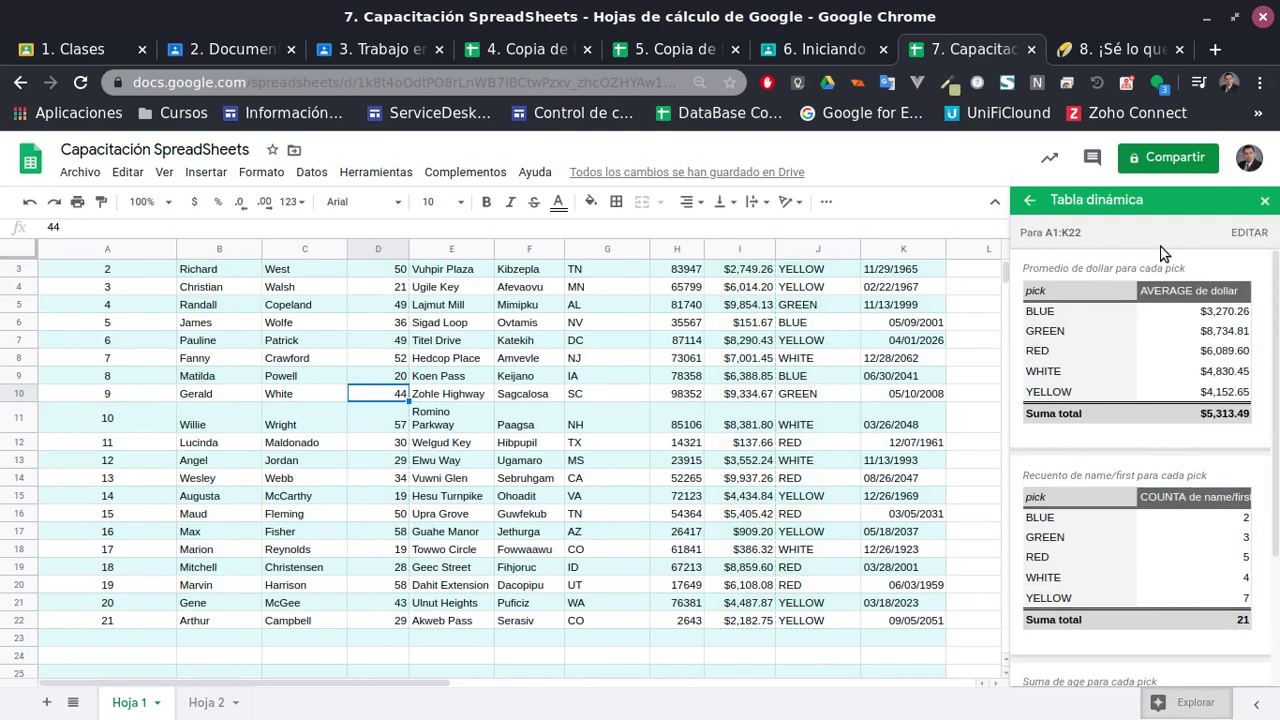
{"action": "left_click", "coordinate": [1032, 203]}
{"action": "scroll", "coordinate": [1144, 499], "scroll_direction": "down", "scroll_amount": 4}
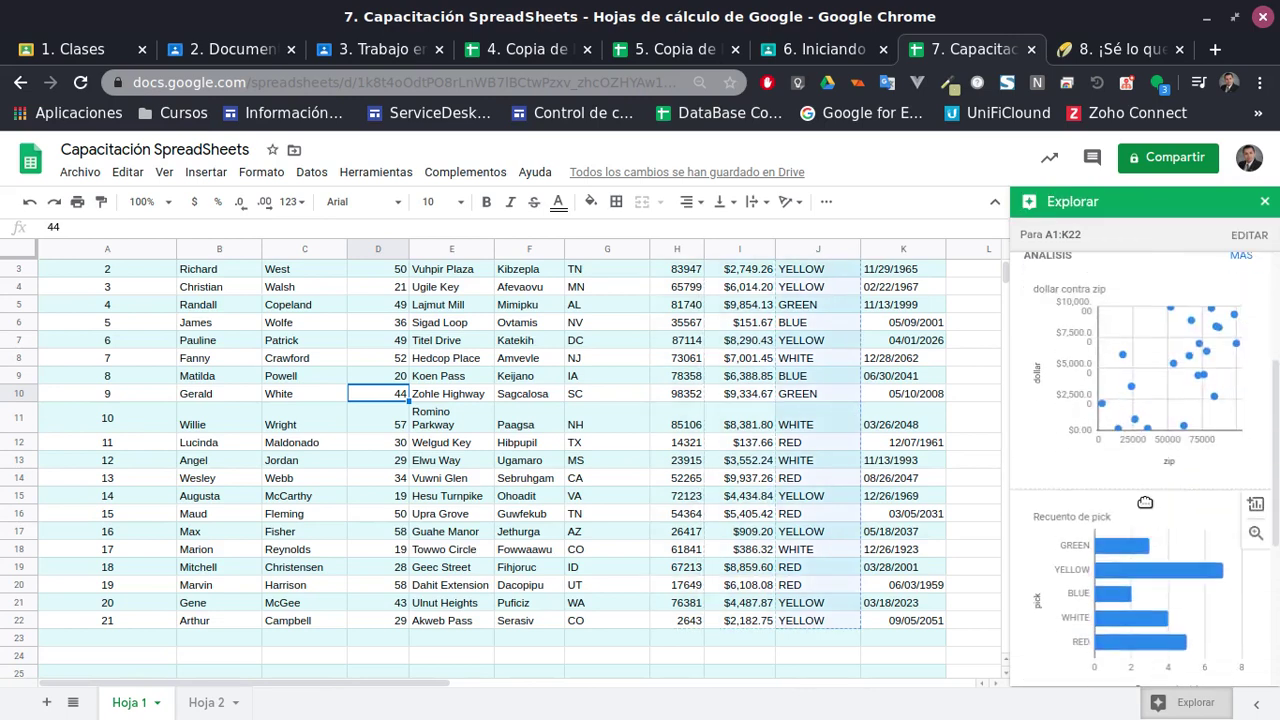
{"action": "scroll", "coordinate": [1144, 499], "scroll_direction": "up", "scroll_amount": 2}
{"action": "scroll", "coordinate": [1144, 499], "scroll_direction": "down", "scroll_amount": 4}
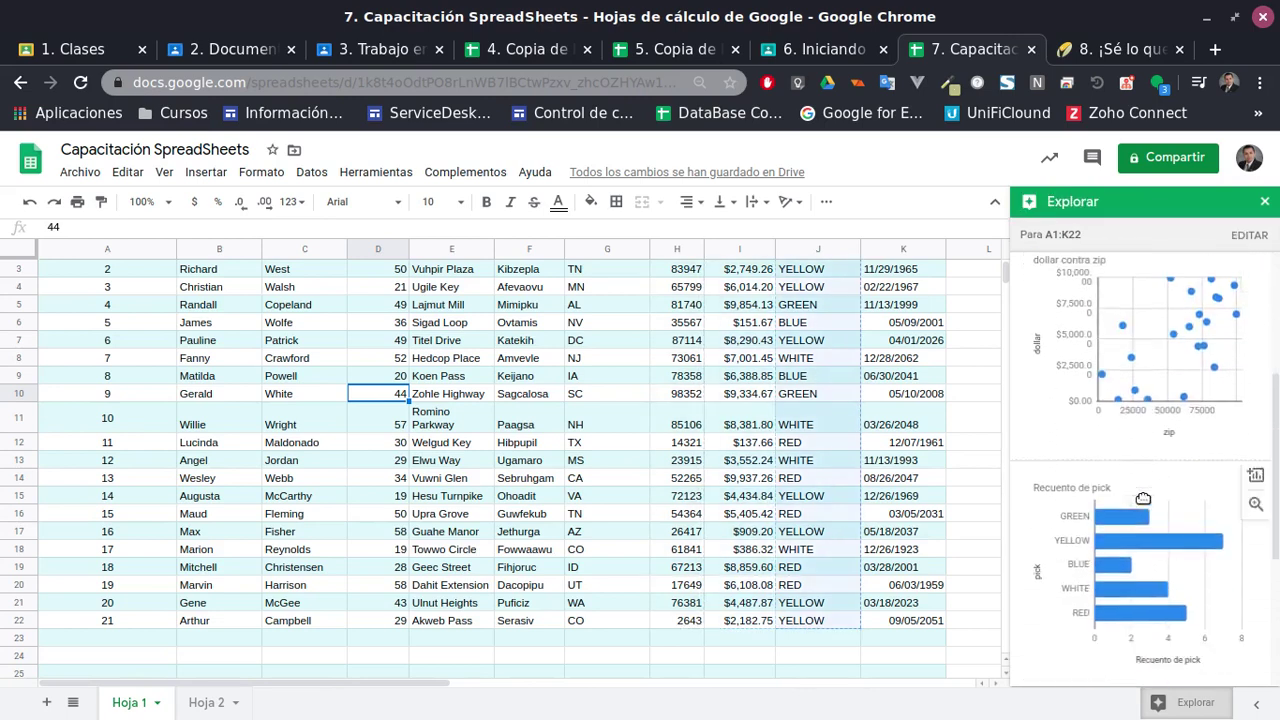
Drop the suggested Recuento de pick pie chart onto the sheet and close Explore
{"action": "scroll", "coordinate": [1137, 551], "scroll_direction": "up", "scroll_amount": 4}
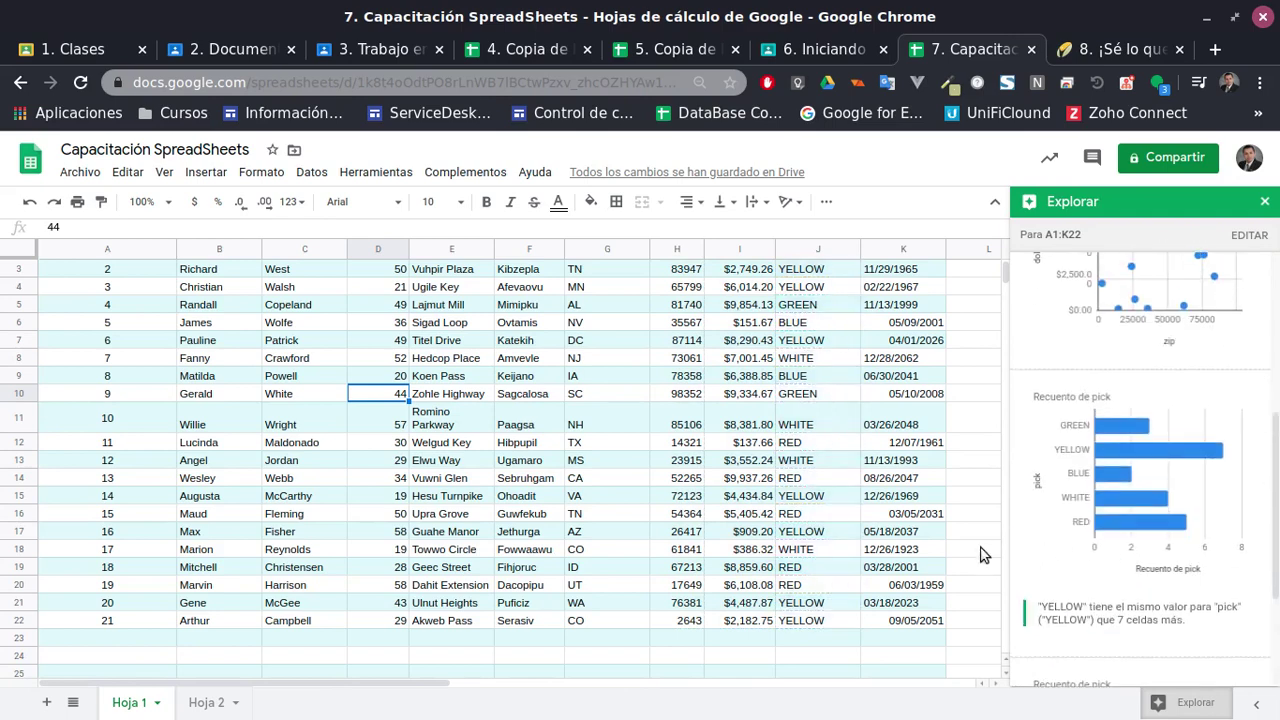
{"action": "scroll", "coordinate": [1069, 637], "scroll_direction": "down", "scroll_amount": 4}
{"action": "left_click_drag", "start_coordinate": [1123, 587], "coordinate": [452, 546]}
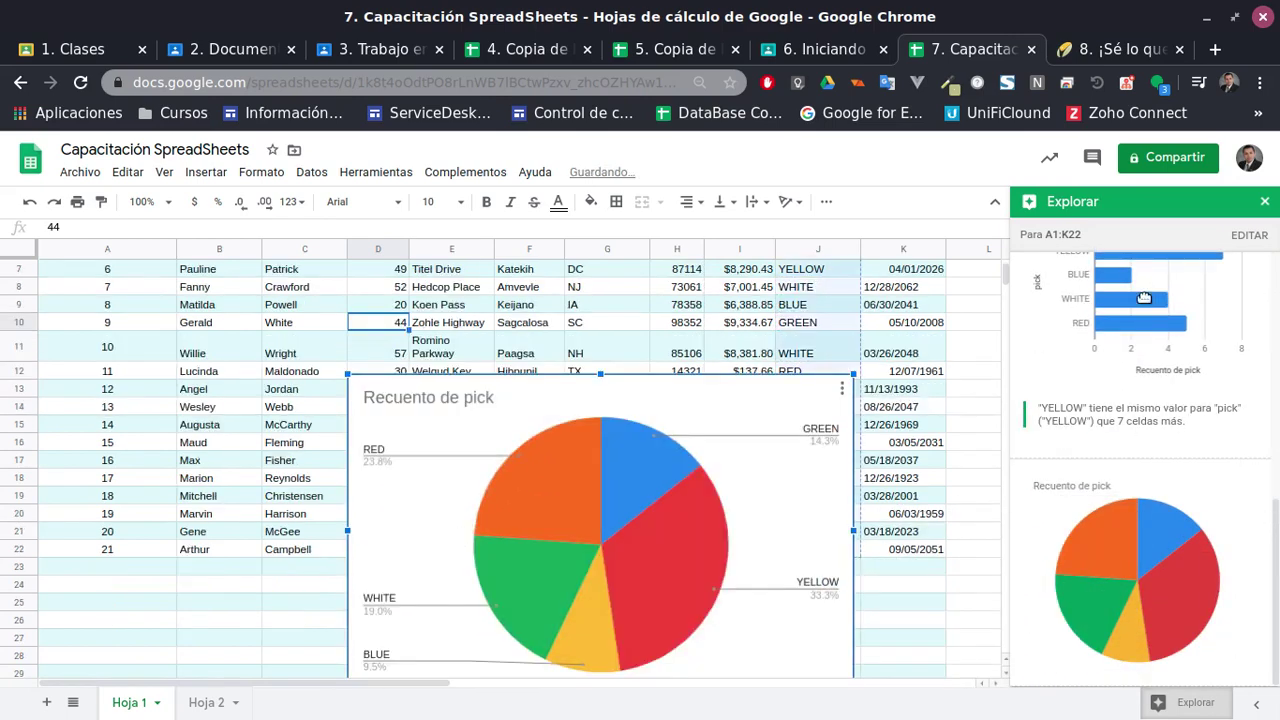
{"action": "left_click", "coordinate": [1265, 201]}
Move the pie chart below the data table, around row 23
{"action": "scroll", "coordinate": [776, 416], "scroll_direction": "down", "scroll_amount": 2}
{"action": "scroll", "coordinate": [760, 410], "scroll_direction": "down", "scroll_amount": 1}
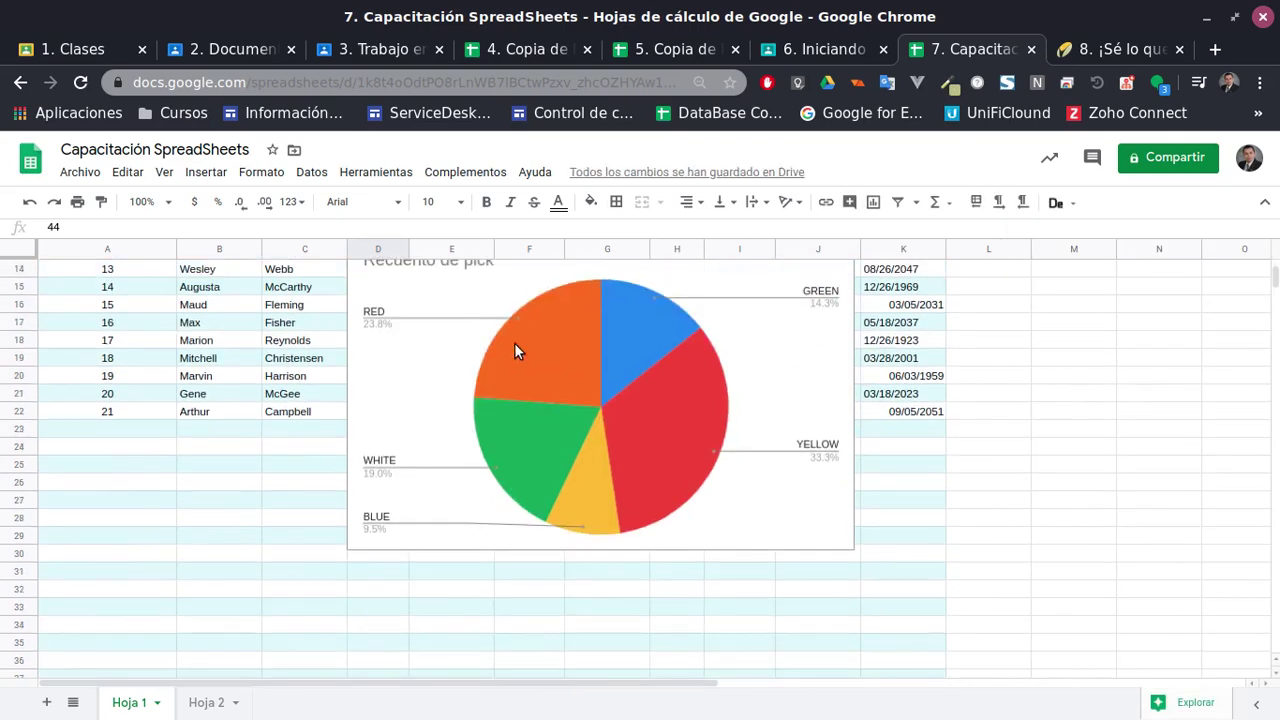
{"action": "left_click", "coordinate": [724, 403]}
{"action": "scroll", "coordinate": [684, 449], "scroll_direction": "up", "scroll_amount": 3}
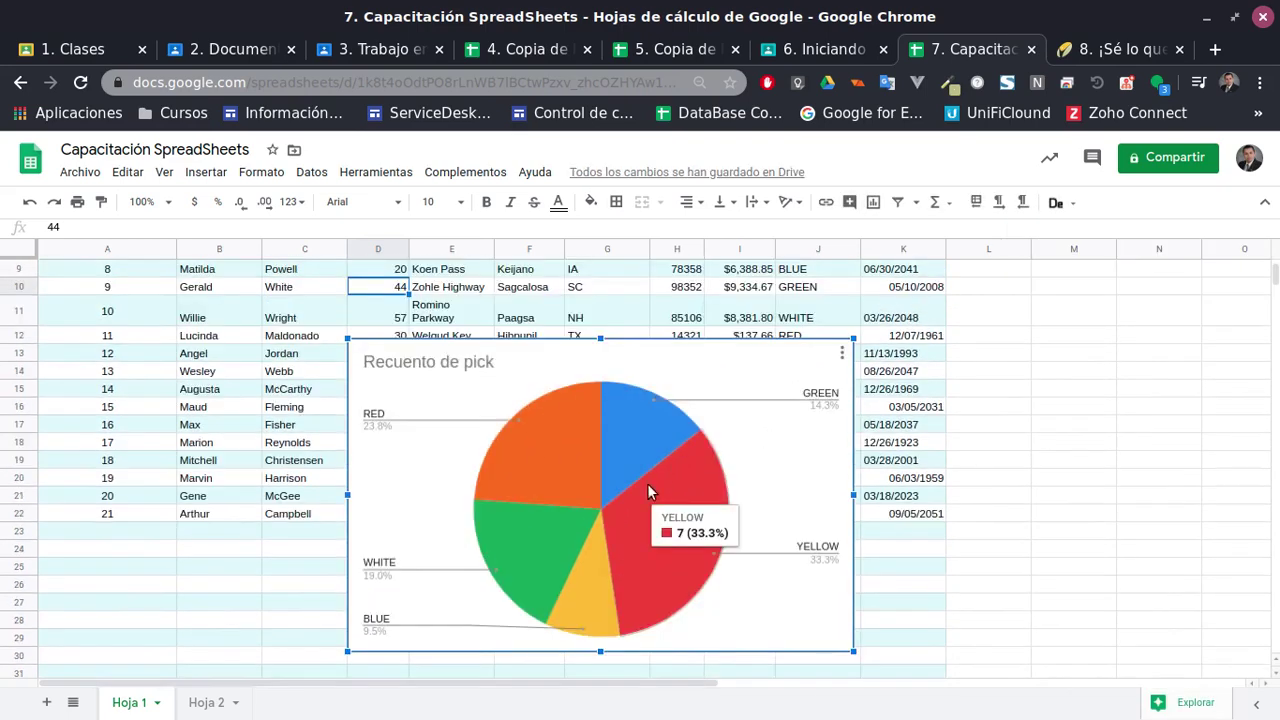
{"action": "mouse_move", "coordinate": [647, 483]}
{"action": "left_mouse_down"}
{"action": "mouse_move", "coordinate": [1136, 560]}
{"action": "mouse_move", "coordinate": [406, 567]}
{"action": "mouse_move", "coordinate": [630, 478]}
{"action": "left_mouse_up"}
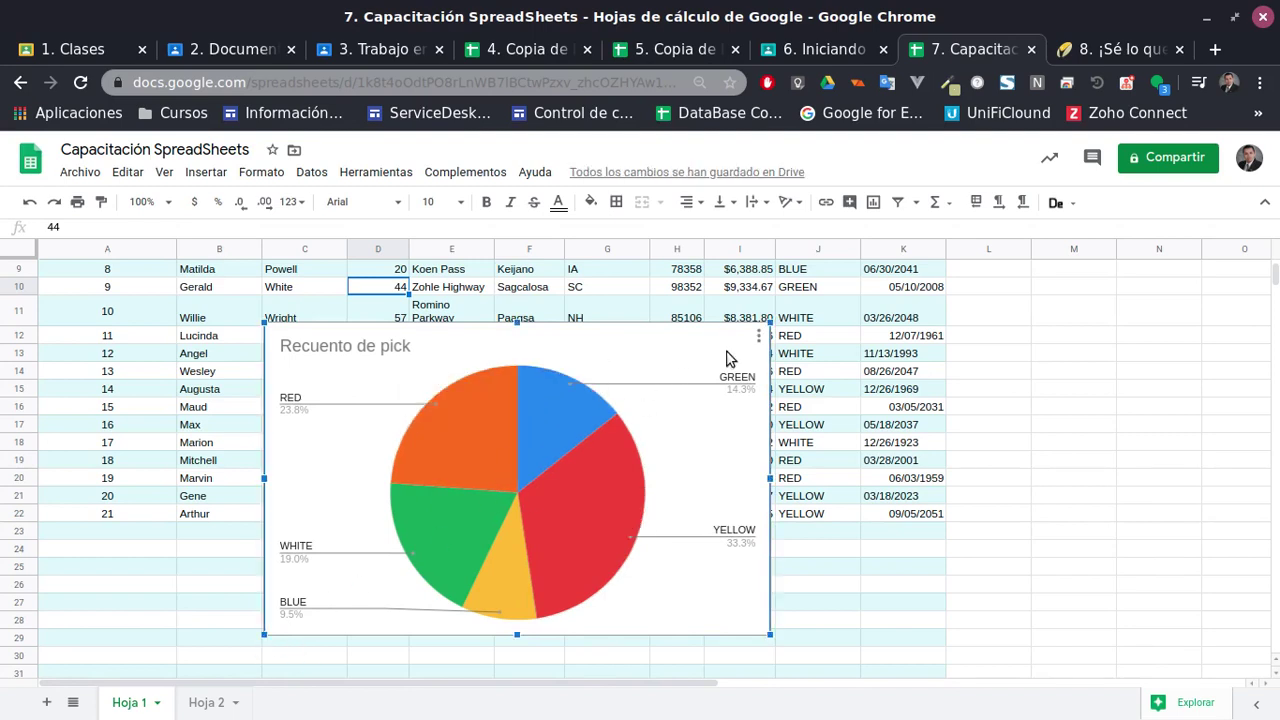
{"action": "left_click", "coordinate": [762, 336]}
{"action": "left_click", "coordinate": [529, 450]}
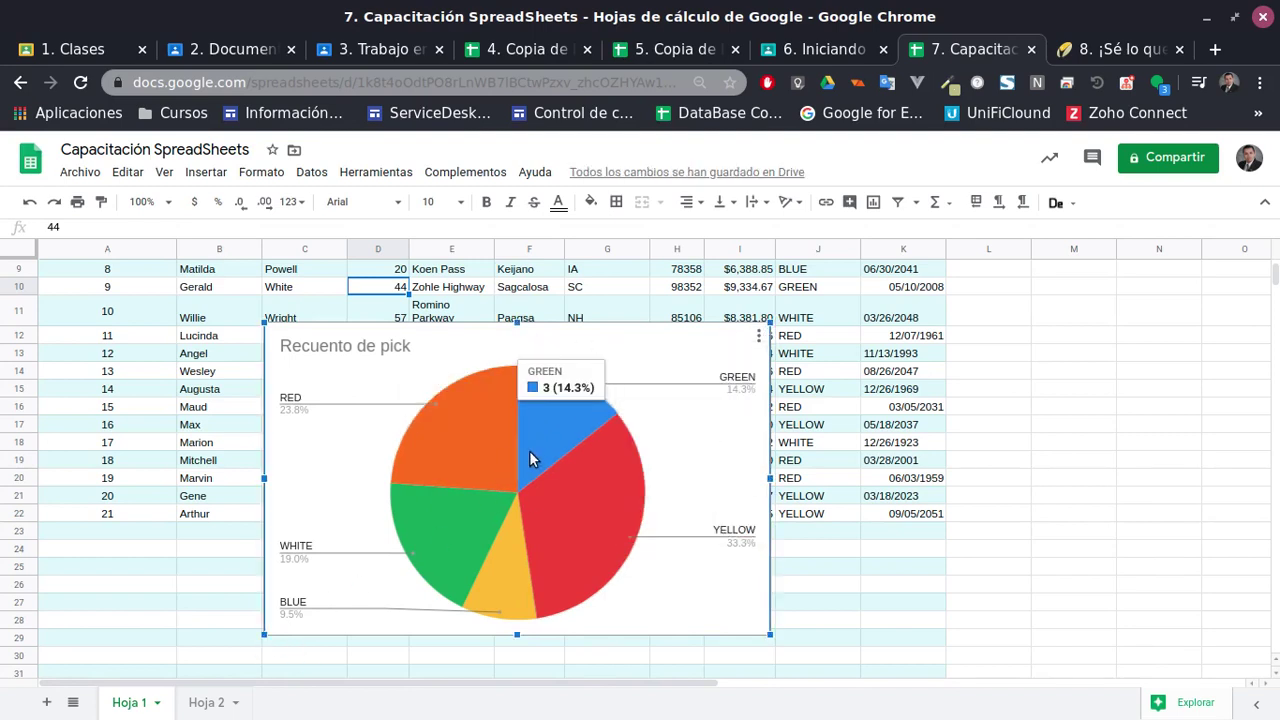
{"action": "left_click_drag", "start_coordinate": [529, 450], "coordinate": [334, 686]}
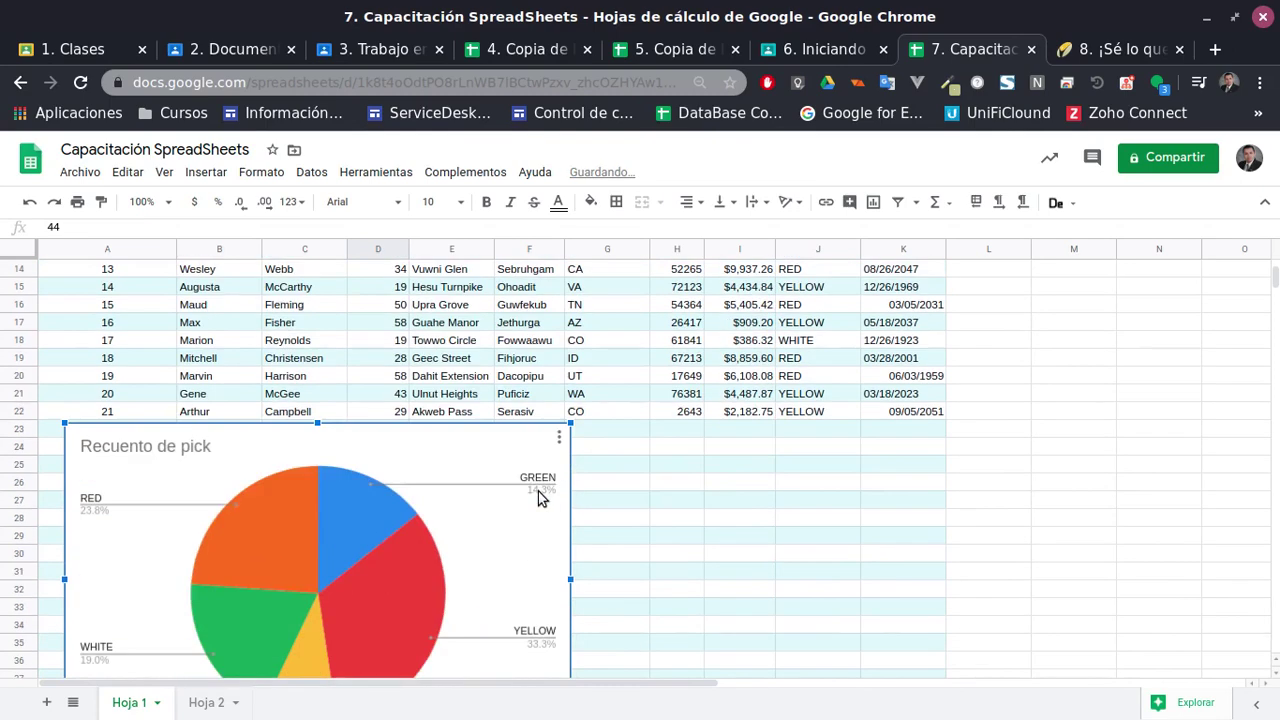
{"action": "scroll", "coordinate": [450, 580], "scroll_direction": "down", "scroll_amount": 2}
{"action": "scroll", "coordinate": [300, 554], "scroll_direction": "down", "scroll_amount": 1}
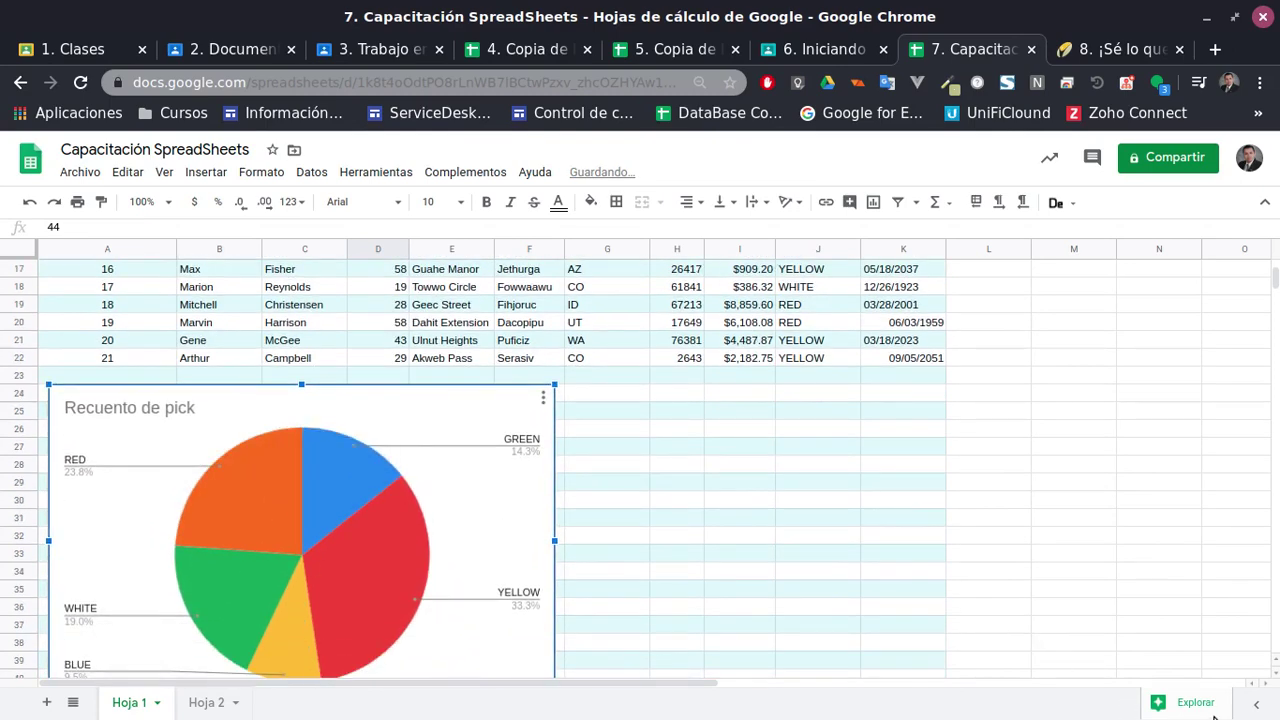
Insert Explore's average-dollar-per-pick pivot table on a new sheet, Tabla dinámica 1
{"action": "left_click", "coordinate": [1187, 706]}
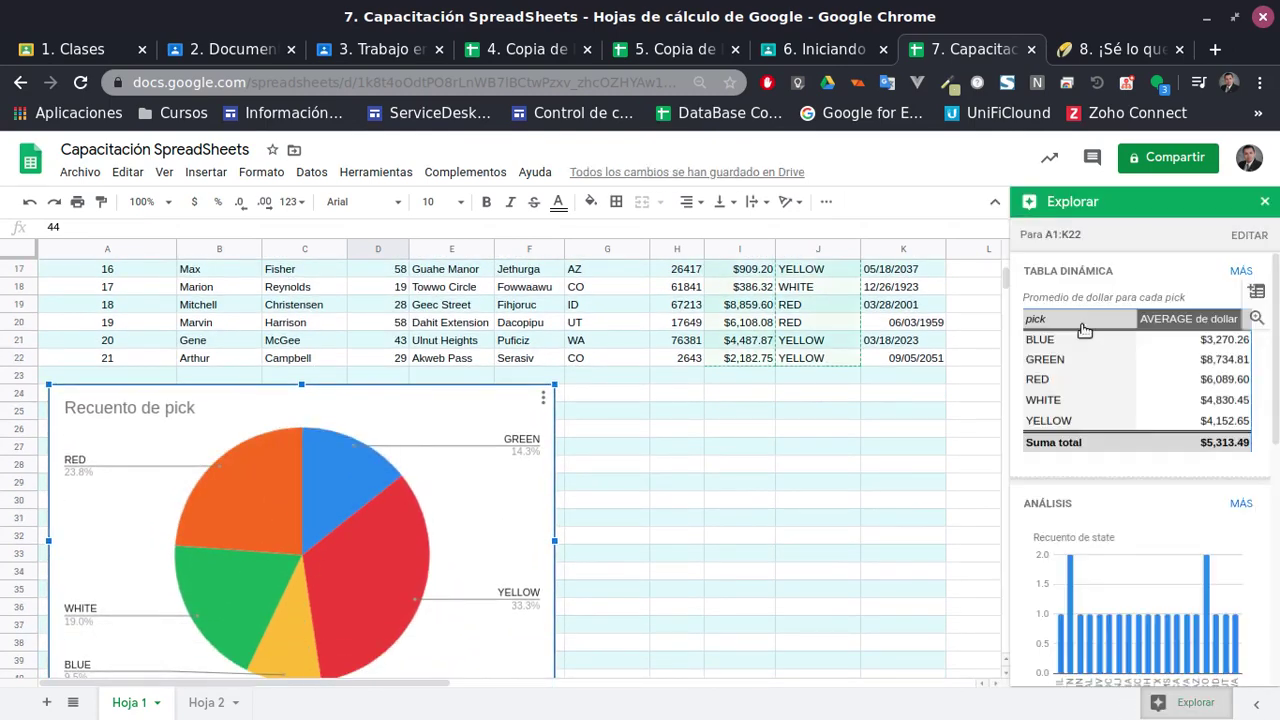
{"action": "left_click", "coordinate": [1128, 400]}
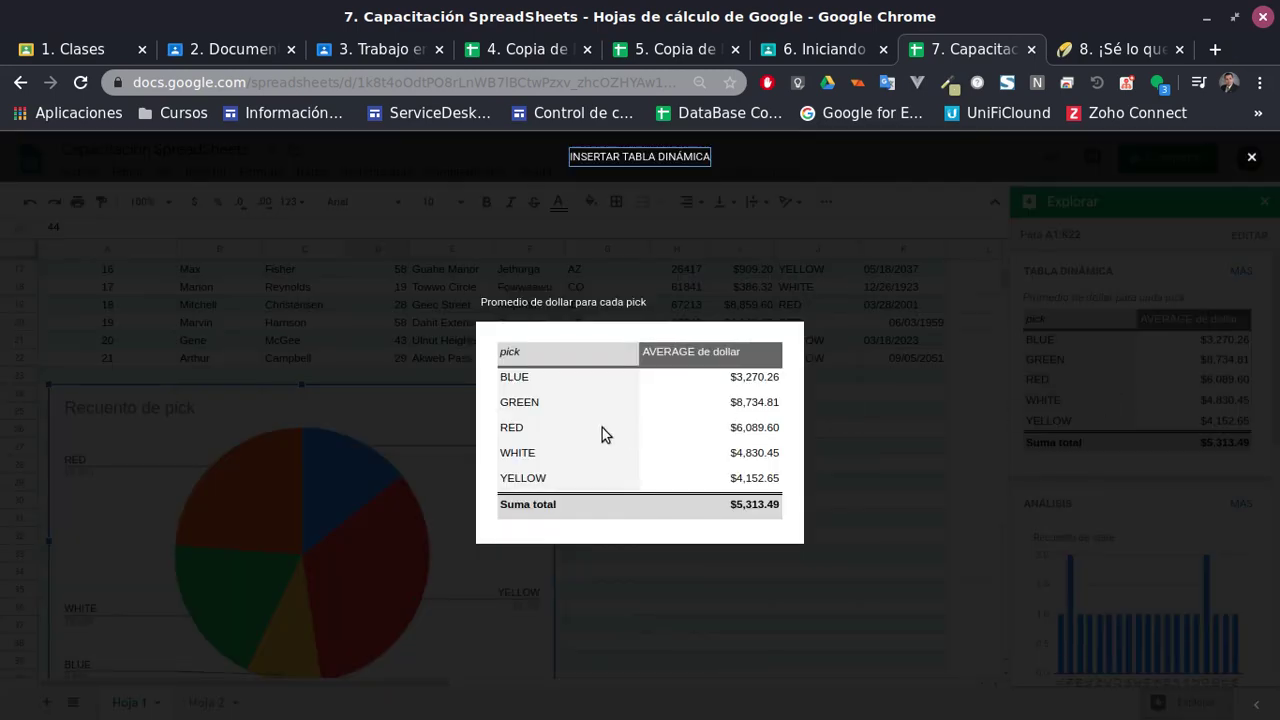
{"action": "left_click", "coordinate": [1198, 341]}
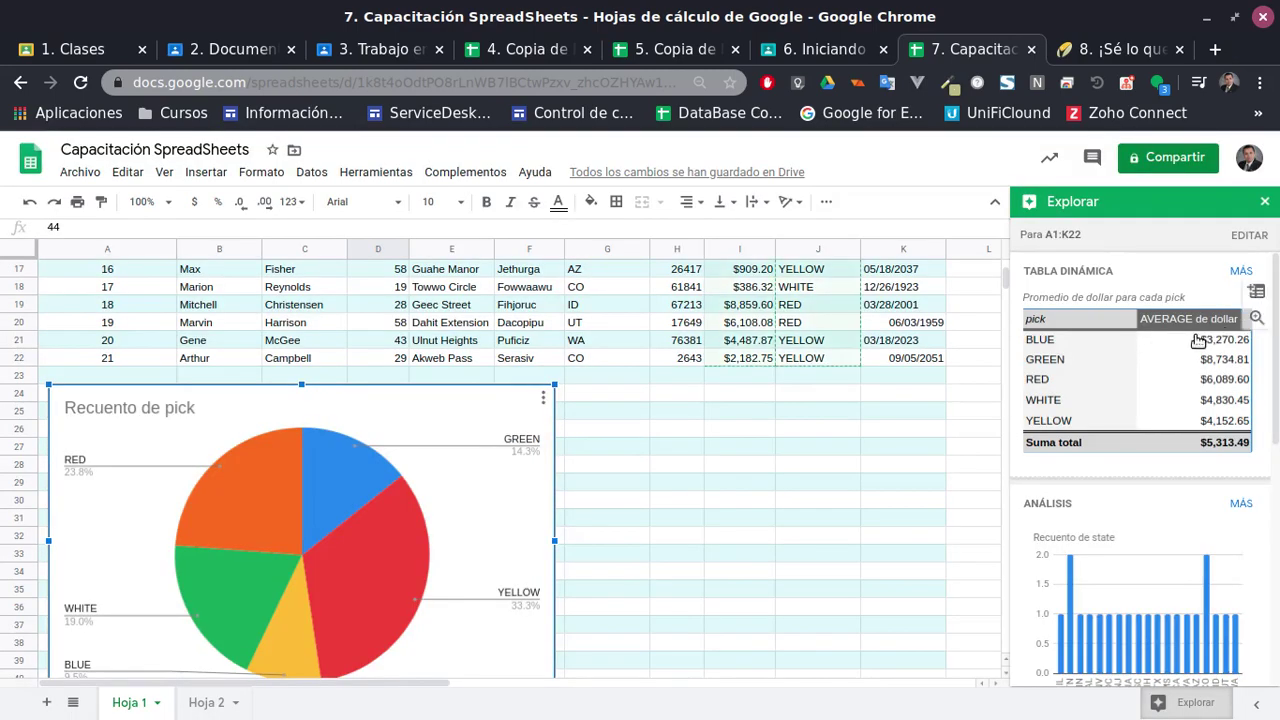
{"action": "left_click", "coordinate": [1257, 291]}
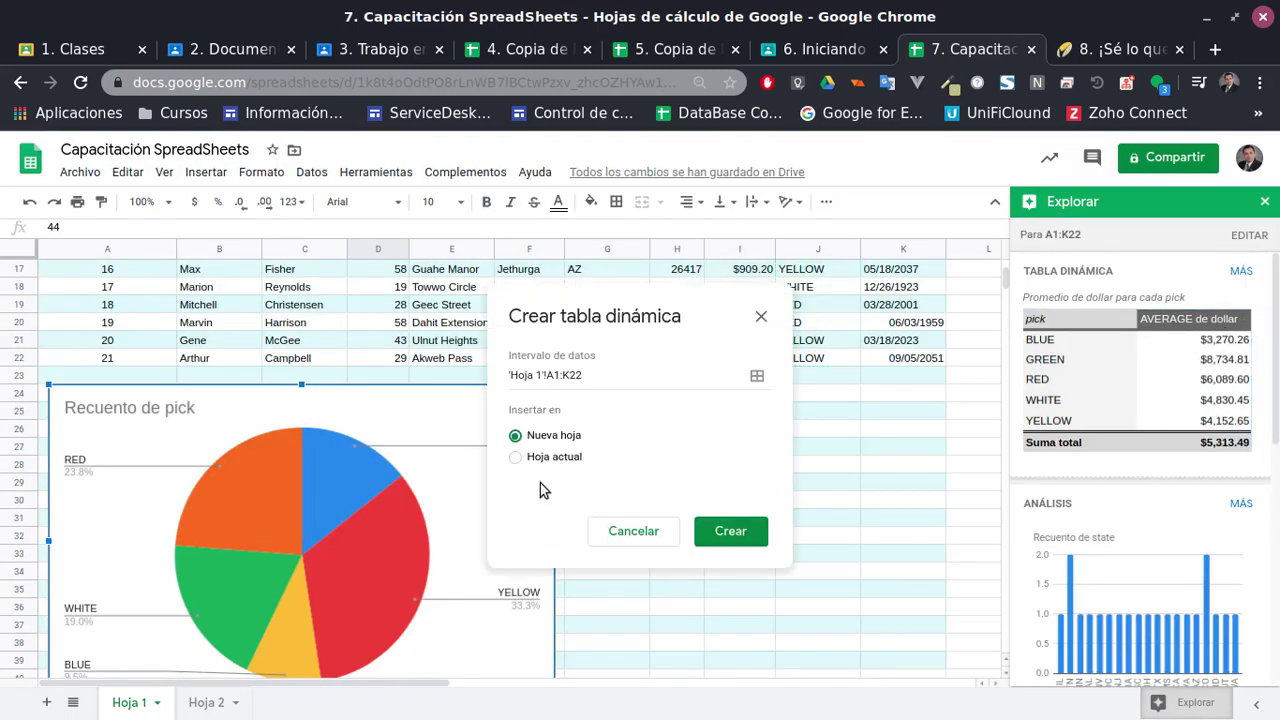
{"action": "left_click", "coordinate": [728, 531]}
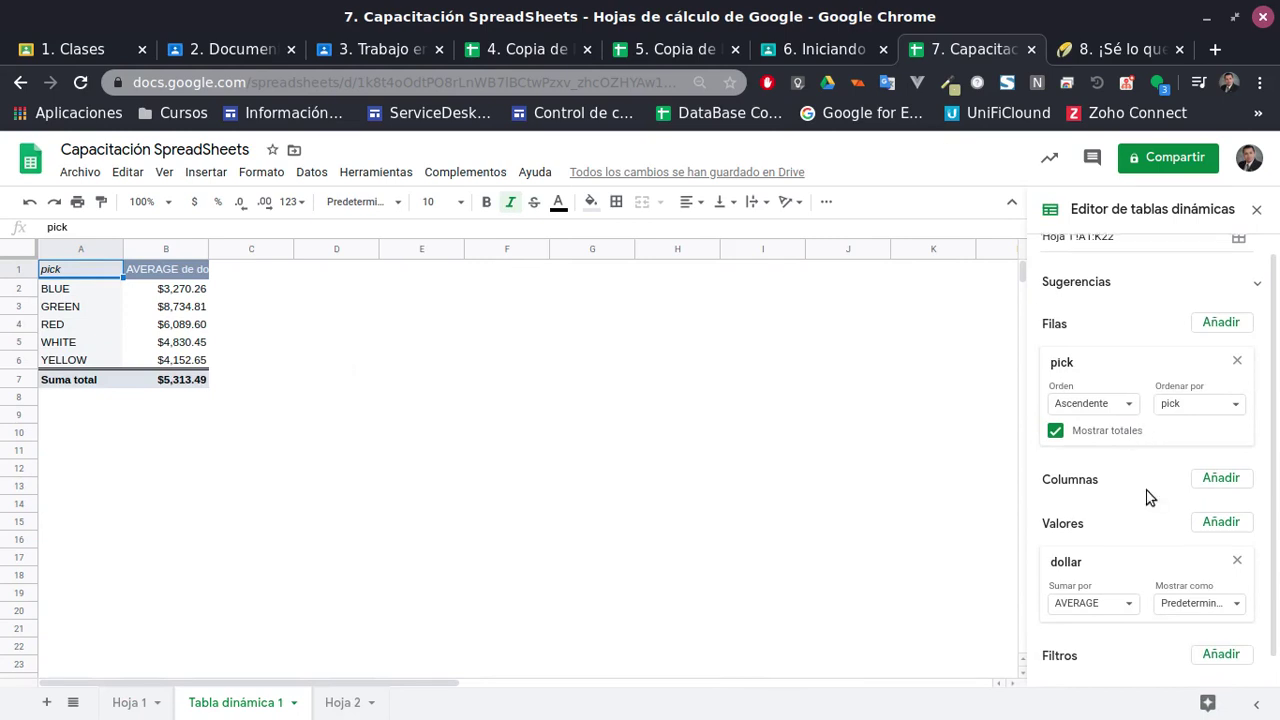
{"action": "scroll", "coordinate": [1150, 480], "scroll_direction": "down", "scroll_amount": 1}
{"action": "scroll", "coordinate": [1157, 466], "scroll_direction": "up", "scroll_amount": 2}
{"action": "left_click", "coordinate": [1258, 211]}
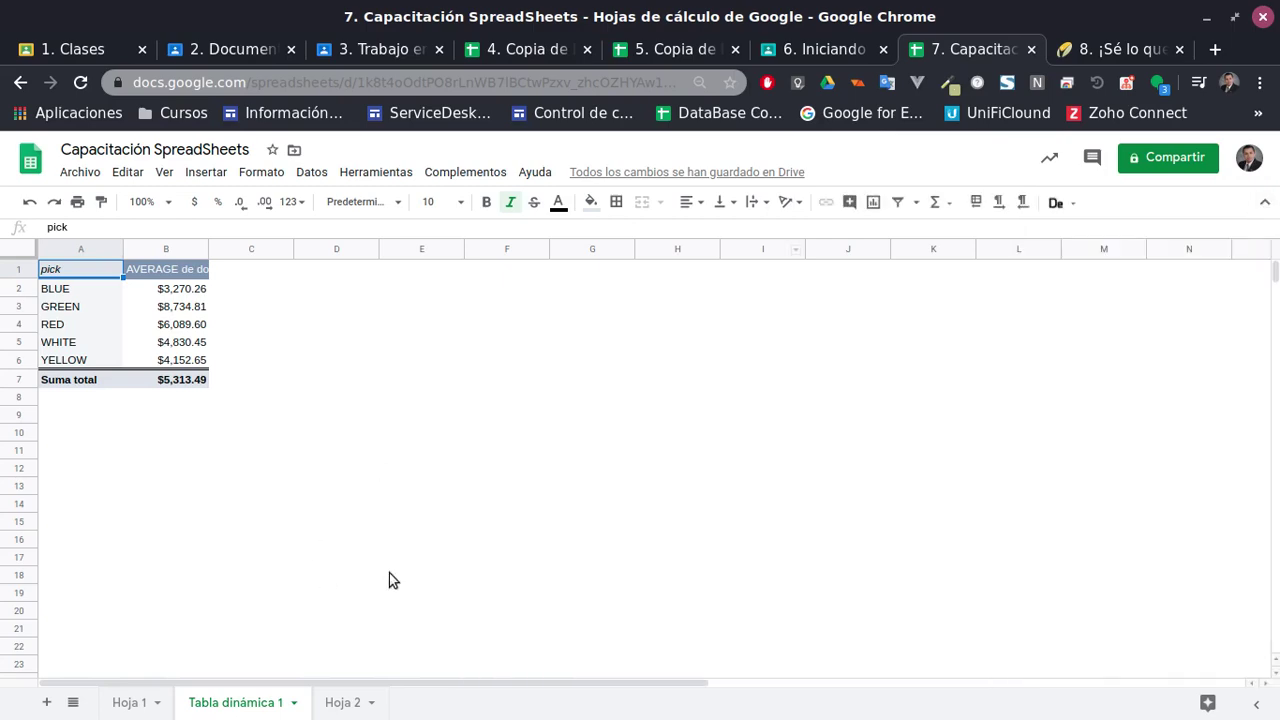
Return to Hoja 1 and select the data range A1:K22
{"action": "left_click", "coordinate": [118, 703]}
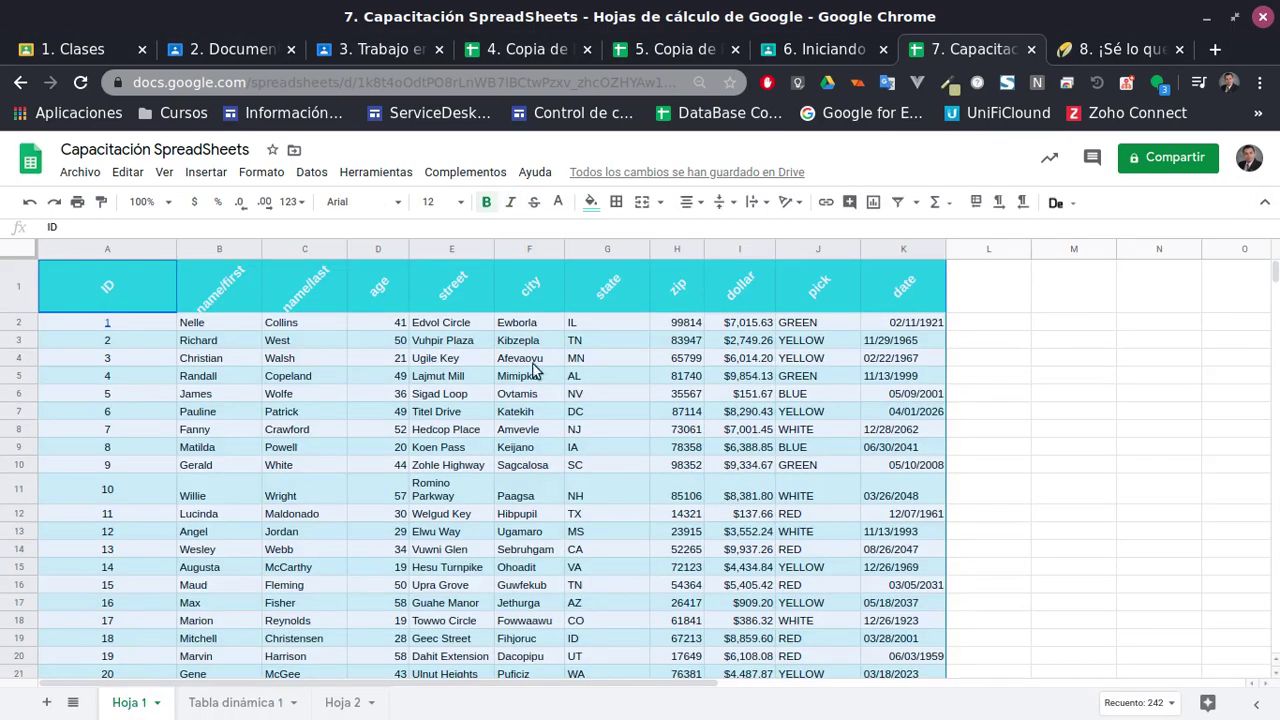
{"action": "scroll", "coordinate": [590, 500], "scroll_direction": "down", "scroll_amount": 2}
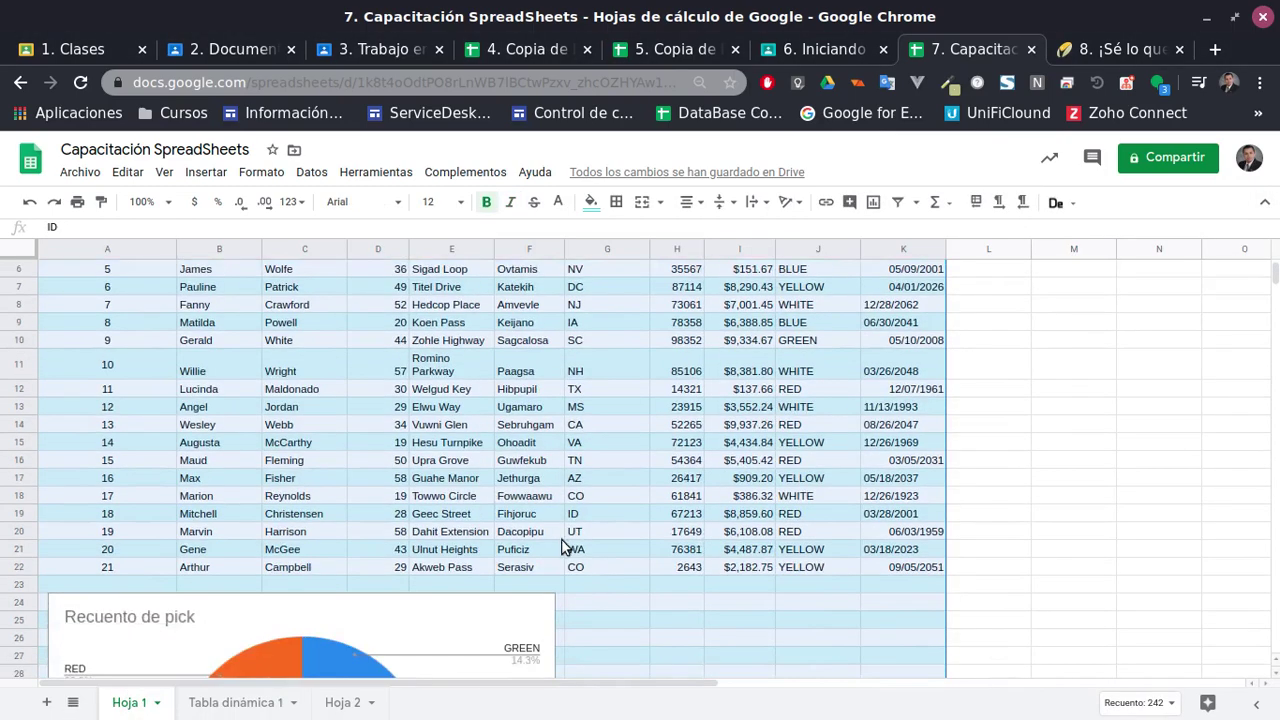
{"action": "scroll", "coordinate": [541, 537], "scroll_direction": "up", "scroll_amount": 2}
{"action": "left_click", "coordinate": [385, 393]}
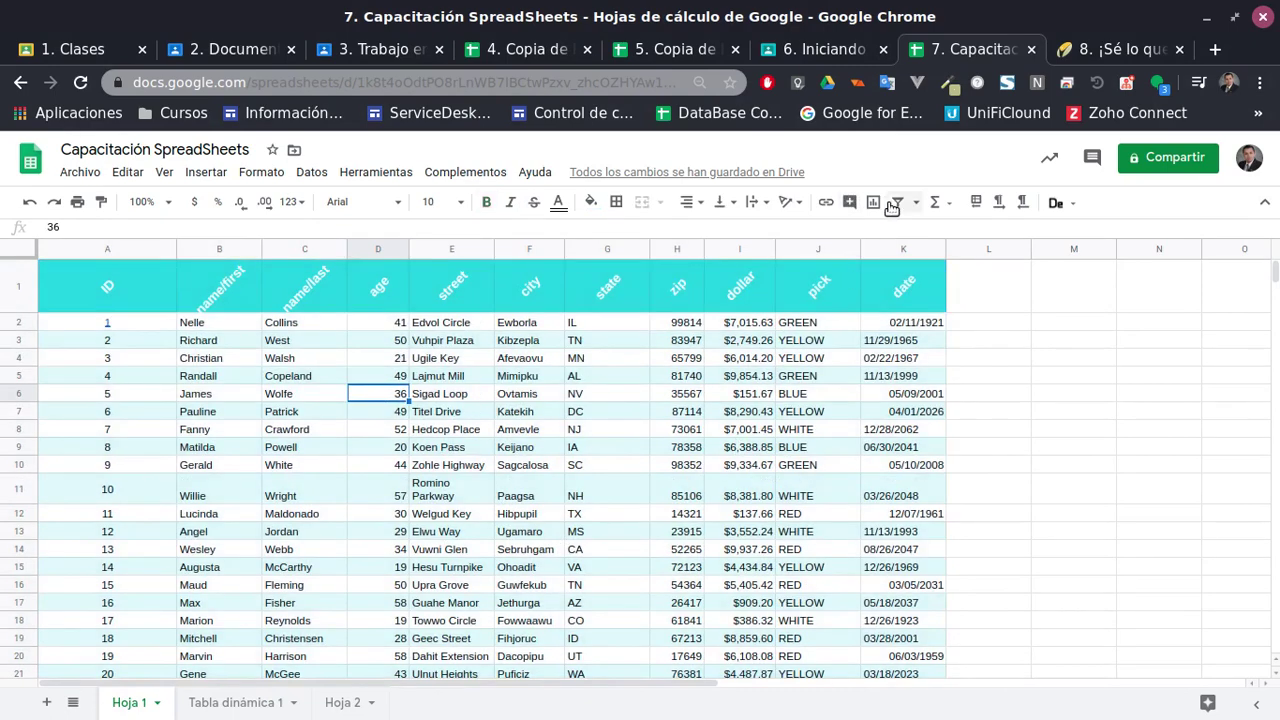
{"action": "left_click", "coordinate": [135, 302]}
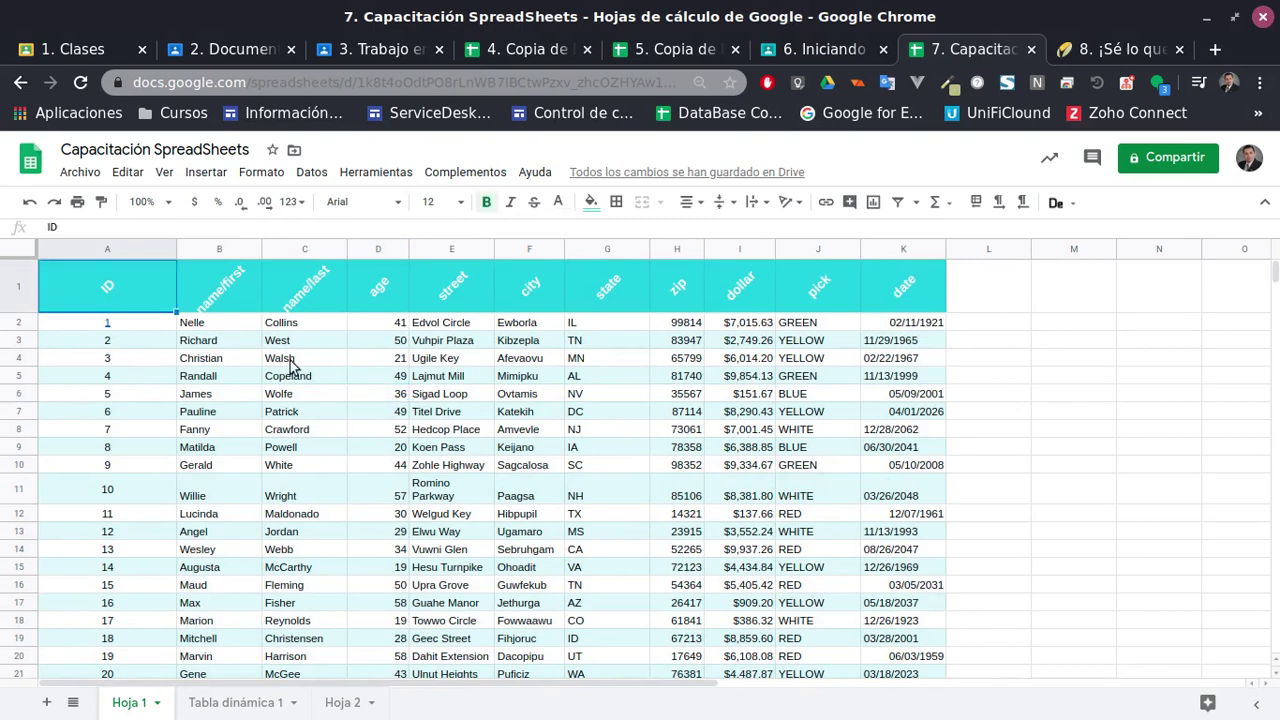
{"action": "scroll", "coordinate": [640, 465], "scroll_direction": "down", "scroll_amount": 2}
{"action": "left_click", "coordinate": [912, 495], "text": "shift"}
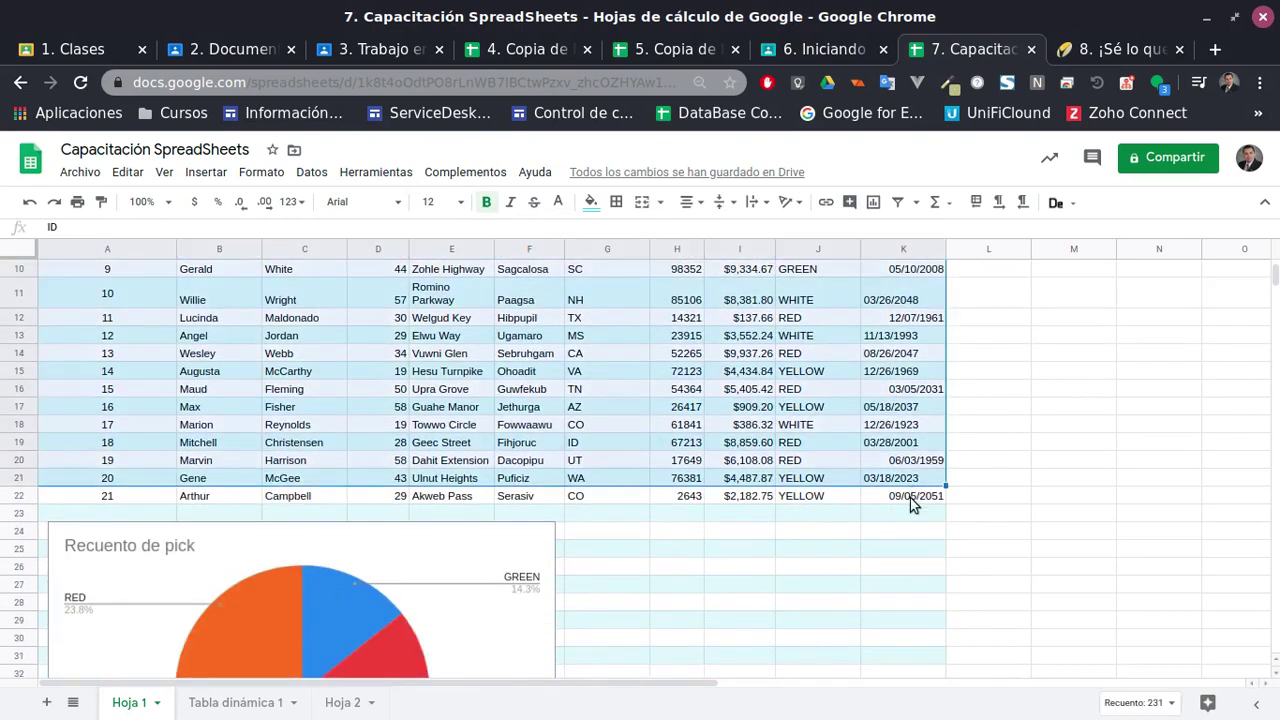
Delete the Recuento de pick pie chart from below the data
{"action": "left_click", "coordinate": [480, 612]}
{"action": "scroll", "coordinate": [378, 570], "scroll_direction": "down", "scroll_amount": 2}
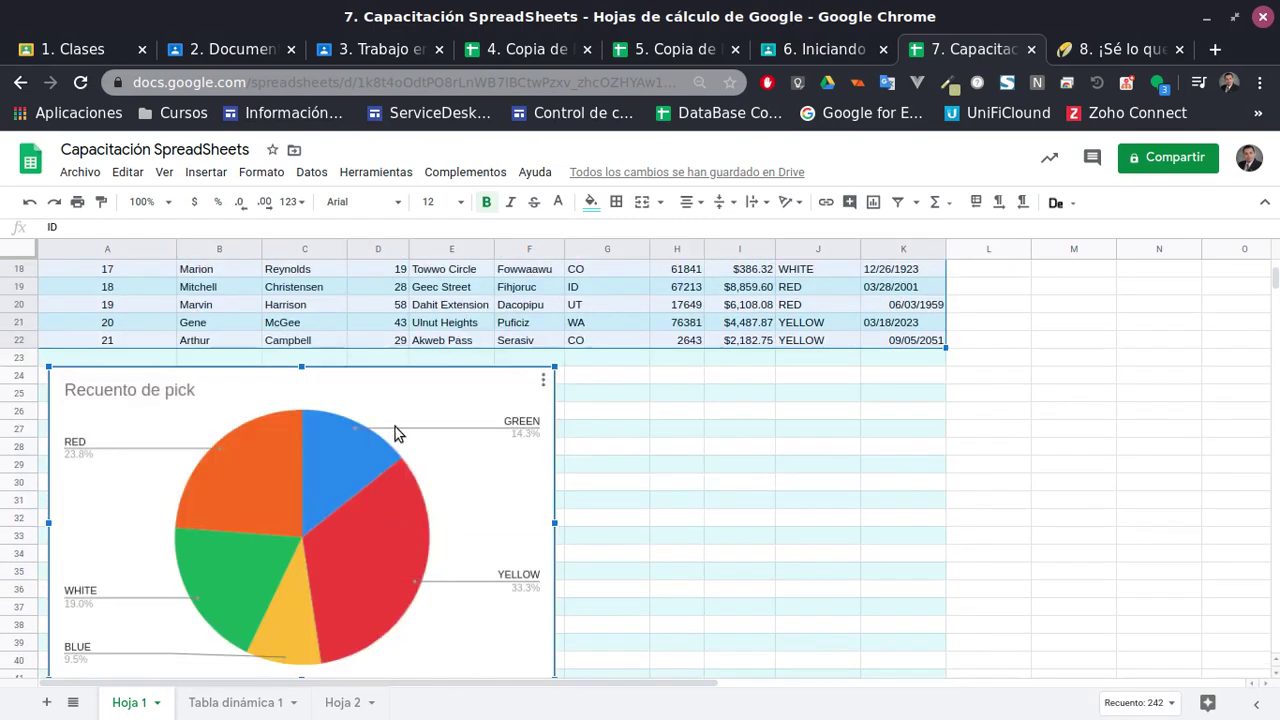
{"action": "left_click_drag", "start_coordinate": [400, 434], "coordinate": [1023, 429]}
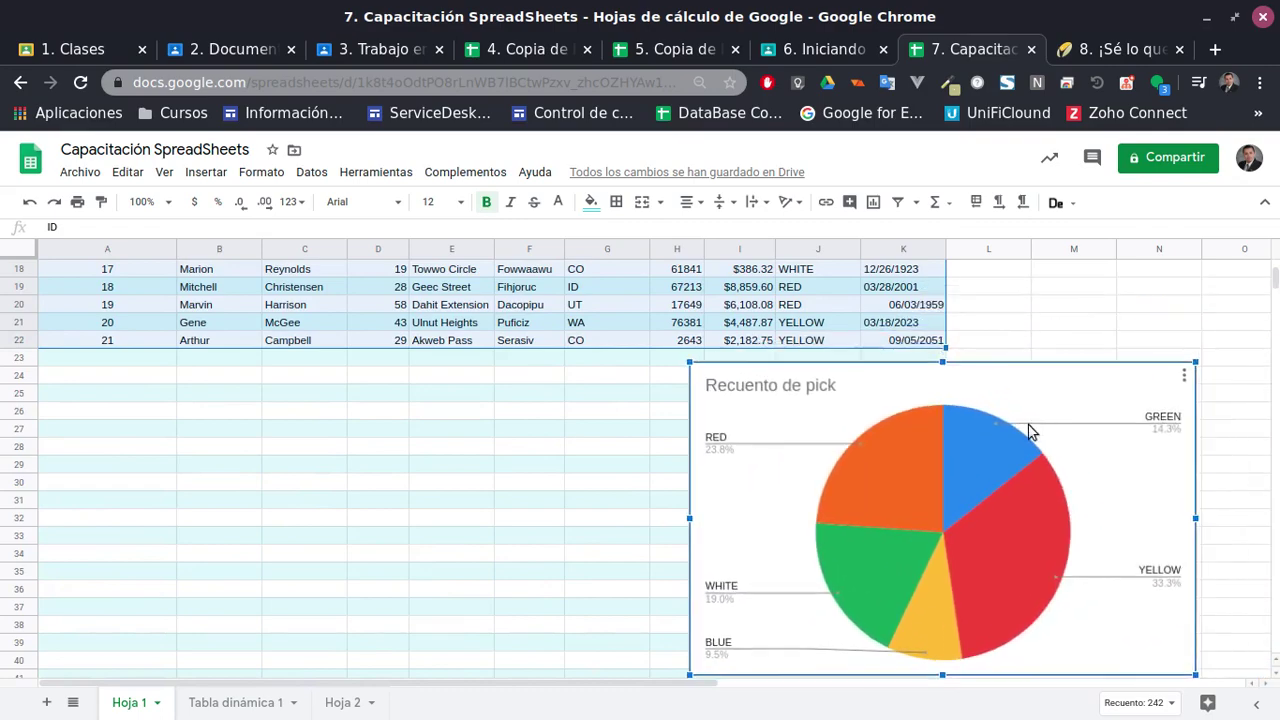
{"action": "key", "text": "Delete"}
{"action": "scroll", "coordinate": [901, 614], "scroll_direction": "up", "scroll_amount": 3}
{"action": "scroll", "coordinate": [901, 608], "scroll_direction": "up", "scroll_amount": 2}
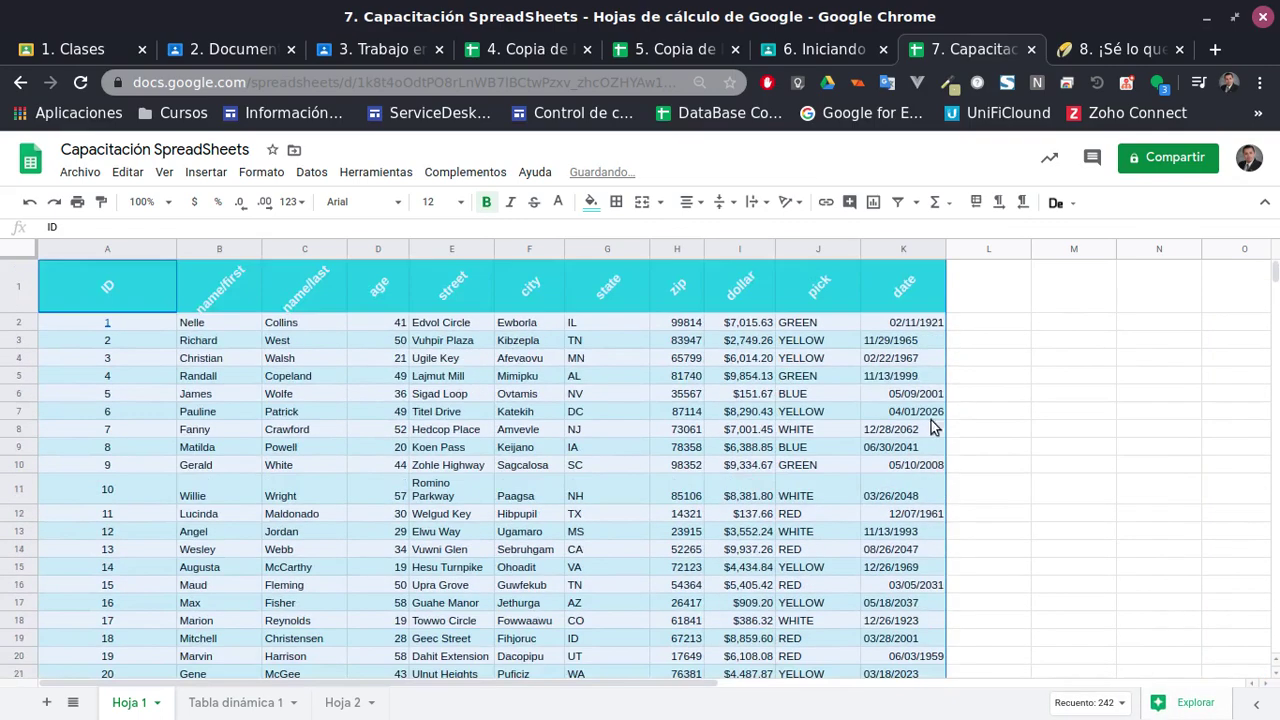
Select columns A through K of the data table
{"action": "left_click", "coordinate": [248, 408]}
{"action": "left_click", "coordinate": [126, 273]}
{"action": "scroll", "coordinate": [665, 548], "scroll_direction": "down", "scroll_amount": 2}
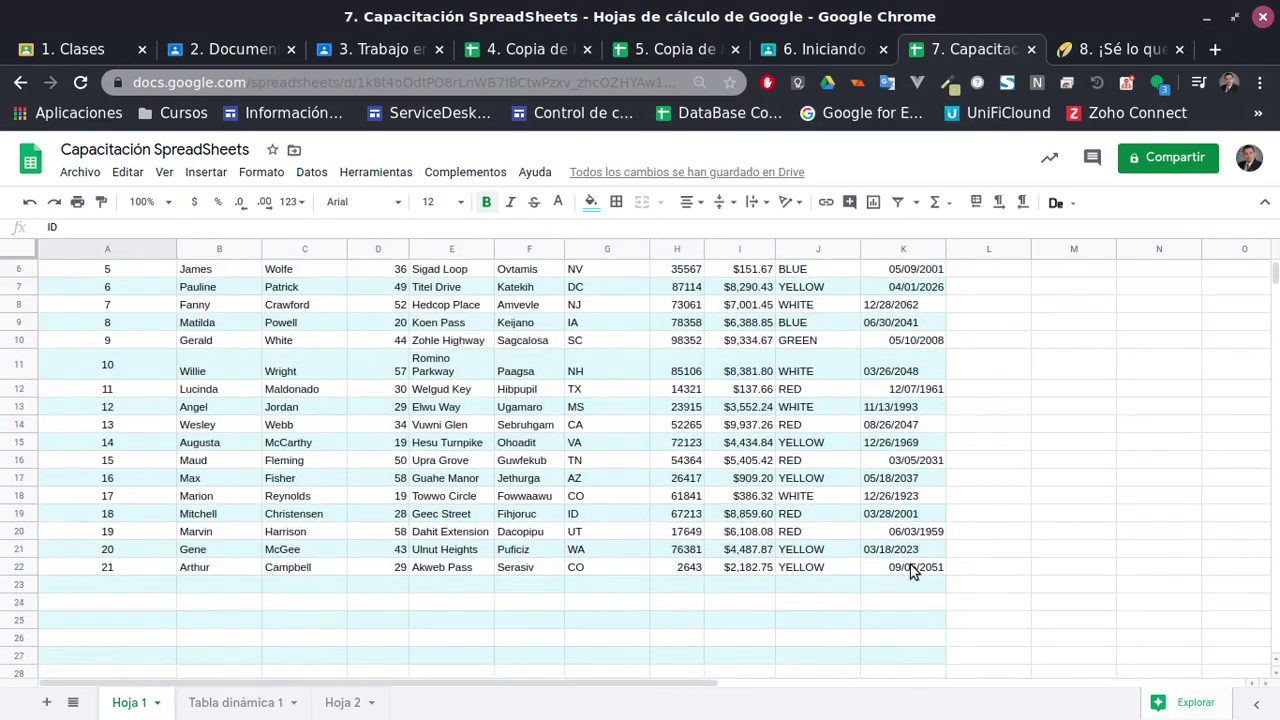
{"action": "left_click", "coordinate": [910, 567], "text": "shift"}
{"action": "scroll", "coordinate": [900, 590], "scroll_direction": "up", "scroll_amount": 3}
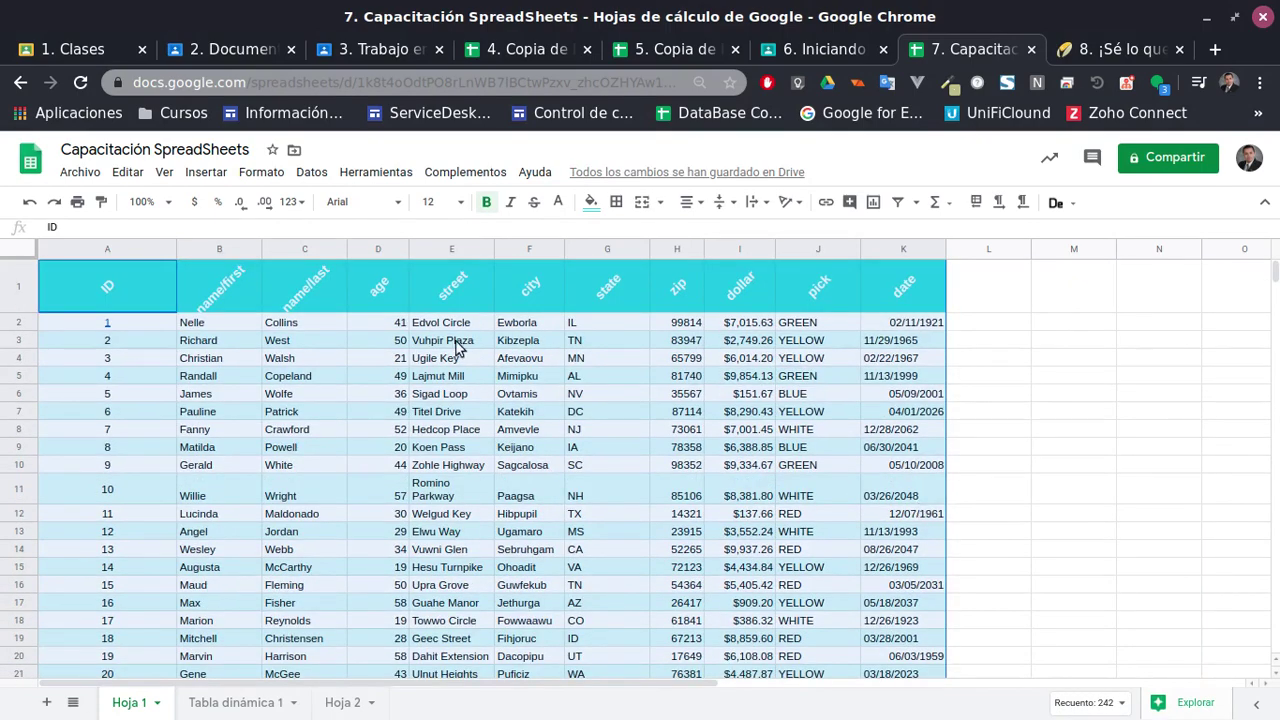
{"action": "left_click", "coordinate": [126, 251]}
{"action": "left_click", "coordinate": [900, 250], "text": "shift"}
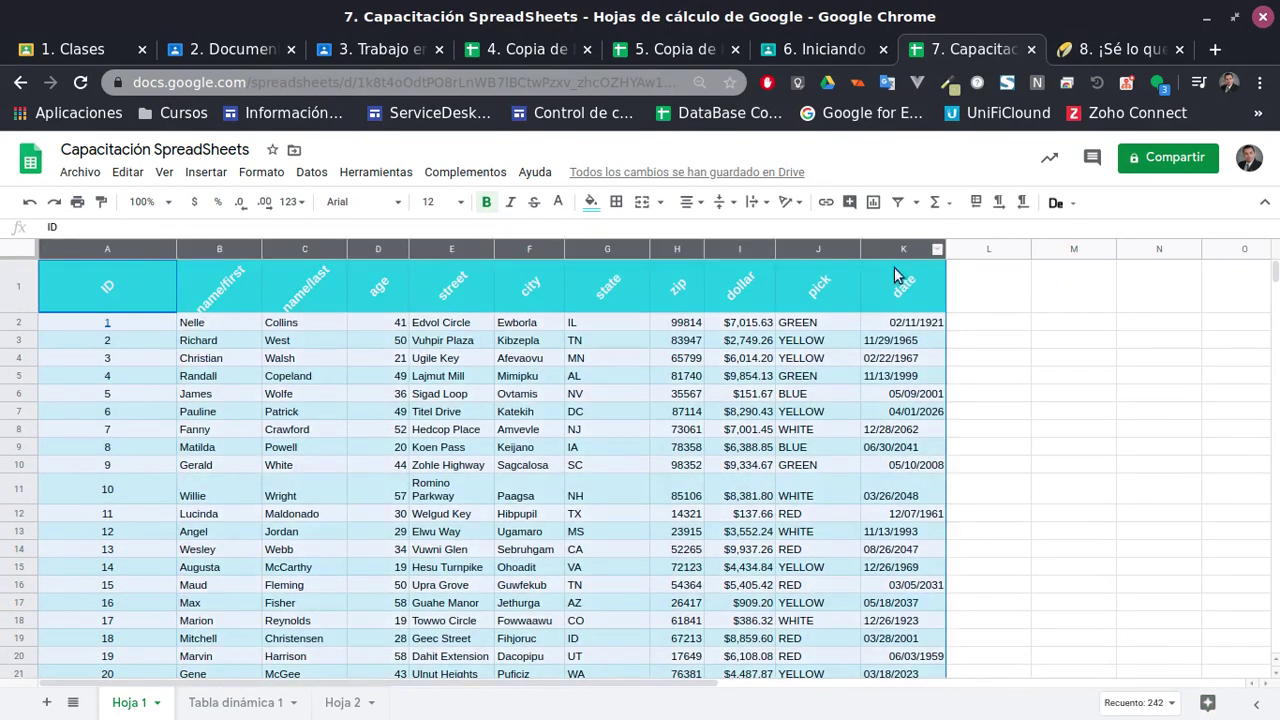
{"action": "scroll", "coordinate": [584, 480], "scroll_direction": "down", "scroll_amount": 3}
{"action": "scroll", "coordinate": [600, 497], "scroll_direction": "up", "scroll_amount": 3}
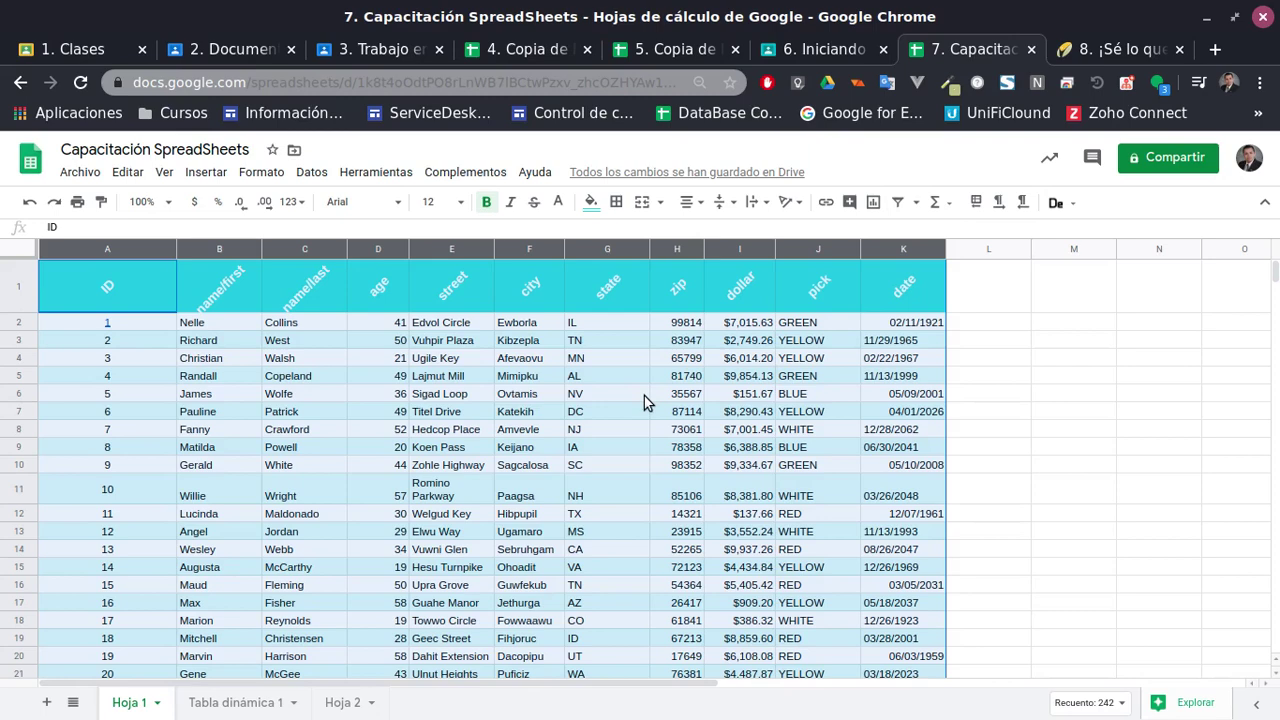
{"action": "left_click", "coordinate": [600, 412]}
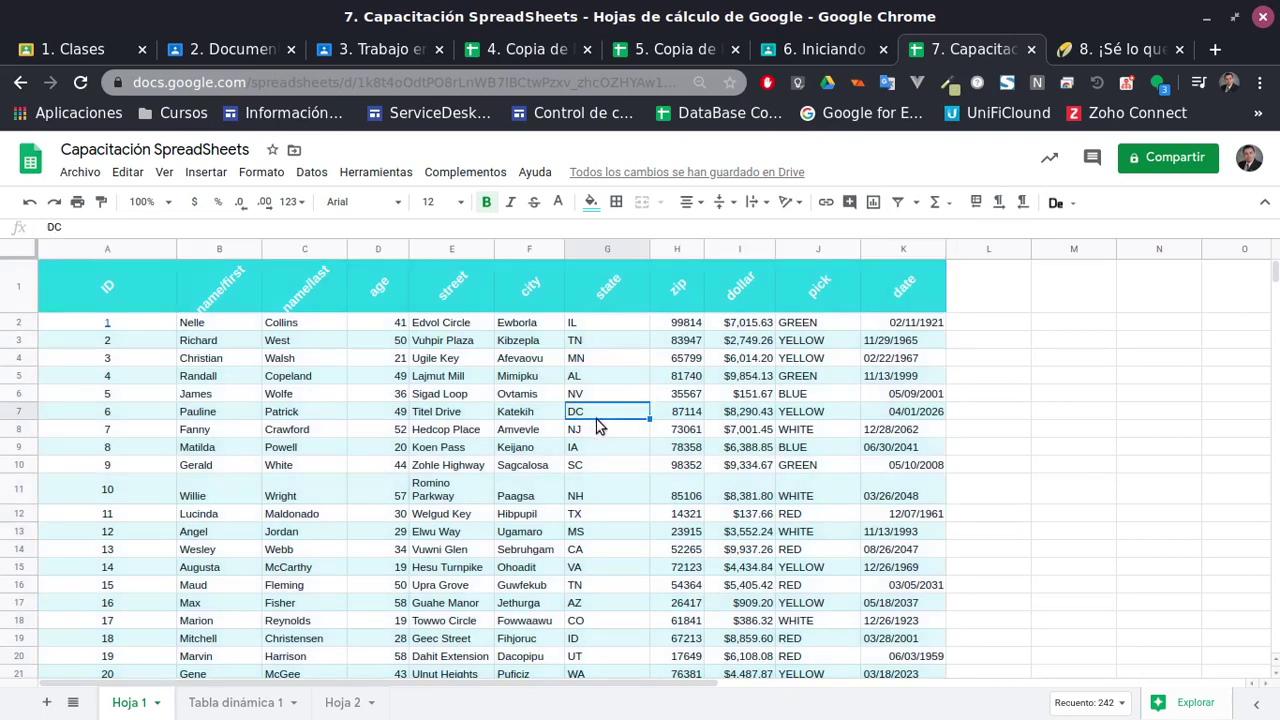
{"action": "left_click", "coordinate": [62, 250]}
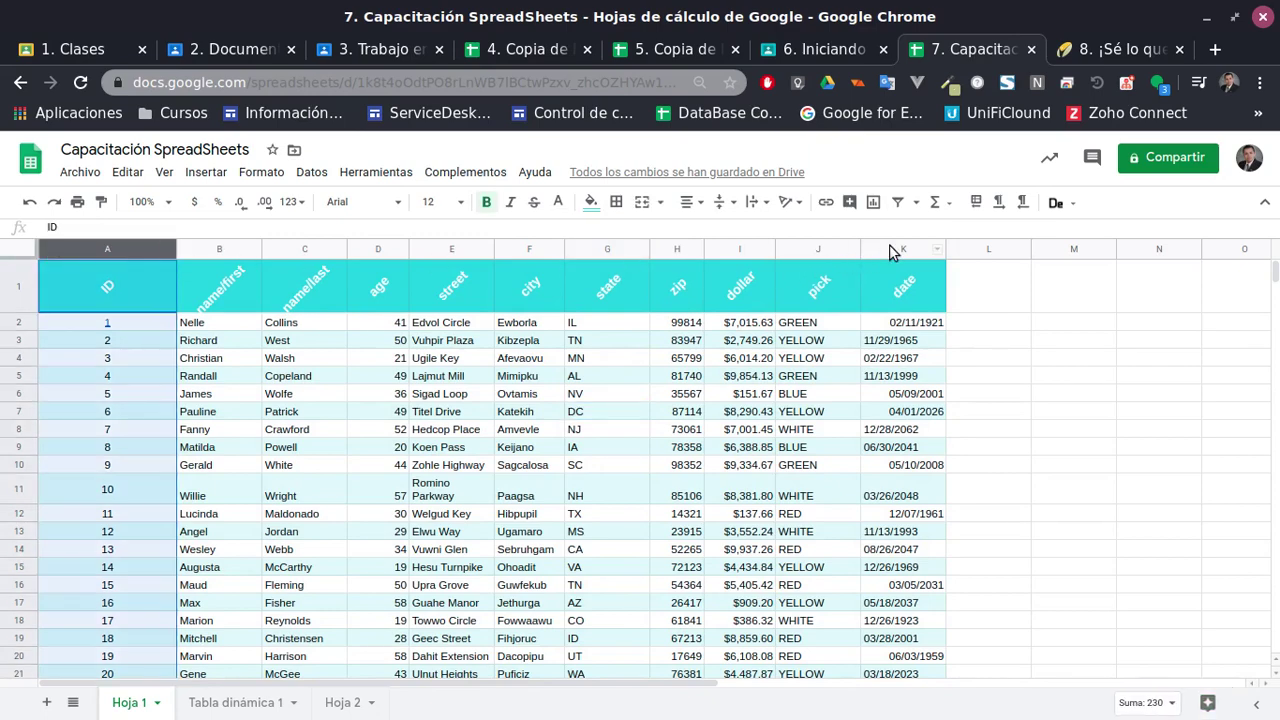
{"action": "left_click", "coordinate": [893, 252], "text": "shift"}
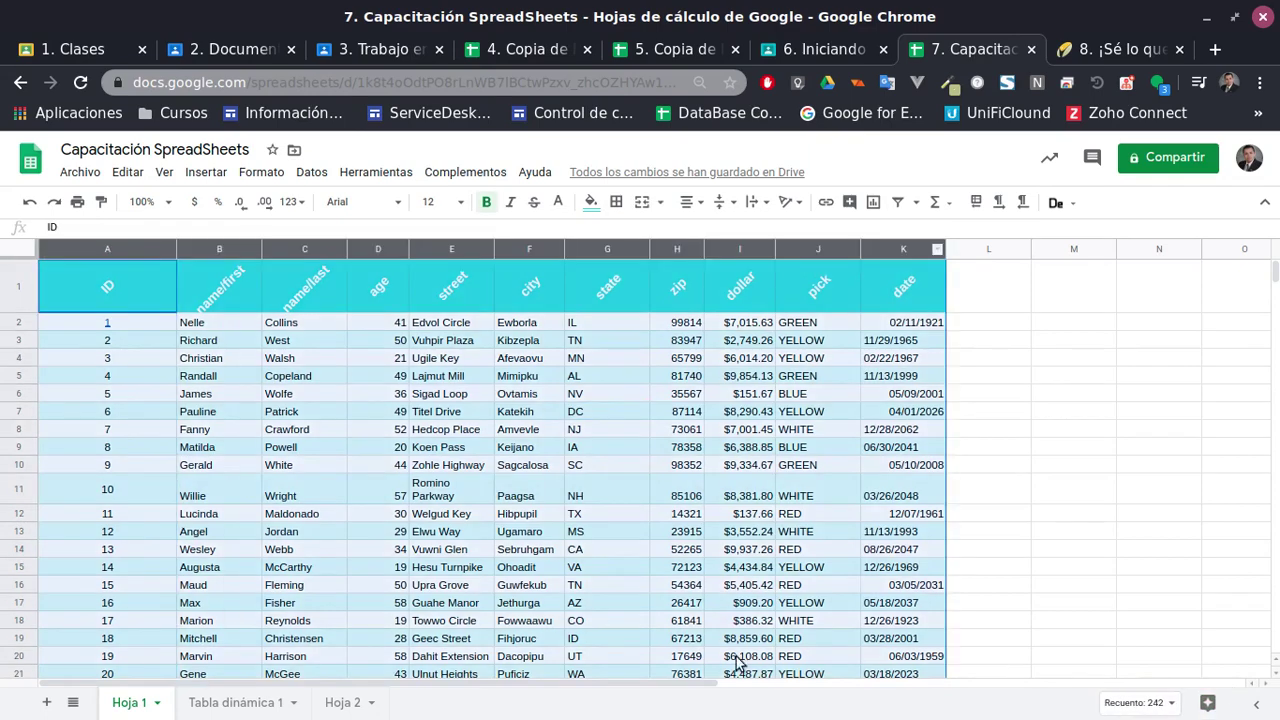
{"action": "left_click", "coordinate": [917, 205]}
Add filters to every header column of the data
{"action": "left_click", "coordinate": [898, 204]}
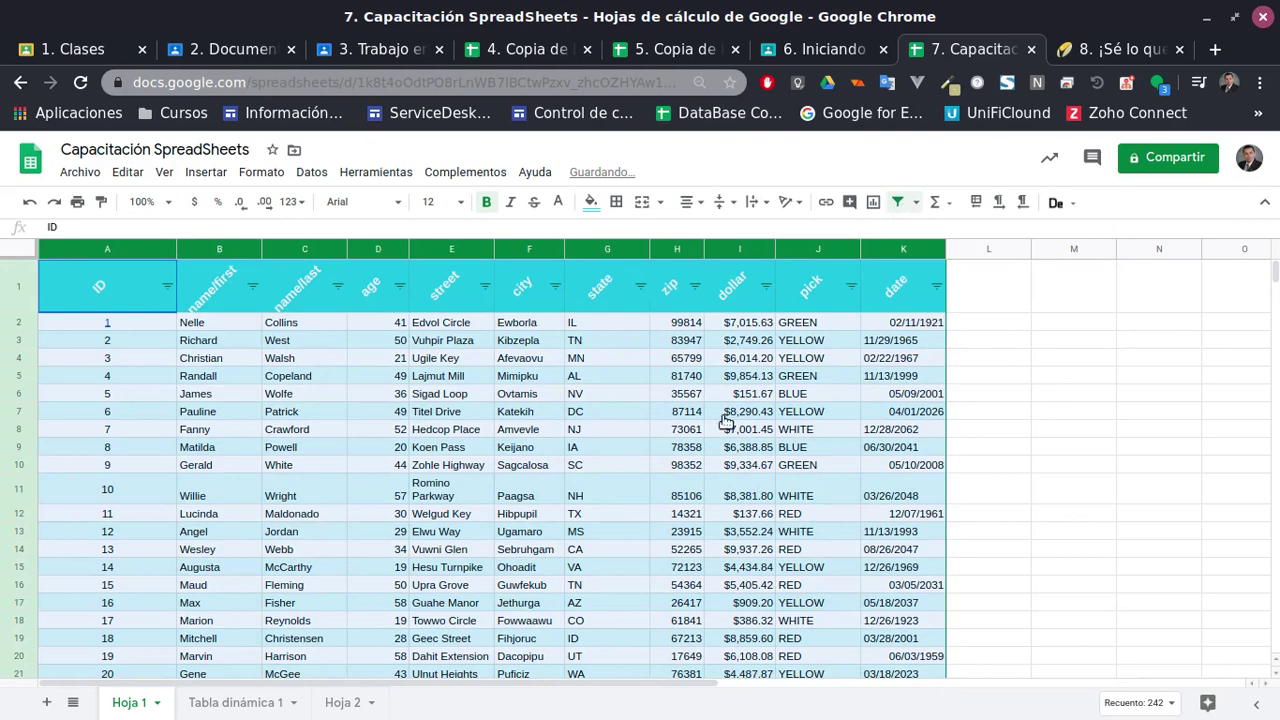
{"action": "left_click", "coordinate": [730, 413]}
{"action": "left_click", "coordinate": [695, 287]}
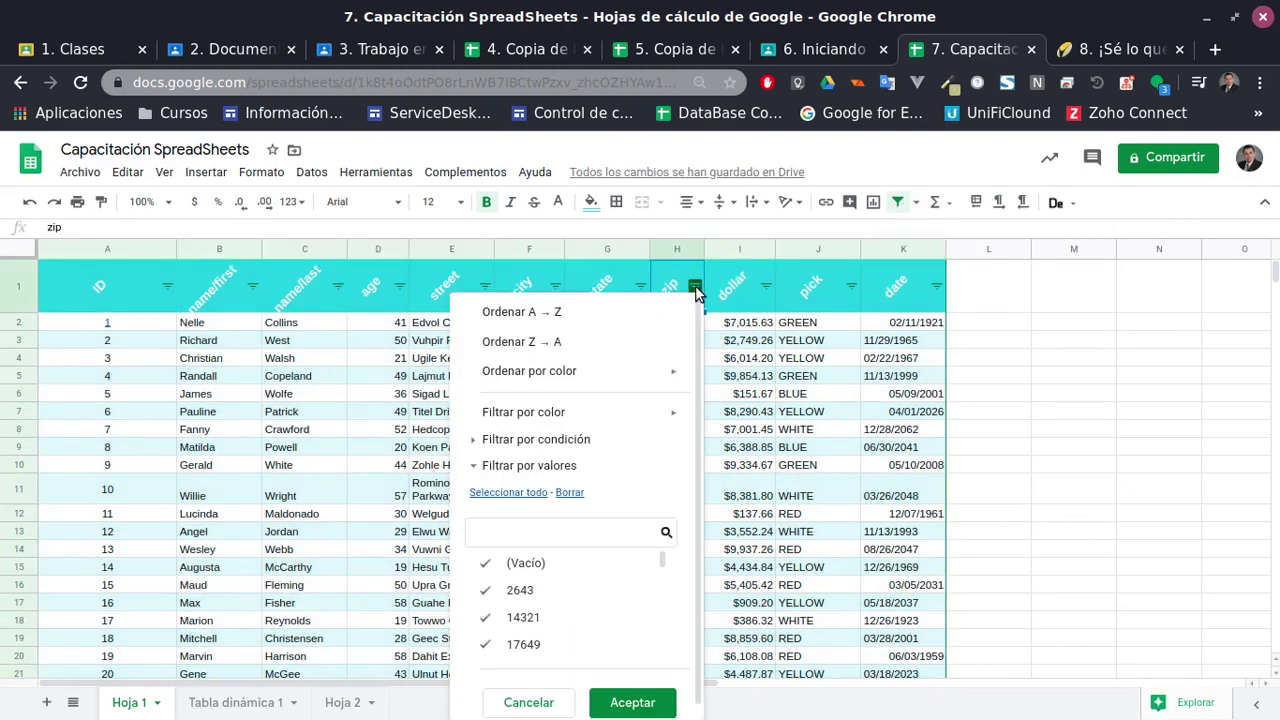
{"action": "left_click", "coordinate": [805, 411]}
Filter the pick column to hide the GREEN and RED rows
{"action": "left_click", "coordinate": [850, 287]}
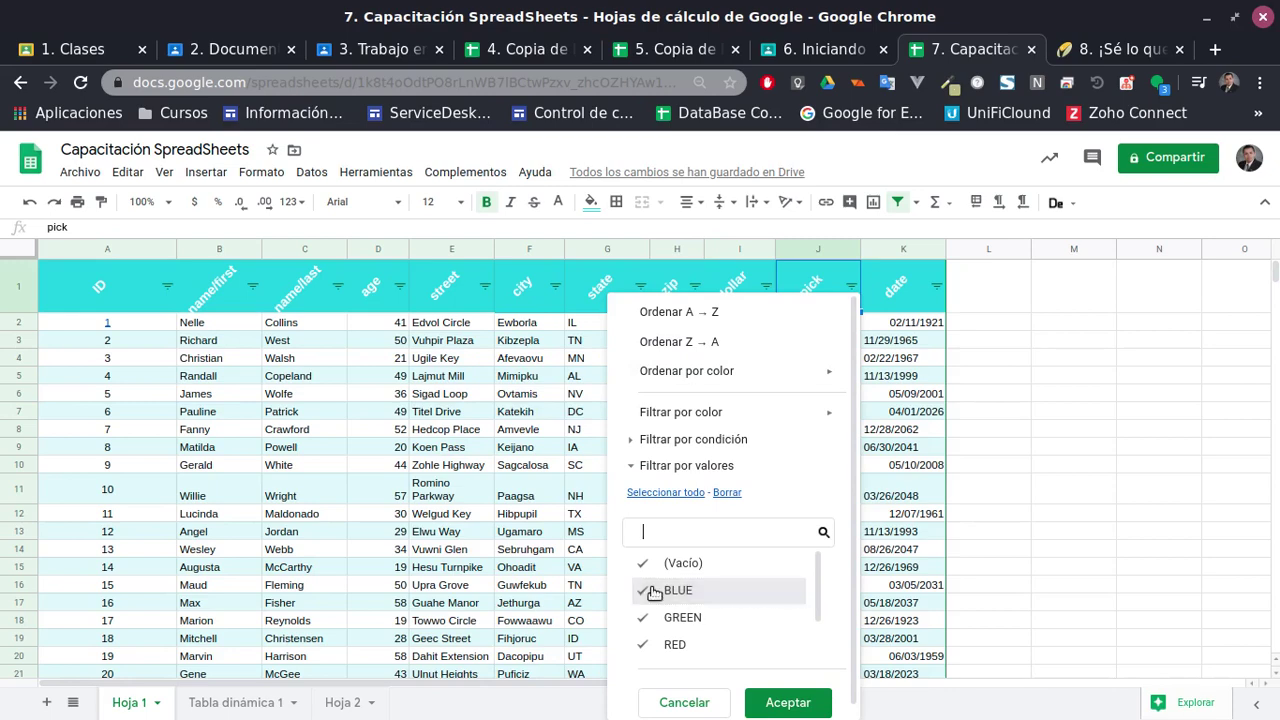
{"action": "left_click", "coordinate": [644, 622]}
{"action": "left_click", "coordinate": [644, 645]}
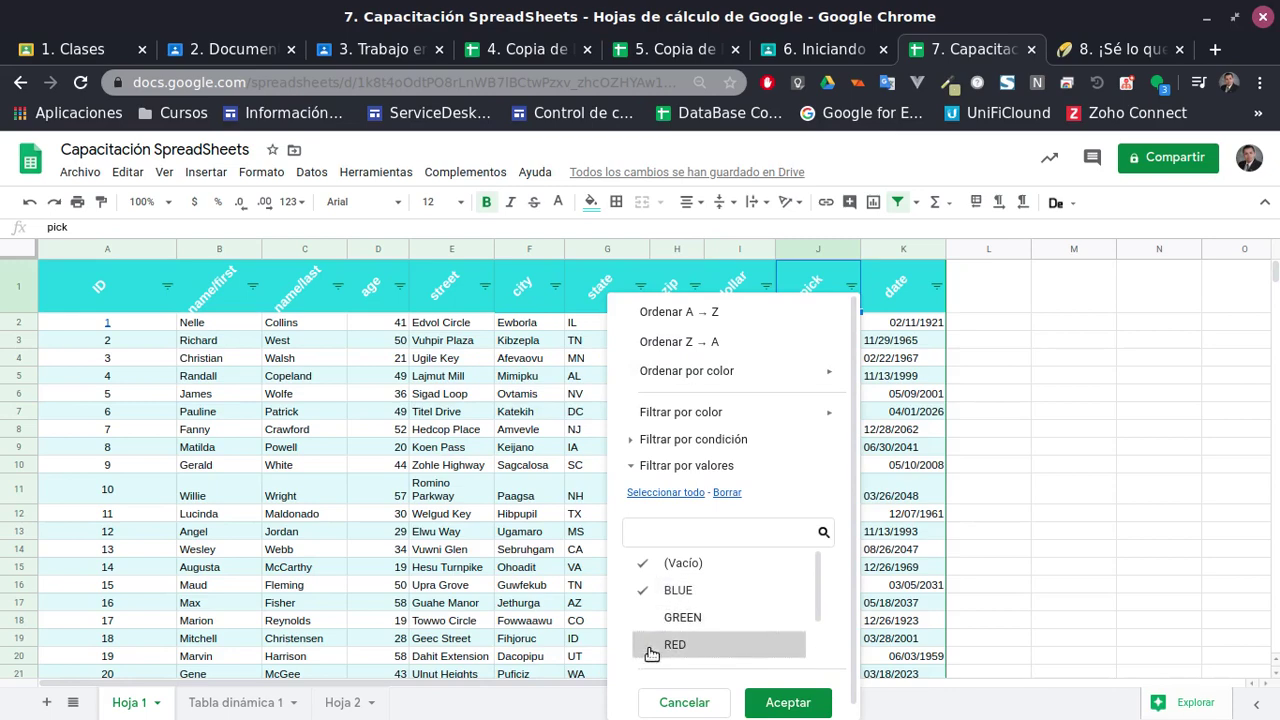
{"action": "left_click", "coordinate": [787, 702]}
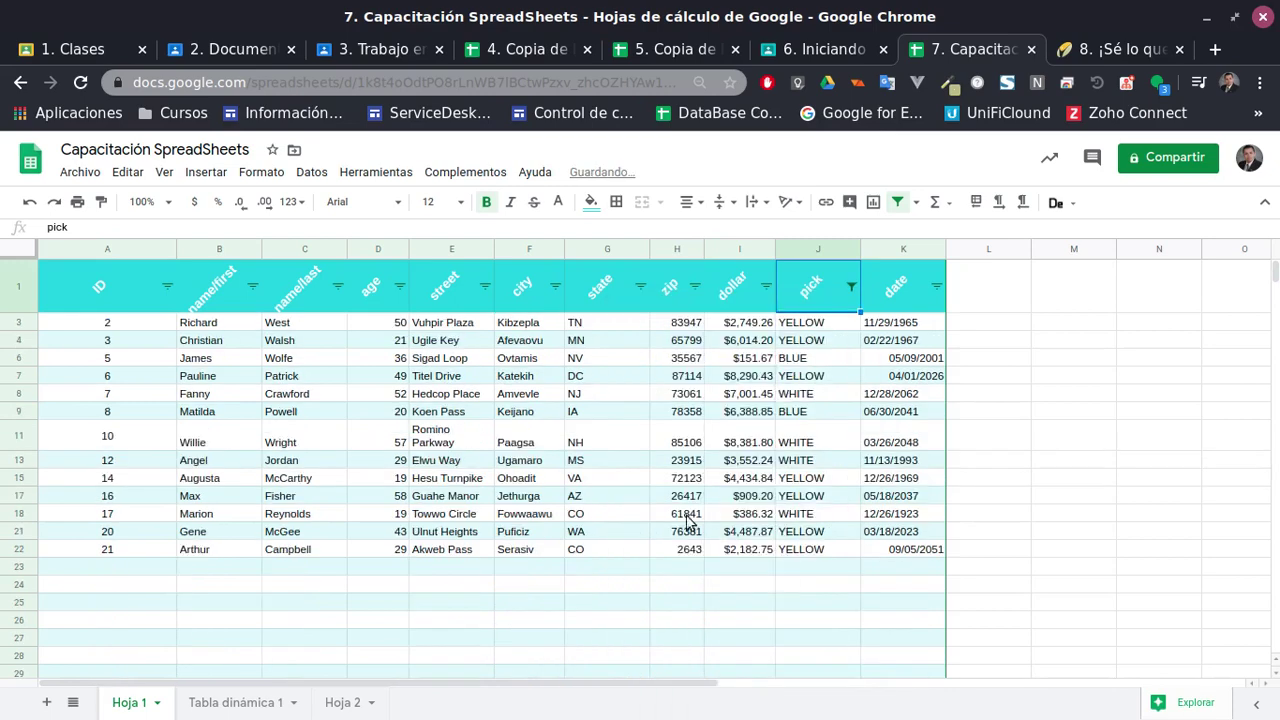
{"action": "left_click", "coordinate": [850, 287]}
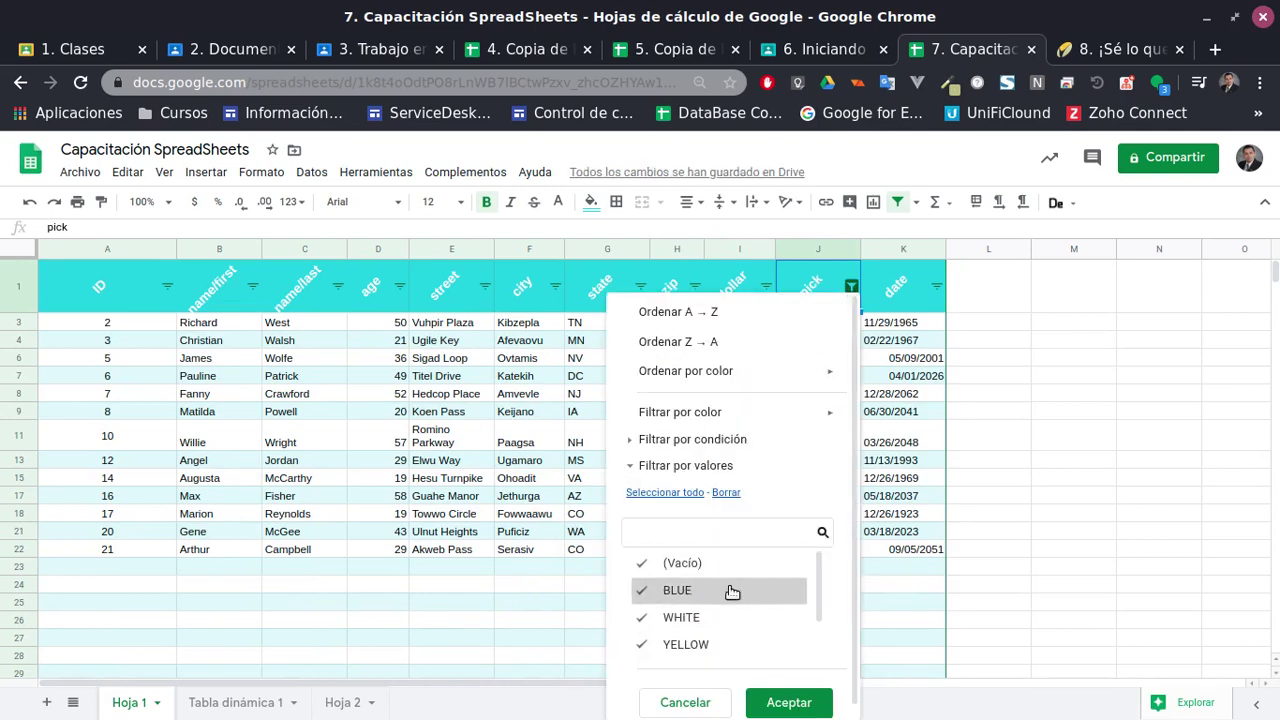
{"action": "left_click", "coordinate": [787, 702]}
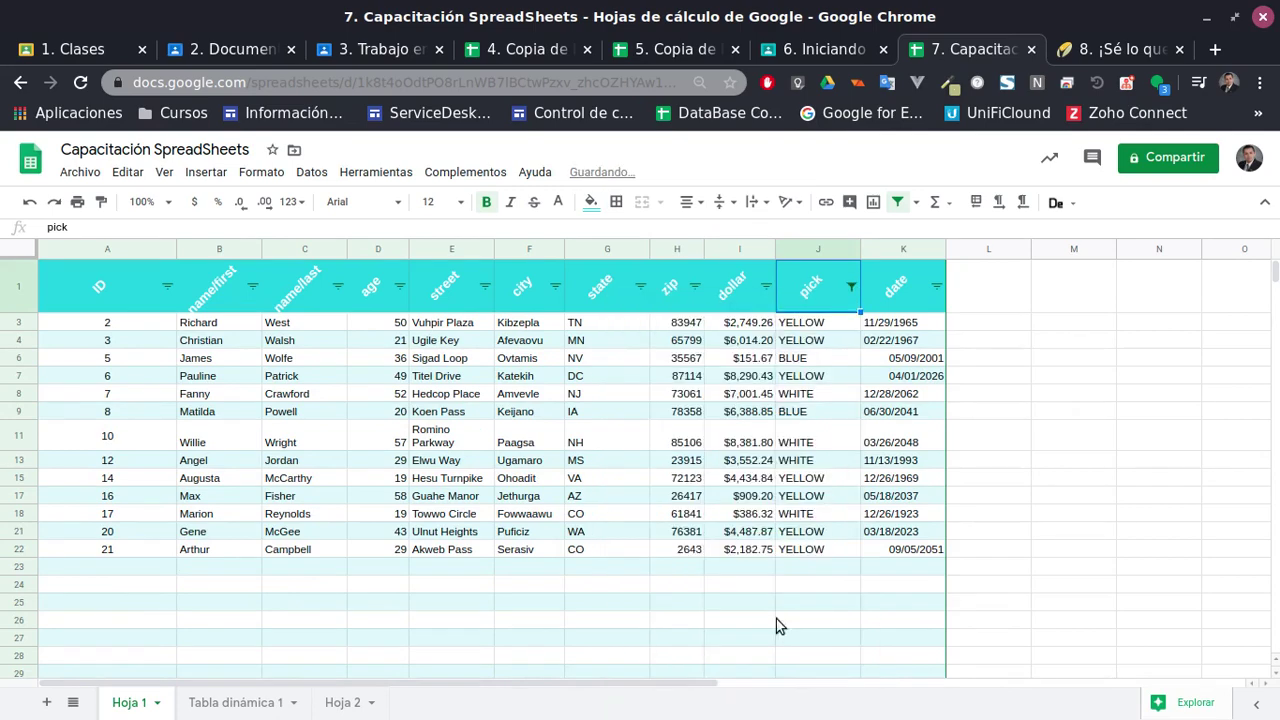
Re-include GREEN and RED in the pick filter so all rows show
{"action": "left_click", "coordinate": [850, 287]}
{"action": "scroll", "coordinate": [709, 605], "scroll_direction": "down", "scroll_amount": 3}
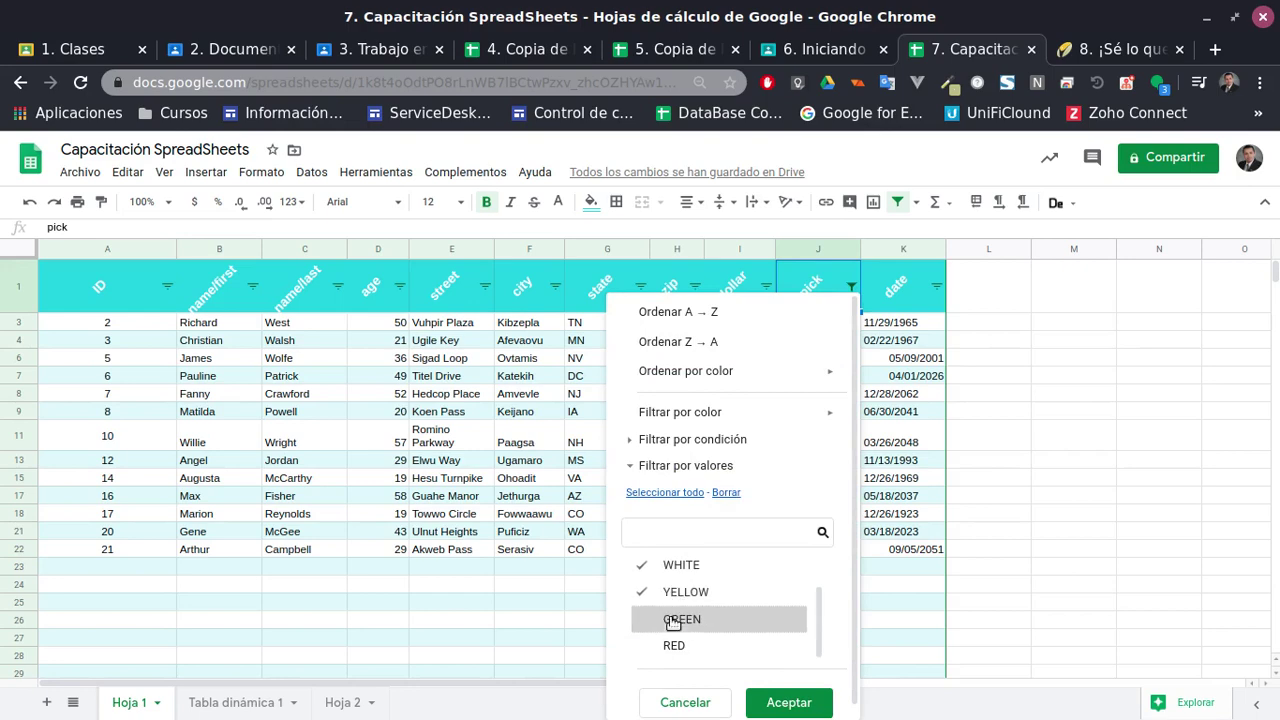
{"action": "left_click", "coordinate": [673, 620]}
{"action": "left_click", "coordinate": [675, 645]}
{"action": "left_click", "coordinate": [780, 700]}
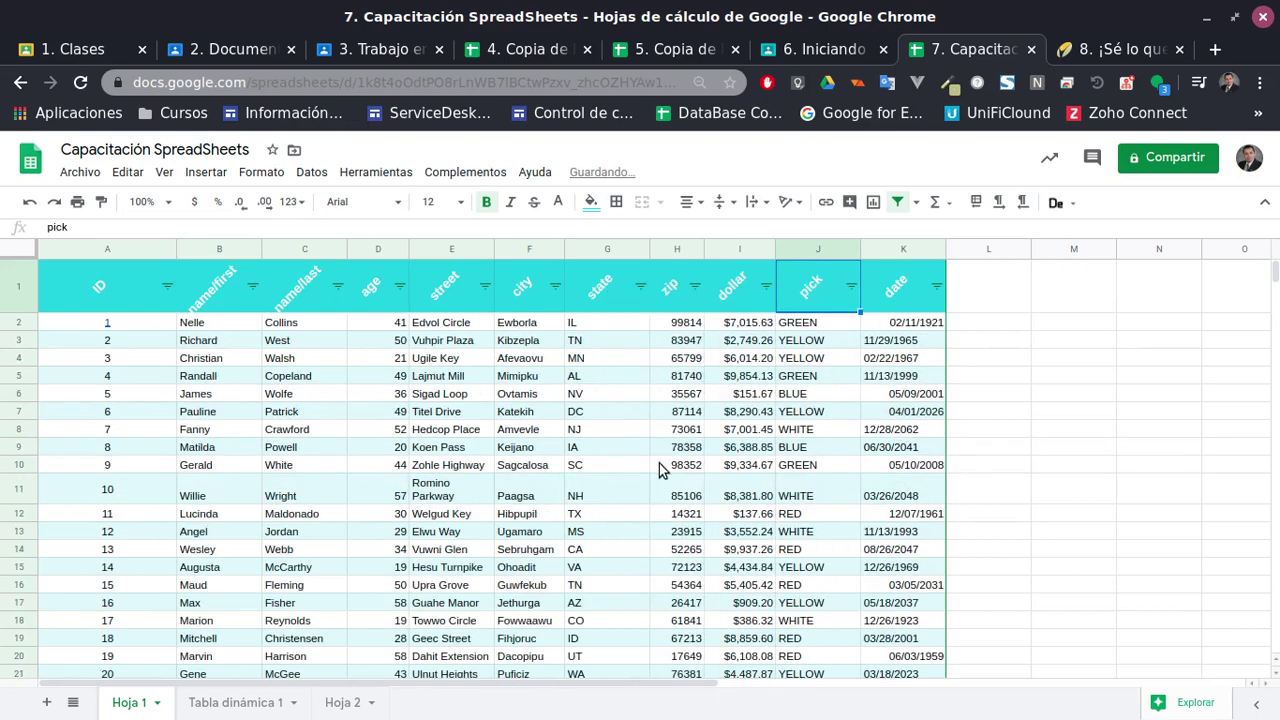
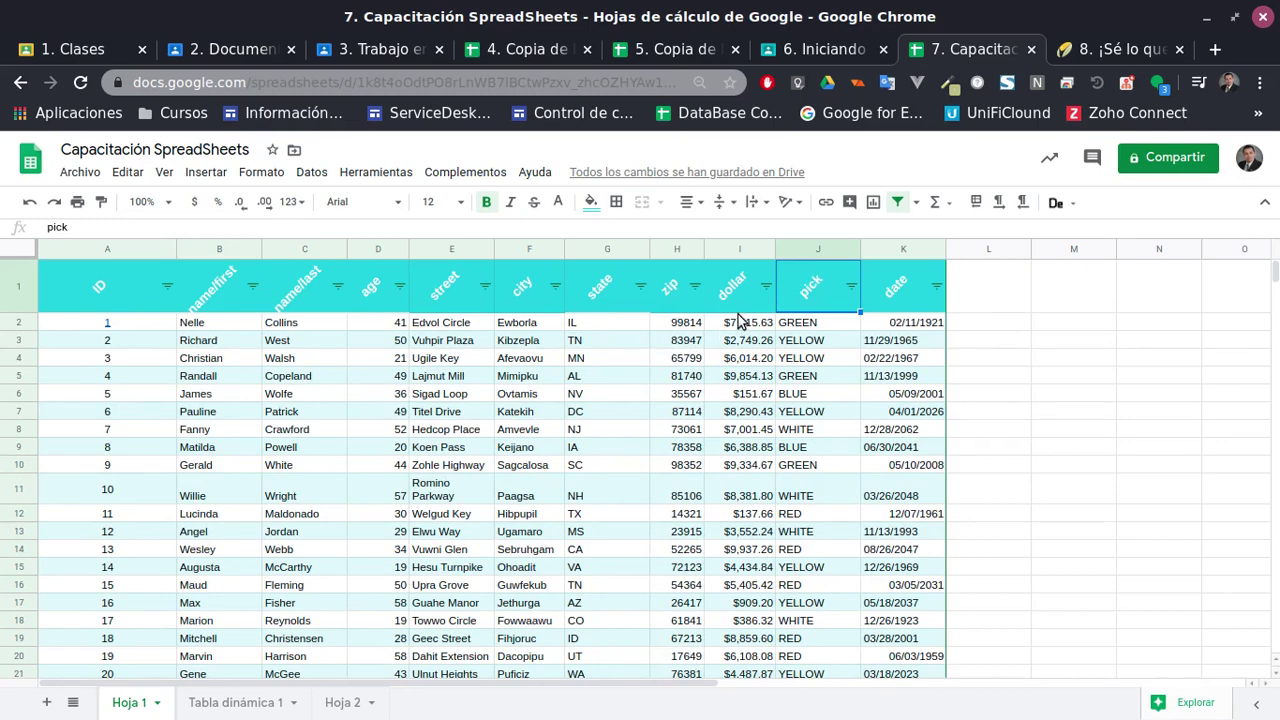
Select the pick and age columns and drag age toward column B, after ID
{"action": "left_click", "coordinate": [815, 248]}
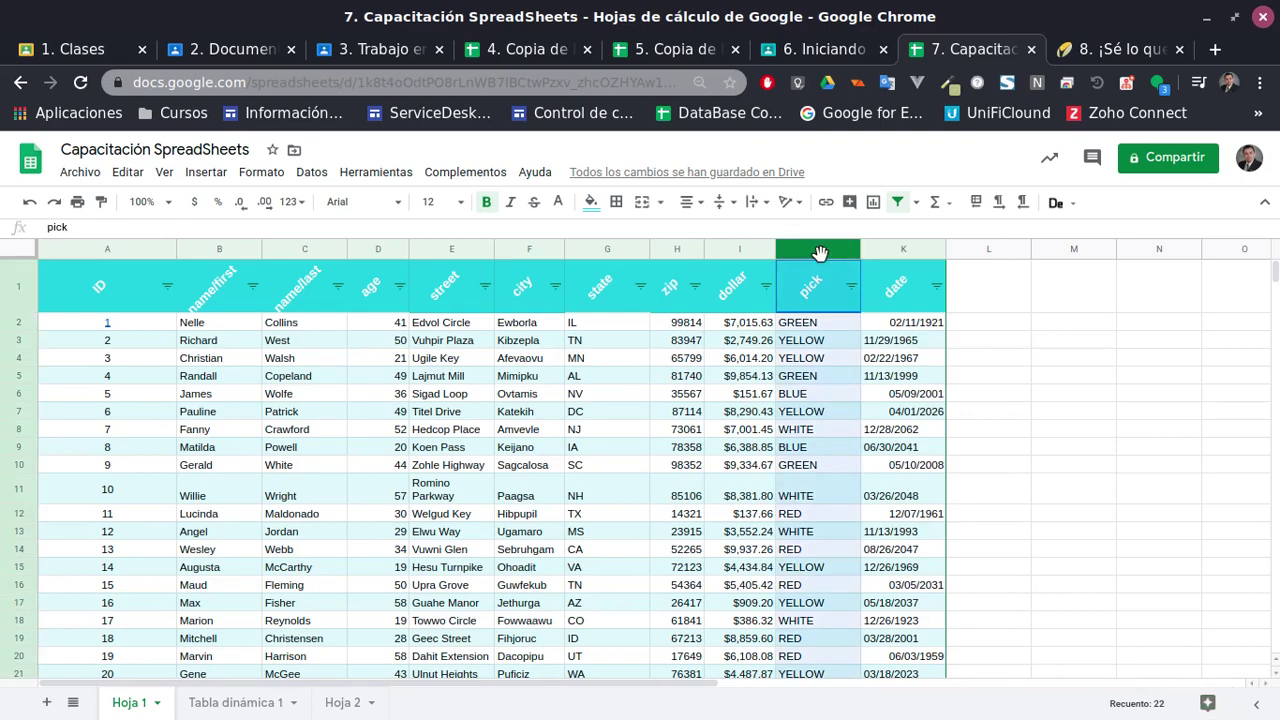
{"action": "left_click", "coordinate": [369, 250]}
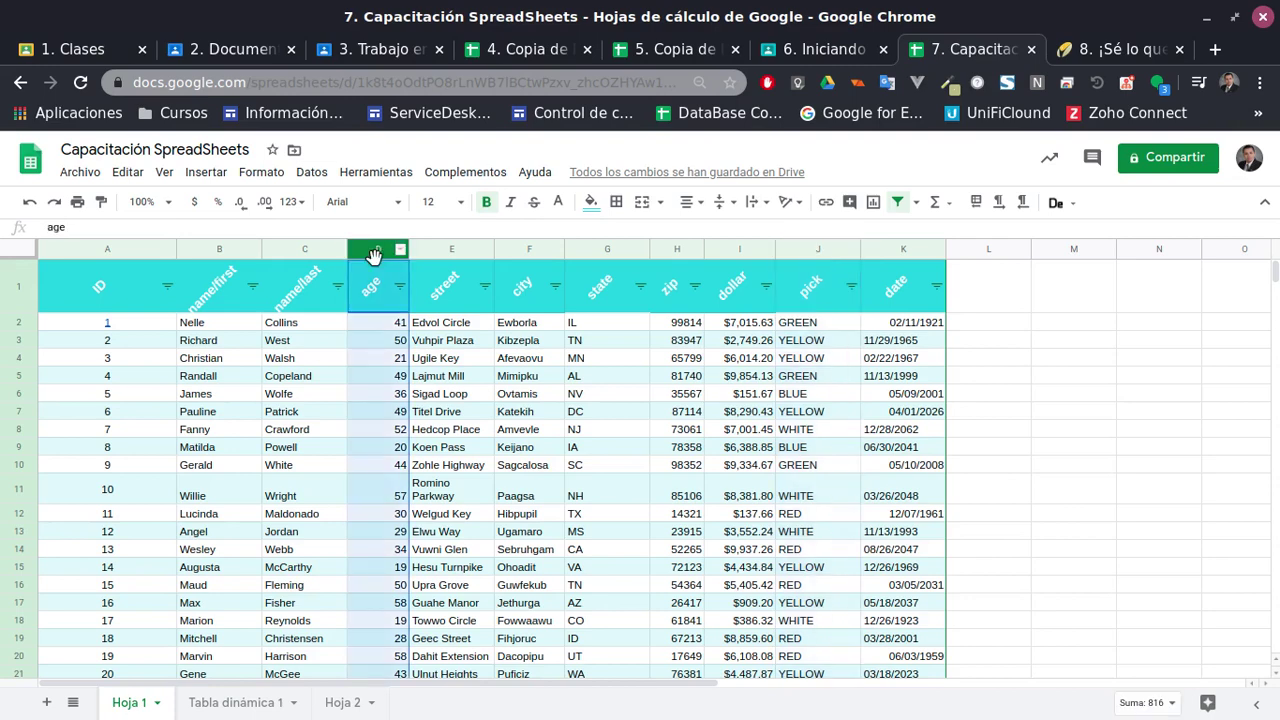
{"action": "mouse_move", "coordinate": [376, 250]}
{"action": "left_mouse_down"}
{"action": "mouse_move", "coordinate": [193, 249]}
{"action": "mouse_move", "coordinate": [372, 254]}
{"action": "left_mouse_up"}
Return age to column D and insert two blank rows at Fanny's row 8
{"action": "left_click", "coordinate": [118, 449]}
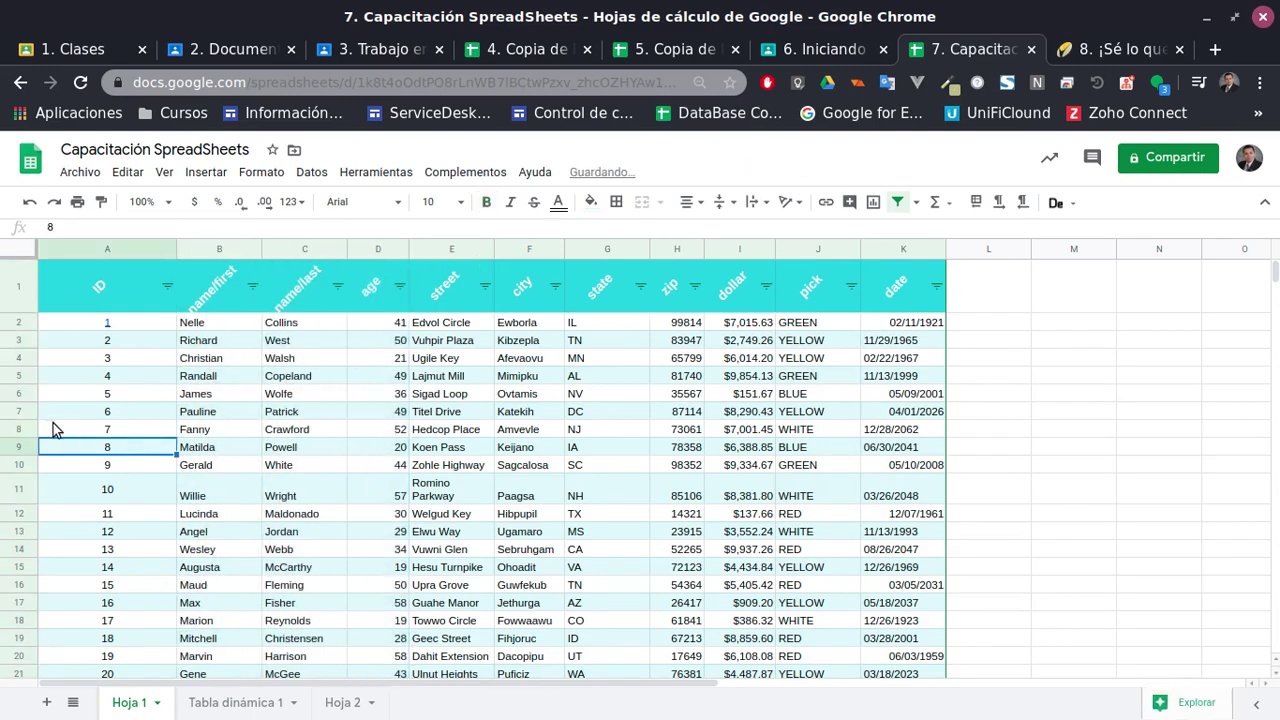
{"action": "left_click", "coordinate": [17, 429]}
{"action": "key", "text": "shift+Up"}
{"action": "key", "text": "shift+Up"}
{"action": "key", "text": "shift+Up"}
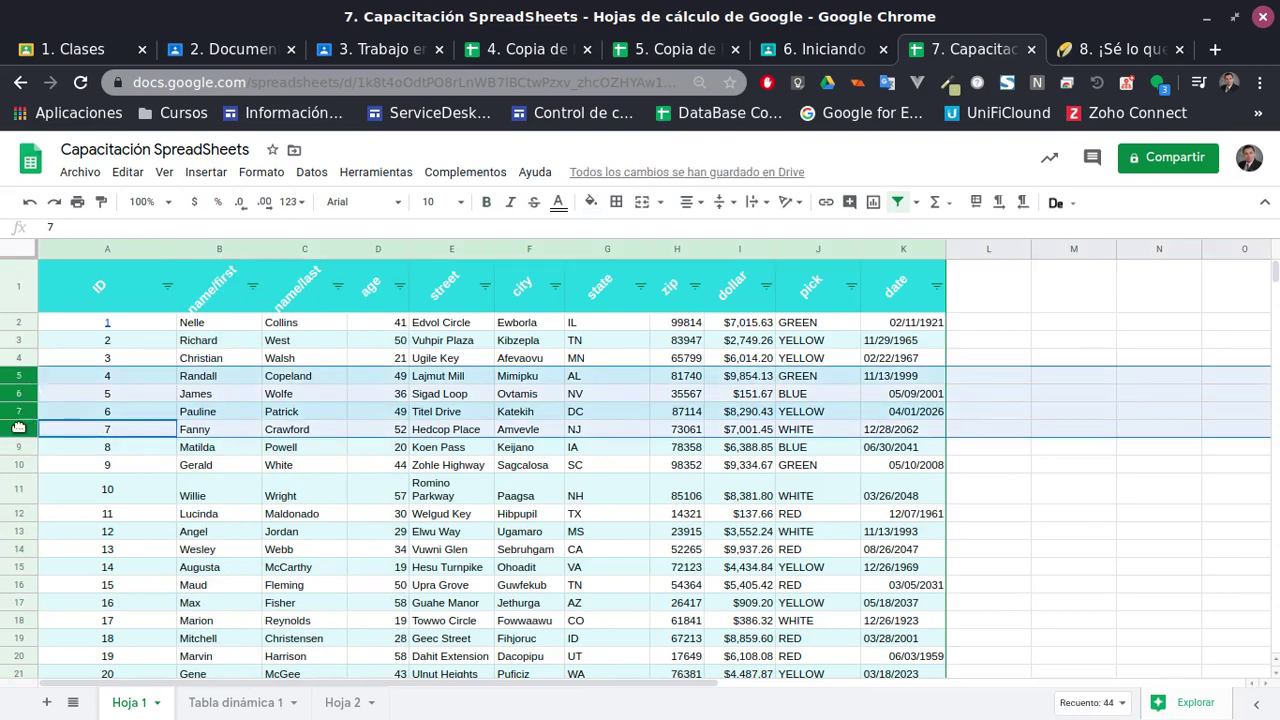
{"action": "left_click", "coordinate": [18, 428]}
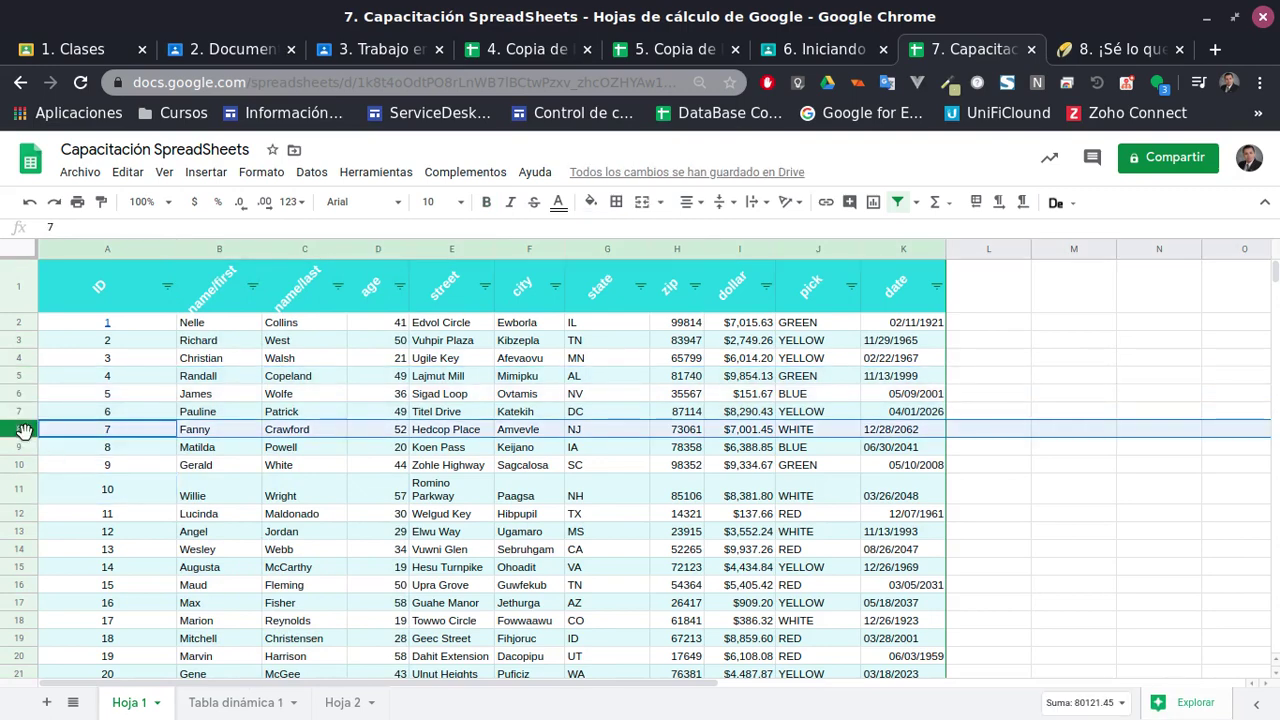
{"action": "right_click", "coordinate": [22, 431]}
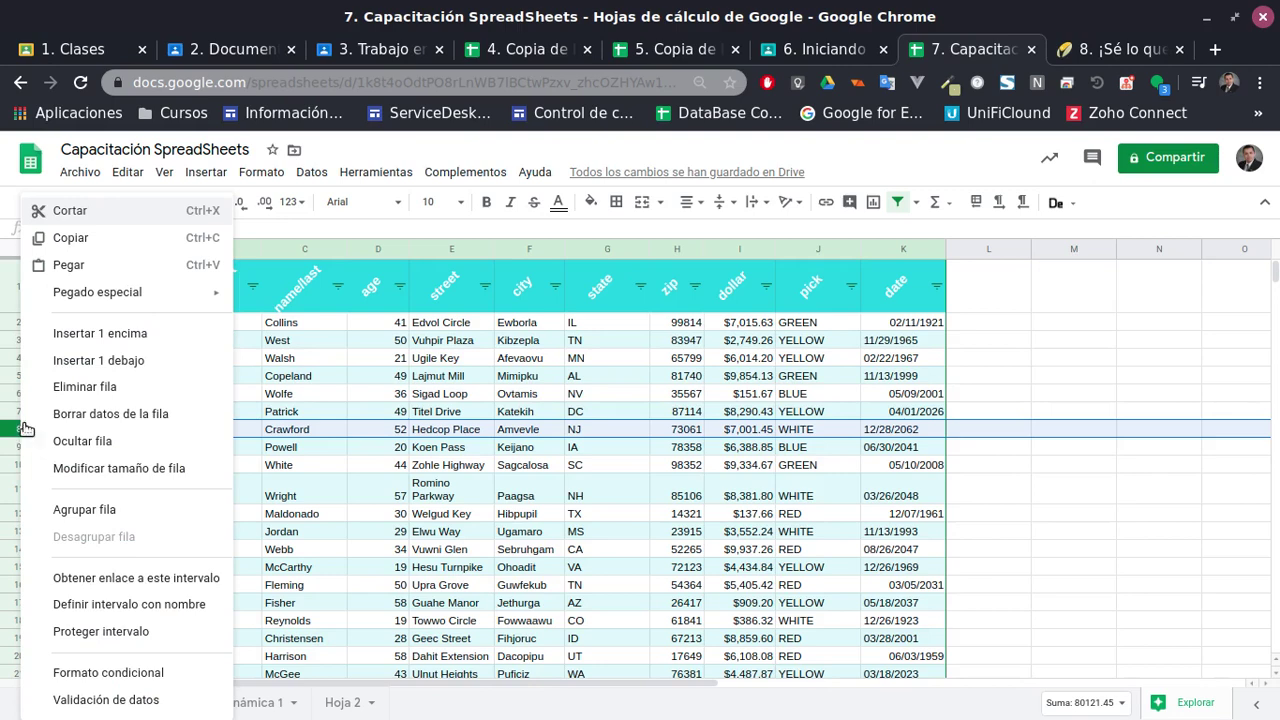
{"action": "left_click", "coordinate": [127, 339]}
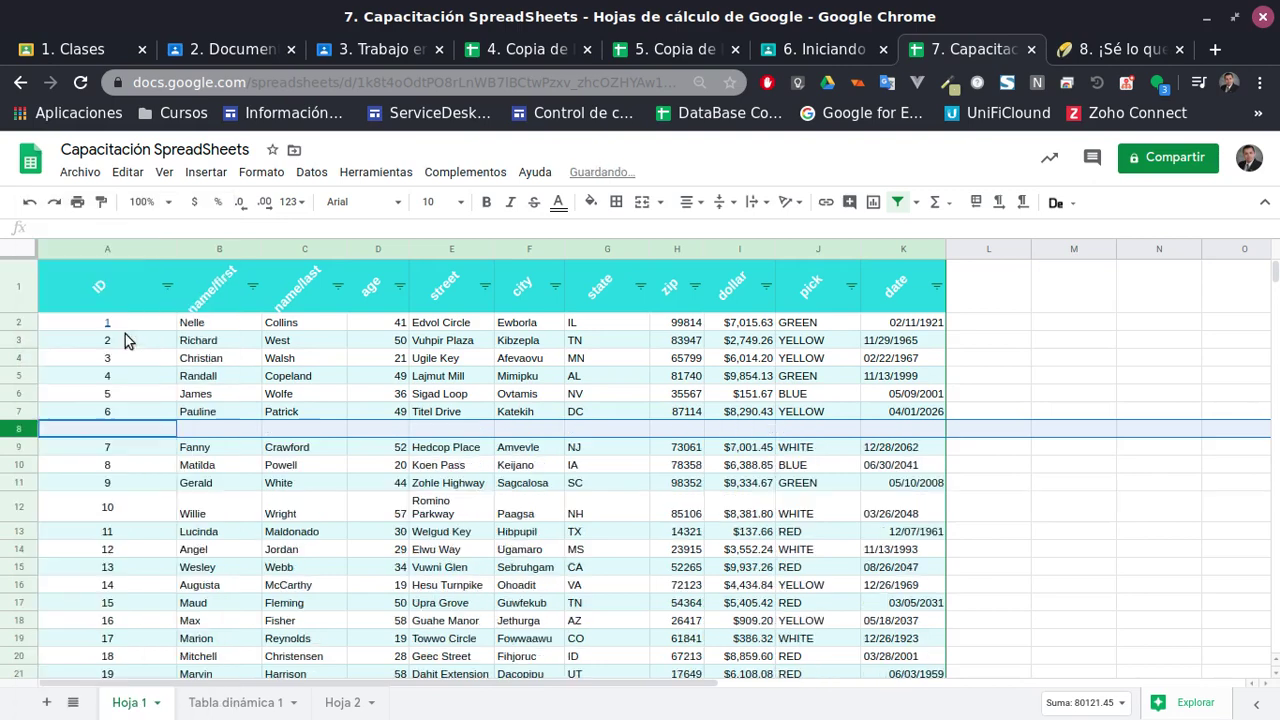
{"action": "right_click", "coordinate": [13, 432]}
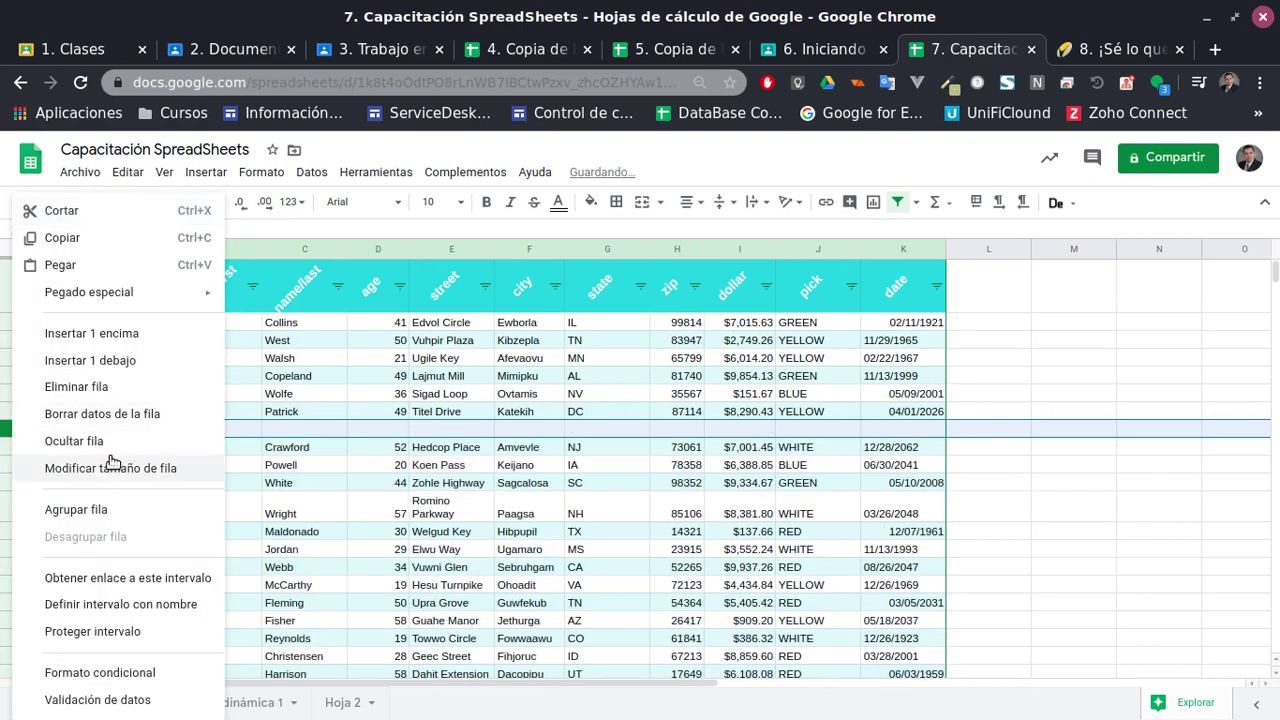
{"action": "left_click", "coordinate": [110, 362]}
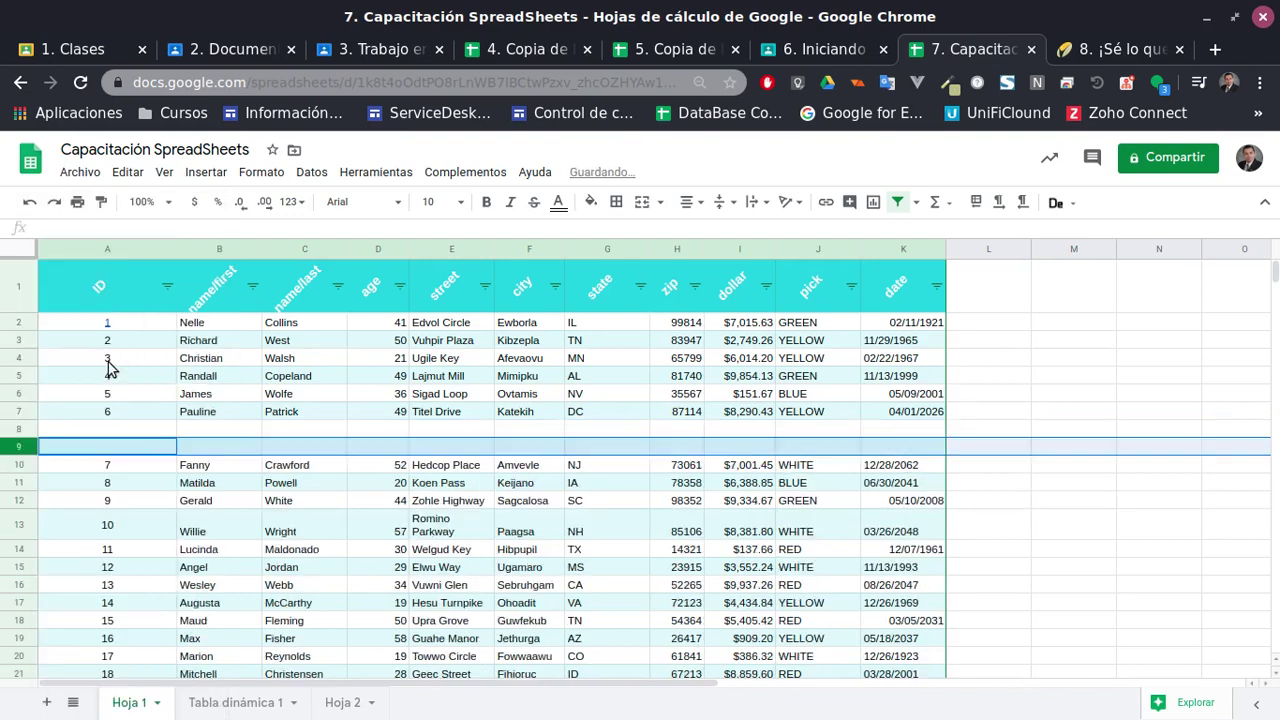
Delete one blank row, hide and unhide the other, then delete it too
{"action": "left_click", "coordinate": [16, 429]}
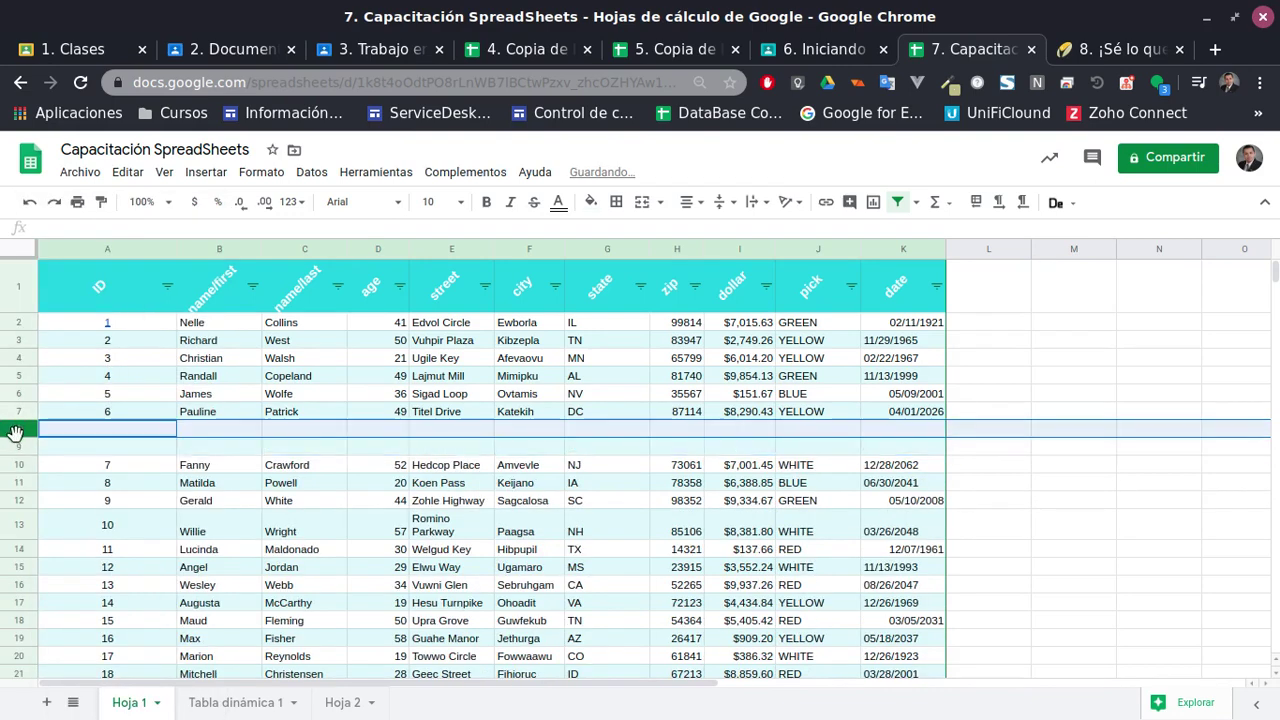
{"action": "right_click", "coordinate": [20, 433]}
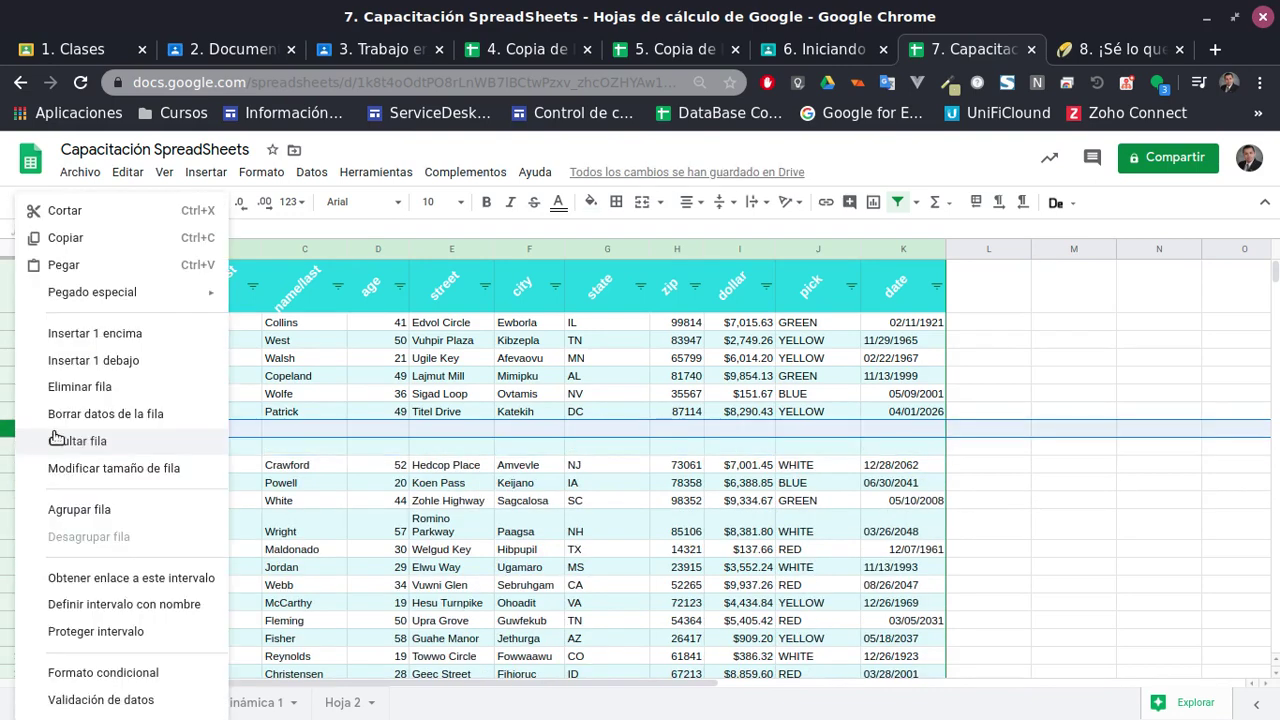
{"action": "left_click", "coordinate": [105, 391]}
{"action": "right_click", "coordinate": [27, 433]}
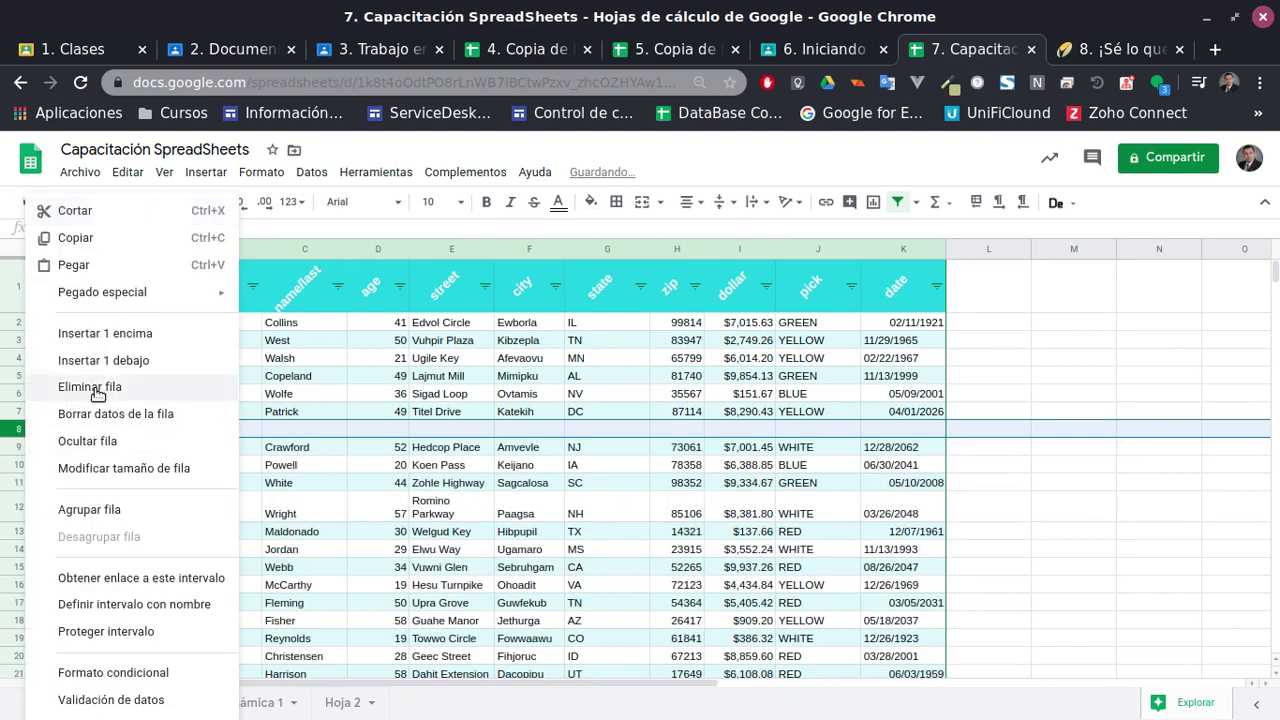
{"action": "left_click", "coordinate": [108, 444]}
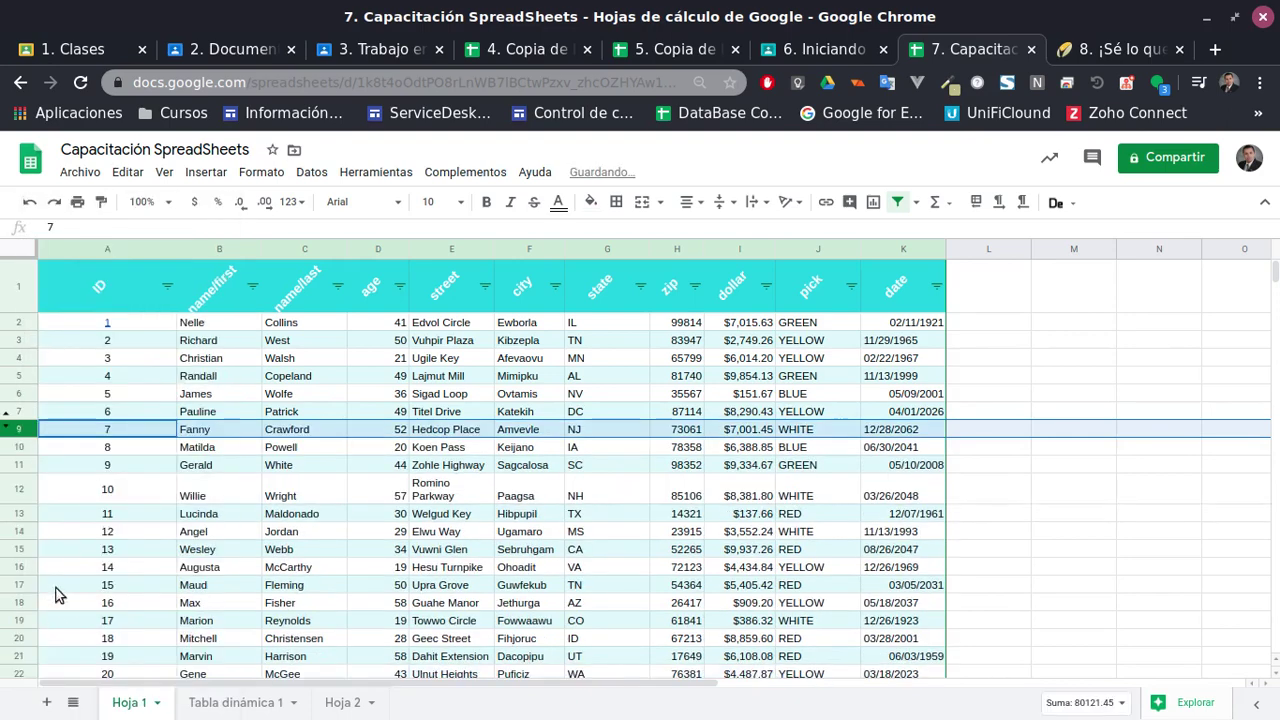
{"action": "left_click", "coordinate": [5, 420]}
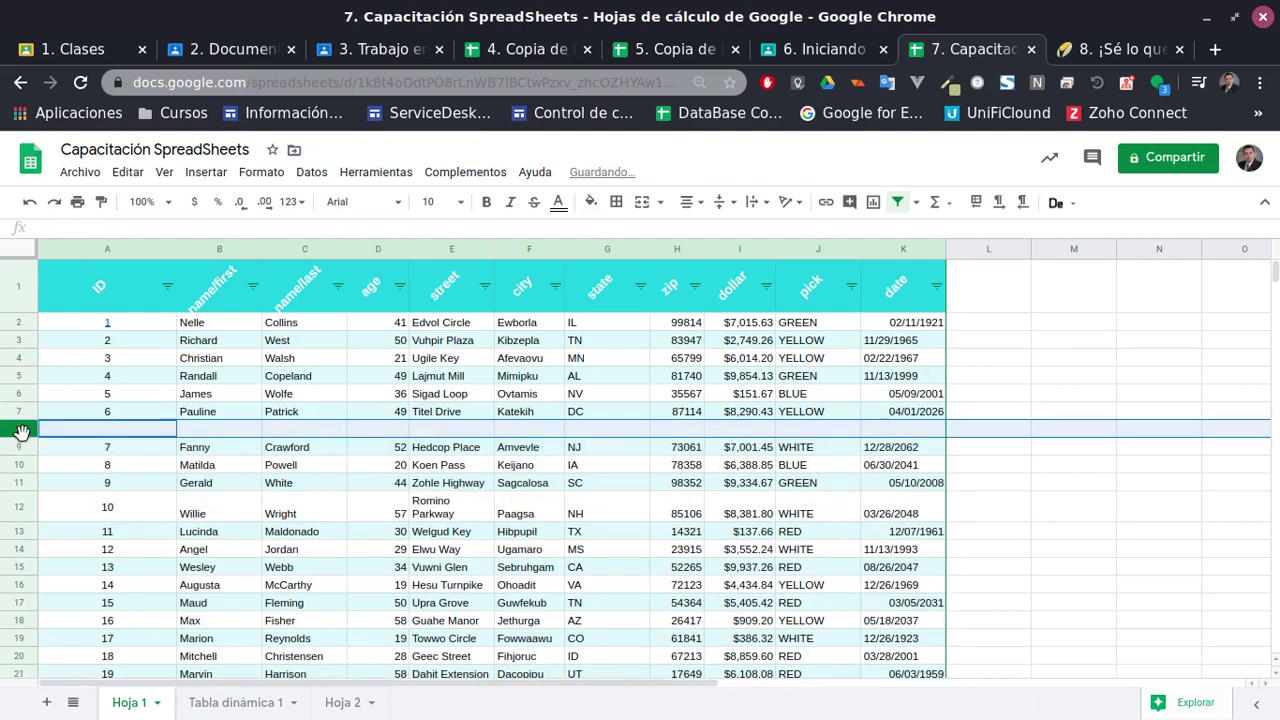
{"action": "right_click", "coordinate": [22, 432]}
{"action": "left_click", "coordinate": [114, 390]}
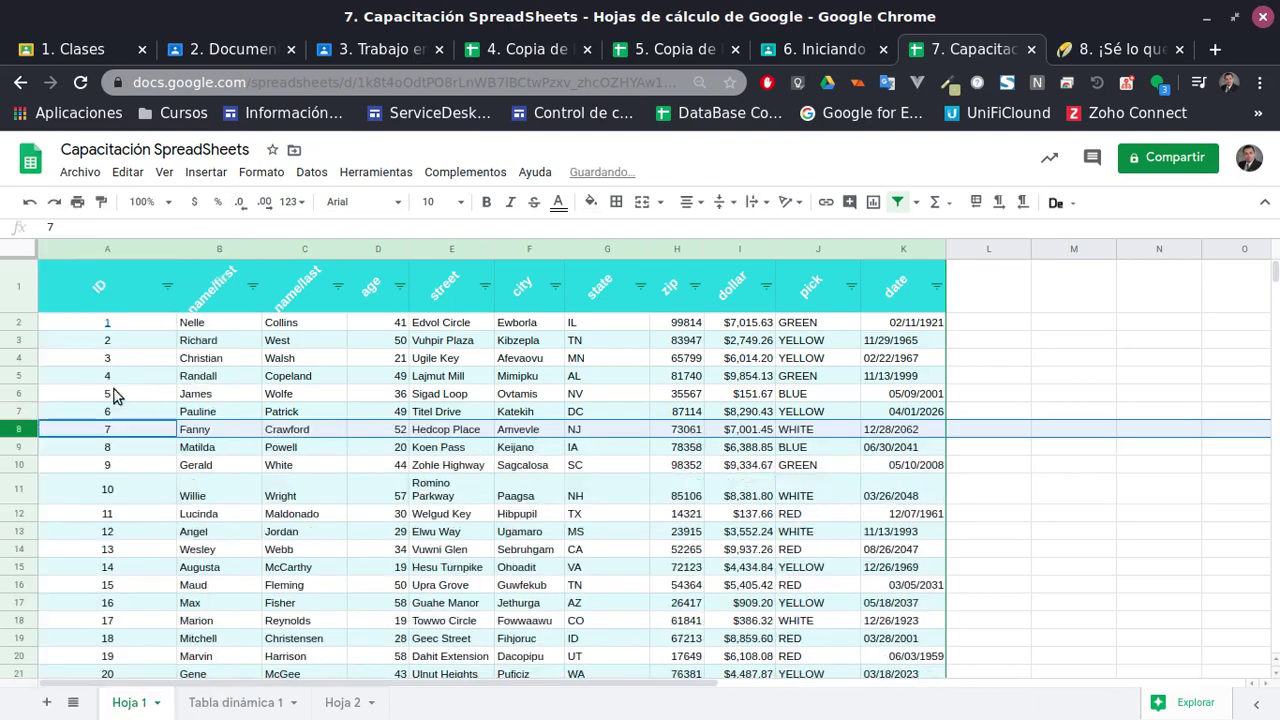
{"action": "left_click", "coordinate": [88, 327]}
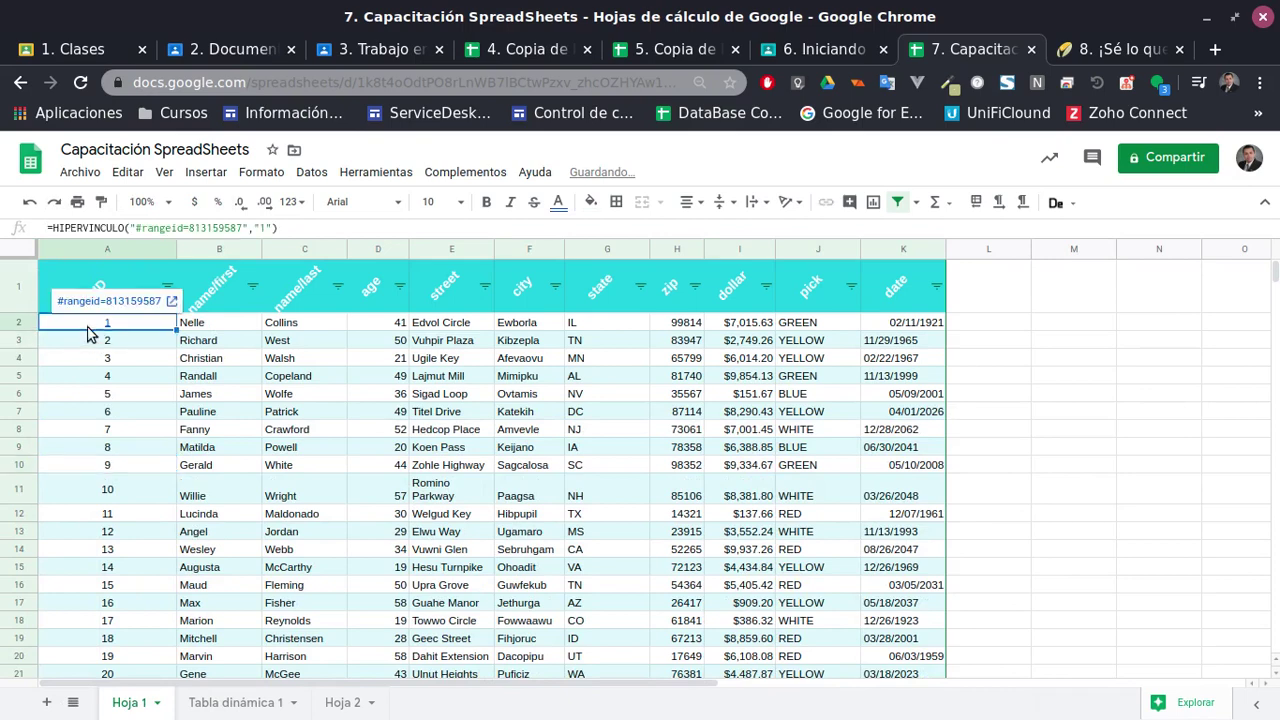
{"action": "left_click", "coordinate": [157, 413]}
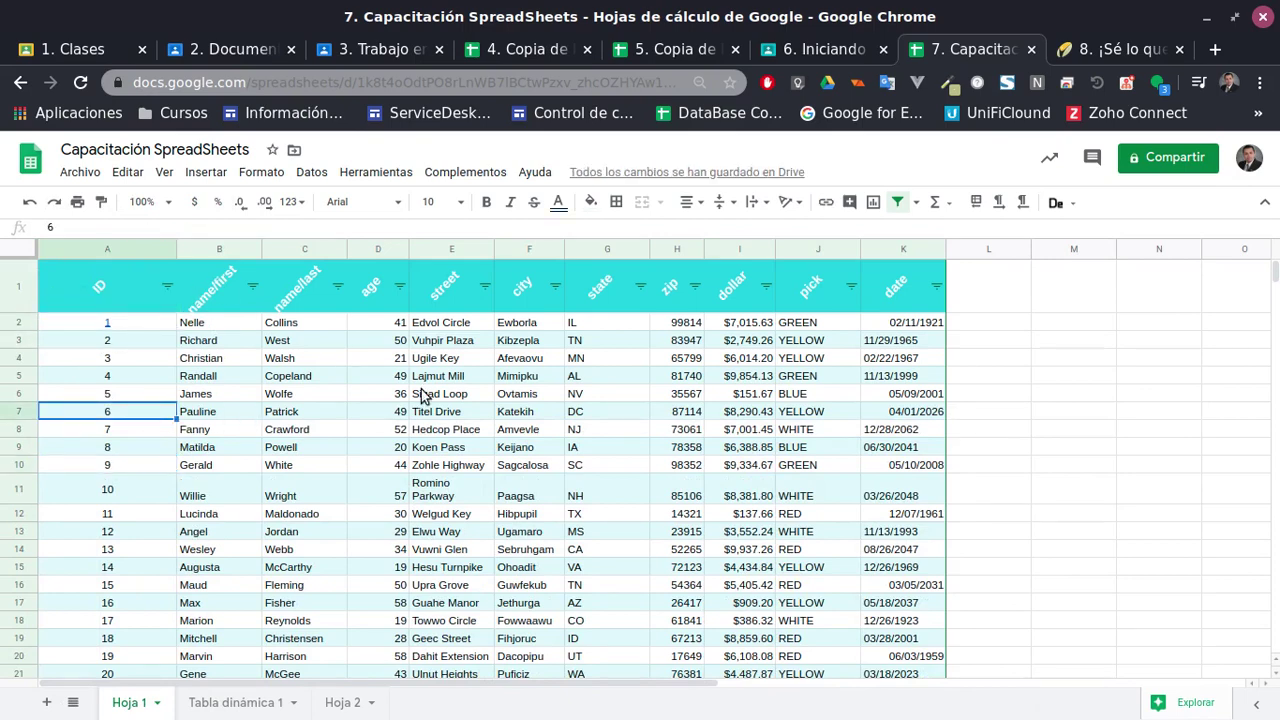
{"action": "left_click", "coordinate": [18, 285]}
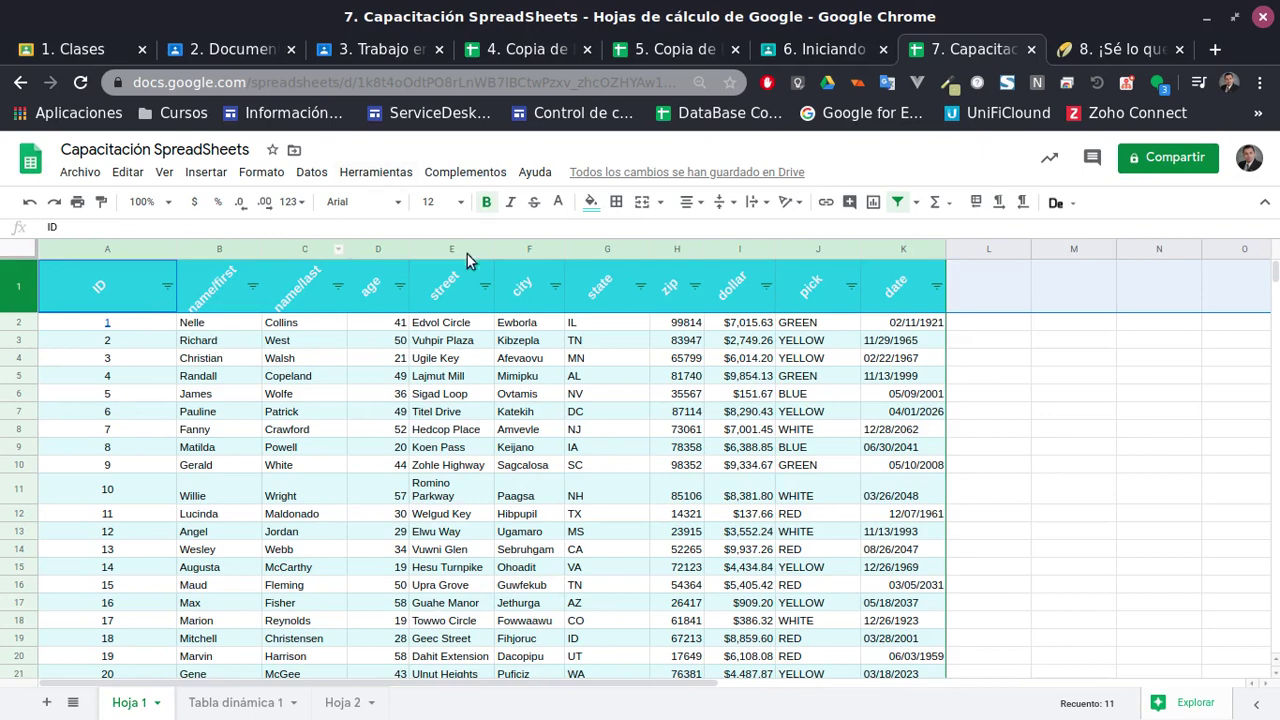
{"action": "scroll", "coordinate": [362, 385], "scroll_direction": "down", "scroll_amount": 2}
{"action": "scroll", "coordinate": [366, 397], "scroll_direction": "up", "scroll_amount": 2}
{"action": "left_click", "coordinate": [165, 174]}
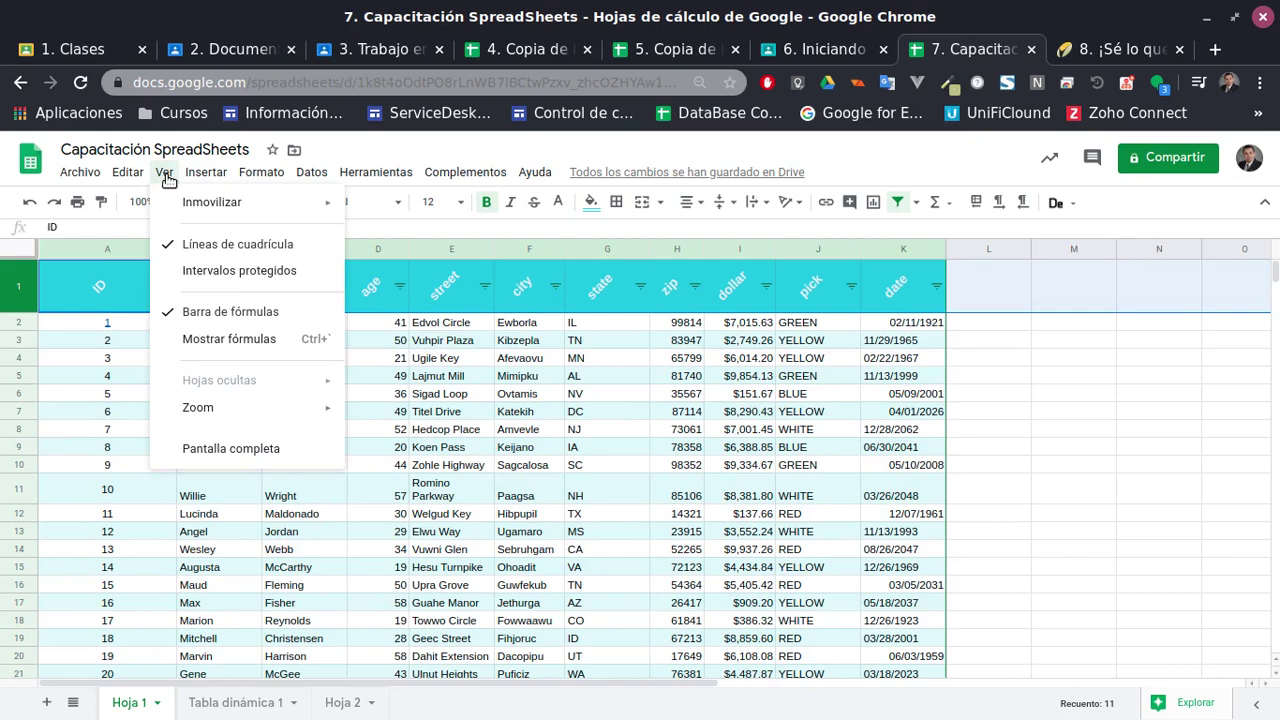
{"action": "mouse_move", "coordinate": [222, 204]}
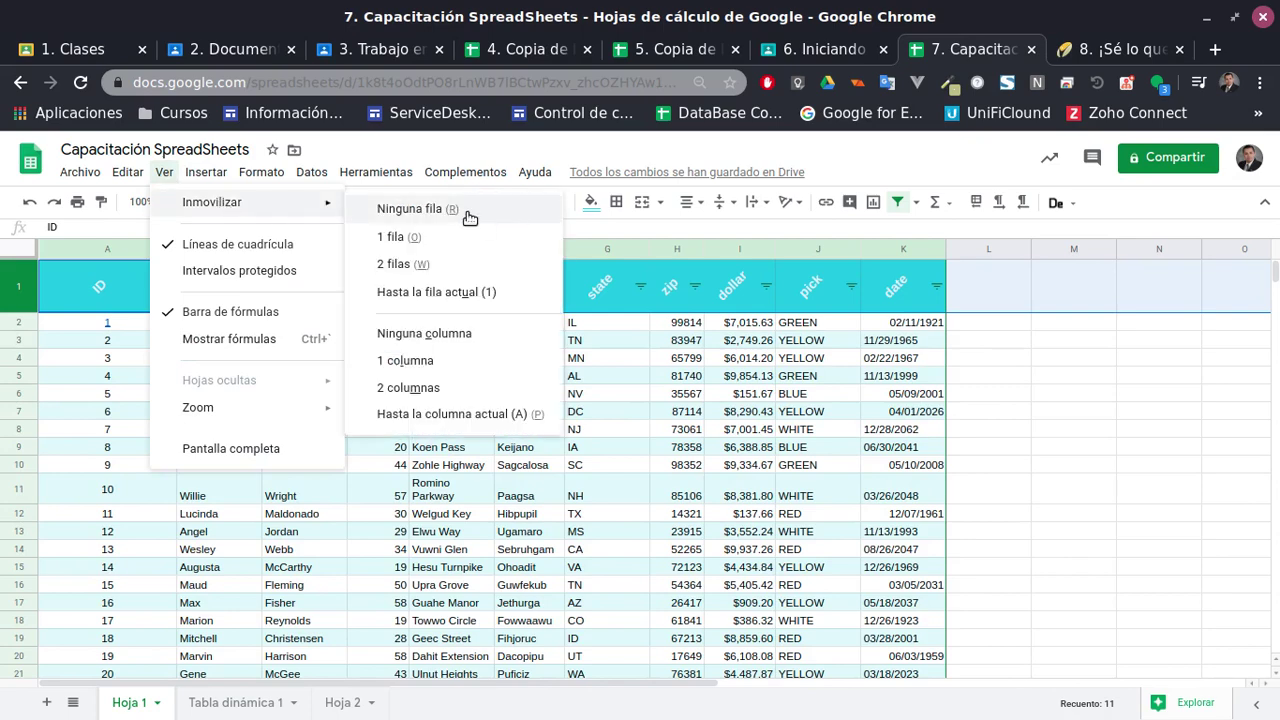
{"action": "left_click", "coordinate": [443, 240]}
{"action": "left_click", "coordinate": [329, 435]}
{"action": "scroll", "coordinate": [455, 437], "scroll_direction": "down", "scroll_amount": 1}
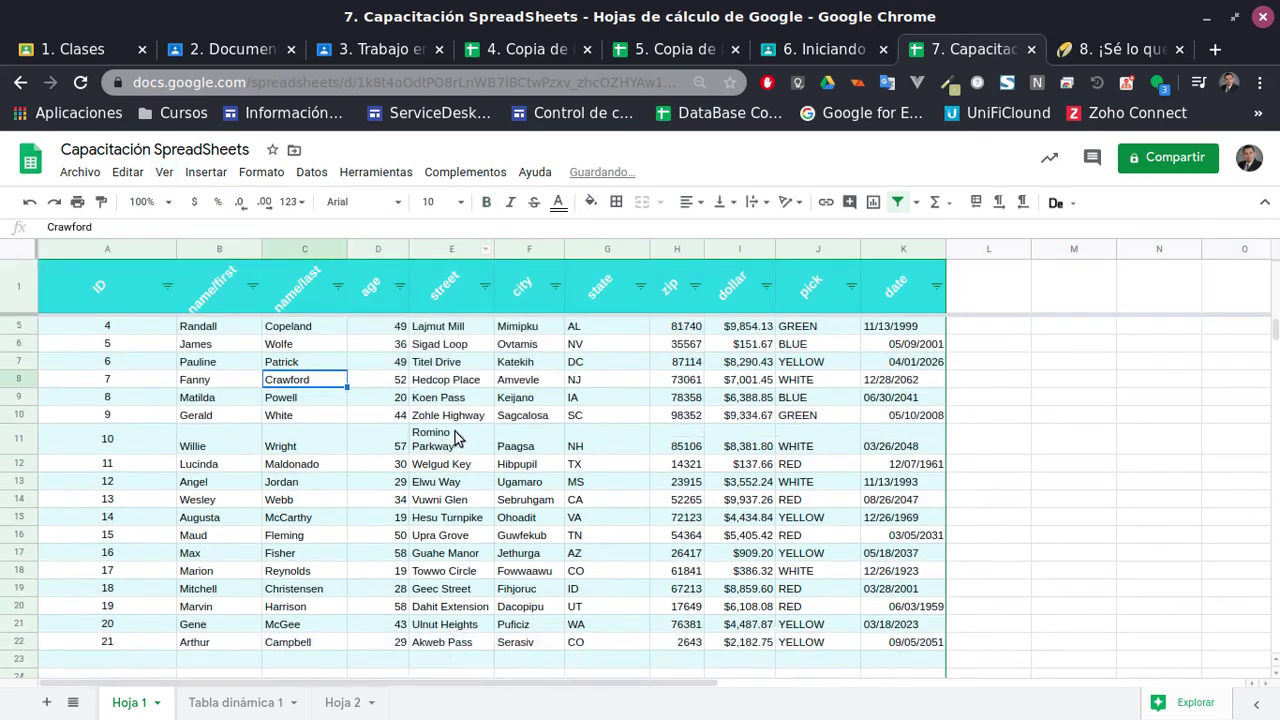
{"action": "scroll", "coordinate": [455, 440], "scroll_direction": "down", "scroll_amount": 3}
{"action": "scroll", "coordinate": [460, 450], "scroll_direction": "up", "scroll_amount": 4}
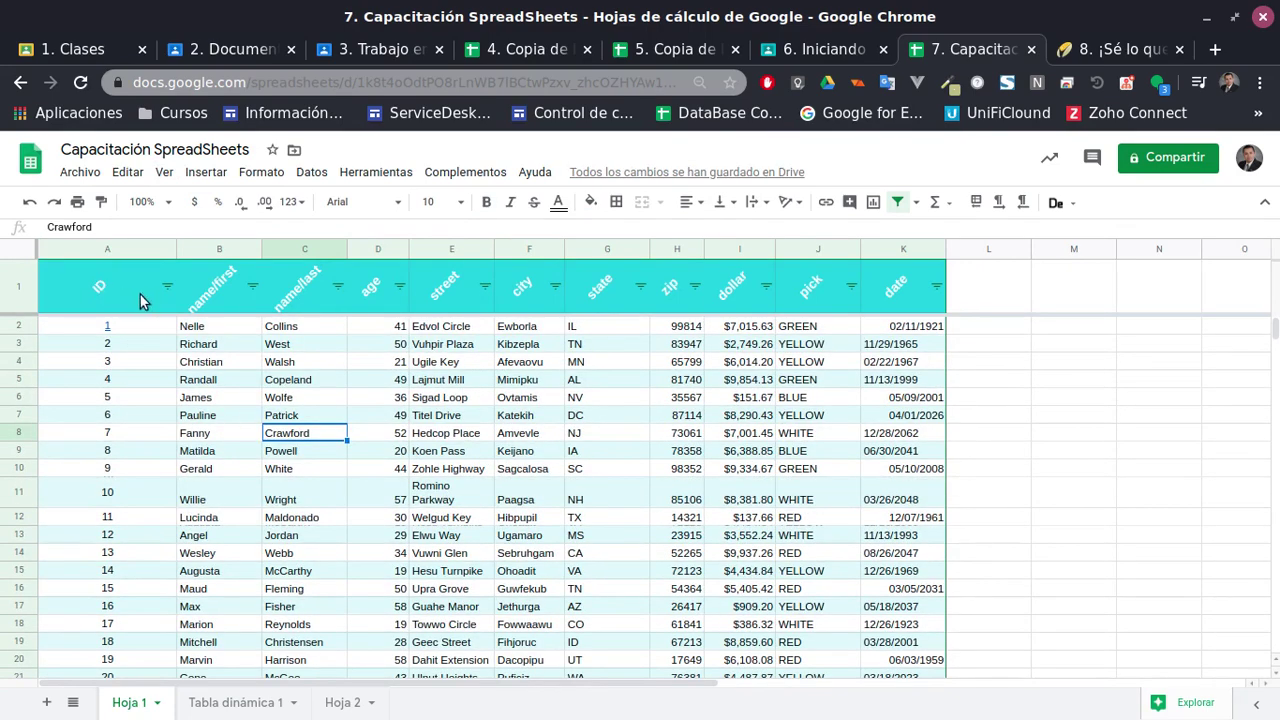
{"action": "left_click_drag", "start_coordinate": [175, 252], "coordinate": [127, 255]}
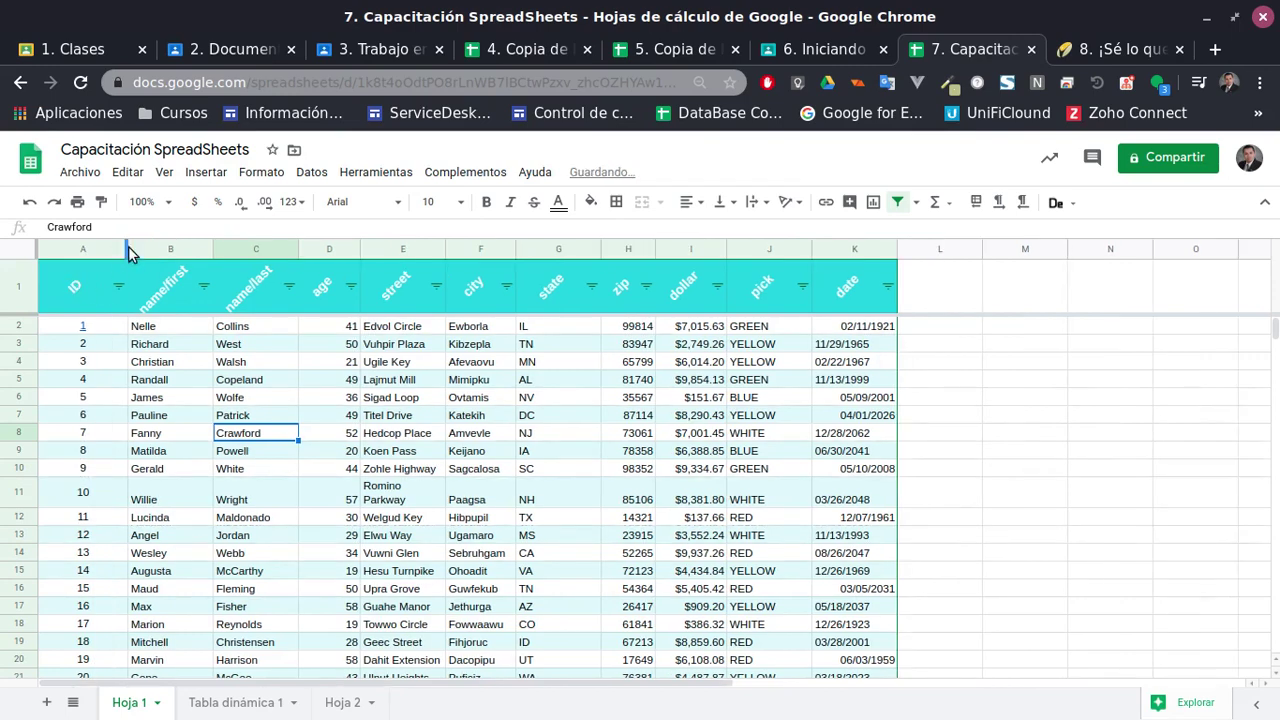
{"action": "left_click", "coordinate": [124, 252]}
{"action": "left_click_drag", "start_coordinate": [127, 250], "coordinate": [99, 252]}
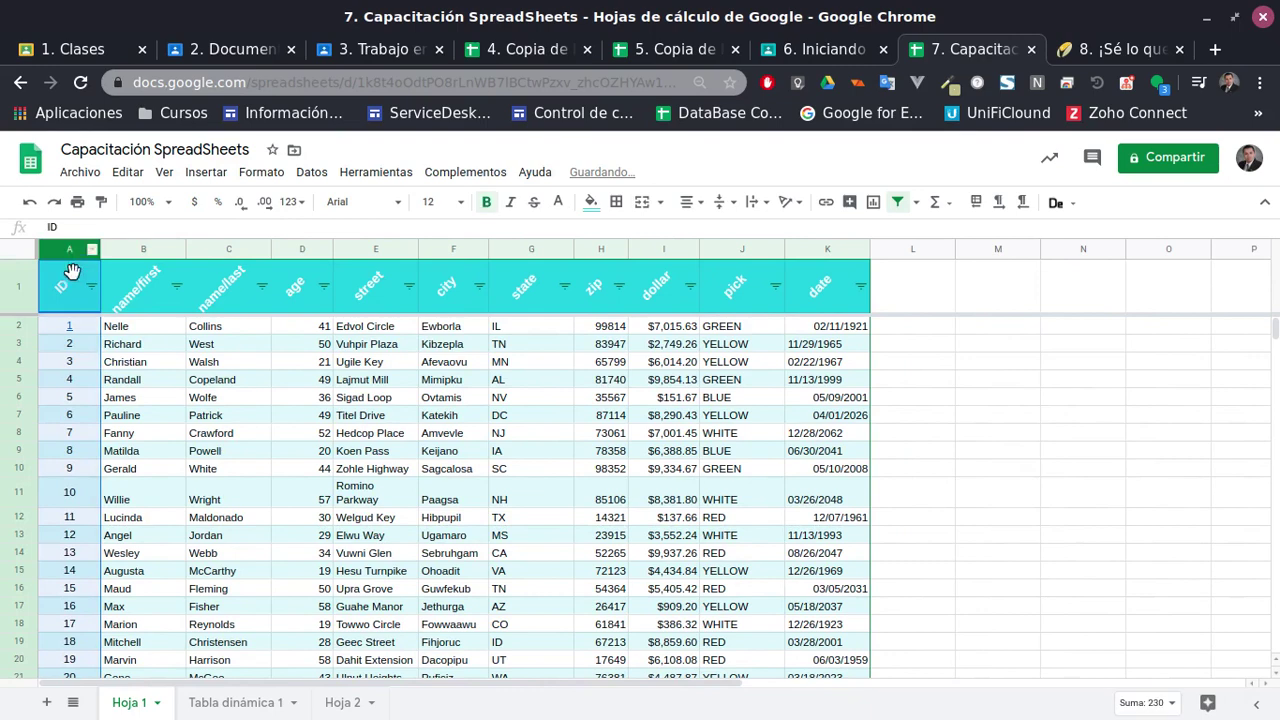
{"action": "left_click", "coordinate": [205, 171]}
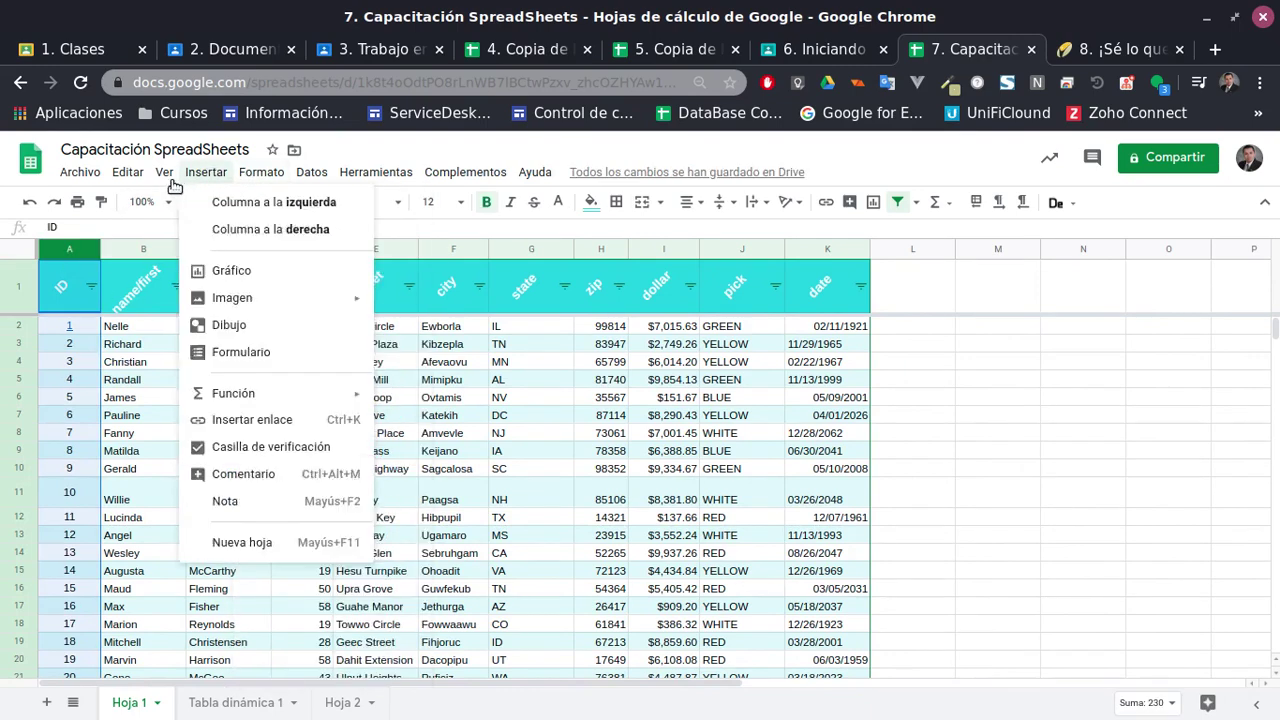
{"action": "mouse_move", "coordinate": [164, 171]}
{"action": "mouse_move", "coordinate": [193, 208]}
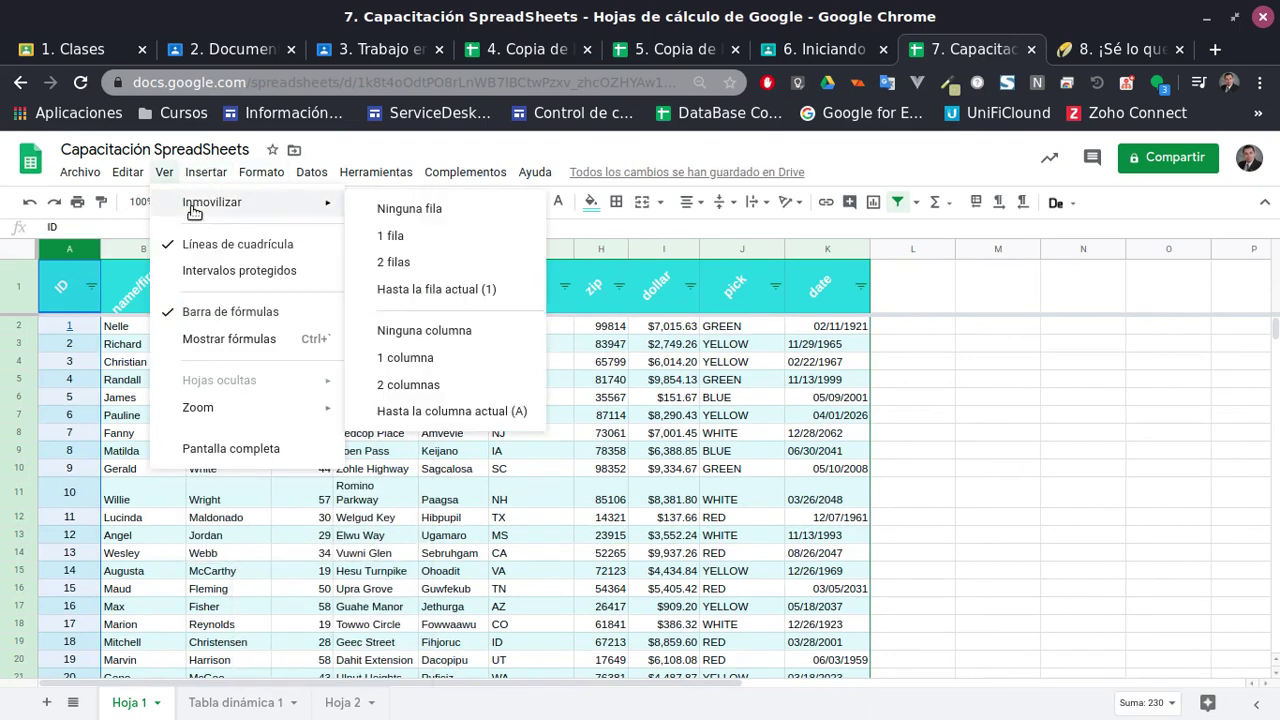
{"action": "left_click", "coordinate": [440, 366]}
{"action": "left_click", "coordinate": [243, 431]}
{"action": "scroll", "coordinate": [336, 428], "scroll_direction": "down", "scroll_amount": 2}
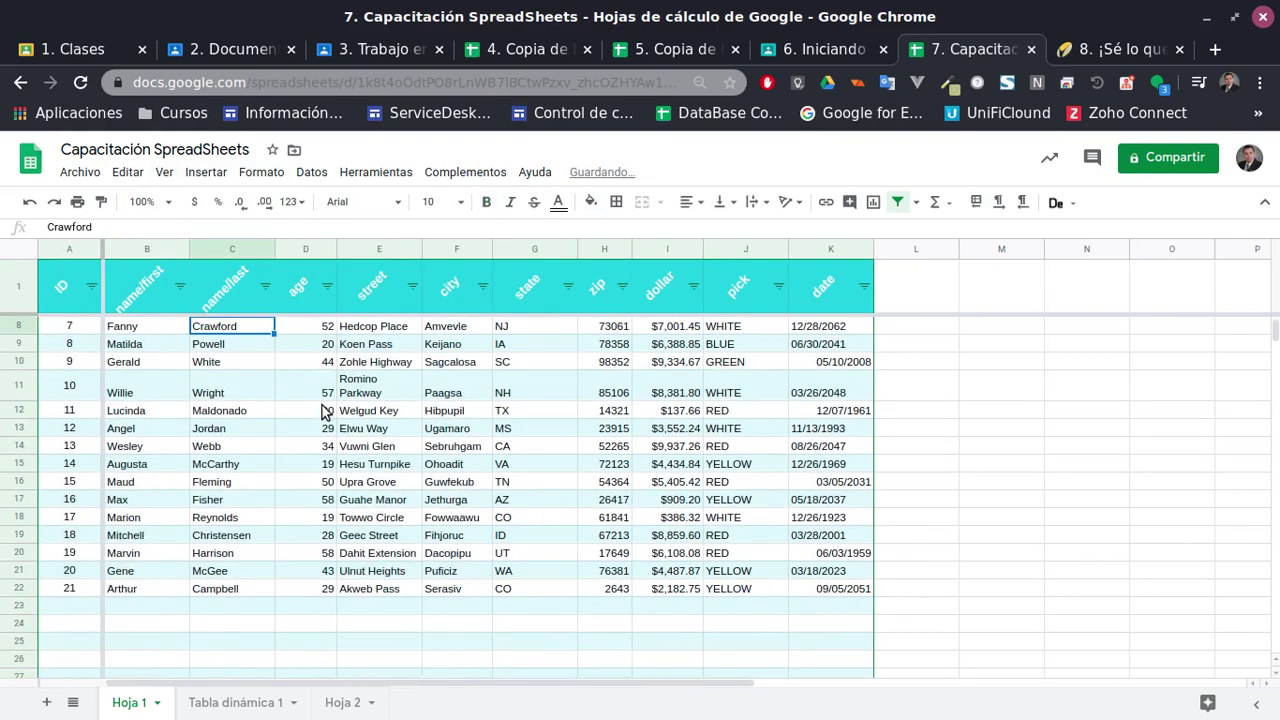
{"action": "scroll", "coordinate": [336, 428], "scroll_direction": "up", "scroll_amount": 2}
{"action": "scroll", "coordinate": [336, 428], "scroll_direction": "down", "scroll_amount": 1}
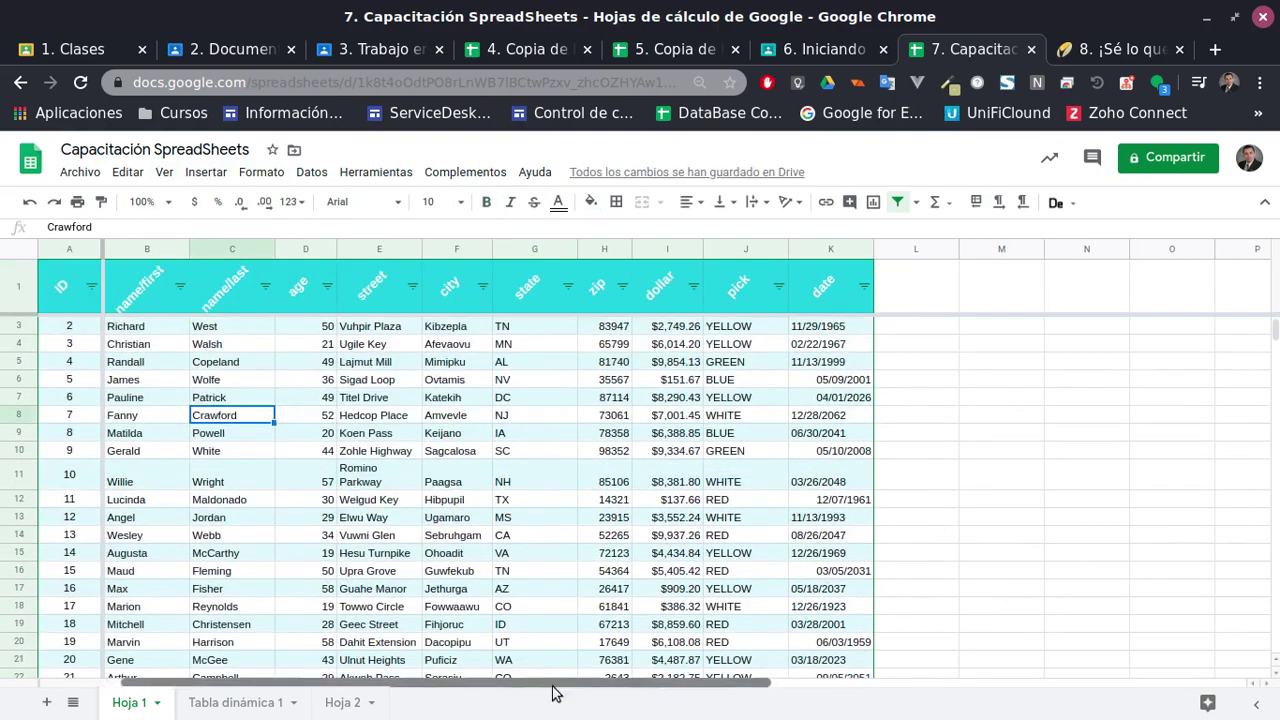
{"action": "mouse_move", "coordinate": [551, 691]}
{"action": "left_mouse_down"}
{"action": "mouse_move", "coordinate": [851, 703]}
{"action": "mouse_move", "coordinate": [560, 700]}
{"action": "left_mouse_up"}
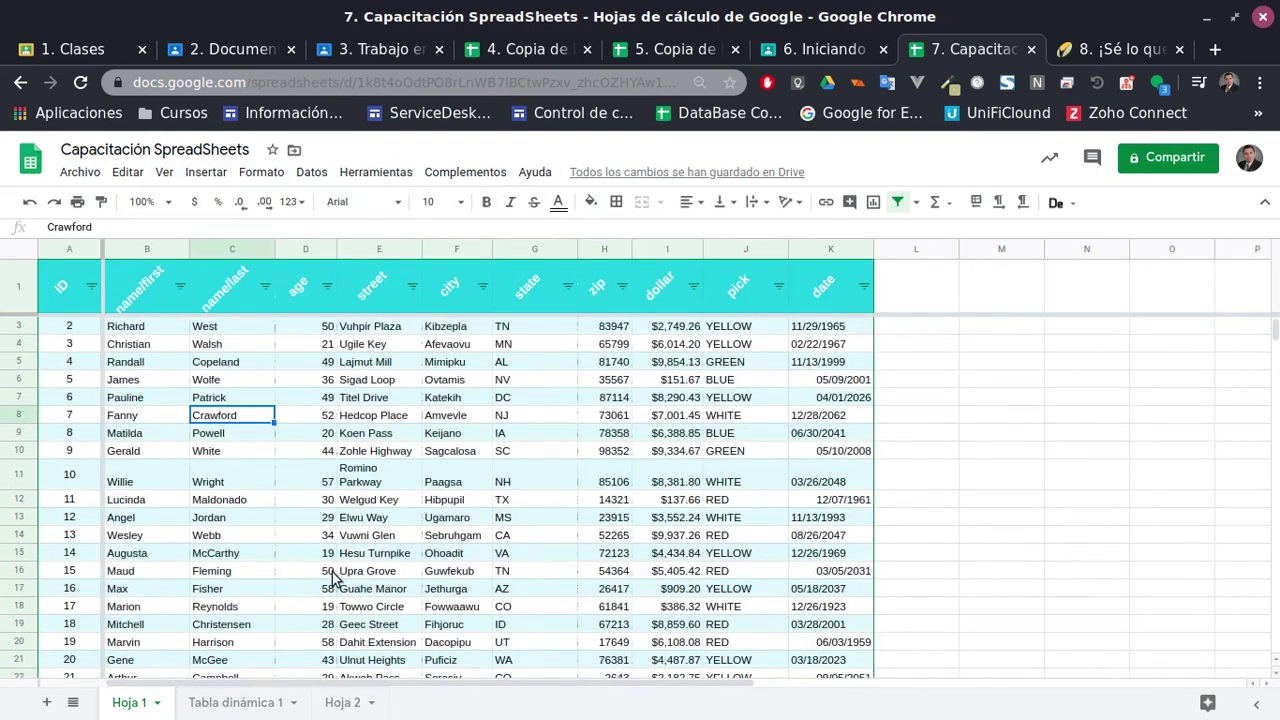
{"action": "scroll", "coordinate": [345, 490], "scroll_direction": "down", "scroll_amount": 1}
{"action": "scroll", "coordinate": [318, 452], "scroll_direction": "up", "scroll_amount": 2}
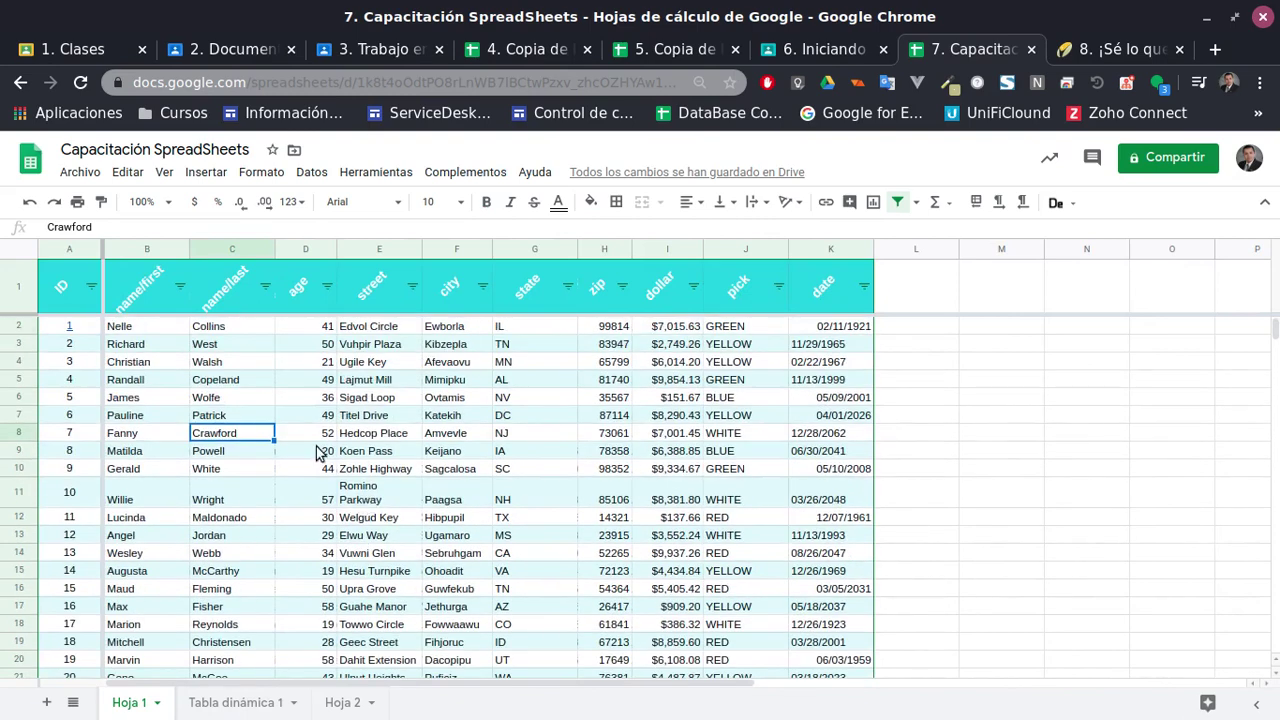
{"action": "left_click", "coordinate": [515, 379]}
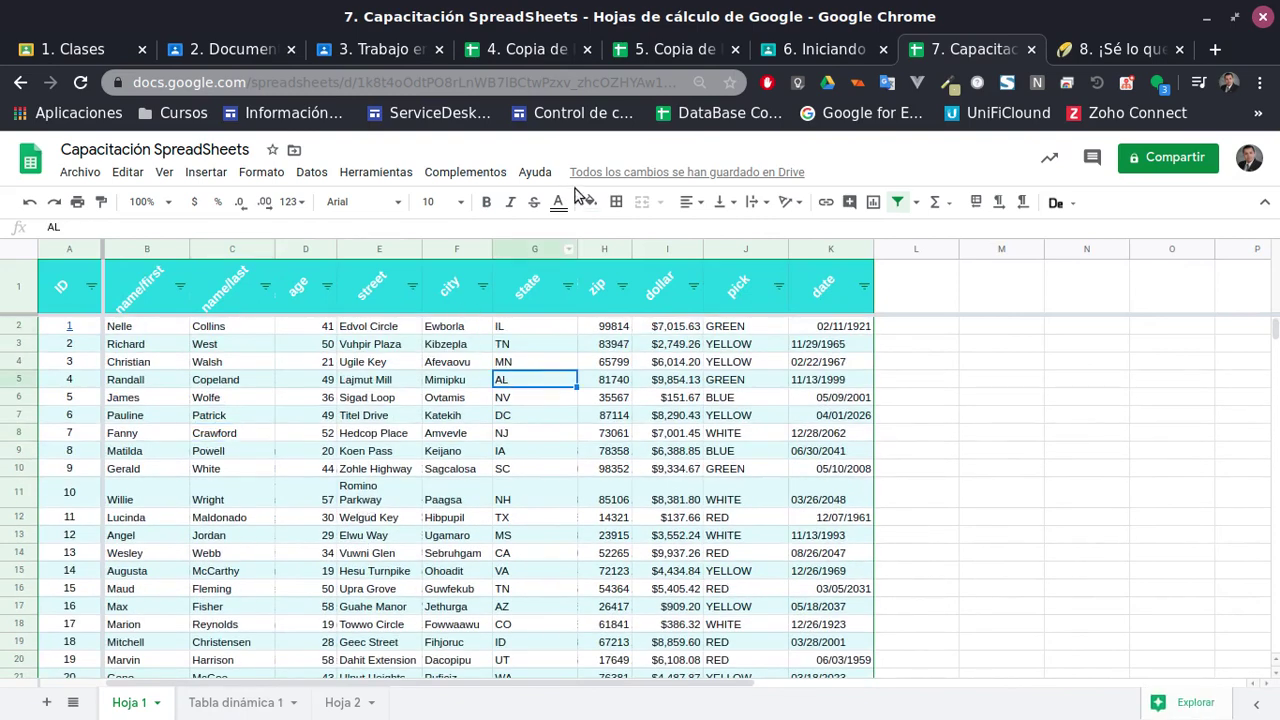
{"action": "scroll", "coordinate": [305, 467], "scroll_direction": "down", "scroll_amount": 2}
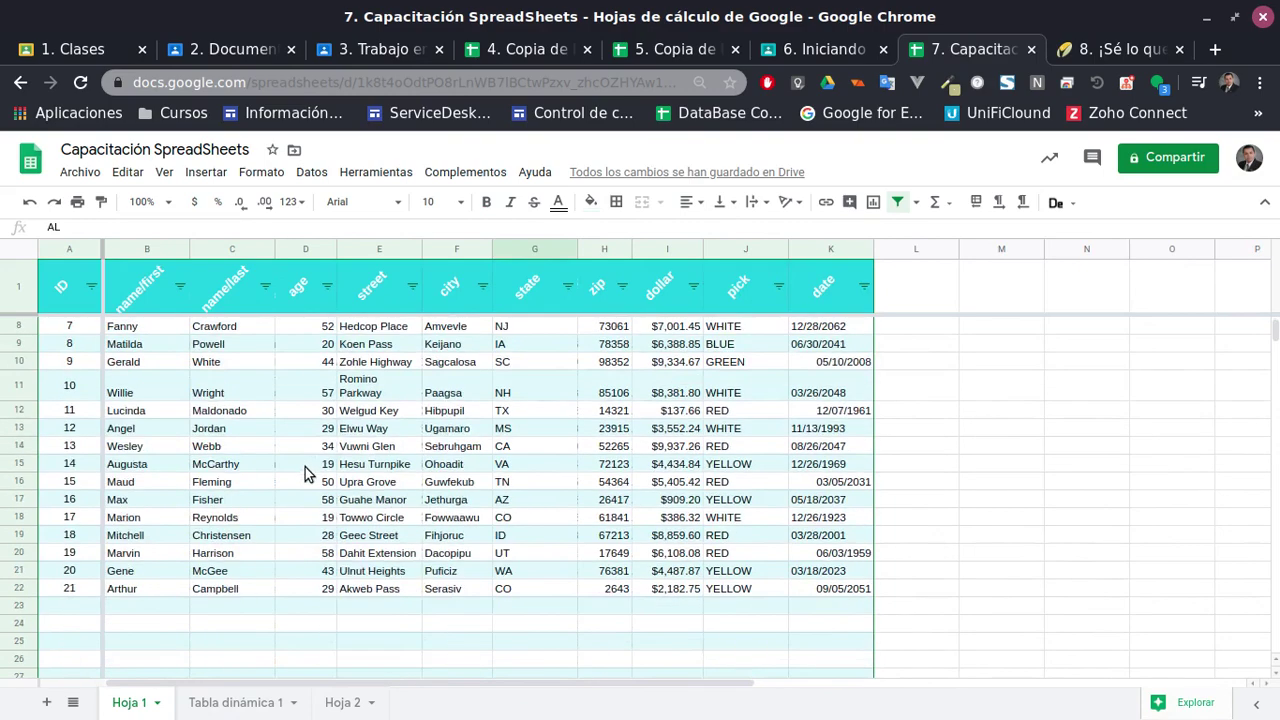
{"action": "scroll", "coordinate": [290, 460], "scroll_direction": "up", "scroll_amount": 2}
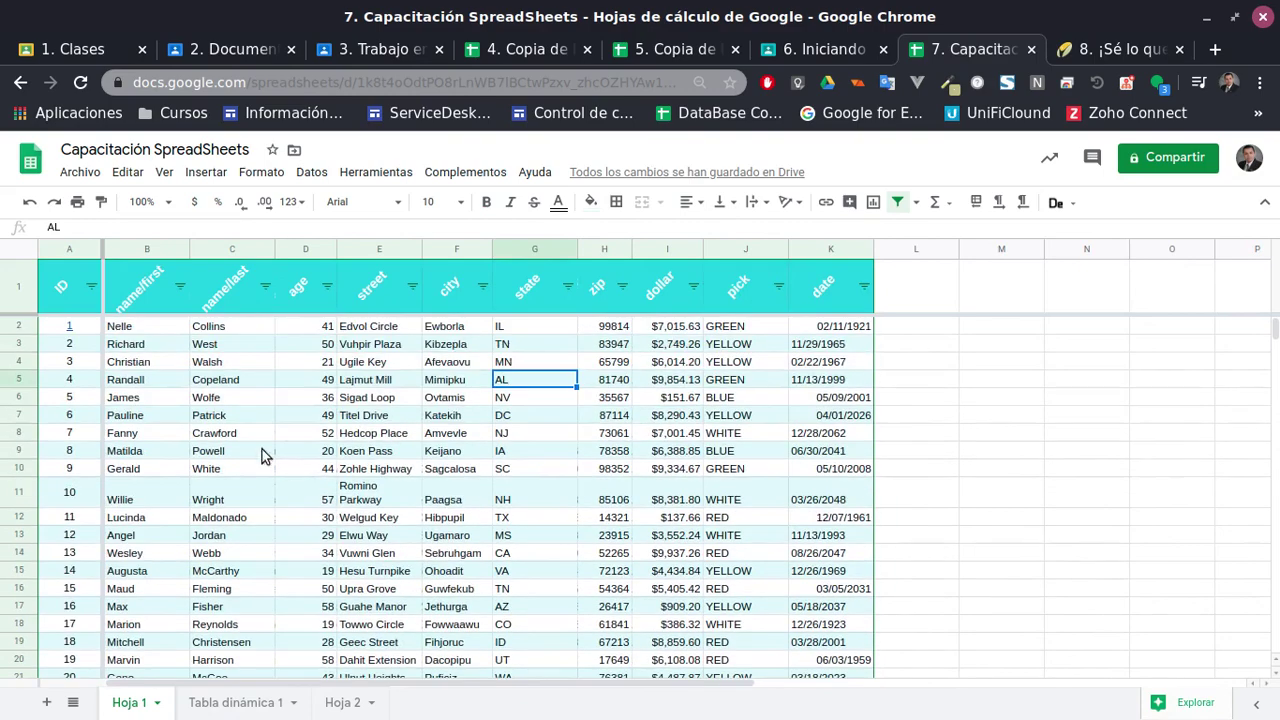
{"action": "left_click", "coordinate": [65, 287]}
{"action": "scroll", "coordinate": [660, 540], "scroll_direction": "down", "scroll_amount": 2}
{"action": "scroll", "coordinate": [314, 491], "scroll_direction": "up", "scroll_amount": 3}
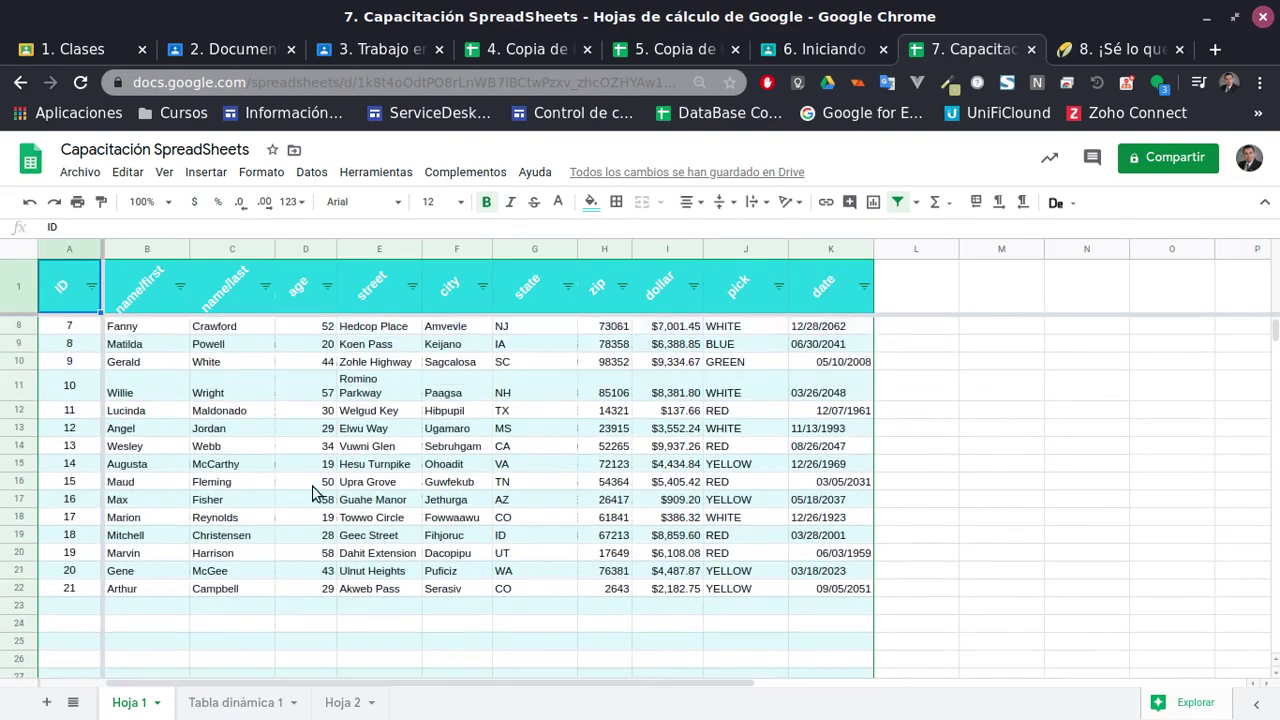
{"action": "scroll", "coordinate": [423, 523], "scroll_direction": "down", "scroll_amount": 2}
{"action": "scroll", "coordinate": [455, 540], "scroll_direction": "up", "scroll_amount": 2}
{"action": "scroll", "coordinate": [455, 540], "scroll_direction": "down", "scroll_amount": 2}
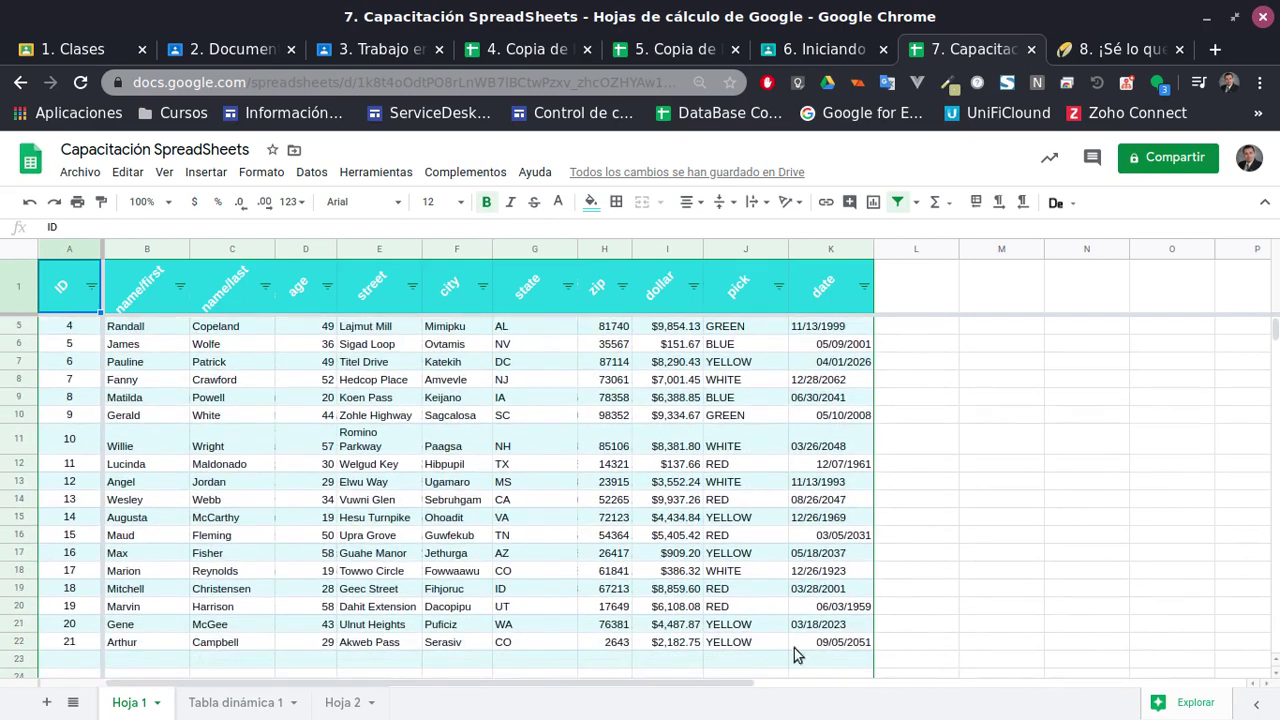
{"action": "left_click", "coordinate": [835, 650], "text": "shift"}
{"action": "scroll", "coordinate": [789, 570], "scroll_direction": "up", "scroll_amount": 2}
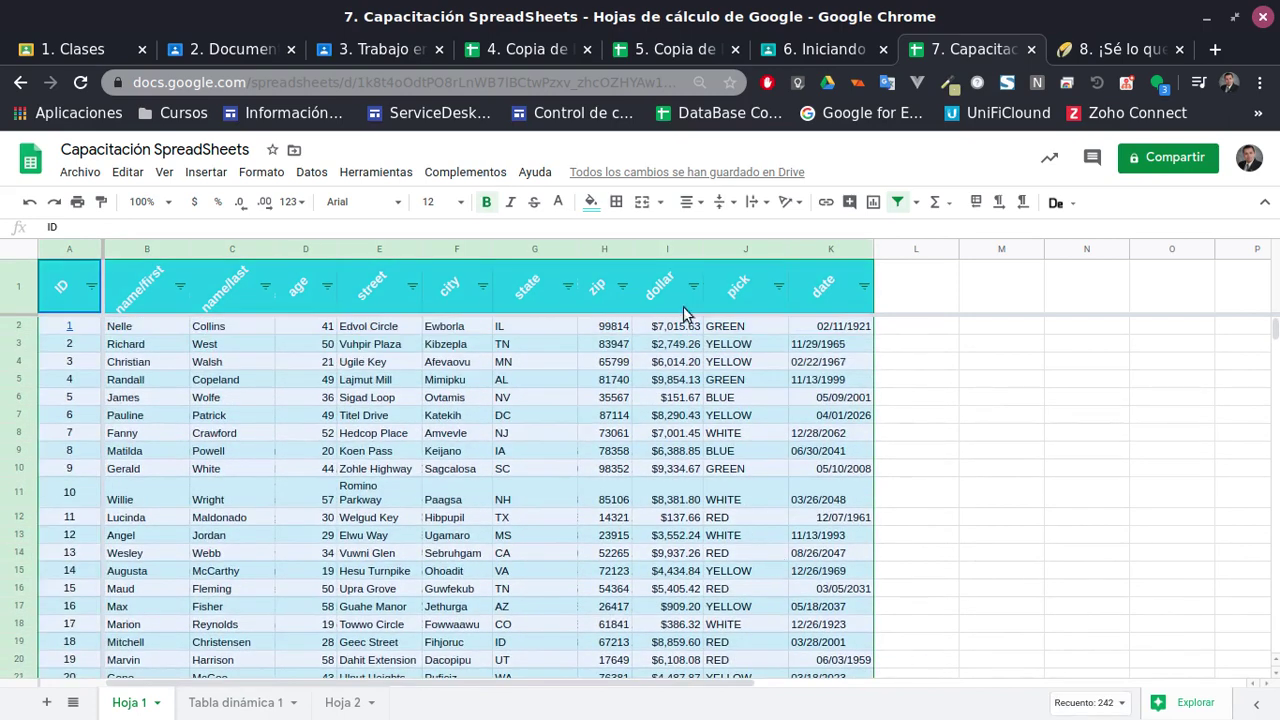
Apply all borders to every cell of the A1:K22 table
{"action": "left_click", "coordinate": [615, 203]}
{"action": "left_click", "coordinate": [633, 240]}
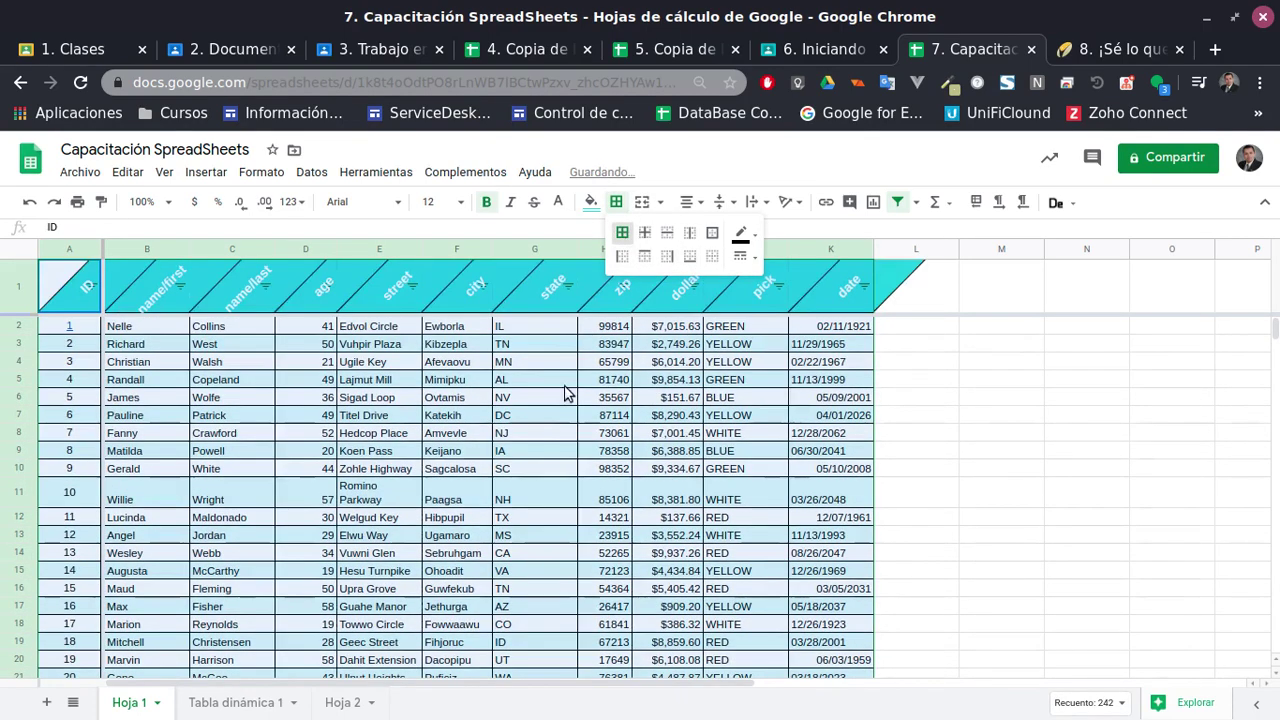
{"action": "left_click", "coordinate": [544, 467]}
{"action": "left_click", "coordinate": [725, 433]}
{"action": "scroll", "coordinate": [614, 500], "scroll_direction": "down", "scroll_amount": 2}
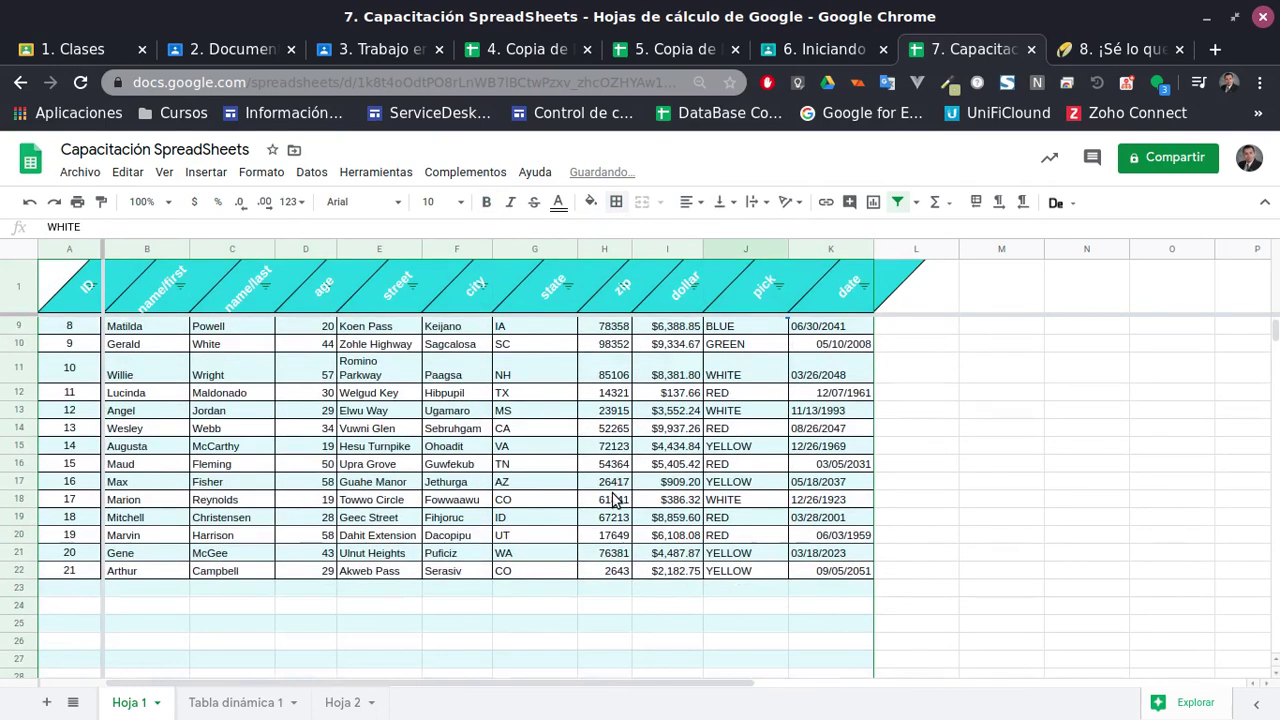
{"action": "scroll", "coordinate": [617, 505], "scroll_direction": "up", "scroll_amount": 2}
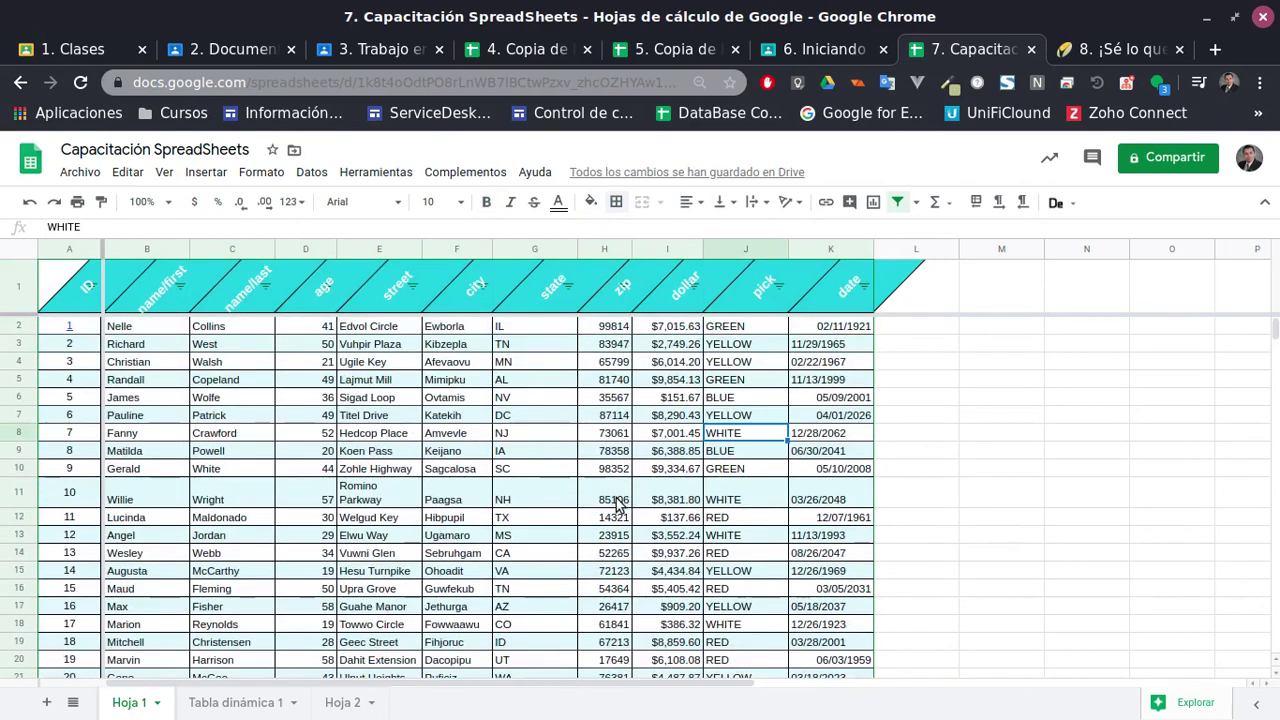
Insert a blank row above the header row, then undo it
{"action": "left_click", "coordinate": [27, 276]}
{"action": "right_click", "coordinate": [27, 276]}
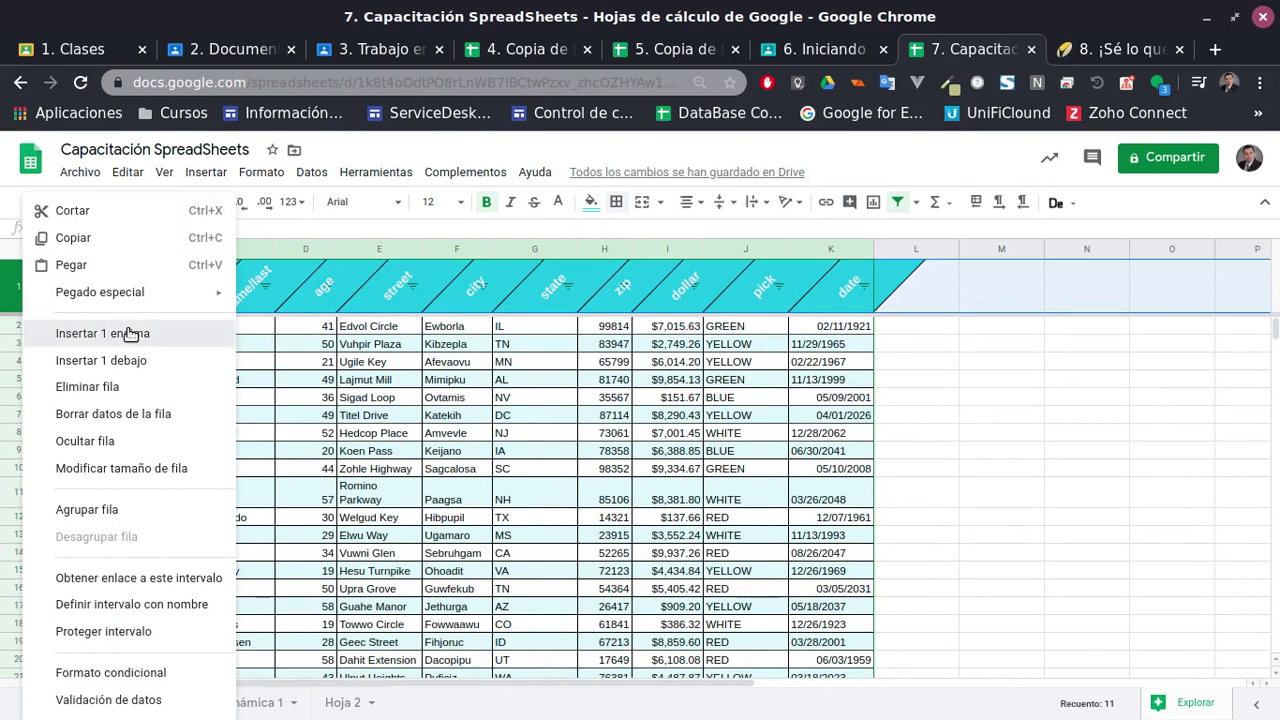
{"action": "left_click", "coordinate": [130, 334]}
{"action": "left_click", "coordinate": [380, 469]}
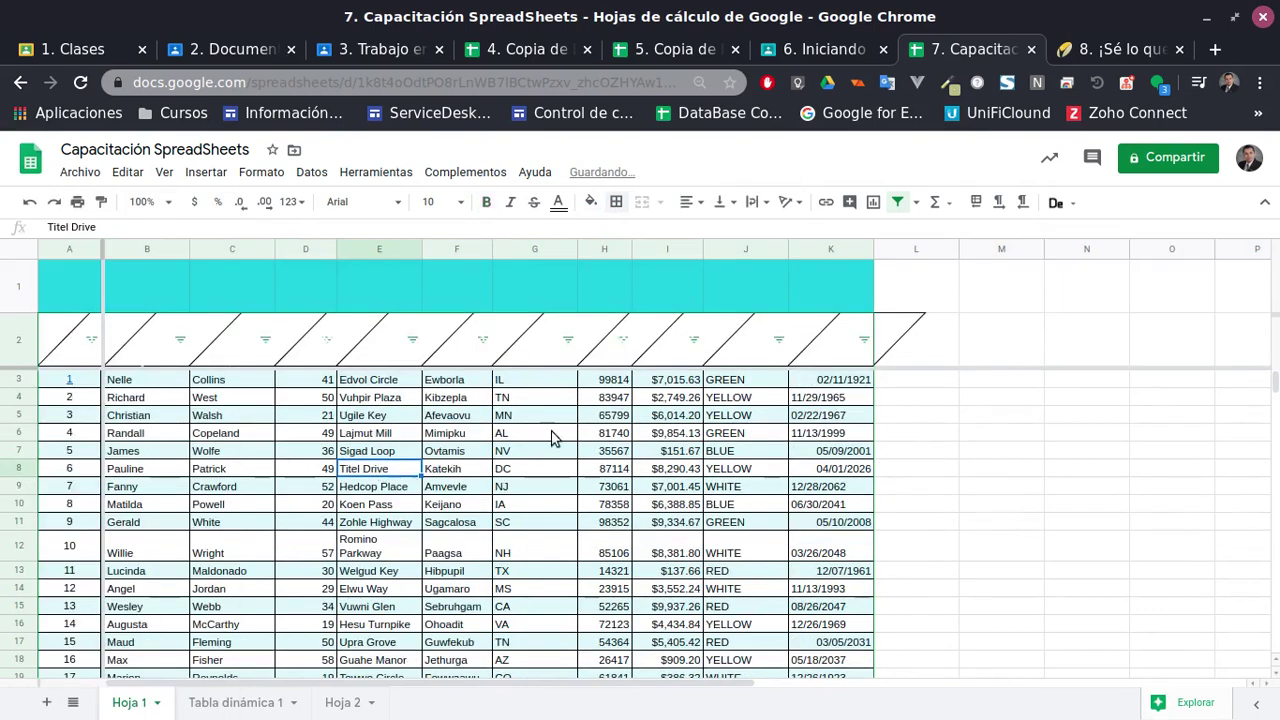
{"action": "left_click", "coordinate": [317, 291]}
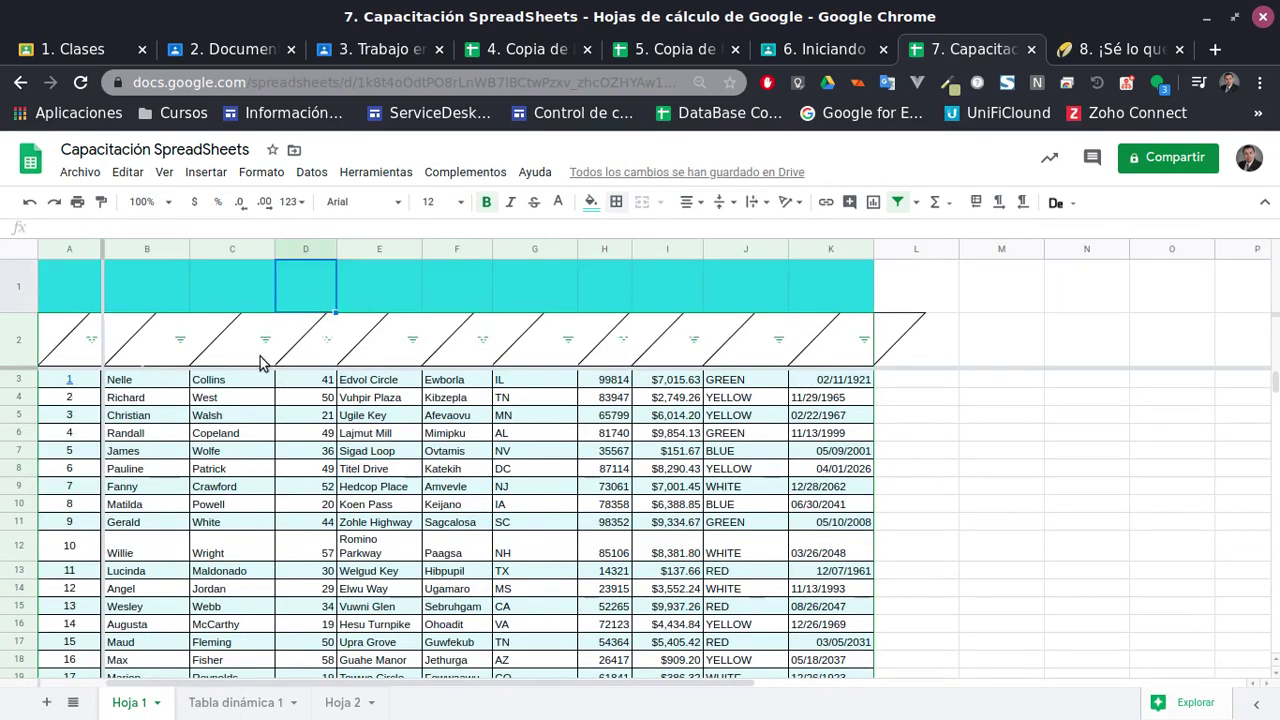
{"action": "key", "text": "ctrl+z"}
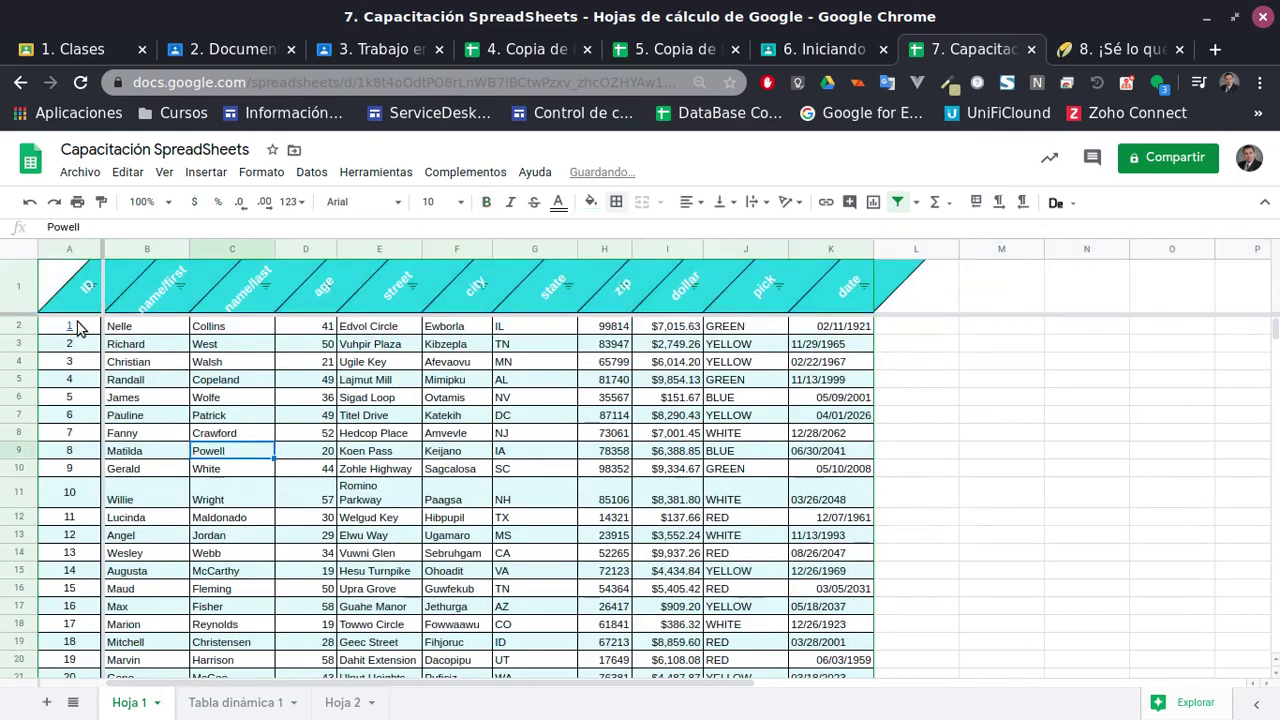
Select the whole table and turn off its header filter with Crear un filtro
{"action": "left_click", "coordinate": [18, 286]}
{"action": "scroll", "coordinate": [549, 533], "scroll_direction": "down", "scroll_amount": 2}
{"action": "key", "text": "ctrl+a"}
{"action": "scroll", "coordinate": [834, 500], "scroll_direction": "up", "scroll_amount": 2}
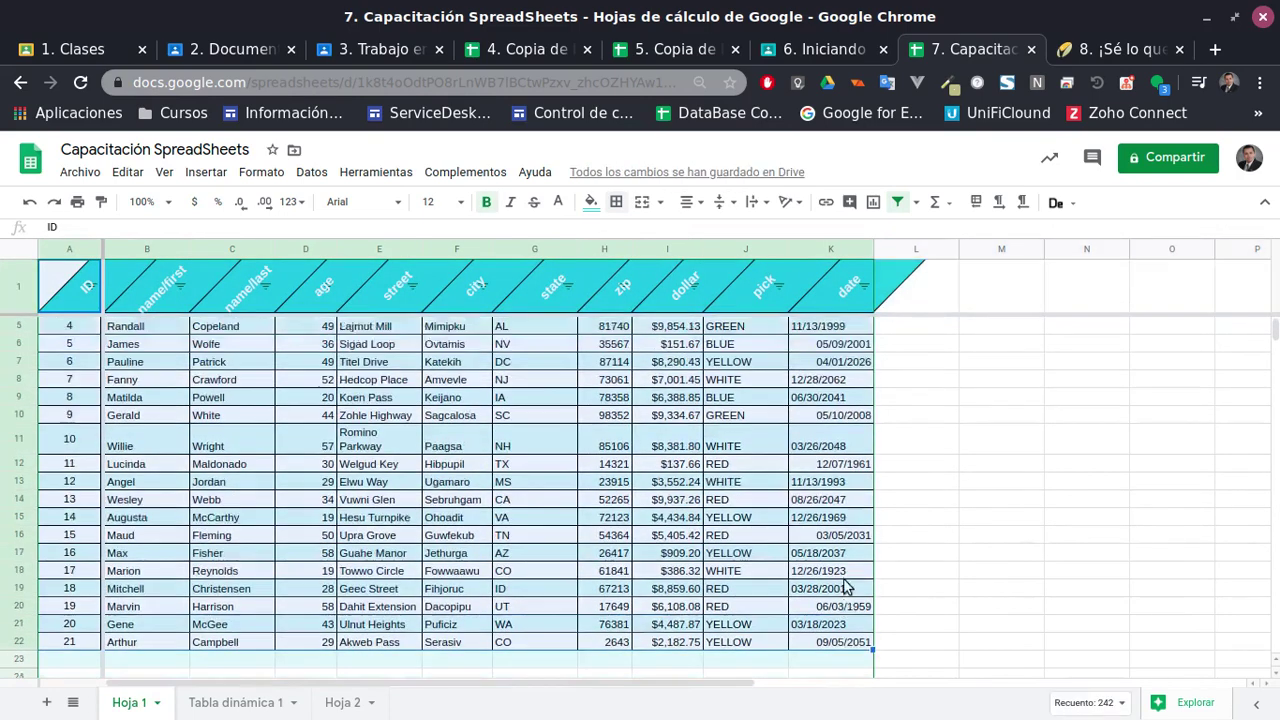
{"action": "left_click", "coordinate": [899, 196]}
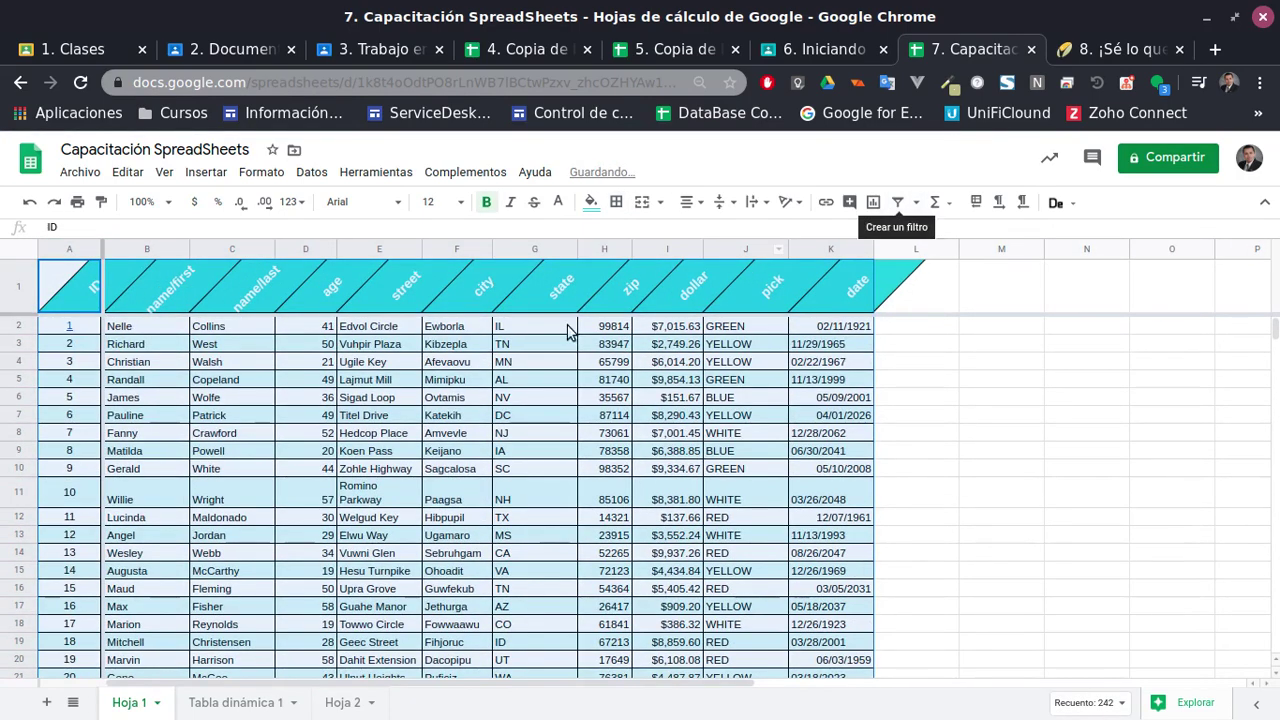
{"action": "left_click", "coordinate": [232, 451]}
Insert an empty row above the headers; moving it below fails on frozen rows
{"action": "right_click", "coordinate": [20, 286]}
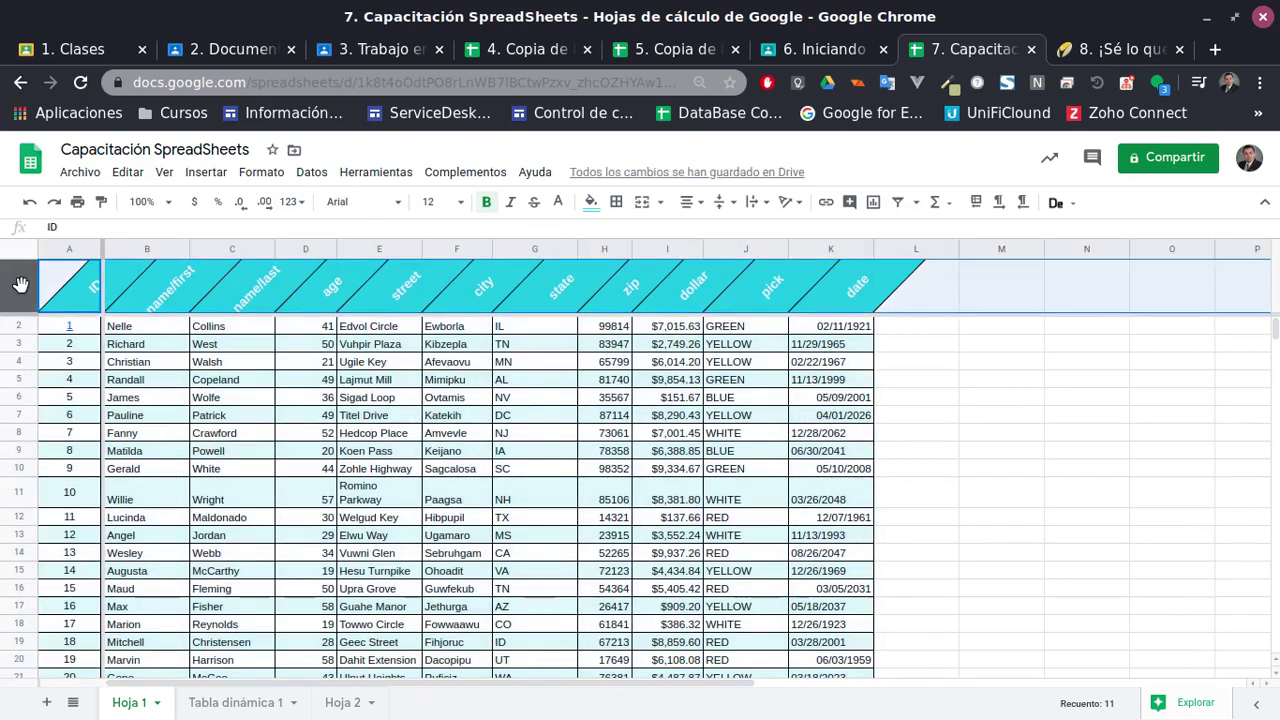
{"action": "left_click", "coordinate": [127, 343]}
{"action": "left_click", "coordinate": [447, 487]}
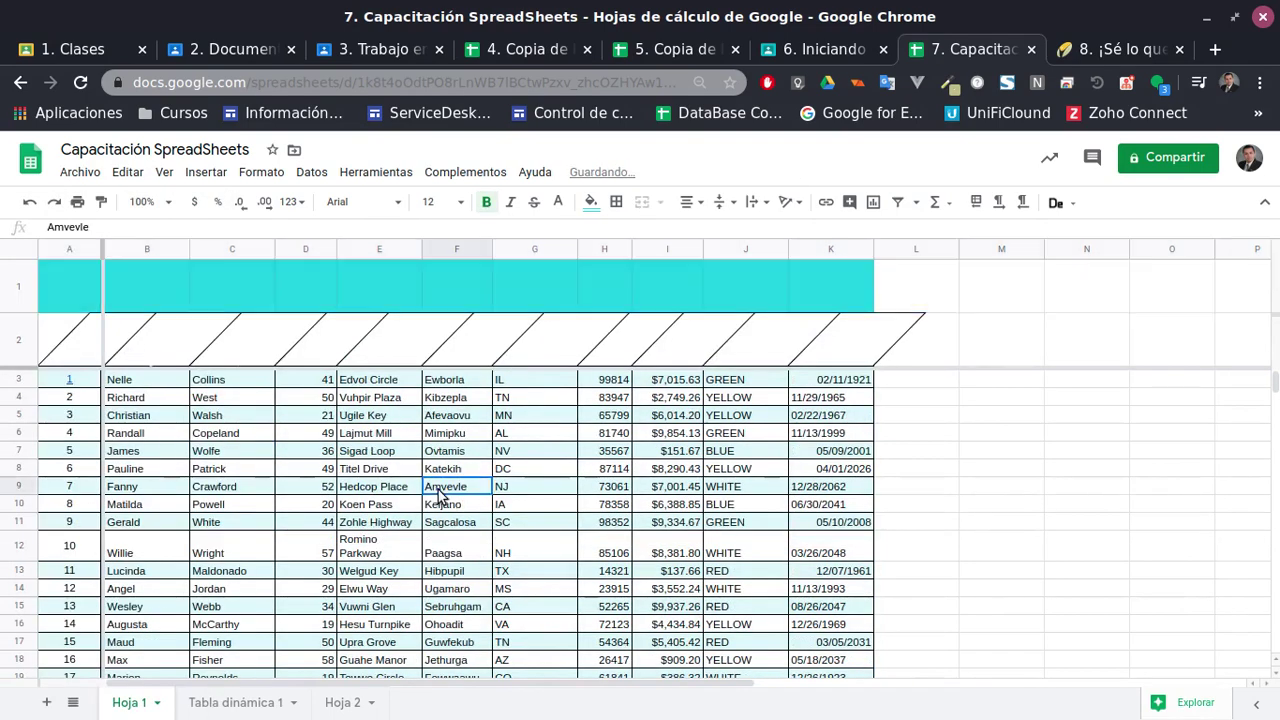
{"action": "left_click_drag", "start_coordinate": [86, 285], "coordinate": [826, 294]}
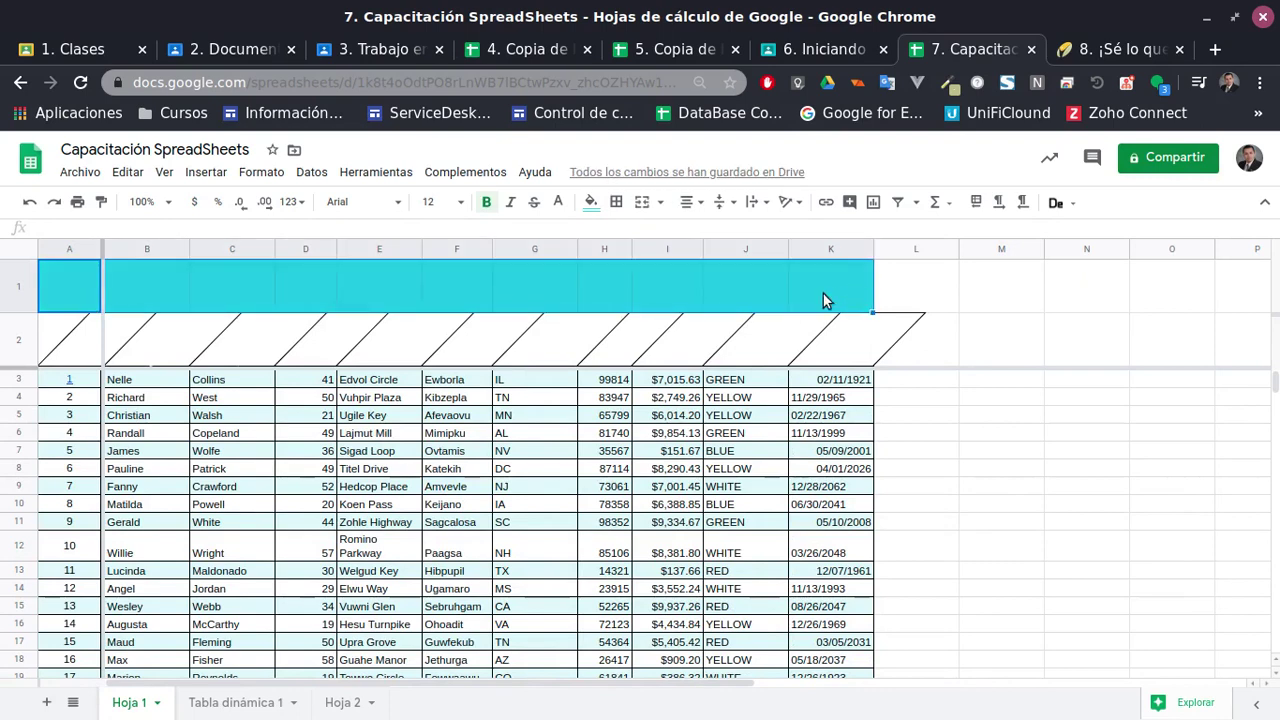
{"action": "left_click", "coordinate": [784, 278]}
{"action": "left_click", "coordinate": [112, 291]}
{"action": "left_click", "coordinate": [20, 285]}
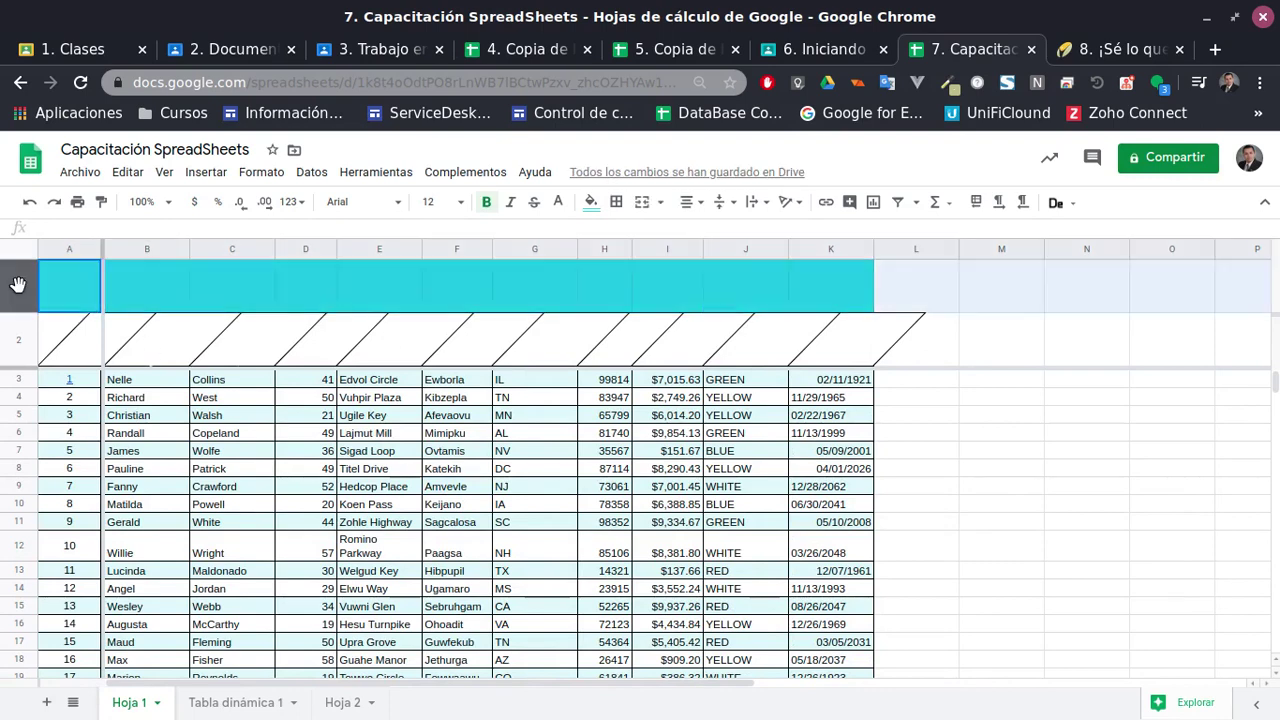
{"action": "left_click_drag", "start_coordinate": [13, 303], "coordinate": [17, 323]}
{"action": "key", "text": "Escape"}
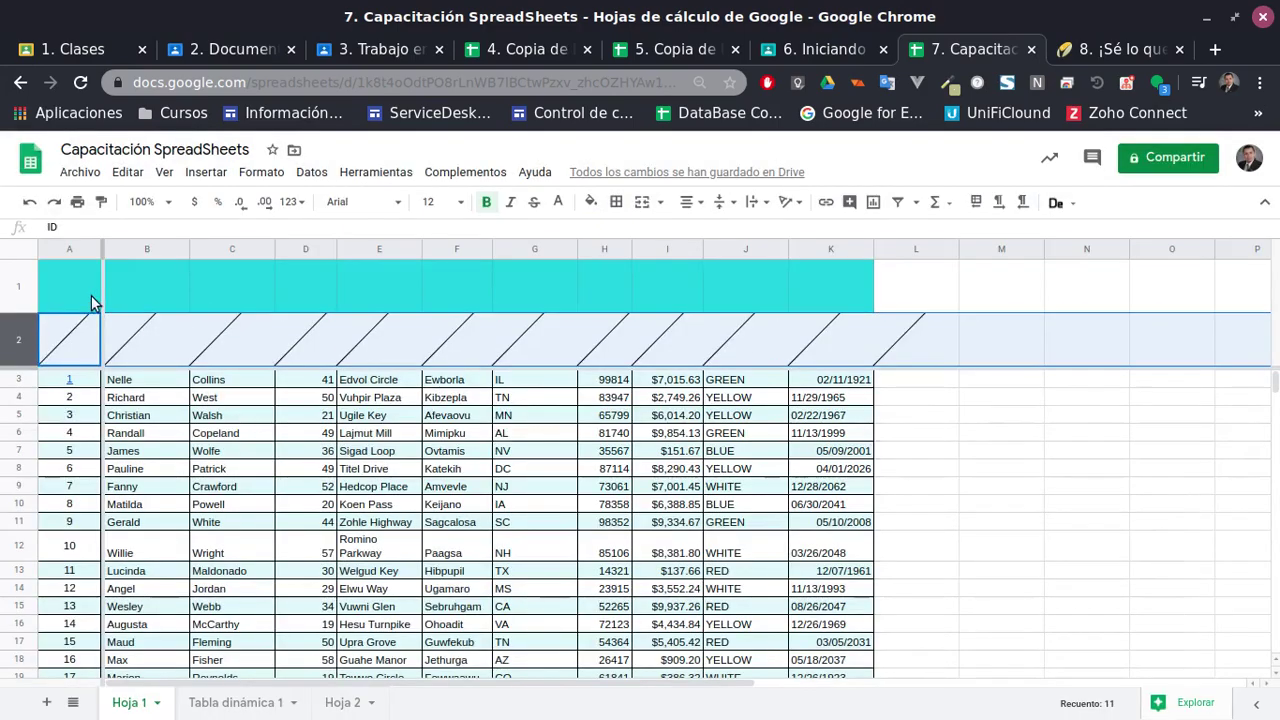
Copy the empty A1:K1 cells and paste them into row 2
{"action": "left_click", "coordinate": [91, 295]}
{"action": "left_click", "coordinate": [839, 296], "text": "shift"}
{"action": "key", "text": "ctrl+c"}
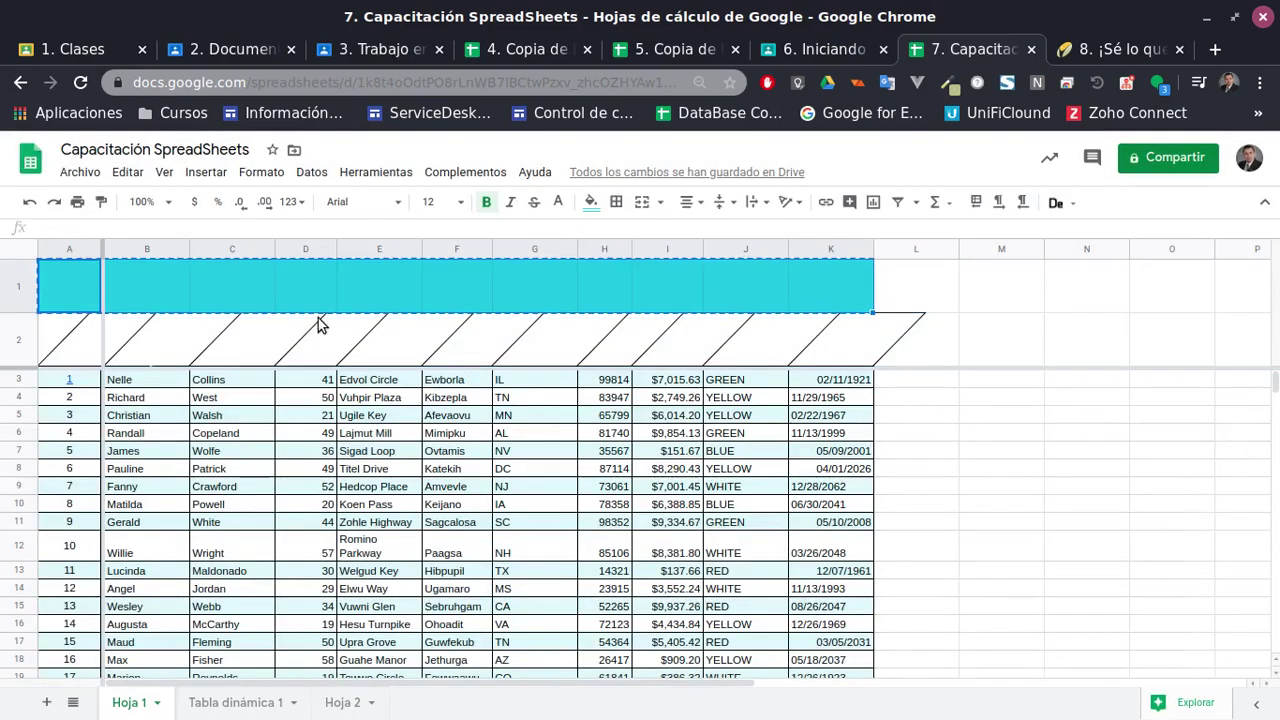
{"action": "left_click", "coordinate": [80, 344]}
{"action": "key", "text": "ctrl+shift+v"}
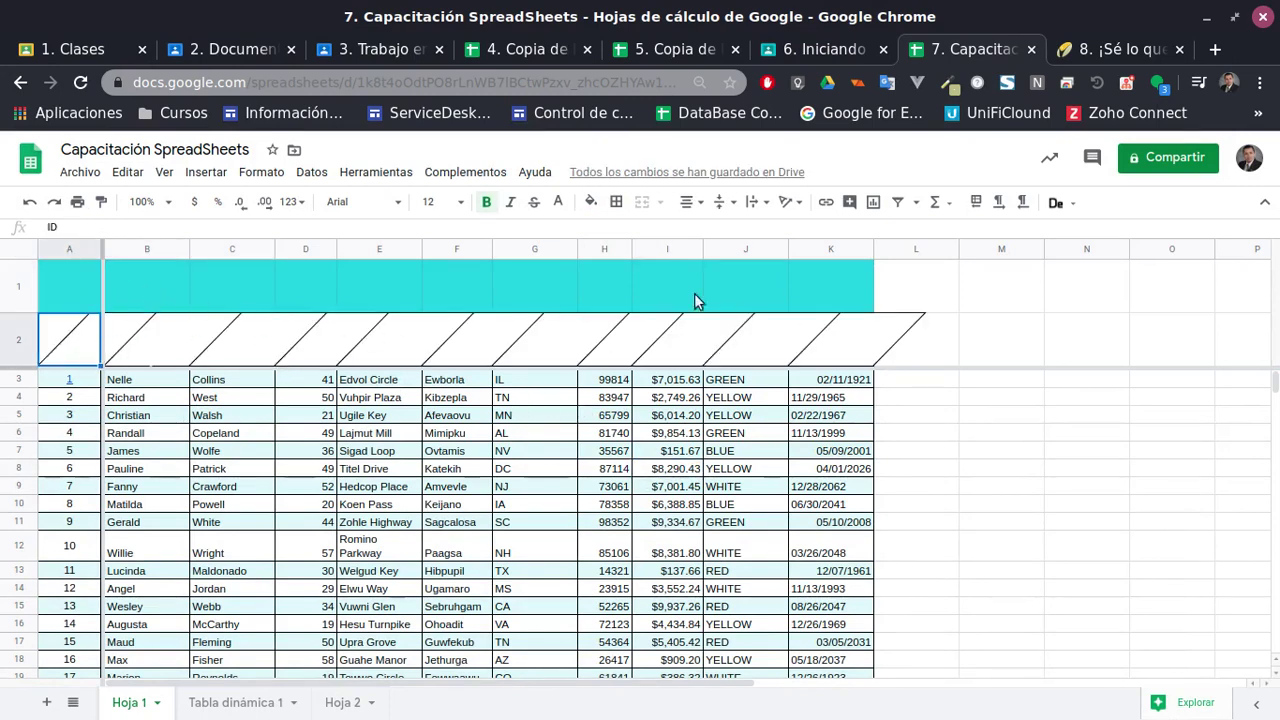
Check the headers now in A2:K2 and the blank turquoise row 1
{"action": "left_click", "coordinate": [669, 290]}
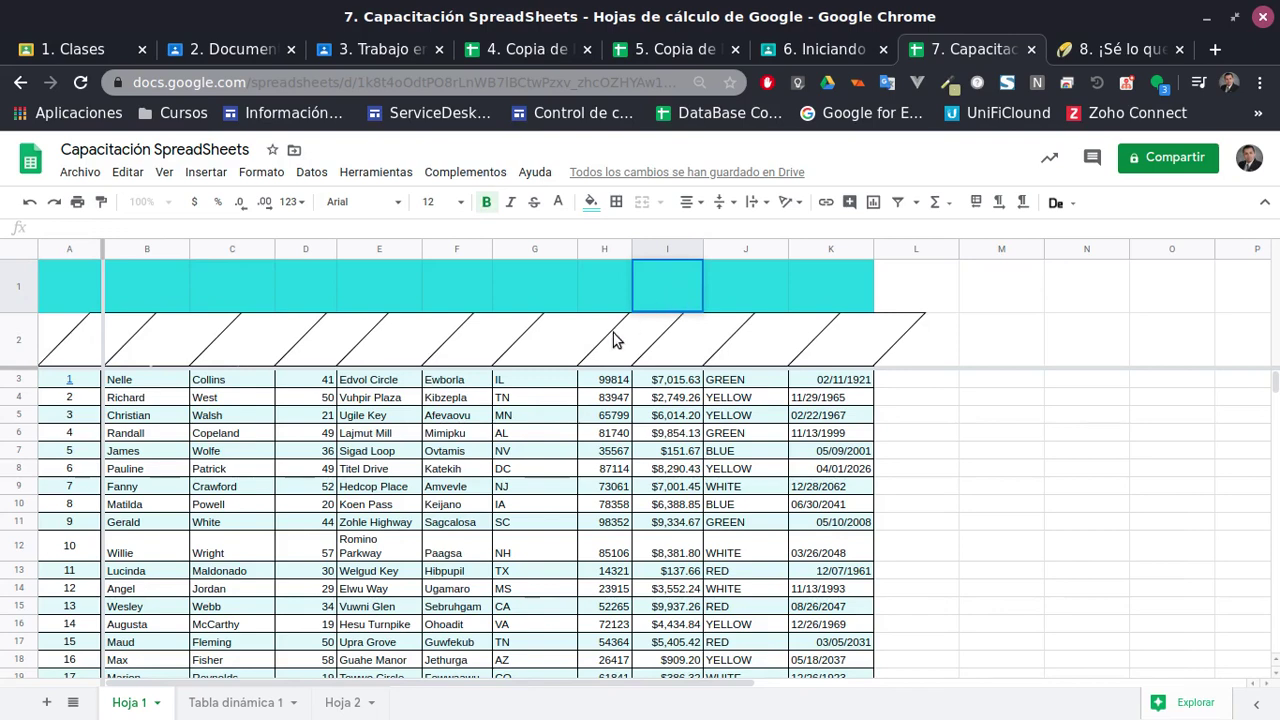
{"action": "left_click", "coordinate": [91, 345]}
{"action": "left_click", "coordinate": [812, 340], "text": "shift"}
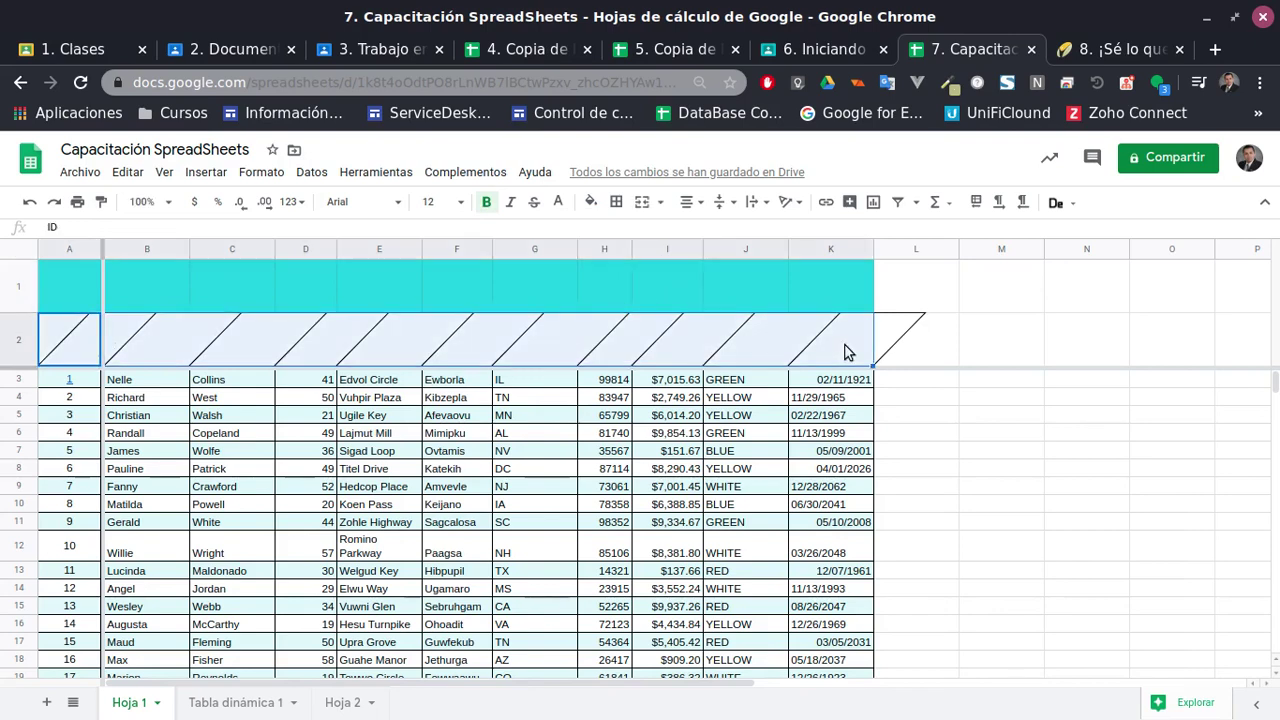
{"action": "left_click", "coordinate": [316, 284]}
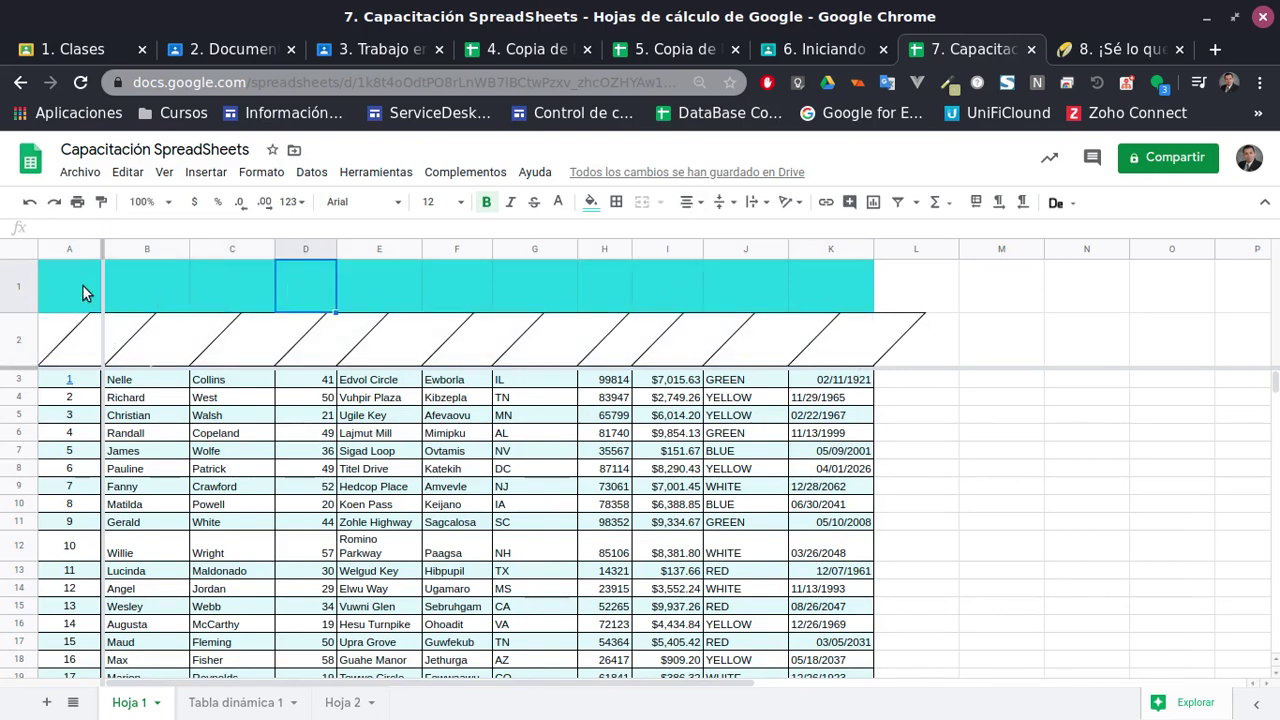
{"action": "left_click", "coordinate": [15, 290]}
{"action": "scroll", "coordinate": [866, 490], "scroll_direction": "down", "scroll_amount": 5}
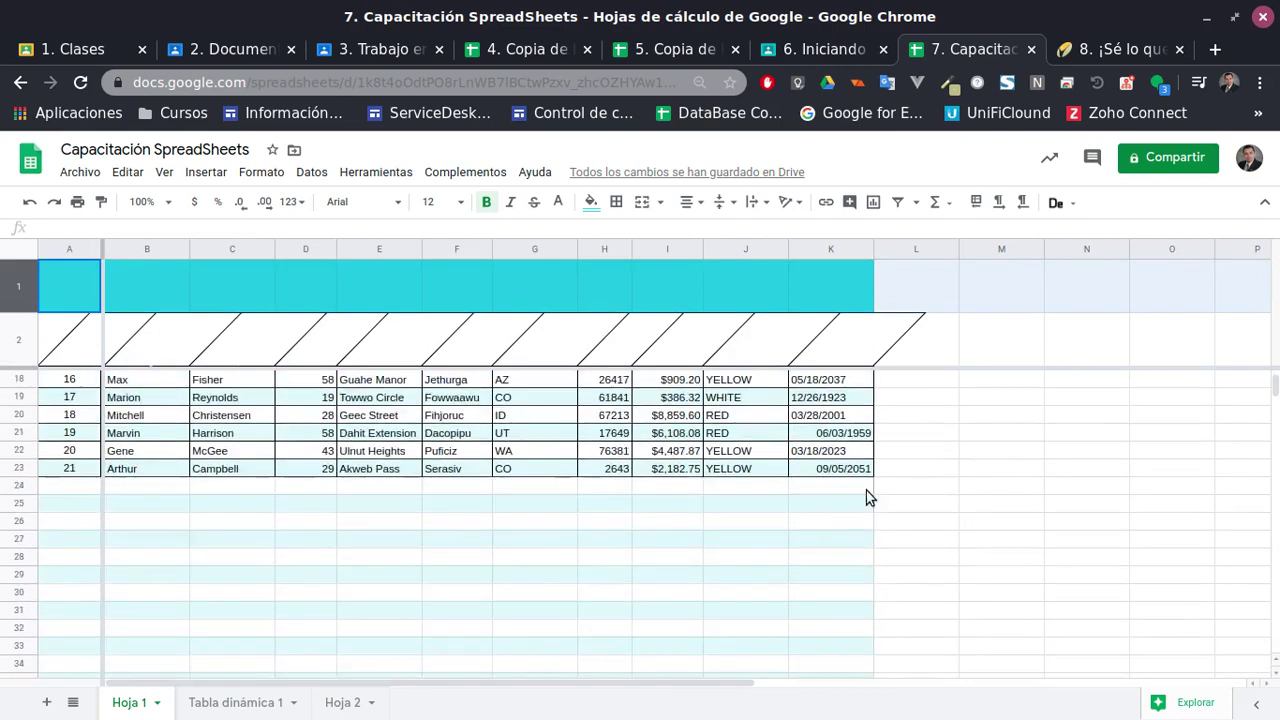
{"action": "scroll", "coordinate": [866, 470], "scroll_direction": "up", "scroll_amount": 5}
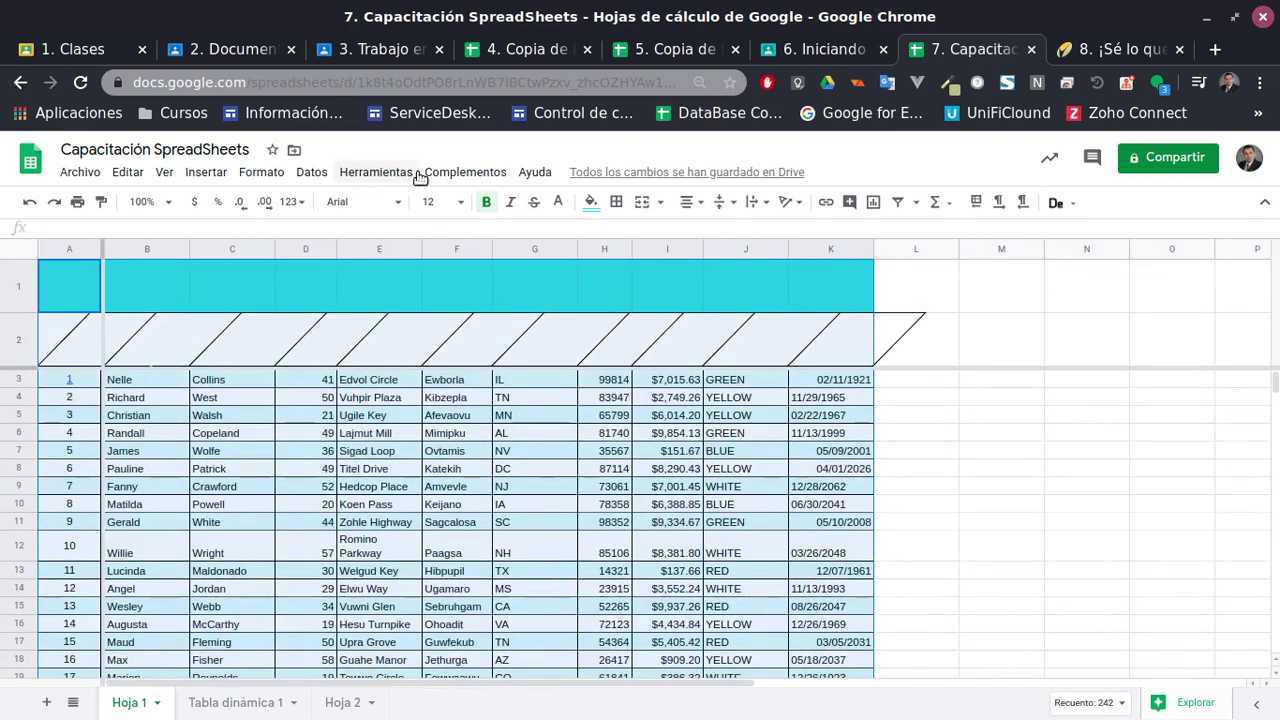
Remove the existing alternating row colours from the table
{"action": "left_click", "coordinate": [379, 182]}
{"action": "mouse_move", "coordinate": [258, 174]}
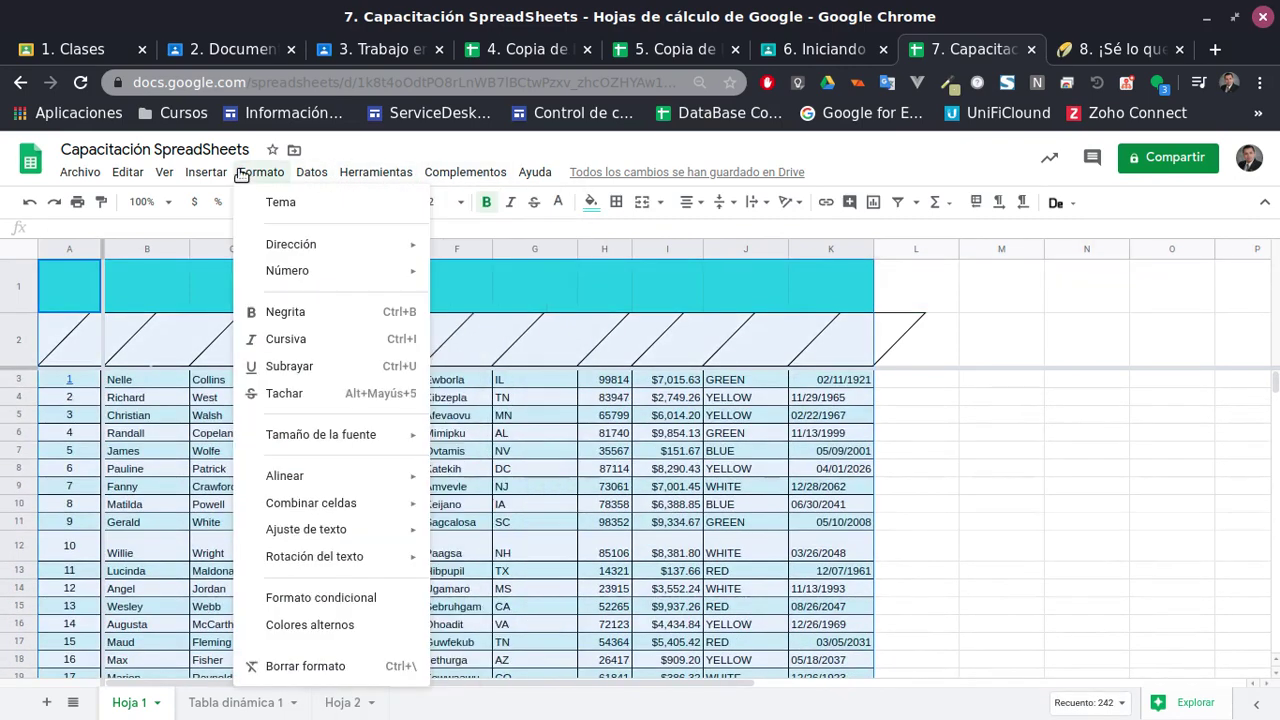
{"action": "left_click", "coordinate": [360, 628]}
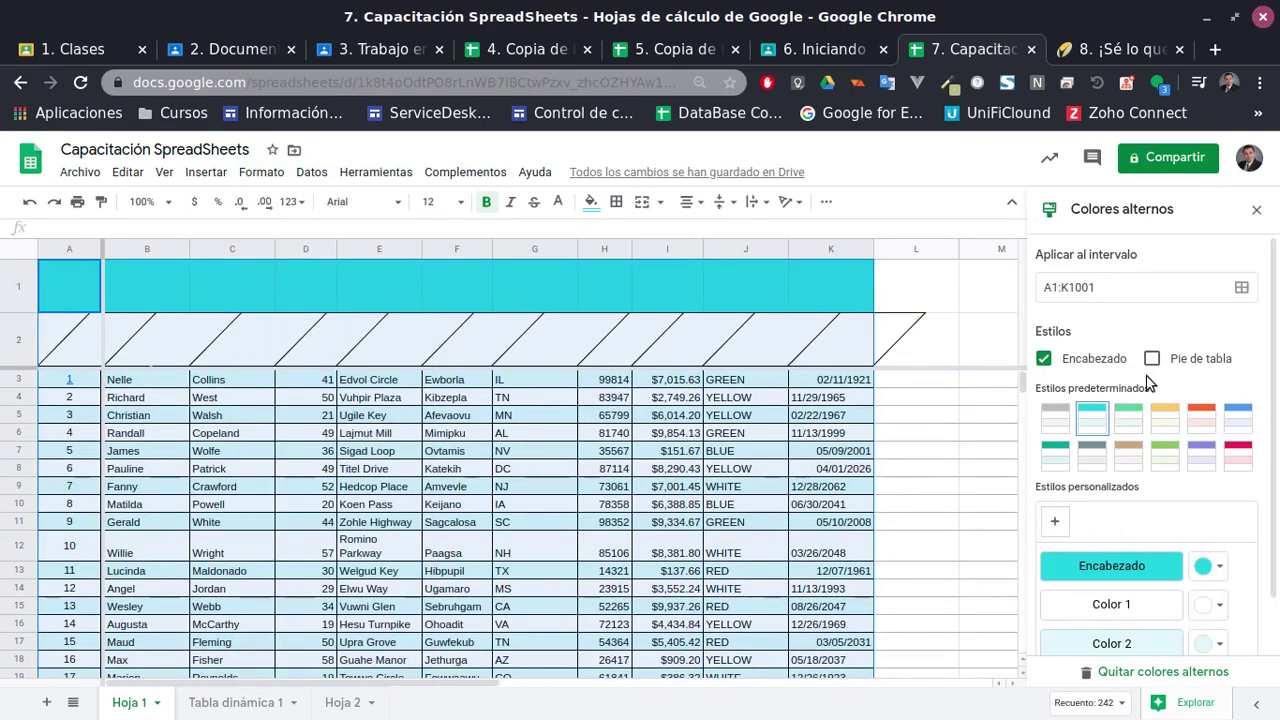
{"action": "left_click", "coordinate": [1162, 672]}
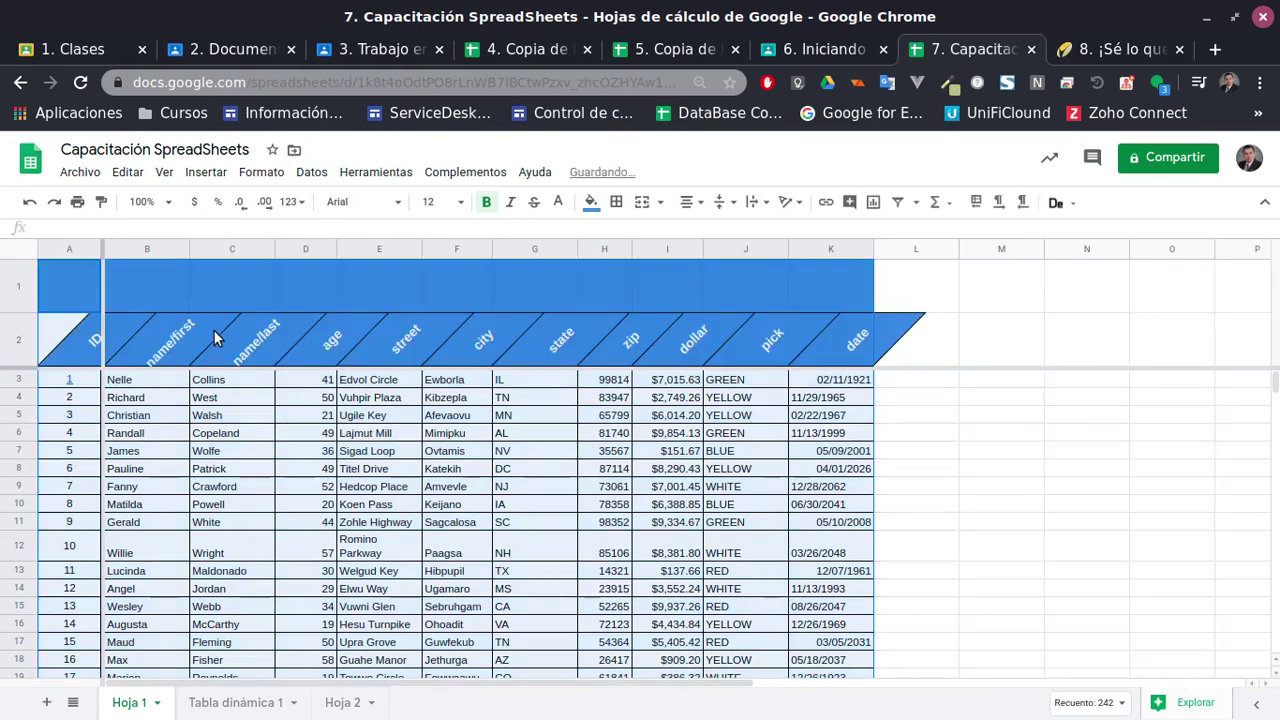
Clear the fill colour from row 1 so it is white
{"action": "left_click", "coordinate": [216, 333]}
{"action": "left_click", "coordinate": [24, 290], "text": "shift"}
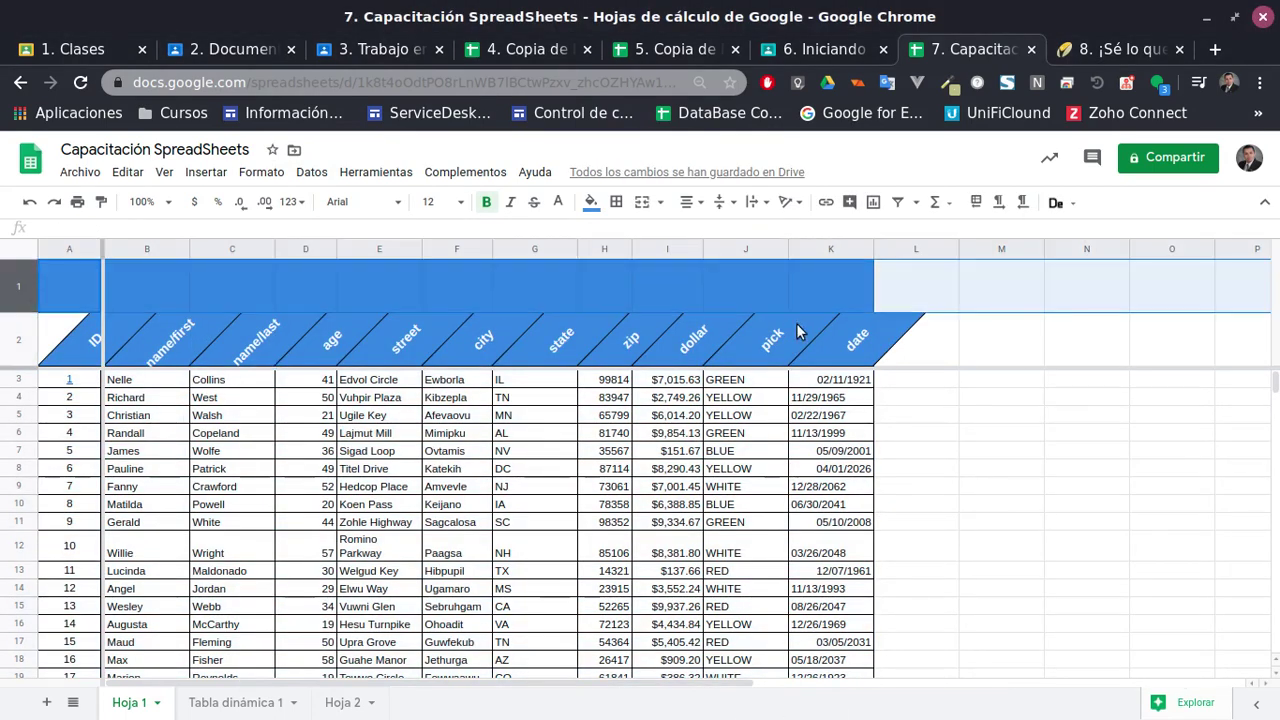
{"action": "left_click", "coordinate": [591, 202]}
{"action": "left_click", "coordinate": [603, 238]}
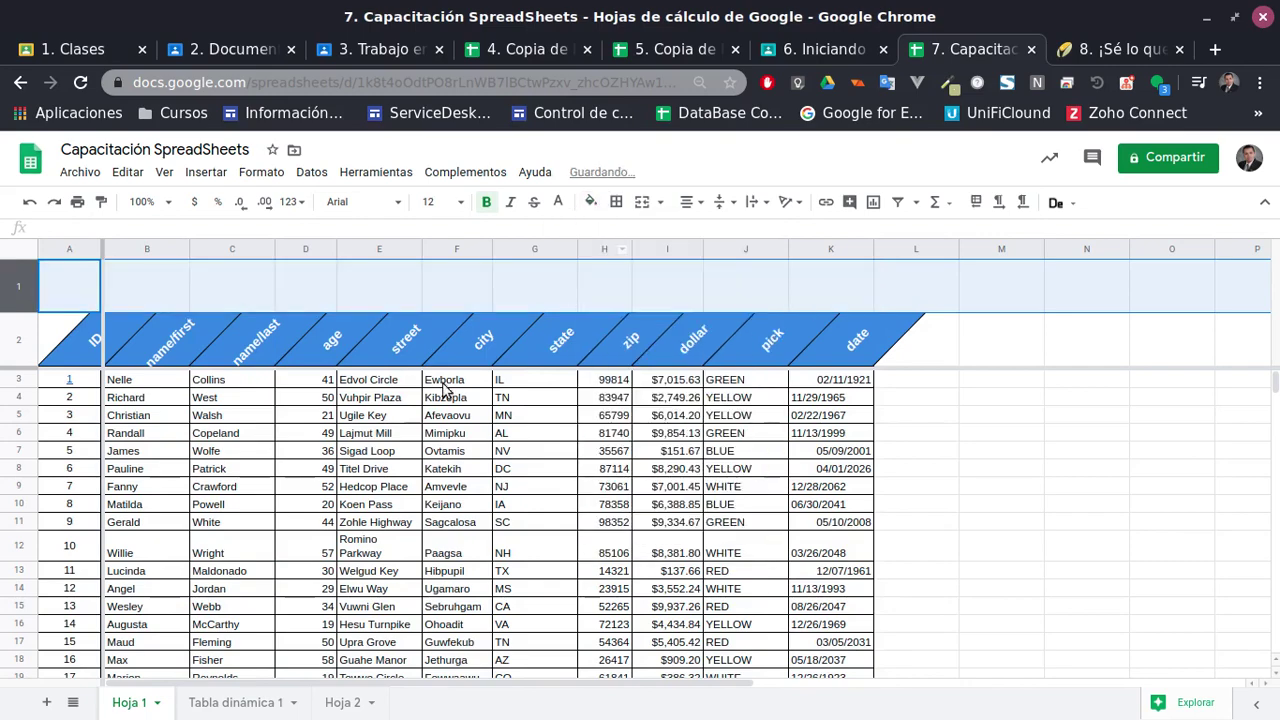
{"action": "left_click", "coordinate": [23, 340]}
Apply the cyan Colores alternos preset to A2:K23 with a cyan header row
{"action": "scroll", "coordinate": [325, 470], "scroll_direction": "down", "scroll_amount": 3}
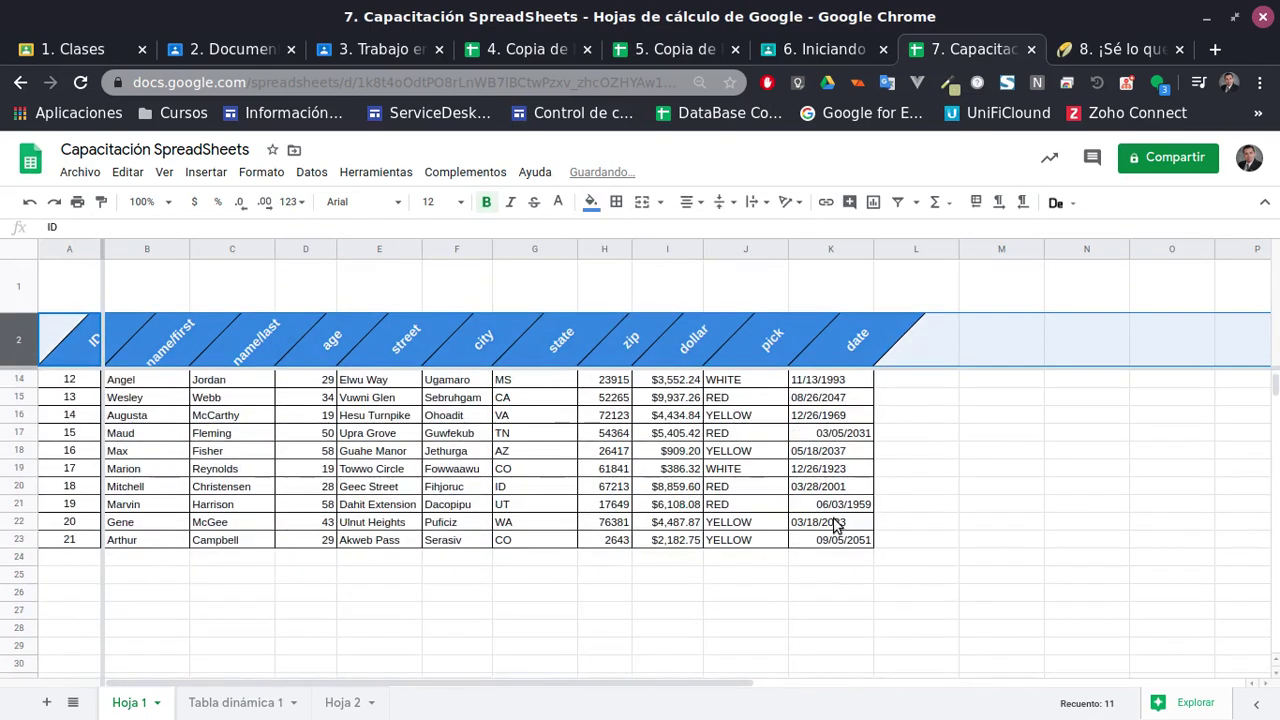
{"action": "left_click", "coordinate": [837, 545], "text": "shift"}
{"action": "scroll", "coordinate": [500, 300], "scroll_direction": "up", "scroll_amount": 4}
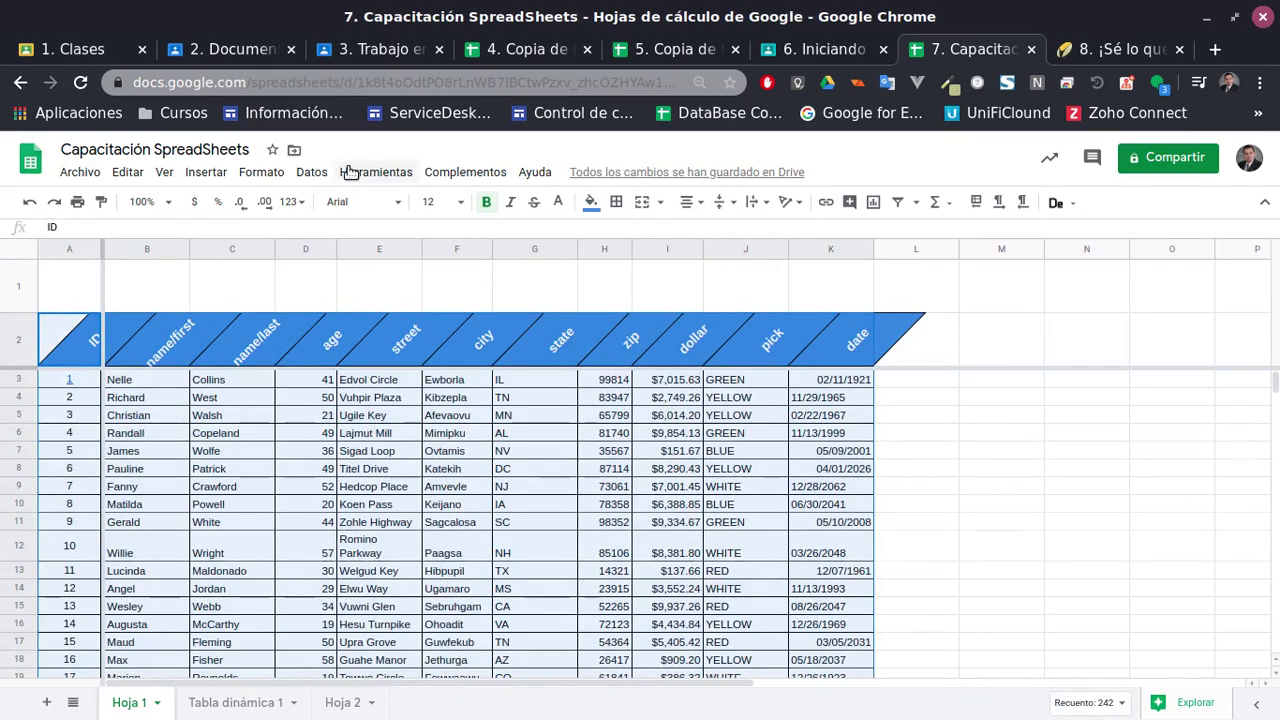
{"action": "left_click", "coordinate": [261, 172]}
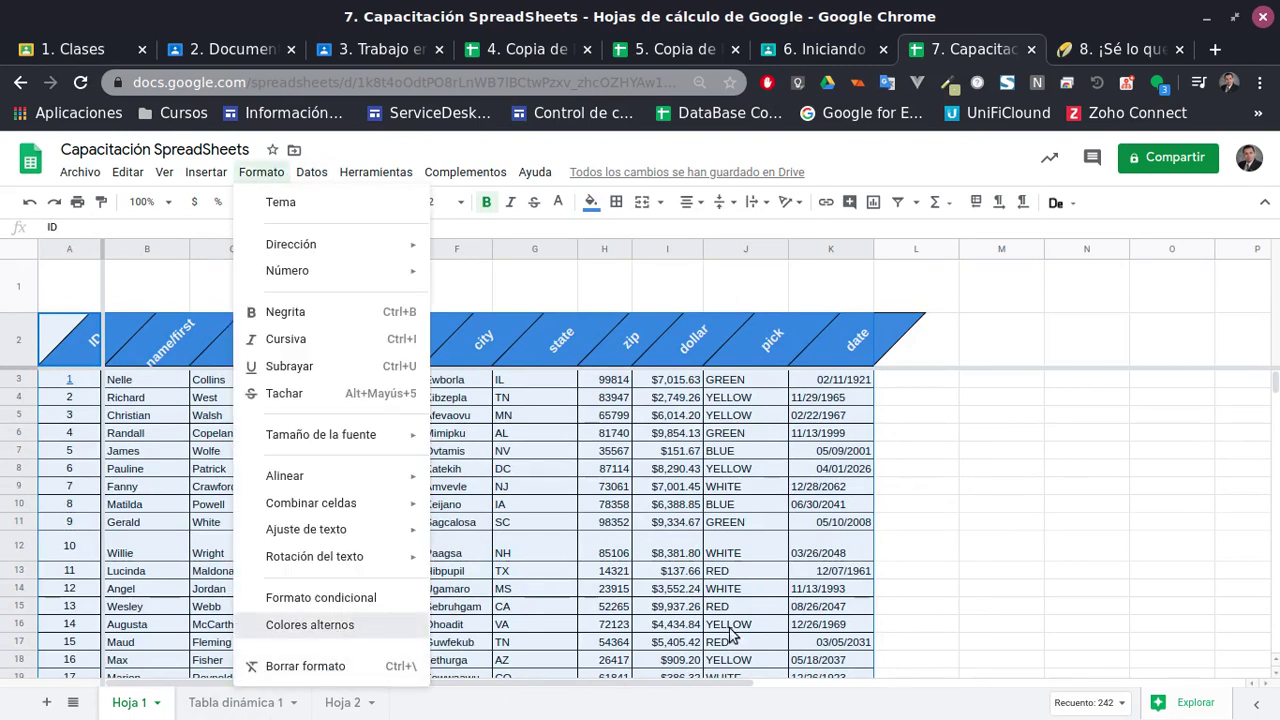
{"action": "left_click", "coordinate": [320, 625]}
{"action": "left_click", "coordinate": [1091, 415]}
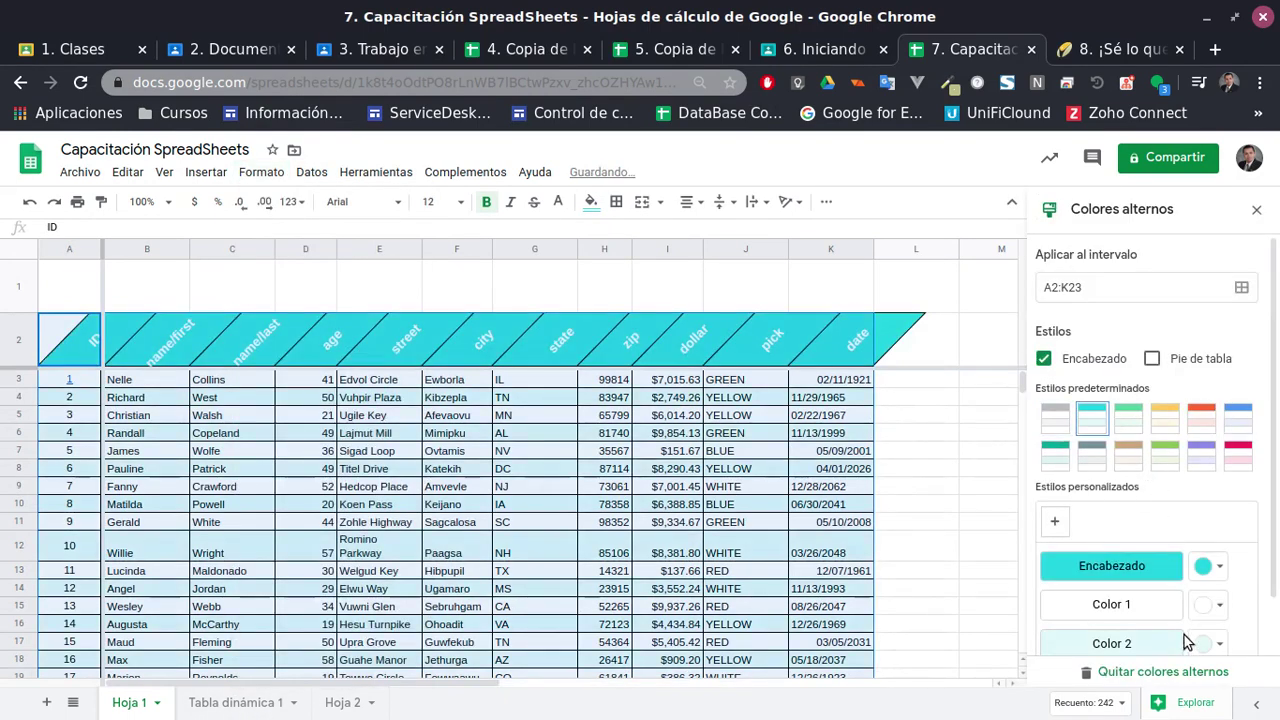
{"action": "scroll", "coordinate": [1250, 540], "scroll_direction": "down", "scroll_amount": 1}
{"action": "scroll", "coordinate": [1256, 547], "scroll_direction": "down", "scroll_amount": 1}
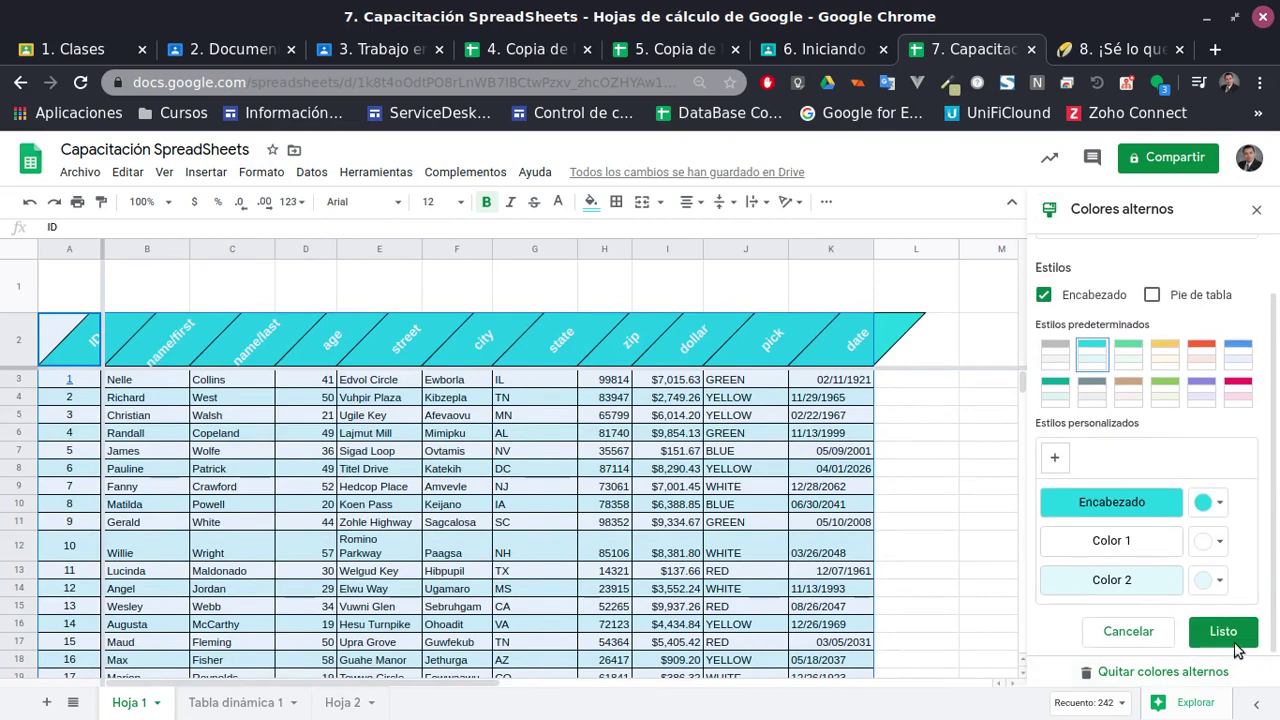
{"action": "left_click", "coordinate": [1238, 640]}
{"action": "left_click", "coordinate": [418, 510]}
{"action": "scroll", "coordinate": [418, 510], "scroll_direction": "down", "scroll_amount": 2}
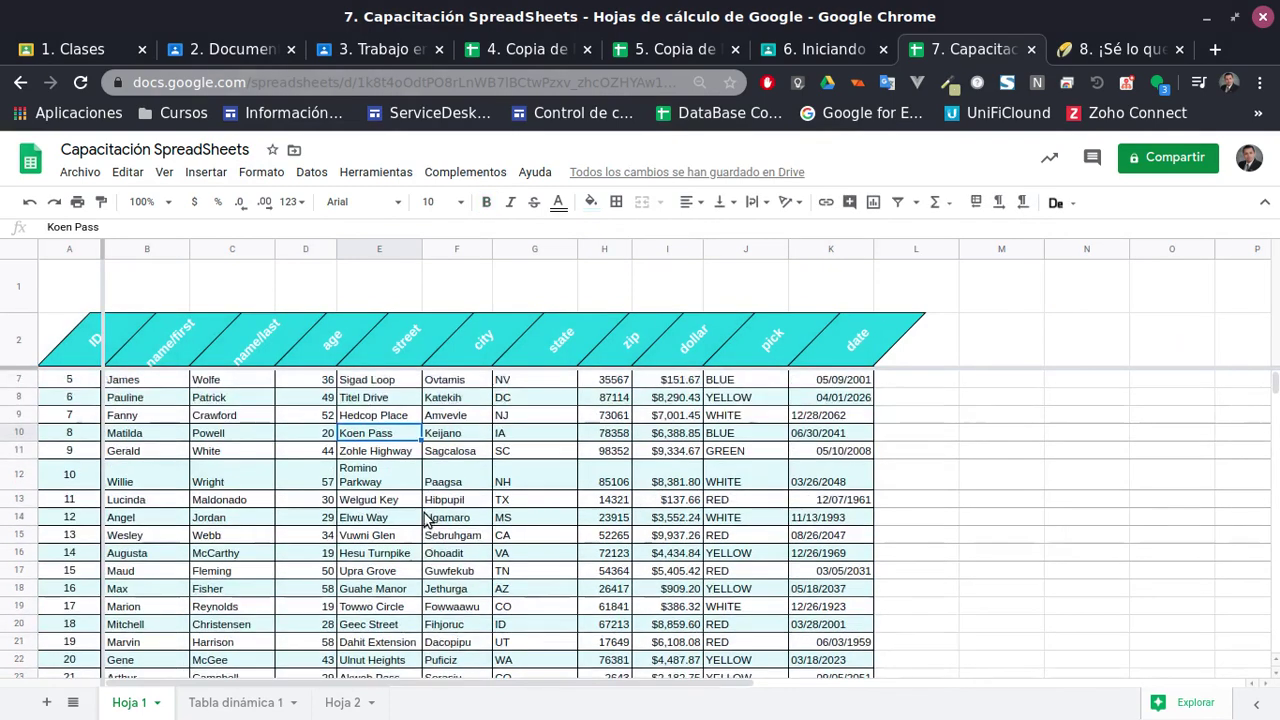
Make row 1 shorter; merging A1:K1 fails, so dismiss the error
{"action": "scroll", "coordinate": [418, 510], "scroll_direction": "up", "scroll_amount": 2}
{"action": "scroll", "coordinate": [531, 514], "scroll_direction": "down", "scroll_amount": 1}
{"action": "scroll", "coordinate": [531, 514], "scroll_direction": "up", "scroll_amount": 1}
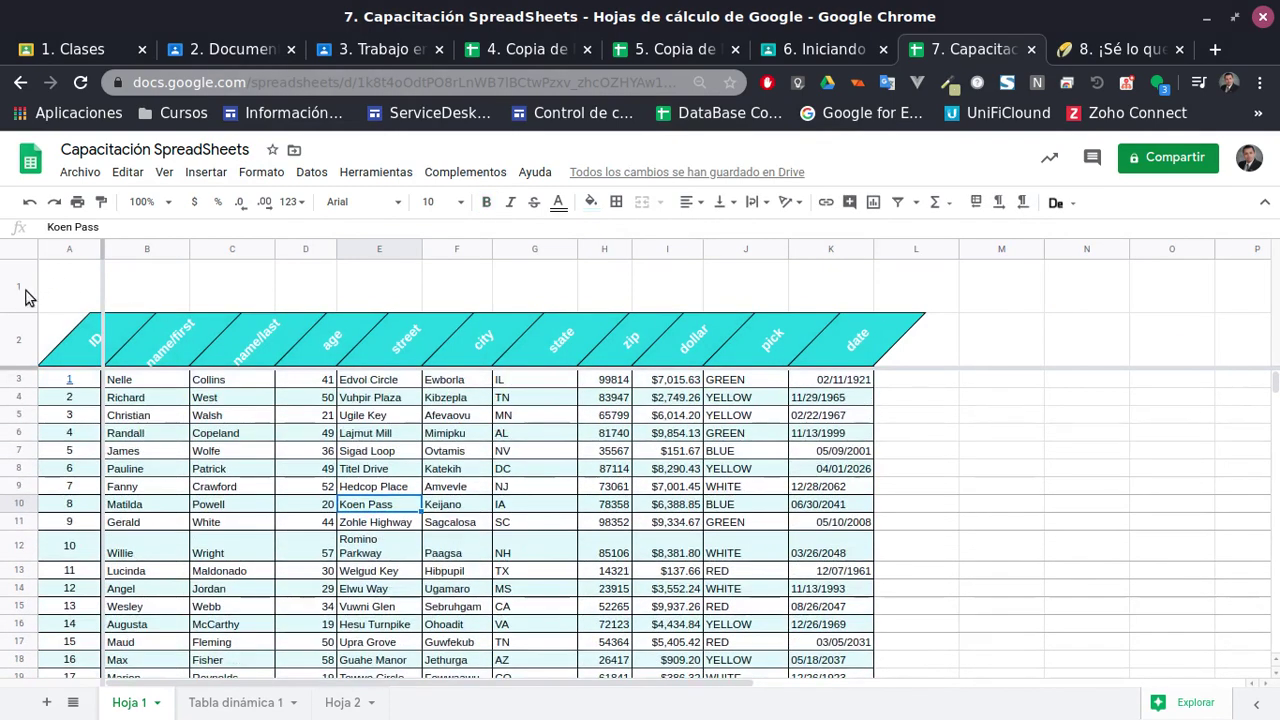
{"action": "left_click_drag", "start_coordinate": [25, 318], "coordinate": [848, 280]}
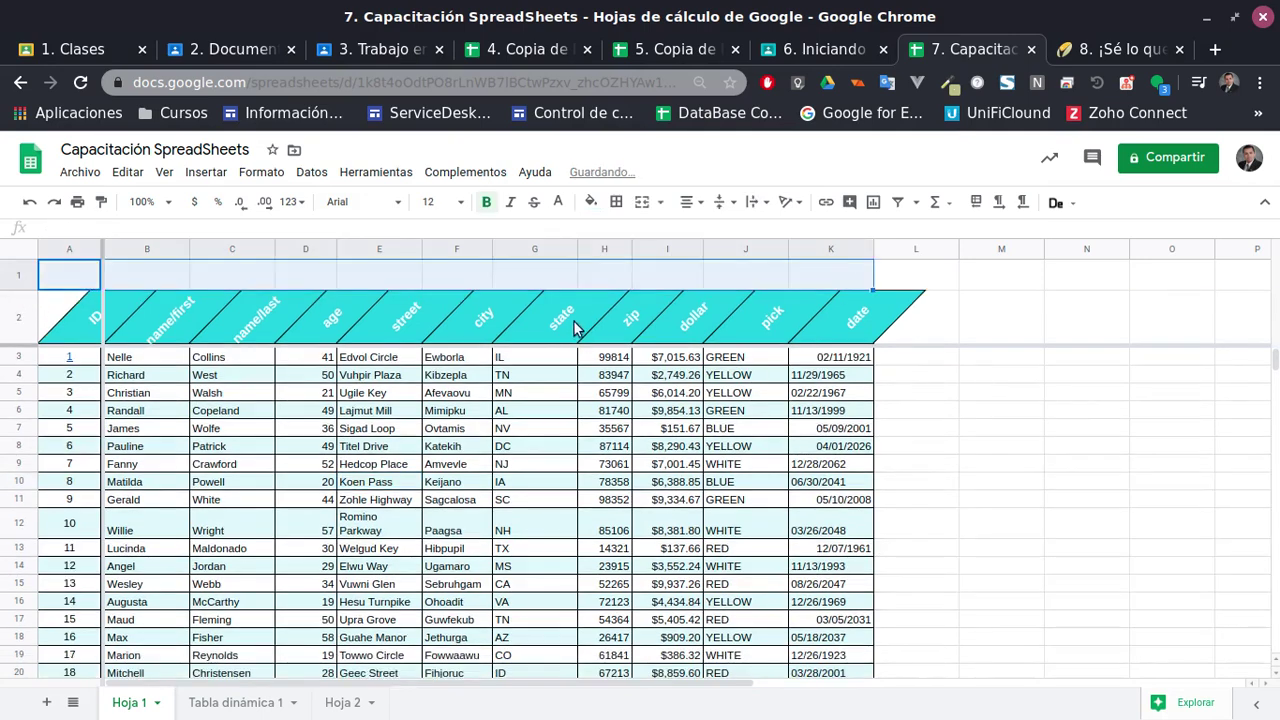
{"action": "left_click", "coordinate": [642, 201]}
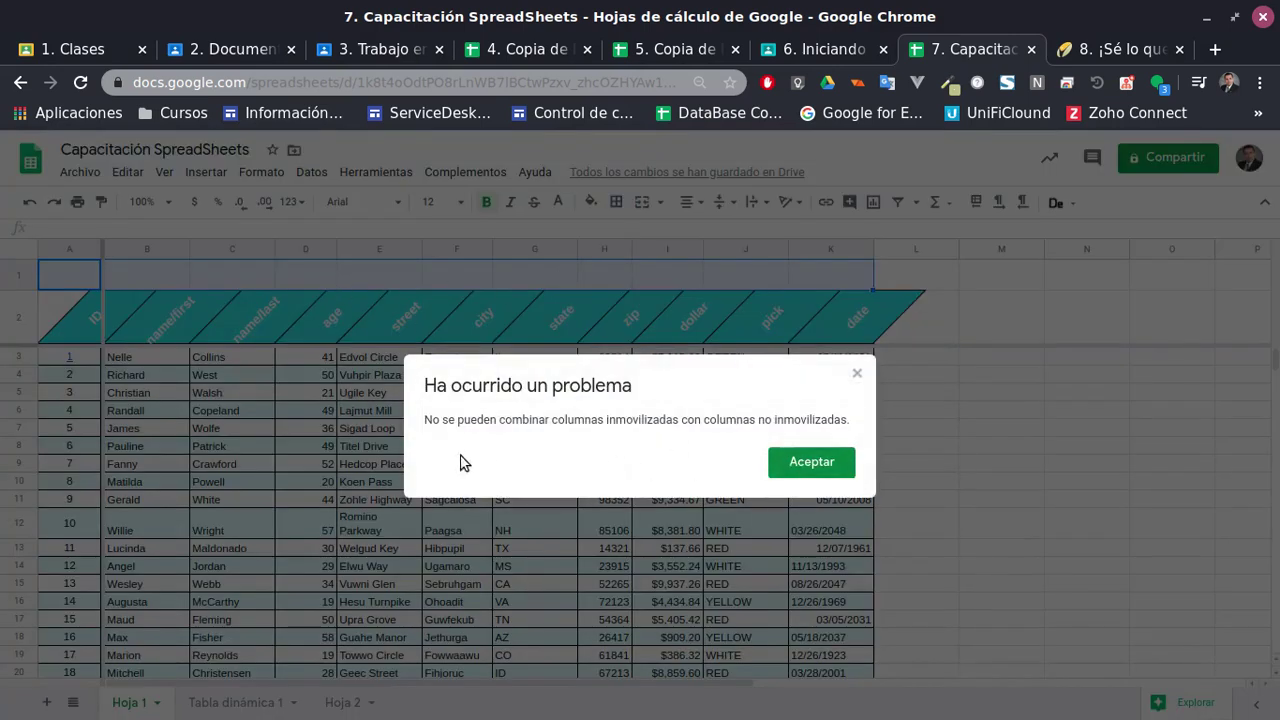
{"action": "left_click", "coordinate": [790, 461]}
Merge cells B1 through K1 into one cell with Combinar celdas
{"action": "left_click", "coordinate": [110, 279]}
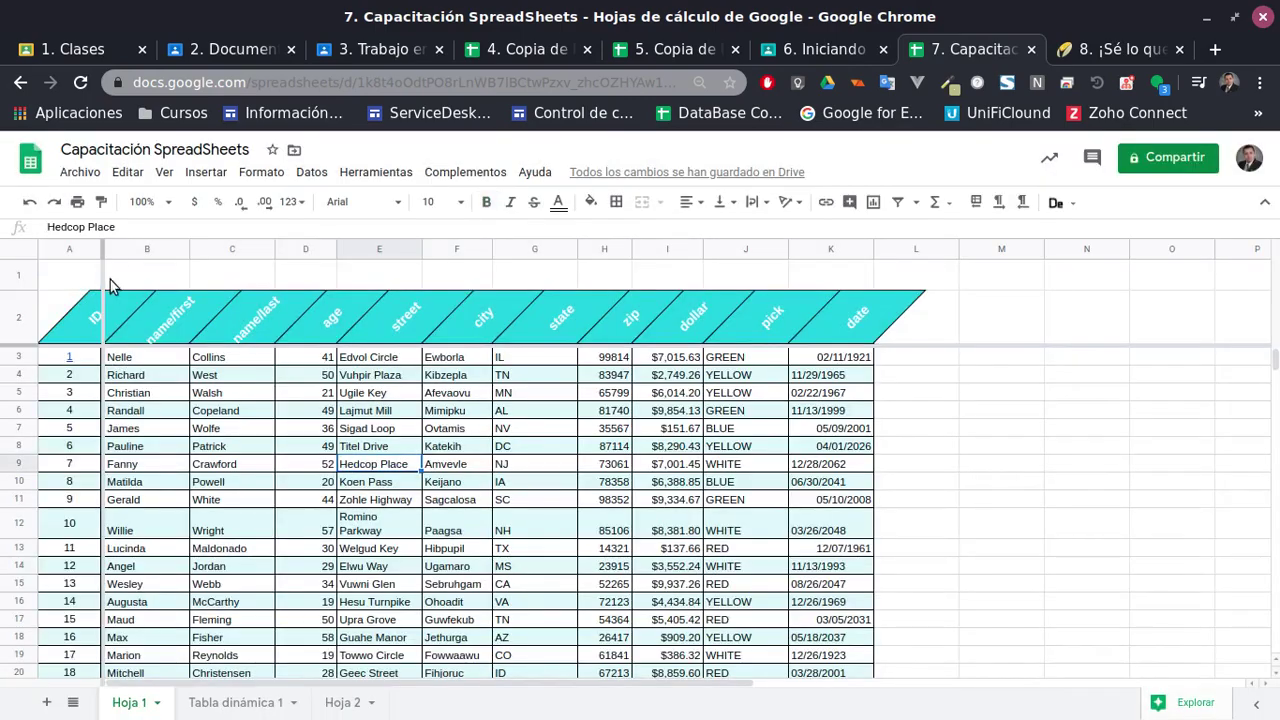
{"action": "left_click", "coordinate": [810, 281], "text": "shift"}
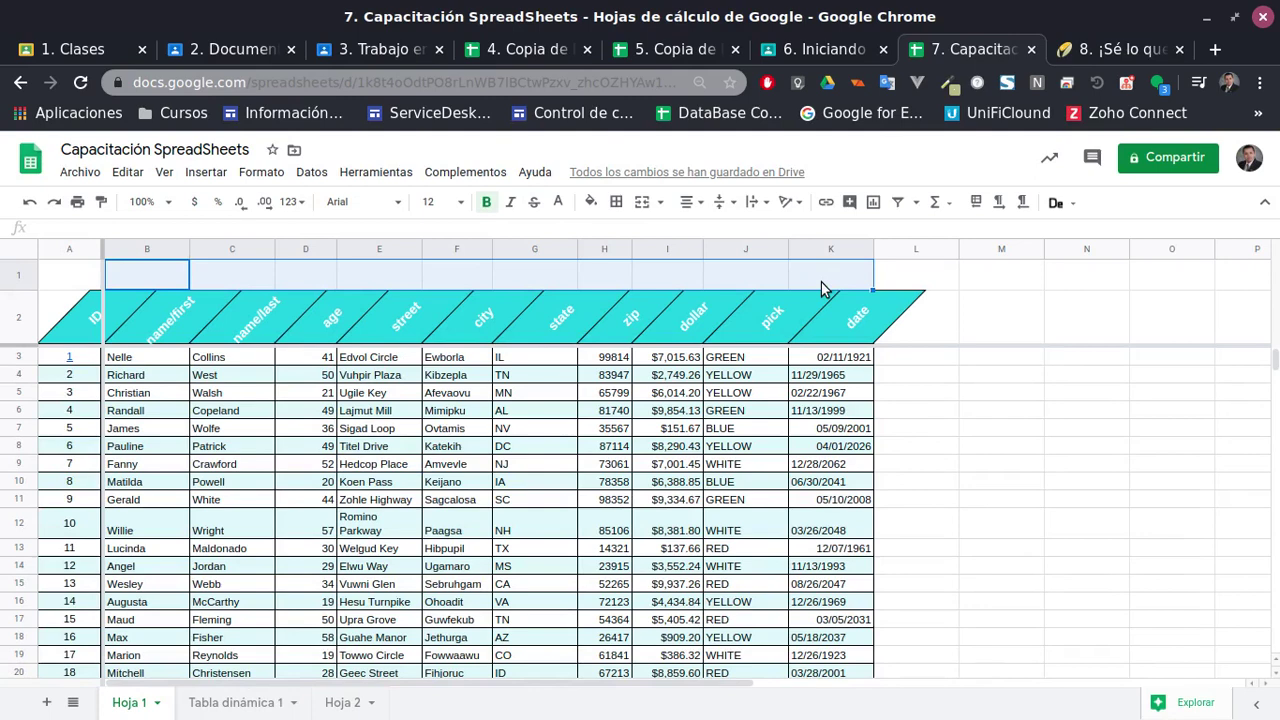
{"action": "left_click", "coordinate": [643, 203]}
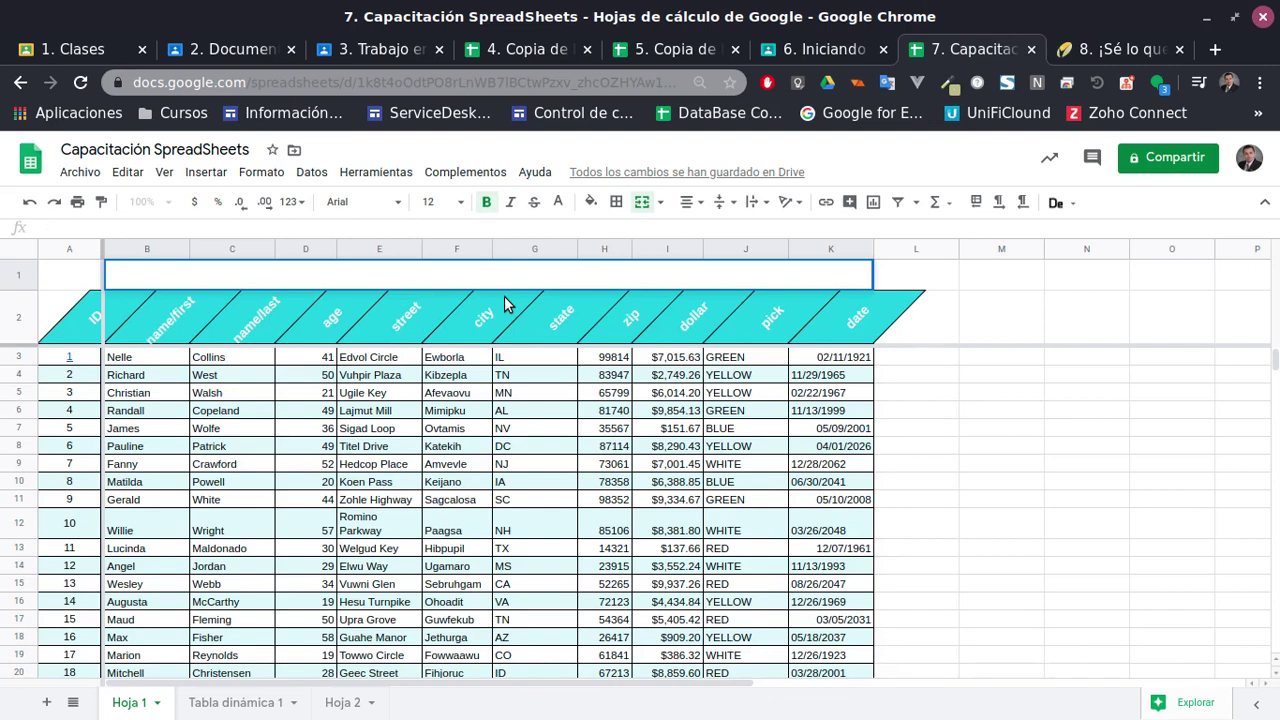
{"action": "left_click", "coordinate": [470, 518]}
{"action": "left_click", "coordinate": [390, 484]}
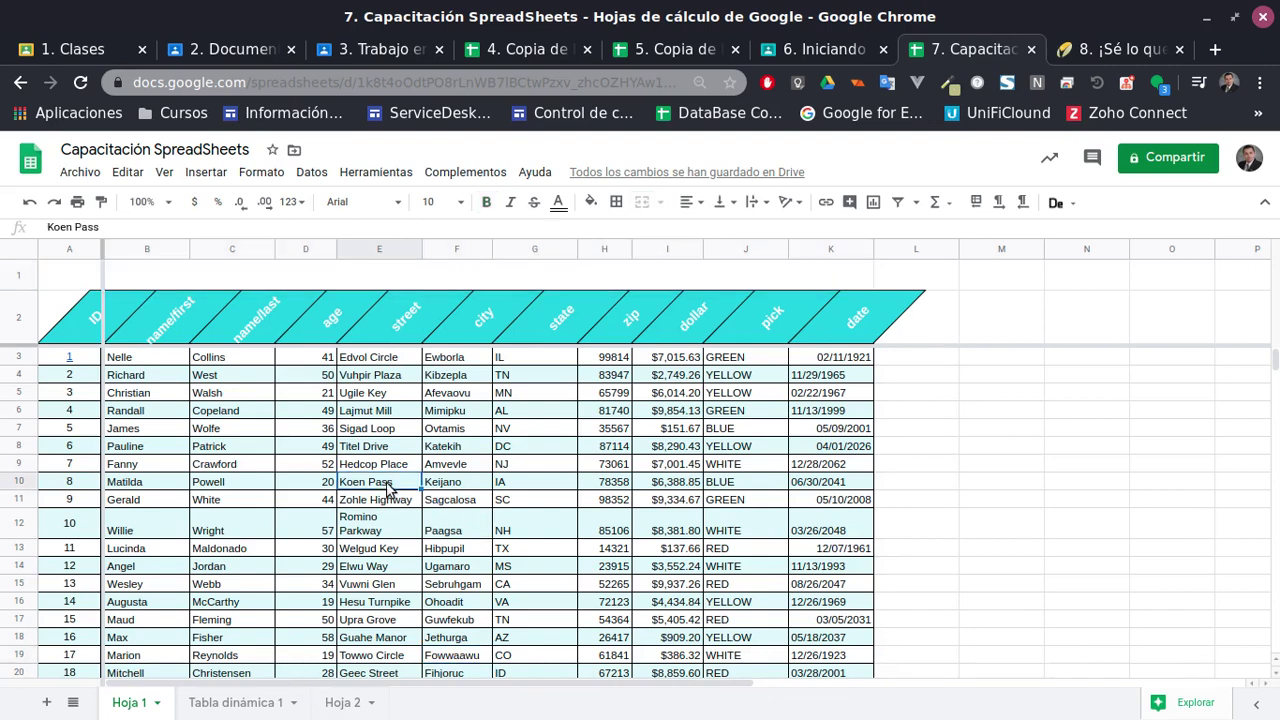
{"action": "left_click", "coordinate": [338, 280]}
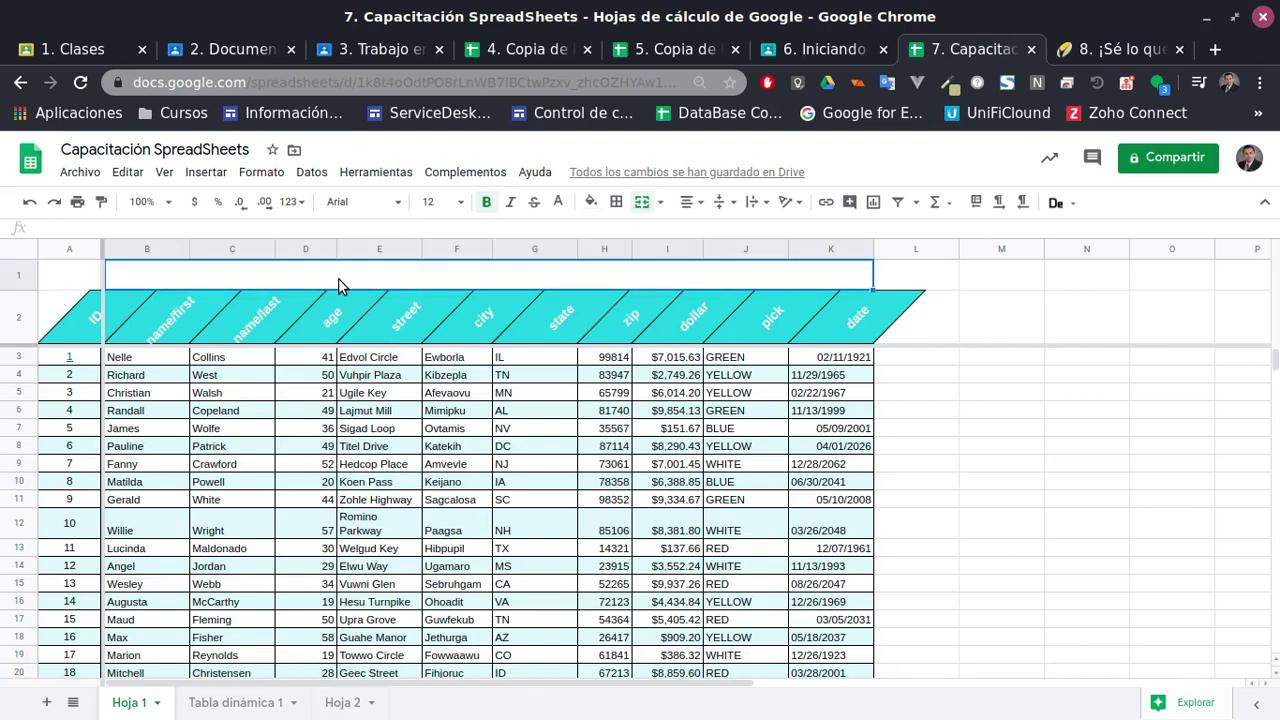
{"action": "double_click", "coordinate": [338, 278]}
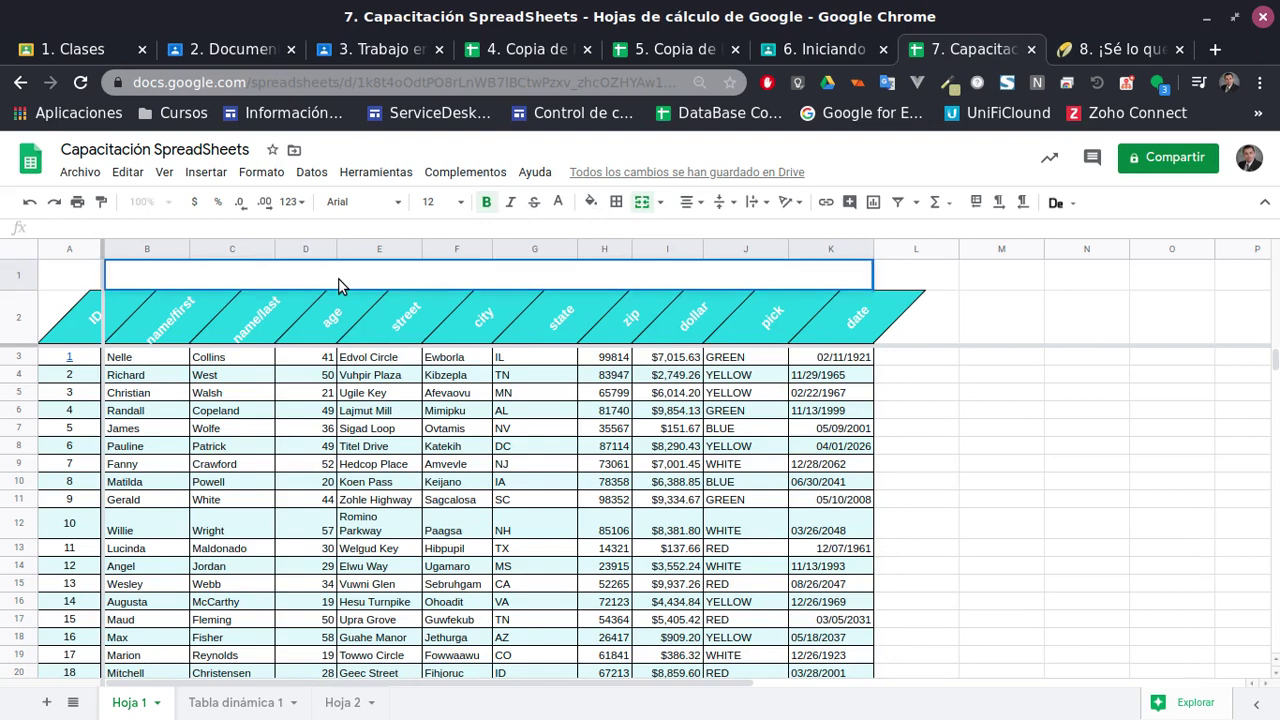
{"action": "left_click", "coordinate": [322, 430]}
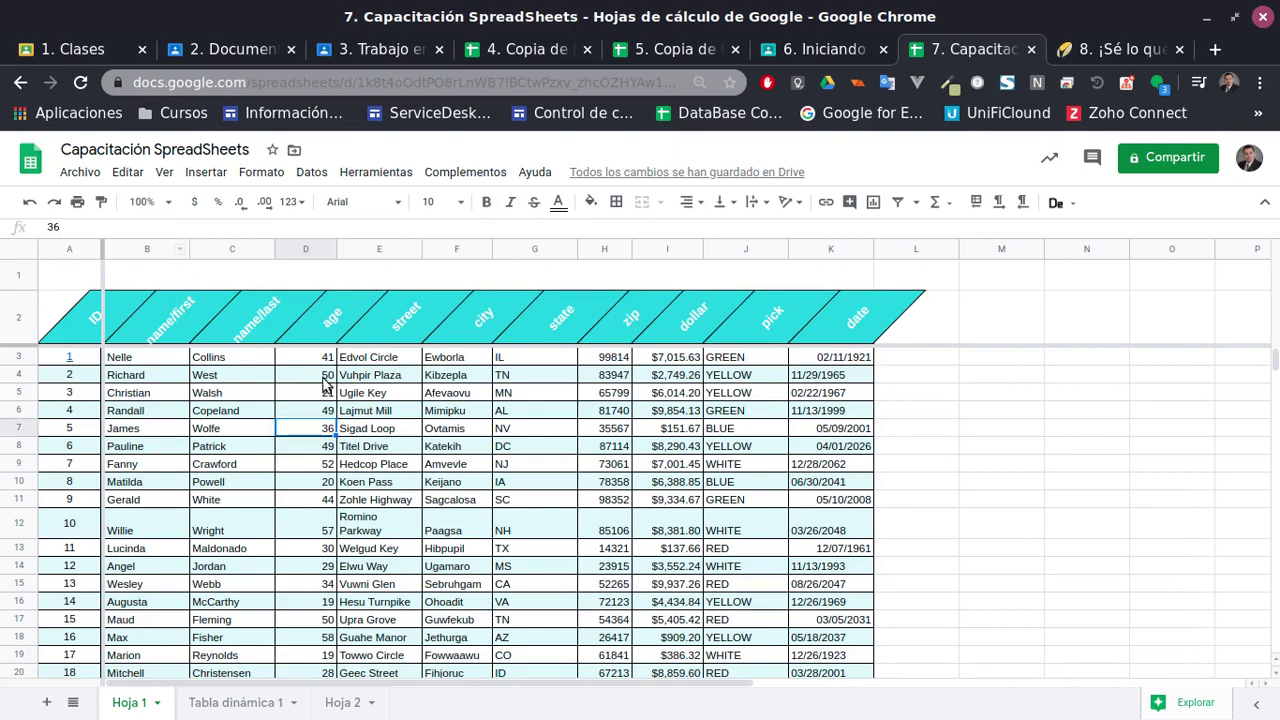
{"action": "left_click", "coordinate": [265, 275]}
{"action": "left_click", "coordinate": [136, 231]}
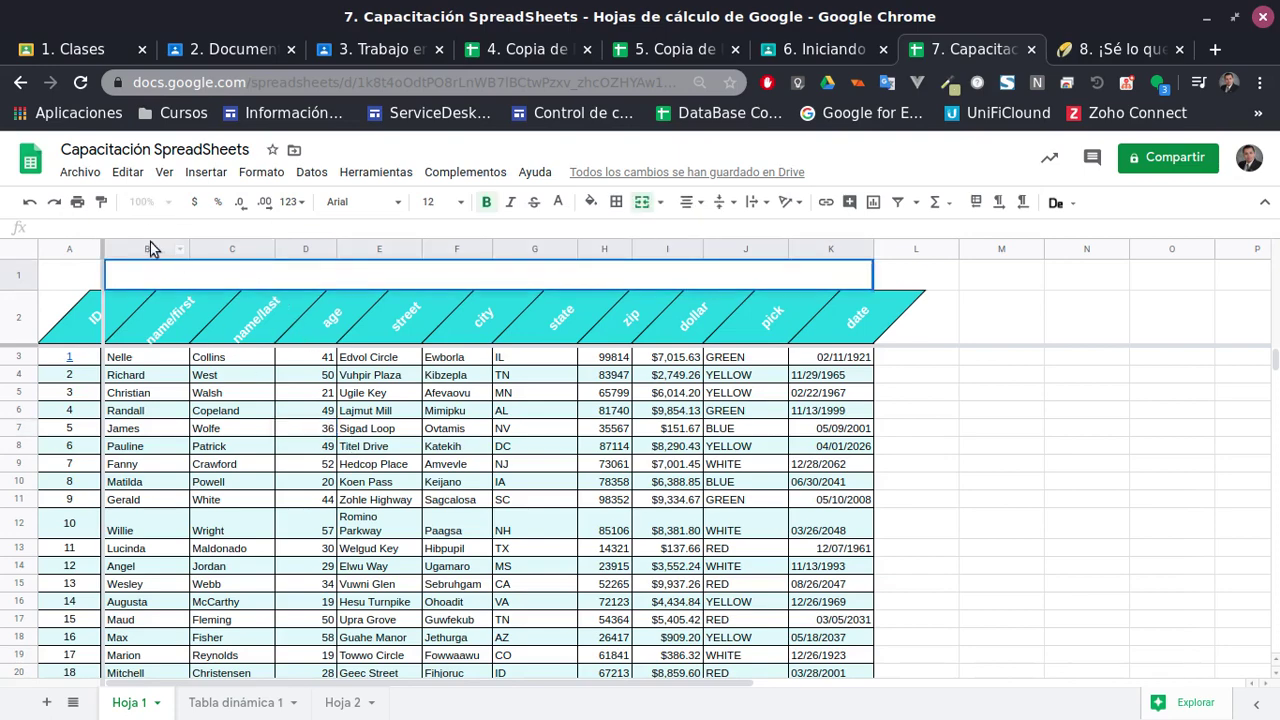
{"action": "mouse_move", "coordinate": [151, 245]}
{"action": "left_mouse_down"}
{"action": "mouse_move", "coordinate": [151, 293]}
{"action": "mouse_move", "coordinate": [158, 256]}
{"action": "left_mouse_up"}
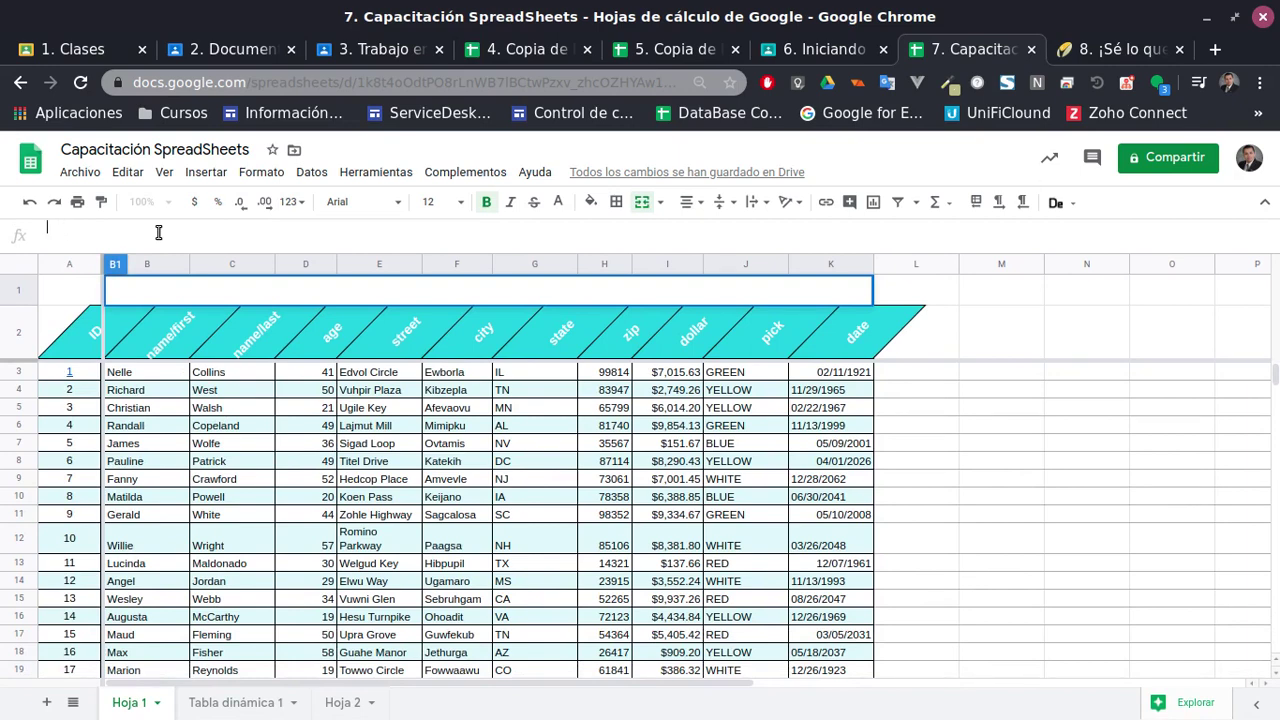
{"action": "left_click", "coordinate": [299, 546]}
{"action": "left_click", "coordinate": [260, 296]}
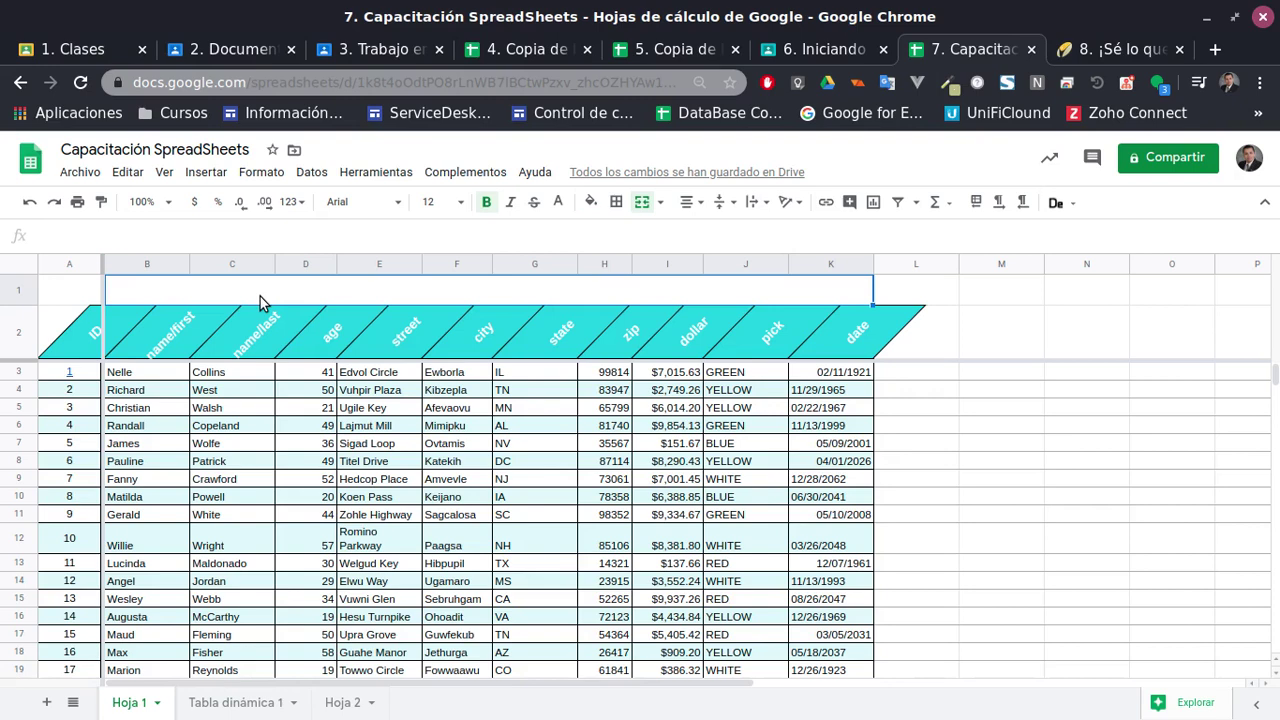
Set the merged B1:K1 text colour to black and enter the title 'Tabla muestra'
{"action": "left_click", "coordinate": [538, 378]}
{"action": "double_click", "coordinate": [539, 375]}
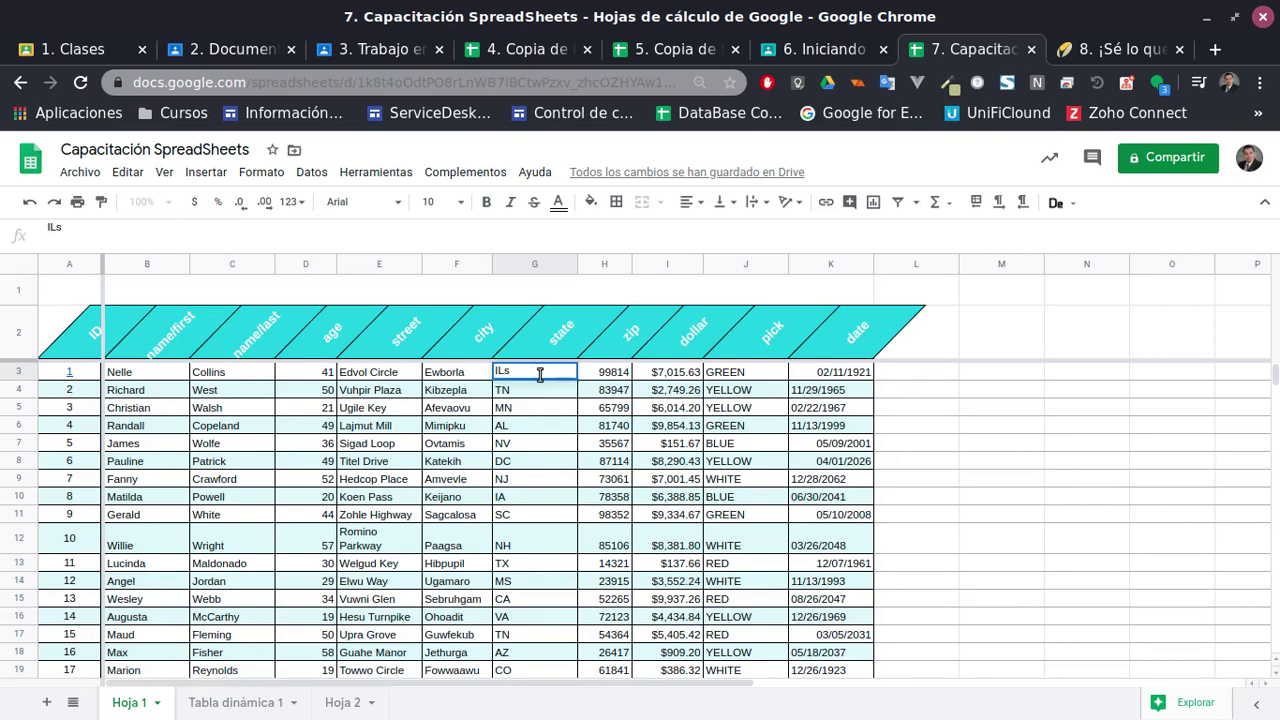
{"action": "key", "text": "Escape"}
{"action": "left_click", "coordinate": [460, 293]}
{"action": "left_click", "coordinate": [559, 201]}
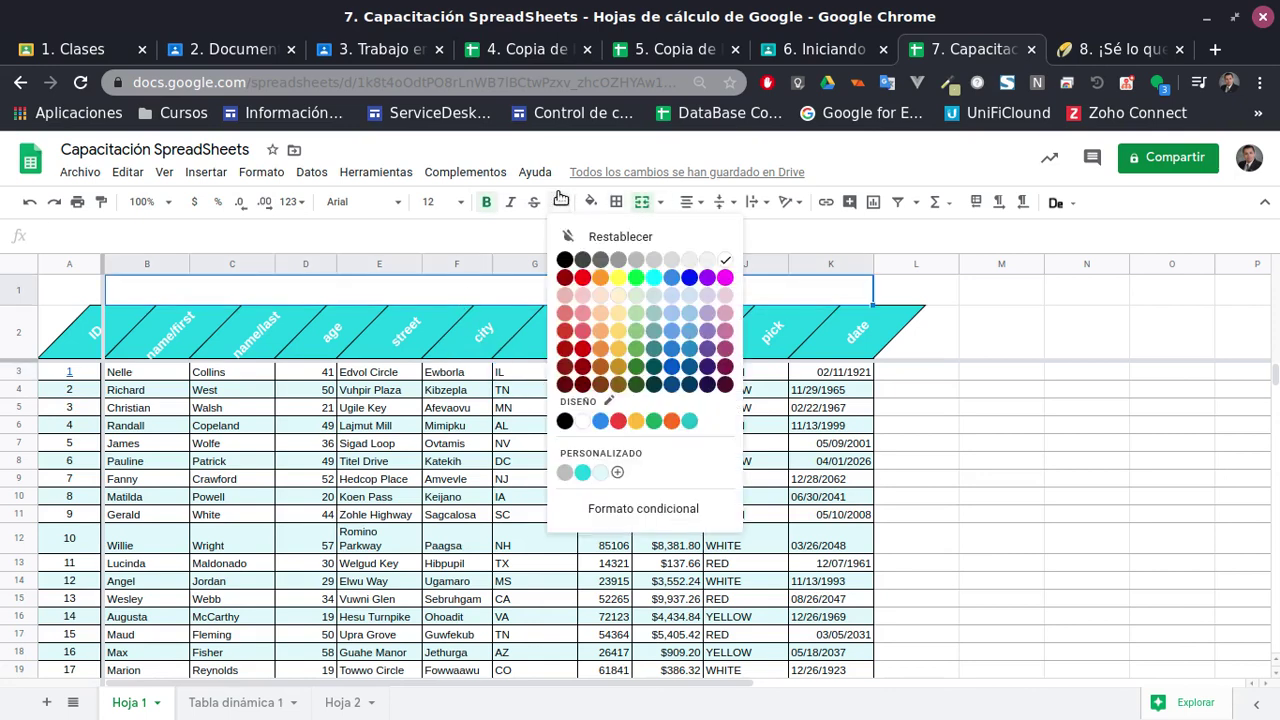
{"action": "left_click", "coordinate": [565, 260]}
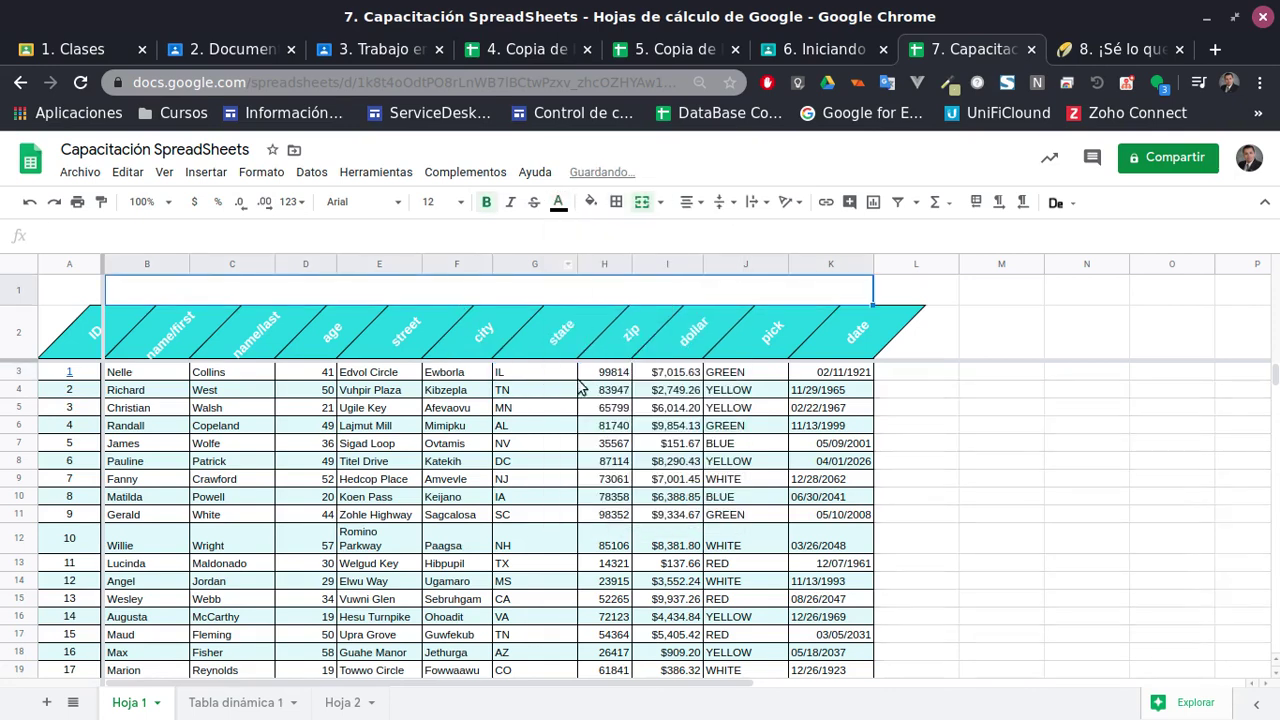
{"action": "double_click", "coordinate": [471, 288]}
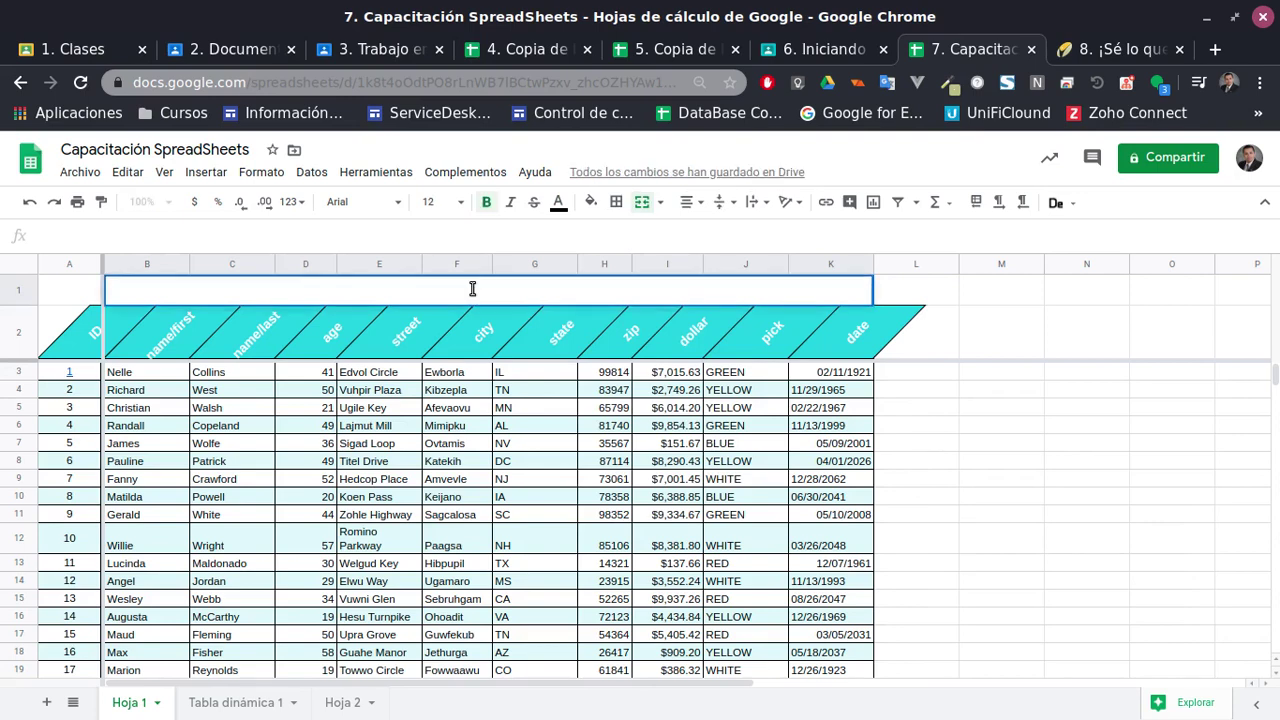
{"action": "type", "text": "Tabla muestra"}
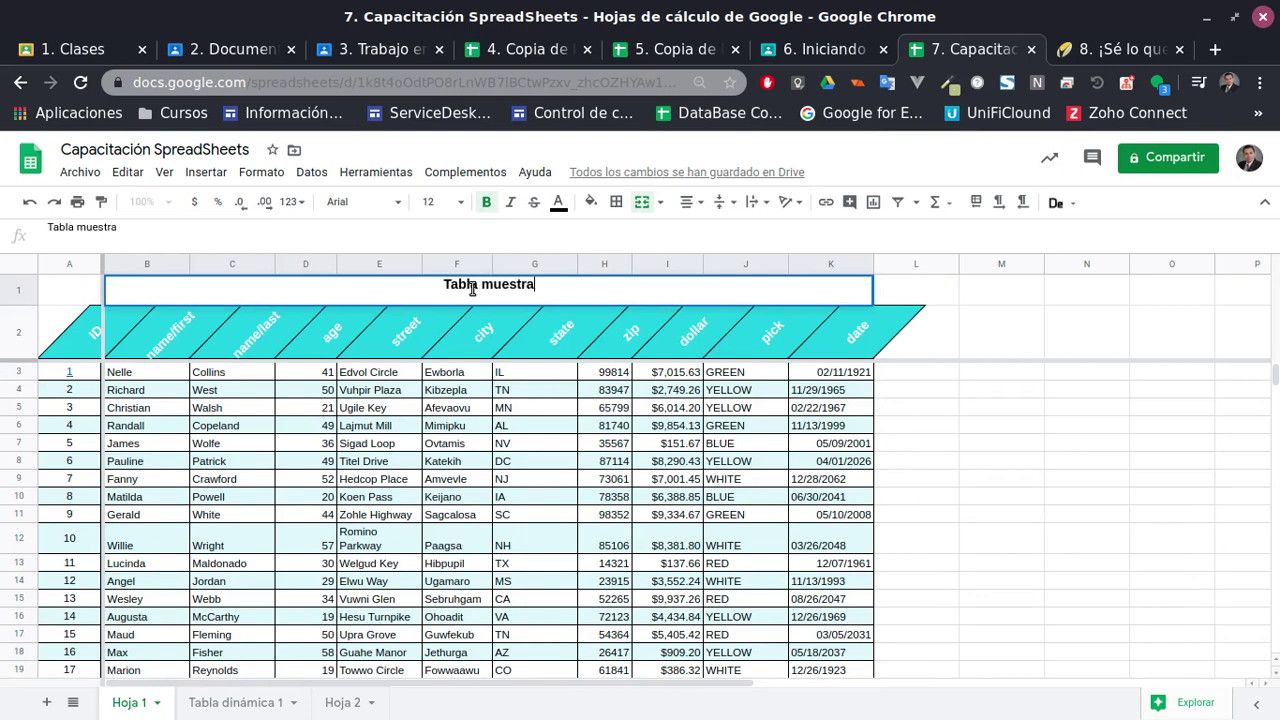
{"action": "key", "text": "Return"}
Set the title's text rotation to none so 'Tabla muestra' reads horizontally
{"action": "left_click", "coordinate": [475, 288]}
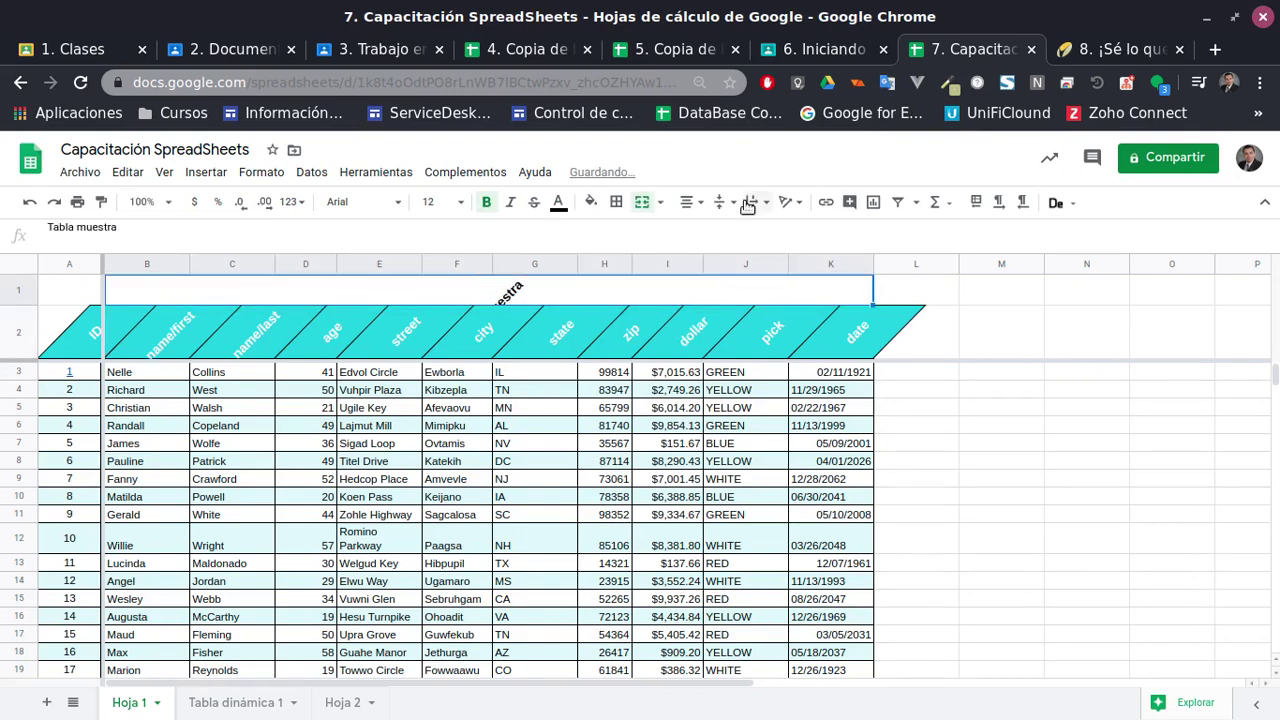
{"action": "left_click", "coordinate": [798, 204]}
{"action": "left_click", "coordinate": [798, 204]}
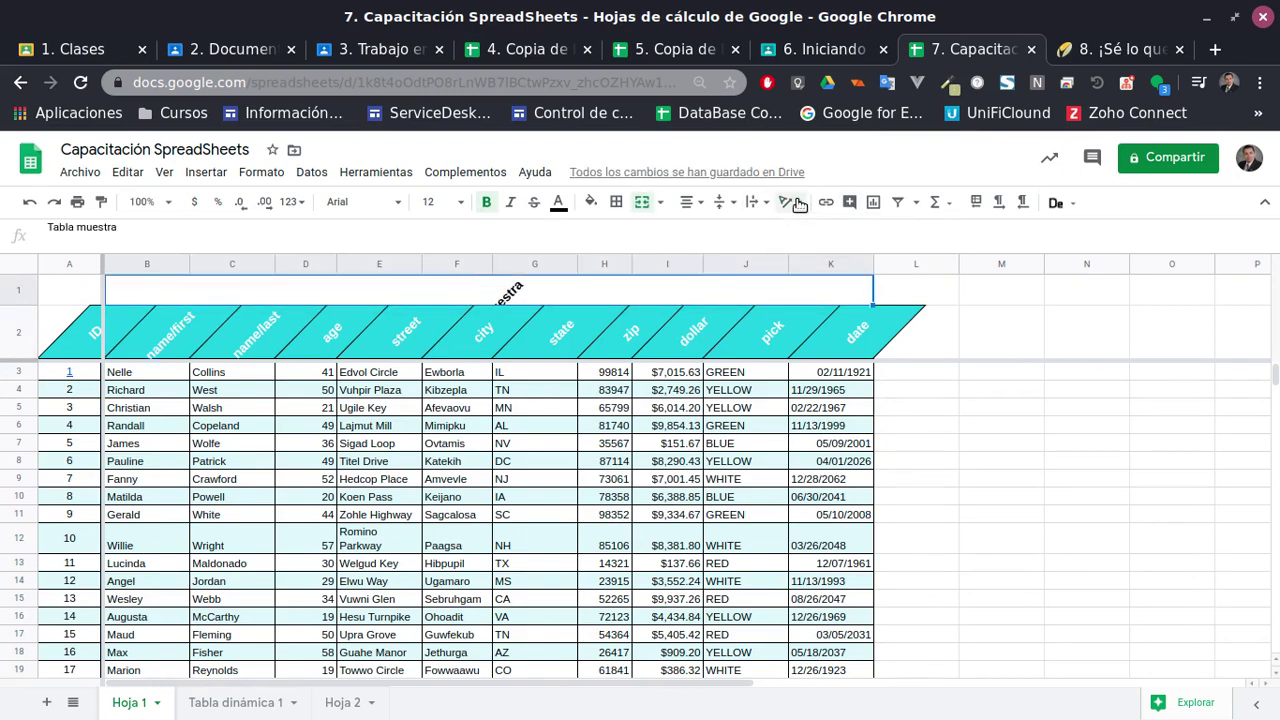
{"action": "left_click", "coordinate": [798, 204]}
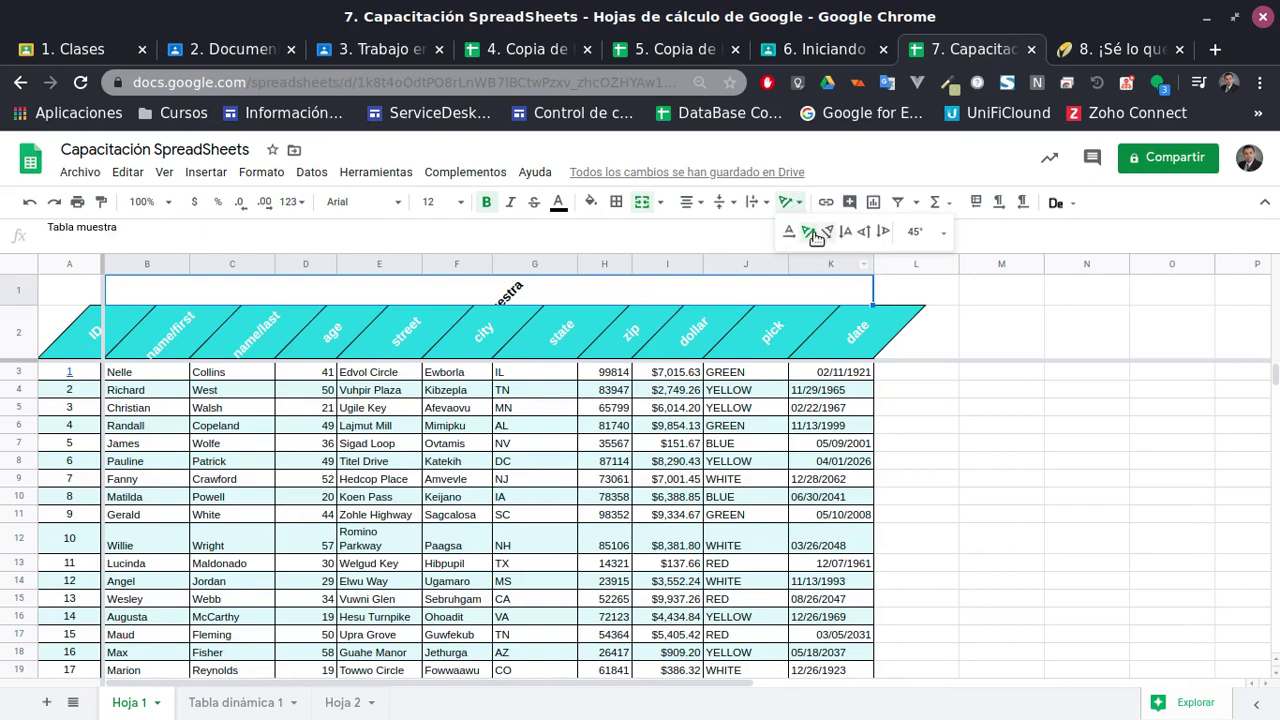
{"action": "left_click", "coordinate": [786, 232]}
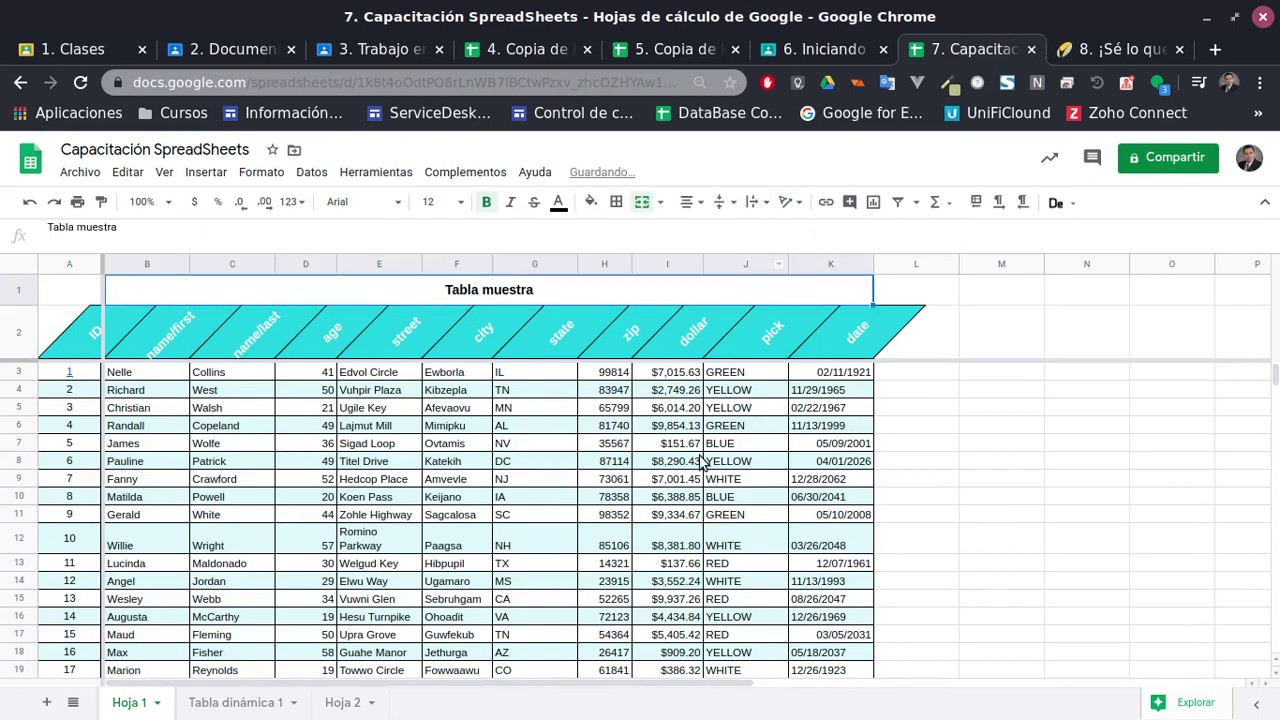
{"action": "scroll", "coordinate": [521, 500], "scroll_direction": "down", "scroll_amount": 2}
{"action": "scroll", "coordinate": [522, 515], "scroll_direction": "up", "scroll_amount": 2}
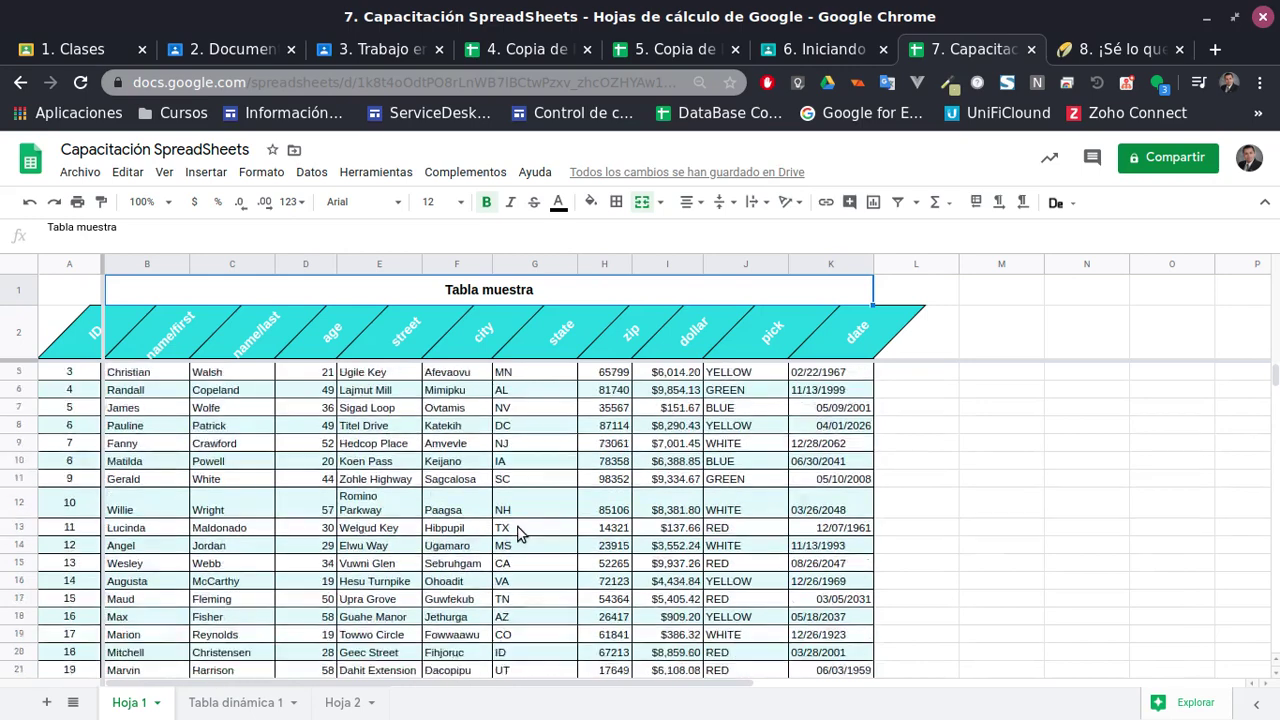
{"action": "scroll", "coordinate": [524, 530], "scroll_direction": "down", "scroll_amount": 4}
{"action": "scroll", "coordinate": [524, 532], "scroll_direction": "up", "scroll_amount": 4}
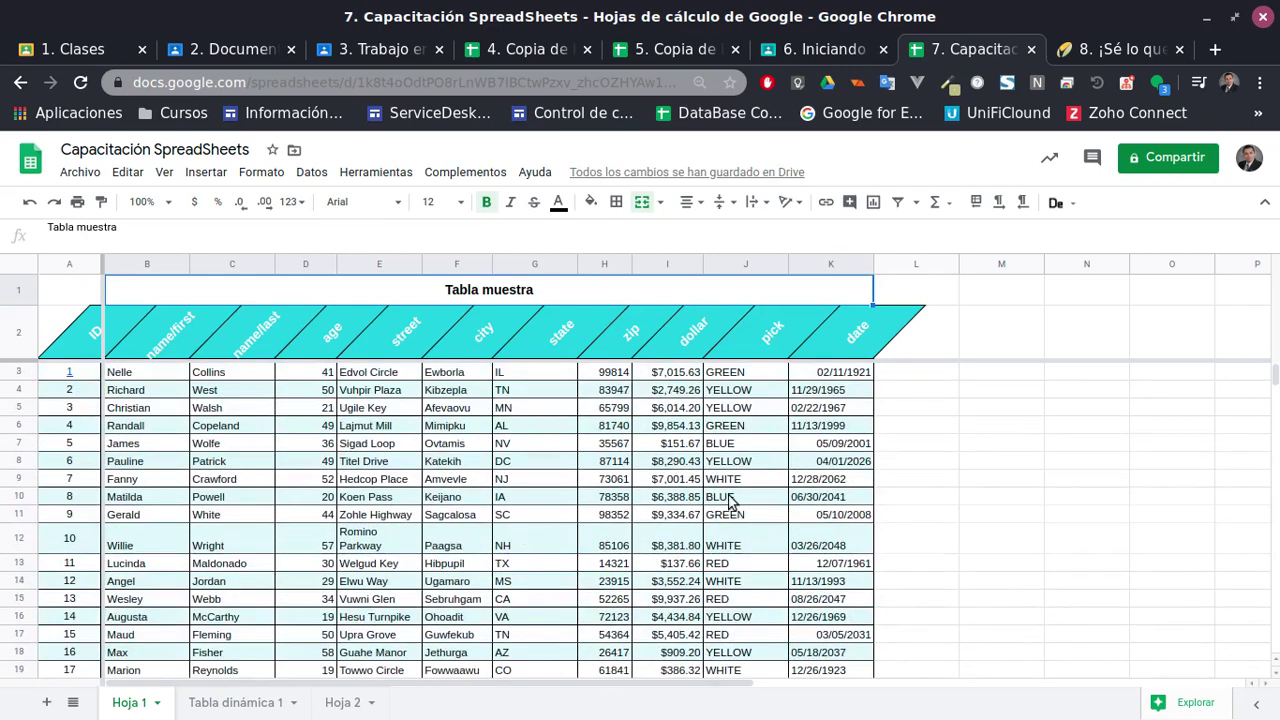
Apply the Fecha date format to the dates in K3:K23
{"action": "scroll", "coordinate": [792, 492], "scroll_direction": "down", "scroll_amount": 2}
{"action": "scroll", "coordinate": [834, 458], "scroll_direction": "up", "scroll_amount": 2}
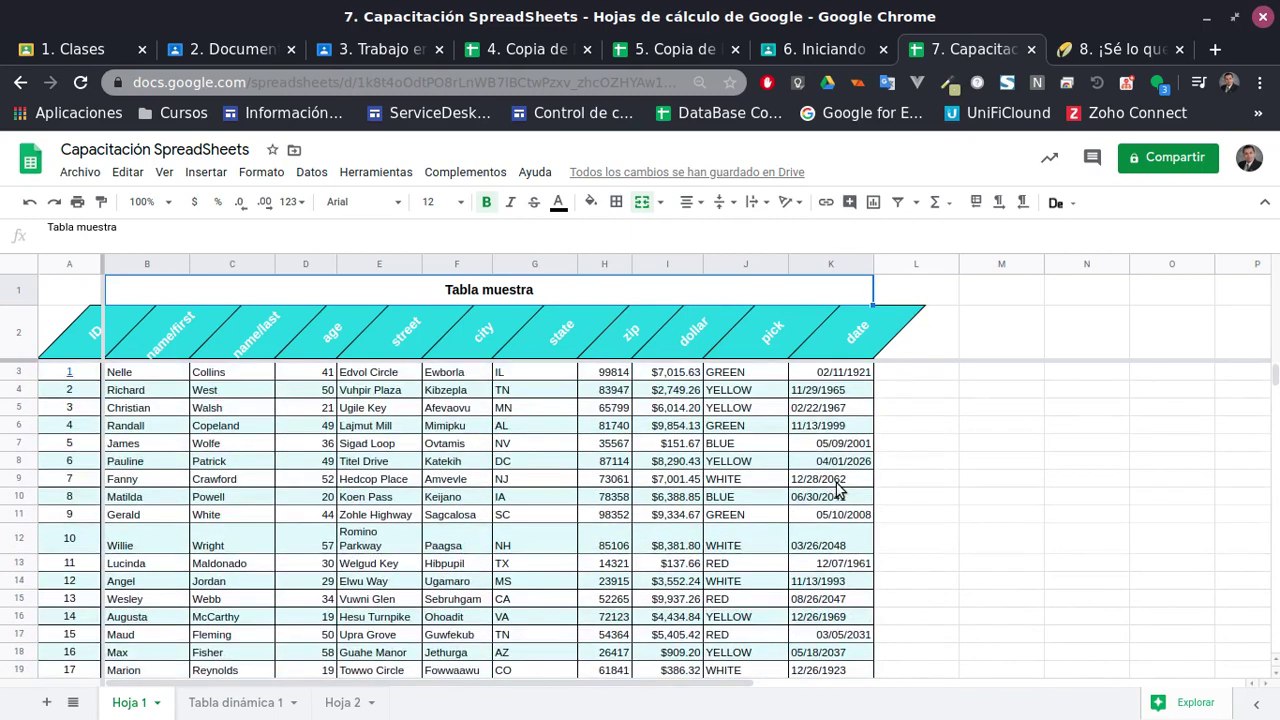
{"action": "left_click", "coordinate": [829, 378]}
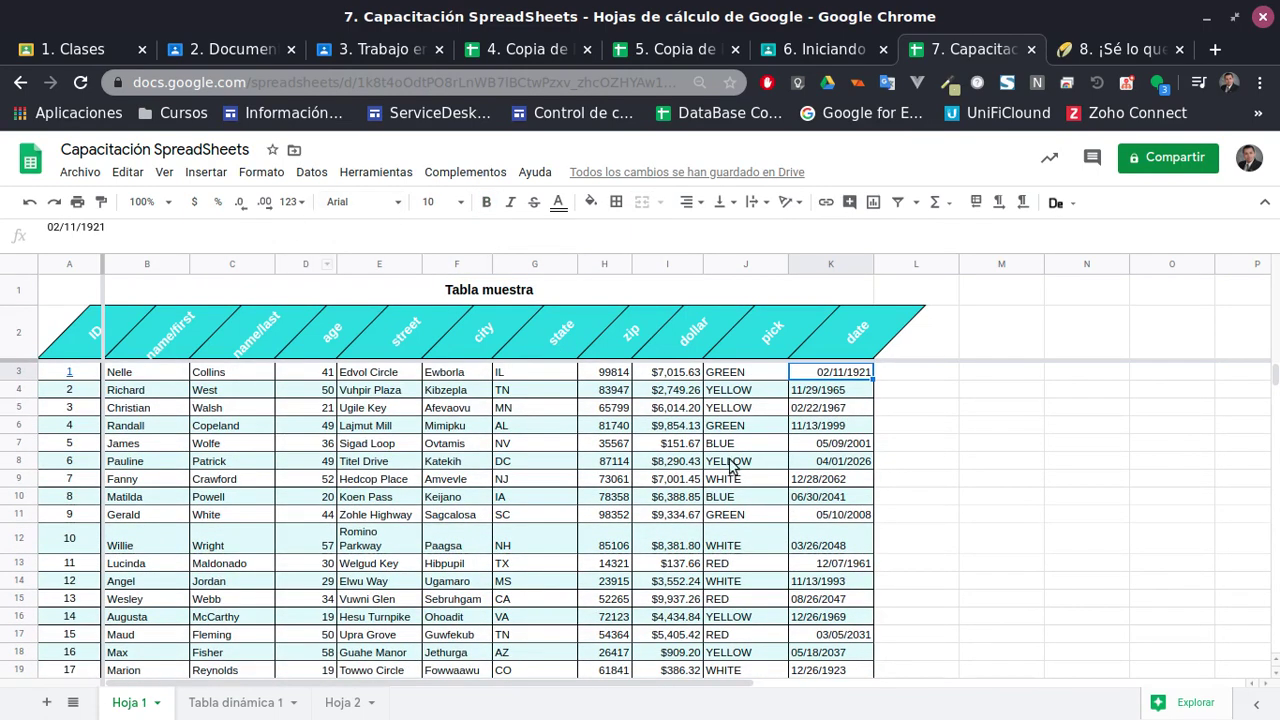
{"action": "left_click", "coordinate": [290, 205]}
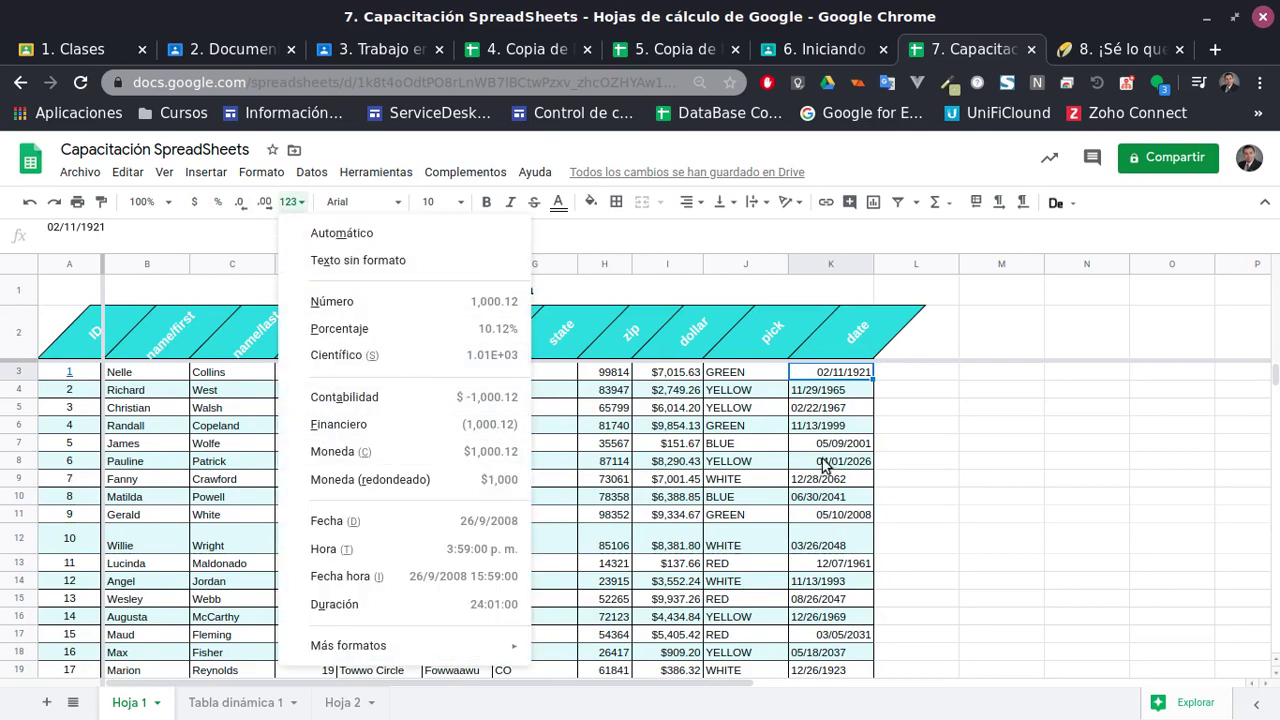
{"action": "key", "text": "Escape"}
{"action": "scroll", "coordinate": [826, 560], "scroll_direction": "down", "scroll_amount": 2}
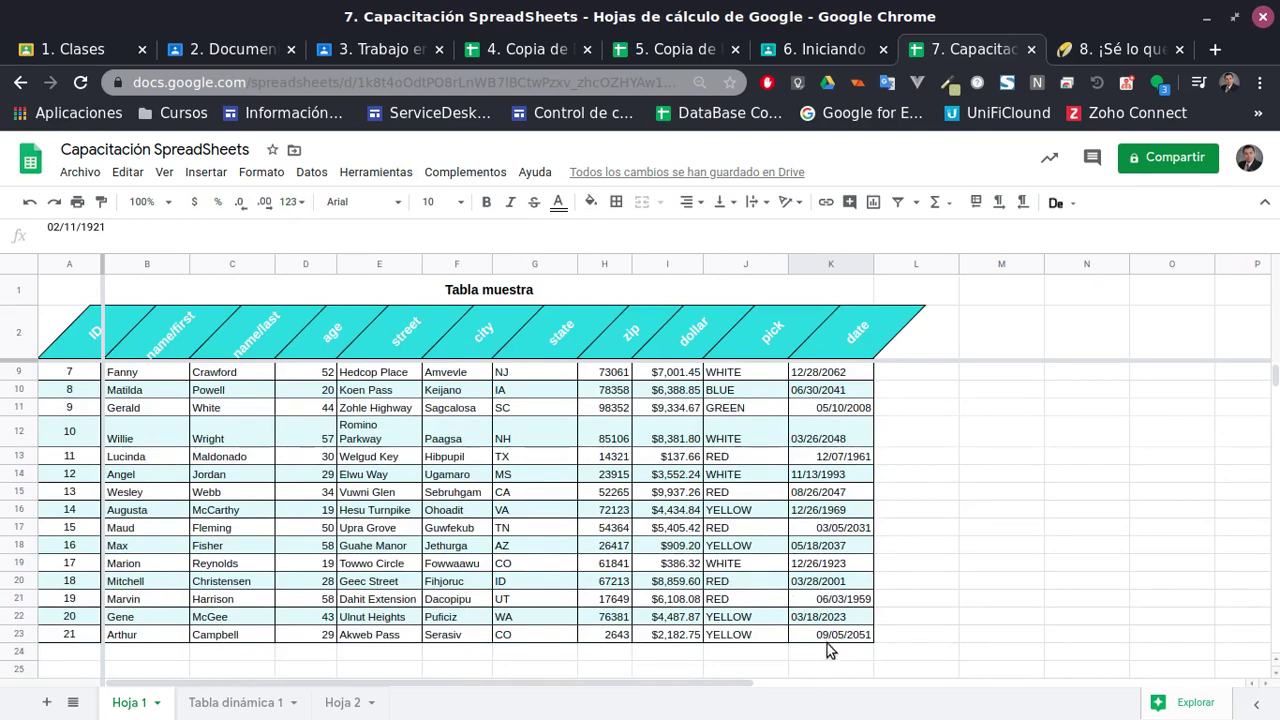
{"action": "left_click", "coordinate": [826, 645], "text": "shift"}
{"action": "scroll", "coordinate": [830, 640], "scroll_direction": "up", "scroll_amount": 2}
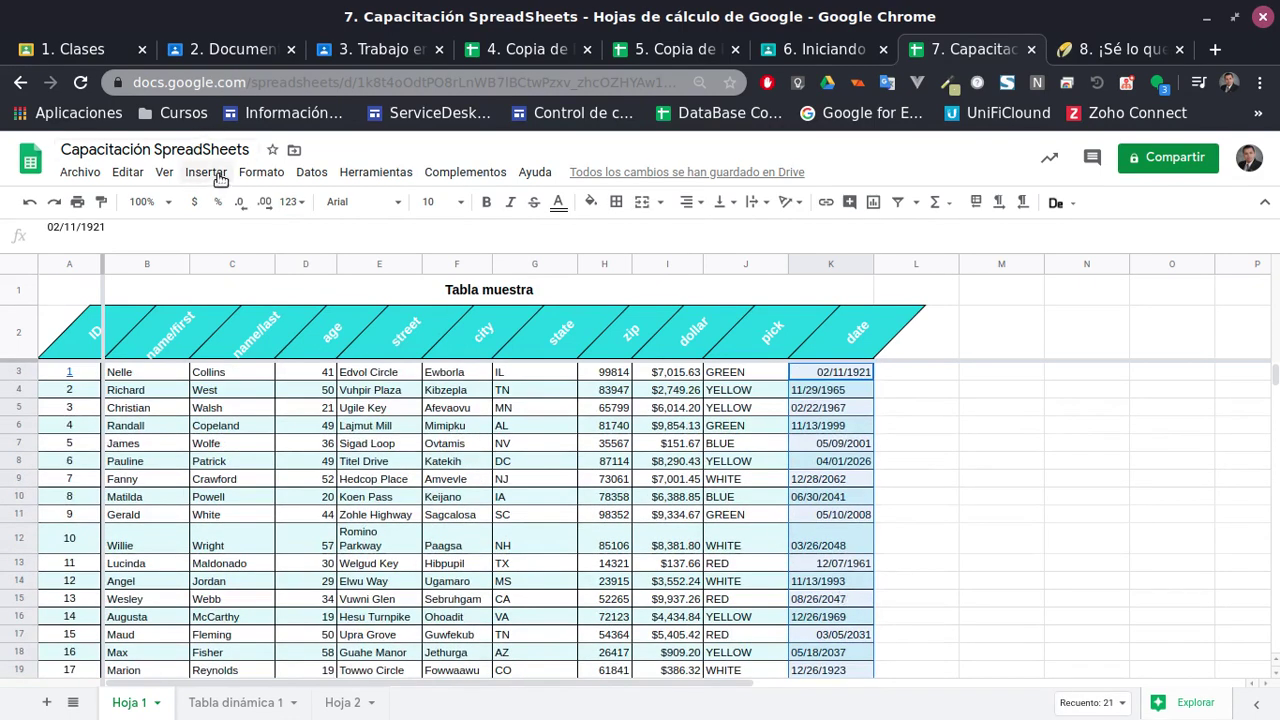
{"action": "left_click", "coordinate": [290, 202]}
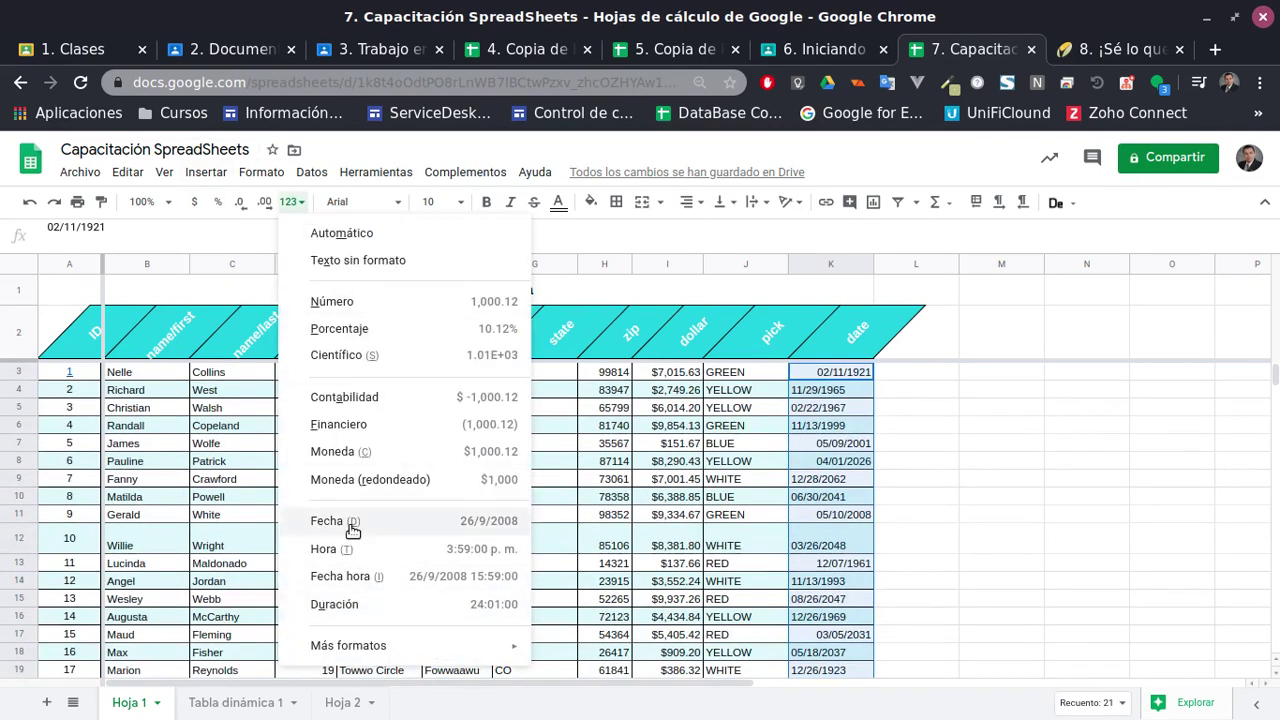
{"action": "left_click", "coordinate": [330, 521]}
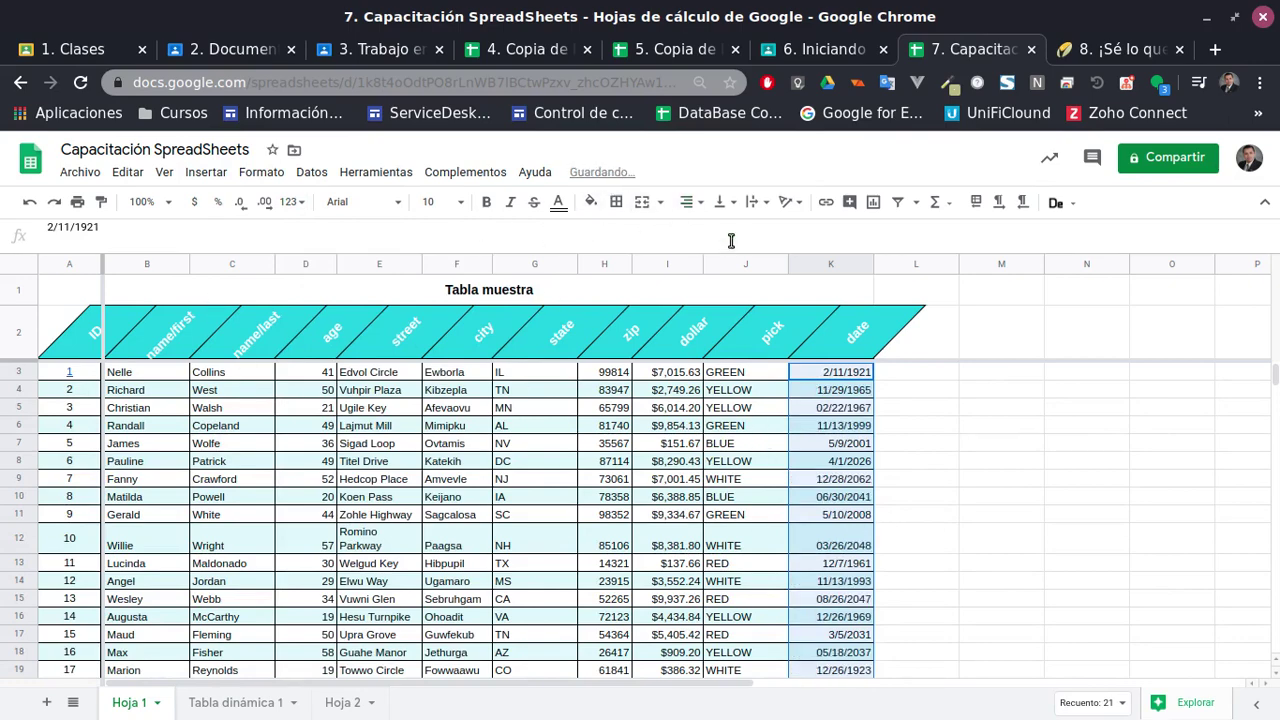
Check the reformatted dates in K3, K4, K5 (02/22/1967) and K7 (5/9/2001)
{"action": "left_click", "coordinate": [818, 516]}
{"action": "scroll", "coordinate": [843, 560], "scroll_direction": "down", "scroll_amount": 3}
{"action": "scroll", "coordinate": [843, 560], "scroll_direction": "up", "scroll_amount": 3}
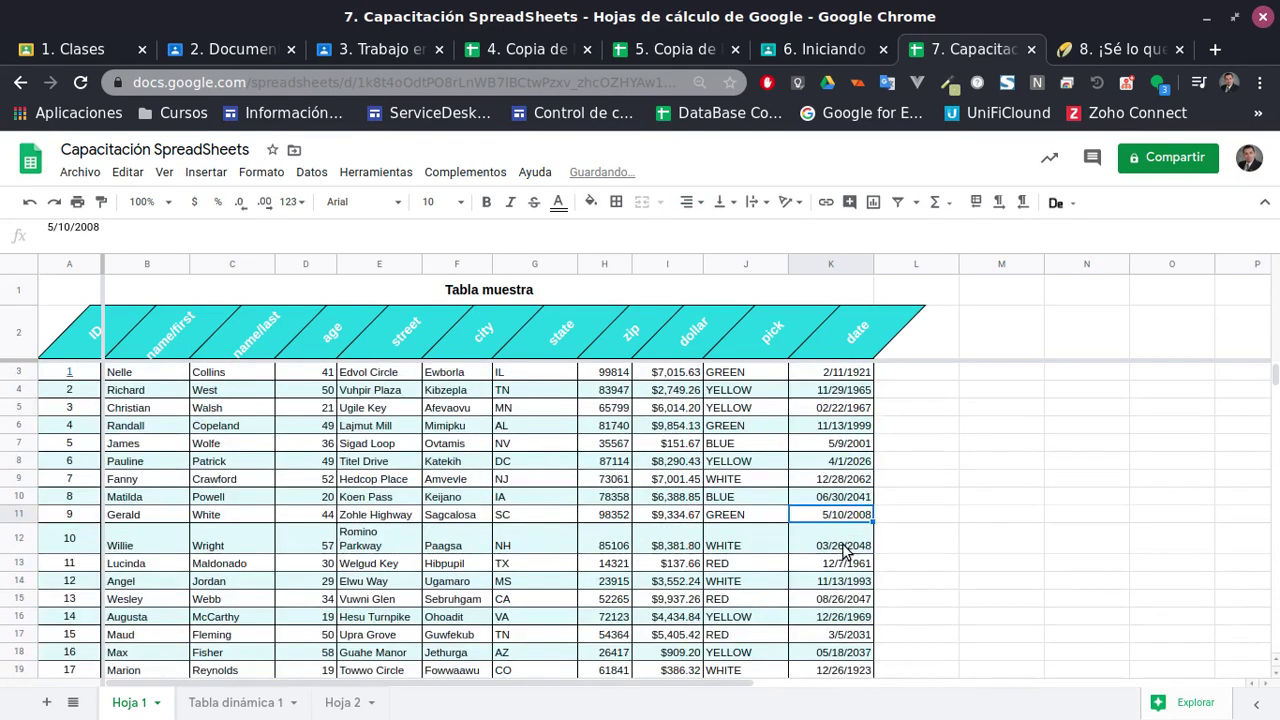
{"action": "left_click", "coordinate": [829, 443]}
{"action": "left_click", "coordinate": [838, 373]}
{"action": "left_click", "coordinate": [845, 390]}
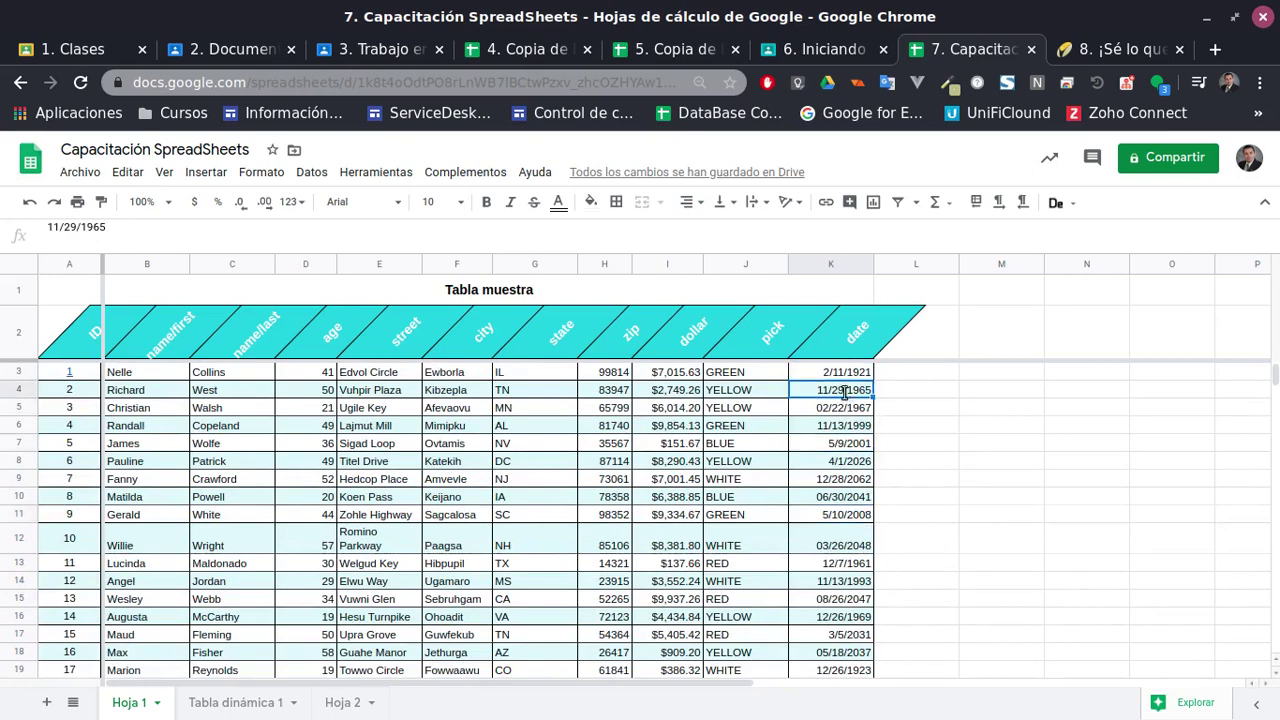
{"action": "left_click", "coordinate": [840, 408]}
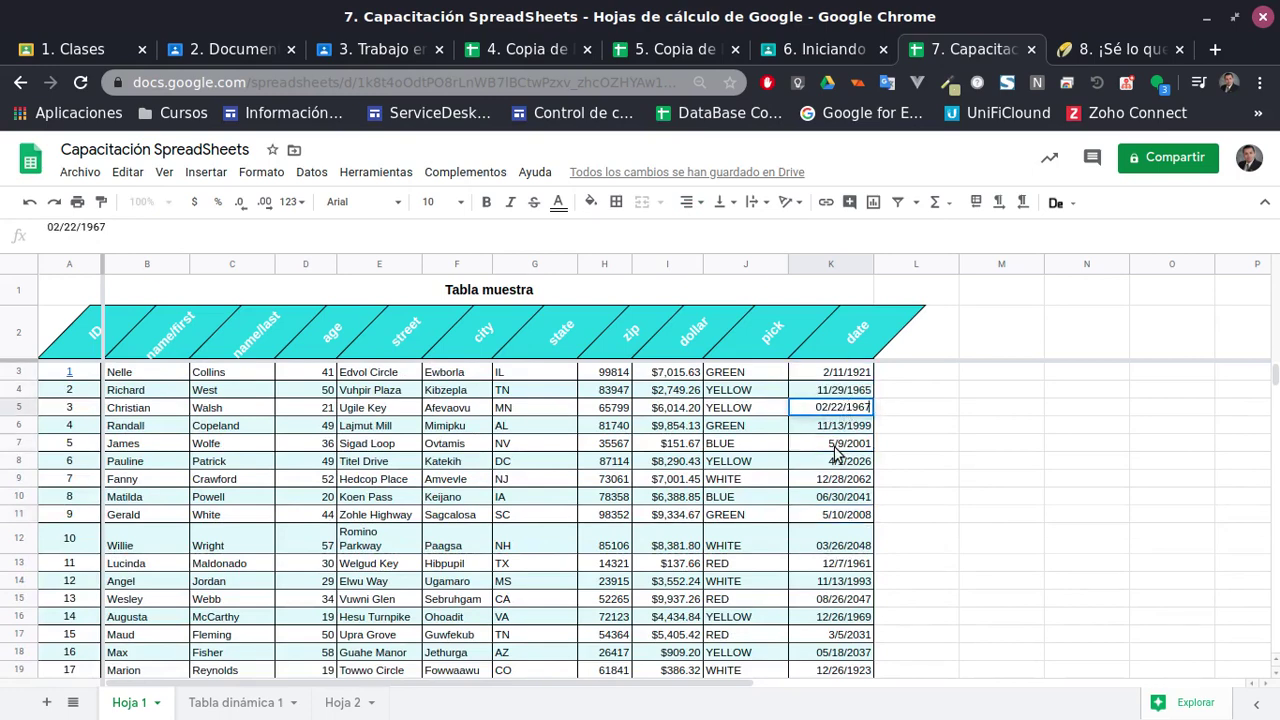
{"action": "left_click", "coordinate": [833, 447]}
{"action": "left_click", "coordinate": [827, 378]}
Try the Fecha hora format on K3:K23, then switch back to Fecha
{"action": "scroll", "coordinate": [840, 460], "scroll_direction": "down", "scroll_amount": 3}
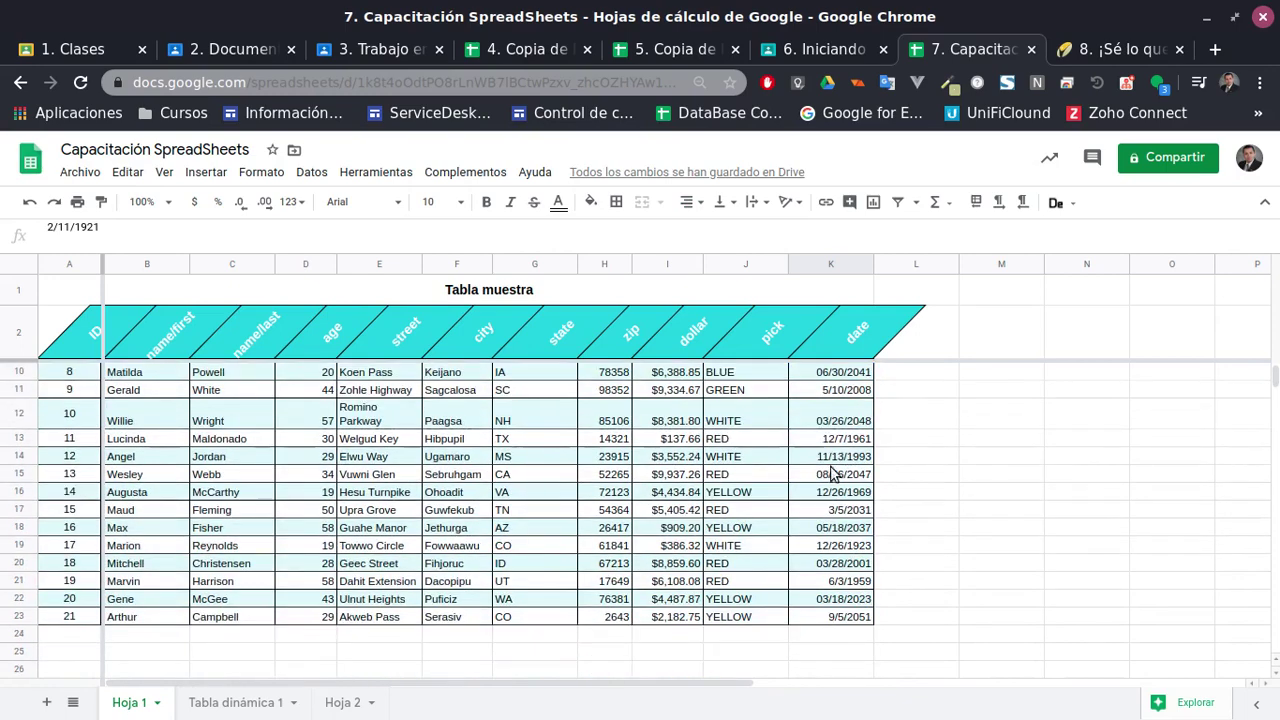
{"action": "left_click", "coordinate": [831, 620], "text": "shift"}
{"action": "scroll", "coordinate": [840, 615], "scroll_direction": "up", "scroll_amount": 3}
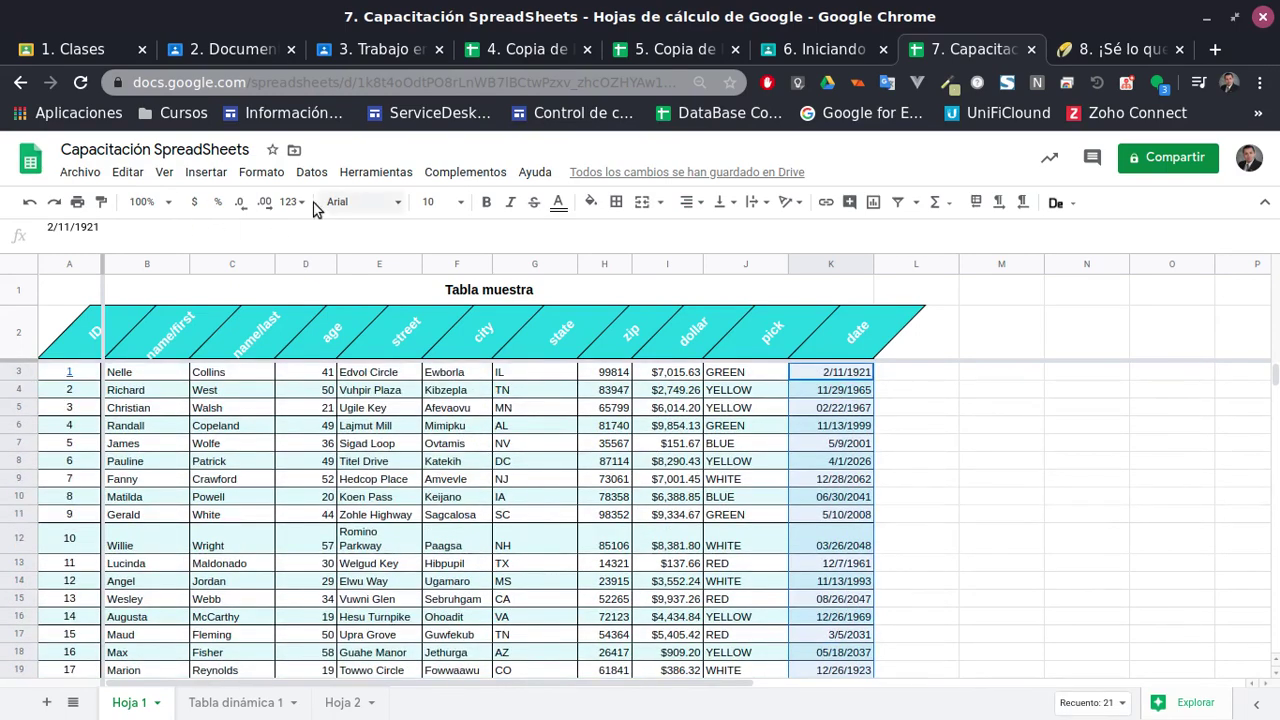
{"action": "left_click", "coordinate": [293, 202]}
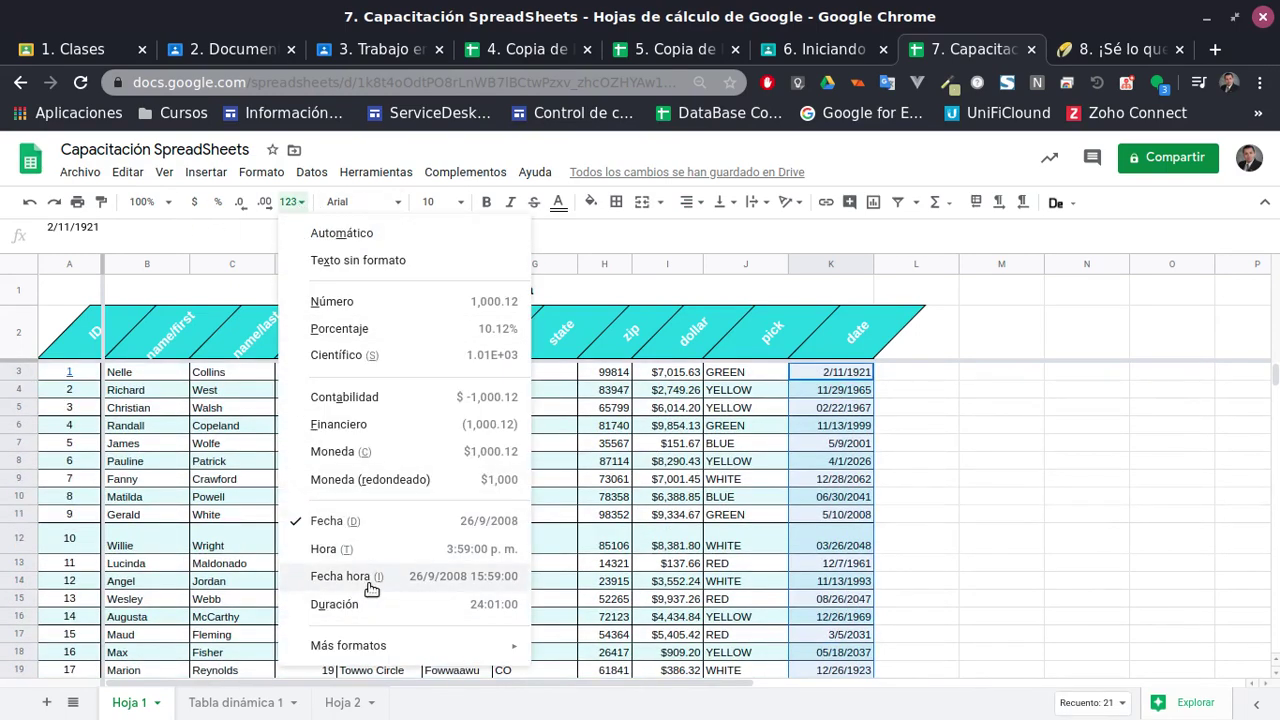
{"action": "left_click", "coordinate": [372, 576]}
{"action": "left_click", "coordinate": [293, 202]}
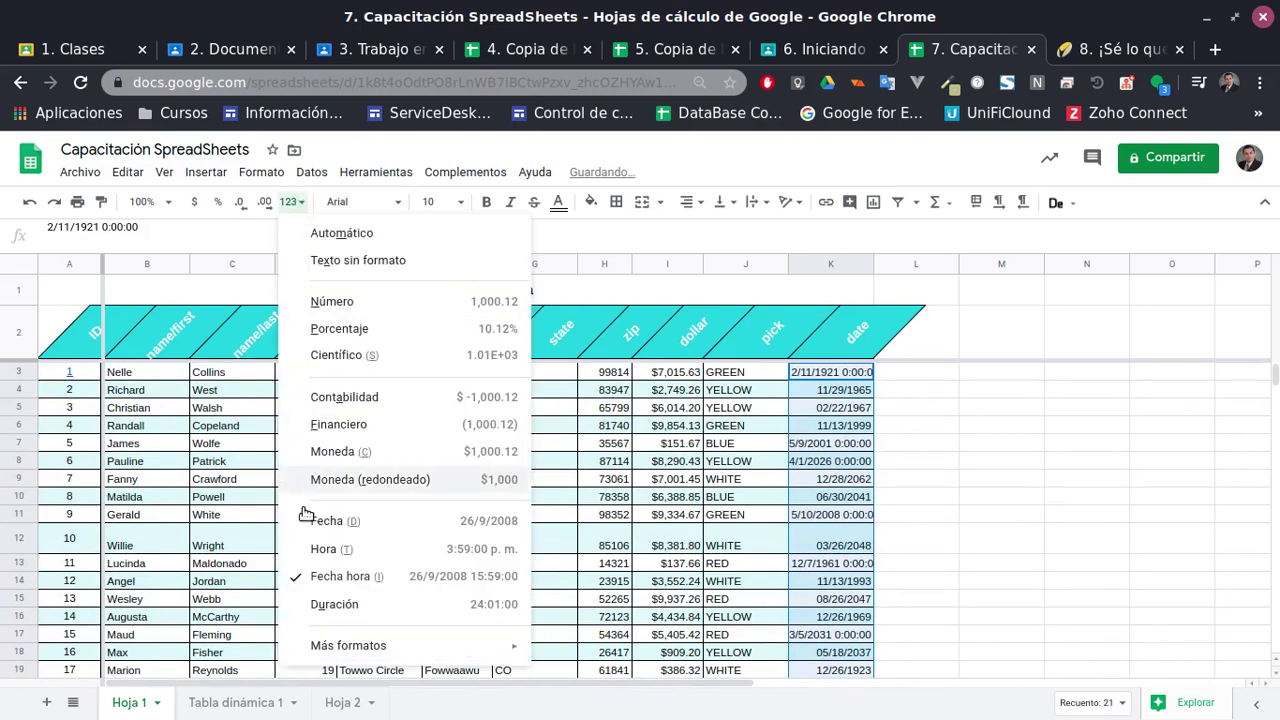
{"action": "left_click", "coordinate": [335, 522]}
{"action": "left_click", "coordinate": [812, 531]}
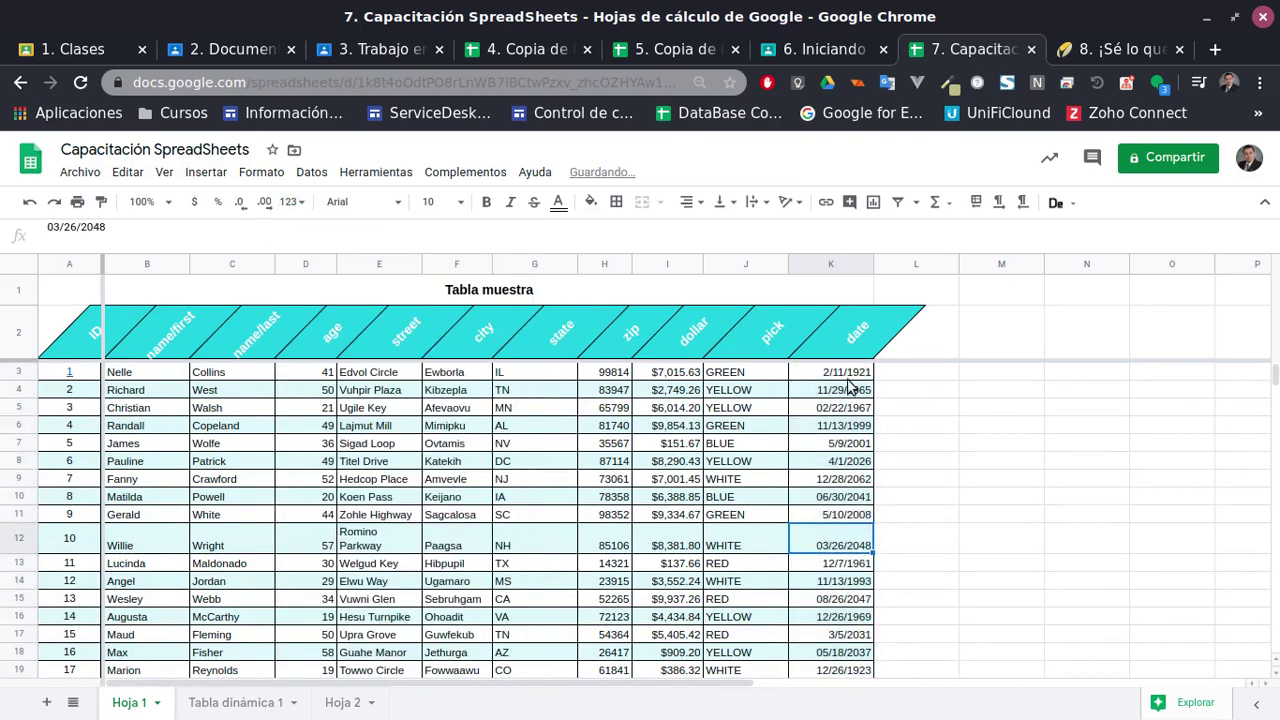
{"action": "double_click", "coordinate": [847, 377]}
{"action": "left_click", "coordinate": [903, 563]}
{"action": "left_click", "coordinate": [838, 390]}
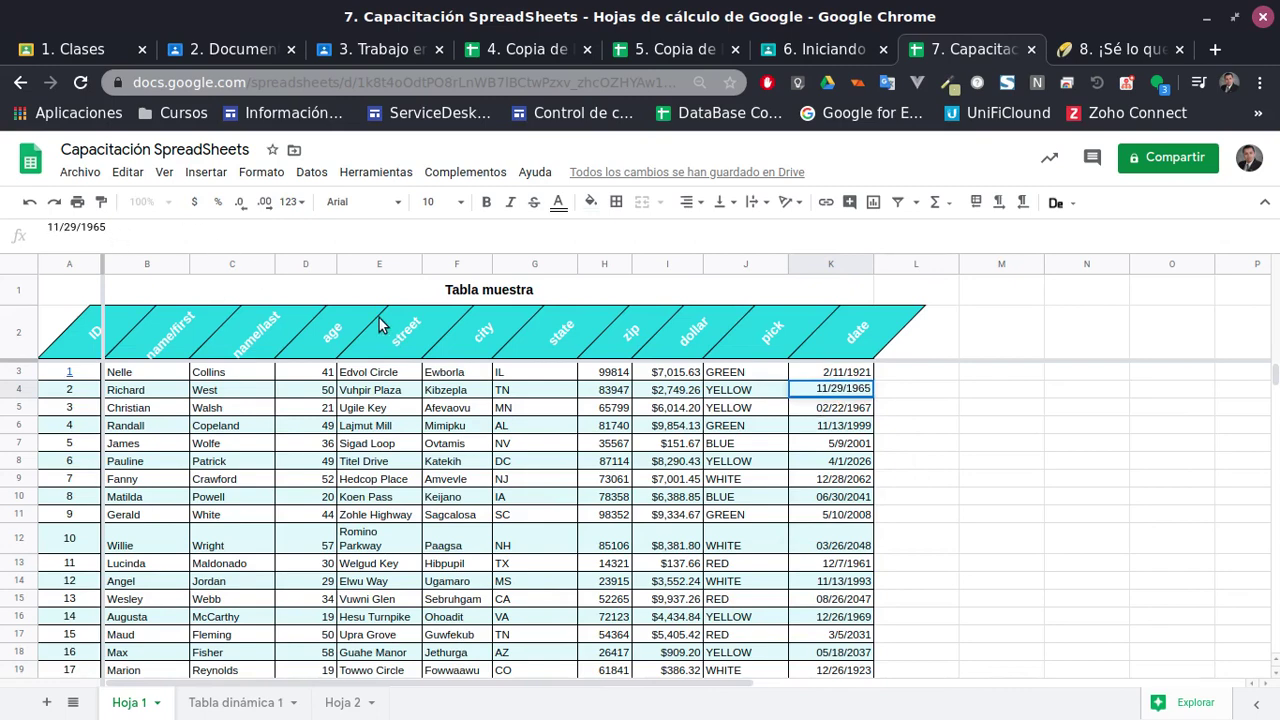
{"action": "key", "text": "shift+Right"}
{"action": "key", "text": "shift+Right"}
{"action": "key", "text": "shift+Right"}
{"action": "key", "text": "shift+Right"}
{"action": "key", "text": "shift+Right"}
{"action": "key", "text": "shift+Right"}
{"action": "key", "text": "shift+Right"}
{"action": "key", "text": "shift+Right"}
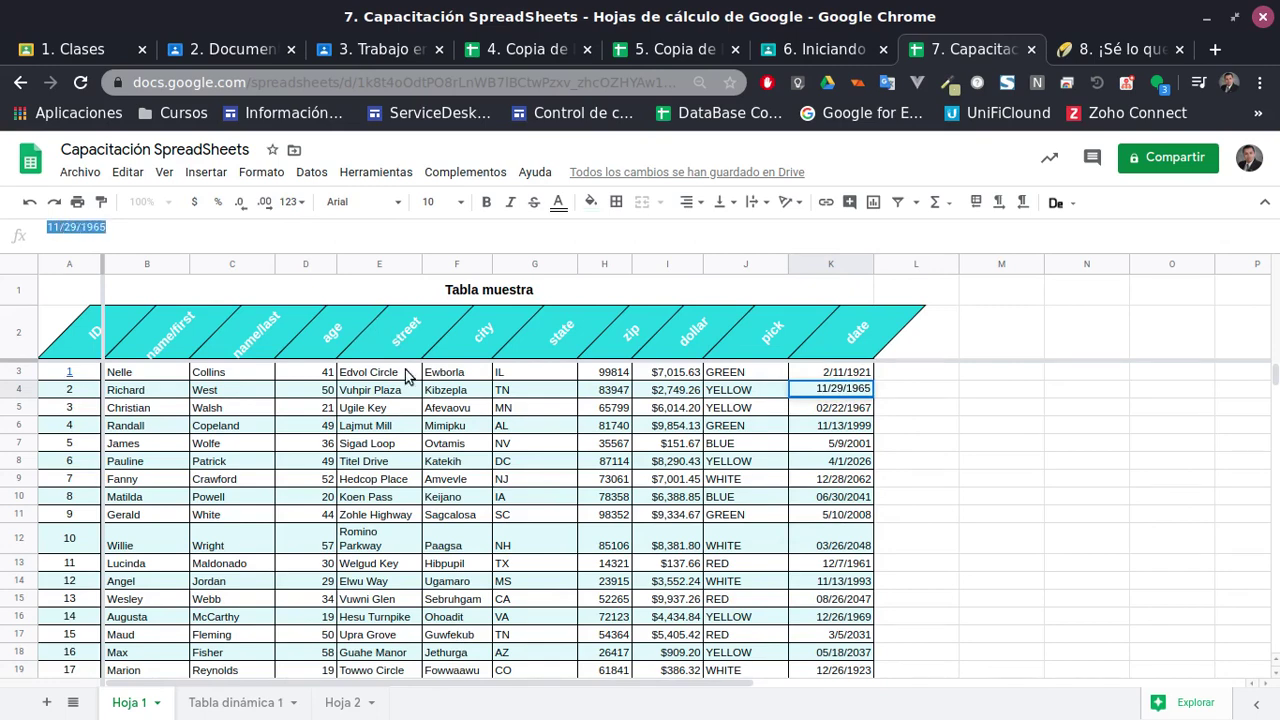
{"action": "left_click", "coordinate": [866, 448]}
{"action": "left_click", "coordinate": [845, 390]}
{"action": "left_click", "coordinate": [842, 408]}
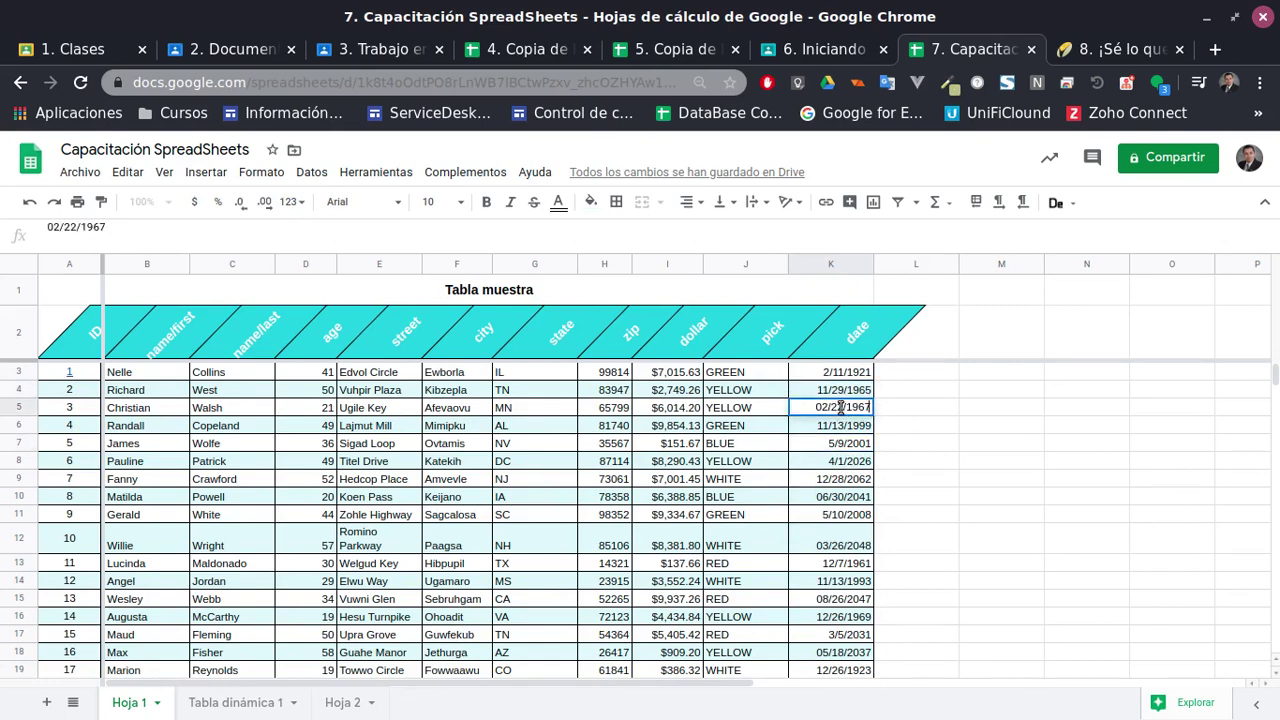
{"action": "left_click", "coordinate": [848, 425]}
{"action": "double_click", "coordinate": [851, 430]}
{"action": "left_click", "coordinate": [851, 455]}
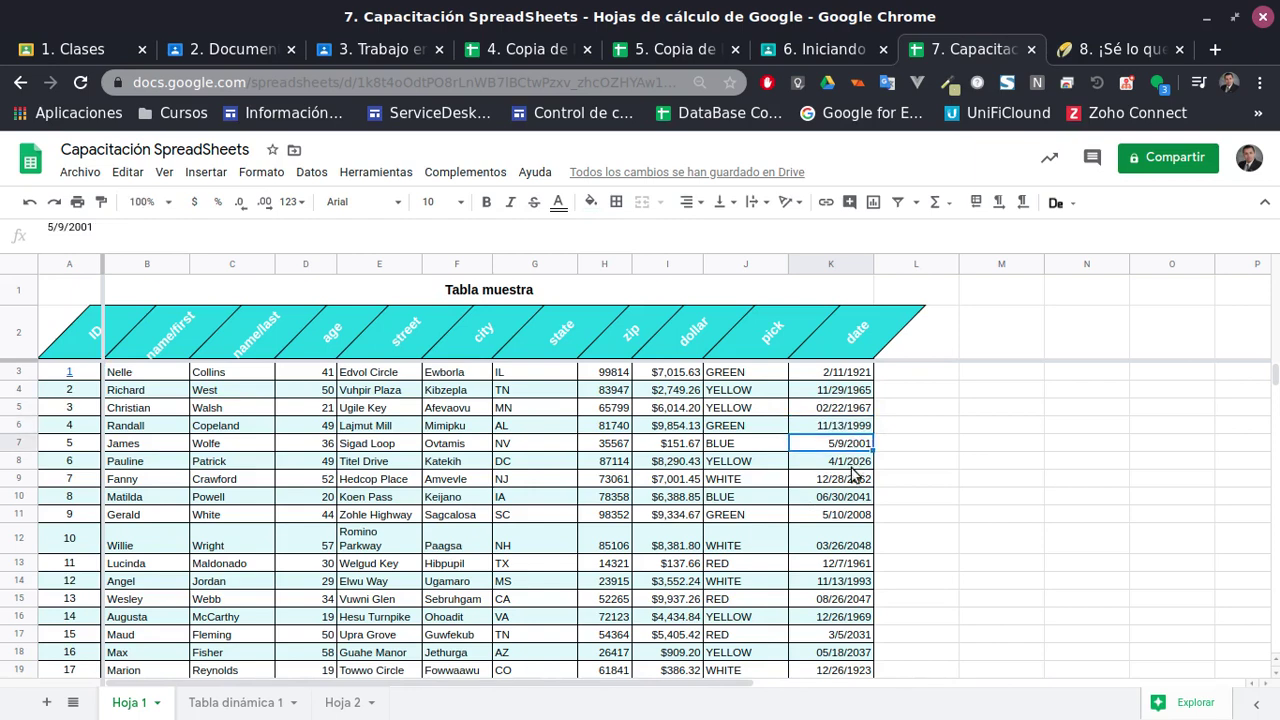
{"action": "double_click", "coordinate": [847, 456]}
{"action": "left_click", "coordinate": [1006, 503]}
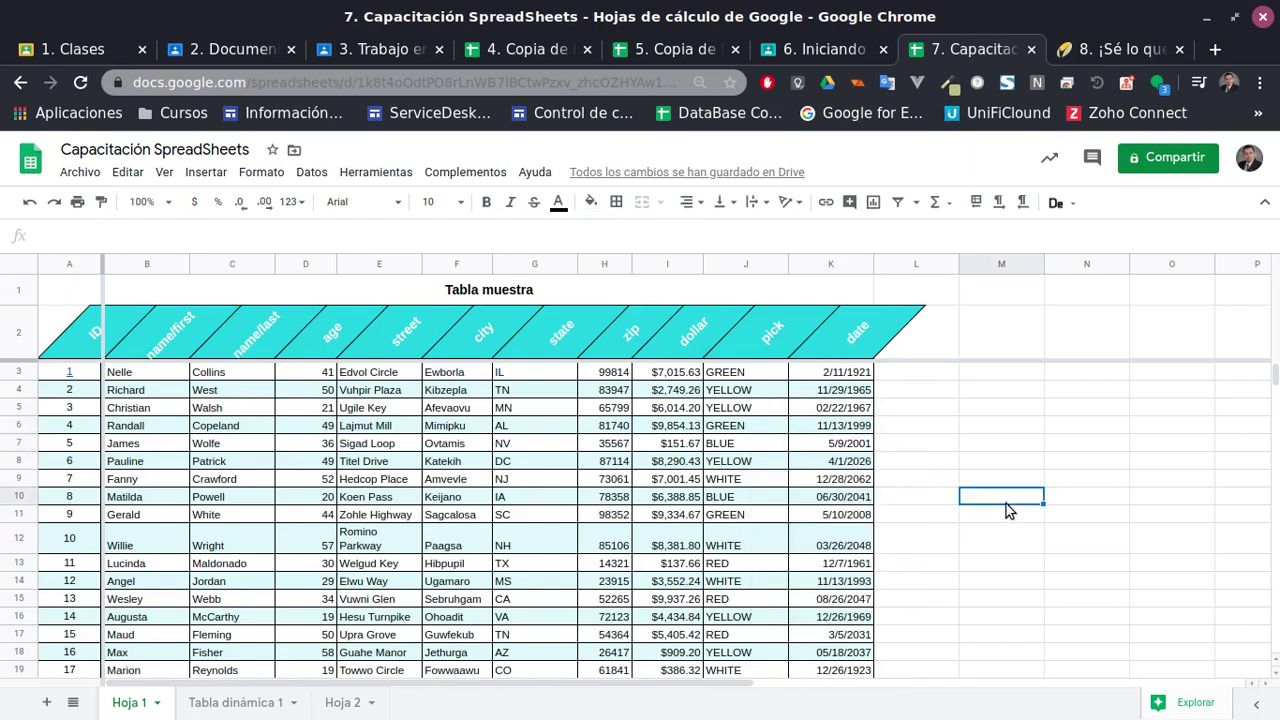
{"action": "double_click", "coordinate": [845, 462]}
{"action": "left_click", "coordinate": [947, 513]}
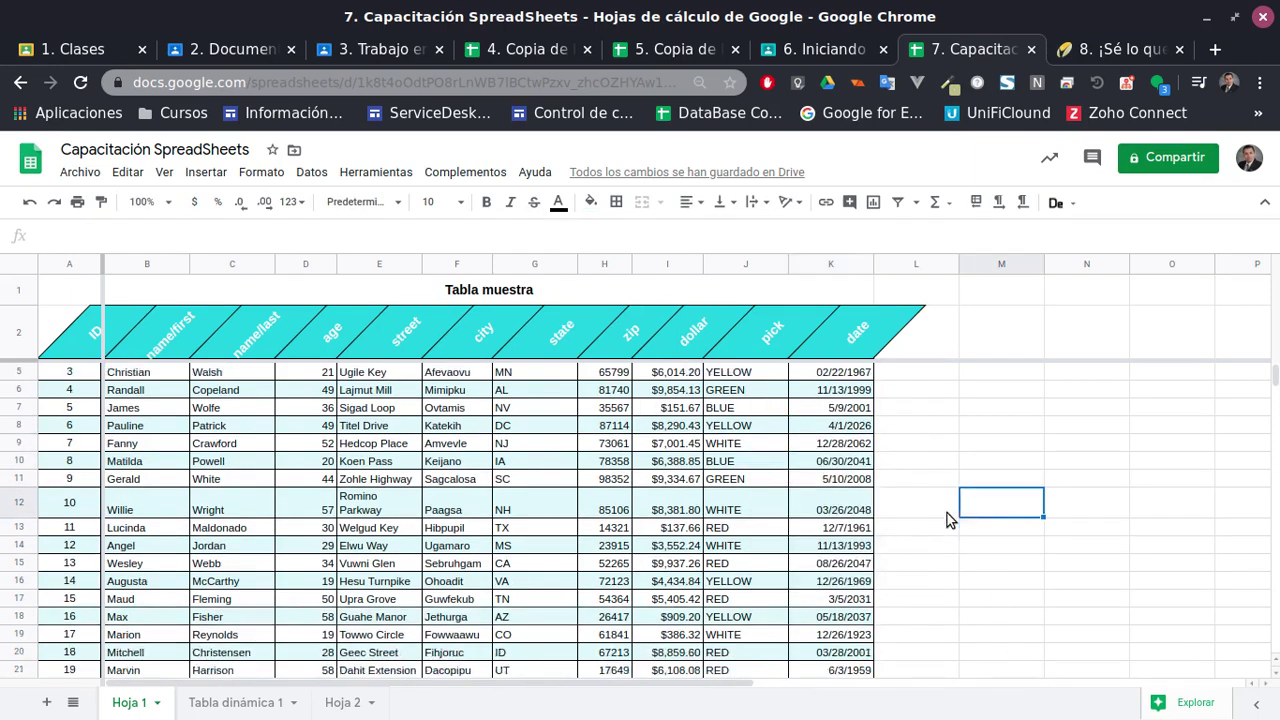
{"action": "scroll", "coordinate": [947, 515], "scroll_direction": "down", "scroll_amount": 5}
{"action": "left_click", "coordinate": [845, 499]}
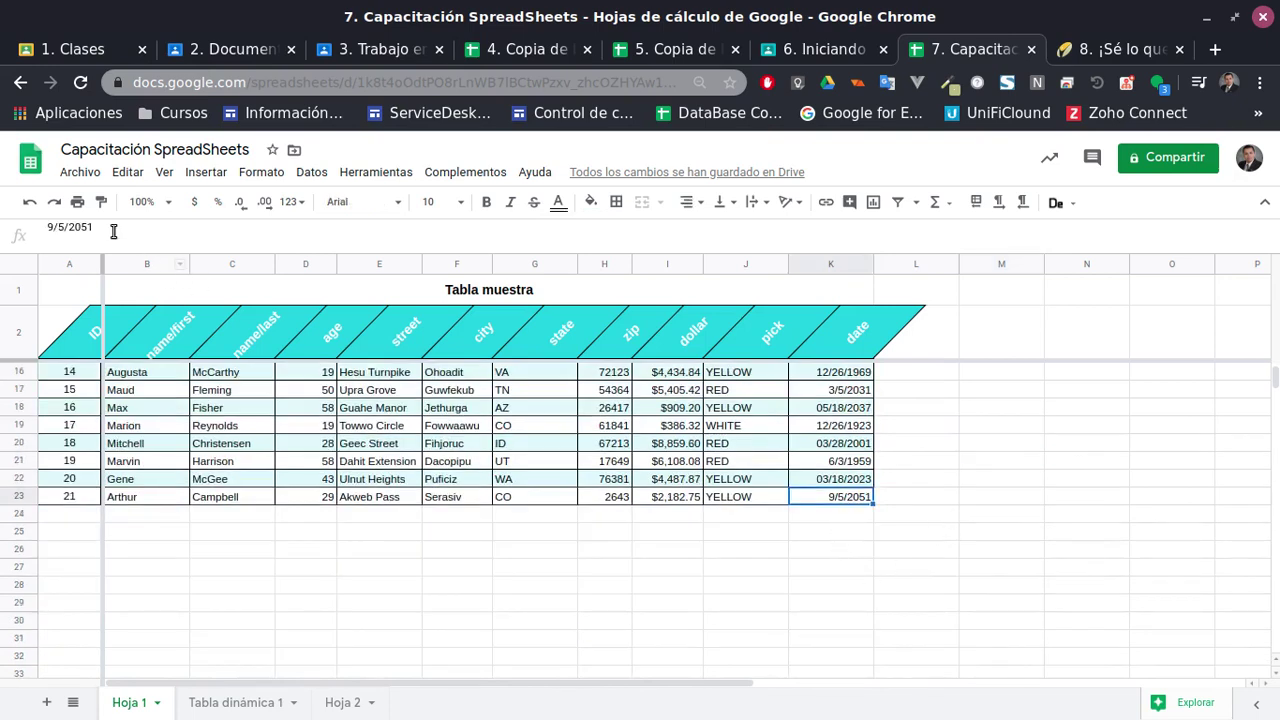
{"action": "left_click", "coordinate": [114, 229]}
{"action": "left_click", "coordinate": [812, 481]}
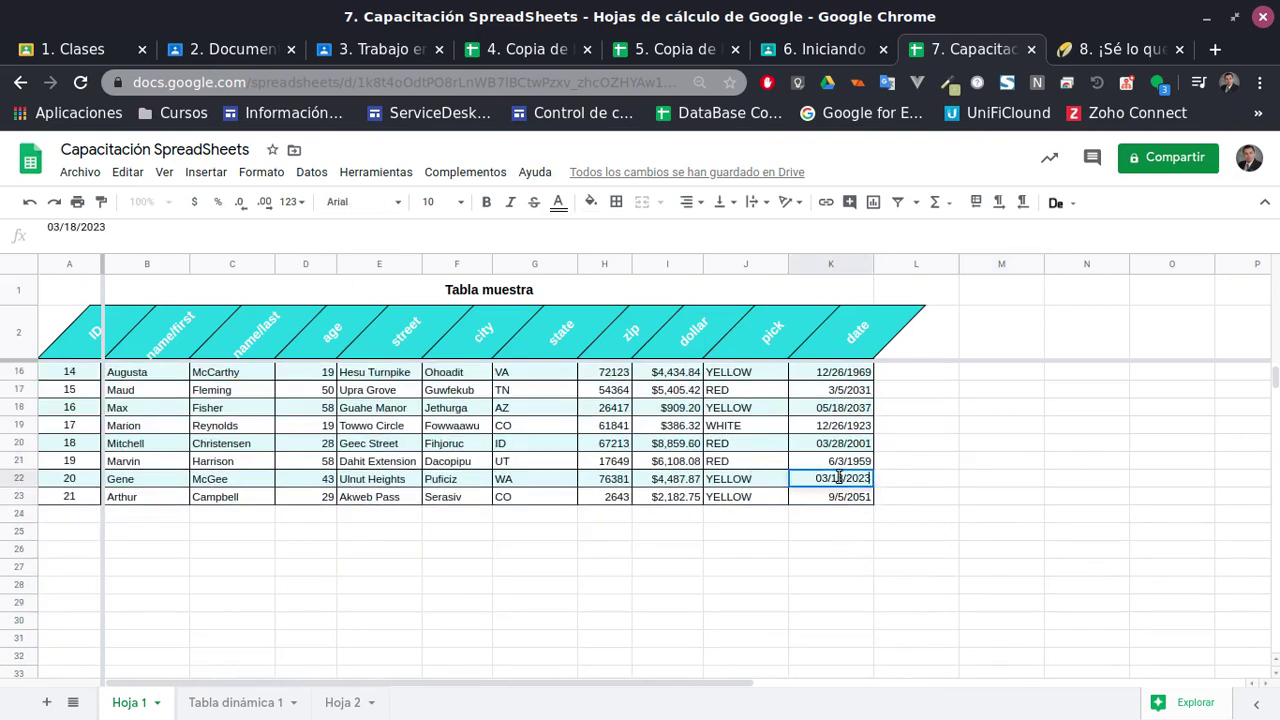
{"action": "left_click", "coordinate": [833, 442]}
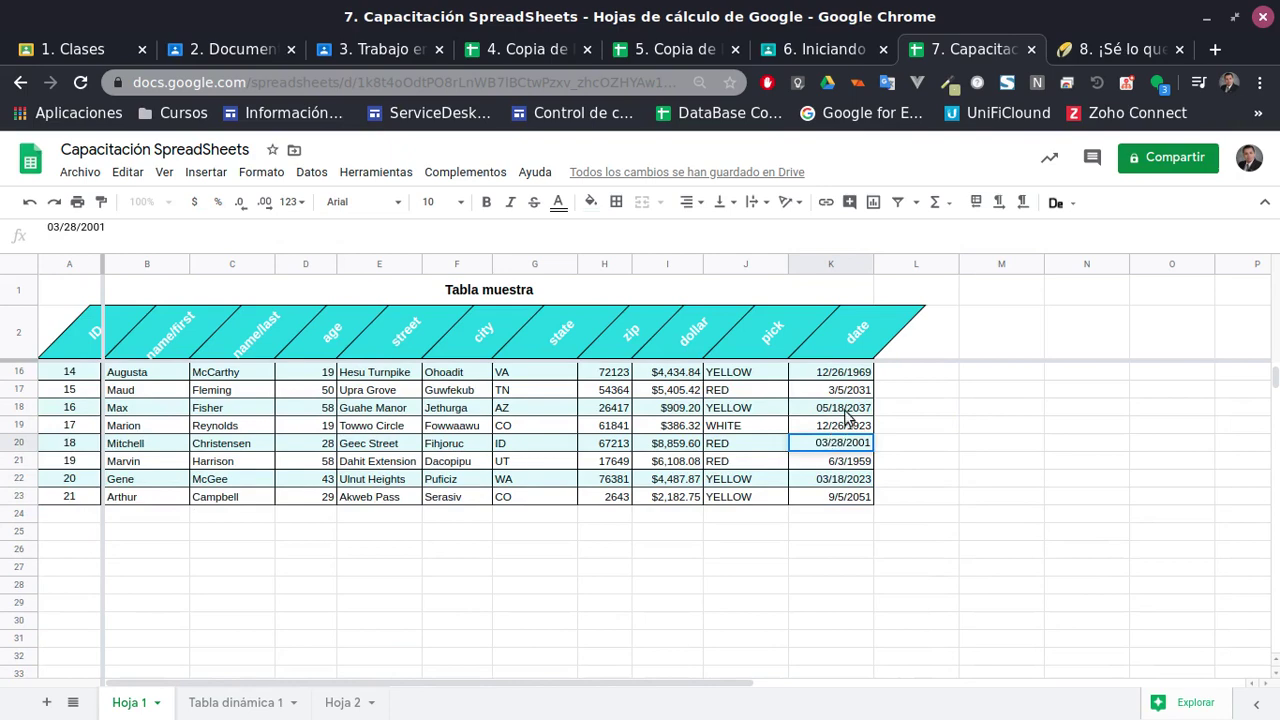
{"action": "left_click", "coordinate": [905, 410]}
{"action": "left_click", "coordinate": [845, 398]}
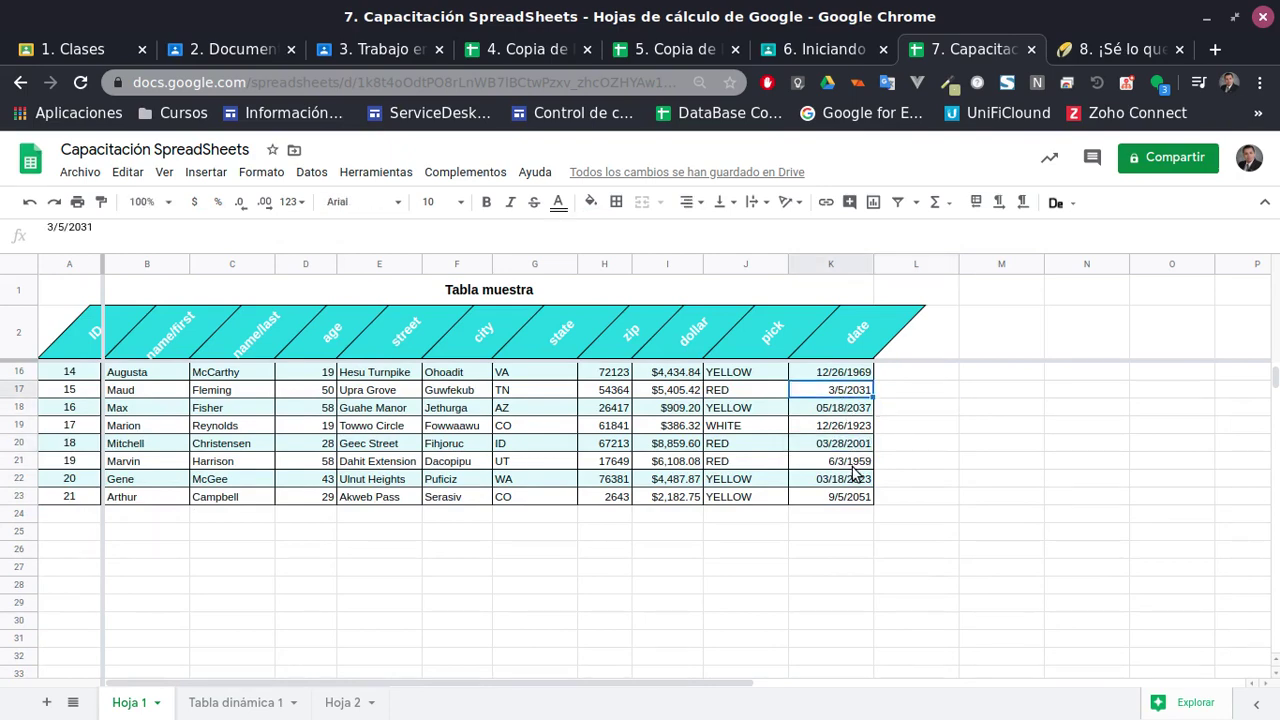
{"action": "scroll", "coordinate": [845, 400], "scroll_direction": "up", "scroll_amount": 5}
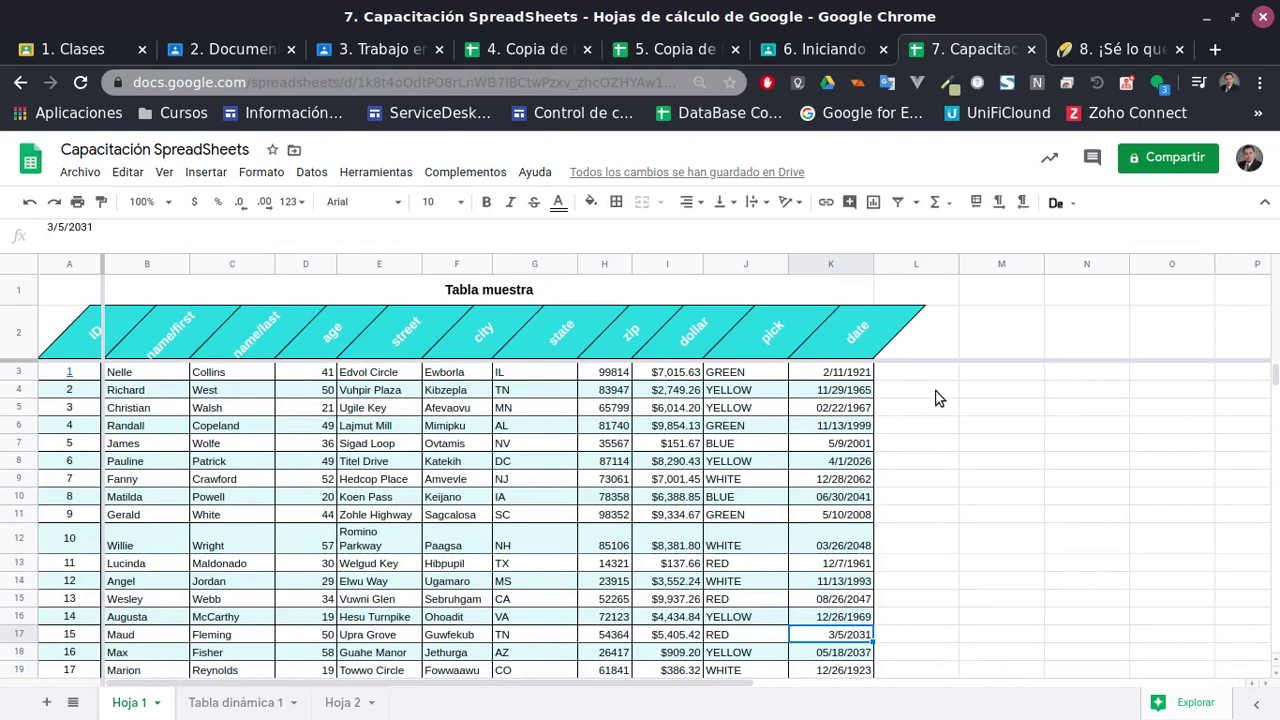
{"action": "left_click", "coordinate": [862, 392]}
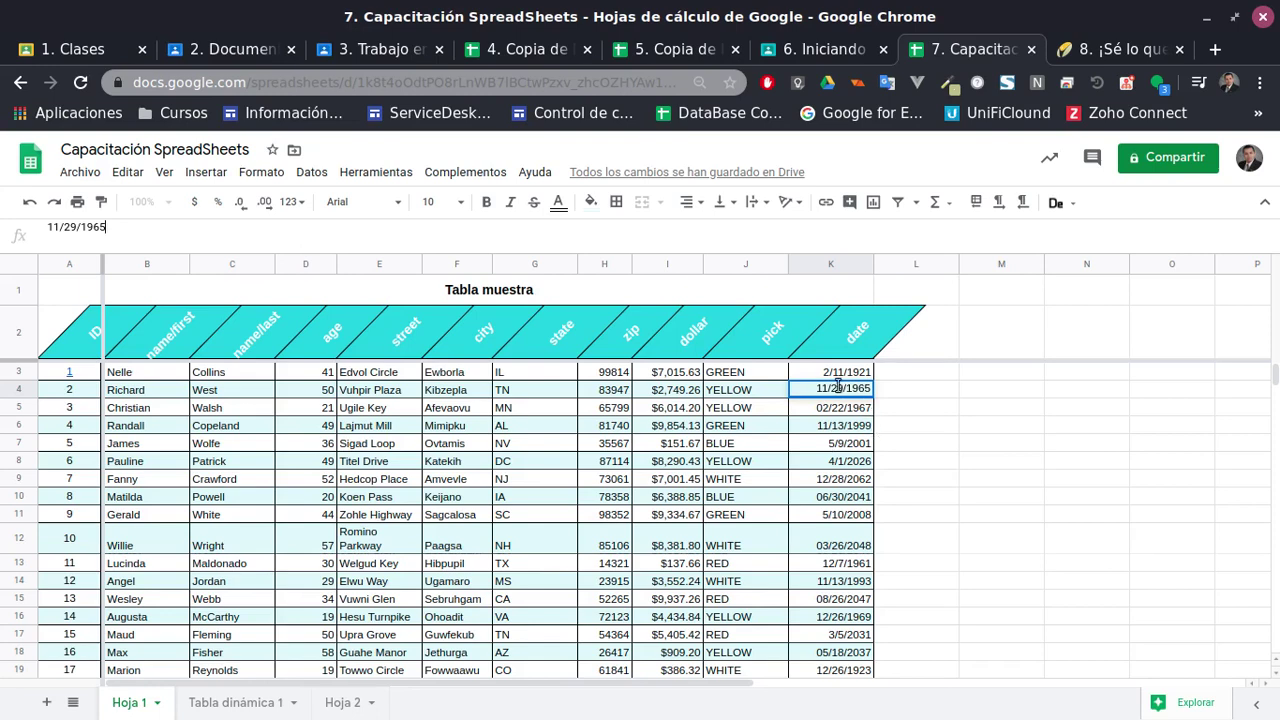
{"action": "left_click", "coordinate": [832, 406]}
{"action": "left_click", "coordinate": [840, 394]}
{"action": "left_click", "coordinate": [126, 227]}
Clear the date 11/29/1965 from K4 and start a FECHA formula
{"action": "key", "text": "ctrl+shift+Left"}
{"action": "key", "text": "ctrl+shift+Left"}
{"action": "key", "text": "ctrl+shift+Left"}
{"action": "key", "text": "ctrl+shift+Left"}
{"action": "key", "text": "ctrl+shift+Left"}
{"action": "key", "text": "ctrl+c"}
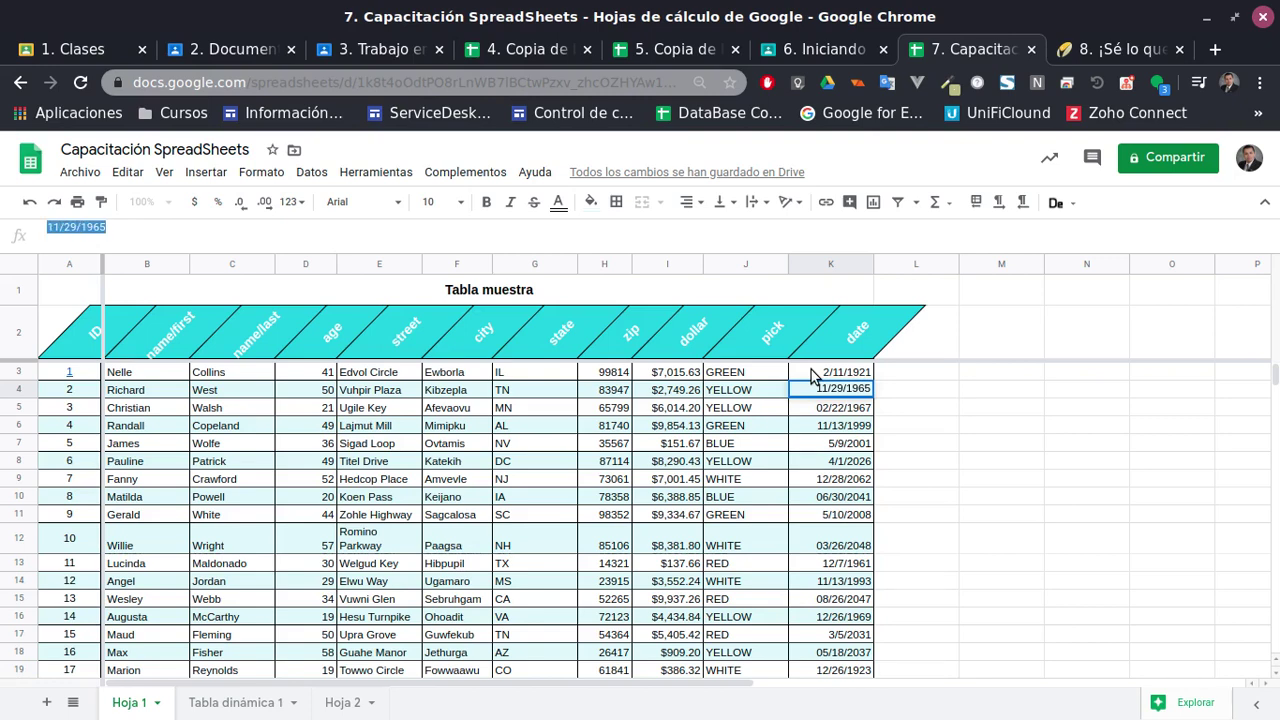
{"action": "key", "text": "BackSpace"}
{"action": "type", "text": "="}
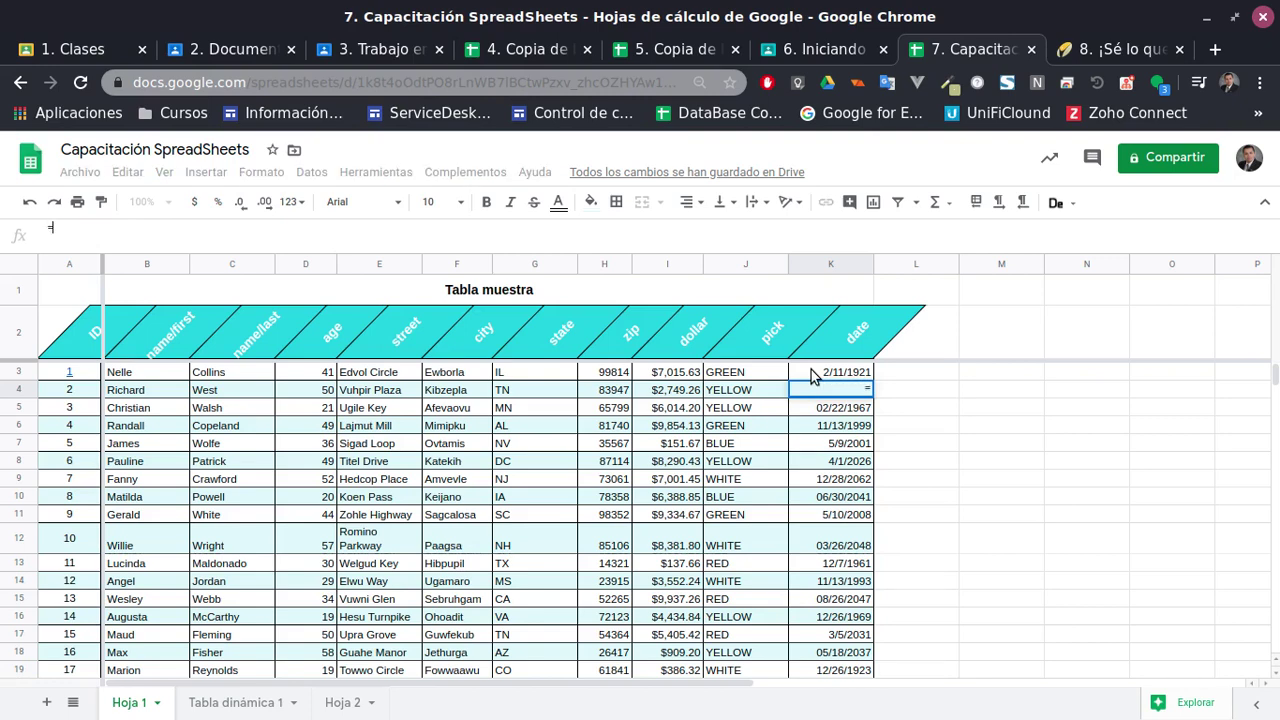
{"action": "type", "text": "Fe"}
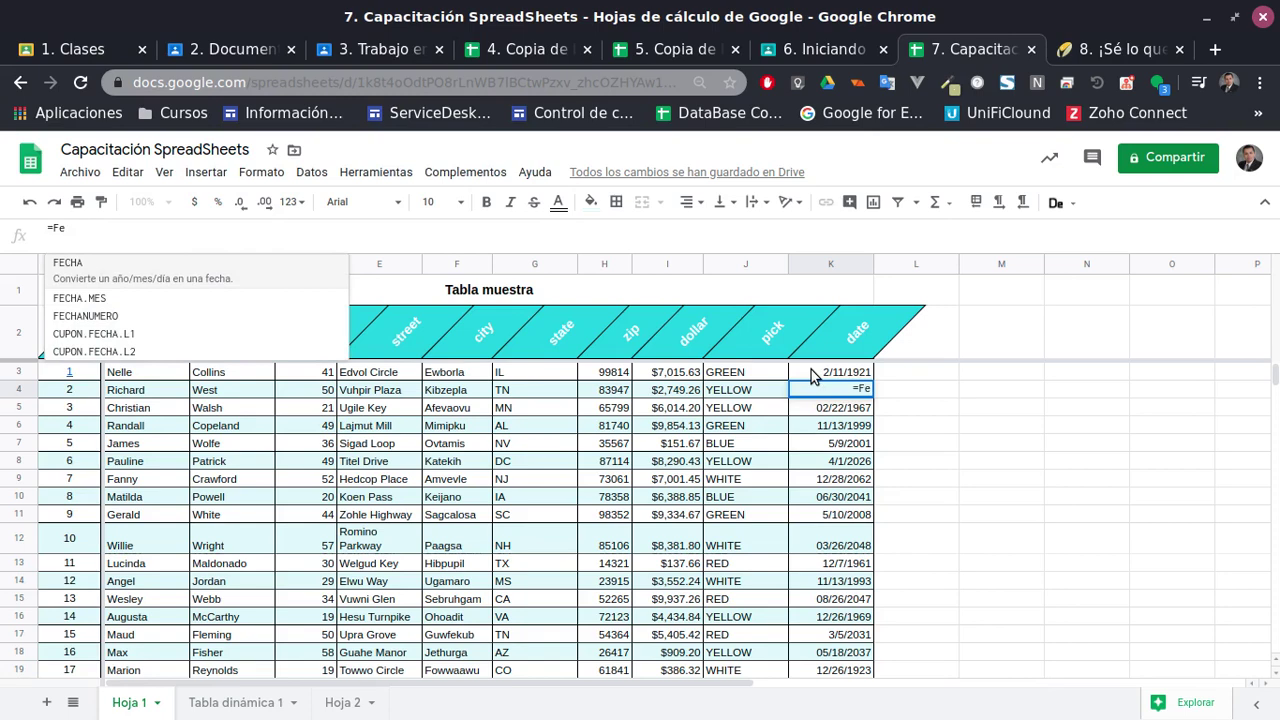
{"action": "key", "text": "Down"}
{"action": "key", "text": "Up"}
{"action": "key", "text": "Tab"}
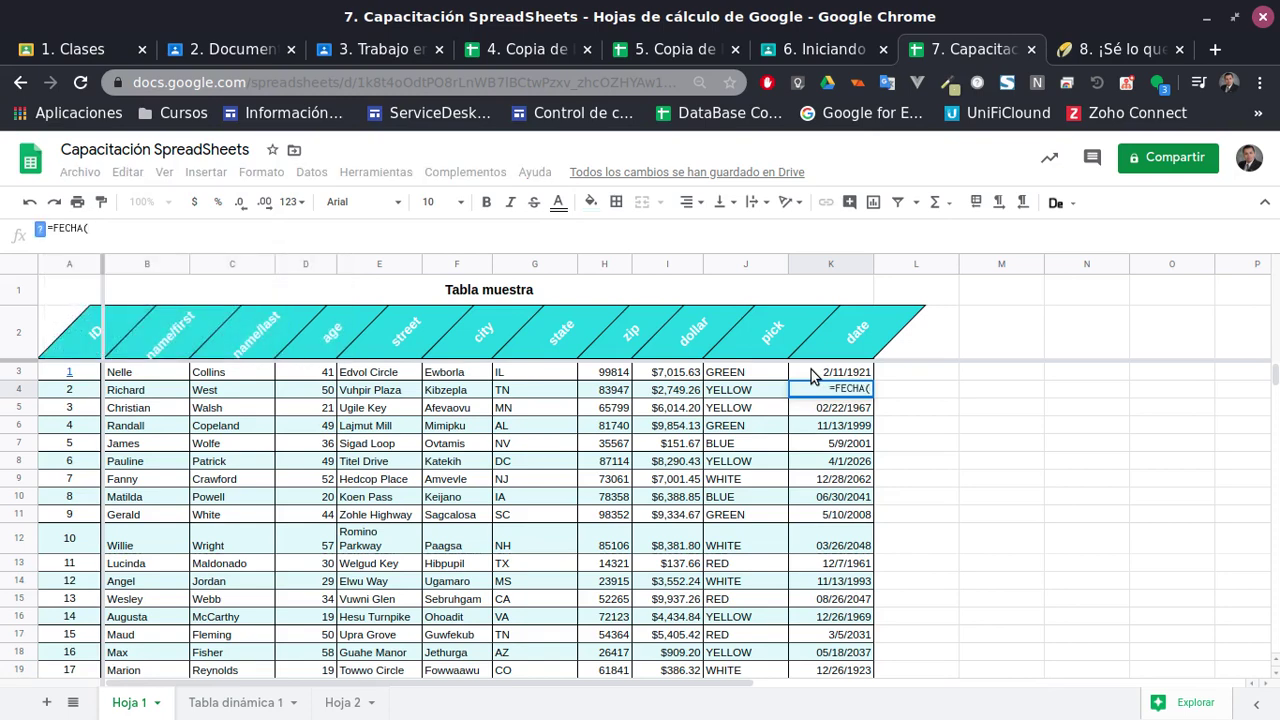
Complete K4 as =FECHA(1965,11,29) so it shows 29/11/1965
{"action": "key", "text": "ctrl+v"}
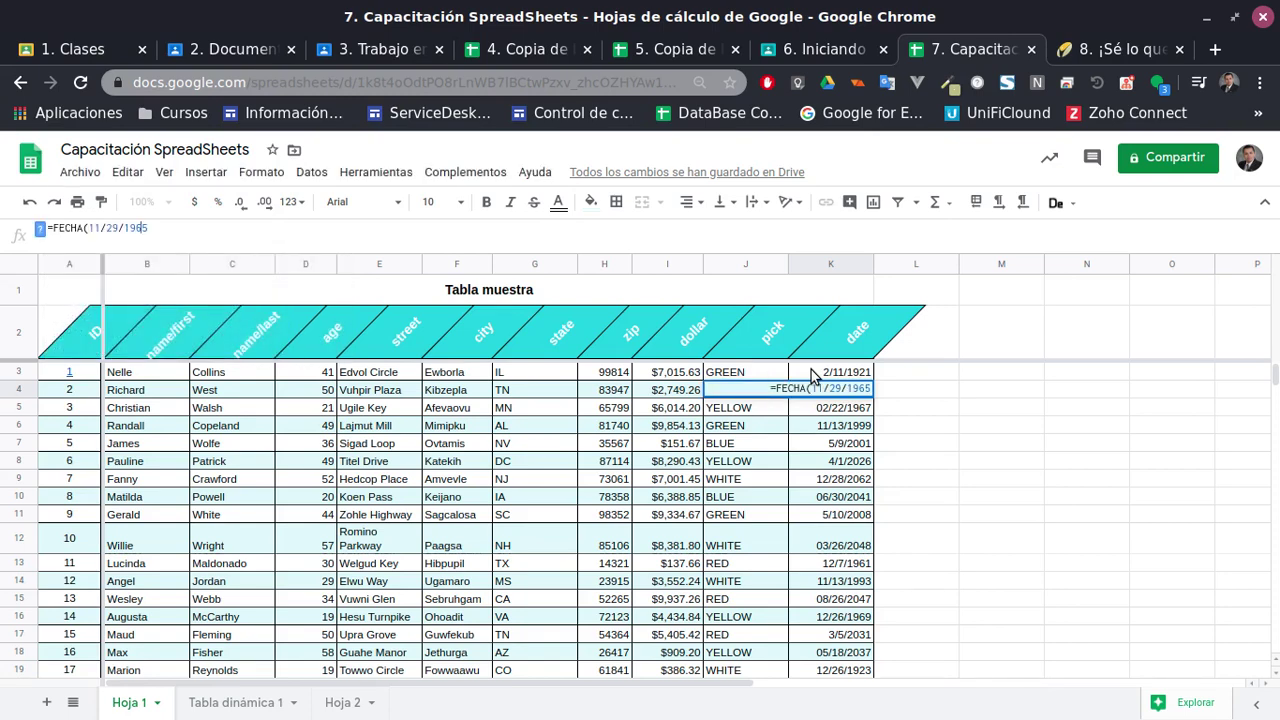
{"action": "key", "text": "BackSpace"}
{"action": "type", "text": ","}
{"action": "key", "text": "Delete"}
{"action": "type", "text": ","}
{"action": "key", "text": "Delete"}
{"action": "key", "text": "Delete"}
{"action": "key", "text": "Delete"}
{"action": "key", "text": "Delete"}
{"action": "key", "text": "BackSpace"}
{"action": "type", "text": ")1965"}
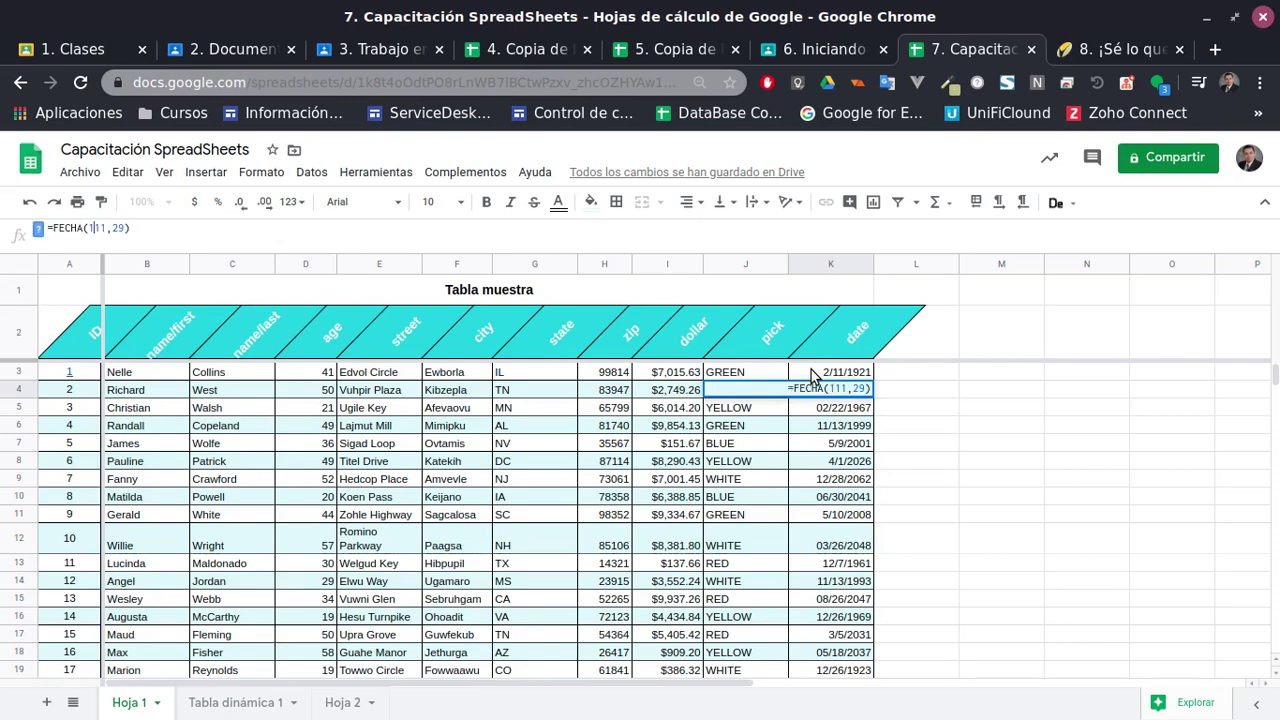
{"action": "type", "text": ",1"}
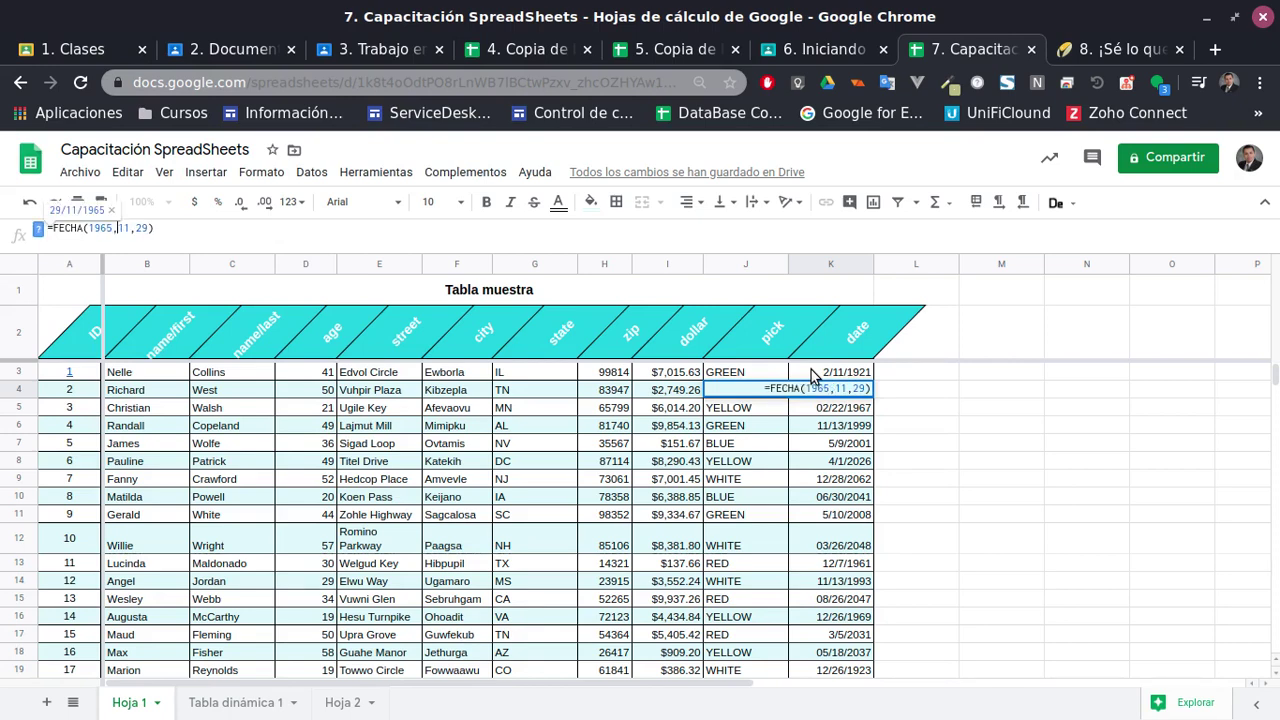
{"action": "key", "text": "Return"}
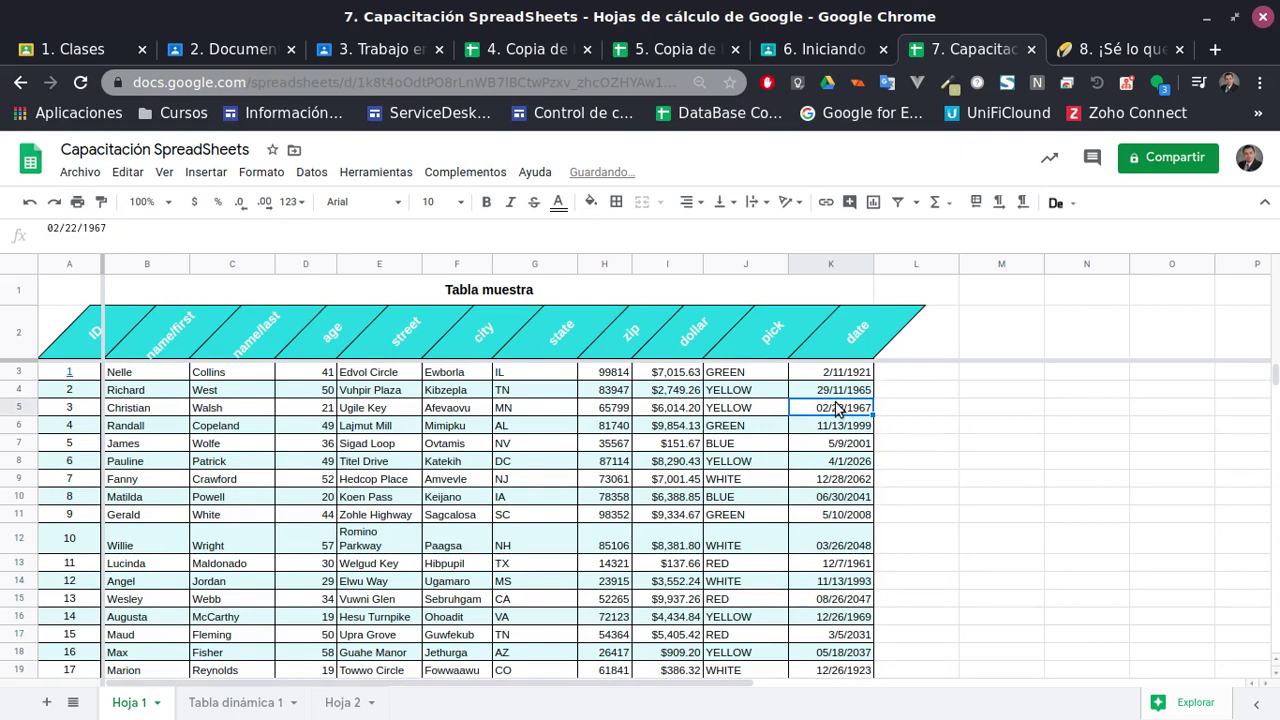
Compare K4's formula with the neighbouring dates in K5 and K11
{"action": "left_click", "coordinate": [833, 392]}
{"action": "double_click", "coordinate": [833, 392]}
{"action": "left_click", "coordinate": [836, 514]}
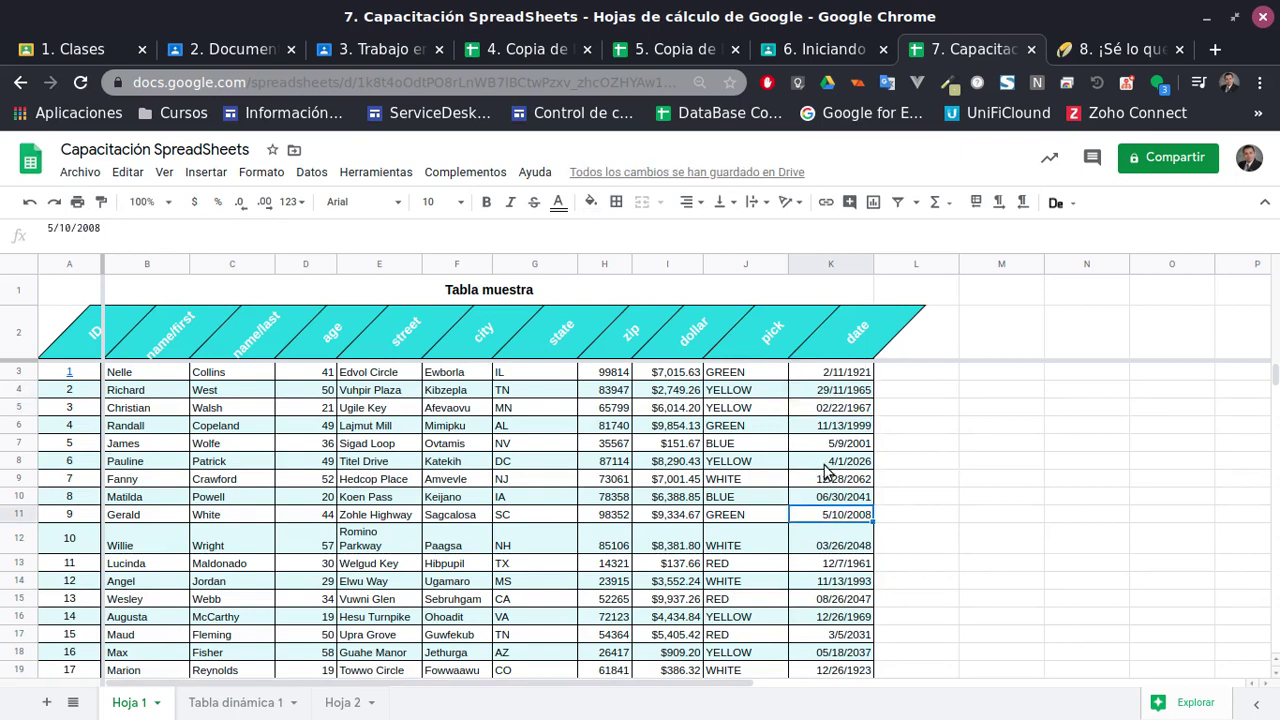
{"action": "left_click", "coordinate": [845, 395]}
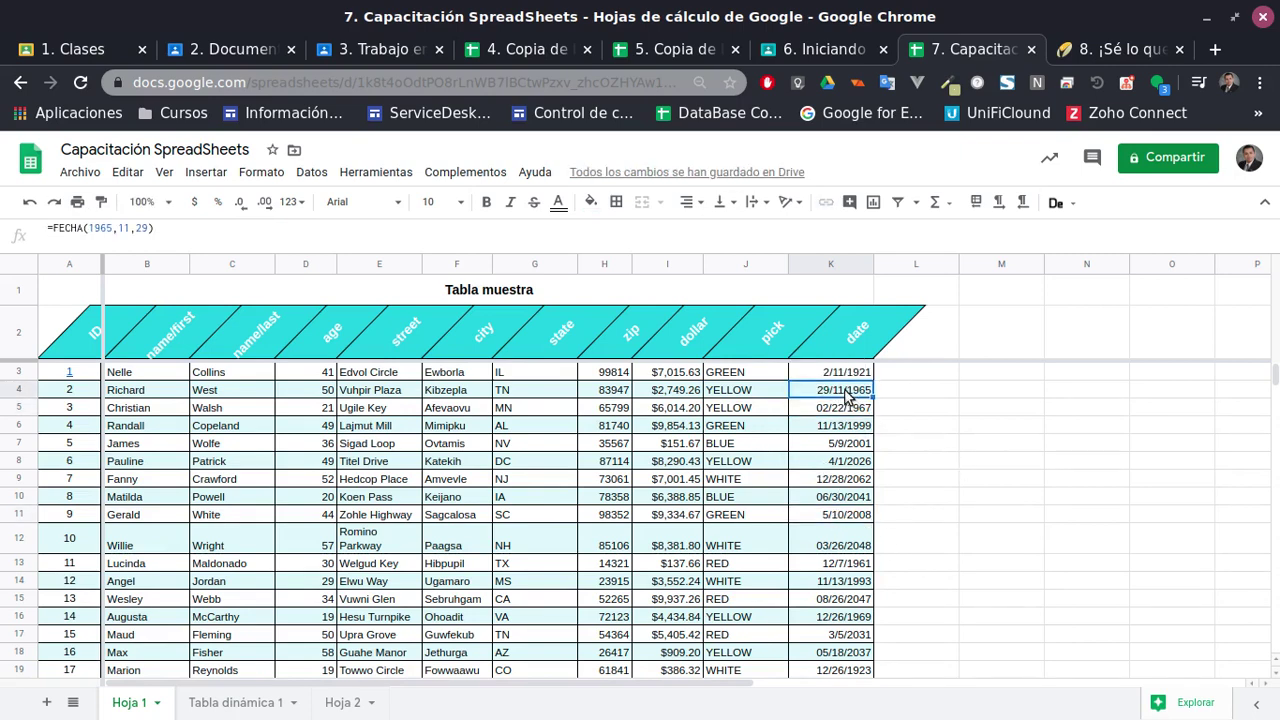
{"action": "left_click", "coordinate": [200, 230]}
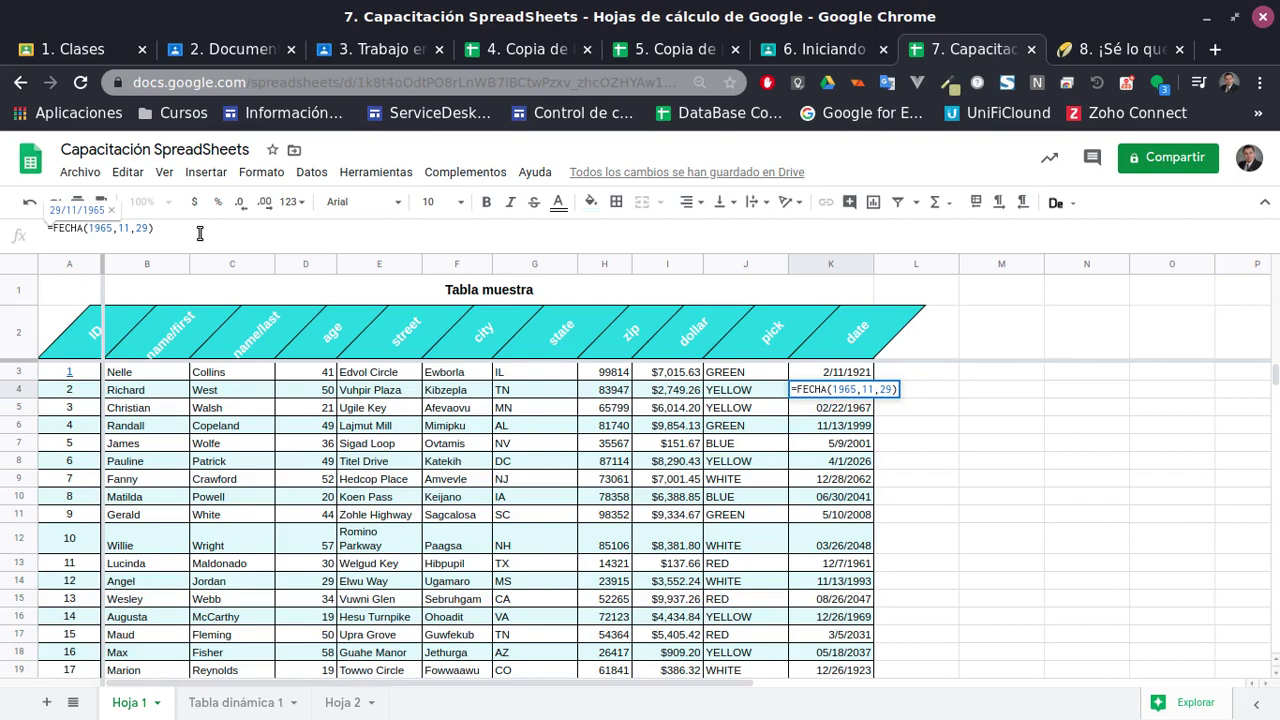
{"action": "left_click", "coordinate": [855, 540]}
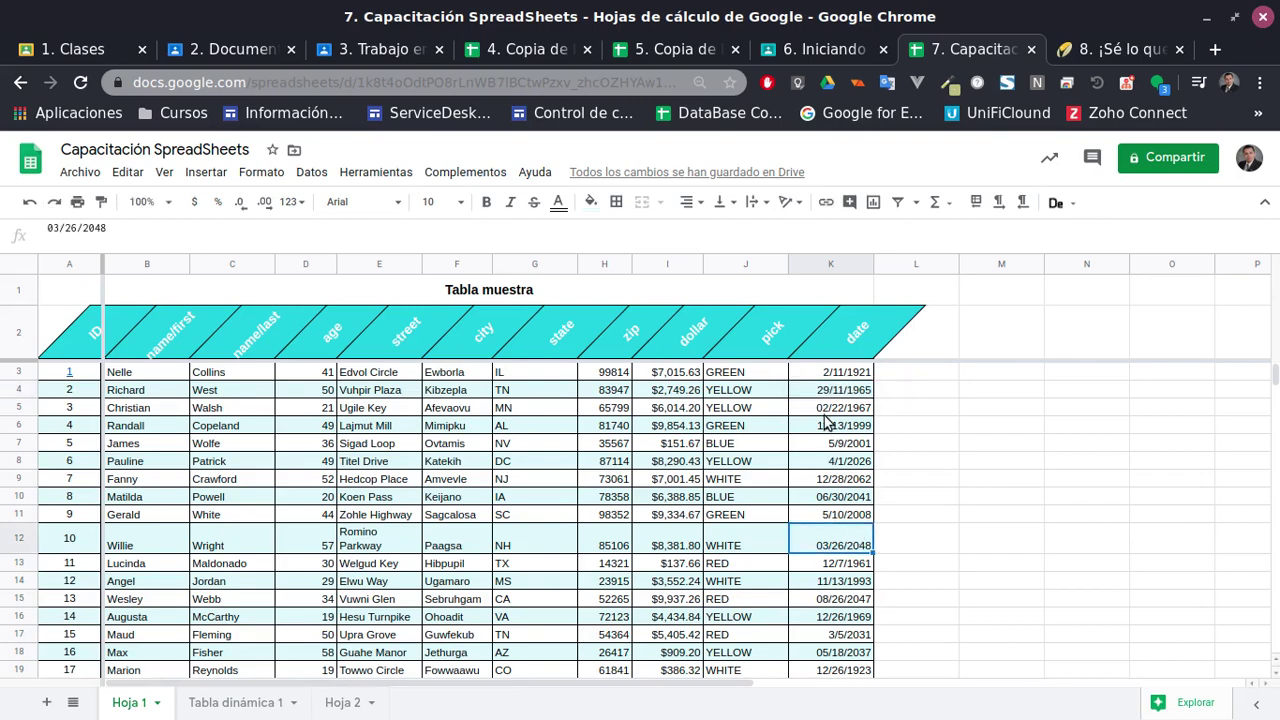
{"action": "left_click", "coordinate": [844, 376]}
{"action": "left_click", "coordinate": [838, 408]}
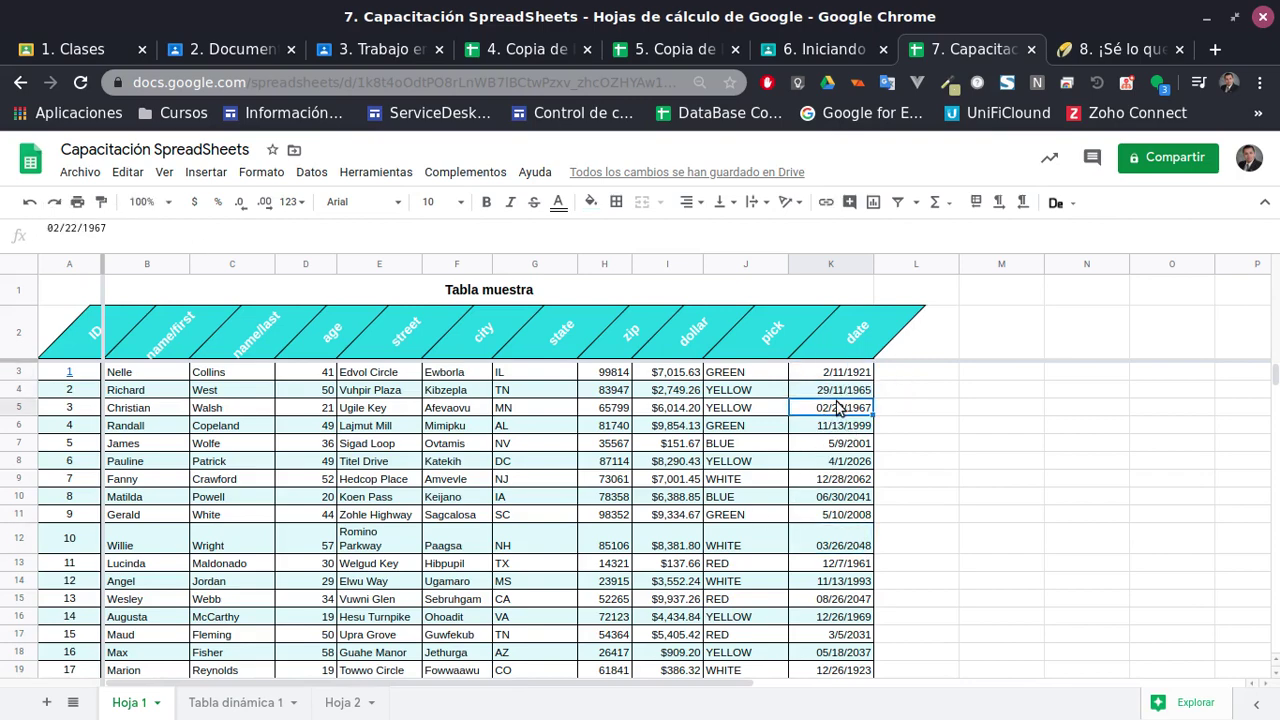
{"action": "scroll", "coordinate": [838, 408], "scroll_direction": "down", "scroll_amount": 6}
{"action": "scroll", "coordinate": [857, 523], "scroll_direction": "up", "scroll_amount": 6}
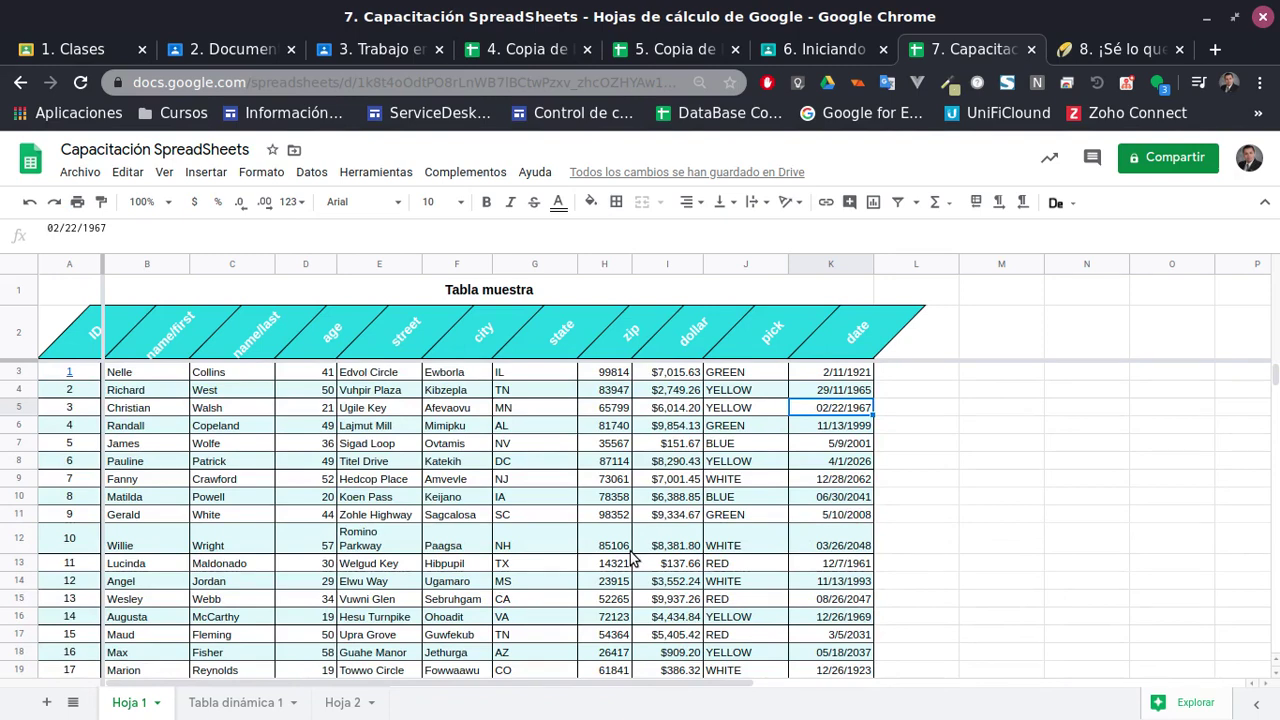
{"action": "scroll", "coordinate": [897, 613], "scroll_direction": "down", "scroll_amount": 2}
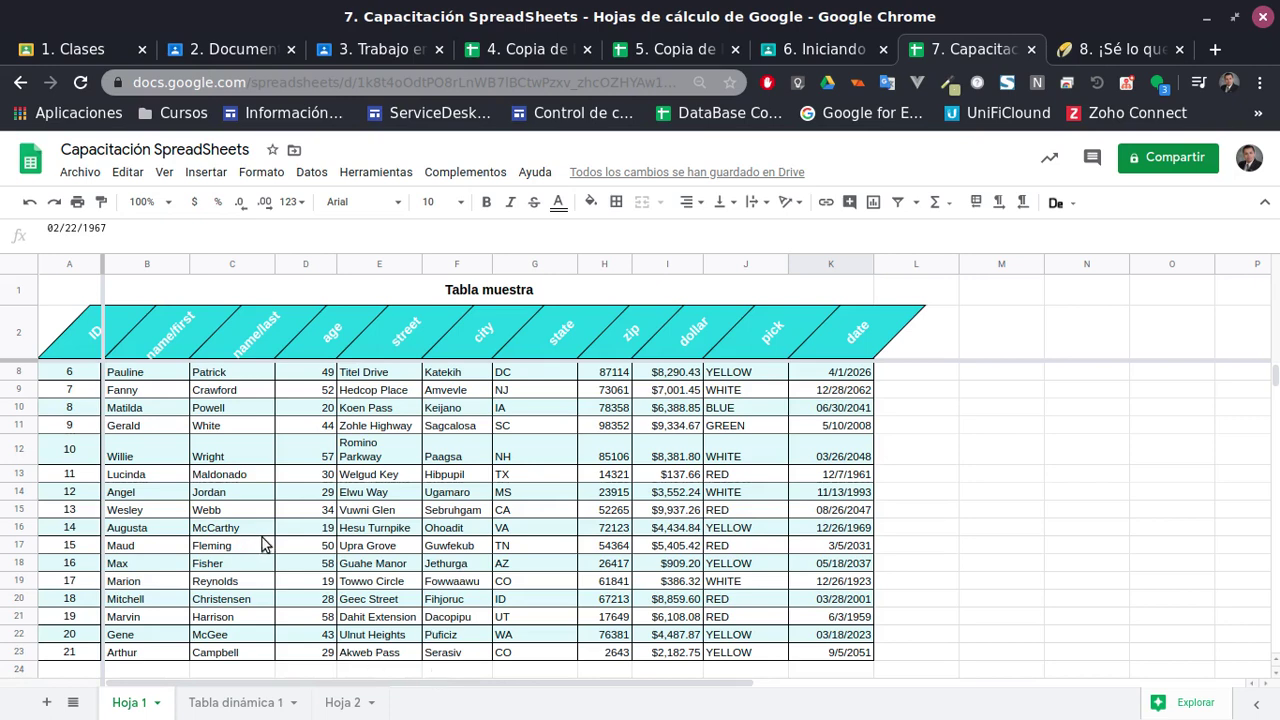
Open the spreadsheet settings from the Archivo menu
{"action": "left_click", "coordinate": [77, 173]}
{"action": "left_click", "coordinate": [77, 173]}
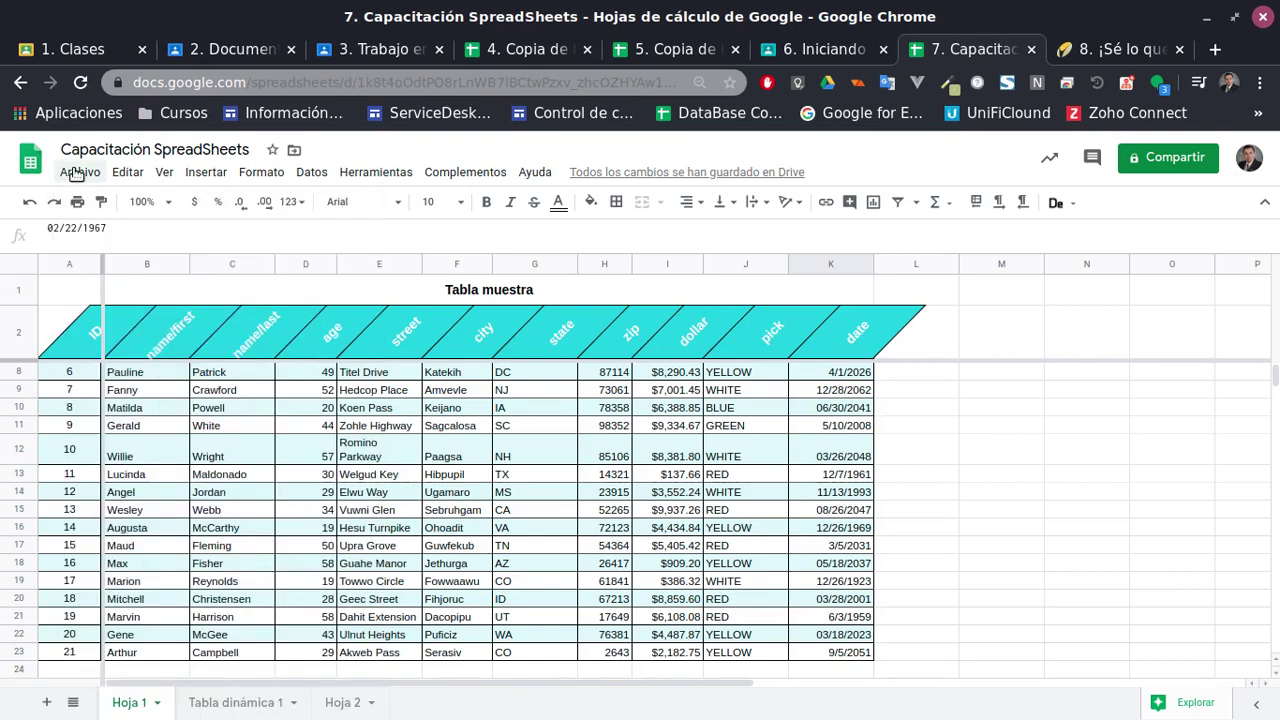
{"action": "left_click", "coordinate": [77, 173]}
{"action": "left_click", "coordinate": [77, 173]}
{"action": "left_click", "coordinate": [77, 173]}
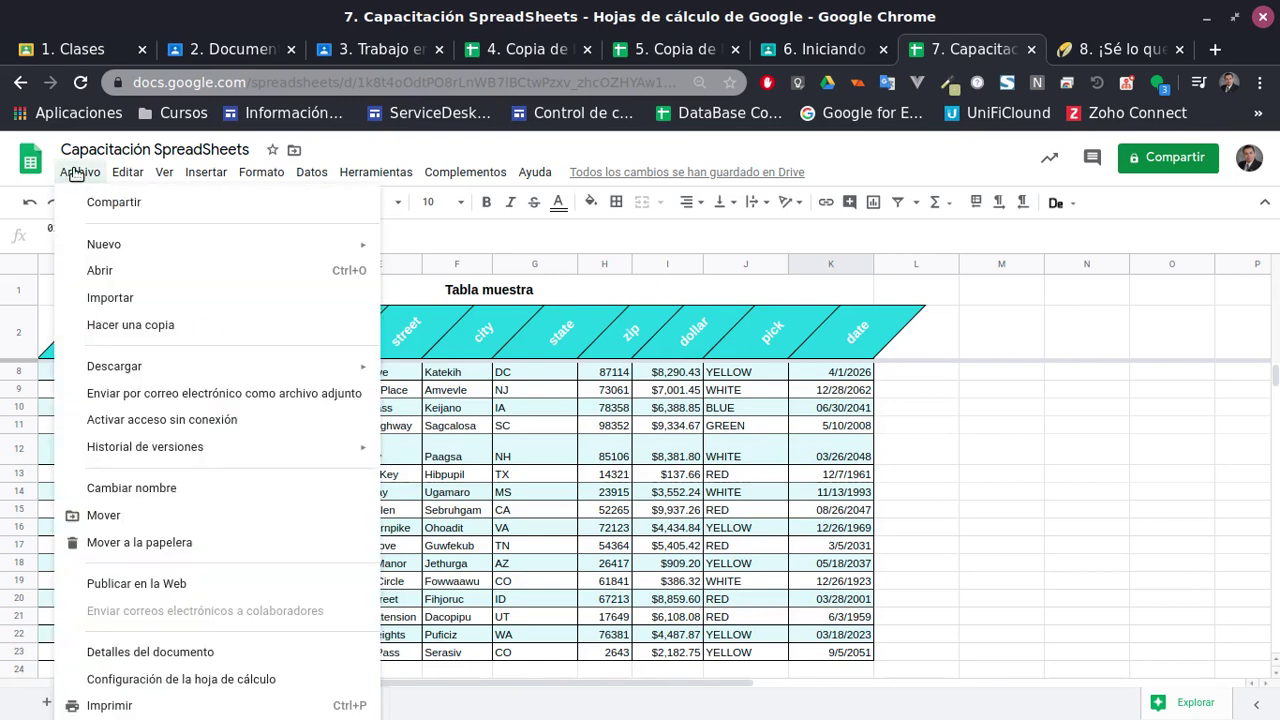
{"action": "left_click", "coordinate": [166, 685]}
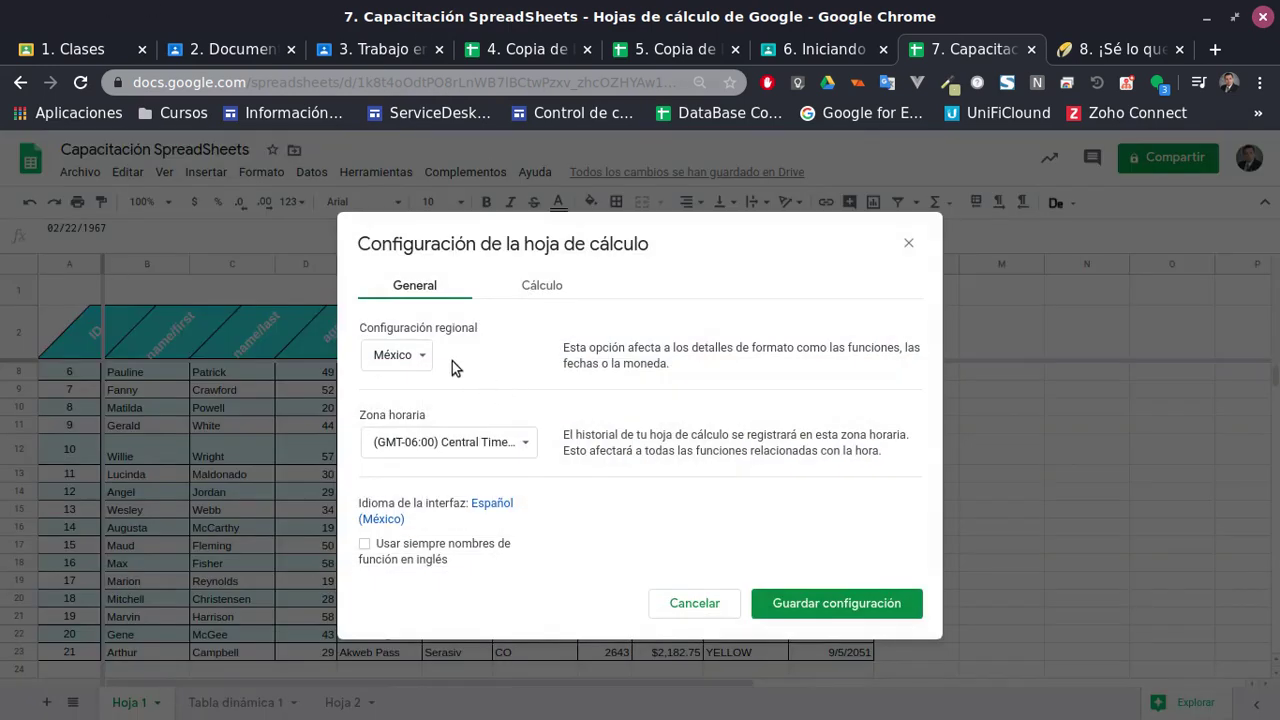
Review the México locale, the Central time zone and the Cálculo tab, leaving them unchanged
{"action": "left_click", "coordinate": [420, 355]}
{"action": "left_click", "coordinate": [645, 337]}
{"action": "left_click", "coordinate": [508, 443]}
{"action": "left_click", "coordinate": [845, 382]}
{"action": "left_click", "coordinate": [538, 287]}
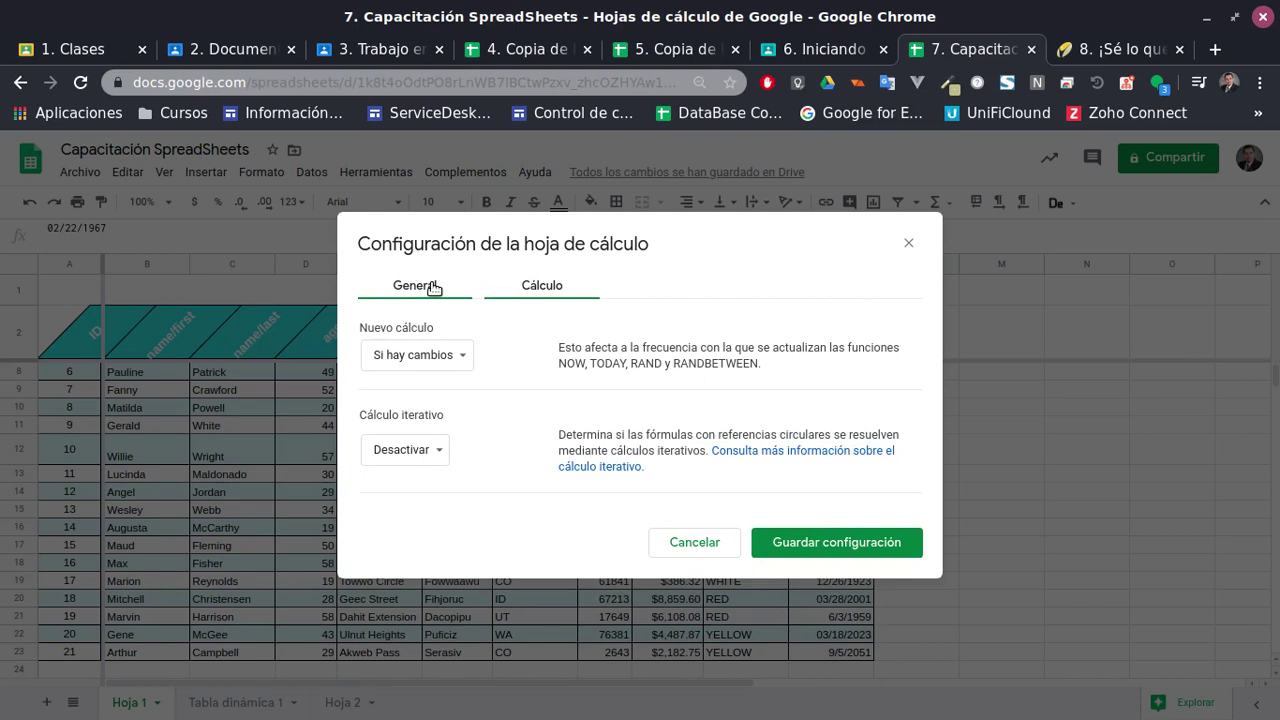
{"action": "left_click", "coordinate": [433, 288]}
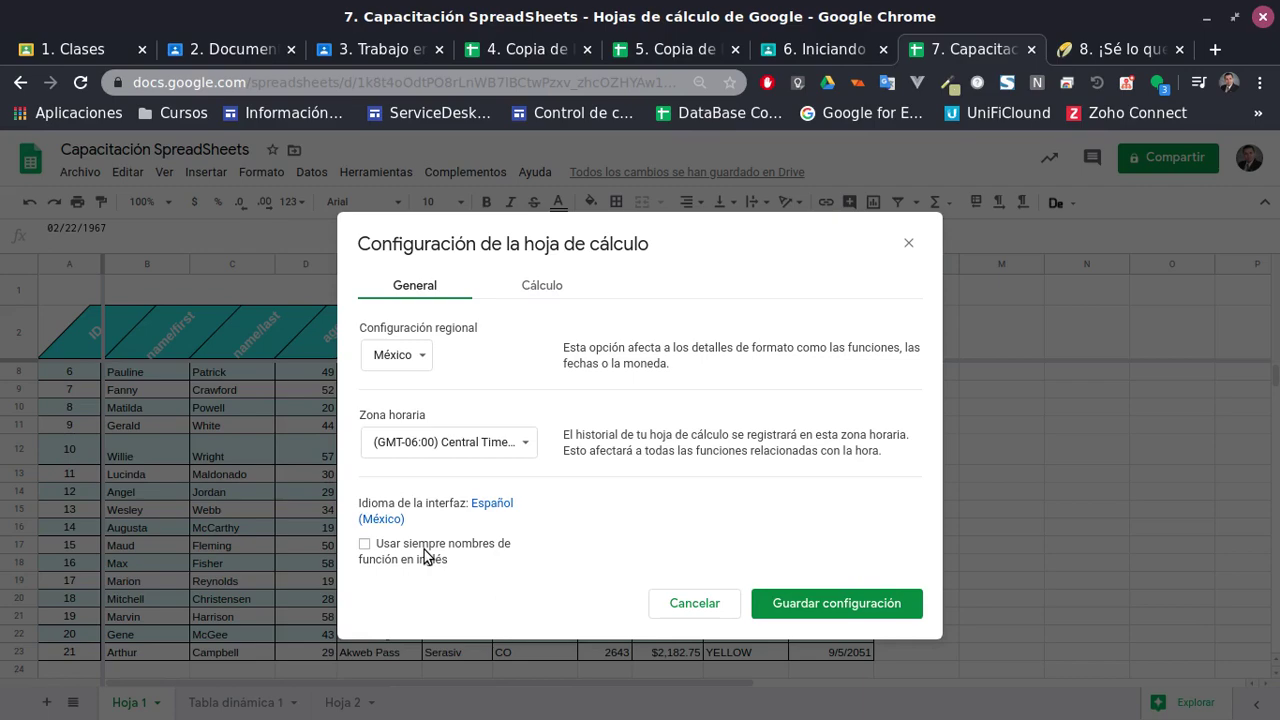
Cancel the spreadsheet settings and browse the Herramientas, Formato and Insertar menus
{"action": "left_click", "coordinate": [692, 604]}
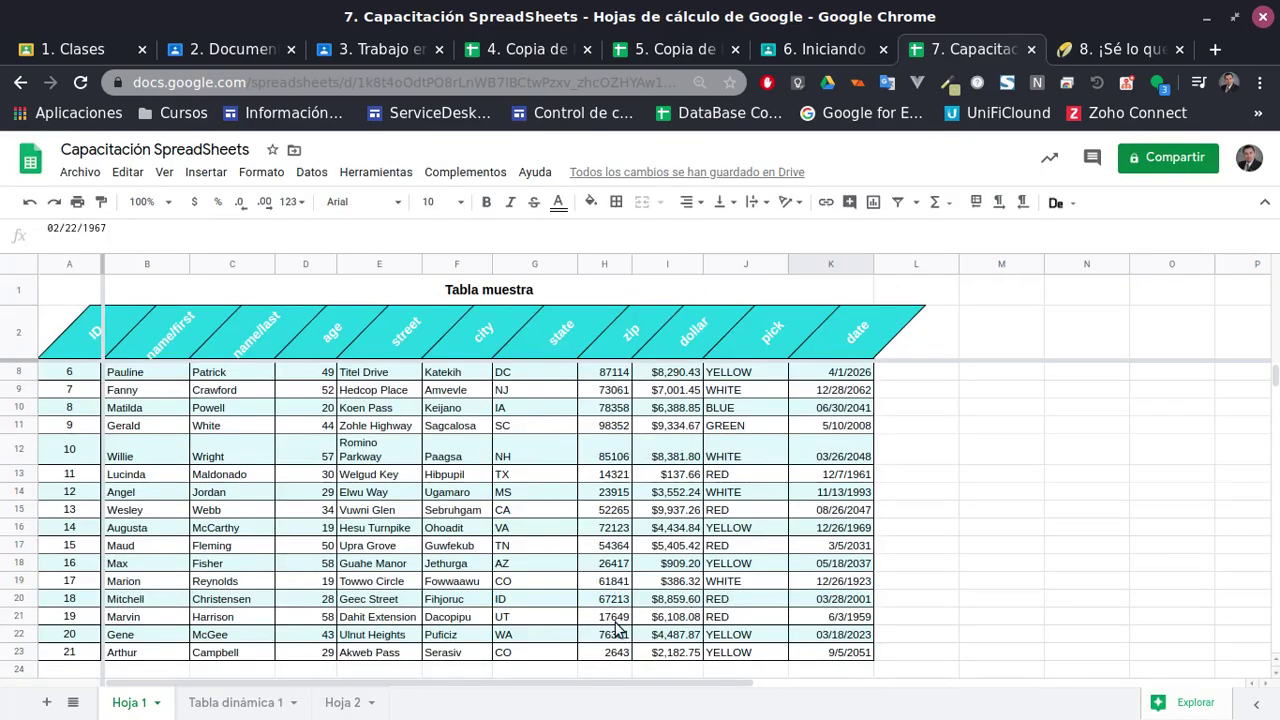
{"action": "scroll", "coordinate": [617, 627], "scroll_direction": "down", "scroll_amount": 2}
{"action": "scroll", "coordinate": [762, 695], "scroll_direction": "up", "scroll_amount": 4}
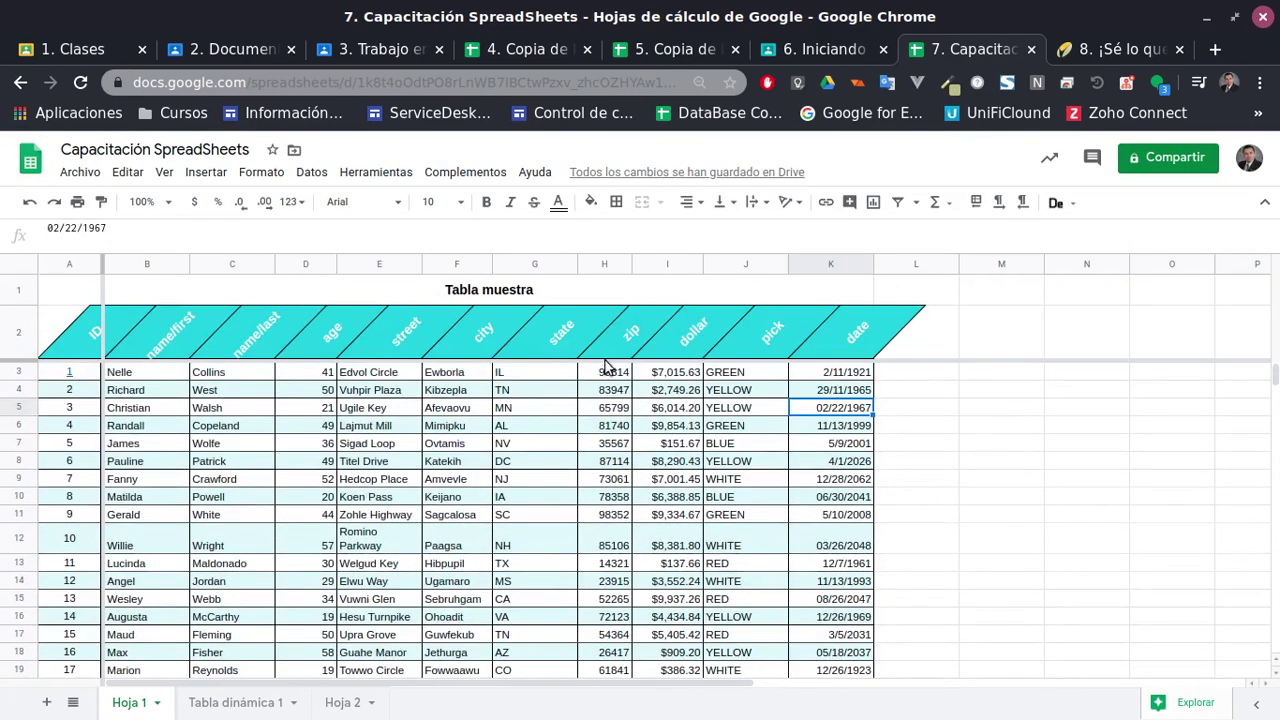
{"action": "left_click", "coordinate": [360, 172]}
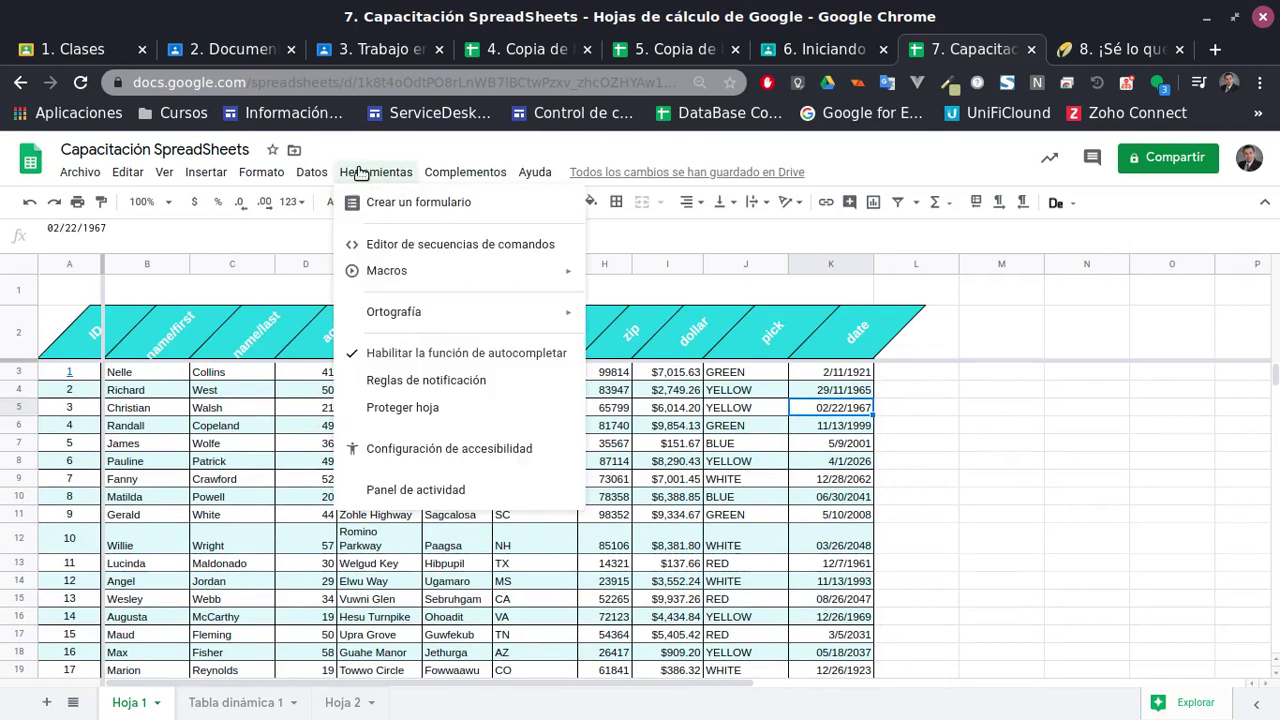
{"action": "left_click", "coordinate": [360, 172]}
{"action": "left_click", "coordinate": [256, 172]}
{"action": "left_click", "coordinate": [252, 172]}
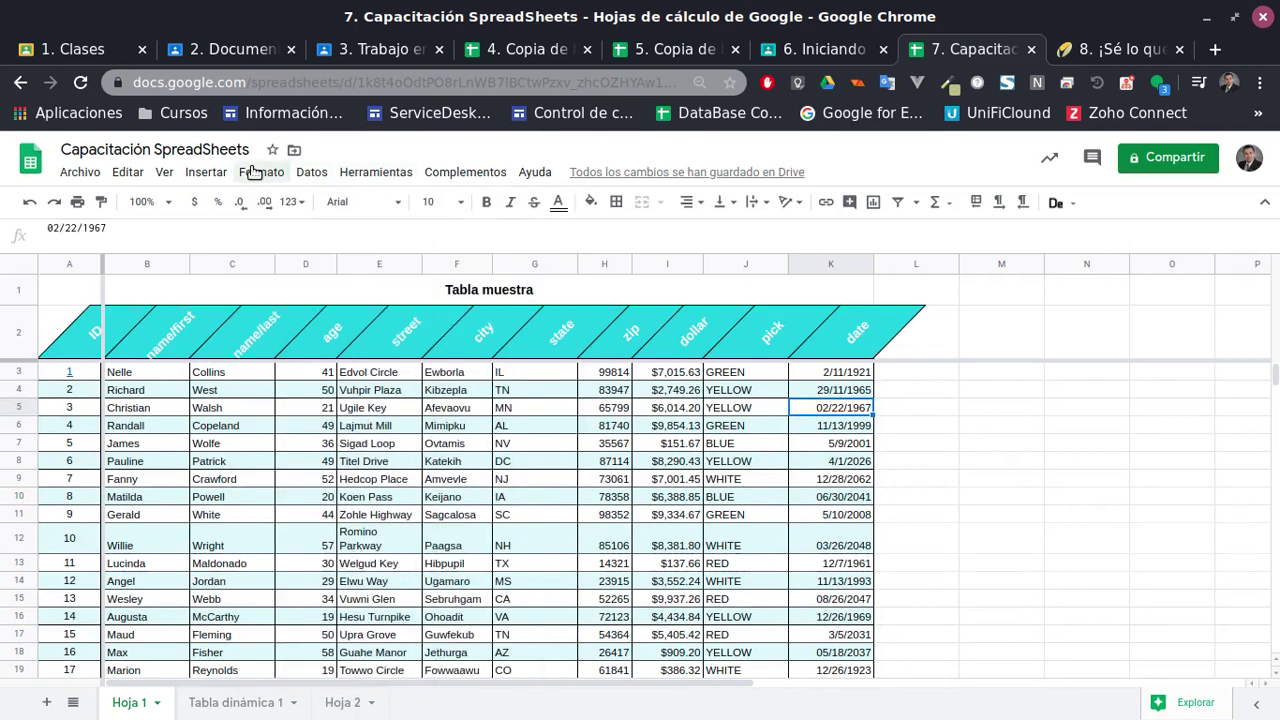
{"action": "left_click", "coordinate": [253, 172]}
{"action": "mouse_move", "coordinate": [206, 172]}
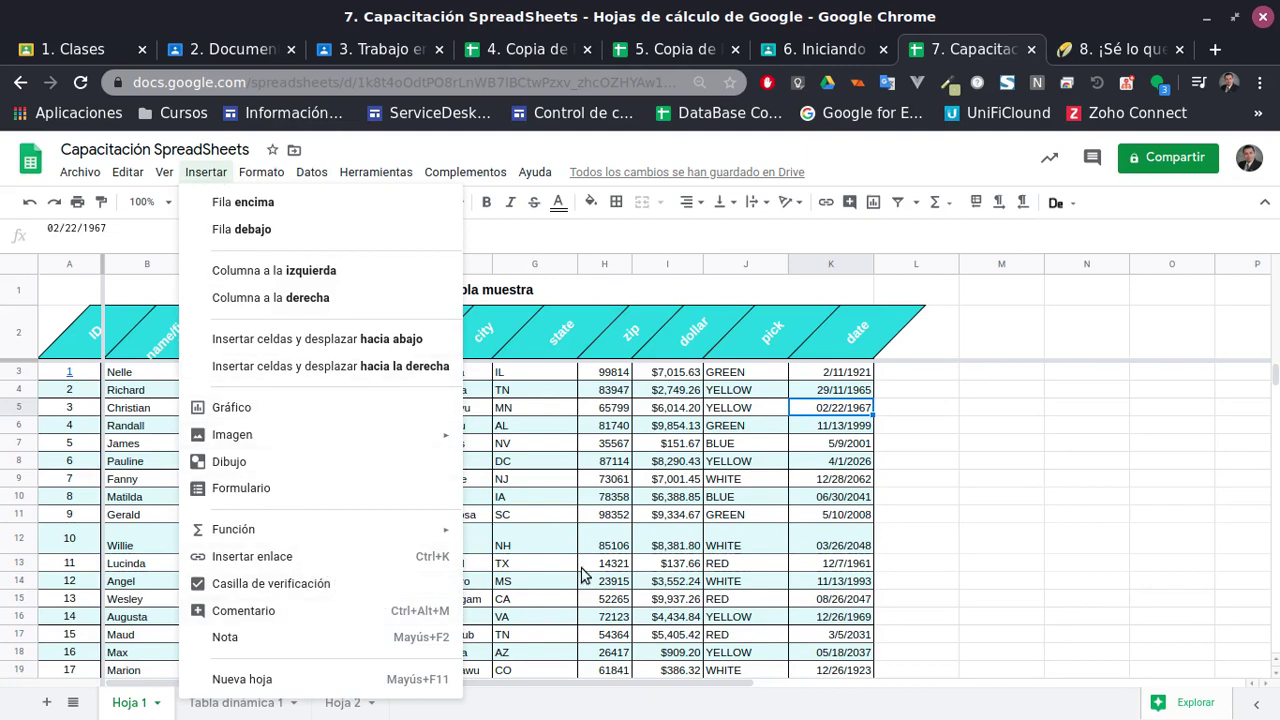
Add and remove decimal places on I3, ending at two decimals like $7,015.63
{"action": "left_click", "coordinate": [637, 540]}
{"action": "scroll", "coordinate": [557, 508], "scroll_direction": "down", "scroll_amount": 2}
{"action": "scroll", "coordinate": [557, 509], "scroll_direction": "up", "scroll_amount": 2}
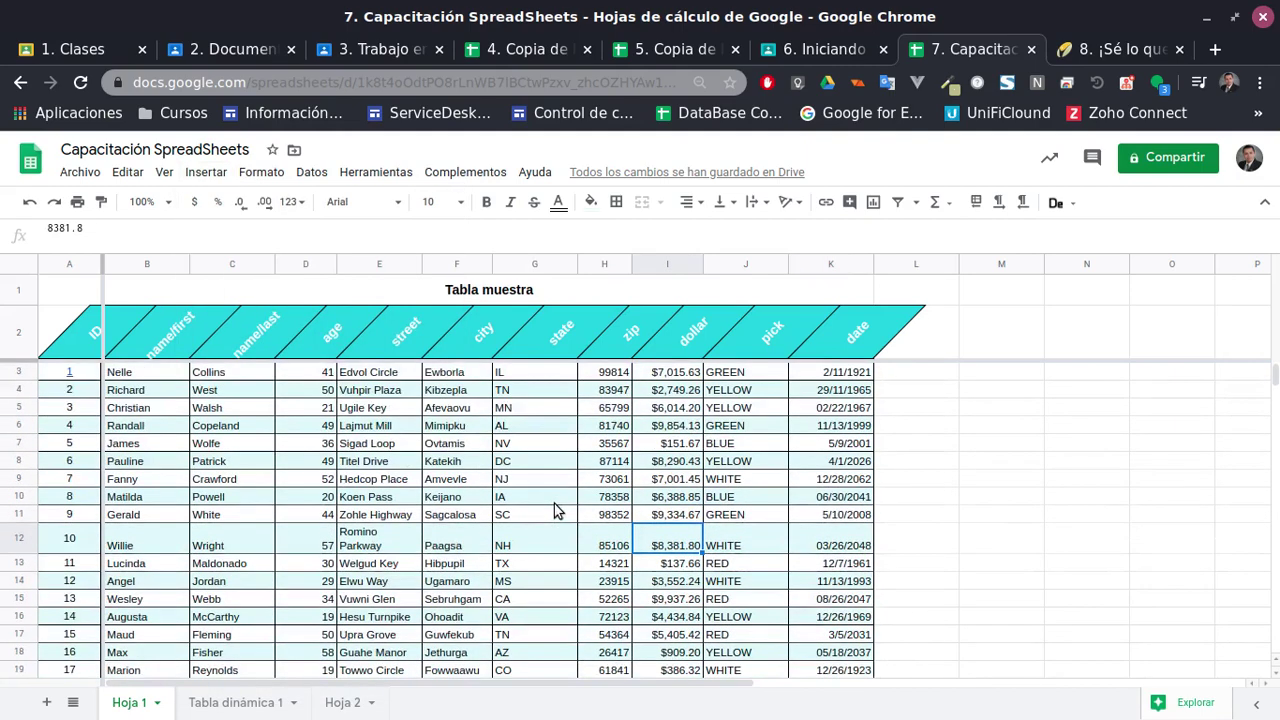
{"action": "left_click", "coordinate": [184, 372]}
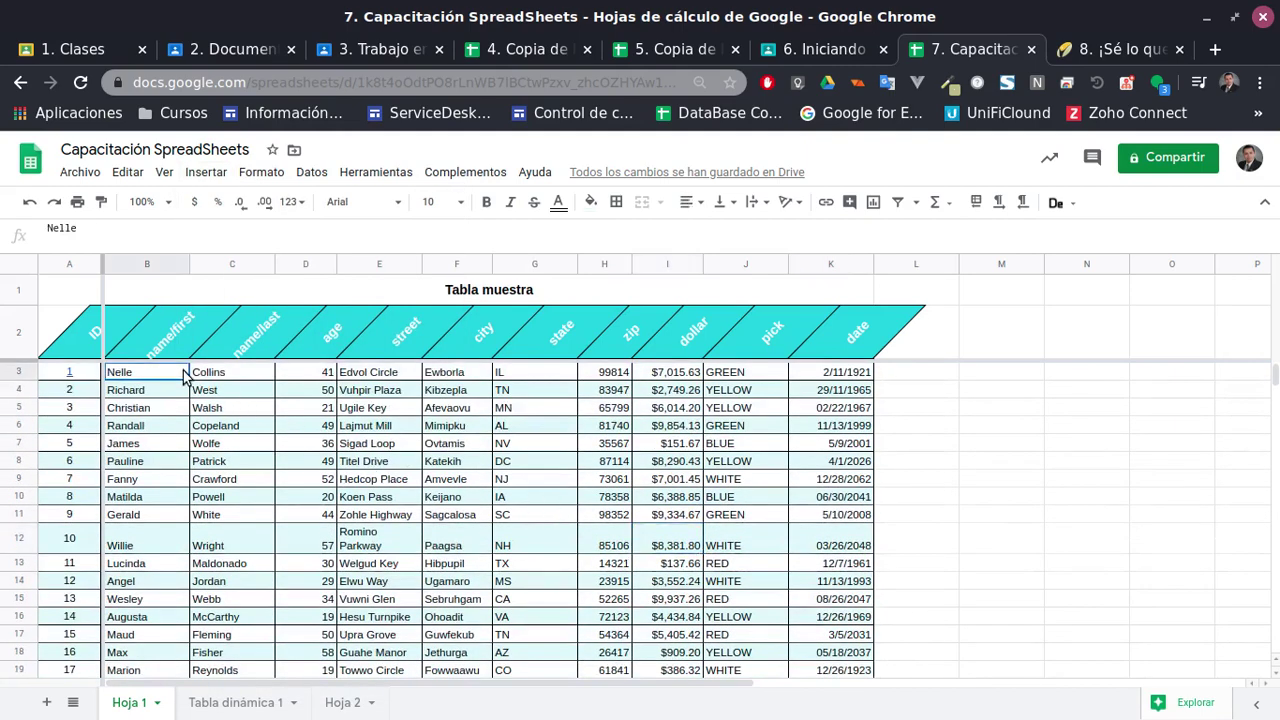
{"action": "left_click", "coordinate": [688, 376]}
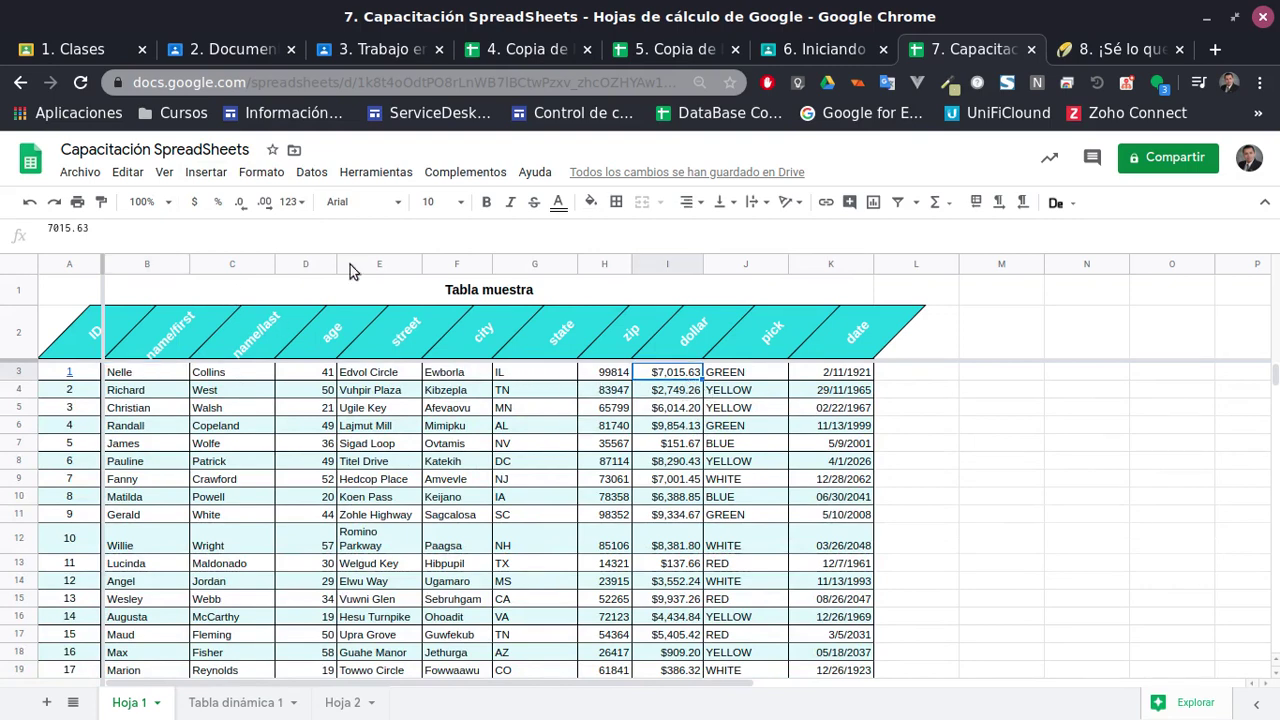
{"action": "left_click", "coordinate": [265, 202]}
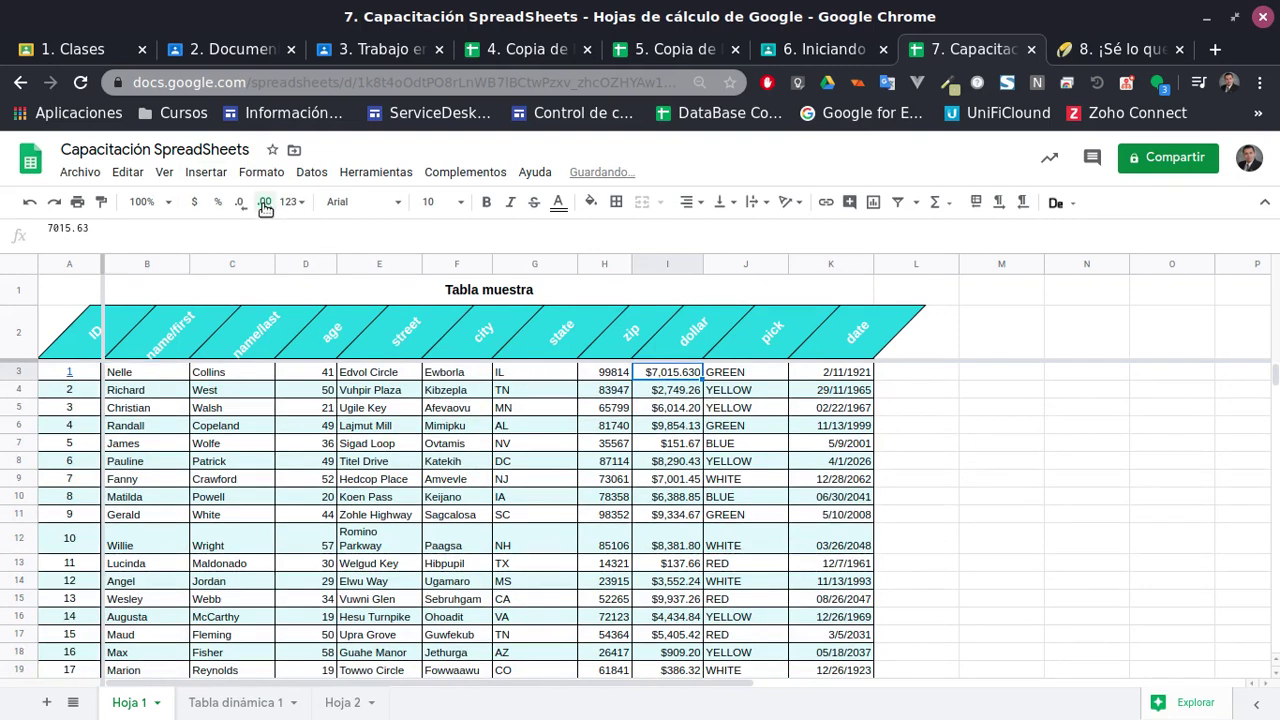
{"action": "left_click", "coordinate": [241, 203]}
{"action": "left_click", "coordinate": [241, 203]}
{"action": "left_click", "coordinate": [275, 205]}
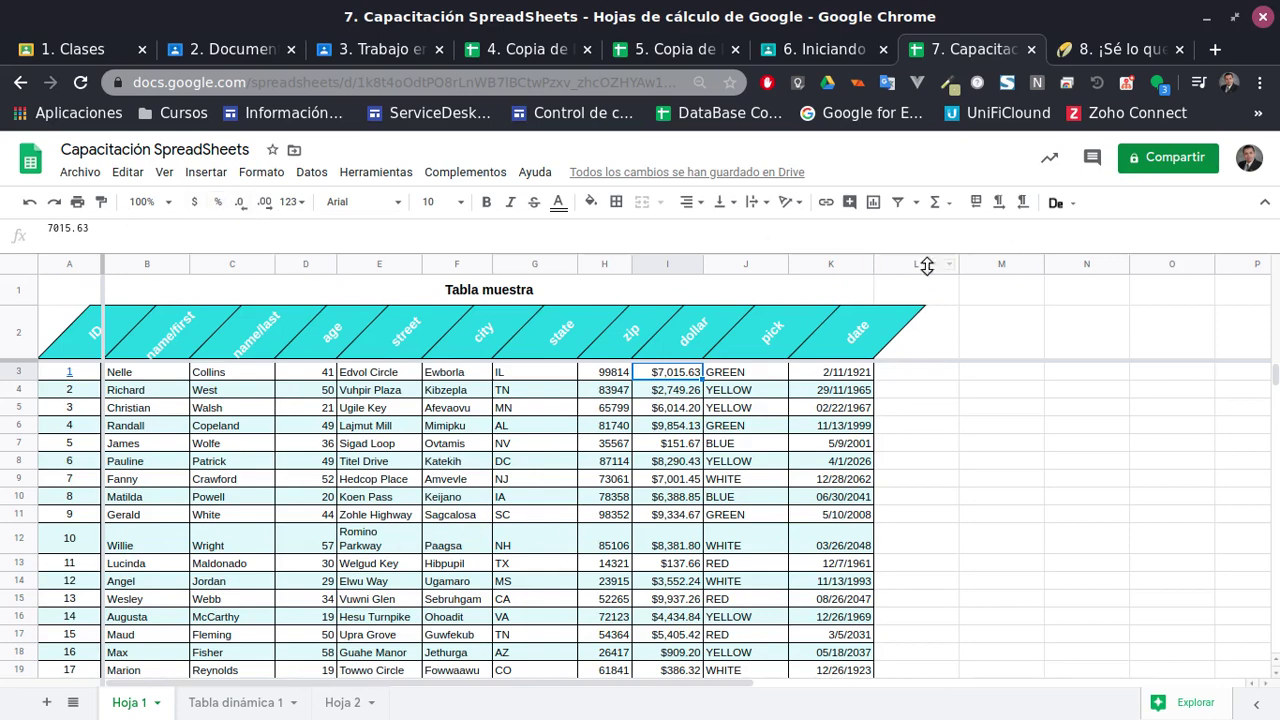
{"action": "scroll", "coordinate": [705, 440], "scroll_direction": "down", "scroll_amount": 2}
{"action": "scroll", "coordinate": [490, 547], "scroll_direction": "up", "scroll_amount": 1}
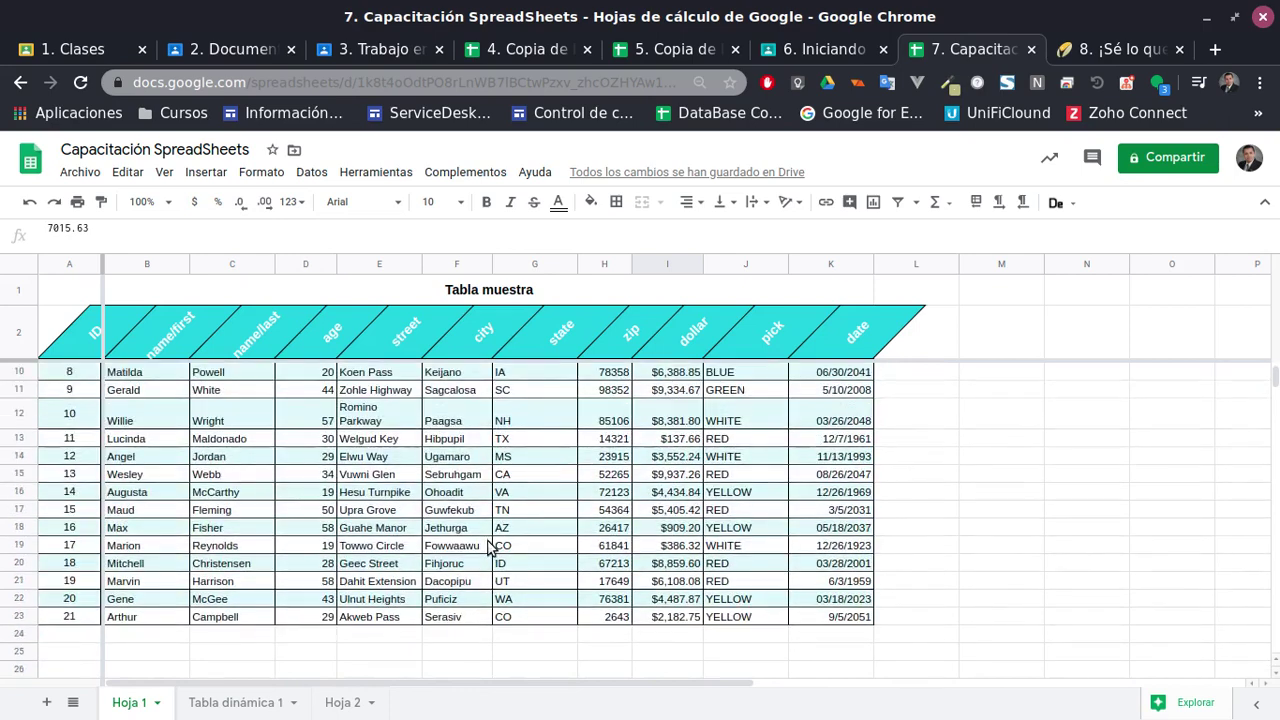
{"action": "scroll", "coordinate": [490, 547], "scroll_direction": "up", "scroll_amount": 2}
Add a new sheet, Hoja 3, and enter the heading 'Checklist' in A1
{"action": "left_click", "coordinate": [46, 702]}
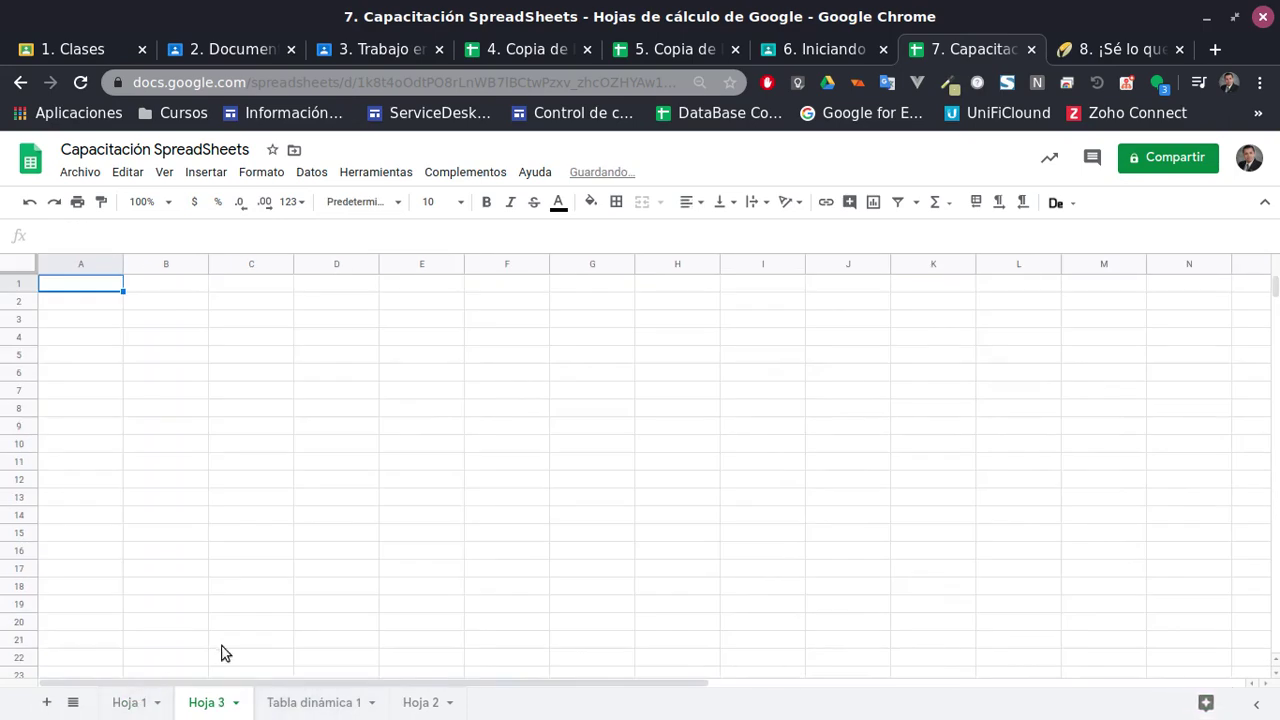
{"action": "double_click", "coordinate": [206, 702]}
{"action": "left_click", "coordinate": [132, 704]}
{"action": "left_click", "coordinate": [206, 702]}
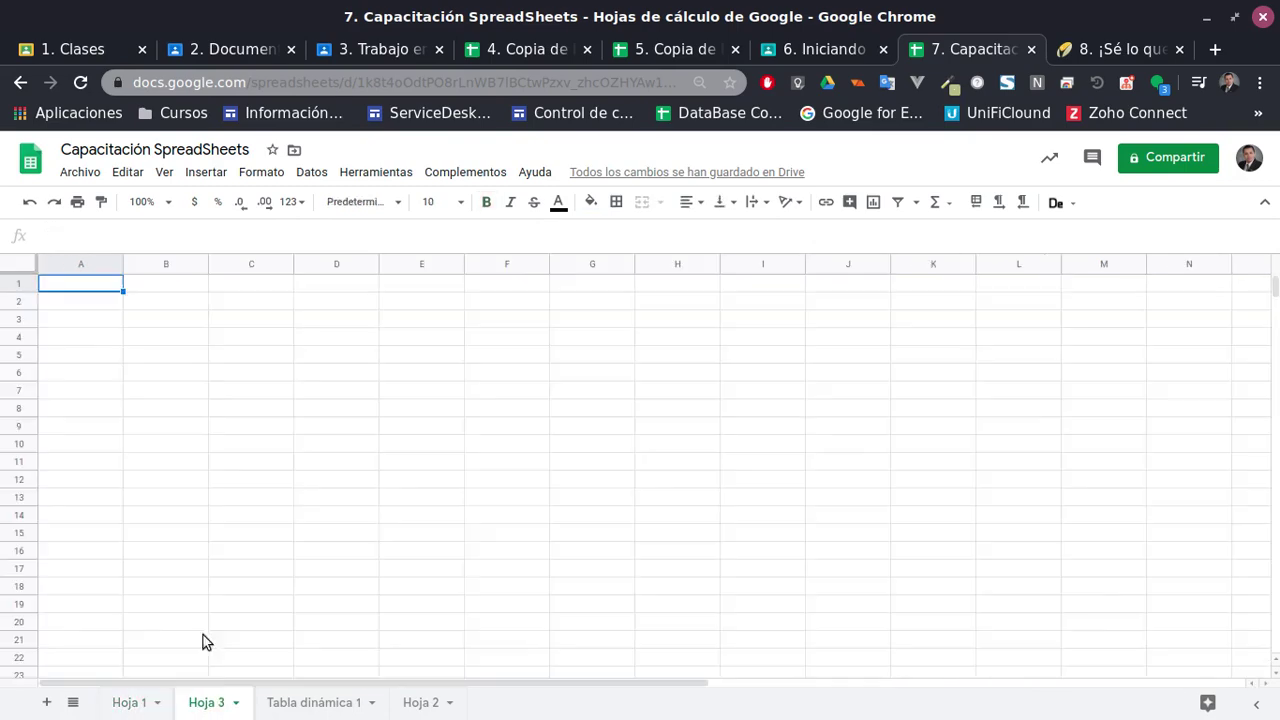
{"action": "left_click", "coordinate": [163, 345]}
{"action": "left_click", "coordinate": [105, 290]}
{"action": "left_click", "coordinate": [170, 315]}
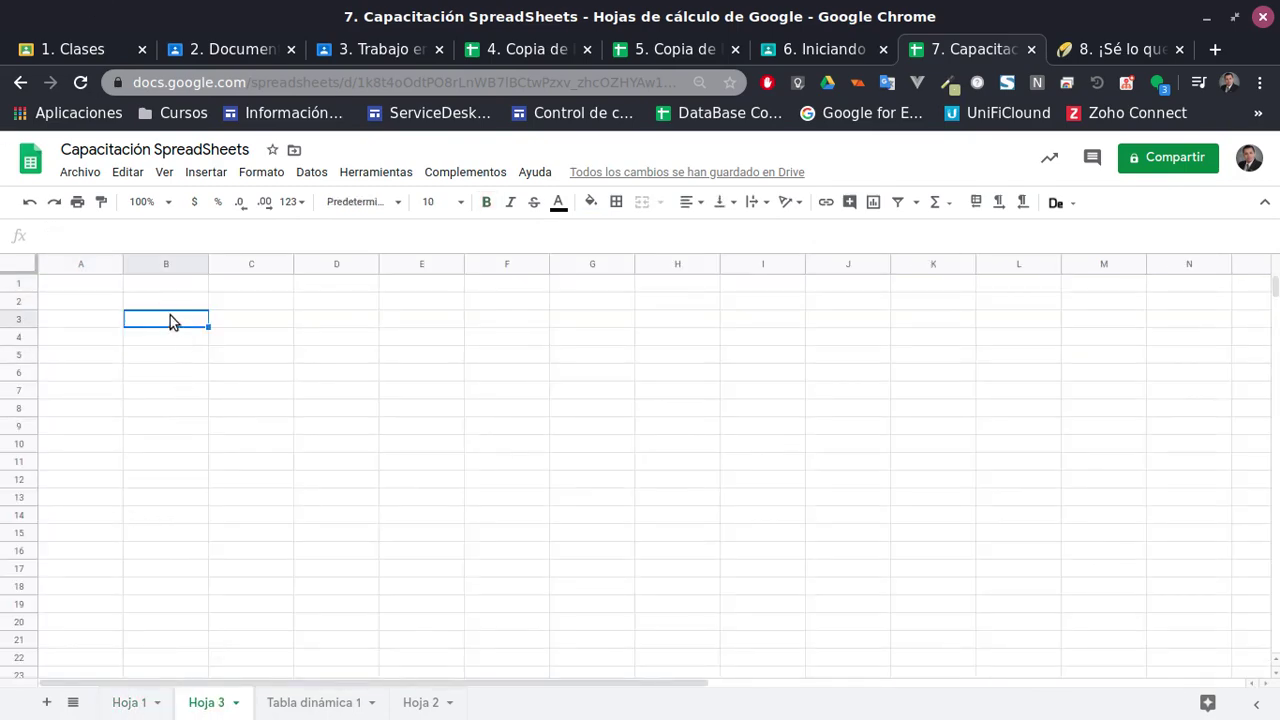
{"action": "left_click", "coordinate": [156, 296]}
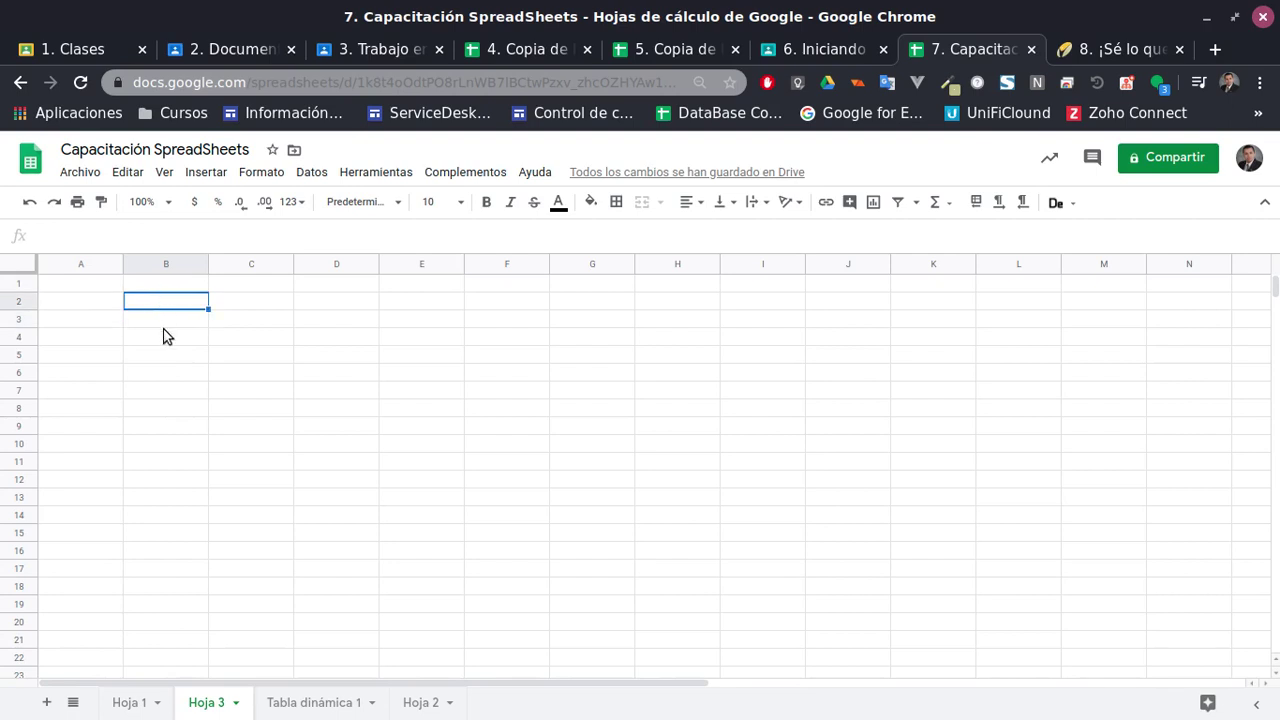
{"action": "key", "text": "ctrl+Home"}
{"action": "type", "text": "Che"}
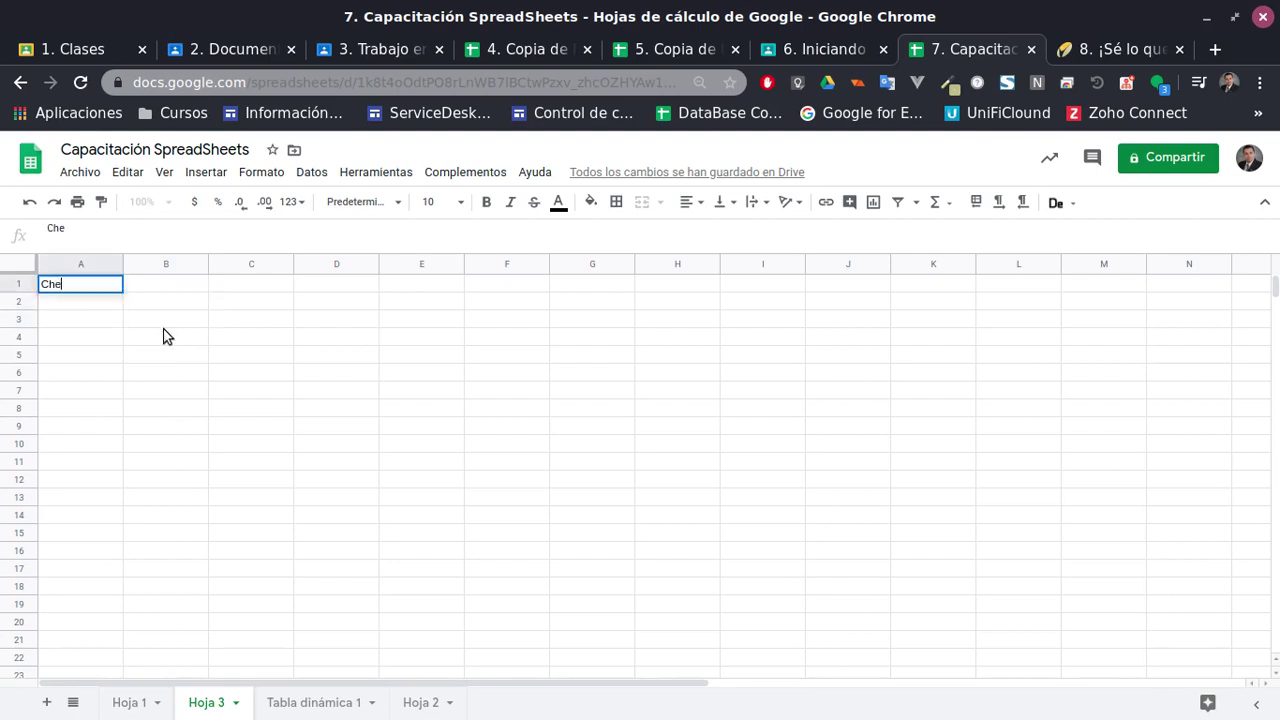
{"action": "type", "text": "cklist"}
{"action": "key", "text": "Return"}
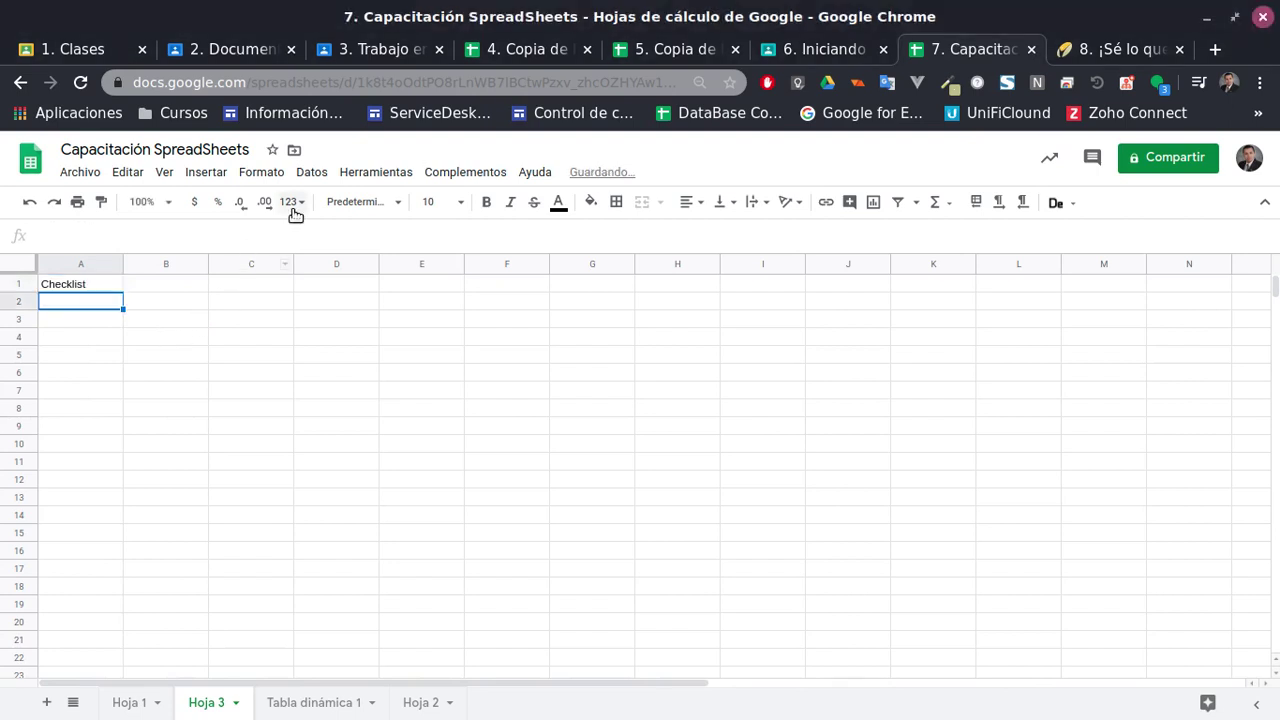
Turn A2:A17 into checkboxes
{"action": "left_click", "coordinate": [83, 556], "text": "shift"}
{"action": "left_click", "coordinate": [77, 567], "text": "shift"}
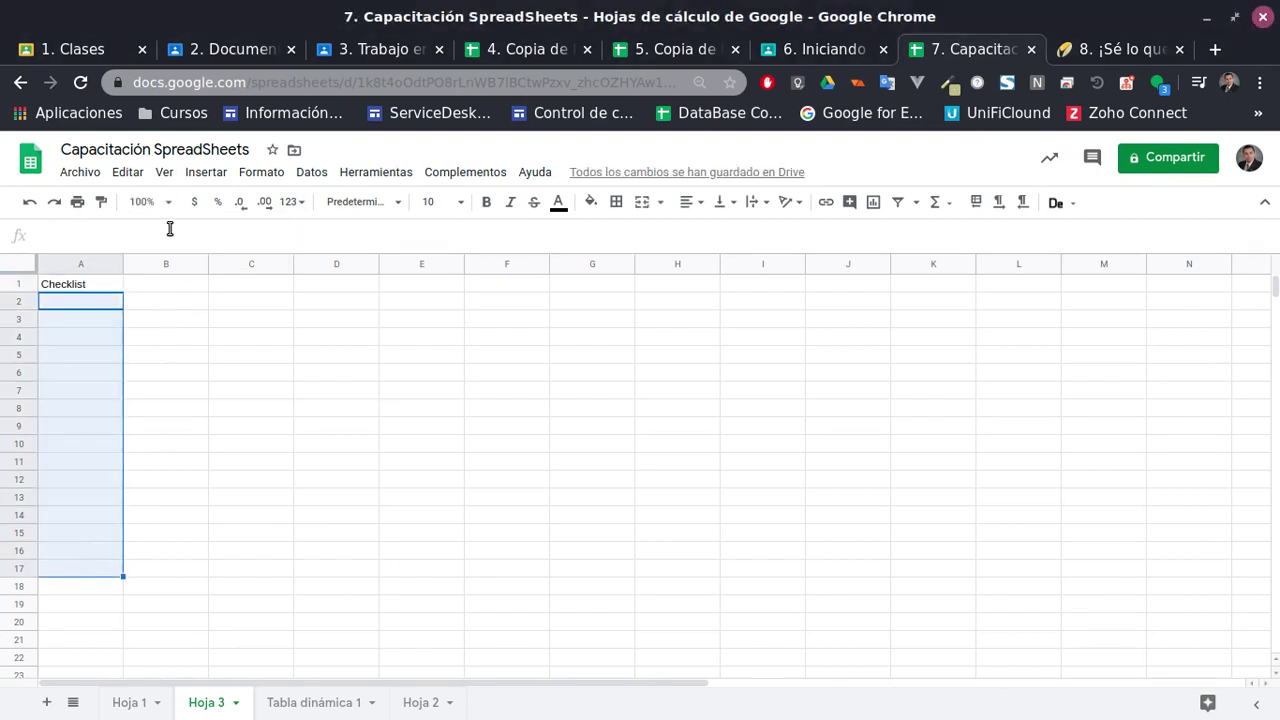
{"action": "left_click", "coordinate": [260, 175]}
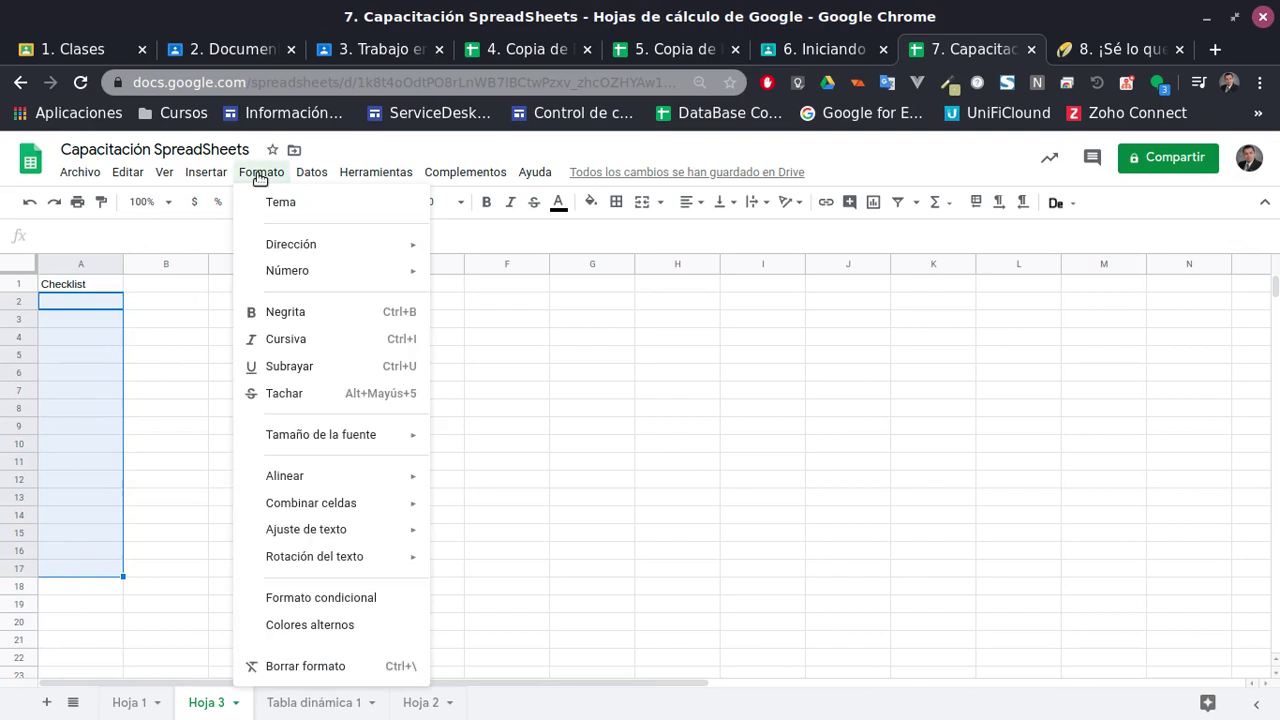
{"action": "mouse_move", "coordinate": [210, 180]}
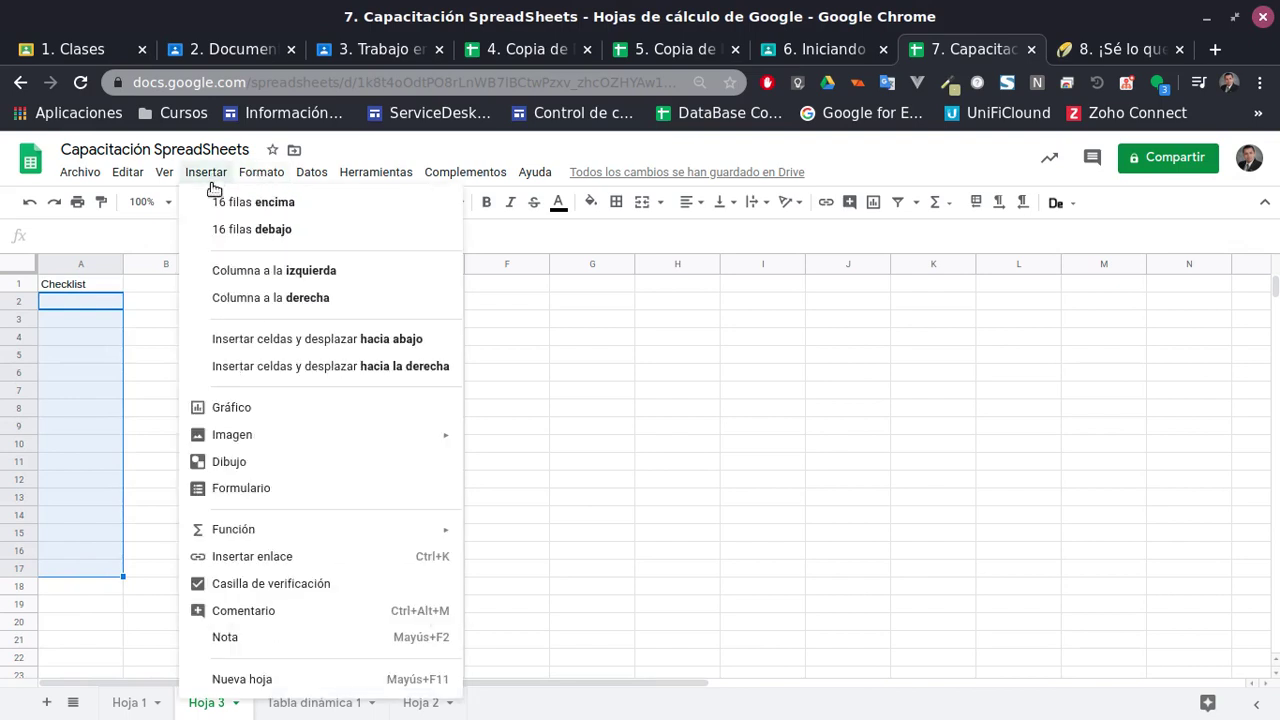
{"action": "left_click", "coordinate": [246, 591]}
{"action": "left_click", "coordinate": [227, 448]}
Tick the checkboxes in A2, A3, A10, A11, A16 and A17
{"action": "left_click", "coordinate": [80, 301]}
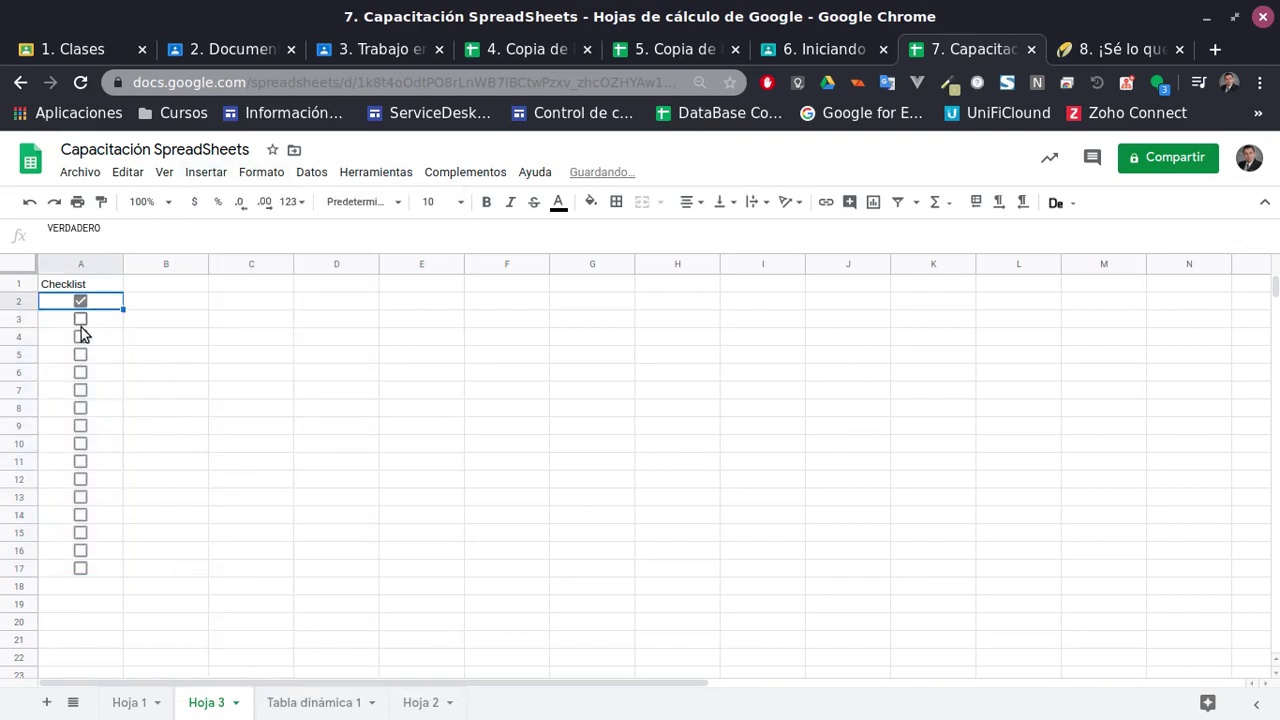
{"action": "left_click", "coordinate": [80, 320]}
{"action": "left_click", "coordinate": [80, 443]}
{"action": "left_click", "coordinate": [80, 461]}
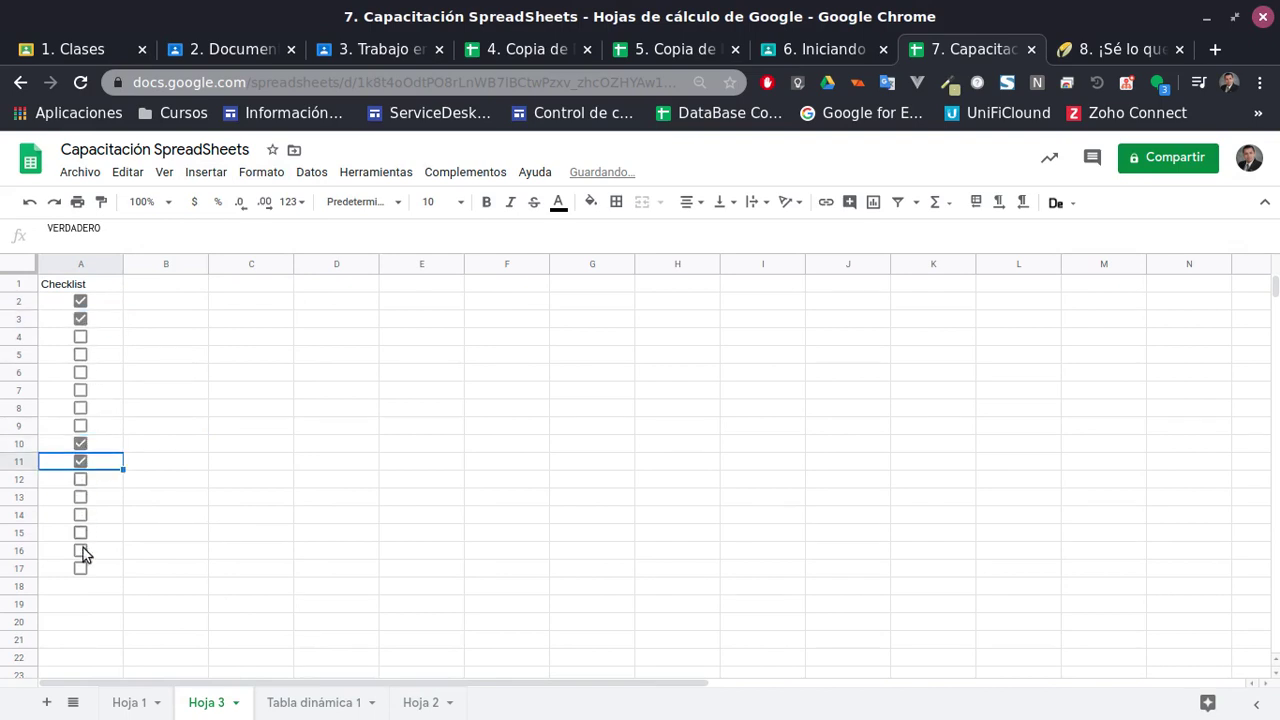
{"action": "left_click", "coordinate": [80, 551]}
{"action": "left_click", "coordinate": [80, 568]}
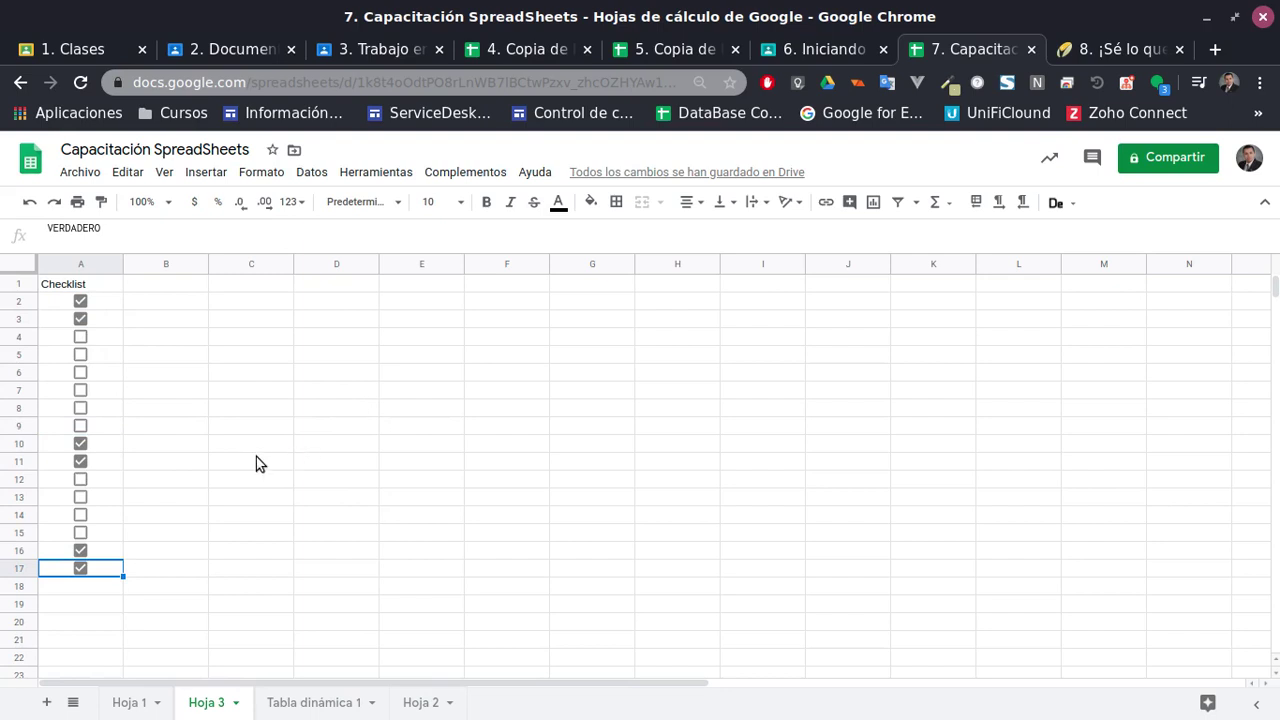
{"action": "left_click", "coordinate": [169, 287]}
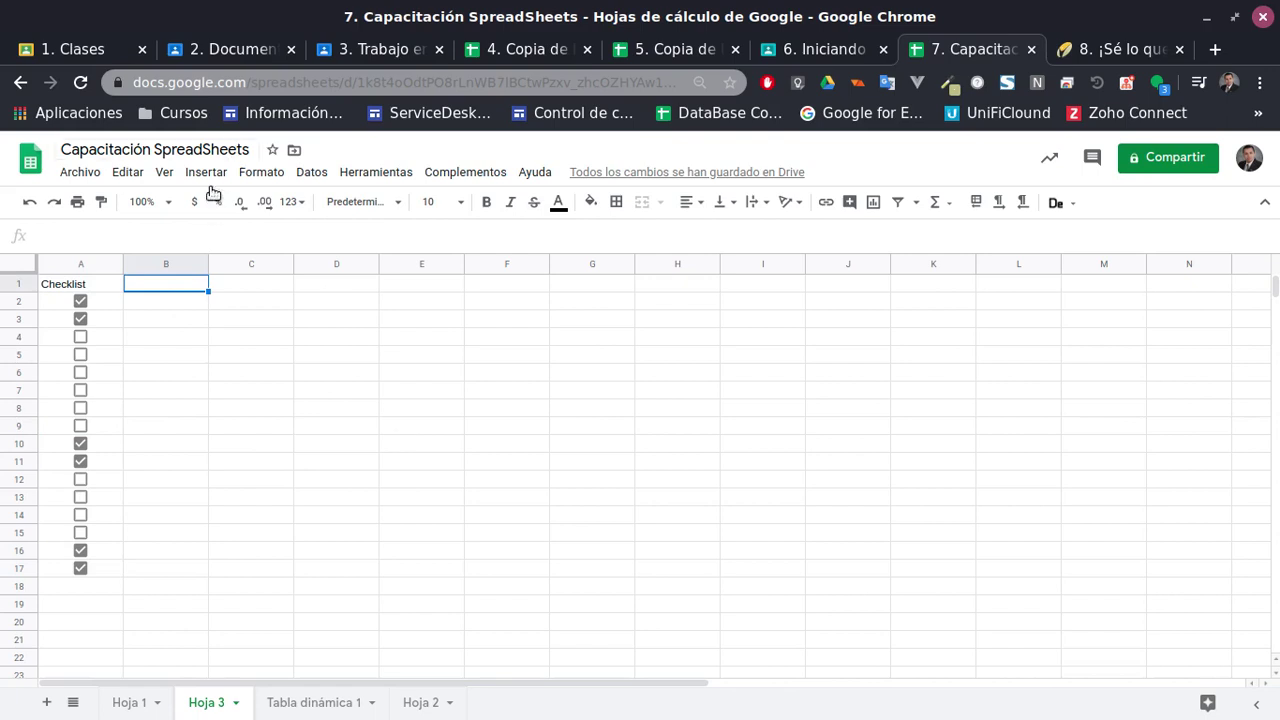
Give B1 a data-validation list from range 'Hoja 1'!J4:J23 and save it
{"action": "left_click", "coordinate": [322, 172]}
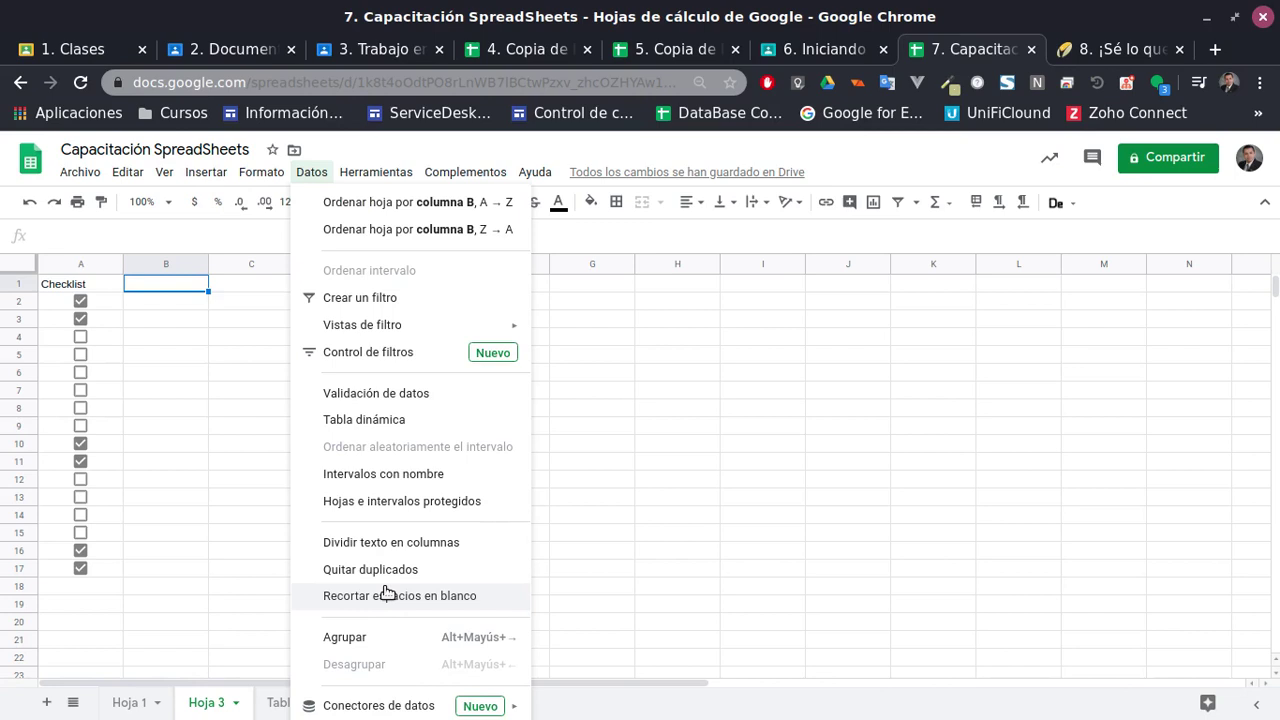
{"action": "left_click", "coordinate": [413, 395]}
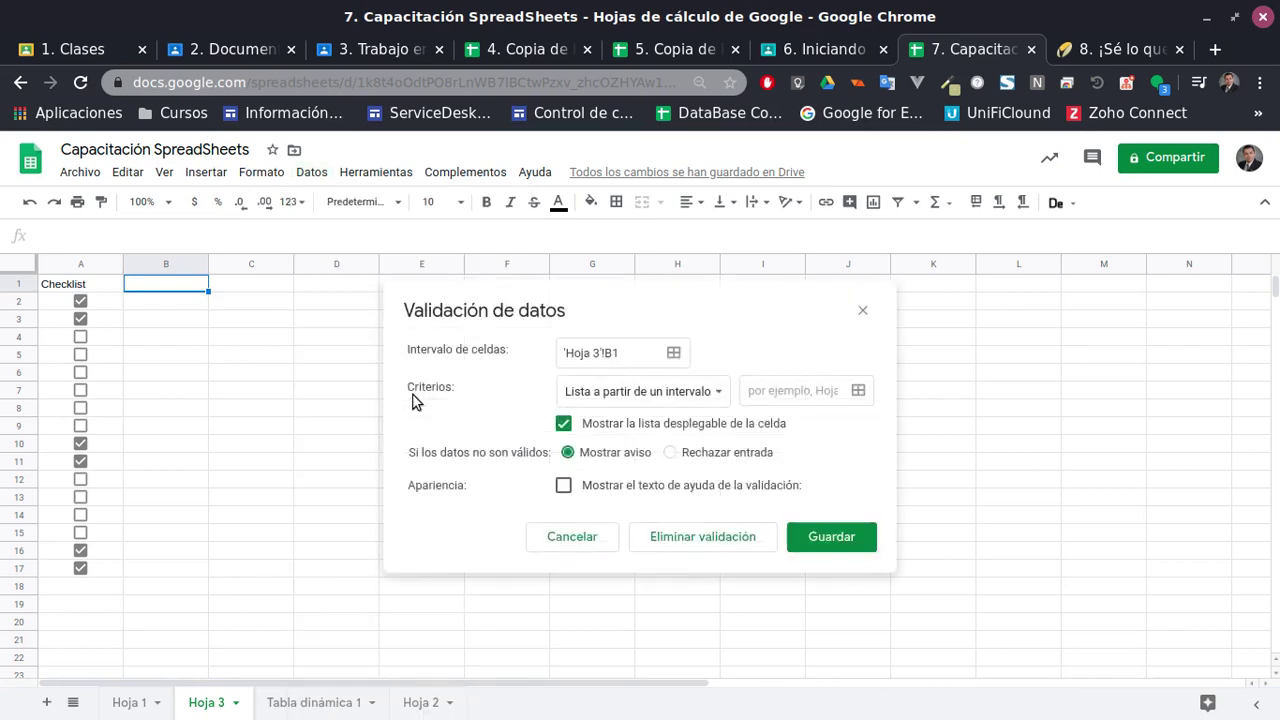
{"action": "left_click", "coordinate": [697, 399]}
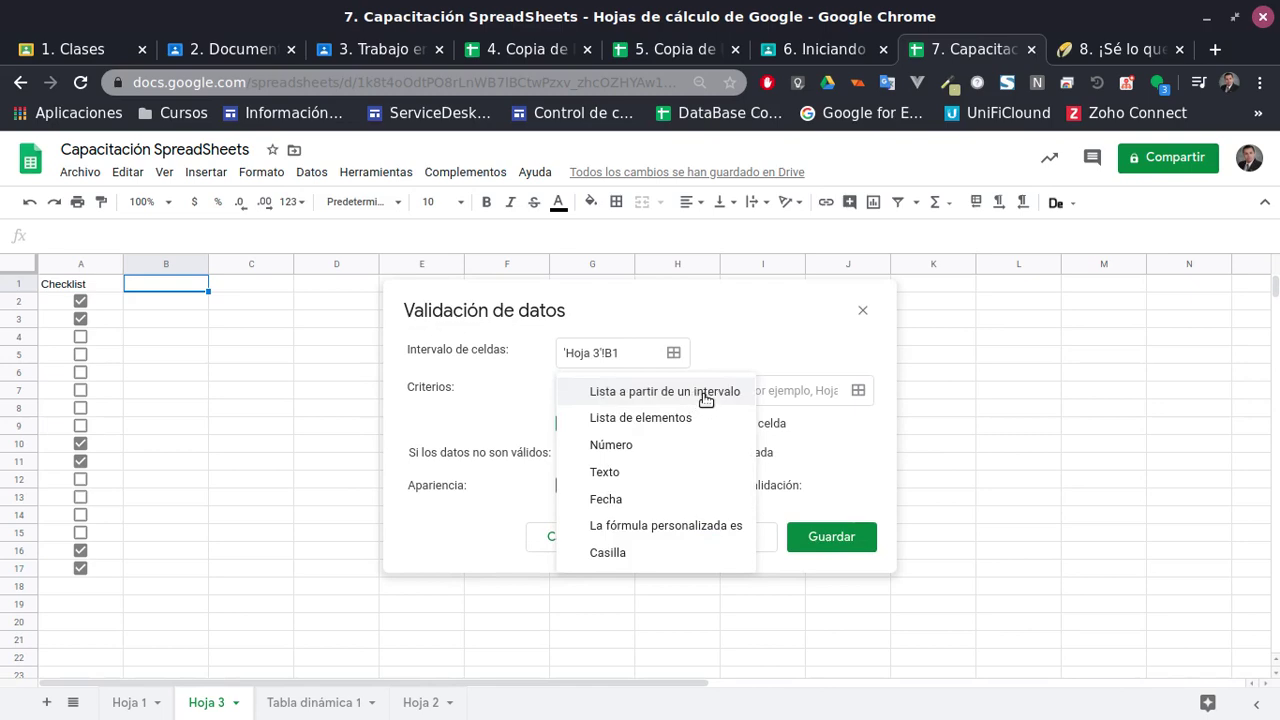
{"action": "left_click", "coordinate": [705, 396]}
{"action": "left_click", "coordinate": [859, 393]}
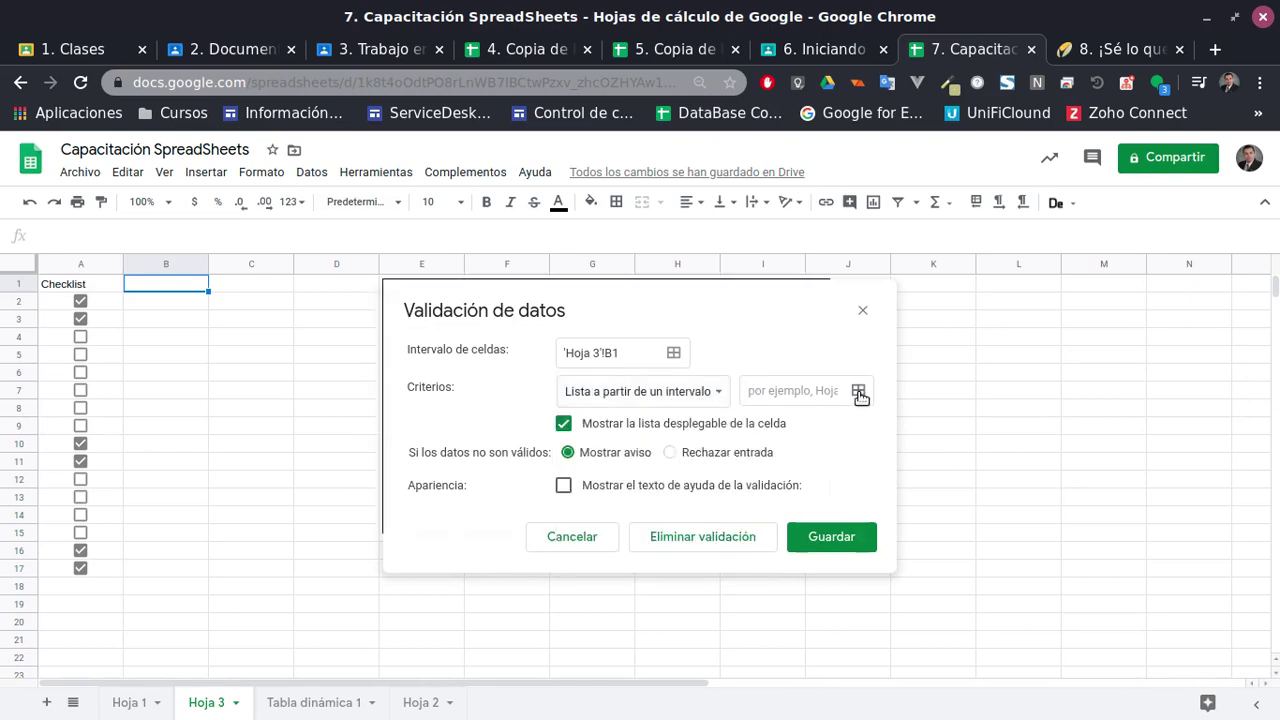
{"action": "left_click", "coordinate": [128, 703]}
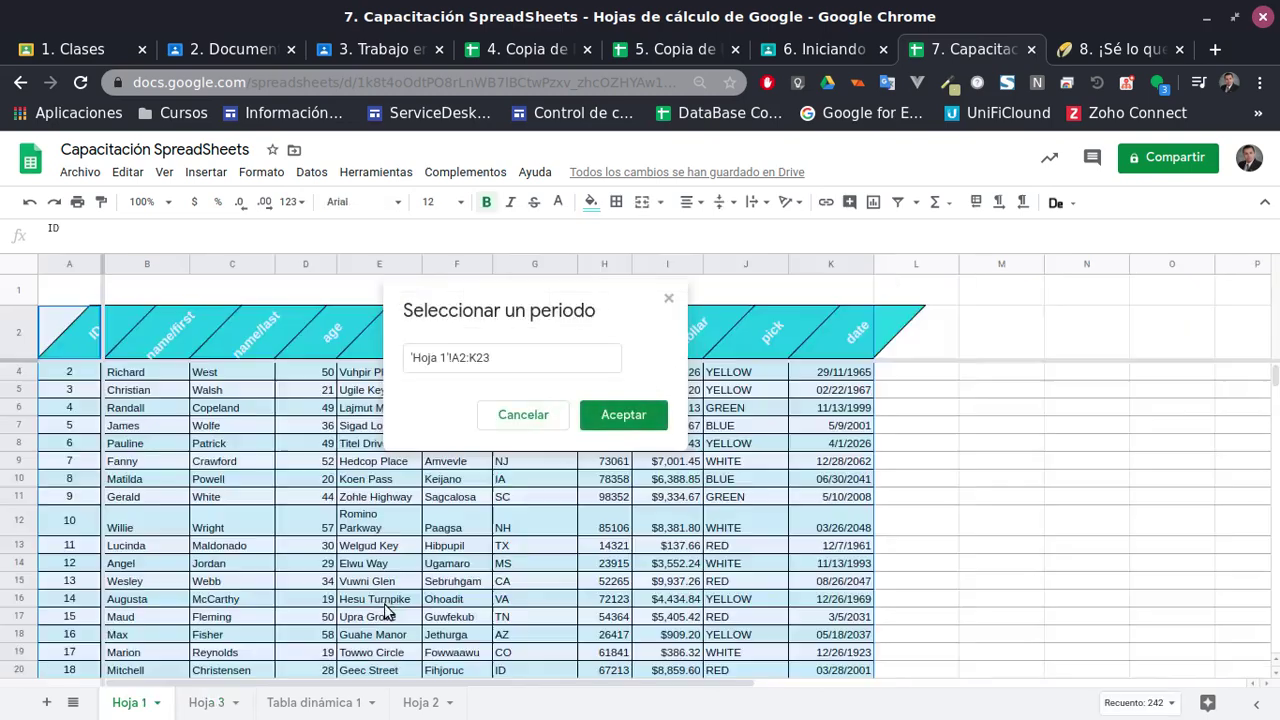
{"action": "left_click", "coordinate": [738, 374]}
{"action": "scroll", "coordinate": [770, 480], "scroll_direction": "down", "scroll_amount": 1}
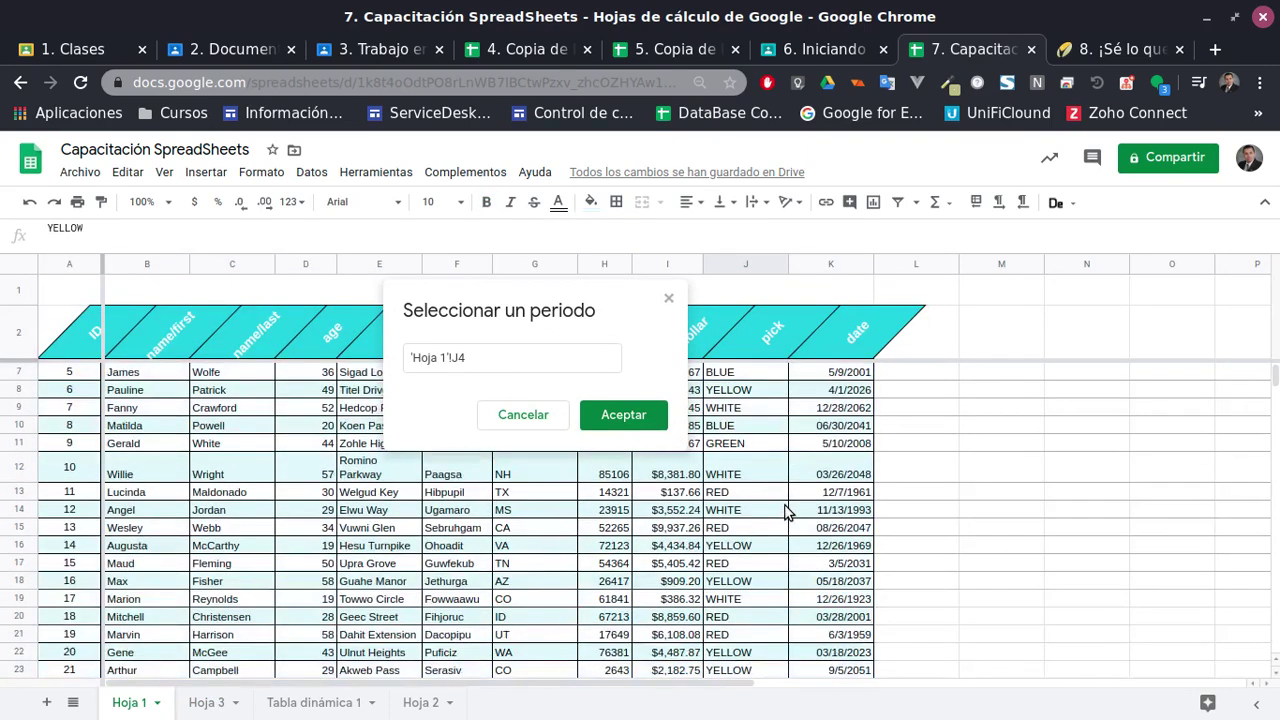
{"action": "scroll", "coordinate": [785, 512], "scroll_direction": "down", "scroll_amount": 2}
{"action": "left_click", "coordinate": [757, 553], "text": "shift"}
{"action": "left_click", "coordinate": [623, 414]}
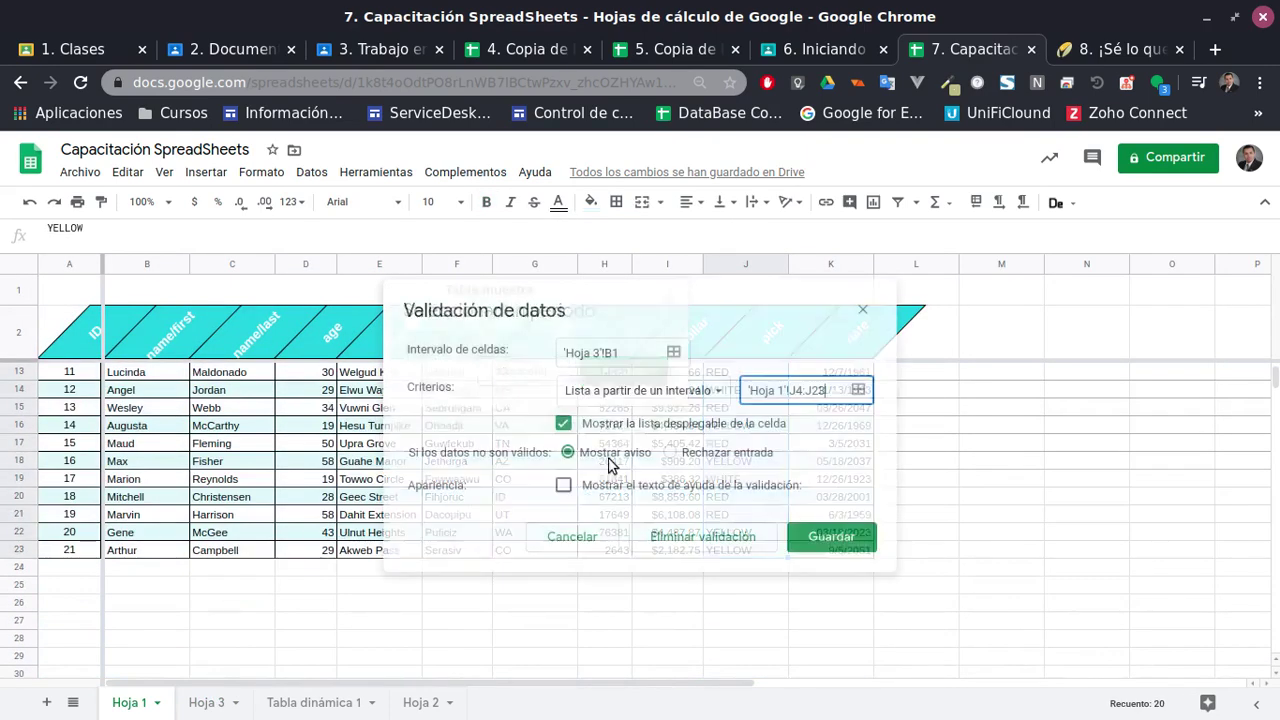
{"action": "left_click", "coordinate": [835, 537]}
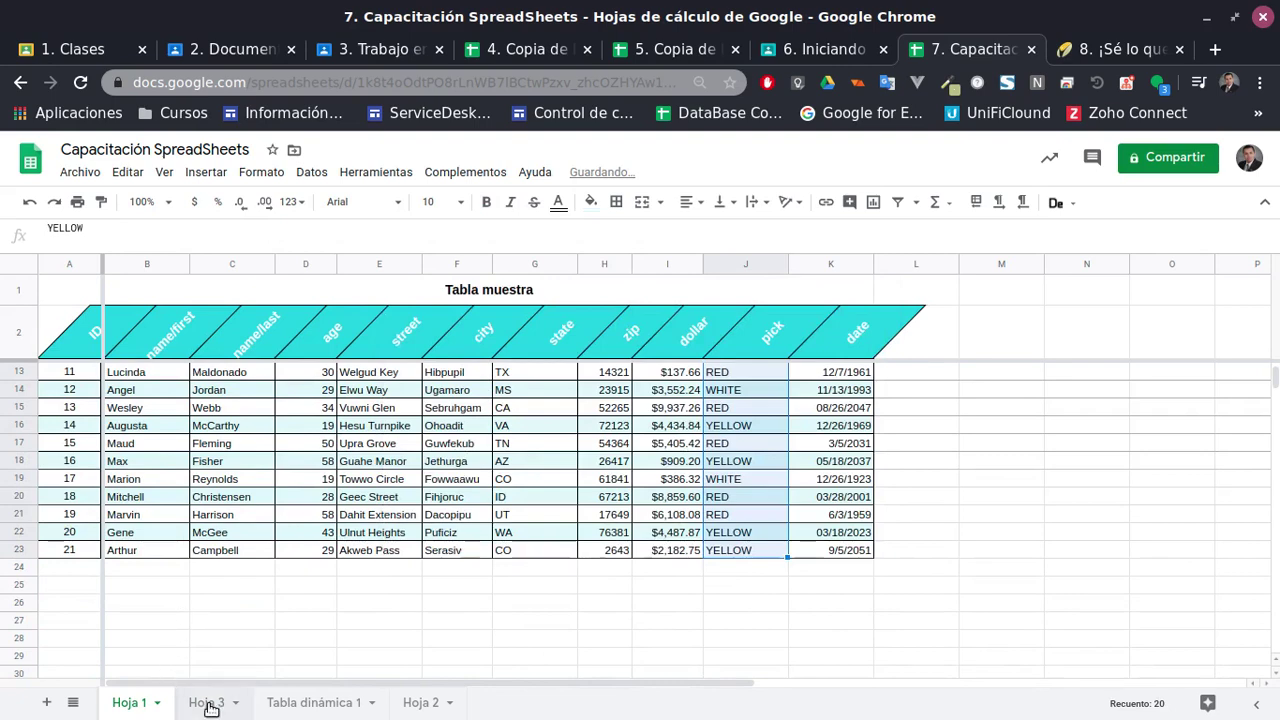
Test B1's colour dropdown (YELLOW, BLUE, RED), leave it on WHITE, and return to Hoja 1
{"action": "left_click", "coordinate": [207, 703]}
{"action": "left_click", "coordinate": [203, 283]}
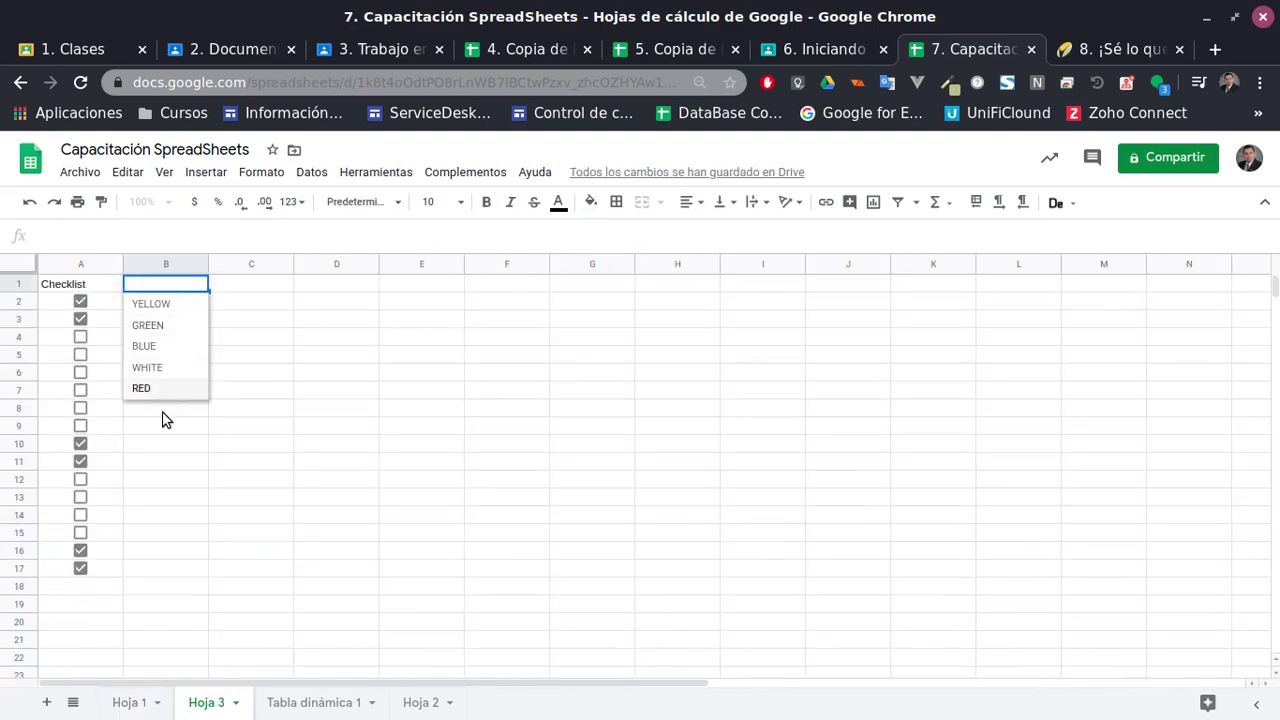
{"action": "left_click", "coordinate": [170, 302]}
{"action": "left_click", "coordinate": [200, 285]}
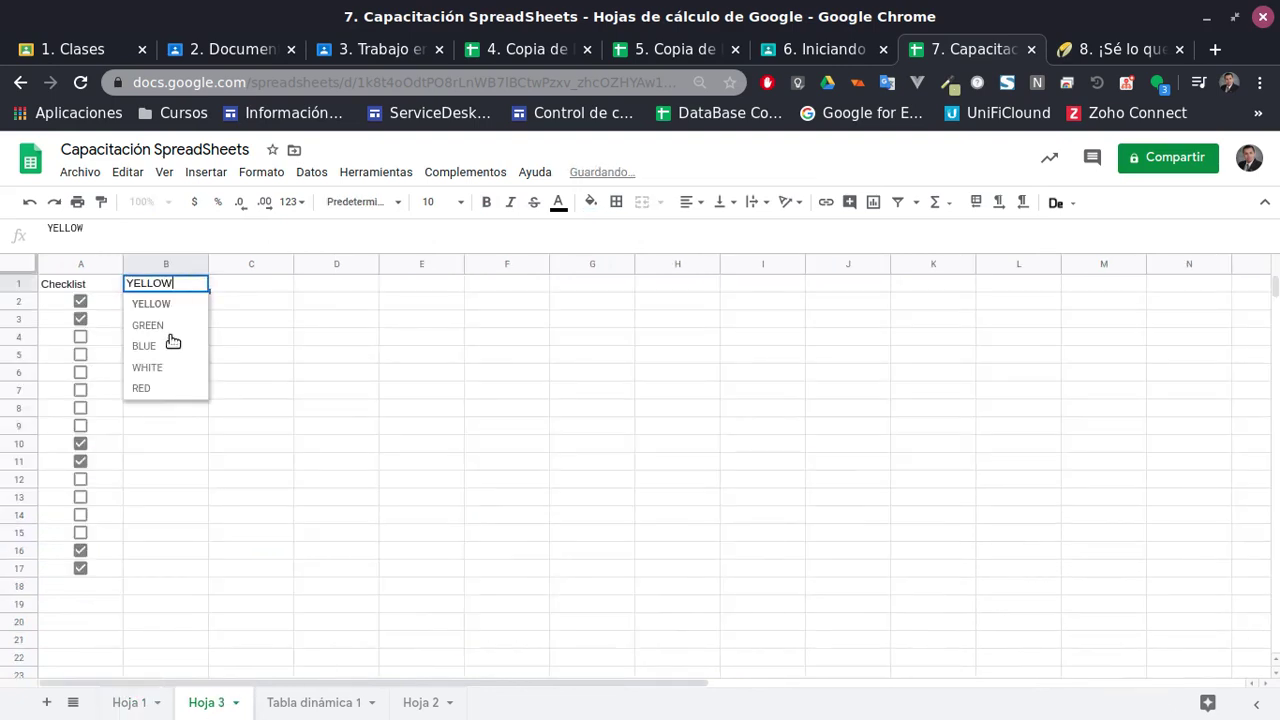
{"action": "left_click", "coordinate": [145, 345]}
{"action": "left_click", "coordinate": [200, 285]}
{"action": "left_click", "coordinate": [150, 367]}
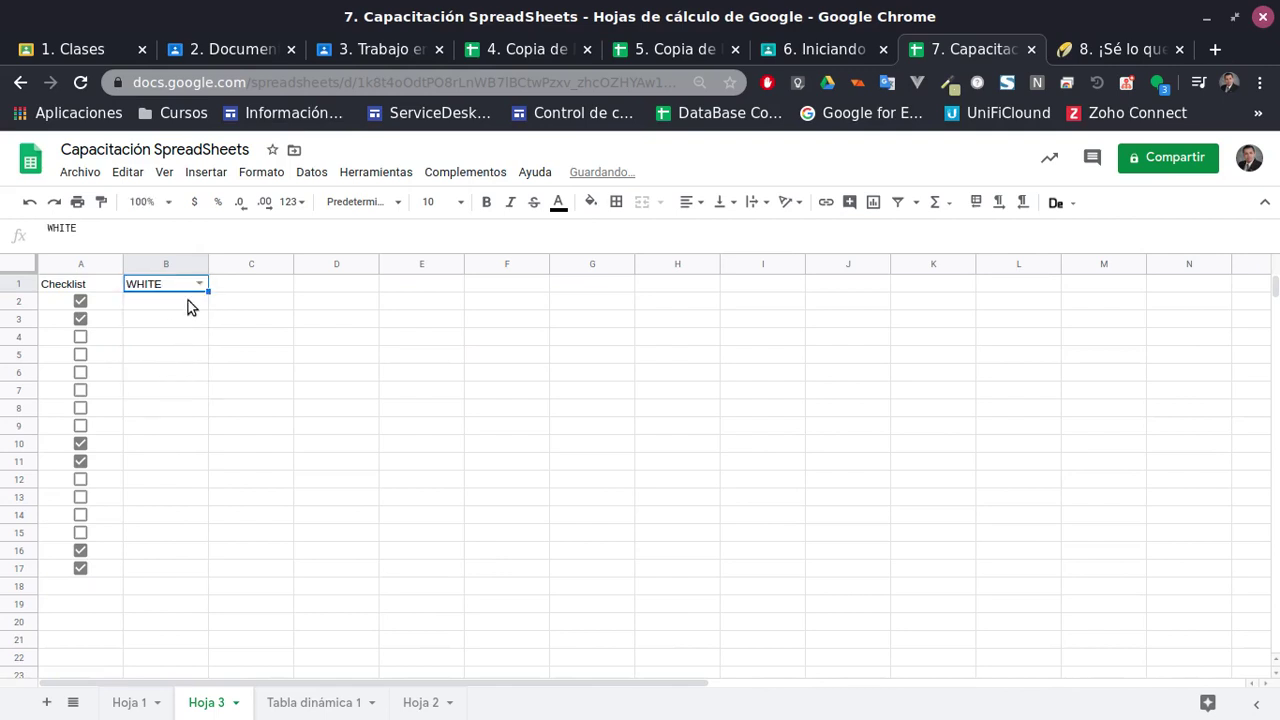
{"action": "left_click", "coordinate": [198, 286]}
{"action": "left_click", "coordinate": [152, 388]}
{"action": "left_click", "coordinate": [198, 286]}
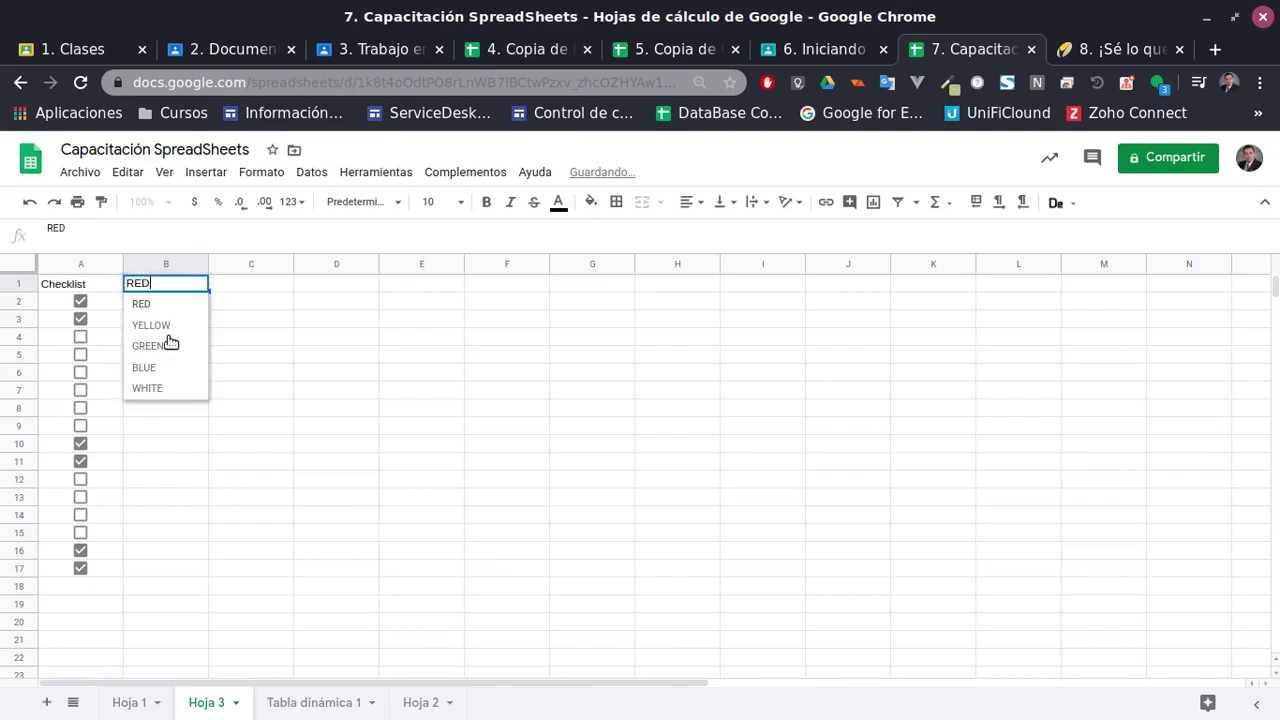
{"action": "left_click", "coordinate": [156, 364]}
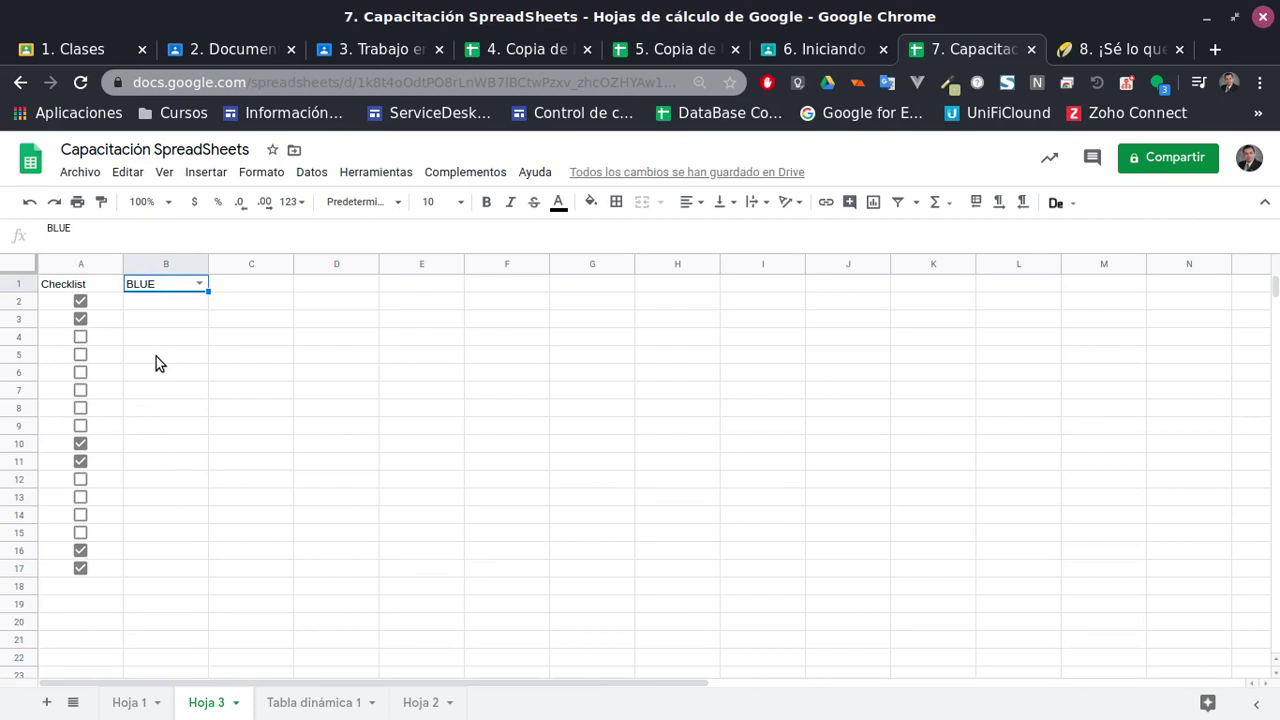
{"action": "left_click", "coordinate": [201, 285]}
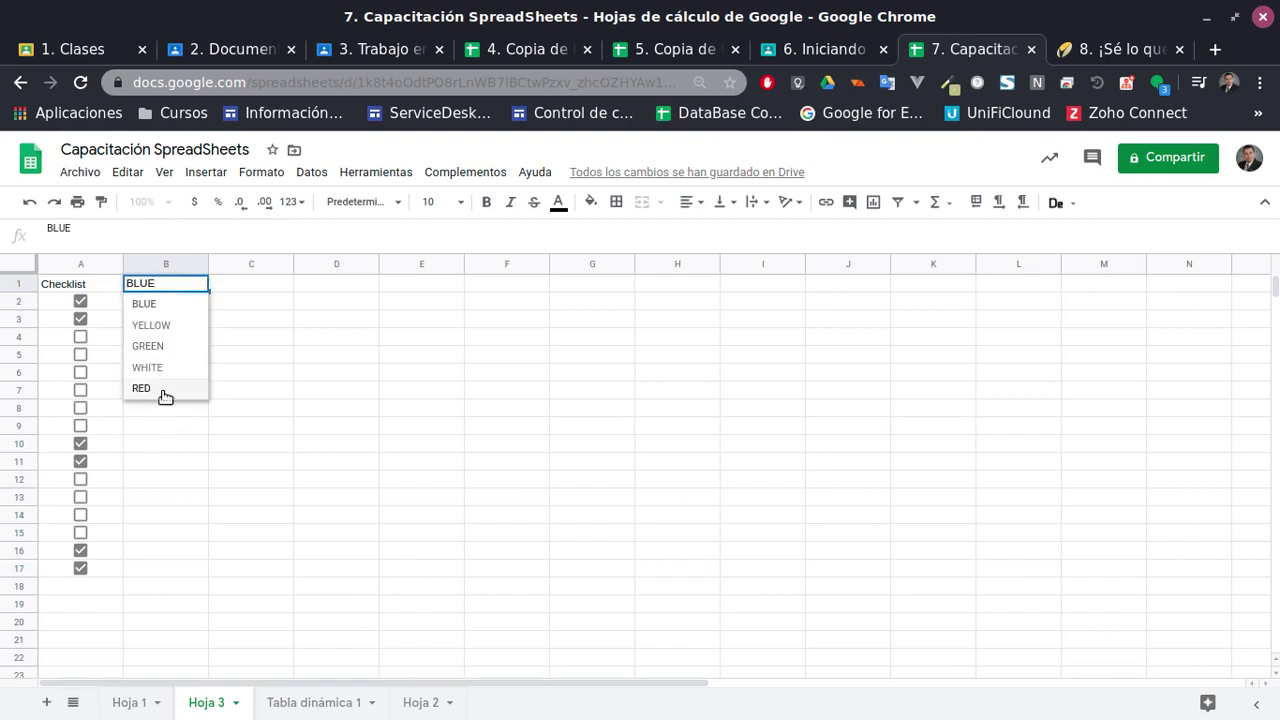
{"action": "left_click", "coordinate": [166, 368]}
{"action": "left_click", "coordinate": [201, 285]}
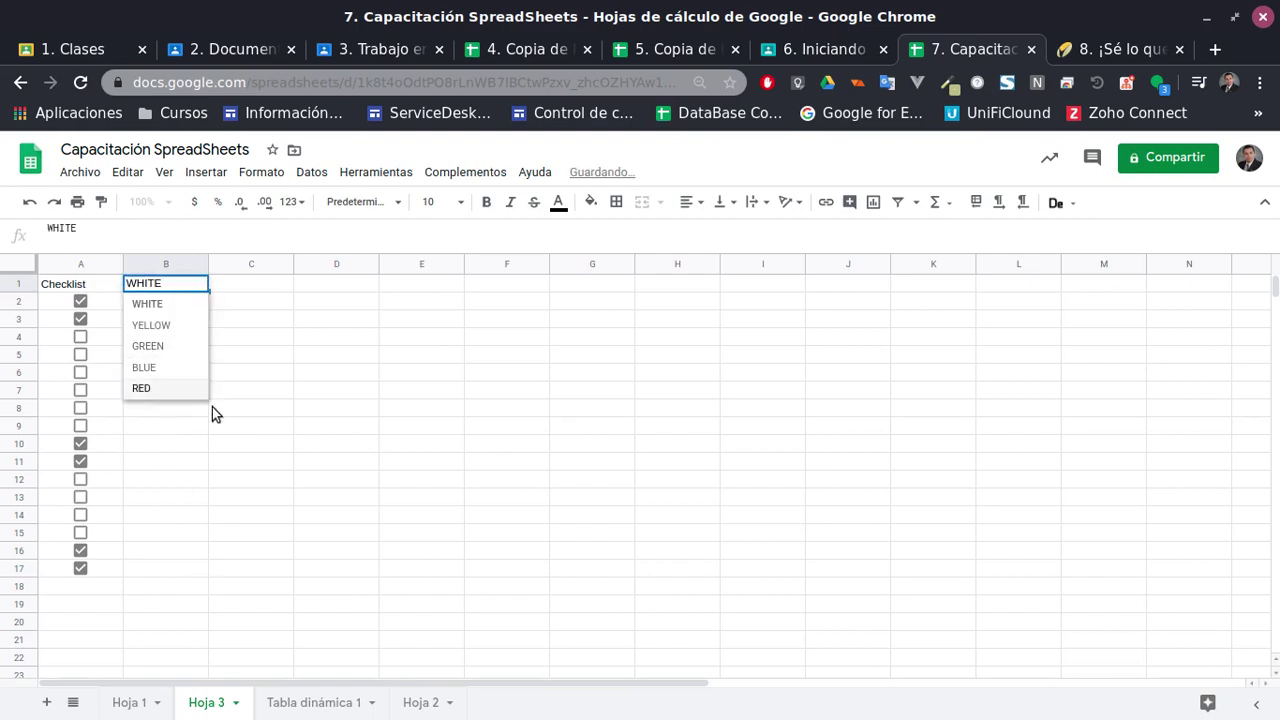
{"action": "left_click", "coordinate": [240, 372]}
{"action": "left_click", "coordinate": [130, 704]}
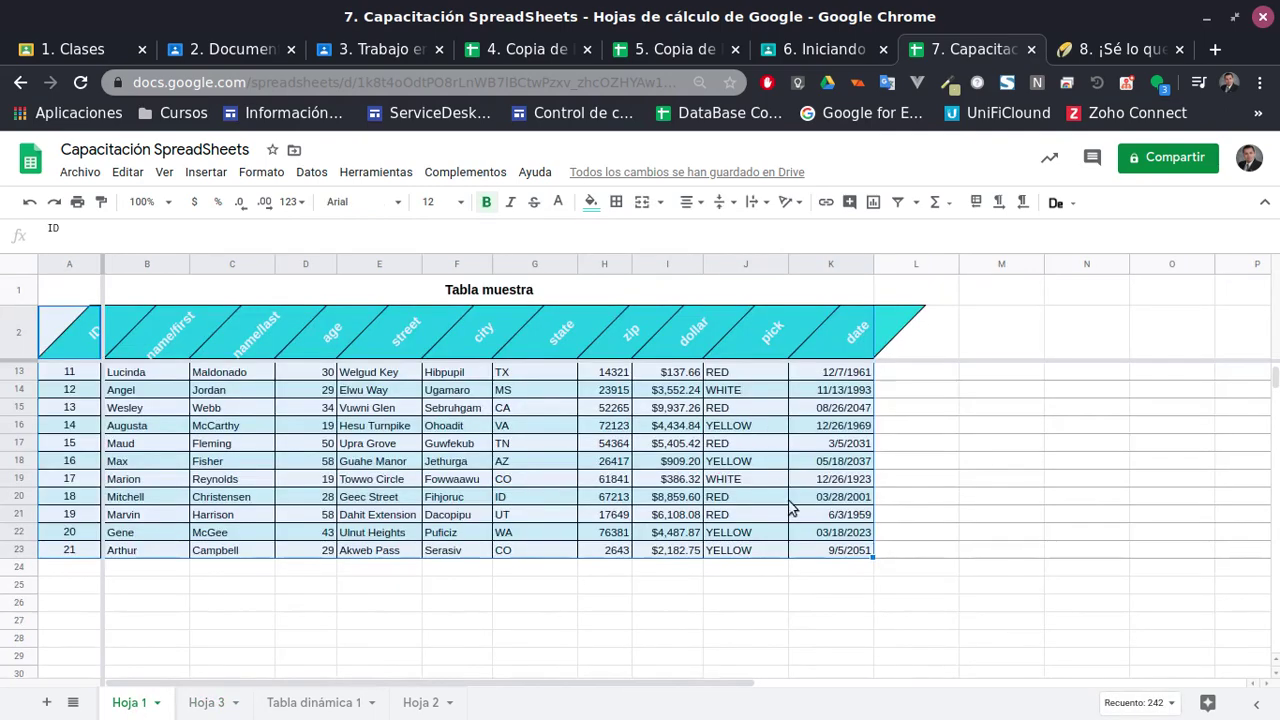
{"action": "scroll", "coordinate": [785, 495], "scroll_direction": "up", "scroll_amount": 3}
Clear the range selection on Hoja 1 and look through the Datos menu
{"action": "left_click", "coordinate": [729, 545]}
{"action": "key", "text": "Up"}
{"action": "key", "text": "Up"}
{"action": "key", "text": "Up"}
{"action": "key", "text": "Up"}
{"action": "key", "text": "Up"}
{"action": "key", "text": "Up"}
{"action": "key", "text": "Up"}
{"action": "key", "text": "Up"}
{"action": "key", "text": "Up"}
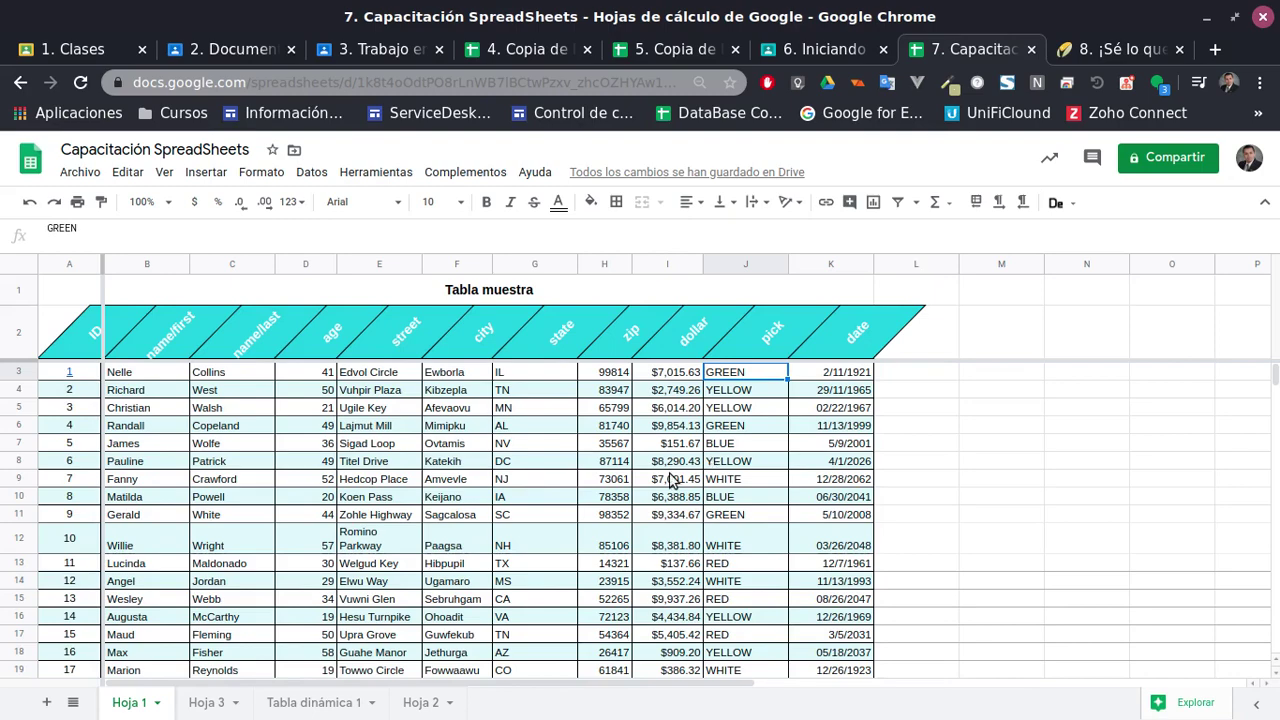
{"action": "scroll", "coordinate": [672, 481], "scroll_direction": "down", "scroll_amount": 5}
{"action": "scroll", "coordinate": [672, 481], "scroll_direction": "up", "scroll_amount": 5}
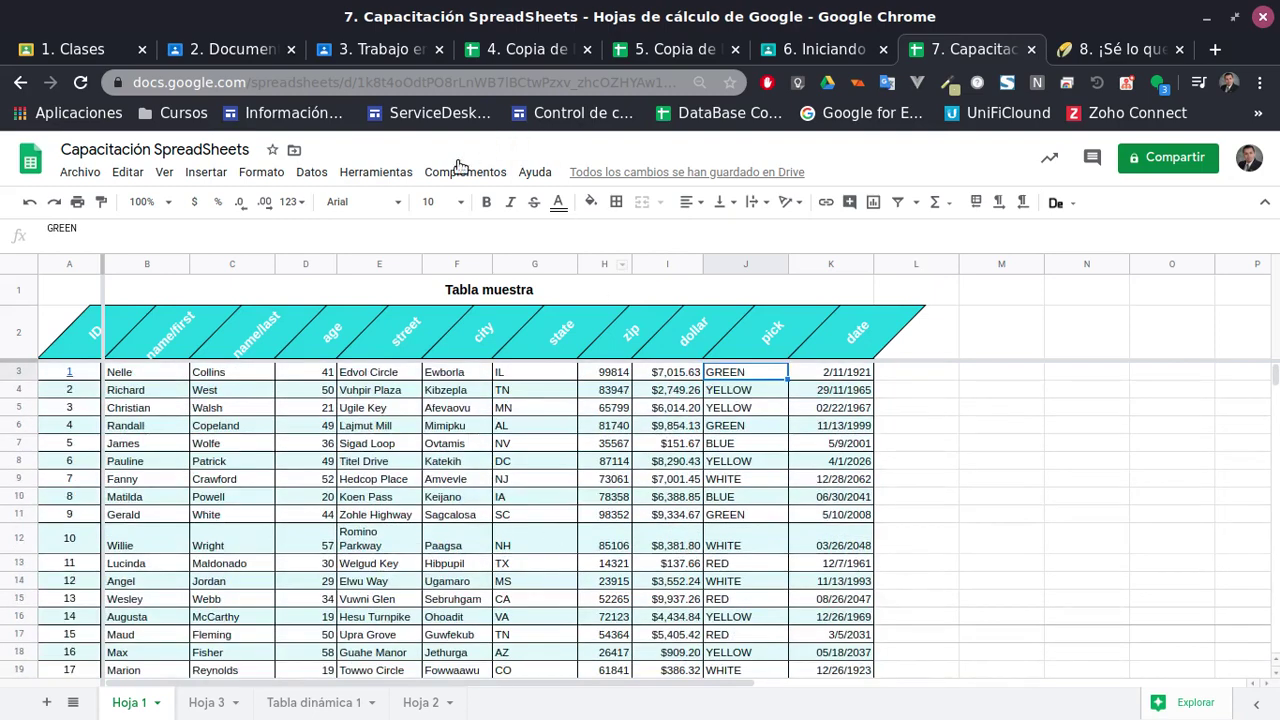
{"action": "left_click", "coordinate": [312, 172]}
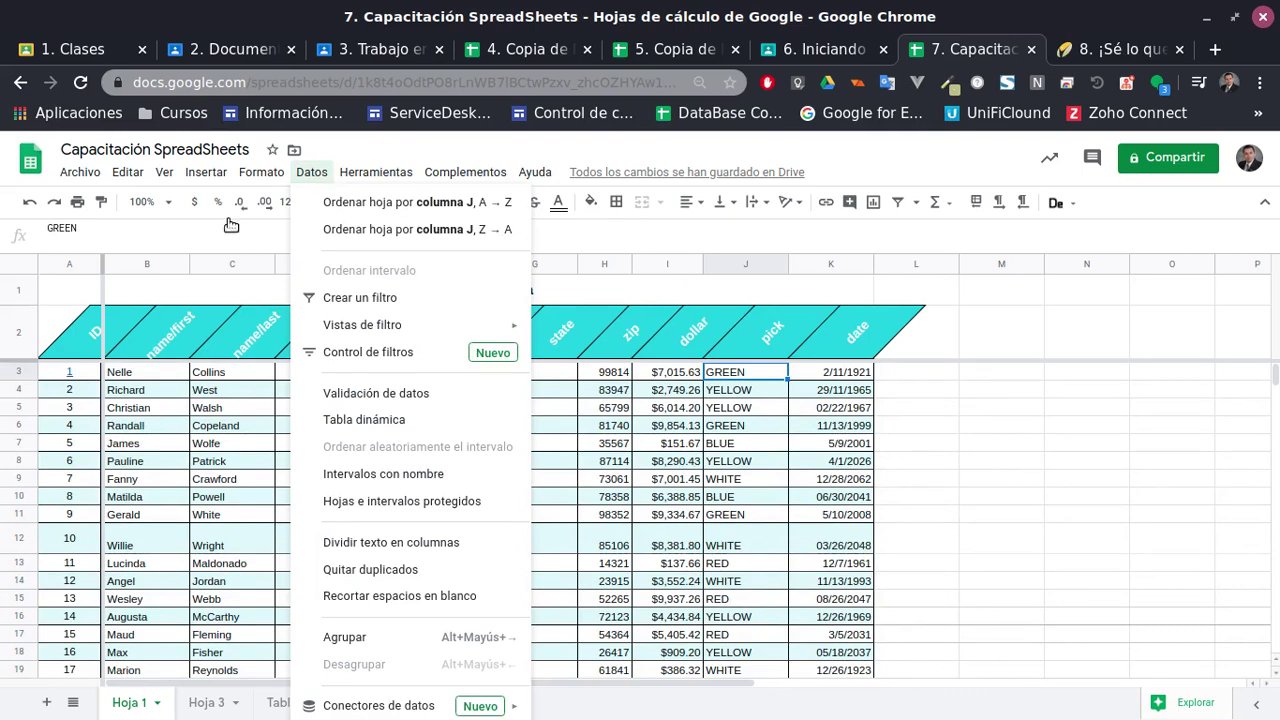
Select the whole Tabla muestra table A1:K23, browse Formato, and open its context menu
{"action": "left_click_drag", "start_coordinate": [160, 514], "coordinate": [195, 520]}
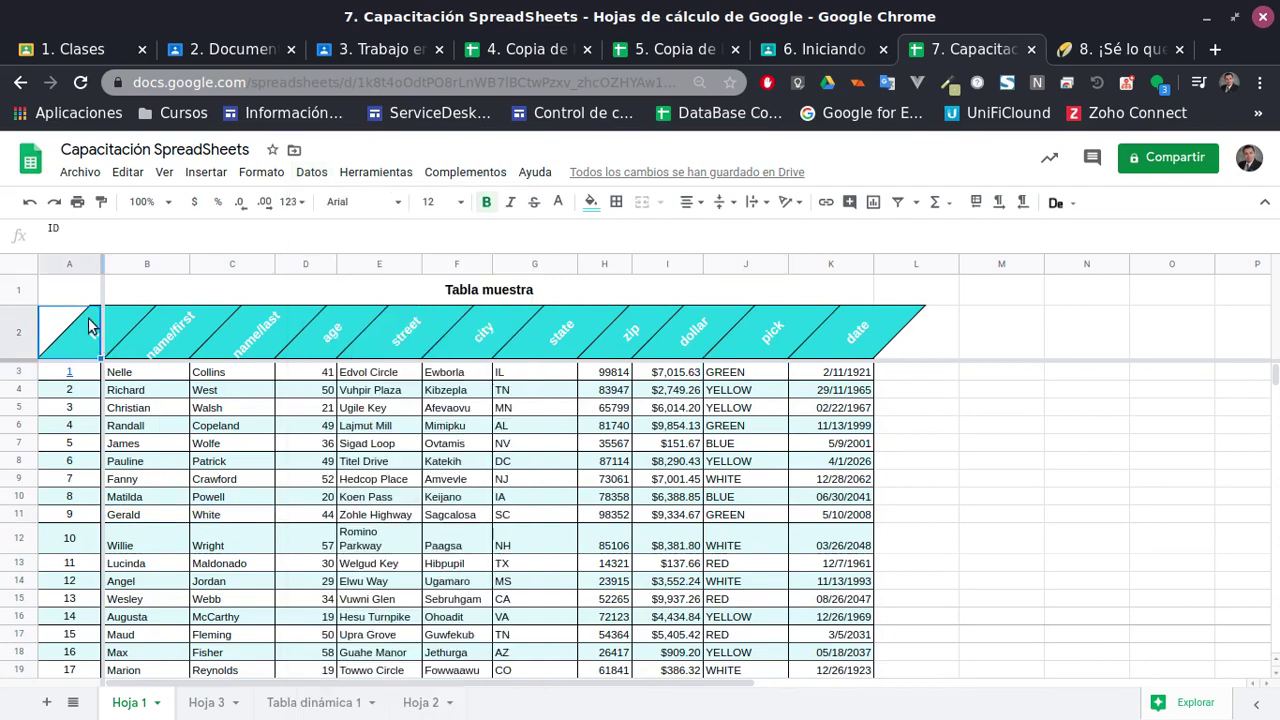
{"action": "left_click", "coordinate": [54, 292]}
{"action": "scroll", "coordinate": [884, 556], "scroll_direction": "down", "scroll_amount": 5}
{"action": "left_click", "coordinate": [838, 500], "text": "shift"}
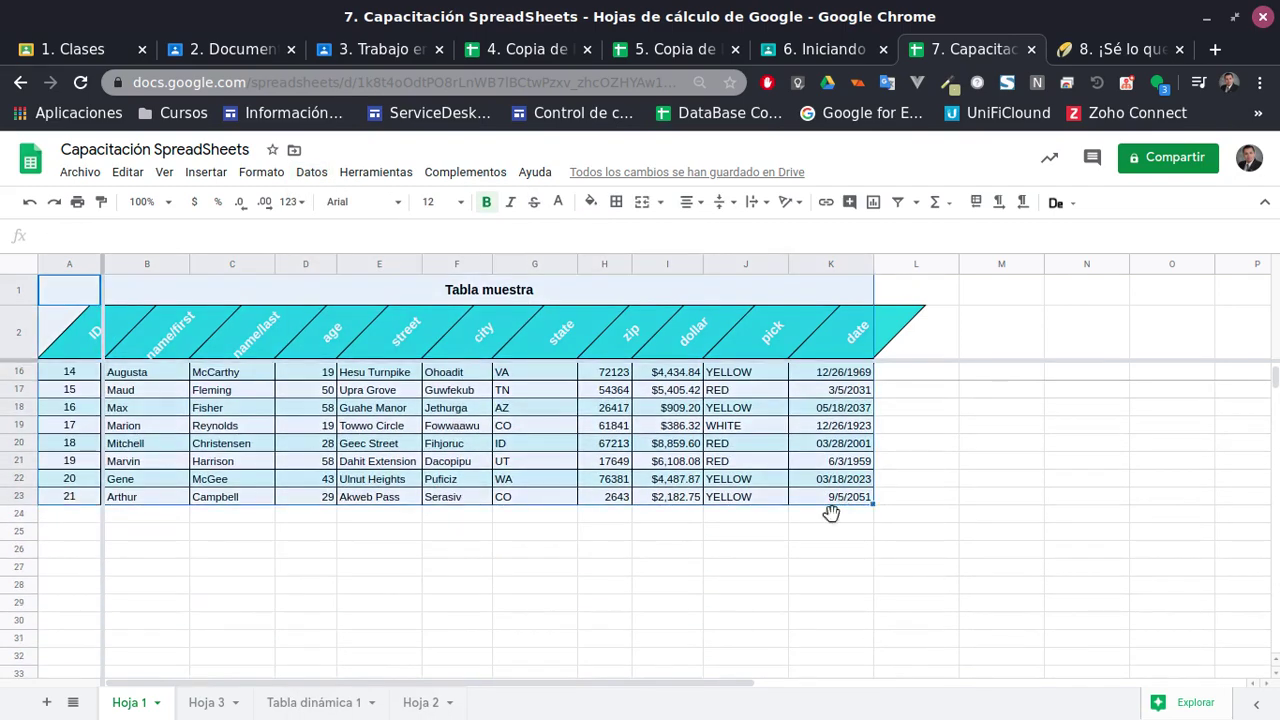
{"action": "scroll", "coordinate": [829, 505], "scroll_direction": "up", "scroll_amount": 5}
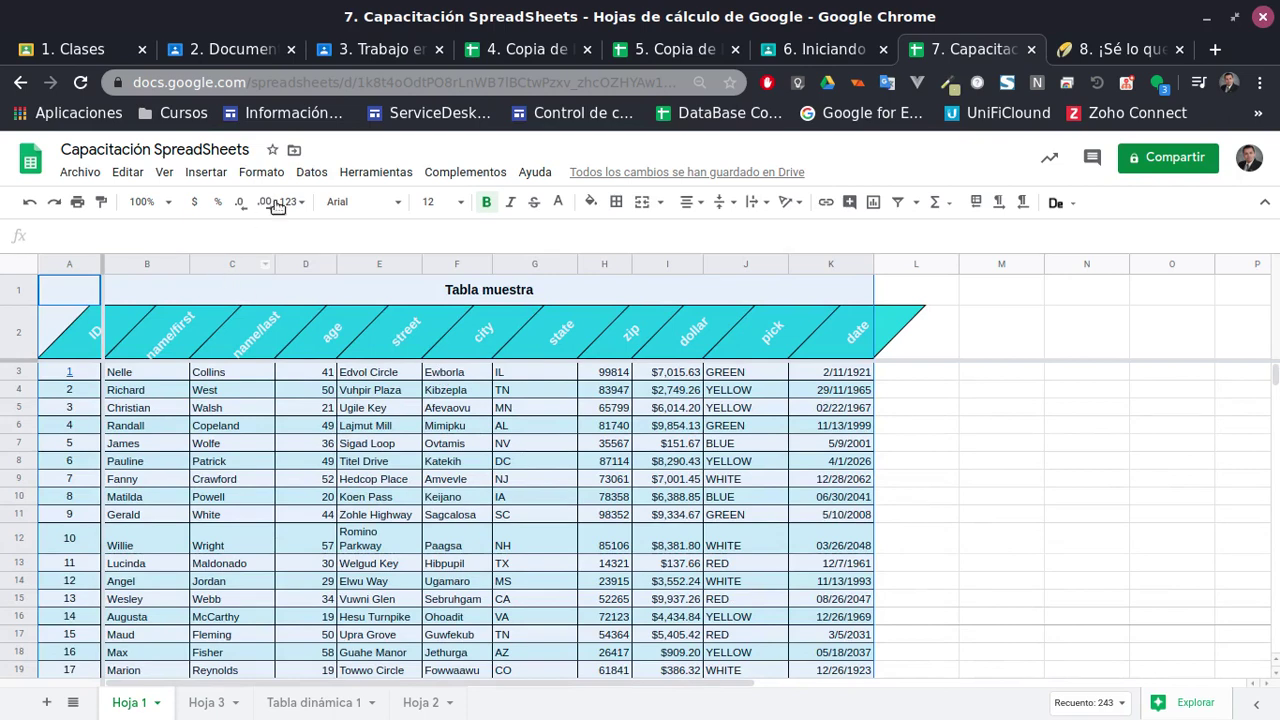
{"action": "left_click", "coordinate": [262, 174]}
{"action": "mouse_move", "coordinate": [331, 176]}
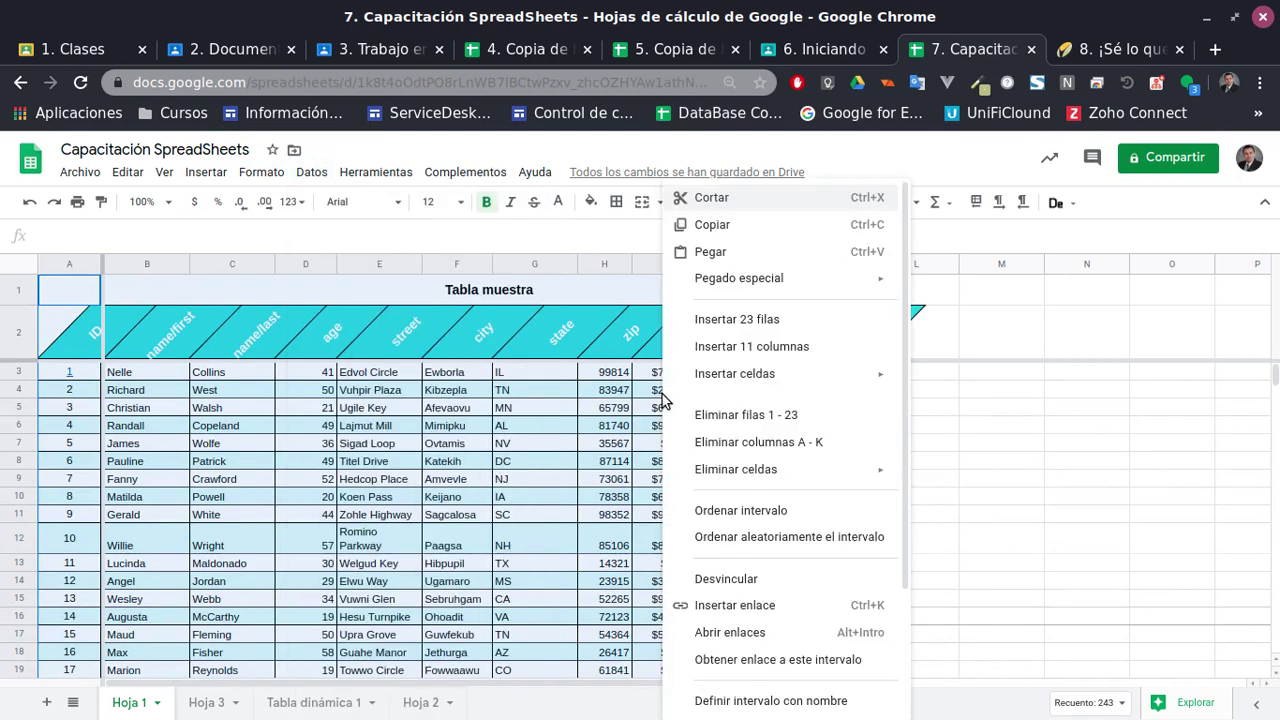
{"action": "right_click", "coordinate": [665, 402]}
{"action": "scroll", "coordinate": [820, 475], "scroll_direction": "down", "scroll_amount": 2}
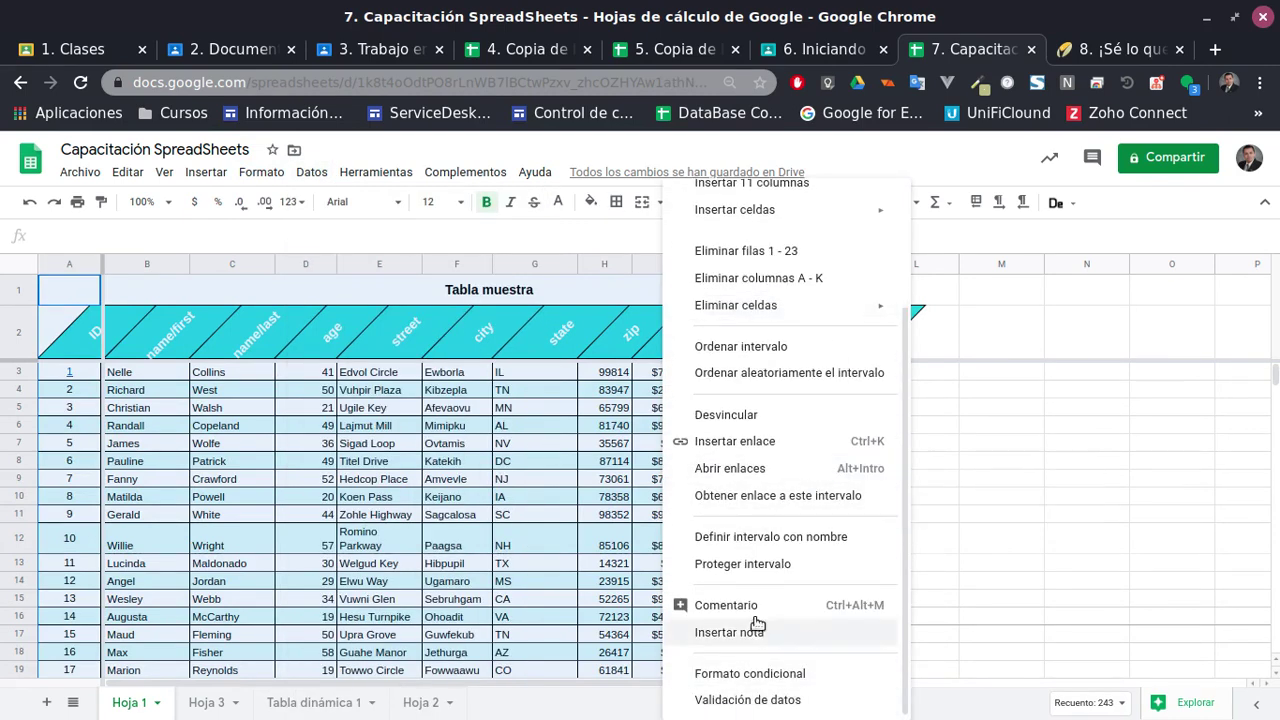
Start protecting the table, try the Hoja and 'Excepto ciertas celdas' options, then keep range 'Hoja 1'!A1:K23
{"action": "left_click", "coordinate": [773, 566]}
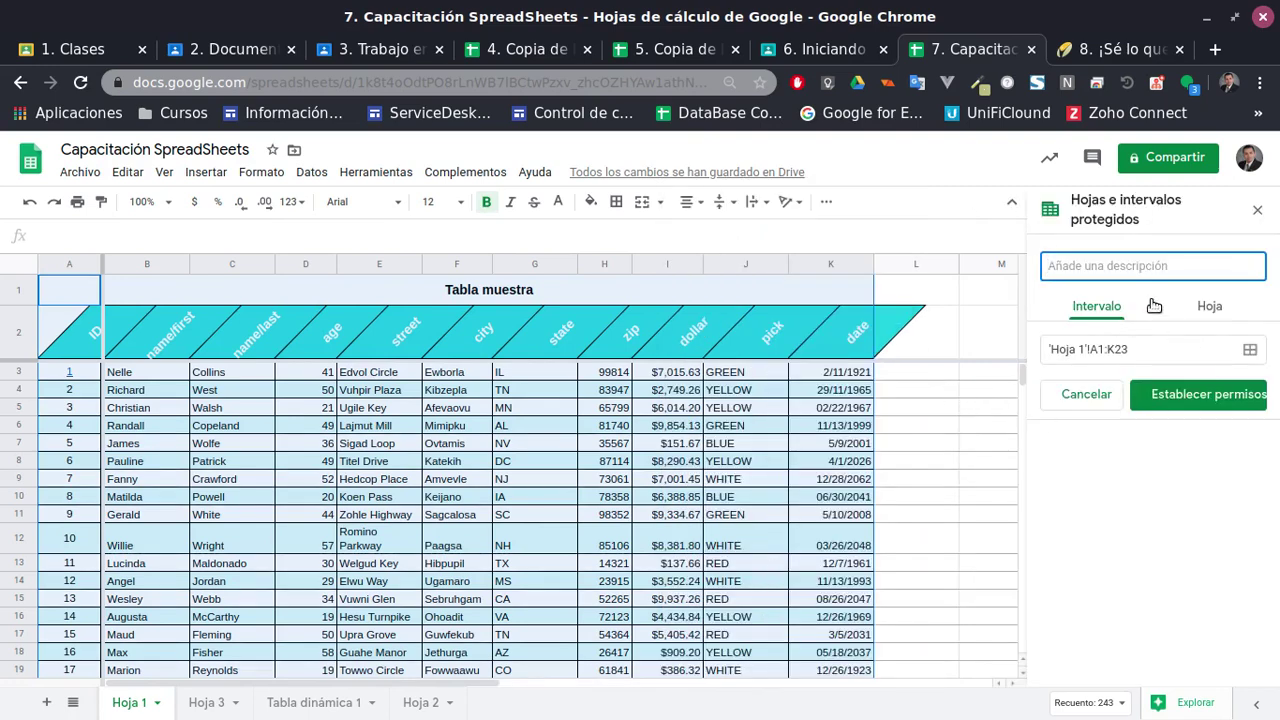
{"action": "left_click", "coordinate": [1207, 307]}
{"action": "left_click", "coordinate": [1098, 307]}
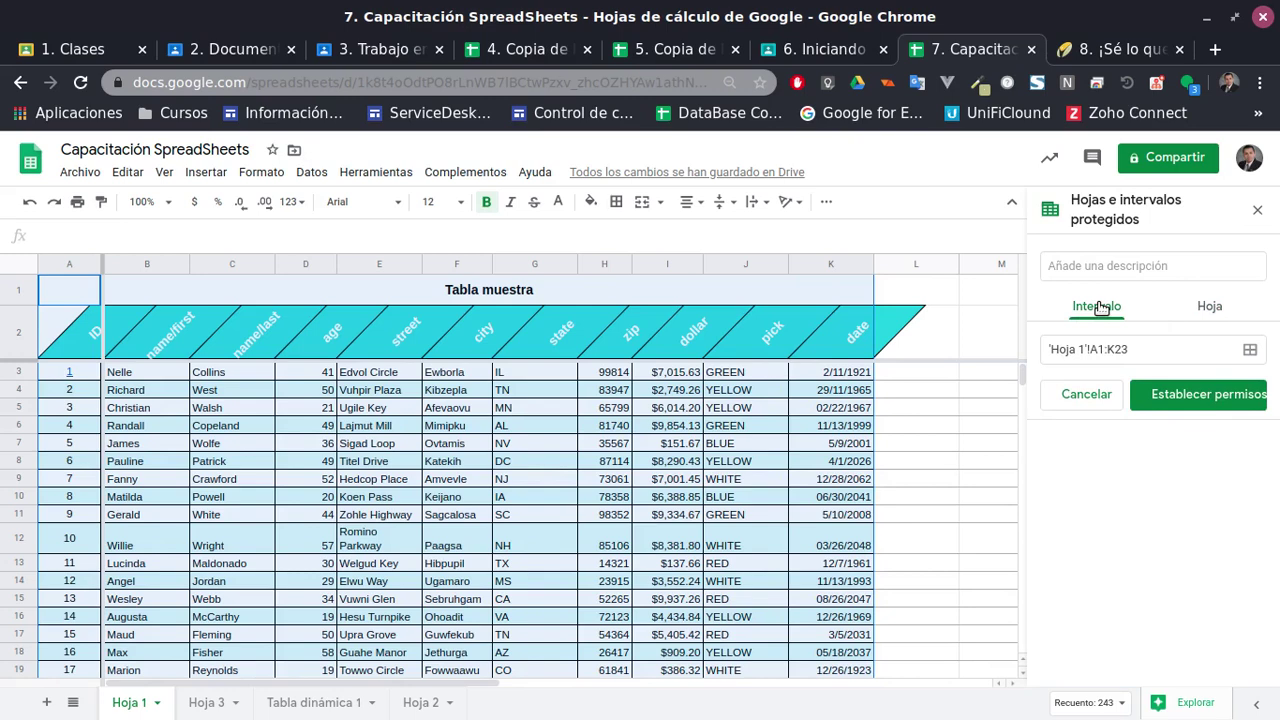
{"action": "left_click", "coordinate": [1209, 309]}
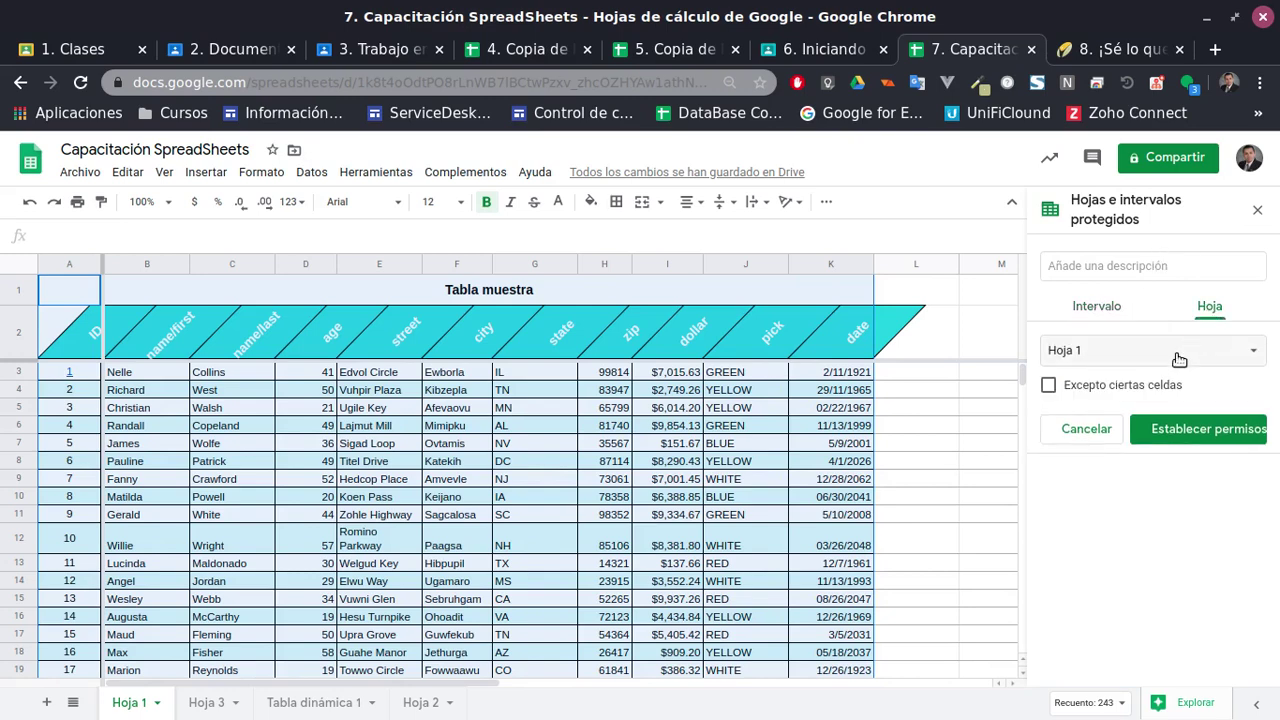
{"action": "left_click", "coordinate": [1049, 387]}
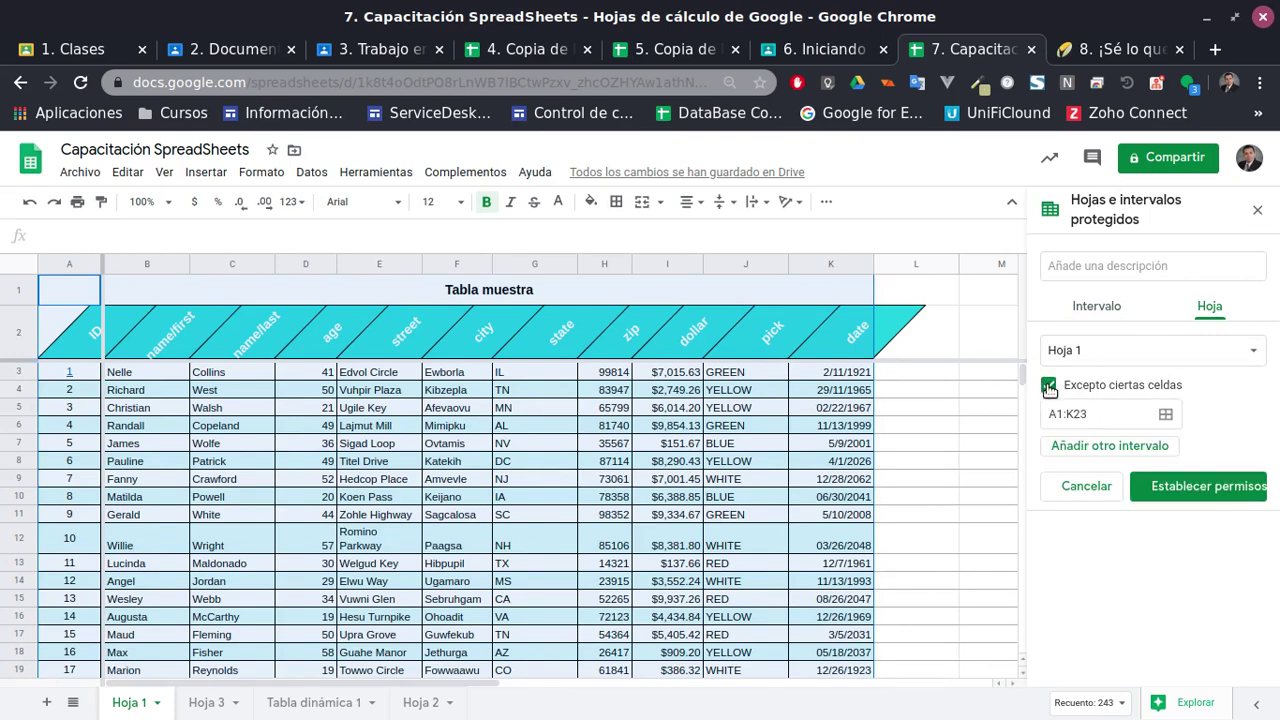
{"action": "left_click", "coordinate": [1049, 387]}
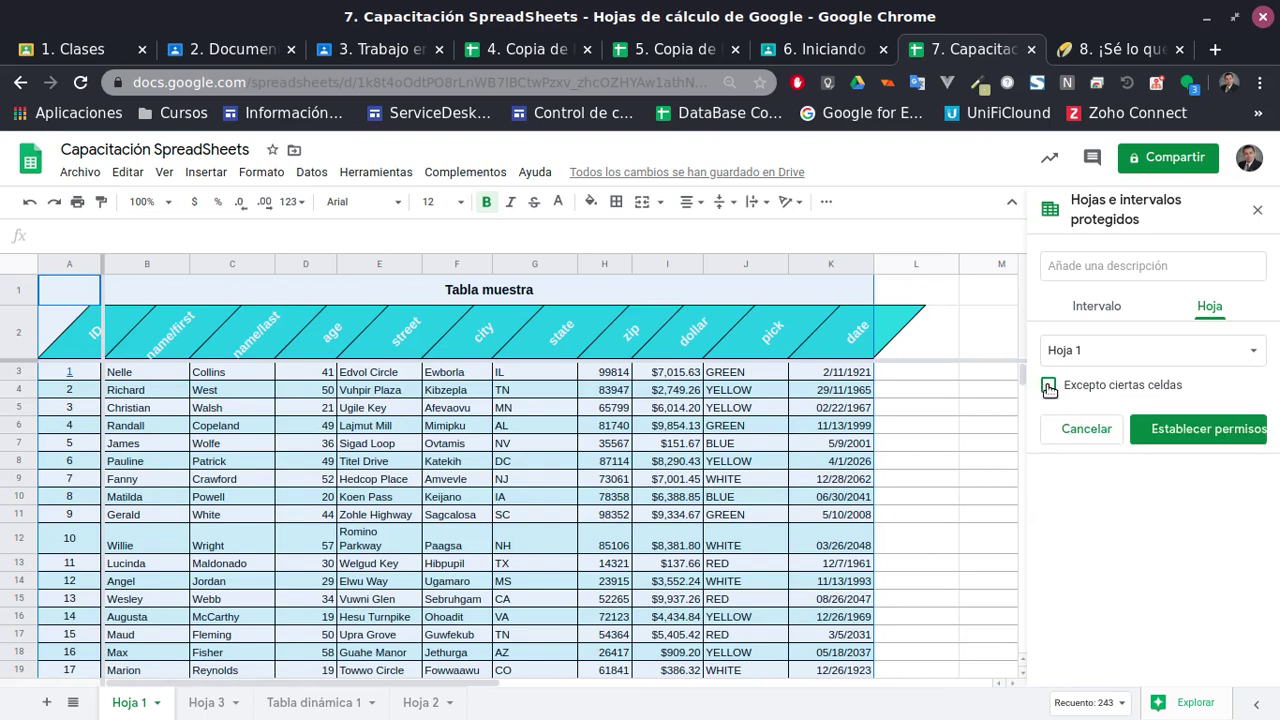
{"action": "left_click", "coordinate": [1109, 314]}
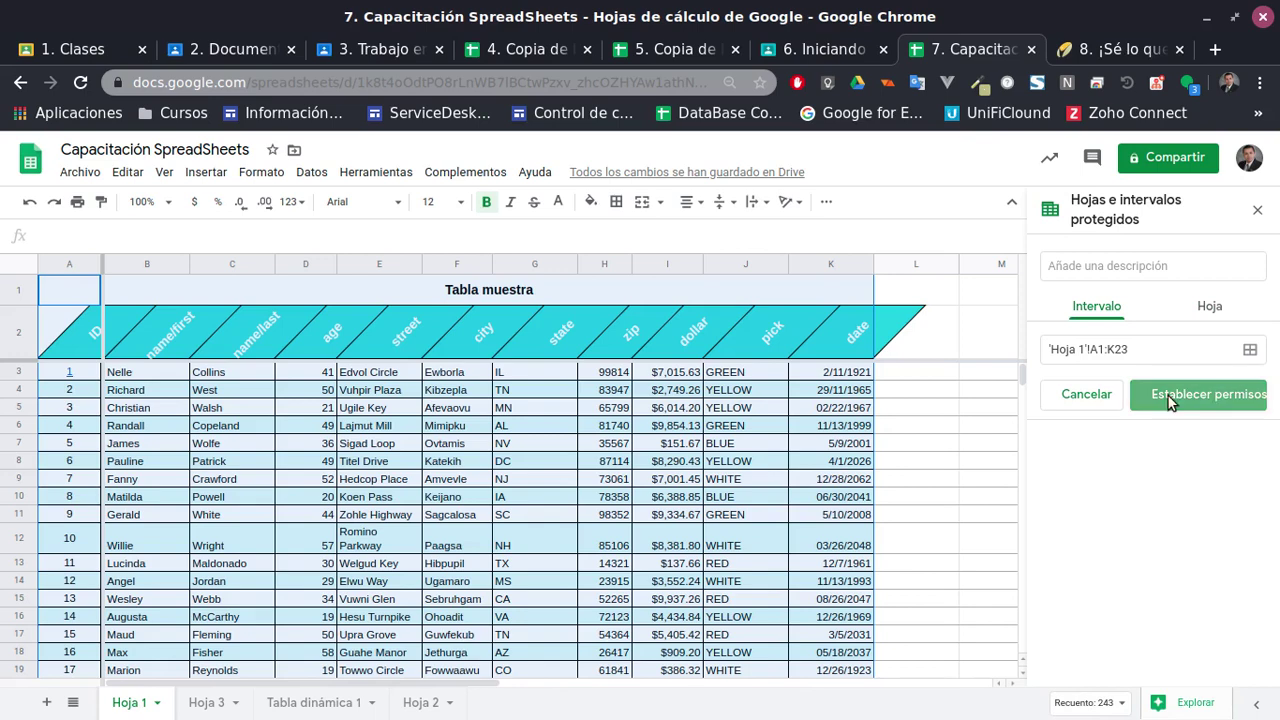
Restrict 'Hoja 1'!A1:K23 to owner-only editing, then open its protected-range details
{"action": "left_click", "coordinate": [1168, 396]}
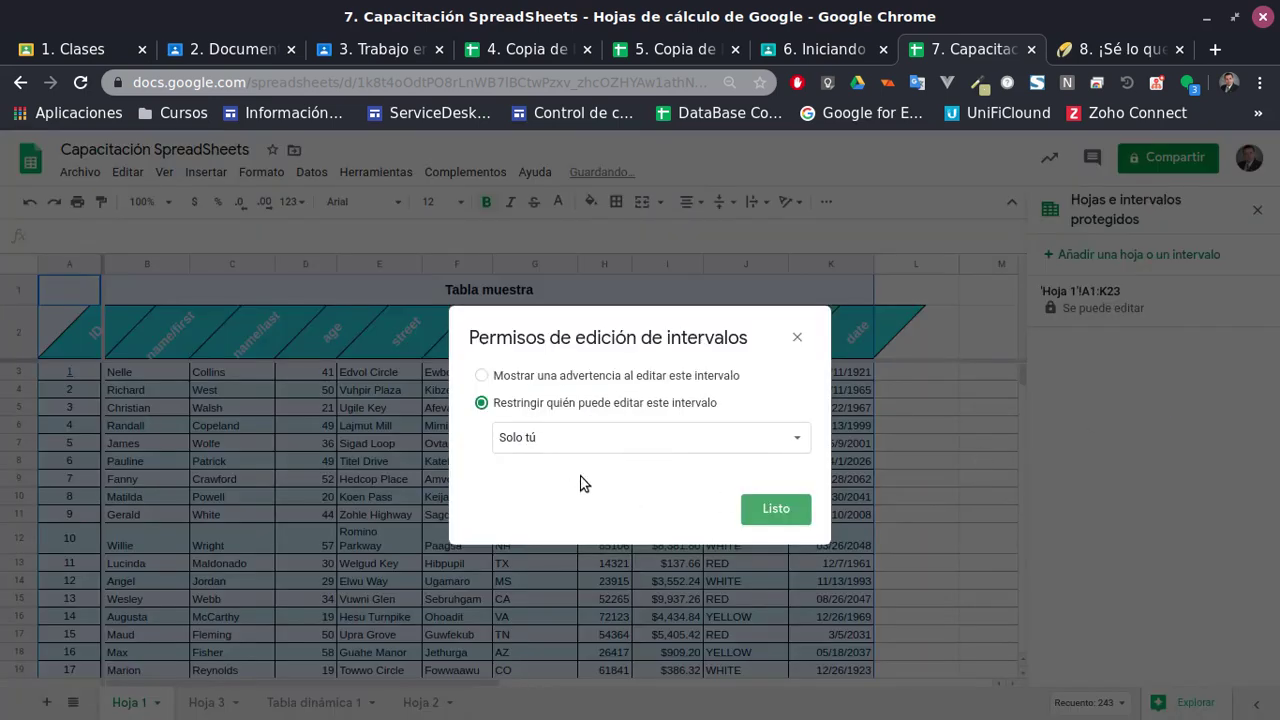
{"action": "left_click", "coordinate": [612, 438]}
{"action": "left_click", "coordinate": [605, 378]}
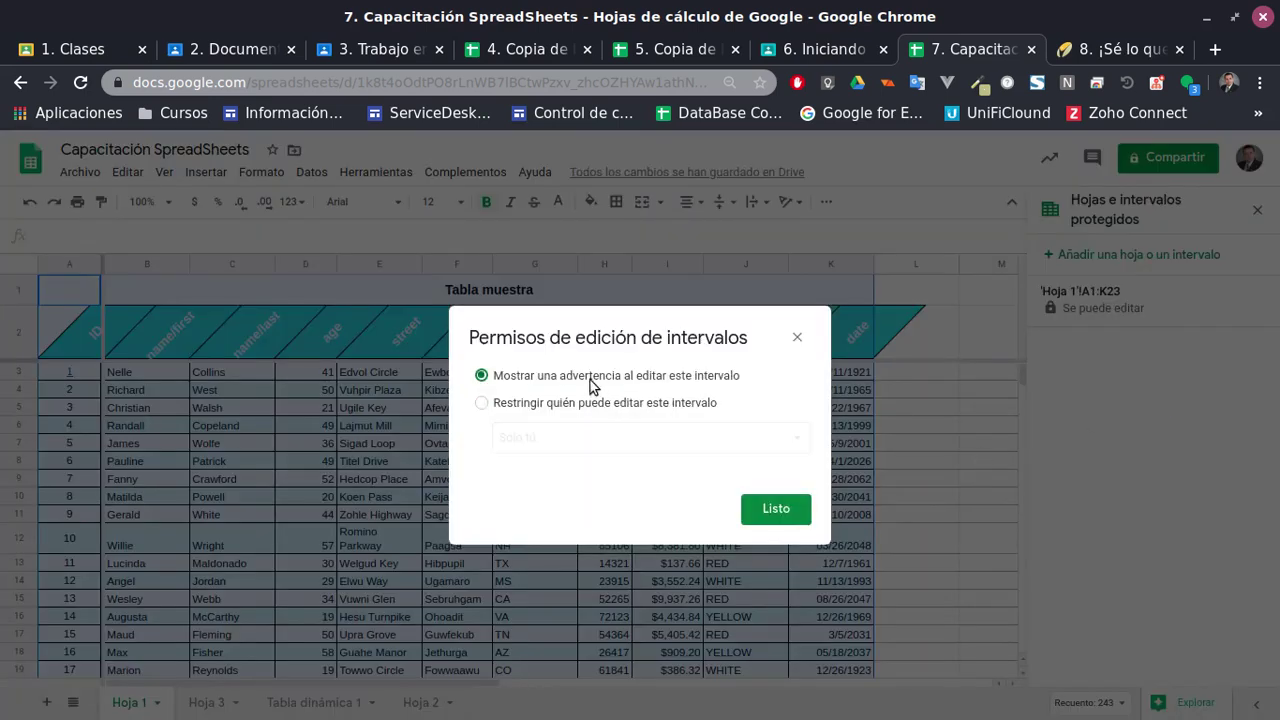
{"action": "left_click", "coordinate": [574, 403]}
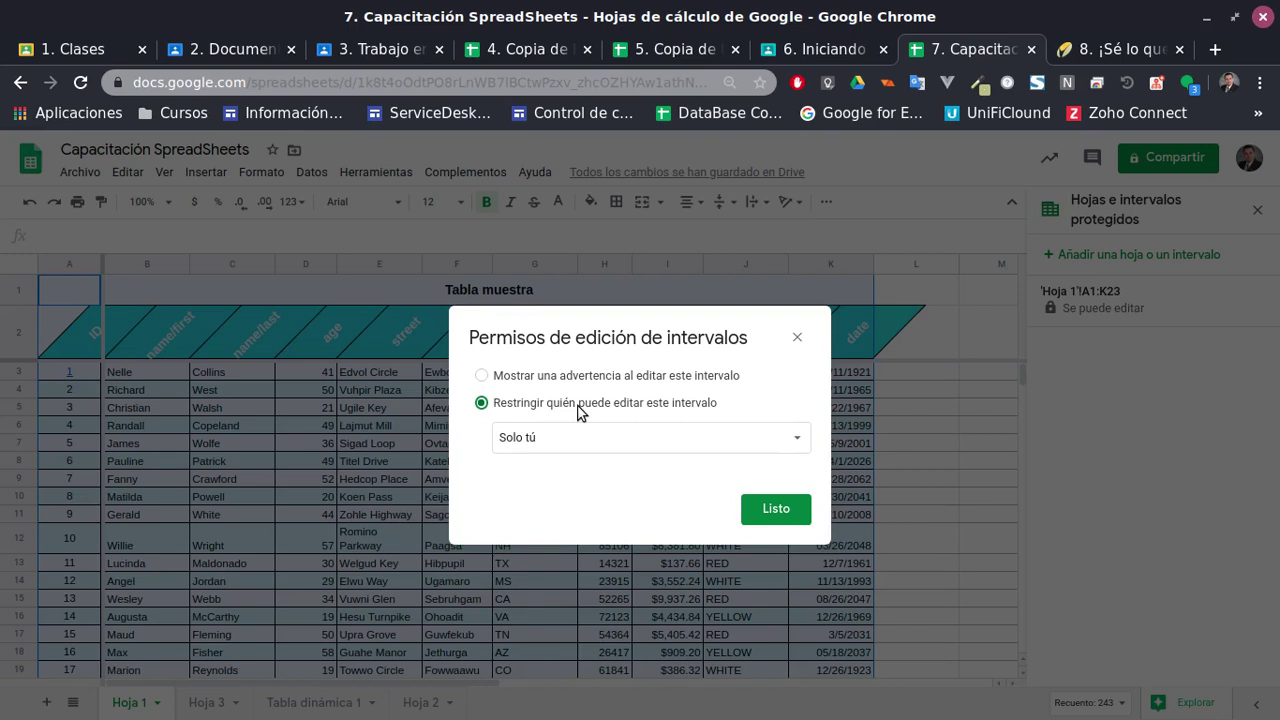
{"action": "left_click", "coordinate": [589, 451]}
{"action": "left_click", "coordinate": [589, 445]}
{"action": "left_click", "coordinate": [652, 440]}
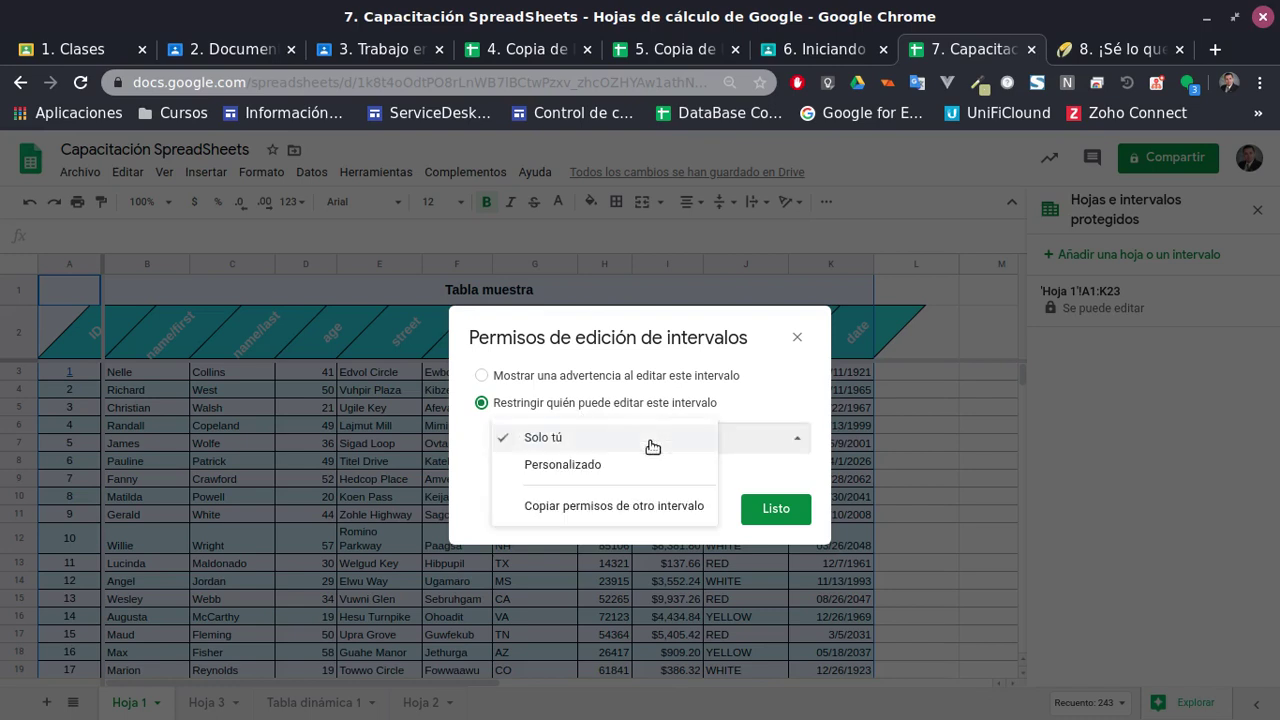
{"action": "left_click", "coordinate": [591, 466]}
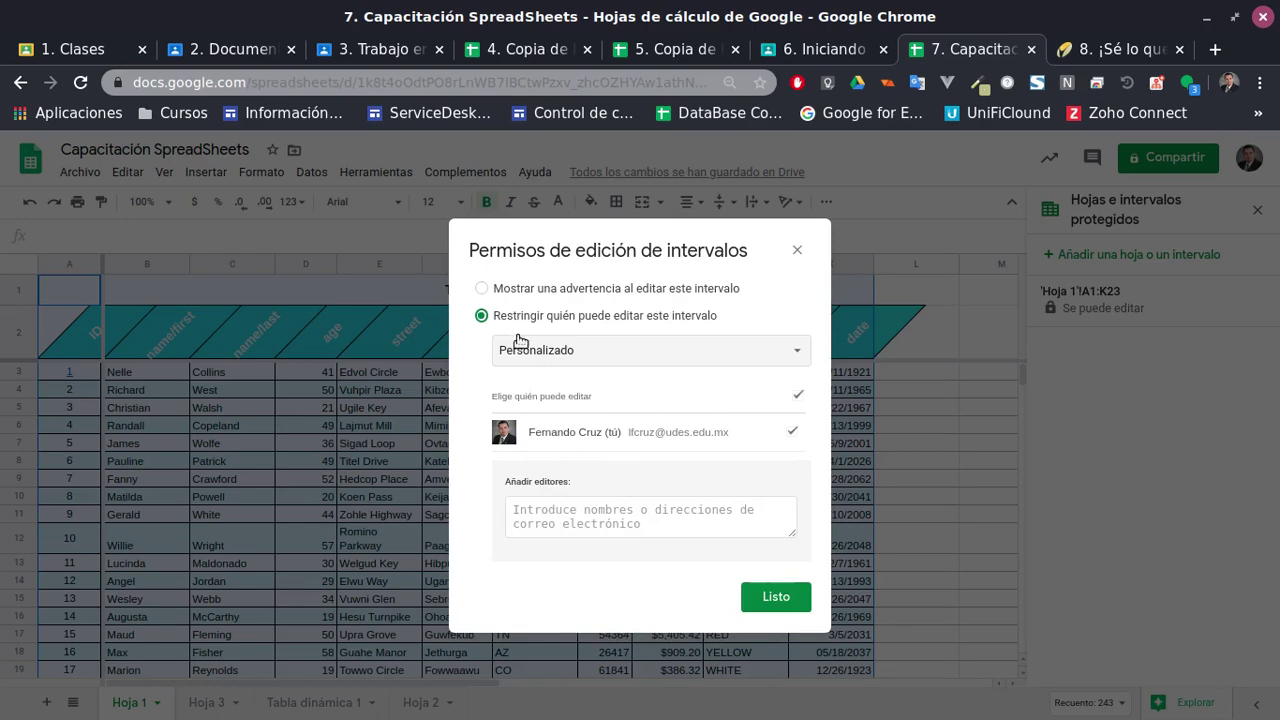
{"action": "left_click", "coordinate": [483, 289]}
{"action": "left_click", "coordinate": [498, 320]}
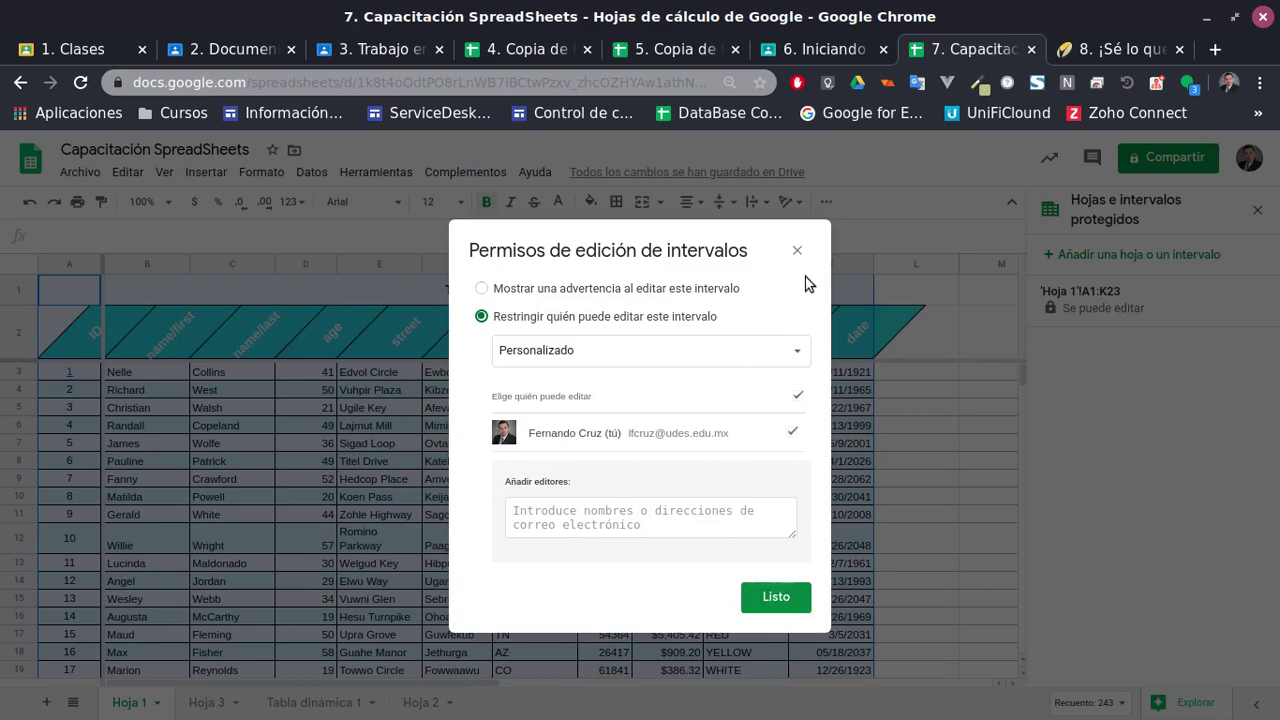
{"action": "left_click", "coordinate": [798, 252]}
{"action": "left_click", "coordinate": [1150, 305]}
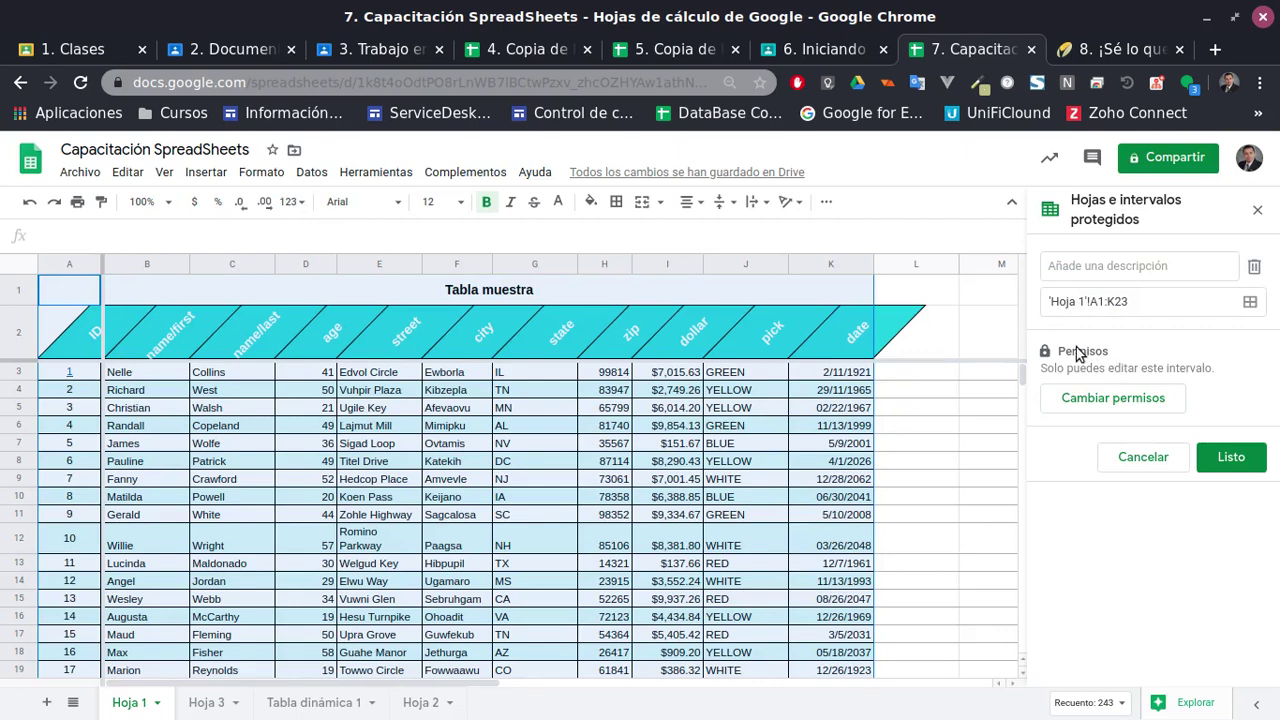
Try the warning-only, restricted, copied and custom editor permission options for the protected range, then save
{"action": "left_click", "coordinate": [1111, 401]}
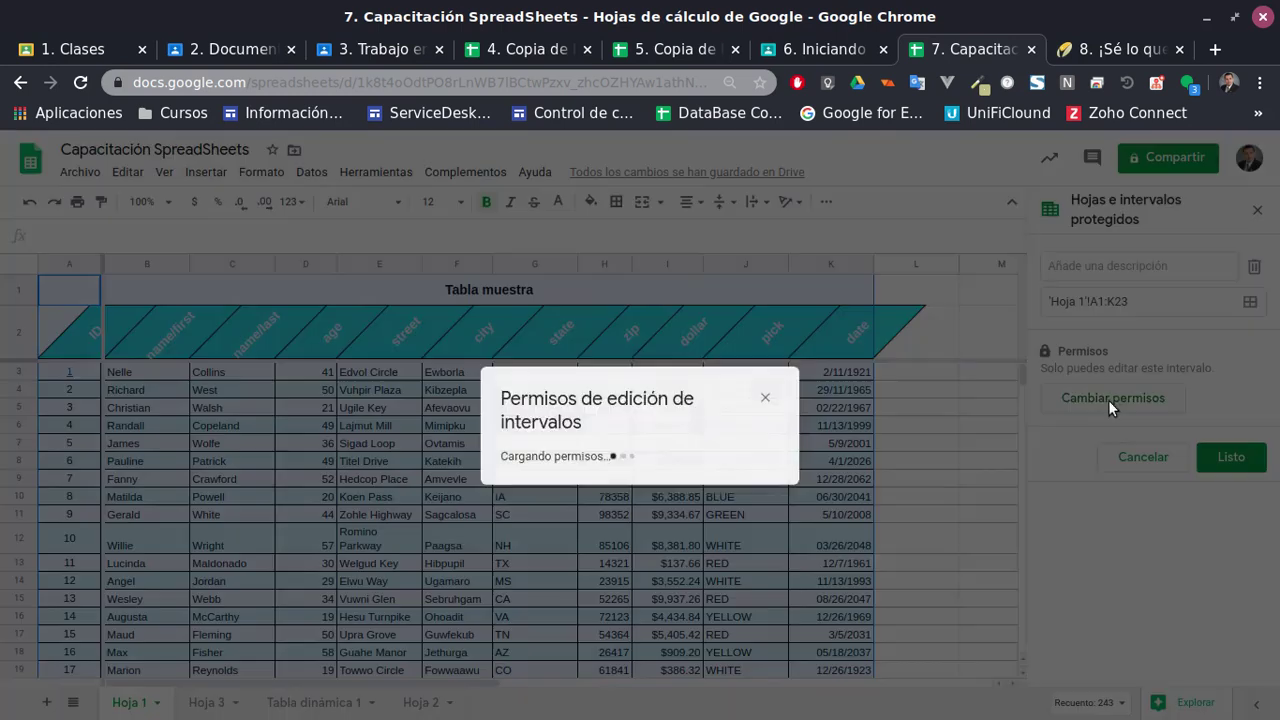
{"action": "left_click", "coordinate": [511, 377]}
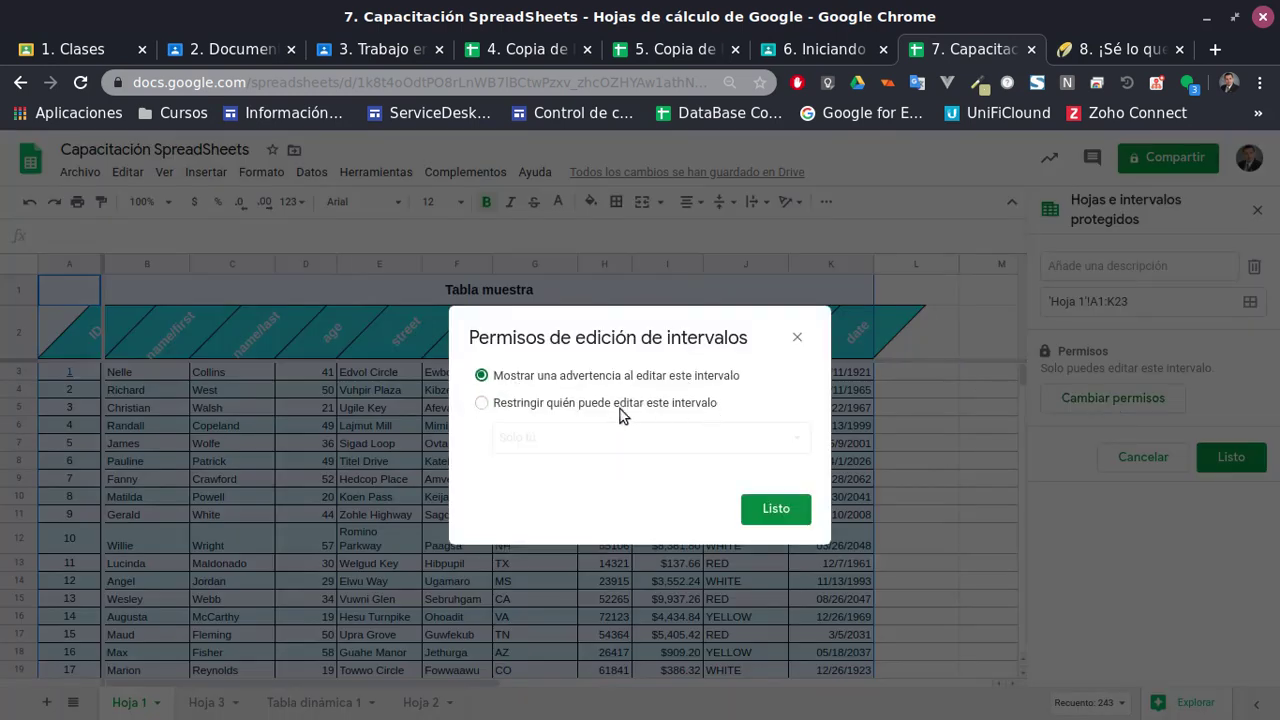
{"action": "left_click", "coordinate": [566, 405]}
{"action": "left_click", "coordinate": [660, 445]}
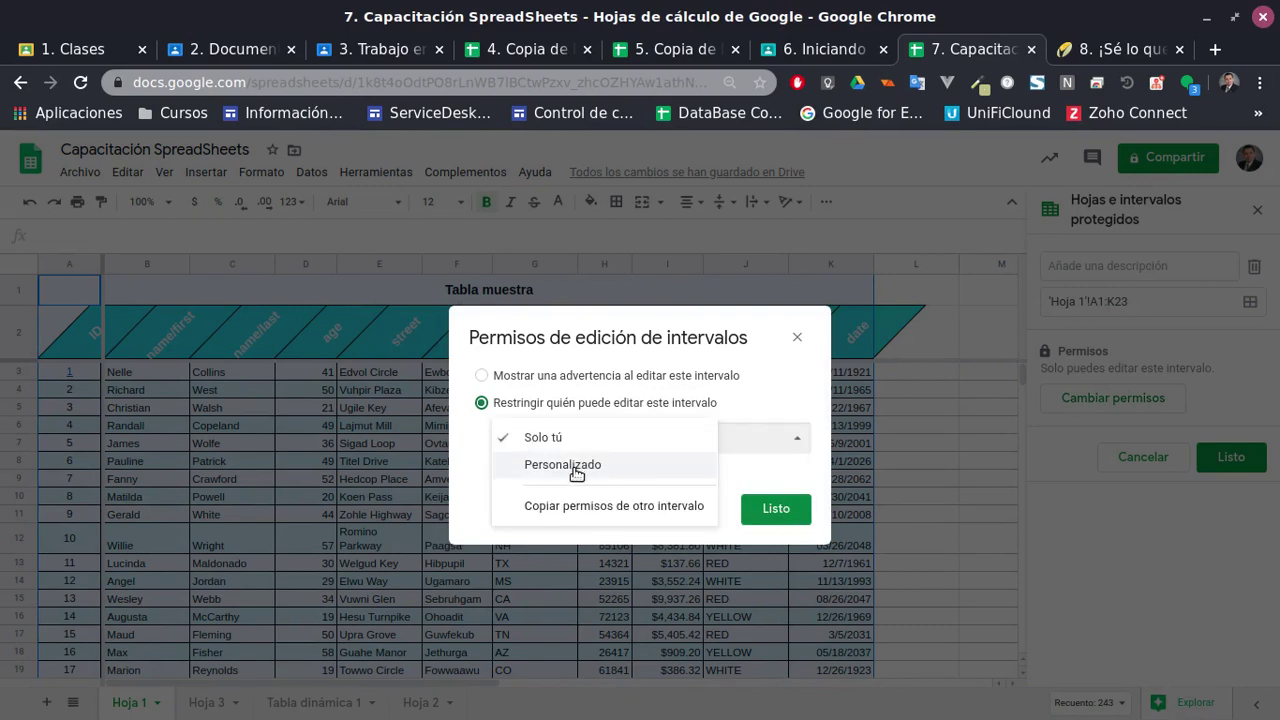
{"action": "left_click", "coordinate": [555, 442]}
{"action": "left_click", "coordinate": [555, 442]}
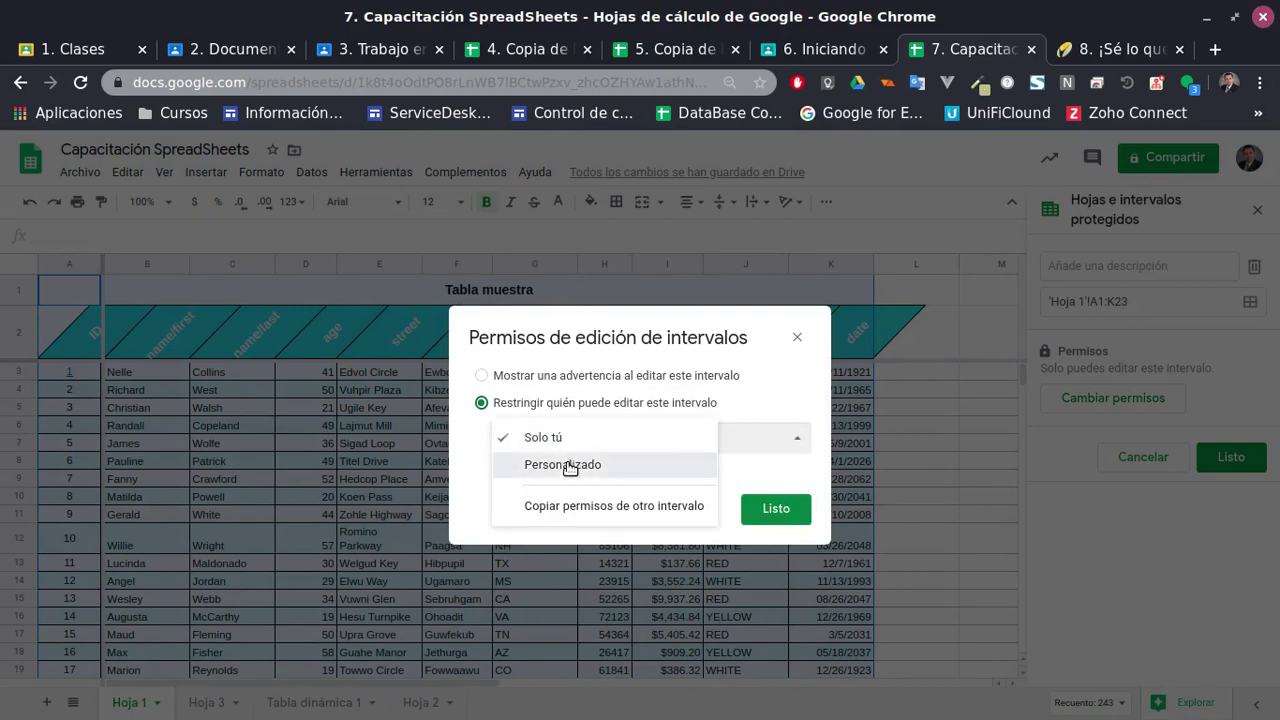
{"action": "left_click", "coordinate": [530, 506]}
{"action": "left_click", "coordinate": [545, 448]}
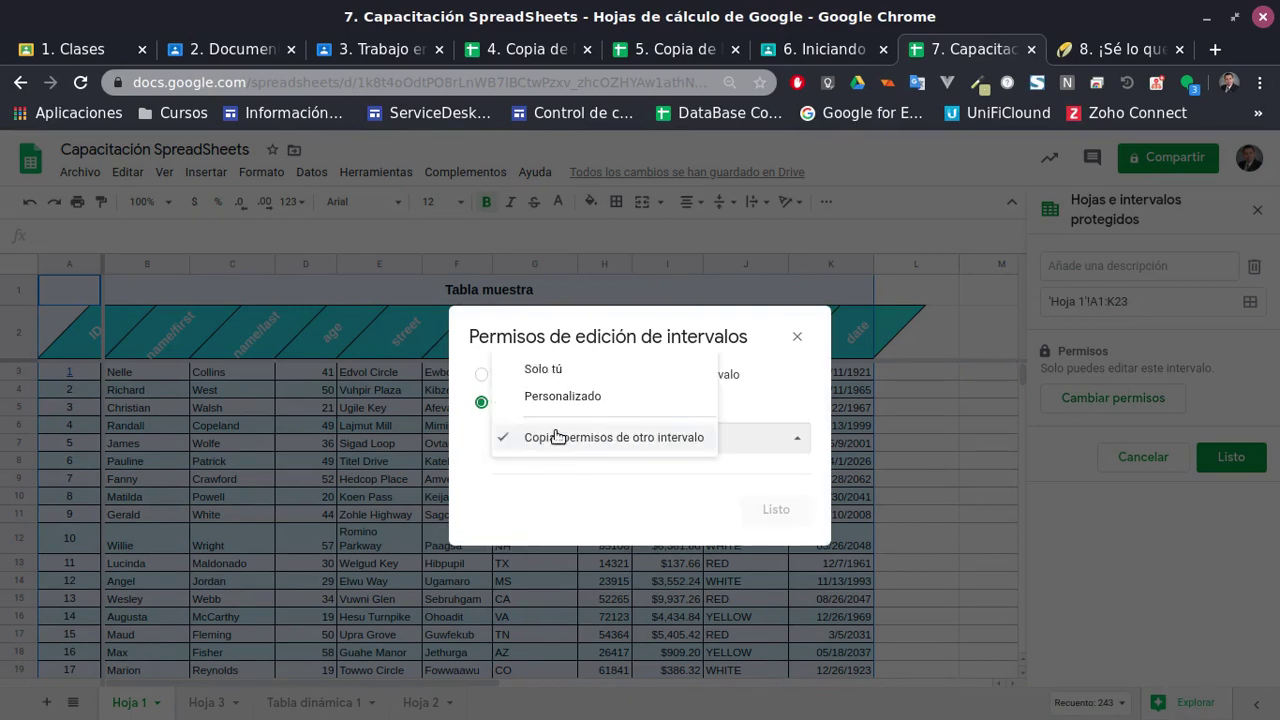
{"action": "left_click", "coordinate": [558, 409]}
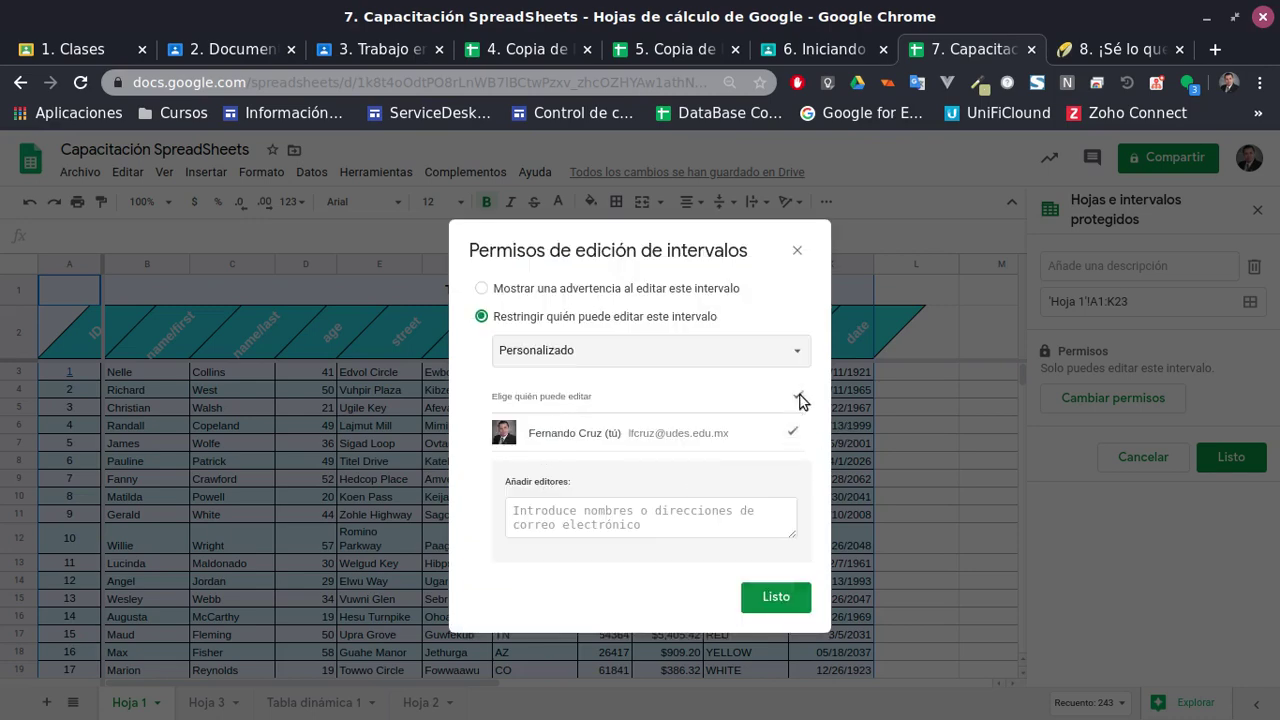
{"action": "left_click", "coordinate": [762, 356]}
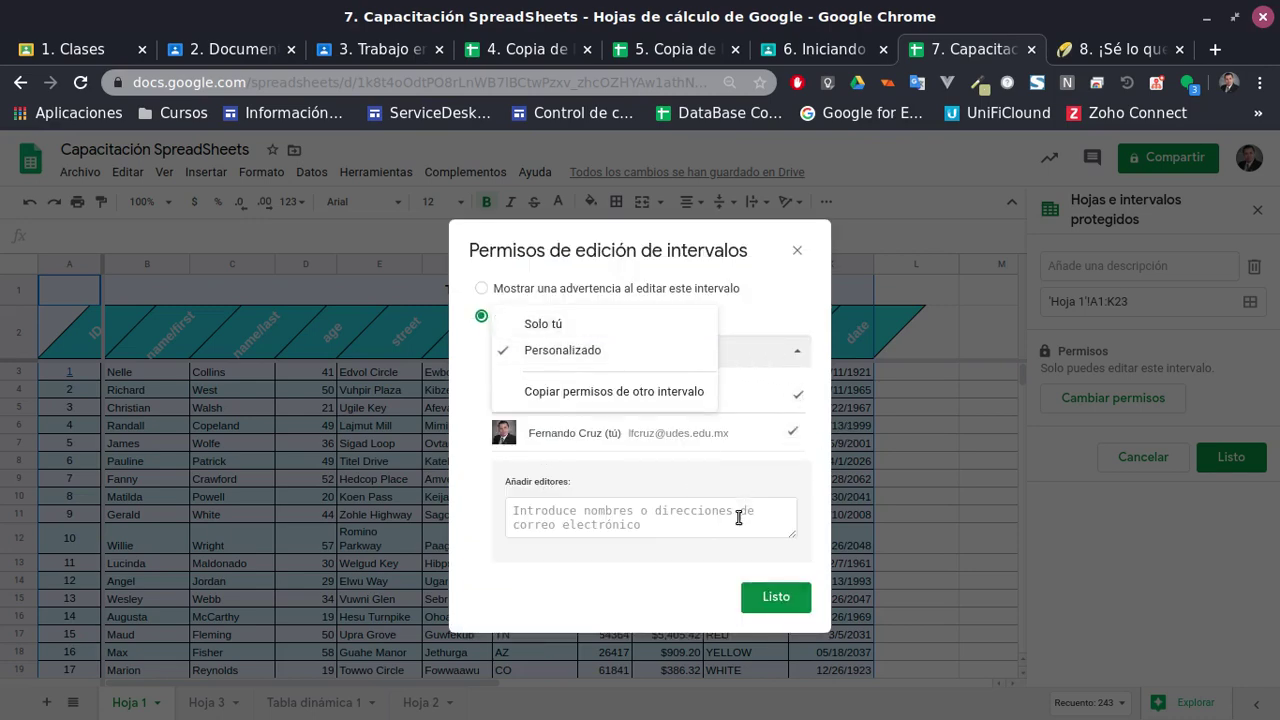
{"action": "left_click", "coordinate": [776, 596]}
{"action": "left_click", "coordinate": [776, 596]}
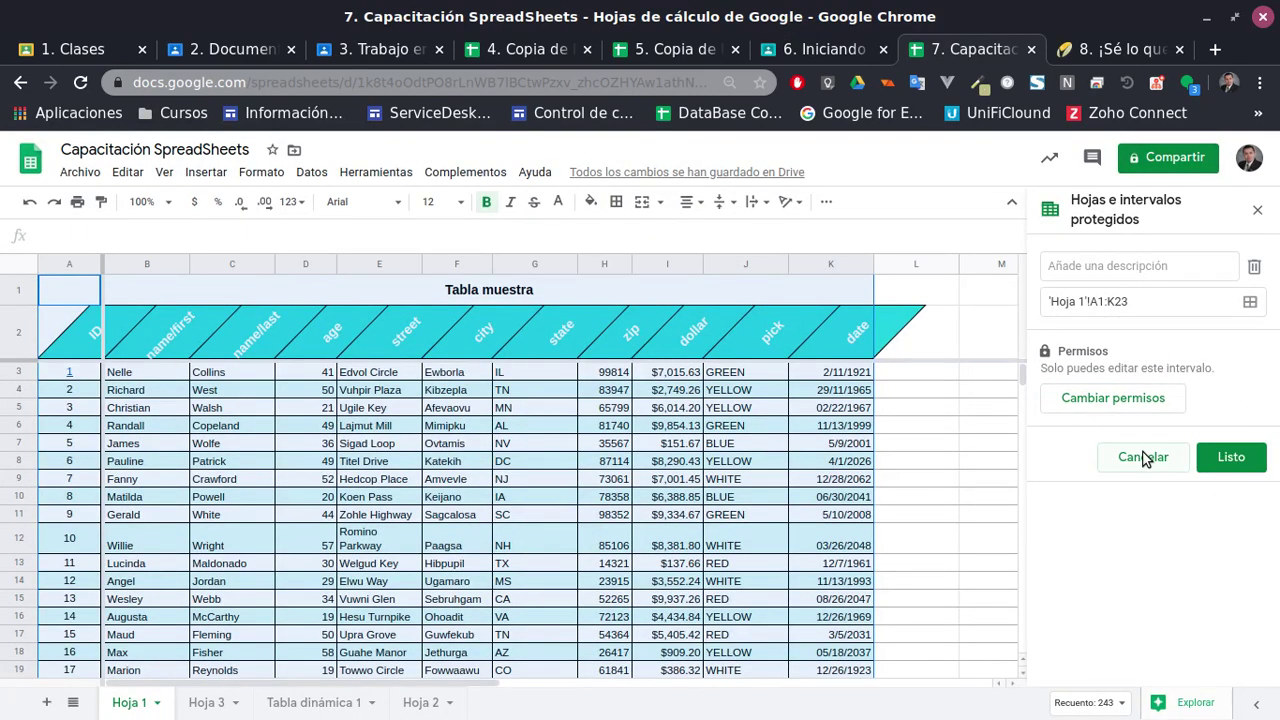
Delete the A1:K23 protected range and confirm its removal
{"action": "left_click", "coordinate": [682, 443]}
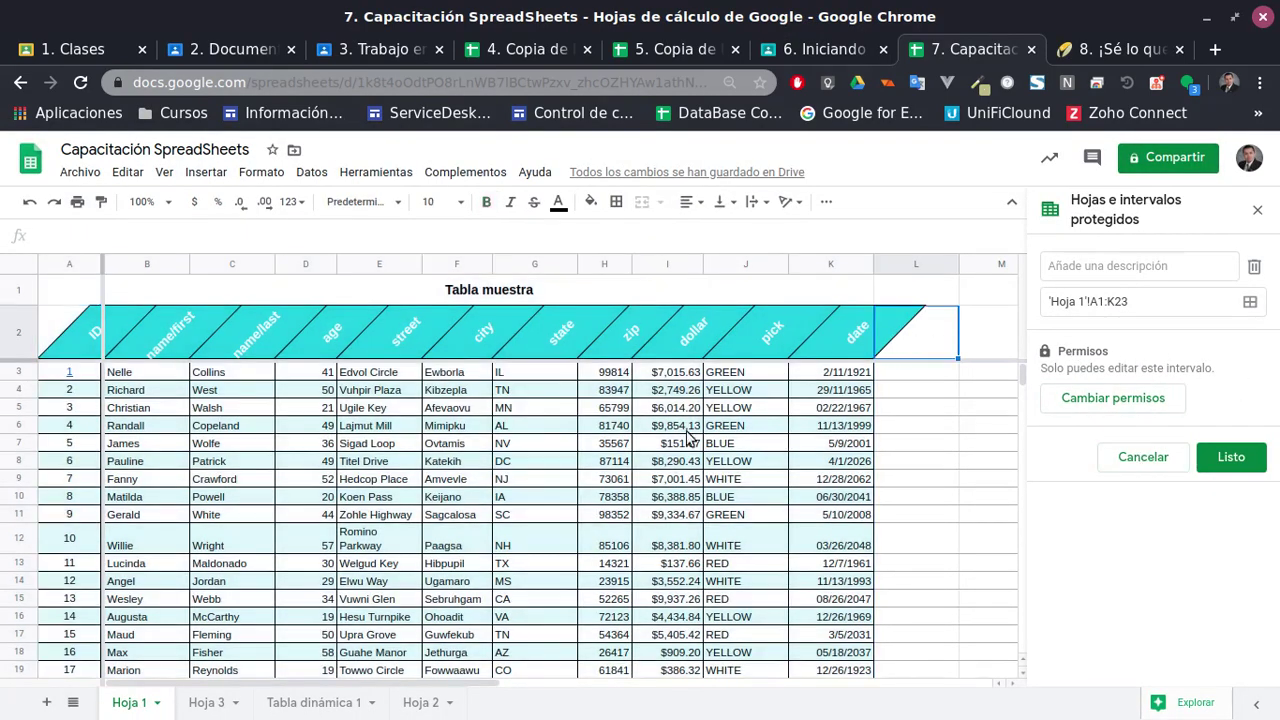
{"action": "left_click", "coordinate": [1165, 460]}
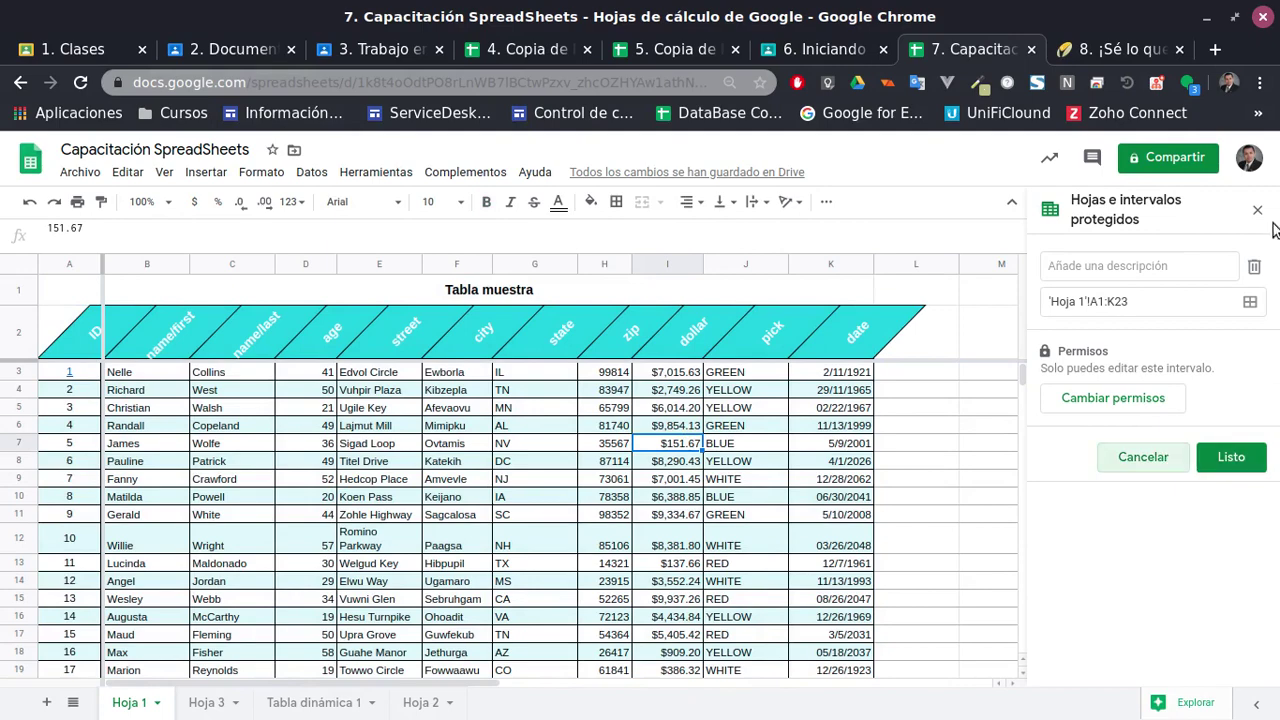
{"action": "left_click", "coordinate": [1256, 268]}
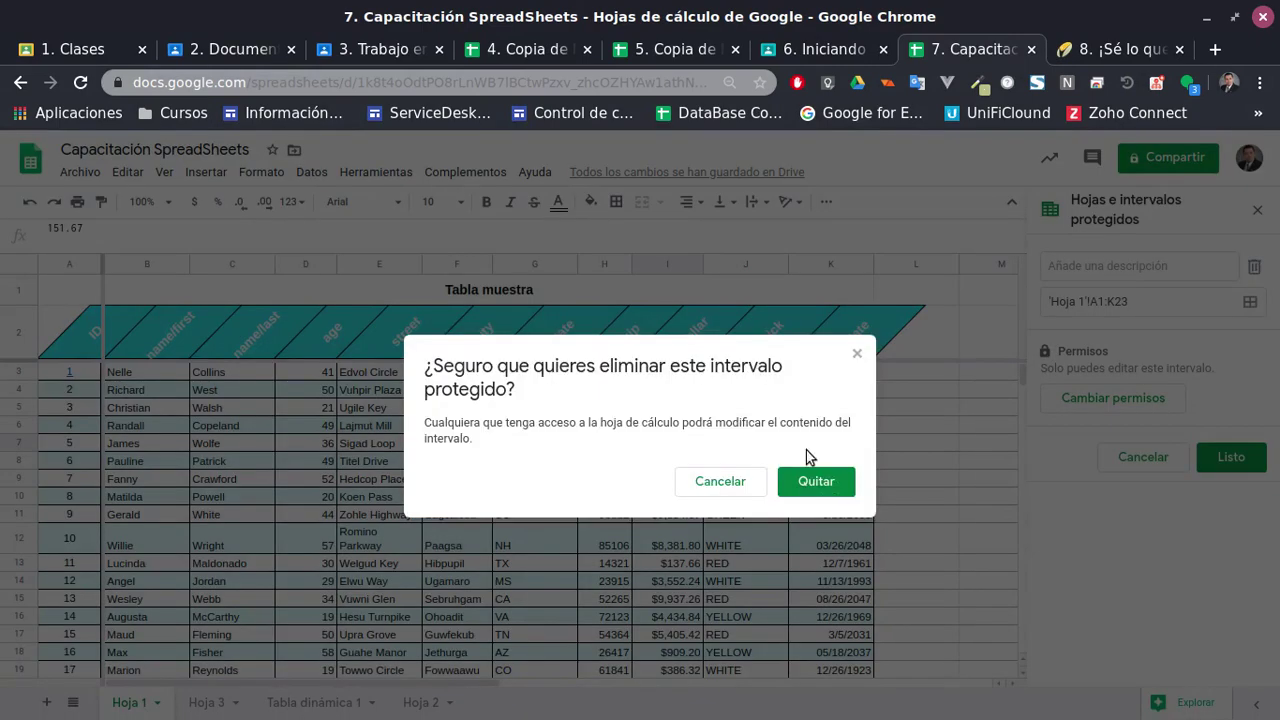
{"action": "left_click", "coordinate": [815, 482]}
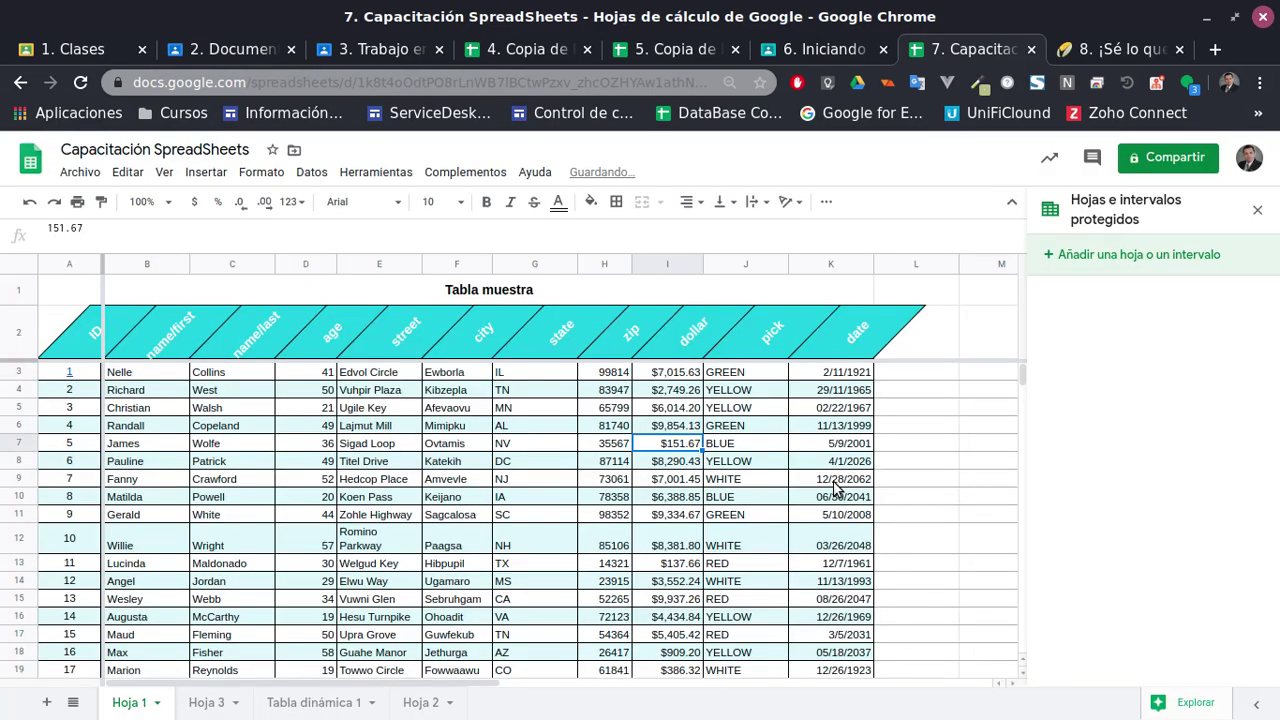
Protect the table range A2:K23 so only you can edit it
{"action": "left_click", "coordinate": [1080, 262]}
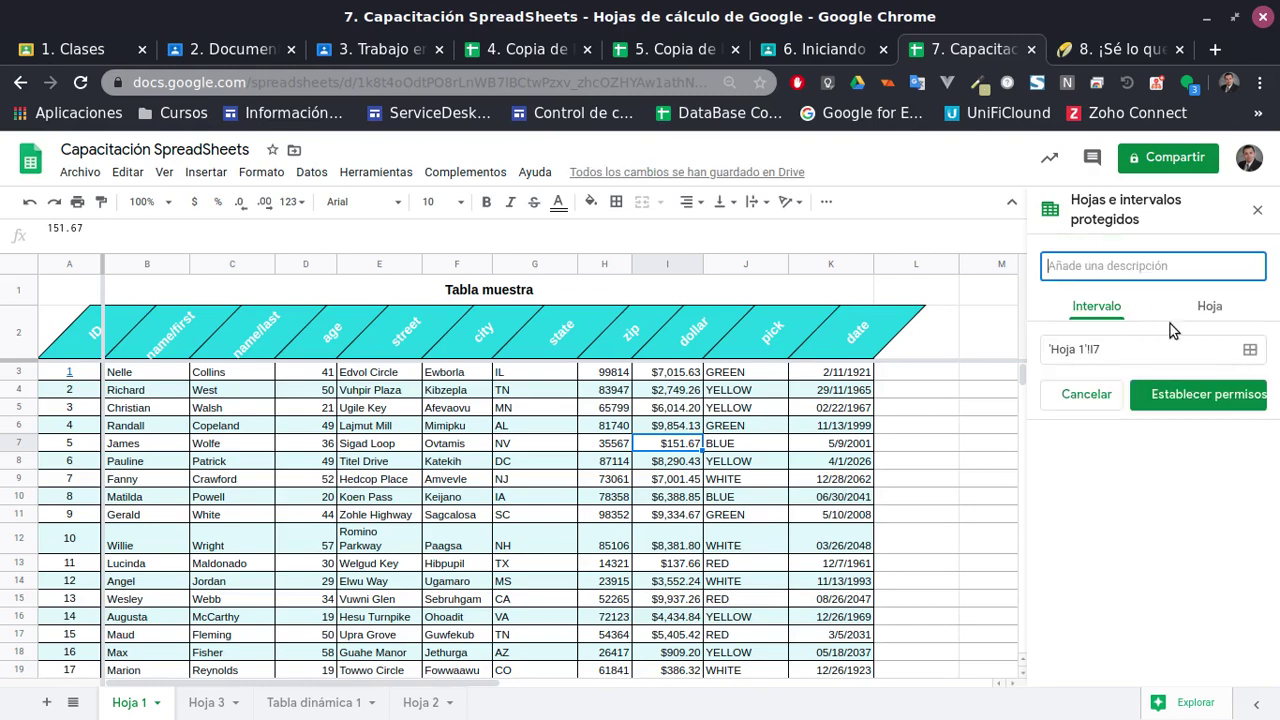
{"action": "left_click", "coordinate": [68, 340]}
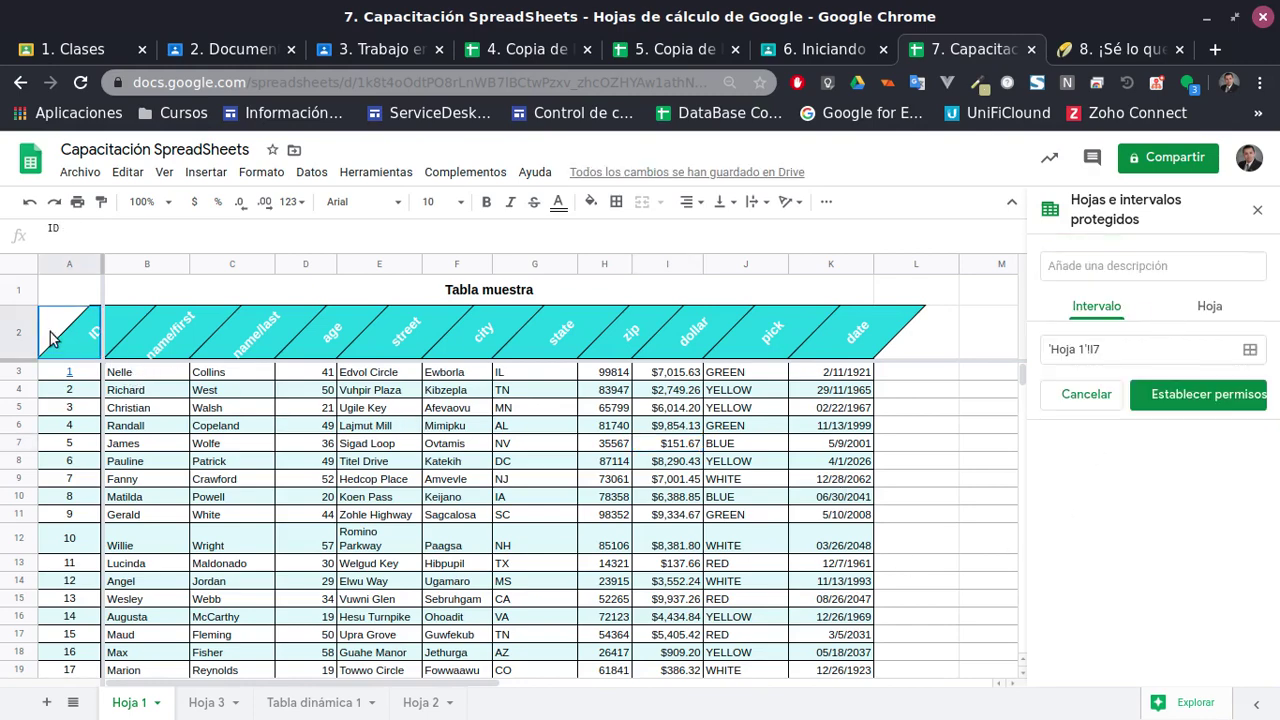
{"action": "scroll", "coordinate": [270, 565], "scroll_direction": "down", "scroll_amount": 2}
{"action": "scroll", "coordinate": [269, 567], "scroll_direction": "down", "scroll_amount": 2}
{"action": "left_click", "coordinate": [809, 533], "text": "shift"}
{"action": "scroll", "coordinate": [891, 545], "scroll_direction": "up", "scroll_amount": 2}
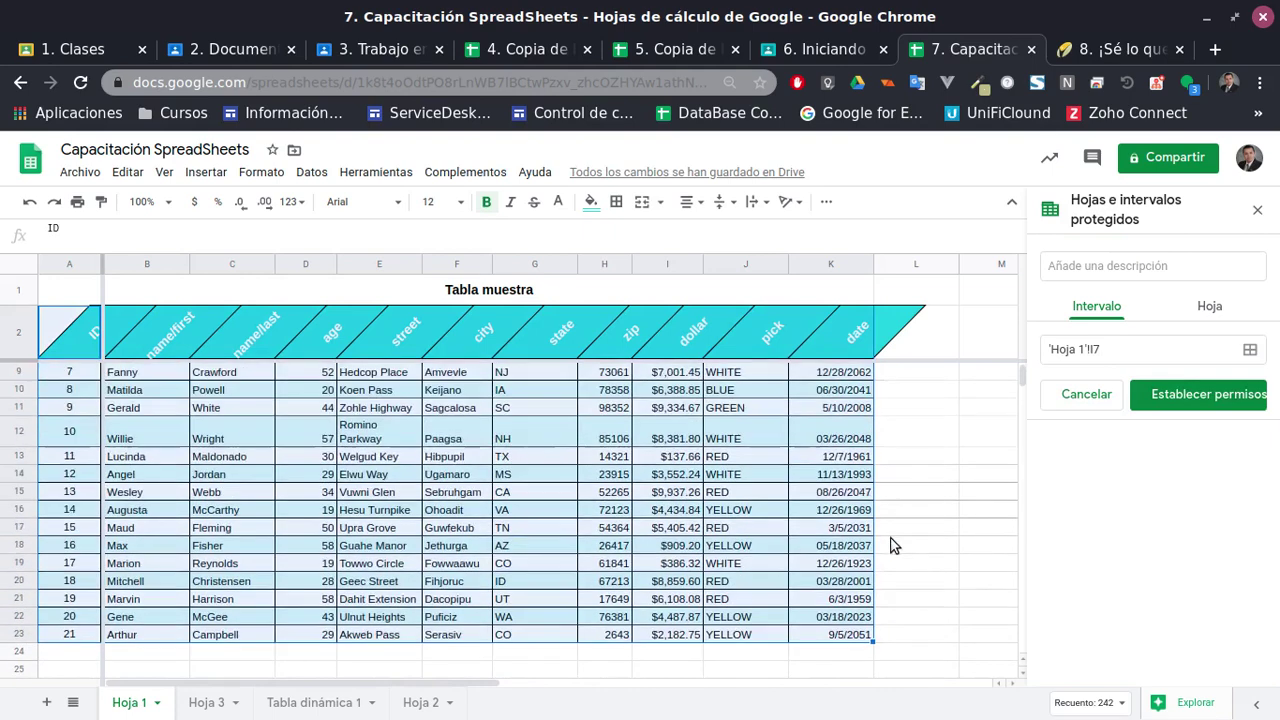
{"action": "left_click", "coordinate": [1203, 393]}
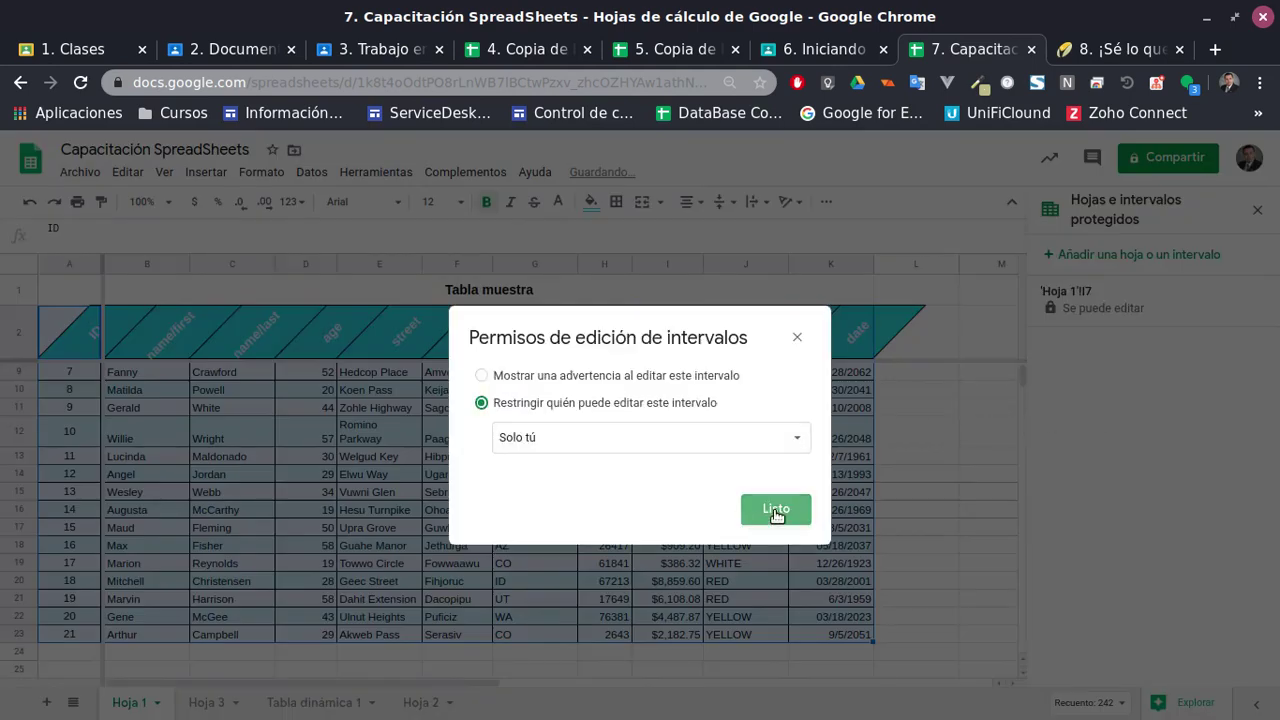
{"action": "left_click", "coordinate": [776, 510]}
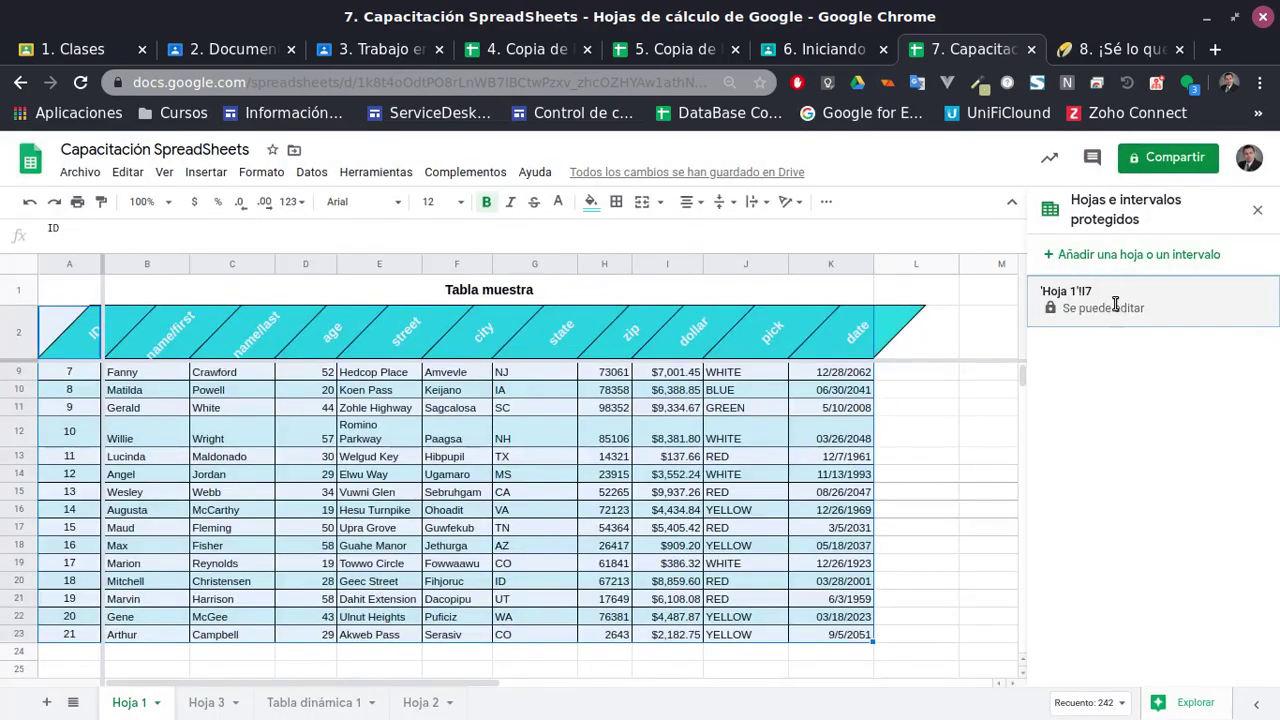
Delete the newly added protected range, confirming the removal
{"action": "left_click", "coordinate": [1115, 304]}
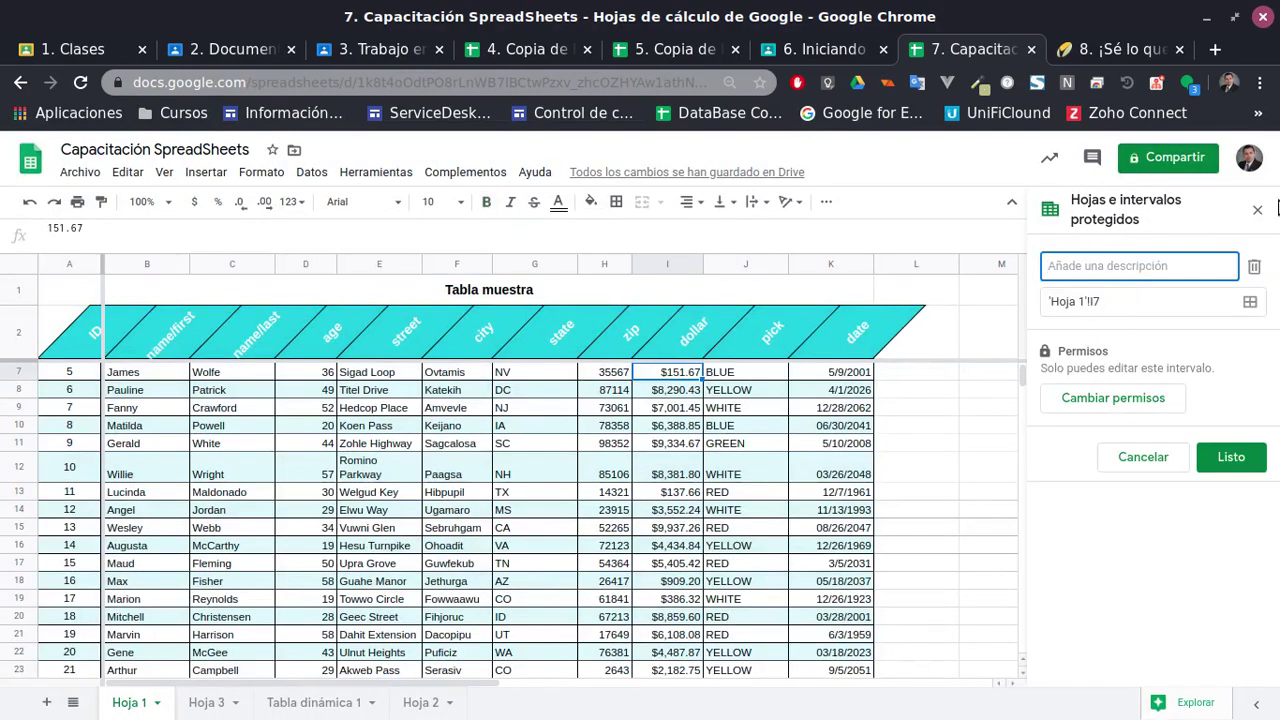
{"action": "left_click", "coordinate": [1255, 268]}
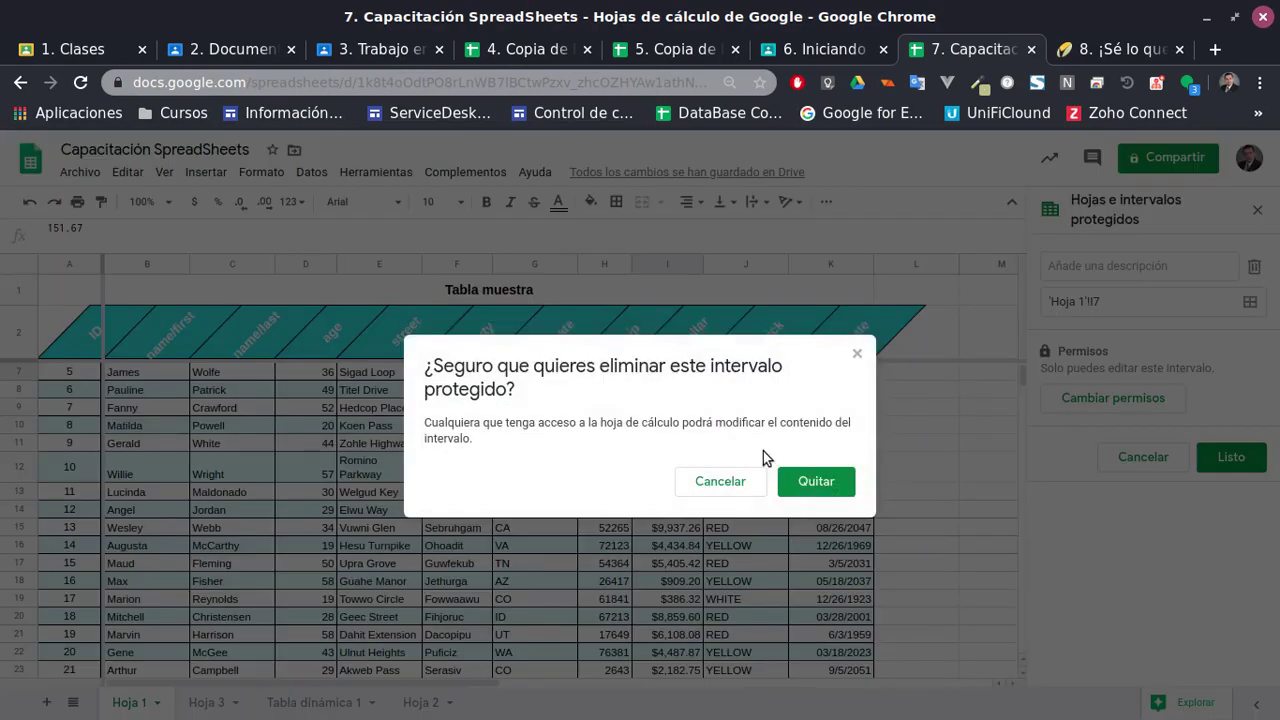
{"action": "left_click", "coordinate": [825, 480]}
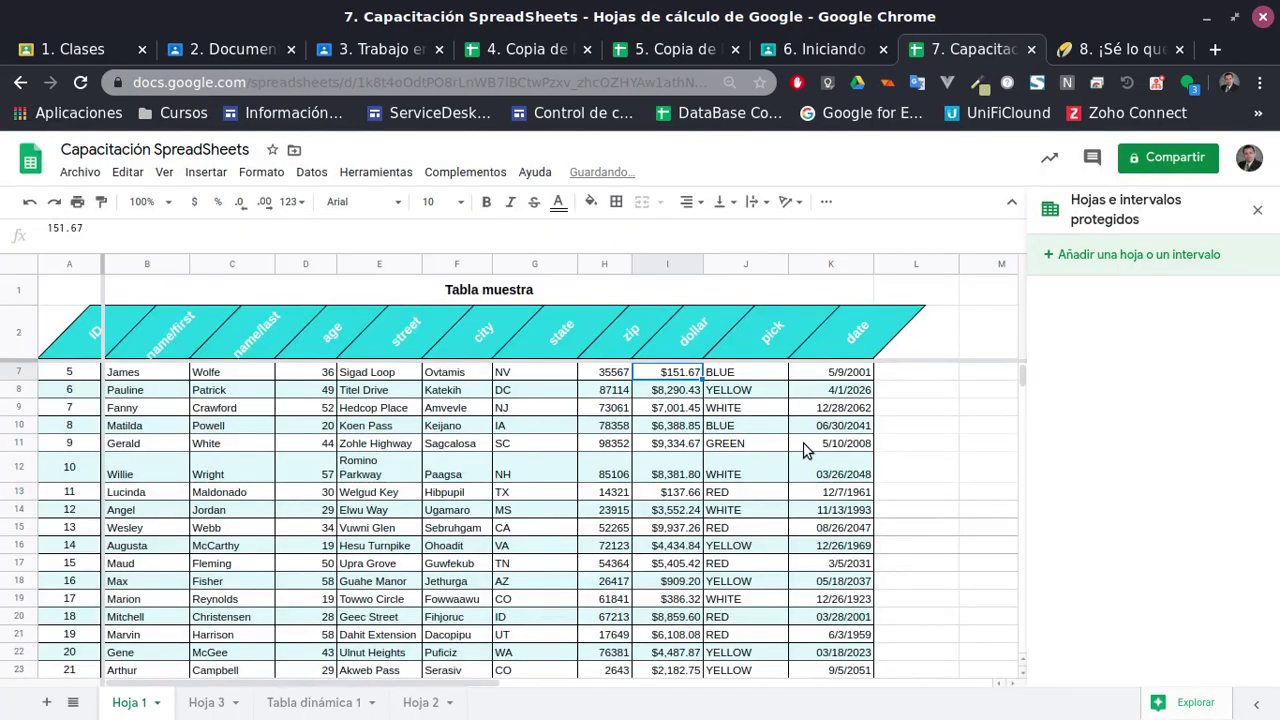
{"action": "scroll", "coordinate": [306, 514], "scroll_direction": "down", "scroll_amount": 1}
{"action": "scroll", "coordinate": [308, 515], "scroll_direction": "up", "scroll_amount": 2}
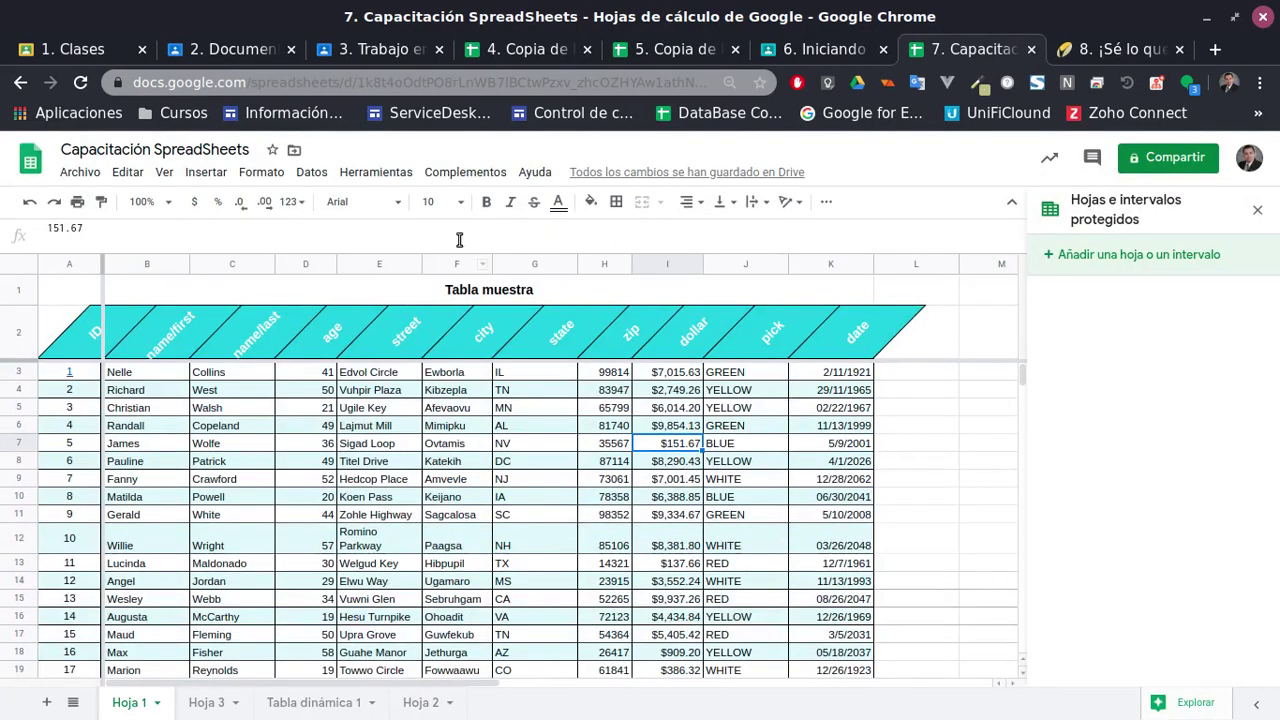
Select street cell E5 and browse the Herramientas menu
{"action": "left_click", "coordinate": [404, 410]}
{"action": "left_click", "coordinate": [355, 174]}
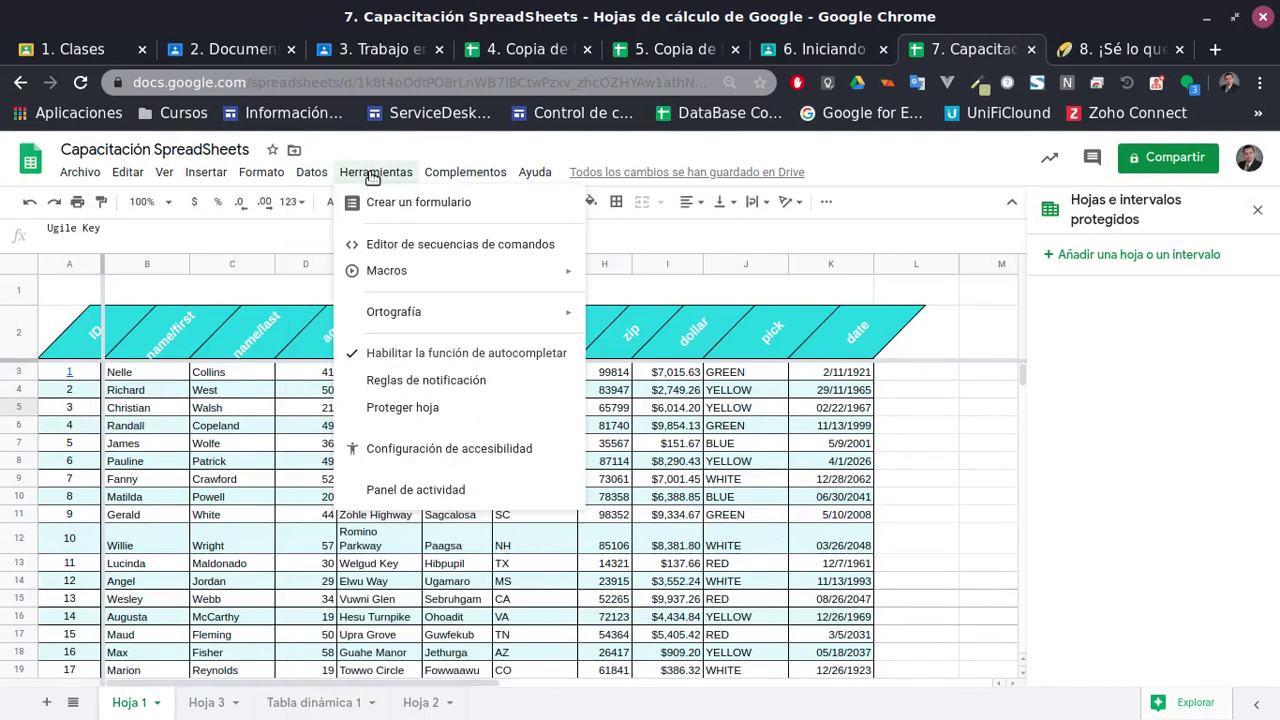
{"action": "mouse_move", "coordinate": [302, 170]}
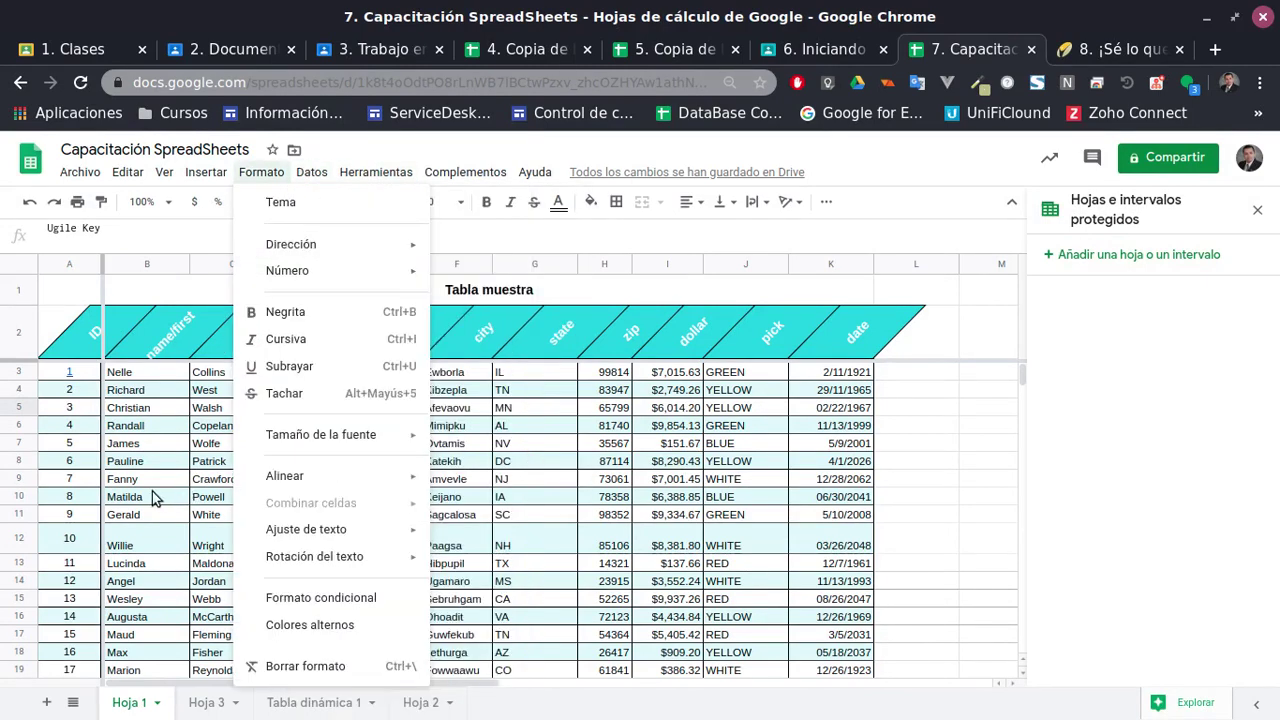
{"action": "left_click", "coordinate": [152, 496]}
Follow the A3 hyperlink, select ID cell A4 and bring up the Archivo and Insertar menus
{"action": "left_click", "coordinate": [121, 390]}
{"action": "left_click", "coordinate": [117, 373]}
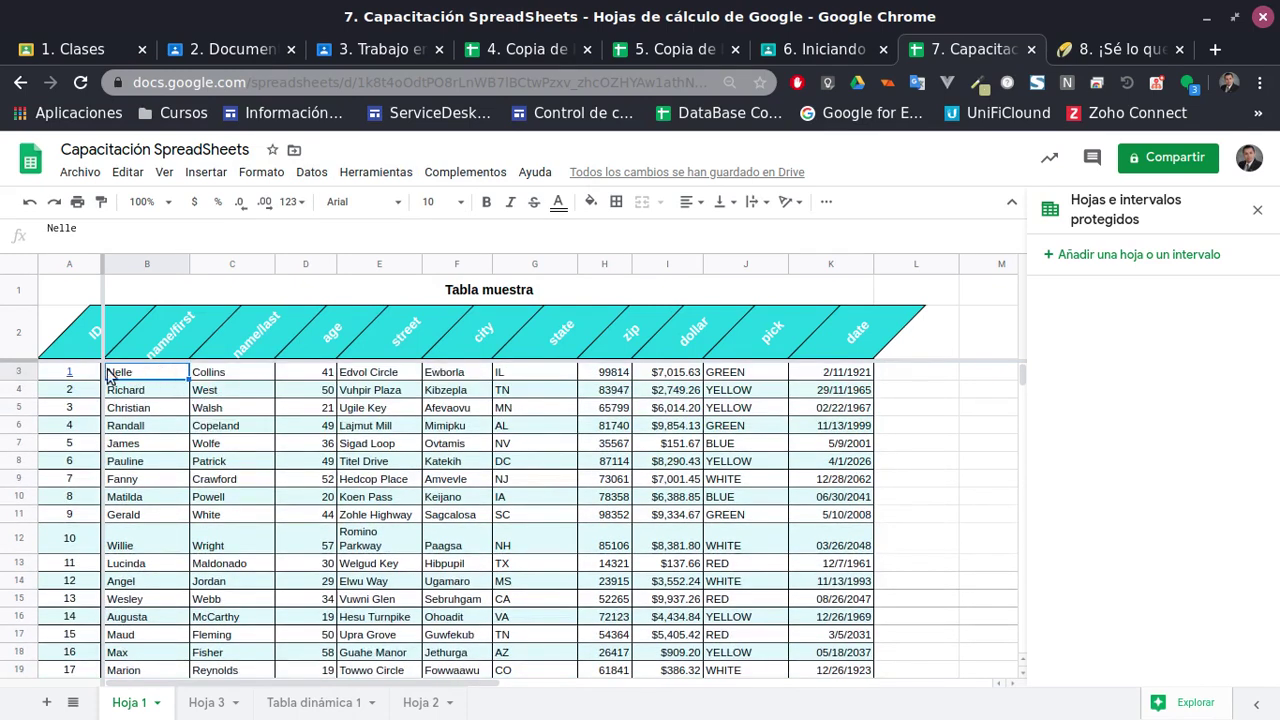
{"action": "left_click", "coordinate": [86, 376]}
{"action": "left_click", "coordinate": [70, 396]}
{"action": "left_click", "coordinate": [70, 396]}
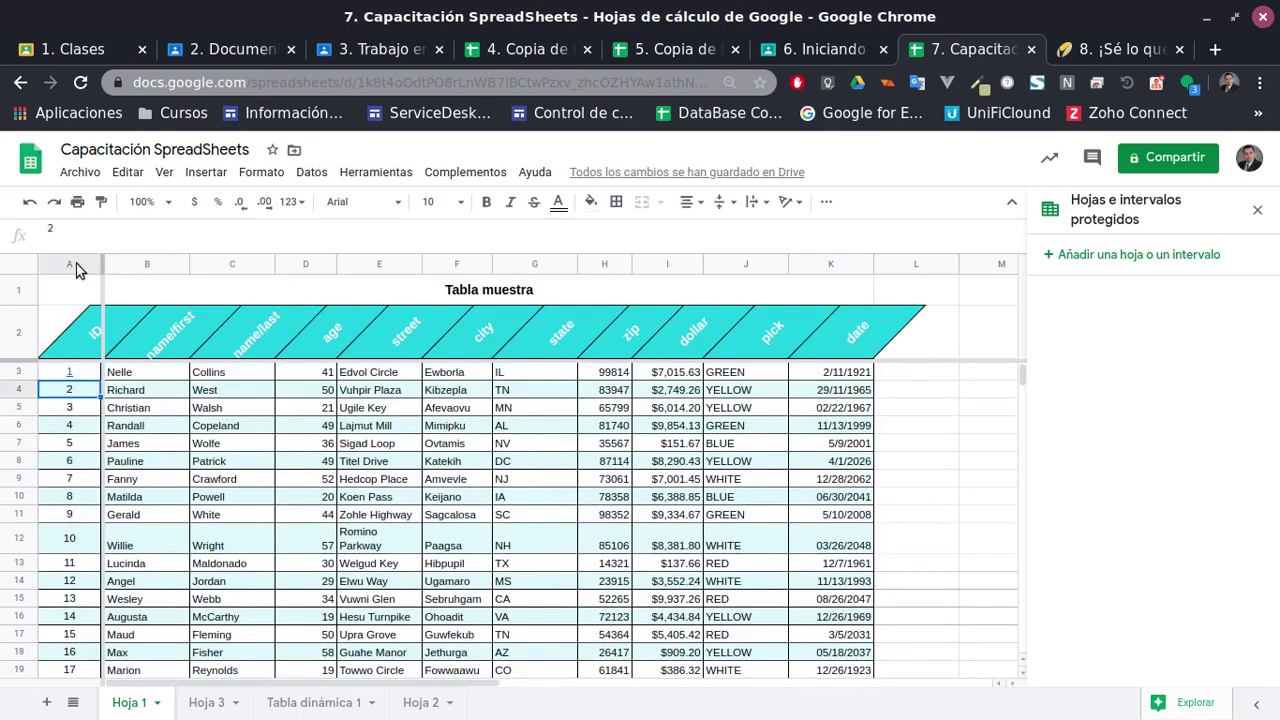
{"action": "left_click", "coordinate": [96, 174]}
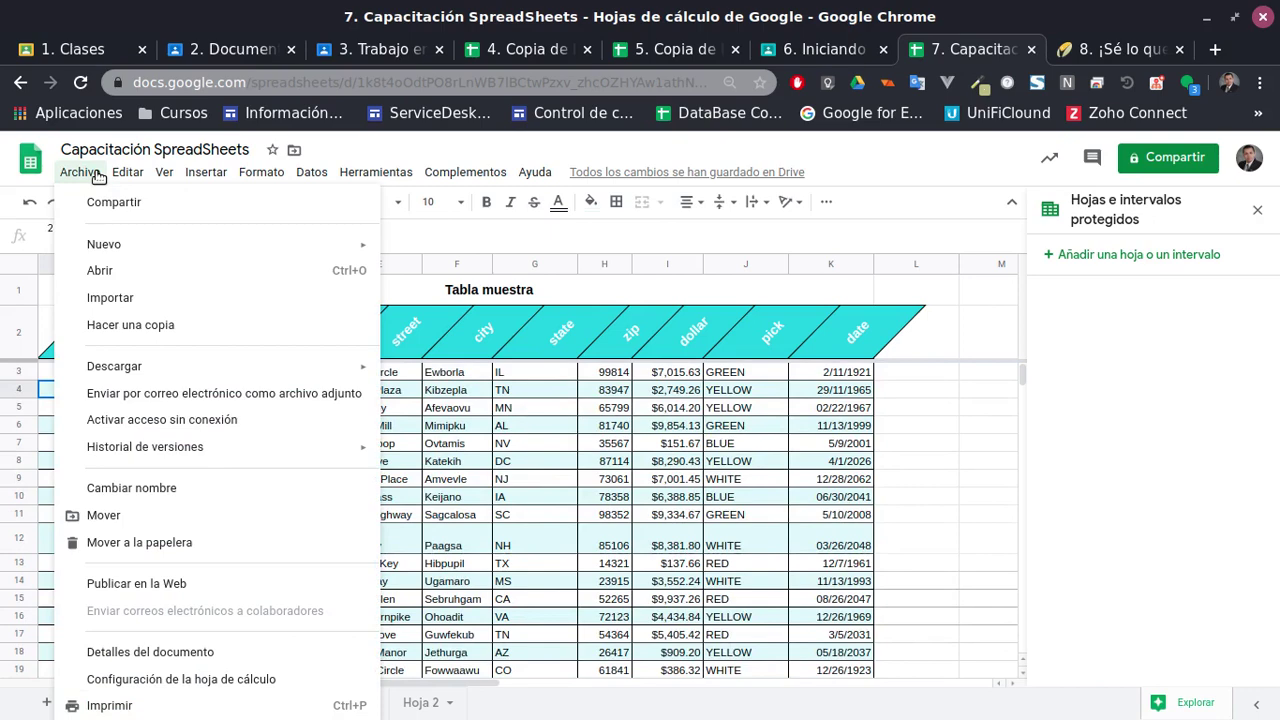
{"action": "mouse_move", "coordinate": [206, 174]}
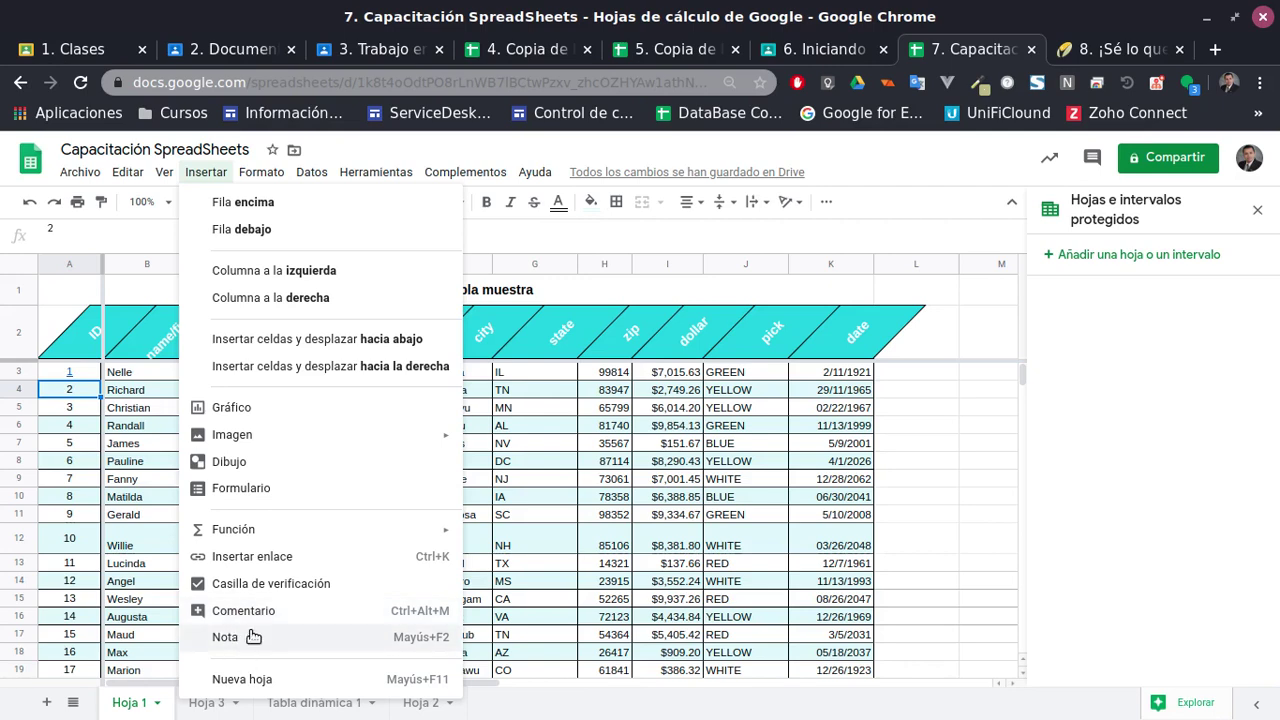
Add the note 'Algo Aclaración' to ID cell A4
{"action": "left_click", "coordinate": [251, 640]}
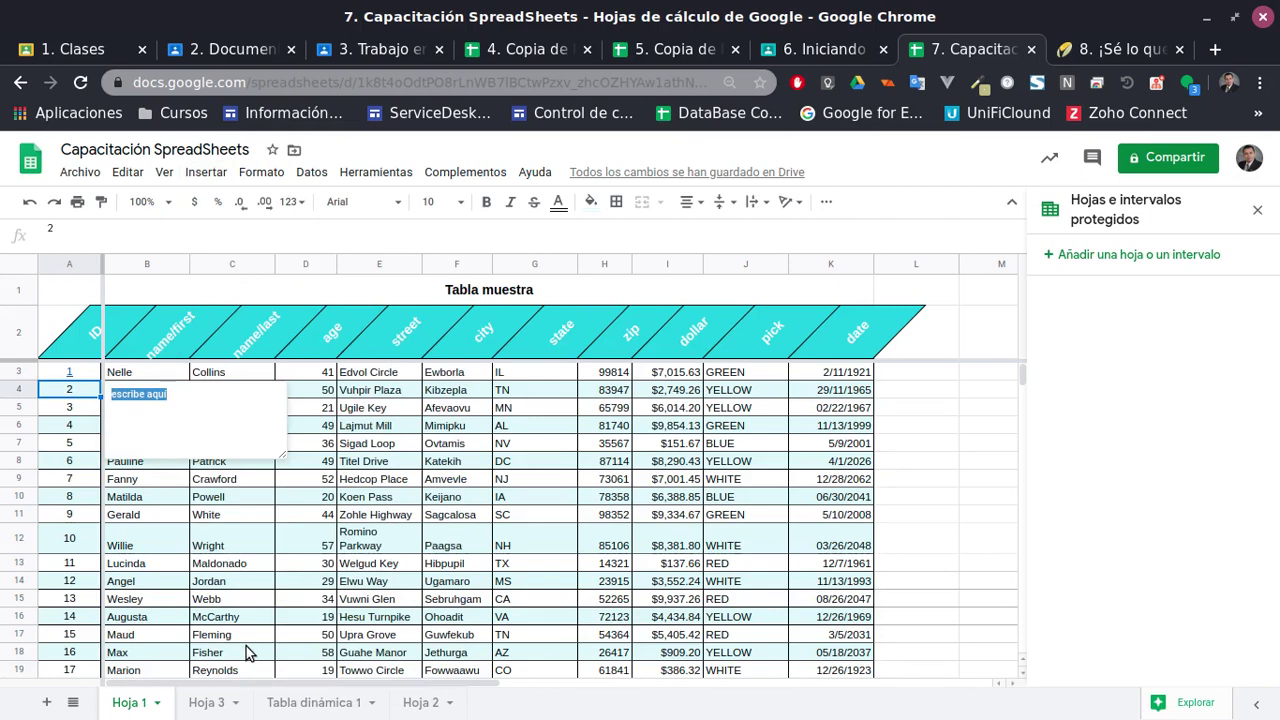
{"action": "type", "text": "H"}
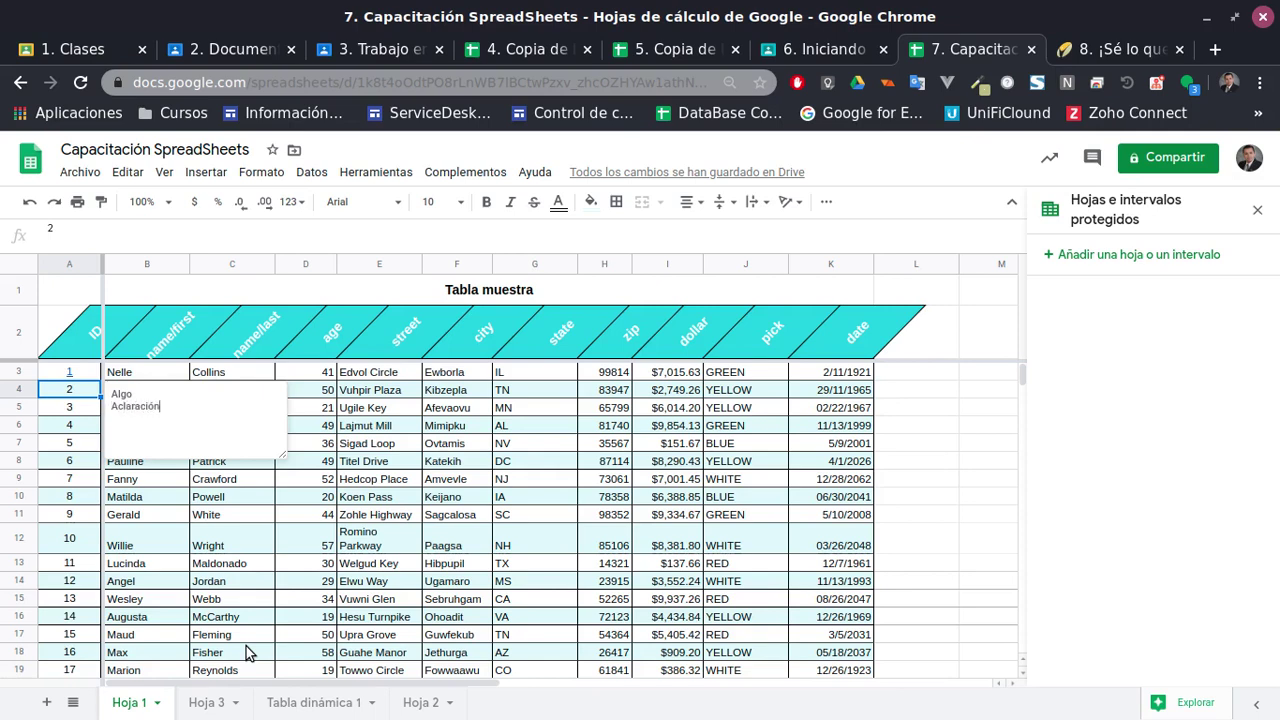
{"action": "key", "text": "Escape"}
Point at A4 to check its note appears, then select ID cell A6
{"action": "left_click", "coordinate": [80, 415]}
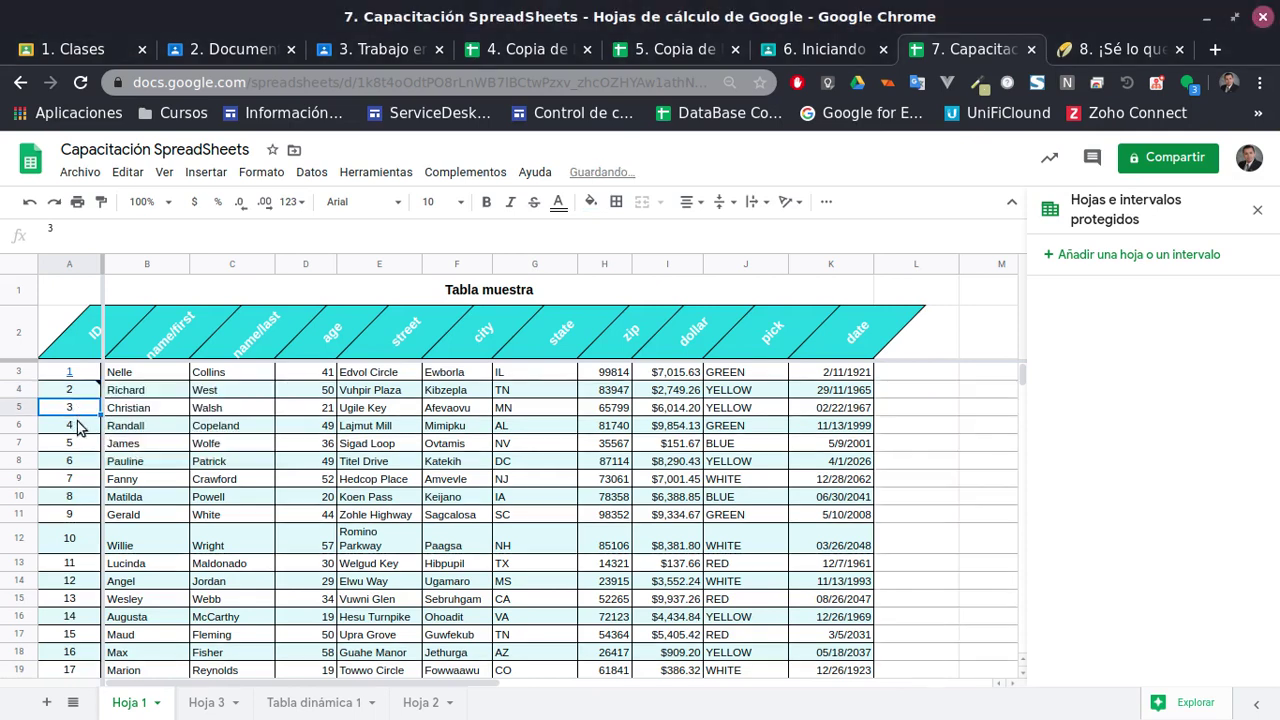
{"action": "mouse_move", "coordinate": [94, 393]}
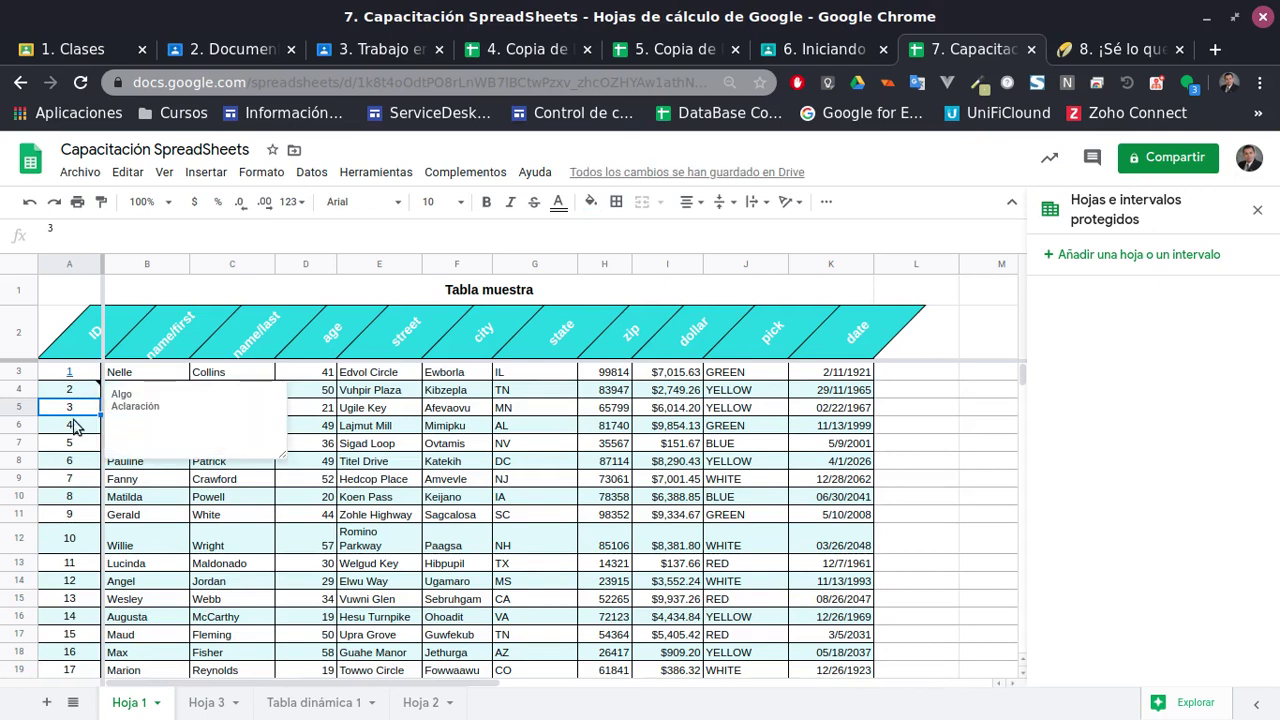
{"action": "left_click", "coordinate": [72, 374]}
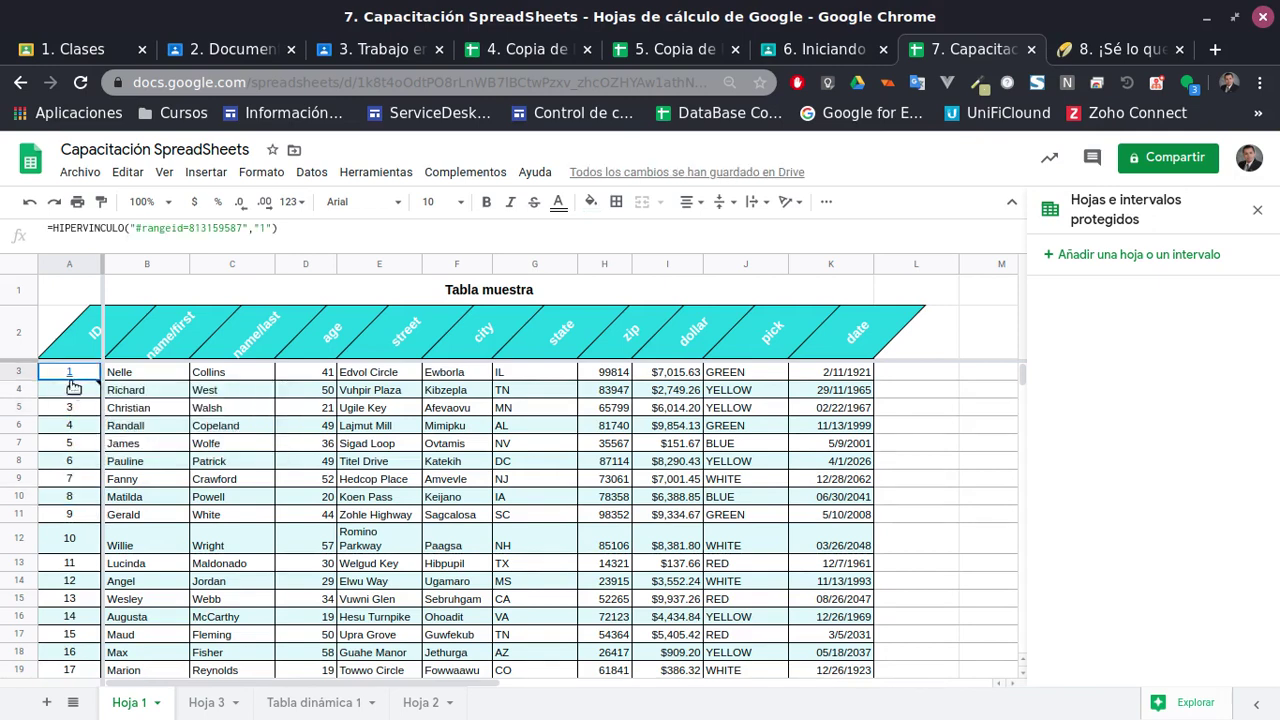
{"action": "mouse_move", "coordinate": [98, 392]}
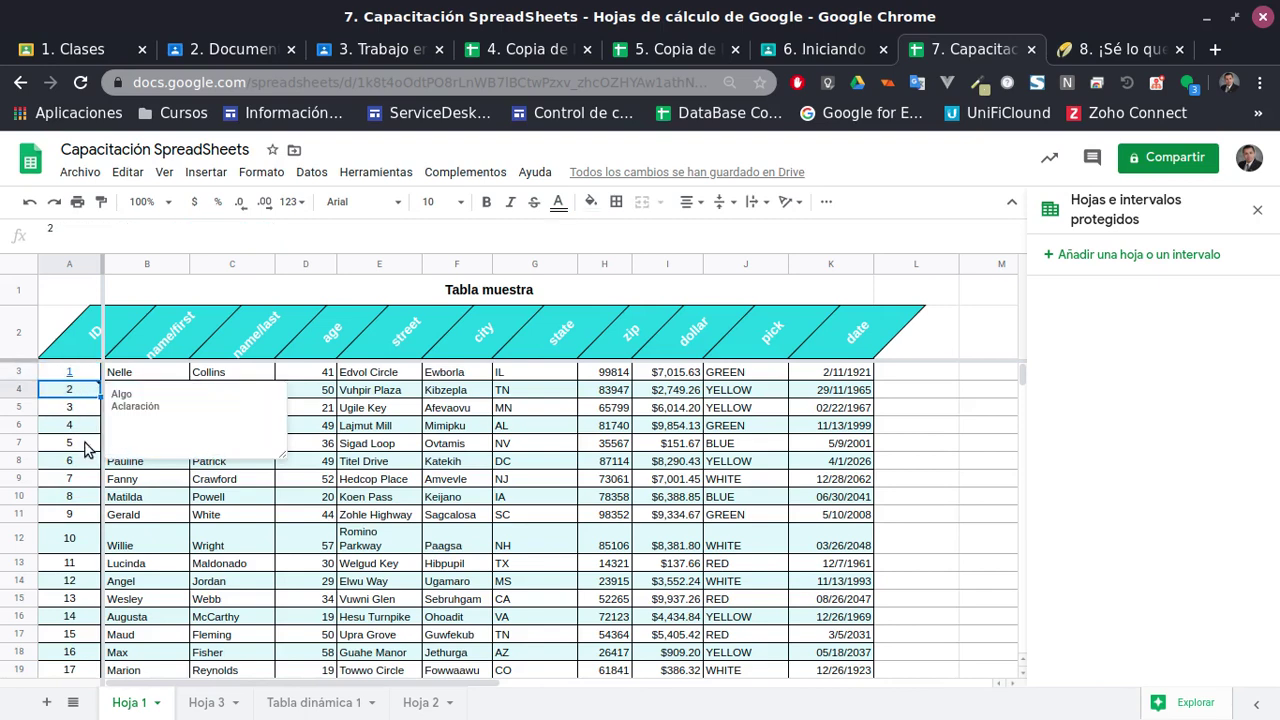
{"action": "left_click", "coordinate": [63, 440]}
{"action": "left_click", "coordinate": [80, 428]}
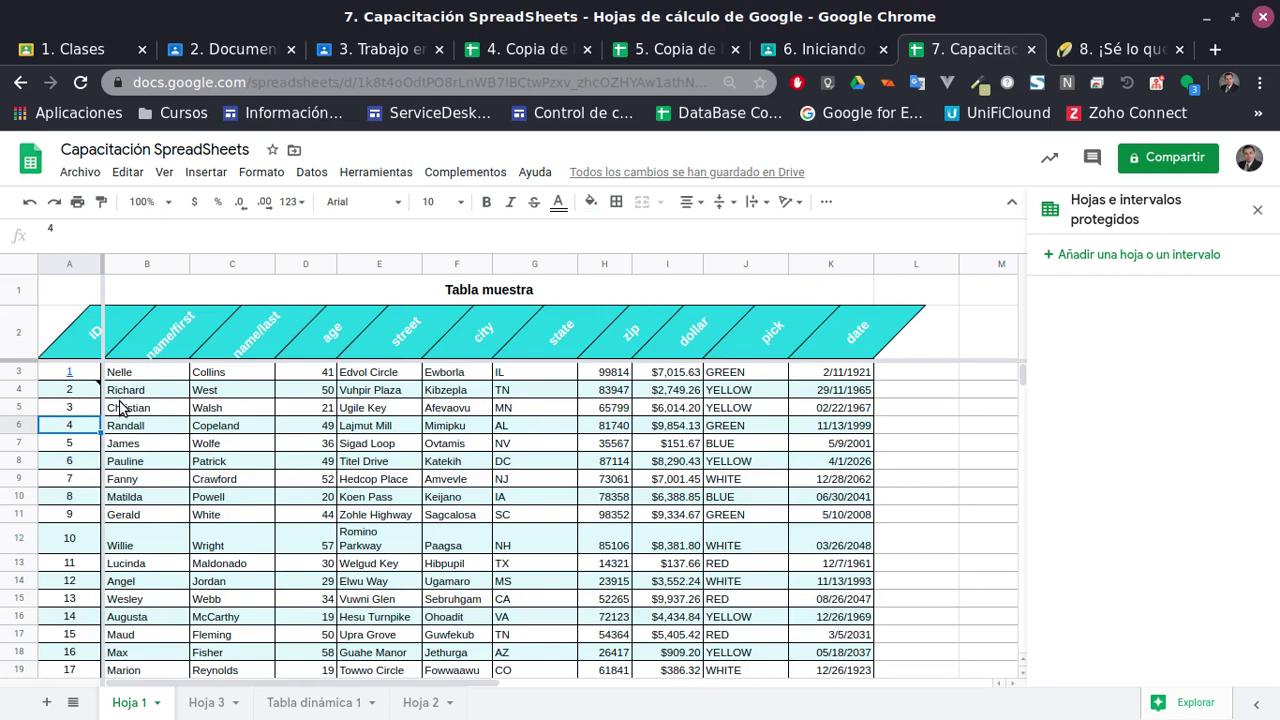
{"action": "left_click", "coordinate": [80, 172]}
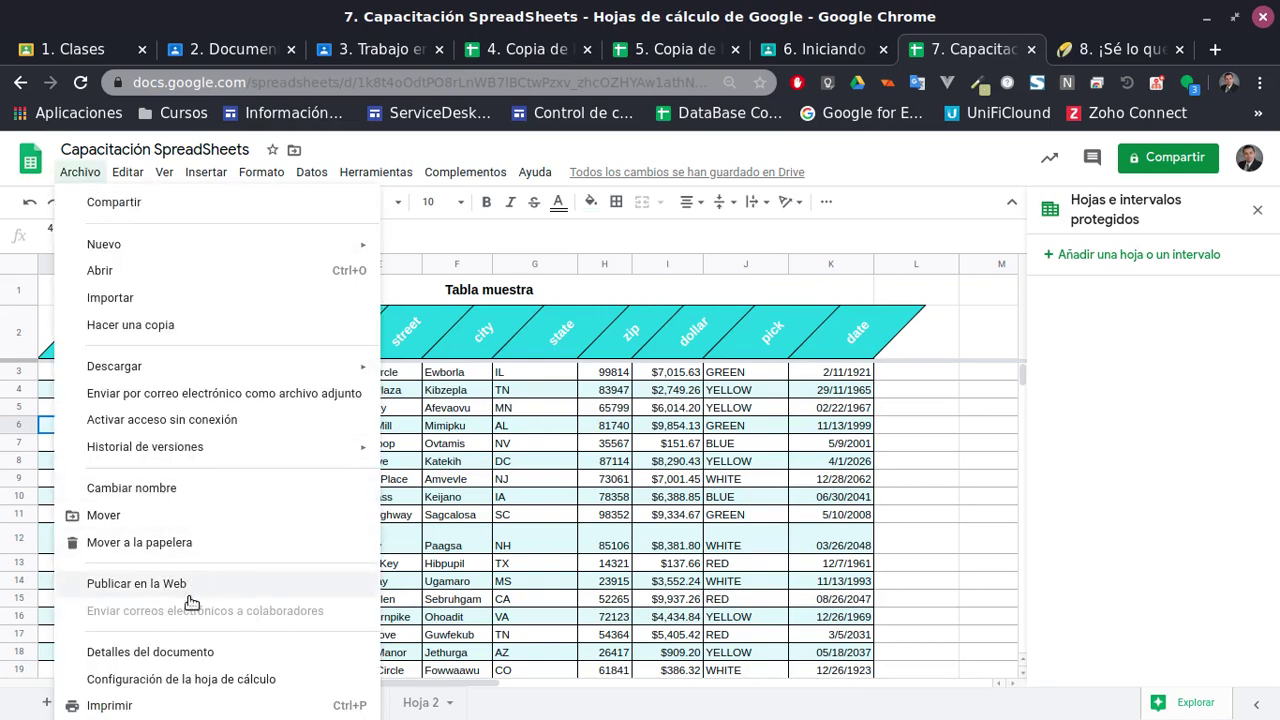
Post a comment on A6 mentioning a colleague, assigned to the current user
{"action": "left_click", "coordinate": [205, 172]}
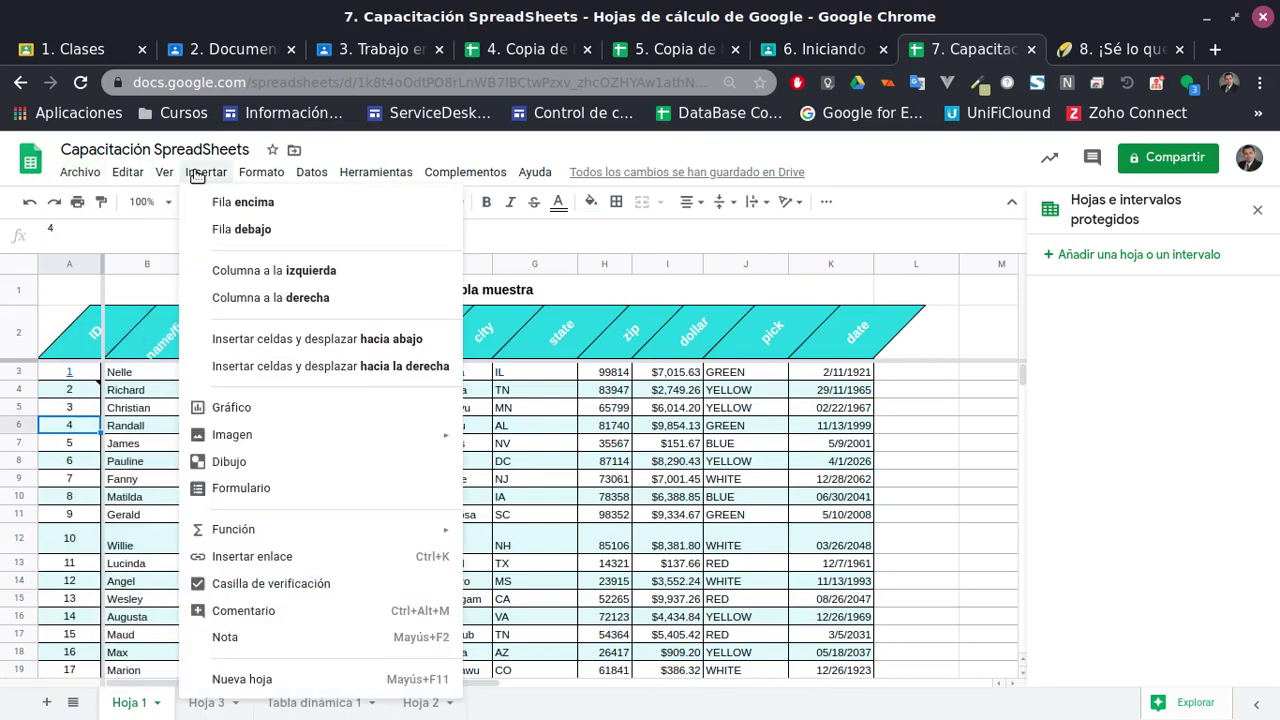
{"action": "left_click", "coordinate": [251, 611]}
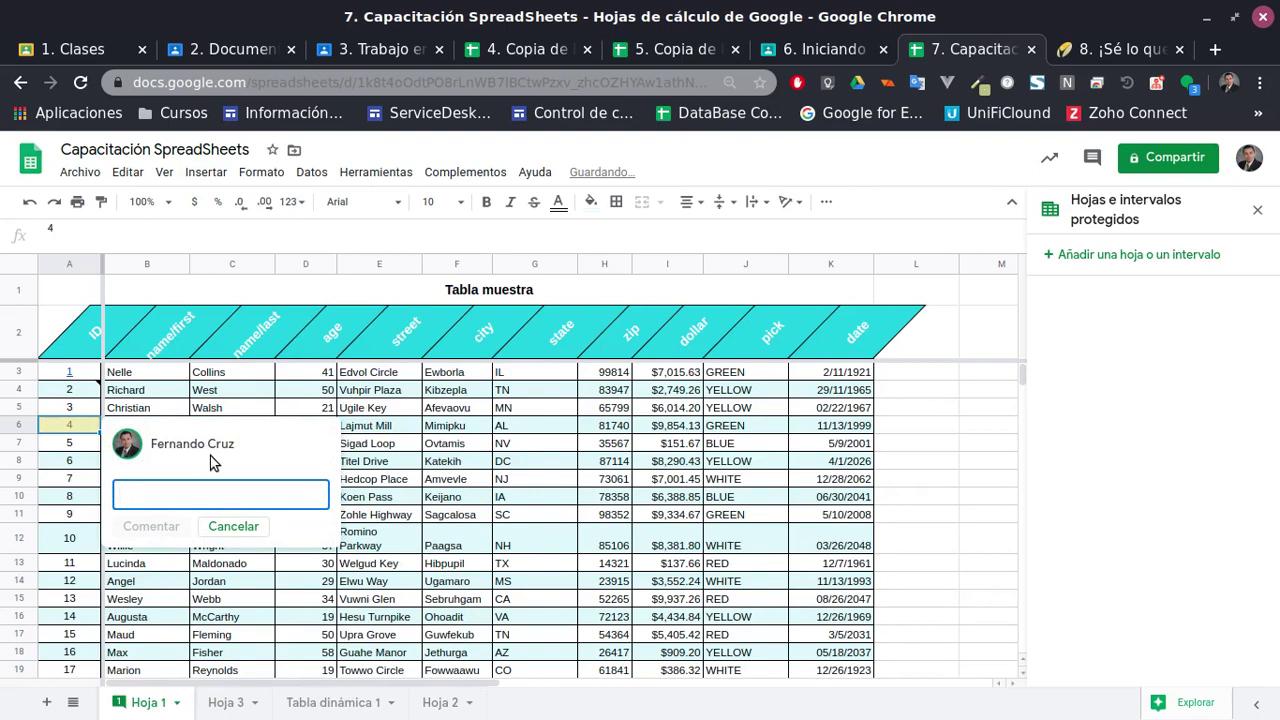
{"action": "type", "text": "+"}
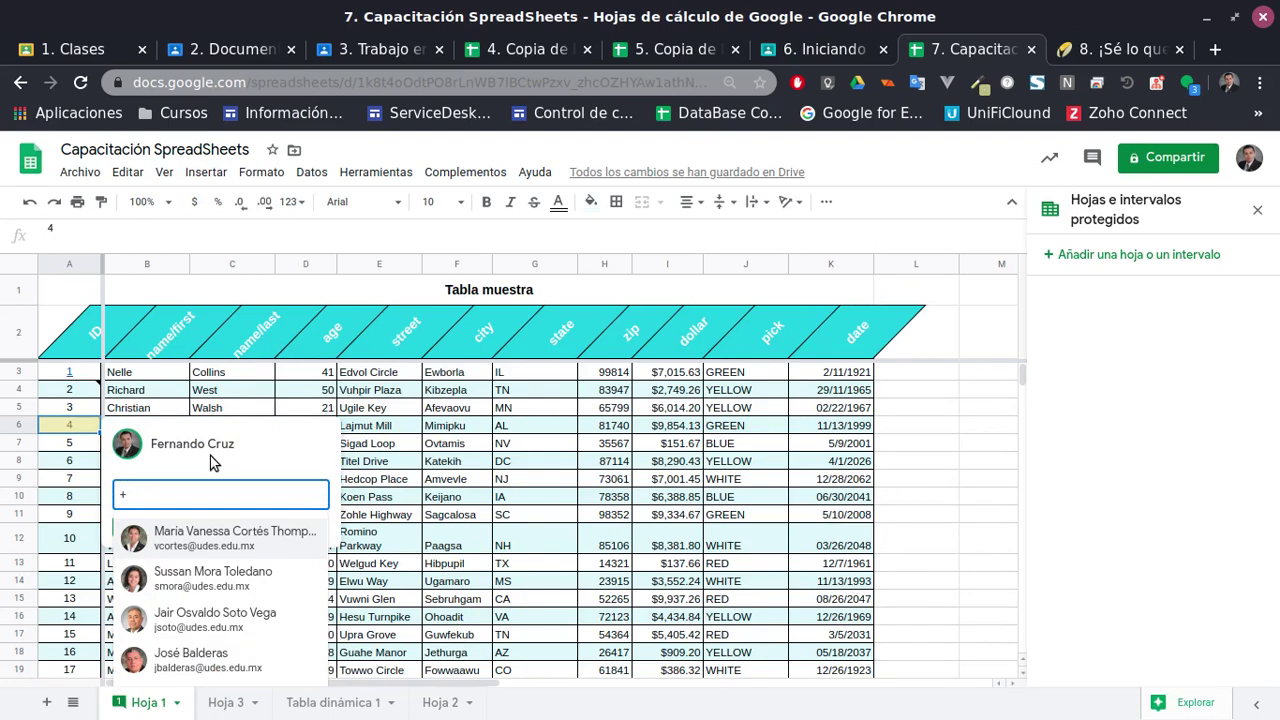
{"action": "type", "text": "loz"}
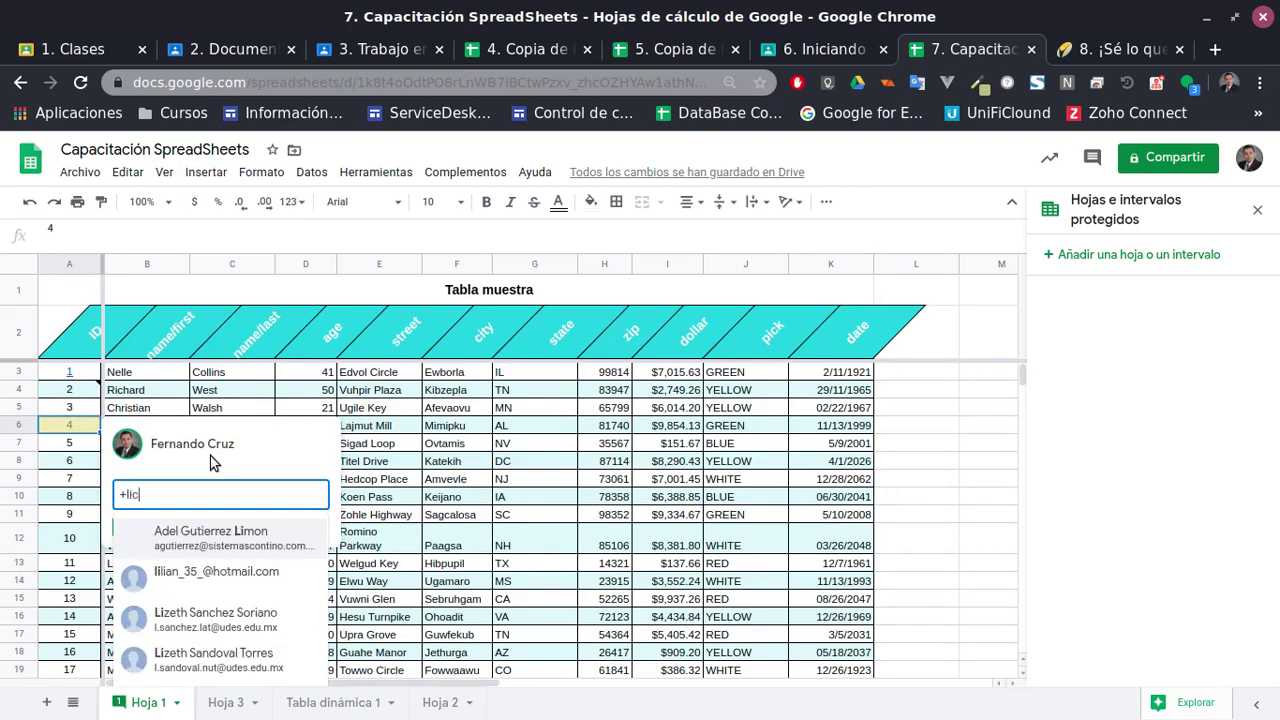
{"action": "key", "text": "BackSpace"}
{"action": "key", "text": "BackSpace"}
{"action": "type", "text": "fc"}
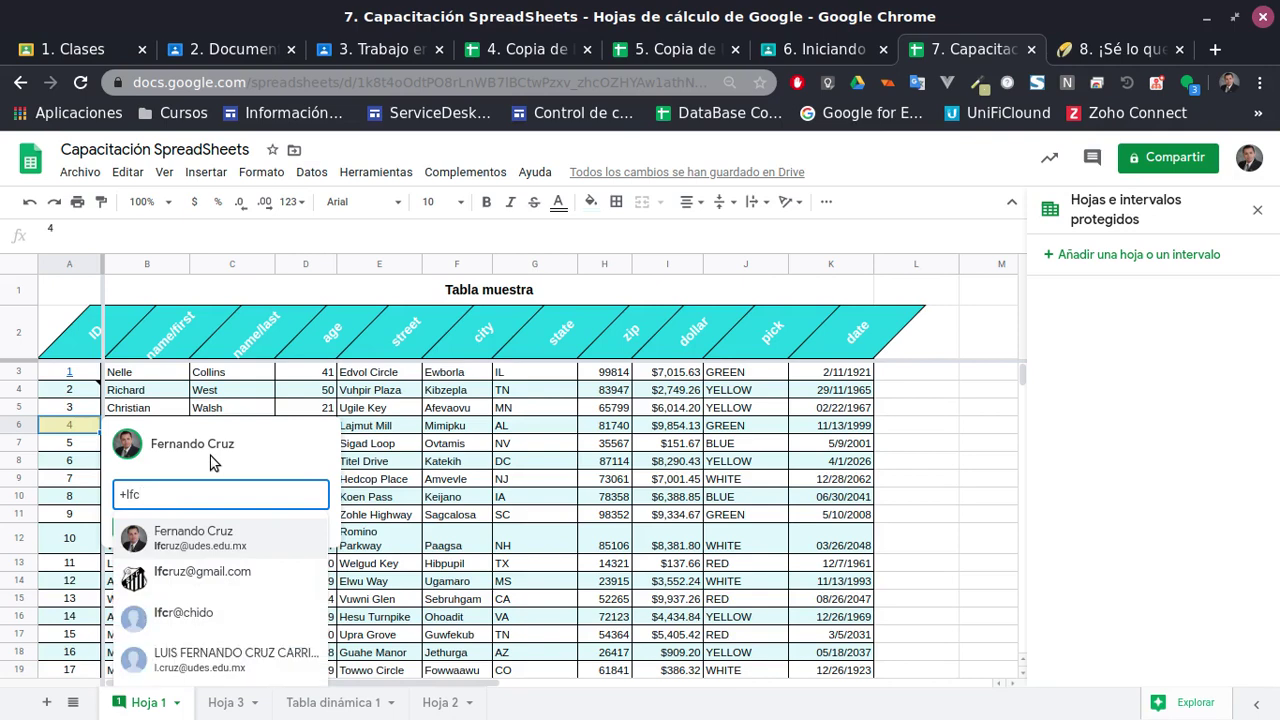
{"action": "left_click", "coordinate": [178, 540]}
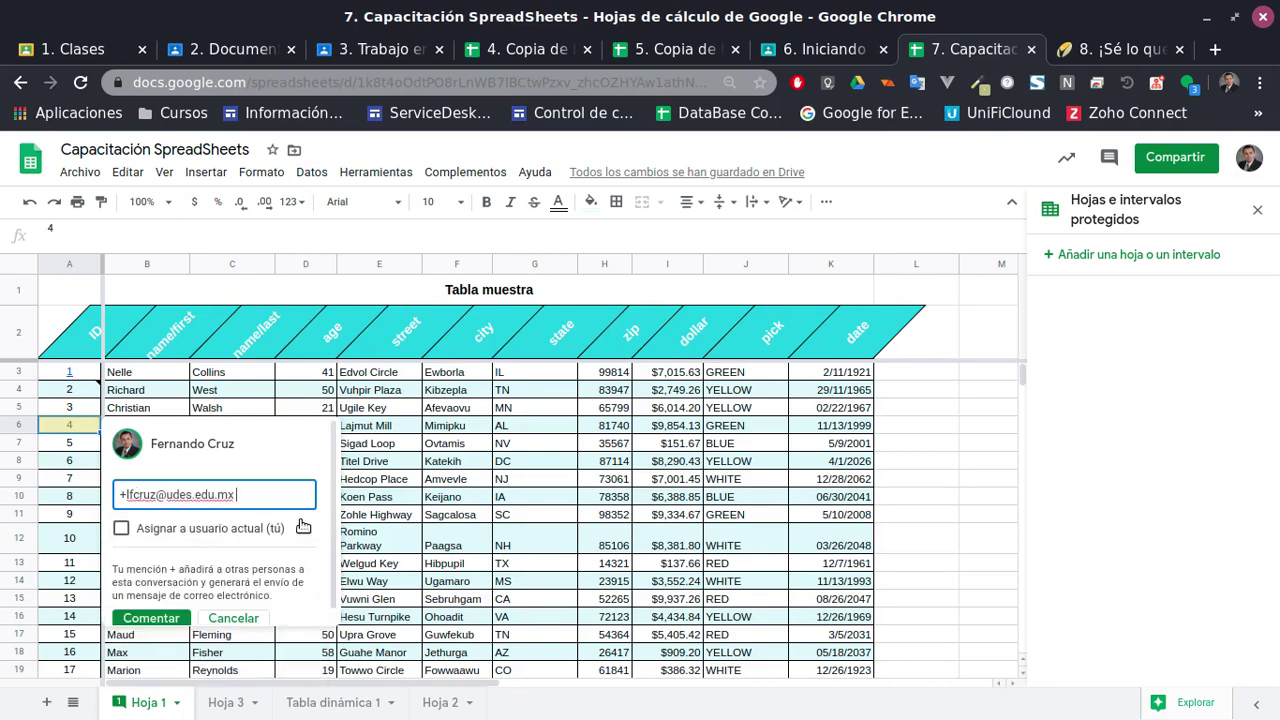
{"action": "left_click", "coordinate": [123, 529]}
{"action": "left_click", "coordinate": [145, 626]}
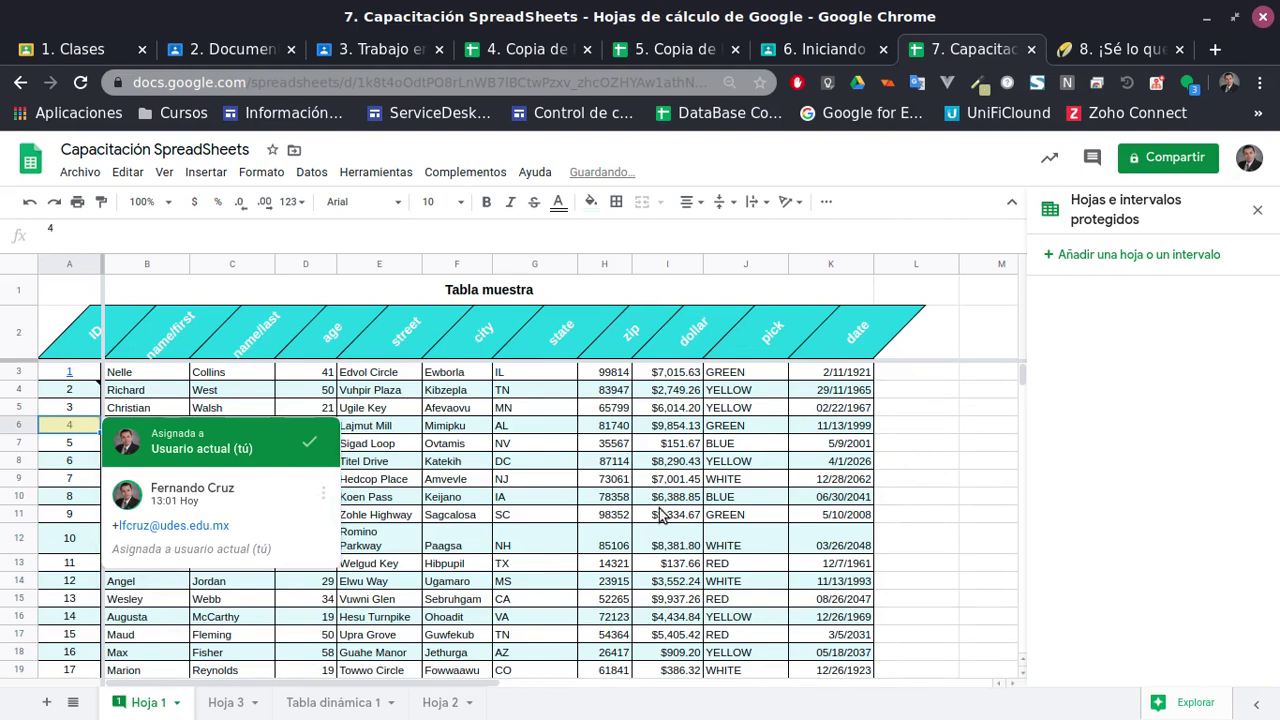
Reopen the A6 comment and mark it resolved
{"action": "left_click", "coordinate": [606, 581]}
{"action": "left_click", "coordinate": [102, 426]}
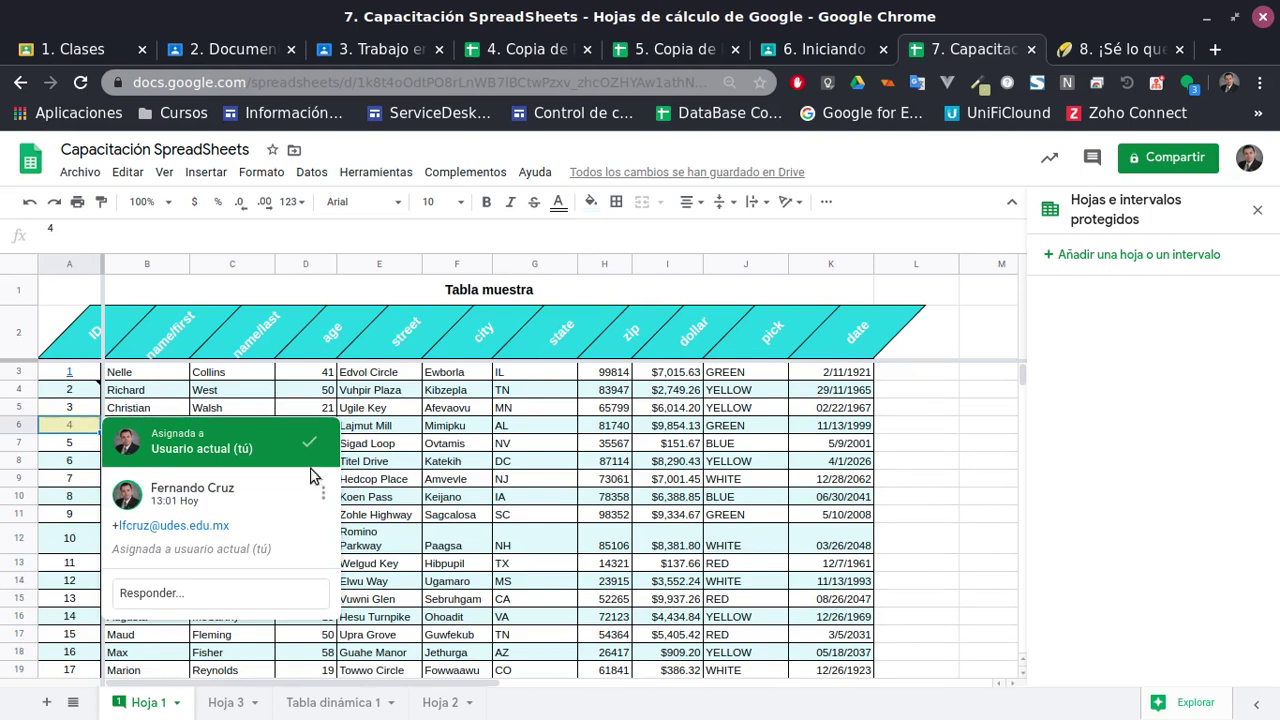
{"action": "left_click", "coordinate": [309, 441]}
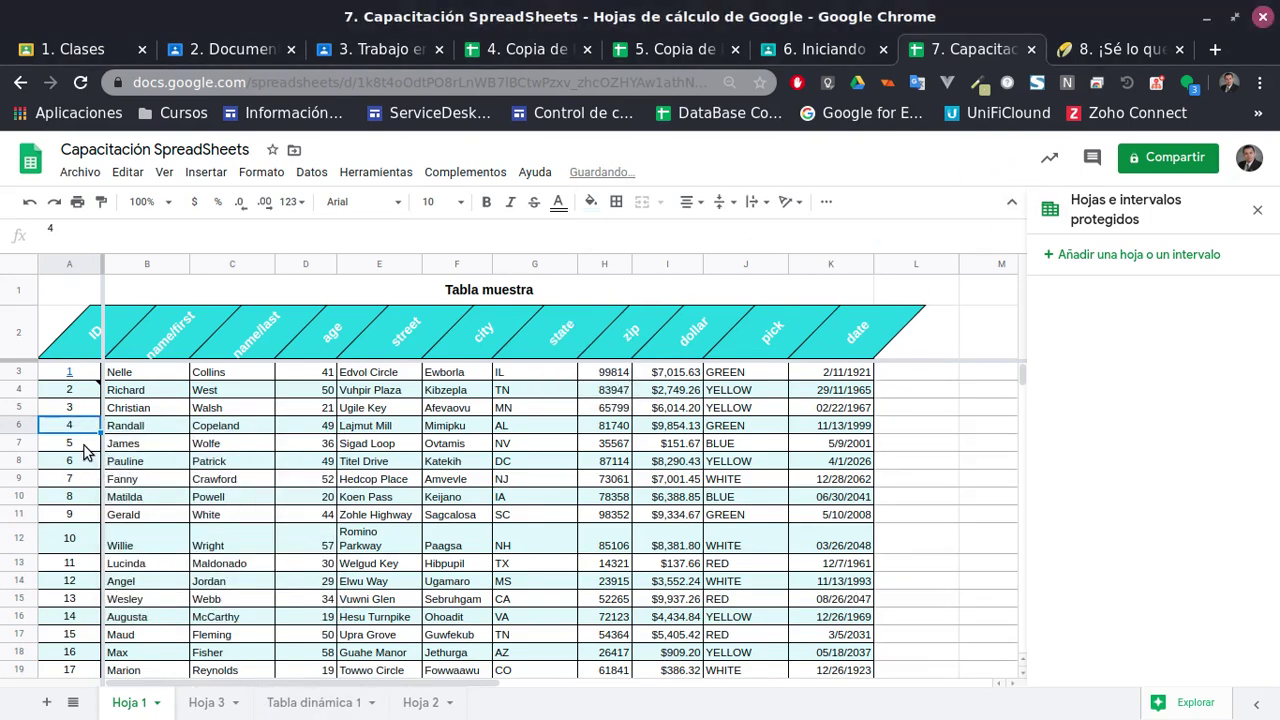
Select age cell D7 and browse the Formato menu options
{"action": "left_click", "coordinate": [306, 443]}
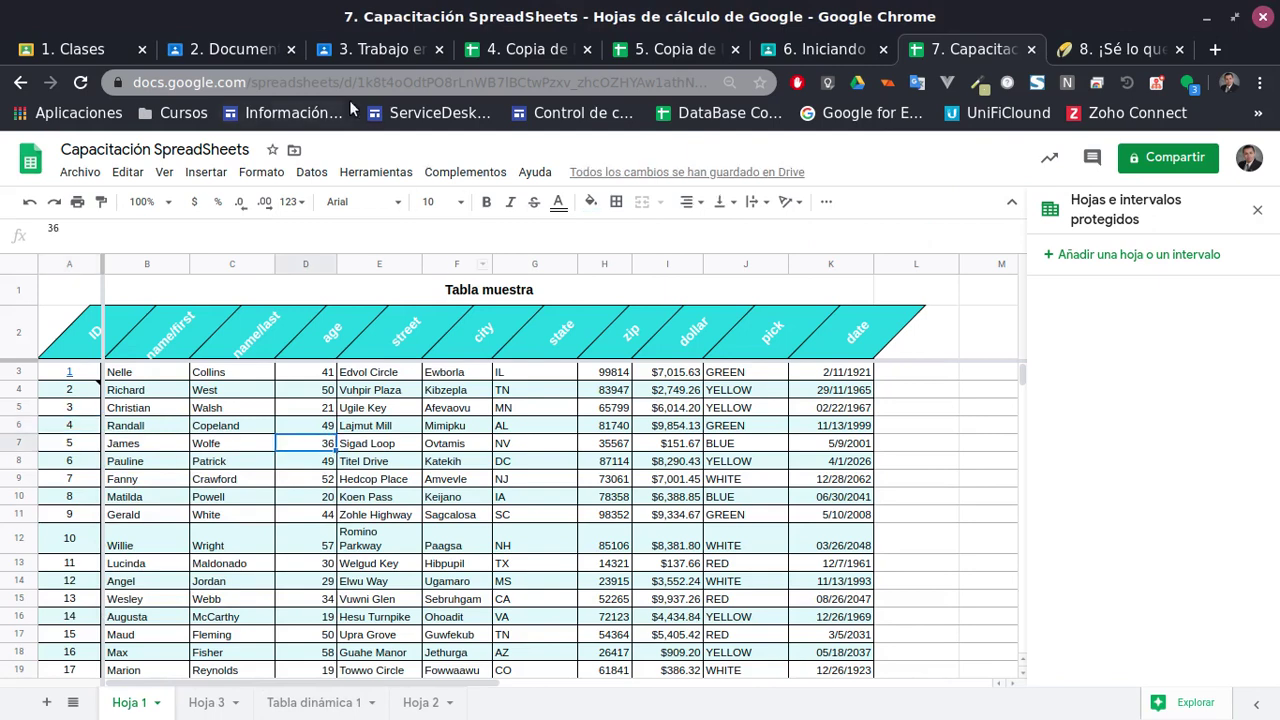
{"action": "left_click", "coordinate": [206, 172]}
{"action": "mouse_move", "coordinate": [262, 175]}
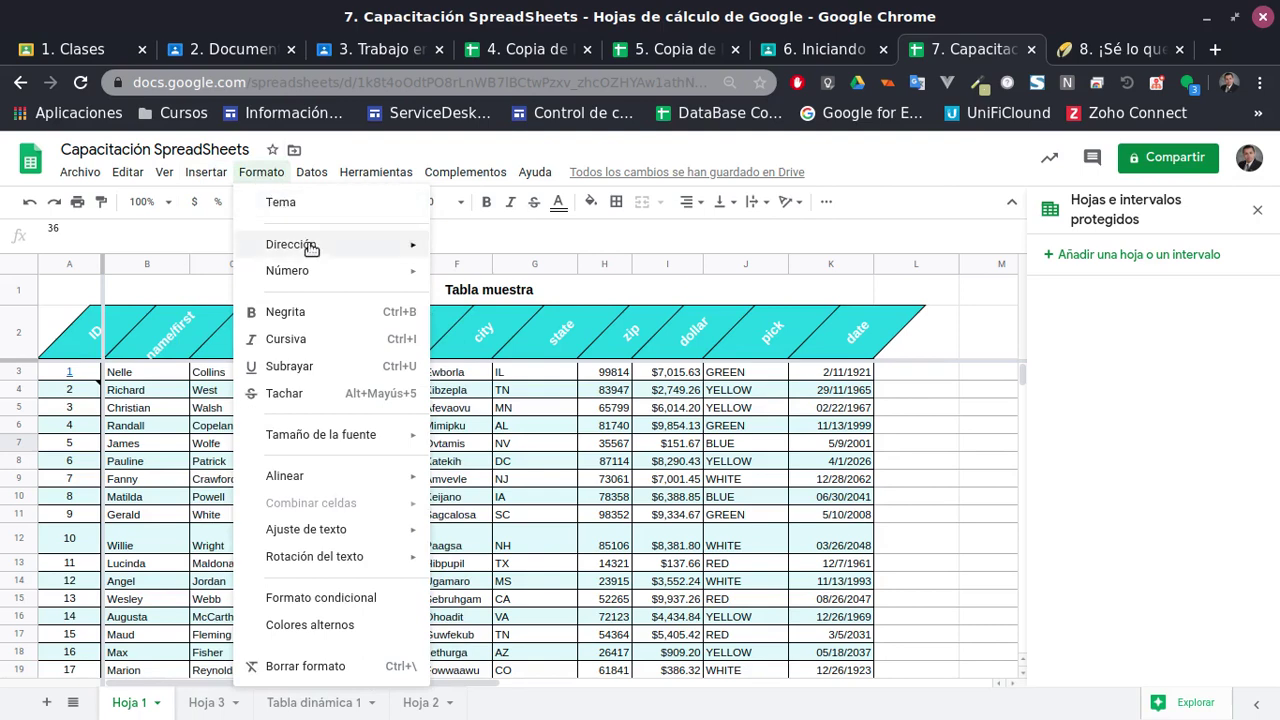
{"action": "mouse_move", "coordinate": [323, 251]}
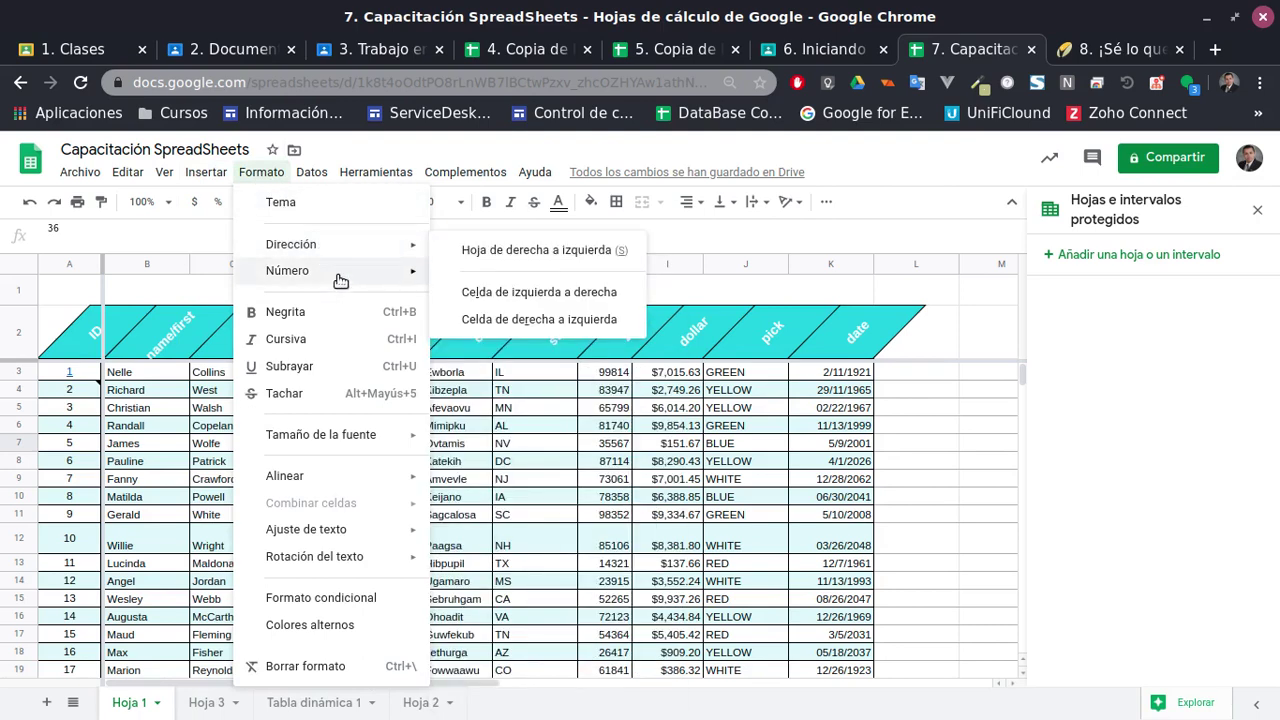
{"action": "mouse_move", "coordinate": [342, 272]}
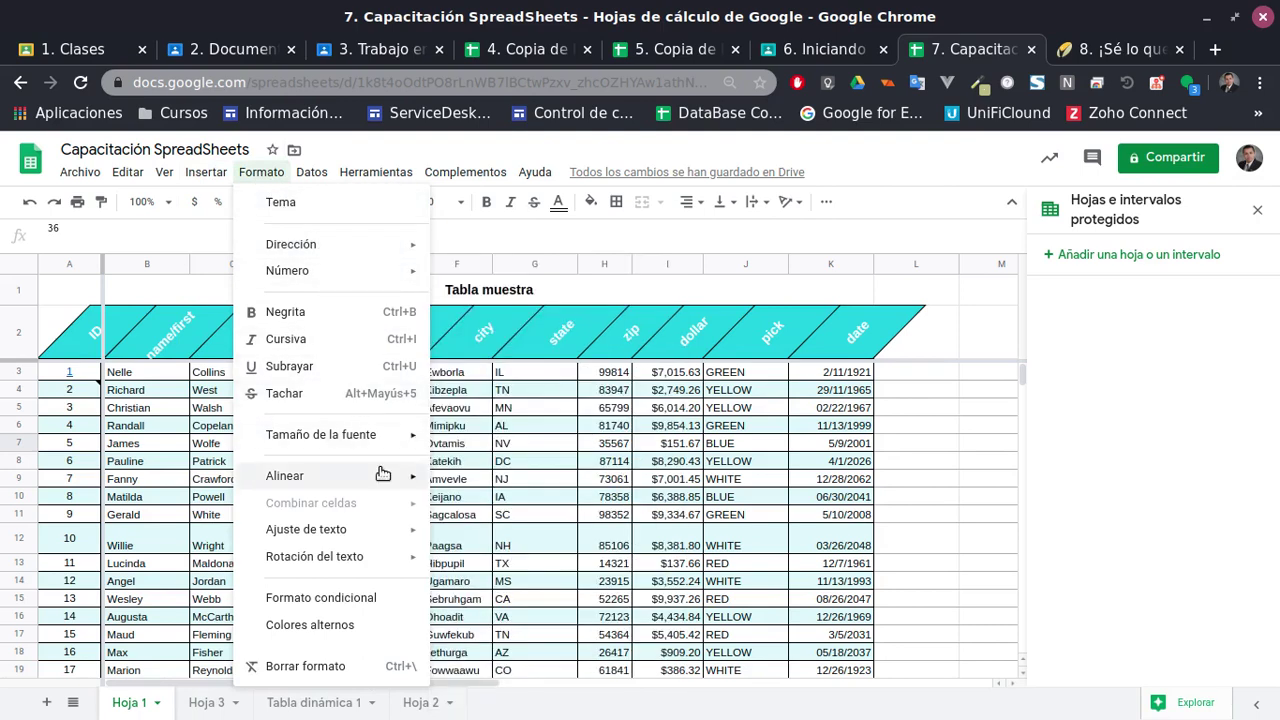
{"action": "mouse_move", "coordinate": [357, 485]}
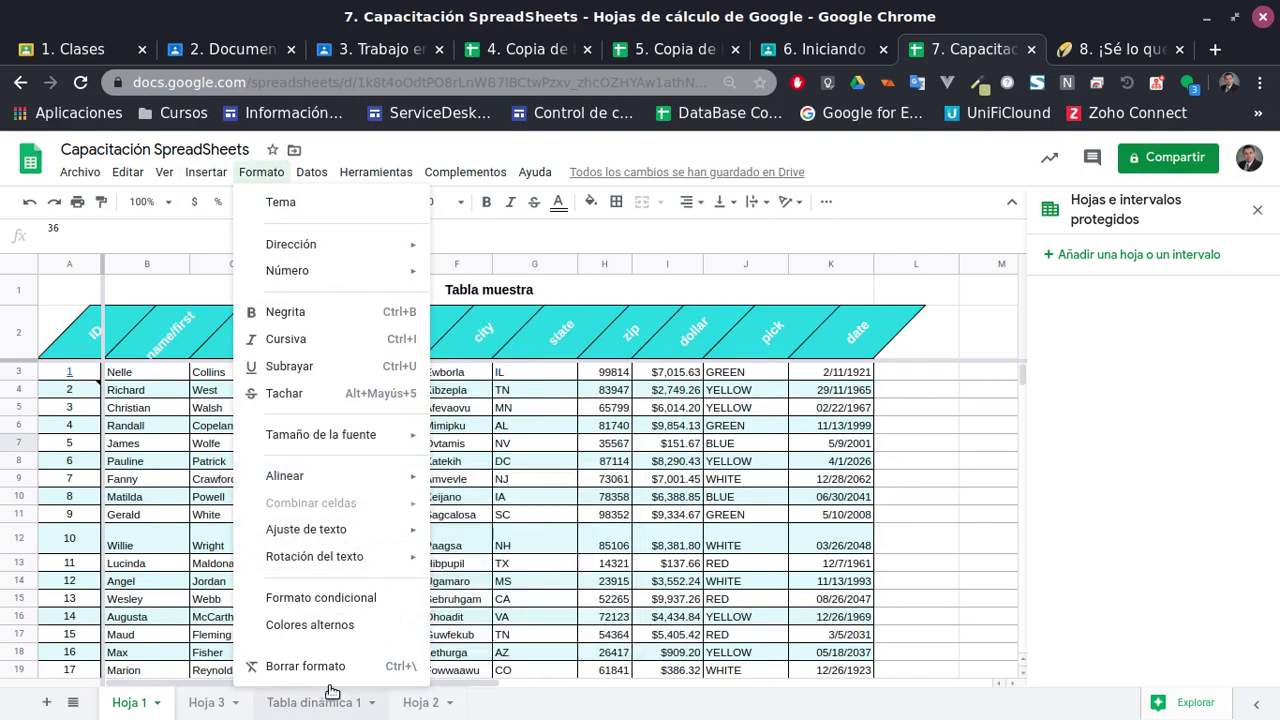
{"action": "left_click", "coordinate": [596, 487]}
{"action": "scroll", "coordinate": [352, 485], "scroll_direction": "down", "scroll_amount": 1}
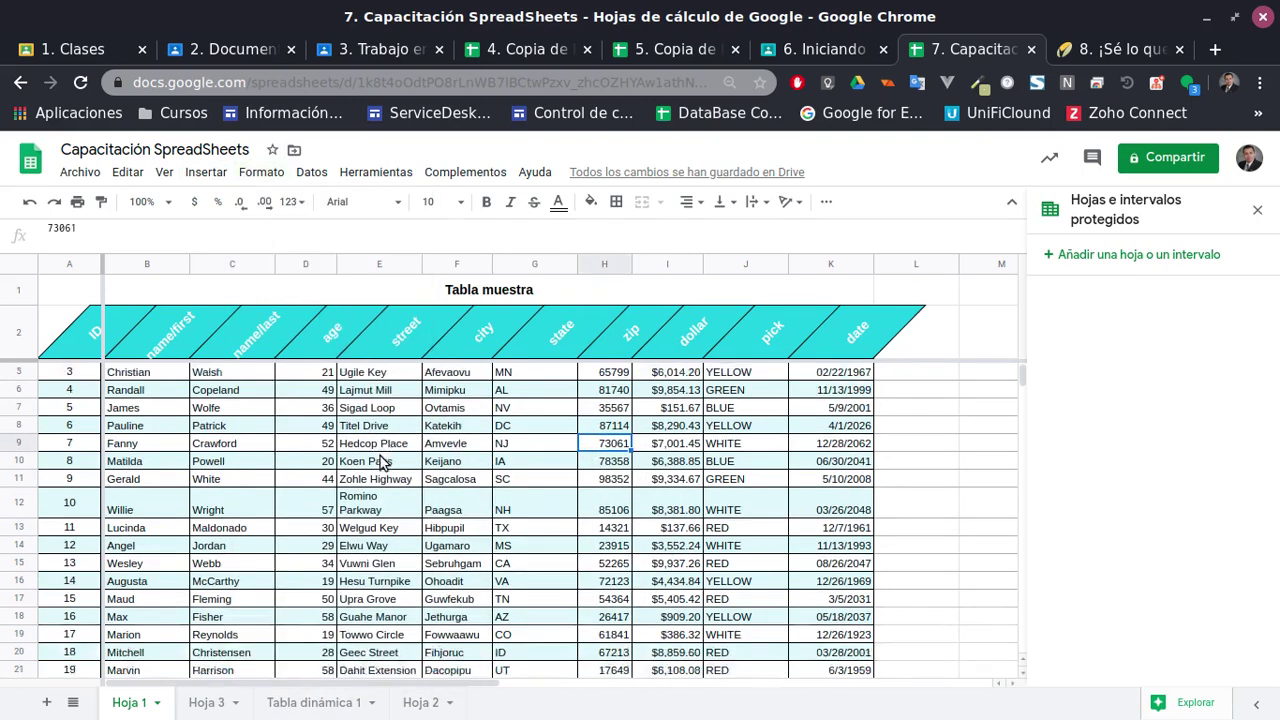
{"action": "scroll", "coordinate": [428, 482], "scroll_direction": "up", "scroll_amount": 2}
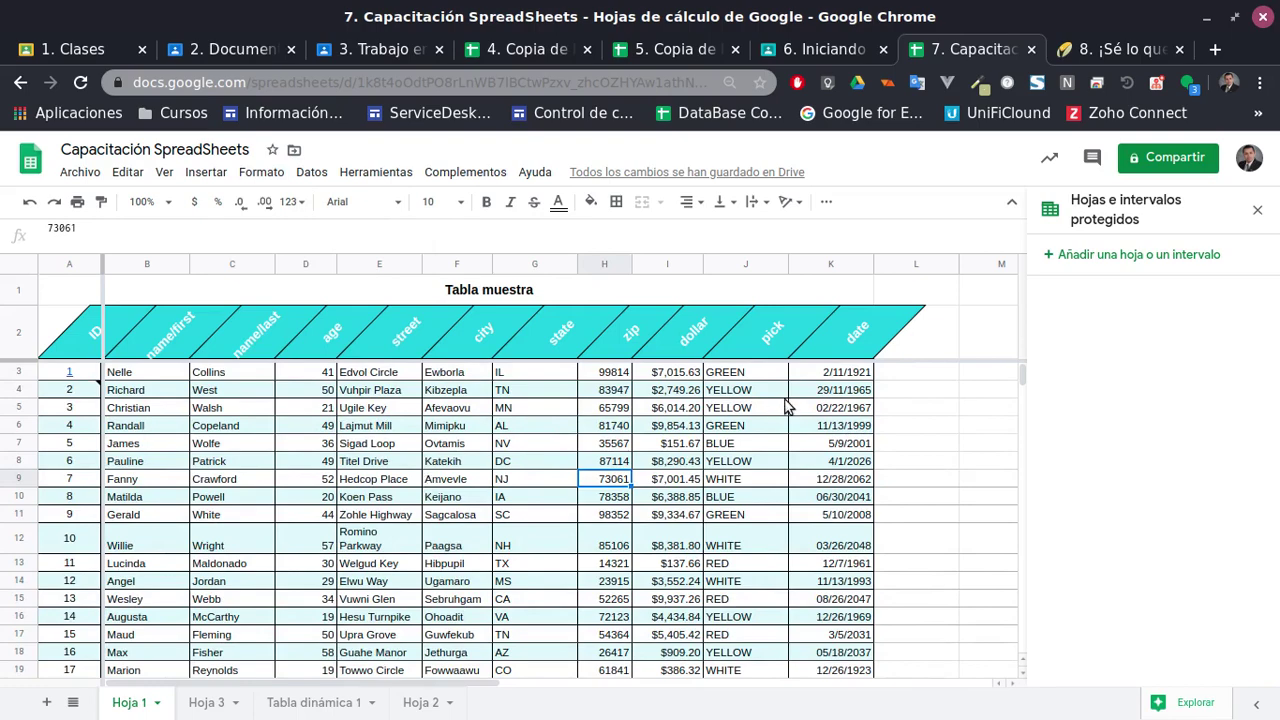
{"action": "scroll", "coordinate": [775, 420], "scroll_direction": "down", "scroll_amount": 2}
{"action": "scroll", "coordinate": [700, 590], "scroll_direction": "up", "scroll_amount": 2}
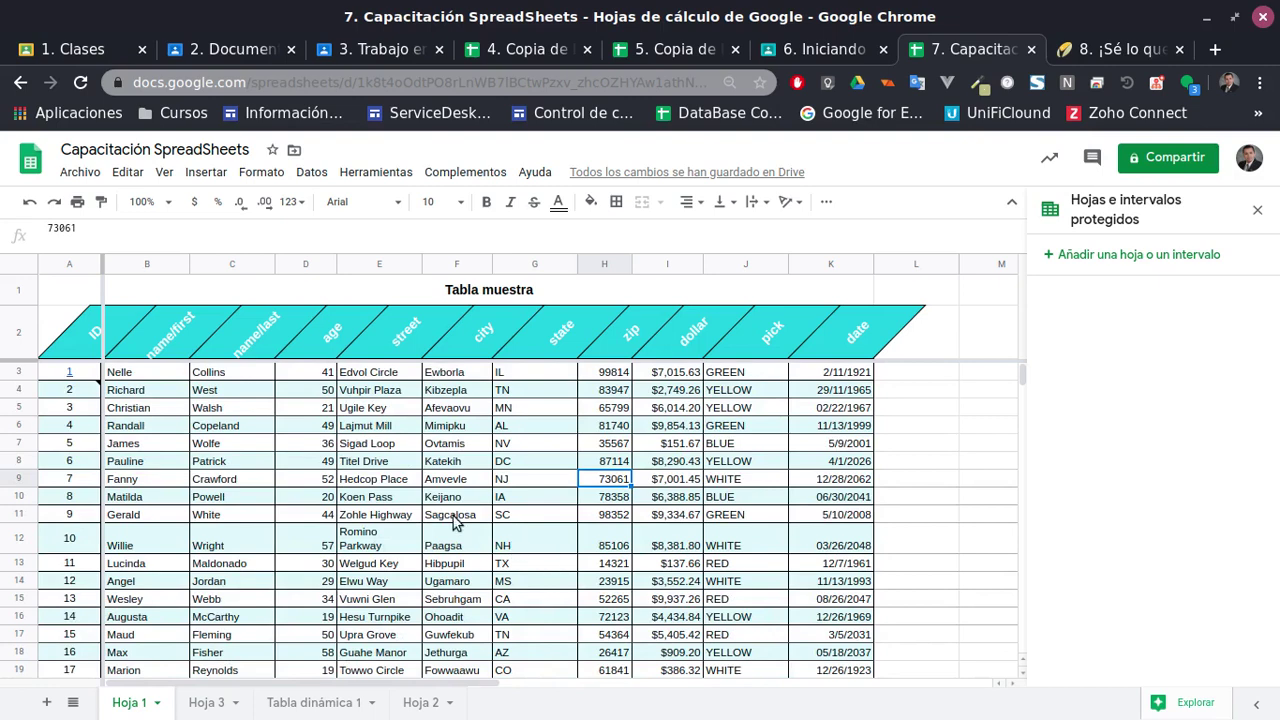
Select the dollar values I3:I23 to see their $111,583.33 sum
{"action": "left_click", "coordinate": [664, 265]}
{"action": "left_click", "coordinate": [655, 374]}
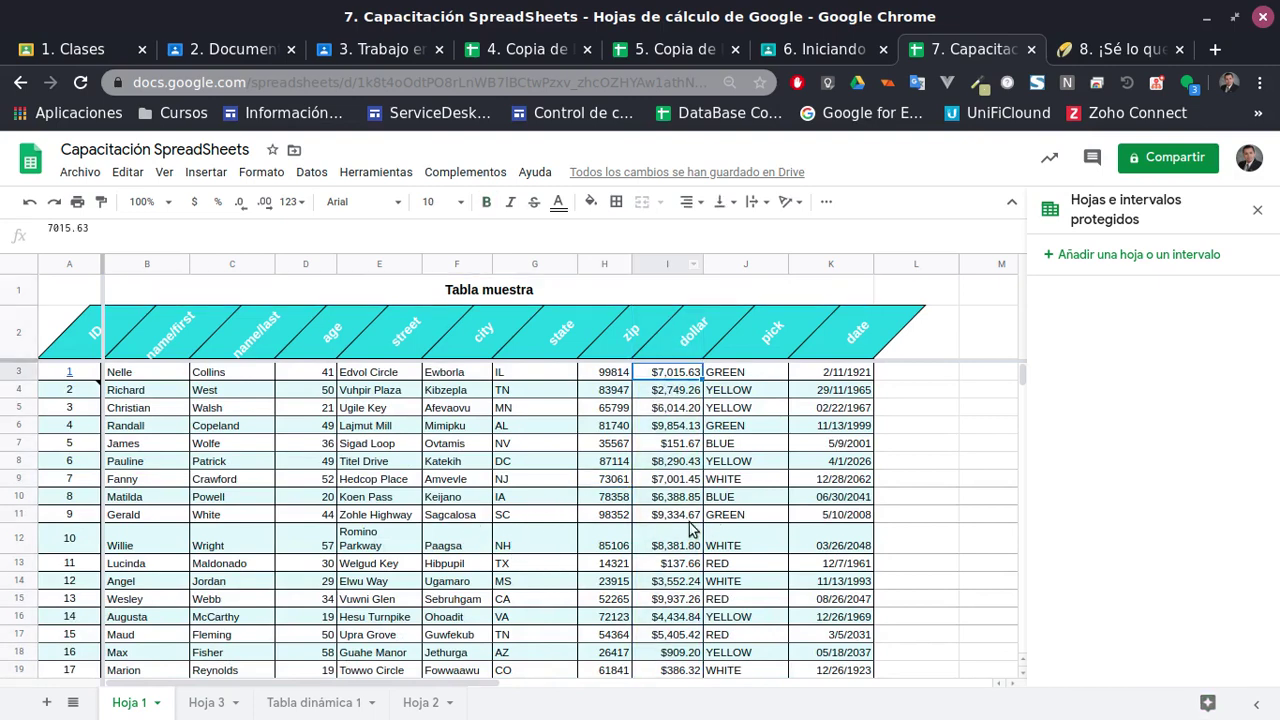
{"action": "scroll", "coordinate": [690, 532], "scroll_direction": "down", "scroll_amount": 3}
{"action": "left_click", "coordinate": [671, 620], "text": "shift"}
{"action": "scroll", "coordinate": [692, 610], "scroll_direction": "up", "scroll_amount": 3}
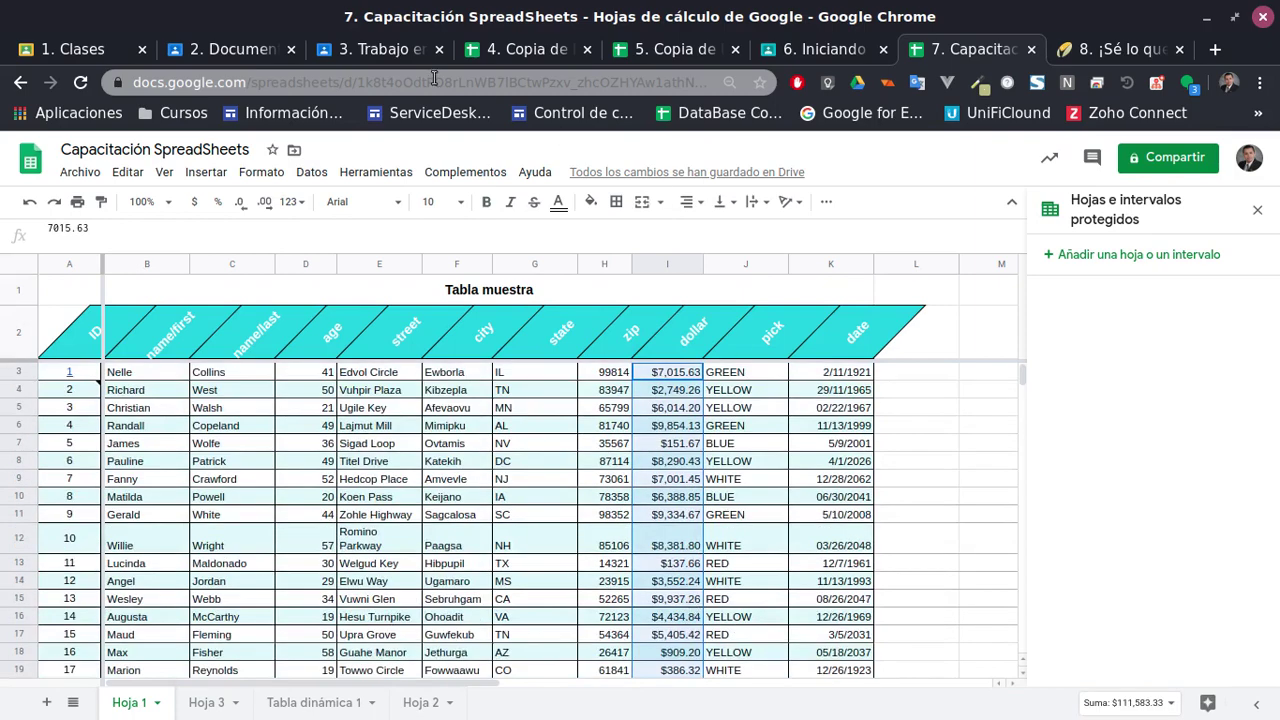
{"action": "left_click", "coordinate": [255, 176]}
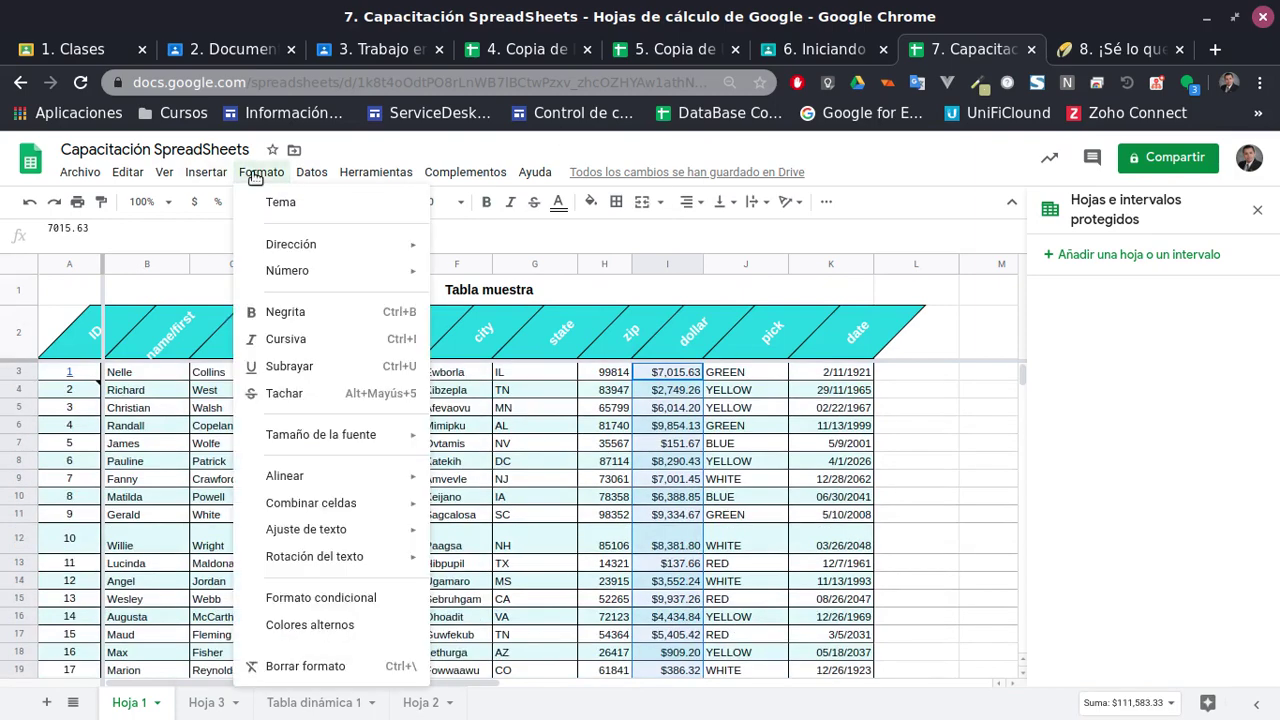
Add a conditional rule filling I3:I23 light red when values are less than 3000
{"action": "left_click", "coordinate": [333, 600]}
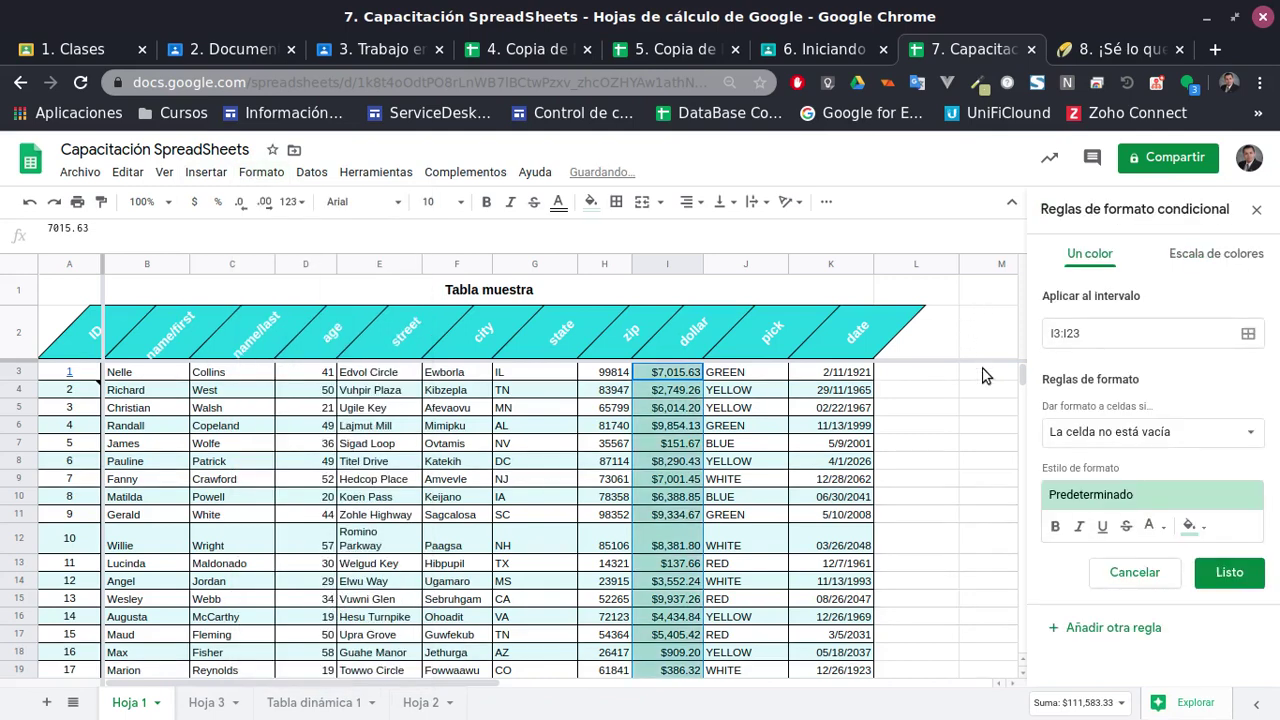
{"action": "left_click", "coordinate": [1204, 533]}
{"action": "left_click", "coordinate": [1053, 362]}
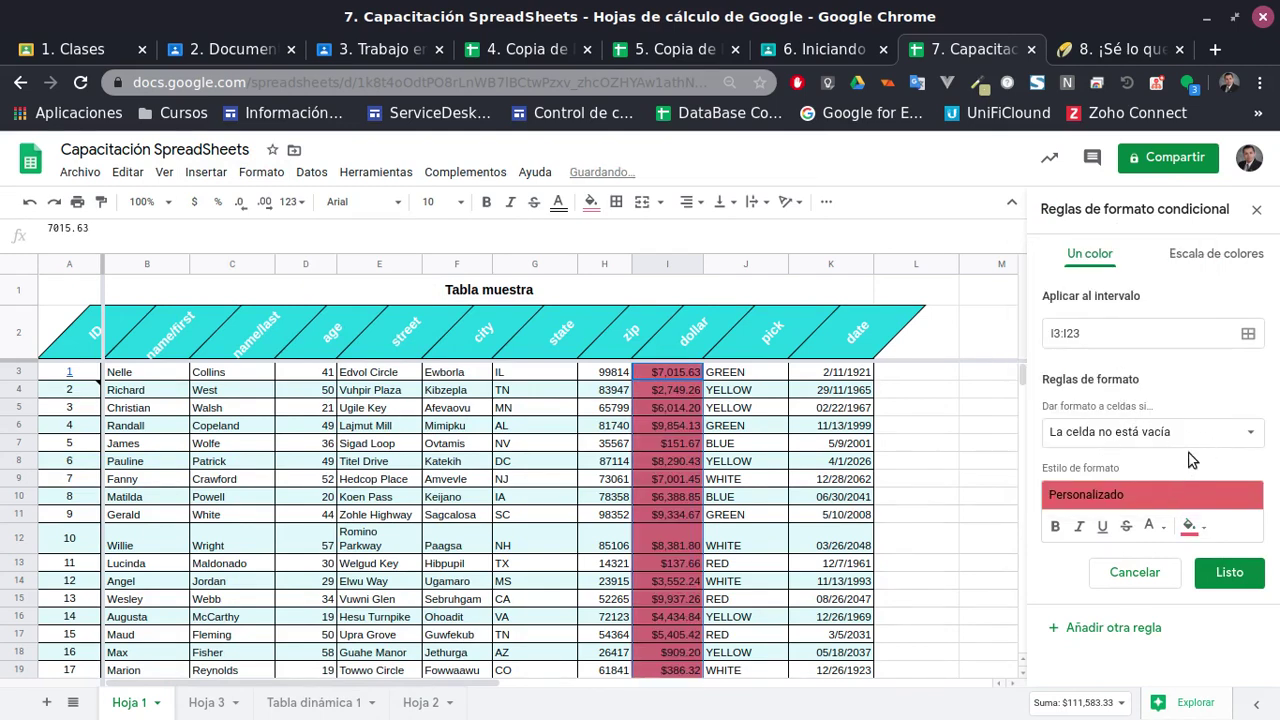
{"action": "left_click", "coordinate": [1148, 436]}
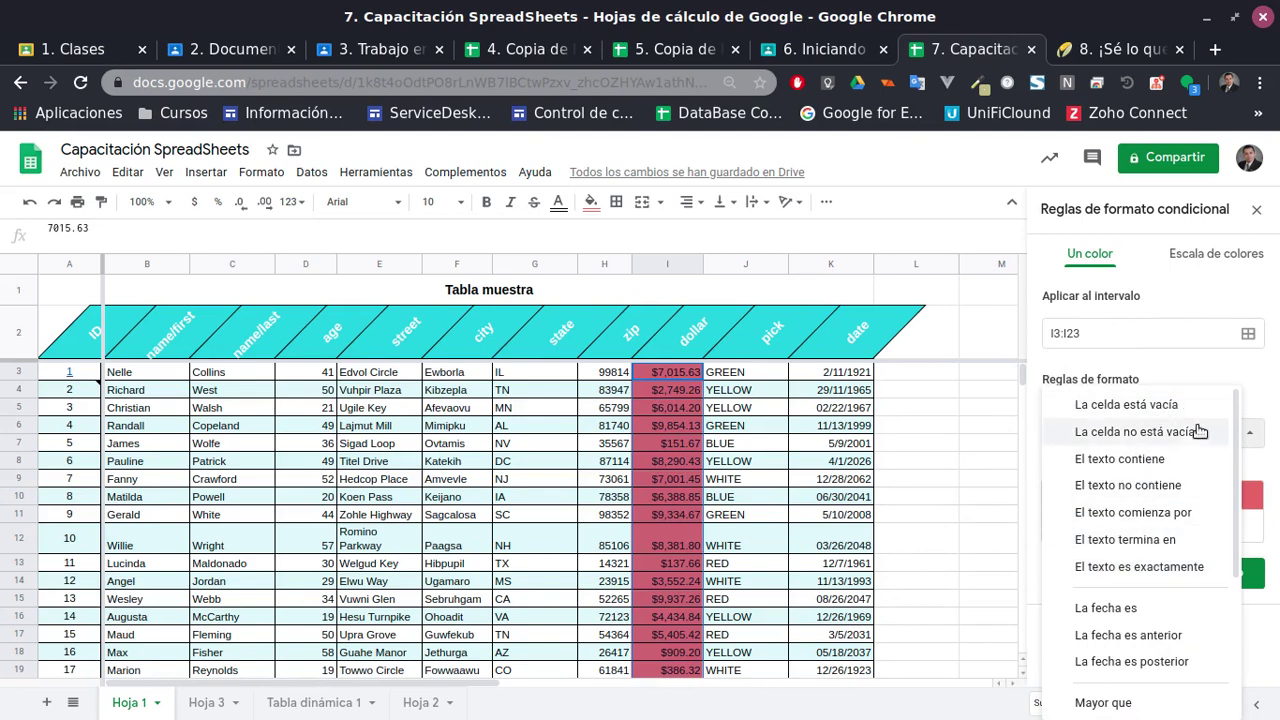
{"action": "left_click", "coordinate": [1167, 405]}
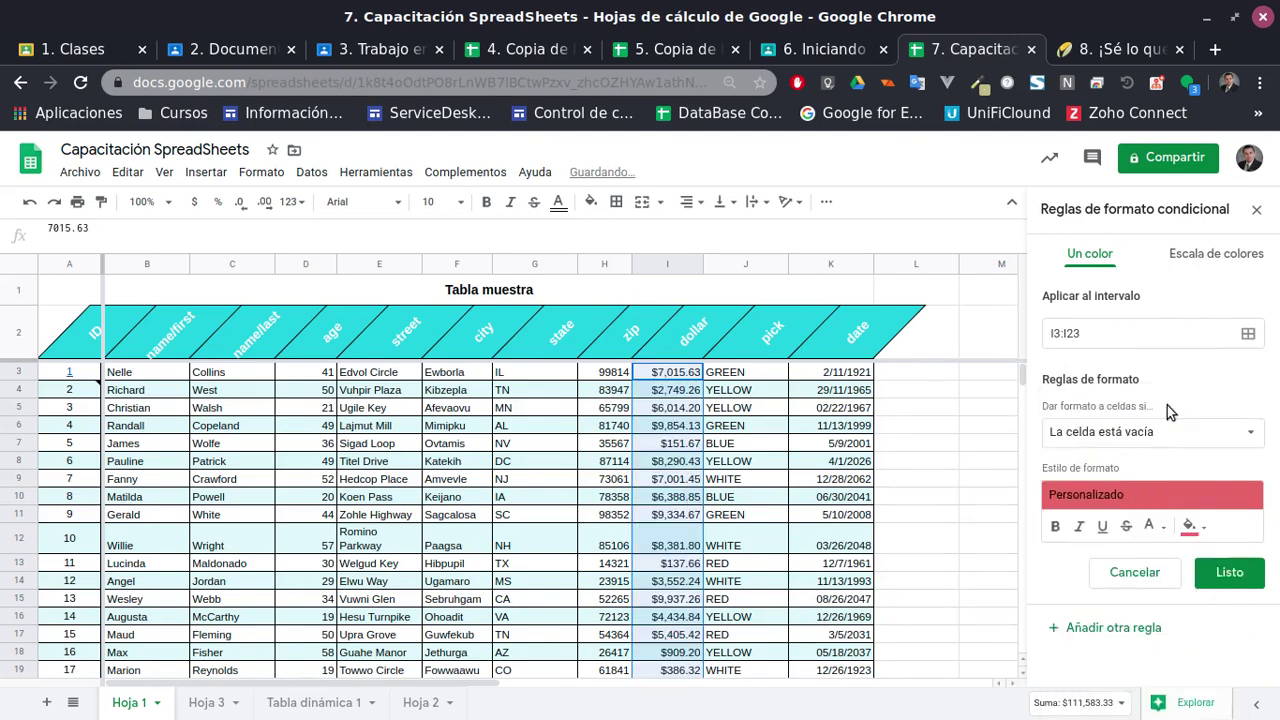
{"action": "left_click", "coordinate": [1228, 436]}
{"action": "scroll", "coordinate": [1180, 467], "scroll_direction": "down", "scroll_amount": 1}
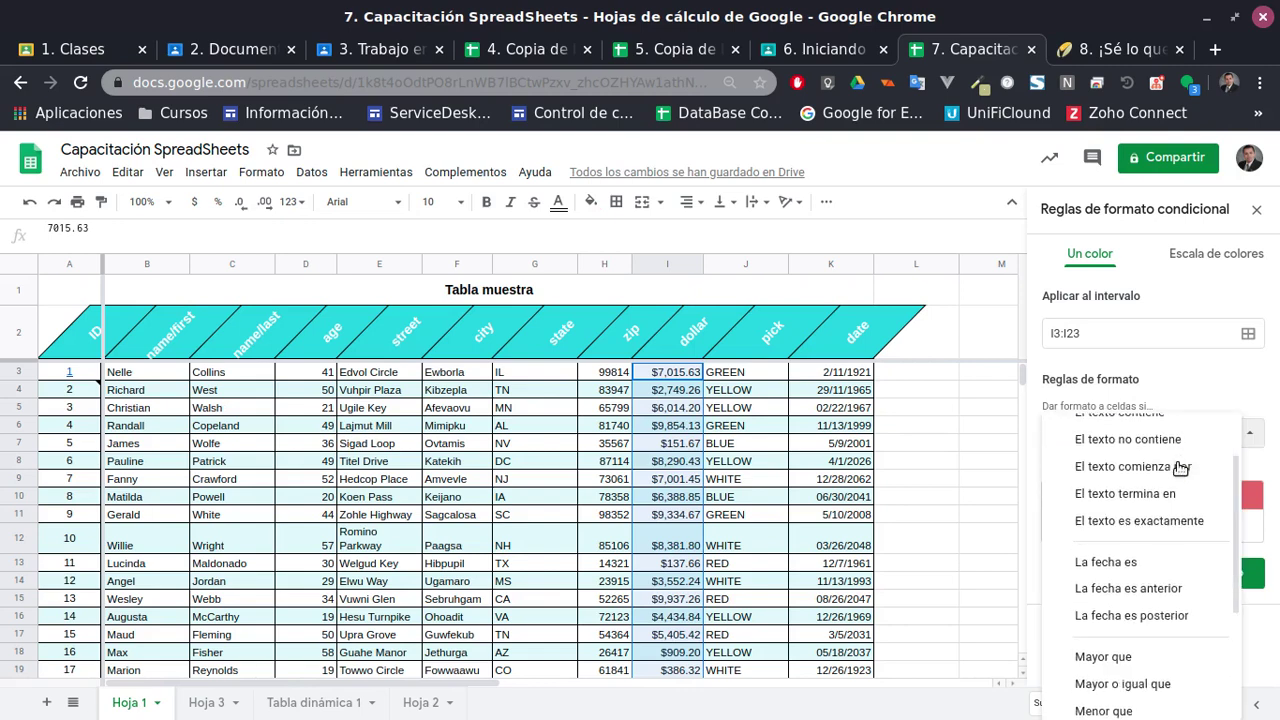
{"action": "scroll", "coordinate": [1180, 467], "scroll_direction": "down", "scroll_amount": 3}
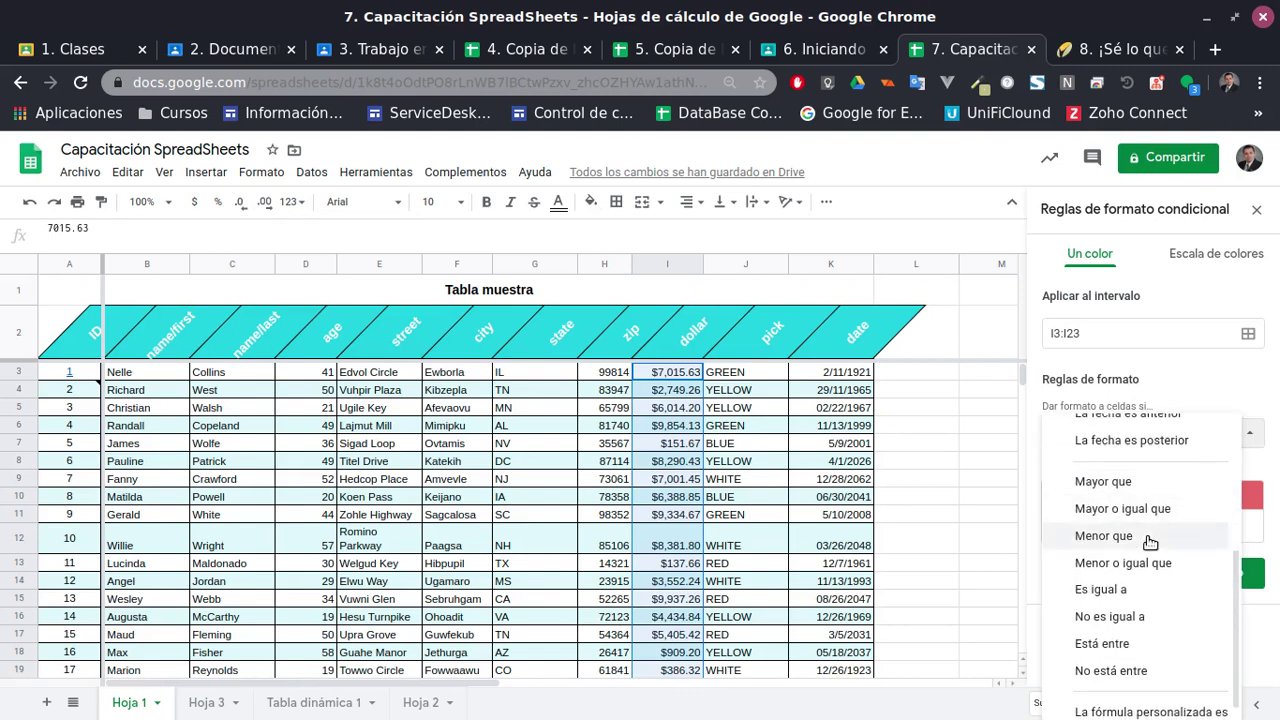
{"action": "left_click", "coordinate": [1140, 541]}
{"action": "left_click", "coordinate": [1110, 472]}
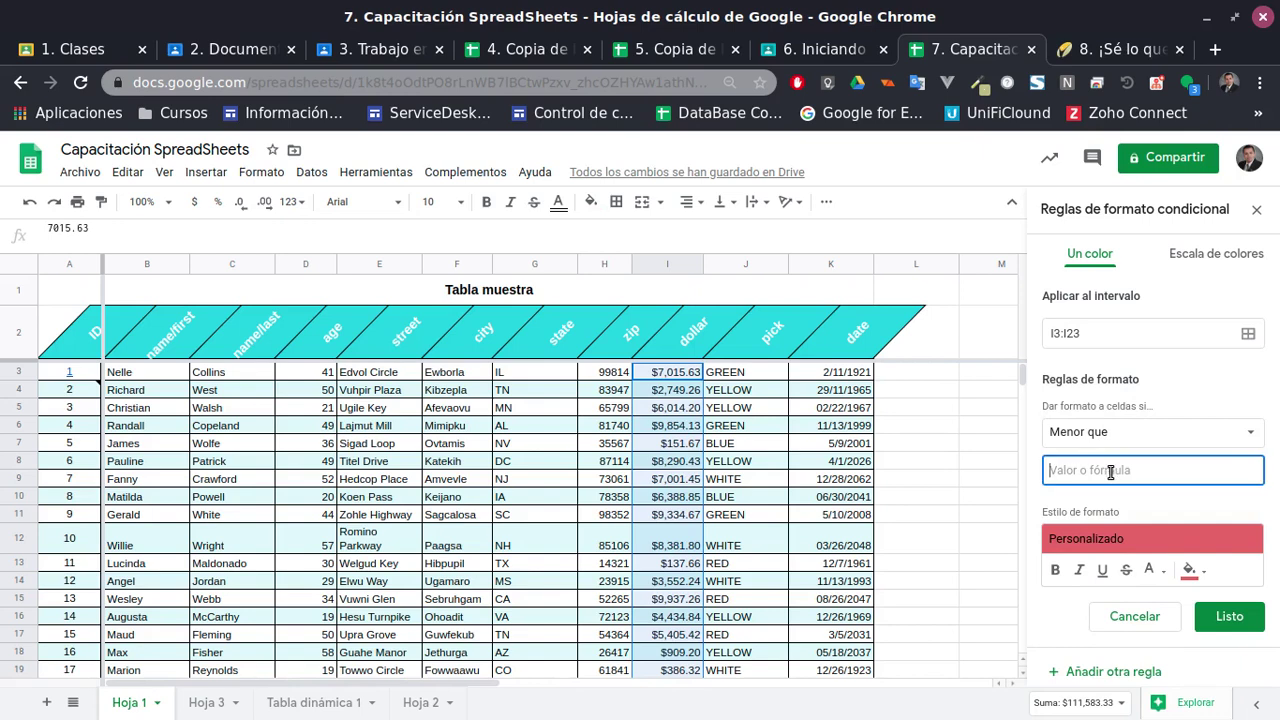
{"action": "type", "text": "3000"}
{"action": "left_click", "coordinate": [1222, 616]}
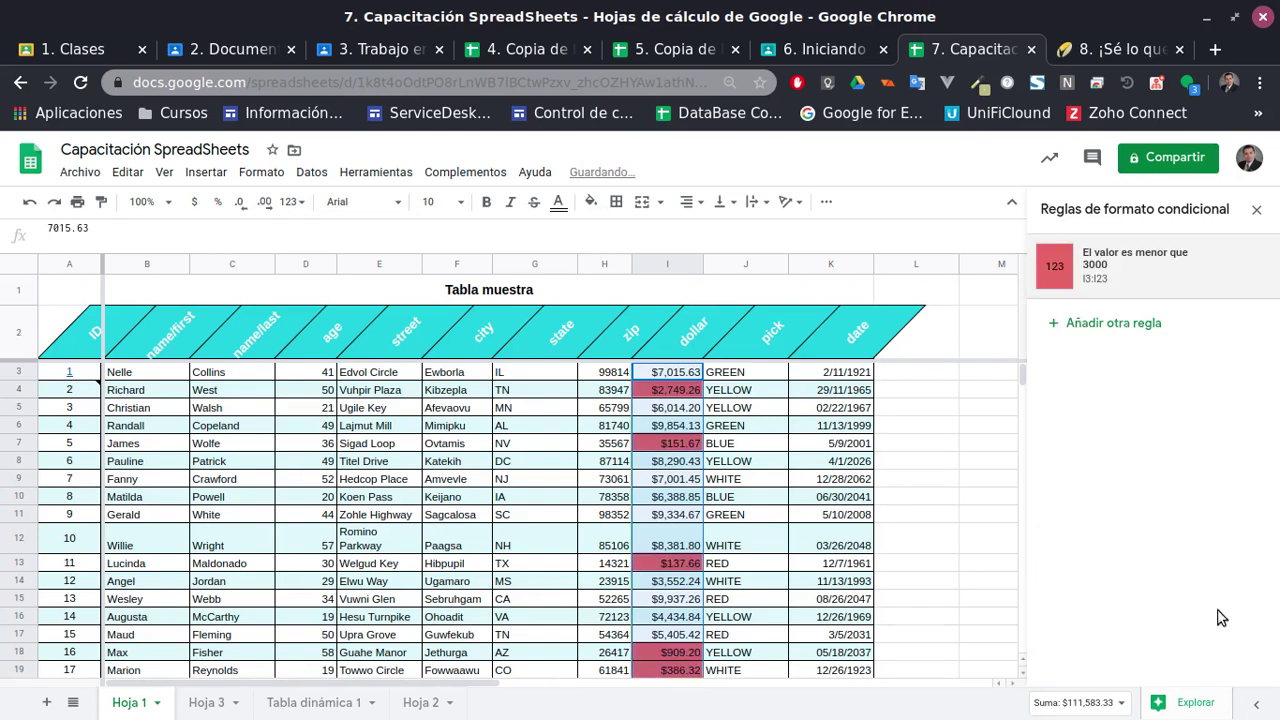
Scroll through the table to inspect the red-shaded amounts below 3000
{"action": "left_click", "coordinate": [645, 496]}
{"action": "scroll", "coordinate": [708, 440], "scroll_direction": "down", "scroll_amount": 4}
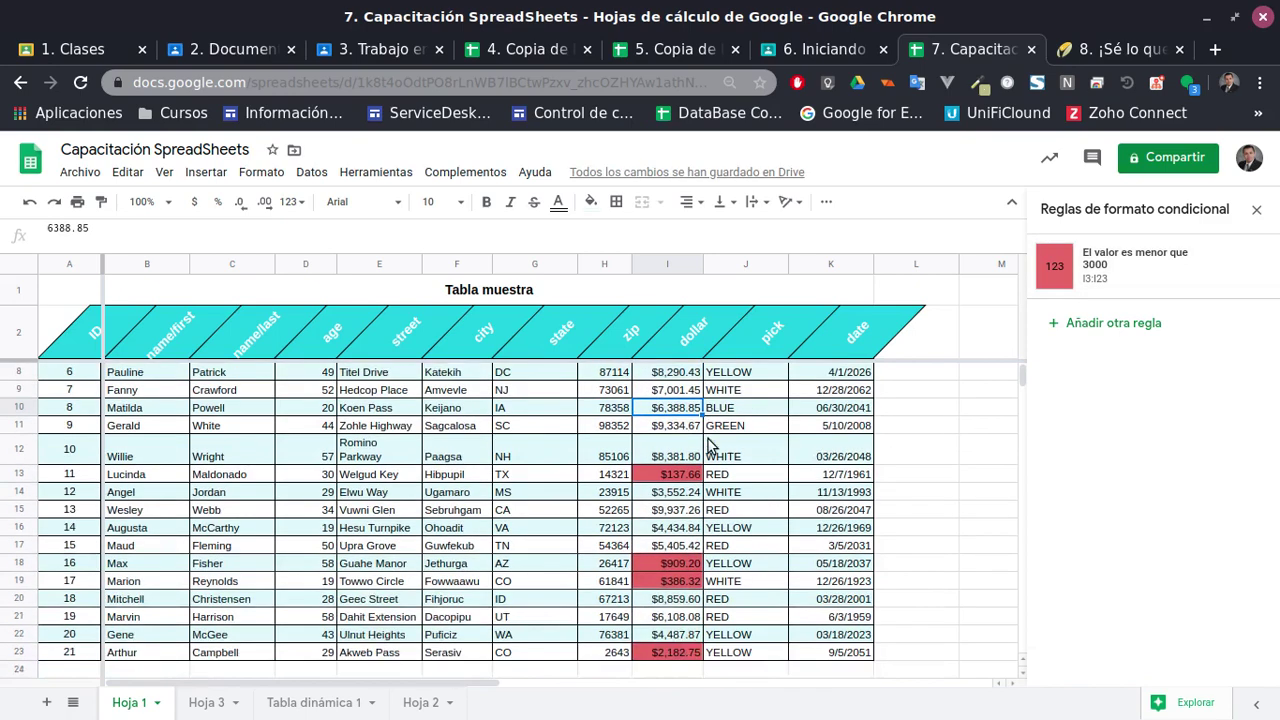
{"action": "scroll", "coordinate": [708, 449], "scroll_direction": "up", "scroll_amount": 3}
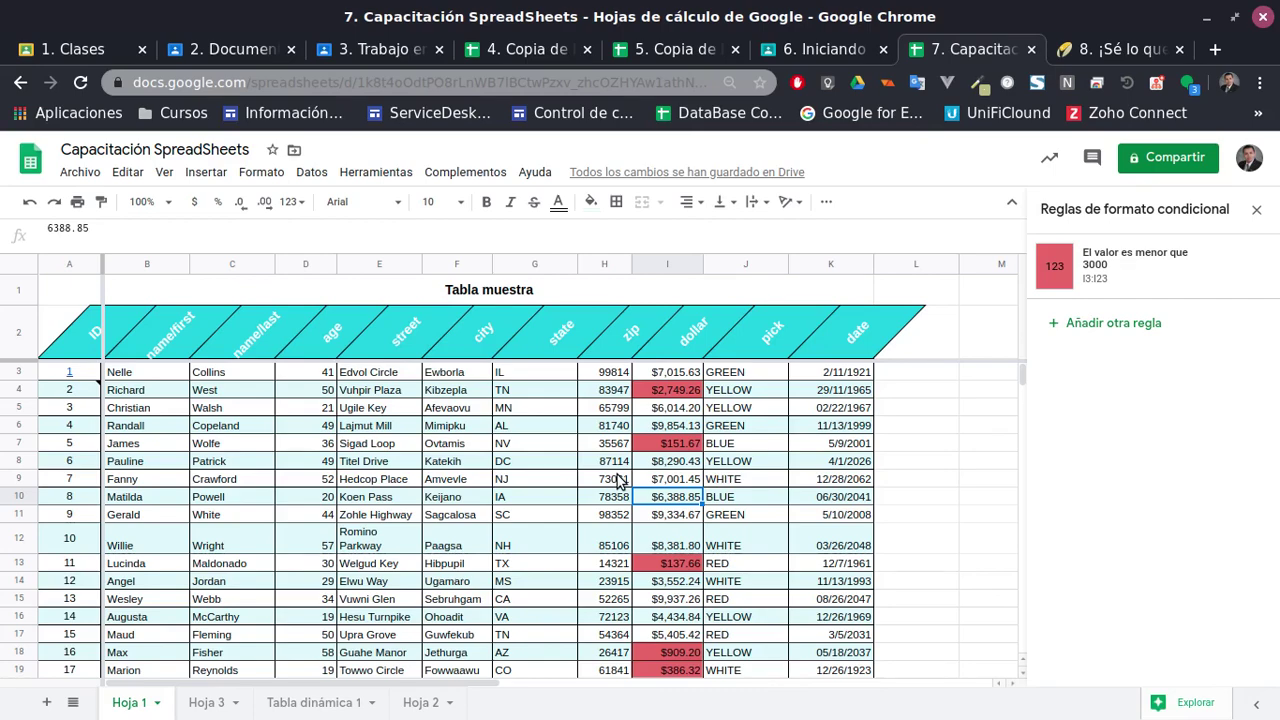
{"action": "scroll", "coordinate": [620, 490], "scroll_direction": "down", "scroll_amount": 2}
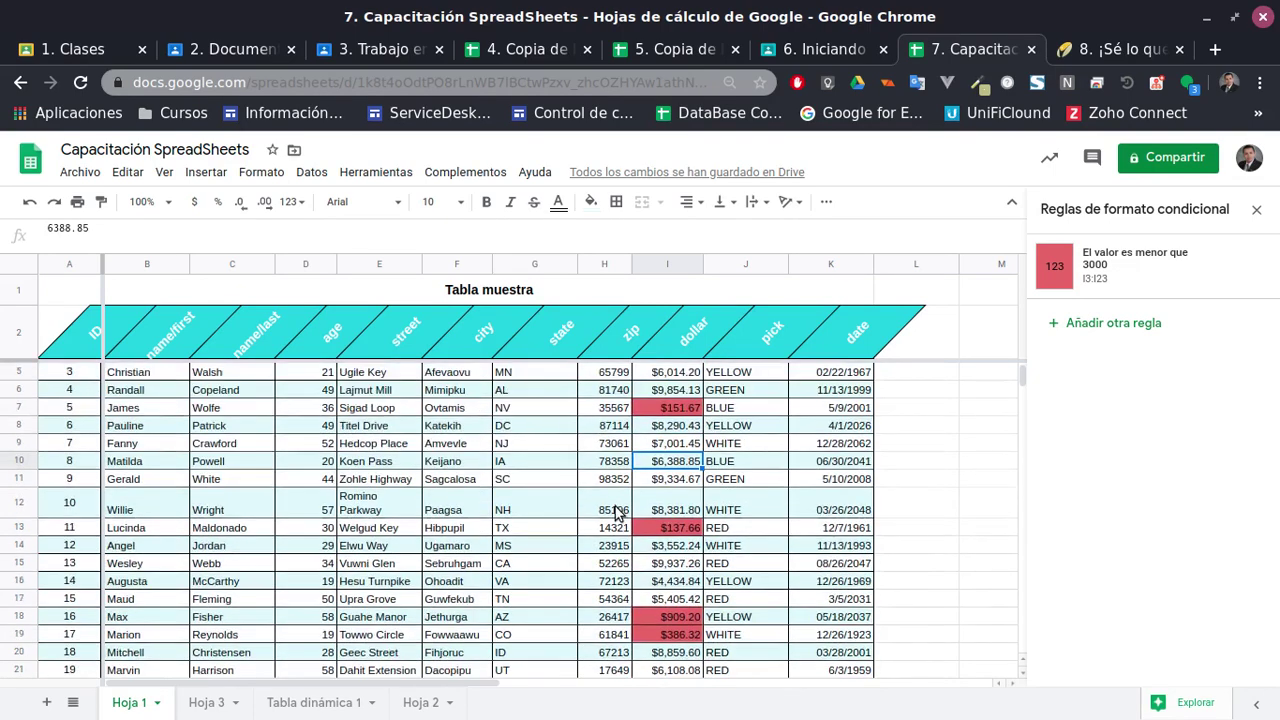
{"action": "scroll", "coordinate": [619, 516], "scroll_direction": "up", "scroll_amount": 2}
{"action": "left_click", "coordinate": [395, 481]}
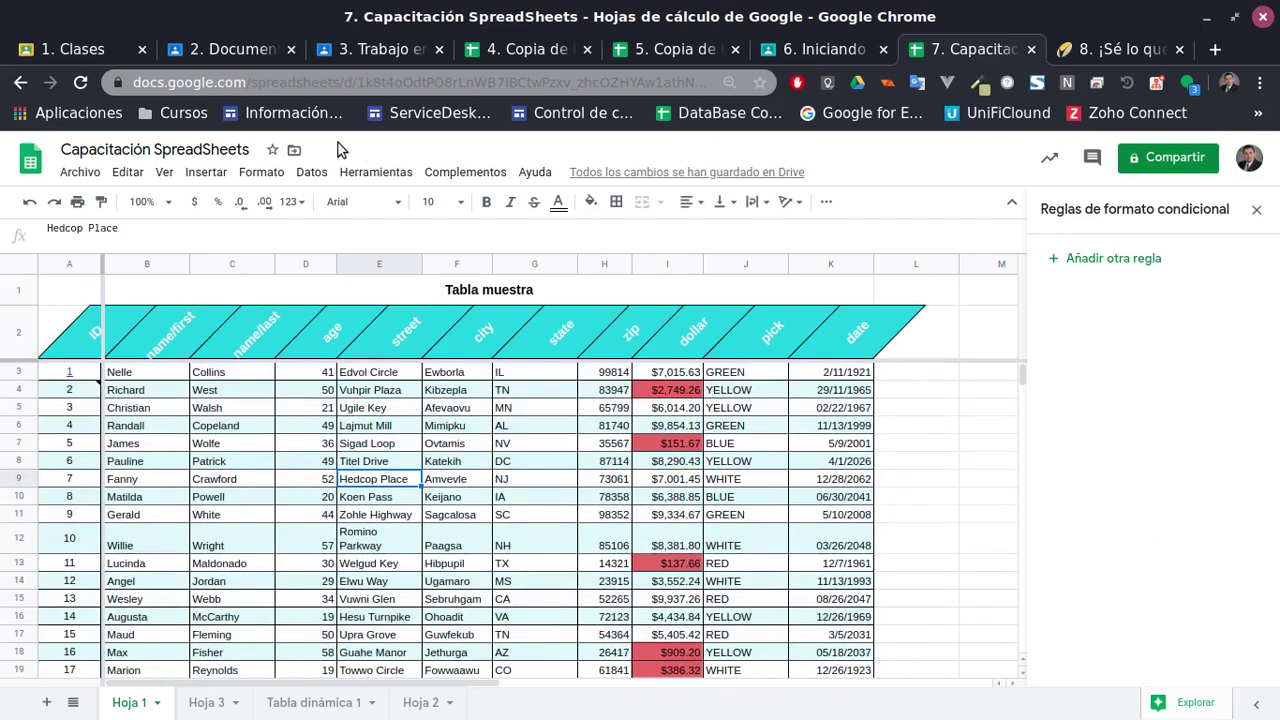
Try the Datos filter controls, then delete a stray filter object from the sheet
{"action": "left_click", "coordinate": [305, 173]}
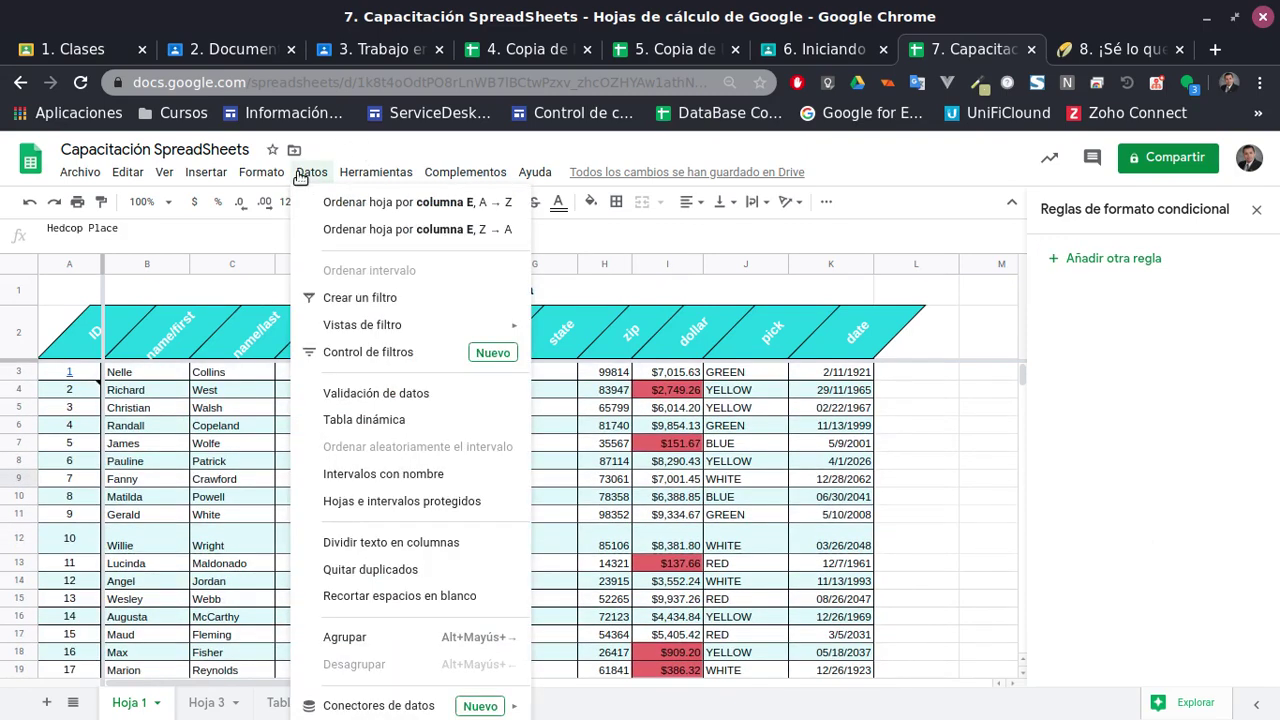
{"action": "mouse_move", "coordinate": [410, 331]}
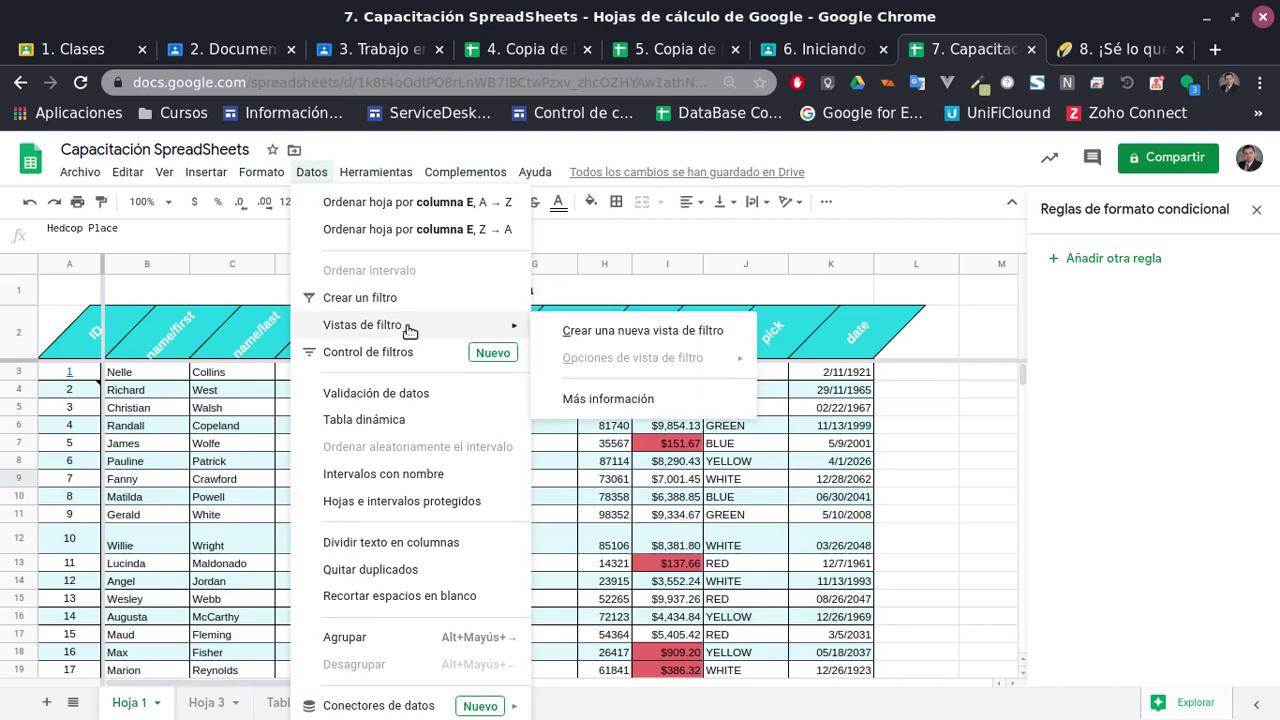
{"action": "left_click", "coordinate": [403, 355]}
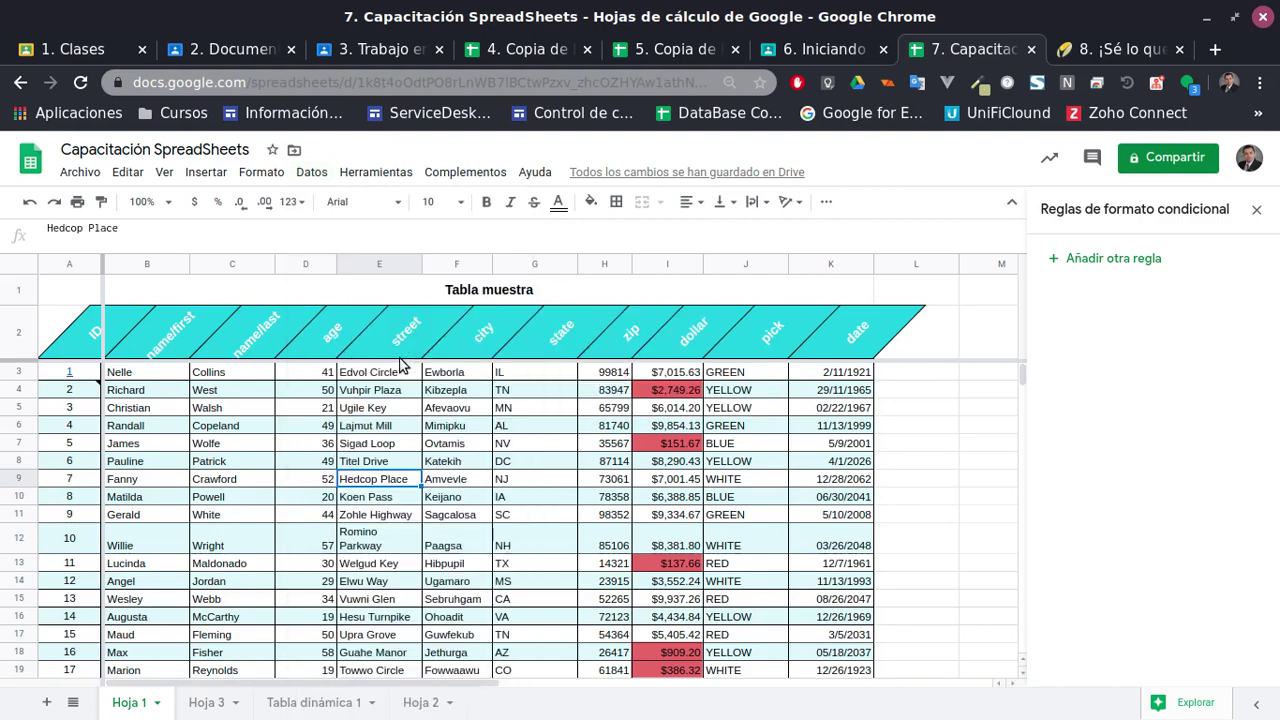
{"action": "left_click", "coordinate": [515, 517]}
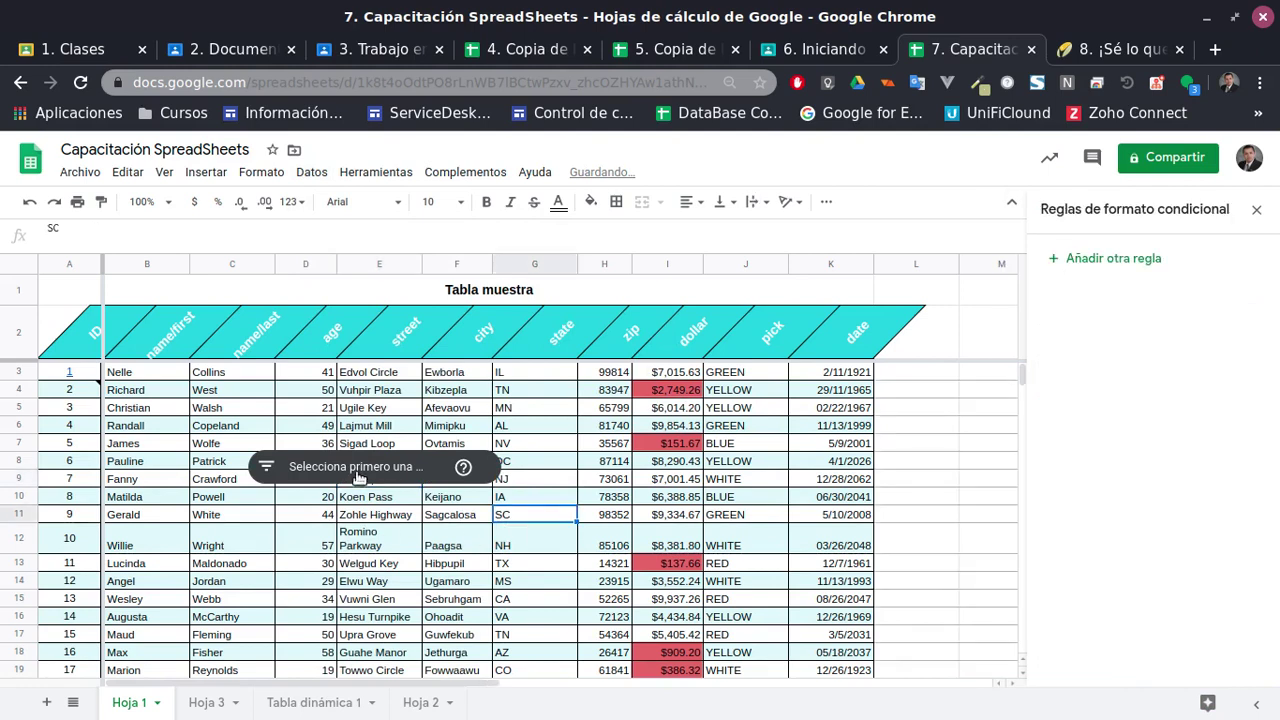
{"action": "left_click", "coordinate": [329, 470]}
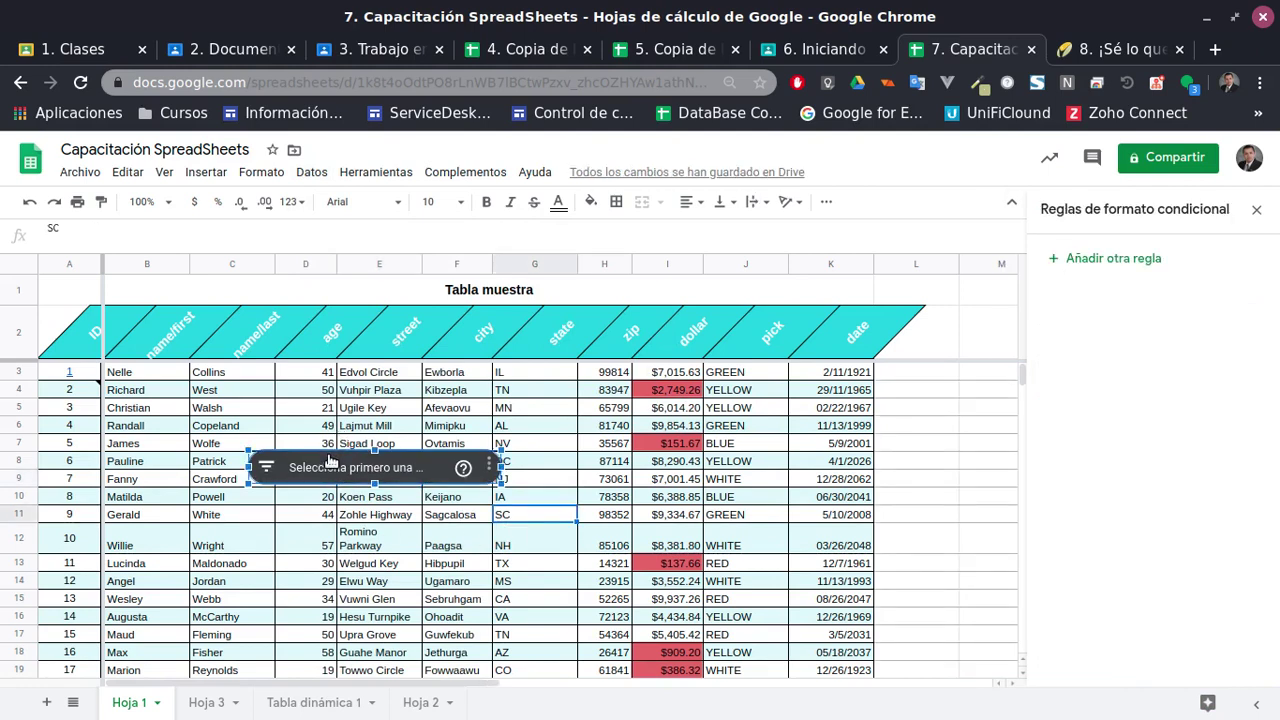
{"action": "key", "text": "Delete"}
Select the street cells and show the Datos > Vistas de filtro choices
{"action": "left_click", "coordinate": [364, 425]}
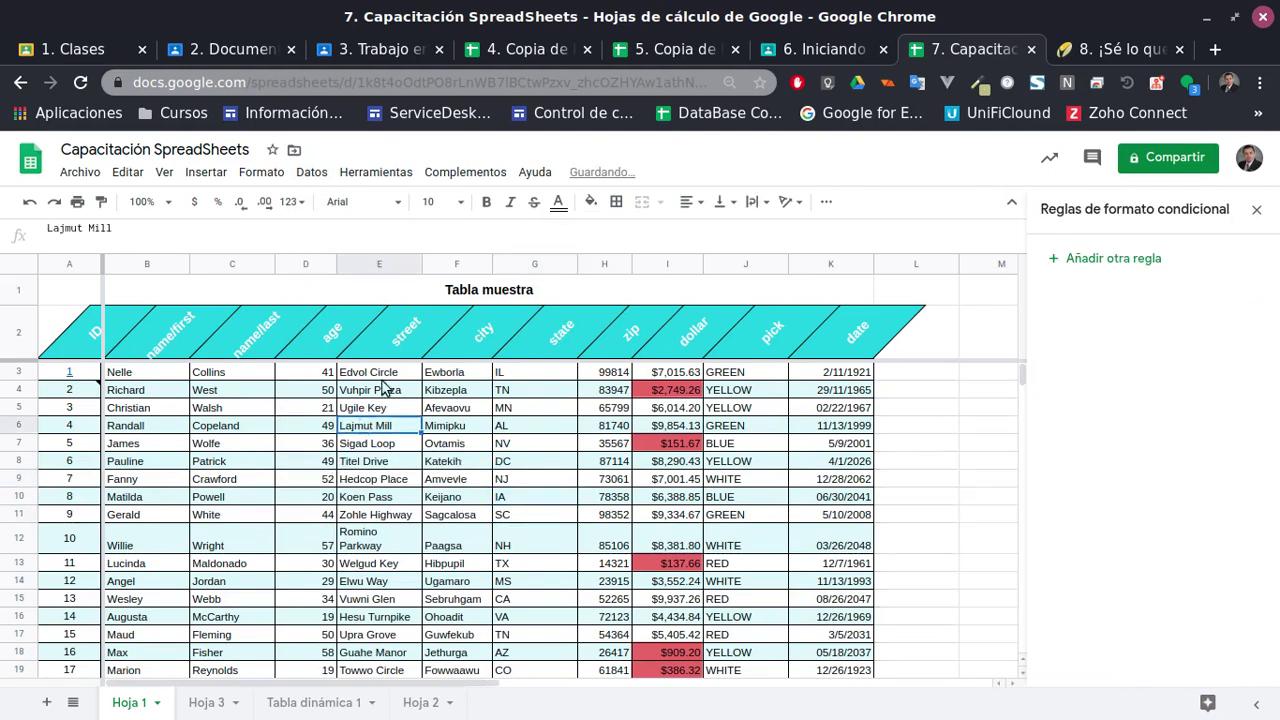
{"action": "left_click", "coordinate": [381, 405]}
{"action": "left_click", "coordinate": [370, 371]}
{"action": "left_click", "coordinate": [370, 172]}
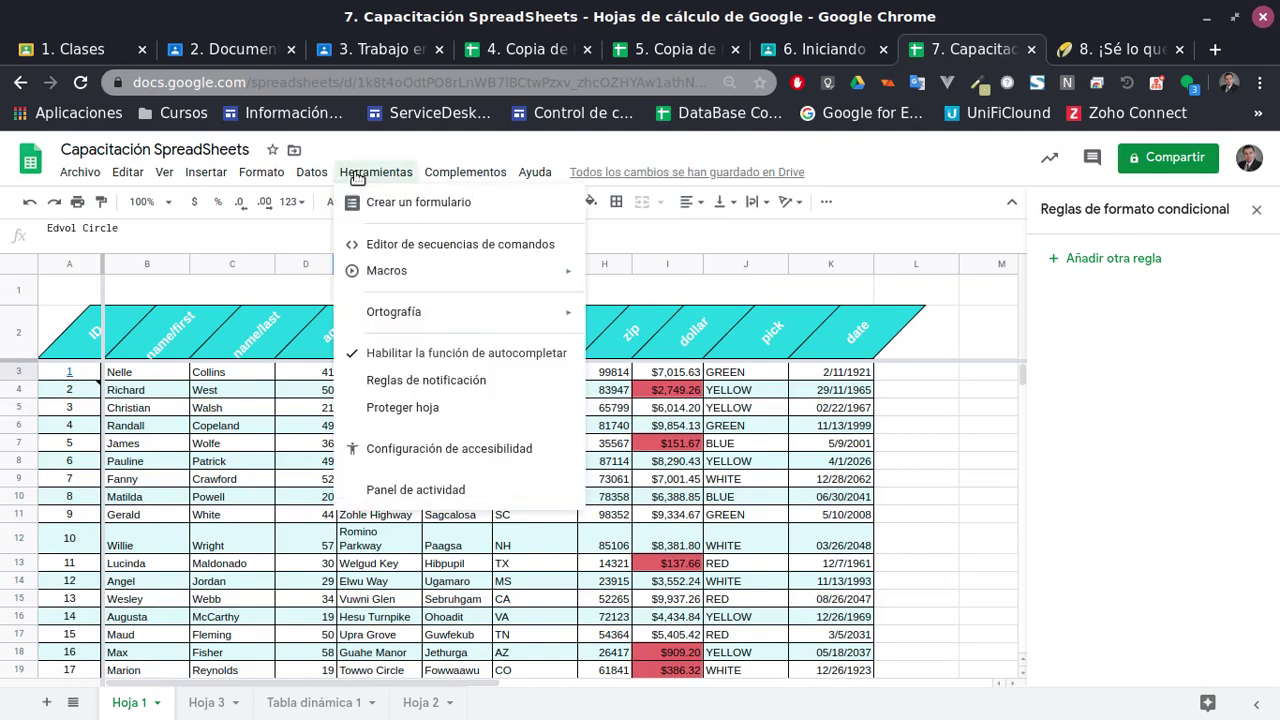
{"action": "mouse_move", "coordinate": [323, 176]}
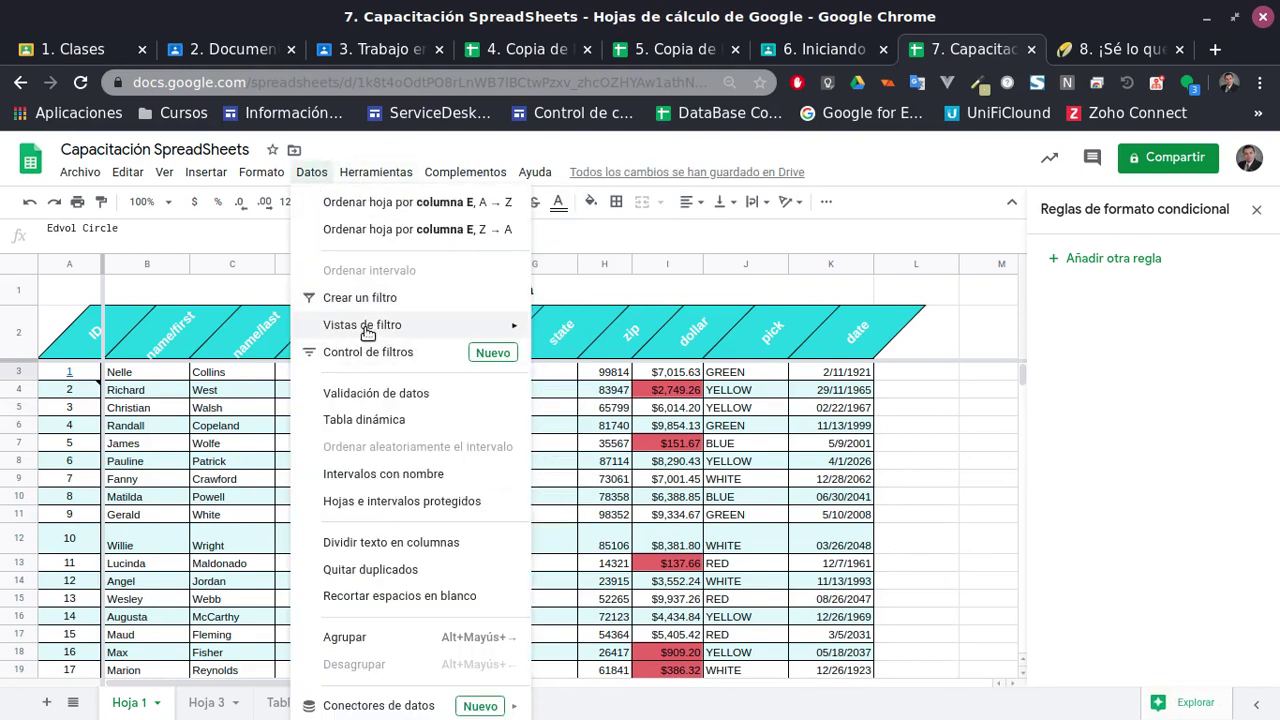
{"action": "mouse_move", "coordinate": [412, 330]}
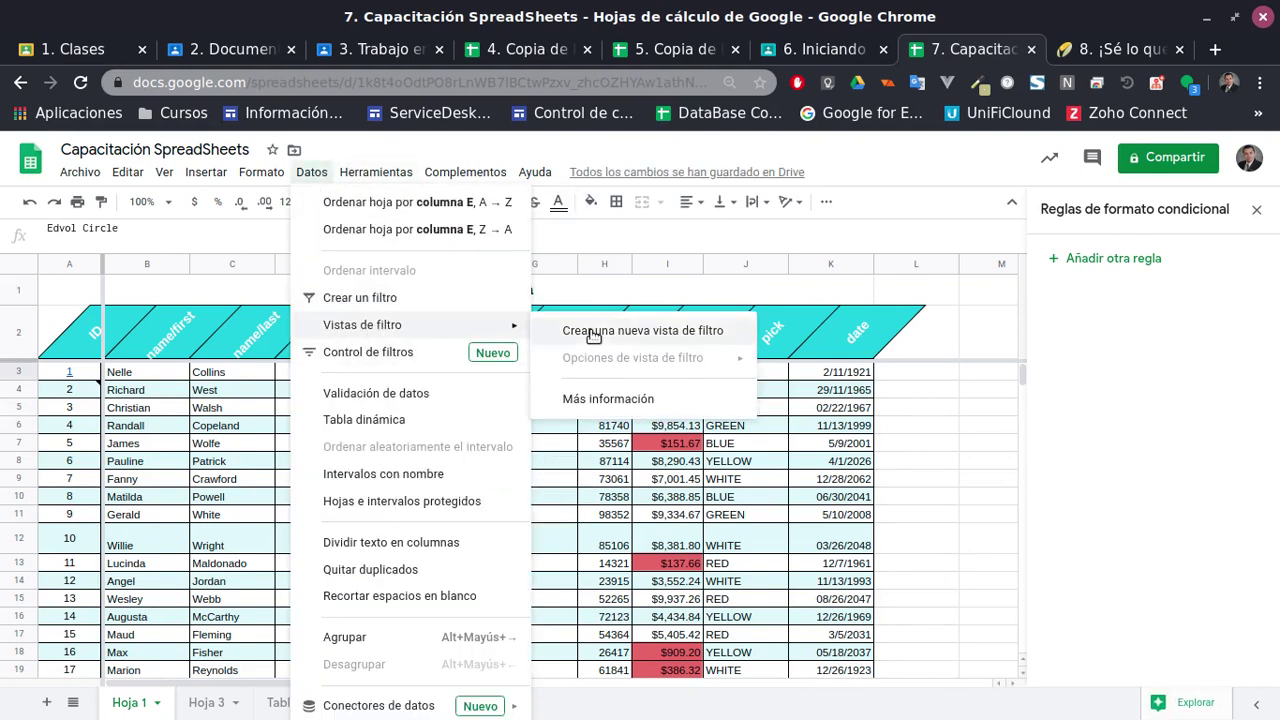
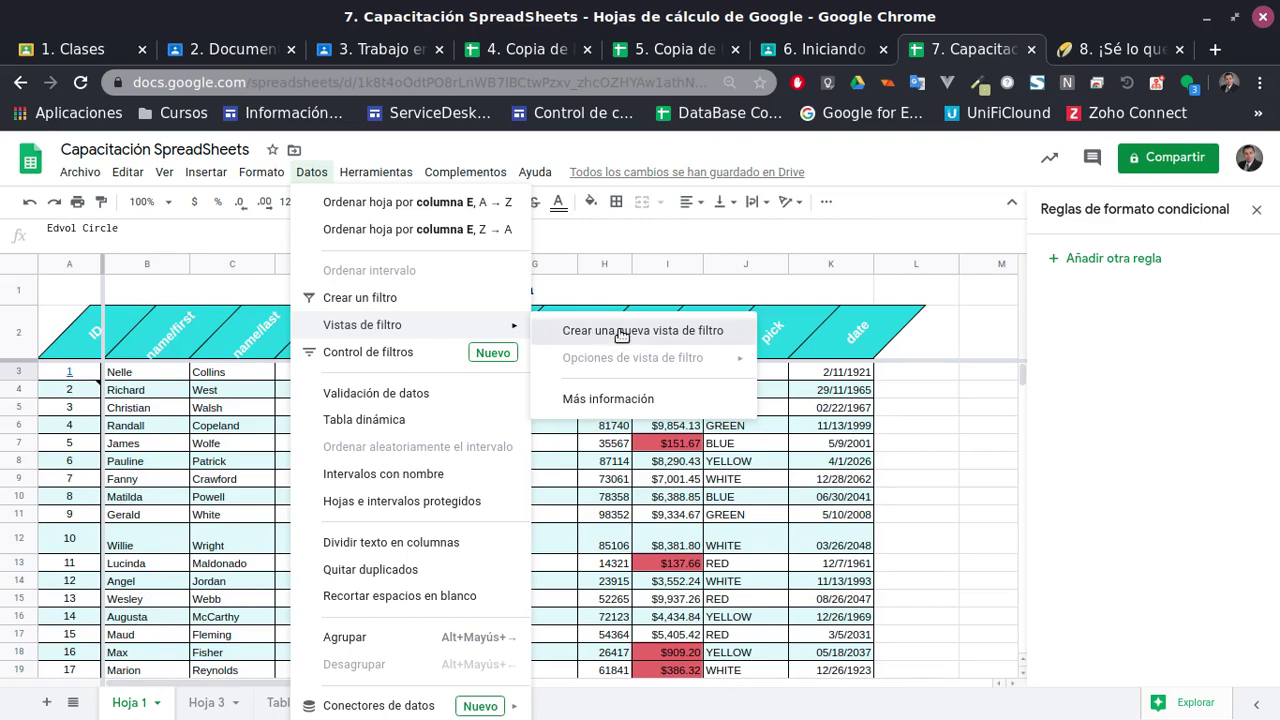
Create the filter view Filtro 2 over A1:K23, then close it to return to the normal sheet
{"action": "left_click", "coordinate": [610, 331]}
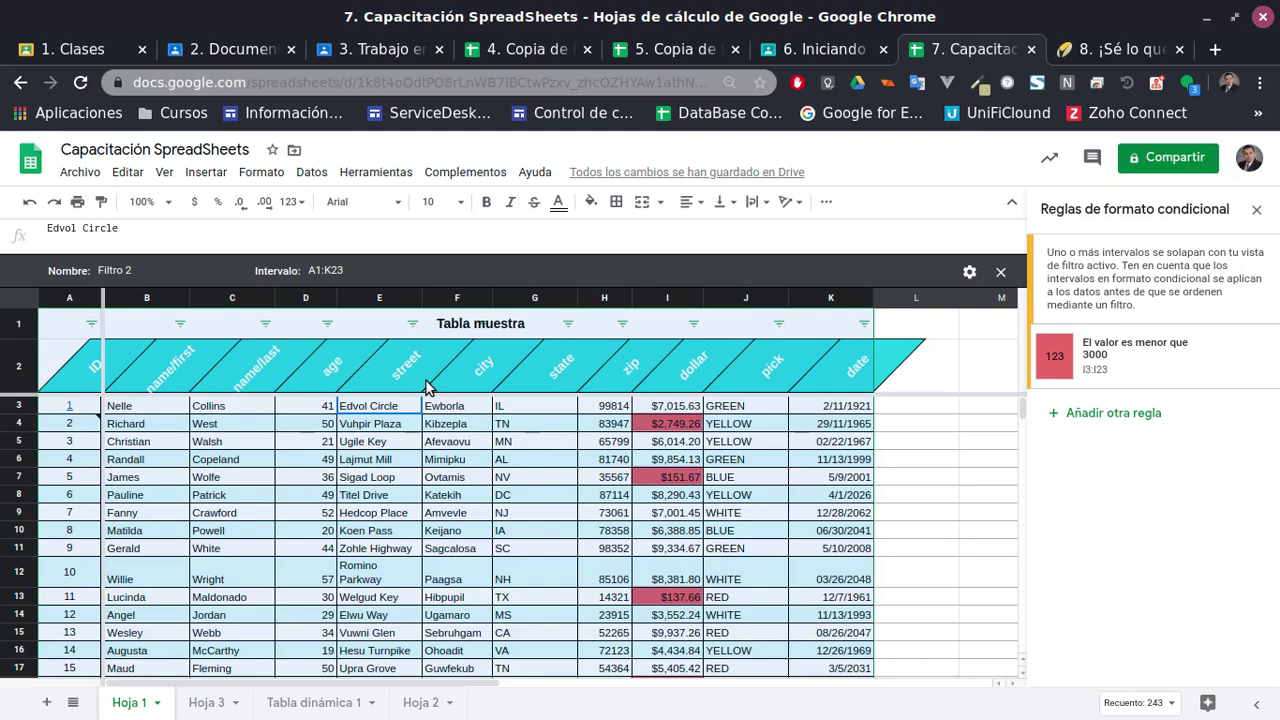
{"action": "left_click", "coordinate": [1000, 271]}
{"action": "left_click", "coordinate": [60, 325]}
{"action": "scroll", "coordinate": [263, 386], "scroll_direction": "down", "scroll_amount": 5}
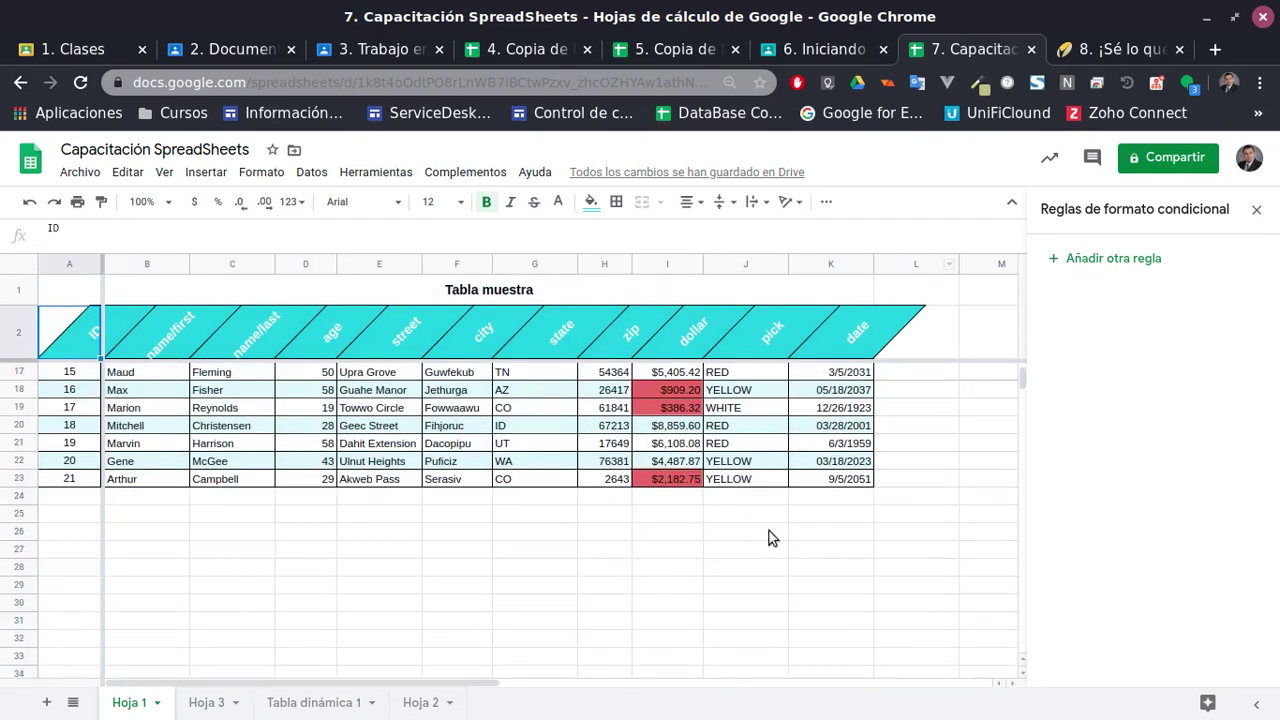
{"action": "scroll", "coordinate": [820, 497], "scroll_direction": "up", "scroll_amount": 5}
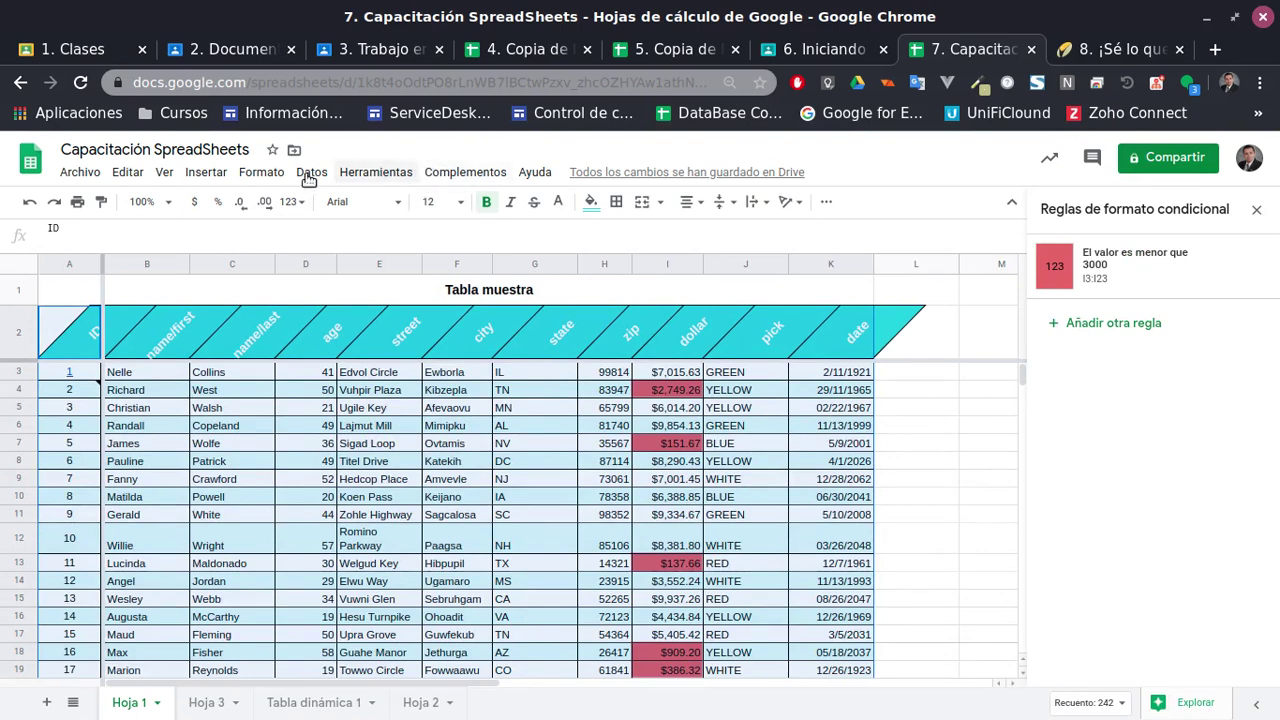
Create another filter view over A2:K23 and glance at the date column's filter options
{"action": "left_click", "coordinate": [261, 172]}
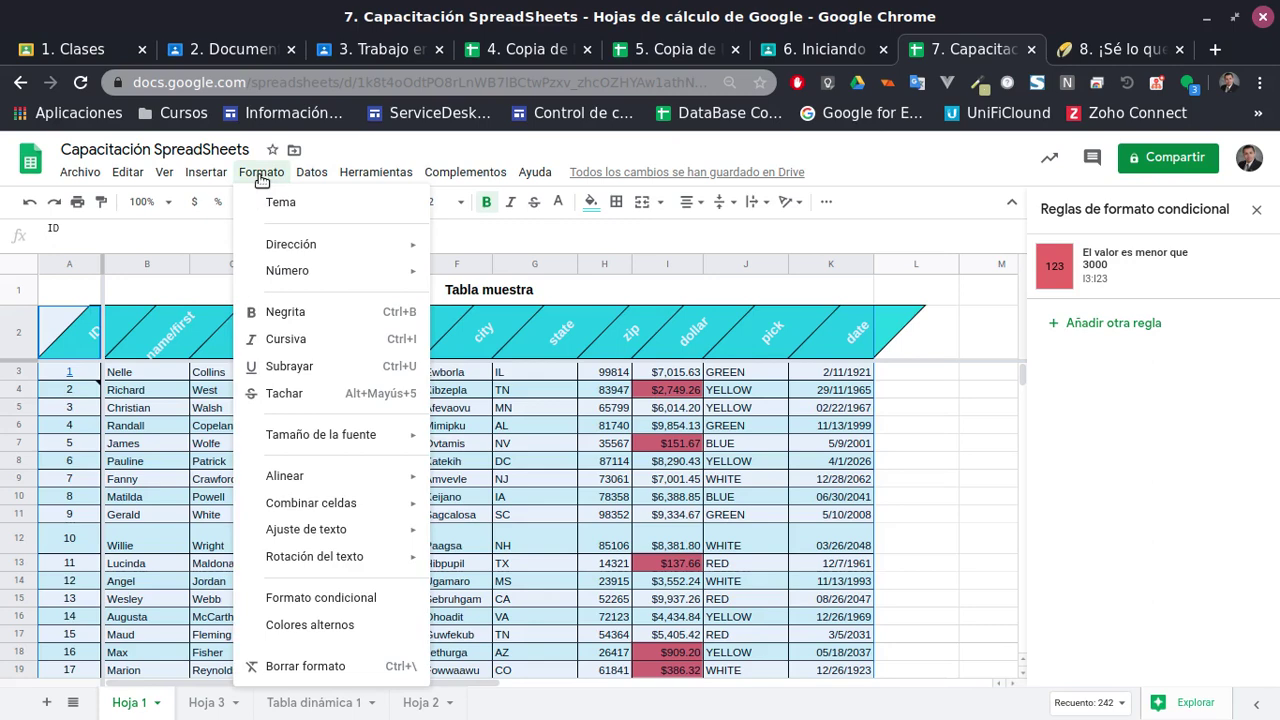
{"action": "mouse_move", "coordinate": [216, 175]}
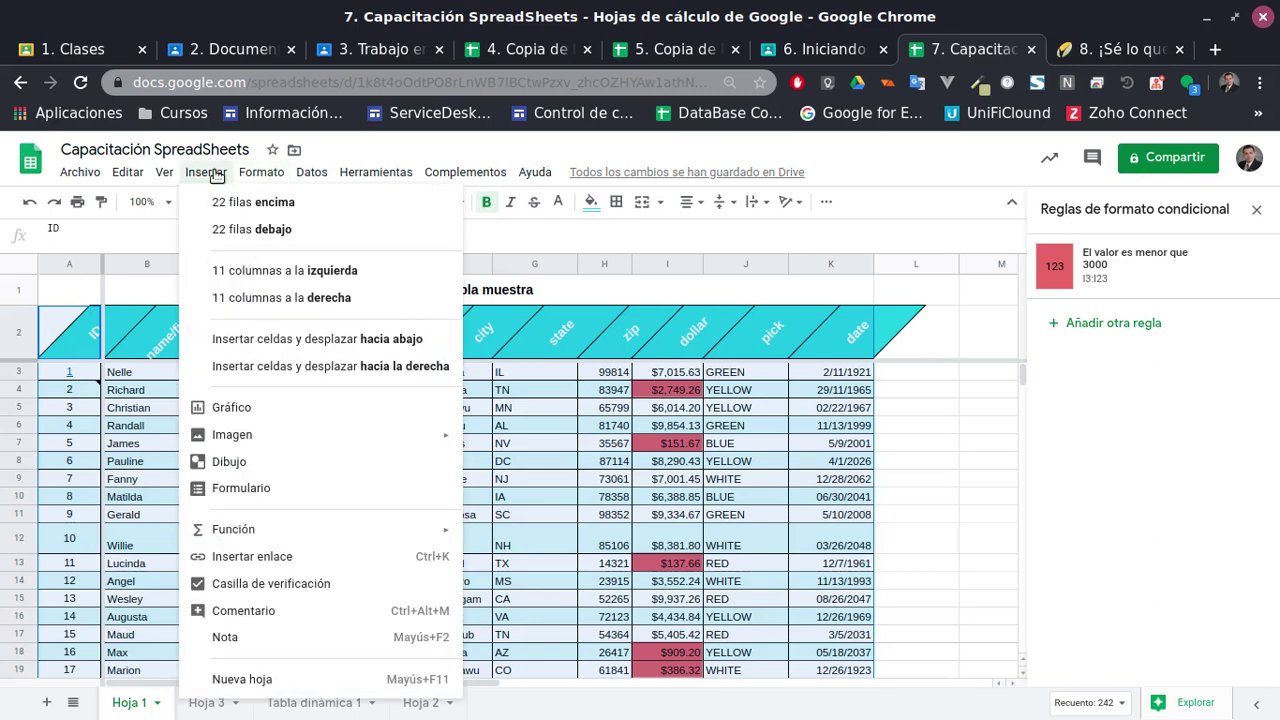
{"action": "mouse_move", "coordinate": [311, 174]}
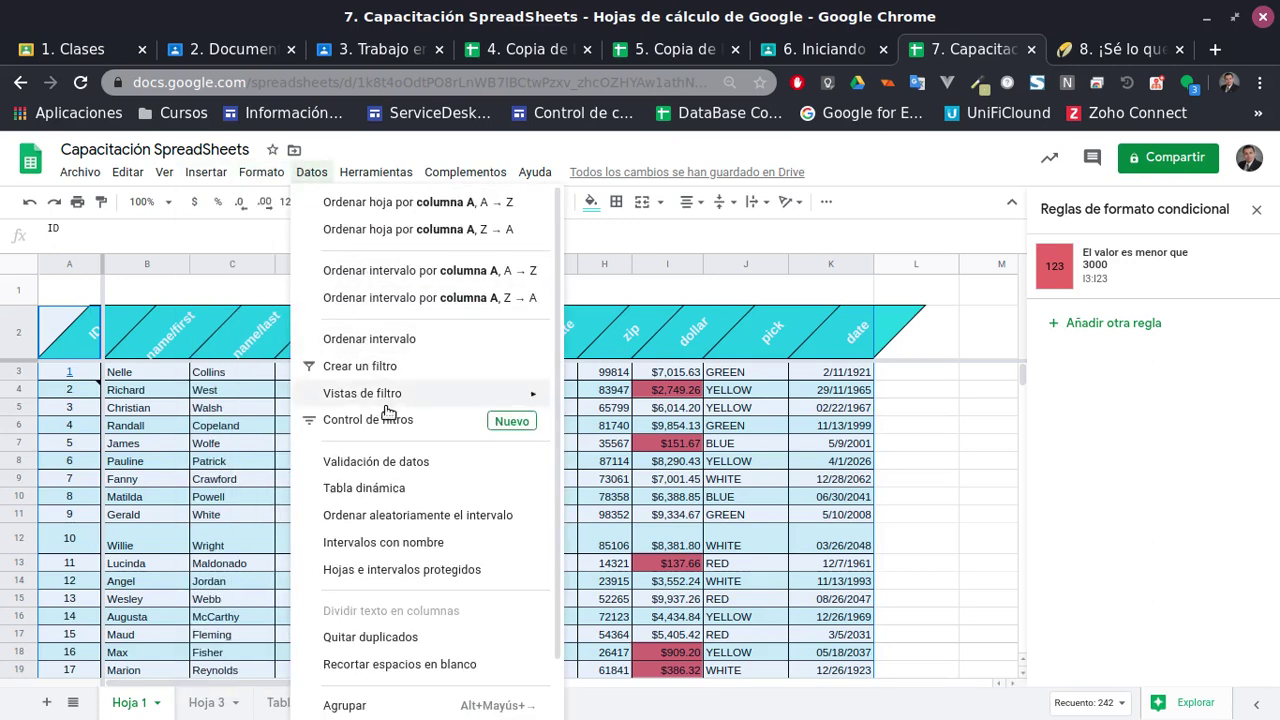
{"action": "mouse_move", "coordinate": [386, 400]}
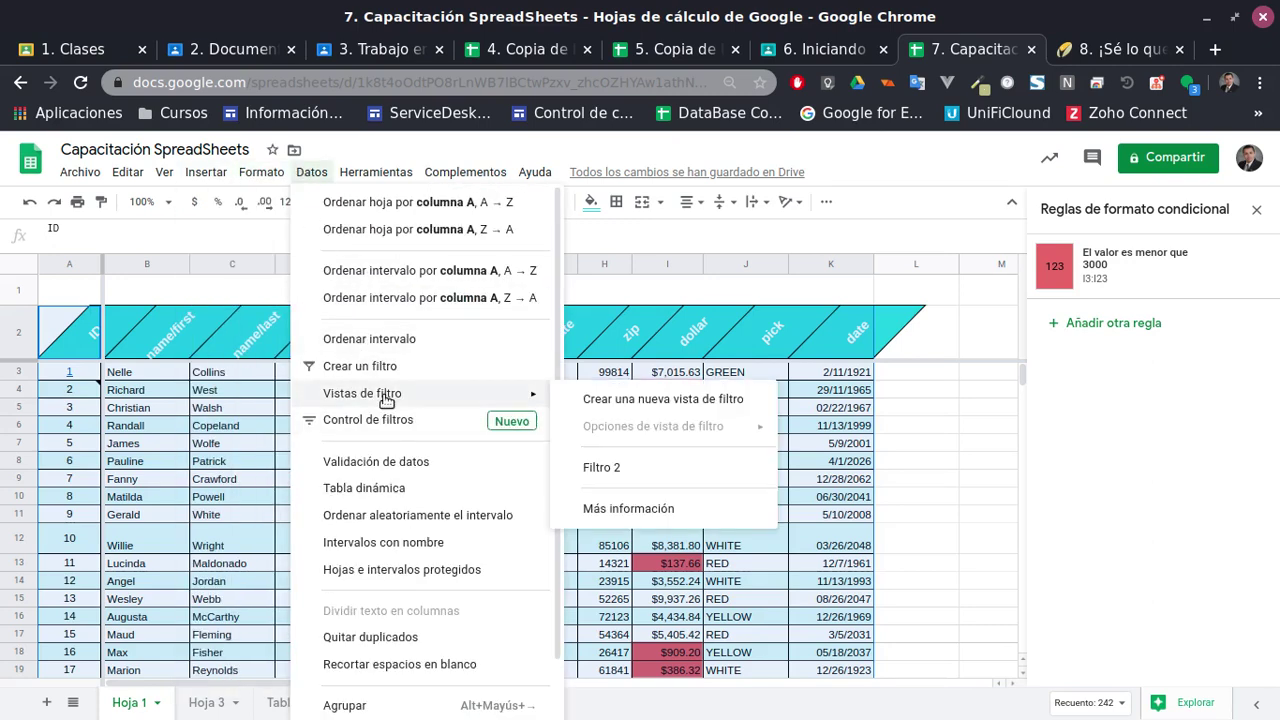
{"action": "left_click", "coordinate": [633, 399]}
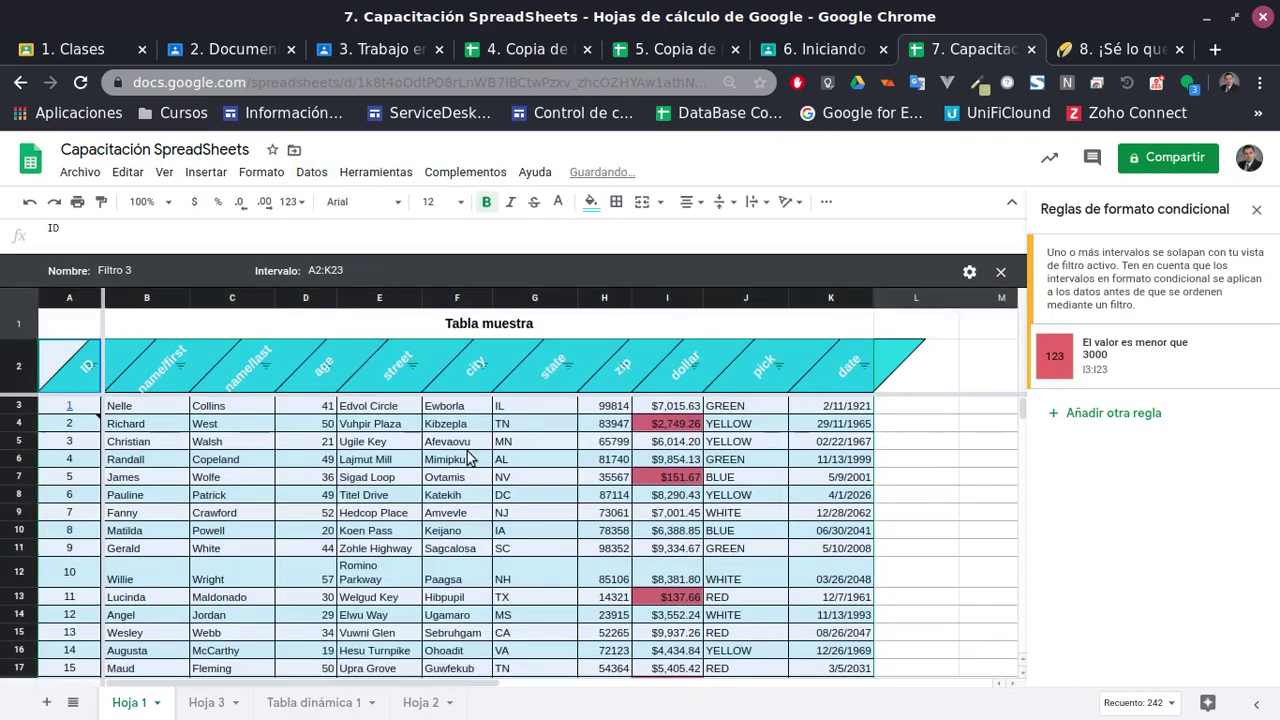
{"action": "left_click", "coordinate": [866, 367]}
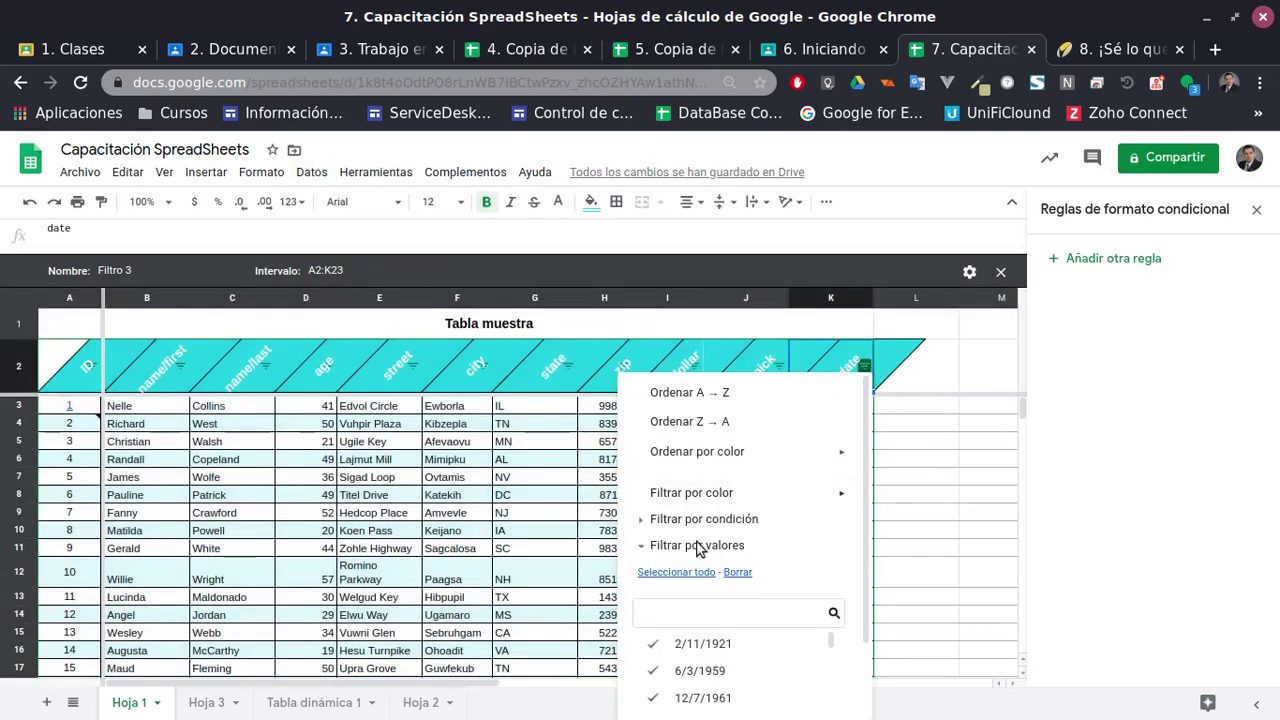
{"action": "left_click", "coordinate": [445, 514]}
{"action": "scroll", "coordinate": [480, 535], "scroll_direction": "down", "scroll_amount": 2}
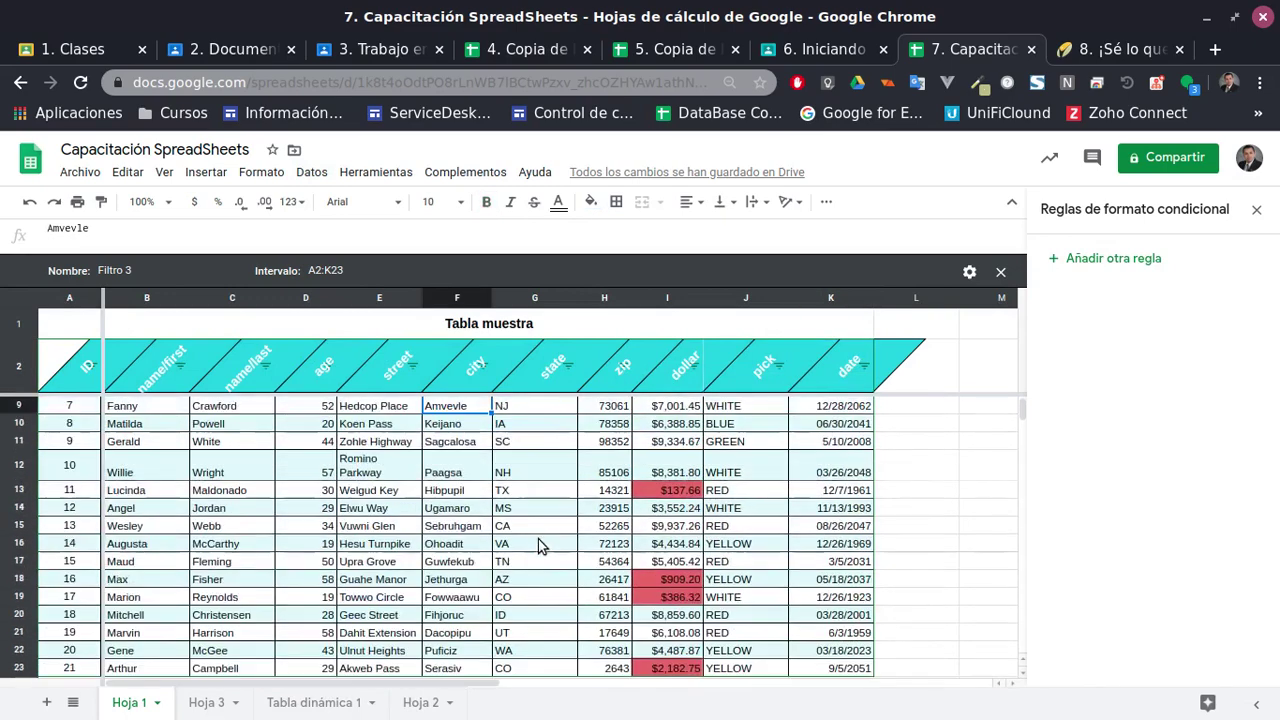
{"action": "scroll", "coordinate": [540, 550], "scroll_direction": "up", "scroll_amount": 2}
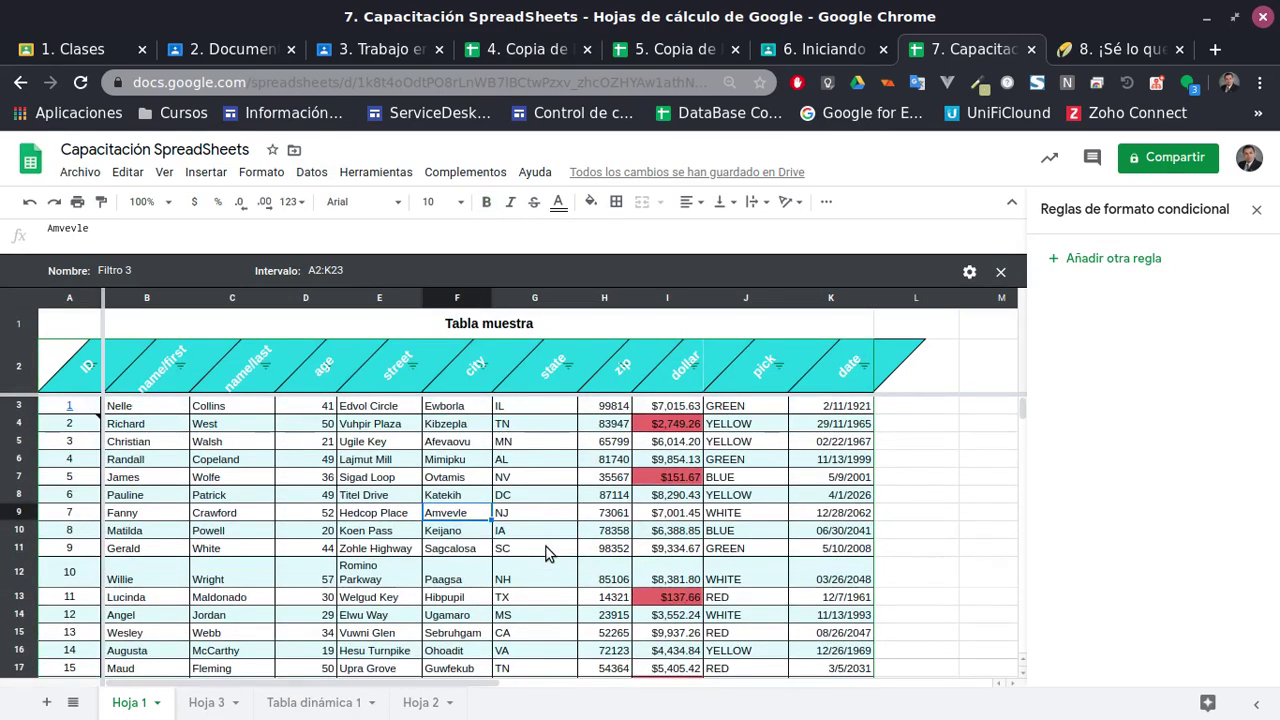
Rename the filter view from Filtro 3 to Trabajadores and close it
{"action": "left_click", "coordinate": [968, 272]}
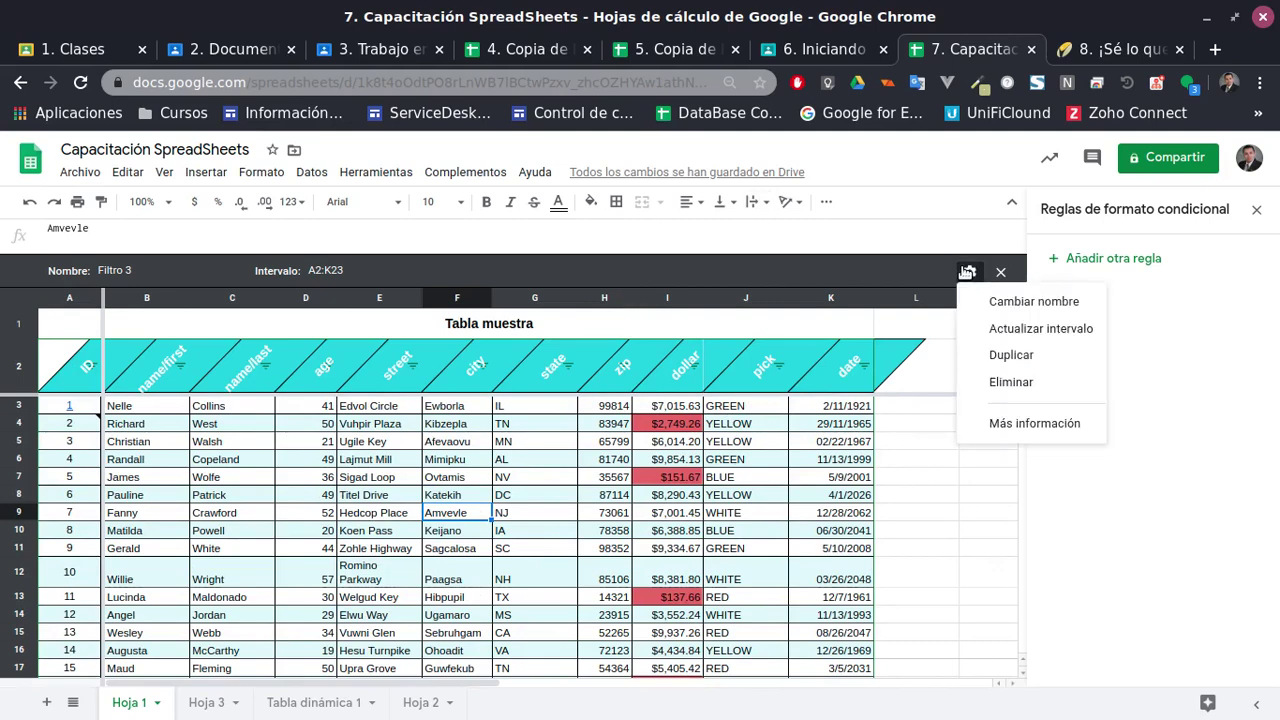
{"action": "left_click", "coordinate": [981, 310]}
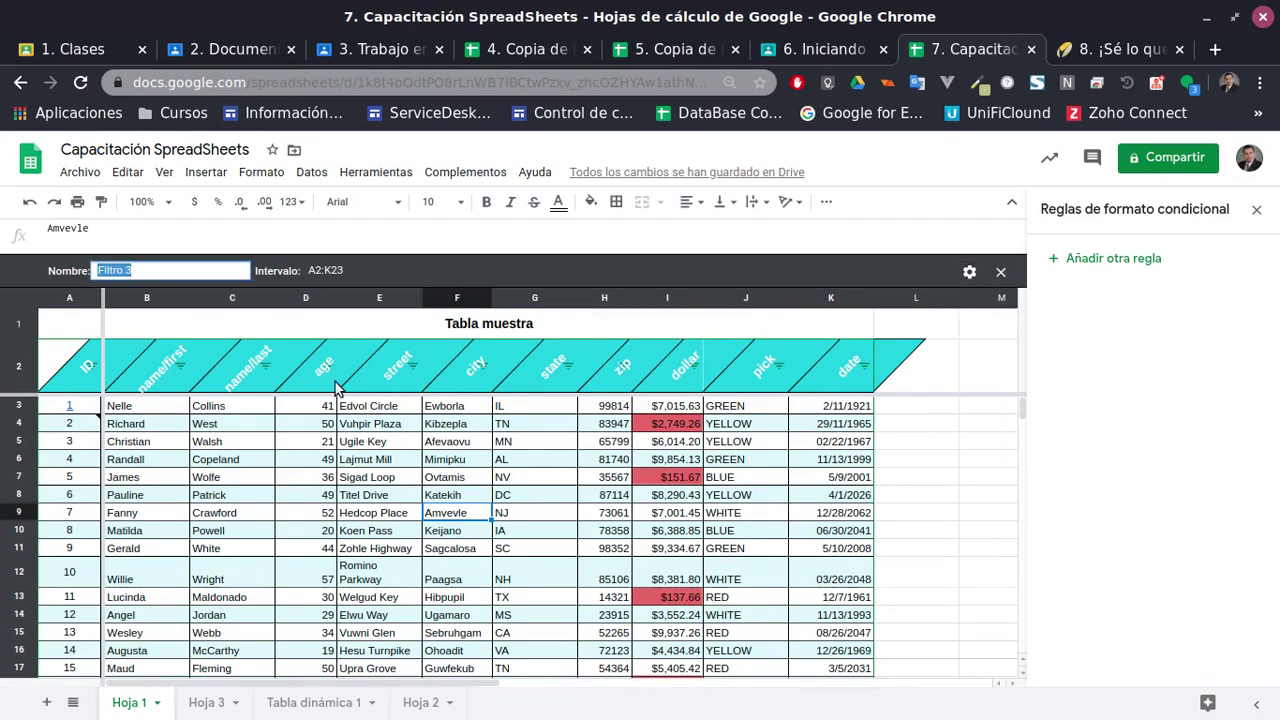
{"action": "key", "text": "BackSpace"}
{"action": "type", "text": "Trabajadores"}
{"action": "key", "text": "Return"}
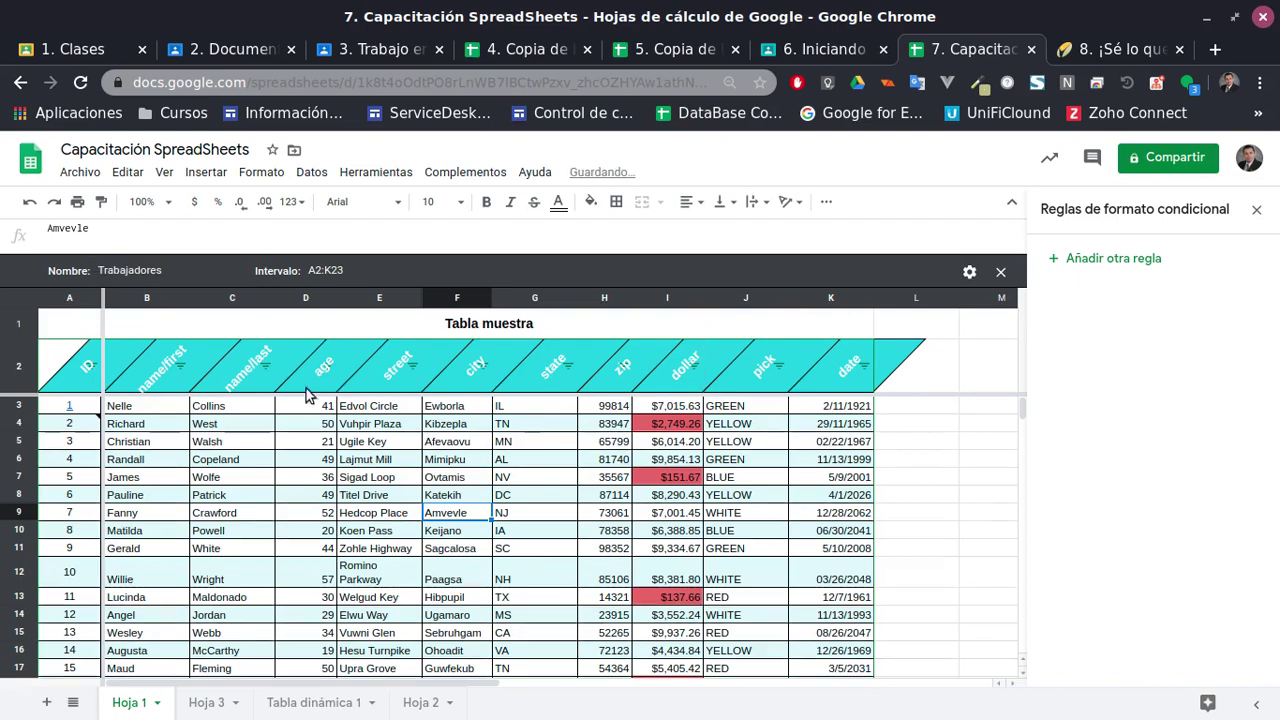
{"action": "scroll", "coordinate": [605, 465], "scroll_direction": "down", "scroll_amount": 3}
{"action": "scroll", "coordinate": [614, 495], "scroll_direction": "up", "scroll_amount": 3}
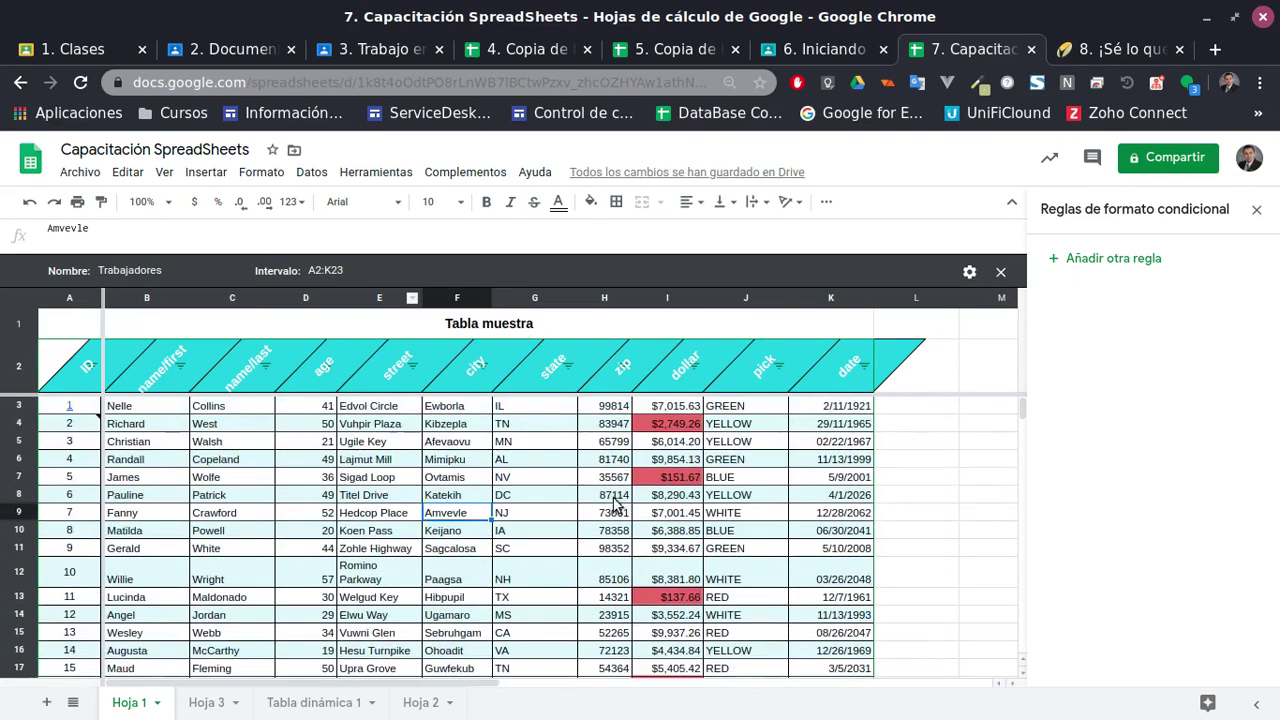
{"action": "left_click", "coordinate": [1000, 272]}
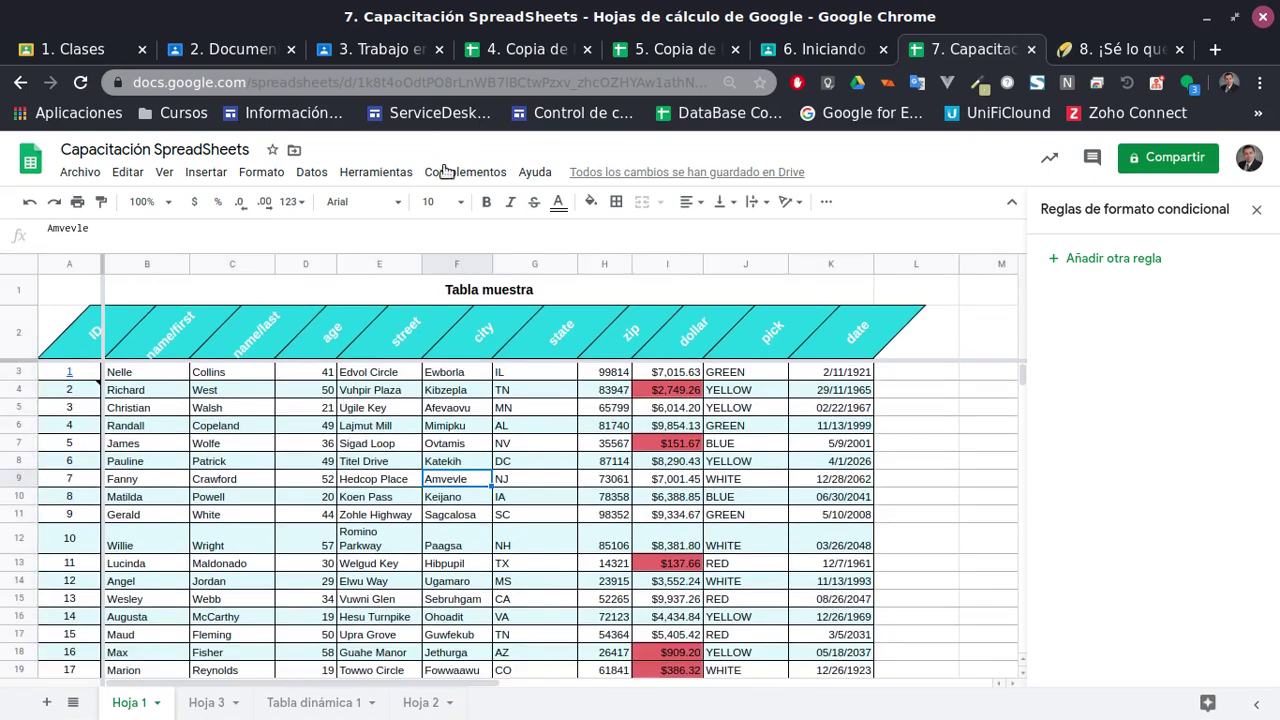
Reopen the saved Trabajadores filter view, then close it back to the normal sheet
{"action": "left_click", "coordinate": [376, 172]}
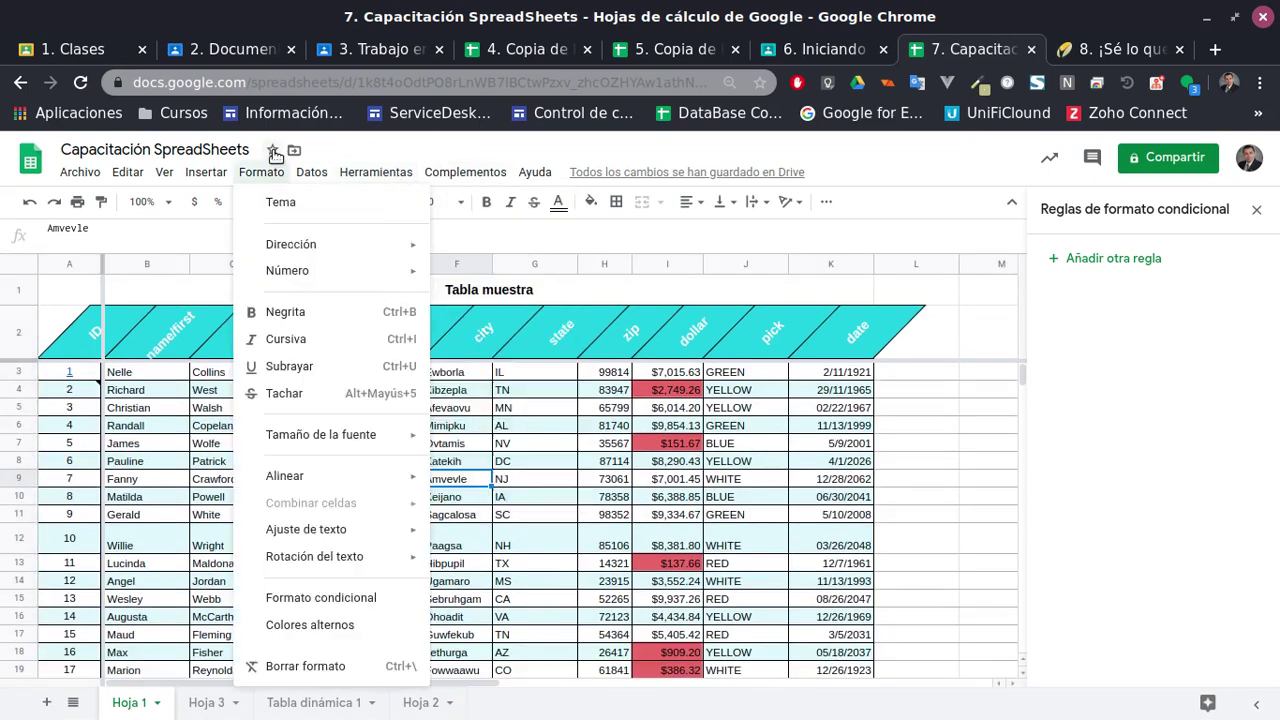
{"action": "mouse_move", "coordinate": [311, 172]}
{"action": "mouse_move", "coordinate": [400, 325]}
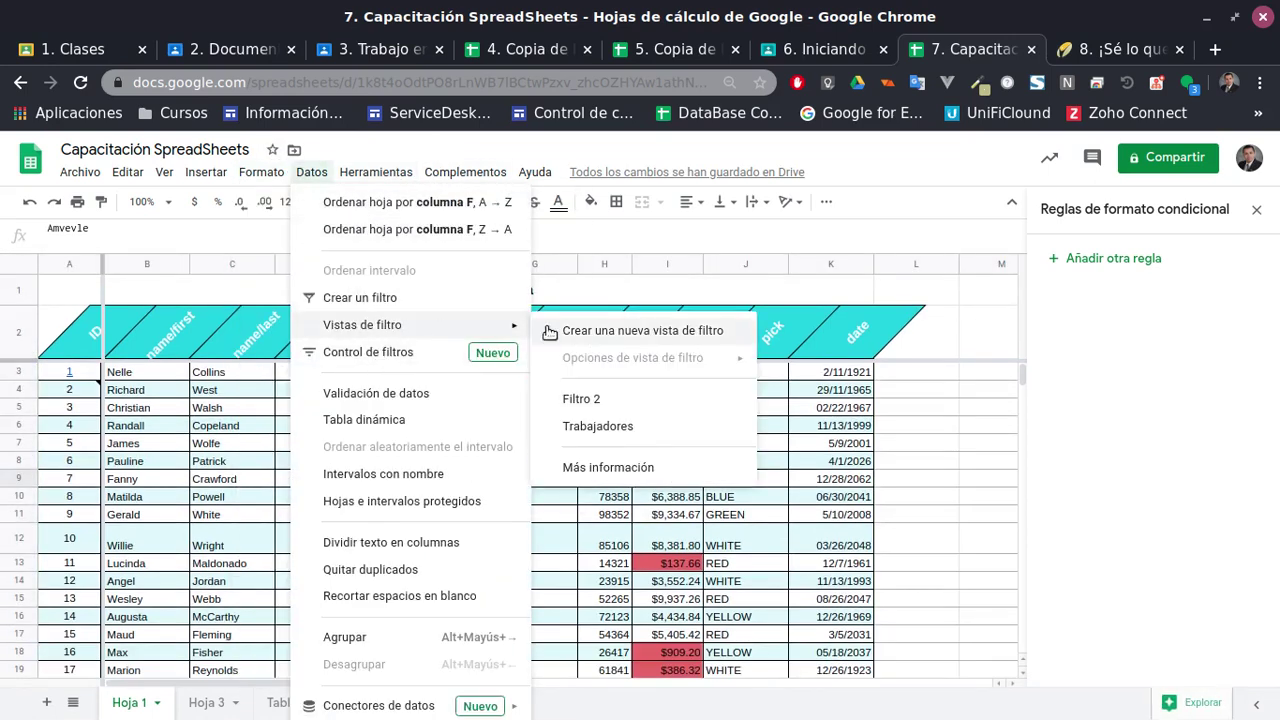
{"action": "left_click", "coordinate": [598, 426]}
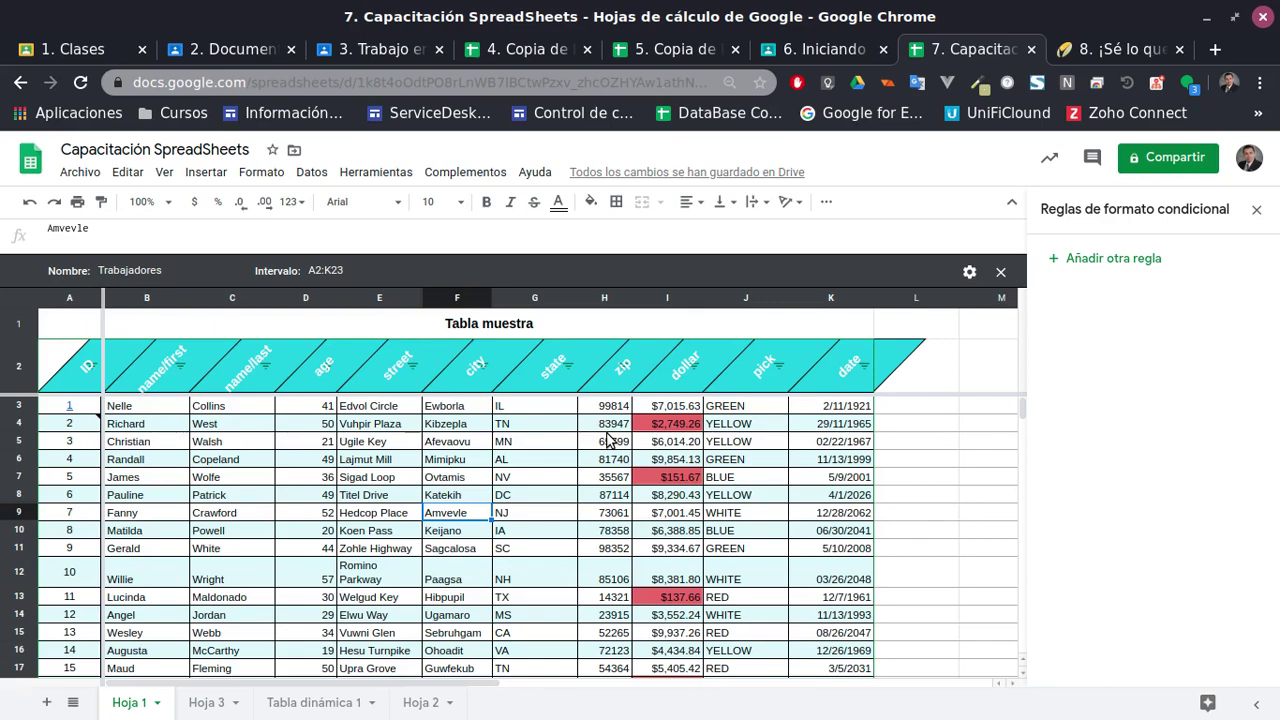
{"action": "left_click", "coordinate": [1000, 271]}
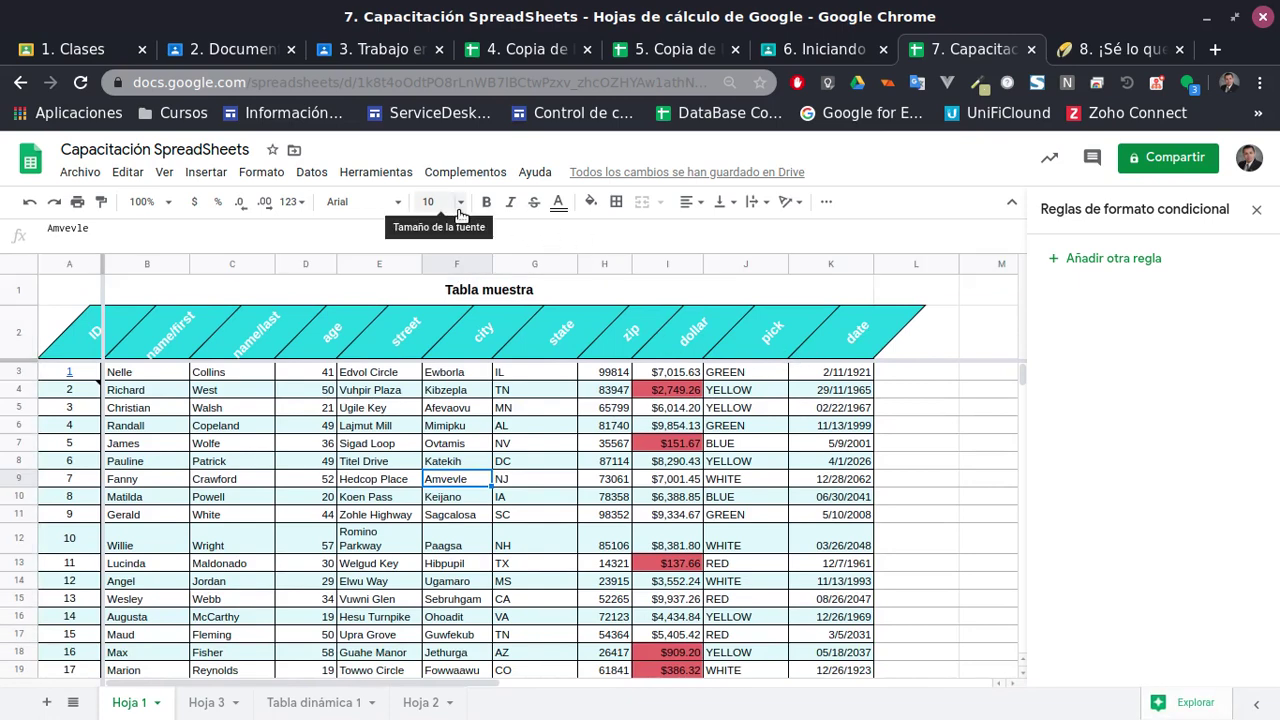
{"action": "left_click", "coordinate": [320, 170]}
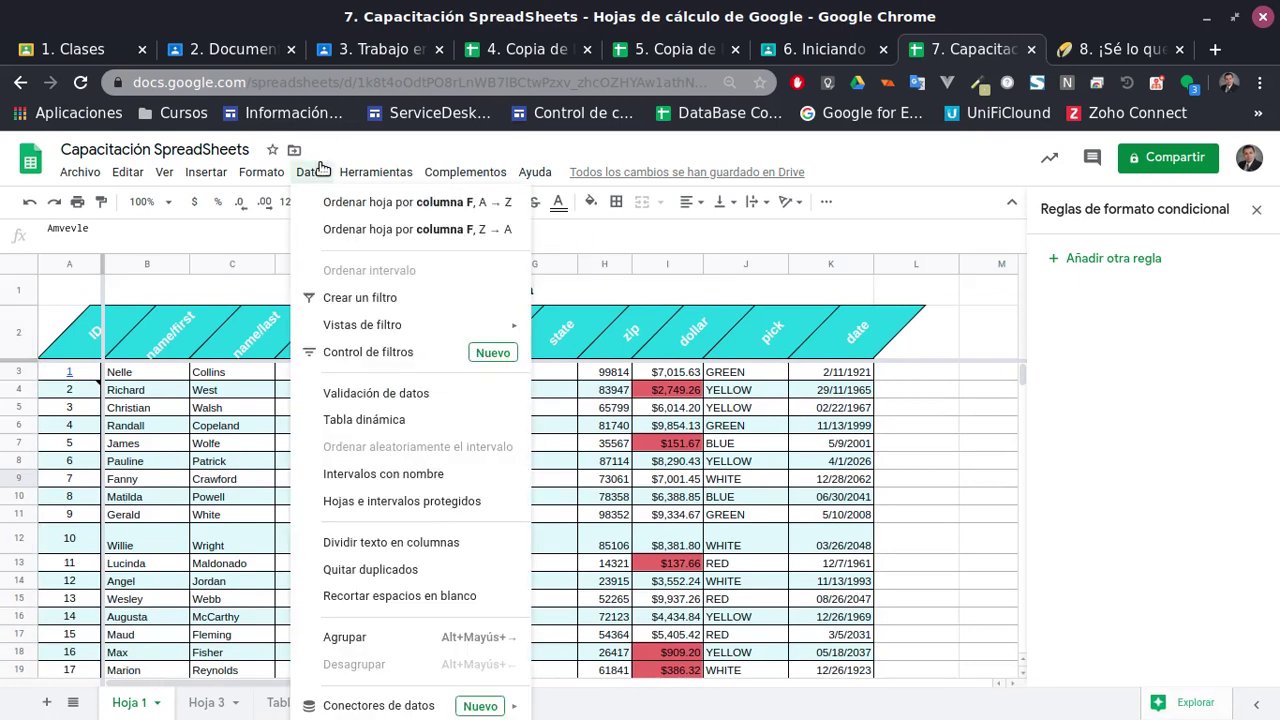
Add a filter control, delete it again, and turn on a filter for the table
{"action": "left_click", "coordinate": [437, 355]}
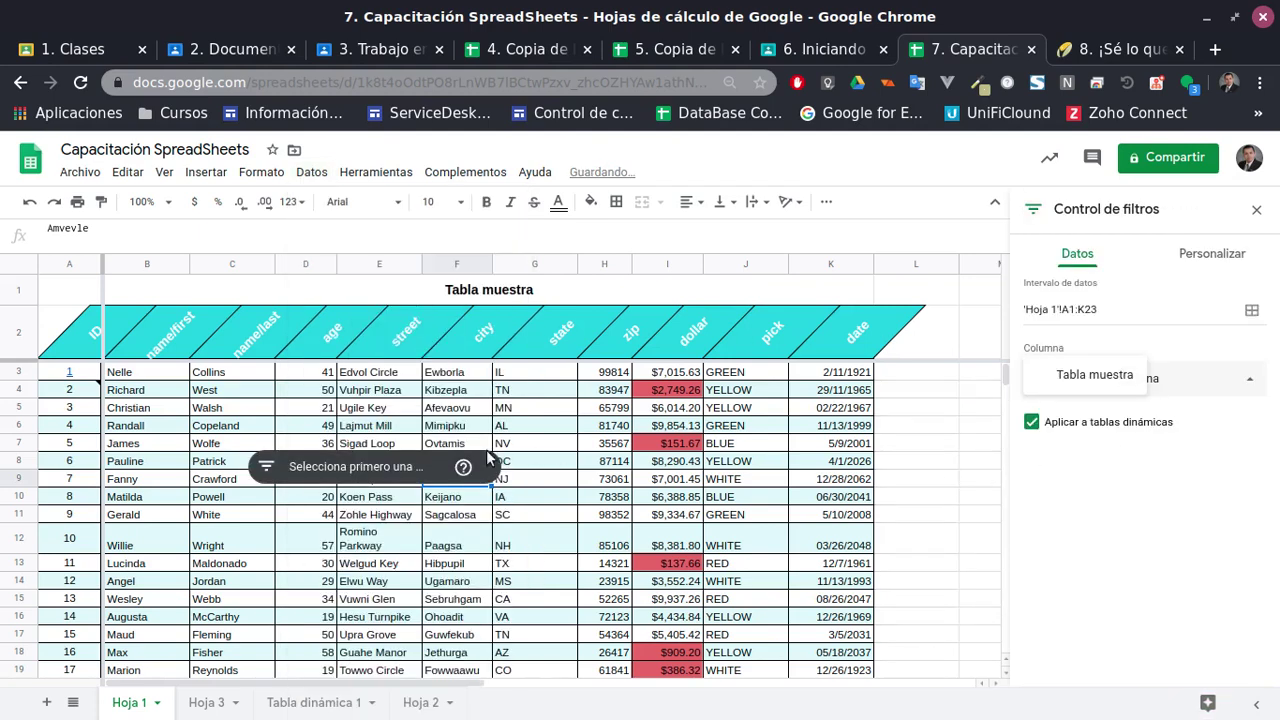
{"action": "left_click", "coordinate": [288, 470]}
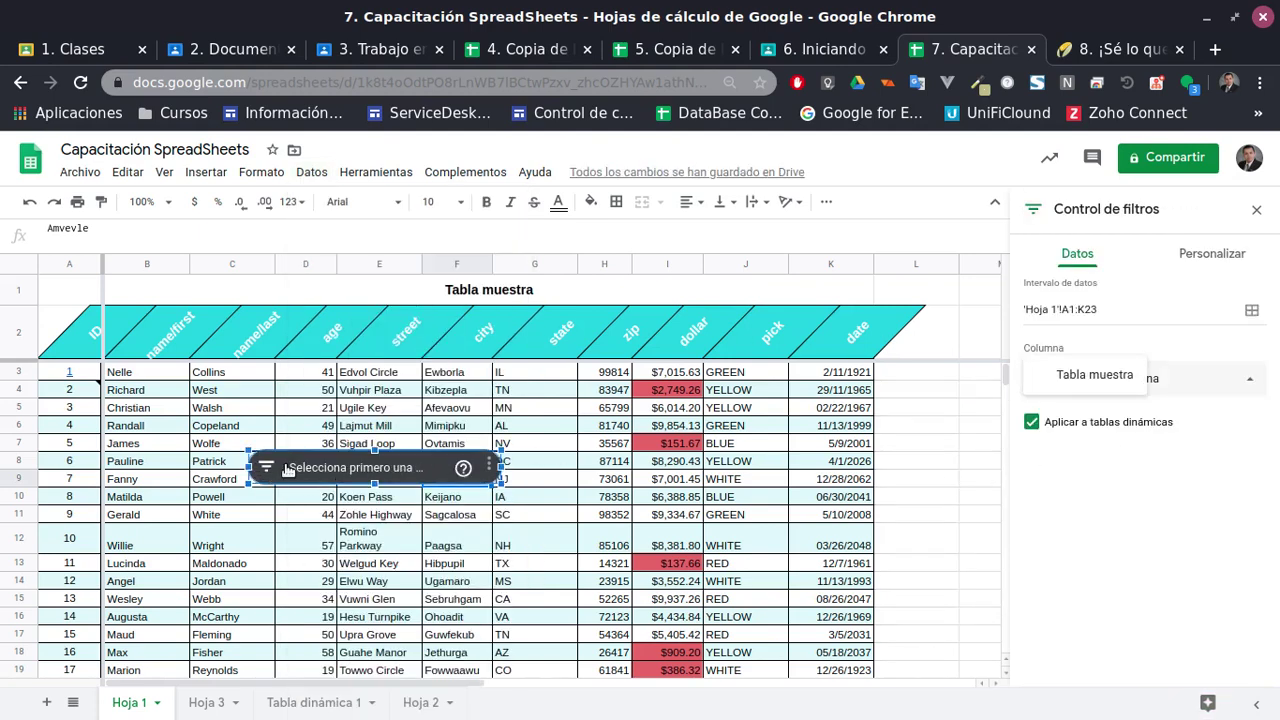
{"action": "left_click", "coordinate": [416, 472]}
{"action": "left_click", "coordinate": [402, 474]}
{"action": "key", "text": "Delete"}
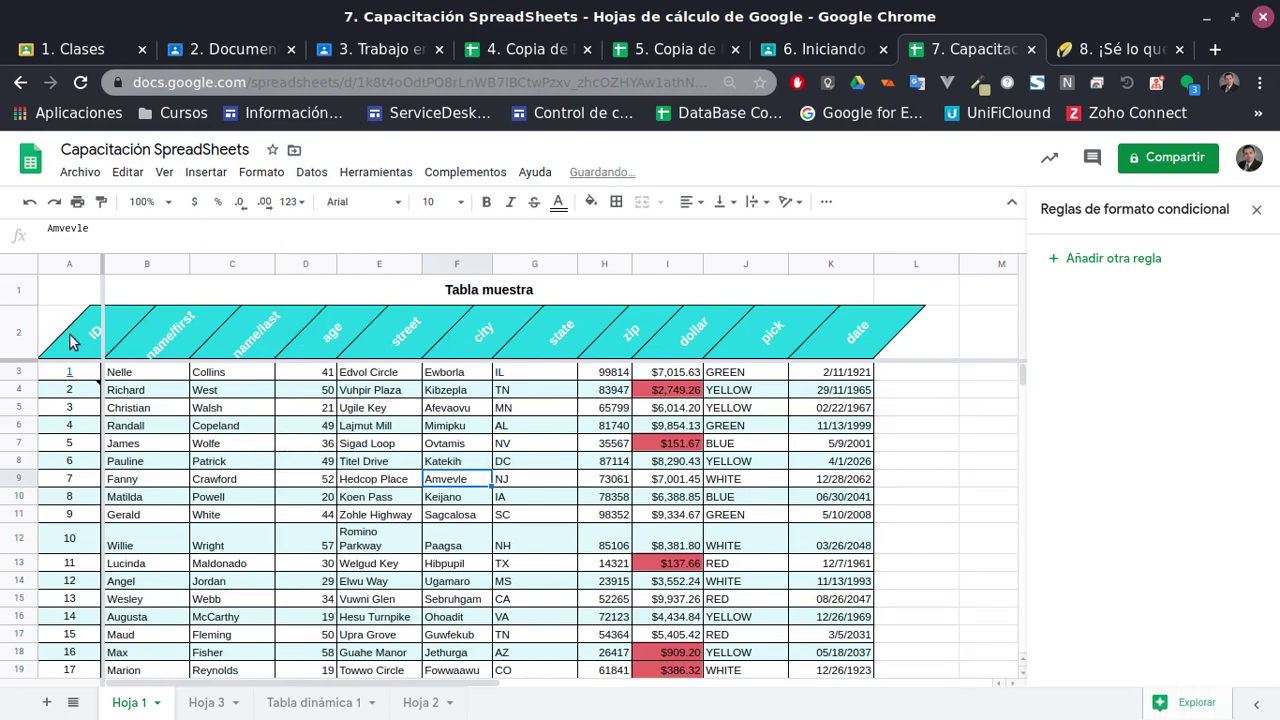
{"action": "left_click", "coordinate": [69, 333]}
{"action": "scroll", "coordinate": [734, 618], "scroll_direction": "down", "scroll_amount": 3}
{"action": "scroll", "coordinate": [830, 586], "scroll_direction": "up", "scroll_amount": 2}
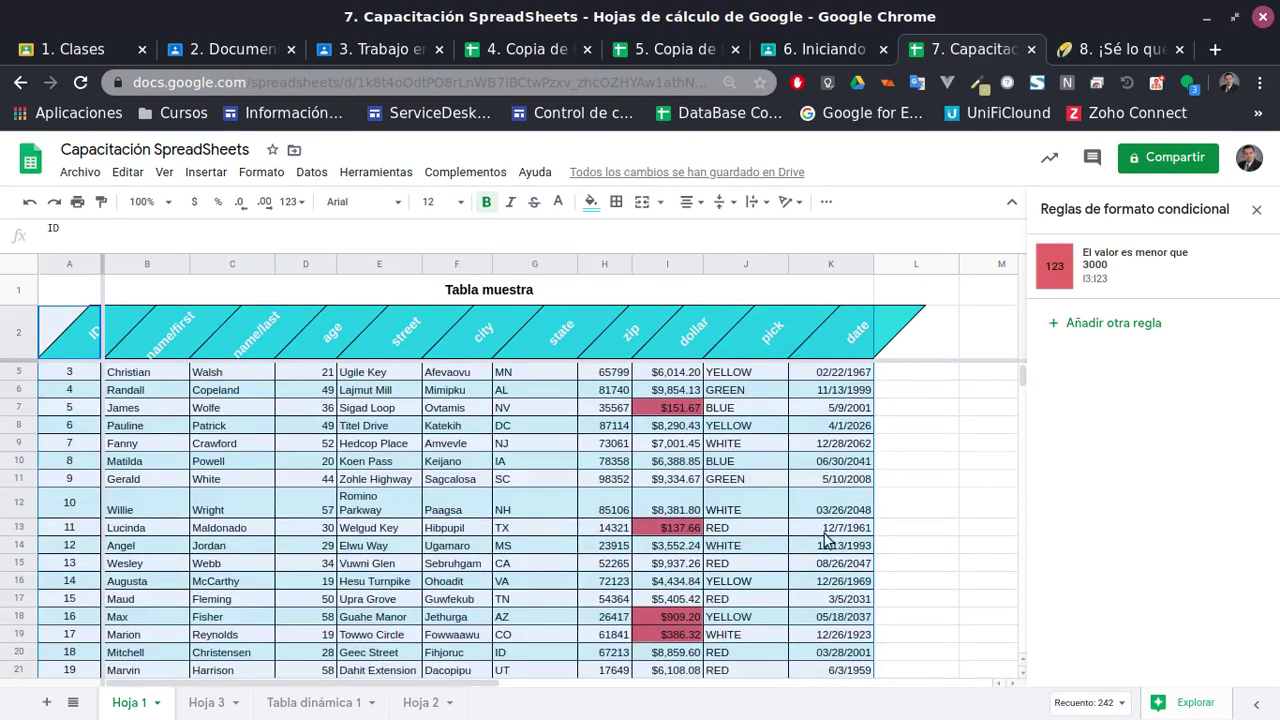
{"action": "scroll", "coordinate": [826, 540], "scroll_direction": "up", "scroll_amount": 1}
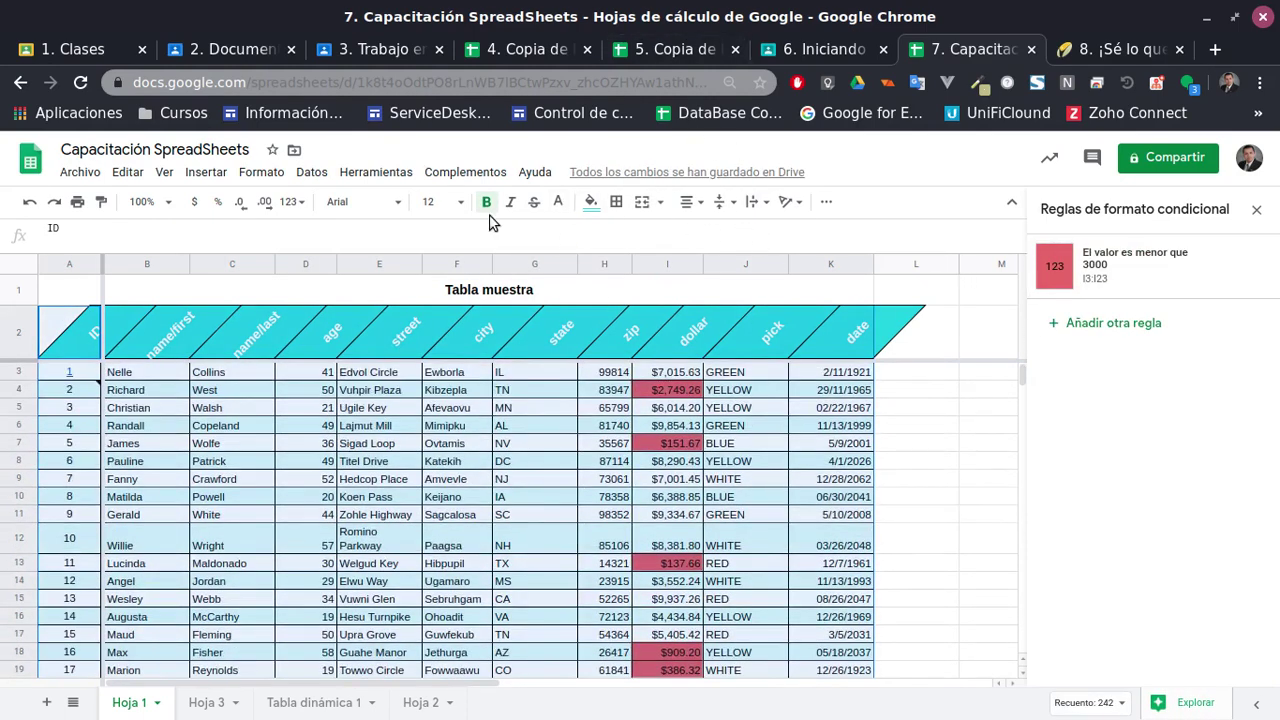
{"action": "left_click", "coordinate": [825, 203]}
{"action": "left_click", "coordinate": [657, 235]}
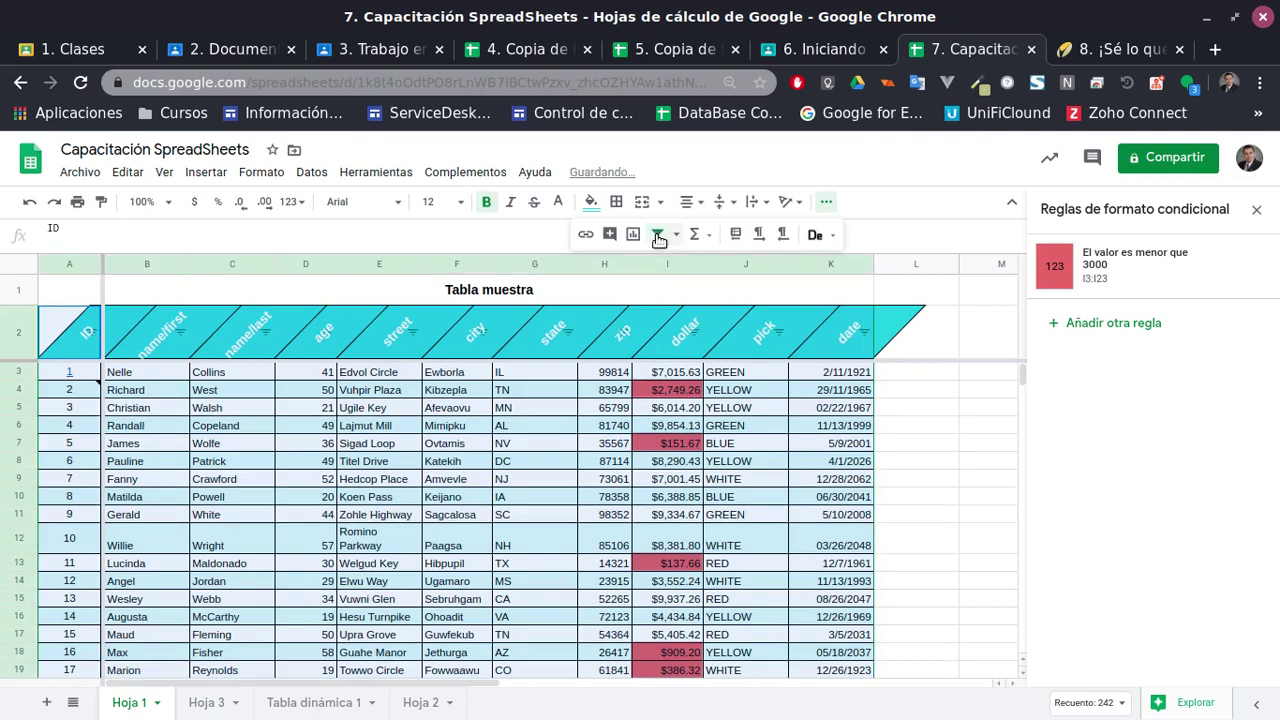
Add a filter slicer and drag it above the dollar-to-date headers
{"action": "left_click", "coordinate": [360, 173]}
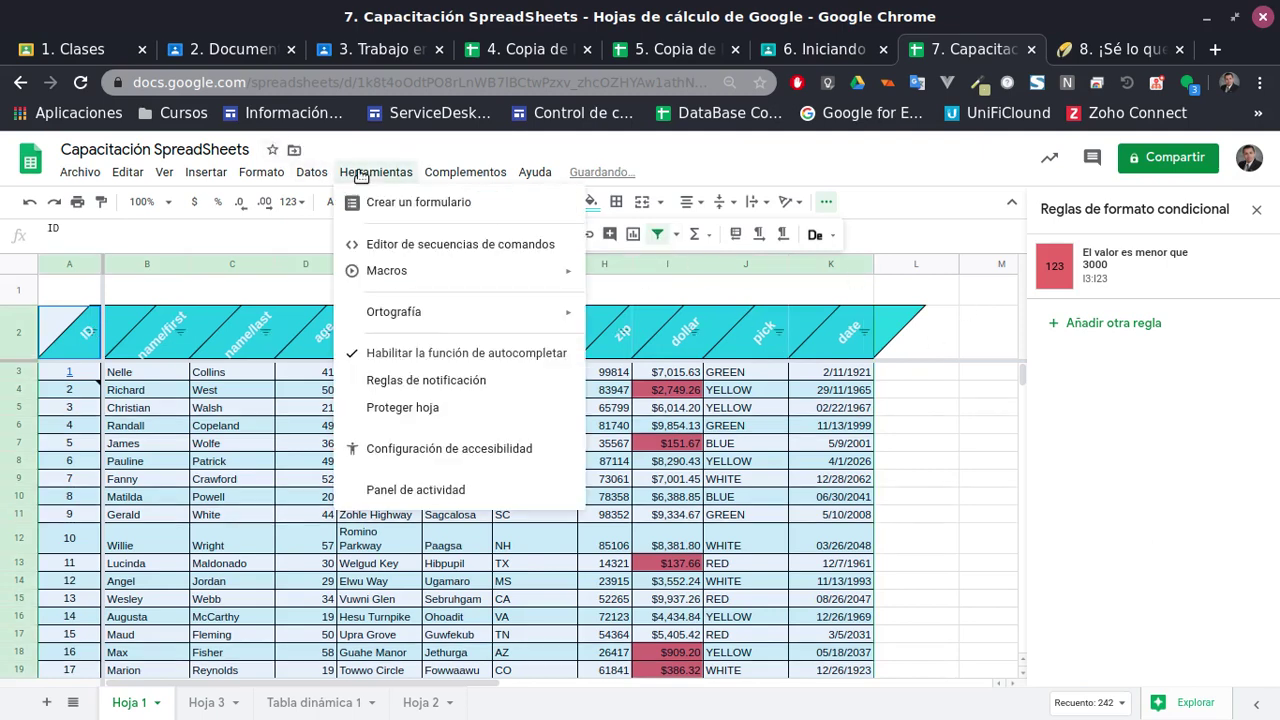
{"action": "mouse_move", "coordinate": [261, 172]}
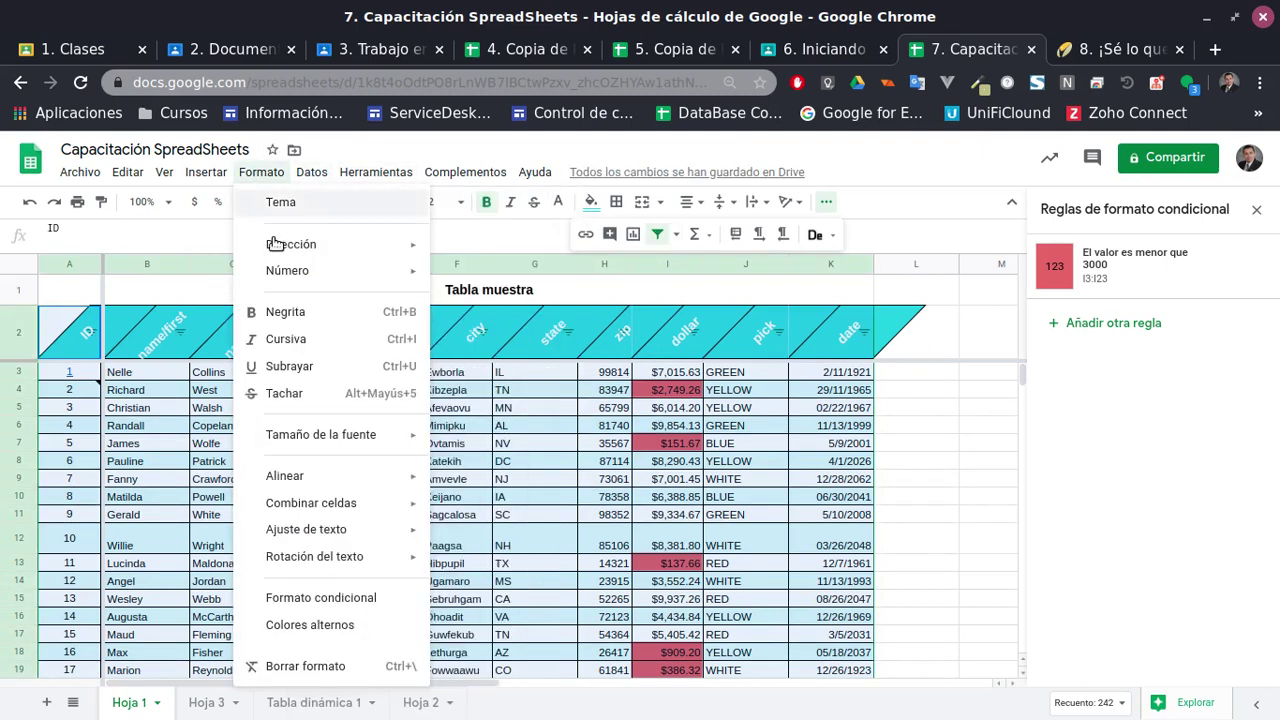
{"action": "mouse_move", "coordinate": [363, 172]}
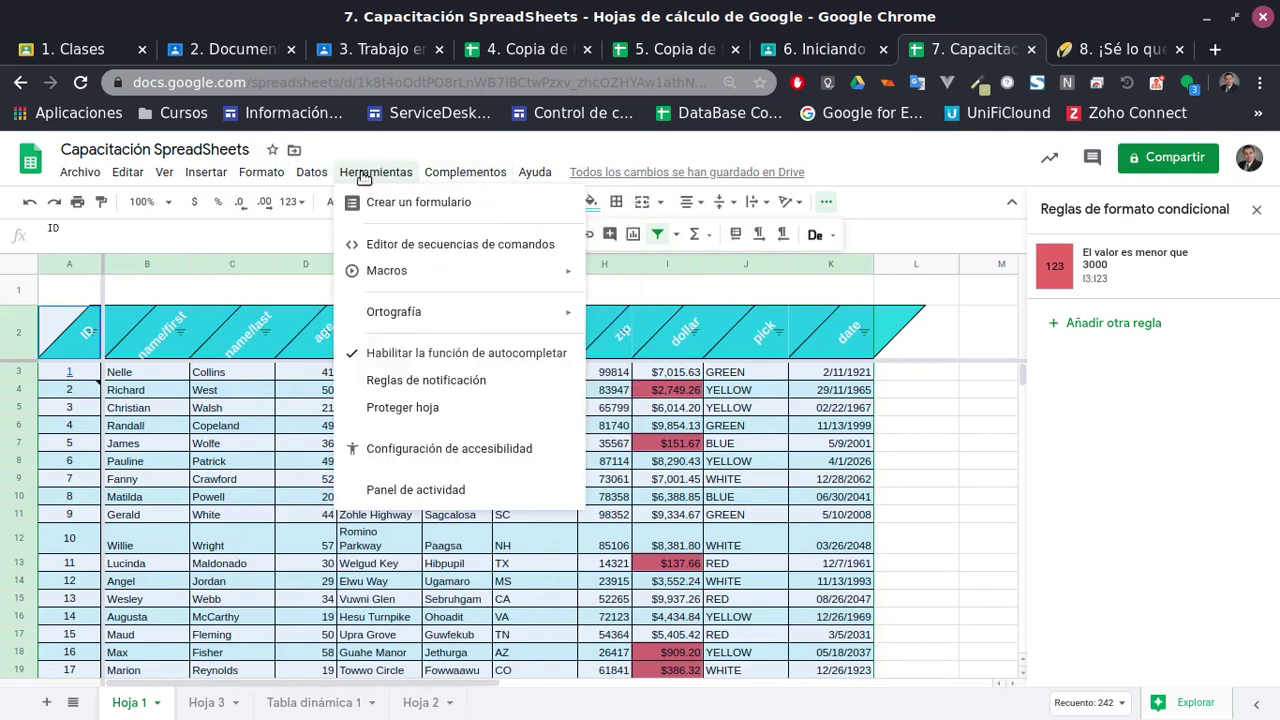
{"action": "mouse_move", "coordinate": [311, 172]}
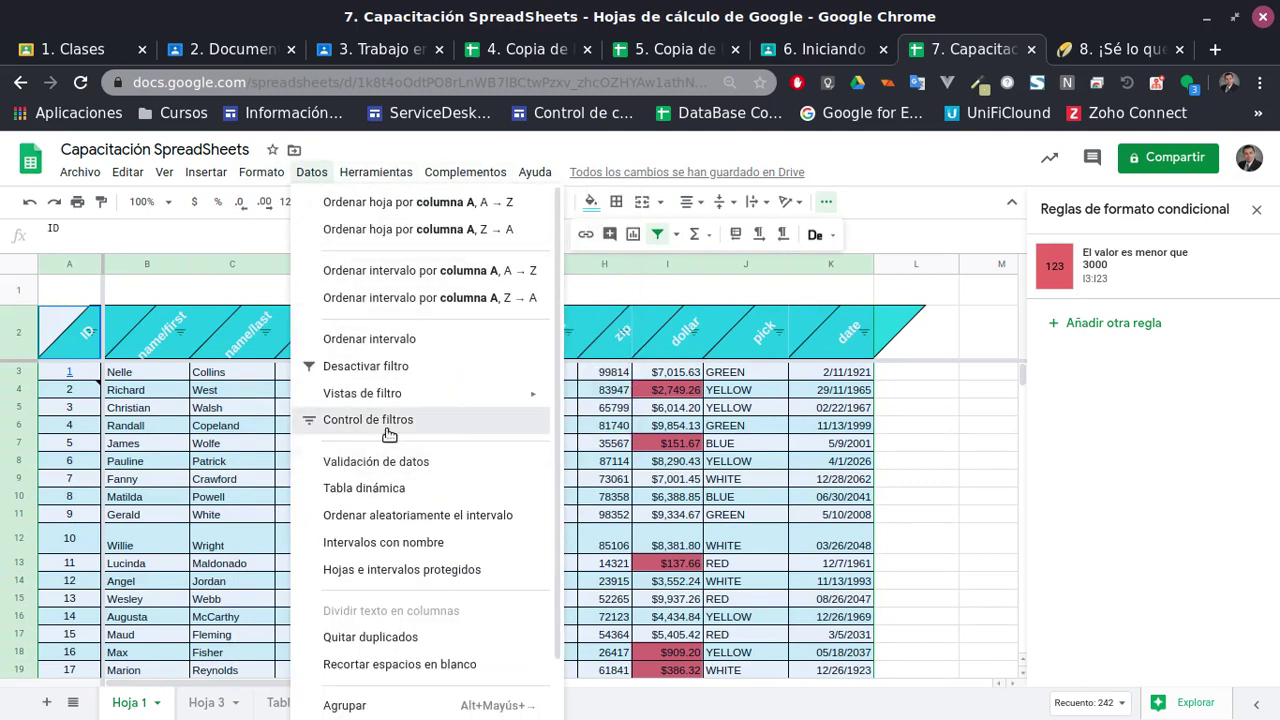
{"action": "left_click", "coordinate": [389, 434]}
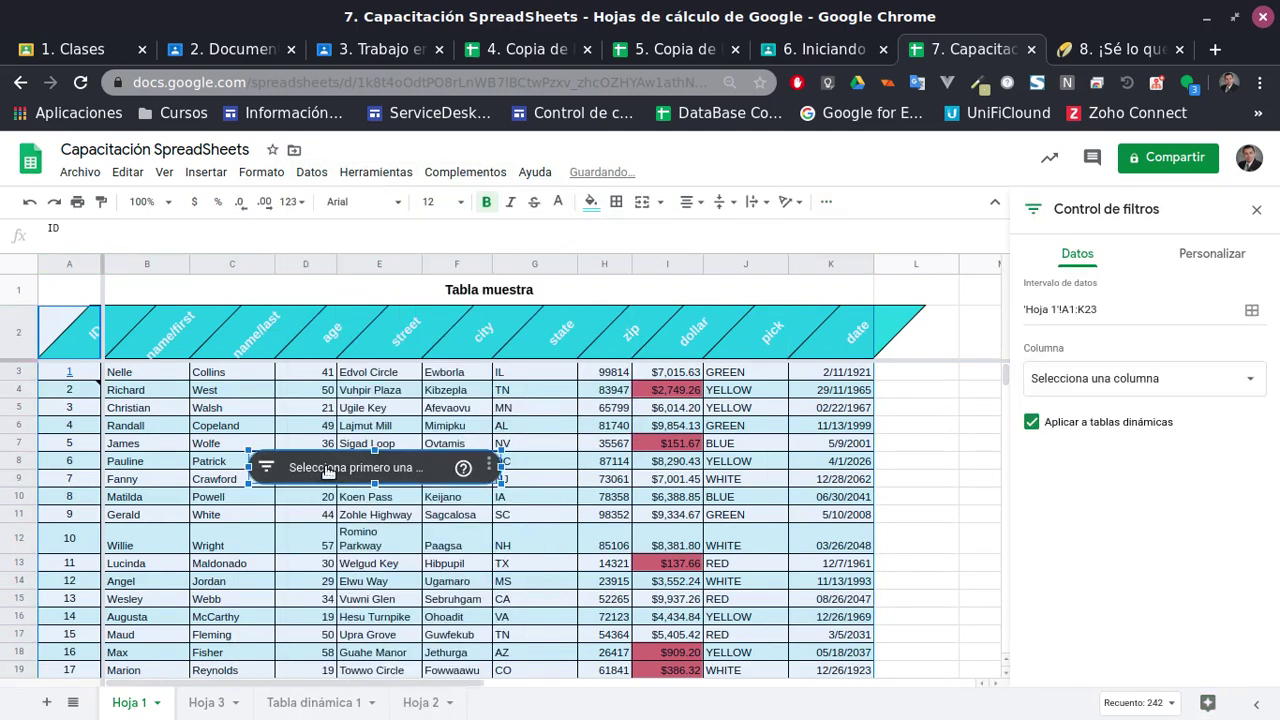
{"action": "left_click_drag", "start_coordinate": [328, 471], "coordinate": [783, 281]}
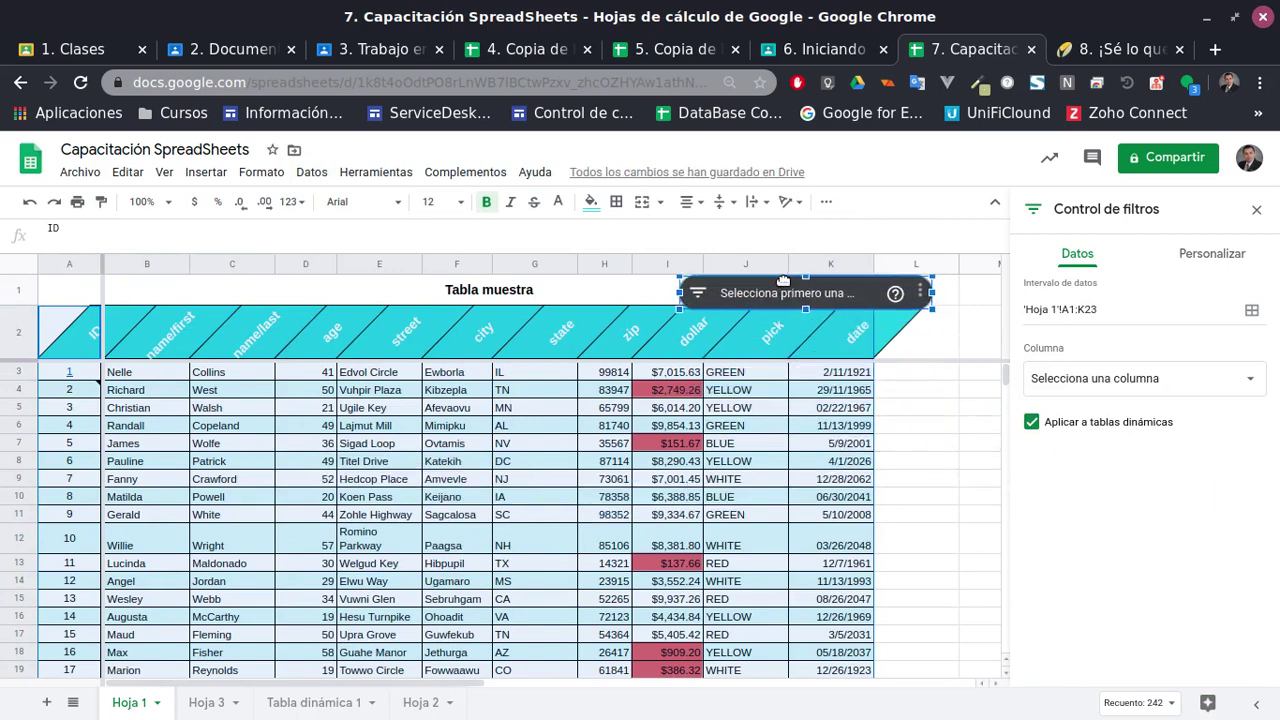
{"action": "left_click", "coordinate": [537, 352]}
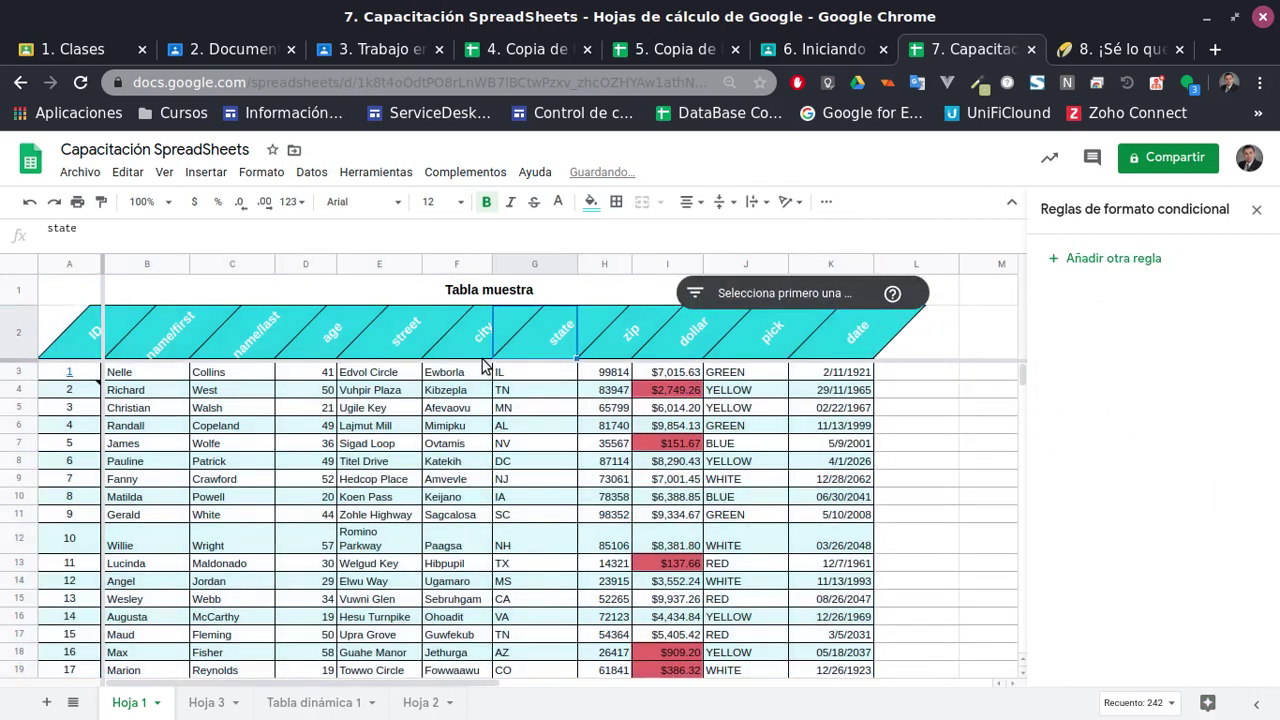
{"action": "left_click", "coordinate": [98, 340]}
{"action": "scroll", "coordinate": [640, 440], "scroll_direction": "down", "scroll_amount": 1}
{"action": "scroll", "coordinate": [790, 440], "scroll_direction": "up", "scroll_amount": 1}
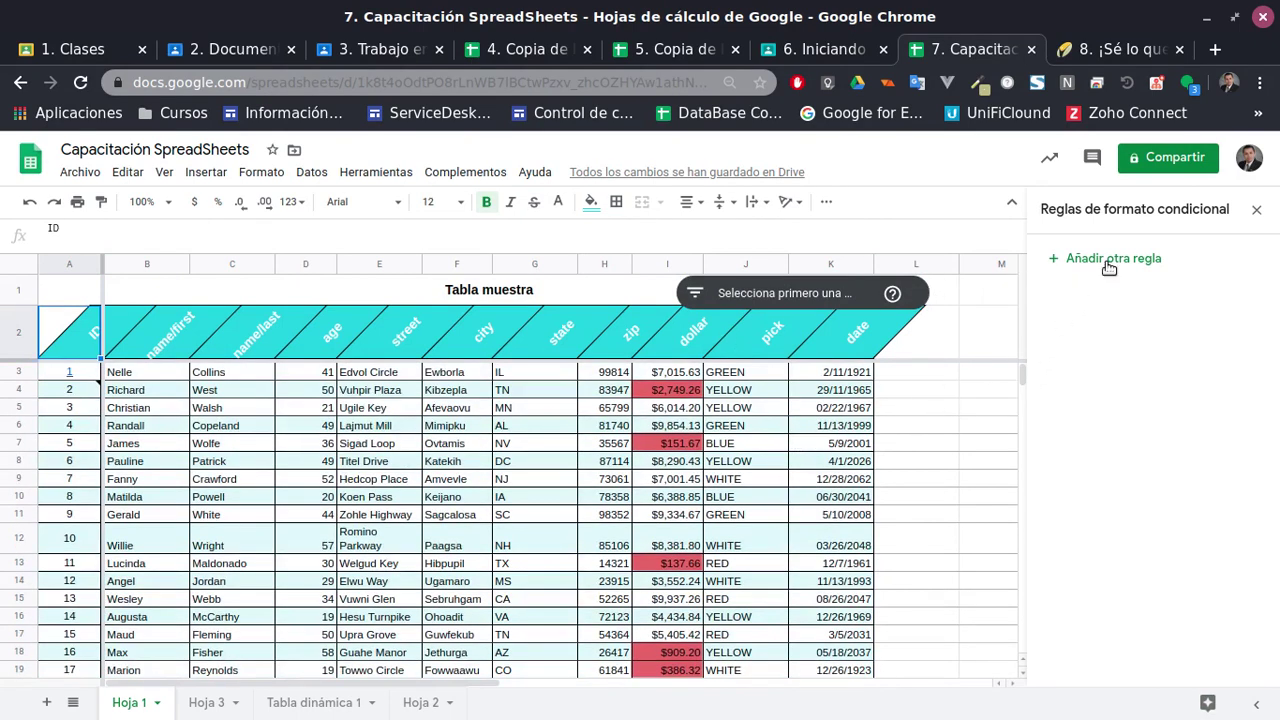
{"action": "left_click", "coordinate": [727, 296]}
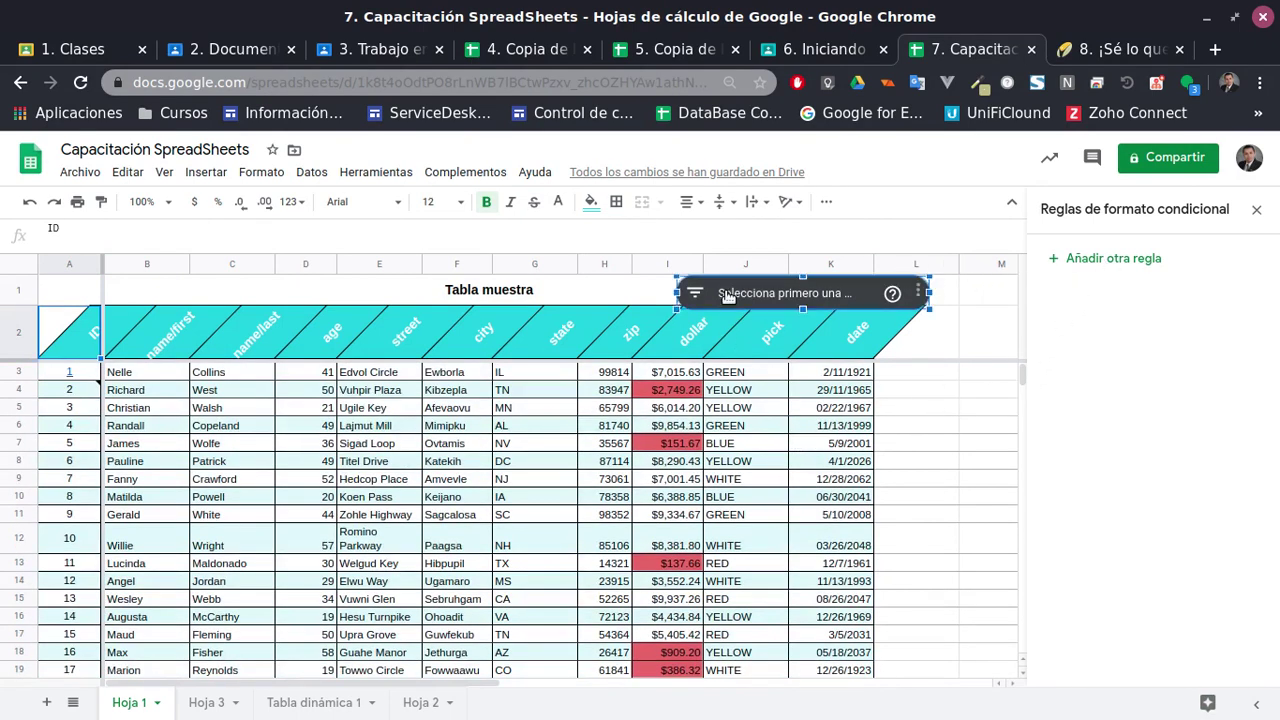
Delete the slicer, close the side panels, and switch Hoja 1 to right-to-left
{"action": "key", "text": "Delete"}
{"action": "left_click", "coordinate": [1256, 211]}
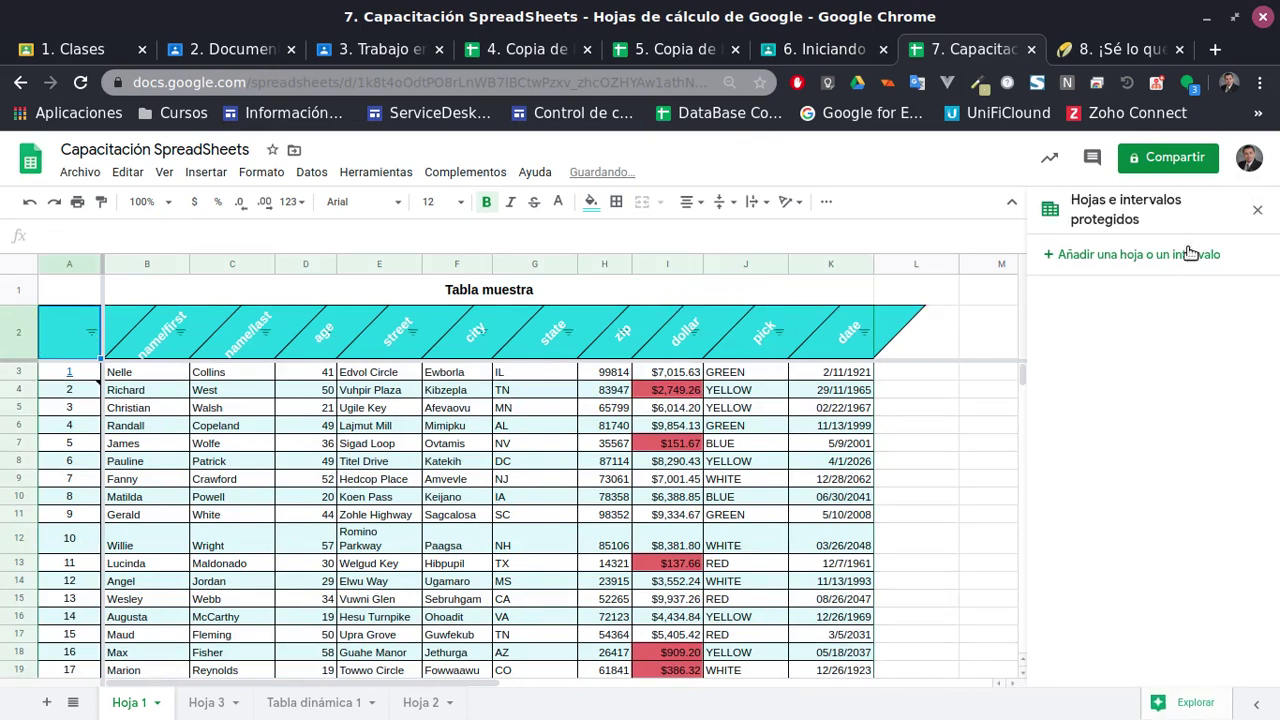
{"action": "left_click", "coordinate": [1257, 210]}
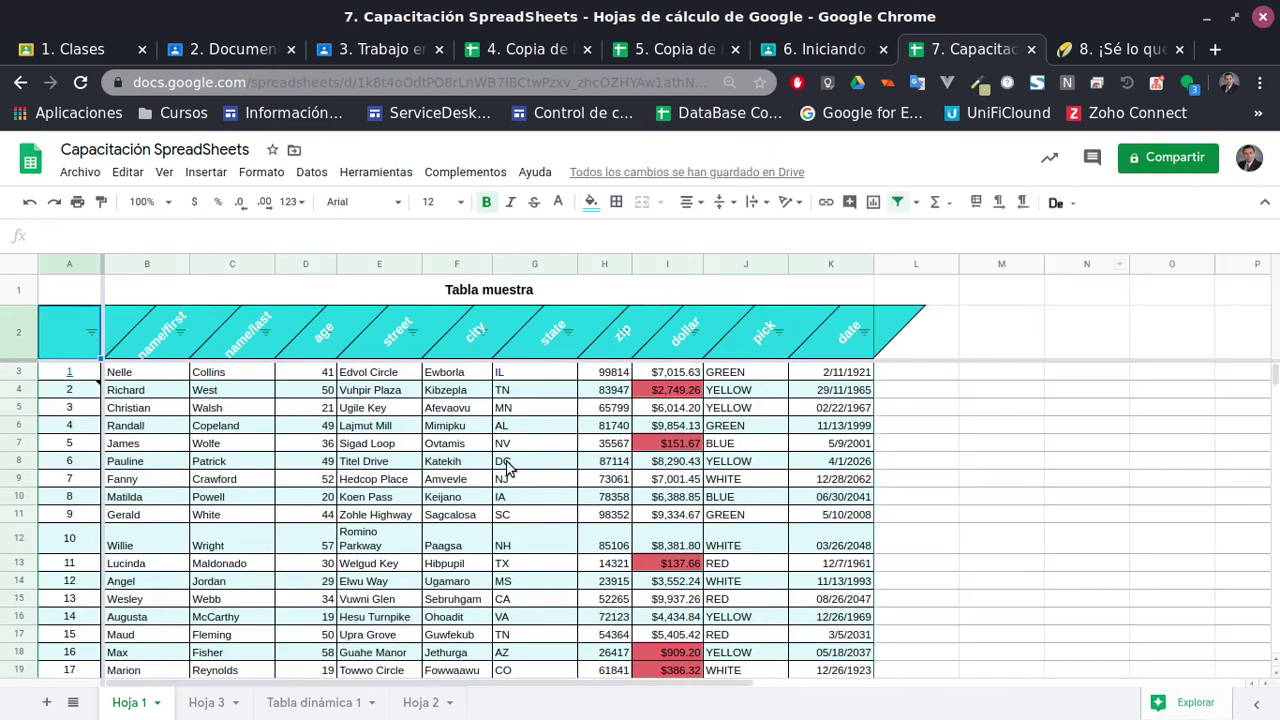
{"action": "left_click", "coordinate": [360, 420]}
{"action": "left_click", "coordinate": [185, 393]}
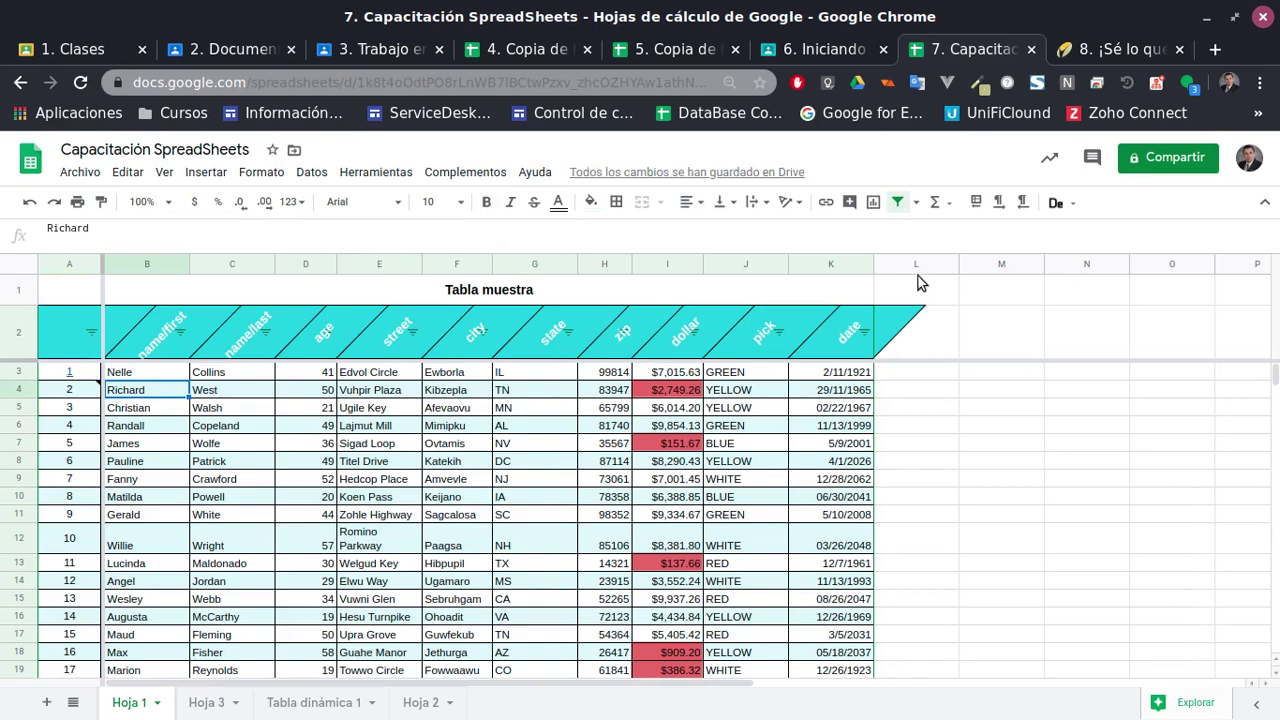
{"action": "left_click", "coordinate": [917, 203]}
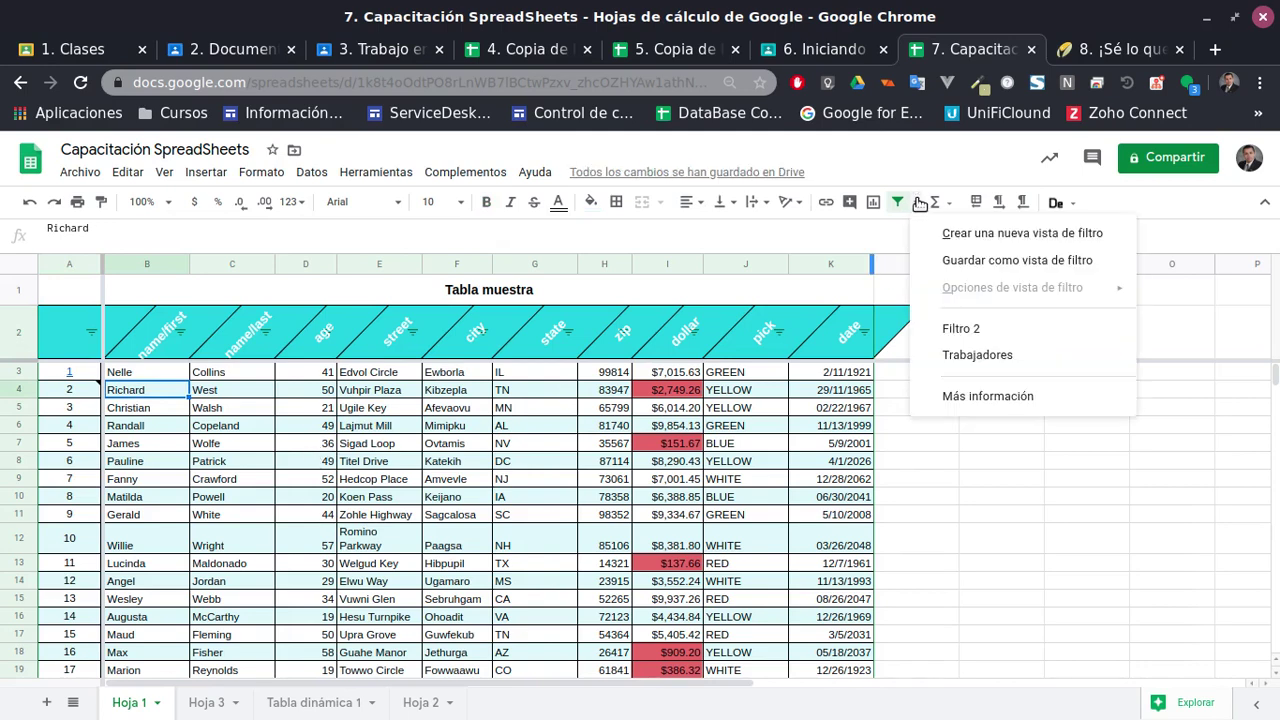
{"action": "left_click", "coordinate": [977, 203]}
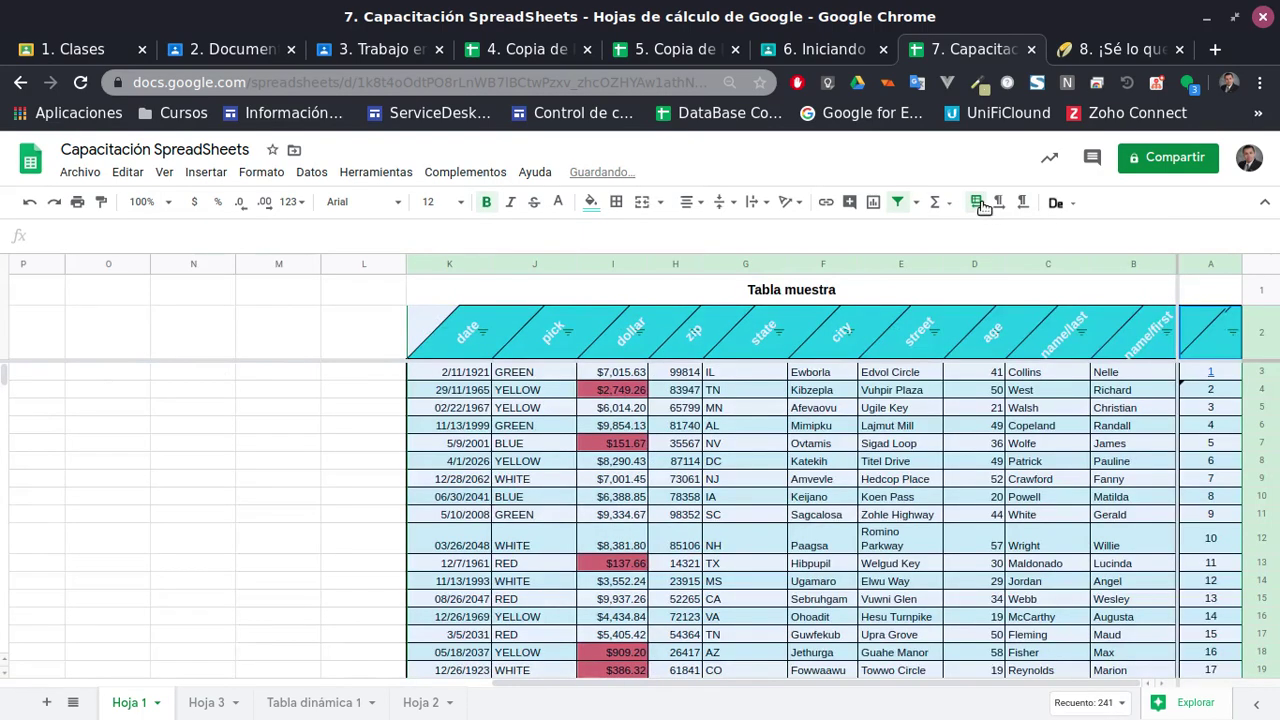
Restore the left-to-right layout and begin a formula in cell K24 below the dates
{"action": "left_click", "coordinate": [980, 204]}
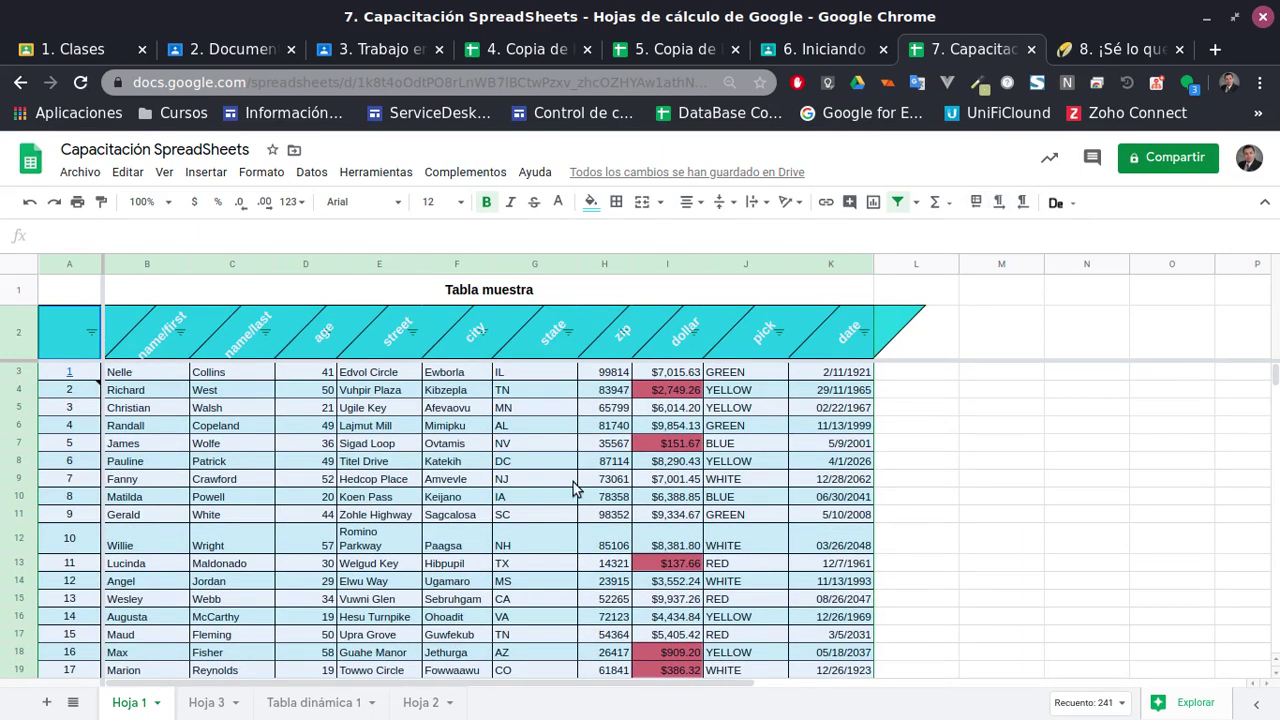
{"action": "left_click", "coordinate": [510, 481]}
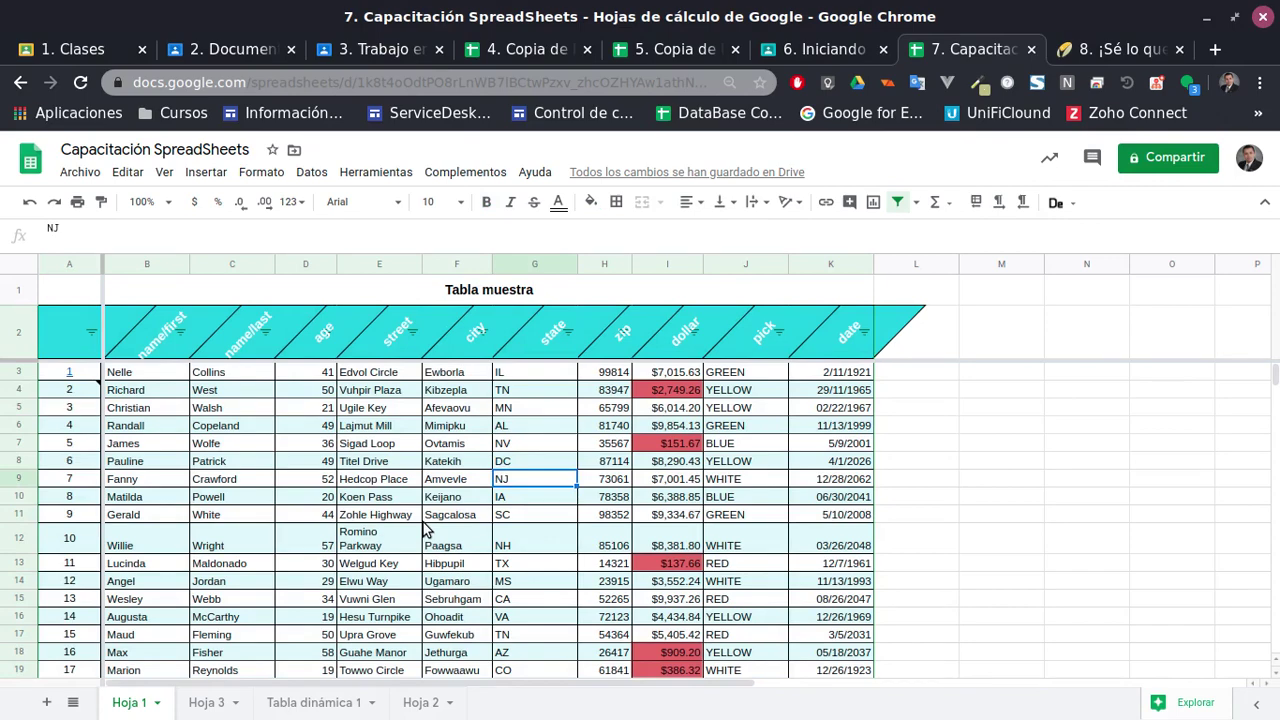
{"action": "scroll", "coordinate": [889, 548], "scroll_direction": "down", "scroll_amount": 2}
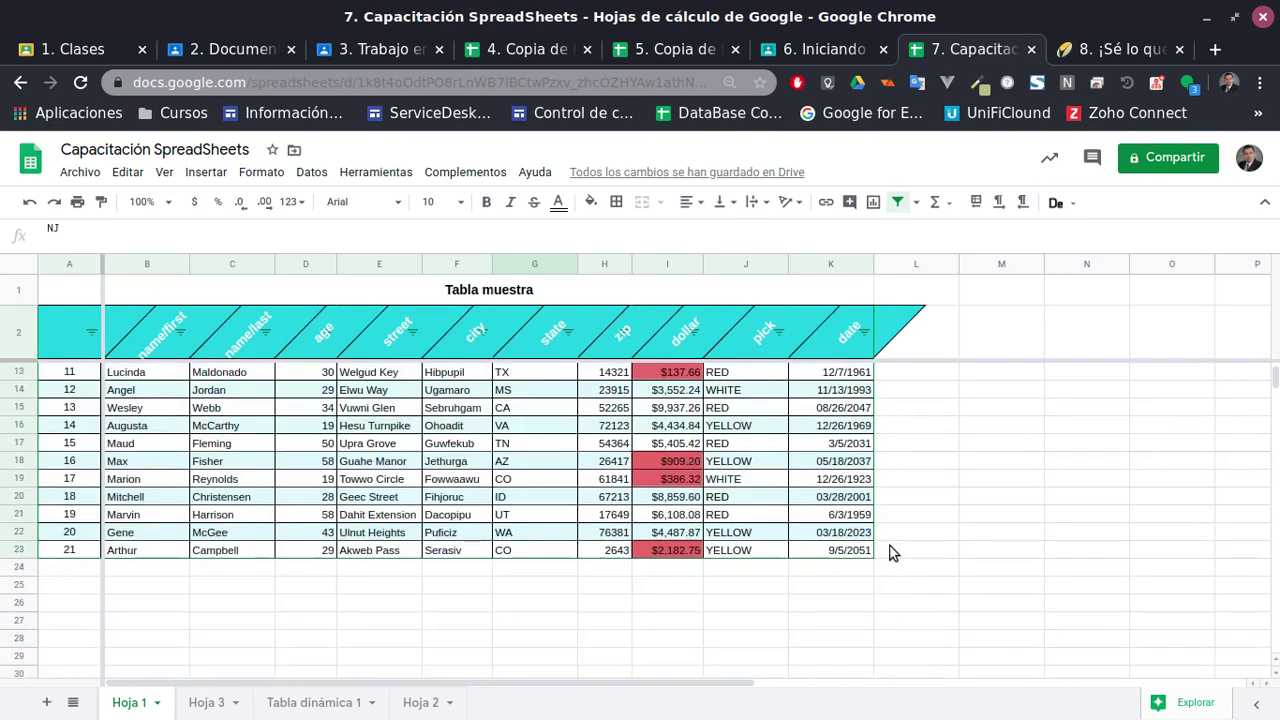
{"action": "scroll", "coordinate": [883, 553], "scroll_direction": "up", "scroll_amount": 1}
{"action": "scroll", "coordinate": [881, 550], "scroll_direction": "down", "scroll_amount": 1}
{"action": "left_click", "coordinate": [836, 617]}
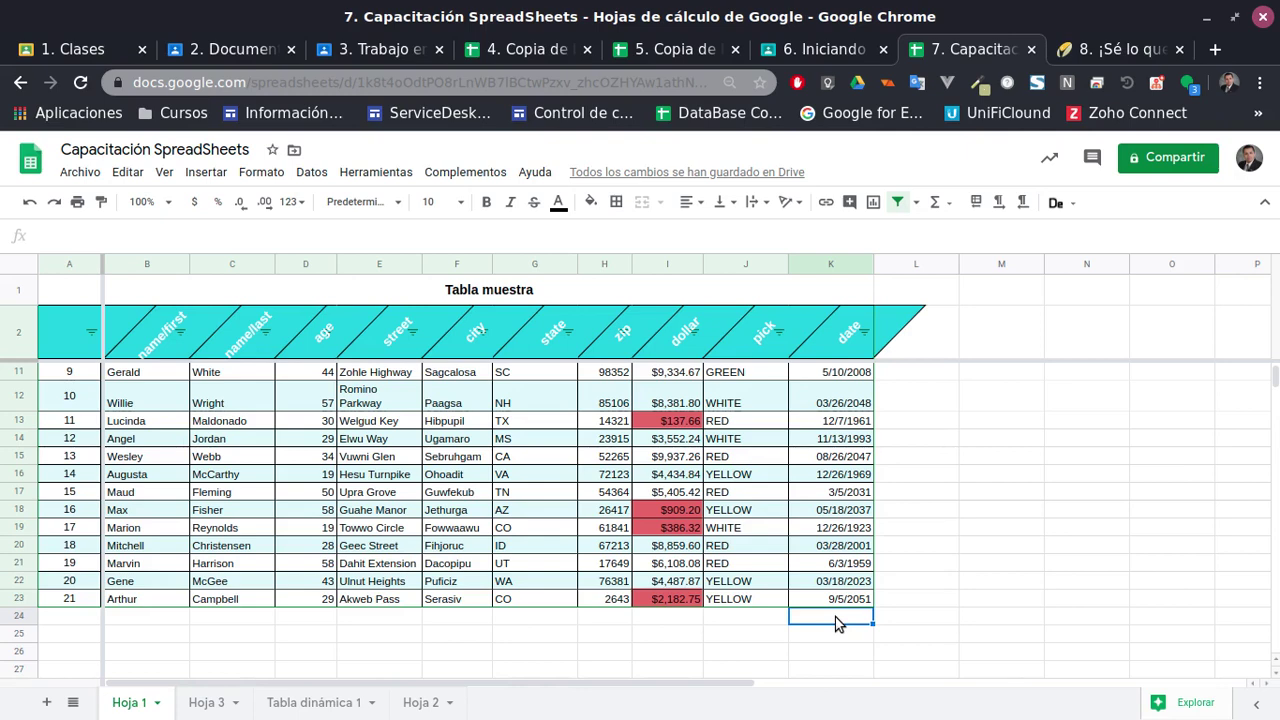
{"action": "type", "text": "="}
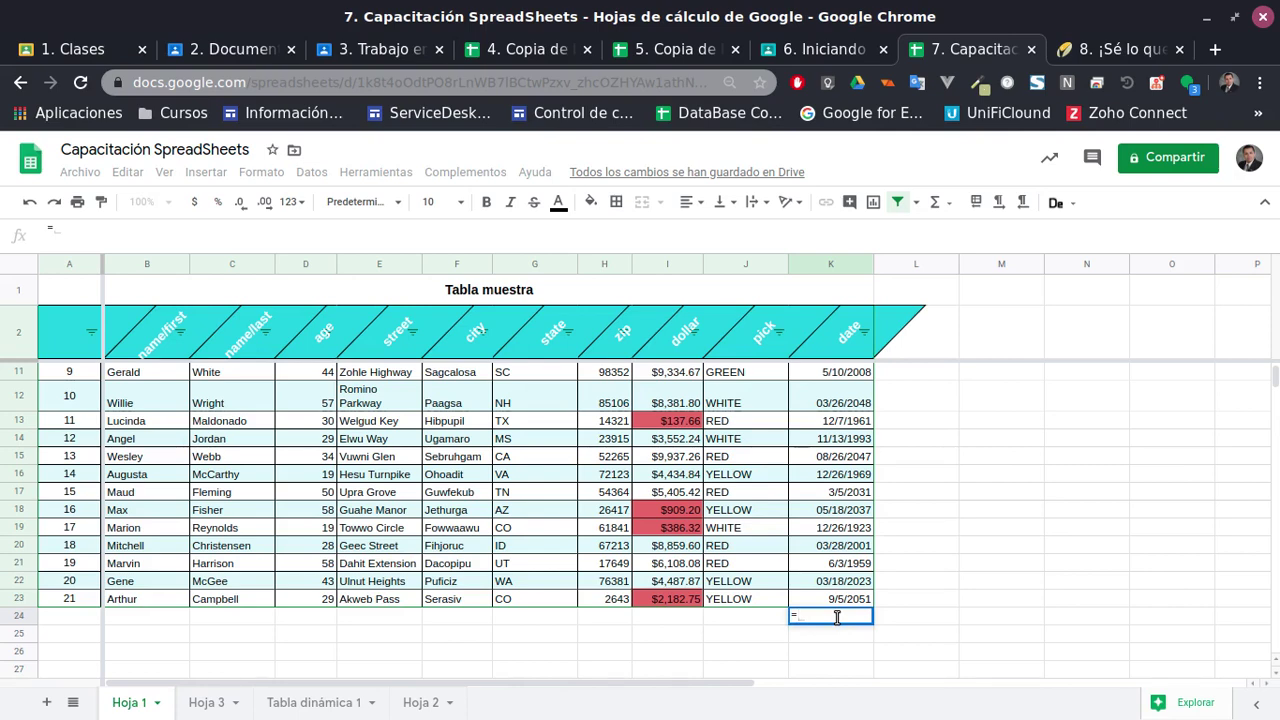
Cancel the K24 formula and enter =4*4 in L3, showing 16
{"action": "key", "text": "Escape"}
{"action": "scroll", "coordinate": [881, 515], "scroll_direction": "up", "scroll_amount": 2}
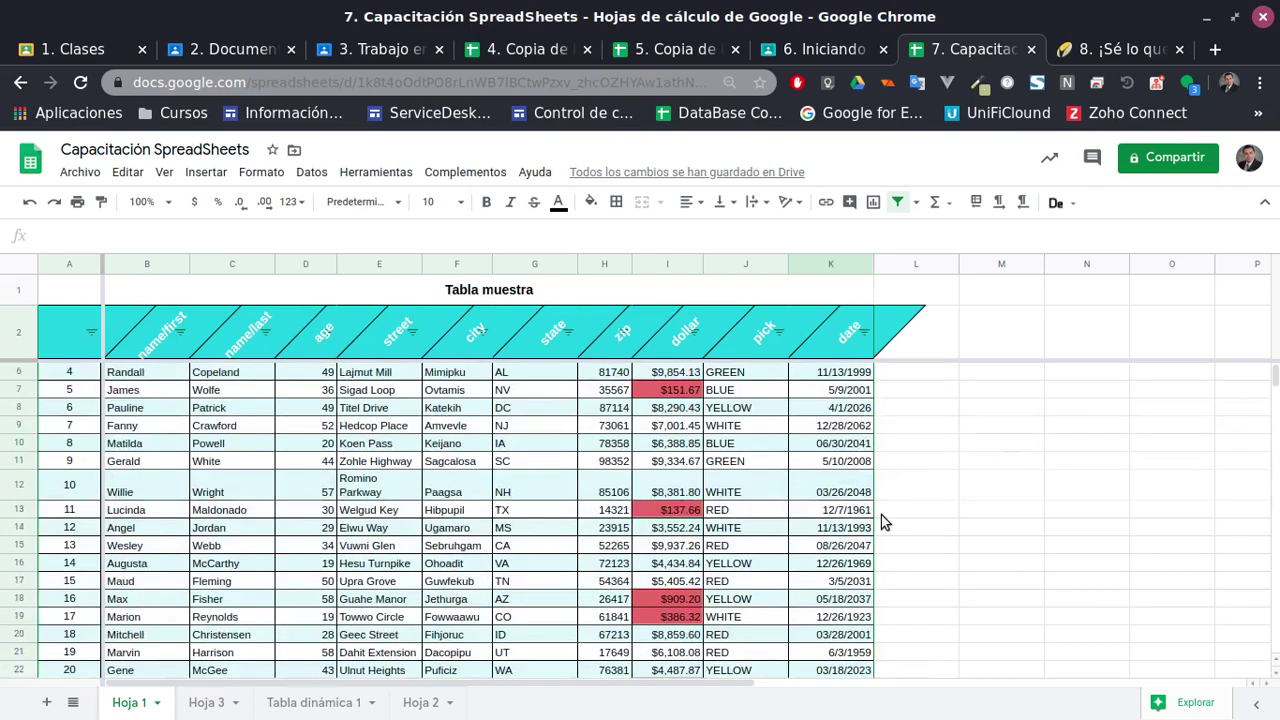
{"action": "scroll", "coordinate": [881, 515], "scroll_direction": "up", "scroll_amount": 1}
{"action": "left_click", "coordinate": [930, 378]}
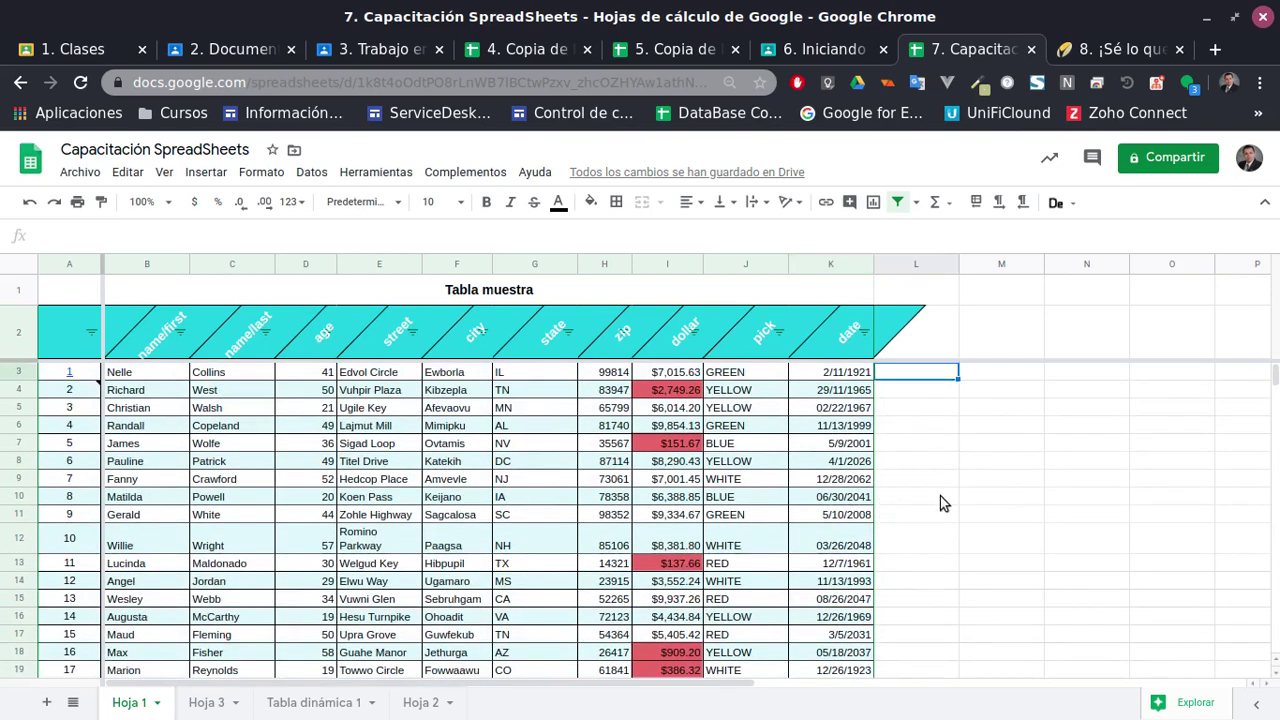
{"action": "type", "text": "="}
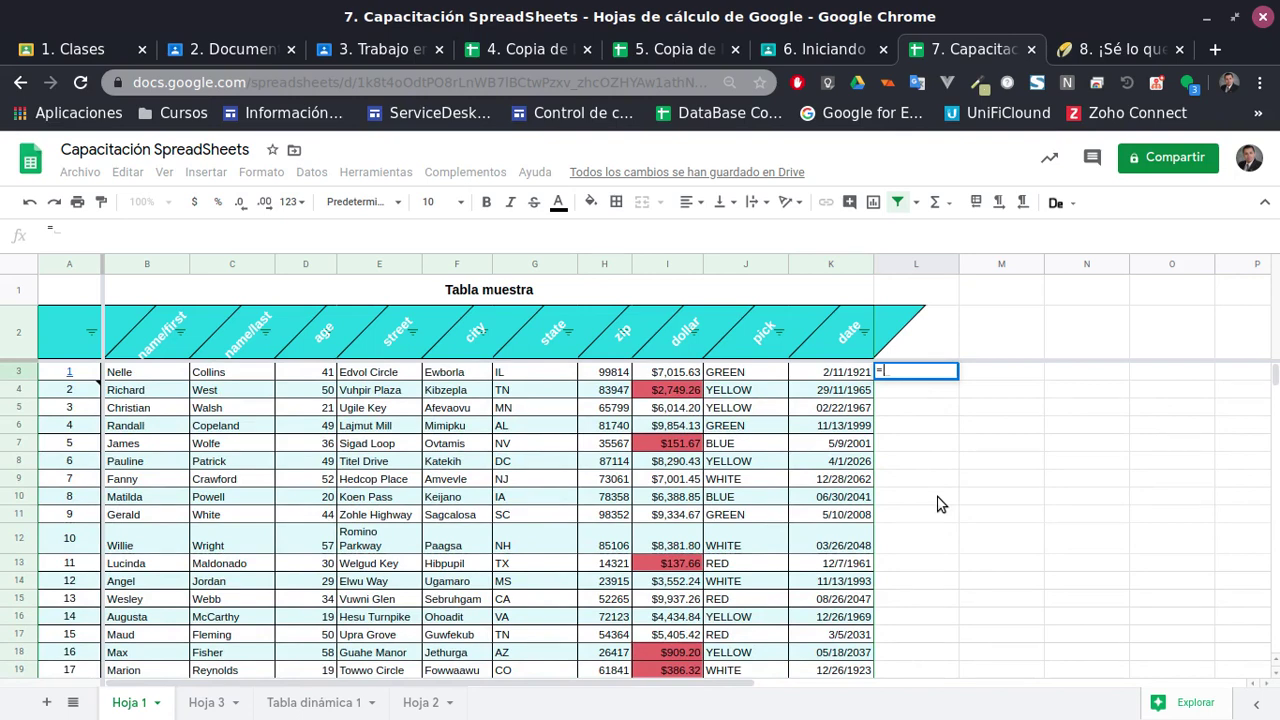
{"action": "type", "text": "4"}
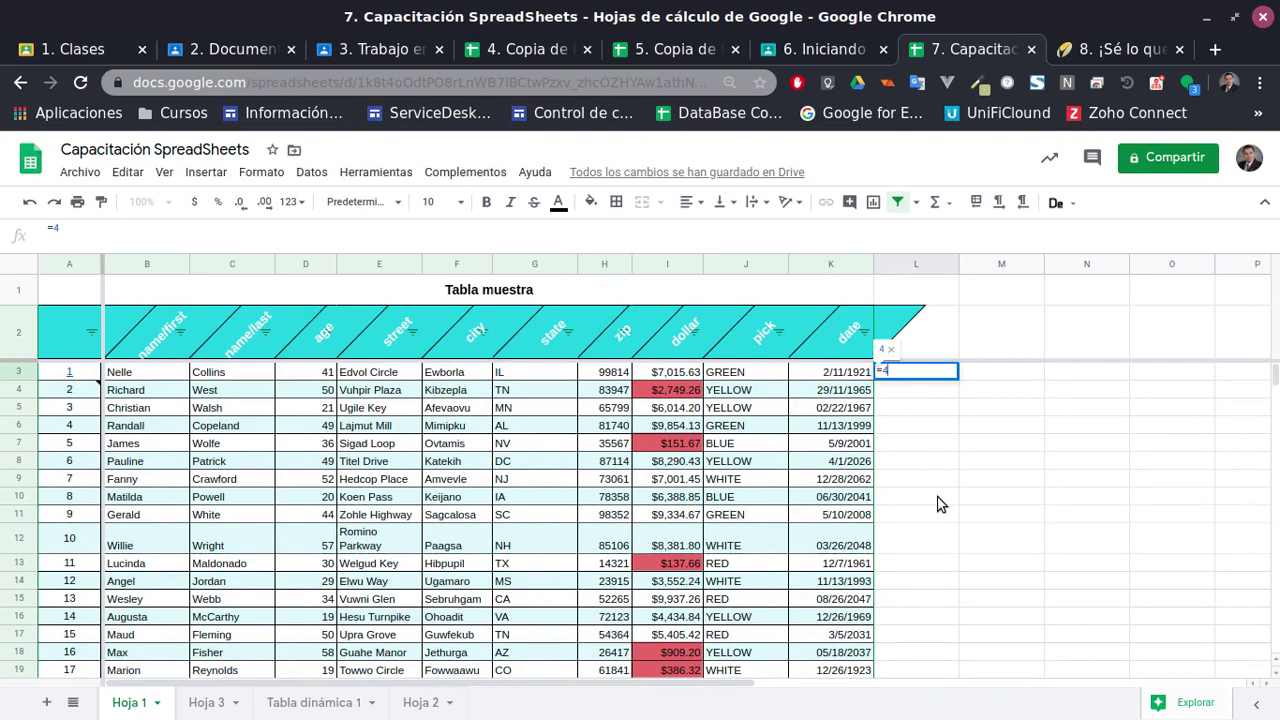
{"action": "type", "text": "*"}
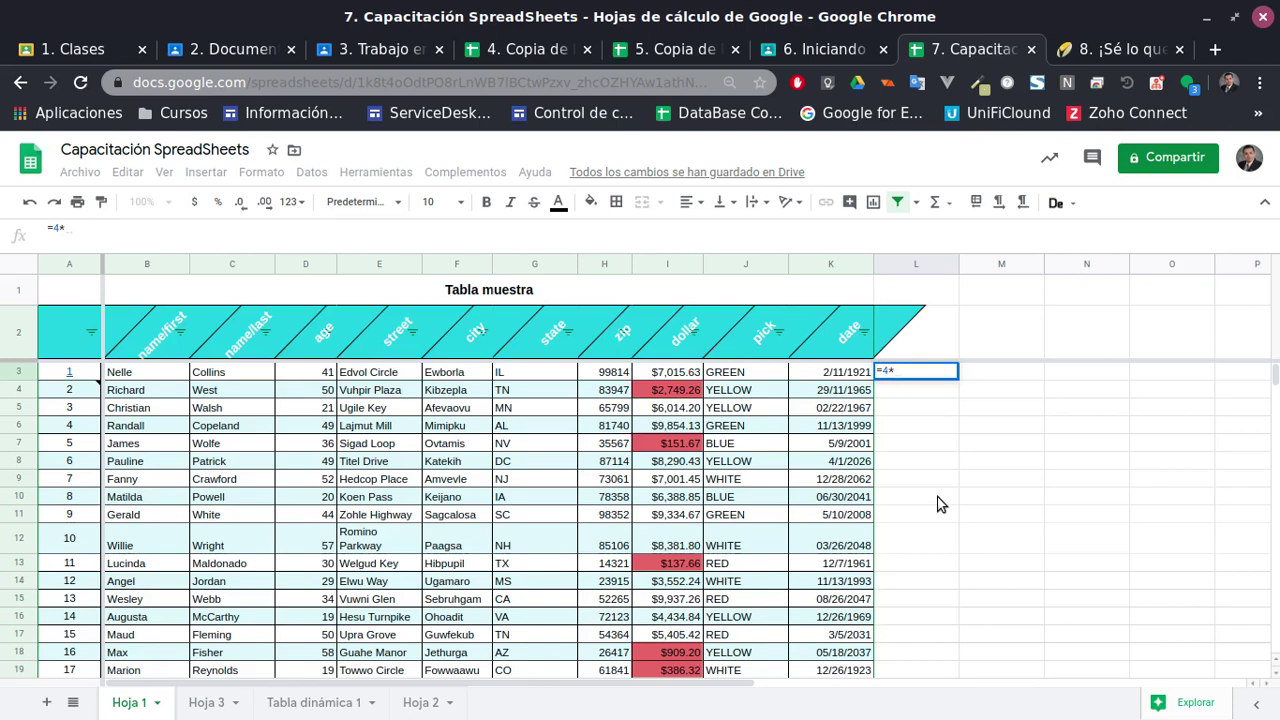
{"action": "type", "text": "4"}
{"action": "key", "text": "Return"}
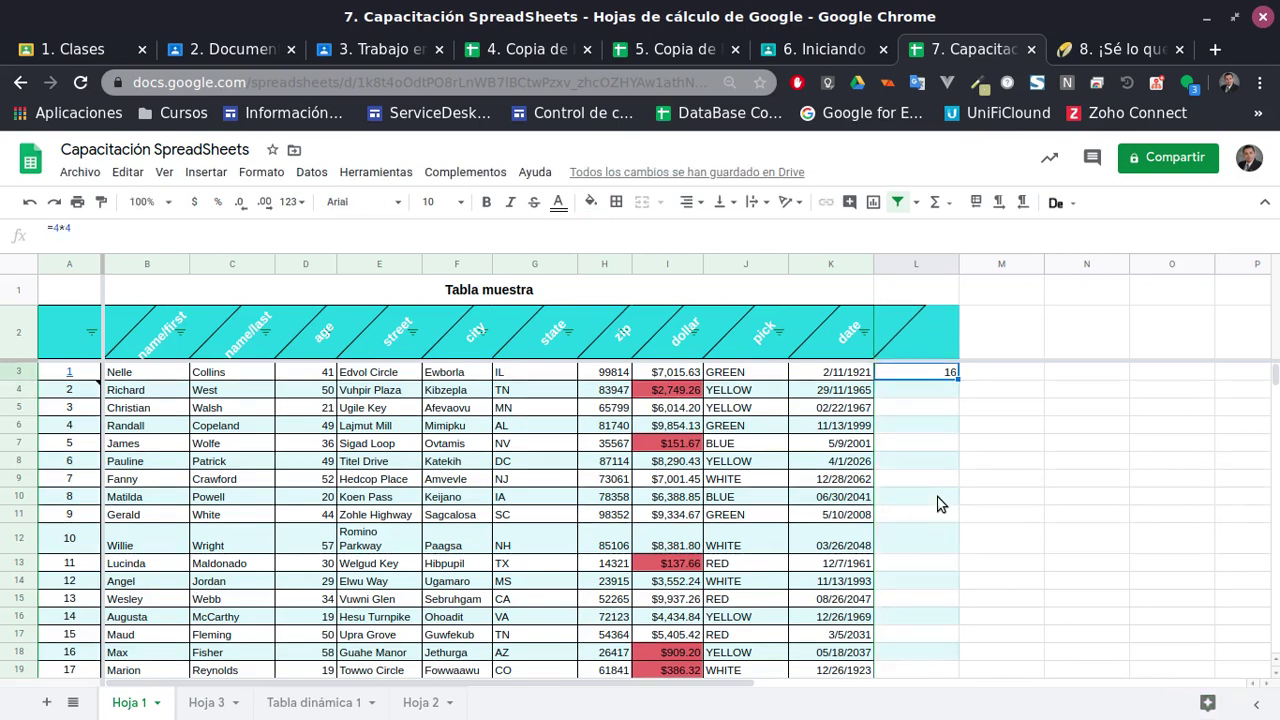
Try a =K3/K4 division in L4, then clear it
{"action": "key", "text": "Down"}
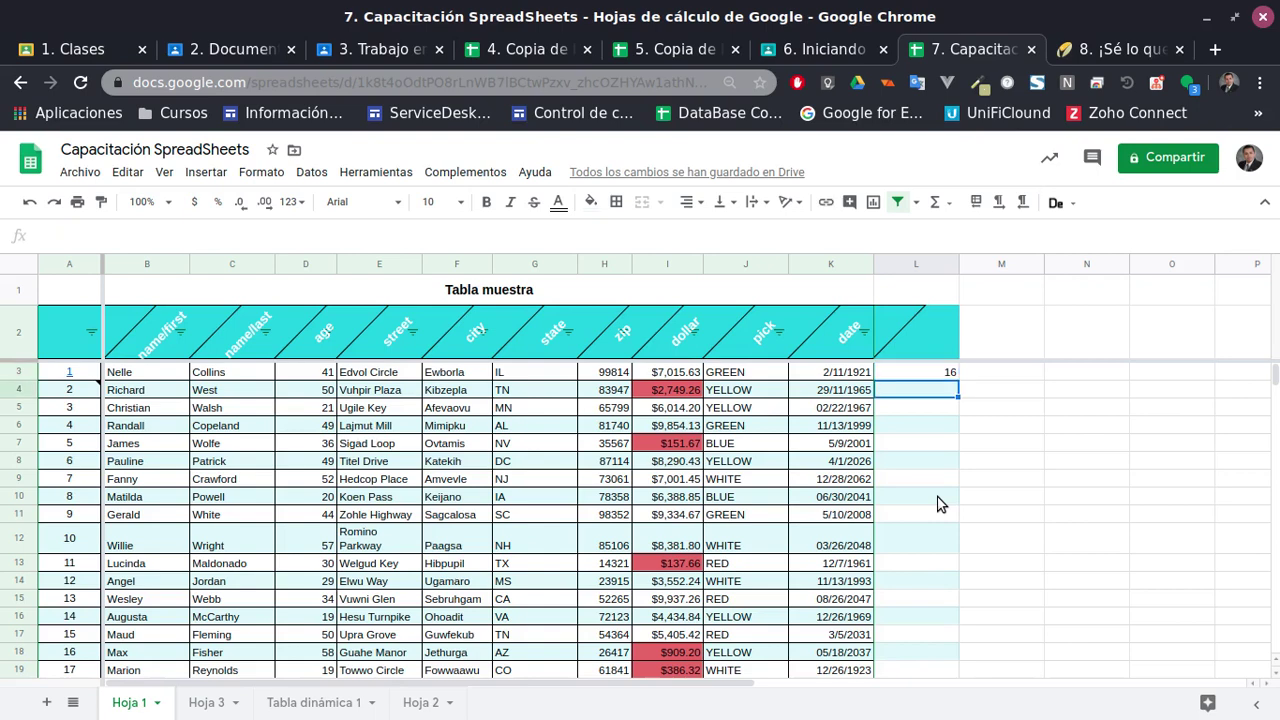
{"action": "type", "text": "="}
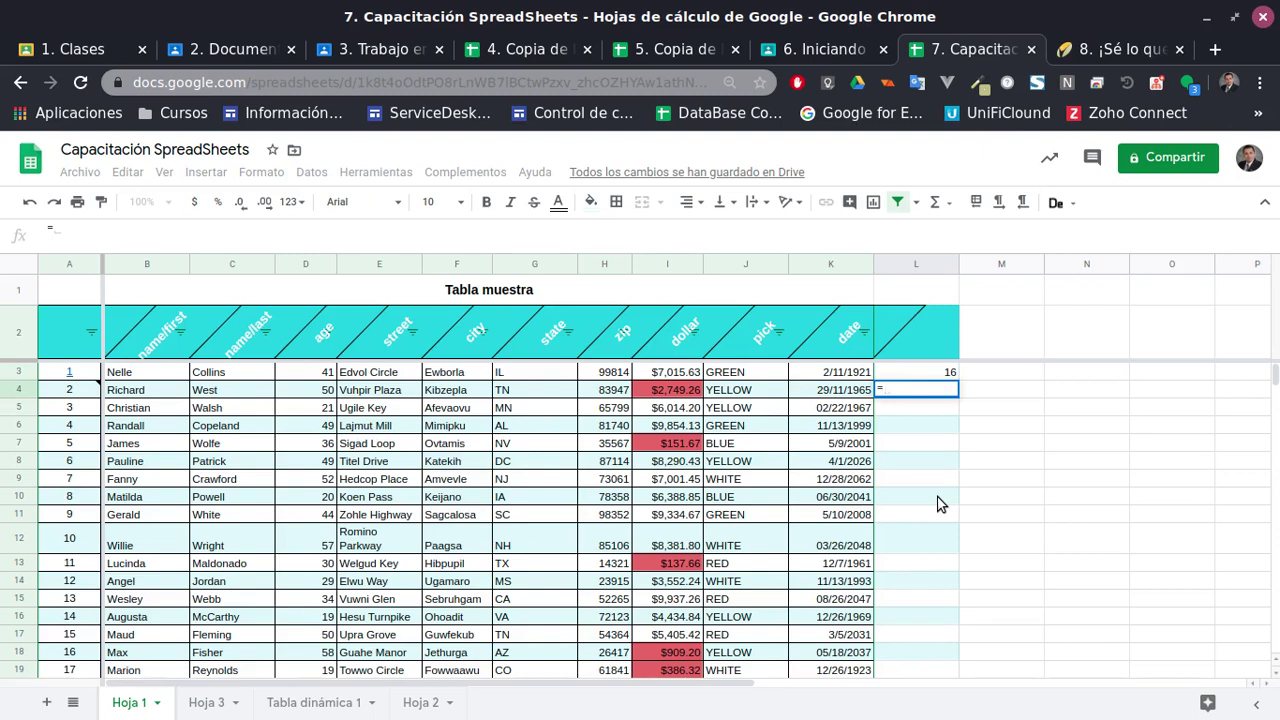
{"action": "left_click", "coordinate": [830, 375]}
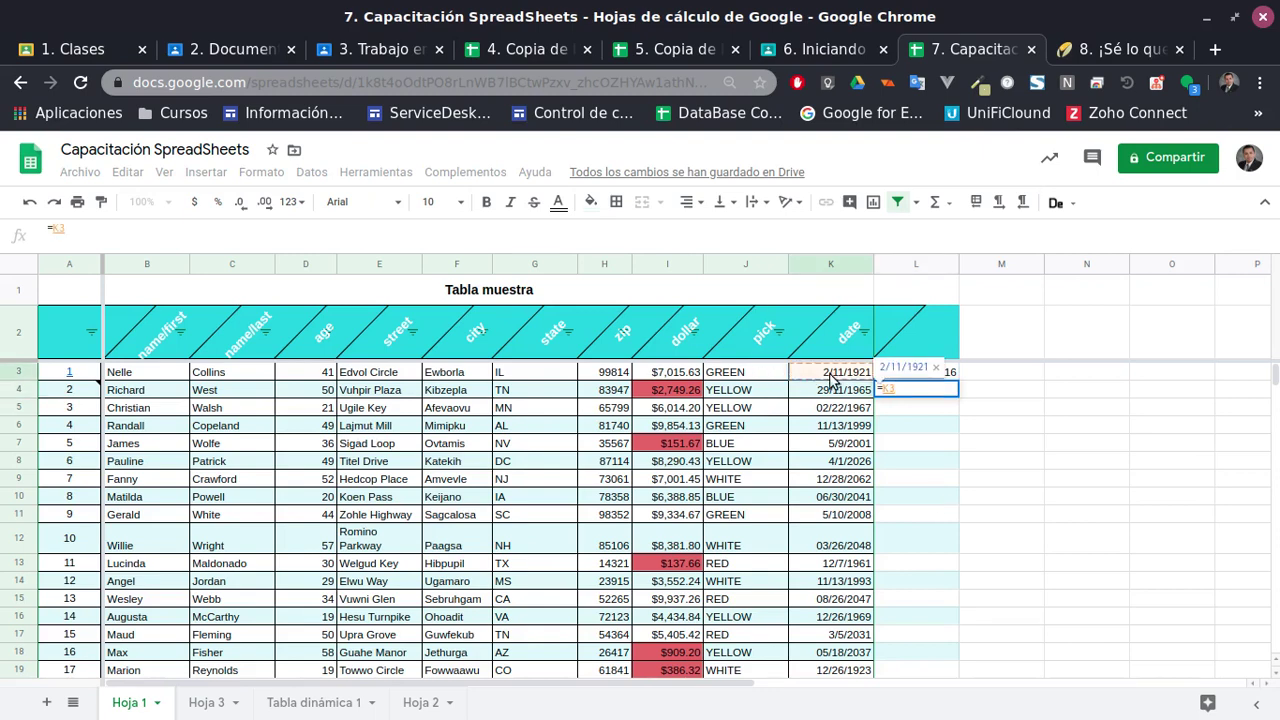
{"action": "type", "text": "/"}
{"action": "left_click", "coordinate": [843, 396]}
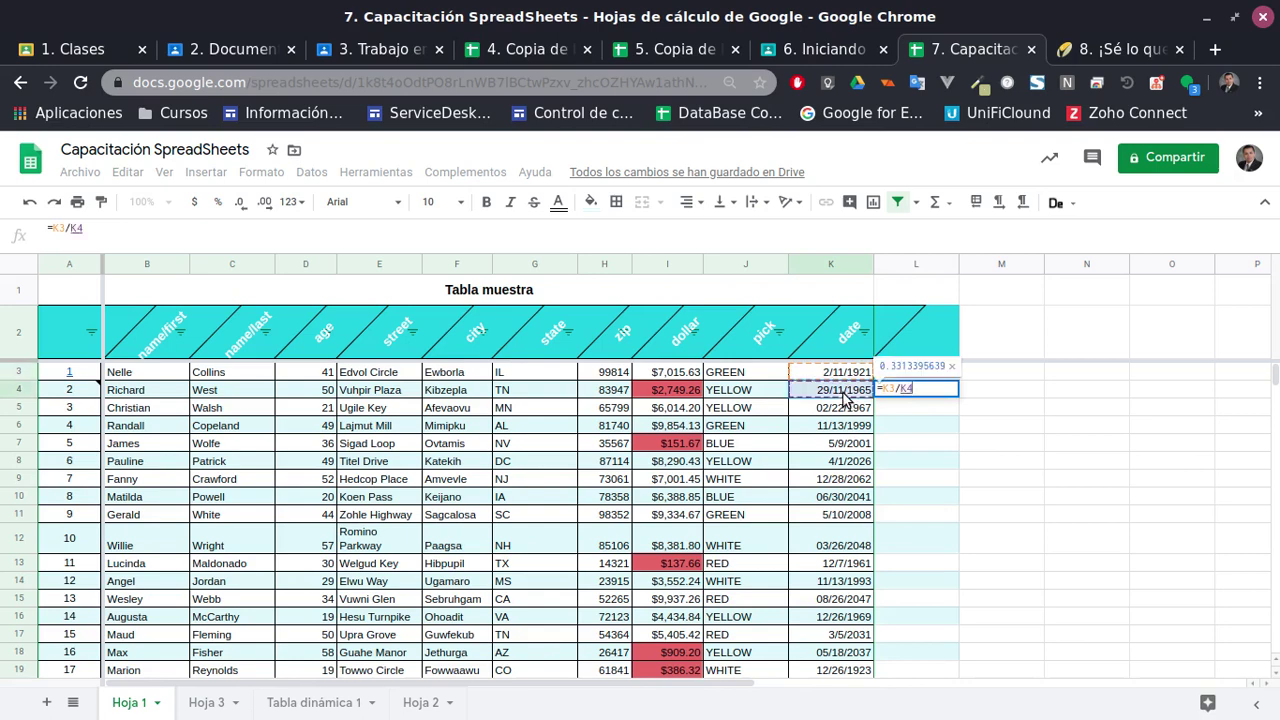
{"action": "key", "text": "Return"}
{"action": "key", "text": "Up"}
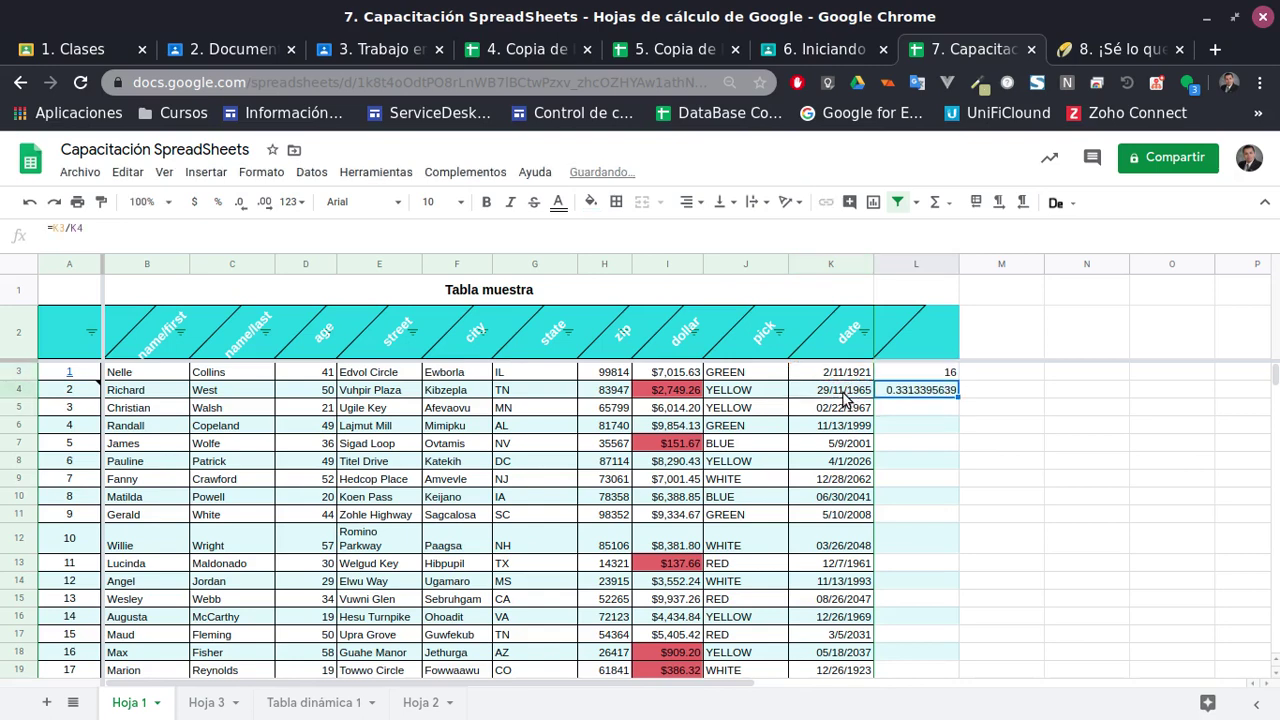
{"action": "key", "text": "Delete"}
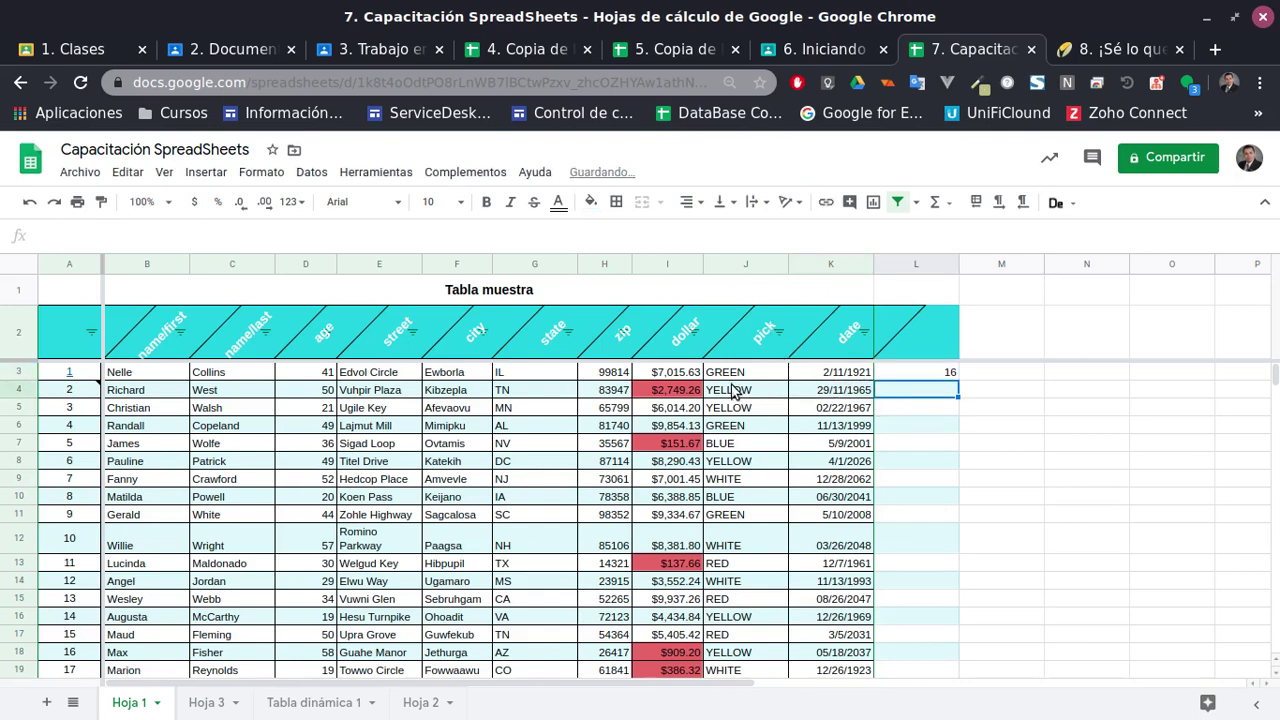
Enter =I3-I4 in L4, giving $4,266.37, and begin a SUMA formula in L5
{"action": "type", "text": "="}
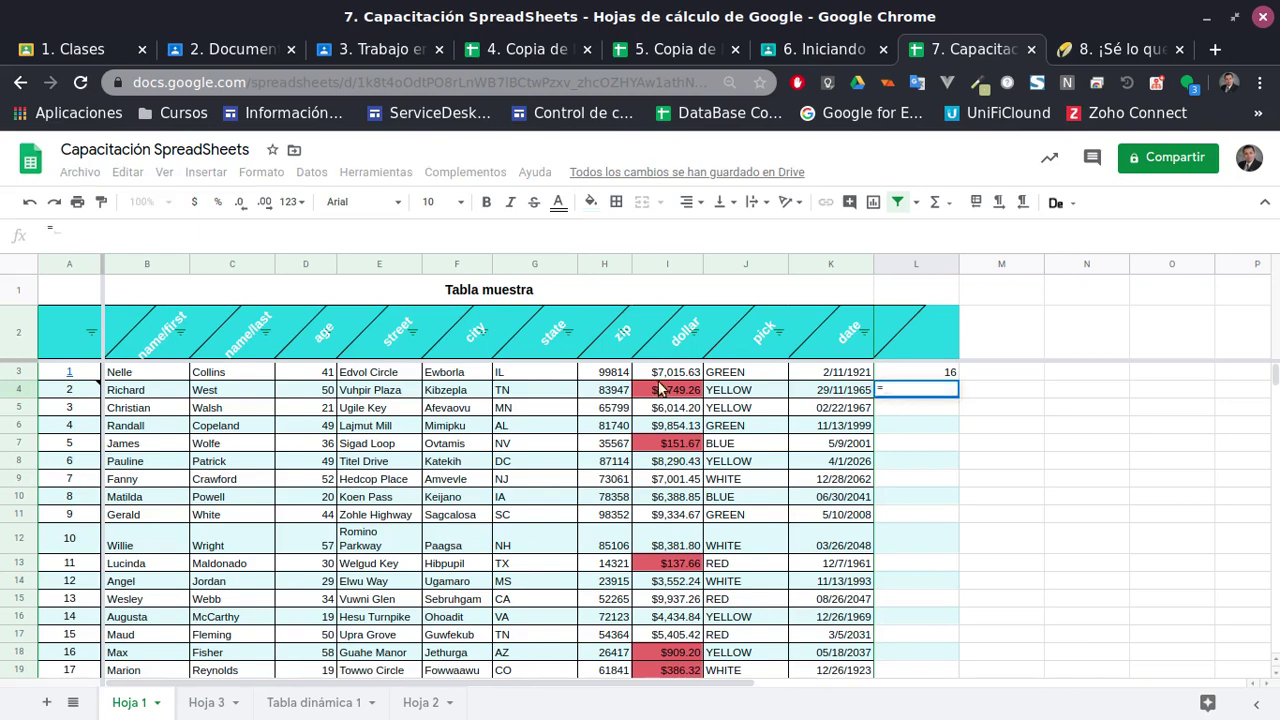
{"action": "left_click", "coordinate": [654, 378]}
{"action": "type", "text": "-"}
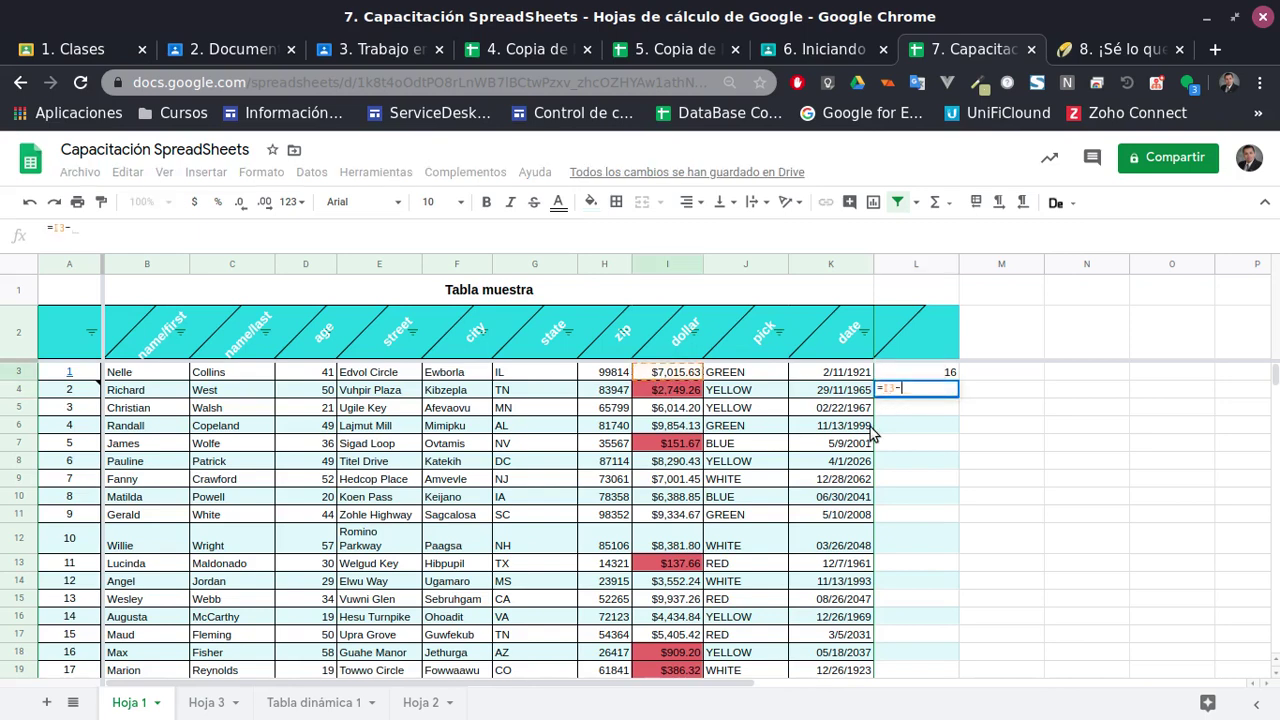
{"action": "left_click", "coordinate": [675, 394]}
{"action": "key", "text": "Return"}
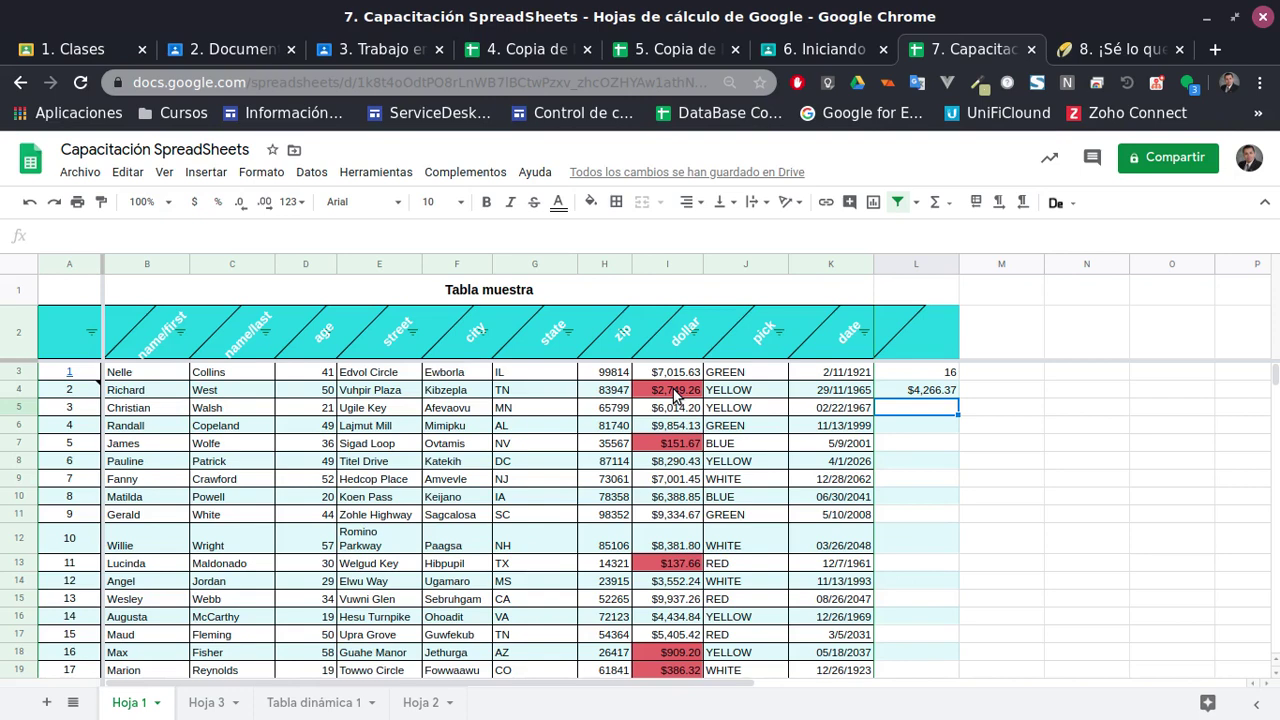
{"action": "left_click", "coordinate": [918, 392]}
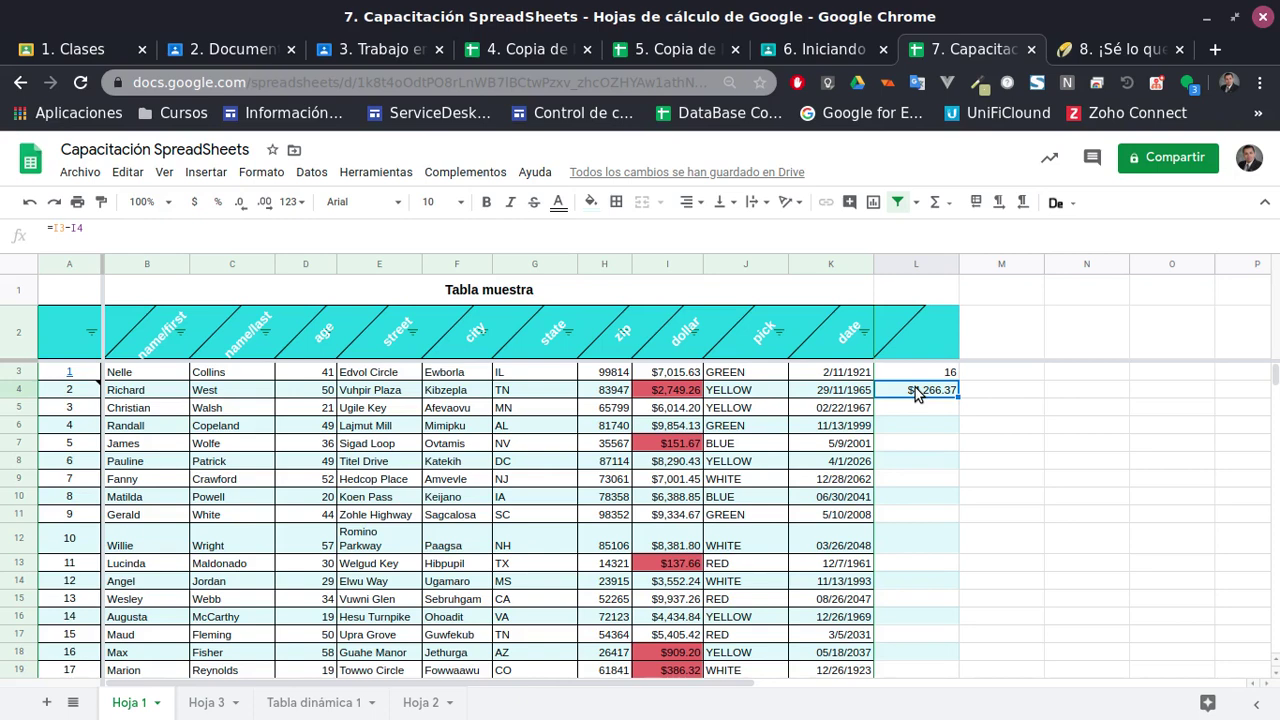
{"action": "left_click", "coordinate": [914, 408]}
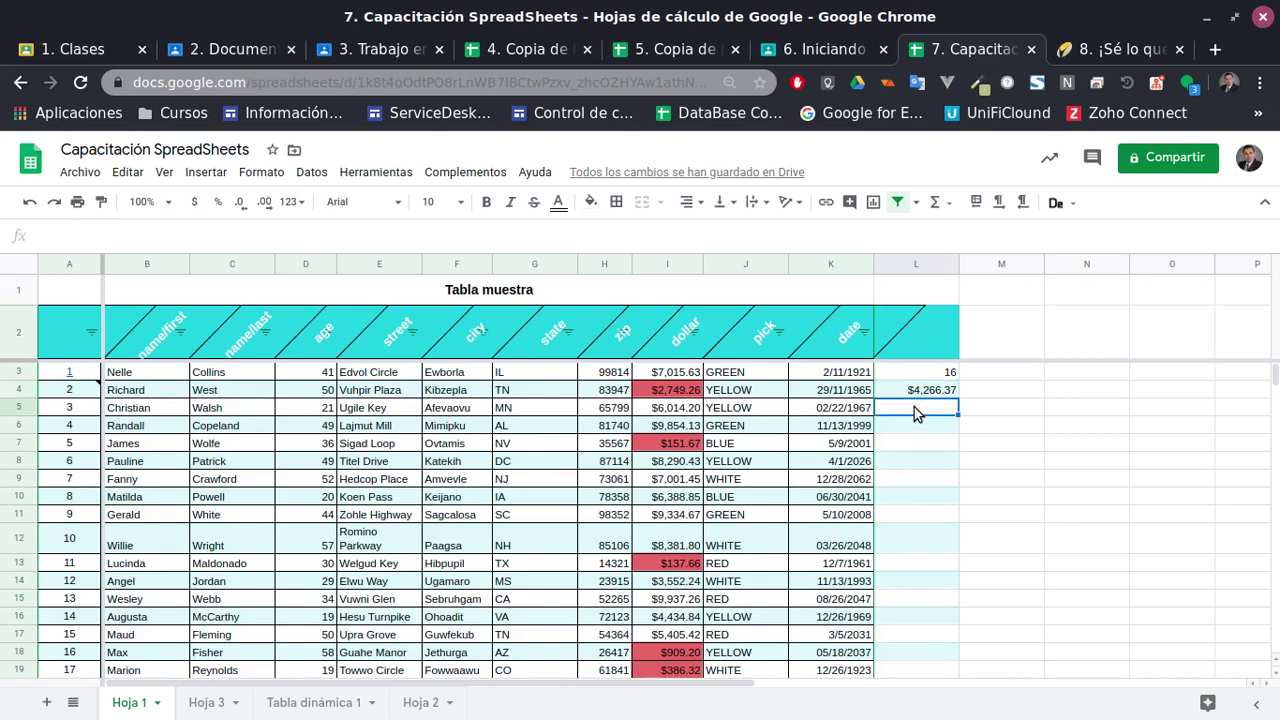
{"action": "type", "text": "="}
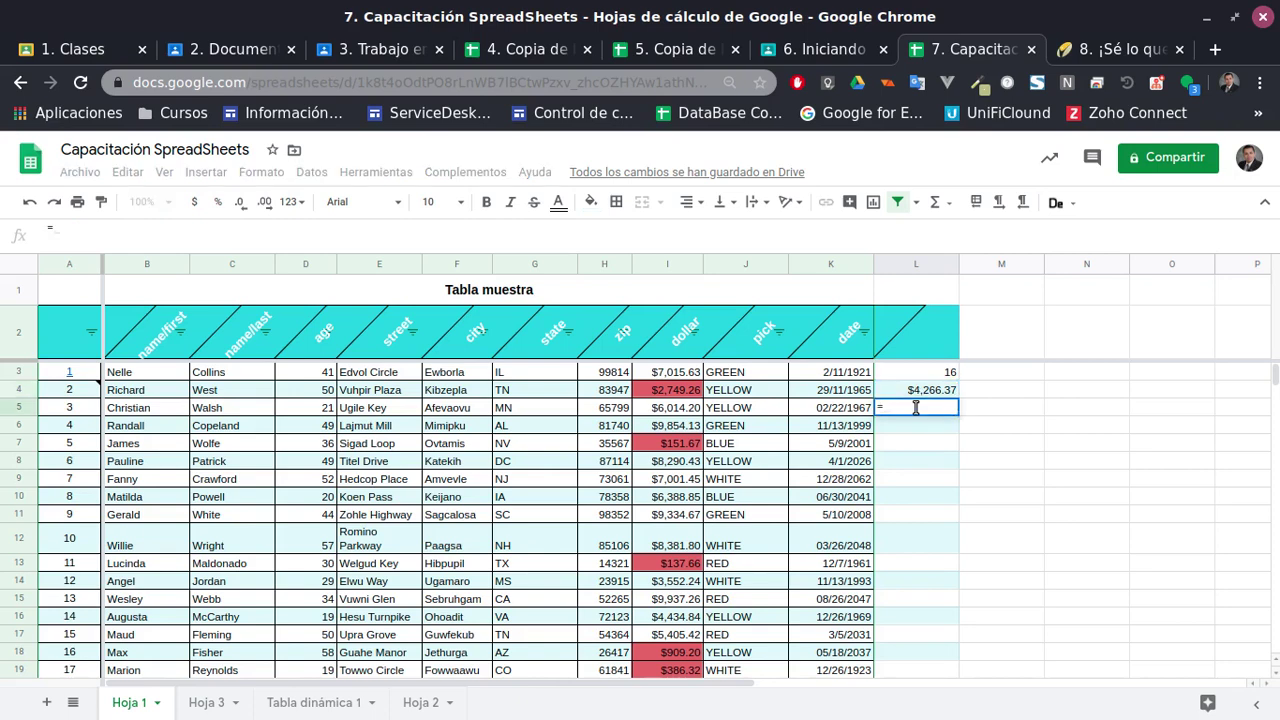
{"action": "type", "text": "suma"}
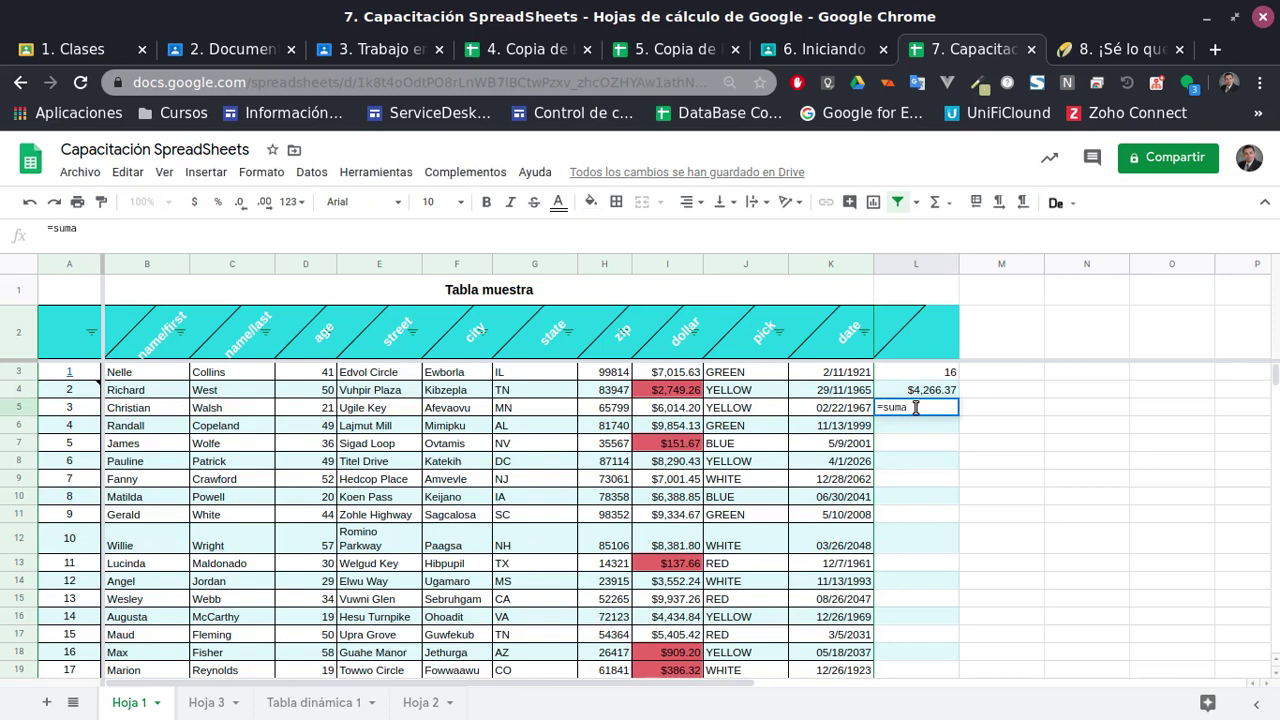
{"action": "type", "text": "("}
Complete =SUMA(I3,I4,I8:I19) in L5, giving $73,925.03
{"action": "left_click", "coordinate": [668, 374]}
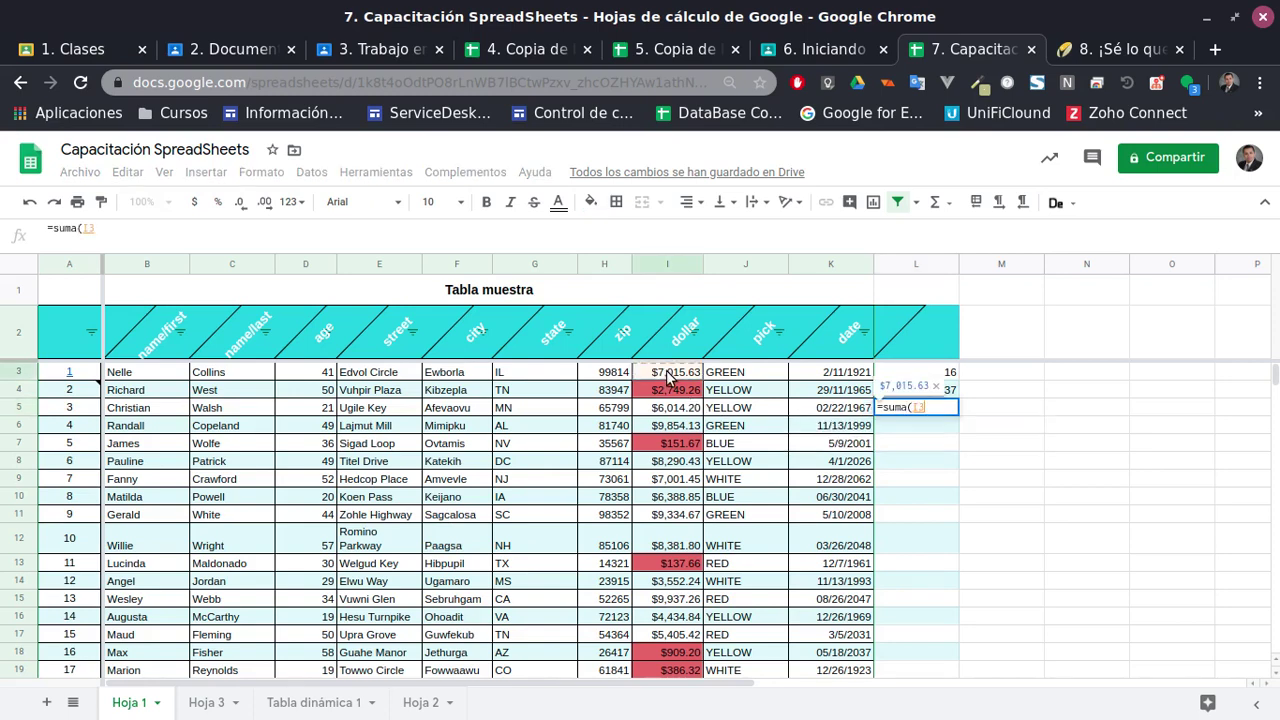
{"action": "type", "text": ","}
{"action": "left_click", "coordinate": [669, 393]}
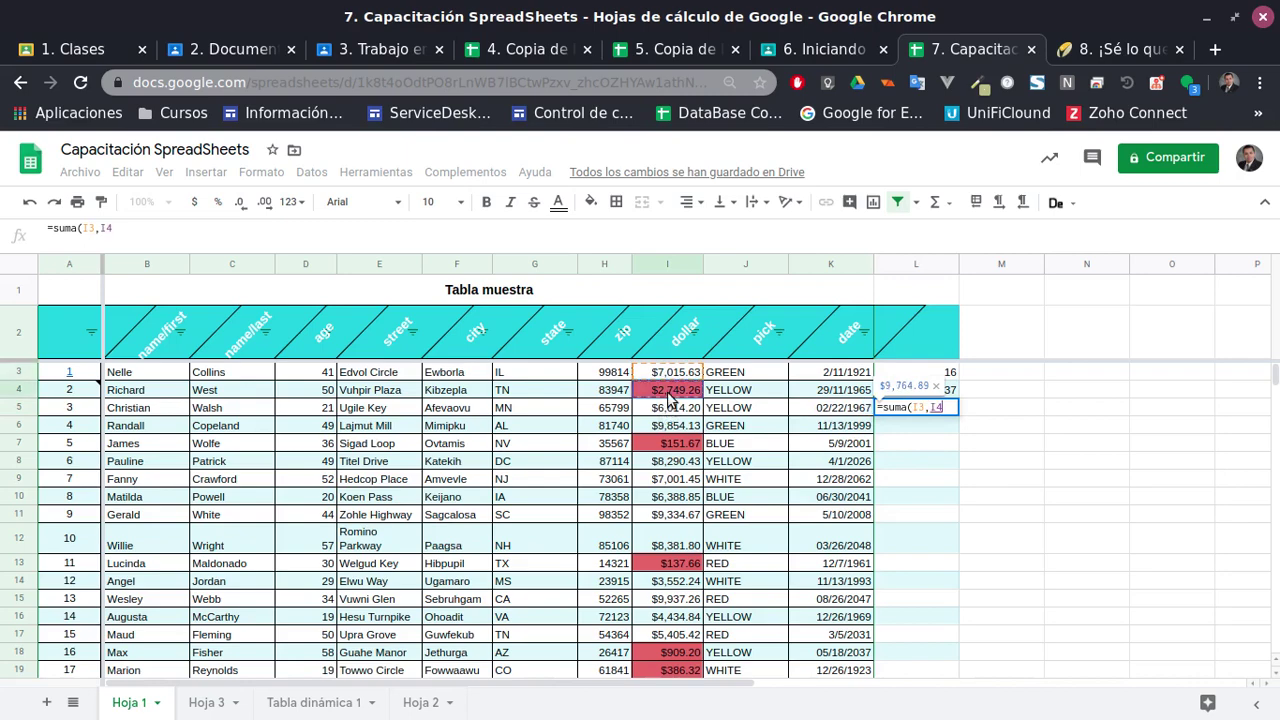
{"action": "type", "text": ","}
{"action": "scroll", "coordinate": [670, 480], "scroll_direction": "down", "scroll_amount": 2}
{"action": "left_click", "coordinate": [672, 430]}
{"action": "scroll", "coordinate": [684, 554], "scroll_direction": "down", "scroll_amount": 2}
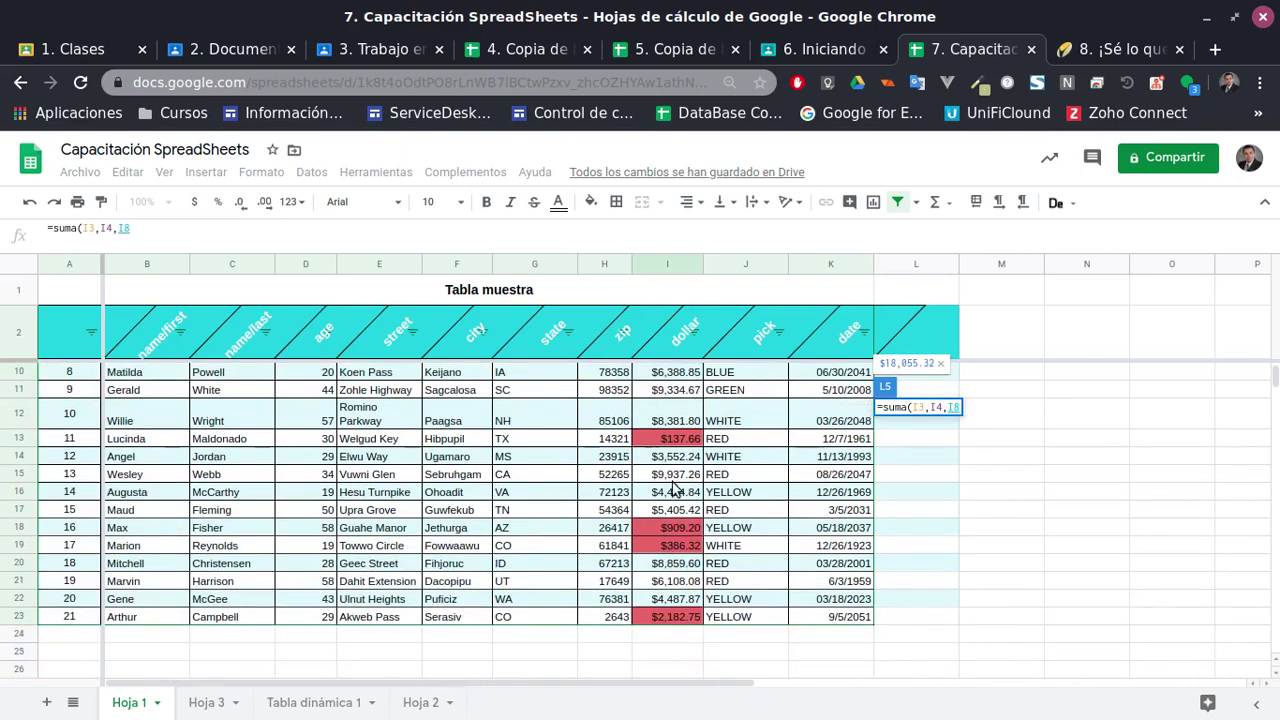
{"action": "scroll", "coordinate": [681, 454], "scroll_direction": "up", "scroll_amount": 1}
{"action": "left_click_drag", "start_coordinate": [686, 396], "coordinate": [700, 603]}
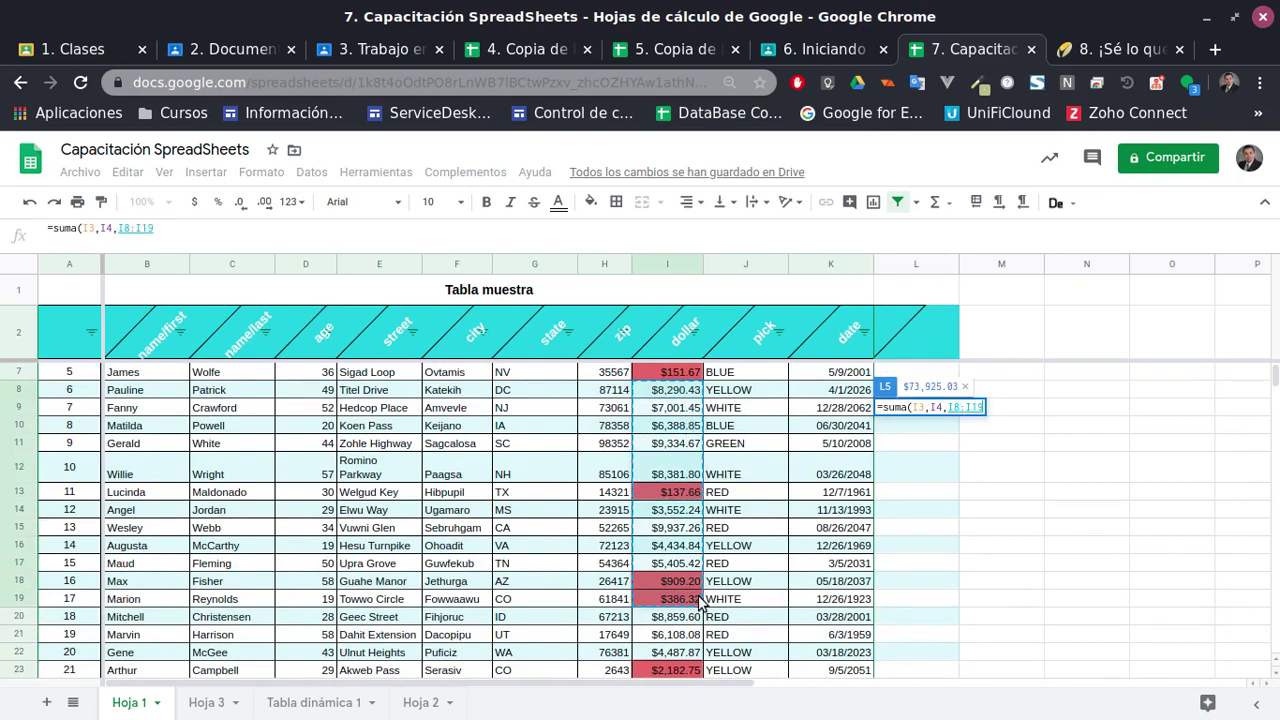
{"action": "key", "text": "Return"}
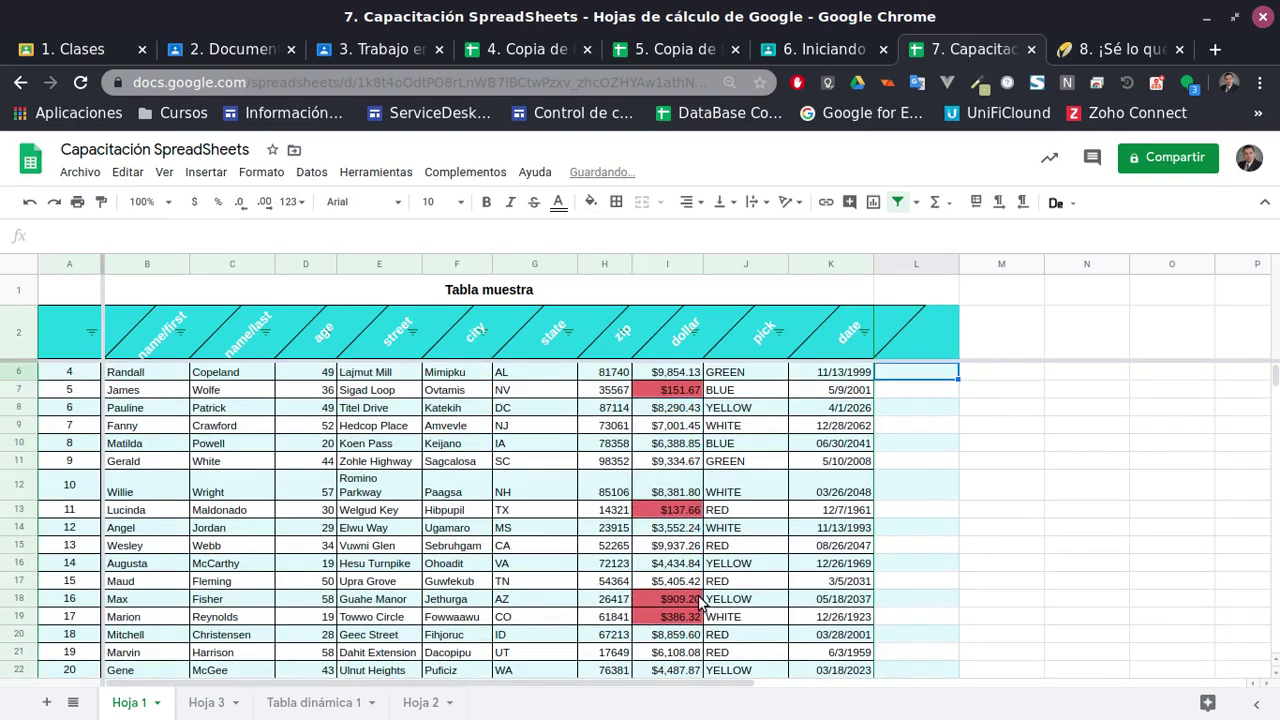
{"action": "scroll", "coordinate": [1060, 550], "scroll_direction": "up", "scroll_amount": 1}
{"action": "left_click", "coordinate": [910, 410]}
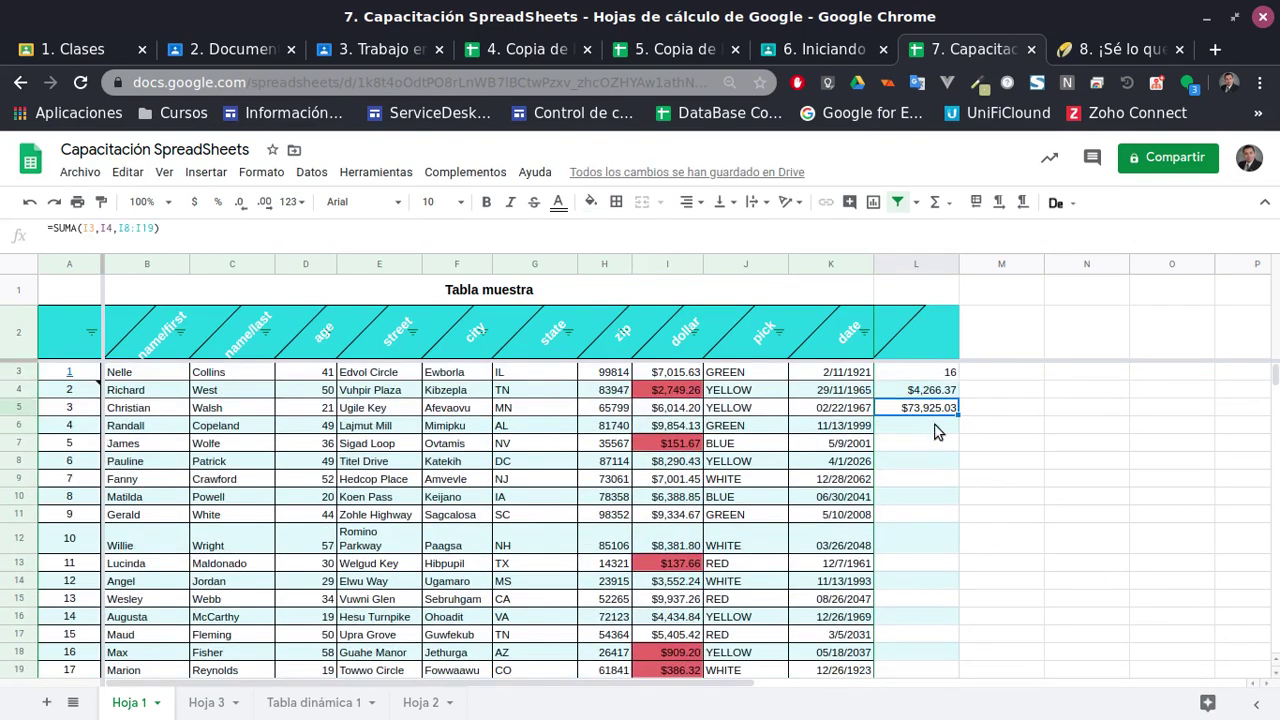
Enter =MINUS(I3,I4) in L6, returning $4,266.37
{"action": "left_click", "coordinate": [928, 428]}
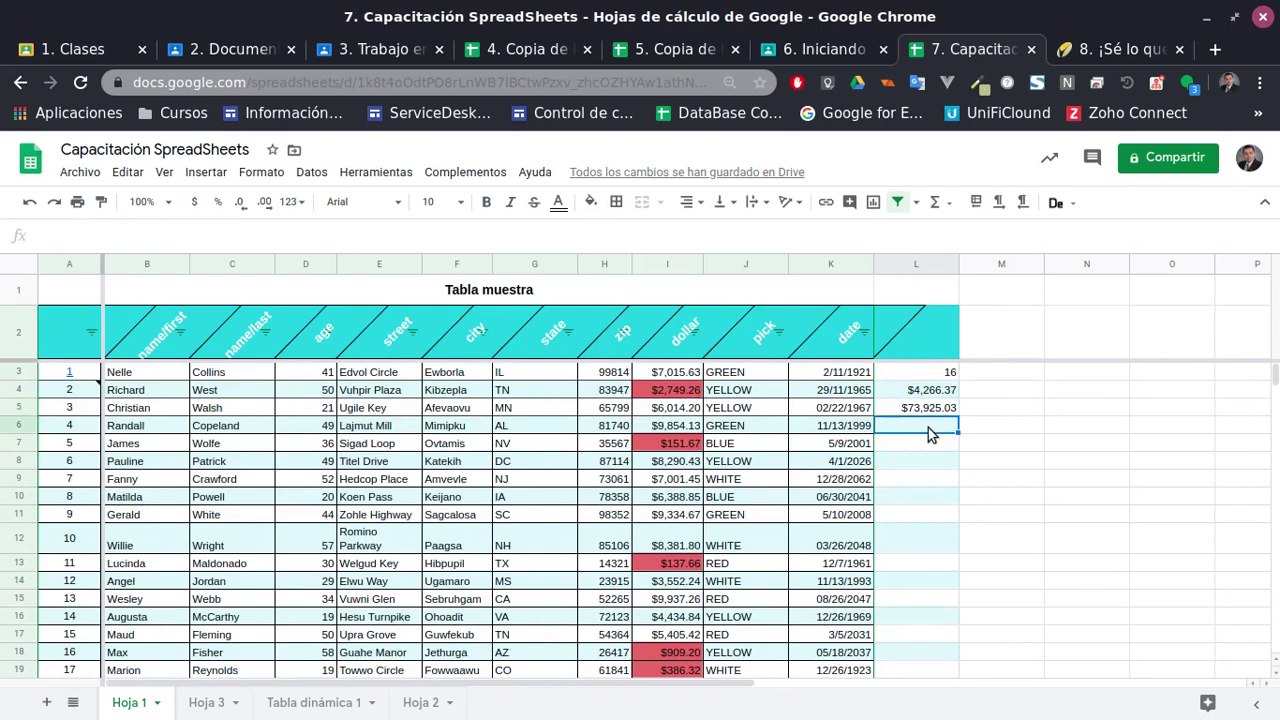
{"action": "type", "text": "=minus"}
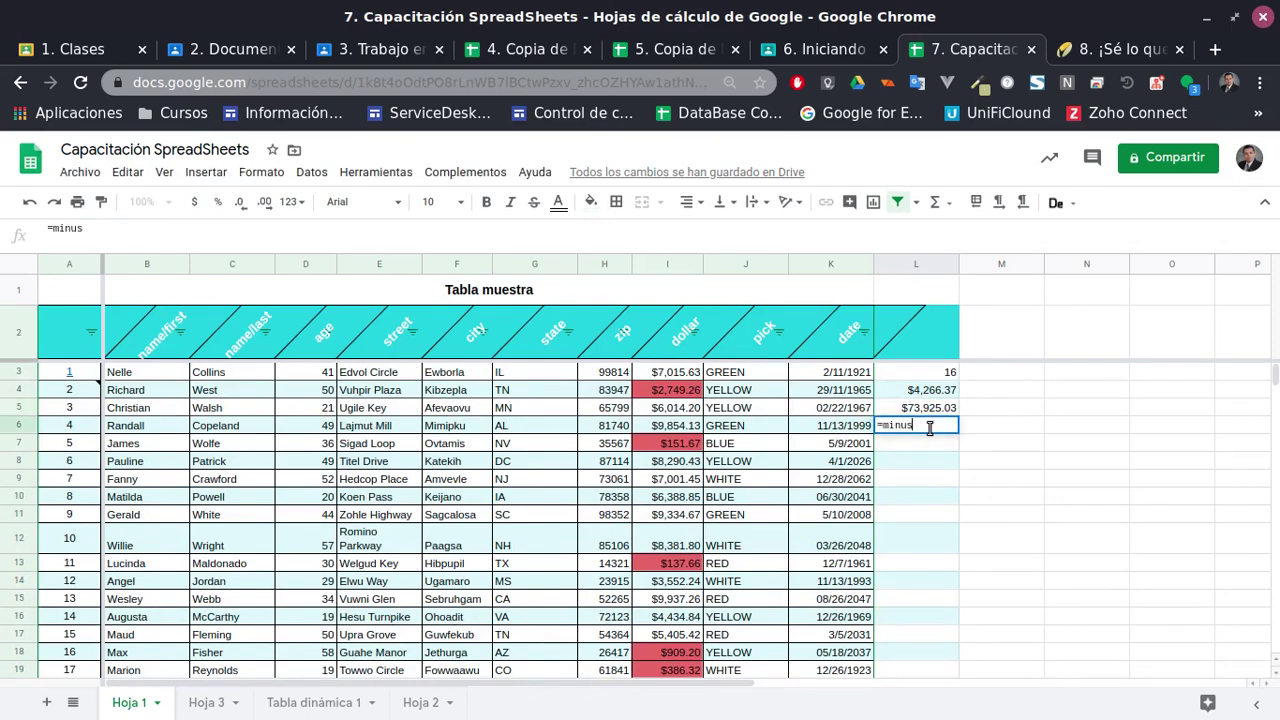
{"action": "key", "text": "BackSpace"}
{"action": "key", "text": "BackSpace"}
{"action": "key", "text": "BackSpace"}
{"action": "key", "text": "BackSpace"}
{"action": "key", "text": "BackSpace"}
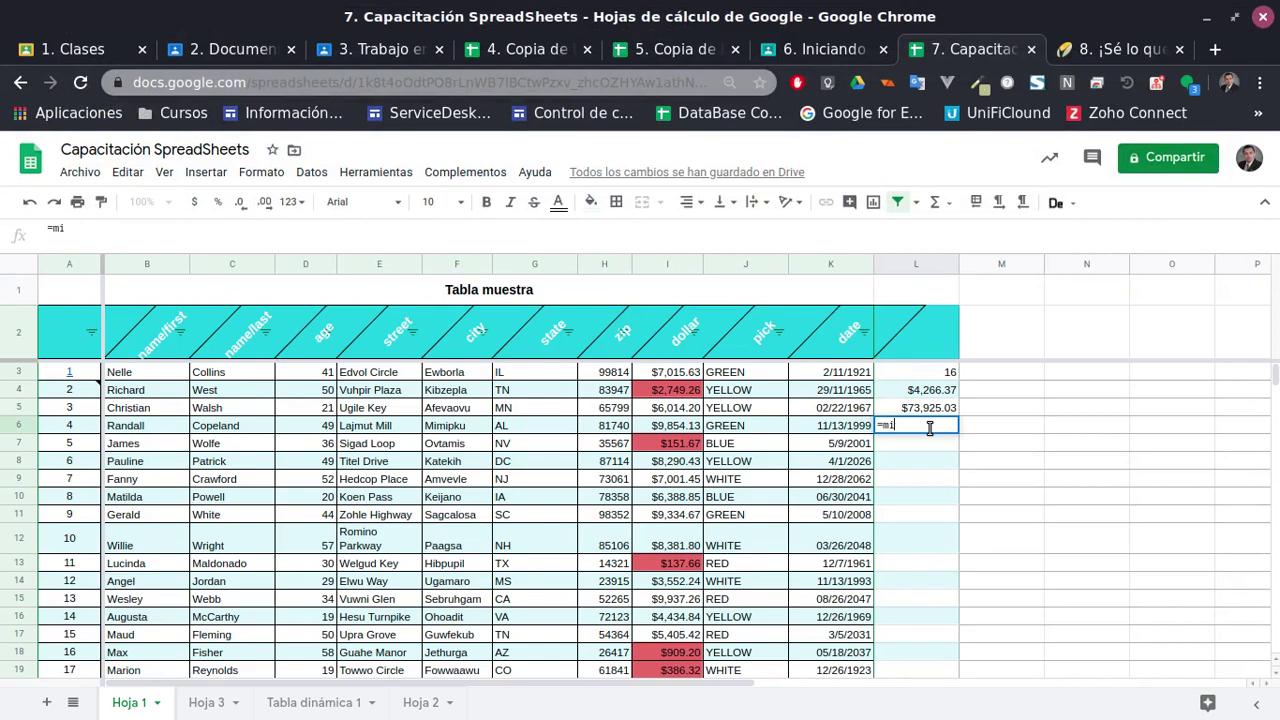
{"action": "type", "text": "MINUS("}
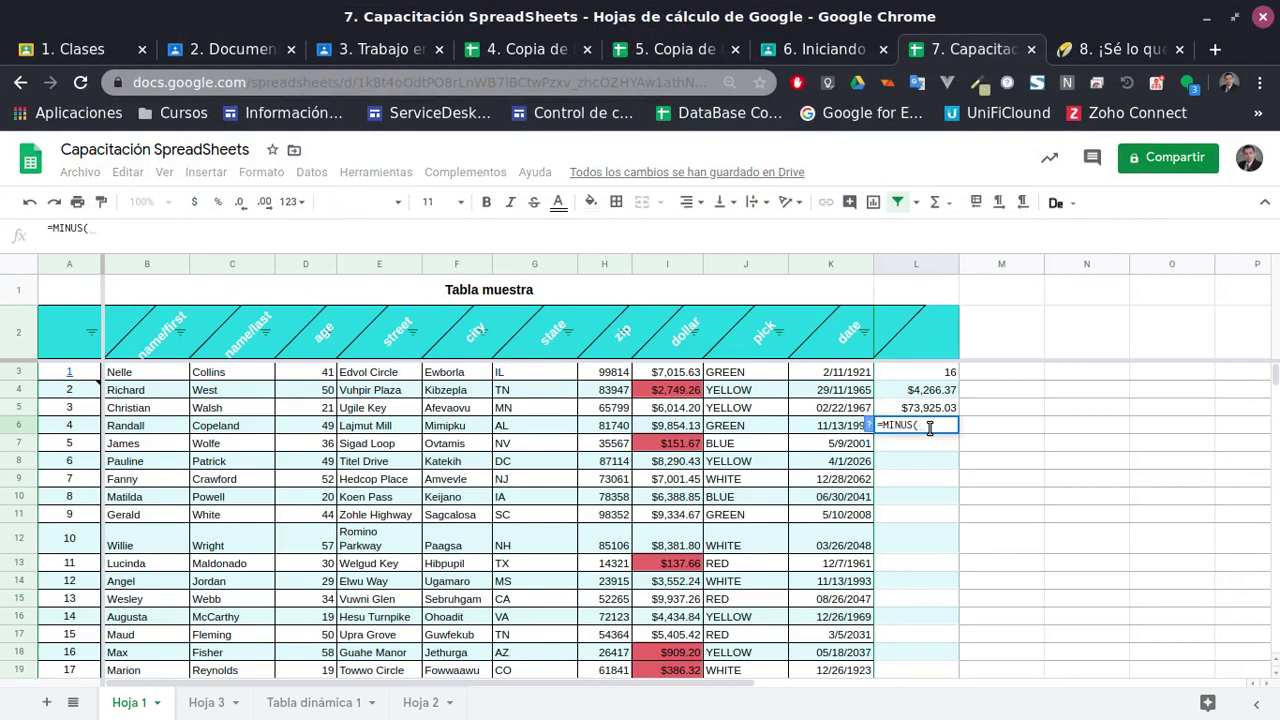
{"action": "left_click", "coordinate": [672, 378]}
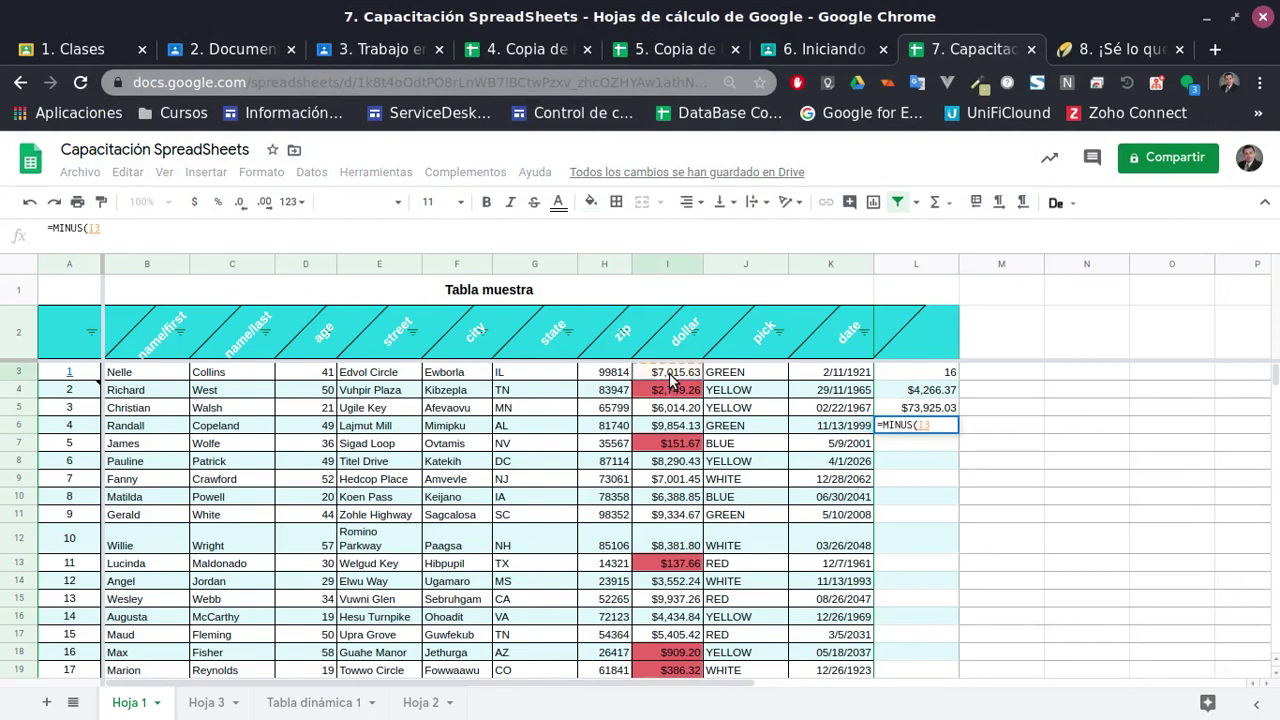
{"action": "type", "text": ","}
{"action": "left_click", "coordinate": [665, 392]}
{"action": "type", "text": ")"}
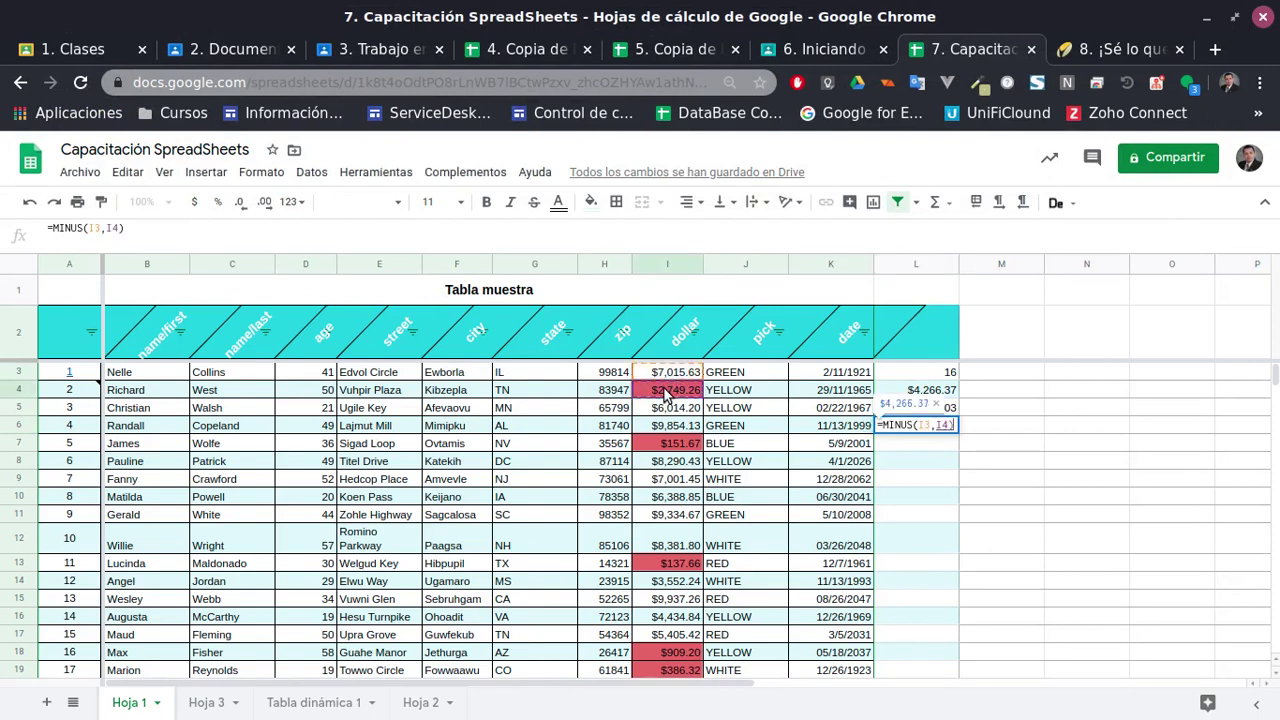
{"action": "key", "text": "Return"}
{"action": "left_click", "coordinate": [934, 428]}
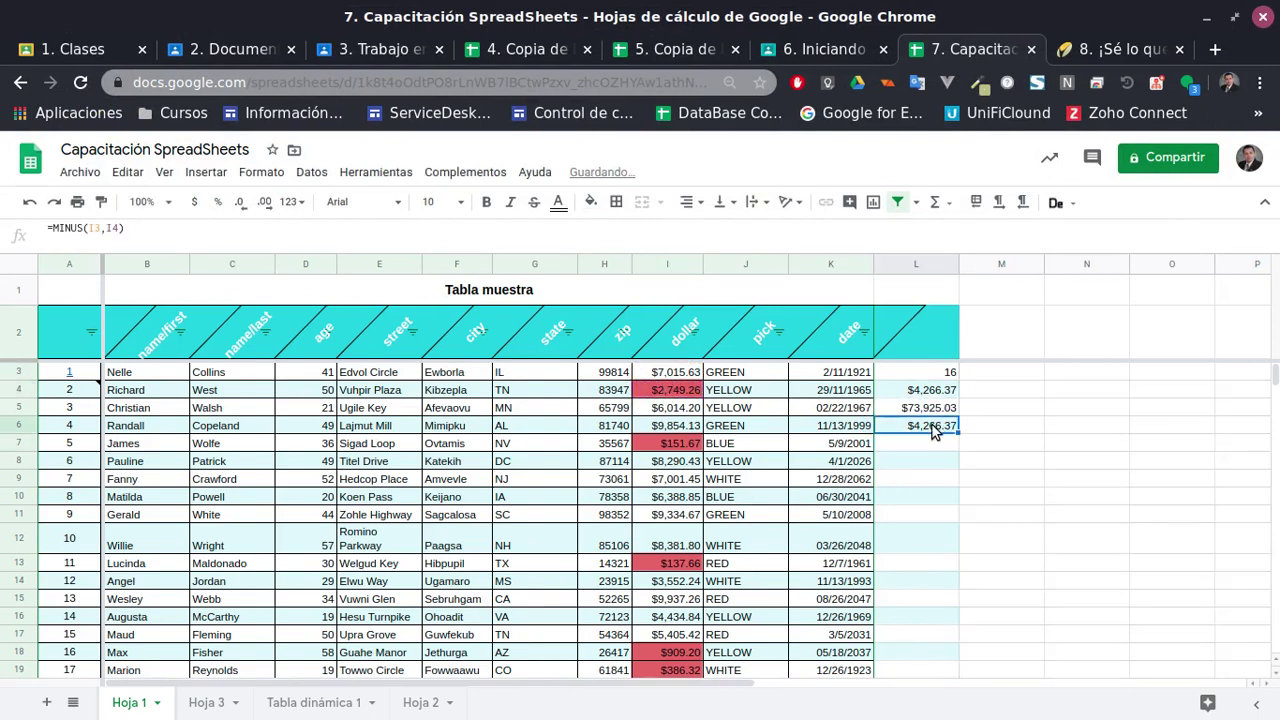
{"action": "double_click", "coordinate": [934, 428]}
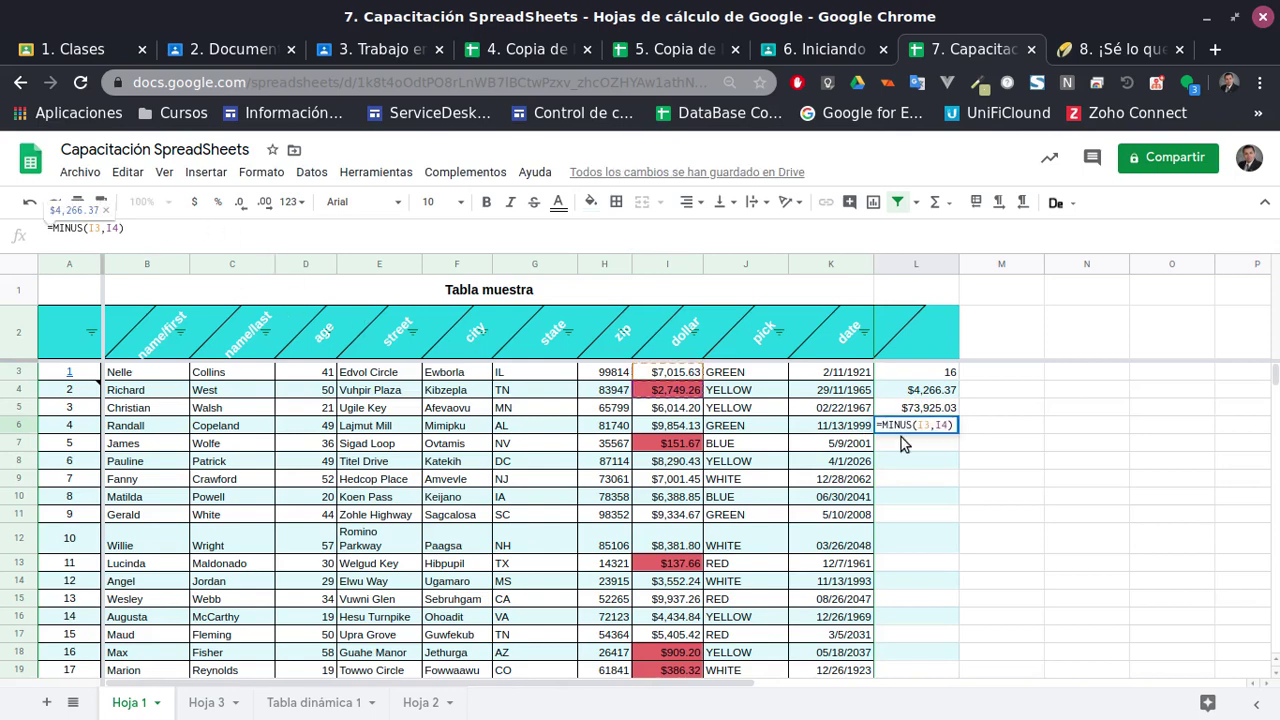
{"action": "key", "text": "Return"}
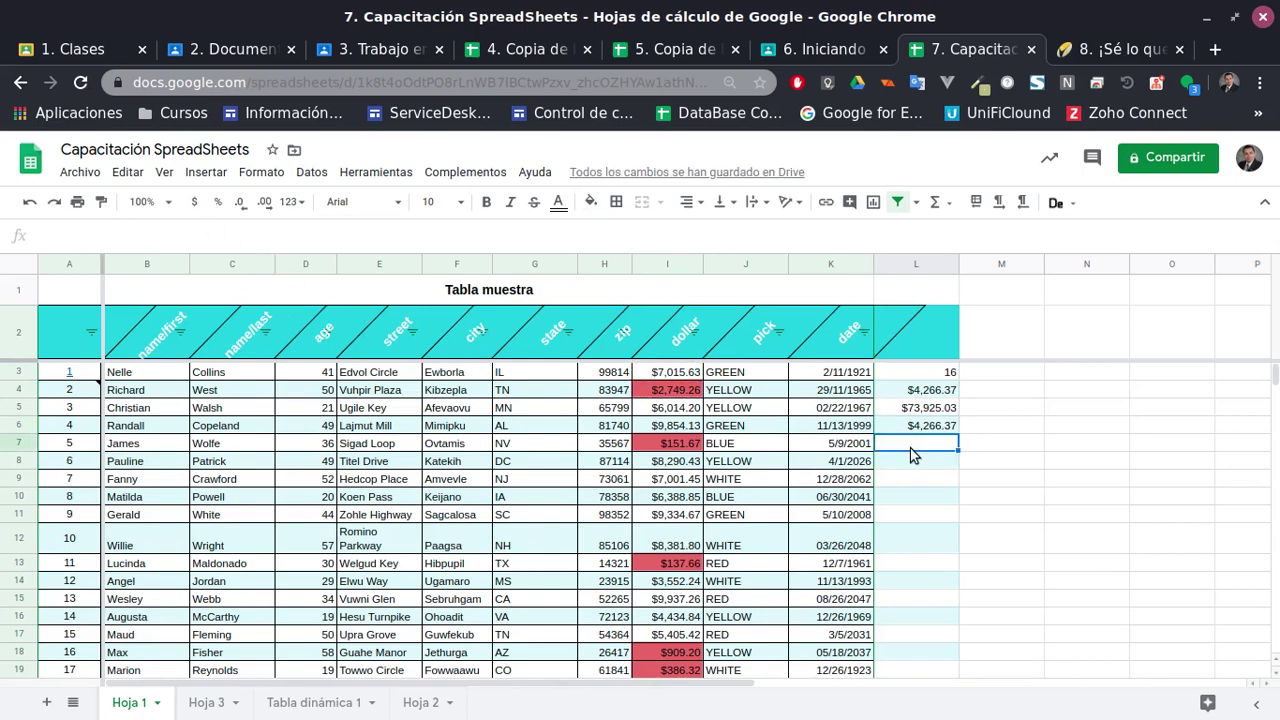
Find PRODUCTO via the menu search and build a formula dividing I3 by I4 in L7, giving 2.551824855
{"action": "left_click", "coordinate": [462, 174]}
{"action": "mouse_move", "coordinate": [531, 172]}
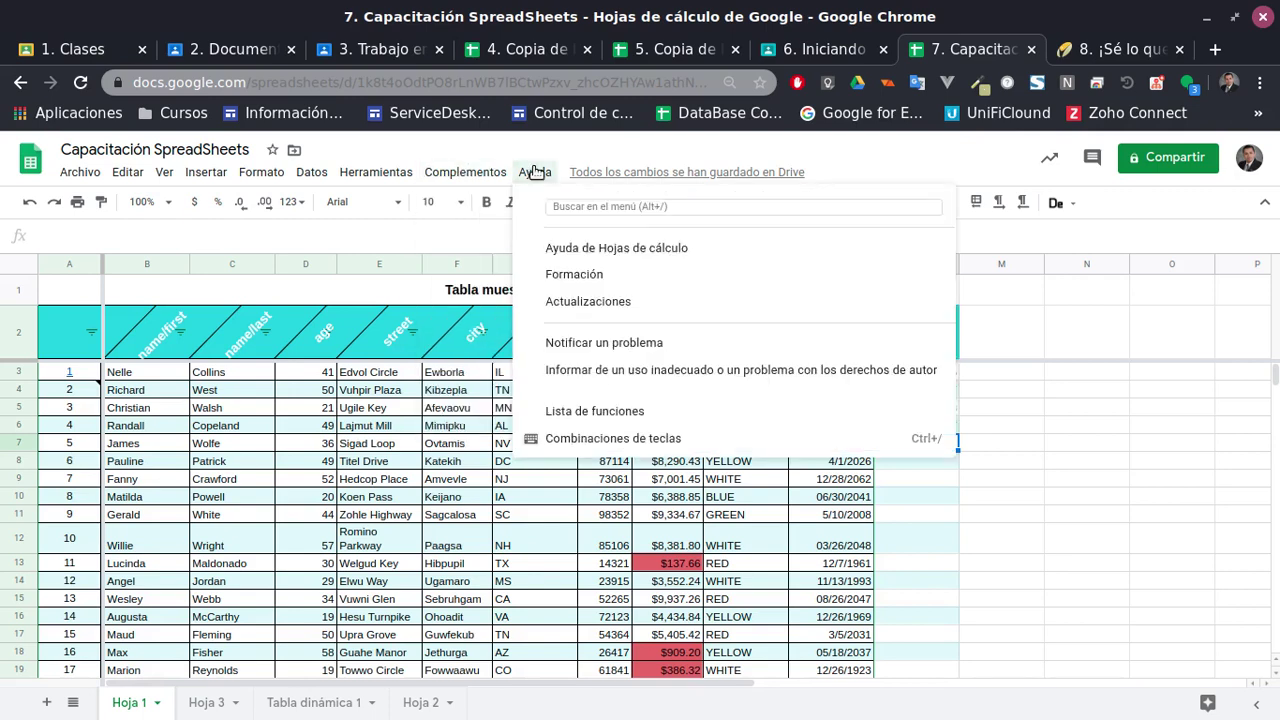
{"action": "left_click", "coordinate": [565, 204]}
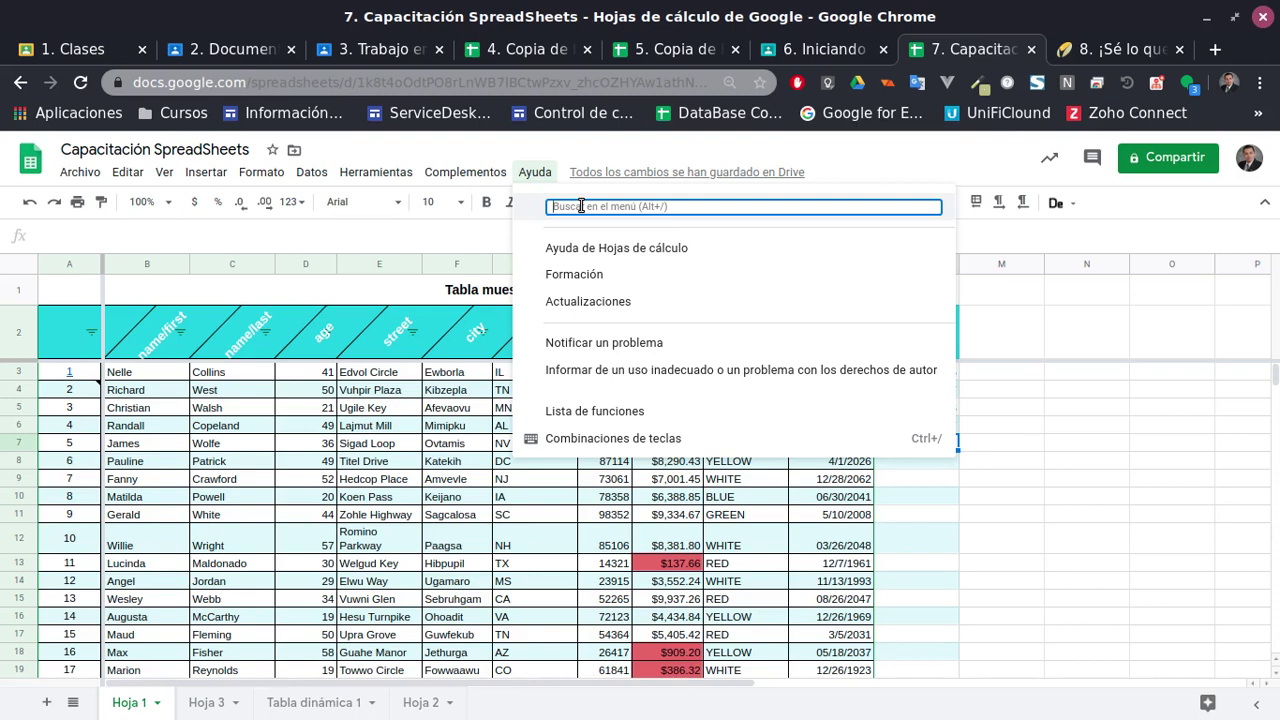
{"action": "type", "text": "Producto"}
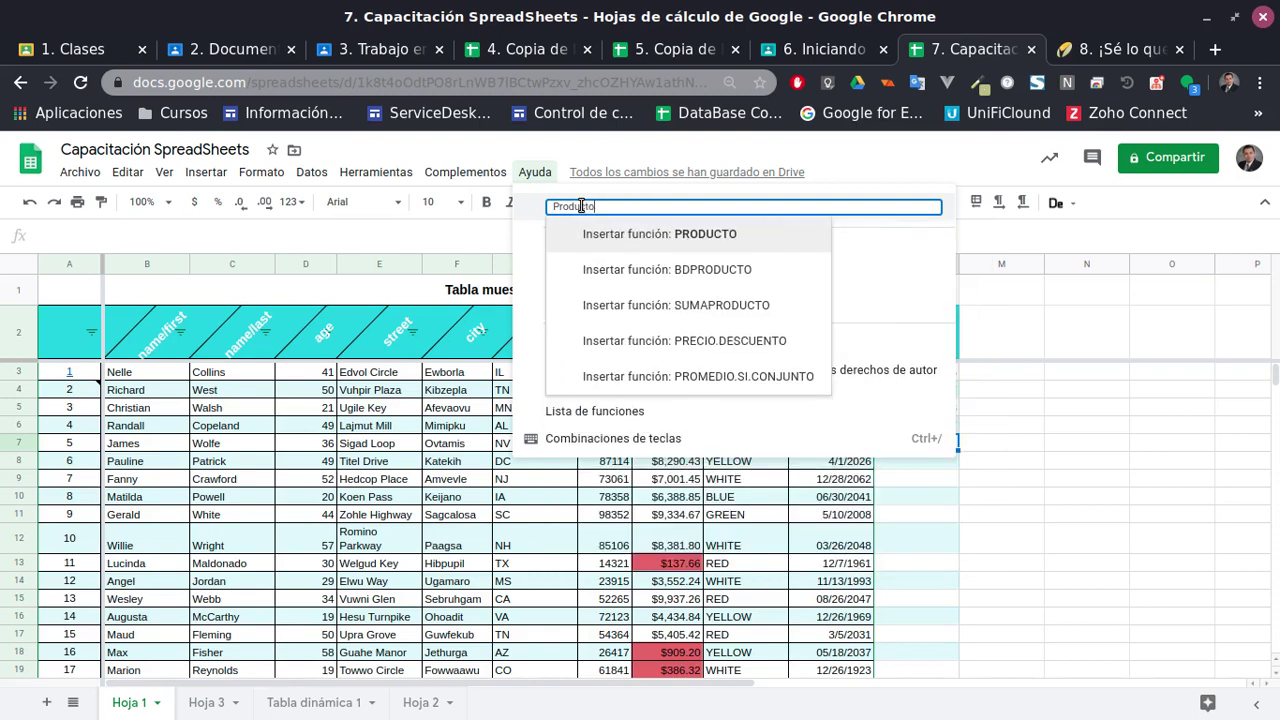
{"action": "left_click", "coordinate": [706, 235]}
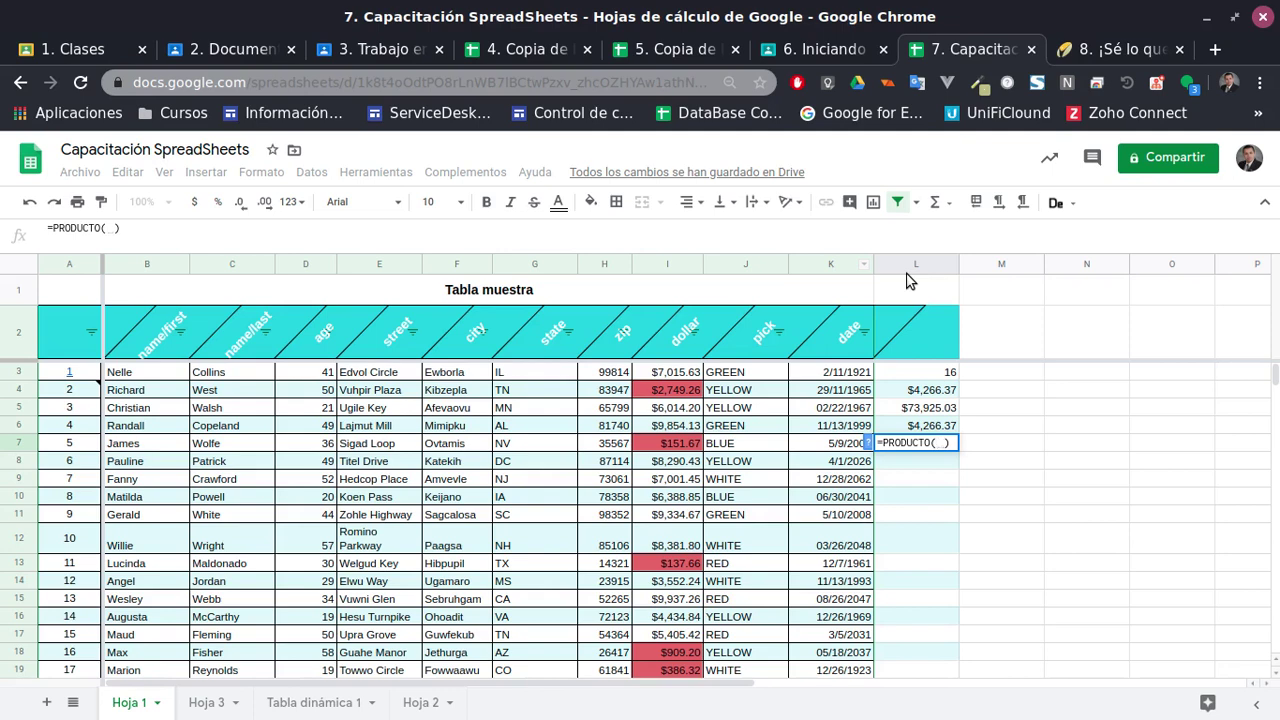
{"action": "left_click", "coordinate": [675, 378]}
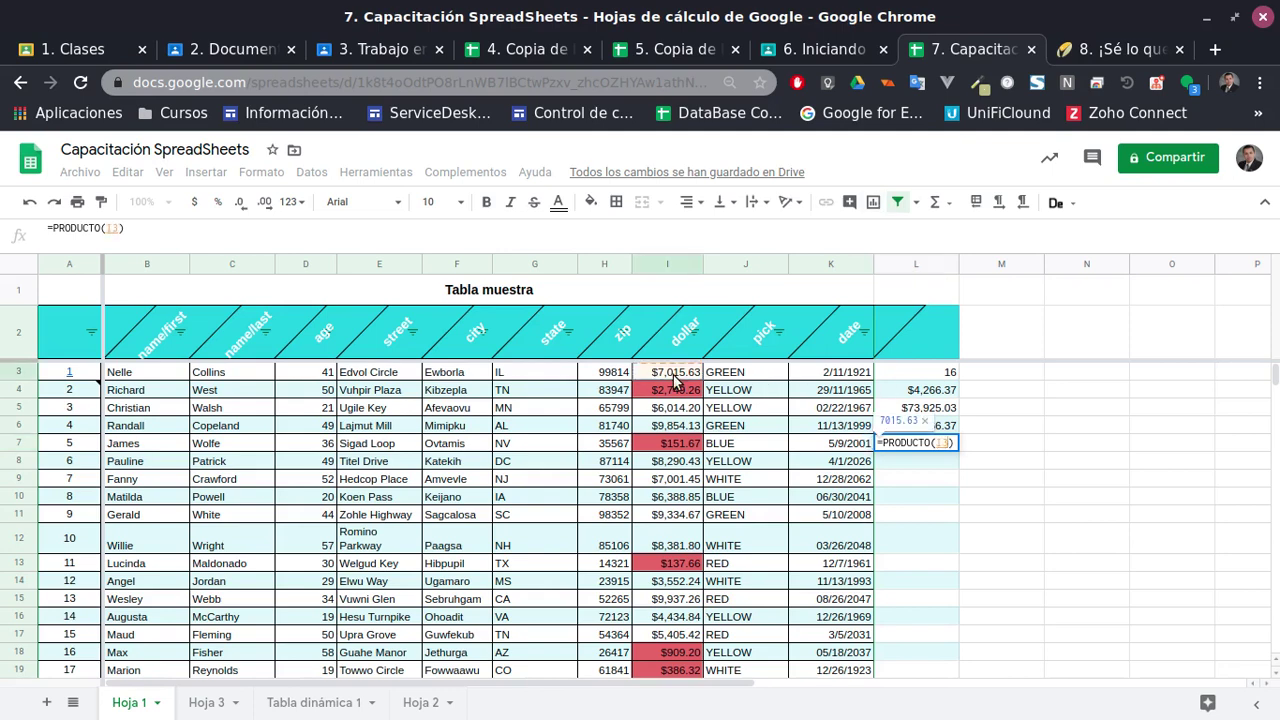
{"action": "type", "text": "/"}
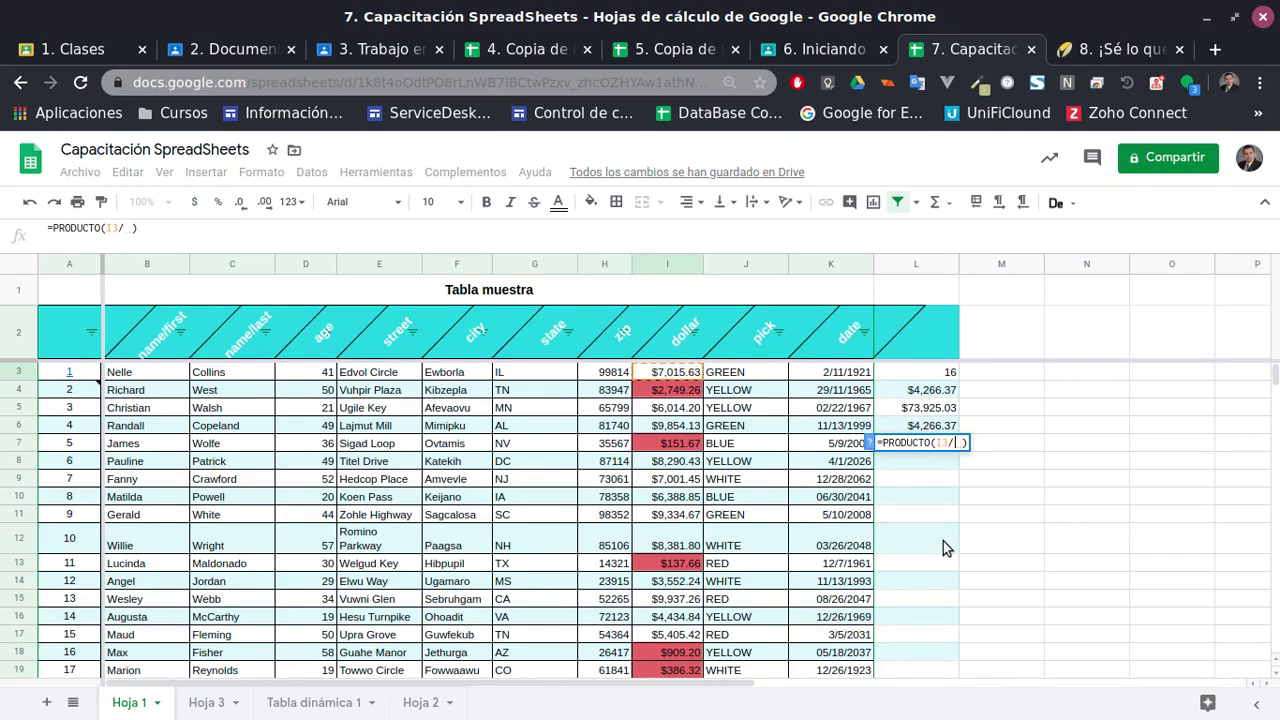
{"action": "left_click", "coordinate": [686, 394]}
{"action": "key", "text": "Return"}
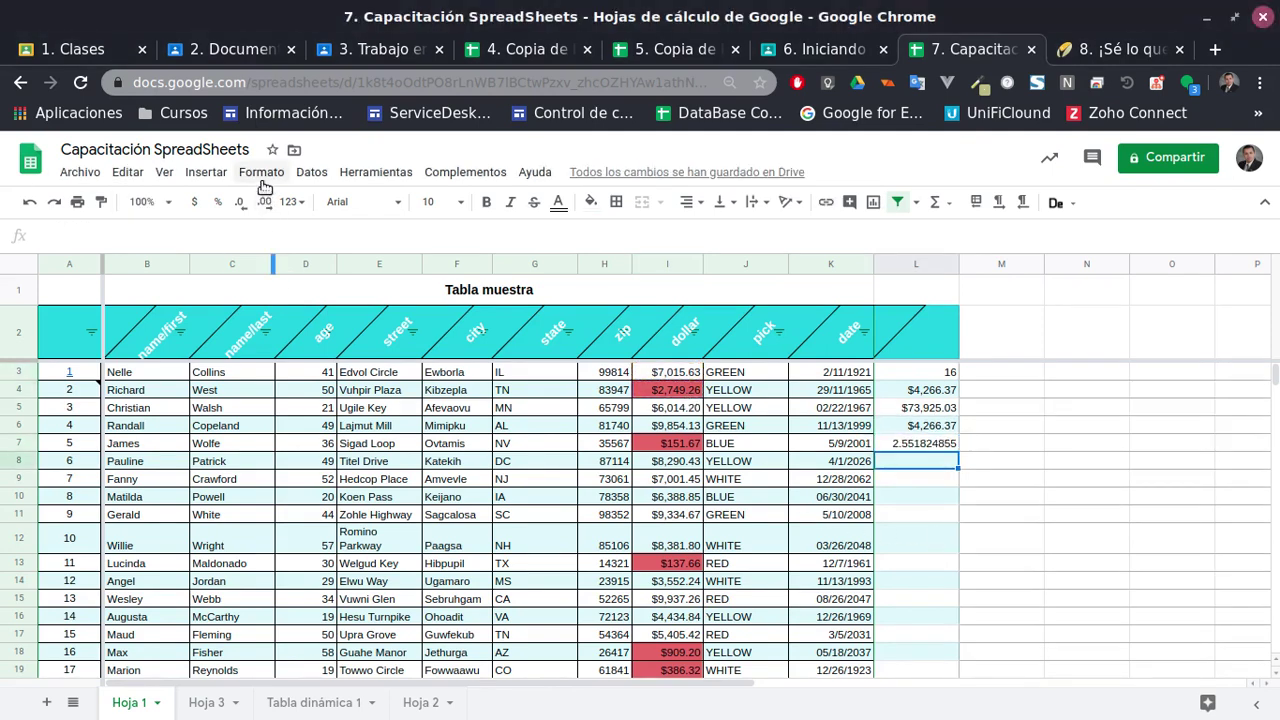
Insert a linked form and view its Respuestas de formulario 1 sheet
{"action": "left_click", "coordinate": [223, 174]}
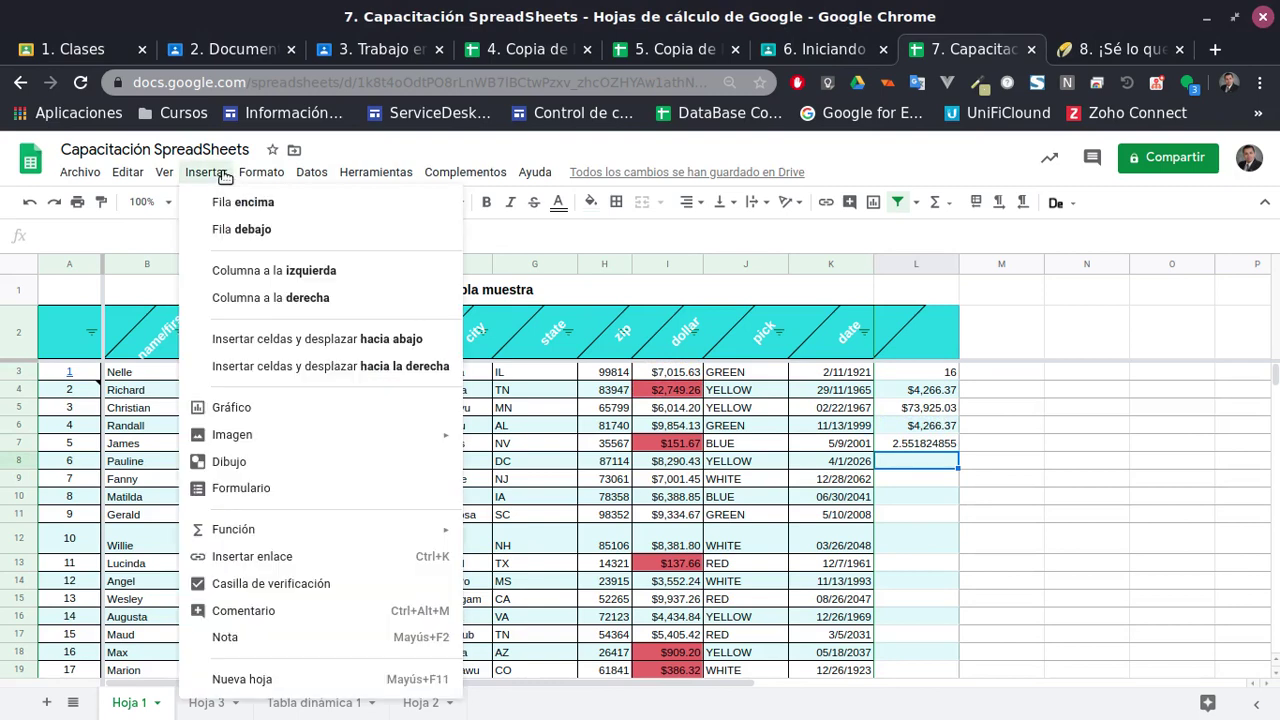
{"action": "left_click", "coordinate": [270, 489]}
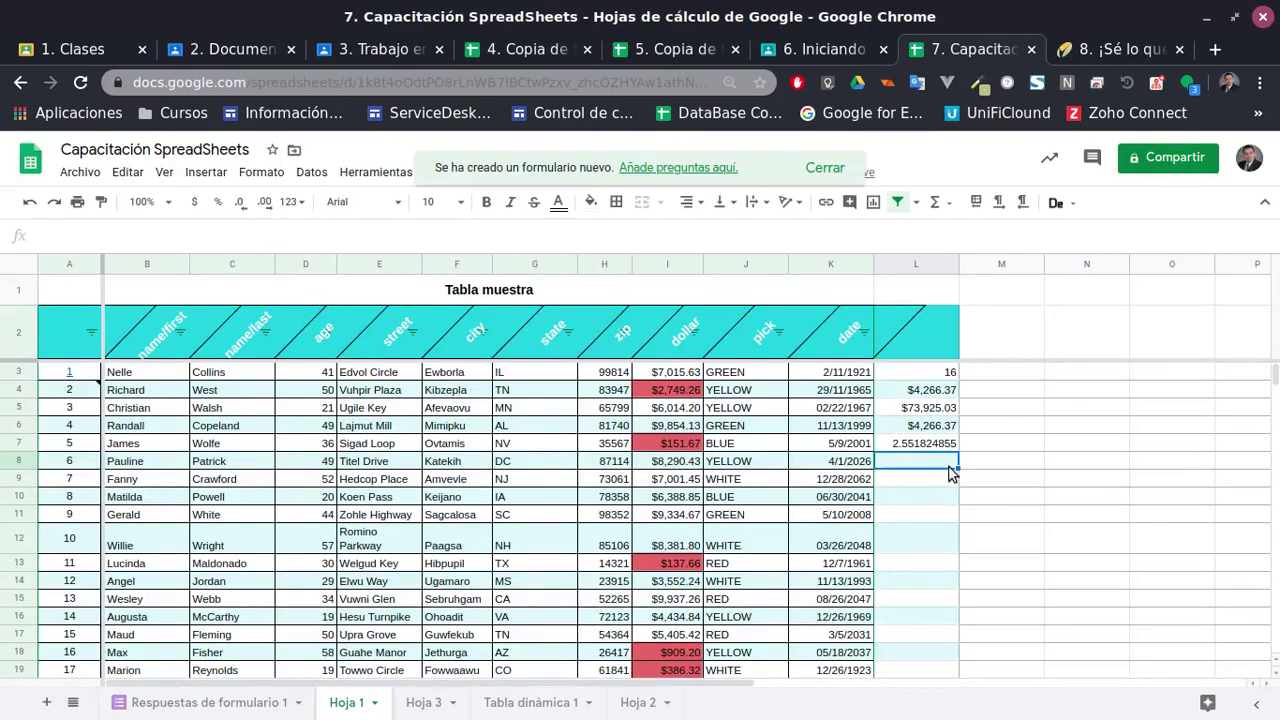
{"action": "left_click", "coordinate": [205, 172]}
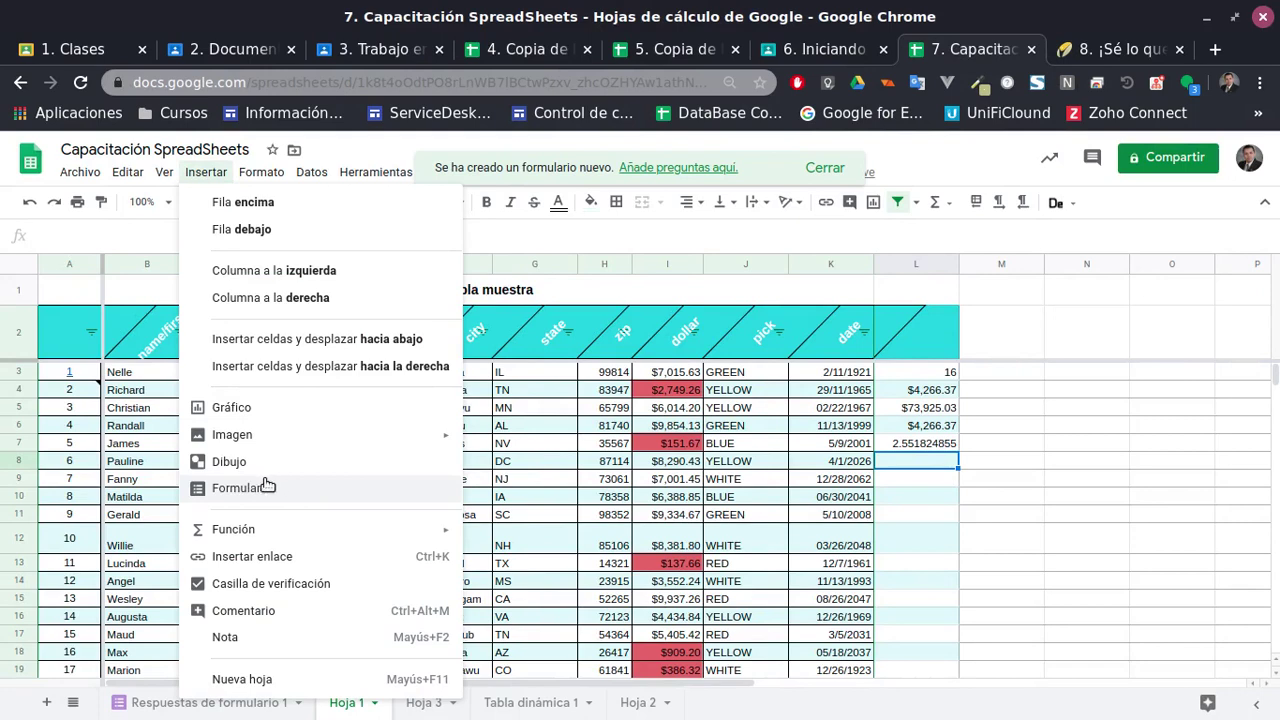
{"action": "left_click", "coordinate": [210, 705]}
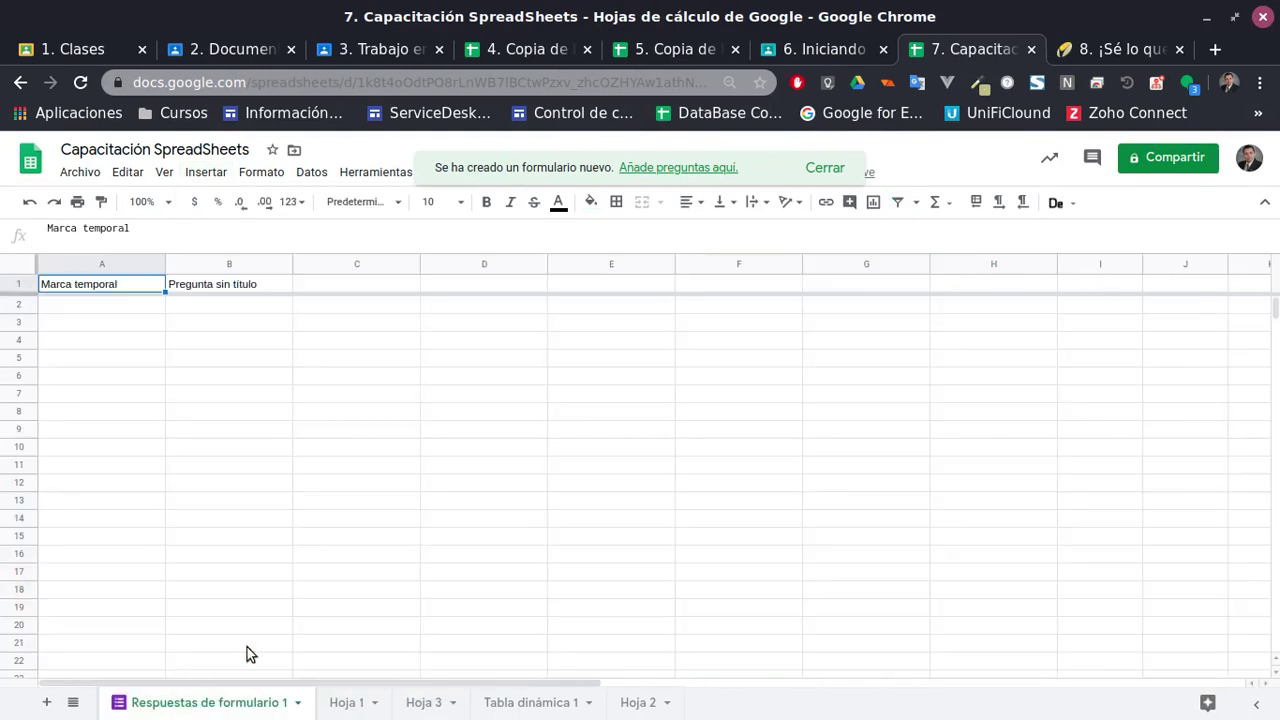
Dismiss the new-form notice and go back to Hoja 1's sample table, selecting L8
{"action": "left_click", "coordinate": [825, 169]}
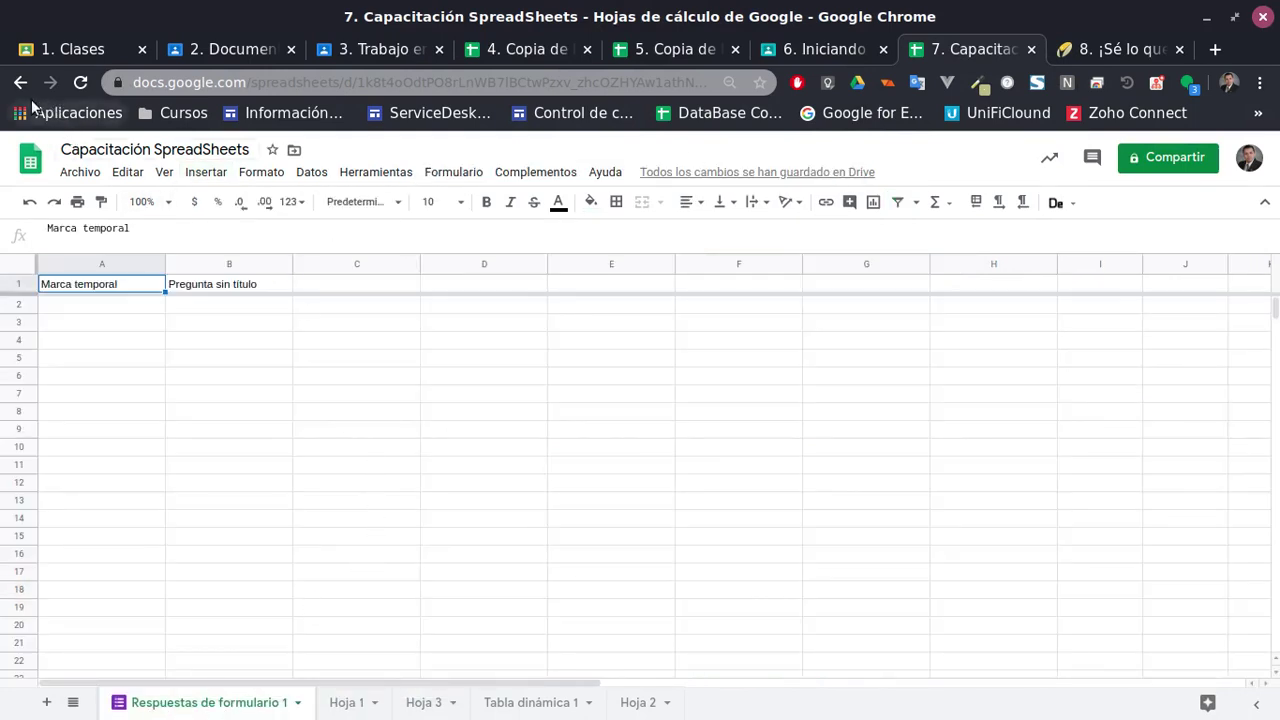
{"action": "left_click", "coordinate": [347, 702]}
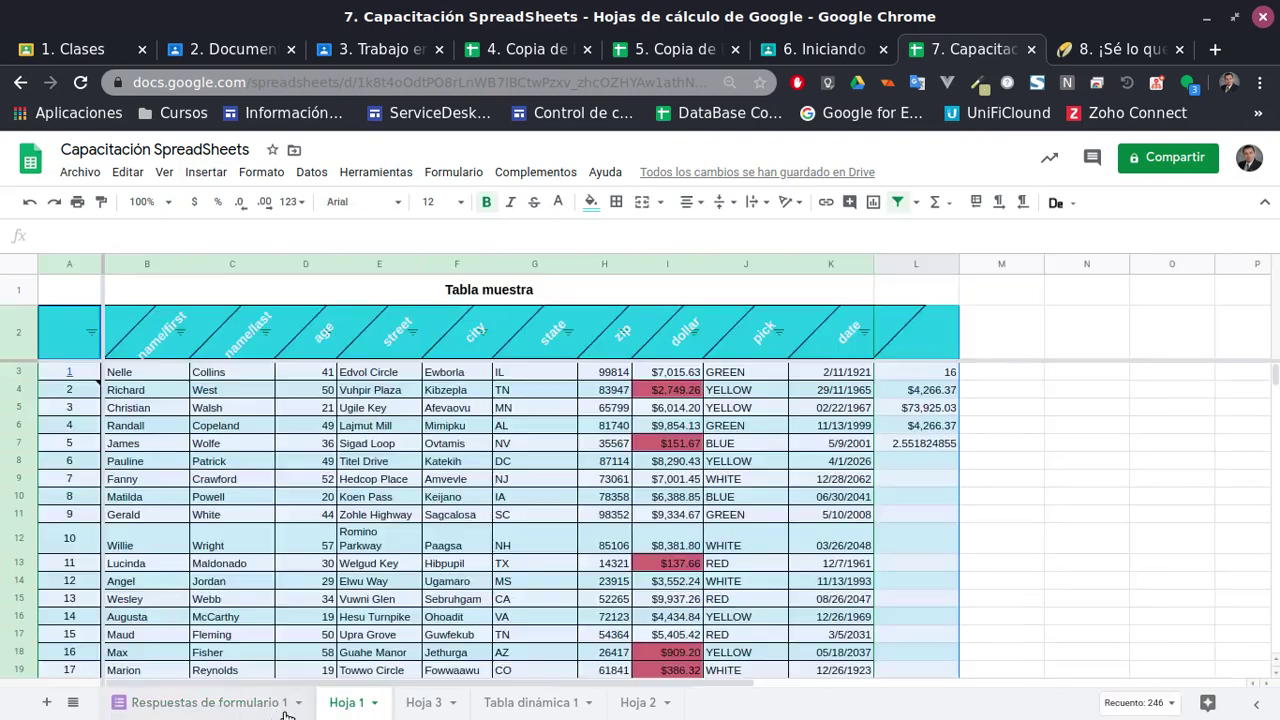
{"action": "left_click", "coordinate": [930, 466]}
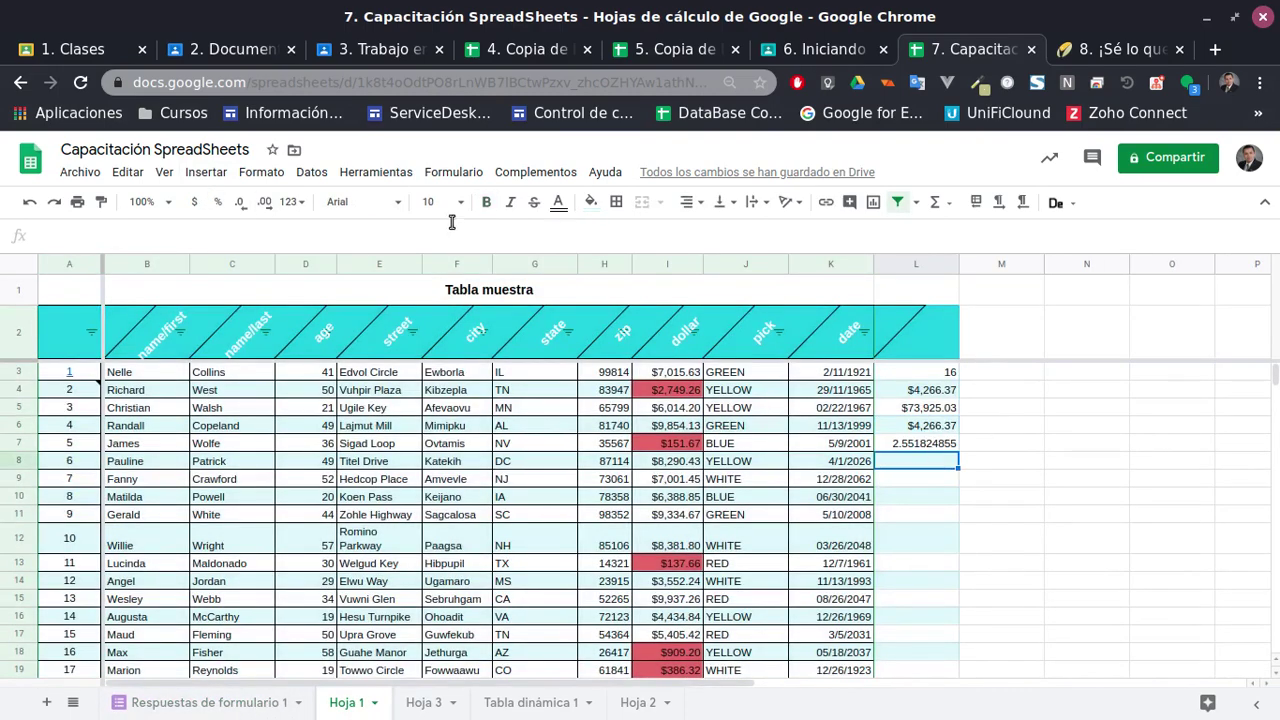
Open the full function reference via Insertar > Función > Más información
{"action": "left_click", "coordinate": [207, 172]}
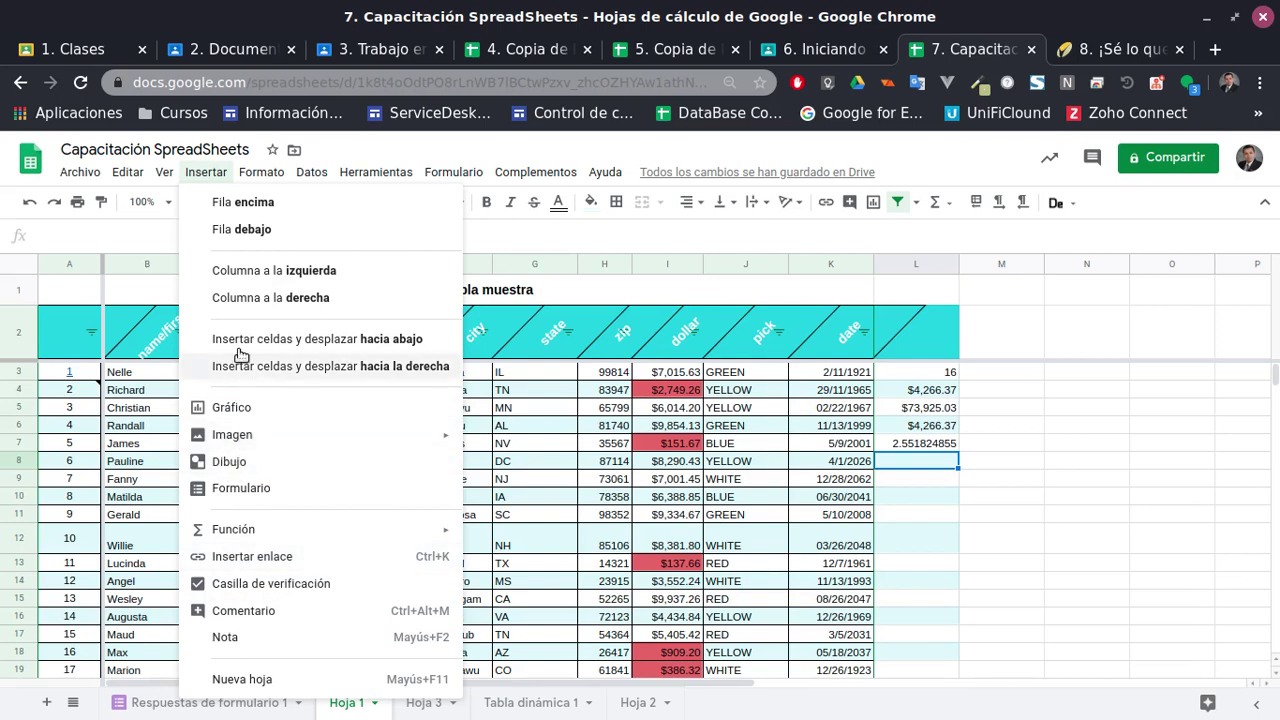
{"action": "left_click", "coordinate": [263, 179]}
{"action": "left_click", "coordinate": [263, 179]}
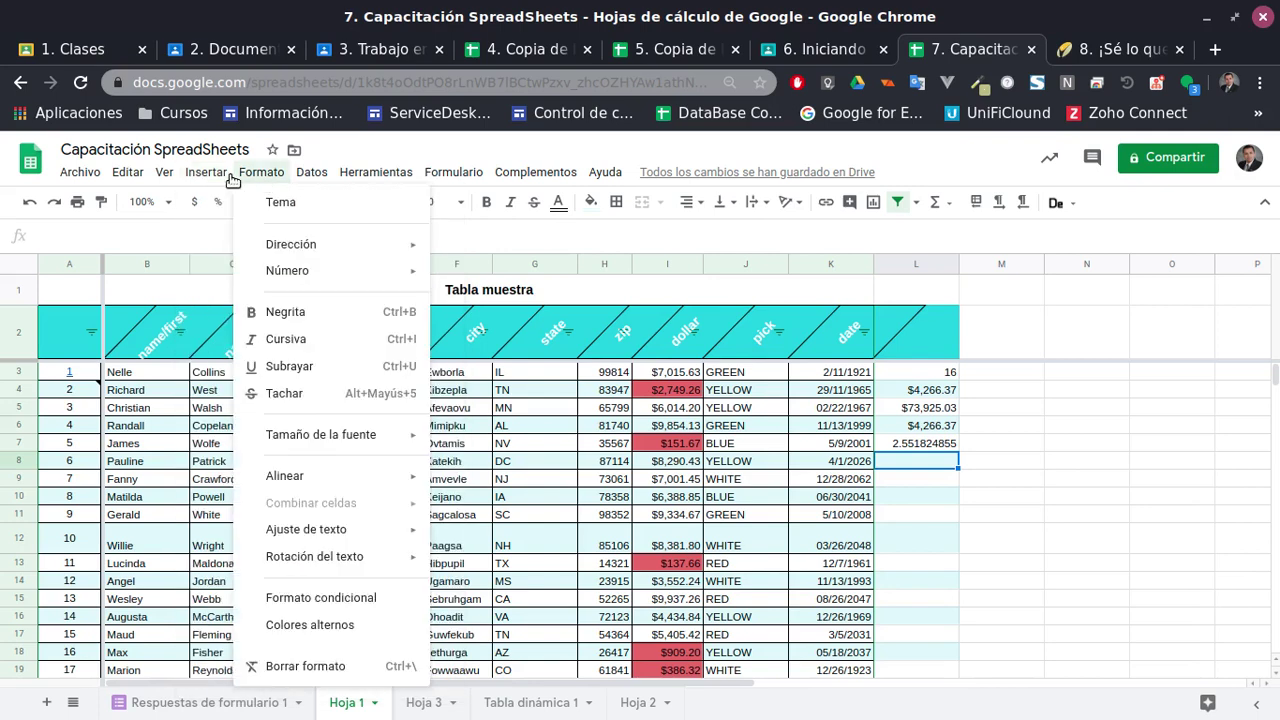
{"action": "left_click", "coordinate": [231, 178]}
{"action": "left_click", "coordinate": [205, 176]}
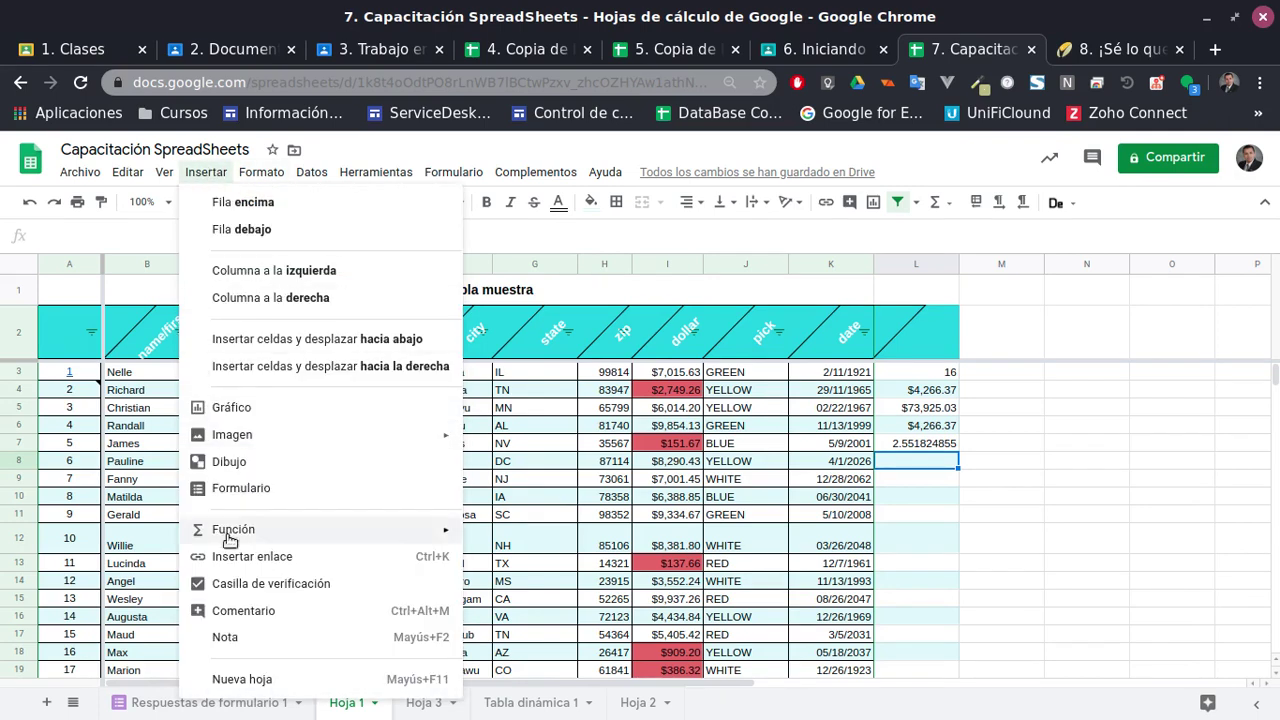
{"action": "mouse_move", "coordinate": [242, 540]}
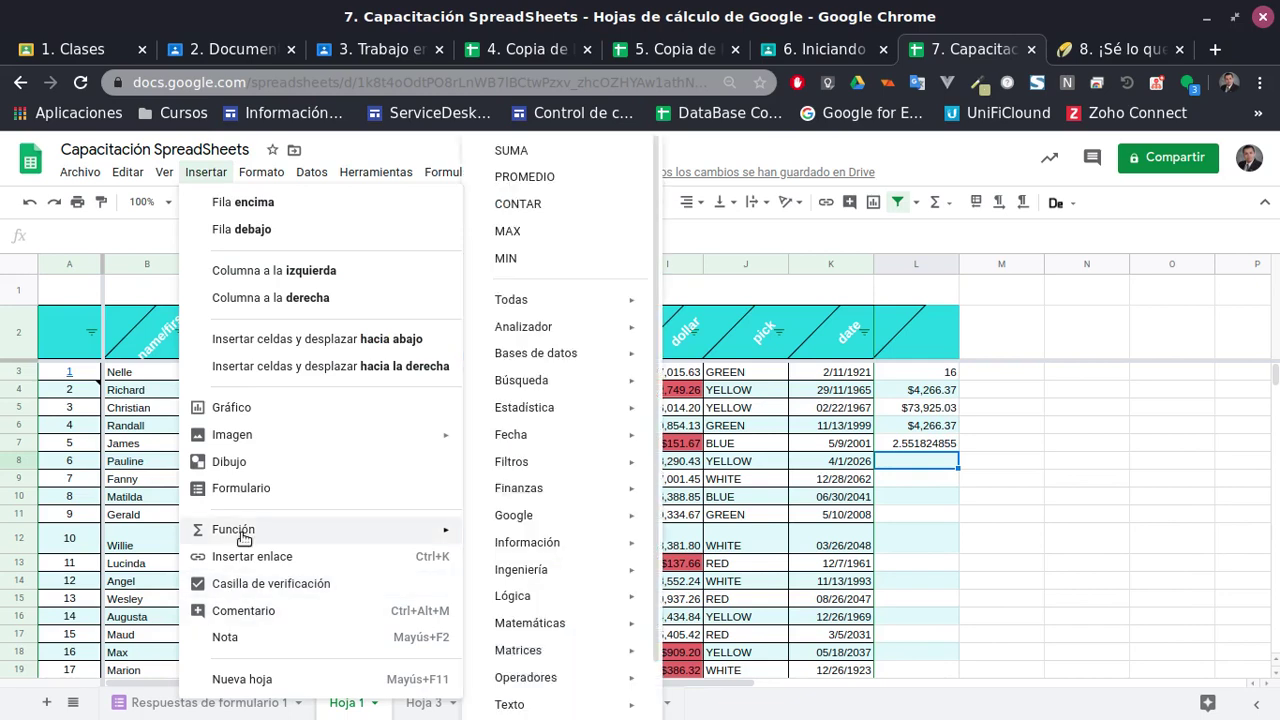
{"action": "scroll", "coordinate": [565, 537], "scroll_direction": "down", "scroll_amount": 1}
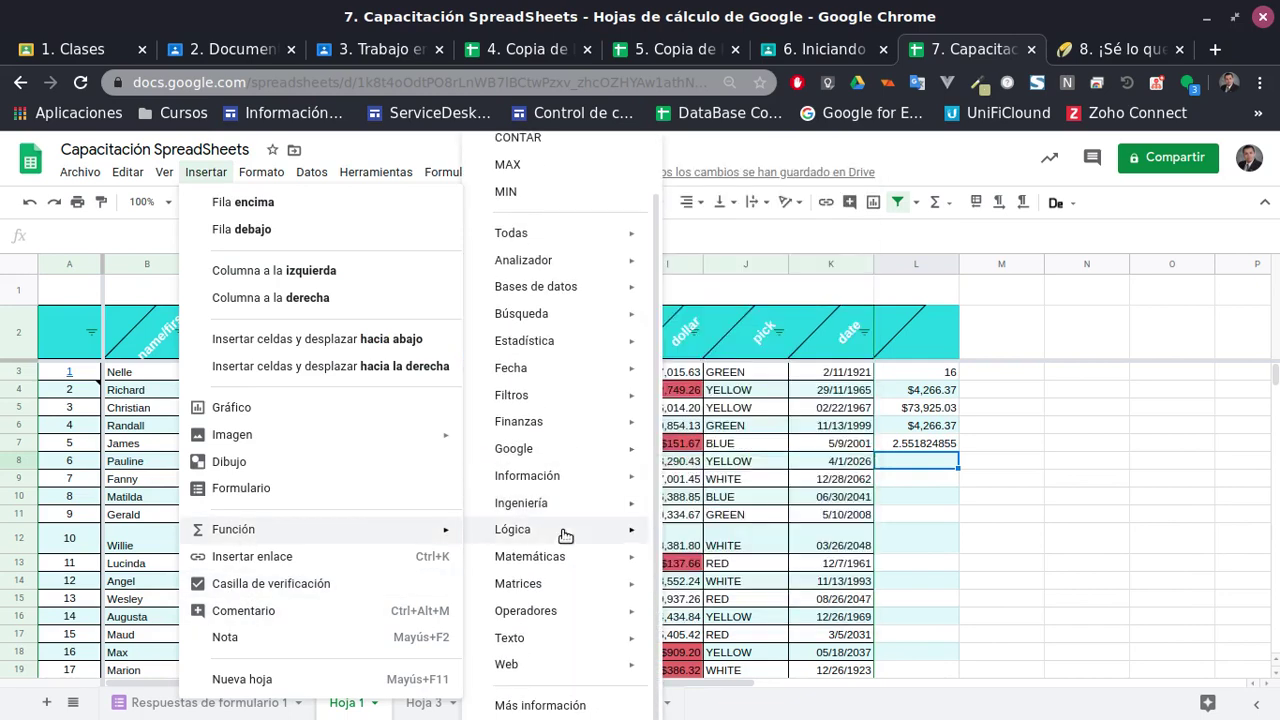
{"action": "left_click", "coordinate": [556, 711]}
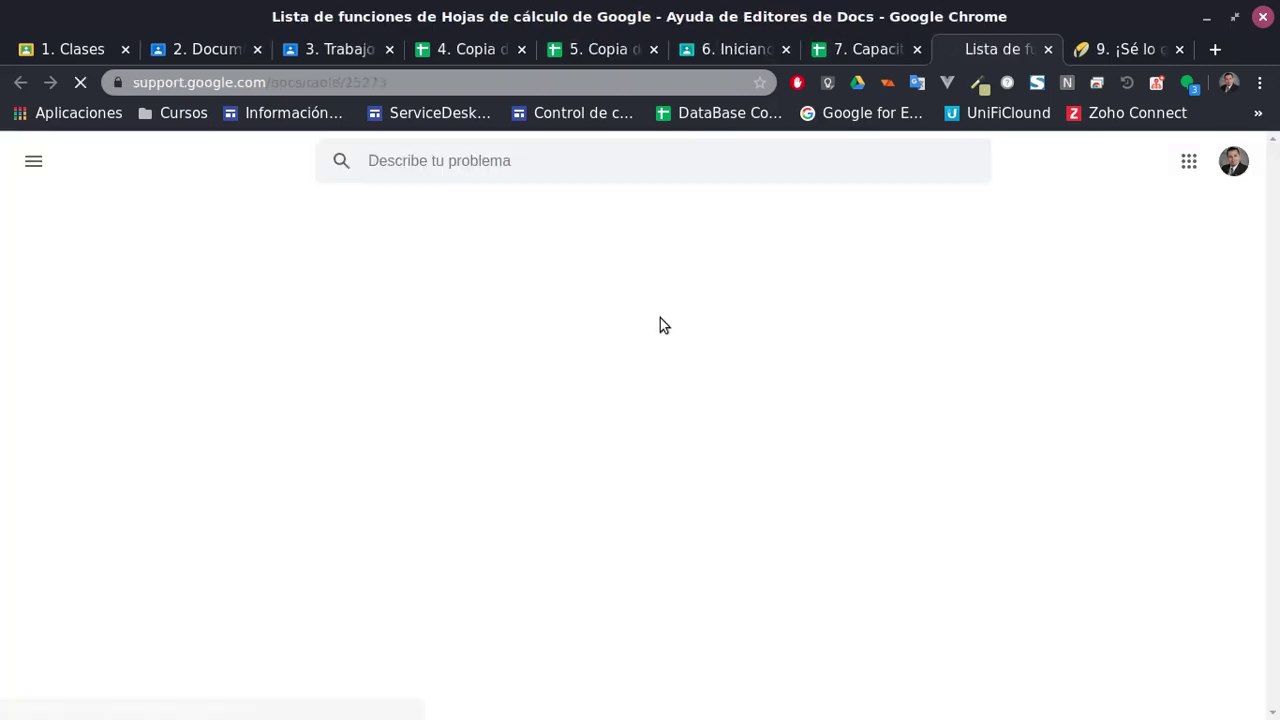
Scroll through the Lista de funciones help page, then return to the spreadsheet and select L8
{"action": "scroll", "coordinate": [680, 420], "scroll_direction": "down", "scroll_amount": 8}
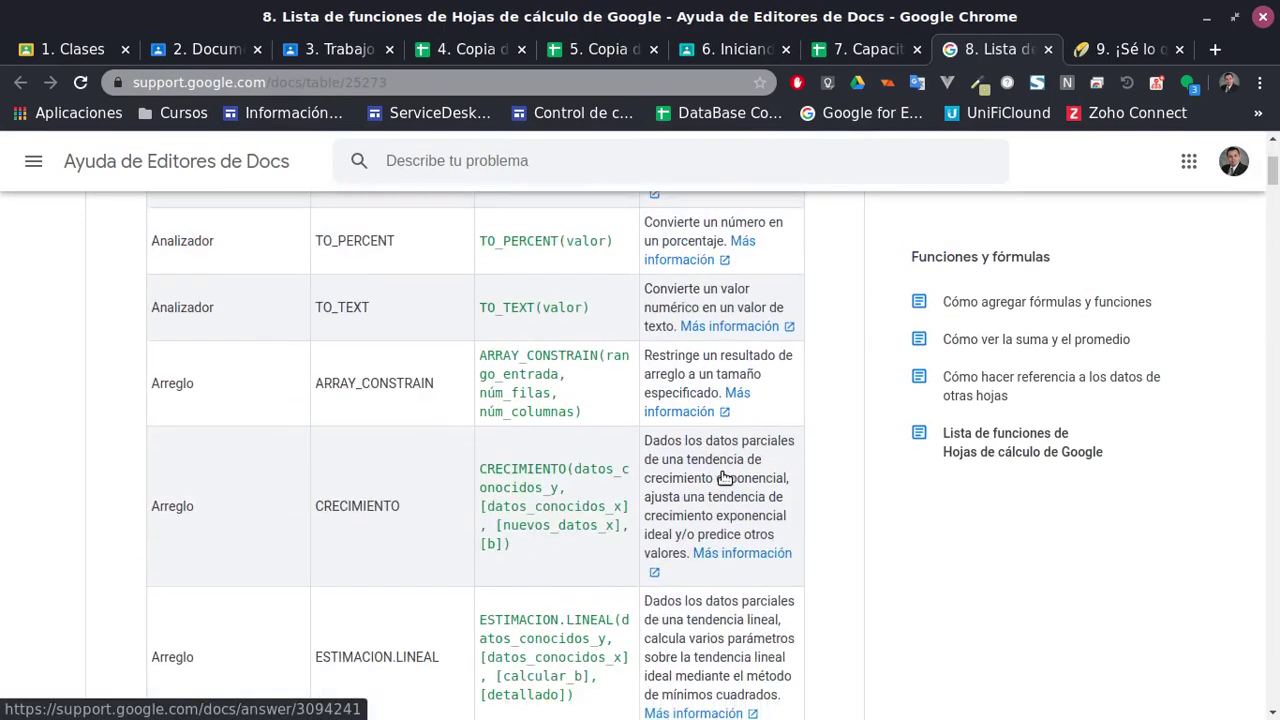
{"action": "scroll", "coordinate": [725, 478], "scroll_direction": "down", "scroll_amount": 20}
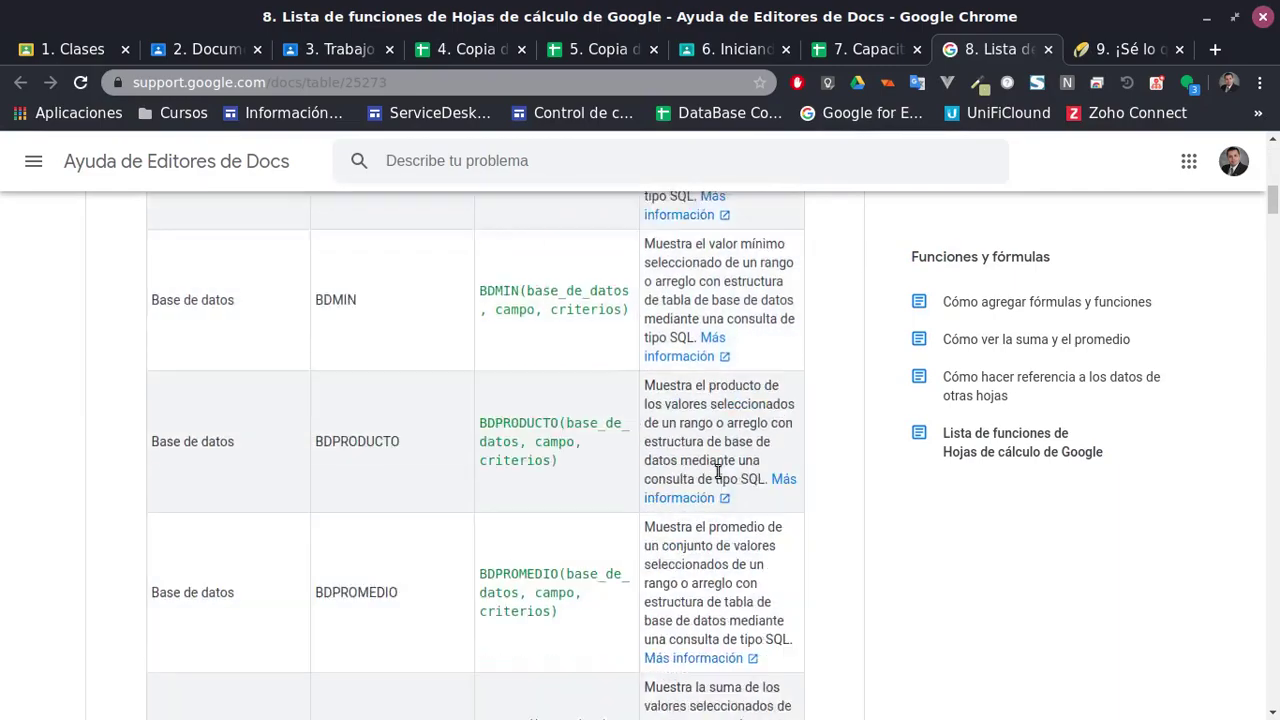
{"action": "scroll", "coordinate": [717, 470], "scroll_direction": "down", "scroll_amount": 10}
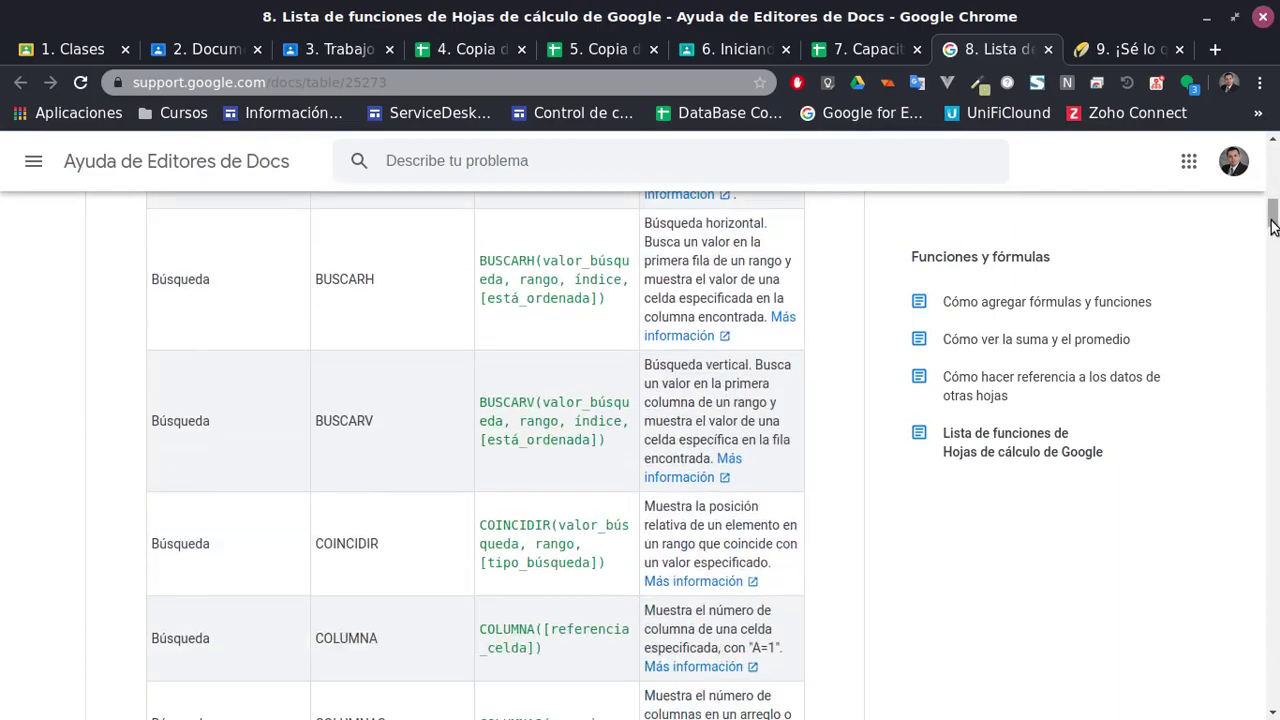
{"action": "left_click_drag", "start_coordinate": [1273, 226], "coordinate": [1272, 175]}
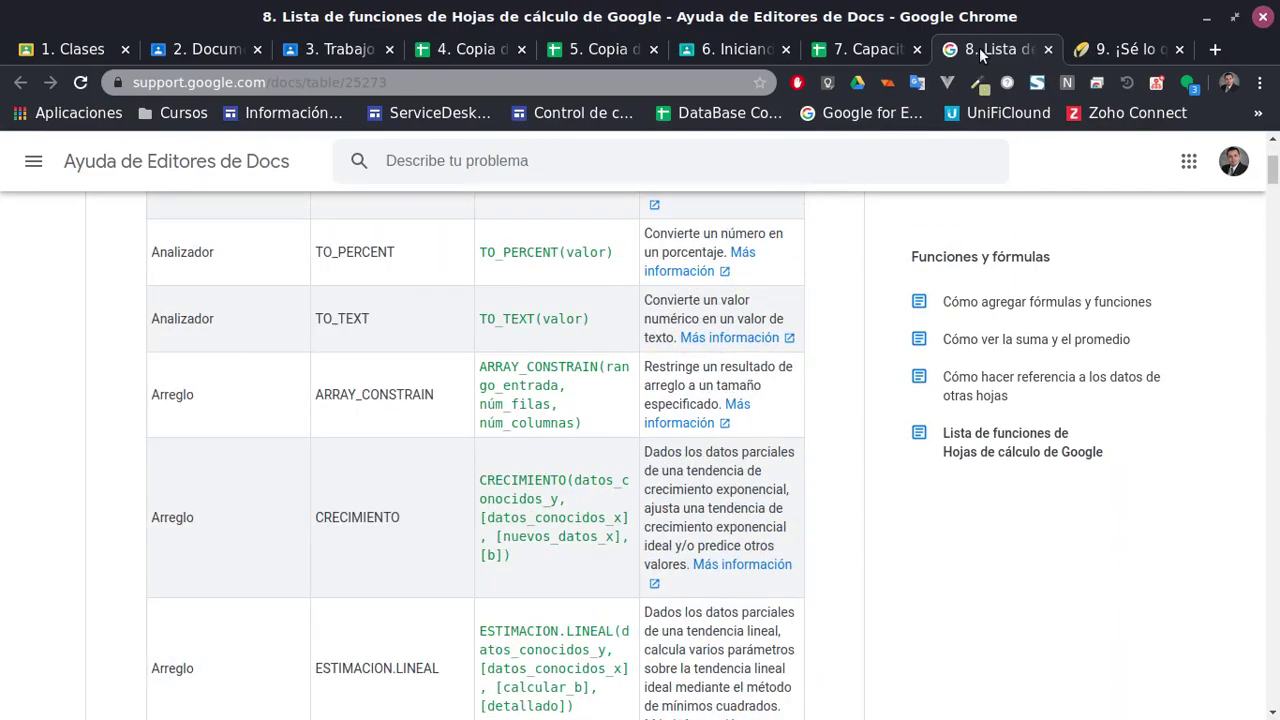
{"action": "left_click", "coordinate": [880, 49]}
{"action": "left_click", "coordinate": [945, 466]}
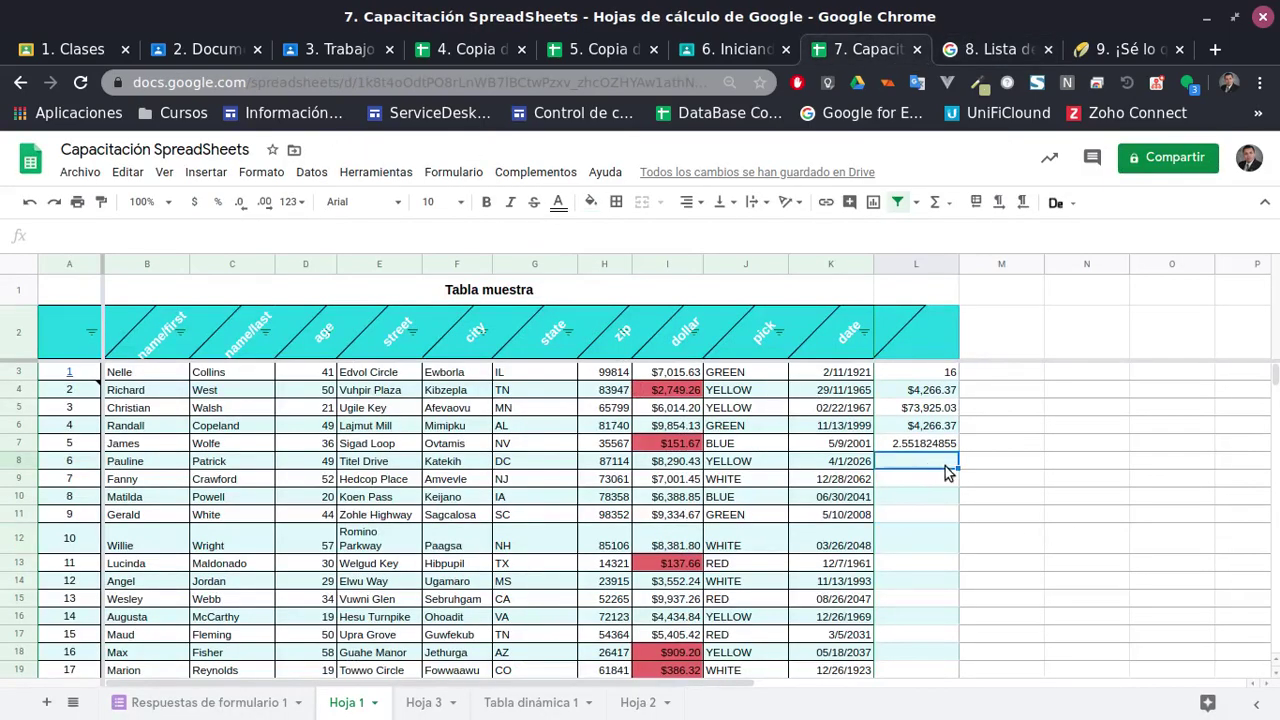
Start a PROMEDIO formula in empty cell K24 below the dates
{"action": "scroll", "coordinate": [944, 475], "scroll_direction": "down", "scroll_amount": 5}
{"action": "left_click", "coordinate": [834, 514]}
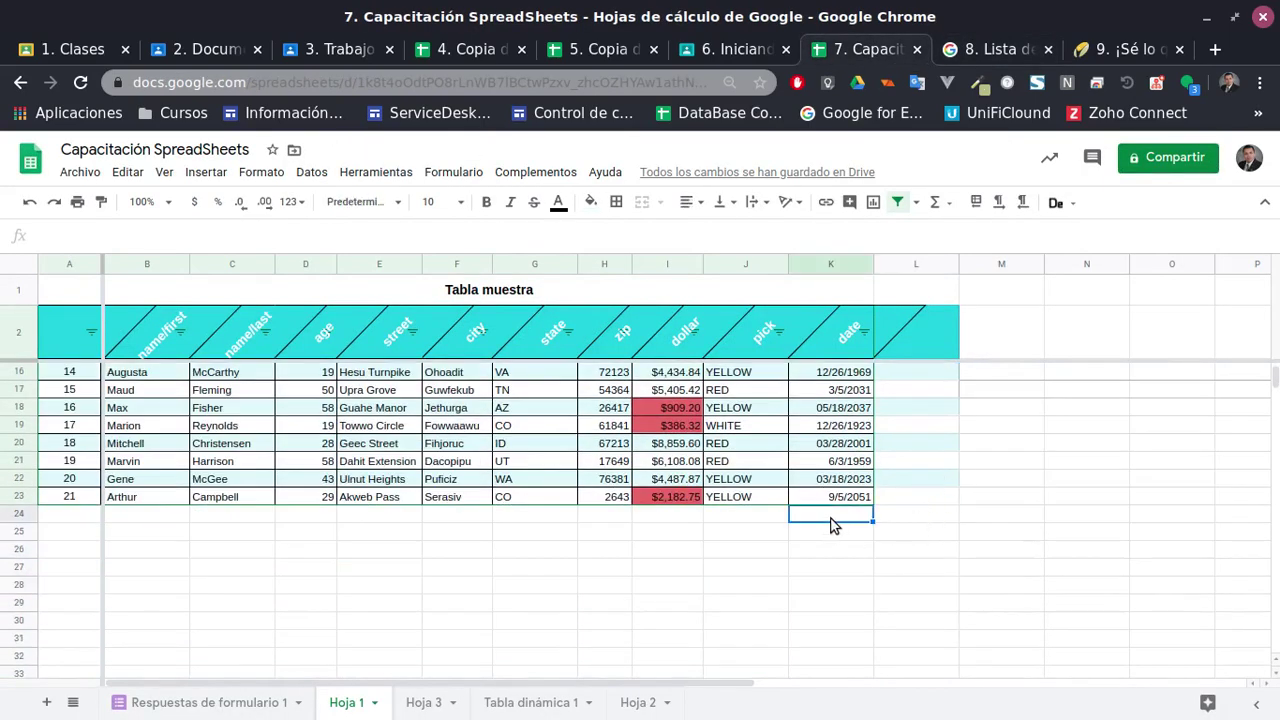
{"action": "type", "text": "=prome"}
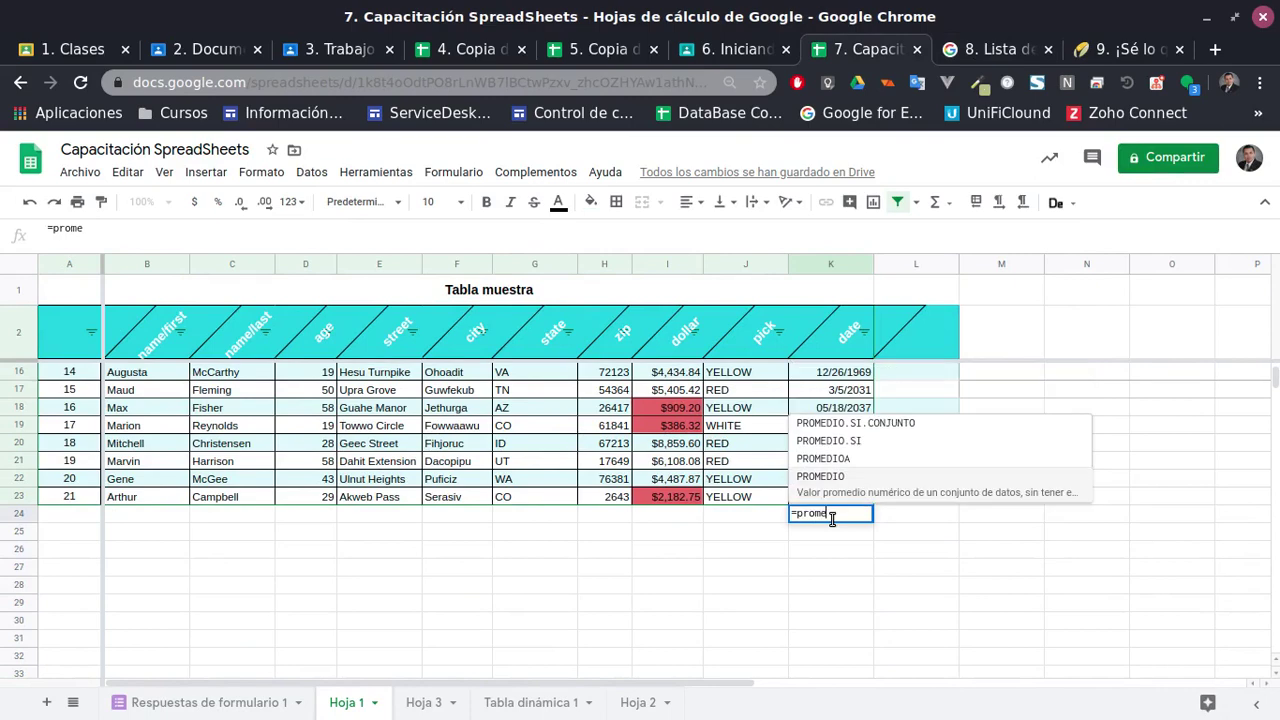
{"action": "left_click", "coordinate": [835, 478]}
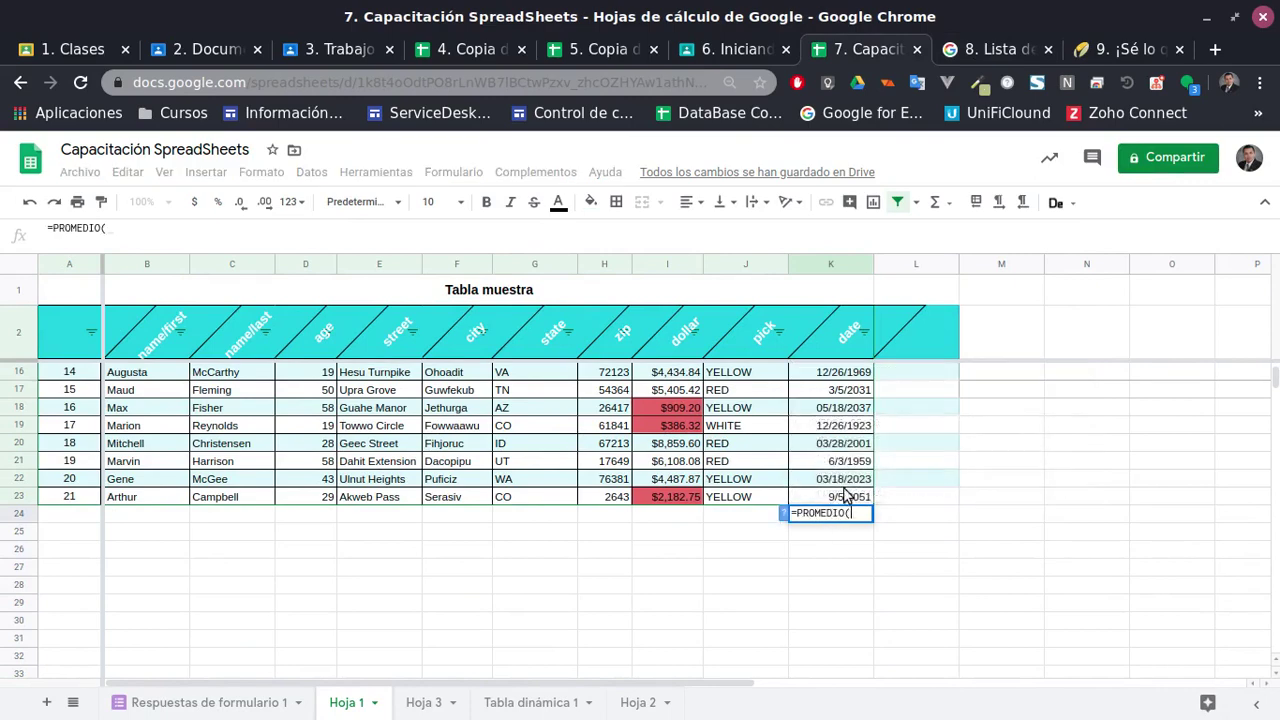
{"action": "left_click", "coordinate": [838, 497]}
{"action": "scroll", "coordinate": [843, 500], "scroll_direction": "up", "scroll_amount": 5}
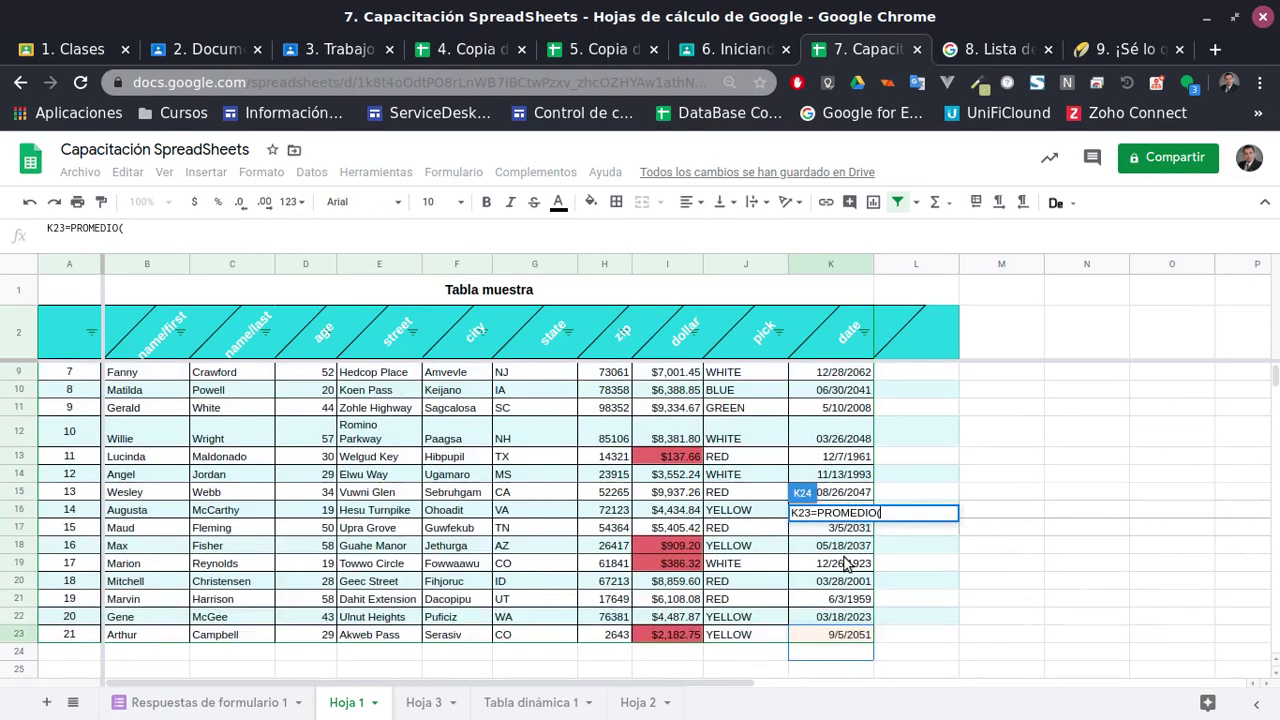
{"action": "scroll", "coordinate": [843, 520], "scroll_direction": "down", "scroll_amount": 5}
{"action": "scroll", "coordinate": [860, 510], "scroll_direction": "down", "scroll_amount": 1}
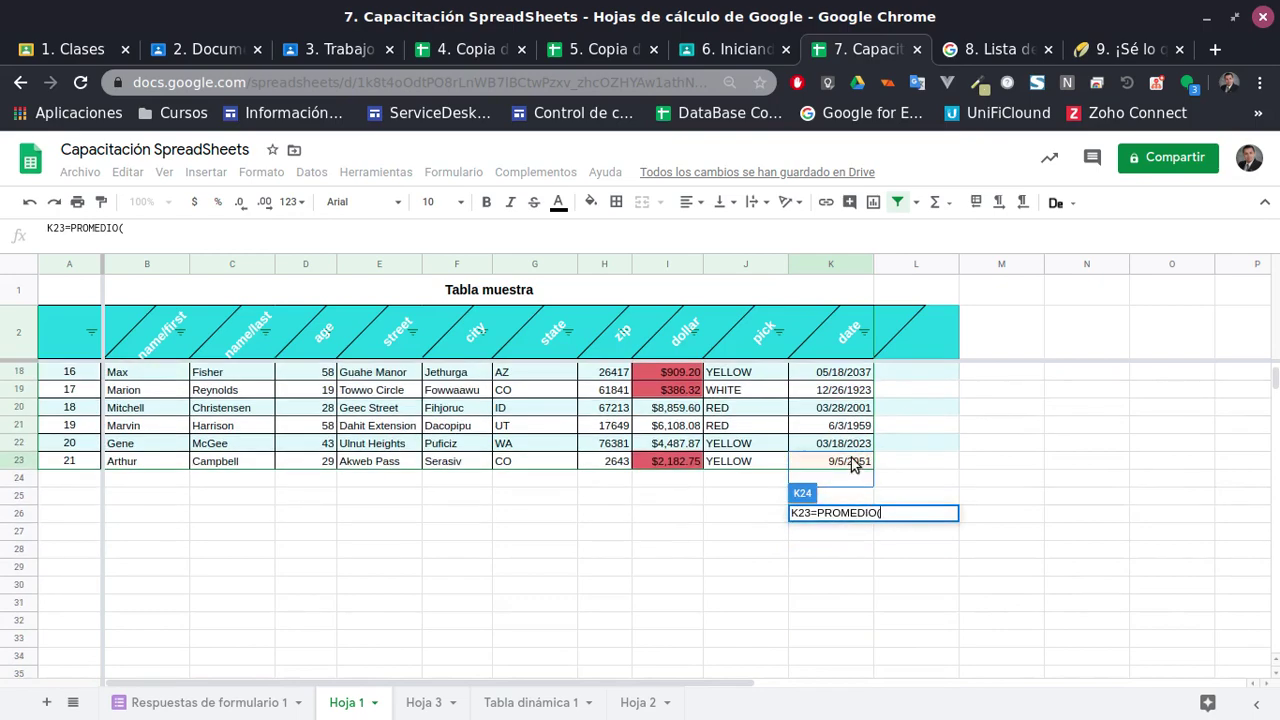
{"action": "scroll", "coordinate": [850, 465], "scroll_direction": "up", "scroll_amount": 5}
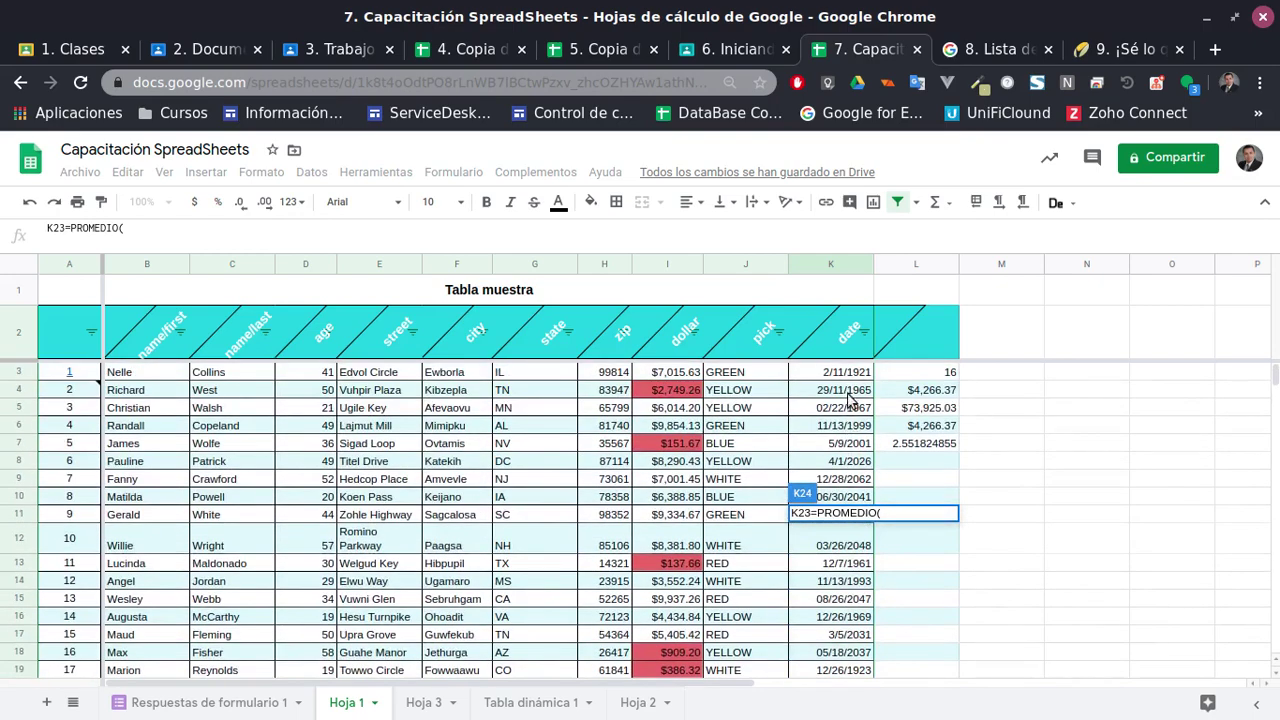
{"action": "scroll", "coordinate": [908, 597], "scroll_direction": "down", "scroll_amount": 4}
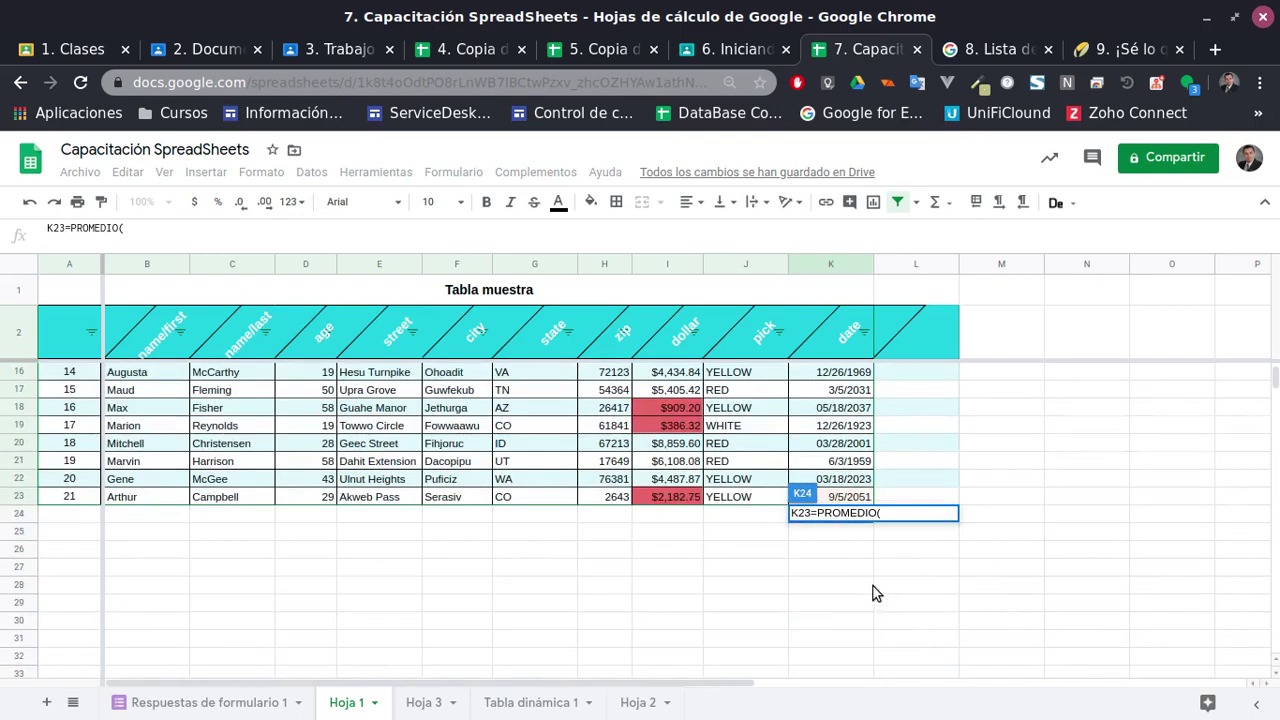
Correct K24 to =PROMEDIO(K3:K23), commit it, and confirm it shows 15/12/1991
{"action": "left_click", "coordinate": [812, 512]}
{"action": "key", "text": "BackSpace"}
{"action": "key", "text": "BackSpace"}
{"action": "key", "text": "BackSpace"}
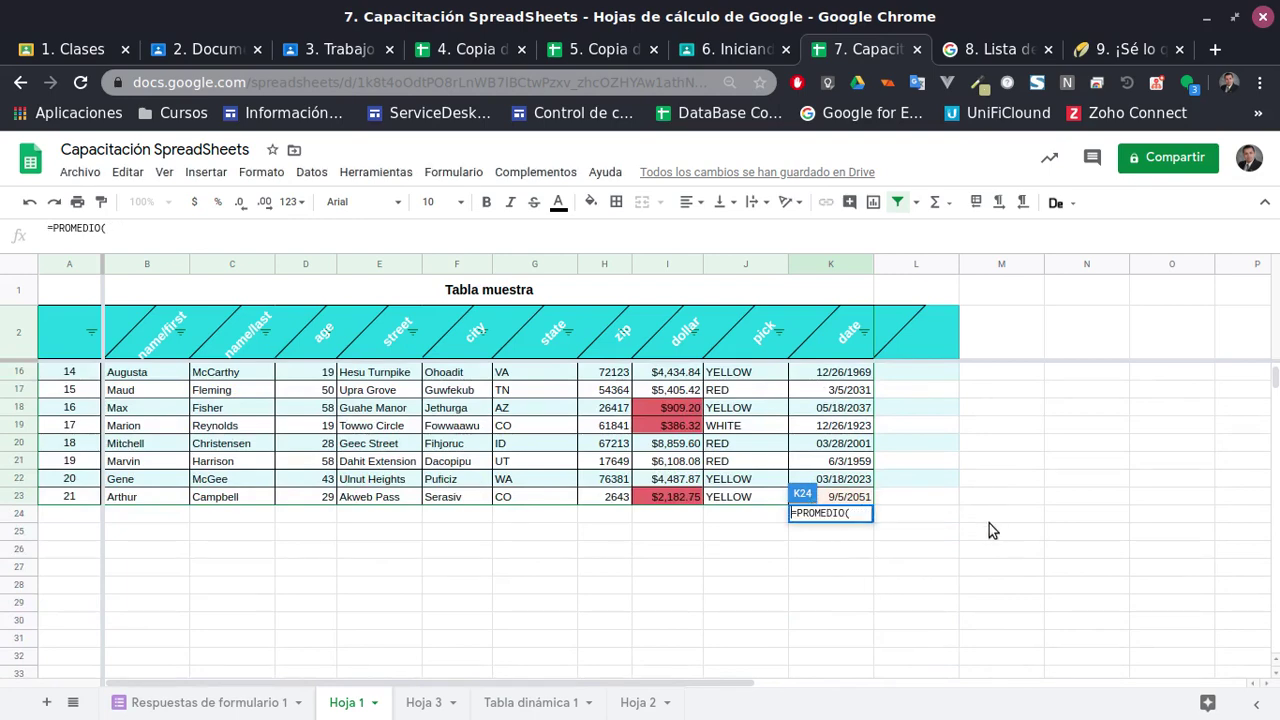
{"action": "left_click", "coordinate": [856, 500]}
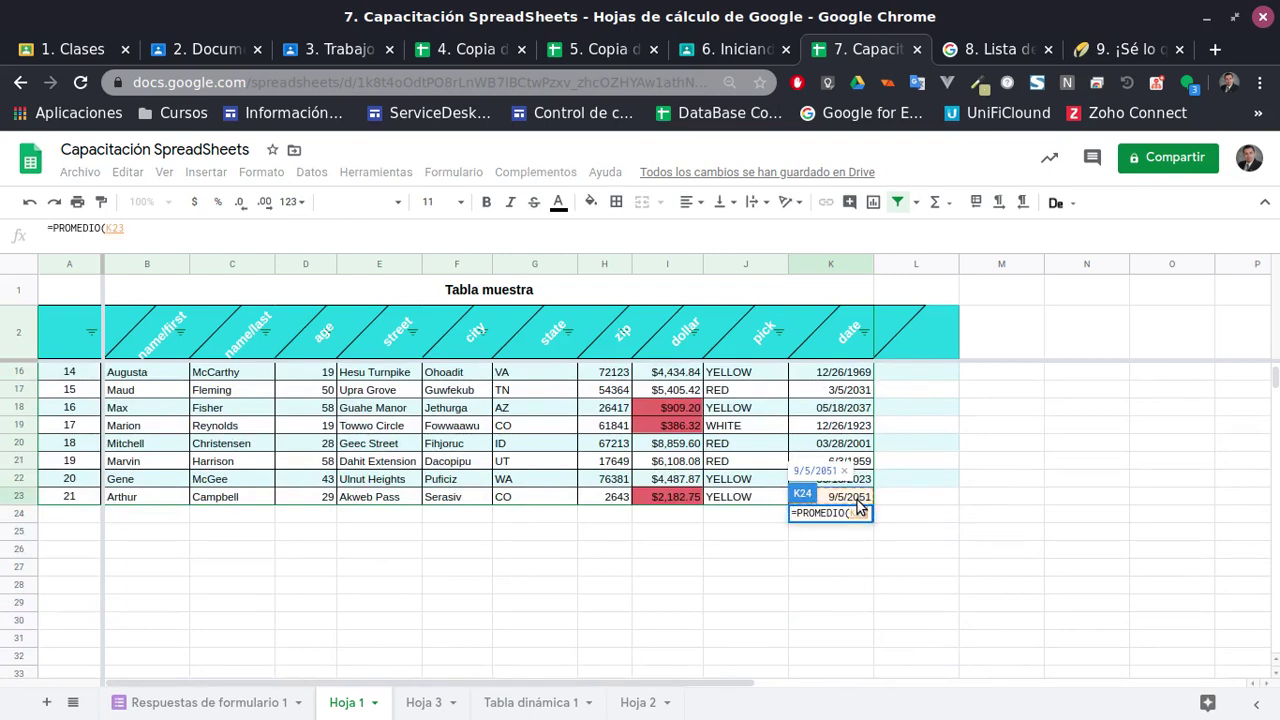
{"action": "scroll", "coordinate": [856, 500], "scroll_direction": "up", "scroll_amount": 4}
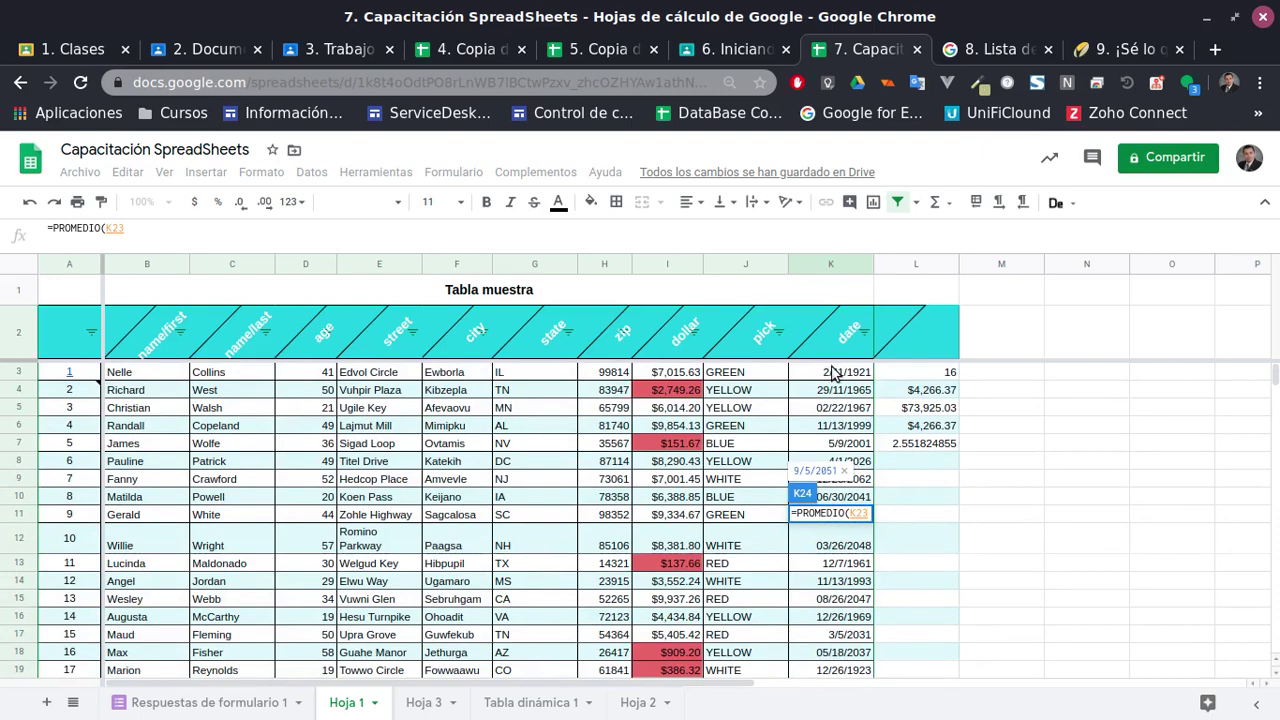
{"action": "left_click", "coordinate": [831, 372], "text": "shift"}
{"action": "scroll", "coordinate": [859, 619], "scroll_direction": "down", "scroll_amount": 6}
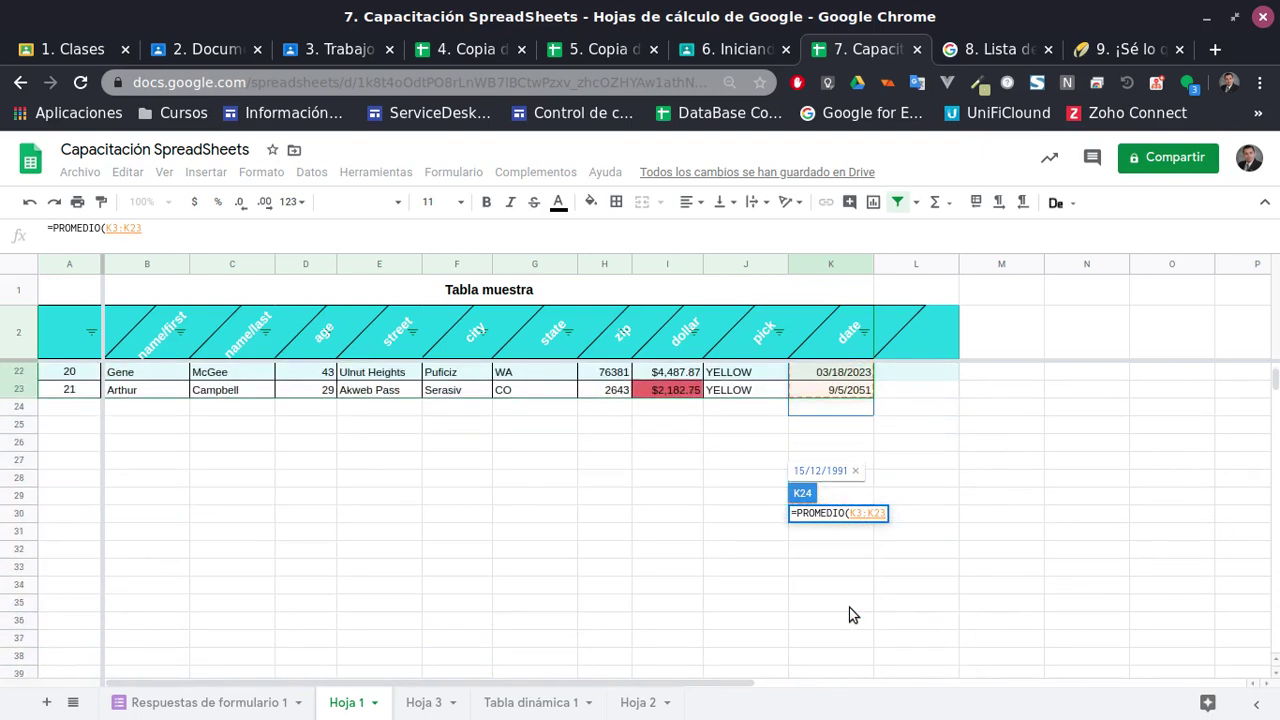
{"action": "key", "text": "Return"}
{"action": "scroll", "coordinate": [854, 558], "scroll_direction": "up", "scroll_amount": 2}
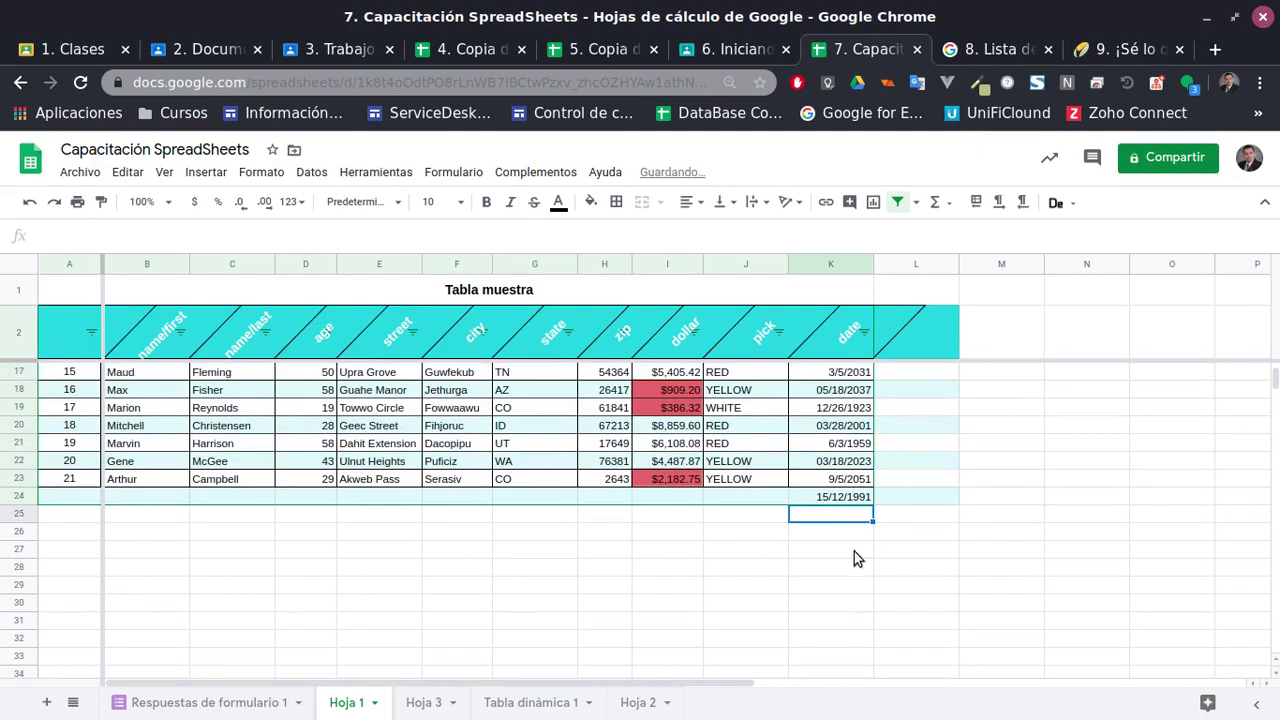
{"action": "key", "text": "Up"}
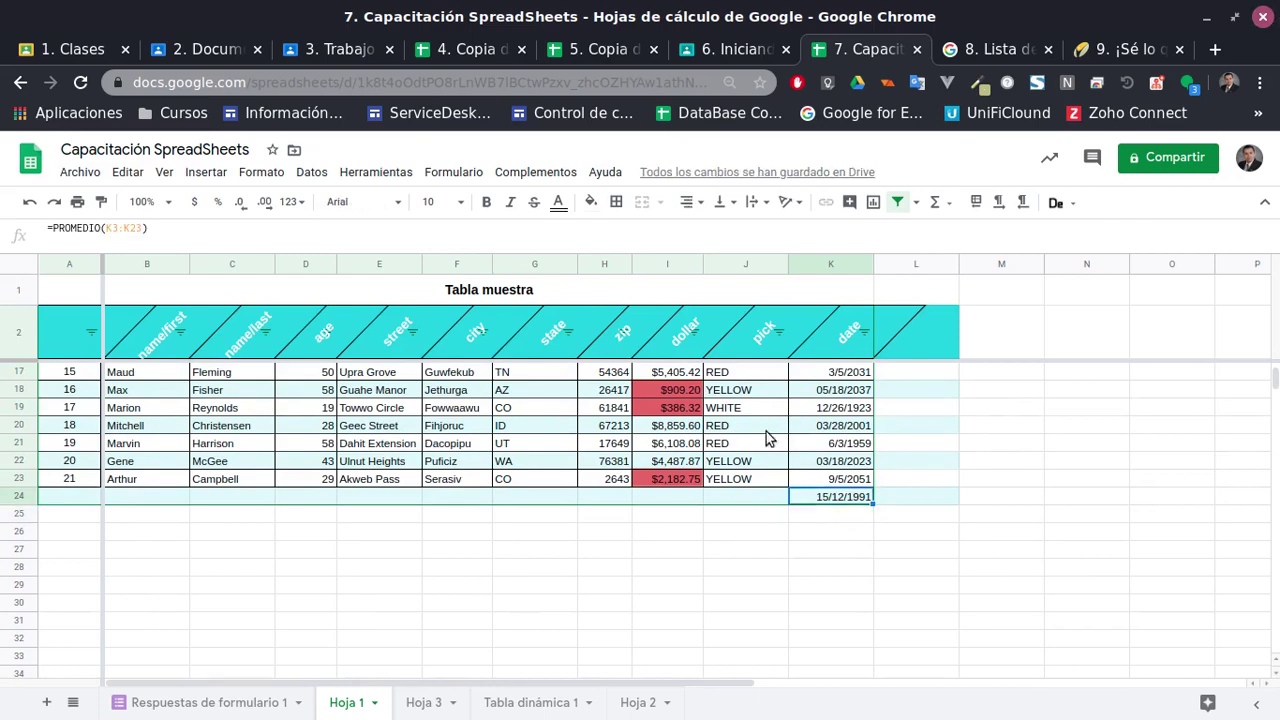
{"action": "left_click", "coordinate": [689, 520]}
Start =PROMEDIO( in I25 and browse its function help before closing it
{"action": "type", "text": "="}
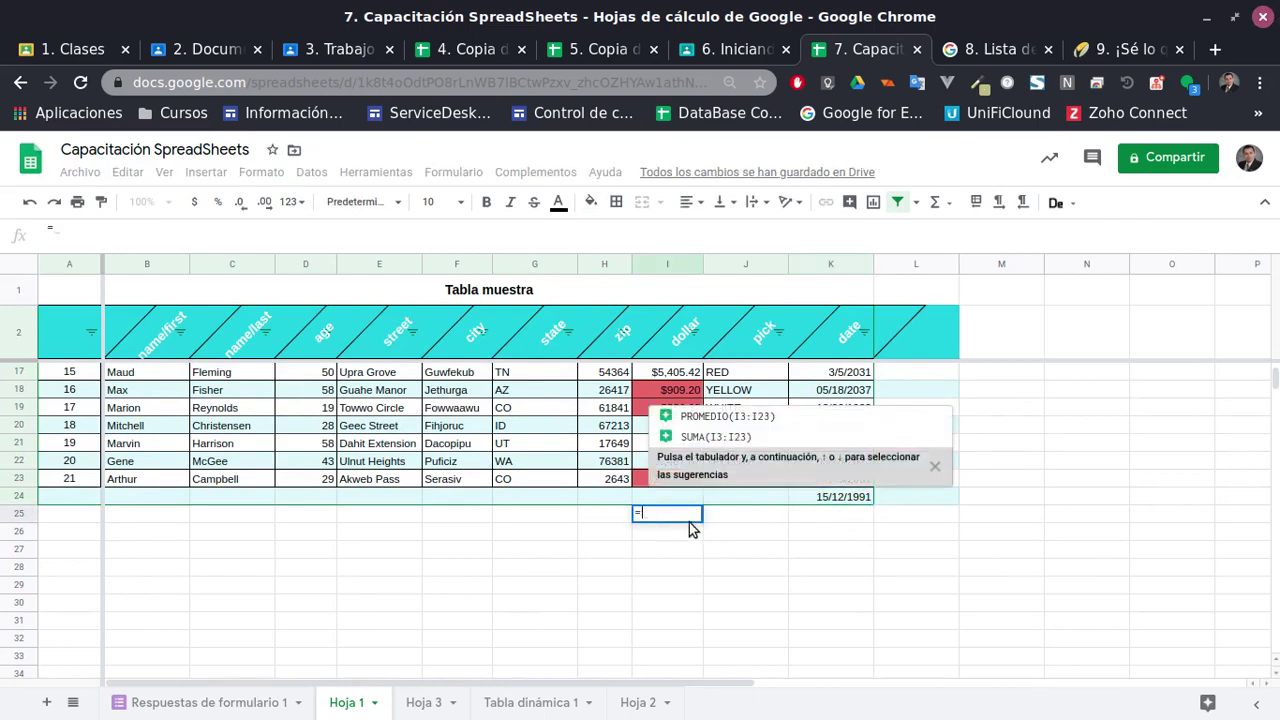
{"action": "type", "text": "prome"}
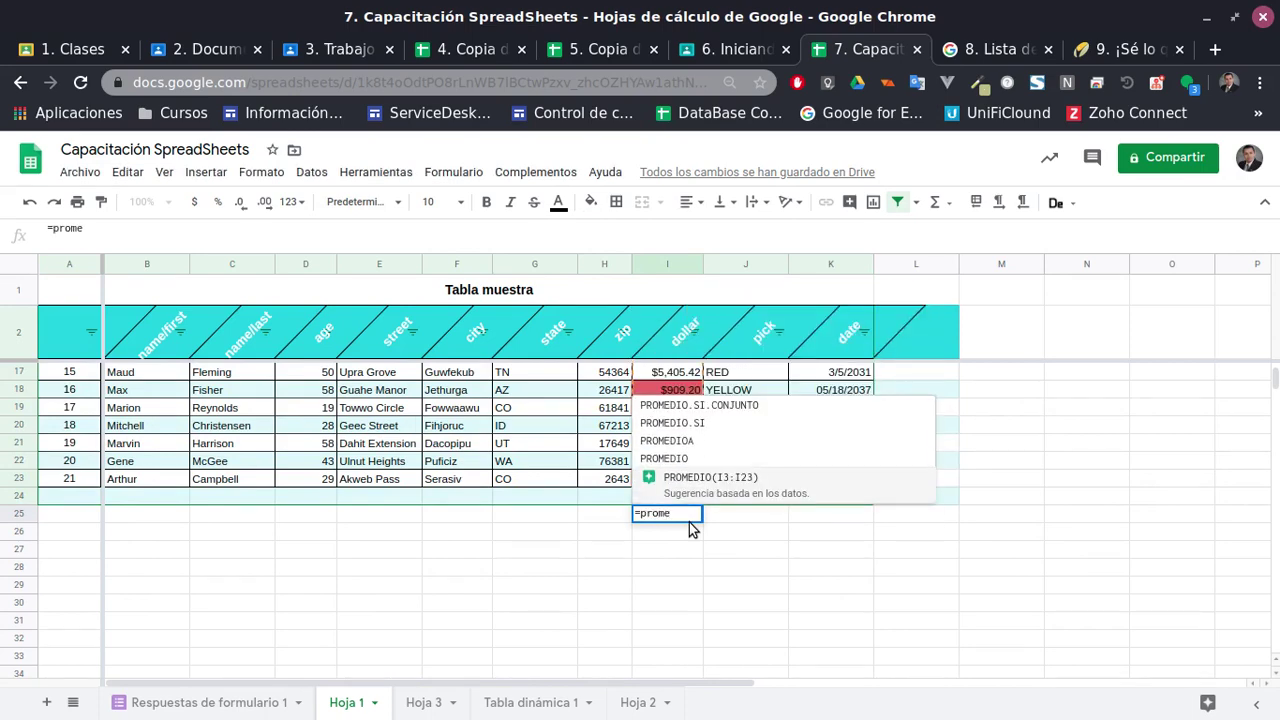
{"action": "left_click", "coordinate": [698, 470]}
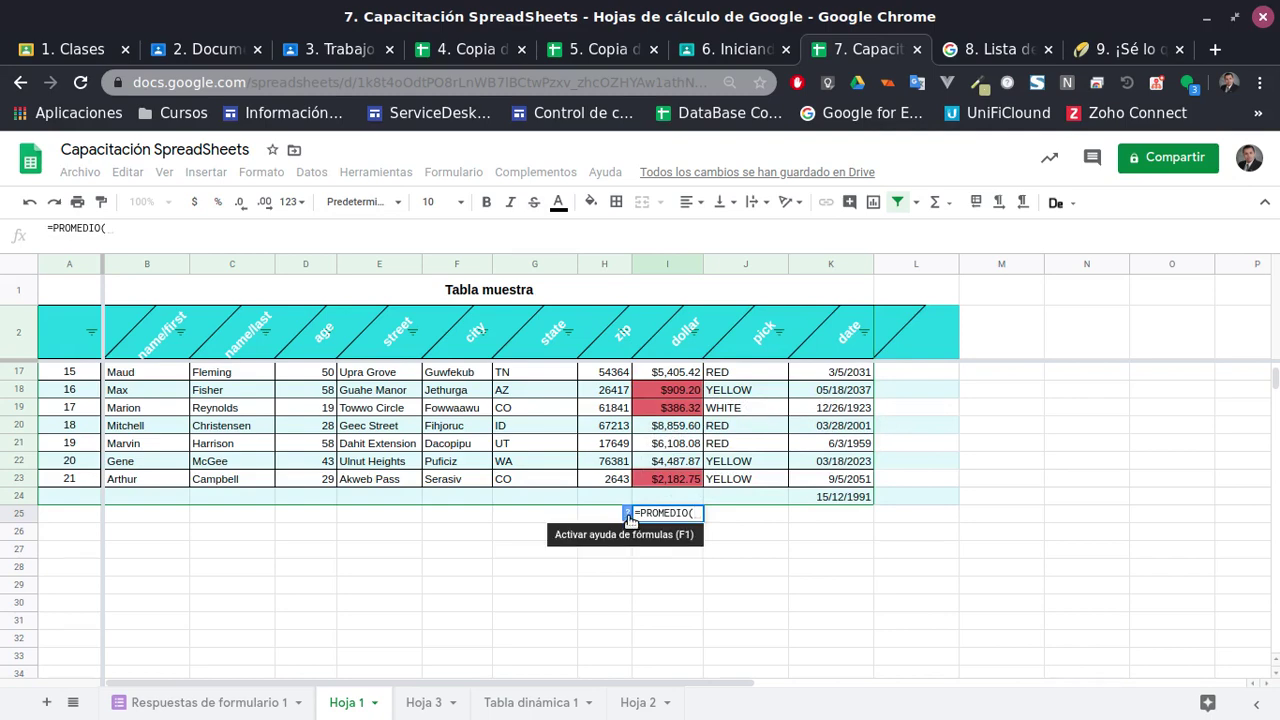
{"action": "left_click", "coordinate": [628, 515]}
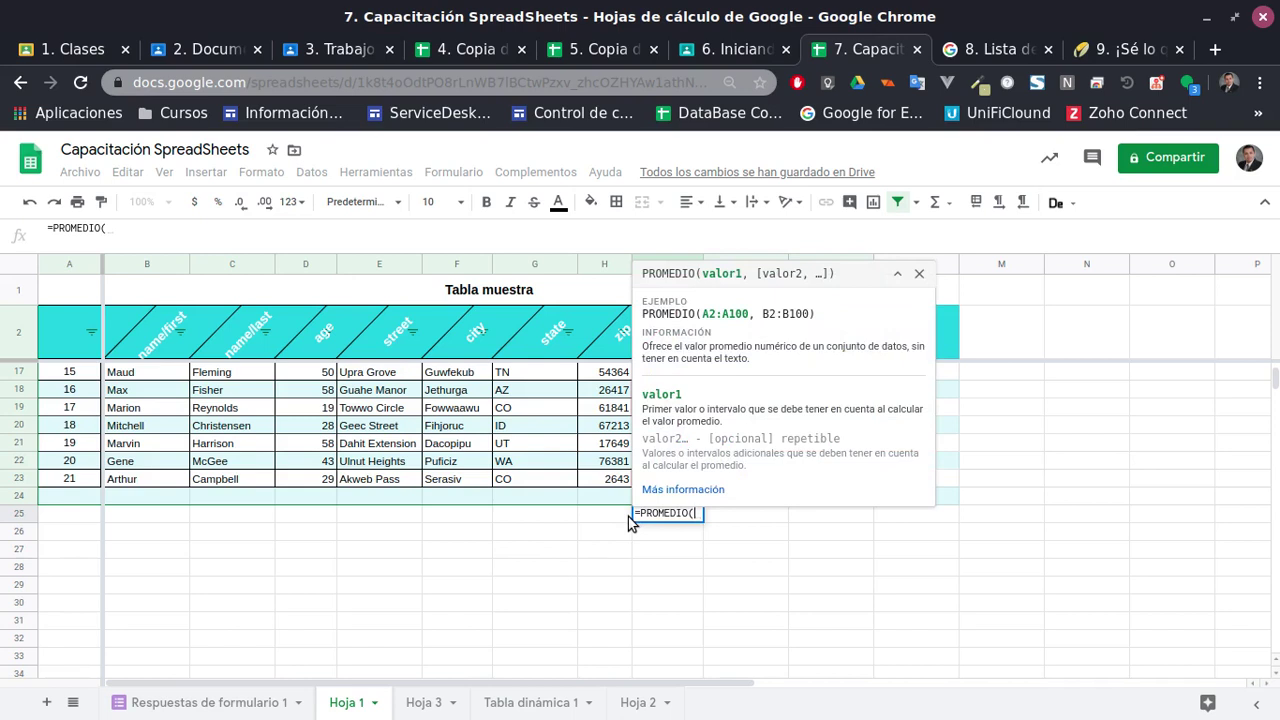
{"action": "left_click", "coordinate": [676, 490]}
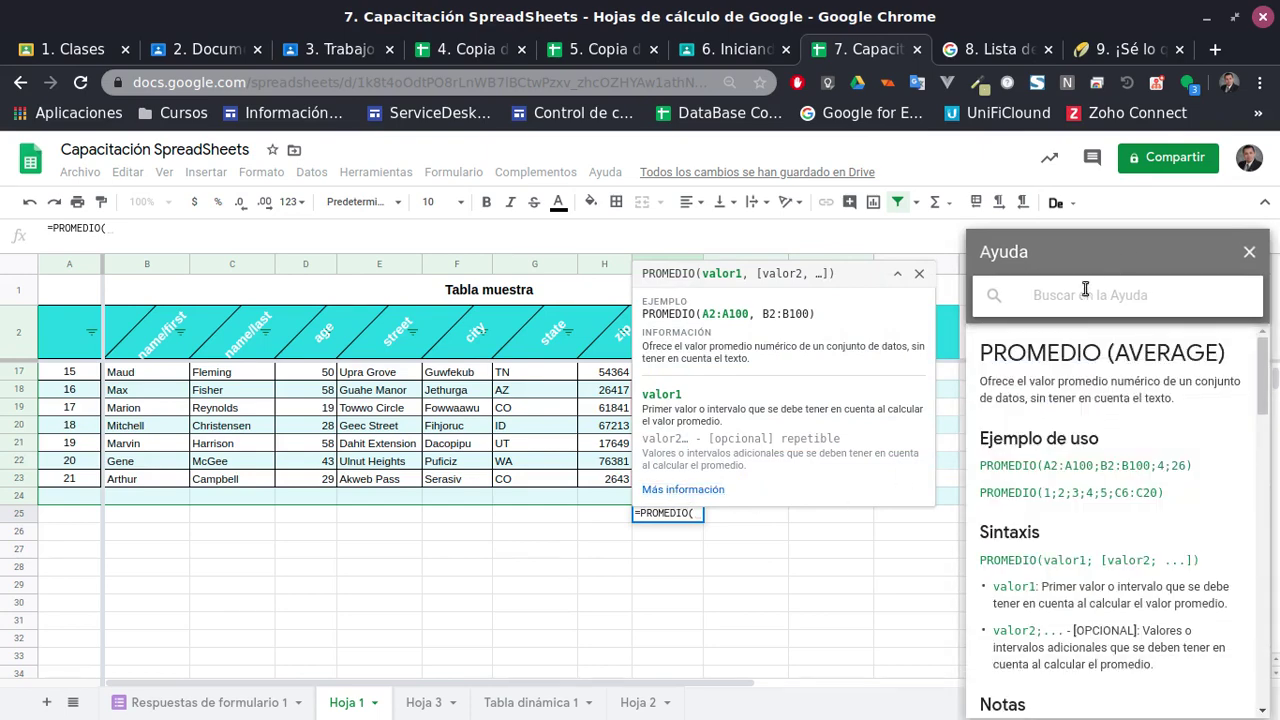
{"action": "left_click", "coordinate": [1250, 253]}
{"action": "left_click", "coordinate": [919, 273]}
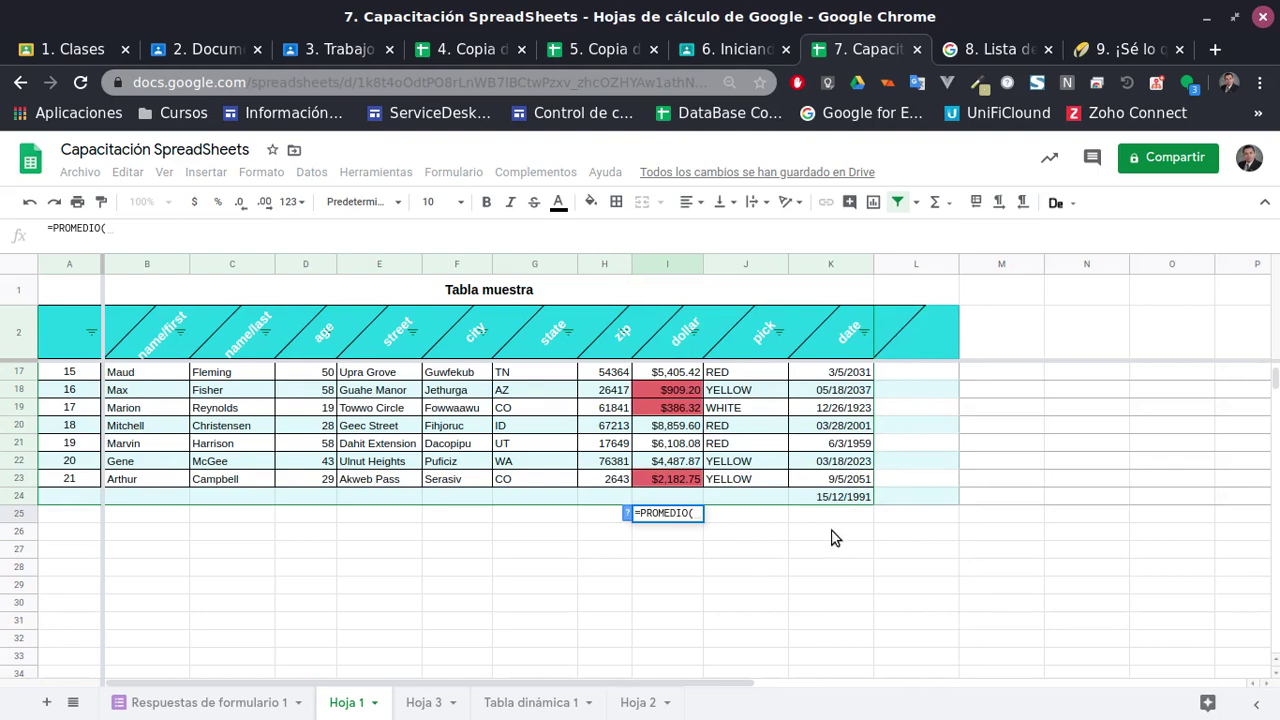
Cancel the unfinished I25 formula and open Chrome's help page with F1
{"action": "key", "text": "F1"}
{"action": "key", "text": "Escape"}
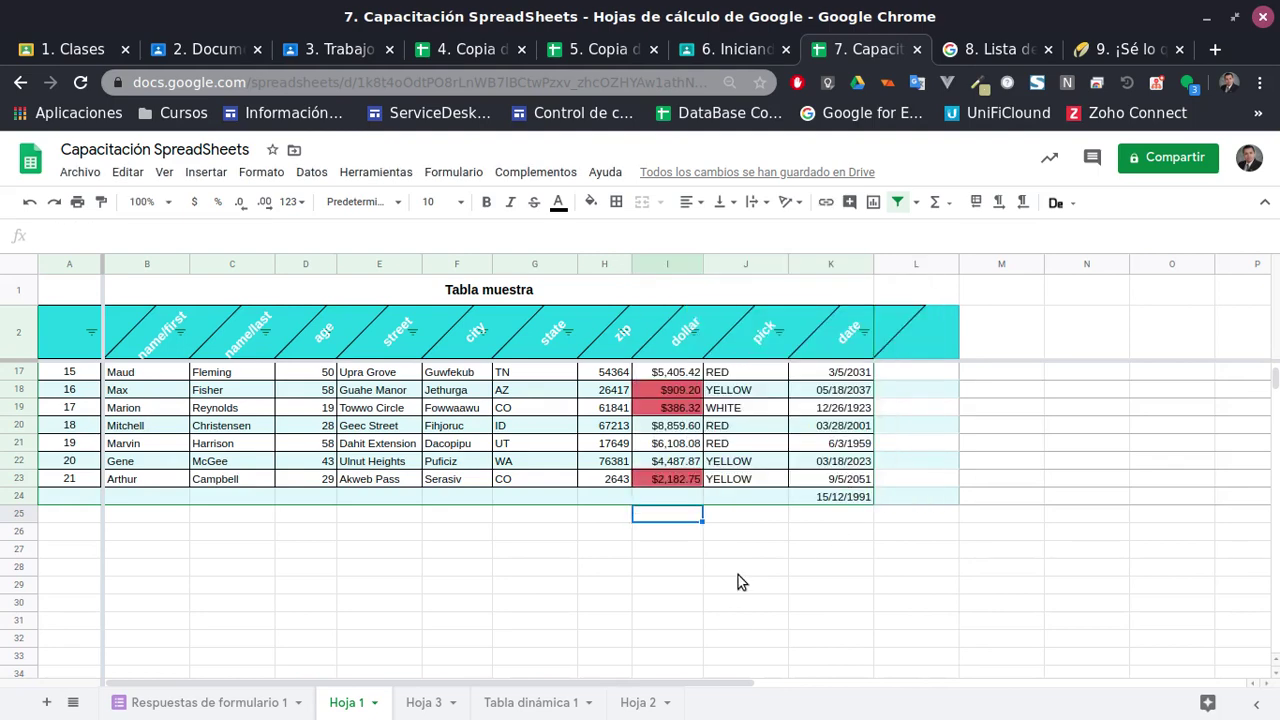
{"action": "left_click", "coordinate": [738, 575]}
{"action": "key", "text": "F1"}
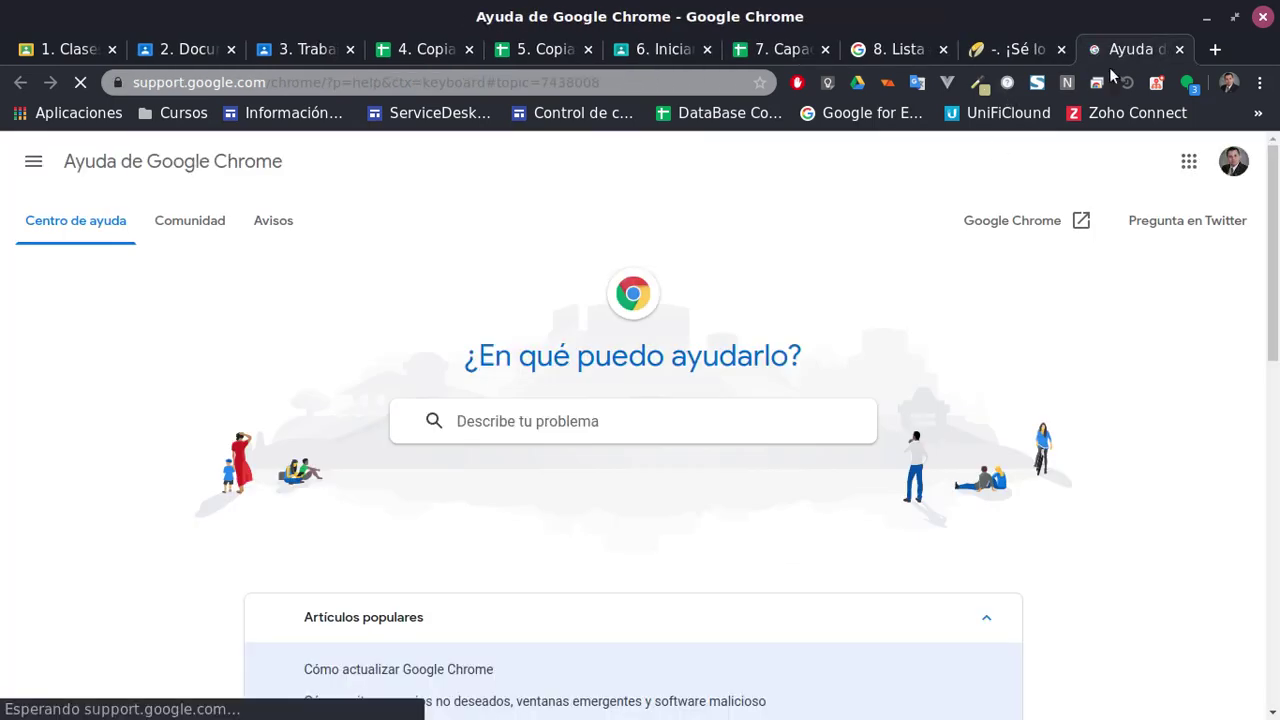
Close the Chrome help tab, return to Capacitación SpreadSheets, and abandon a PROMEDIO started in J25
{"action": "middle_click", "coordinate": [1132, 55]}
{"action": "left_click", "coordinate": [597, 48]}
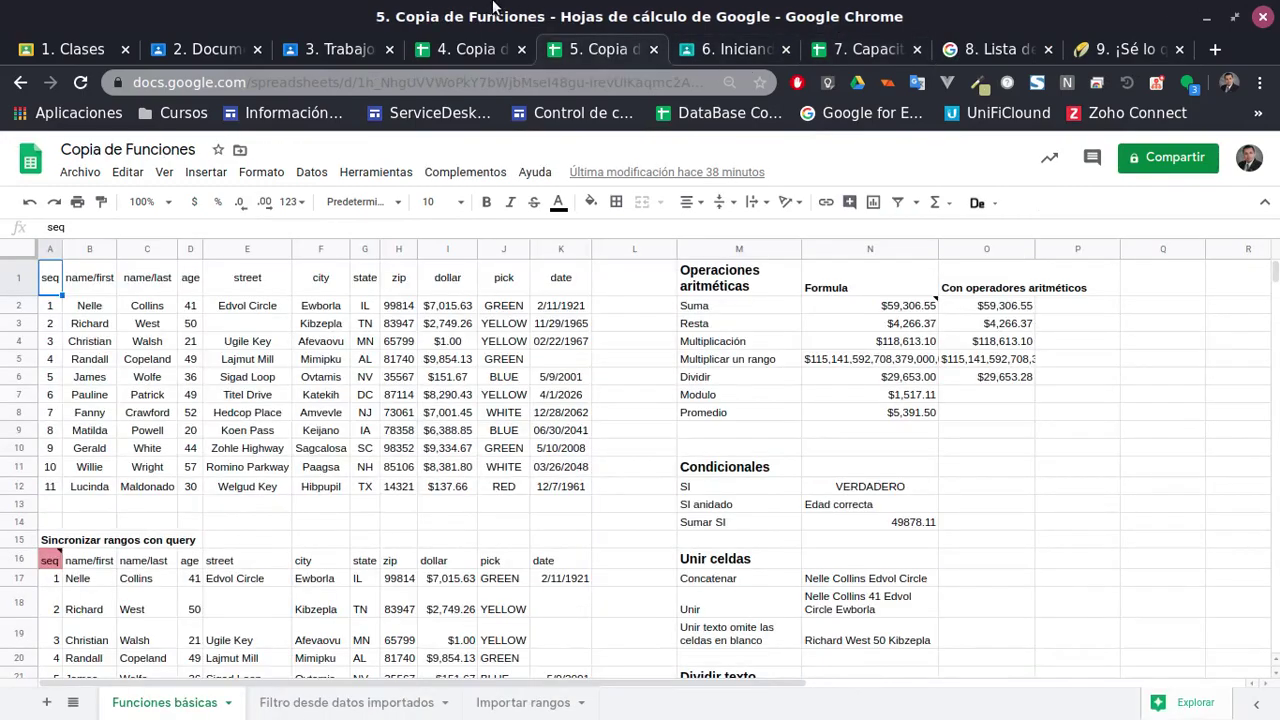
{"action": "left_click", "coordinate": [443, 47]}
{"action": "left_click", "coordinate": [595, 49]}
{"action": "left_click", "coordinate": [868, 49]}
{"action": "left_click", "coordinate": [746, 516]}
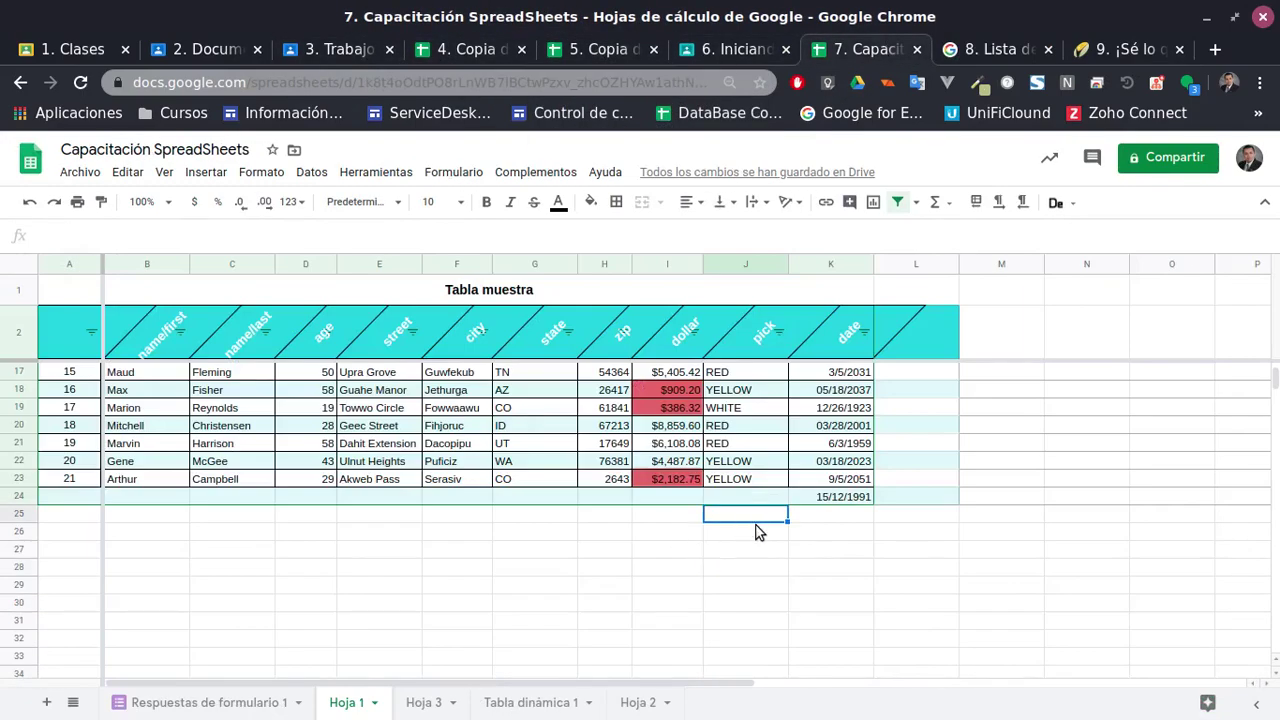
{"action": "type", "text": "=pro"}
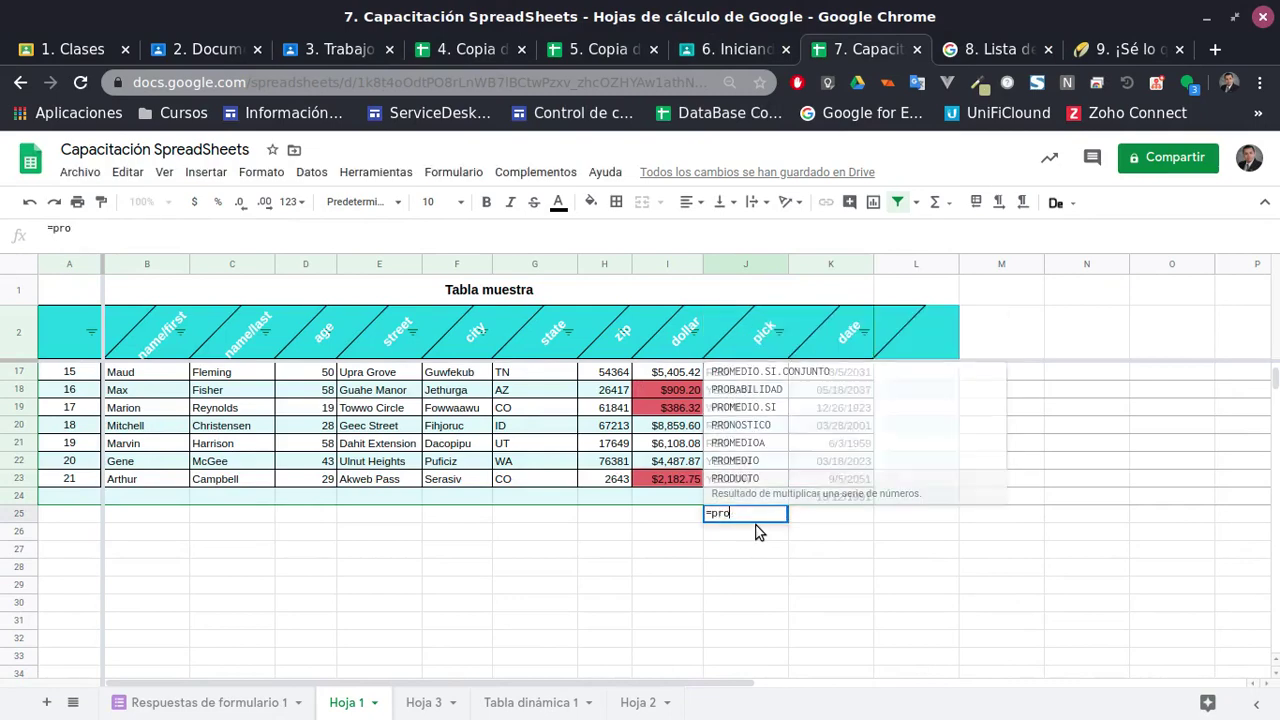
{"action": "type", "text": "me"}
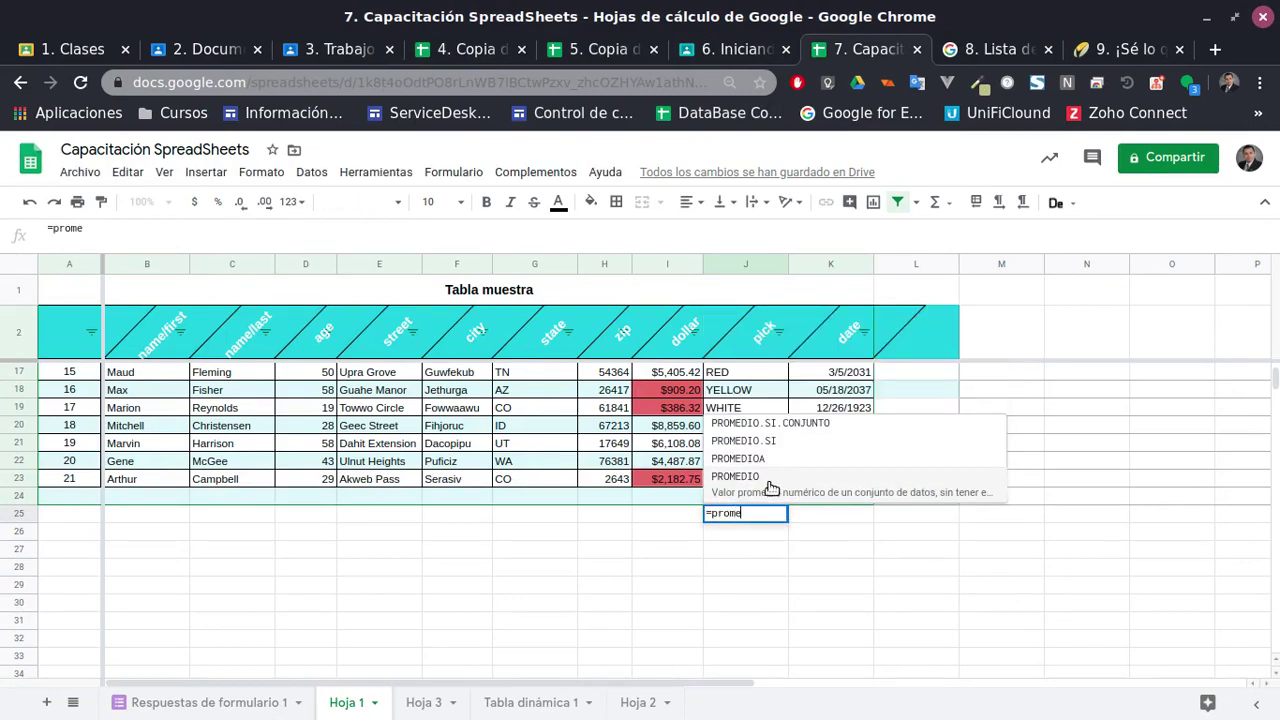
{"action": "left_click", "coordinate": [750, 476]}
{"action": "key", "text": "Escape"}
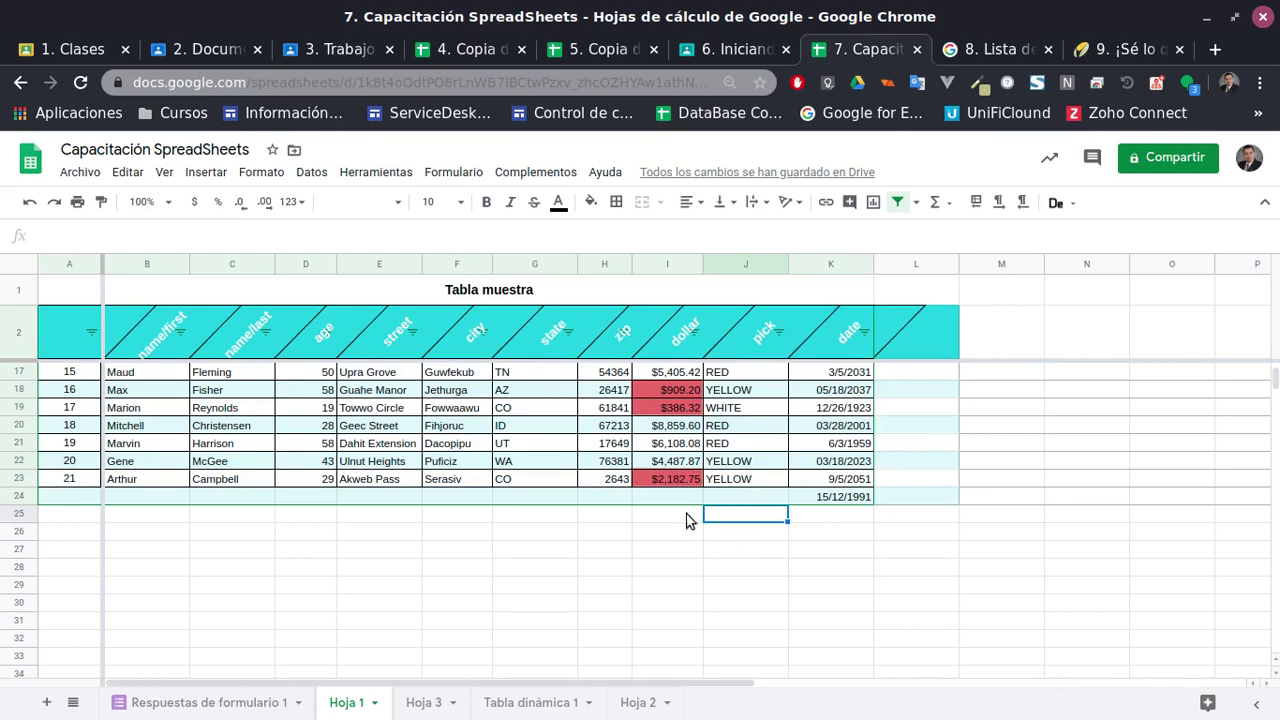
Enter =PROMEDIO(I3:I23) in I25, giving a dollar average of $5,313.49
{"action": "left_click", "coordinate": [694, 525]}
{"action": "type", "text": "=prome"}
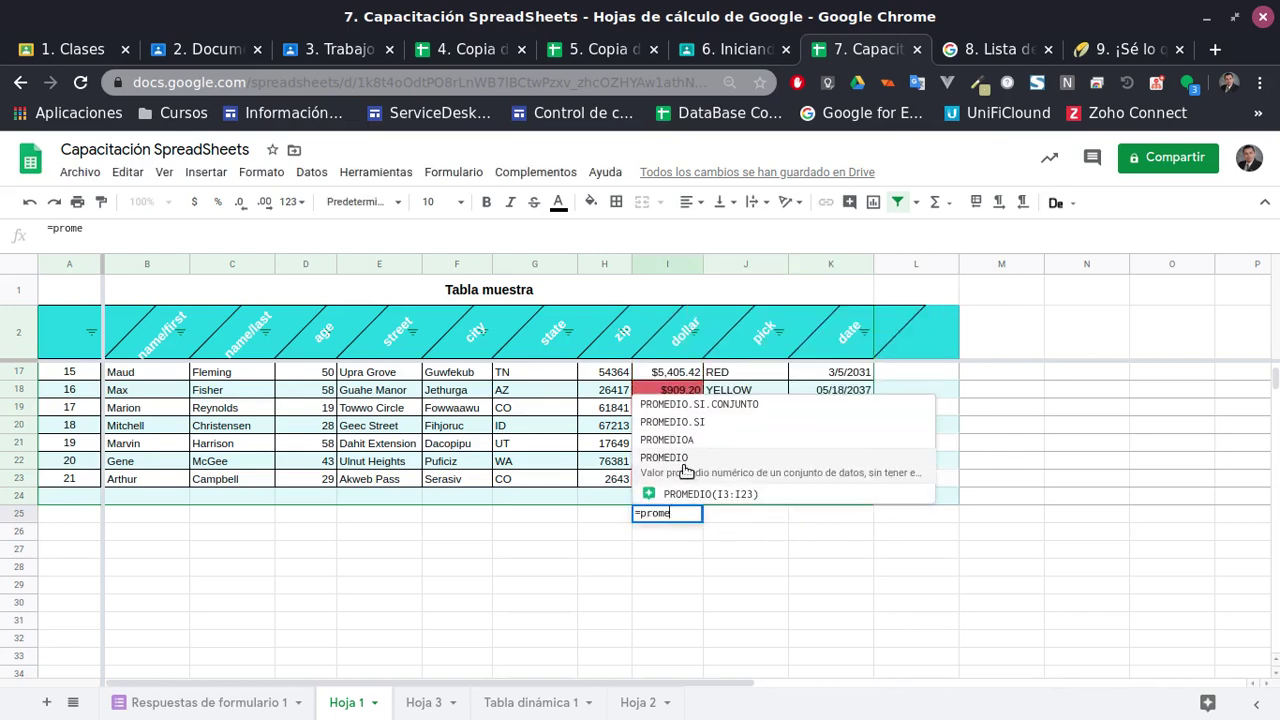
{"action": "left_click", "coordinate": [680, 460]}
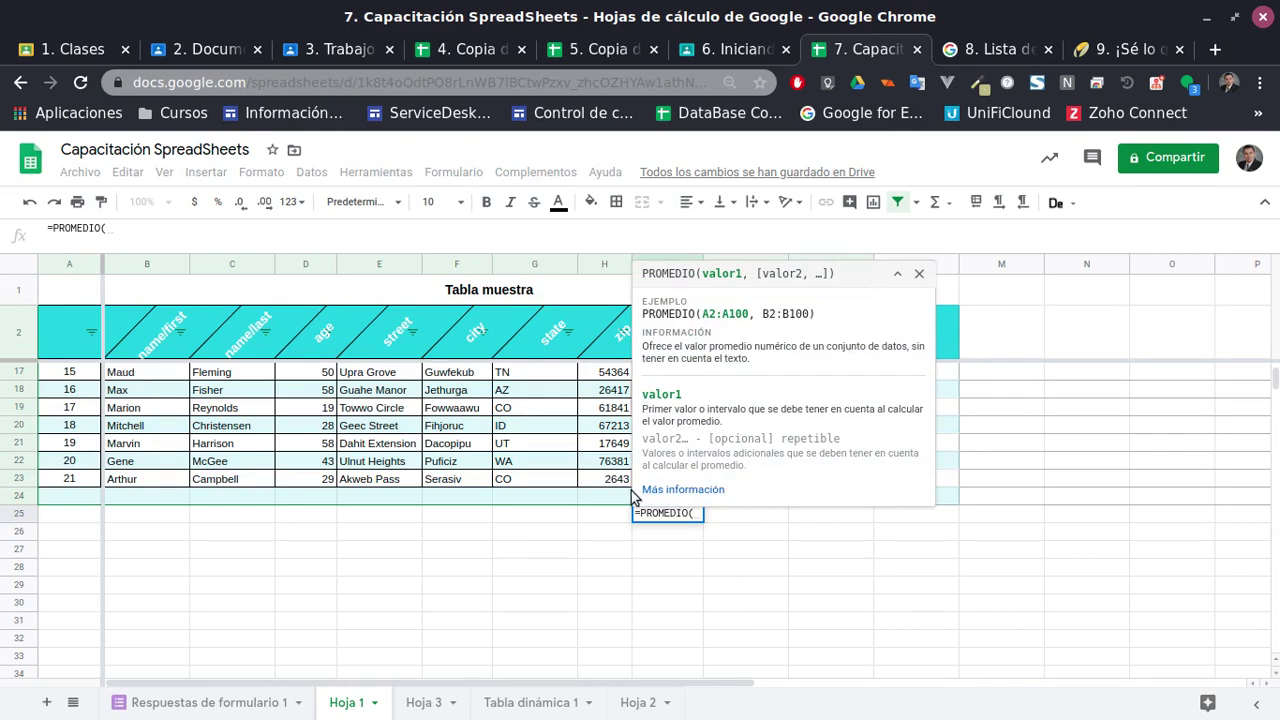
{"action": "left_click", "coordinate": [897, 273]}
{"action": "left_click", "coordinate": [690, 479]}
{"action": "scroll", "coordinate": [680, 440], "scroll_direction": "up", "scroll_amount": 3}
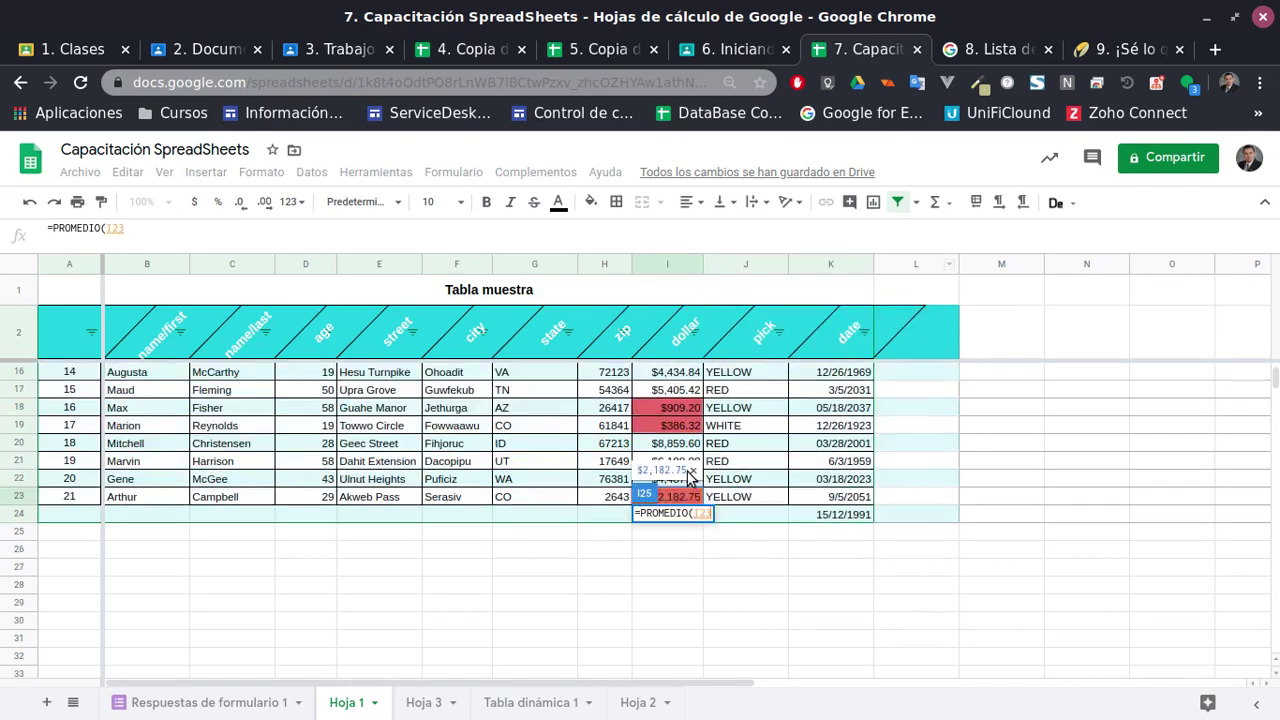
{"action": "scroll", "coordinate": [676, 424], "scroll_direction": "up", "scroll_amount": 3}
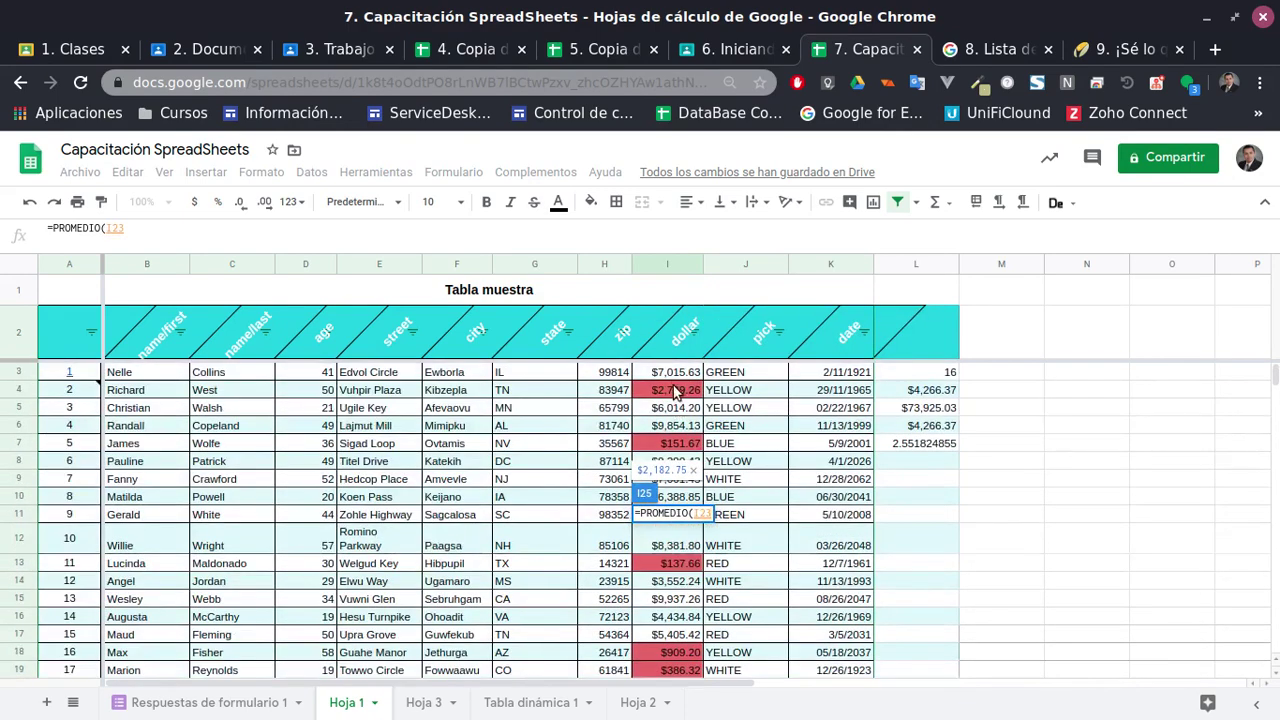
{"action": "left_click", "coordinate": [676, 378], "text": "shift"}
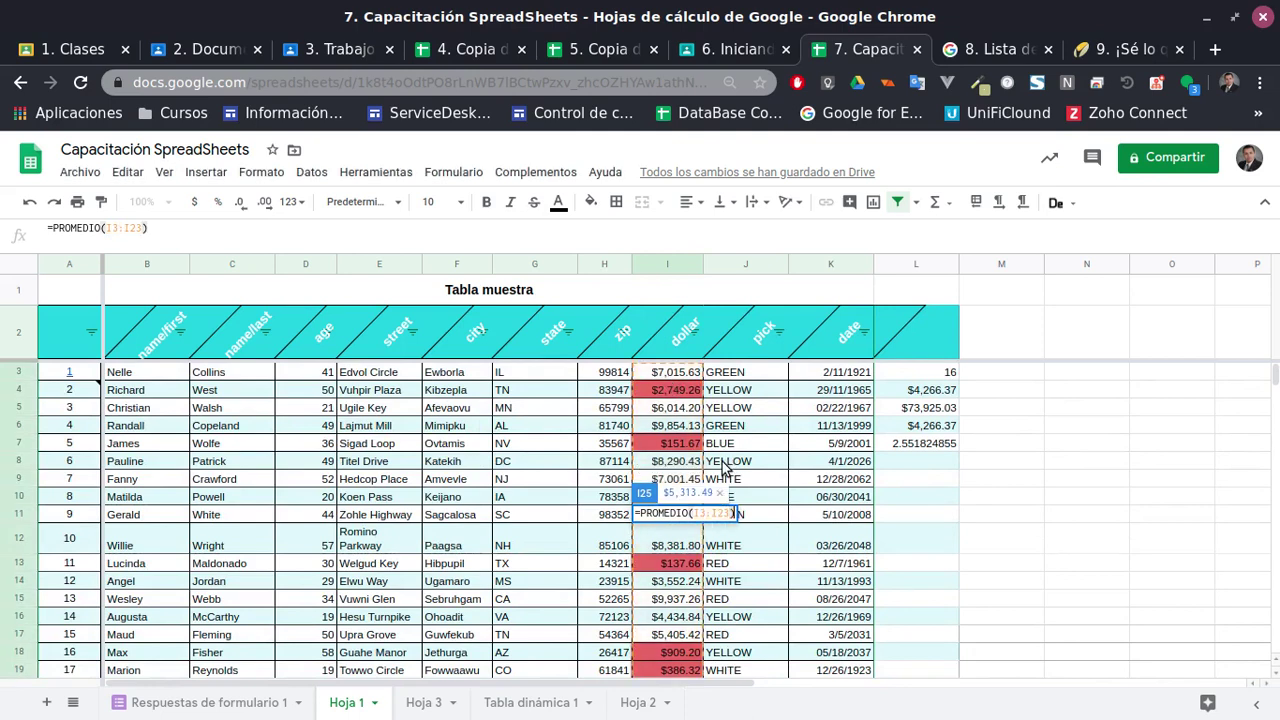
{"action": "key", "text": "Return"}
{"action": "left_click", "coordinate": [674, 636]}
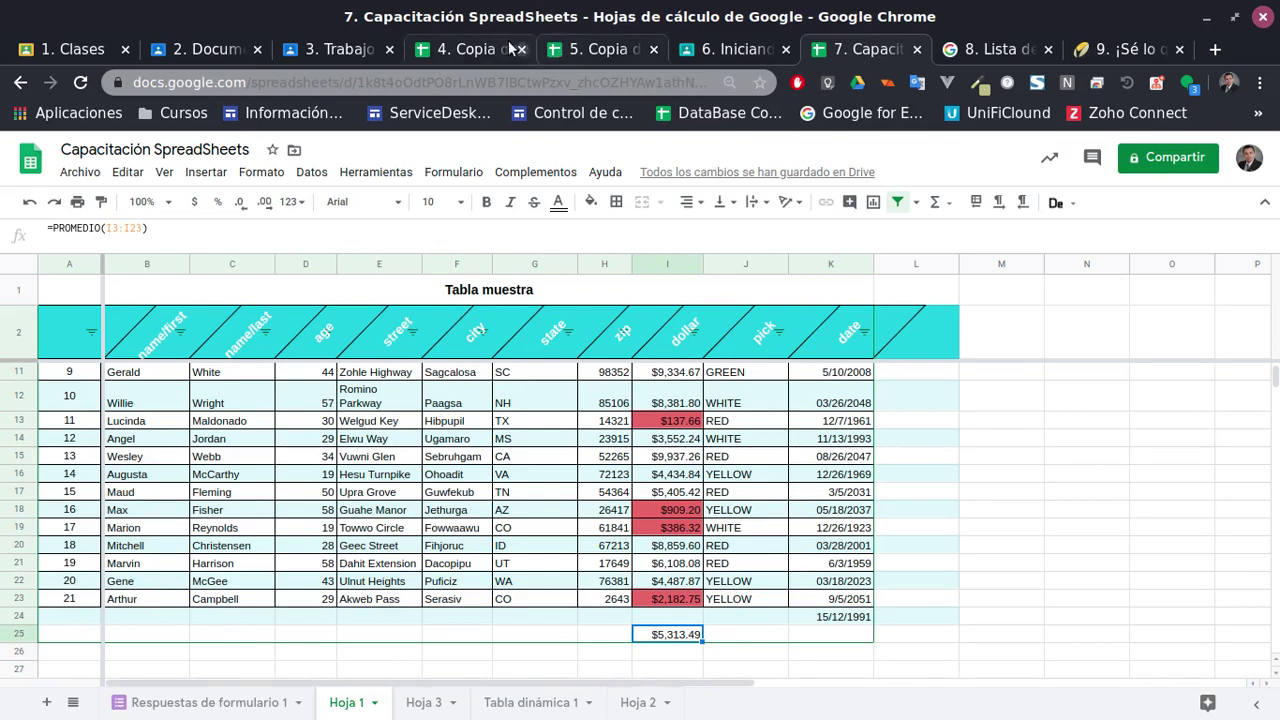
{"action": "left_click", "coordinate": [478, 50]}
Close the Copia de Funciones tab with Ctrl+W and return to the Capacitación table at L3
{"action": "left_click", "coordinate": [552, 52]}
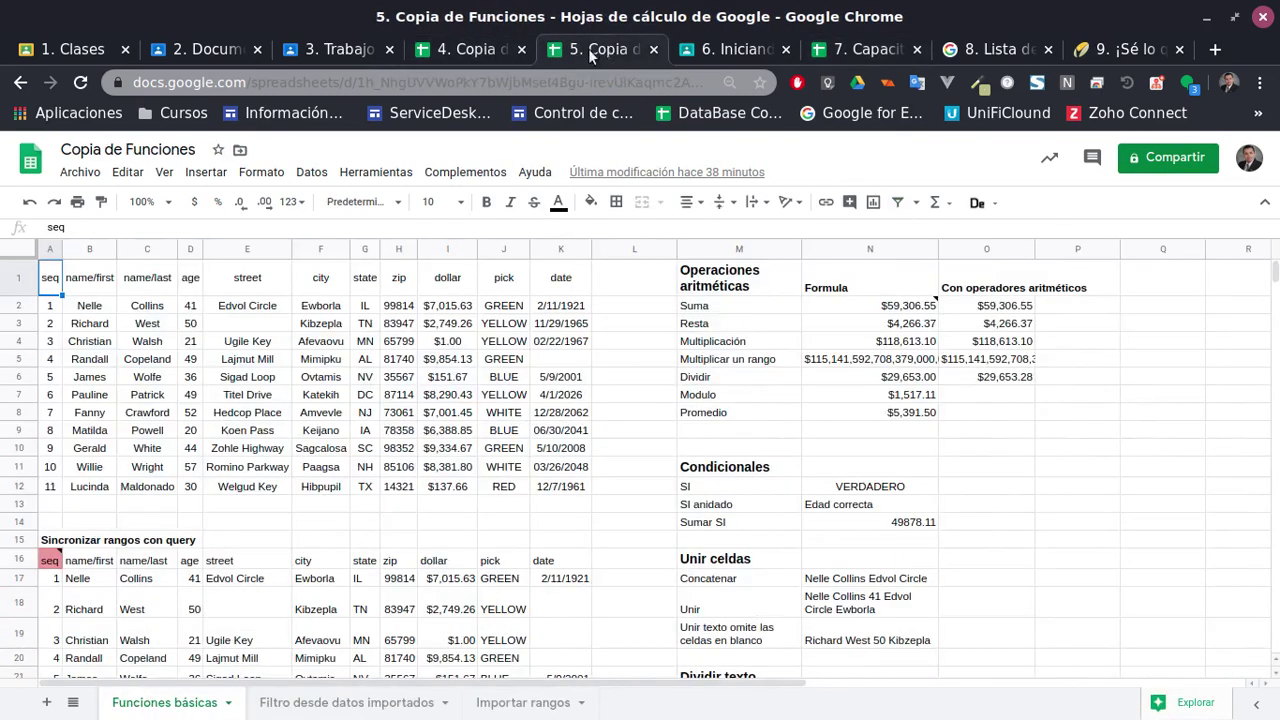
{"action": "key", "text": "ctrl+w"}
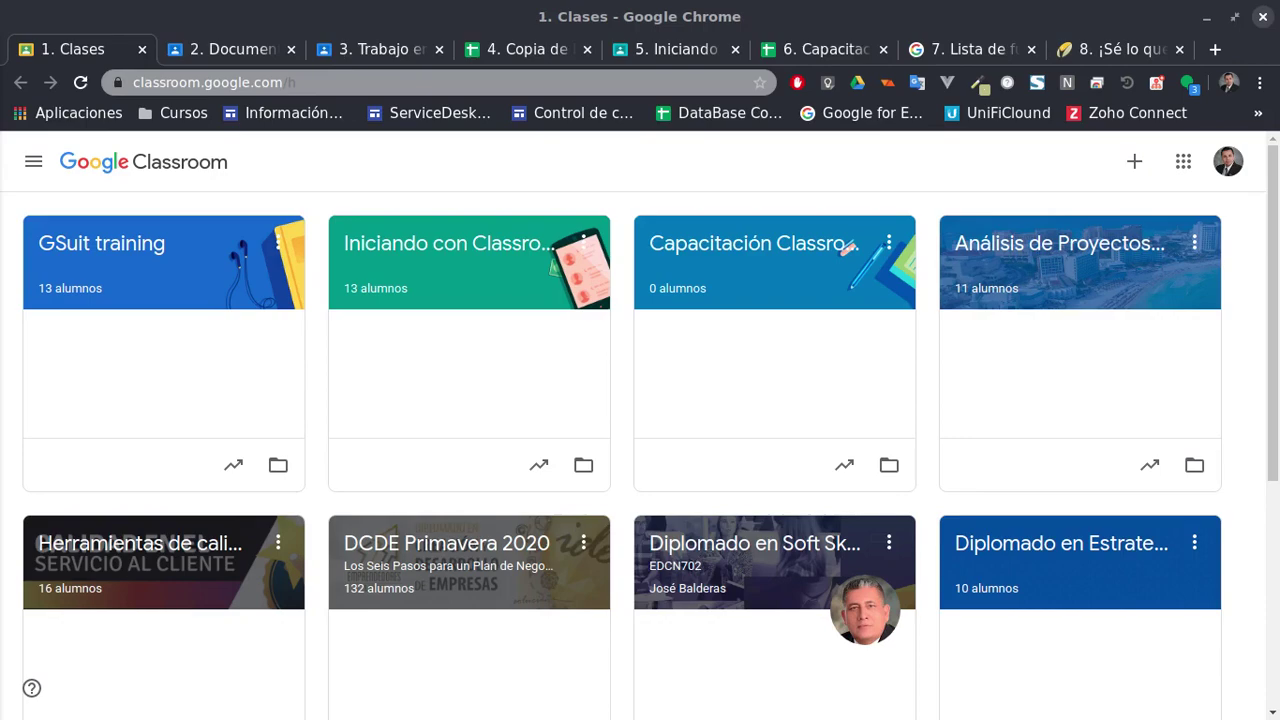
{"action": "left_click", "coordinate": [810, 56]}
{"action": "scroll", "coordinate": [540, 450], "scroll_direction": "down", "scroll_amount": 2}
{"action": "scroll", "coordinate": [510, 480], "scroll_direction": "up", "scroll_amount": 4}
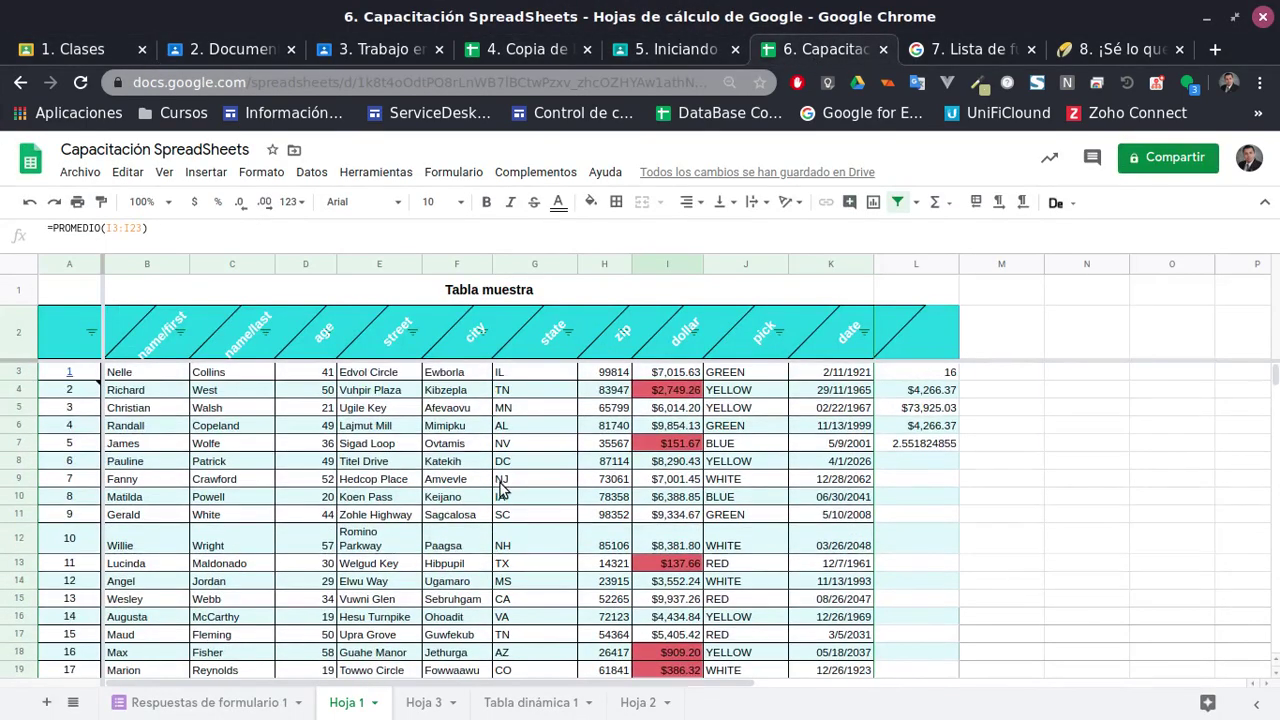
{"action": "scroll", "coordinate": [243, 511], "scroll_direction": "down", "scroll_amount": 2}
{"action": "scroll", "coordinate": [245, 515], "scroll_direction": "up", "scroll_amount": 2}
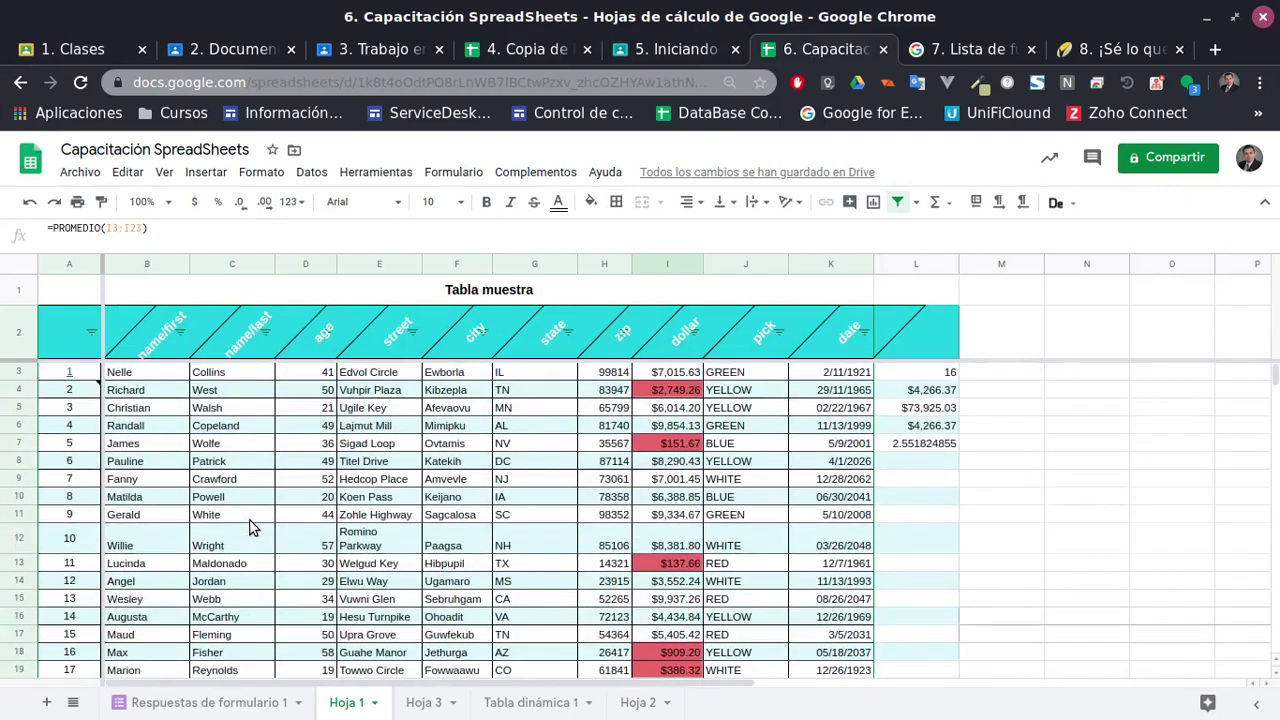
{"action": "scroll", "coordinate": [249, 528], "scroll_direction": "down", "scroll_amount": 2}
{"action": "scroll", "coordinate": [249, 528], "scroll_direction": "up", "scroll_amount": 2}
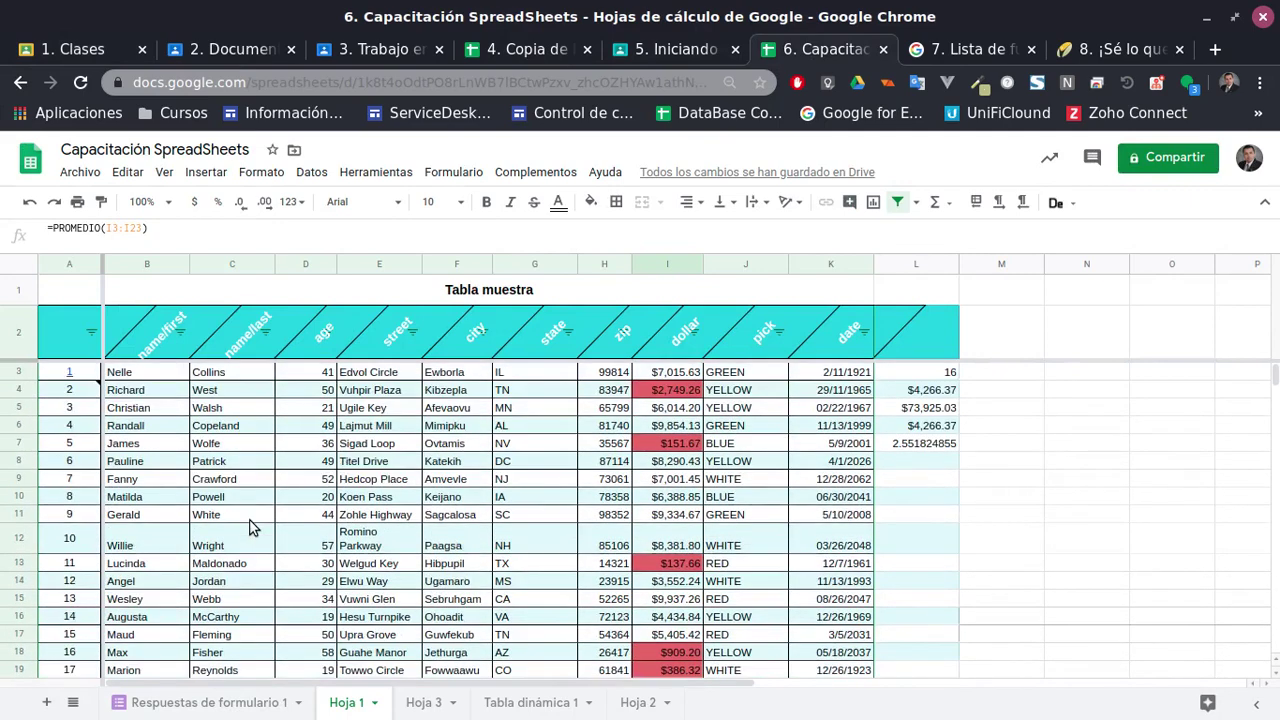
{"action": "left_click", "coordinate": [930, 461]}
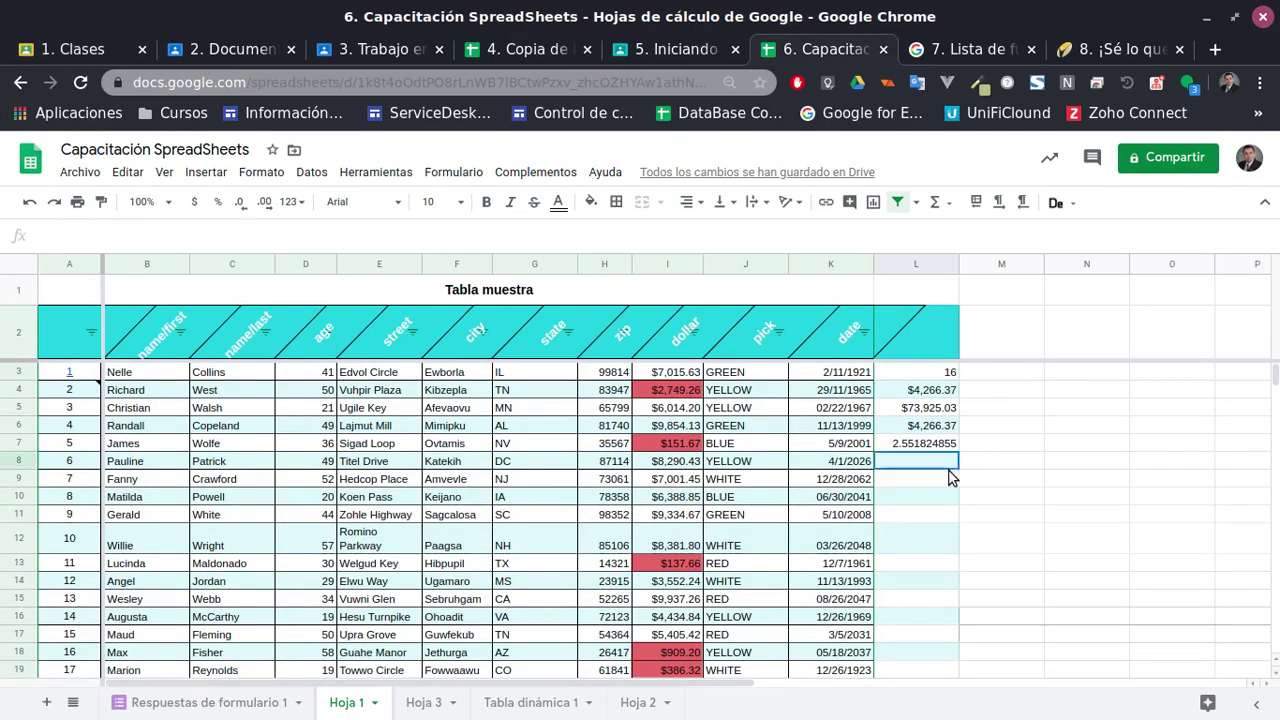
{"action": "left_click", "coordinate": [1020, 377]}
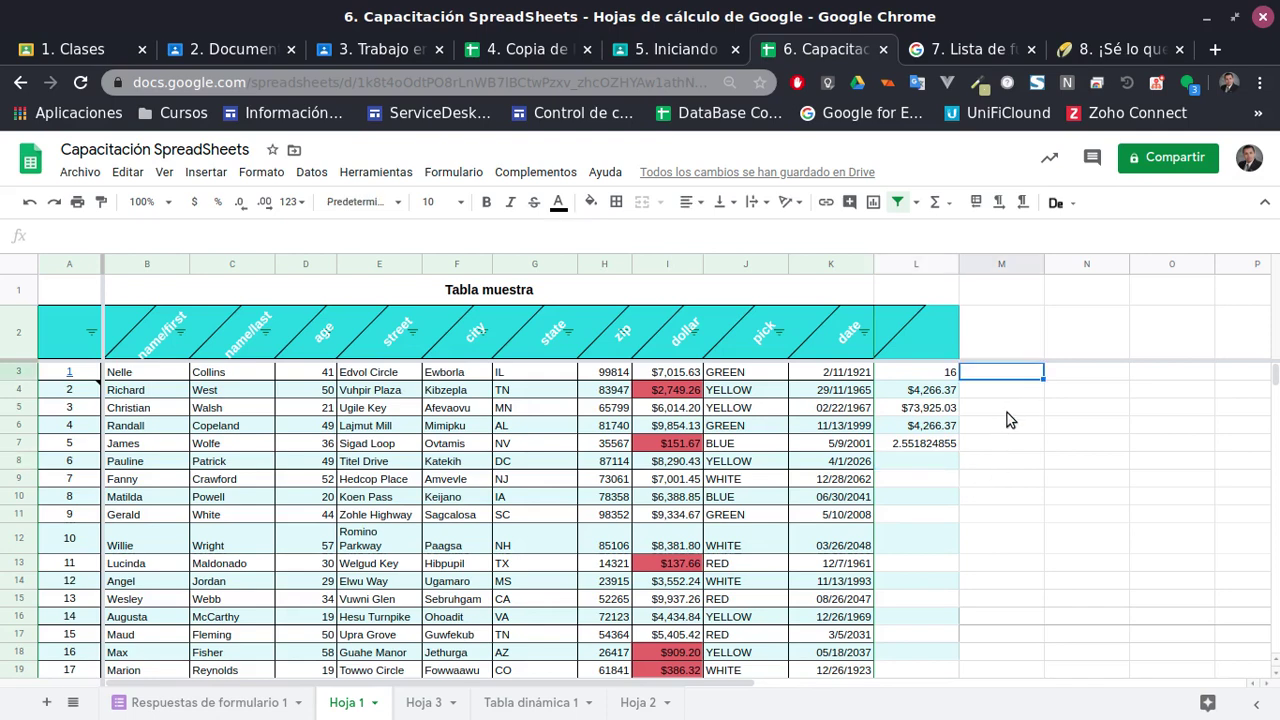
{"action": "left_click", "coordinate": [917, 377]}
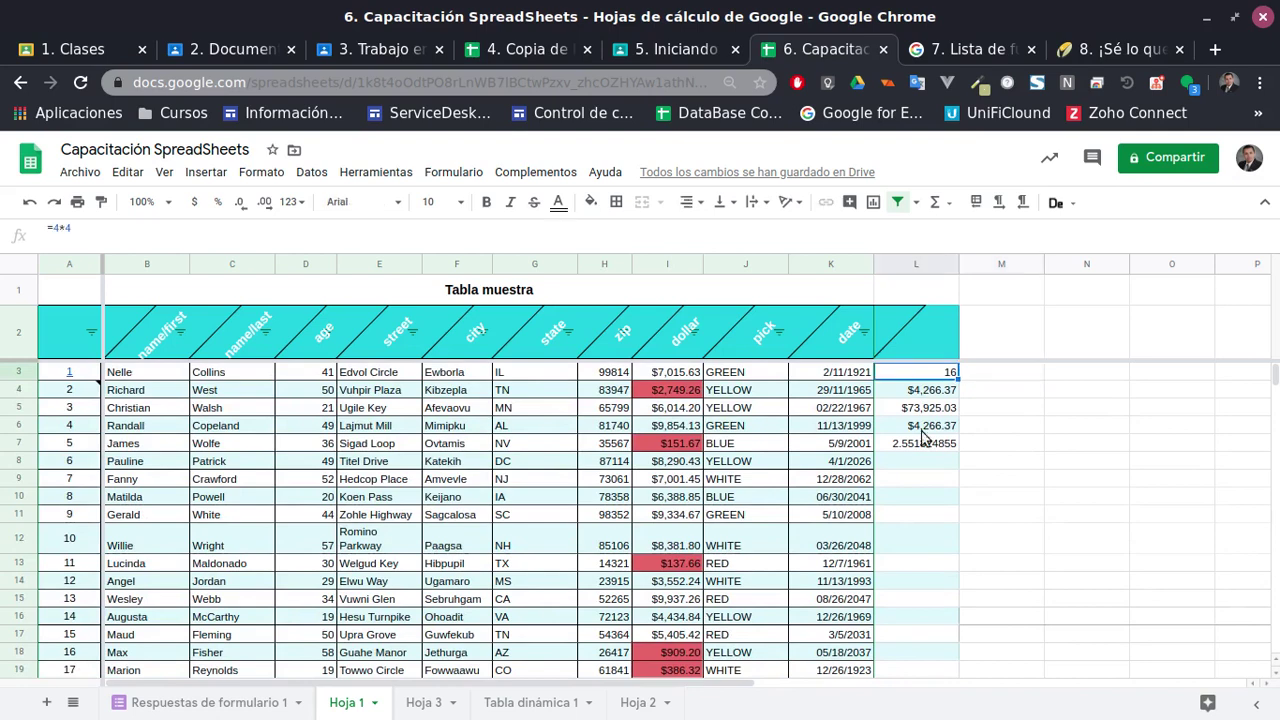
Clear the old test values from L3:L7
{"action": "left_click", "coordinate": [926, 448], "text": "shift"}
{"action": "key", "text": "Delete"}
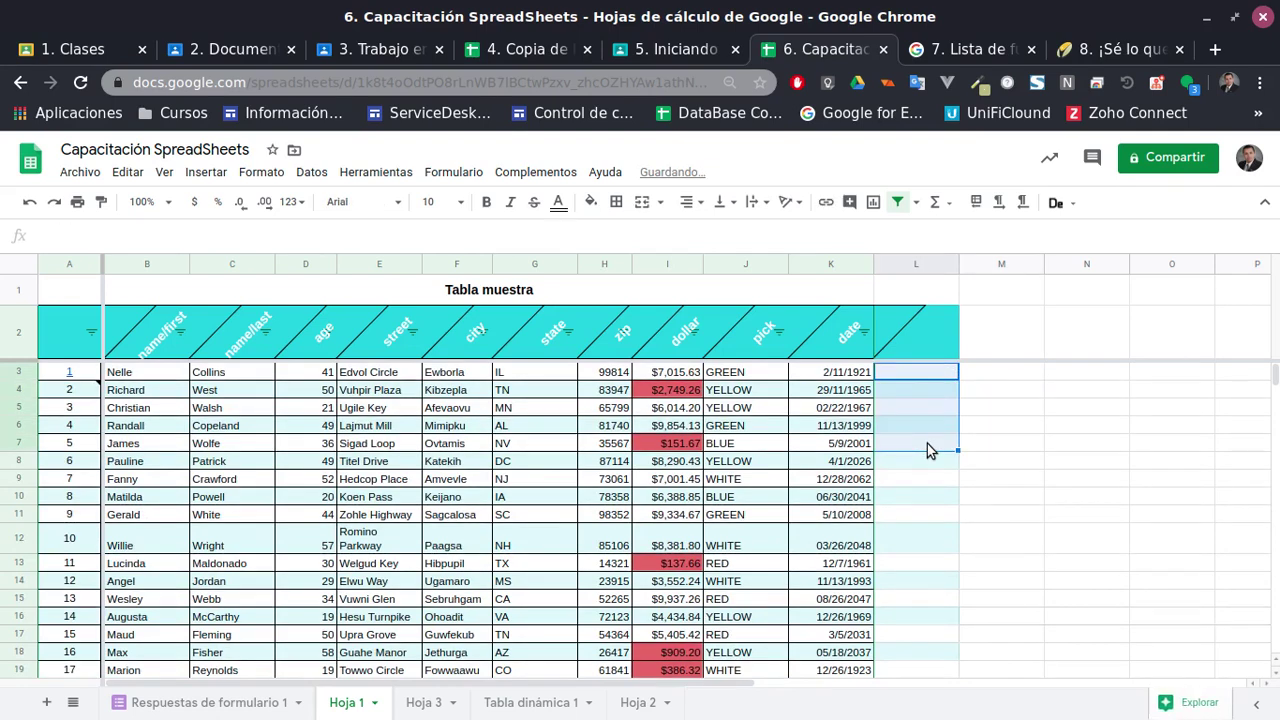
{"action": "left_click", "coordinate": [916, 581]}
{"action": "left_click", "coordinate": [908, 390]}
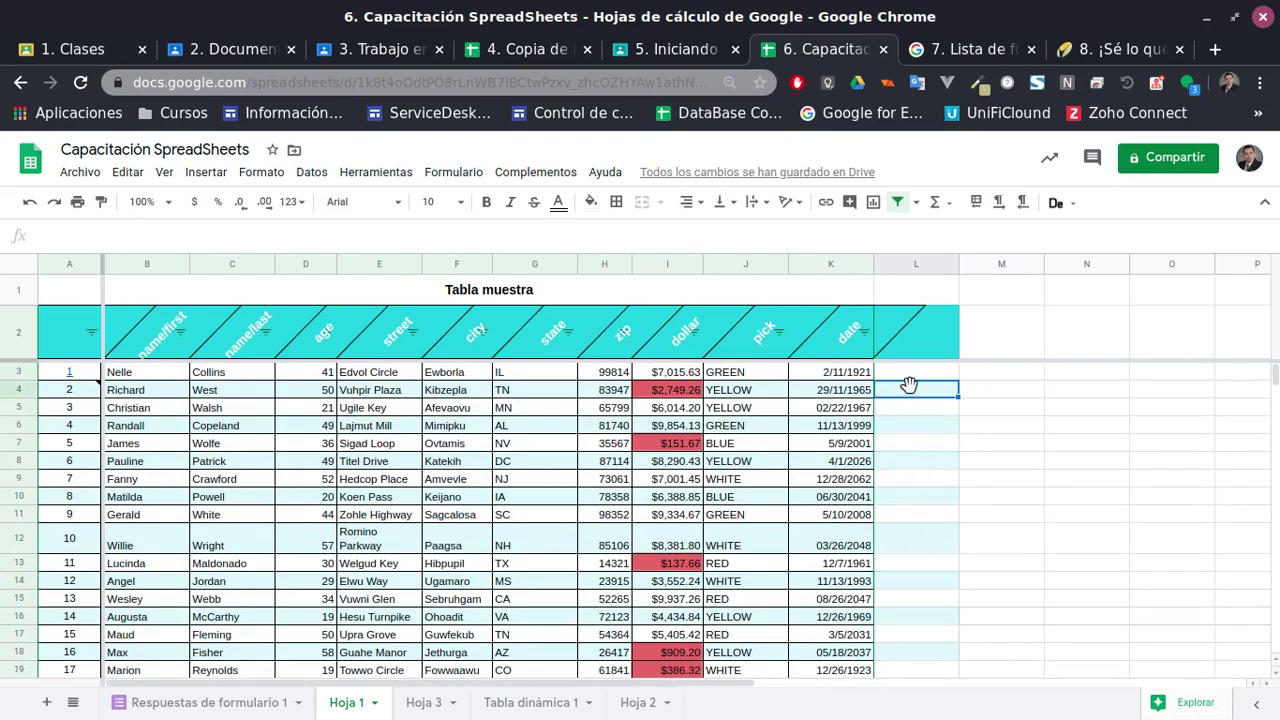
{"action": "left_click", "coordinate": [903, 375]}
Enter =SPLIT(" ", E3) in L3, which leaves the cell blank
{"action": "type", "text": "="}
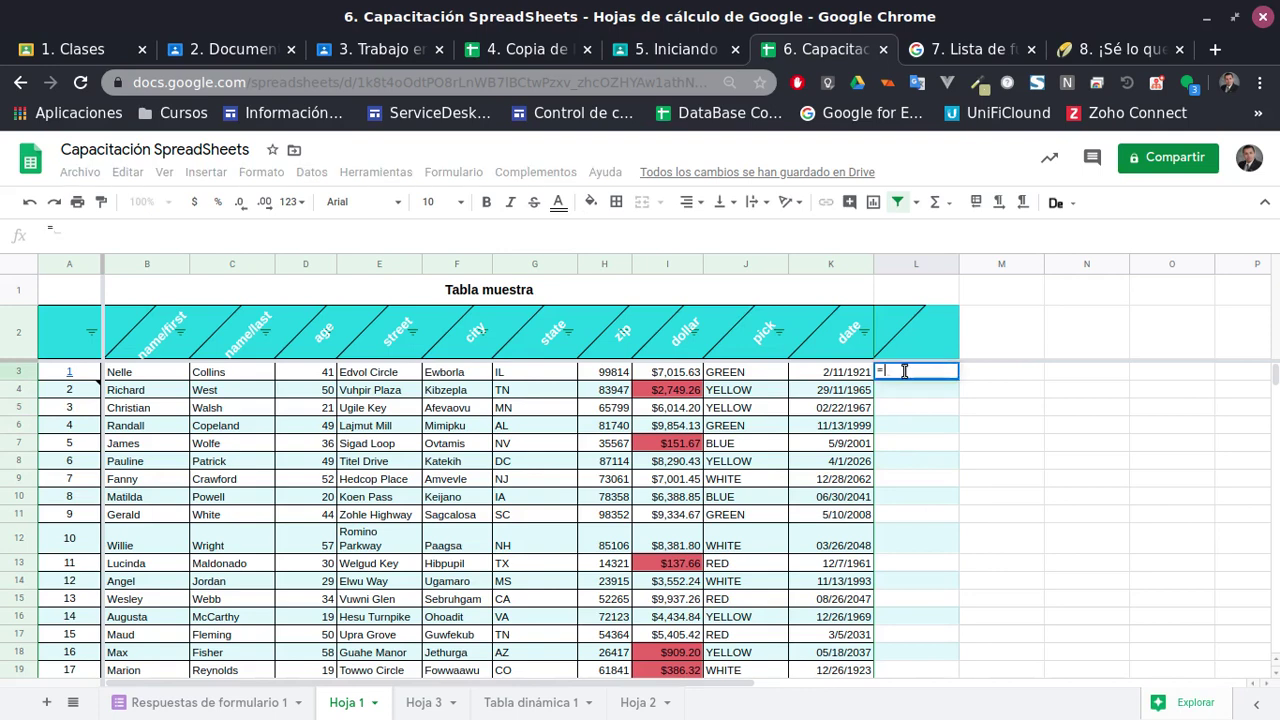
{"action": "type", "text": "spñli"}
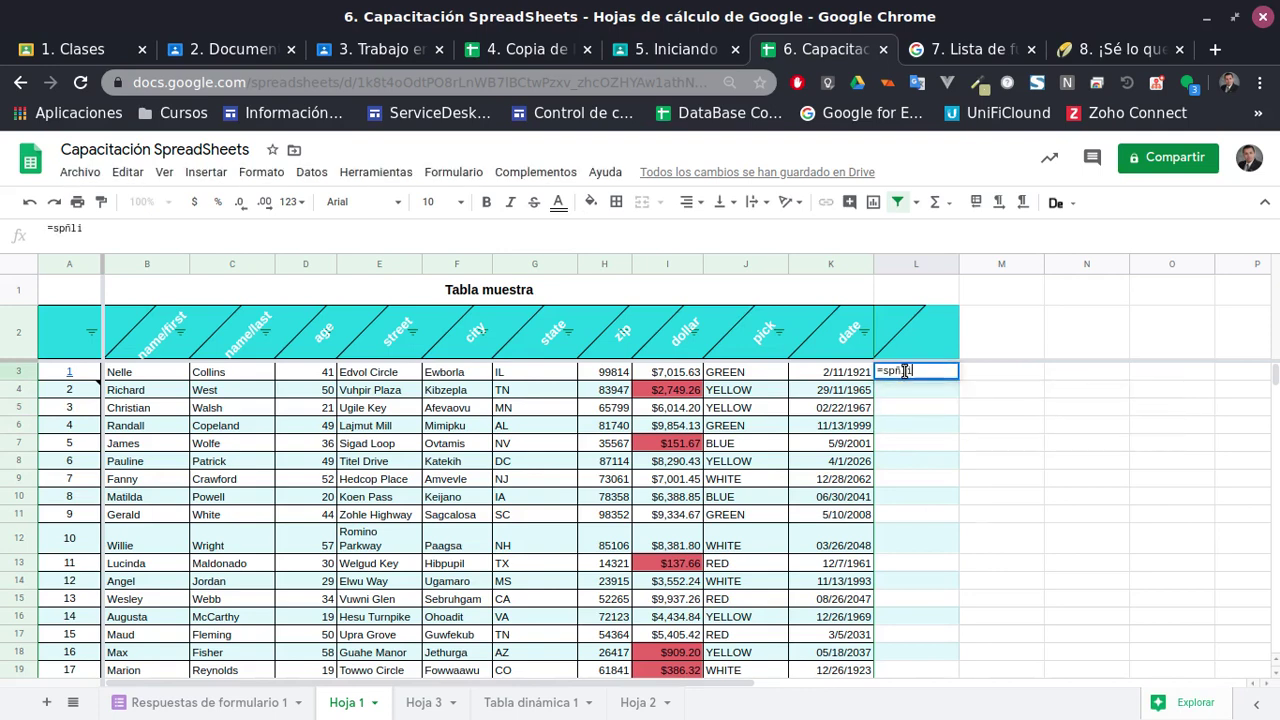
{"action": "key", "text": "BackSpace"}
{"action": "key", "text": "BackSpace"}
{"action": "type", "text": "l"}
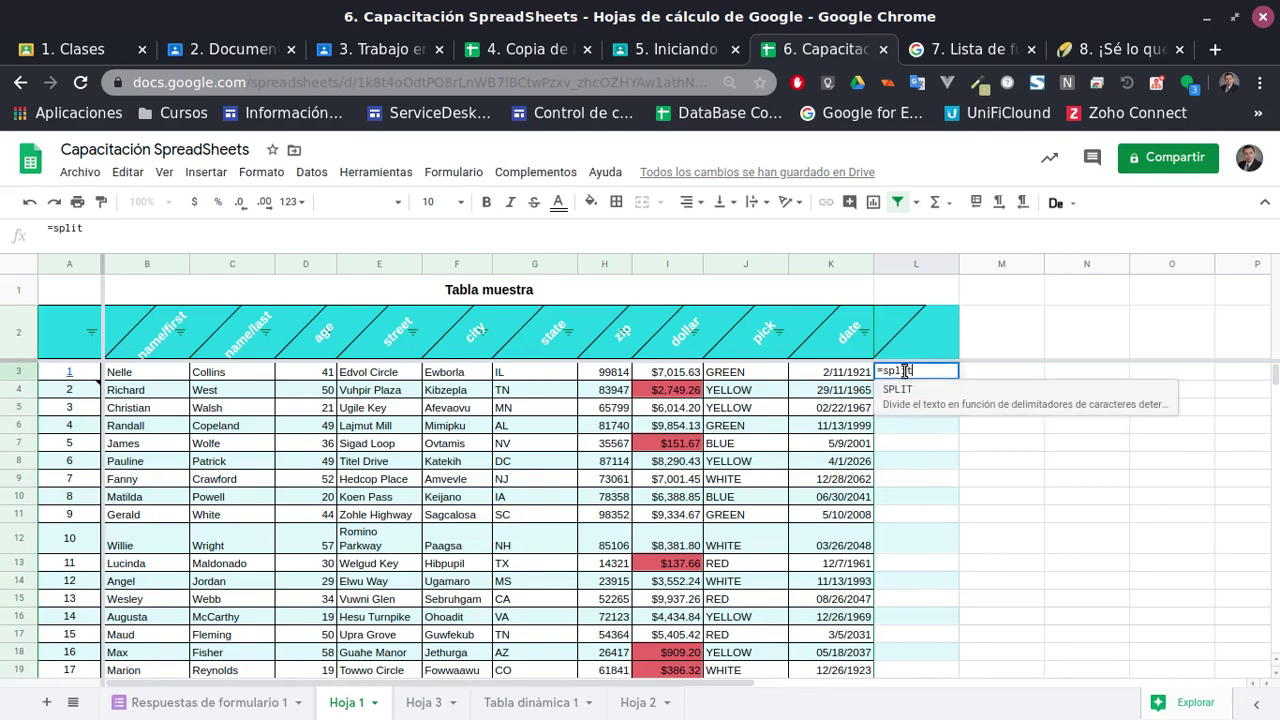
{"action": "type", "text": "it"}
{"action": "key", "text": "Tab"}
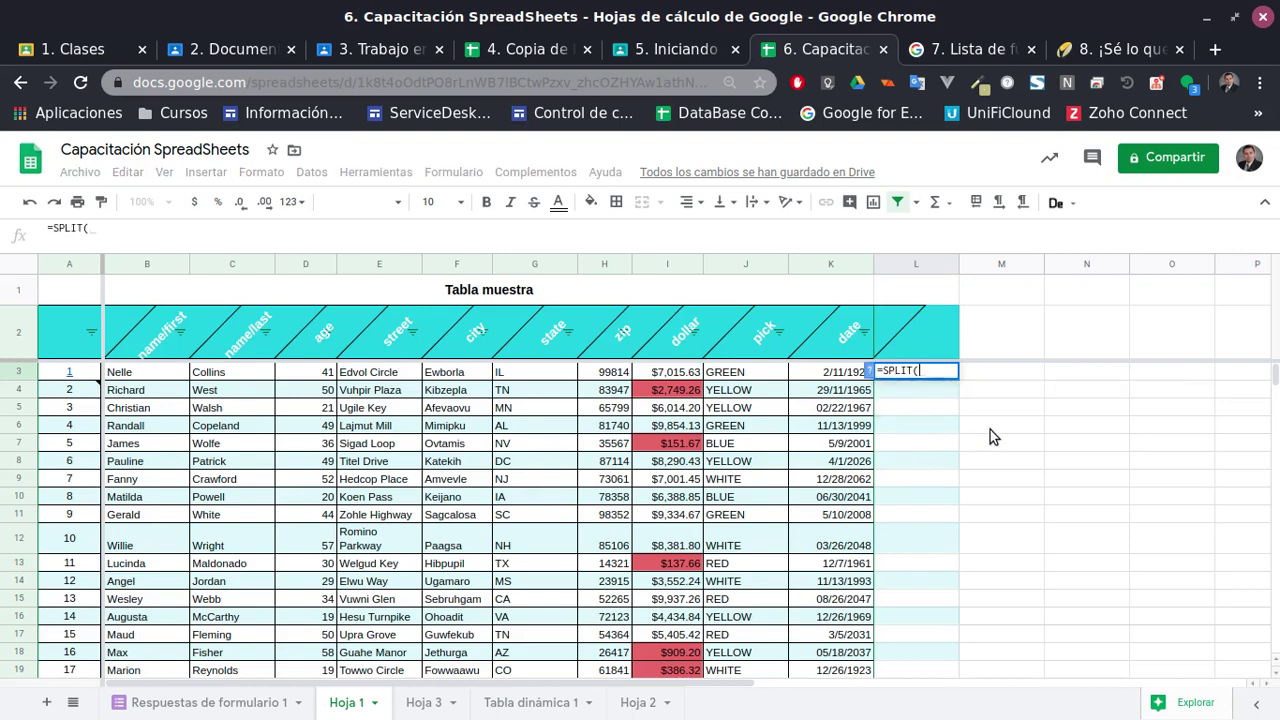
{"action": "left_click", "coordinate": [869, 372]}
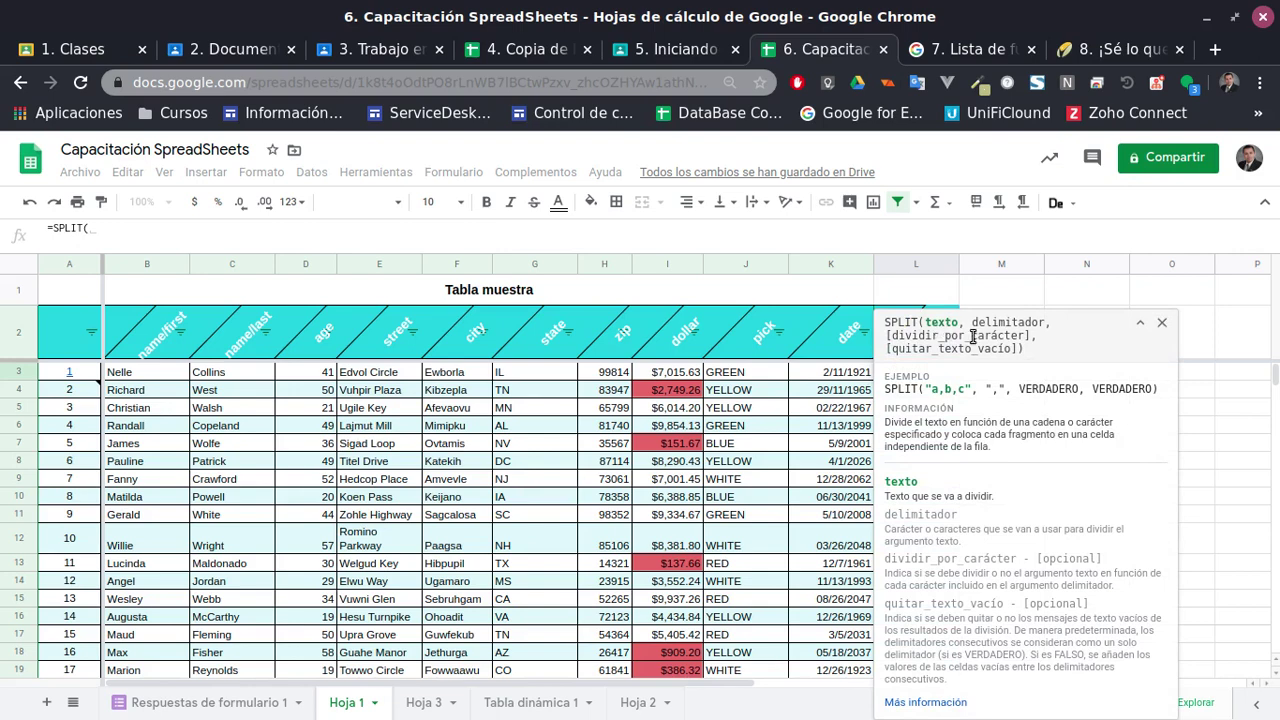
{"action": "left_click", "coordinate": [1161, 325]}
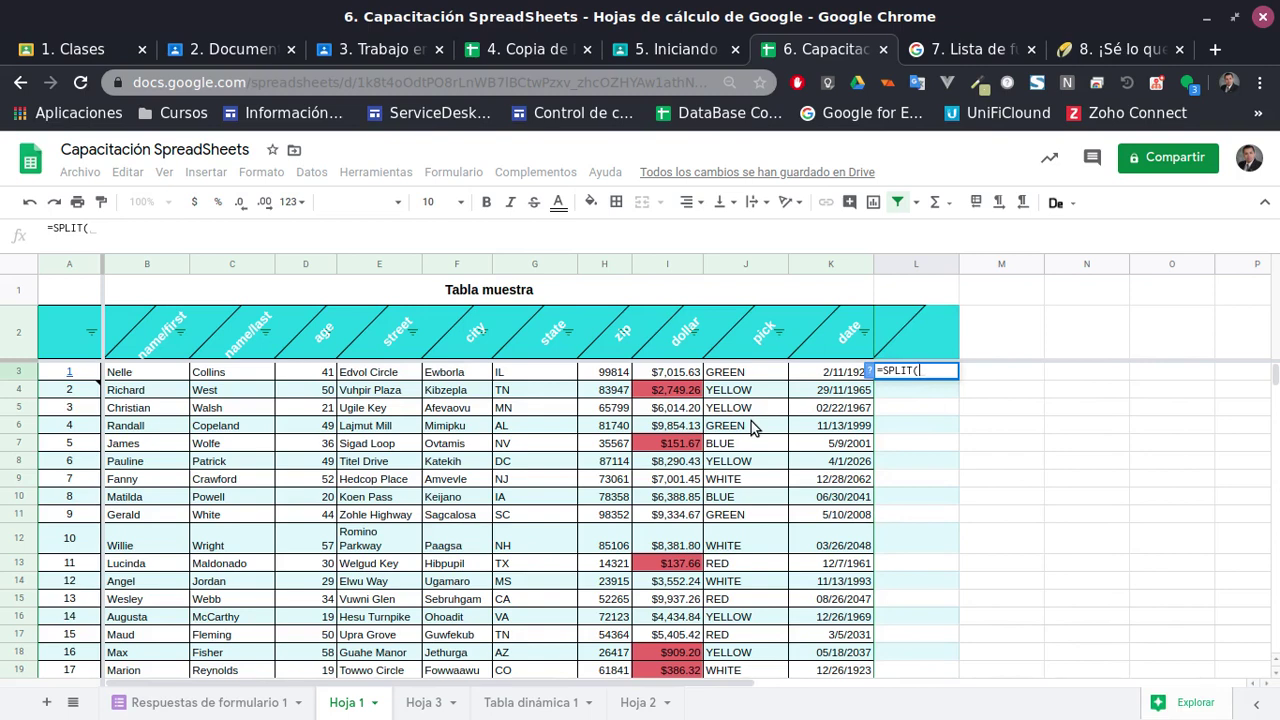
{"action": "type", "text": "\""}
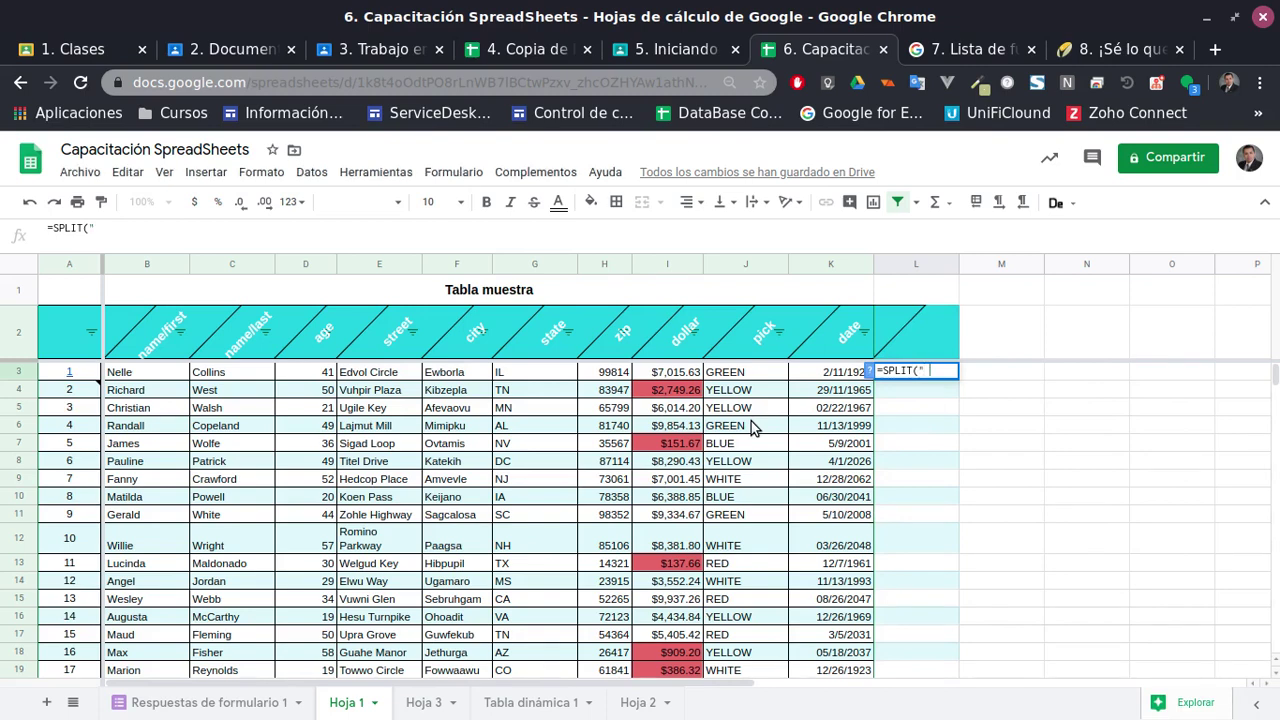
{"action": "type", "text": " \","}
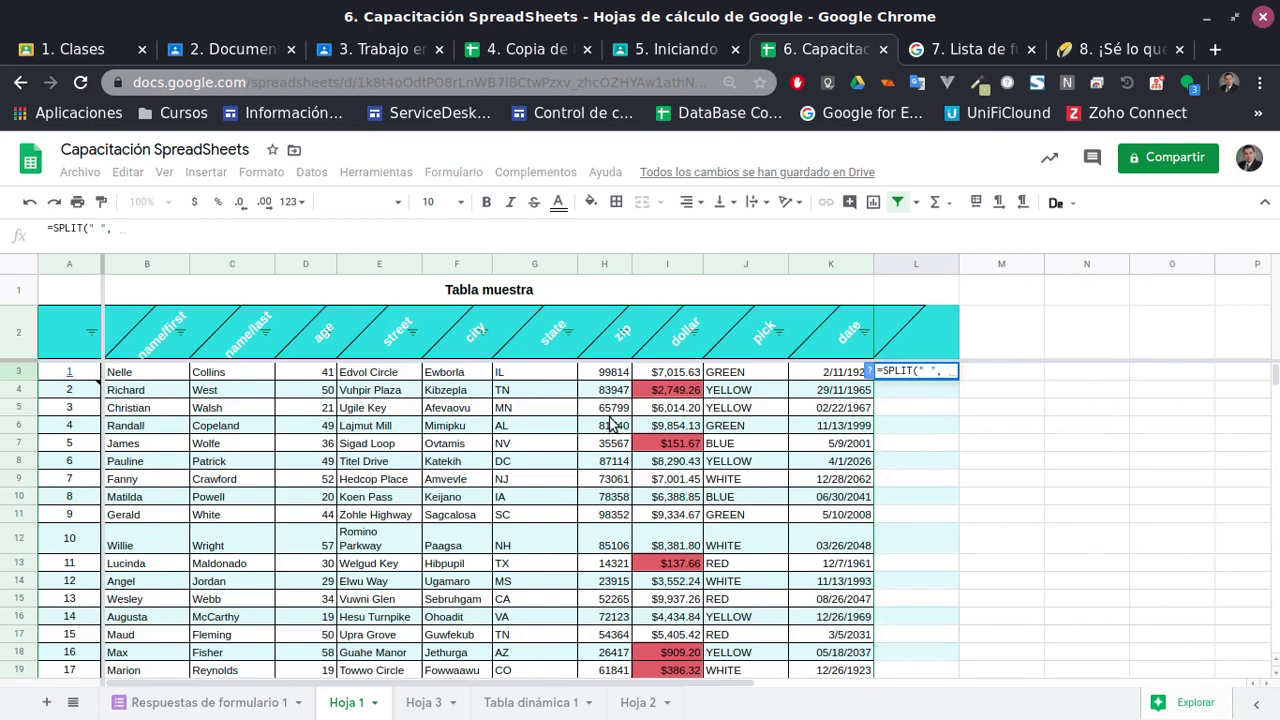
{"action": "left_click", "coordinate": [385, 373]}
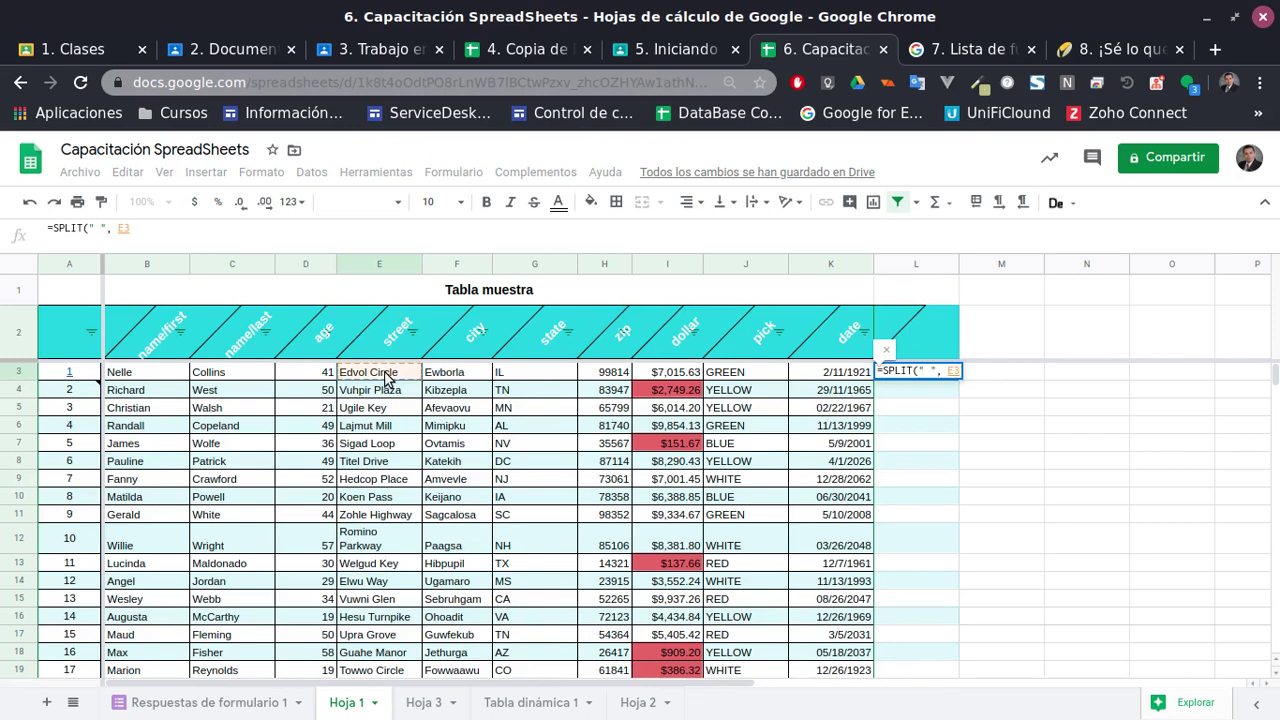
{"action": "key", "text": "Return"}
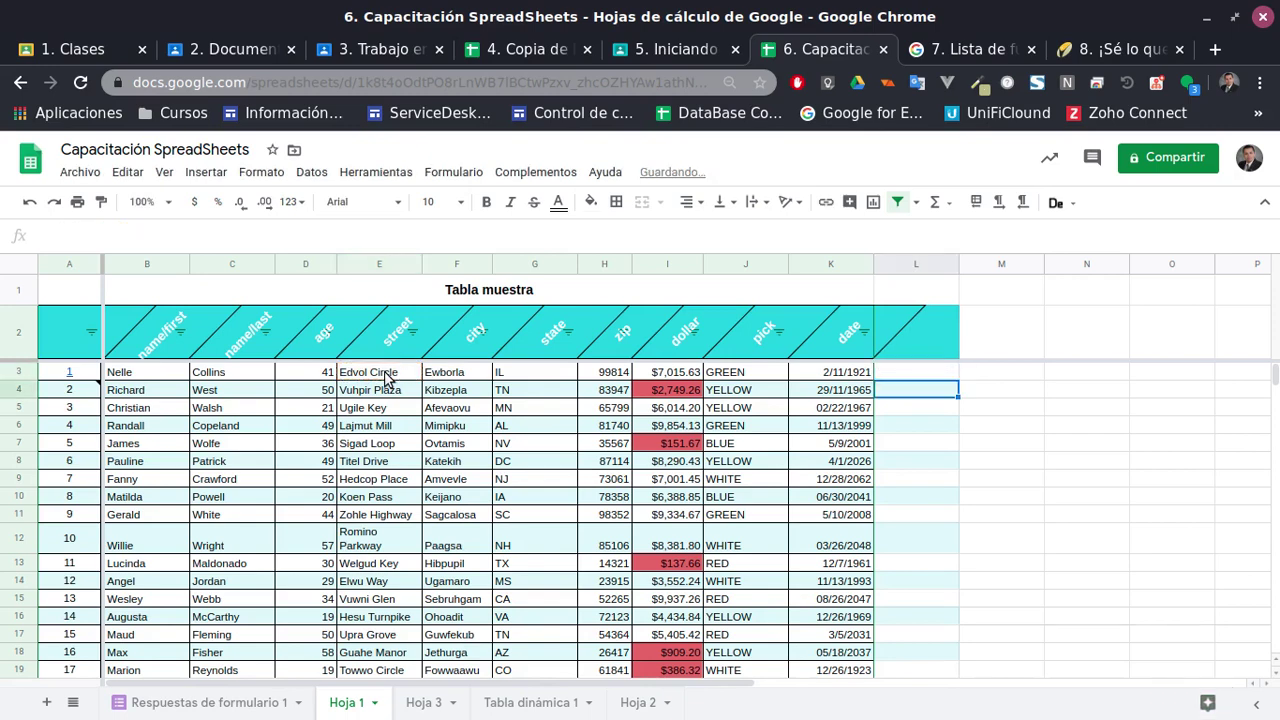
Rewrite L3 as =SPLIT(E3, " ") so the first street splits into L3 and M3
{"action": "left_click", "coordinate": [898, 374]}
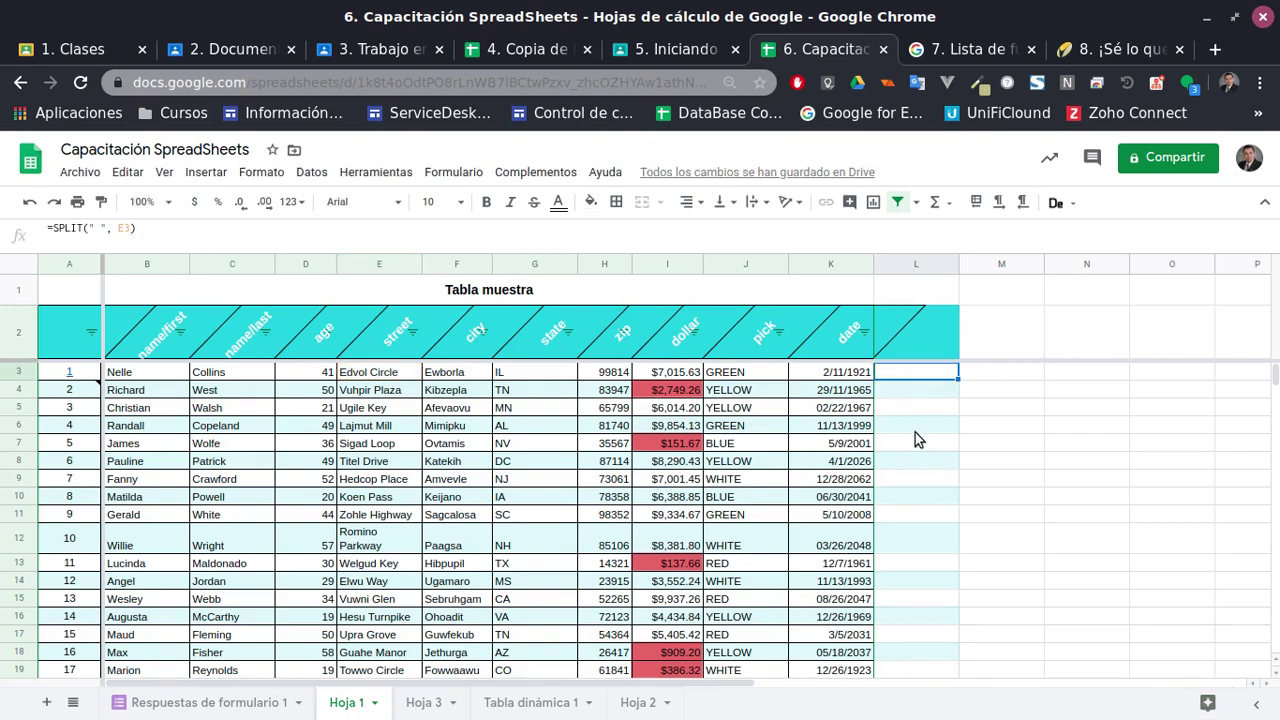
{"action": "type", "text": "=spl"}
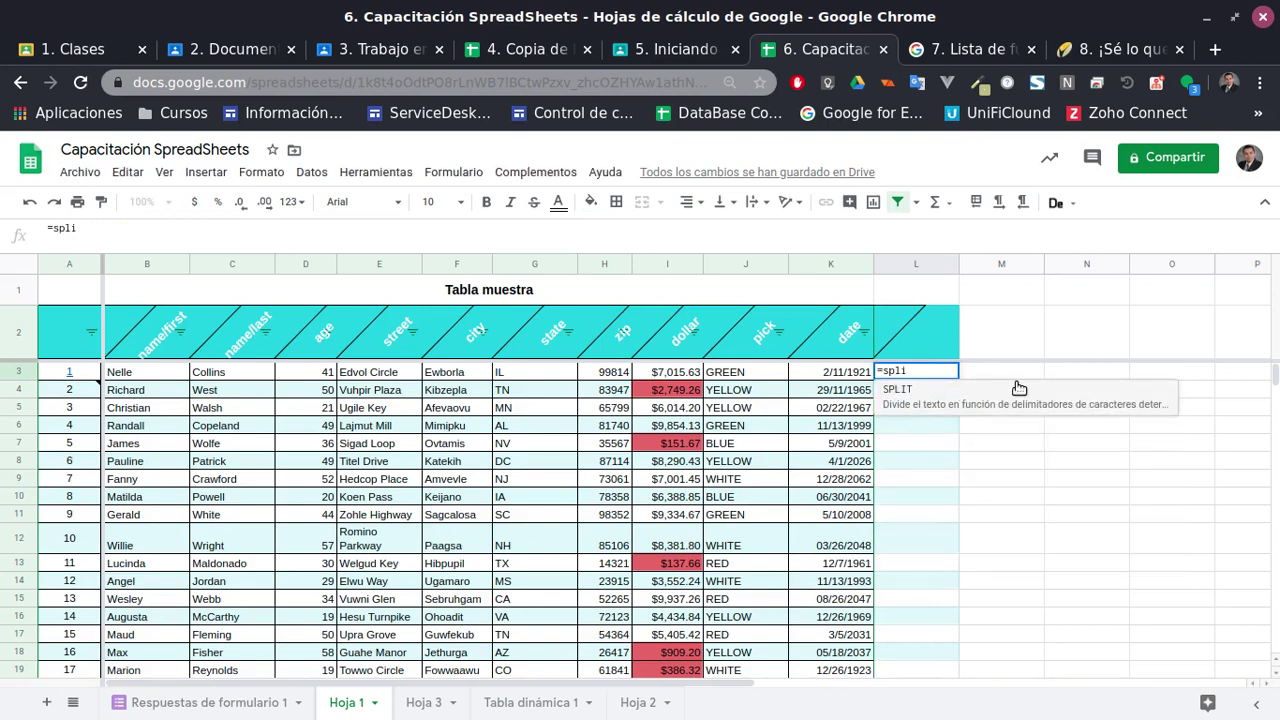
{"action": "type", "text": "i"}
{"action": "left_click", "coordinate": [905, 392]}
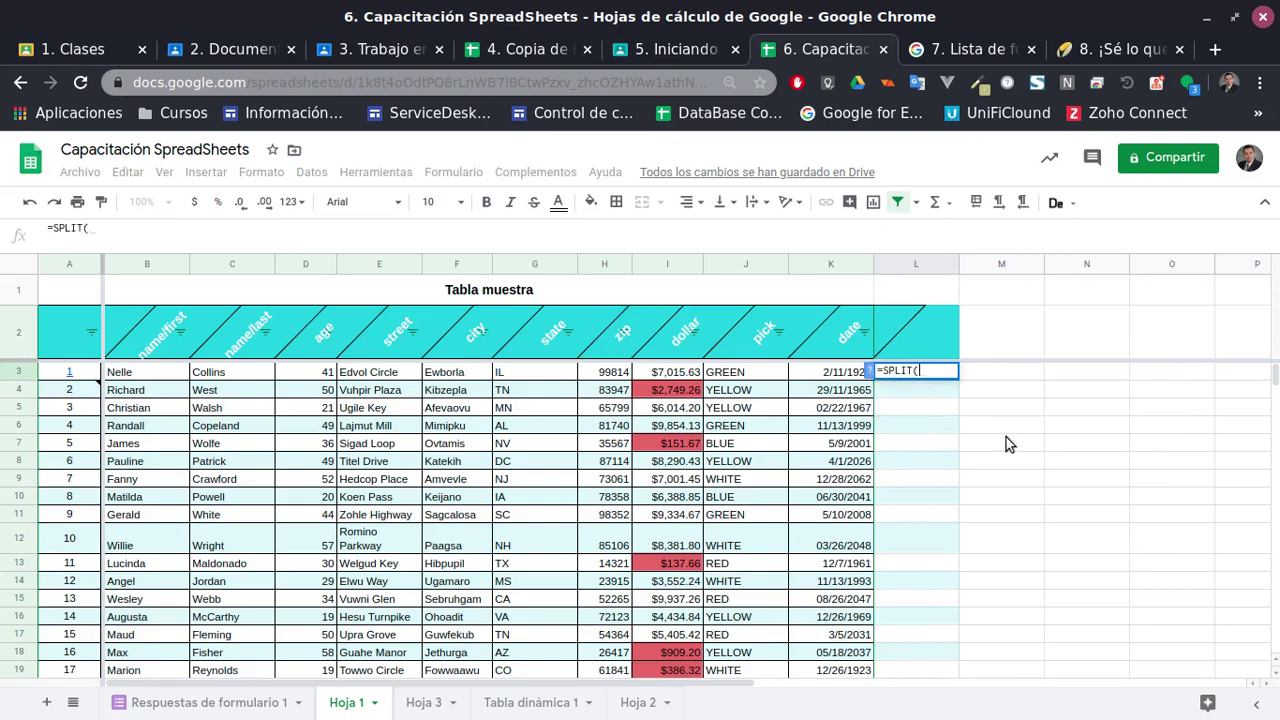
{"action": "type", "text": "\" "}
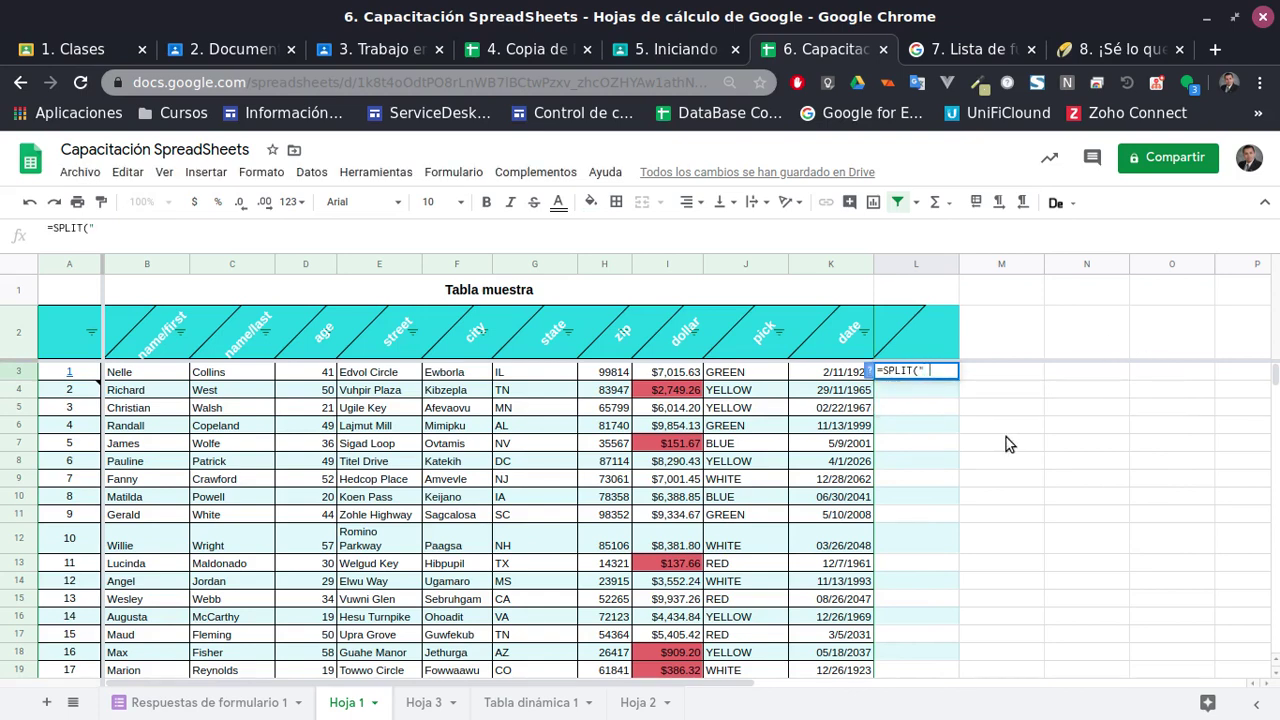
{"action": "type", "text": "\","}
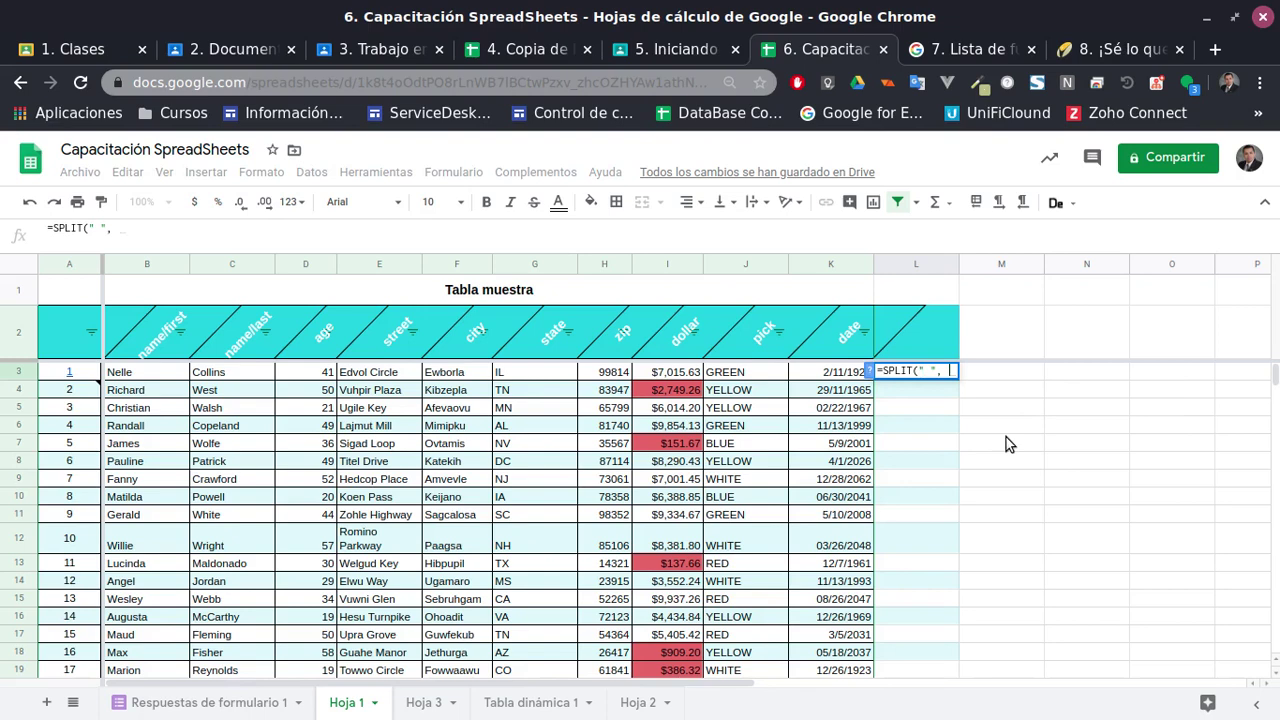
{"action": "left_click", "coordinate": [390, 380]}
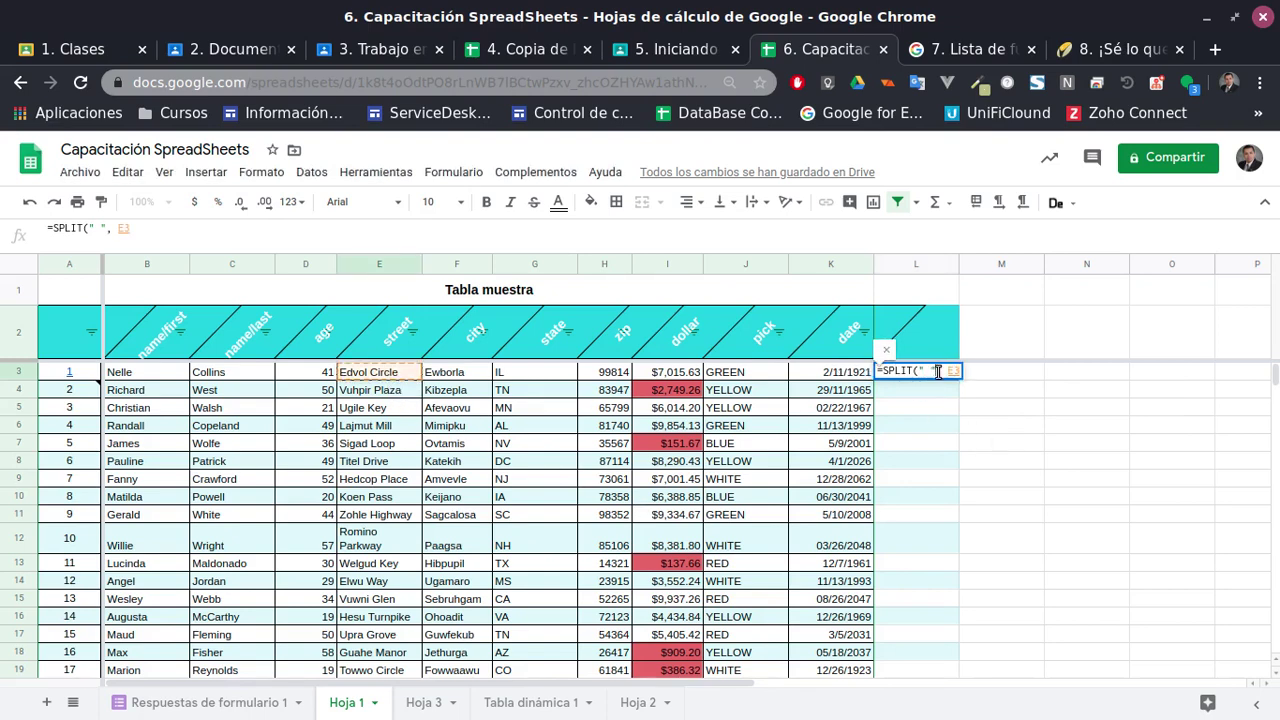
{"action": "left_click", "coordinate": [886, 350]}
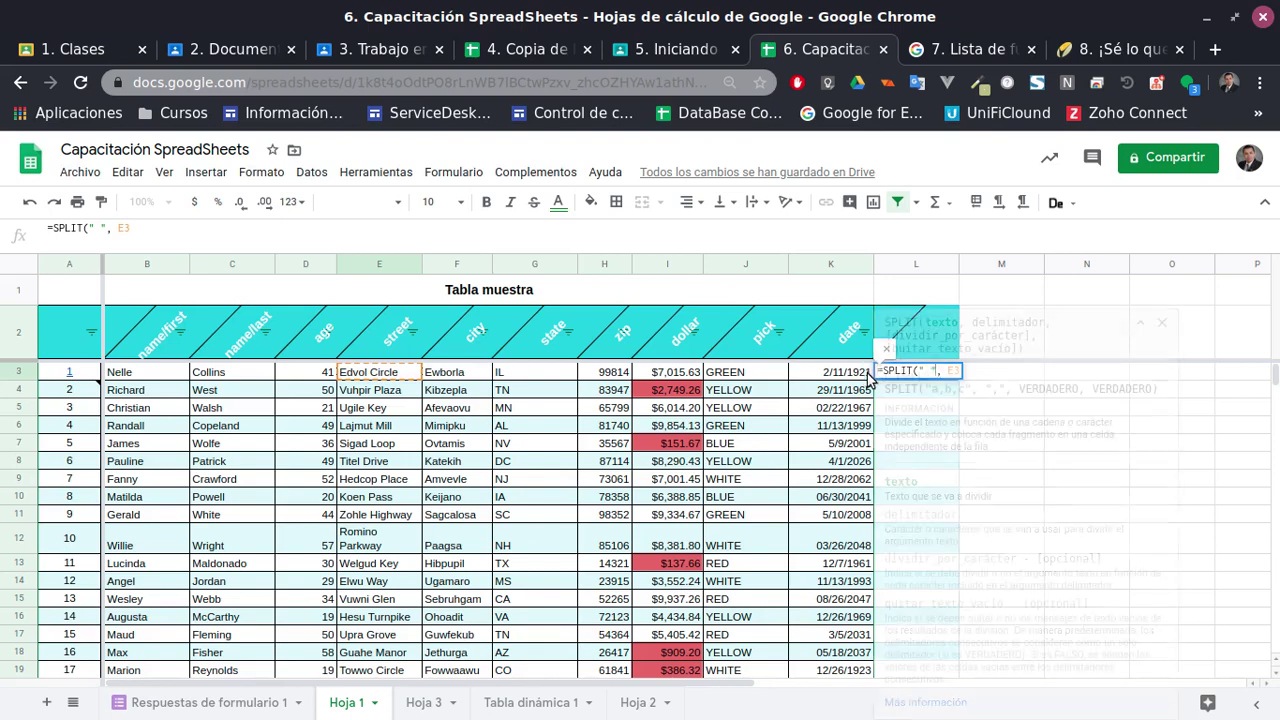
{"action": "left_click", "coordinate": [1161, 322]}
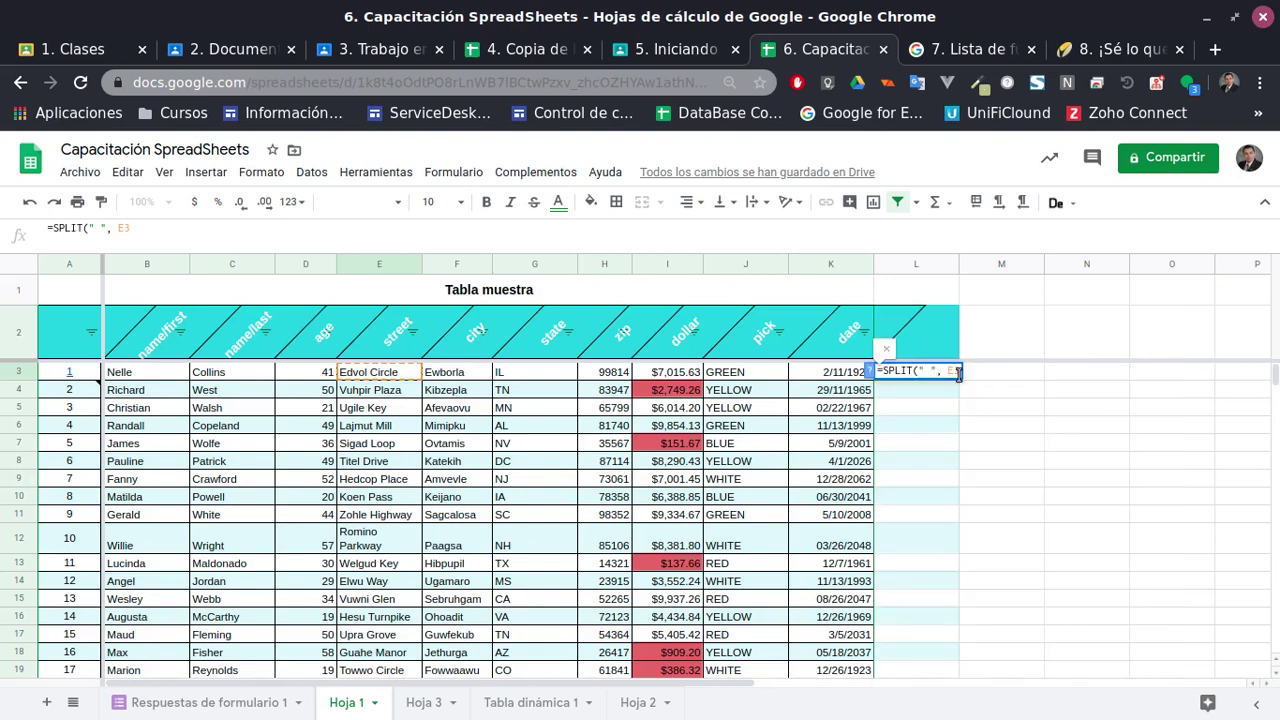
{"action": "key", "text": "Left"}
{"action": "key", "text": "Left"}
{"action": "key", "text": "BackSpace"}
{"action": "key", "text": "BackSpace"}
{"action": "key", "text": "BackSpace"}
{"action": "key", "text": "BackSpace"}
{"action": "key", "text": "BackSpace"}
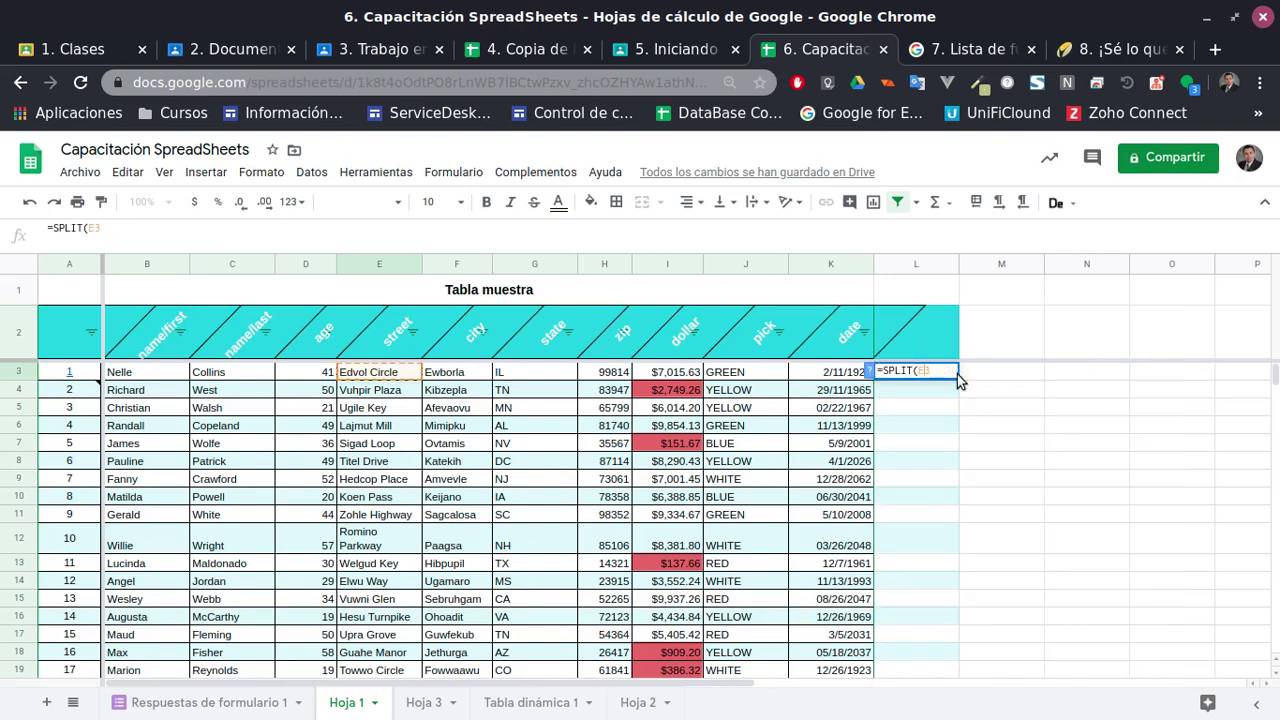
{"action": "type", "text": ", \" \""}
{"action": "key", "text": "Return"}
Fill the SPLIT formula down column L to split every street
{"action": "left_click", "coordinate": [950, 372]}
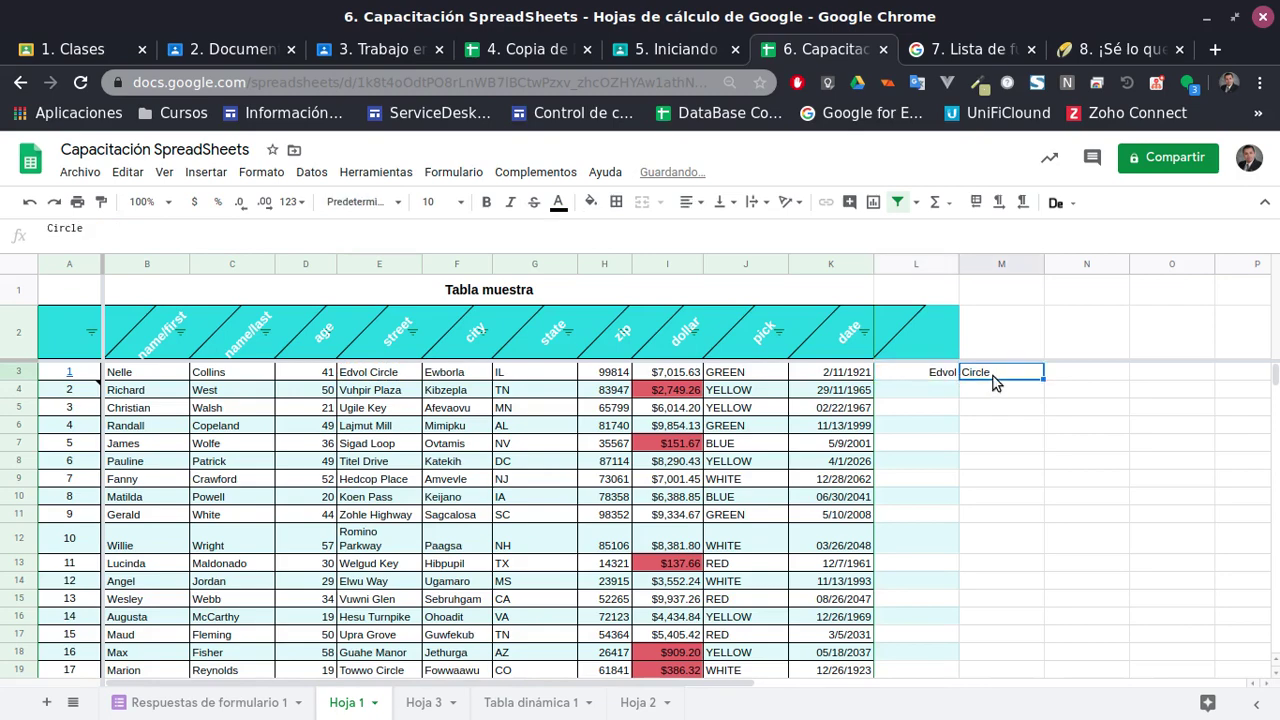
{"action": "left_click", "coordinate": [992, 373]}
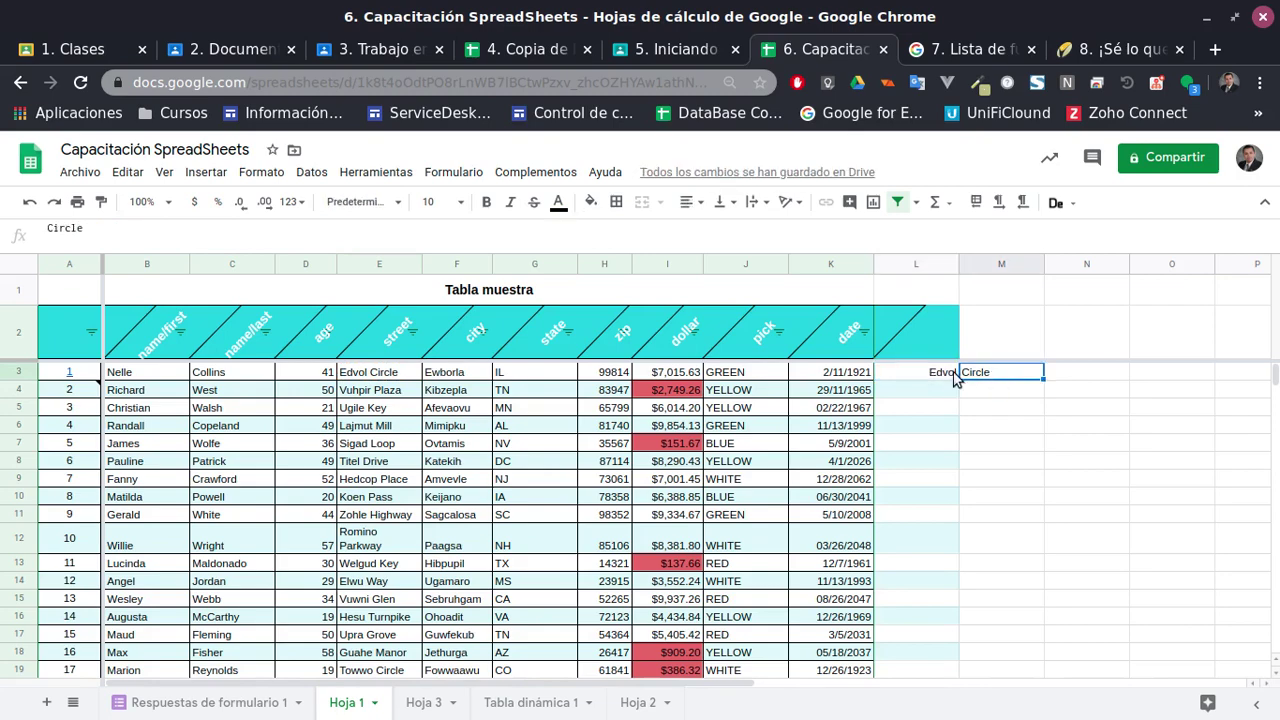
{"action": "key", "text": "Left"}
{"action": "left_click_drag", "start_coordinate": [955, 378], "coordinate": [952, 489]}
{"action": "scroll", "coordinate": [980, 514], "scroll_direction": "up", "scroll_amount": 5}
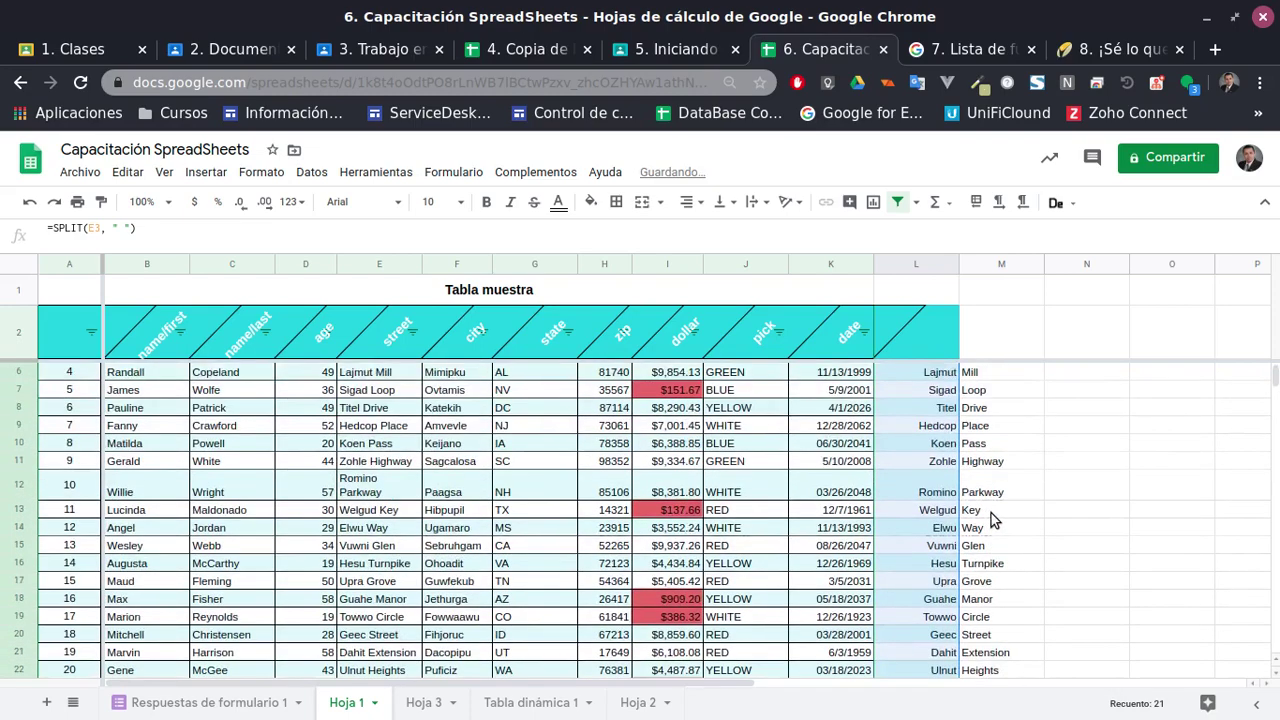
Check split parts like Circle and Mill in column M, then begin a formula in N3
{"action": "left_click", "coordinate": [995, 460]}
{"action": "left_click", "coordinate": [982, 376]}
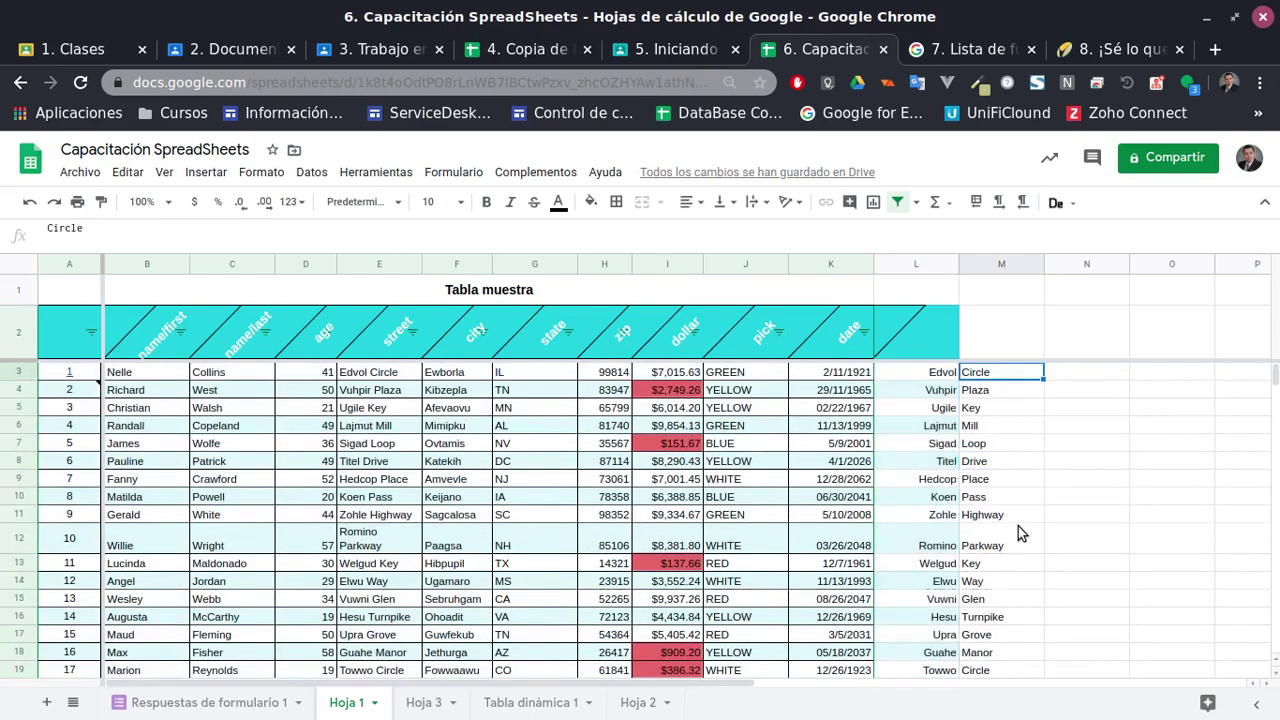
{"action": "scroll", "coordinate": [1023, 537], "scroll_direction": "down", "scroll_amount": 4}
{"action": "scroll", "coordinate": [1031, 540], "scroll_direction": "up", "scroll_amount": 4}
{"action": "left_click", "coordinate": [1012, 428]}
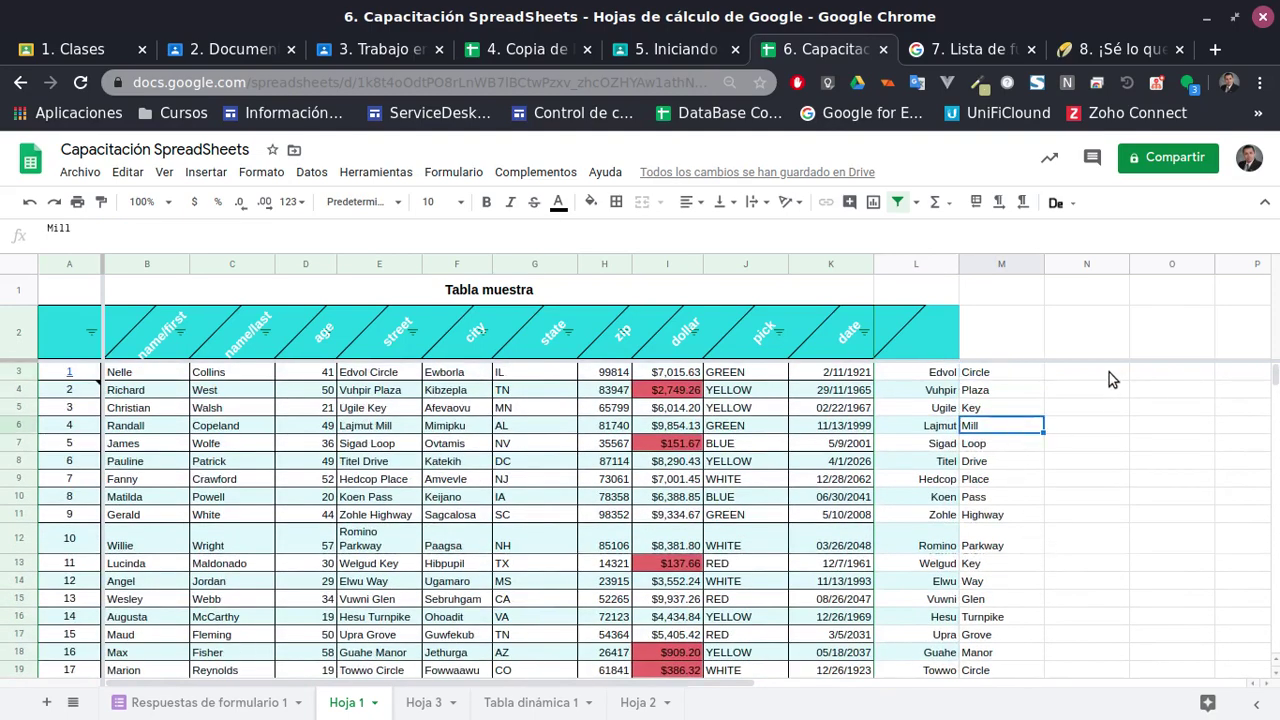
{"action": "left_click", "coordinate": [1109, 372]}
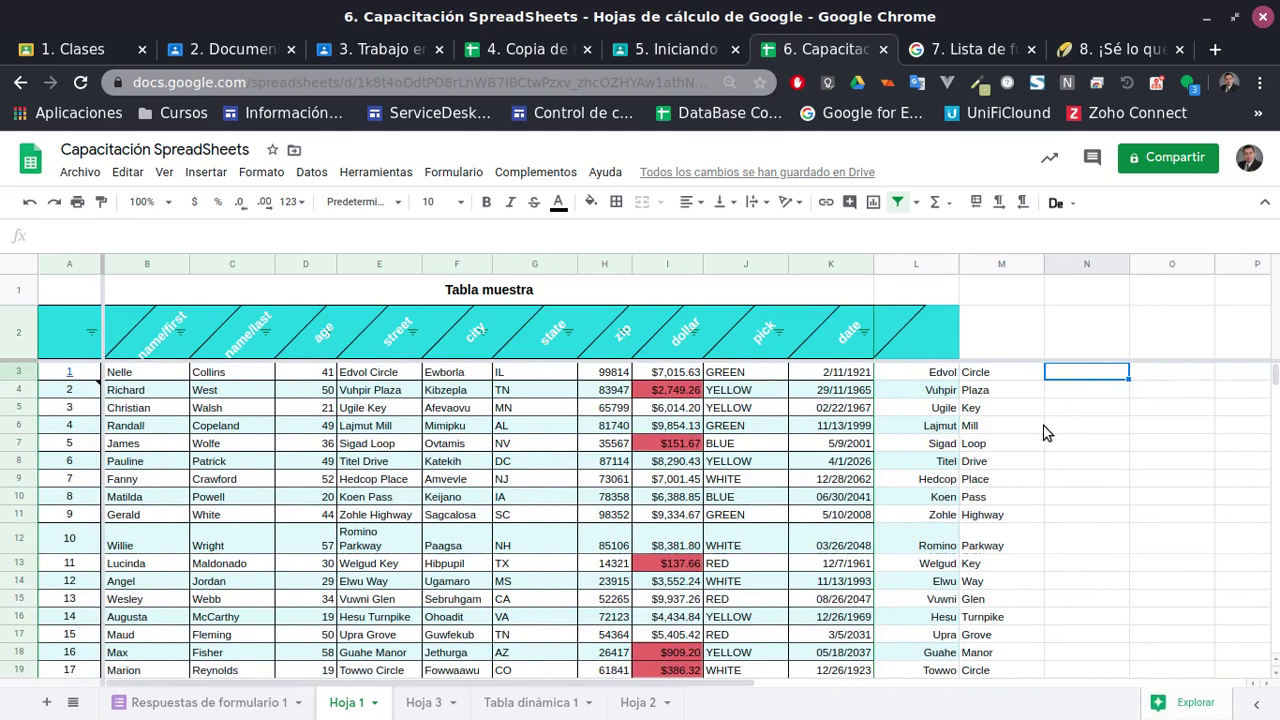
{"action": "type", "text": "="}
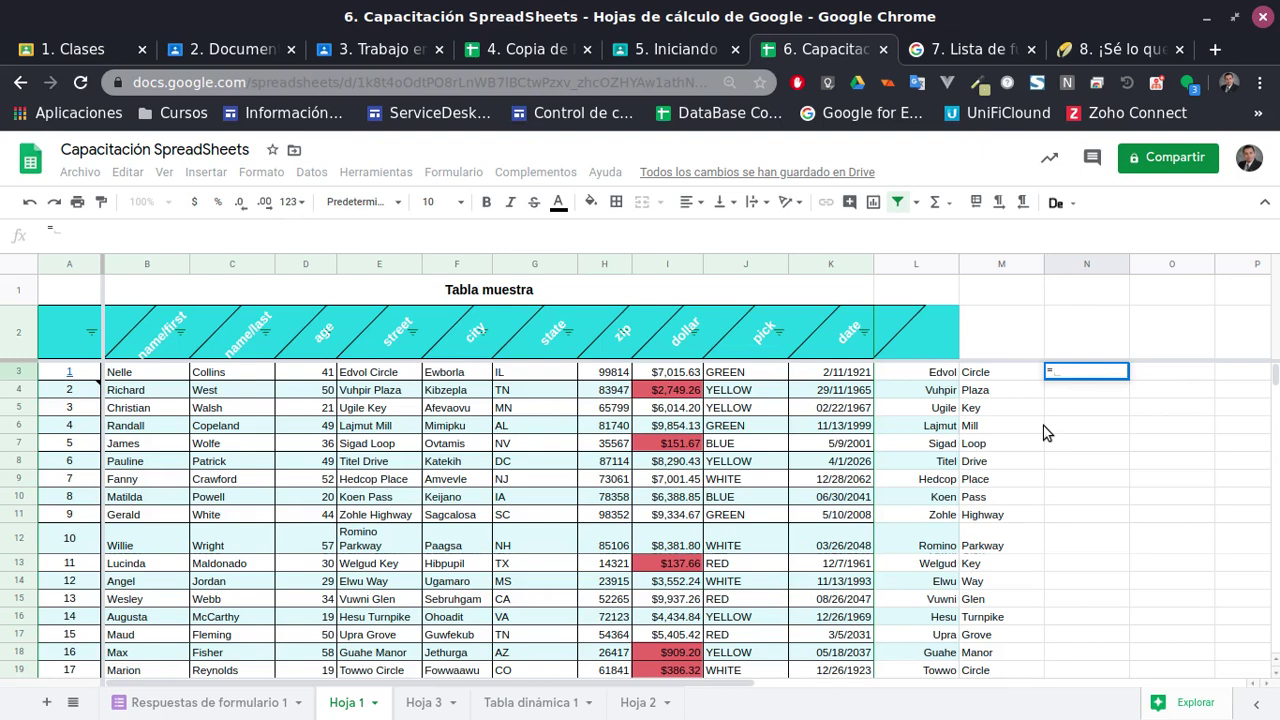
Enter =CONCATENAR(L3,M3) in N3 to rejoin the street parts
{"action": "type", "text": "co"}
{"action": "key", "text": "BackSpace"}
{"action": "key", "text": "BackSpace"}
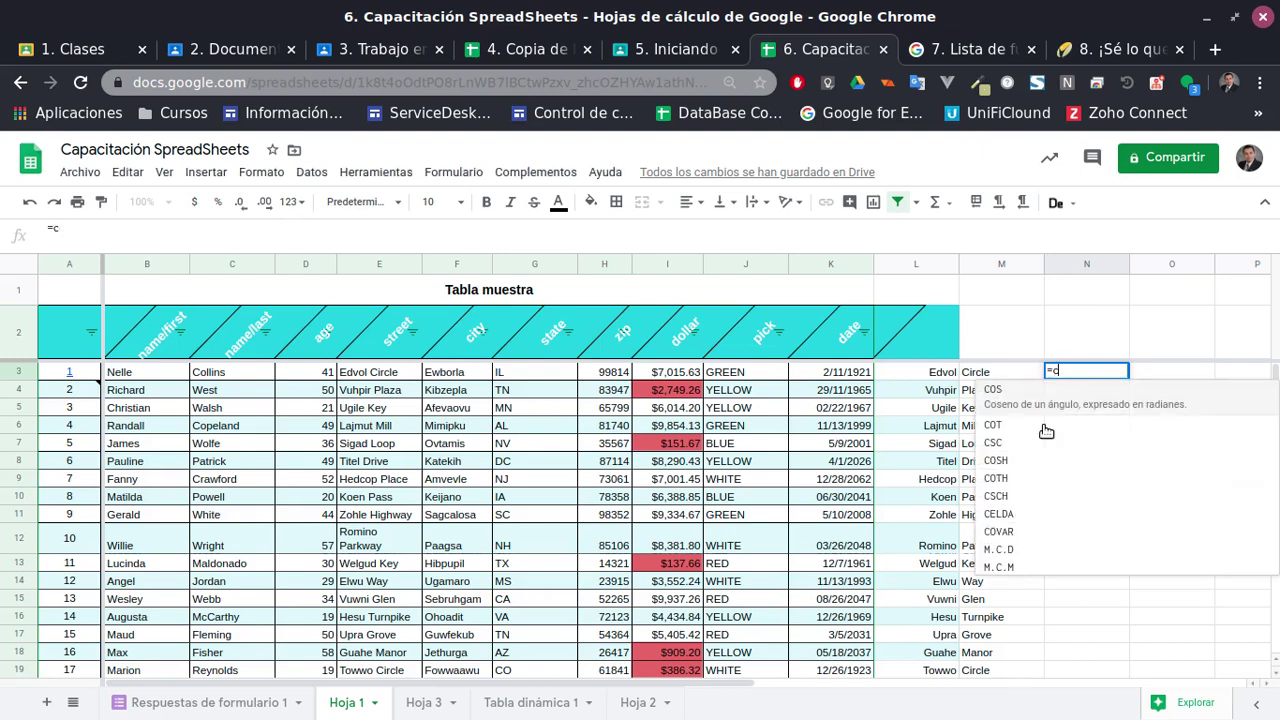
{"action": "type", "text": "concate"}
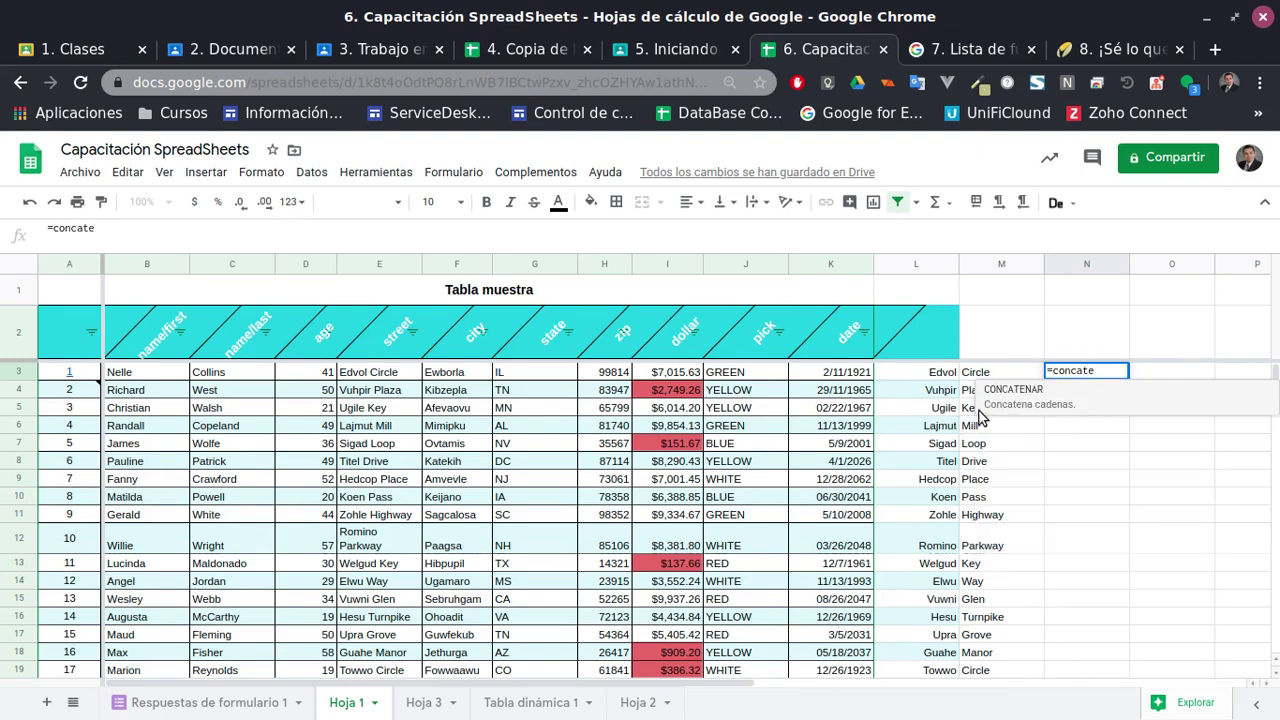
{"action": "left_click", "coordinate": [1003, 400]}
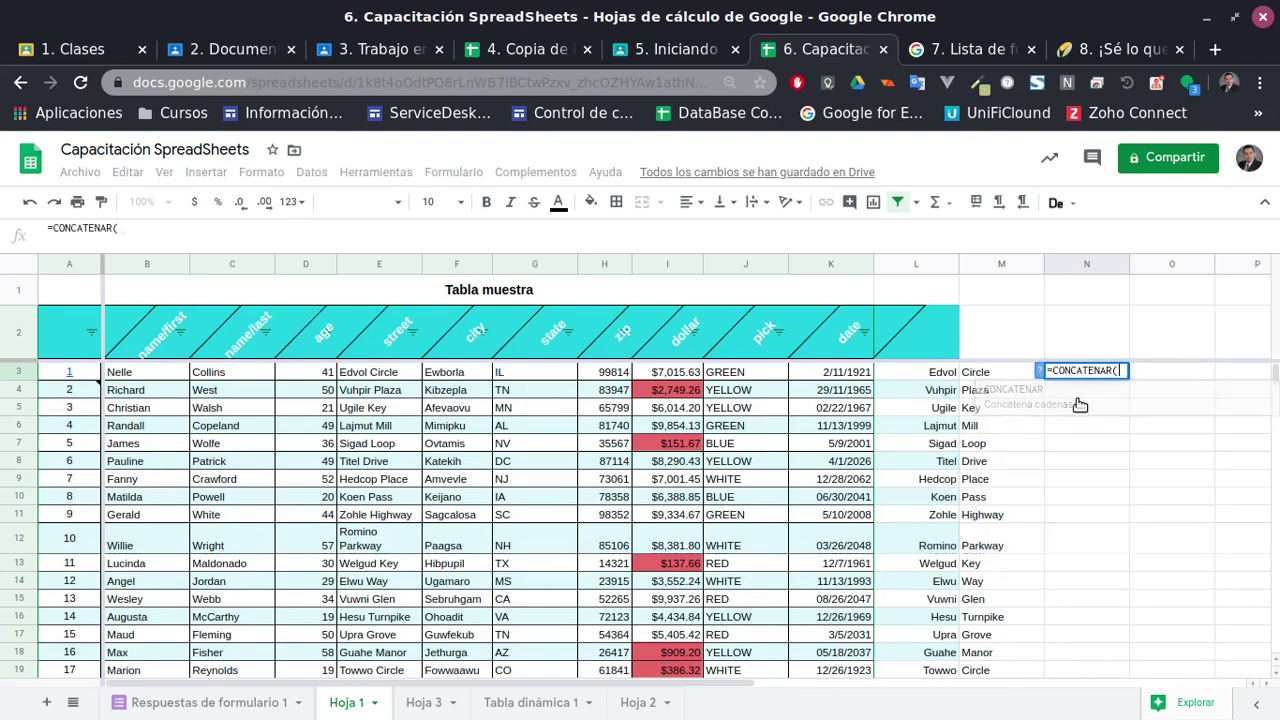
{"action": "left_click", "coordinate": [945, 373]}
{"action": "type", "text": ","}
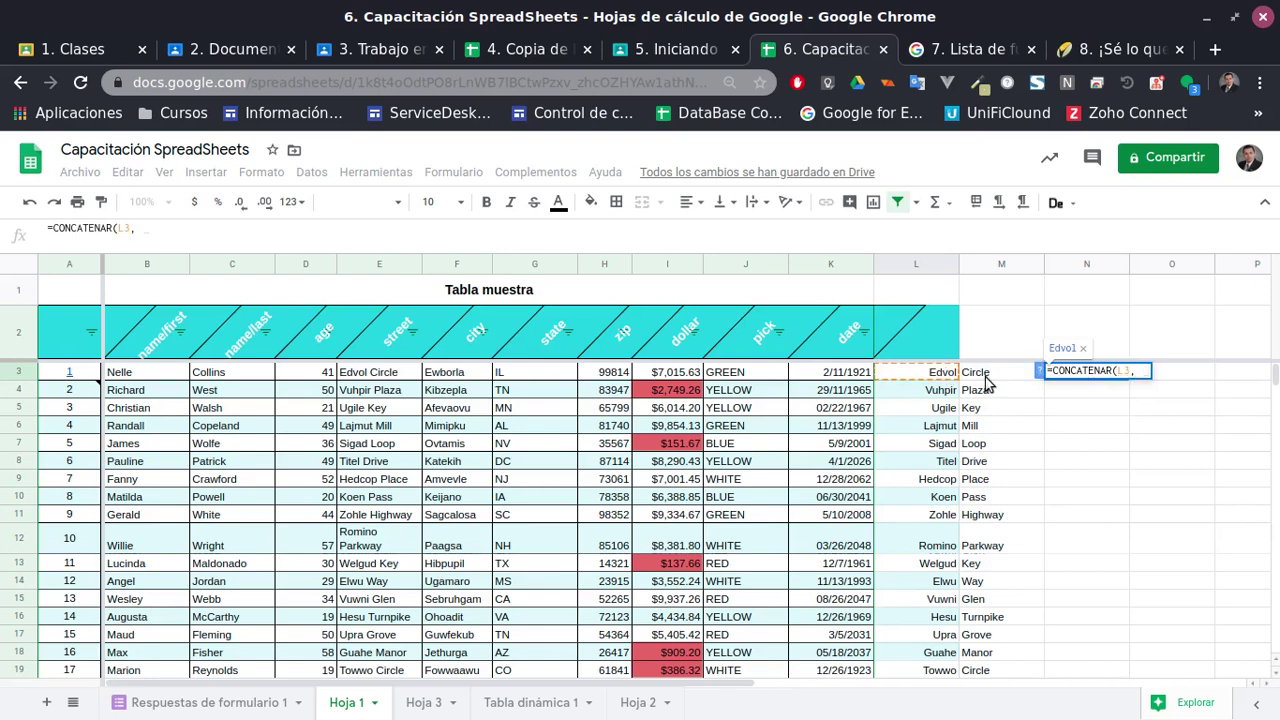
{"action": "left_click", "coordinate": [987, 380]}
{"action": "type", "text": ")"}
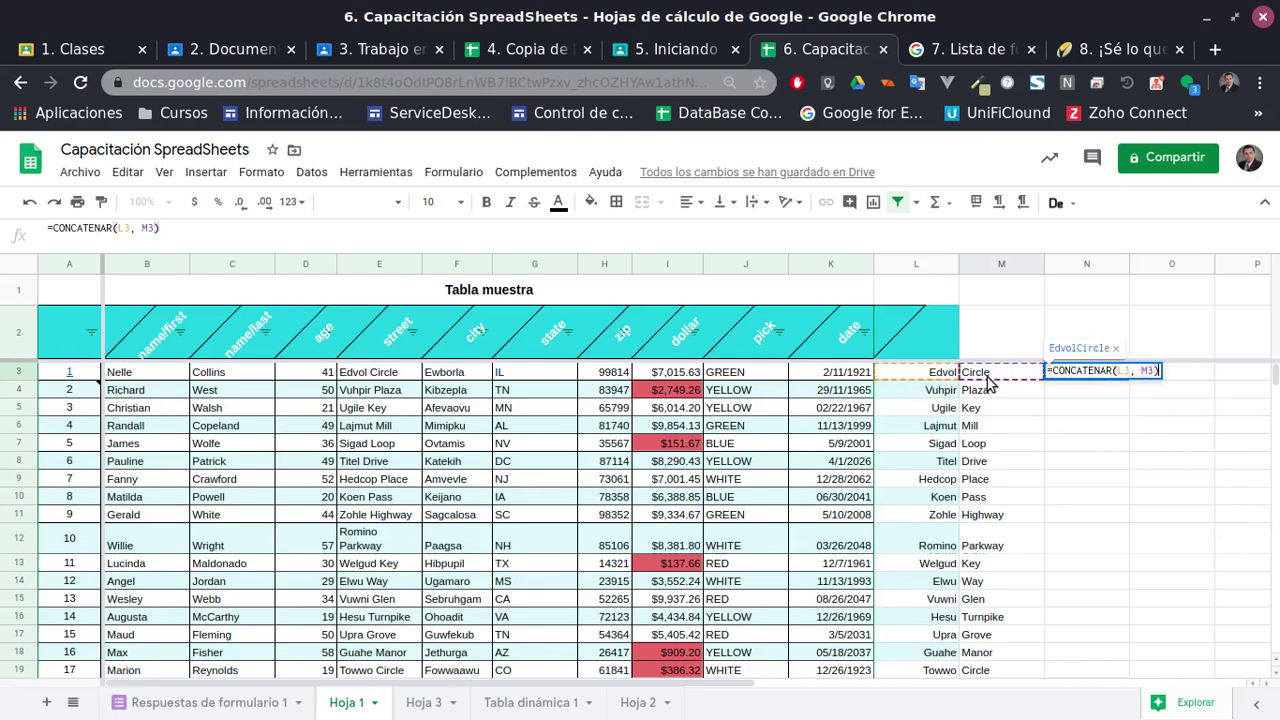
{"action": "key", "text": "Return"}
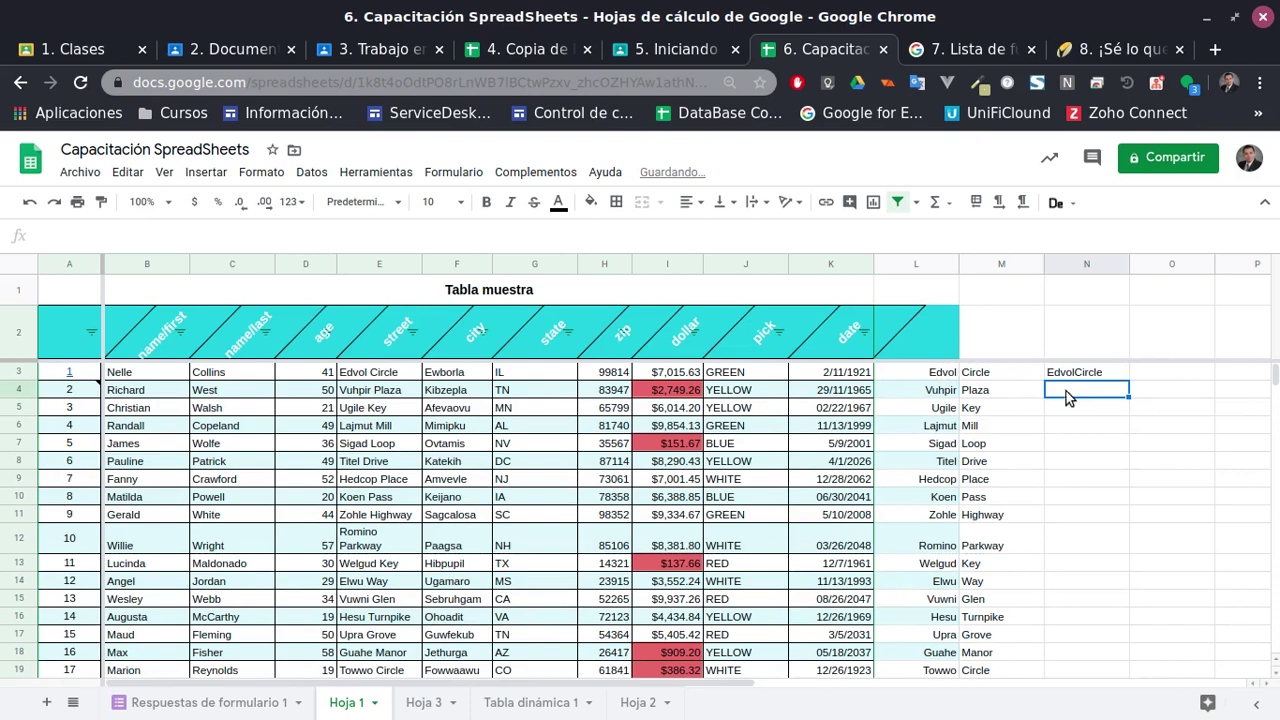
Add a space separator so N3 is =CONCATENAR(L3, " ",M3), showing Edvol Circle
{"action": "left_click", "coordinate": [1068, 374]}
{"action": "double_click", "coordinate": [1093, 374]}
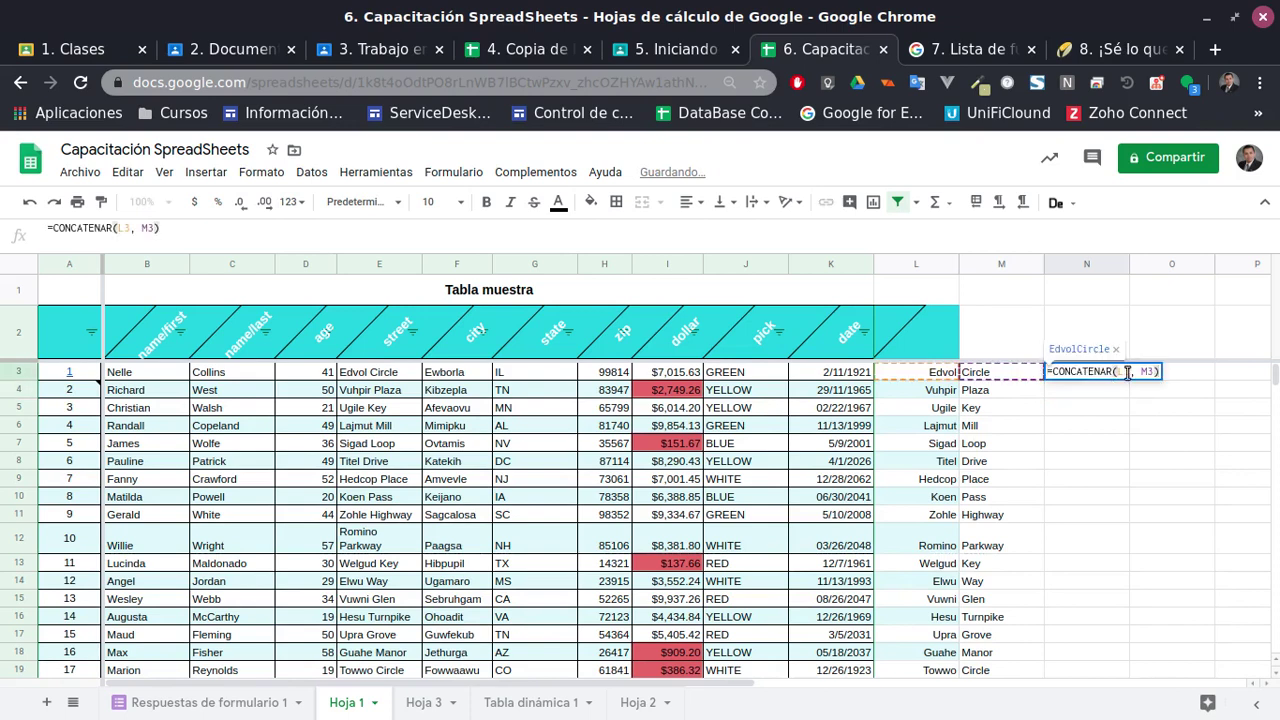
{"action": "left_click", "coordinate": [1128, 372]}
{"action": "type", "text": ", "}
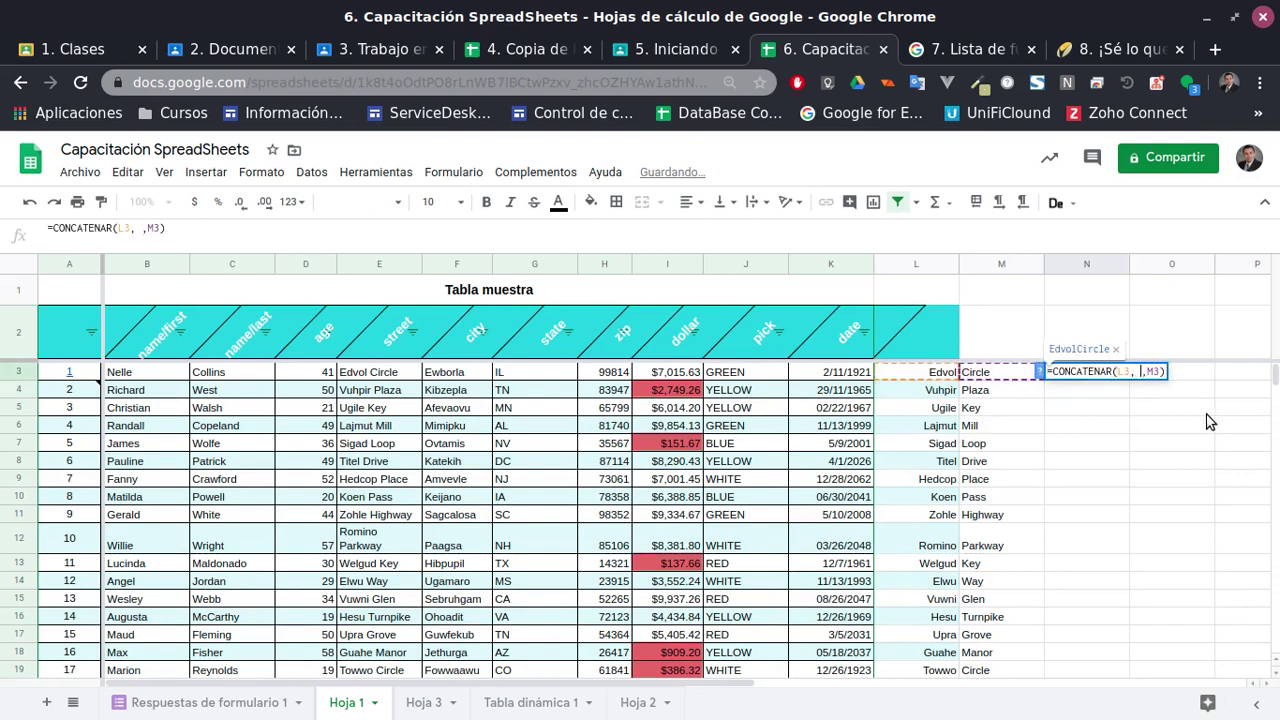
{"action": "type", "text": "\" \""}
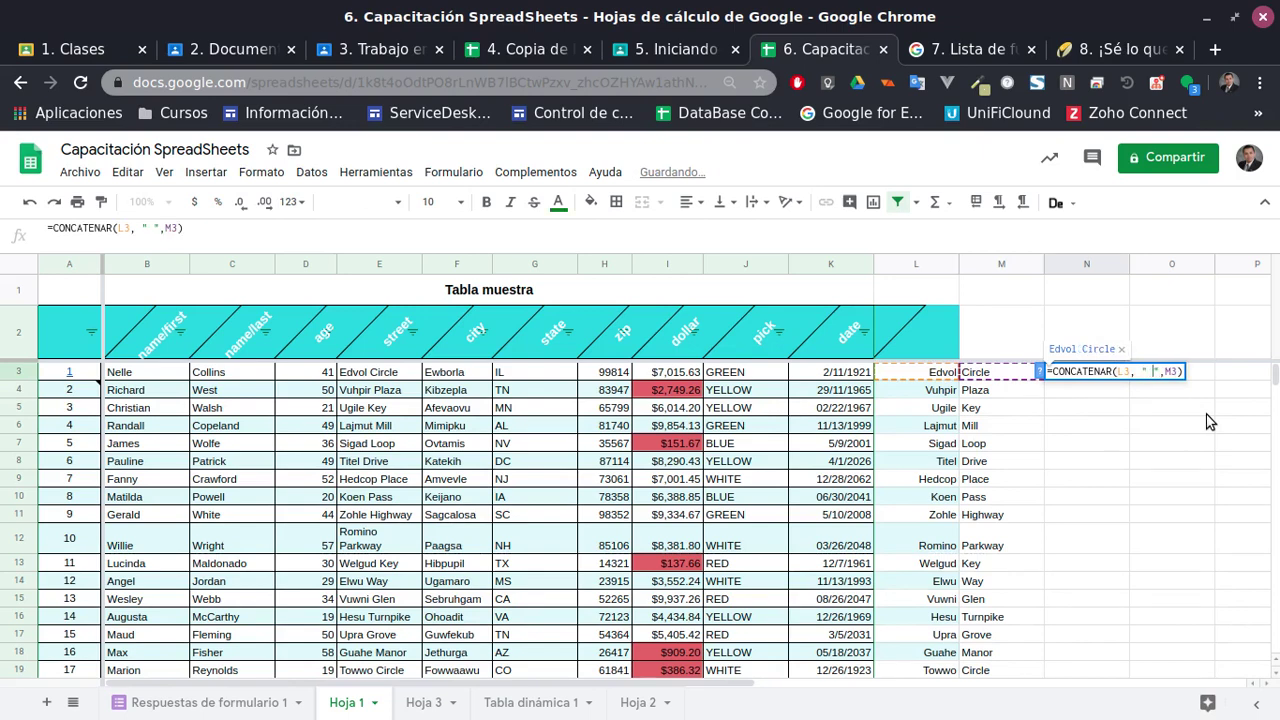
{"action": "key", "text": "Return"}
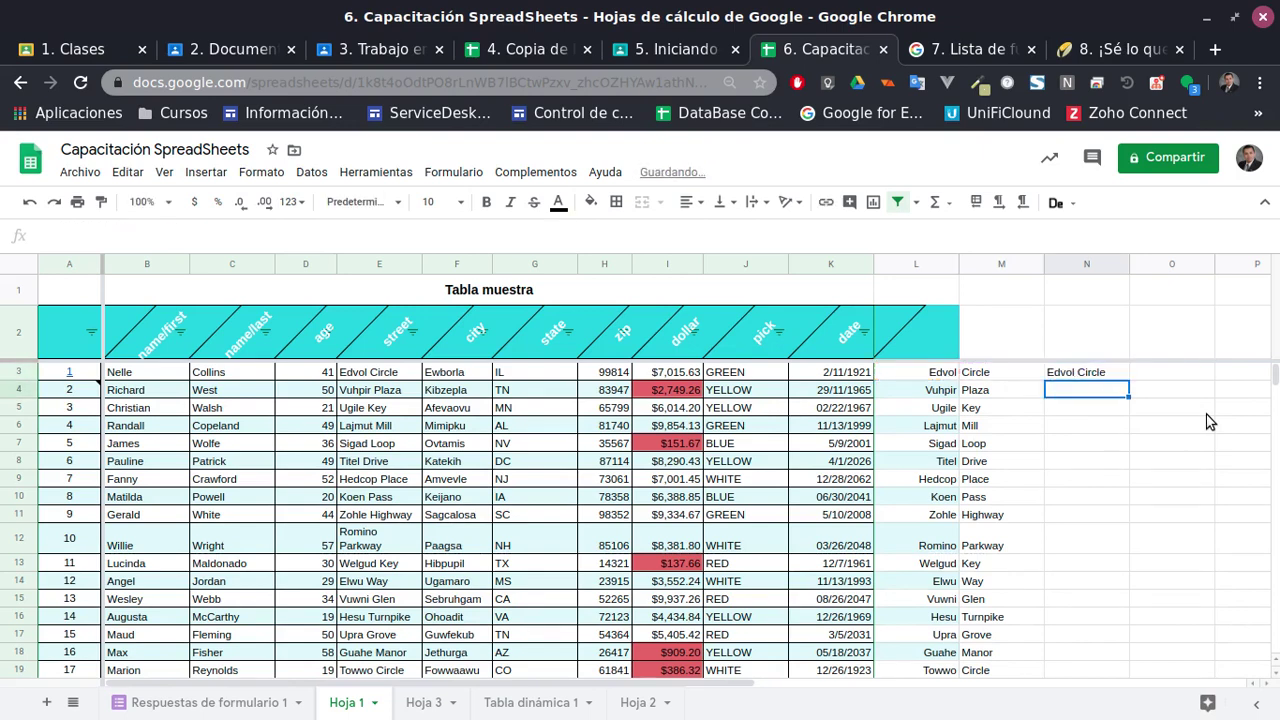
Enter =JOIN(" ", L4:M4) in N4 to join the street parts with a space
{"action": "type", "text": "="}
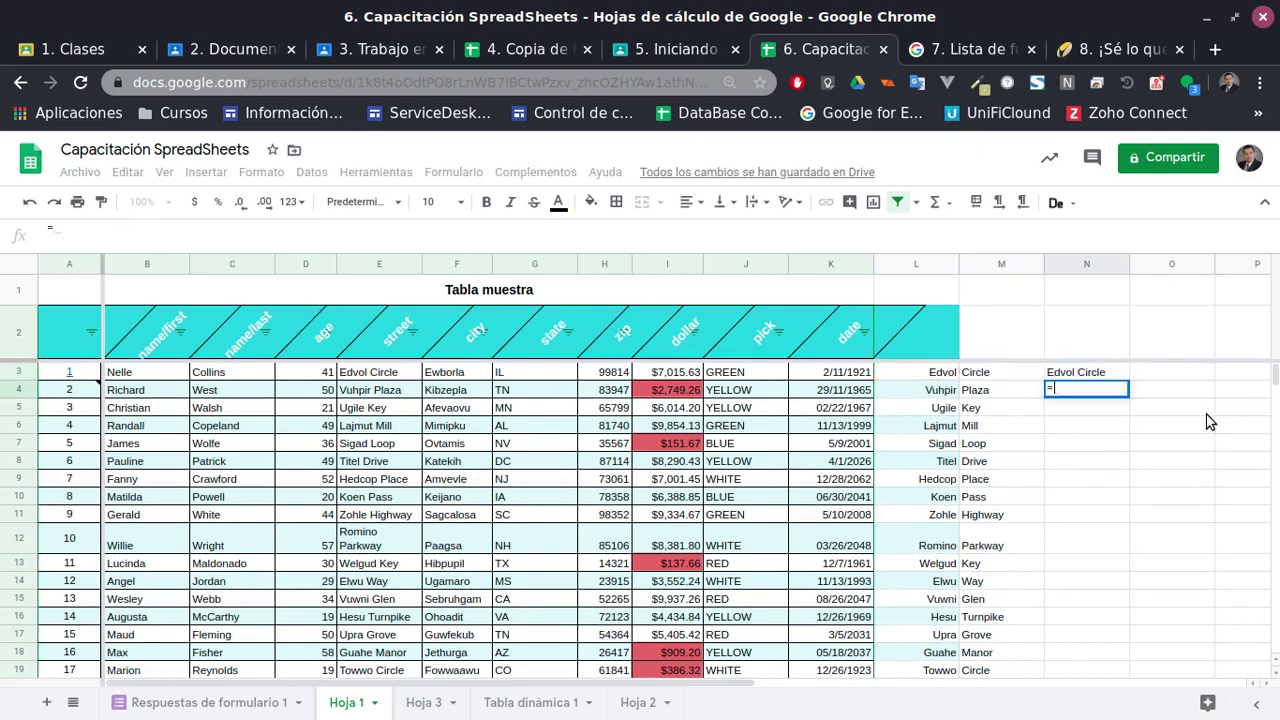
{"action": "type", "text": "join"}
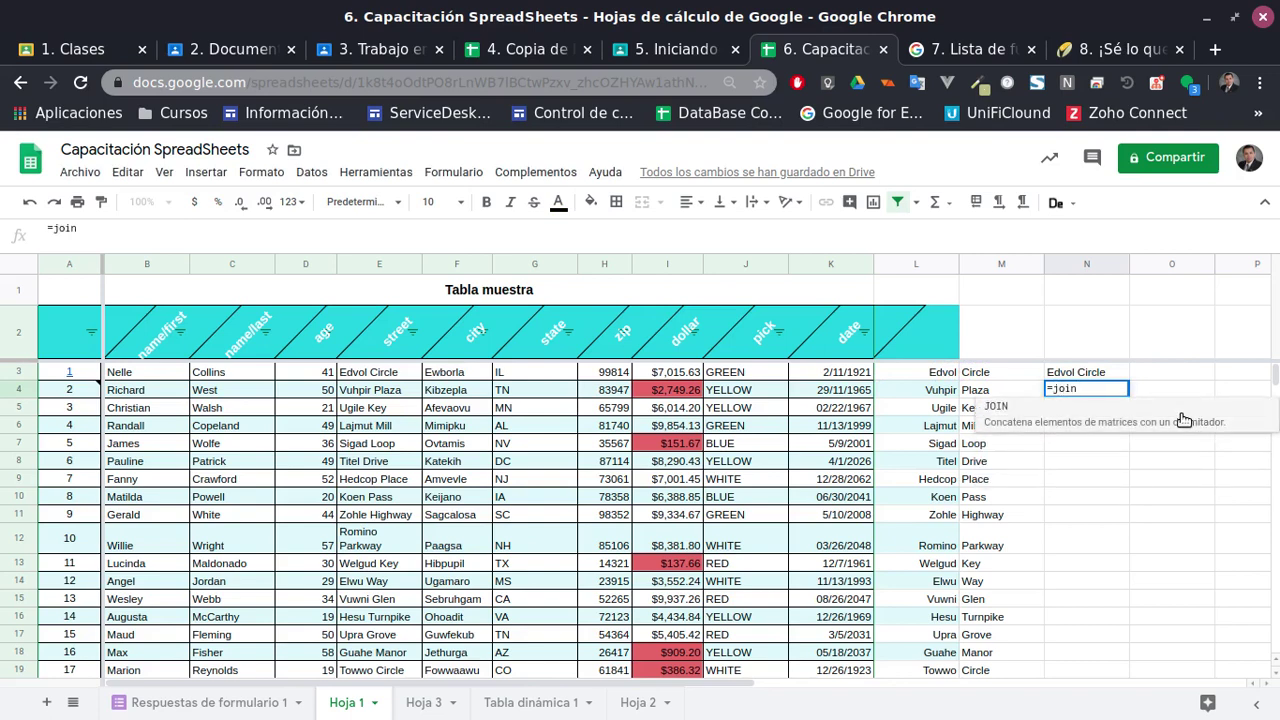
{"action": "left_click", "coordinate": [1054, 422]}
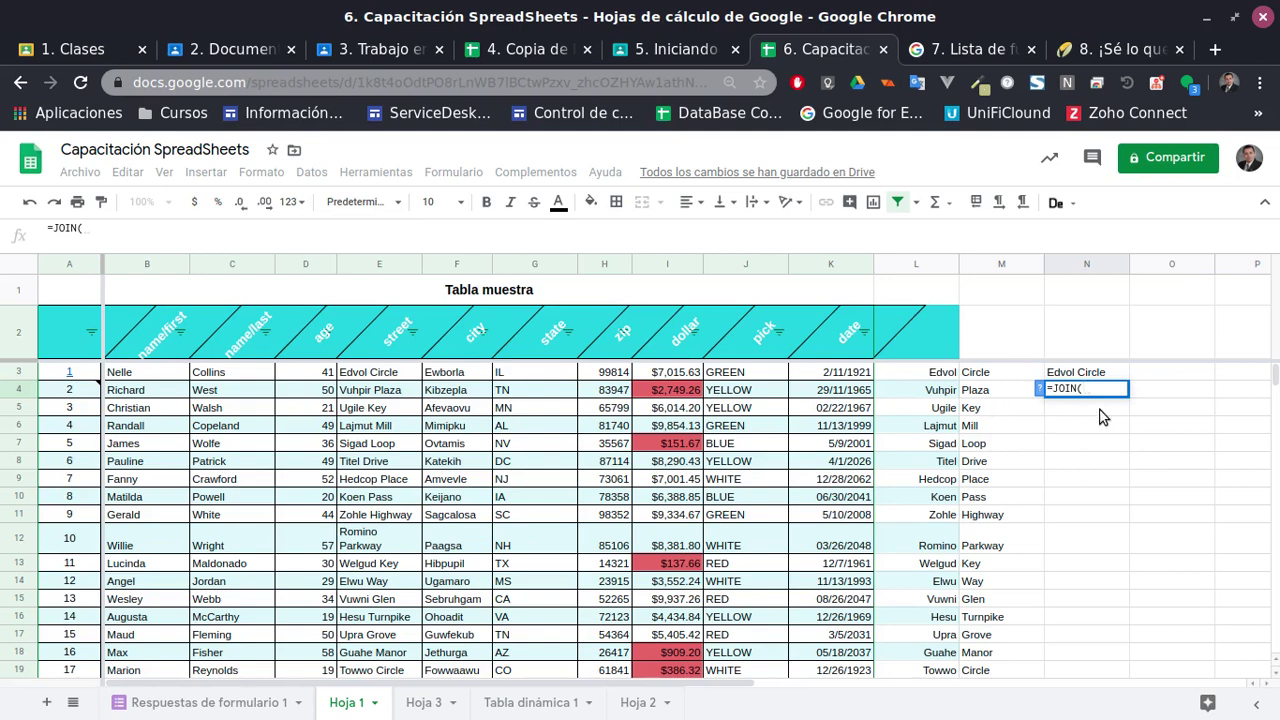
{"action": "left_click", "coordinate": [1039, 389]}
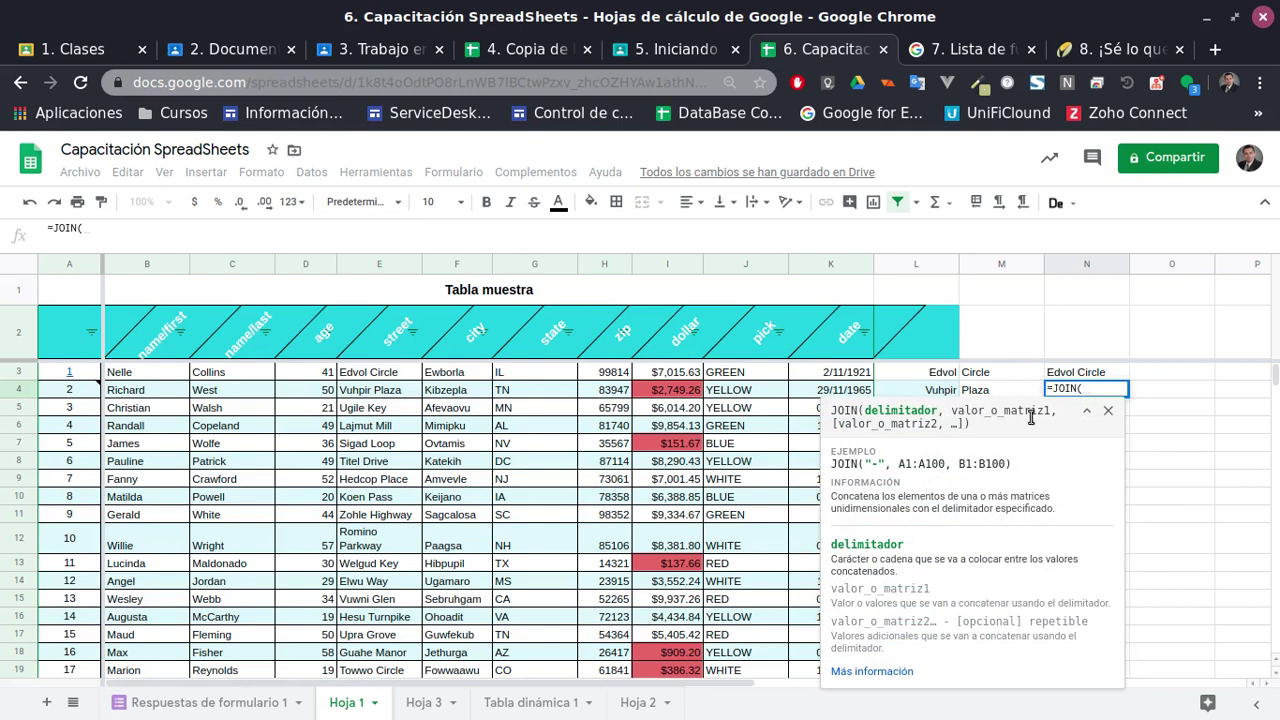
{"action": "type", "text": "\""}
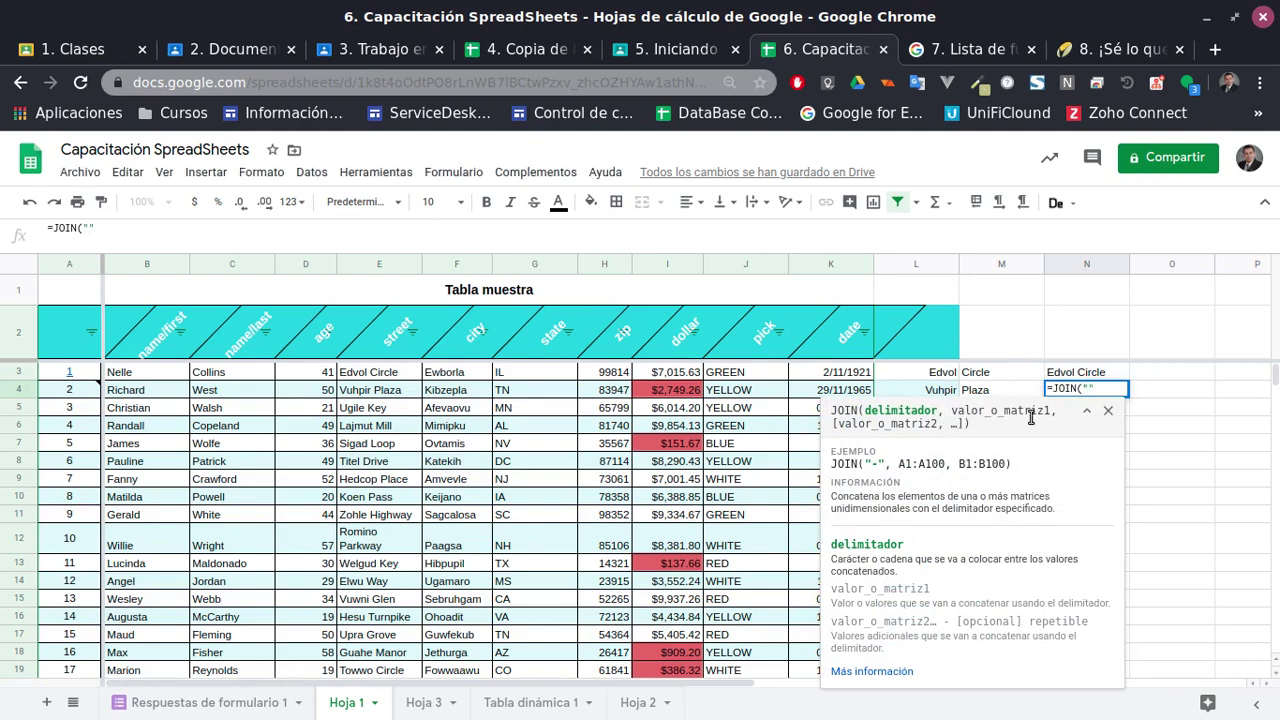
{"action": "type", "text": " \""}
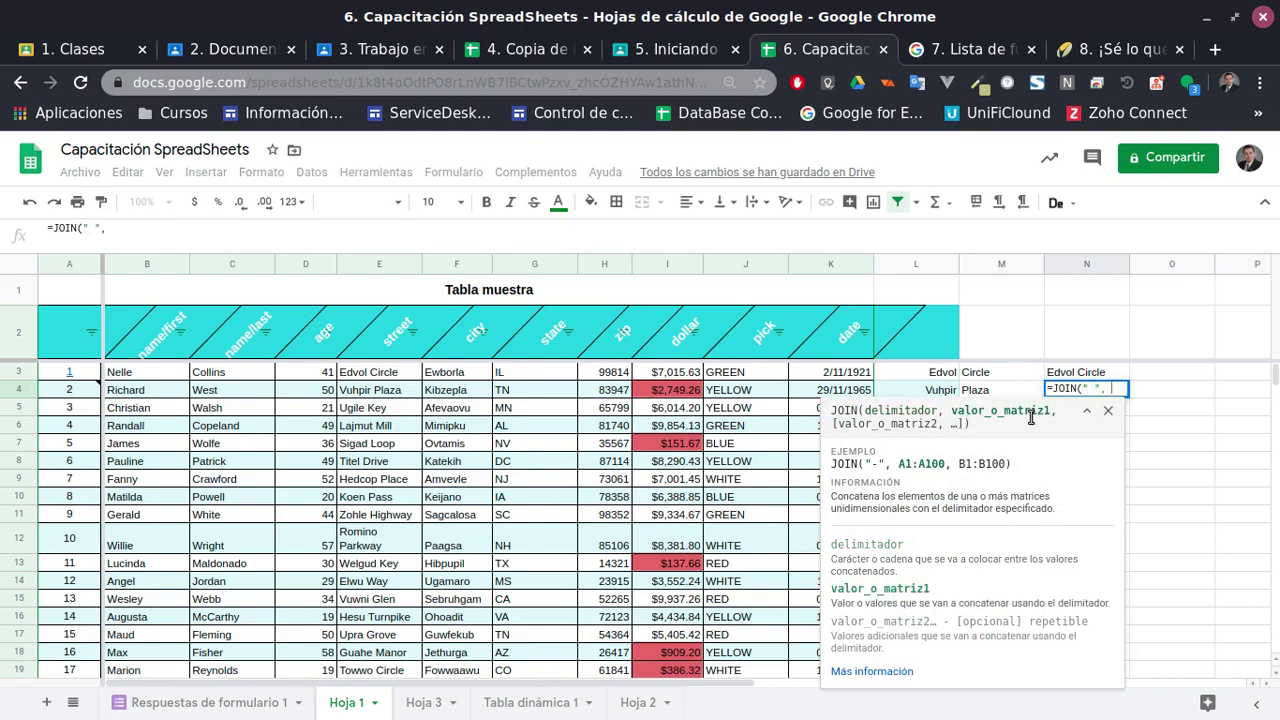
{"action": "type", "text": ","}
{"action": "left_click_drag", "start_coordinate": [912, 392], "coordinate": [1001, 393]}
{"action": "key", "text": "Return"}
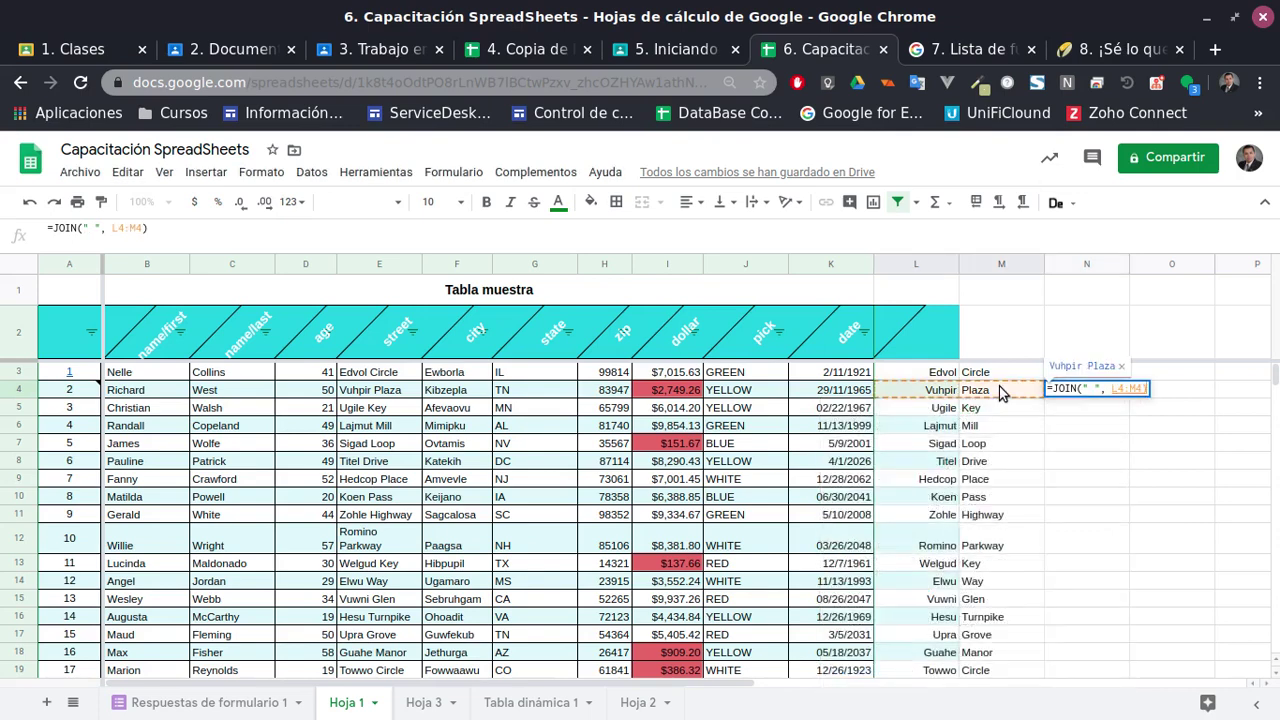
Change N4's JOIN delimiter to "-", then to ">>", showing Vuhpir>>Plaza
{"action": "key", "text": "Up"}
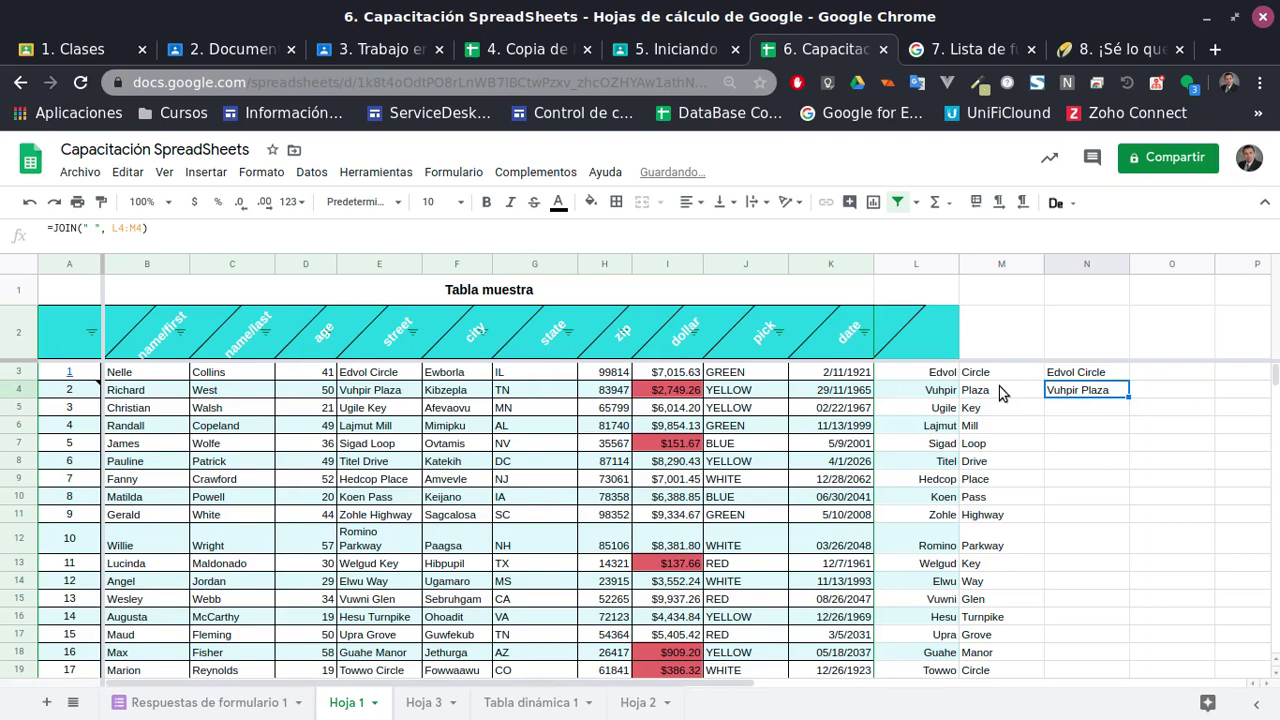
{"action": "double_click", "coordinate": [1074, 393]}
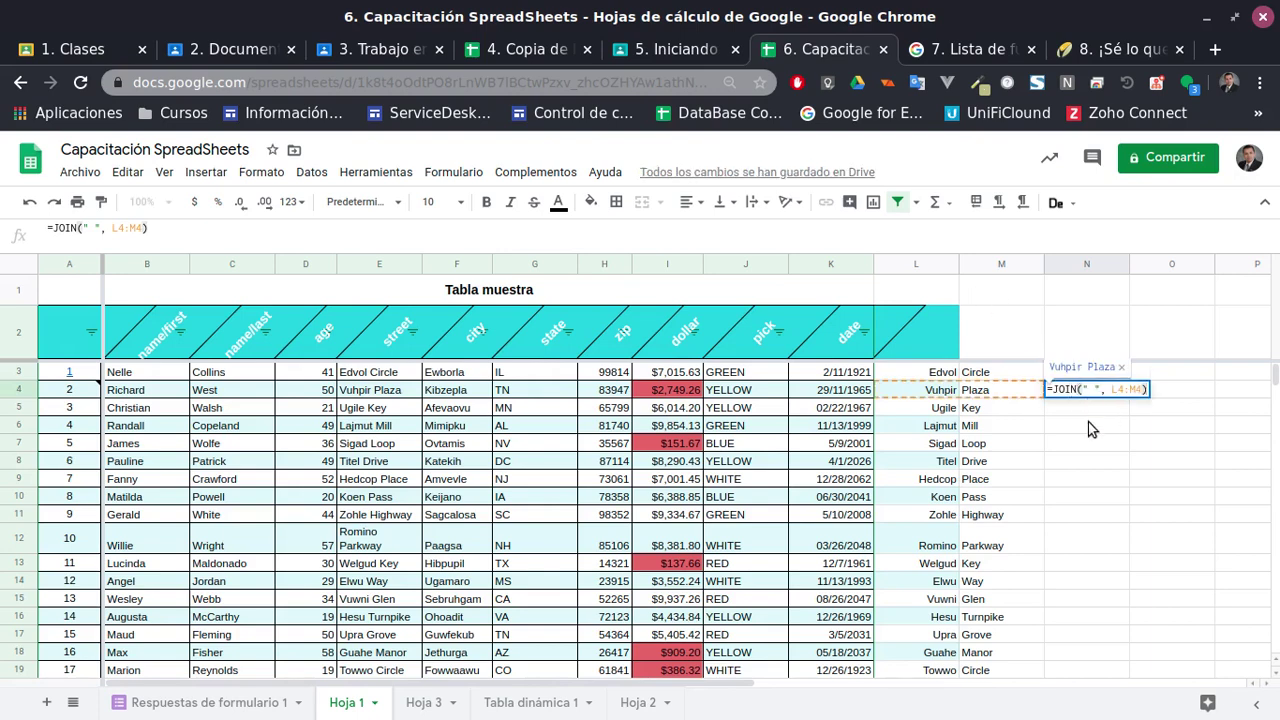
{"action": "key", "text": "BackSpace"}
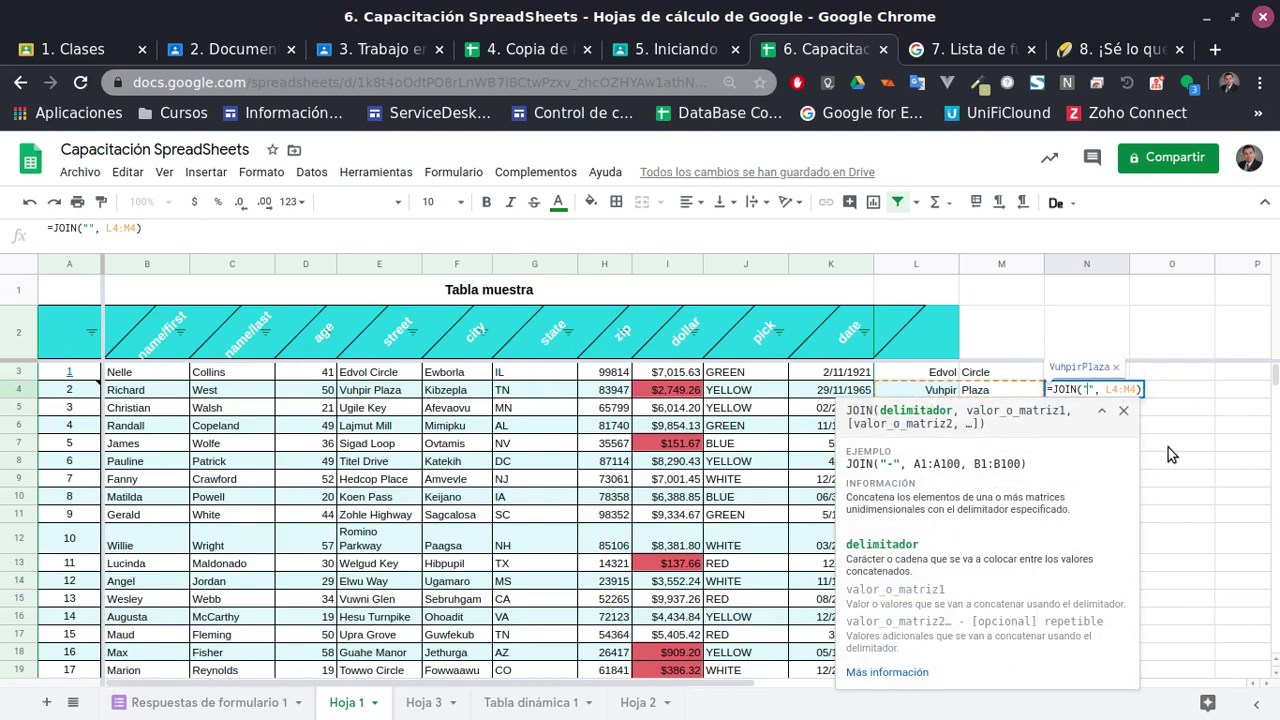
{"action": "type", "text": "-"}
{"action": "key", "text": "Return"}
{"action": "key", "text": "Up"}
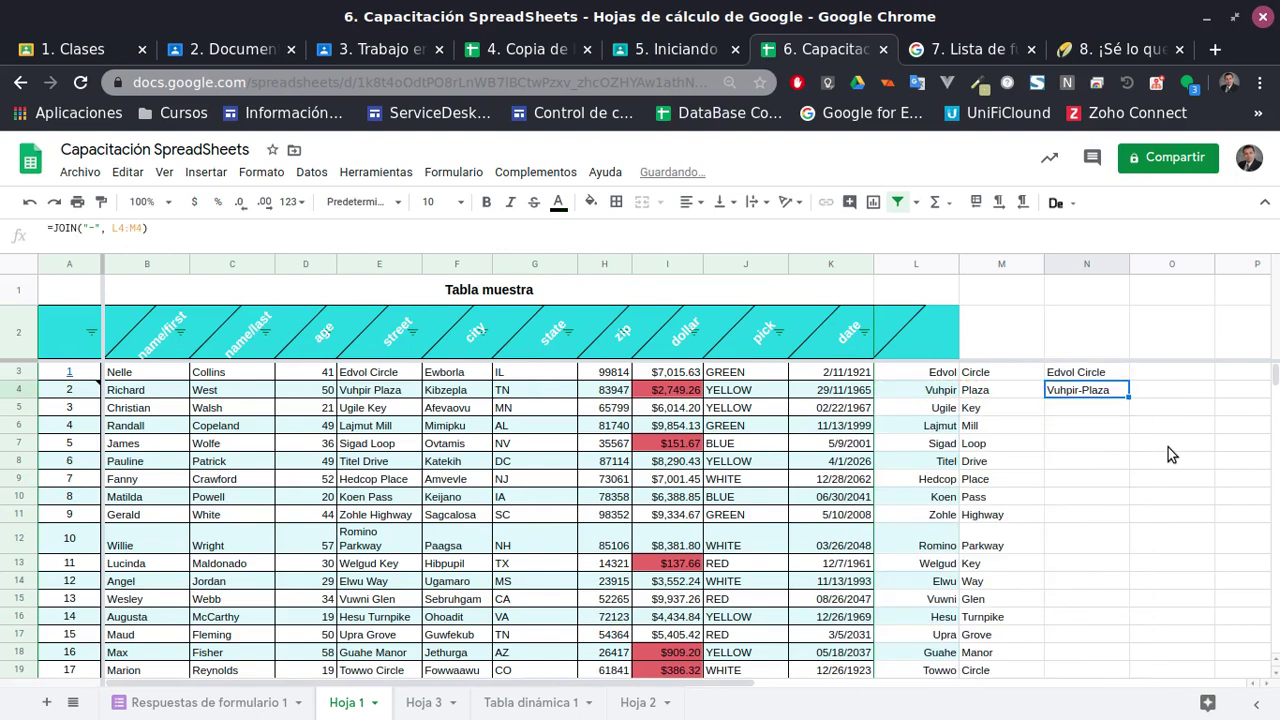
{"action": "double_click", "coordinate": [1078, 395]}
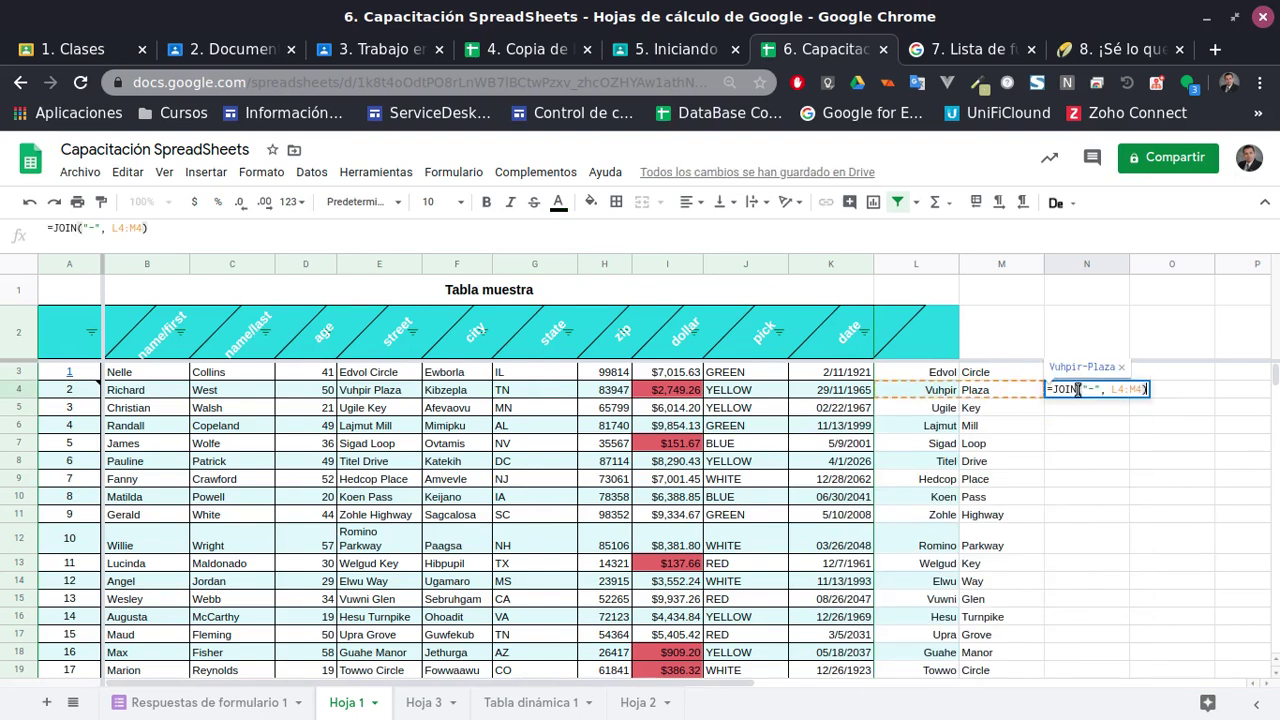
{"action": "key", "text": "BackSpace"}
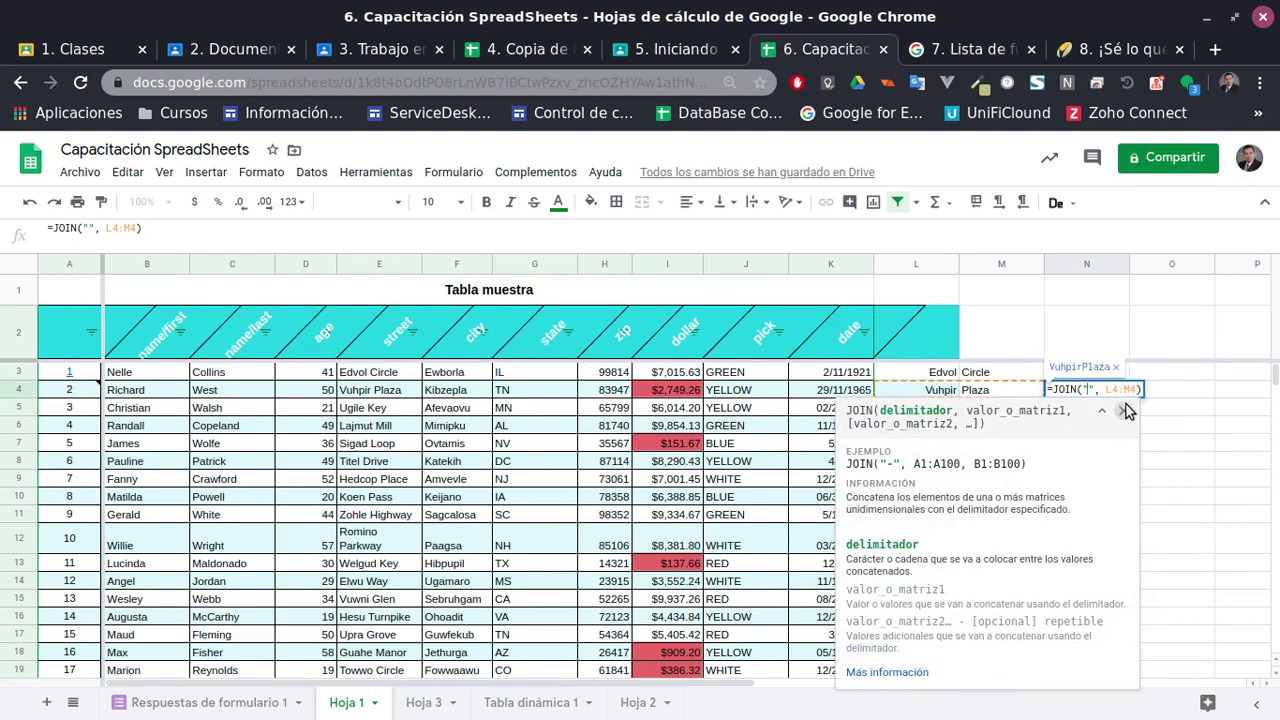
{"action": "type", "text": ">>"}
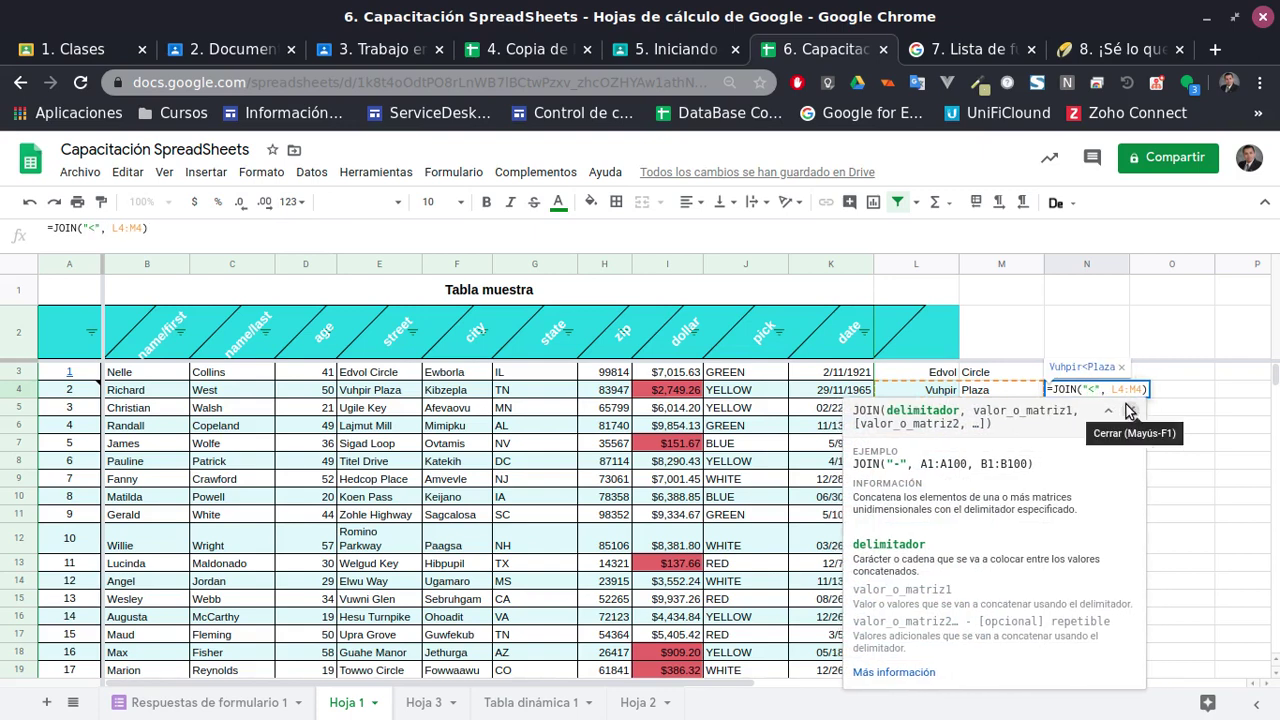
{"action": "key", "text": "Return"}
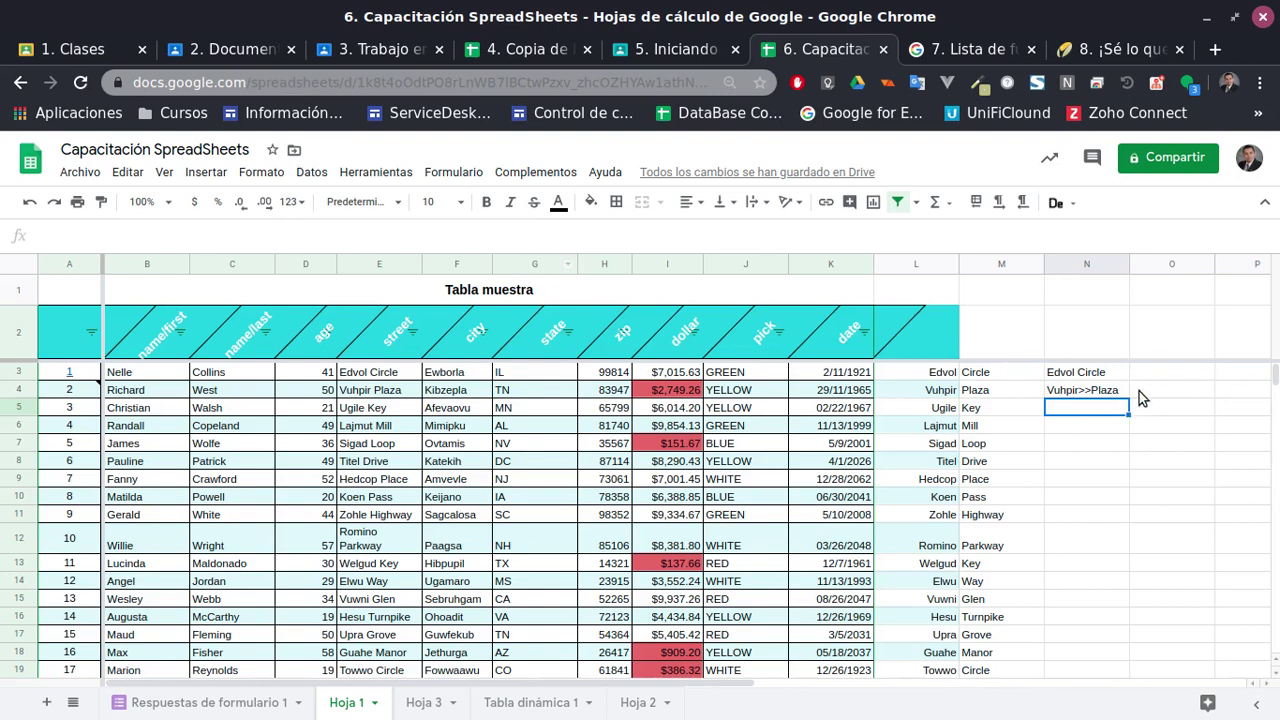
Copy the street type Mill from M6 into N6
{"action": "left_click", "coordinate": [1033, 424]}
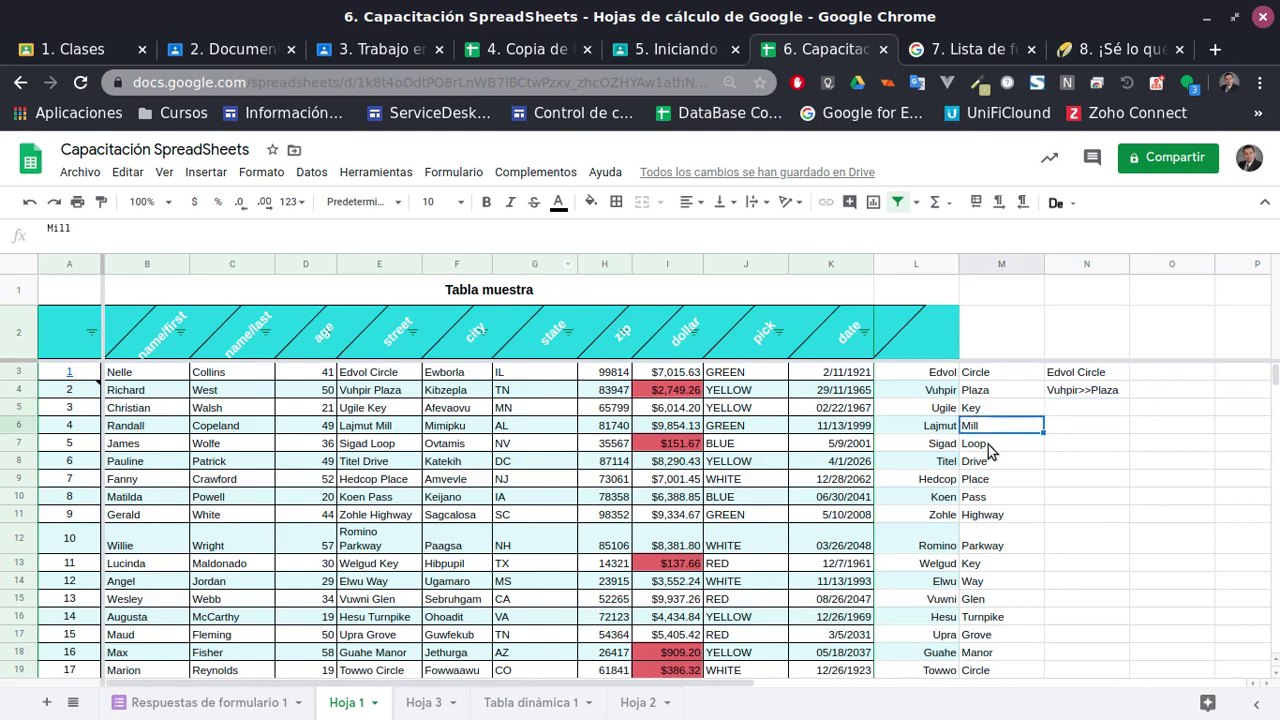
{"action": "key", "text": "ctrl+c"}
{"action": "left_click", "coordinate": [1081, 424]}
{"action": "key", "text": "ctrl+v"}
{"action": "key", "text": "Down"}
{"action": "key", "text": "Down"}
{"action": "key", "text": "Down"}
Start a formula in O6 referencing N6, then cancel it
{"action": "left_click", "coordinate": [1148, 430]}
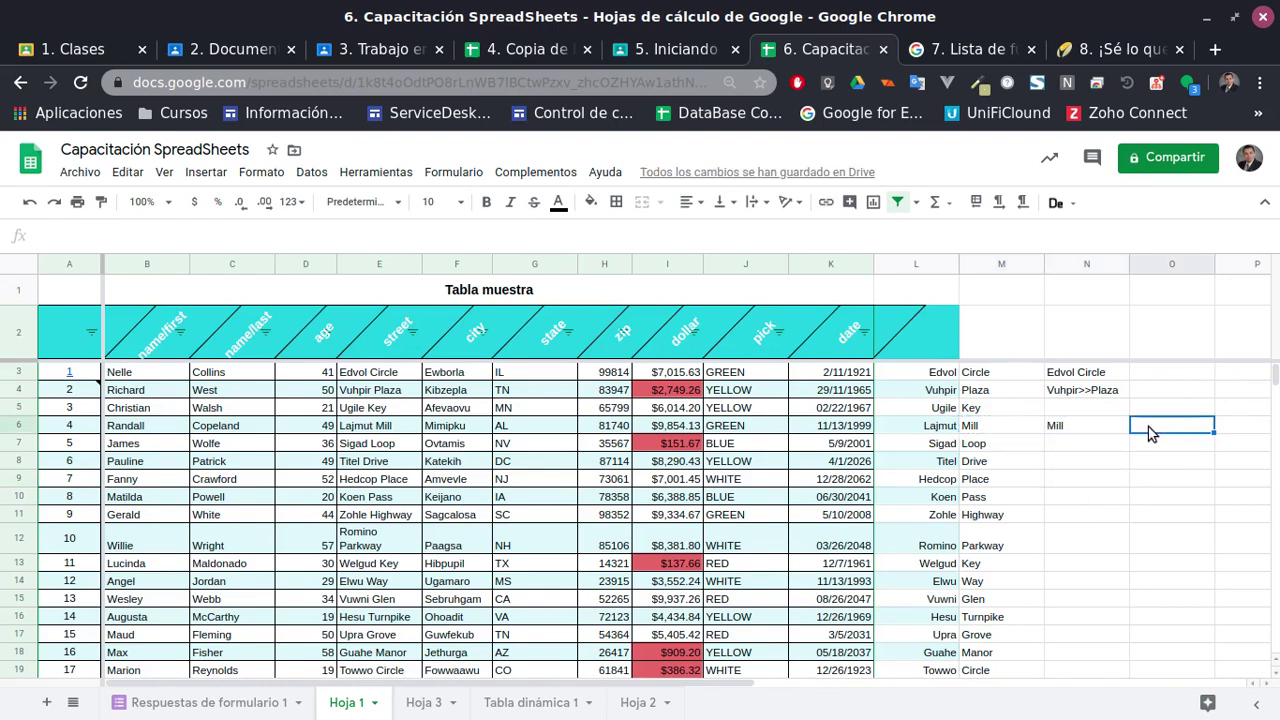
{"action": "left_click_drag", "start_coordinate": [645, 685], "coordinate": [829, 677]}
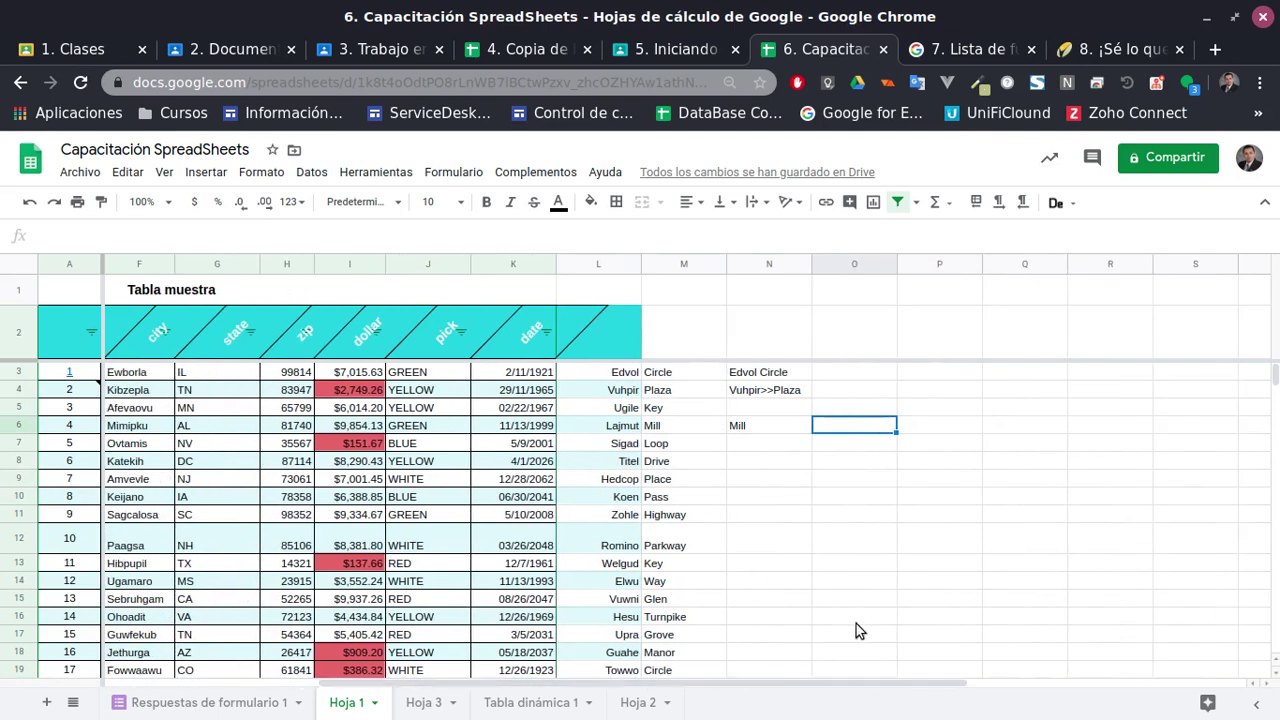
{"action": "type", "text": "="}
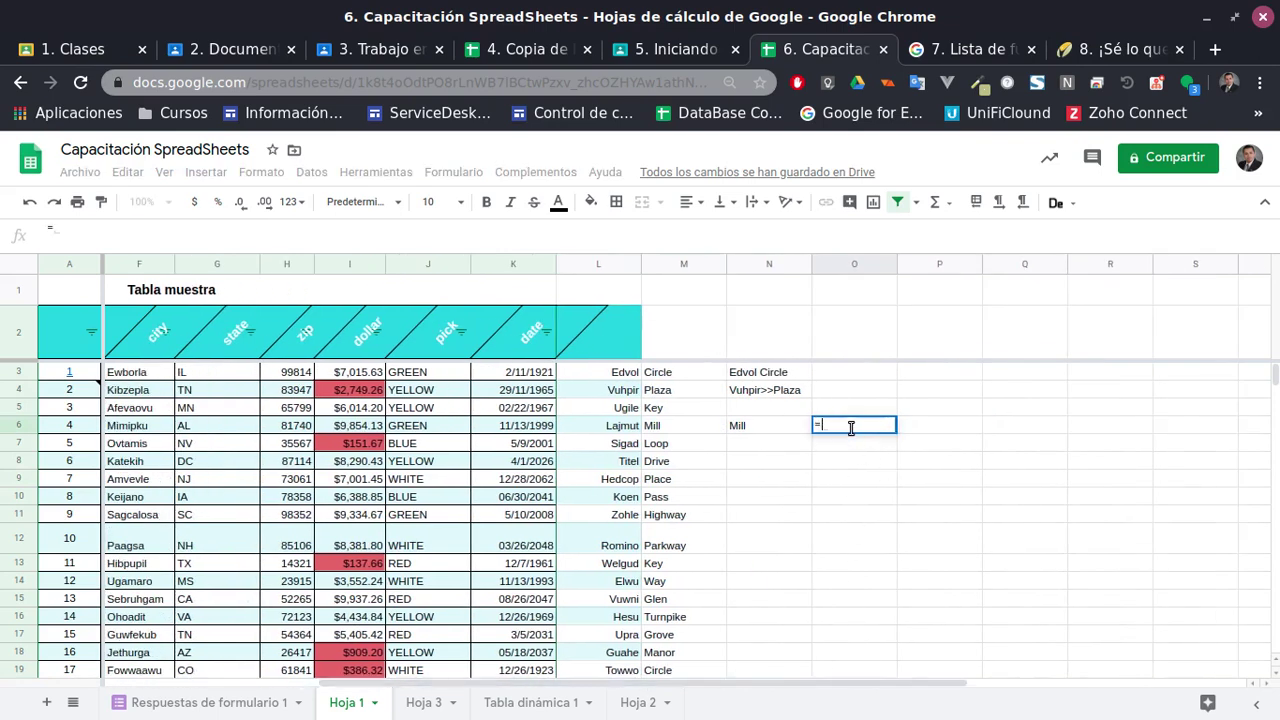
{"action": "left_click", "coordinate": [767, 424]}
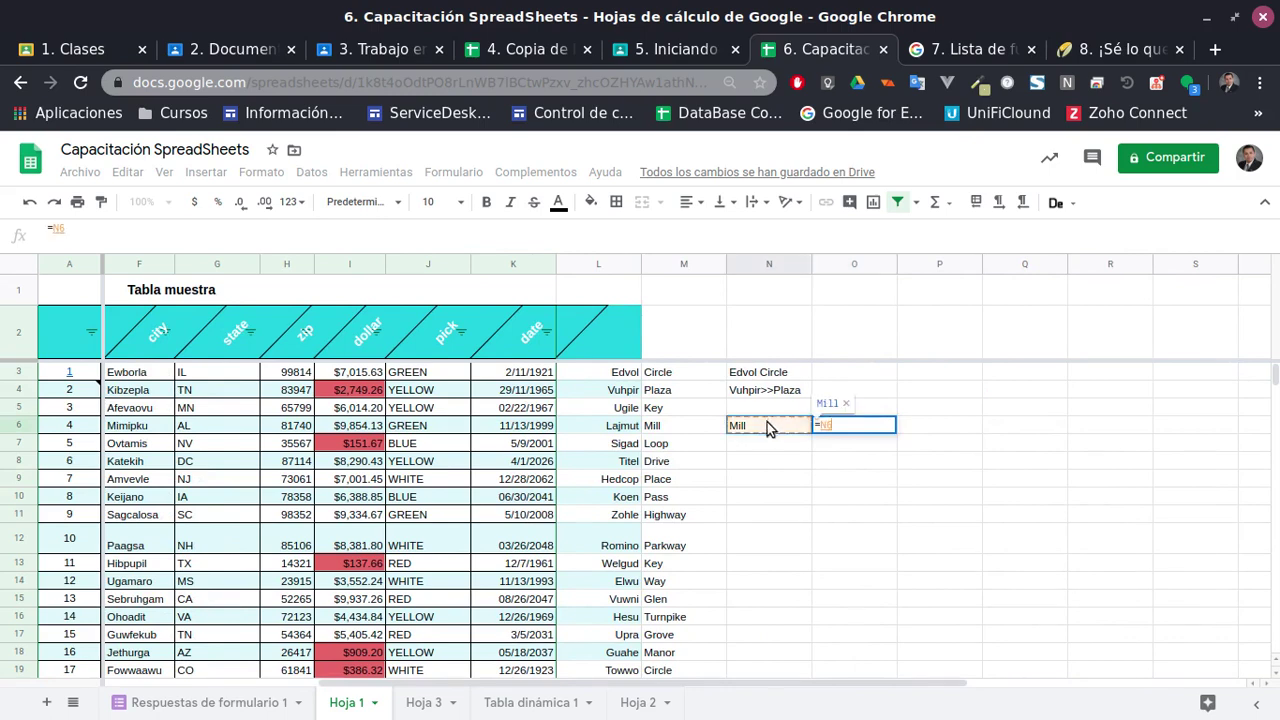
{"action": "key", "text": "Escape"}
{"action": "left_click", "coordinate": [835, 481]}
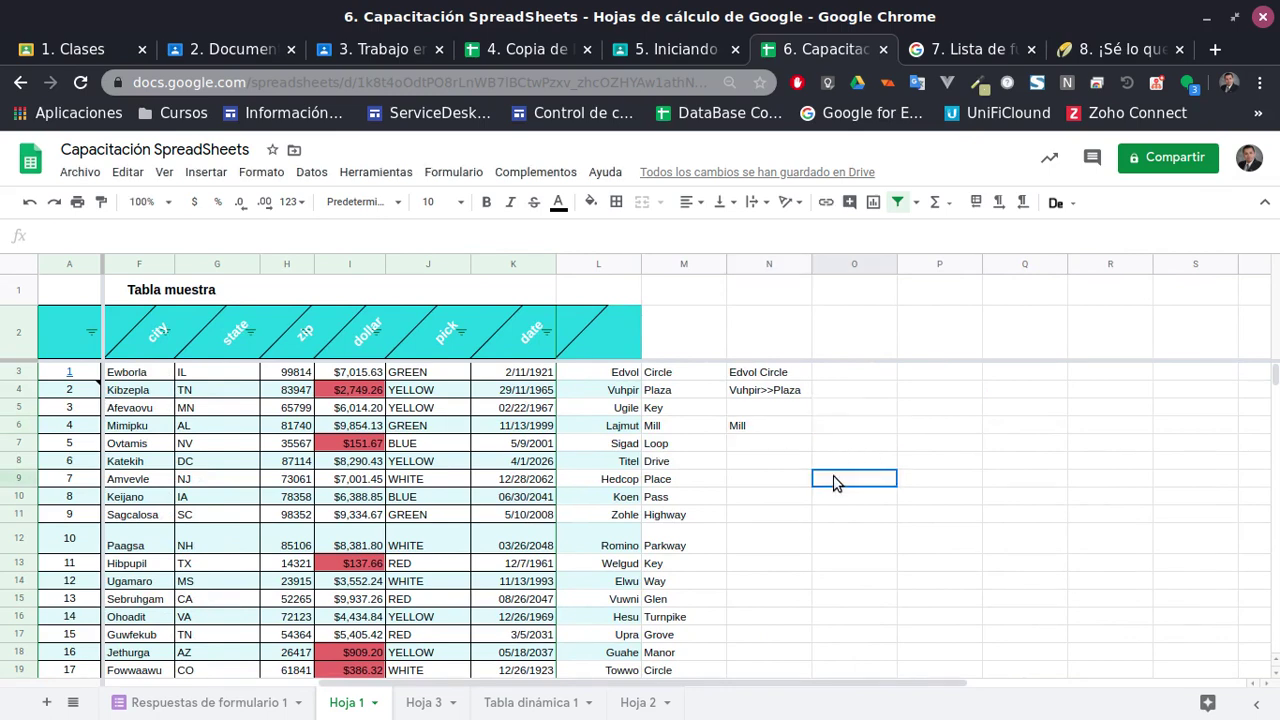
Clear Mill from N6 and enter the word Hola in O6
{"action": "left_click", "coordinate": [767, 426]}
{"action": "key", "text": "Delete"}
{"action": "key", "text": "Left"}
{"action": "key", "text": "Left"}
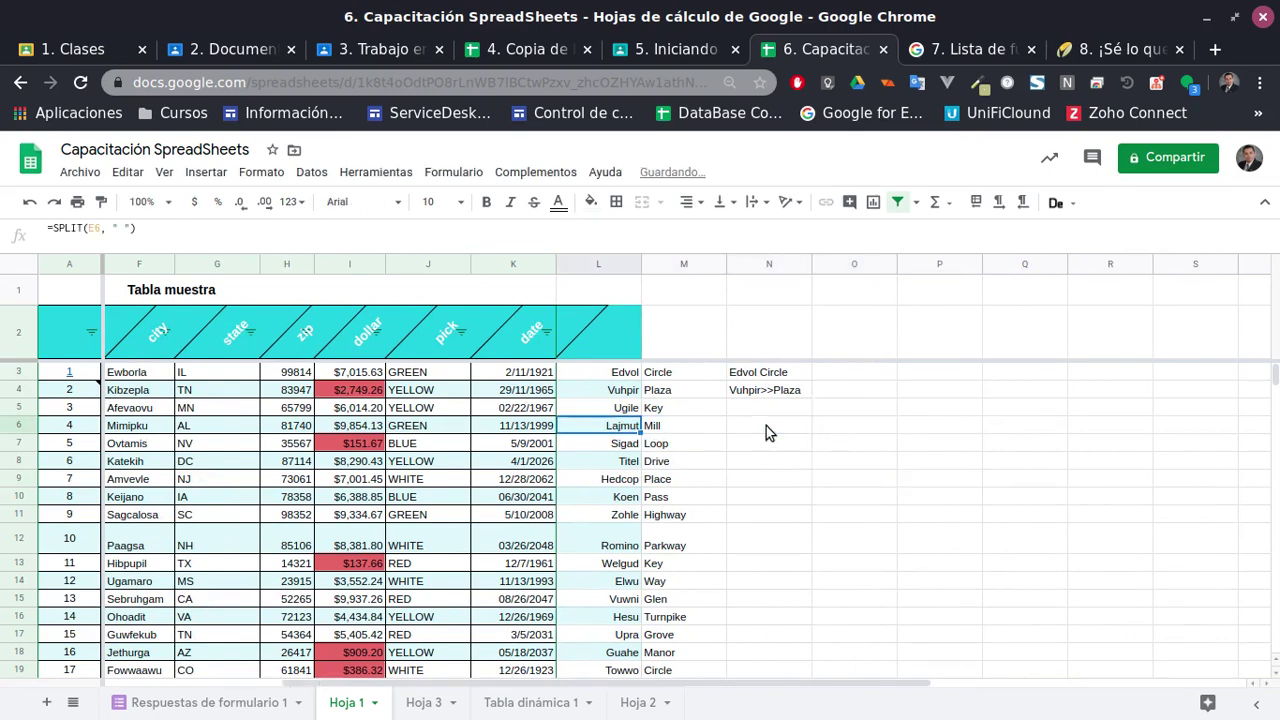
{"action": "key", "text": "Right"}
{"action": "key", "text": "Right"}
{"action": "key", "text": "Right"}
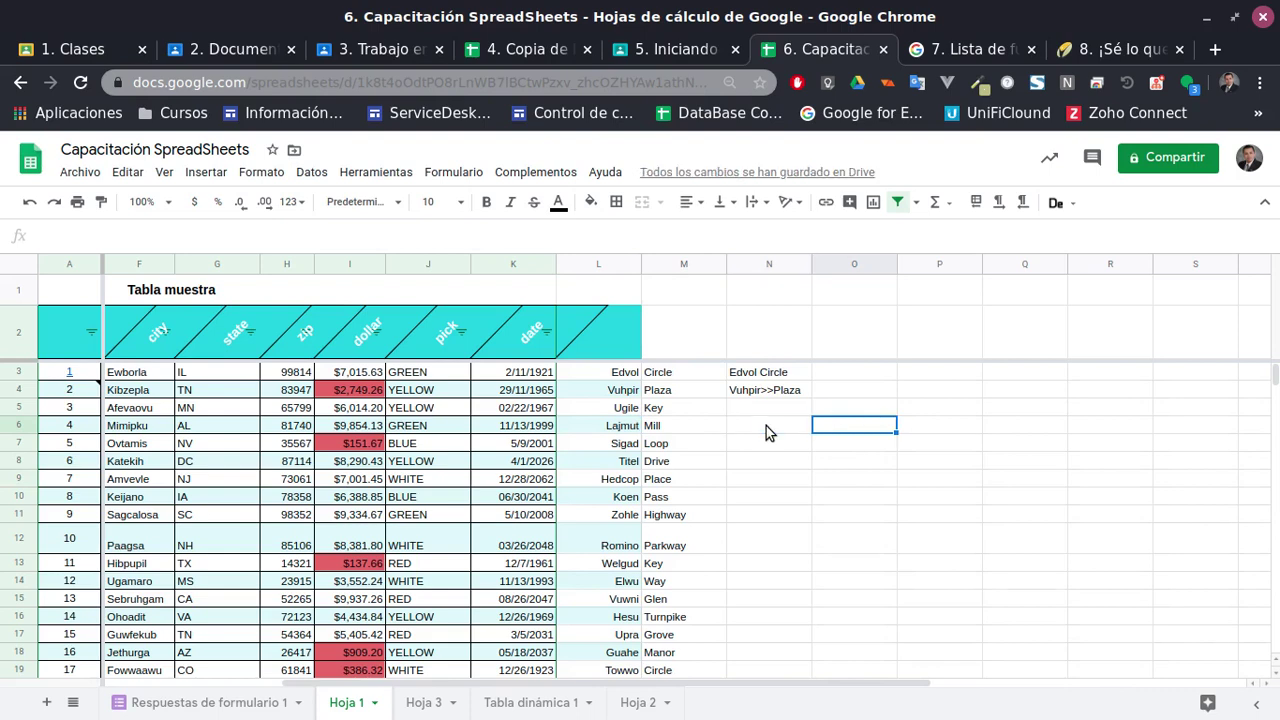
{"action": "type", "text": "Hola"}
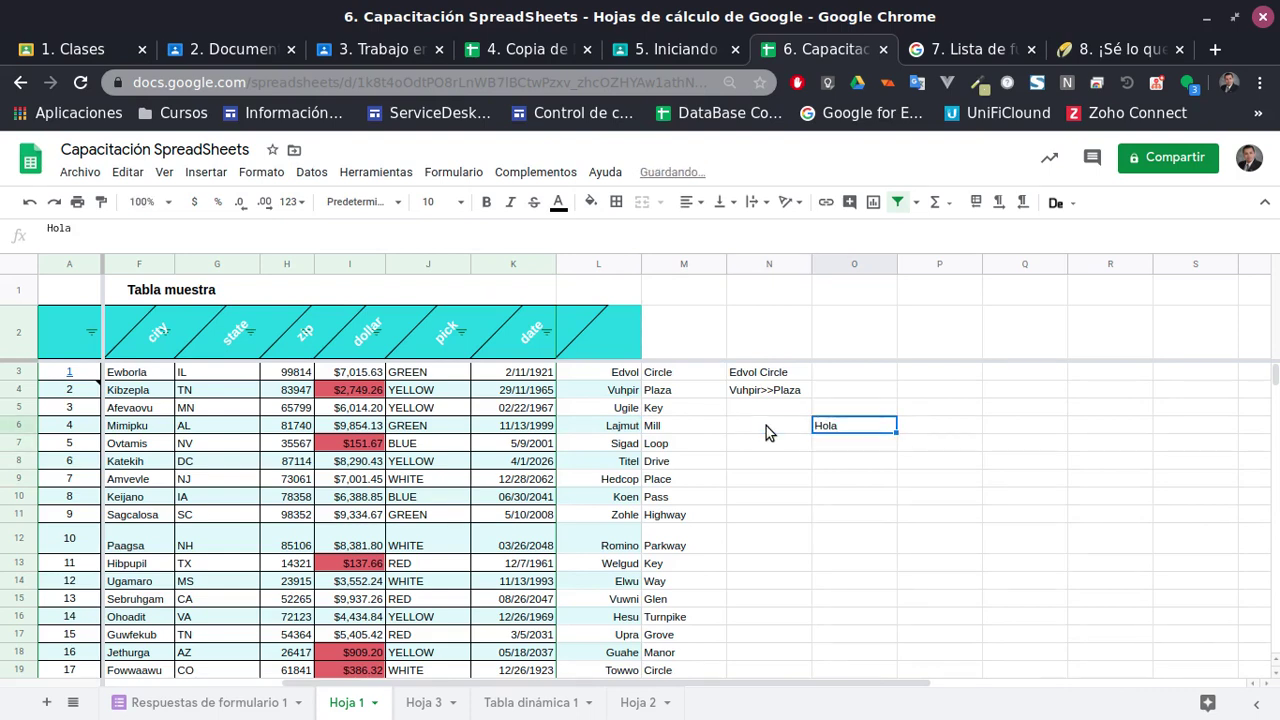
{"action": "key", "text": "Tab"}
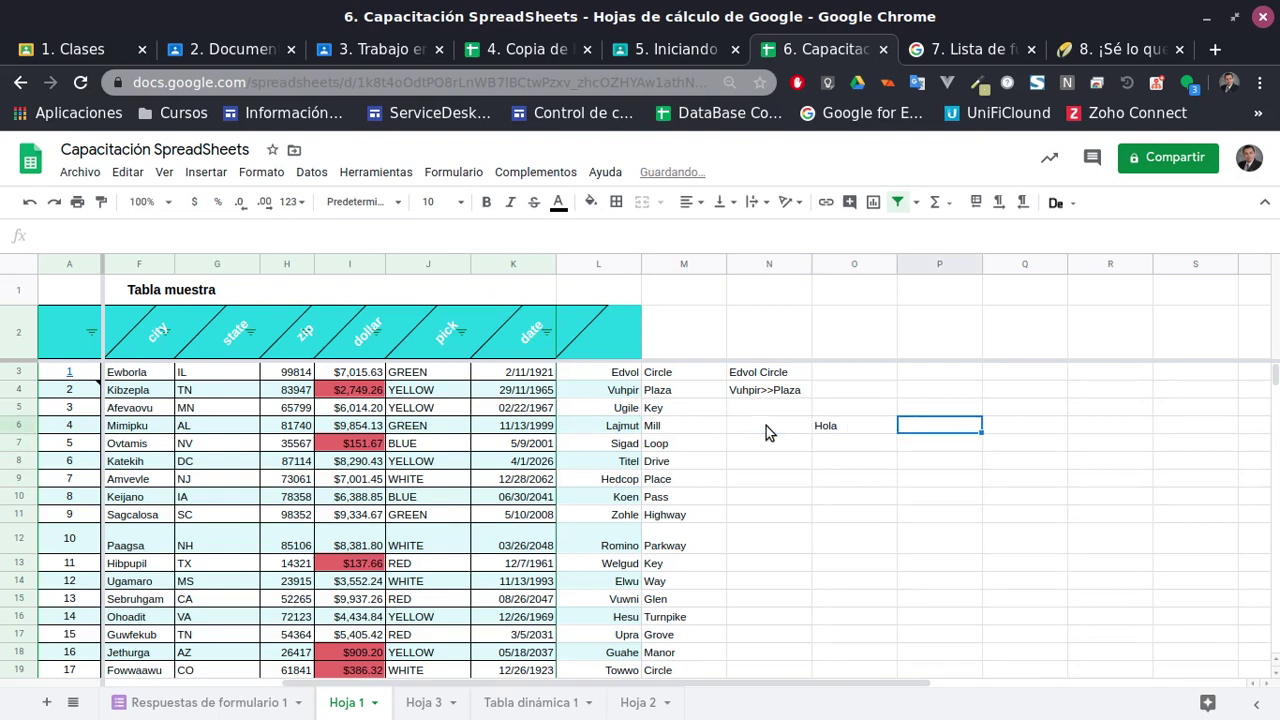
Enter a first TEXTJOIN formula in P6 with a space delimiter over M6:O6
{"action": "type", "text": "=jo"}
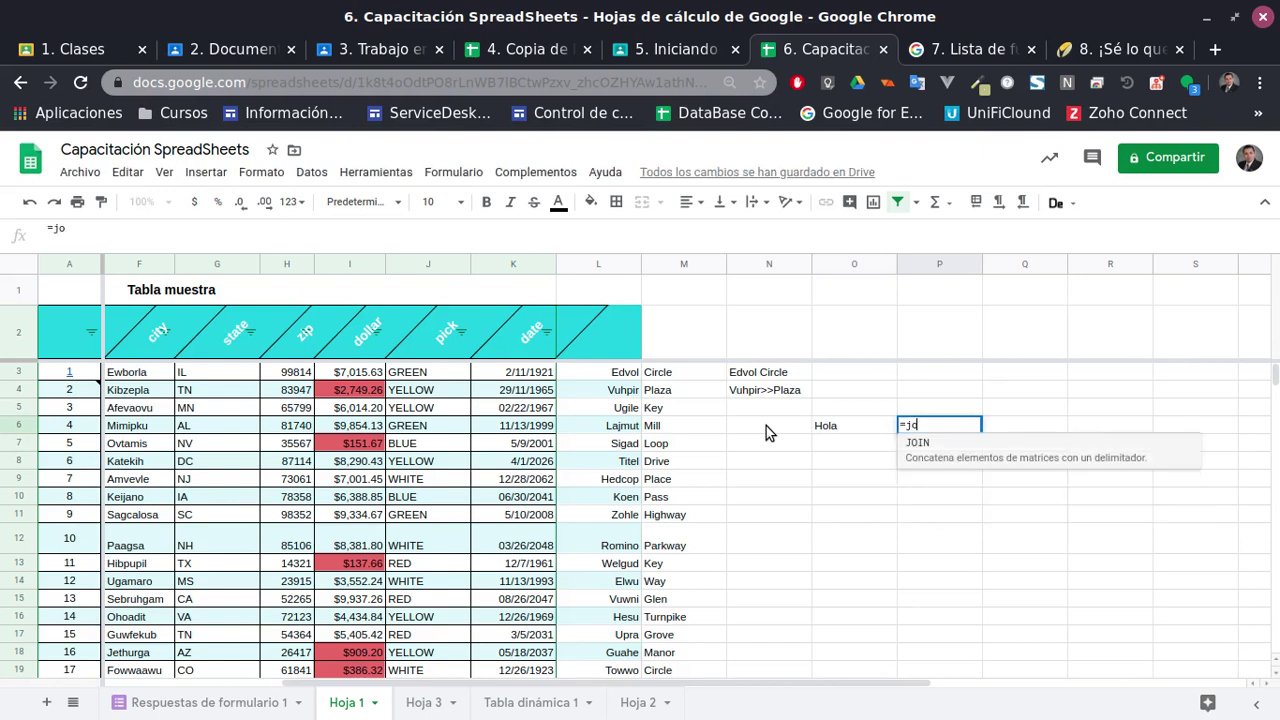
{"action": "key", "text": "BackSpace"}
{"action": "key", "text": "BackSpace"}
{"action": "type", "text": "Tex"}
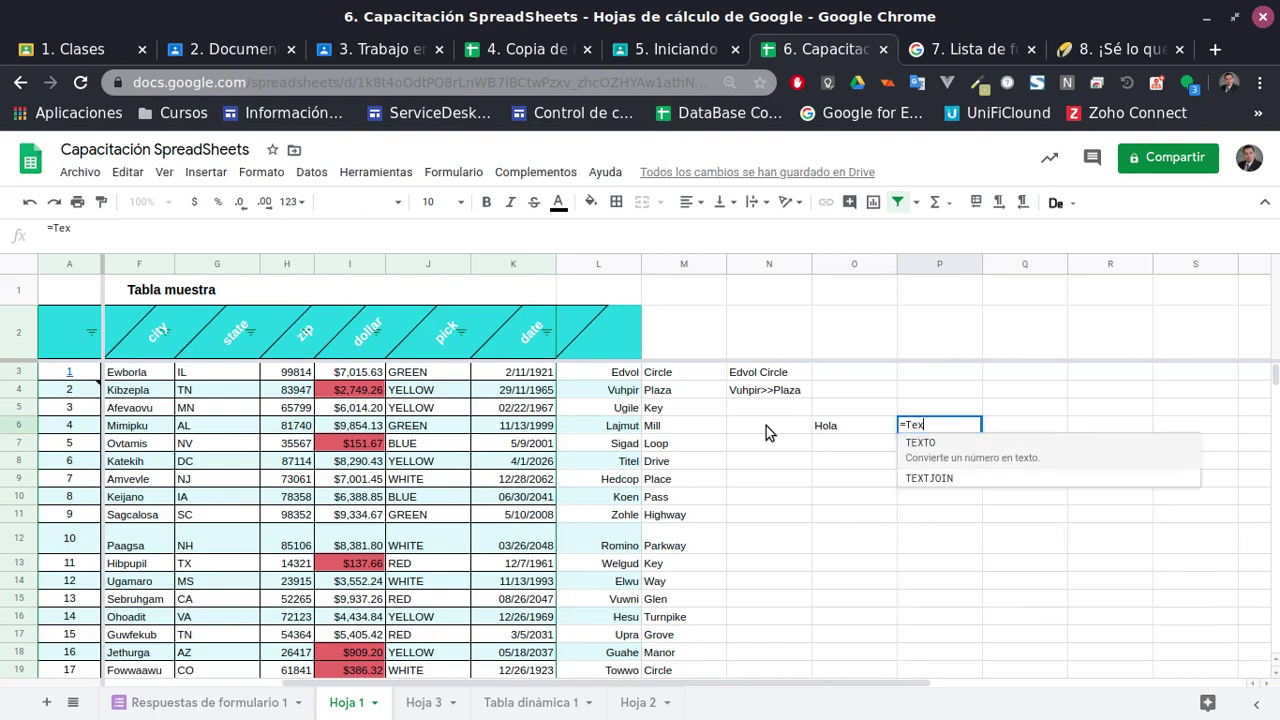
{"action": "key", "text": "Down"}
{"action": "key", "text": "Tab"}
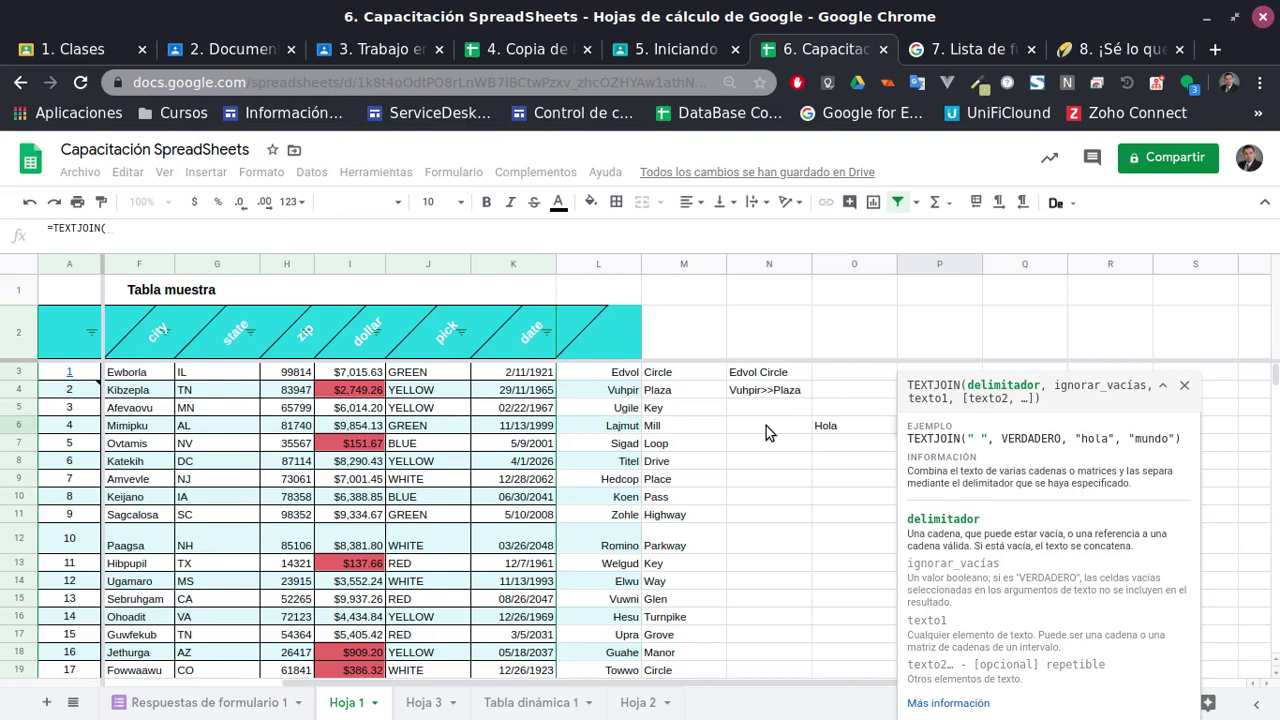
{"action": "type", "text": "("}
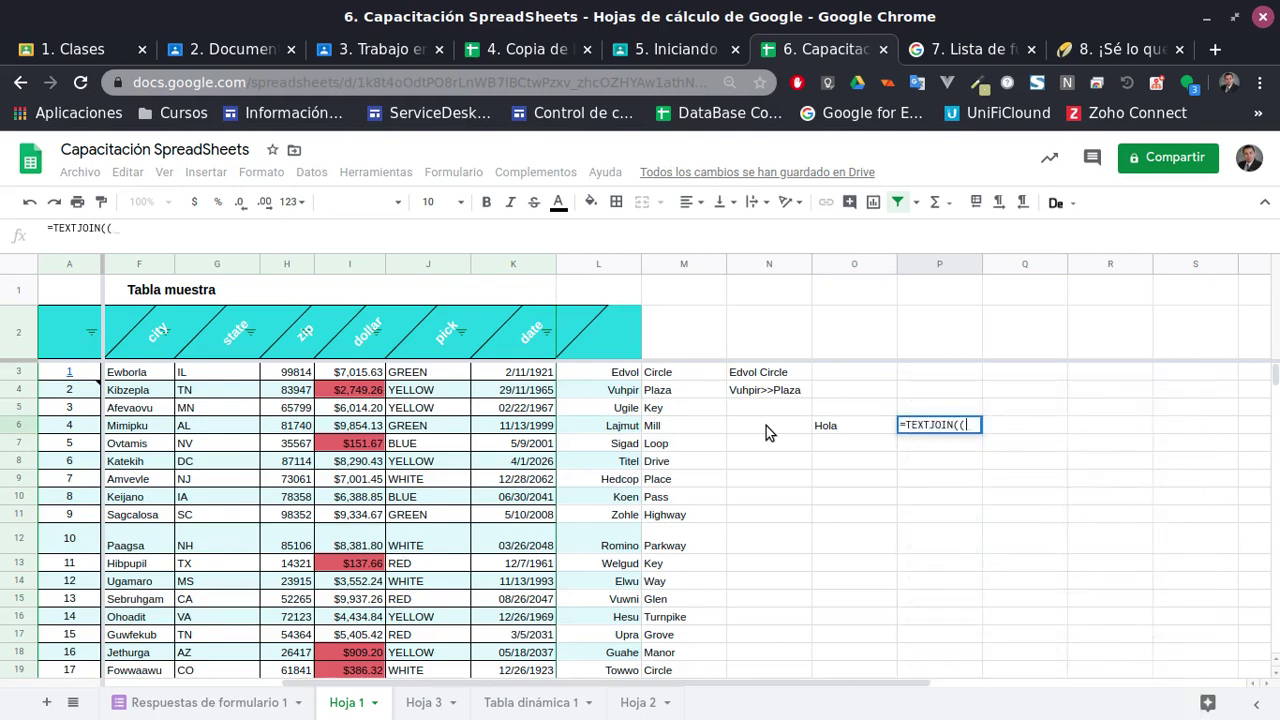
{"action": "key", "text": "BackSpace"}
{"action": "type", "text": "\"\""}
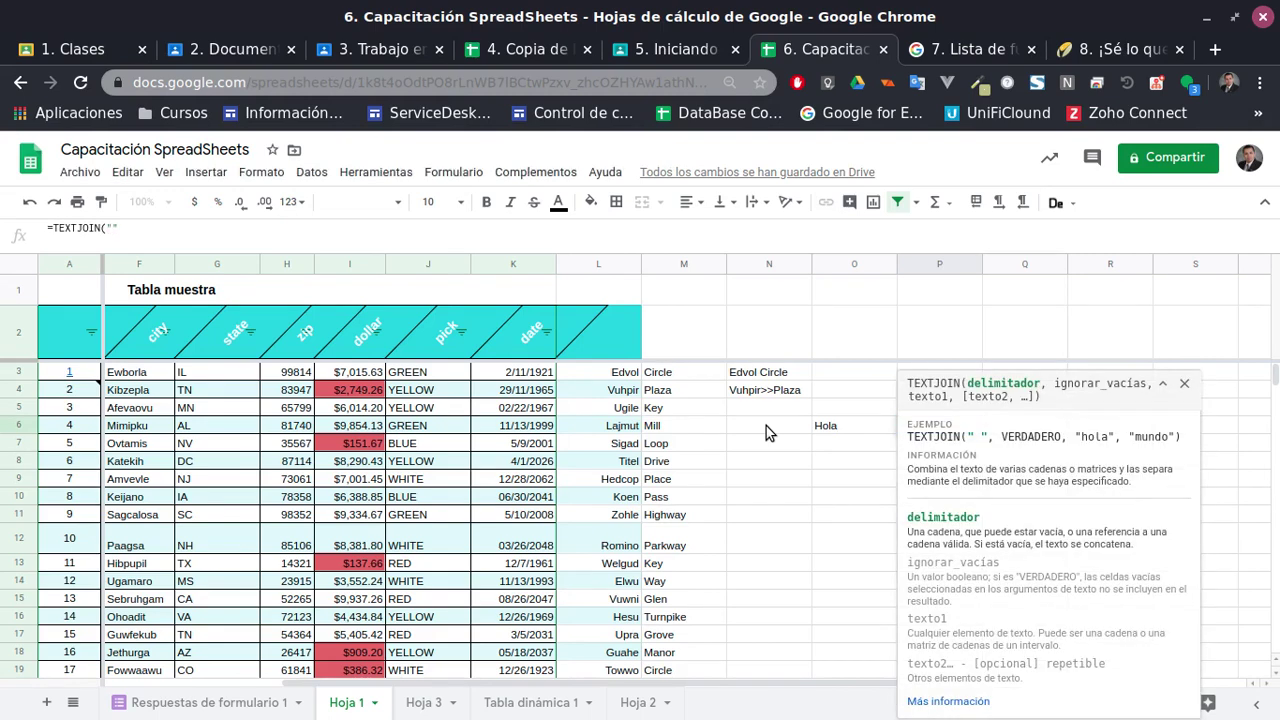
{"action": "left_click", "coordinate": [1184, 383]}
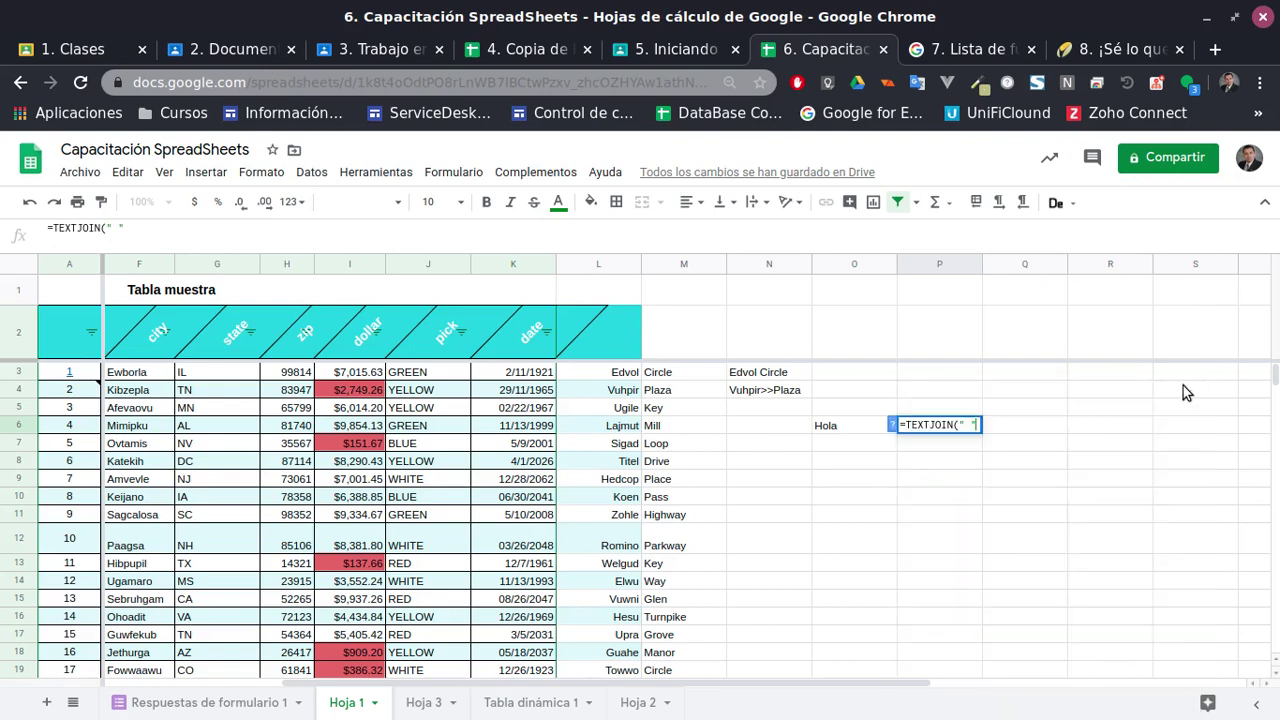
{"action": "type", "text": ","}
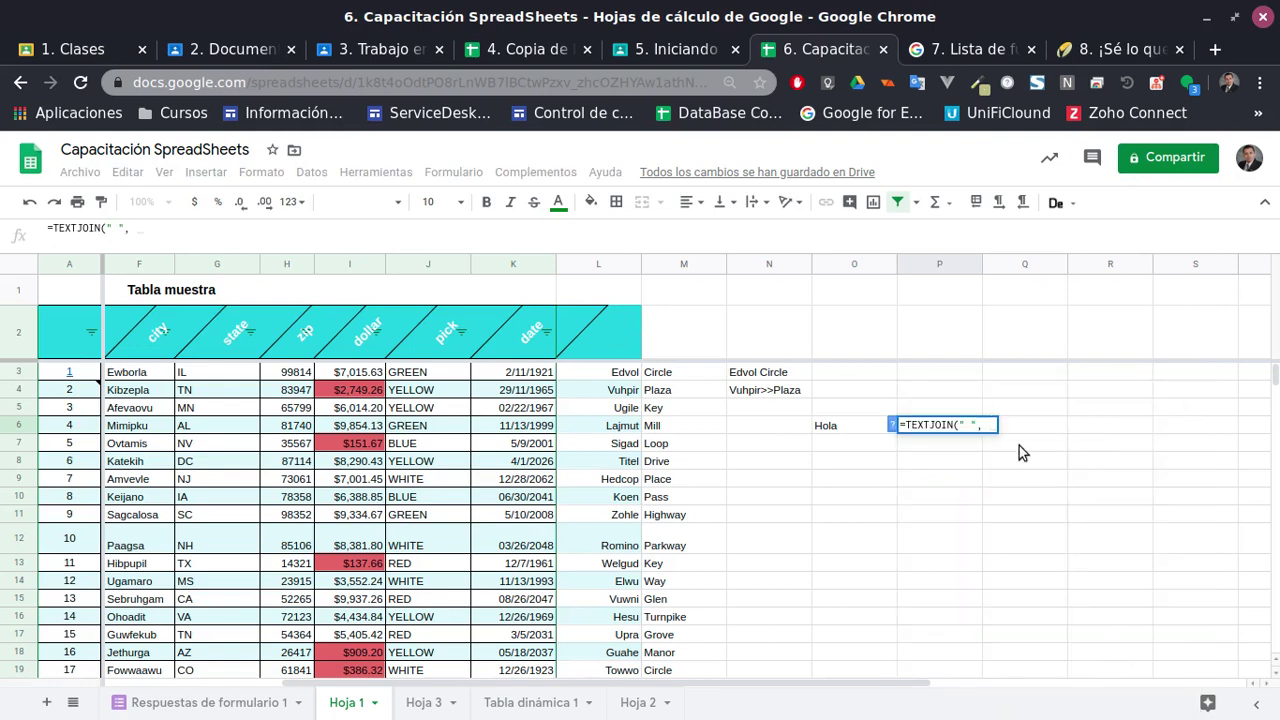
{"action": "left_click", "coordinate": [680, 426]}
{"action": "left_click", "coordinate": [840, 427], "text": "shift"}
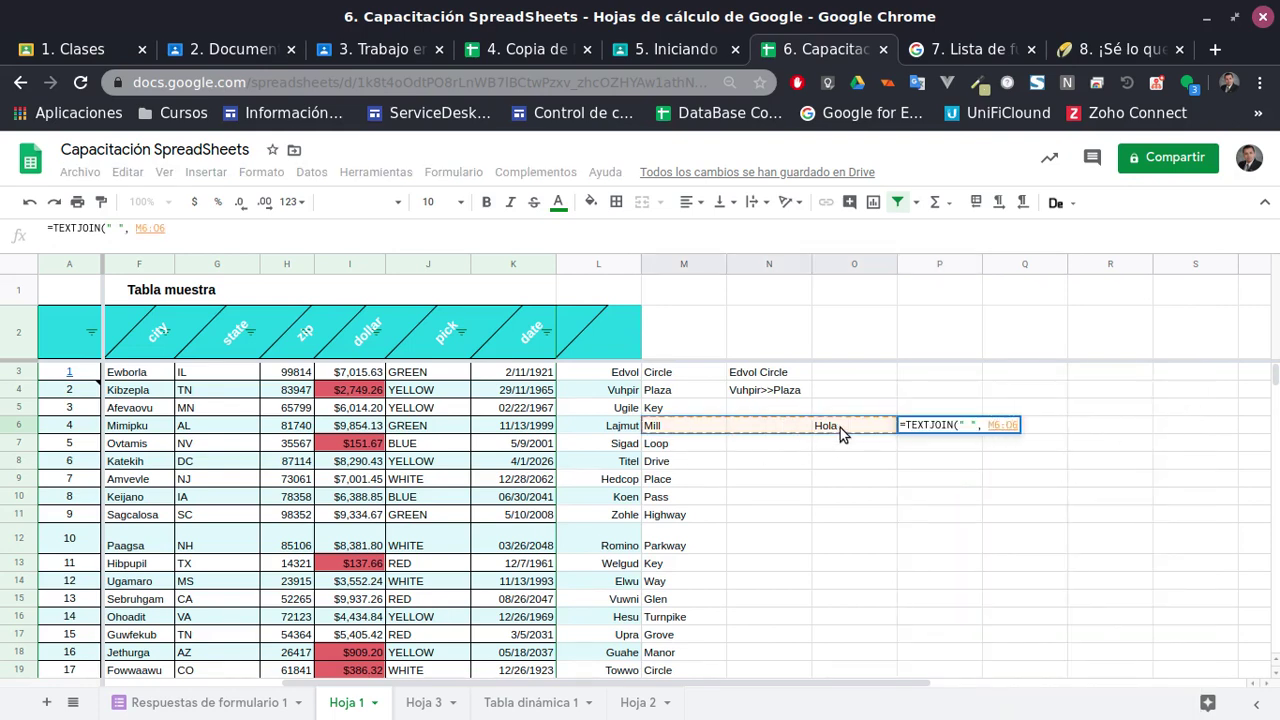
{"action": "key", "text": "Return"}
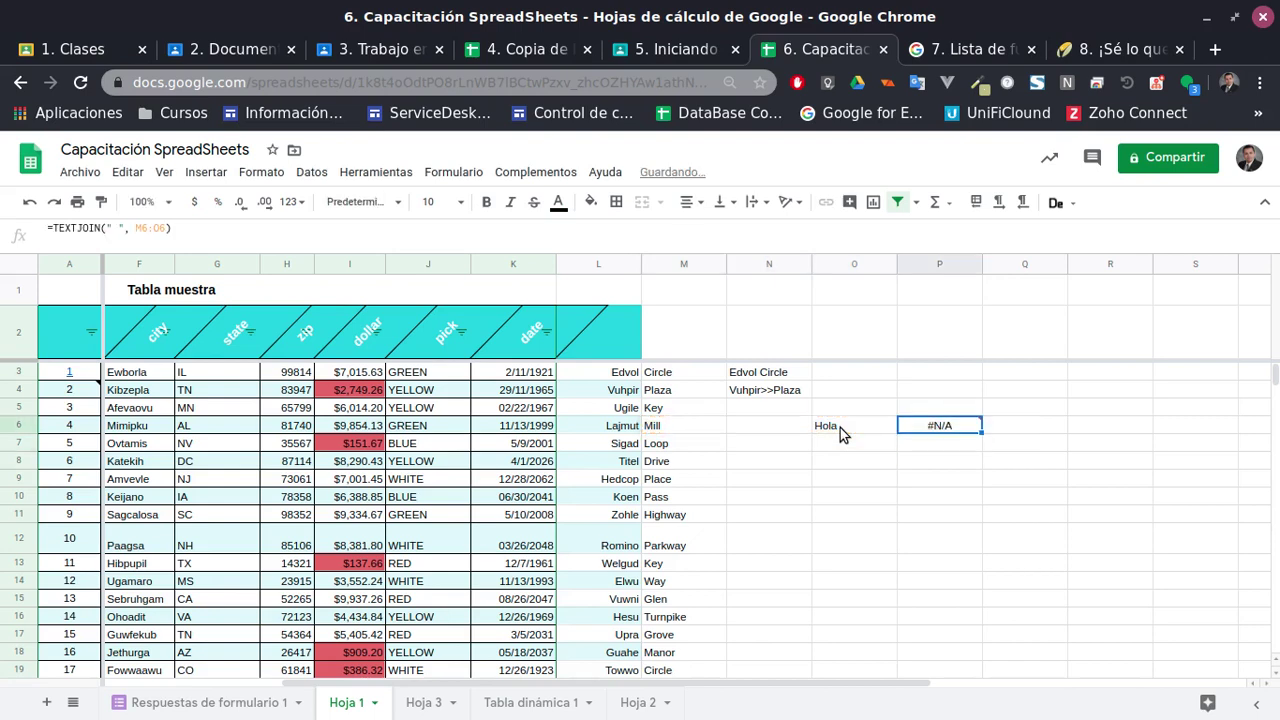
Correct P6 to =TEXTJOIN(" ", TRUE, M6:O6), skipping blank N6 to show Mill Hola
{"action": "double_click", "coordinate": [940, 425]}
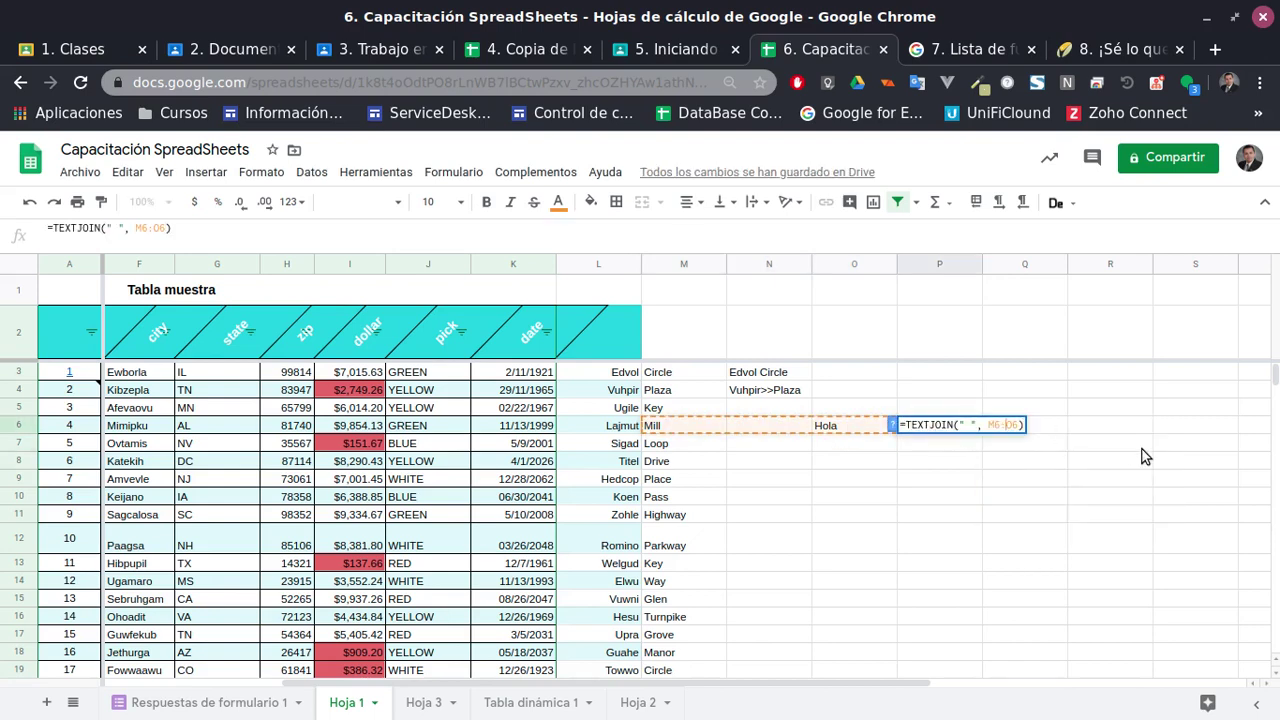
{"action": "key", "text": "BackSpace"}
{"action": "key", "text": "BackSpace"}
{"action": "key", "text": "BackSpace"}
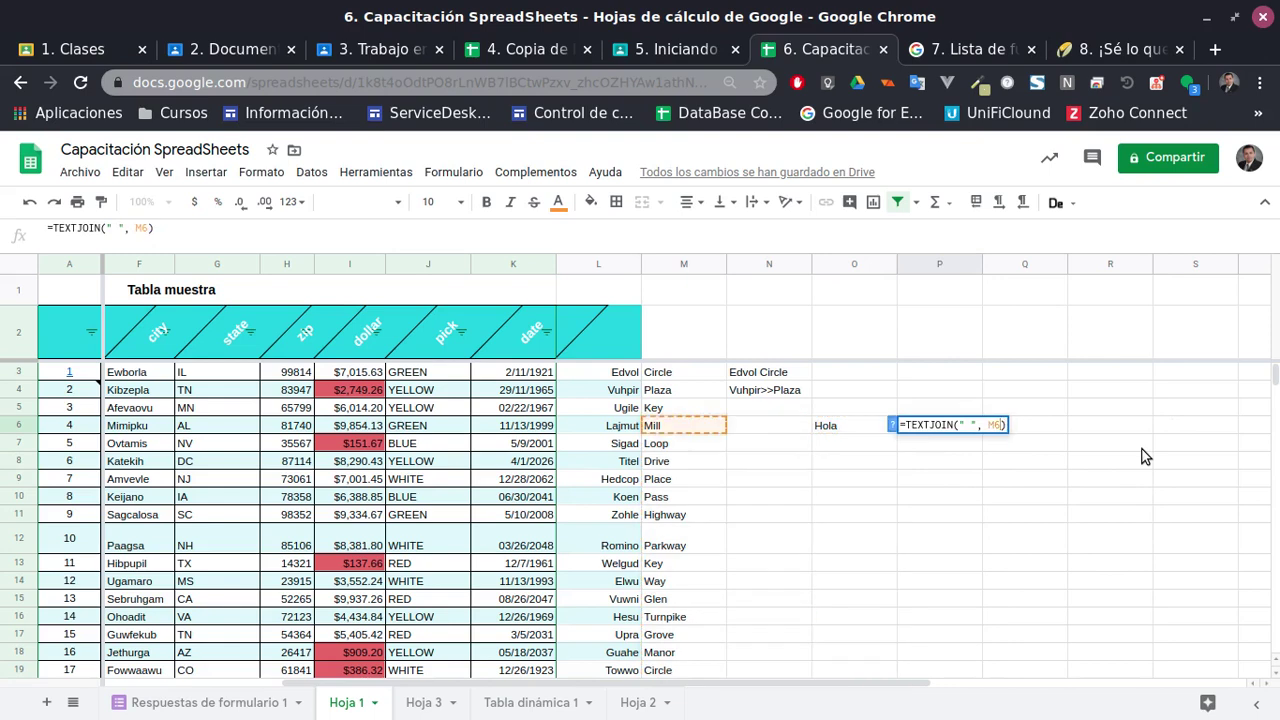
{"action": "type", "text": ","}
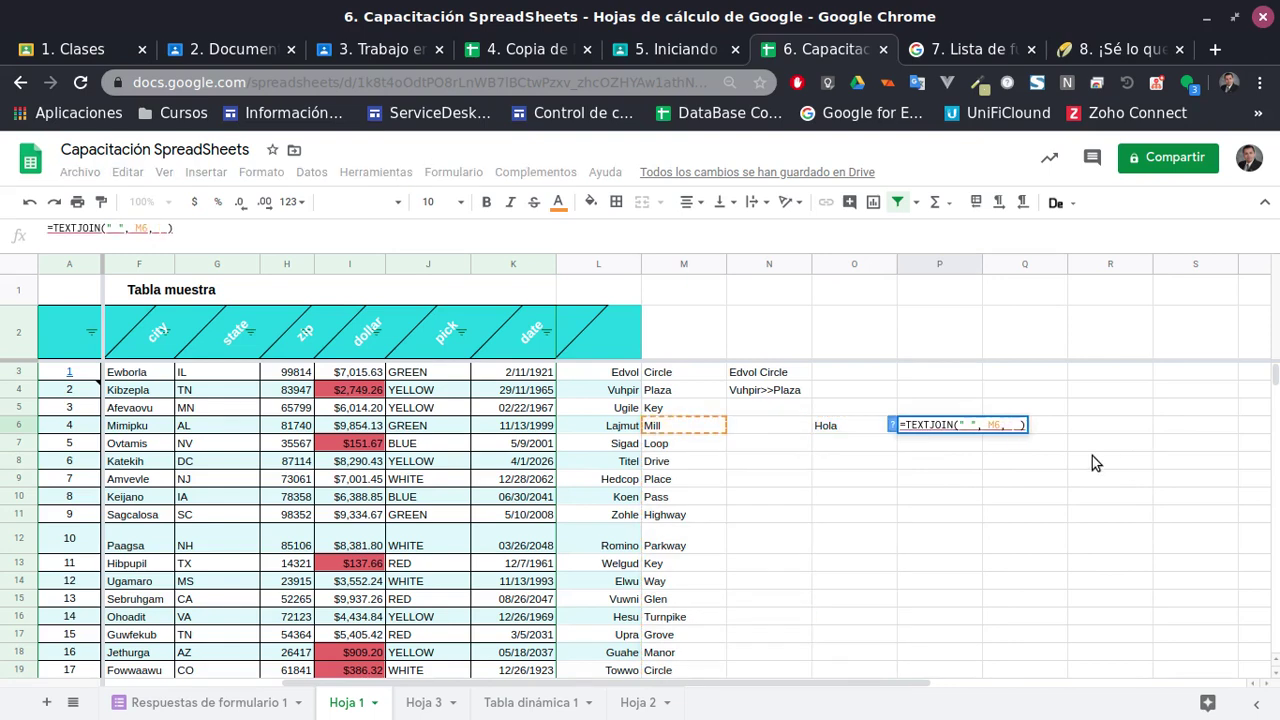
{"action": "key", "text": "BackSpace"}
{"action": "key", "text": "BackSpace"}
{"action": "key", "text": "BackSpace"}
{"action": "key", "text": "BackSpace"}
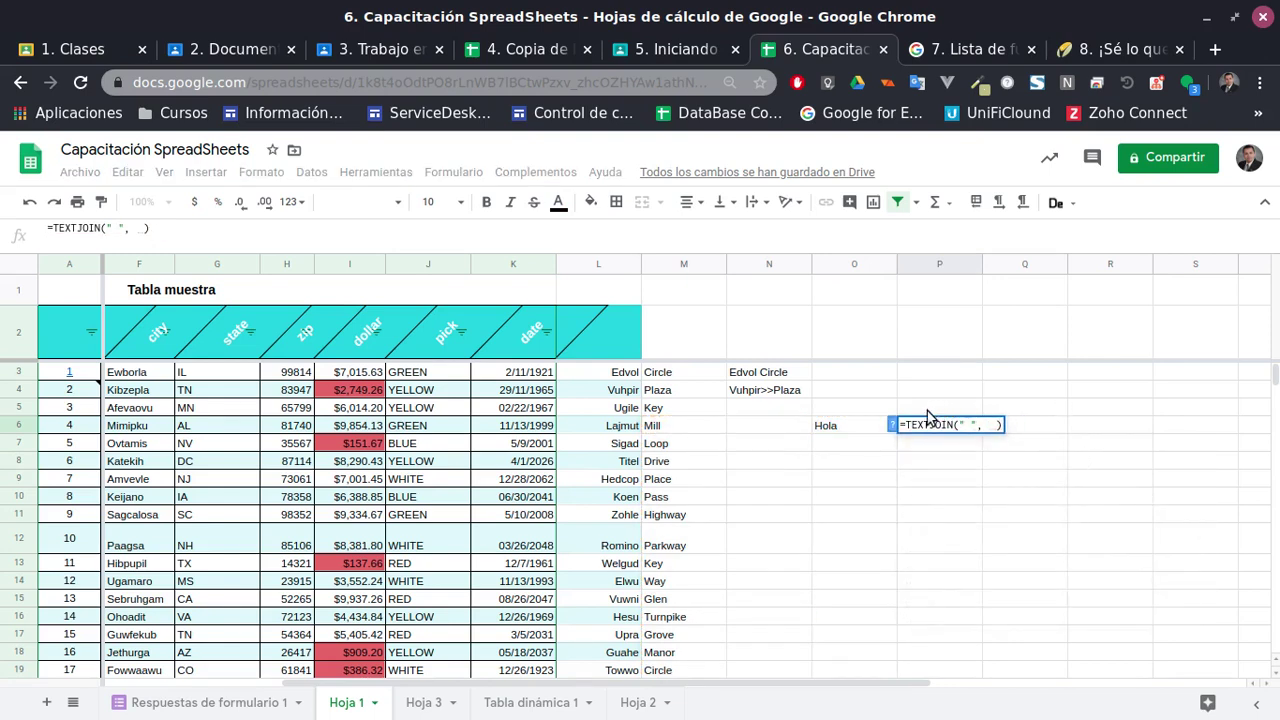
{"action": "left_click", "coordinate": [893, 425]}
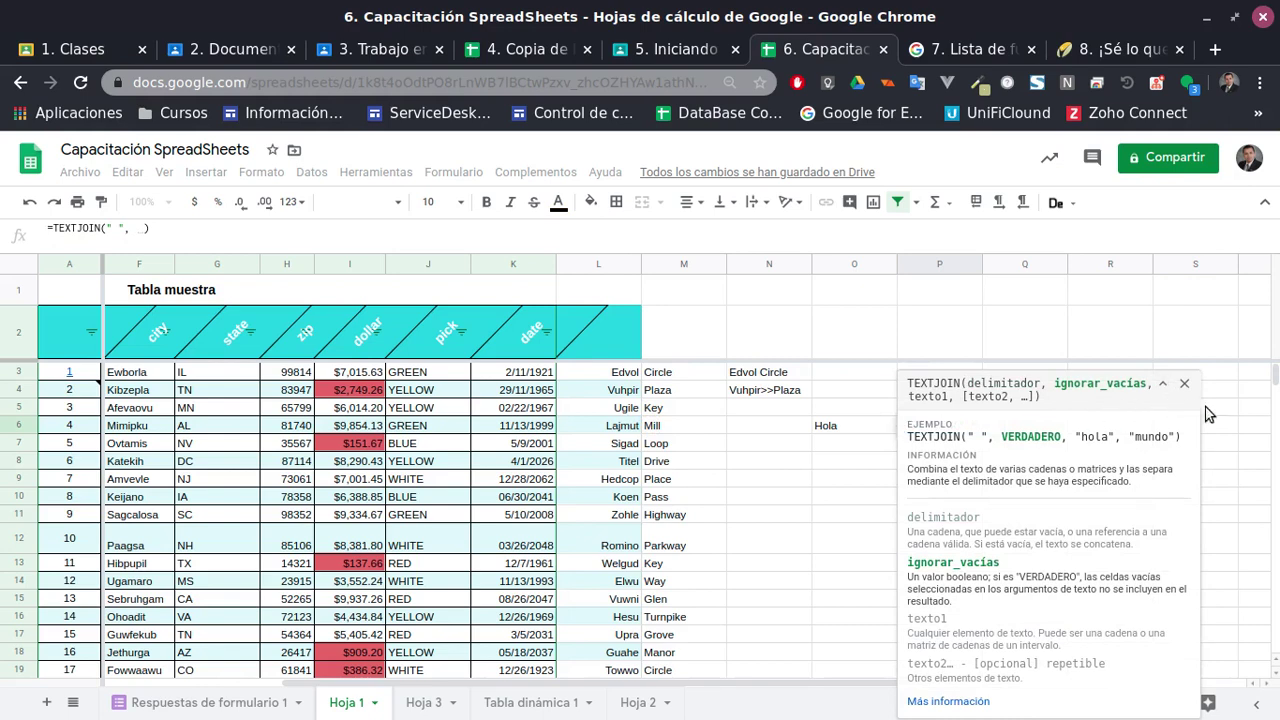
{"action": "left_click", "coordinate": [1184, 383]}
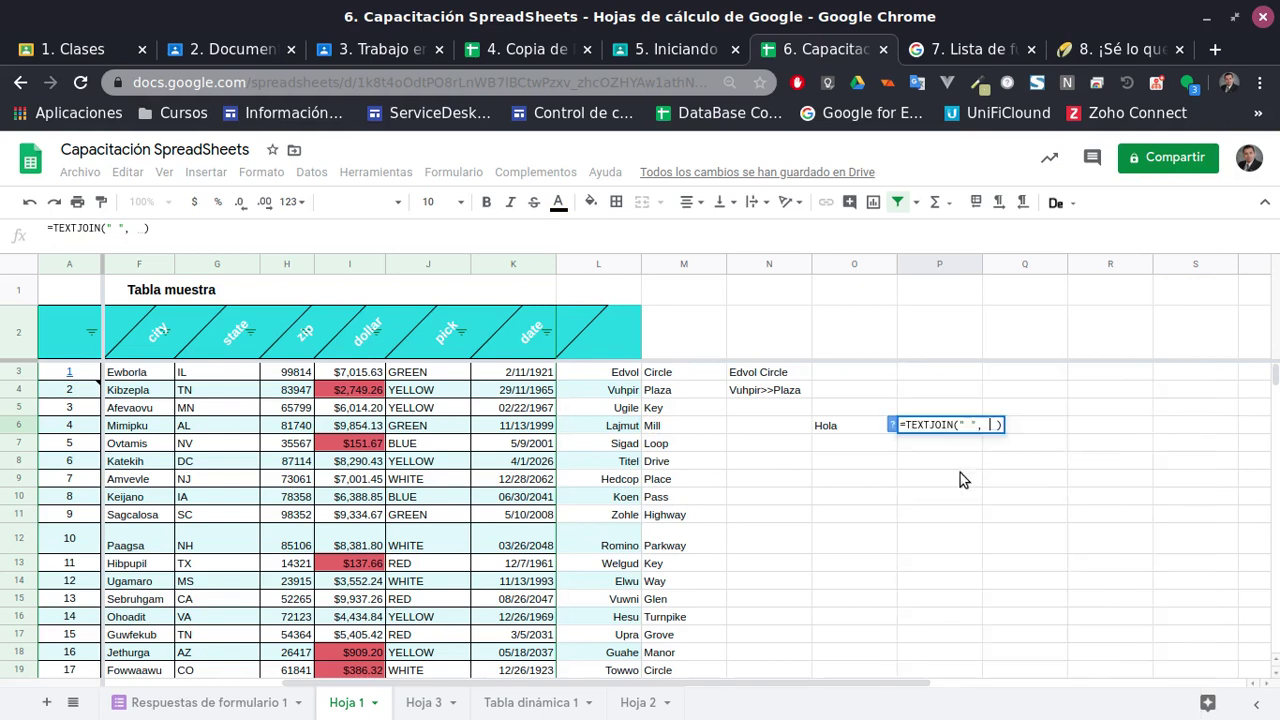
{"action": "mouse_move", "coordinate": [995, 432]}
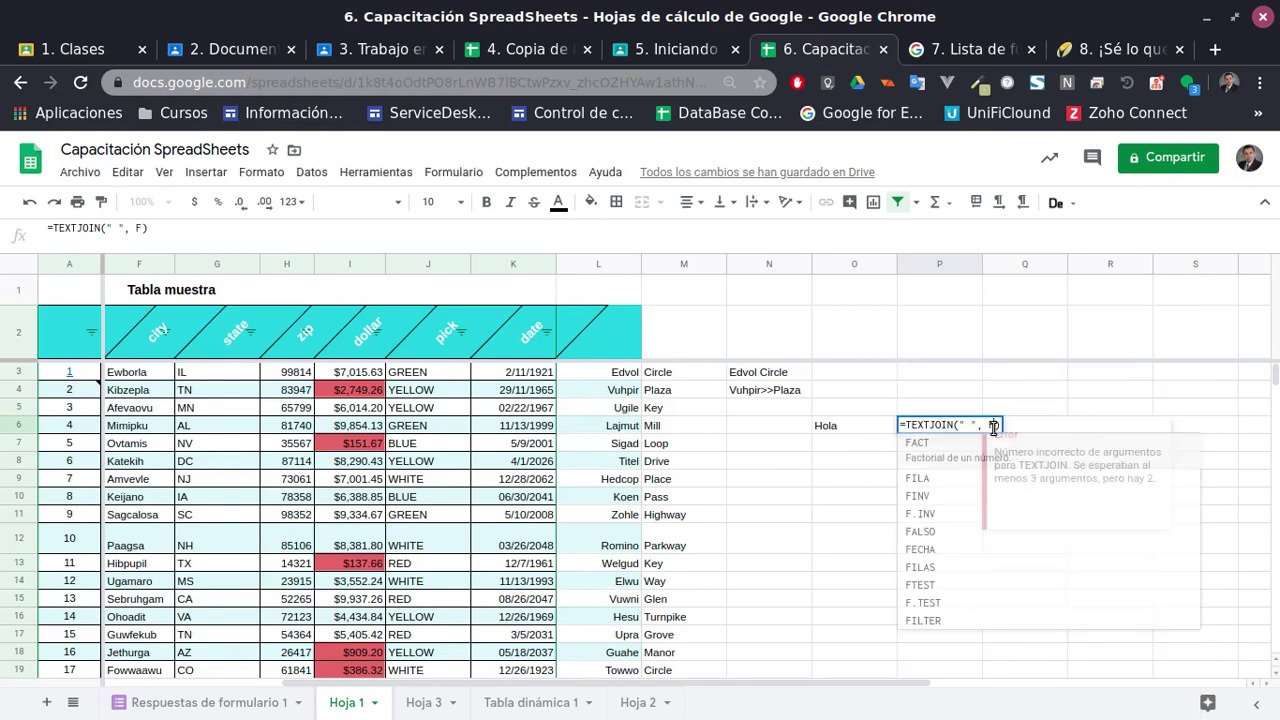
{"action": "type", "text": "Tru"}
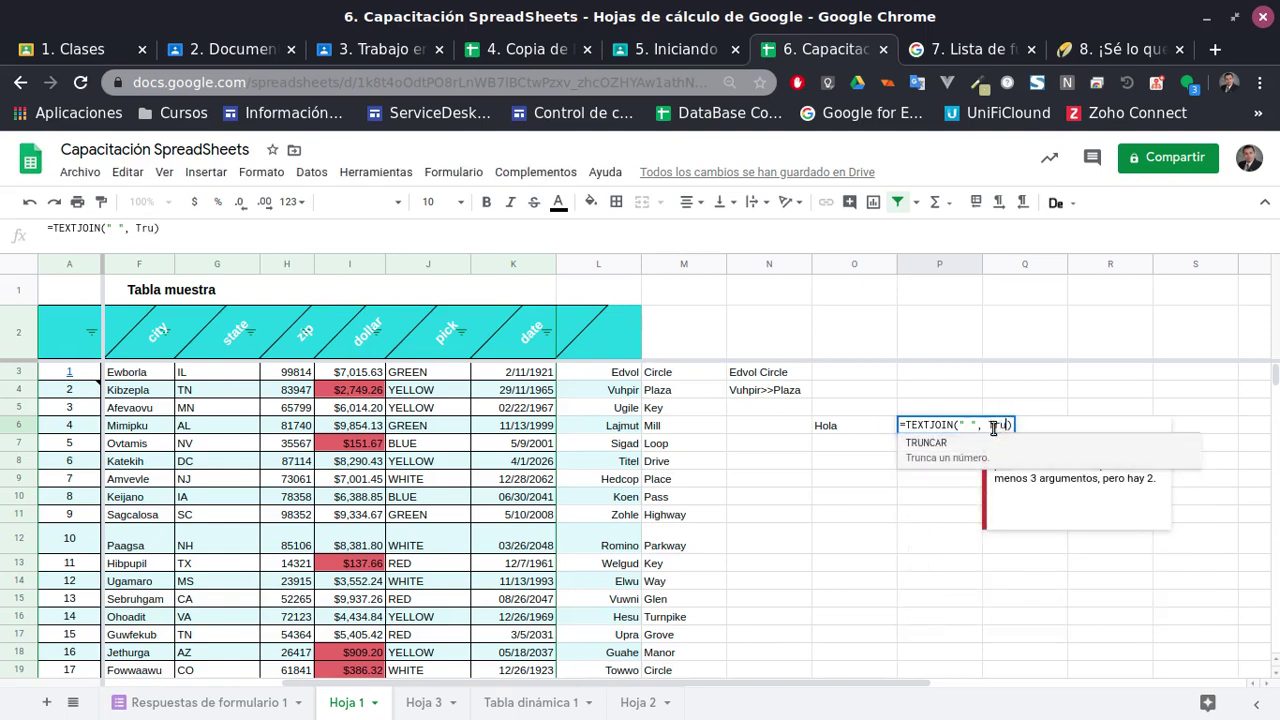
{"action": "type", "text": "e,"}
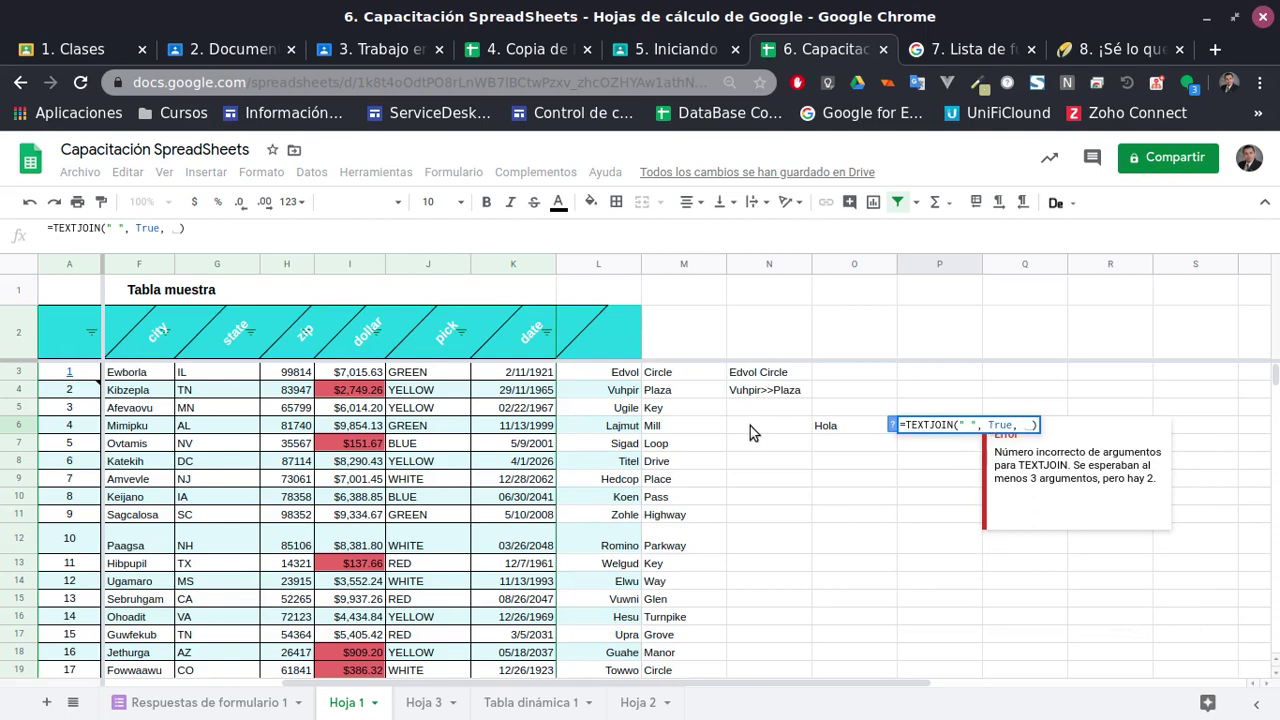
{"action": "left_click_drag", "start_coordinate": [666, 426], "coordinate": [853, 424]}
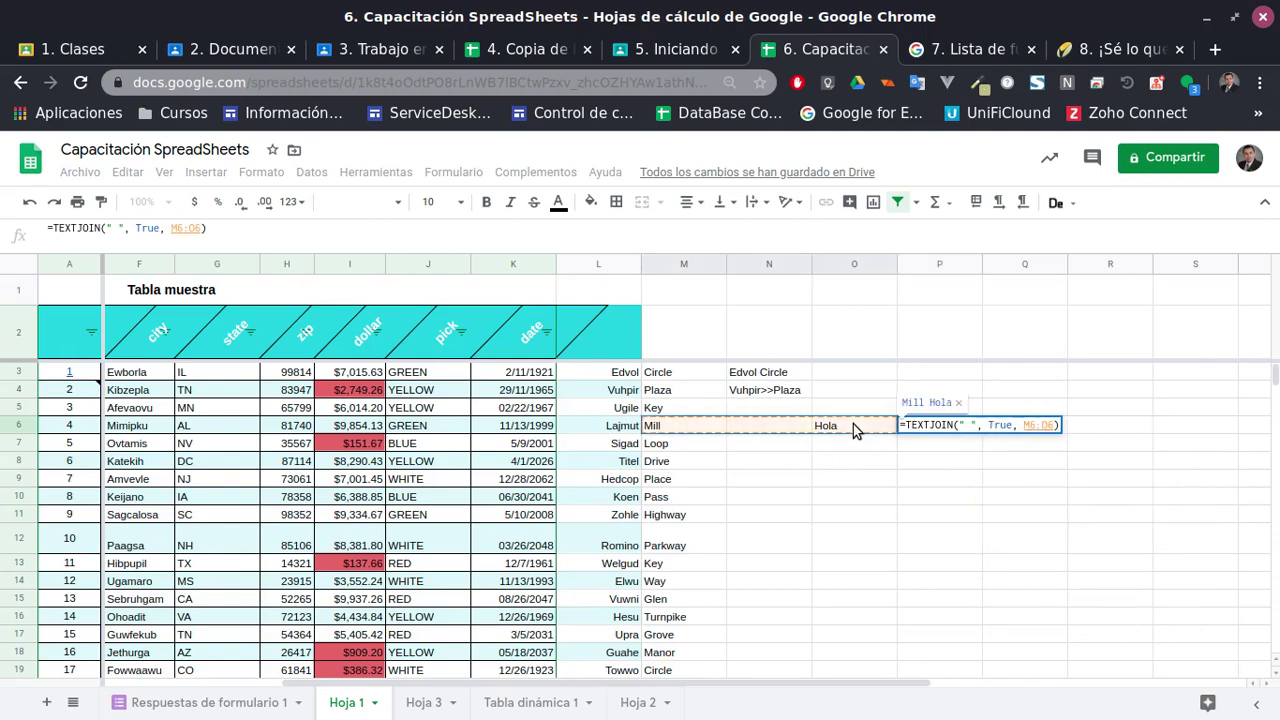
{"action": "key", "text": "Return"}
{"action": "key", "text": "Up"}
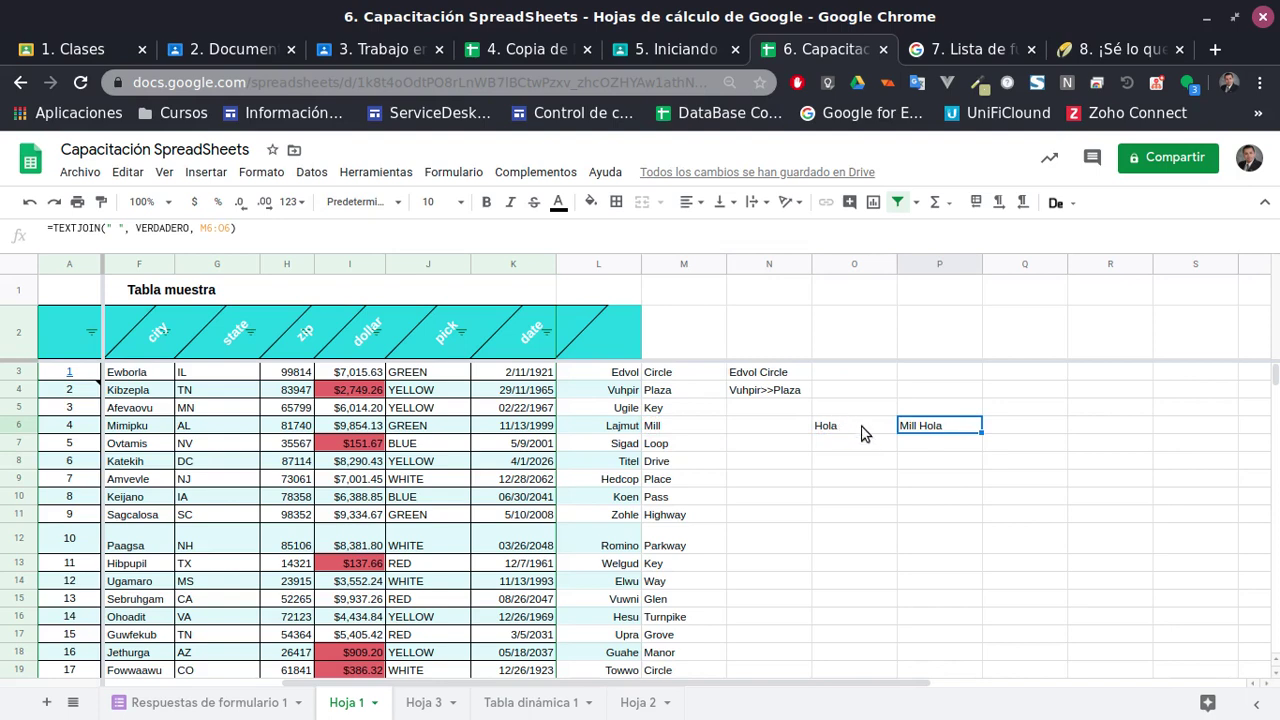
{"action": "double_click", "coordinate": [930, 432]}
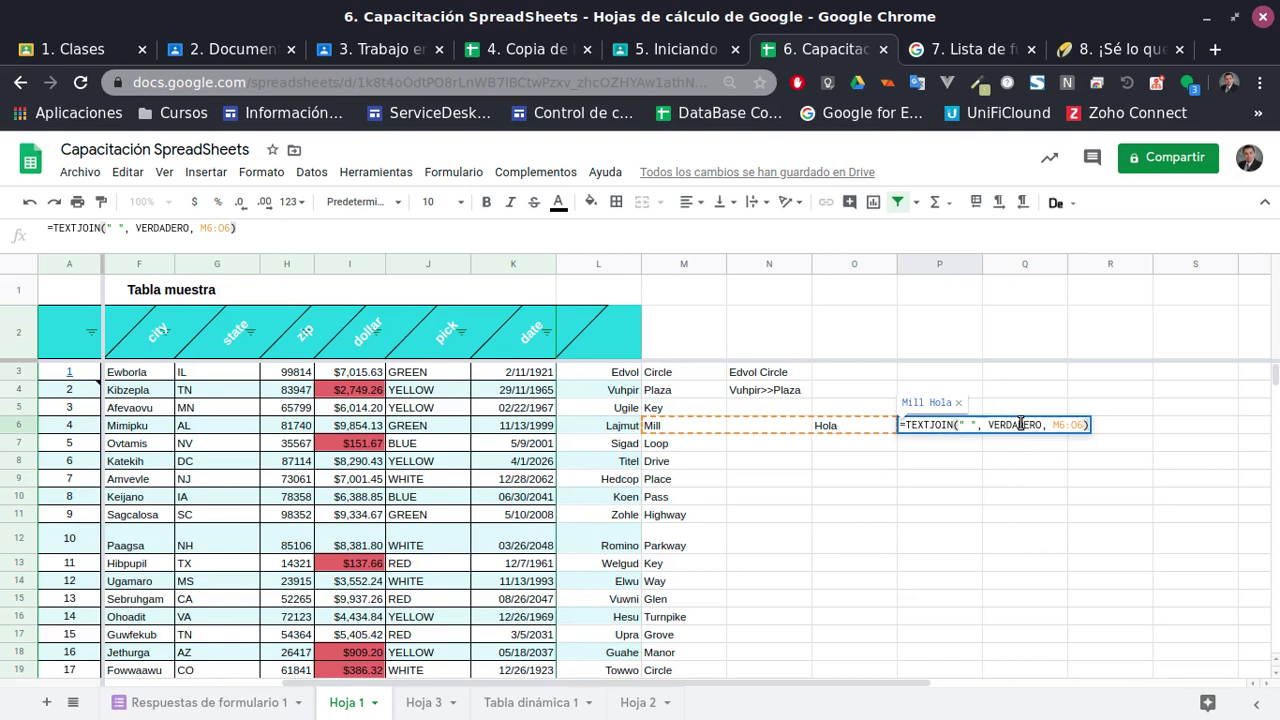
Confirm the TEXTJOIN result 'Mill Hola' in P6 and review the SPLIT formula in L3
{"action": "left_click", "coordinate": [920, 497]}
{"action": "left_click", "coordinate": [910, 428]}
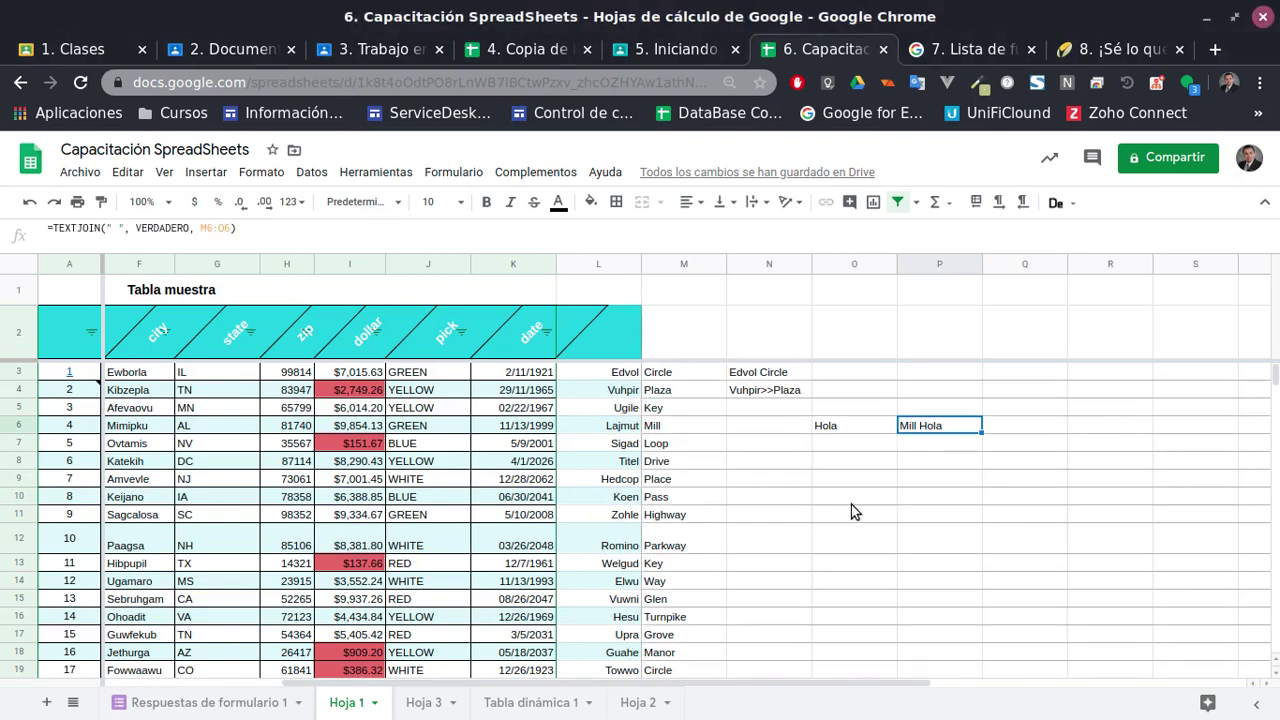
{"action": "left_click", "coordinate": [830, 496]}
{"action": "left_click", "coordinate": [604, 378]}
{"action": "scroll", "coordinate": [770, 450], "scroll_direction": "down", "scroll_amount": 2}
{"action": "scroll", "coordinate": [770, 450], "scroll_direction": "down", "scroll_amount": 5}
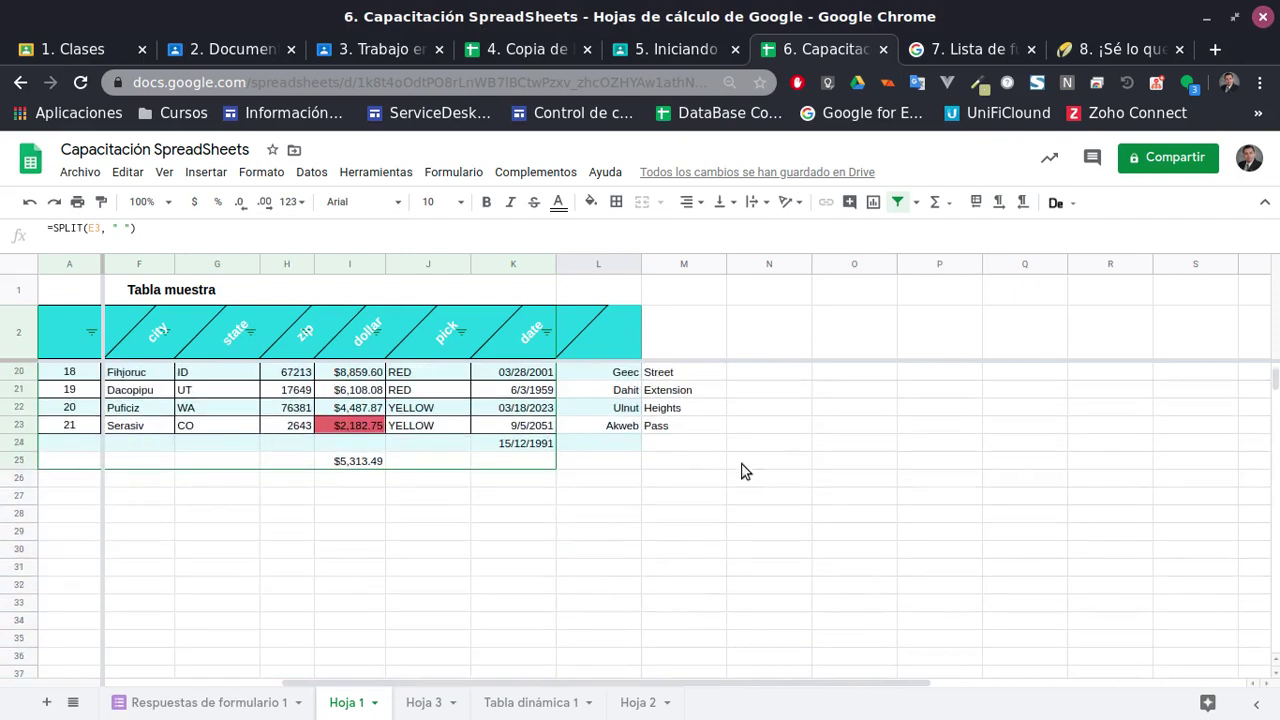
{"action": "scroll", "coordinate": [743, 471], "scroll_direction": "up", "scroll_amount": 5}
Clear the helper SPLIT and TEXTJOIN results in columns L to P beside Tabla muestra
{"action": "left_click", "coordinate": [897, 618], "text": "shift"}
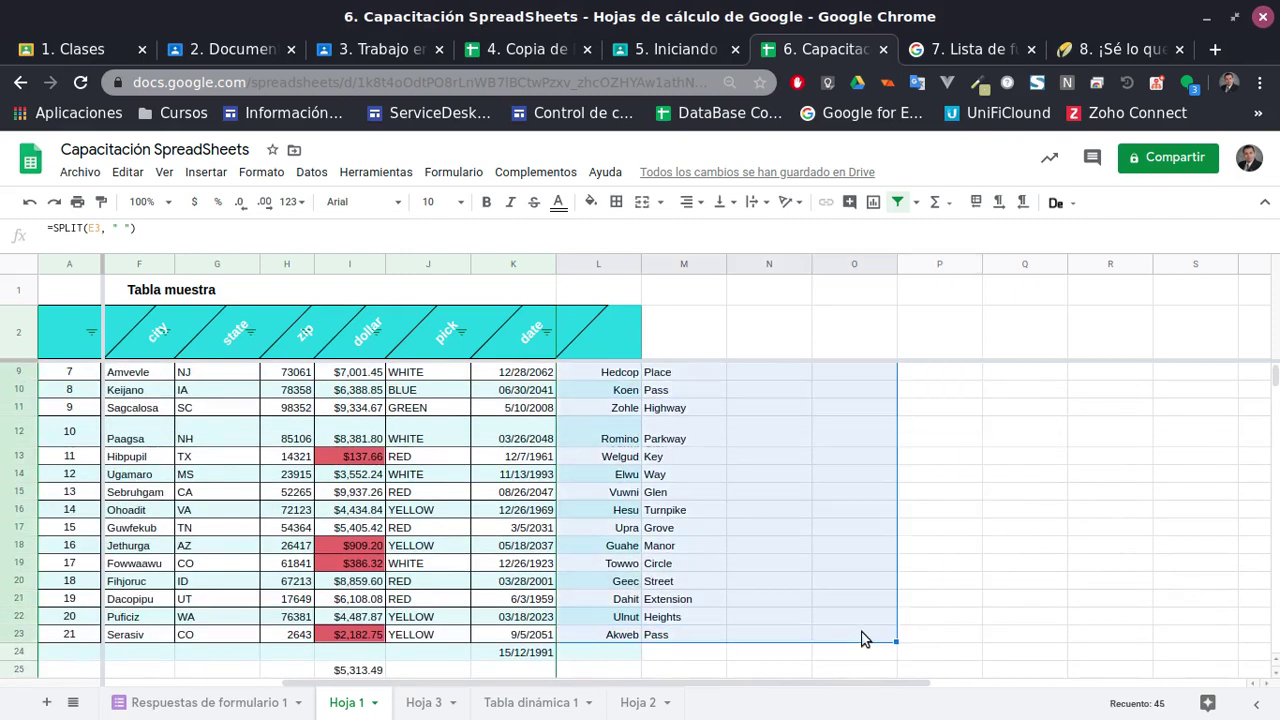
{"action": "key", "text": "Delete"}
{"action": "scroll", "coordinate": [729, 563], "scroll_direction": "up", "scroll_amount": 2}
{"action": "left_click", "coordinate": [548, 480]}
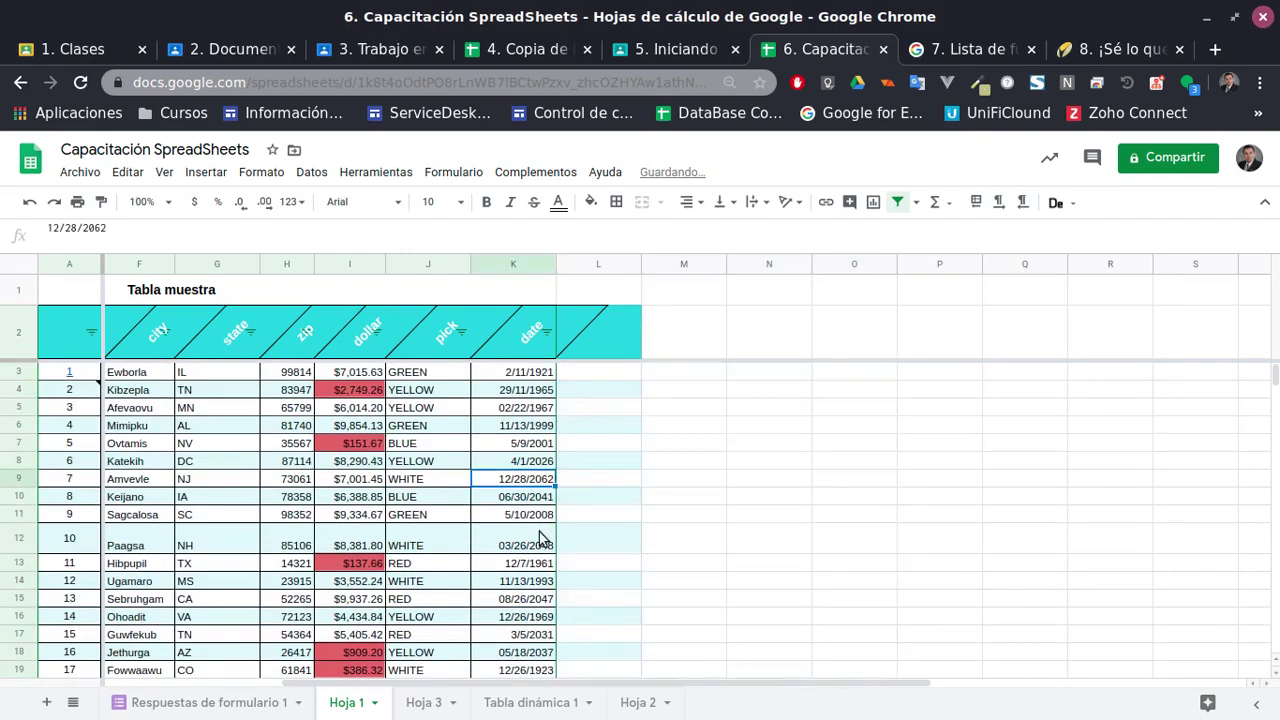
{"action": "left_click", "coordinate": [541, 538]}
{"action": "scroll", "coordinate": [620, 514], "scroll_direction": "down", "scroll_amount": 3}
{"action": "left_click", "coordinate": [517, 615]}
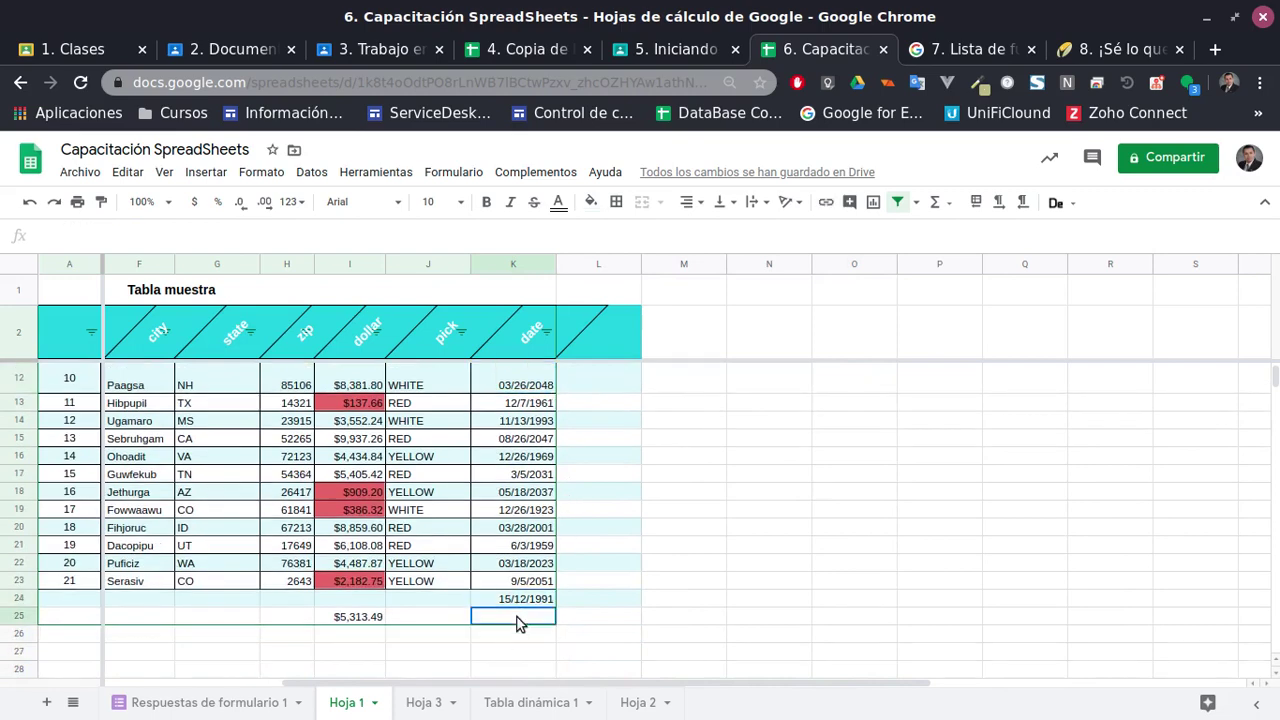
Move the Tabla dinámica 1 sheet tab so it sits right after Hoja 1
{"action": "left_click_drag", "start_coordinate": [268, 685], "coordinate": [306, 683]}
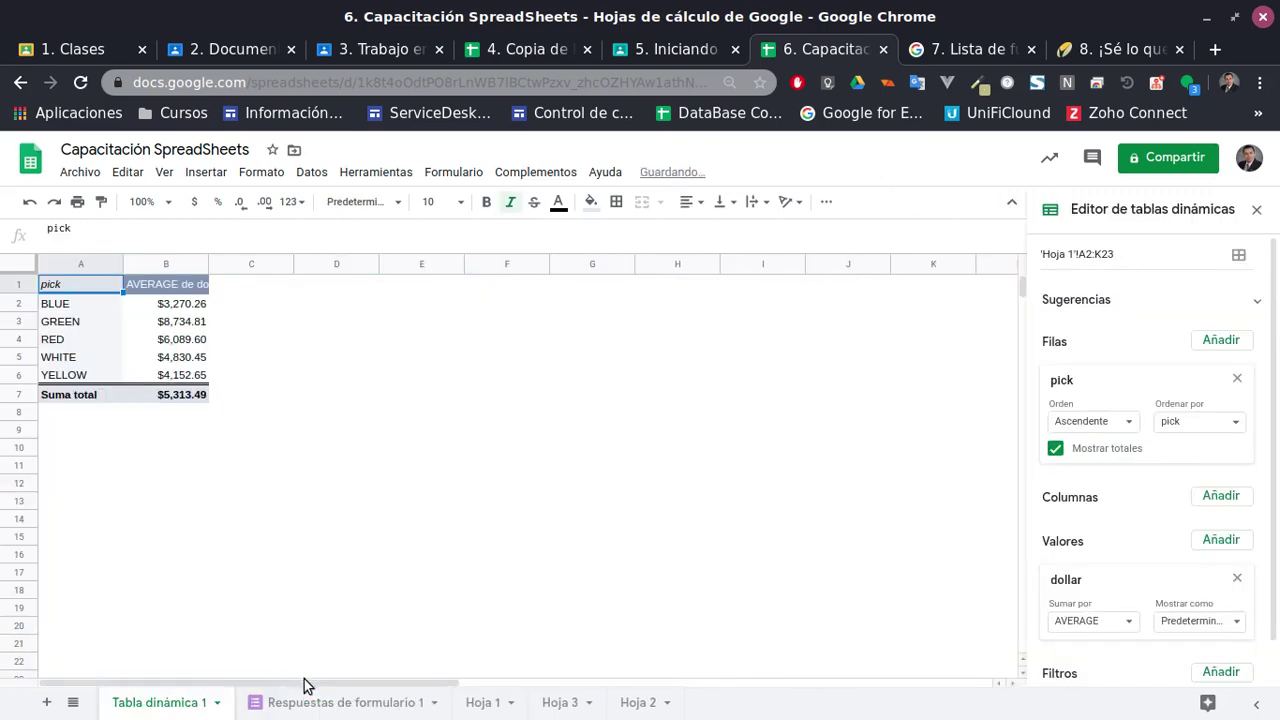
{"action": "left_click_drag", "start_coordinate": [212, 690], "coordinate": [445, 700]}
{"action": "left_click", "coordinate": [343, 704]}
{"action": "mouse_move", "coordinate": [345, 710]}
{"action": "left_mouse_down"}
{"action": "mouse_move", "coordinate": [185, 703]}
{"action": "mouse_move", "coordinate": [345, 705]}
{"action": "left_mouse_up"}
Count the dates in K24 with =CONTARA(K3:K23), returning 21
{"action": "left_click", "coordinate": [530, 598]}
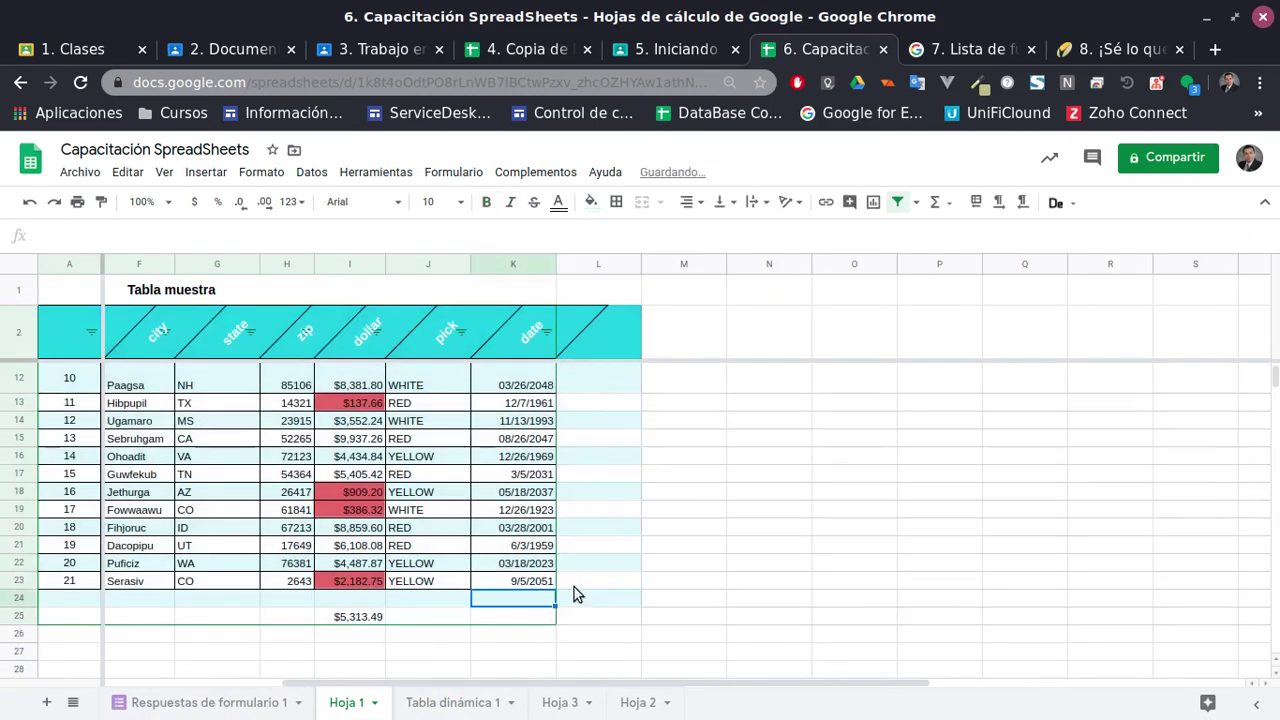
{"action": "type", "text": "=con"}
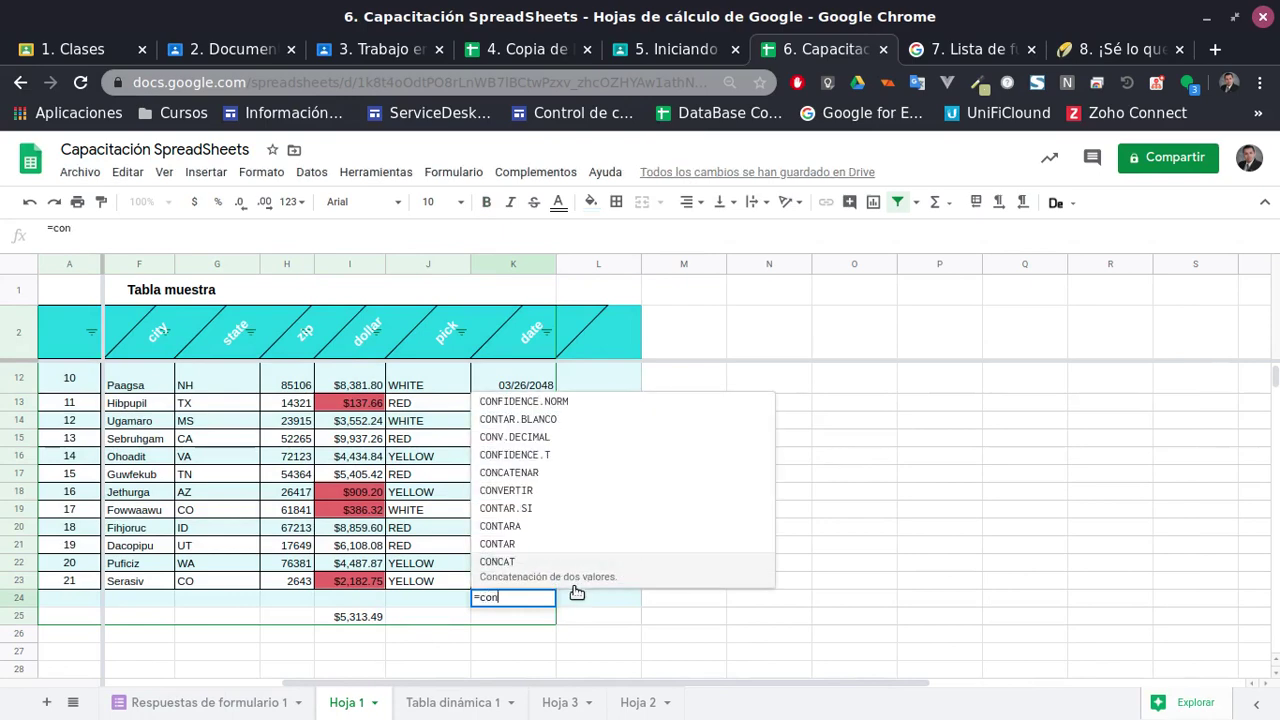
{"action": "type", "text": "tara("}
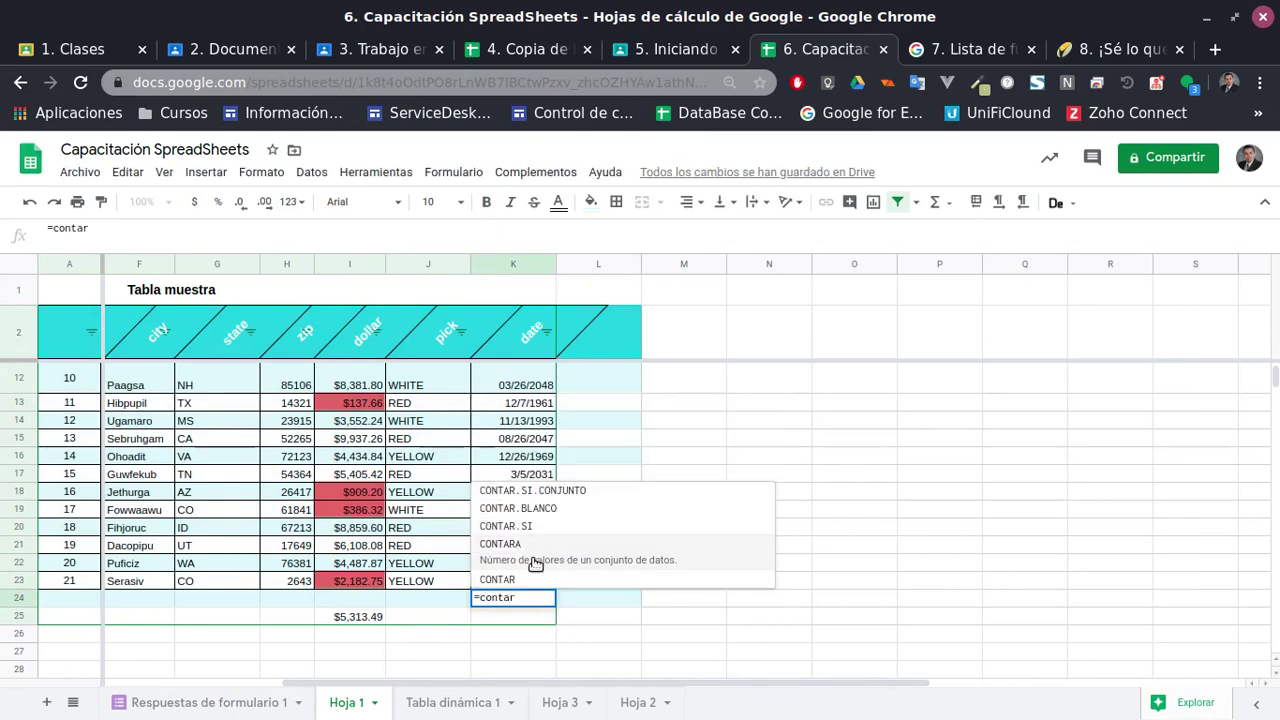
{"action": "left_click", "coordinate": [537, 581]}
{"action": "scroll", "coordinate": [573, 580], "scroll_direction": "up", "scroll_amount": 2}
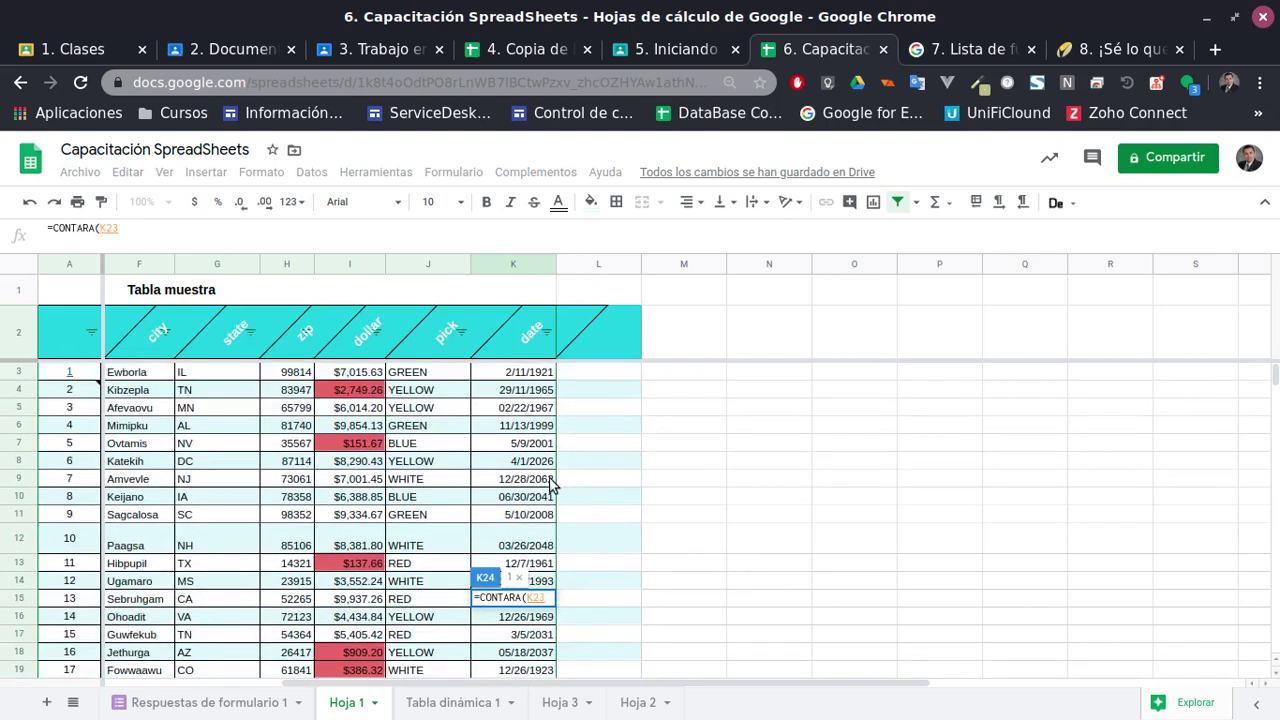
{"action": "left_click", "coordinate": [537, 380], "text": "shift"}
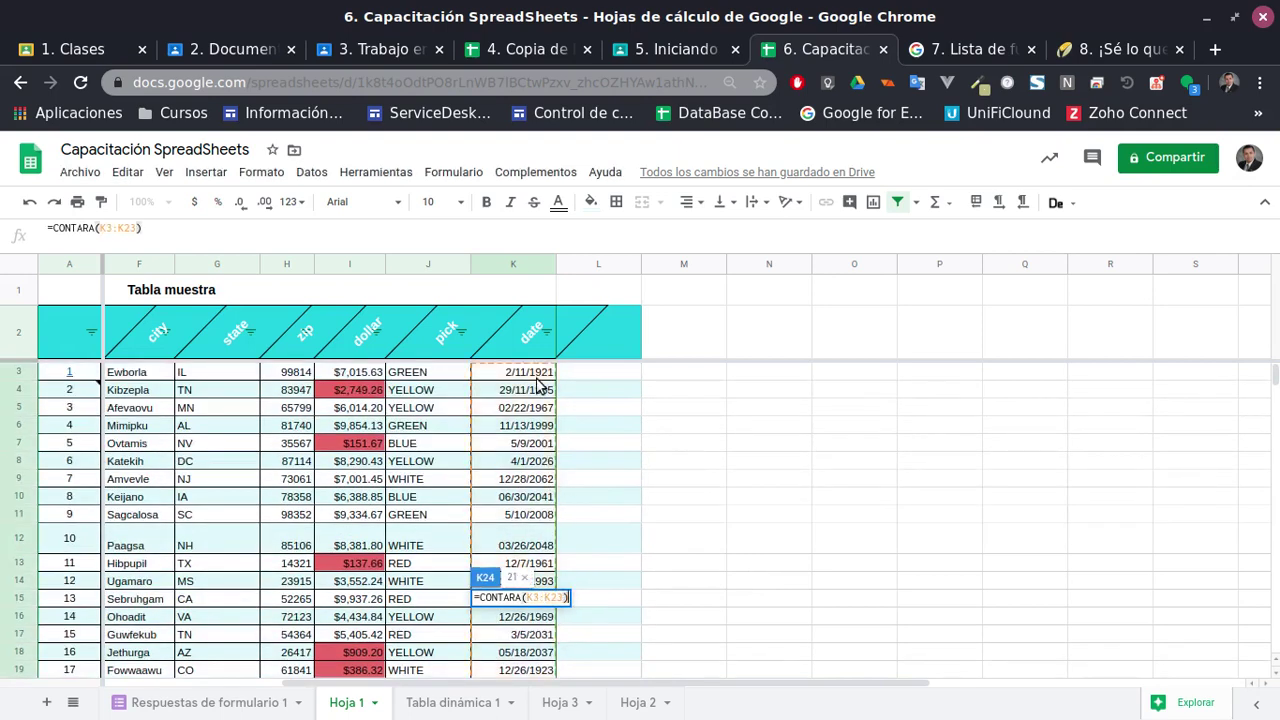
{"action": "key", "text": "Return"}
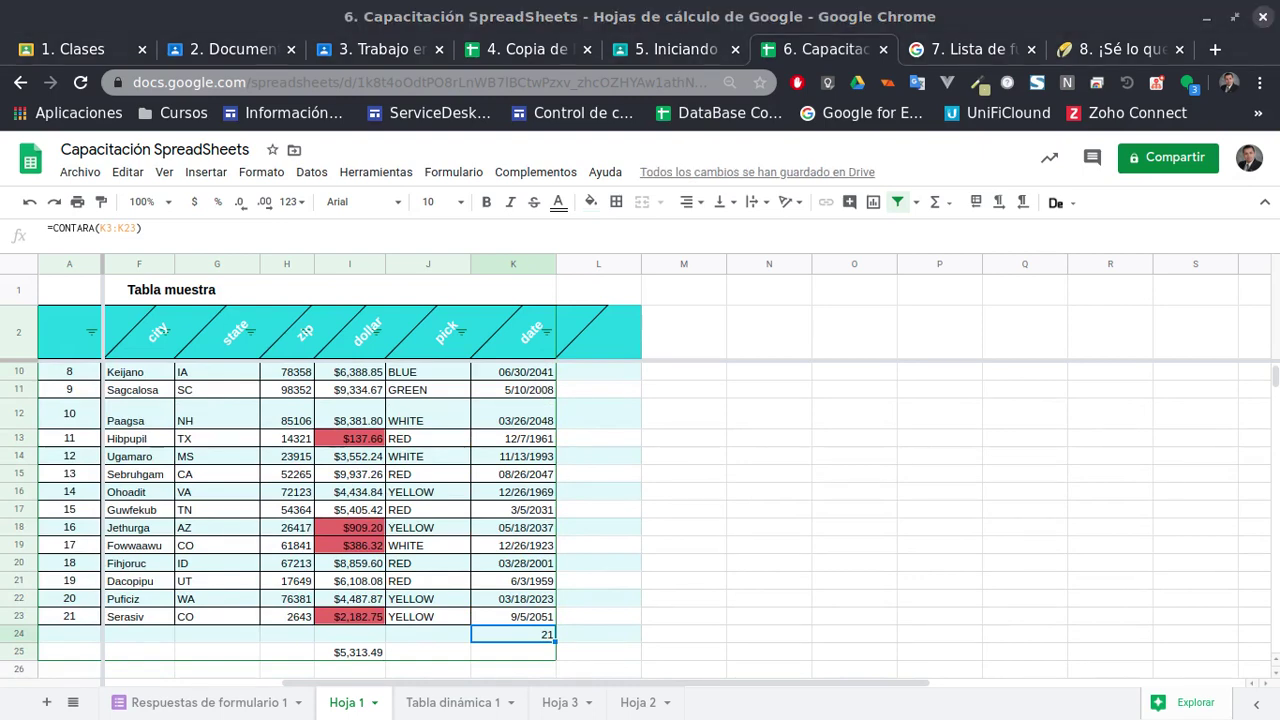
{"action": "left_click", "coordinate": [518, 582]}
{"action": "left_click", "coordinate": [512, 605]}
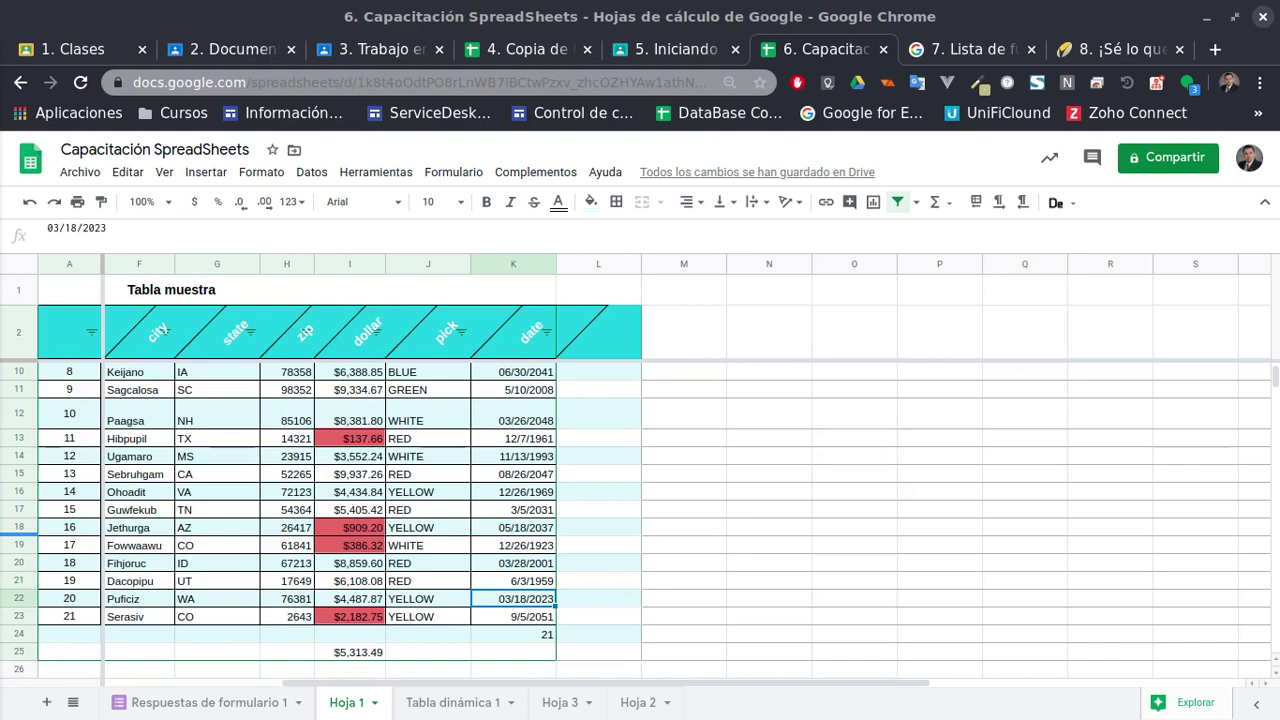
Enter =CONTARA(I3:I23) in I24 to count the dollar column, showing 21
{"action": "scroll", "coordinate": [357, 600], "scroll_direction": "up", "scroll_amount": 1}
{"action": "scroll", "coordinate": [357, 600], "scroll_direction": "down", "scroll_amount": 2}
{"action": "left_click", "coordinate": [356, 552]}
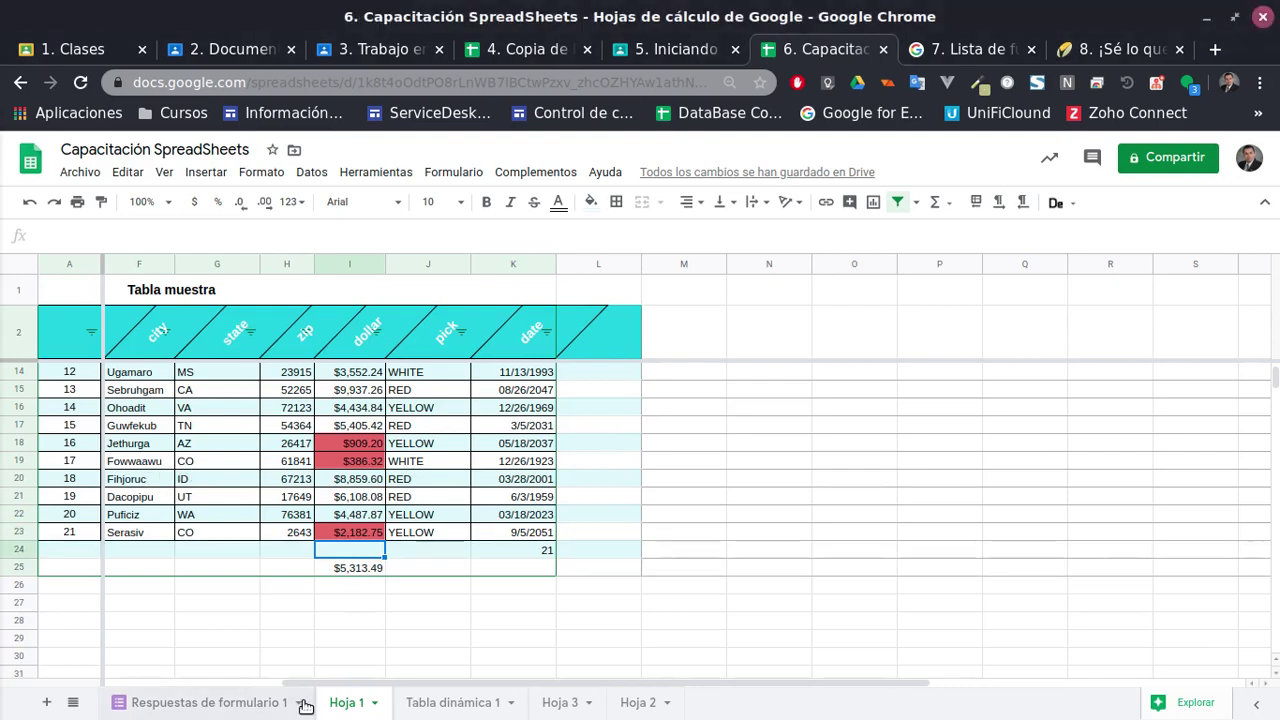
{"action": "type", "text": "=contar"}
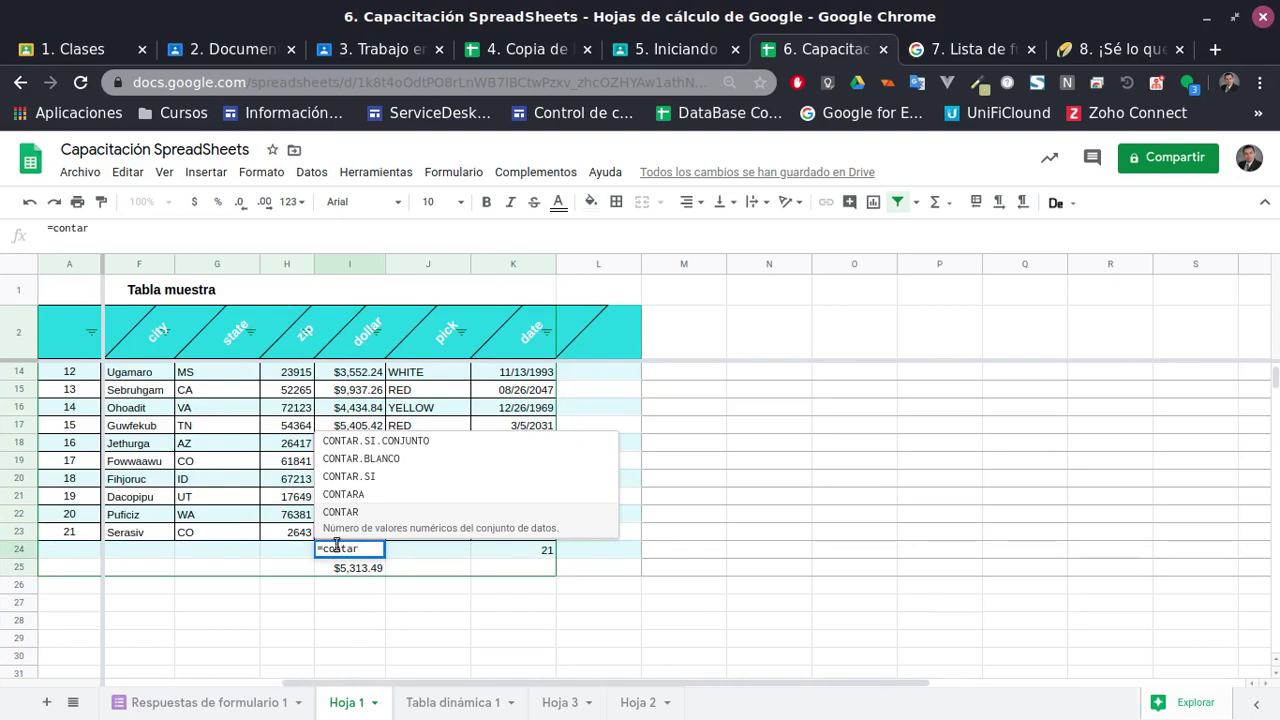
{"action": "left_click", "coordinate": [345, 494]}
{"action": "scroll", "coordinate": [382, 530], "scroll_direction": "up", "scroll_amount": 4}
{"action": "left_click_drag", "start_coordinate": [372, 537], "coordinate": [352, 377]}
{"action": "type", "text": ")"}
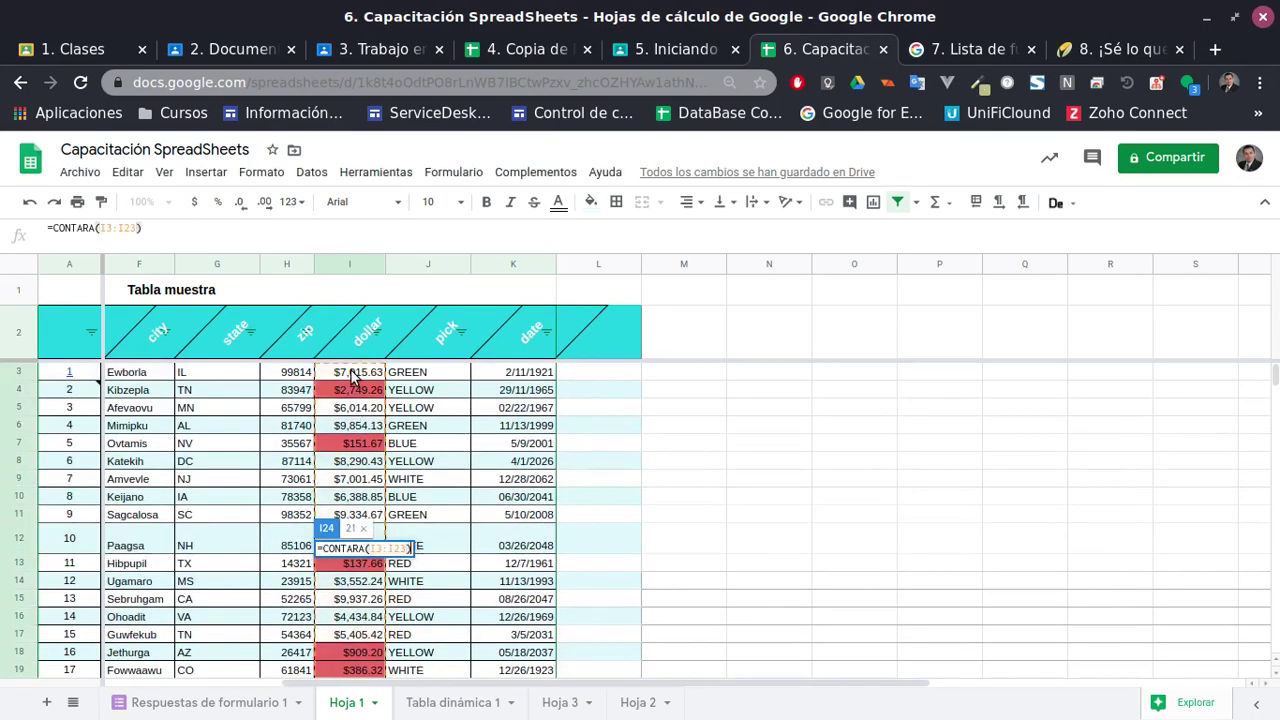
{"action": "key", "text": "Return"}
{"action": "left_click", "coordinate": [320, 637]}
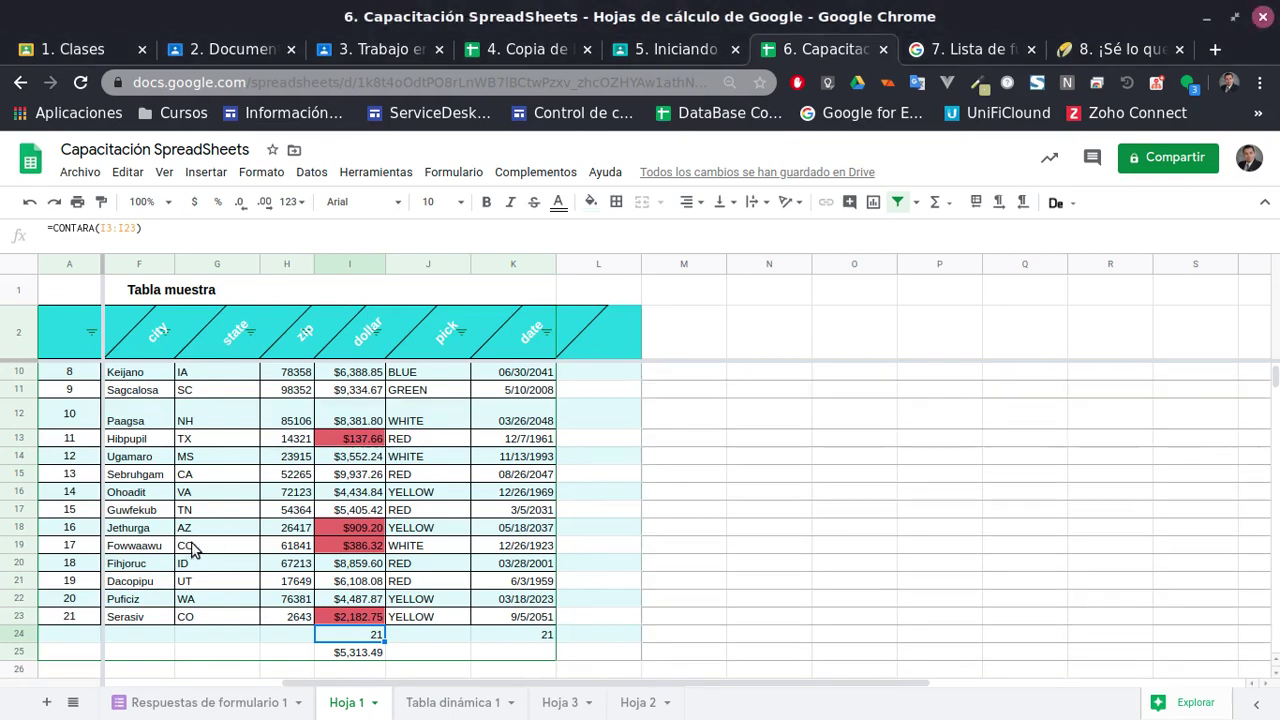
{"action": "scroll", "coordinate": [198, 621], "scroll_direction": "down", "scroll_amount": 1}
{"action": "left_click", "coordinate": [155, 620]}
{"action": "scroll", "coordinate": [640, 558], "scroll_direction": "down", "scroll_amount": 1}
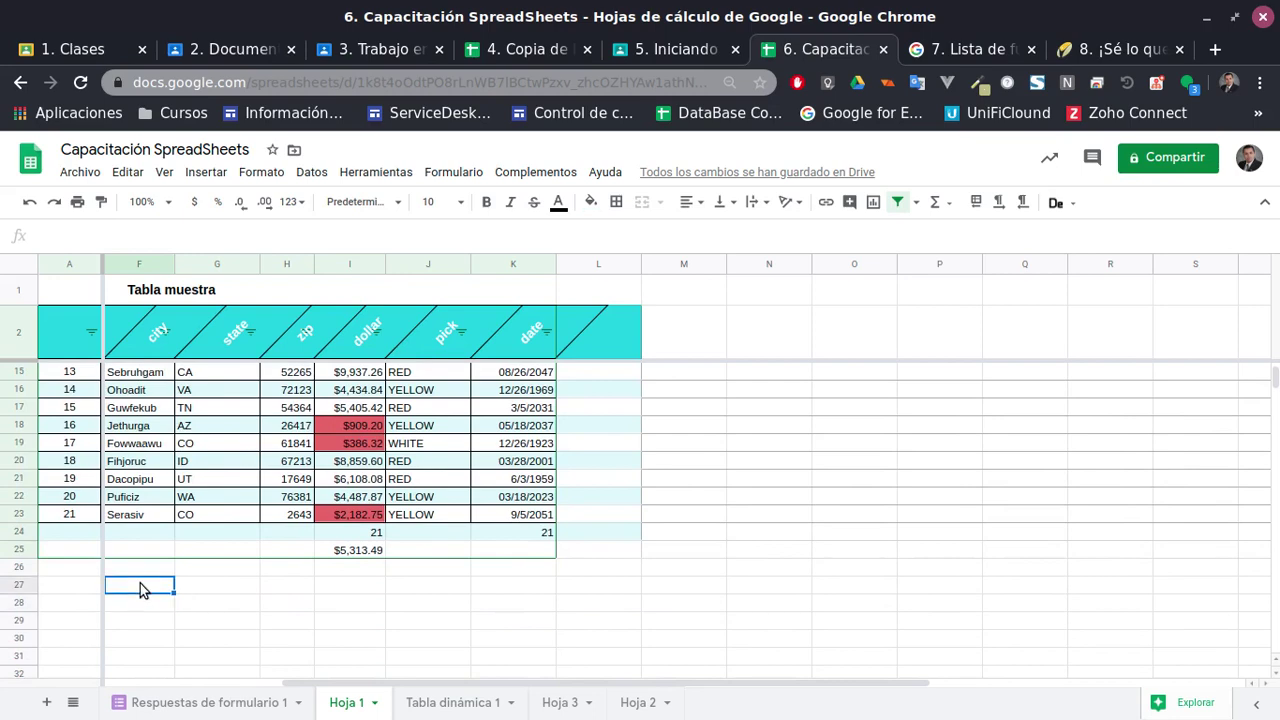
Enter =FECHA(2020,3,3) in F27 to produce the date 3/3/2020
{"action": "type", "text": "=feca"}
{"action": "key", "text": "BackSpace"}
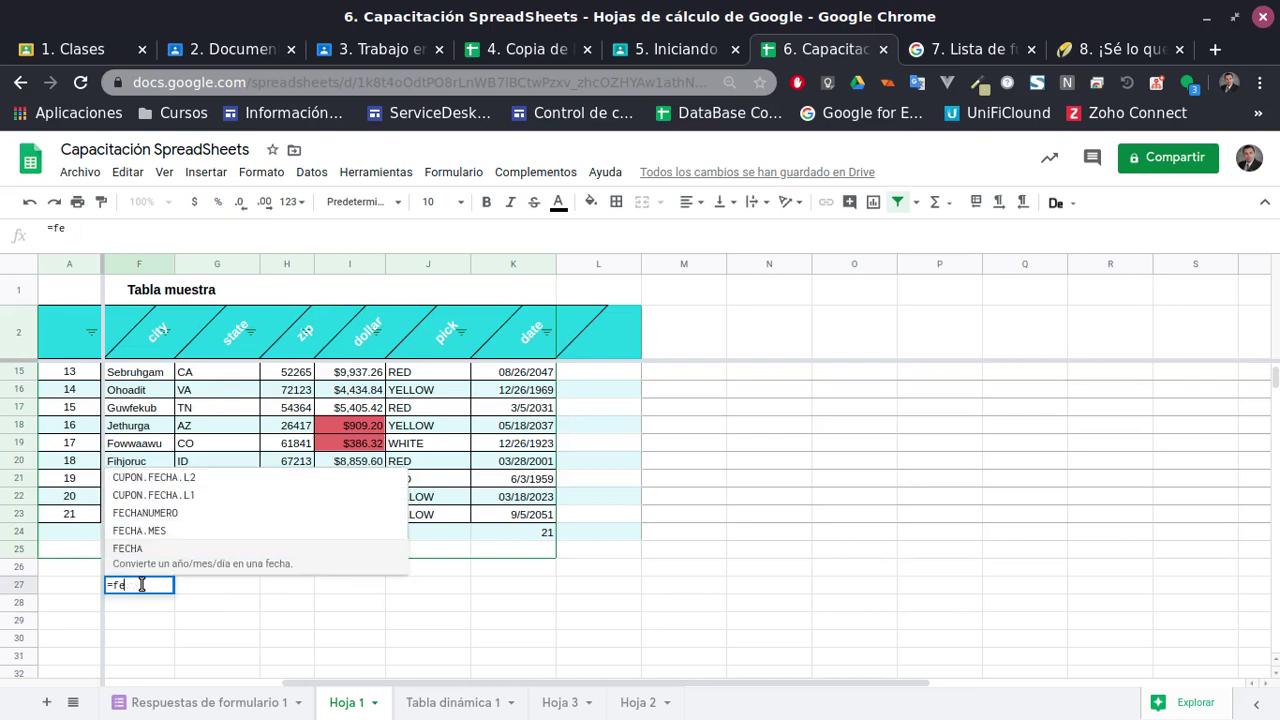
{"action": "left_click", "coordinate": [195, 549]}
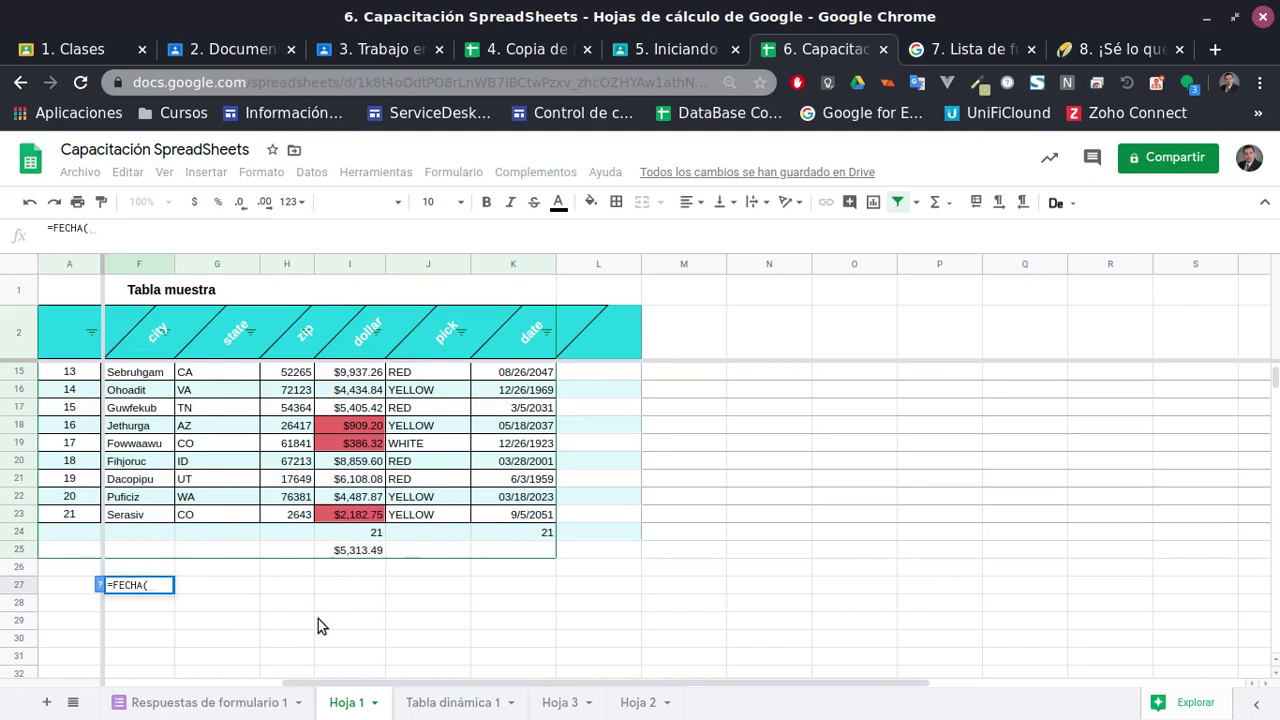
{"action": "type", "text": "2020"}
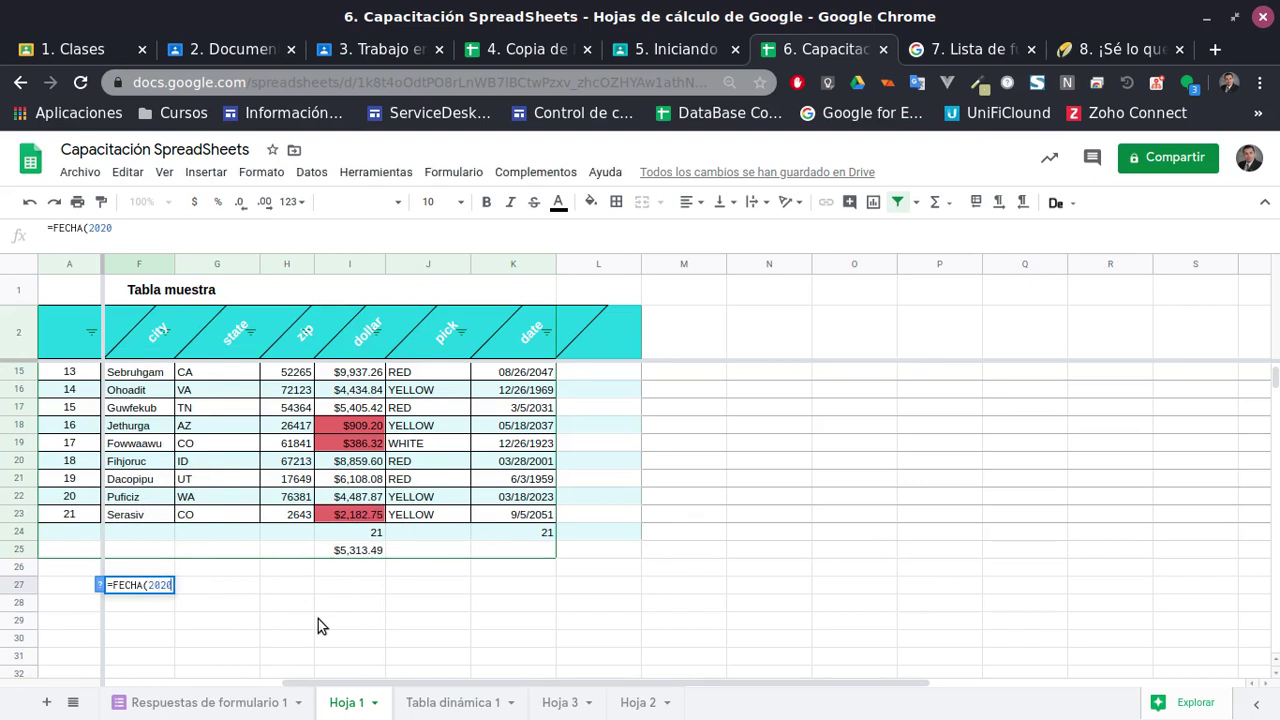
{"action": "type", "text": ",3,3"}
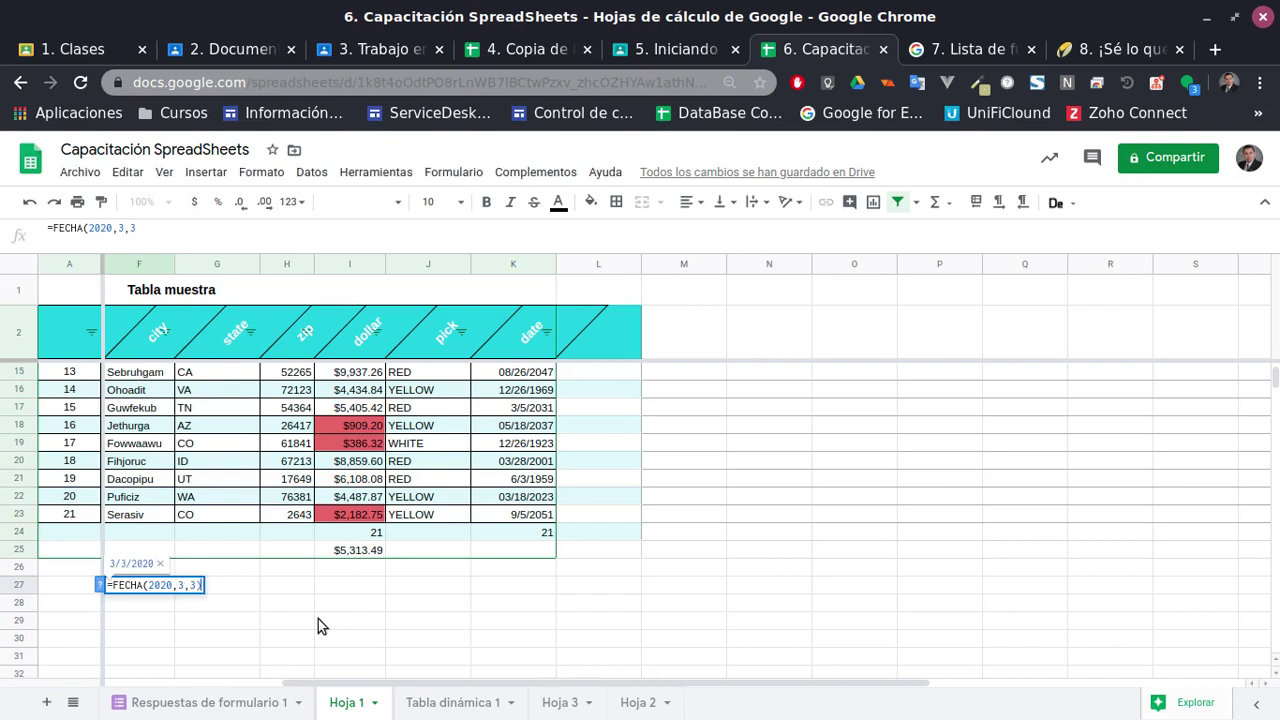
{"action": "key", "text": "Return"}
{"action": "key", "text": "Right"}
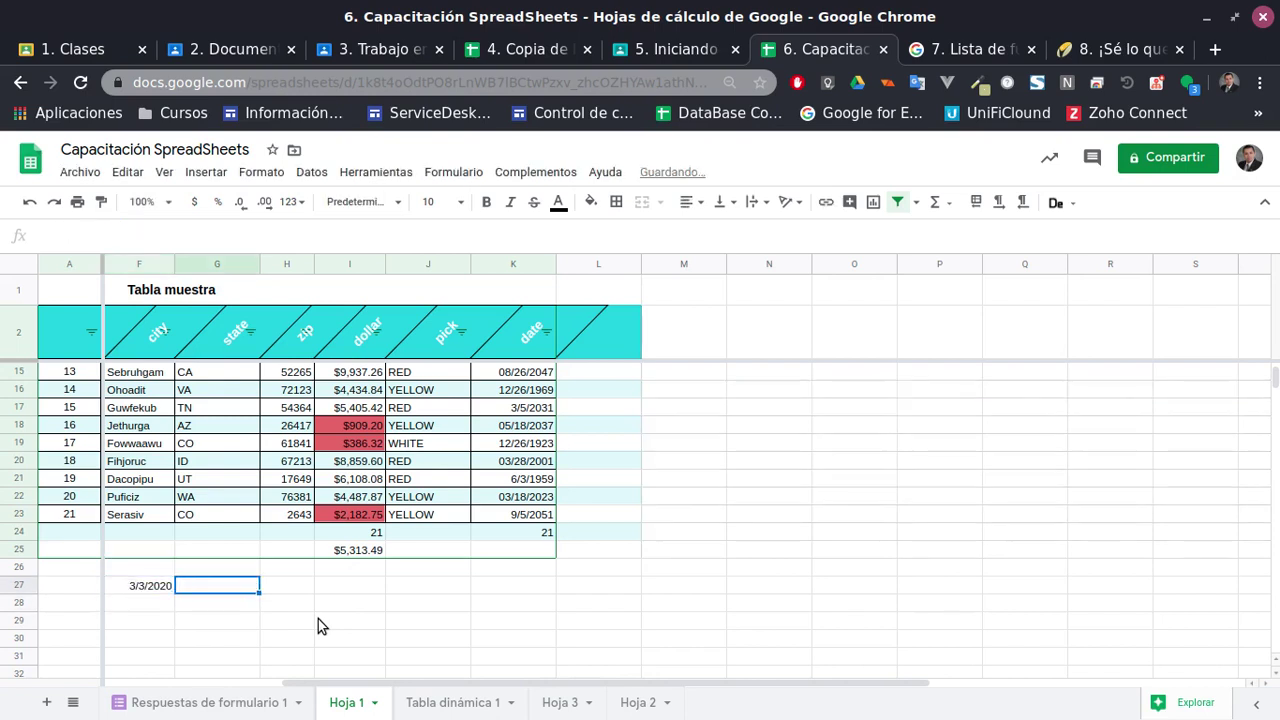
{"action": "left_click", "coordinate": [160, 586]}
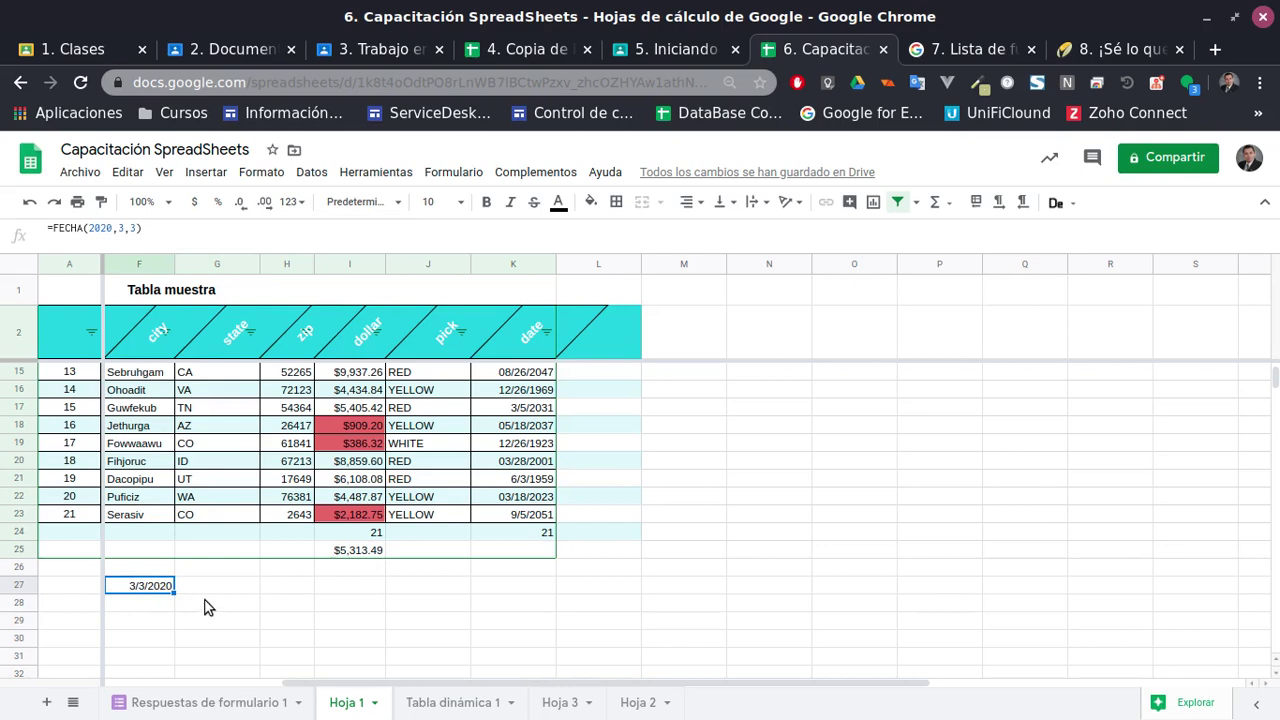
{"action": "scroll", "coordinate": [204, 600], "scroll_direction": "up", "scroll_amount": 2}
{"action": "scroll", "coordinate": [200, 647], "scroll_direction": "down", "scroll_amount": 3}
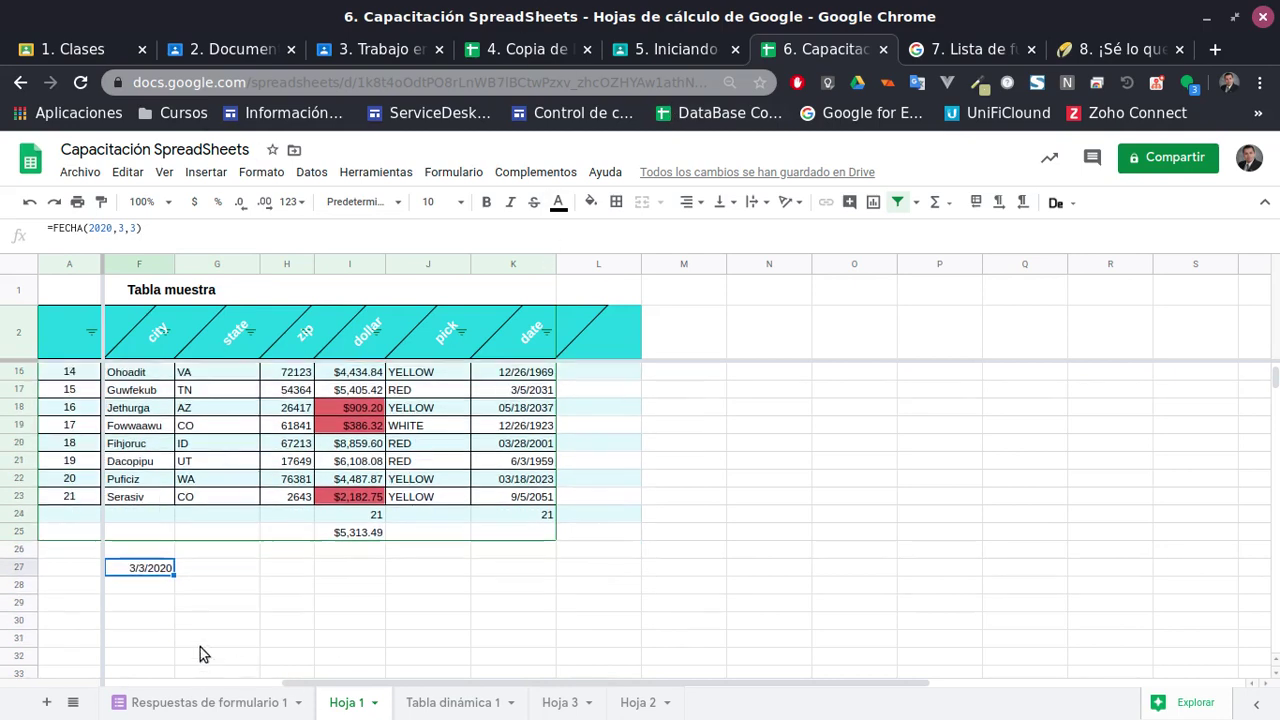
Put =F27-3 in G27, giving the date 29/2/2020
{"action": "left_click", "coordinate": [199, 574]}
{"action": "scroll", "coordinate": [199, 574], "scroll_direction": "down", "scroll_amount": 1}
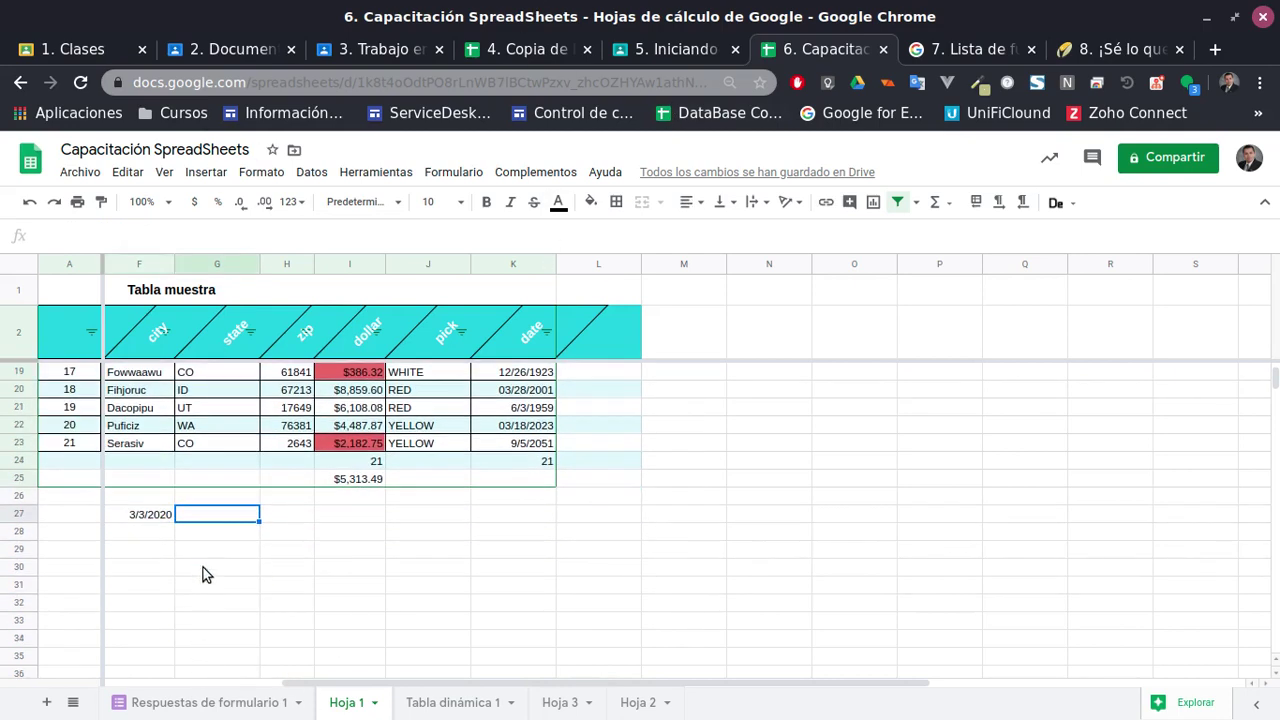
{"action": "type", "text": "="}
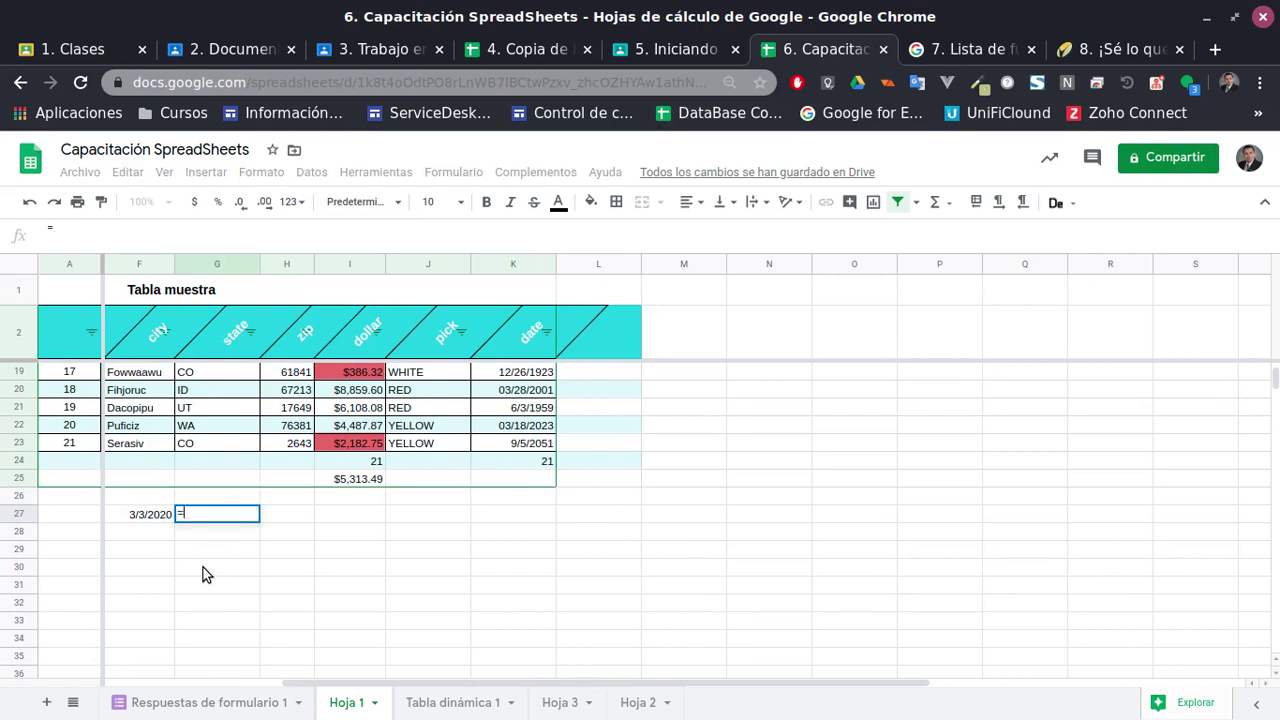
{"action": "left_click", "coordinate": [136, 513]}
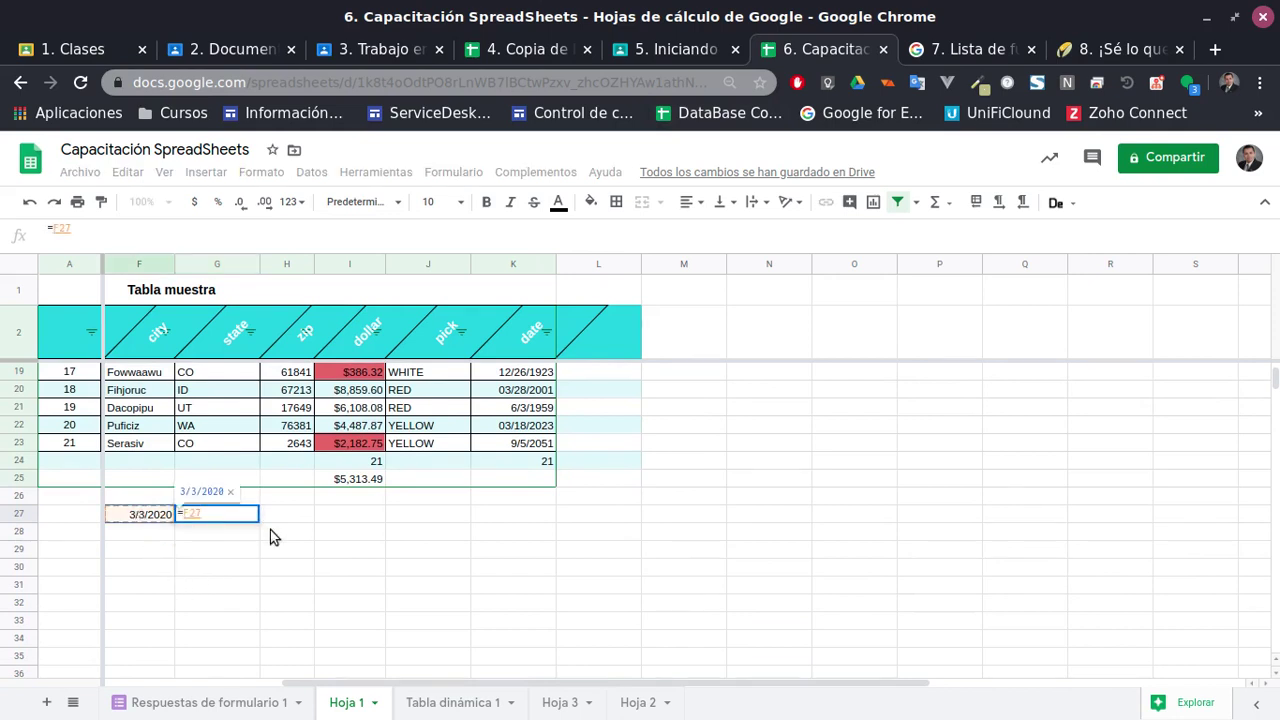
{"action": "type", "text": "-3"}
{"action": "key", "text": "Return"}
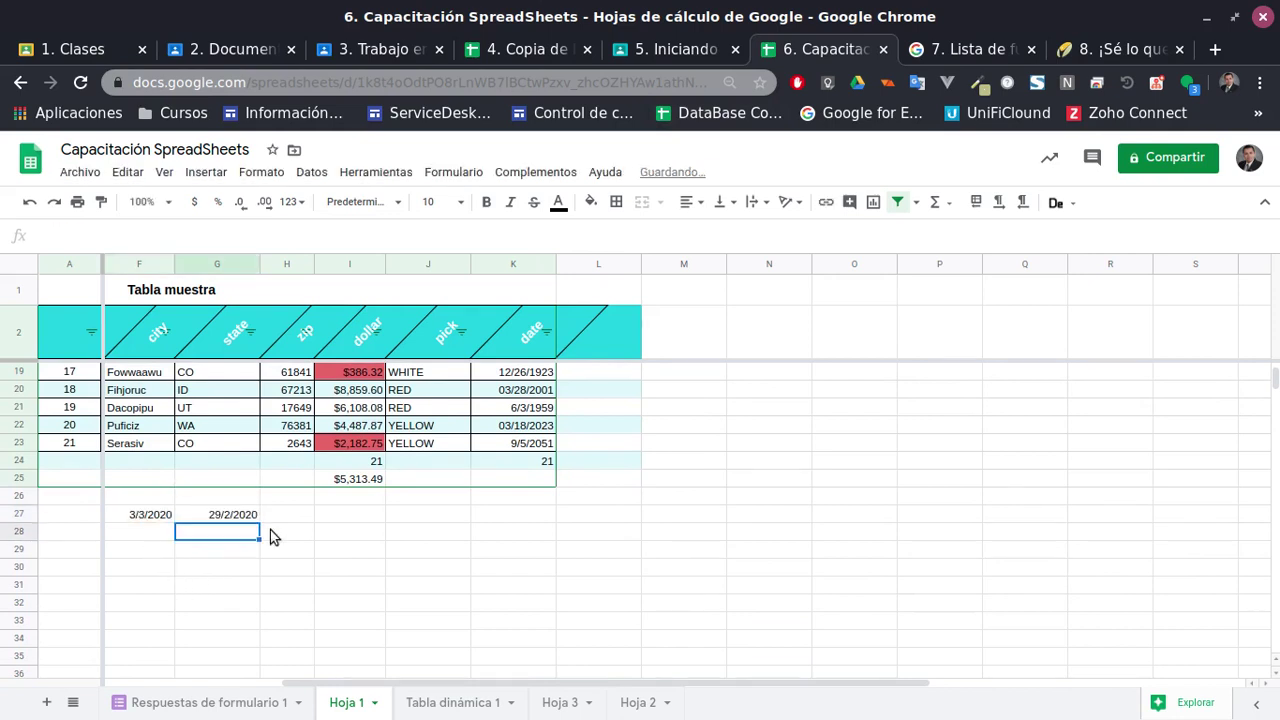
{"action": "key", "text": "Up"}
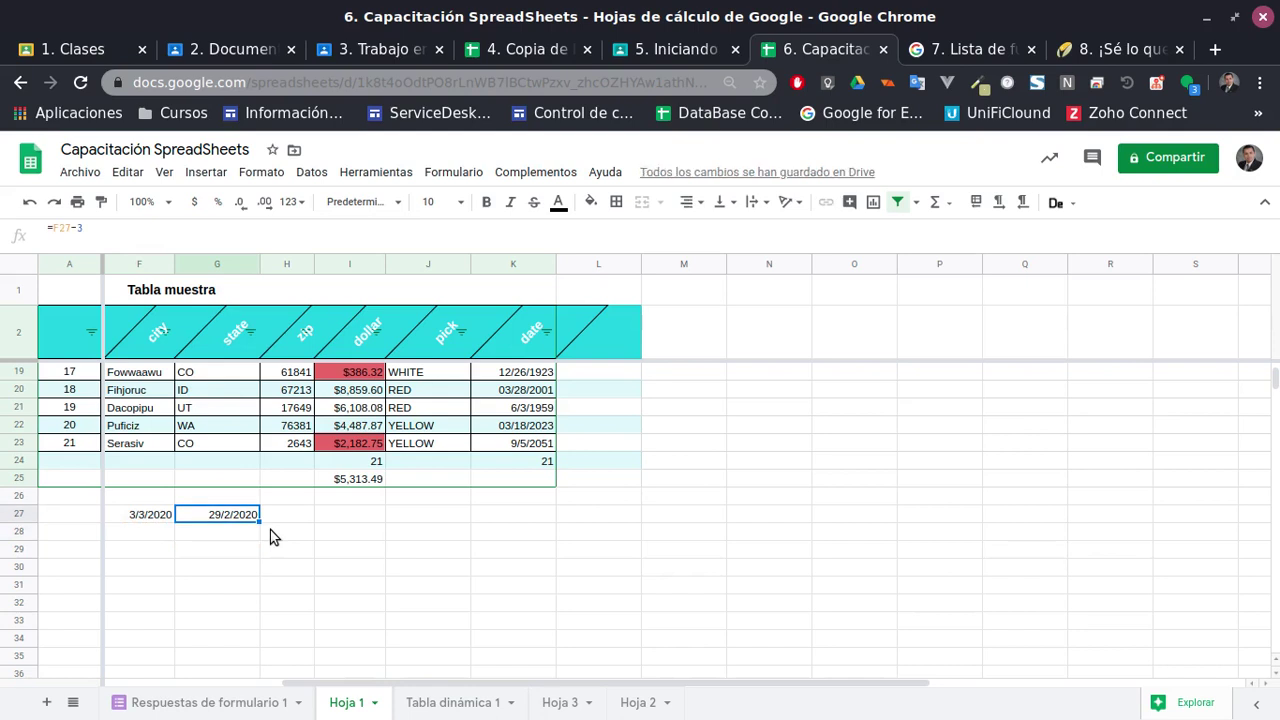
Put =F27+10 in H27, giving the date 13/3/2020
{"action": "left_click", "coordinate": [302, 519]}
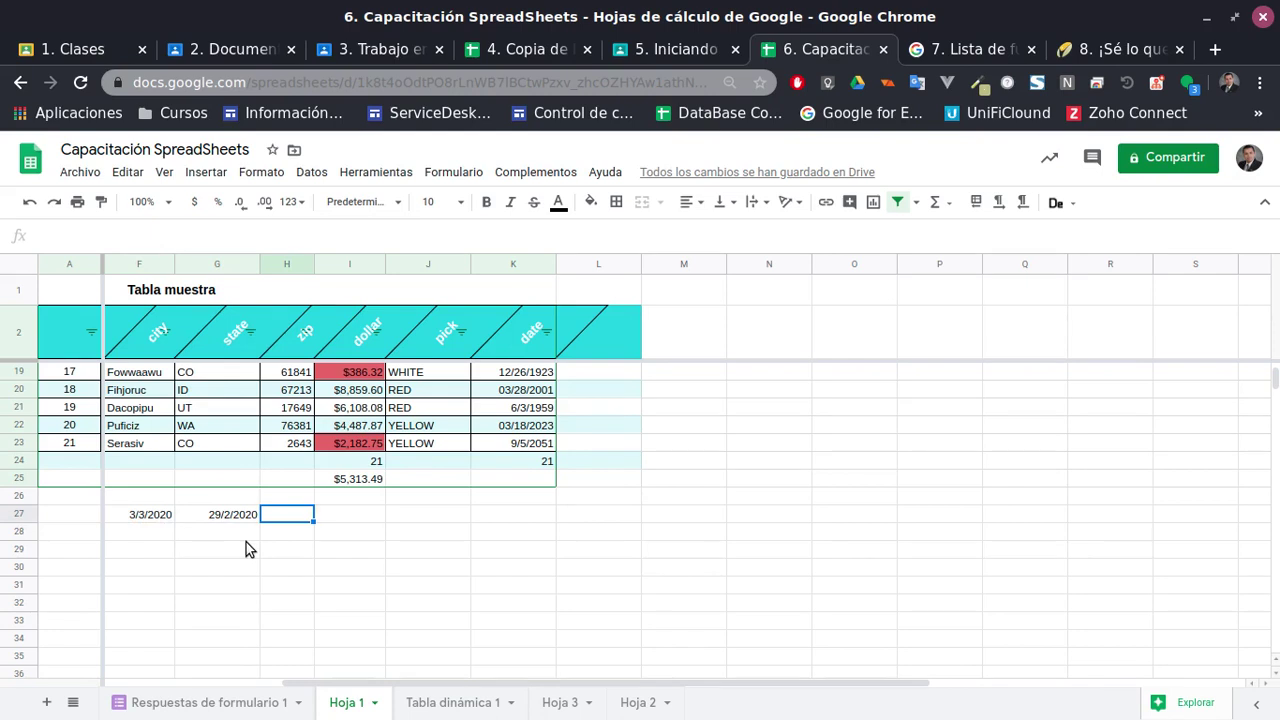
{"action": "type", "text": "="}
{"action": "left_click", "coordinate": [141, 515]}
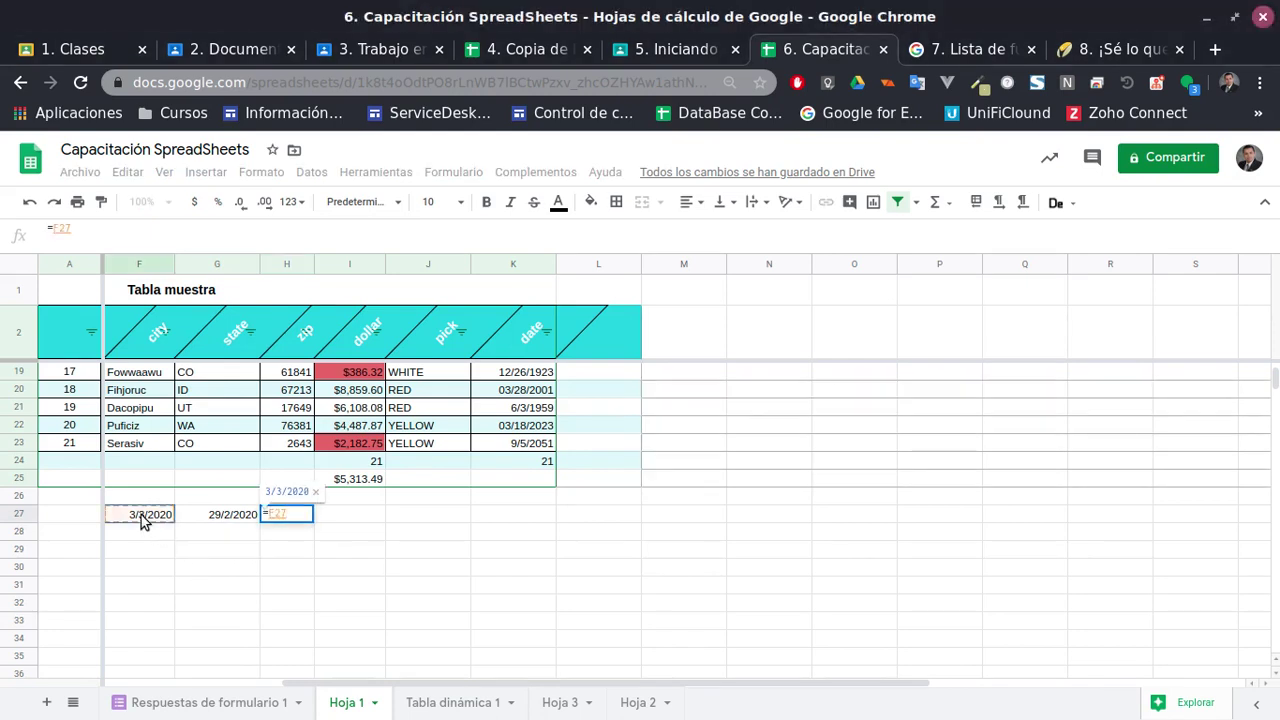
{"action": "type", "text": "+10"}
{"action": "key", "text": "Return"}
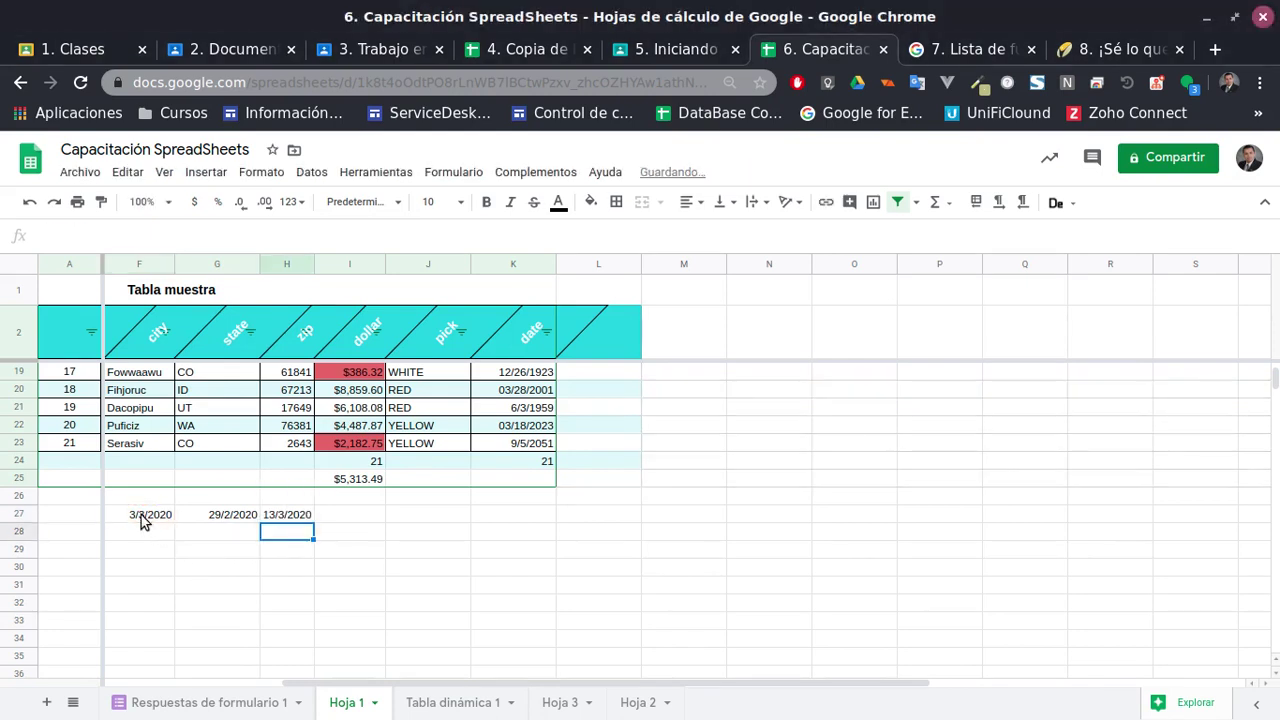
{"action": "key", "text": "Up"}
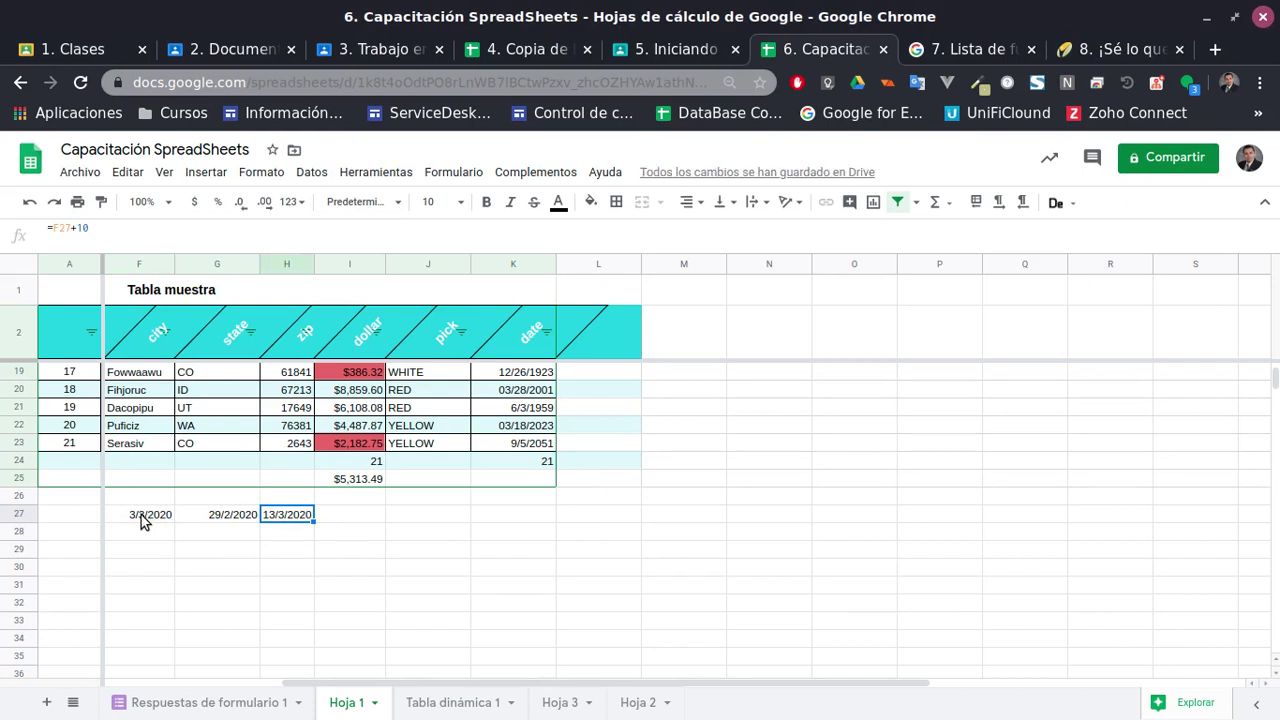
Enter =H27-G27 in I27 to get the 13 days between the two dates
{"action": "left_click", "coordinate": [352, 521]}
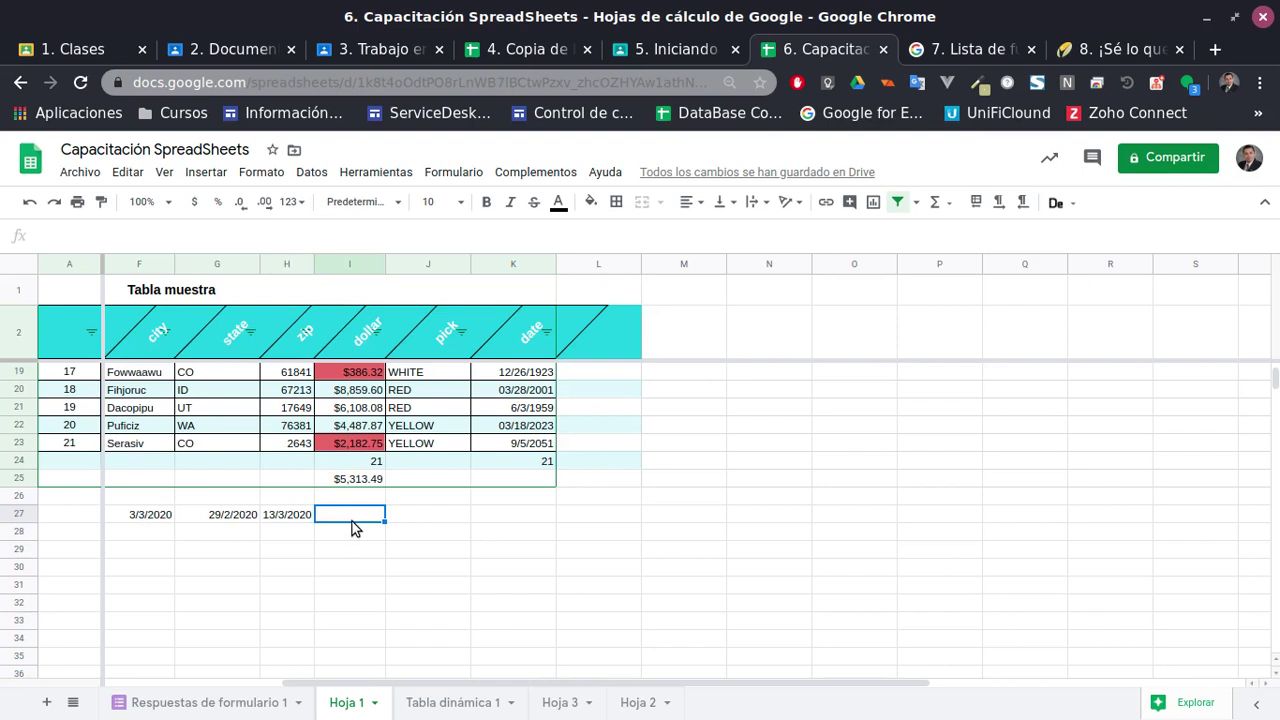
{"action": "type", "text": "="}
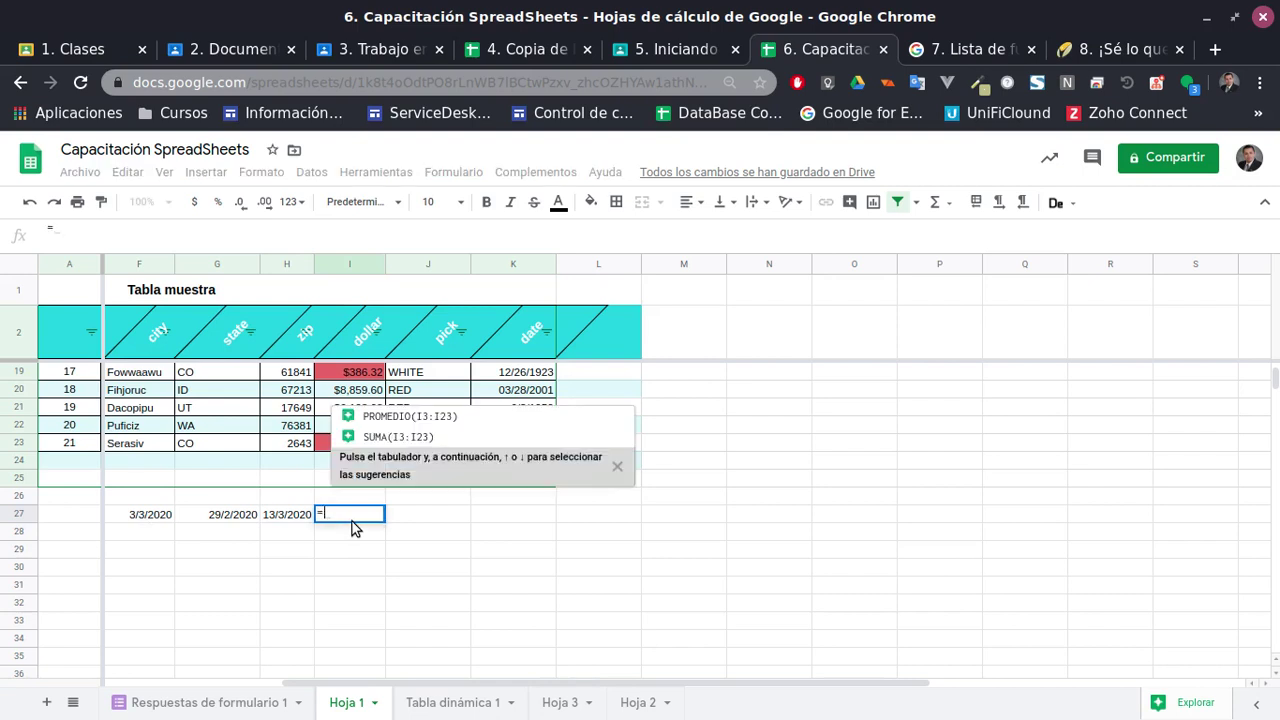
{"action": "left_click", "coordinate": [280, 516]}
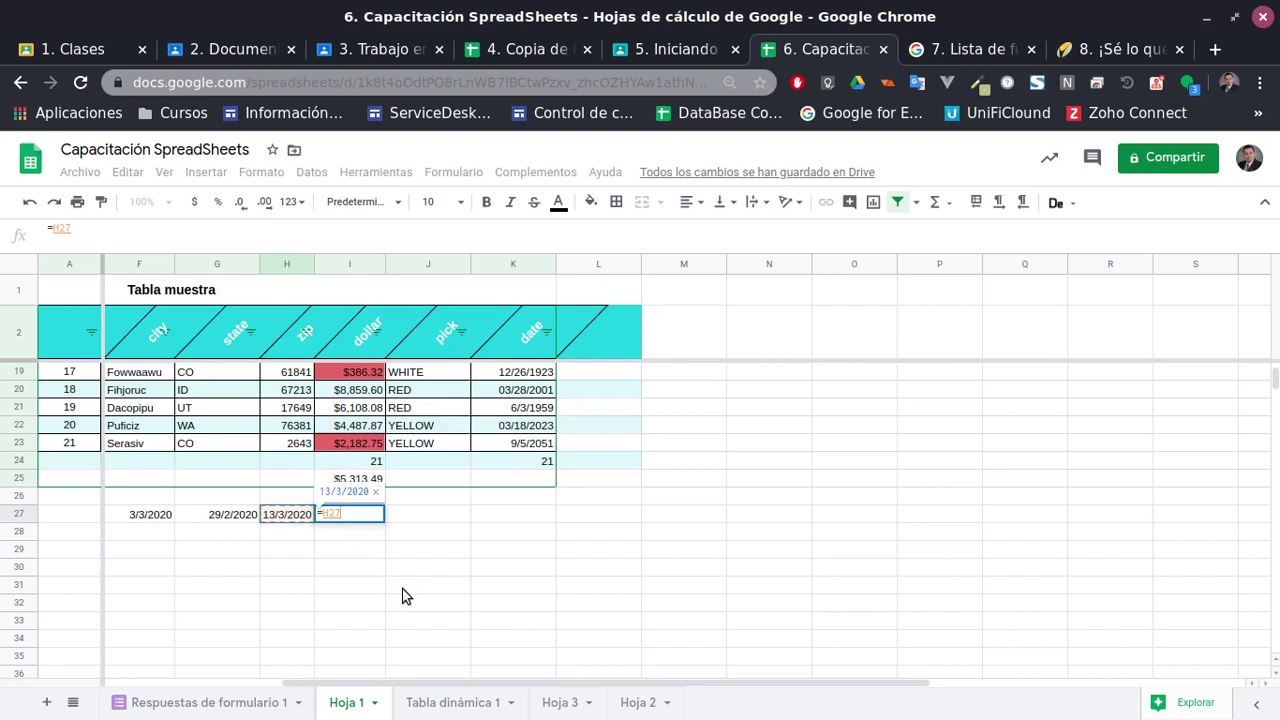
{"action": "type", "text": "-"}
{"action": "left_click", "coordinate": [223, 521]}
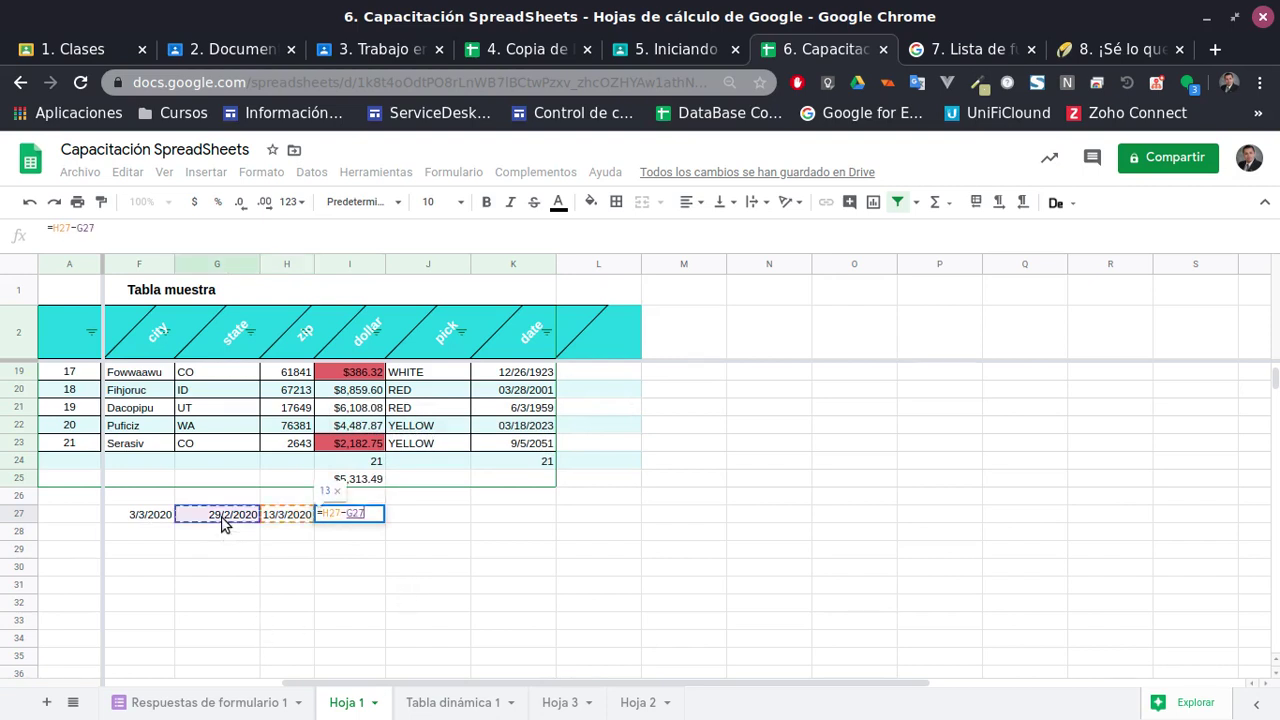
{"action": "key", "text": "Return"}
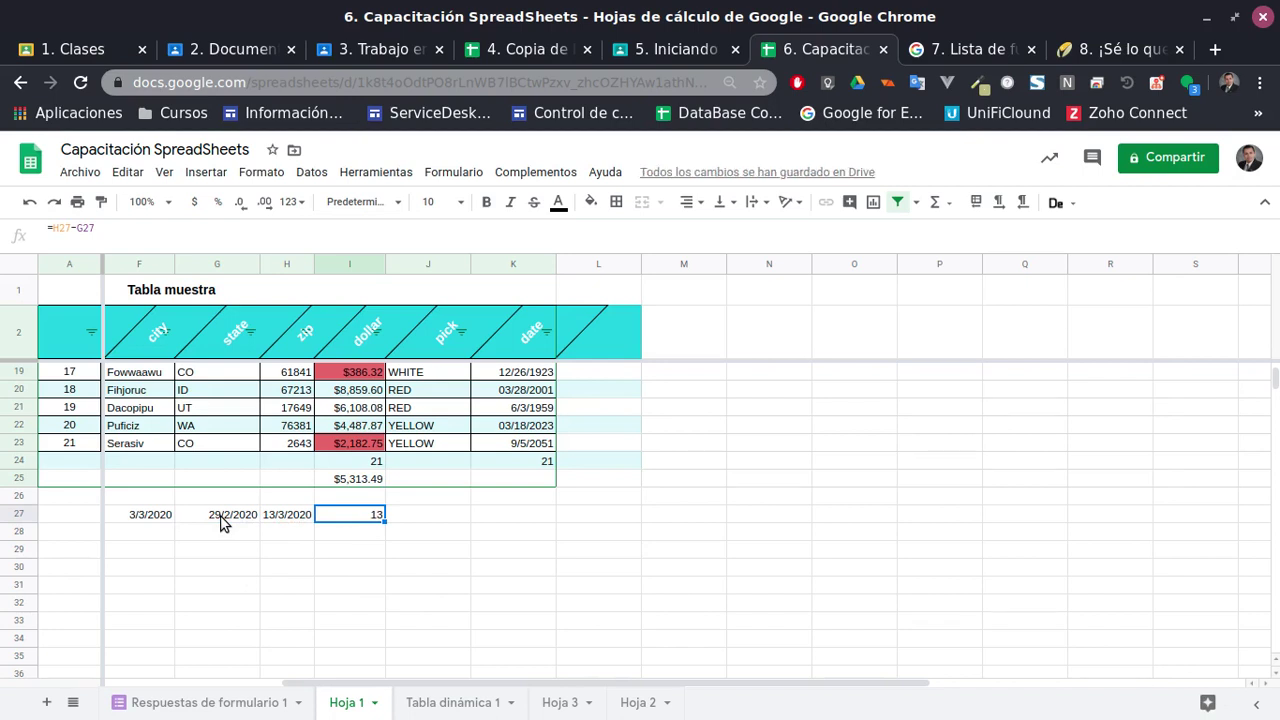
{"action": "scroll", "coordinate": [424, 608], "scroll_direction": "up", "scroll_amount": 5}
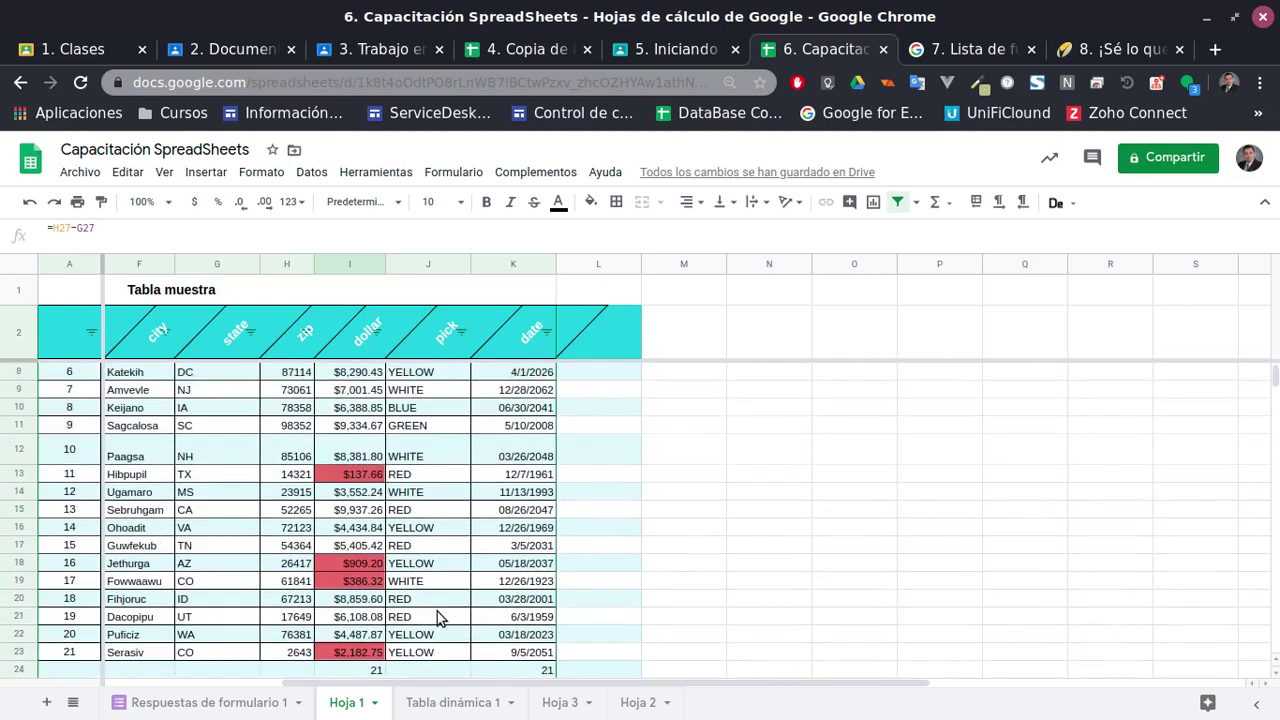
Review the date values in column K at K4, K6 and K17
{"action": "left_click", "coordinate": [515, 392]}
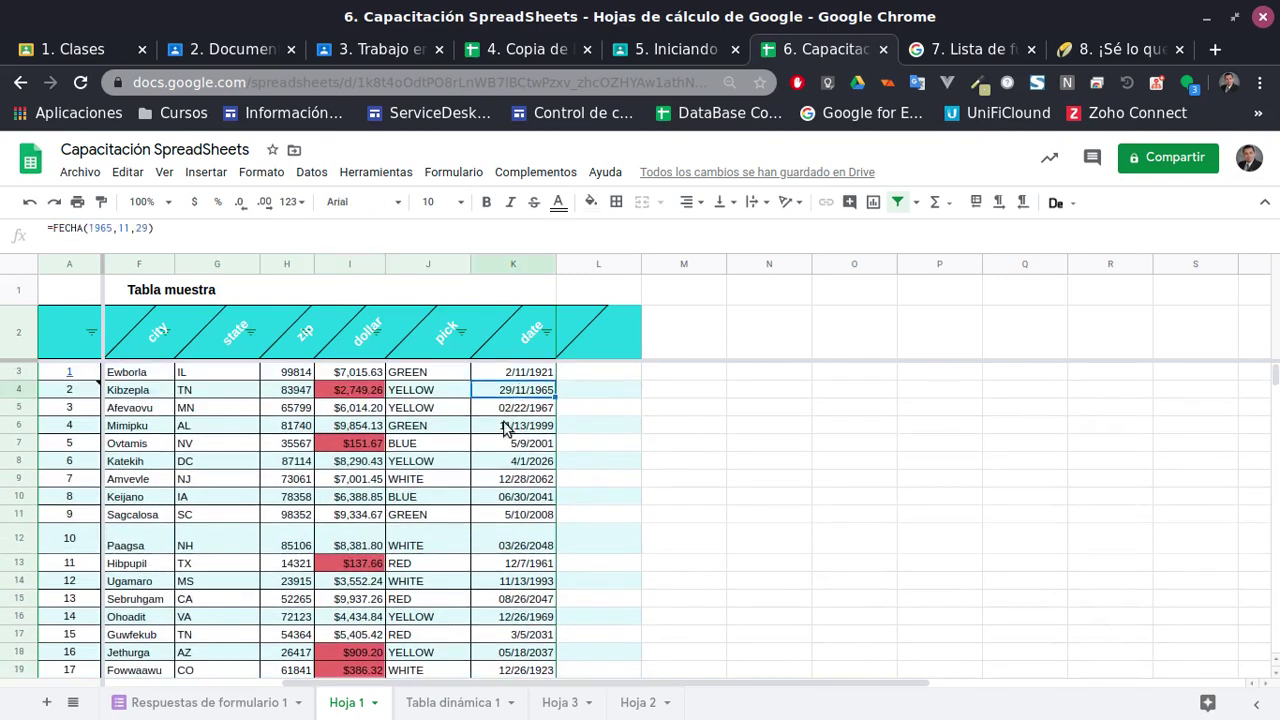
{"action": "left_click", "coordinate": [508, 425]}
{"action": "scroll", "coordinate": [510, 466], "scroll_direction": "down", "scroll_amount": 3}
{"action": "left_click", "coordinate": [506, 476]}
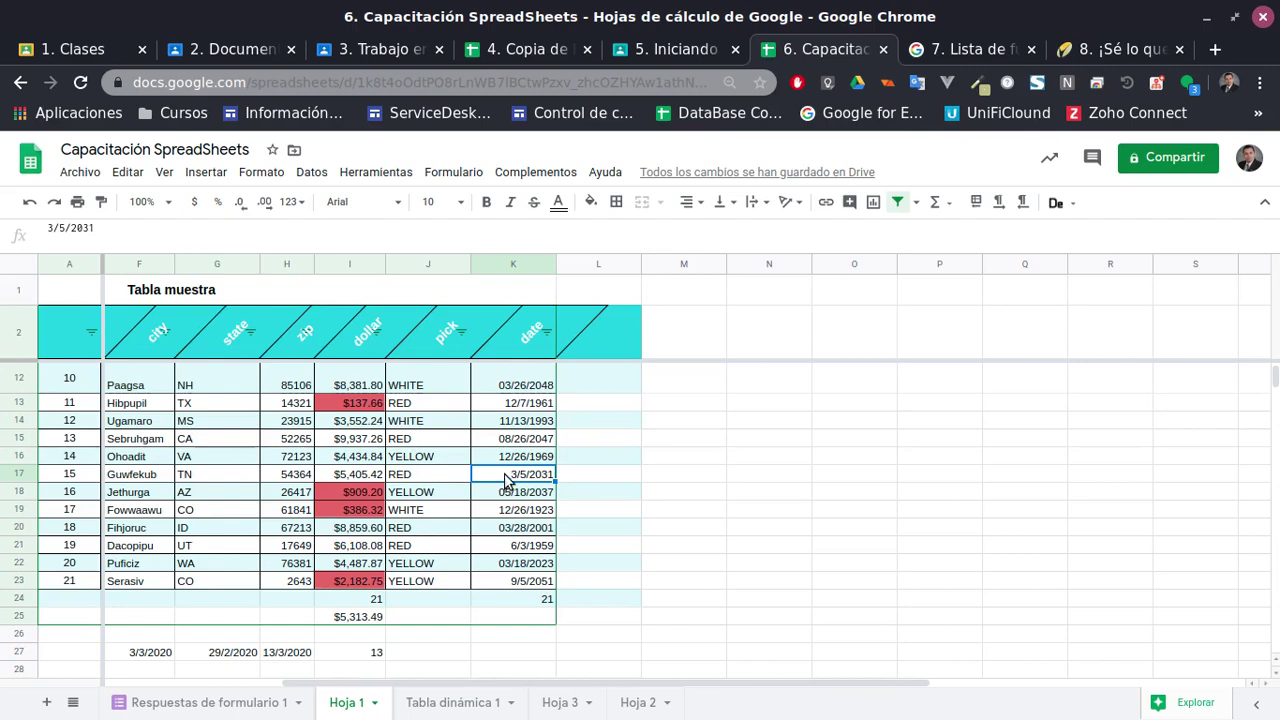
{"action": "scroll", "coordinate": [455, 485], "scroll_direction": "up", "scroll_amount": 2}
{"action": "scroll", "coordinate": [451, 476], "scroll_direction": "down", "scroll_amount": 4}
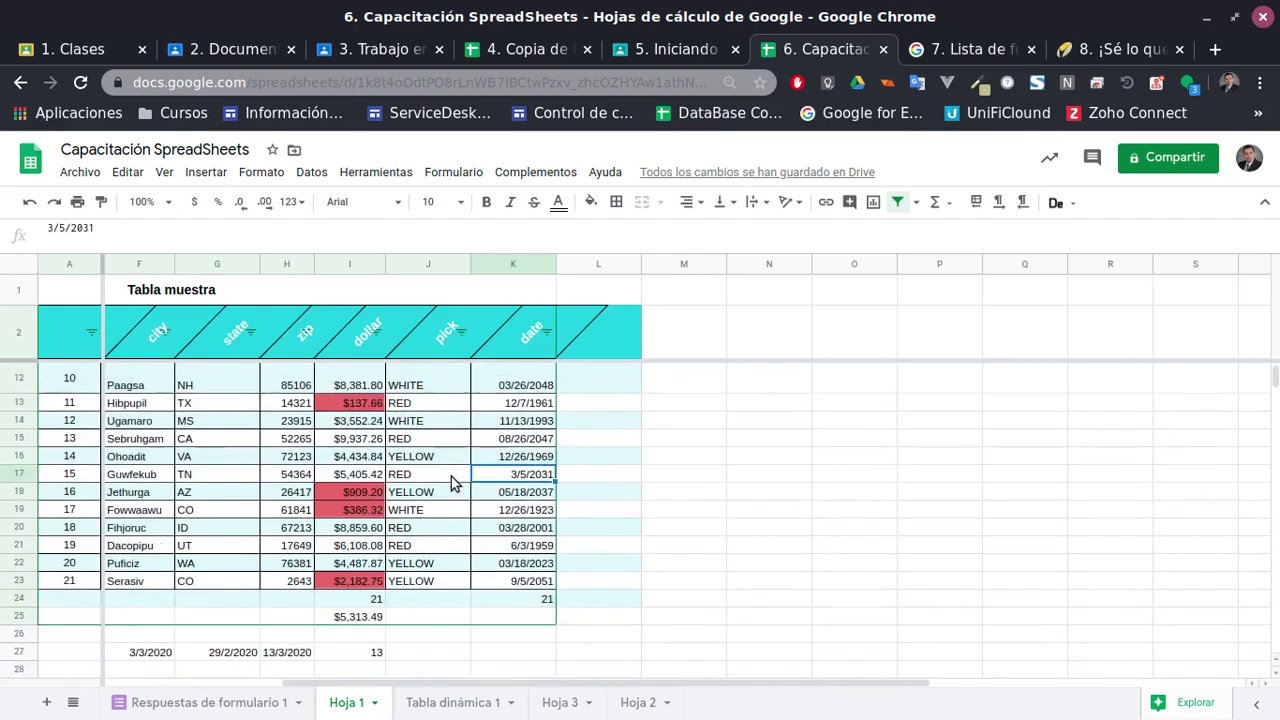
Enter =UNIQUE(J3:J23) in J27 to list the distinct pick colours
{"action": "left_click", "coordinate": [421, 530]}
{"action": "type", "text": "="}
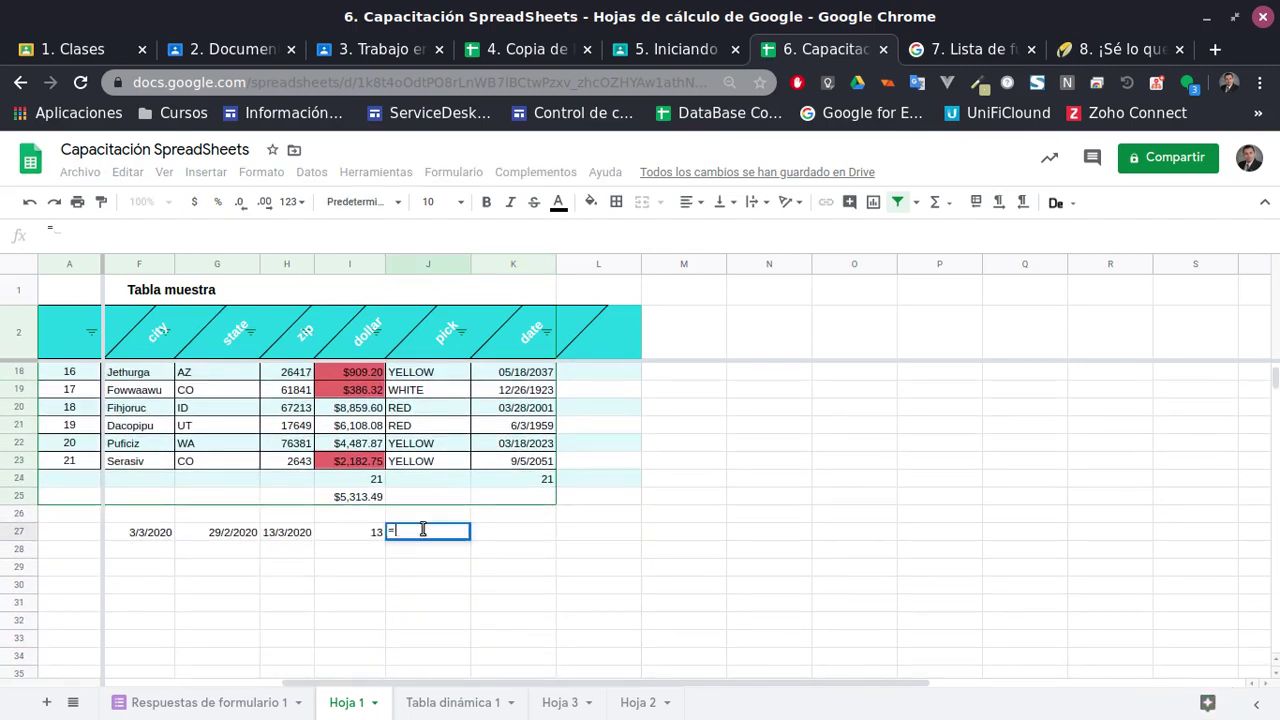
{"action": "type", "text": "uni"}
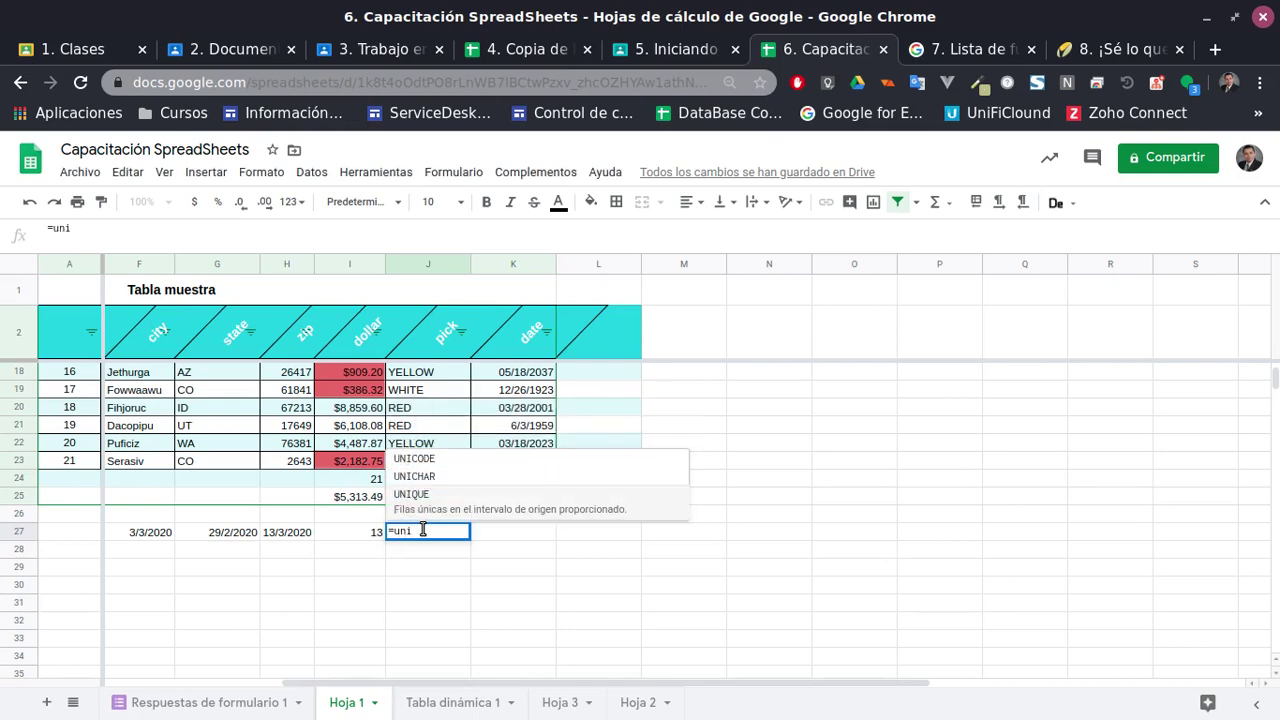
{"action": "left_click", "coordinate": [431, 508]}
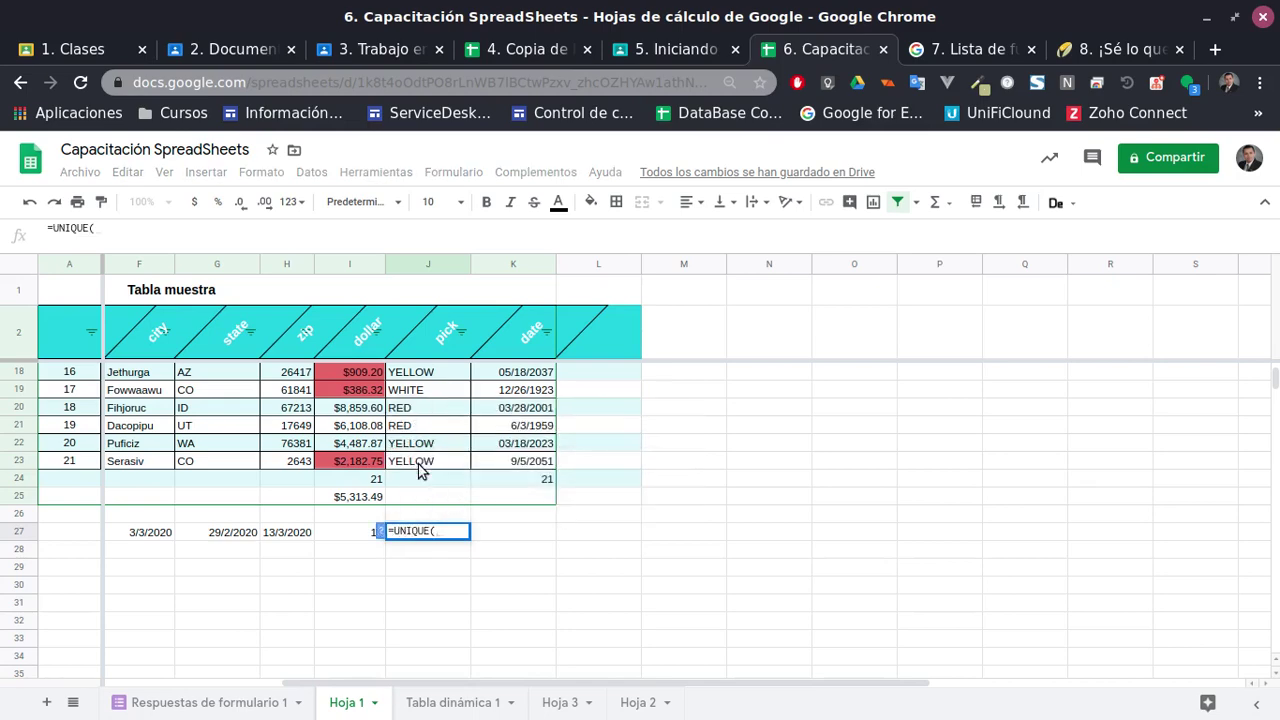
{"action": "left_click", "coordinate": [443, 474]}
{"action": "scroll", "coordinate": [443, 474], "scroll_direction": "up", "scroll_amount": 5}
{"action": "left_click", "coordinate": [422, 378], "text": "shift"}
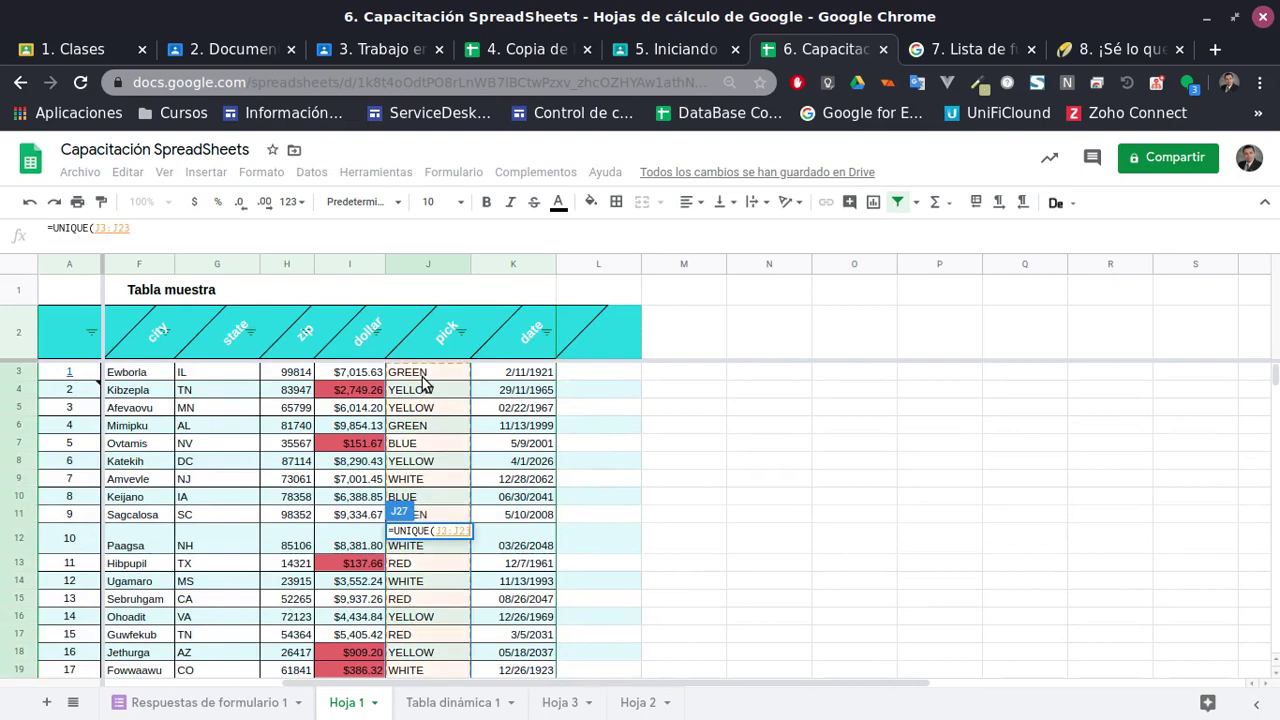
{"action": "key", "text": "Return"}
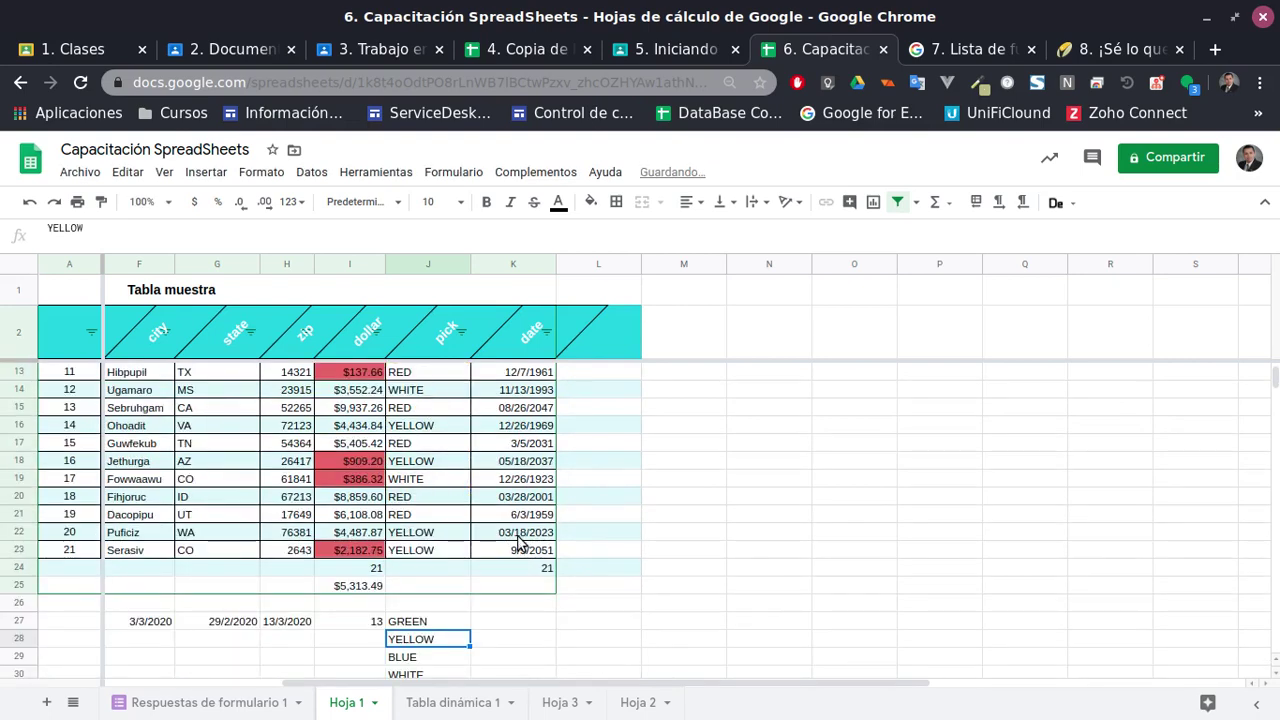
Step through the unique colours GREEN, YELLOW, BLUE, WHITE and RED in J27:J31
{"action": "scroll", "coordinate": [505, 555], "scroll_direction": "down", "scroll_amount": 2}
{"action": "left_click", "coordinate": [422, 500]}
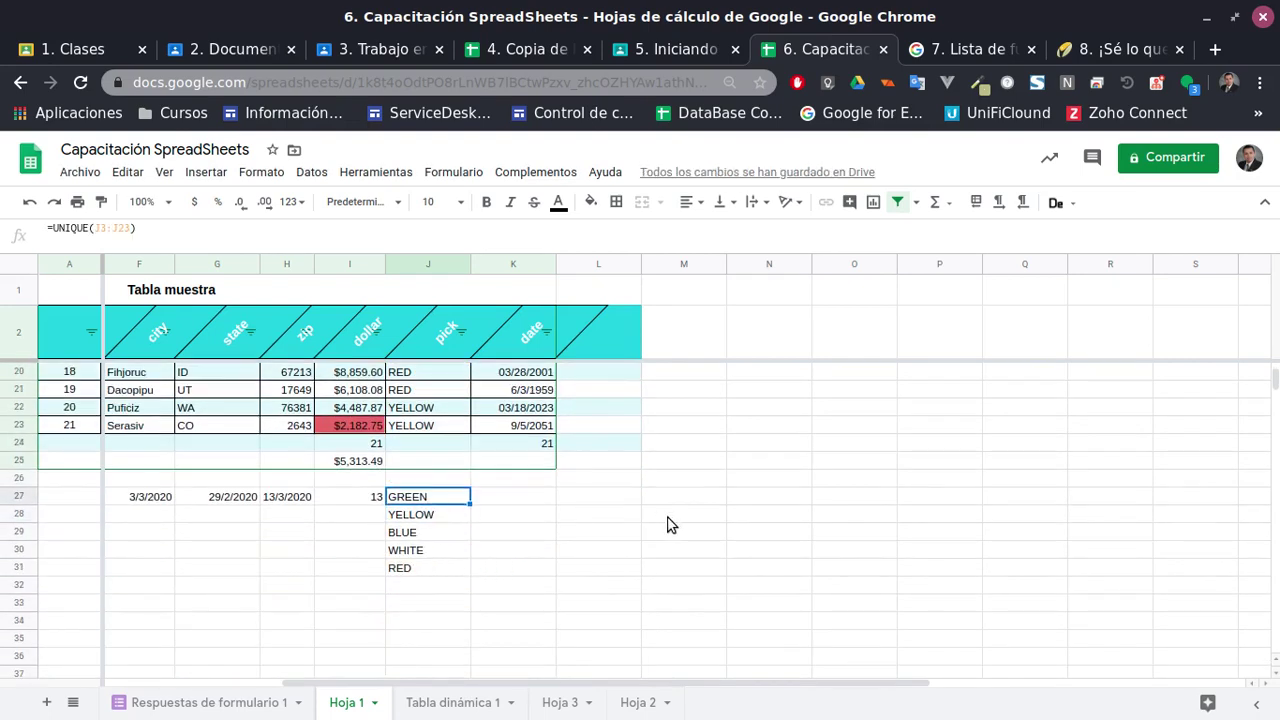
{"action": "key", "text": "Down"}
{"action": "key", "text": "Down"}
{"action": "key", "text": "Down"}
{"action": "key", "text": "Down"}
{"action": "key", "text": "Up"}
{"action": "key", "text": "Up"}
{"action": "key", "text": "Up"}
{"action": "key", "text": "Up"}
{"action": "key", "text": "Down"}
{"action": "key", "text": "Down"}
{"action": "key", "text": "Down"}
{"action": "key", "text": "Down"}
{"action": "key", "text": "Up"}
{"action": "key", "text": "Up"}
{"action": "key", "text": "Up"}
{"action": "key", "text": "Up"}
{"action": "key", "text": "Down"}
{"action": "key", "text": "Down"}
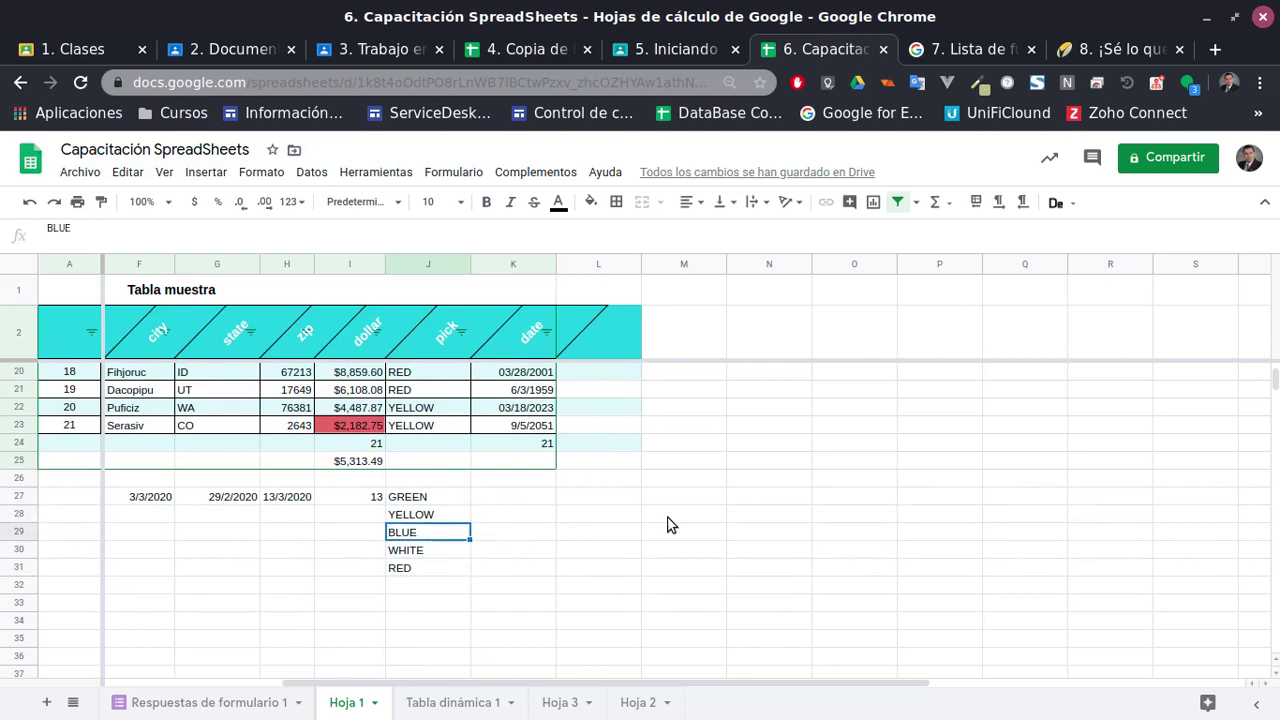
{"action": "key", "text": "Down"}
{"action": "key", "text": "Down"}
{"action": "key", "text": "Up"}
{"action": "key", "text": "Up"}
{"action": "key", "text": "Up"}
{"action": "key", "text": "Up"}
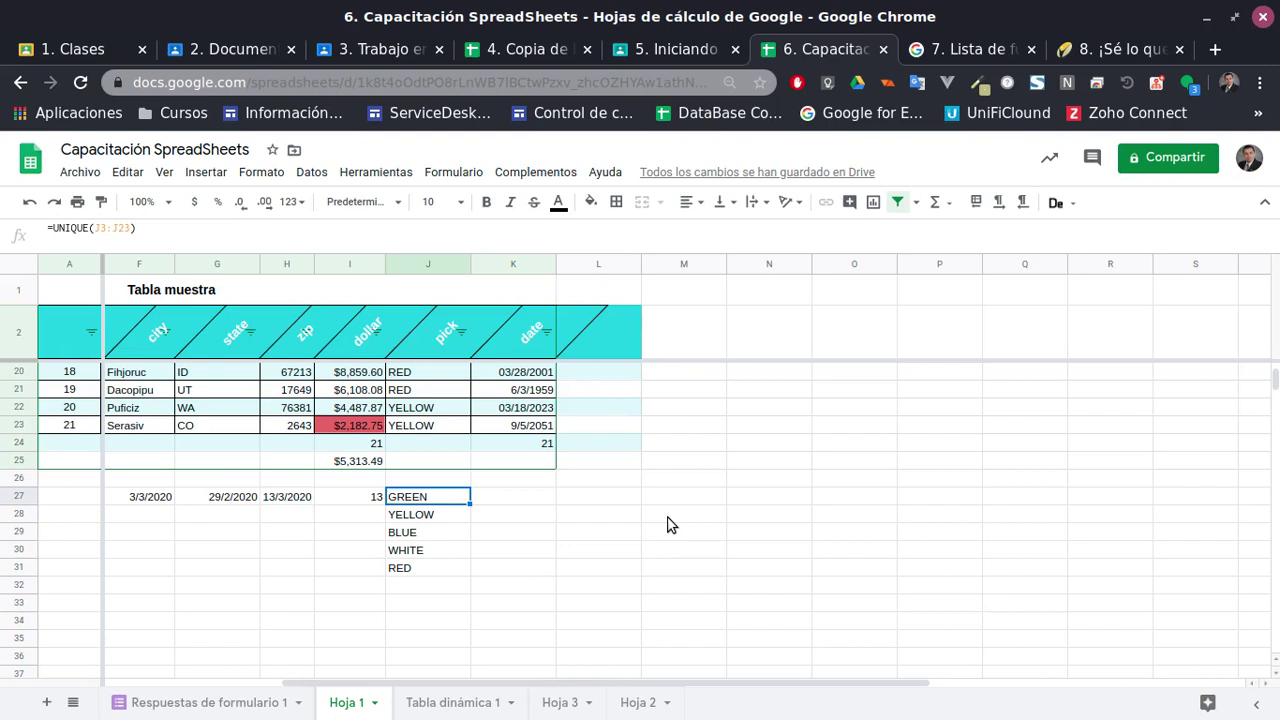
{"action": "scroll", "coordinate": [664, 547], "scroll_direction": "up", "scroll_amount": 5}
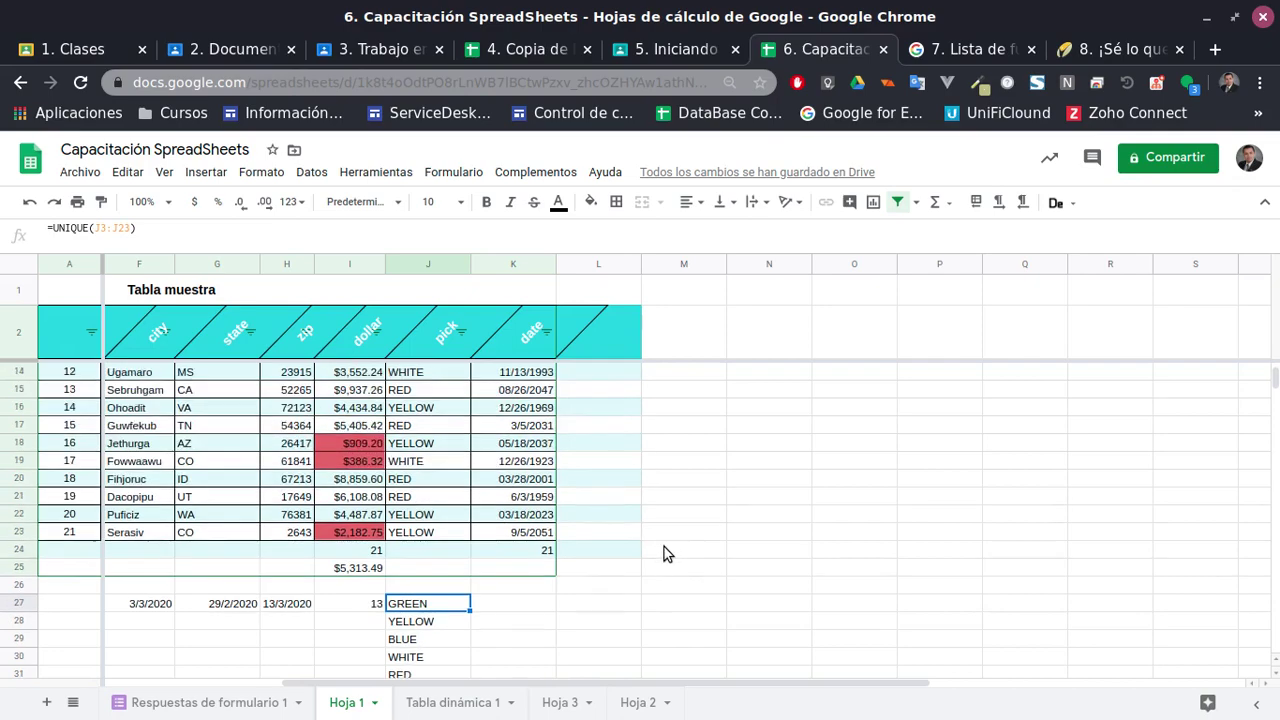
{"action": "scroll", "coordinate": [660, 556], "scroll_direction": "up", "scroll_amount": 1}
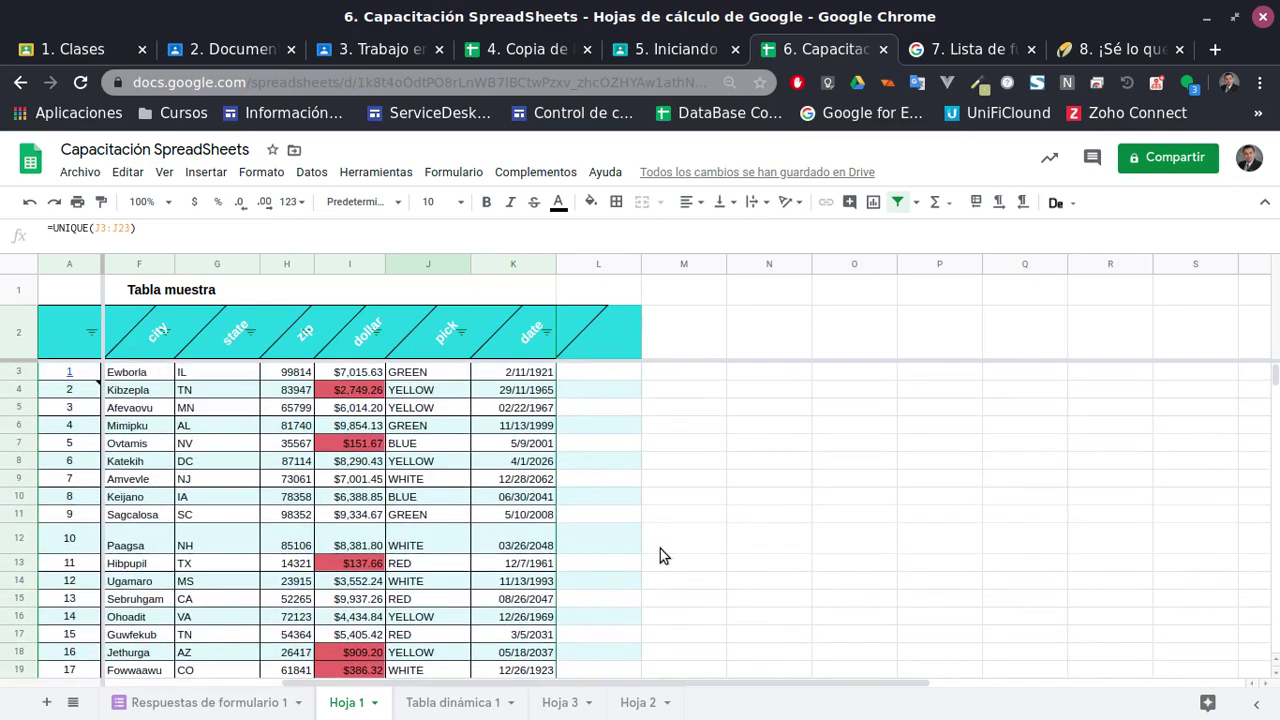
{"action": "scroll", "coordinate": [660, 556], "scroll_direction": "down", "scroll_amount": 5}
{"action": "left_click", "coordinate": [420, 611], "text": "shift"}
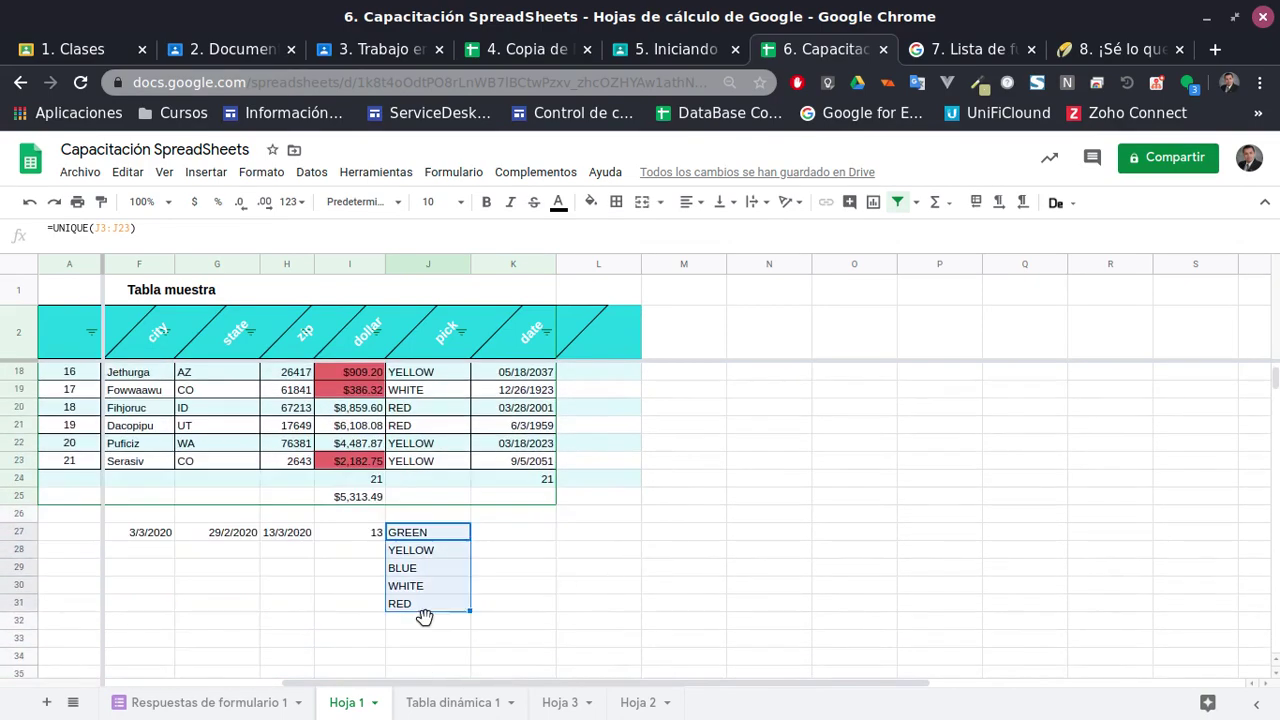
Clear the demo cells: the unique colour list, dates in F27:I27, and the counts in I24:I25
{"action": "key", "text": "Delete"}
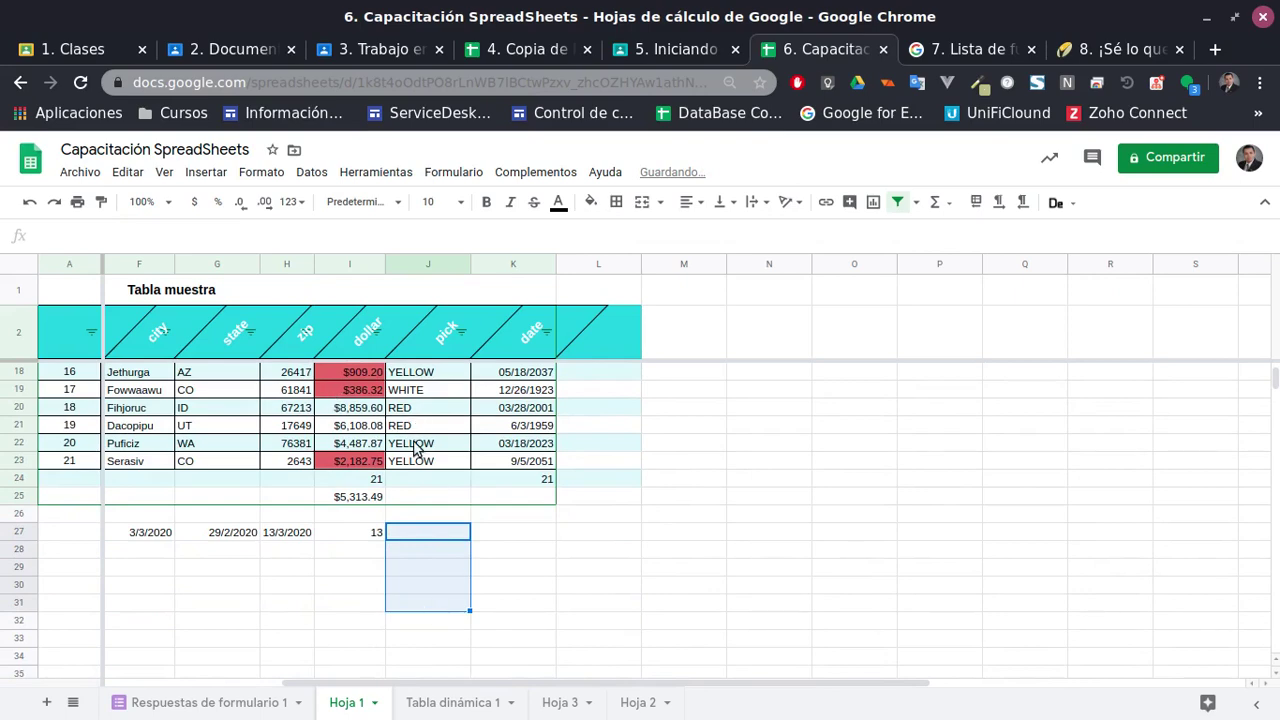
{"action": "left_click", "coordinate": [413, 443]}
{"action": "left_click_drag", "start_coordinate": [150, 532], "coordinate": [361, 531]}
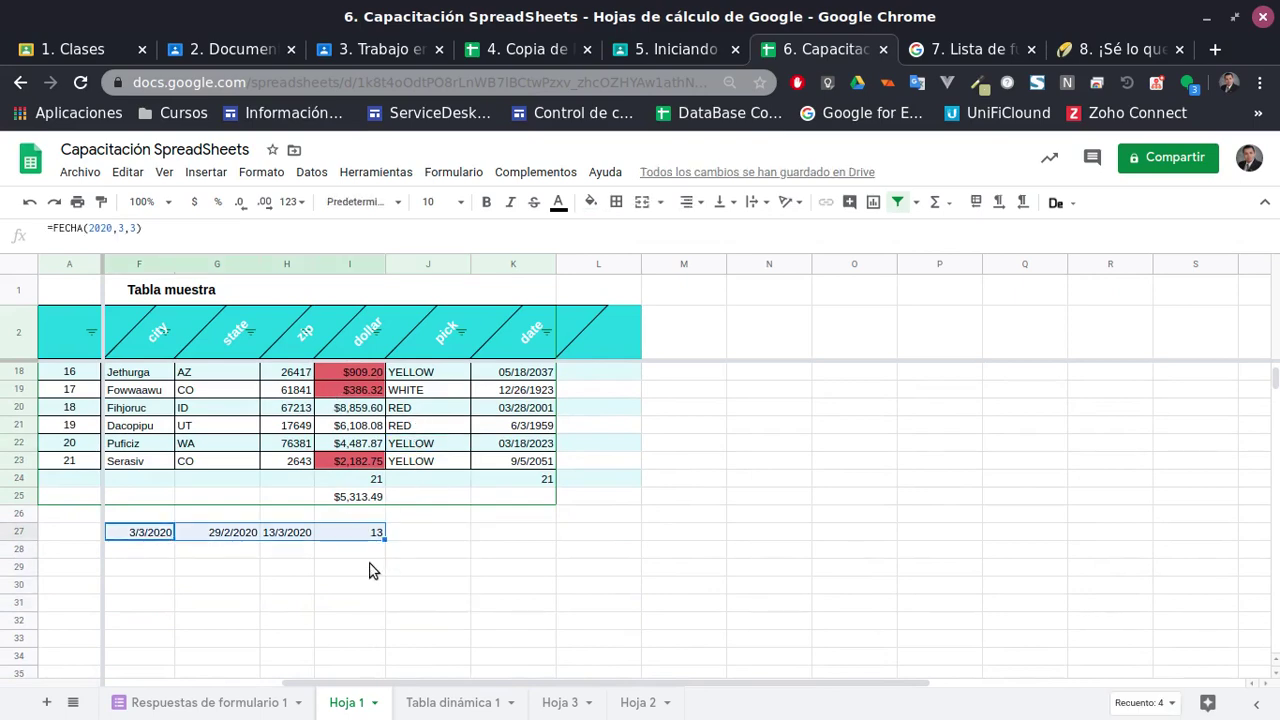
{"action": "key", "text": "Delete"}
{"action": "scroll", "coordinate": [372, 565], "scroll_direction": "up", "scroll_amount": 3}
{"action": "left_click", "coordinate": [356, 600]}
{"action": "left_click", "coordinate": [356, 620], "text": "shift"}
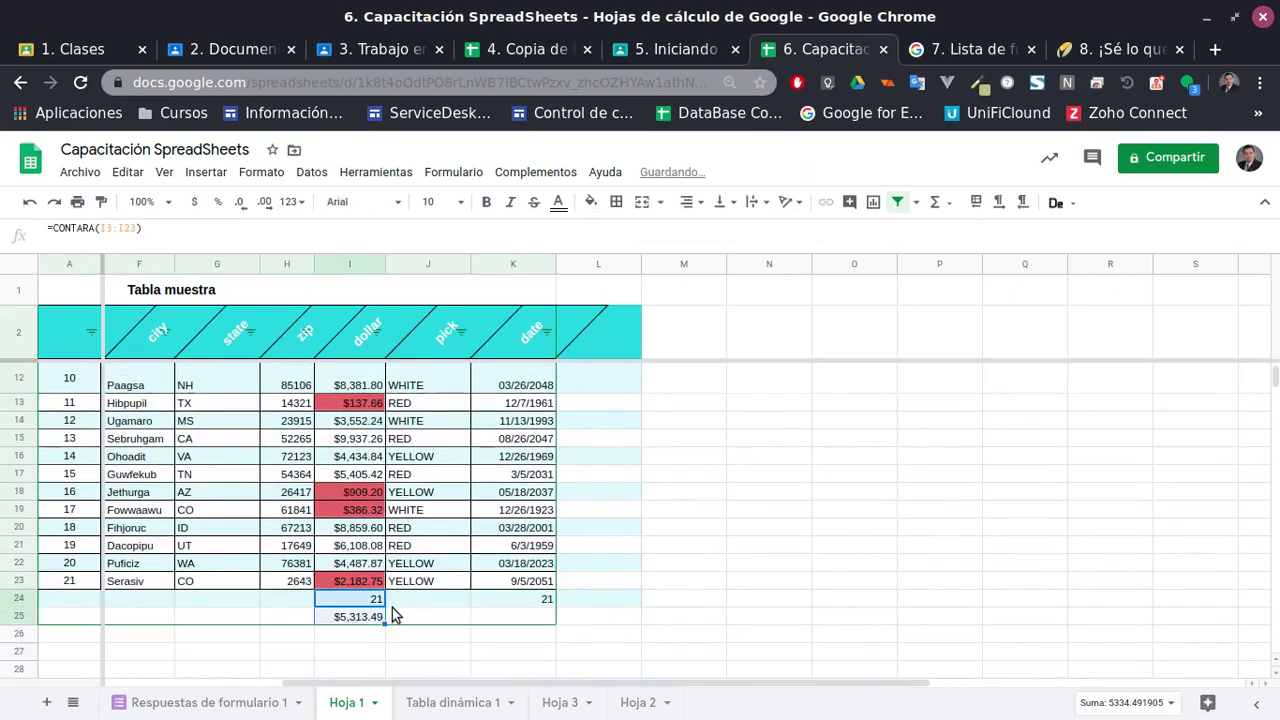
{"action": "scroll", "coordinate": [392, 607], "scroll_direction": "up", "scroll_amount": 2}
{"action": "scroll", "coordinate": [450, 610], "scroll_direction": "down", "scroll_amount": 2}
{"action": "key", "text": "Delete"}
{"action": "left_click", "coordinate": [540, 602]}
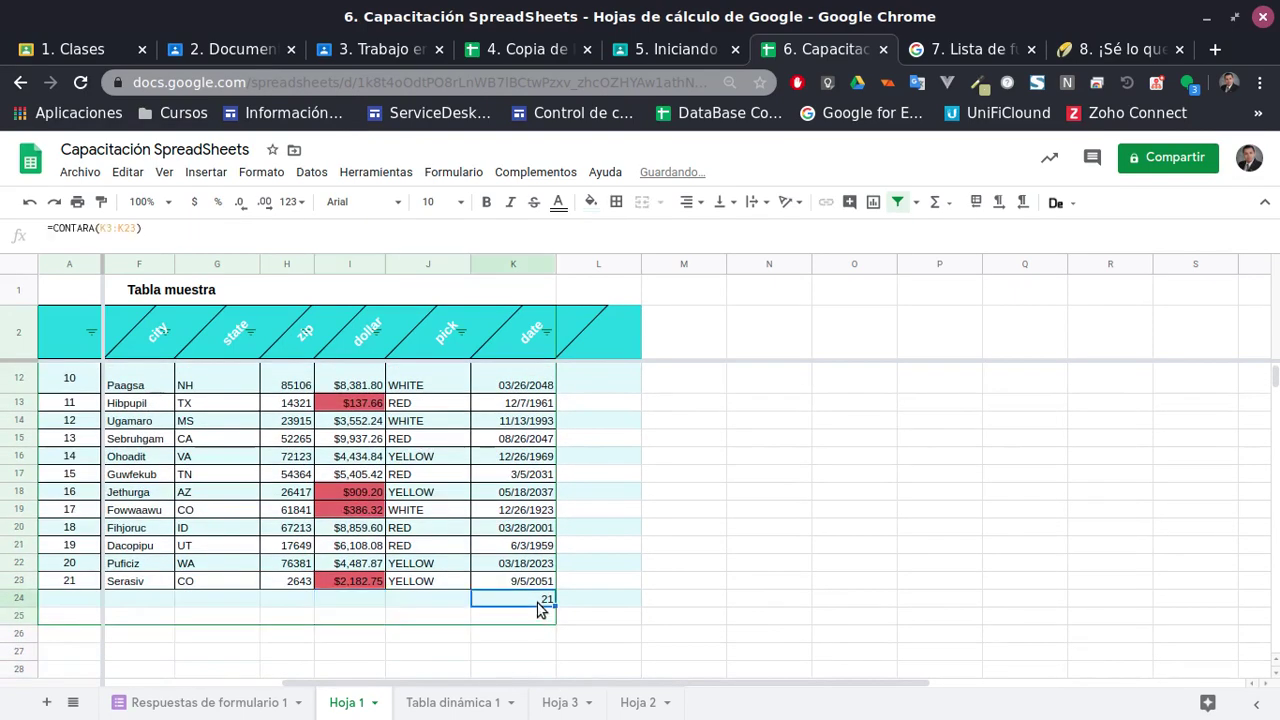
{"action": "scroll", "coordinate": [556, 590], "scroll_direction": "up", "scroll_amount": 5}
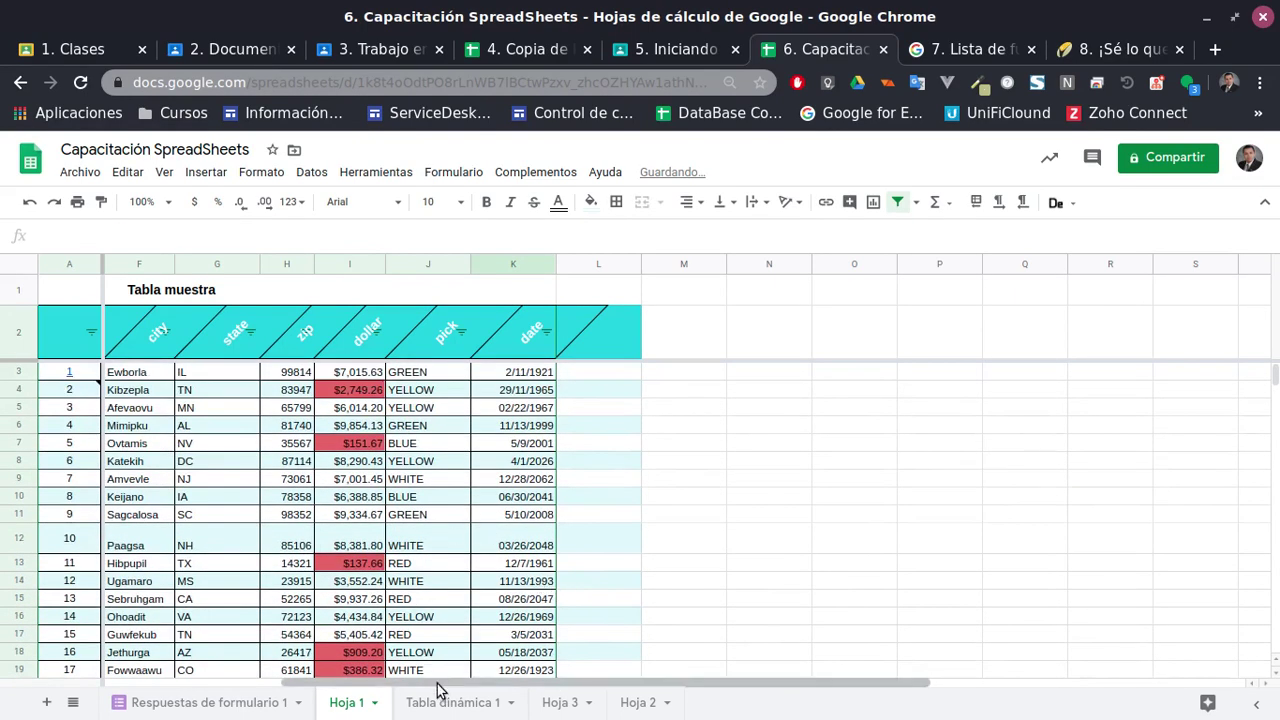
Rearrange a sheet tab and look through Tabla dinámica 1, Hoja 3 and Hoja 2
{"action": "left_click_drag", "start_coordinate": [430, 684], "coordinate": [275, 684]}
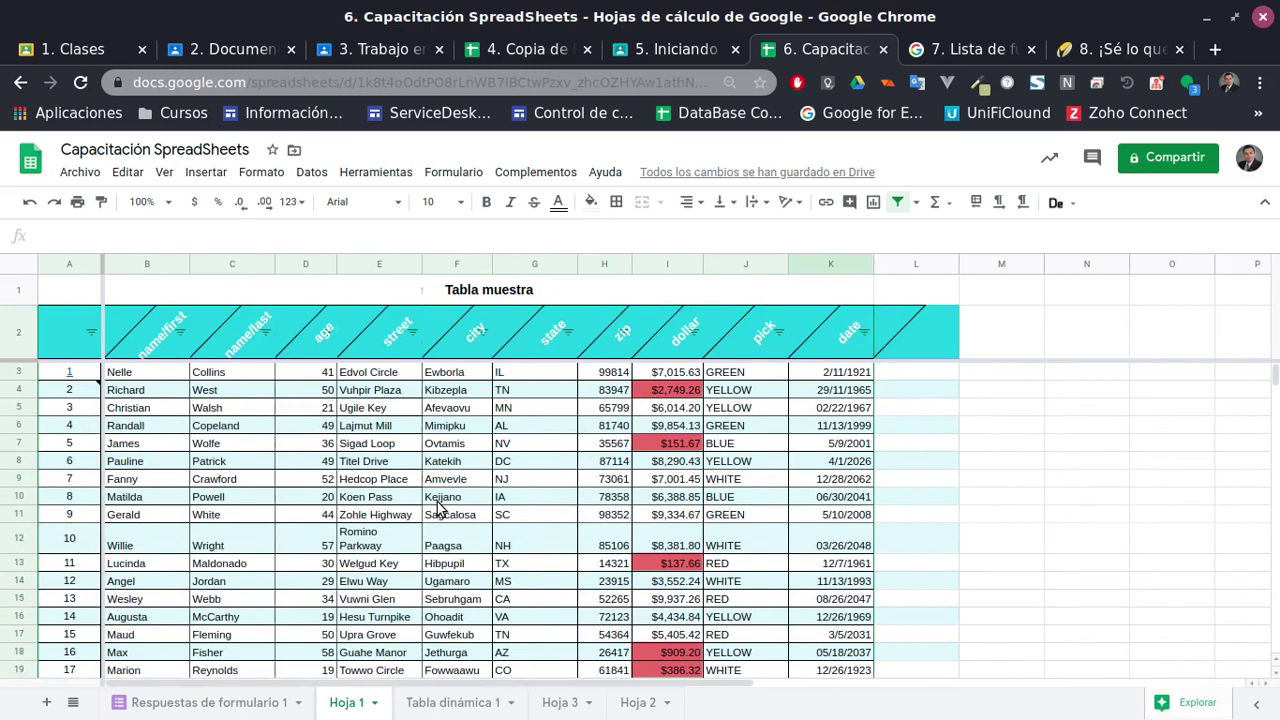
{"action": "left_click", "coordinate": [452, 703]}
{"action": "left_click", "coordinate": [560, 703]}
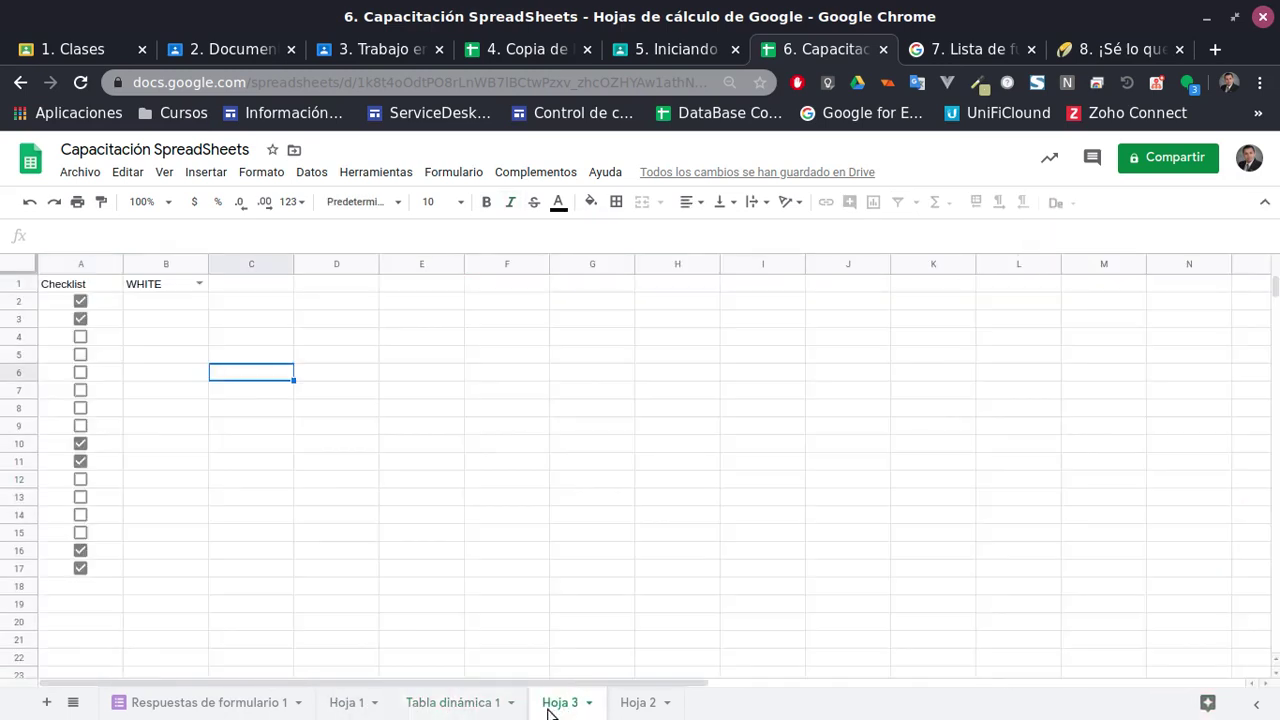
{"action": "left_click", "coordinate": [638, 703]}
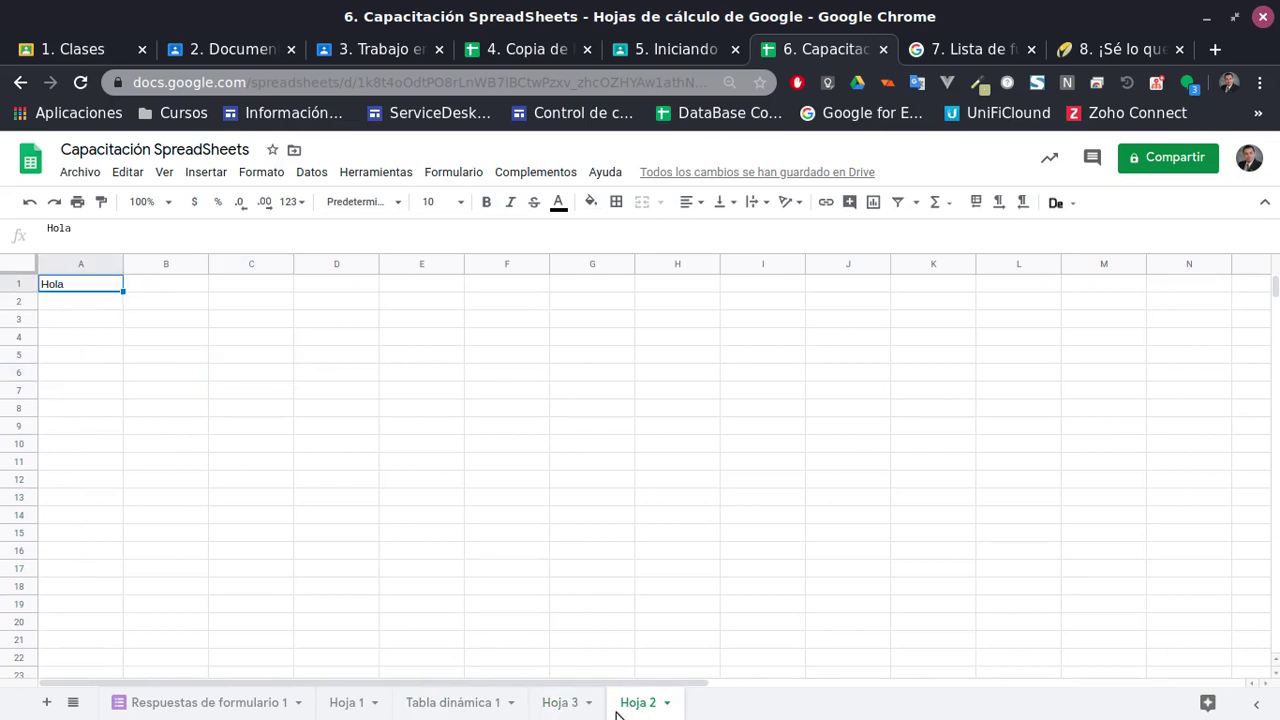
Add a new blank Hoja 4 sheet and place it right after Hoja 1
{"action": "left_click", "coordinate": [46, 703]}
{"action": "left_click_drag", "start_coordinate": [718, 703], "coordinate": [422, 703]}
{"action": "left_click", "coordinate": [340, 703]}
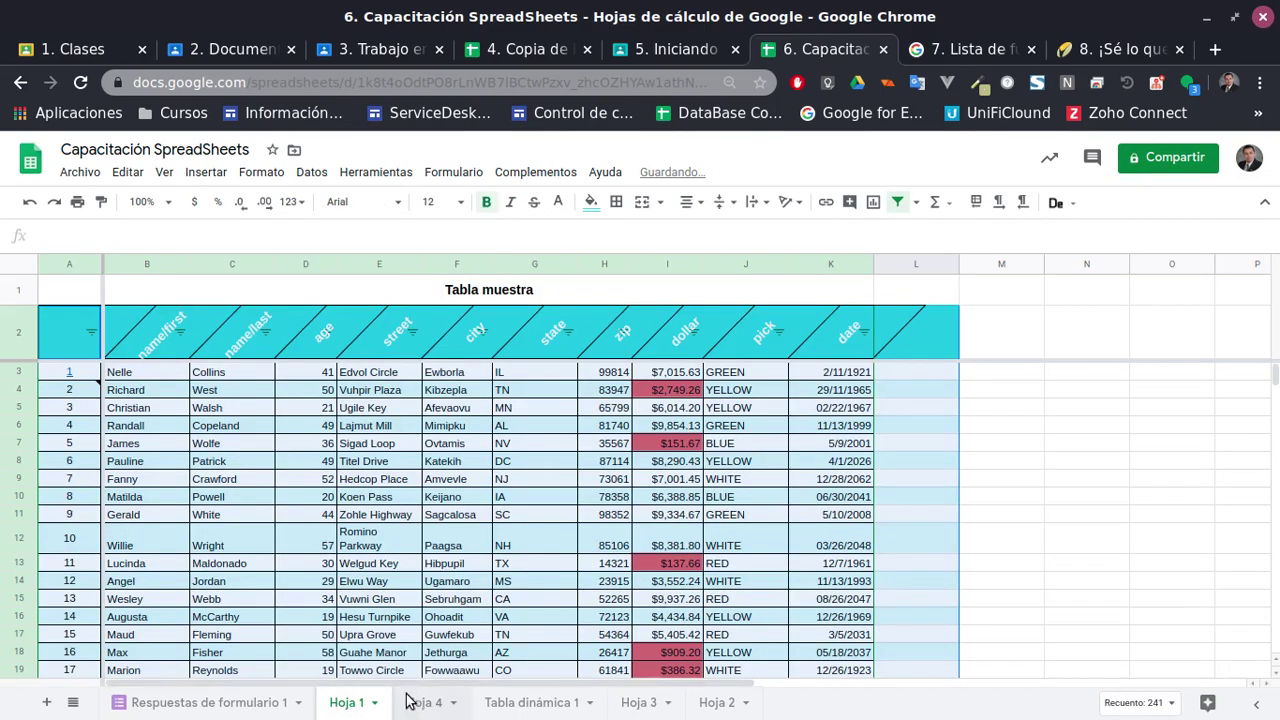
{"action": "left_click", "coordinate": [420, 701]}
Enter =query('Hoja 1'!B3:K13) in Hoja 4's A1 to pull in the Tabla muestra rows
{"action": "type", "text": "quer"}
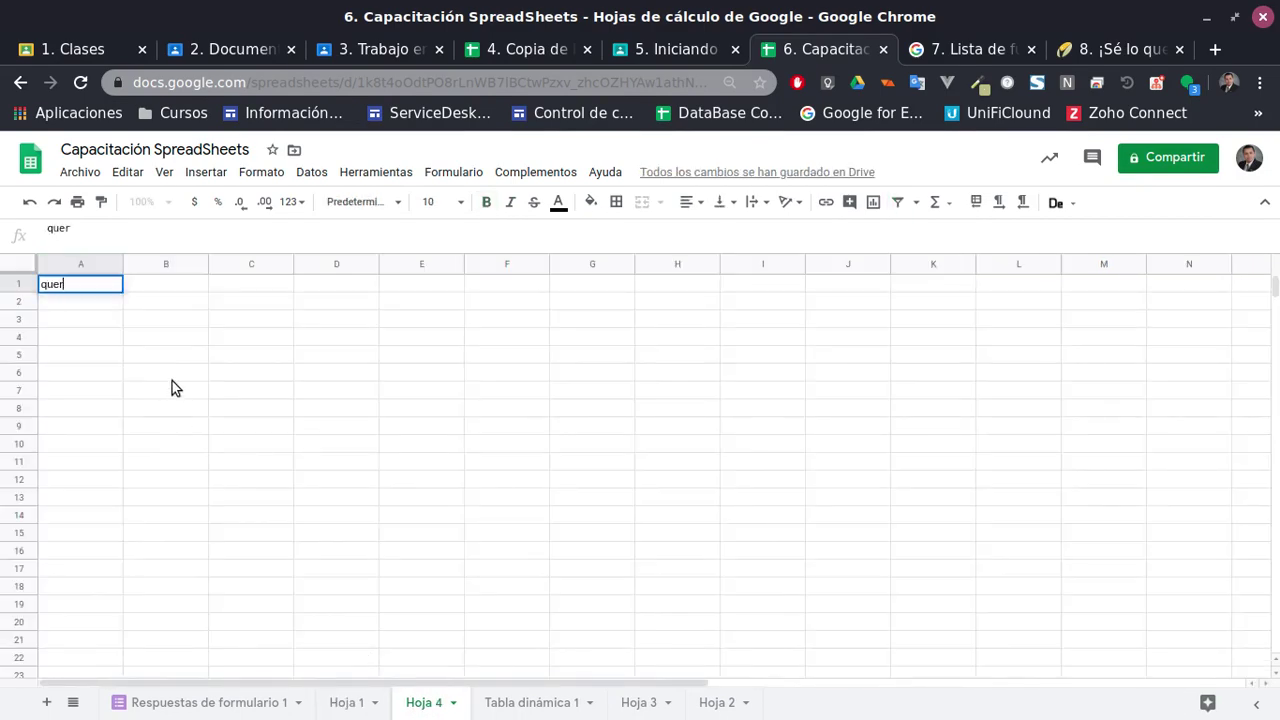
{"action": "key", "text": "BackSpace"}
{"action": "key", "text": "BackSpace"}
{"action": "key", "text": "BackSpace"}
{"action": "type", "text": "="}
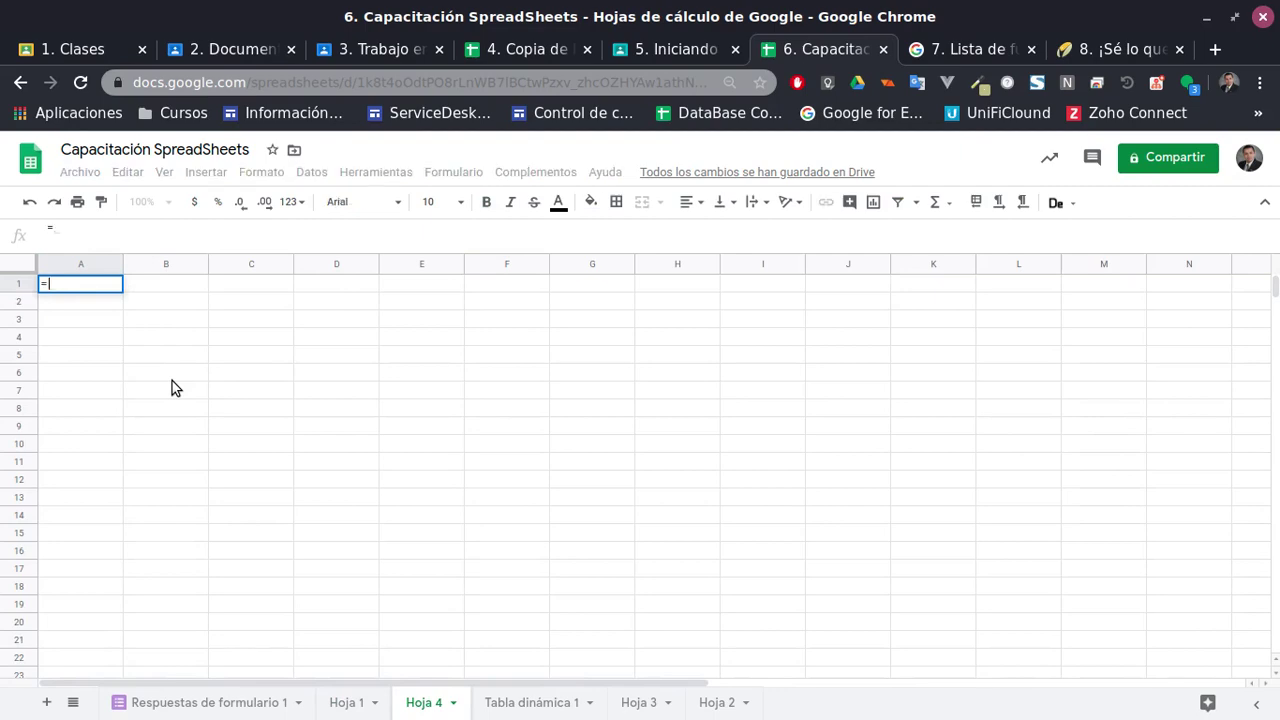
{"action": "type", "text": "query("}
{"action": "left_click", "coordinate": [346, 702]}
{"action": "left_click_drag", "start_coordinate": [131, 378], "coordinate": [834, 572]}
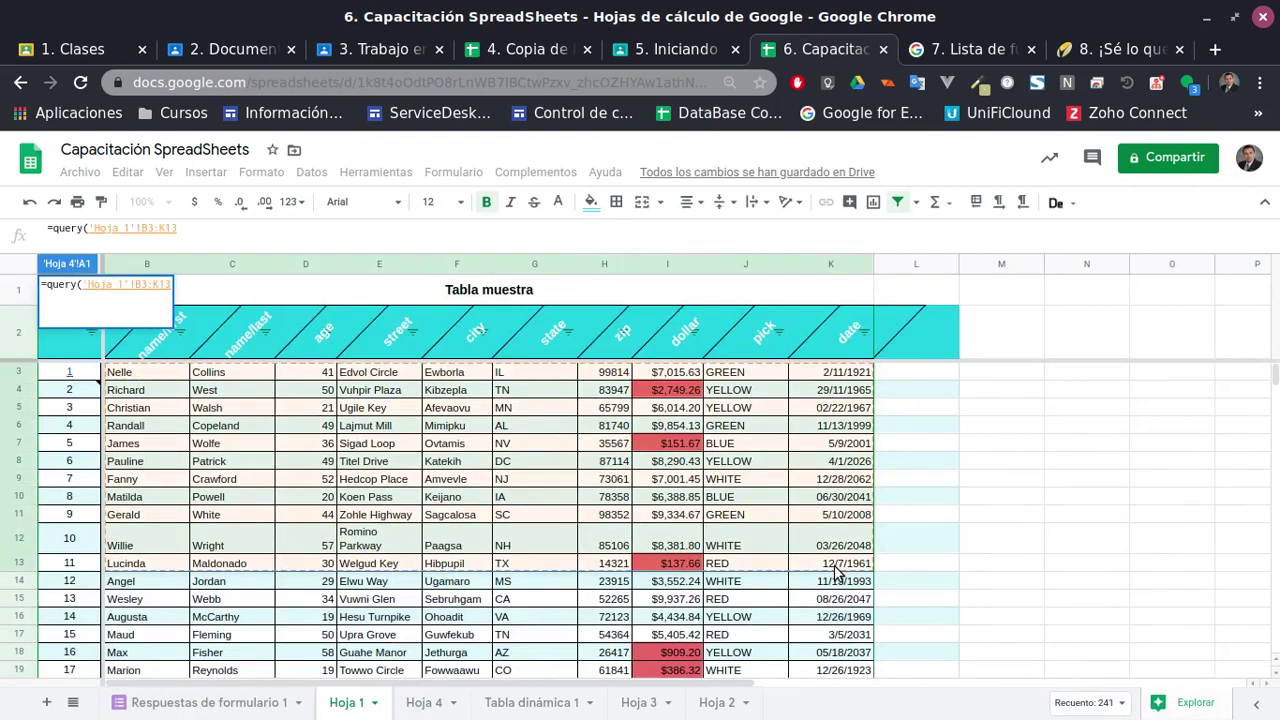
{"action": "key", "text": "Return"}
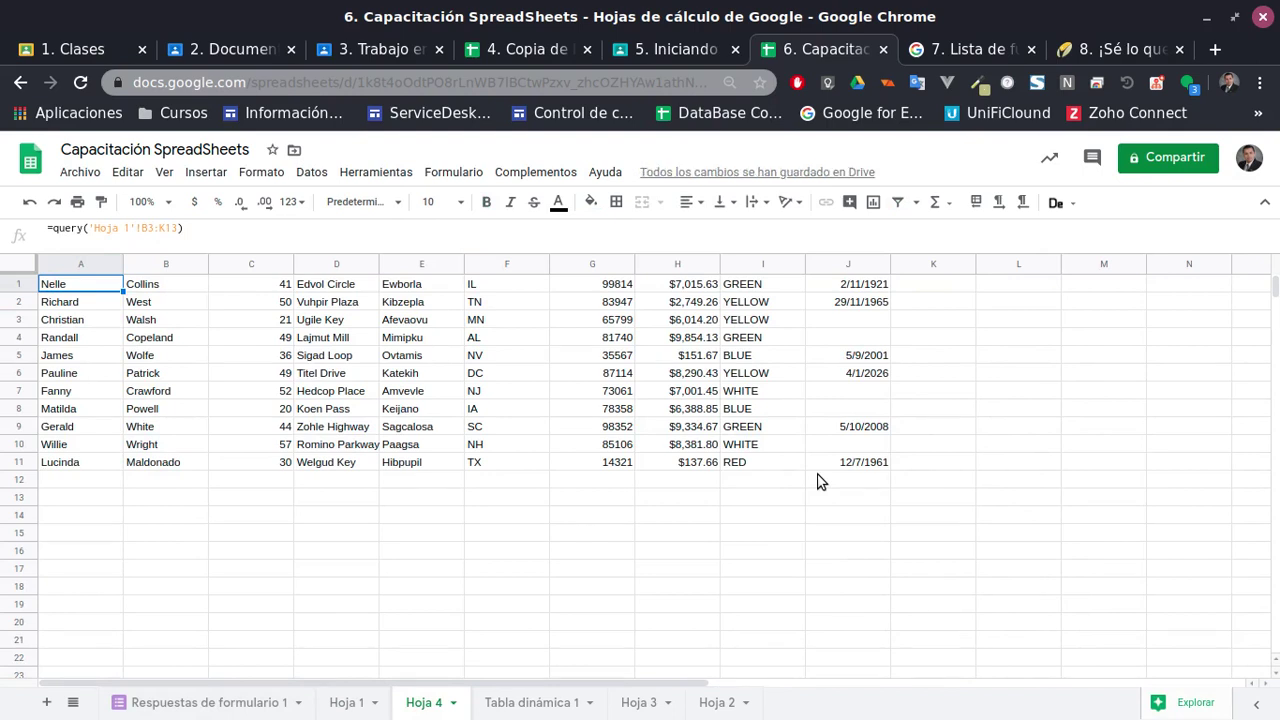
Inspect the returned values in columns I and J of the query result
{"action": "left_click", "coordinate": [726, 430]}
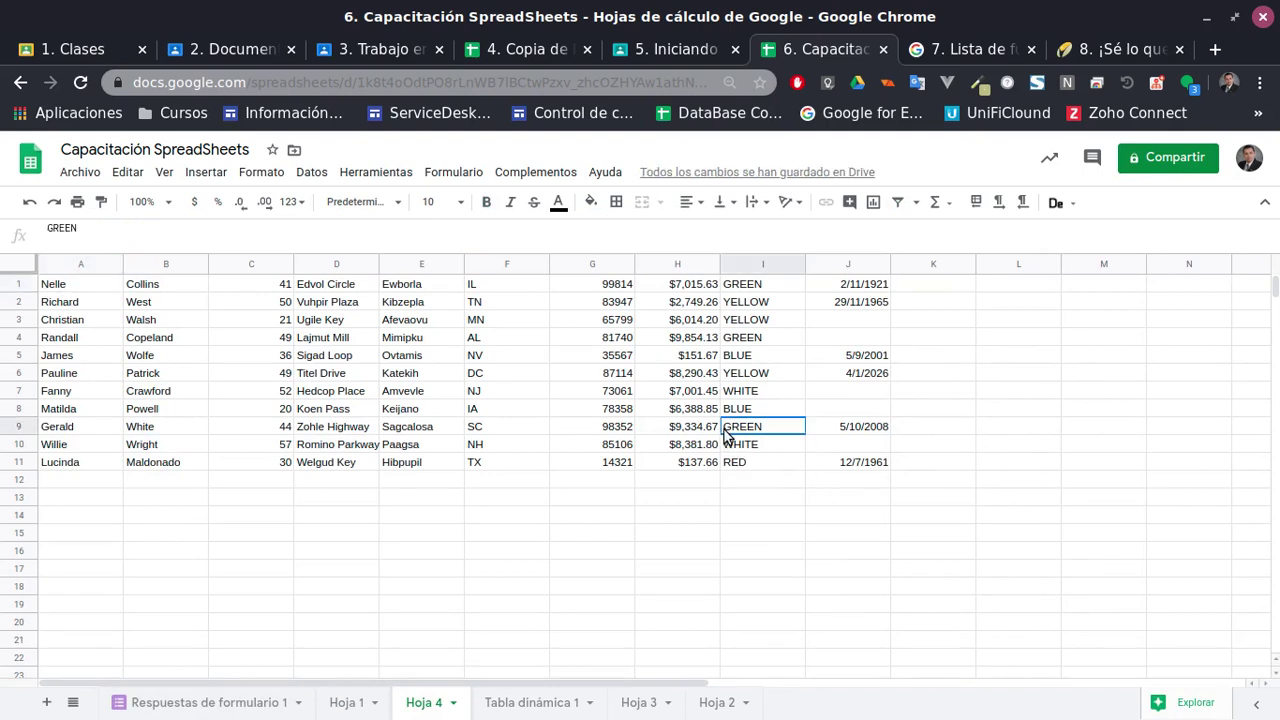
{"action": "left_click", "coordinate": [870, 372]}
{"action": "left_click", "coordinate": [862, 338]}
{"action": "left_click", "coordinate": [840, 308]}
{"action": "left_click", "coordinate": [866, 322]}
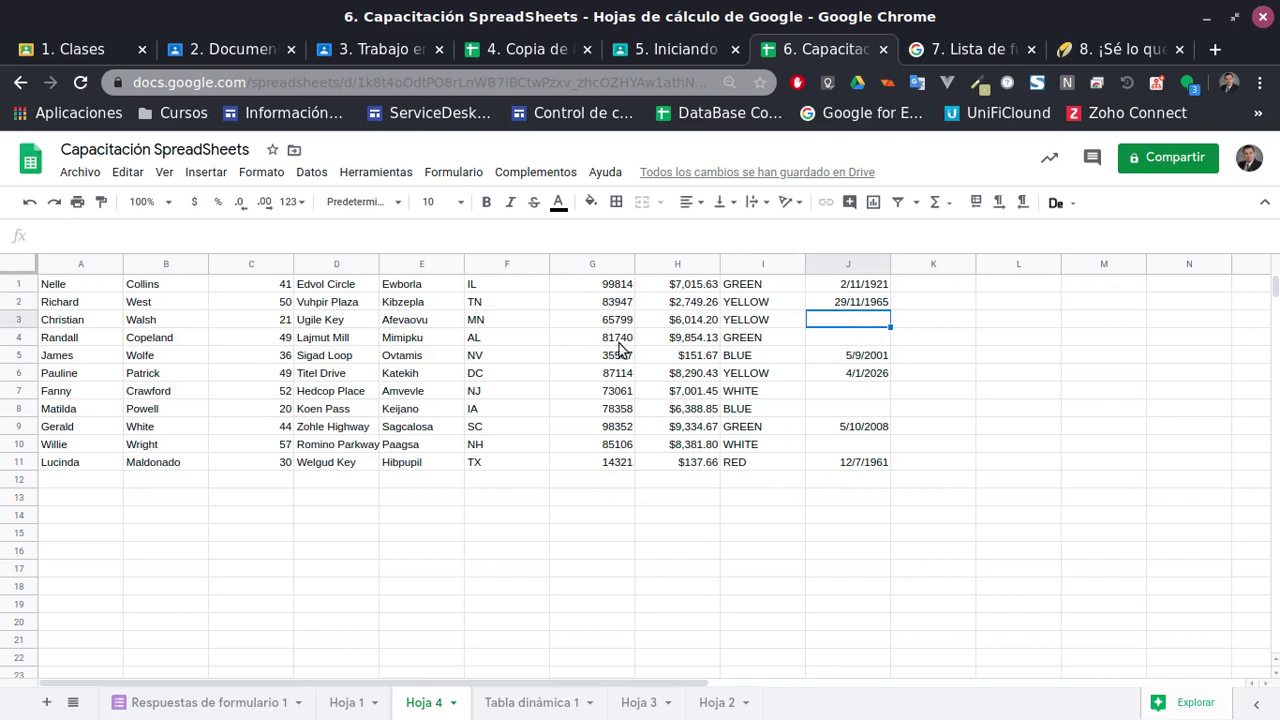
Test overwriting J2 with 1, then undo so the query results return
{"action": "left_click", "coordinate": [852, 306]}
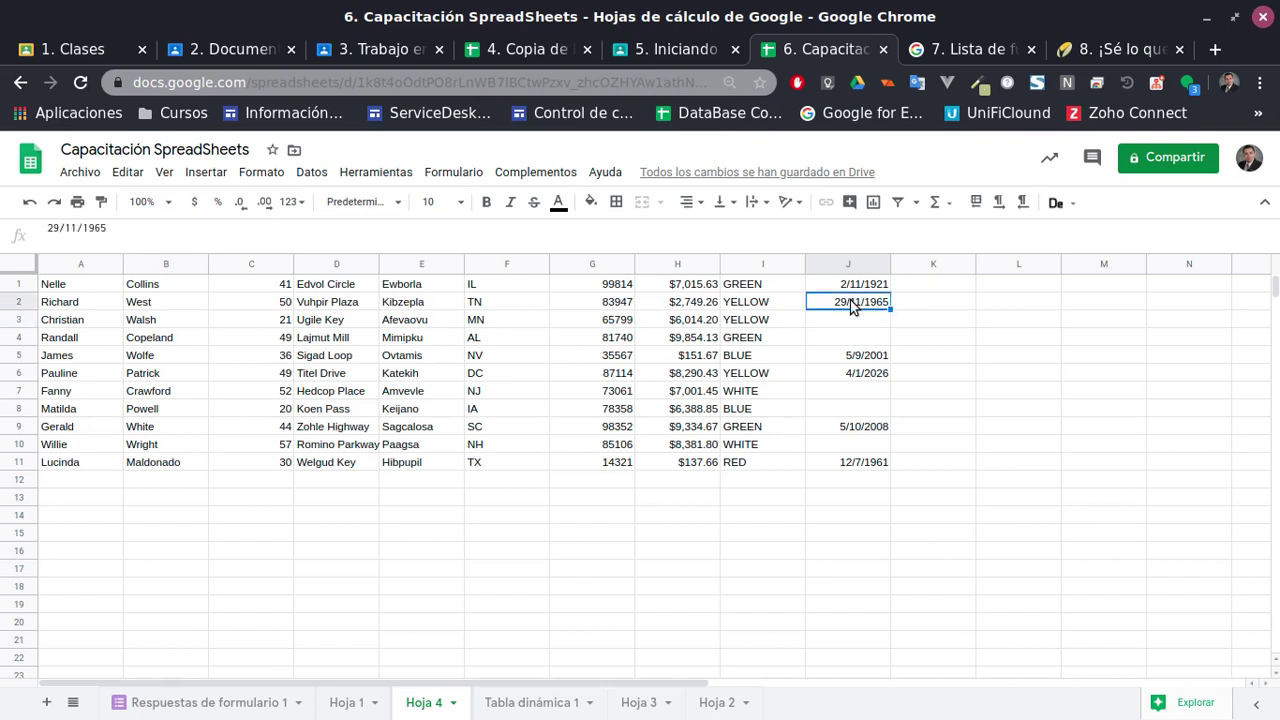
{"action": "type", "text": "1"}
{"action": "key", "text": "Return"}
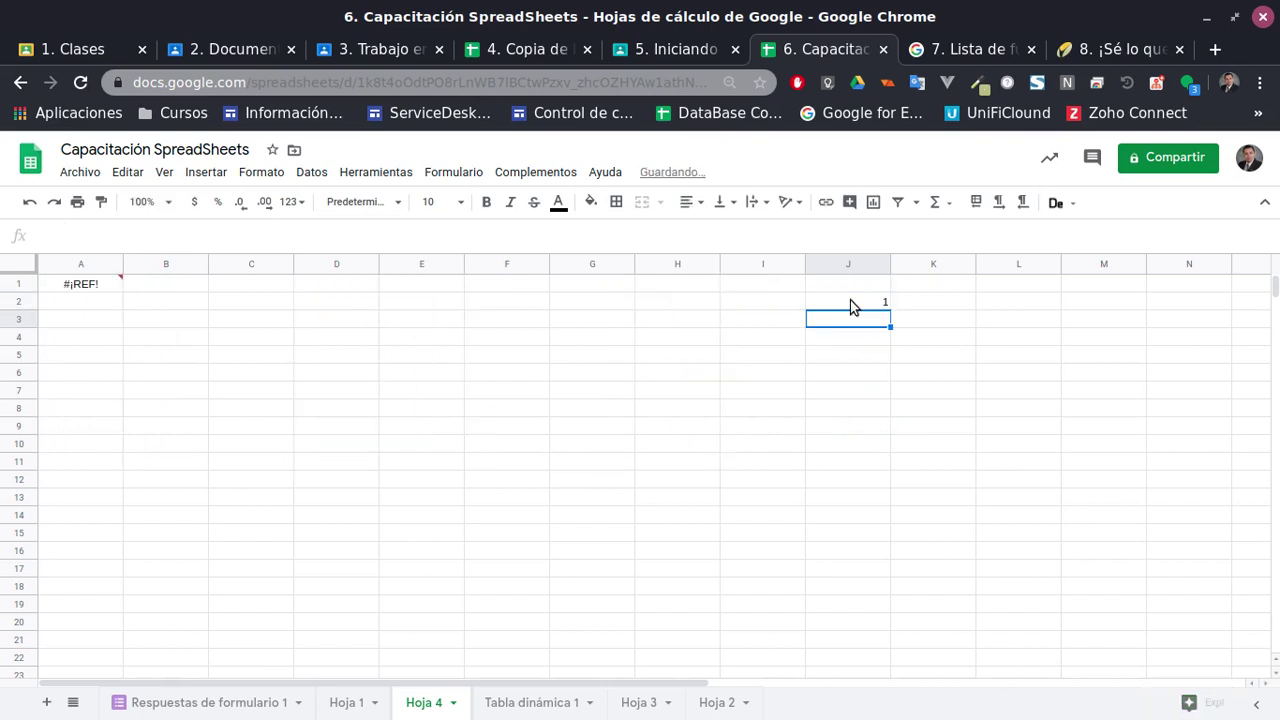
{"action": "left_click", "coordinate": [851, 303]}
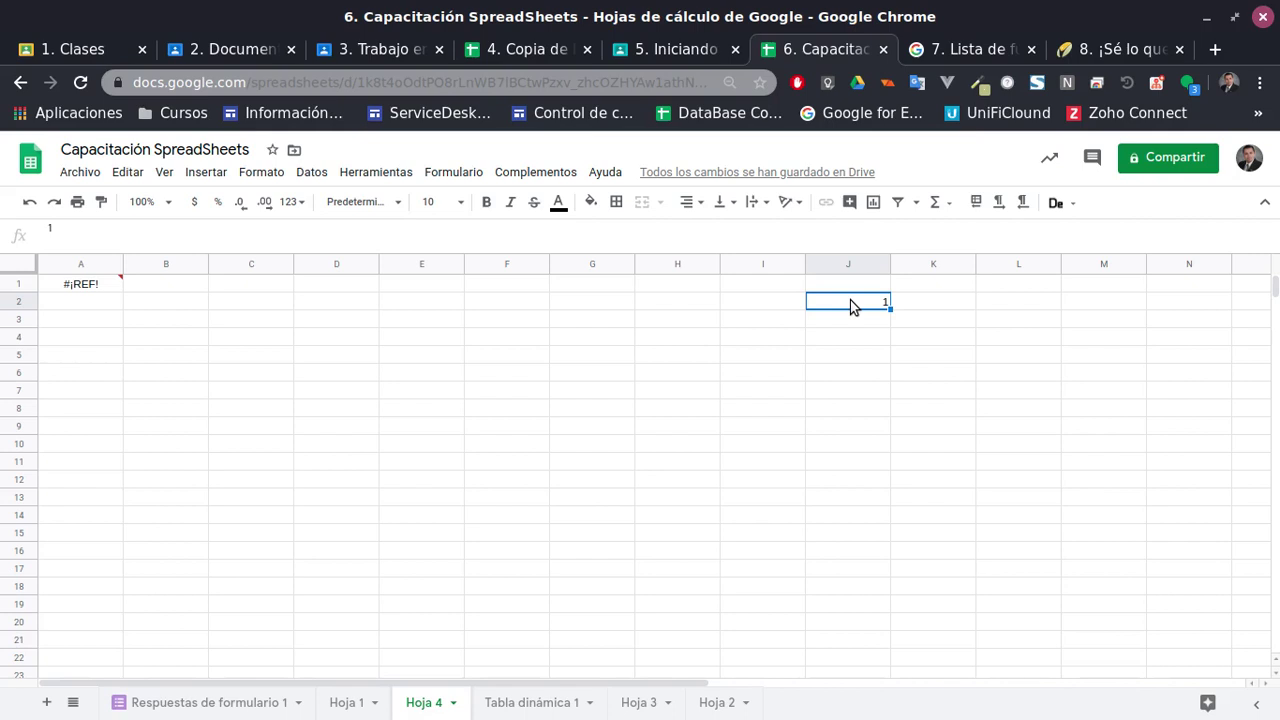
{"action": "key", "text": "ctrl+z"}
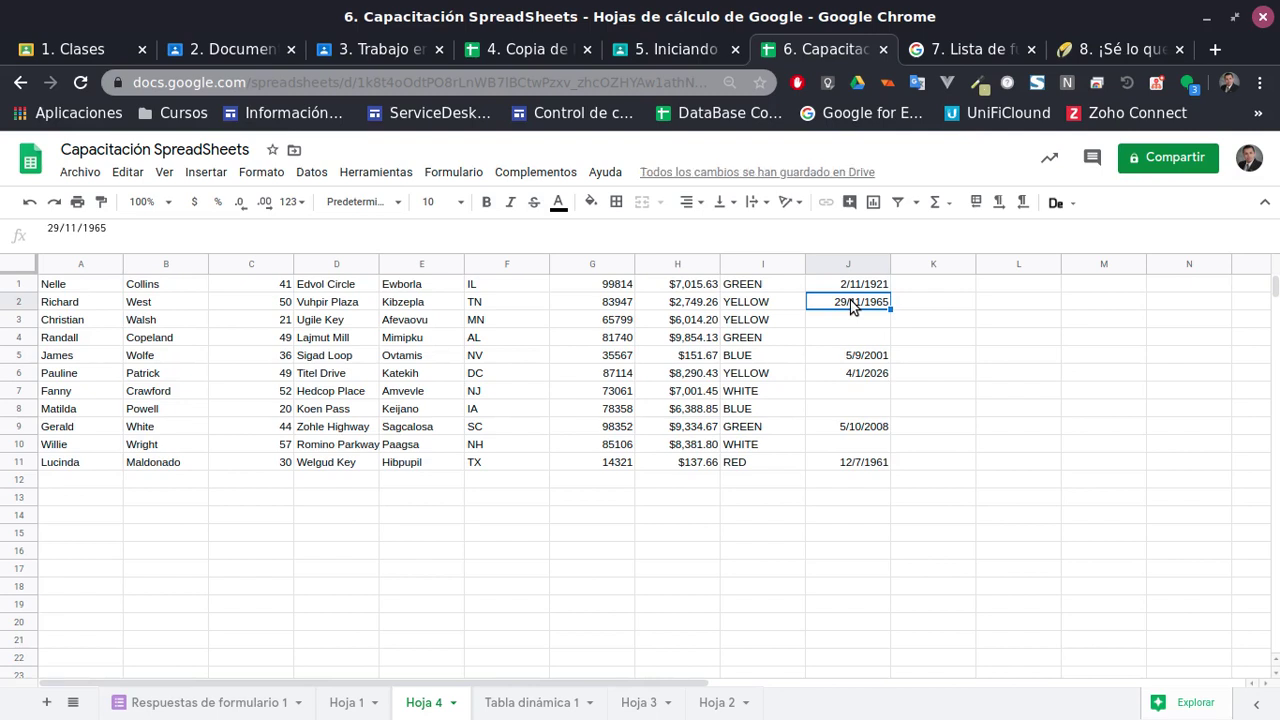
{"action": "left_click", "coordinate": [77, 284]}
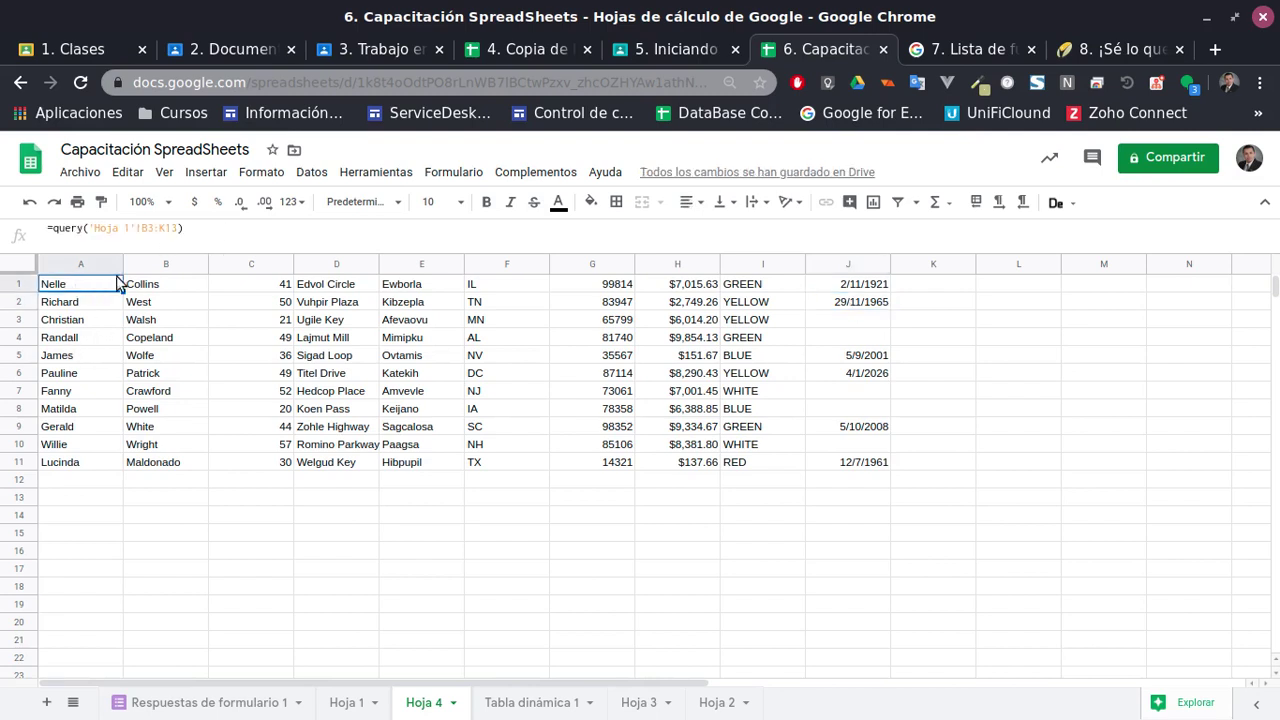
Rewrite A1's query as SELECT * WHERE Col1=Fanny and commit it
{"action": "left_click", "coordinate": [178, 229]}
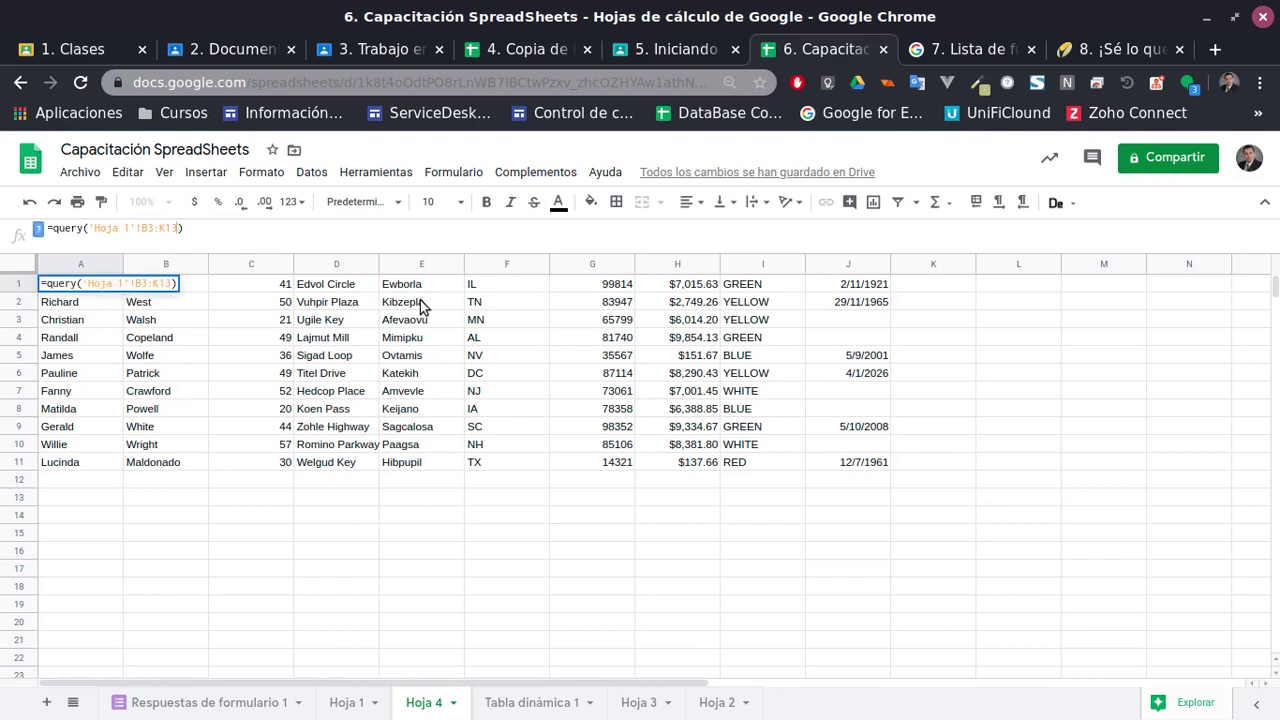
{"action": "type", "text": ", "}
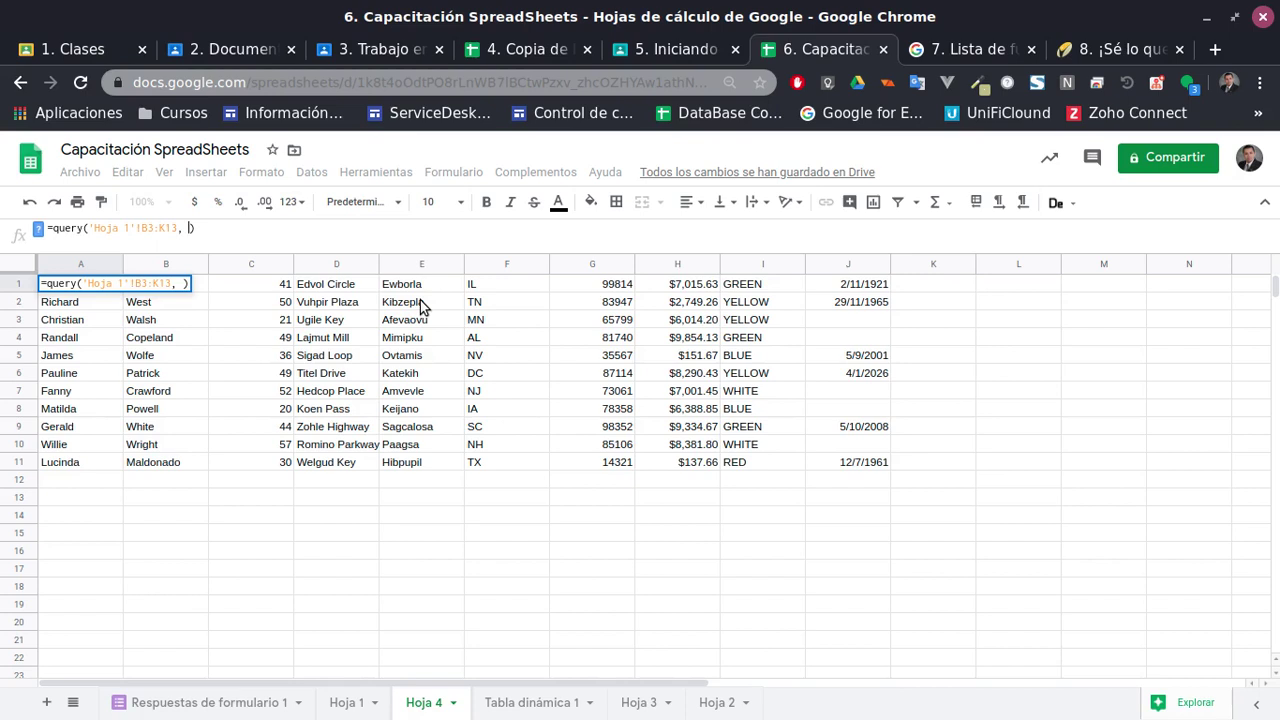
{"action": "type", "text": "'"}
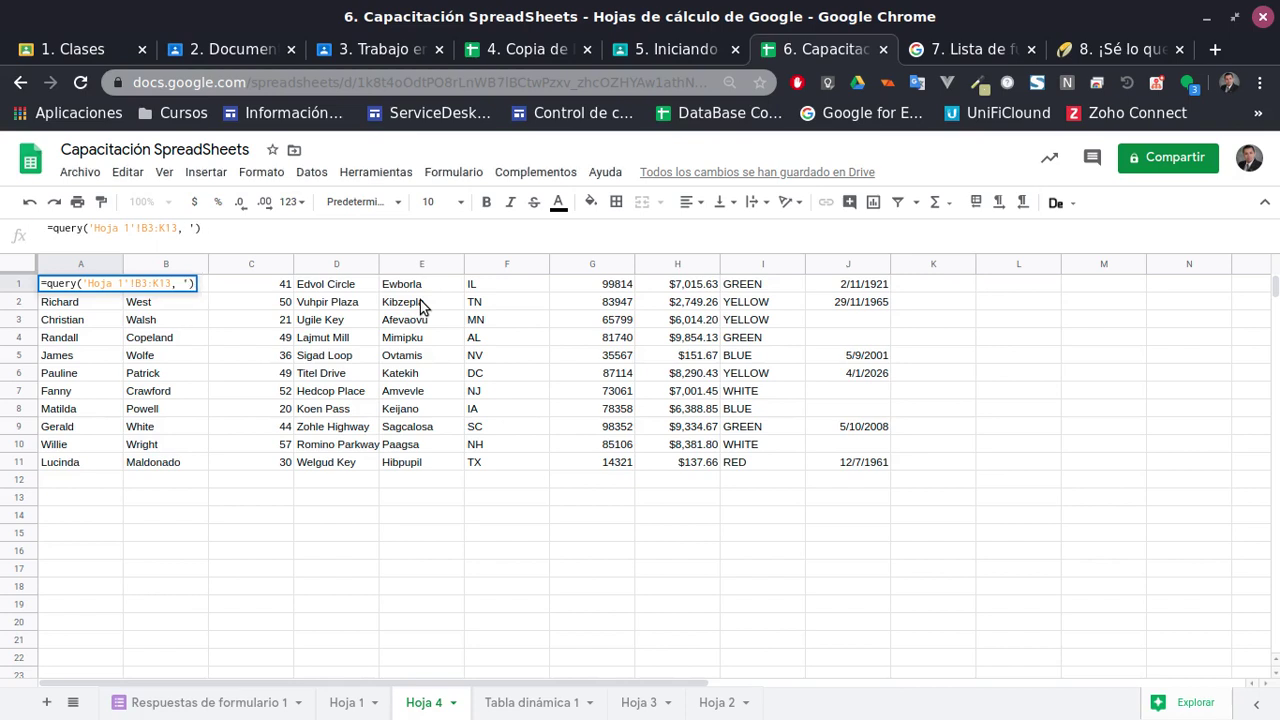
{"action": "key", "text": "BackSpace"}
{"action": "type", "text": "\"\""}
{"action": "key", "text": "Left"}
{"action": "type", "text": "Select"}
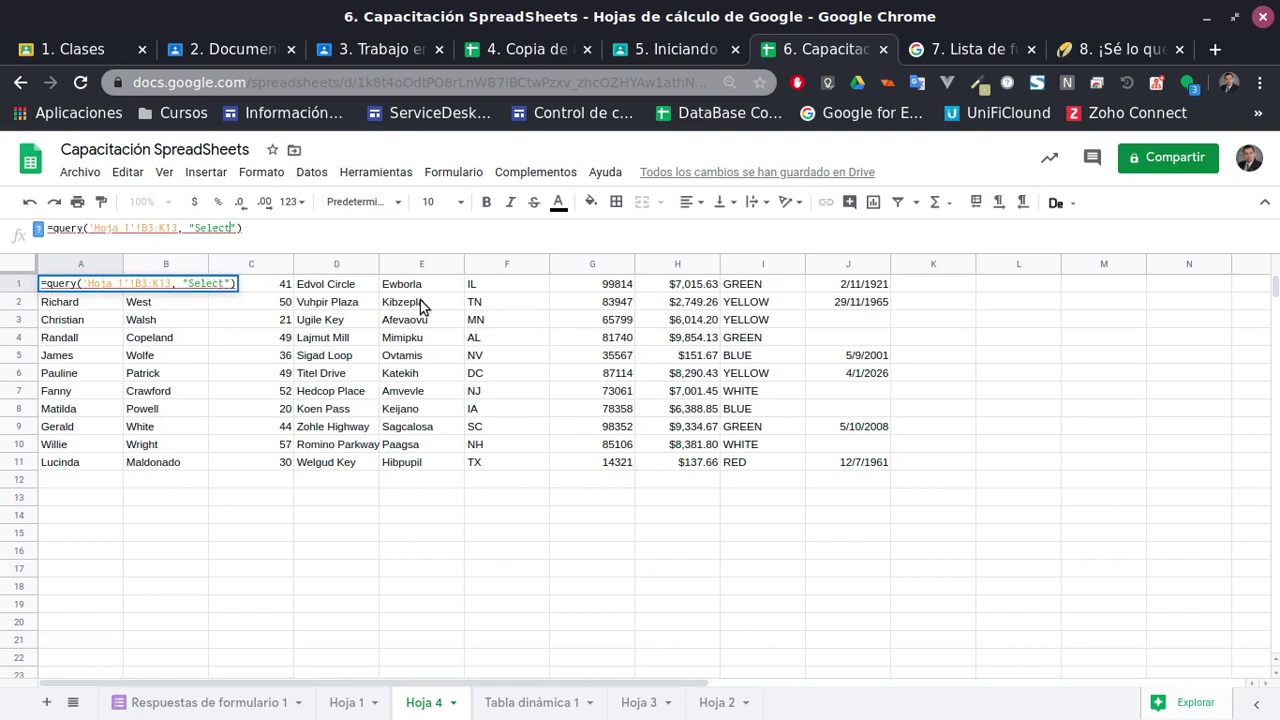
{"action": "key", "text": "BackSpace"}
{"action": "key", "text": "BackSpace"}
{"action": "key", "text": "BackSpace"}
{"action": "key", "text": "BackSpace"}
{"action": "key", "text": "BackSpace"}
{"action": "type", "text": "ELE"}
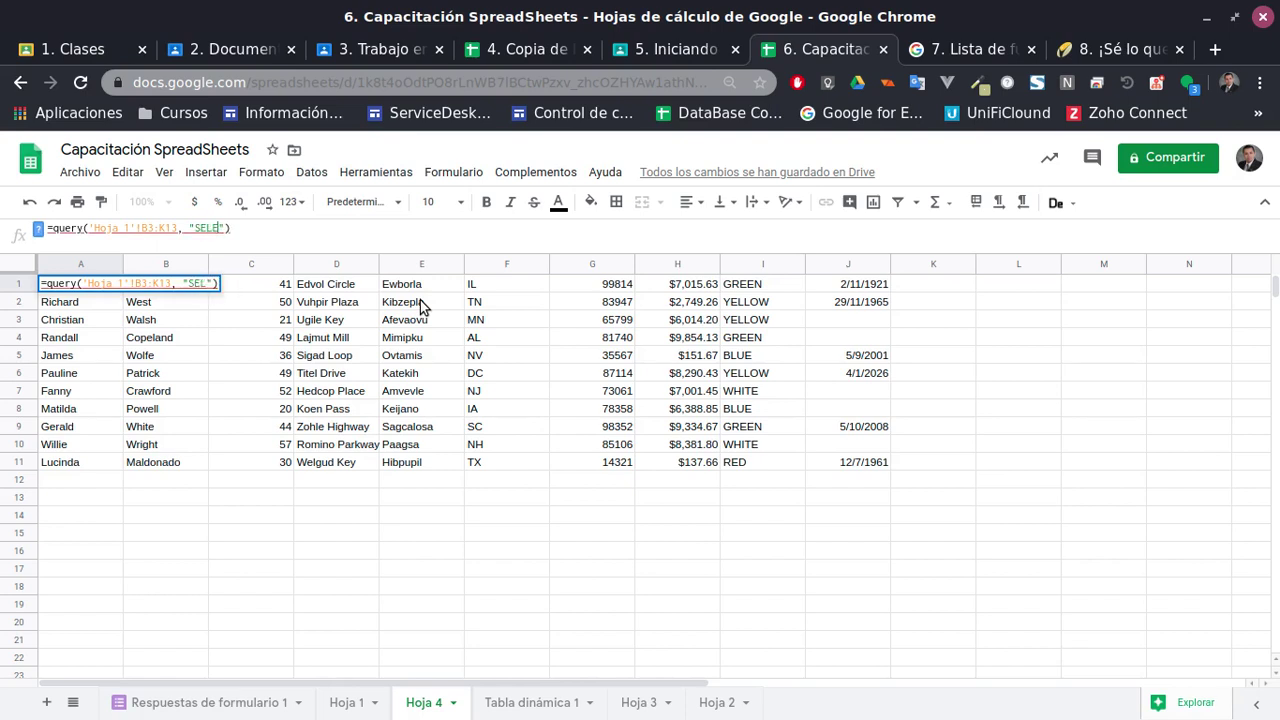
{"action": "type", "text": "CT "}
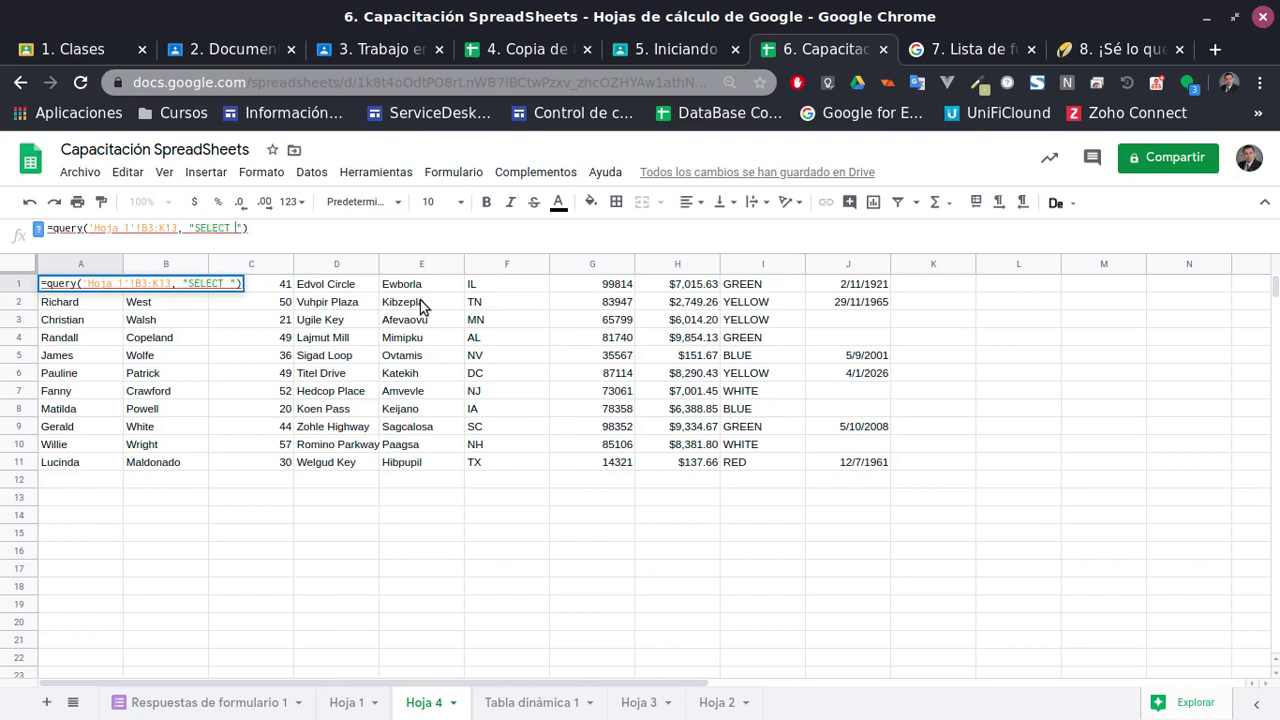
{"action": "type", "text": "* "}
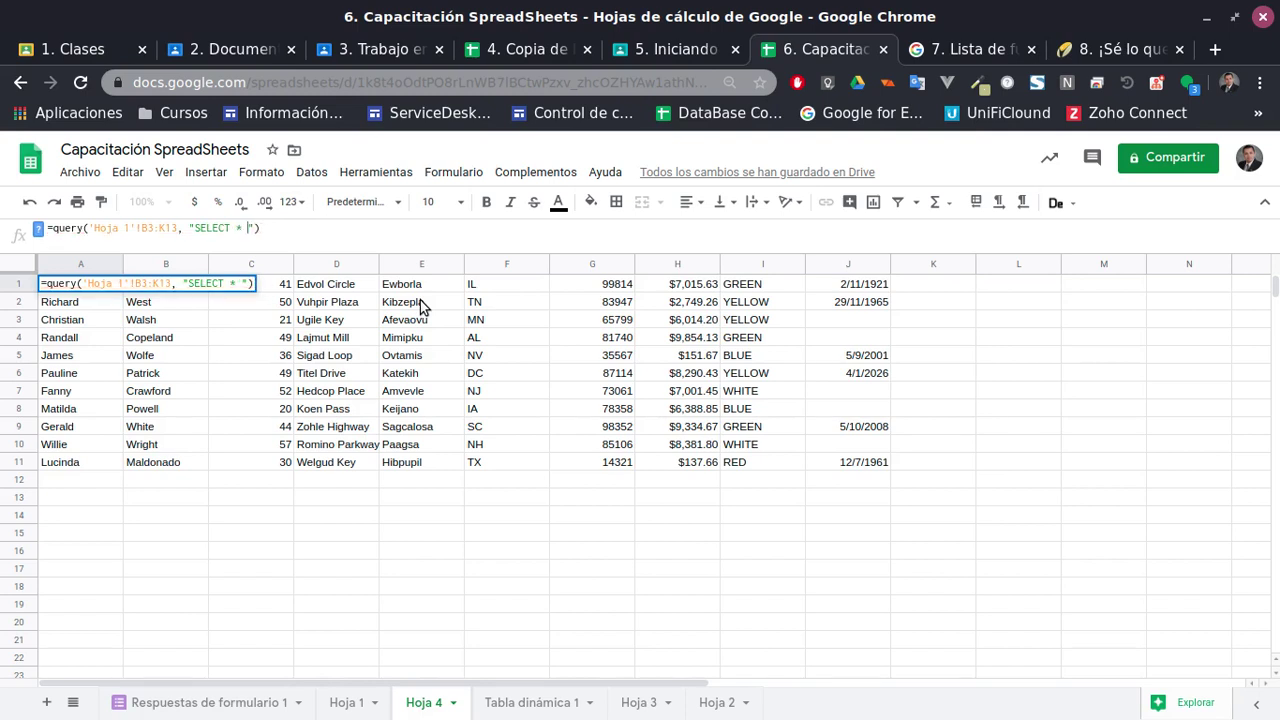
{"action": "type", "text": "WHEW"}
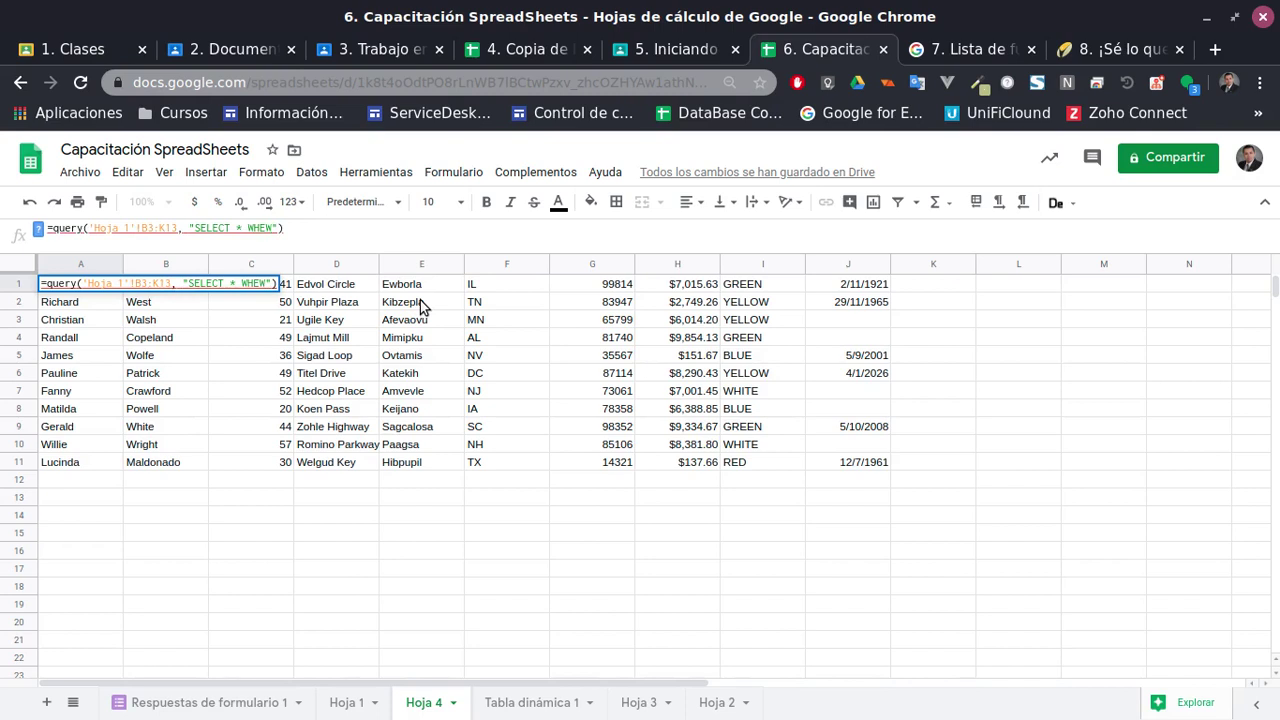
{"action": "key", "text": "BackSpace"}
{"action": "type", "text": "RE Co"}
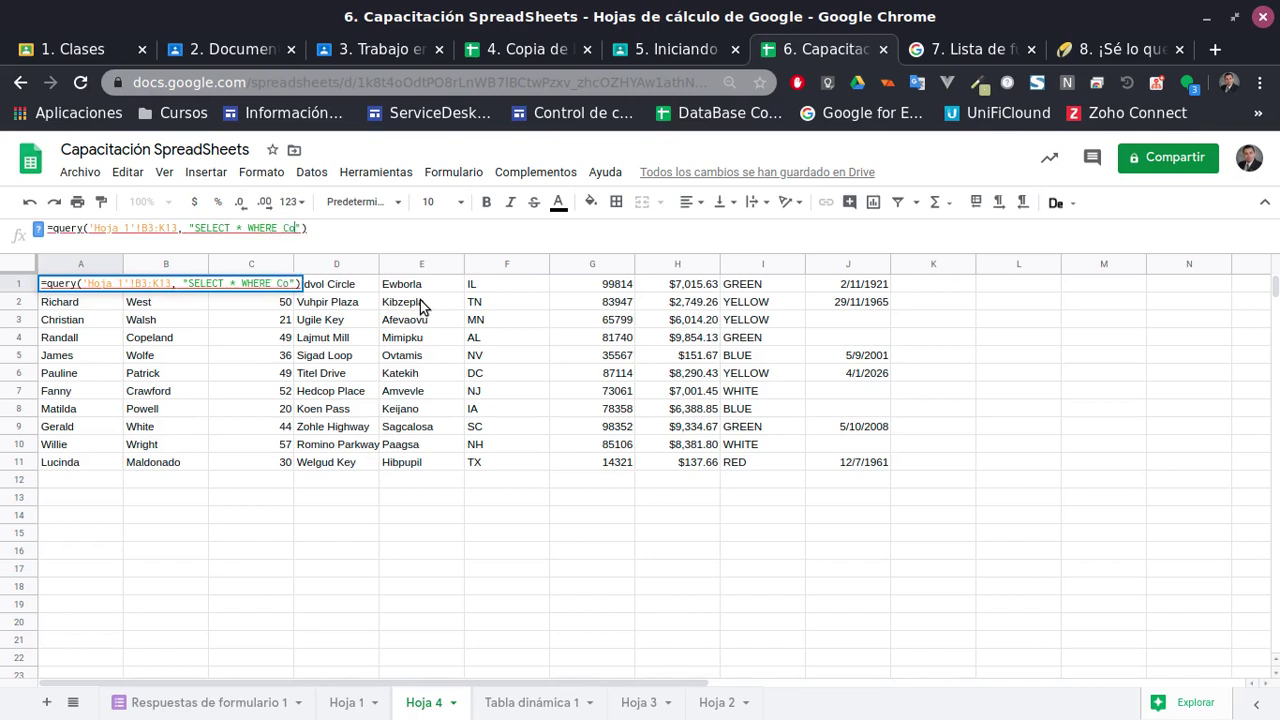
{"action": "type", "text": "l1=Fanny"}
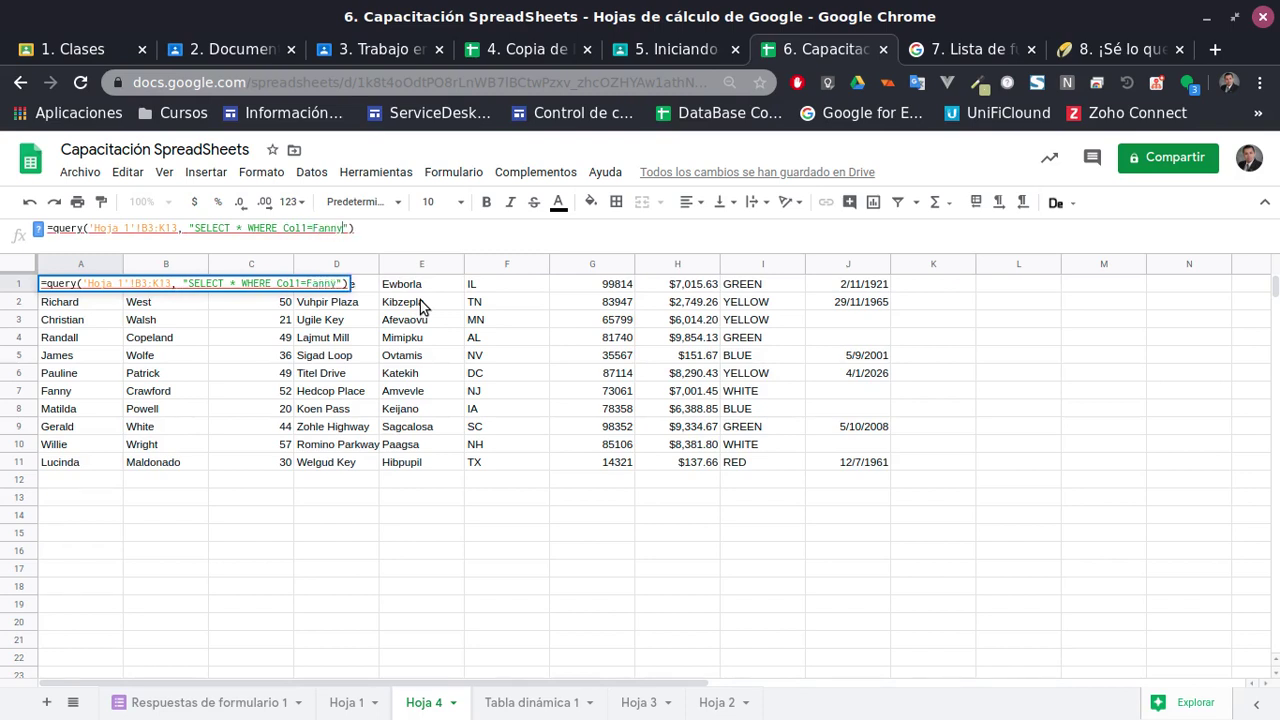
{"action": "key", "text": "Return"}
Inspect the NO_COLUMN error in A1, then clear the failing query
{"action": "key", "text": "Up"}
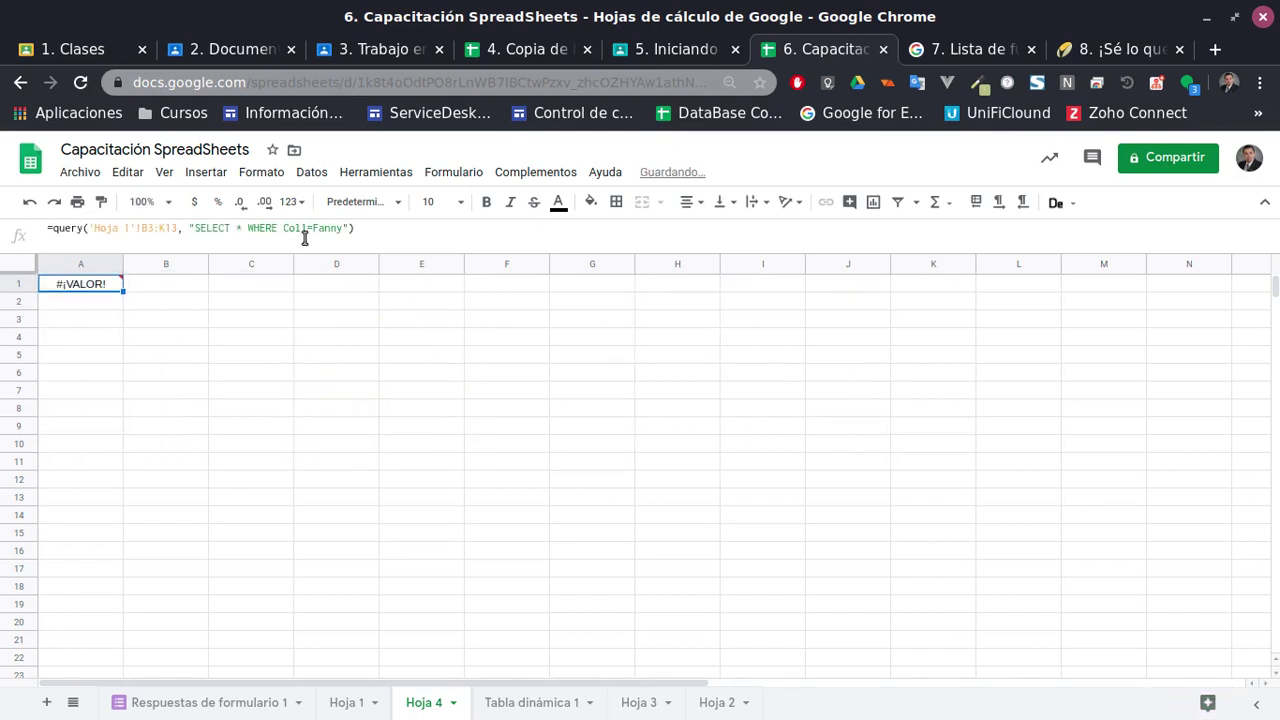
{"action": "left_click", "coordinate": [319, 228]}
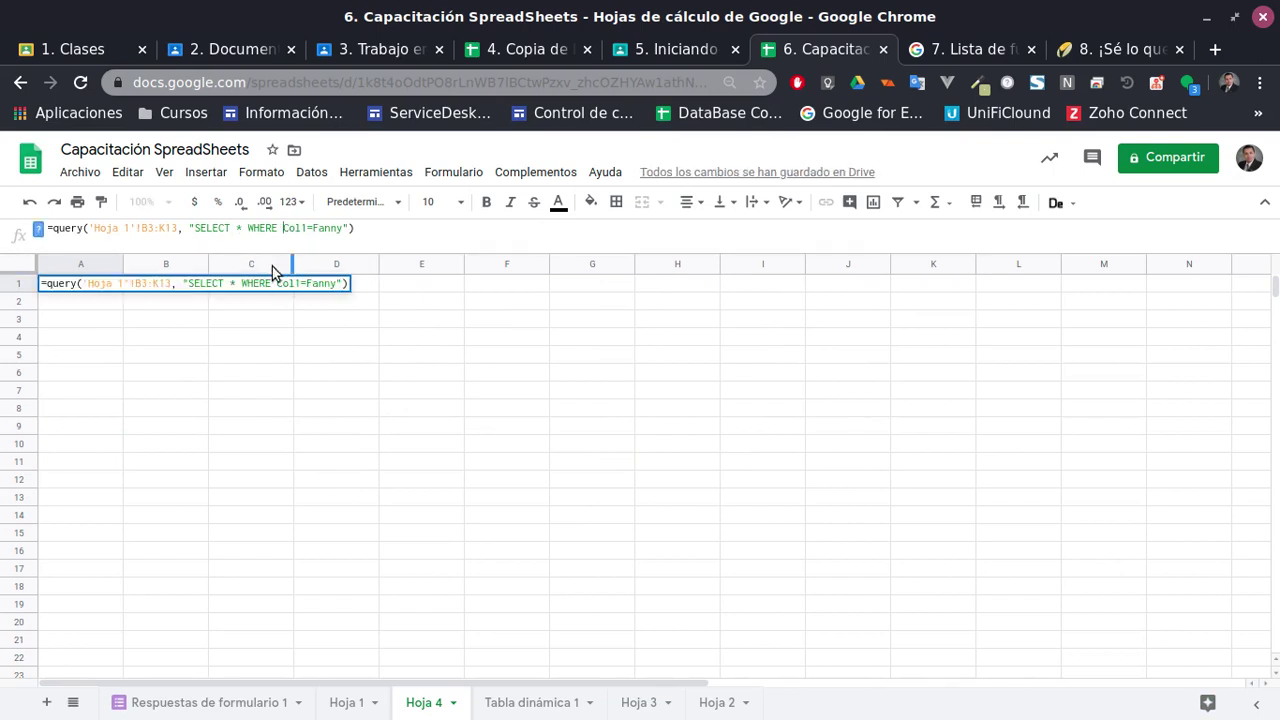
{"action": "key", "text": "Return"}
{"action": "left_click", "coordinate": [80, 285]}
{"action": "mouse_move", "coordinate": [80, 285]}
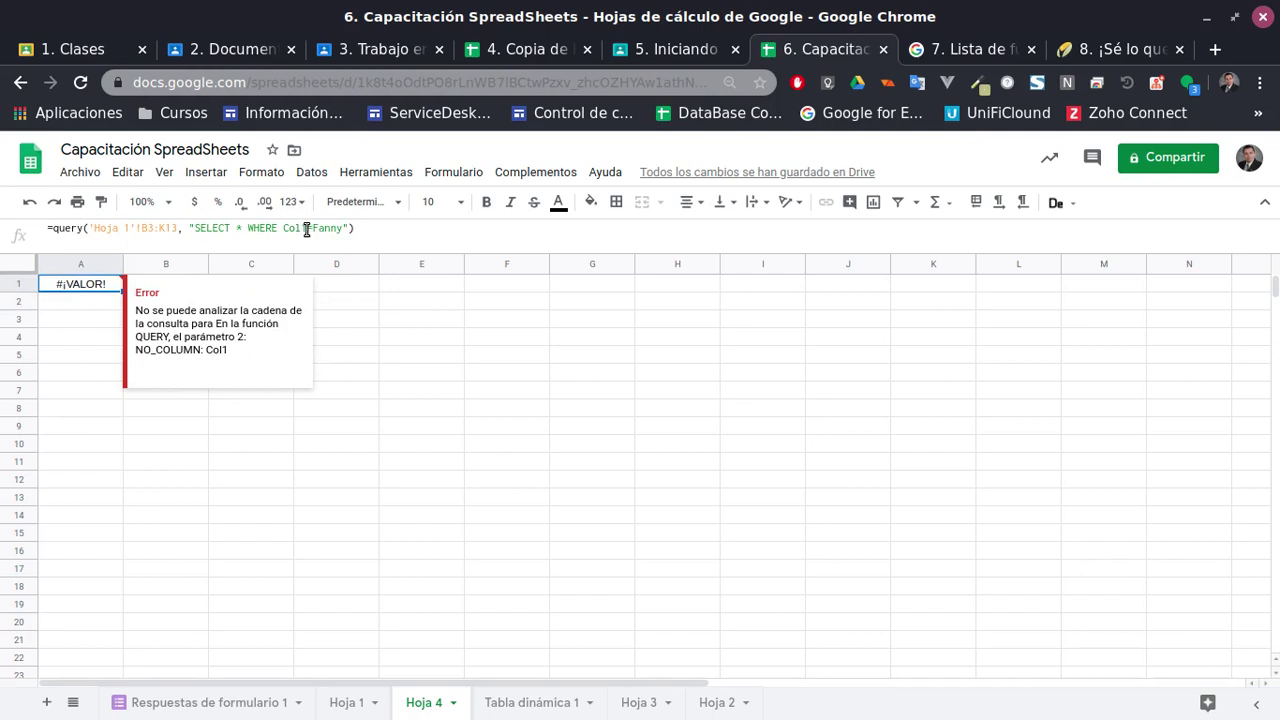
{"action": "left_click", "coordinate": [306, 229]}
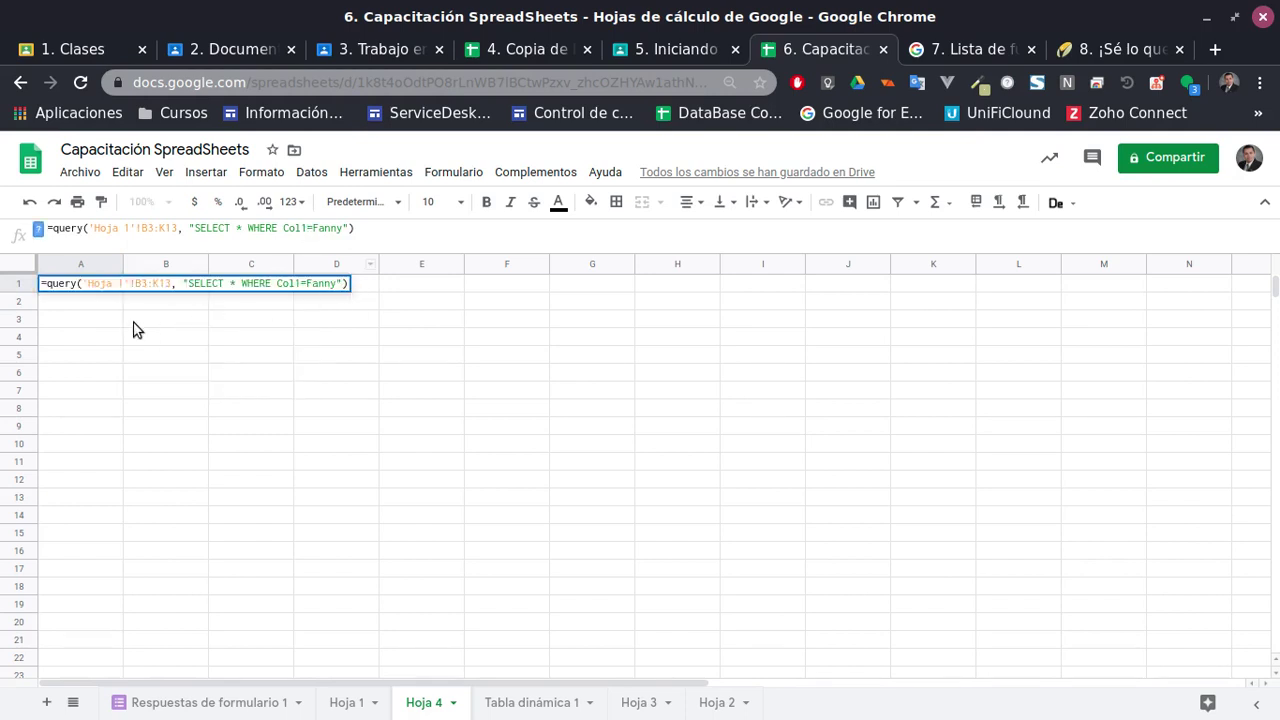
{"action": "left_click", "coordinate": [93, 284]}
{"action": "mouse_move", "coordinate": [92, 288]}
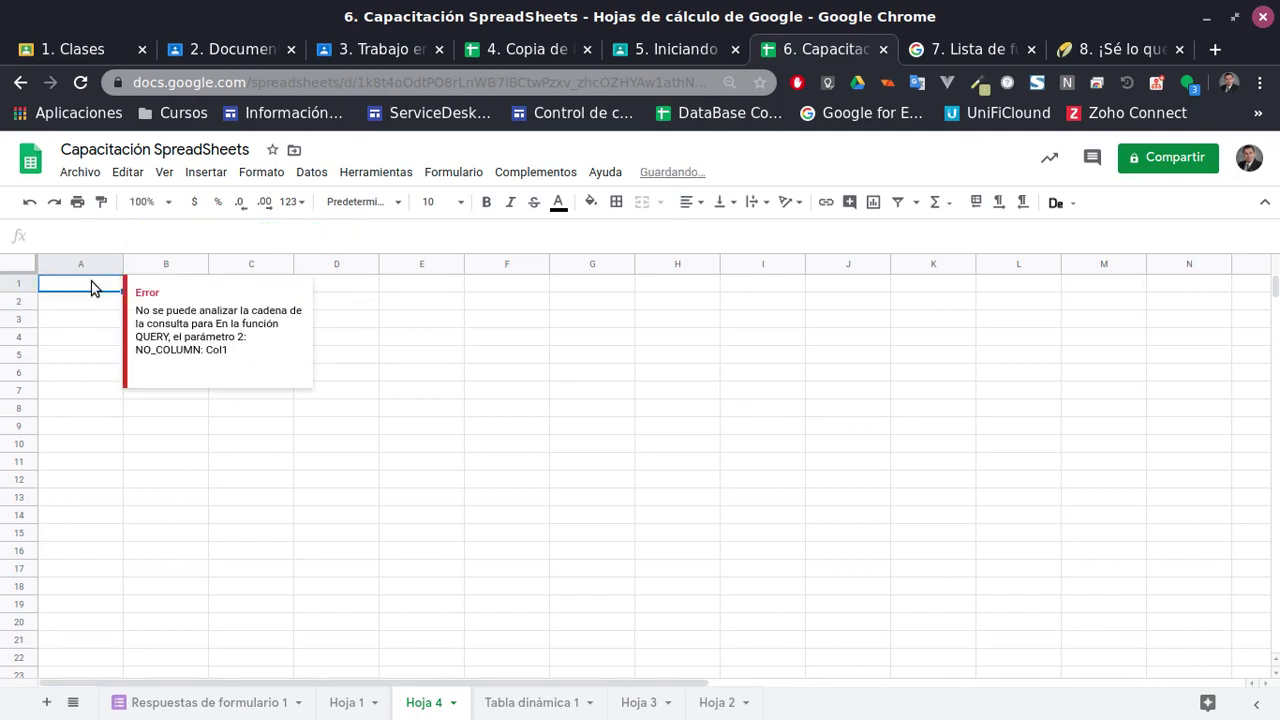
{"action": "key", "text": "Delete"}
{"action": "left_click", "coordinate": [606, 589]}
{"action": "left_click", "coordinate": [83, 290]}
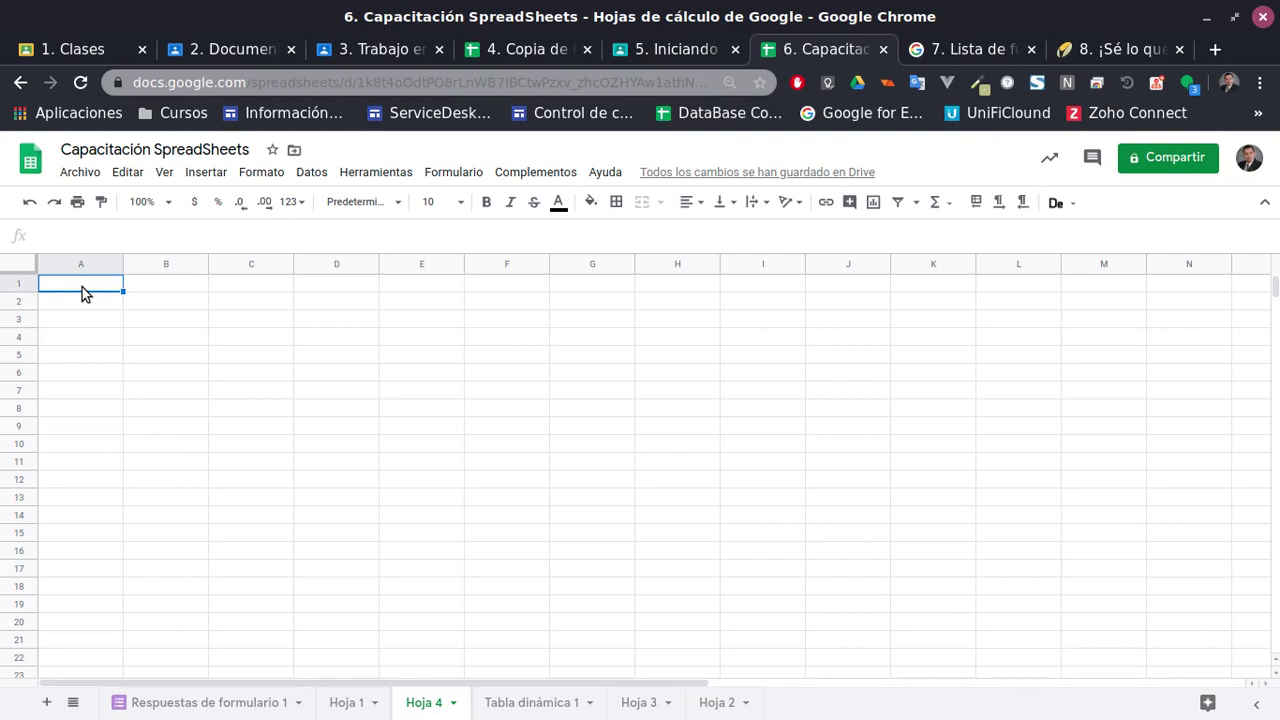
Glance at Copia de Data test, then start an IMPORTRANGE formula in Hoja 4's A1
{"action": "left_click", "coordinate": [506, 50]}
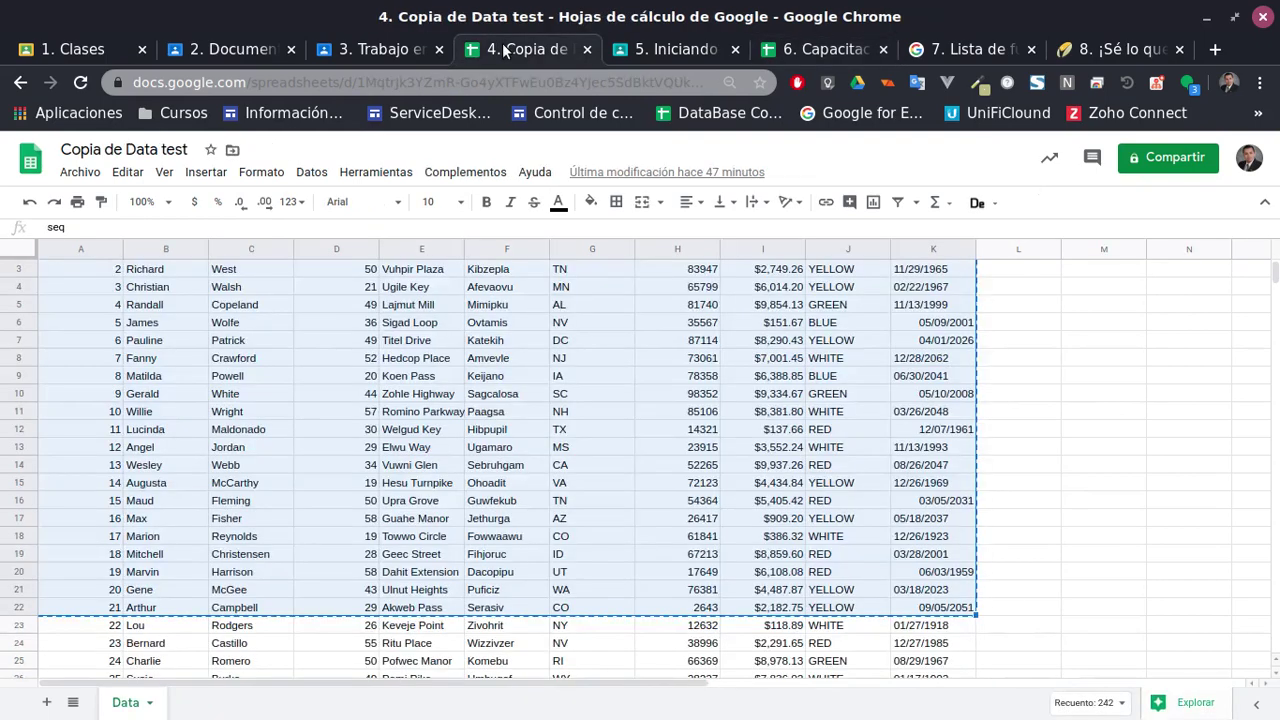
{"action": "scroll", "coordinate": [362, 485], "scroll_direction": "up", "scroll_amount": 1}
{"action": "left_click", "coordinate": [266, 435]}
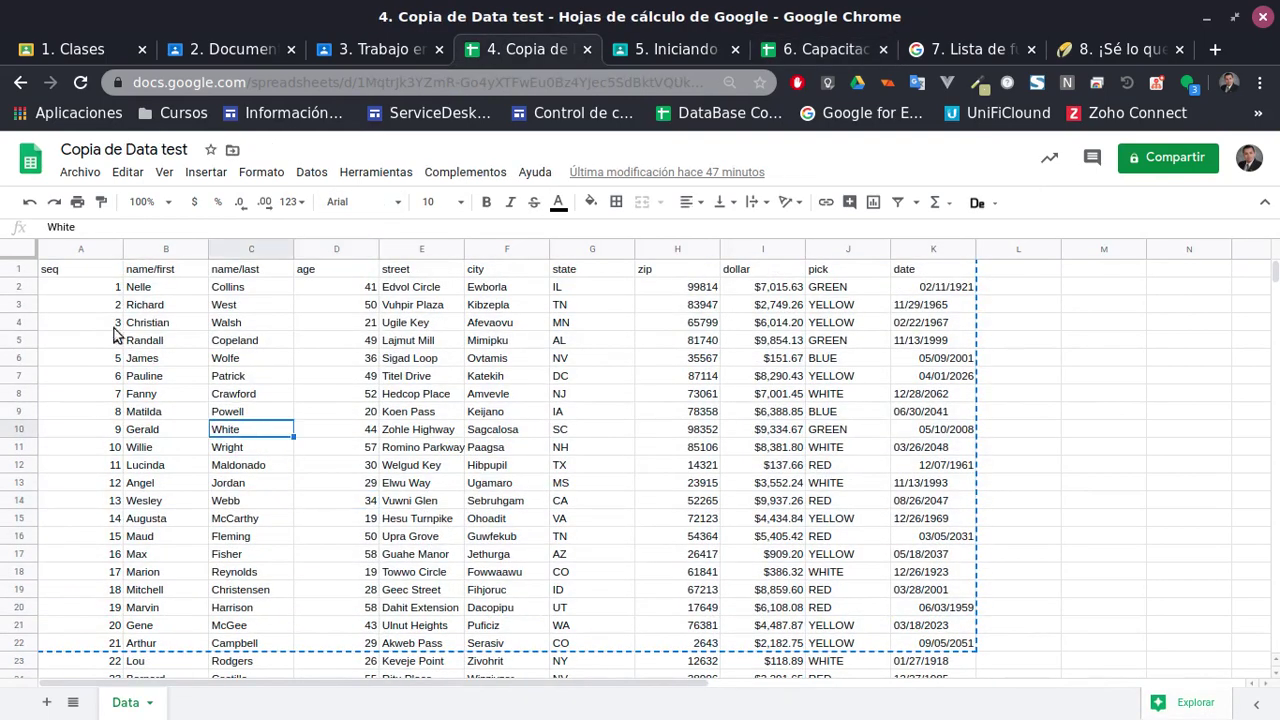
{"action": "left_click", "coordinate": [88, 306]}
{"action": "left_click", "coordinate": [97, 290]}
{"action": "left_click", "coordinate": [812, 49]}
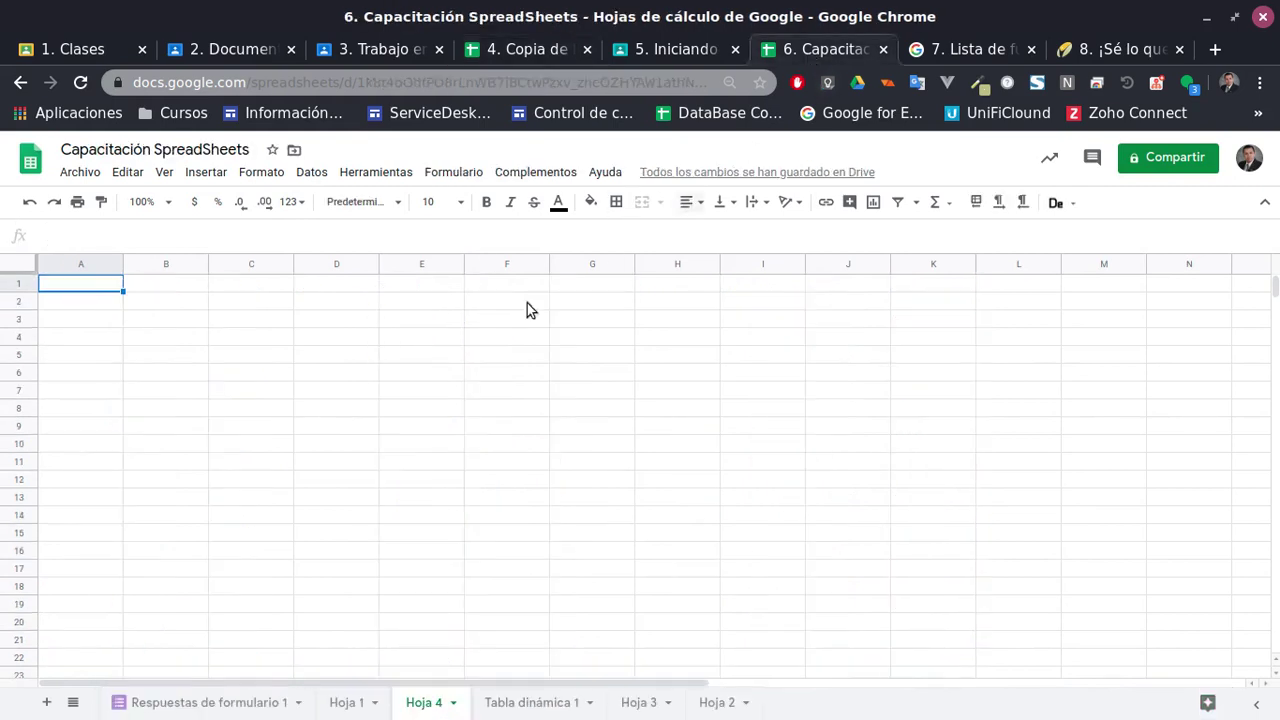
{"action": "type", "text": "=i"}
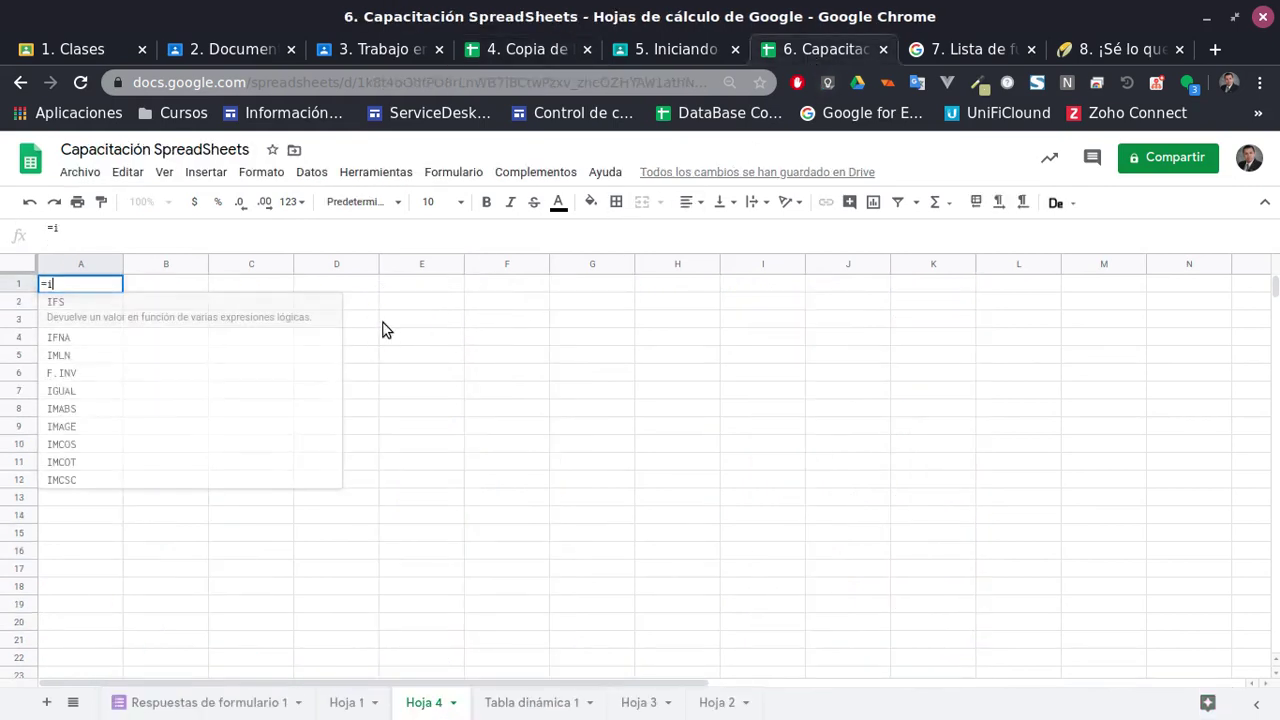
{"action": "type", "text": "mport"}
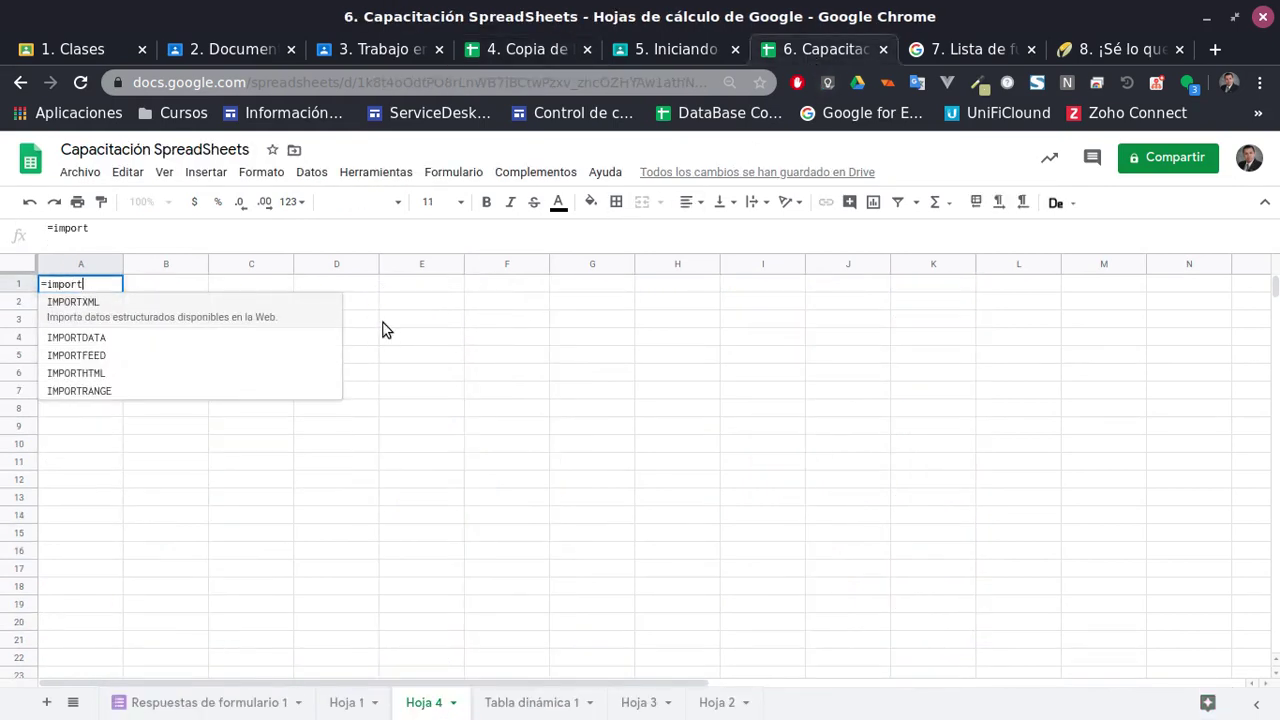
{"action": "left_click", "coordinate": [143, 395]}
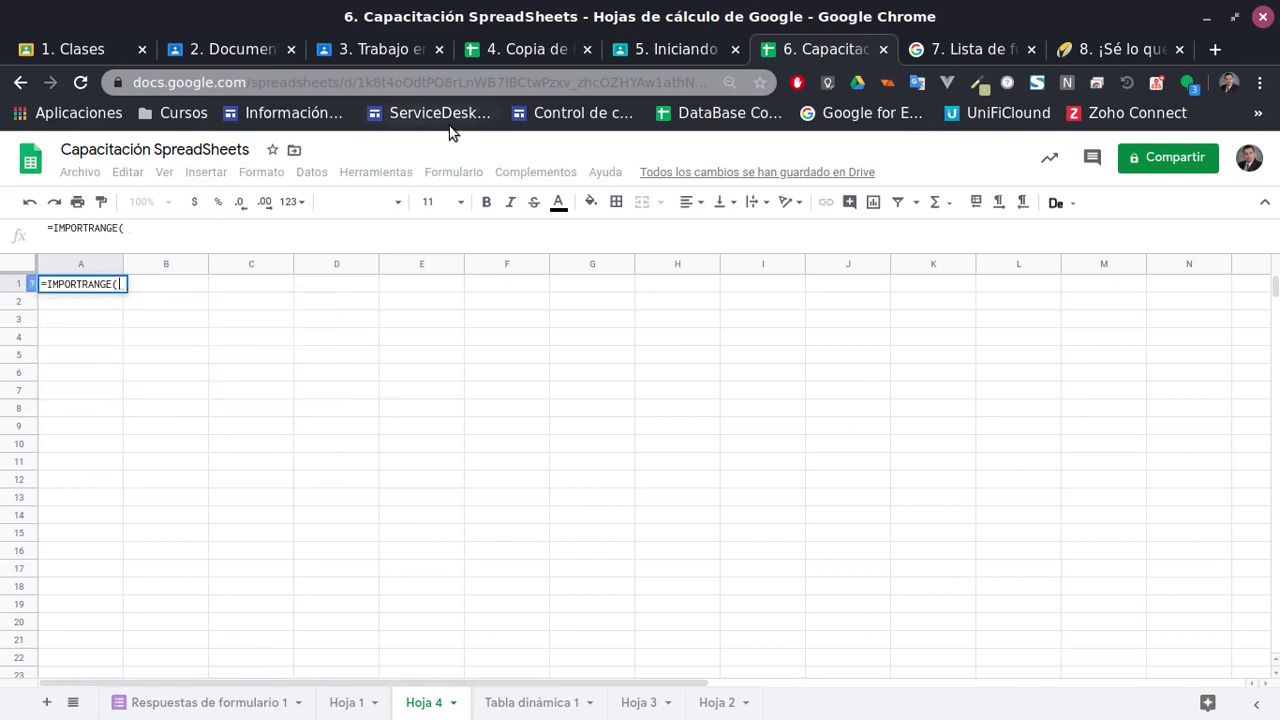
Paste the Copia de Data test URL in quotes as IMPORTRANGE's first argument
{"action": "left_click", "coordinate": [500, 48]}
{"action": "left_click", "coordinate": [65, 270]}
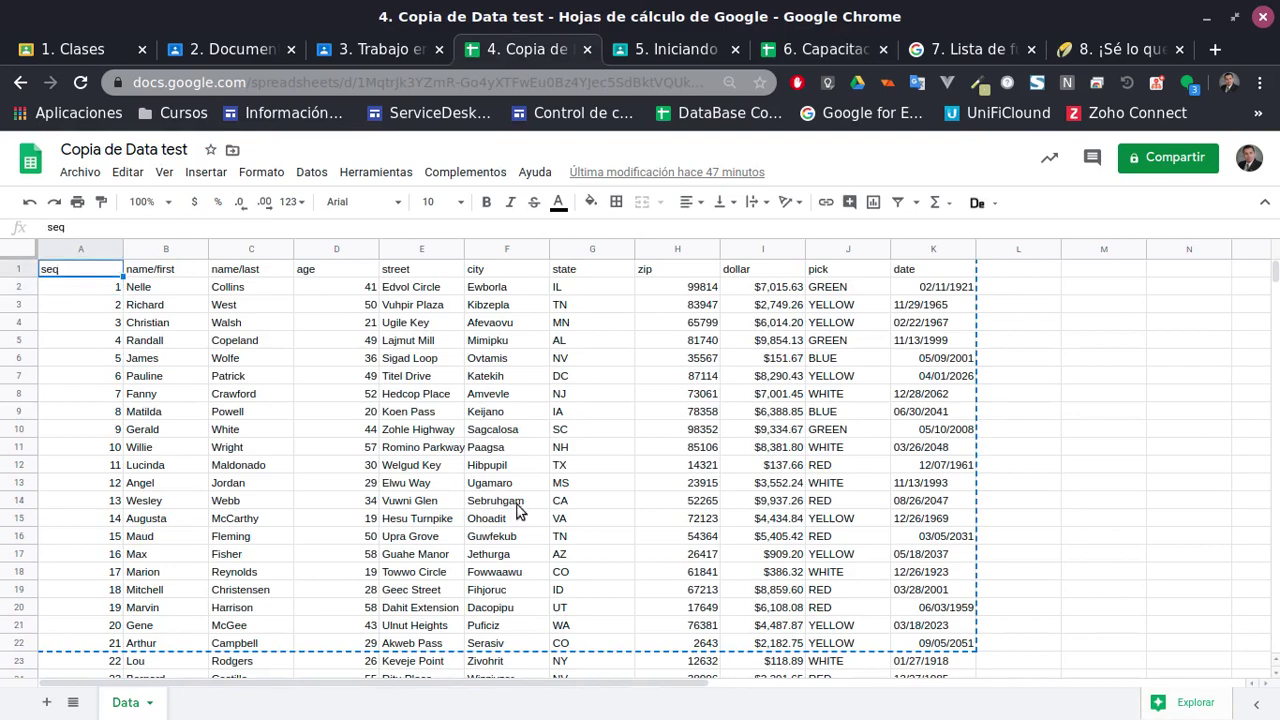
{"action": "scroll", "coordinate": [984, 568], "scroll_direction": "down", "scroll_amount": 2}
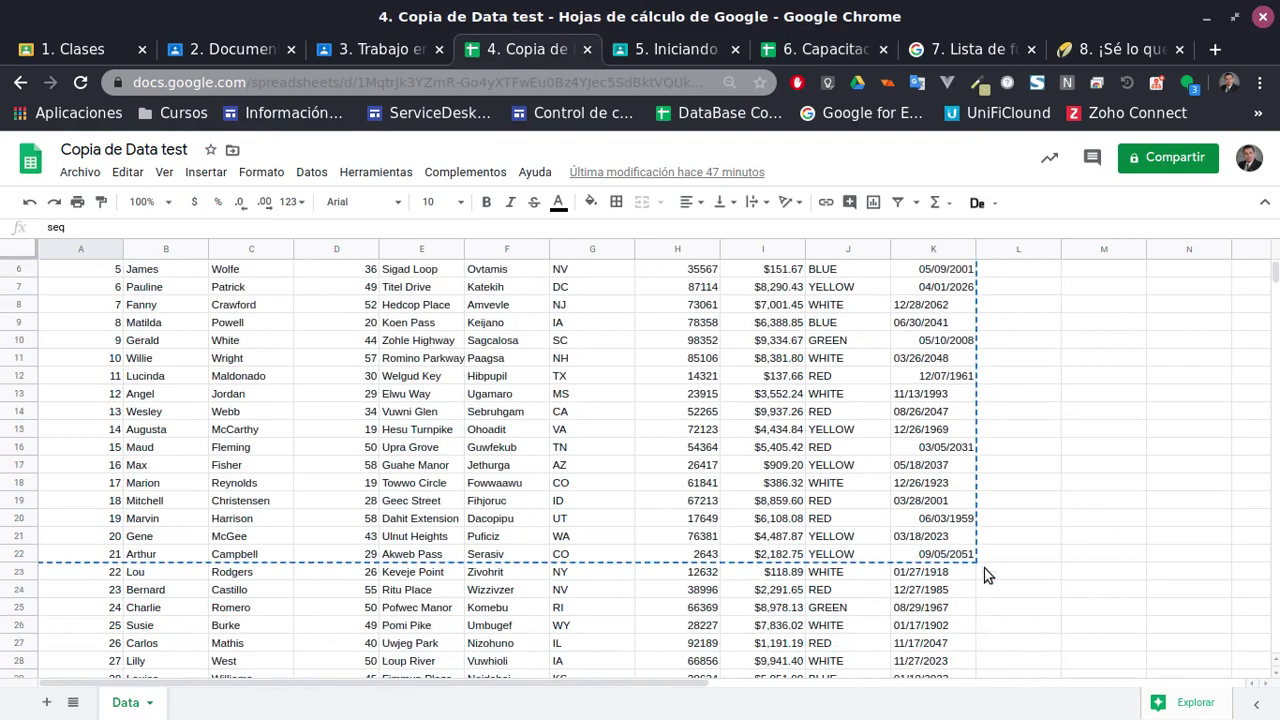
{"action": "left_click", "coordinate": [98, 588]}
{"action": "left_click", "coordinate": [86, 576]}
{"action": "scroll", "coordinate": [384, 570], "scroll_direction": "down", "scroll_amount": 5}
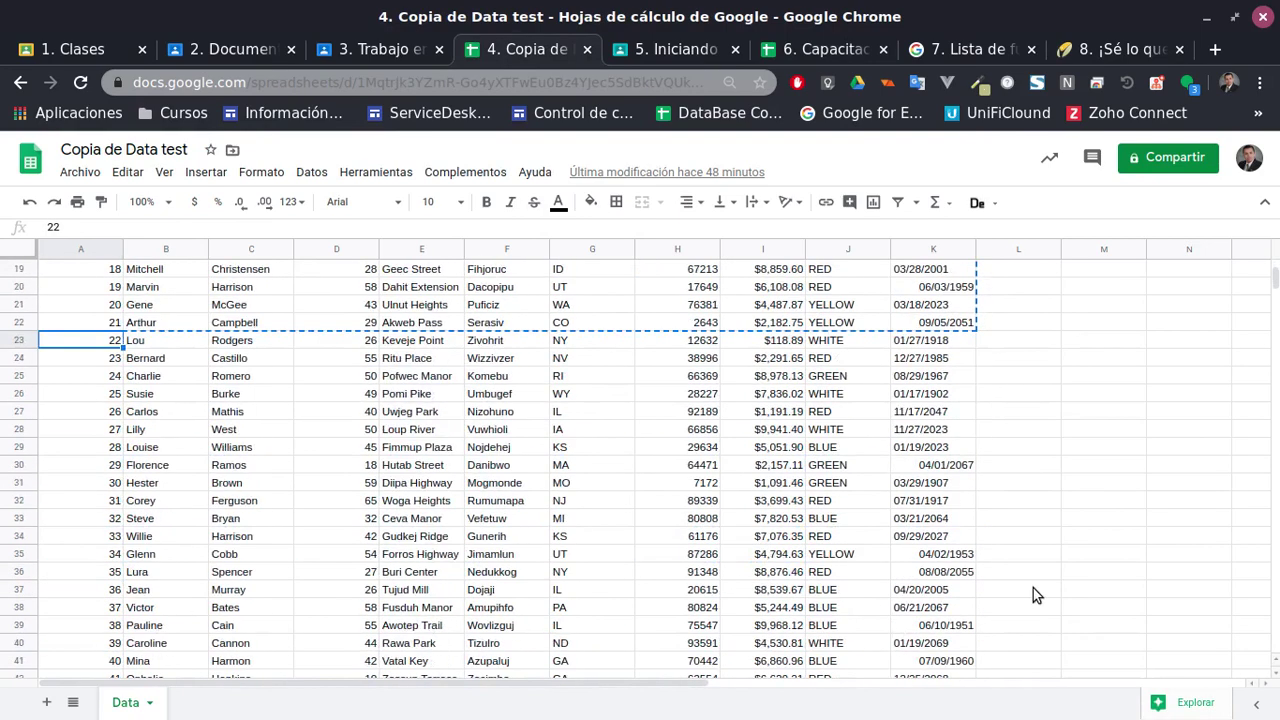
{"action": "left_click", "coordinate": [268, 82]}
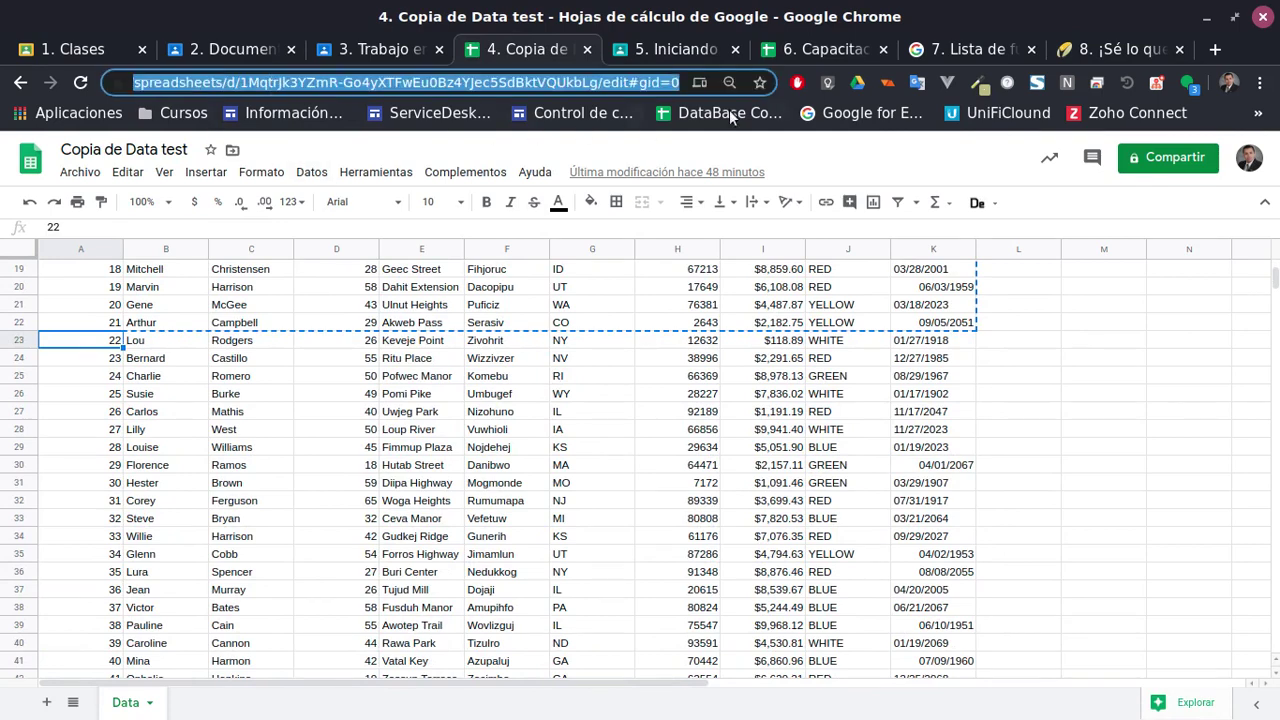
{"action": "left_click_drag", "start_coordinate": [600, 84], "coordinate": [37, 100]}
{"action": "key", "text": "ctrl+c"}
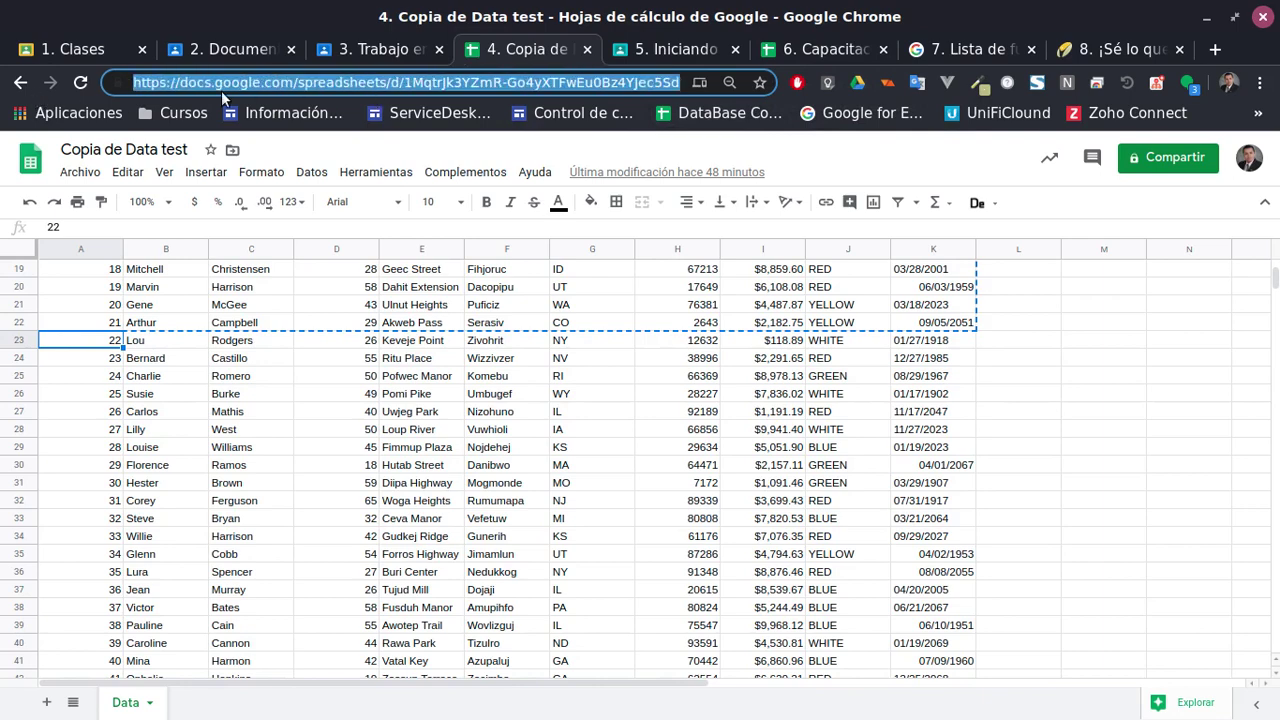
{"action": "left_click", "coordinate": [800, 52]}
{"action": "left_click", "coordinate": [143, 230]}
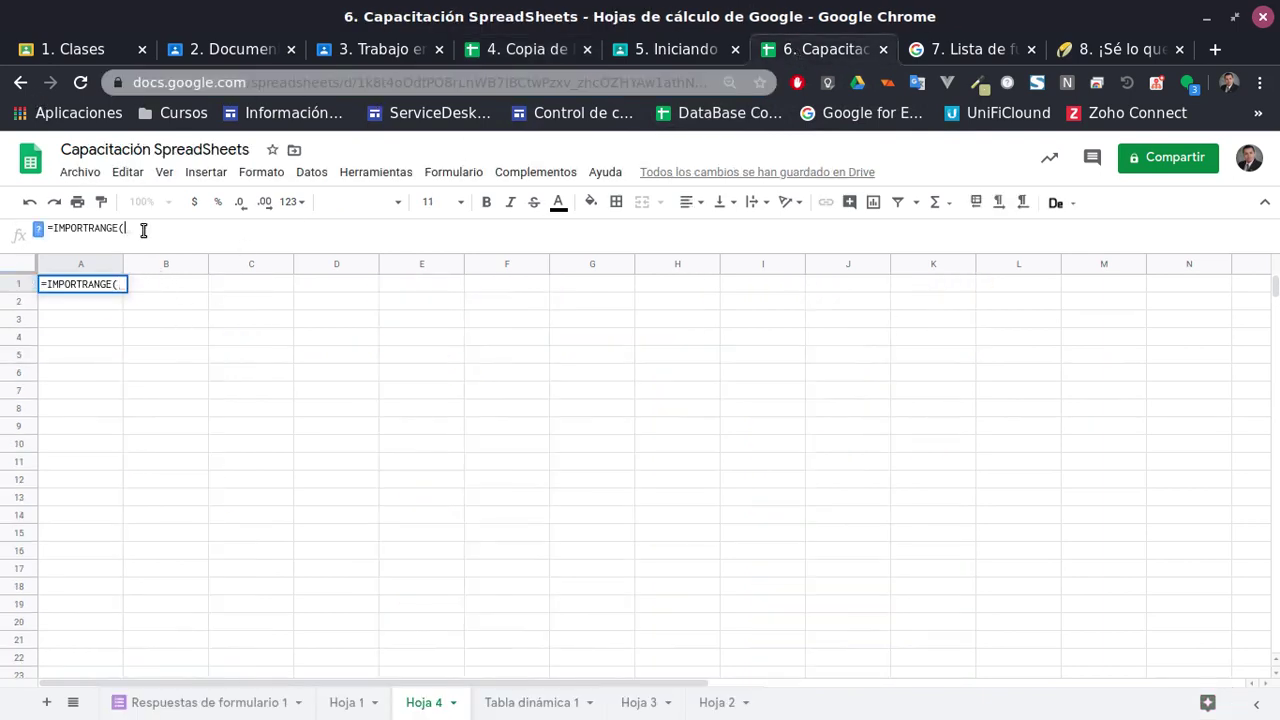
{"action": "type", "text": "\""}
{"action": "key", "text": "ctrl+v"}
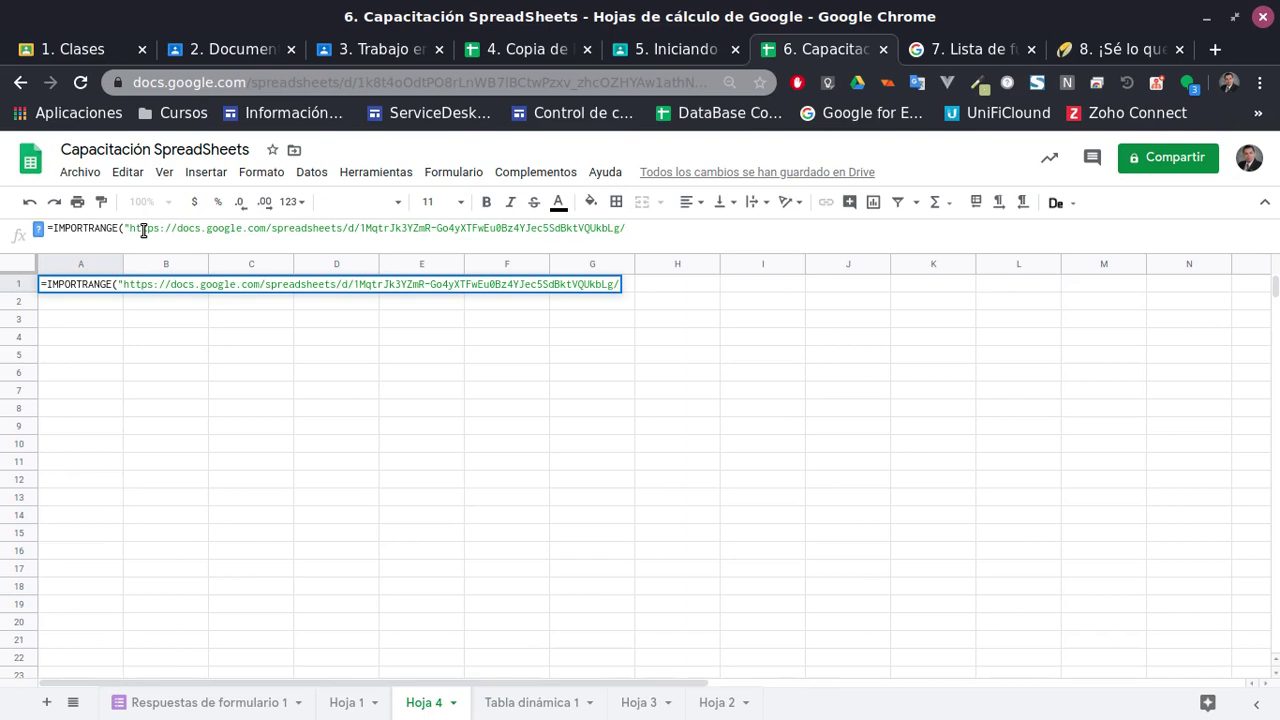
{"action": "type", "text": "\","}
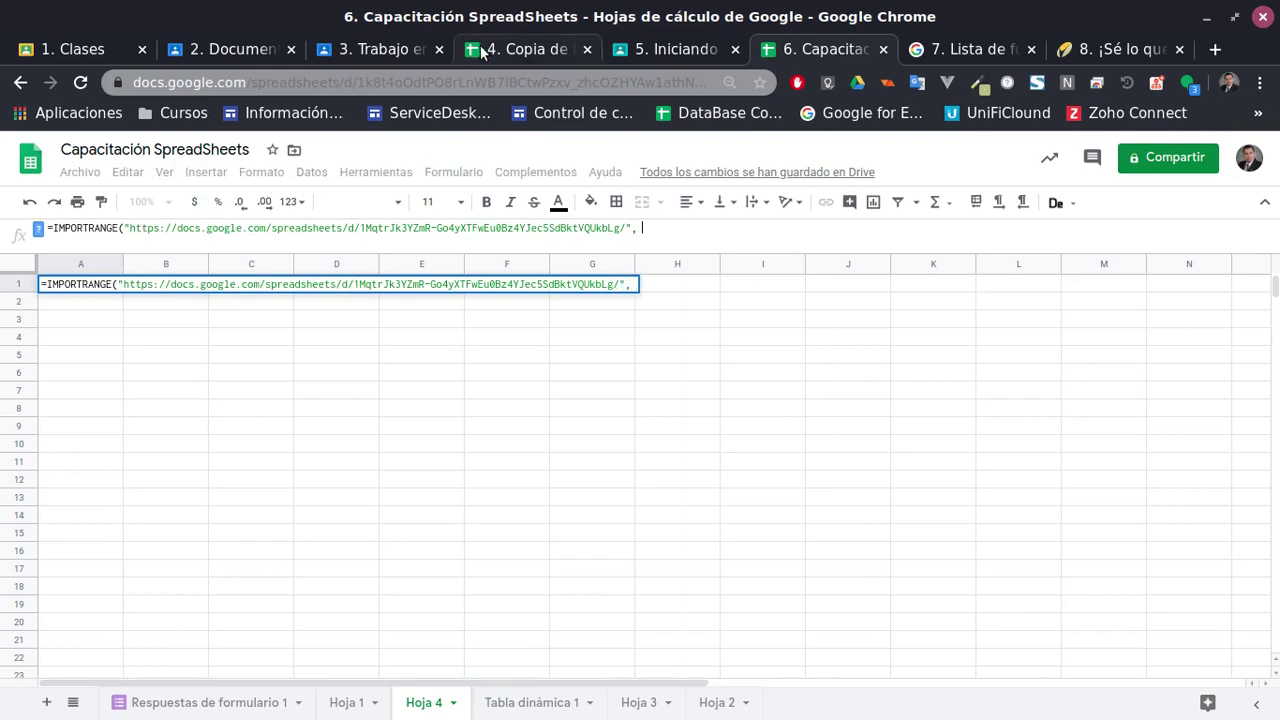
Review the source rows starting at A23 and begin the range argument with "Data!
{"action": "left_click", "coordinate": [525, 49]}
{"action": "scroll", "coordinate": [357, 500], "scroll_direction": "down", "scroll_amount": 3}
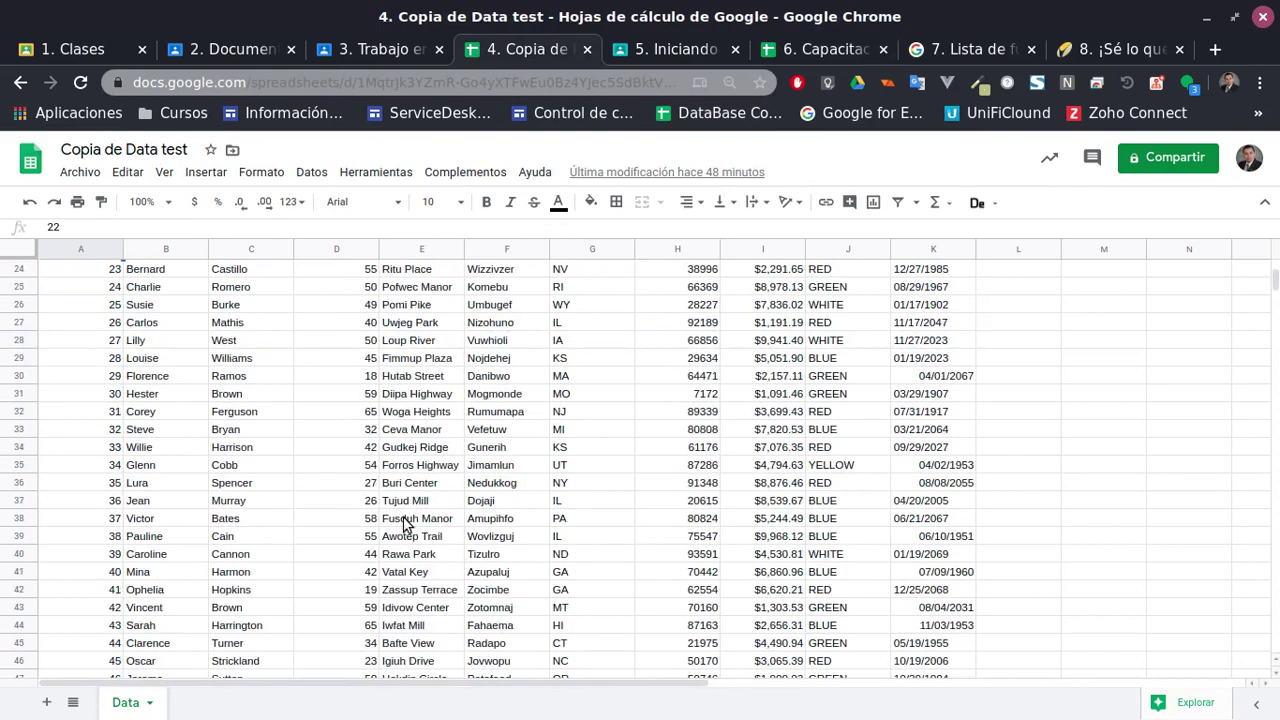
{"action": "left_click", "coordinate": [913, 605], "text": "shift"}
{"action": "scroll", "coordinate": [220, 390], "scroll_direction": "up", "scroll_amount": 4}
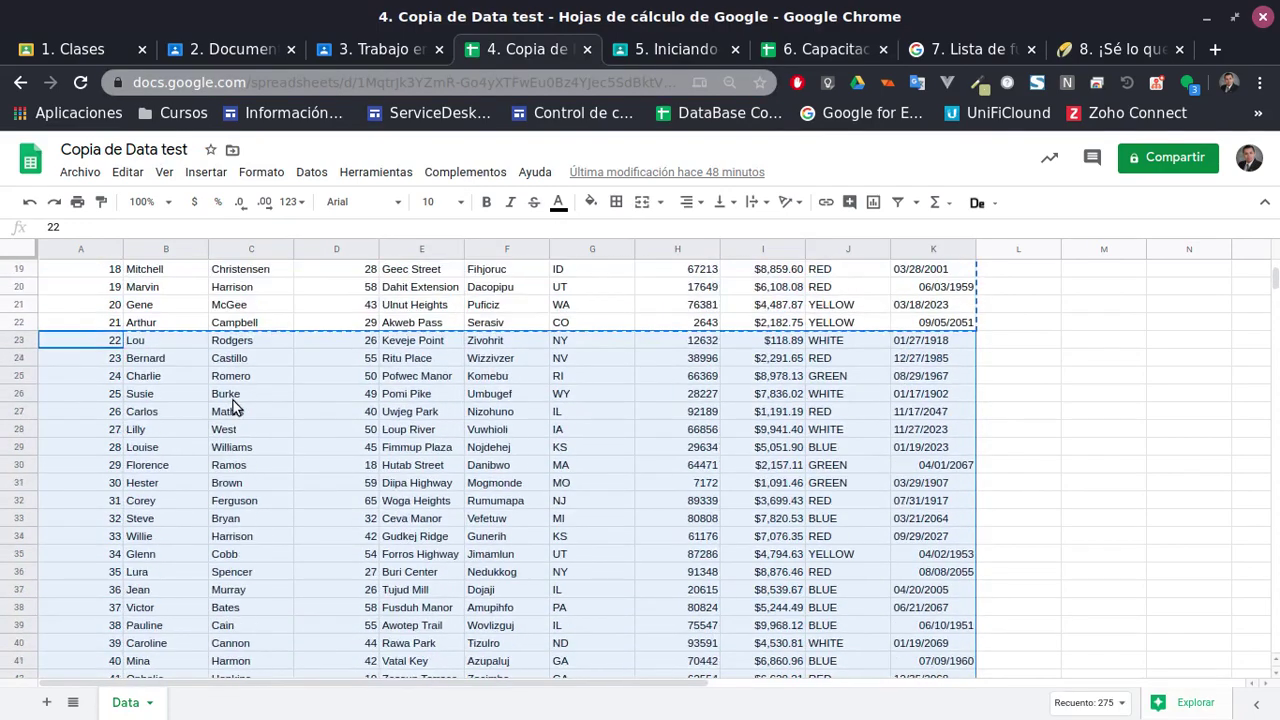
{"action": "left_click", "coordinate": [81, 173]}
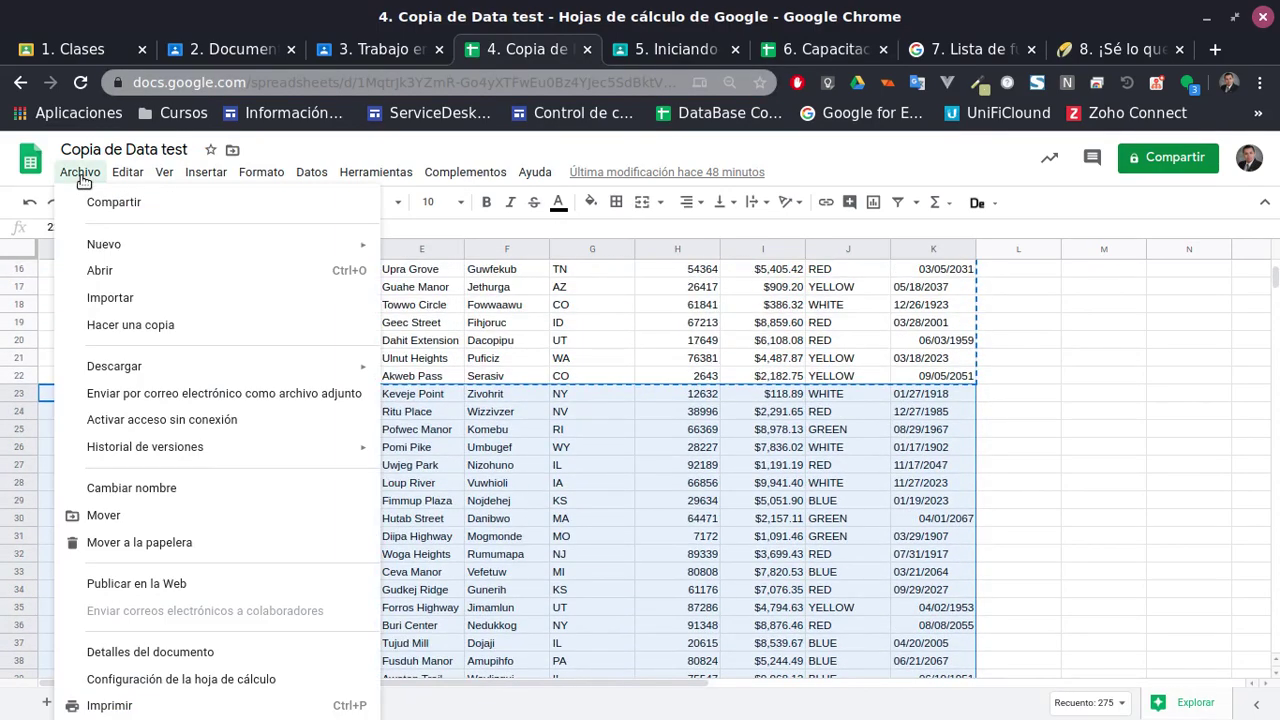
{"action": "left_click", "coordinate": [166, 174]}
{"action": "left_click", "coordinate": [684, 50]}
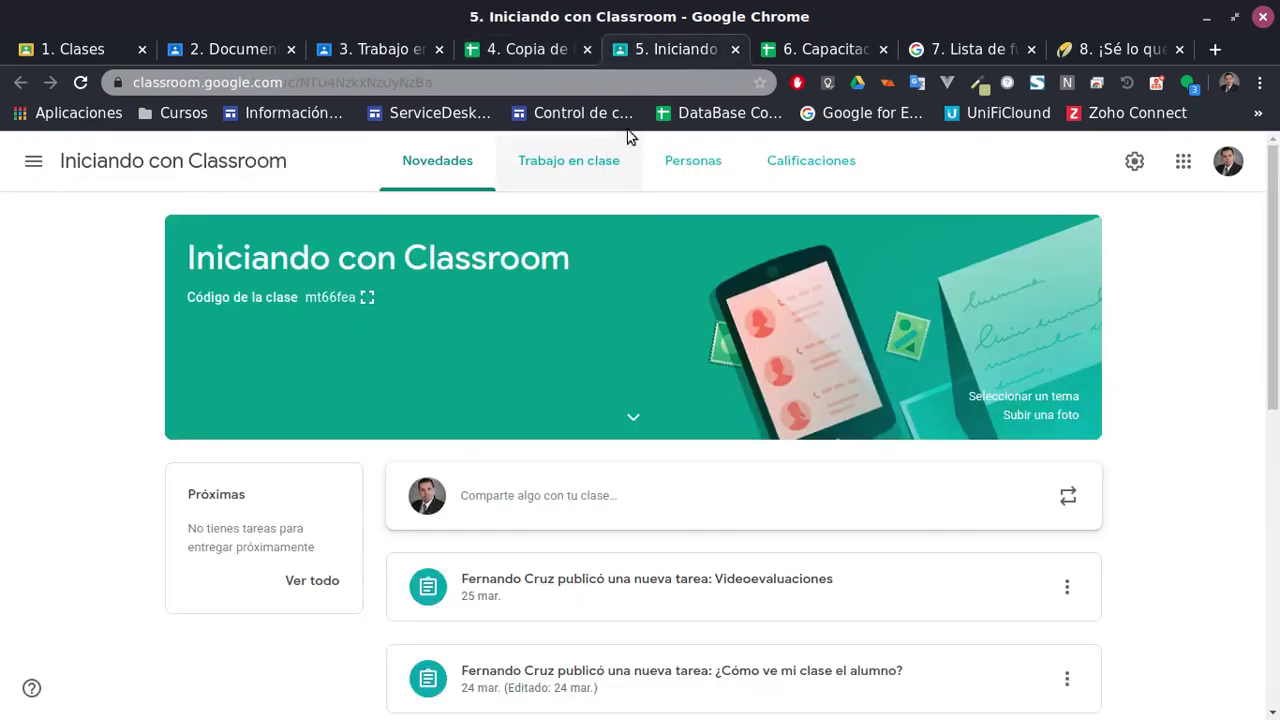
{"action": "key", "text": "ctrl+Tab"}
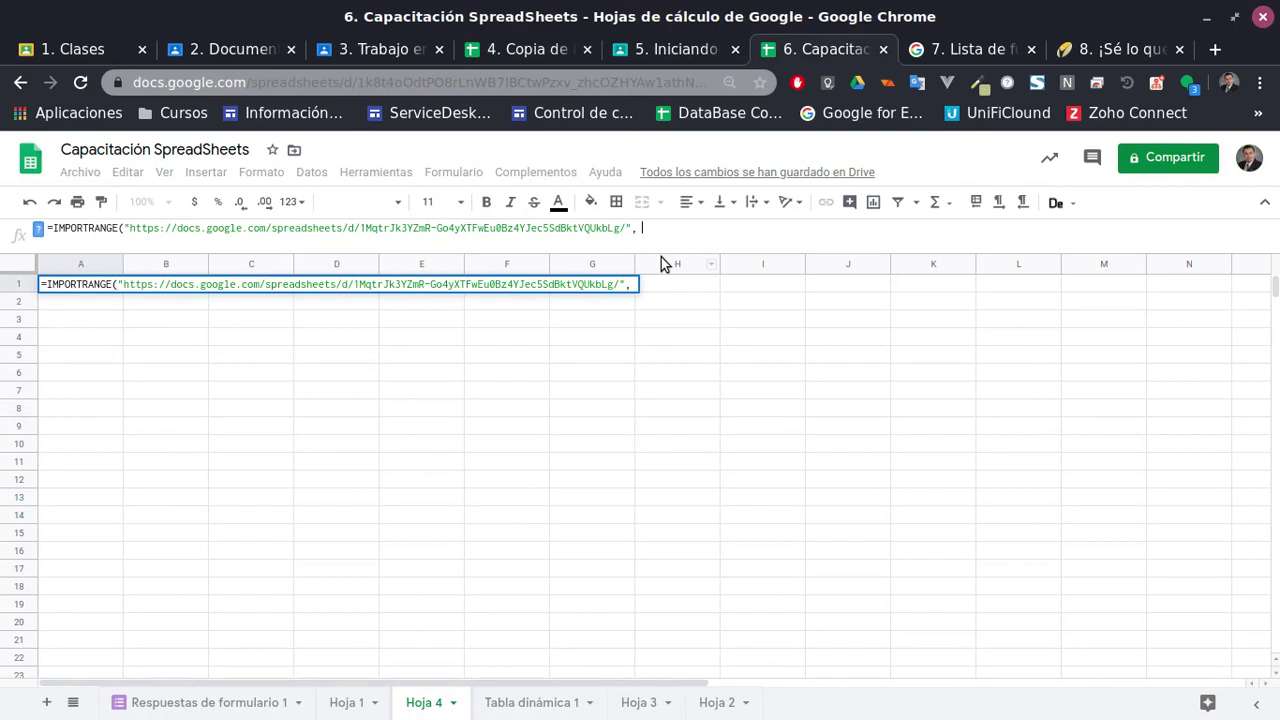
{"action": "type", "text": "\""}
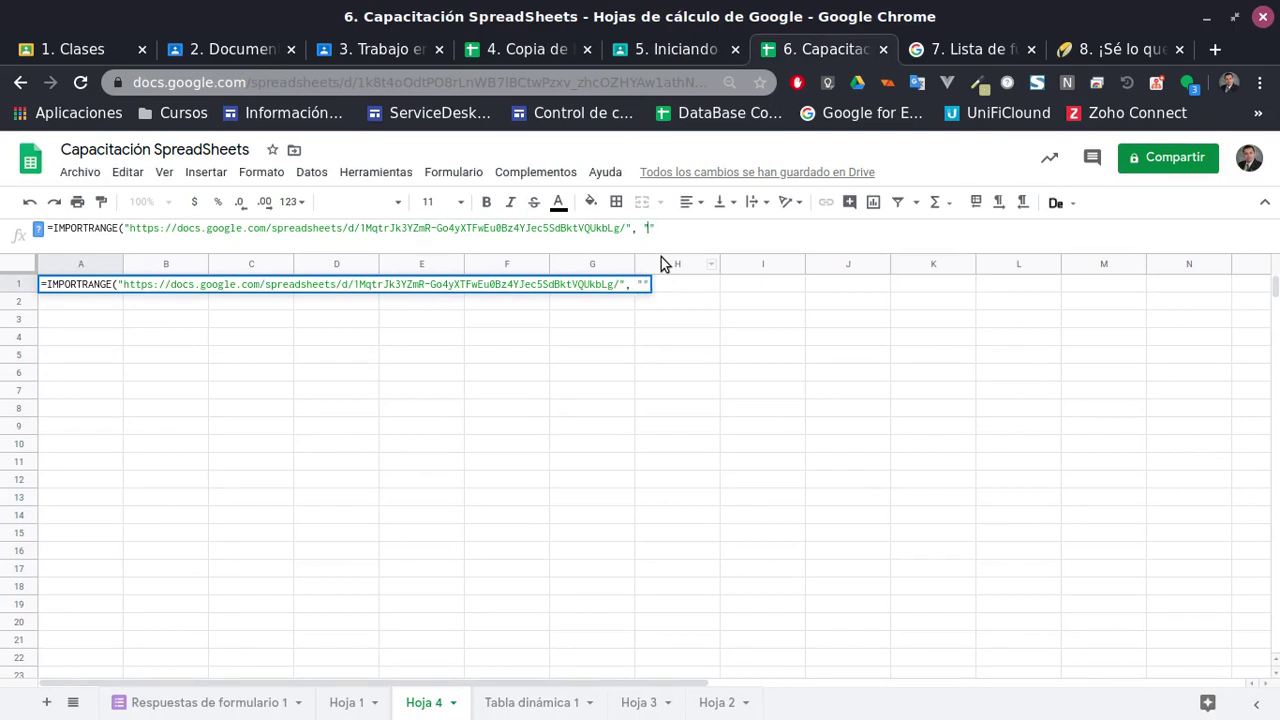
{"action": "type", "text": "Data!"}
Finish the range argument as Data!A23:k50 and commit the IMPORTRANGE formula
{"action": "left_click", "coordinate": [671, 46]}
{"action": "left_click", "coordinate": [511, 46]}
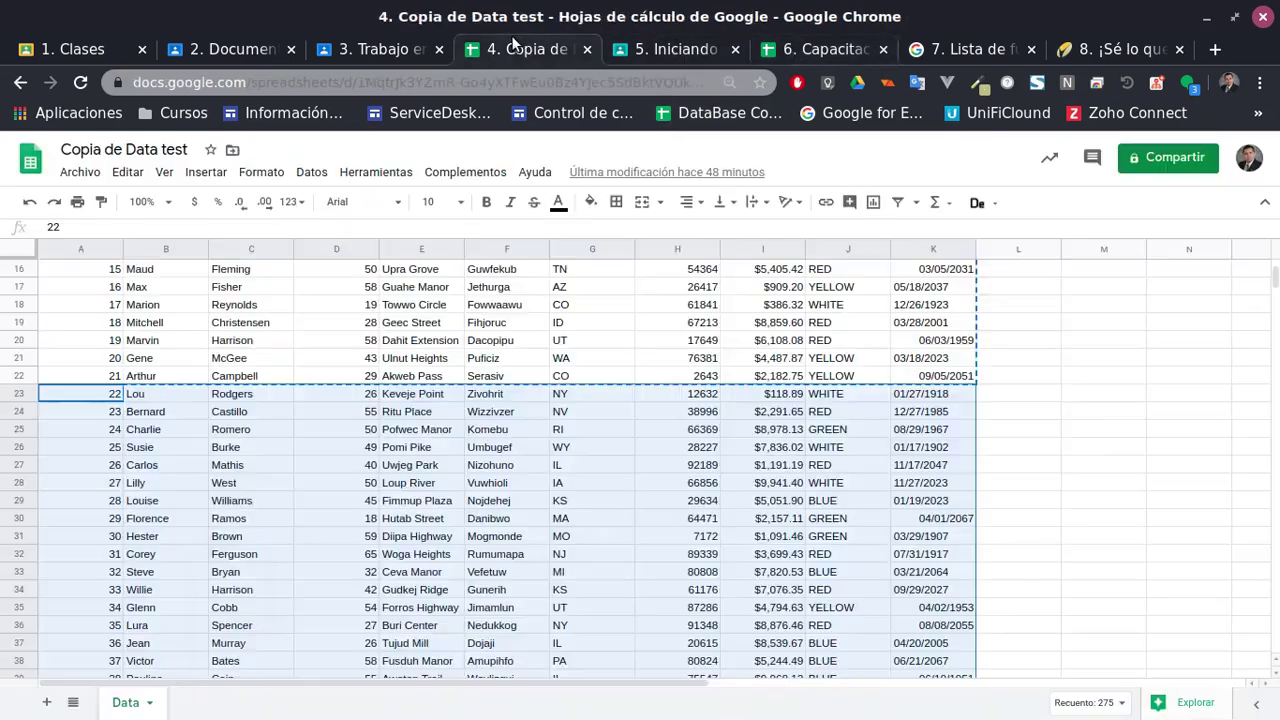
{"action": "left_click", "coordinate": [805, 49]}
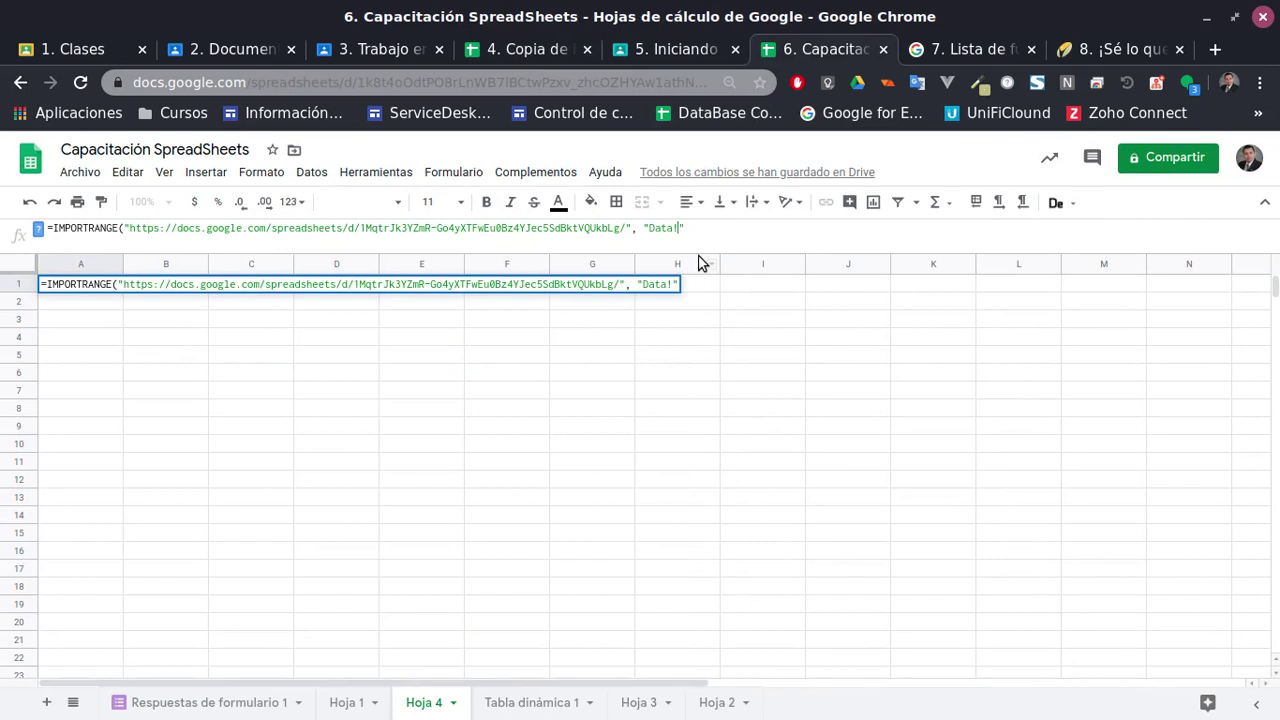
{"action": "type", "text": "A23:k"}
{"action": "left_click", "coordinate": [514, 50]}
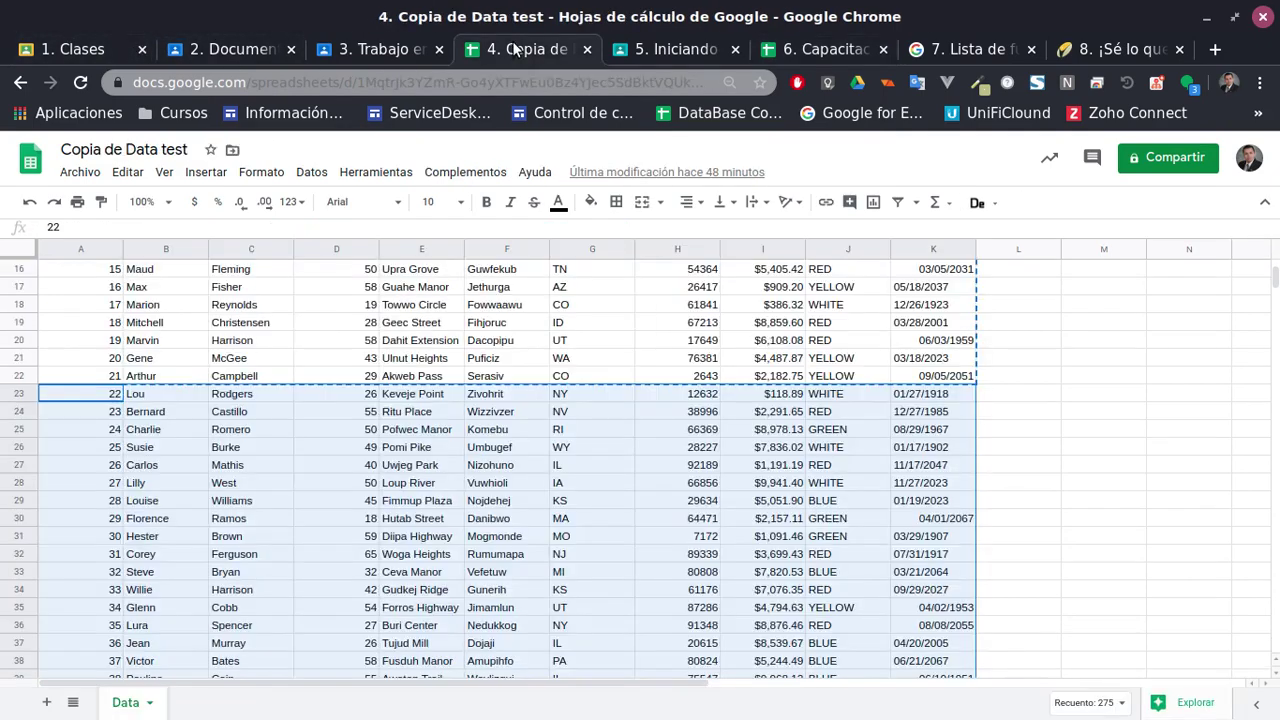
{"action": "scroll", "coordinate": [729, 527], "scroll_direction": "down", "scroll_amount": 7}
{"action": "scroll", "coordinate": [729, 527], "scroll_direction": "up", "scroll_amount": 2}
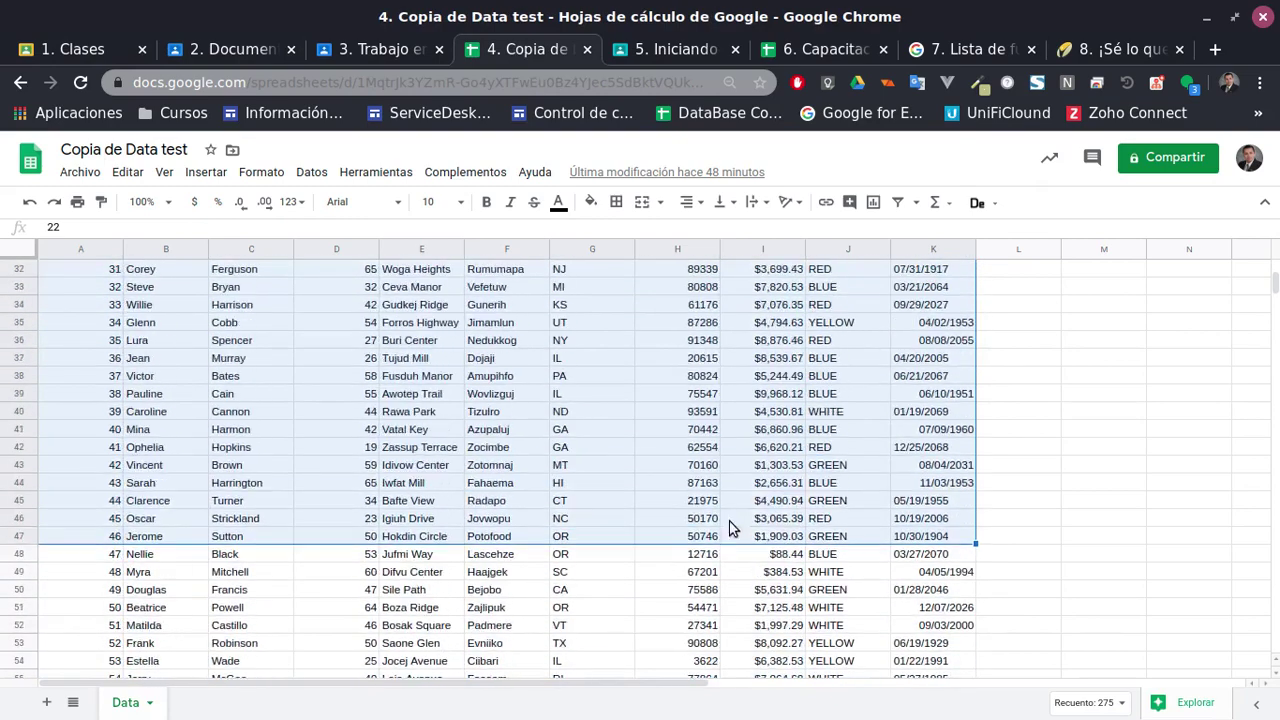
{"action": "left_click", "coordinate": [812, 50]}
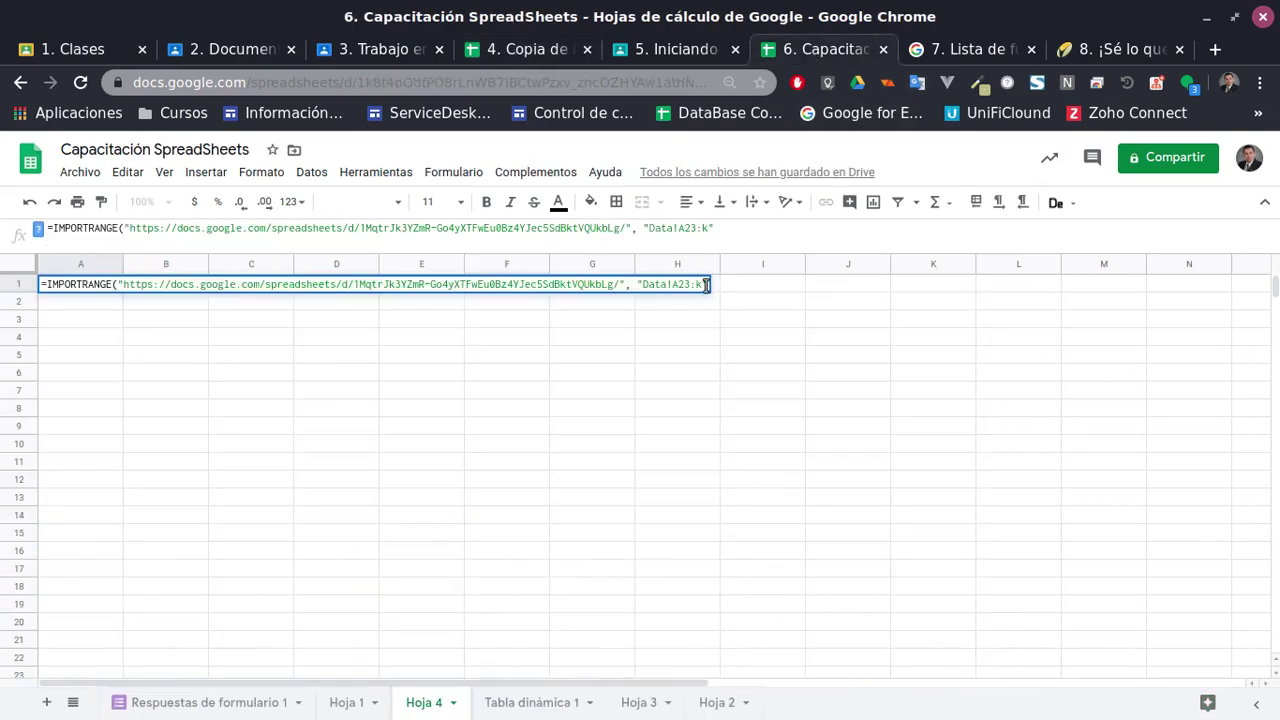
{"action": "left_click", "coordinate": [704, 284]}
{"action": "type", "text": "50"}
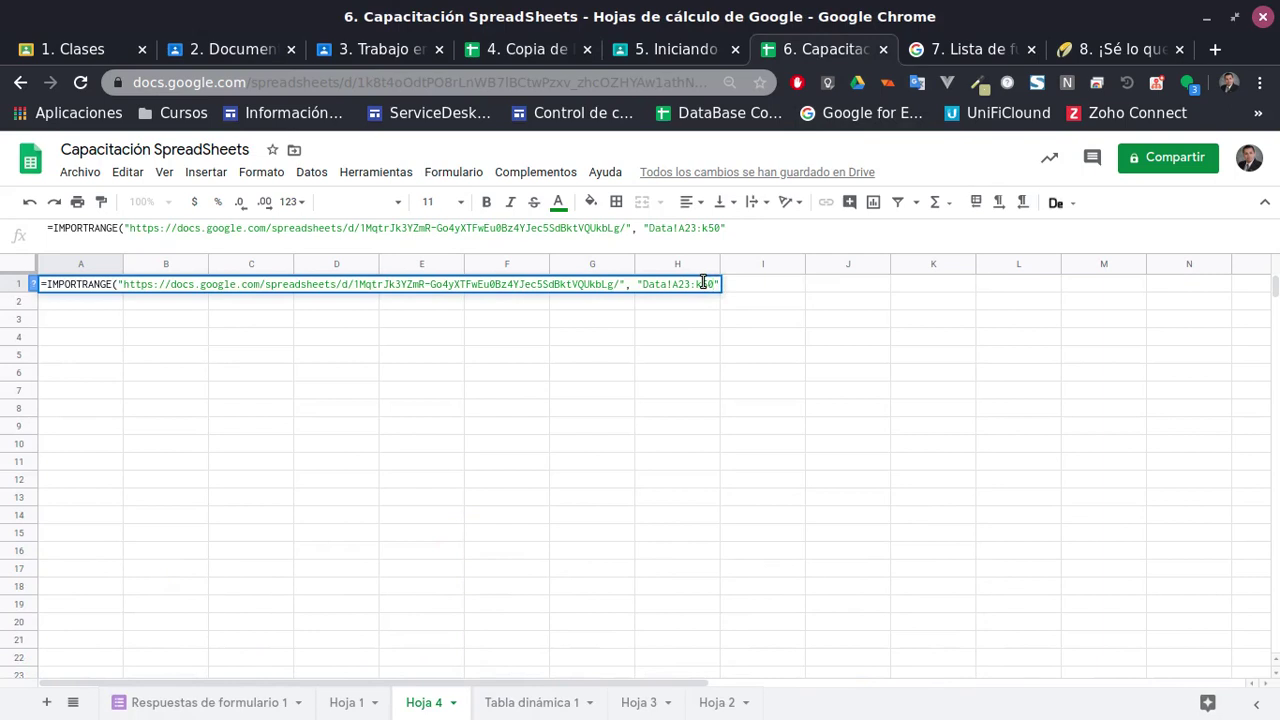
{"action": "key", "text": "Return"}
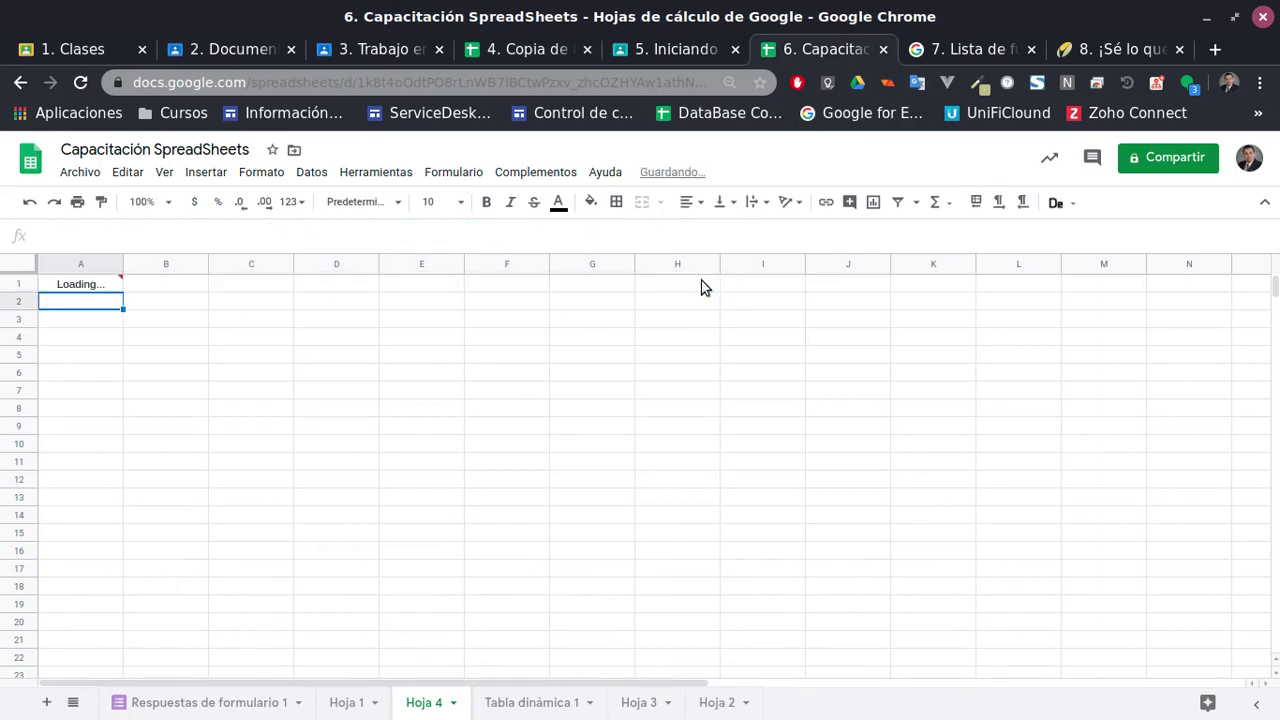
Allow access so IMPORTRANGE connects the spreadsheets, then compare against the source data
{"action": "left_click", "coordinate": [95, 290]}
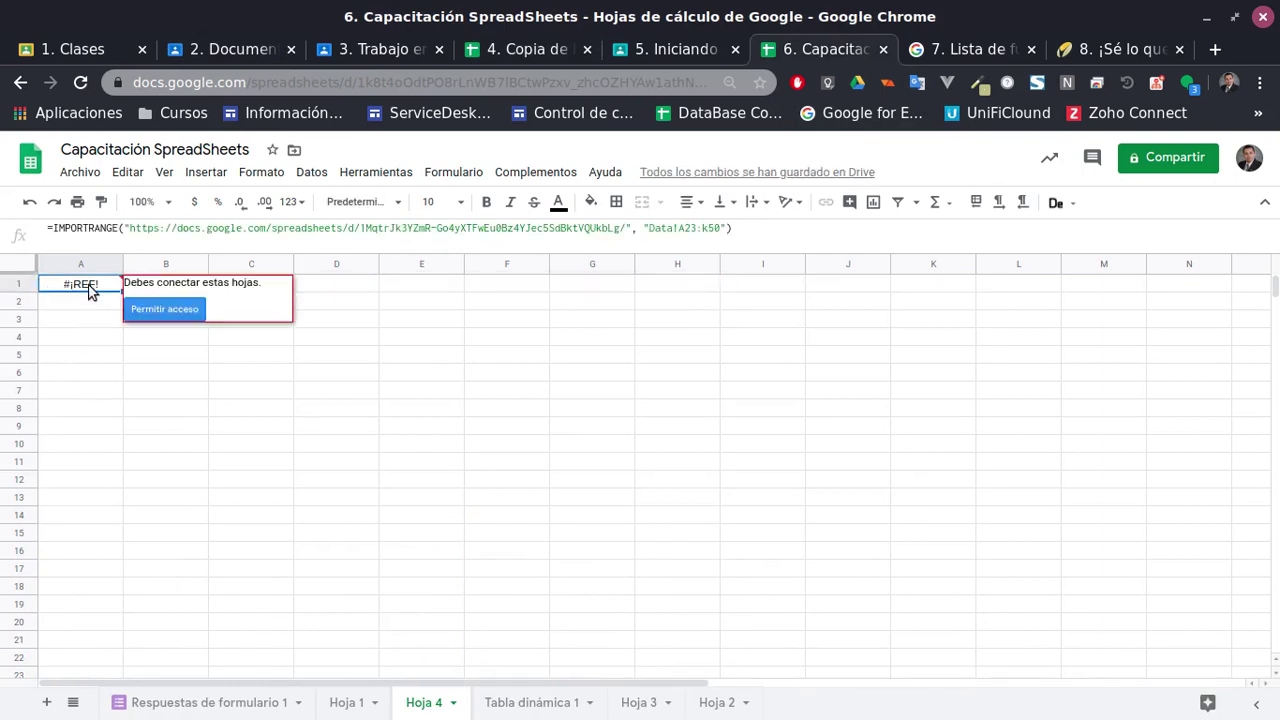
{"action": "left_click", "coordinate": [166, 312]}
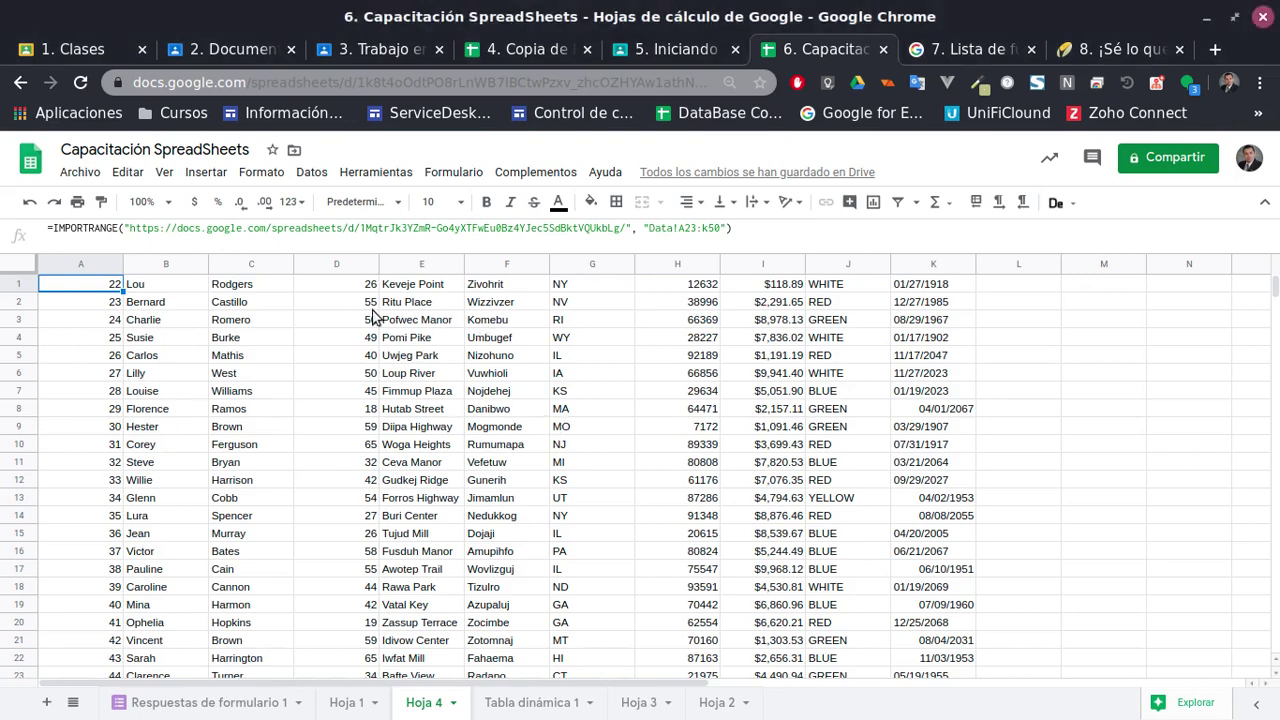
{"action": "left_click", "coordinate": [698, 229]}
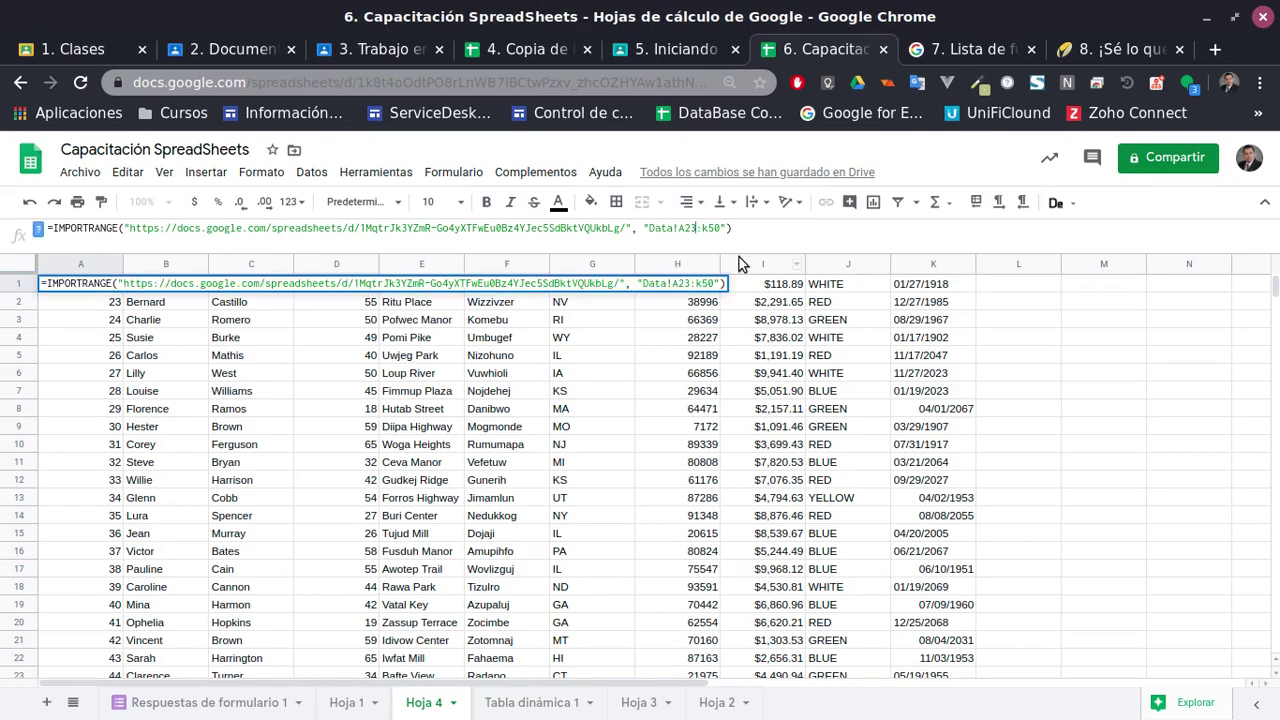
{"action": "left_click", "coordinate": [518, 49]}
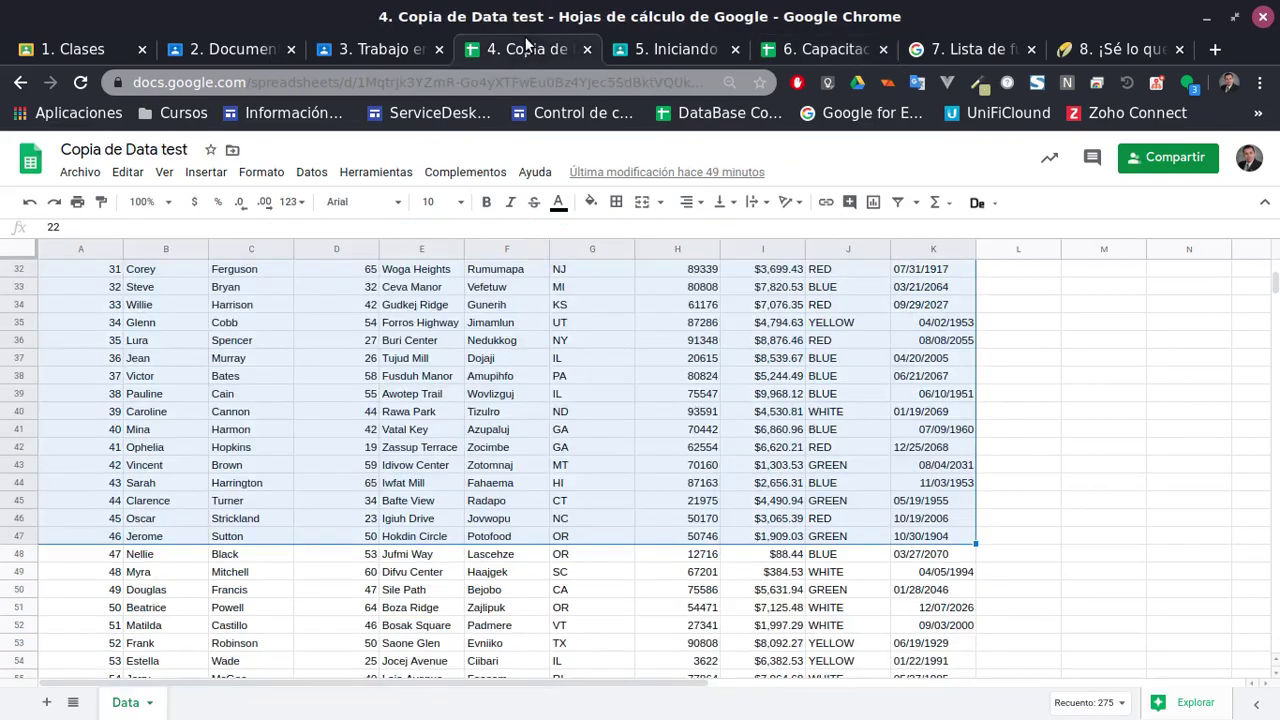
{"action": "left_click", "coordinate": [797, 393]}
{"action": "scroll", "coordinate": [843, 393], "scroll_direction": "up", "scroll_amount": 8}
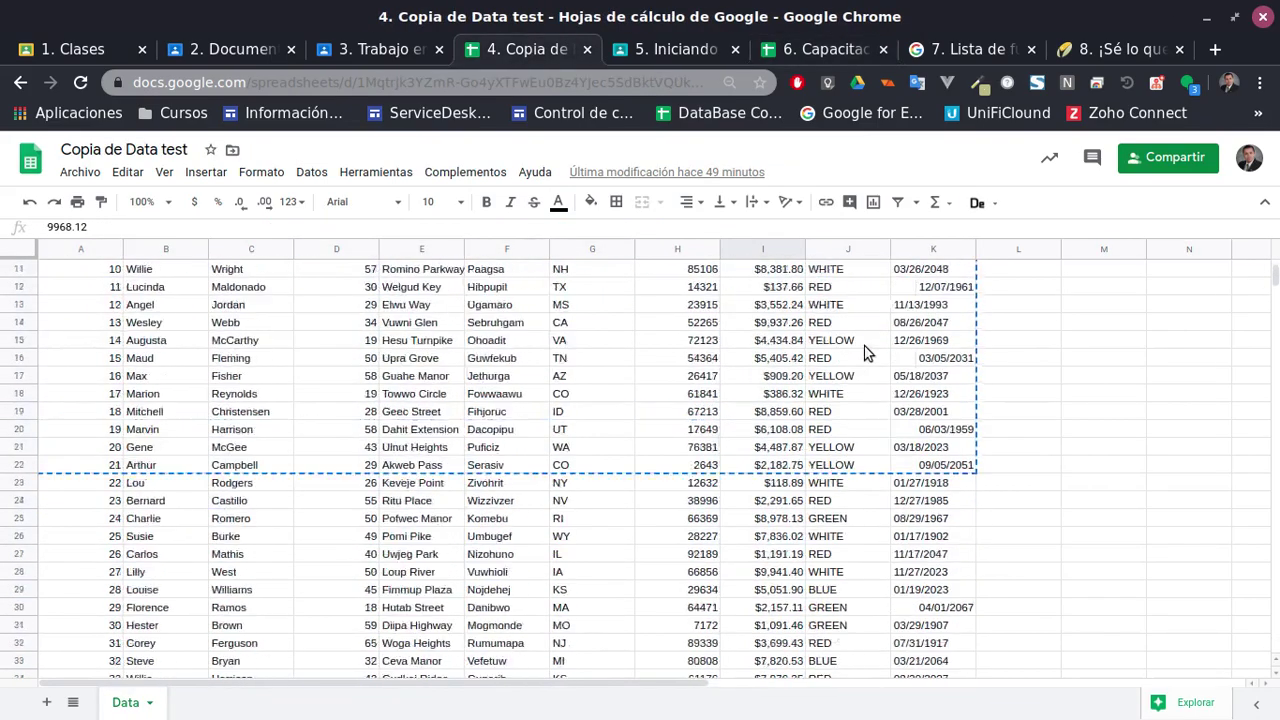
{"action": "left_click", "coordinate": [771, 49]}
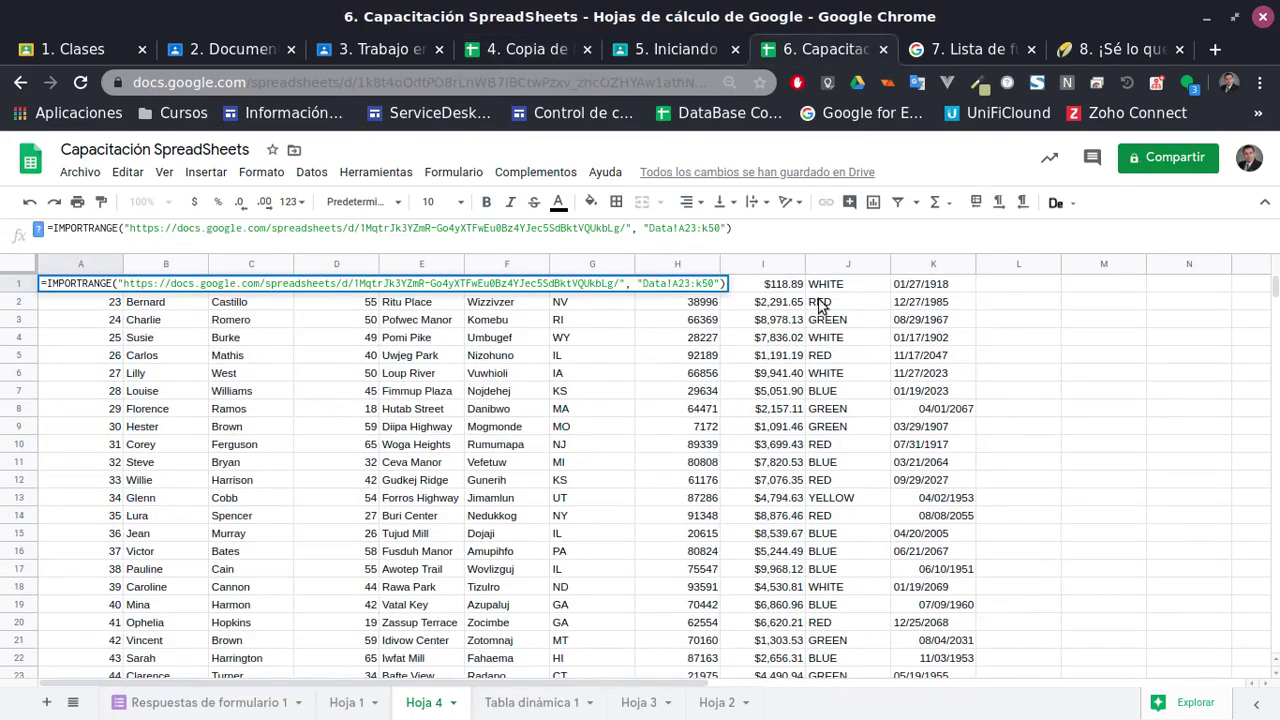
Change A1's IMPORTRANGE range to Data!J:J and commit it
{"action": "left_click", "coordinate": [760, 243]}
{"action": "key", "text": "Left"}
{"action": "key", "text": "Left"}
{"action": "key", "text": "Left"}
{"action": "key", "text": "Delete"}
{"action": "key", "text": "Delete"}
{"action": "key", "text": "Delete"}
{"action": "type", "text": "J"}
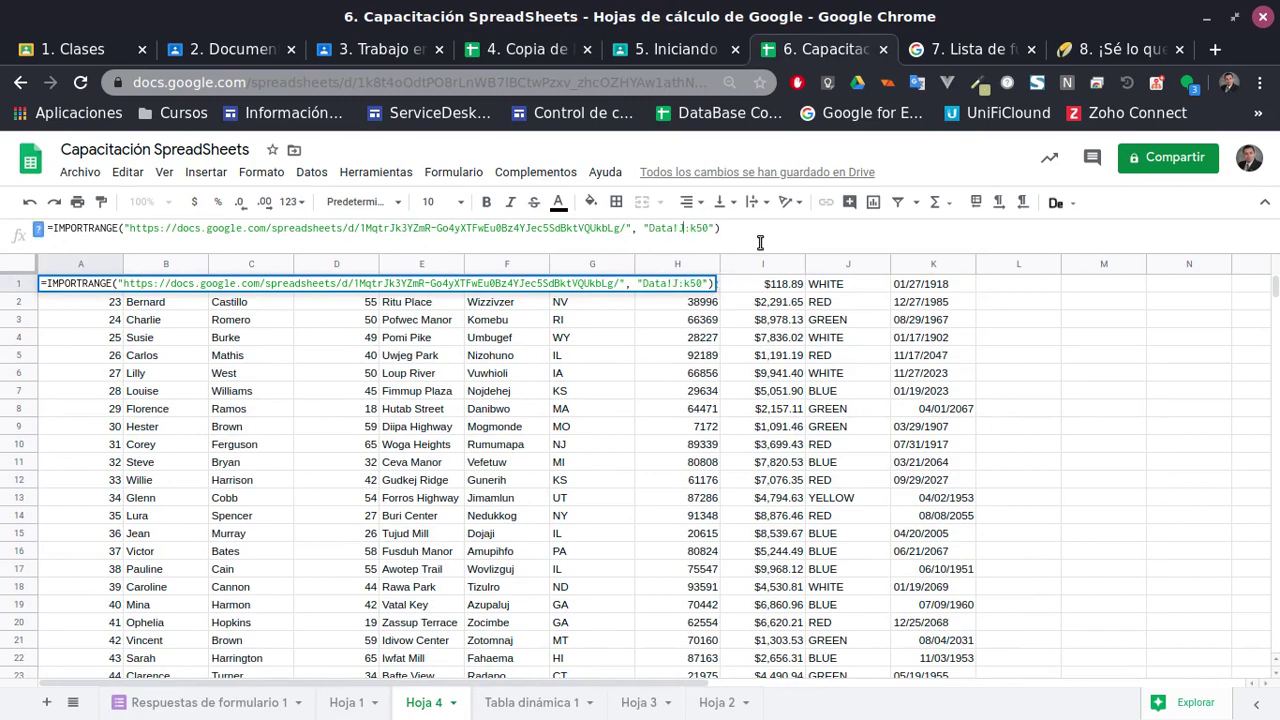
{"action": "key", "text": "Right"}
{"action": "key", "text": "Delete"}
{"action": "key", "text": "Delete"}
{"action": "key", "text": "Delete"}
{"action": "type", "text": "J"}
{"action": "key", "text": "Return"}
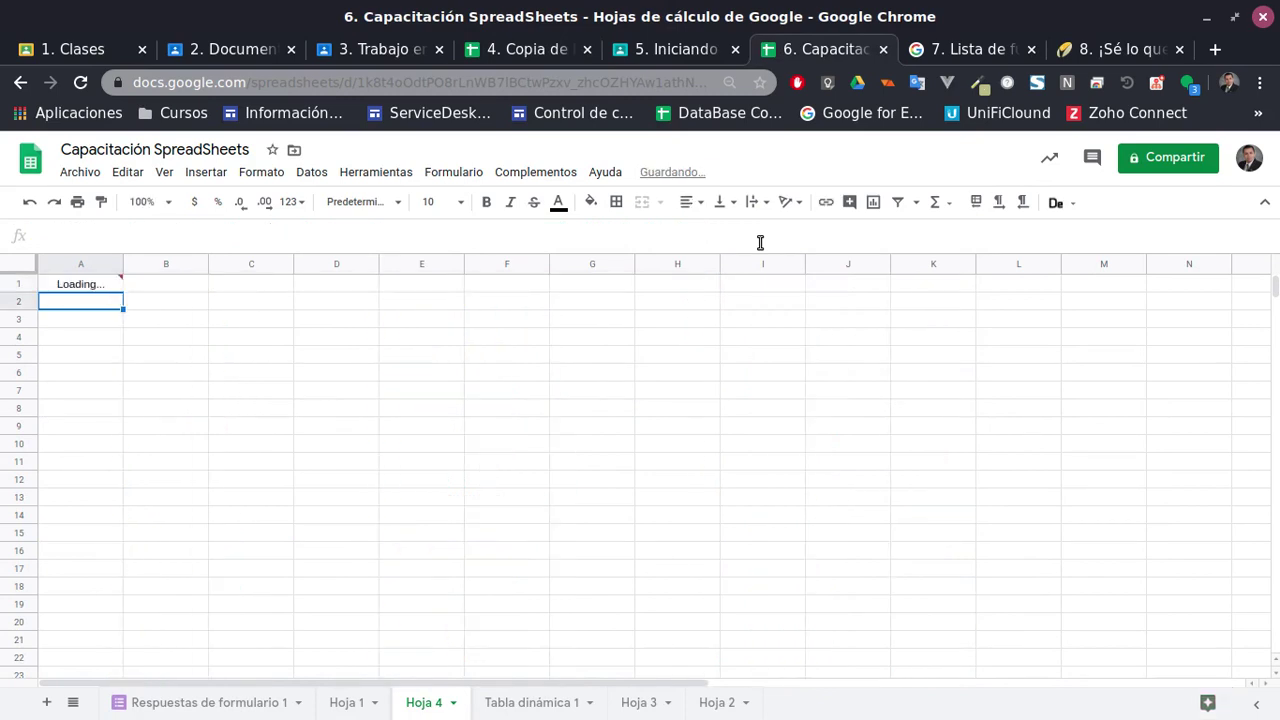
{"action": "scroll", "coordinate": [120, 423], "scroll_direction": "down", "scroll_amount": 5}
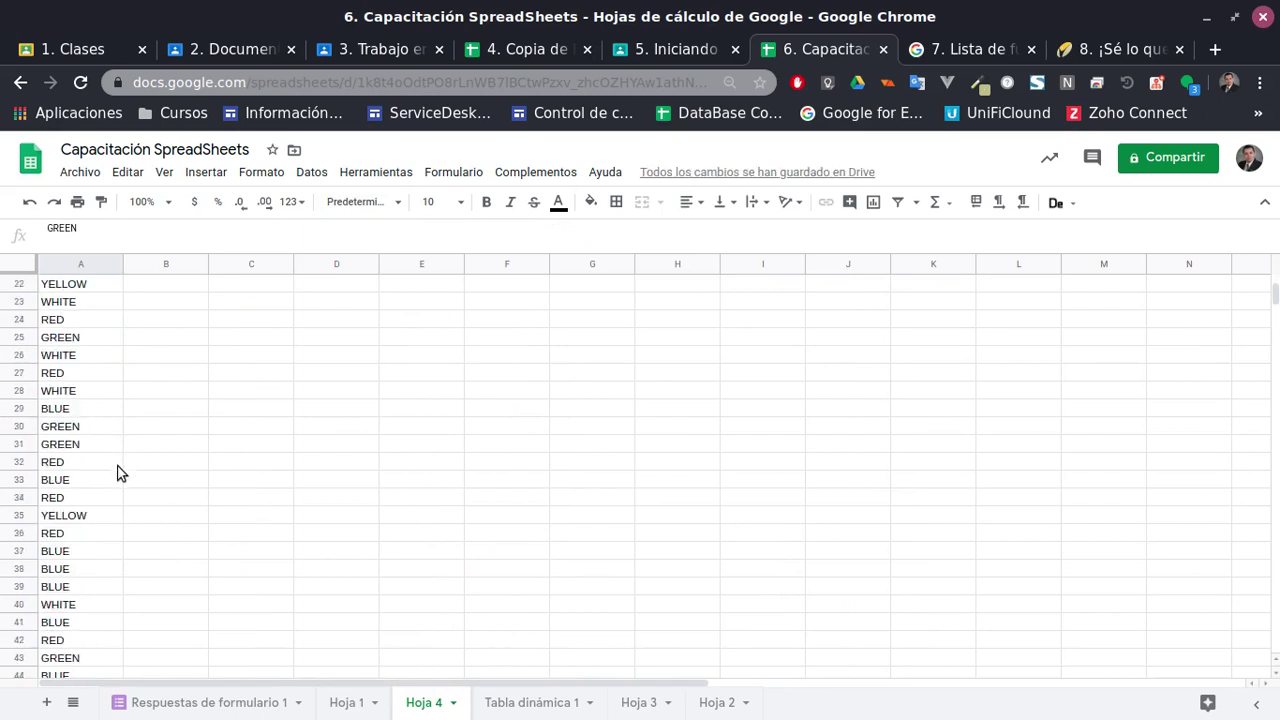
{"action": "scroll", "coordinate": [134, 440], "scroll_direction": "up", "scroll_amount": 5}
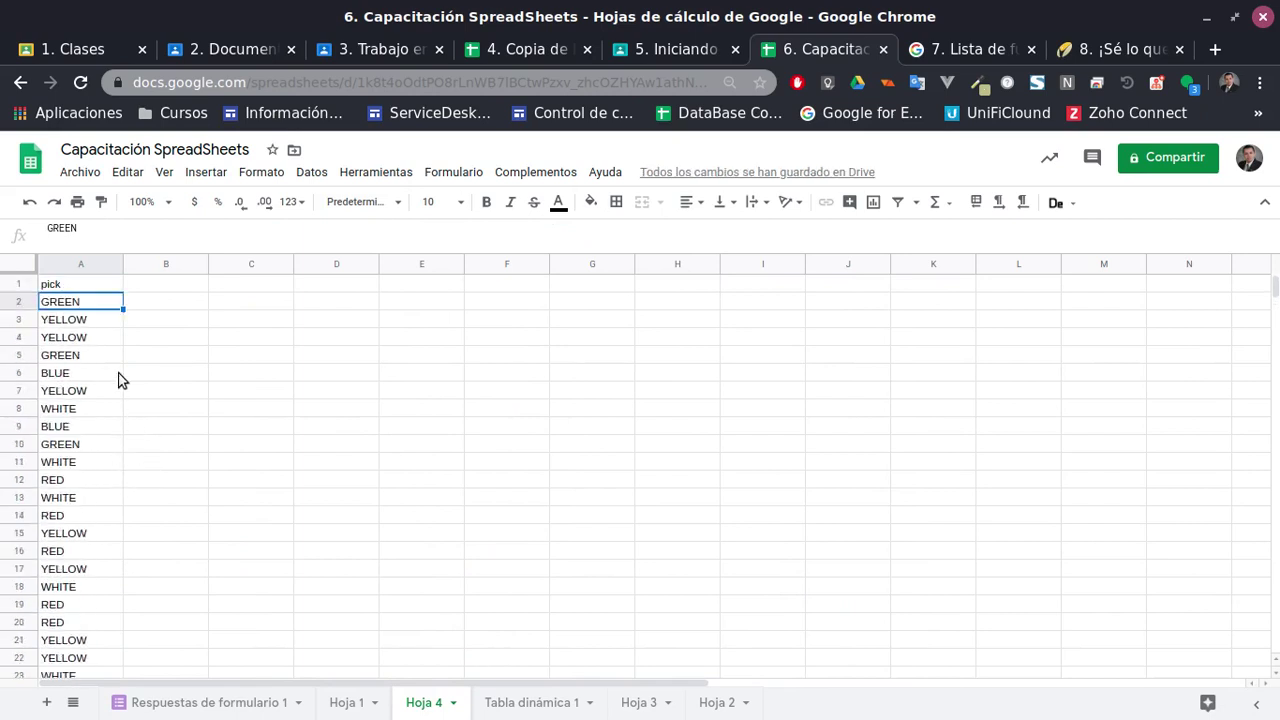
{"action": "left_click", "coordinate": [84, 284]}
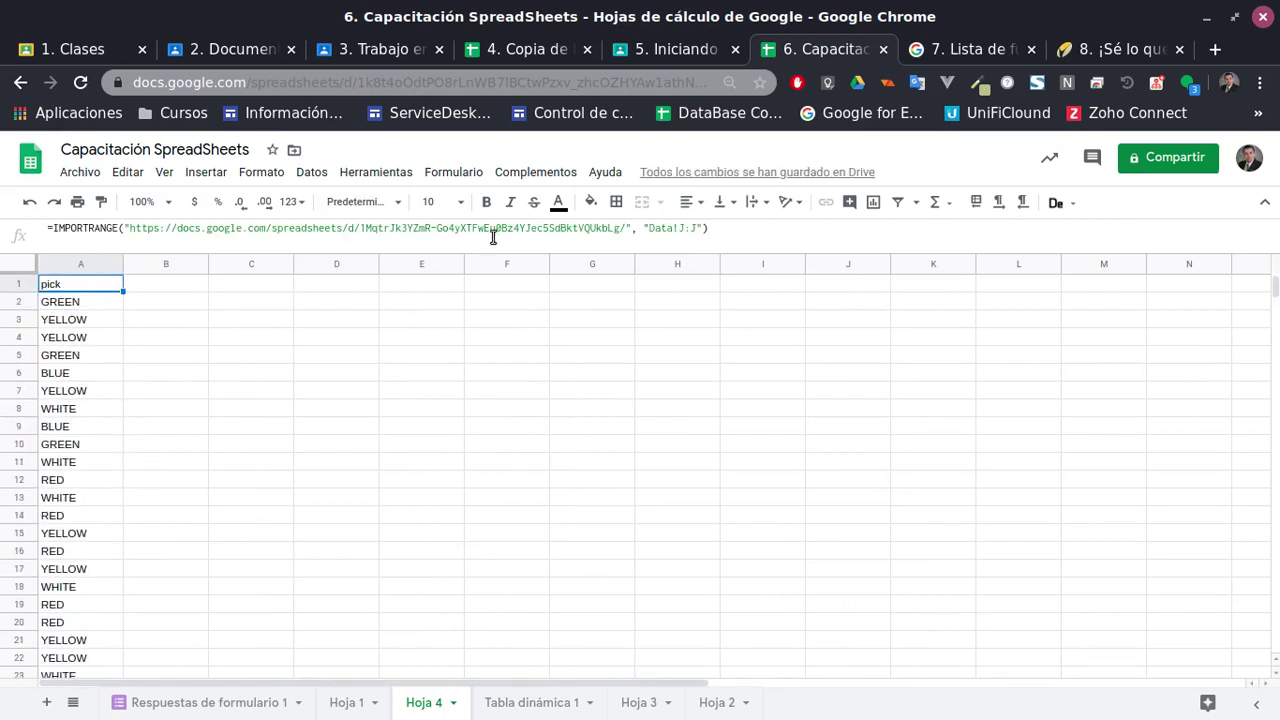
Wrap the formula in UNIQUE to list only distinct pick values
{"action": "left_click", "coordinate": [706, 229]}
{"action": "type", "text": ")"}
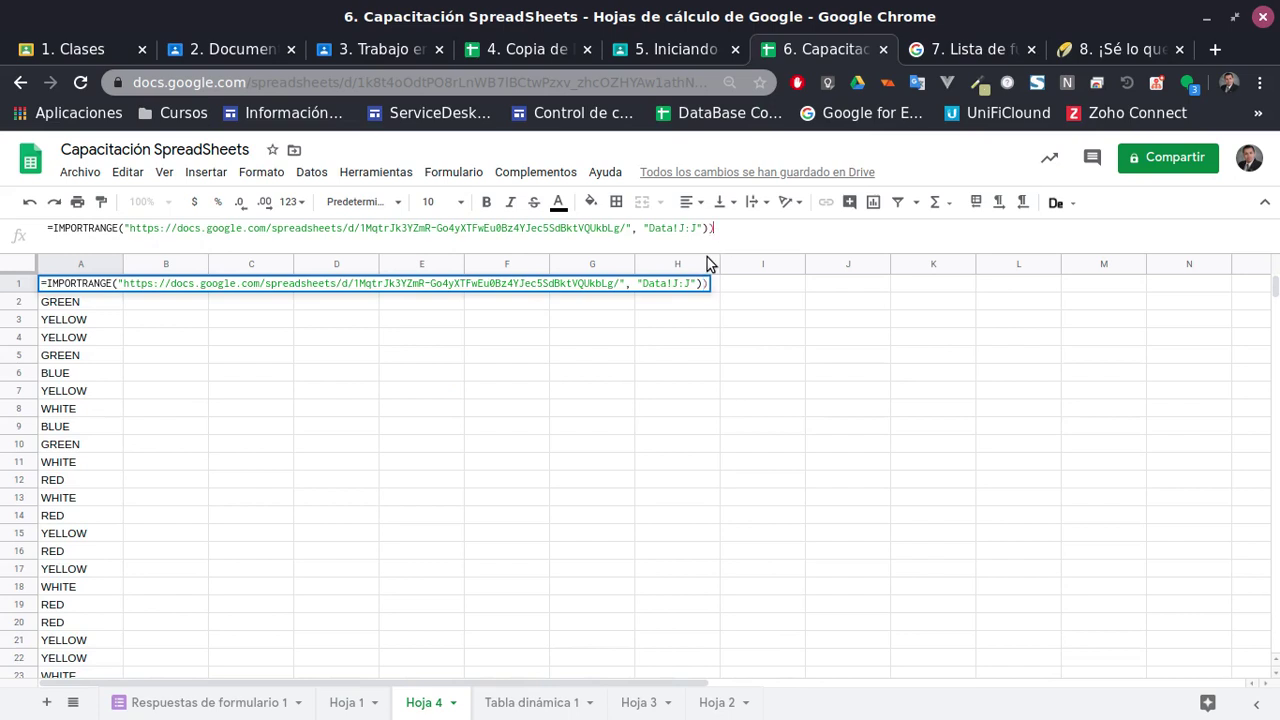
{"action": "left_click_drag", "start_coordinate": [55, 228], "coordinate": [380, 279]}
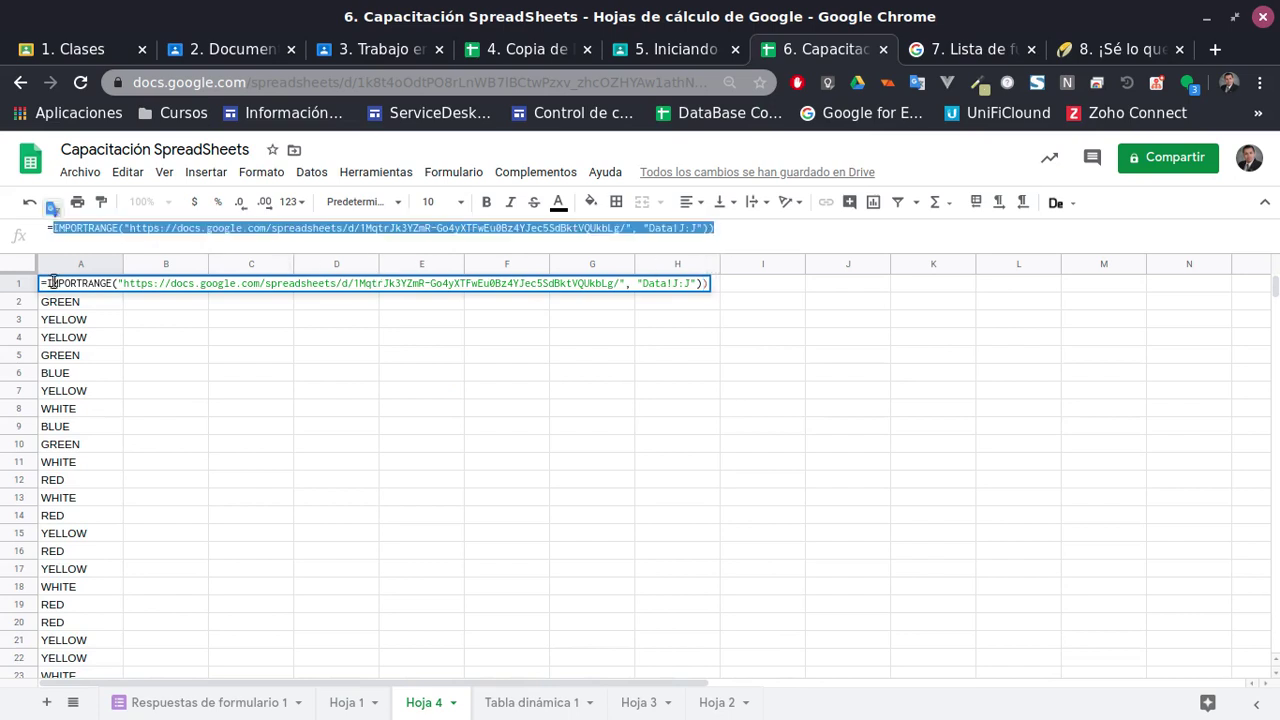
{"action": "left_click", "coordinate": [56, 229]}
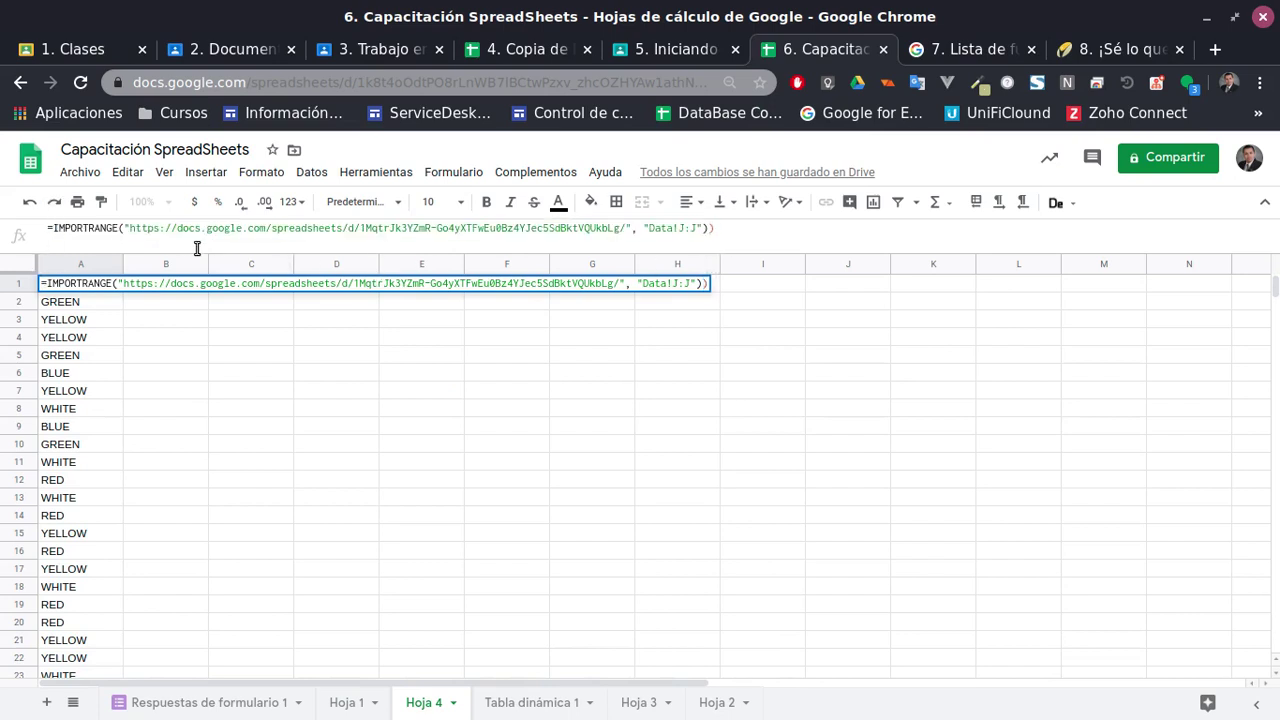
{"action": "type", "text": "("}
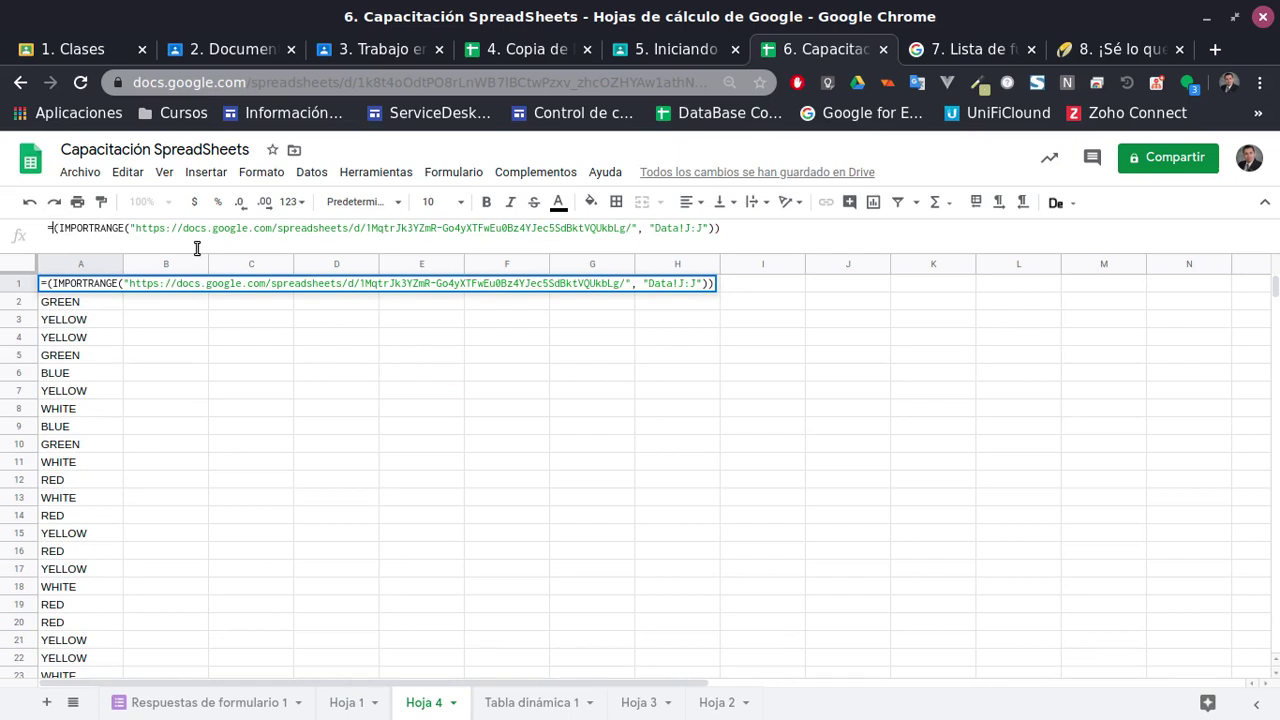
{"action": "type", "text": "unique"}
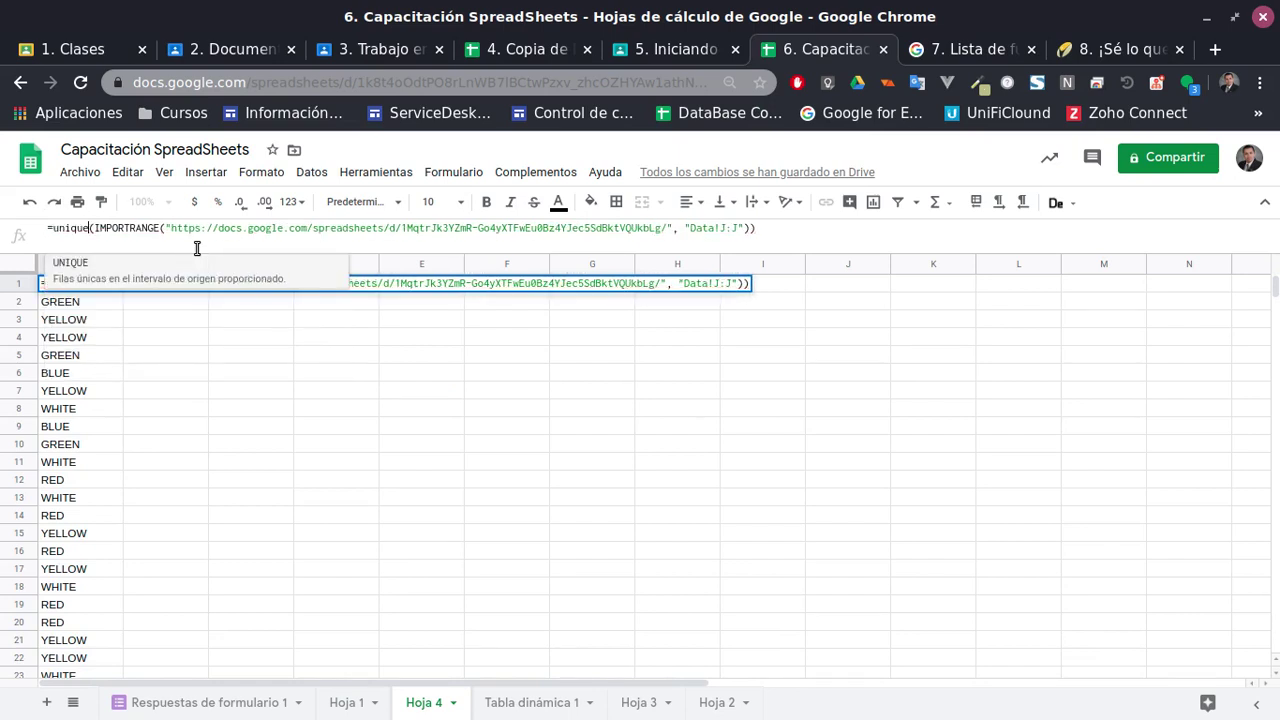
{"action": "key", "text": "Tab"}
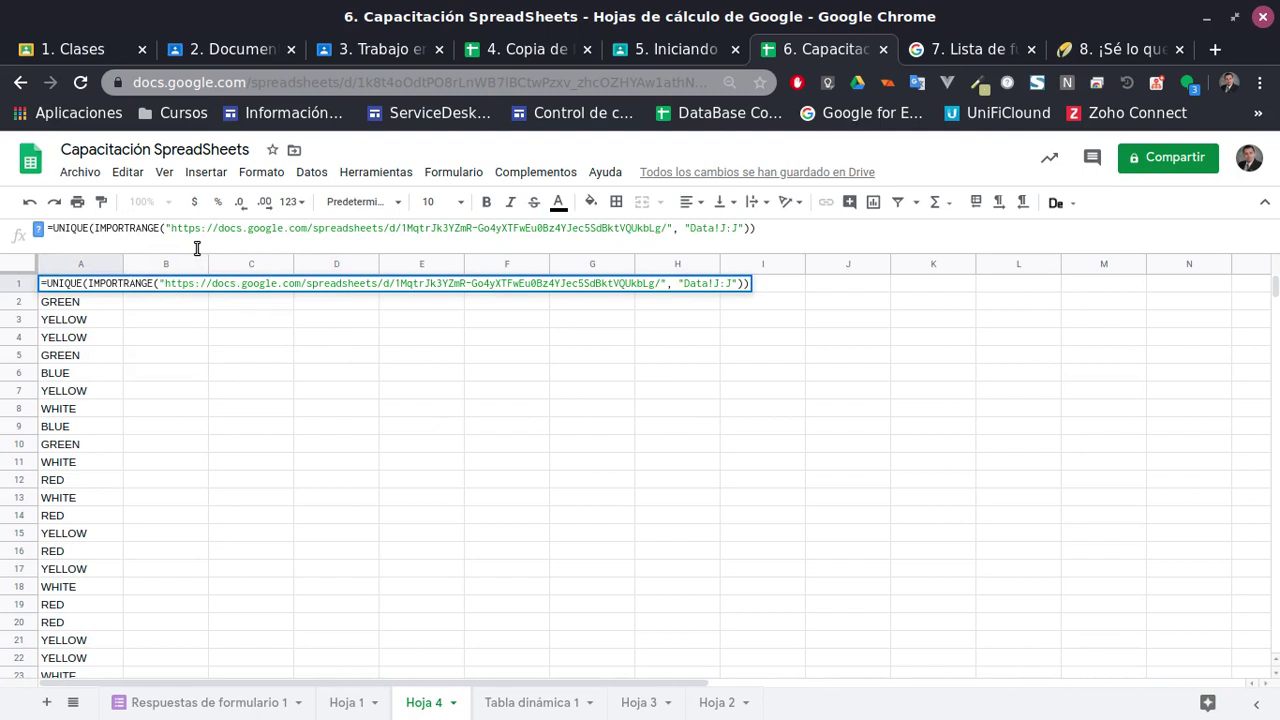
{"action": "key", "text": "Return"}
Check the BLUE, WHITE and YELLOW entries and the UNIQUE formula in A1
{"action": "left_click", "coordinate": [112, 338]}
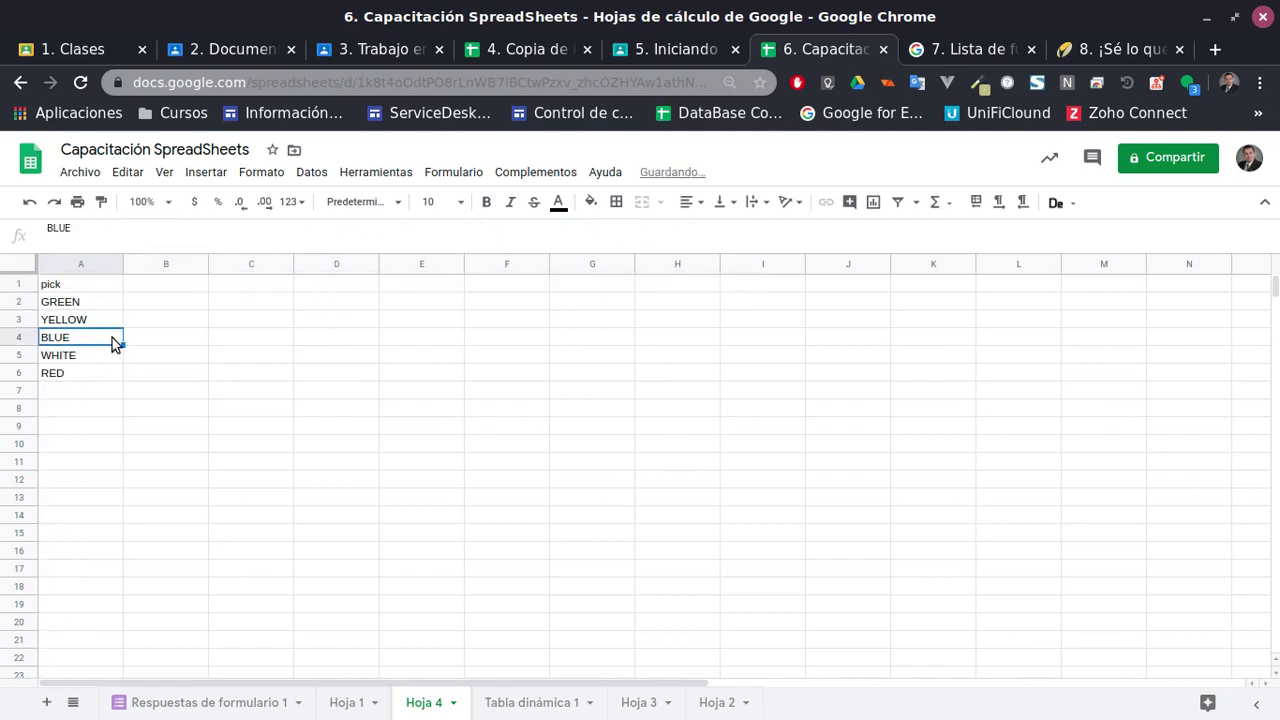
{"action": "left_click", "coordinate": [82, 290]}
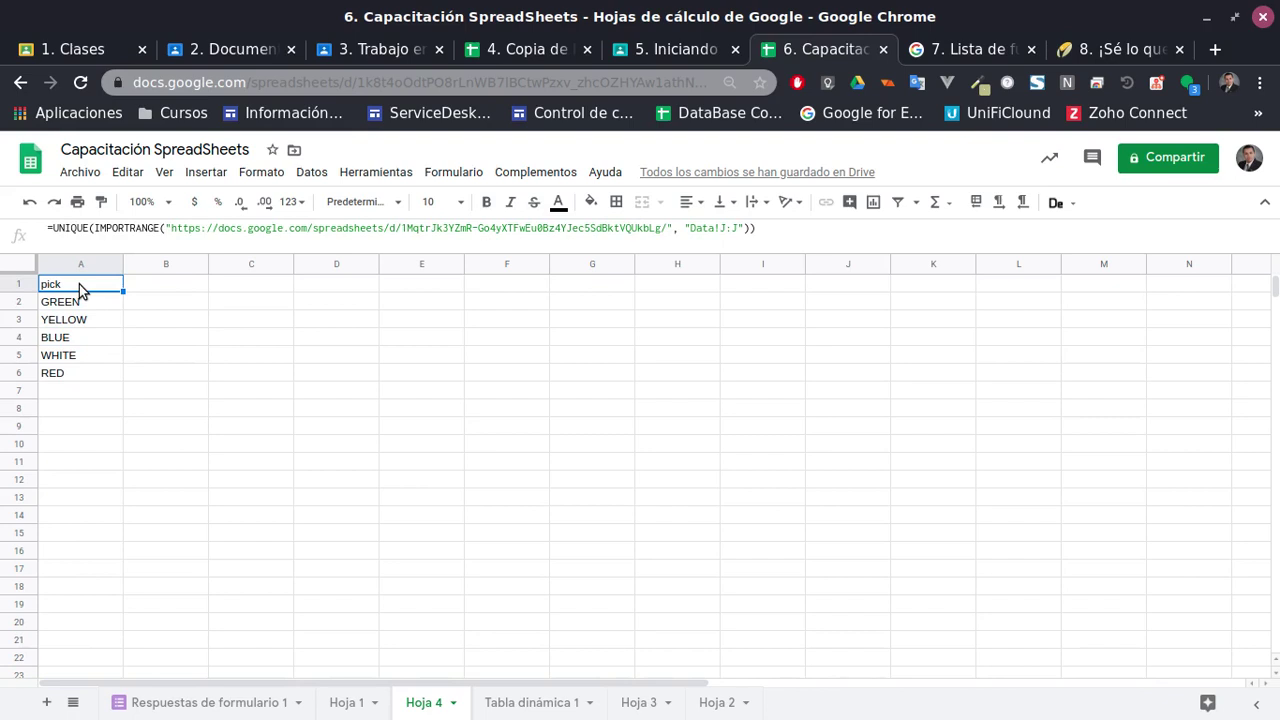
{"action": "left_click", "coordinate": [100, 356]}
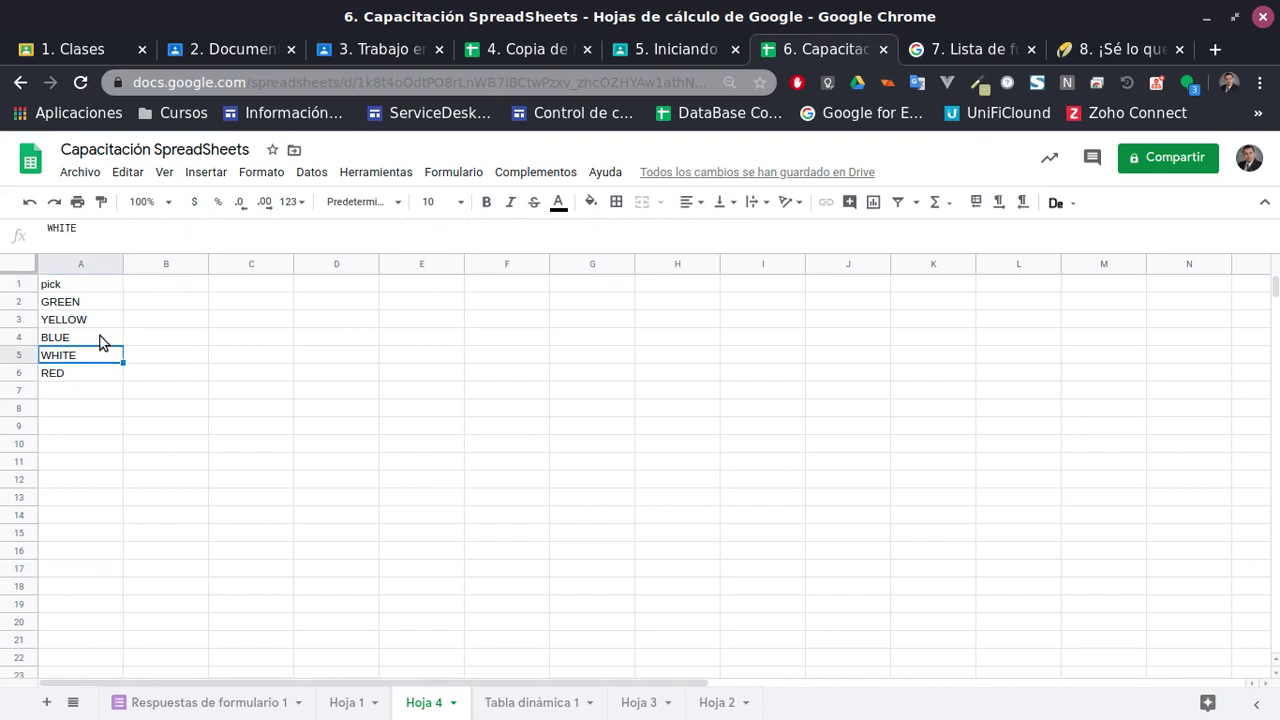
{"action": "left_click", "coordinate": [100, 322]}
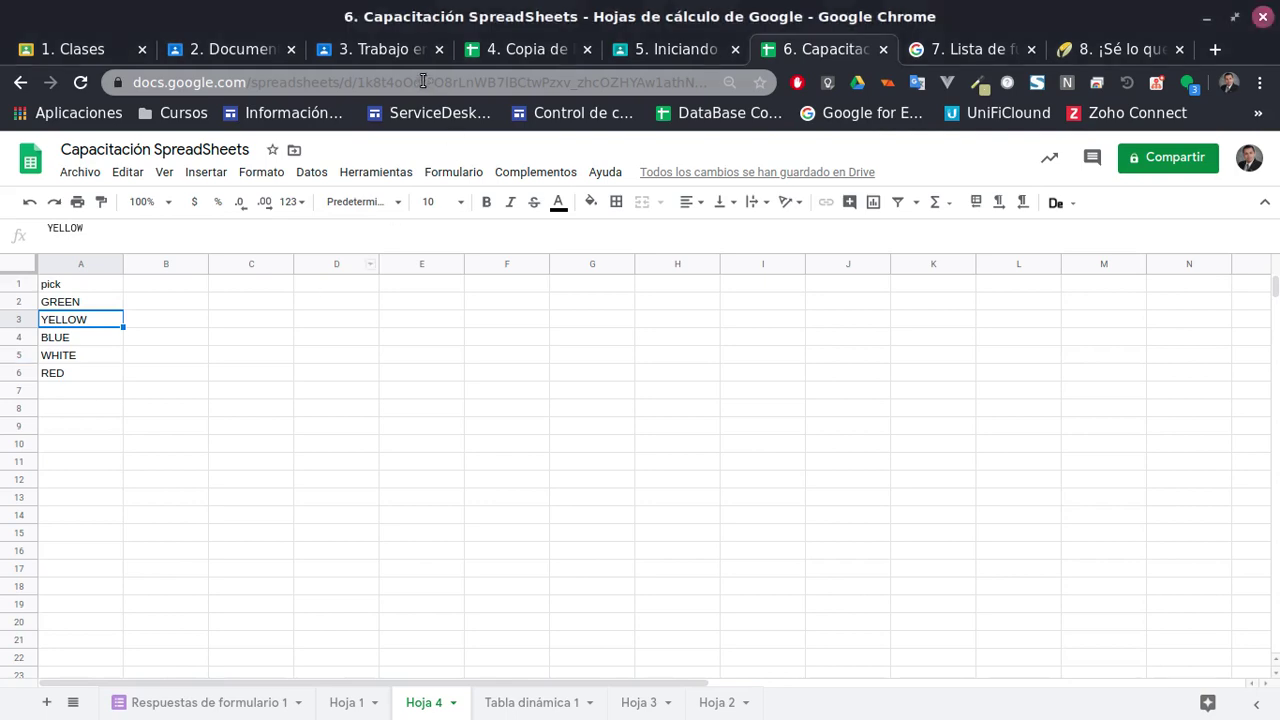
{"action": "left_click", "coordinate": [652, 50]}
Glance at the source Data sheet, then view Hoja 1's Tabla muestra values
{"action": "left_click", "coordinate": [795, 50]}
{"action": "left_click", "coordinate": [506, 46]}
{"action": "left_click", "coordinate": [599, 465]}
{"action": "scroll", "coordinate": [665, 461], "scroll_direction": "up", "scroll_amount": 2}
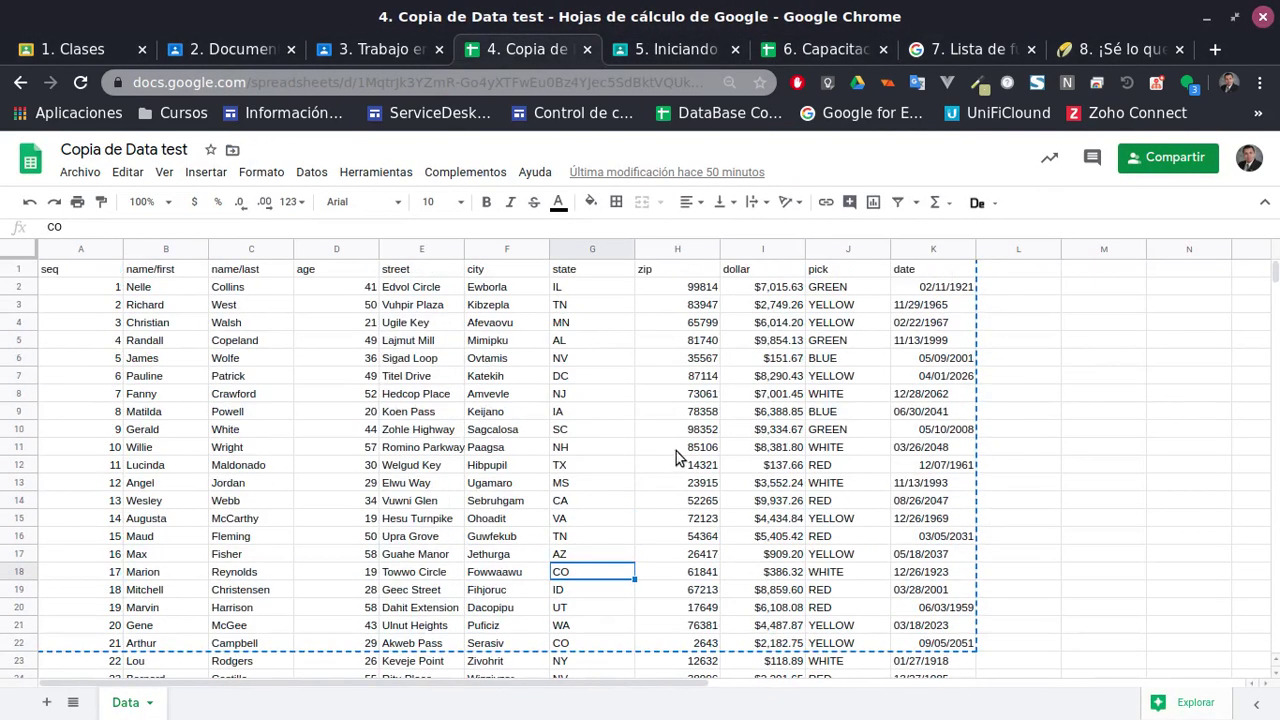
{"action": "left_click", "coordinate": [805, 49]}
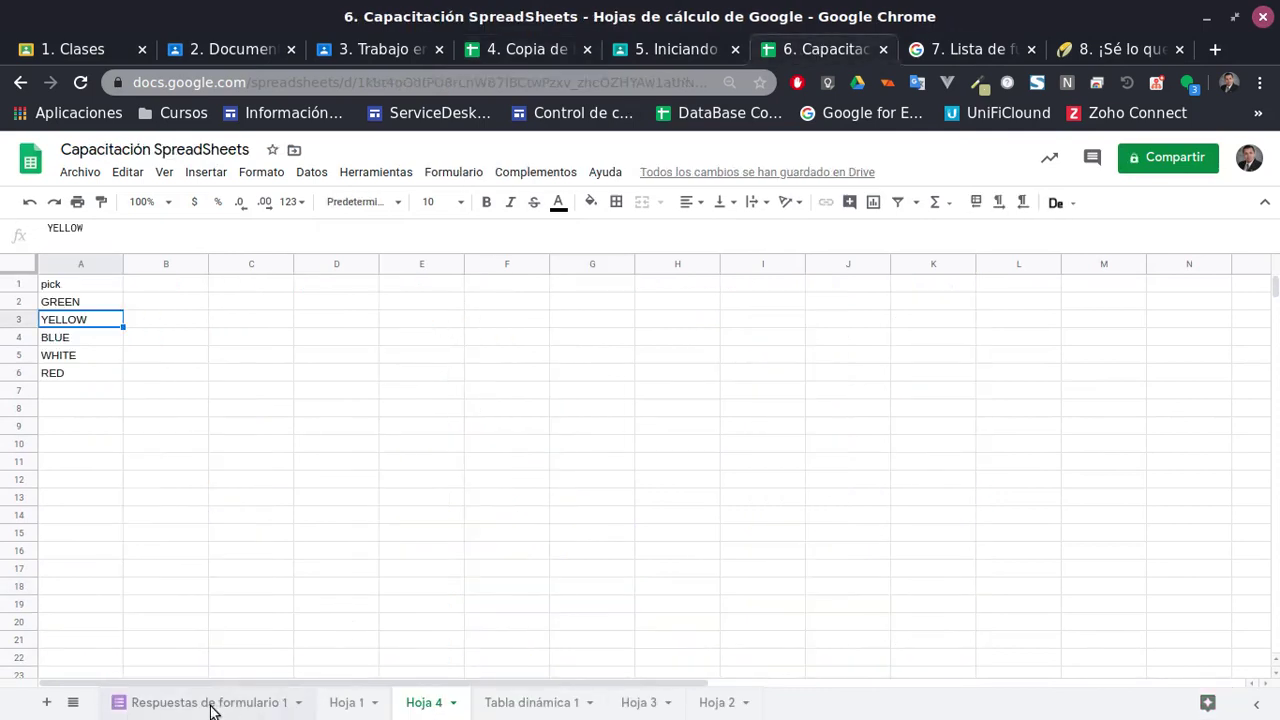
{"action": "left_click", "coordinate": [240, 703]}
{"action": "left_click", "coordinate": [343, 701]}
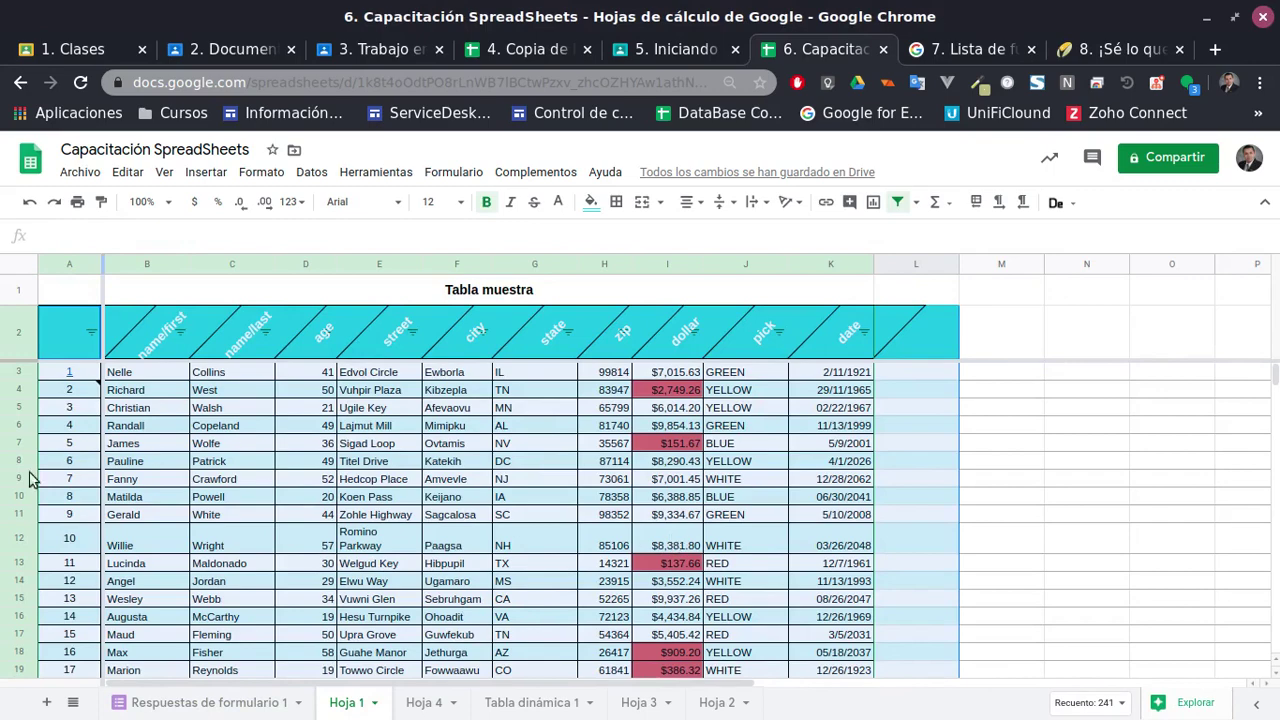
{"action": "left_click", "coordinate": [815, 428]}
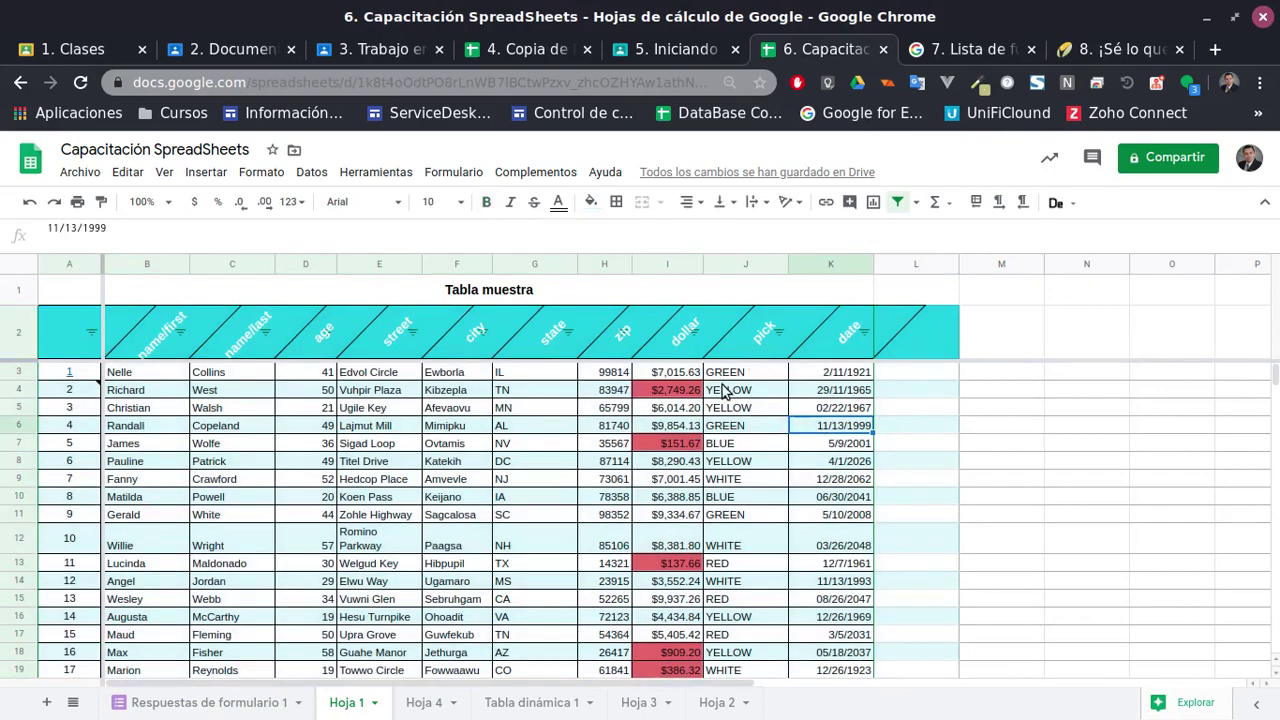
{"action": "left_click", "coordinate": [668, 378]}
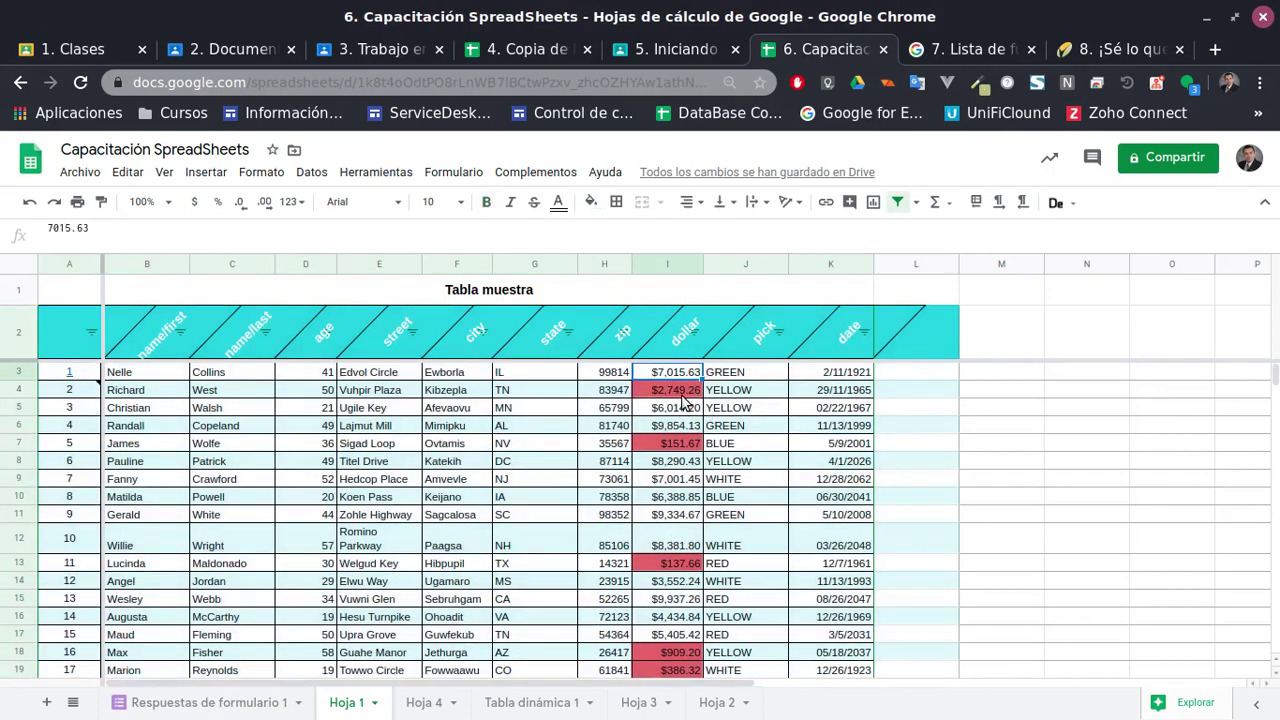
{"action": "scroll", "coordinate": [675, 500], "scroll_direction": "down", "scroll_amount": 5}
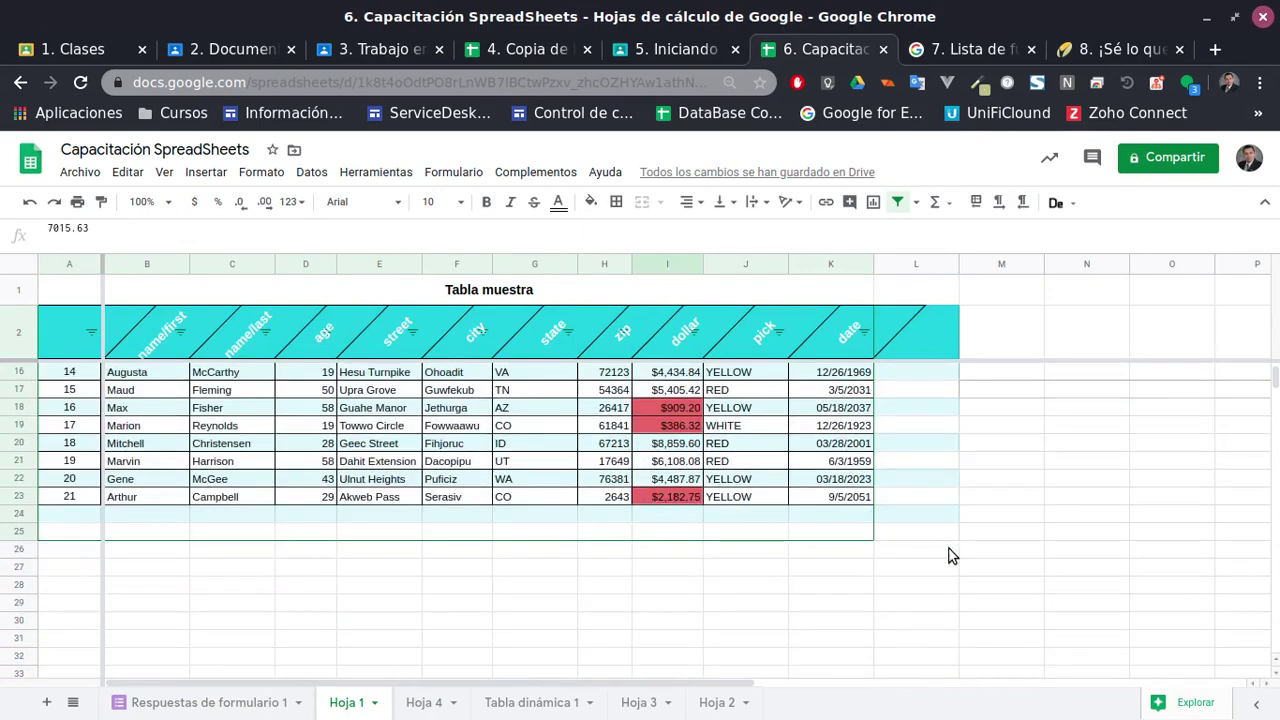
Insert a SPARKLINE in I25 charting the dollar values I3:I23
{"action": "scroll", "coordinate": [950, 555], "scroll_direction": "up", "scroll_amount": 5}
{"action": "scroll", "coordinate": [880, 541], "scroll_direction": "down", "scroll_amount": 4}
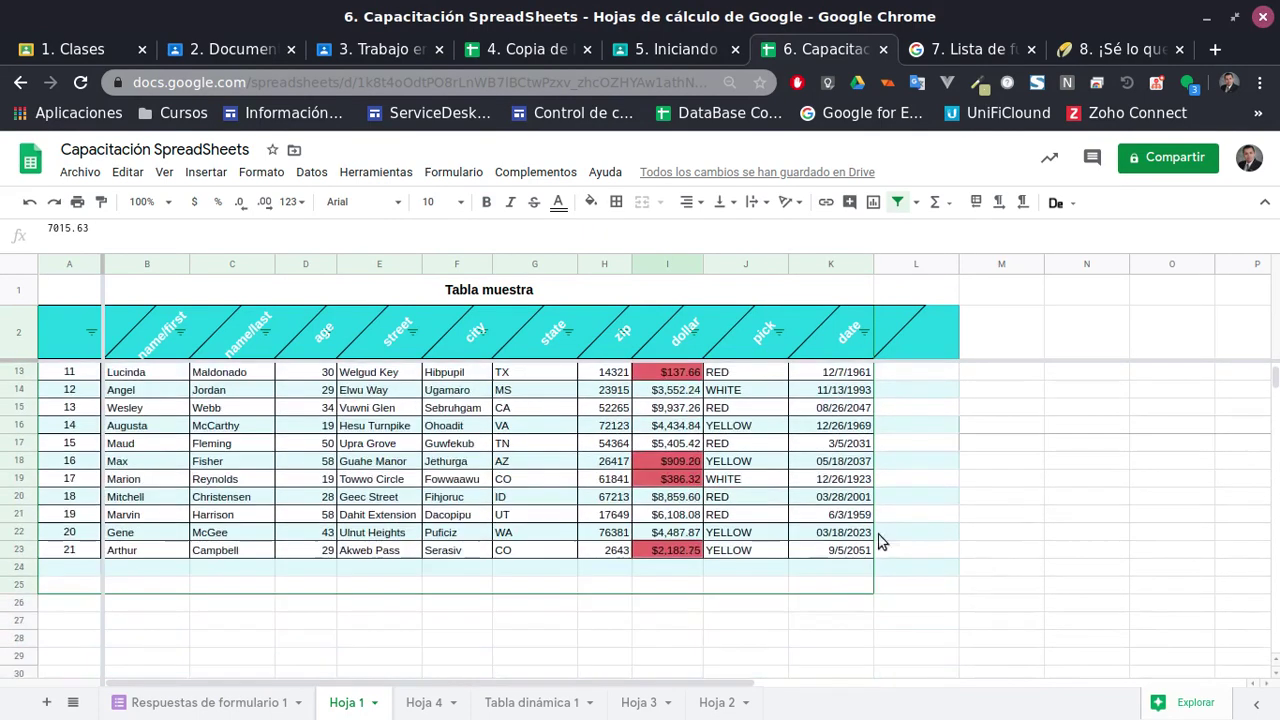
{"action": "left_click", "coordinate": [662, 584]}
{"action": "double_click", "coordinate": [662, 583]}
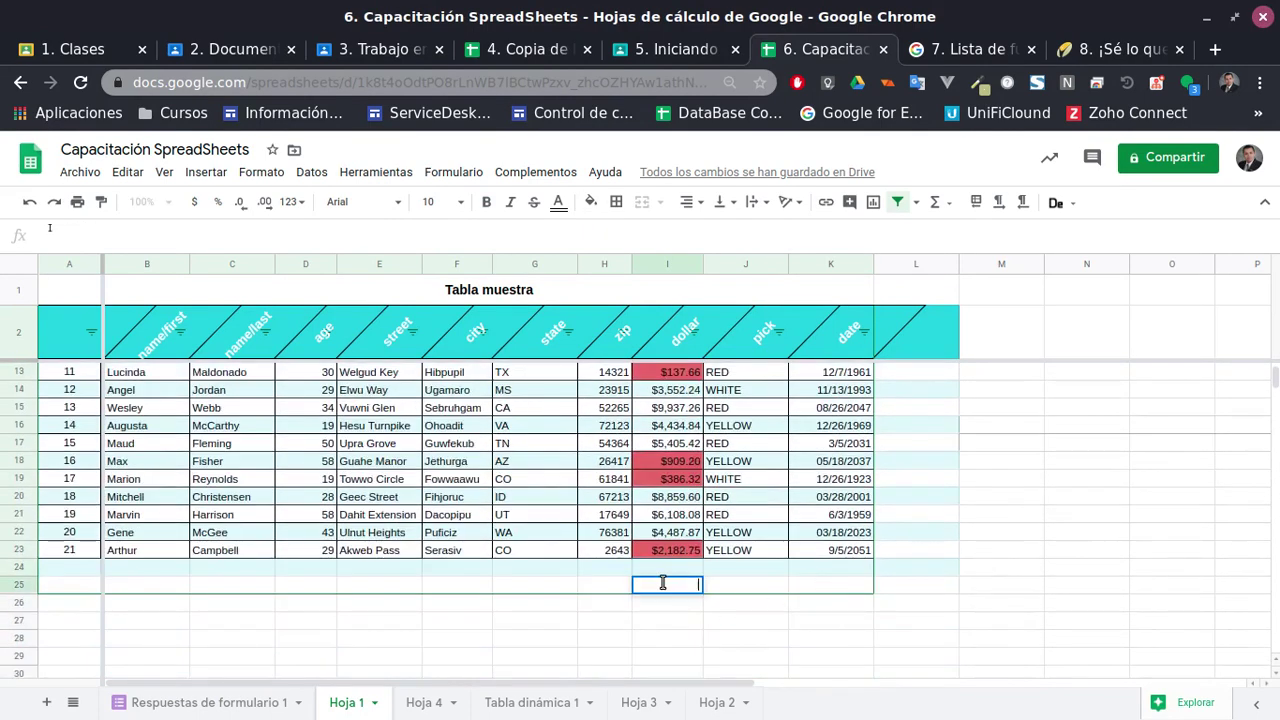
{"action": "type", "text": "="}
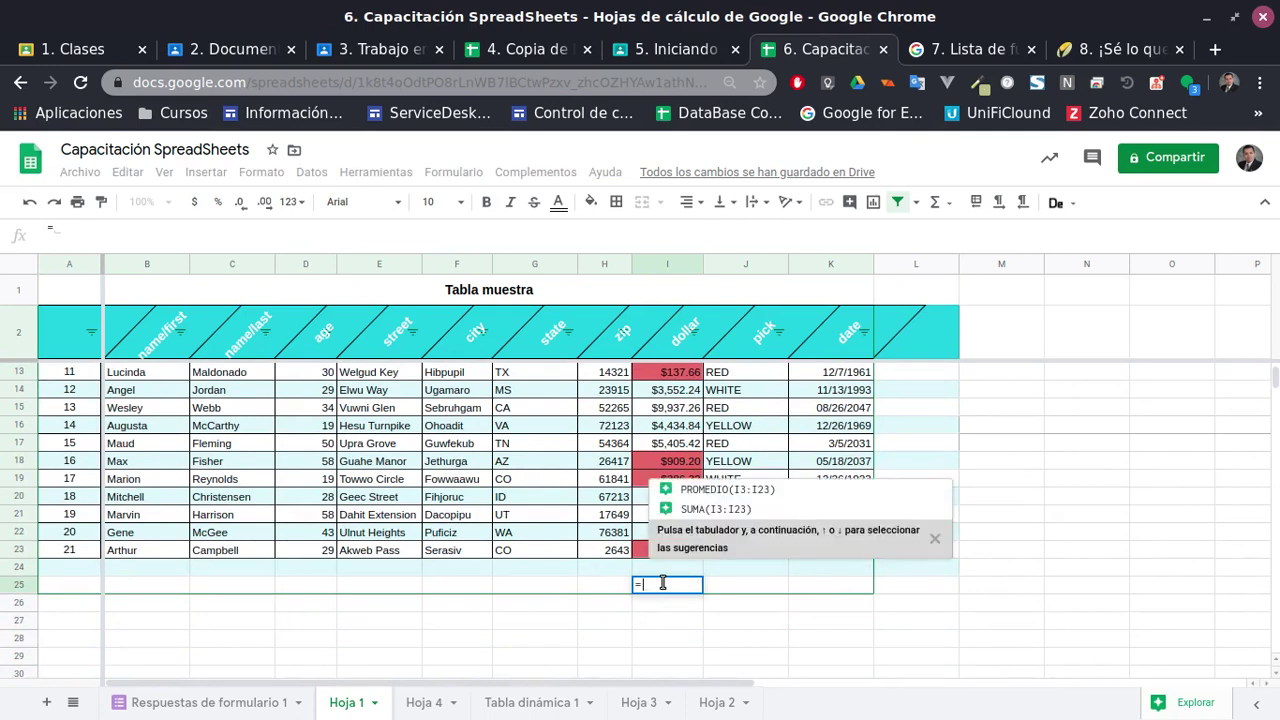
{"action": "type", "text": "spar"}
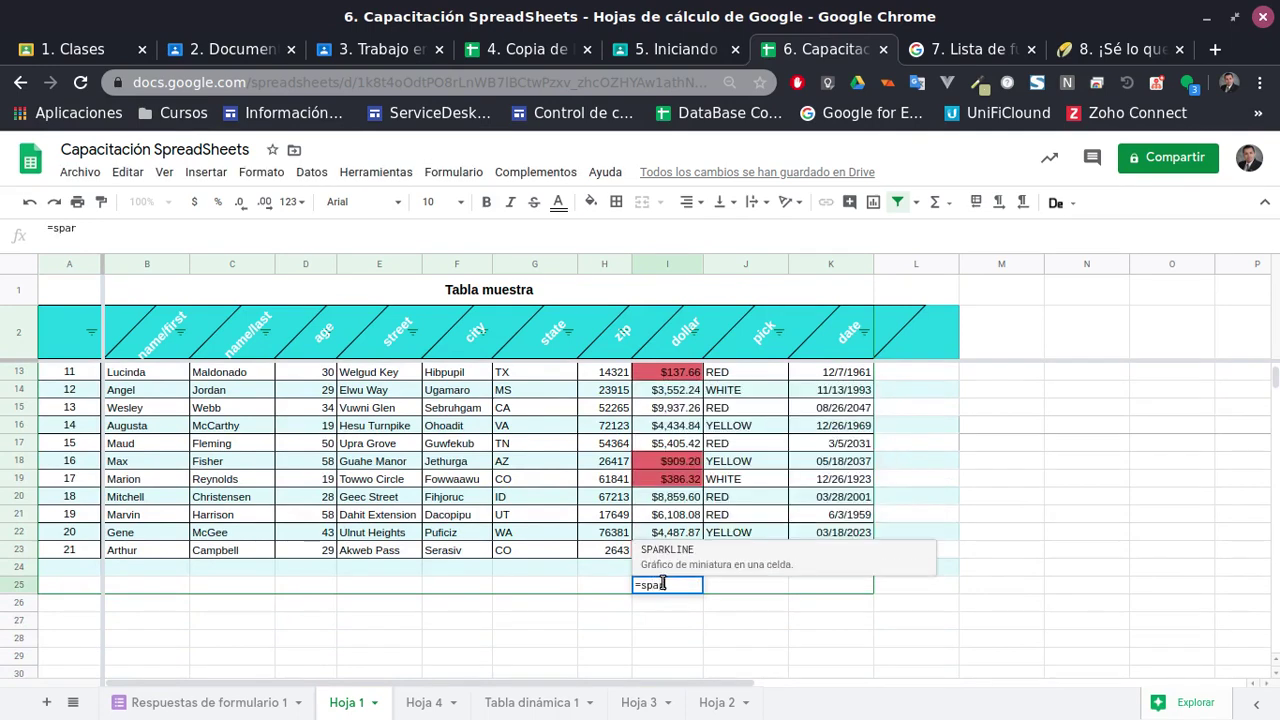
{"action": "key", "text": "Tab"}
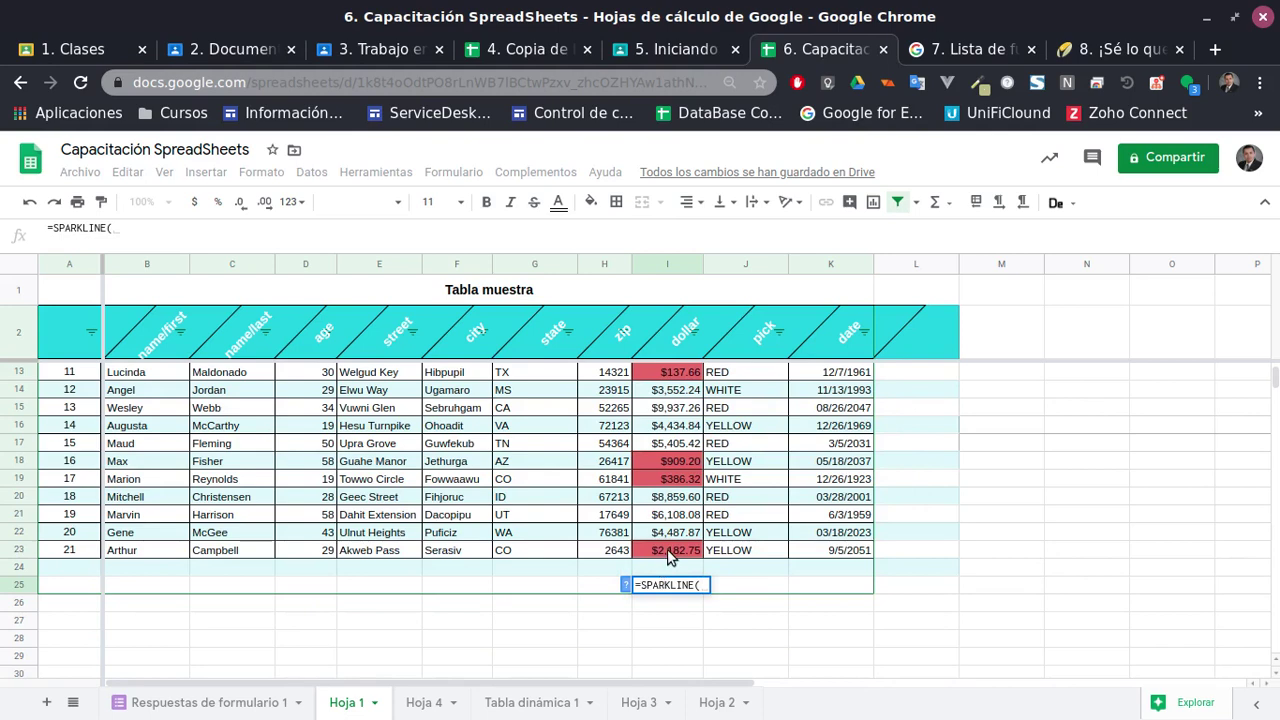
{"action": "left_click", "coordinate": [672, 551]}
{"action": "scroll", "coordinate": [676, 520], "scroll_direction": "up", "scroll_amount": 4}
{"action": "left_click", "coordinate": [676, 374], "text": "shift"}
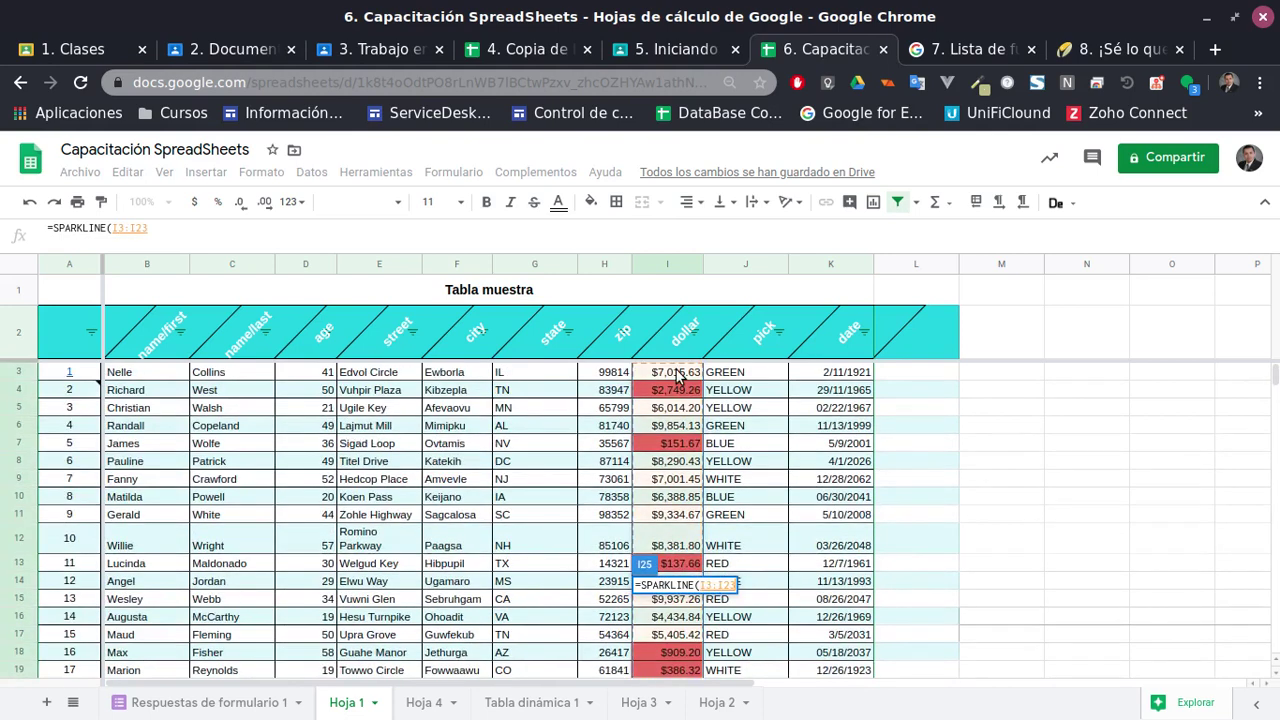
{"action": "key", "text": "Return"}
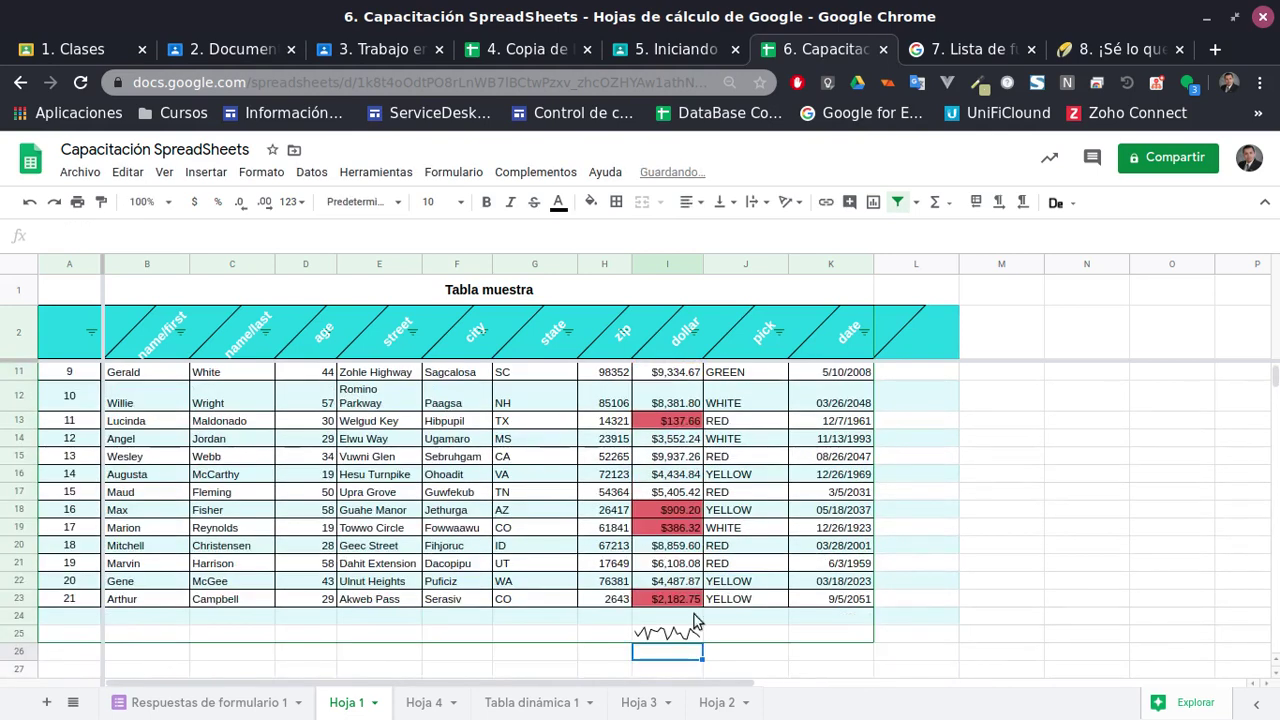
Widen column I so the sparkline stretches, then move off the cell
{"action": "left_click_drag", "start_coordinate": [704, 264], "coordinate": [767, 264]}
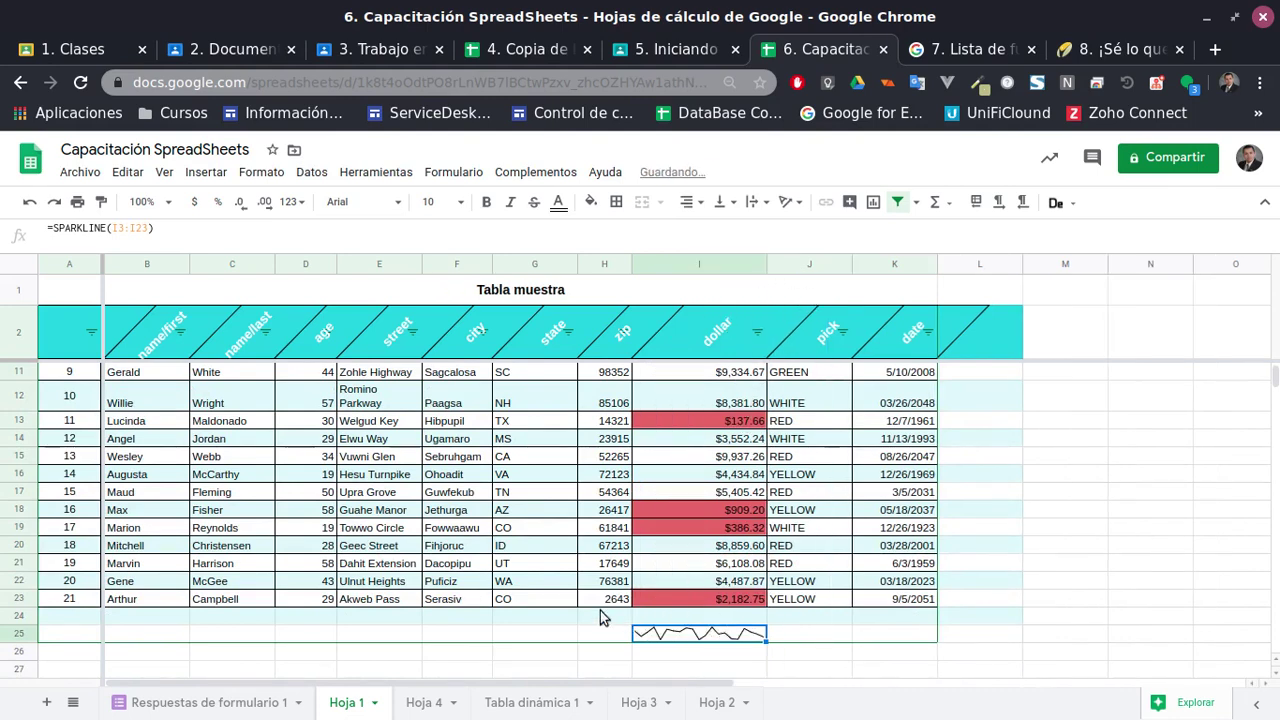
{"action": "scroll", "coordinate": [324, 656], "scroll_direction": "down", "scroll_amount": 1}
{"action": "left_click", "coordinate": [268, 588]}
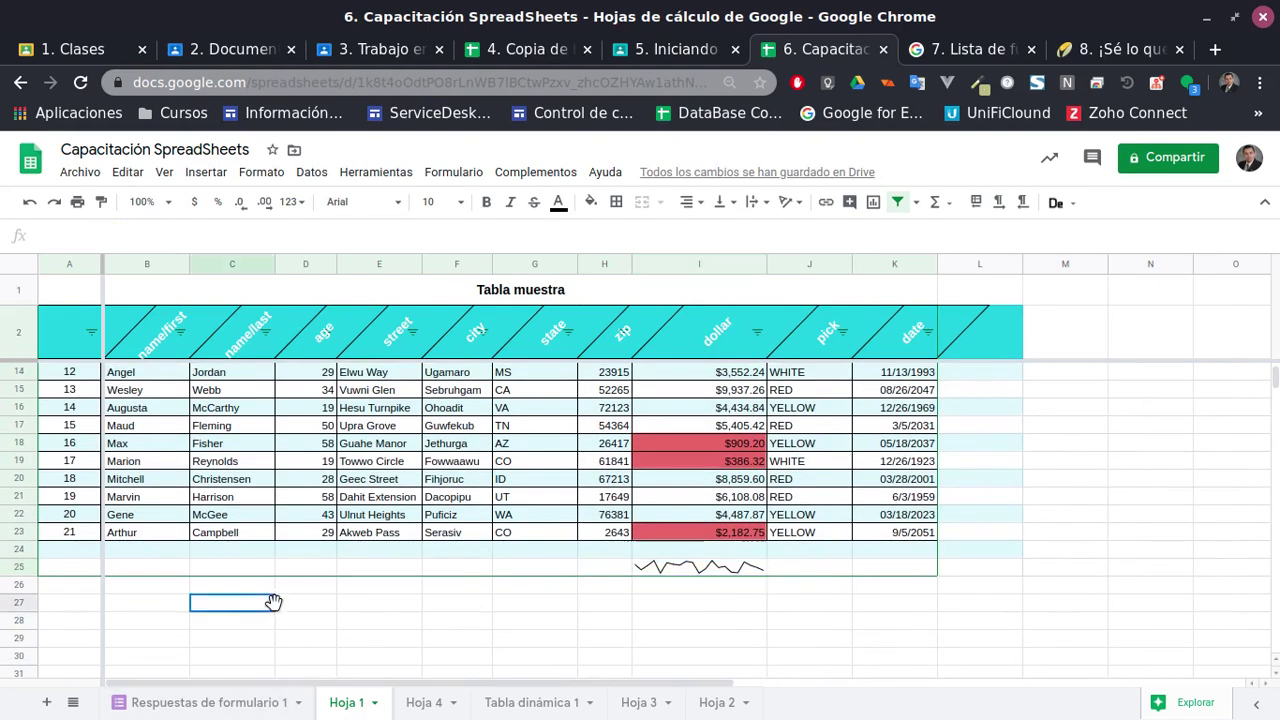
{"action": "left_click", "coordinate": [140, 588]}
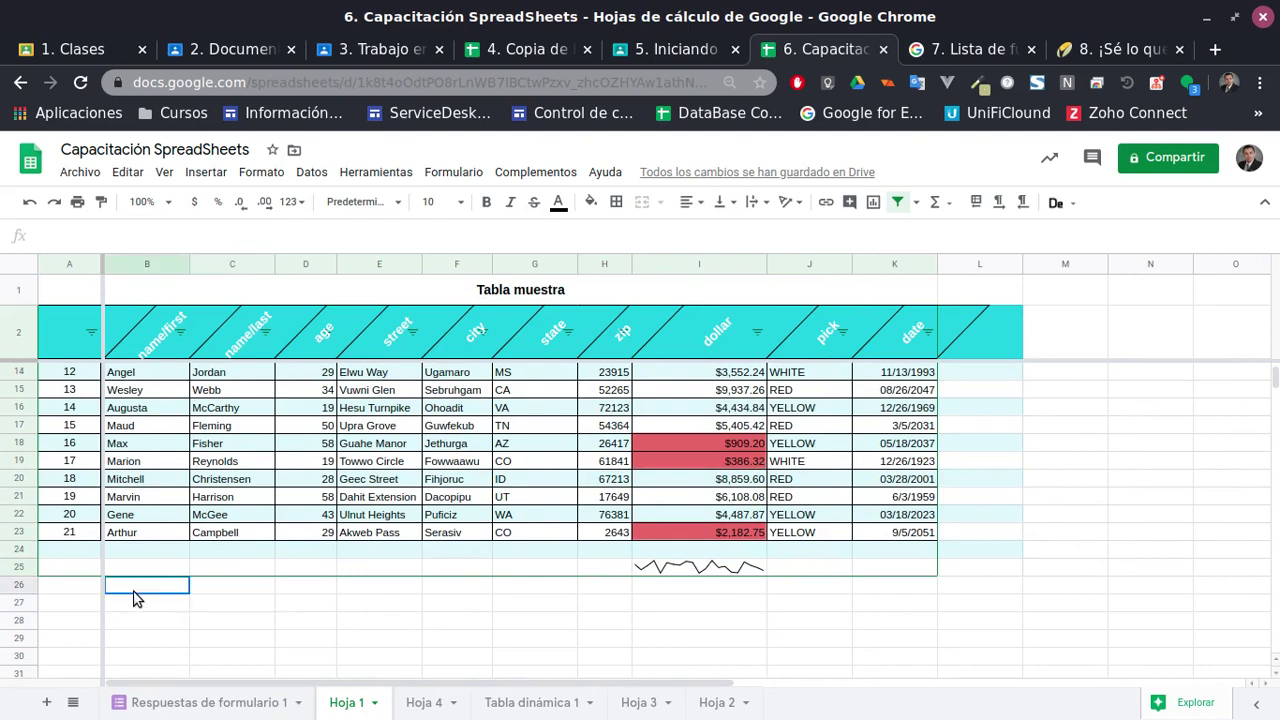
{"action": "left_click", "coordinate": [530, 702]}
Go to Hoja 2 and select B1 beside Hola
{"action": "left_click", "coordinate": [640, 702]}
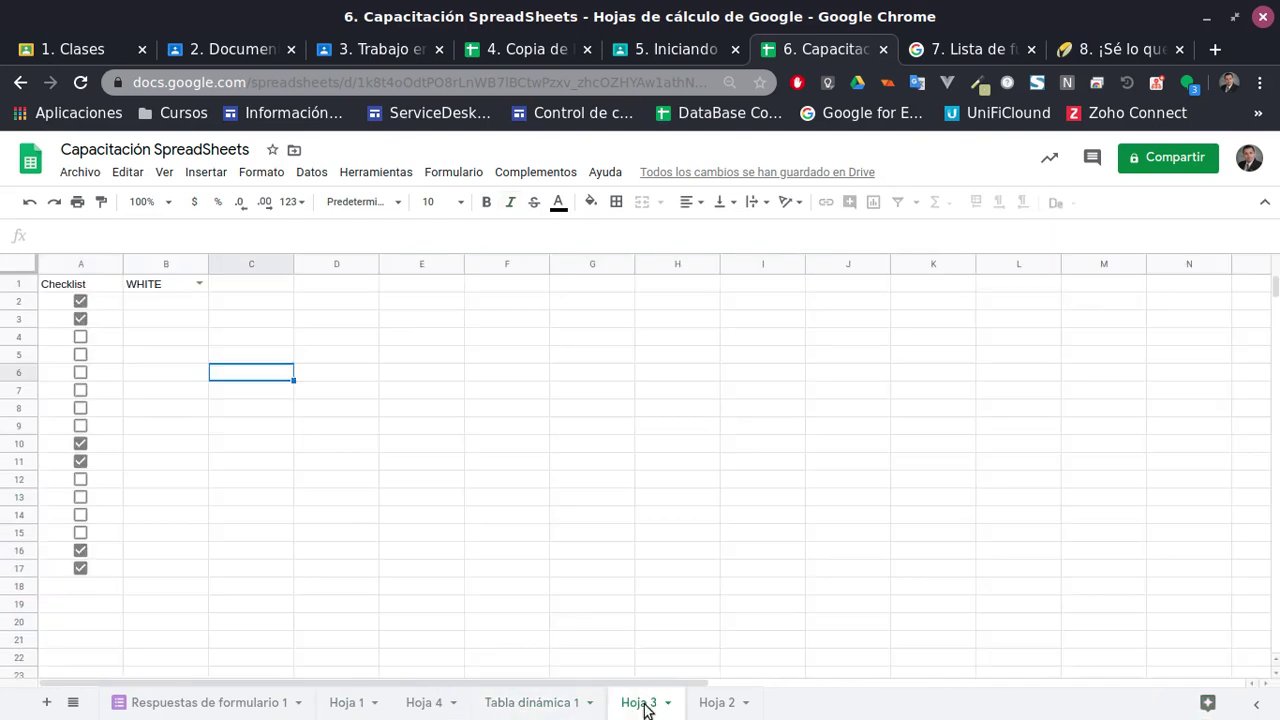
{"action": "left_click", "coordinate": [717, 702]}
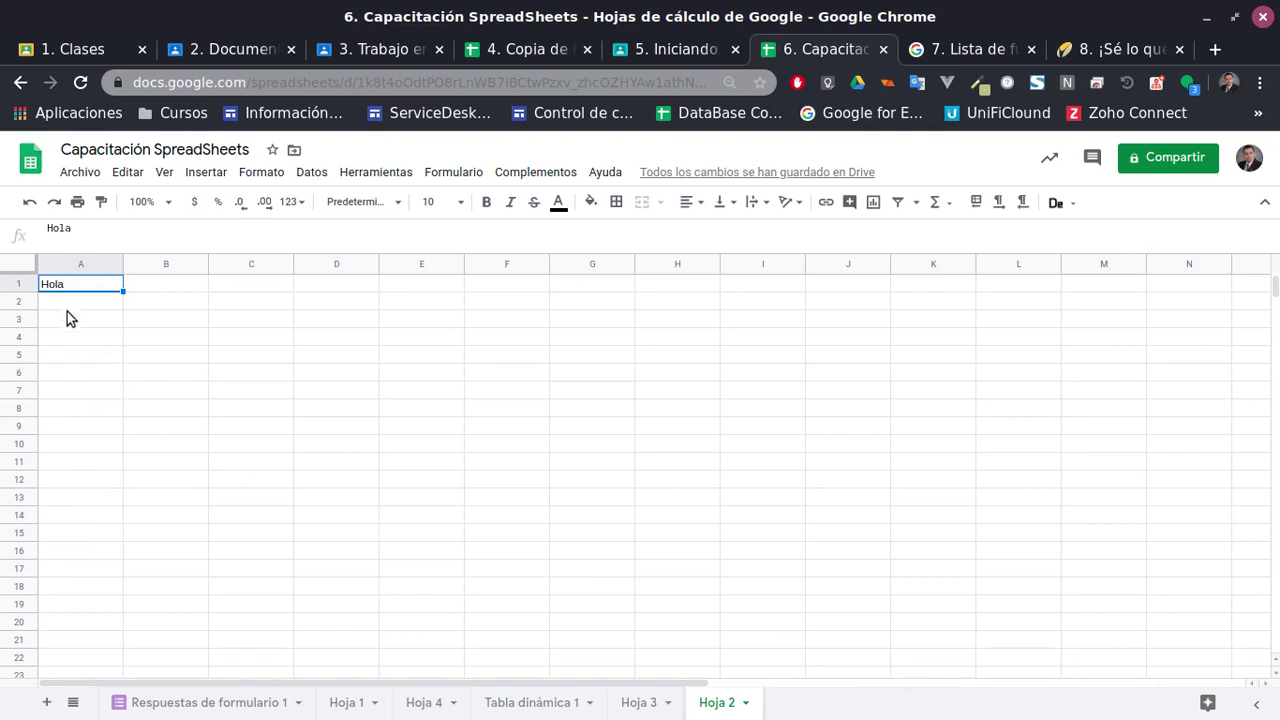
{"action": "left_click", "coordinate": [169, 345]}
{"action": "left_click", "coordinate": [110, 284]}
{"action": "left_click", "coordinate": [154, 284]}
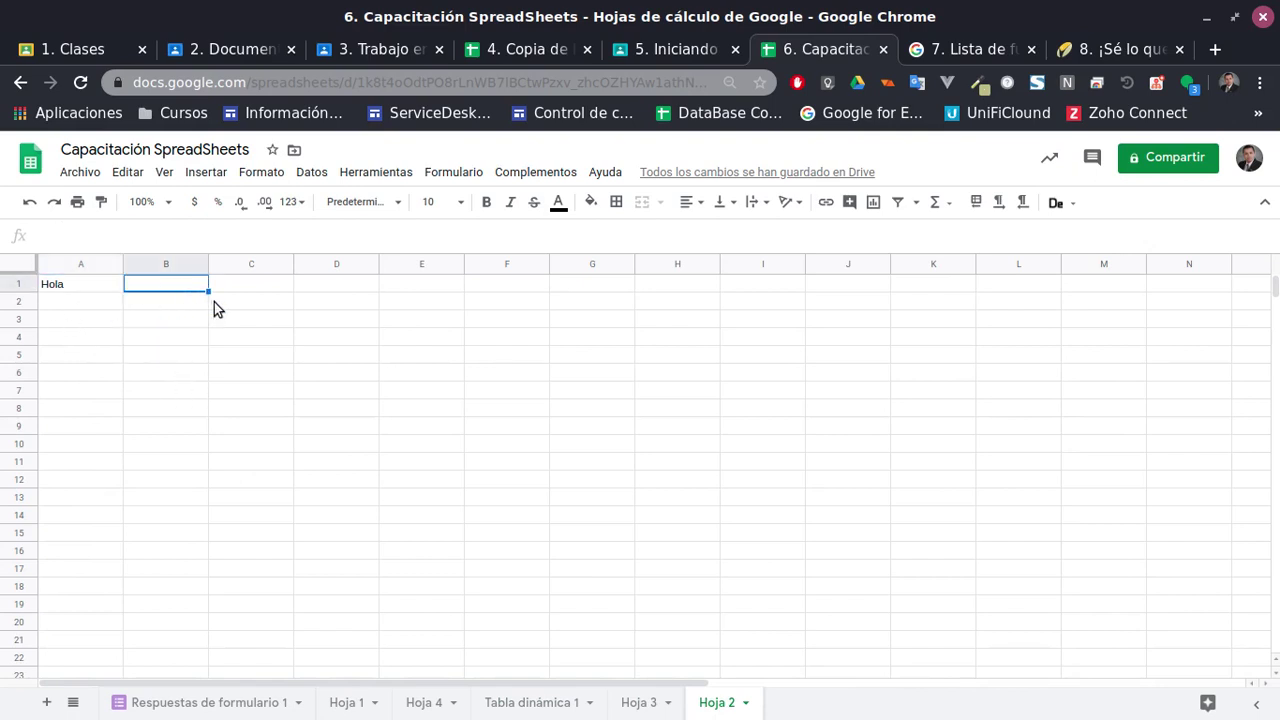
{"action": "type", "text": "ude"}
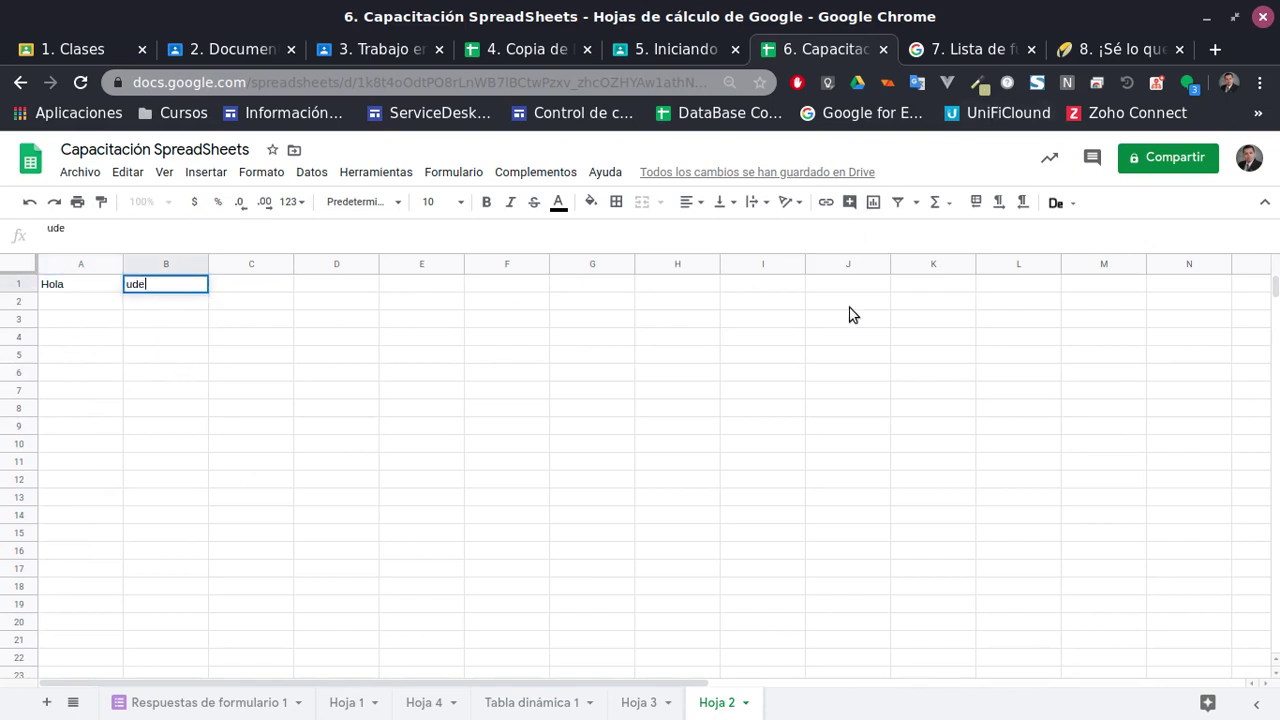
{"action": "key", "text": "BackSpace"}
{"action": "key", "text": "BackSpace"}
{"action": "key", "text": "BackSpace"}
{"action": "left_click", "coordinate": [1109, 40]}
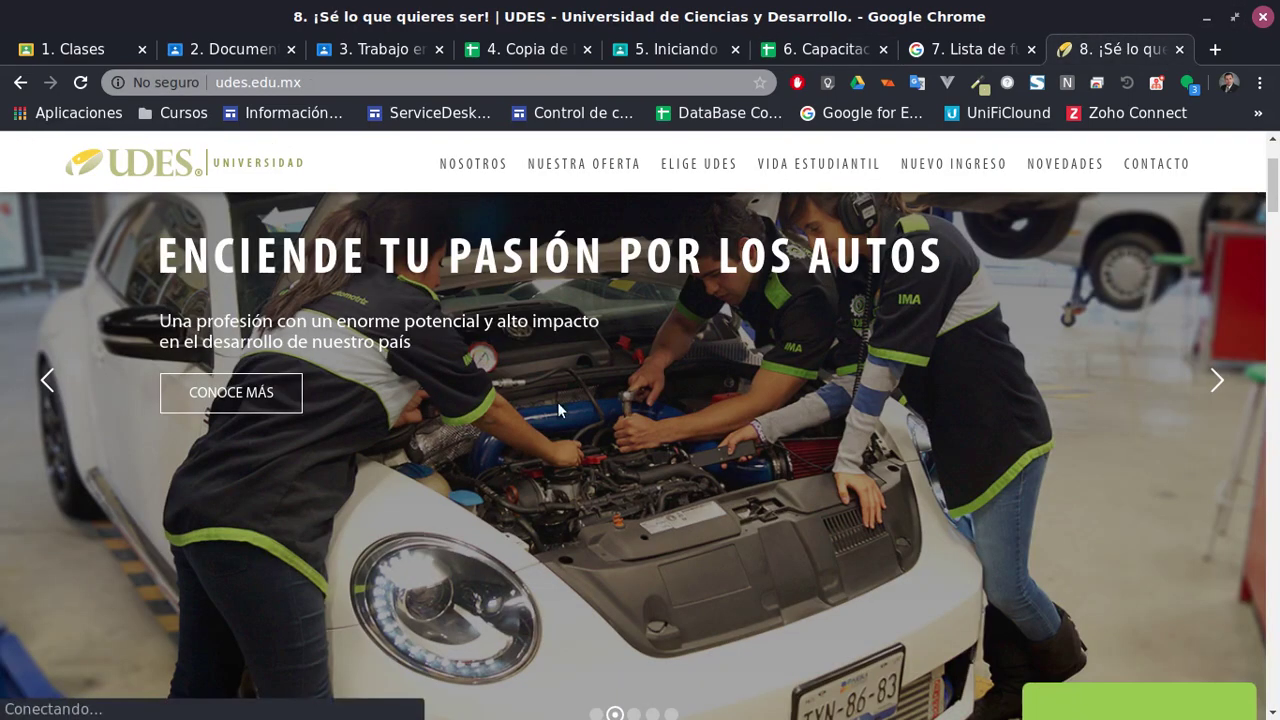
{"action": "left_click", "coordinate": [146, 84]}
{"action": "key", "text": "ctrl+c"}
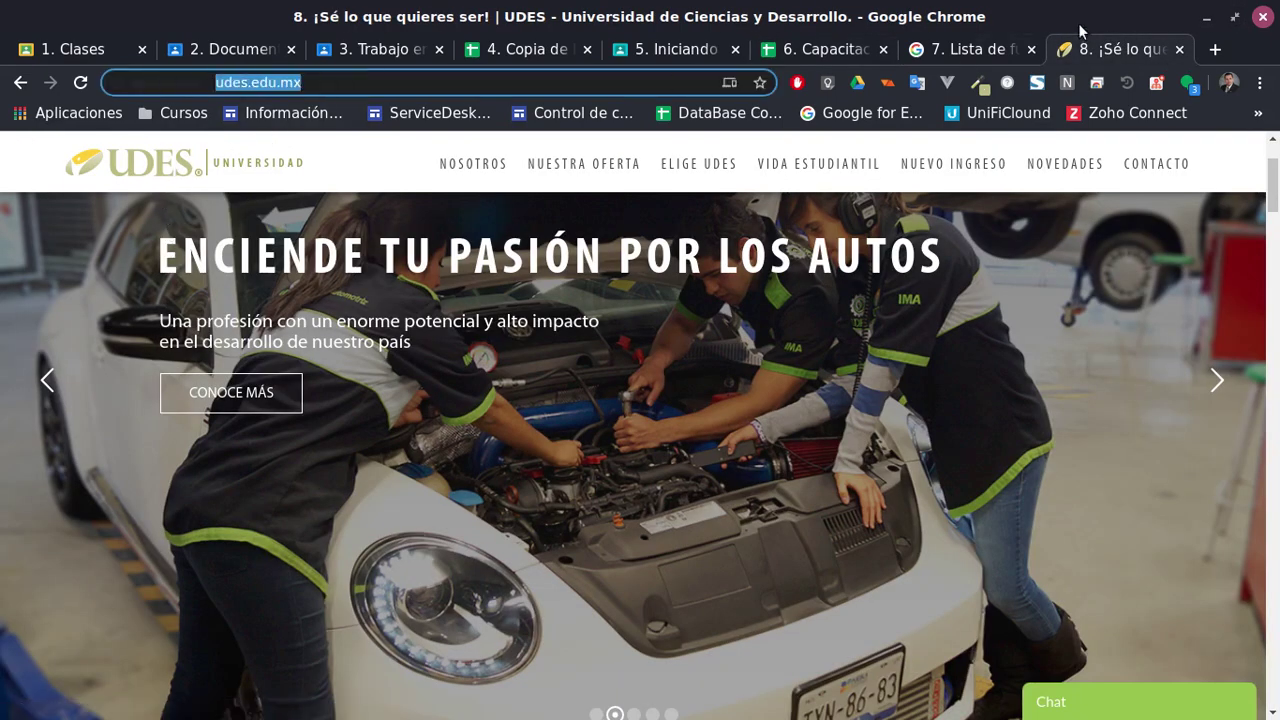
{"action": "left_click", "coordinate": [965, 48]}
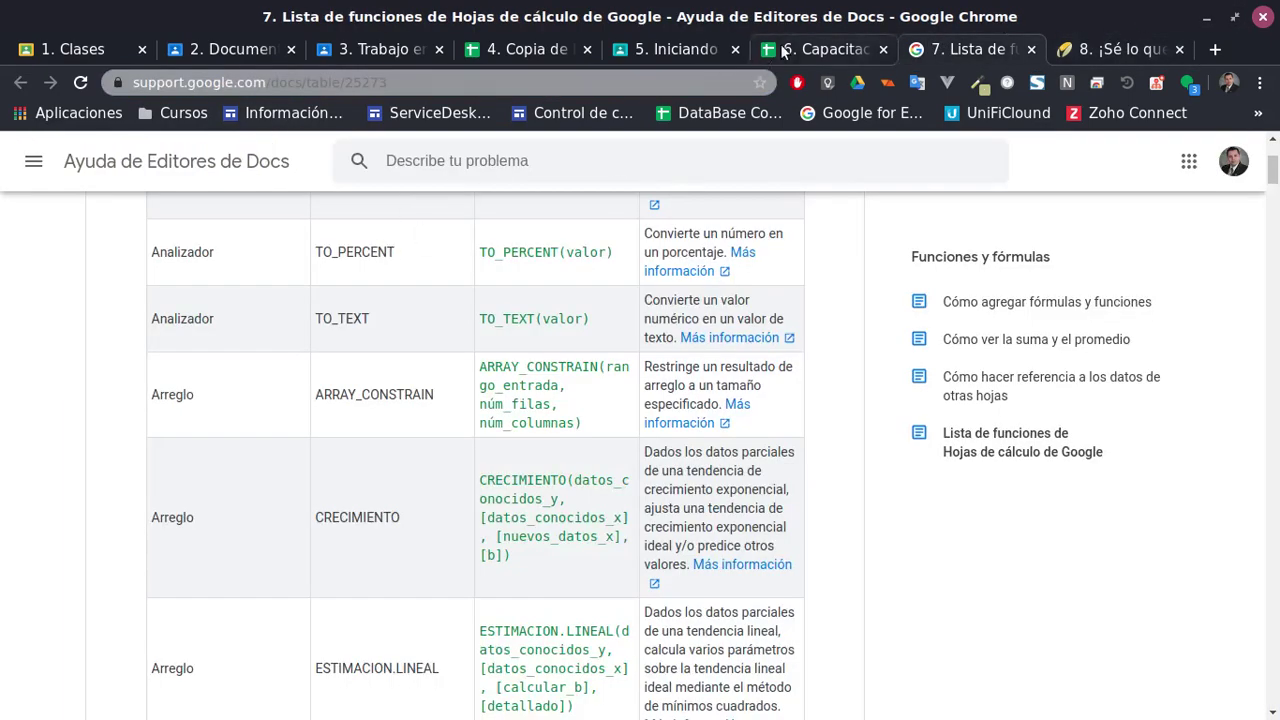
{"action": "left_click", "coordinate": [857, 45]}
{"action": "key", "text": "ctrl+v"}
{"action": "left_click", "coordinate": [215, 358]}
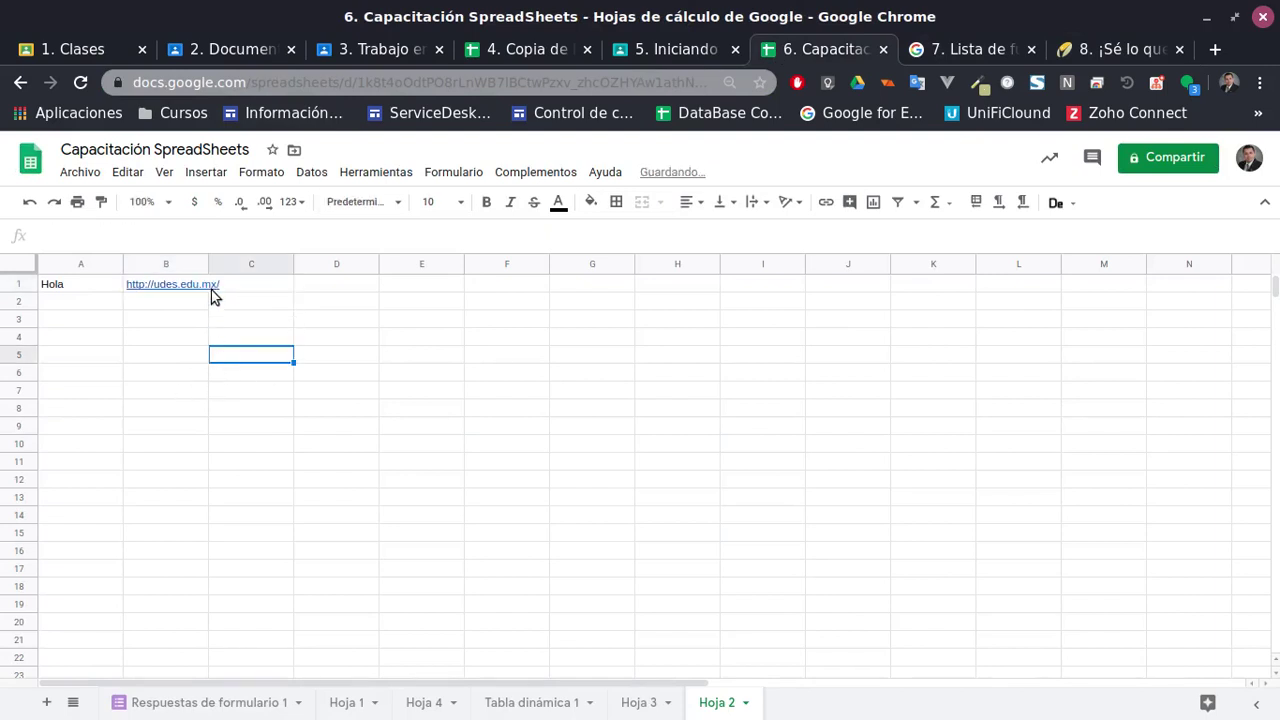
{"action": "left_click", "coordinate": [240, 286]}
{"action": "left_click_drag", "start_coordinate": [210, 264], "coordinate": [230, 264]}
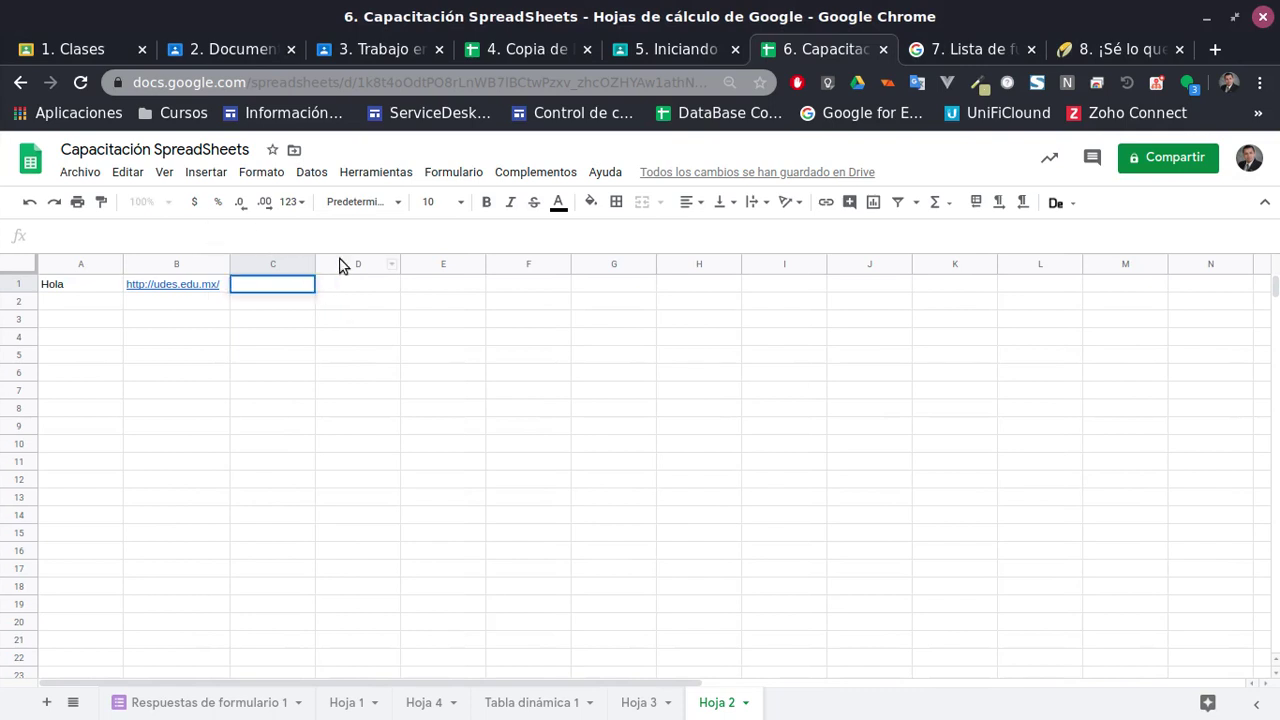
Enter a QR-code IMAGE formula for B1's link in C1 and resize row 1 to show it
{"action": "double_click", "coordinate": [282, 284]}
{"action": "type", "text": "=IMAGE(\"https://chart.googleapis.com/chart?chs=200x200&cht=qr&chl=\"&M69&\"\")"}
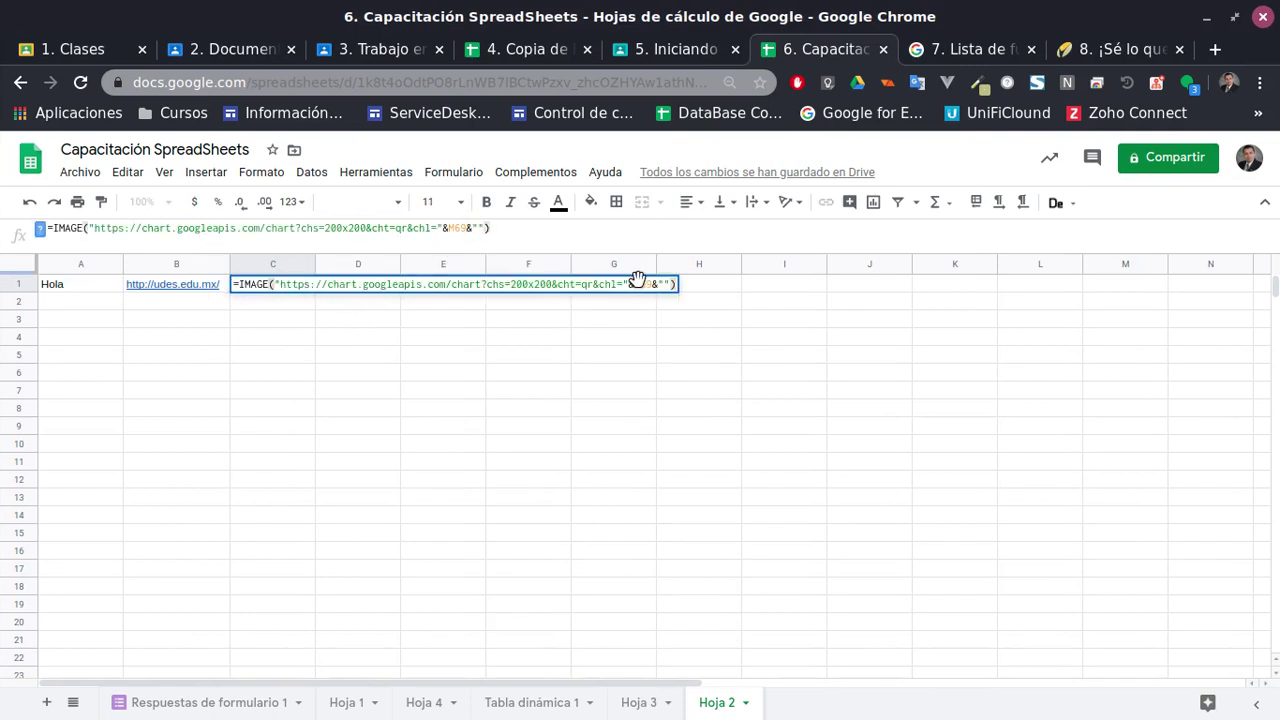
{"action": "key", "text": "BackSpace"}
{"action": "key", "text": "BackSpace"}
{"action": "key", "text": "BackSpace"}
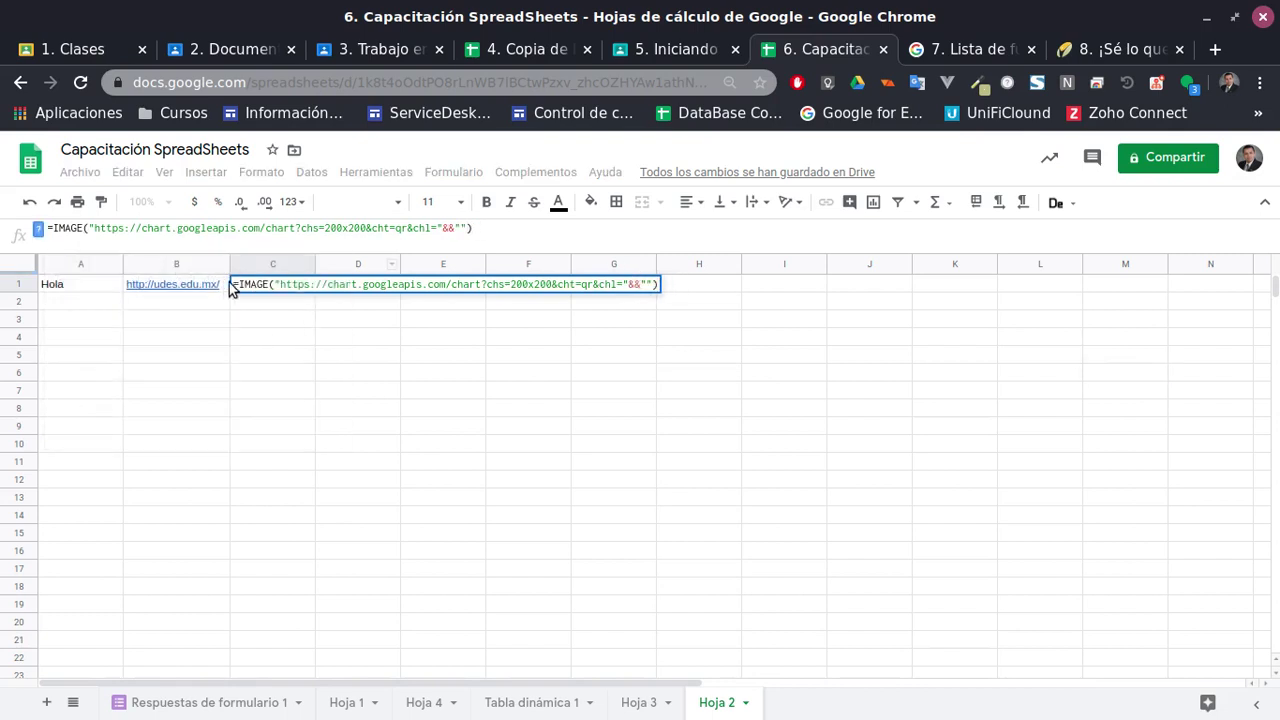
{"action": "key", "text": "Return"}
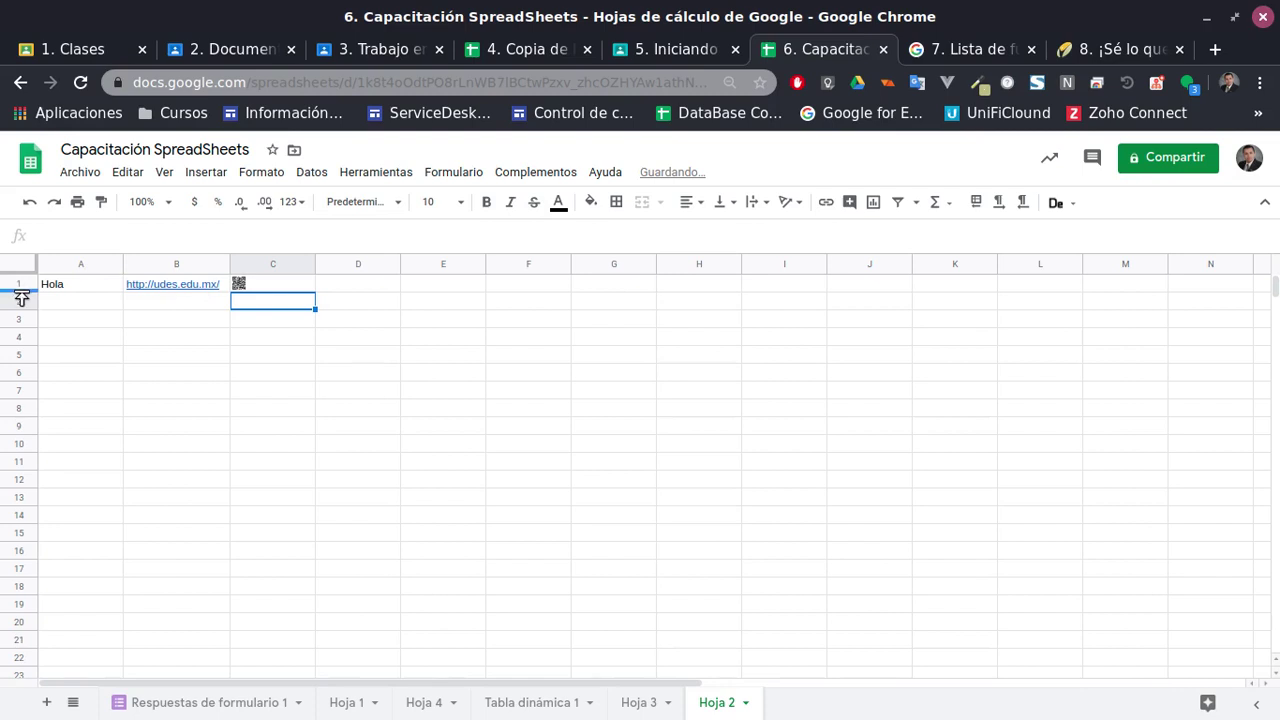
{"action": "left_click_drag", "start_coordinate": [20, 293], "coordinate": [20, 405]}
{"action": "left_click", "coordinate": [275, 352]}
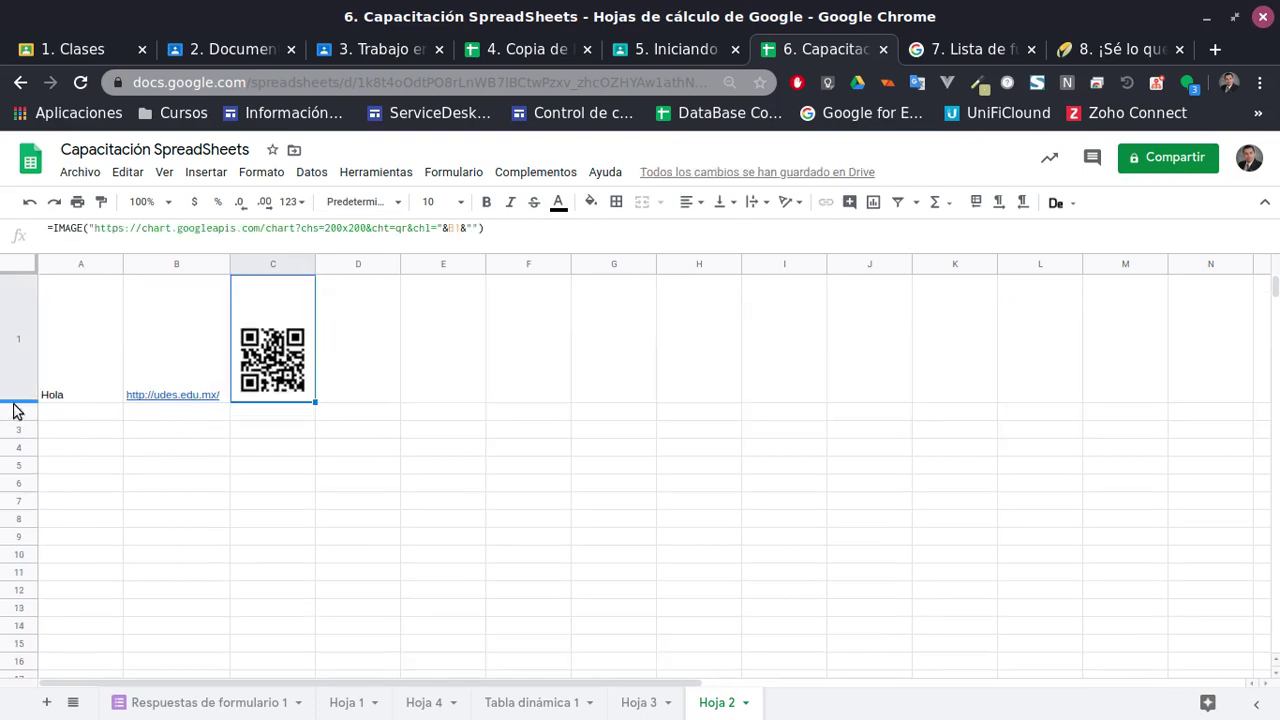
{"action": "left_click_drag", "start_coordinate": [18, 402], "coordinate": [18, 369]}
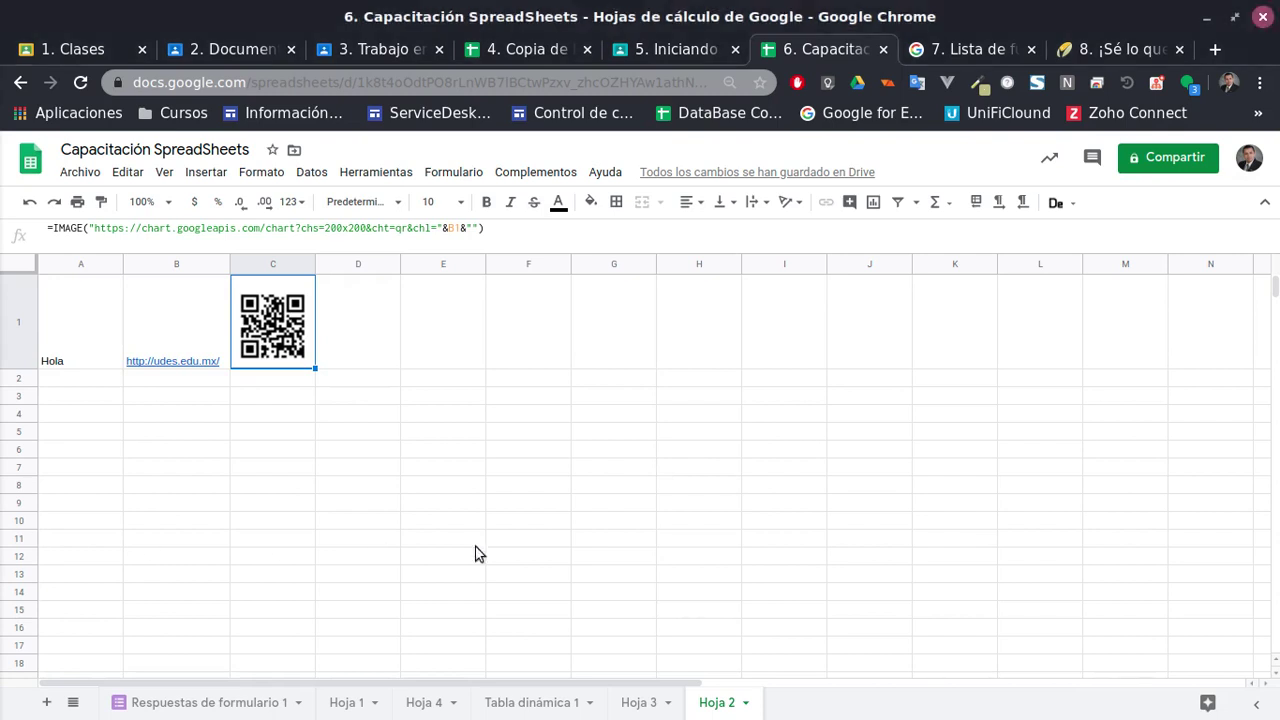
Look through the Respuestas and Hoja 1 sheets, then return to Hoja 2
{"action": "left_click", "coordinate": [242, 712]}
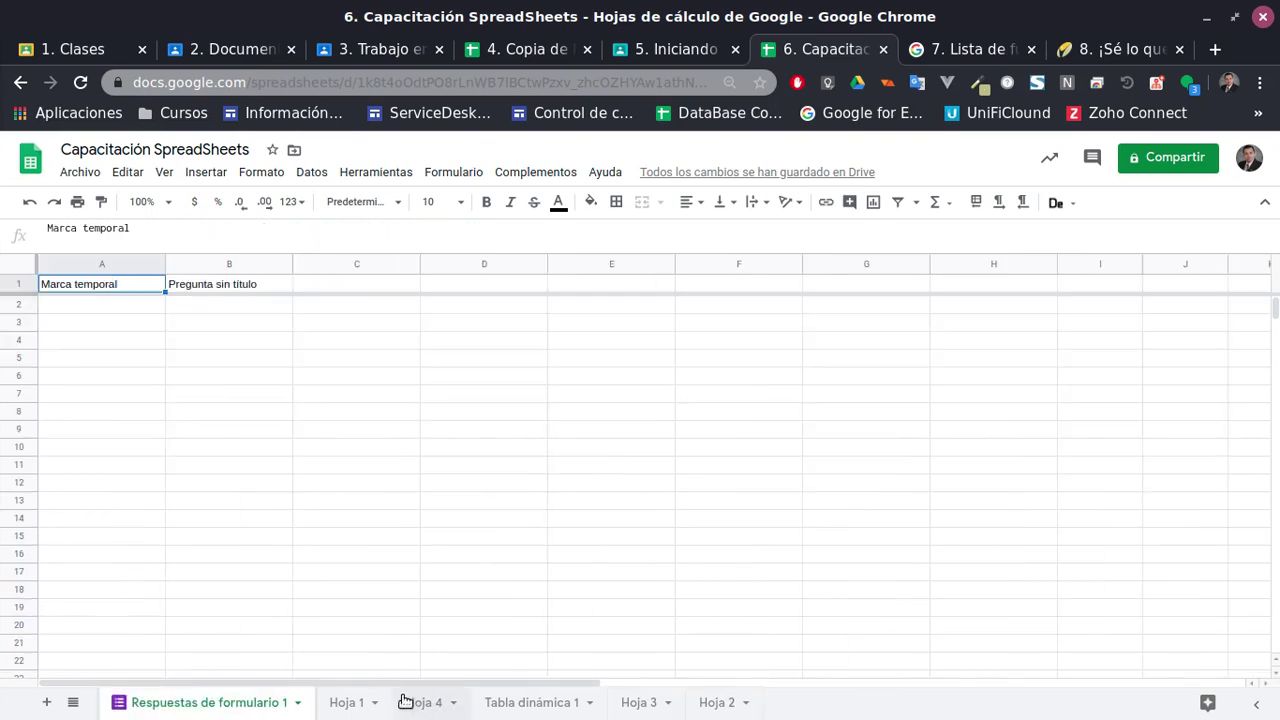
{"action": "double_click", "coordinate": [338, 702]}
{"action": "left_click", "coordinate": [900, 497]}
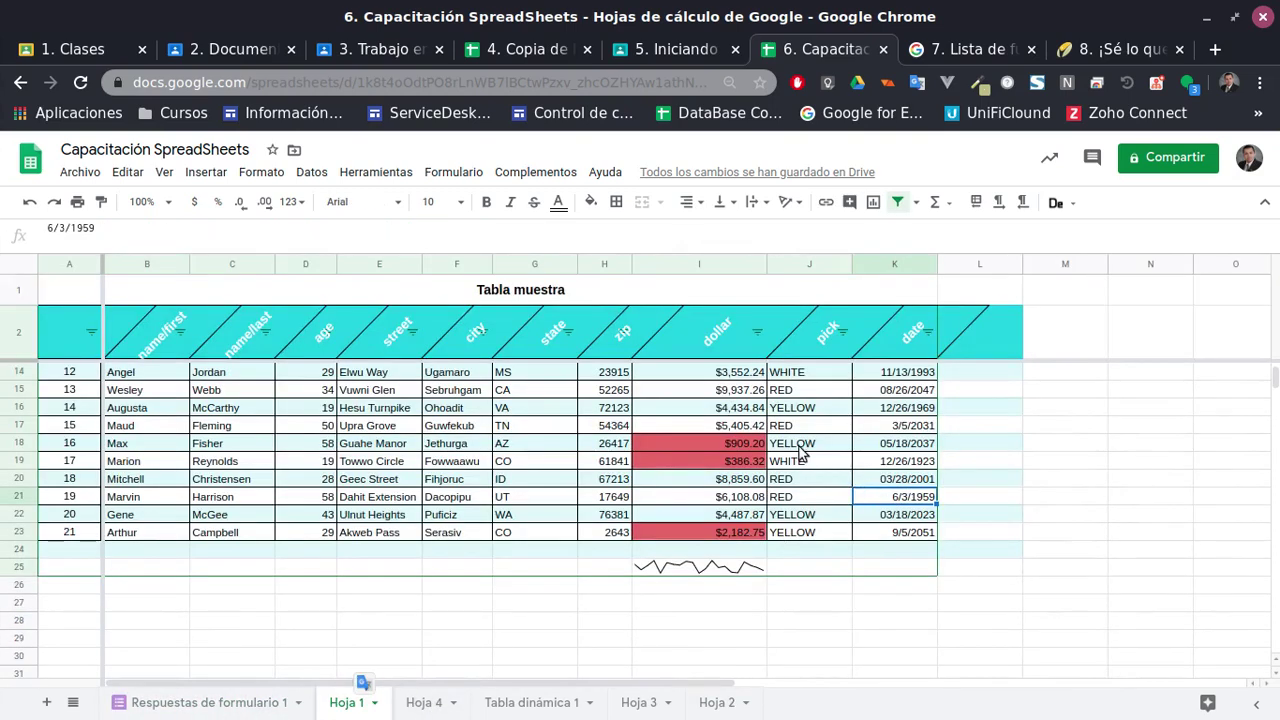
{"action": "left_click", "coordinate": [805, 443]}
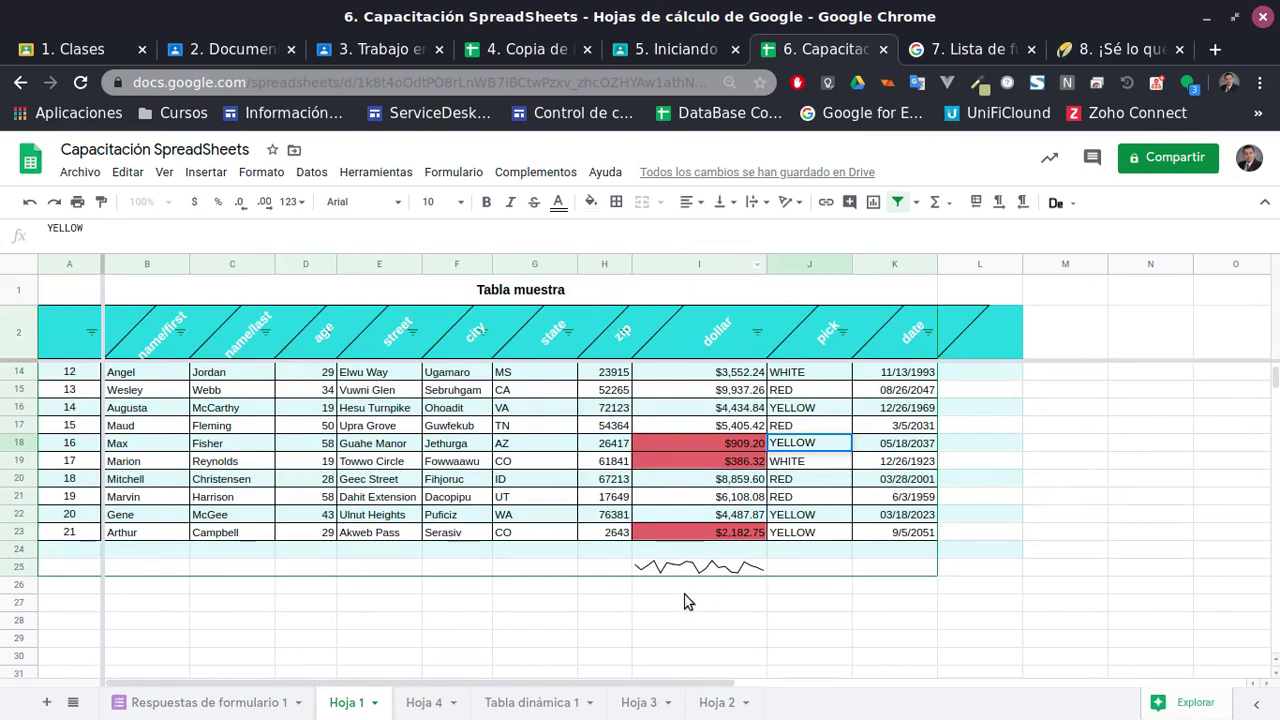
{"action": "left_click", "coordinate": [703, 705]}
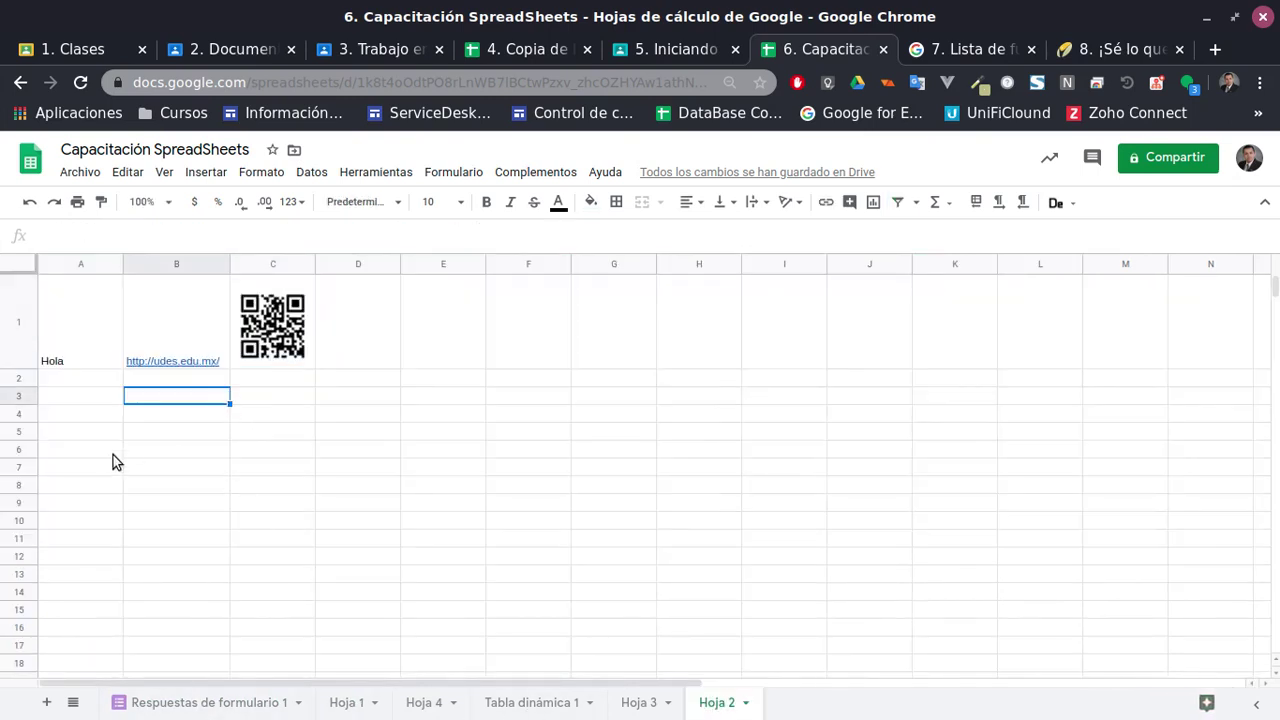
Enter a person's full name in B4, then edit it to add leading spaces
{"action": "left_click", "coordinate": [207, 421]}
{"action": "type", "text": "kskdjs"}
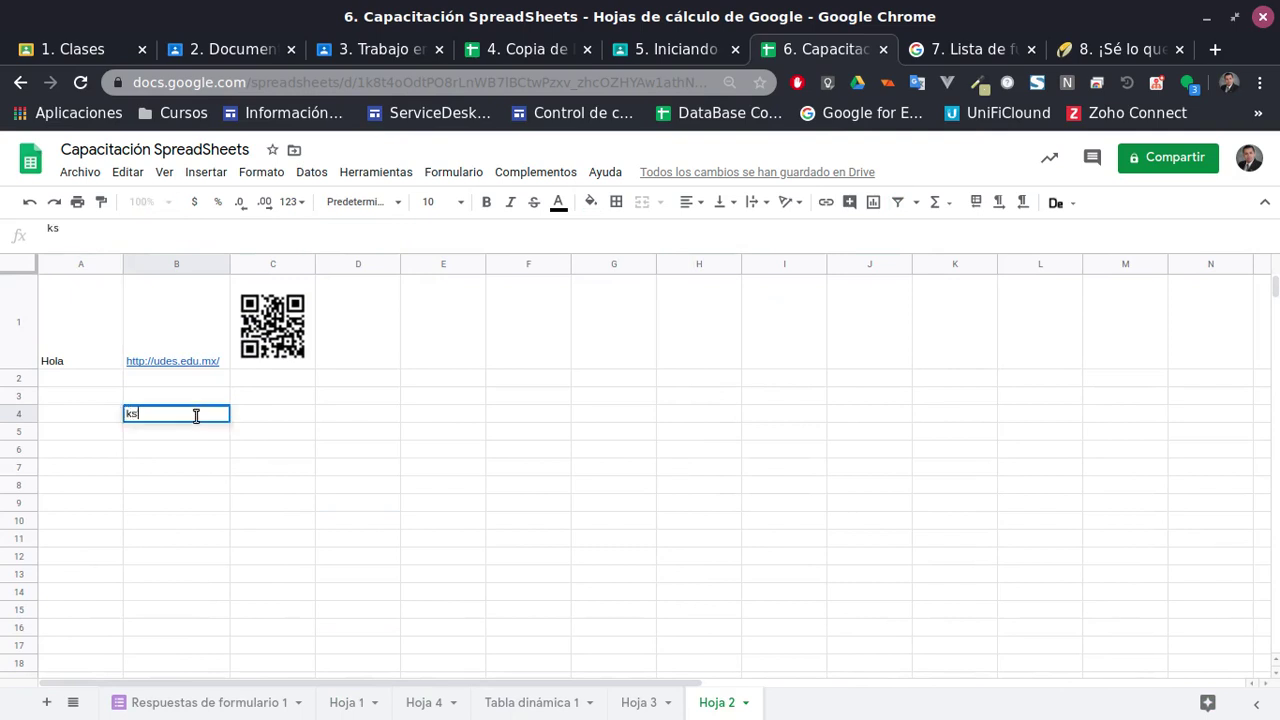
{"action": "key", "text": "BackSpace"}
{"action": "key", "text": "BackSpace"}
{"action": "key", "text": "BackSpace"}
{"action": "key", "text": "BackSpace"}
{"action": "key", "text": "BackSpace"}
{"action": "key", "text": "BackSpace"}
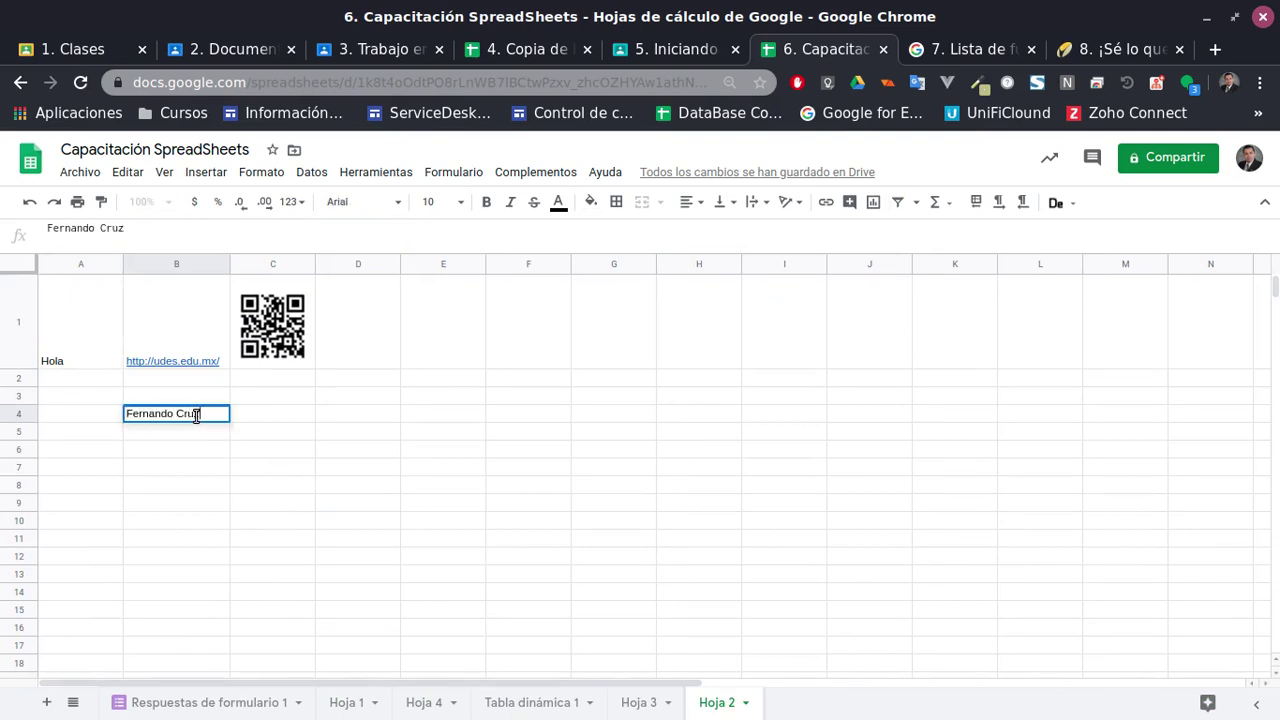
{"action": "key", "text": "Left"}
{"action": "left_click", "coordinate": [196, 417]}
{"action": "double_click", "coordinate": [196, 417]}
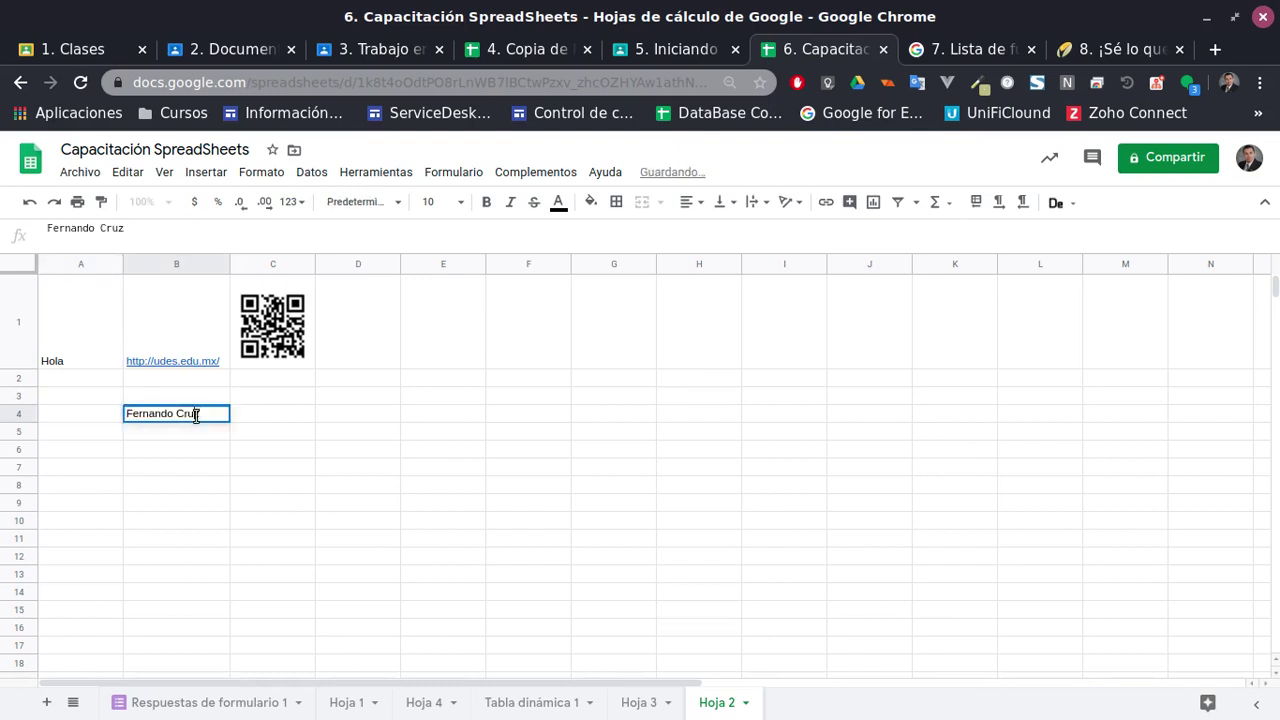
{"action": "key", "text": "Home"}
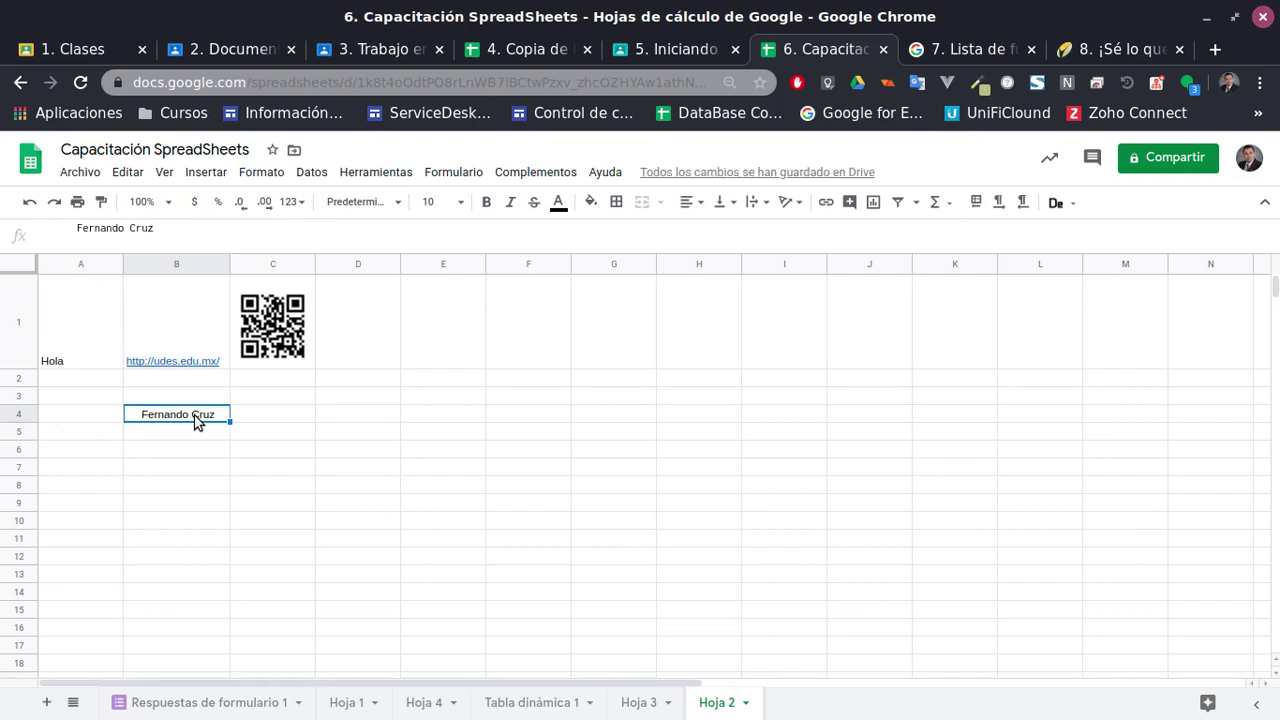
Enter =ESPACIOS(B4) in C4 so the name appears without its extra spaces
{"action": "key", "text": "Right"}
{"action": "type", "text": "=trim"}
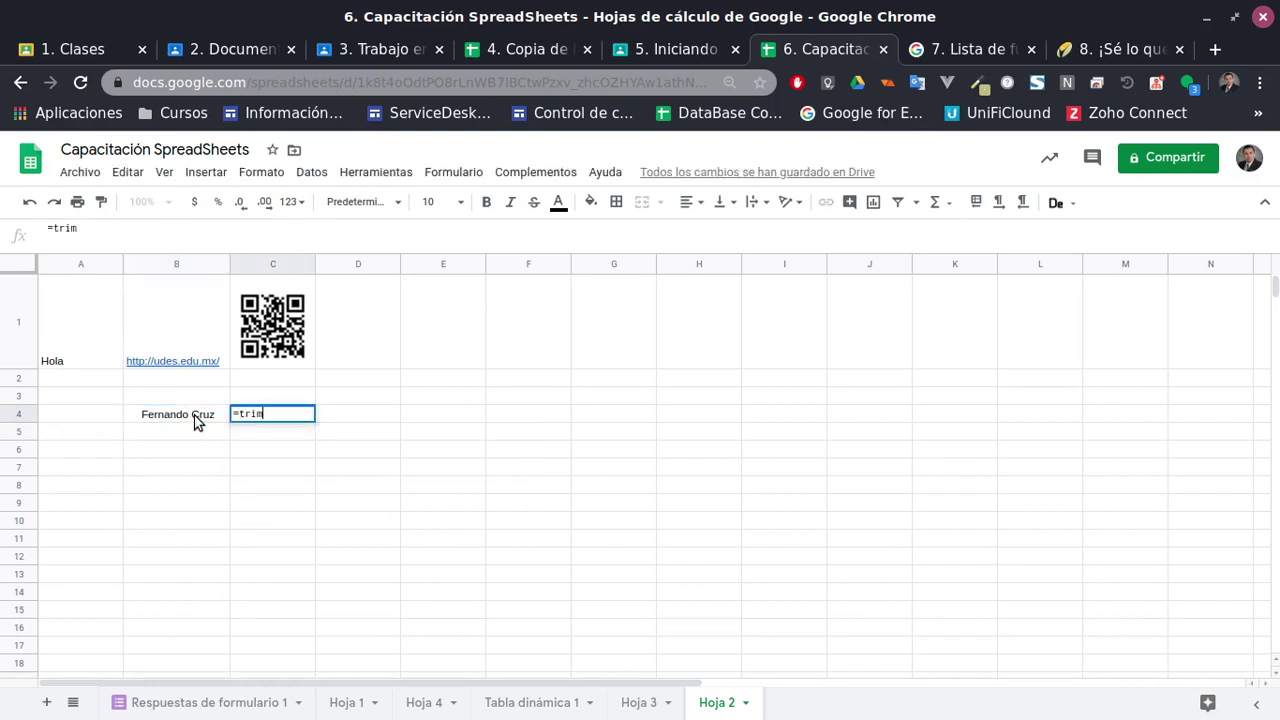
{"action": "key", "text": "BackSpace"}
{"action": "key", "text": "BackSpace"}
{"action": "key", "text": "BackSpace"}
{"action": "key", "text": "BackSpace"}
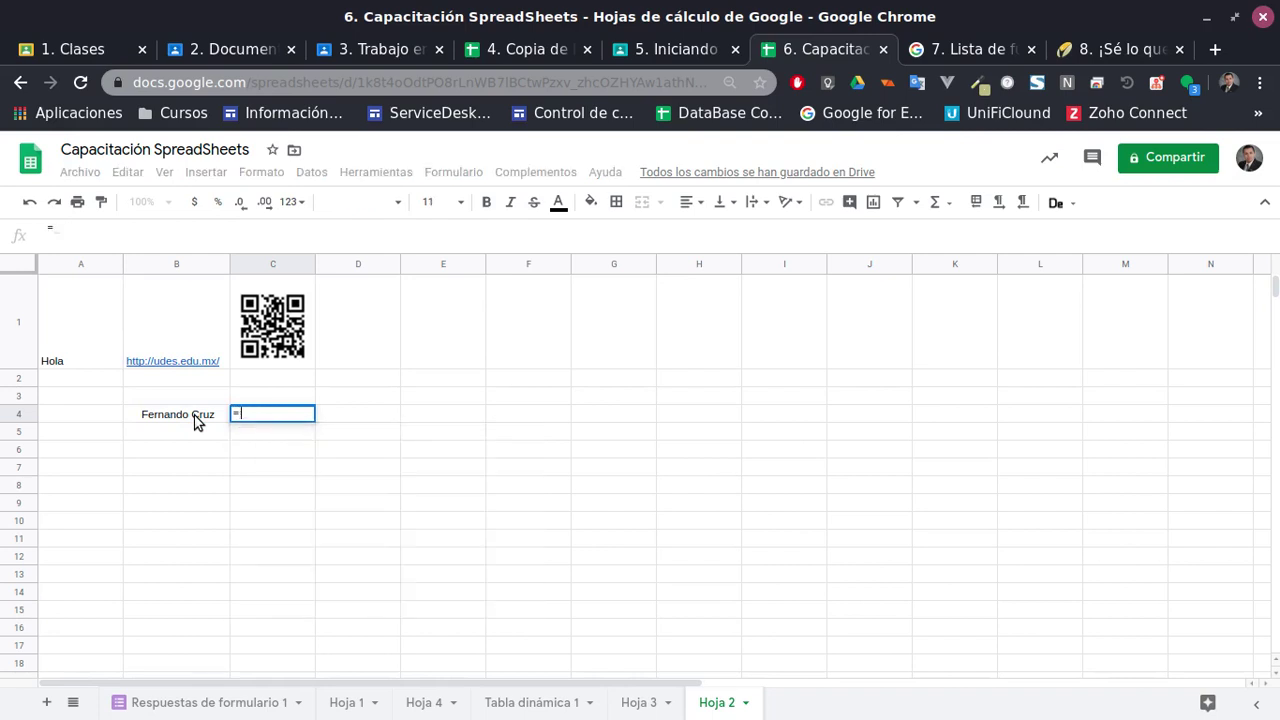
{"action": "type", "text": "Tri"}
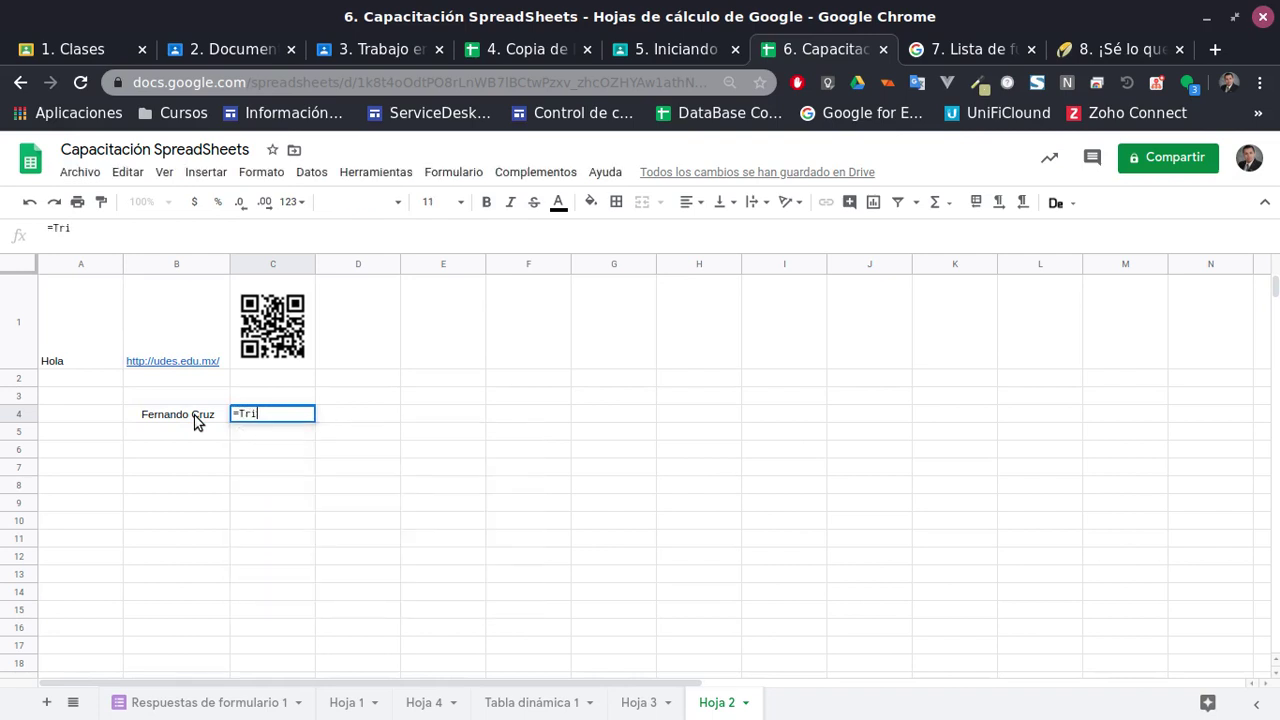
{"action": "key", "text": "BackSpace"}
{"action": "key", "text": "BackSpace"}
{"action": "key", "text": "BackSpace"}
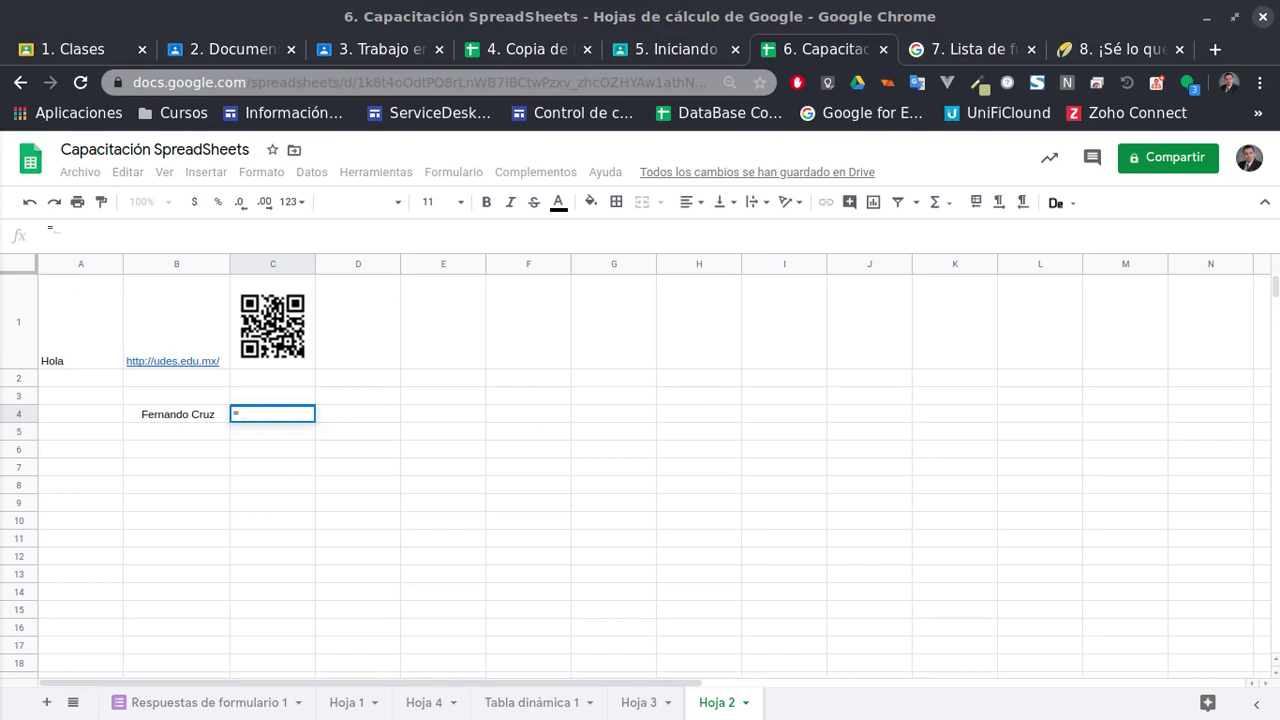
{"action": "type", "text": "Espaci"}
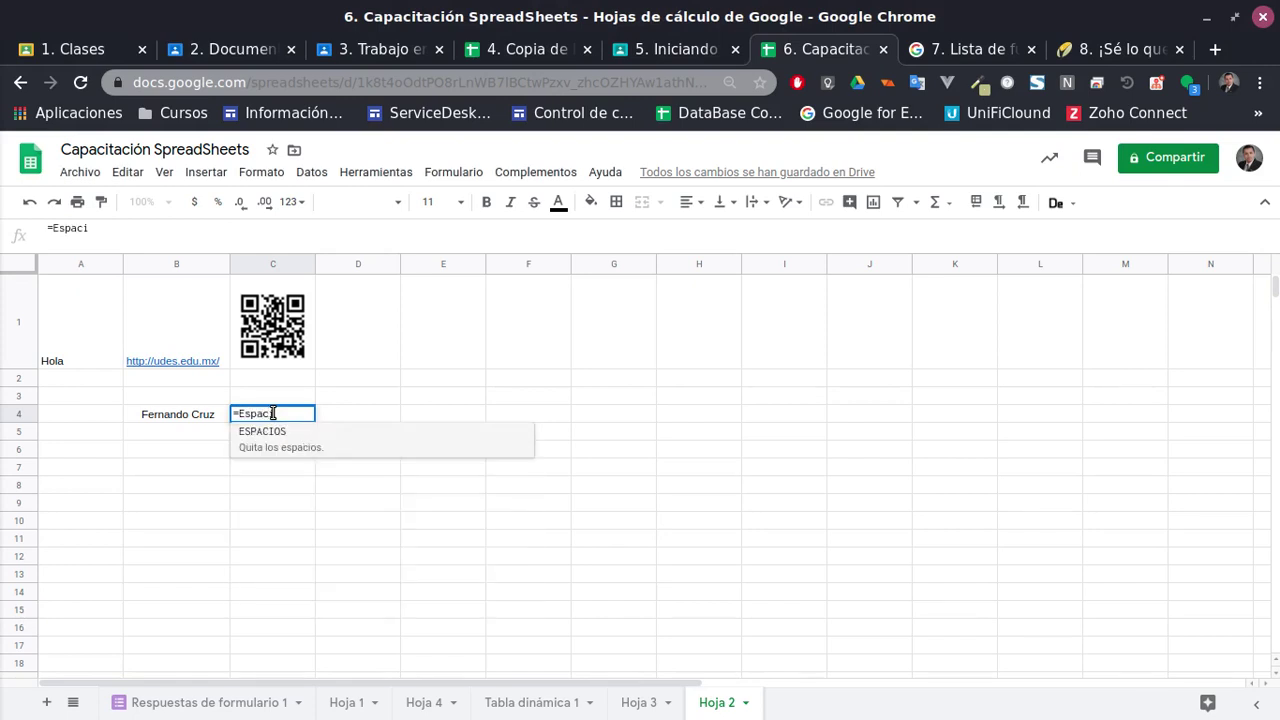
{"action": "left_click", "coordinate": [280, 445]}
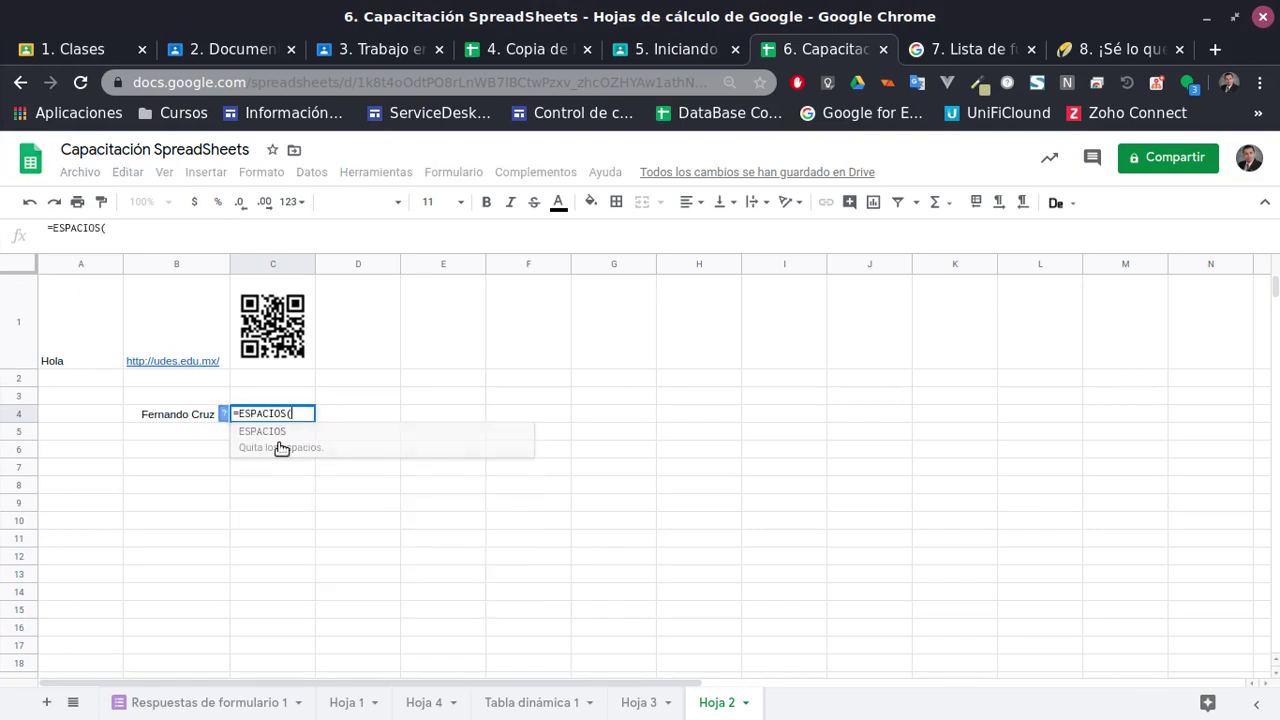
{"action": "left_click", "coordinate": [184, 415]}
{"action": "key", "text": "Return"}
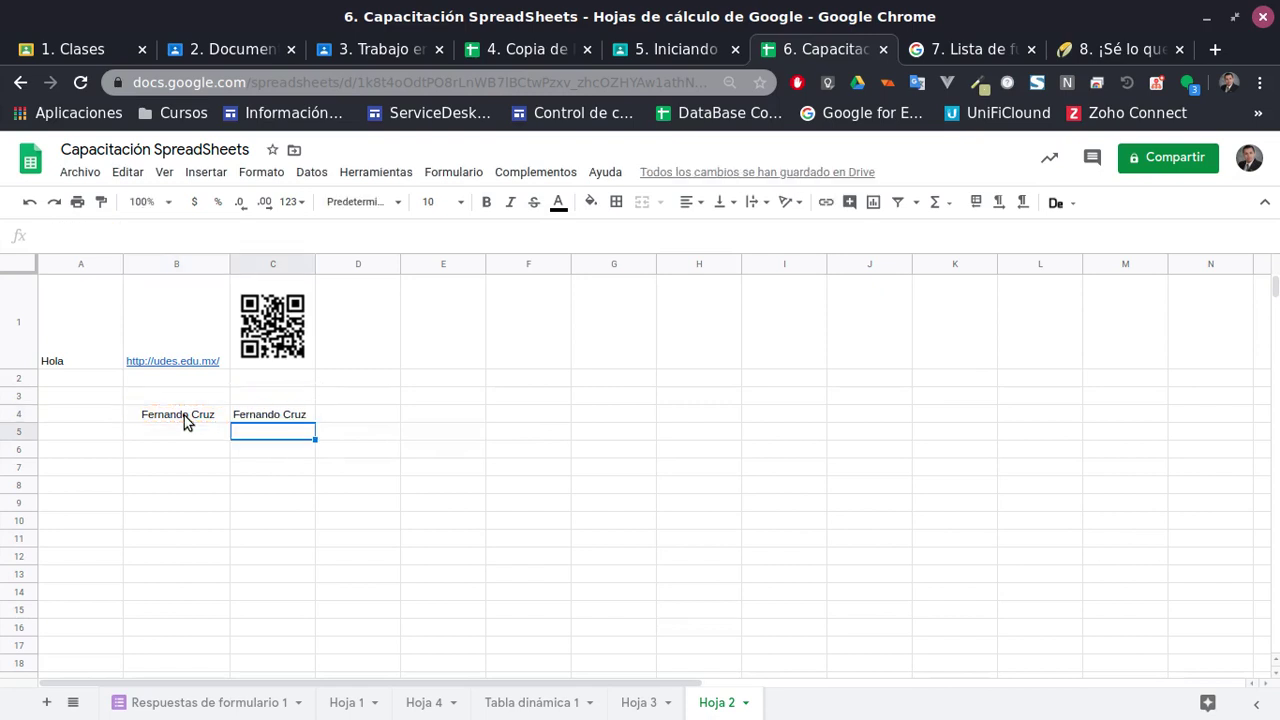
Enter =MAYUSC(B4) in C5 to show the name in uppercase
{"action": "type", "text": "=May"}
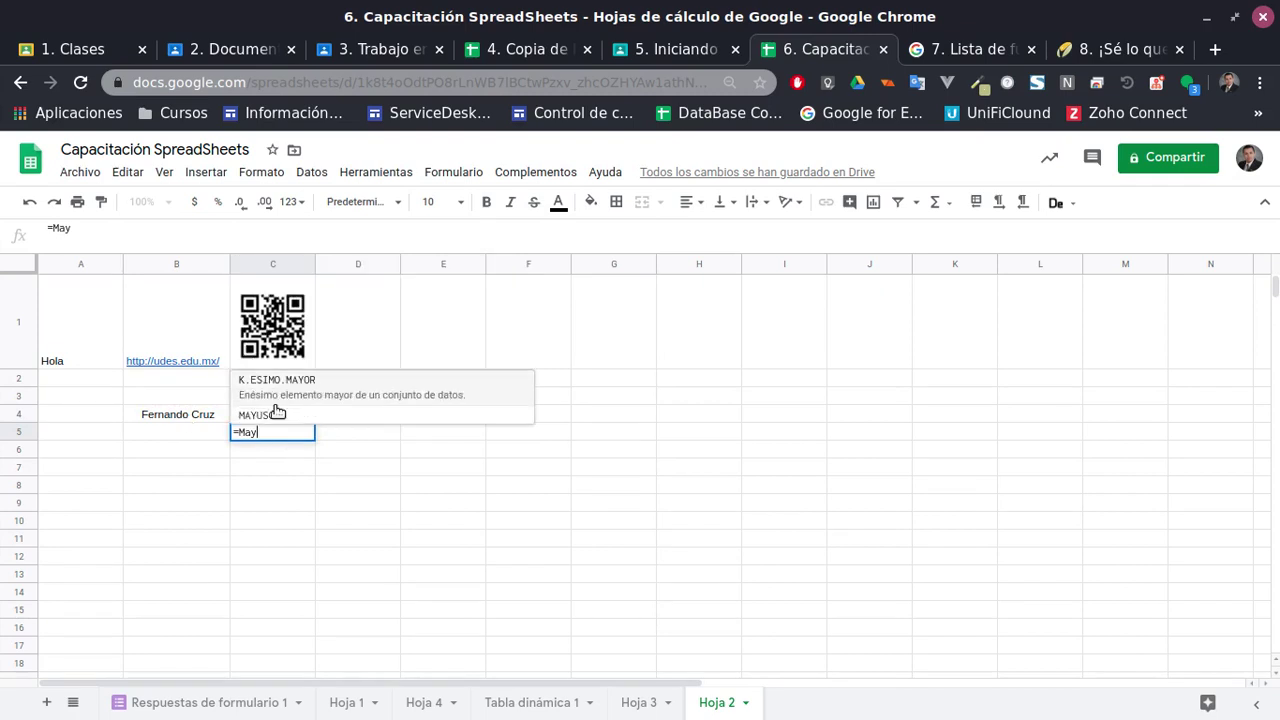
{"action": "left_click", "coordinate": [270, 415]}
{"action": "left_click", "coordinate": [203, 420]}
{"action": "key", "text": "Return"}
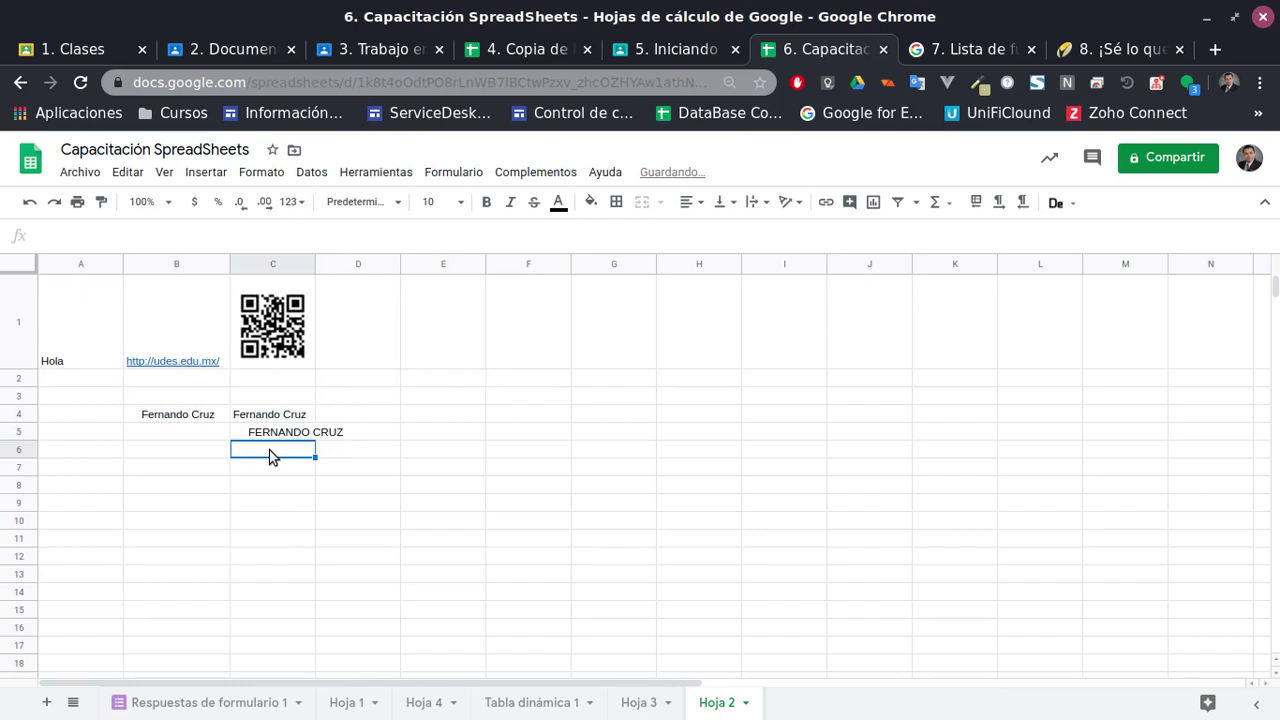
Enter =MINUSC(B4) in C6 for the lowercase name and check its formula
{"action": "type", "text": "=NM"}
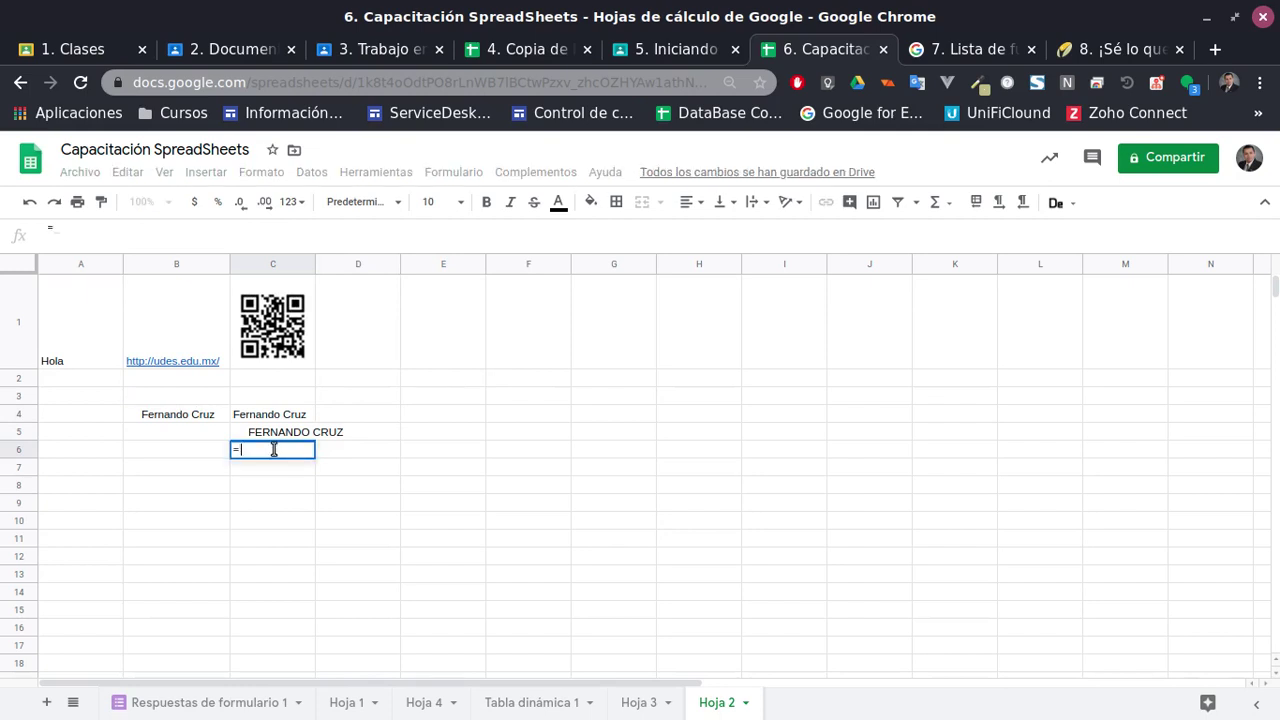
{"action": "key", "text": "BackSpace"}
{"action": "key", "text": "BackSpace"}
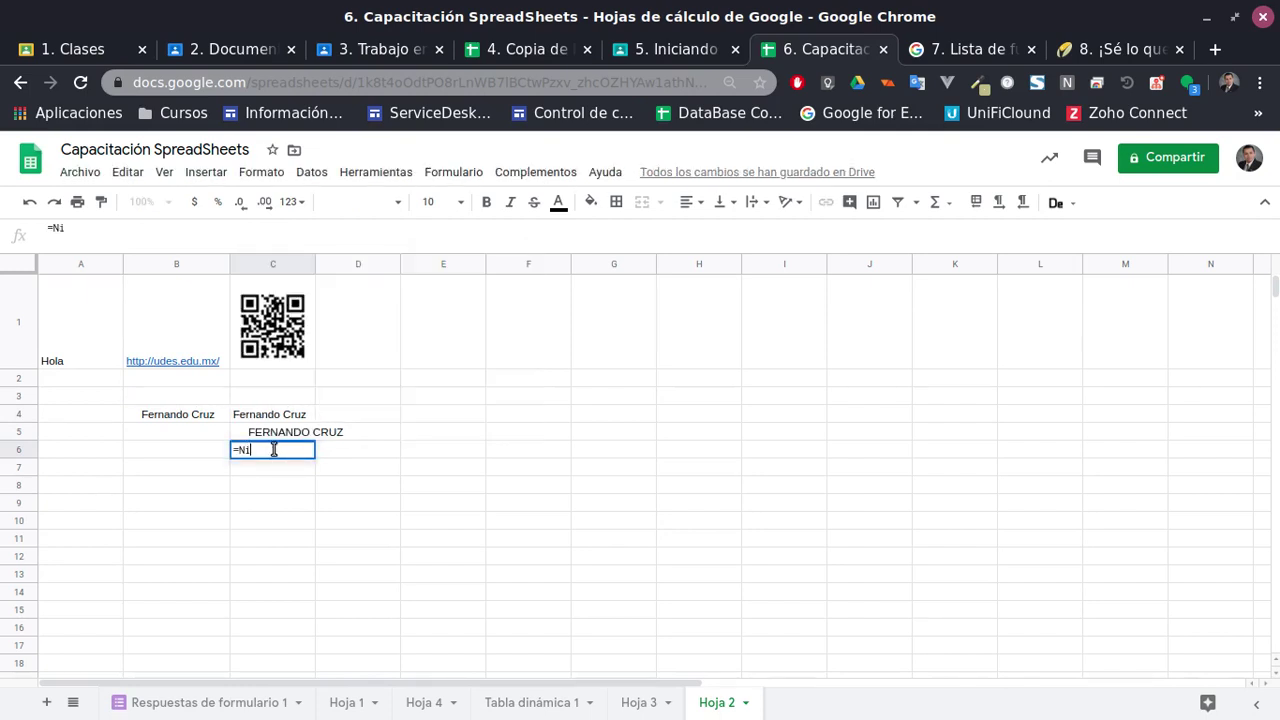
{"action": "type", "text": "Minus"}
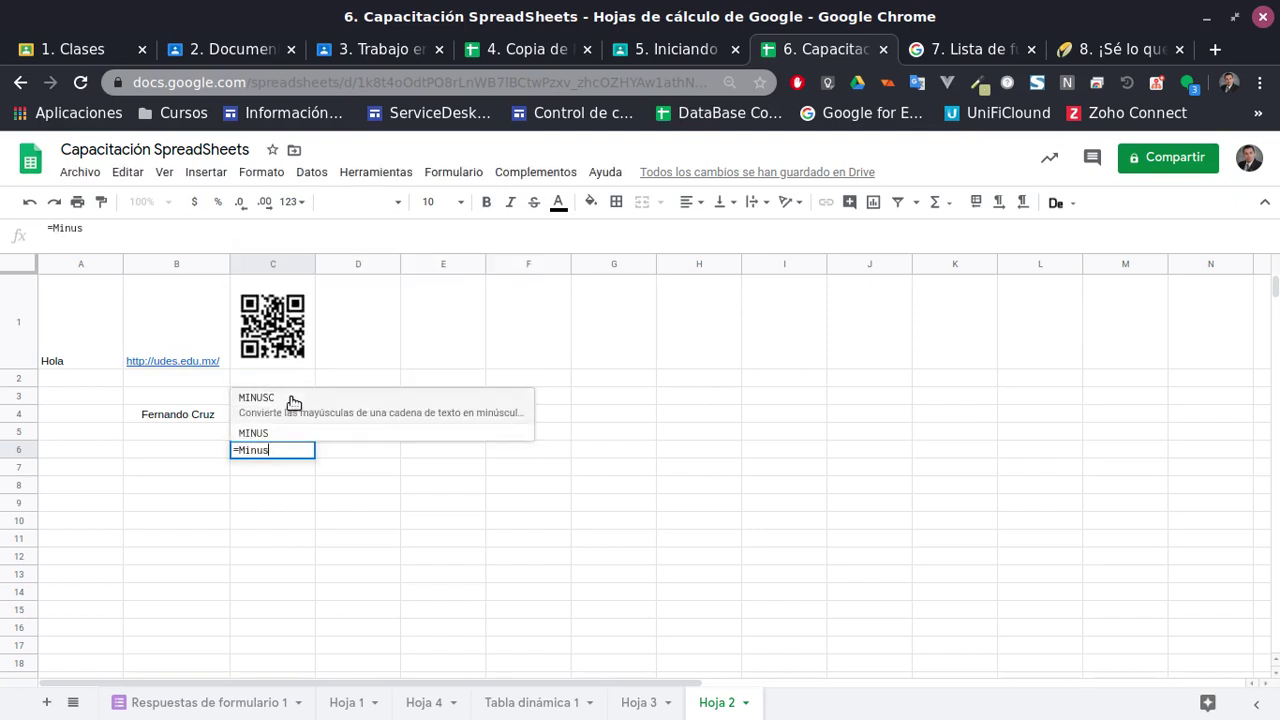
{"action": "left_click", "coordinate": [296, 399]}
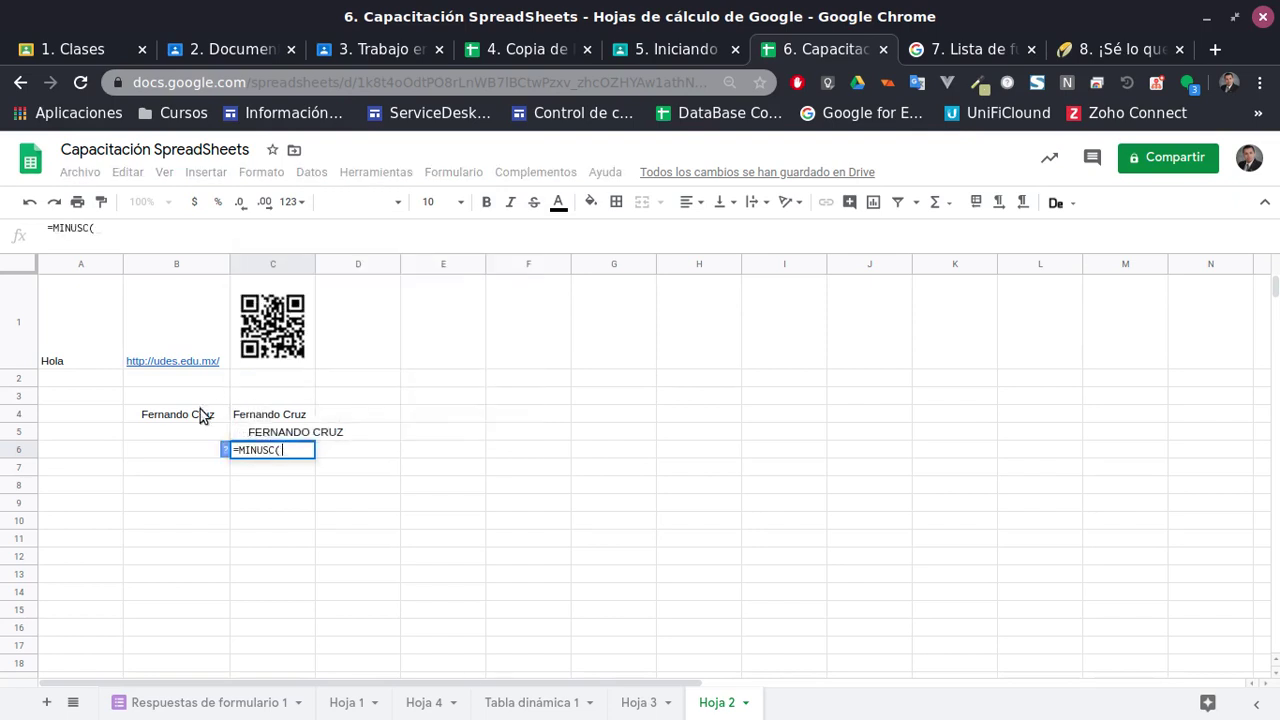
{"action": "left_click", "coordinate": [190, 417]}
{"action": "key", "text": "Return"}
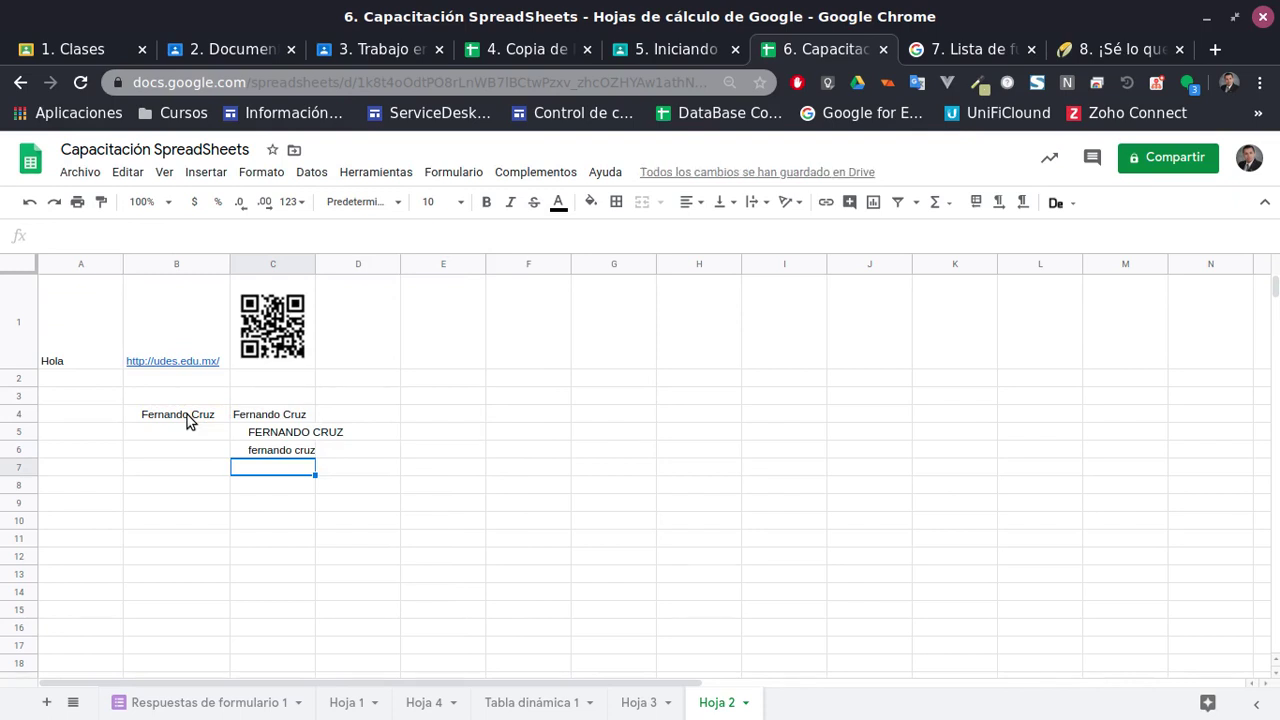
{"action": "left_click", "coordinate": [272, 460]}
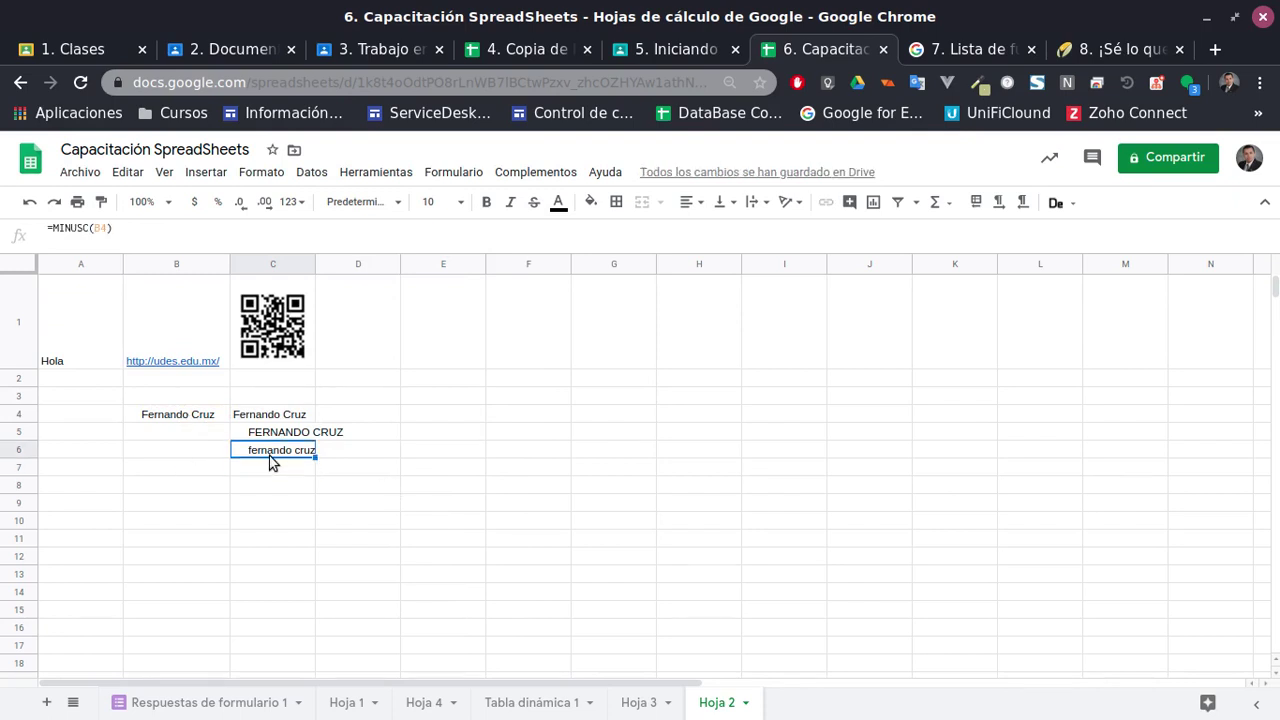
{"action": "left_click", "coordinate": [198, 703]}
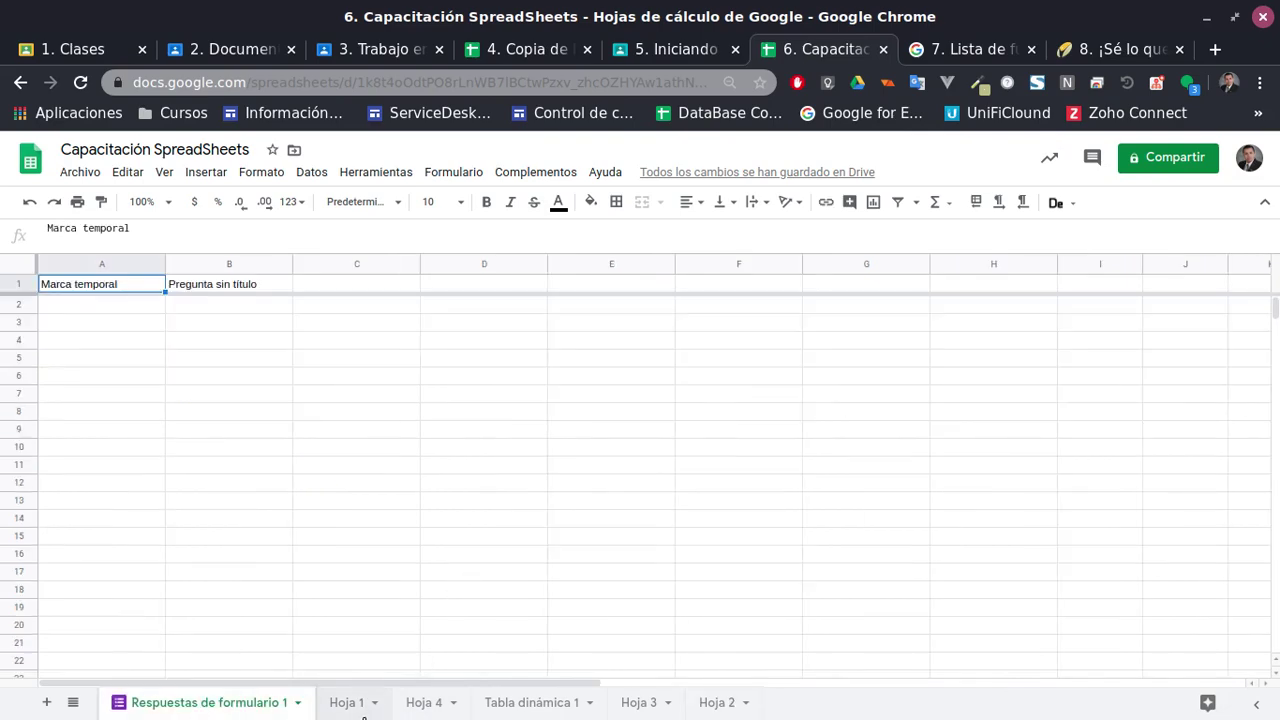
Return to the top of Hoja 1's Tabla muestra table and view the Formulario menu
{"action": "left_click", "coordinate": [350, 705]}
{"action": "left_click", "coordinate": [505, 549]}
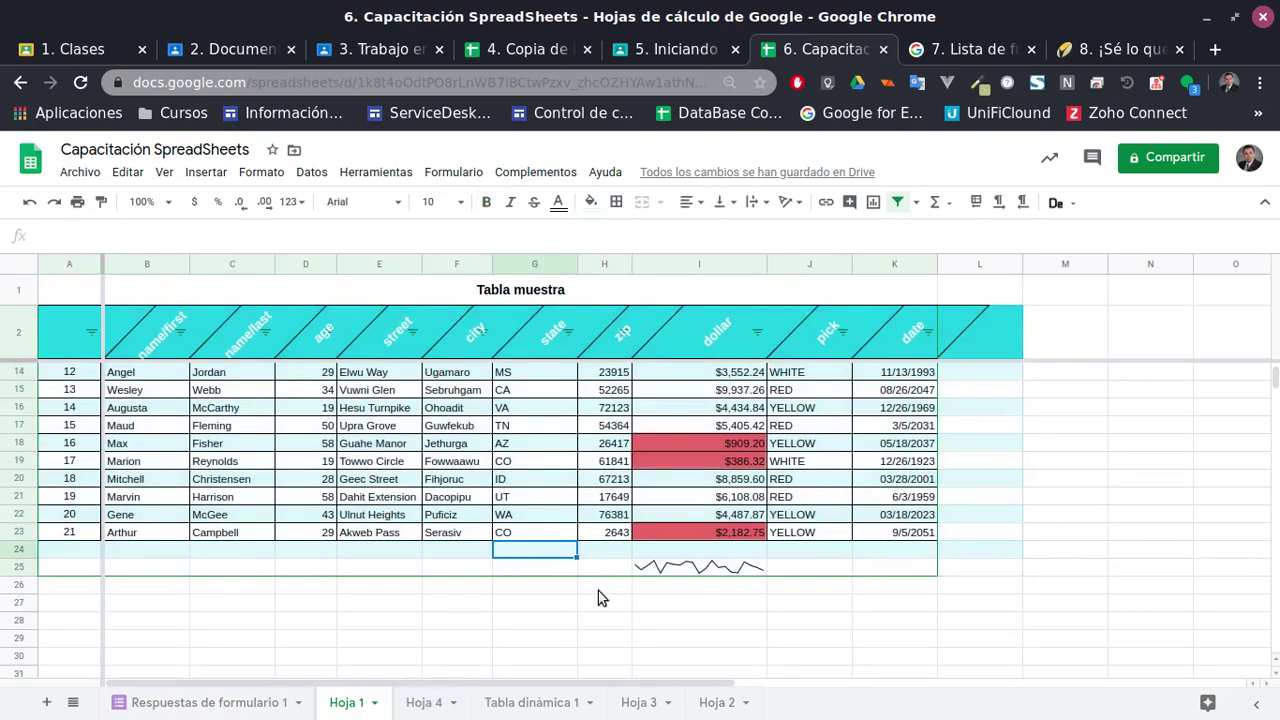
{"action": "scroll", "coordinate": [615, 590], "scroll_direction": "up", "scroll_amount": 4}
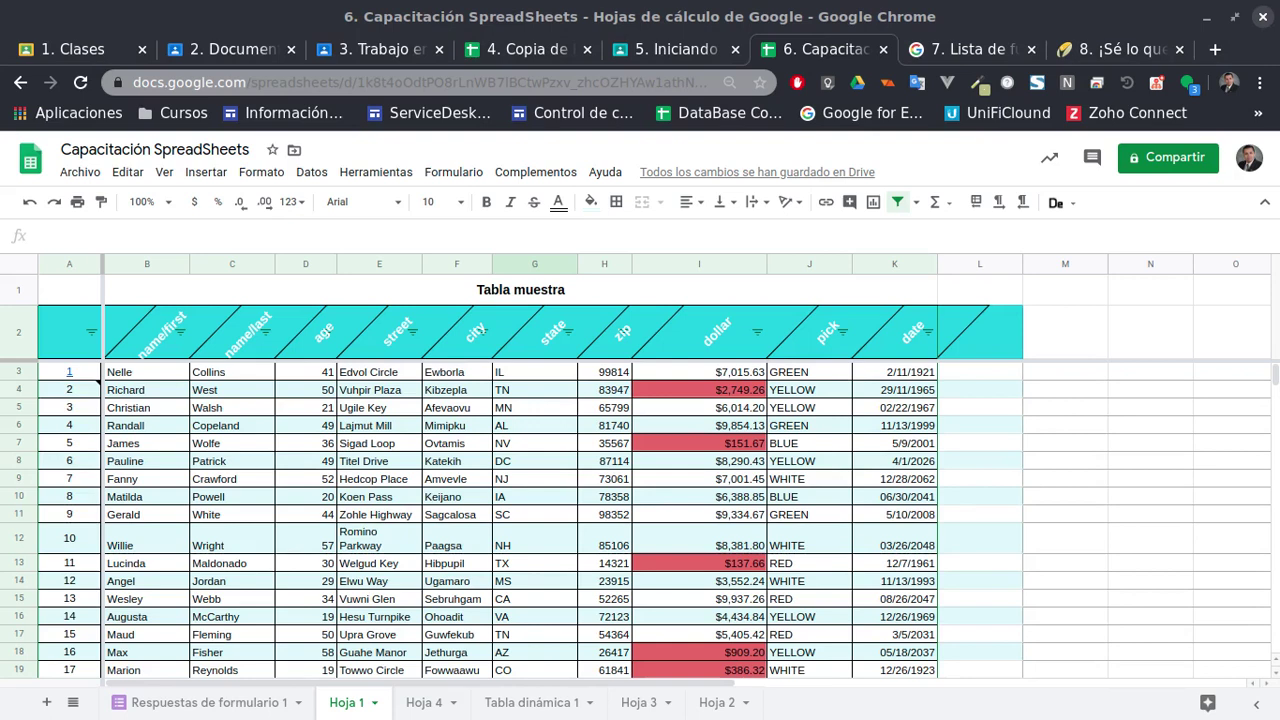
{"action": "left_click", "coordinate": [488, 443]}
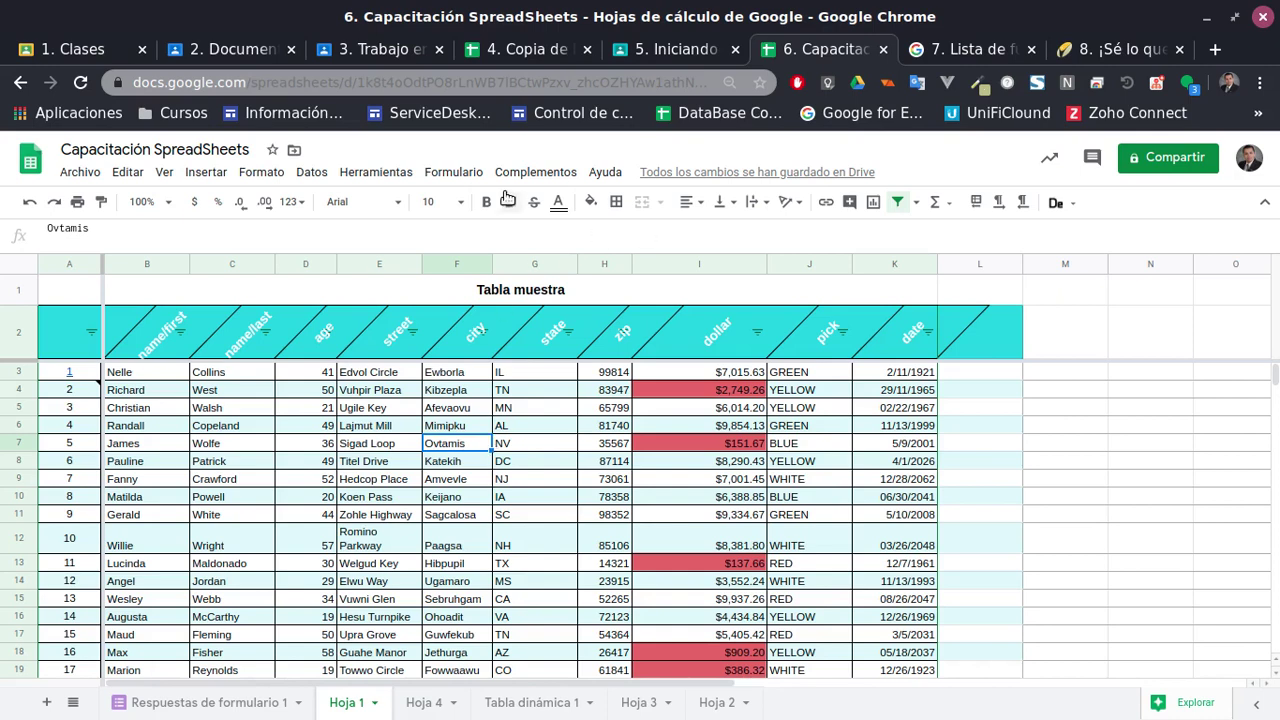
{"action": "left_click", "coordinate": [453, 173]}
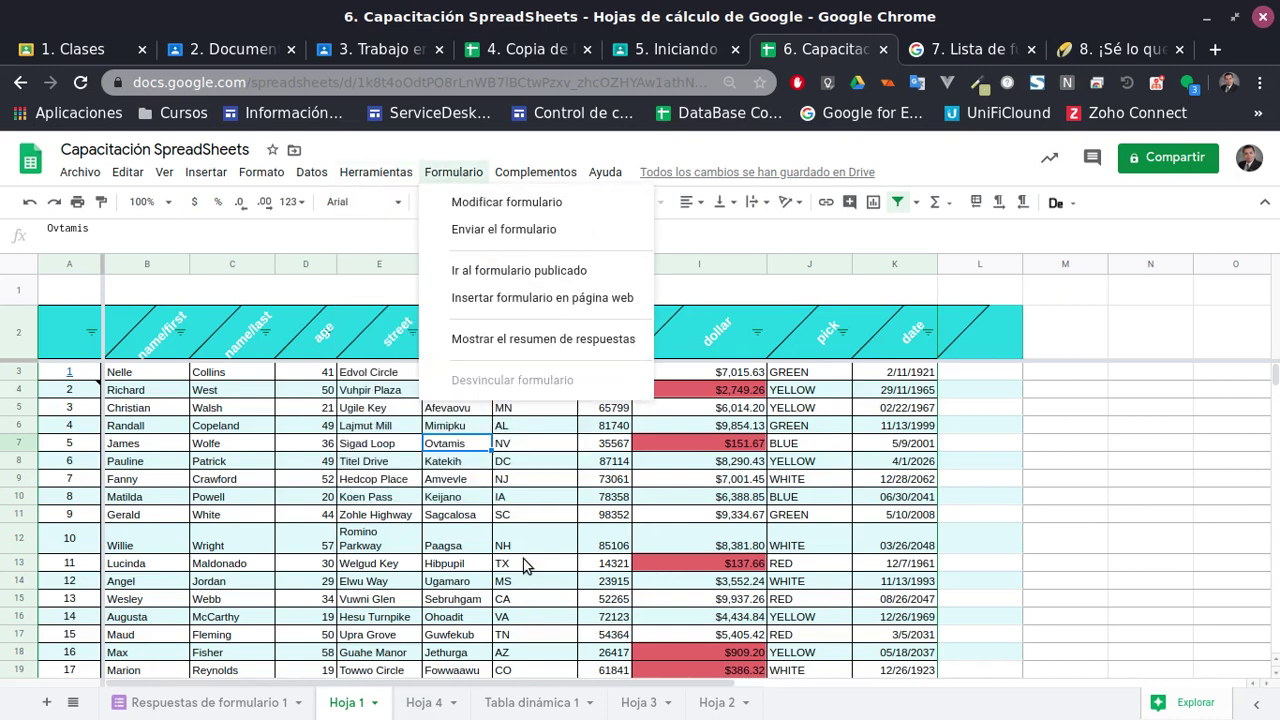
Try deleting the Respuestas de formulario 1 sheet, which fails with an error
{"action": "left_click", "coordinate": [508, 520]}
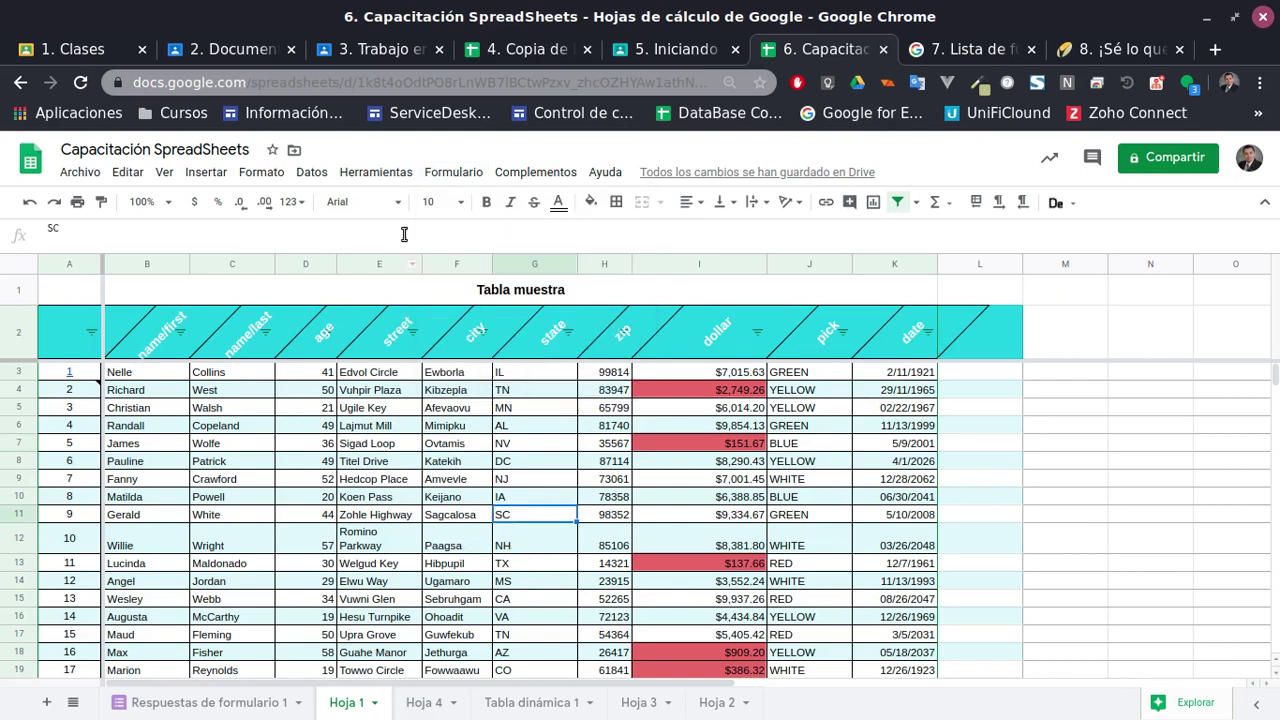
{"action": "left_click", "coordinate": [266, 708]}
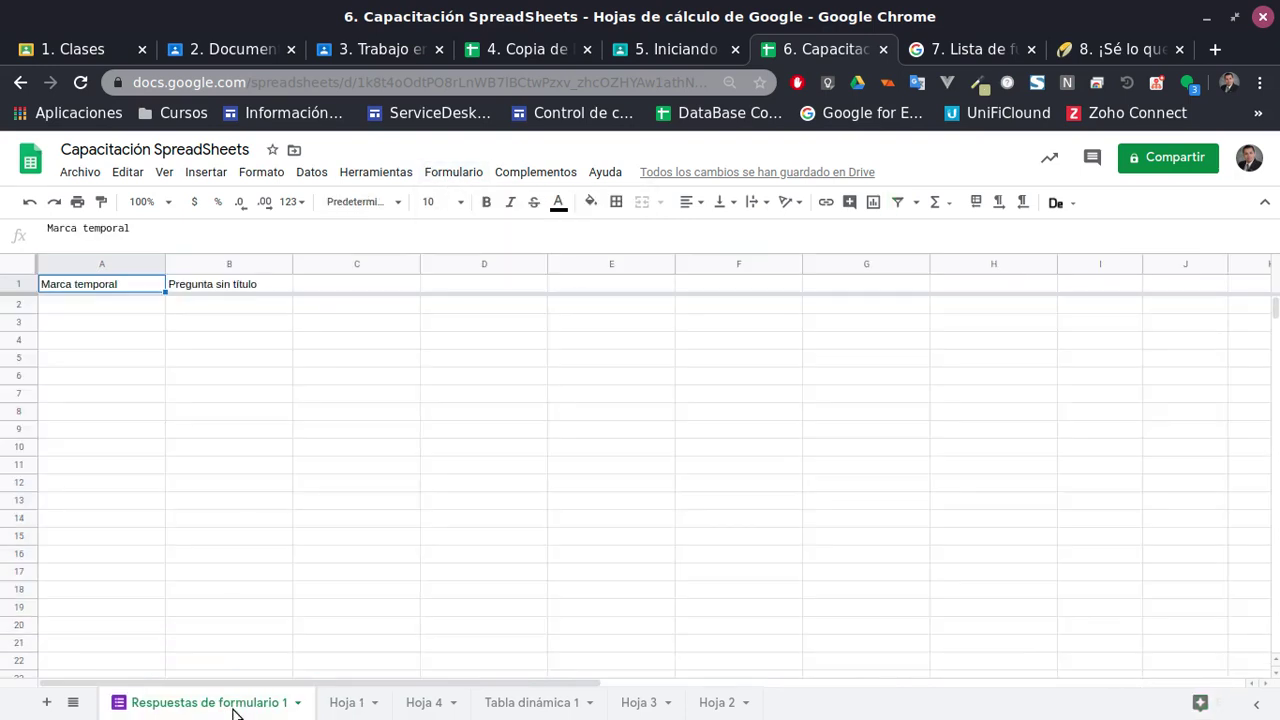
{"action": "left_click", "coordinate": [297, 703]}
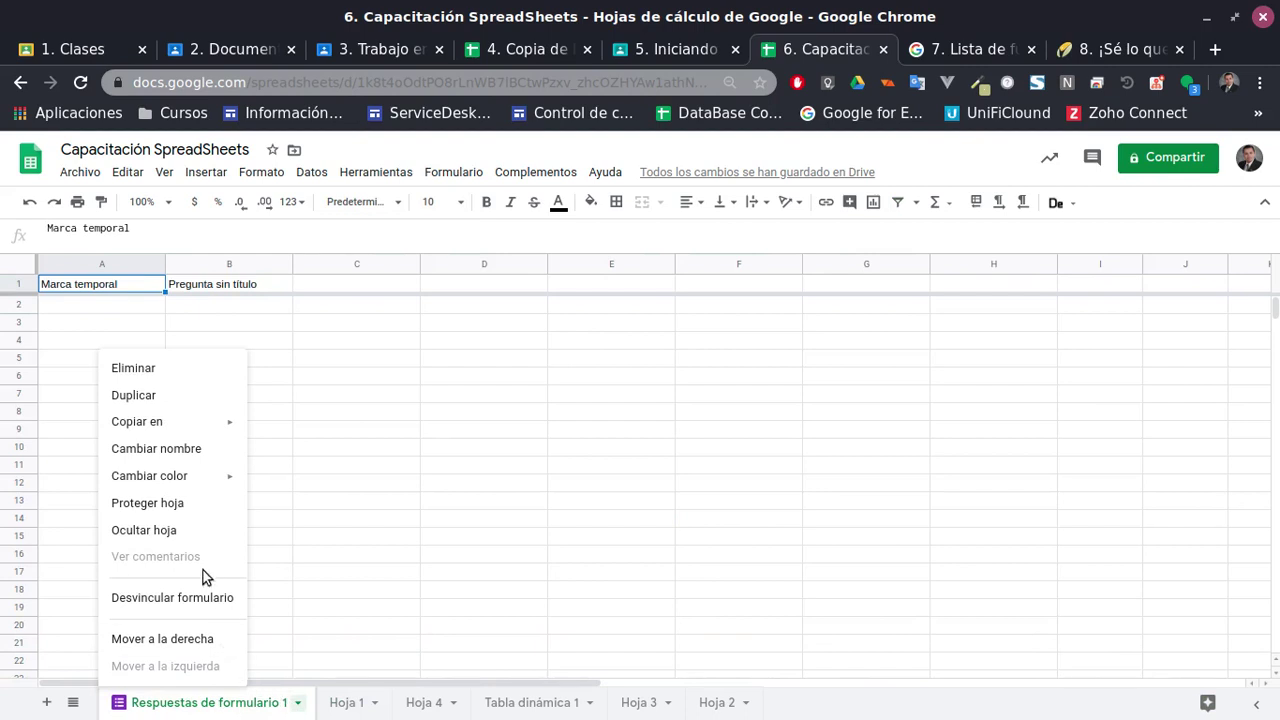
{"action": "left_click", "coordinate": [165, 368]}
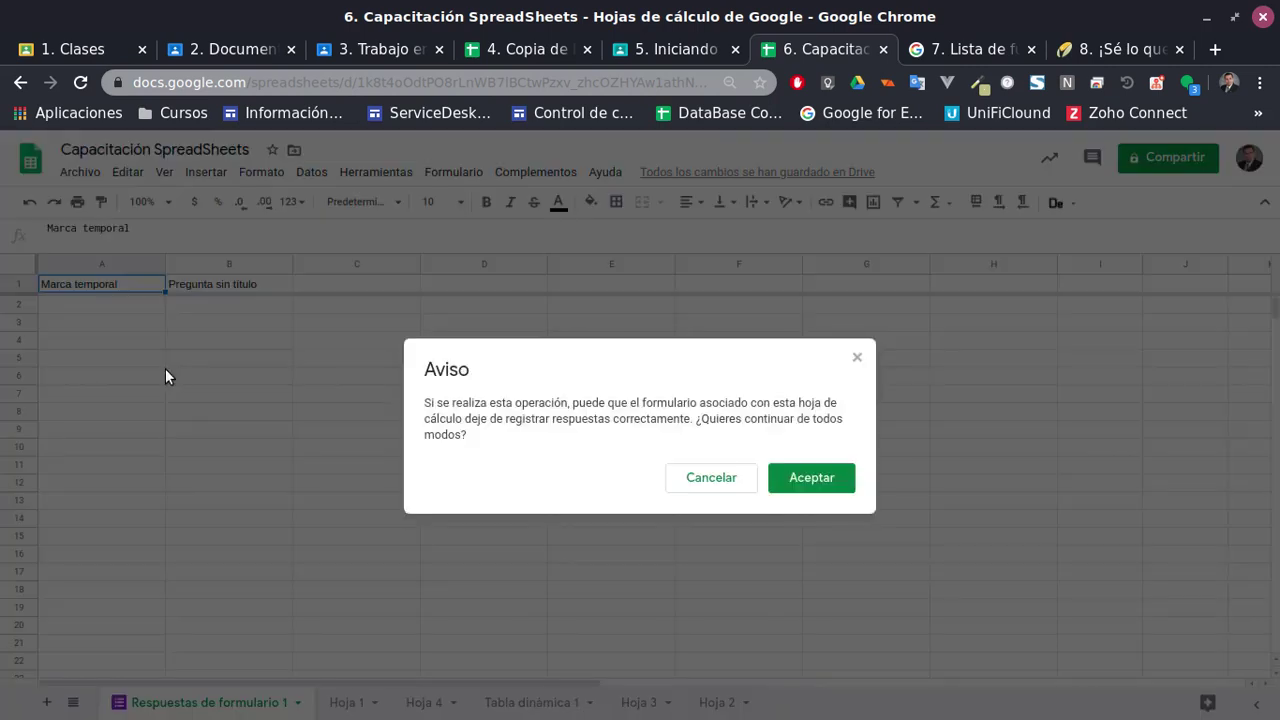
{"action": "left_click", "coordinate": [785, 478]}
{"action": "left_click", "coordinate": [790, 484]}
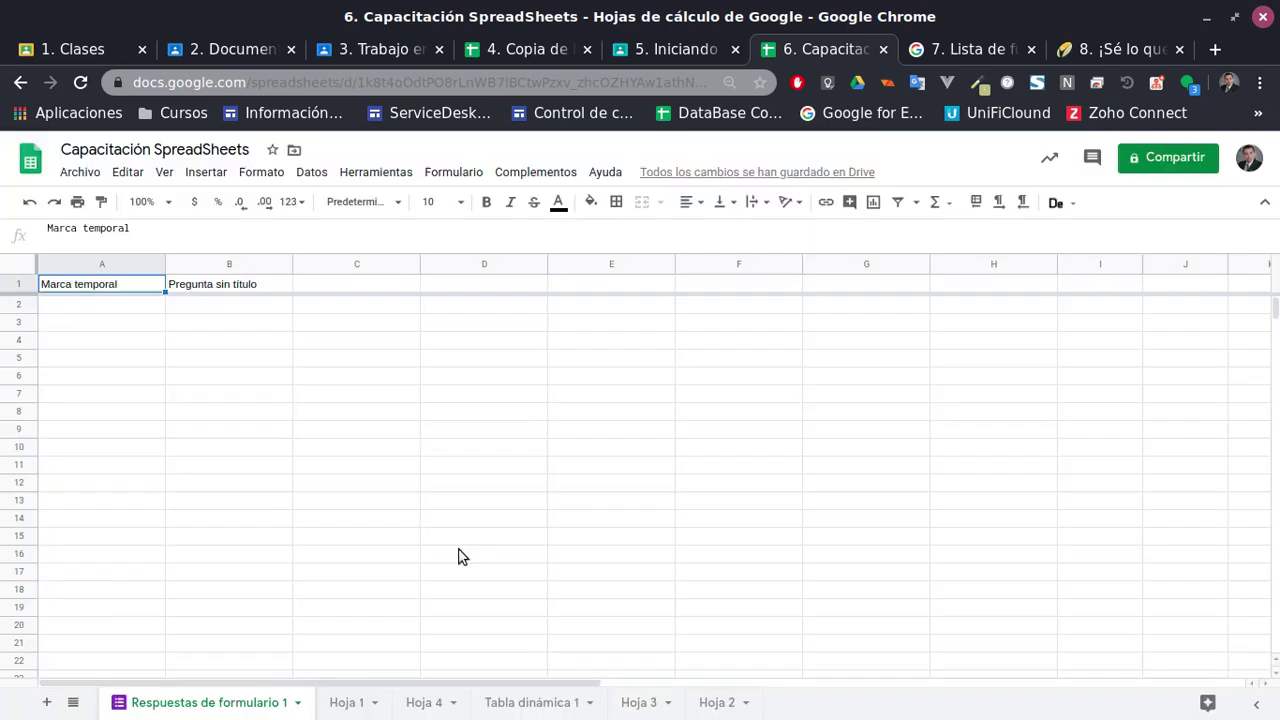
Start unlinking the form but cancel, then retry the deletion, which errors again
{"action": "right_click", "coordinate": [225, 703]}
{"action": "left_click", "coordinate": [184, 600]}
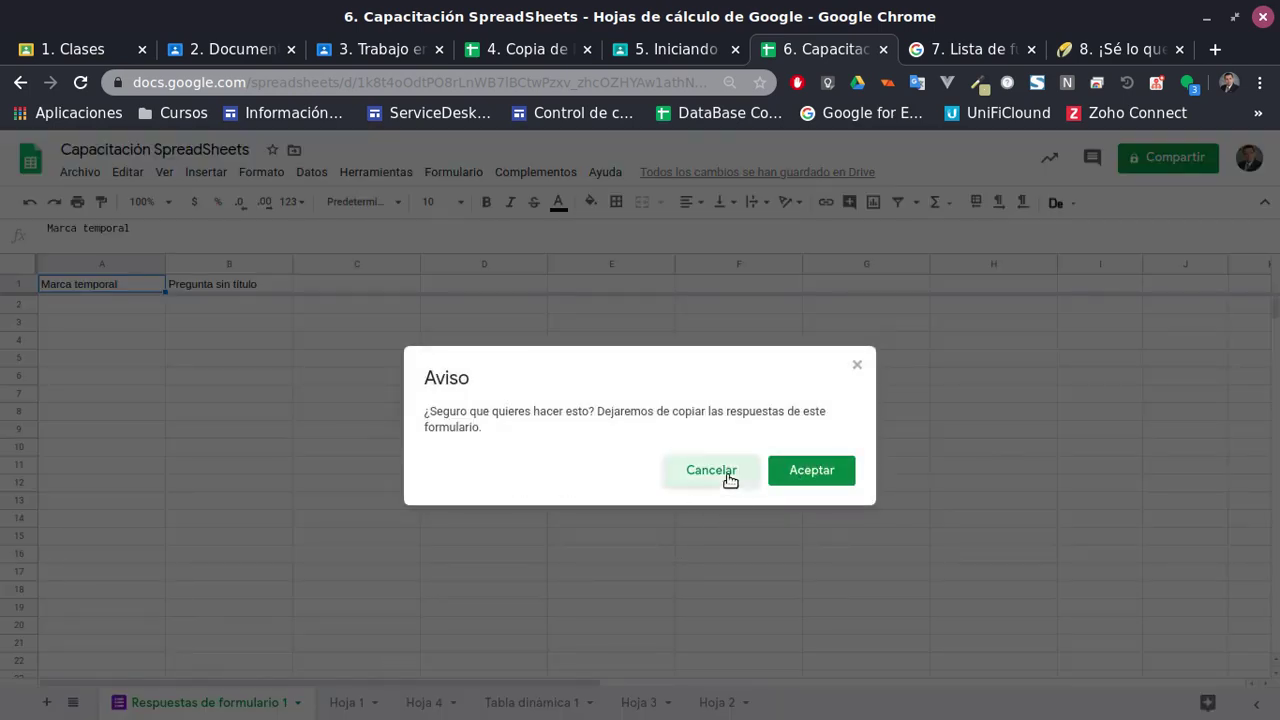
{"action": "left_click", "coordinate": [700, 474]}
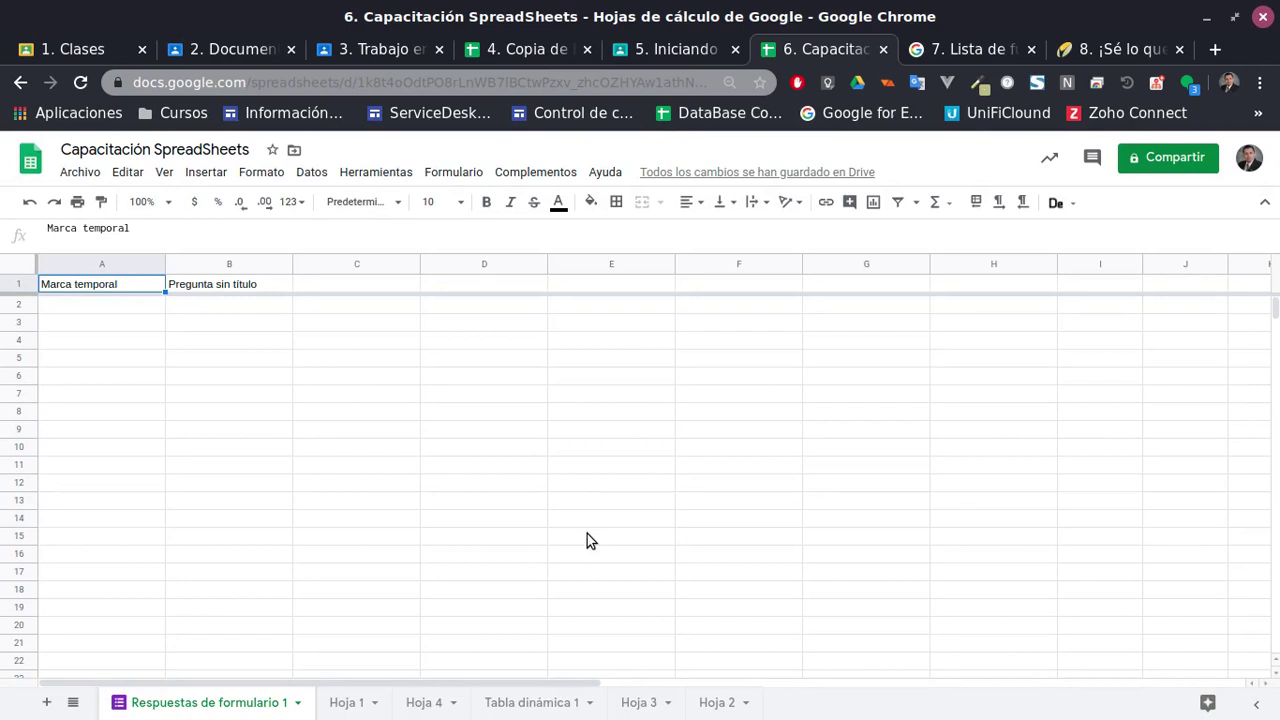
{"action": "scroll", "coordinate": [270, 535], "scroll_direction": "down", "scroll_amount": 2}
{"action": "left_click", "coordinate": [298, 703]}
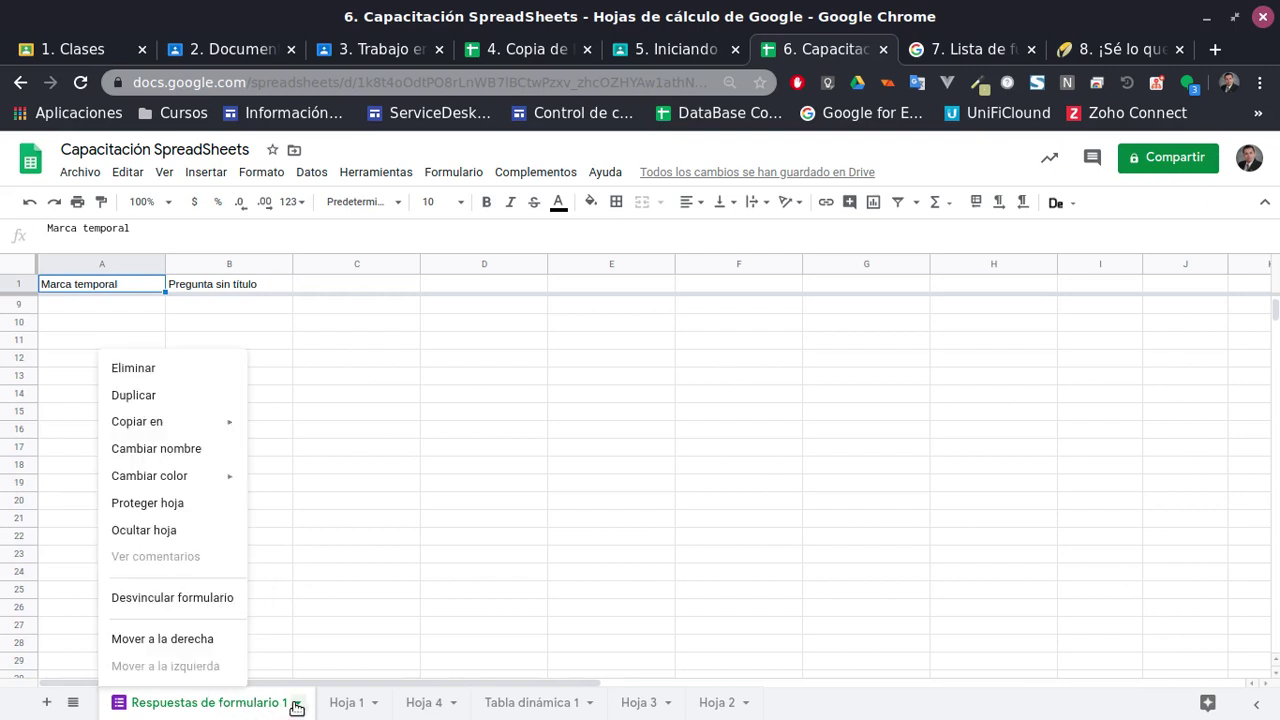
{"action": "left_click", "coordinate": [133, 368]}
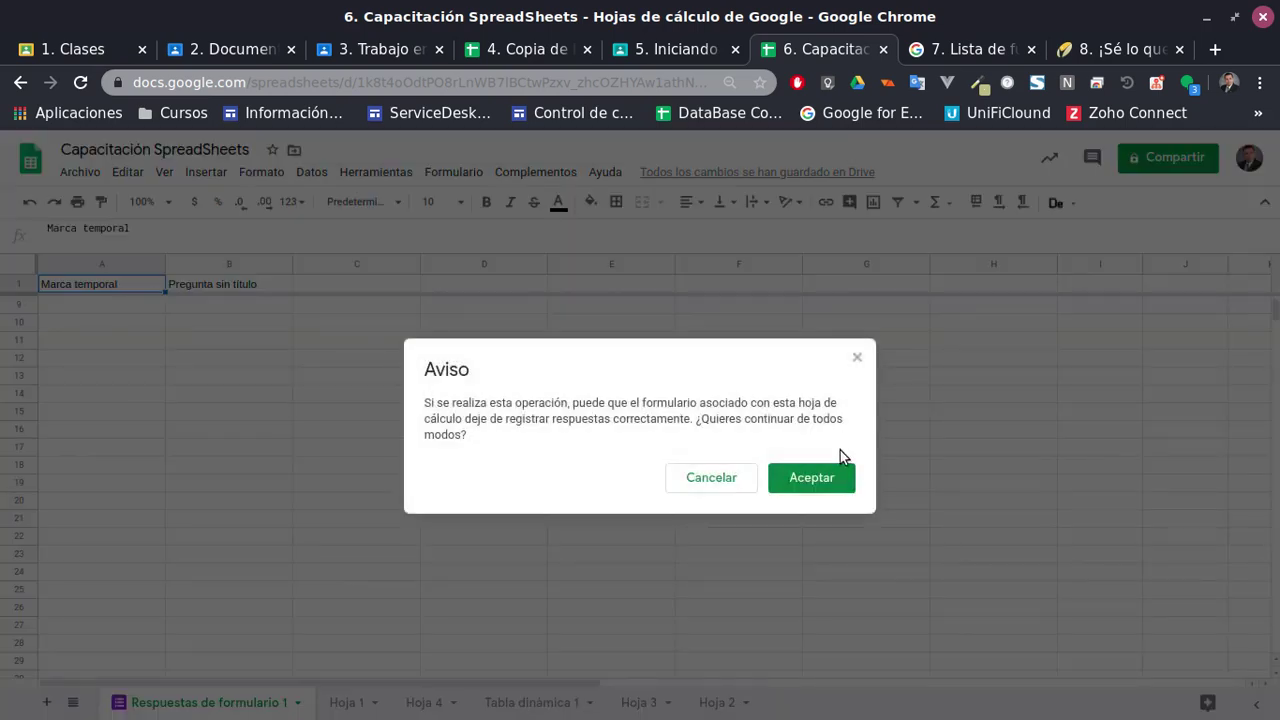
{"action": "left_click", "coordinate": [822, 476]}
{"action": "left_click", "coordinate": [822, 476]}
Unlink the form from Respuestas de formulario 1, then delete that sheet
{"action": "left_click", "coordinate": [299, 704]}
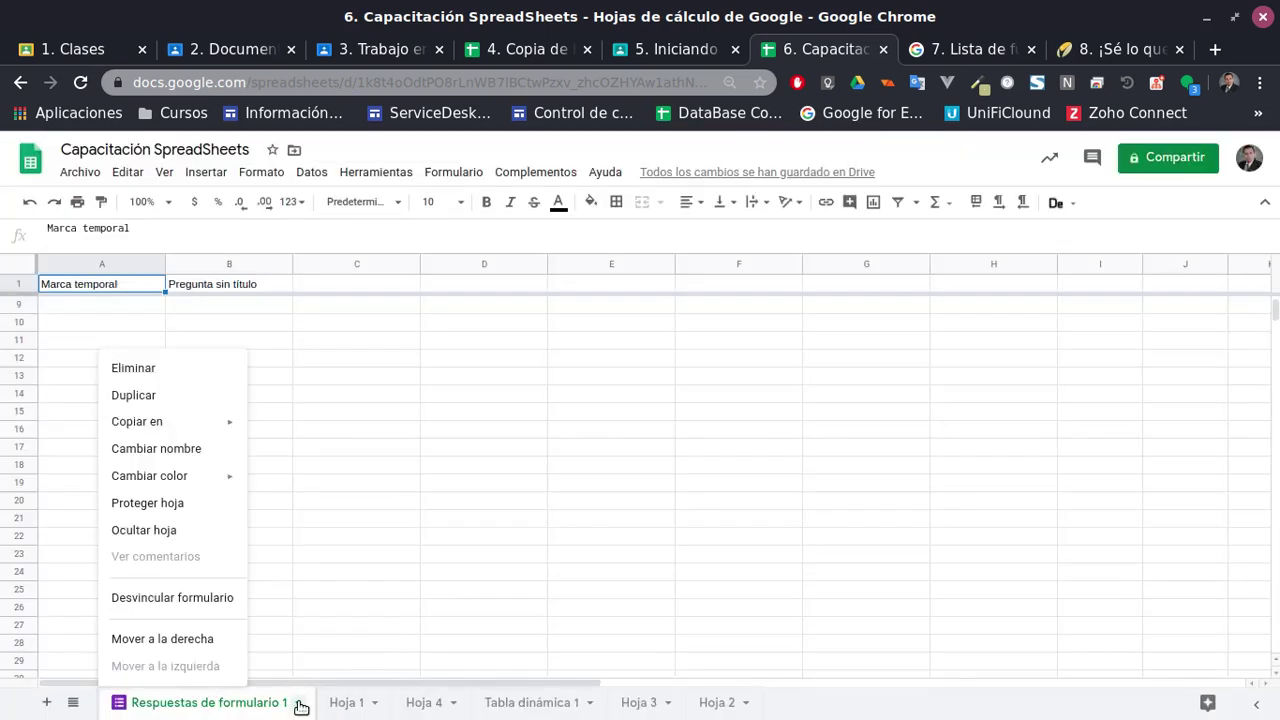
{"action": "left_click", "coordinate": [300, 706]}
{"action": "left_click", "coordinate": [302, 704]}
{"action": "left_click", "coordinate": [172, 598]}
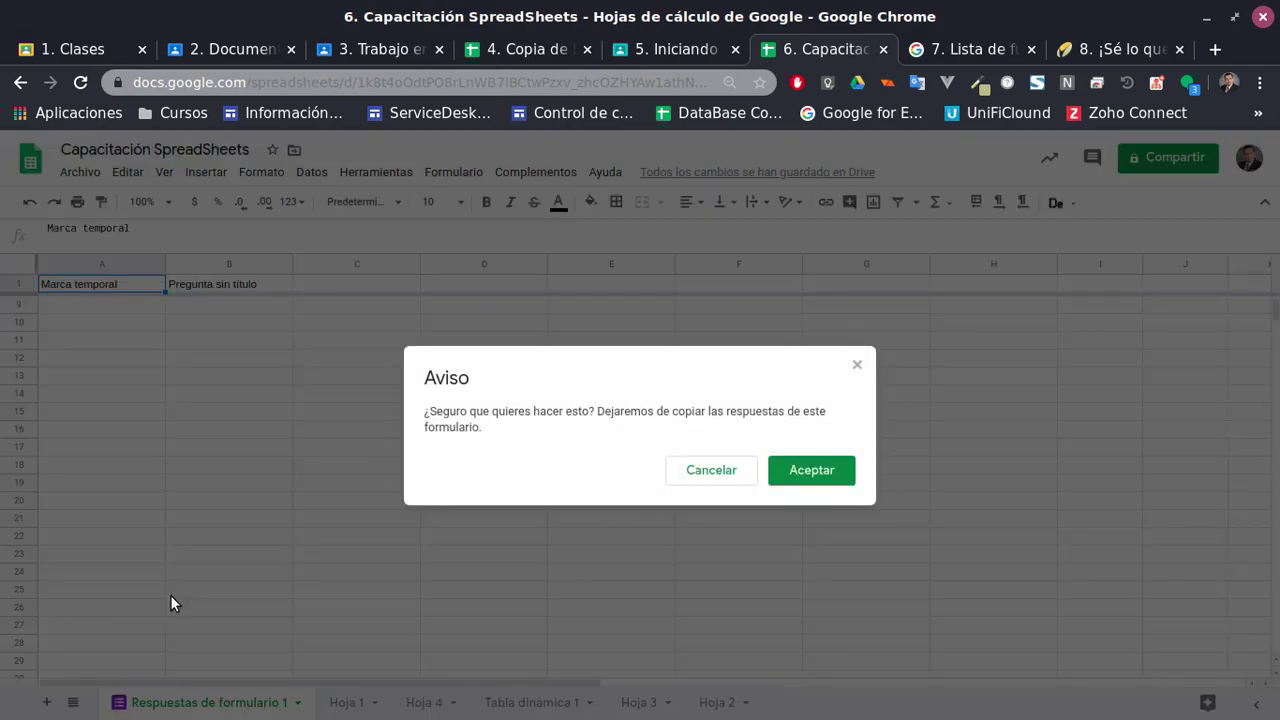
{"action": "left_click", "coordinate": [811, 469]}
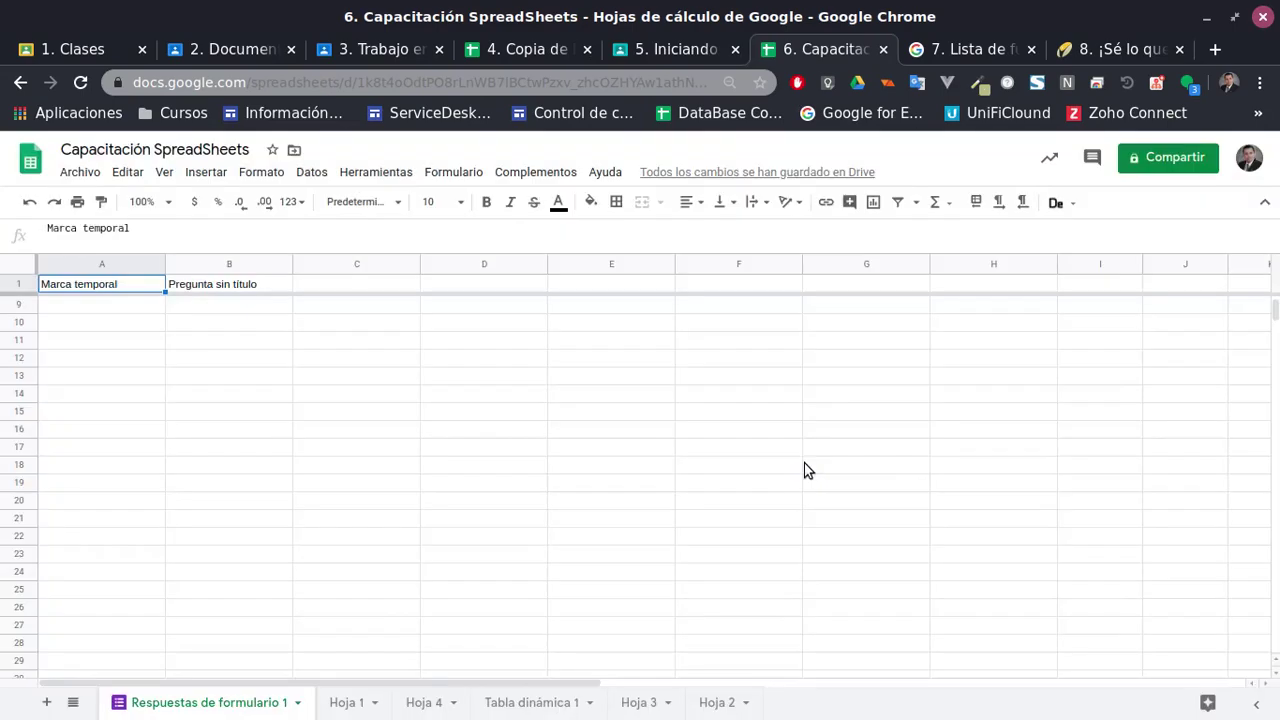
{"action": "left_click", "coordinate": [296, 706]}
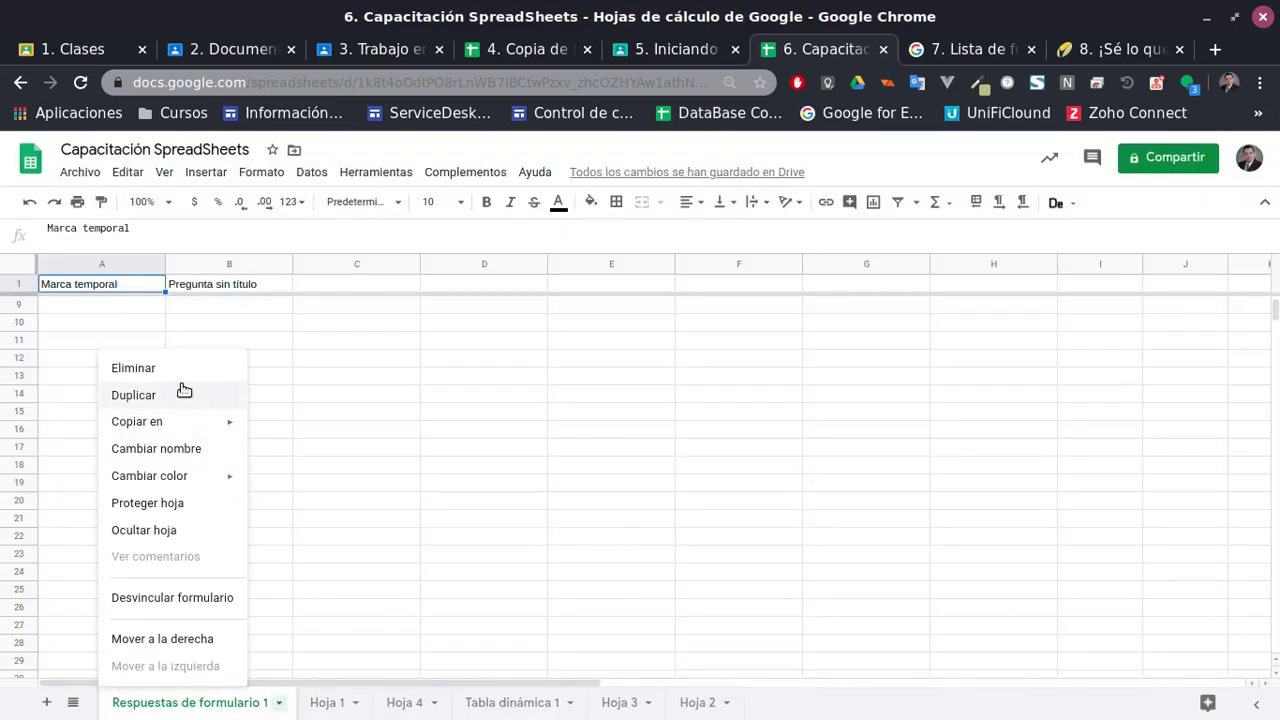
{"action": "left_click", "coordinate": [168, 369]}
{"action": "left_click", "coordinate": [795, 462]}
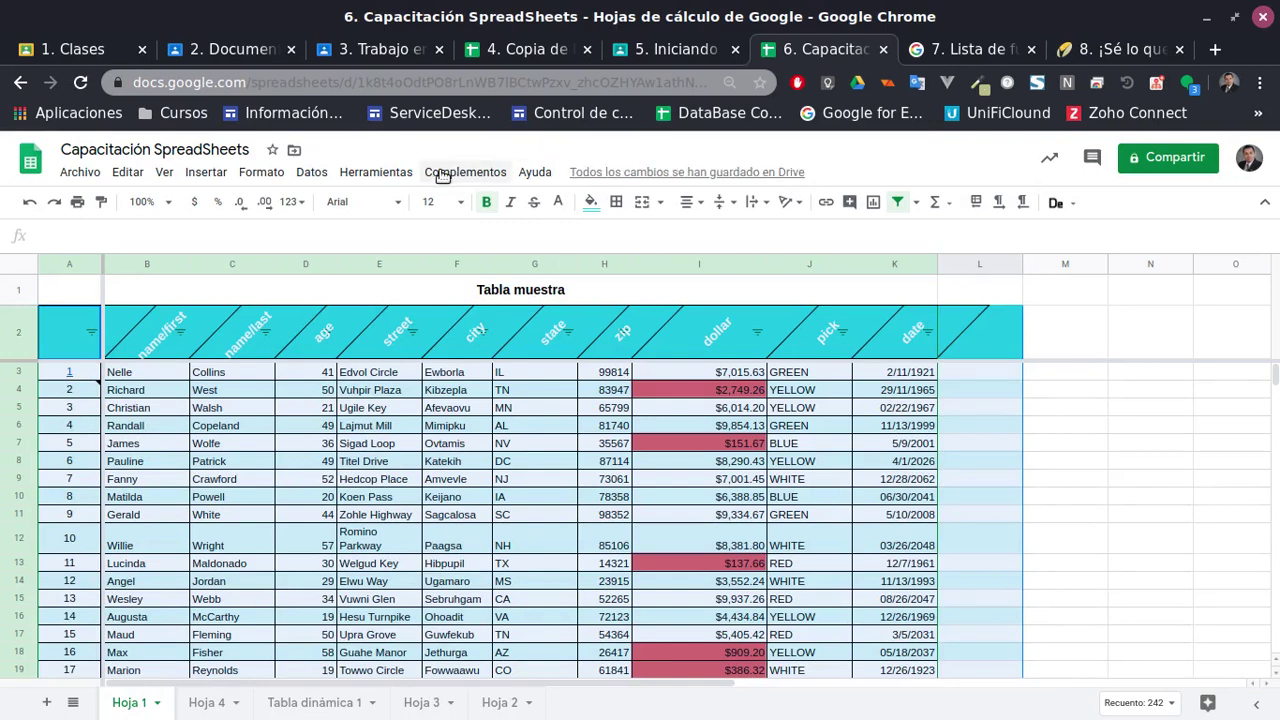
Create a linked form via Herramientas > Crear un formulario and open it for questions
{"action": "left_click", "coordinate": [380, 172]}
{"action": "mouse_move", "coordinate": [262, 172]}
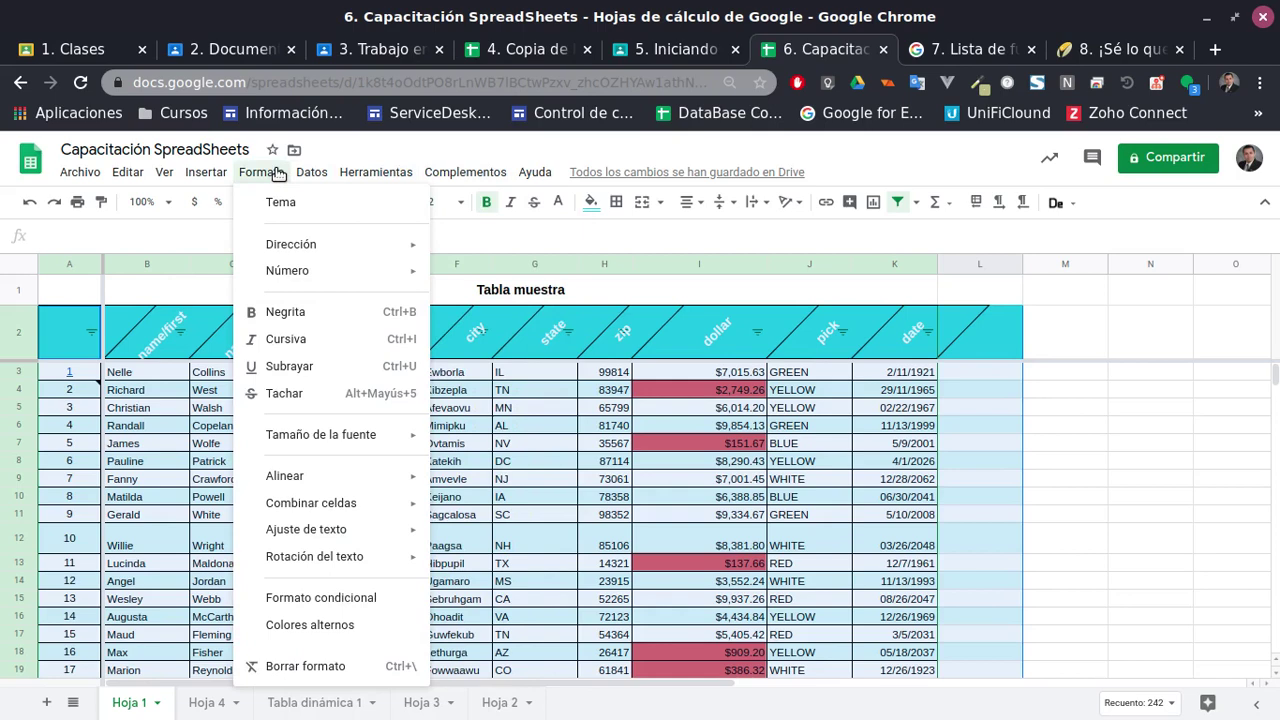
{"action": "mouse_move", "coordinate": [330, 254]}
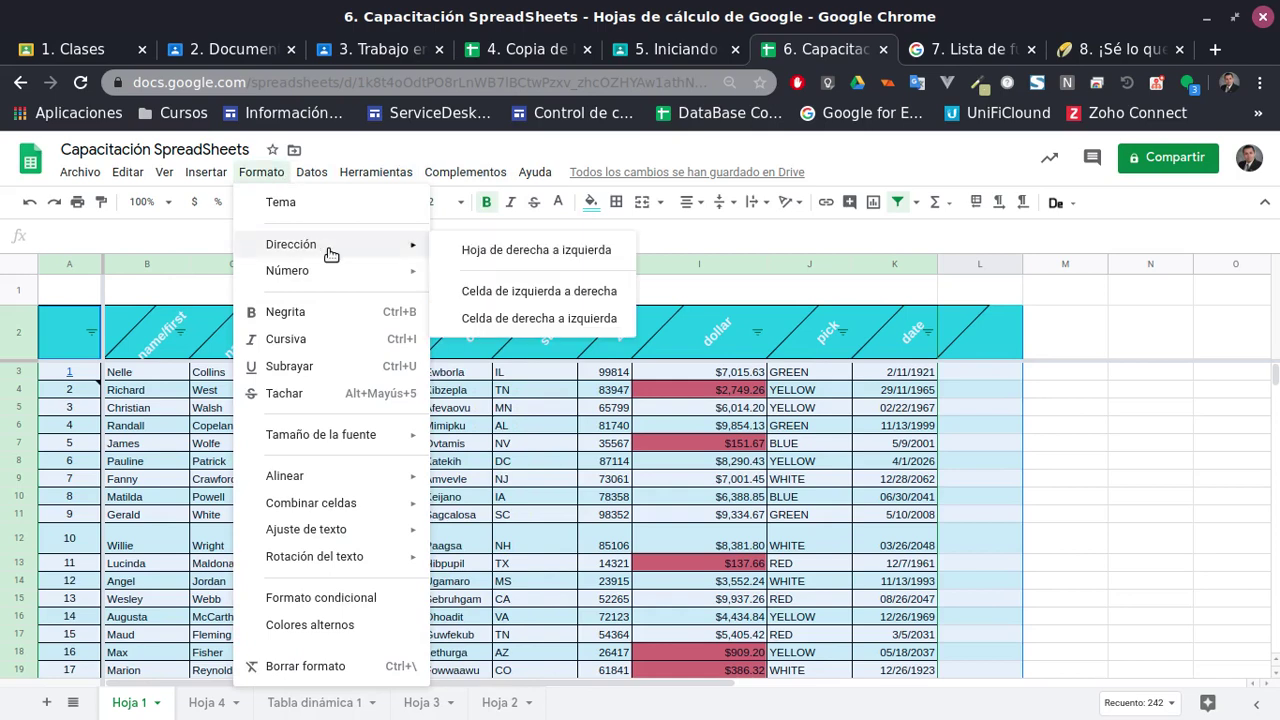
{"action": "mouse_move", "coordinate": [387, 178]}
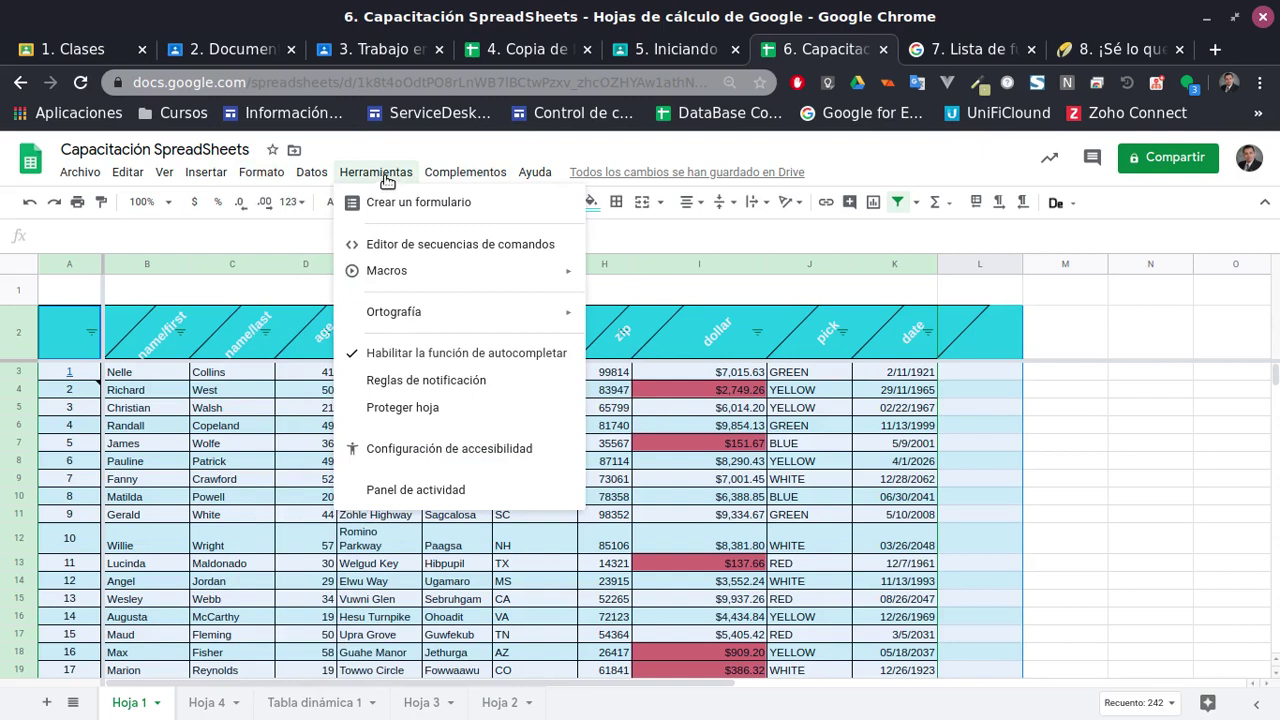
{"action": "left_click", "coordinate": [403, 207]}
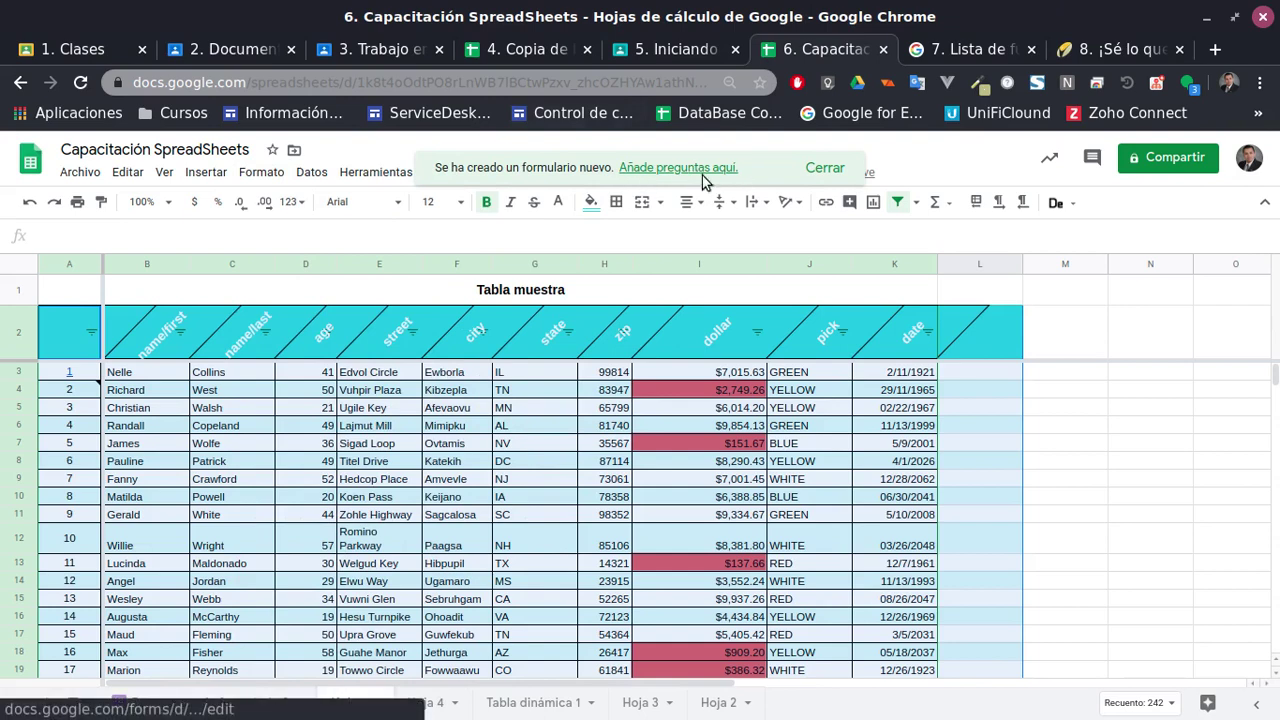
{"action": "left_click", "coordinate": [667, 168]}
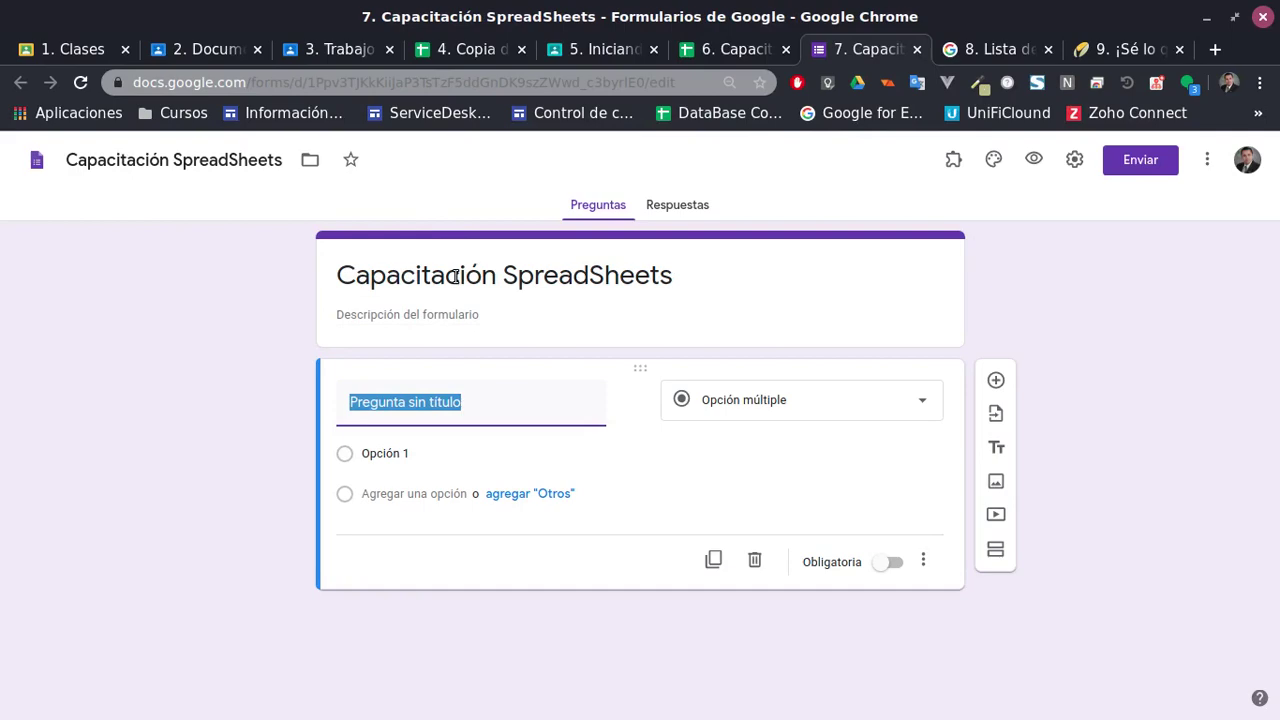
Return to the Capacitación SpreadSheets workbook's browser tab
{"action": "left_click", "coordinate": [714, 50]}
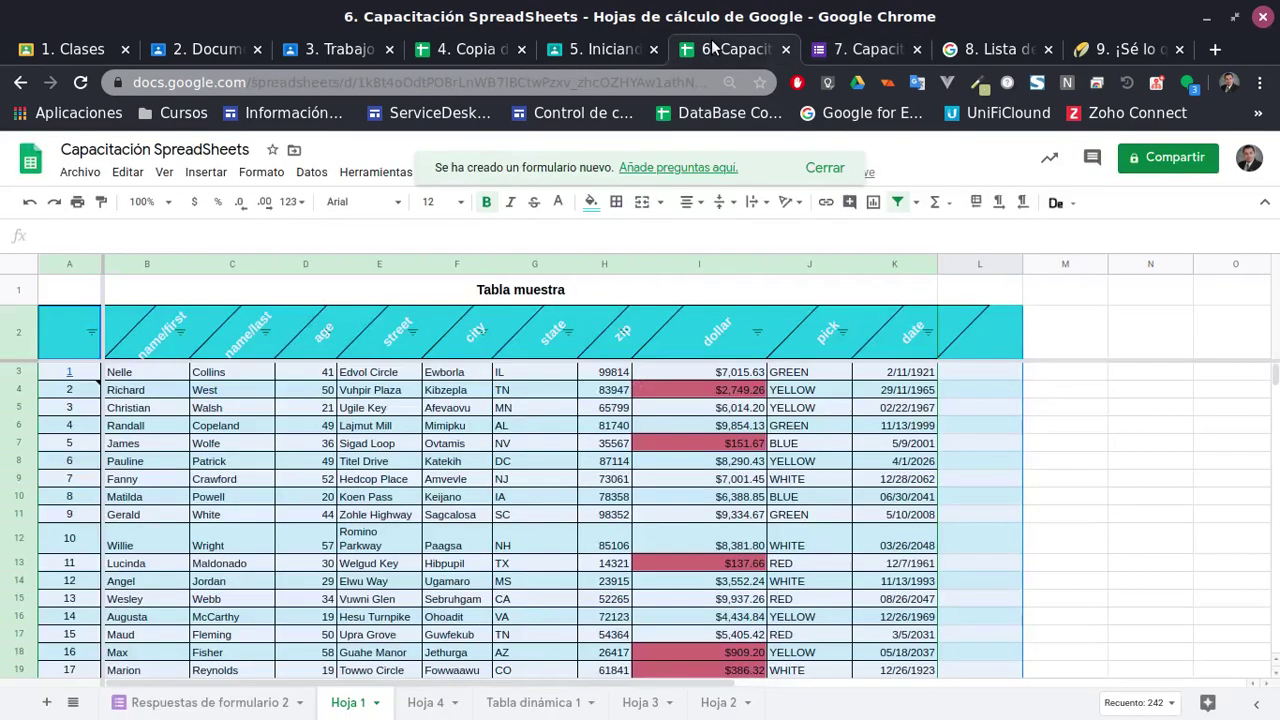
Tour Respuestas de formulario 2, Hoja 1, Tabla dinámica 1, Hoja 3 and Hoja 2, ending on Hoja 4's add-ons
{"action": "left_click", "coordinate": [210, 705]}
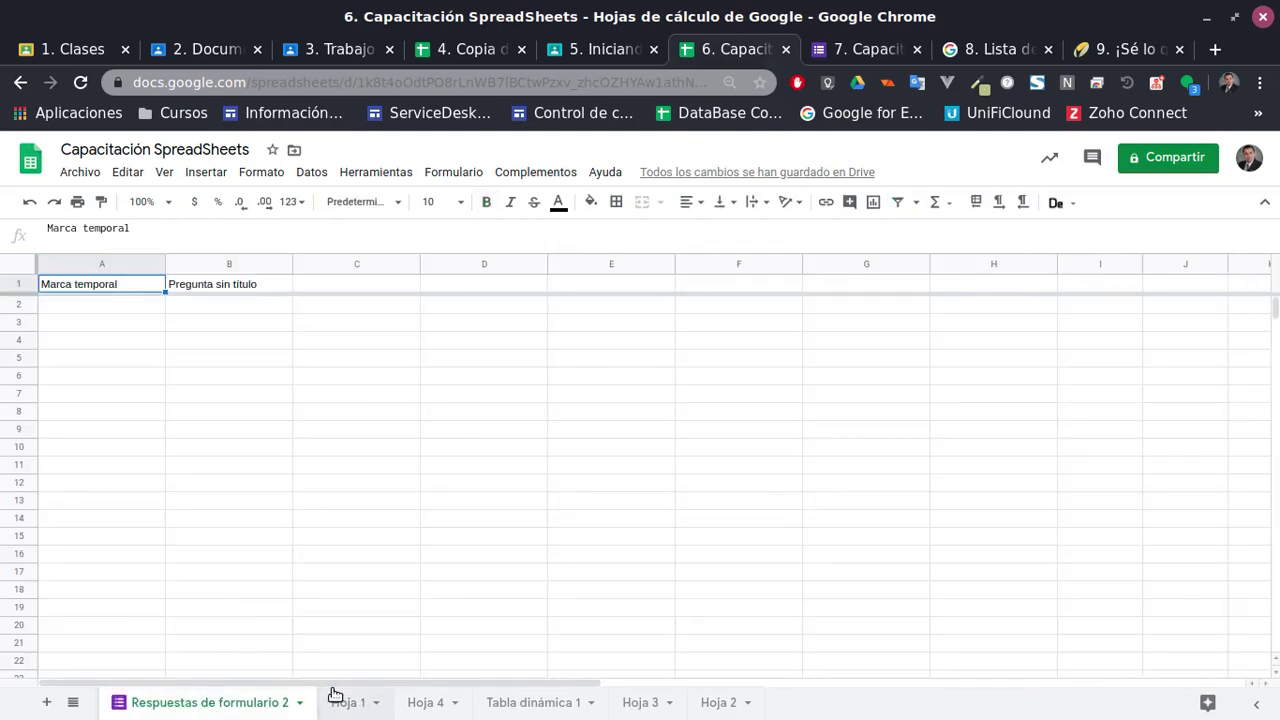
{"action": "left_click", "coordinate": [336, 697]}
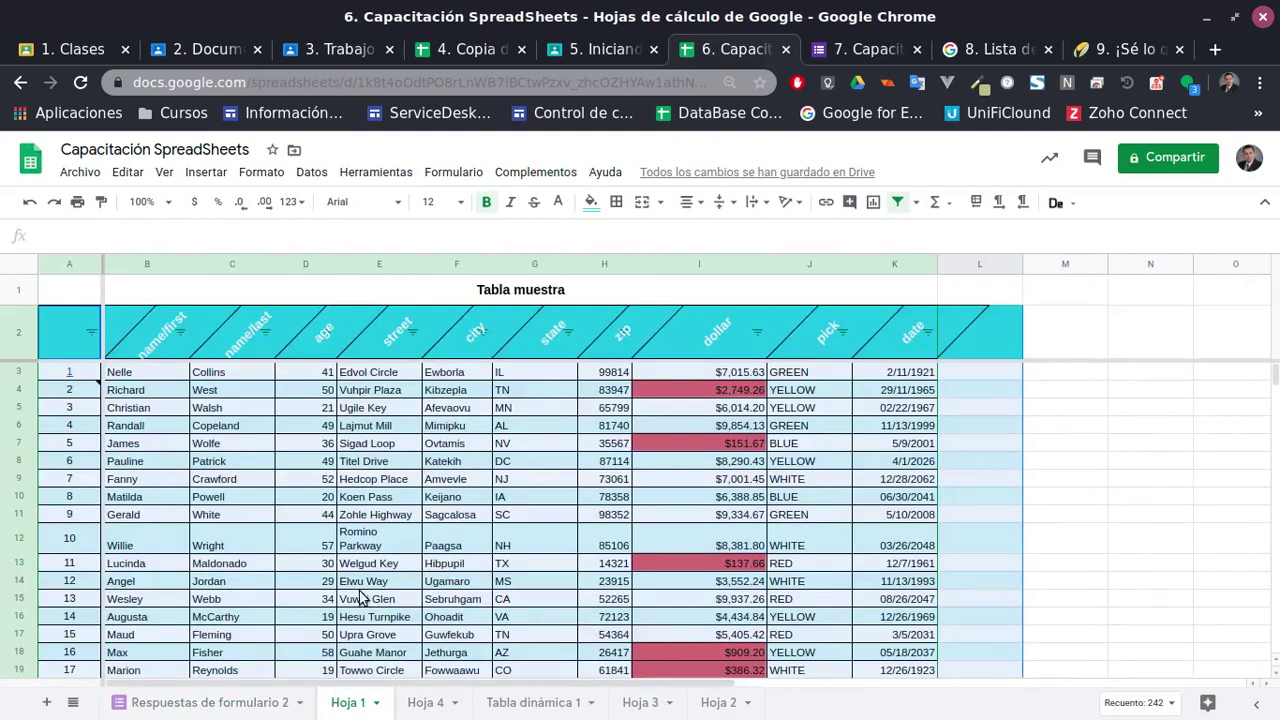
{"action": "left_click", "coordinate": [428, 702]}
{"action": "left_click", "coordinate": [580, 704]}
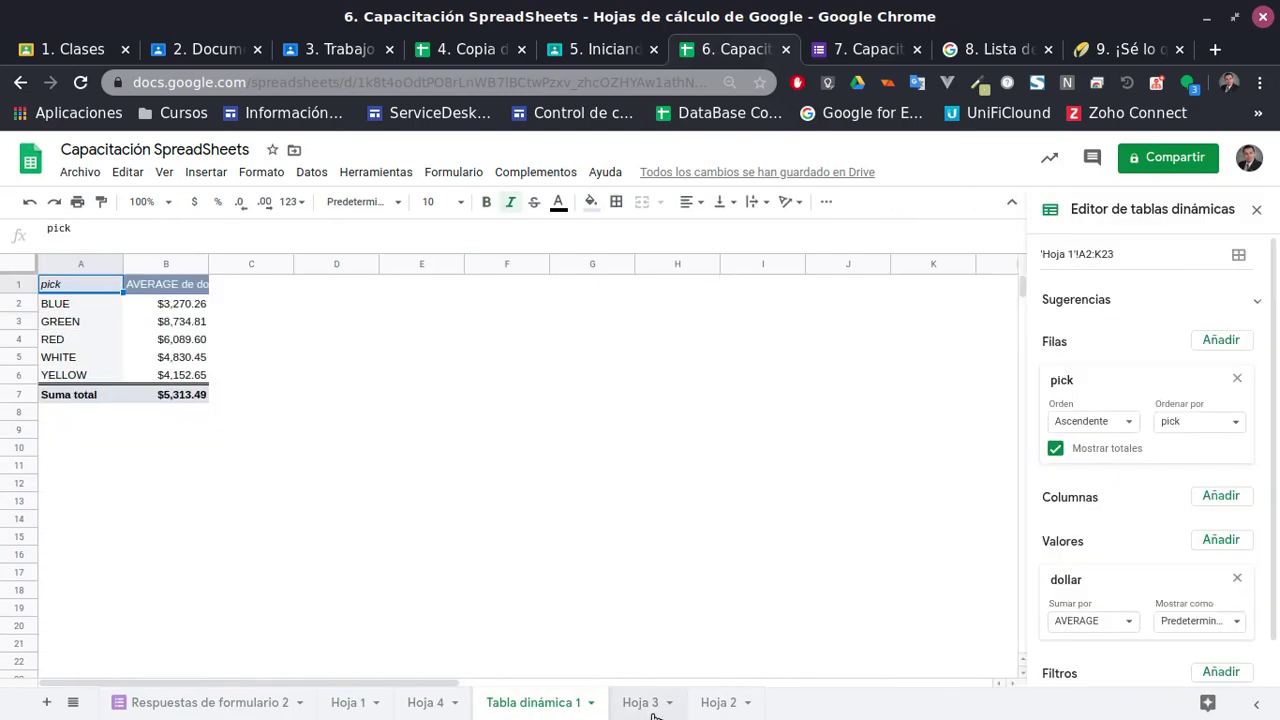
{"action": "left_click", "coordinate": [640, 702]}
{"action": "left_click", "coordinate": [718, 702]}
{"action": "left_click", "coordinate": [497, 710]}
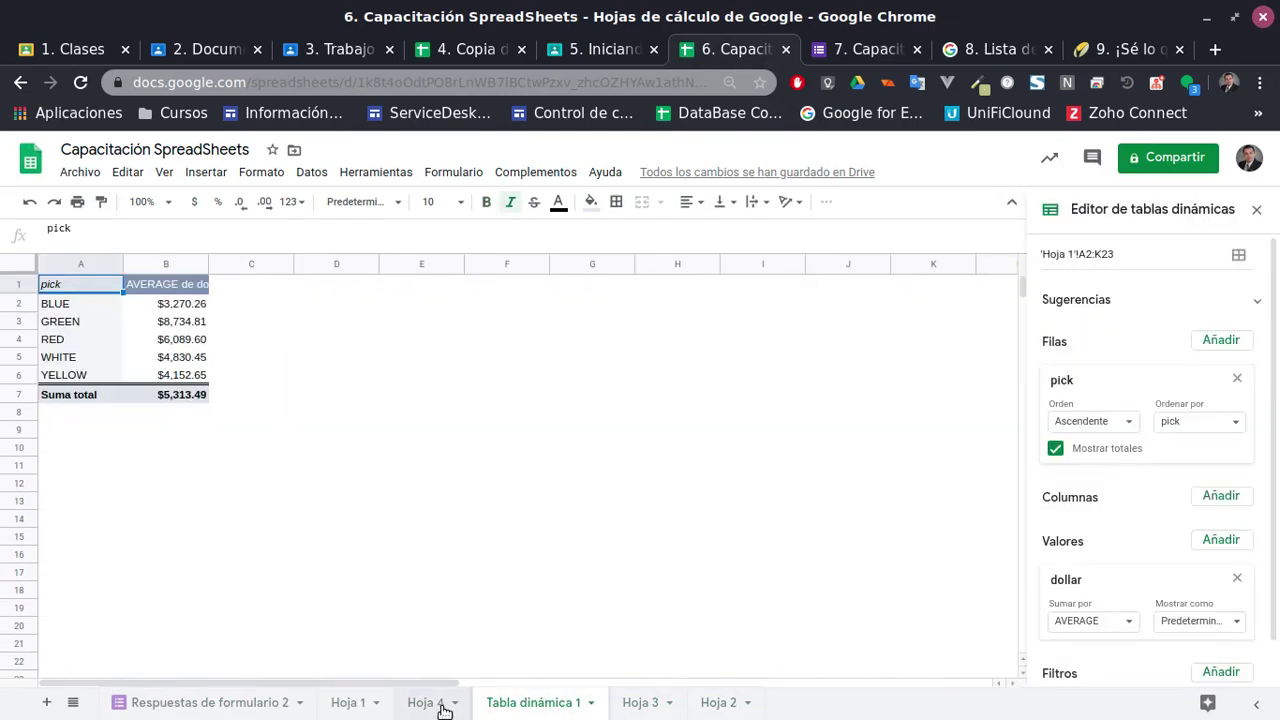
{"action": "left_click", "coordinate": [440, 702]}
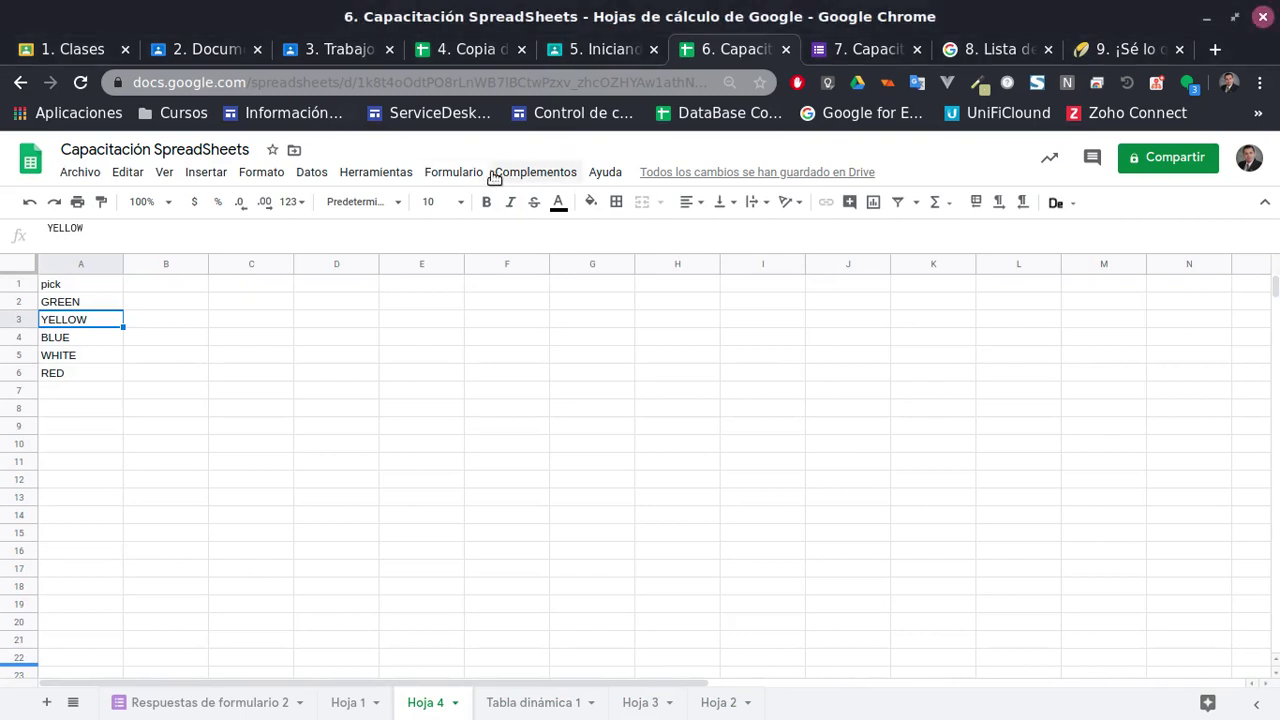
{"action": "left_click", "coordinate": [534, 174]}
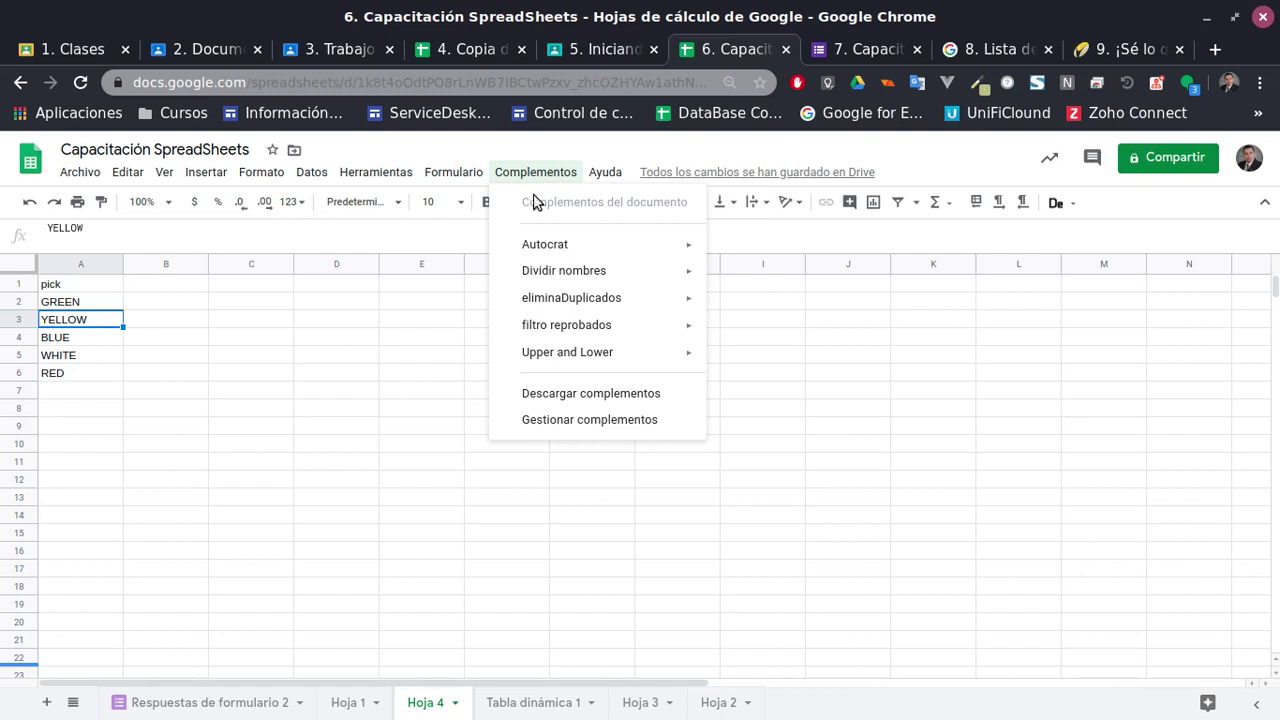
{"action": "left_click", "coordinate": [591, 393]}
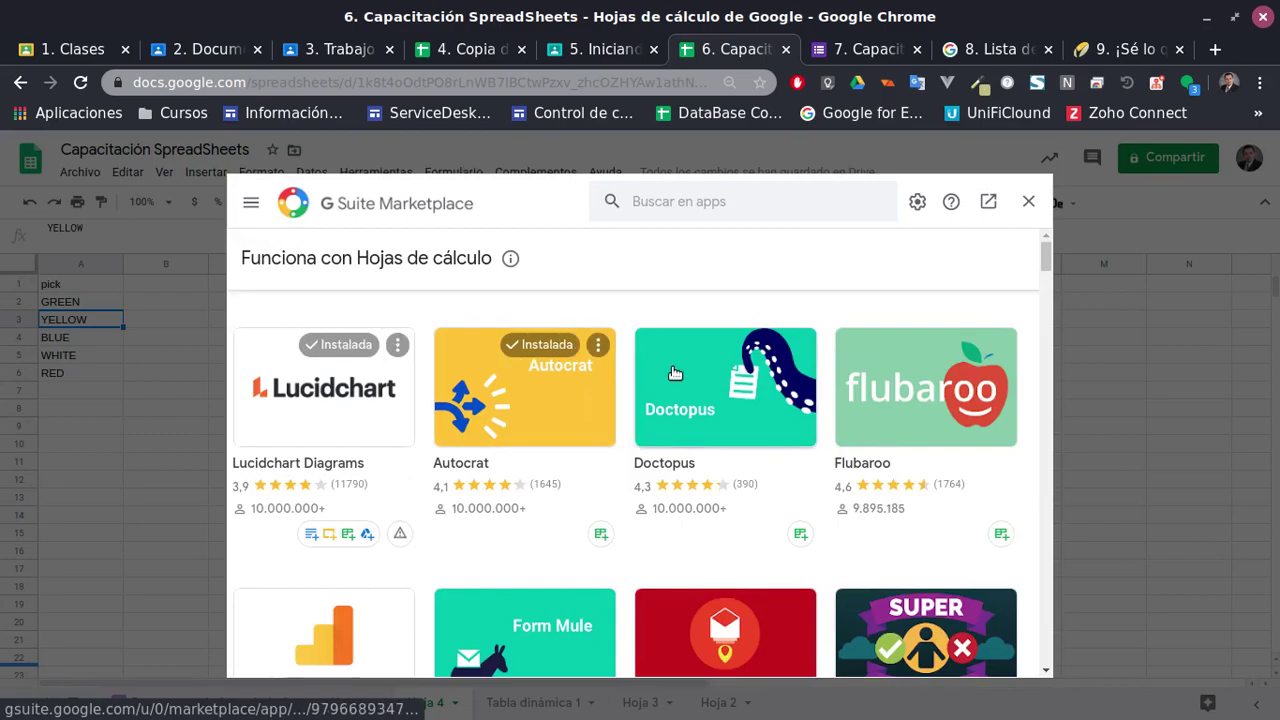
{"action": "scroll", "coordinate": [675, 372], "scroll_direction": "down", "scroll_amount": 8}
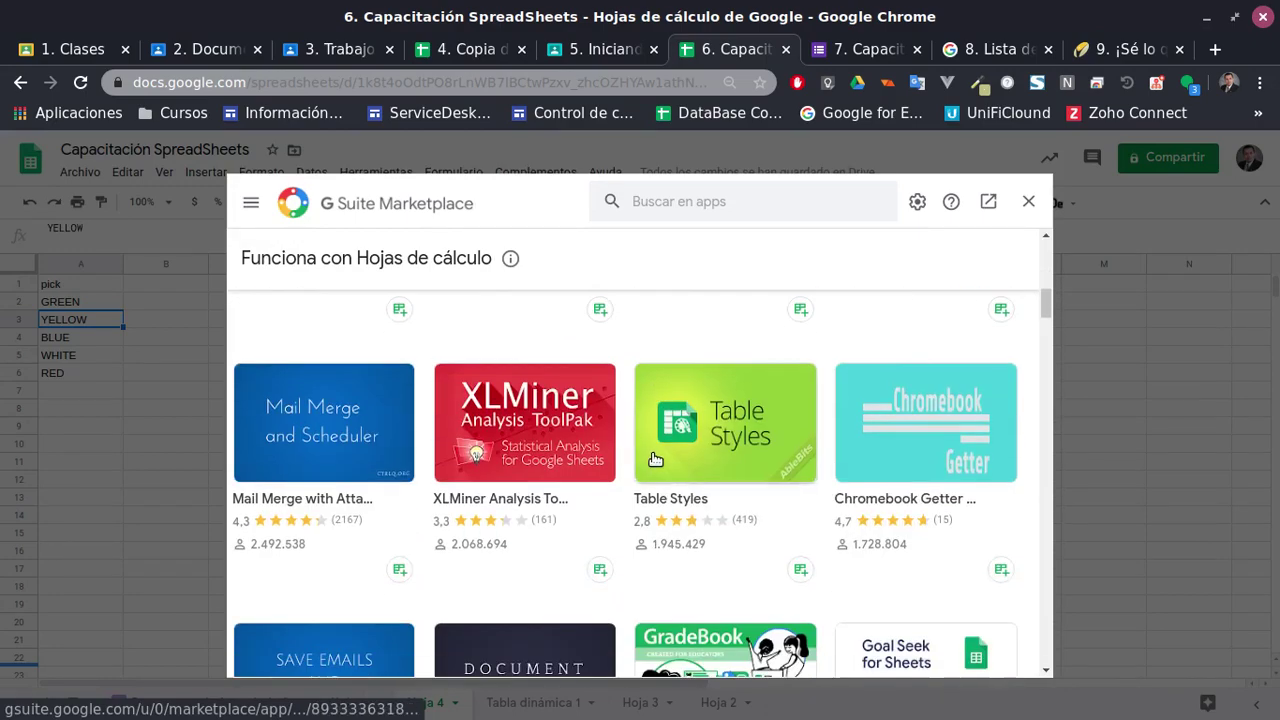
{"action": "scroll", "coordinate": [655, 459], "scroll_direction": "down", "scroll_amount": 5}
{"action": "scroll", "coordinate": [651, 463], "scroll_direction": "up", "scroll_amount": 10}
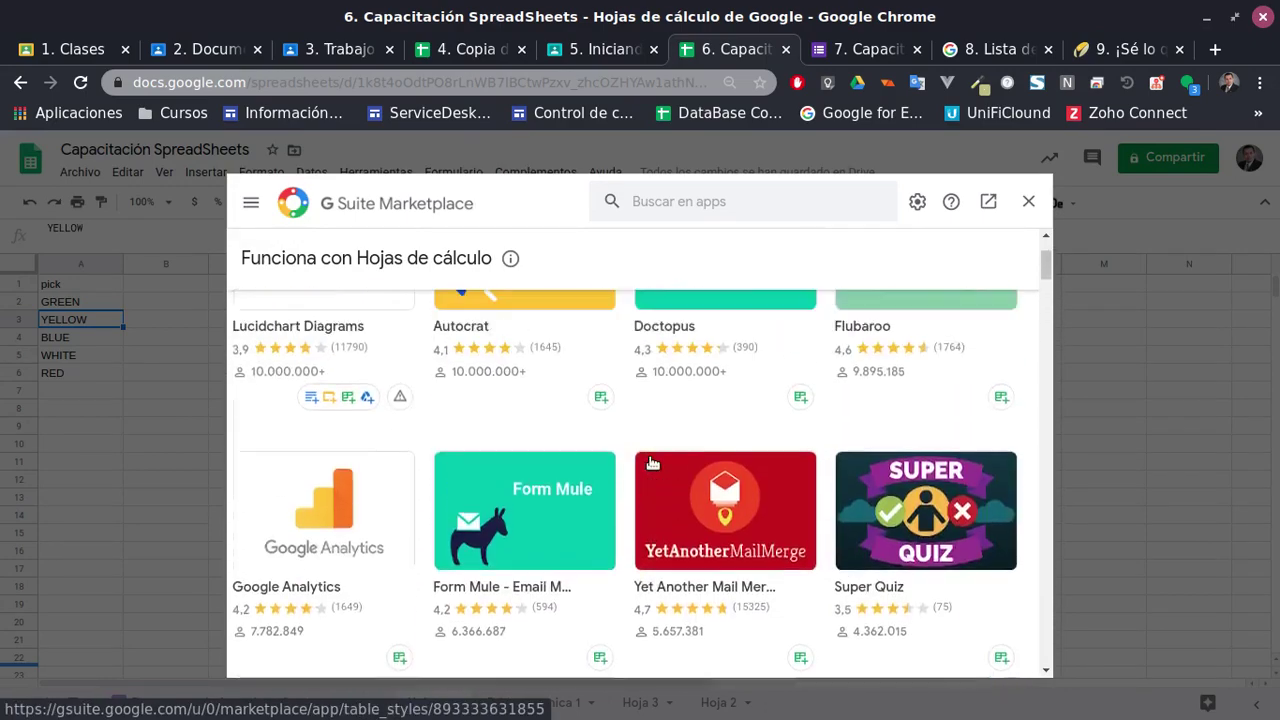
{"action": "scroll", "coordinate": [946, 480], "scroll_direction": "down", "scroll_amount": 12}
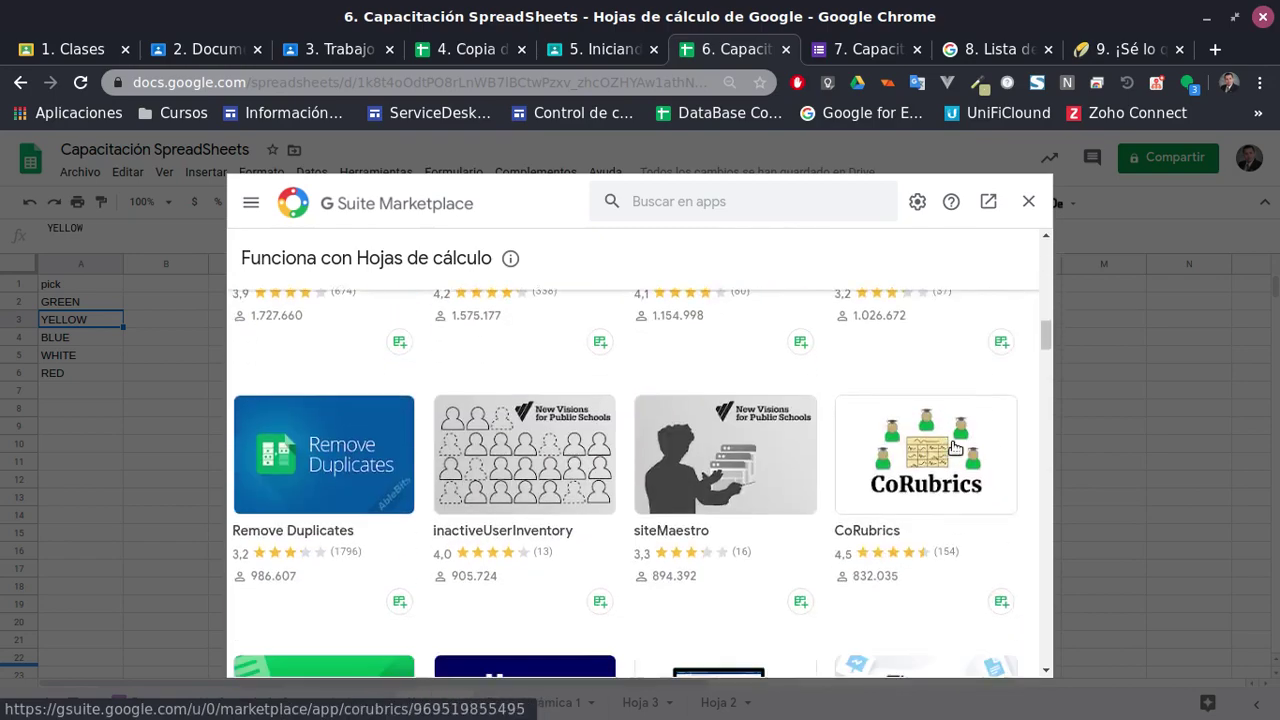
{"action": "left_click", "coordinate": [1029, 201]}
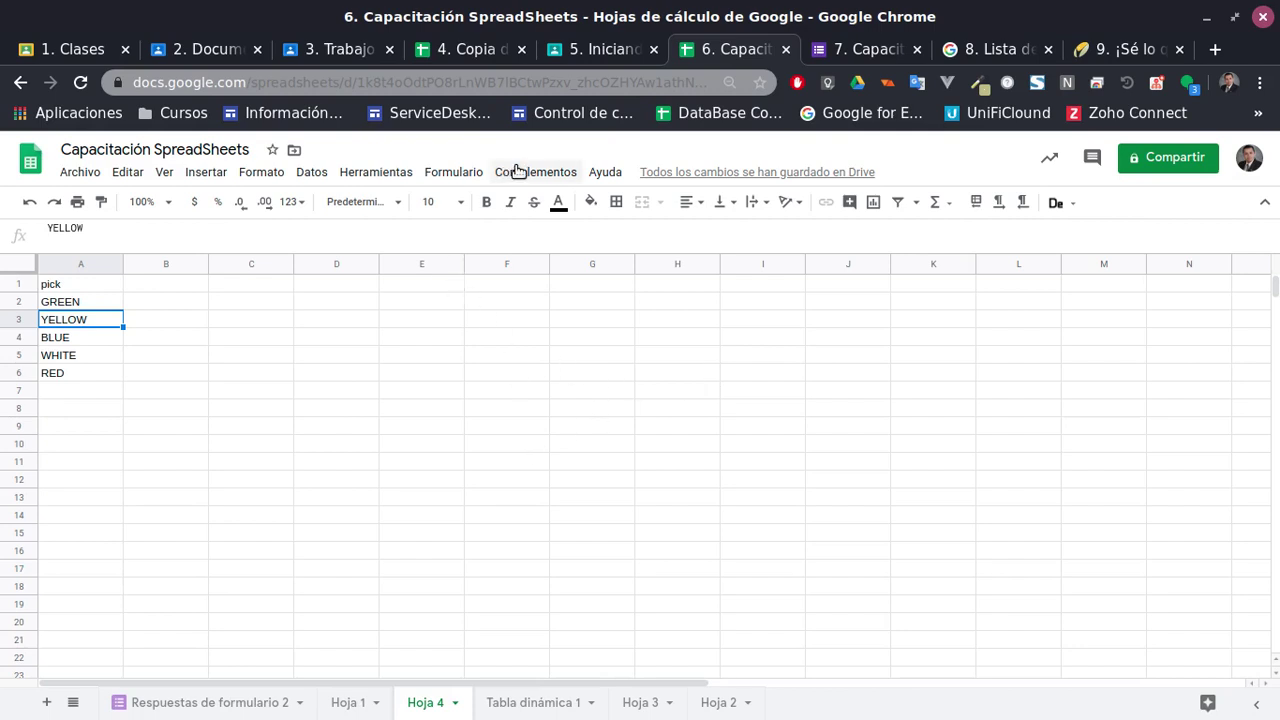
Review the Formulario, Complementos, Herramientas and Datos menus
{"action": "left_click", "coordinate": [455, 173]}
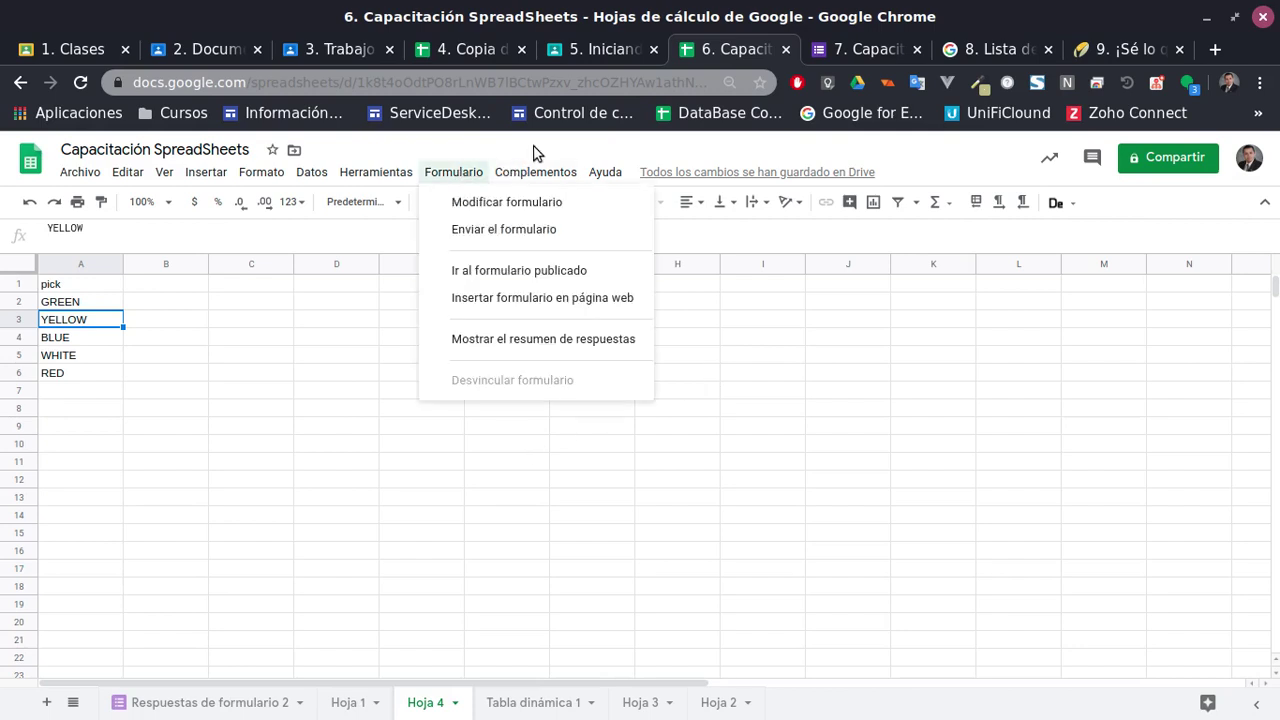
{"action": "left_click", "coordinate": [525, 178]}
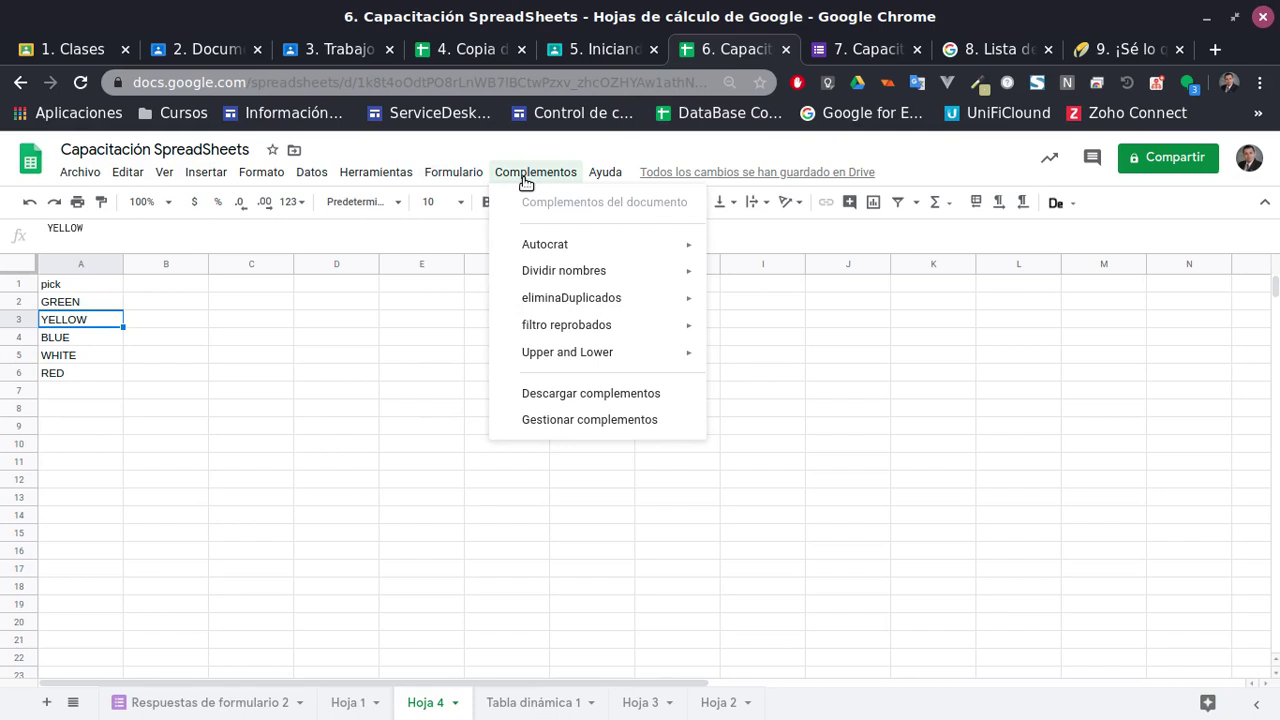
{"action": "left_click", "coordinate": [455, 173]}
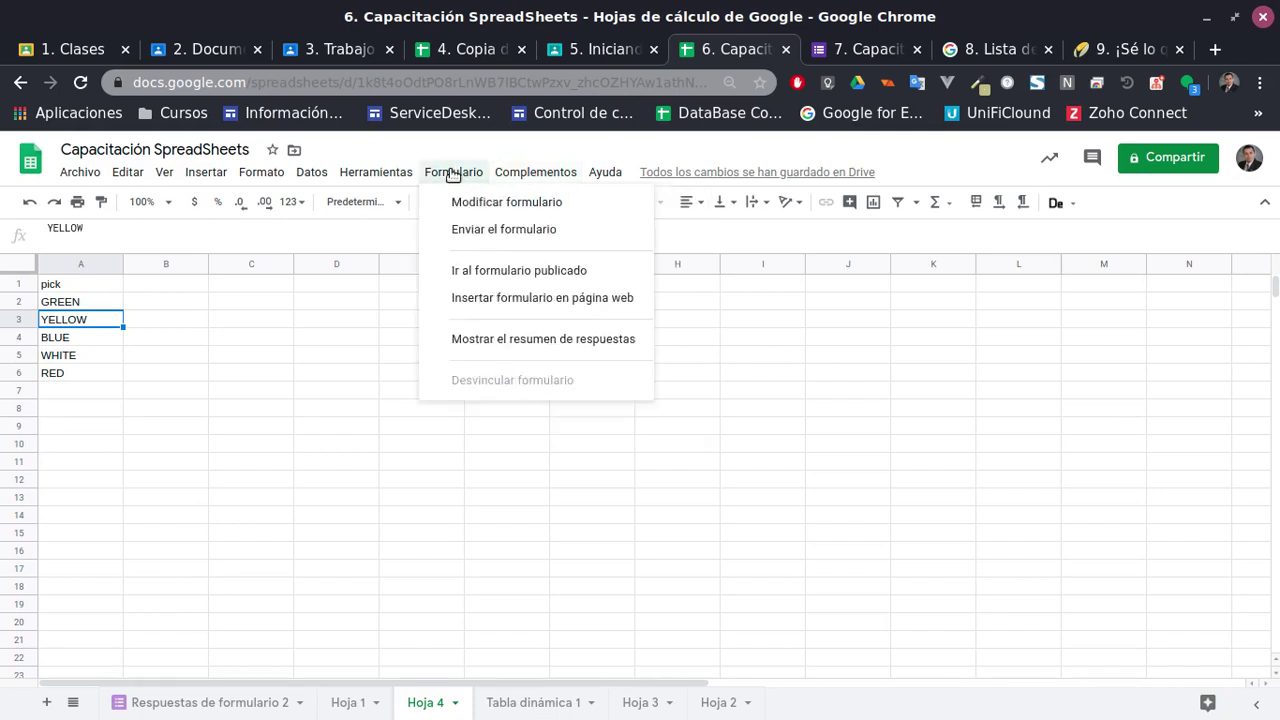
{"action": "left_click", "coordinate": [454, 173]}
{"action": "left_click", "coordinate": [453, 174]}
{"action": "mouse_move", "coordinate": [390, 174]}
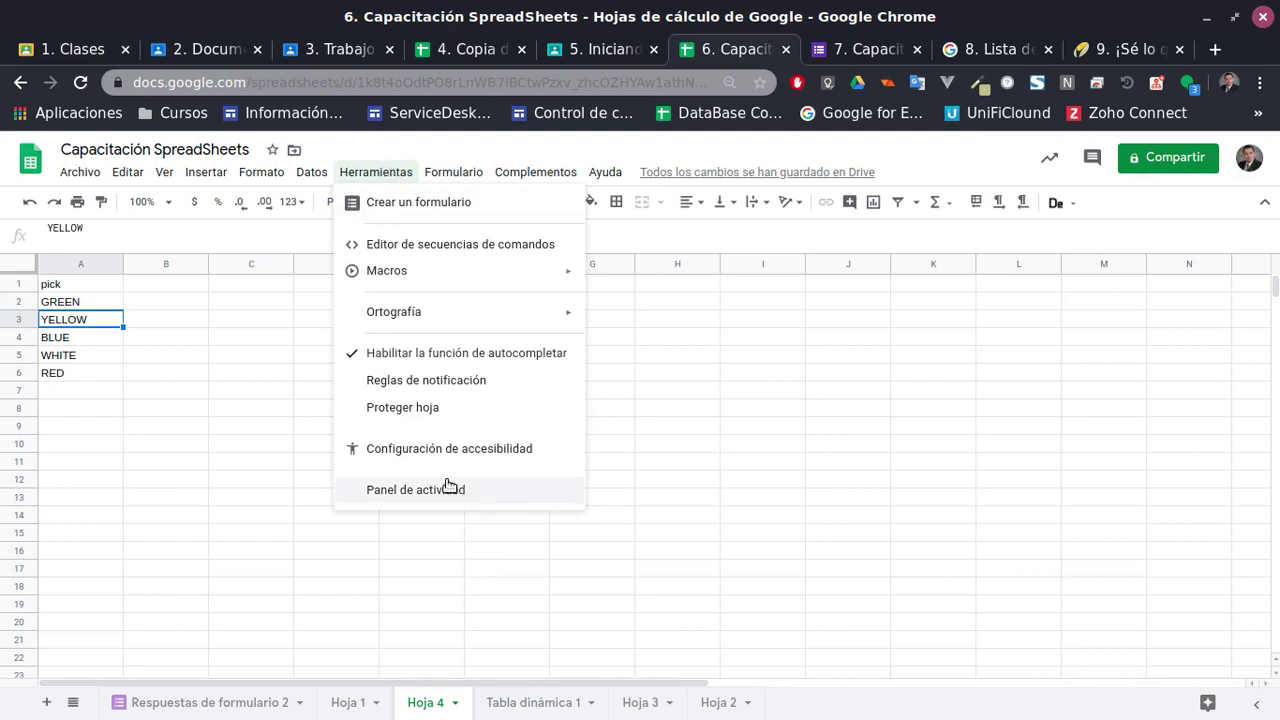
{"action": "left_click", "coordinate": [270, 408]}
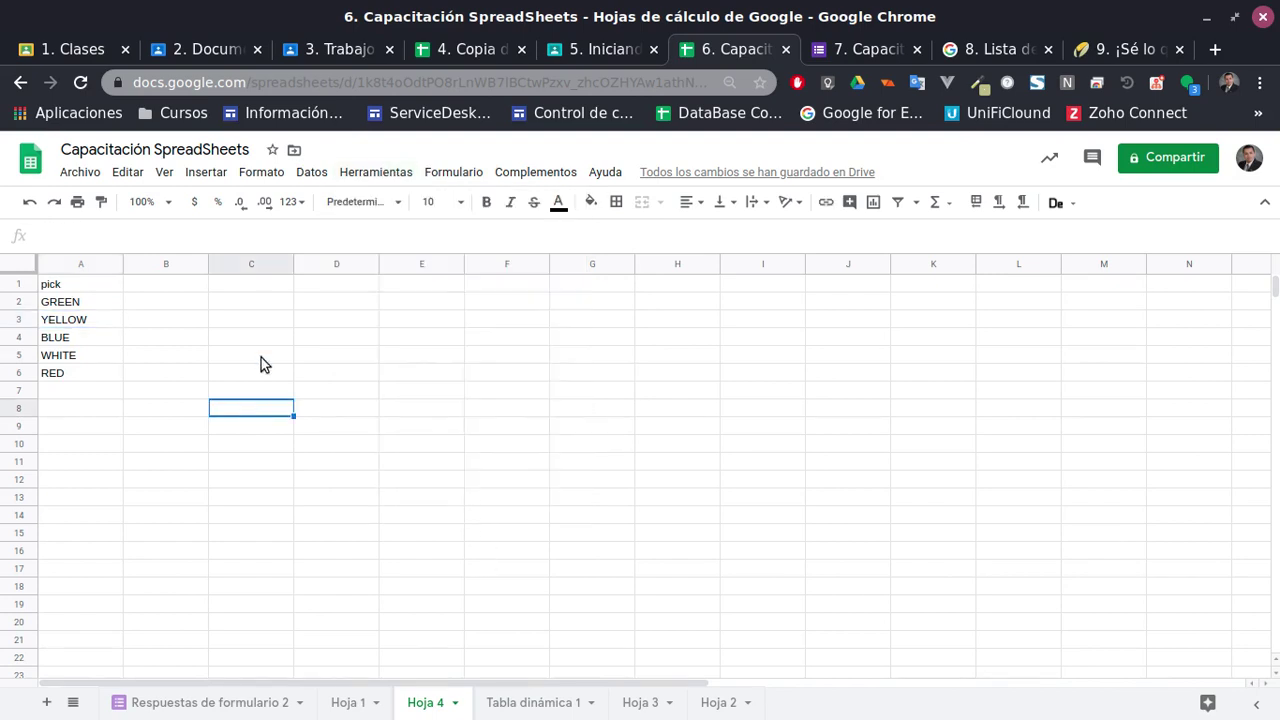
{"action": "left_click", "coordinate": [310, 174]}
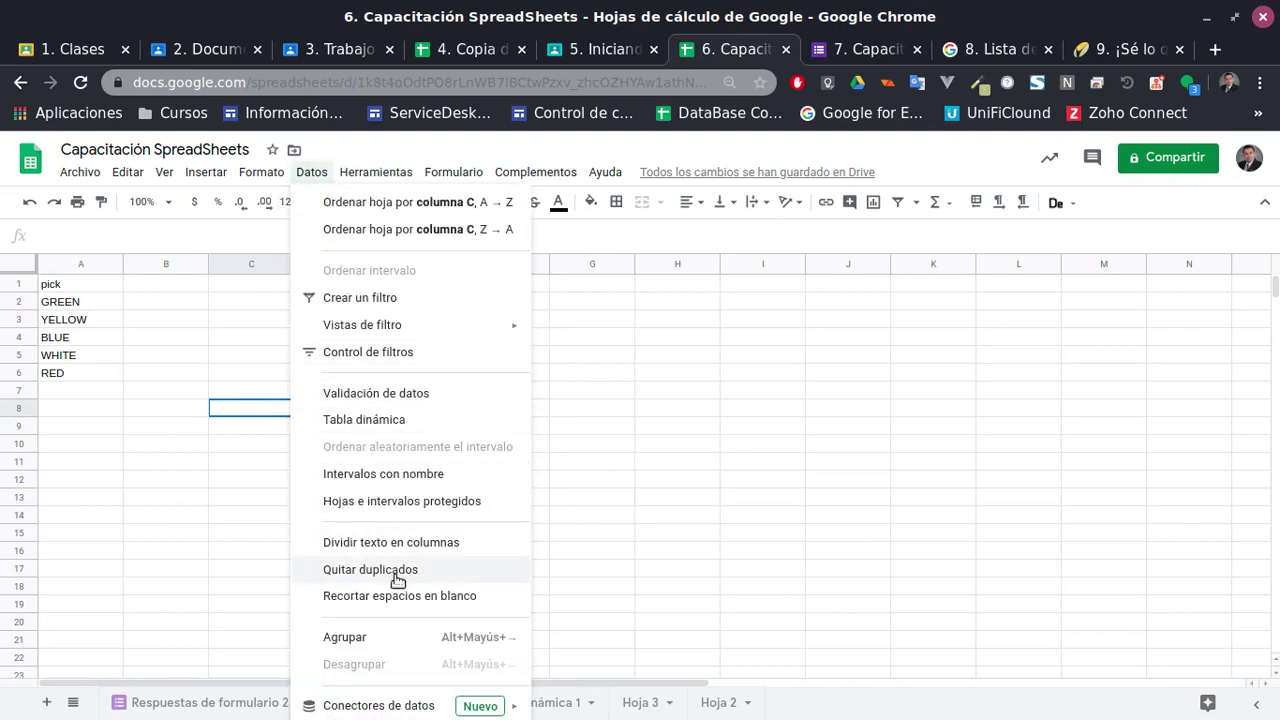
{"action": "left_click", "coordinate": [204, 534]}
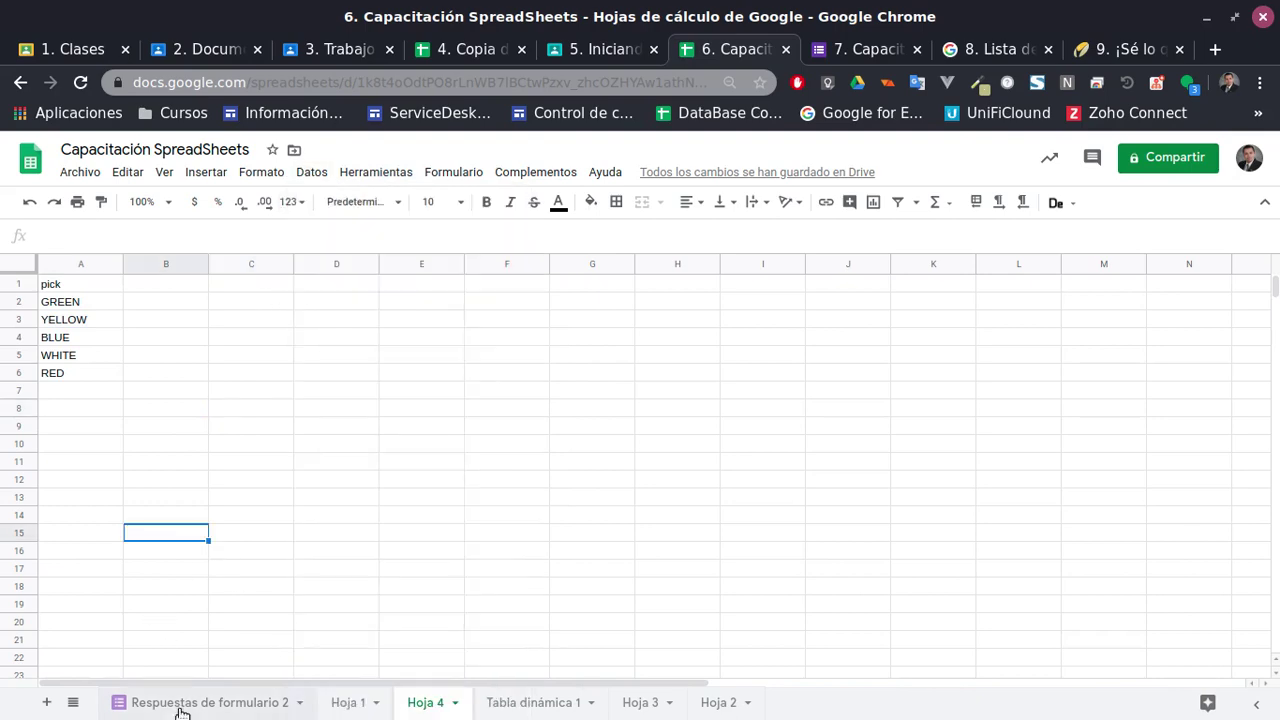
Switch to Hoja 1's Tabla muestra table and browse the Herramientas and neighbouring menus
{"action": "left_click", "coordinate": [352, 710]}
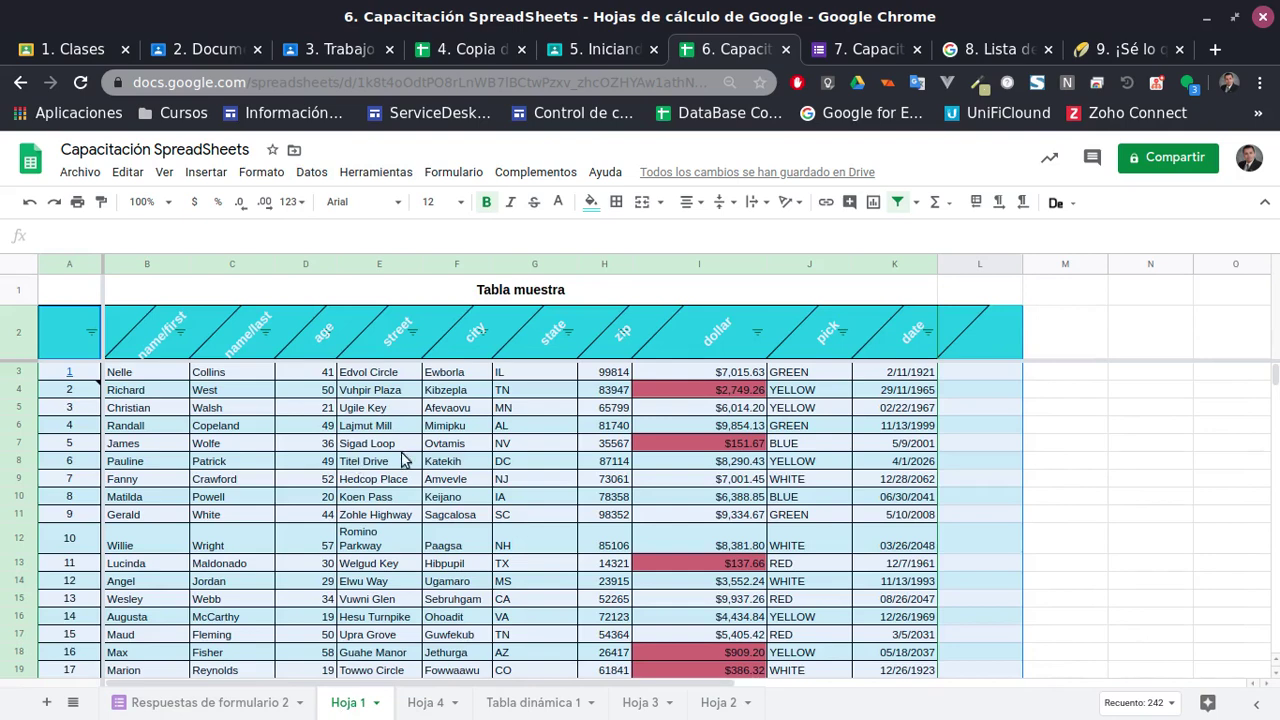
{"action": "left_click", "coordinate": [398, 375]}
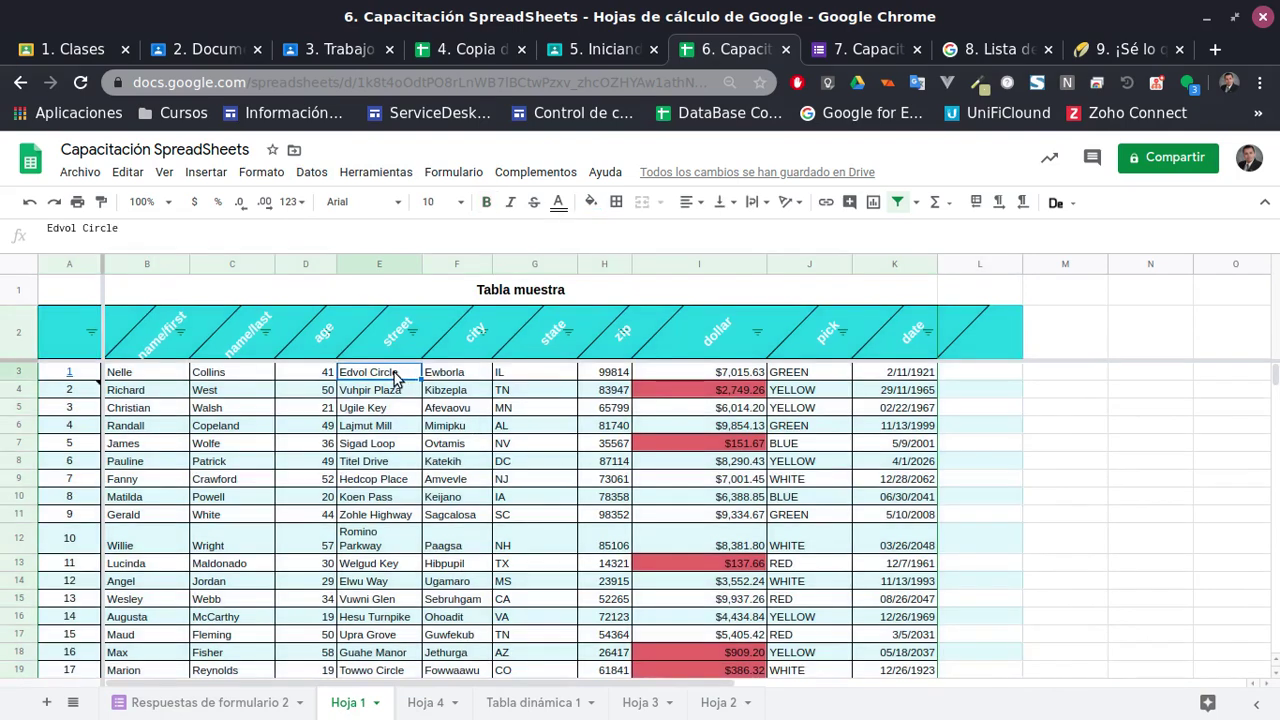
{"action": "left_click", "coordinate": [380, 172]}
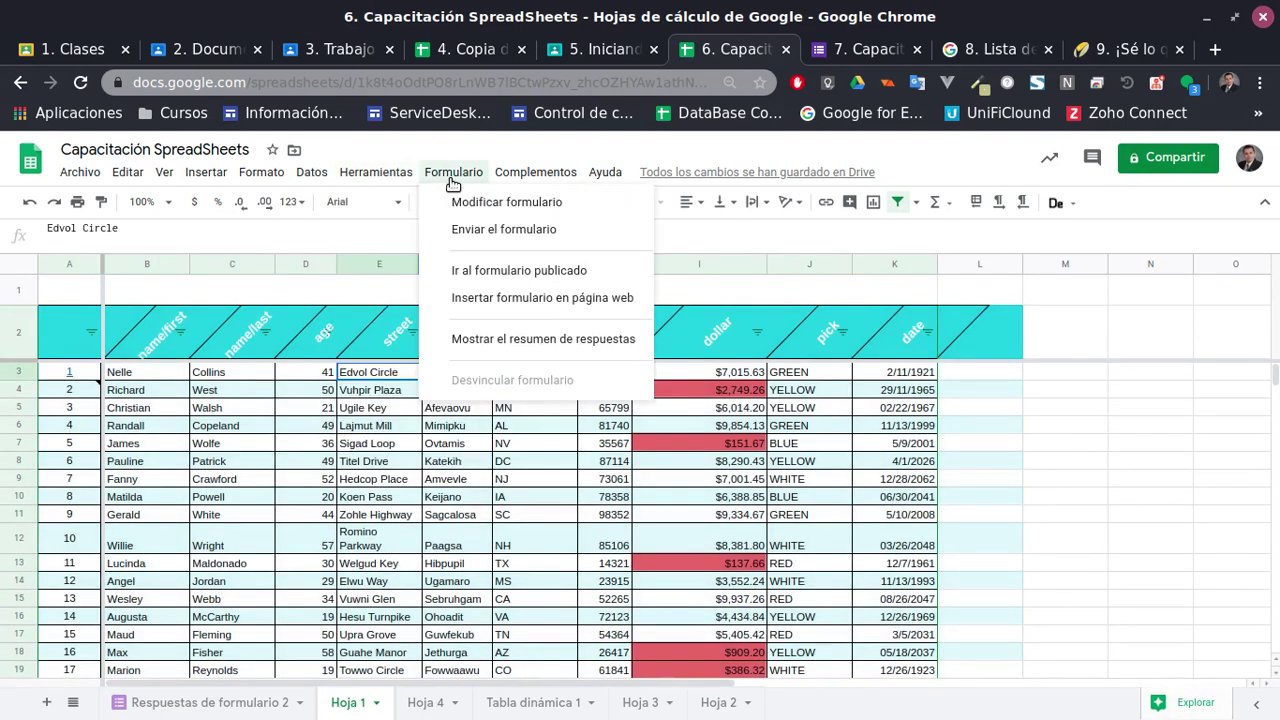
{"action": "mouse_move", "coordinate": [313, 178]}
{"action": "mouse_move", "coordinate": [360, 176]}
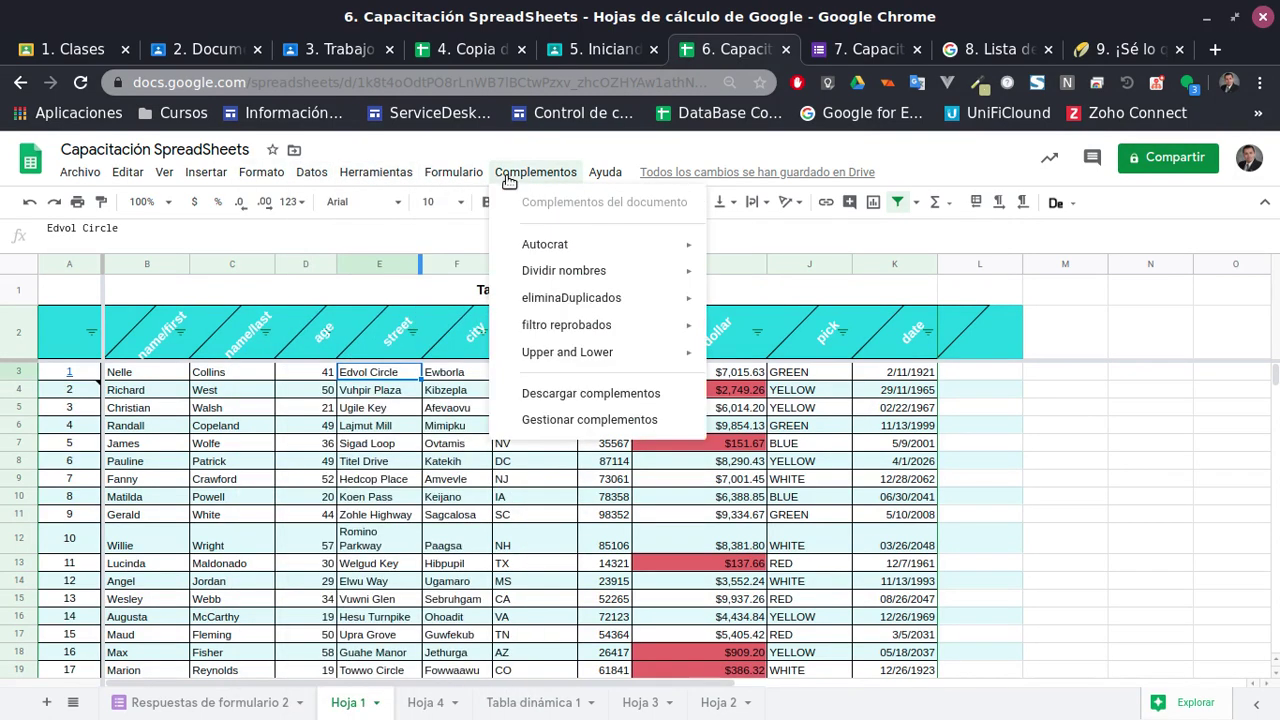
{"action": "mouse_move", "coordinate": [468, 180]}
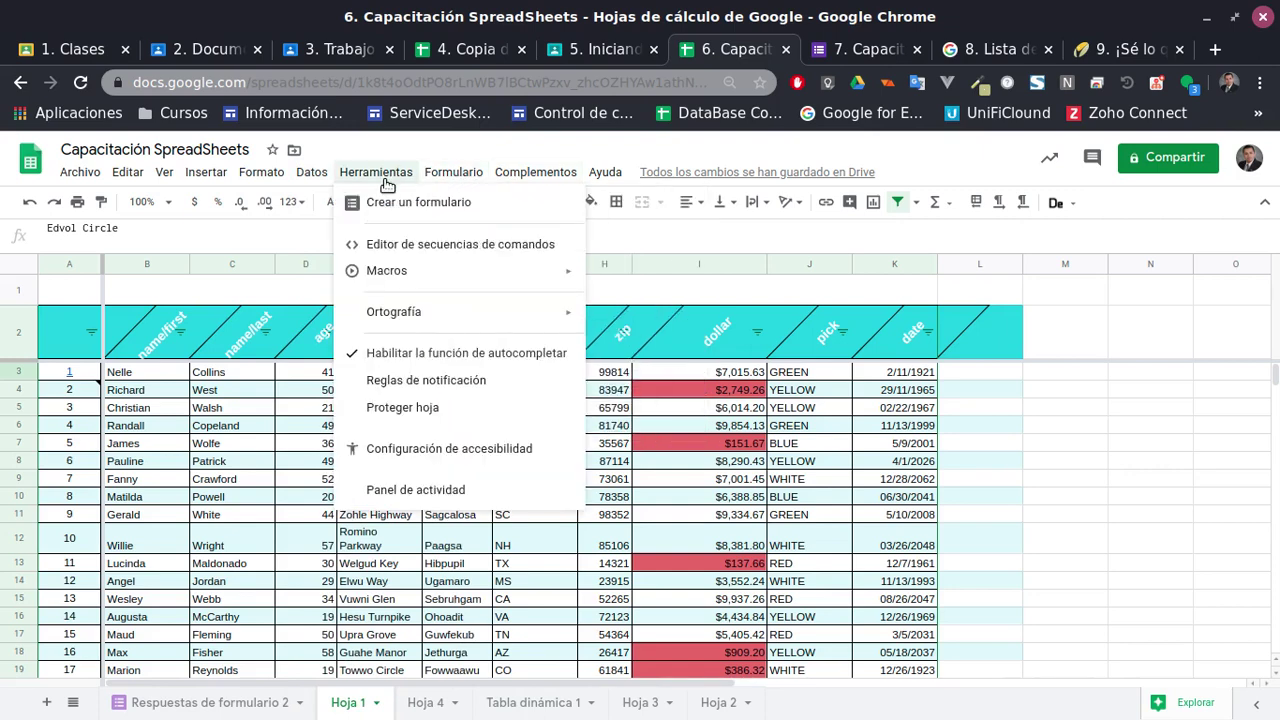
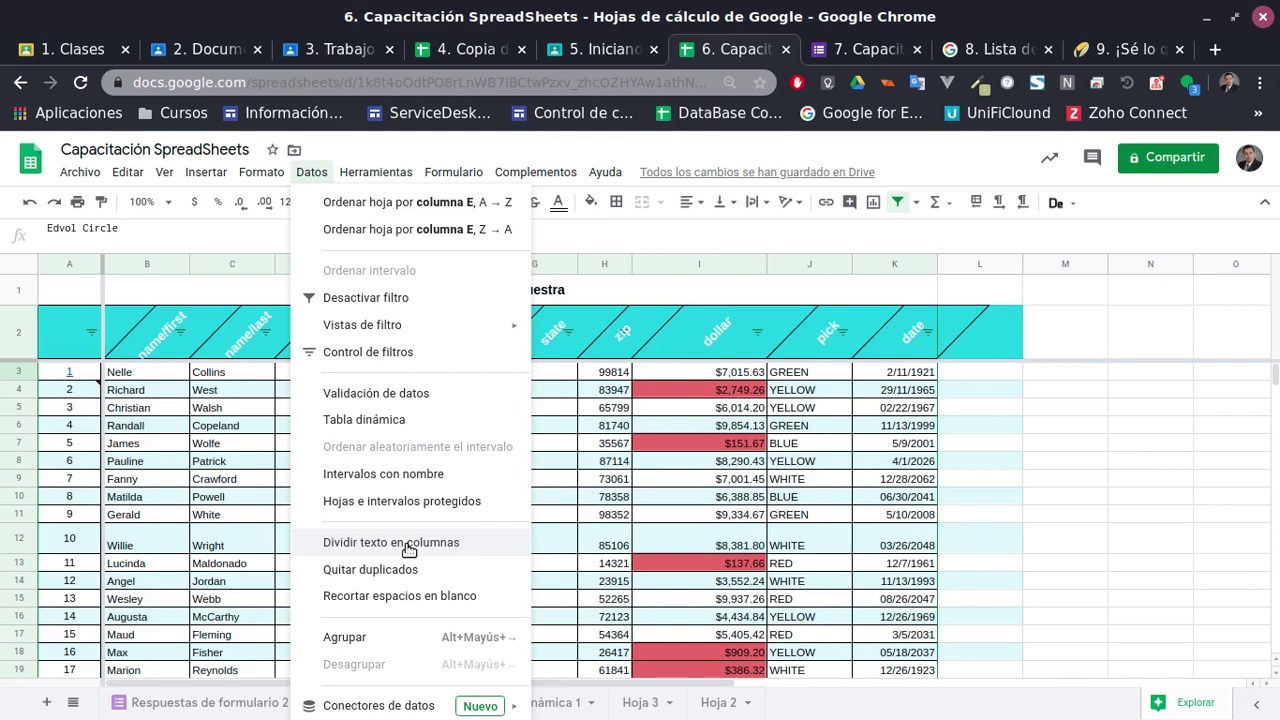
Select B3:K12 on Hoja 1 and save it as the named range 'Deudores' via Datos > Intervalos con nombre
{"action": "left_click", "coordinate": [404, 475]}
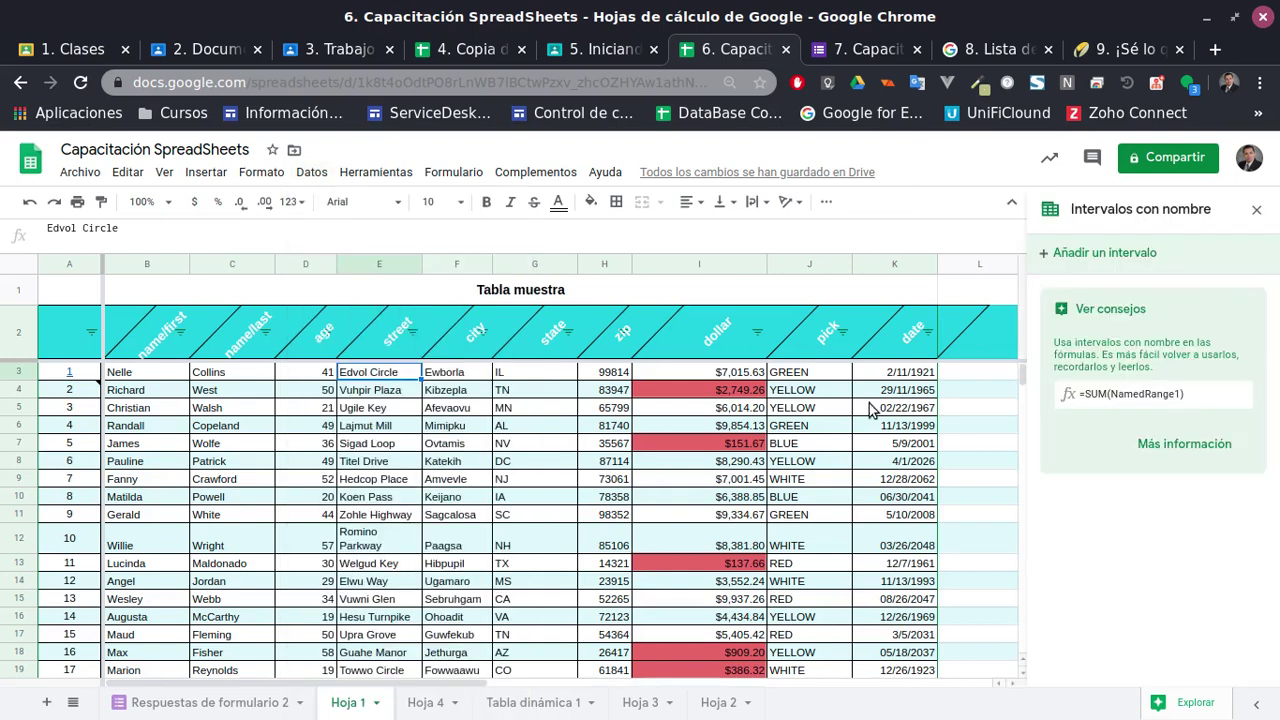
{"action": "left_click", "coordinate": [1257, 213]}
{"action": "left_click_drag", "start_coordinate": [168, 382], "coordinate": [903, 502]}
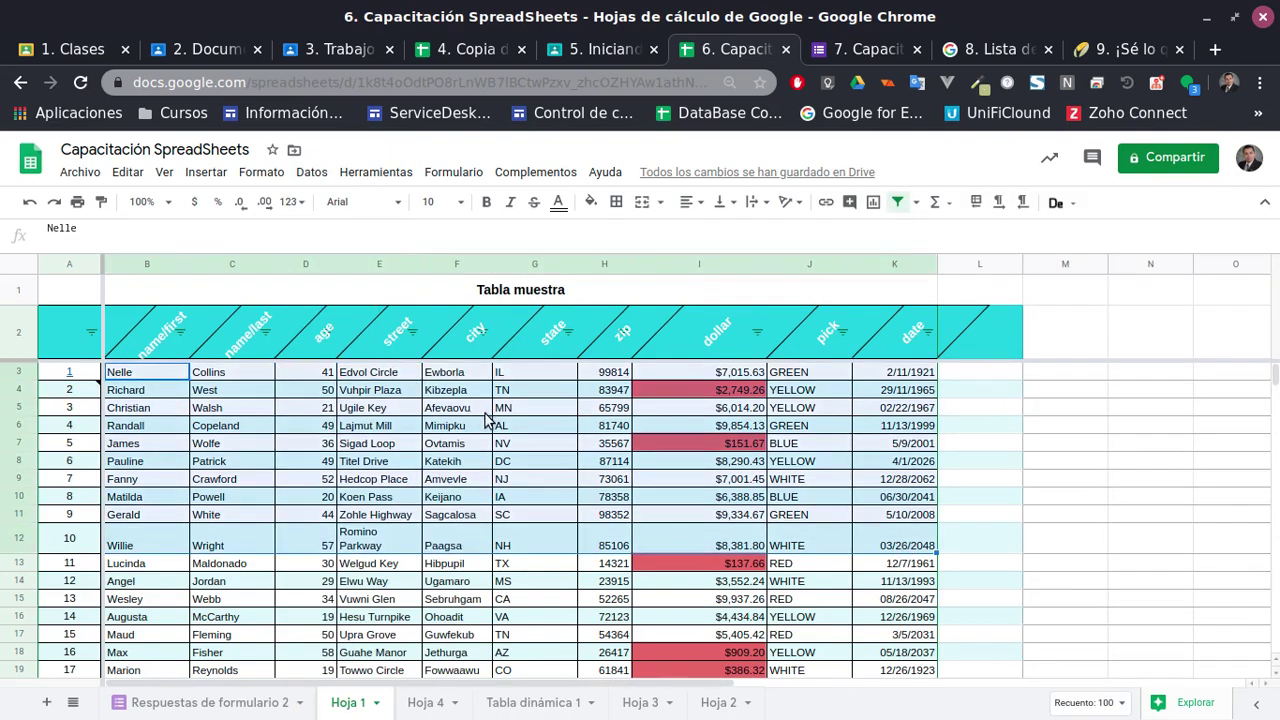
{"action": "left_click", "coordinate": [370, 172]}
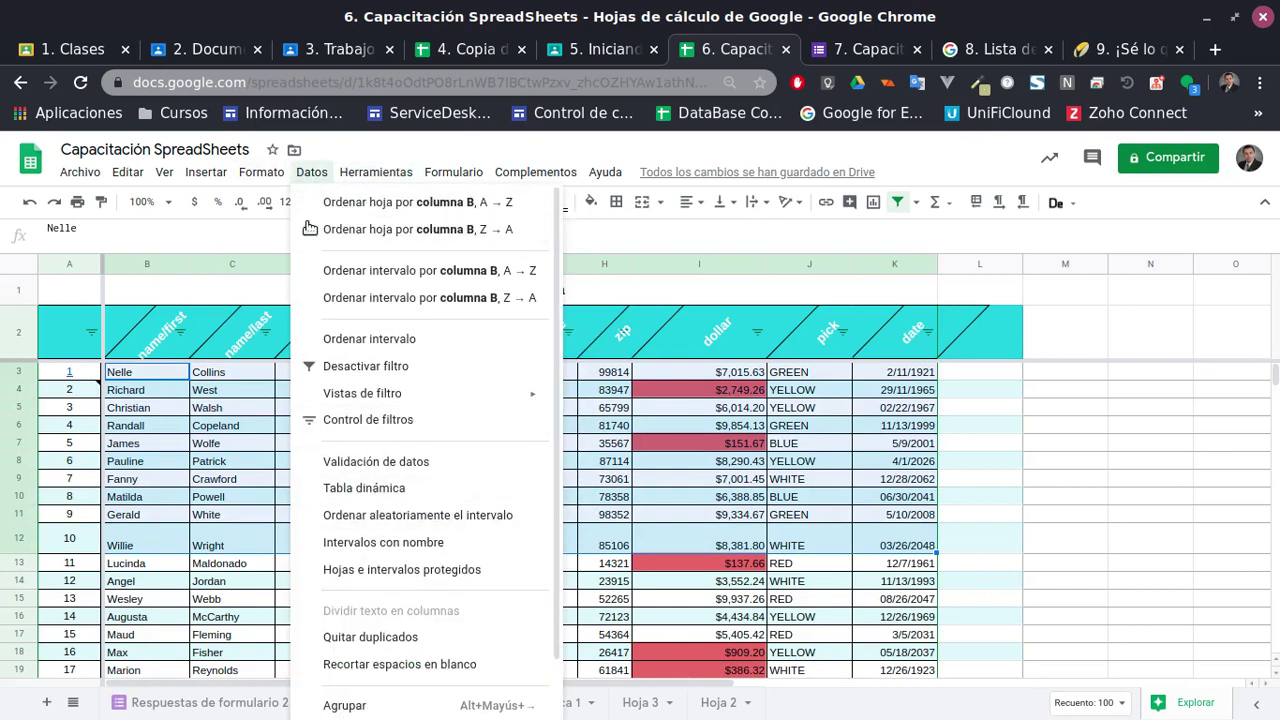
{"action": "left_click", "coordinate": [400, 547]}
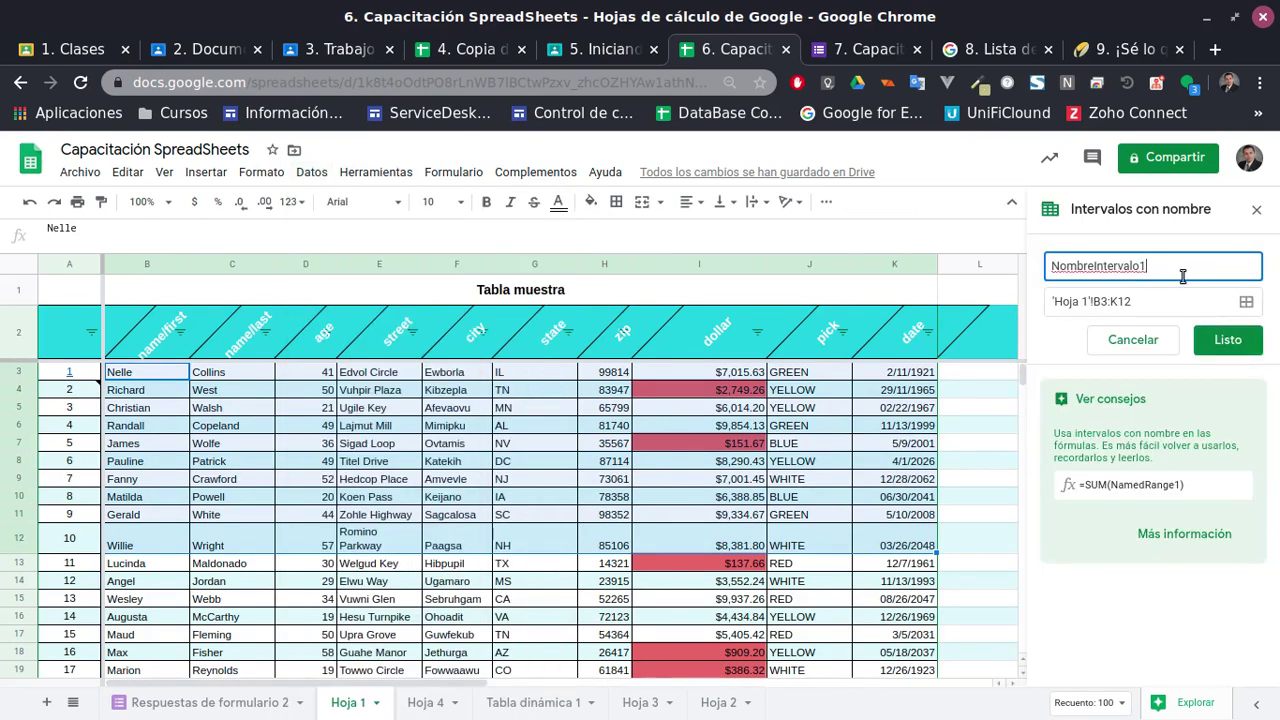
{"action": "type", "text": "Deudores"}
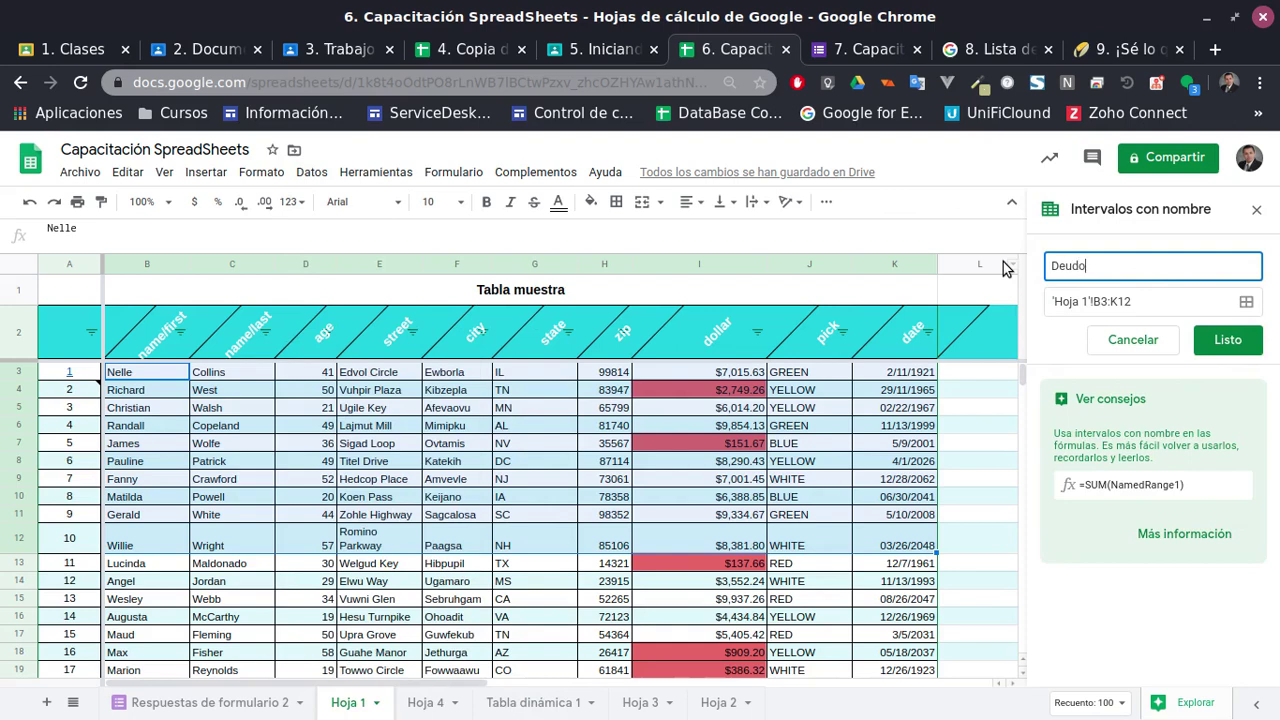
{"action": "left_click", "coordinate": [1230, 342]}
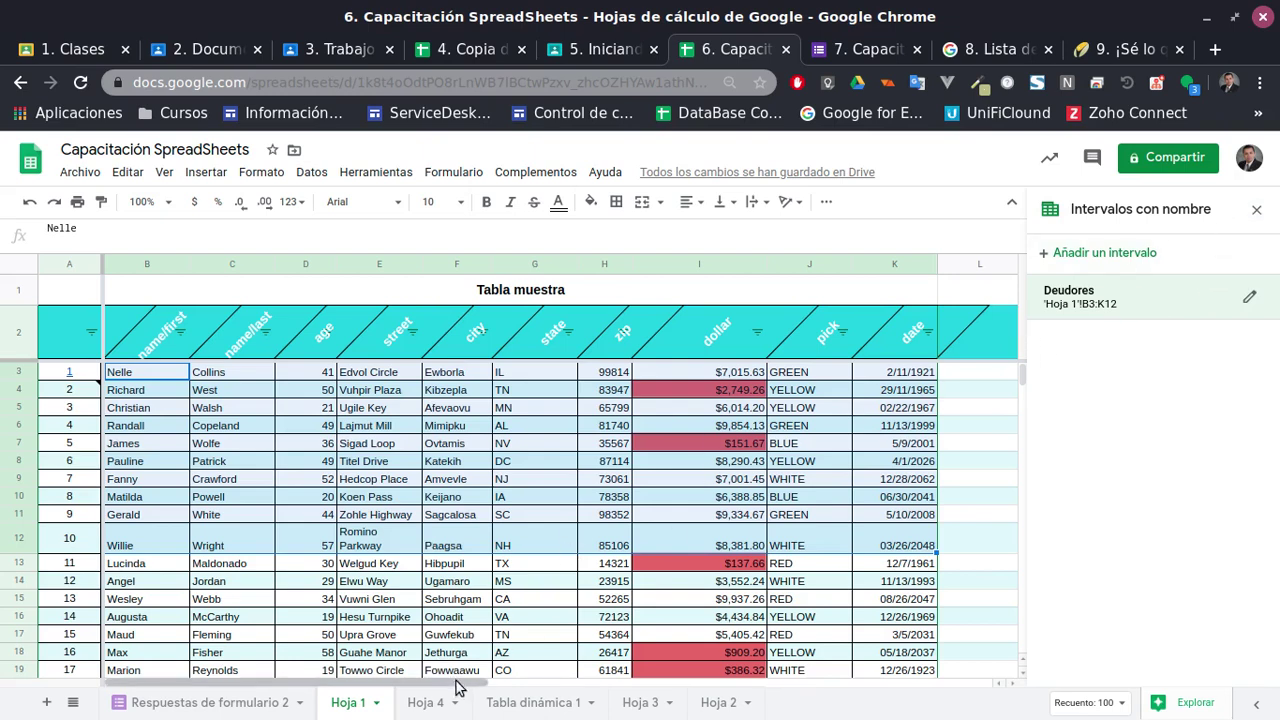
{"action": "left_click", "coordinate": [1256, 209]}
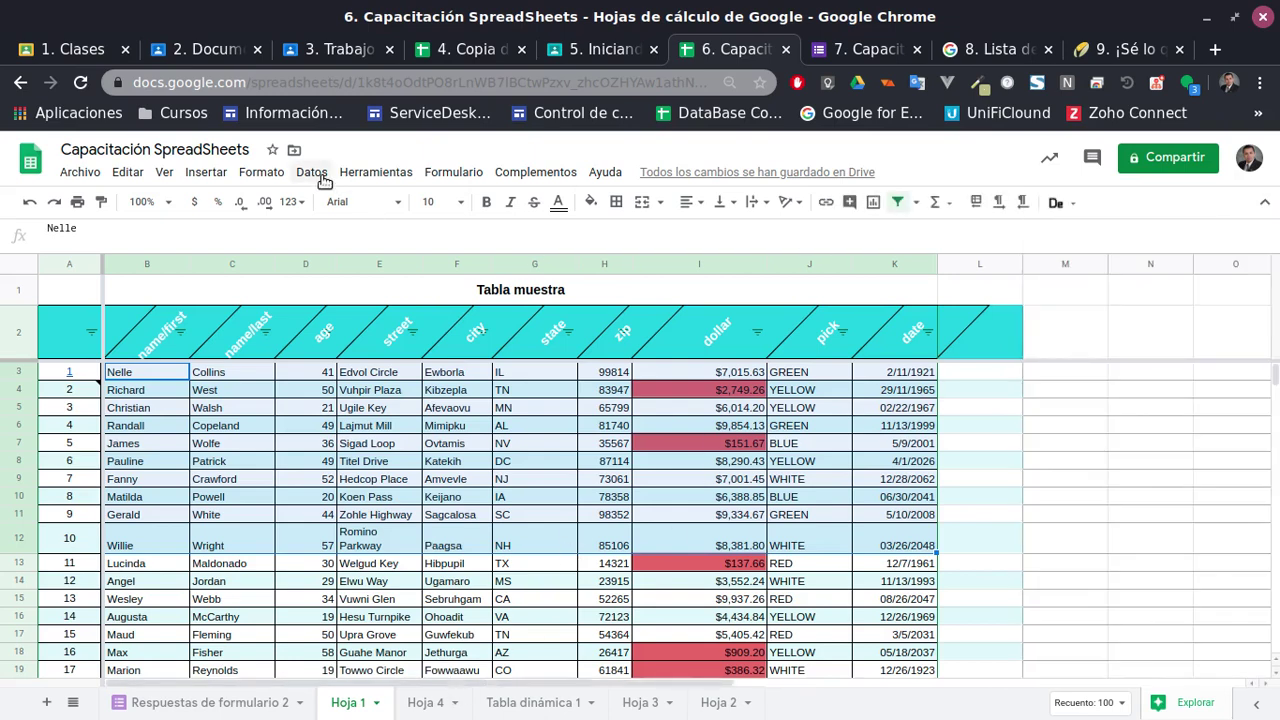
Open the named ranges list and jump to the Deudores range
{"action": "left_click", "coordinate": [352, 600]}
{"action": "left_click", "coordinate": [348, 172]}
{"action": "mouse_move", "coordinate": [320, 177]}
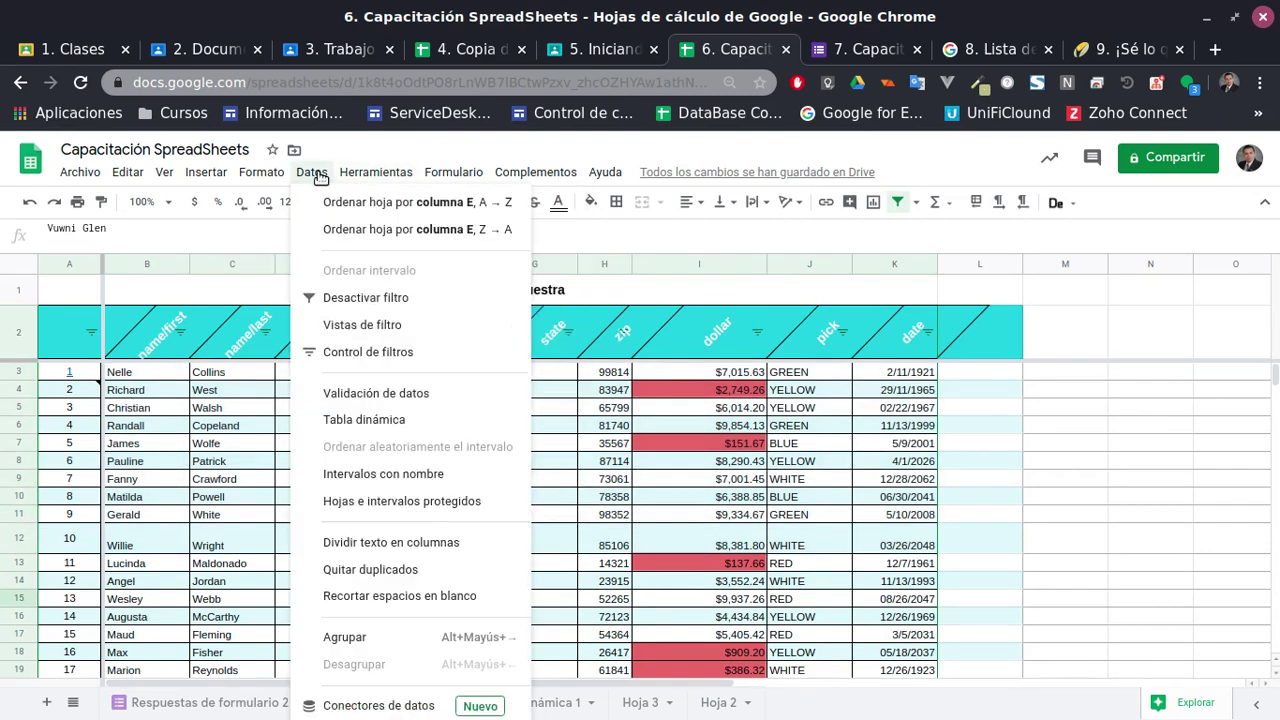
{"action": "left_click", "coordinate": [378, 476]}
{"action": "left_click", "coordinate": [1118, 298]}
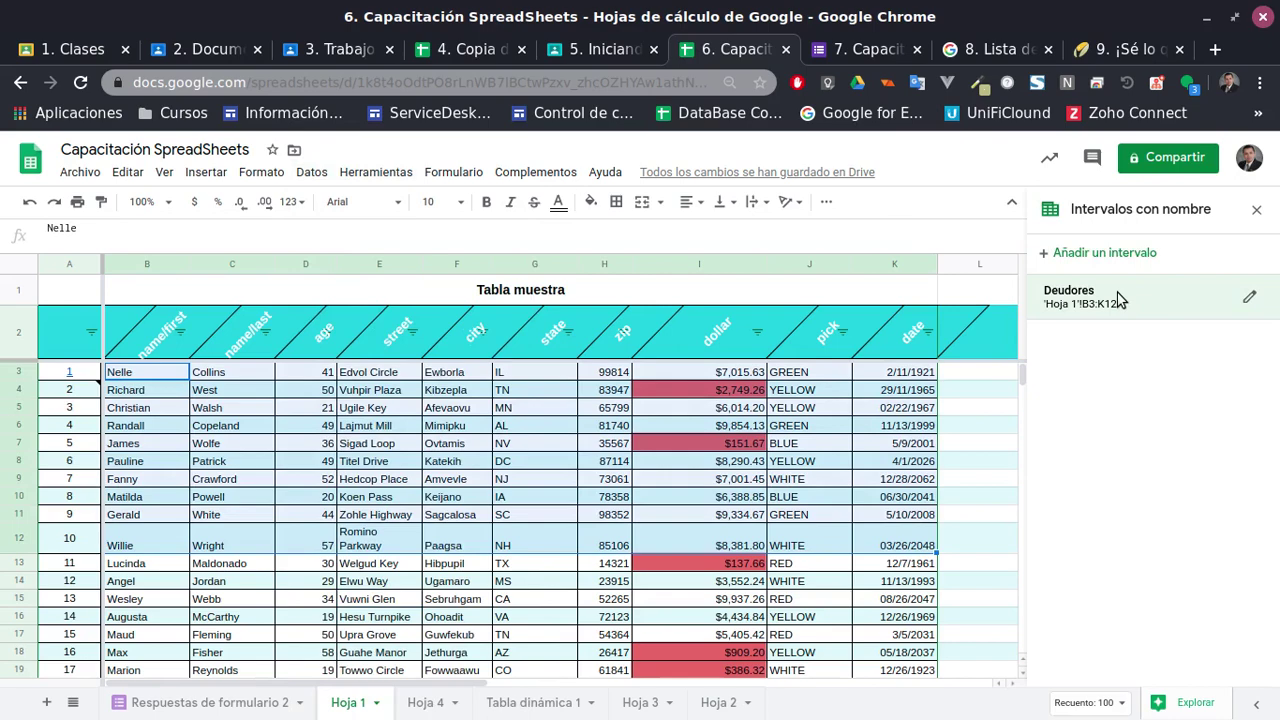
From Hoja 2 and Tabla dinámica 1, jump back to Deudores, then select H8
{"action": "left_click", "coordinate": [712, 702]}
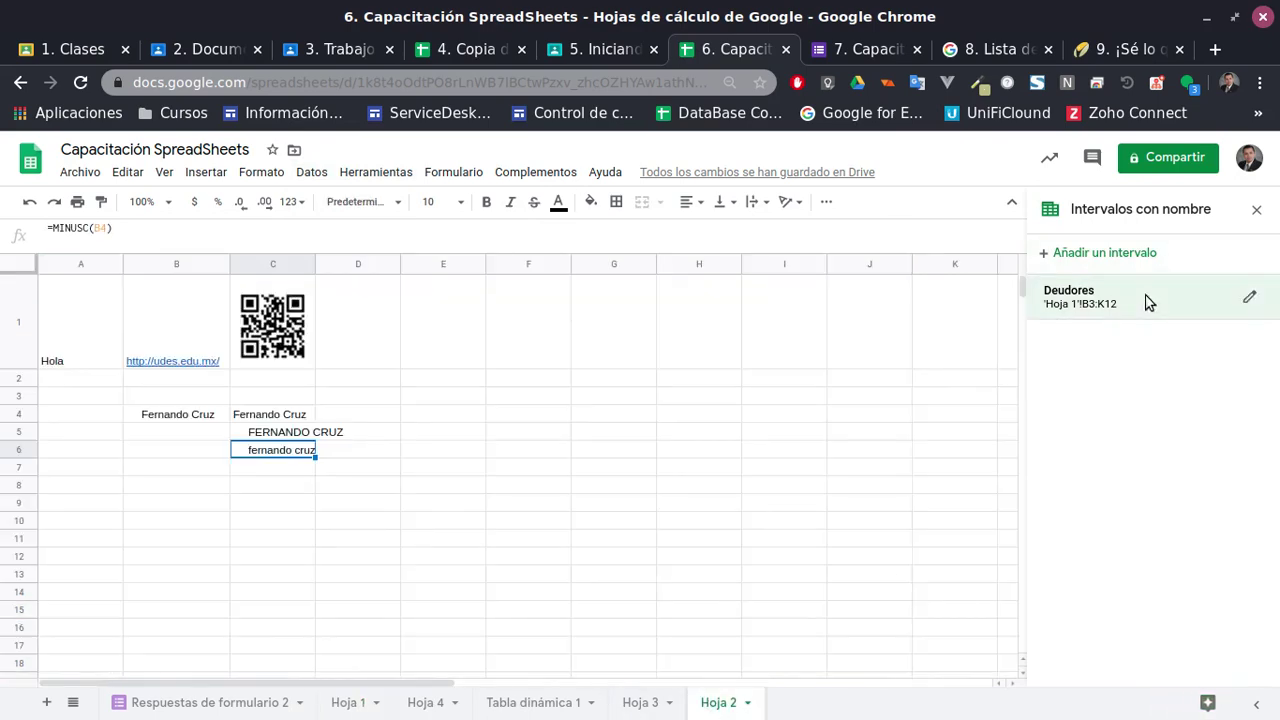
{"action": "left_click", "coordinate": [1148, 300]}
{"action": "left_click", "coordinate": [560, 702]}
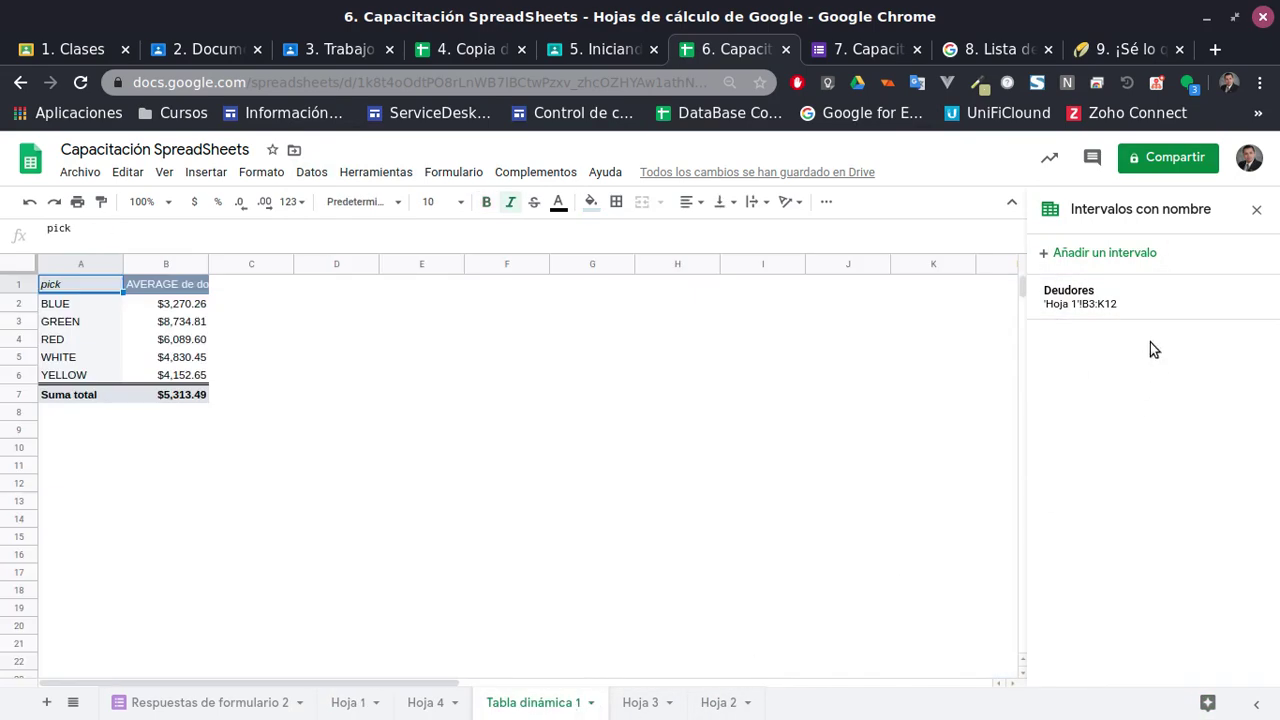
{"action": "left_click", "coordinate": [1148, 303]}
{"action": "left_click", "coordinate": [604, 463]}
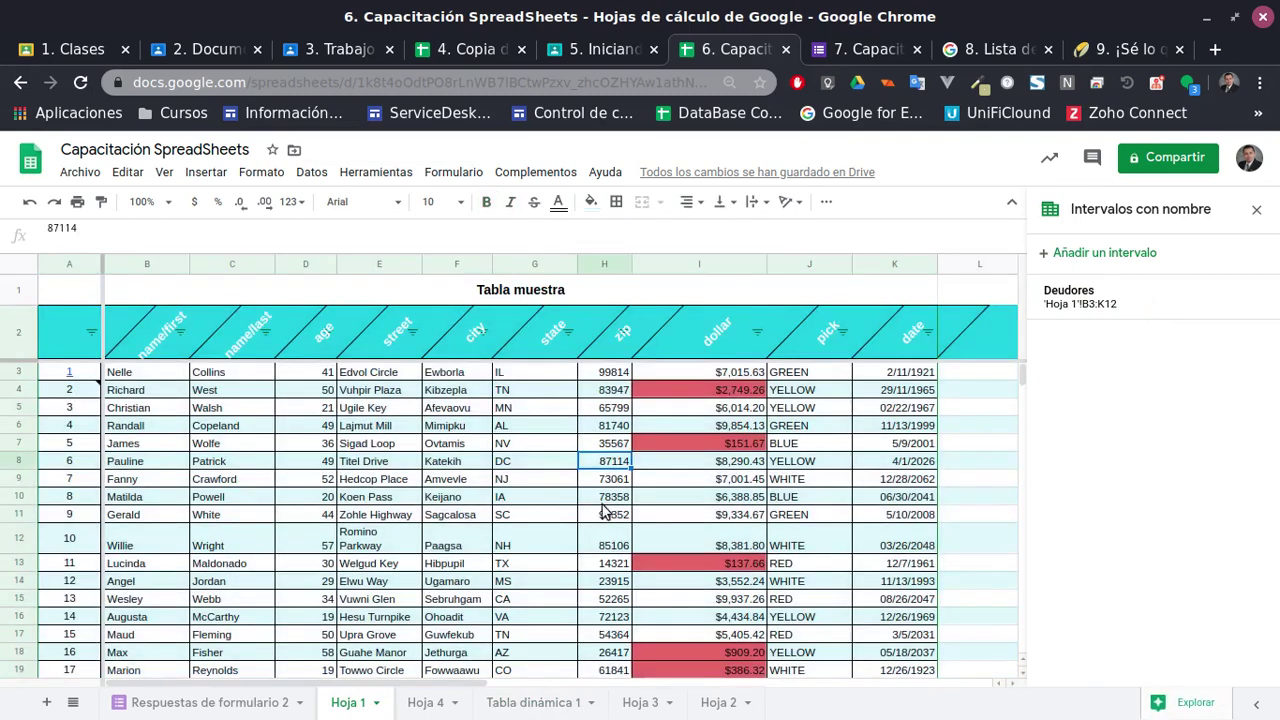
Browse the Formato and neighbouring menus, then select cell I9
{"action": "scroll", "coordinate": [604, 512], "scroll_direction": "down", "scroll_amount": 2}
{"action": "scroll", "coordinate": [666, 563], "scroll_direction": "up", "scroll_amount": 2}
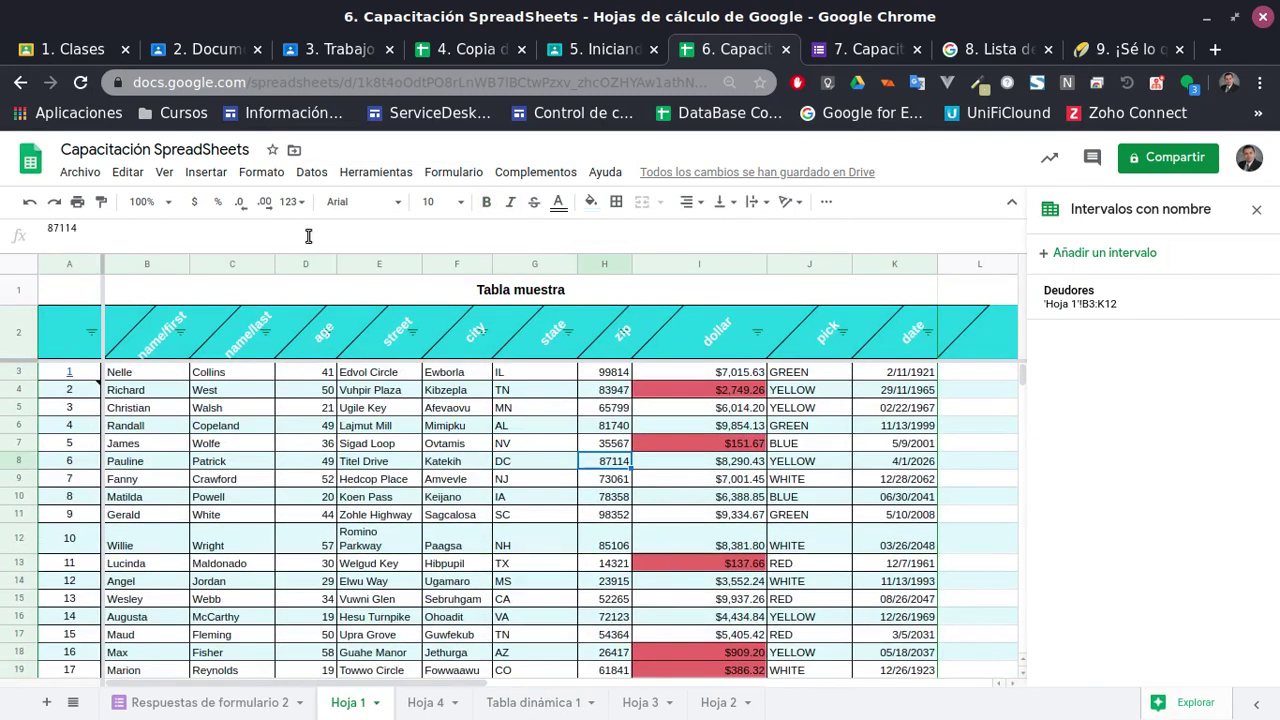
{"action": "left_click", "coordinate": [245, 174]}
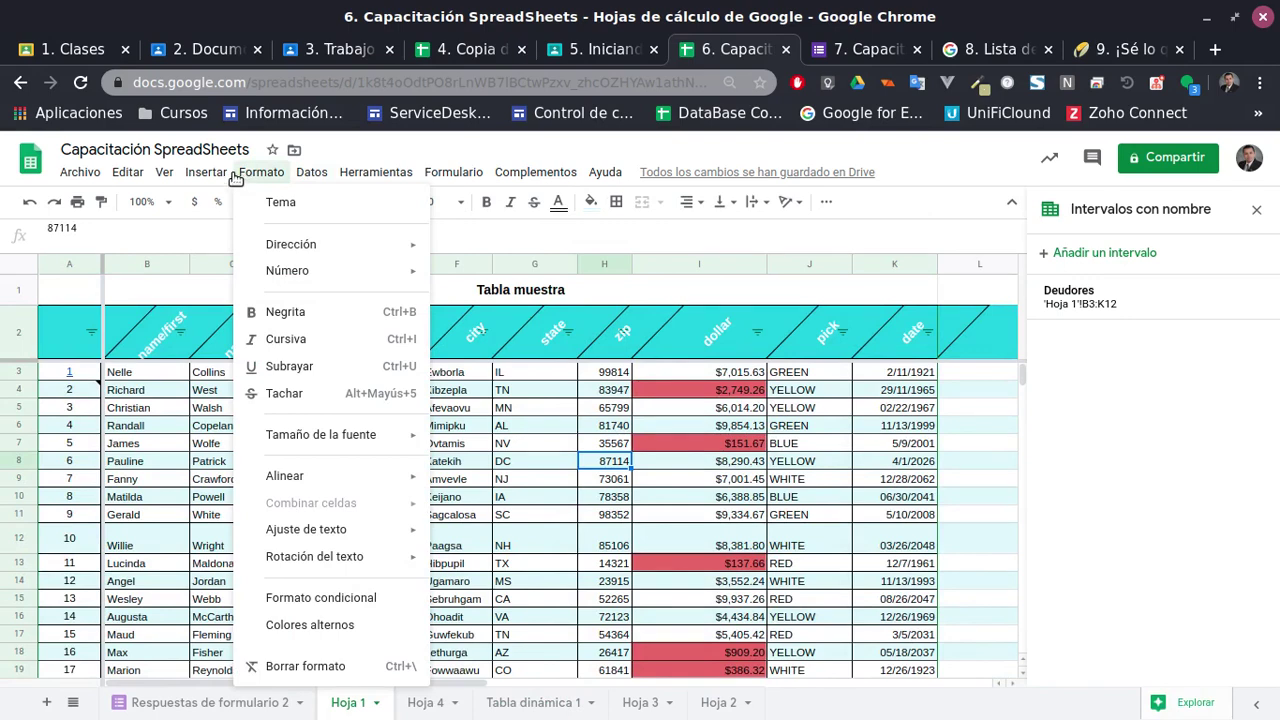
{"action": "mouse_move", "coordinate": [163, 173]}
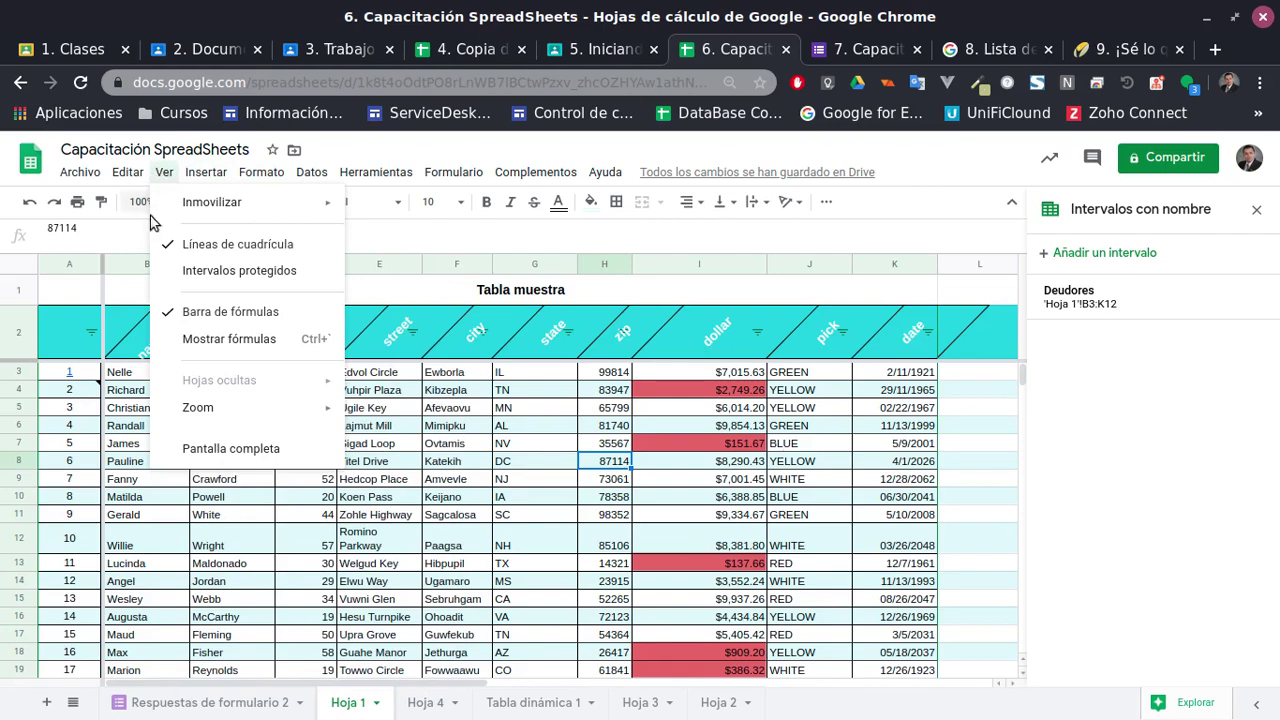
{"action": "mouse_move", "coordinate": [205, 172]}
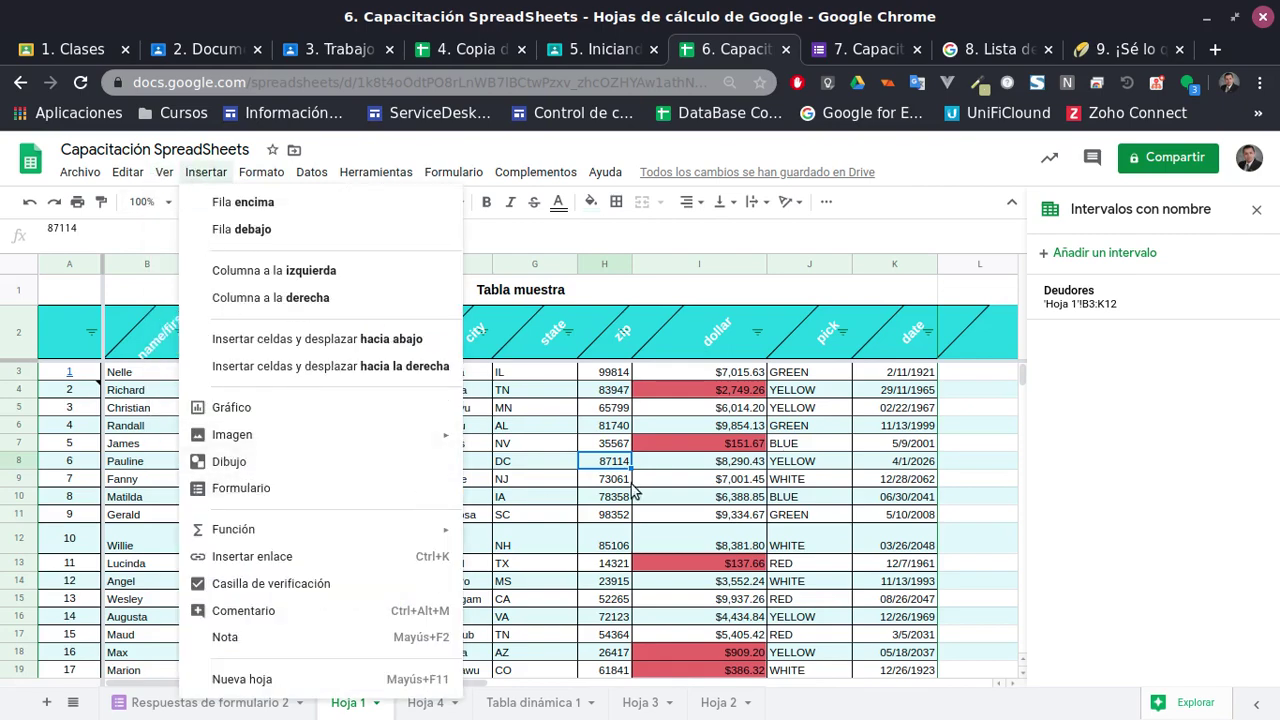
{"action": "left_click", "coordinate": [638, 481]}
Run Explorar on the data, peek at the side add-ons, and close the results
{"action": "scroll", "coordinate": [640, 500], "scroll_direction": "down", "scroll_amount": 5}
{"action": "scroll", "coordinate": [640, 505], "scroll_direction": "up", "scroll_amount": 5}
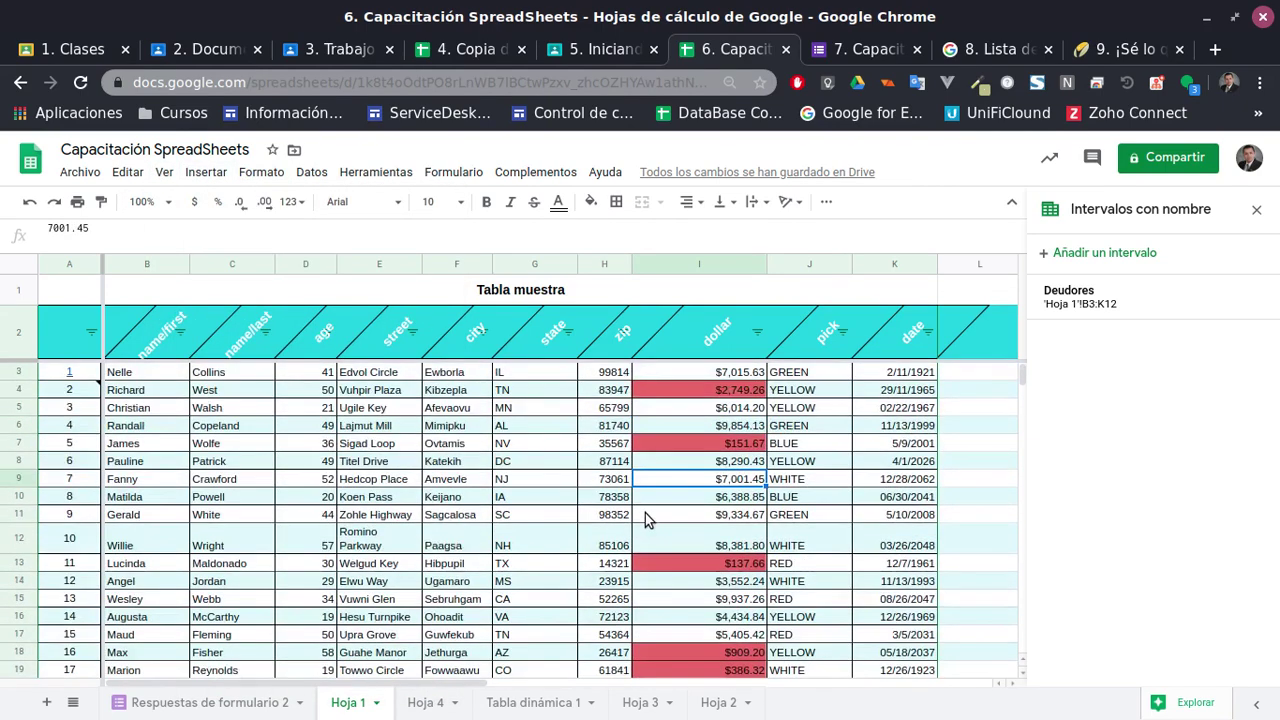
{"action": "scroll", "coordinate": [868, 557], "scroll_direction": "down", "scroll_amount": 2}
{"action": "scroll", "coordinate": [868, 557], "scroll_direction": "up", "scroll_amount": 2}
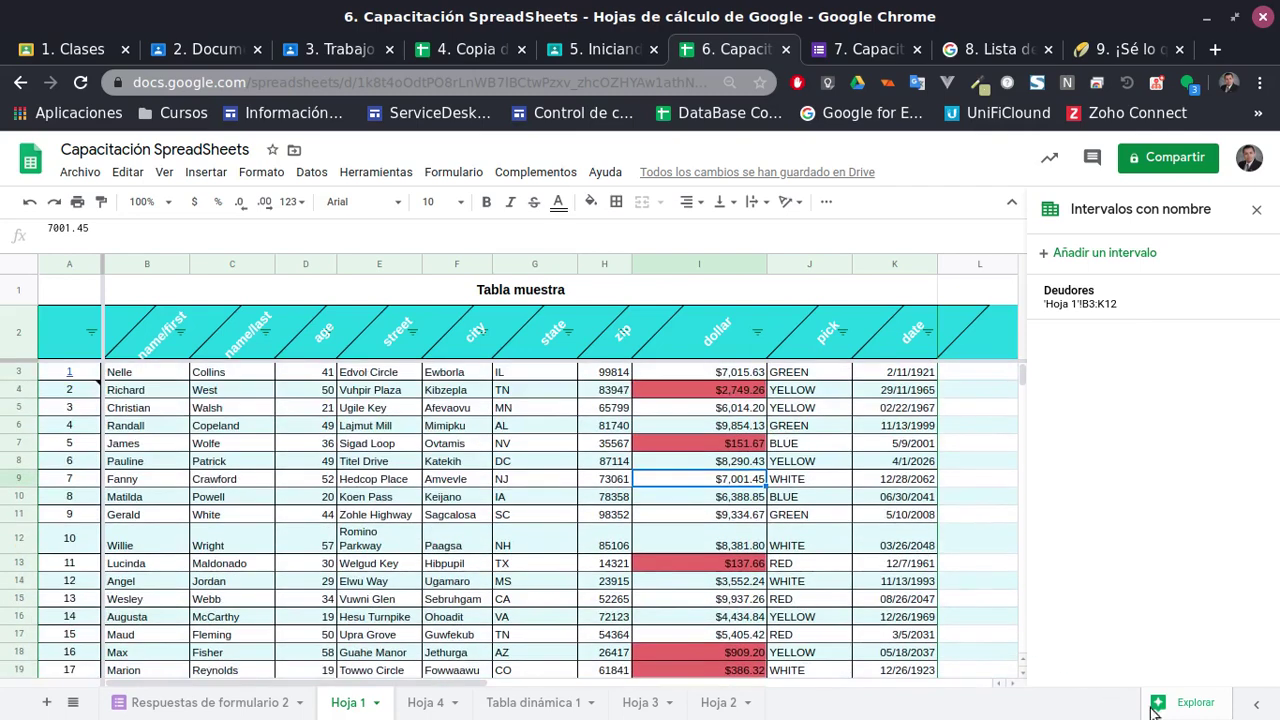
{"action": "left_click", "coordinate": [1195, 702]}
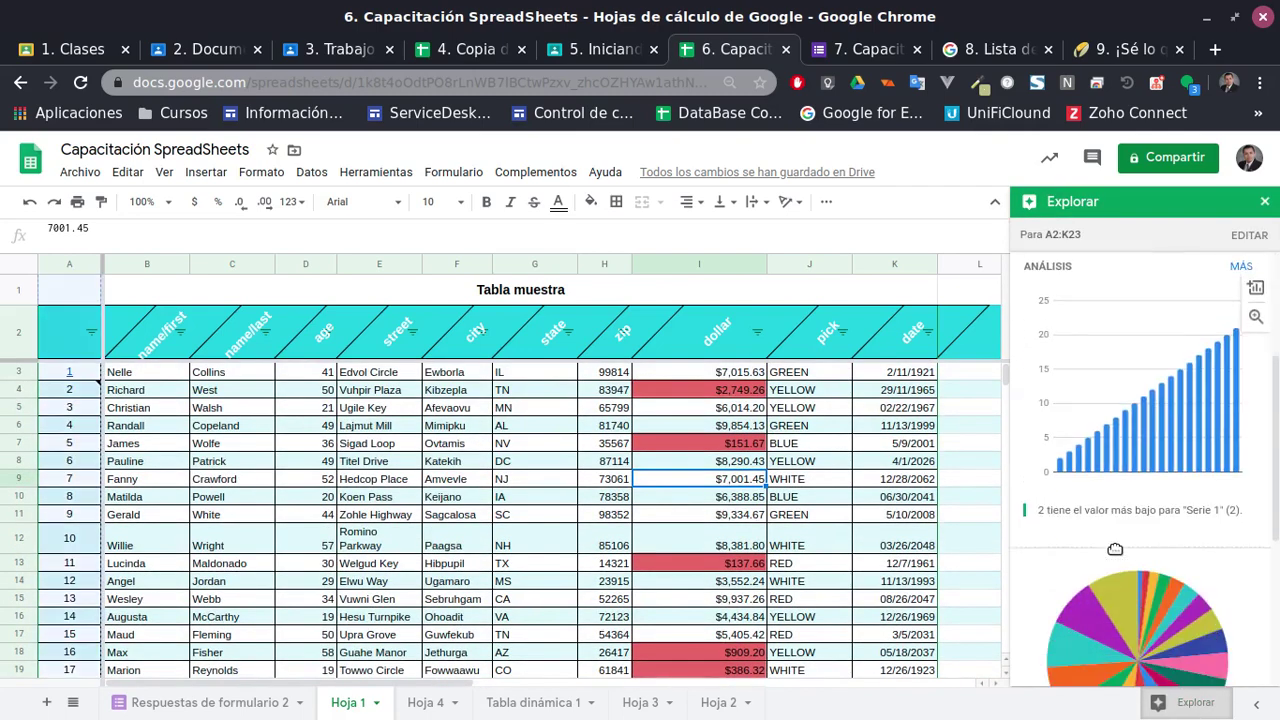
{"action": "left_click", "coordinate": [1260, 708]}
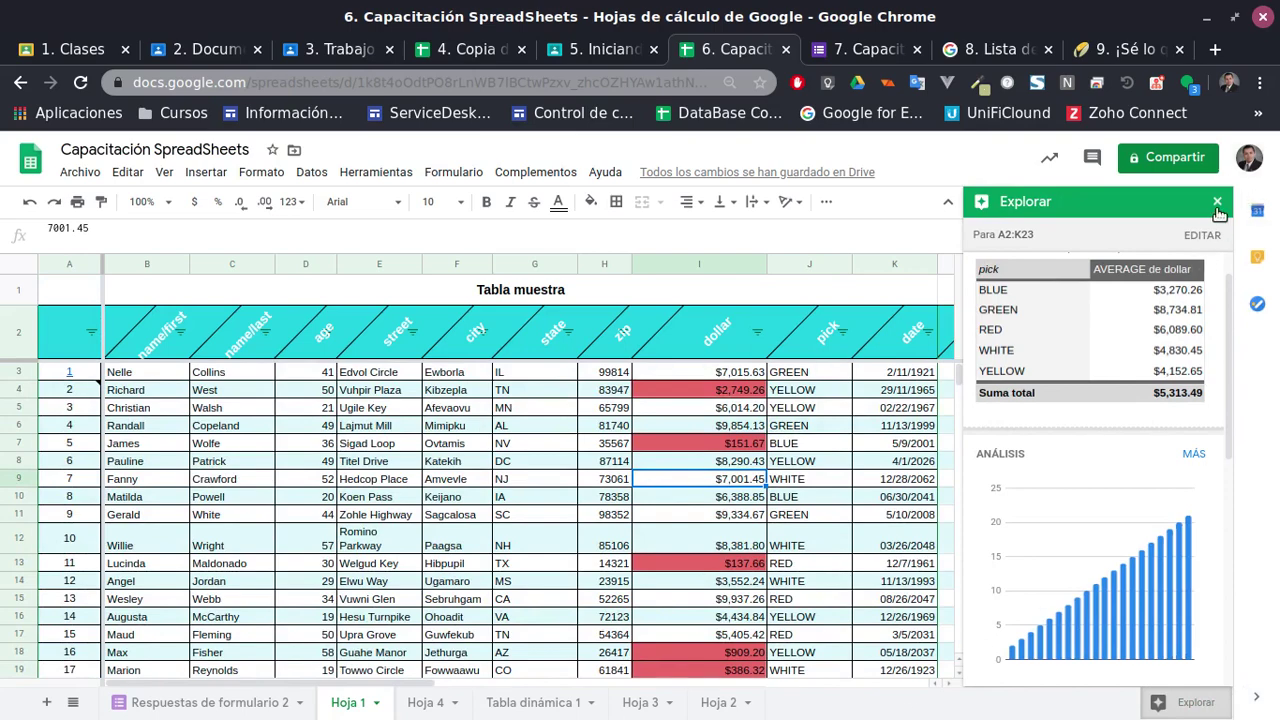
{"action": "left_click", "coordinate": [1217, 202]}
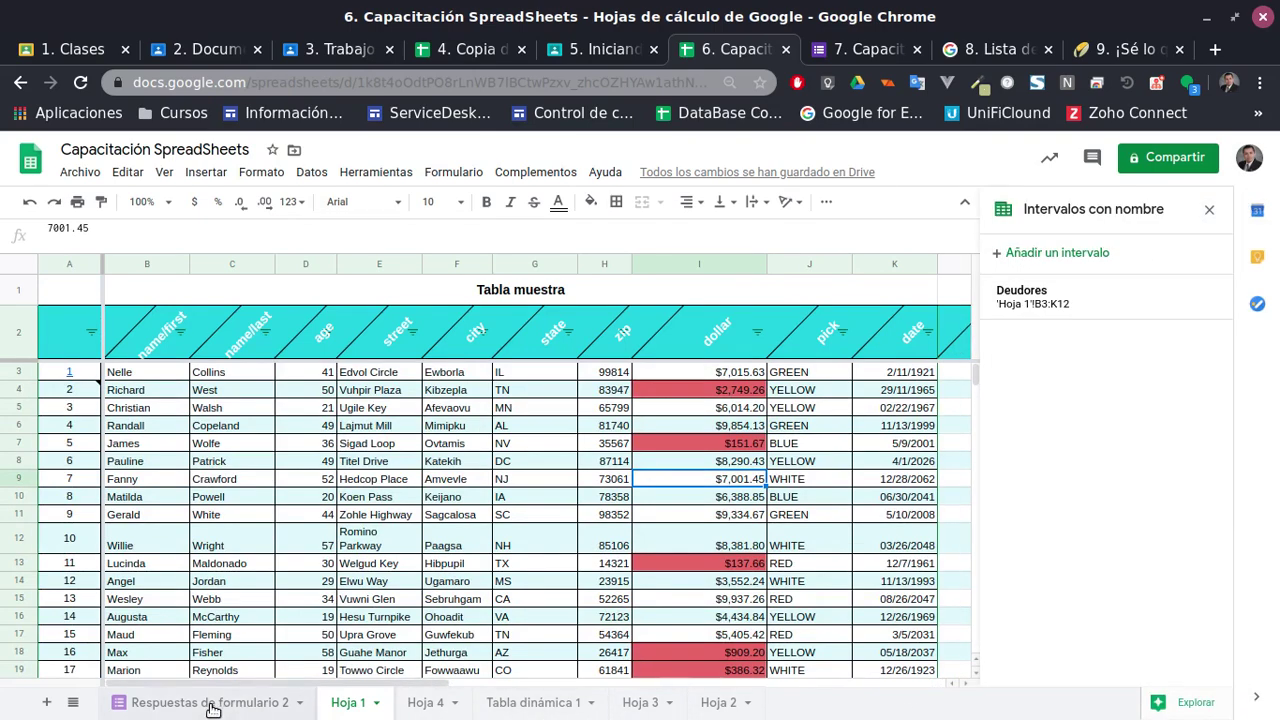
Visit Respuestas de formulario 2, return to Hoja 1, and open the Insertar menu
{"action": "left_click", "coordinate": [246, 705]}
{"action": "left_click", "coordinate": [340, 702]}
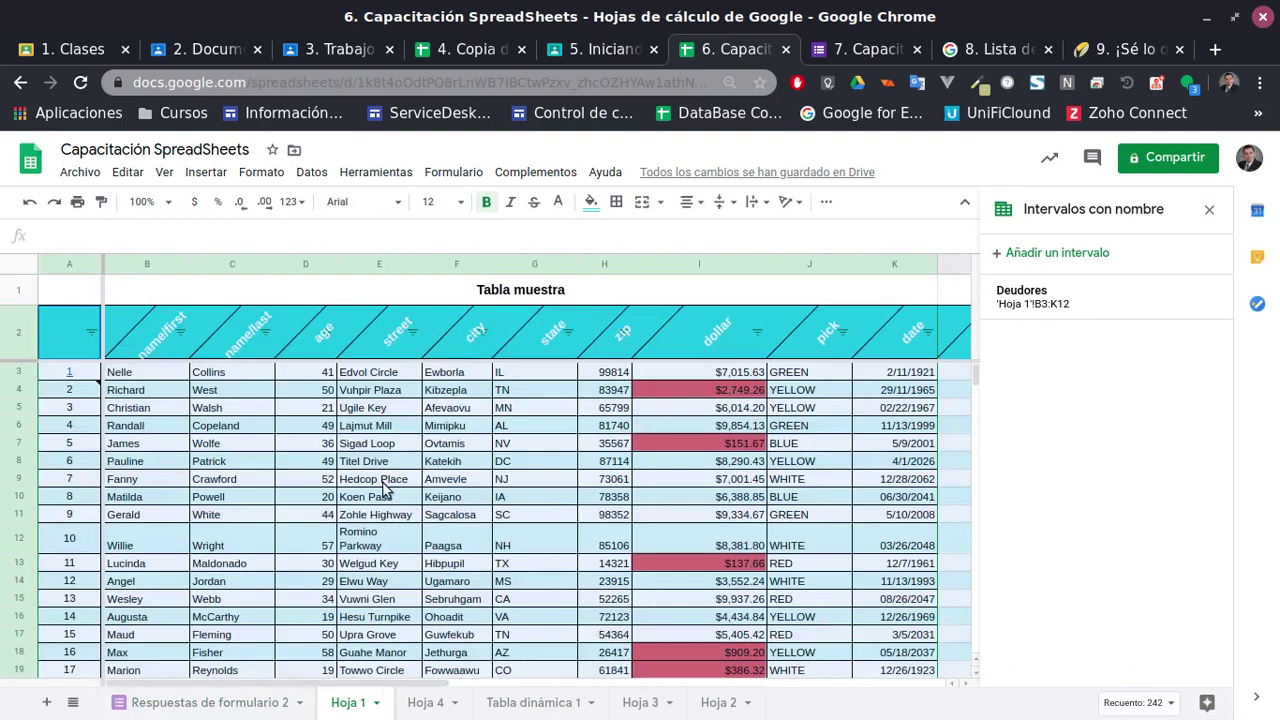
{"action": "scroll", "coordinate": [441, 500], "scroll_direction": "down", "scroll_amount": 2}
{"action": "scroll", "coordinate": [441, 500], "scroll_direction": "up", "scroll_amount": 2}
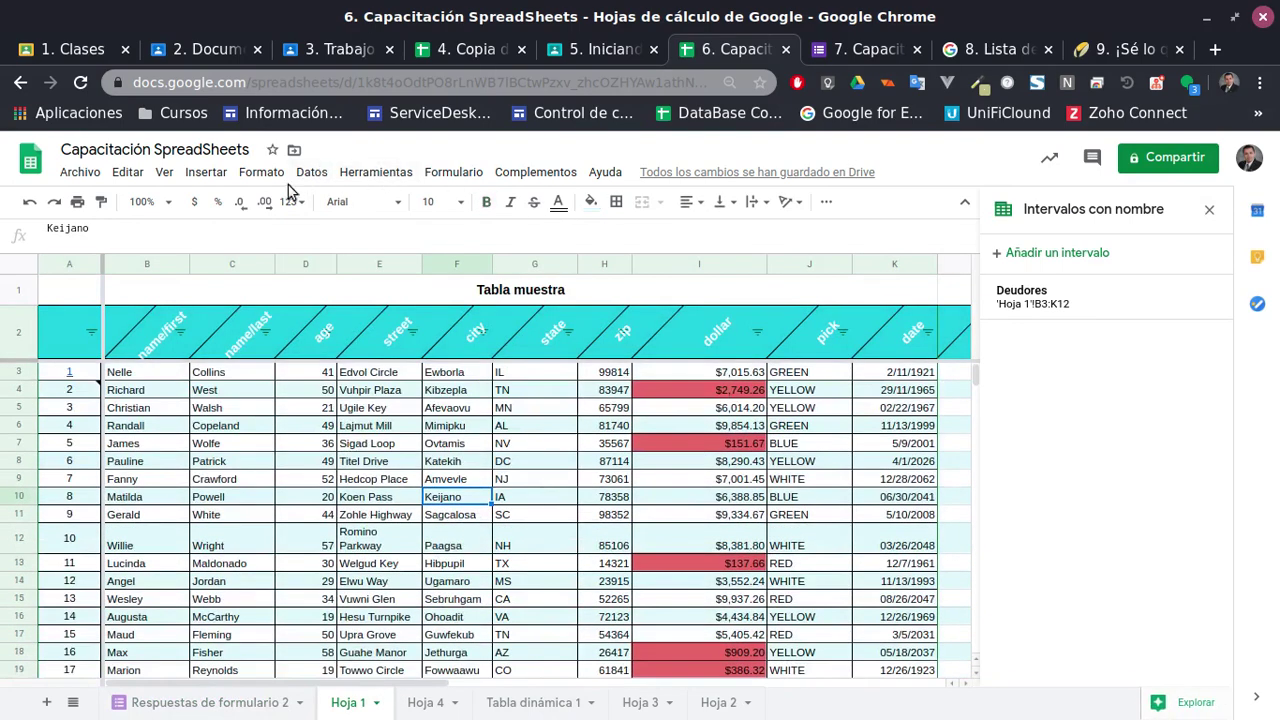
{"action": "left_click", "coordinate": [203, 172]}
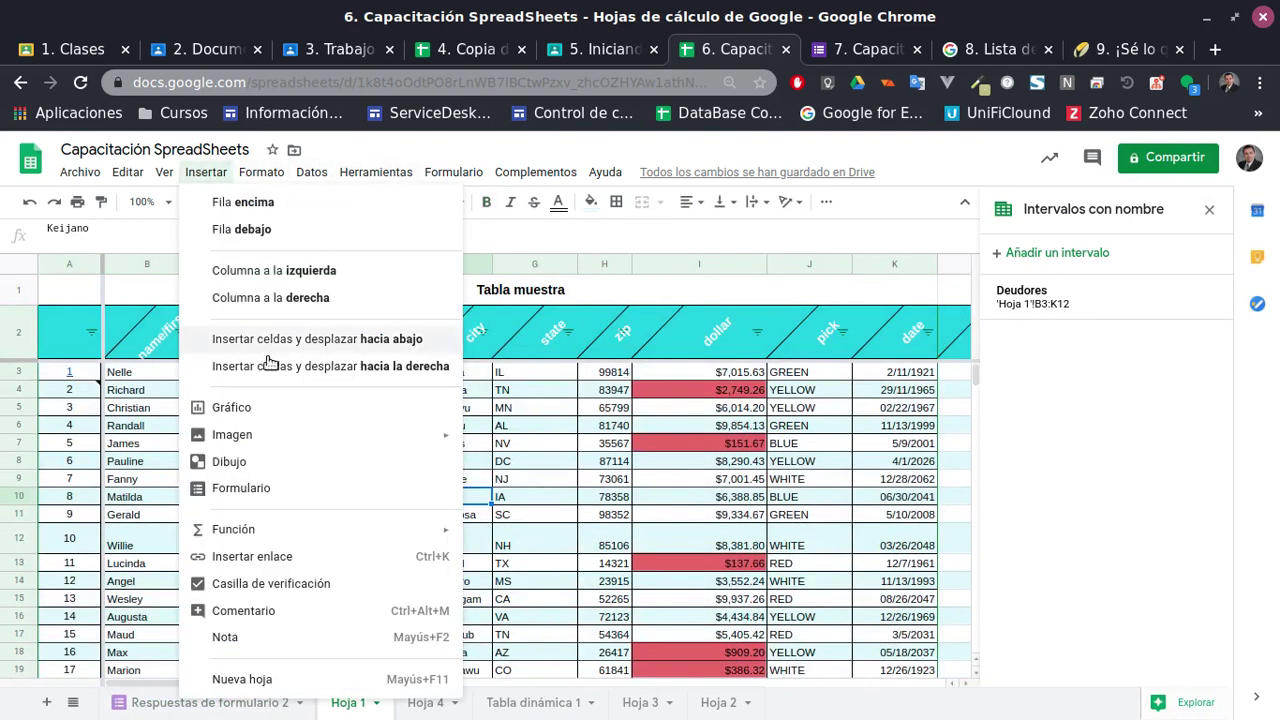
{"action": "left_click", "coordinate": [265, 410]}
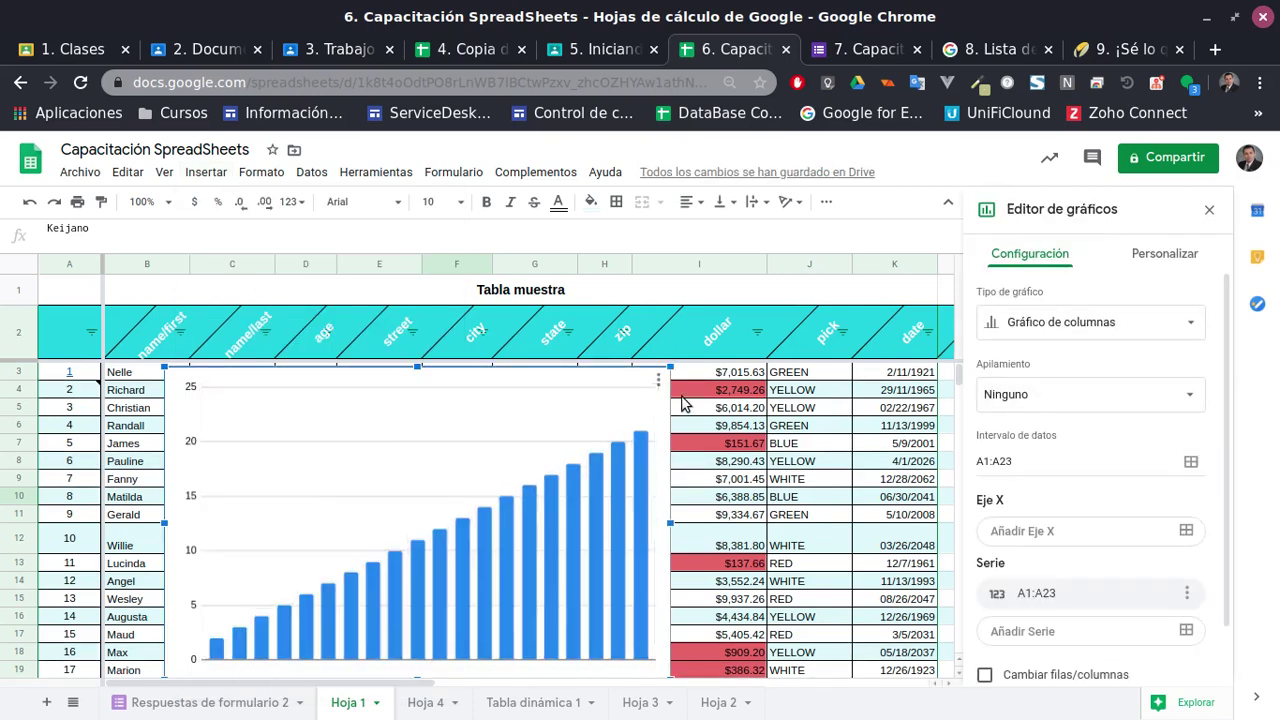
{"action": "left_click", "coordinate": [574, 514]}
{"action": "scroll", "coordinate": [1080, 420], "scroll_direction": "down", "scroll_amount": 2}
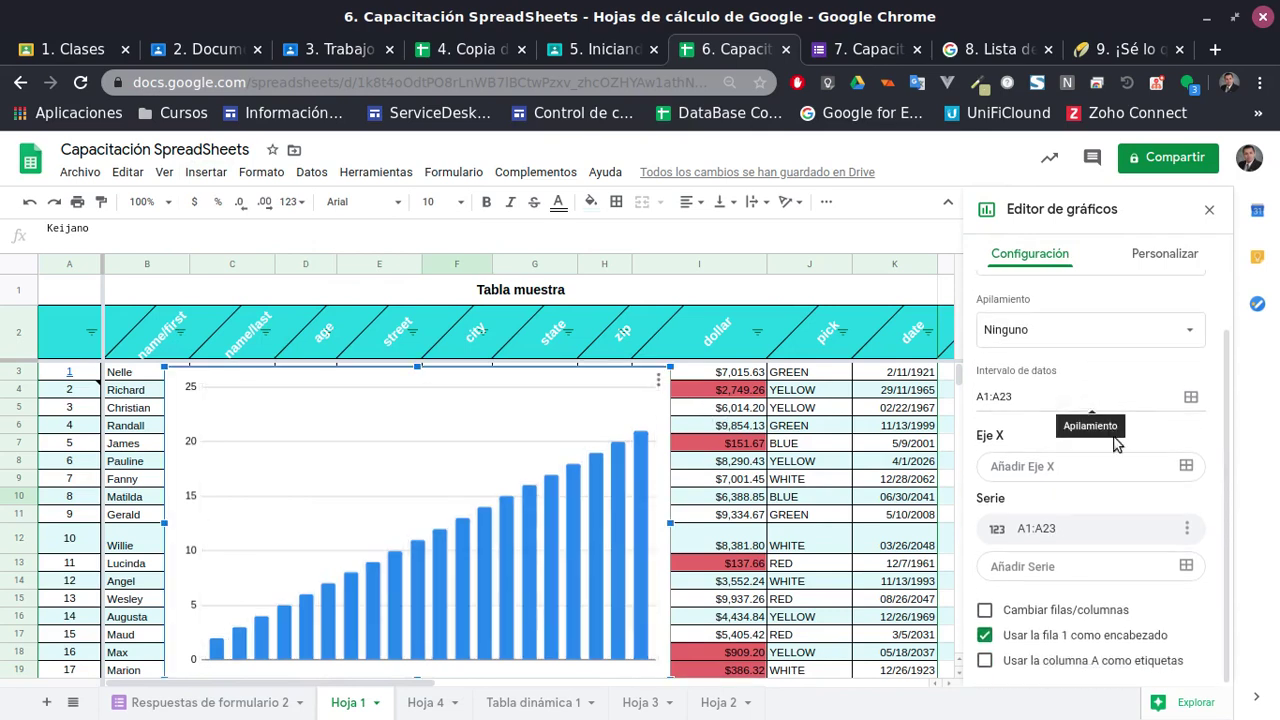
{"action": "scroll", "coordinate": [1109, 501], "scroll_direction": "up", "scroll_amount": 2}
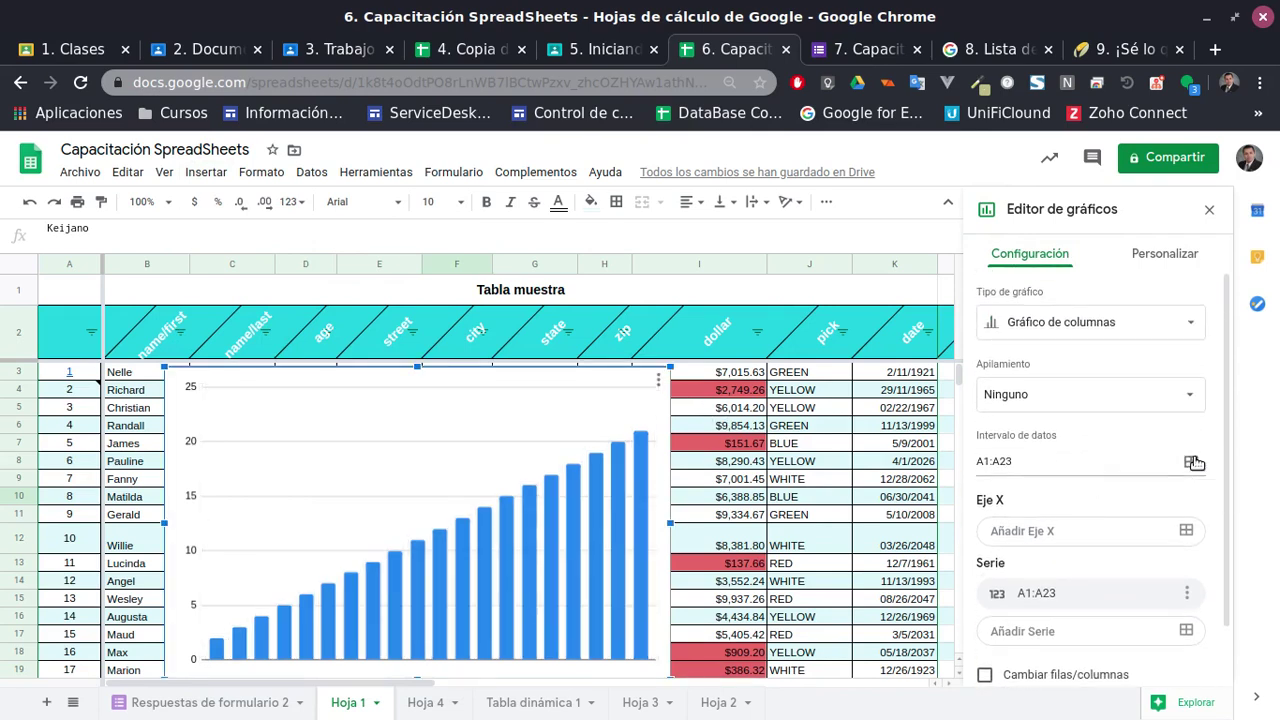
{"action": "left_click", "coordinate": [1192, 462]}
{"action": "left_click", "coordinate": [776, 350]}
{"action": "key", "text": "Delete"}
{"action": "scroll", "coordinate": [460, 466], "scroll_direction": "down", "scroll_amount": 1}
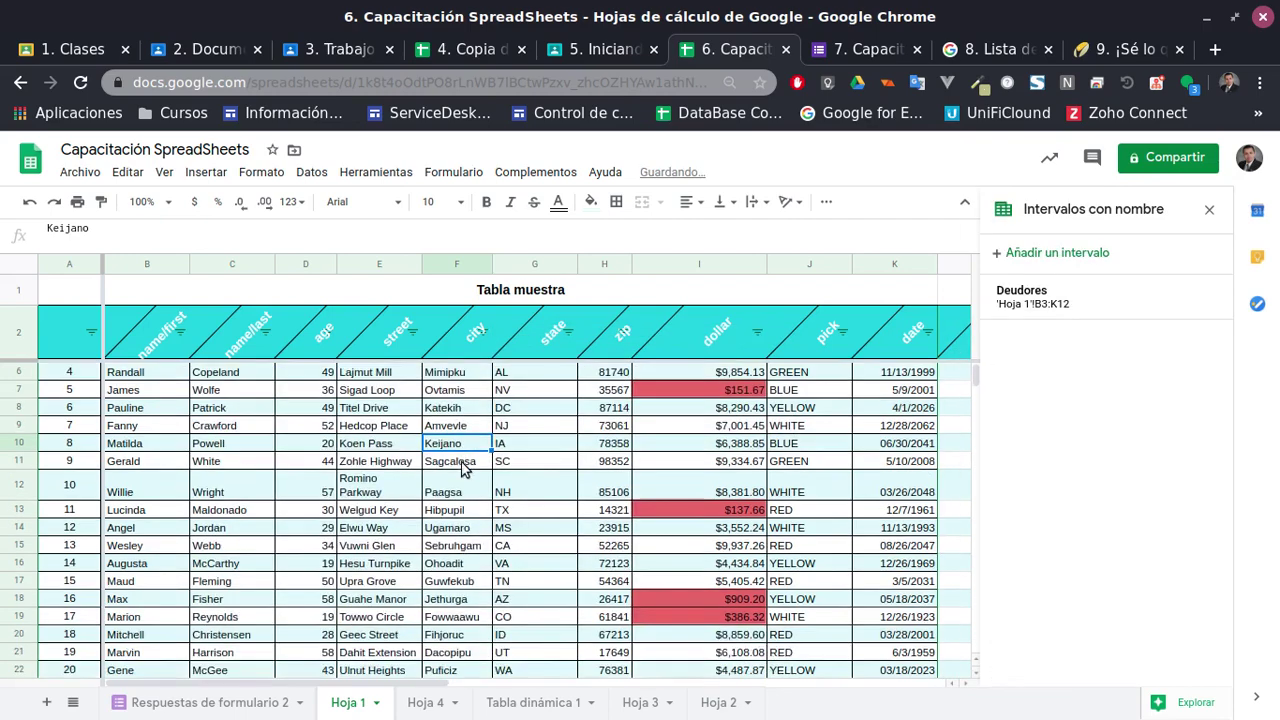
{"action": "scroll", "coordinate": [463, 470], "scroll_direction": "up", "scroll_amount": 1}
{"action": "left_click", "coordinate": [71, 371]}
{"action": "scroll", "coordinate": [418, 515], "scroll_direction": "down", "scroll_amount": 3}
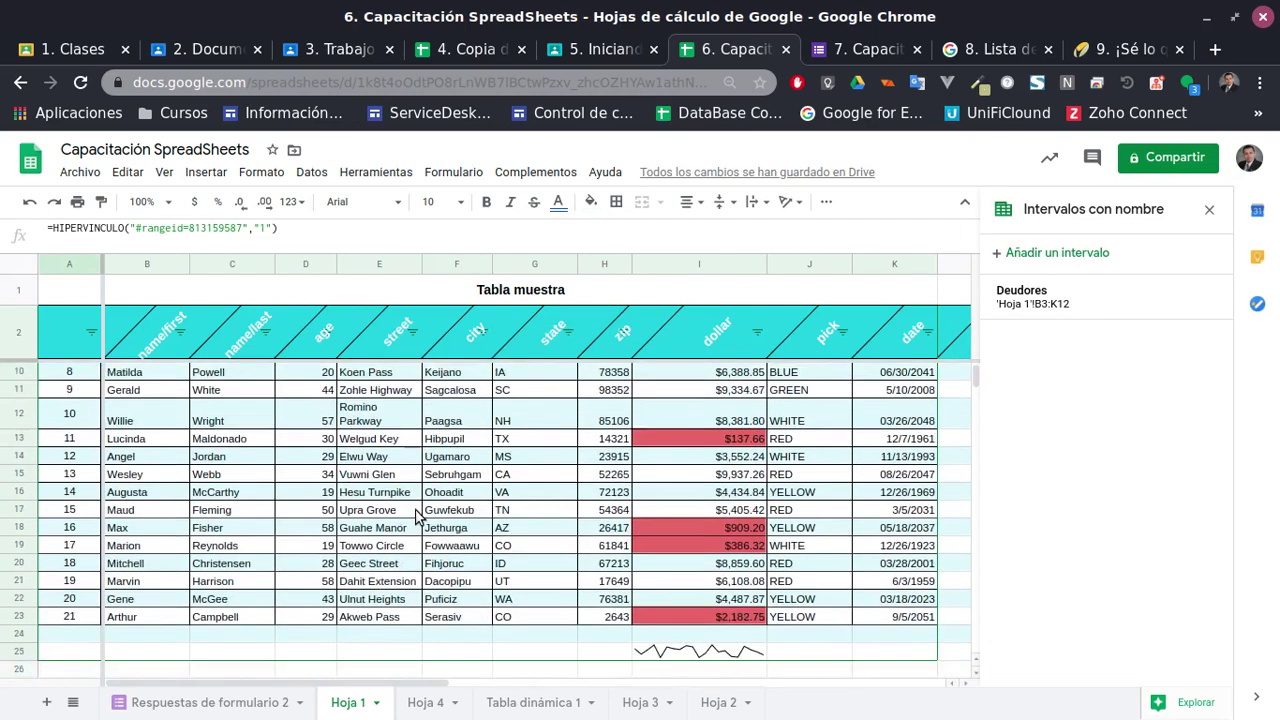
{"action": "scroll", "coordinate": [849, 551], "scroll_direction": "up", "scroll_amount": 4}
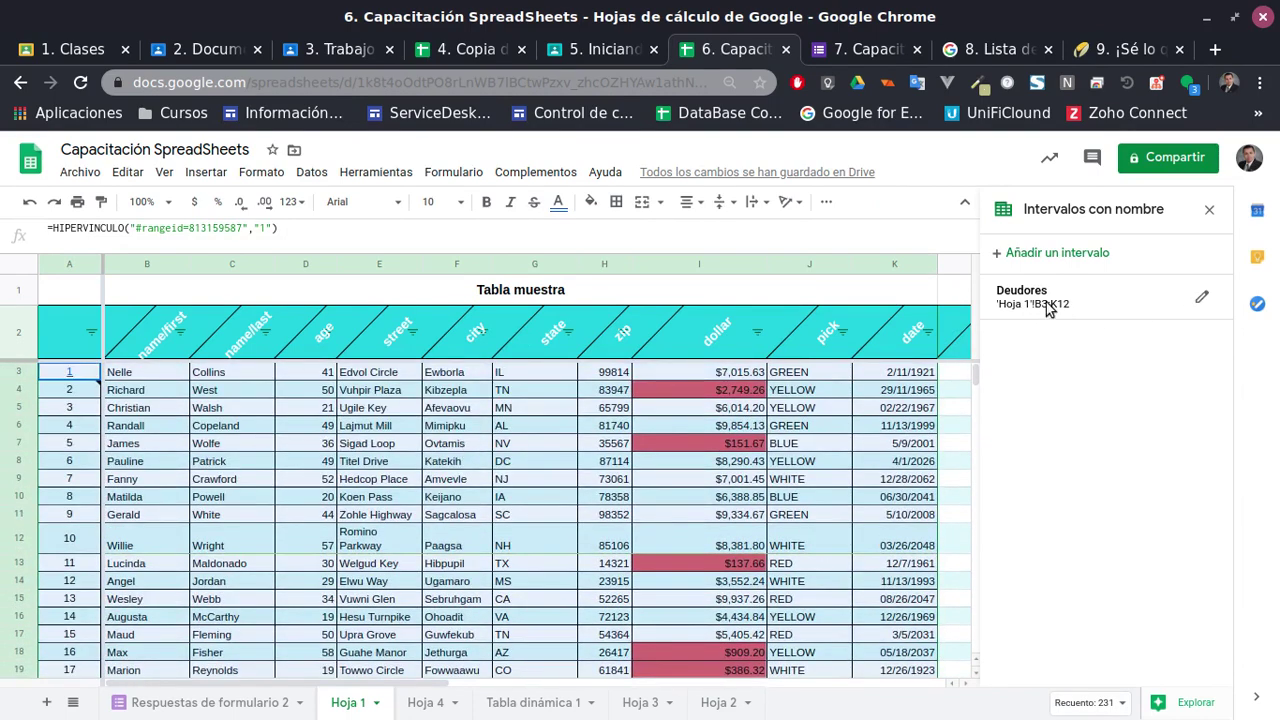
{"action": "left_click", "coordinate": [205, 172]}
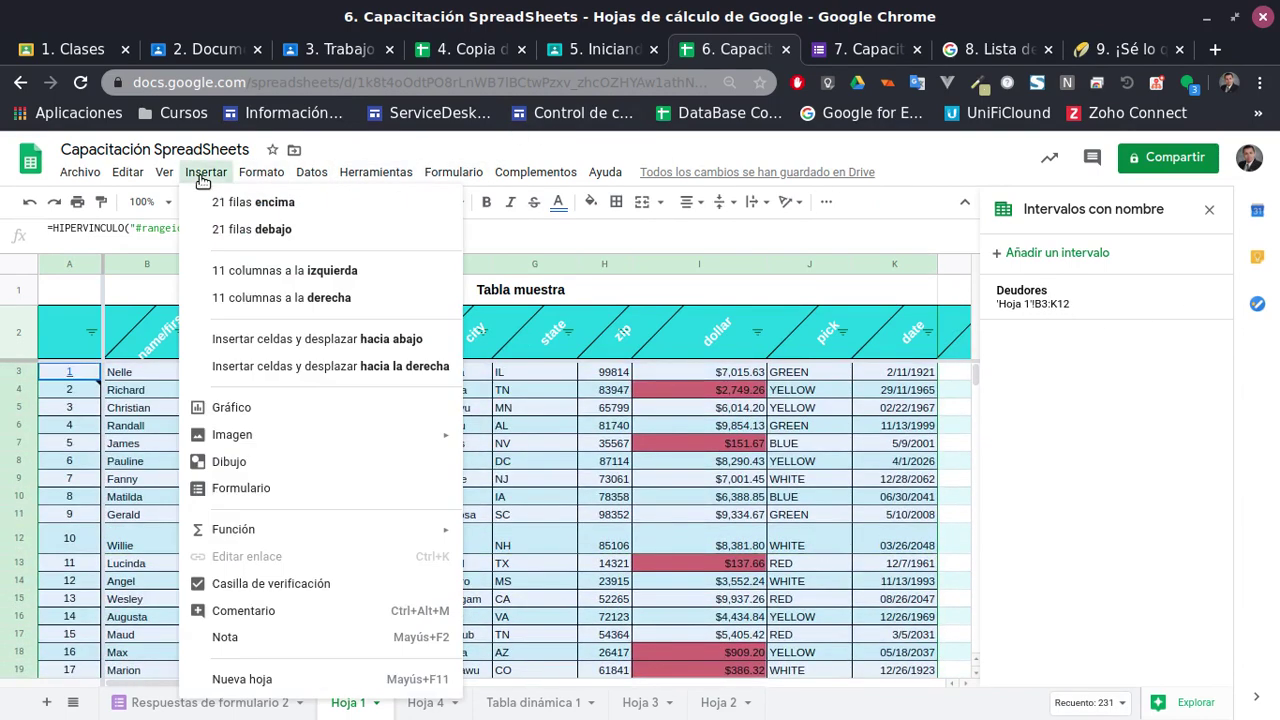
Insert a chart from the Tabla muestra data
{"action": "left_click", "coordinate": [250, 408]}
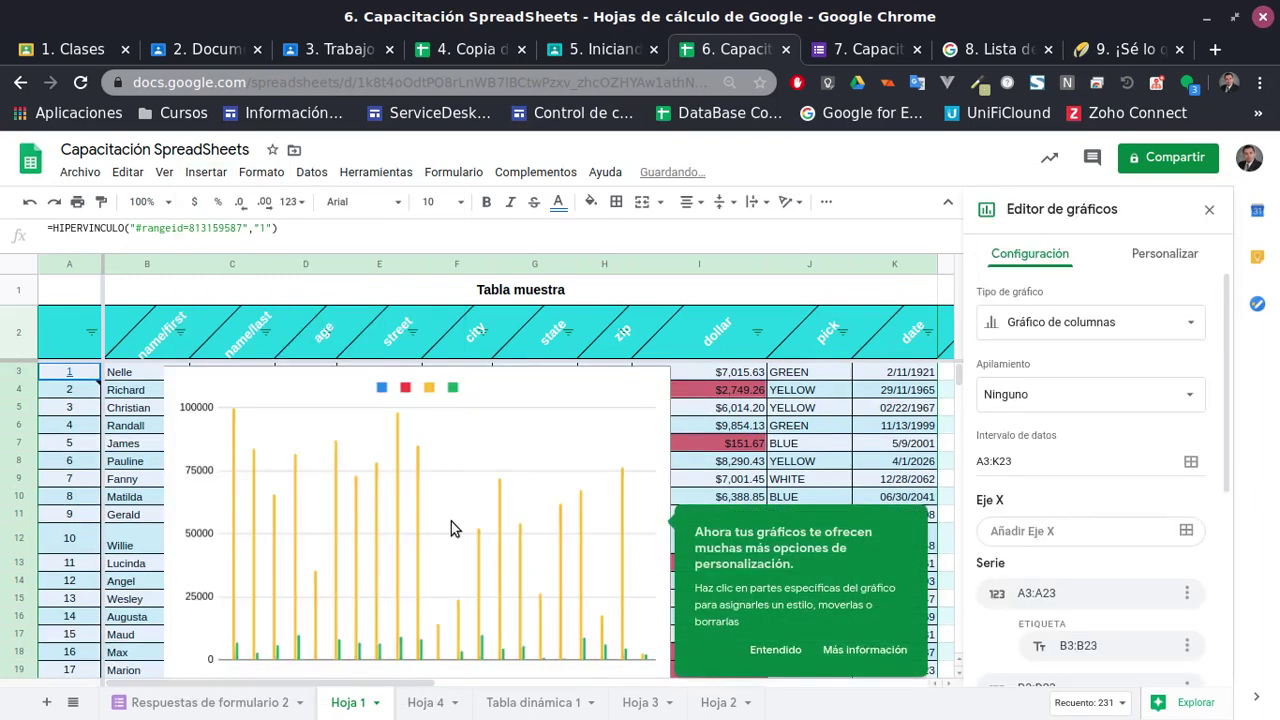
{"action": "scroll", "coordinate": [451, 521], "scroll_direction": "down", "scroll_amount": 2}
{"action": "scroll", "coordinate": [499, 612], "scroll_direction": "up", "scroll_amount": 1}
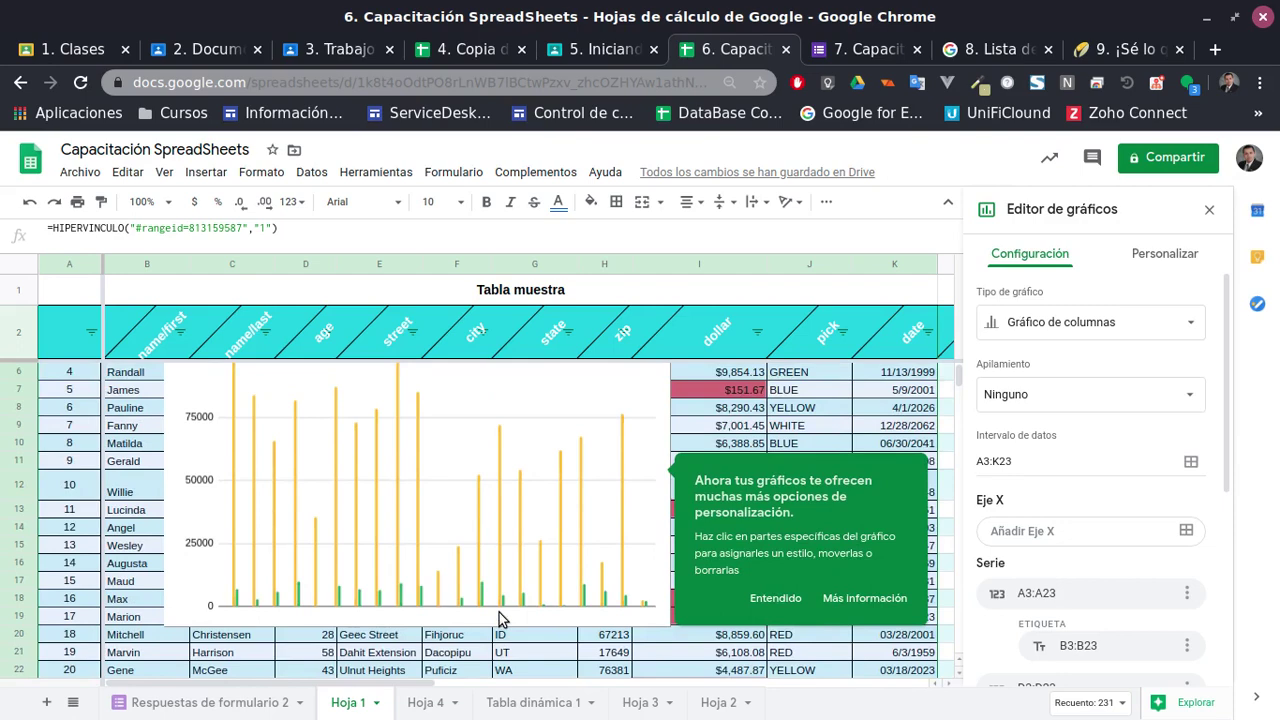
{"action": "scroll", "coordinate": [1138, 436], "scroll_direction": "down", "scroll_amount": 3}
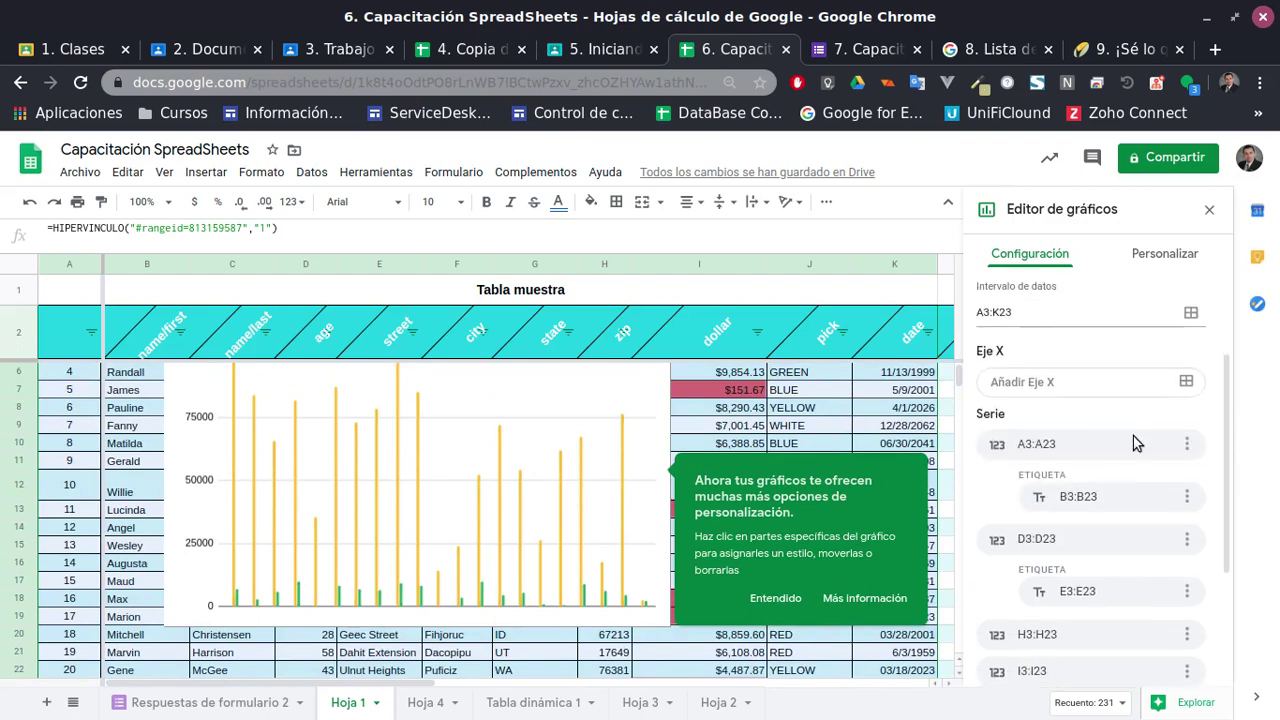
{"action": "scroll", "coordinate": [1130, 443], "scroll_direction": "up", "scroll_amount": 3}
Review the chart's stacking and chart-type lists, keeping unstacked columns
{"action": "left_click", "coordinate": [1050, 394]}
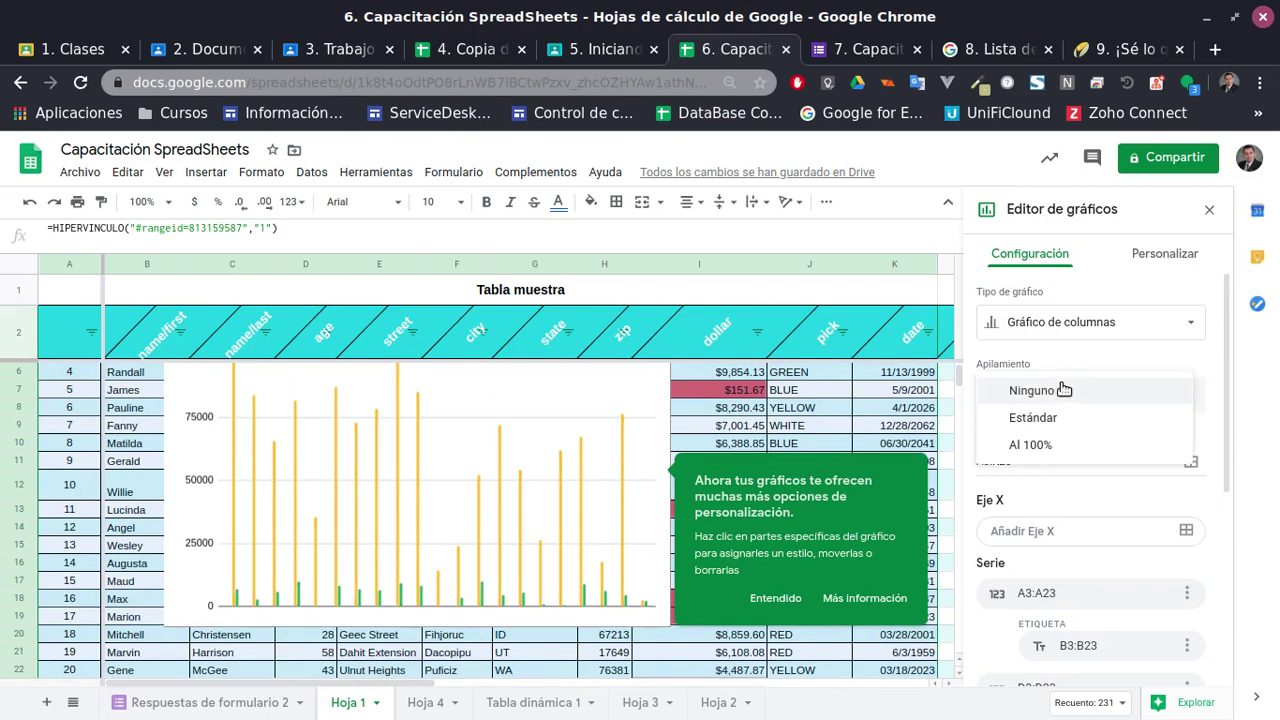
{"action": "left_click", "coordinate": [1040, 390]}
{"action": "left_click", "coordinate": [1116, 321]}
{"action": "left_click", "coordinate": [1112, 321]}
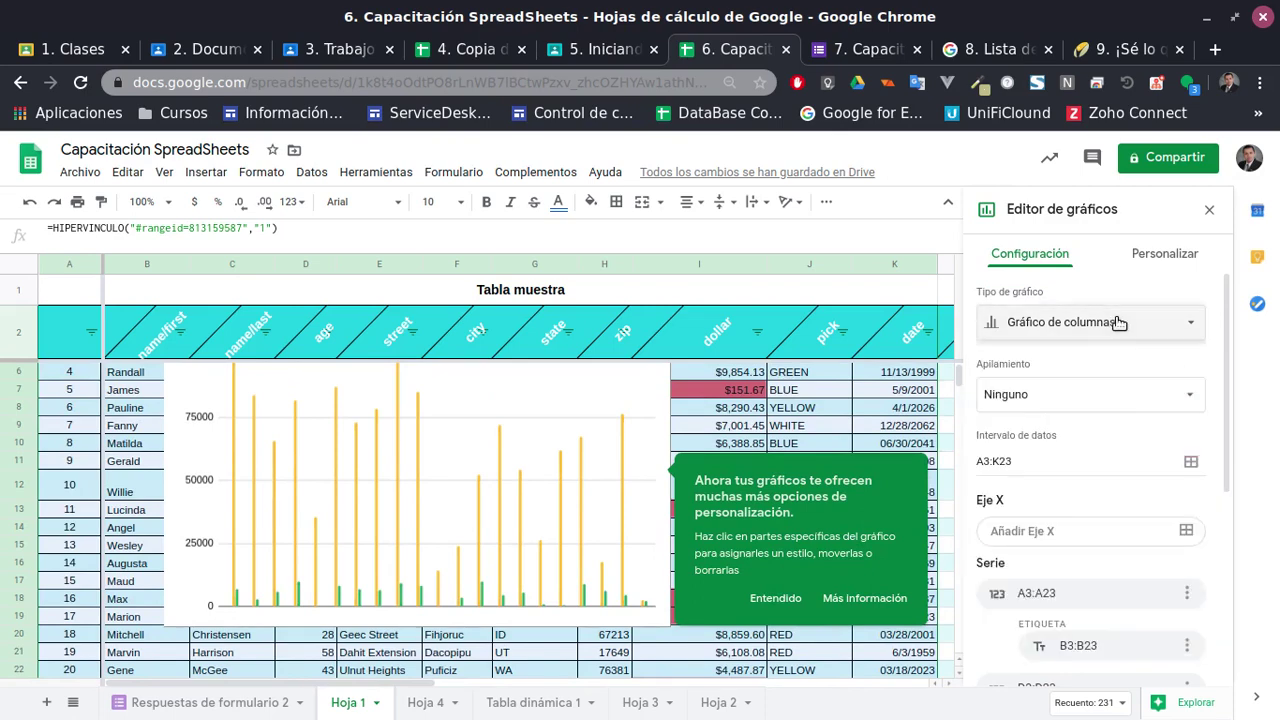
{"action": "left_click", "coordinate": [1112, 321]}
{"action": "scroll", "coordinate": [1133, 420], "scroll_direction": "down", "scroll_amount": 5}
{"action": "scroll", "coordinate": [1137, 437], "scroll_direction": "up", "scroll_amount": 5}
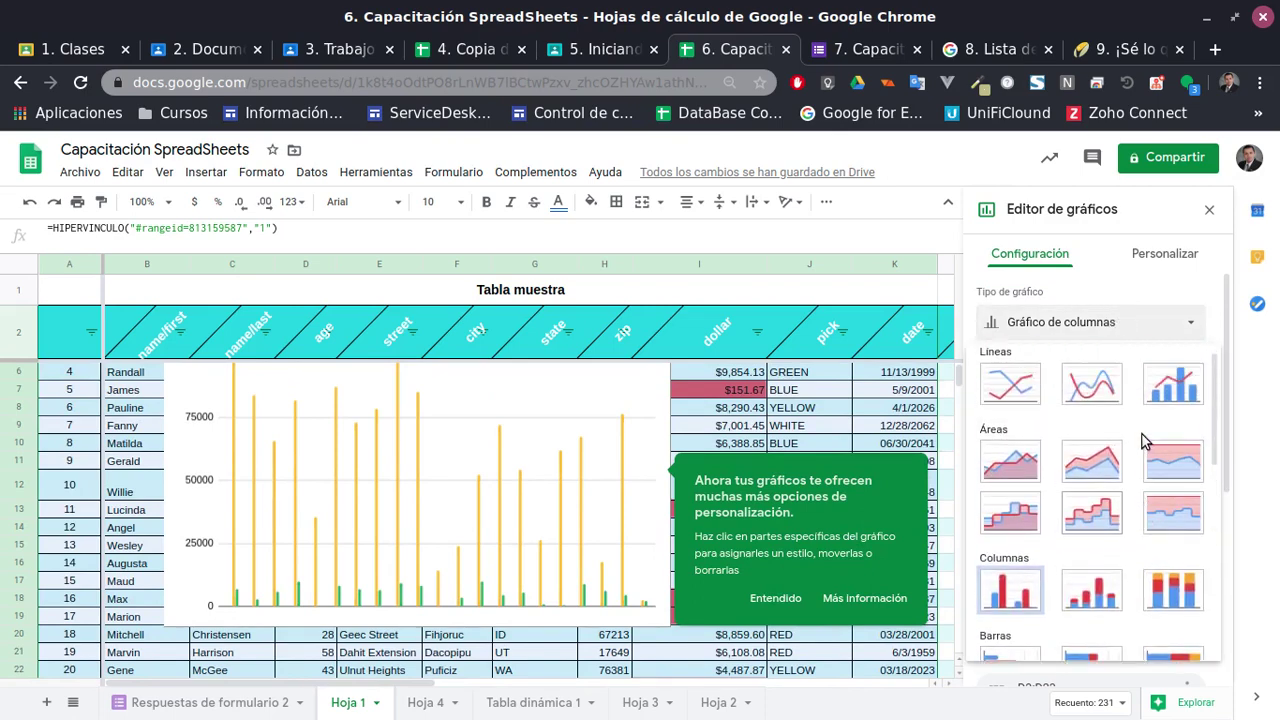
{"action": "left_click", "coordinate": [1168, 325]}
{"action": "left_click", "coordinate": [1160, 332]}
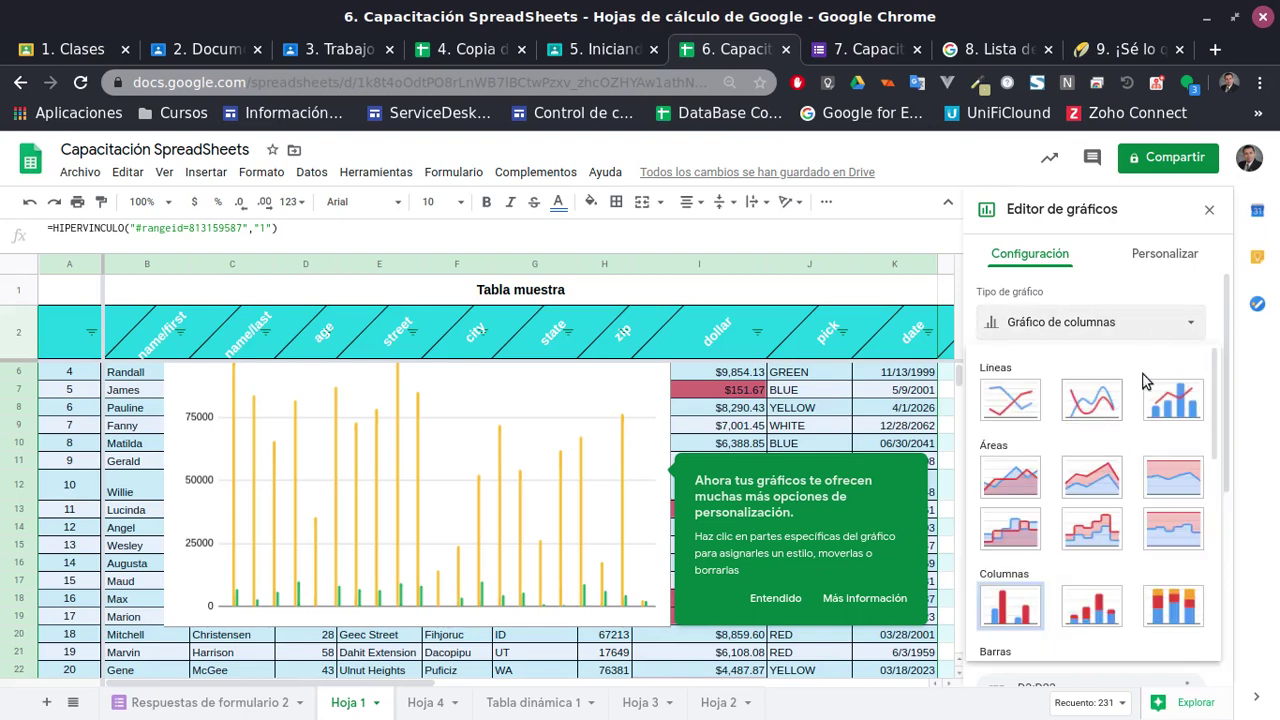
{"action": "left_click", "coordinate": [1150, 334]}
Inspect the A3:A23 series options without changing anything
{"action": "scroll", "coordinate": [1128, 440], "scroll_direction": "down", "scroll_amount": 2}
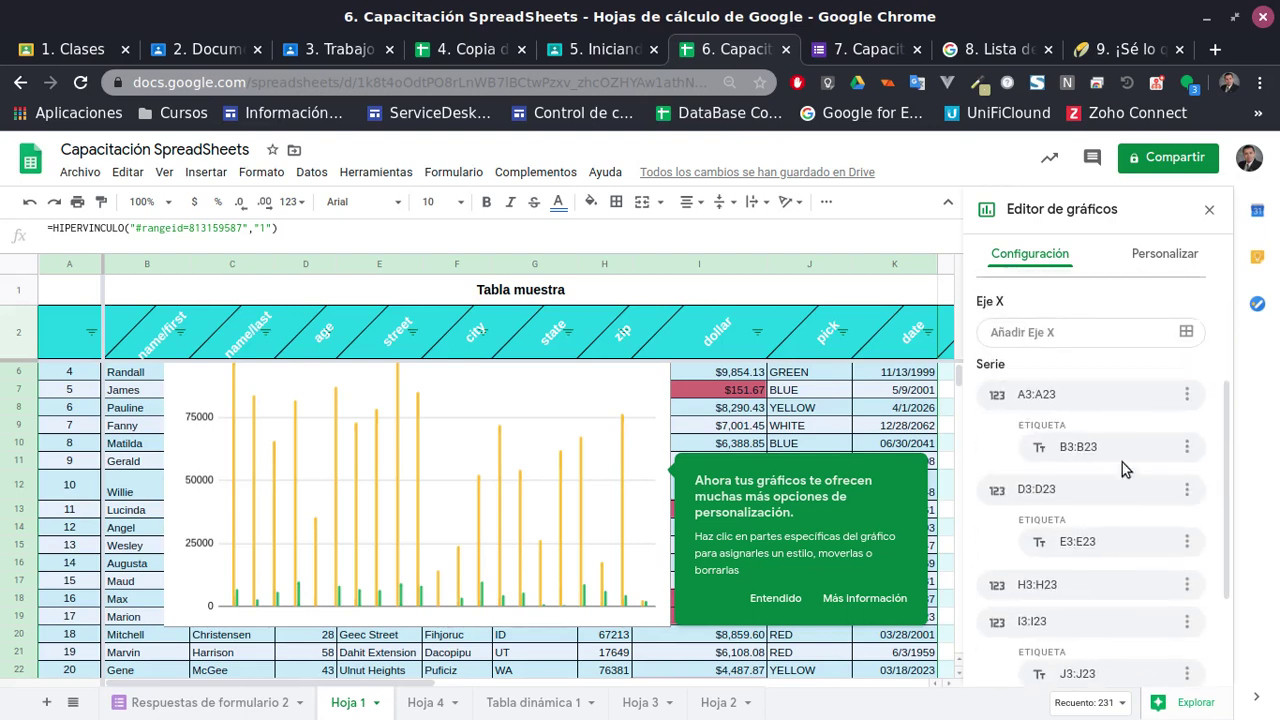
{"action": "scroll", "coordinate": [997, 418], "scroll_direction": "down", "scroll_amount": 3}
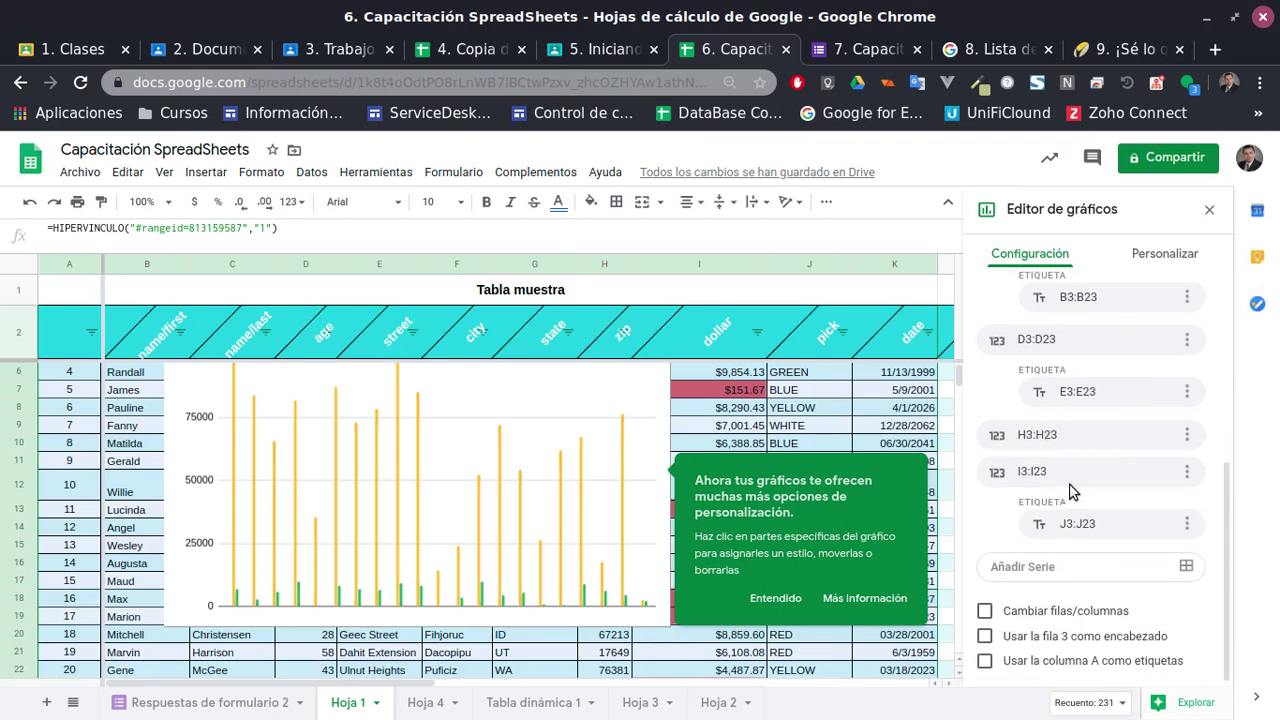
{"action": "scroll", "coordinate": [1020, 480], "scroll_direction": "up", "scroll_amount": 4}
{"action": "scroll", "coordinate": [1045, 558], "scroll_direction": "down", "scroll_amount": 3}
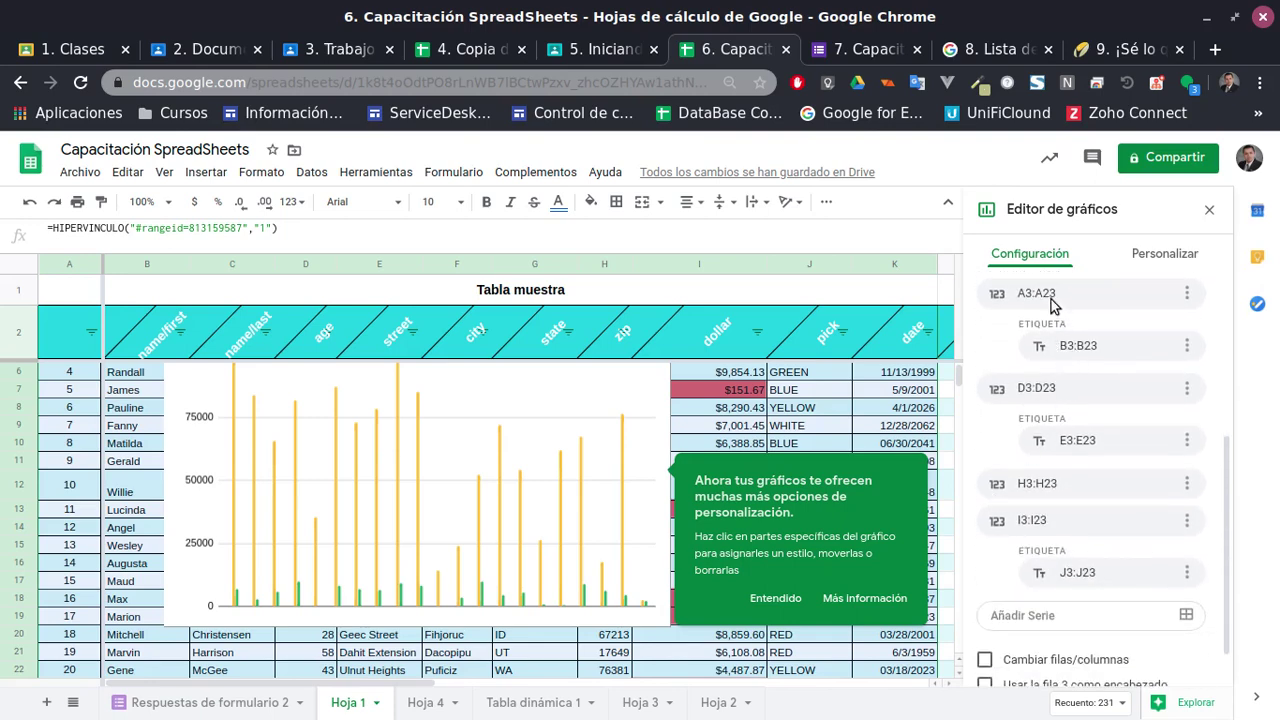
{"action": "left_click", "coordinate": [1186, 295]}
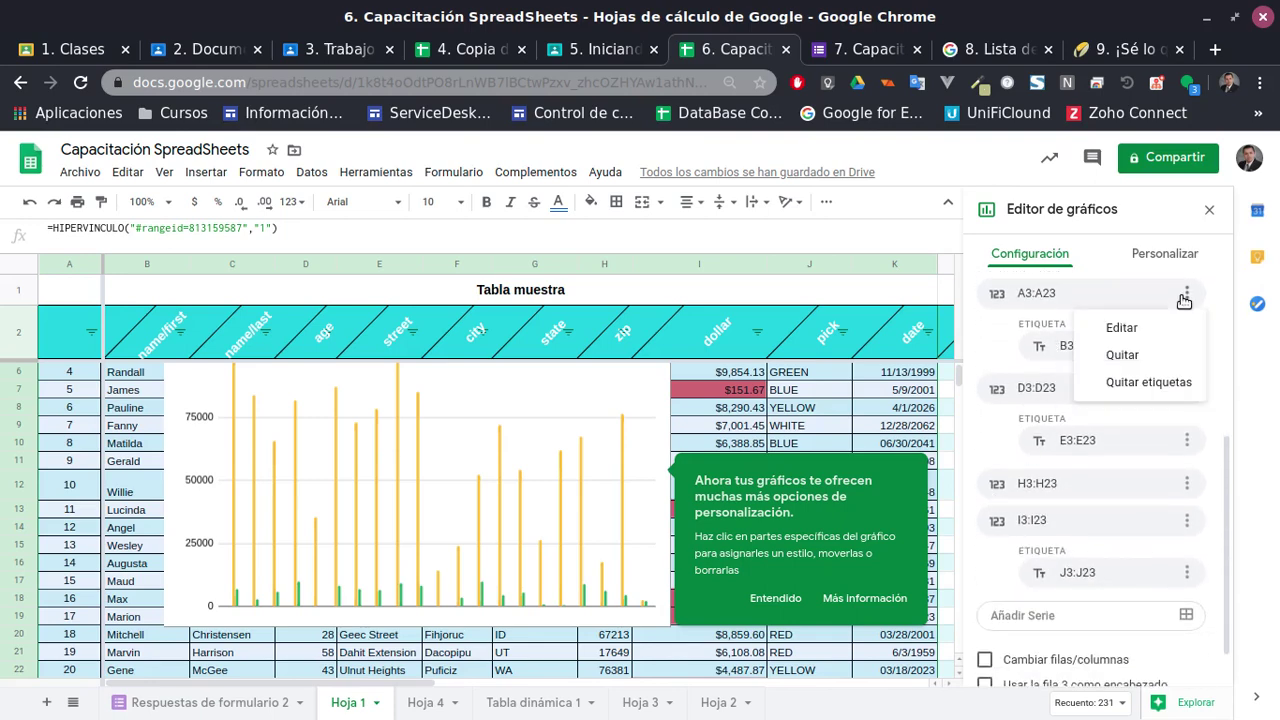
{"action": "left_click", "coordinate": [1185, 298]}
{"action": "left_click", "coordinate": [1185, 297]}
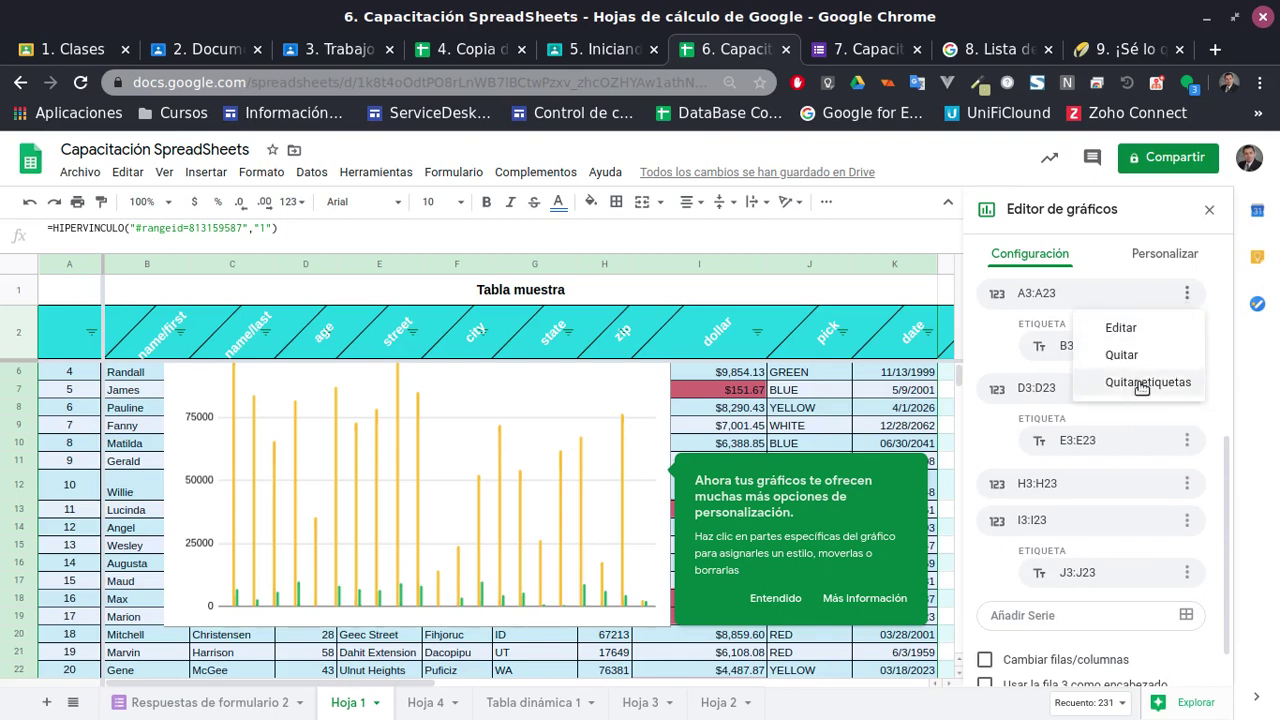
{"action": "left_click", "coordinate": [1035, 362]}
Start adding another series, cancel it, and dismiss the customisation tip
{"action": "scroll", "coordinate": [1098, 529], "scroll_direction": "down", "scroll_amount": 1}
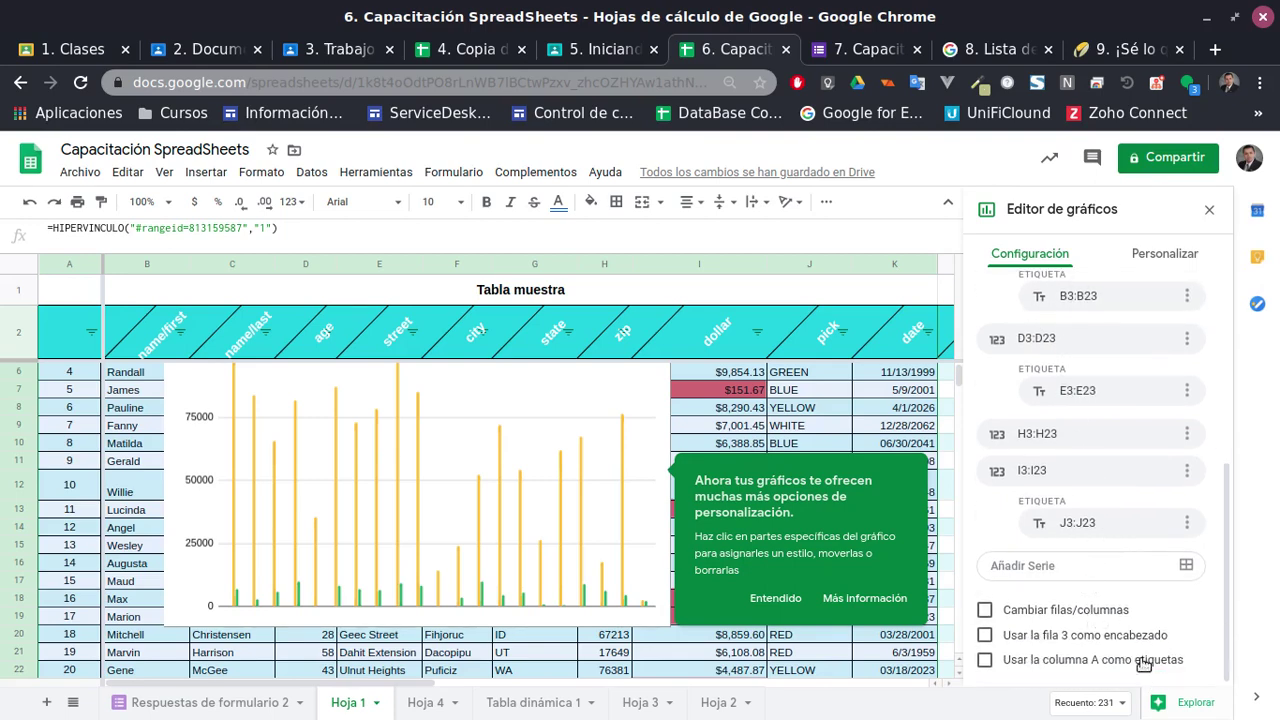
{"action": "left_click", "coordinate": [1072, 566]}
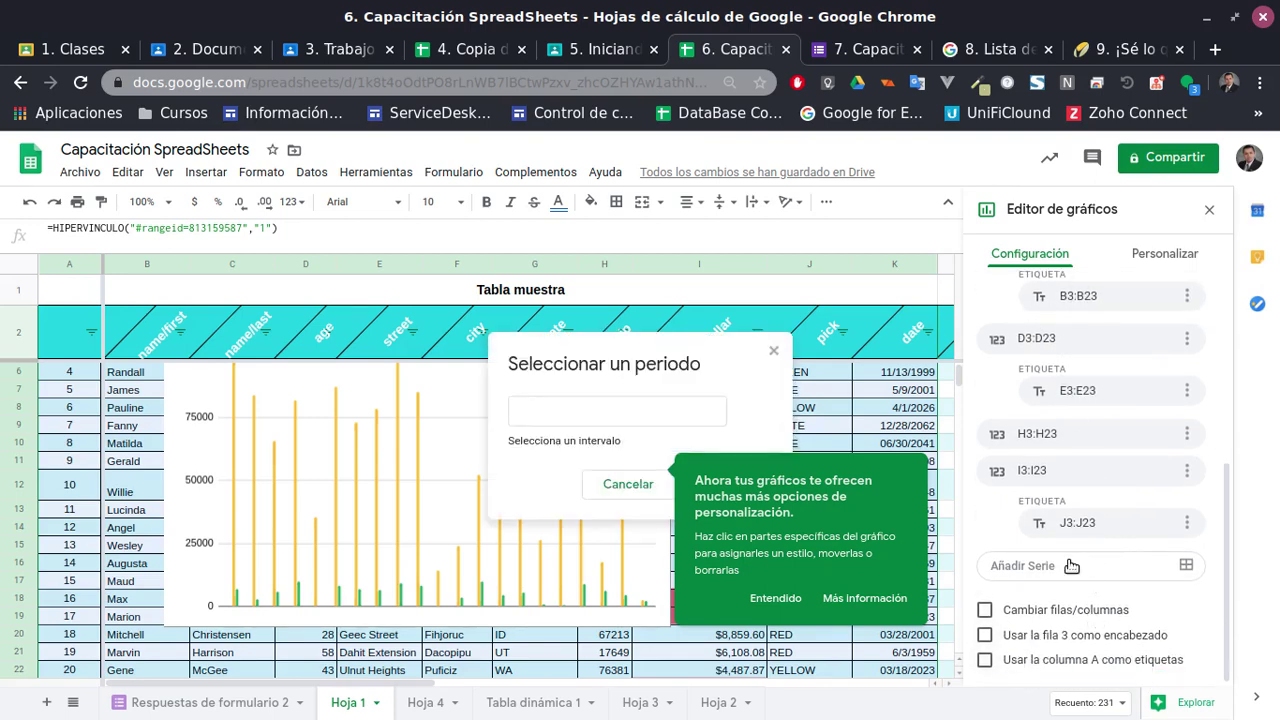
{"action": "left_click", "coordinate": [628, 484]}
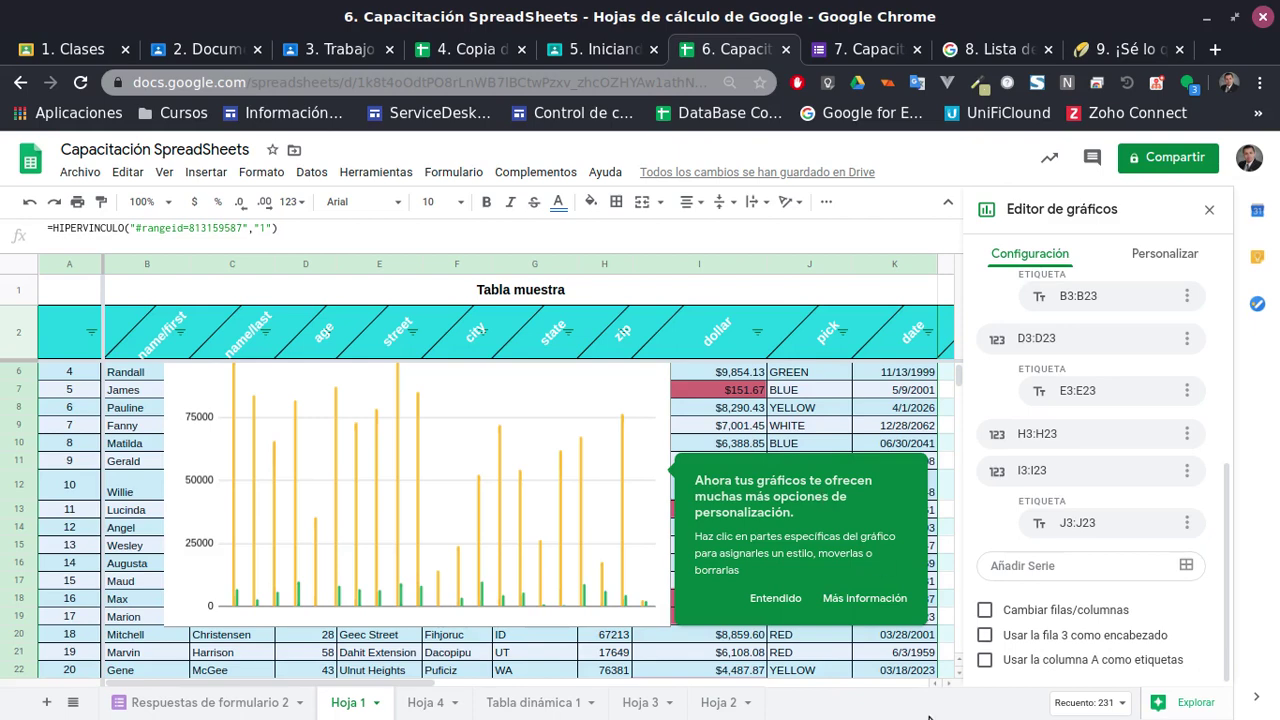
{"action": "left_click", "coordinate": [766, 598]}
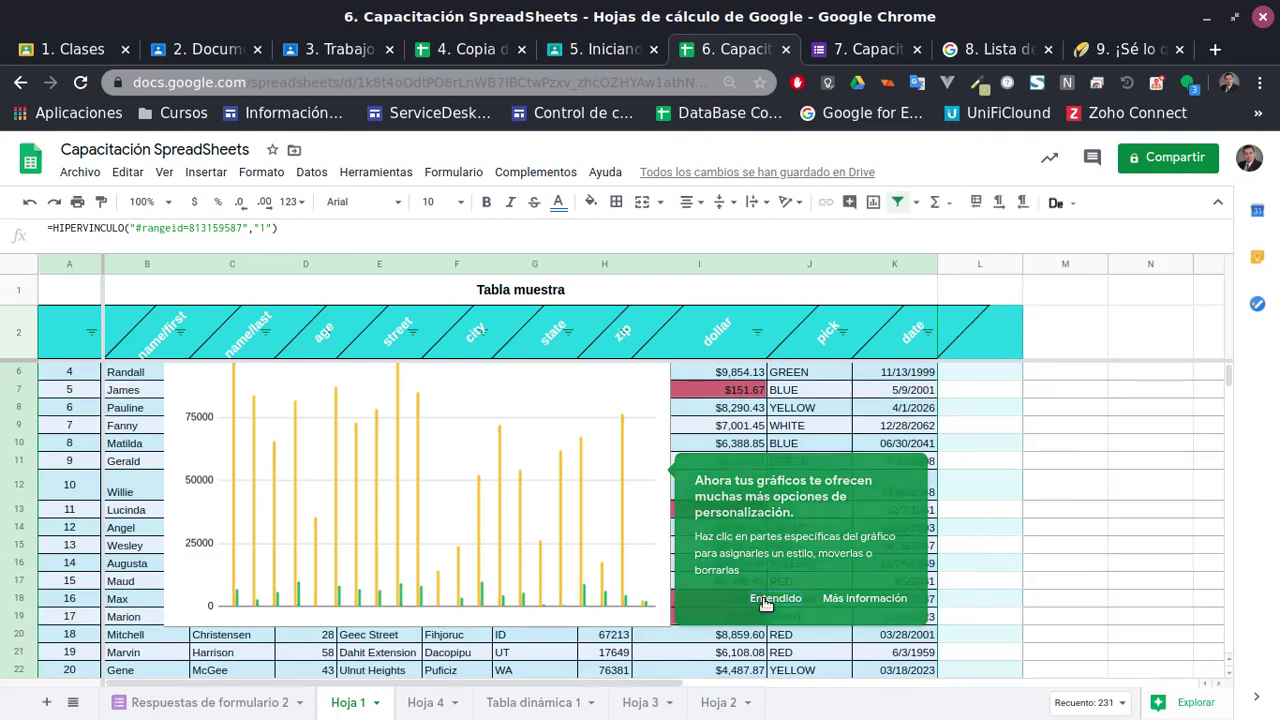
Drag the column chart aside, then delete it from its options menu
{"action": "left_click", "coordinate": [458, 483]}
{"action": "scroll", "coordinate": [407, 435], "scroll_direction": "up", "scroll_amount": 1}
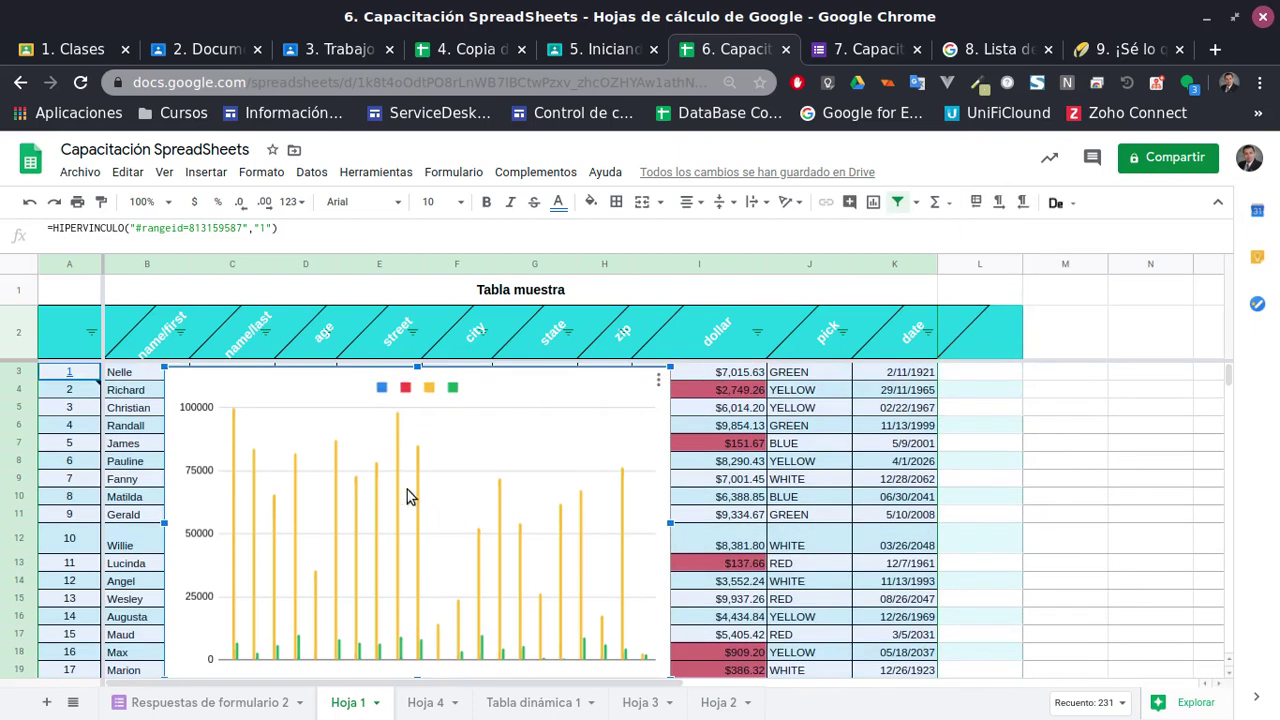
{"action": "left_click_drag", "start_coordinate": [408, 491], "coordinate": [1123, 551]}
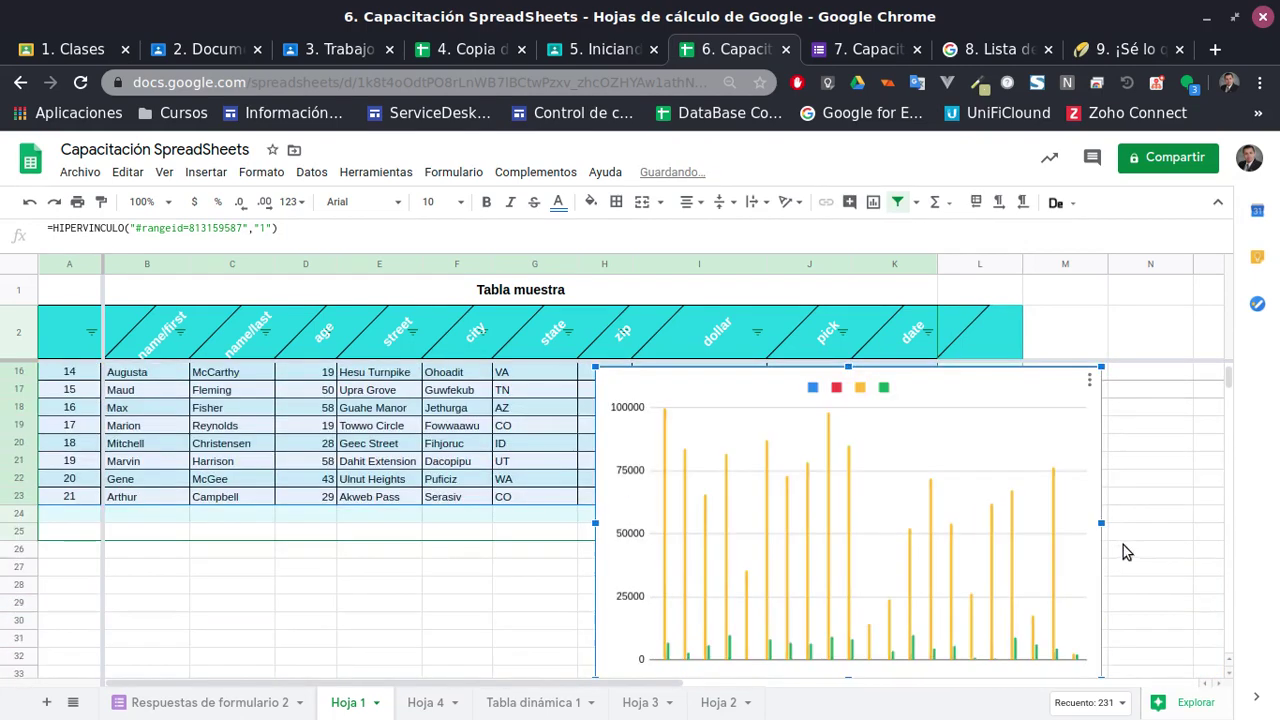
{"action": "left_click", "coordinate": [1087, 379]}
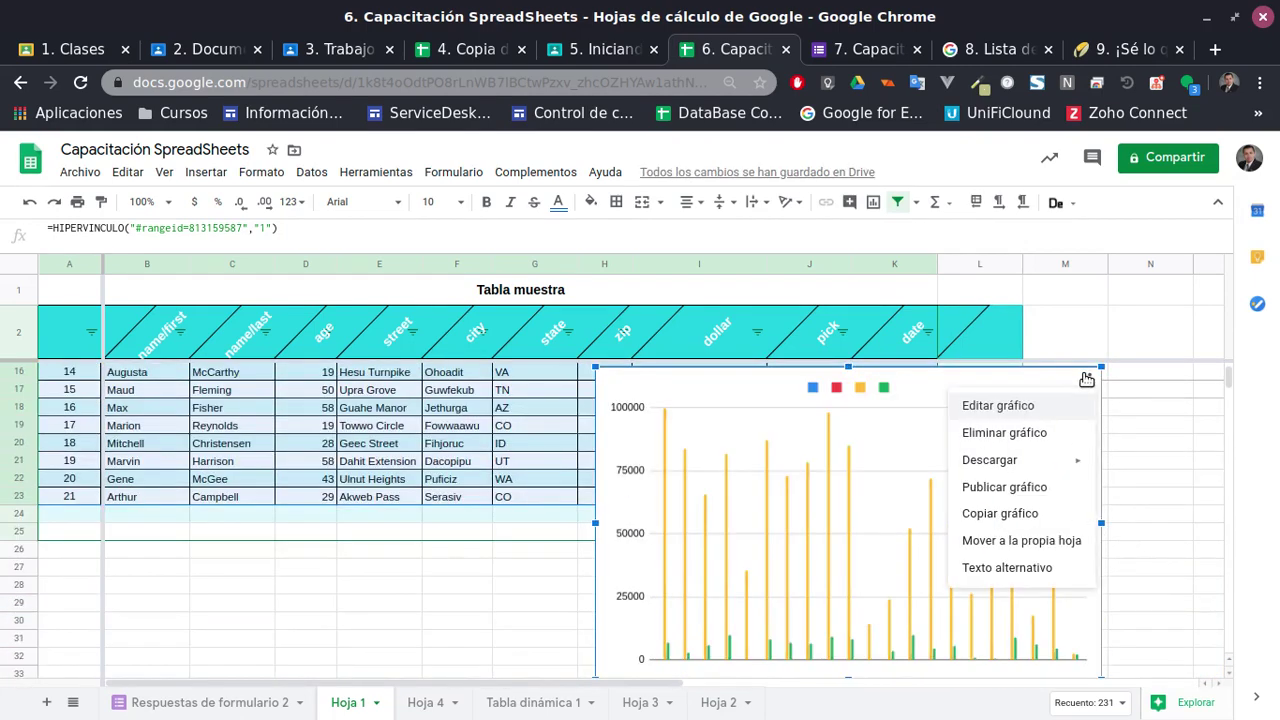
{"action": "left_click", "coordinate": [1008, 432]}
{"action": "scroll", "coordinate": [815, 520], "scroll_direction": "up", "scroll_amount": 5}
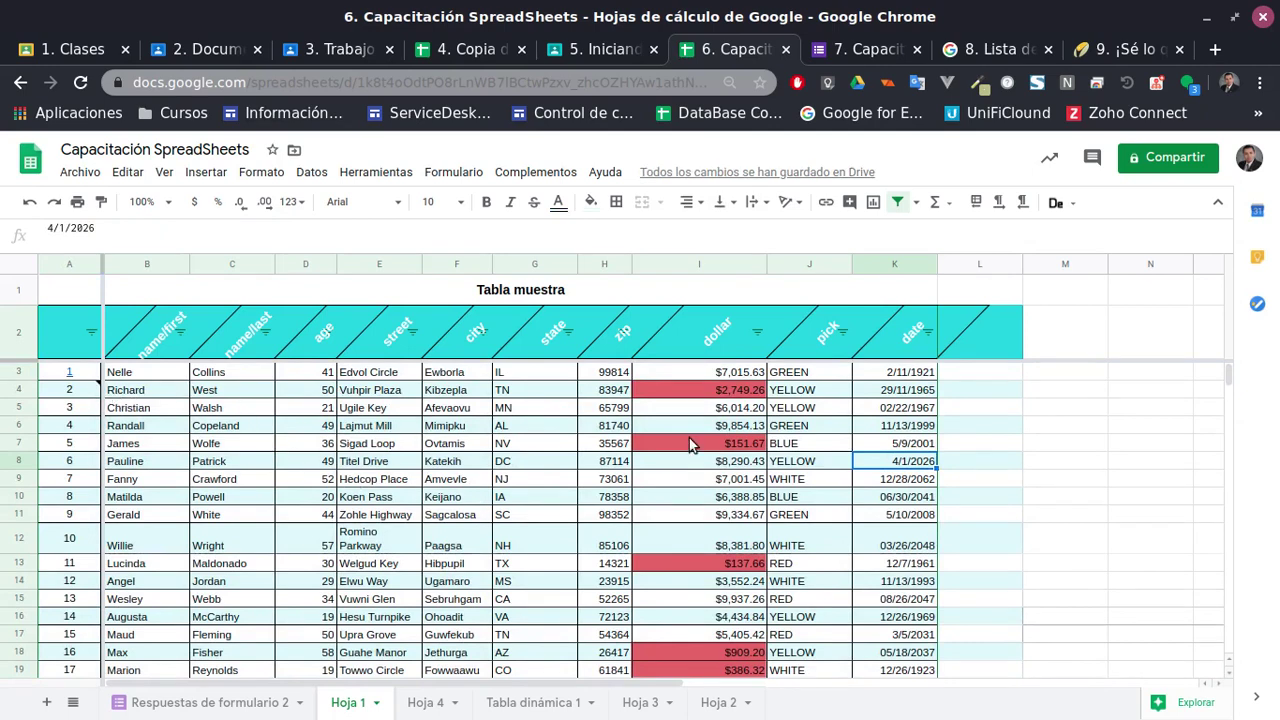
{"action": "left_click", "coordinate": [1197, 702]}
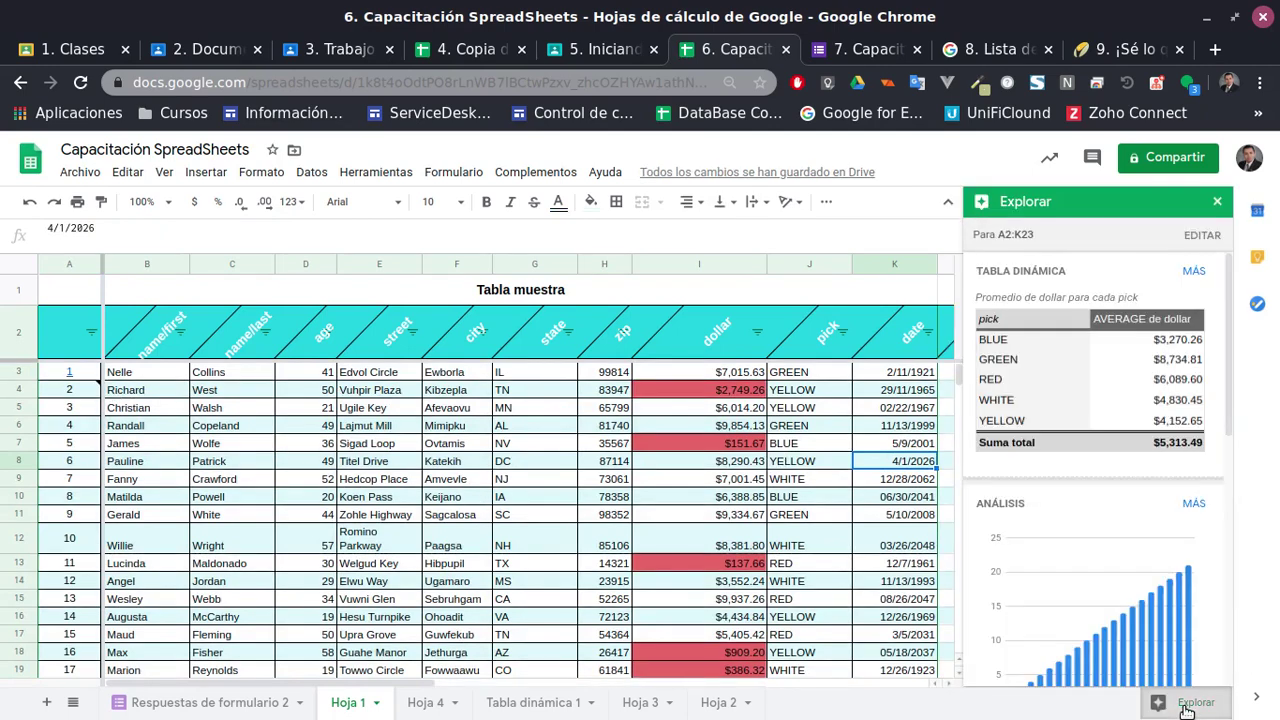
{"action": "scroll", "coordinate": [1145, 432], "scroll_direction": "down", "scroll_amount": 5}
{"action": "scroll", "coordinate": [1145, 432], "scroll_direction": "down", "scroll_amount": 3}
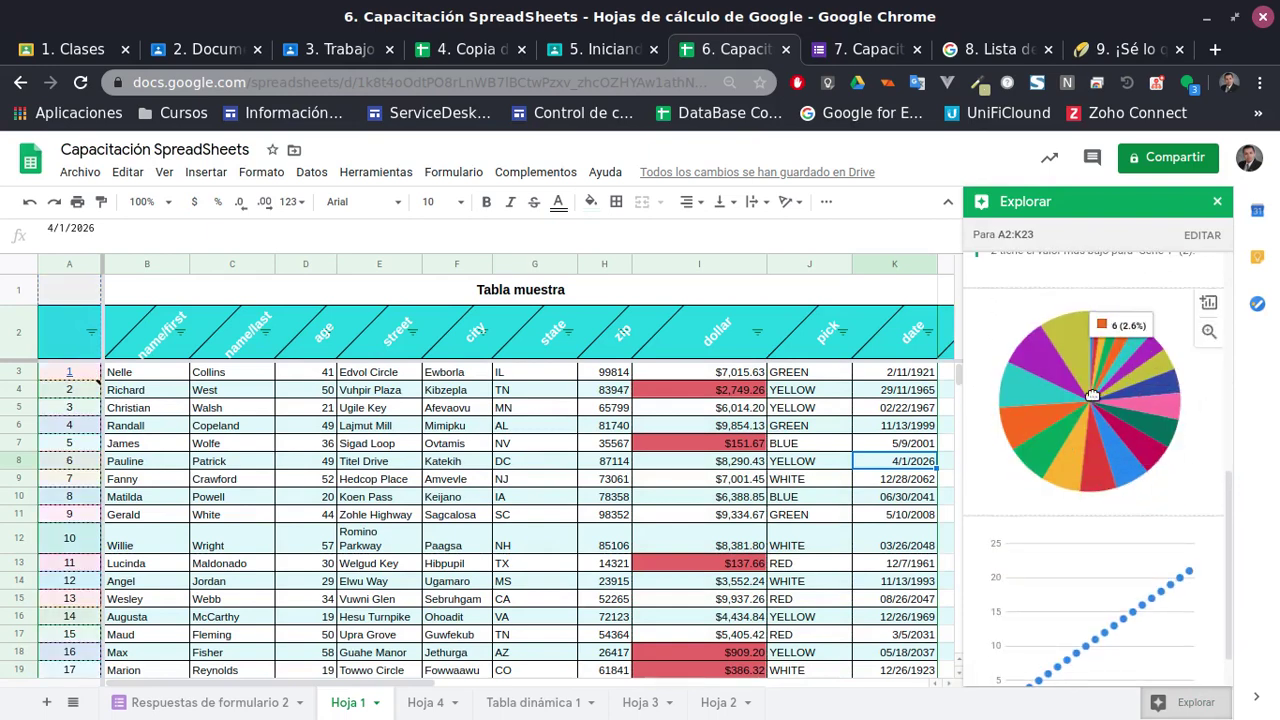
{"action": "scroll", "coordinate": [1140, 480], "scroll_direction": "down", "scroll_amount": 1}
{"action": "scroll", "coordinate": [1040, 593], "scroll_direction": "up", "scroll_amount": 9}
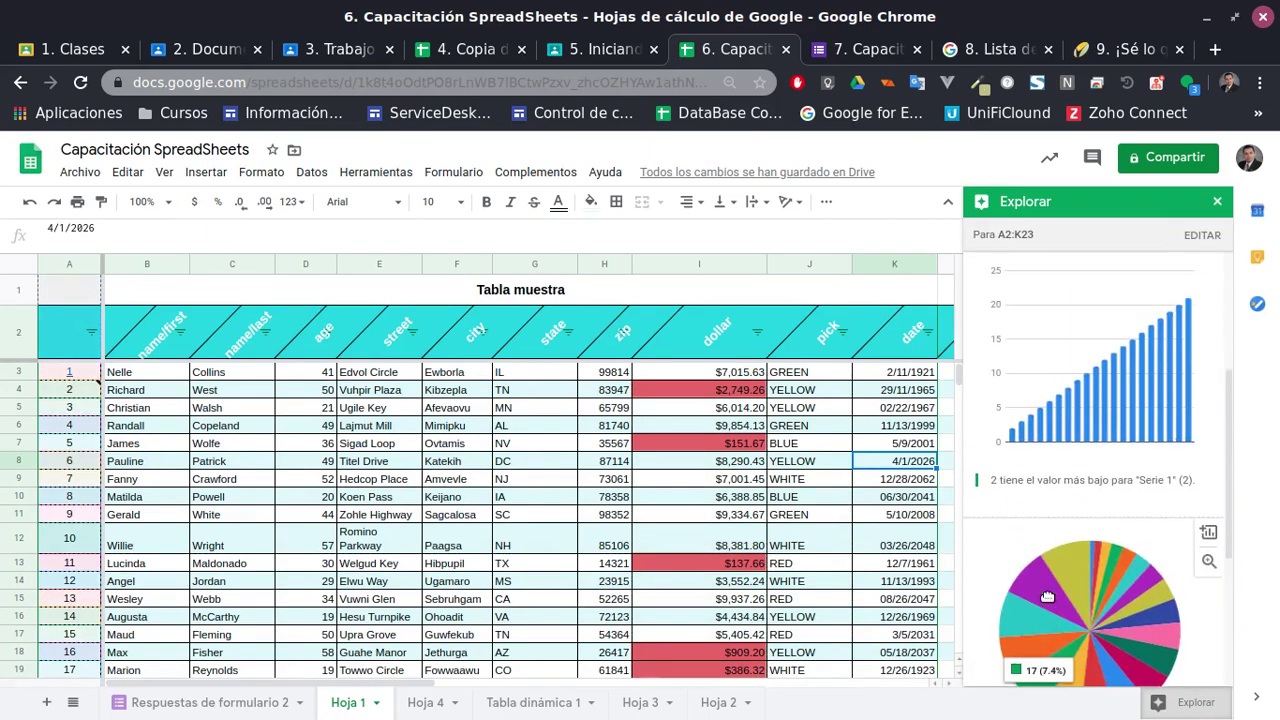
{"action": "left_click", "coordinate": [1220, 202]}
{"action": "left_click", "coordinate": [263, 172]}
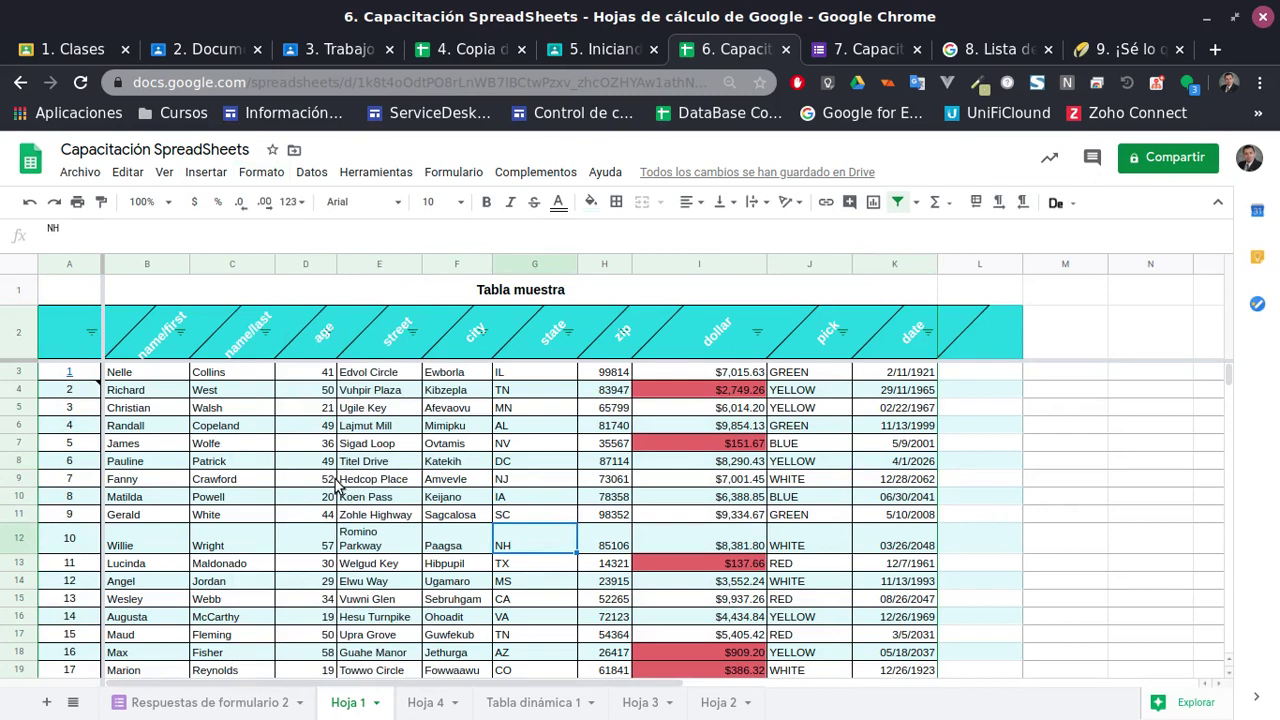
{"action": "scroll", "coordinate": [362, 507], "scroll_direction": "down", "scroll_amount": 6}
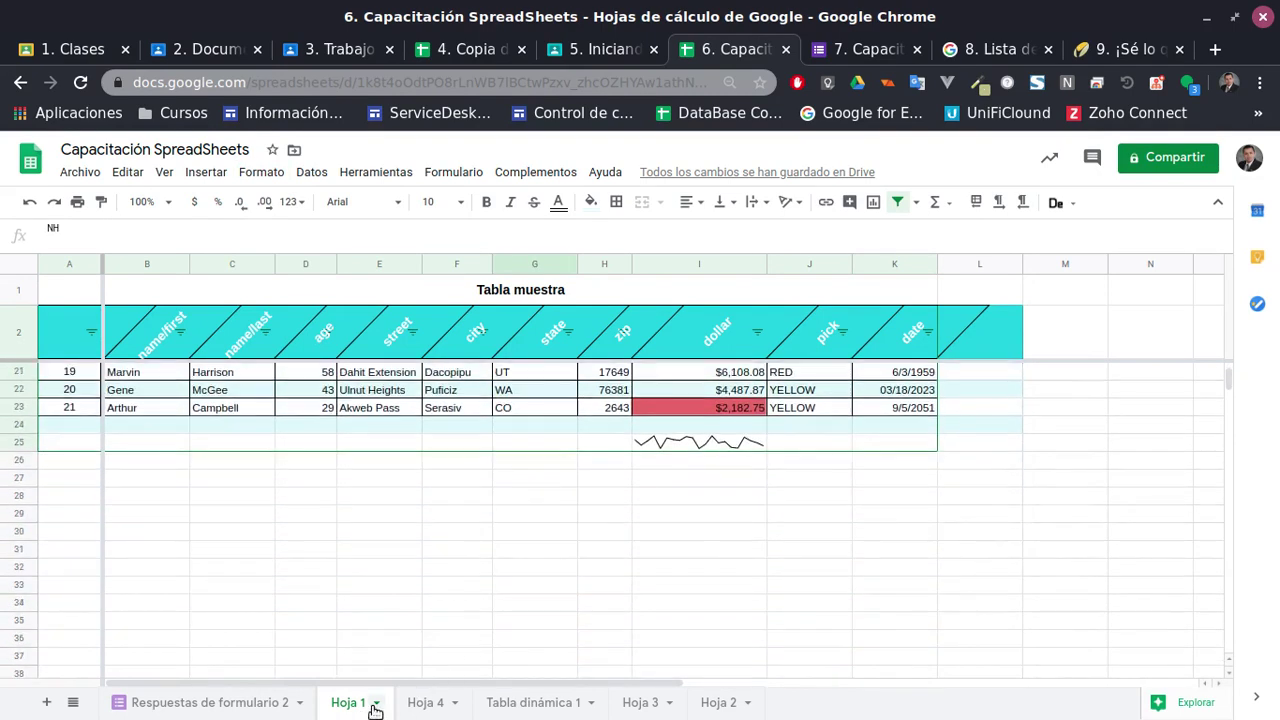
Delete the Hoja 2 sheet
{"action": "left_click", "coordinate": [379, 703]}
{"action": "left_click", "coordinate": [420, 703]}
{"action": "left_click", "coordinate": [424, 702]}
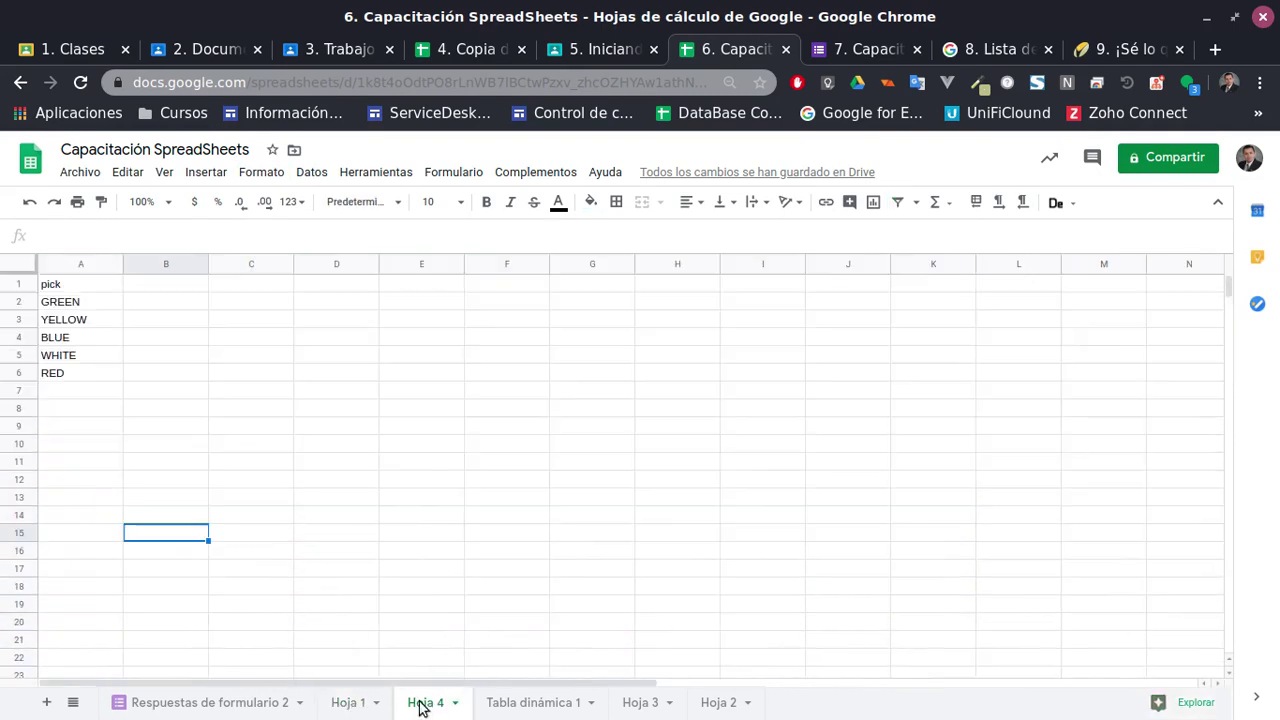
{"action": "left_click", "coordinate": [736, 706]}
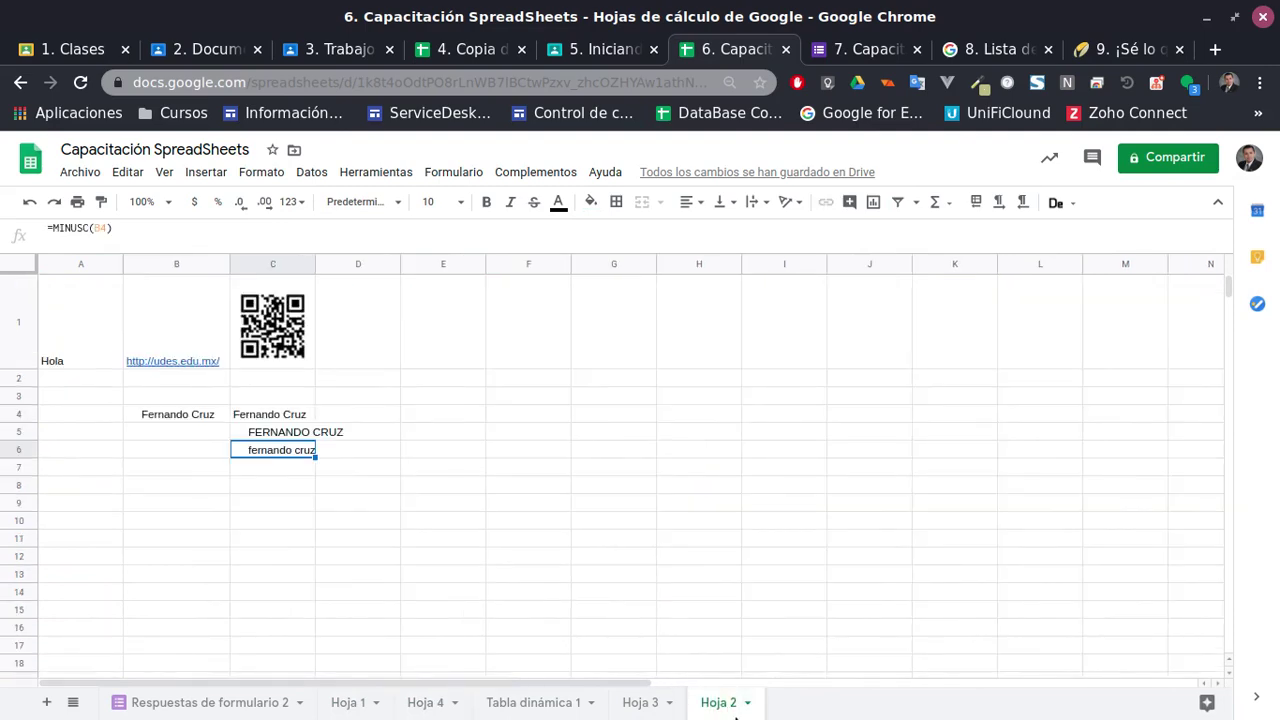
{"action": "left_click", "coordinate": [747, 704]}
{"action": "left_click", "coordinate": [726, 412]}
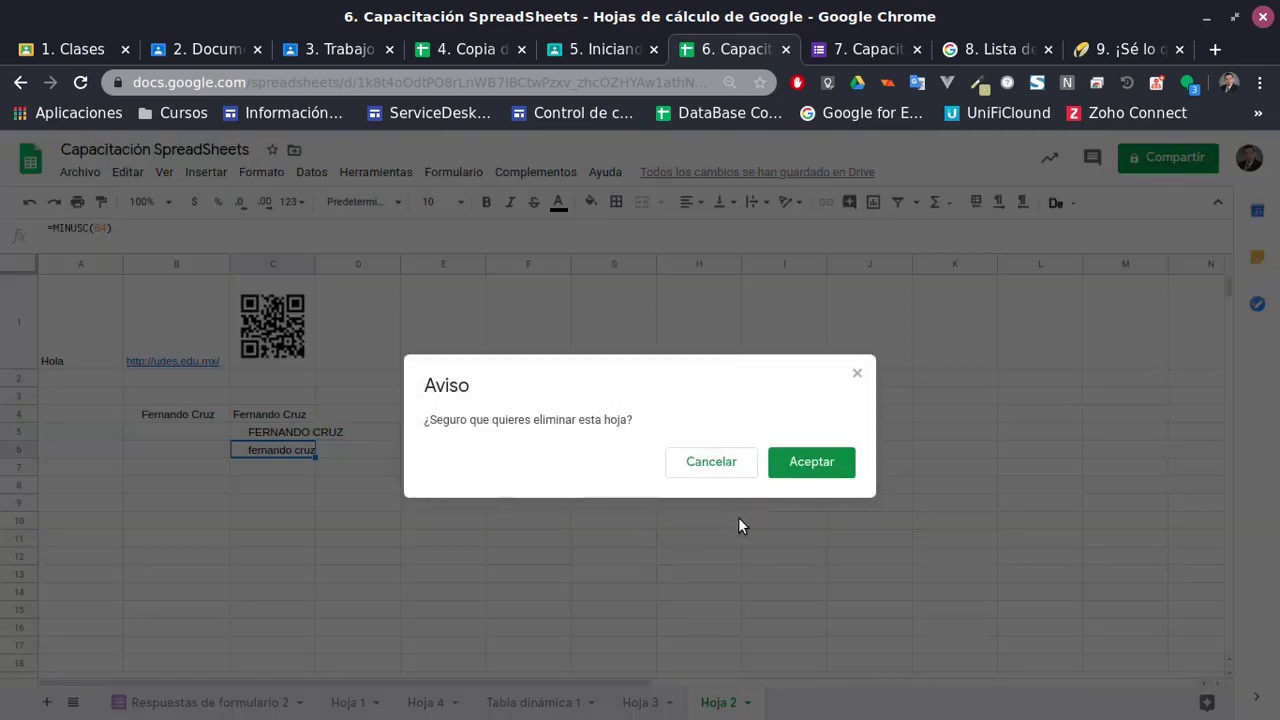
{"action": "key", "text": "Return"}
Delete the Hoja 3 and Tabla dinámica 1 sheets
{"action": "left_click", "coordinate": [669, 703]}
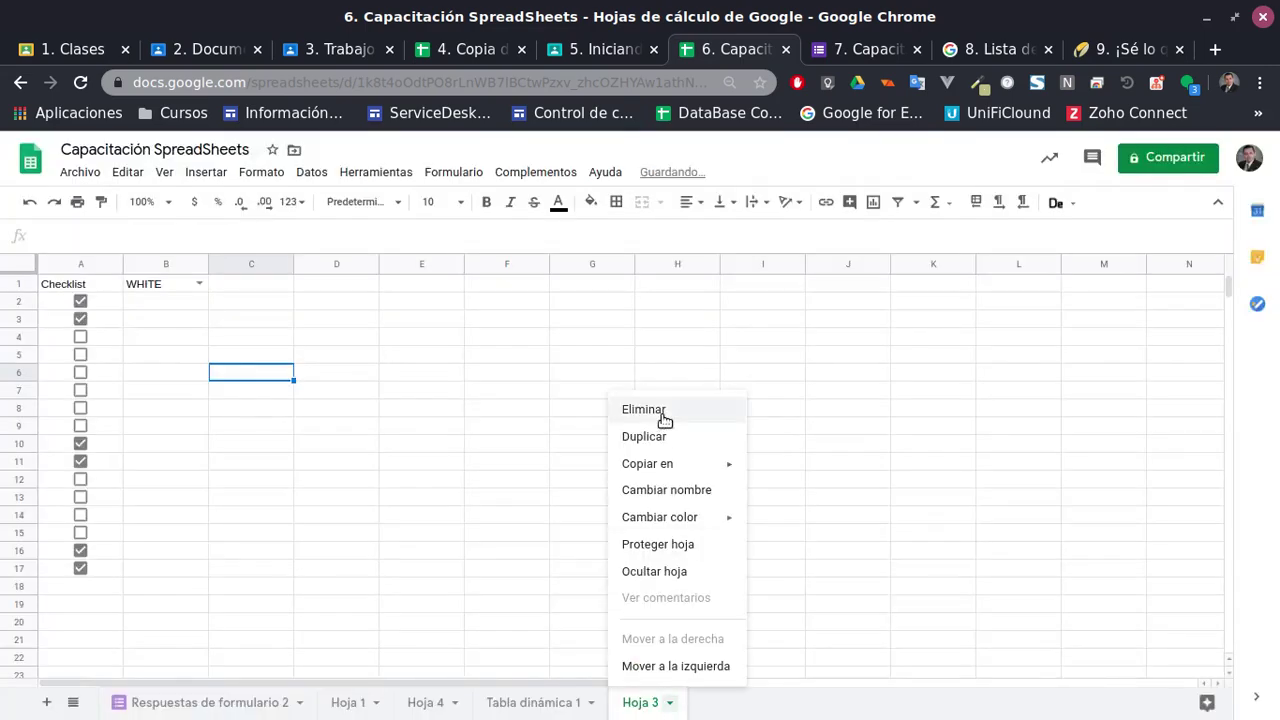
{"action": "left_click", "coordinate": [664, 419]}
{"action": "left_click", "coordinate": [812, 461]}
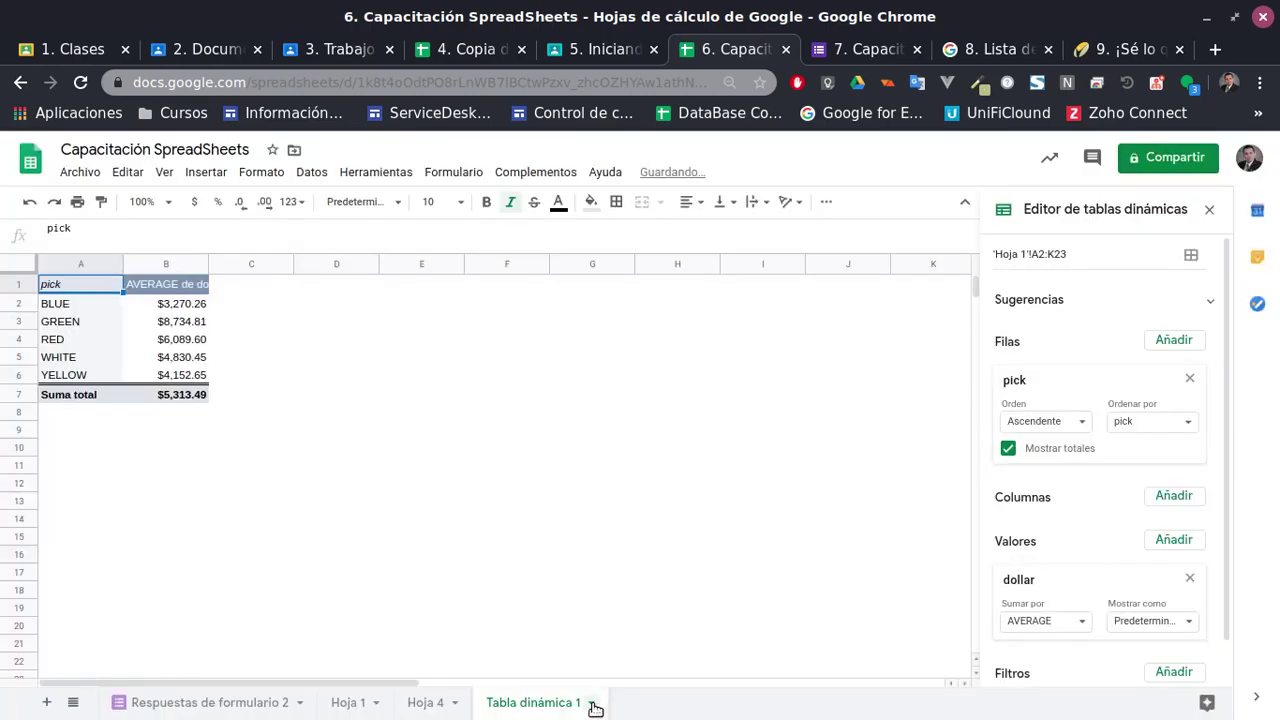
{"action": "left_click", "coordinate": [591, 703]}
{"action": "left_click", "coordinate": [522, 410]}
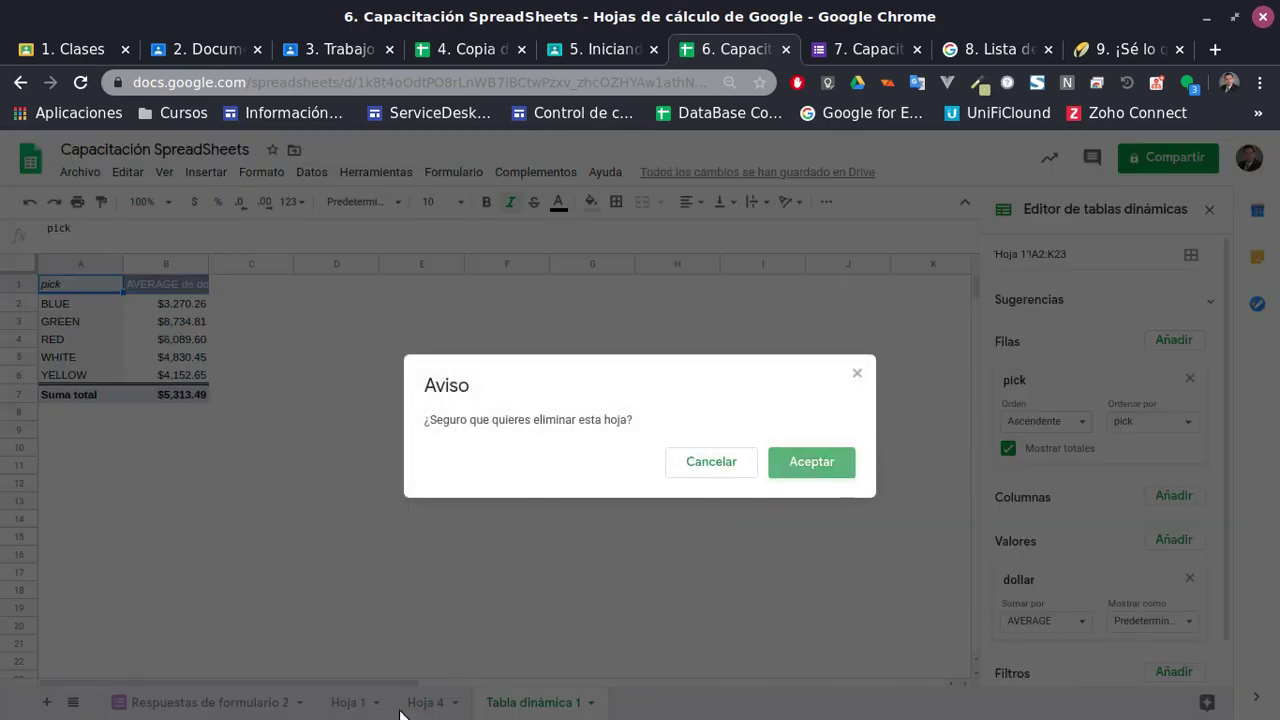
{"action": "left_click", "coordinate": [810, 461]}
Delete Hoja 4, attempt to delete Hoja 1, and reload after the error
{"action": "left_click", "coordinate": [453, 703]}
{"action": "left_click", "coordinate": [430, 410]}
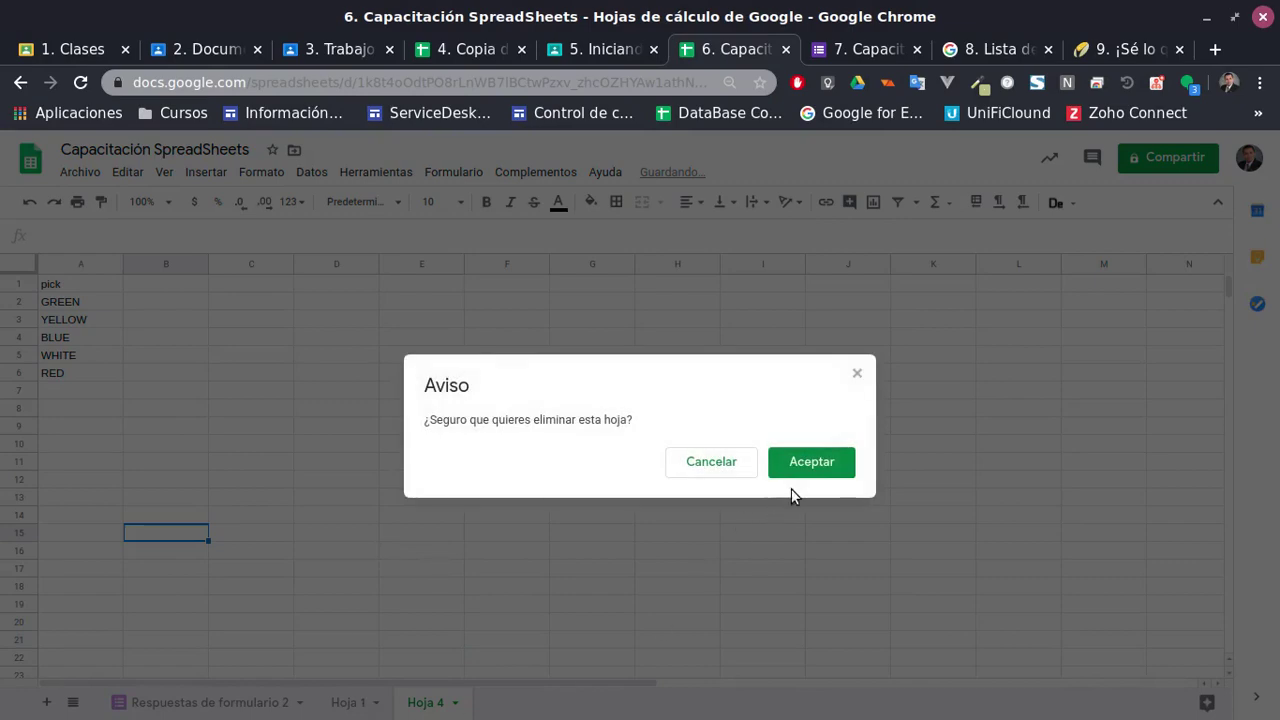
{"action": "key", "text": "Return"}
{"action": "left_click", "coordinate": [376, 704]}
{"action": "left_click", "coordinate": [345, 409]}
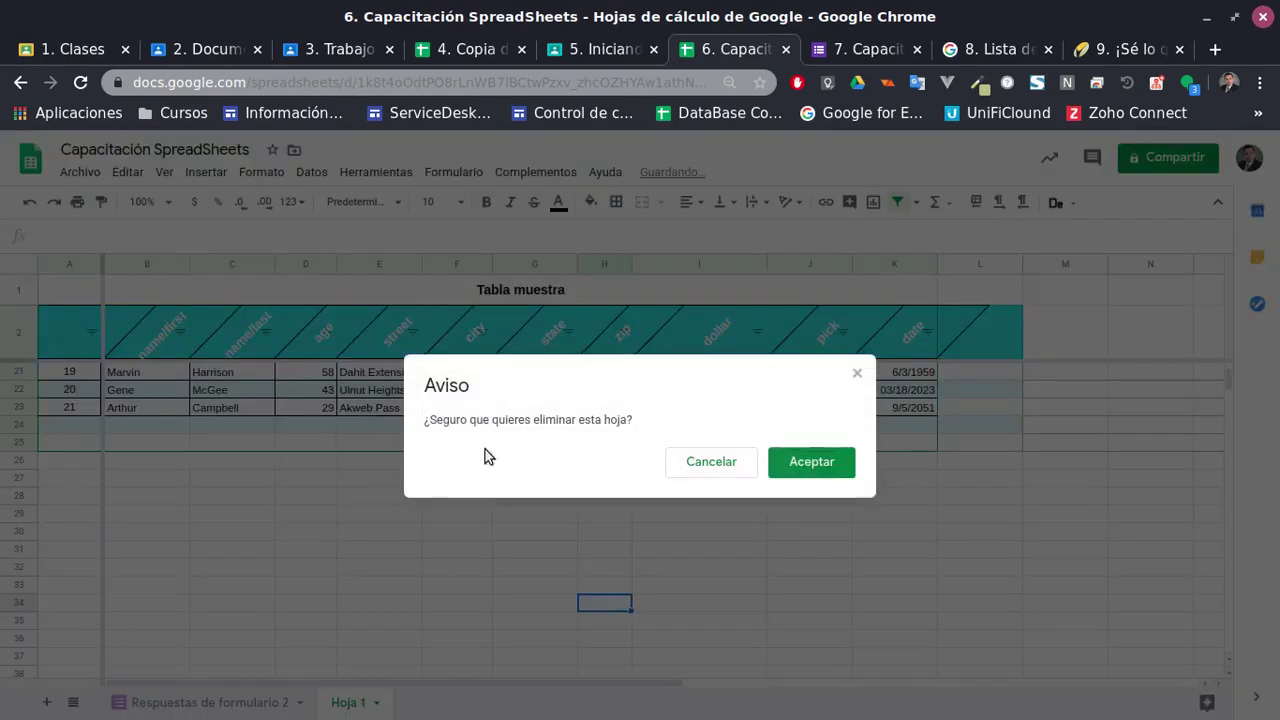
{"action": "key", "text": "Return"}
{"action": "left_click", "coordinate": [711, 469]}
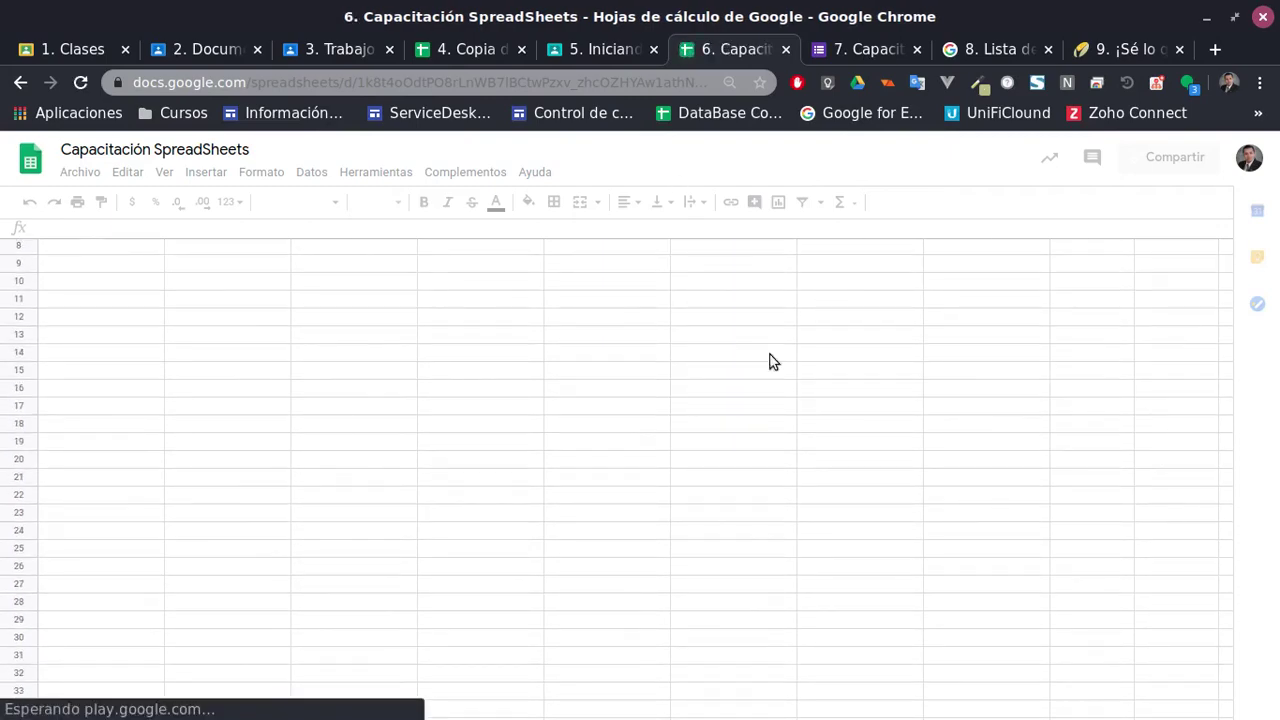
On Hoja 1, delete the sparkline in I25 under the dollar column
{"action": "left_click", "coordinate": [249, 378]}
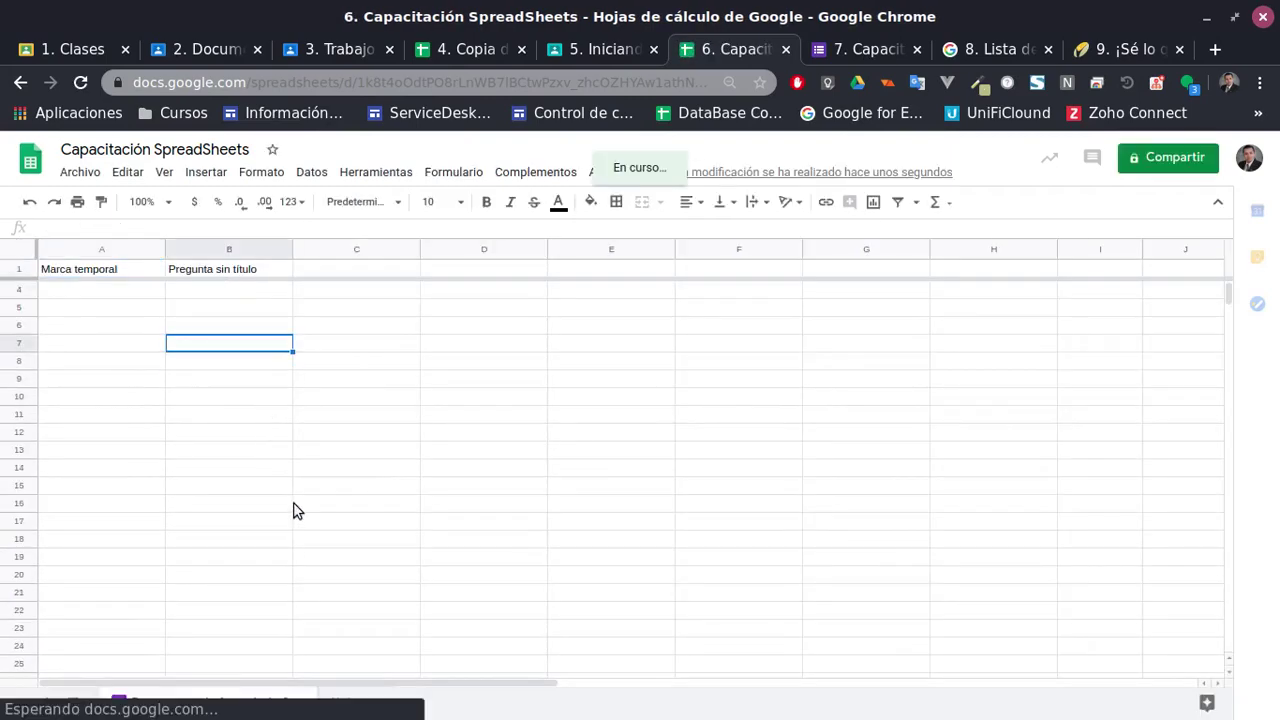
{"action": "left_click", "coordinate": [347, 703]}
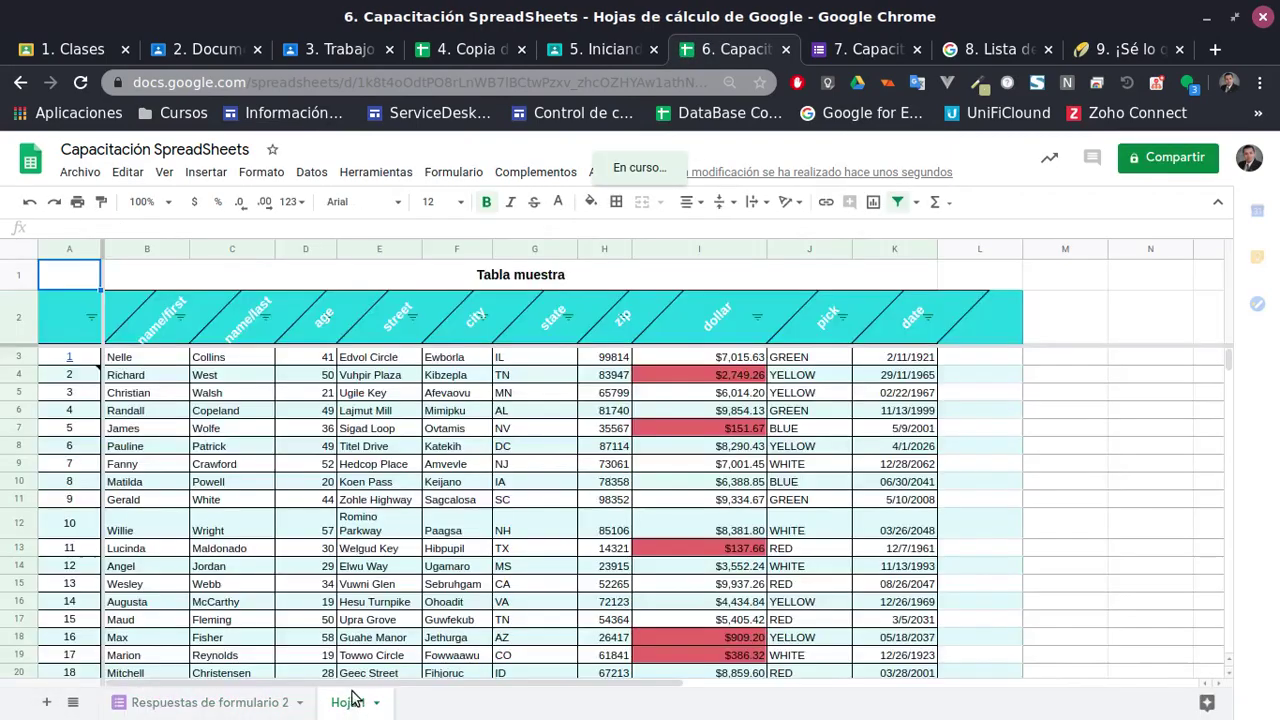
{"action": "left_click", "coordinate": [490, 429]}
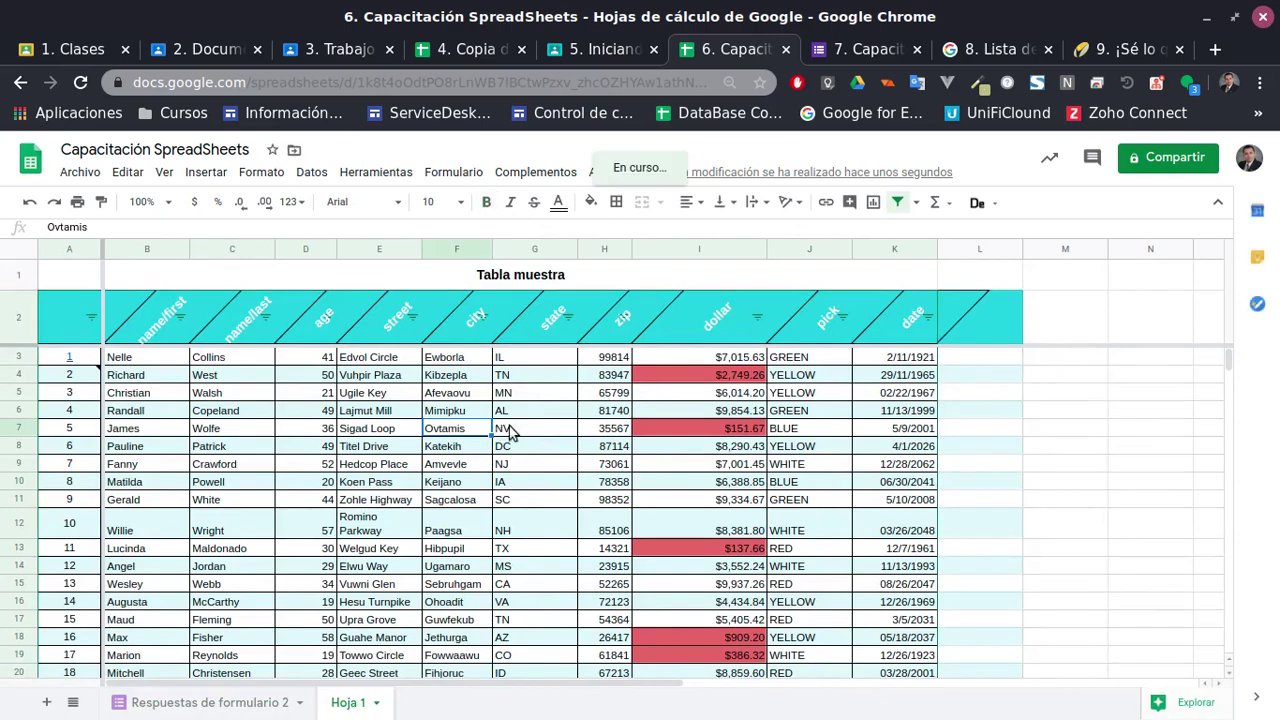
{"action": "scroll", "coordinate": [510, 380], "scroll_direction": "down", "scroll_amount": 2}
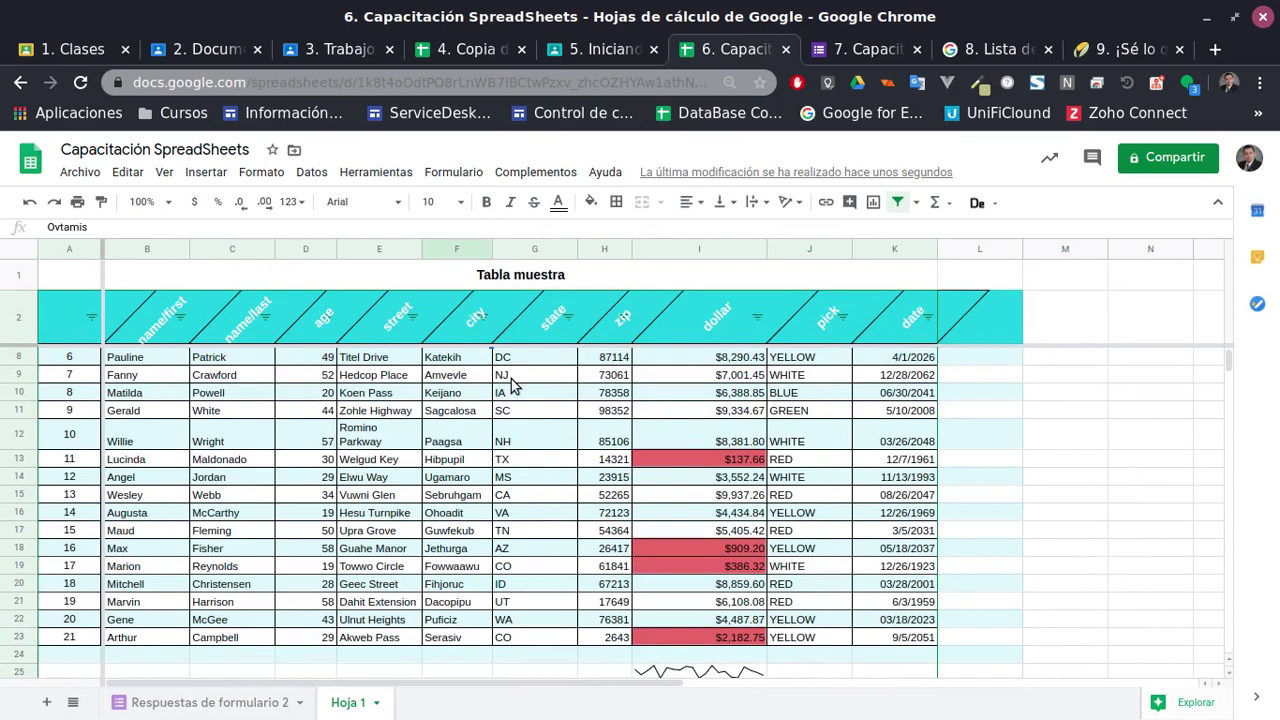
{"action": "scroll", "coordinate": [510, 385], "scroll_direction": "down", "scroll_amount": 2}
{"action": "left_click", "coordinate": [681, 542]}
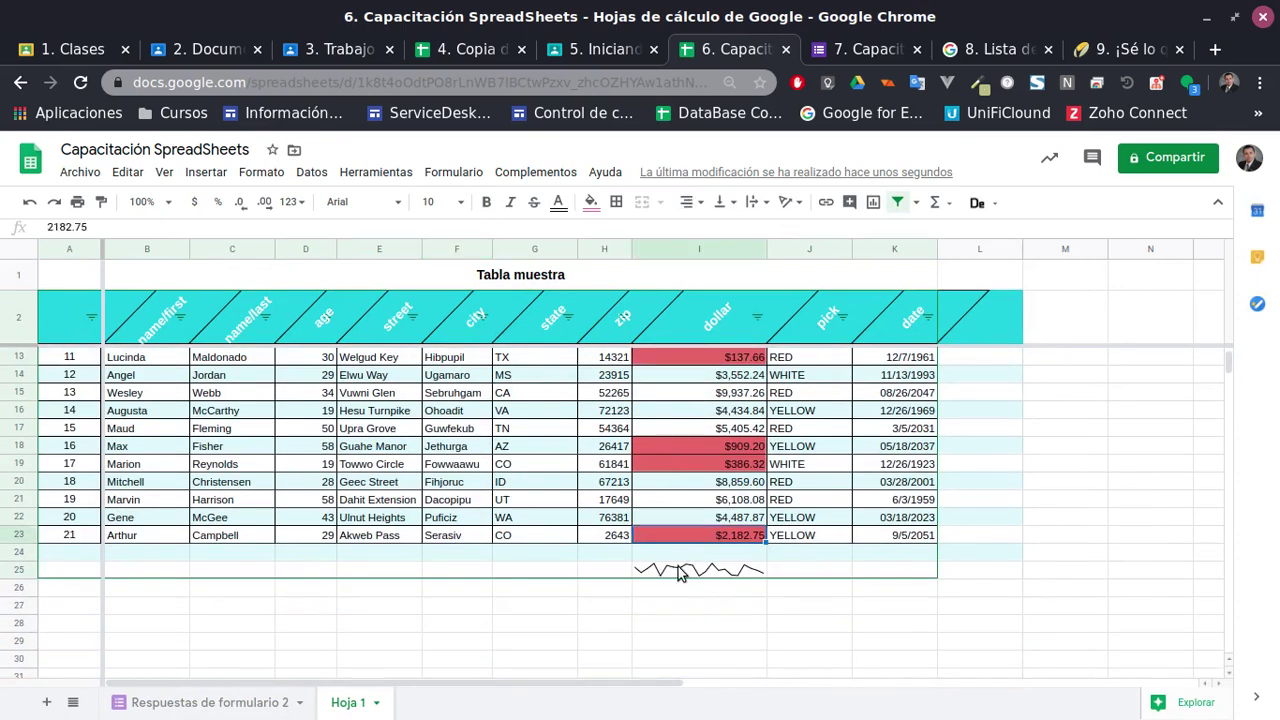
{"action": "left_click", "coordinate": [683, 570]}
{"action": "key", "text": "Delete"}
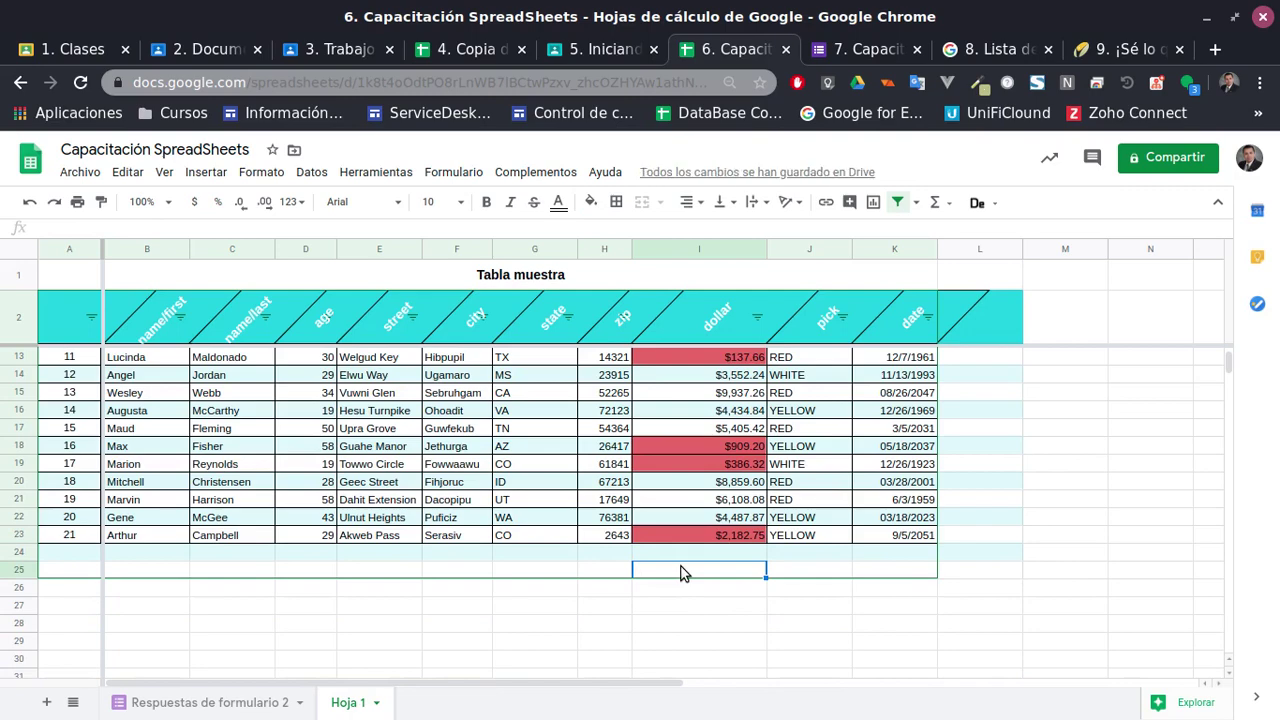
Select the dollar values I3:I23 and review the Formato > Número options
{"action": "scroll", "coordinate": [521, 507], "scroll_direction": "up", "scroll_amount": 4}
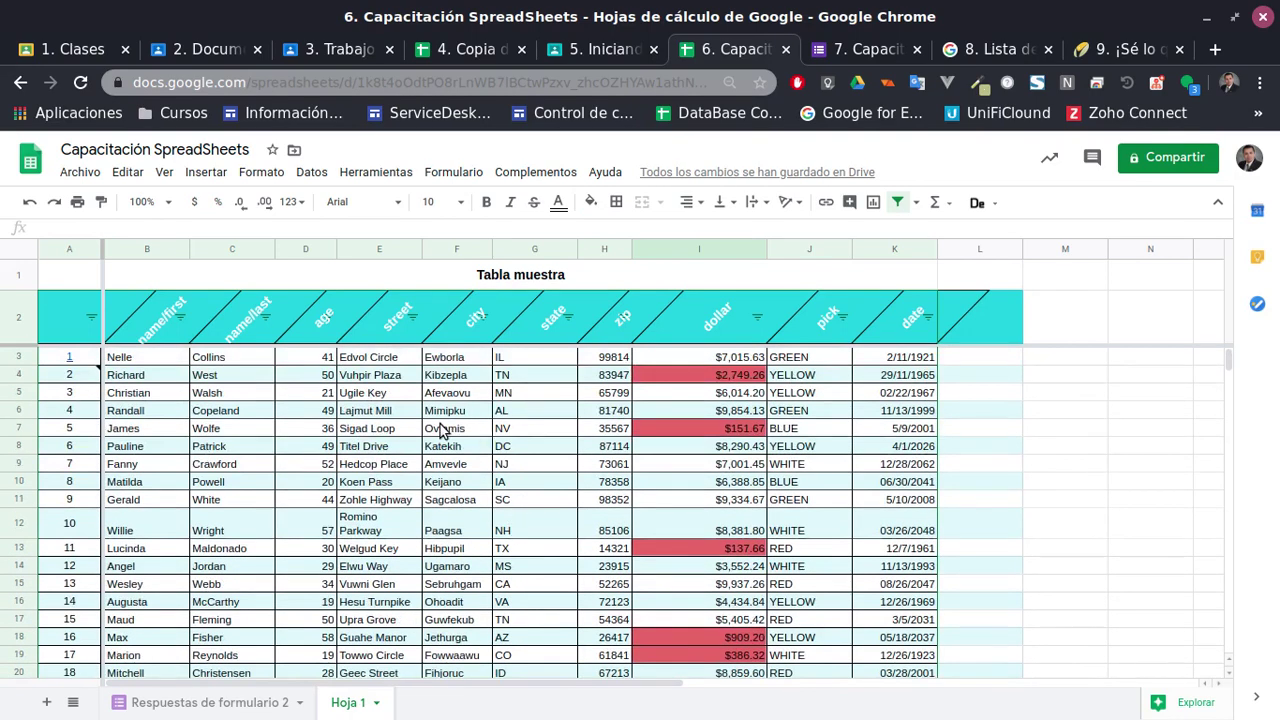
{"action": "left_click", "coordinate": [155, 363]}
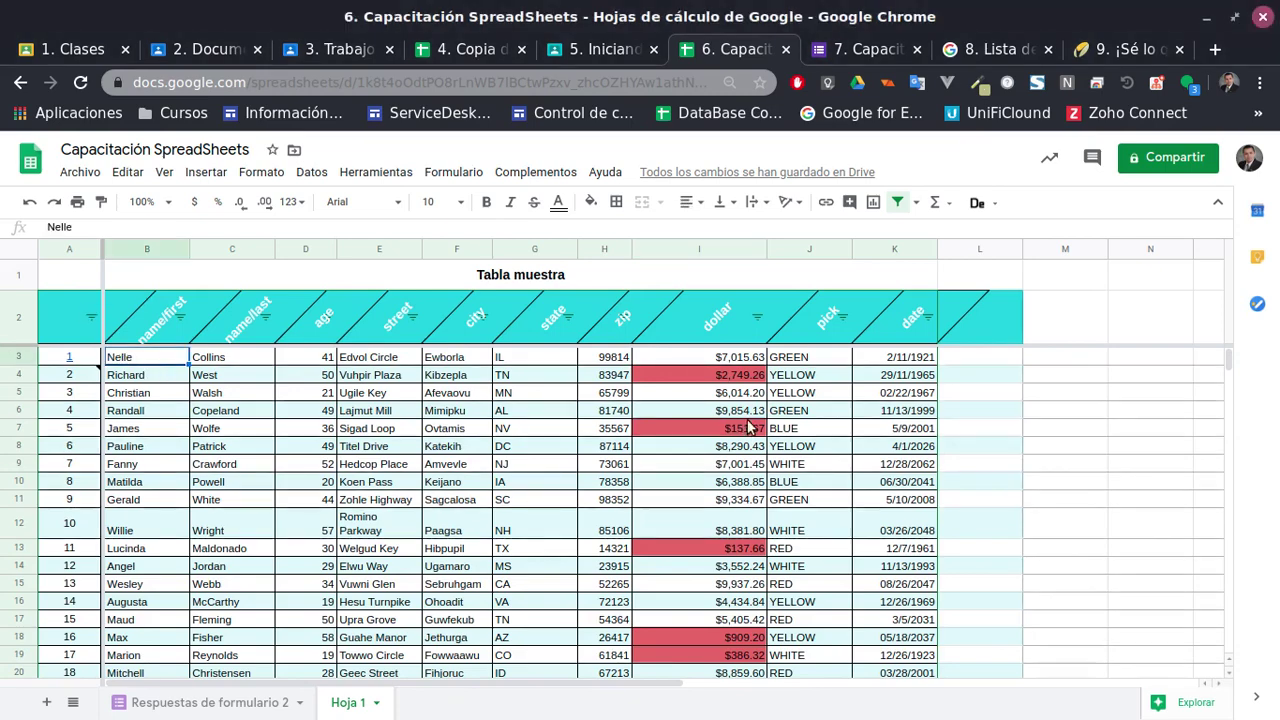
{"action": "scroll", "coordinate": [748, 427], "scroll_direction": "down", "scroll_amount": 3}
{"action": "scroll", "coordinate": [777, 445], "scroll_direction": "up", "scroll_amount": 3}
{"action": "left_click", "coordinate": [720, 362]}
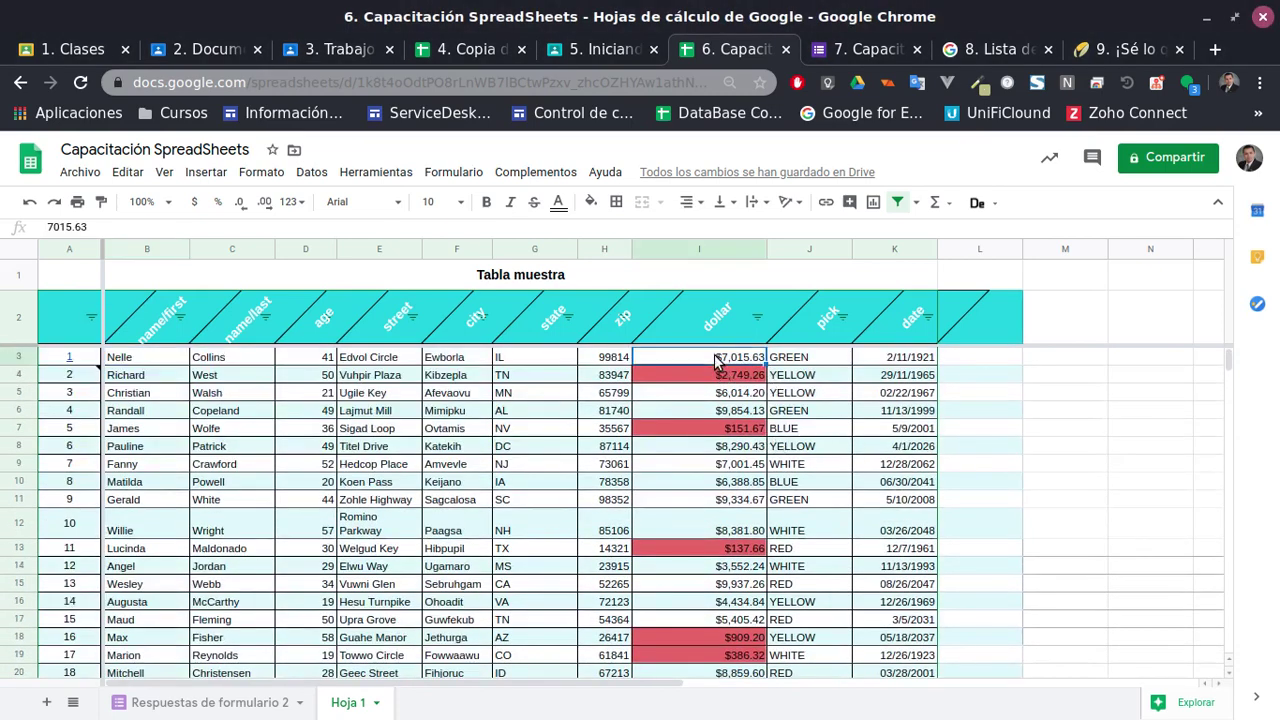
{"action": "scroll", "coordinate": [700, 490], "scroll_direction": "down", "scroll_amount": 5}
{"action": "left_click_drag", "start_coordinate": [736, 472], "coordinate": [735, 487]}
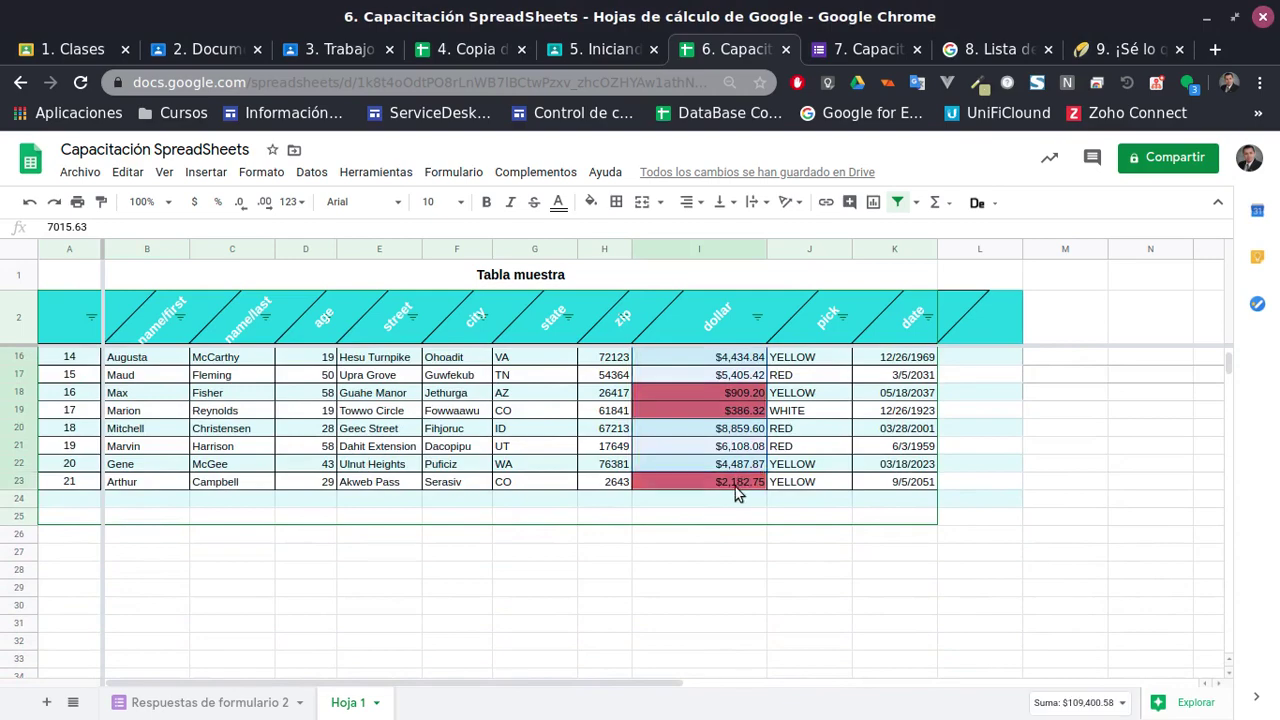
{"action": "scroll", "coordinate": [713, 487], "scroll_direction": "up", "scroll_amount": 5}
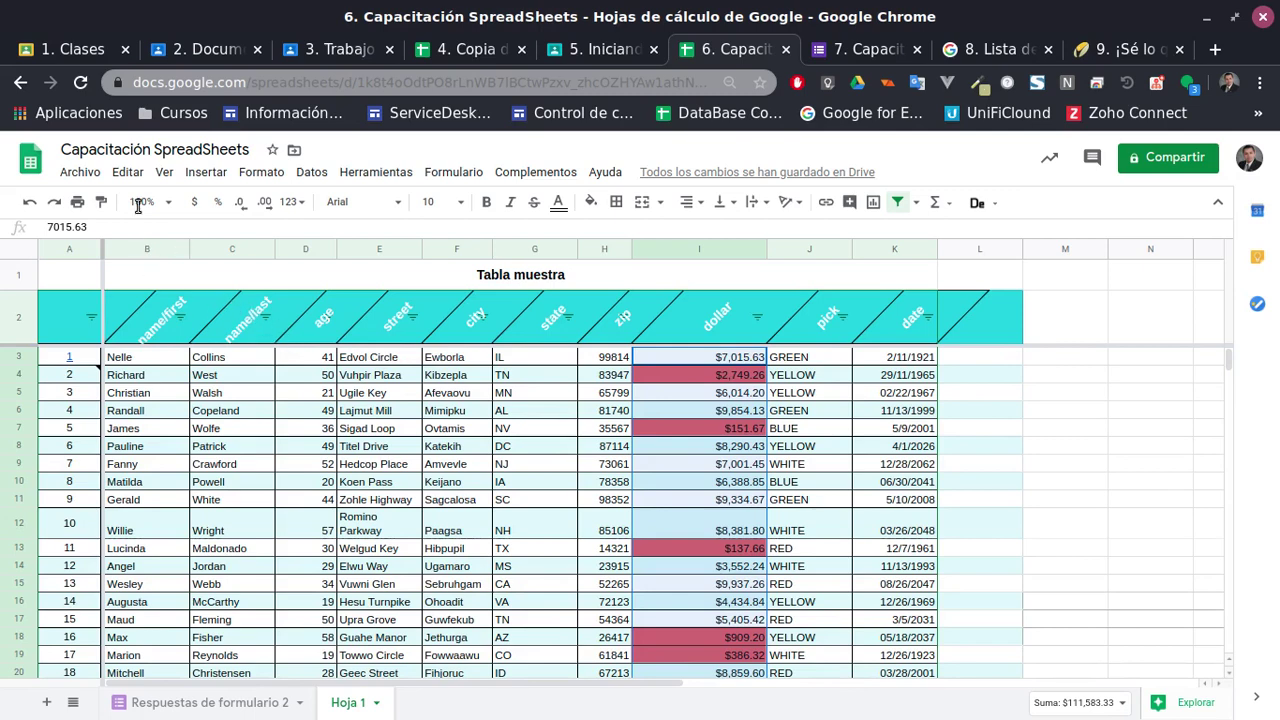
{"action": "left_click", "coordinate": [261, 172]}
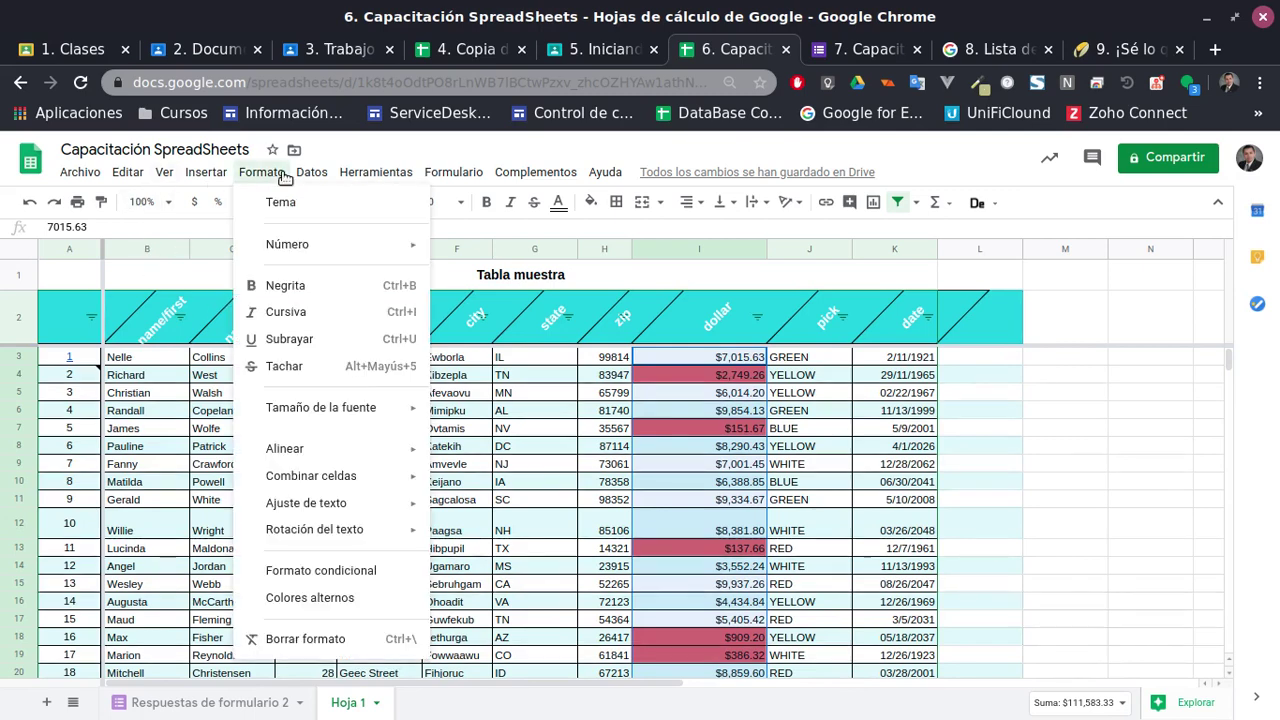
{"action": "mouse_move", "coordinate": [310, 251]}
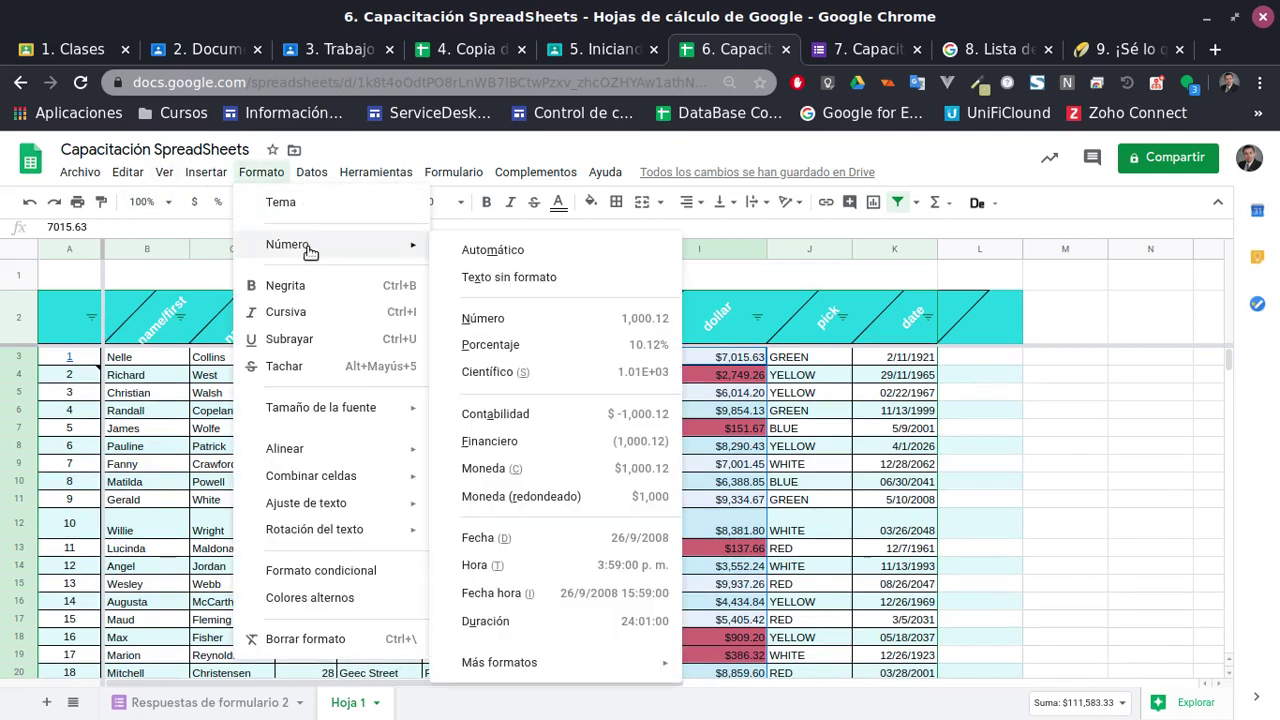
{"action": "left_click", "coordinate": [995, 430]}
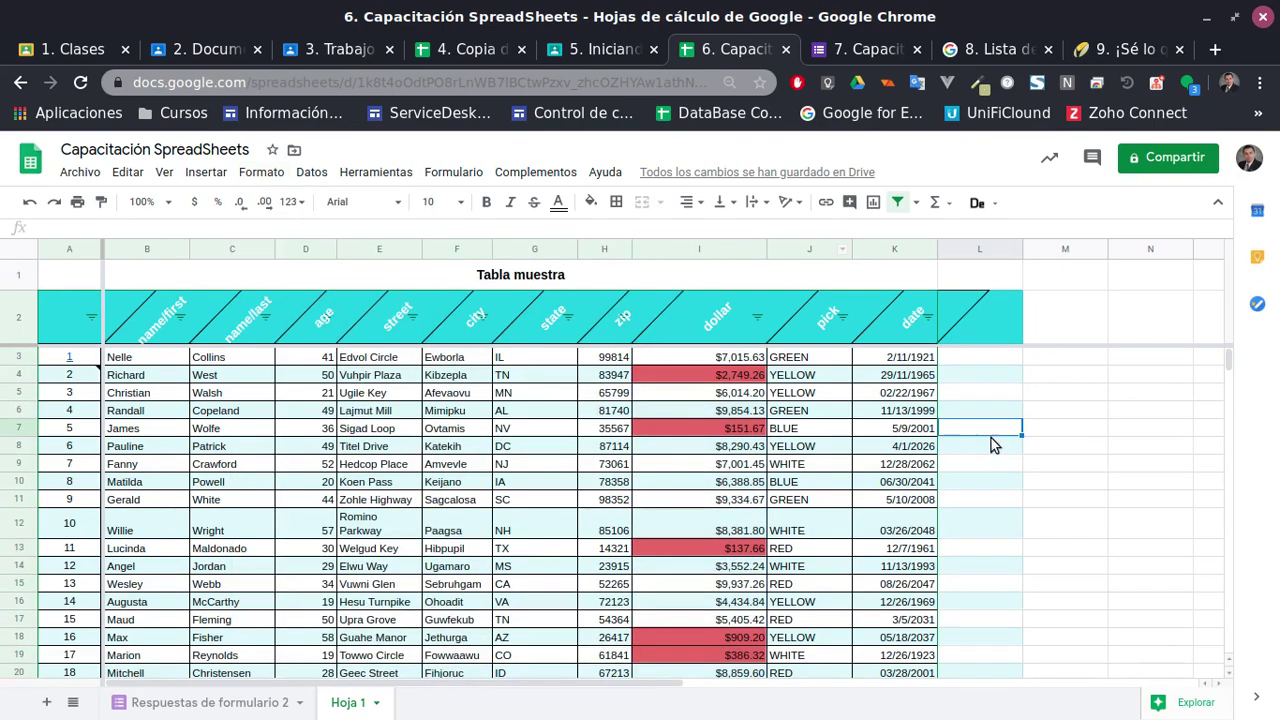
Check cells A2 and I8, then open Diplomado en Soft Skills from the Classroom list
{"action": "left_click", "coordinate": [63, 325]}
{"action": "scroll", "coordinate": [500, 515], "scroll_direction": "down", "scroll_amount": 4}
{"action": "scroll", "coordinate": [598, 560], "scroll_direction": "up", "scroll_amount": 2}
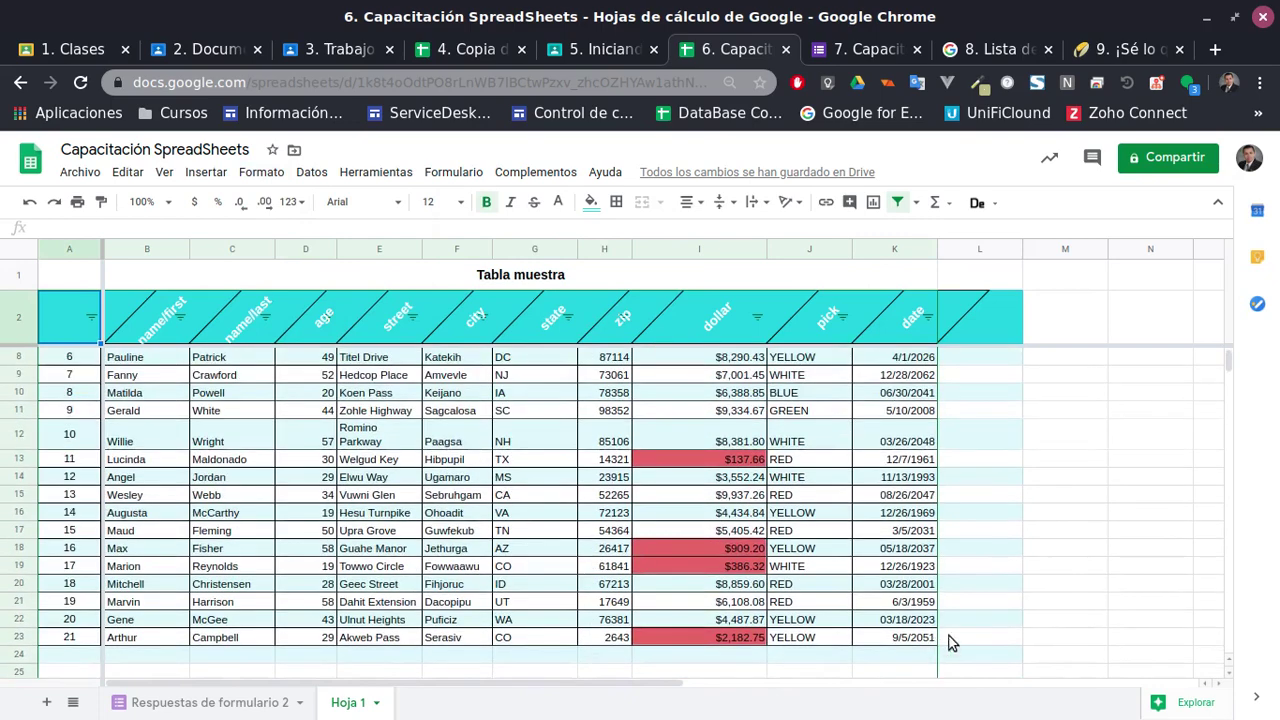
{"action": "scroll", "coordinate": [785, 615], "scroll_direction": "up", "scroll_amount": 3}
{"action": "left_click", "coordinate": [750, 447]}
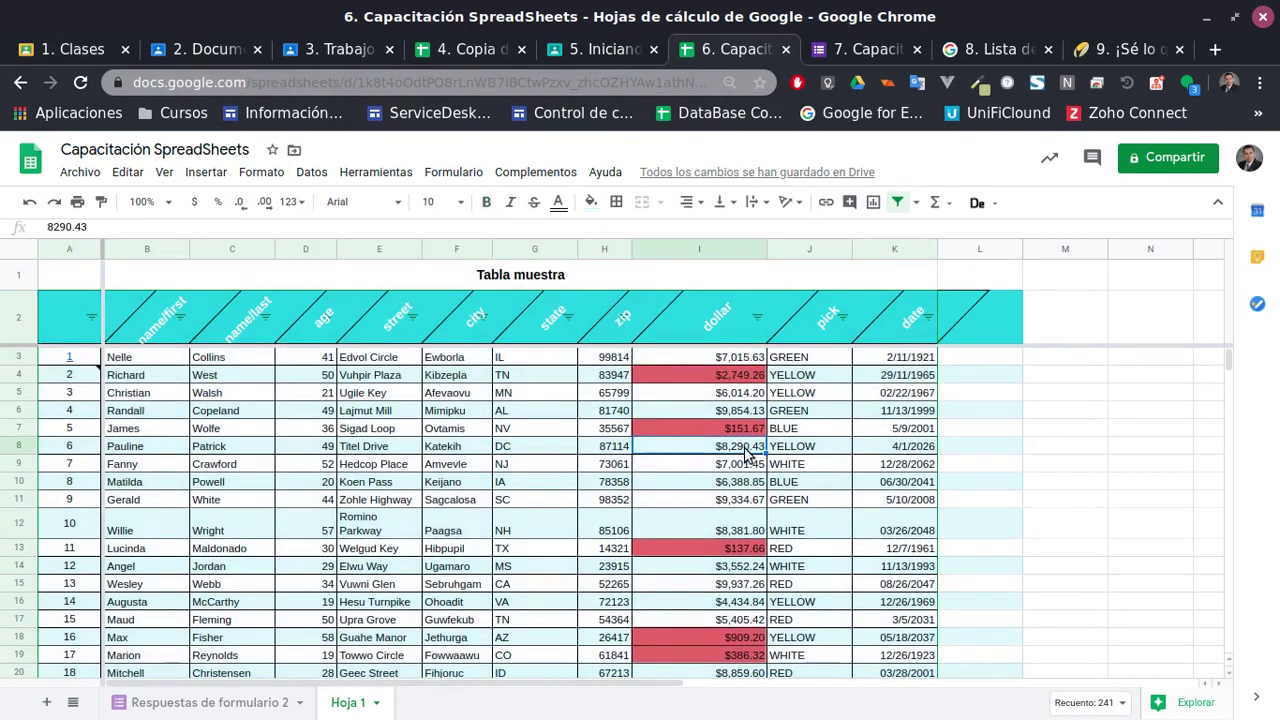
{"action": "left_click", "coordinate": [14, 58]}
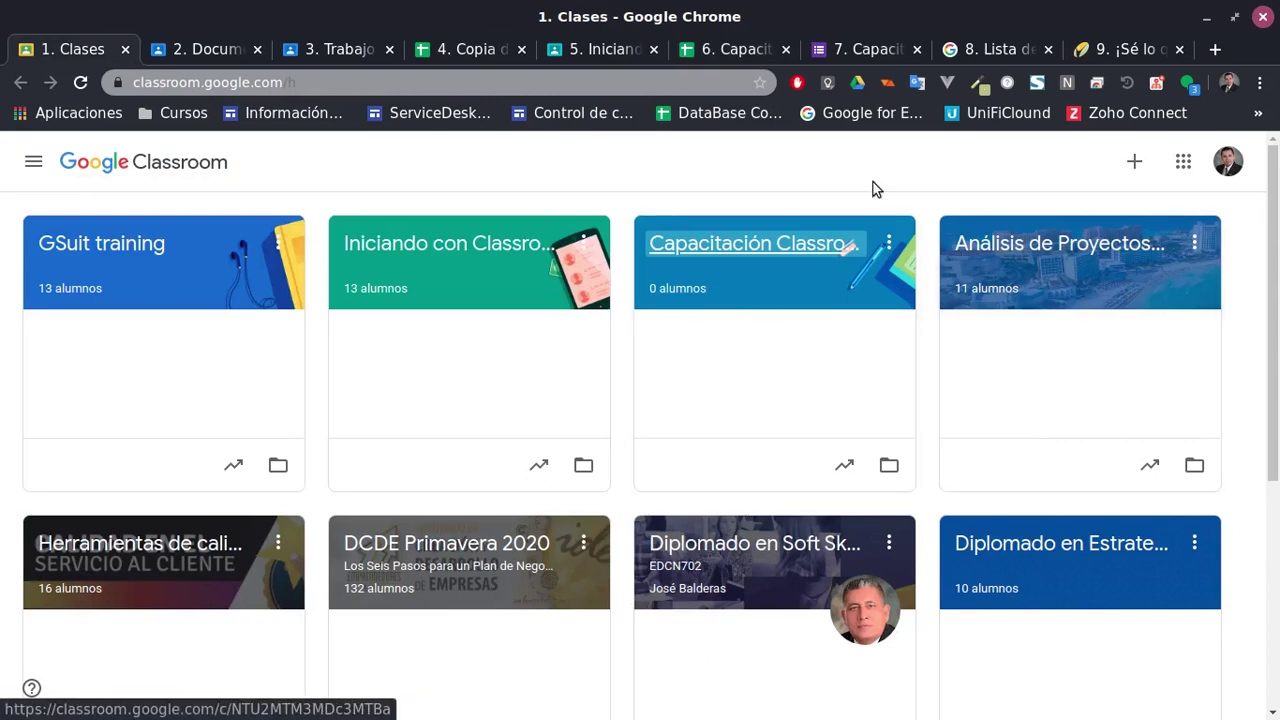
{"action": "scroll", "coordinate": [413, 548], "scroll_direction": "down", "scroll_amount": 2}
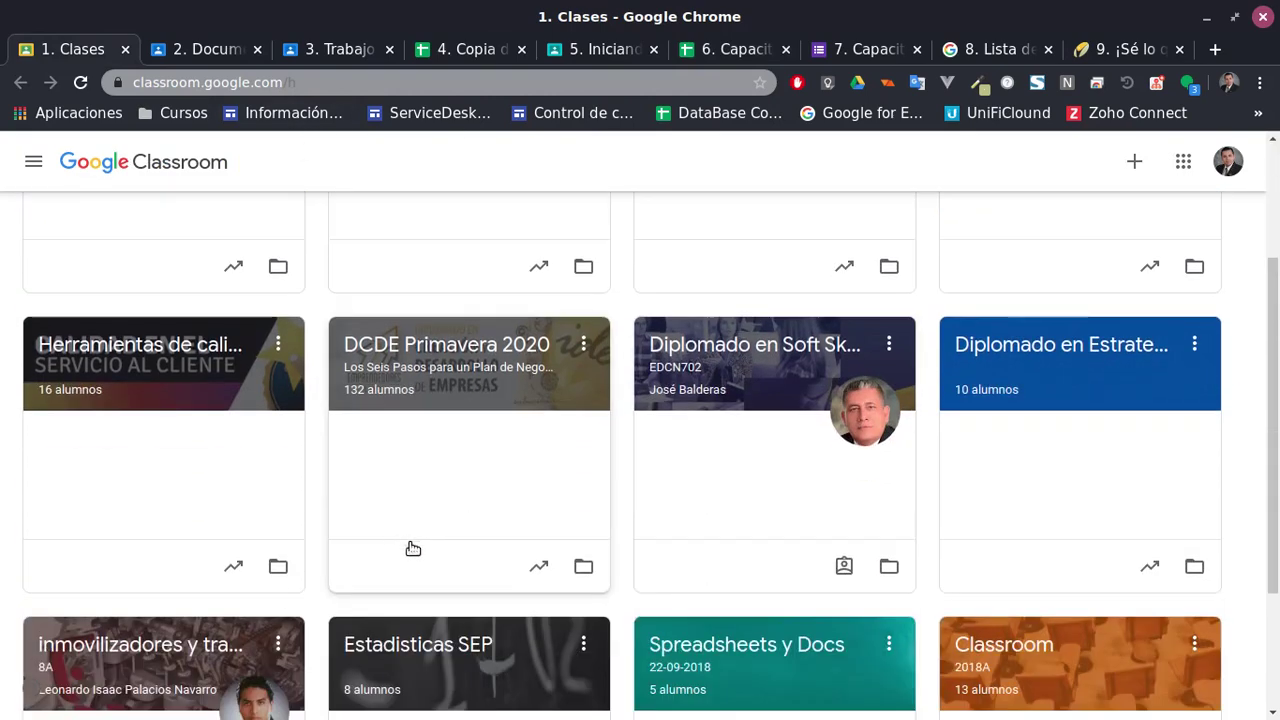
{"action": "left_click", "coordinate": [818, 344]}
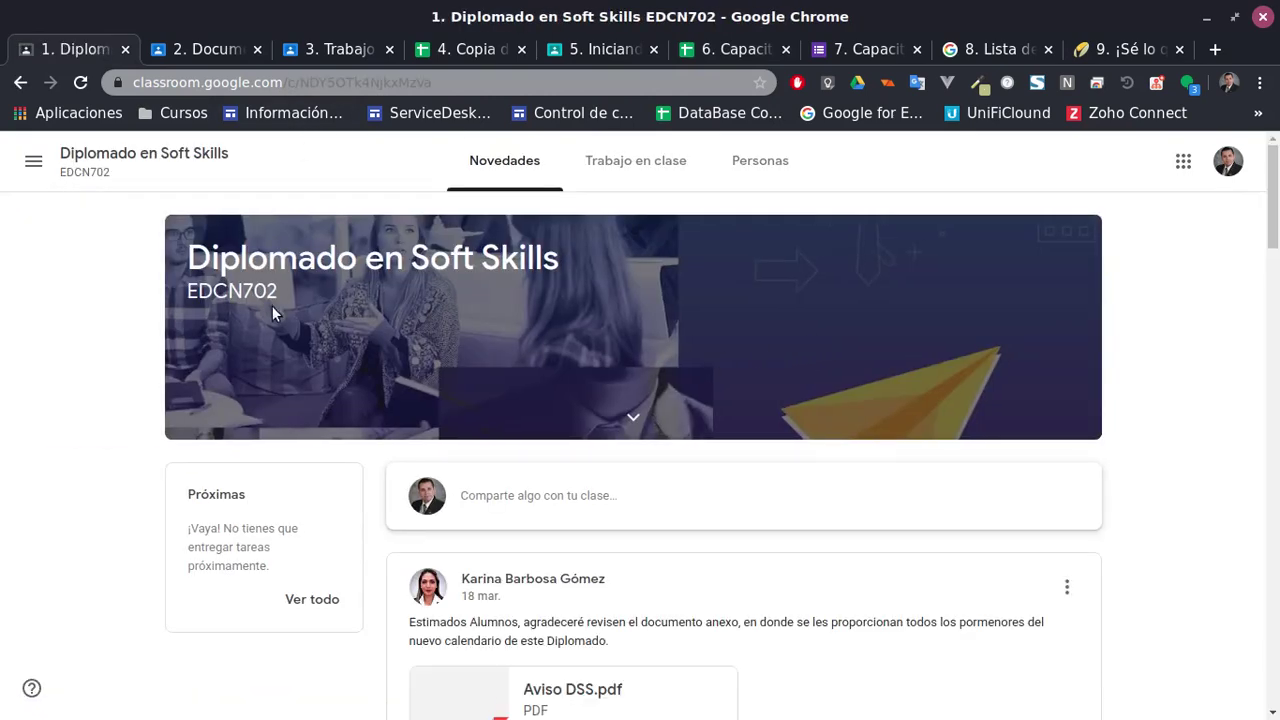
View the class's Trabajo en clase page and expand the LECTURA PARA DINÁMICA material
{"action": "left_click", "coordinate": [650, 162]}
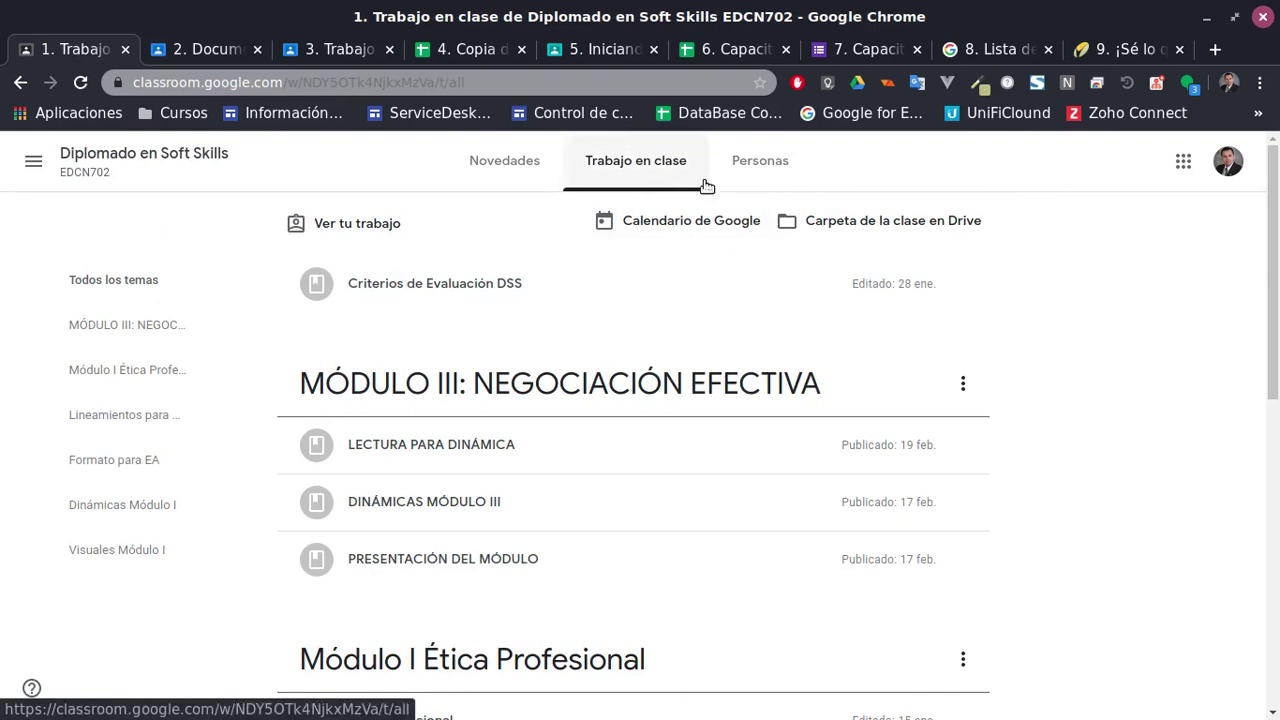
{"action": "left_click", "coordinate": [490, 439]}
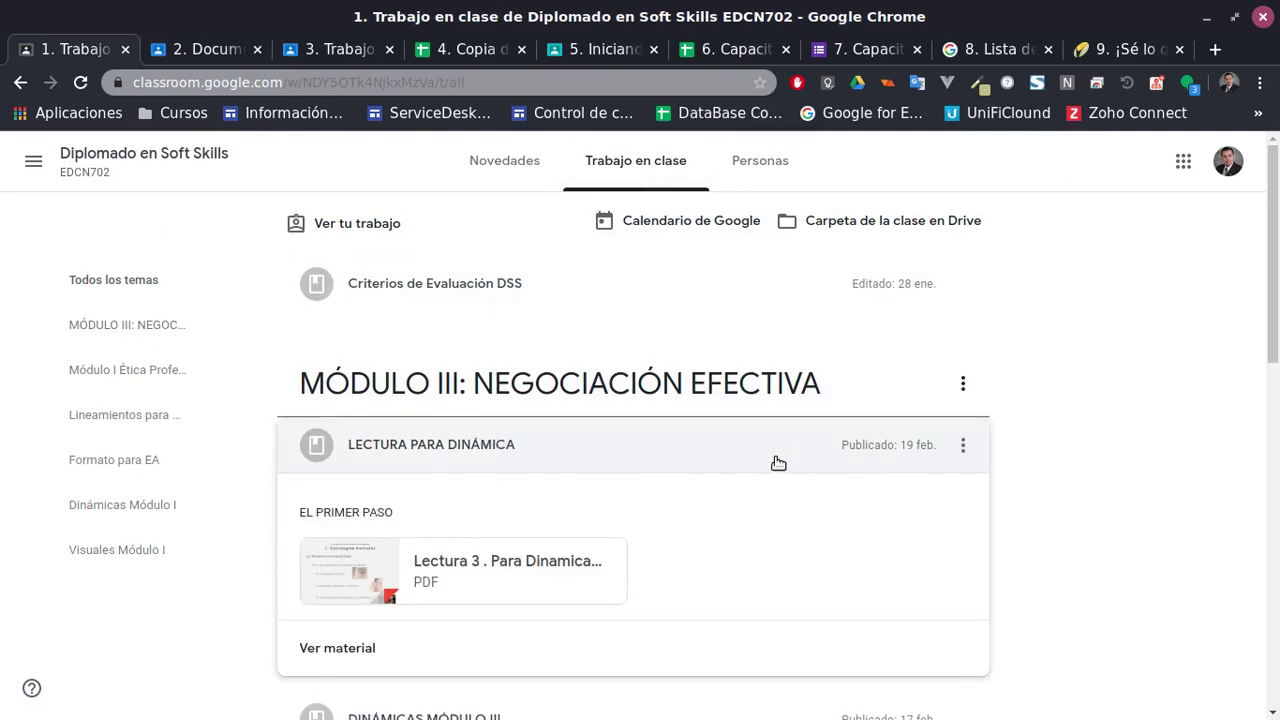
{"action": "scroll", "coordinate": [453, 500], "scroll_direction": "down", "scroll_amount": 5}
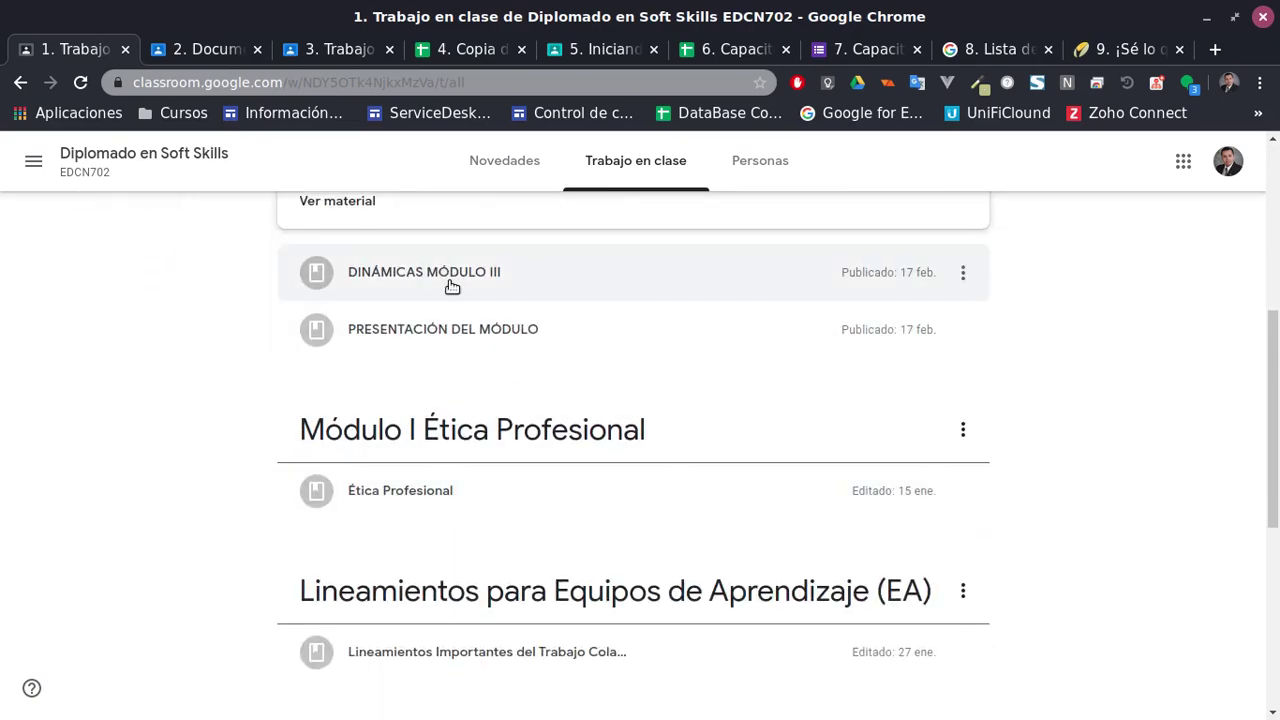
{"action": "scroll", "coordinate": [513, 343], "scroll_direction": "down", "scroll_amount": 5}
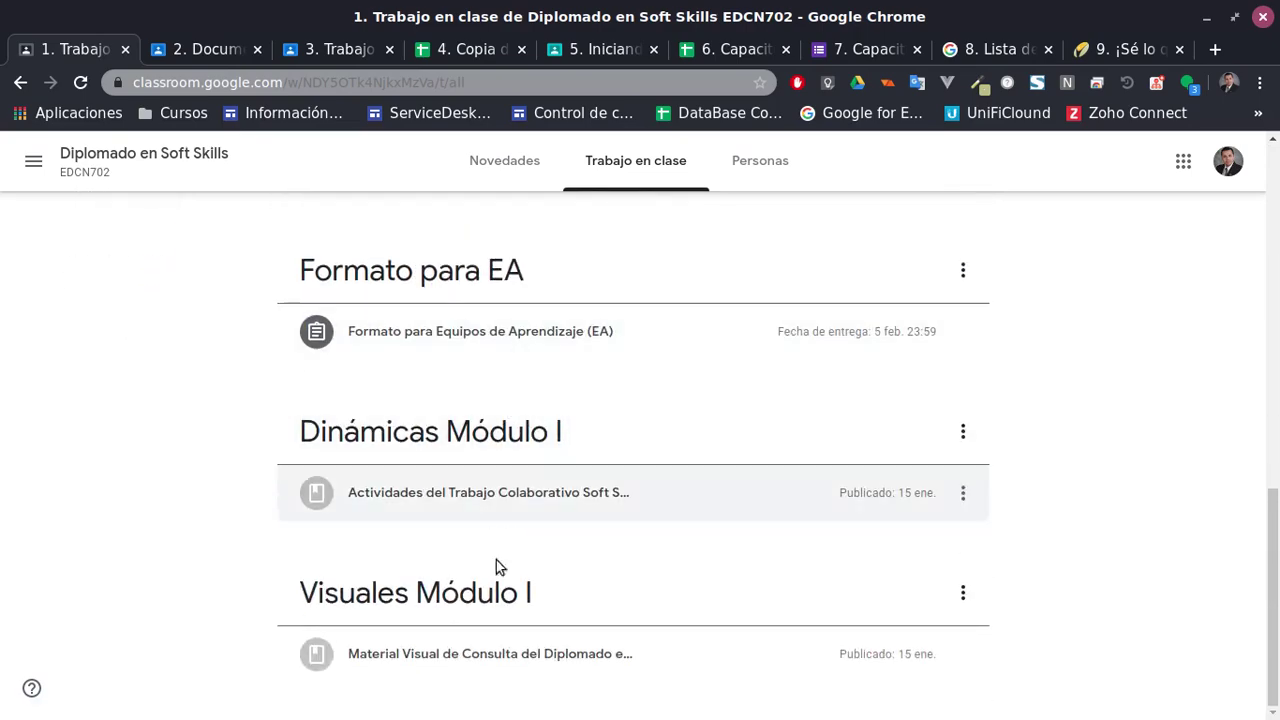
{"action": "scroll", "coordinate": [449, 543], "scroll_direction": "up", "scroll_amount": 3}
Go back through the class stream to the list of all classes
{"action": "left_click", "coordinate": [20, 82]}
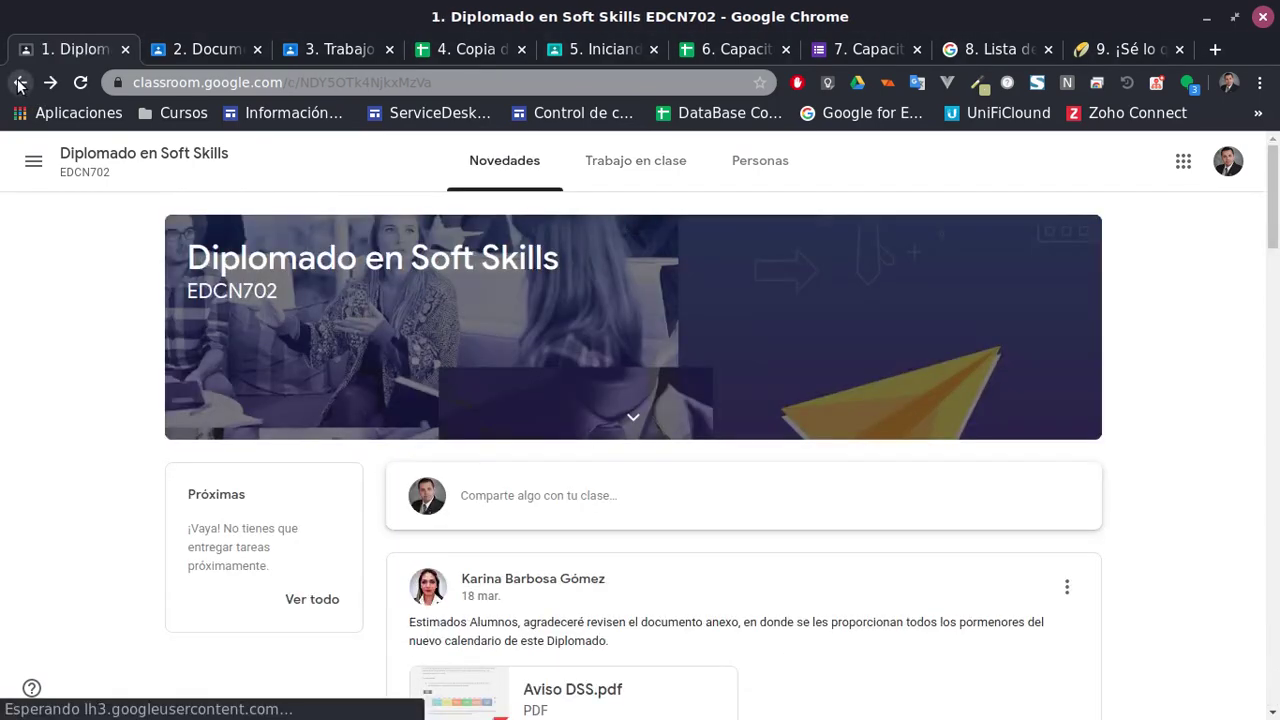
{"action": "scroll", "coordinate": [91, 195], "scroll_direction": "down", "scroll_amount": 1}
{"action": "scroll", "coordinate": [91, 195], "scroll_direction": "up", "scroll_amount": 1}
{"action": "left_click", "coordinate": [20, 82]}
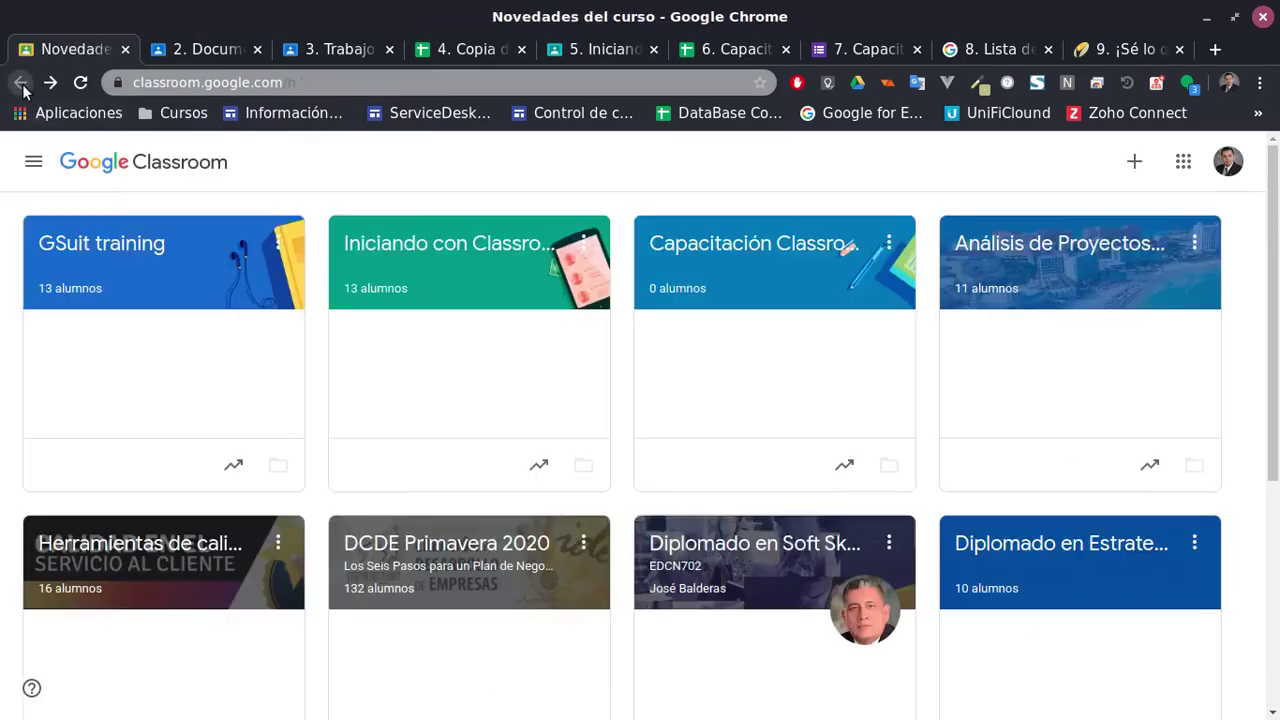
Open the inmovilizadores y transponder 8A class and view its Trabajo en clase page
{"action": "scroll", "coordinate": [683, 442], "scroll_direction": "down", "scroll_amount": 3}
{"action": "scroll", "coordinate": [683, 442], "scroll_direction": "down", "scroll_amount": 2}
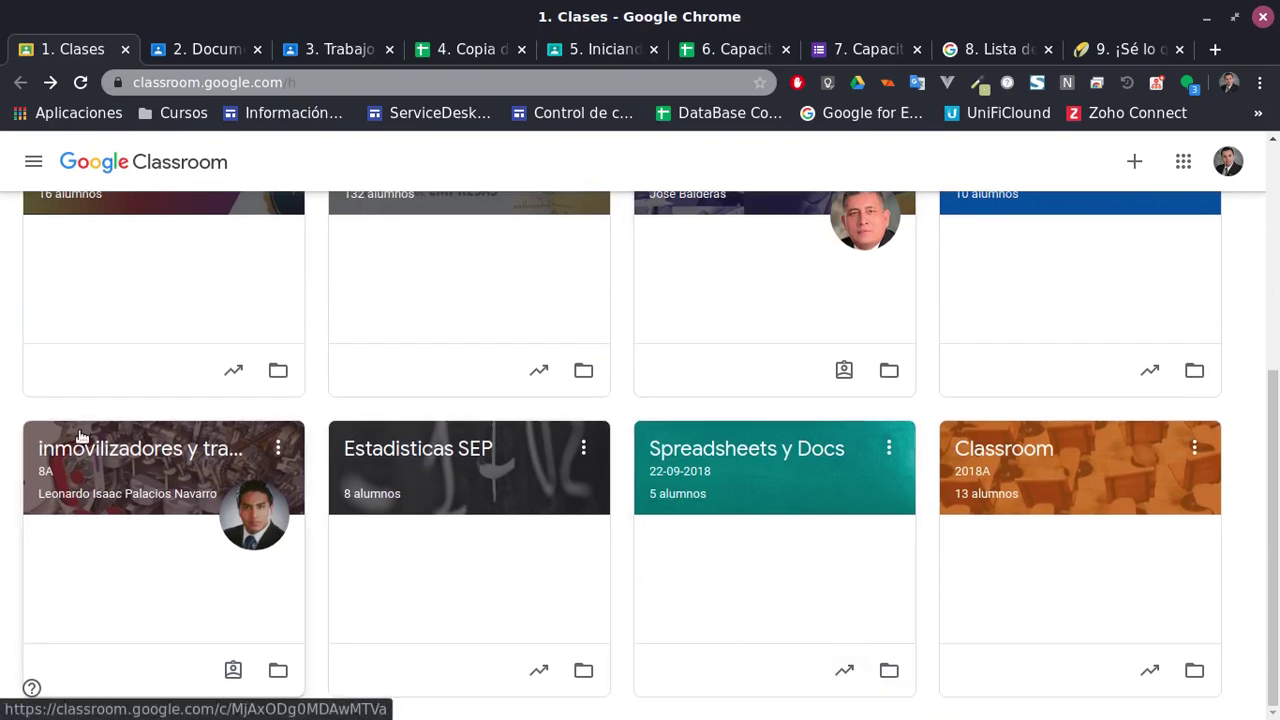
{"action": "scroll", "coordinate": [826, 526], "scroll_direction": "up", "scroll_amount": 4}
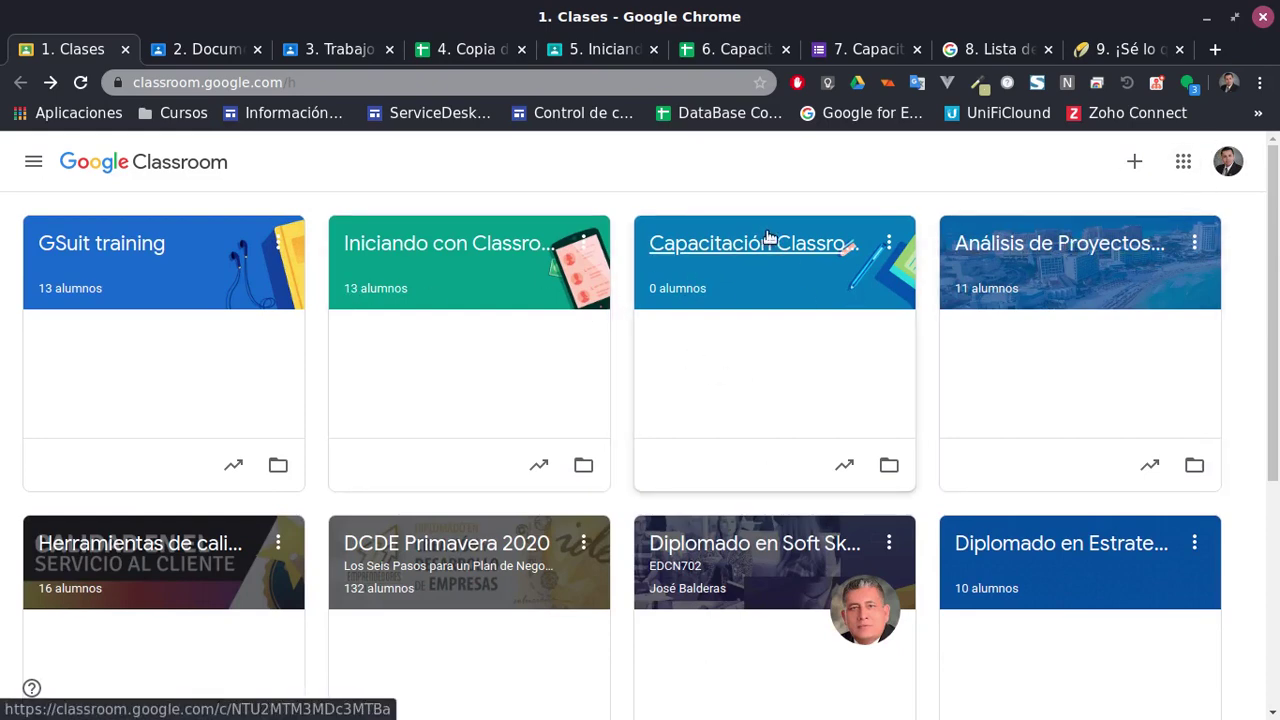
{"action": "scroll", "coordinate": [300, 436], "scroll_direction": "down", "scroll_amount": 2}
{"action": "scroll", "coordinate": [266, 439], "scroll_direction": "down", "scroll_amount": 2}
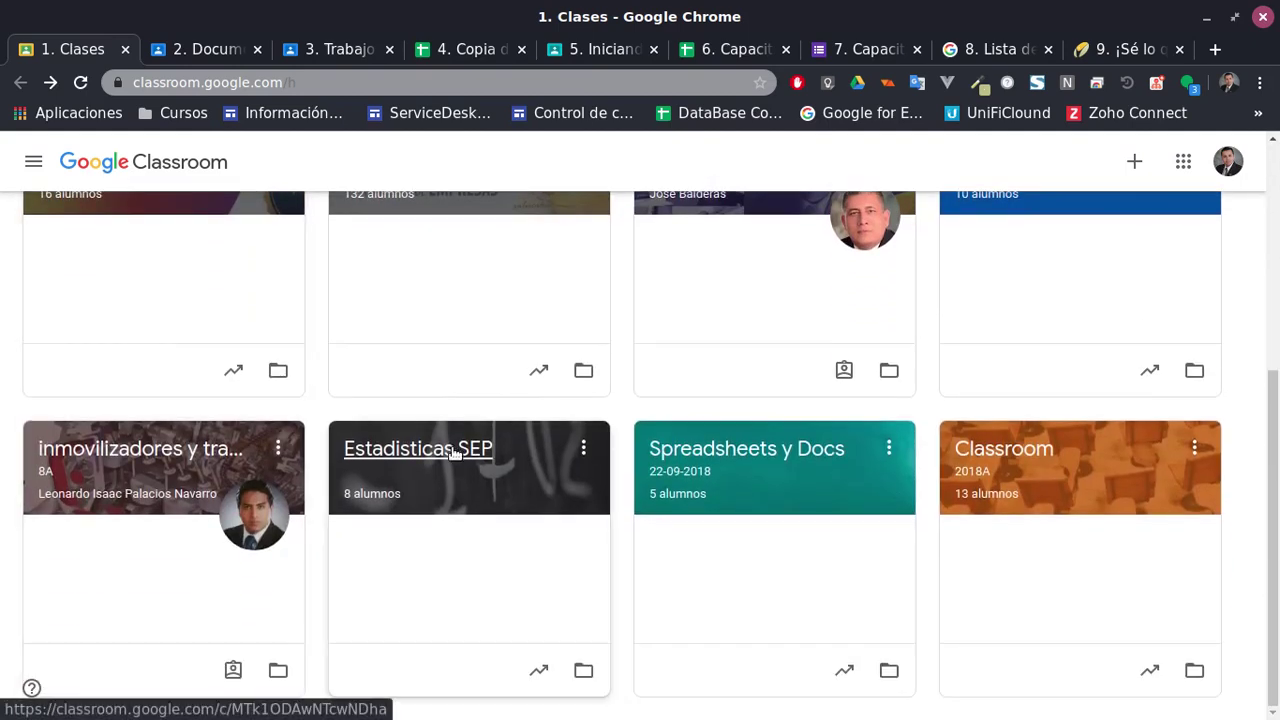
{"action": "left_click_drag", "start_coordinate": [452, 452], "coordinate": [172, 455]}
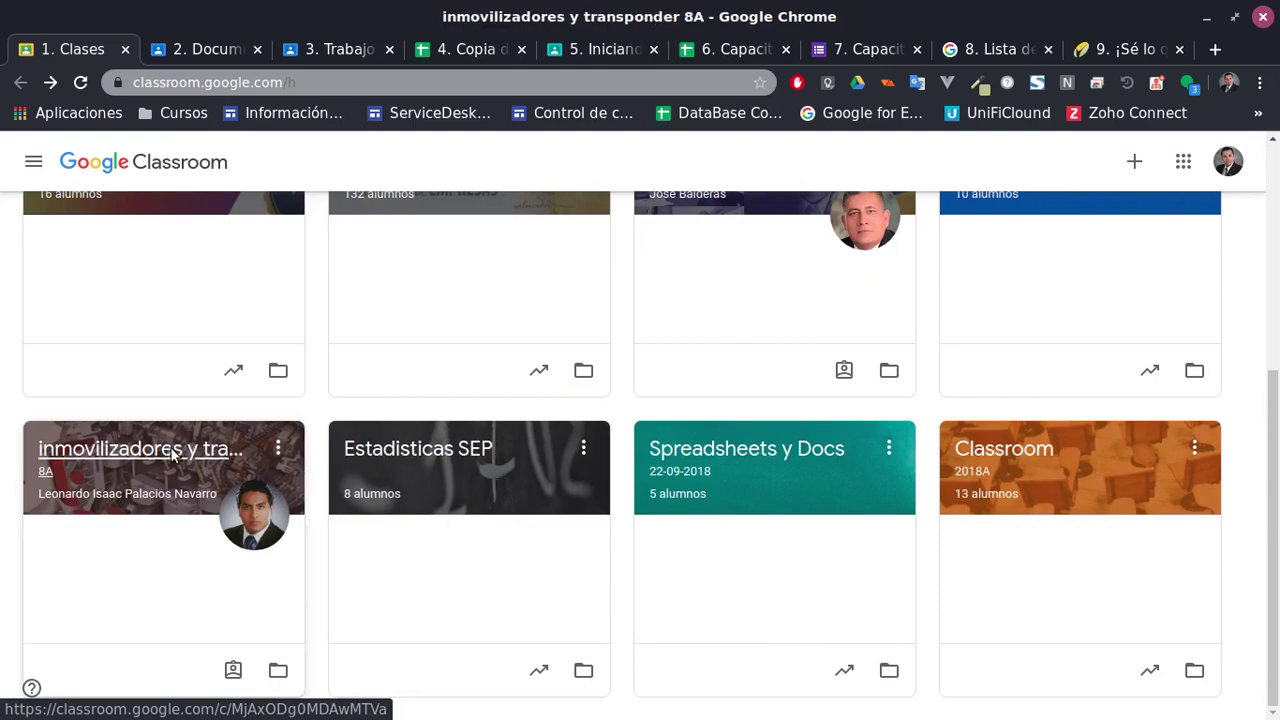
{"action": "left_click", "coordinate": [172, 452]}
{"action": "scroll", "coordinate": [577, 382], "scroll_direction": "down", "scroll_amount": 3}
{"action": "scroll", "coordinate": [580, 382], "scroll_direction": "up", "scroll_amount": 3}
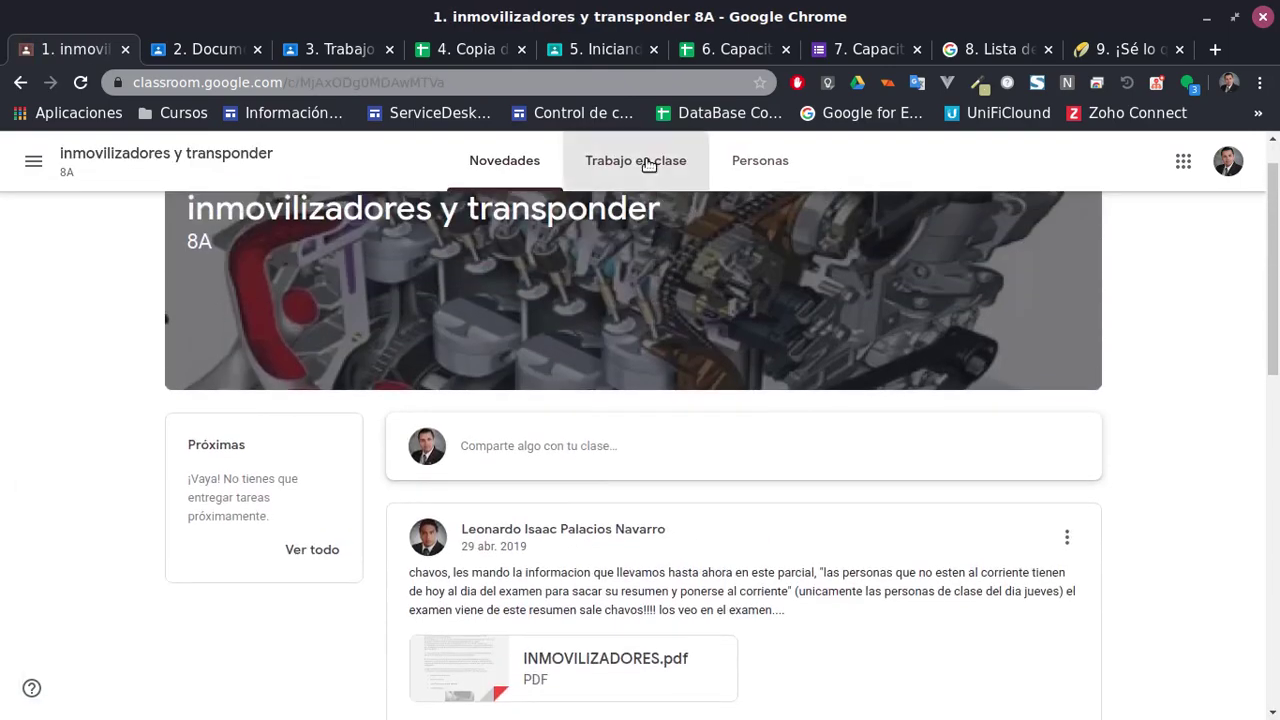
{"action": "left_click", "coordinate": [649, 164]}
Return to the classes home page and open the drawer listing all classes
{"action": "left_click", "coordinate": [21, 83]}
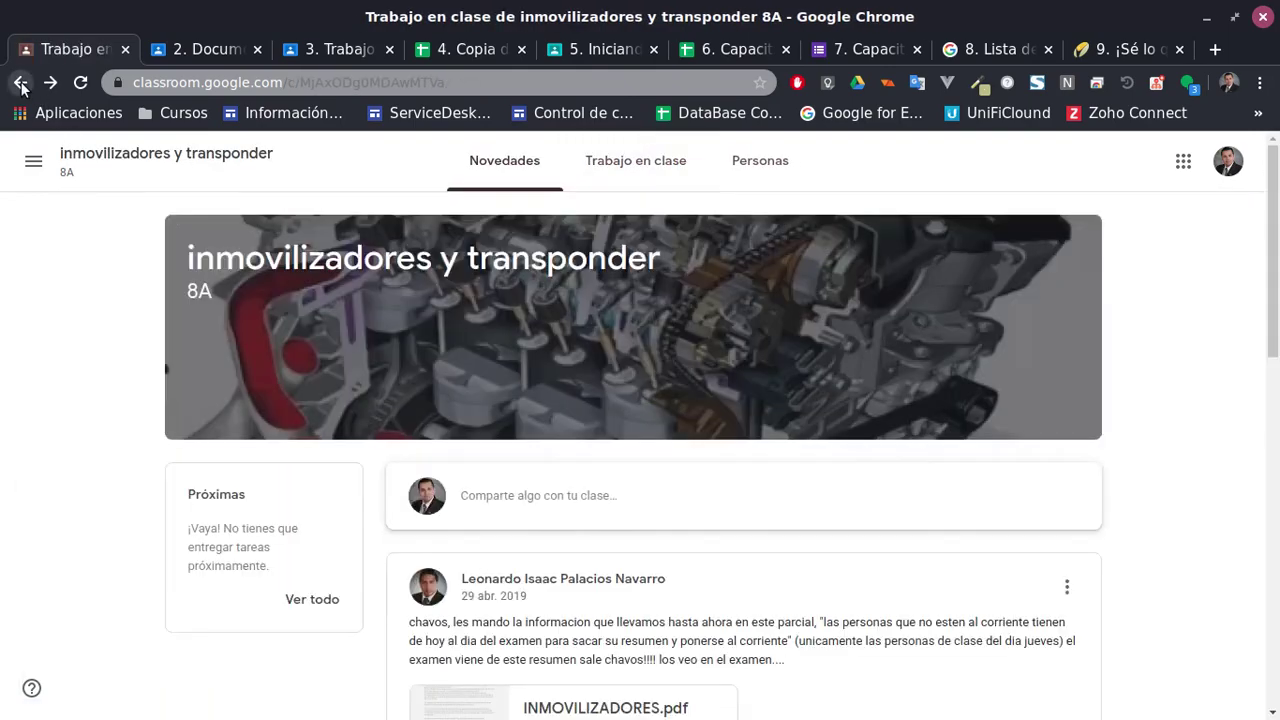
{"action": "left_click", "coordinate": [21, 83]}
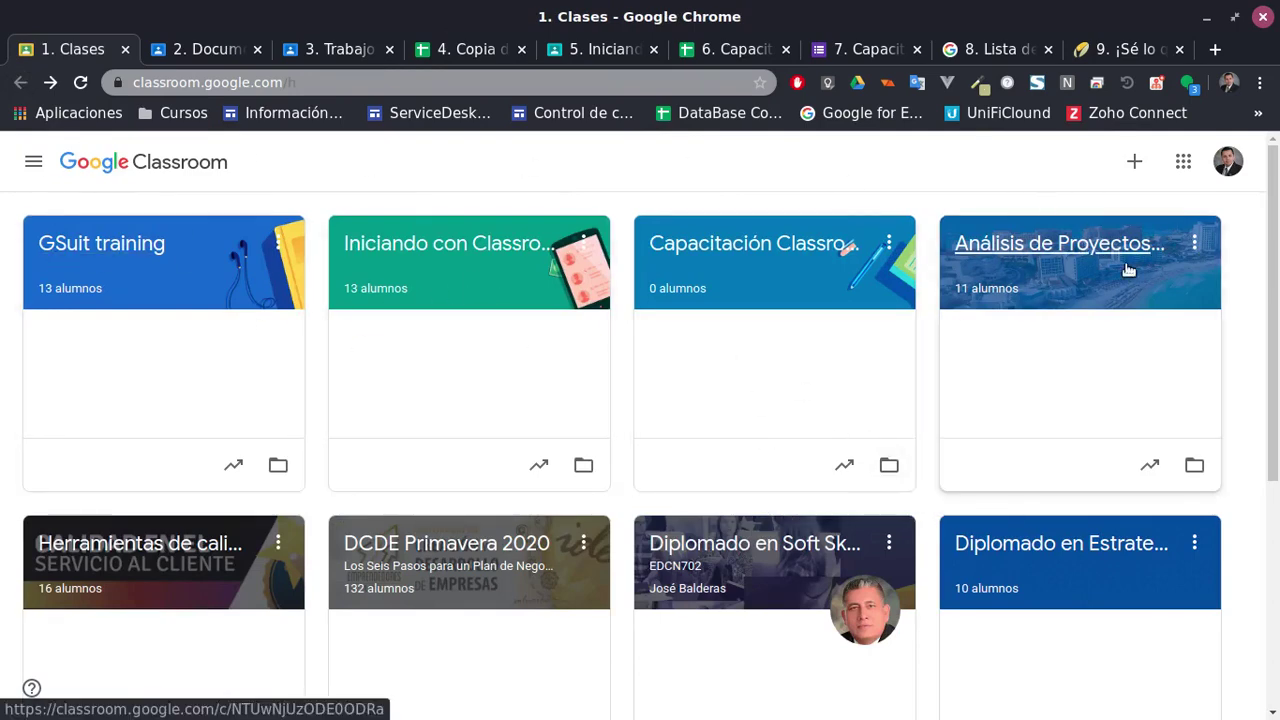
{"action": "scroll", "coordinate": [450, 460], "scroll_direction": "down", "scroll_amount": 3}
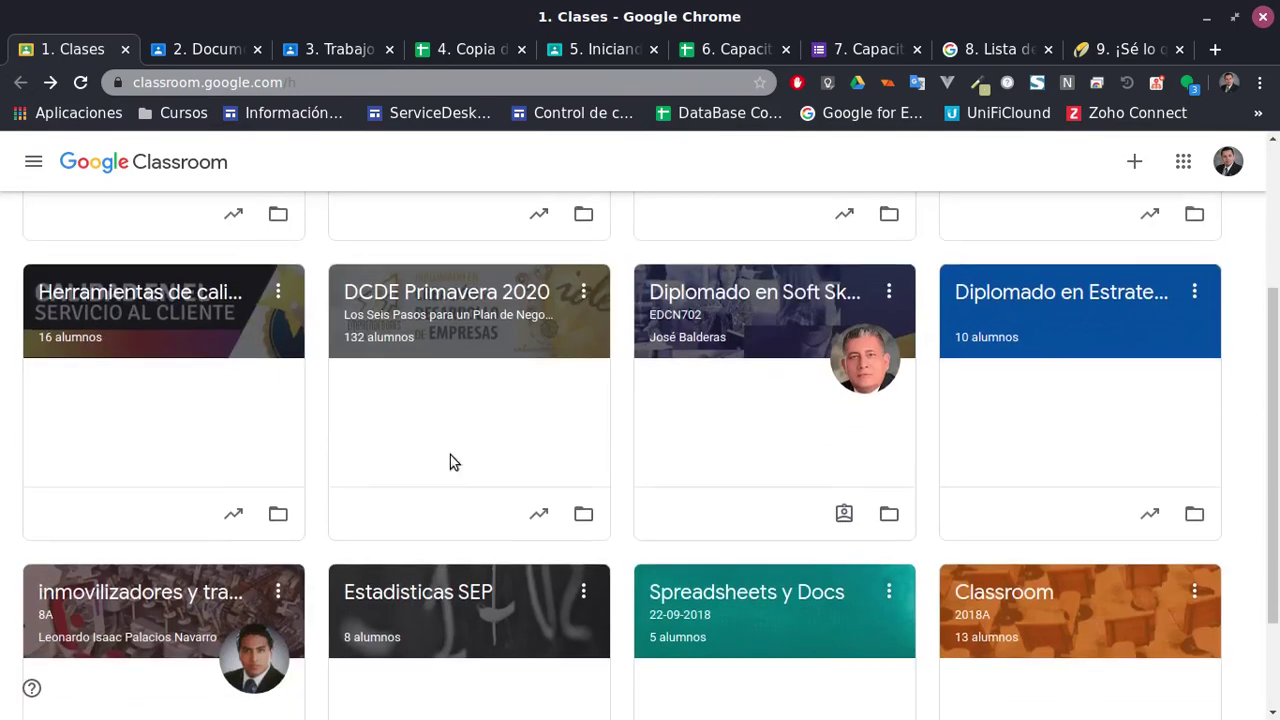
{"action": "scroll", "coordinate": [450, 462], "scroll_direction": "down", "scroll_amount": 2}
{"action": "scroll", "coordinate": [1049, 531], "scroll_direction": "up", "scroll_amount": 5}
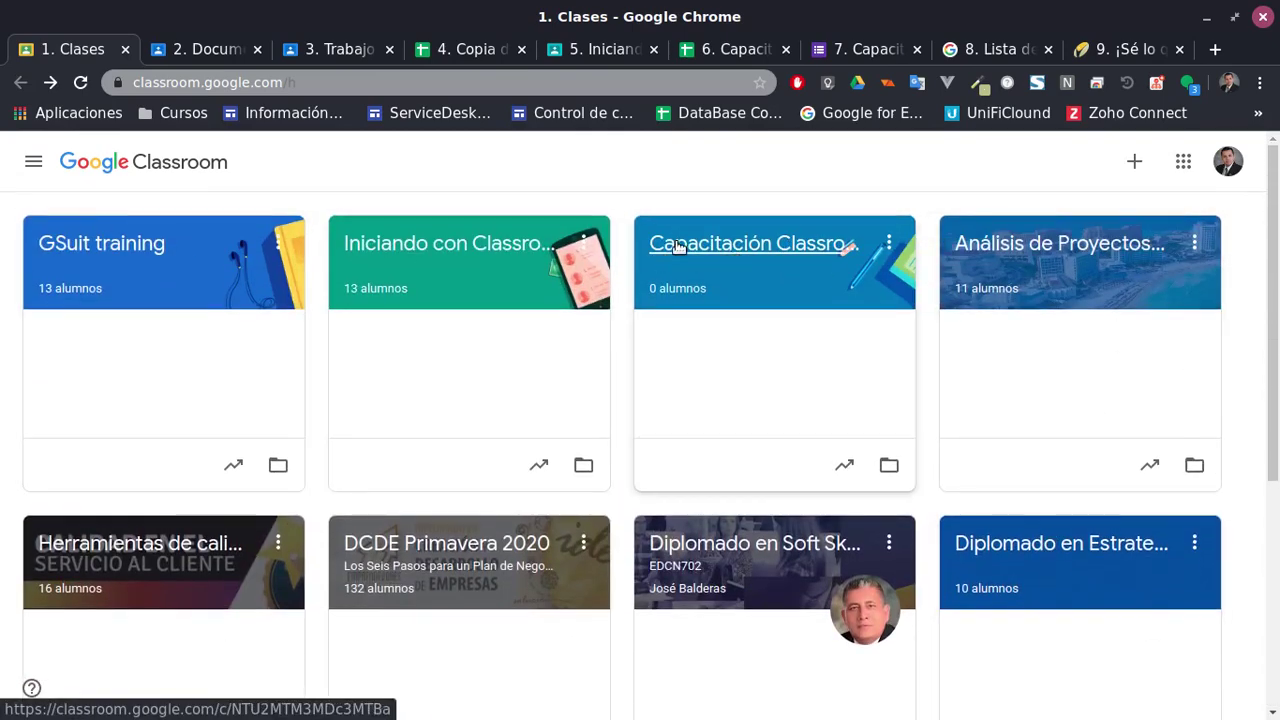
{"action": "left_click", "coordinate": [33, 161]}
{"action": "scroll", "coordinate": [183, 551], "scroll_direction": "down", "scroll_amount": 5}
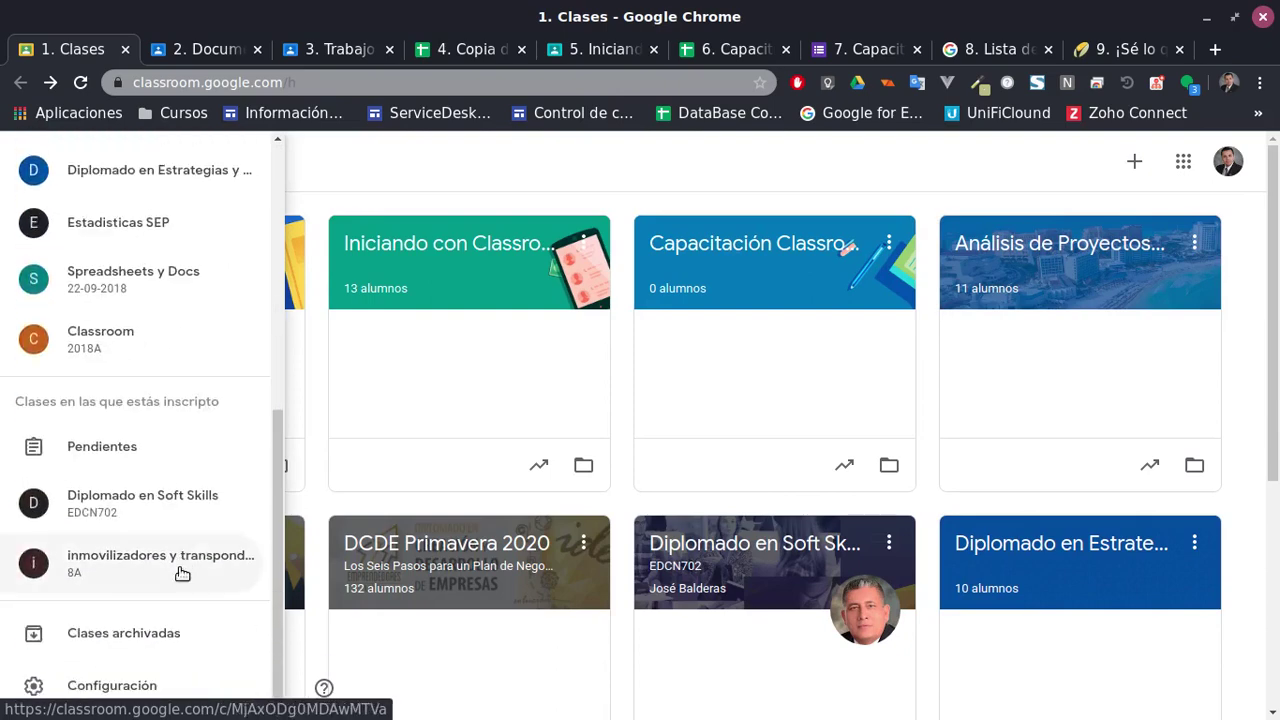
Open archived Test_classroom's classwork and expand Test4 Documentos to see its assigned students
{"action": "left_click", "coordinate": [150, 640]}
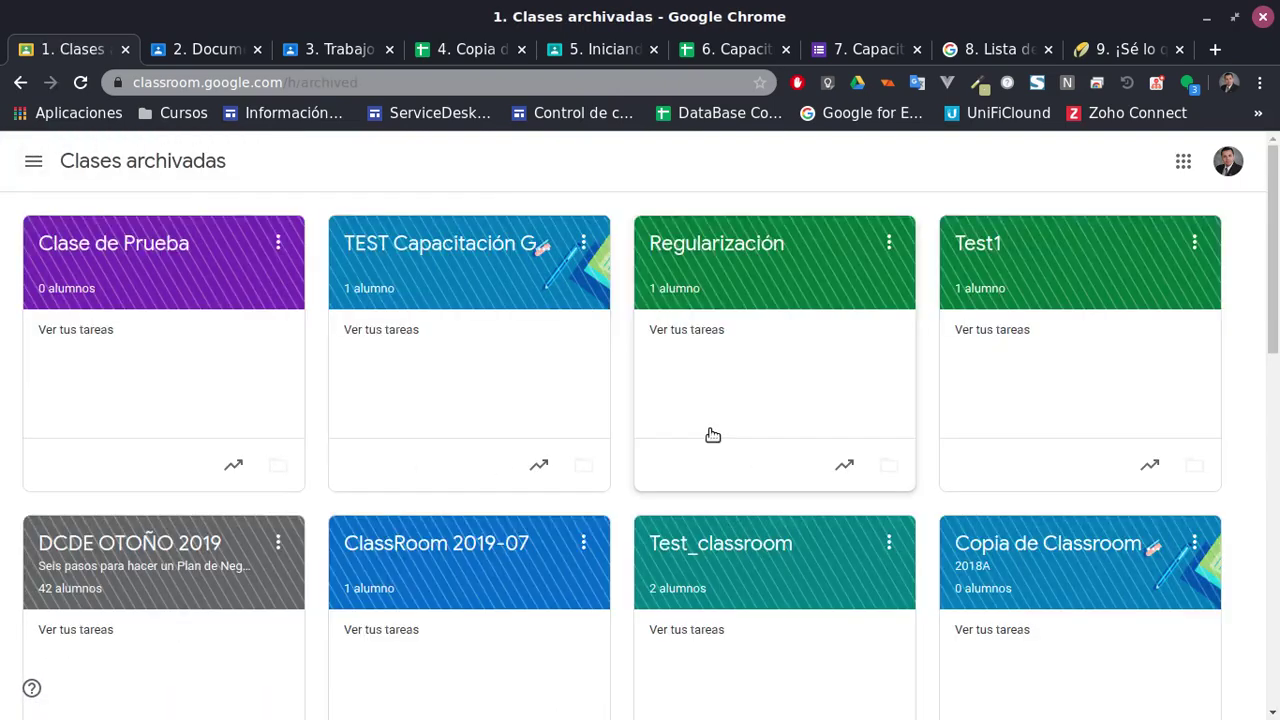
{"action": "scroll", "coordinate": [712, 434], "scroll_direction": "down", "scroll_amount": 3}
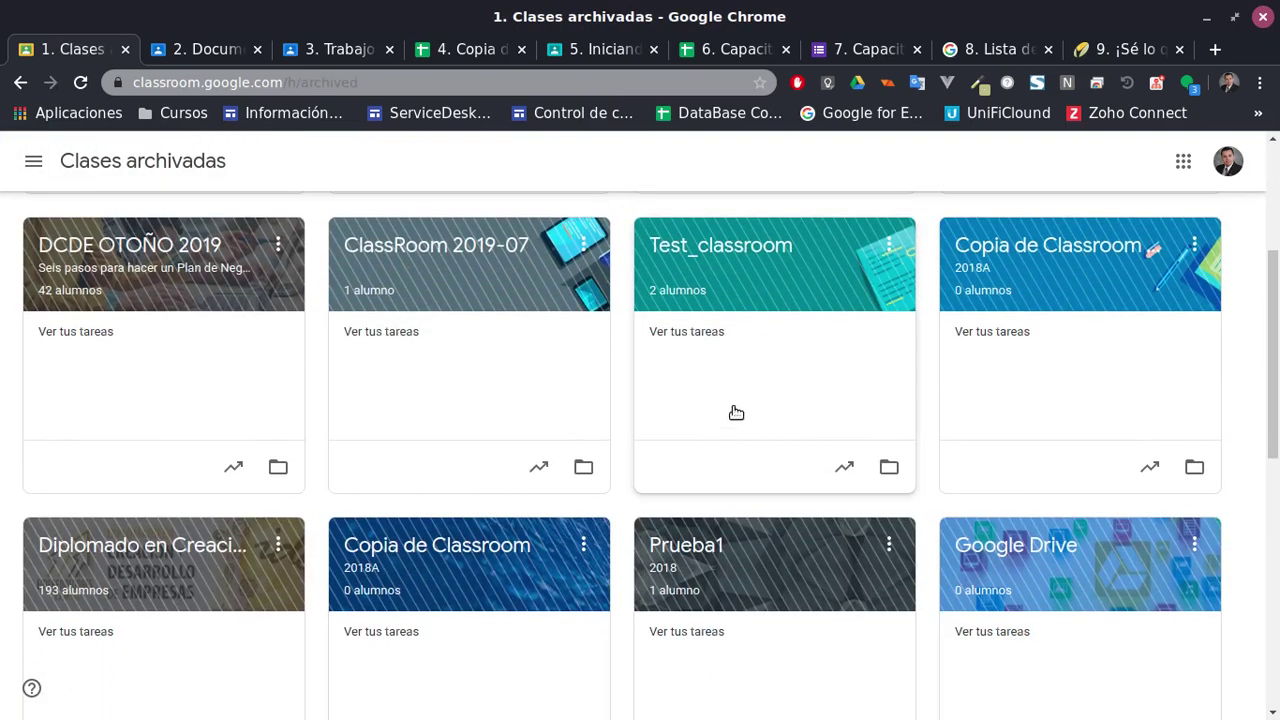
{"action": "left_click", "coordinate": [716, 250]}
{"action": "scroll", "coordinate": [700, 440], "scroll_direction": "down", "scroll_amount": 3}
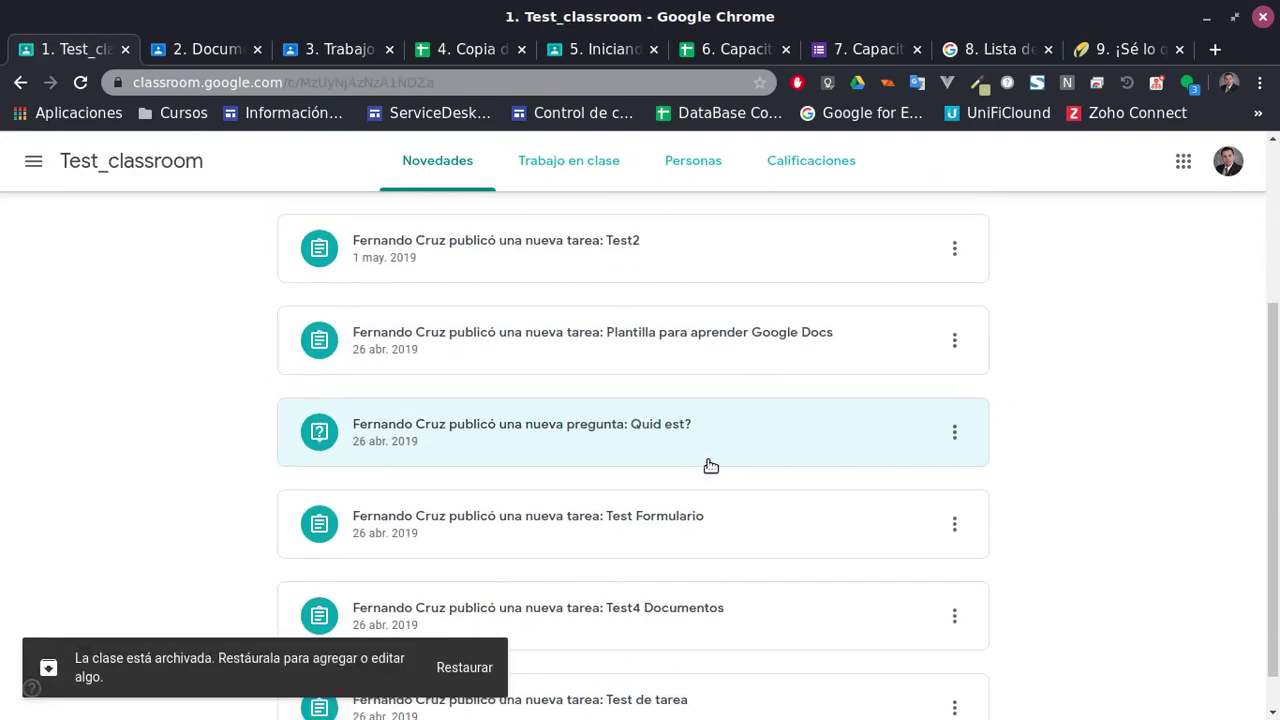
{"action": "scroll", "coordinate": [710, 465], "scroll_direction": "up", "scroll_amount": 3}
{"action": "left_click", "coordinate": [566, 170]}
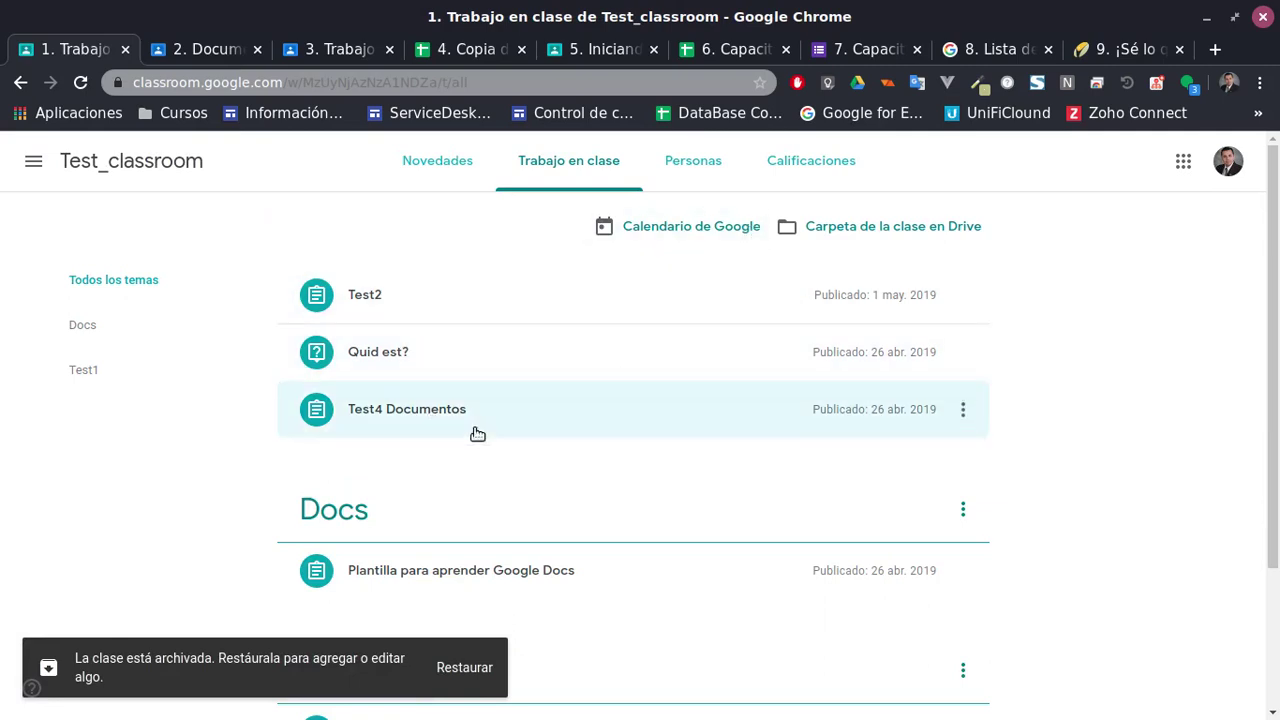
{"action": "left_click", "coordinate": [450, 418]}
{"action": "left_click", "coordinate": [840, 515]}
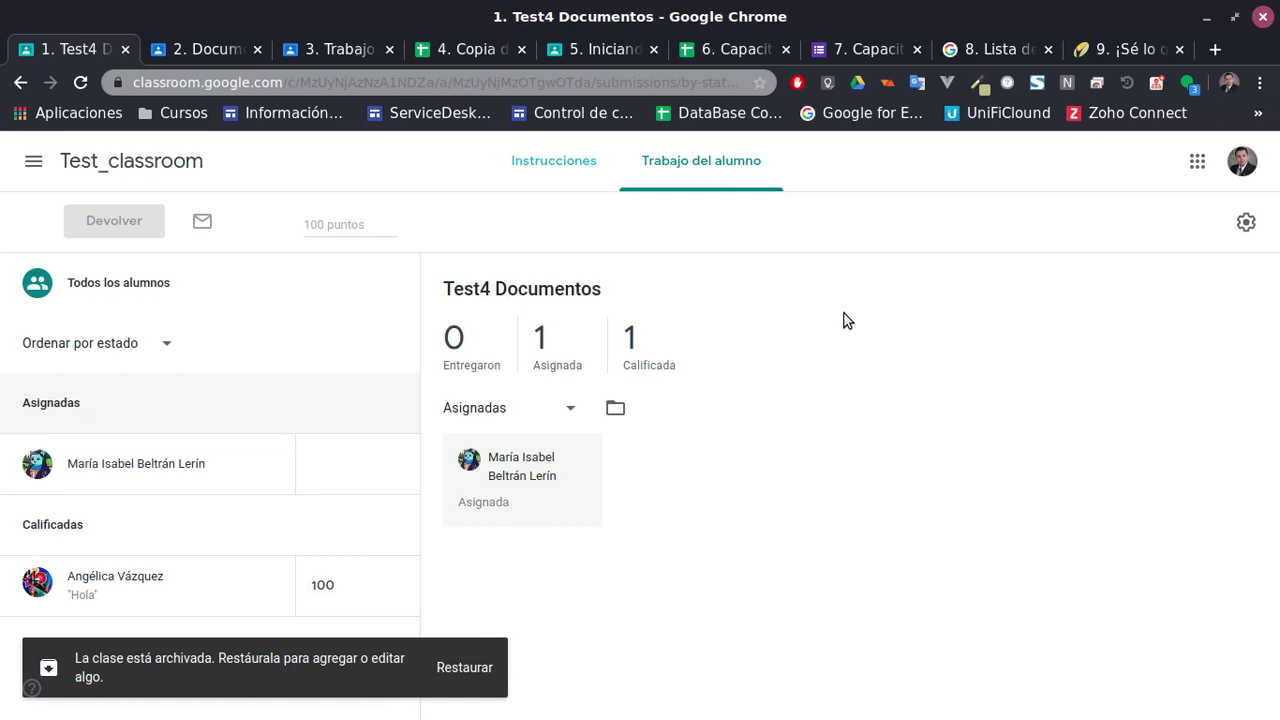
Switch between the Test_classroom stream and classwork list, ending on the classwork list
{"action": "left_click", "coordinate": [190, 161]}
{"action": "scroll", "coordinate": [645, 324], "scroll_direction": "down", "scroll_amount": 5}
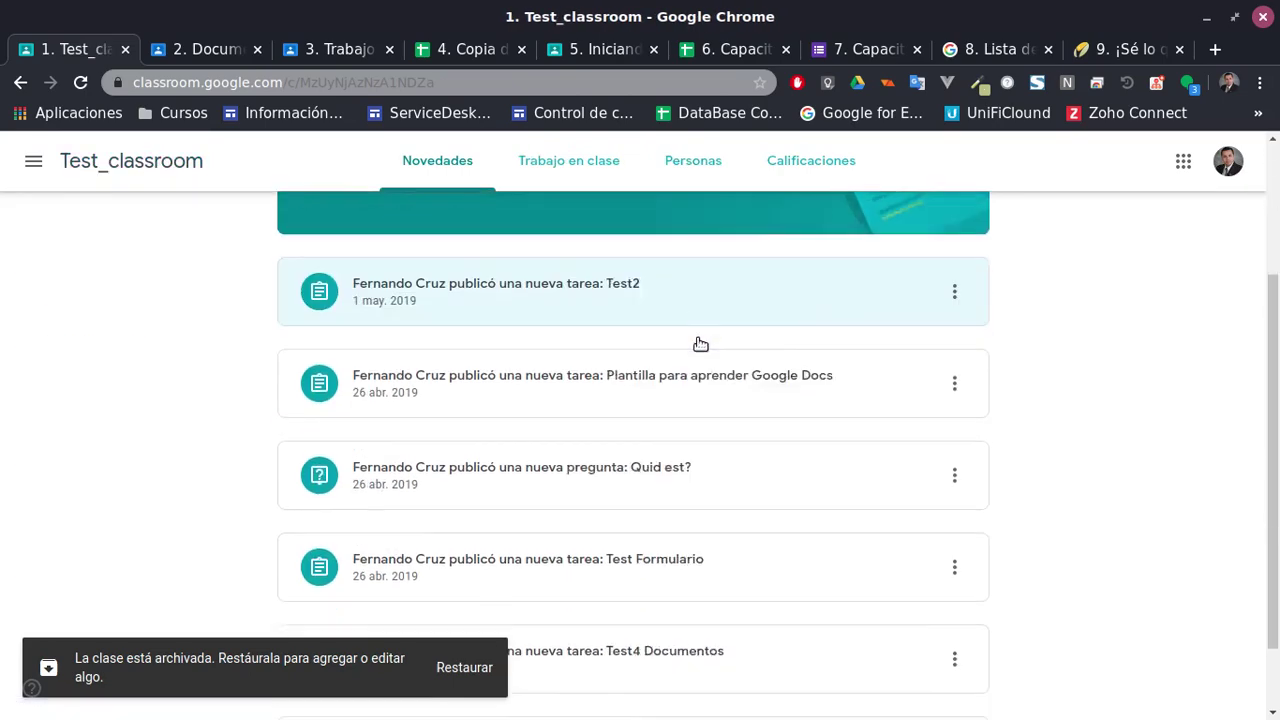
{"action": "scroll", "coordinate": [821, 417], "scroll_direction": "up", "scroll_amount": 5}
{"action": "left_click", "coordinate": [560, 163]}
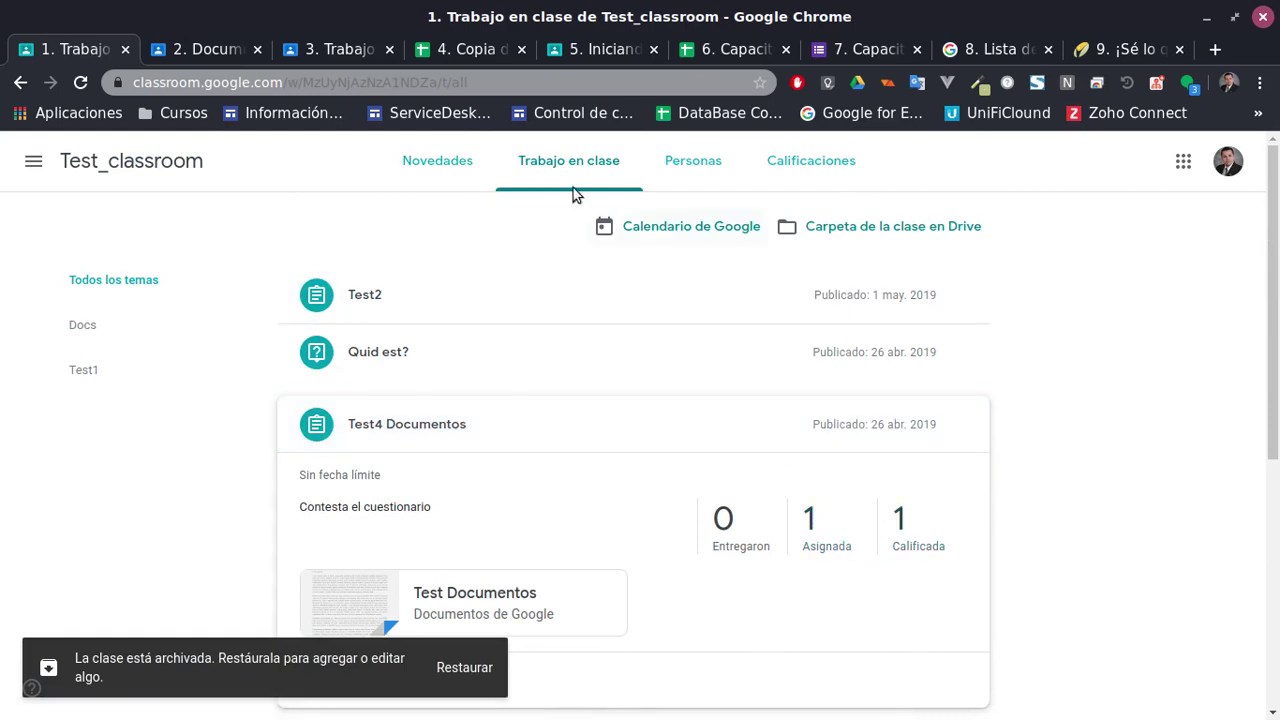
{"action": "left_click", "coordinate": [437, 160]}
{"action": "scroll", "coordinate": [690, 360], "scroll_direction": "down", "scroll_amount": 2}
{"action": "scroll", "coordinate": [694, 369], "scroll_direction": "down", "scroll_amount": 1}
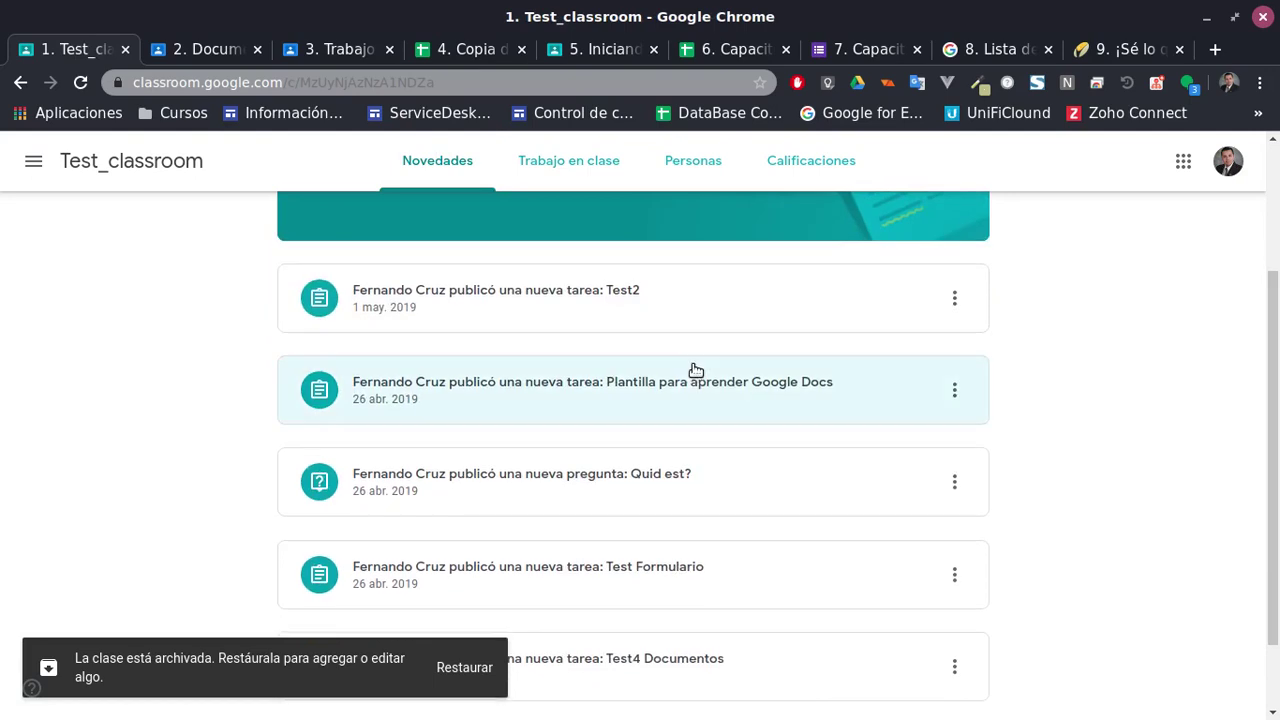
{"action": "scroll", "coordinate": [600, 345], "scroll_direction": "up", "scroll_amount": 4}
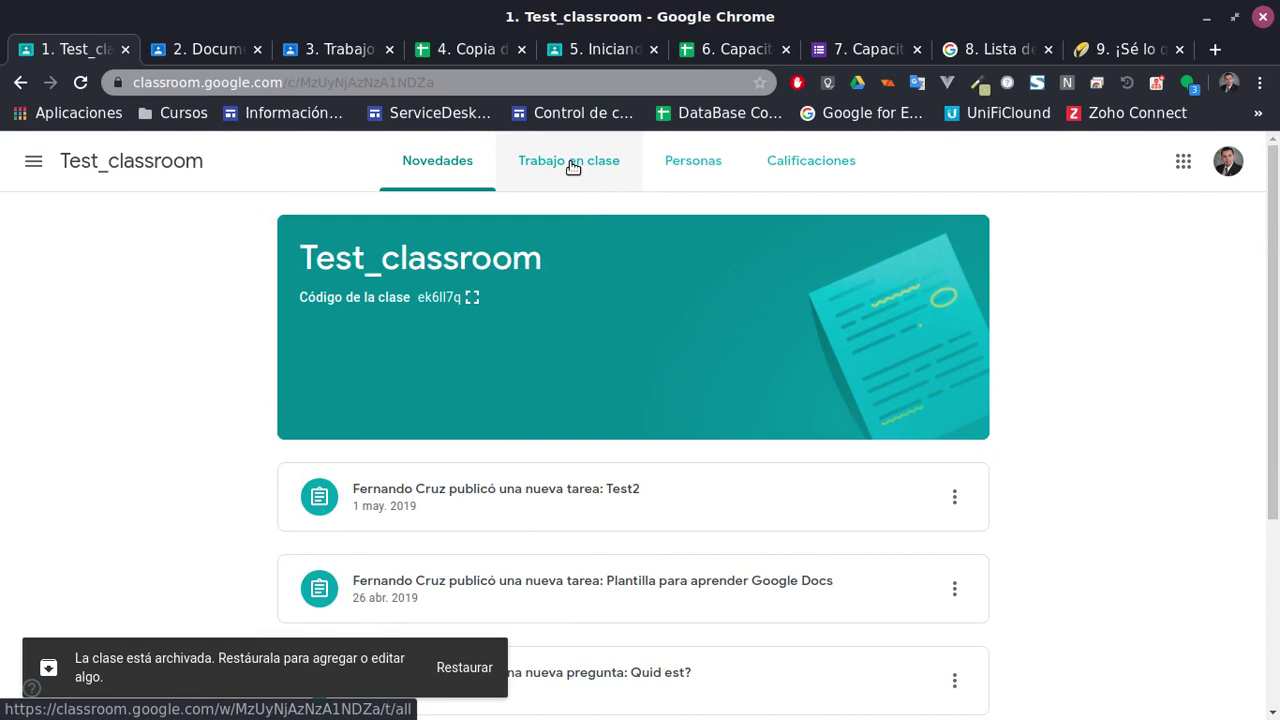
{"action": "left_click", "coordinate": [573, 167]}
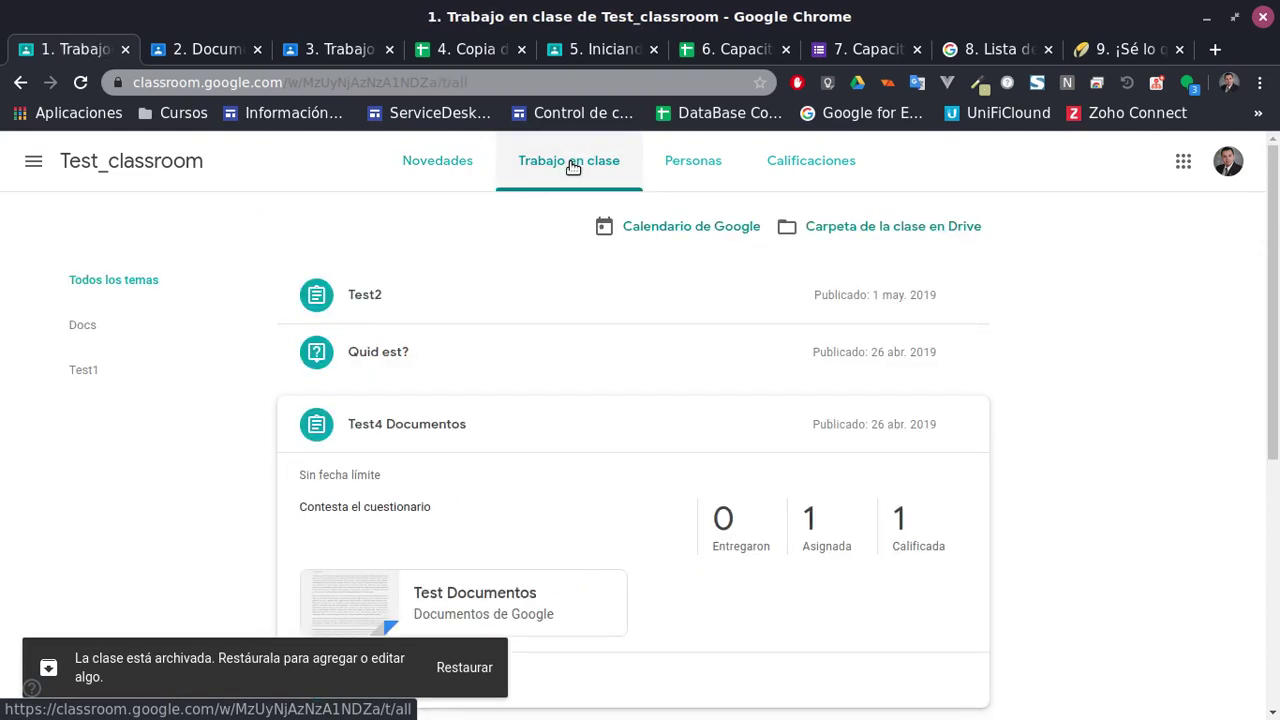
{"action": "scroll", "coordinate": [766, 554], "scroll_direction": "down", "scroll_amount": 3}
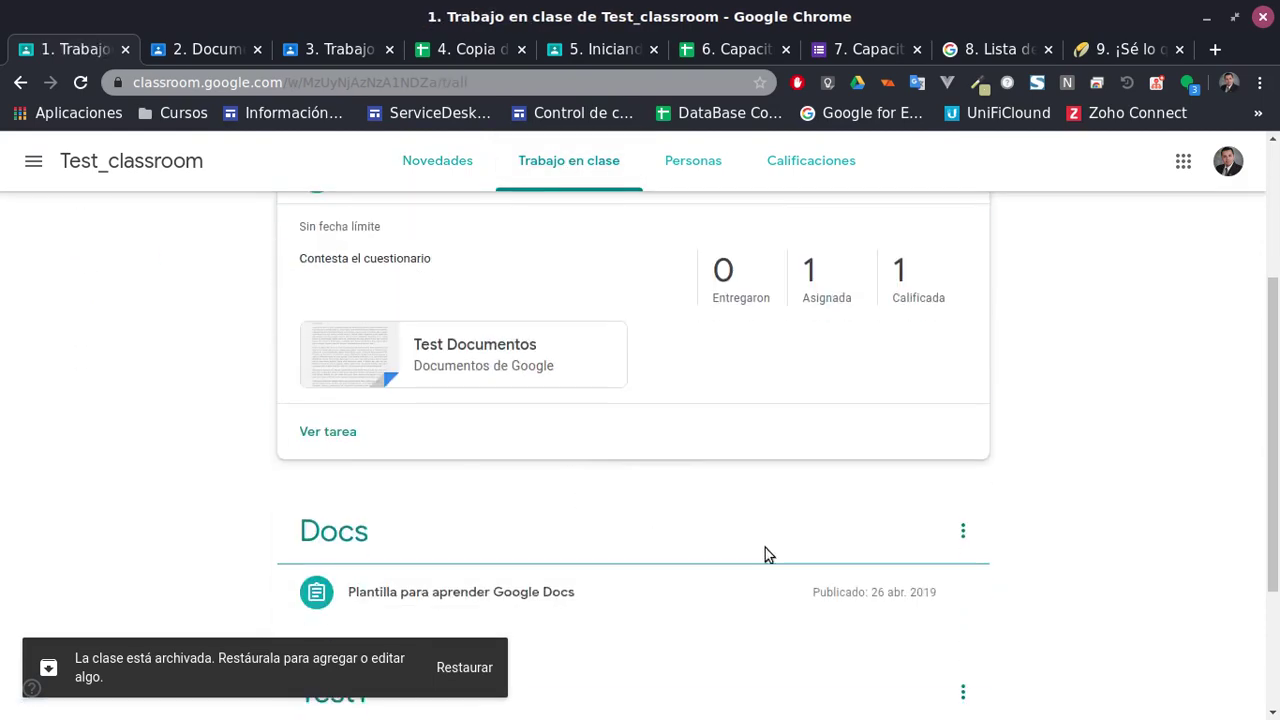
{"action": "scroll", "coordinate": [854, 506], "scroll_direction": "up", "scroll_amount": 3}
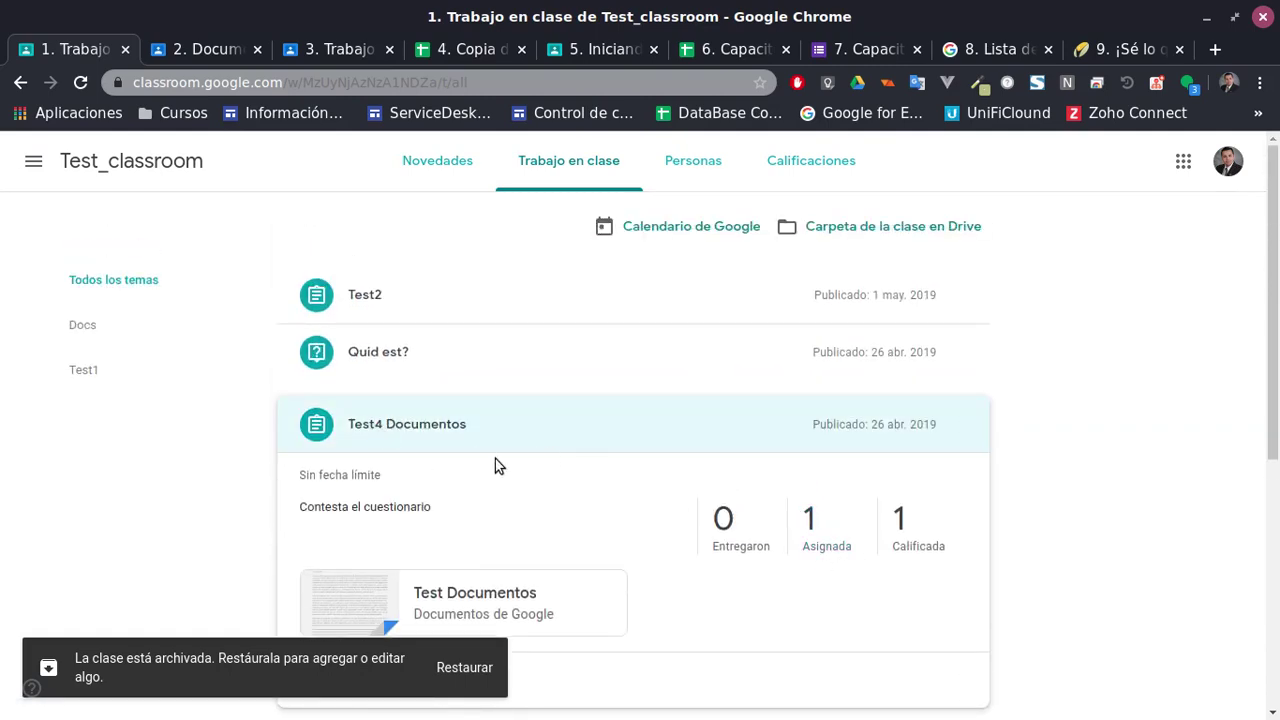
From the Test4 Documentos student work page, copy all grades into a new Google Sheets file
{"action": "left_click", "coordinate": [796, 520]}
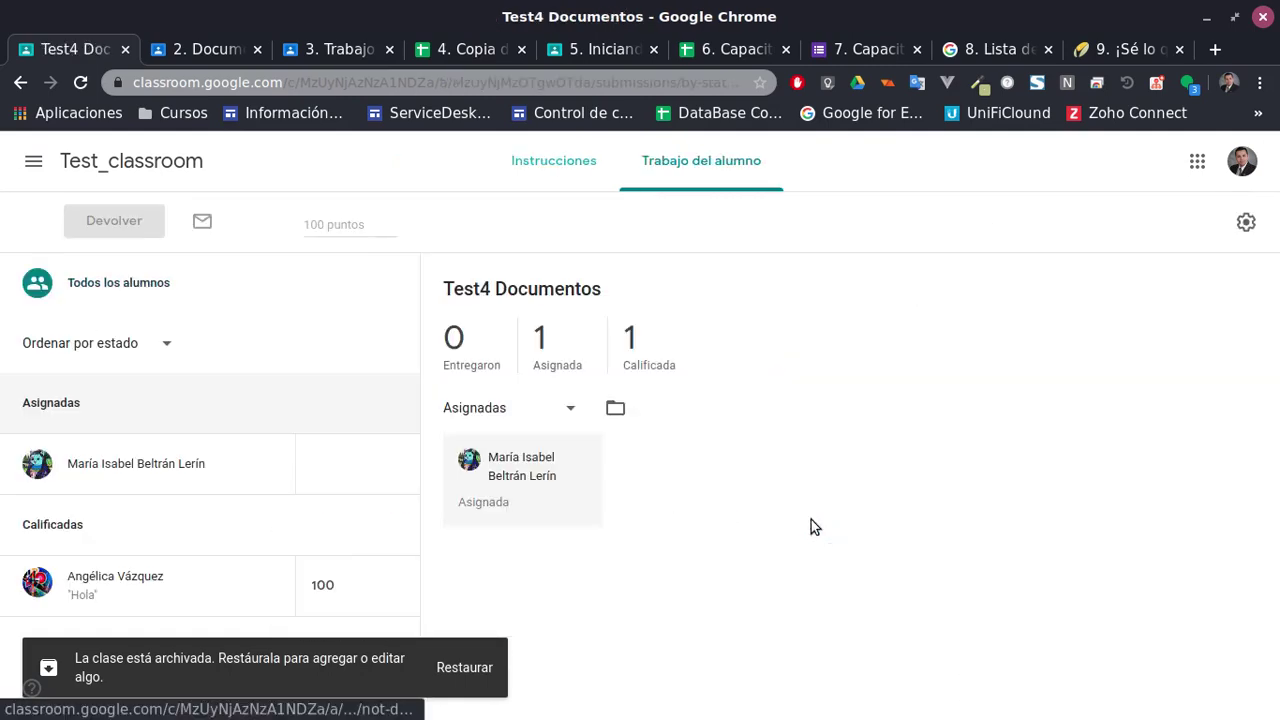
{"action": "left_click", "coordinate": [1247, 223]}
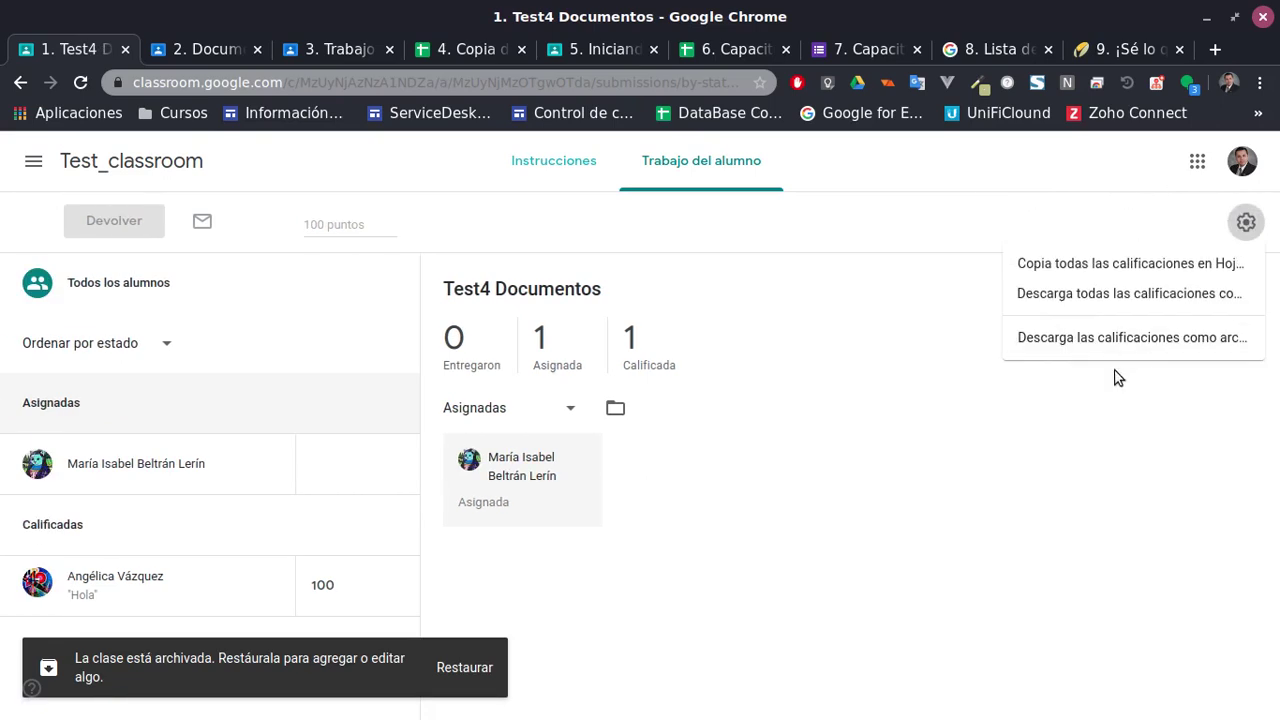
{"action": "left_click", "coordinate": [1143, 265]}
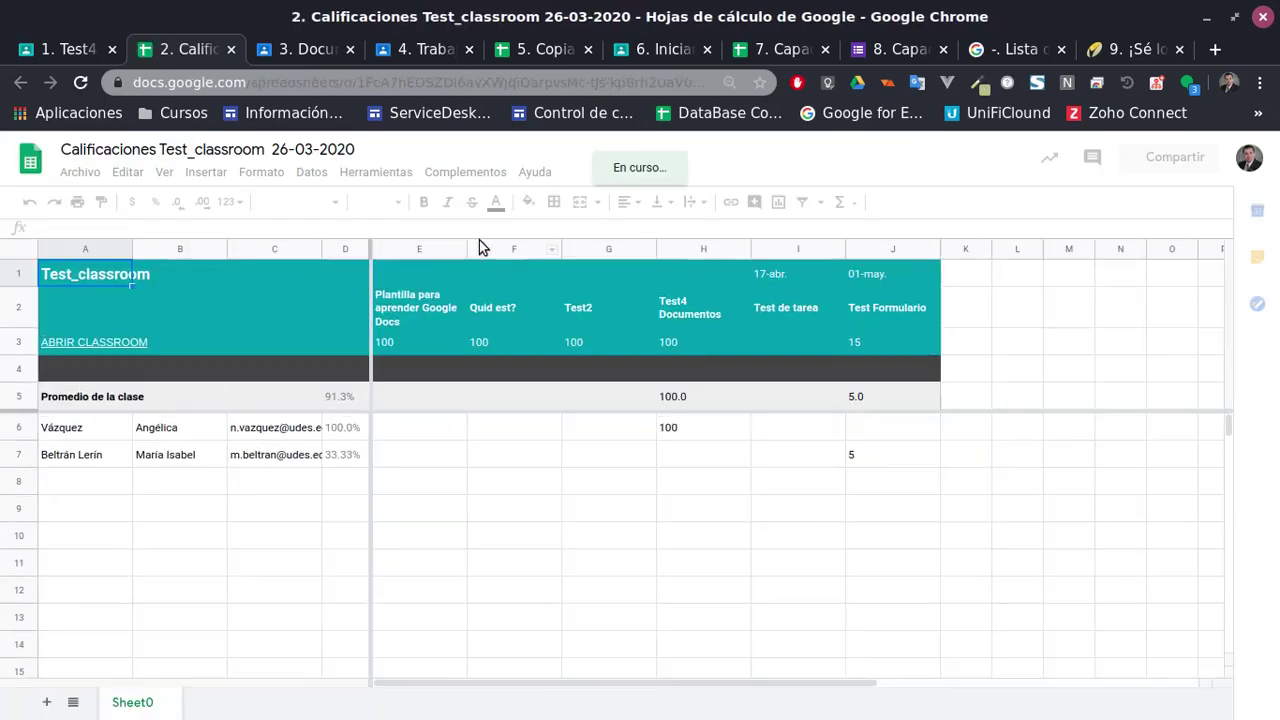
Check the students' grades in column E and the Test4 Documentos and Test Formulario columns
{"action": "left_click", "coordinate": [410, 433]}
{"action": "left_click", "coordinate": [695, 436]}
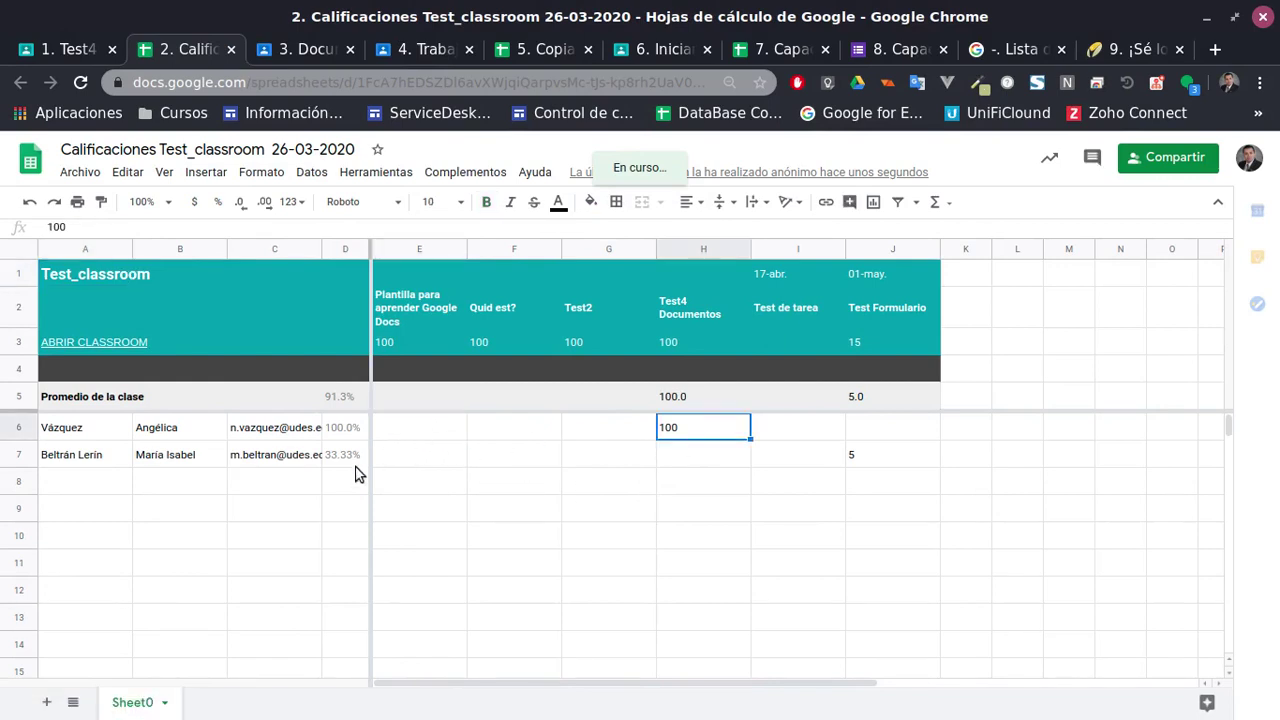
{"action": "left_click", "coordinate": [396, 456]}
{"action": "left_click", "coordinate": [800, 463]}
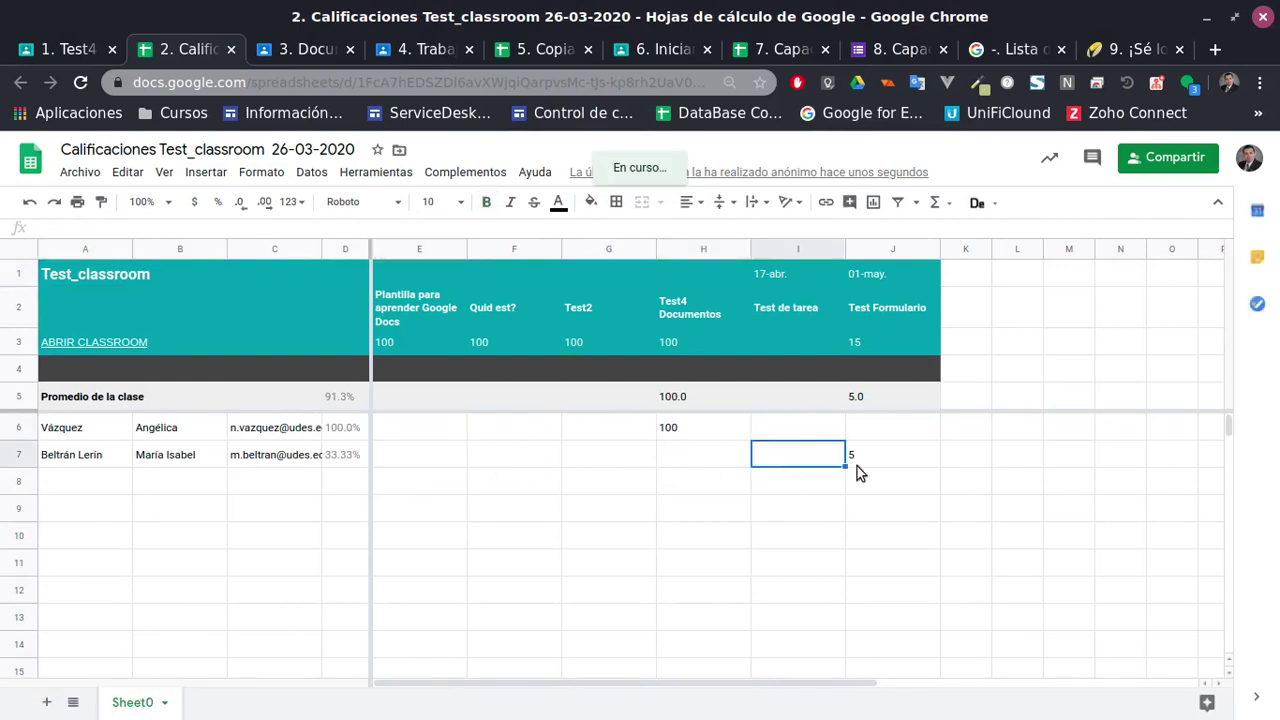
{"action": "left_click", "coordinate": [870, 458]}
{"action": "left_click", "coordinate": [880, 428]}
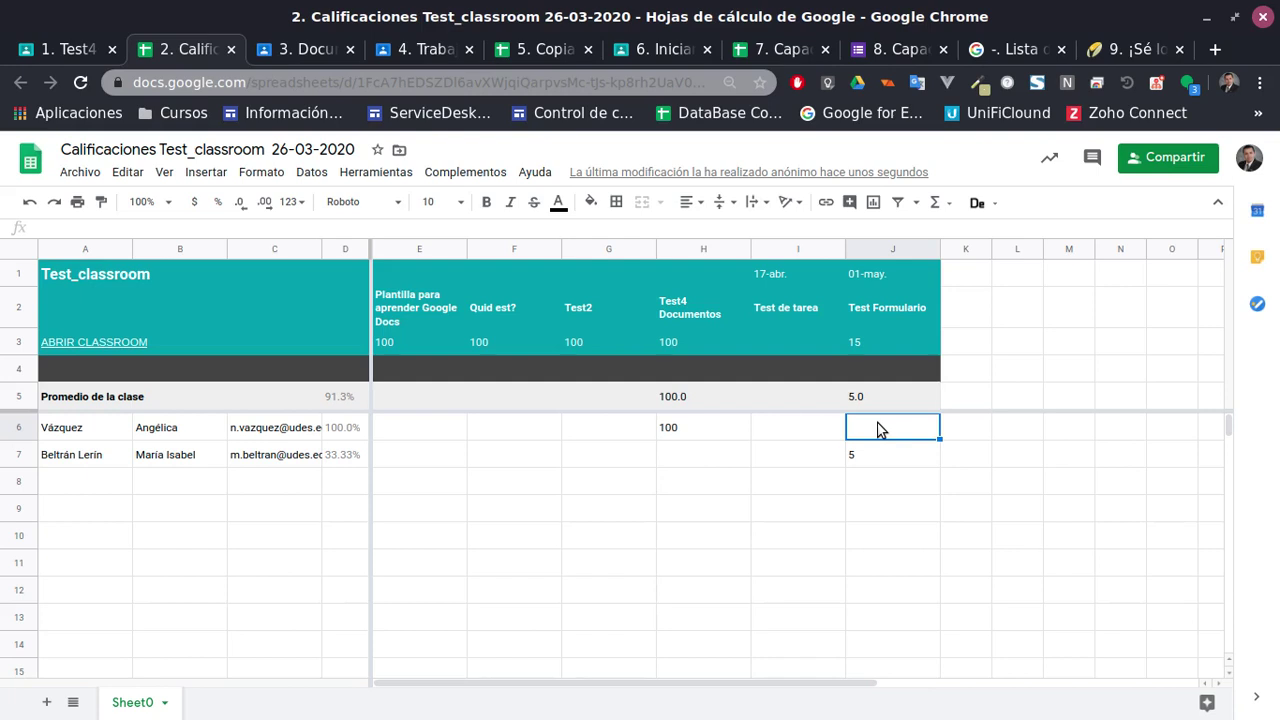
Review the I1/J1 dates, J2 heading and E5/H5 averages, then switch to the UDES site
{"action": "left_click", "coordinate": [773, 284]}
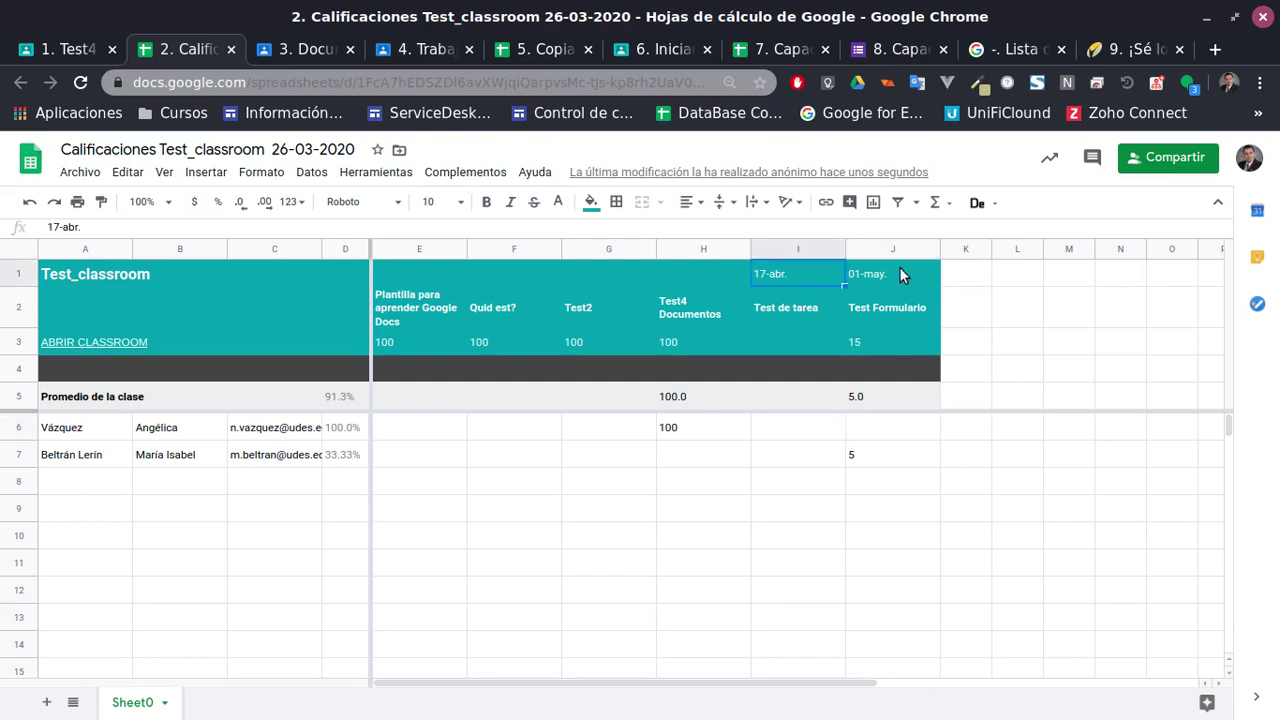
{"action": "left_click", "coordinate": [898, 279]}
{"action": "left_click", "coordinate": [875, 318]}
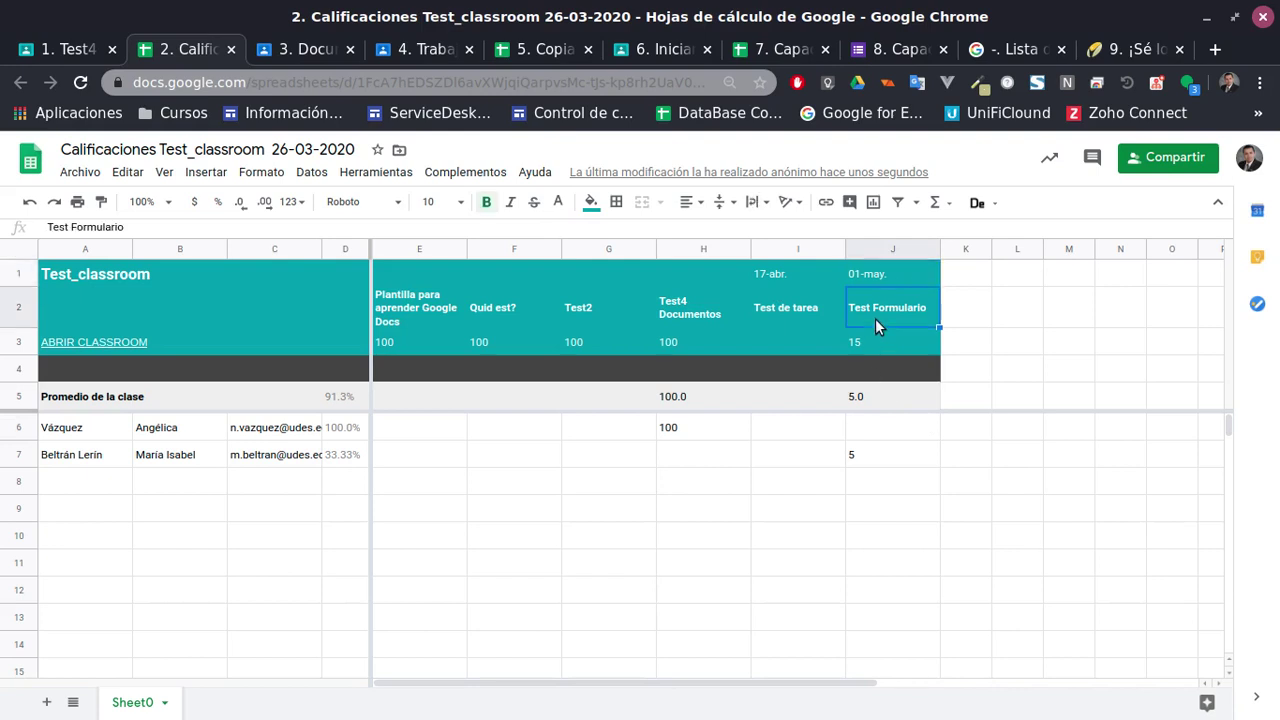
{"action": "key", "text": "Left"}
{"action": "key", "text": "Left"}
{"action": "key", "text": "Left"}
{"action": "key", "text": "Left"}
{"action": "key", "text": "Left"}
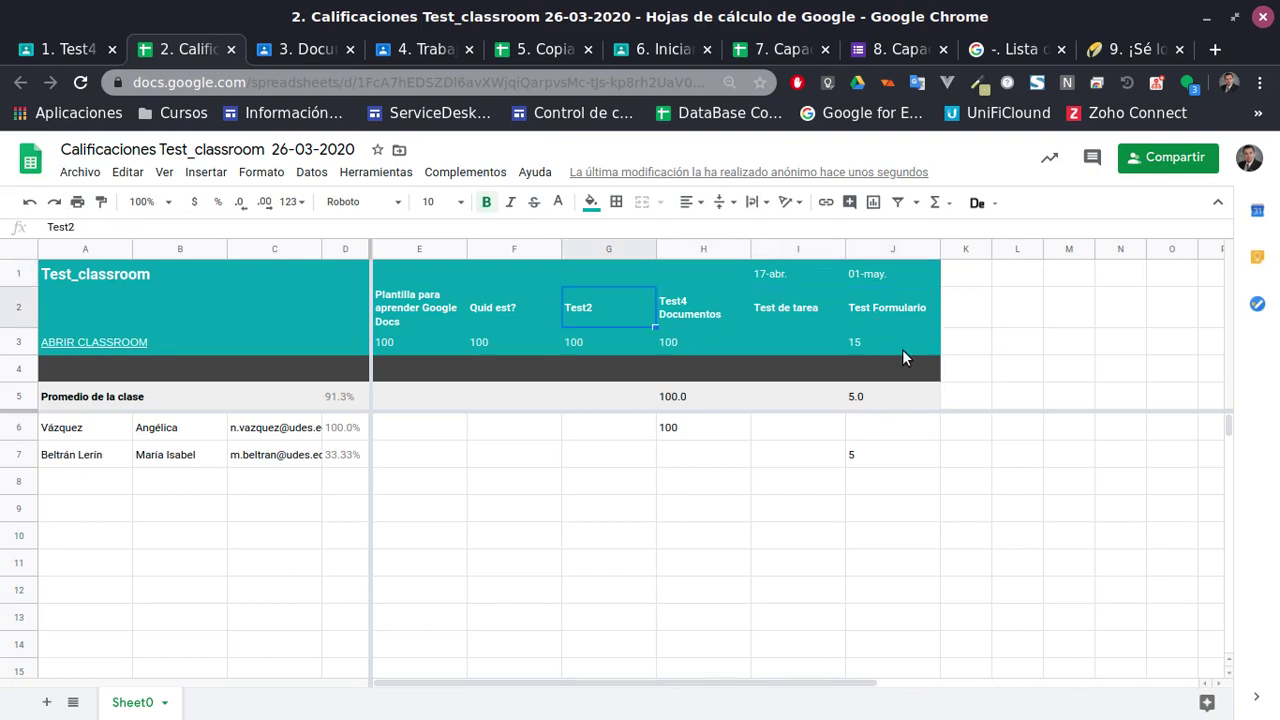
{"action": "key", "text": "Up"}
{"action": "key", "text": "Down"}
{"action": "key", "text": "Down"}
{"action": "key", "text": "Down"}
{"action": "key", "text": "Down"}
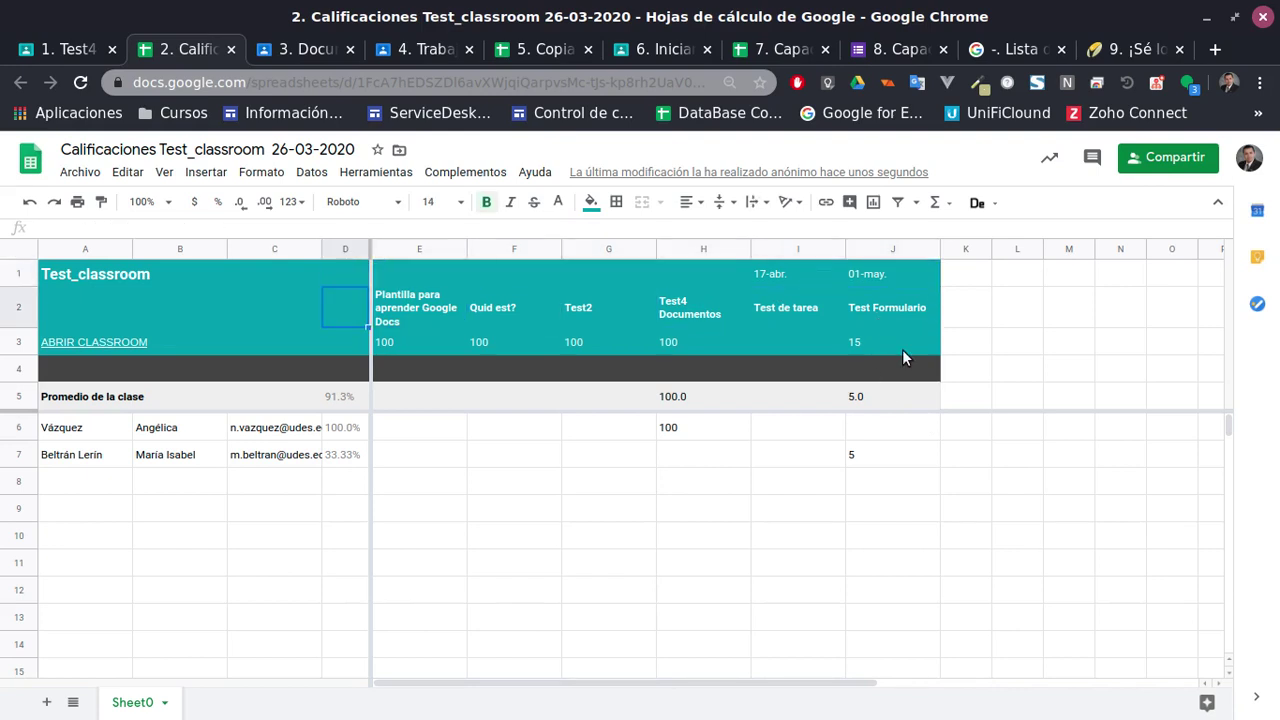
{"action": "key", "text": "Right"}
{"action": "key", "text": "Right"}
{"action": "key", "text": "Right"}
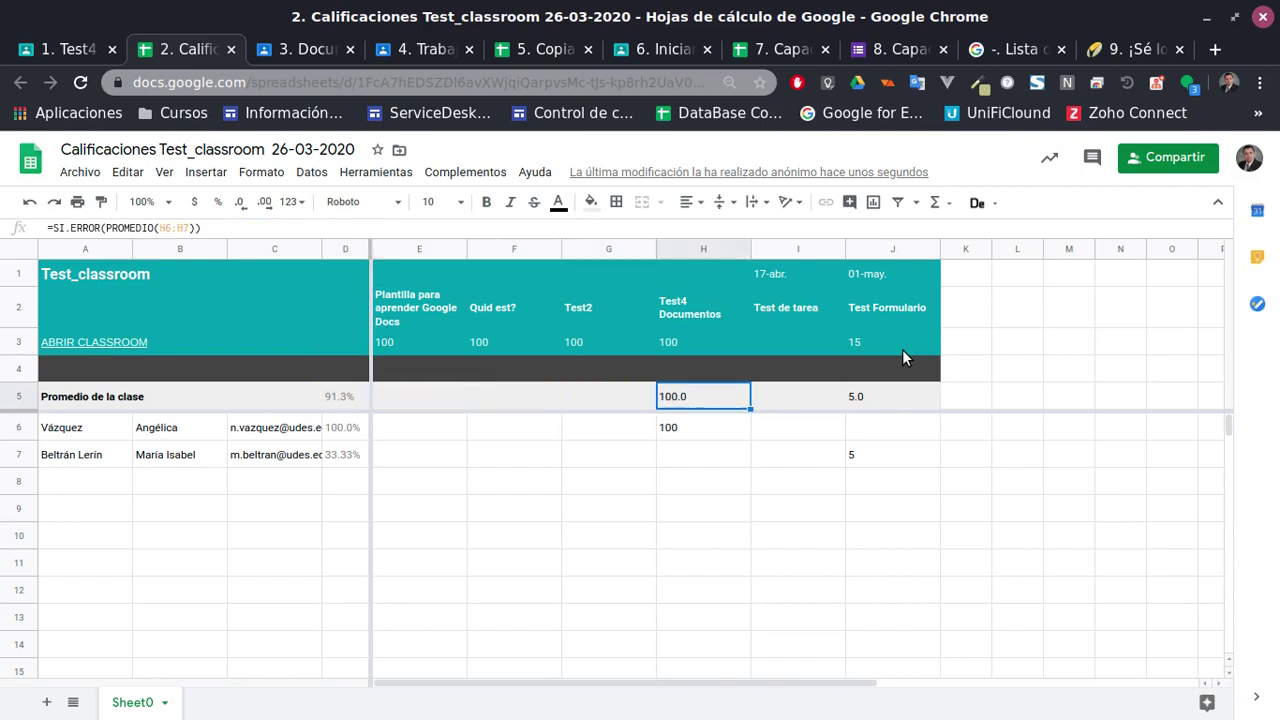
{"action": "key", "text": "Down"}
{"action": "key", "text": "Down"}
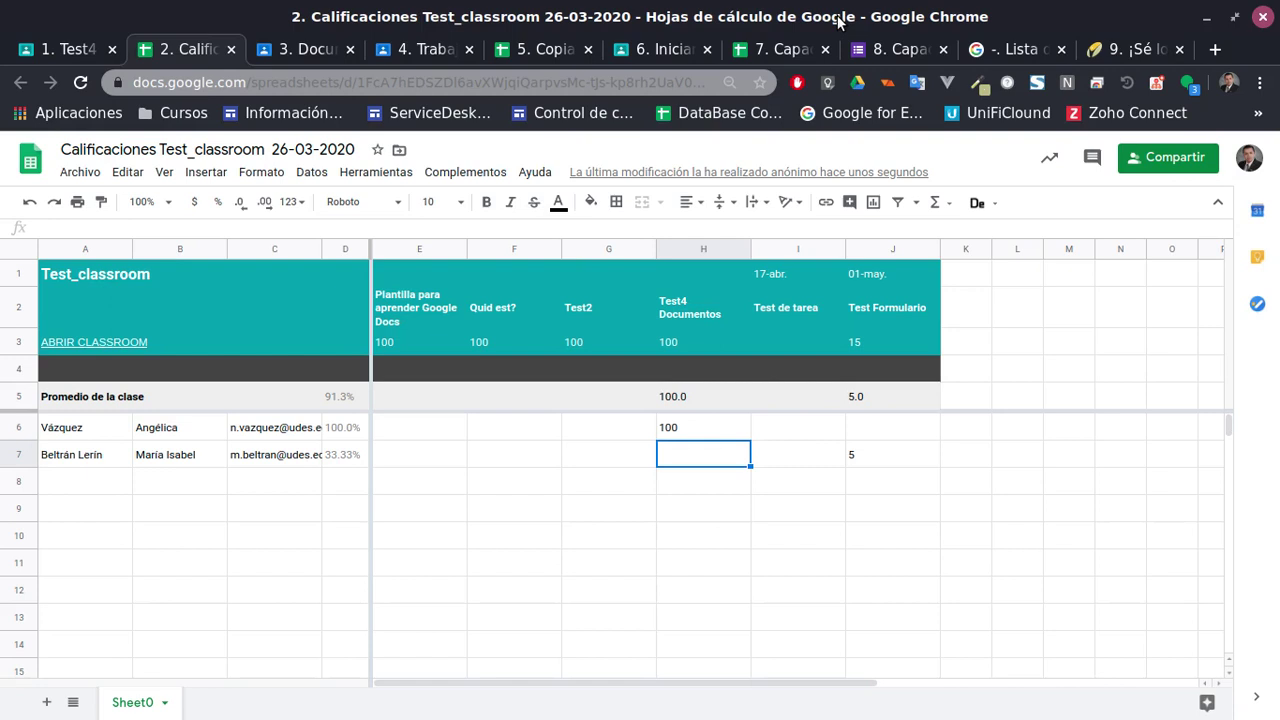
{"action": "left_click", "coordinate": [1138, 48]}
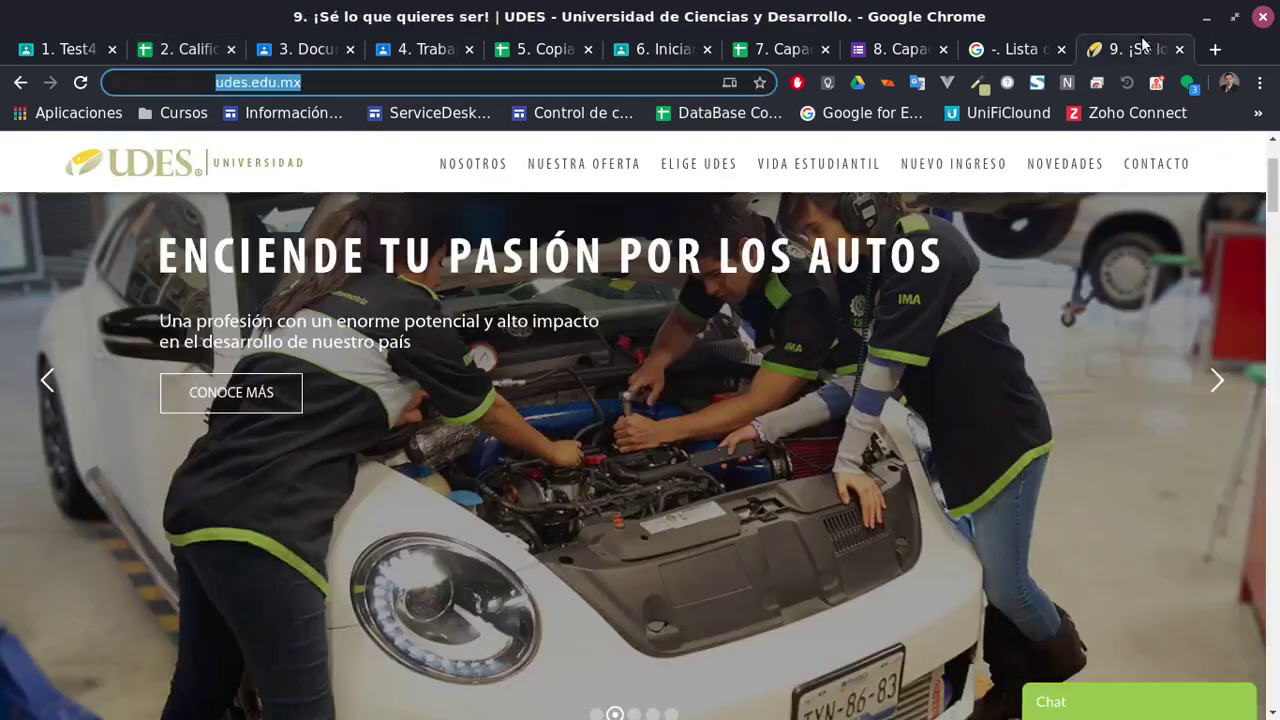
Flip between the Capacitación SpreadSheets workbook, the Calificaciones sheet and Test4 Documentos student work
{"action": "left_click", "coordinate": [775, 48]}
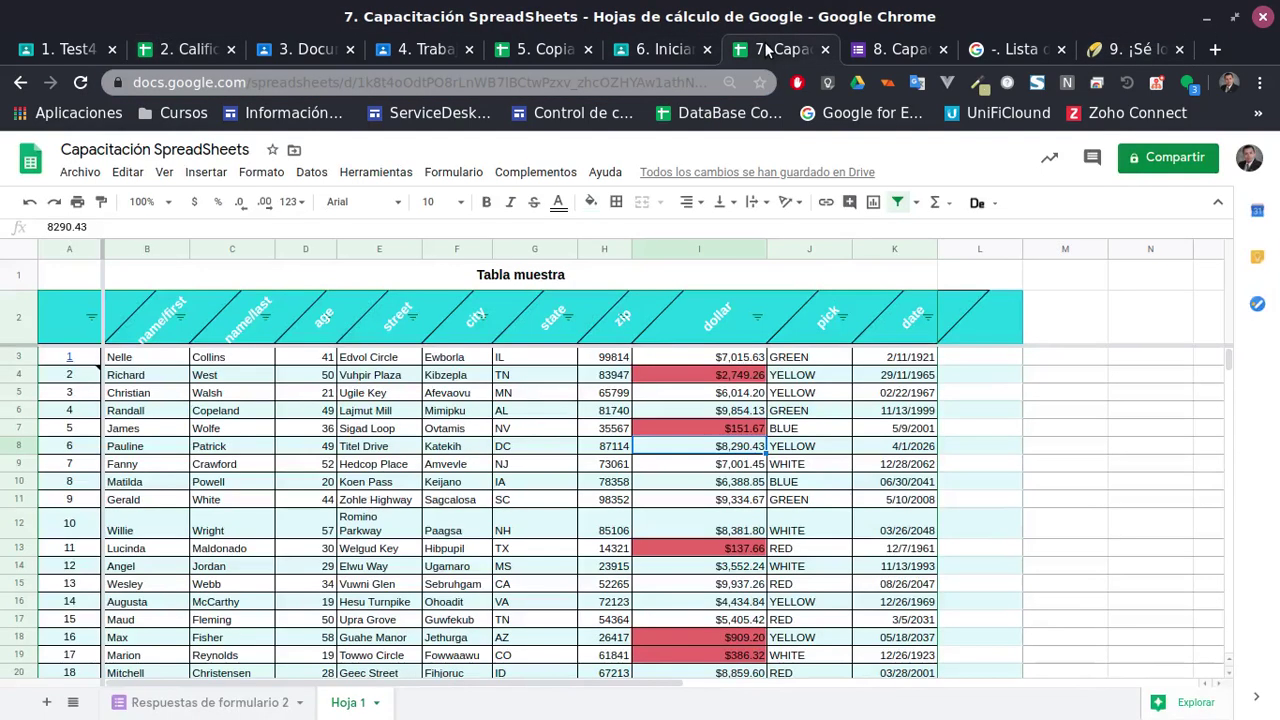
{"action": "scroll", "coordinate": [928, 440], "scroll_direction": "down", "scroll_amount": 4}
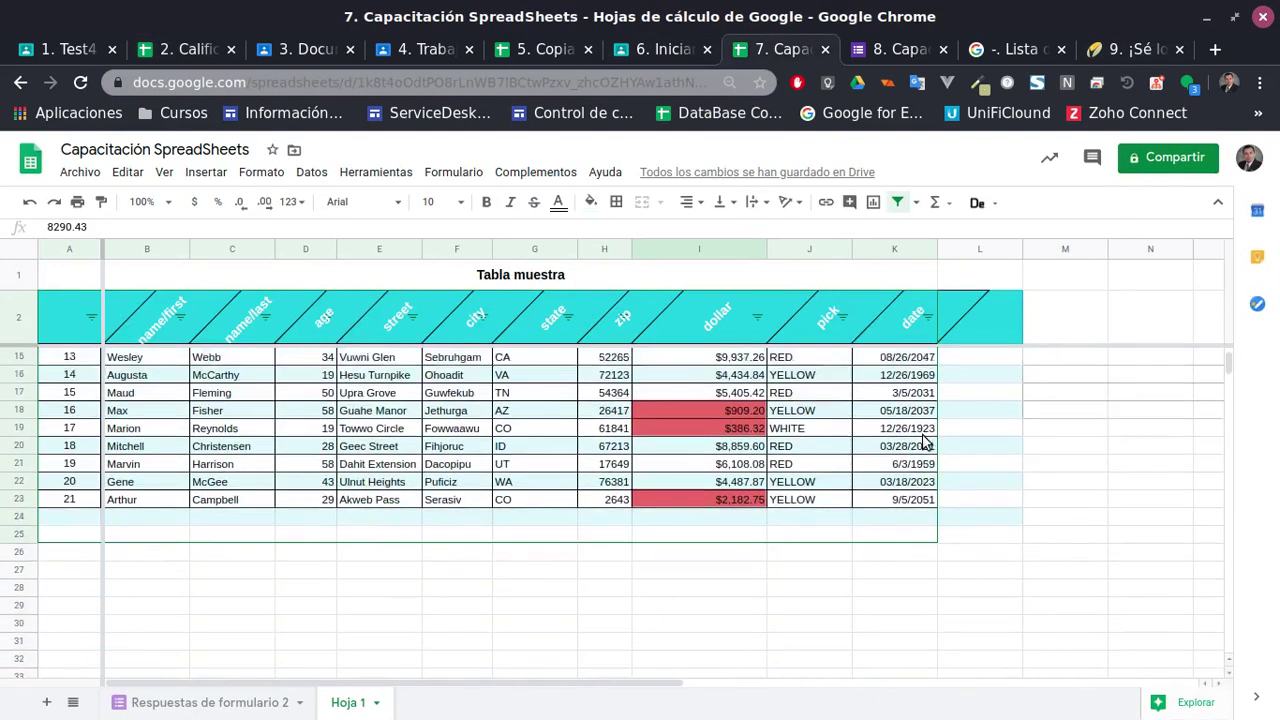
{"action": "scroll", "coordinate": [928, 440], "scroll_direction": "up", "scroll_amount": 2}
{"action": "left_click", "coordinate": [60, 48]}
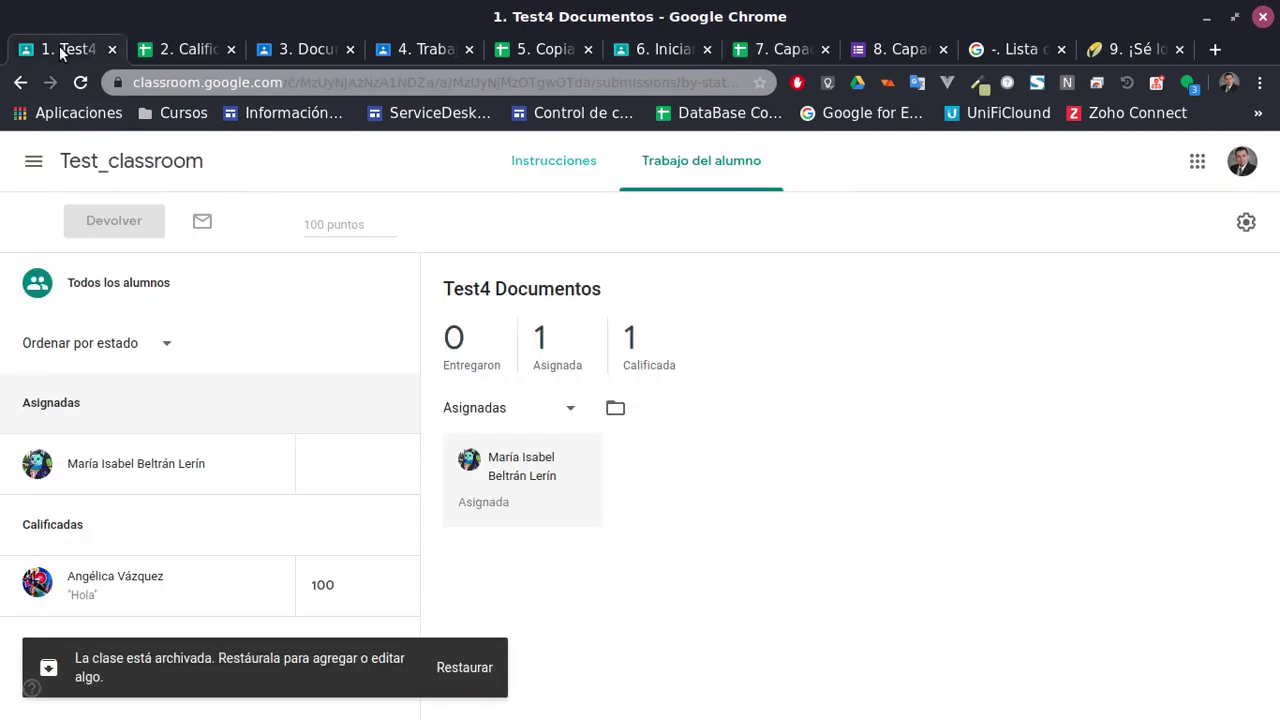
{"action": "left_click", "coordinate": [166, 48]}
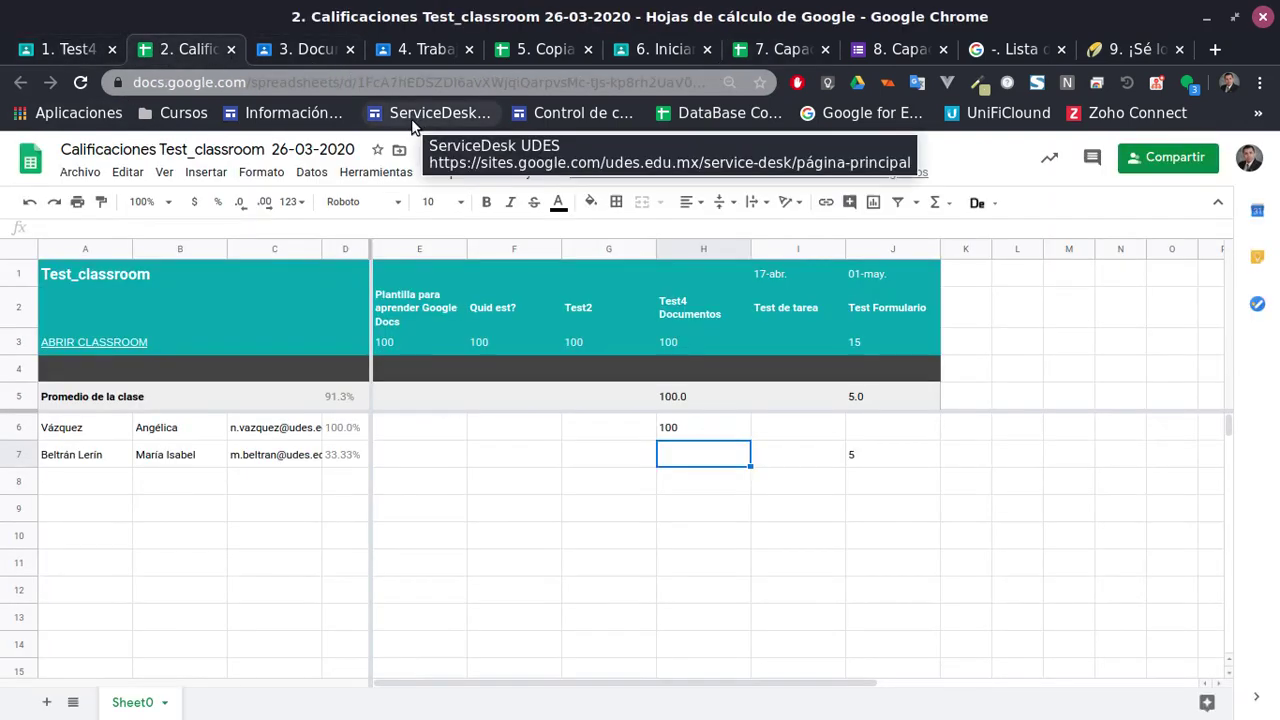
{"action": "left_click", "coordinate": [83, 47]}
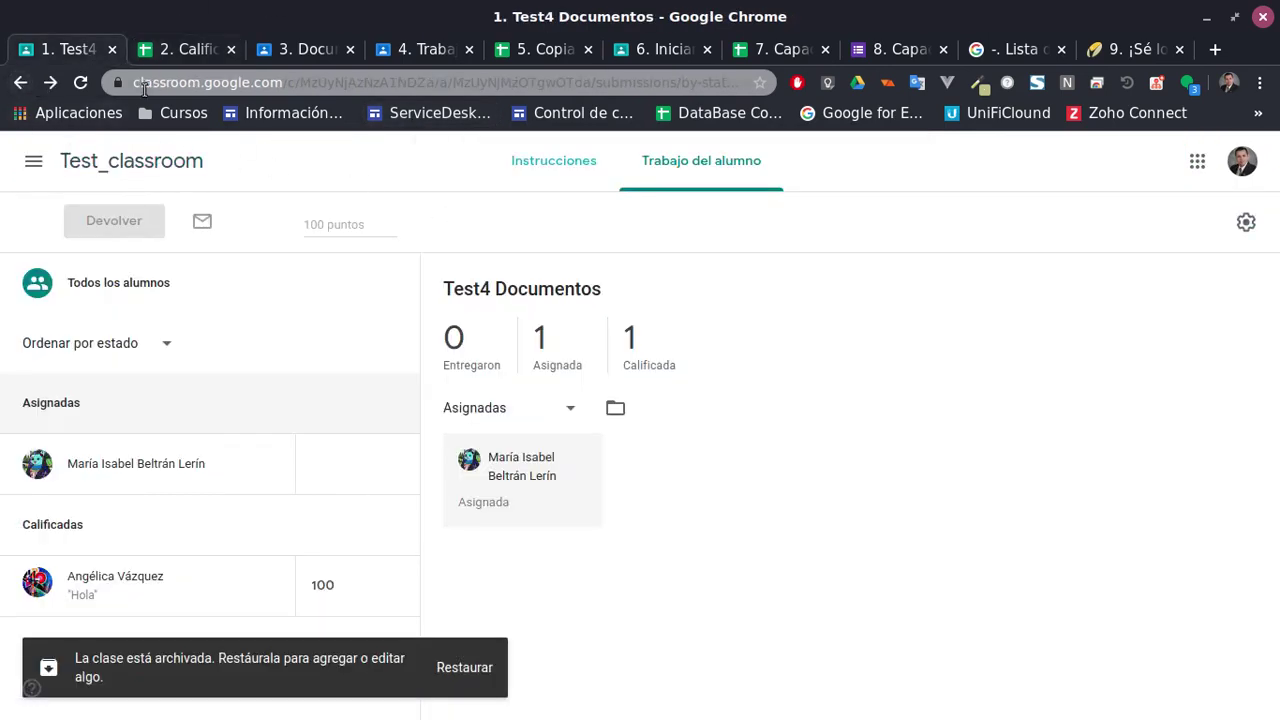
View Test4 Documentos instructions, the Test_classroom stream and classwork, then return to Calificaciones
{"action": "left_click", "coordinate": [586, 170]}
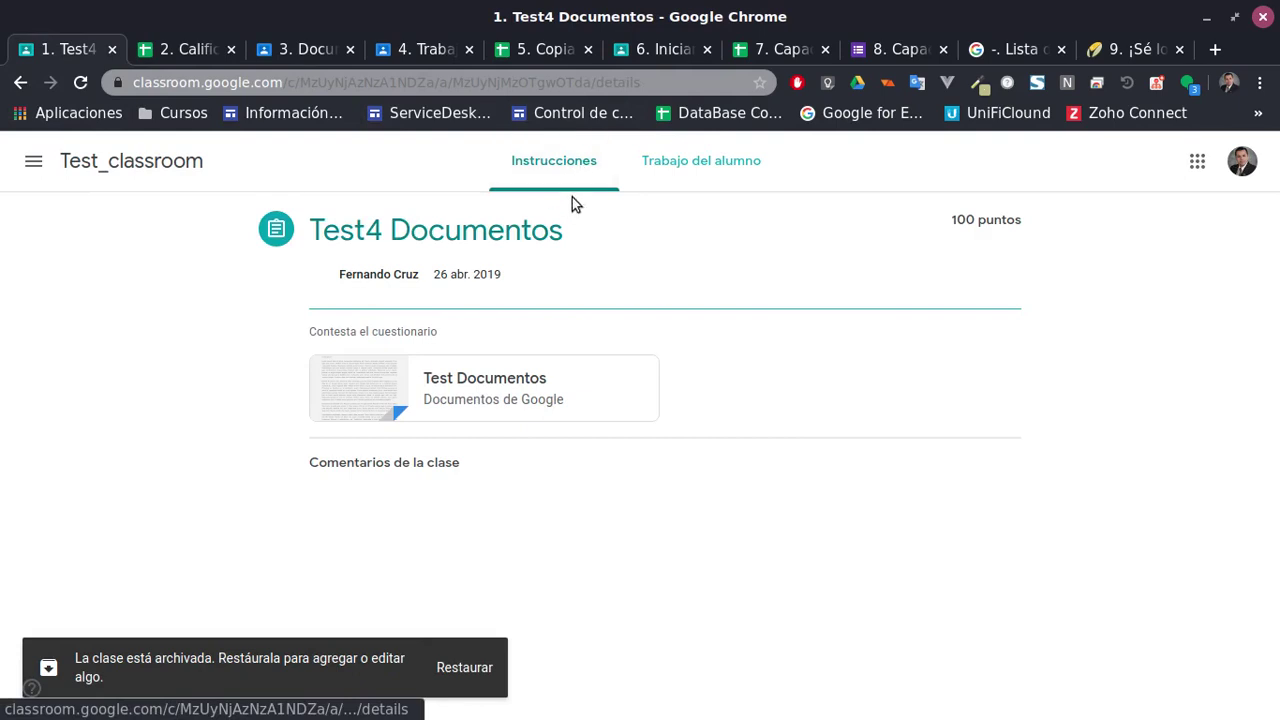
{"action": "left_click", "coordinate": [66, 162]}
{"action": "scroll", "coordinate": [500, 331], "scroll_direction": "down", "scroll_amount": 3}
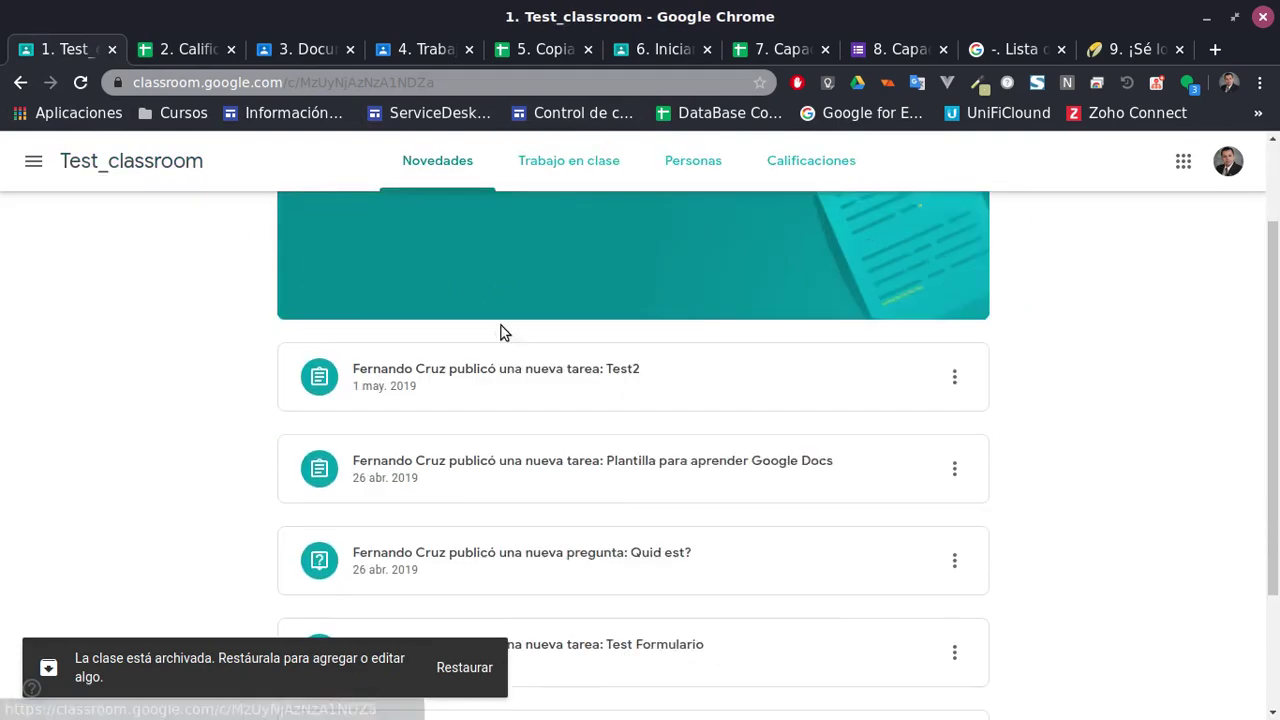
{"action": "scroll", "coordinate": [502, 333], "scroll_direction": "up", "scroll_amount": 3}
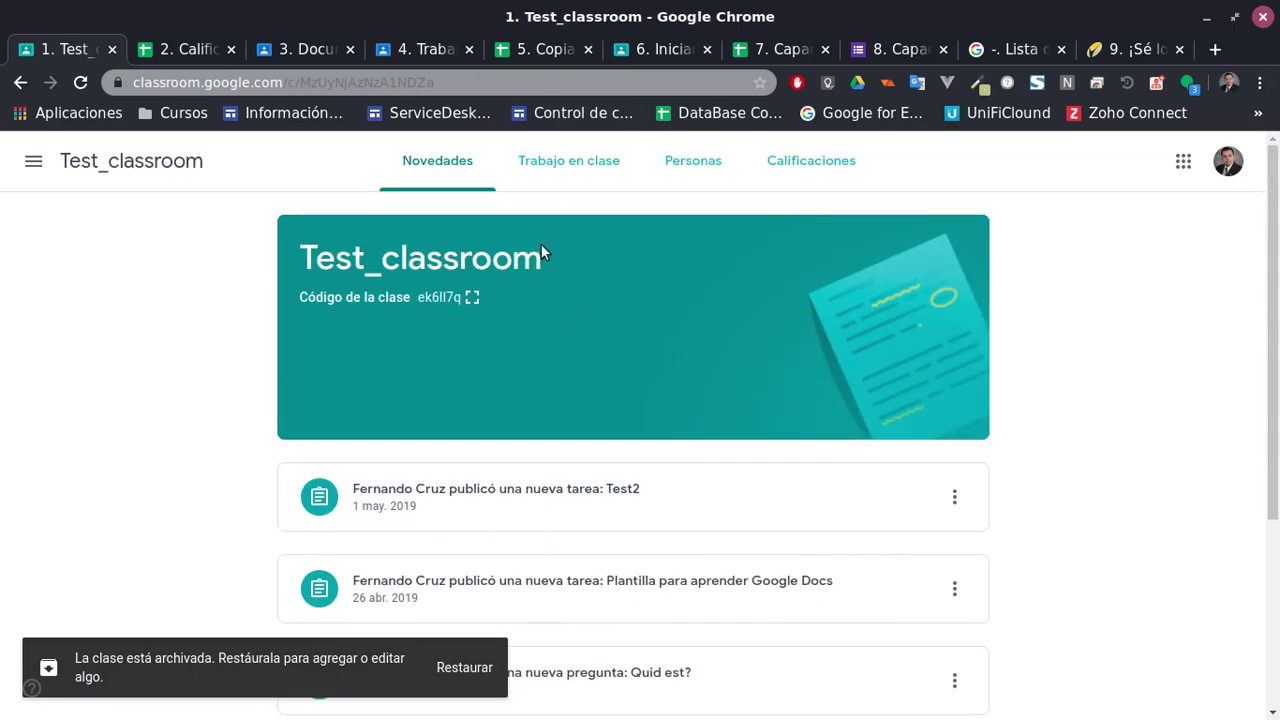
{"action": "left_click", "coordinate": [569, 160]}
{"action": "scroll", "coordinate": [580, 370], "scroll_direction": "down", "scroll_amount": 2}
{"action": "scroll", "coordinate": [570, 394], "scroll_direction": "down", "scroll_amount": 2}
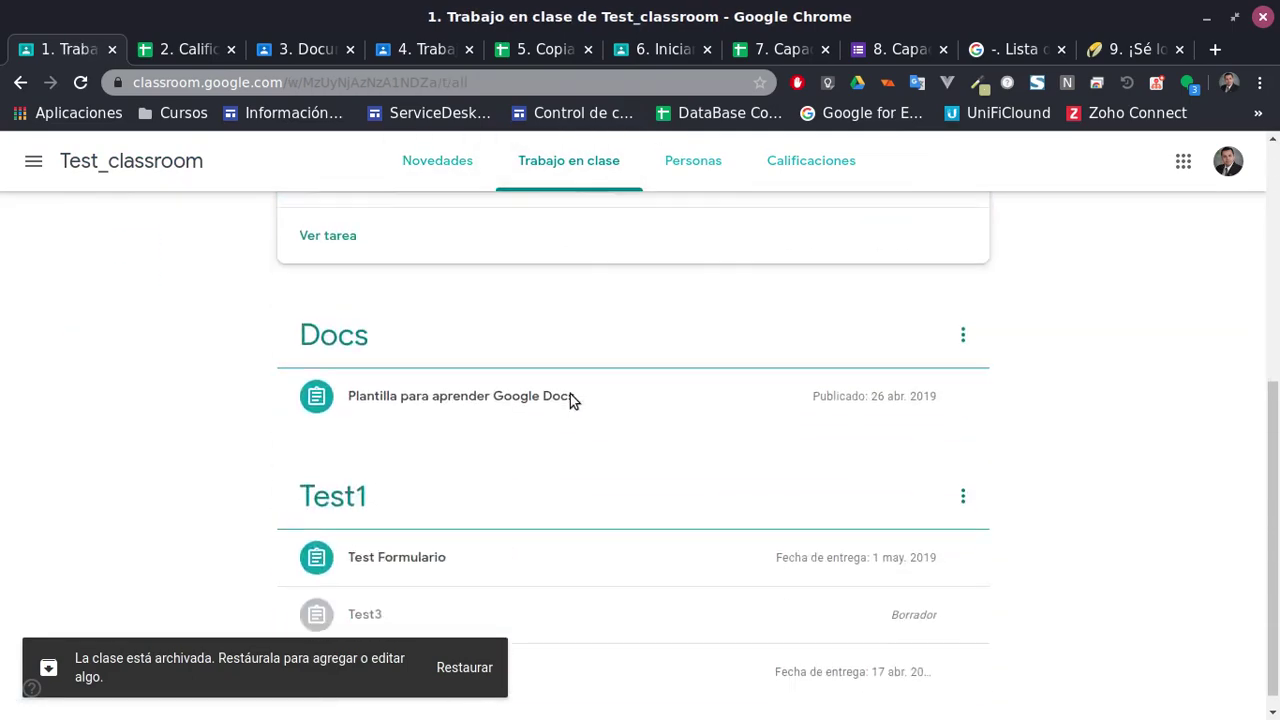
{"action": "scroll", "coordinate": [570, 394], "scroll_direction": "up", "scroll_amount": 5}
{"action": "scroll", "coordinate": [597, 400], "scroll_direction": "down", "scroll_amount": 2}
{"action": "scroll", "coordinate": [611, 404], "scroll_direction": "up", "scroll_amount": 2}
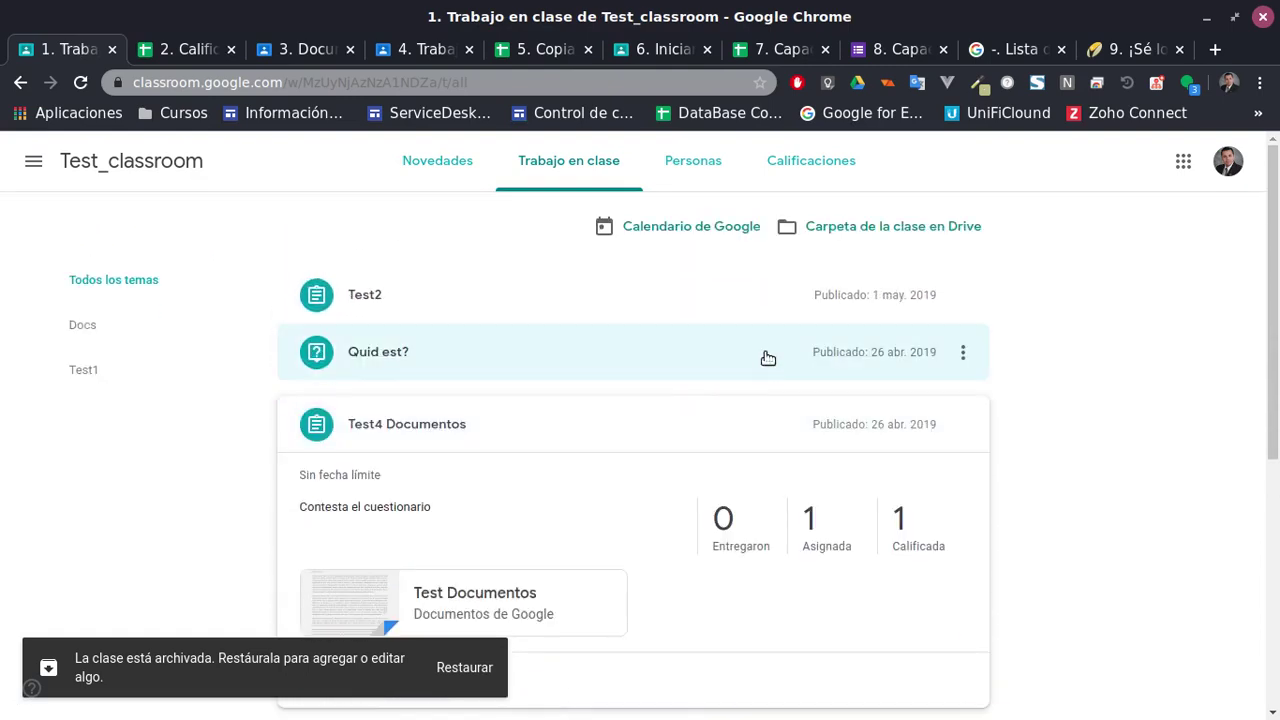
{"action": "left_click", "coordinate": [188, 50]}
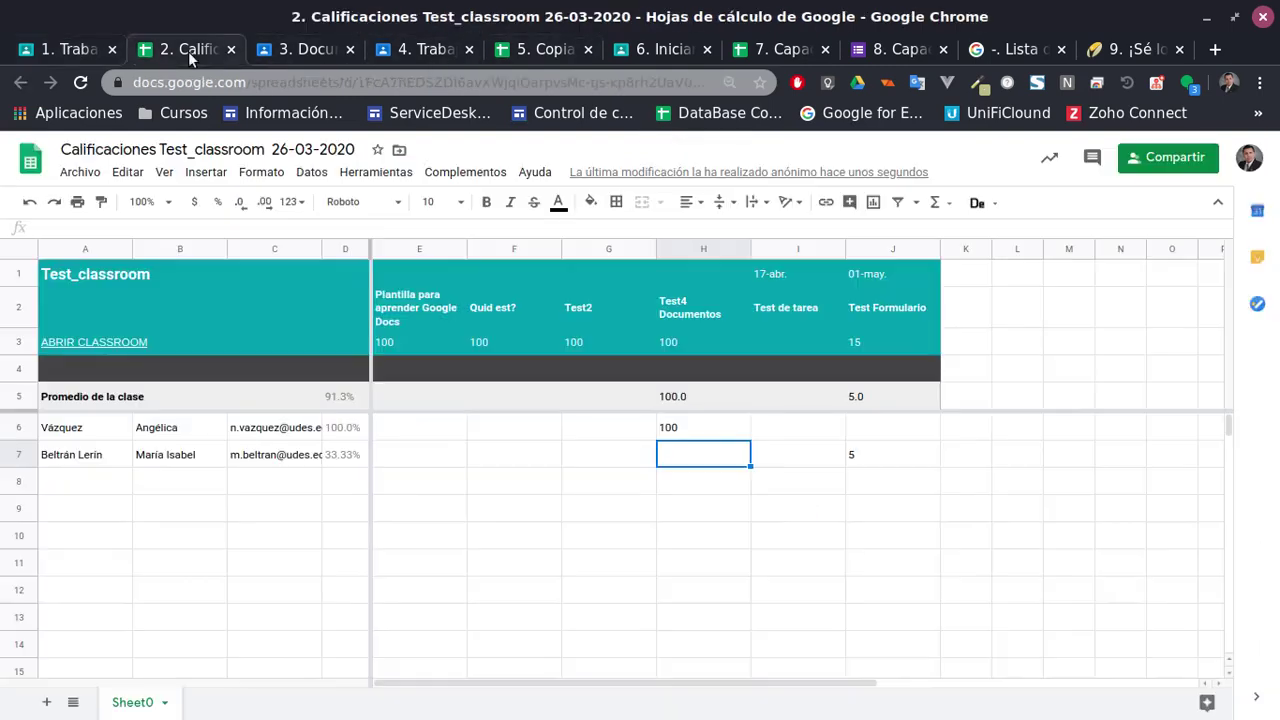
Inspect the H2, I2 and J2 assignment headers in the grades sheet
{"action": "left_click", "coordinate": [672, 313]}
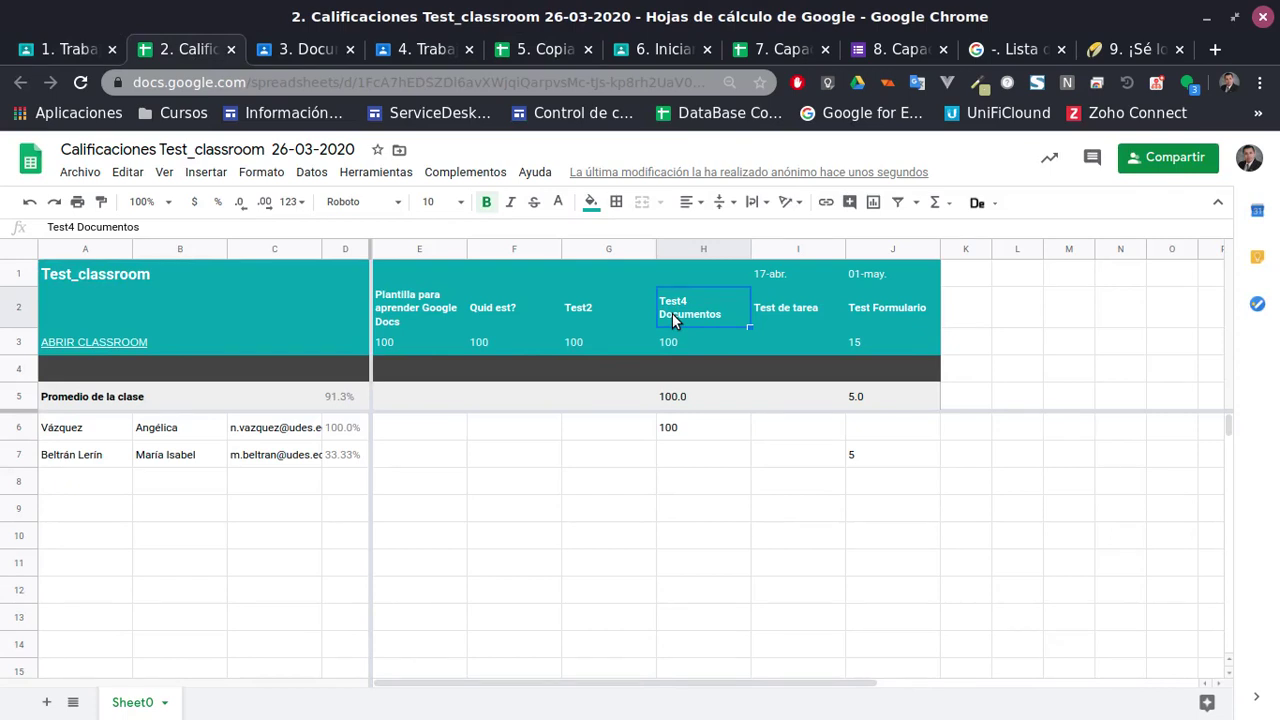
{"action": "left_click", "coordinate": [781, 305]}
{"action": "left_click", "coordinate": [876, 307]}
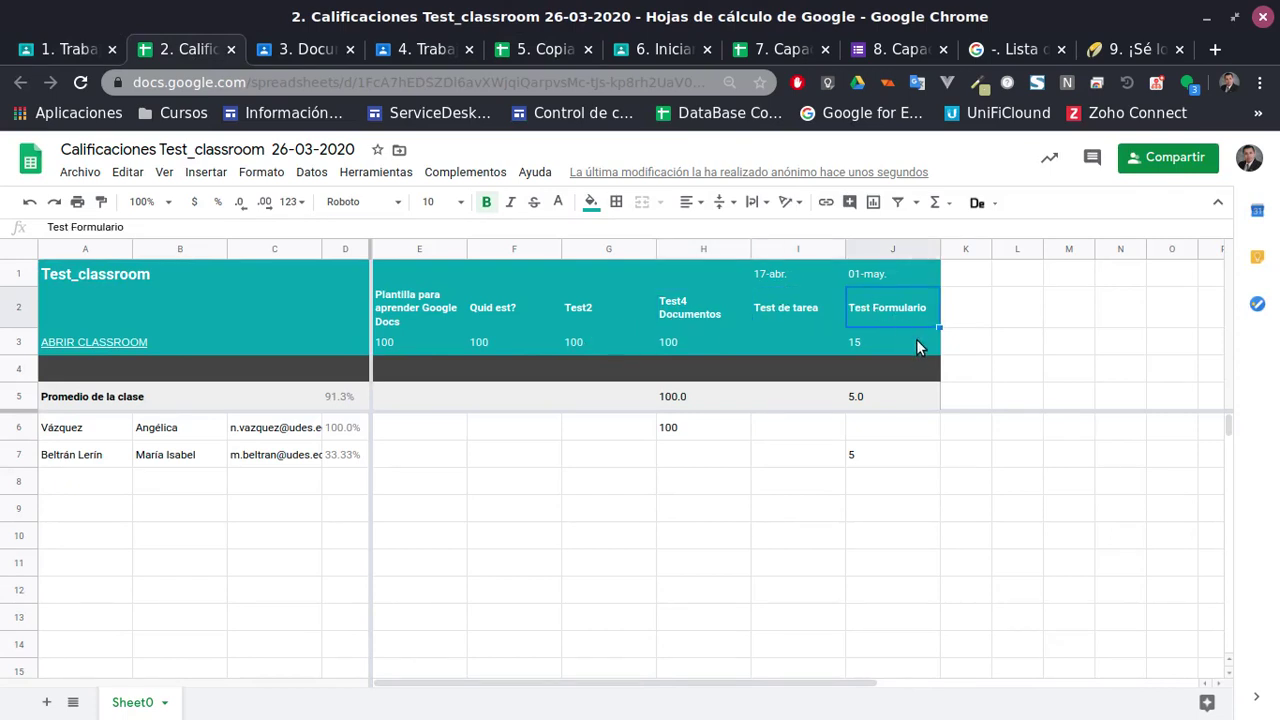
Expand the Test Formulario assignment in the Classroom classwork list and glance at its options
{"action": "left_click", "coordinate": [80, 50]}
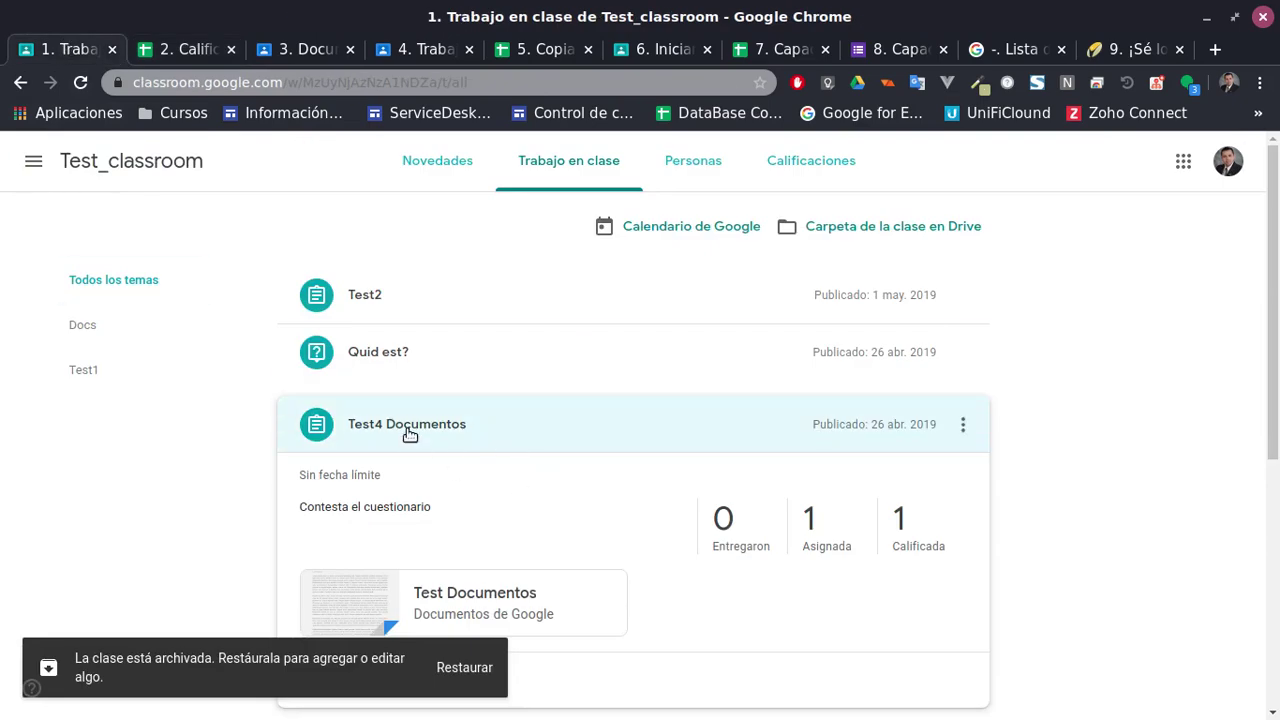
{"action": "scroll", "coordinate": [511, 438], "scroll_direction": "down", "scroll_amount": 2}
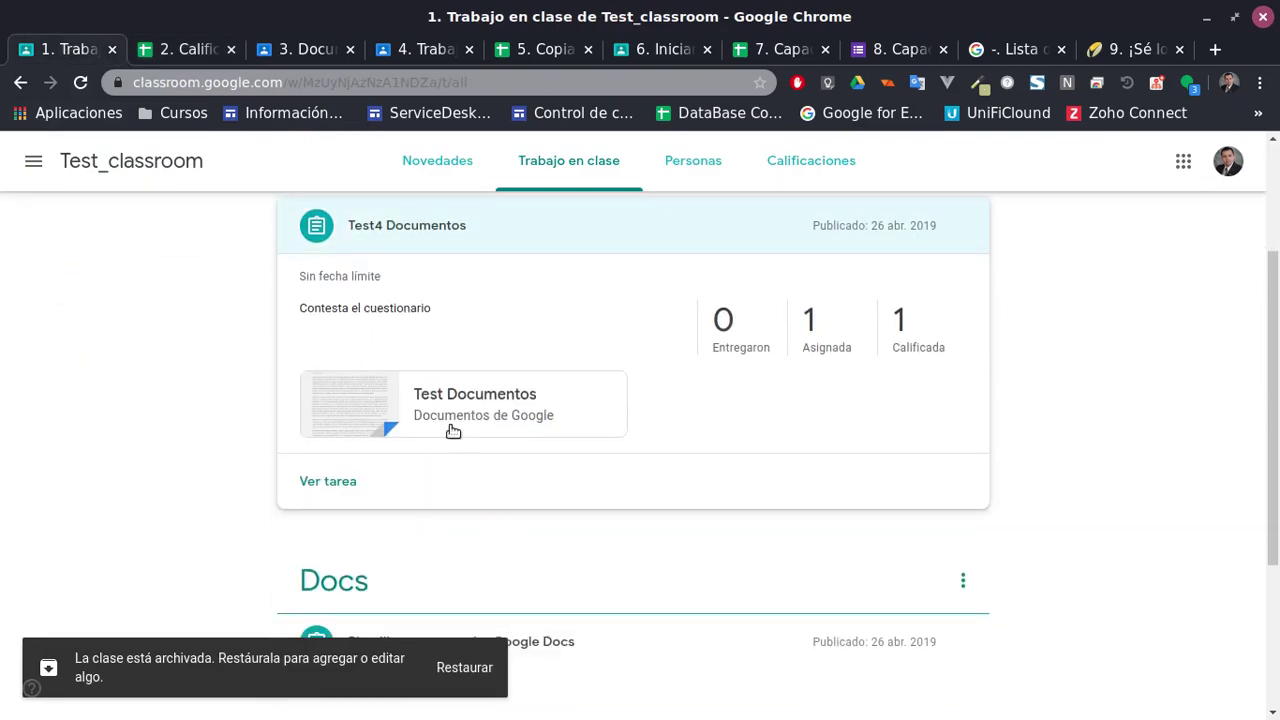
{"action": "scroll", "coordinate": [600, 530], "scroll_direction": "down", "scroll_amount": 2}
{"action": "scroll", "coordinate": [603, 534], "scroll_direction": "up", "scroll_amount": 4}
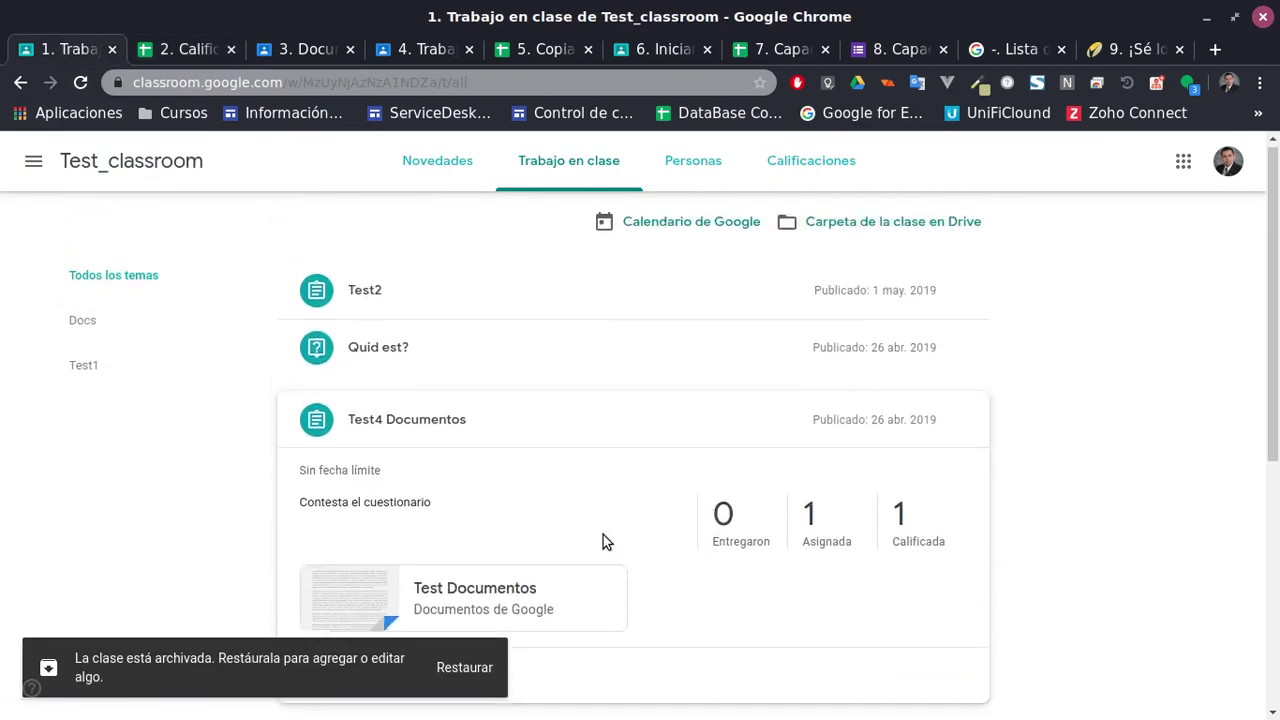
{"action": "scroll", "coordinate": [686, 437], "scroll_direction": "down", "scroll_amount": 5}
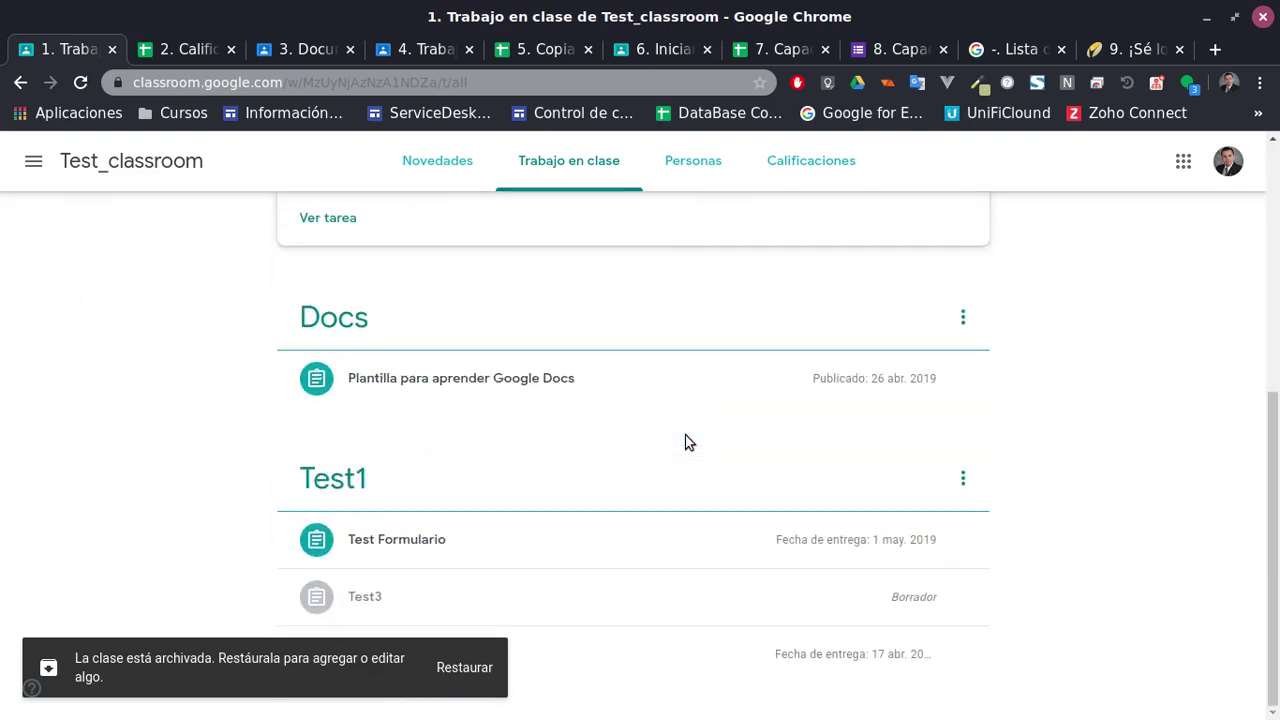
{"action": "left_click", "coordinate": [420, 540]}
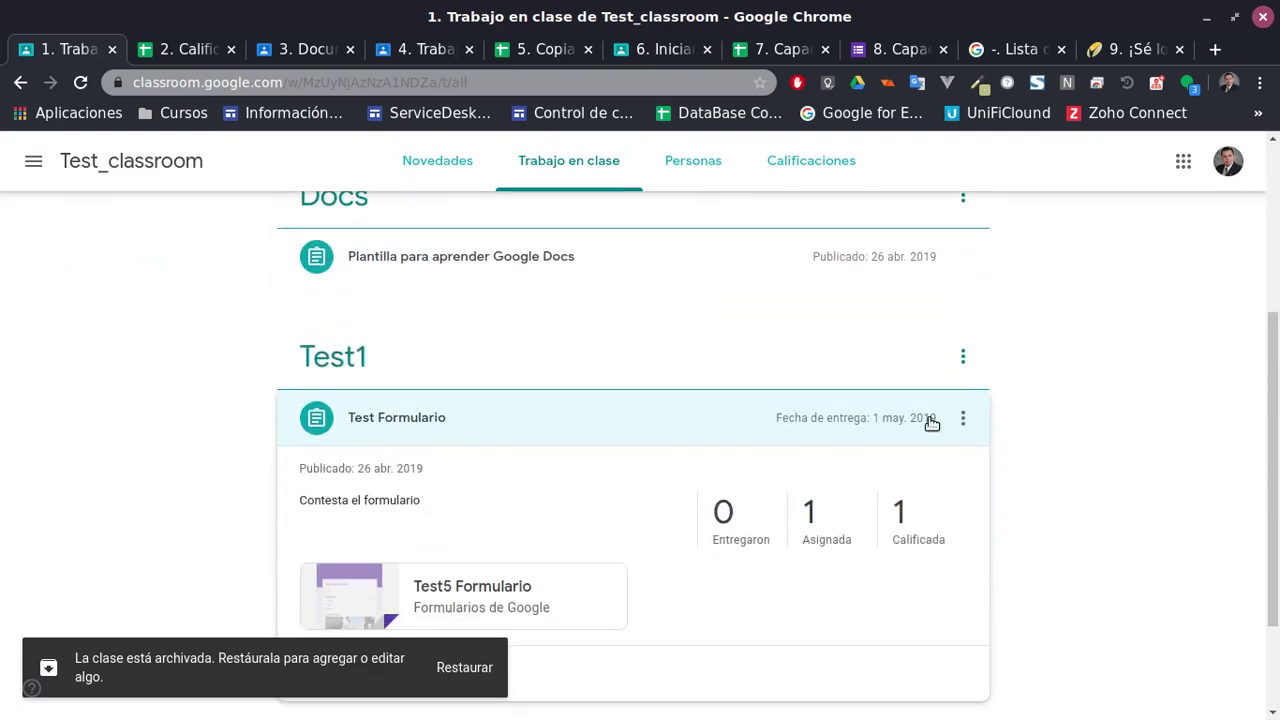
{"action": "left_click", "coordinate": [963, 418]}
{"action": "left_click", "coordinate": [720, 510]}
{"action": "scroll", "coordinate": [675, 530], "scroll_direction": "down", "scroll_amount": 2}
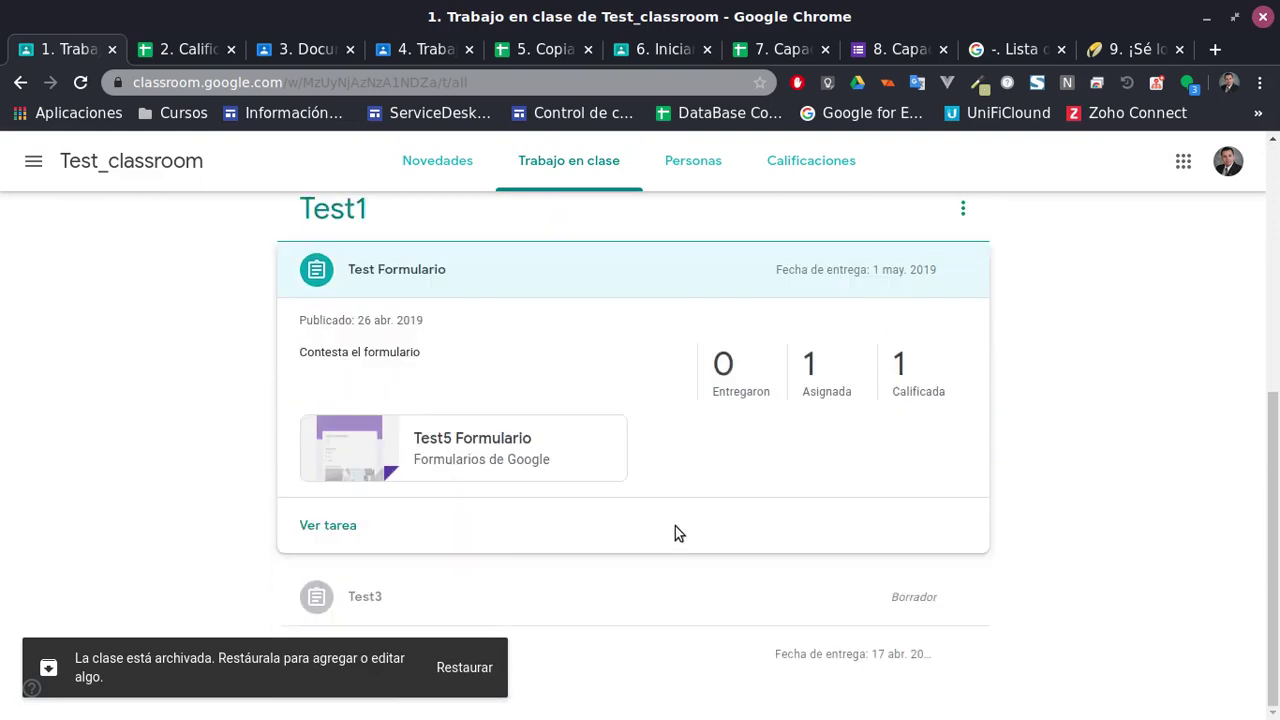
{"action": "scroll", "coordinate": [675, 526], "scroll_direction": "up", "scroll_amount": 2}
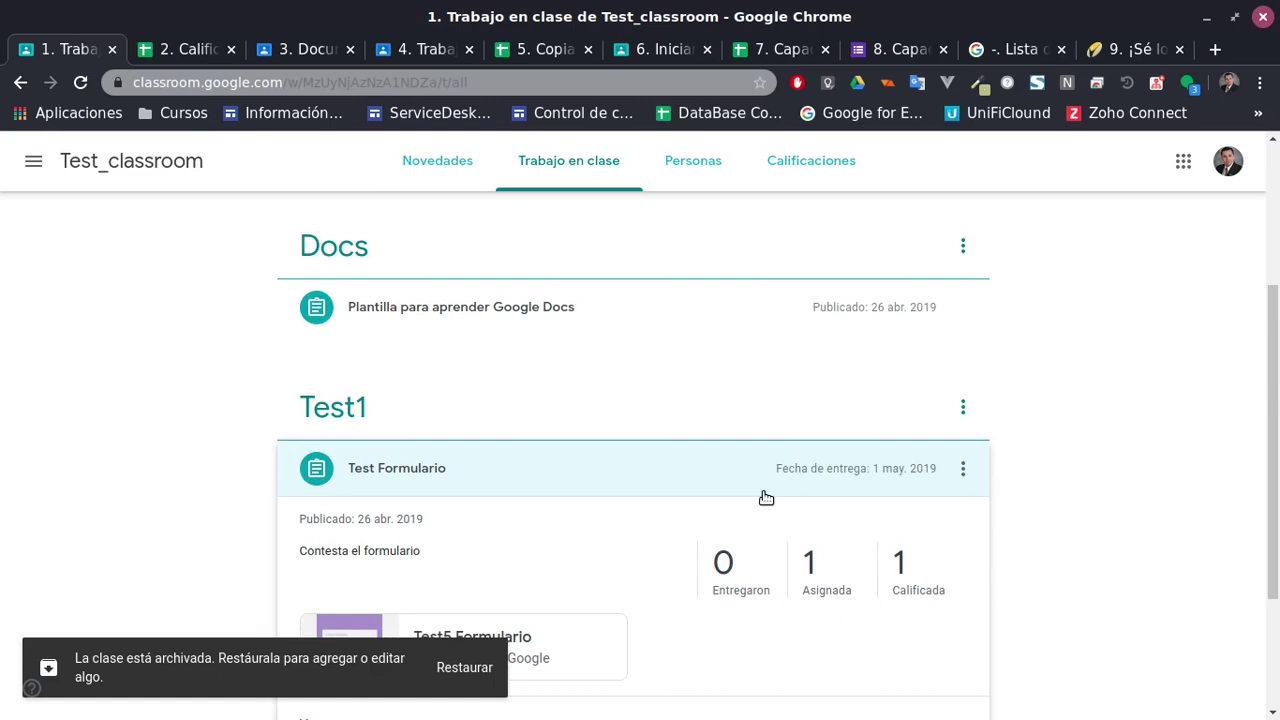
Recheck the H2 header, then open the attached Test5 Formulario form from Classroom
{"action": "left_click", "coordinate": [182, 49]}
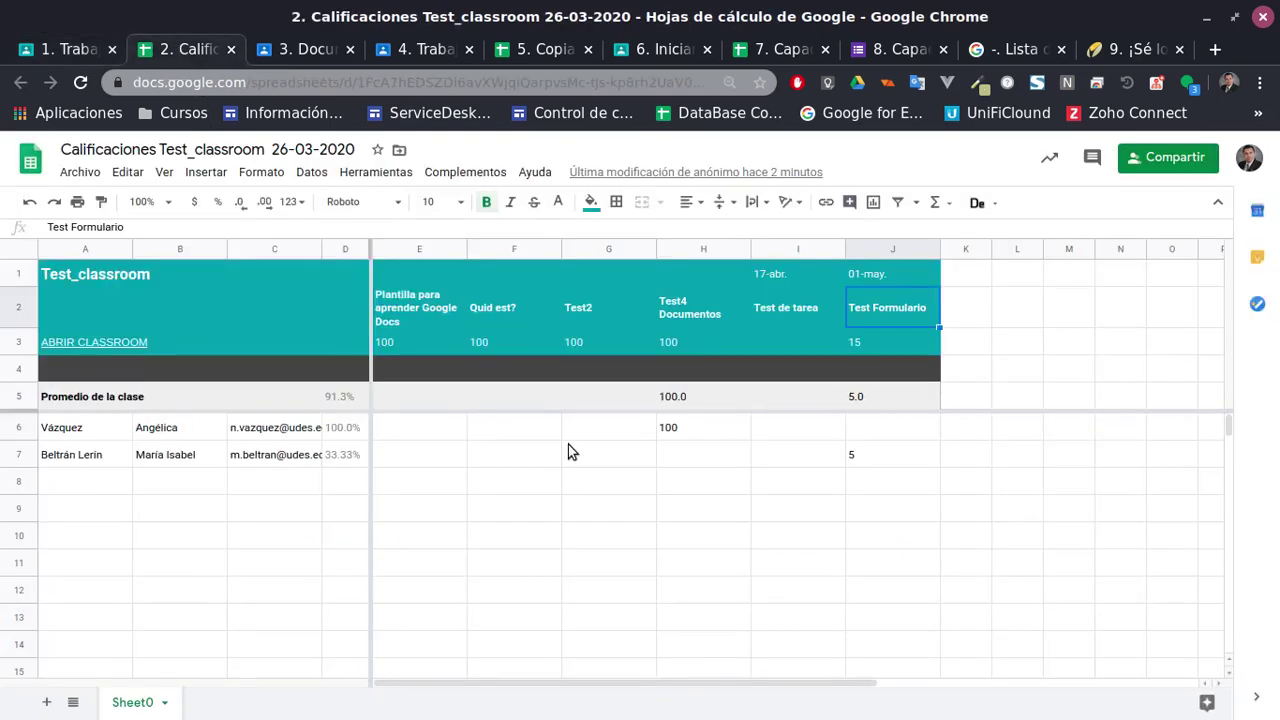
{"action": "left_click", "coordinate": [680, 315]}
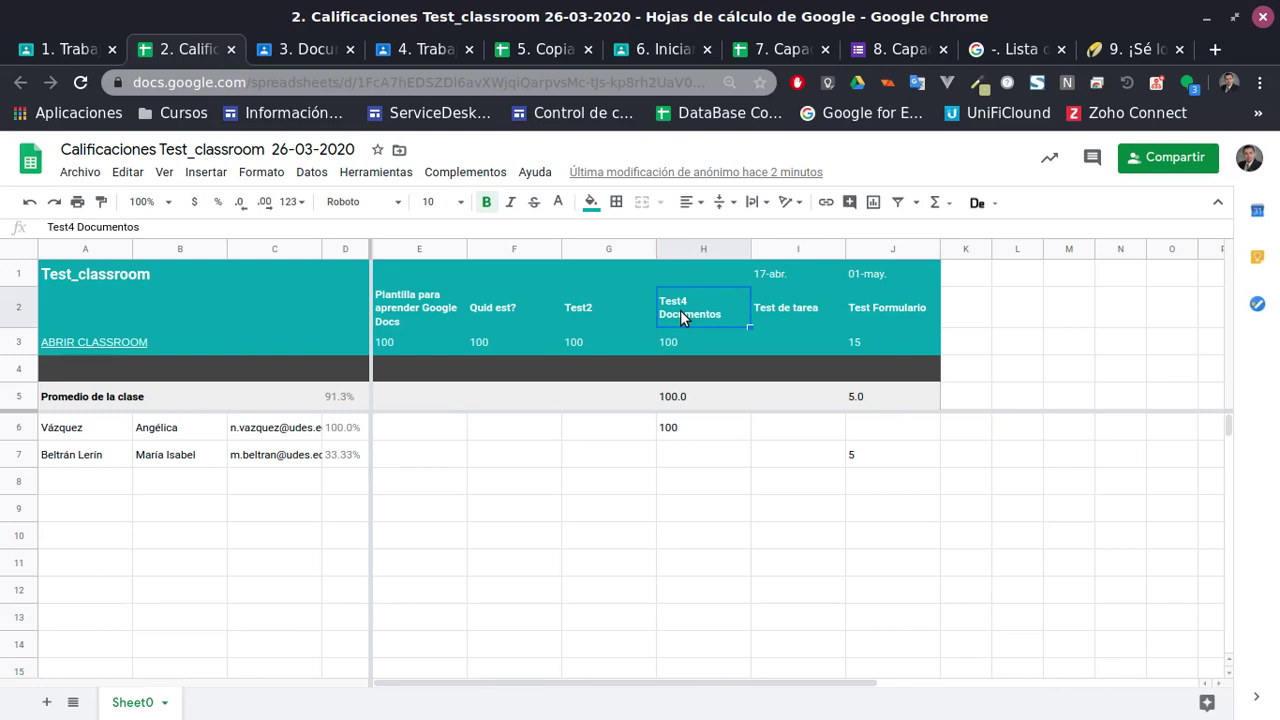
{"action": "left_click", "coordinate": [62, 49]}
{"action": "scroll", "coordinate": [505, 551], "scroll_direction": "down", "scroll_amount": 3}
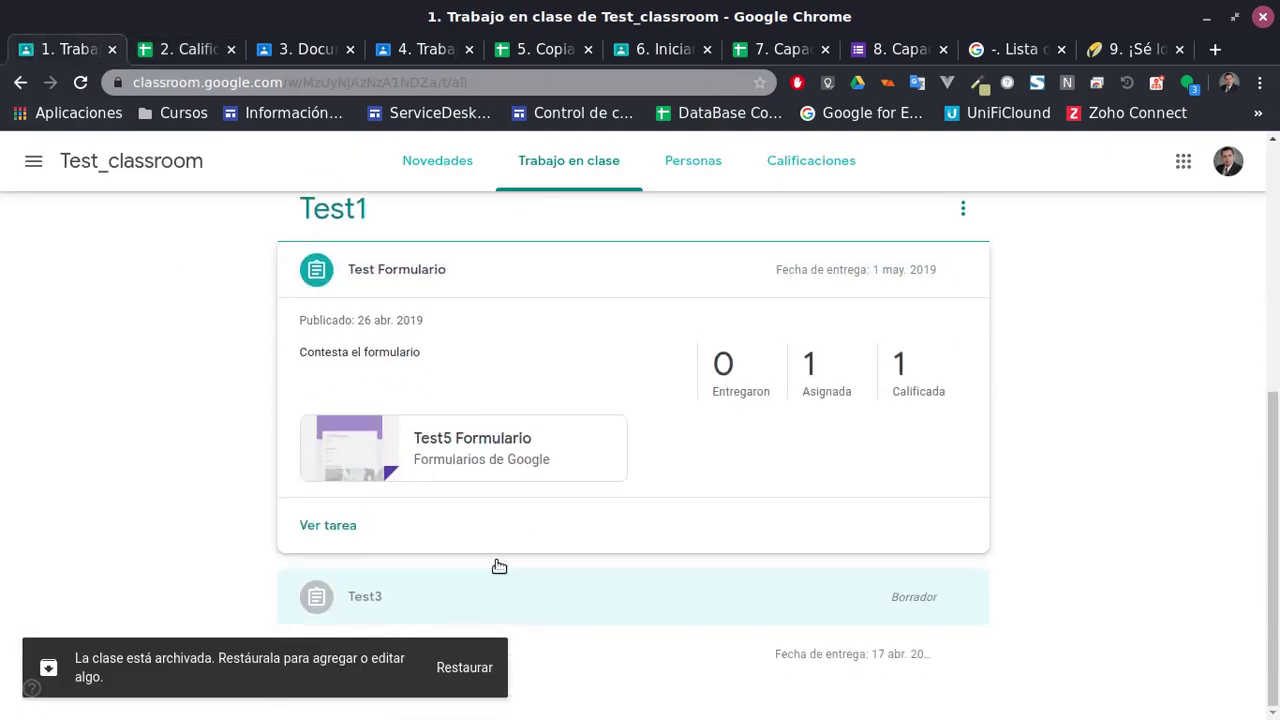
{"action": "left_click", "coordinate": [484, 452]}
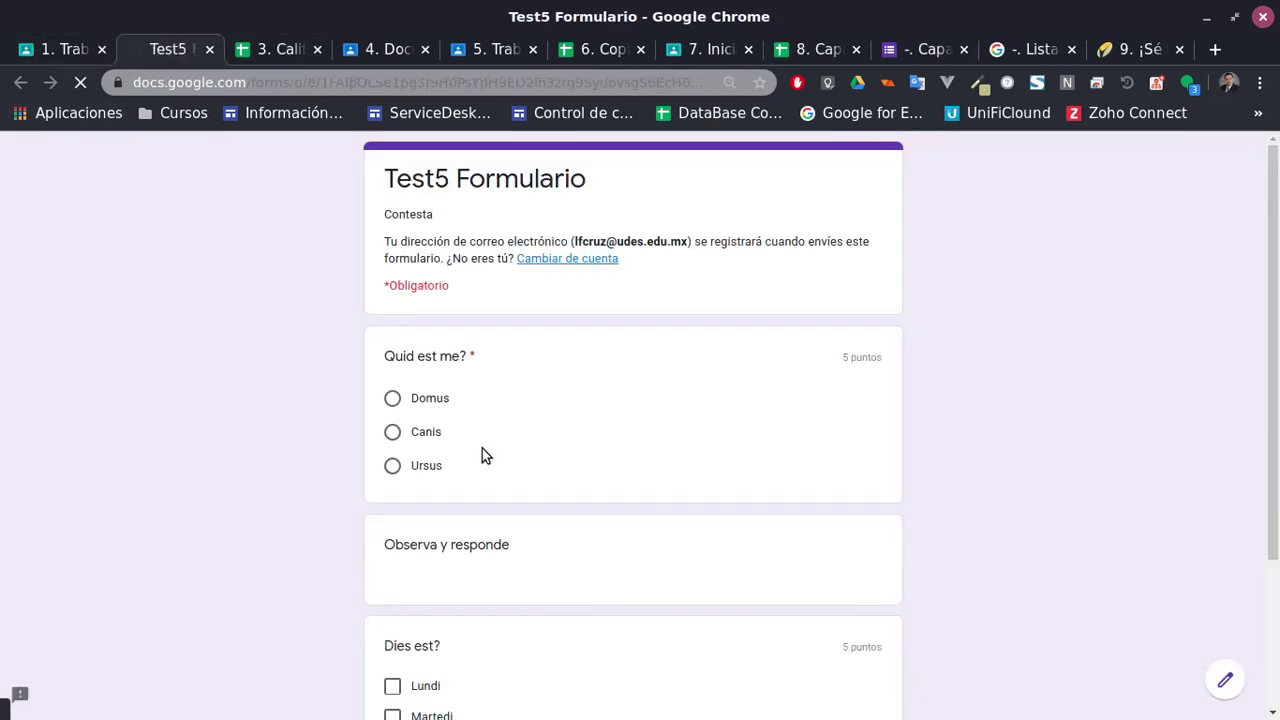
Open Test5 Formulario for editing, peek at its settings, and view its responses
{"action": "left_click", "coordinate": [1225, 680]}
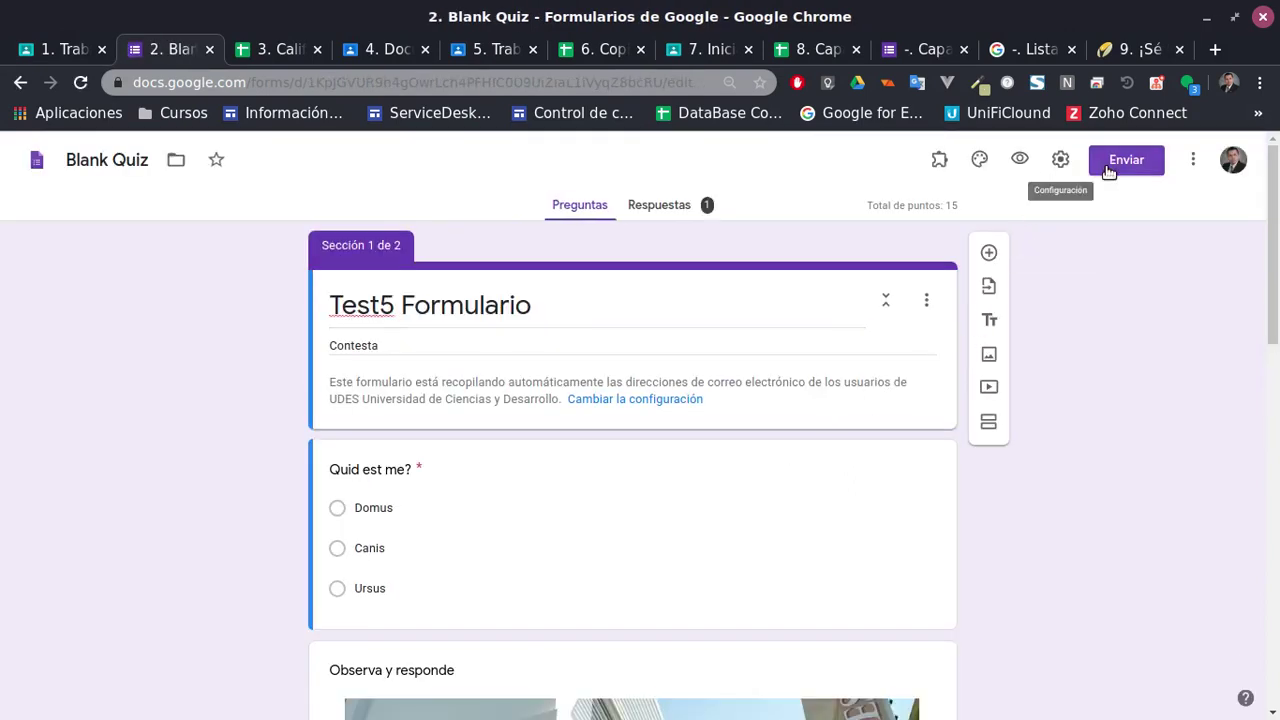
{"action": "left_click", "coordinate": [1052, 166]}
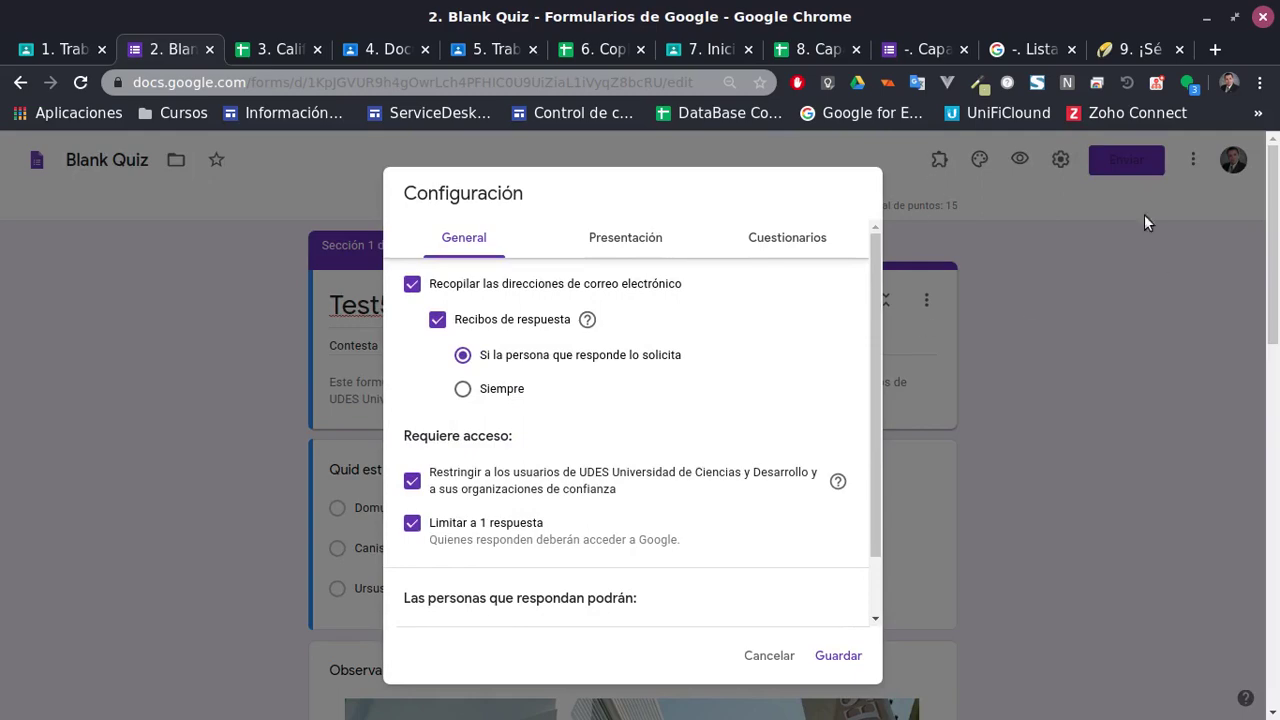
{"action": "left_click", "coordinate": [1144, 215]}
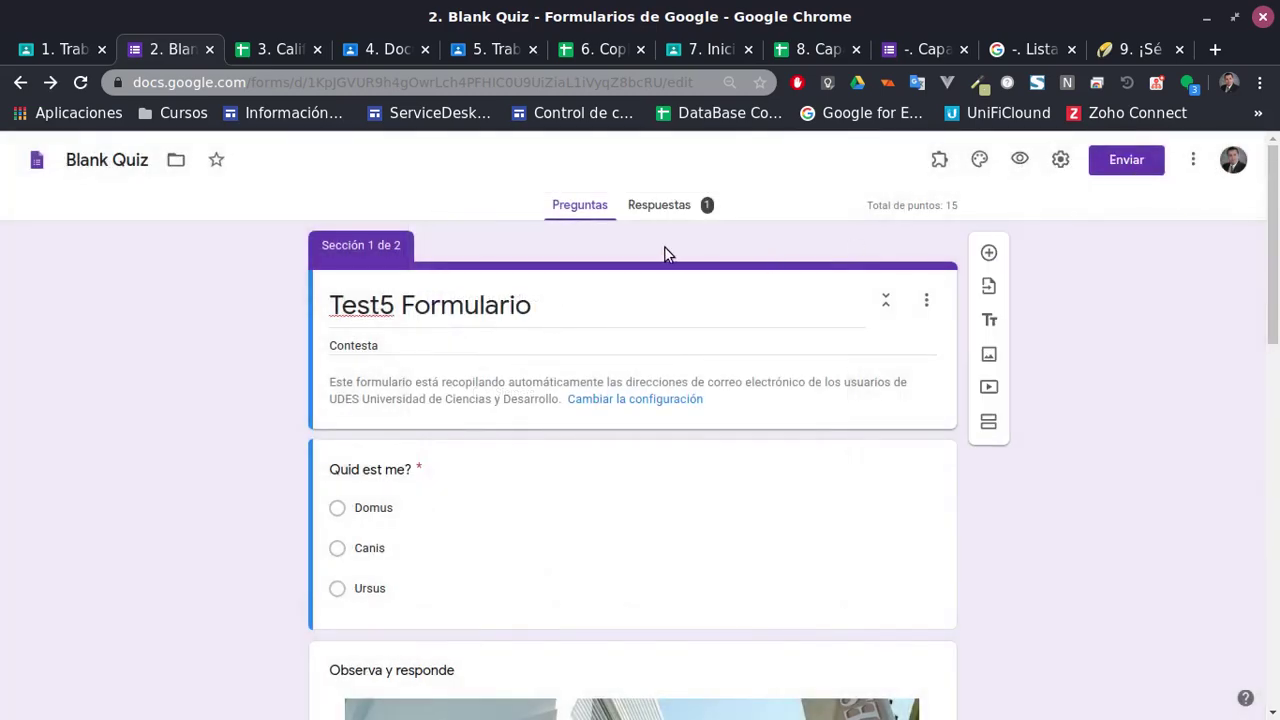
{"action": "left_click", "coordinate": [673, 205]}
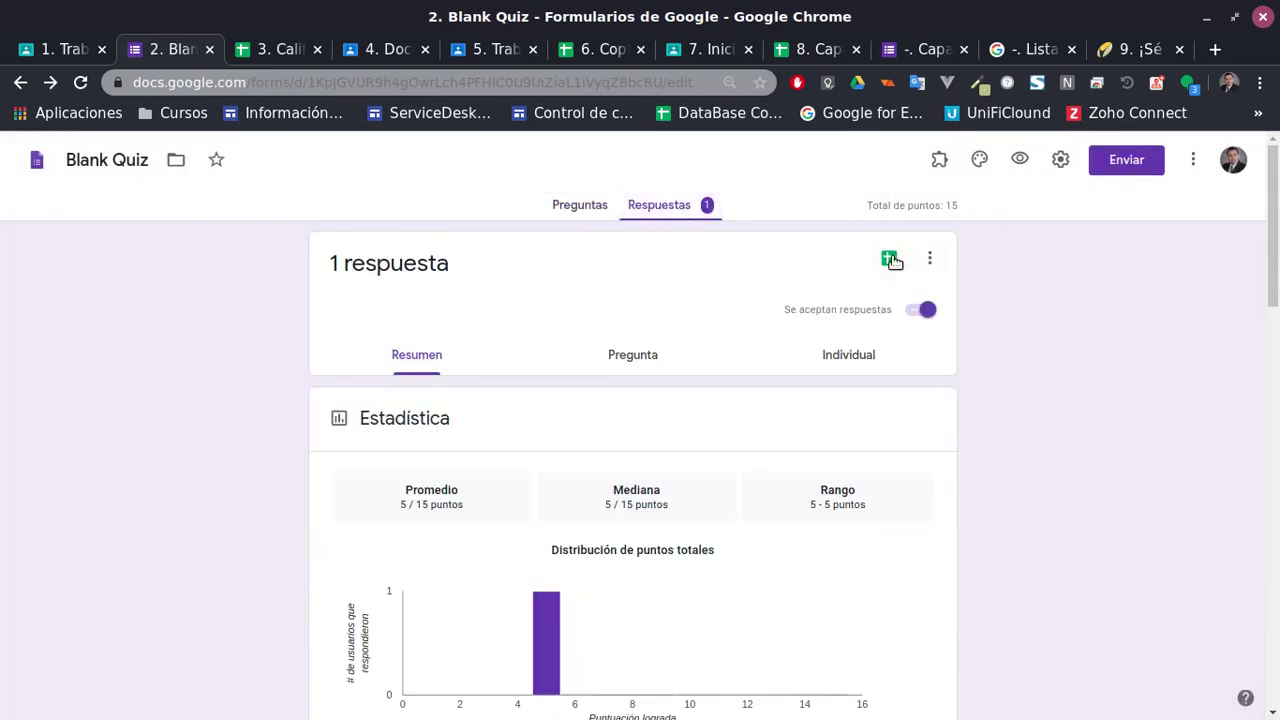
{"action": "left_click", "coordinate": [929, 258]}
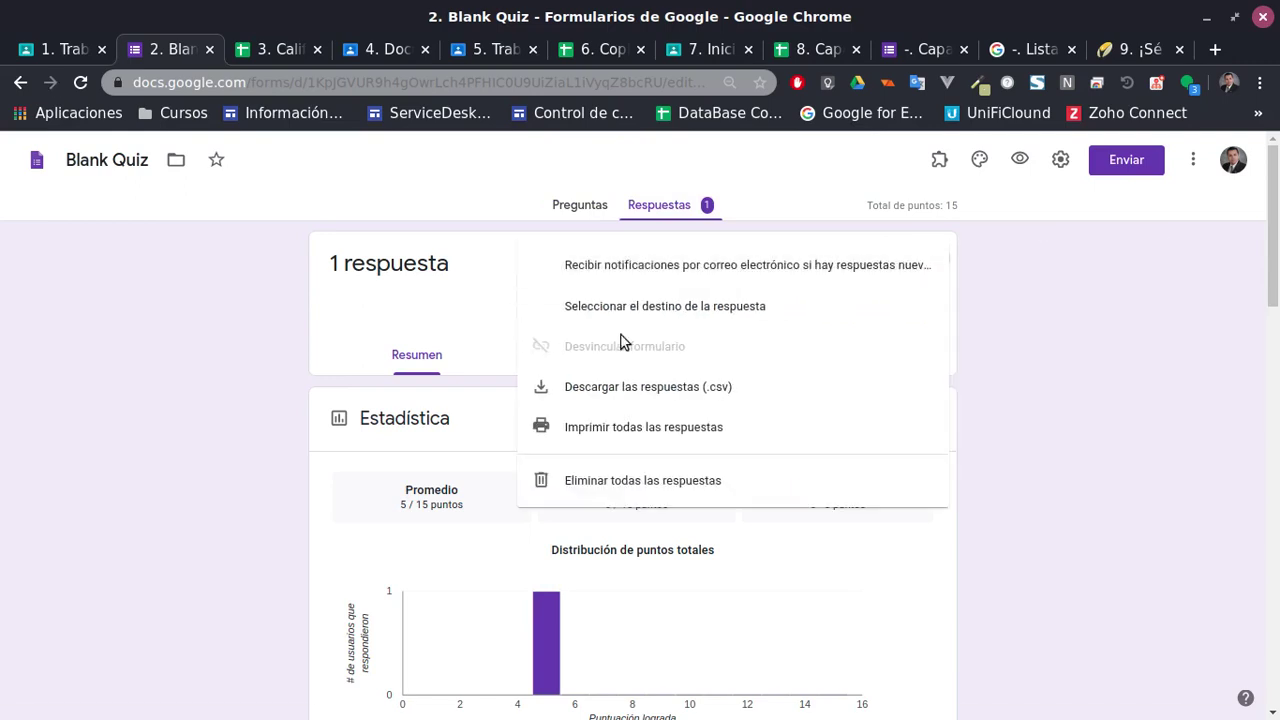
Browse the response-destination options, close without linking a spreadsheet, and return to Test_classroom
{"action": "left_click", "coordinate": [662, 316]}
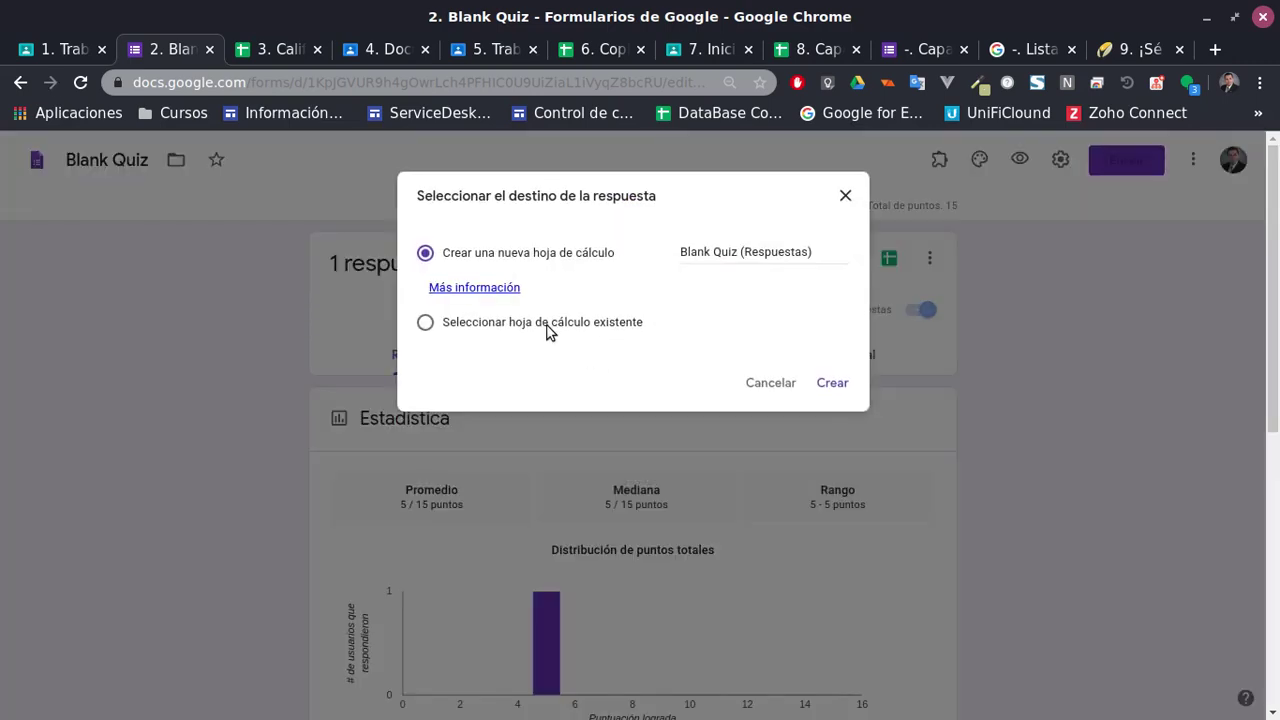
{"action": "left_click", "coordinate": [548, 324]}
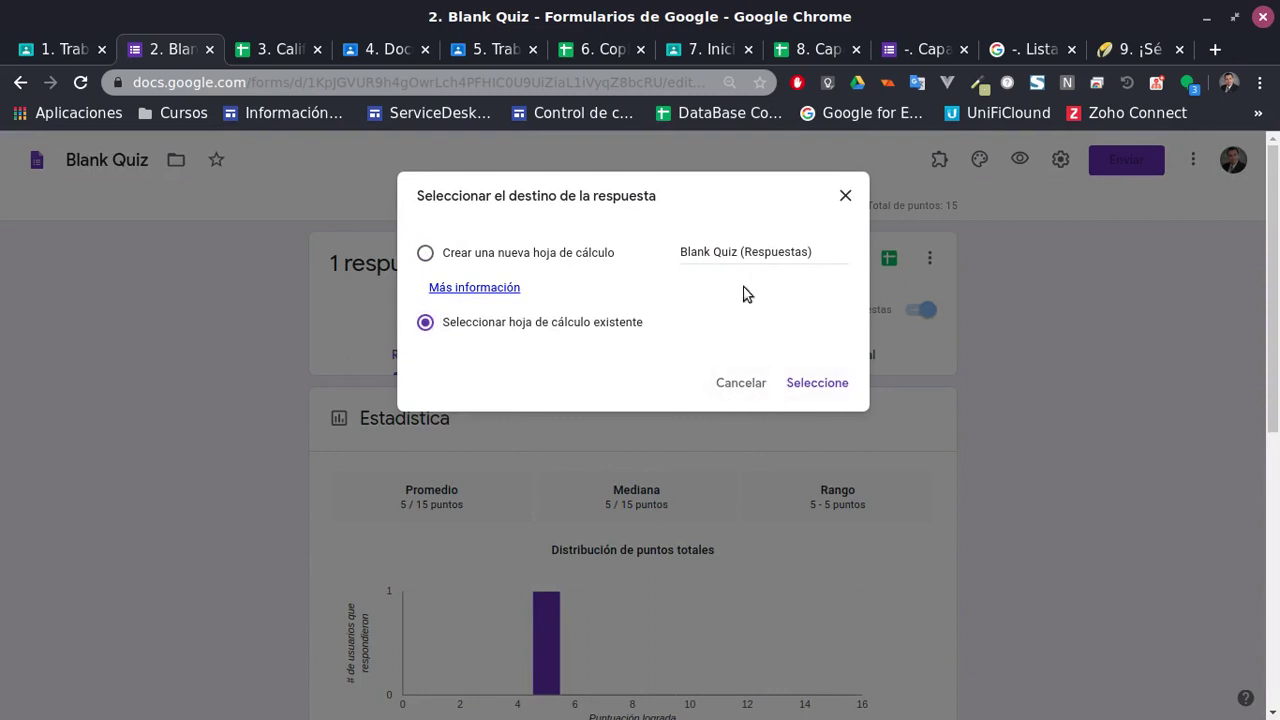
{"action": "left_click", "coordinate": [490, 258]}
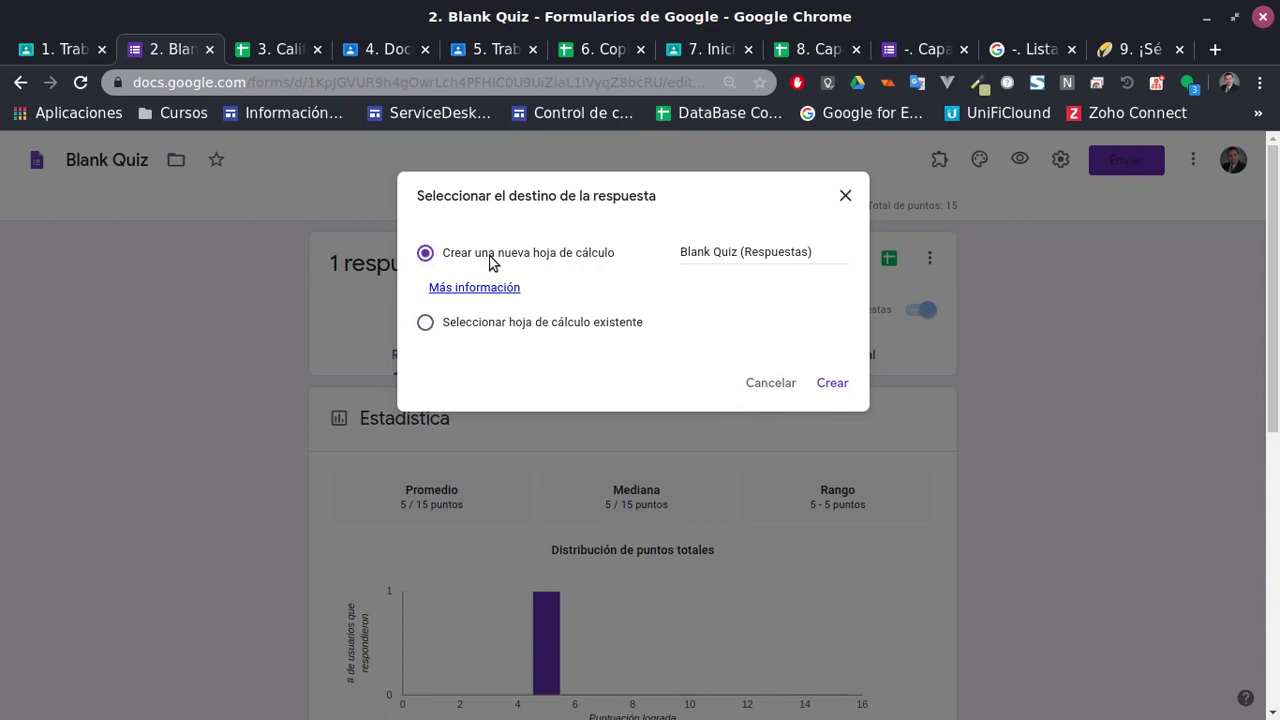
{"action": "left_click", "coordinate": [779, 256]}
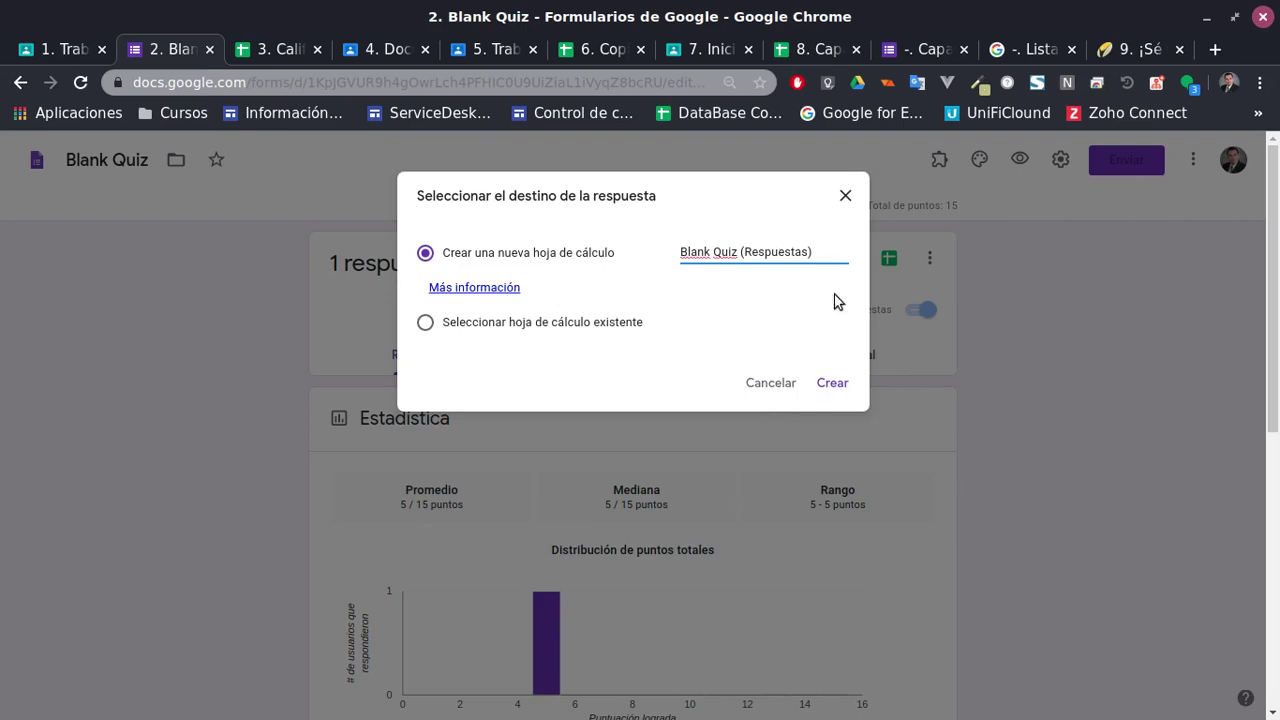
{"action": "left_click", "coordinate": [845, 195]}
{"action": "left_click", "coordinate": [65, 47]}
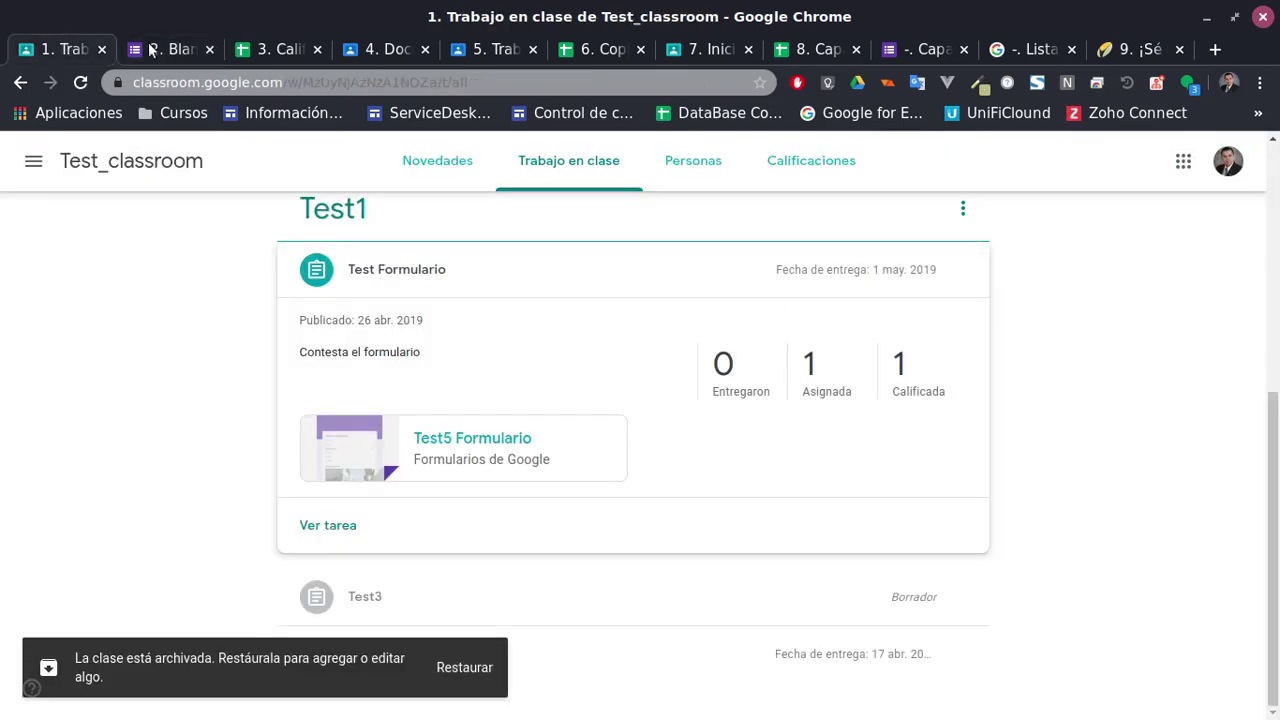
{"action": "left_click", "coordinate": [275, 49]}
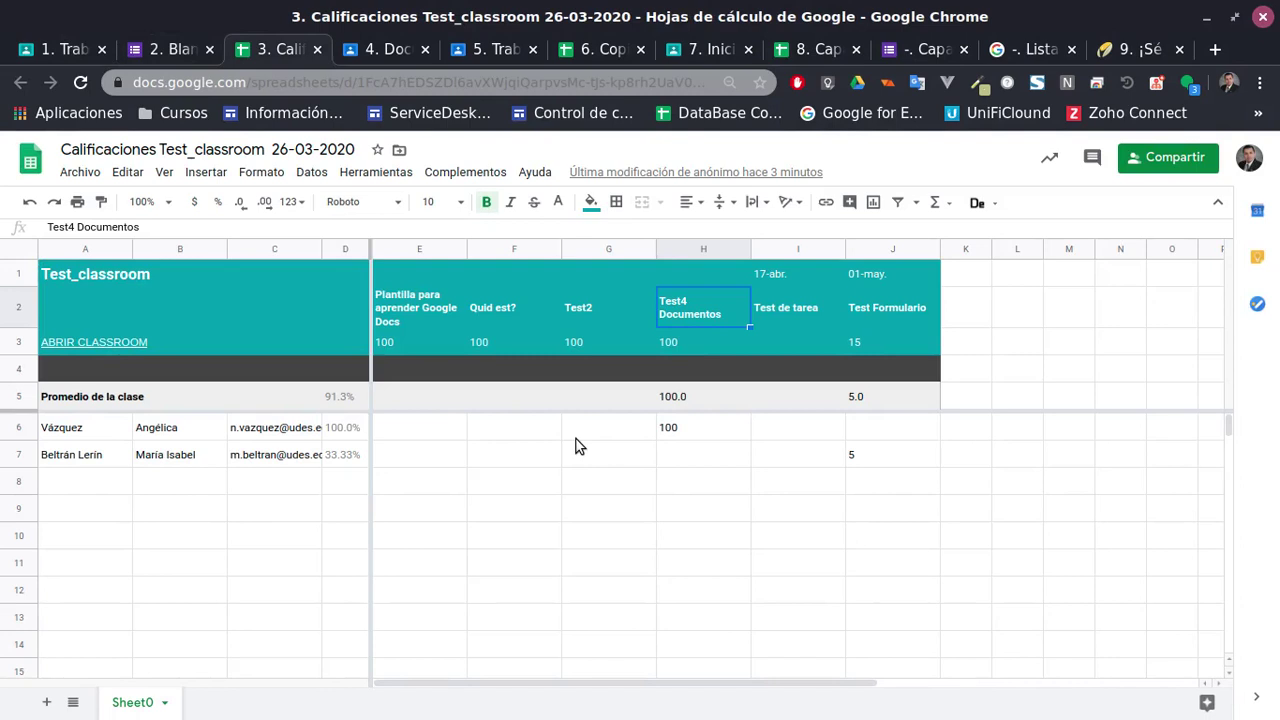
{"action": "left_click", "coordinate": [396, 434]}
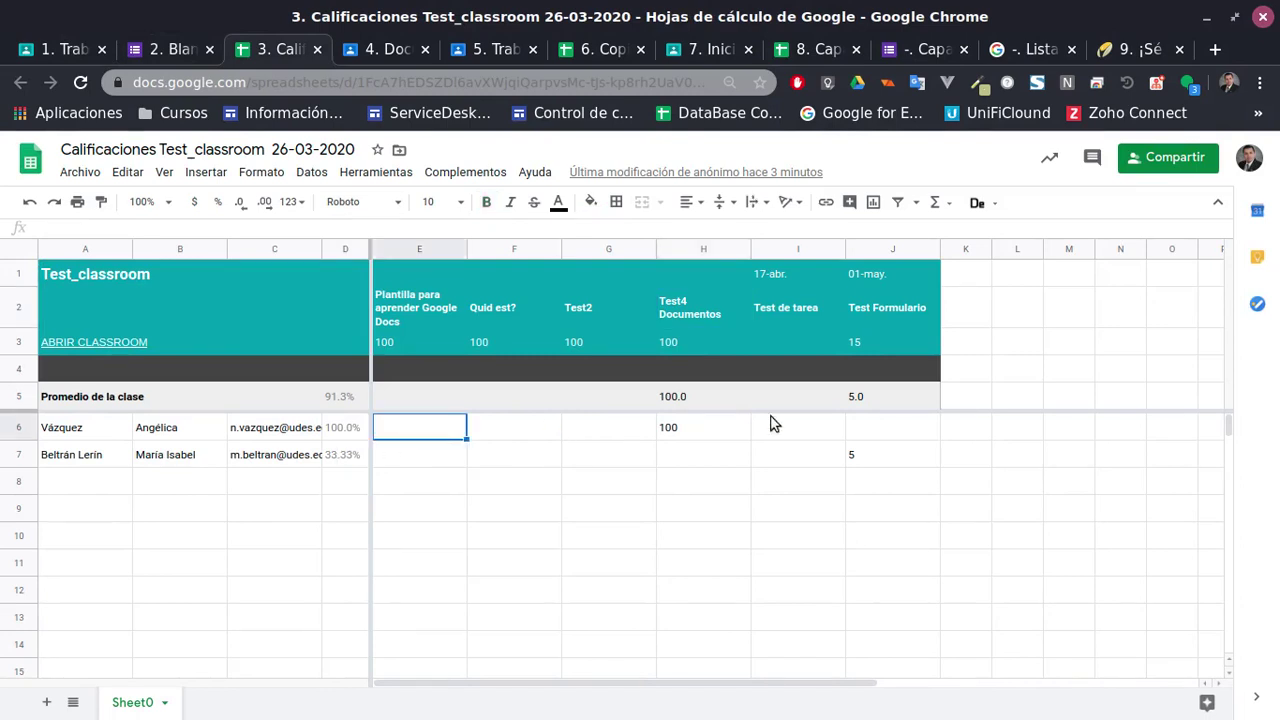
{"action": "left_click", "coordinate": [922, 436], "text": "shift"}
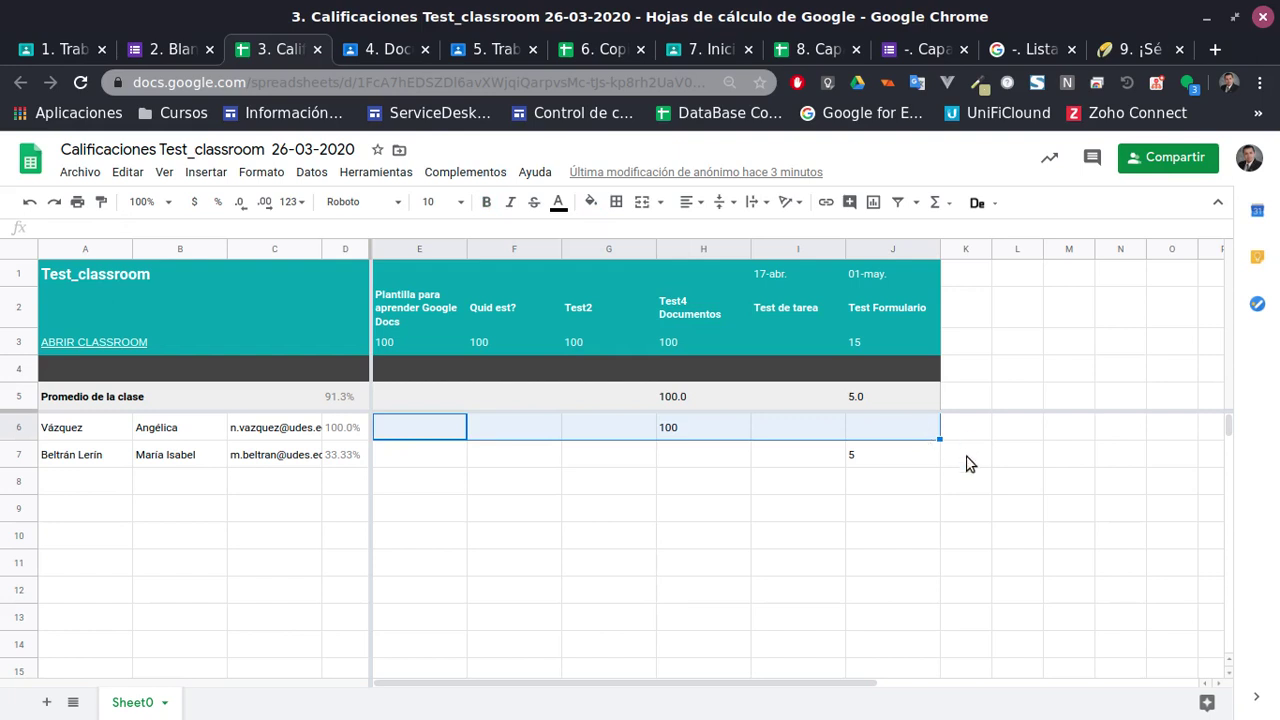
{"action": "left_click", "coordinate": [969, 427]}
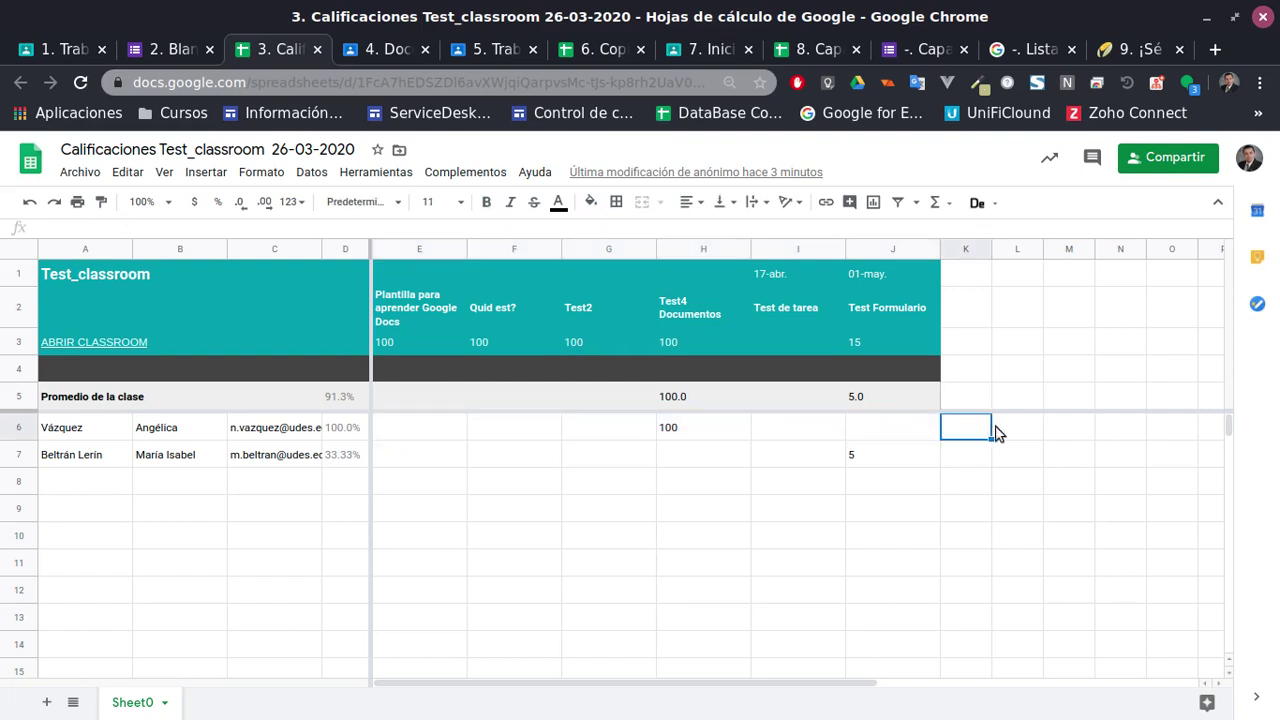
{"action": "type", "text": "="}
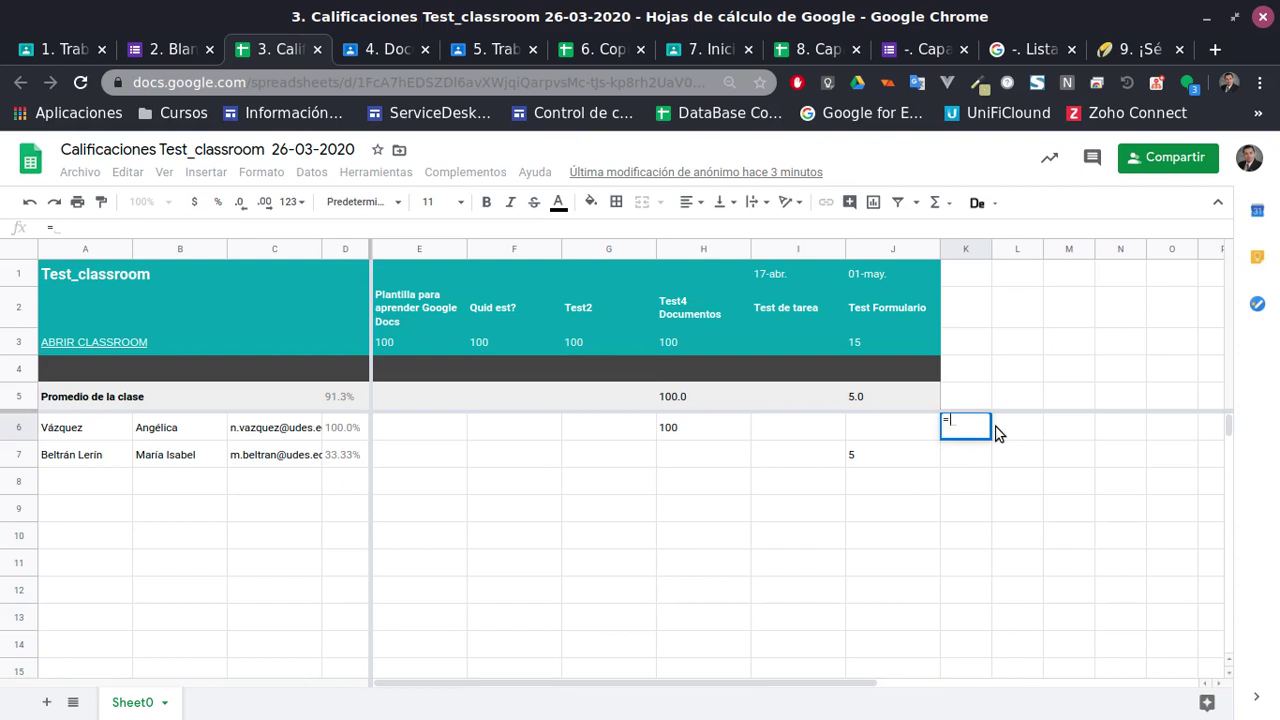
{"action": "type", "text": "pro"}
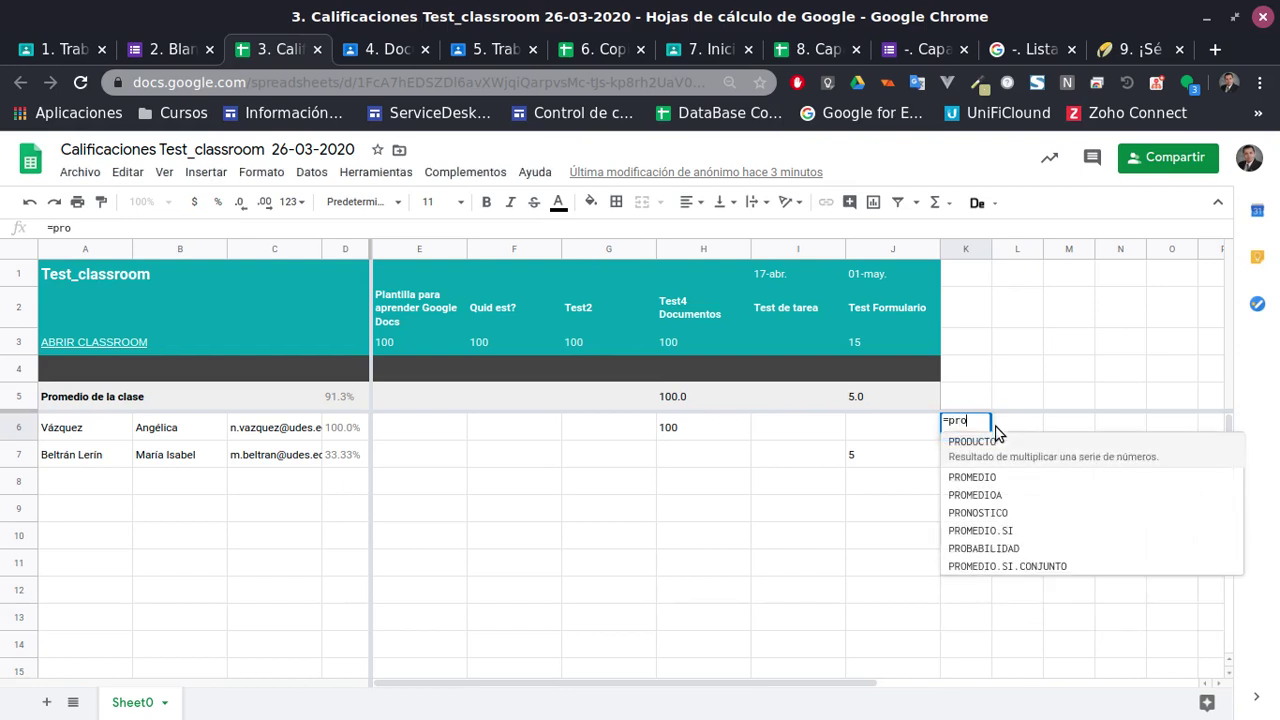
{"action": "left_click", "coordinate": [975, 477]}
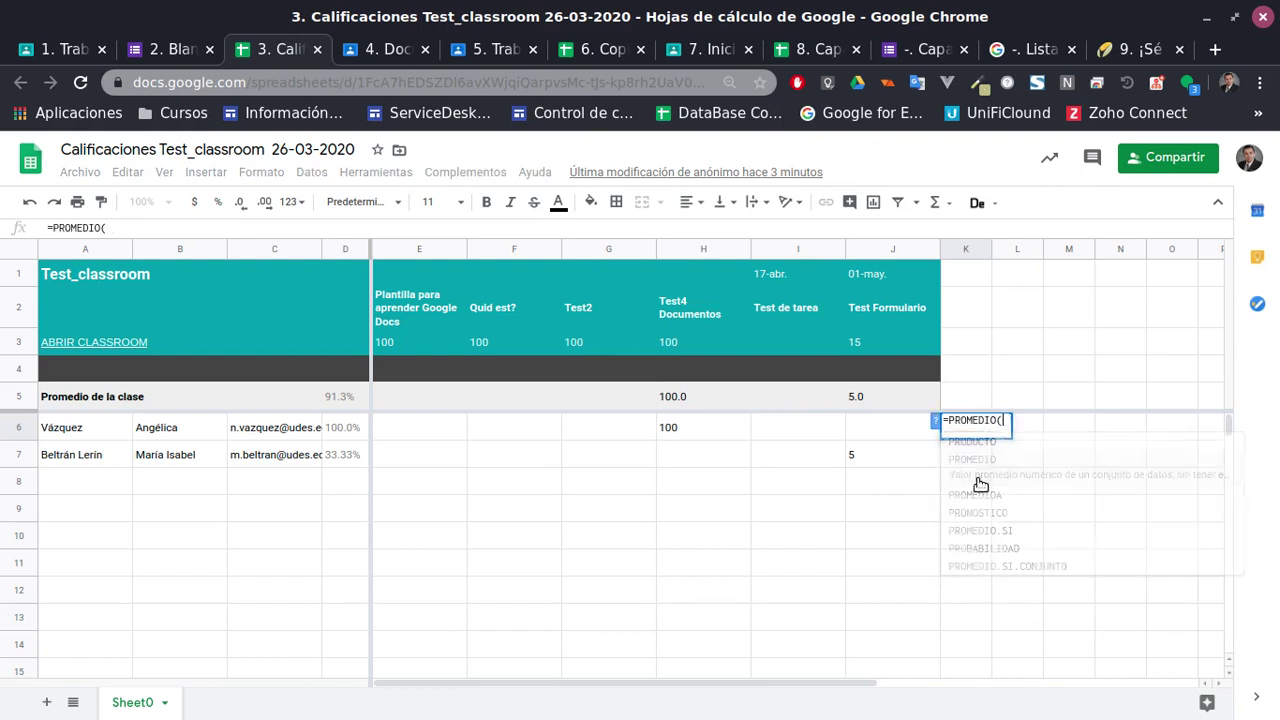
{"action": "left_click_drag", "start_coordinate": [454, 427], "coordinate": [911, 449]}
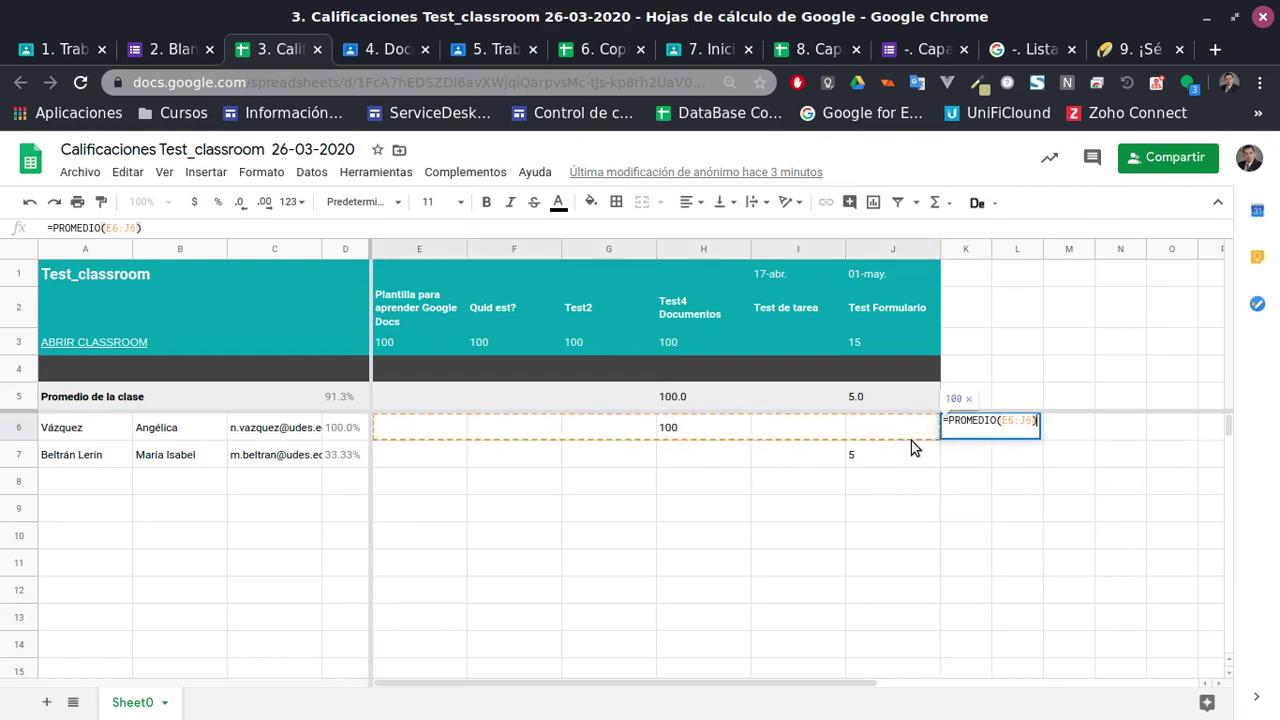
{"action": "key", "text": "Return"}
{"action": "key", "text": "Up"}
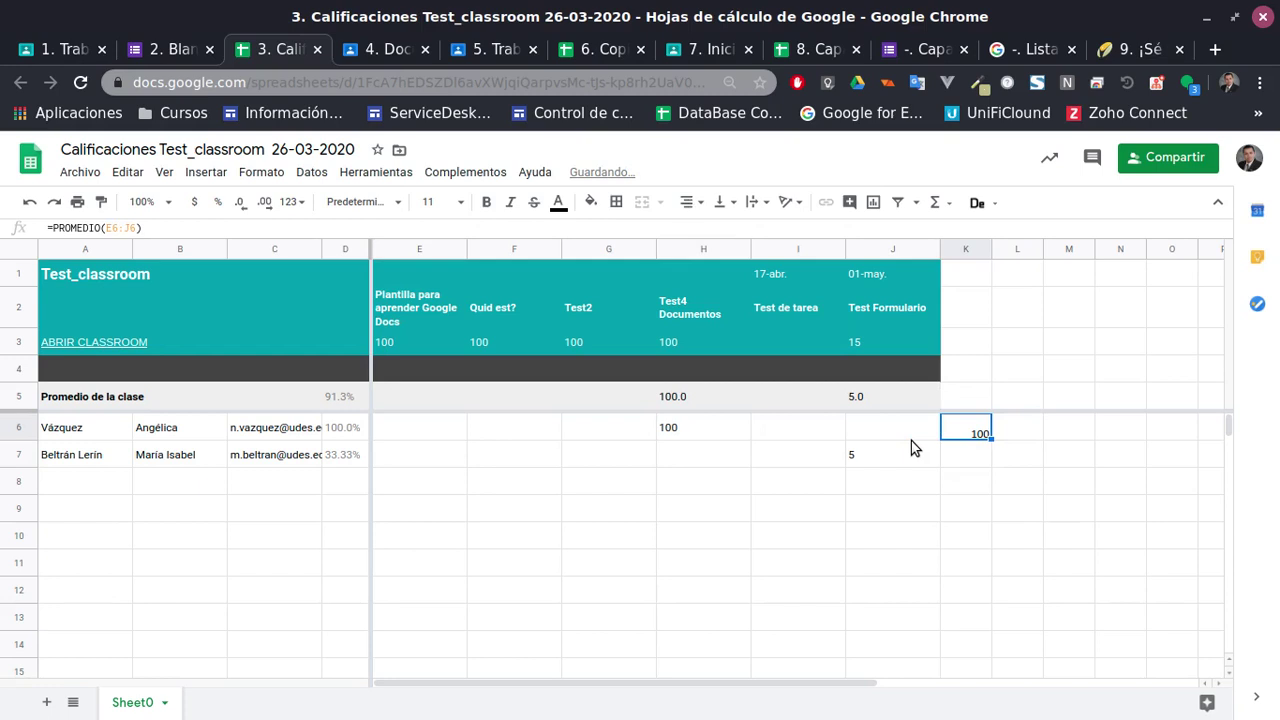
{"action": "key", "text": "Delete"}
{"action": "key", "text": "Left"}
{"action": "key", "text": "Left"}
{"action": "key", "text": "Left"}
{"action": "key", "text": "Left"}
{"action": "key", "text": "Left"}
{"action": "key", "text": "Left"}
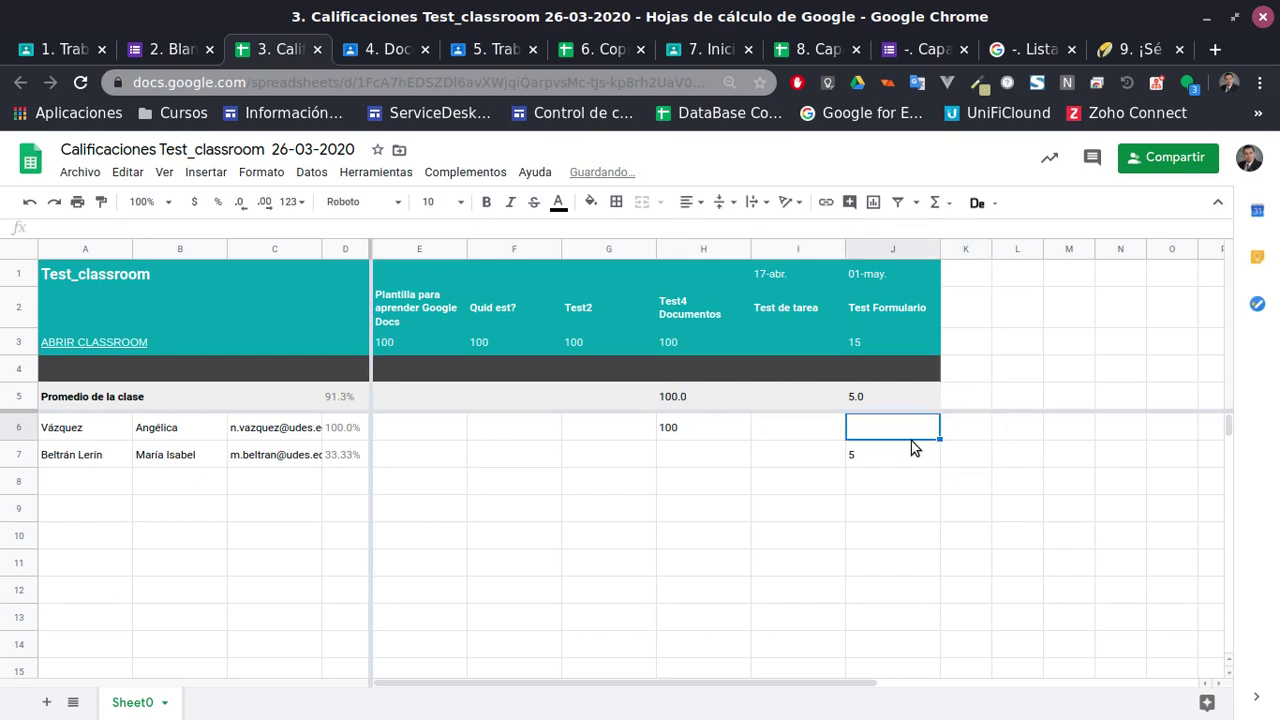
{"action": "key", "text": "Right"}
{"action": "key", "text": "Right"}
{"action": "key", "text": "Right"}
{"action": "key", "text": "Right"}
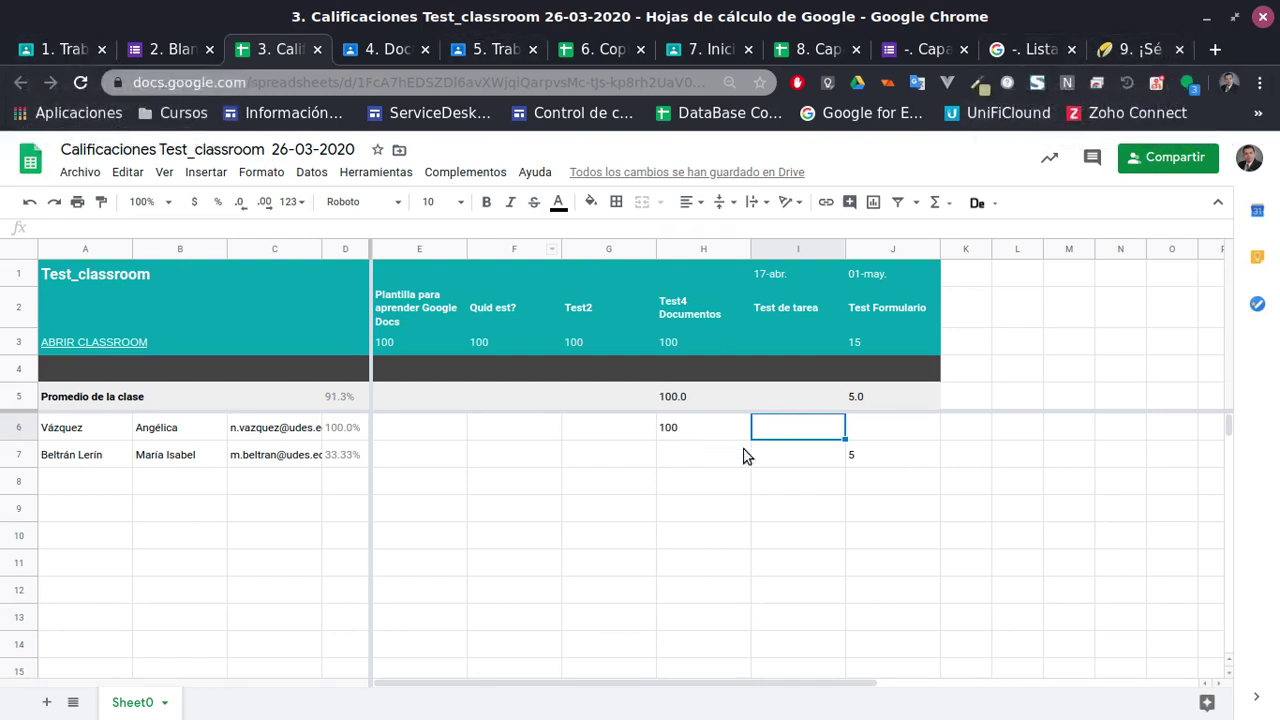
{"action": "left_click", "coordinate": [689, 426]}
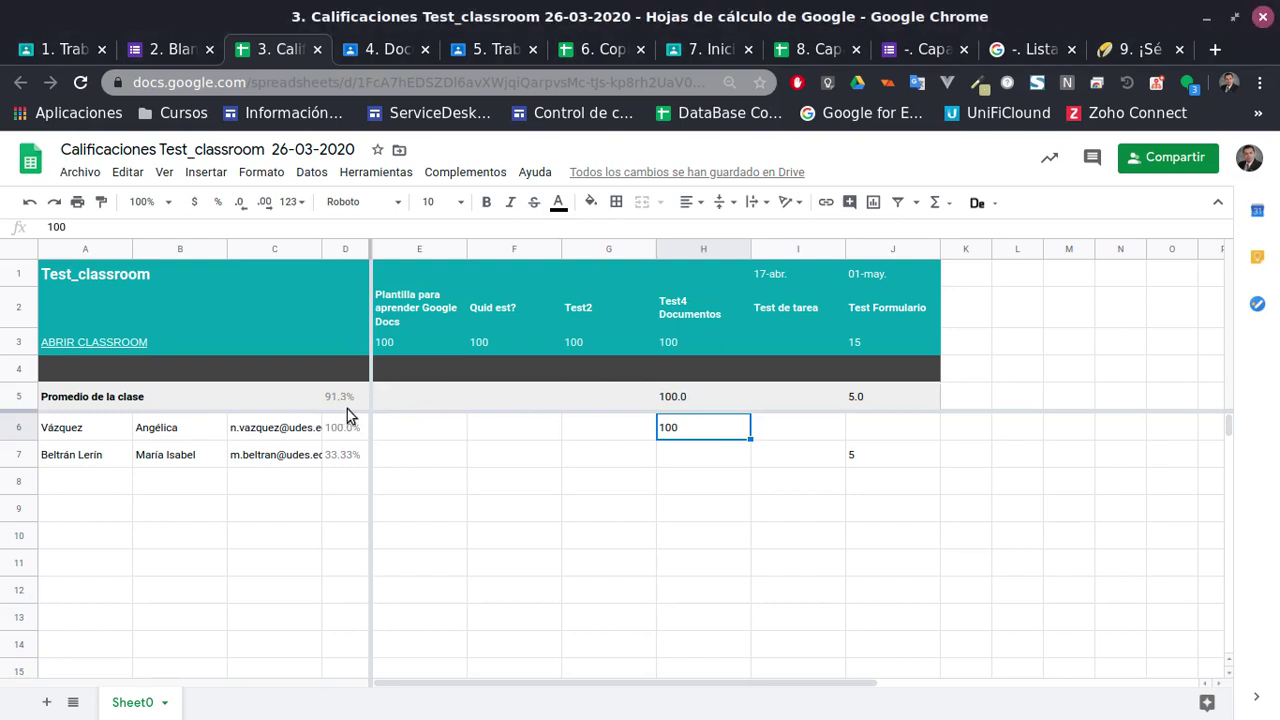
{"action": "left_click", "coordinate": [455, 431]}
{"action": "left_click", "coordinate": [506, 433]}
{"action": "left_click", "coordinate": [675, 440]}
{"action": "left_click", "coordinate": [805, 436]}
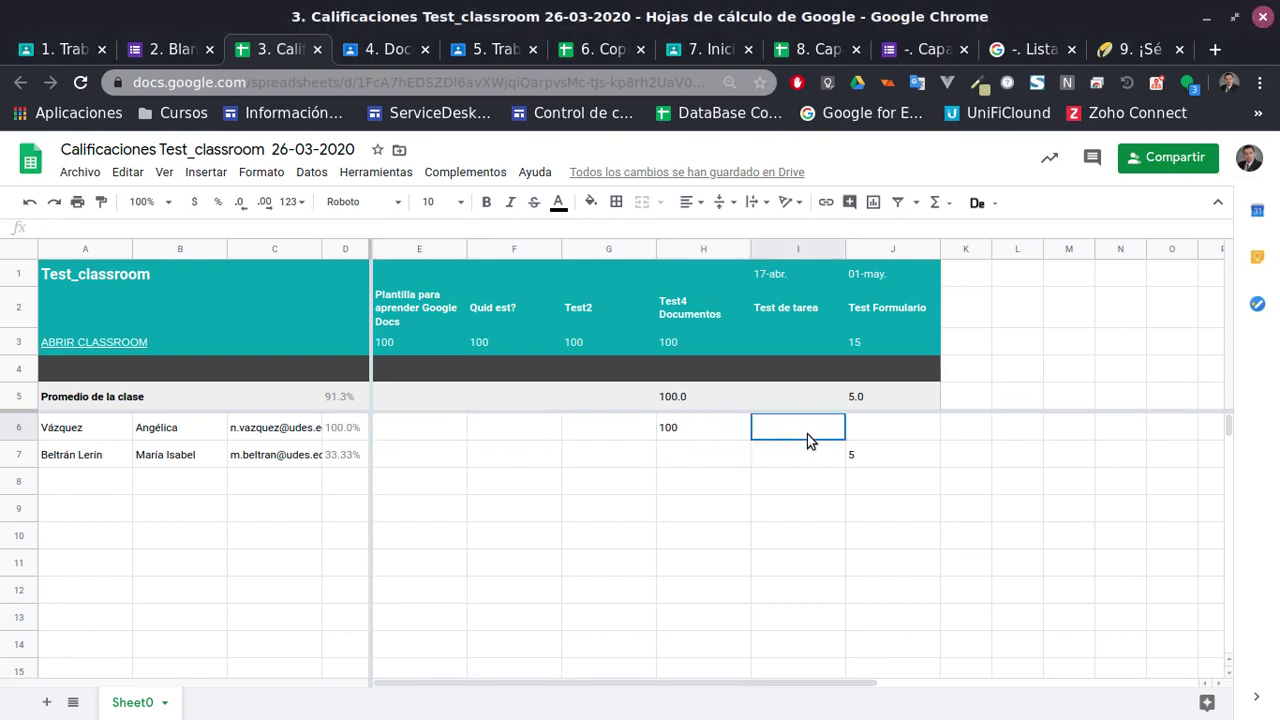
{"action": "left_click", "coordinate": [862, 432]}
{"action": "left_click", "coordinate": [860, 462]}
{"action": "left_click", "coordinate": [807, 458]}
{"action": "left_click", "coordinate": [720, 458]}
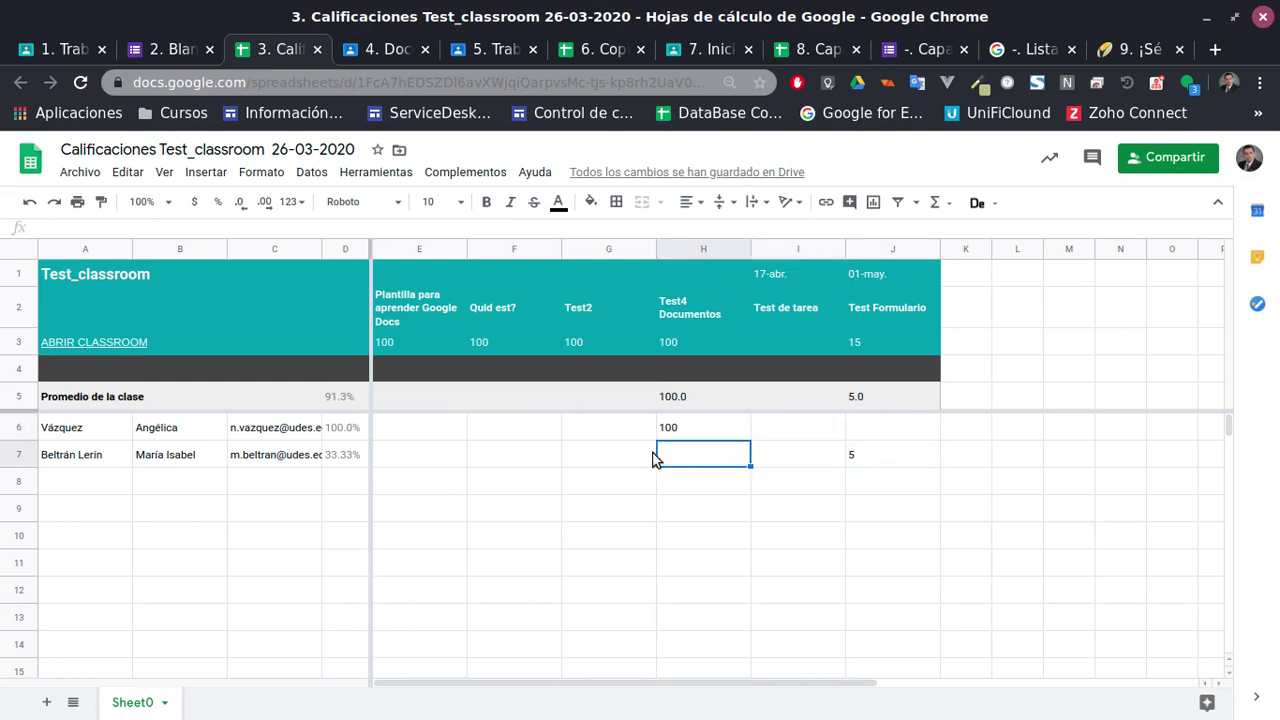
{"action": "left_click", "coordinate": [610, 458]}
{"action": "left_click", "coordinate": [540, 460]}
{"action": "left_click", "coordinate": [450, 460]}
{"action": "left_click", "coordinate": [425, 432]}
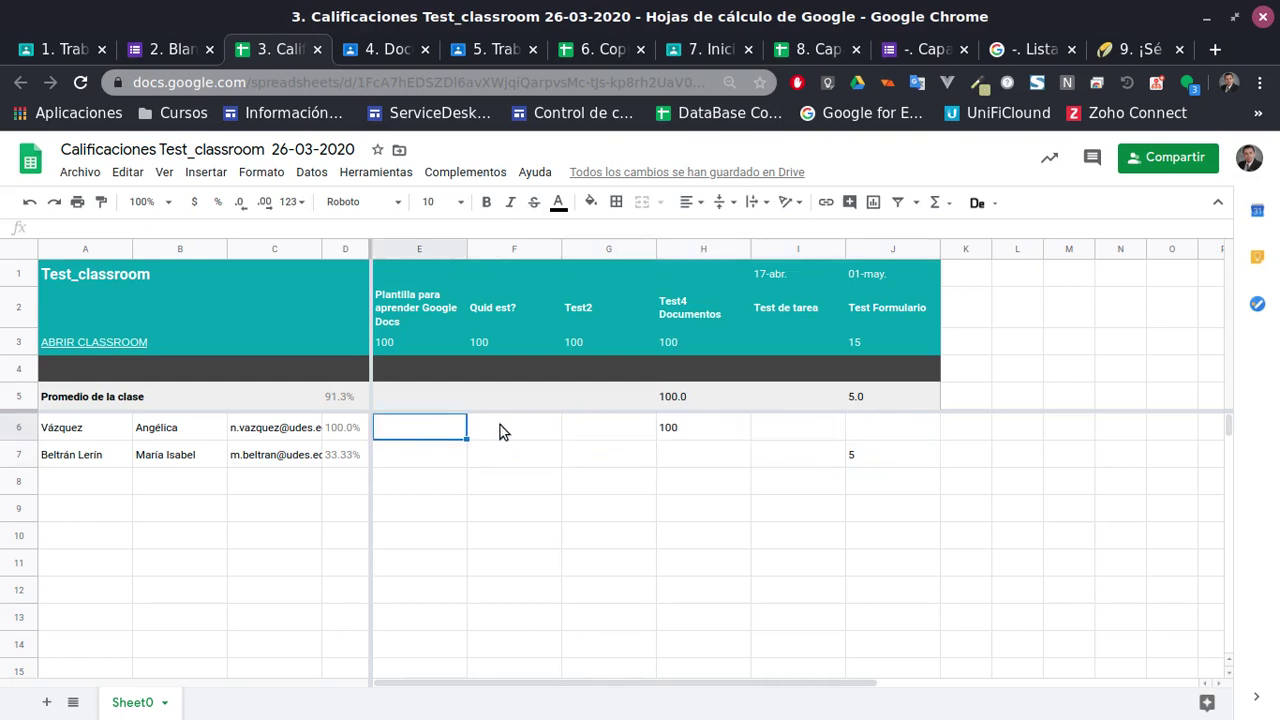
{"action": "left_click", "coordinate": [505, 430]}
{"action": "left_click", "coordinate": [608, 438]}
{"action": "left_click", "coordinate": [690, 430]}
{"action": "left_click_drag", "start_coordinate": [817, 437], "coordinate": [846, 440]}
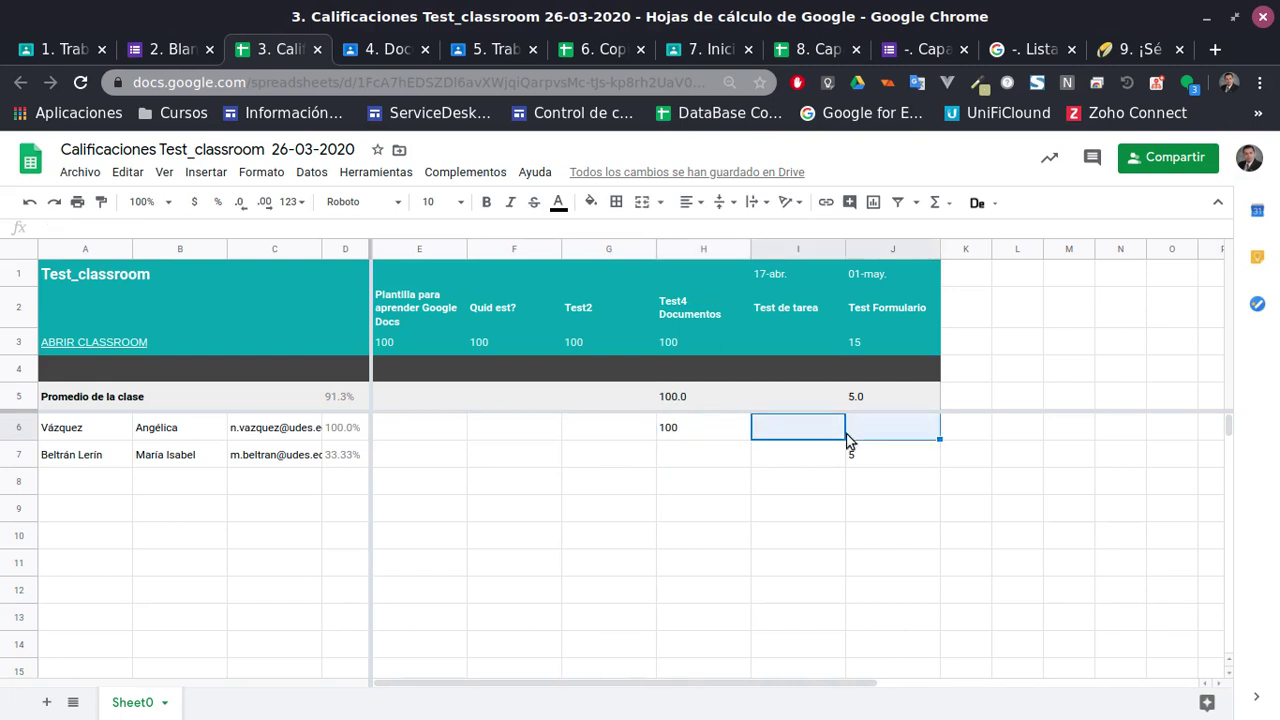
{"action": "left_click", "coordinate": [884, 430]}
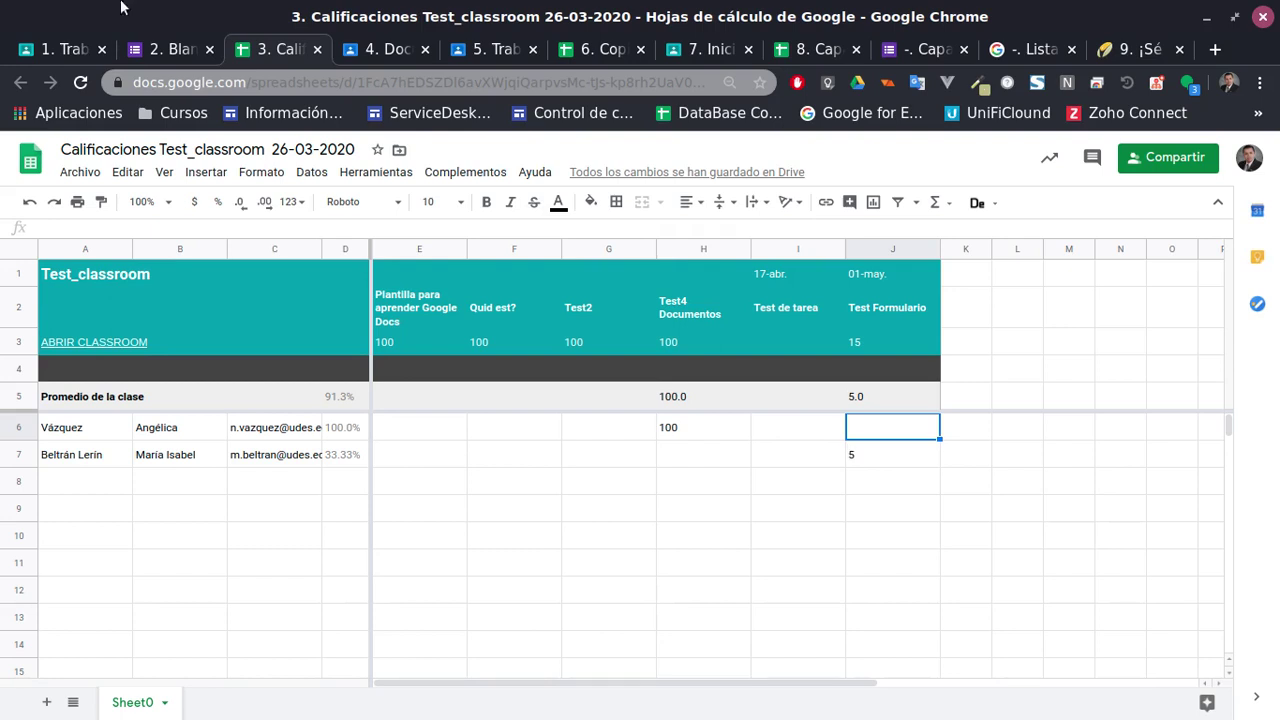
{"action": "left_click", "coordinate": [455, 432]}
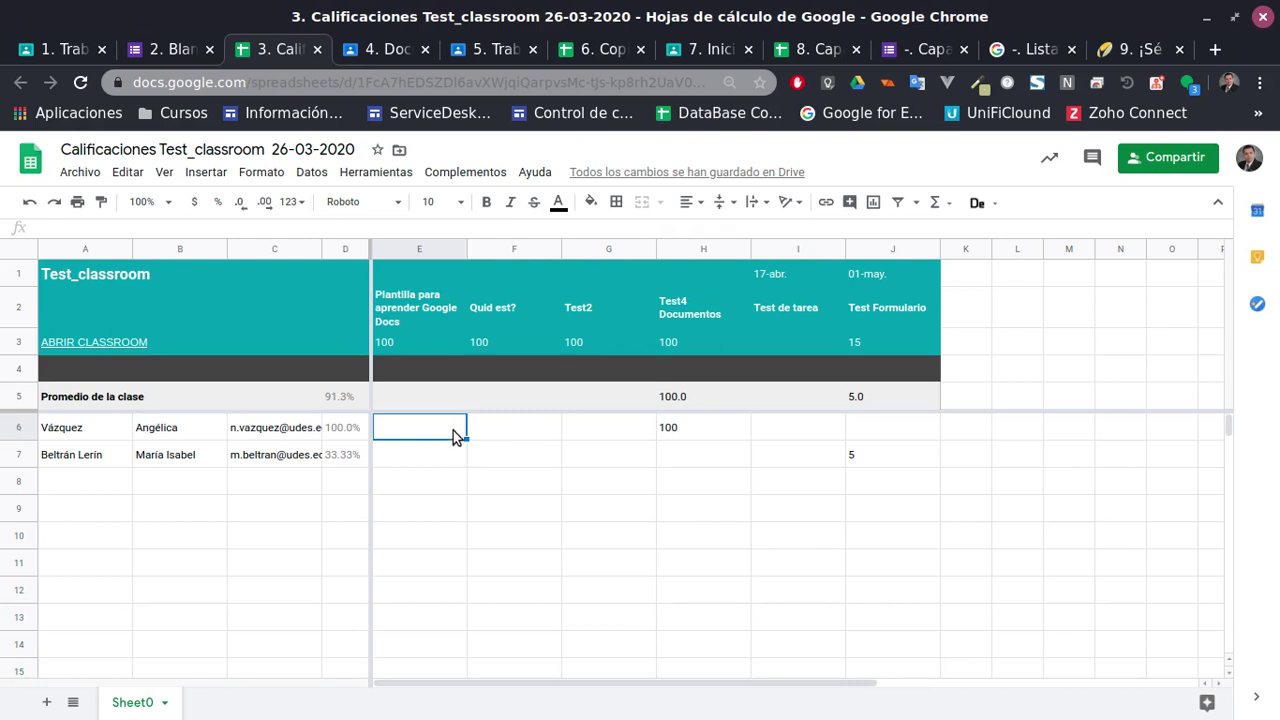
Review the Blank Quiz responses by question, then individually, showing the 5 of 15 score
{"action": "left_click", "coordinate": [157, 50]}
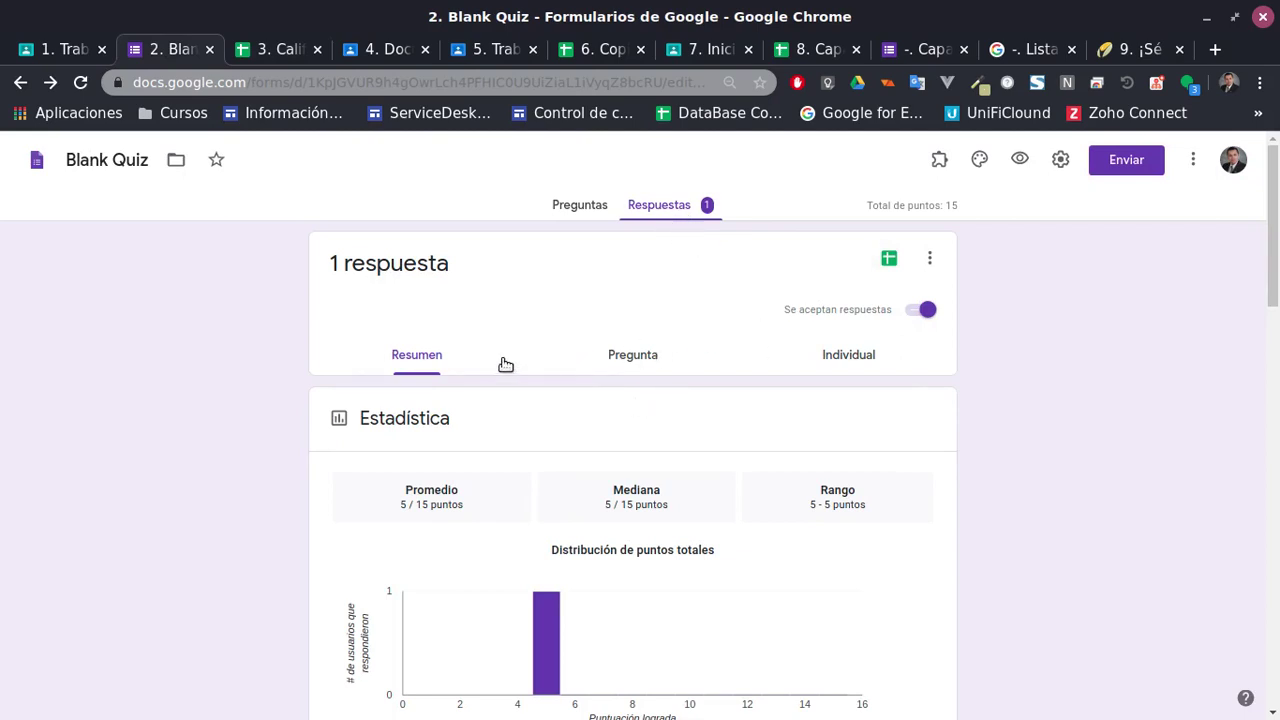
{"action": "scroll", "coordinate": [705, 405], "scroll_direction": "down", "scroll_amount": 3}
{"action": "scroll", "coordinate": [767, 525], "scroll_direction": "up", "scroll_amount": 2}
{"action": "scroll", "coordinate": [767, 521], "scroll_direction": "up", "scroll_amount": 1}
{"action": "left_click", "coordinate": [578, 205]}
{"action": "left_click", "coordinate": [657, 206]}
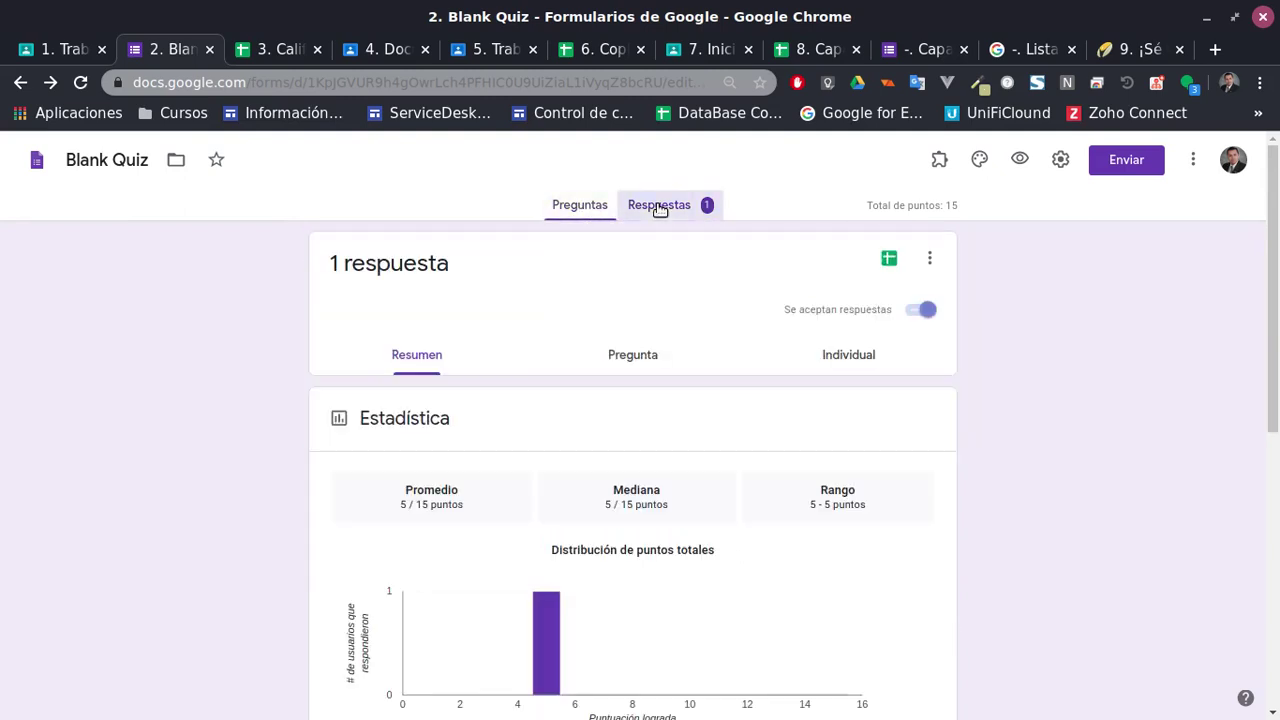
{"action": "left_click", "coordinate": [634, 357]}
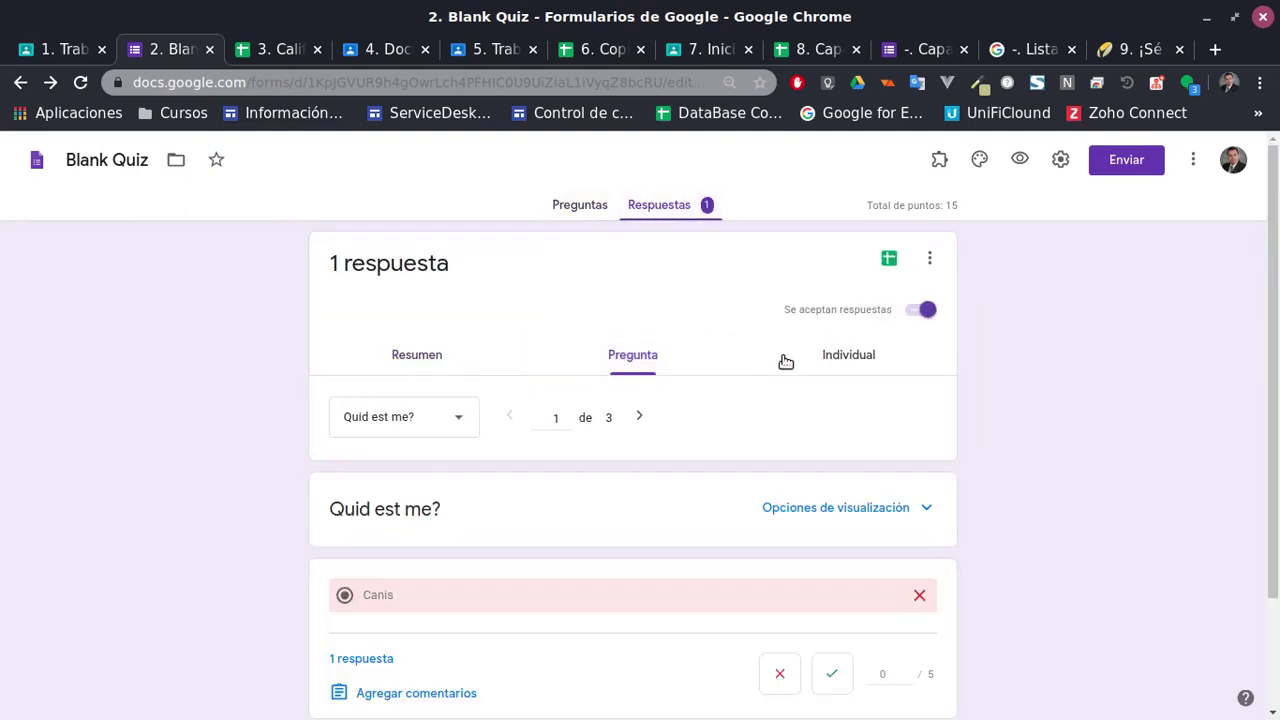
{"action": "left_click", "coordinate": [843, 360]}
{"action": "scroll", "coordinate": [691, 441], "scroll_direction": "down", "scroll_amount": 5}
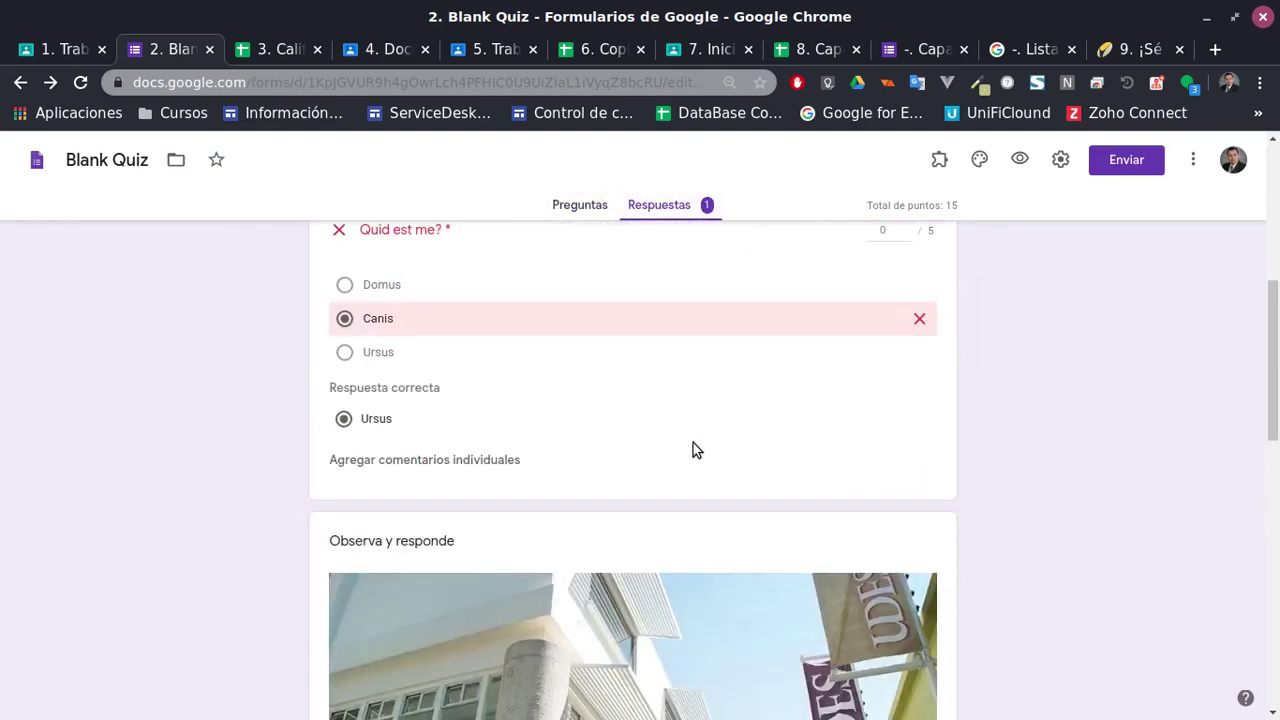
{"action": "scroll", "coordinate": [695, 449], "scroll_direction": "down", "scroll_amount": 9}
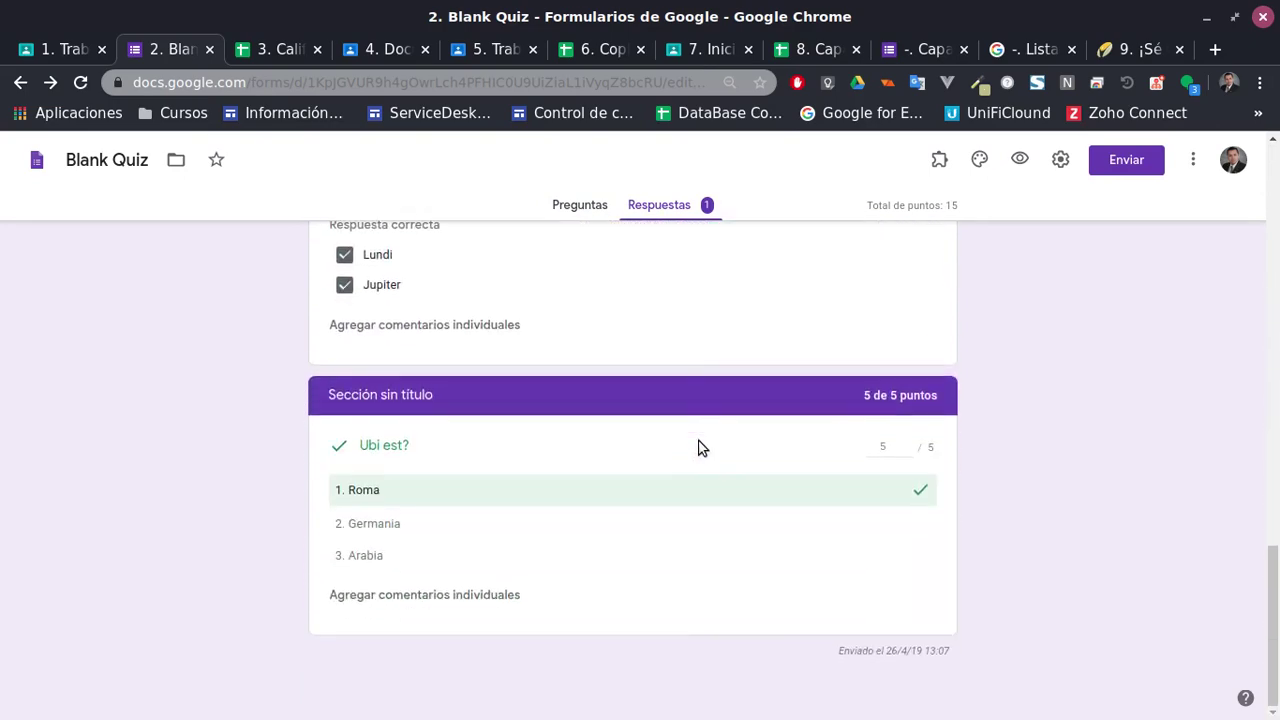
{"action": "scroll", "coordinate": [698, 447], "scroll_direction": "up", "scroll_amount": 4}
{"action": "scroll", "coordinate": [698, 447], "scroll_direction": "up", "scroll_amount": 10}
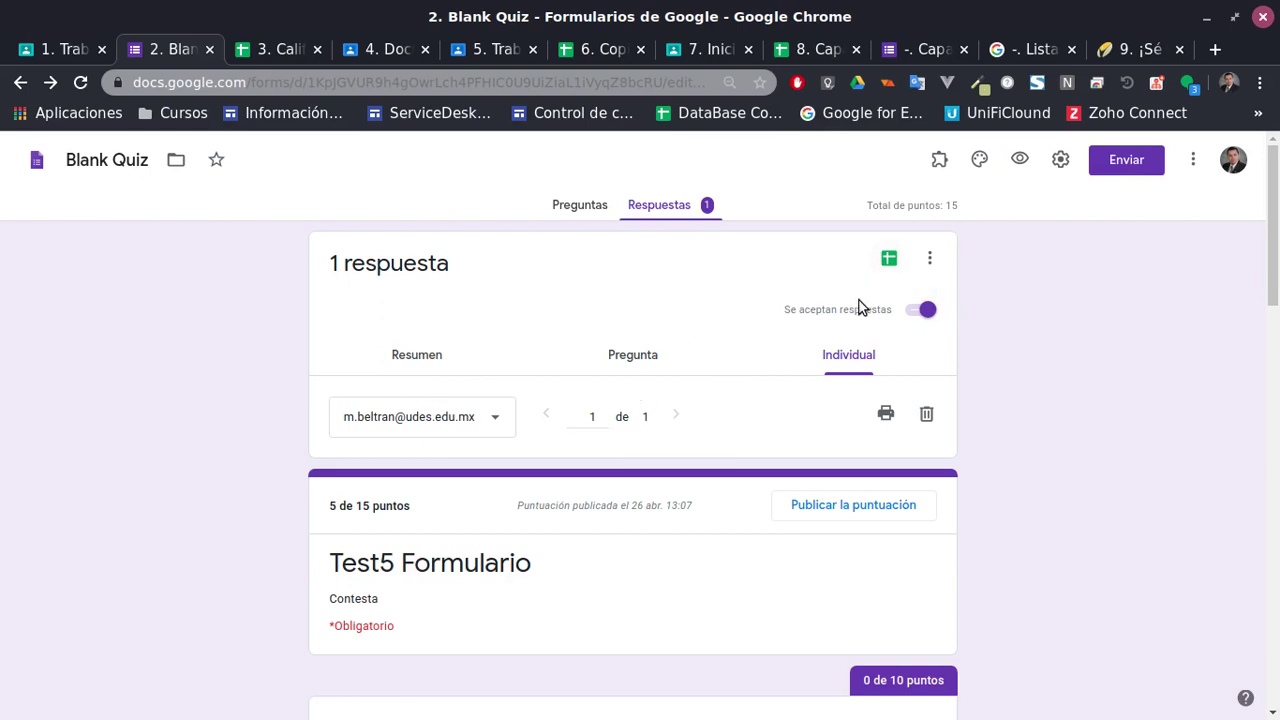
Send the quiz responses to a newly created Blank Quiz (Respuestas) spreadsheet
{"action": "left_click", "coordinate": [889, 259]}
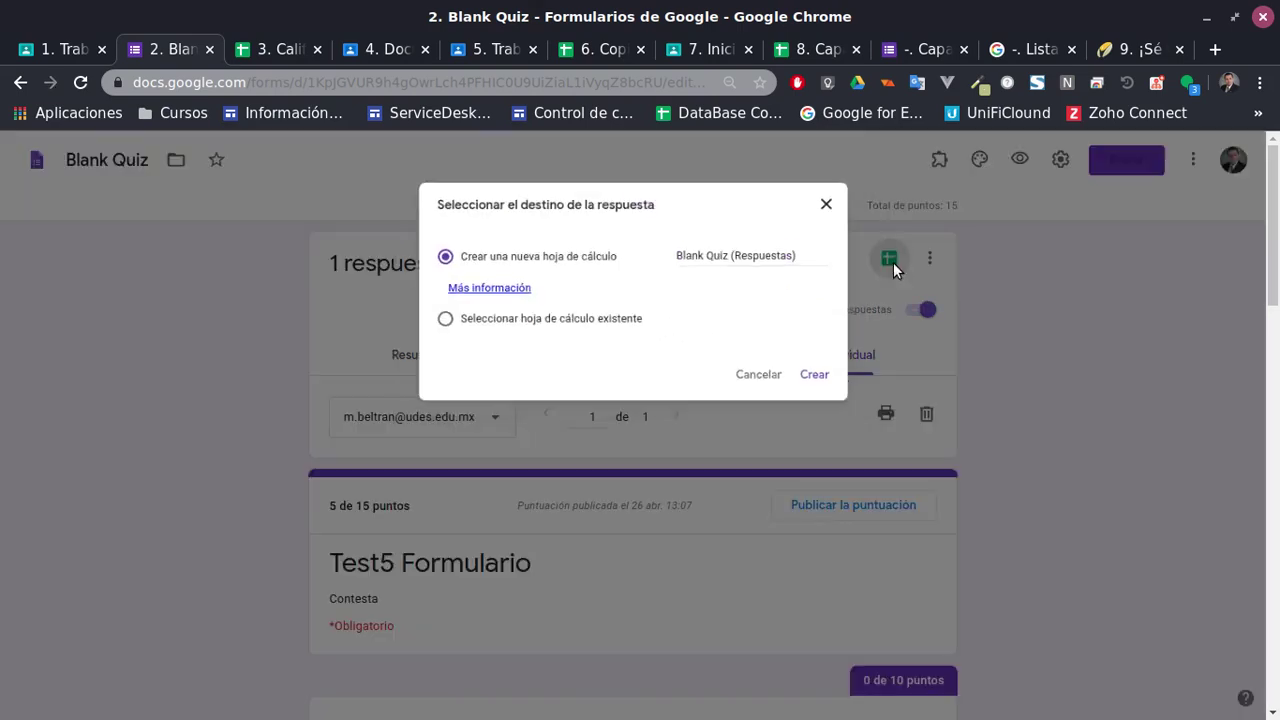
{"action": "left_click", "coordinate": [831, 384]}
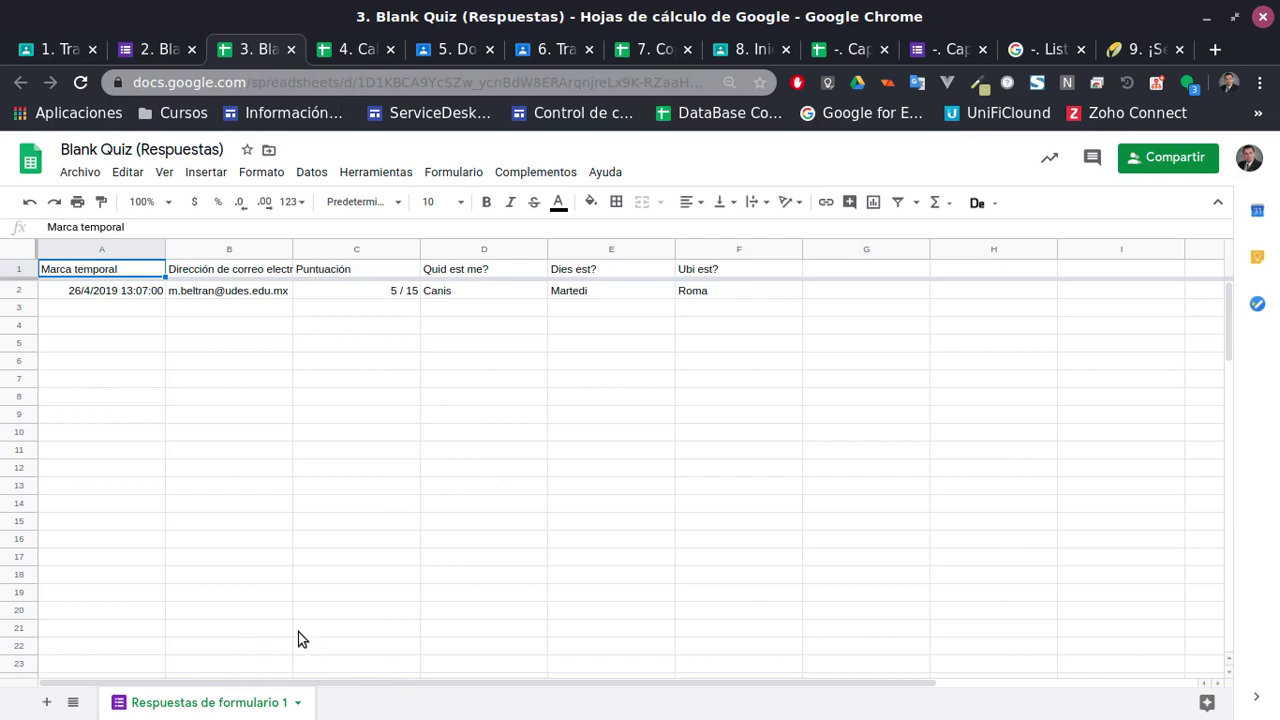
{"action": "left_click", "coordinate": [338, 52]}
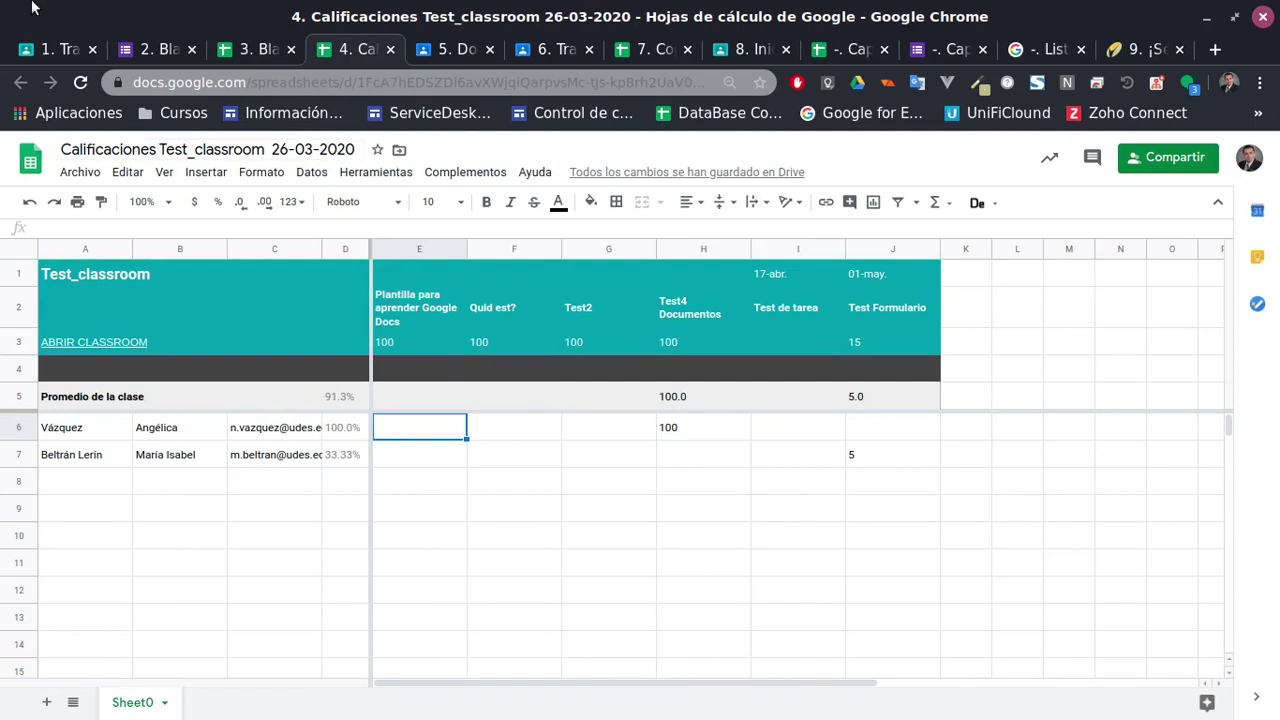
{"action": "left_click", "coordinate": [155, 49]}
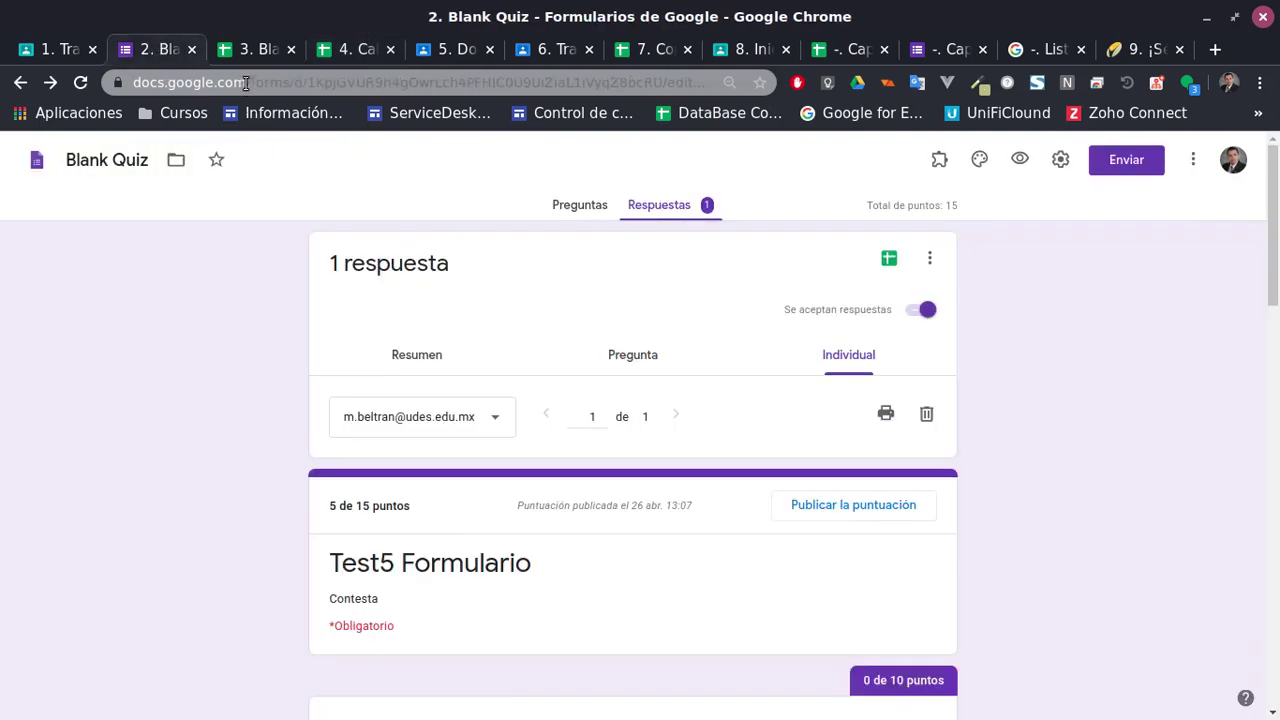
{"action": "left_click", "coordinate": [250, 49]}
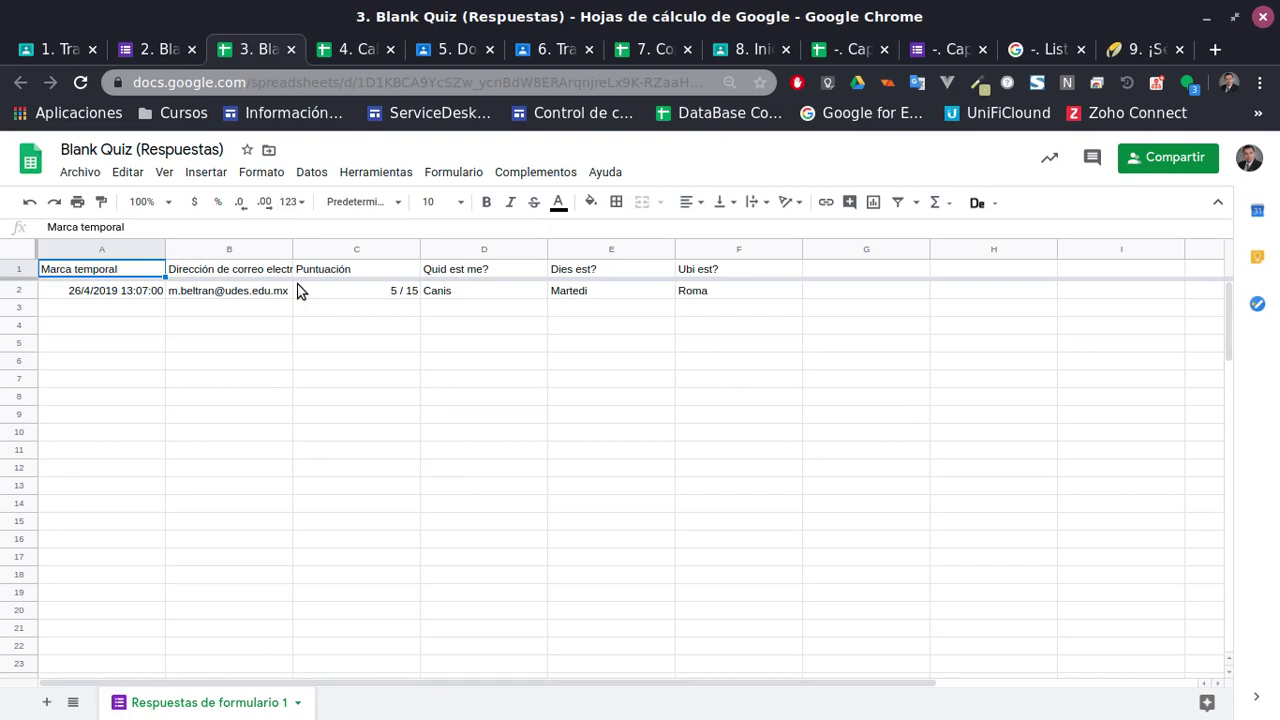
{"action": "left_click", "coordinate": [319, 293]}
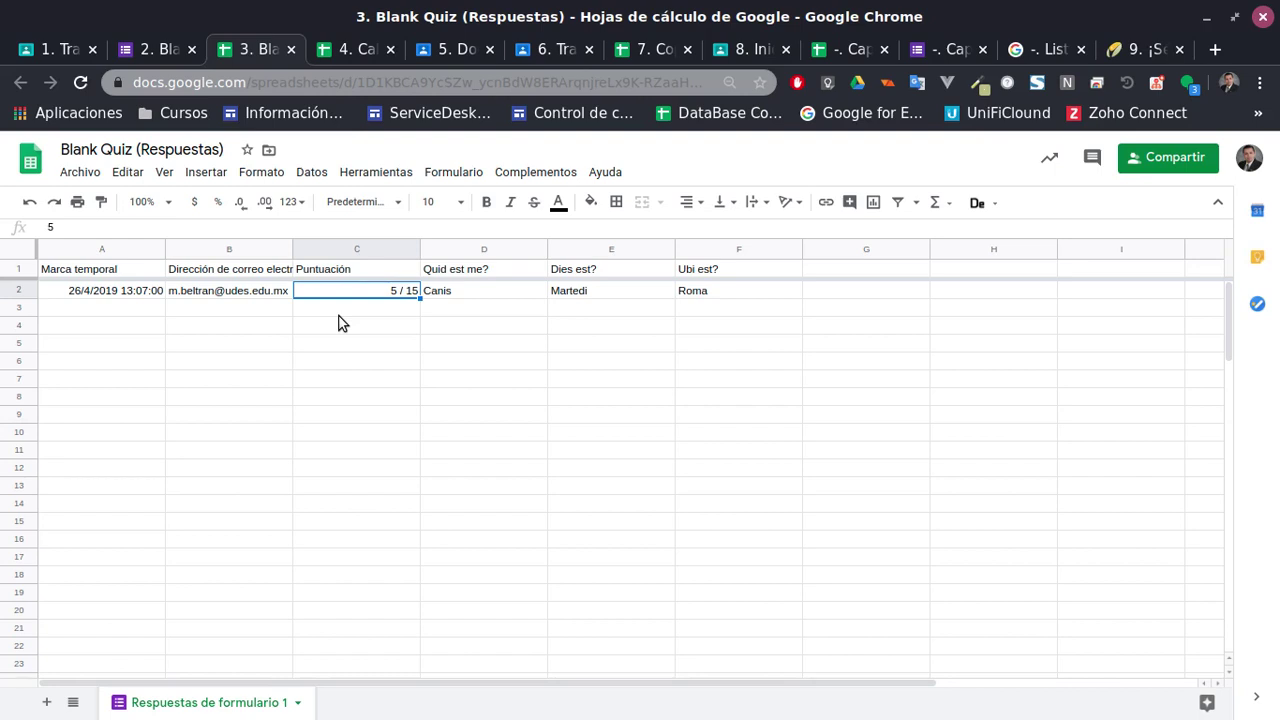
{"action": "left_click", "coordinate": [363, 50]}
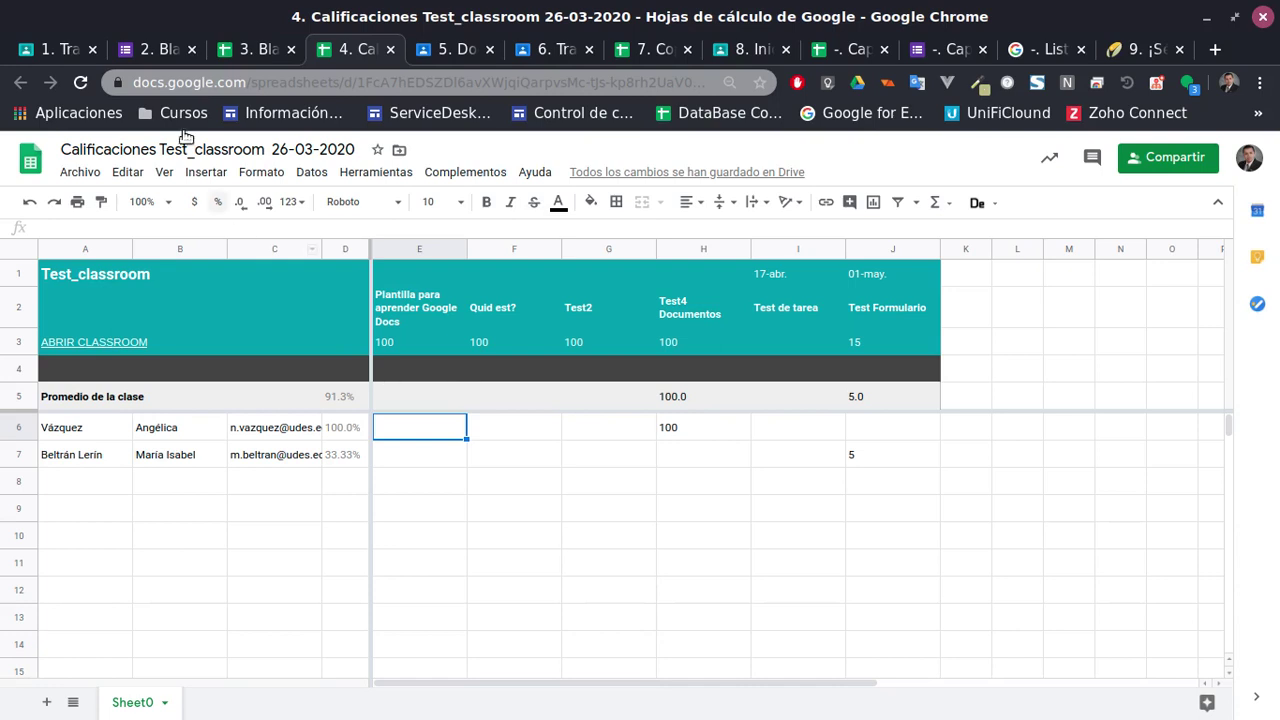
Review Blank Quiz responses in Pregunta, Resumen and Individual views, then return to Test_classroom classwork
{"action": "left_click", "coordinate": [145, 49]}
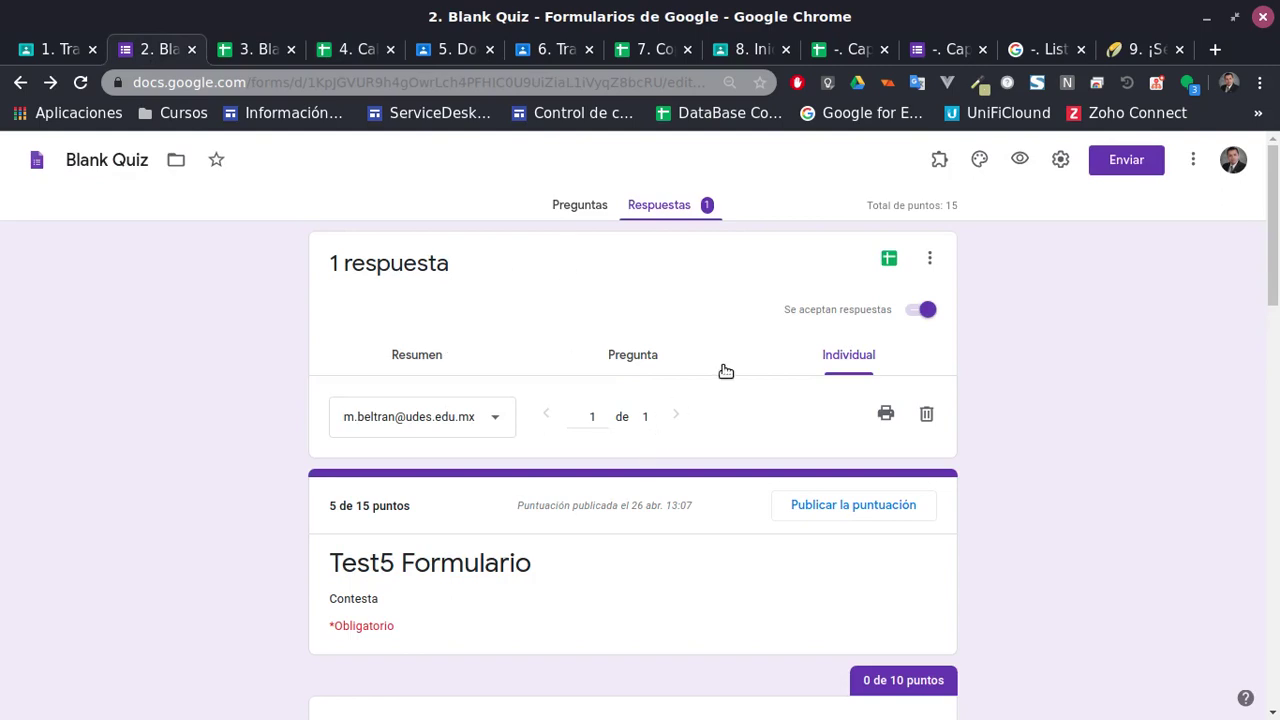
{"action": "left_click", "coordinate": [649, 366]}
{"action": "scroll", "coordinate": [703, 371], "scroll_direction": "down", "scroll_amount": 1}
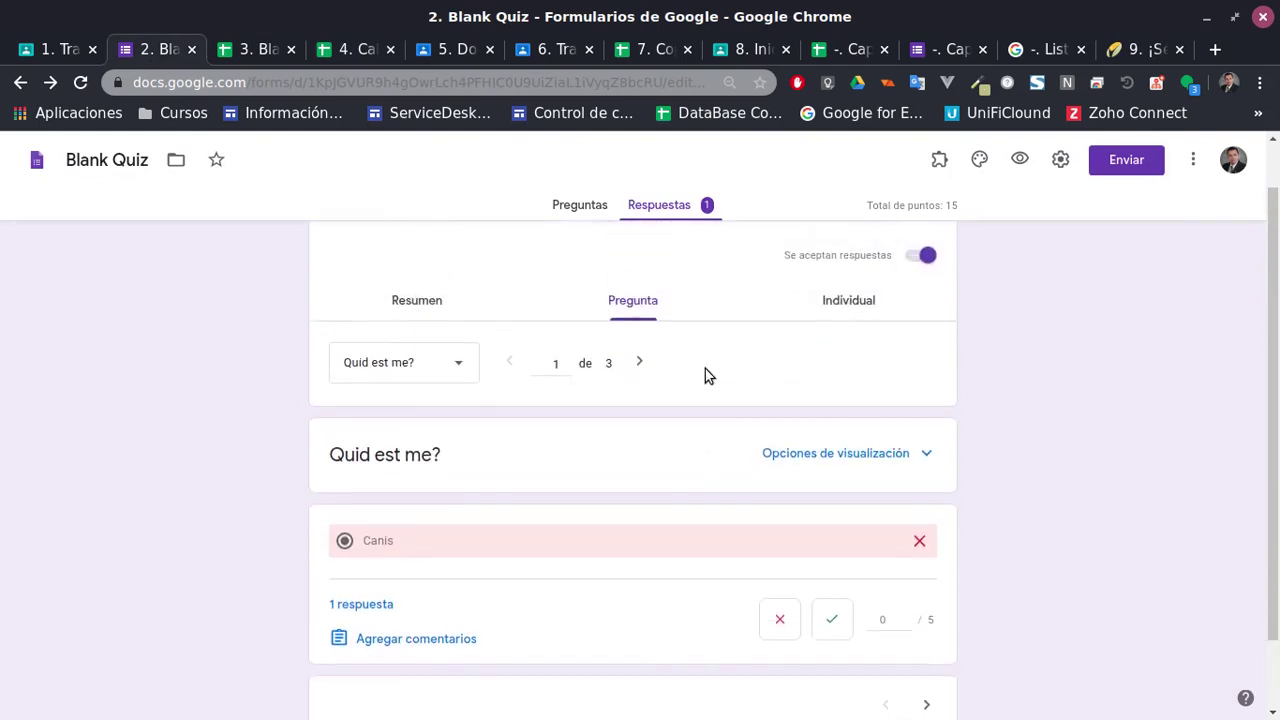
{"action": "scroll", "coordinate": [703, 371], "scroll_direction": "up", "scroll_amount": 1}
{"action": "left_click", "coordinate": [449, 368]}
{"action": "left_click", "coordinate": [843, 357]}
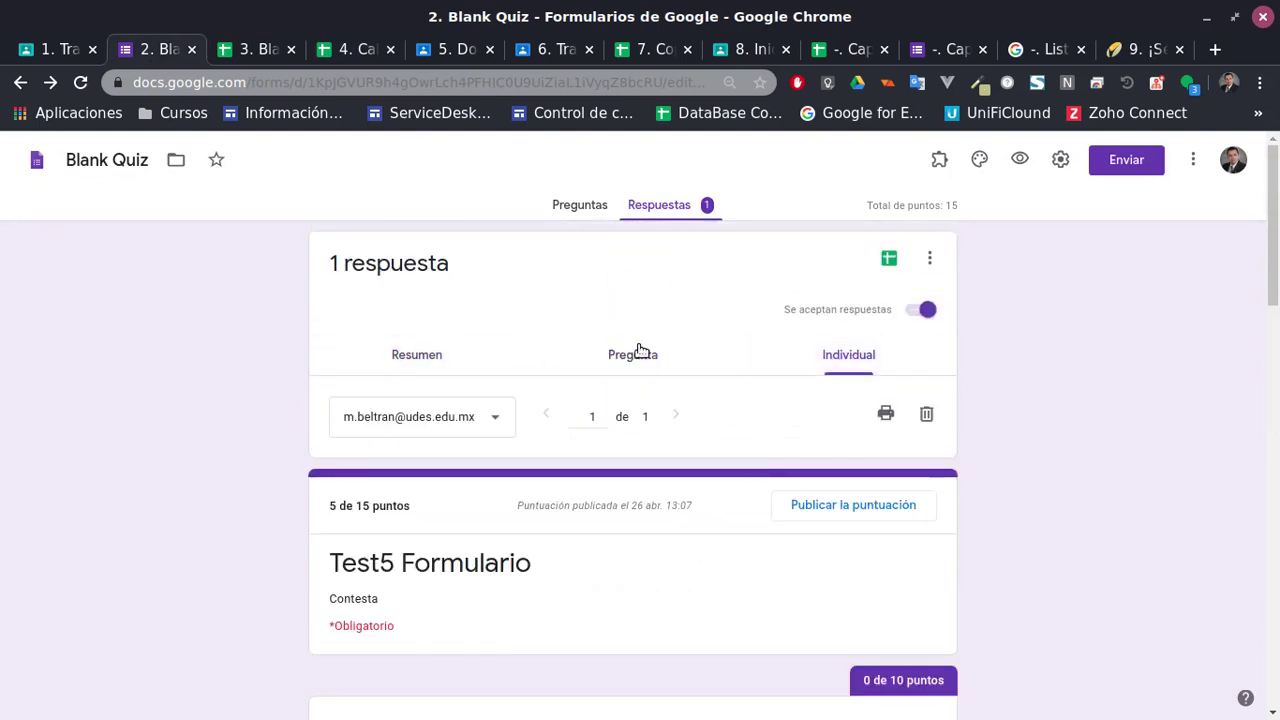
{"action": "scroll", "coordinate": [650, 370], "scroll_direction": "down", "scroll_amount": 3}
{"action": "scroll", "coordinate": [649, 370], "scroll_direction": "up", "scroll_amount": 3}
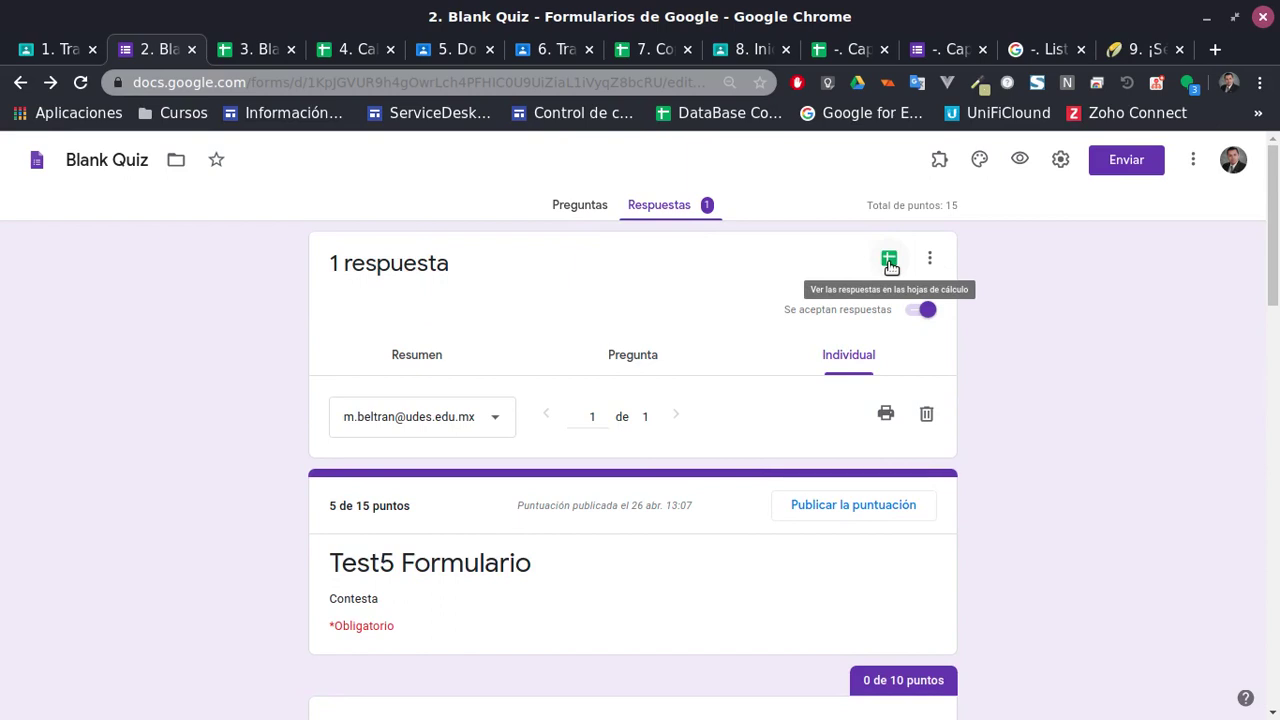
{"action": "left_click", "coordinate": [55, 55]}
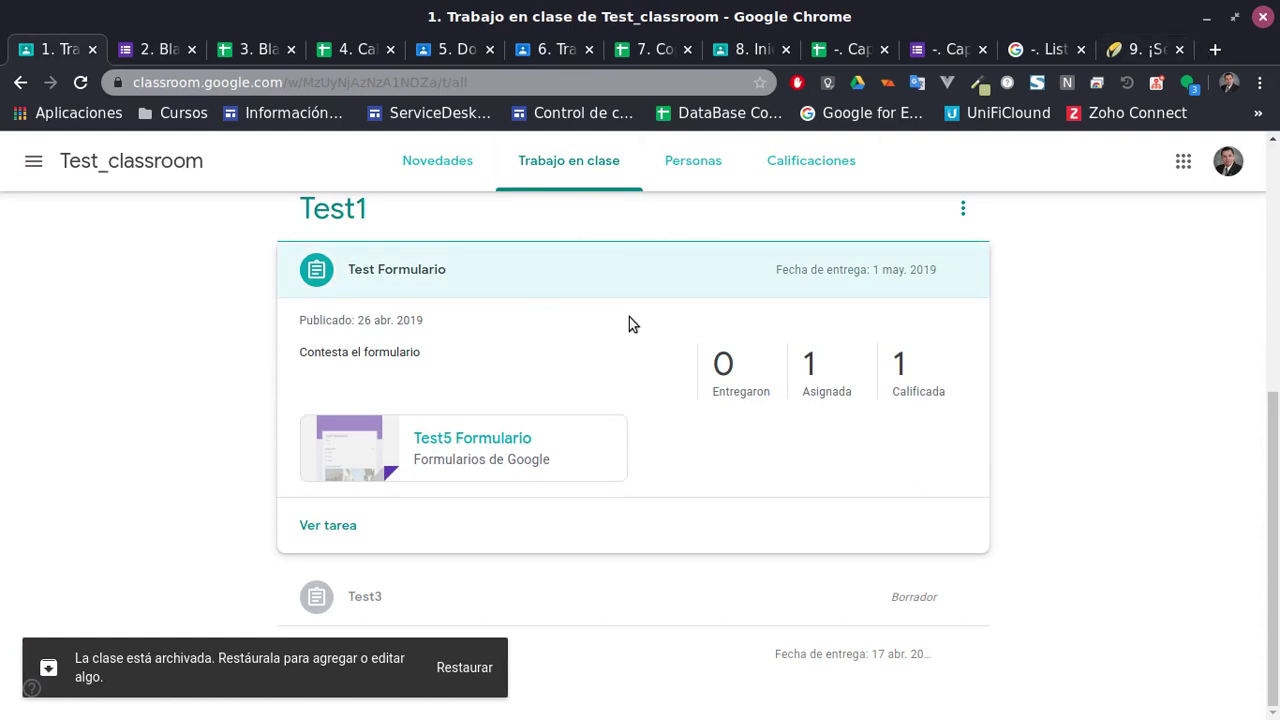
Scroll back up the Test_classroom classwork list, then go to the Blank Quiz (Respuestas) spreadsheet
{"action": "scroll", "coordinate": [838, 395], "scroll_direction": "up", "scroll_amount": 3}
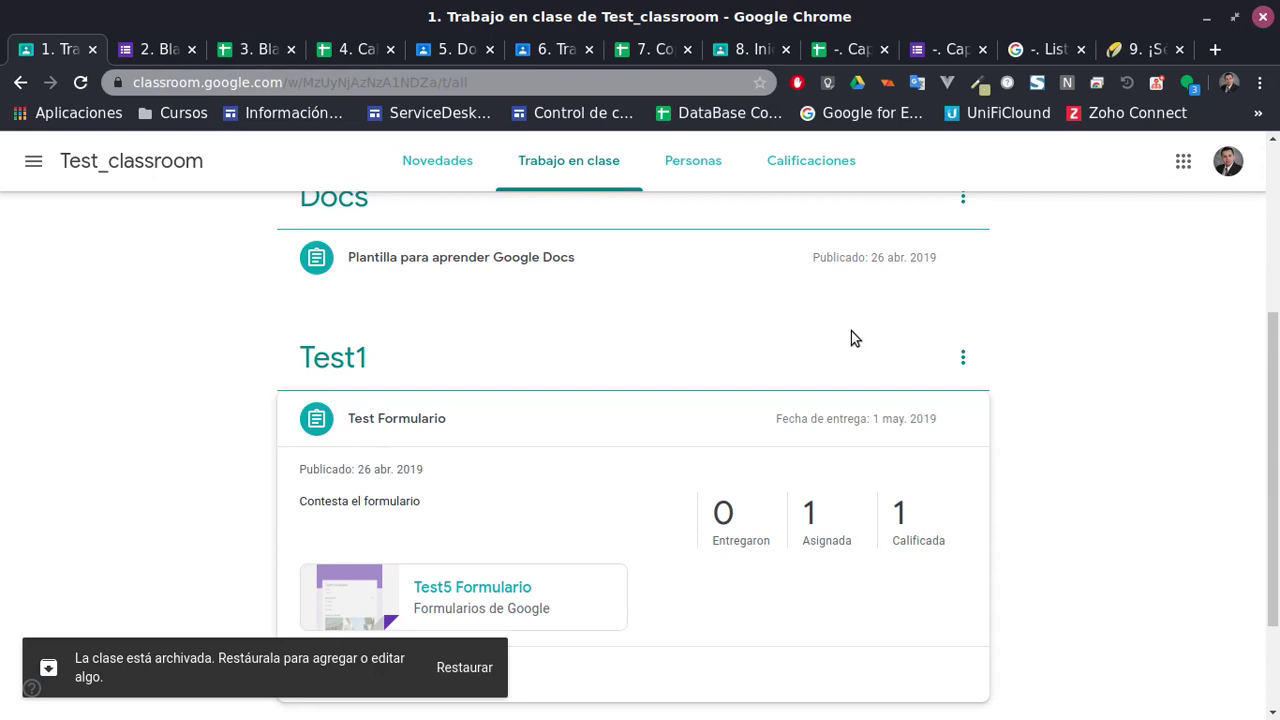
{"action": "scroll", "coordinate": [77, 394], "scroll_direction": "up", "scroll_amount": 5}
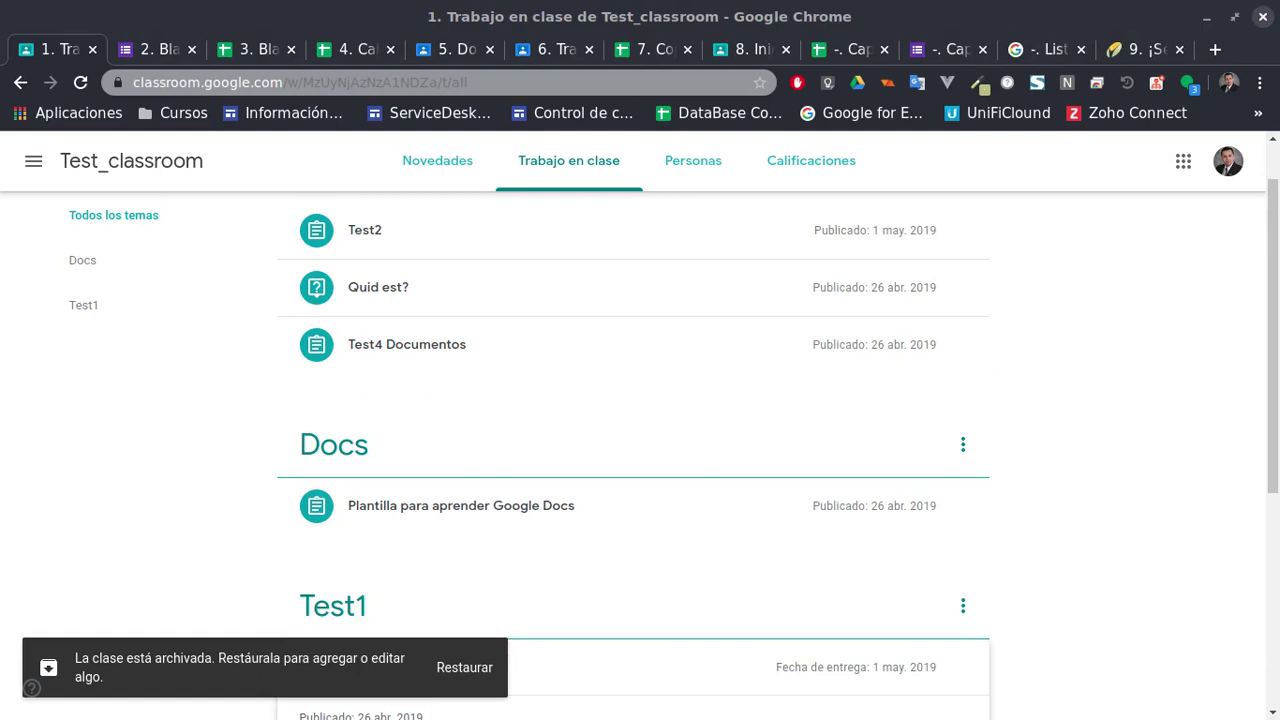
{"action": "scroll", "coordinate": [700, 300], "scroll_direction": "up", "scroll_amount": 2}
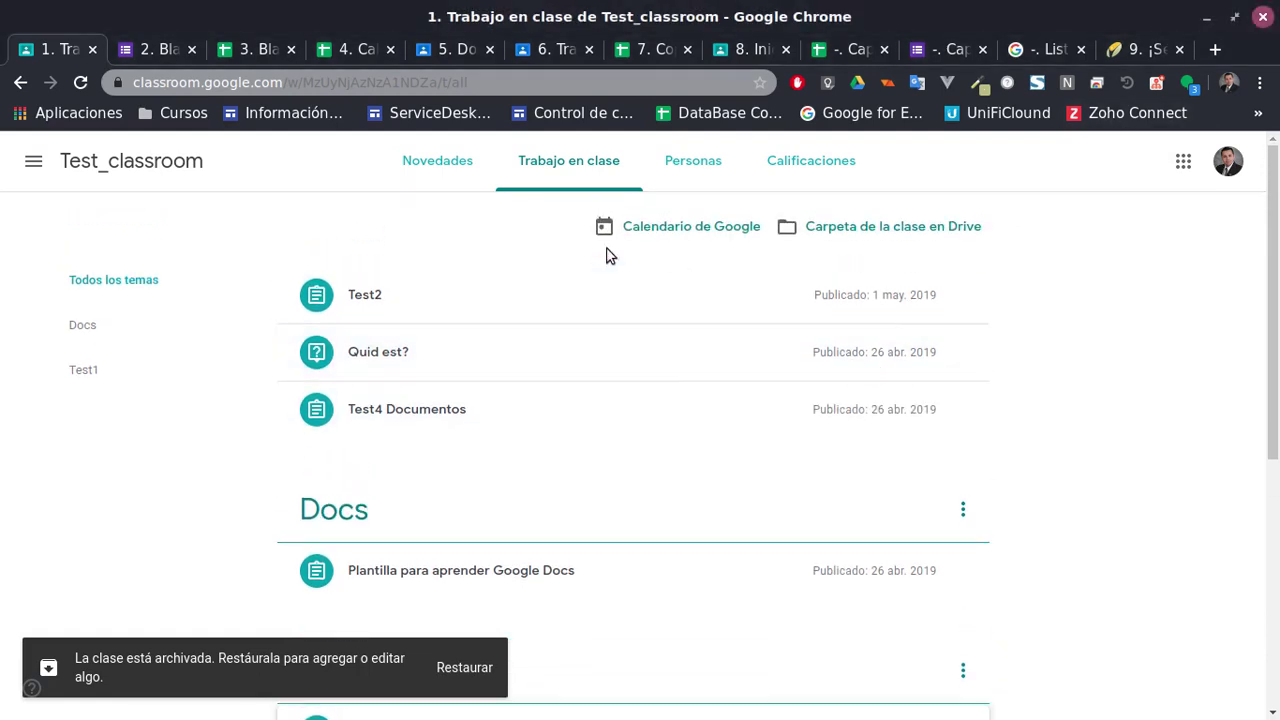
{"action": "left_click", "coordinate": [258, 50]}
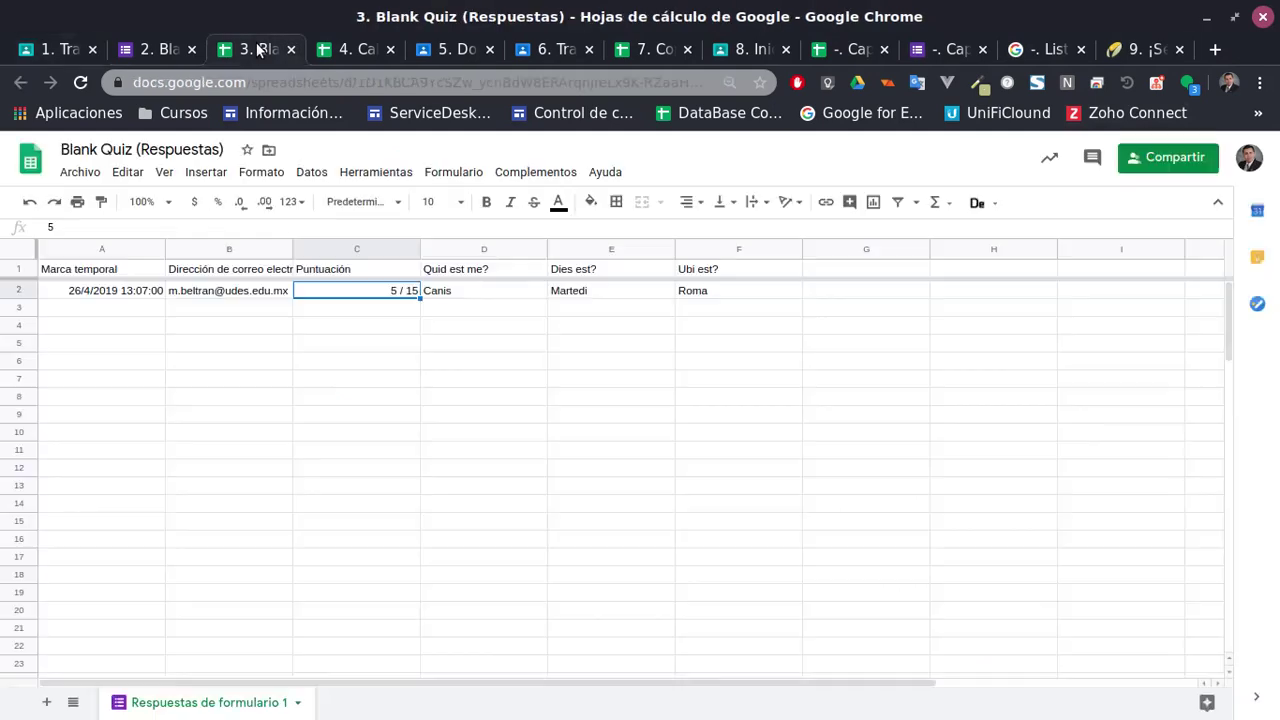
Switch back to the Calificaciones Test_classroom 26-03-2020 grades sheet showing Test Formulario's 5
{"action": "left_click", "coordinate": [347, 50]}
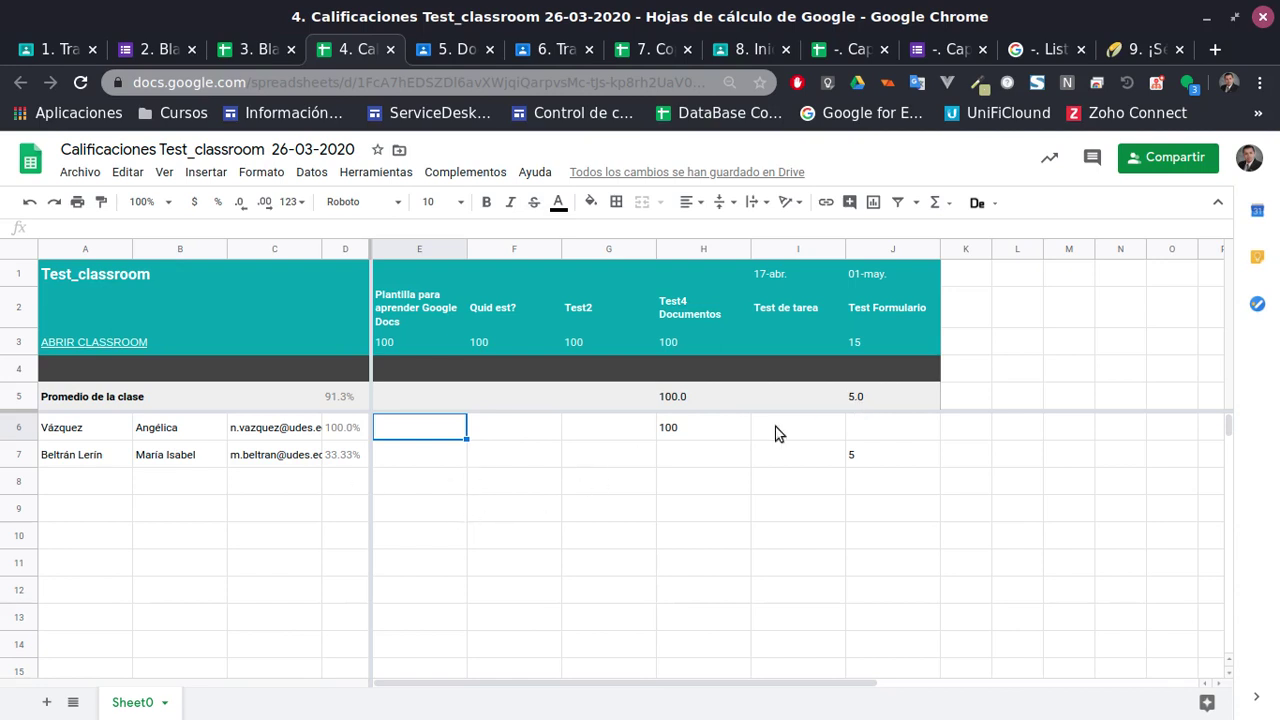
{"action": "left_click", "coordinate": [95, 435]}
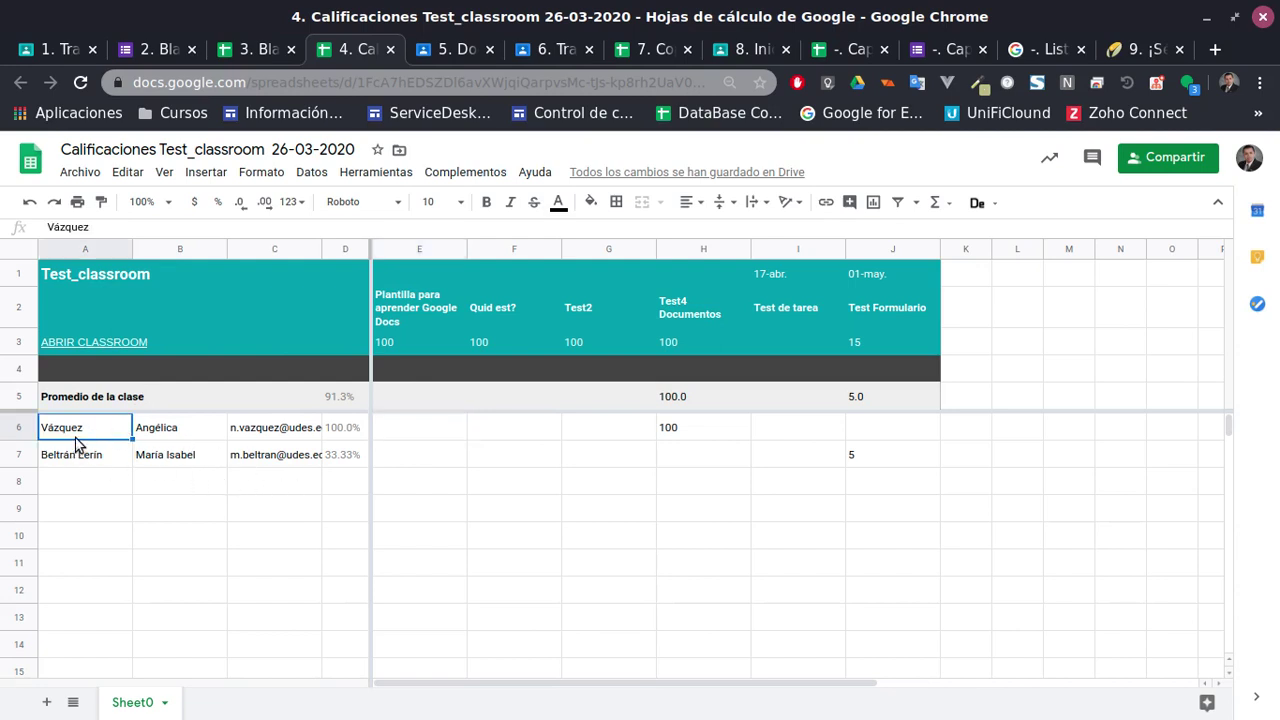
Extend the two students' names (A6:B7) and e-mails (C6:C7) down to row 15
{"action": "left_click", "coordinate": [178, 464], "text": "shift"}
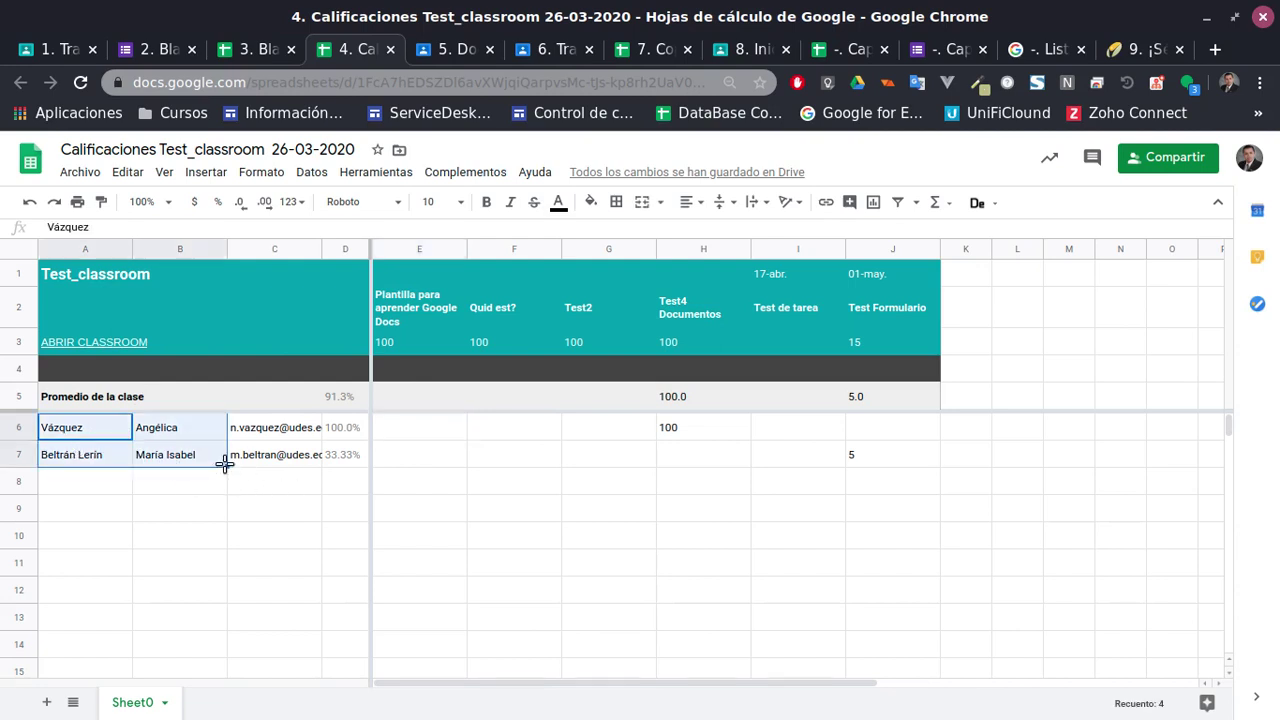
{"action": "left_click_drag", "start_coordinate": [228, 467], "coordinate": [223, 677]}
{"action": "left_click", "coordinate": [300, 505]}
{"action": "left_click", "coordinate": [286, 430]}
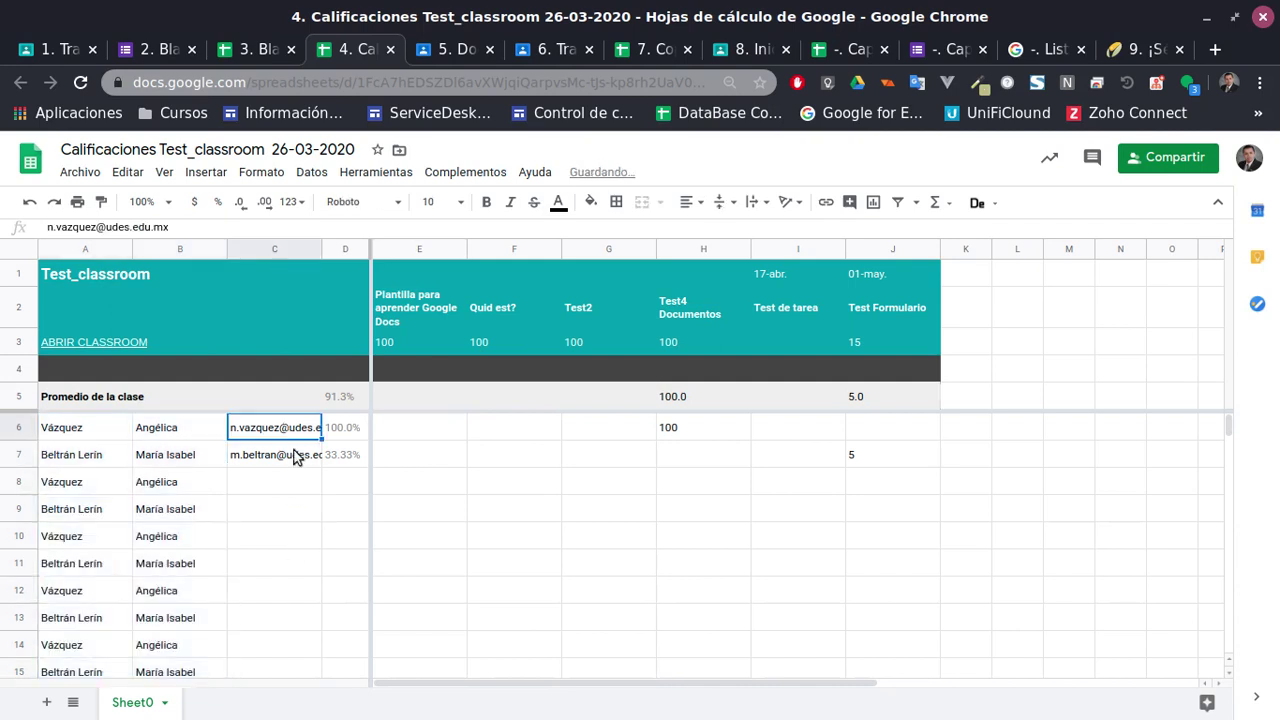
{"action": "left_click", "coordinate": [316, 463], "text": "shift"}
{"action": "left_click_drag", "start_coordinate": [320, 470], "coordinate": [306, 670]}
{"action": "left_click", "coordinate": [438, 431]}
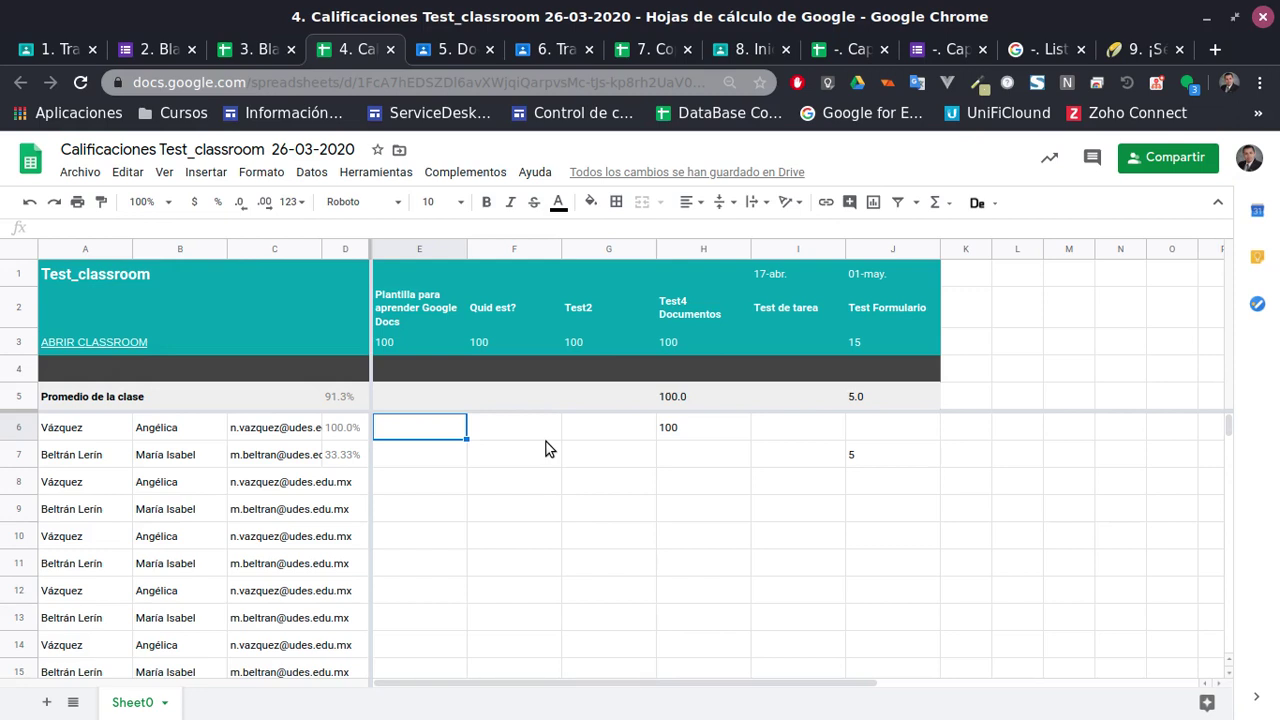
Select the Test2 column G, then view the Blank Quiz's 5/15 response in Google Forms
{"action": "left_click", "coordinate": [608, 248]}
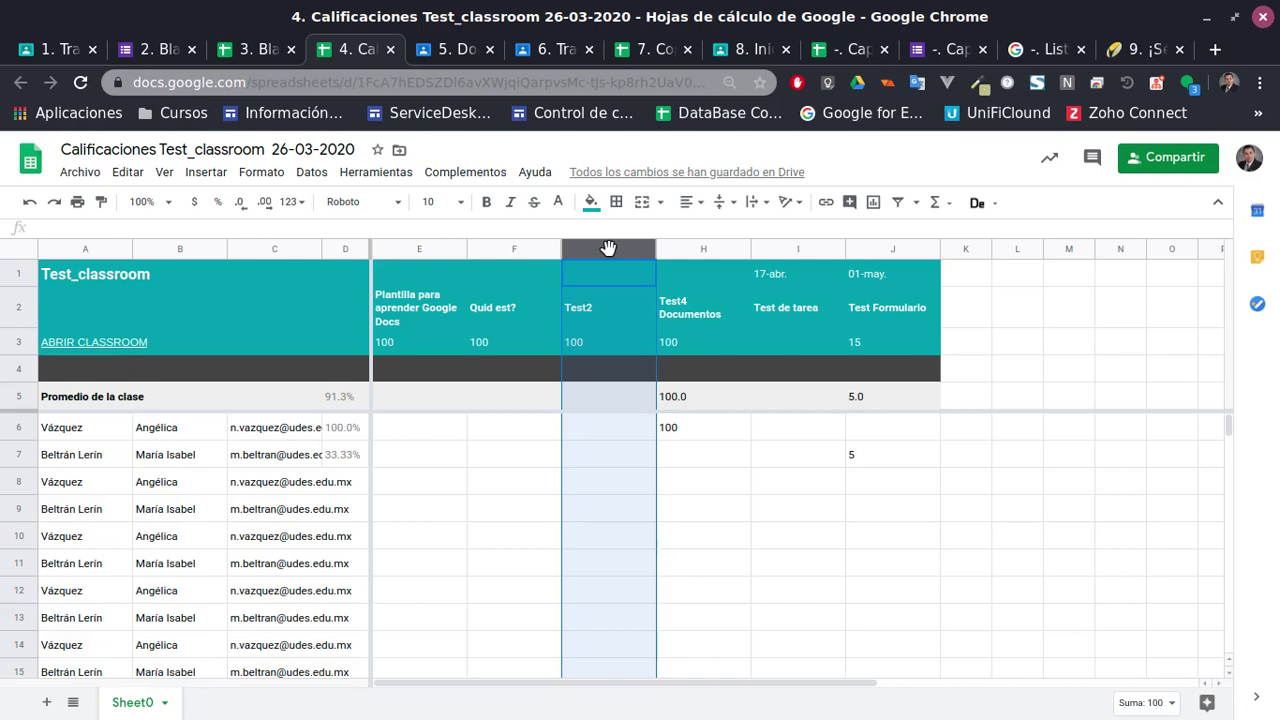
{"action": "left_click", "coordinate": [155, 52]}
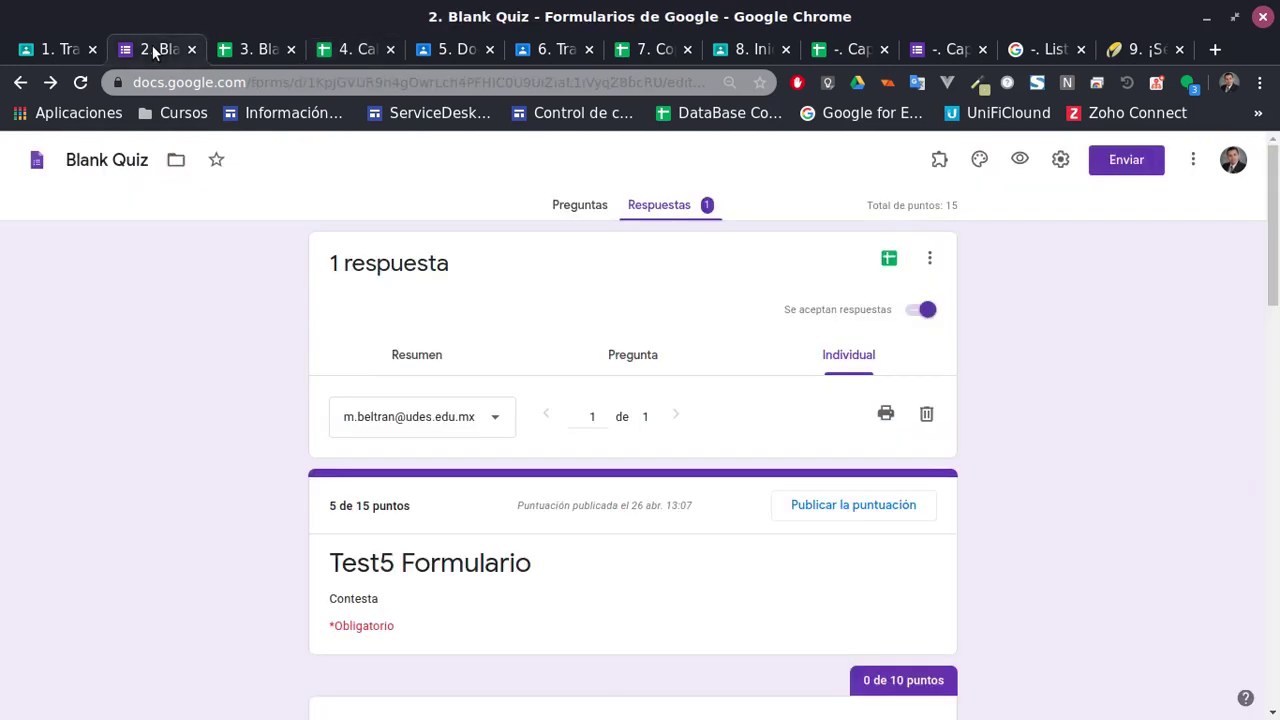
Switch from Forms to the Blank Quiz (Respuestas) spreadsheet with its 5 / 15 row
{"action": "left_click", "coordinate": [243, 50]}
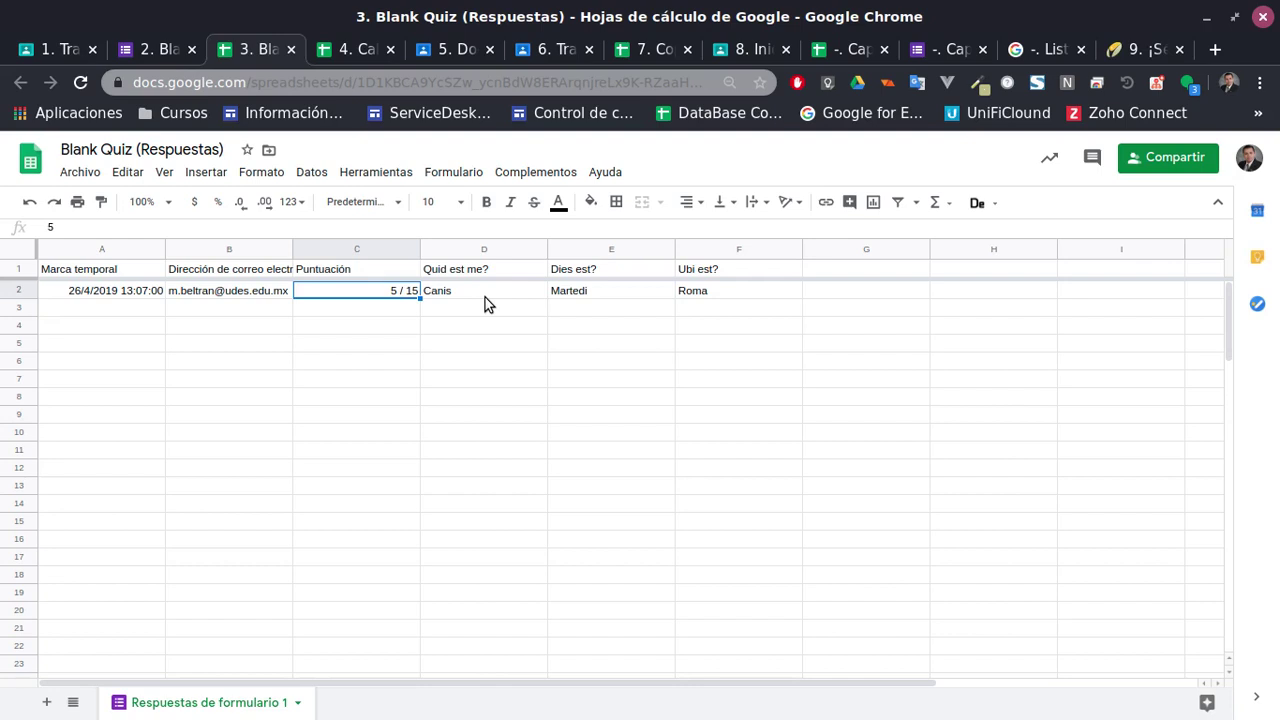
Flip between the Calificaciones and Blank Quiz (Respuestas) tabs, ending on the 91.3%-average grades sheet
{"action": "left_click", "coordinate": [350, 49]}
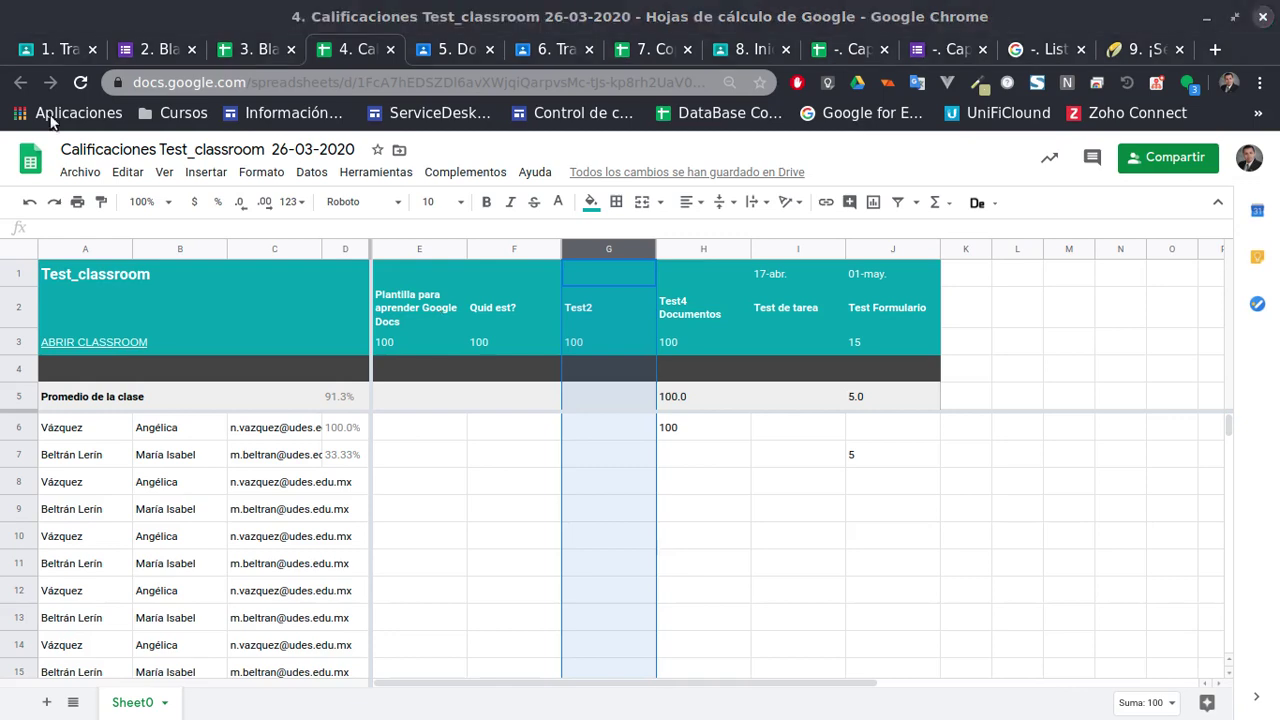
{"action": "left_click", "coordinate": [262, 50]}
{"action": "left_click", "coordinate": [316, 52]}
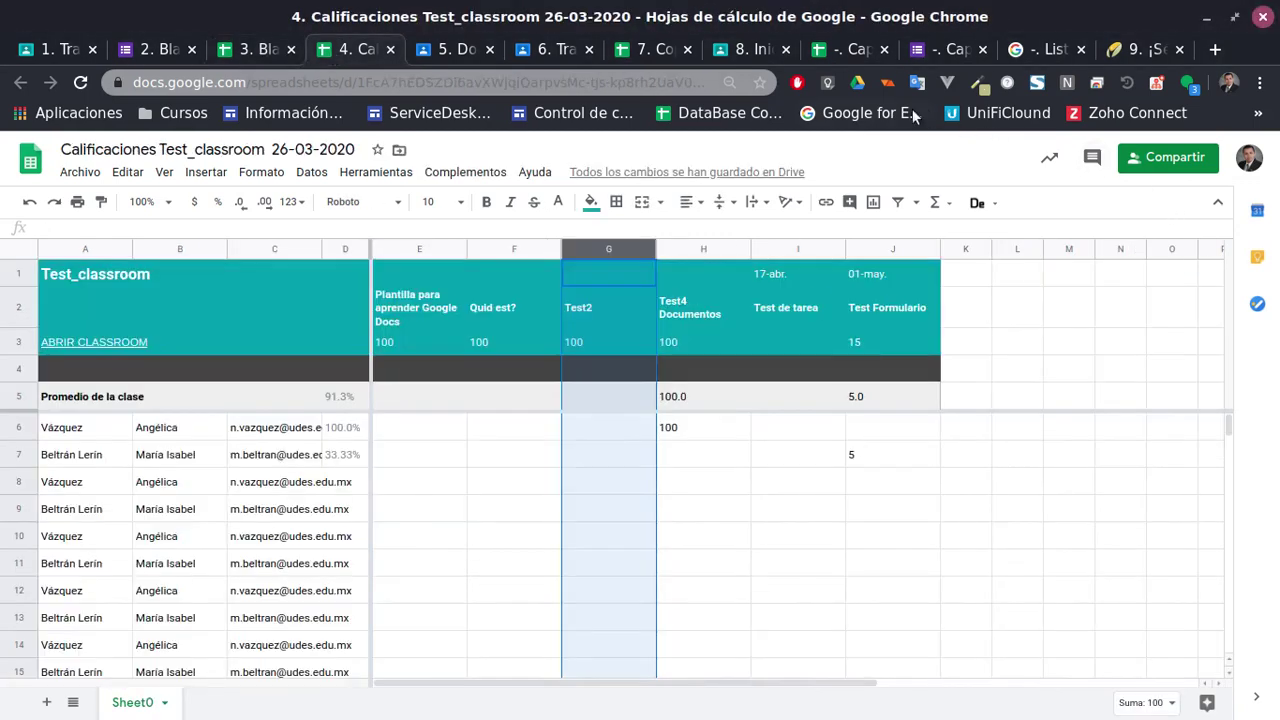
Glance at the Capacitación SpreadSheets workbook and form, then return to the Test_classroom grades sheet
{"action": "left_click", "coordinate": [840, 52]}
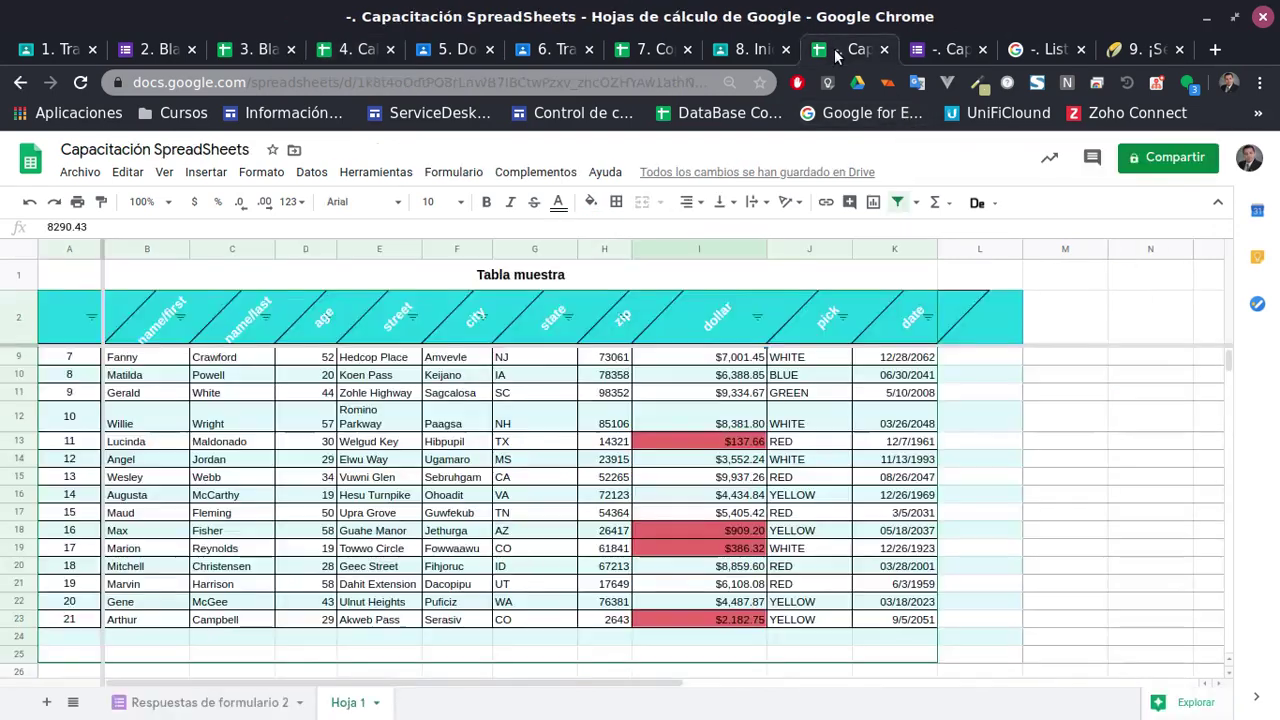
{"action": "left_click", "coordinate": [968, 56]}
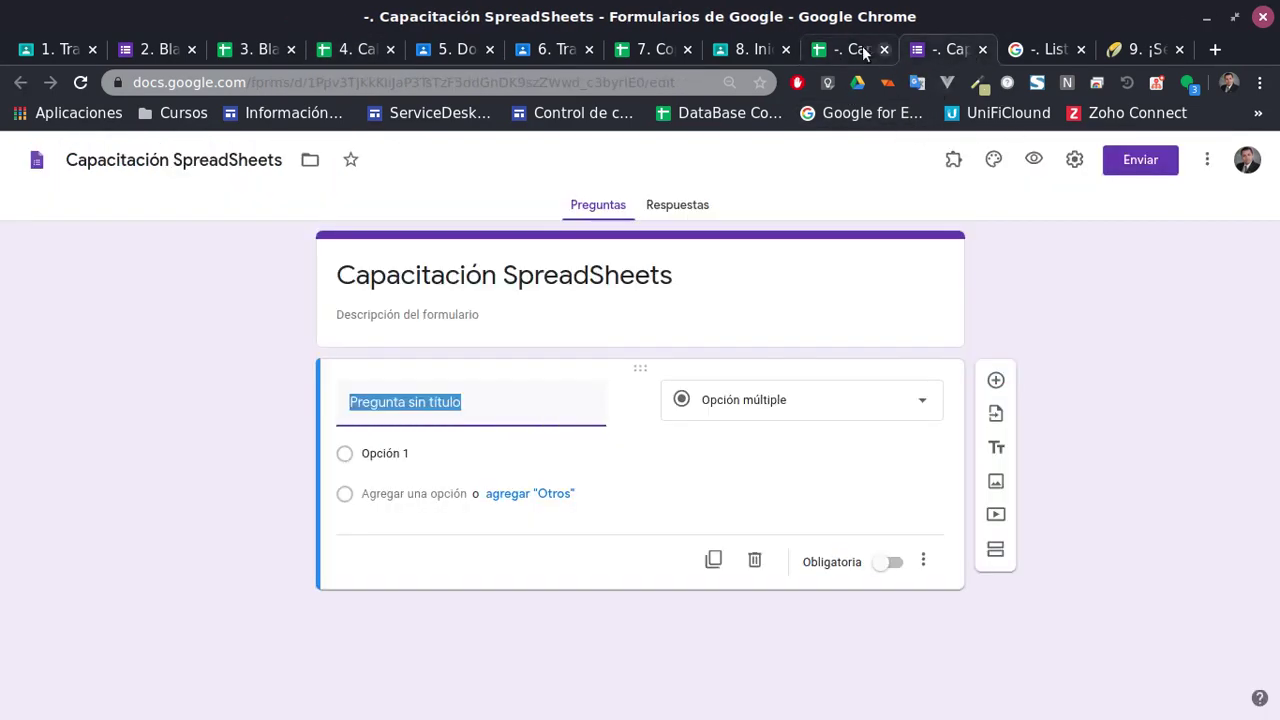
{"action": "left_click", "coordinate": [858, 52]}
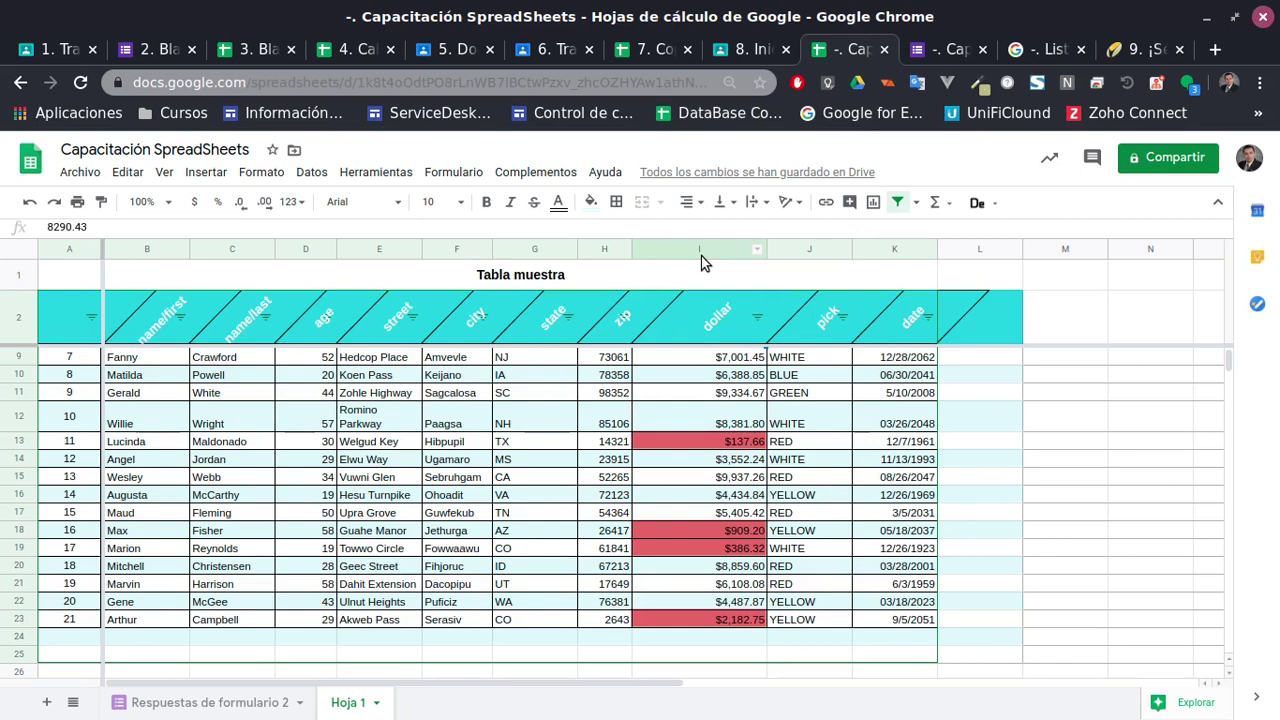
{"action": "left_click", "coordinate": [337, 56]}
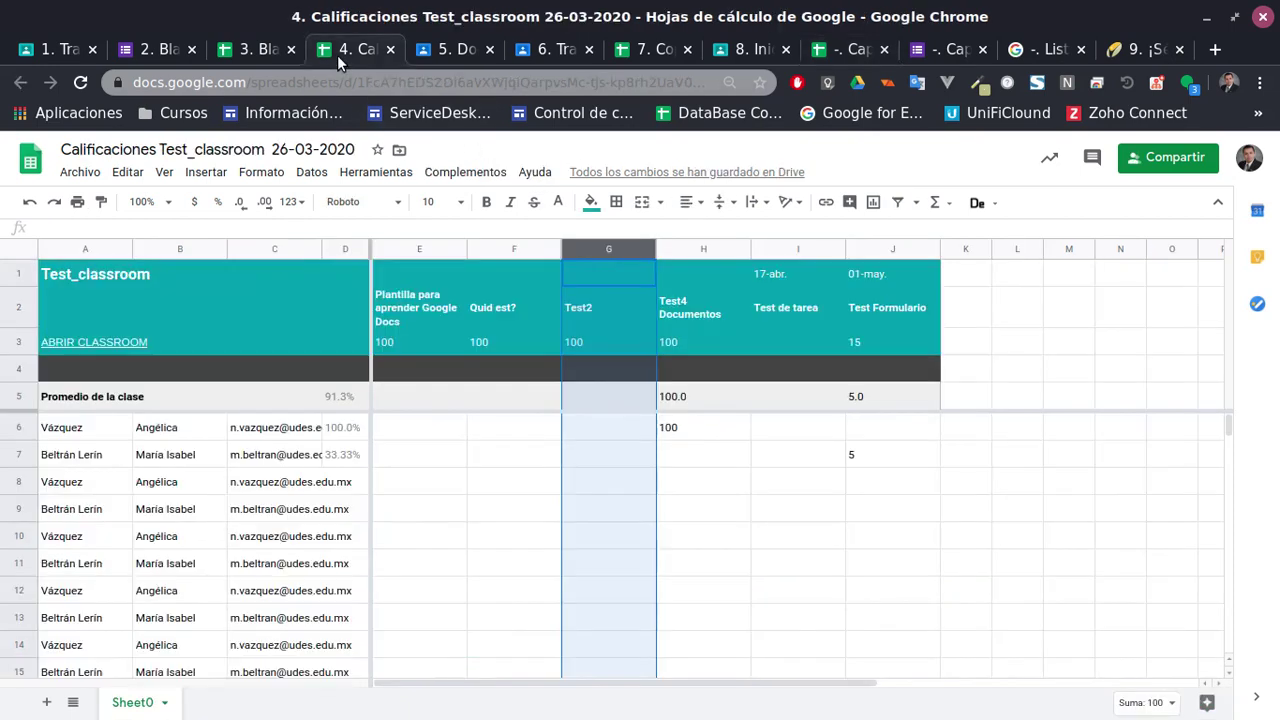
Browse the Test_classroom classwork and Capacitación Classroom's Documentos topic and full topic list
{"action": "left_click", "coordinate": [48, 49]}
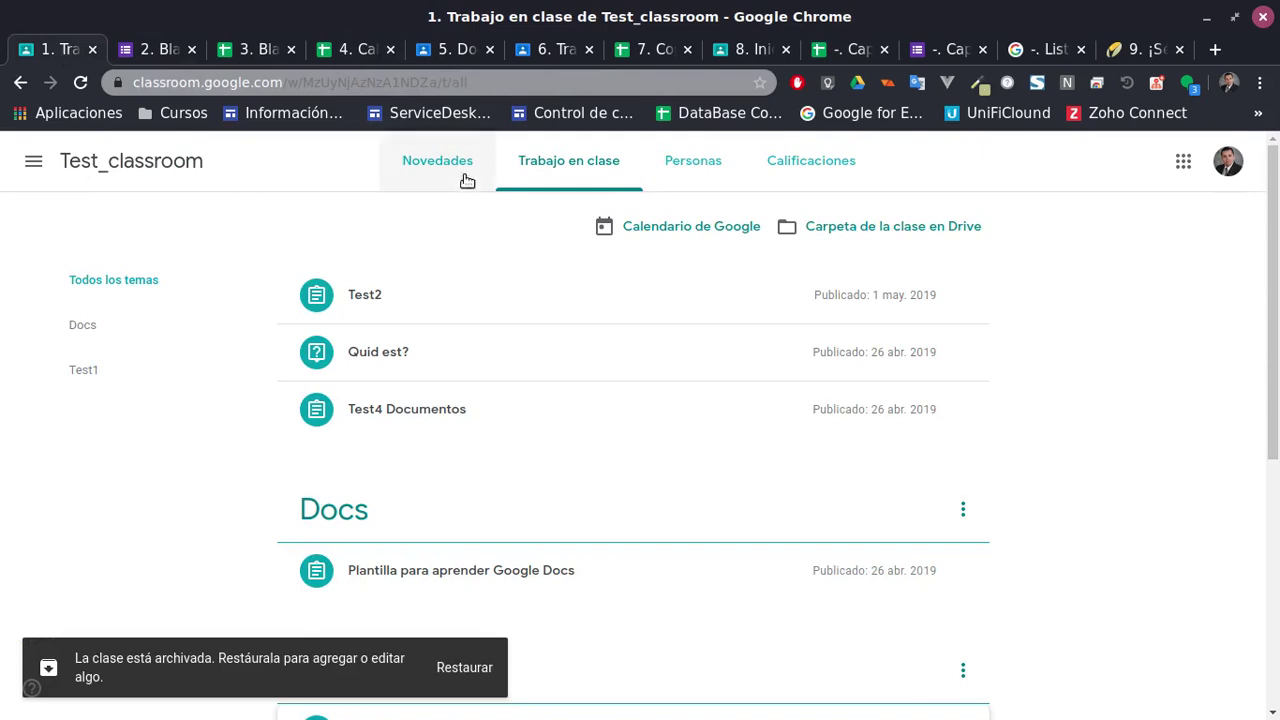
{"action": "left_click", "coordinate": [462, 50]}
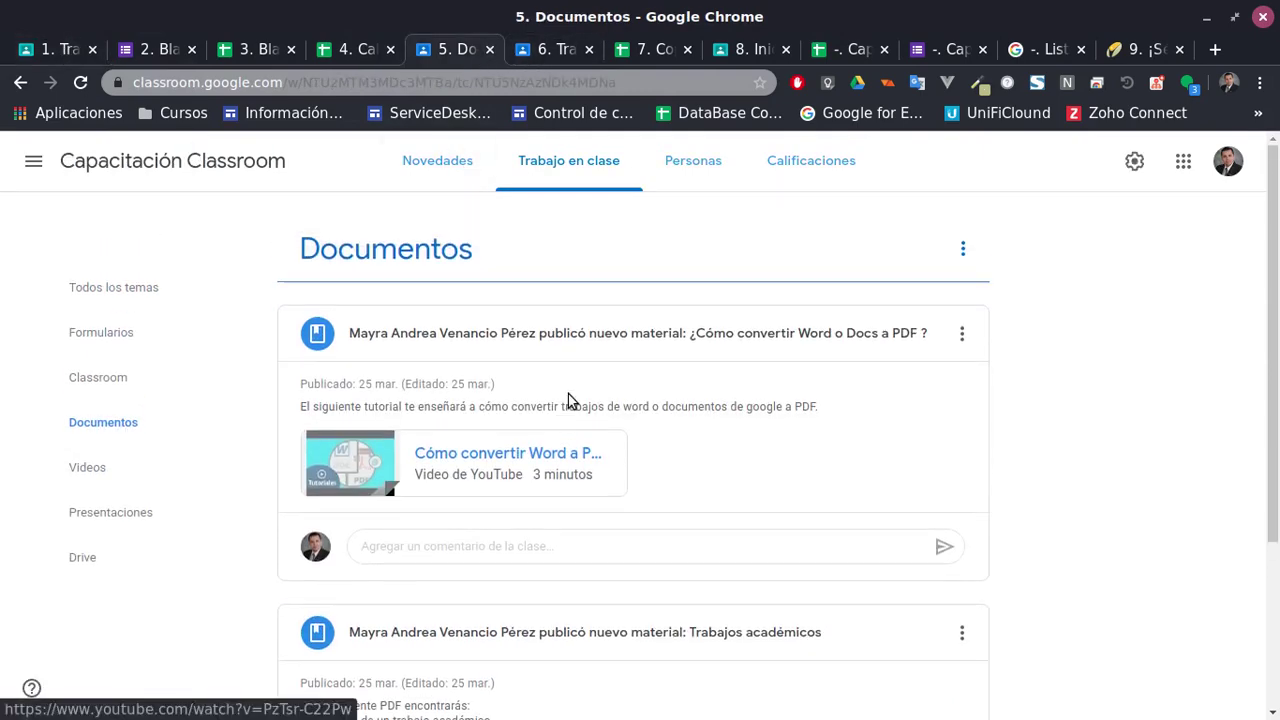
{"action": "scroll", "coordinate": [553, 343], "scroll_direction": "down", "scroll_amount": 3}
{"action": "scroll", "coordinate": [551, 346], "scroll_direction": "up", "scroll_amount": 3}
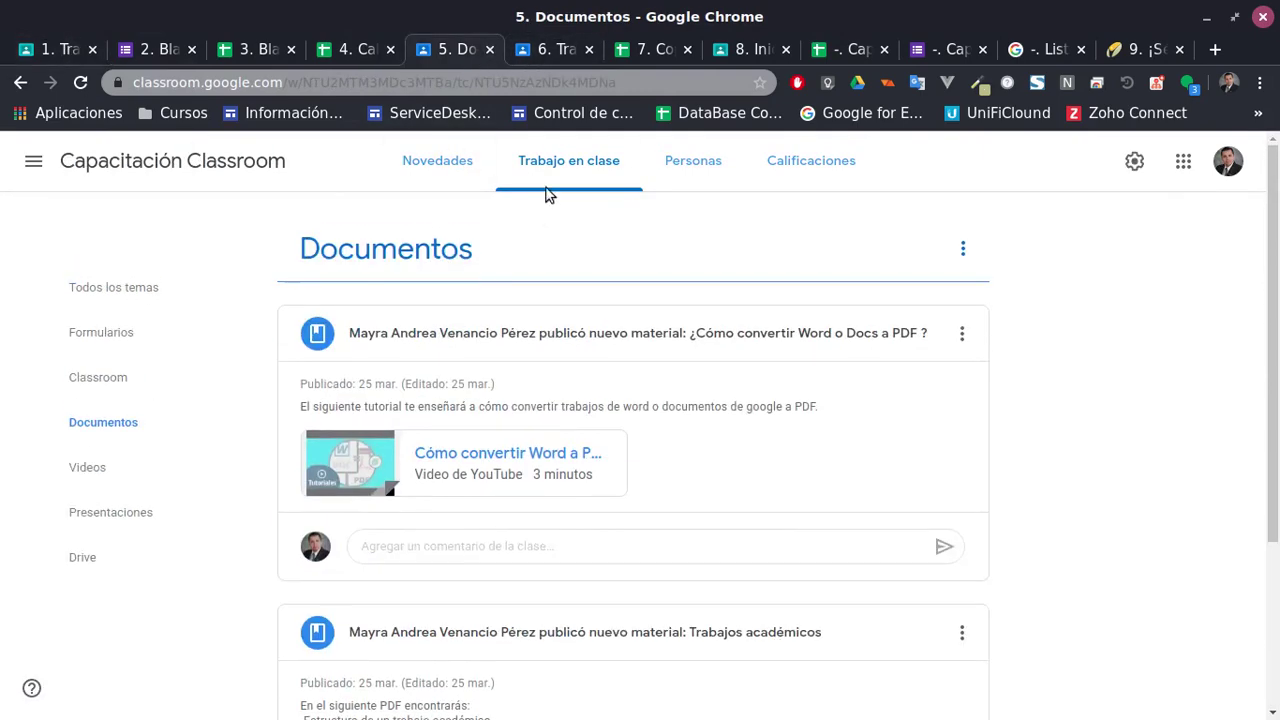
{"action": "left_click", "coordinate": [559, 170]}
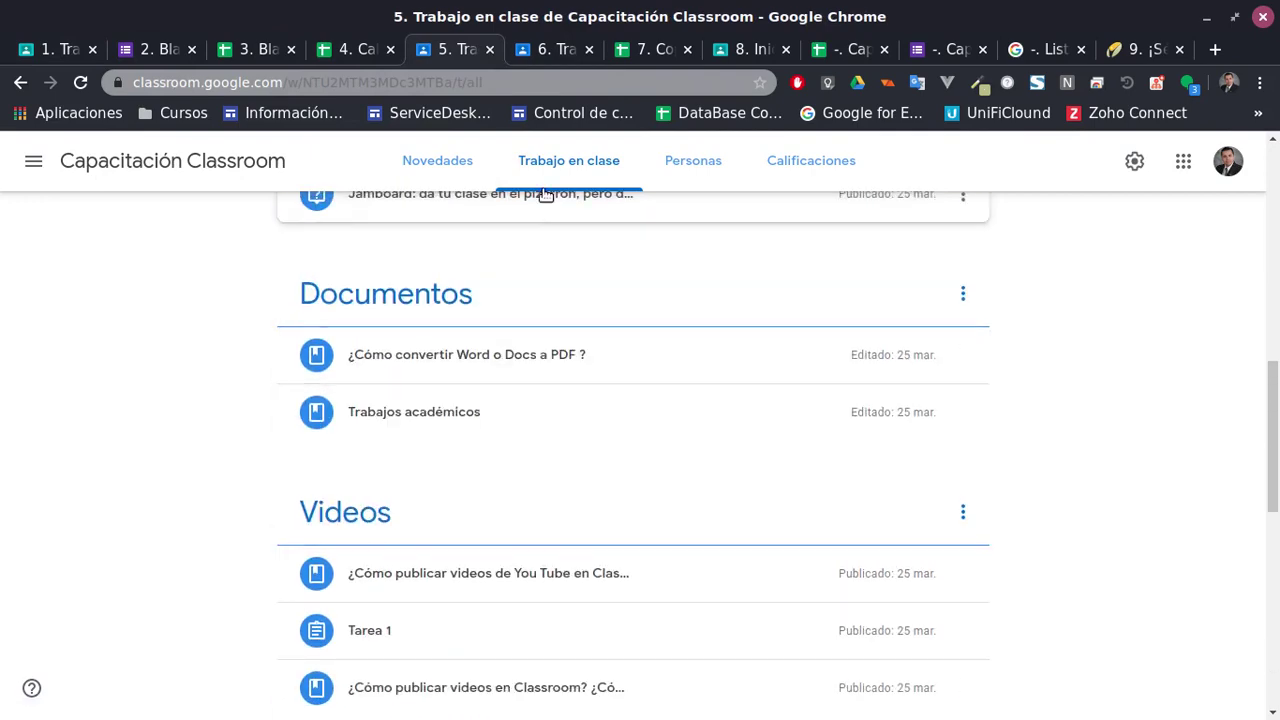
{"action": "scroll", "coordinate": [580, 566], "scroll_direction": "down", "scroll_amount": 3}
{"action": "scroll", "coordinate": [512, 540], "scroll_direction": "up", "scroll_amount": 12}
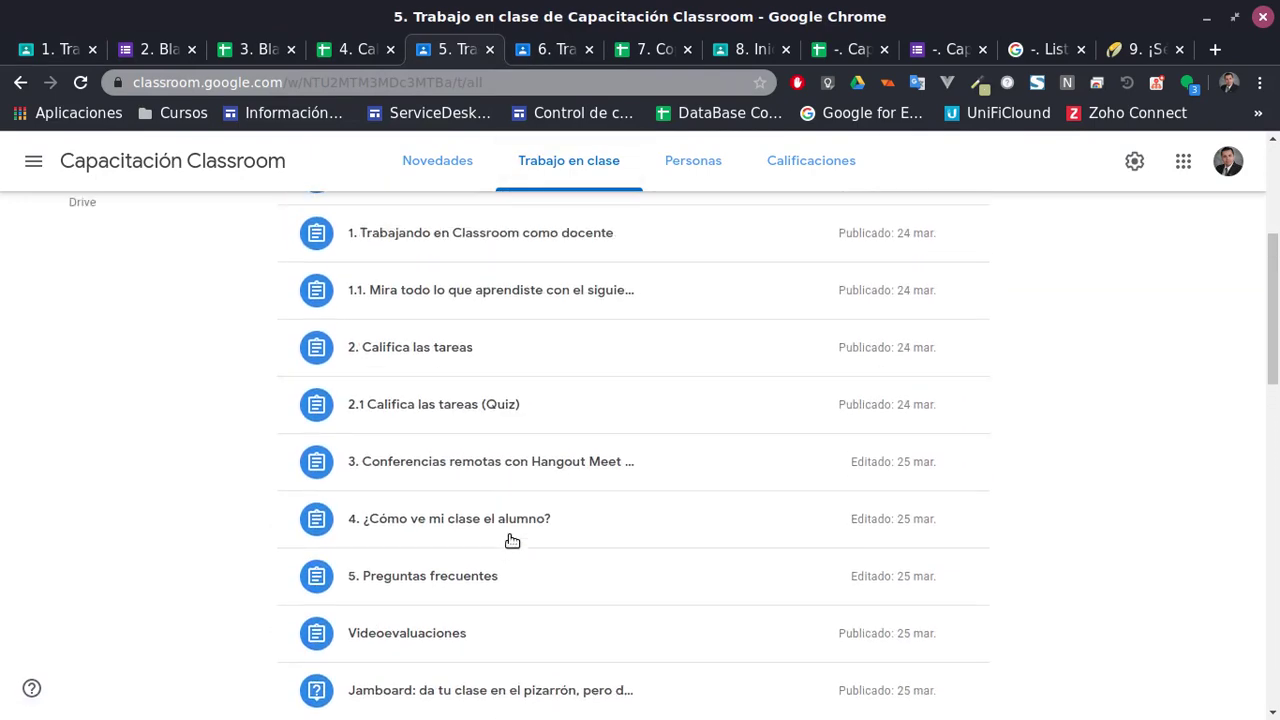
{"action": "scroll", "coordinate": [514, 538], "scroll_direction": "up", "scroll_amount": 2}
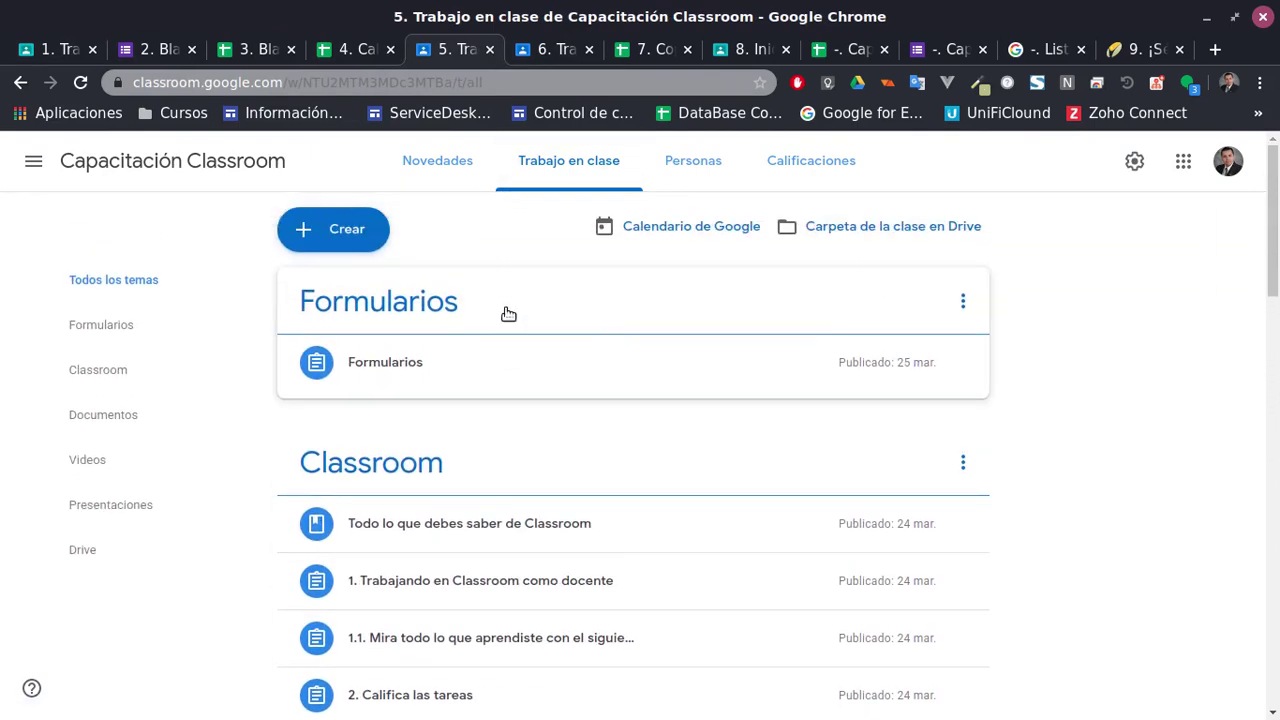
Switch to the GSuit training classwork and view its 2. Hojas de cálculo topic
{"action": "left_click", "coordinate": [565, 52]}
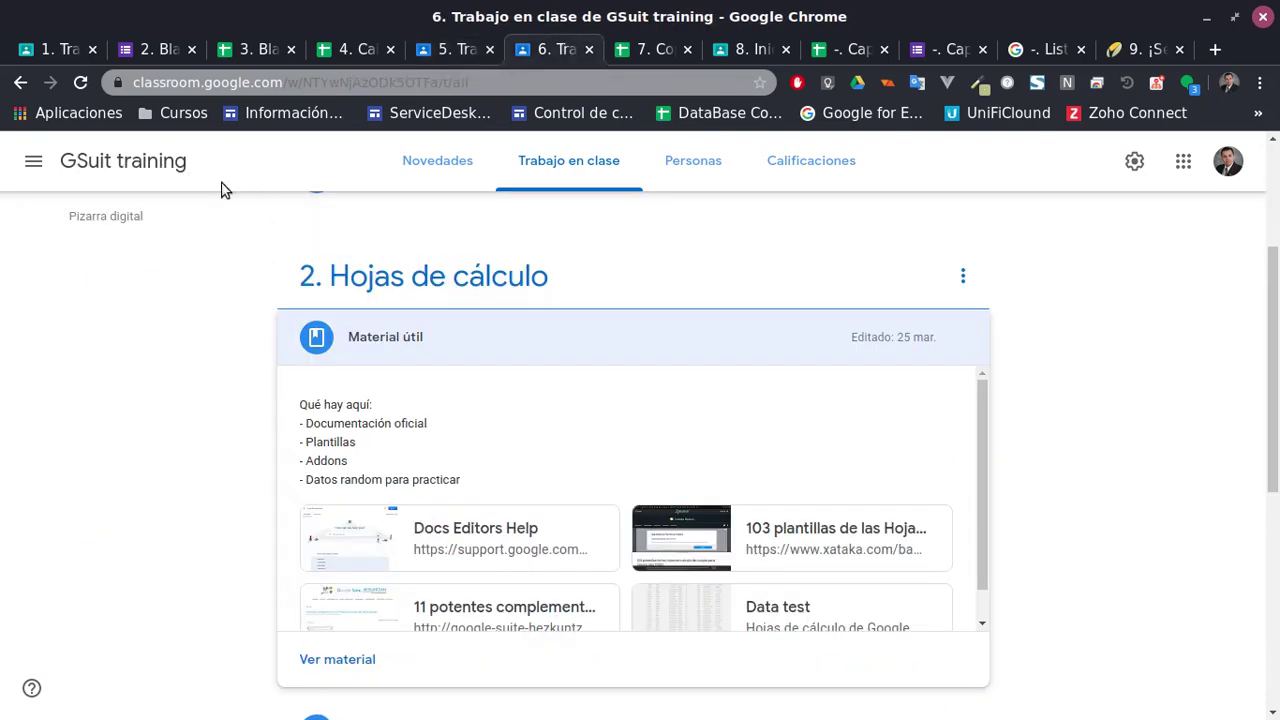
{"action": "left_click", "coordinate": [563, 177]}
{"action": "scroll", "coordinate": [636, 356], "scroll_direction": "down", "scroll_amount": 5}
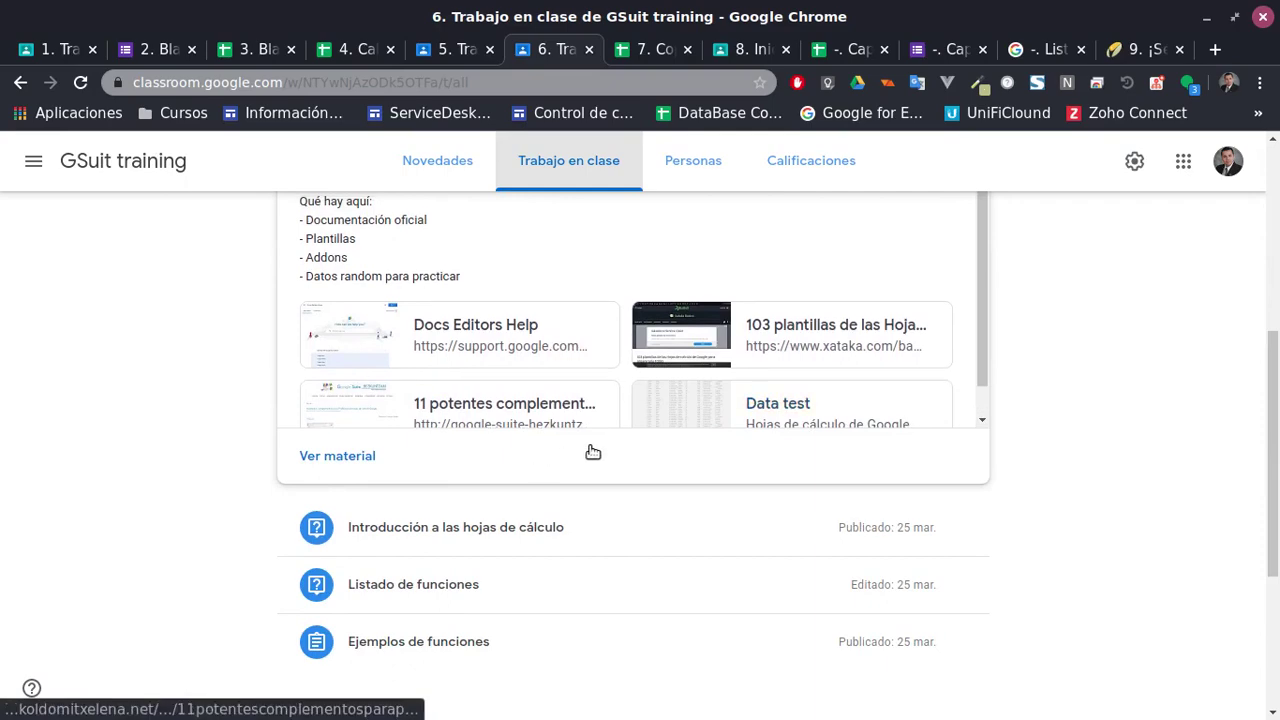
{"action": "scroll", "coordinate": [437, 360], "scroll_direction": "up", "scroll_amount": 3}
{"action": "left_click", "coordinate": [434, 323]}
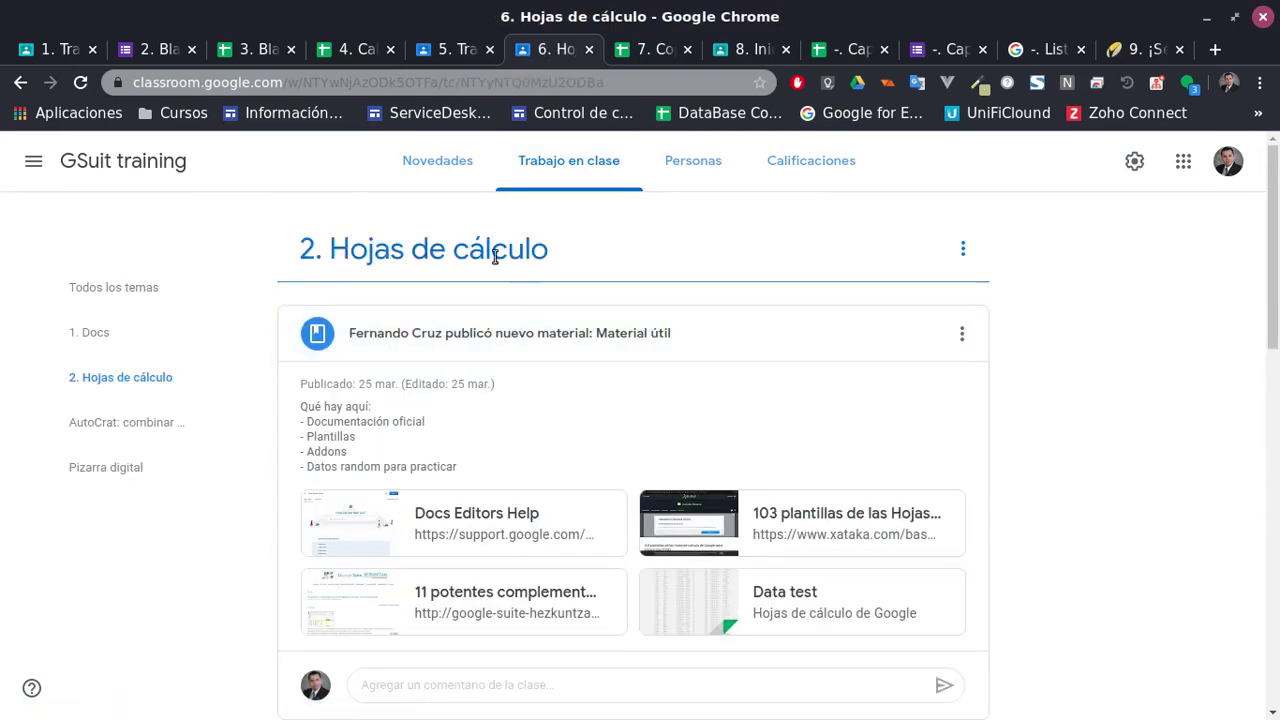
{"action": "left_click", "coordinate": [568, 165]}
{"action": "scroll", "coordinate": [1260, 571], "scroll_direction": "down", "scroll_amount": 2}
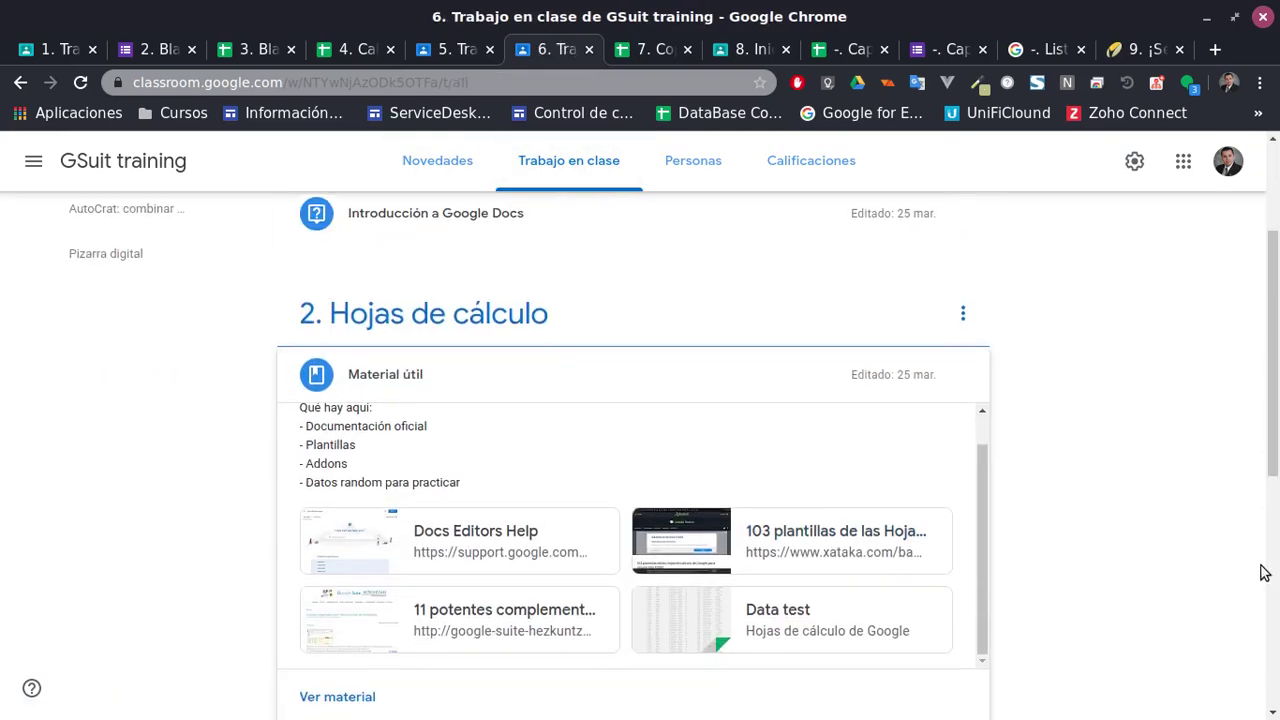
{"action": "scroll", "coordinate": [1157, 542], "scroll_direction": "up", "scroll_amount": 1}
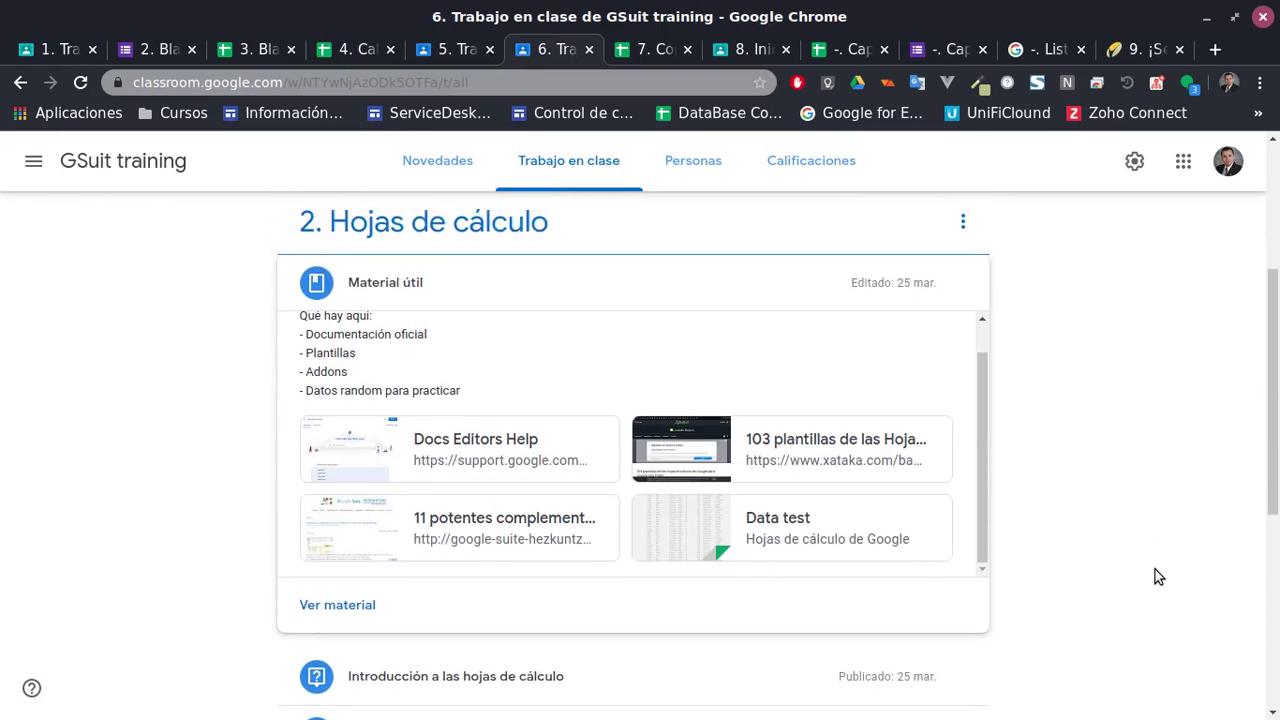
{"action": "scroll", "coordinate": [519, 596], "scroll_direction": "down", "scroll_amount": 2}
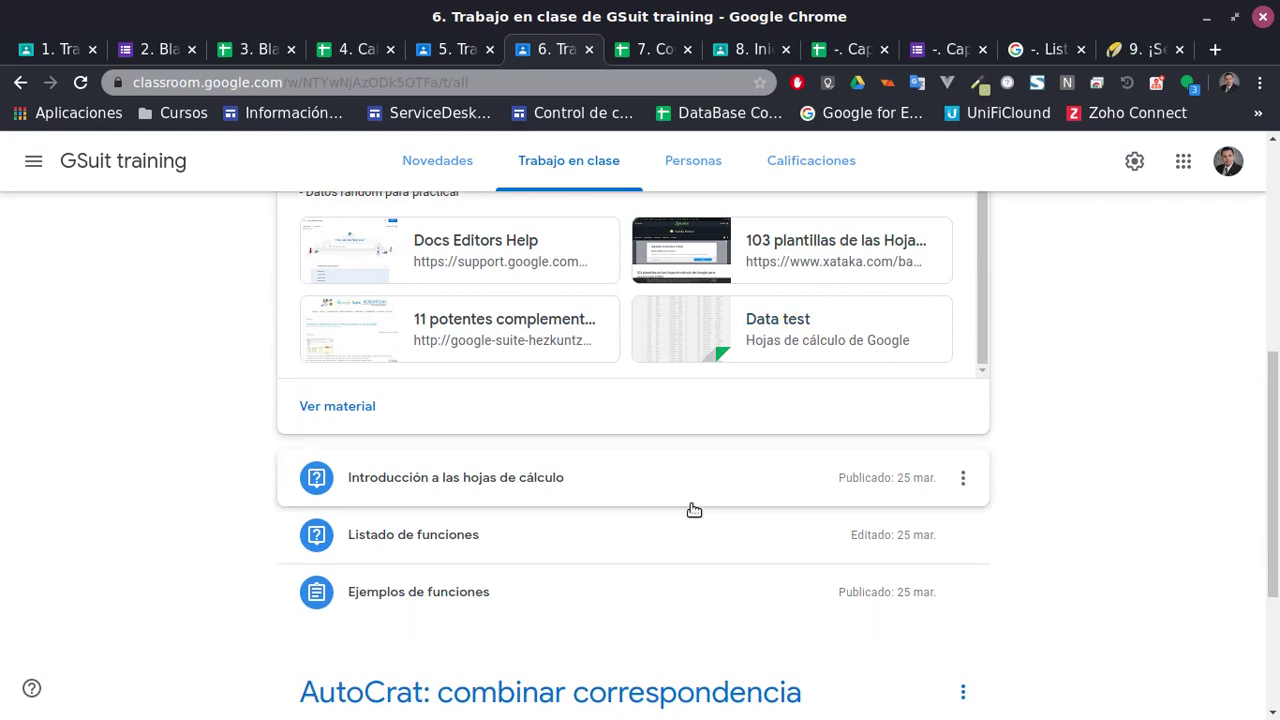
{"action": "scroll", "coordinate": [694, 510], "scroll_direction": "down", "scroll_amount": 2}
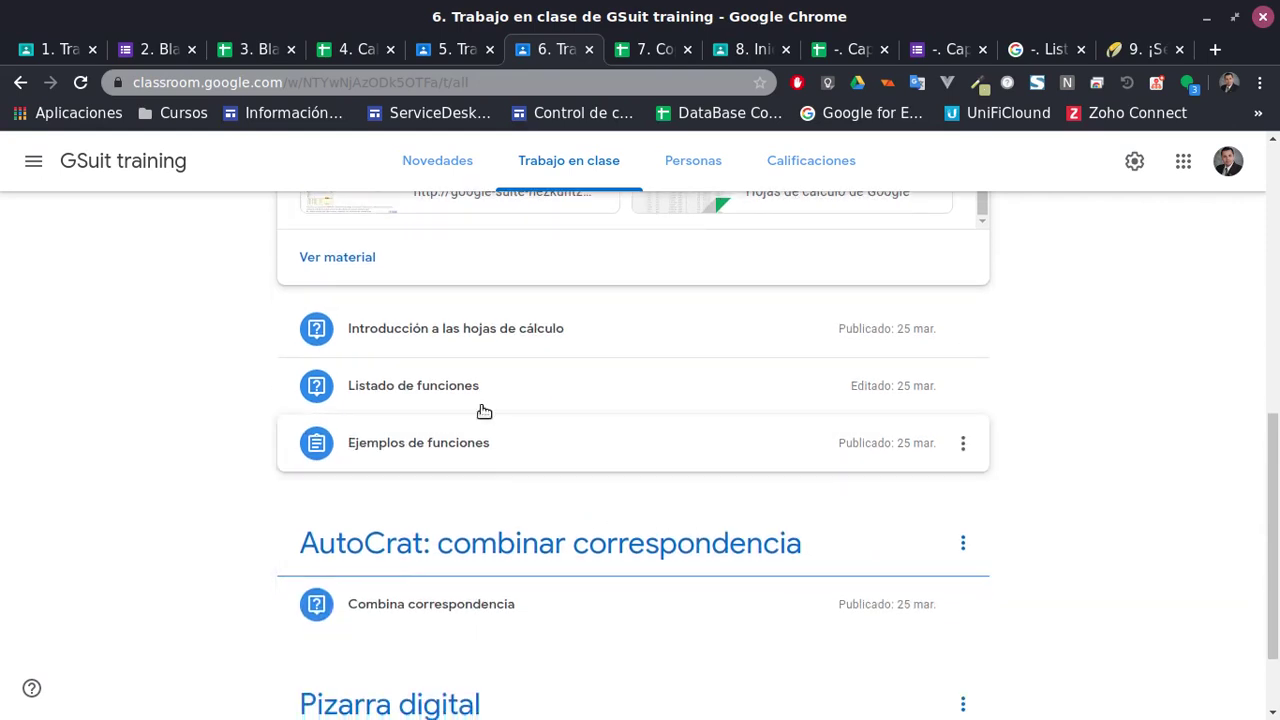
Expand the spreadsheet items and open the Funciones workbook attached to Ejemplos de funciones
{"action": "left_click", "coordinate": [528, 340]}
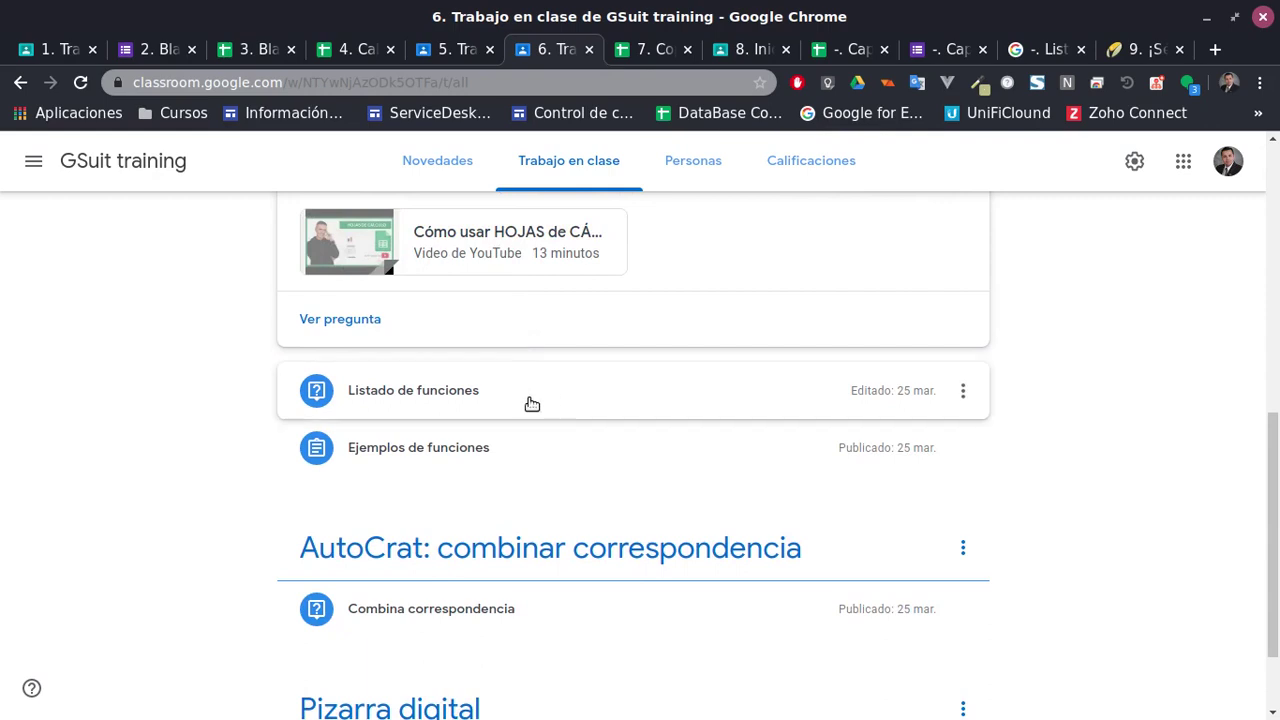
{"action": "left_click", "coordinate": [532, 403]}
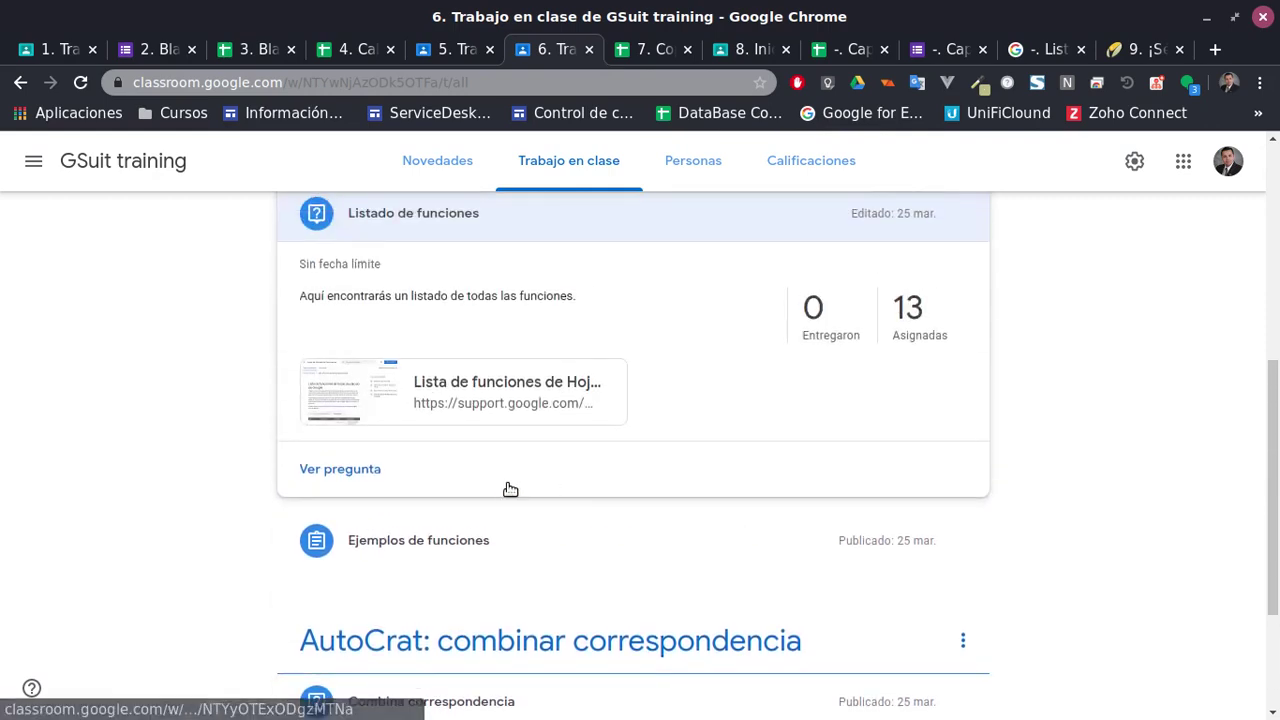
{"action": "scroll", "coordinate": [563, 517], "scroll_direction": "up", "scroll_amount": 2}
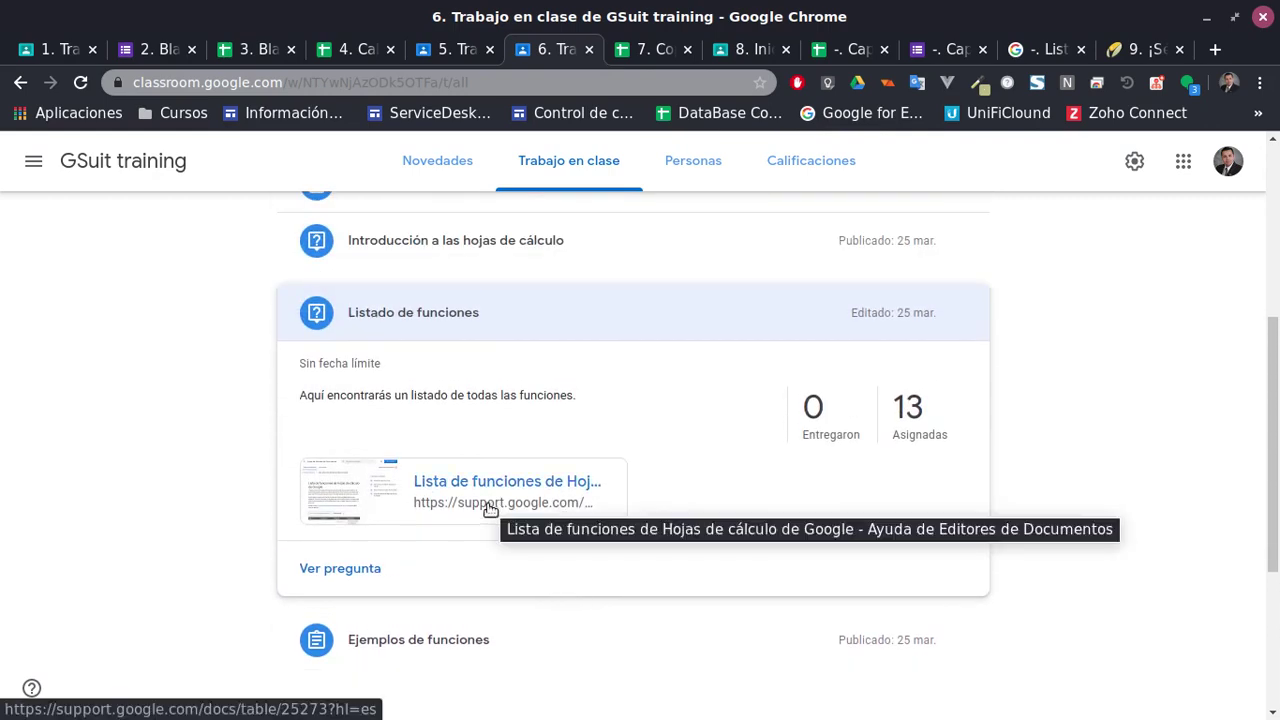
{"action": "scroll", "coordinate": [466, 548], "scroll_direction": "down", "scroll_amount": 3}
{"action": "left_click", "coordinate": [429, 489]}
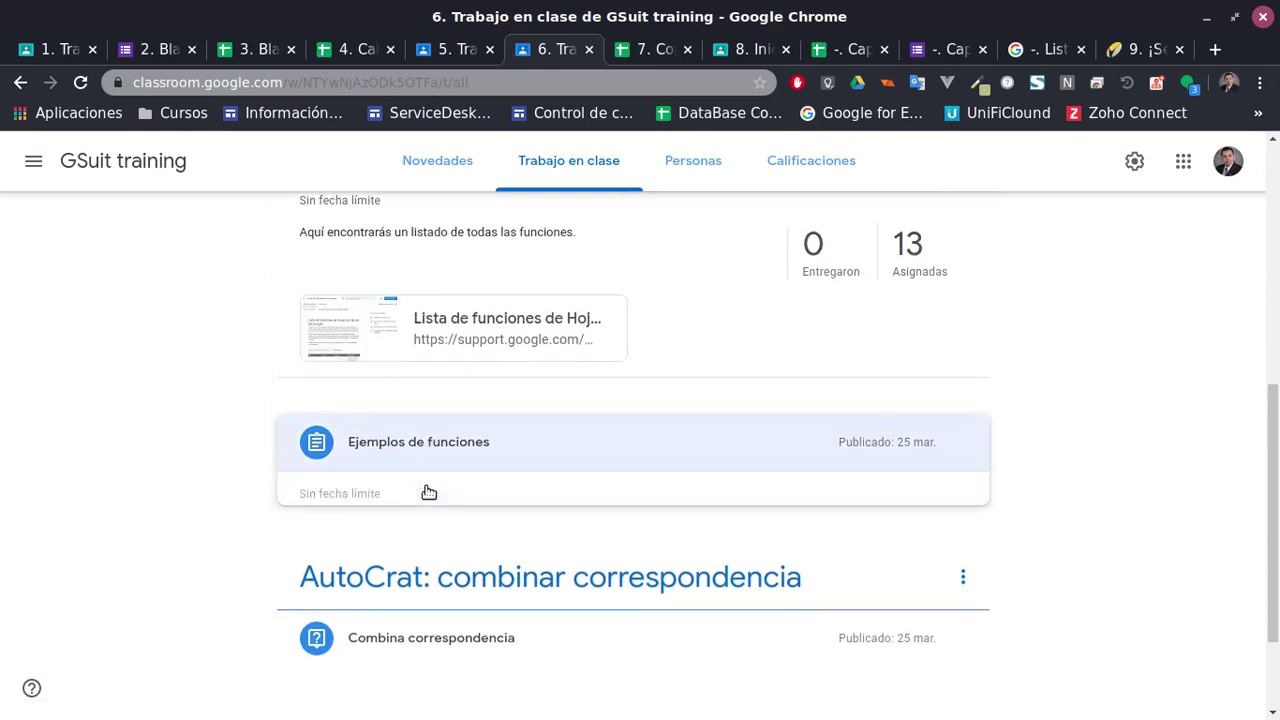
{"action": "left_click", "coordinate": [448, 390]}
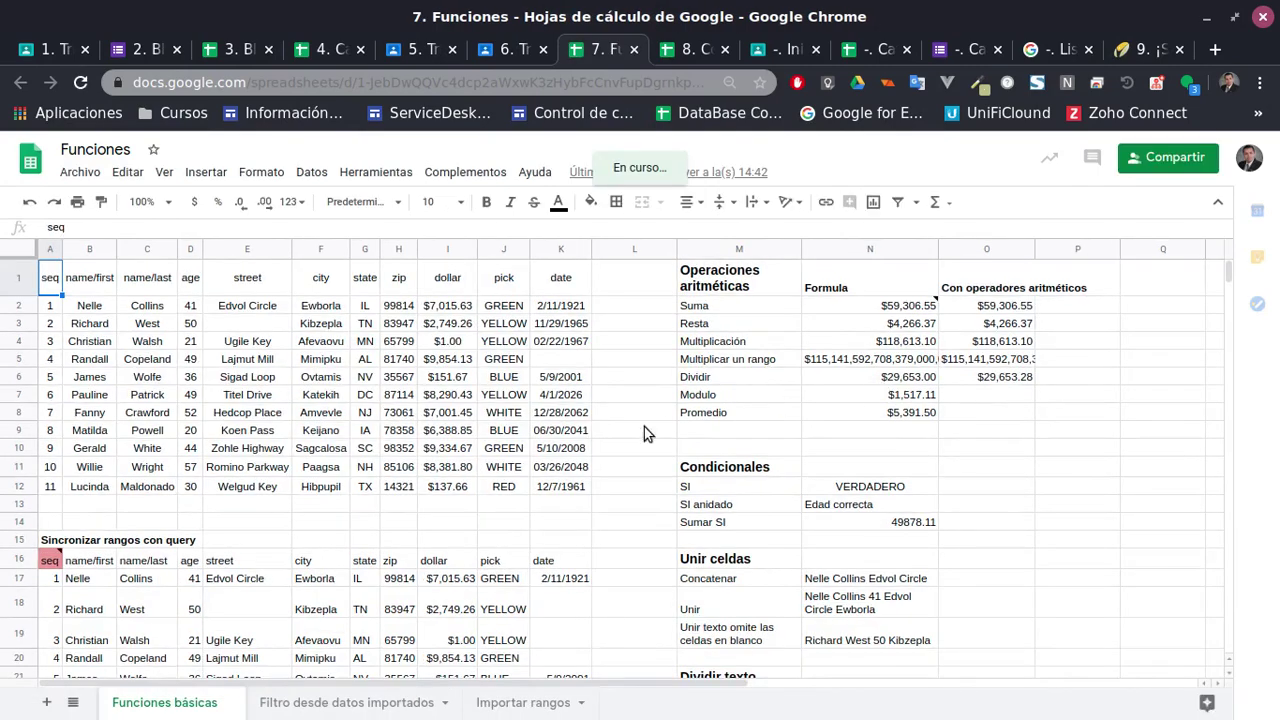
On the Filtro desde datos importados sheet, filter the pick column to GREEN
{"action": "left_click", "coordinate": [362, 702]}
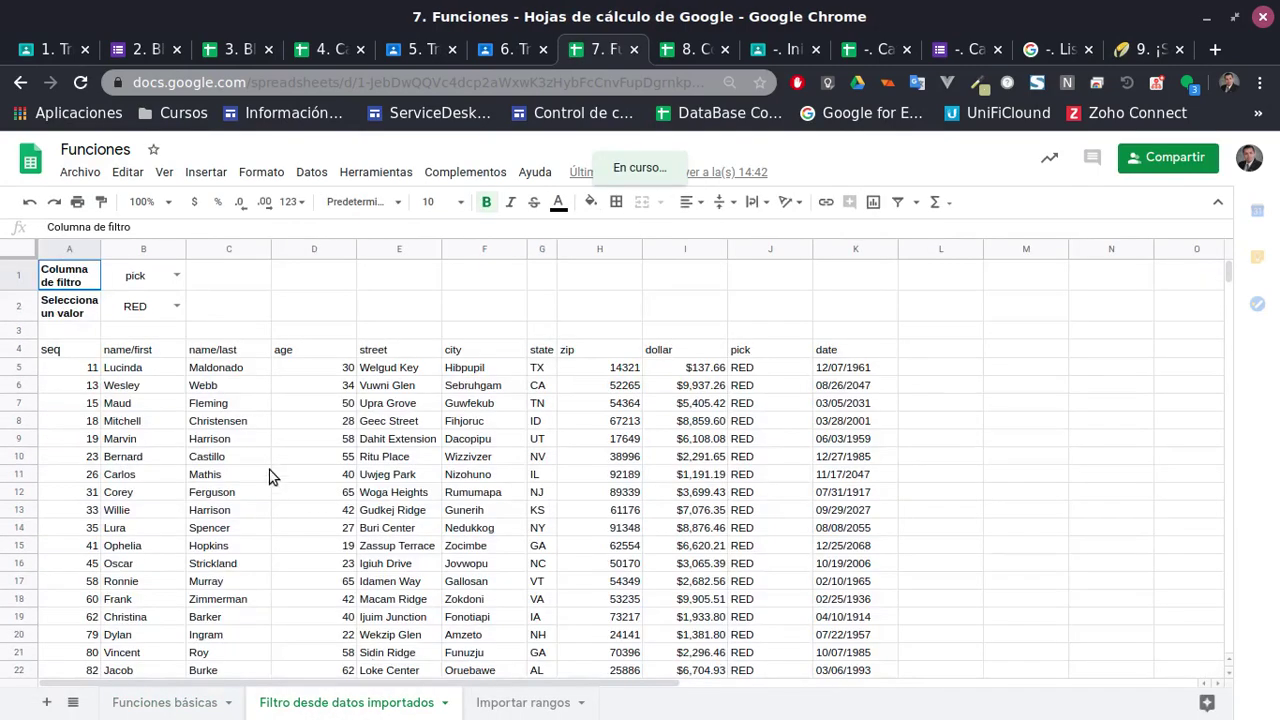
{"action": "left_click", "coordinate": [166, 276]}
{"action": "left_click", "coordinate": [177, 275]}
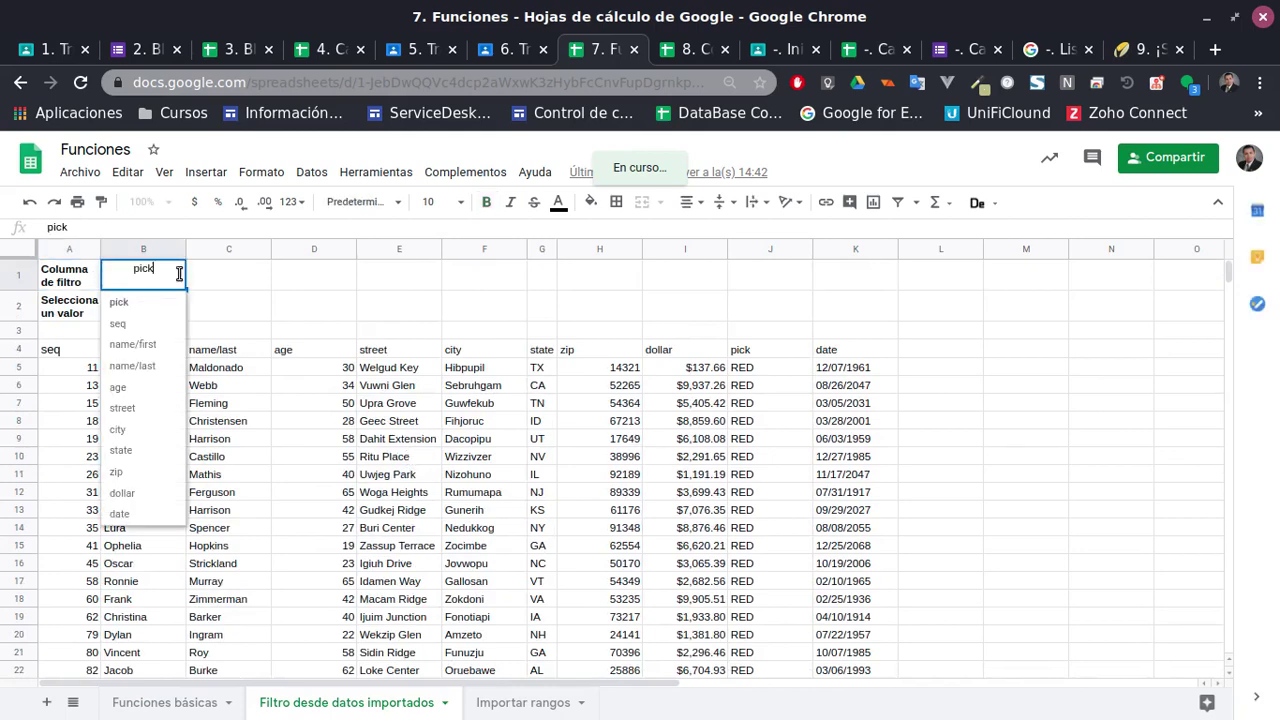
{"action": "left_click", "coordinate": [128, 303]}
{"action": "left_click", "coordinate": [174, 310]}
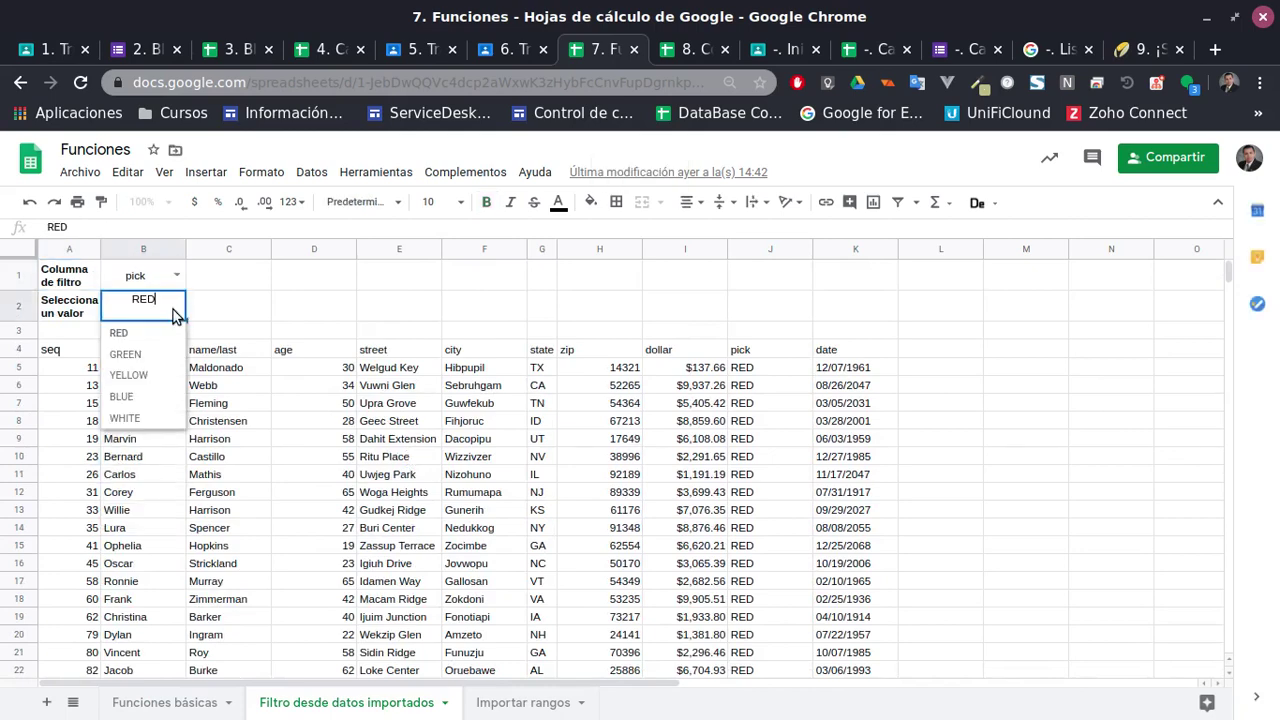
{"action": "left_click", "coordinate": [125, 354]}
Change the filter column in B1 from pick to age
{"action": "left_click", "coordinate": [177, 302]}
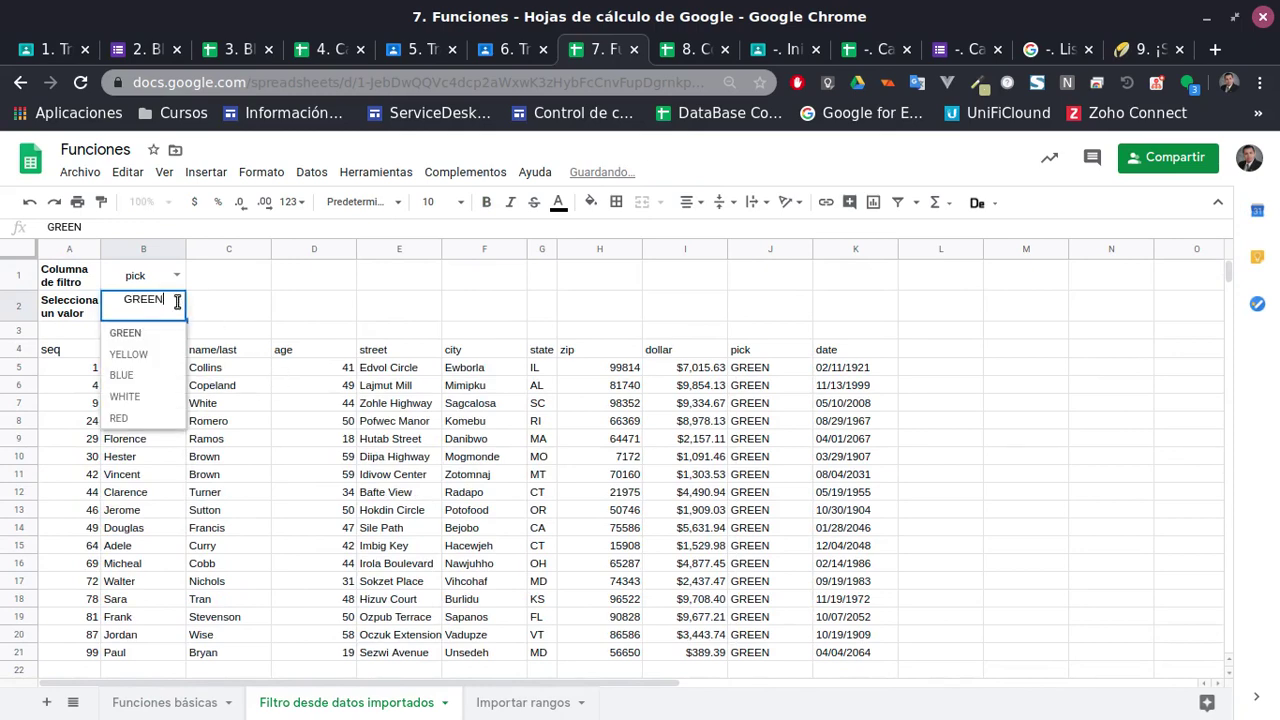
{"action": "left_click", "coordinate": [177, 276]}
{"action": "left_click", "coordinate": [133, 397]}
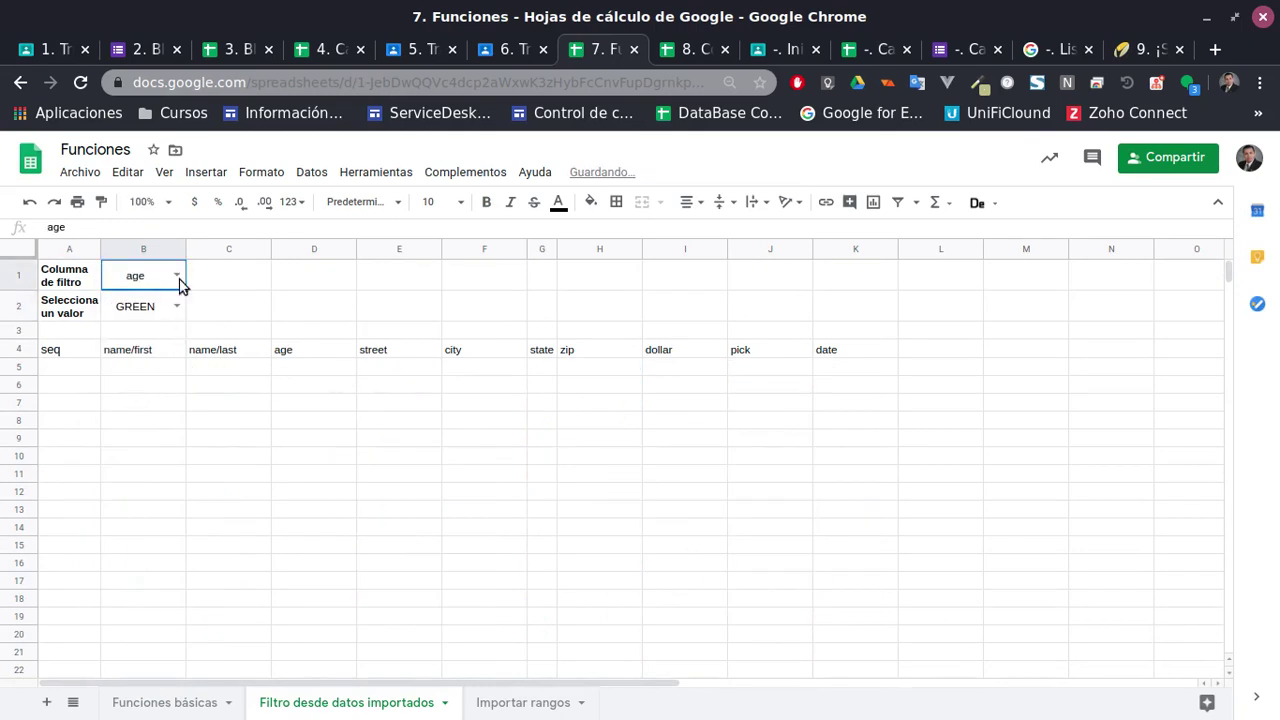
{"action": "left_click", "coordinate": [179, 283]}
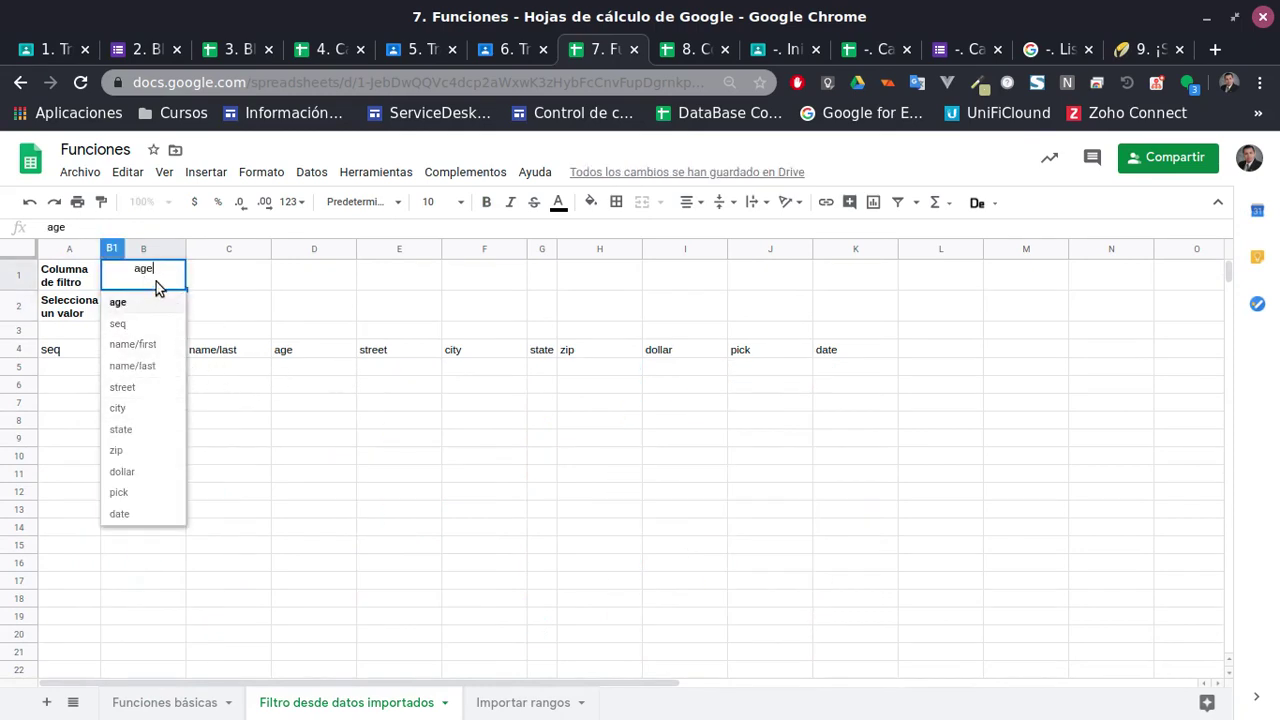
{"action": "left_click", "coordinate": [280, 326]}
Replace the invalid GREEN value in B2 with age 50 and inspect A4's query formula
{"action": "left_click", "coordinate": [163, 316]}
{"action": "left_click", "coordinate": [175, 310]}
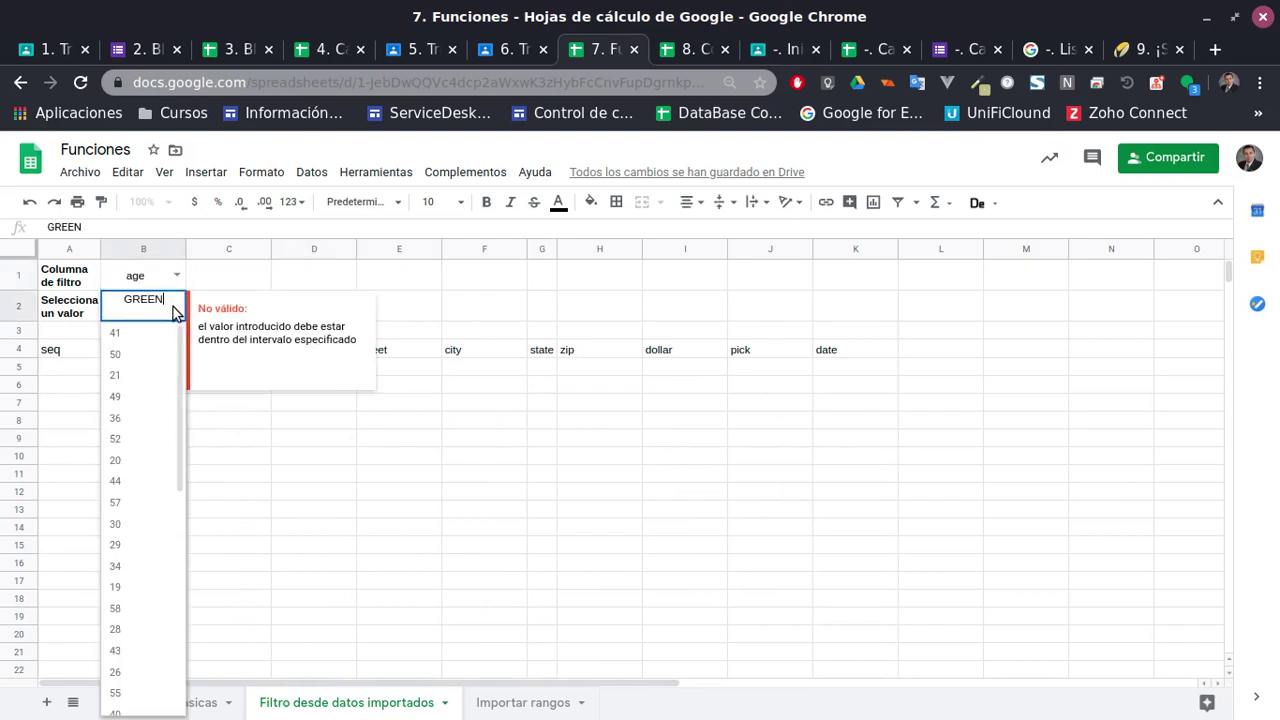
{"action": "double_click", "coordinate": [171, 303]}
{"action": "key", "text": "BackSpace"}
{"action": "key", "text": "Return"}
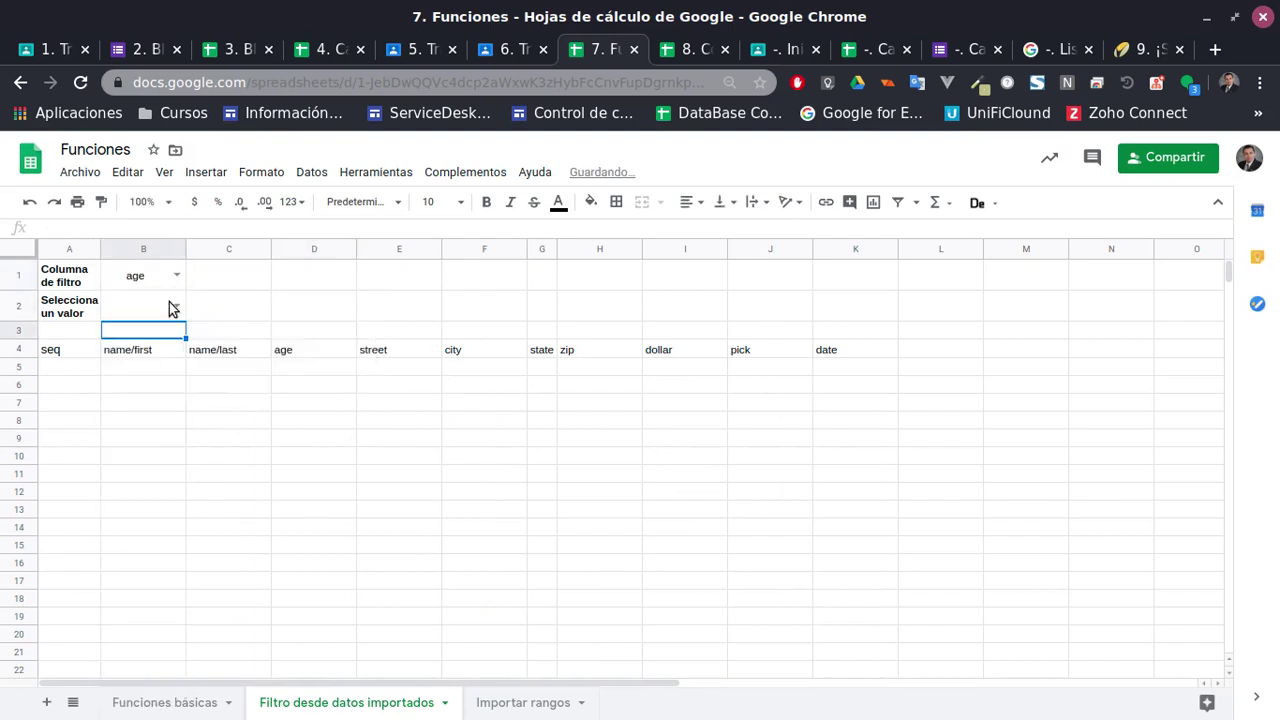
{"action": "double_click", "coordinate": [169, 302]}
{"action": "left_click", "coordinate": [142, 348]}
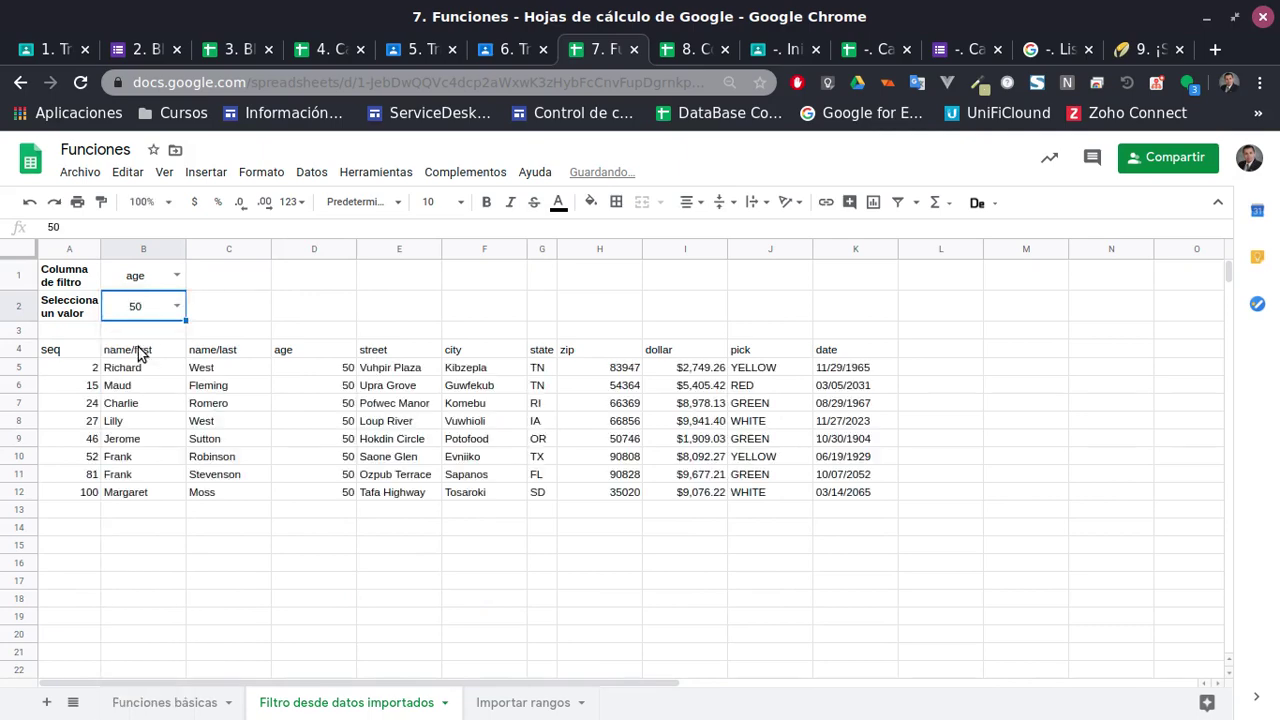
{"action": "left_click", "coordinate": [55, 352]}
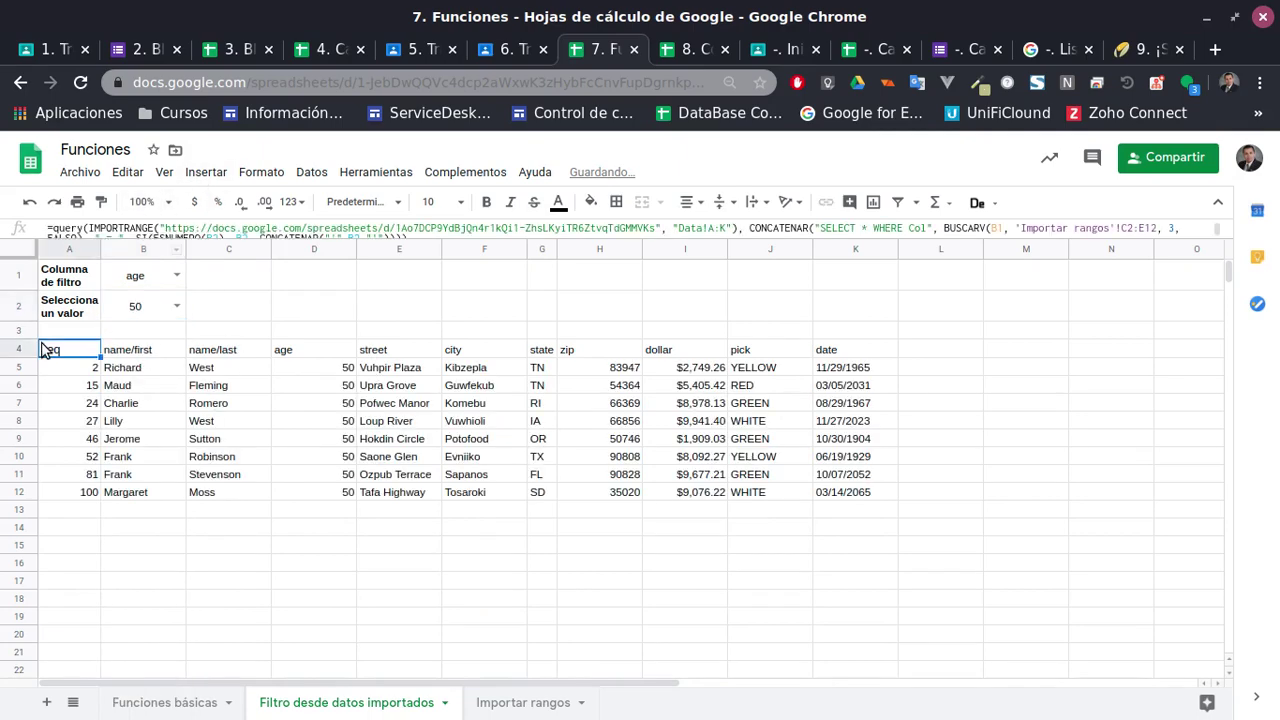
{"action": "left_click_drag", "start_coordinate": [745, 240], "coordinate": [756, 266]}
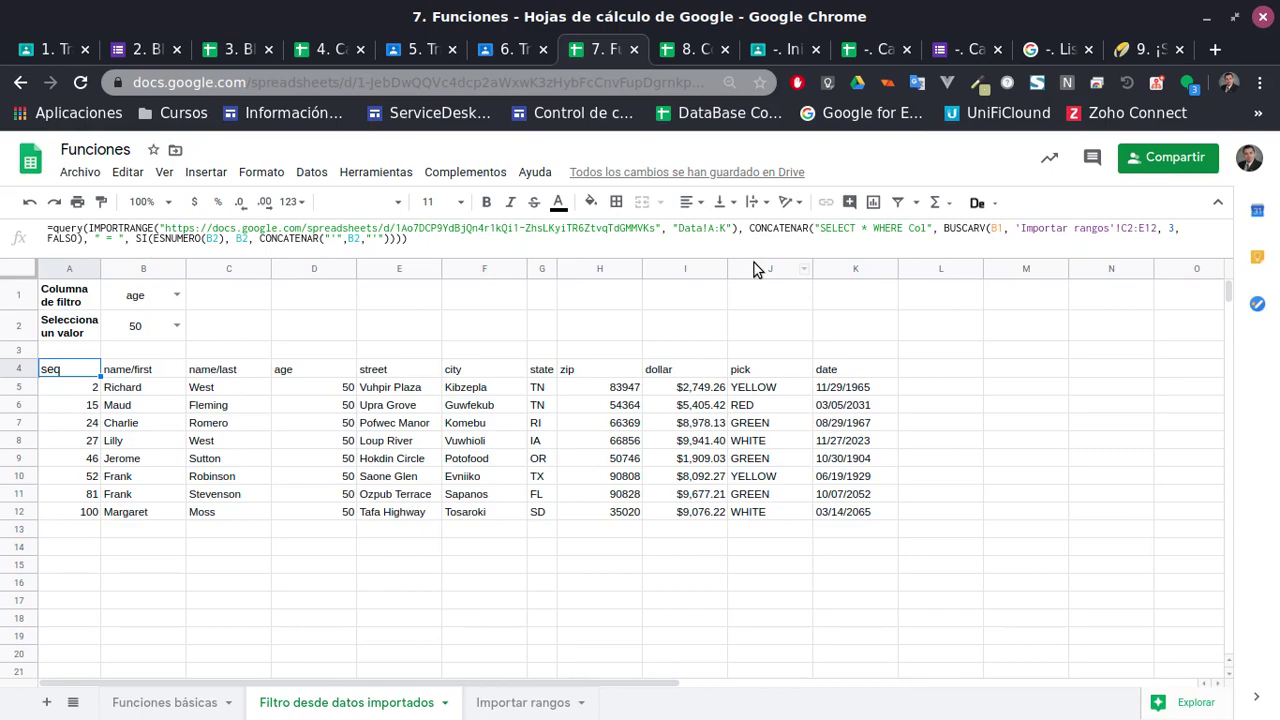
Look through the Funciones básicas examples, such as Dividir texto and Contar cantidad de celdas
{"action": "left_click", "coordinate": [164, 702]}
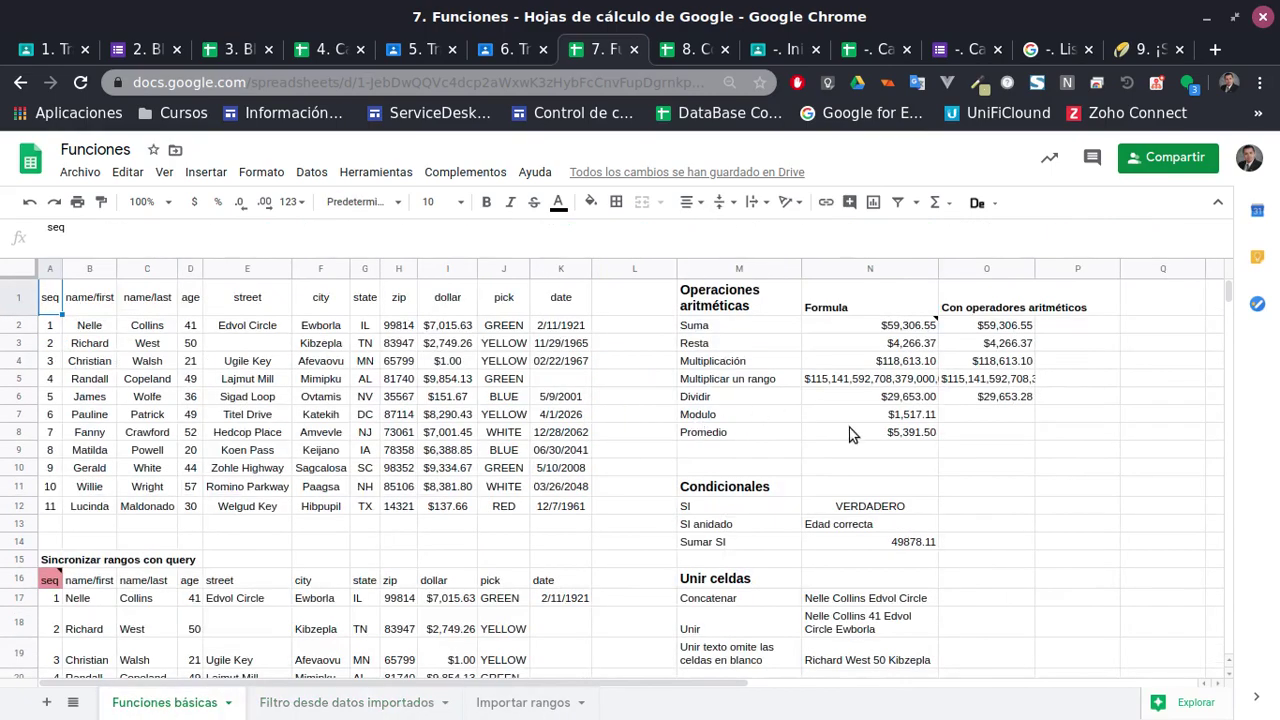
{"action": "scroll", "coordinate": [850, 434], "scroll_direction": "down", "scroll_amount": 12}
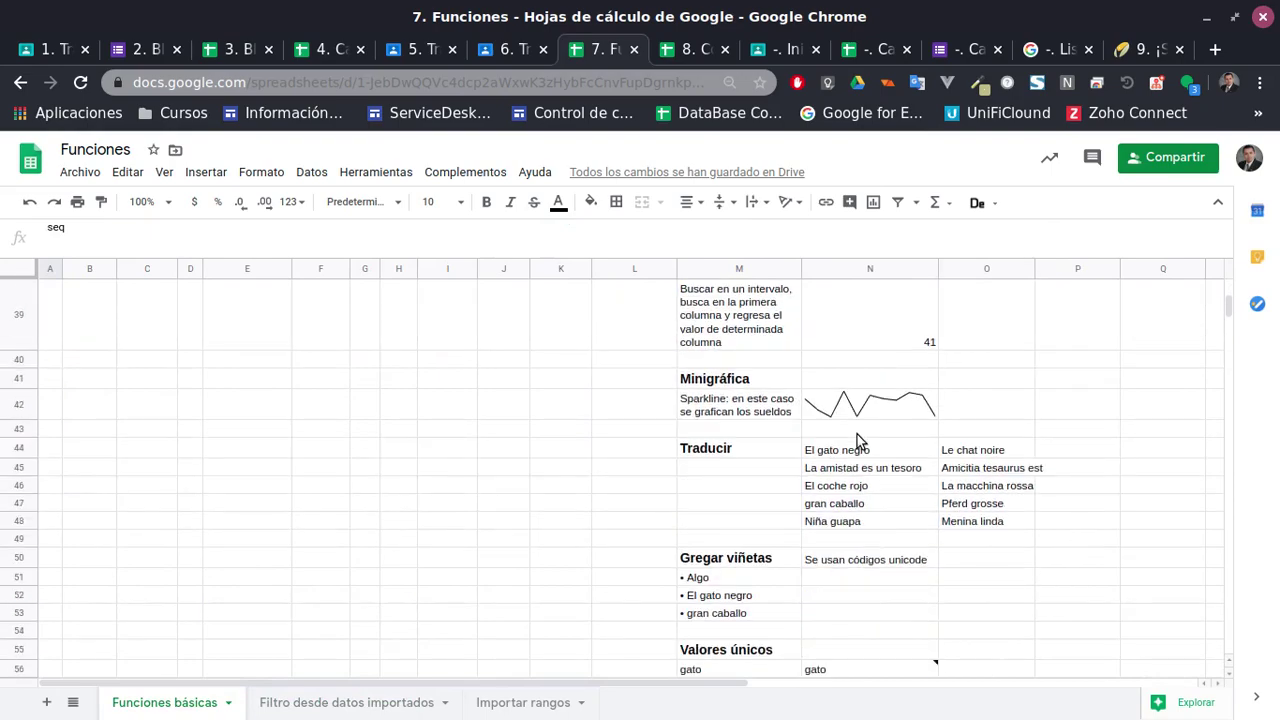
{"action": "scroll", "coordinate": [857, 434], "scroll_direction": "down", "scroll_amount": 11}
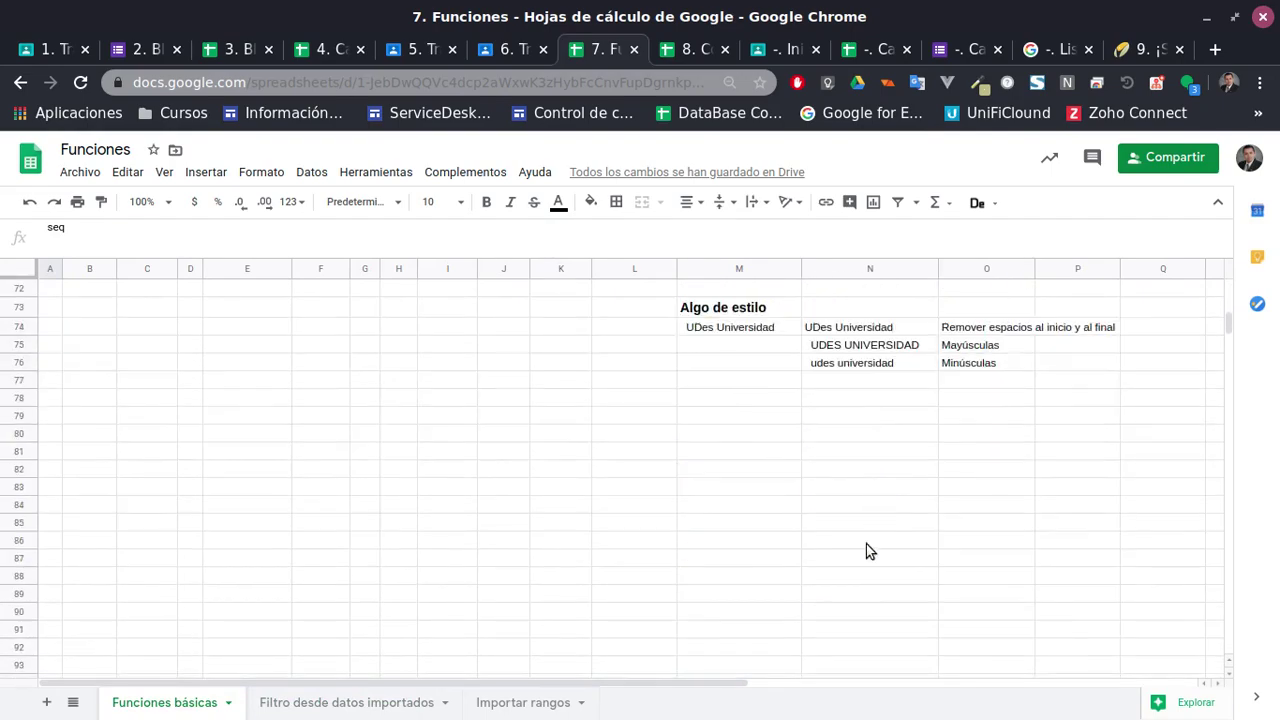
{"action": "scroll", "coordinate": [868, 550], "scroll_direction": "up", "scroll_amount": 15}
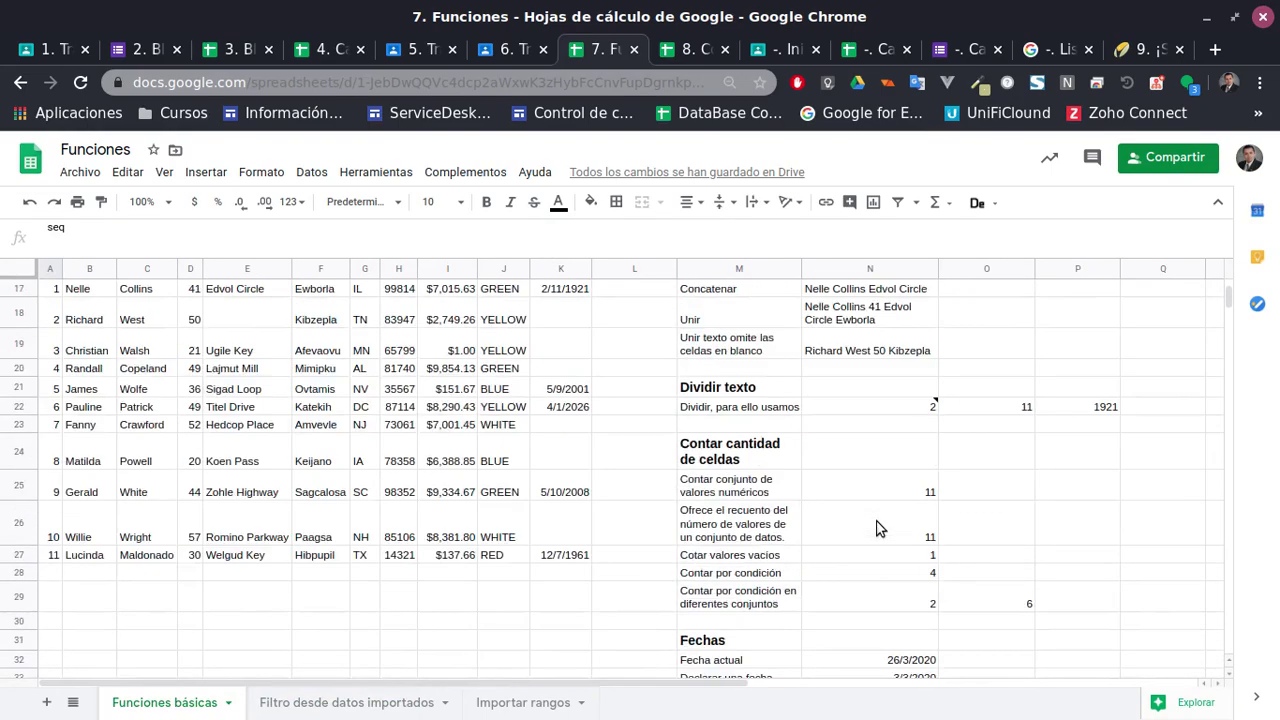
{"action": "scroll", "coordinate": [876, 529], "scroll_direction": "up", "scroll_amount": 5}
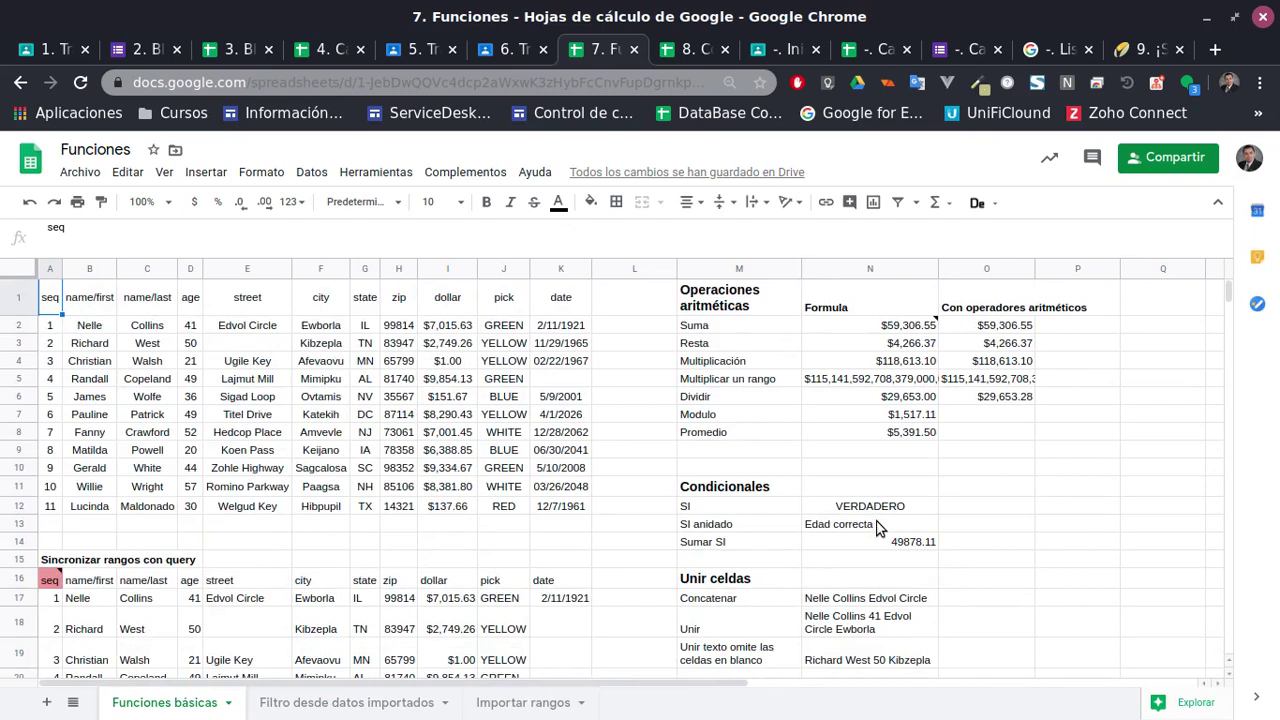